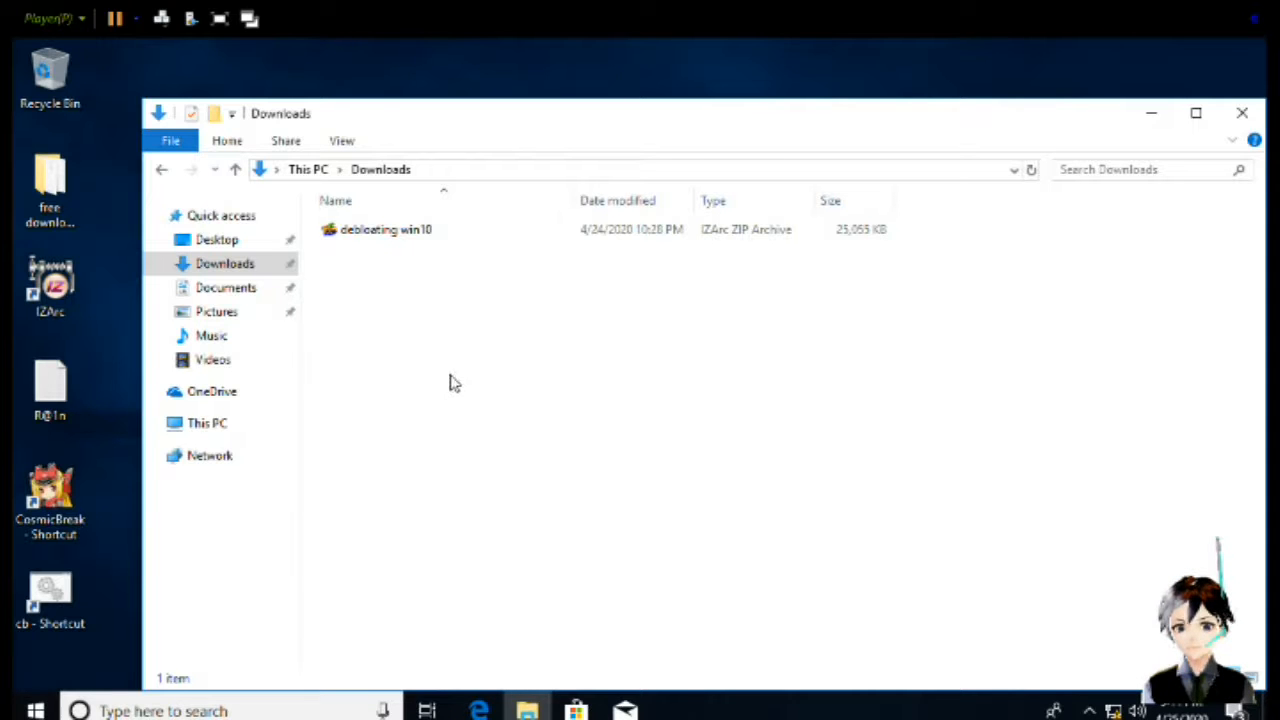
Extract the debloating win10 archive with IZArc into a folder of the same name and open its debloating subfolder
{"action": "right_click", "coordinate": [397, 243]}
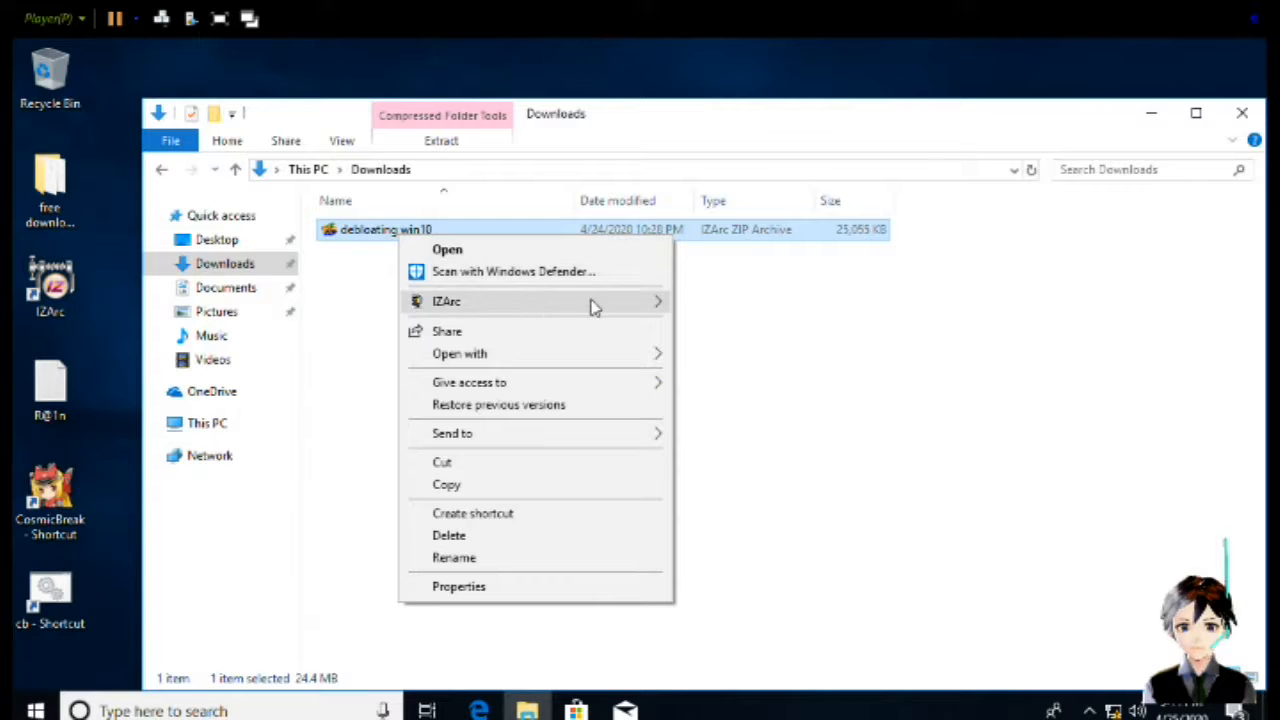
{"action": "mouse_move", "coordinate": [595, 308]}
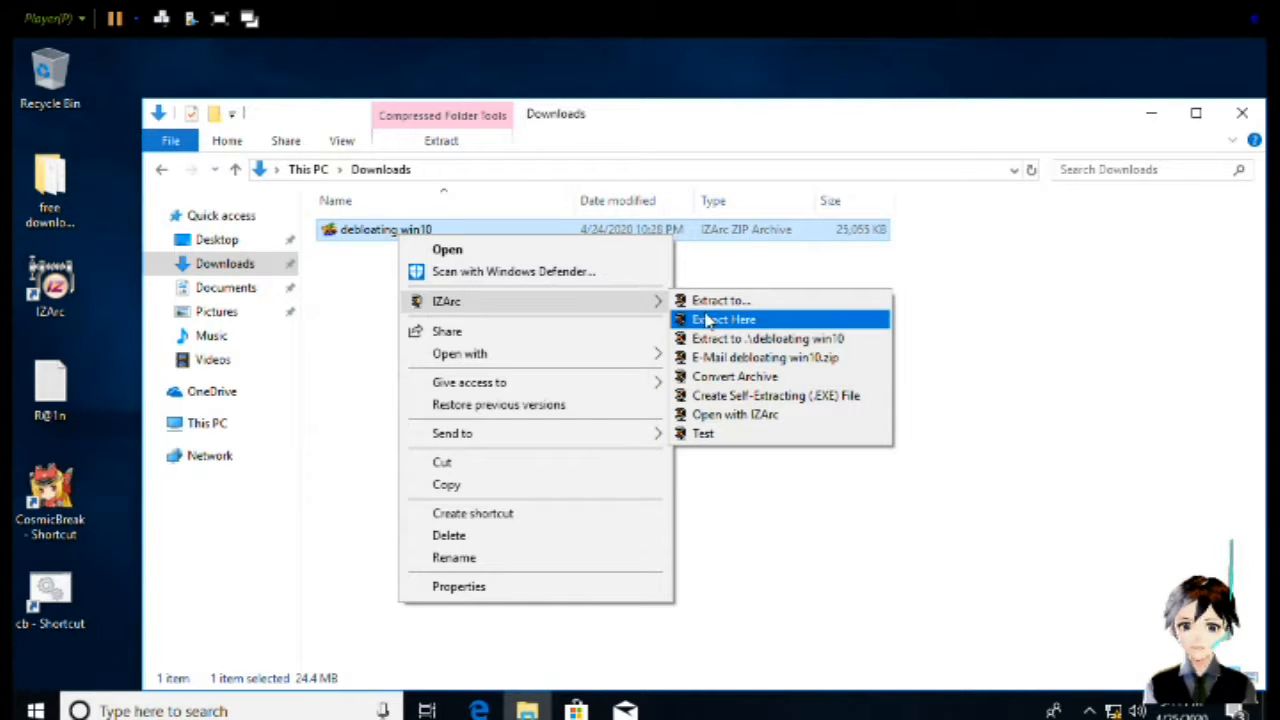
{"action": "left_click", "coordinate": [855, 343]}
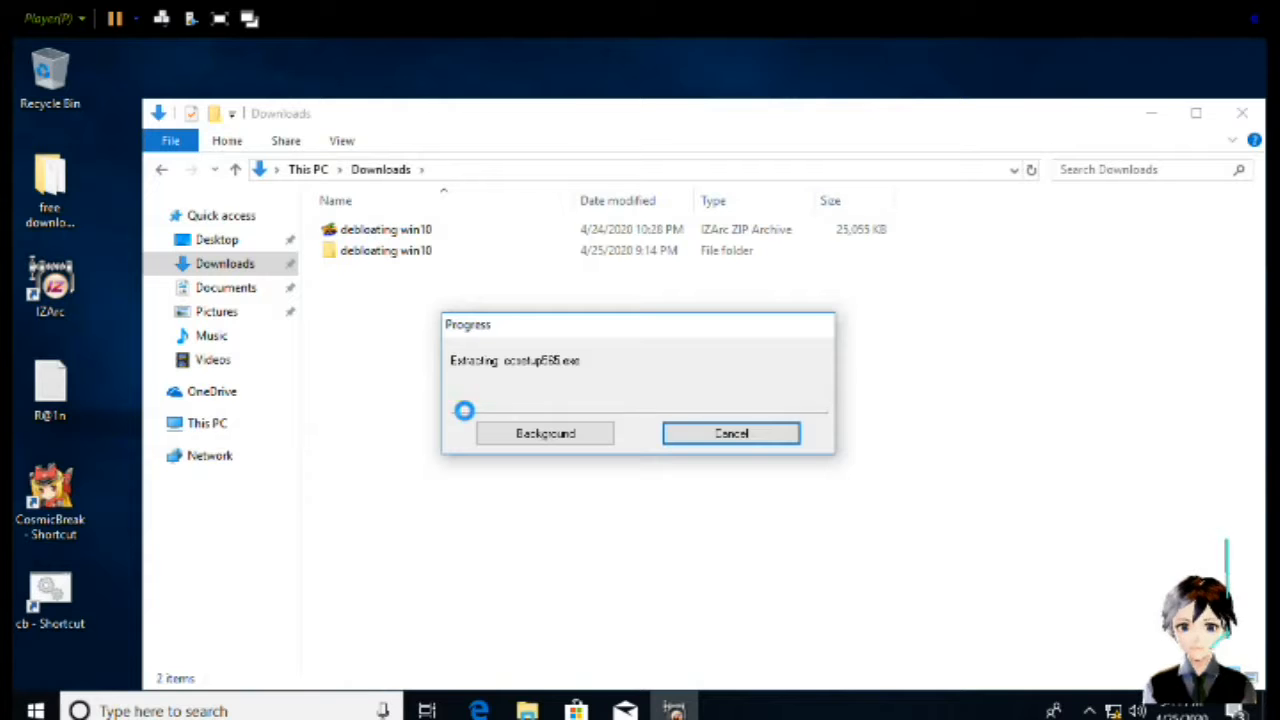
{"action": "double_click", "coordinate": [361, 256]}
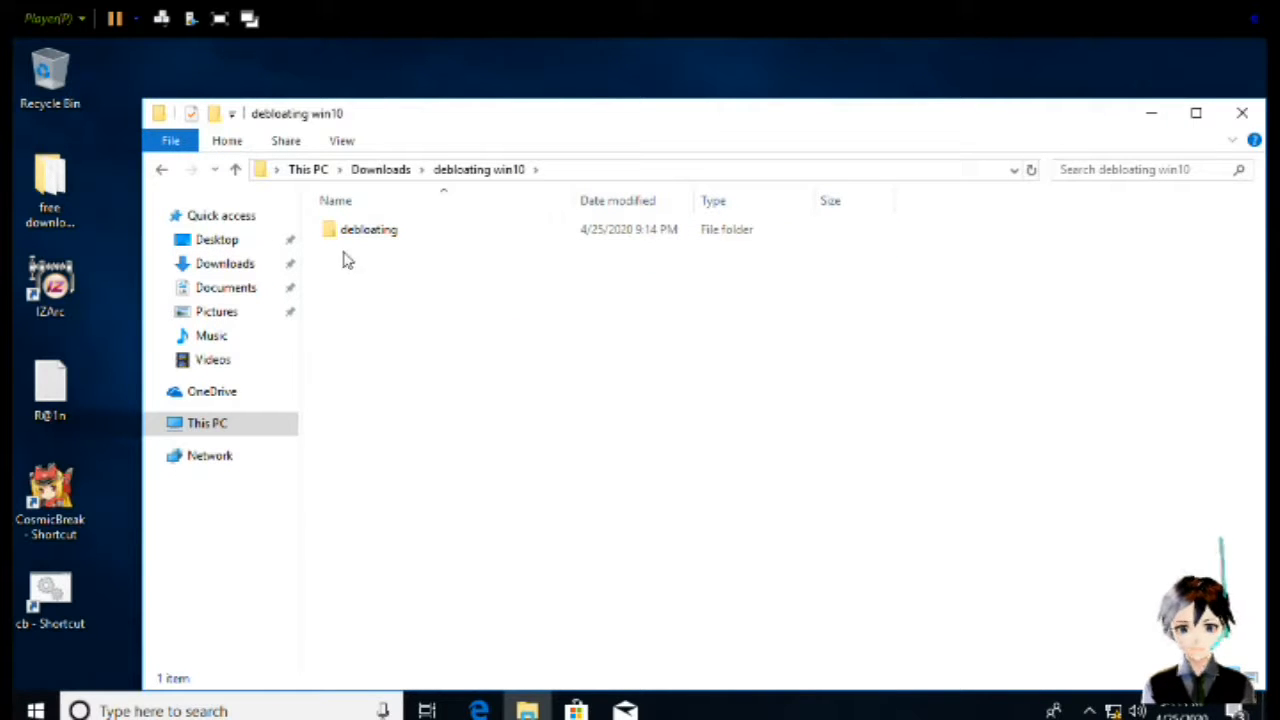
{"action": "double_click", "coordinate": [395, 232]}
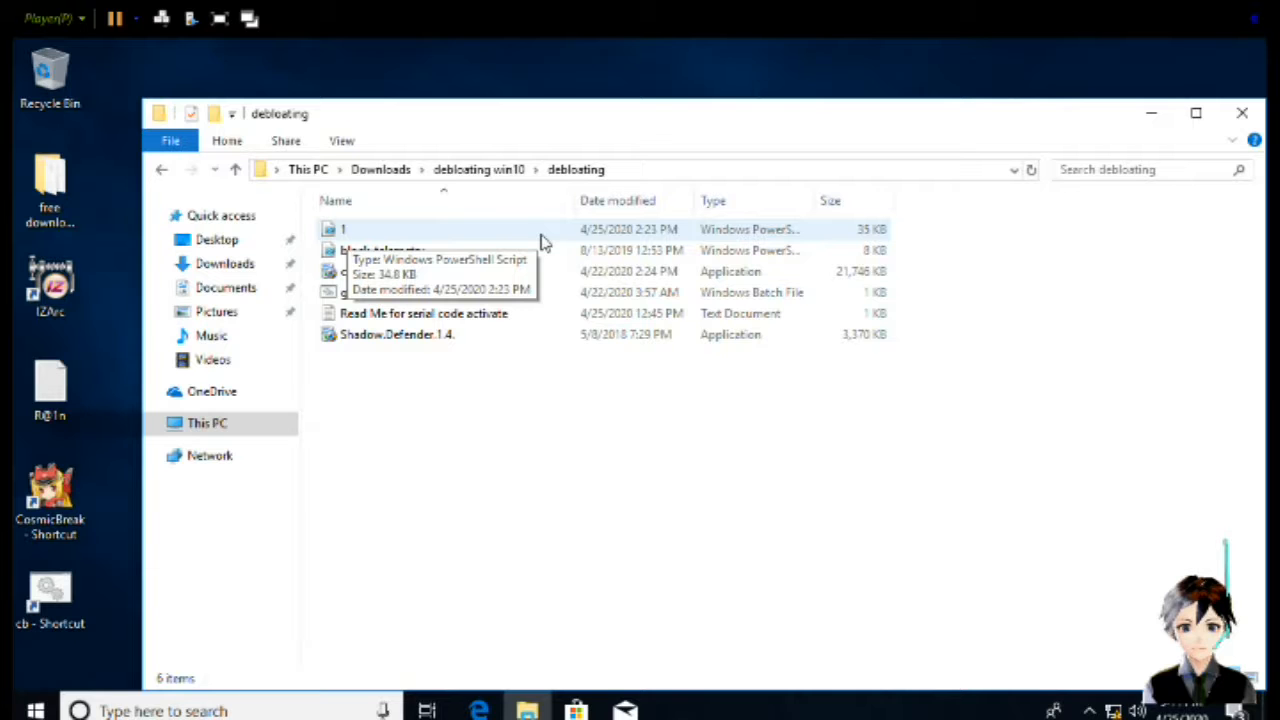
Run the script named 1 with PowerShell
{"action": "double_click", "coordinate": [343, 231]}
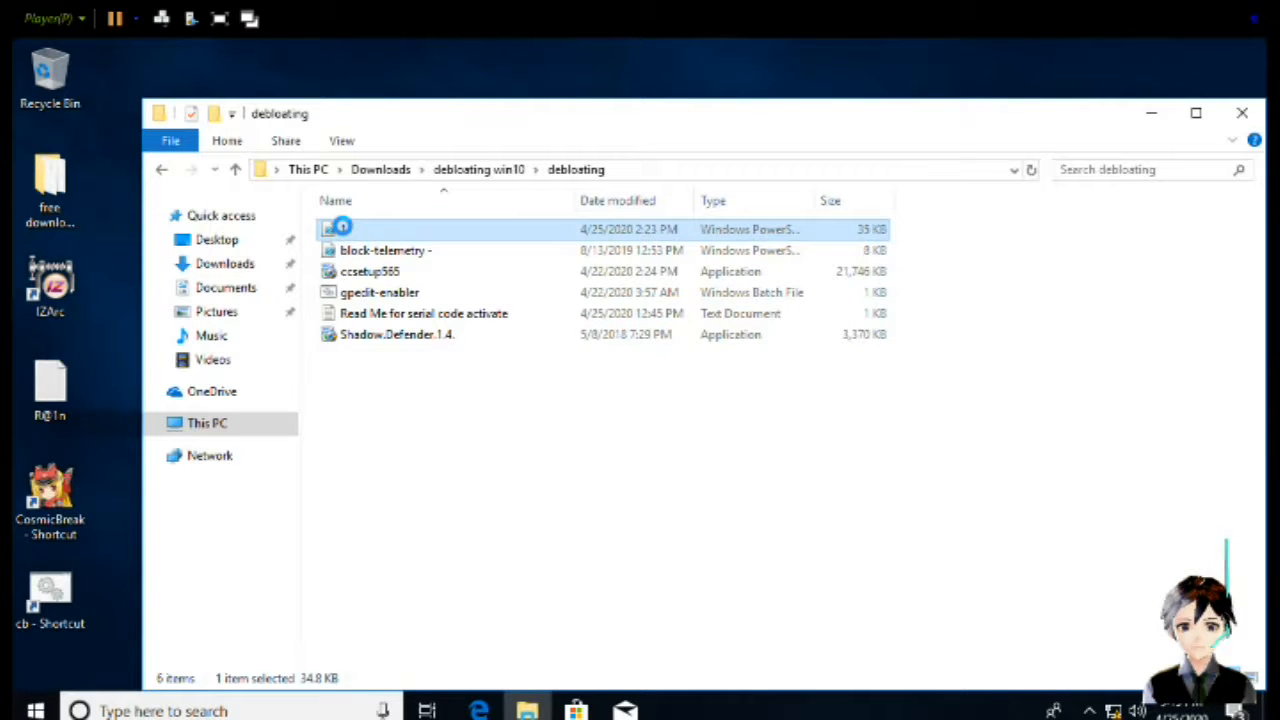
{"action": "right_click", "coordinate": [343, 228]}
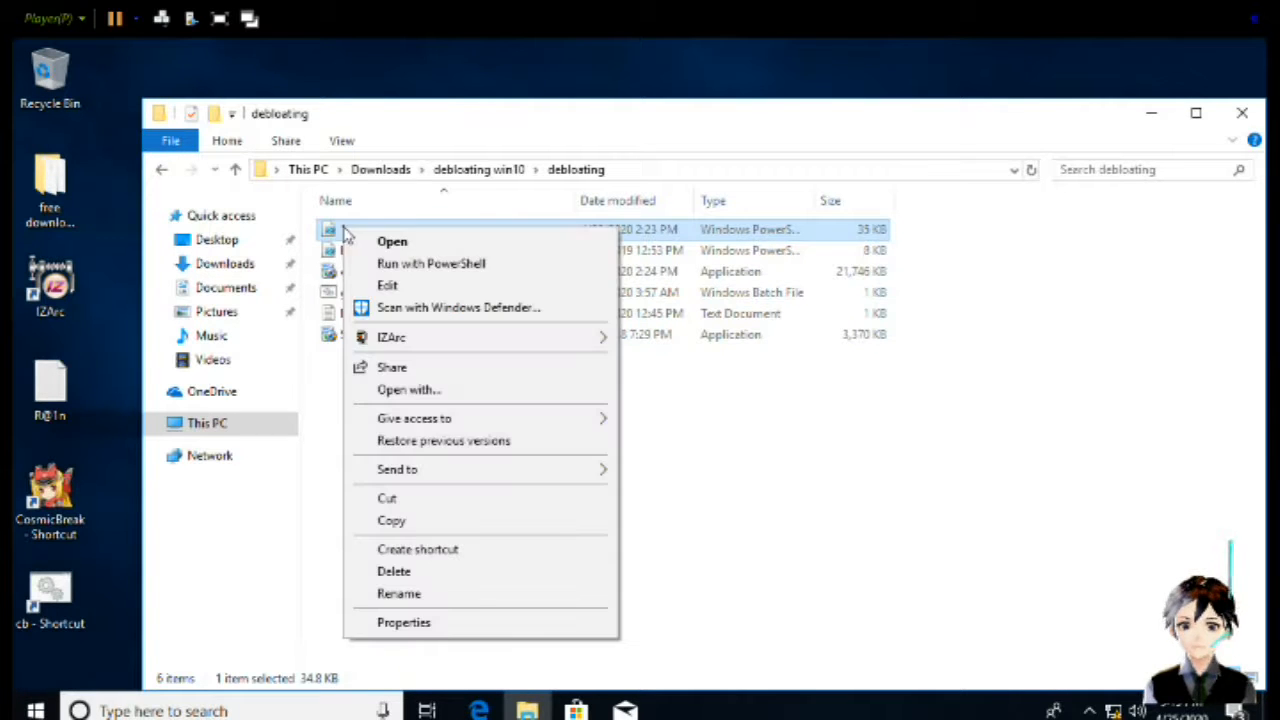
{"action": "left_click", "coordinate": [536, 268]}
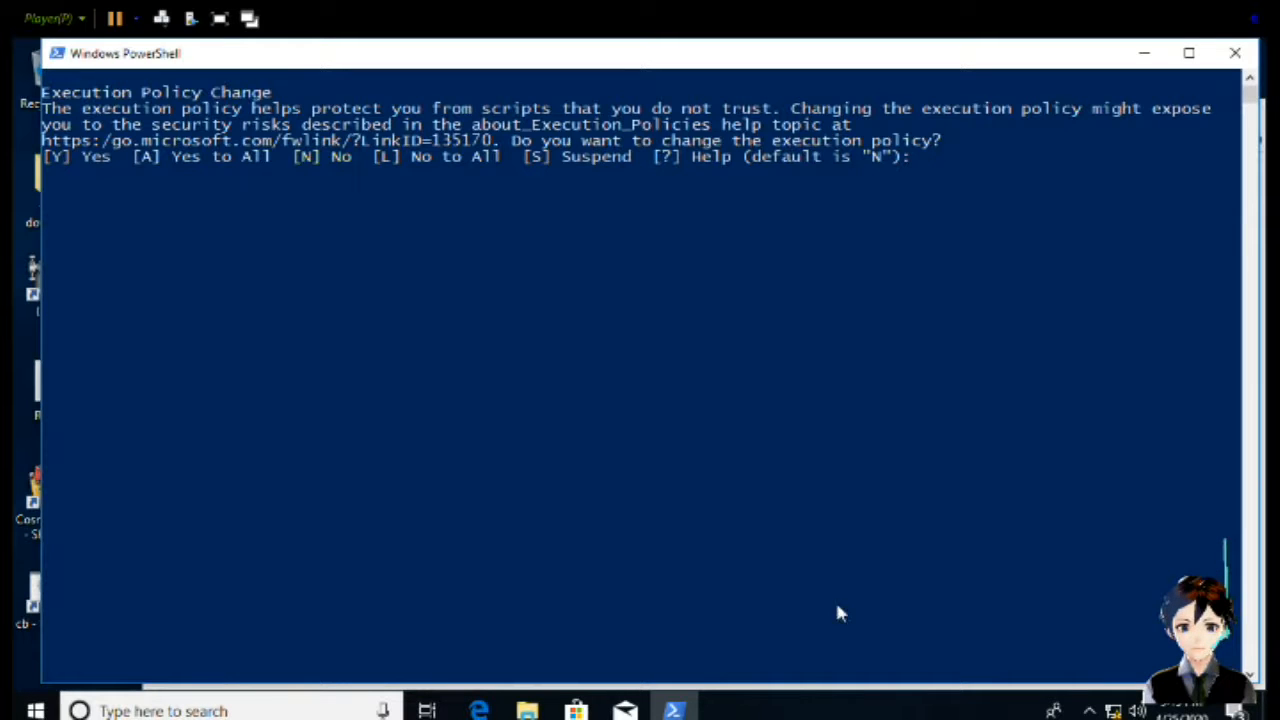
Set Task Manager's update speed to High and minimize its window
{"action": "right_click", "coordinate": [796, 708]}
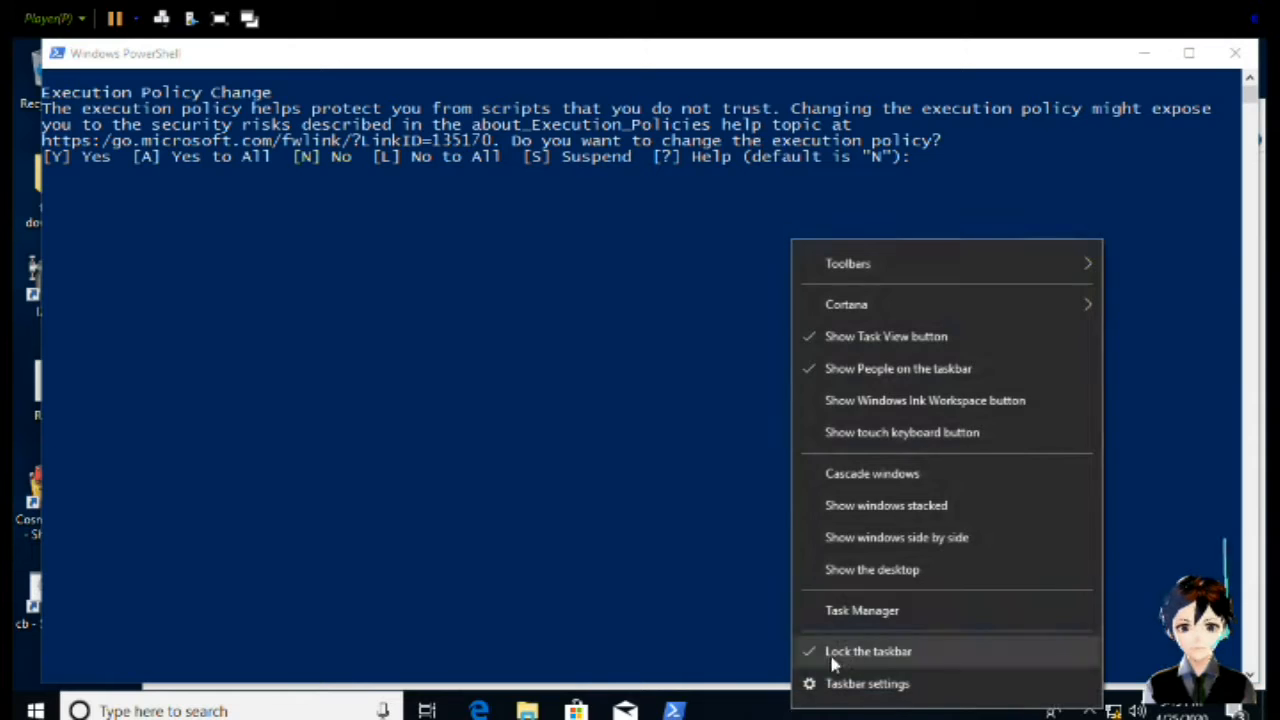
{"action": "left_click", "coordinate": [860, 612]}
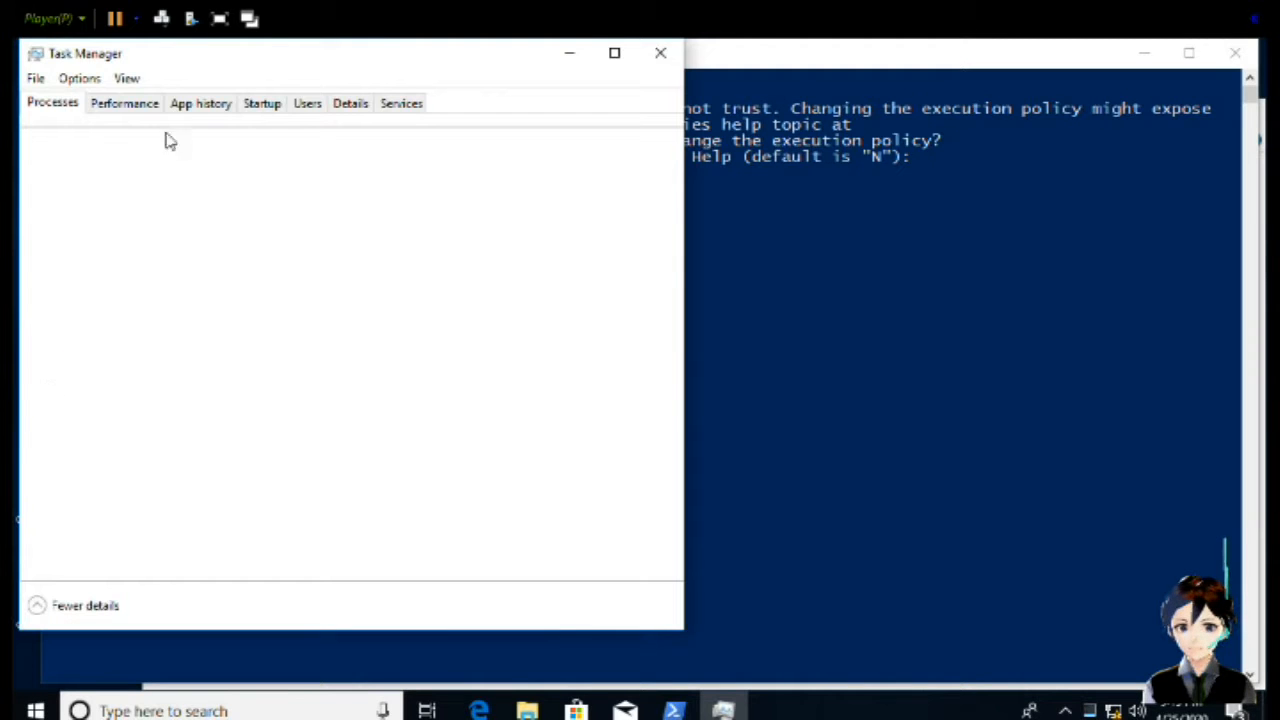
{"action": "left_click", "coordinate": [127, 78]}
{"action": "mouse_move", "coordinate": [198, 127]}
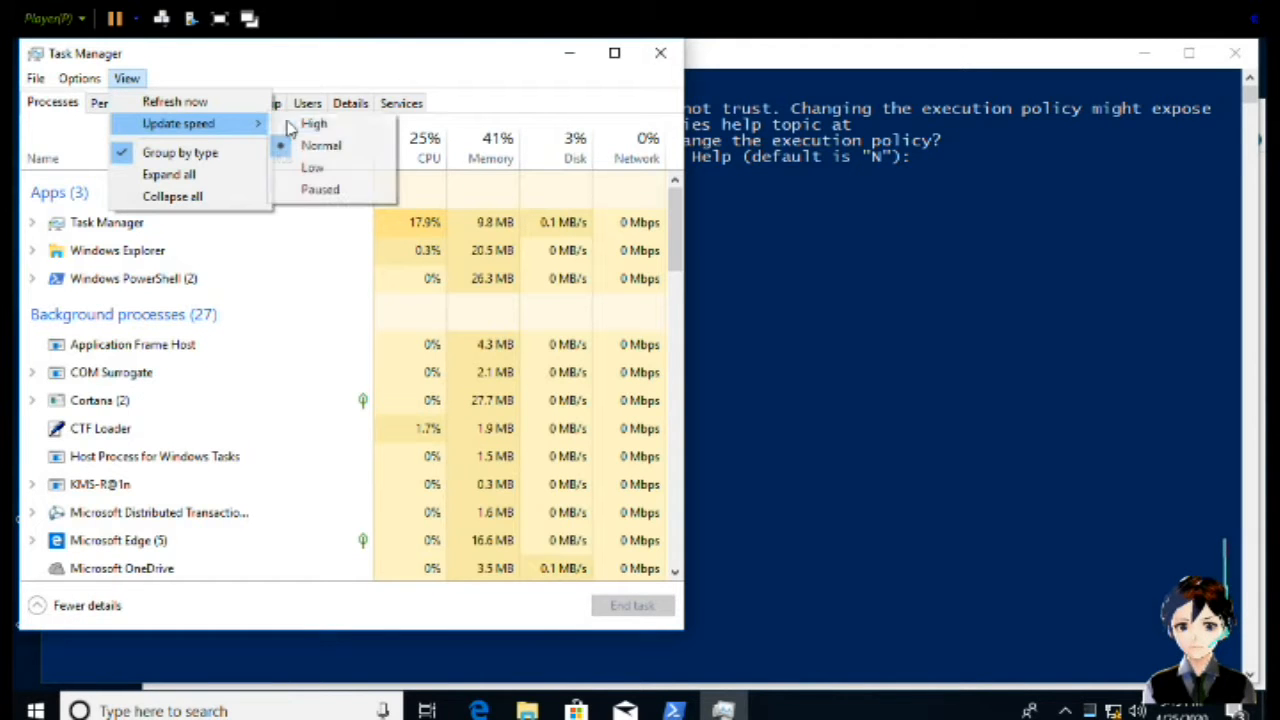
{"action": "left_click", "coordinate": [309, 124]}
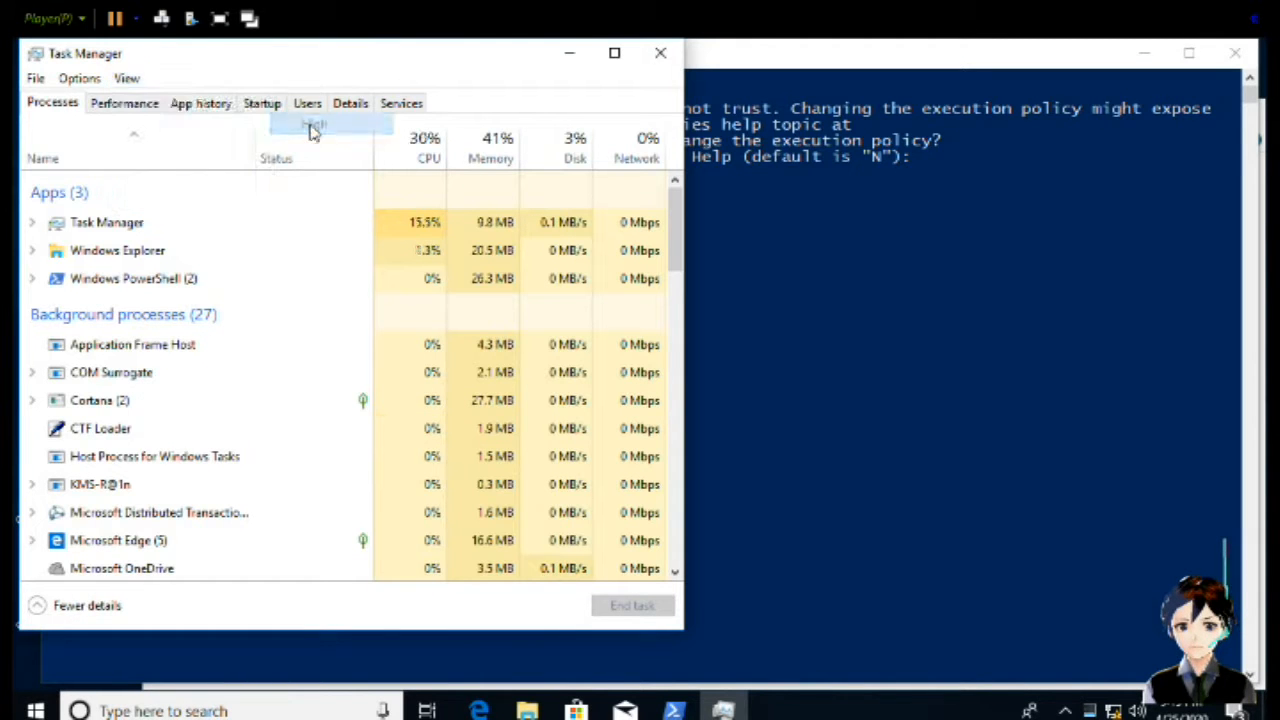
{"action": "left_click", "coordinate": [569, 56]}
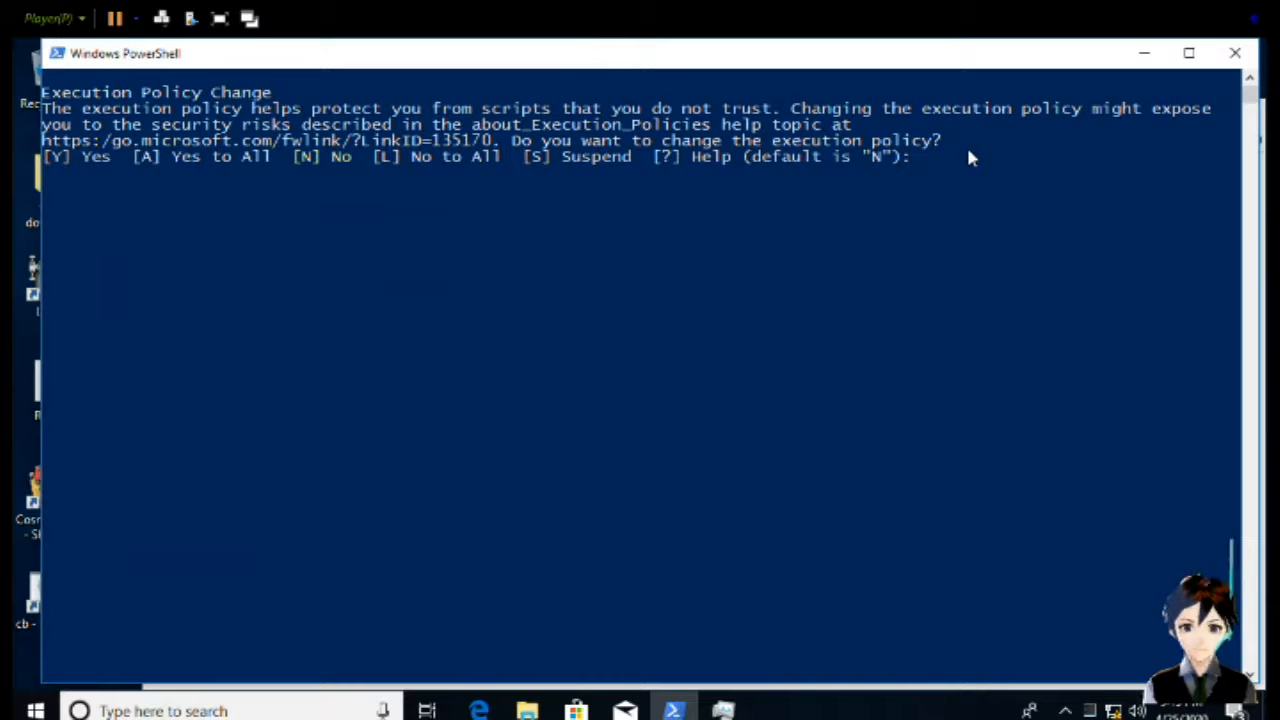
Answer the PowerShell execution policy change question with y
{"action": "type", "text": "y"}
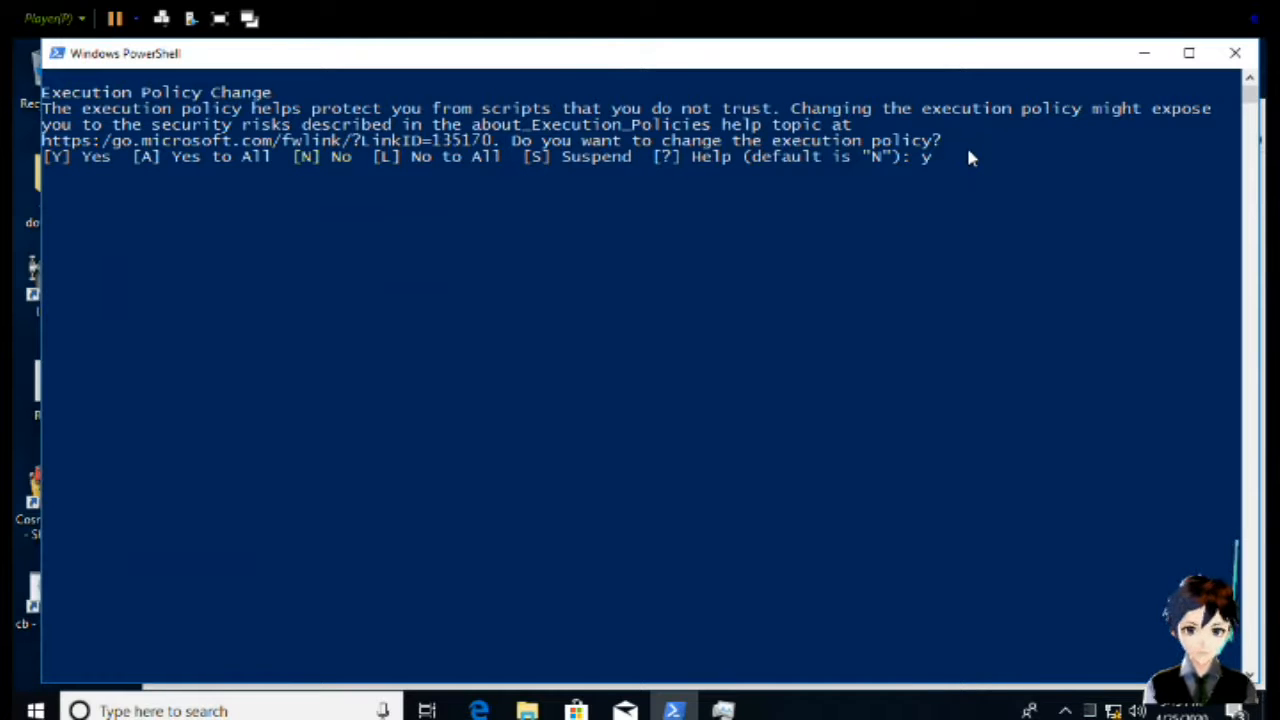
{"action": "key", "text": "Return"}
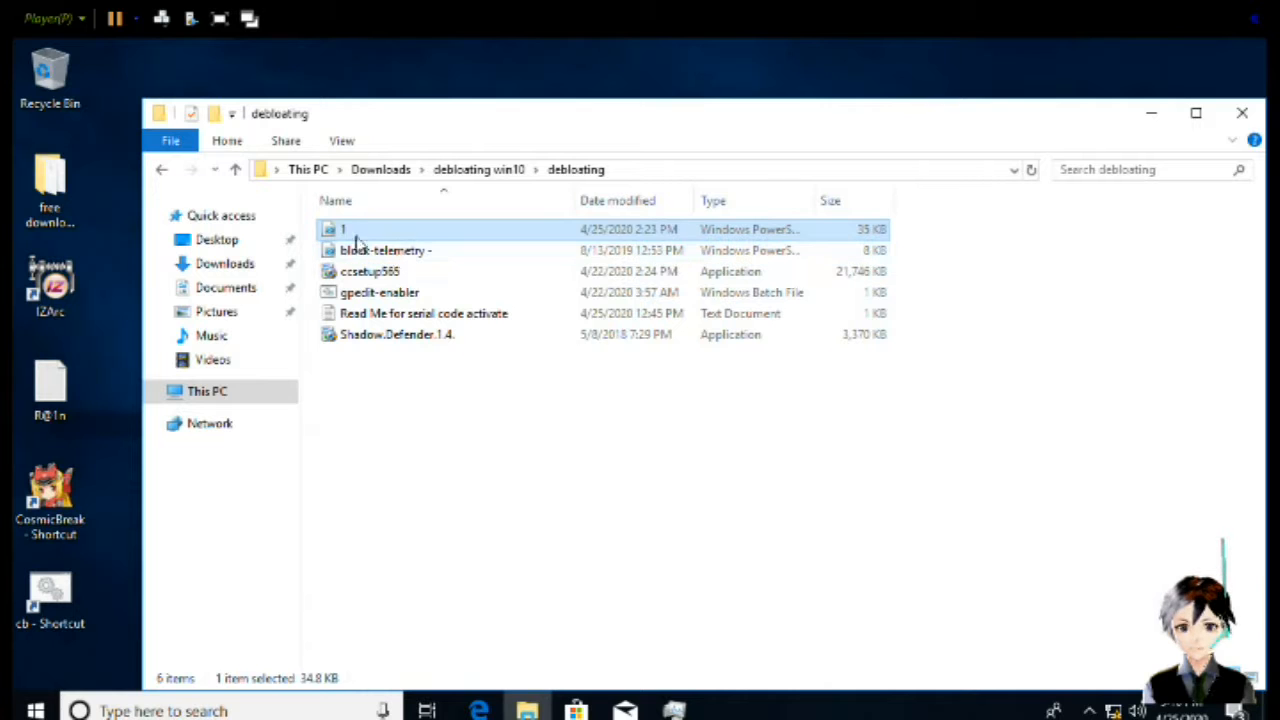
Examine the general, security, details and previous versions properties of the script named 1
{"action": "right_click", "coordinate": [337, 233]}
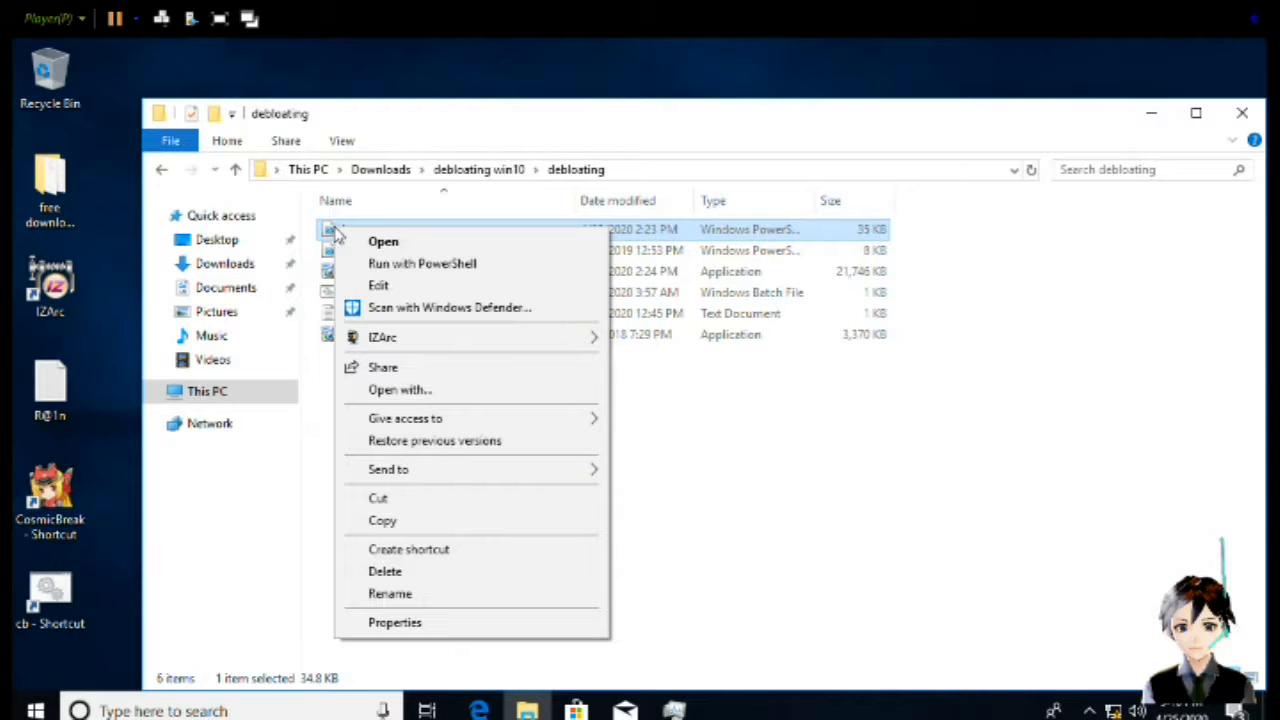
{"action": "left_click", "coordinate": [440, 622]}
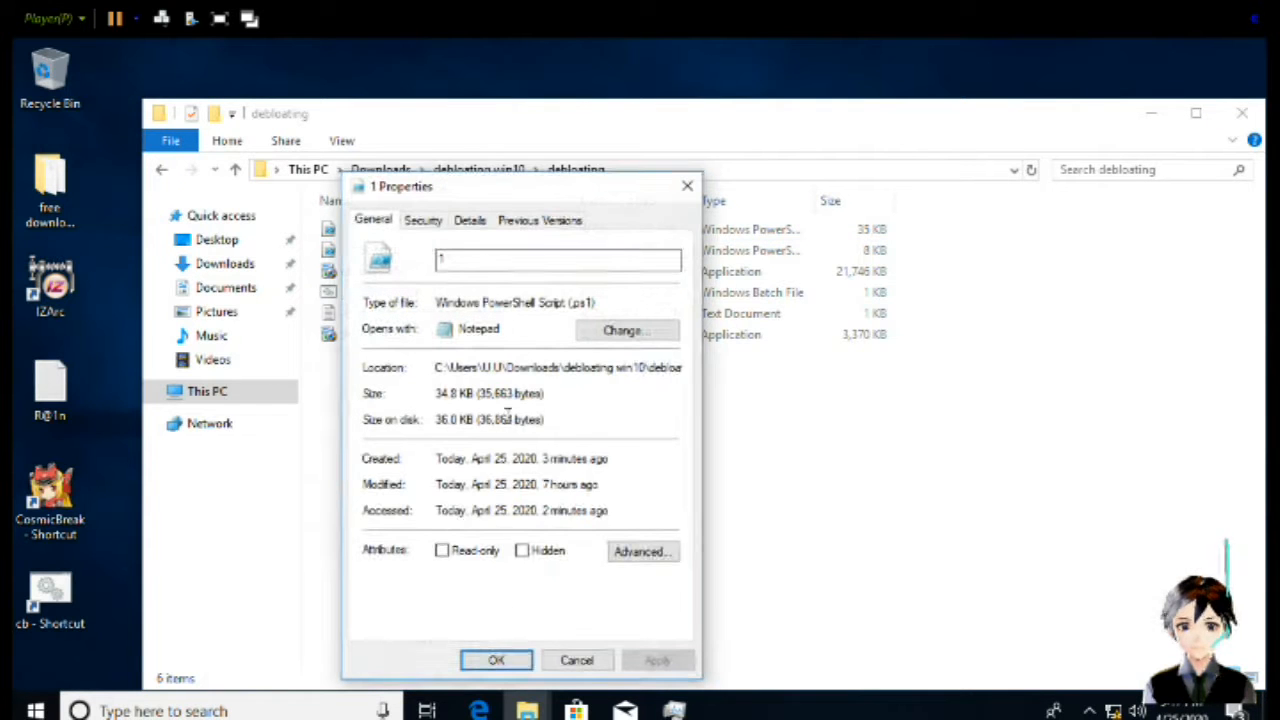
{"action": "left_click", "coordinate": [436, 221]}
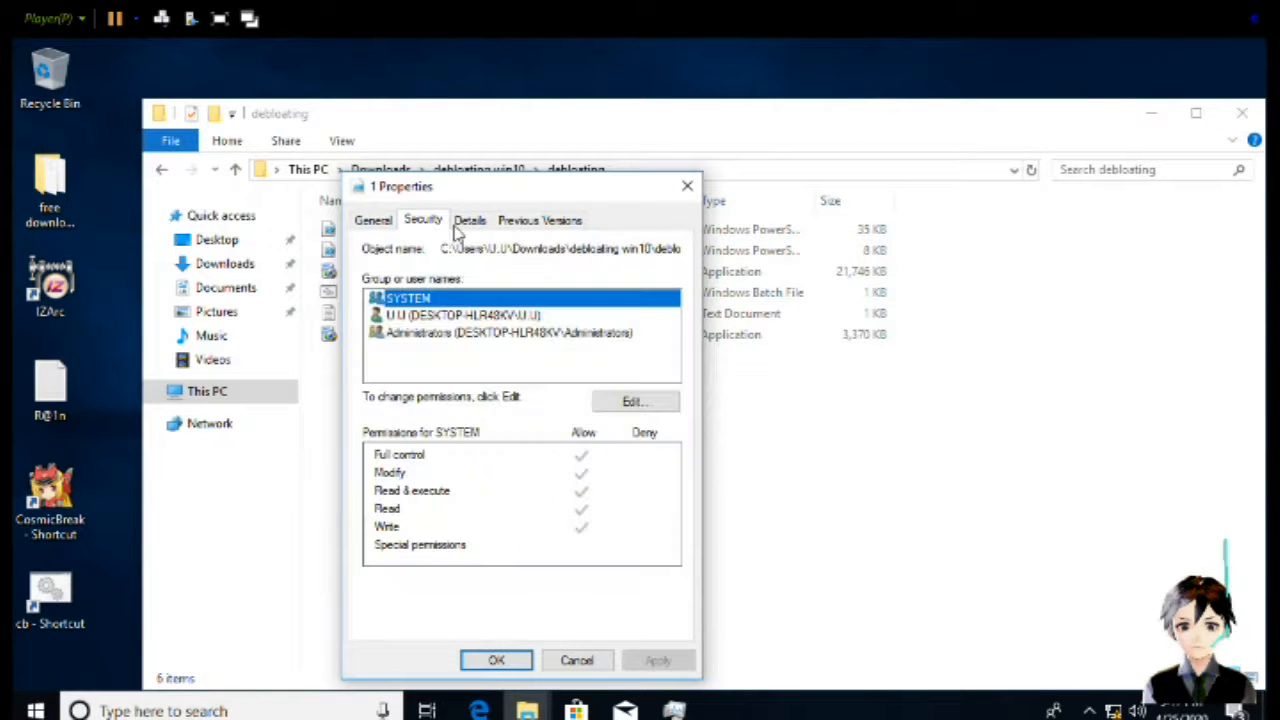
{"action": "left_click", "coordinate": [471, 224]}
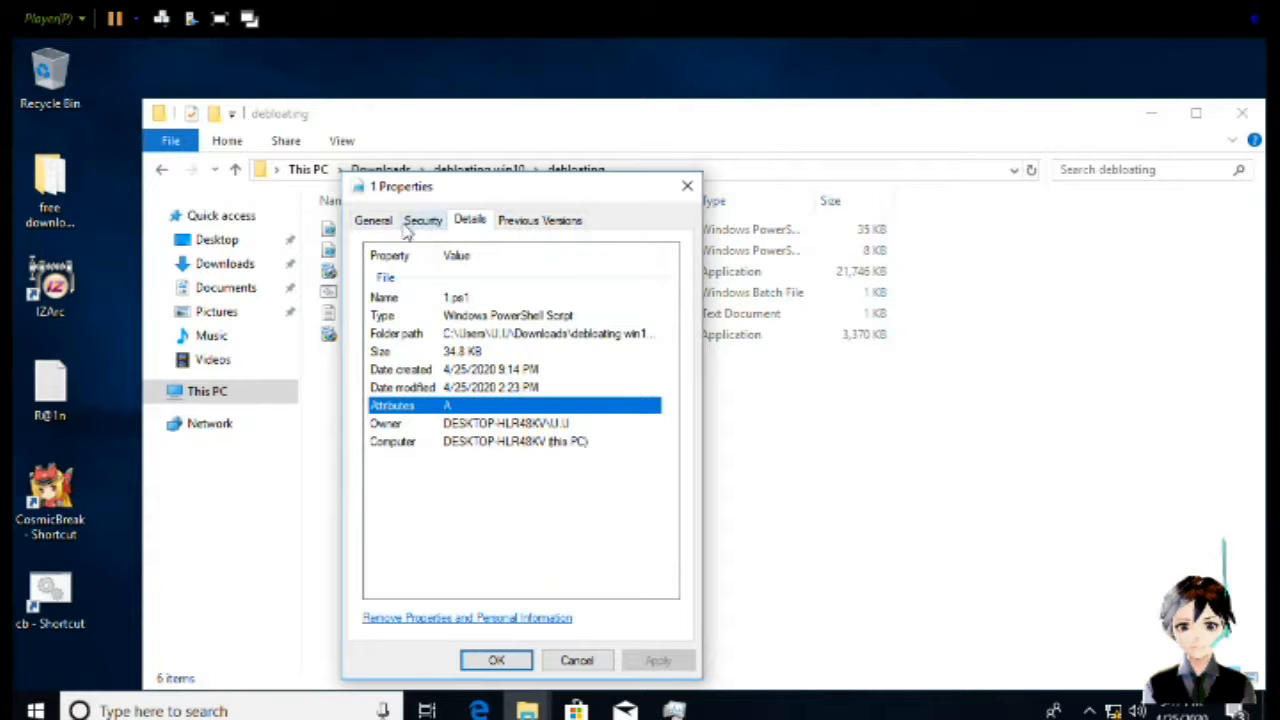
{"action": "left_click", "coordinate": [373, 224]}
{"action": "left_click", "coordinate": [420, 221]}
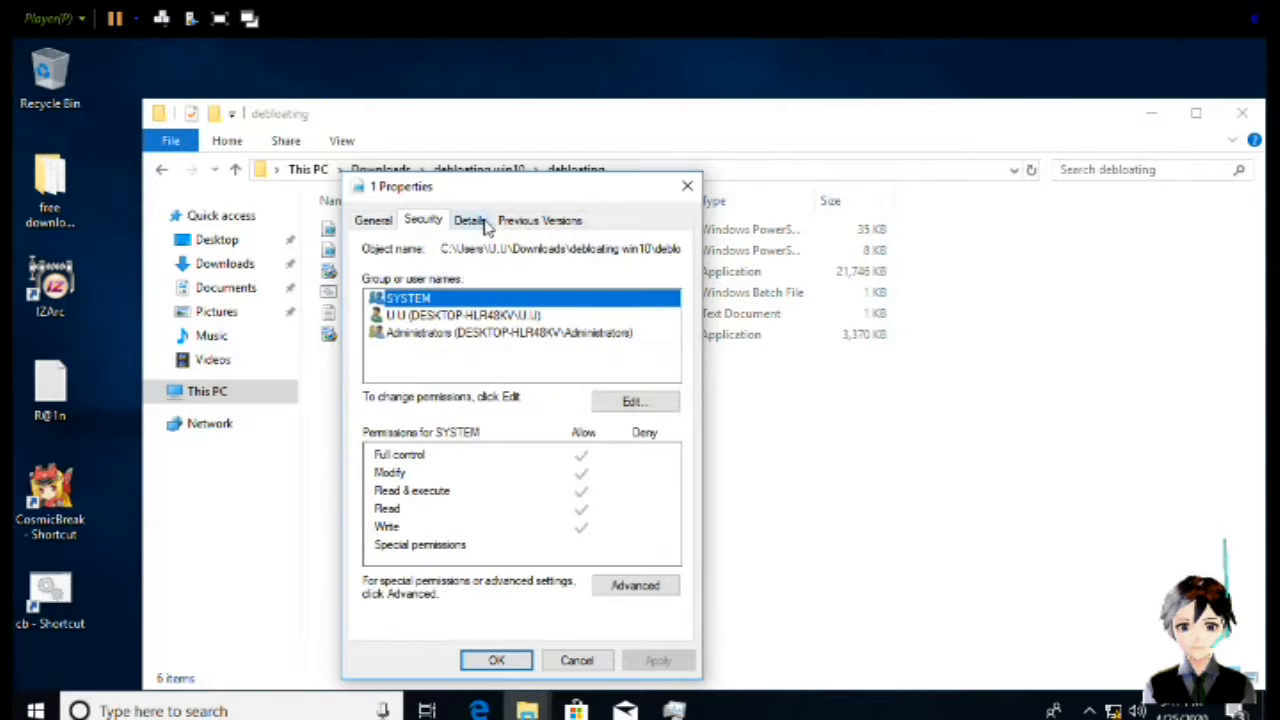
{"action": "left_click", "coordinate": [468, 221]}
{"action": "left_click", "coordinate": [537, 221]}
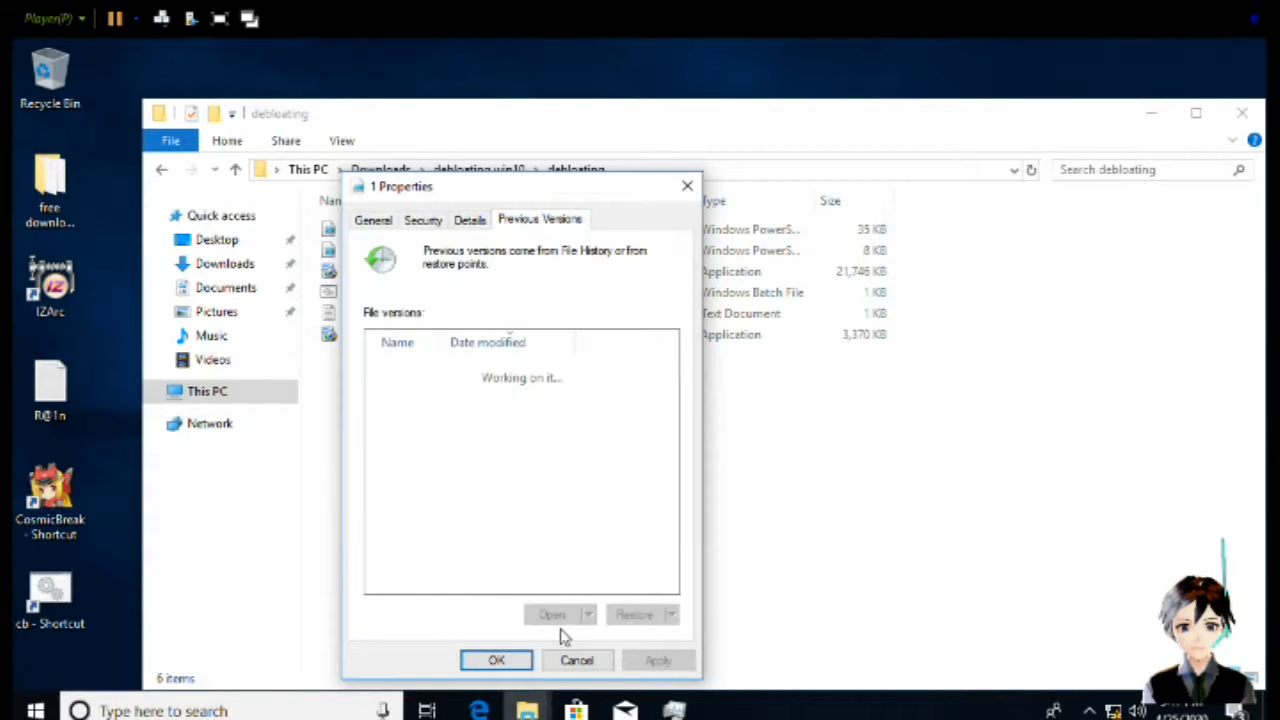
{"action": "left_click", "coordinate": [573, 661]}
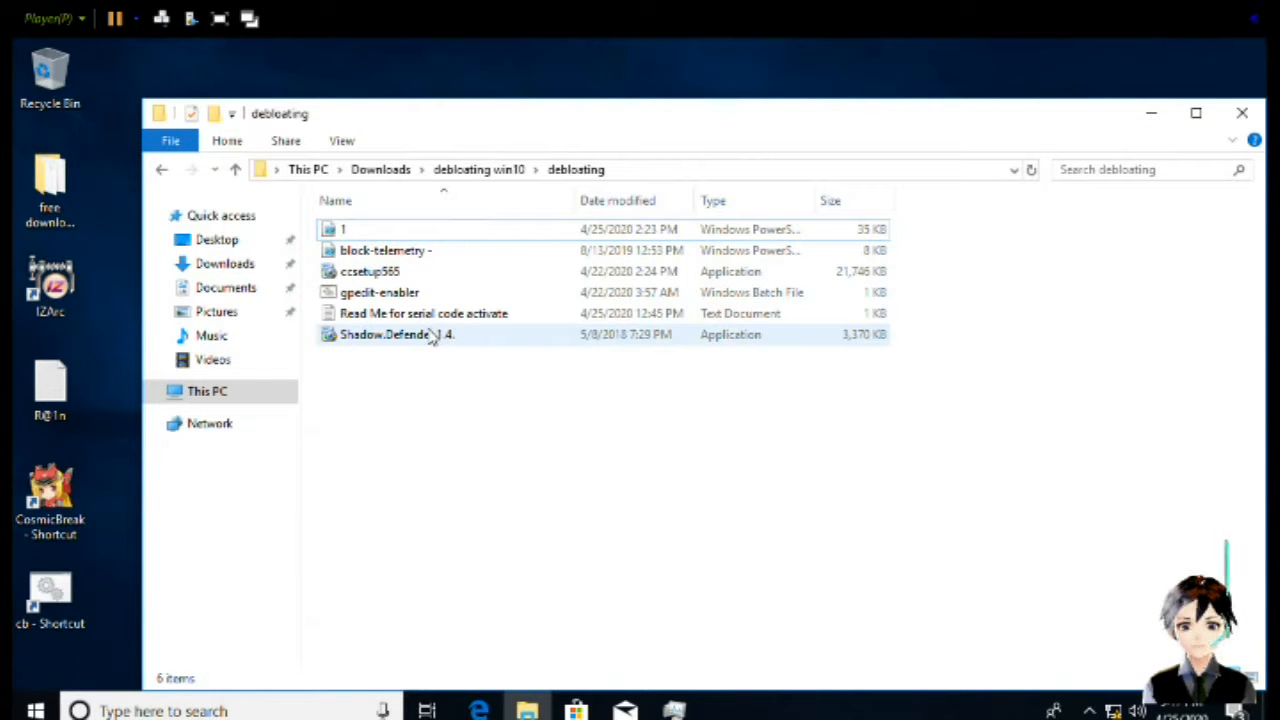
Run the block-telemetry script with PowerShell and clear the file selection
{"action": "left_click", "coordinate": [398, 253]}
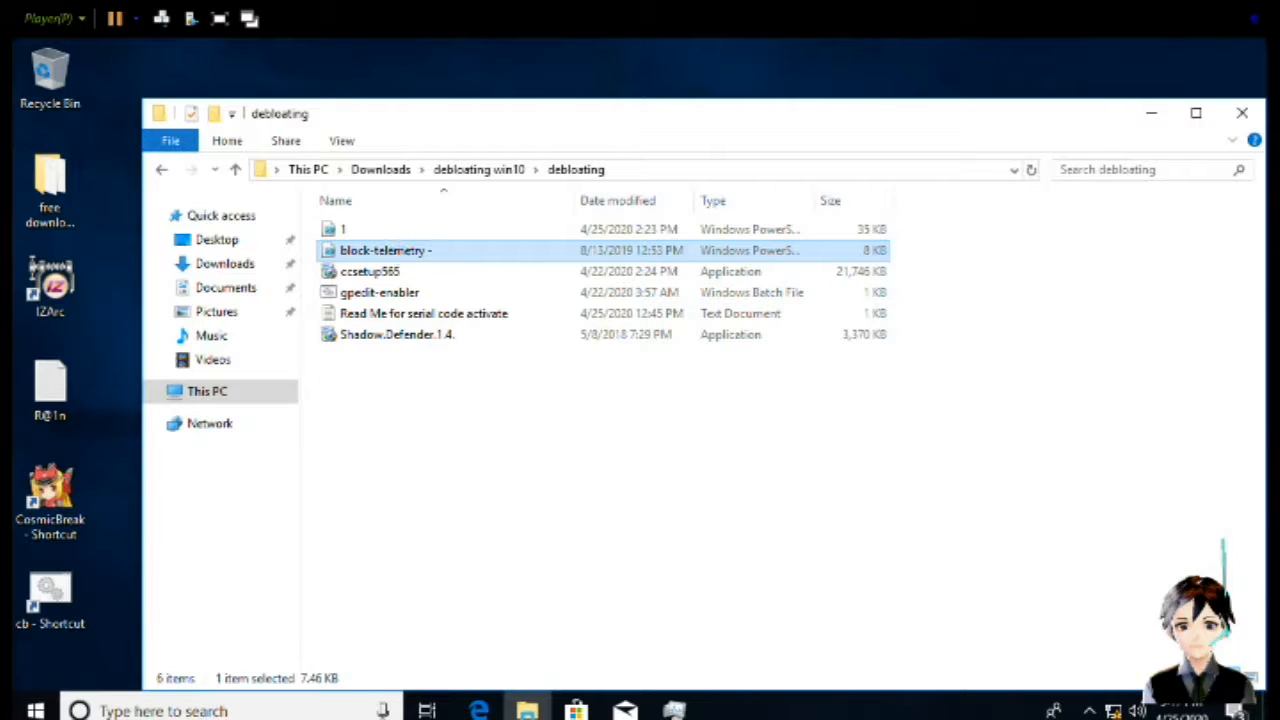
{"action": "right_click", "coordinate": [397, 252]}
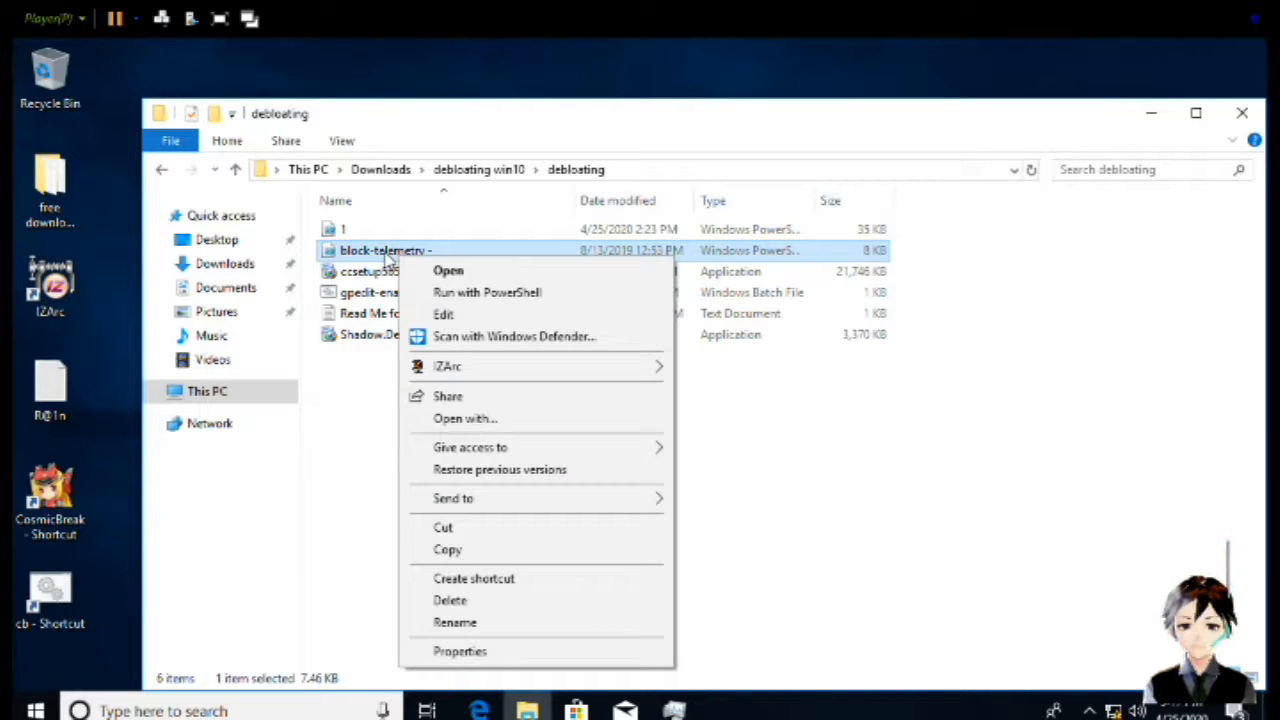
{"action": "left_click", "coordinate": [560, 311]}
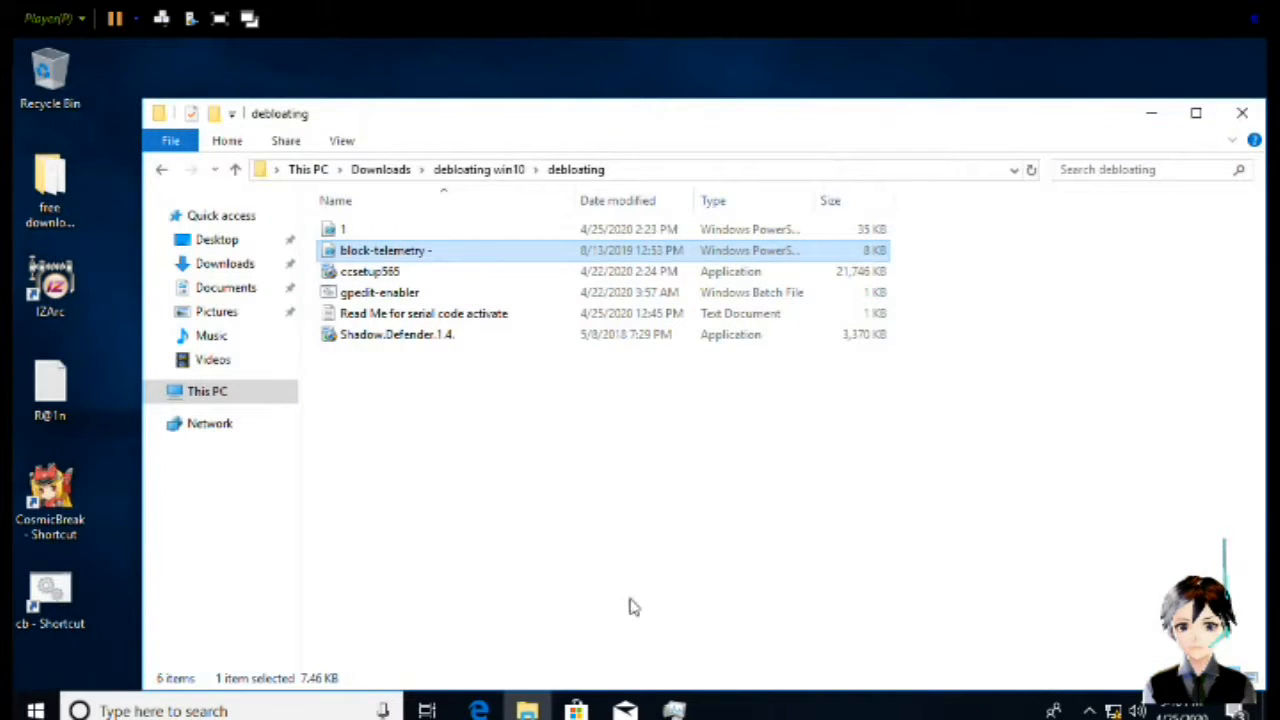
{"action": "left_click", "coordinate": [608, 472]}
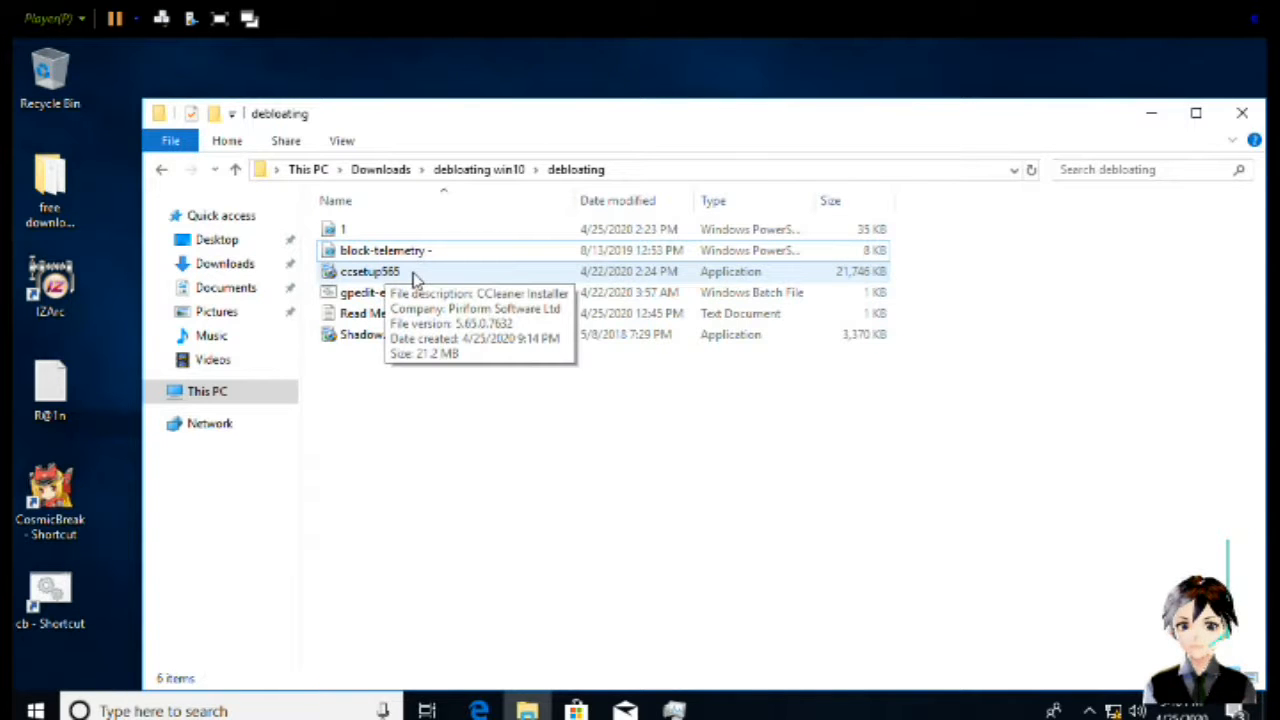
Launch the ccsetup565 installer with permission to make changes and install CCleaner with Intelligent Cookie Scan disabled
{"action": "double_click", "coordinate": [370, 272]}
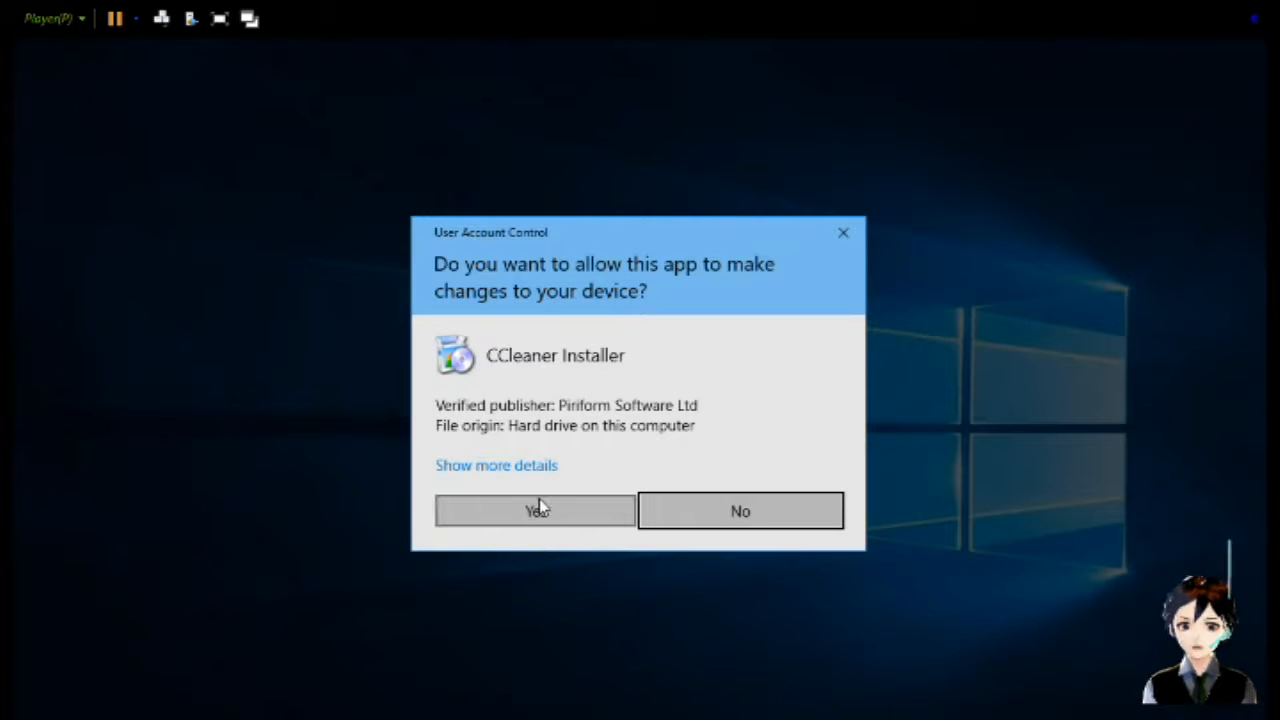
{"action": "left_click", "coordinate": [536, 510]}
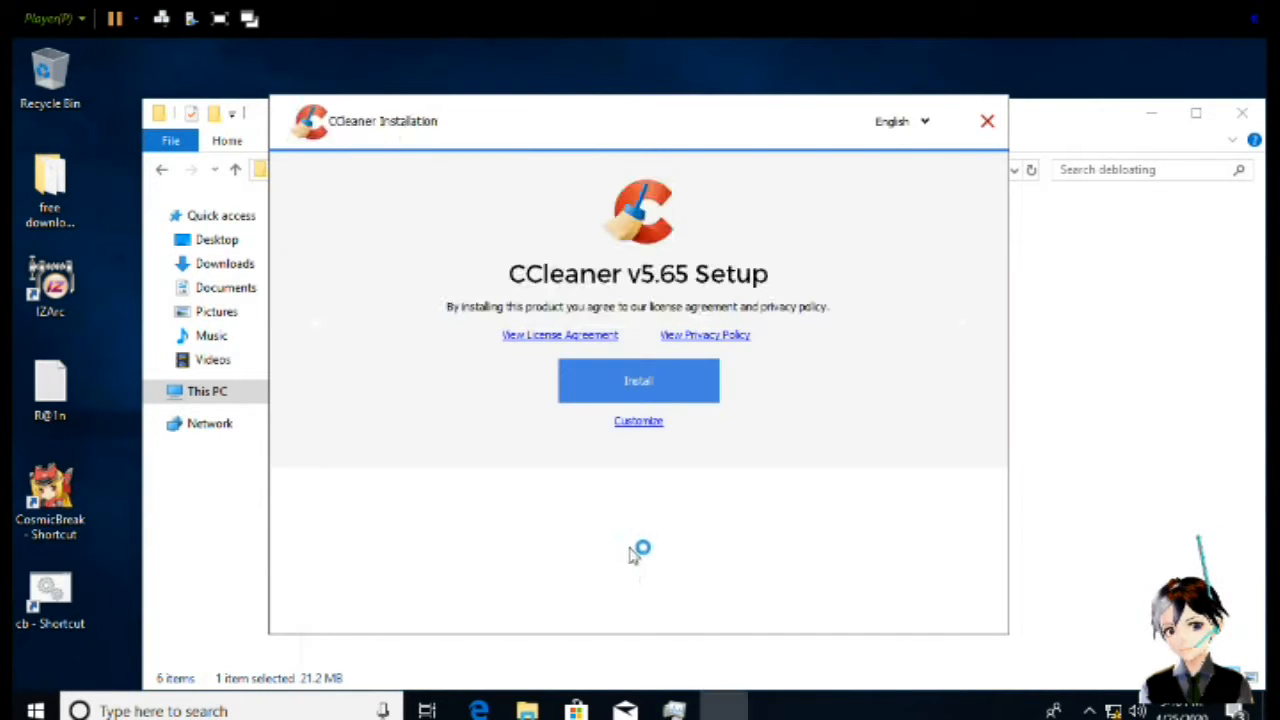
{"action": "left_click", "coordinate": [640, 424]}
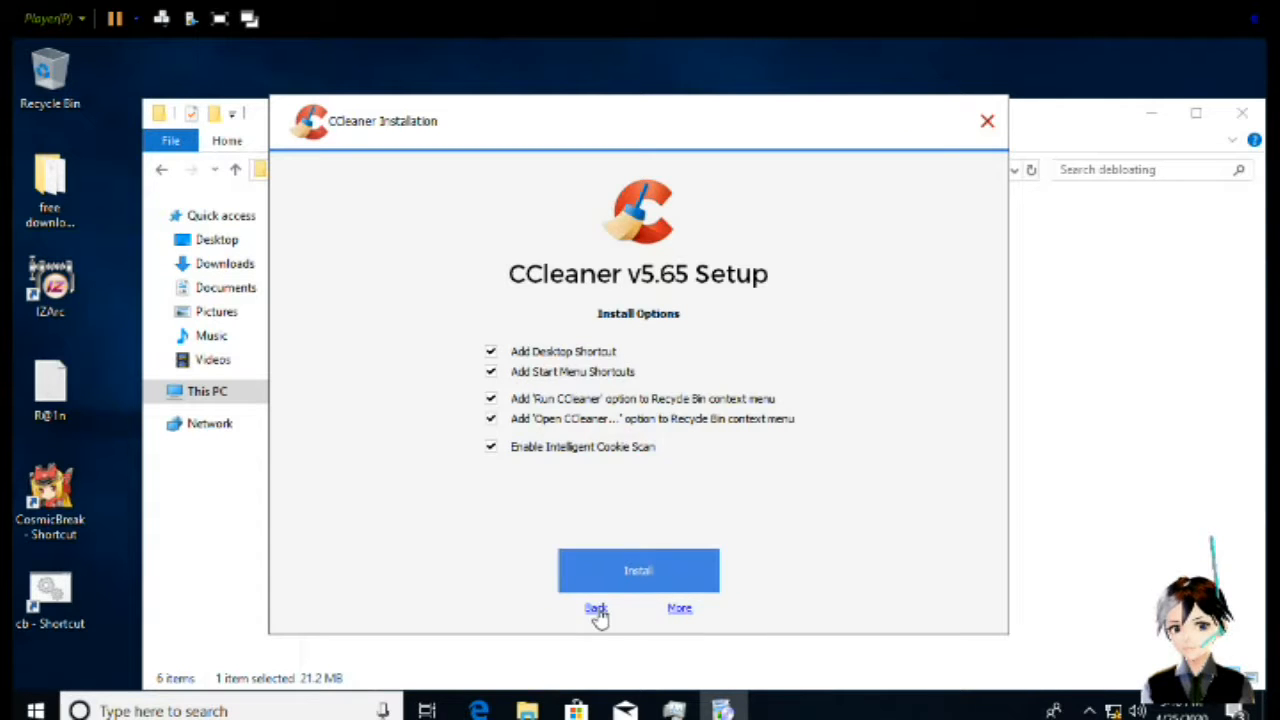
{"action": "left_click", "coordinate": [596, 609]}
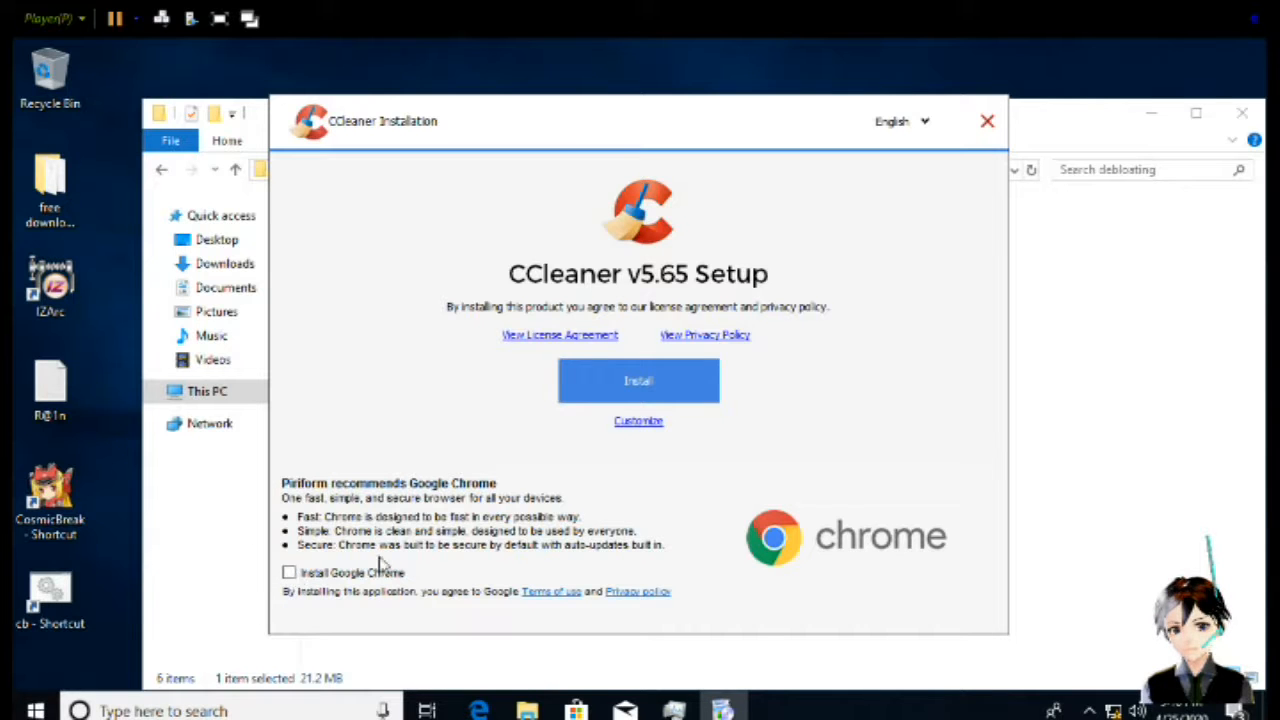
{"action": "left_click", "coordinate": [639, 423]}
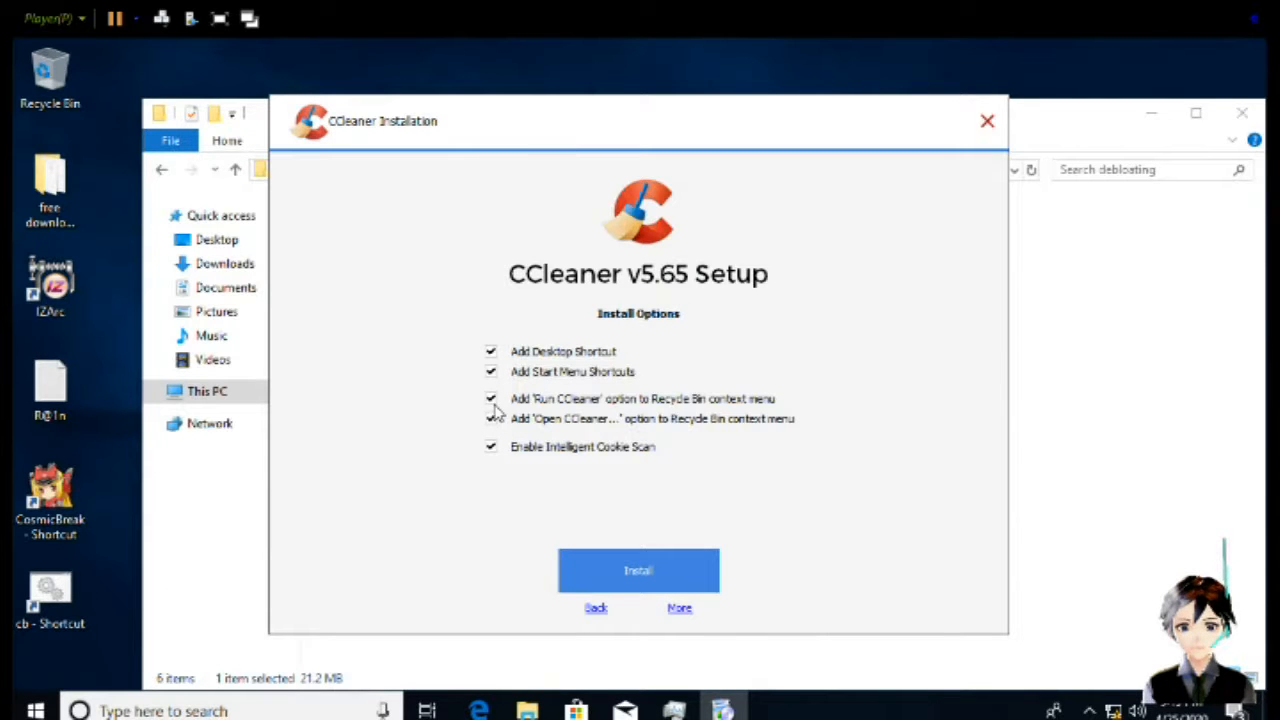
{"action": "left_click", "coordinate": [600, 450]}
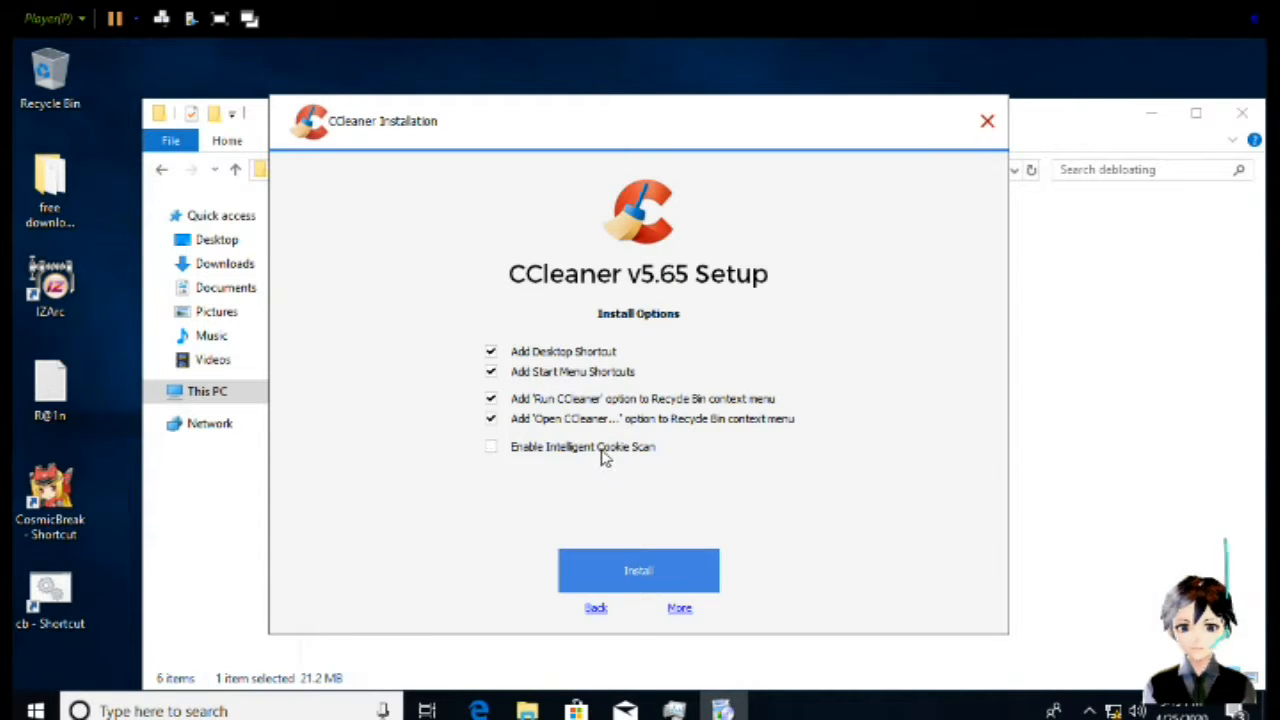
{"action": "left_click", "coordinate": [638, 574]}
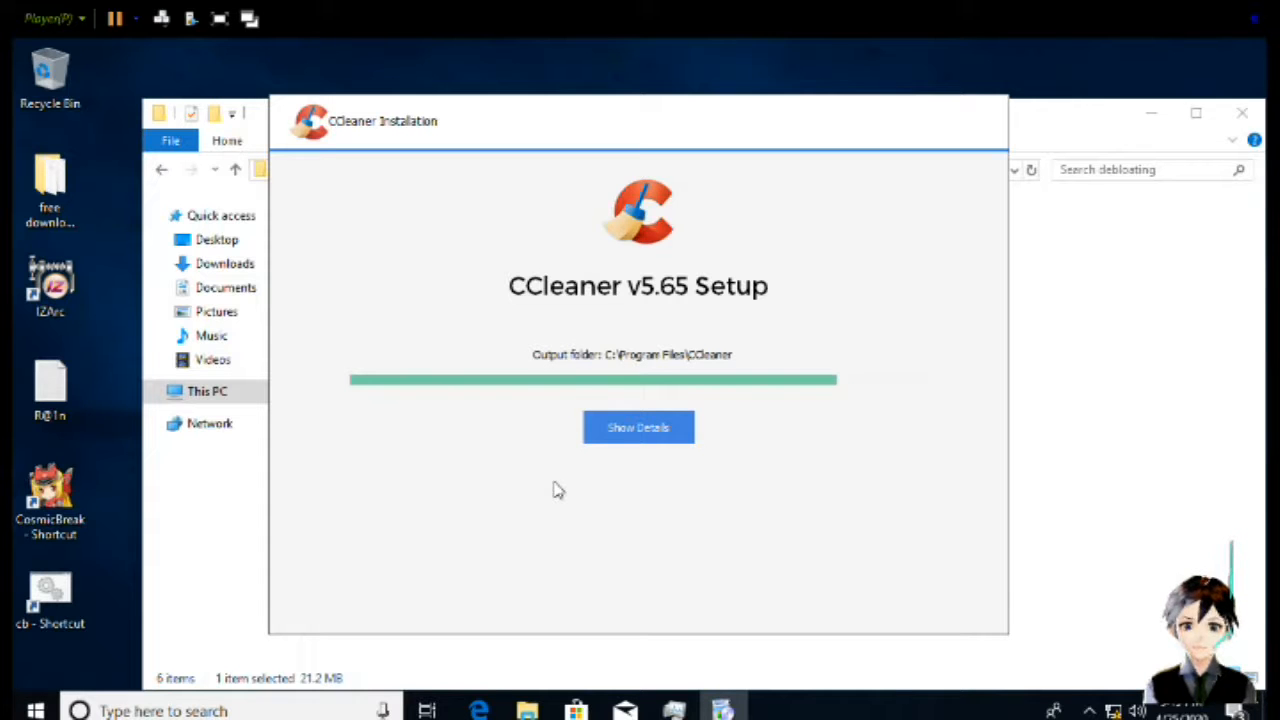
Show the CCleaner installation details and look through the install log
{"action": "left_click", "coordinate": [666, 440]}
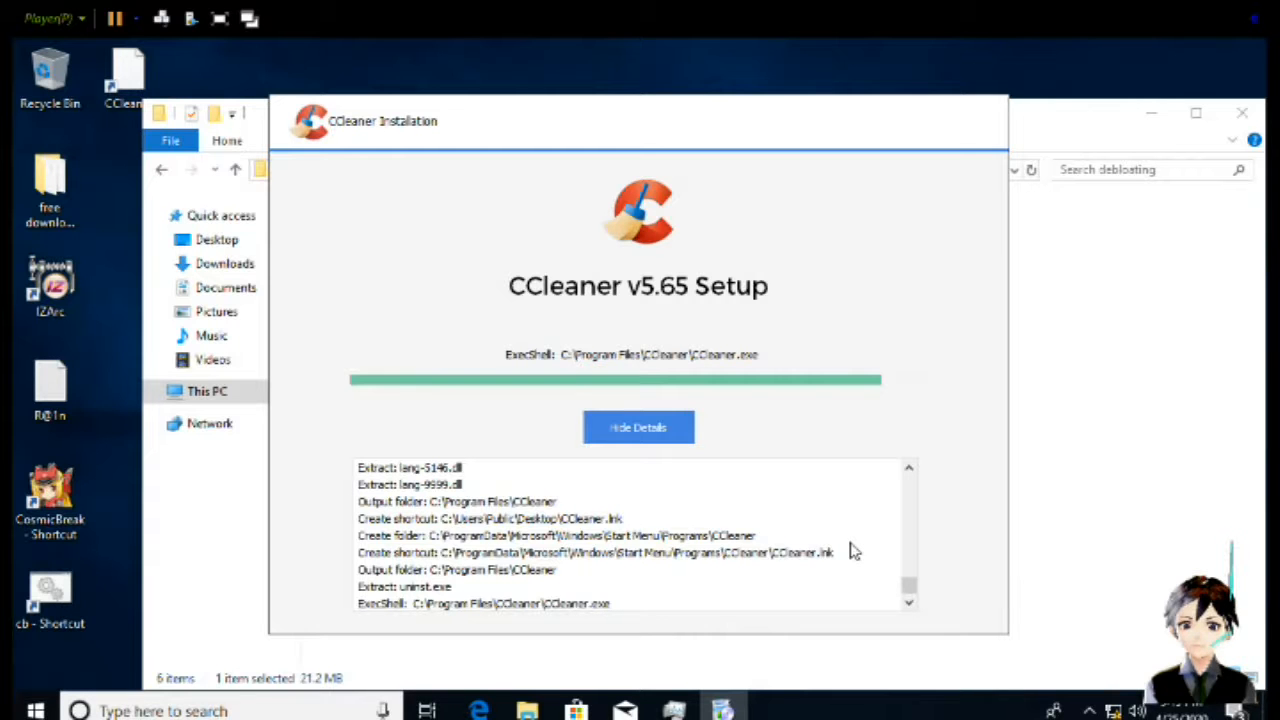
{"action": "left_click_drag", "start_coordinate": [904, 586], "coordinate": [908, 480]}
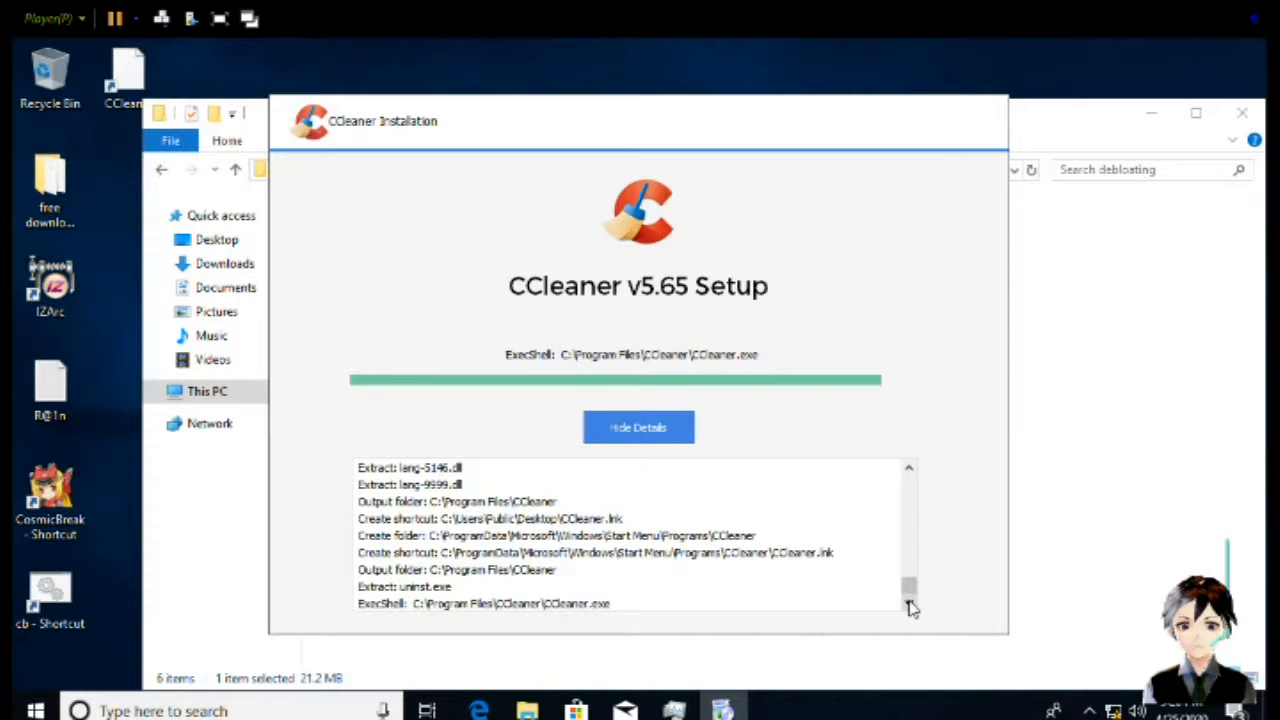
Finish the CCleaner setup with release notes disabled and launch CCleaner, dismissing the Health Check announcement
{"action": "left_click_drag", "start_coordinate": [909, 587], "coordinate": [908, 484]}
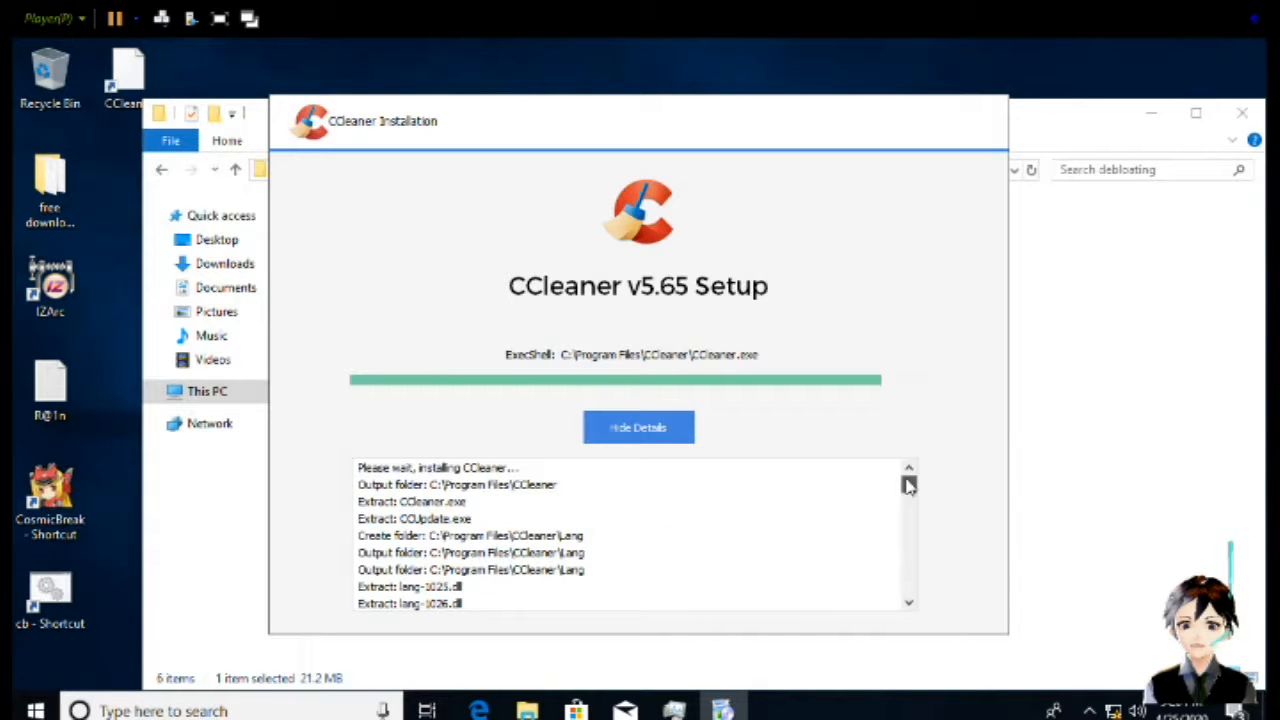
{"action": "left_click_drag", "start_coordinate": [909, 487], "coordinate": [909, 588]}
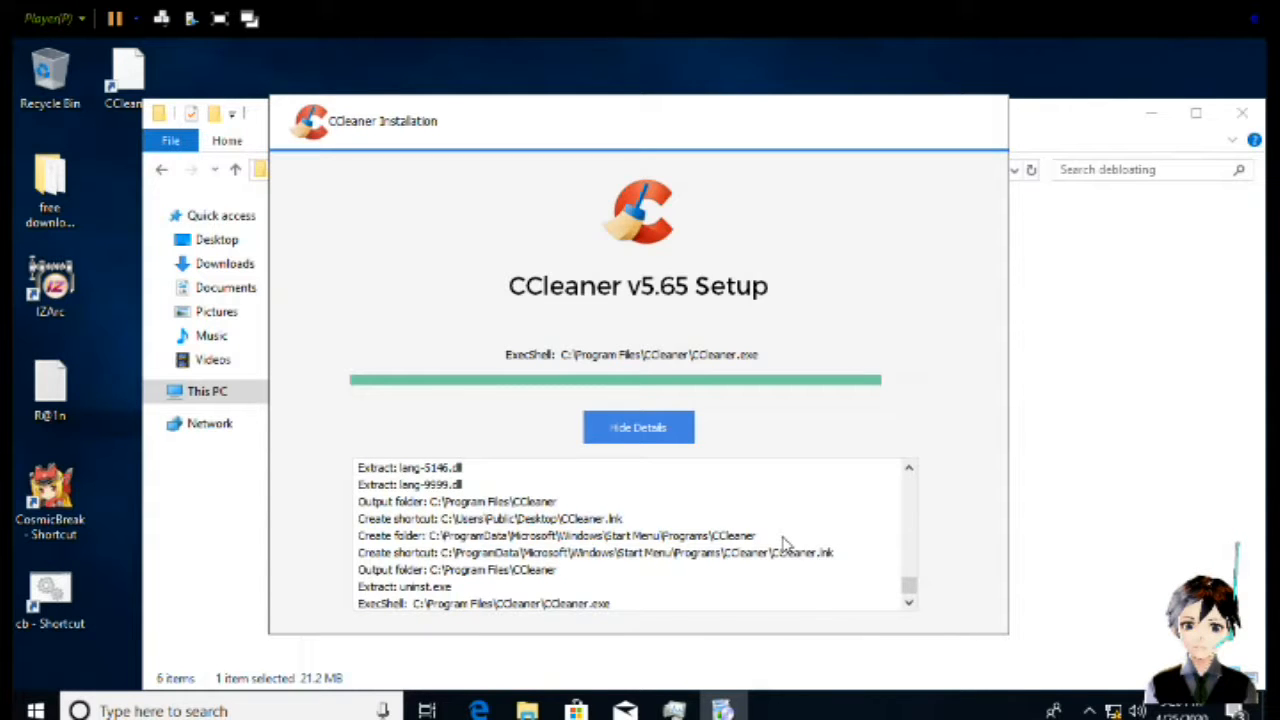
{"action": "left_click", "coordinate": [652, 436]}
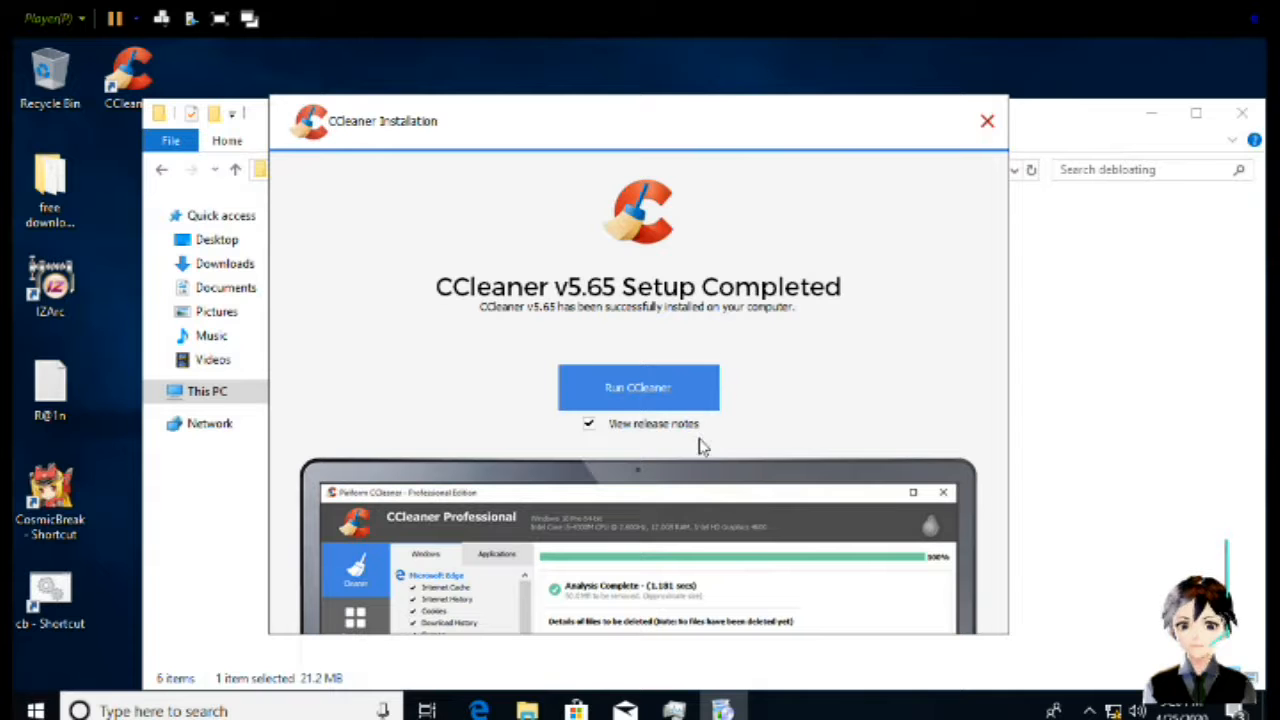
{"action": "left_click", "coordinate": [658, 425]}
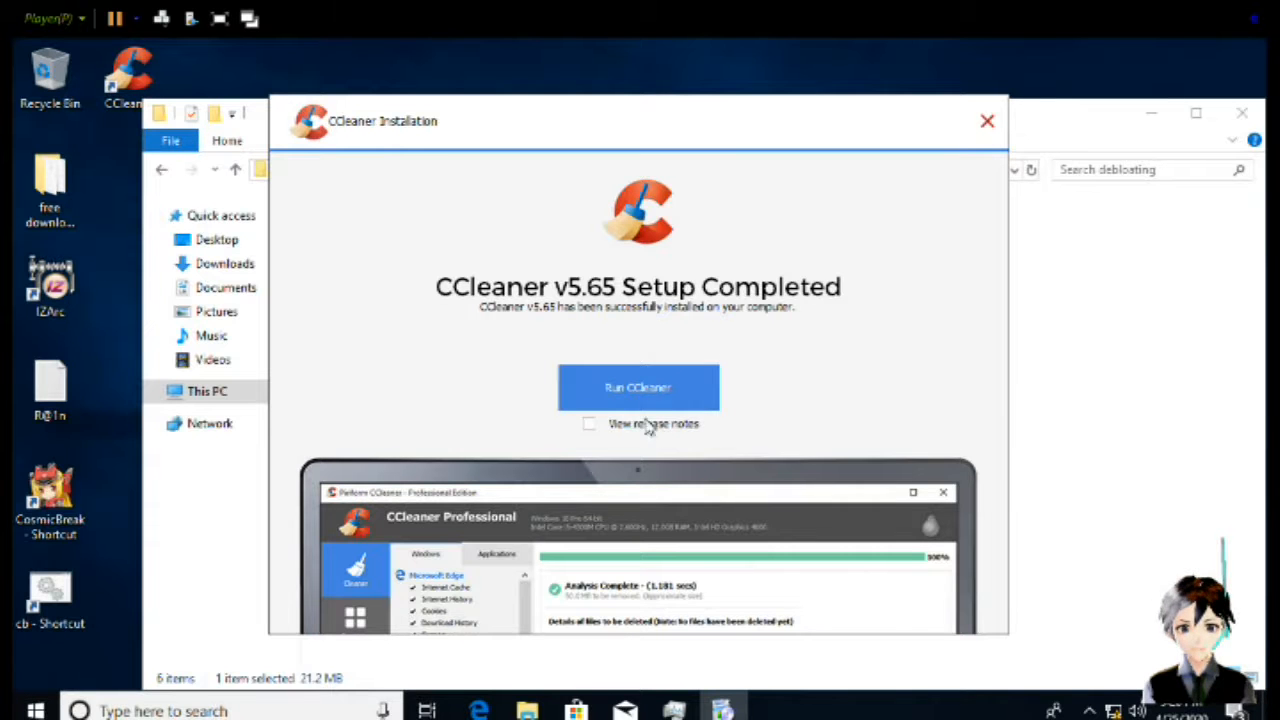
{"action": "left_click", "coordinate": [647, 389]}
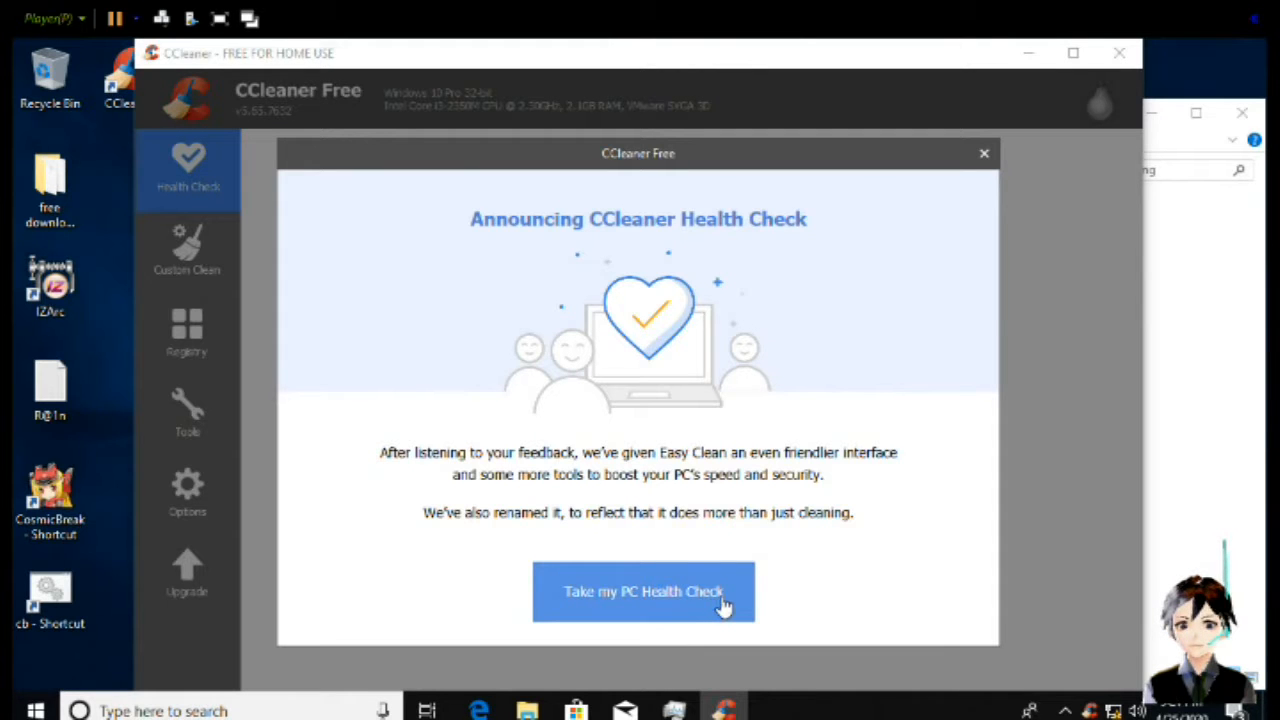
{"action": "left_click", "coordinate": [985, 157]}
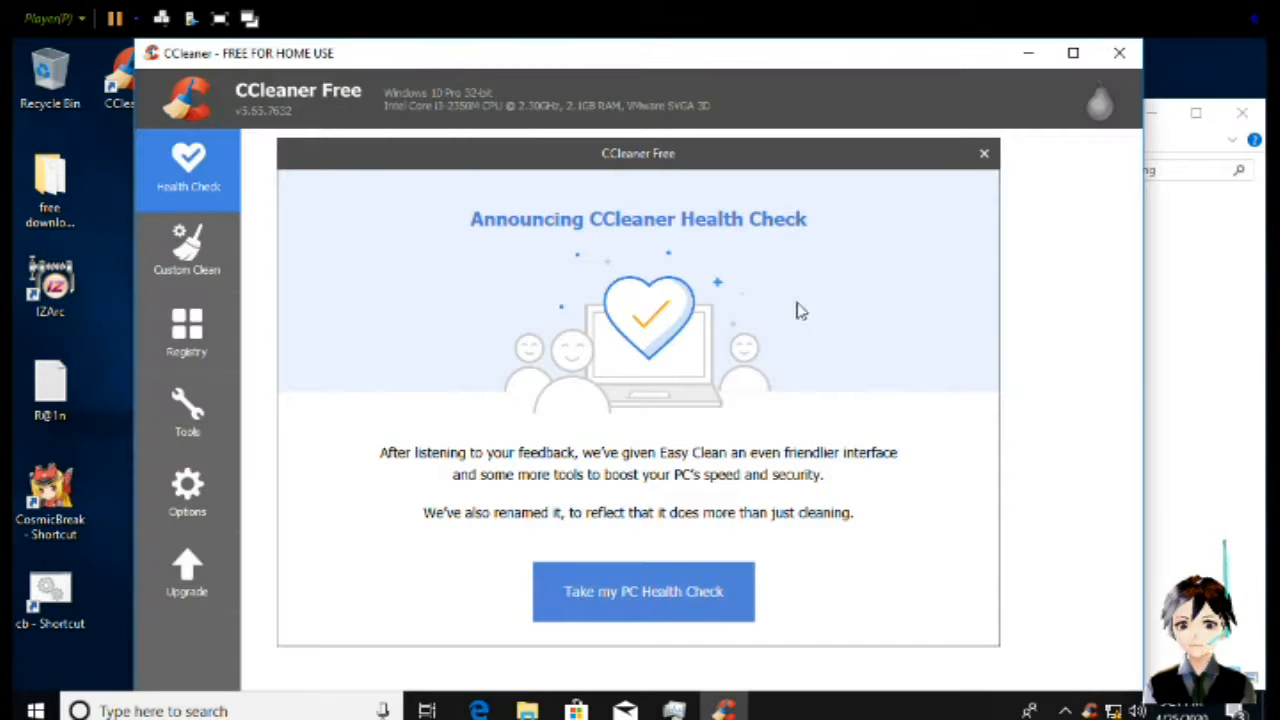
{"action": "left_click", "coordinate": [985, 158]}
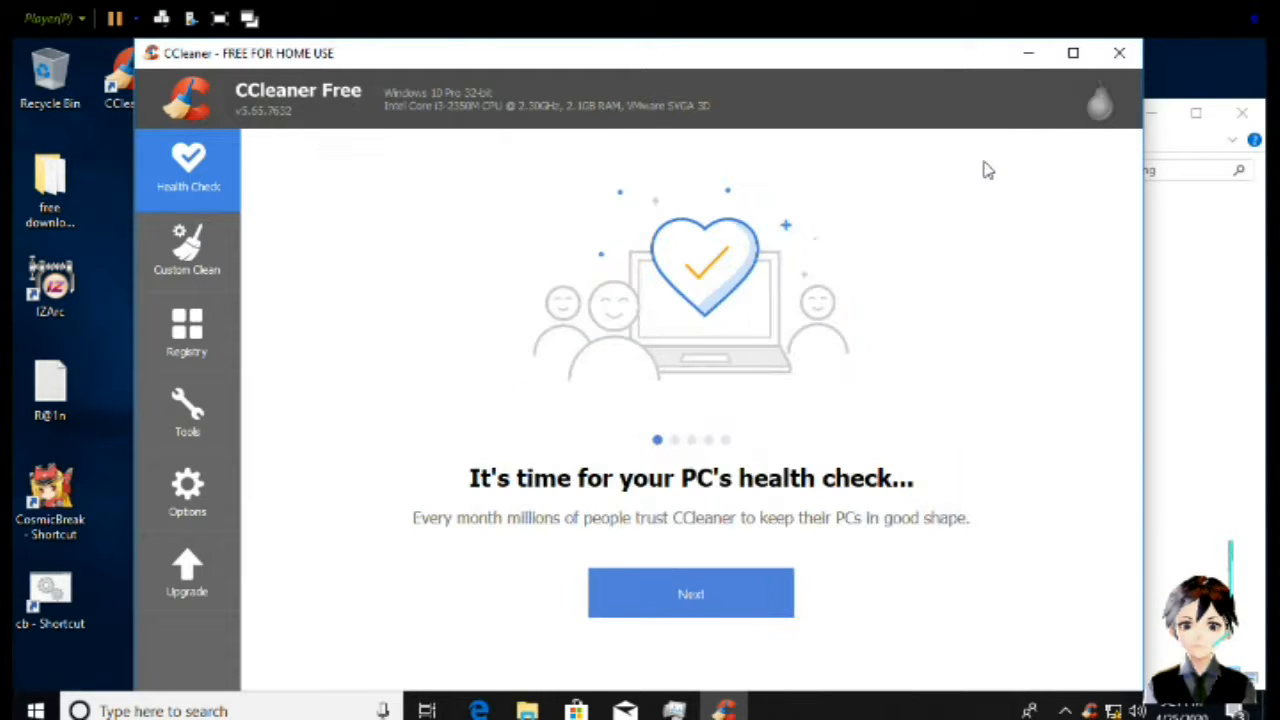
Review the Windows and Applications cleaning options under Custom Clean
{"action": "left_click", "coordinate": [214, 273]}
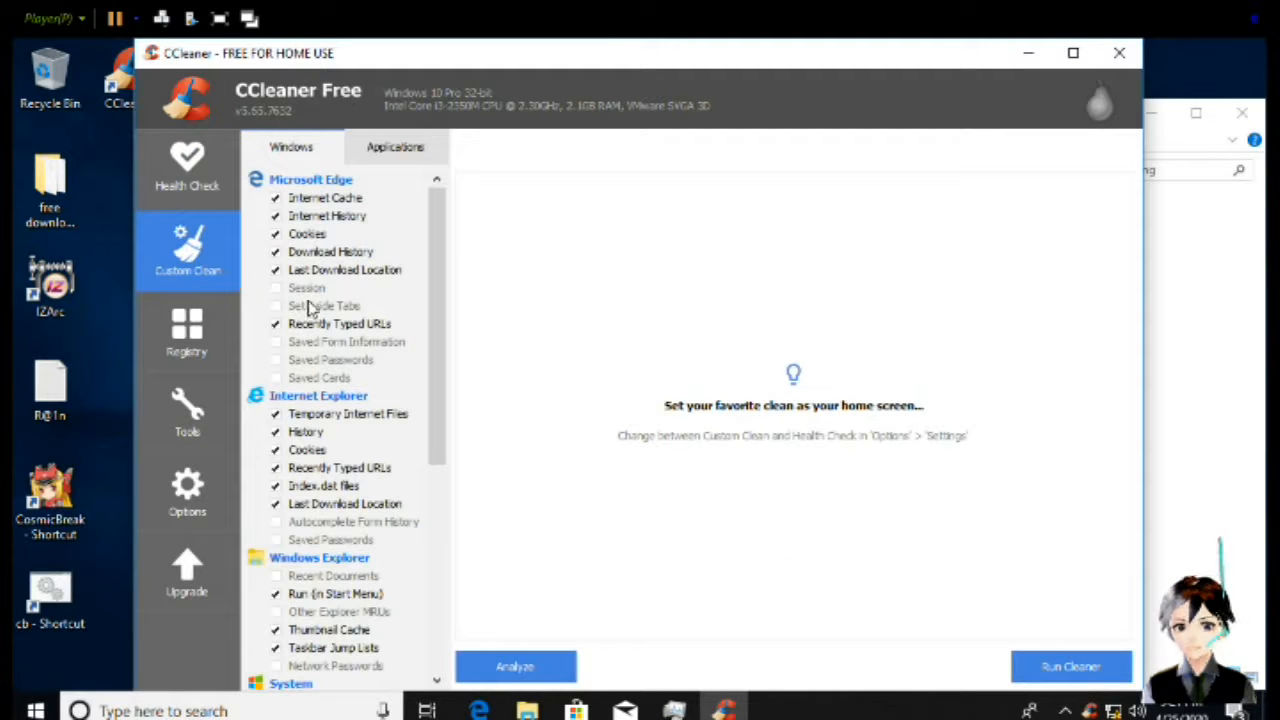
{"action": "left_click", "coordinate": [392, 152]}
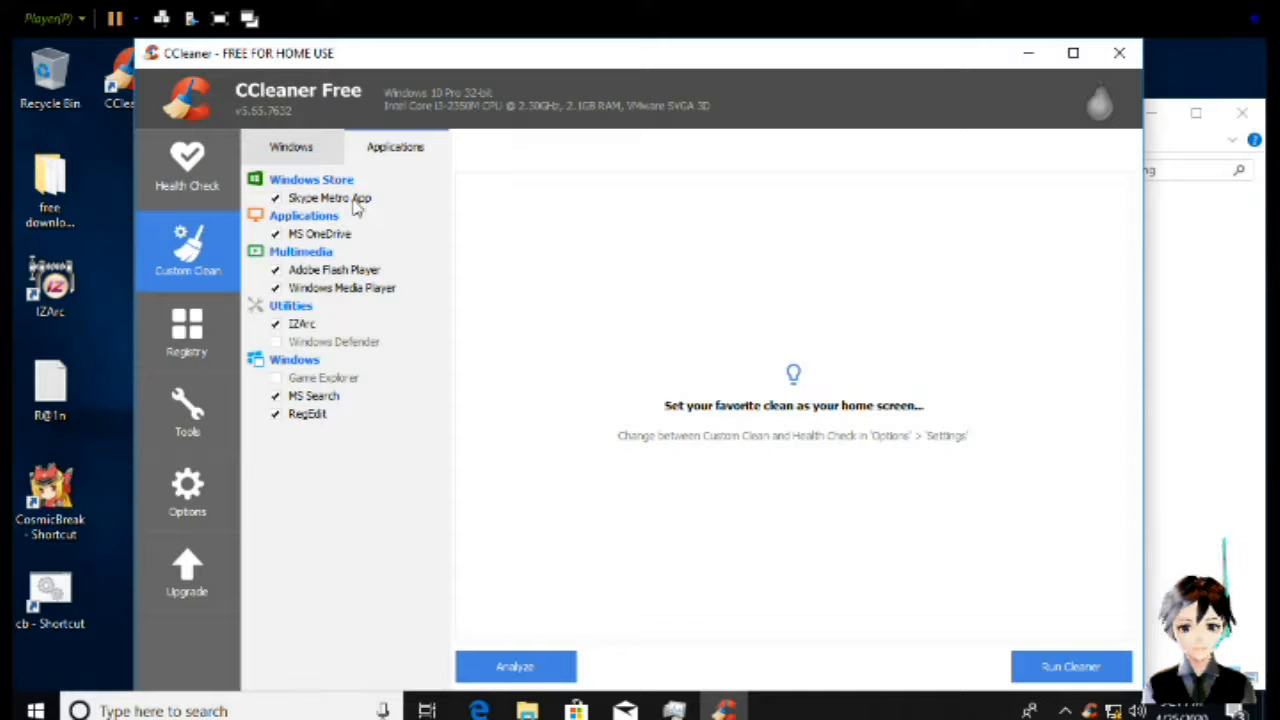
{"action": "left_click", "coordinate": [324, 155]}
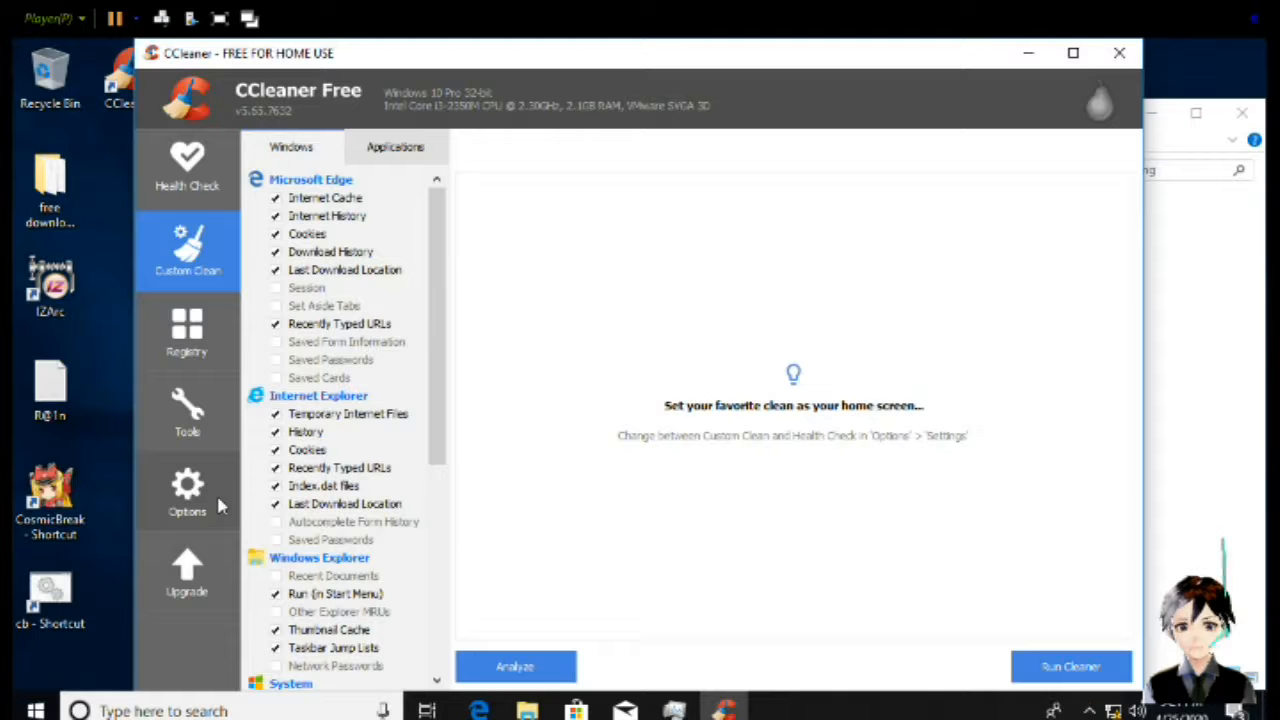
{"action": "left_click", "coordinate": [376, 152]}
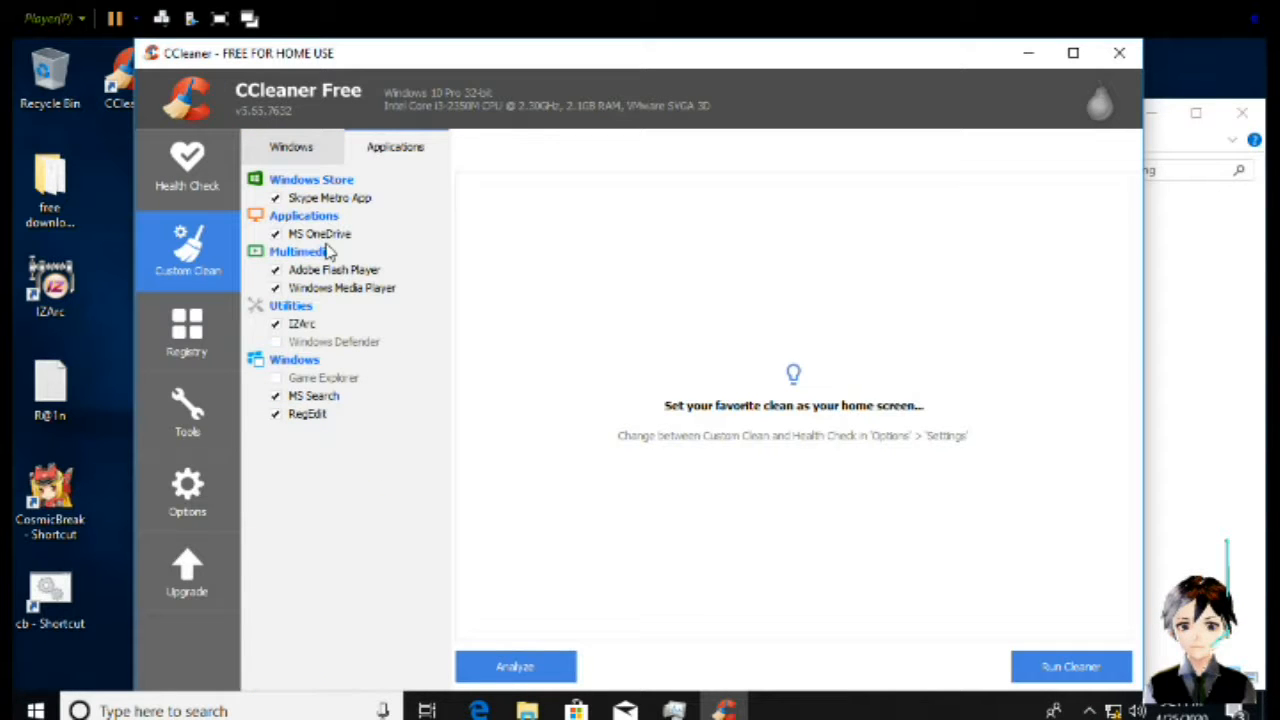
Analyze the selected Custom Clean items, allowing CCleaner to force Microsoft Edge to close
{"action": "left_click", "coordinate": [545, 674]}
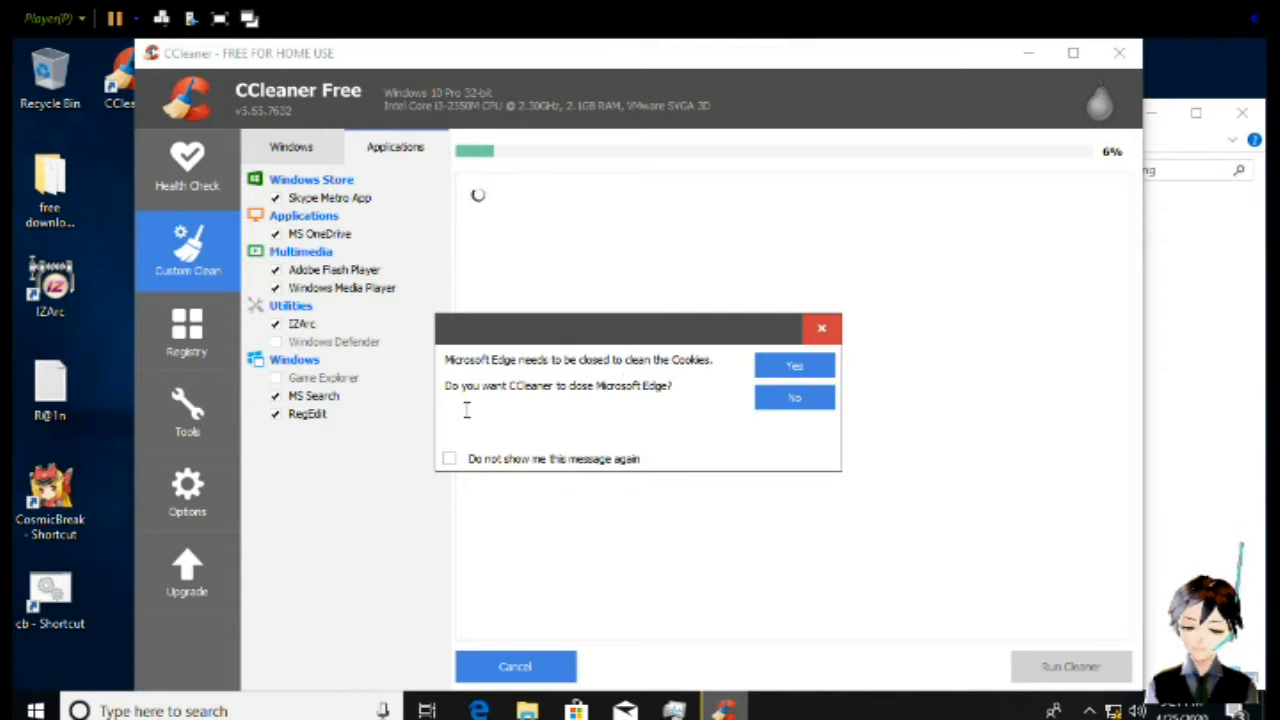
{"action": "left_click_drag", "start_coordinate": [564, 322], "coordinate": [625, 337]}
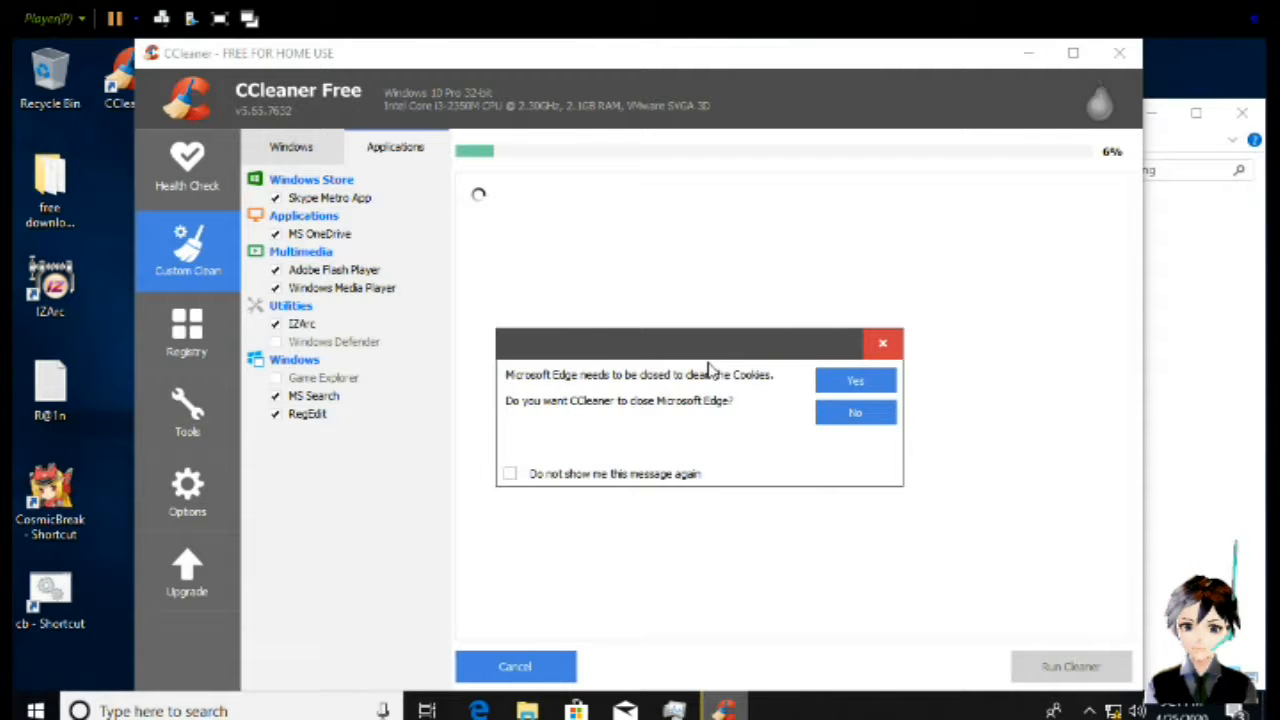
{"action": "left_click_drag", "start_coordinate": [708, 368], "coordinate": [945, 490]}
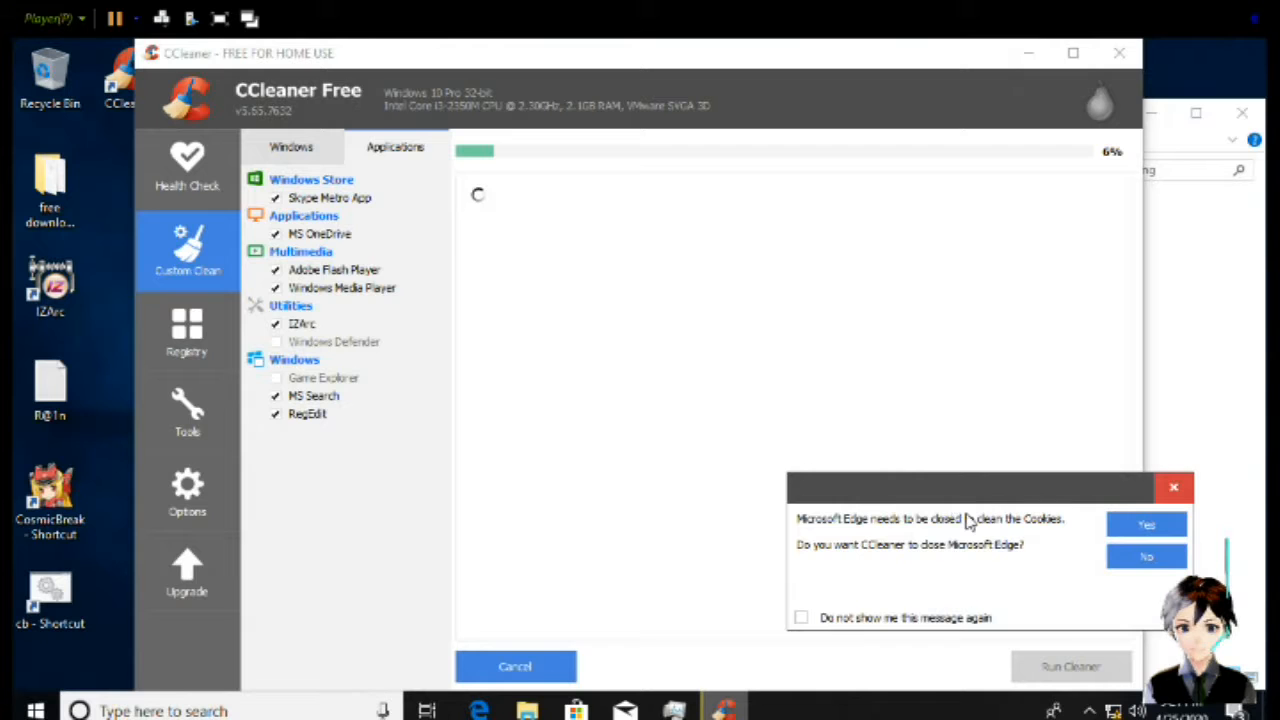
{"action": "left_click", "coordinate": [1140, 526]}
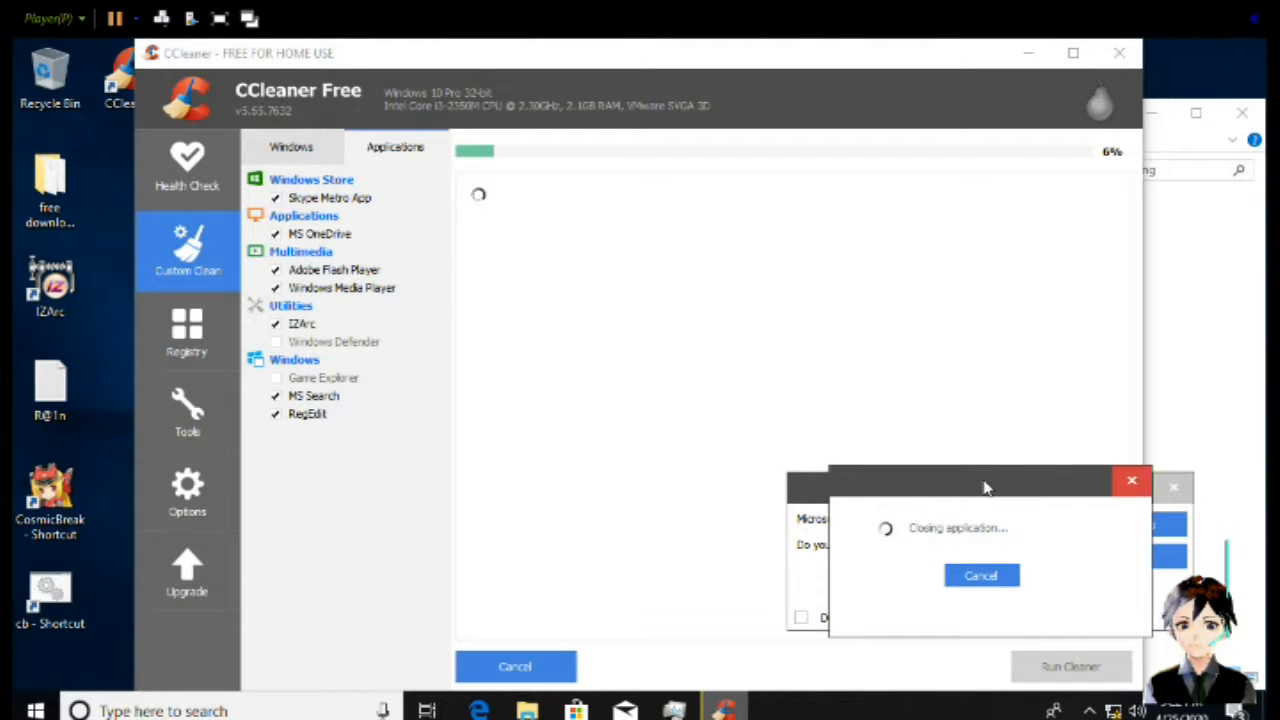
{"action": "left_click_drag", "start_coordinate": [985, 487], "coordinate": [843, 248]}
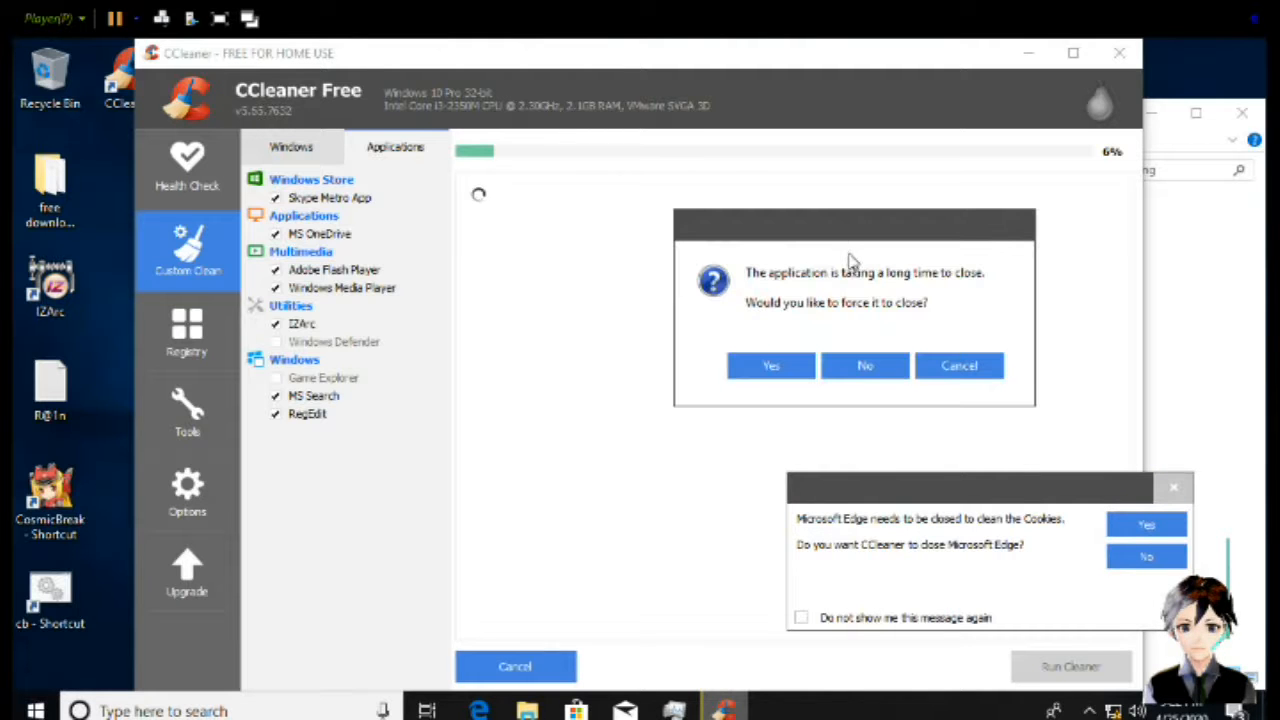
{"action": "left_click", "coordinate": [838, 369]}
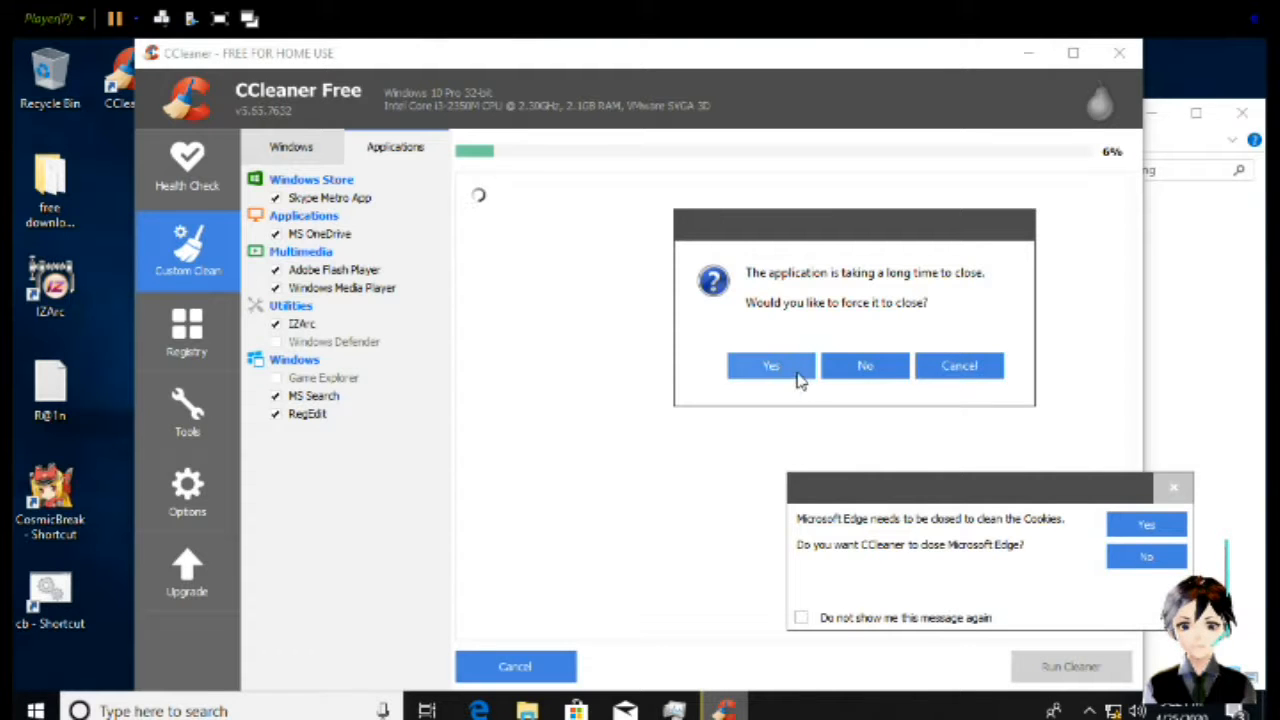
{"action": "left_click", "coordinate": [766, 368]}
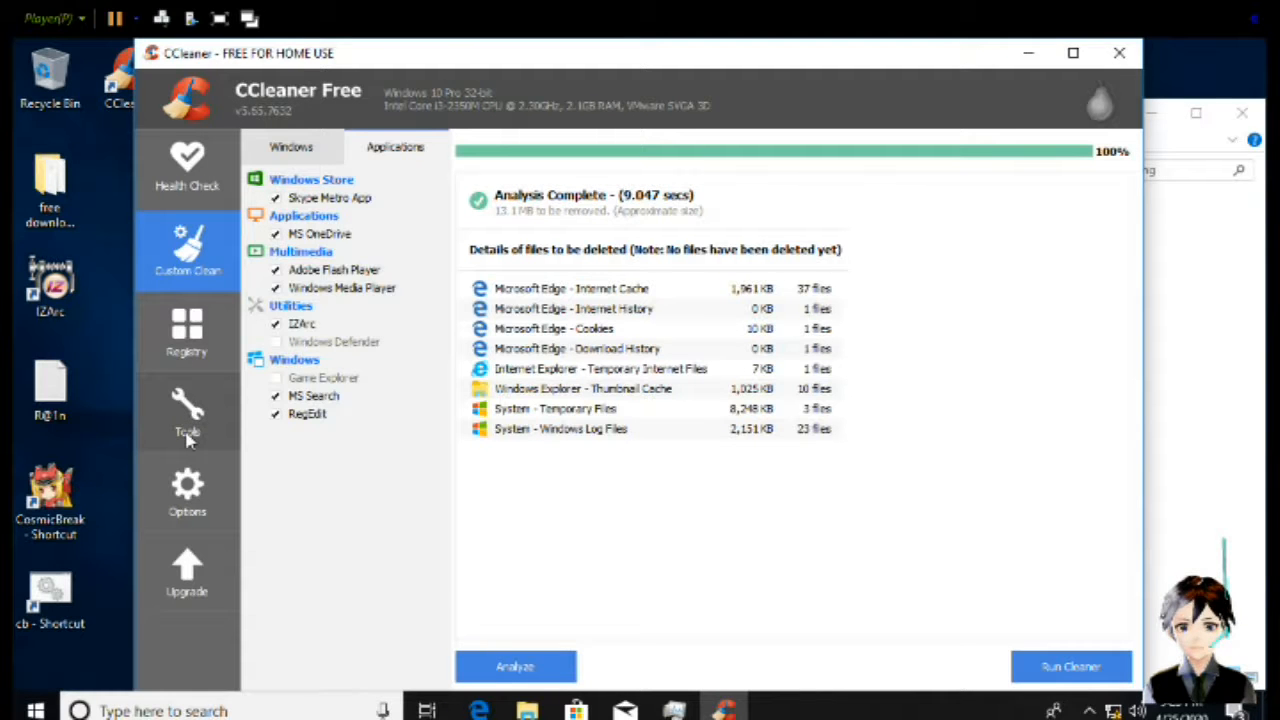
Uninstall Feedback Hub using CCleaner's program removal tool and confirm the removal
{"action": "left_click", "coordinate": [192, 415]}
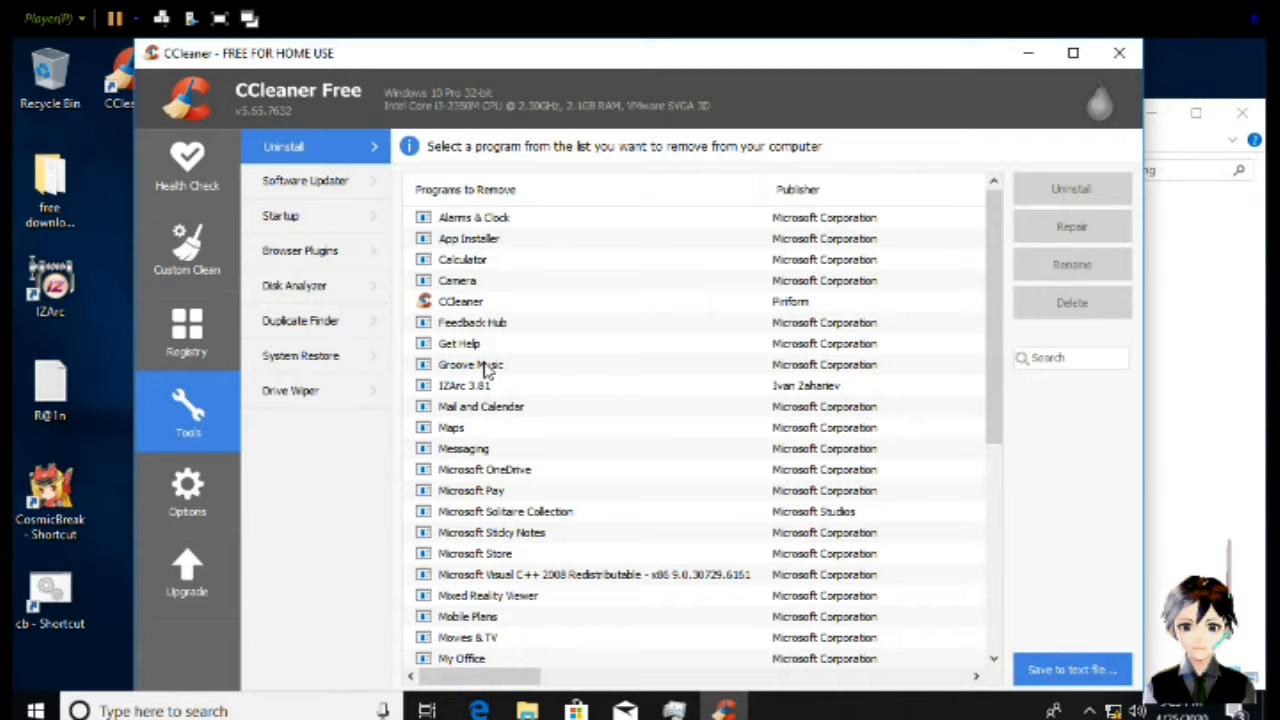
{"action": "left_click", "coordinate": [481, 249]}
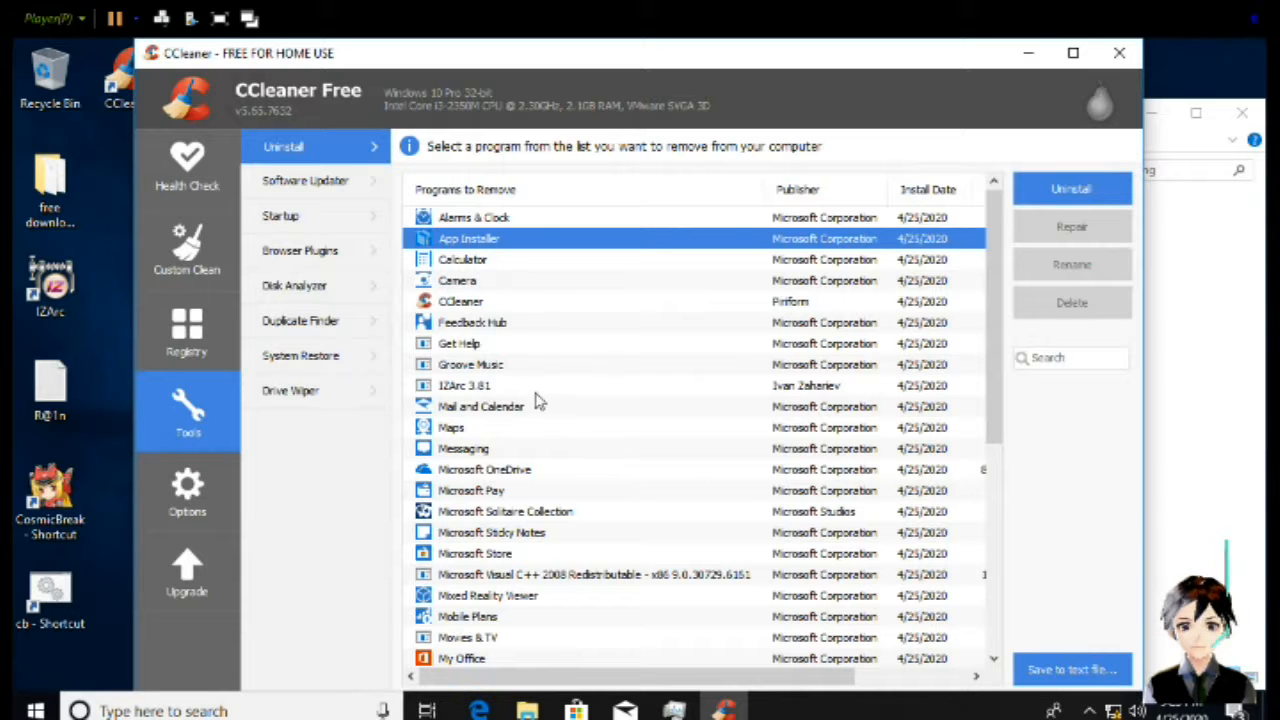
{"action": "scroll", "coordinate": [536, 401], "scroll_direction": "down", "scroll_amount": 1}
{"action": "scroll", "coordinate": [536, 401], "scroll_direction": "down", "scroll_amount": 1}
{"action": "scroll", "coordinate": [536, 401], "scroll_direction": "up", "scroll_amount": 2}
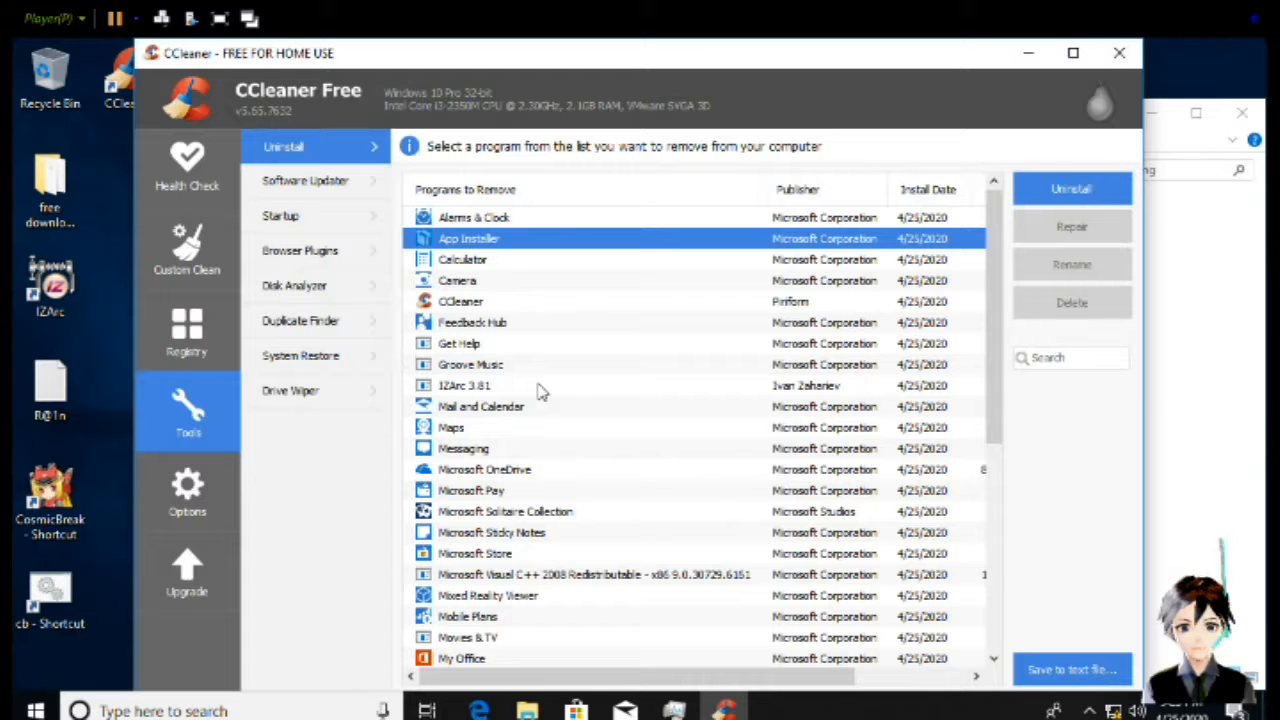
{"action": "left_click", "coordinate": [492, 325]}
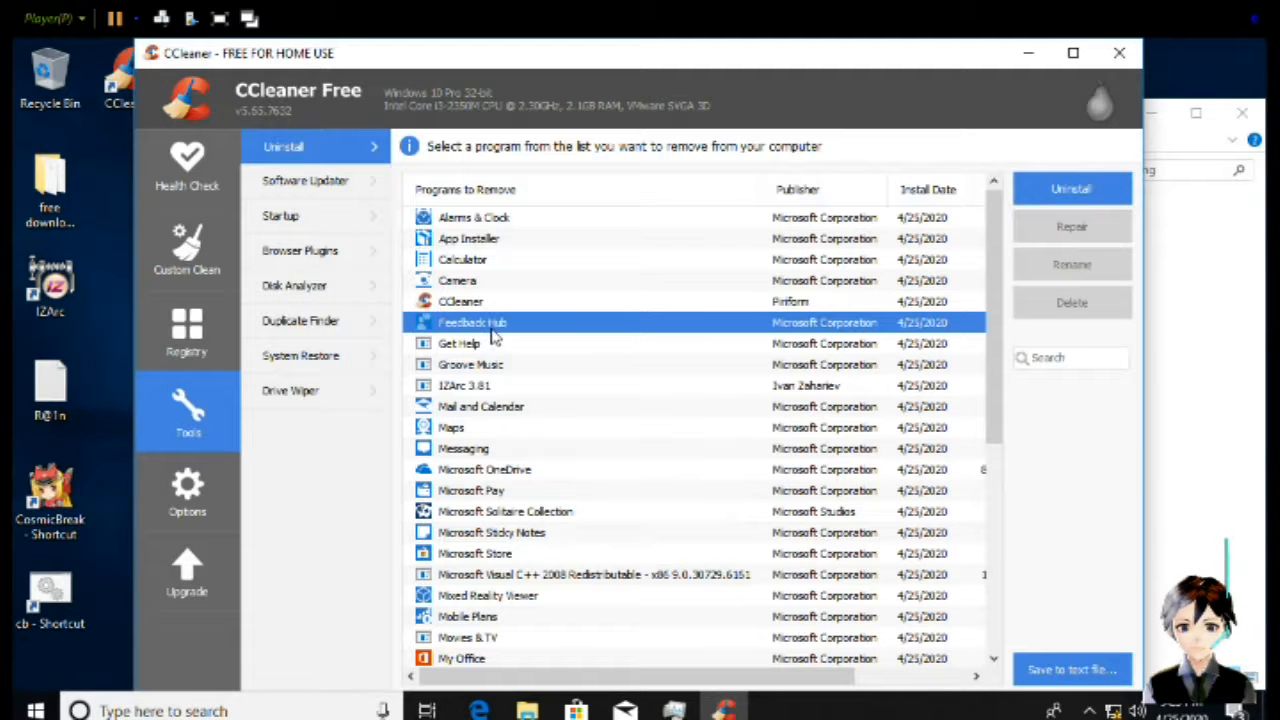
{"action": "left_click", "coordinate": [1078, 193]}
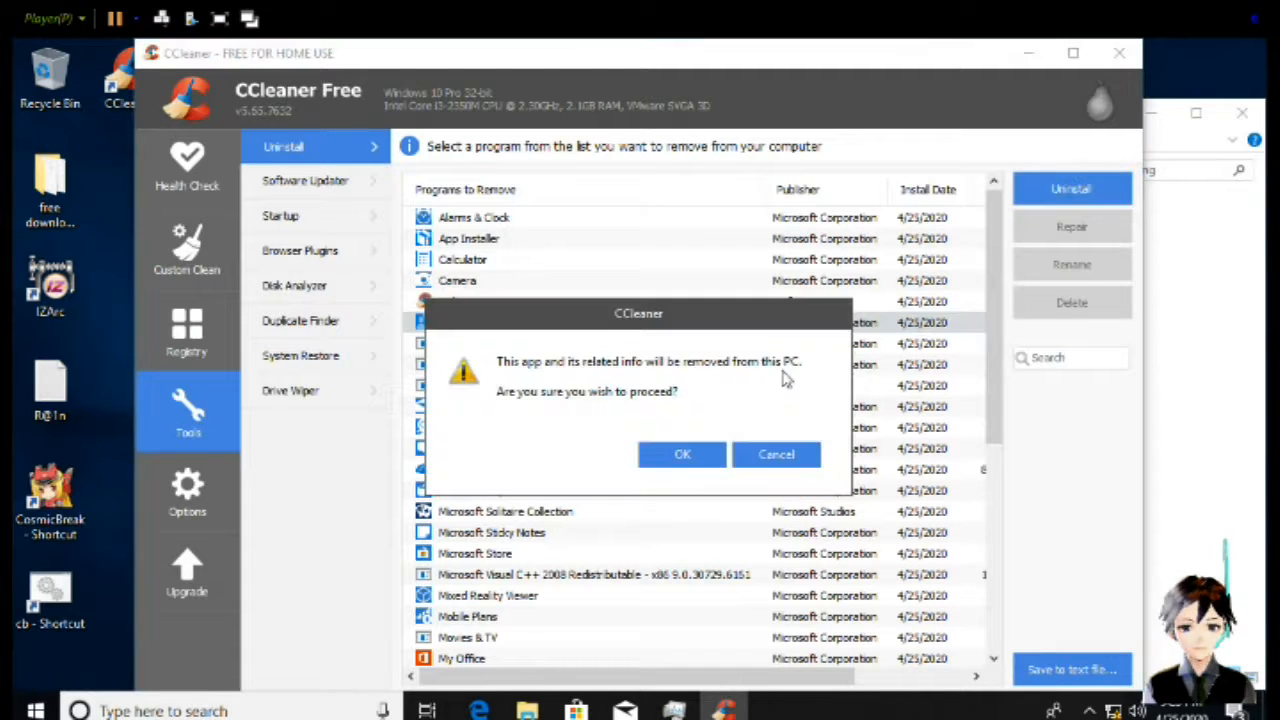
{"action": "left_click", "coordinate": [681, 459]}
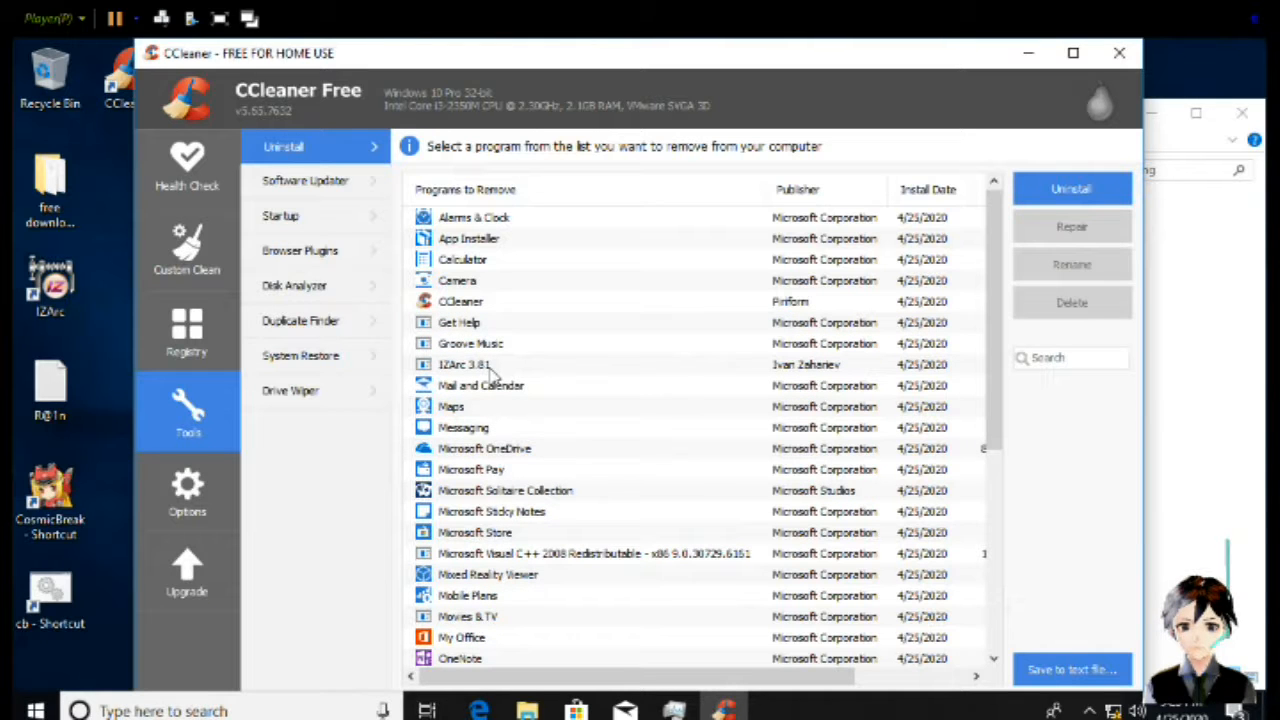
Try to uninstall the Get Help and Maps apps, confirming each removal
{"action": "left_click", "coordinate": [457, 325]}
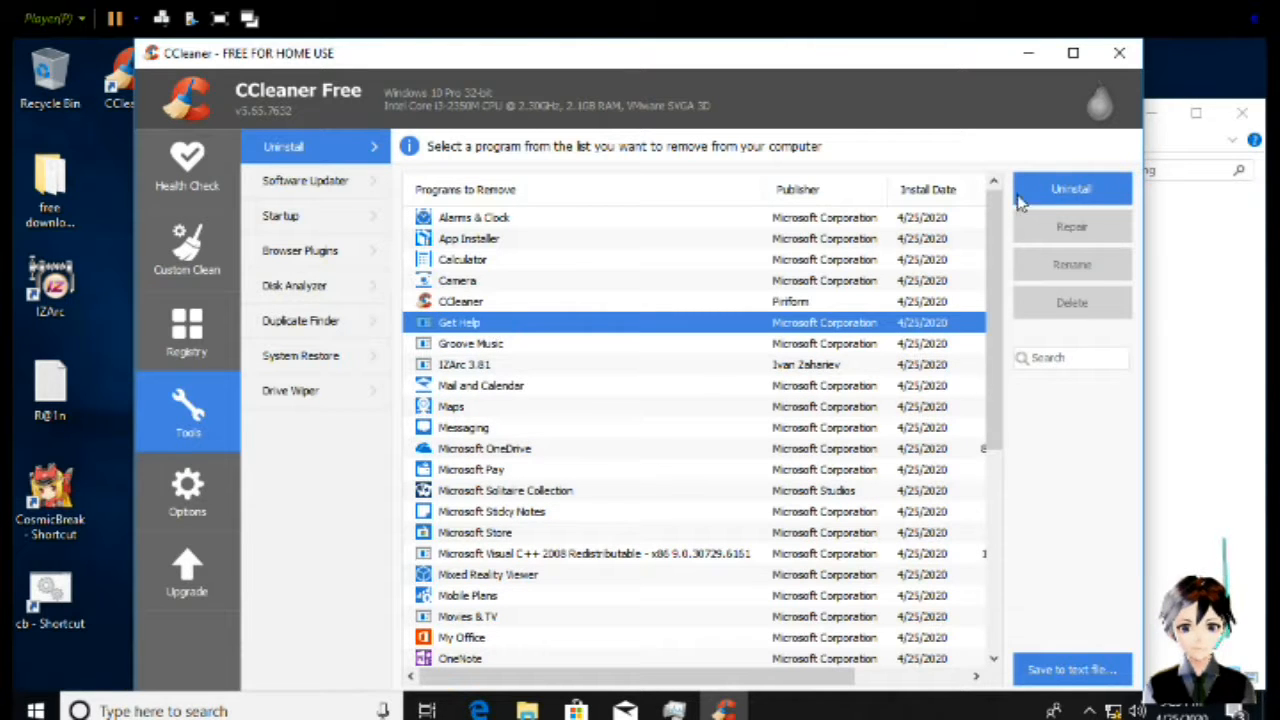
{"action": "left_click", "coordinate": [1055, 192]}
{"action": "left_click", "coordinate": [684, 456]}
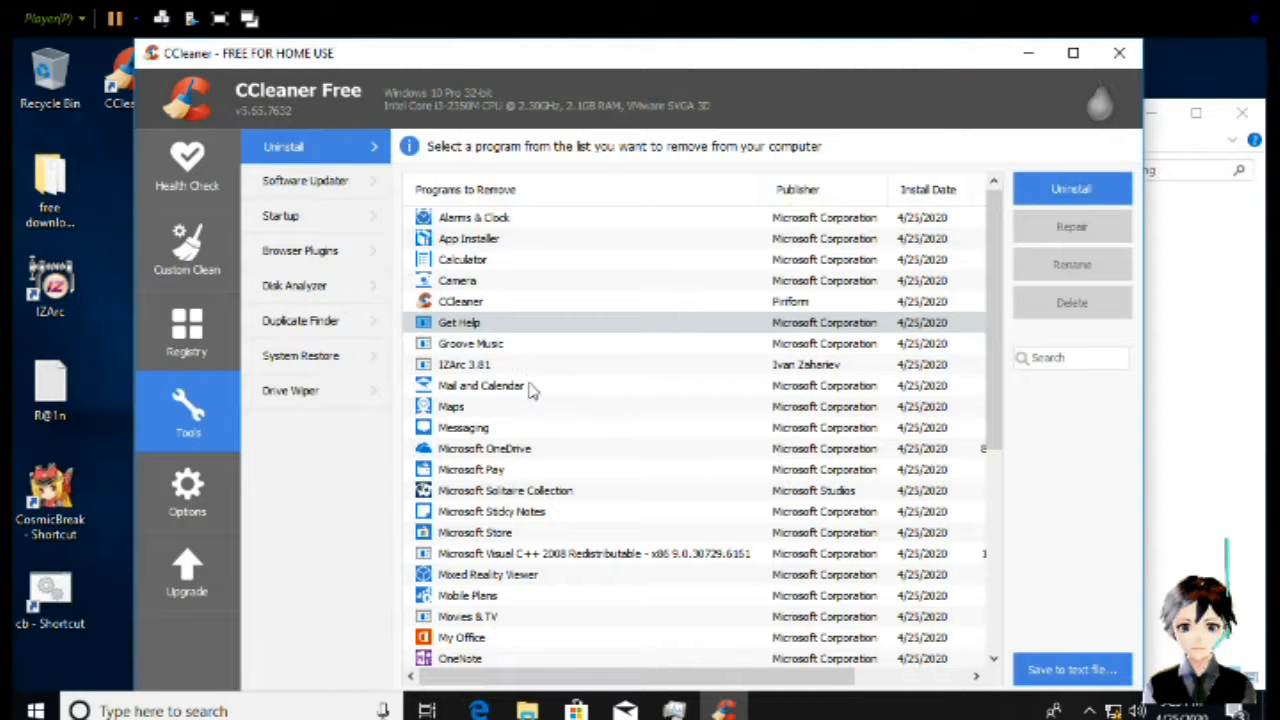
{"action": "left_click", "coordinate": [459, 411]}
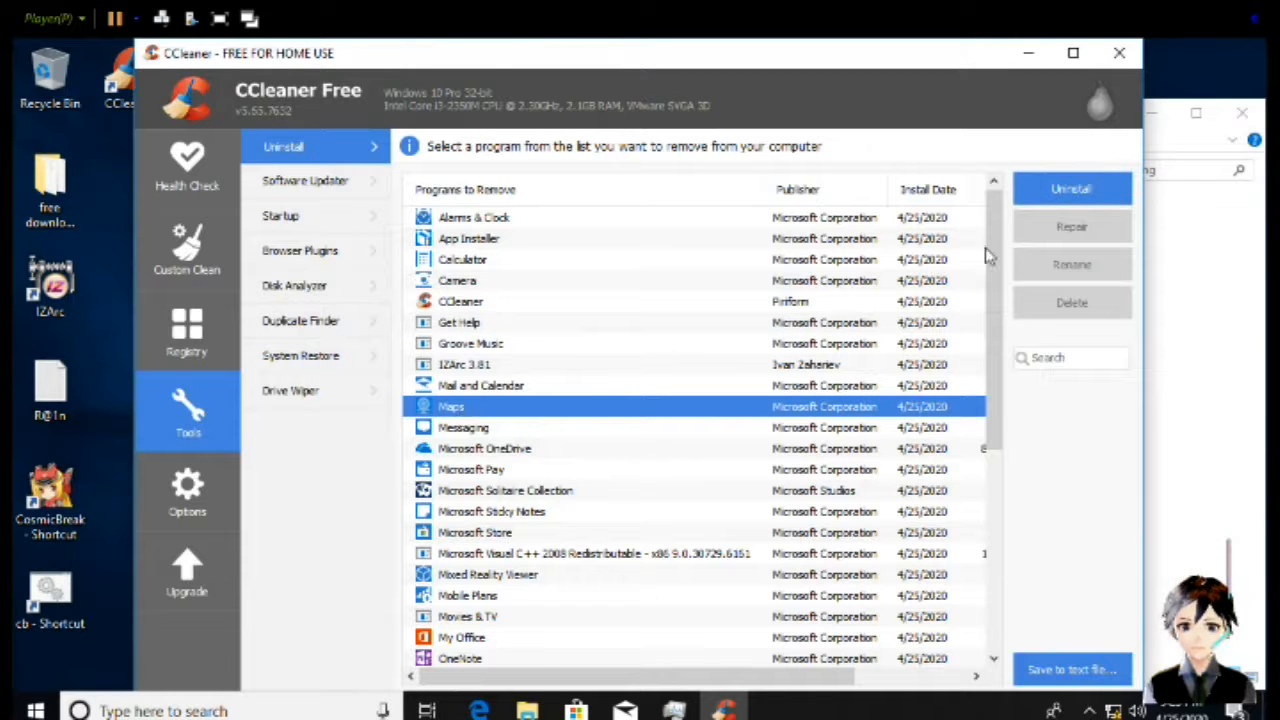
{"action": "left_click", "coordinate": [1058, 190]}
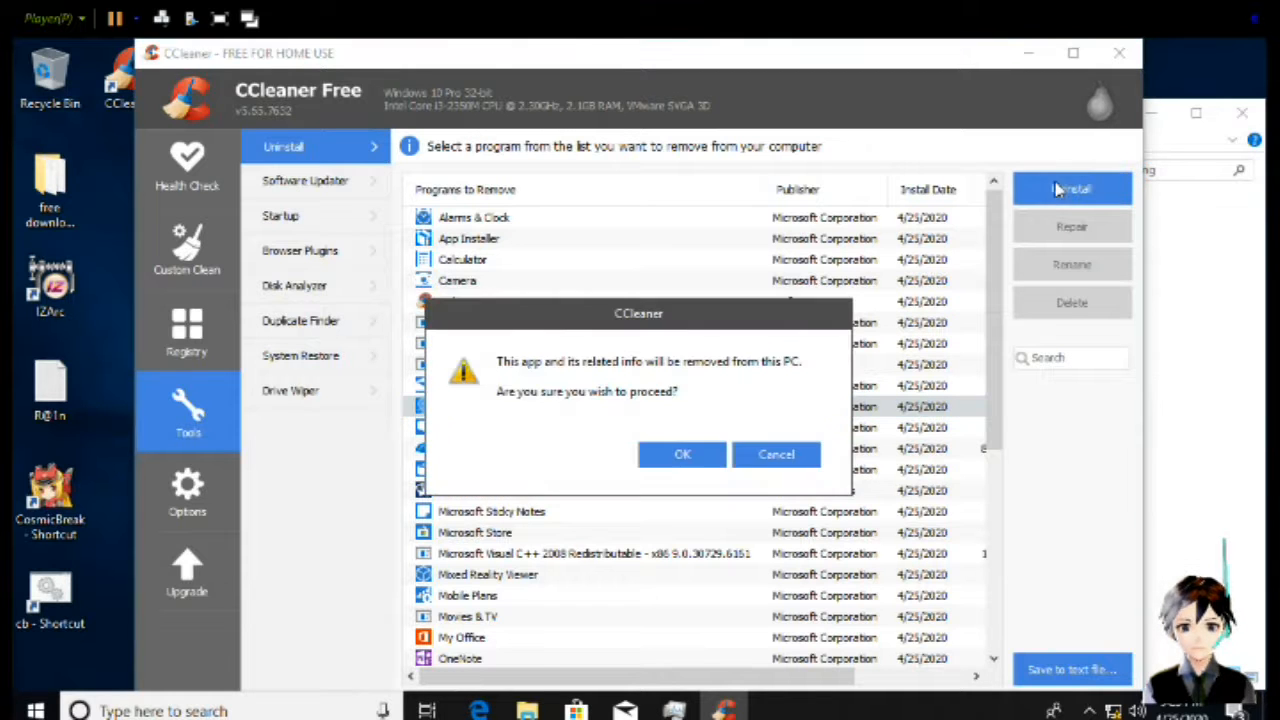
{"action": "left_click", "coordinate": [672, 466]}
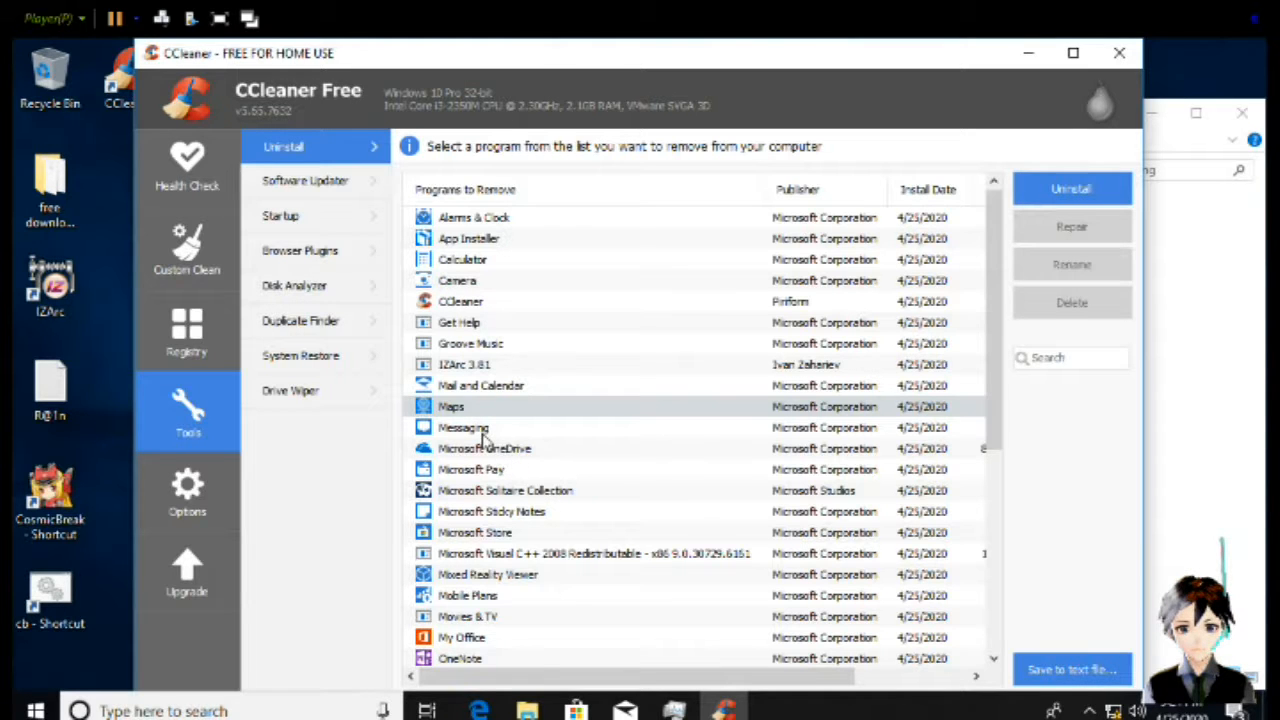
Try to uninstall the Messaging app and confirm the removal
{"action": "left_click", "coordinate": [483, 432]}
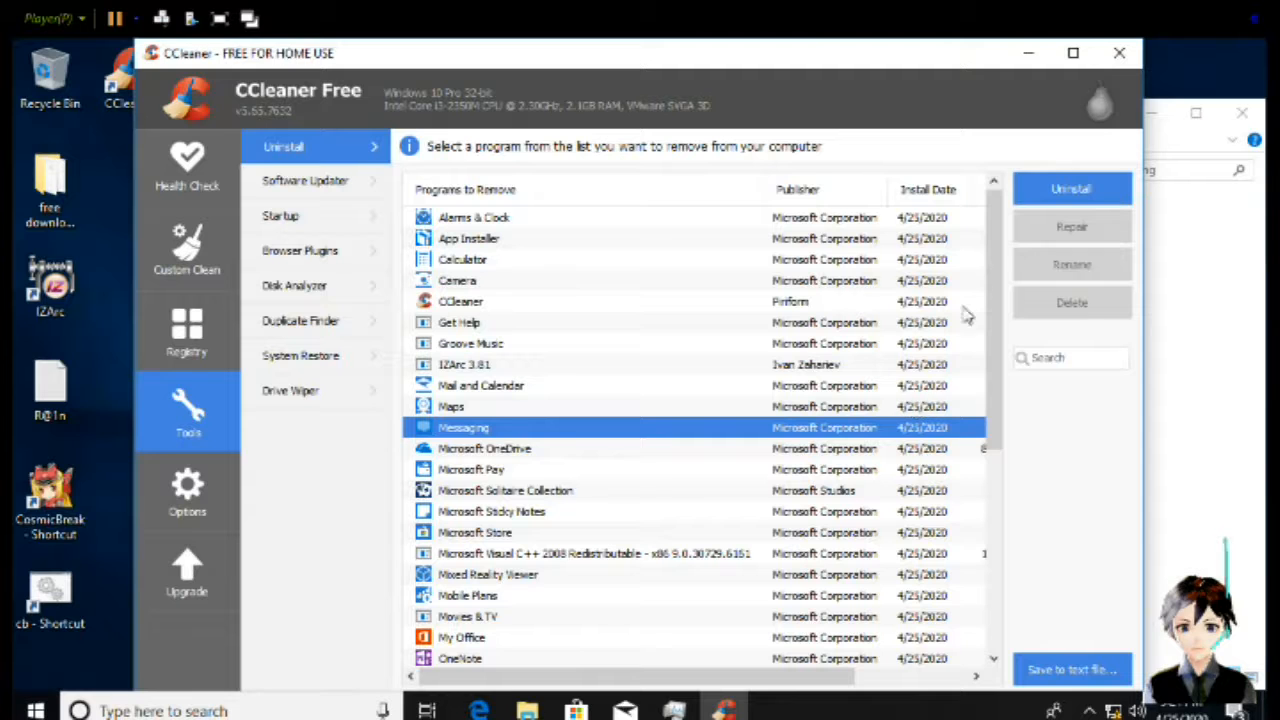
{"action": "left_click", "coordinate": [1030, 205]}
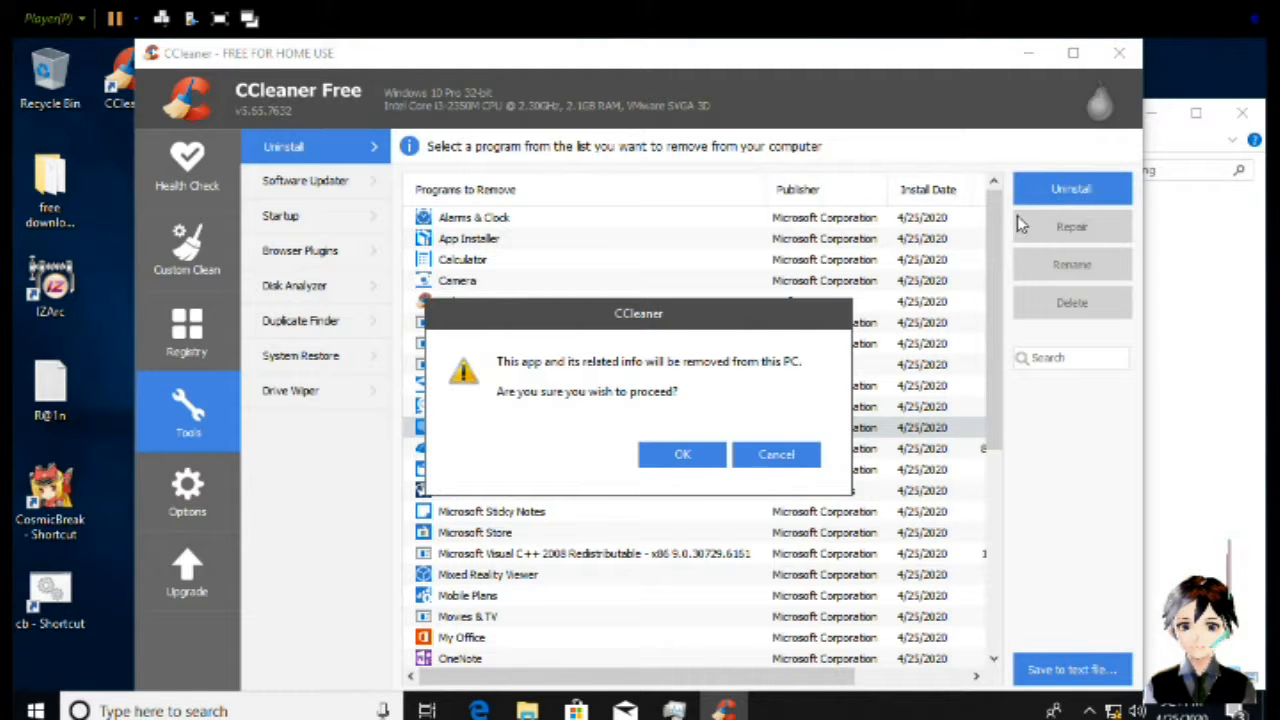
{"action": "left_click", "coordinate": [675, 455]}
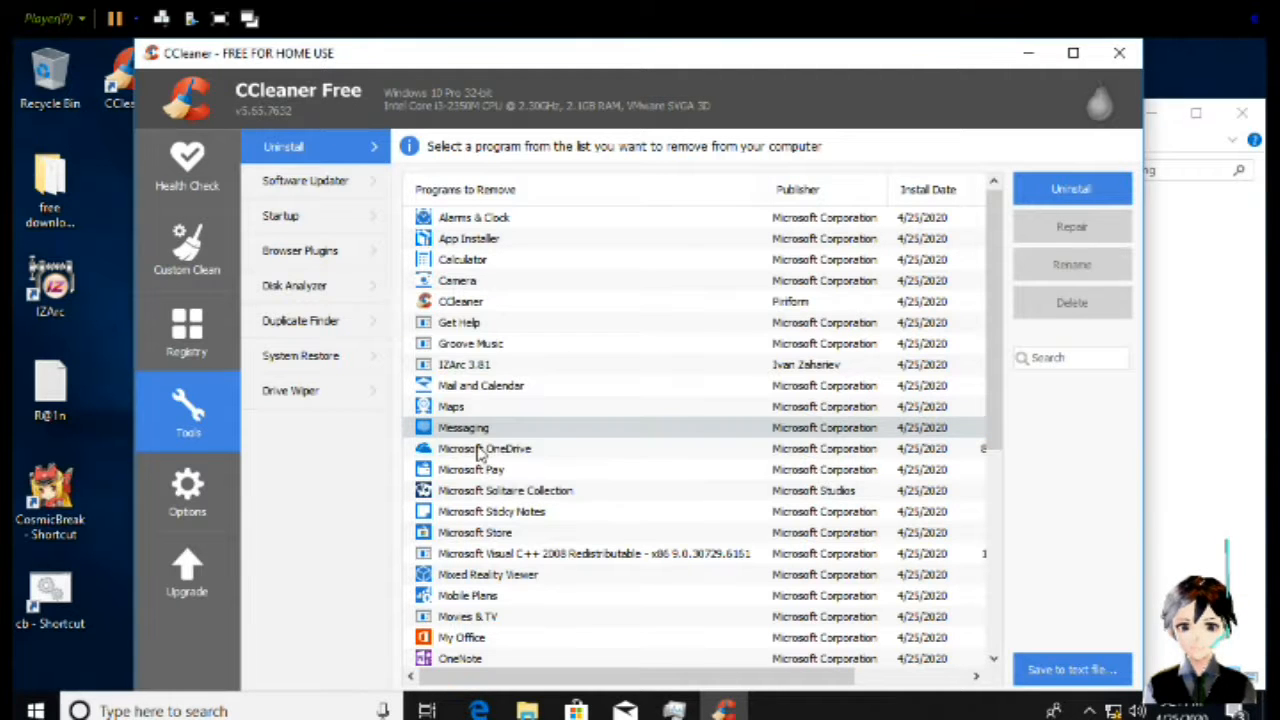
Try to uninstall the Maps app once more and confirm the removal
{"action": "left_click", "coordinate": [481, 450]}
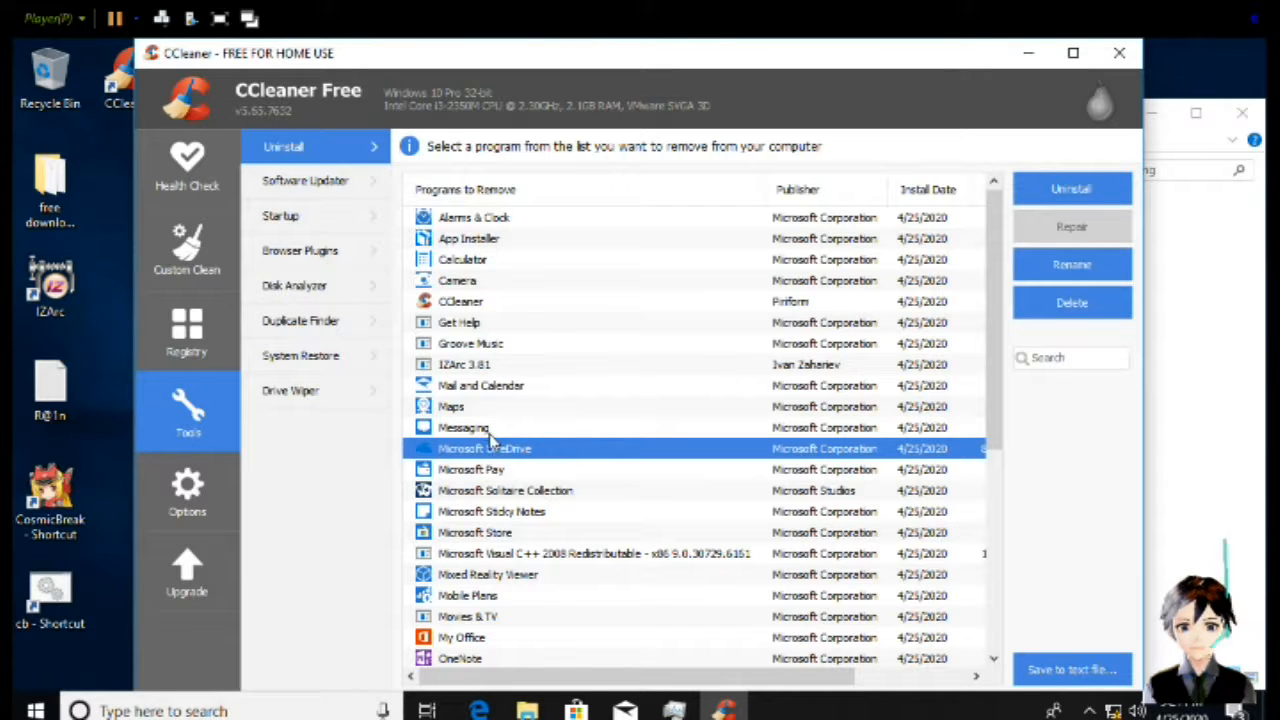
{"action": "left_click", "coordinate": [461, 410]}
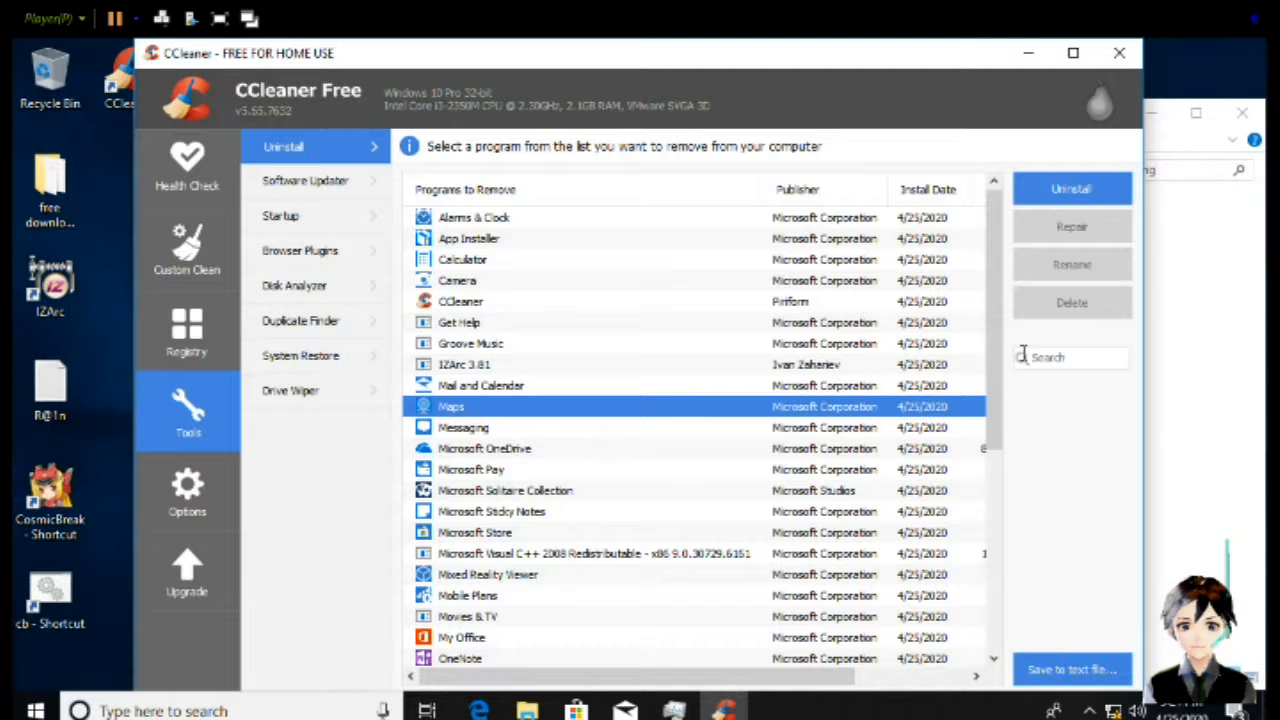
{"action": "left_click", "coordinate": [1071, 189]}
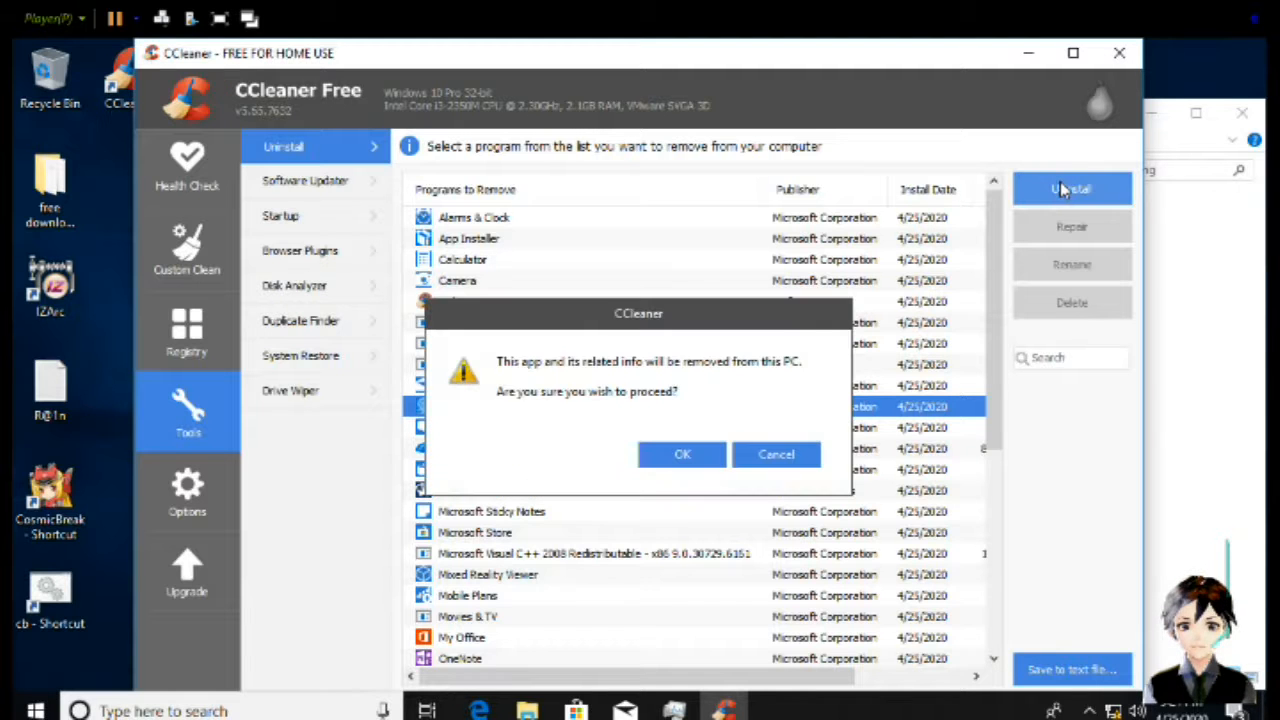
{"action": "left_click", "coordinate": [680, 455]}
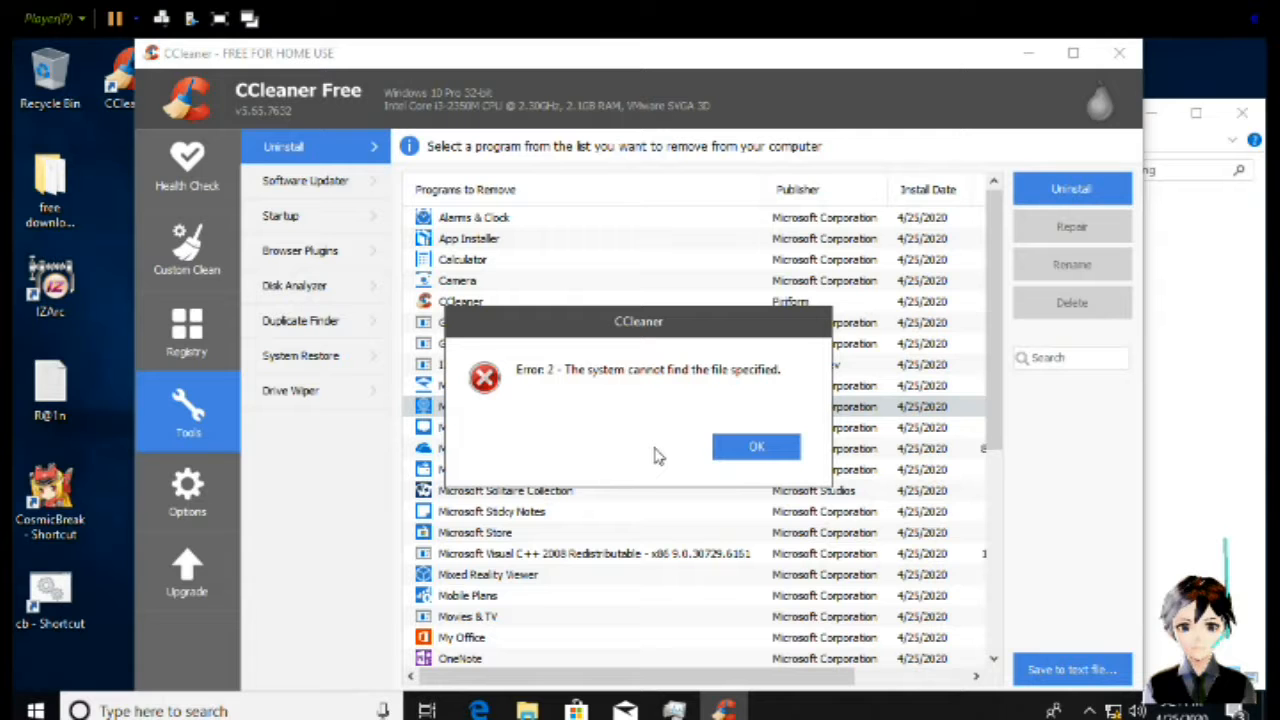
{"action": "left_click", "coordinate": [757, 448]}
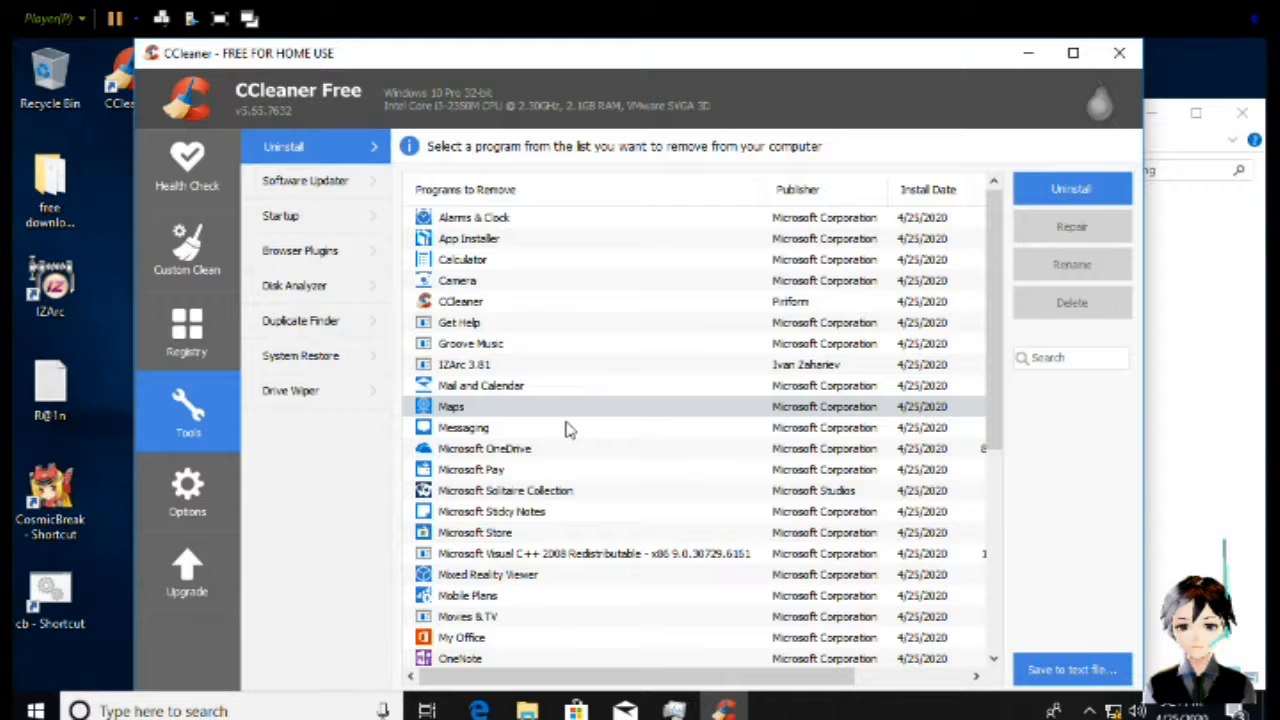
Uninstall the Microsoft Store app and confirm its removal from the PC
{"action": "scroll", "coordinate": [570, 440], "scroll_direction": "down", "scroll_amount": 3}
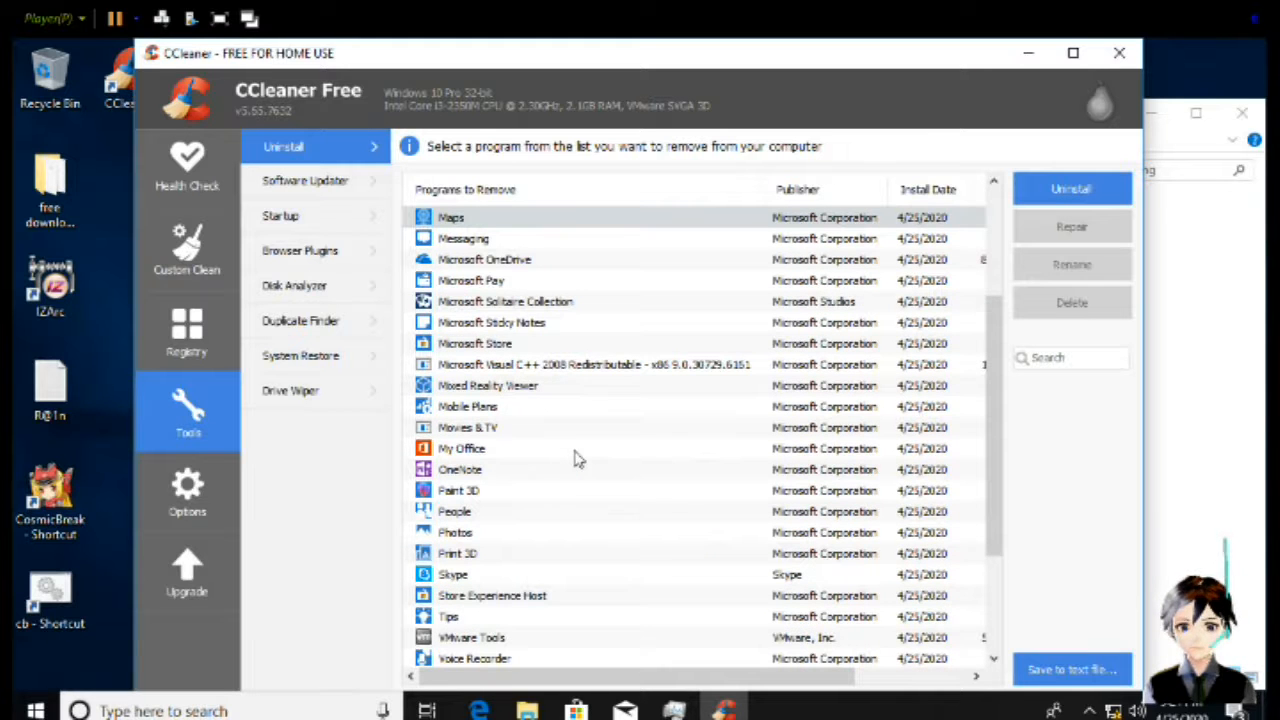
{"action": "scroll", "coordinate": [562, 433], "scroll_direction": "down", "scroll_amount": 1}
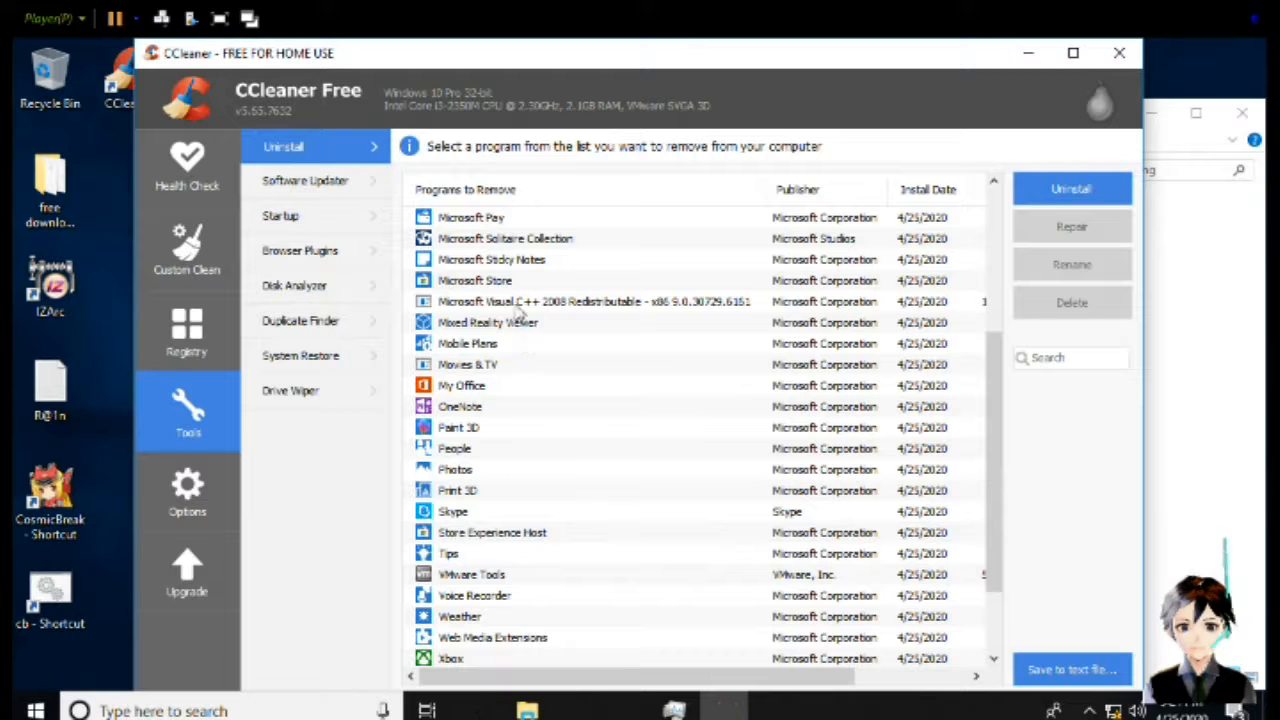
{"action": "left_click", "coordinate": [490, 284]}
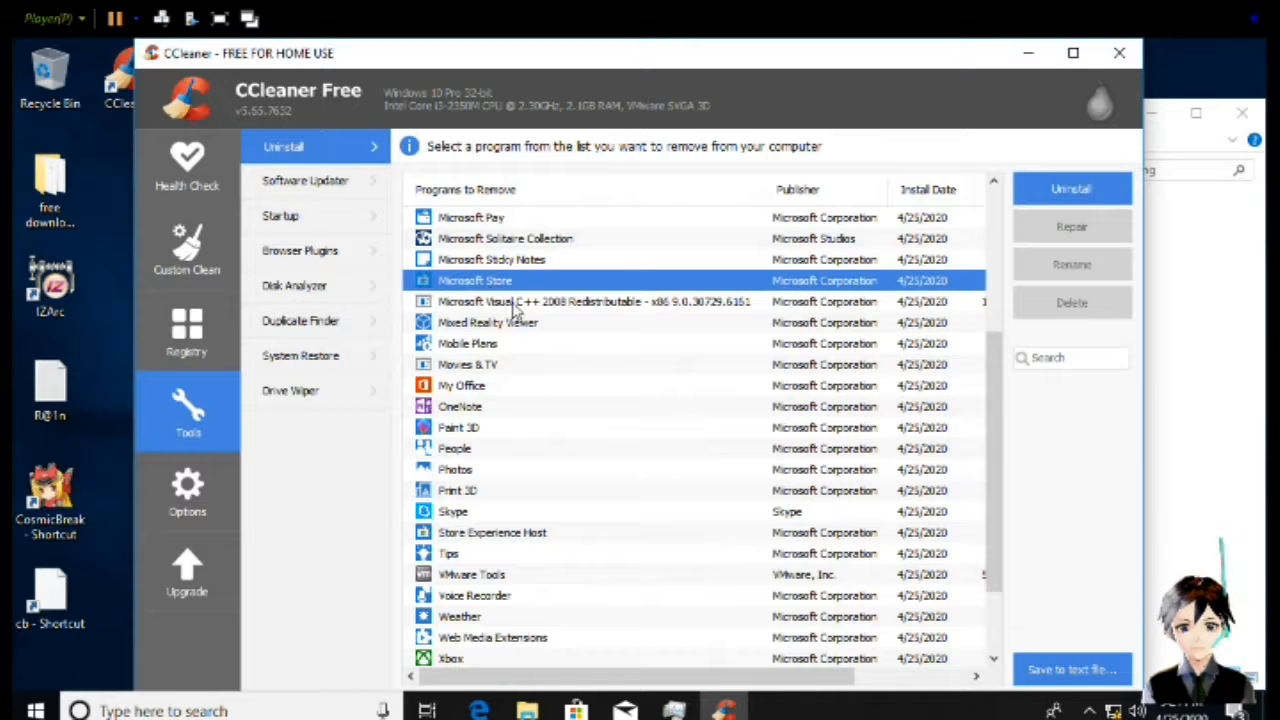
{"action": "left_click", "coordinate": [1072, 190]}
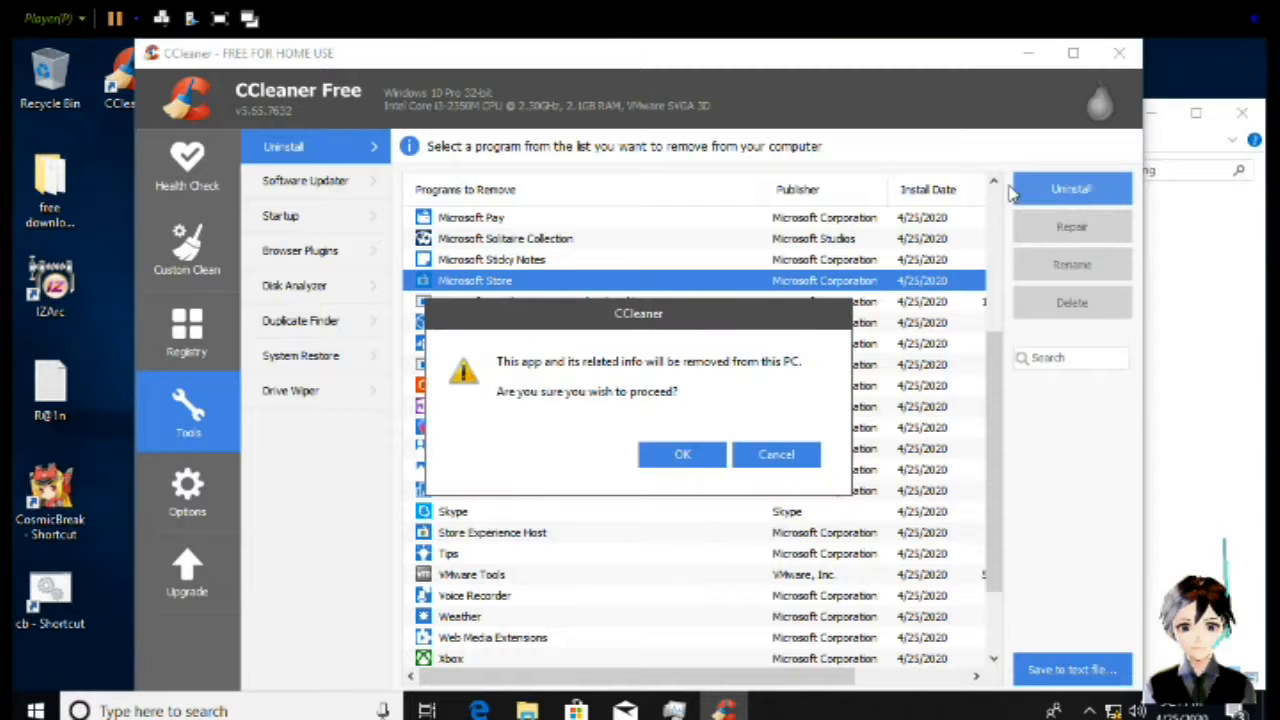
{"action": "left_click", "coordinate": [681, 456]}
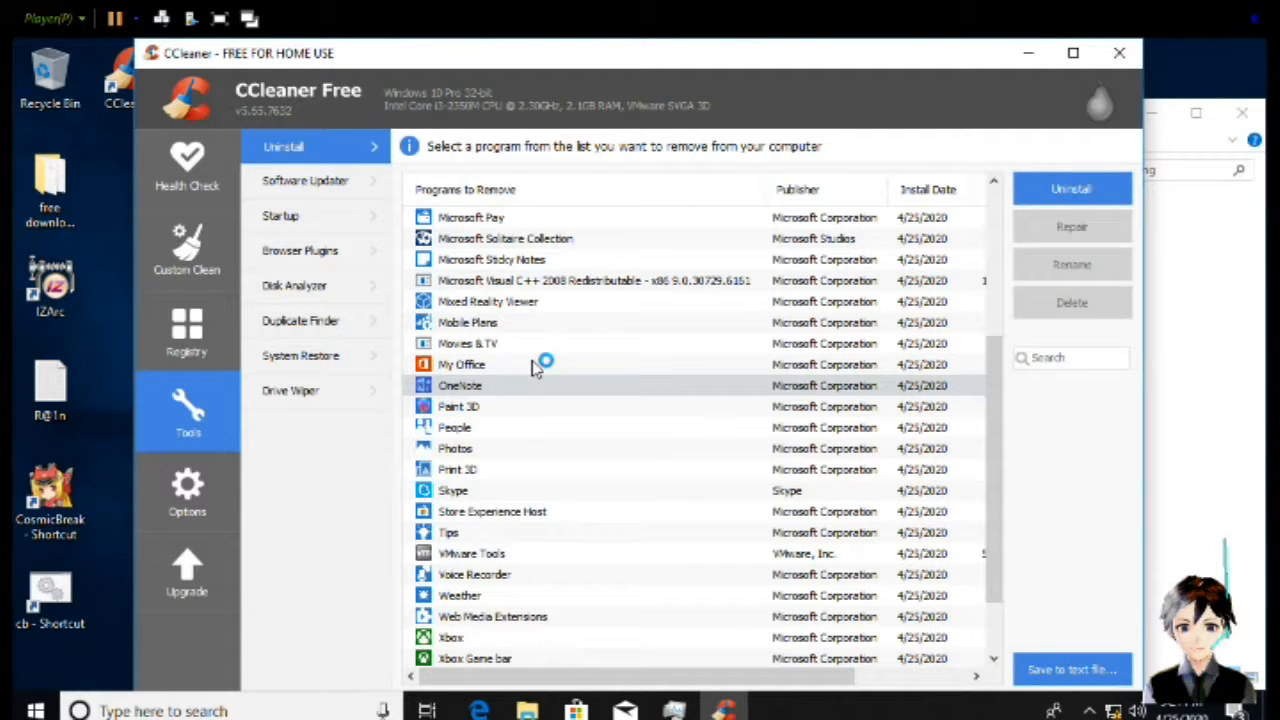
Try to uninstall the My Office app and confirm the removal
{"action": "left_click", "coordinate": [477, 368]}
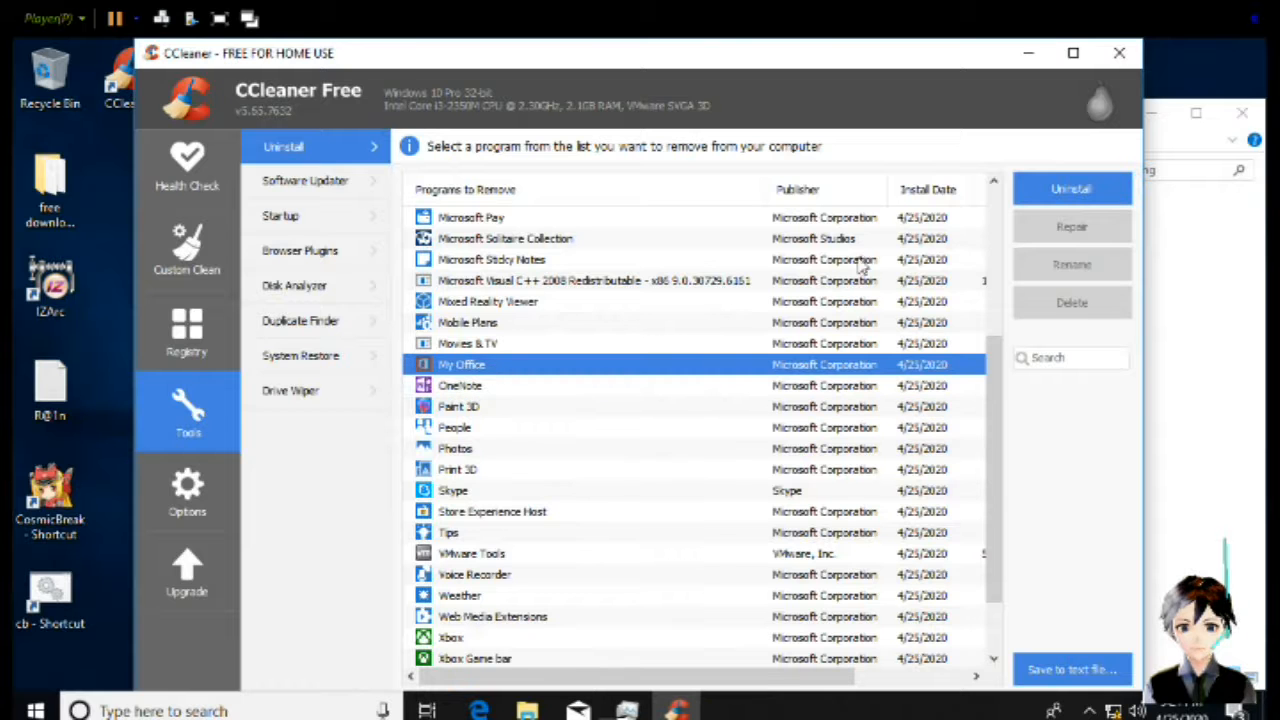
{"action": "left_click", "coordinate": [1072, 196]}
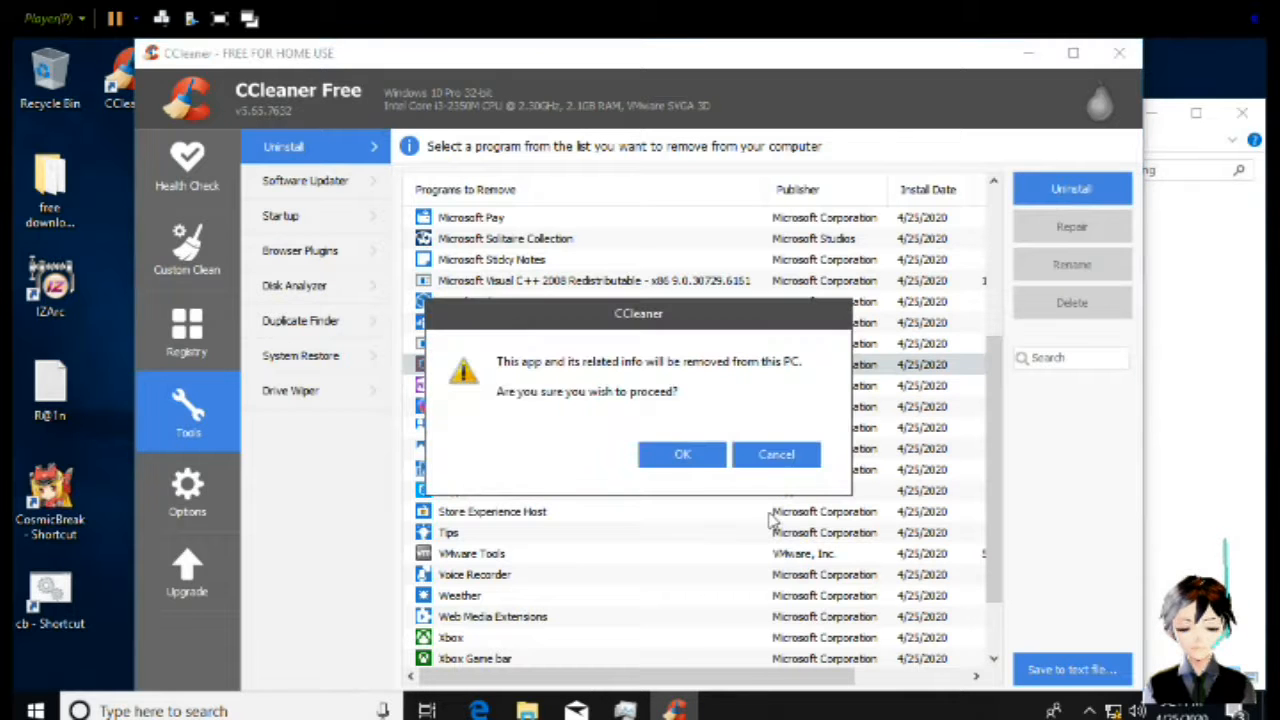
{"action": "left_click", "coordinate": [682, 456]}
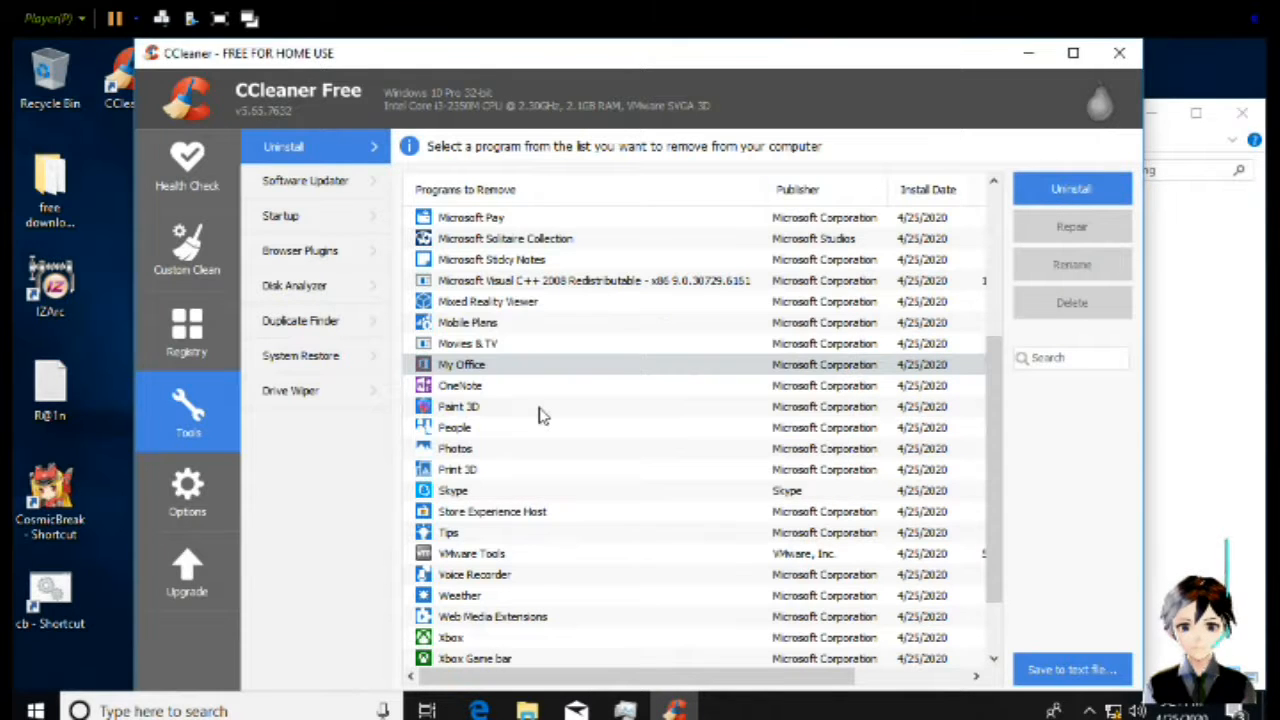
Uninstall the People app and confirm its removal from the PC
{"action": "left_click", "coordinate": [474, 431]}
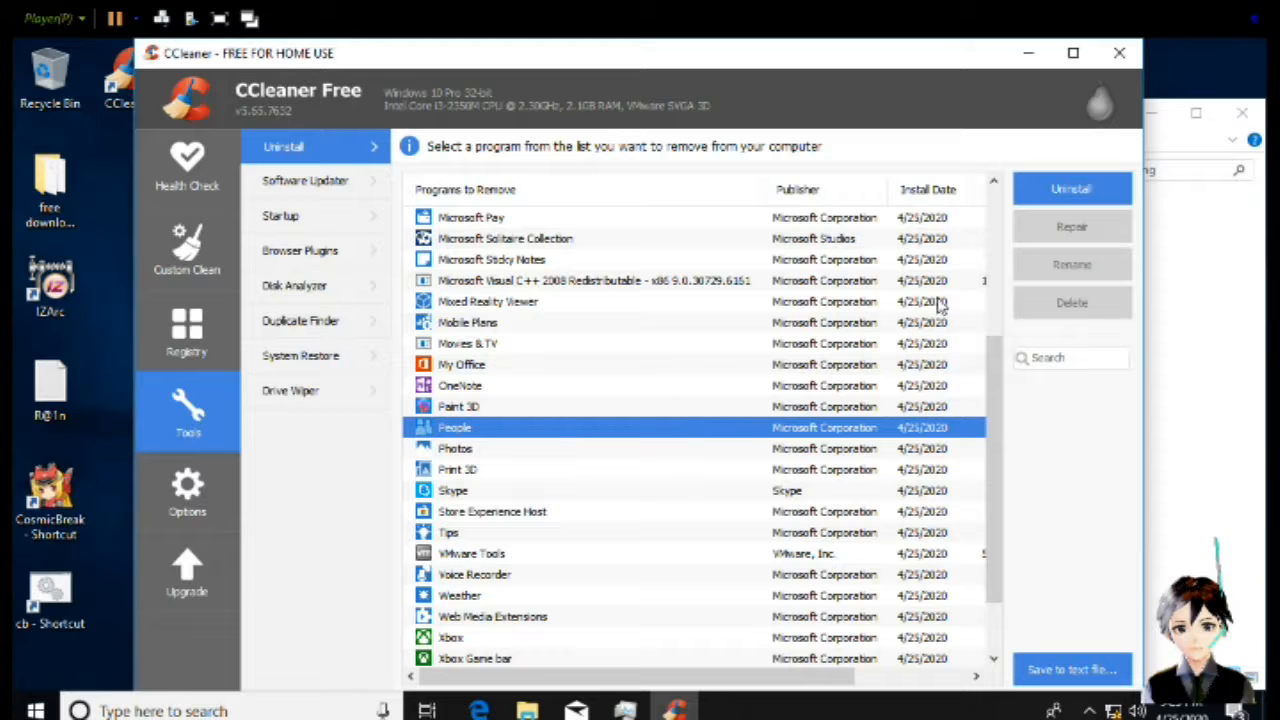
{"action": "left_click", "coordinate": [1071, 190]}
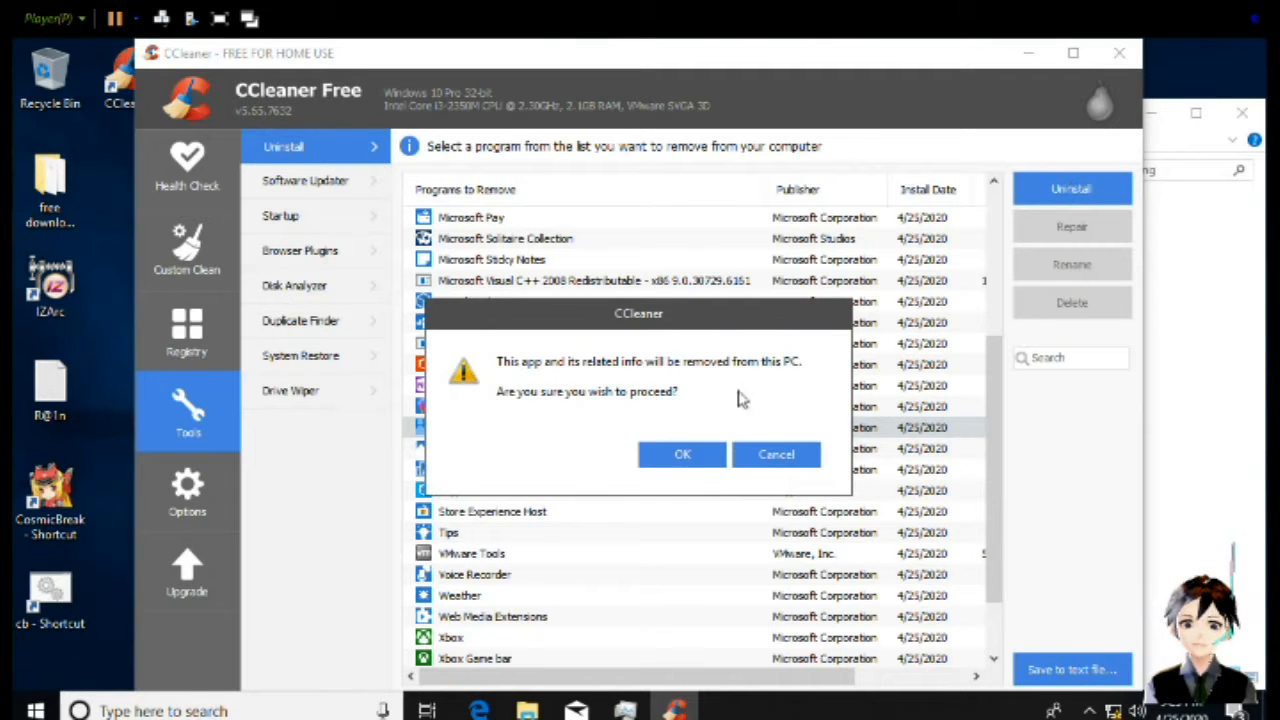
{"action": "left_click", "coordinate": [682, 458]}
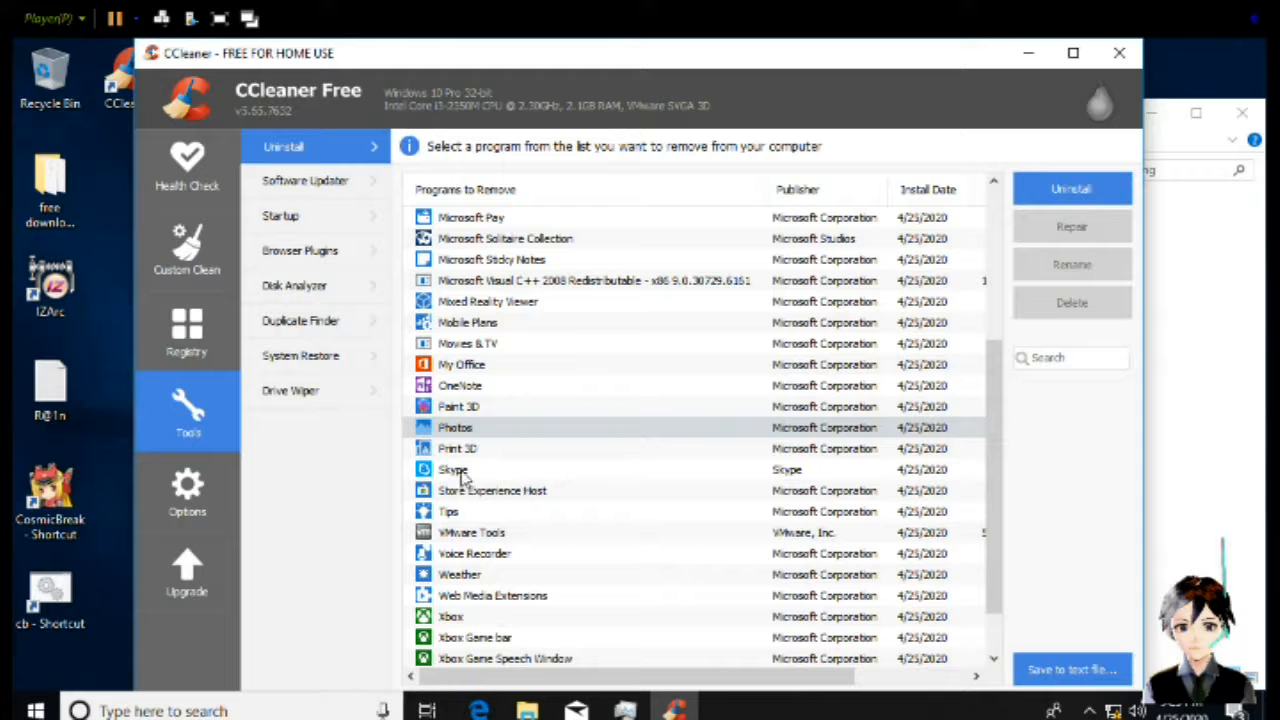
Try to uninstall the Skype app and confirm the removal
{"action": "left_click", "coordinate": [655, 474]}
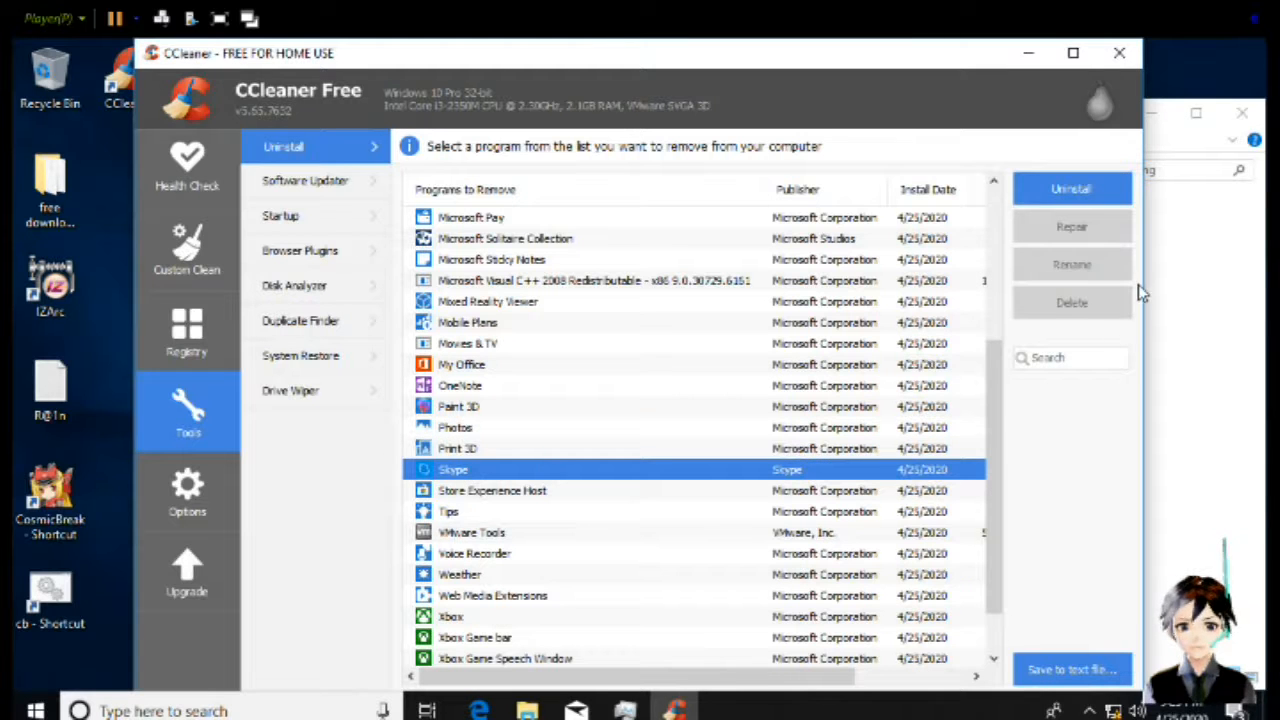
{"action": "left_click", "coordinate": [1093, 200]}
{"action": "left_click", "coordinate": [667, 463]}
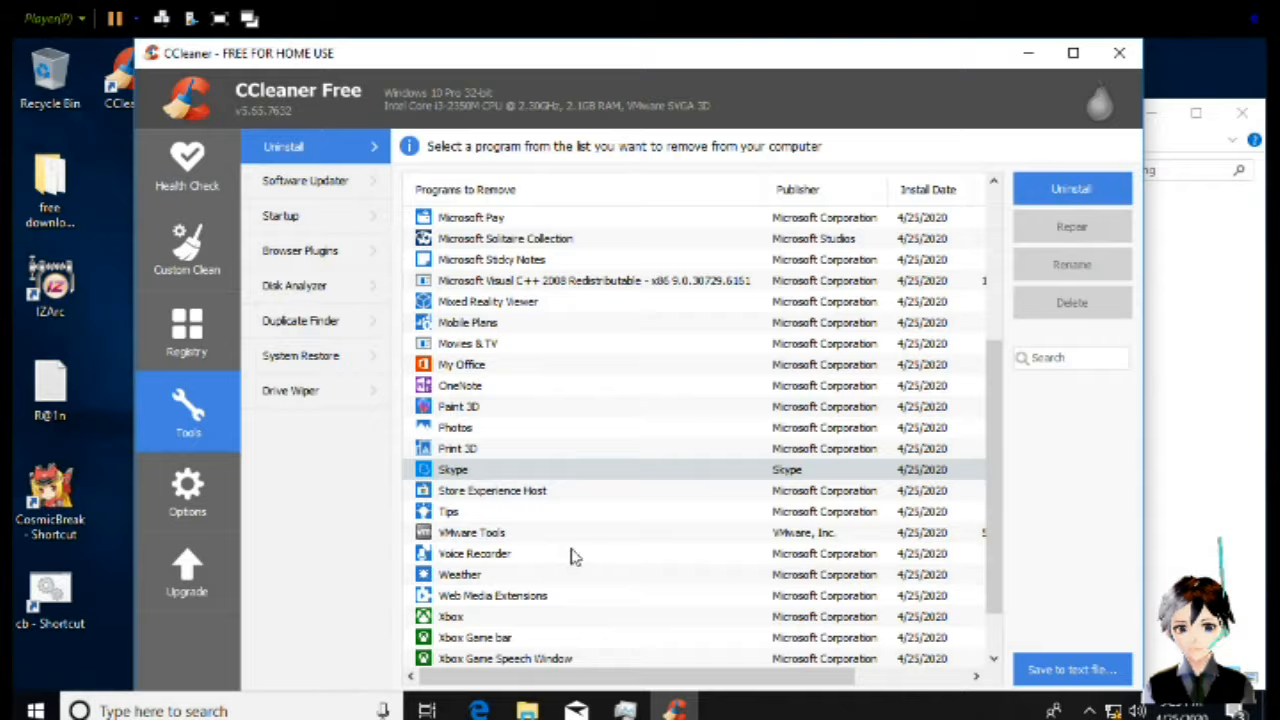
Uninstall the Weather app and confirm its removal from the PC
{"action": "left_click", "coordinate": [456, 576]}
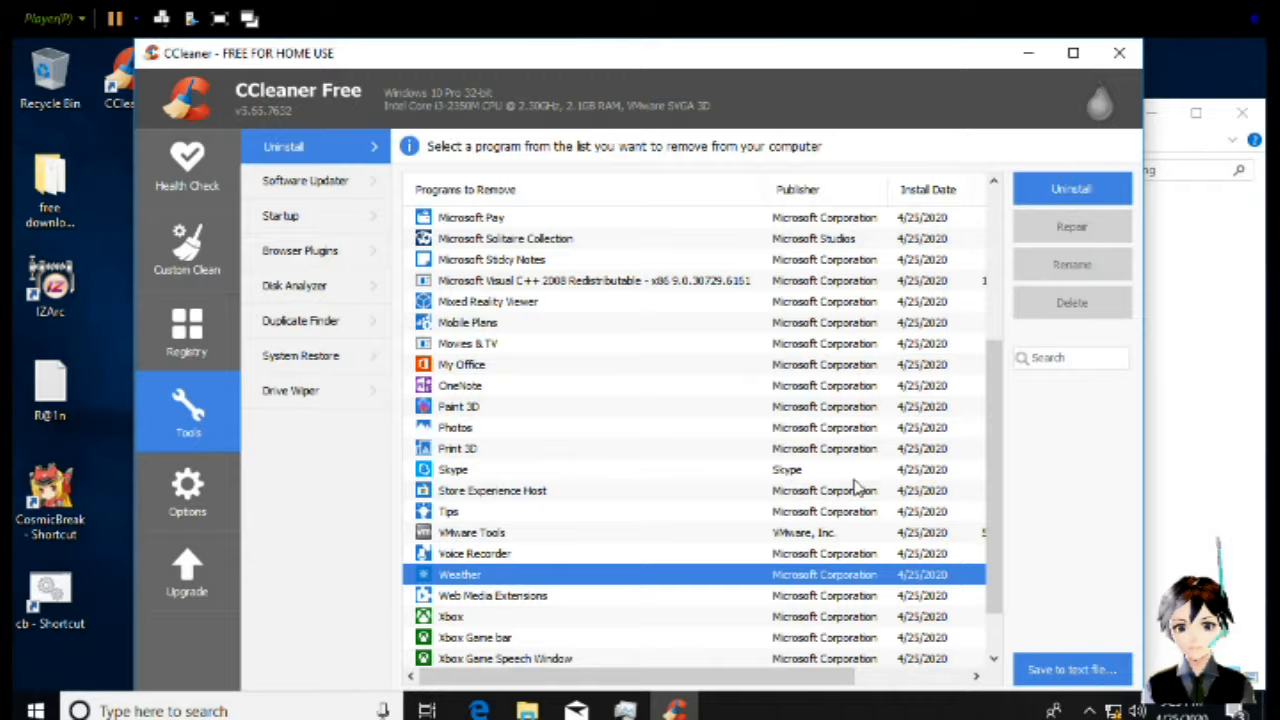
{"action": "left_click", "coordinate": [1071, 189]}
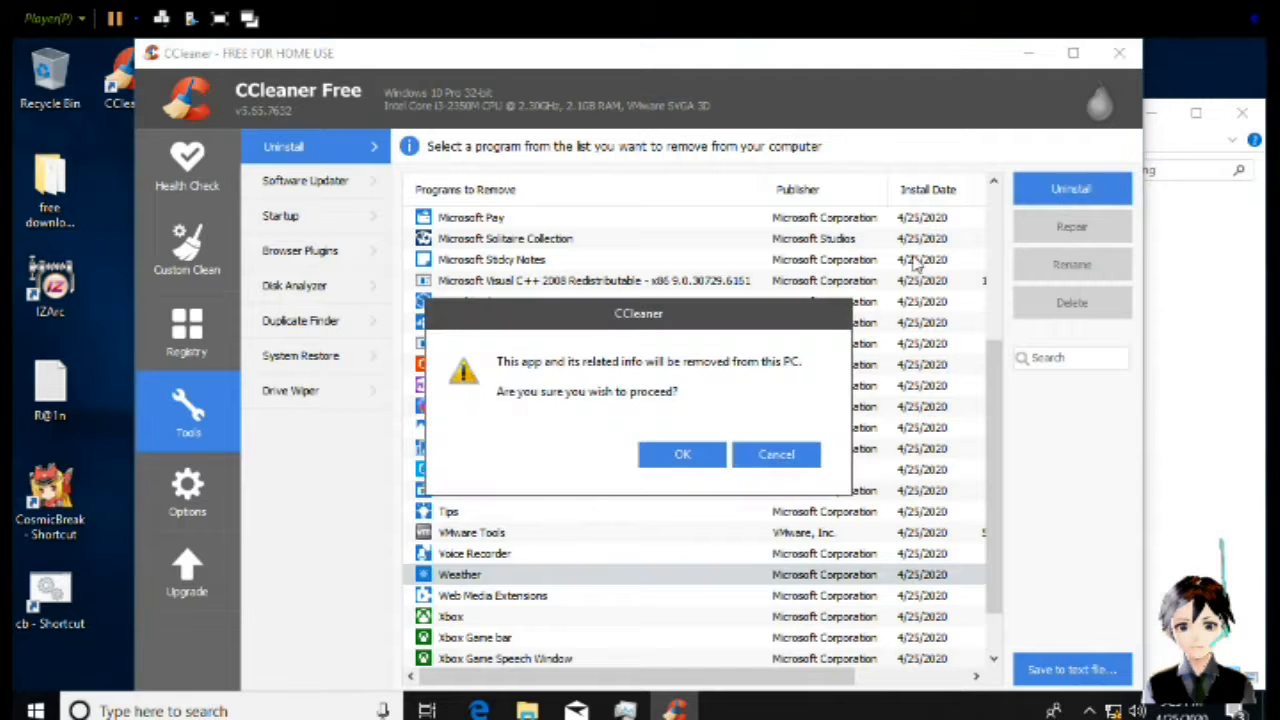
{"action": "left_click", "coordinate": [680, 458]}
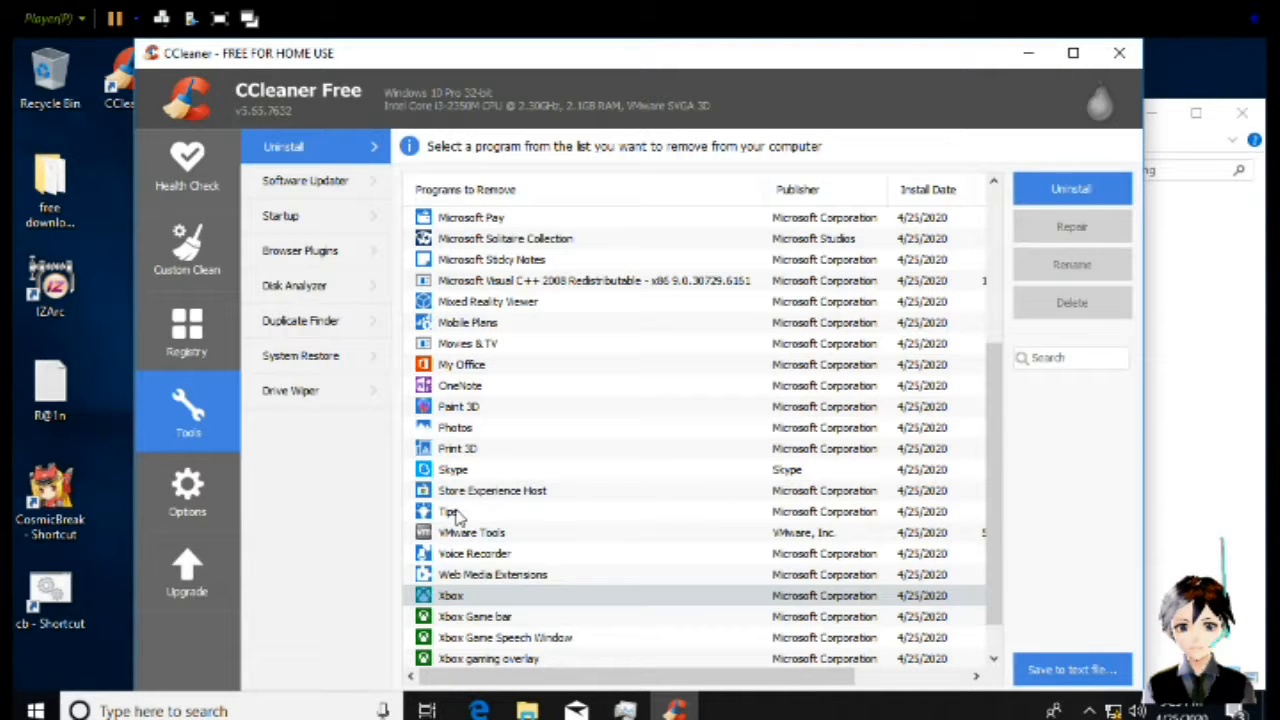
Try to uninstall the Tips app and confirm the removal
{"action": "left_click", "coordinate": [455, 514]}
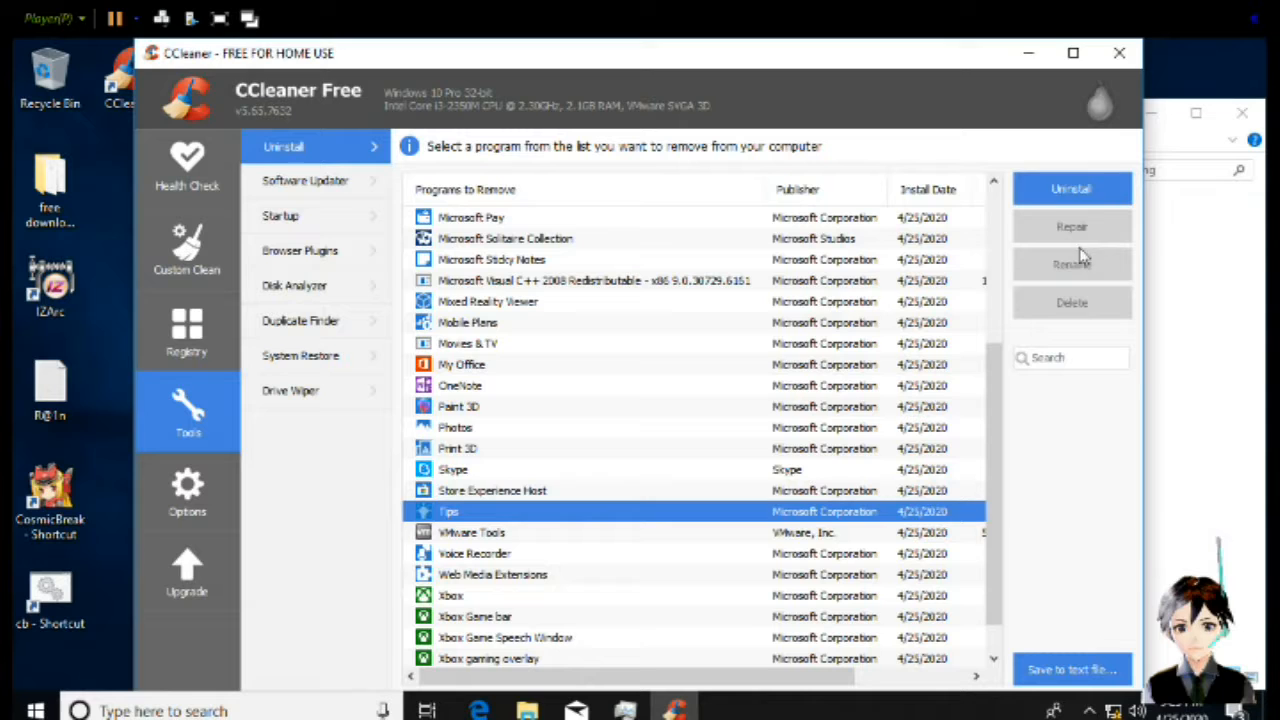
{"action": "left_click", "coordinate": [1105, 191]}
{"action": "left_click", "coordinate": [677, 451]}
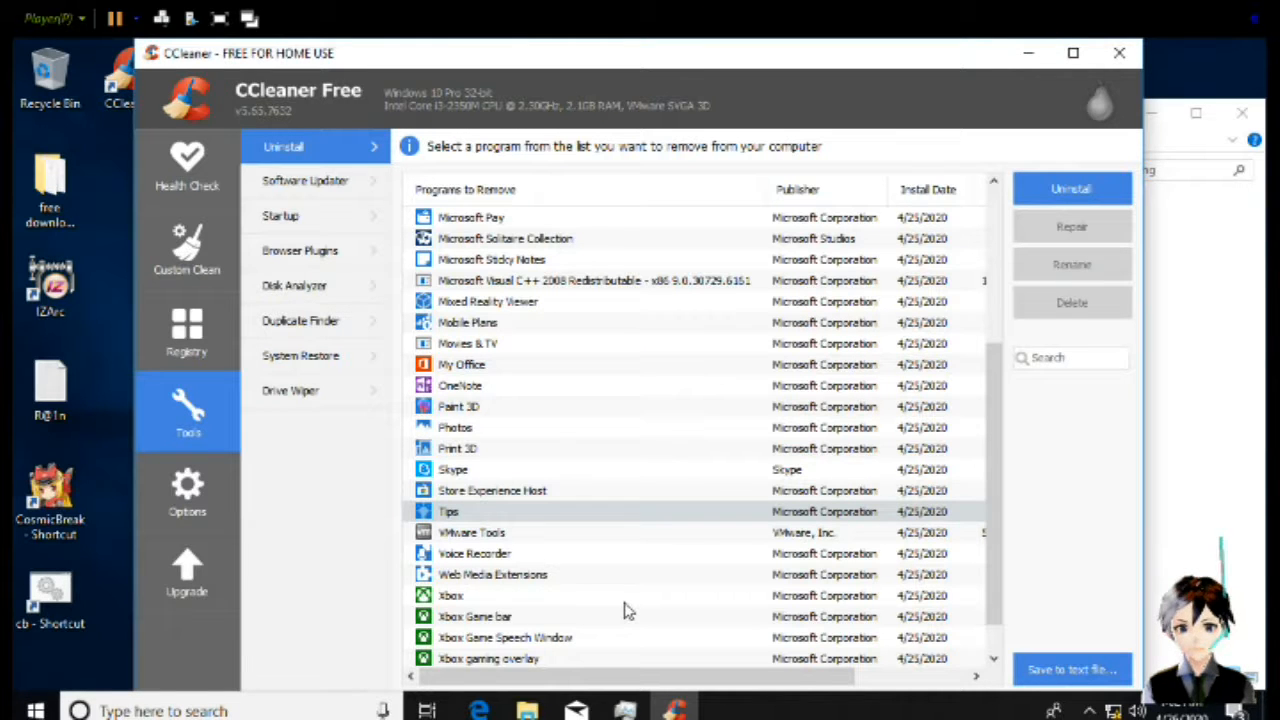
Review the remaining entries in the list of removable programs and the programs set to run at Windows startup
{"action": "scroll", "coordinate": [617, 605], "scroll_direction": "down", "scroll_amount": 1}
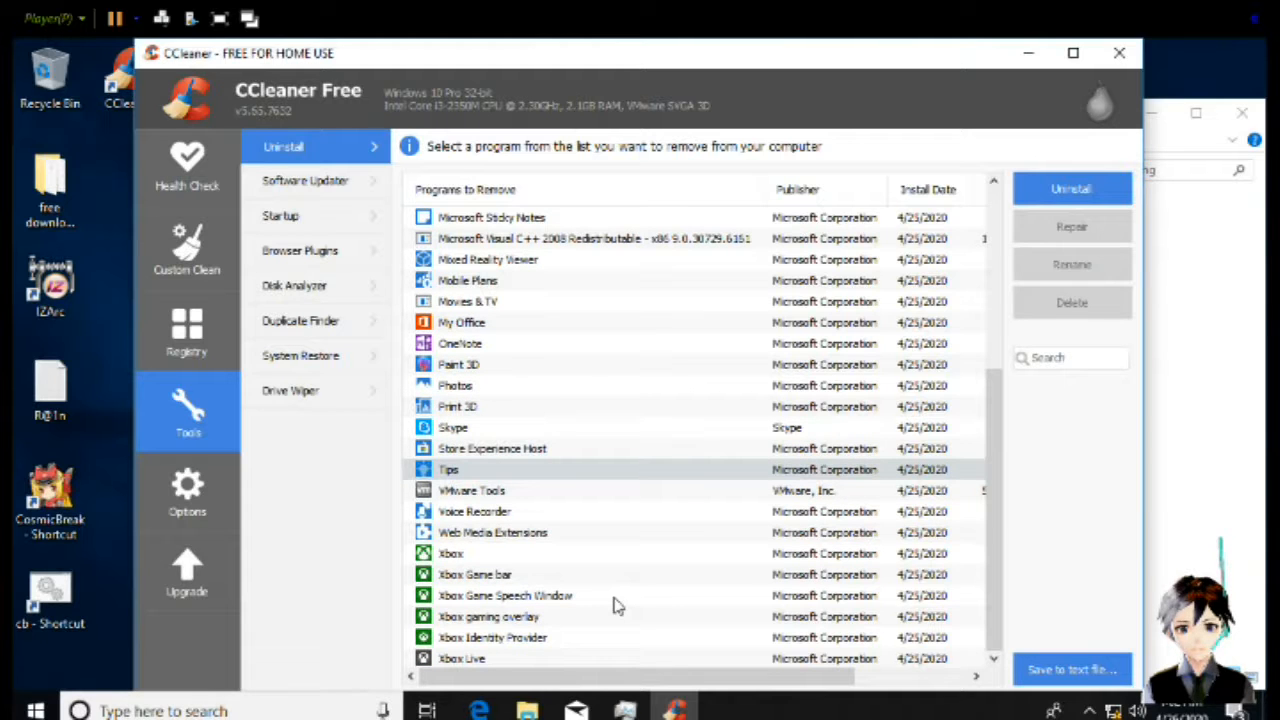
{"action": "scroll", "coordinate": [617, 605], "scroll_direction": "up", "scroll_amount": 5}
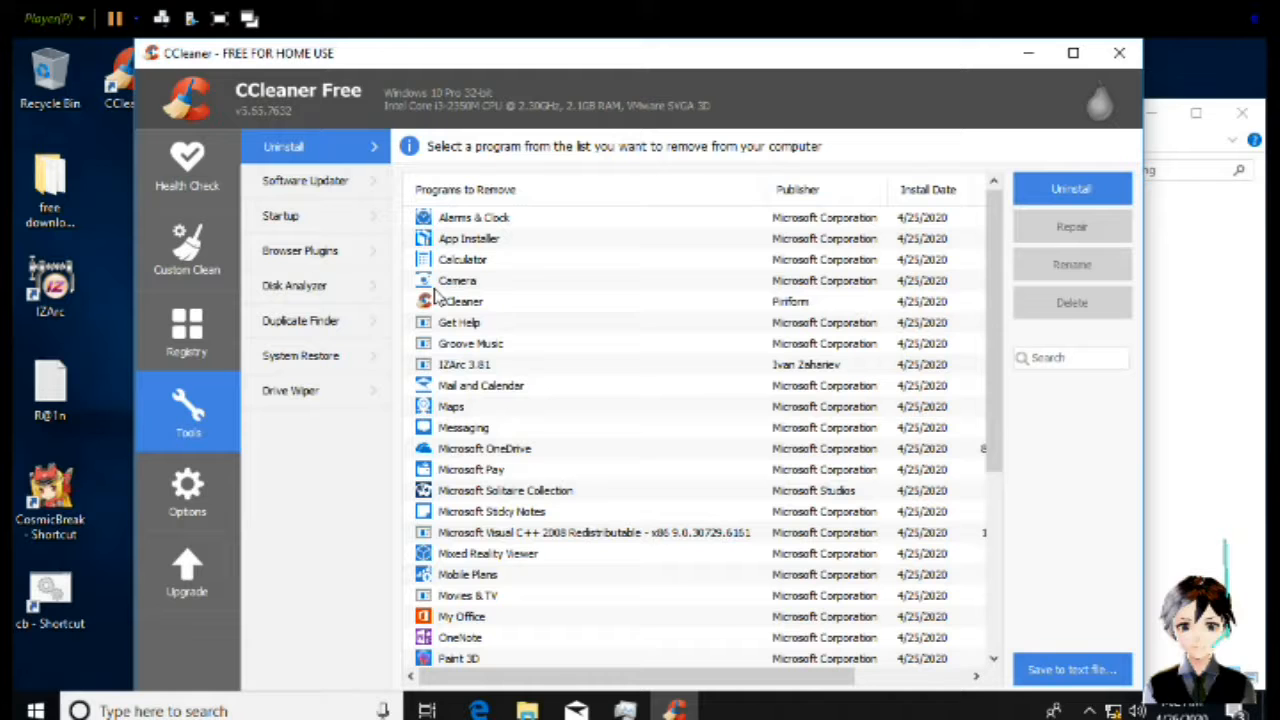
{"action": "left_click", "coordinate": [326, 226]}
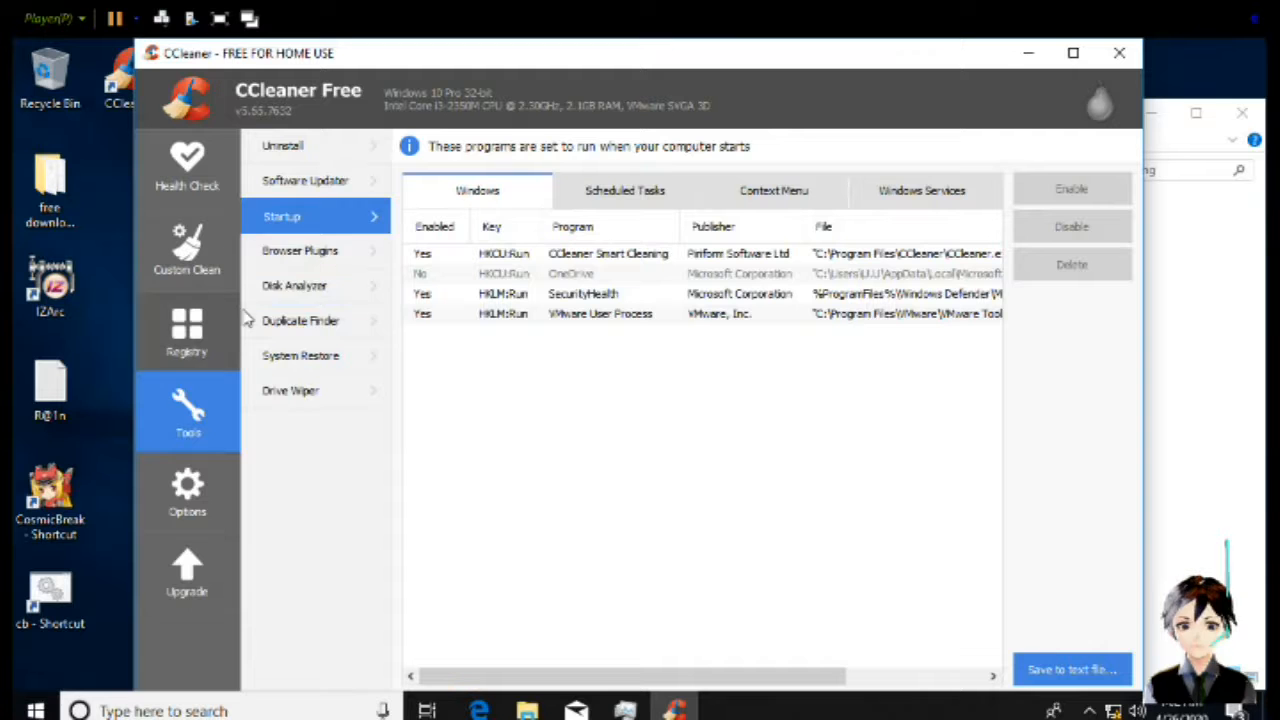
Go through the Health Check introduction pages and run the PC analysis
{"action": "left_click", "coordinate": [203, 168]}
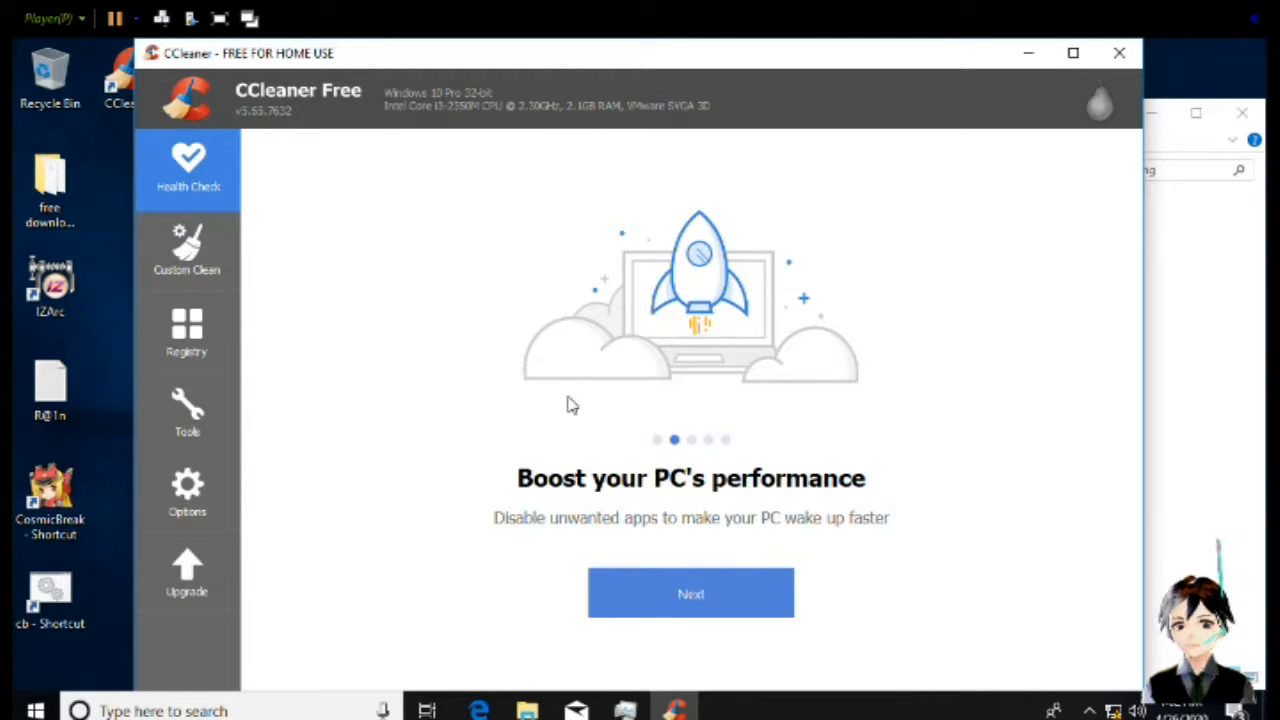
{"action": "left_click", "coordinate": [672, 596]}
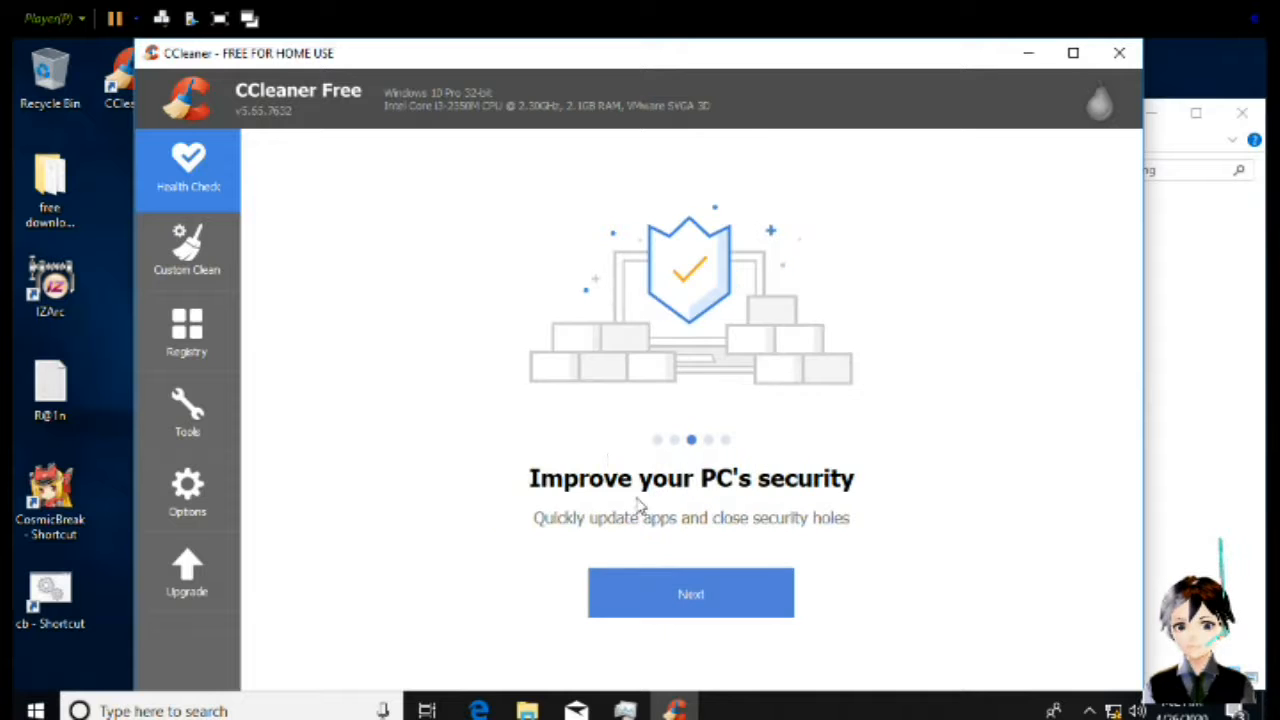
{"action": "left_click", "coordinate": [694, 595]}
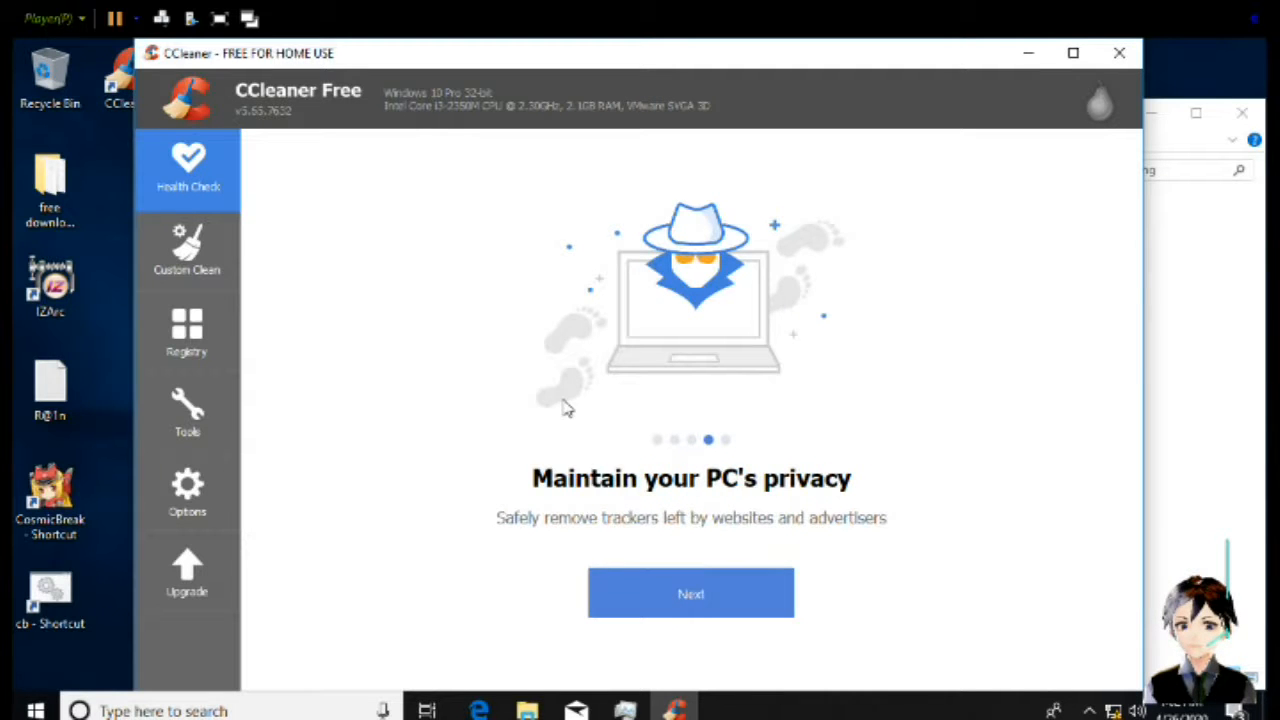
{"action": "left_click", "coordinate": [702, 600]}
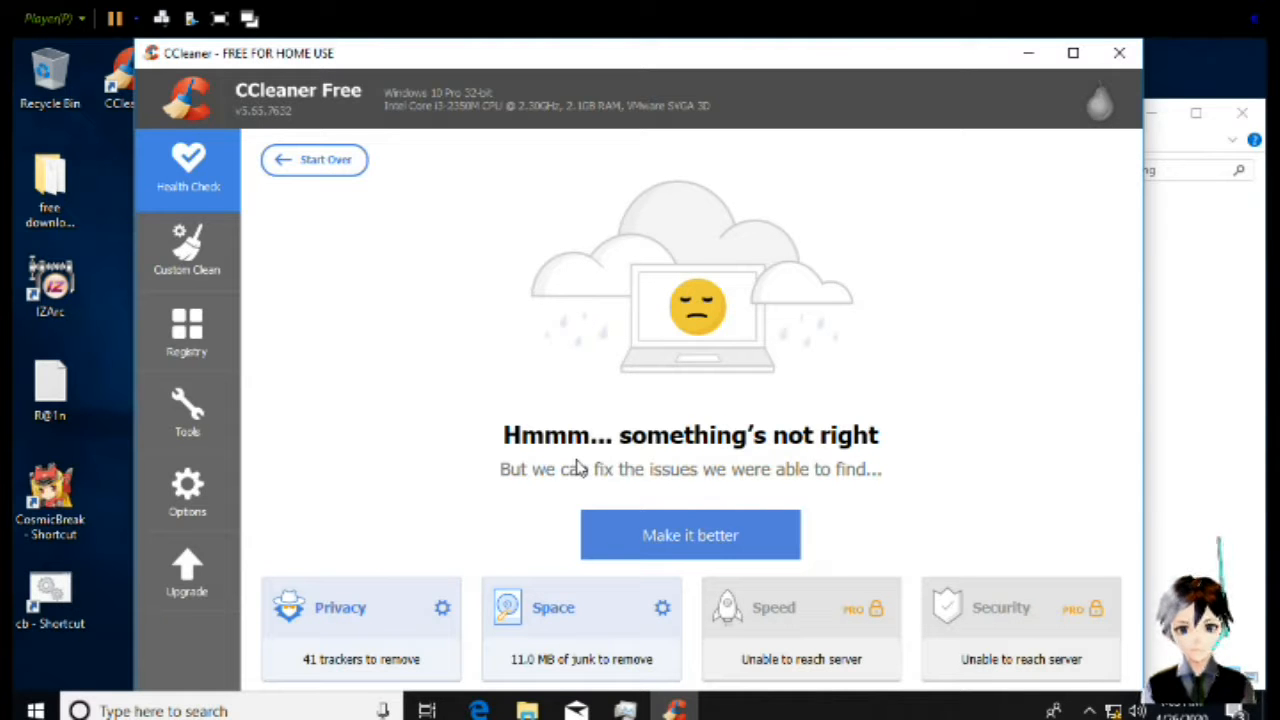
Review the Privacy and Space cleanup items from Health Check and fix the issues with all items kept selected
{"action": "left_click", "coordinate": [383, 636]}
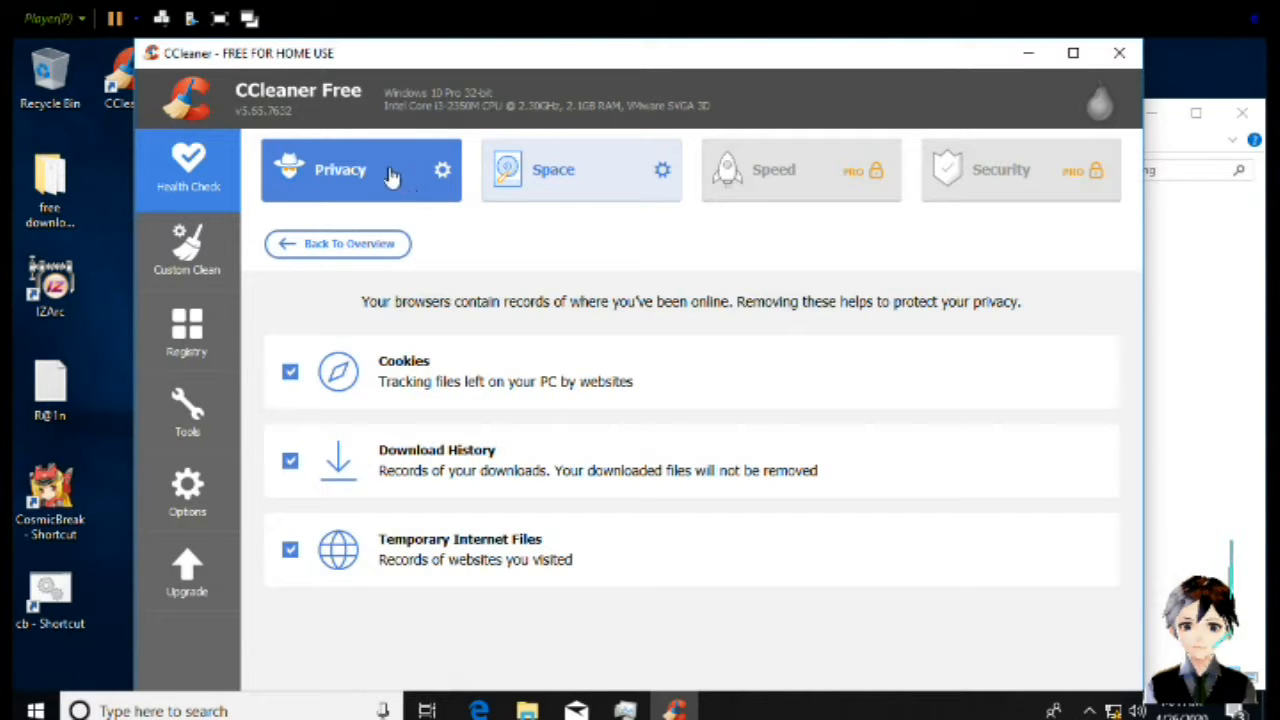
{"action": "left_click", "coordinate": [560, 187]}
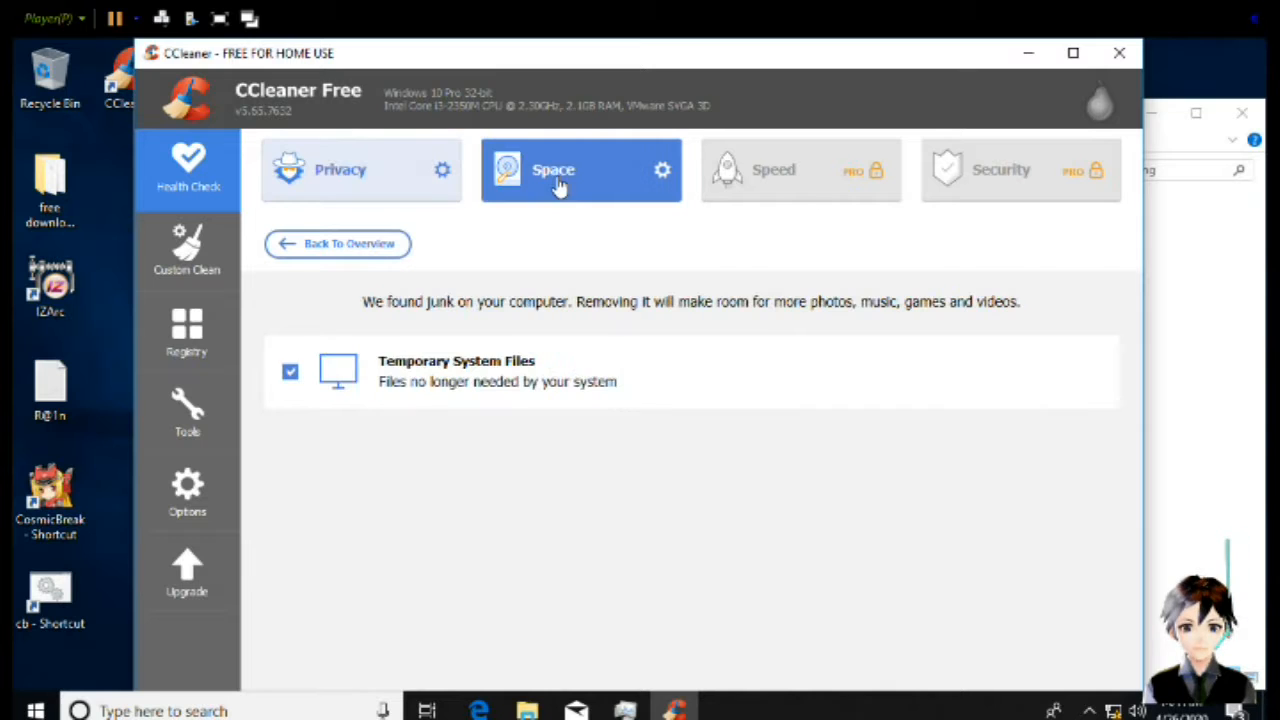
{"action": "left_click", "coordinate": [366, 246]}
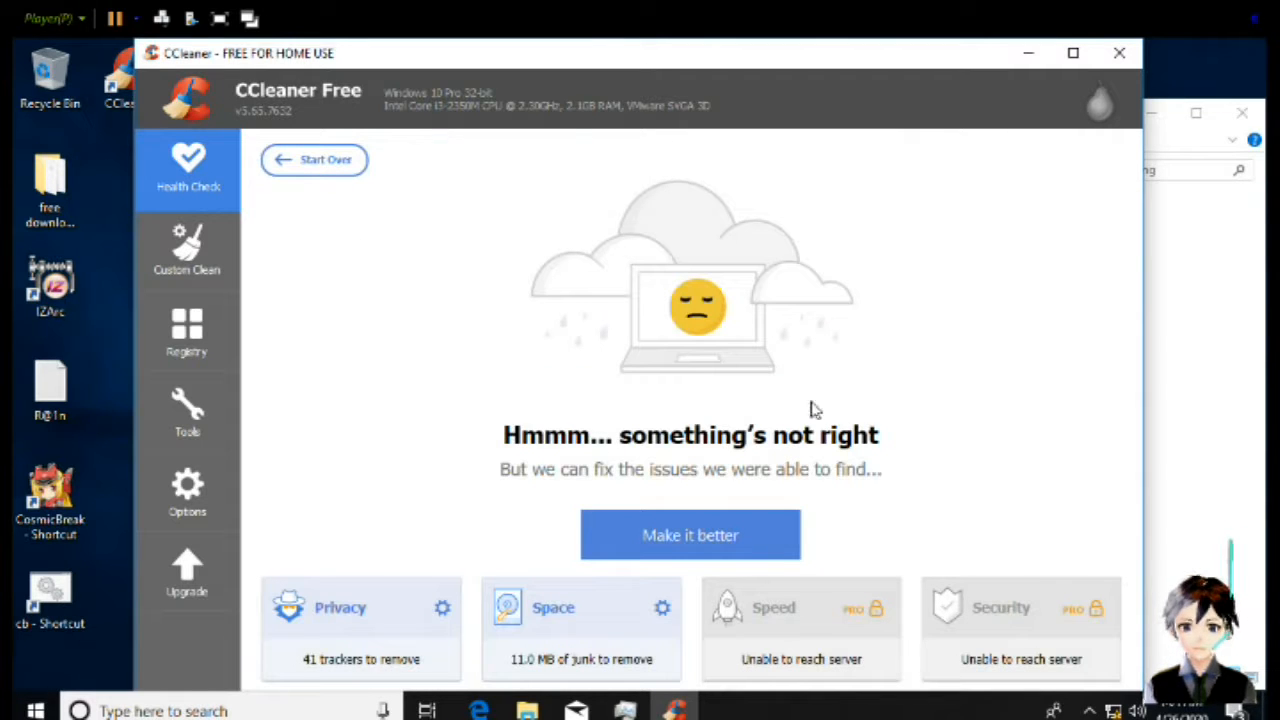
{"action": "left_click", "coordinate": [692, 538]}
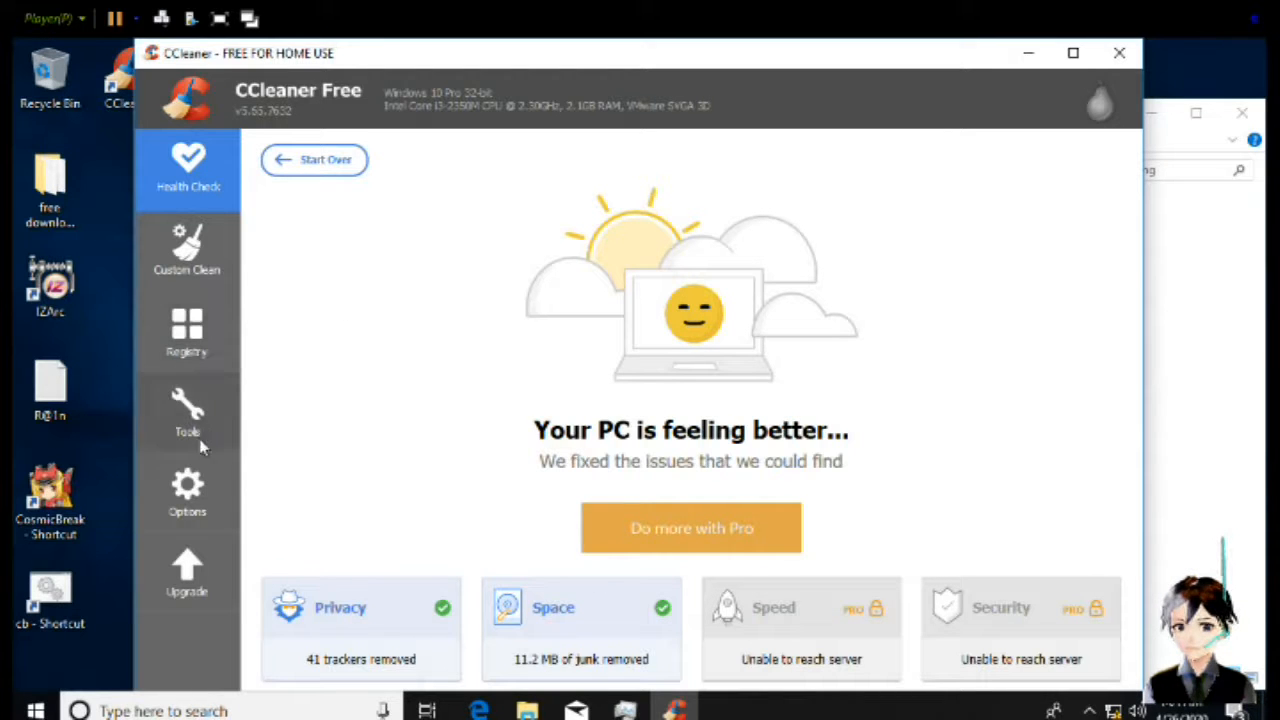
Open CCleaner's options on the About page
{"action": "left_click", "coordinate": [210, 509]}
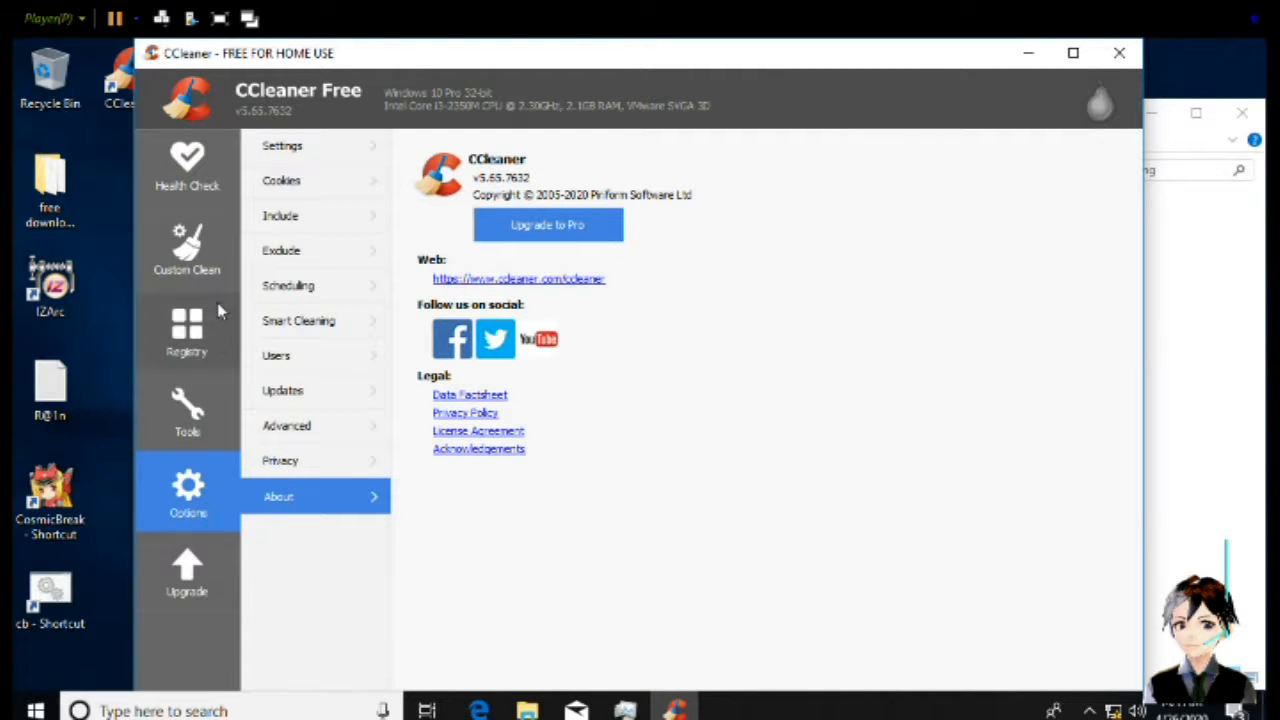
Look over CCleaner's Custom Clean, Registry and Tools pages
{"action": "left_click", "coordinate": [217, 260]}
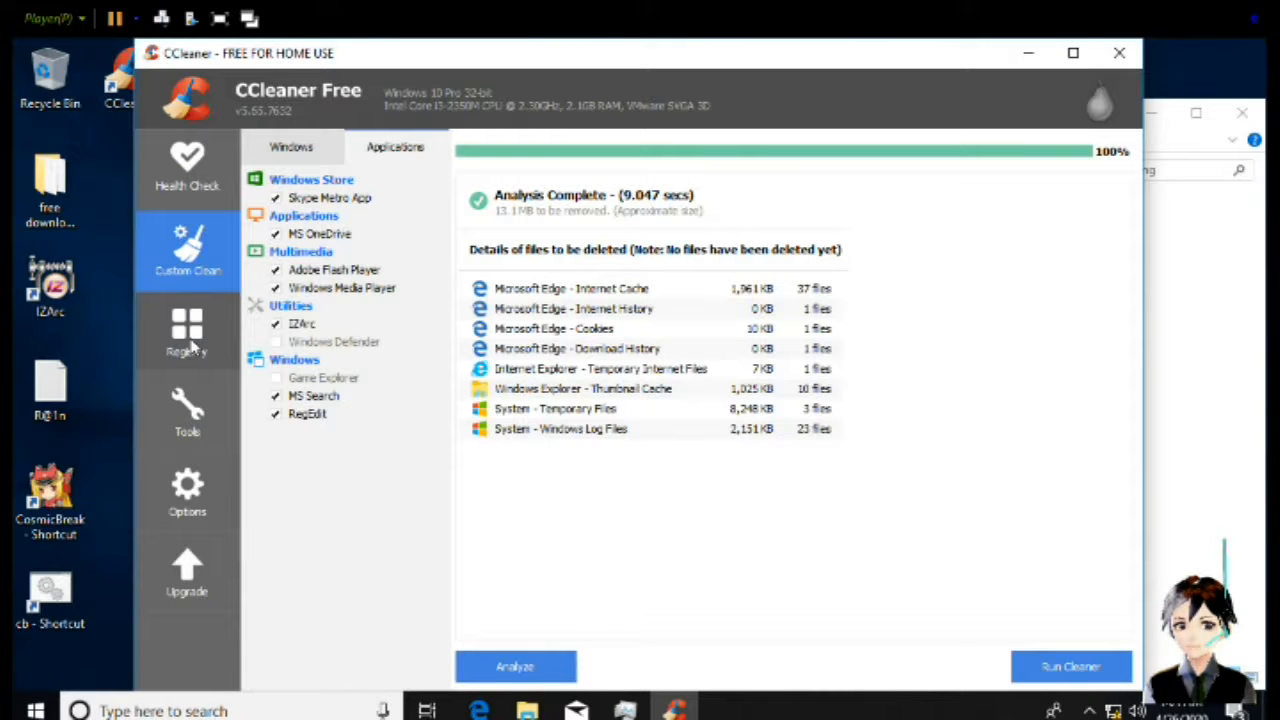
{"action": "left_click", "coordinate": [190, 340]}
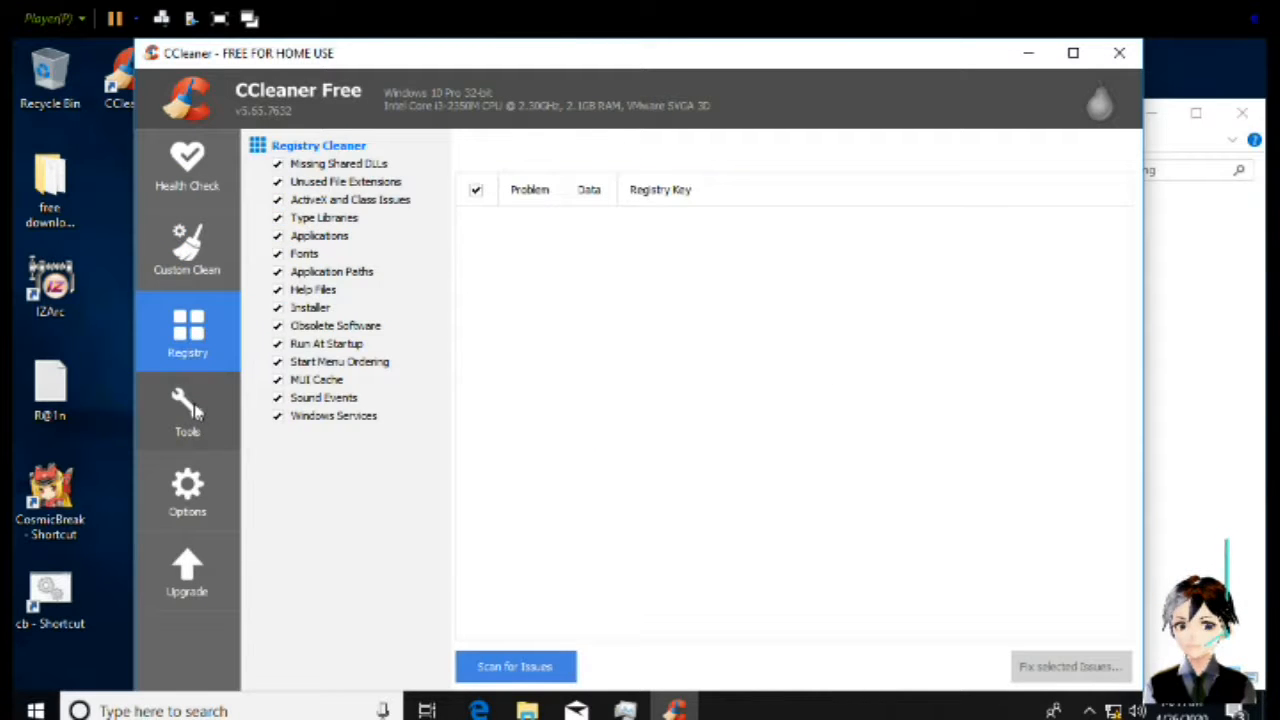
{"action": "left_click", "coordinate": [196, 410]}
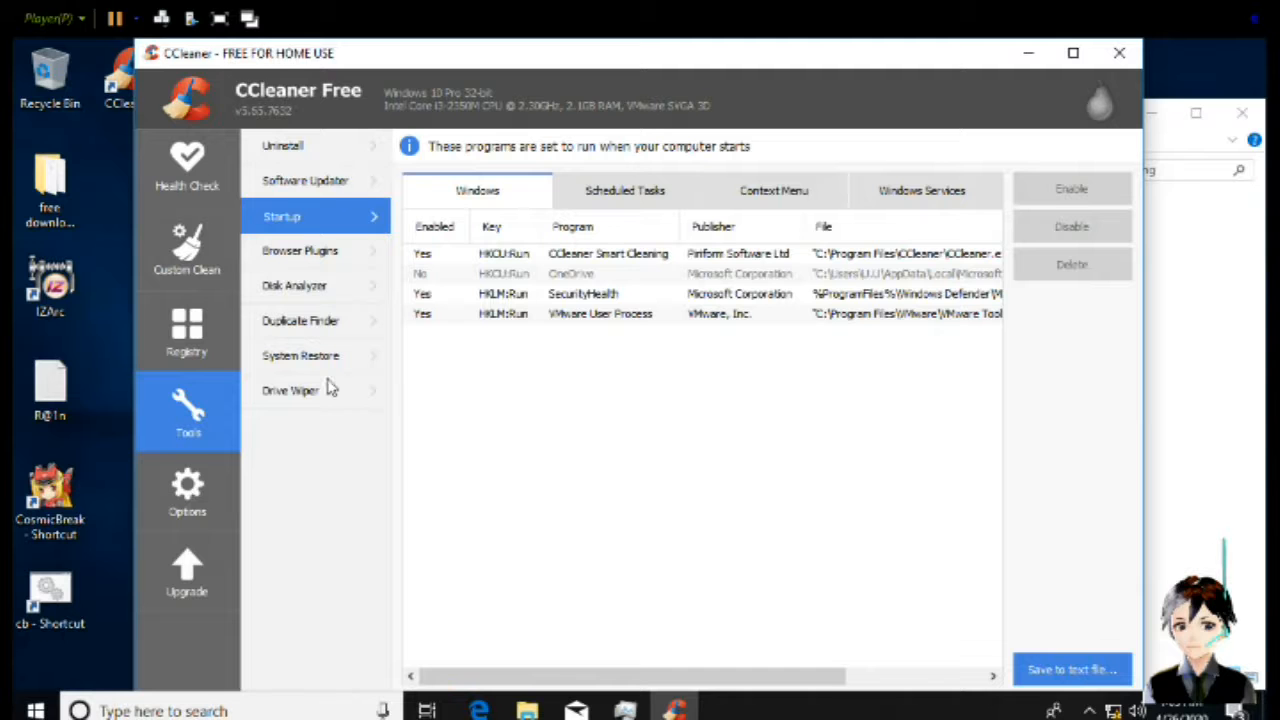
Uninstall OneNote from the list of removable programs and confirm its removal
{"action": "left_click", "coordinate": [330, 155]}
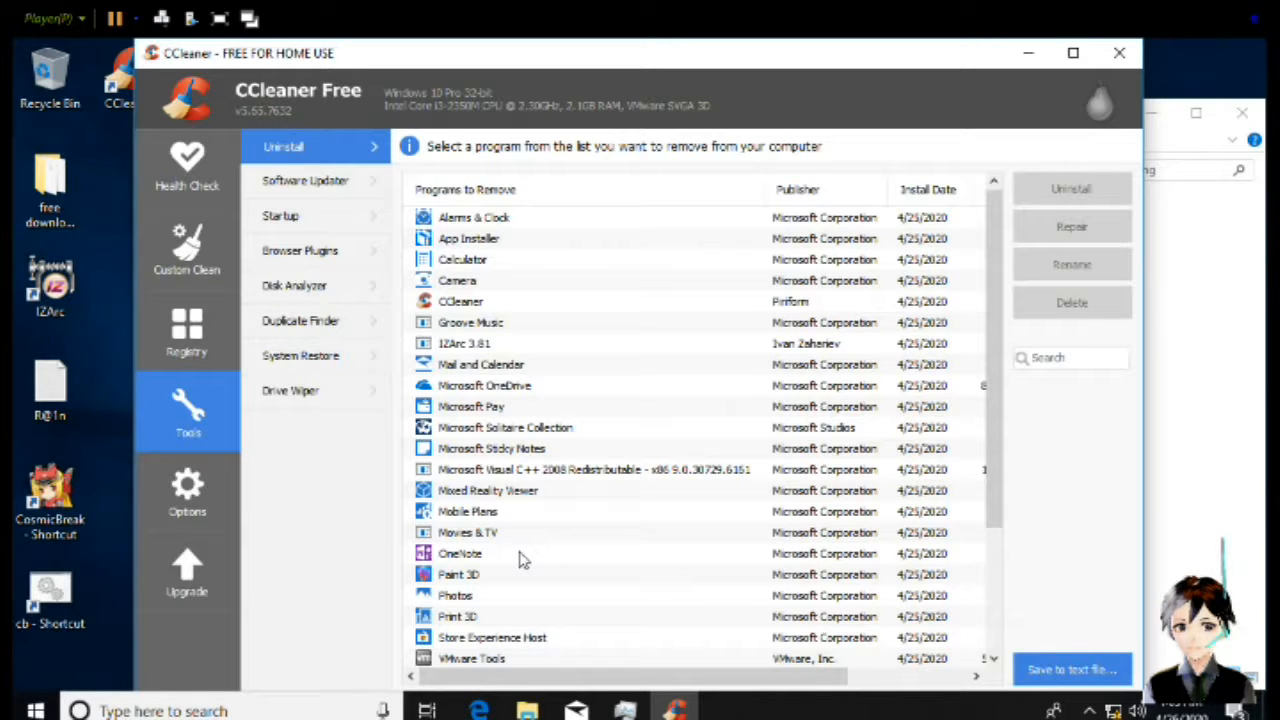
{"action": "left_click", "coordinate": [467, 556]}
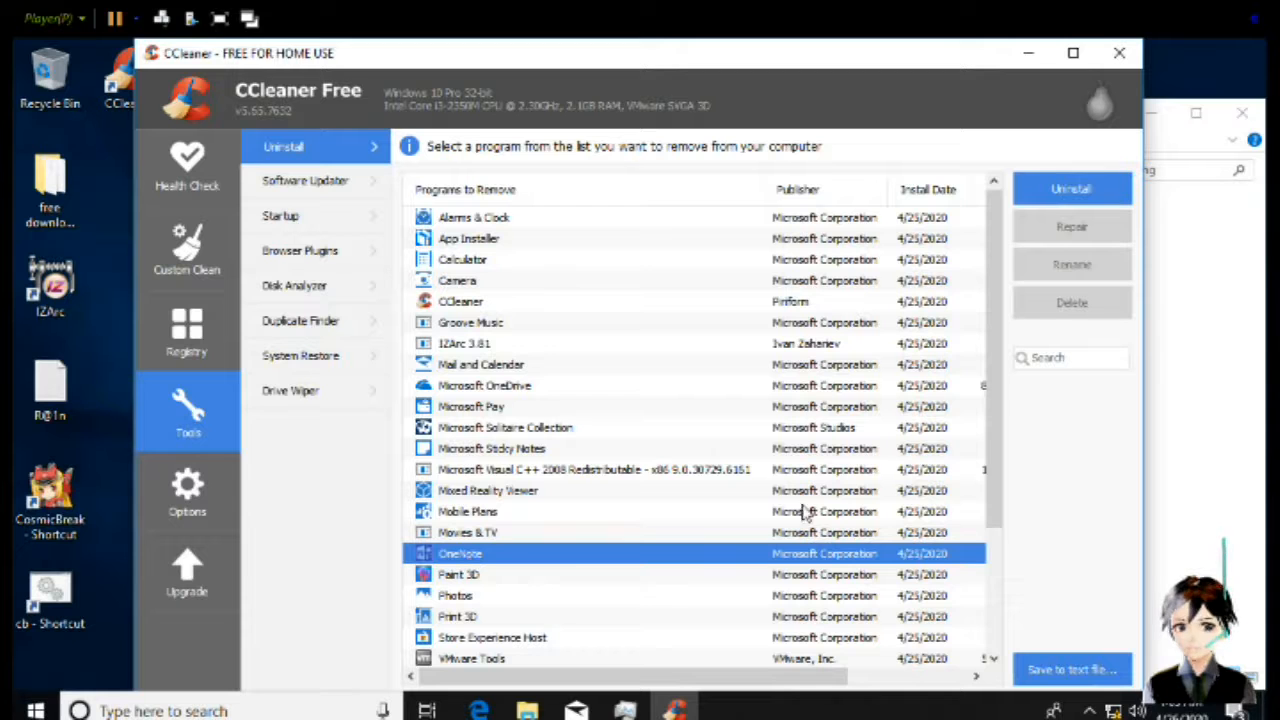
{"action": "left_click", "coordinate": [1110, 195]}
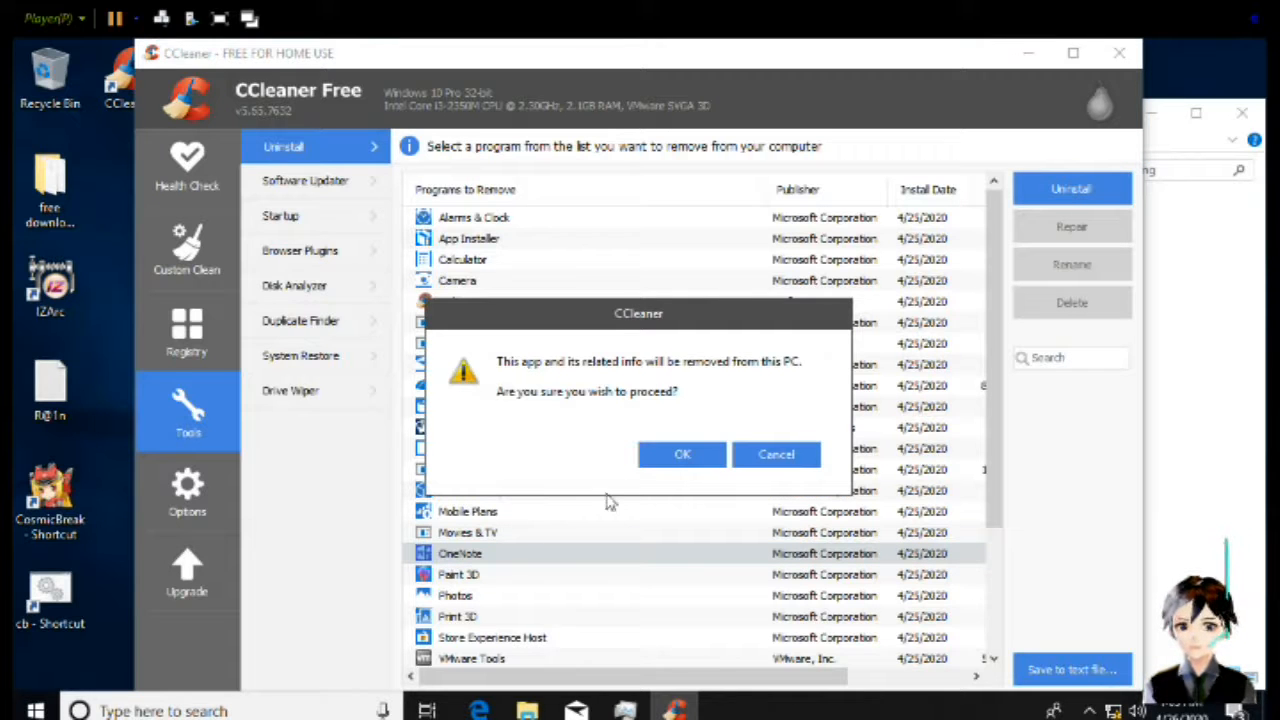
{"action": "left_click", "coordinate": [677, 456]}
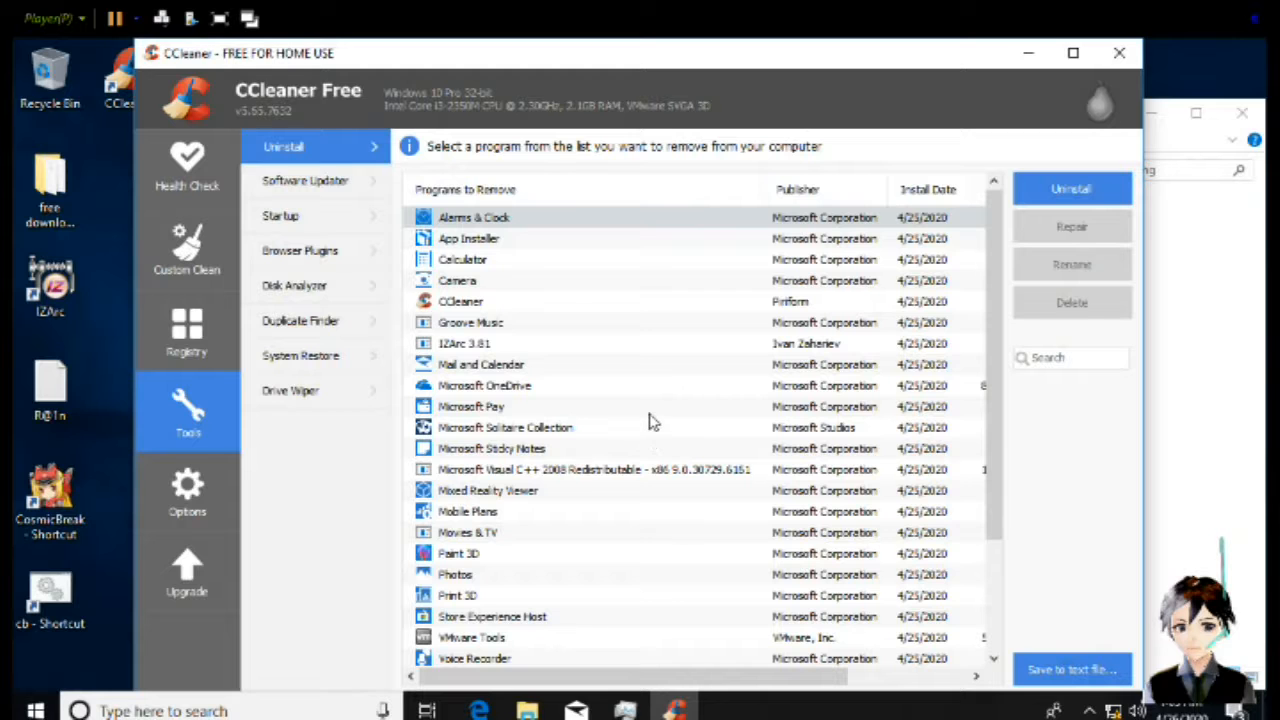
Look through the remaining removable programs and save the program list as a text file named install in Documents
{"action": "scroll", "coordinate": [640, 443], "scroll_direction": "down", "scroll_amount": 2}
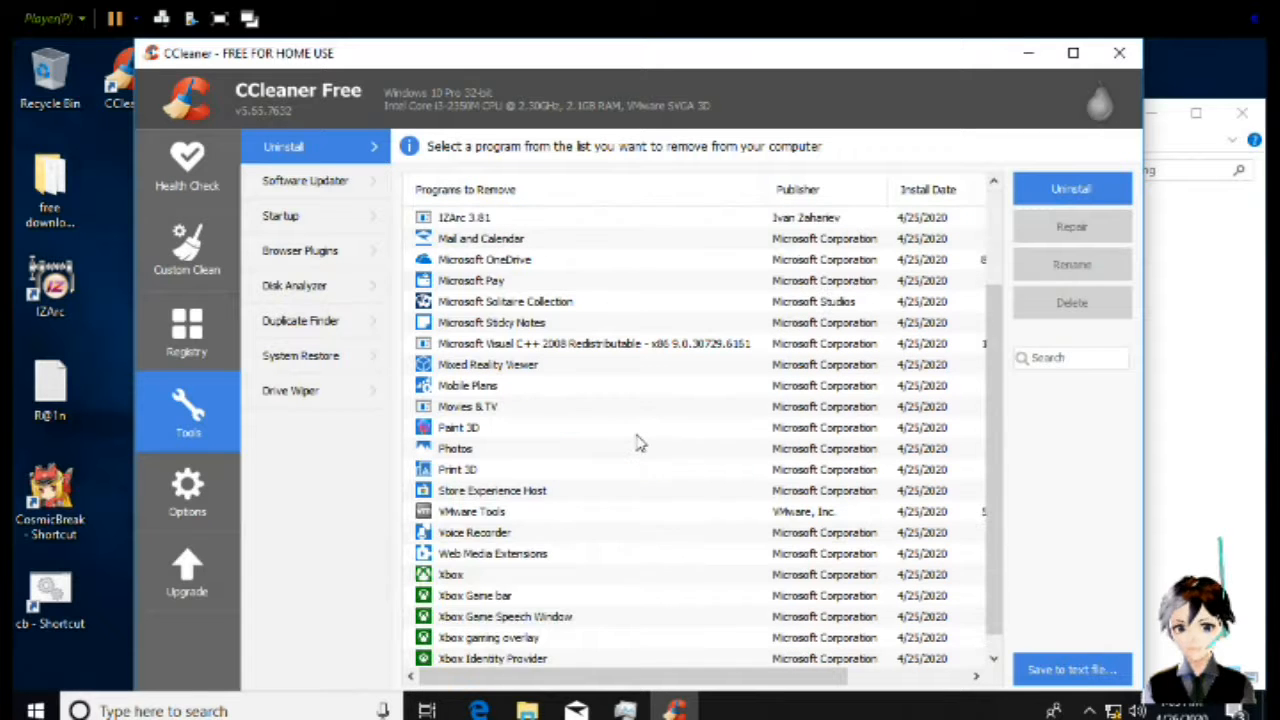
{"action": "scroll", "coordinate": [640, 443], "scroll_direction": "down", "scroll_amount": 1}
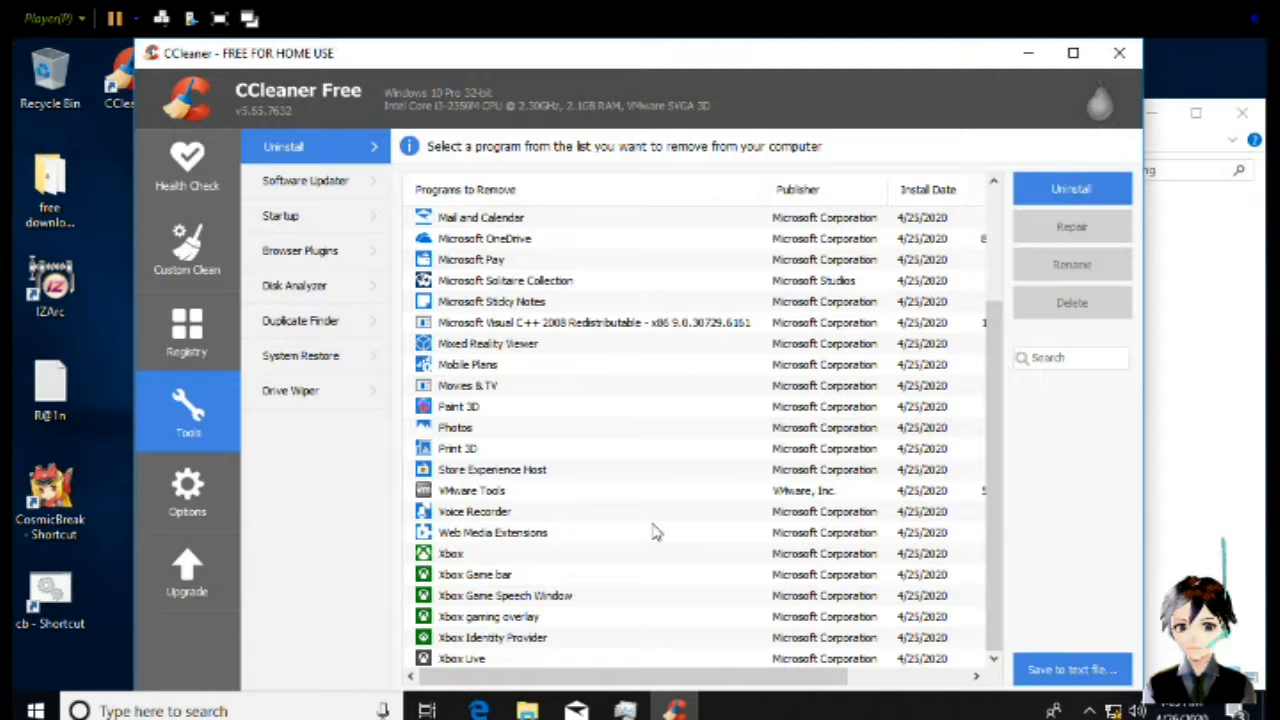
{"action": "scroll", "coordinate": [654, 525], "scroll_direction": "up", "scroll_amount": 3}
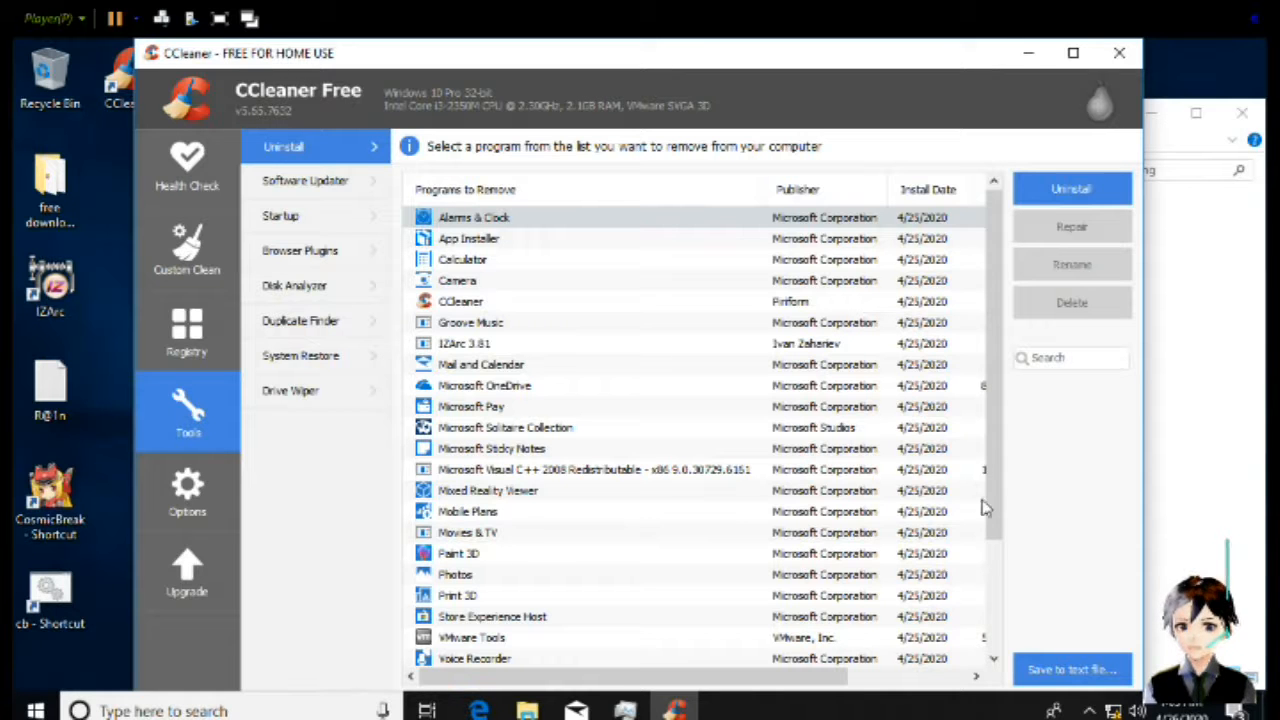
{"action": "left_click", "coordinate": [1060, 669]}
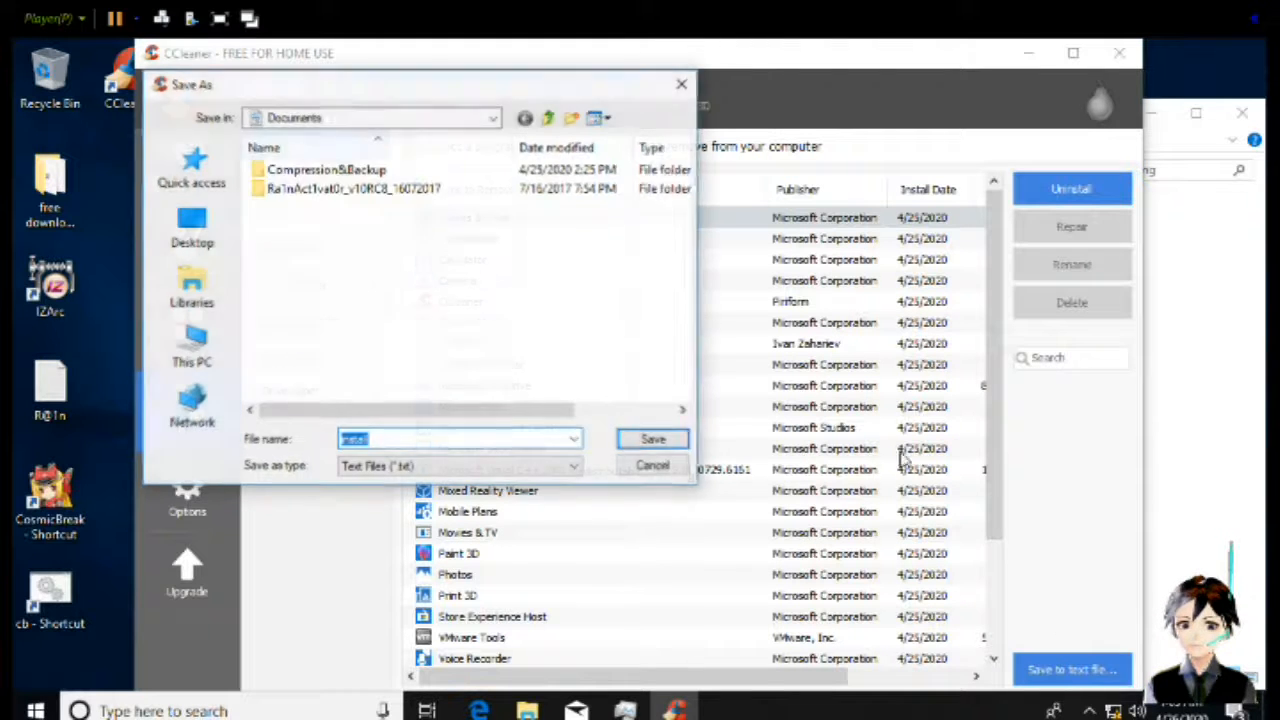
{"action": "left_click", "coordinate": [460, 444]}
{"action": "left_click", "coordinate": [684, 446]}
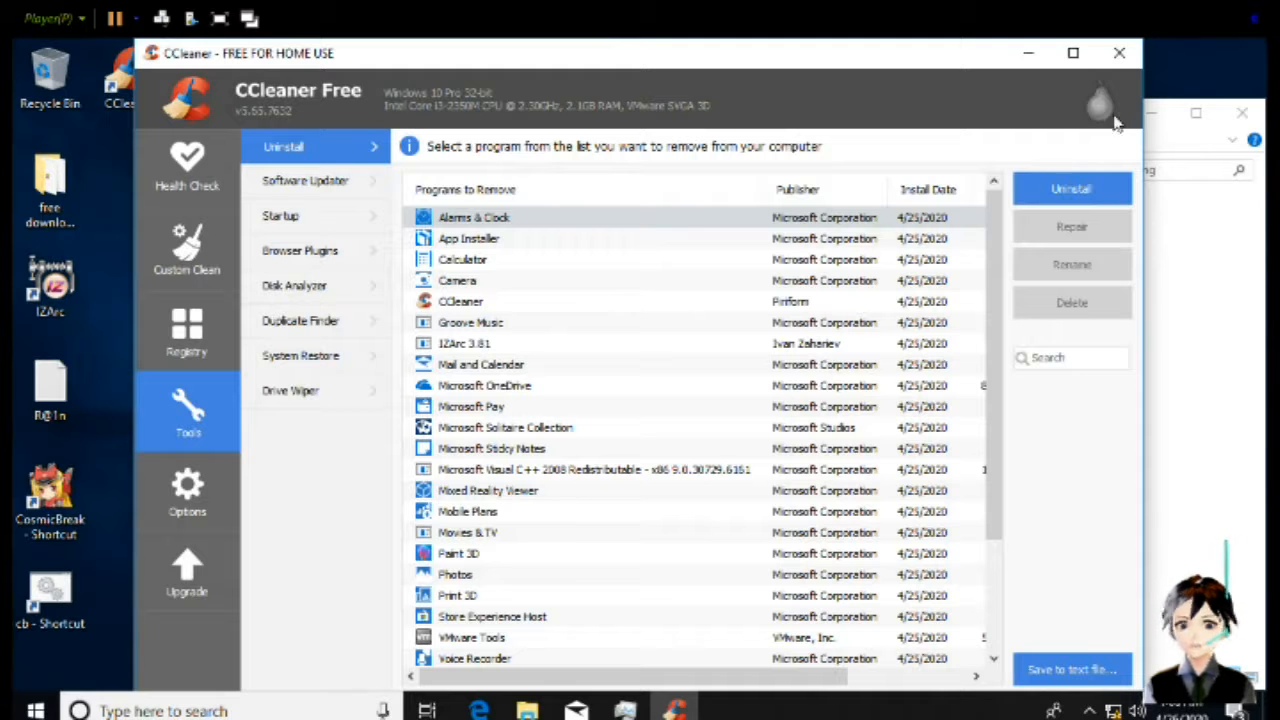
Close CCleaner and dismiss its Smart Cleaning notification
{"action": "left_click", "coordinate": [1122, 60]}
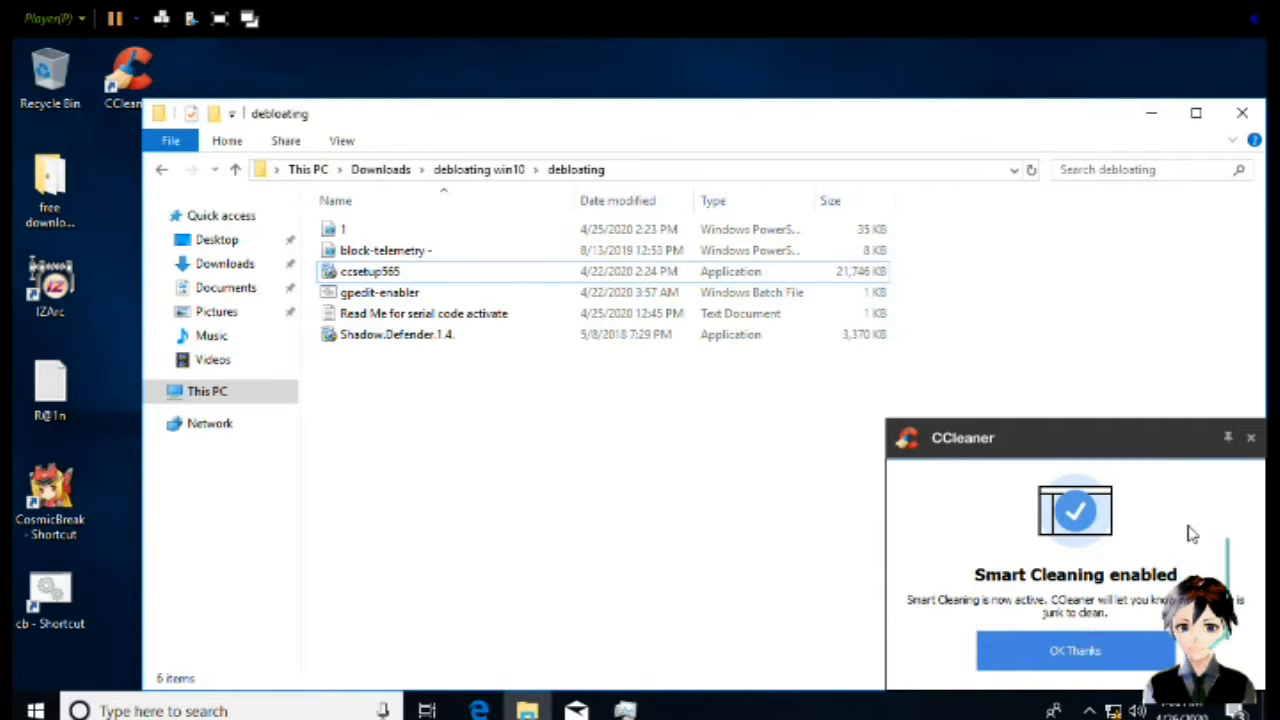
{"action": "left_click", "coordinate": [1250, 437]}
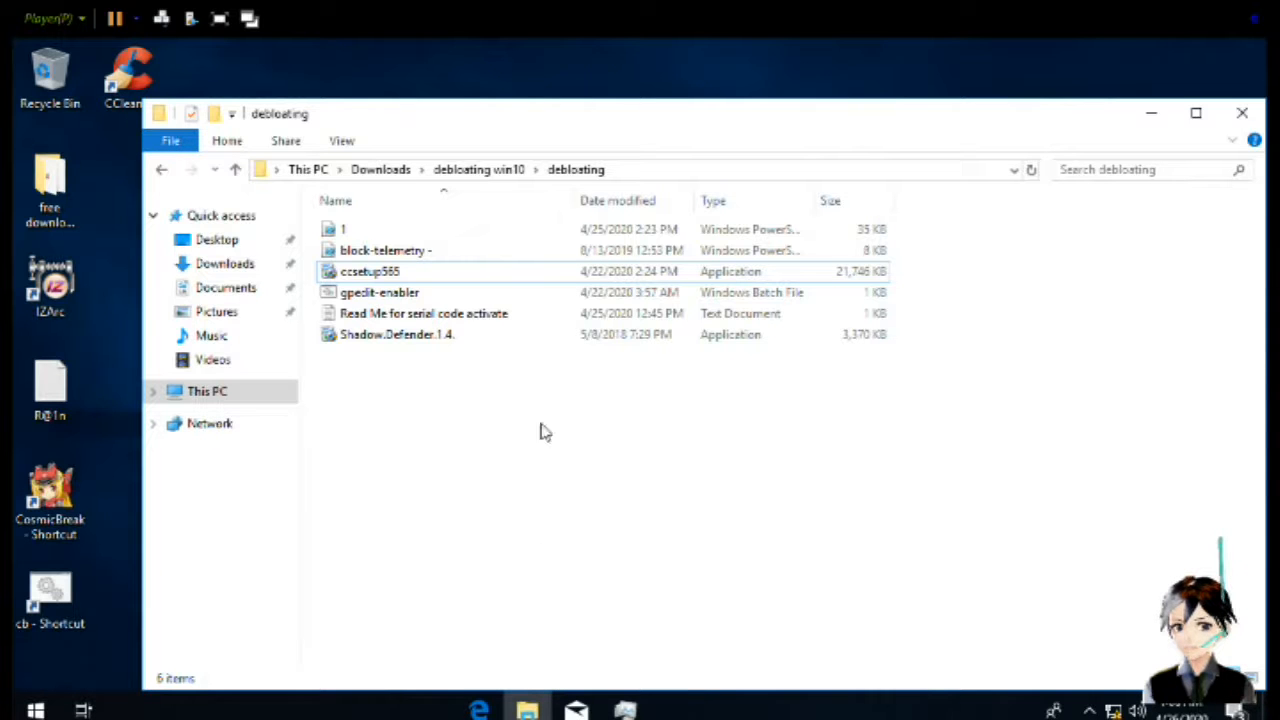
Switch to Task Manager, move its window over the File Explorer window, and run winver as a new task
{"action": "left_click", "coordinate": [624, 710]}
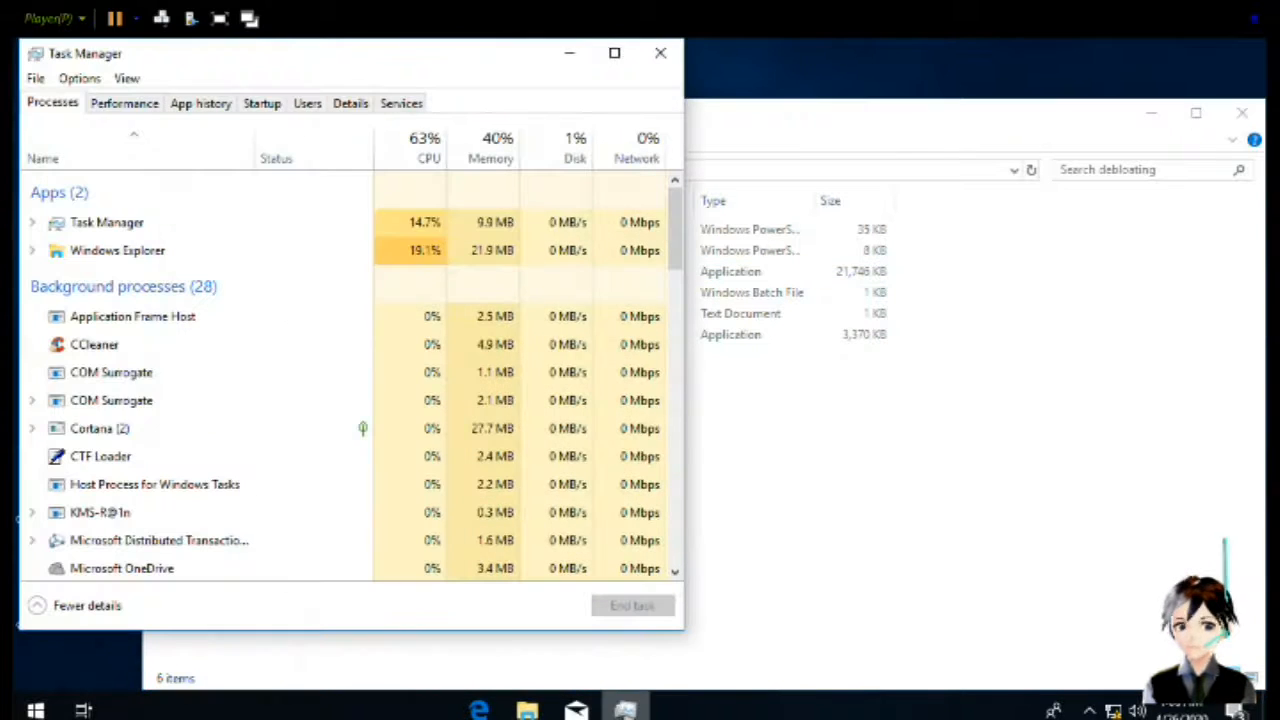
{"action": "left_click_drag", "start_coordinate": [329, 63], "coordinate": [826, 139]}
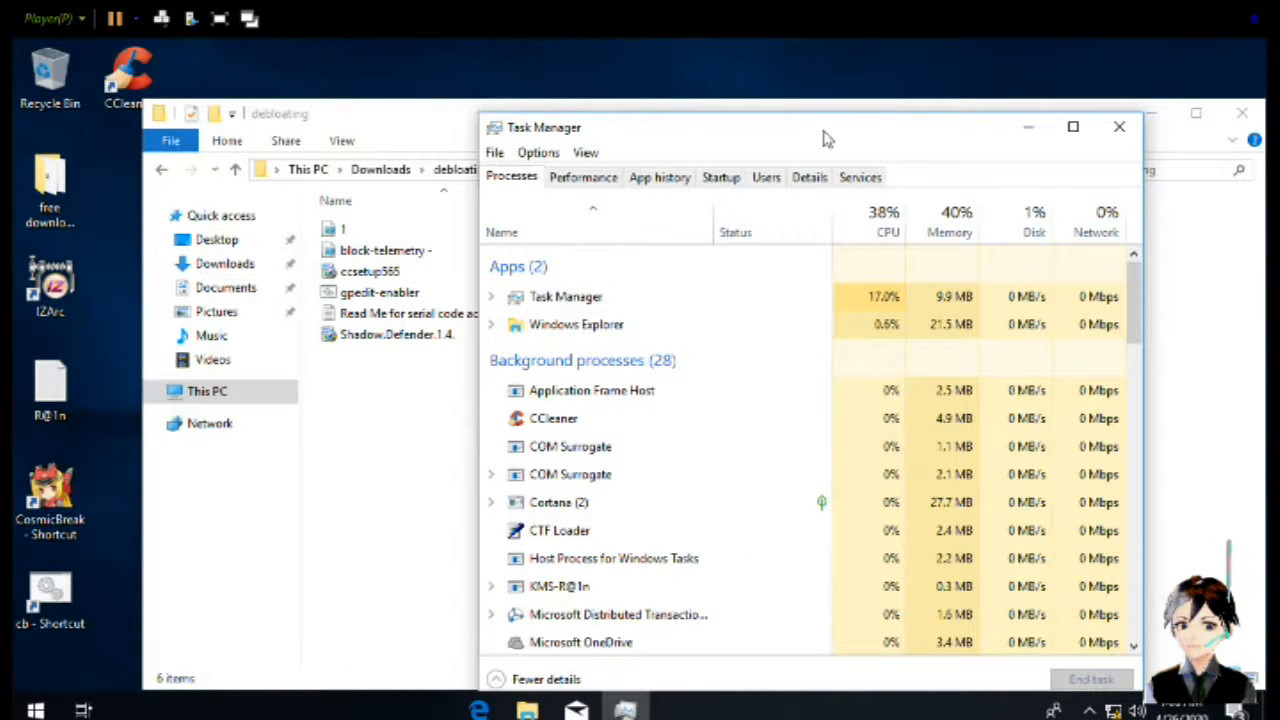
{"action": "left_click", "coordinate": [494, 152]}
{"action": "left_click", "coordinate": [556, 178]}
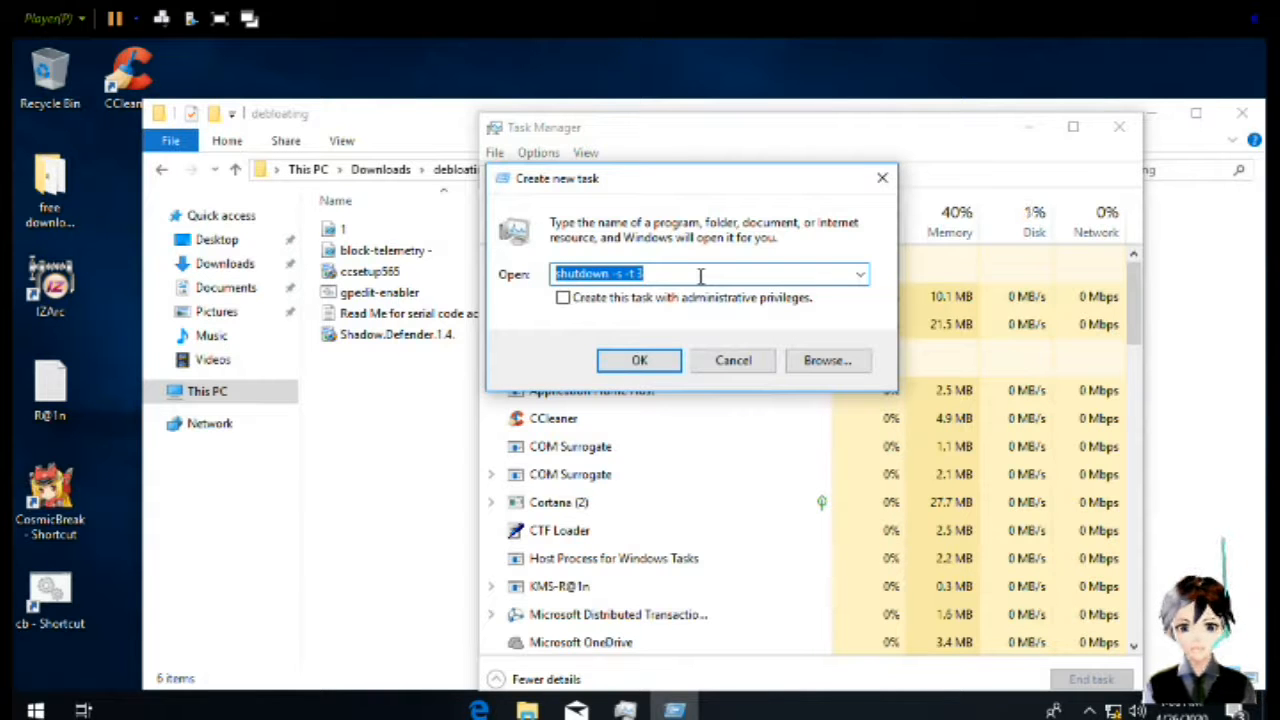
{"action": "key", "text": "BackSpace"}
{"action": "type", "text": "winver"}
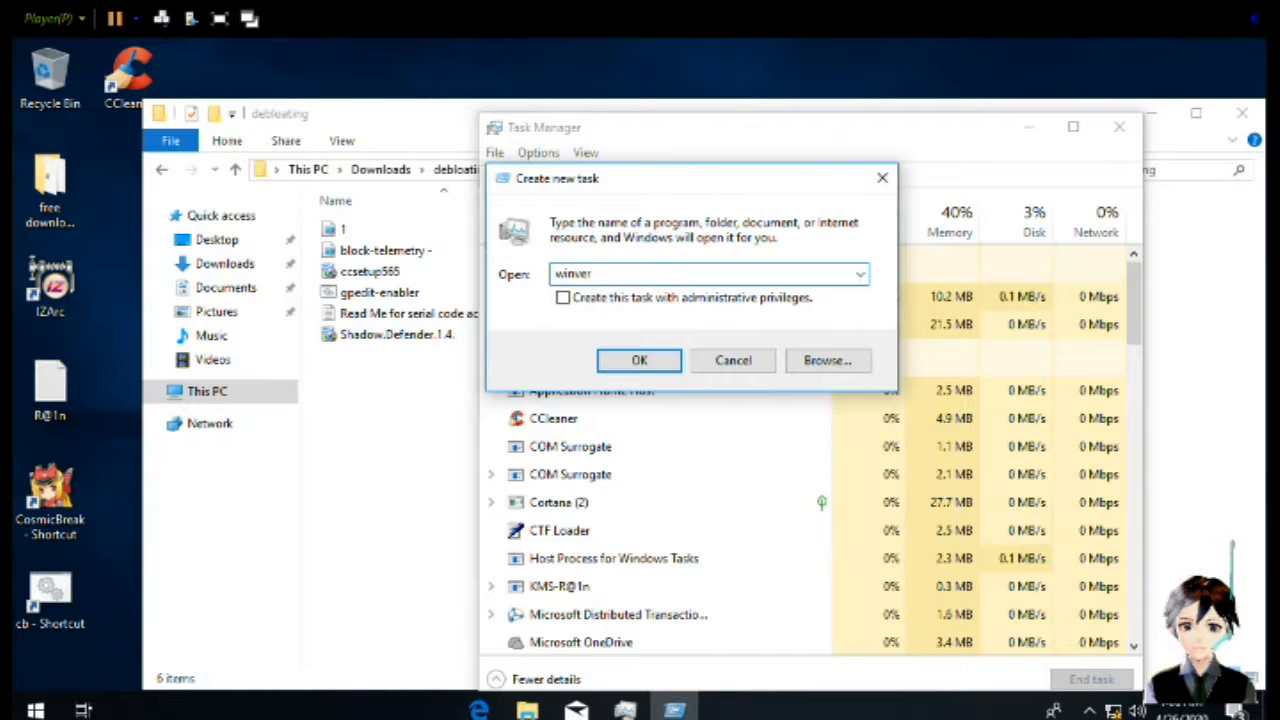
{"action": "key", "text": "Return"}
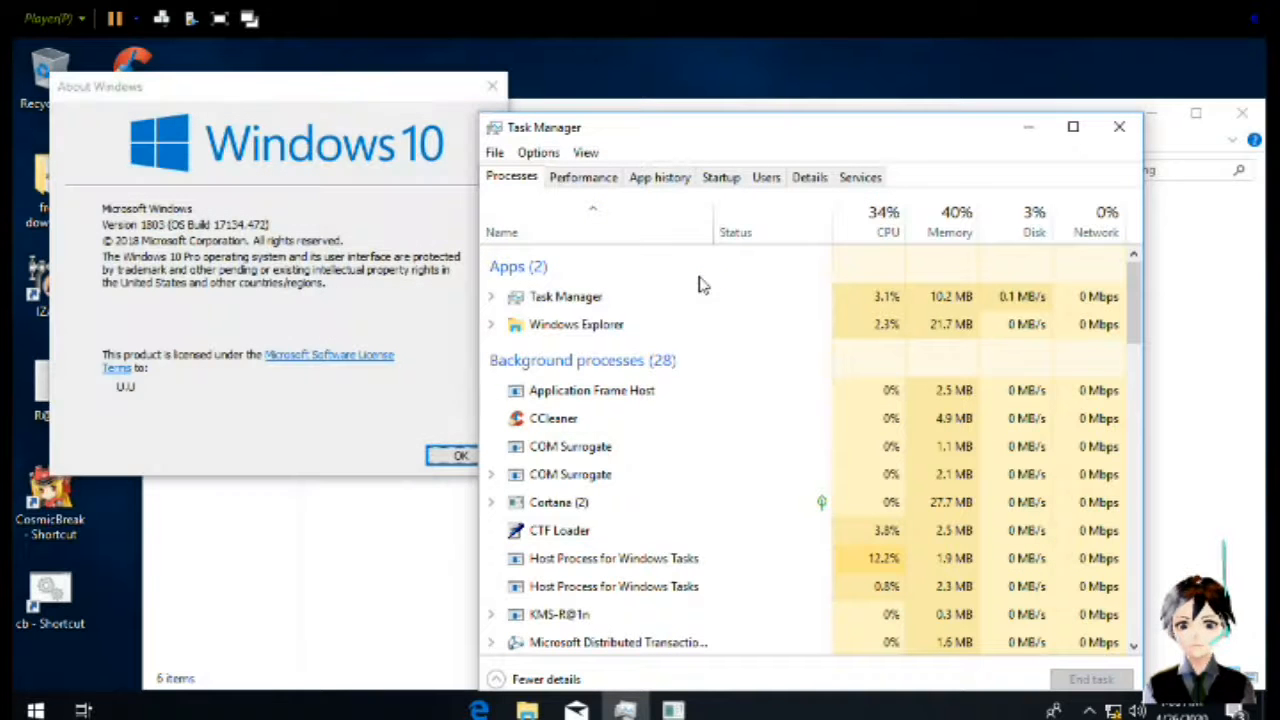
Read the Windows version and edition in About Windows, then close it and minimize Task Manager
{"action": "left_click", "coordinate": [267, 182]}
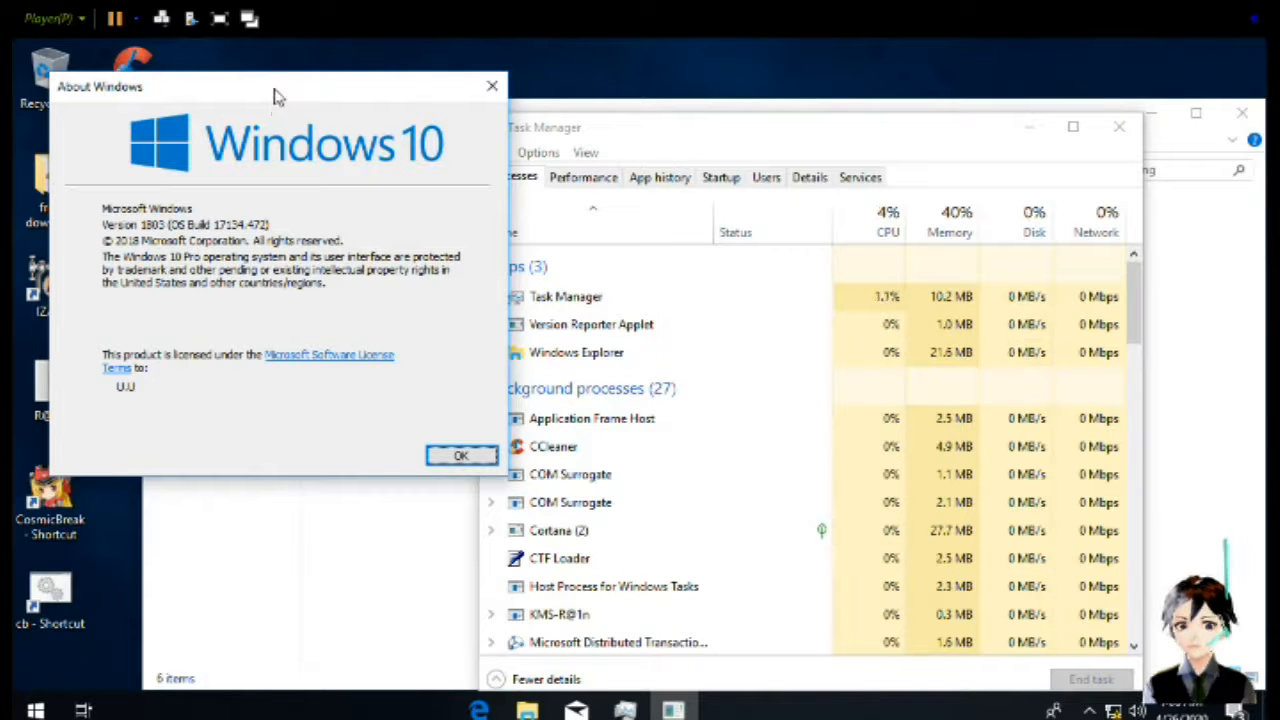
{"action": "left_click_drag", "start_coordinate": [218, 100], "coordinate": [714, 226]}
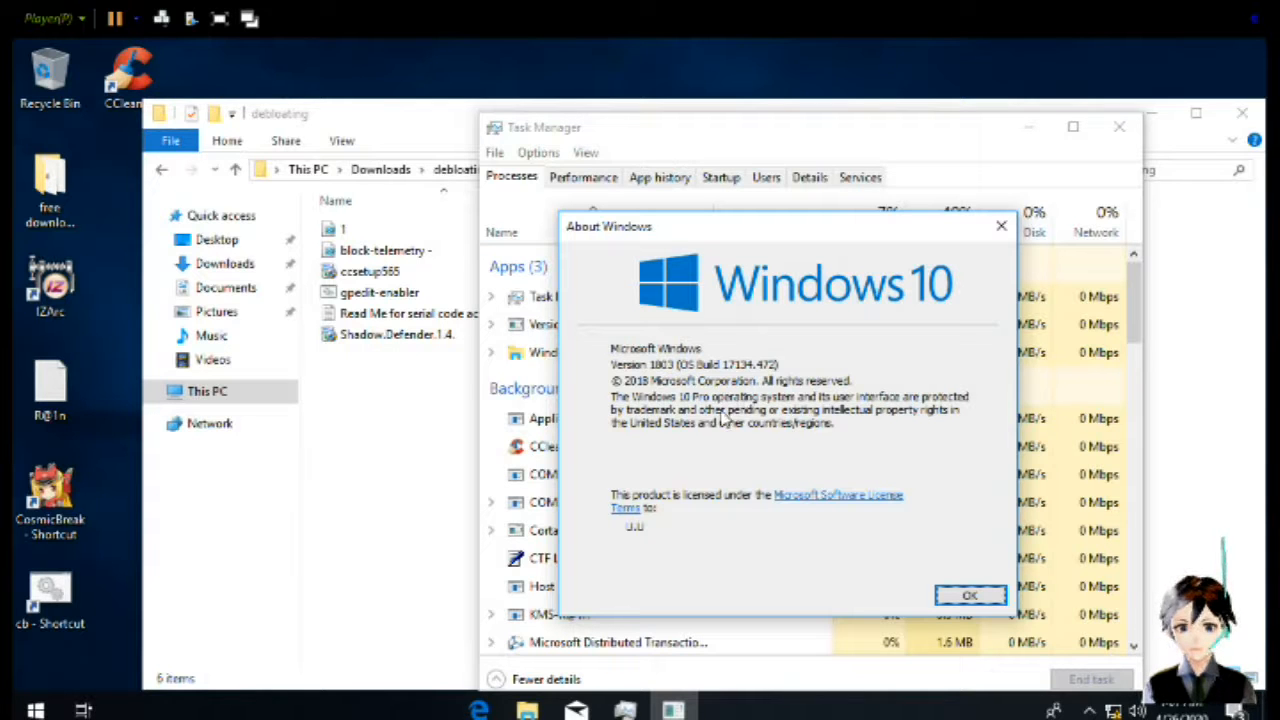
{"action": "left_click", "coordinate": [970, 596]}
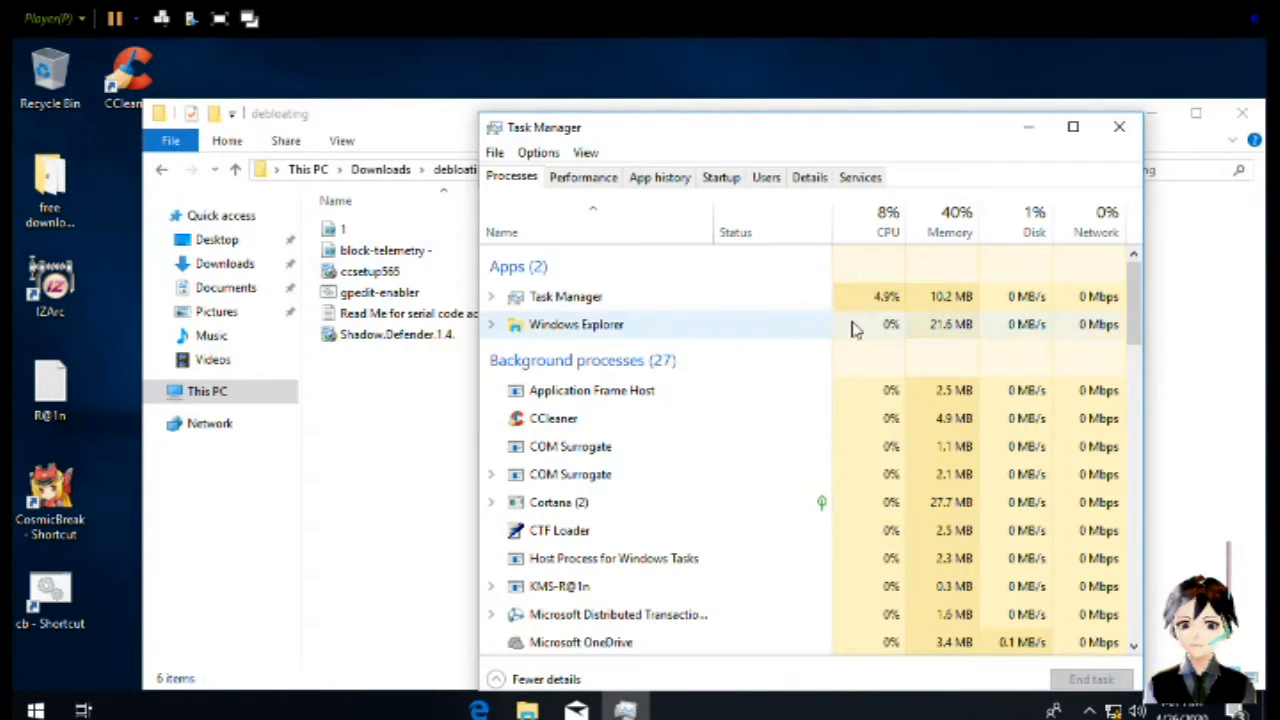
{"action": "left_click", "coordinate": [1028, 128]}
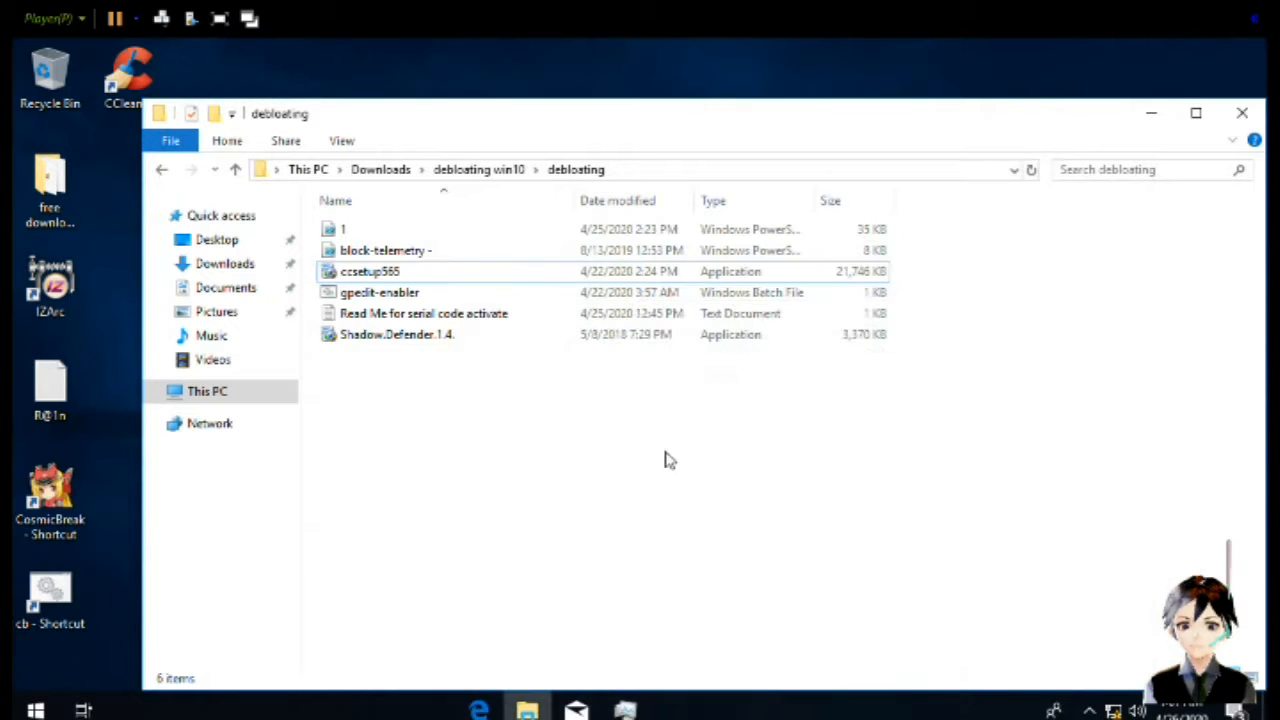
Check the available actions for the gpedit-enabler batch file and leave it without running it
{"action": "right_click", "coordinate": [408, 298]}
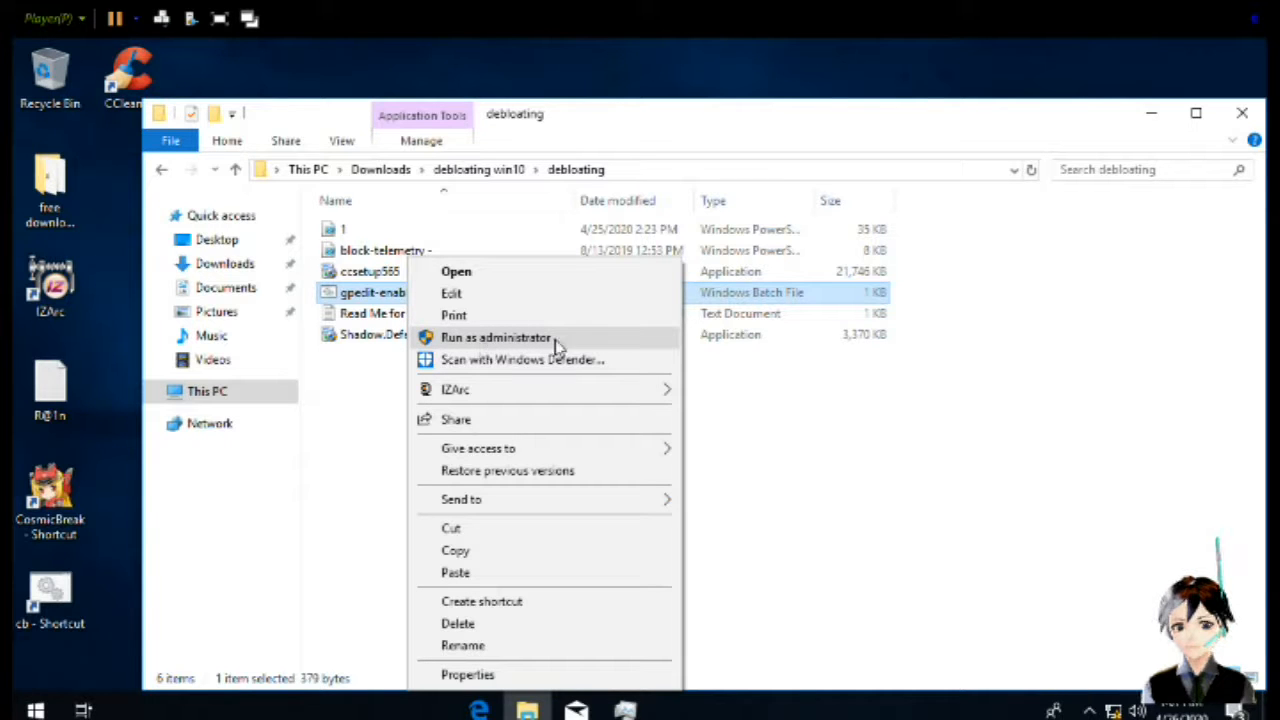
{"action": "left_click", "coordinate": [855, 440]}
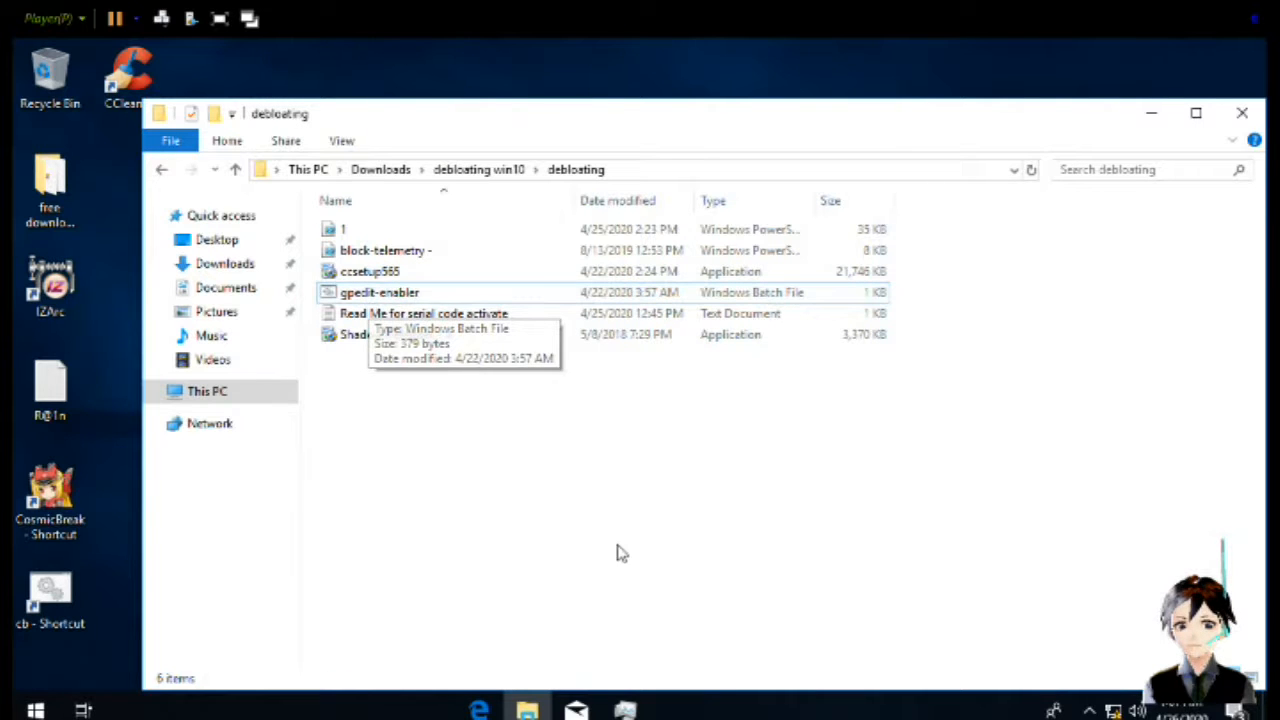
Try to open the Group Policy Editor by running gpefit.msc as a new task from Task Manager
{"action": "left_click", "coordinate": [625, 710]}
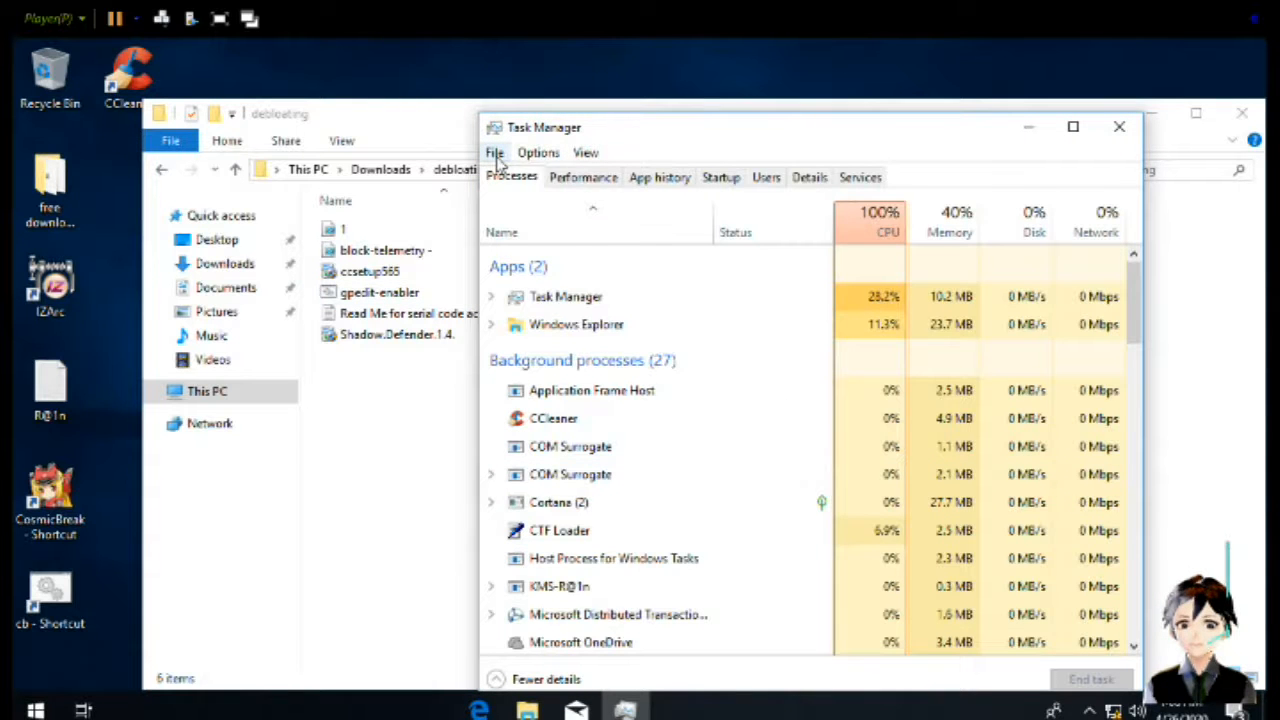
{"action": "left_click", "coordinate": [495, 153]}
{"action": "left_click", "coordinate": [551, 175]}
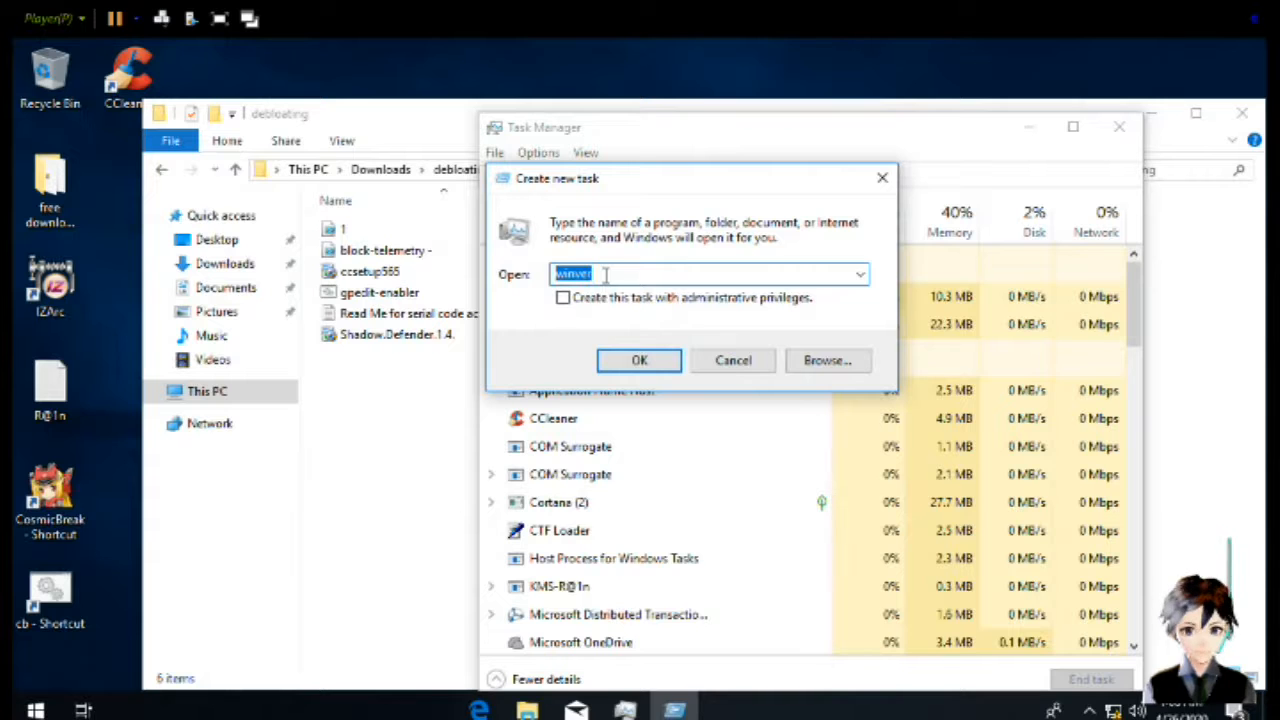
{"action": "key", "text": "BackSpace"}
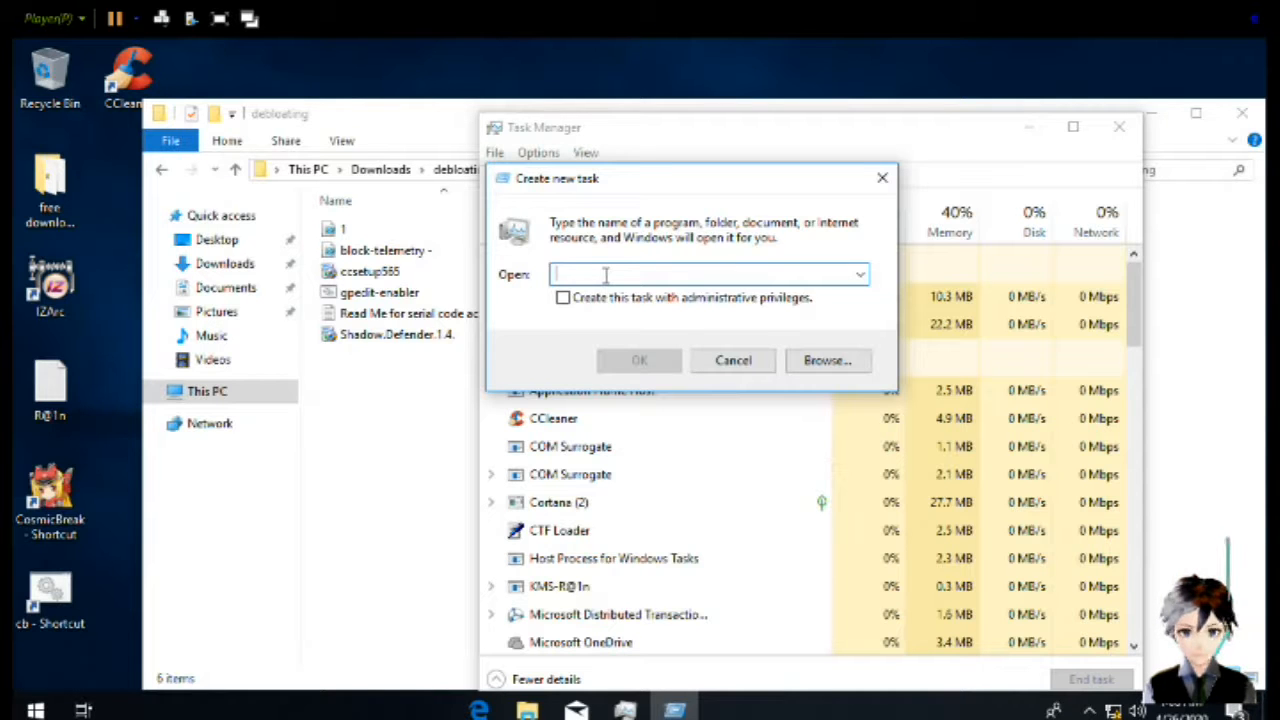
{"action": "type", "text": "gp"}
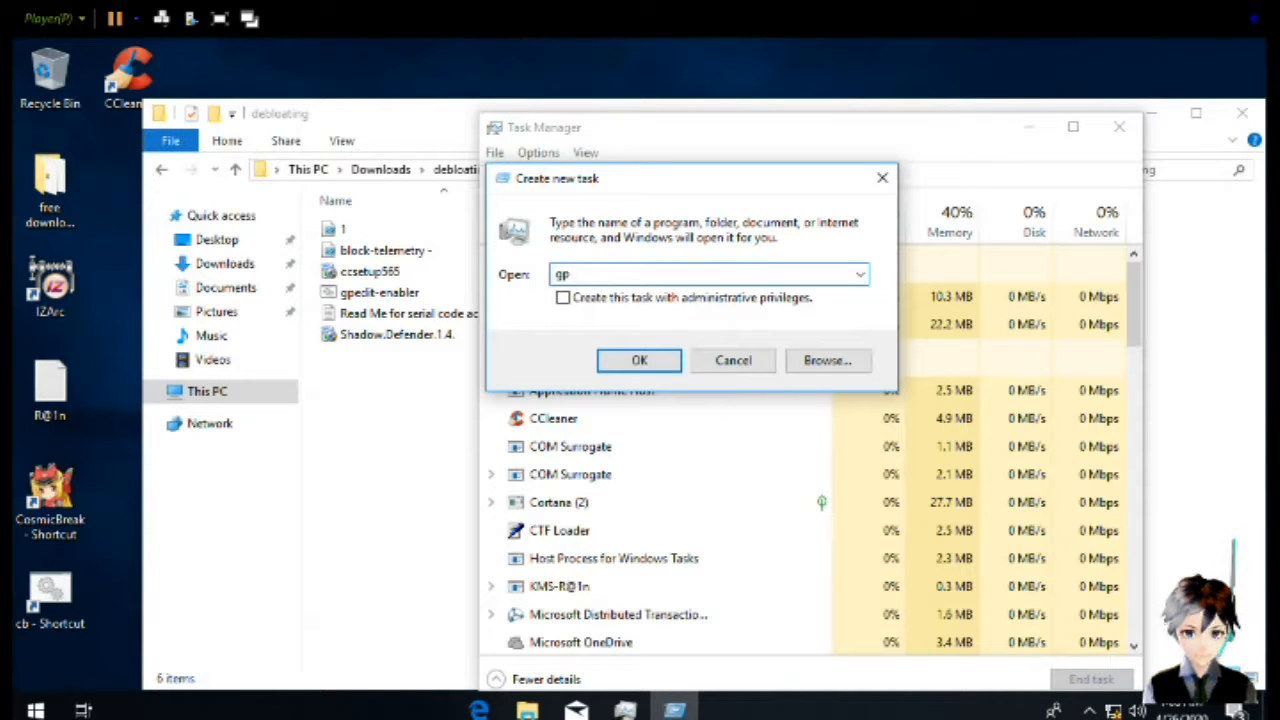
{"action": "type", "text": "e"}
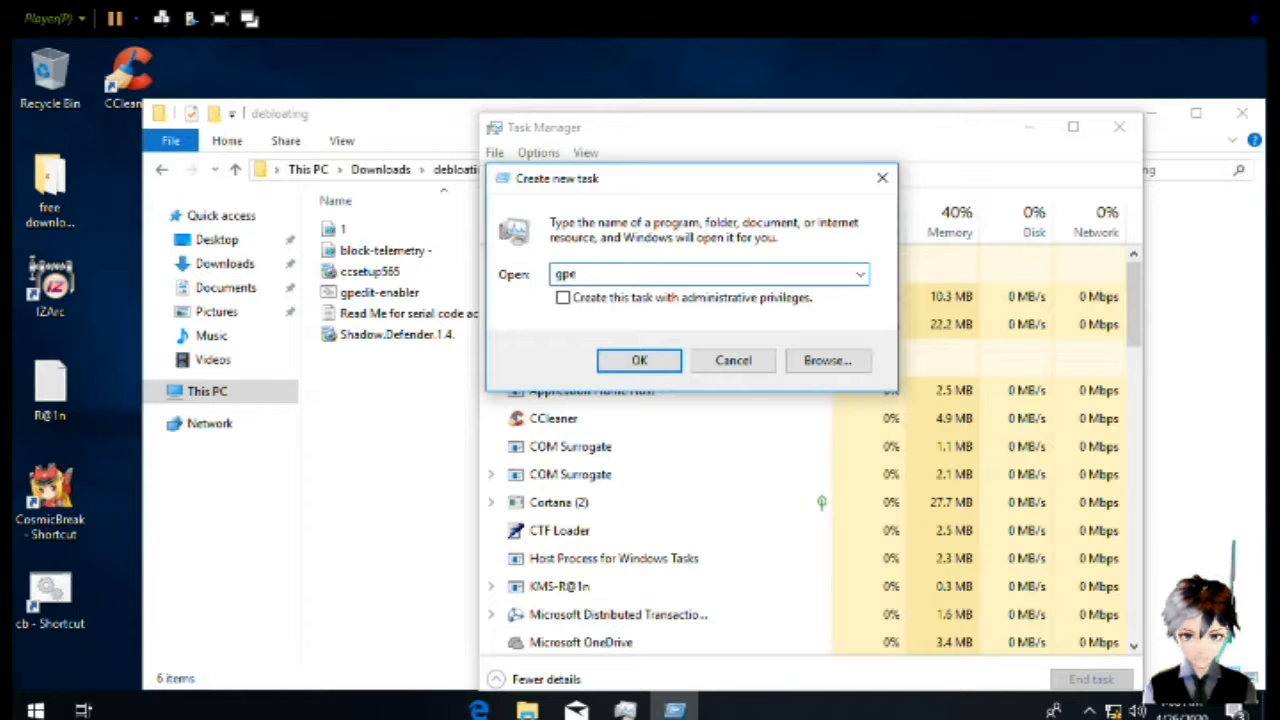
{"action": "type", "text": "dit"}
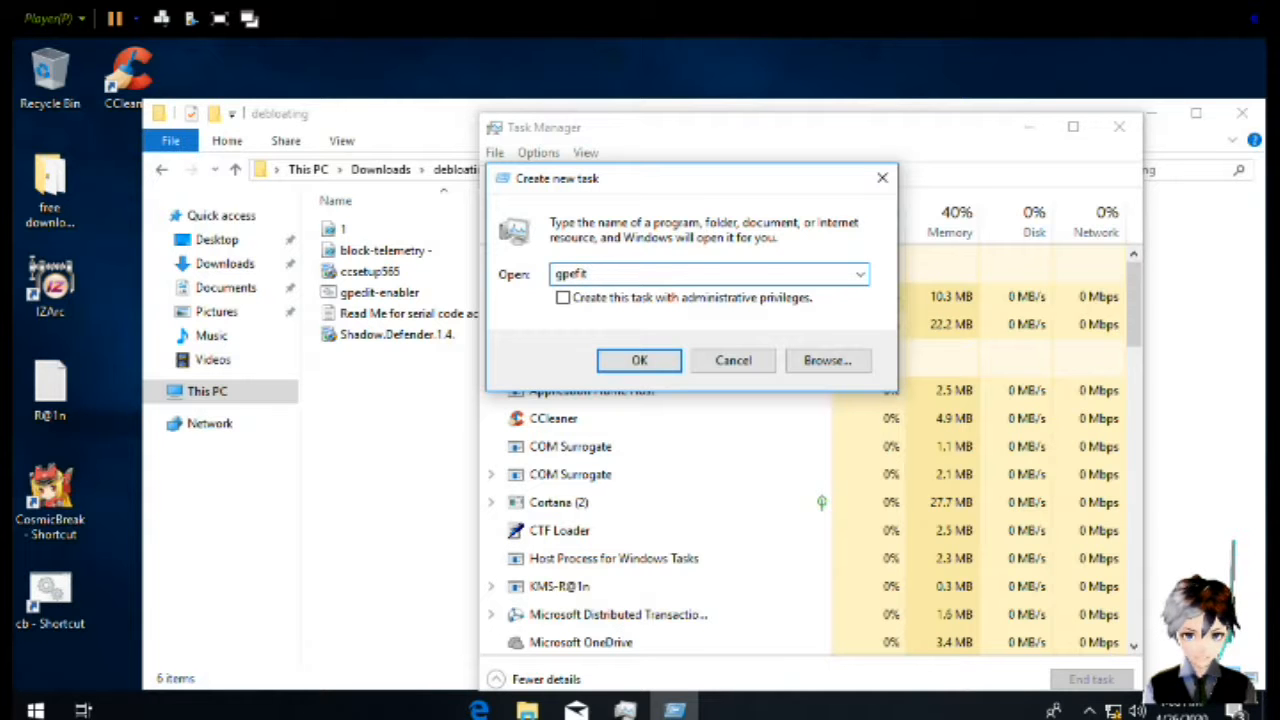
{"action": "type", "text": ".msc"}
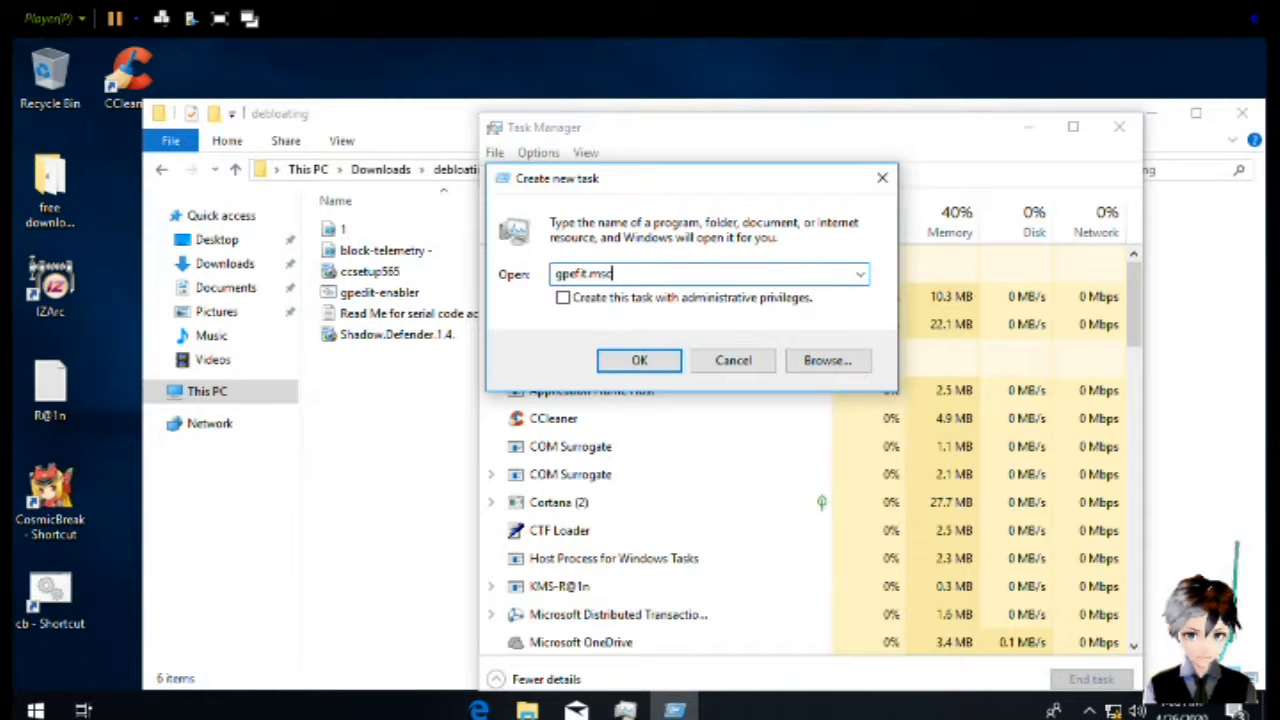
{"action": "key", "text": "Return"}
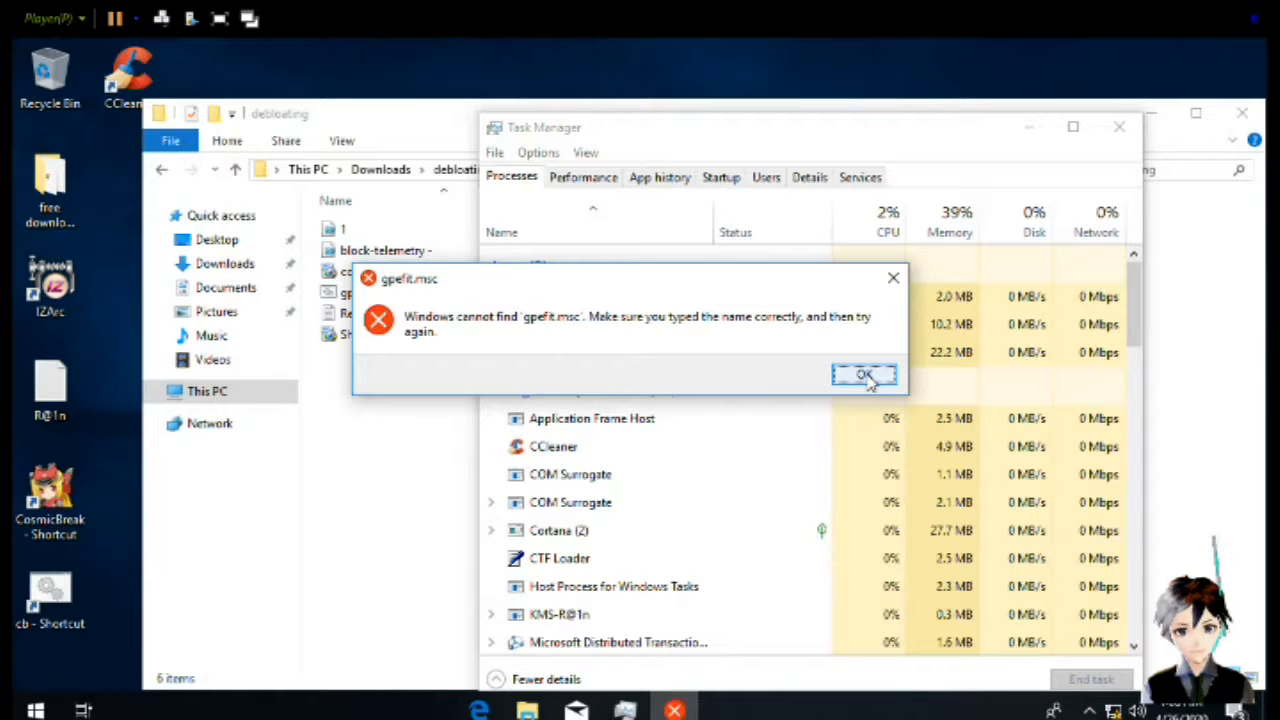
{"action": "left_click", "coordinate": [866, 376]}
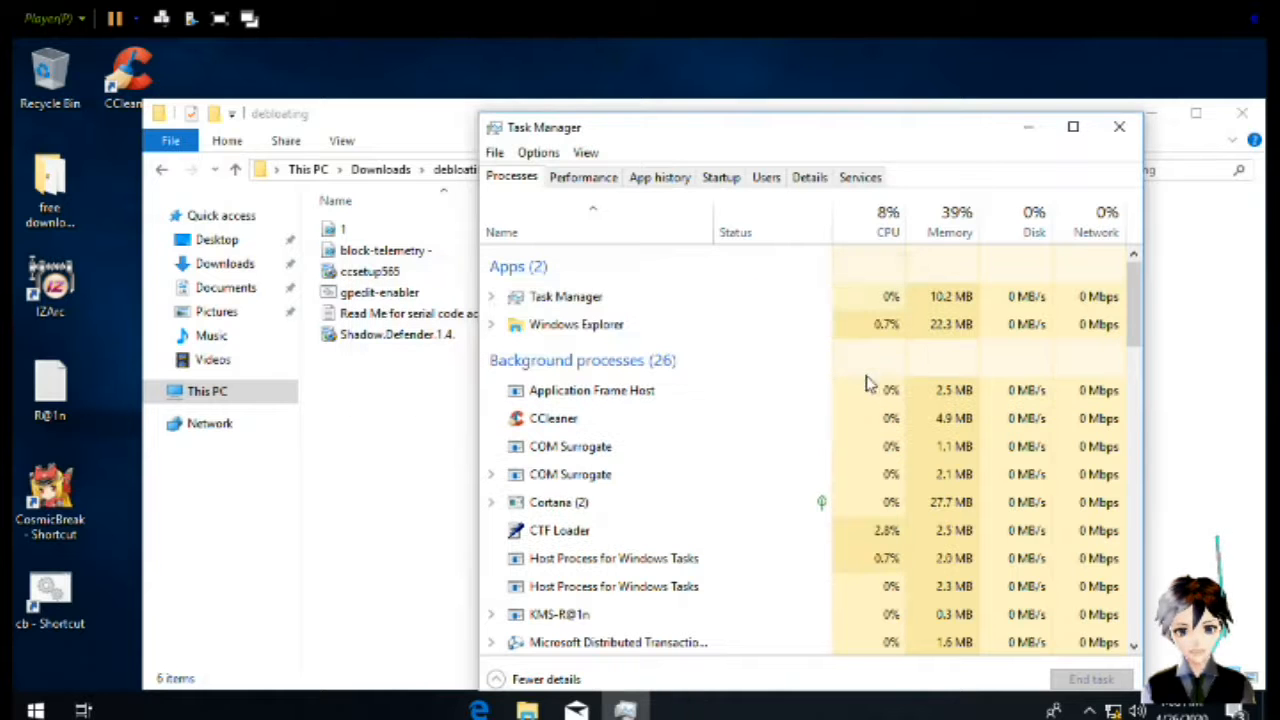
Open the Local Group Policy Editor by running gpedit.msc as a new task from Task Manager
{"action": "left_click", "coordinate": [495, 153]}
{"action": "left_click", "coordinate": [511, 173]}
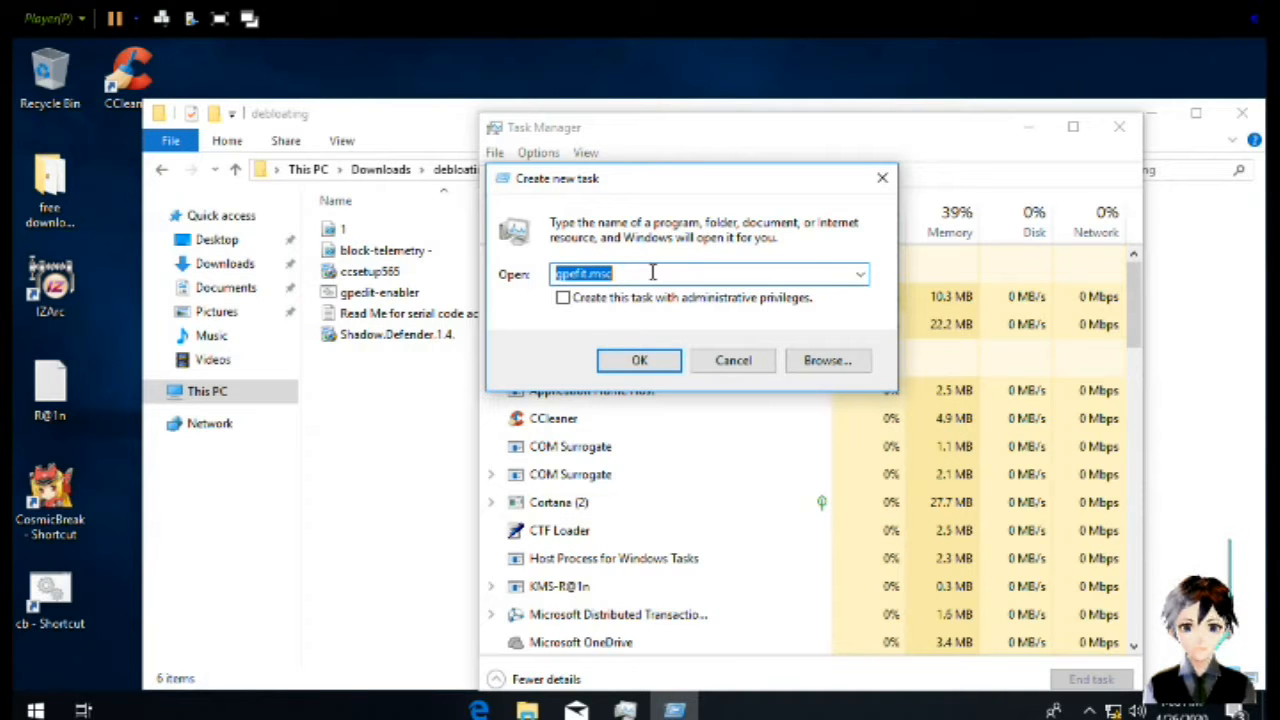
{"action": "key", "text": "BackSpace"}
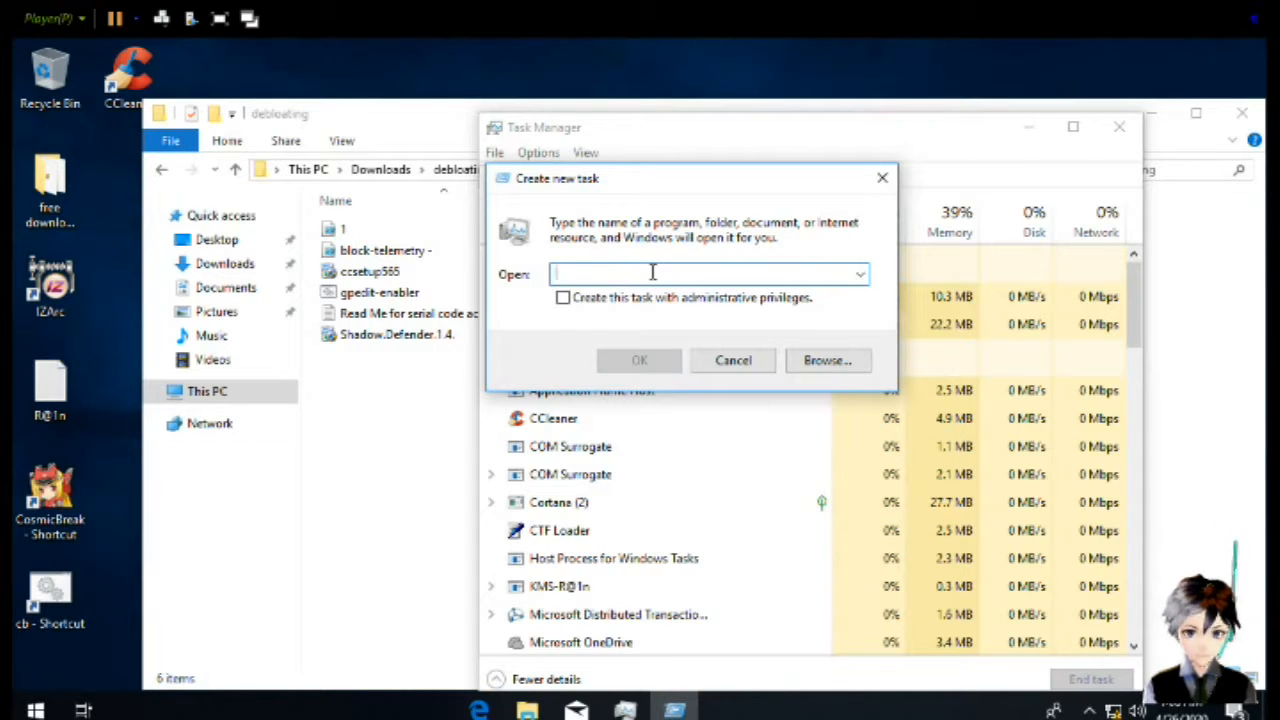
{"action": "type", "text": "gped"}
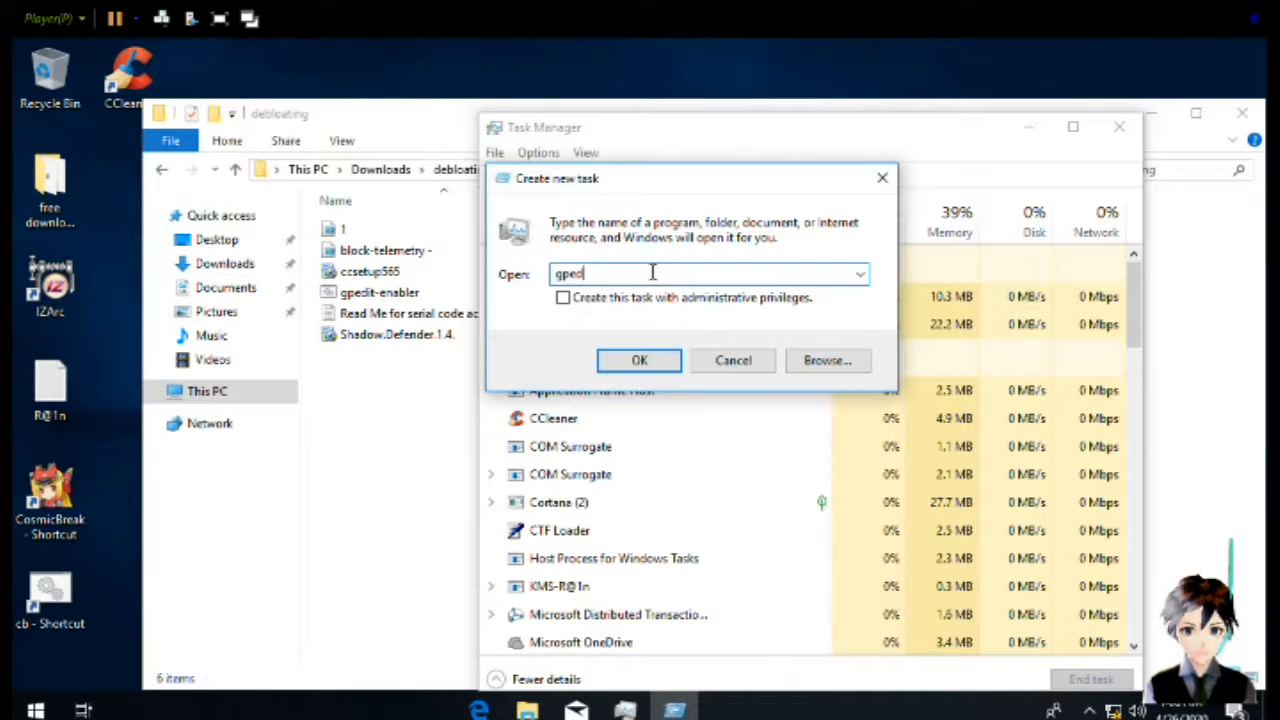
{"action": "type", "text": "it.msc"}
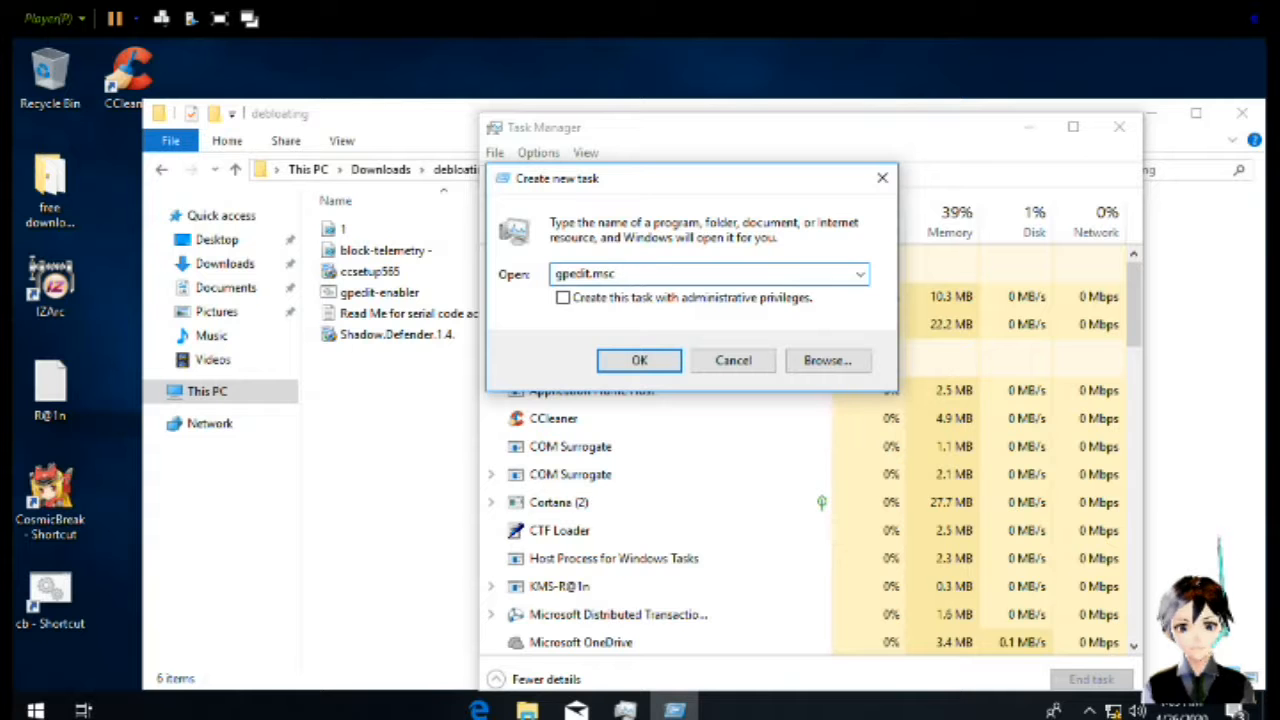
{"action": "key", "text": "Return"}
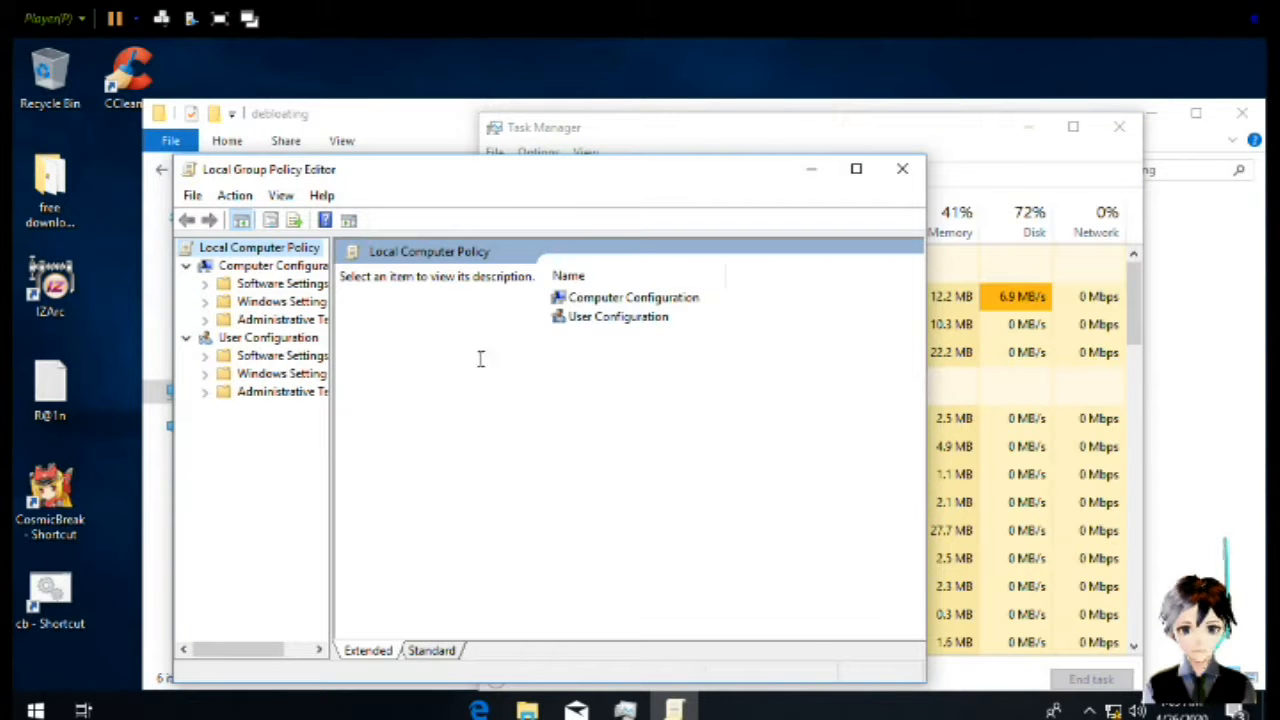
Go to Computer Configuration > Administrative Templates > Network > Network Connections > Windows Defender Firewall > Standard Profile
{"action": "left_click", "coordinate": [279, 320]}
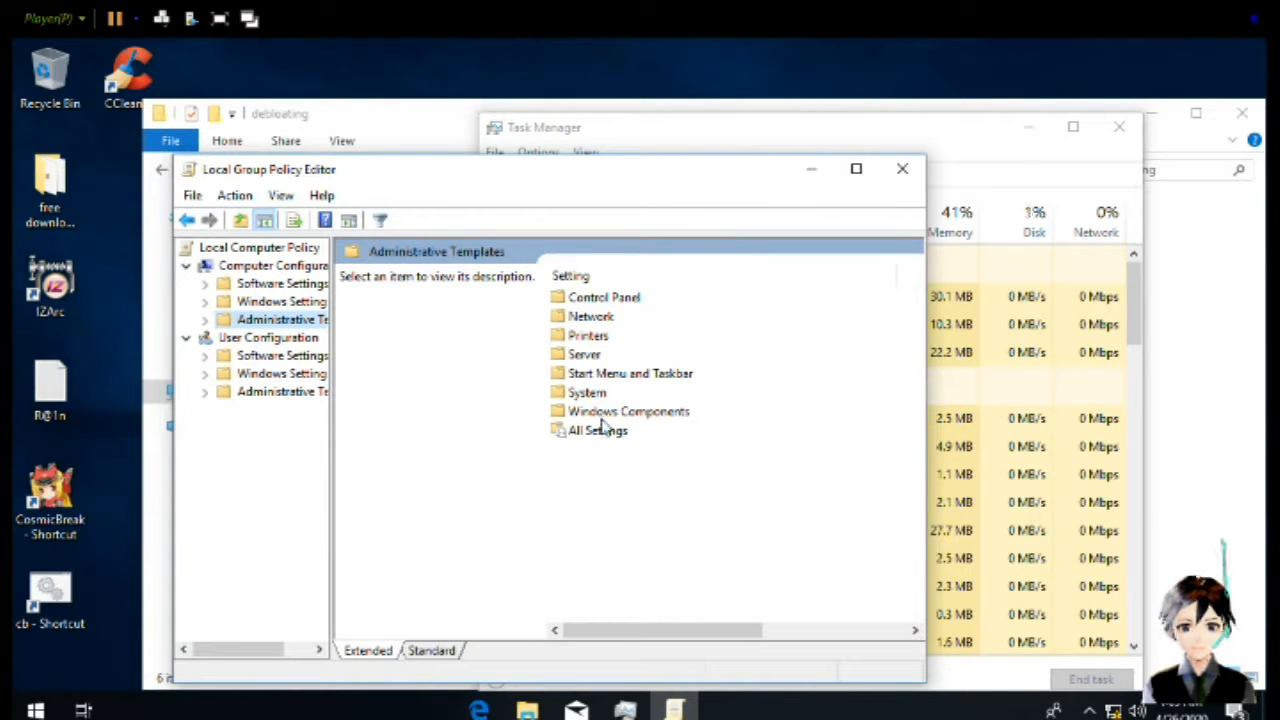
{"action": "left_click", "coordinate": [598, 318]}
{"action": "double_click", "coordinate": [598, 318]}
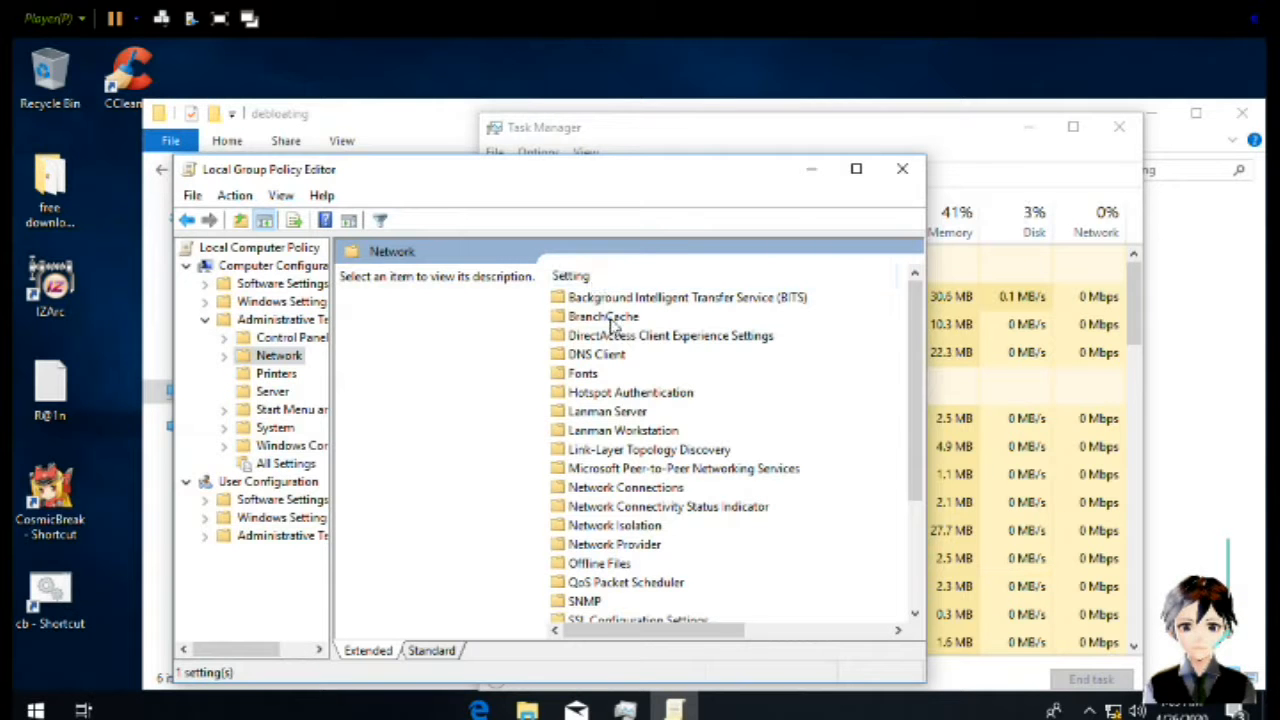
{"action": "double_click", "coordinate": [621, 487]}
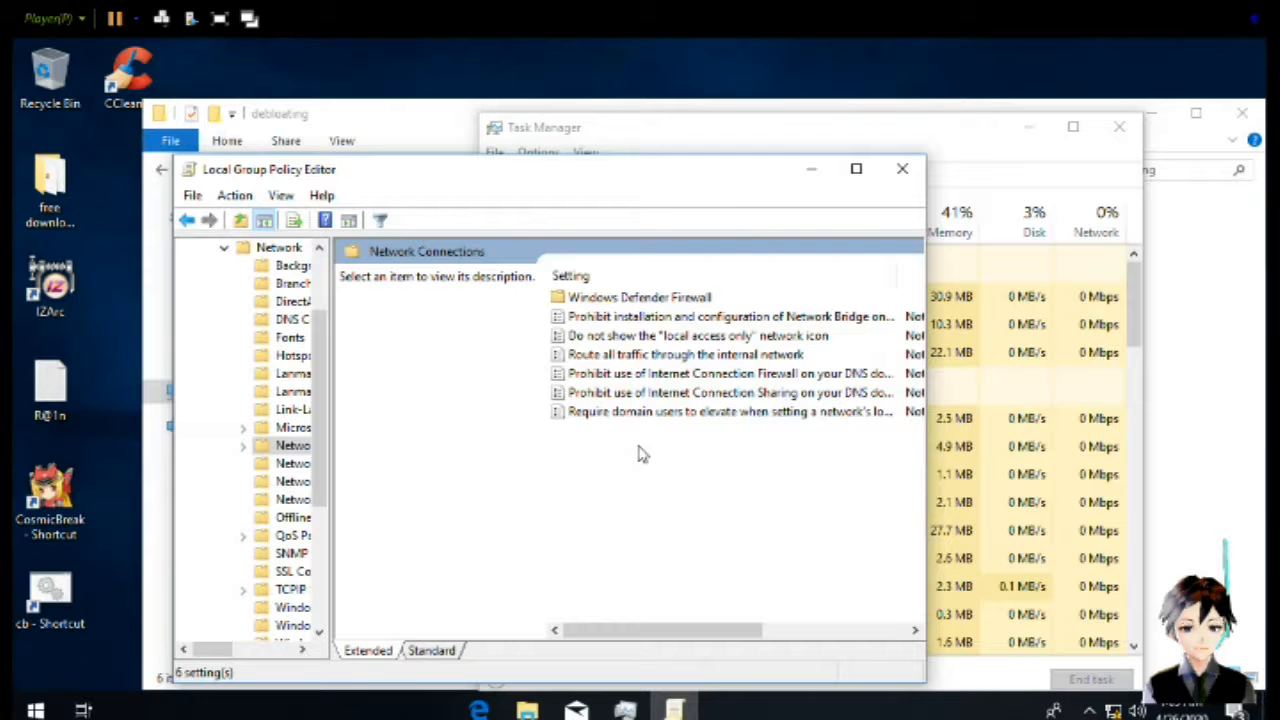
{"action": "double_click", "coordinate": [610, 298]}
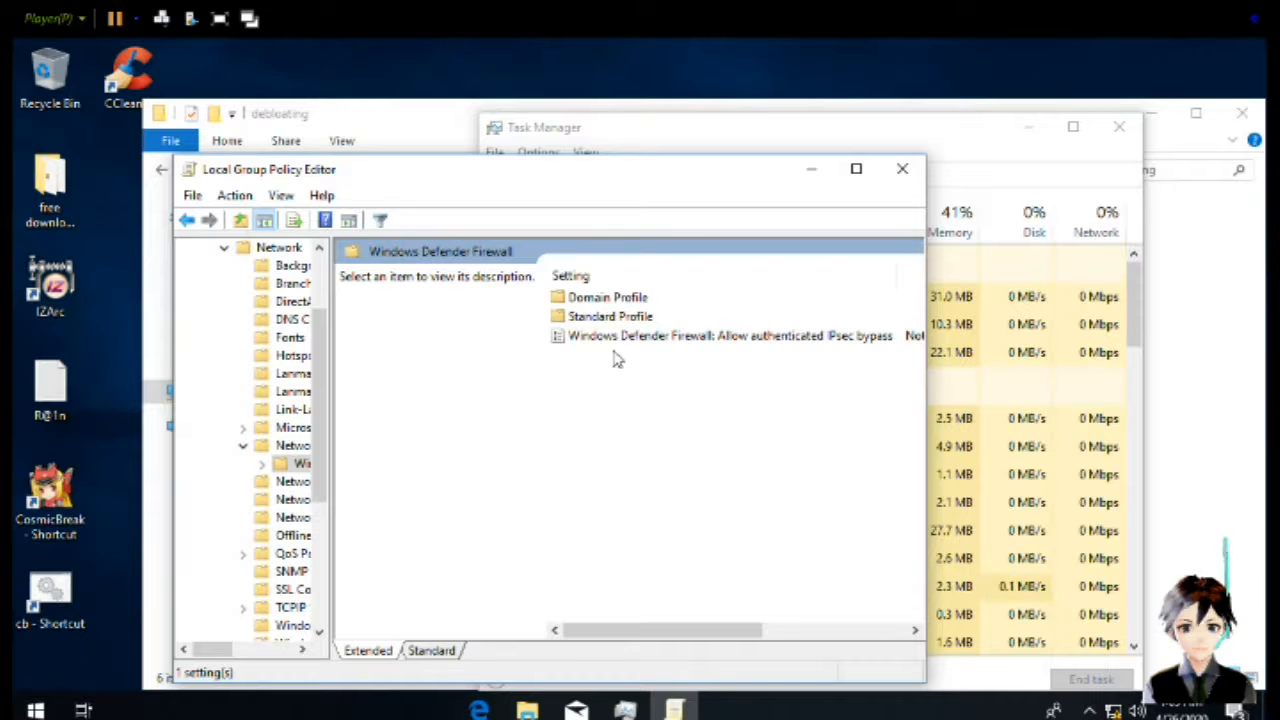
{"action": "double_click", "coordinate": [603, 319]}
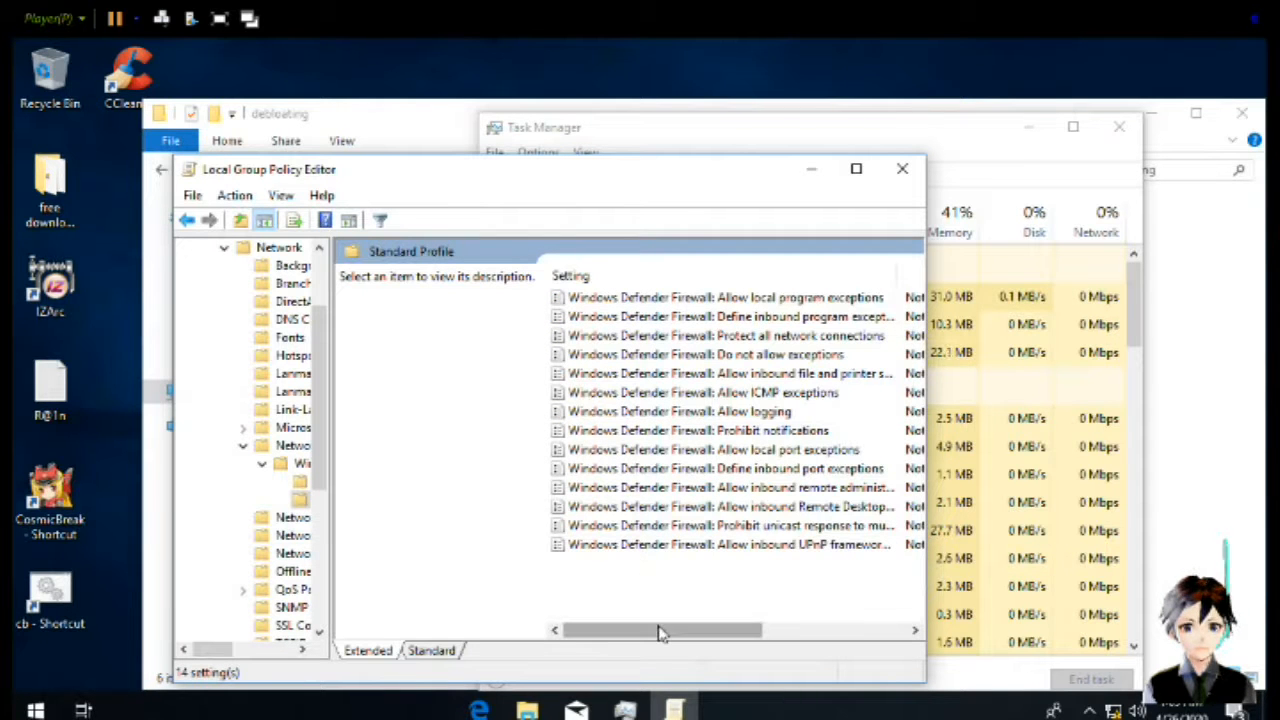
{"action": "left_click_drag", "start_coordinate": [663, 637], "coordinate": [640, 618]}
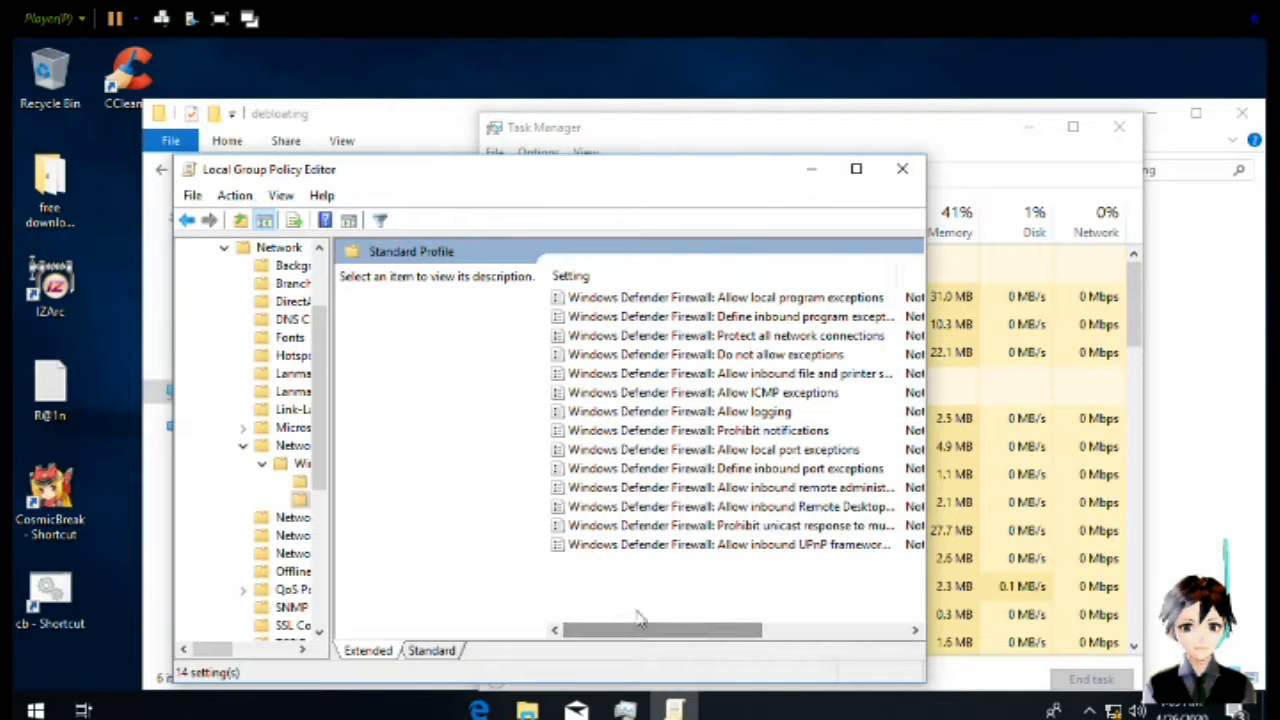
Set the policy "Windows Defender Firewall: Allow inbound UPnP framework exceptions" to Disabled and save it
{"action": "left_click", "coordinate": [634, 553]}
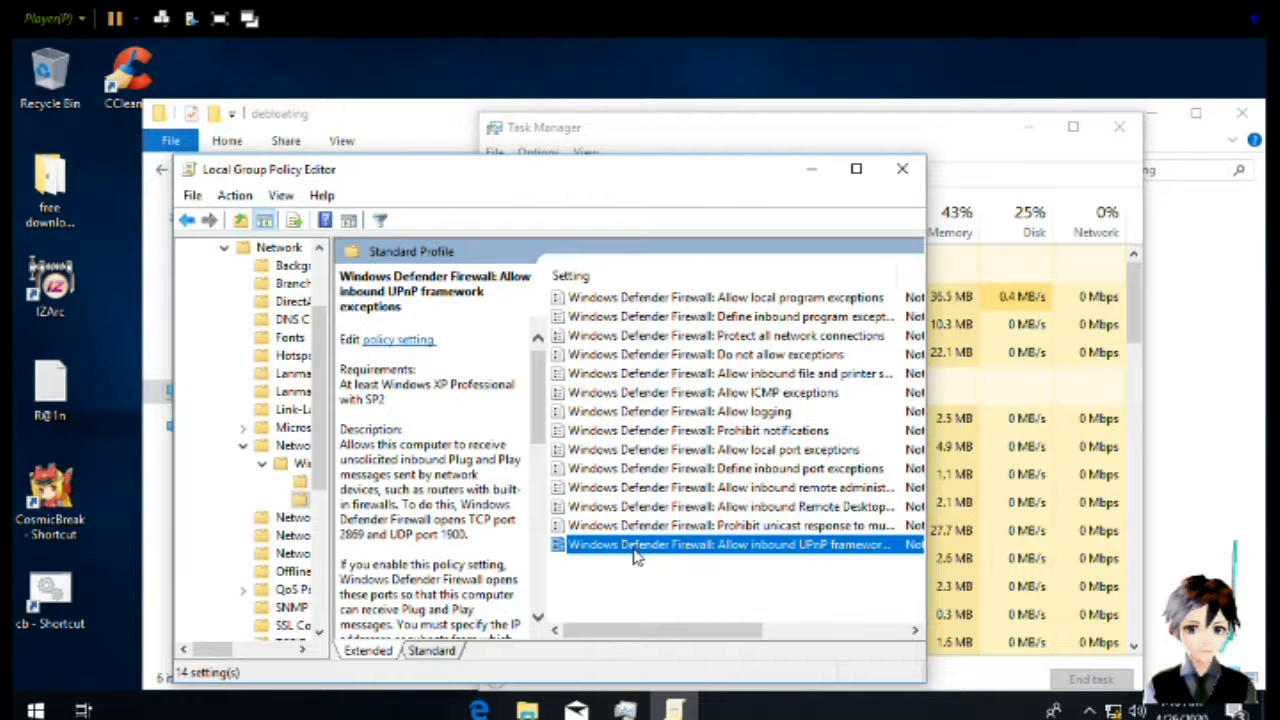
{"action": "double_click", "coordinate": [634, 553]}
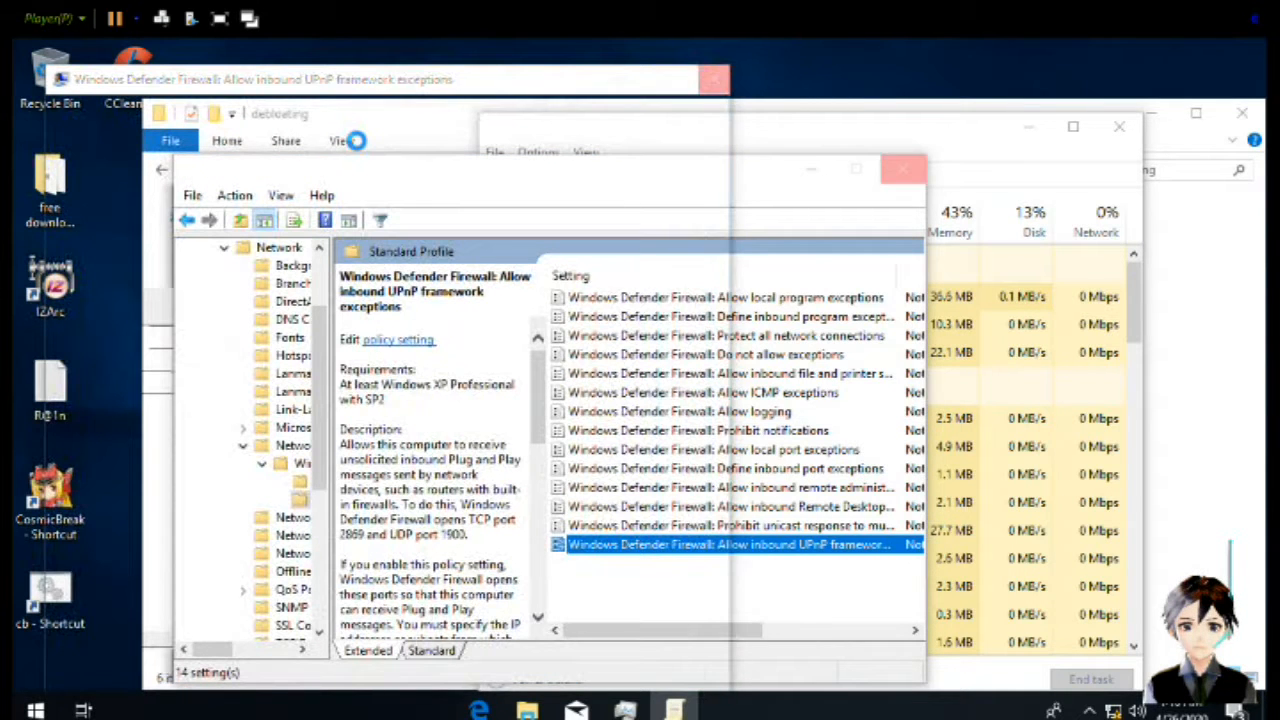
{"action": "double_click", "coordinate": [613, 546]}
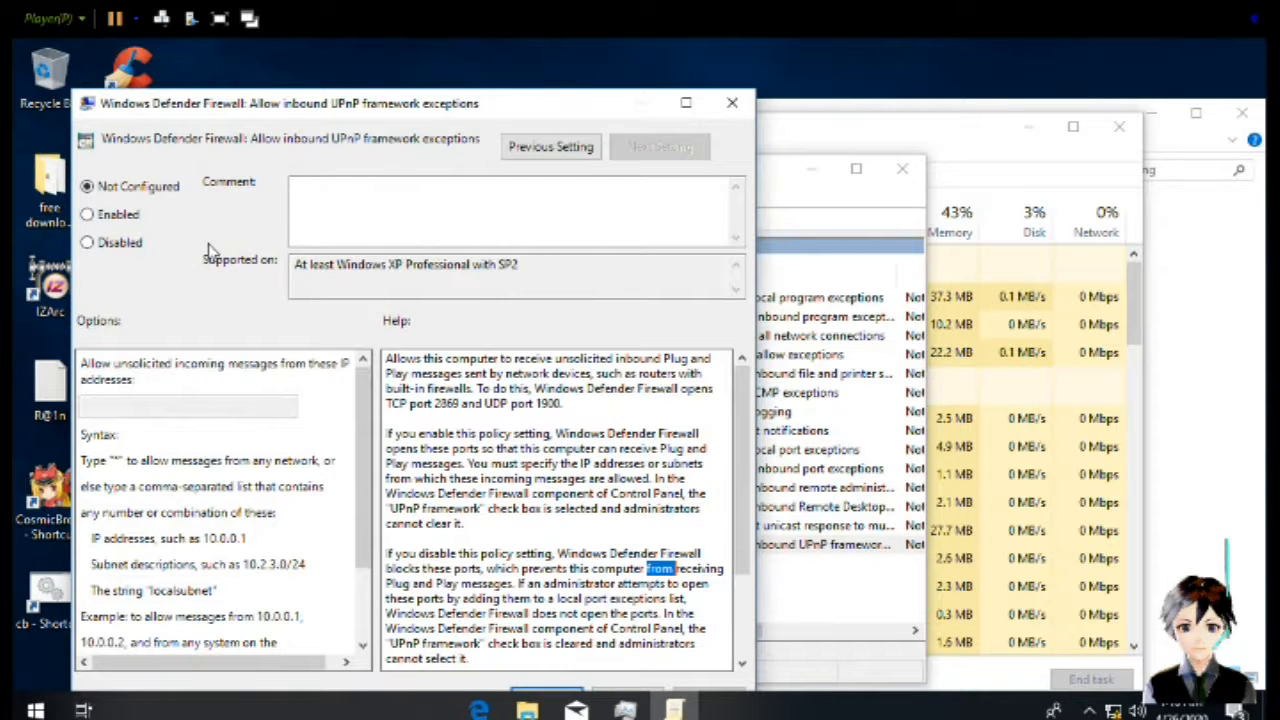
{"action": "left_click", "coordinate": [108, 214]}
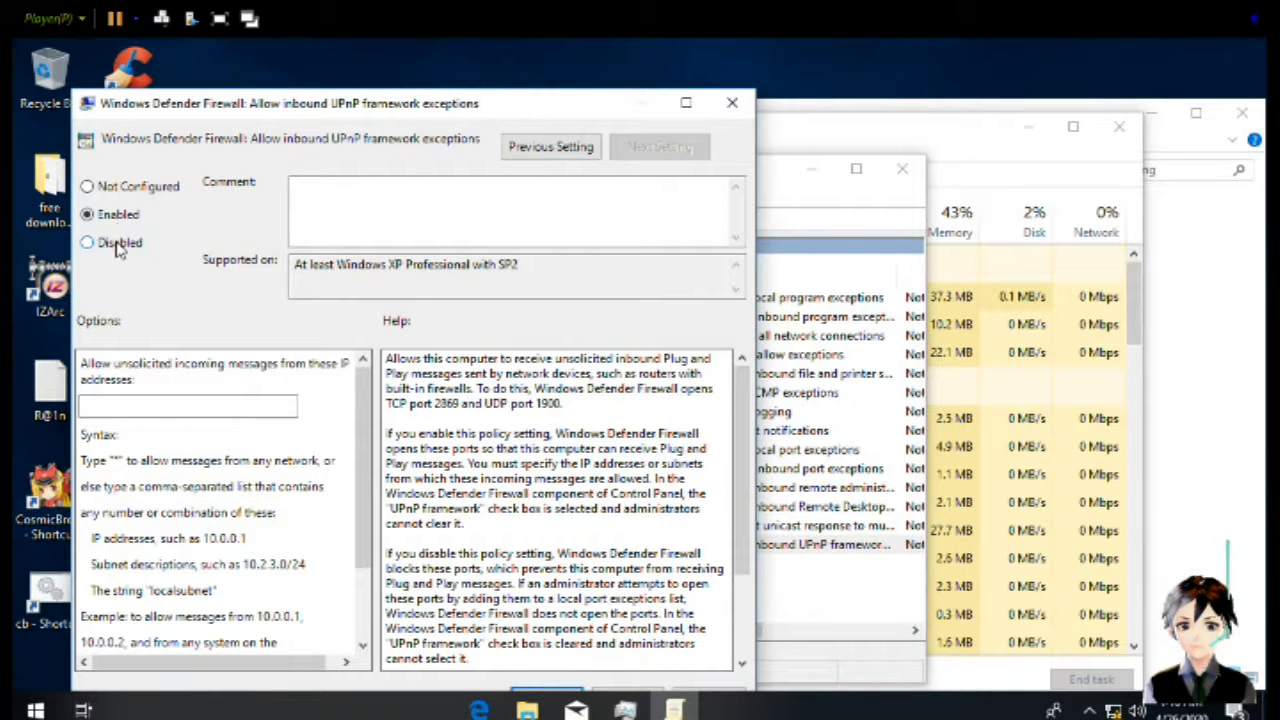
{"action": "left_click", "coordinate": [119, 245]}
{"action": "key", "text": "Return"}
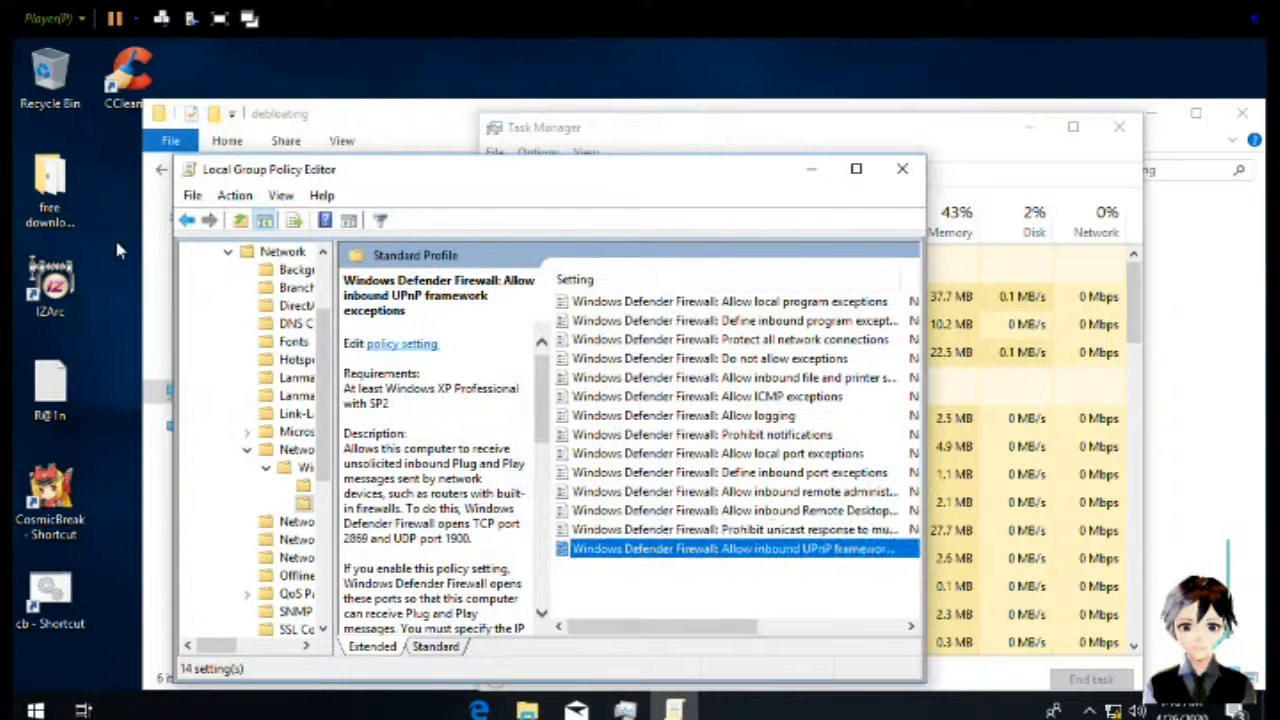
Set the policy "Windows Defender Firewall: Prohibit unicast response to multicast or broadcast requests" to Enabled
{"action": "key", "text": "Up"}
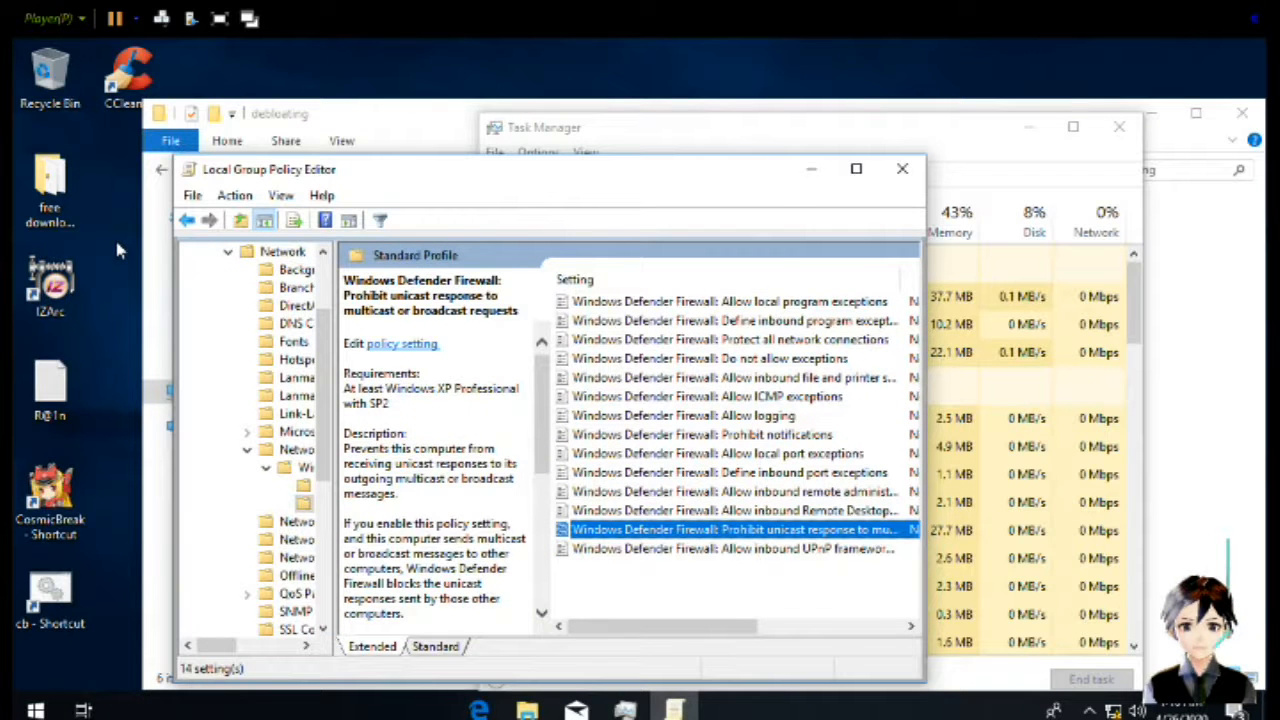
{"action": "key", "text": "Return"}
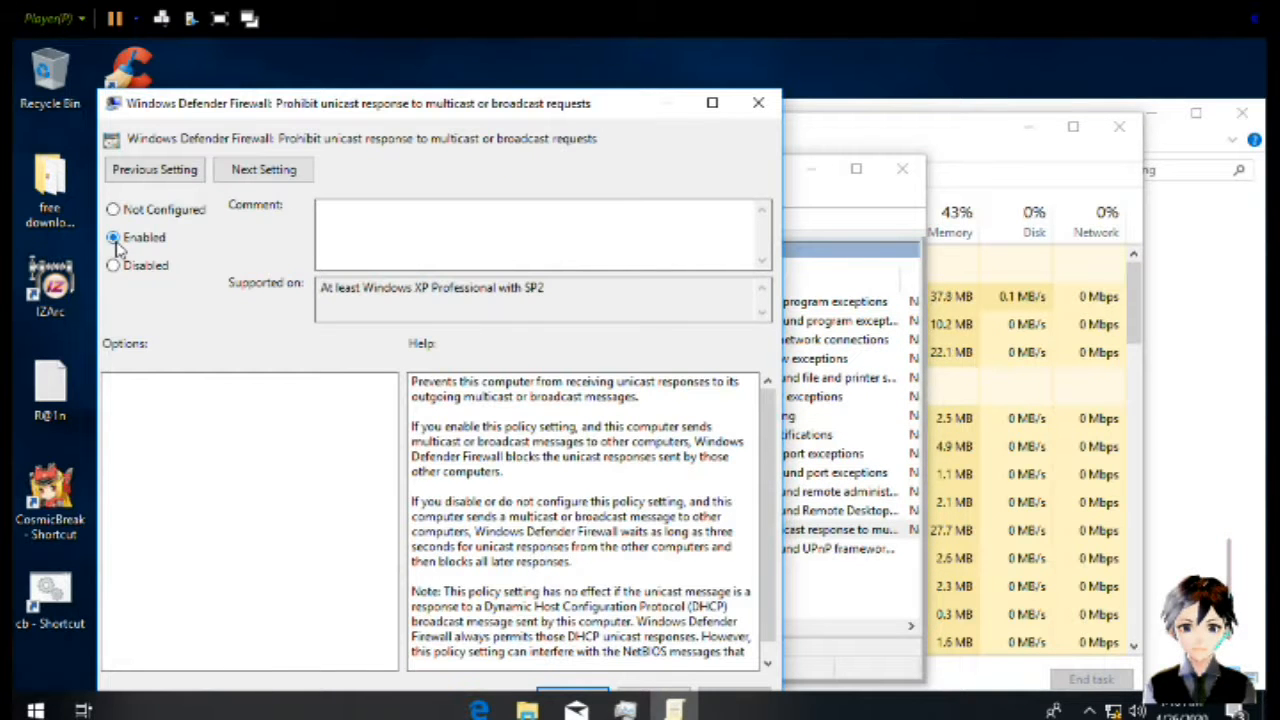
{"action": "key", "text": "Escape"}
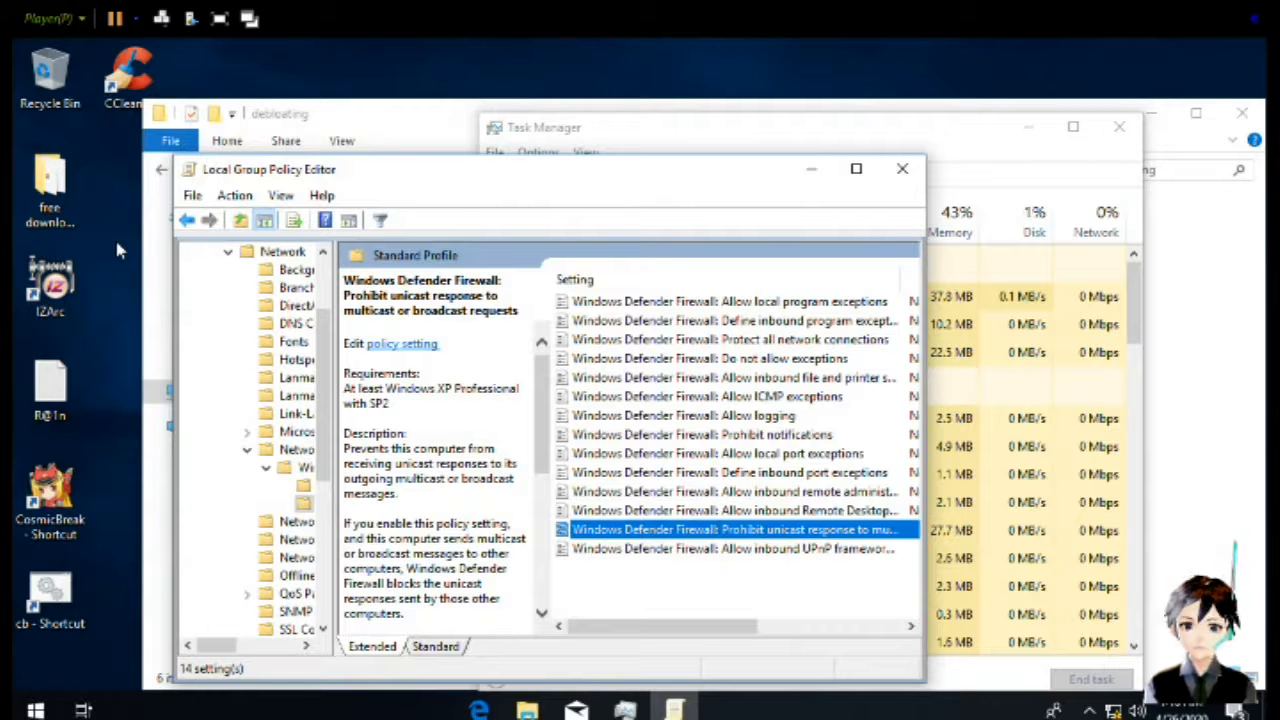
Set the policy "Windows Defender Firewall: Allow inbound Remote Desktop exceptions" to Disabled and save it
{"action": "key", "text": "Up"}
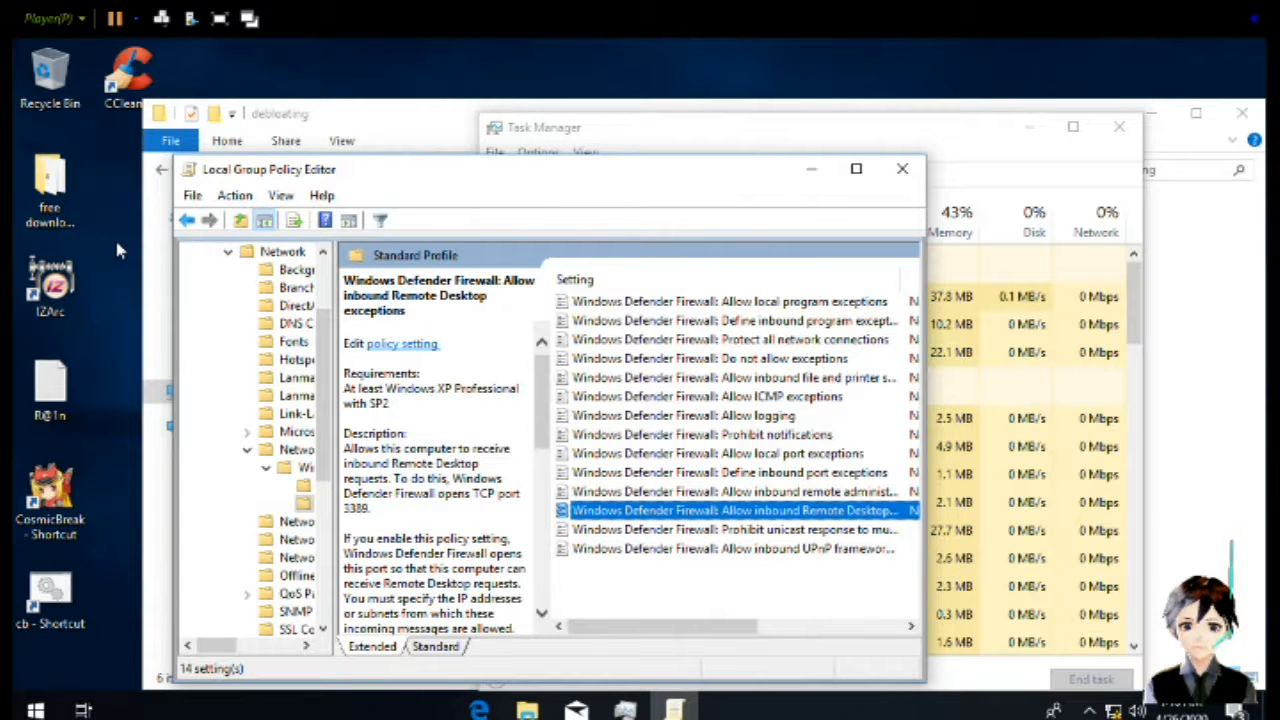
{"action": "key", "text": "Return"}
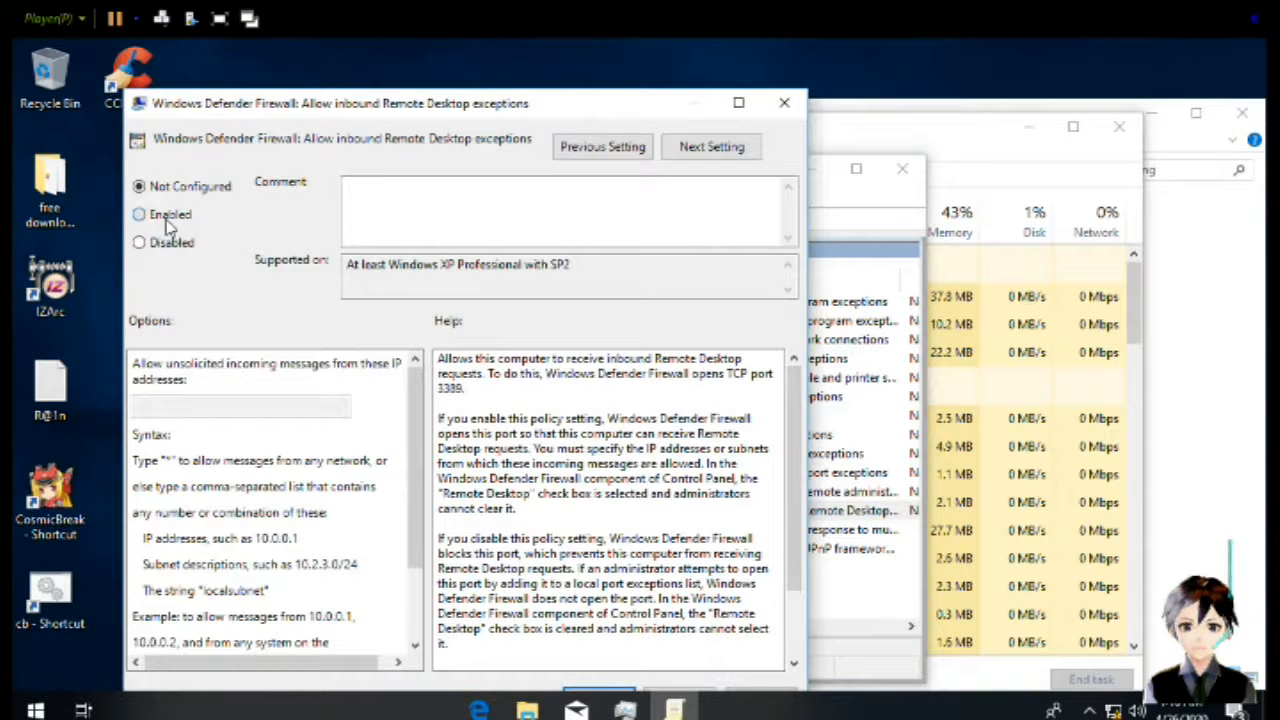
{"action": "left_click", "coordinate": [166, 218]}
{"action": "key", "text": "Return"}
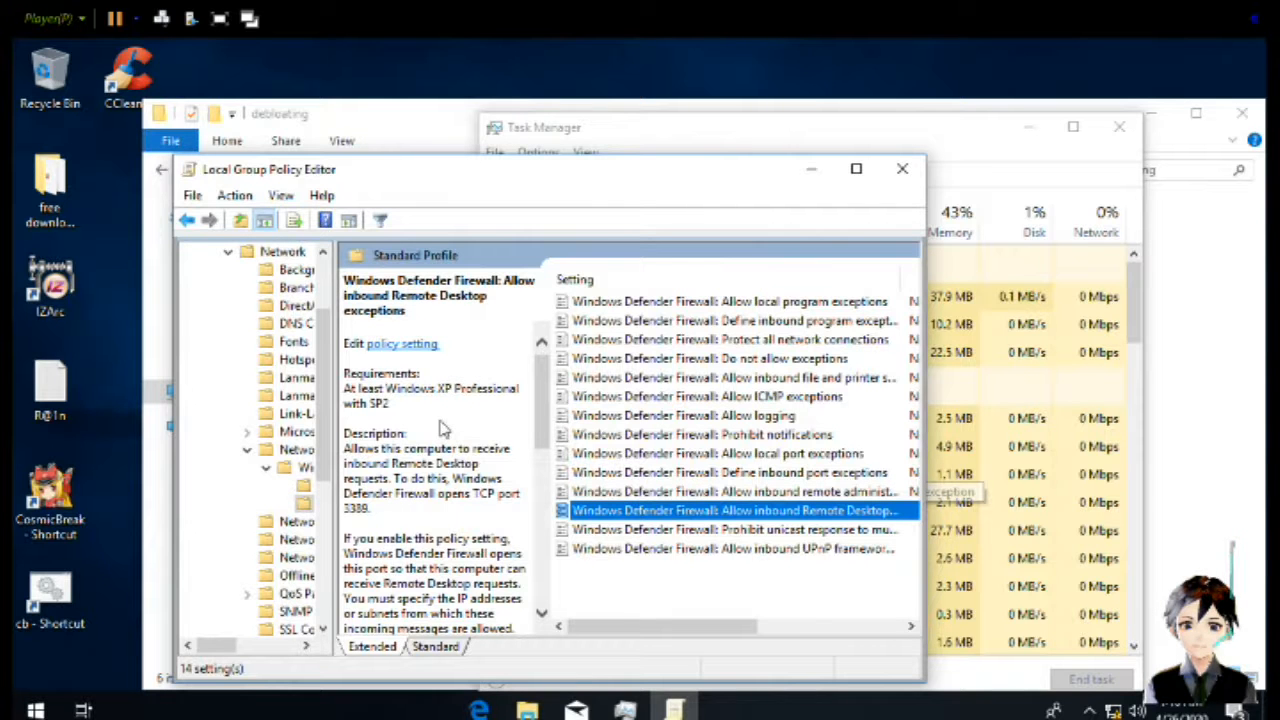
{"action": "key", "text": "Return"}
{"action": "left_click", "coordinate": [203, 245]}
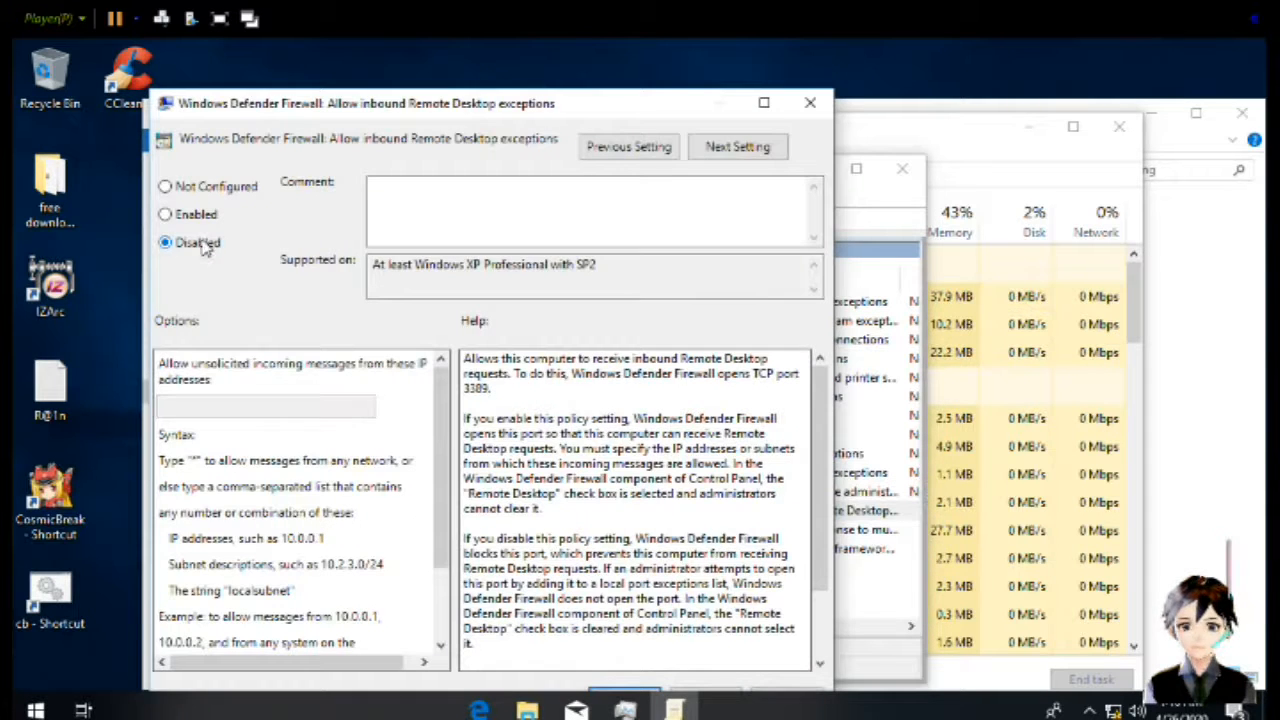
{"action": "key", "text": "Return"}
Set the policy "Windows Defender Firewall: Allow inbound remote administration exception" to Disabled and save it
{"action": "key", "text": "Up"}
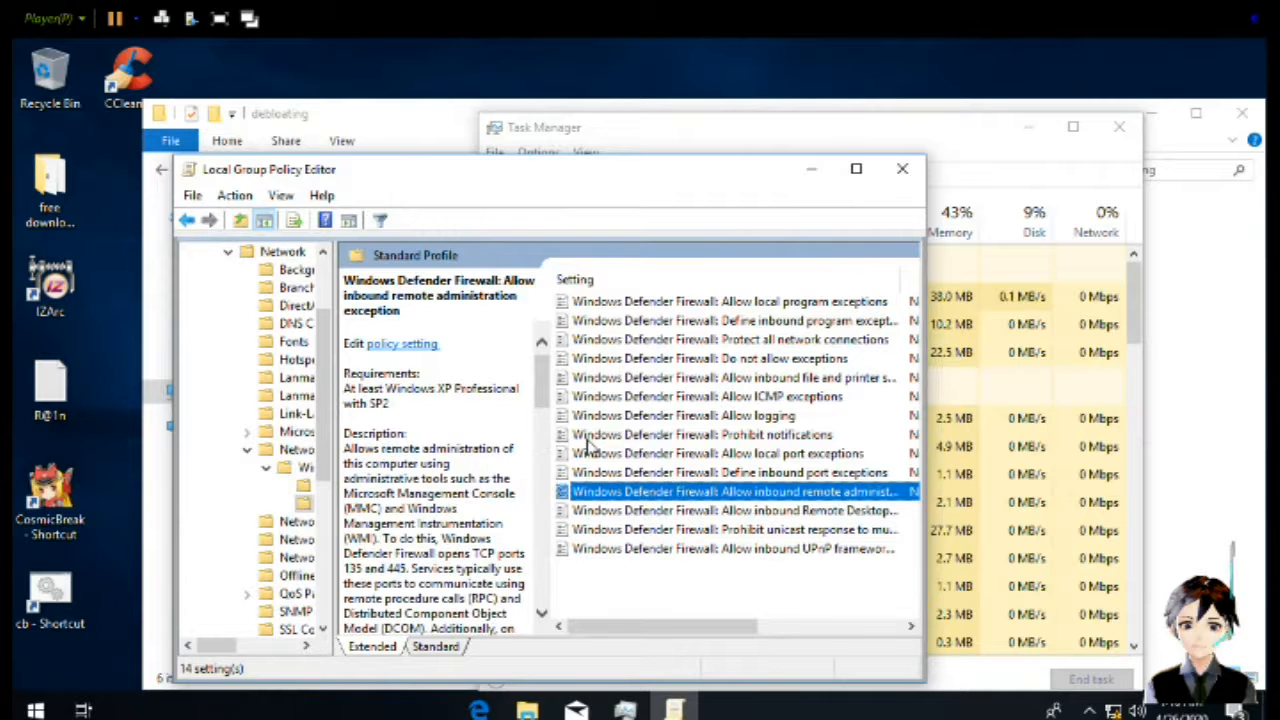
{"action": "key", "text": "Return"}
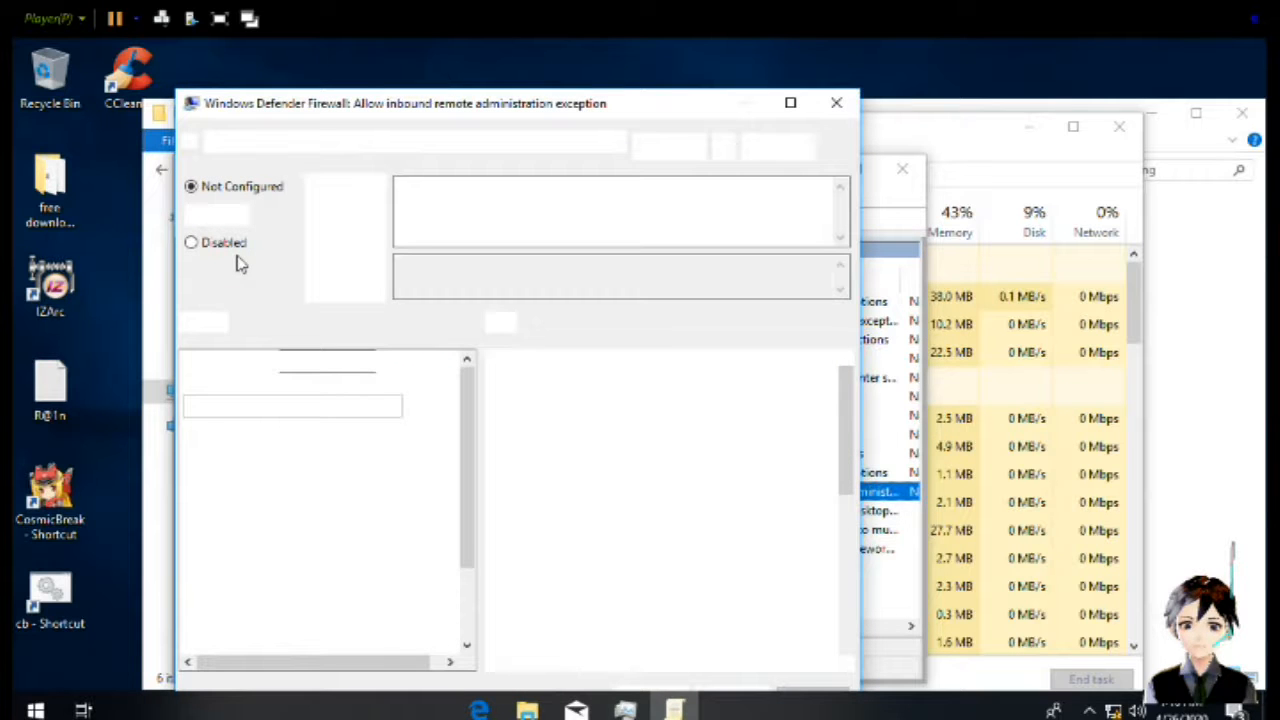
{"action": "left_click", "coordinate": [226, 246]}
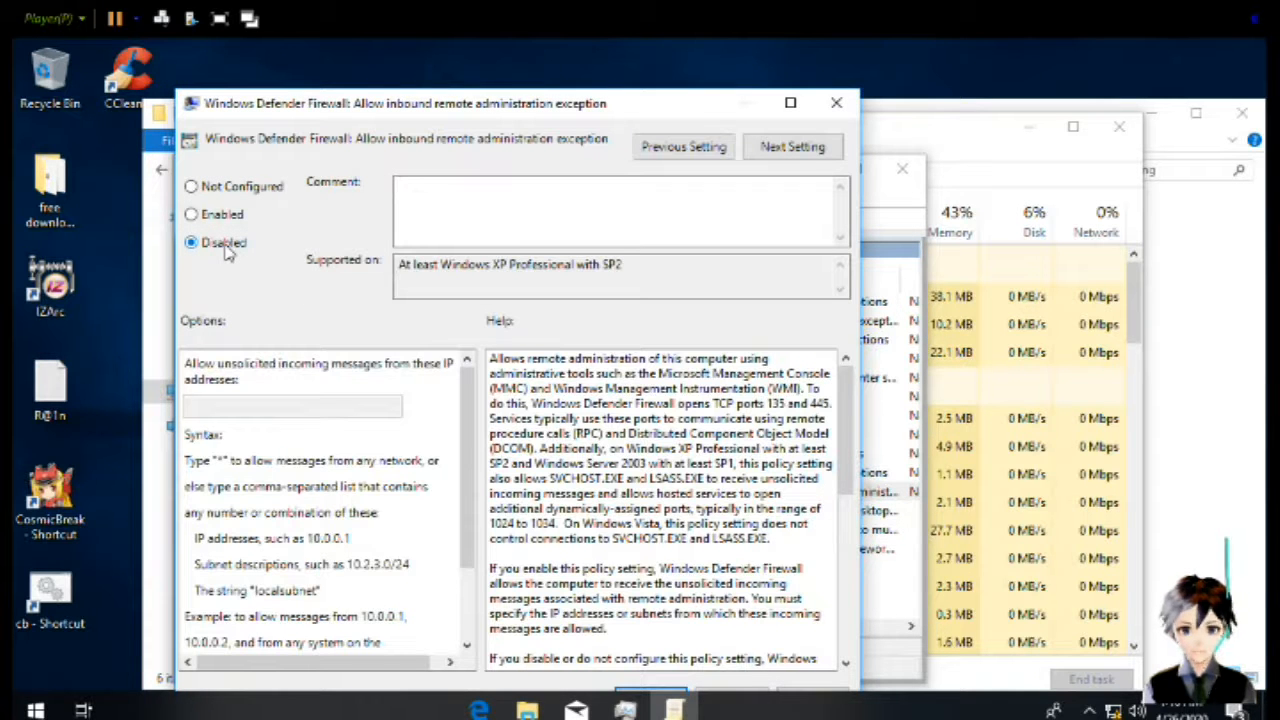
{"action": "key", "text": "Return"}
Set the policy "Windows Defender Firewall: Define inbound port exceptions" to Disabled and save it
{"action": "key", "text": "Up"}
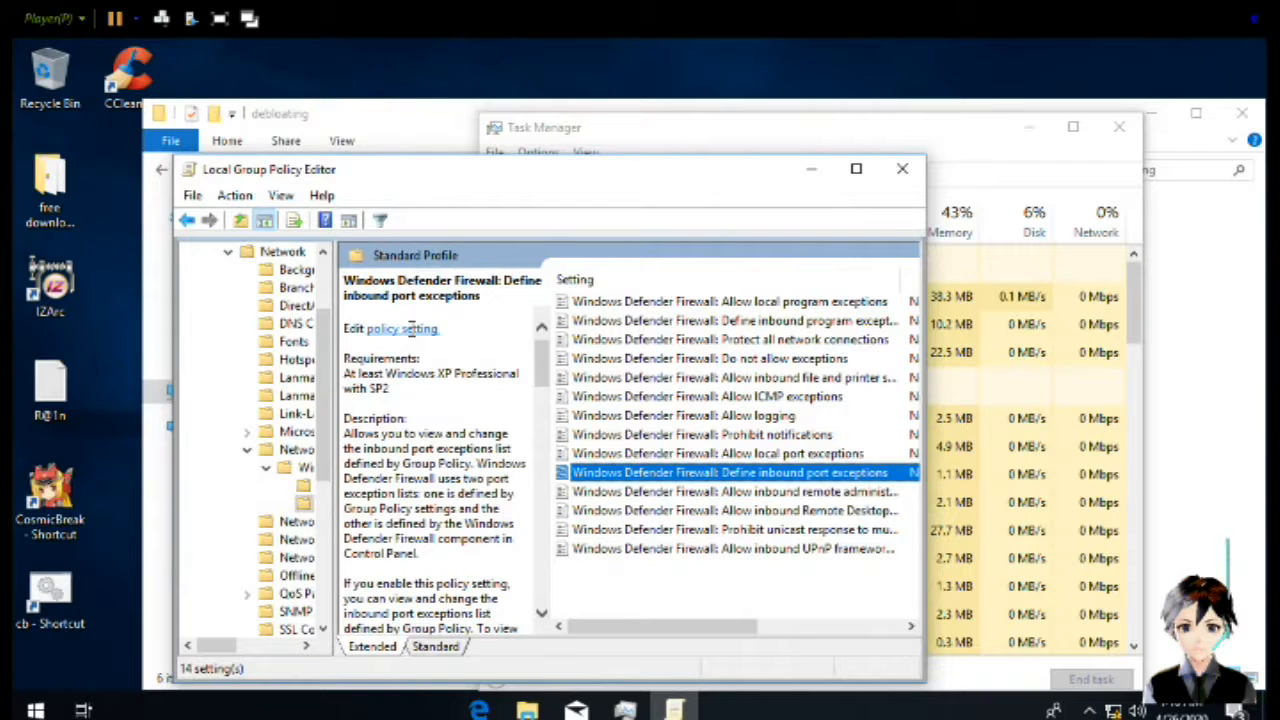
{"action": "left_click", "coordinate": [405, 328]}
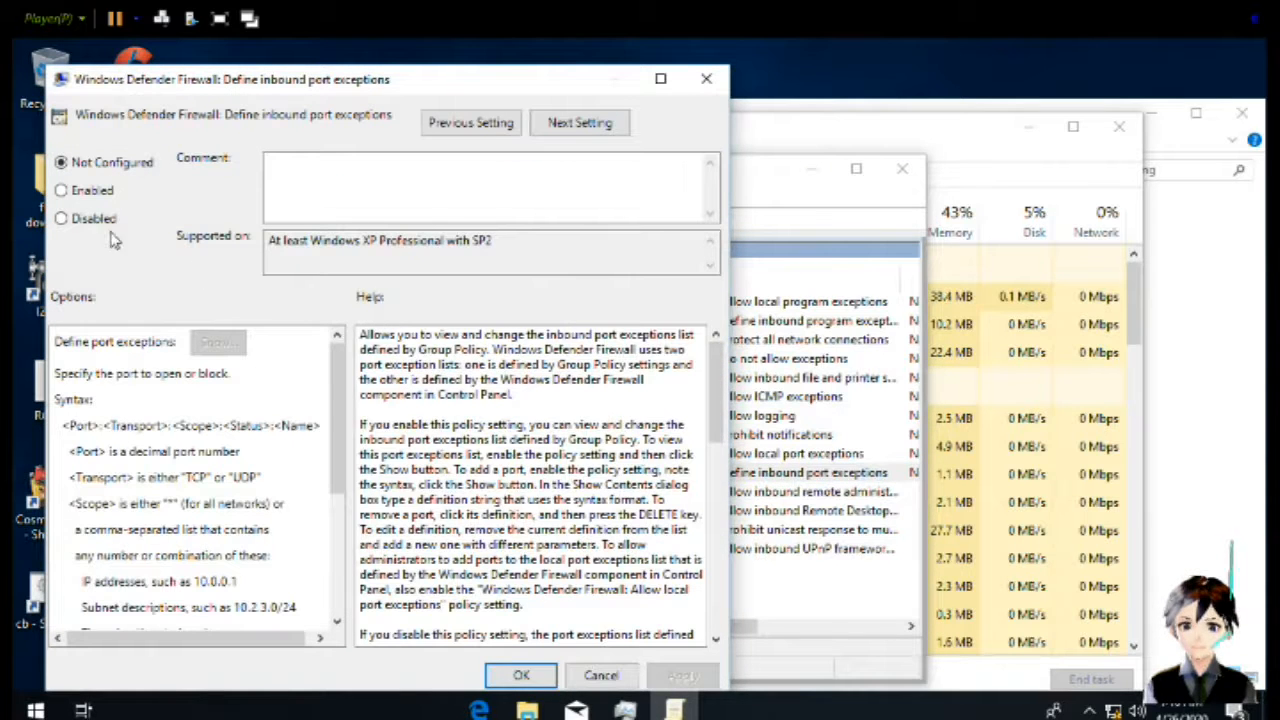
{"action": "left_click", "coordinate": [93, 219]}
{"action": "key", "text": "Return"}
Set the policy "Windows Defender Firewall: Allow local port exceptions" to Disabled and save it
{"action": "key", "text": "Up"}
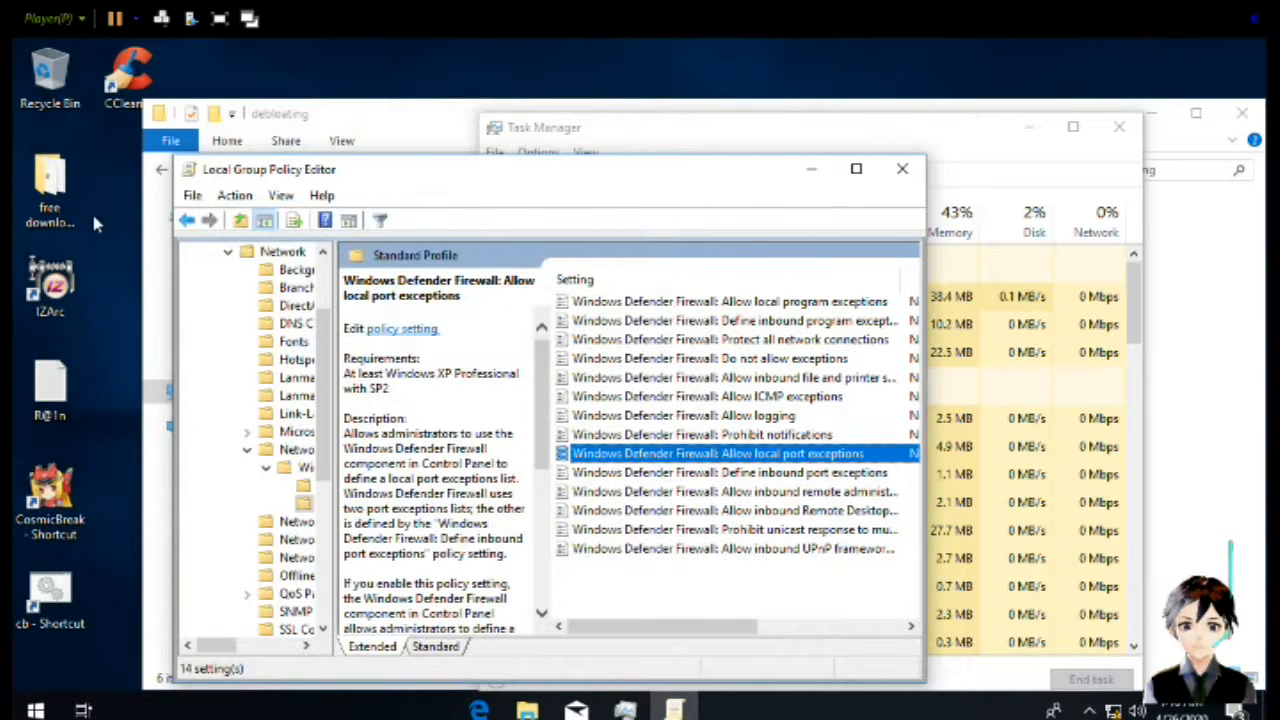
{"action": "key", "text": "Return"}
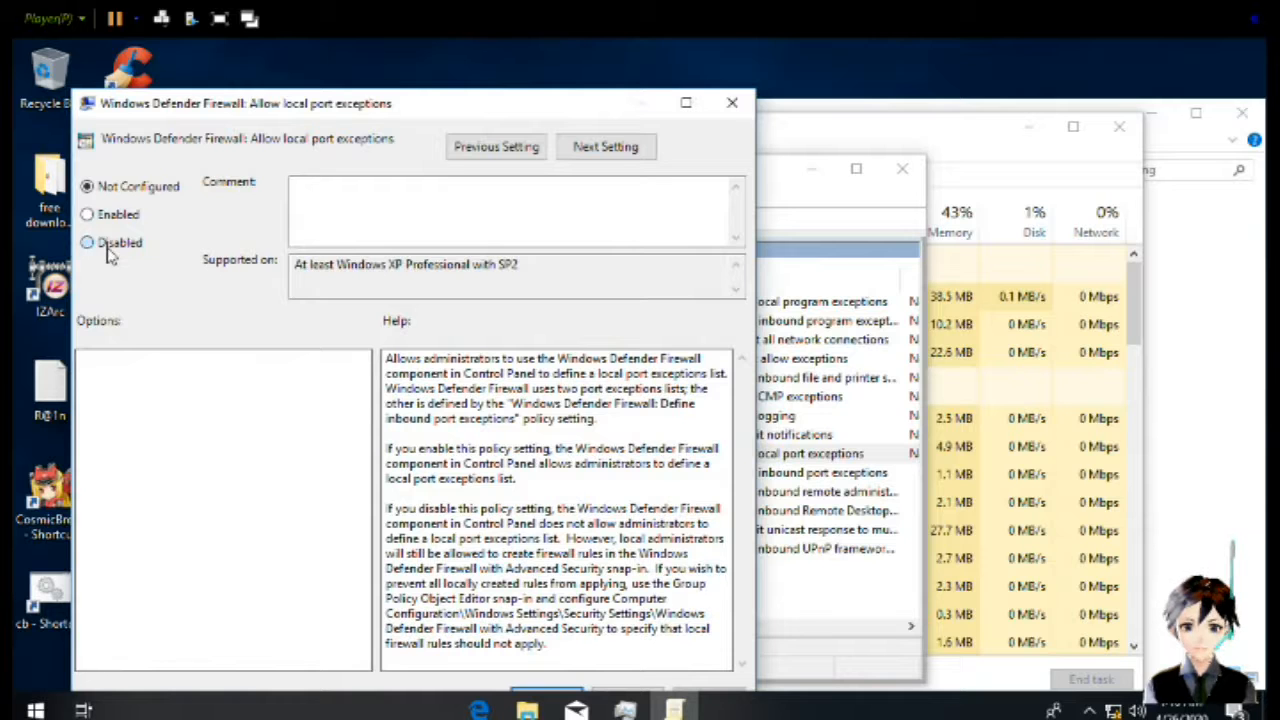
{"action": "left_click", "coordinate": [111, 255]}
{"action": "key", "text": "Return"}
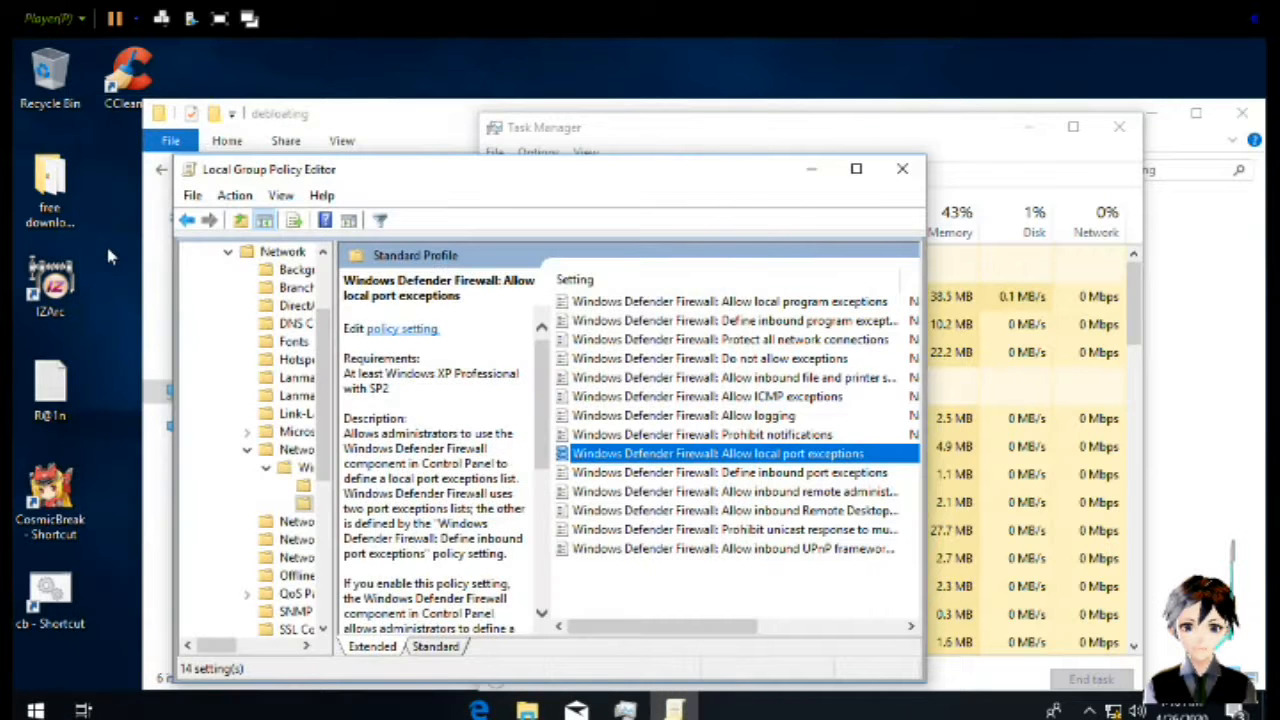
Set the policy "Windows Defender Firewall: Prohibit notifications" to Disabled and save it
{"action": "key", "text": "Up"}
{"action": "key", "text": "Return"}
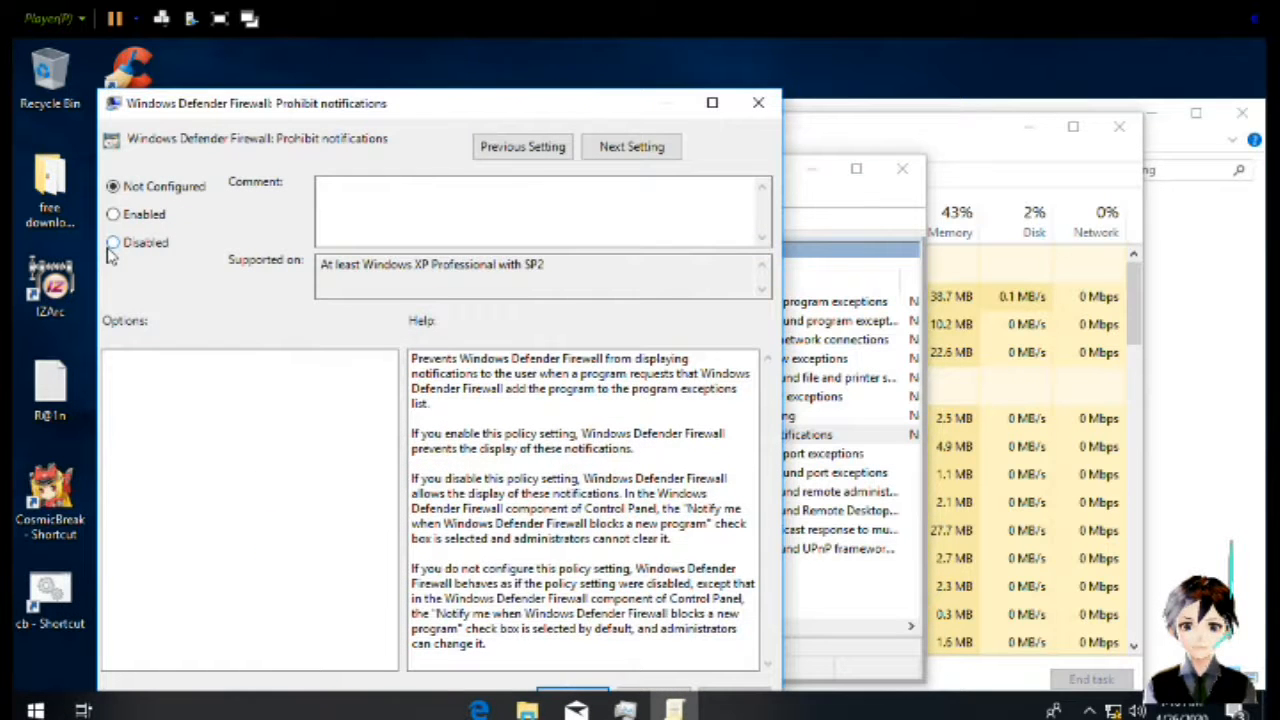
{"action": "left_click", "coordinate": [111, 253]}
{"action": "key", "text": "Return"}
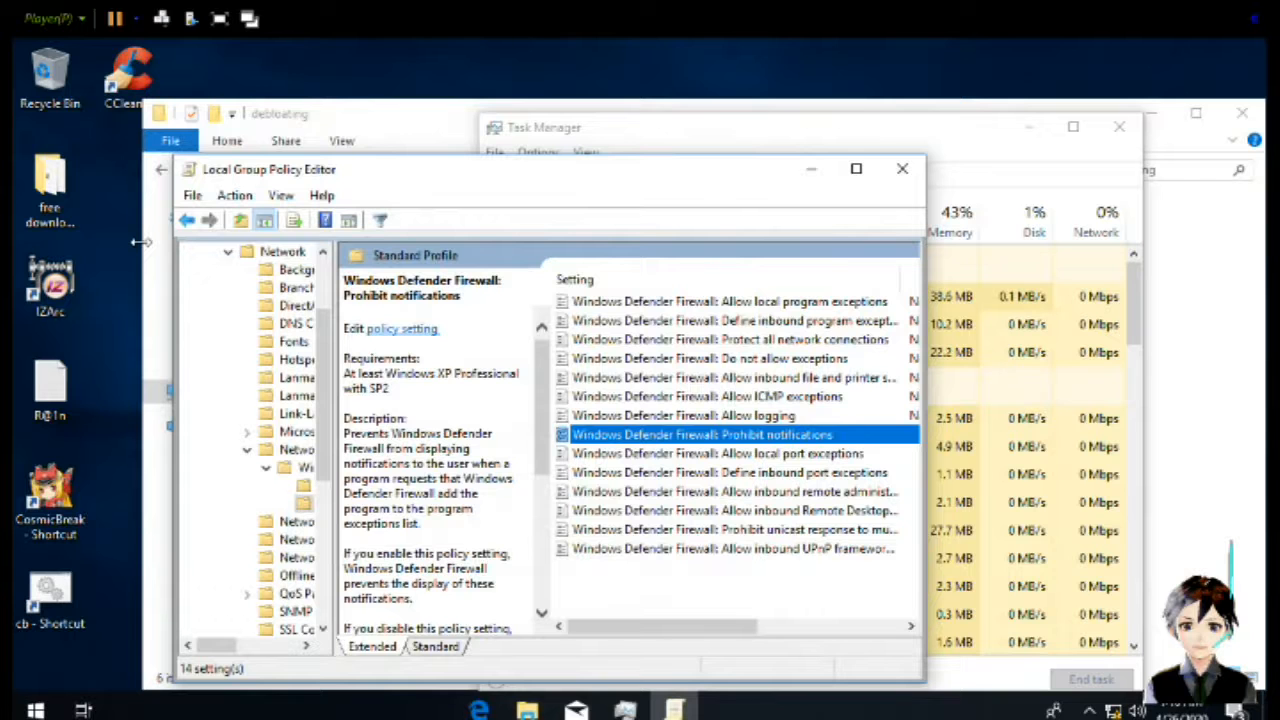
Set the Standard Profile policy "Windows Defender Firewall: Allow logging" to Disabled and save it
{"action": "key", "text": "Up"}
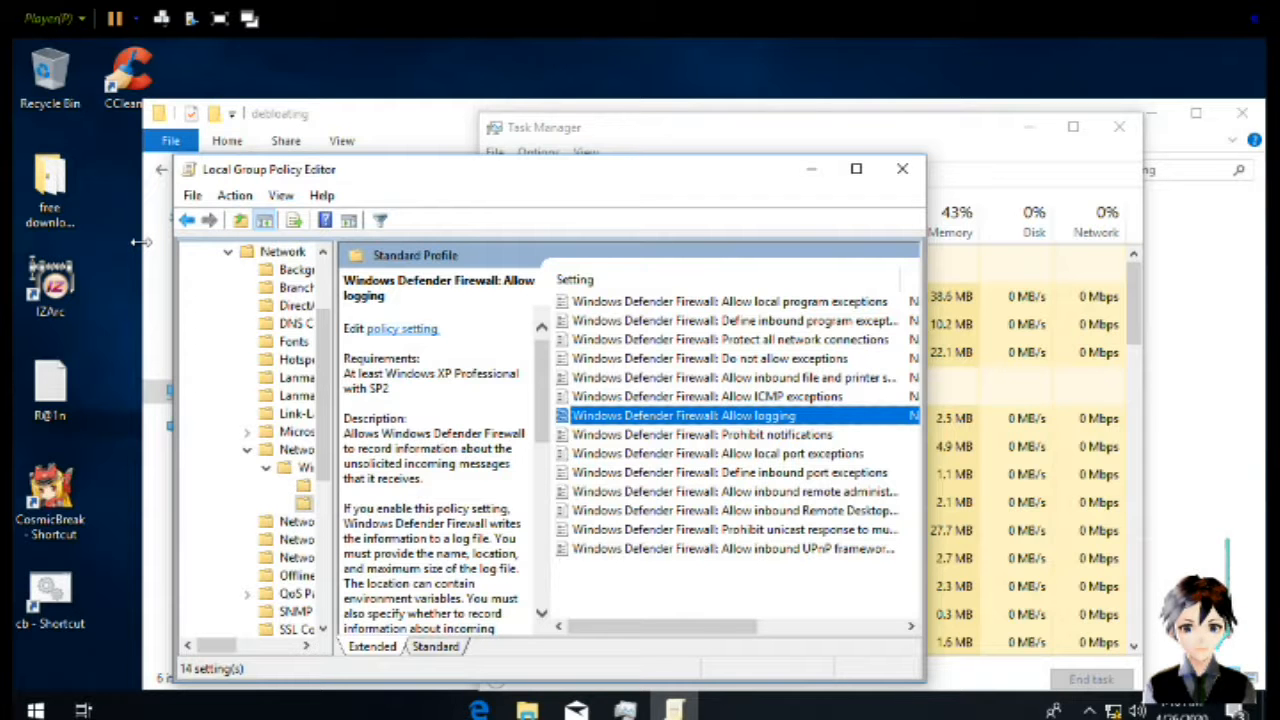
{"action": "key", "text": "Return"}
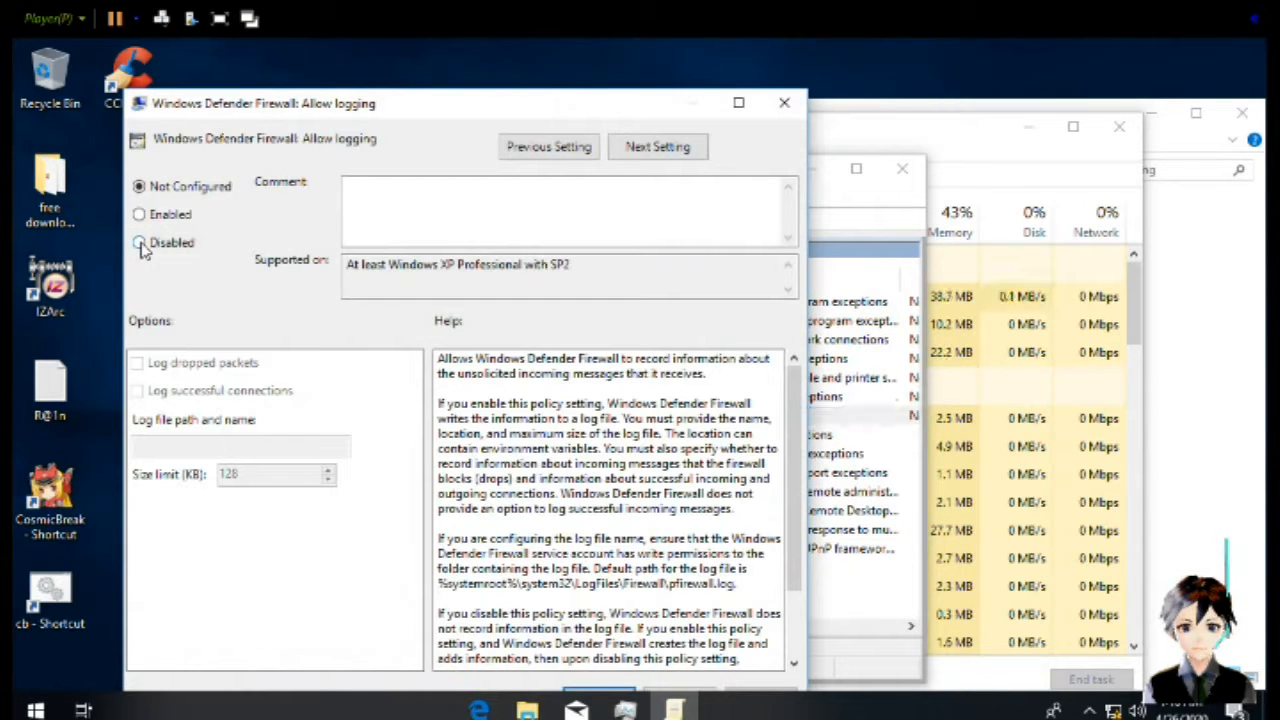
{"action": "left_click", "coordinate": [140, 243]}
{"action": "key", "text": "Return"}
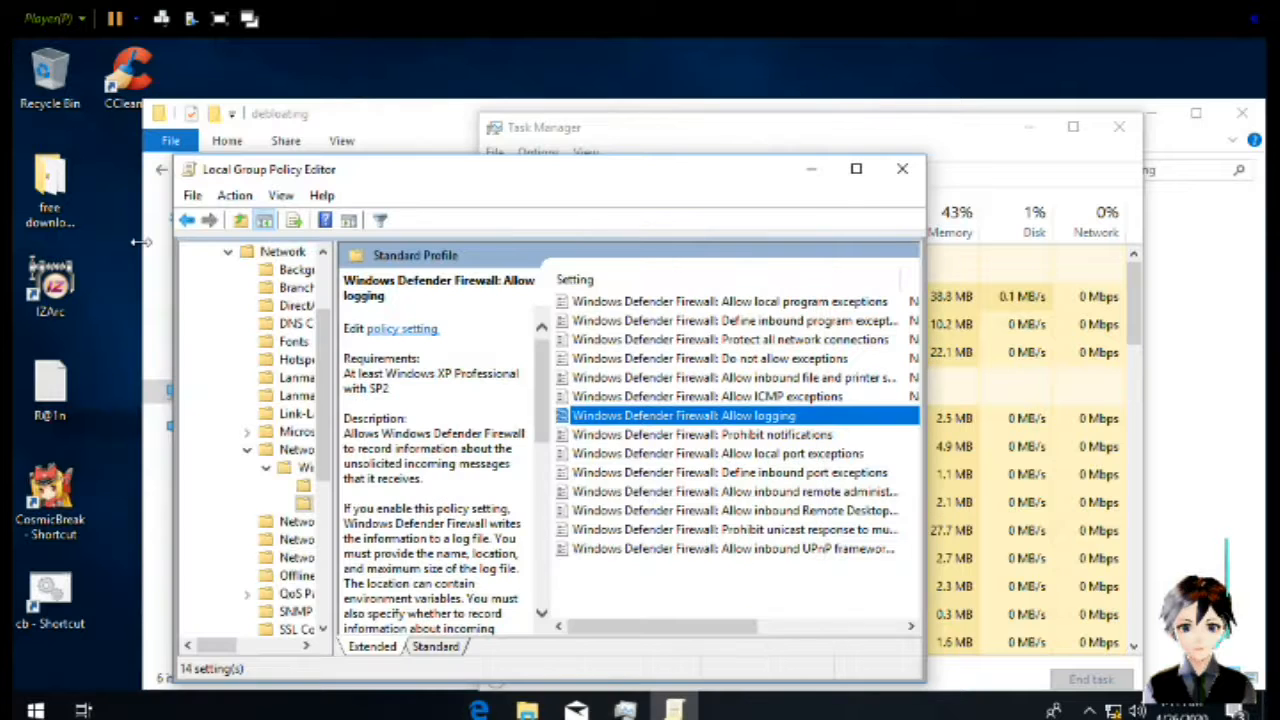
Set the Standard Profile policy "Windows Defender Firewall: Allow ICMP exceptions" to Disabled and save it
{"action": "left_click", "coordinate": [606, 398]}
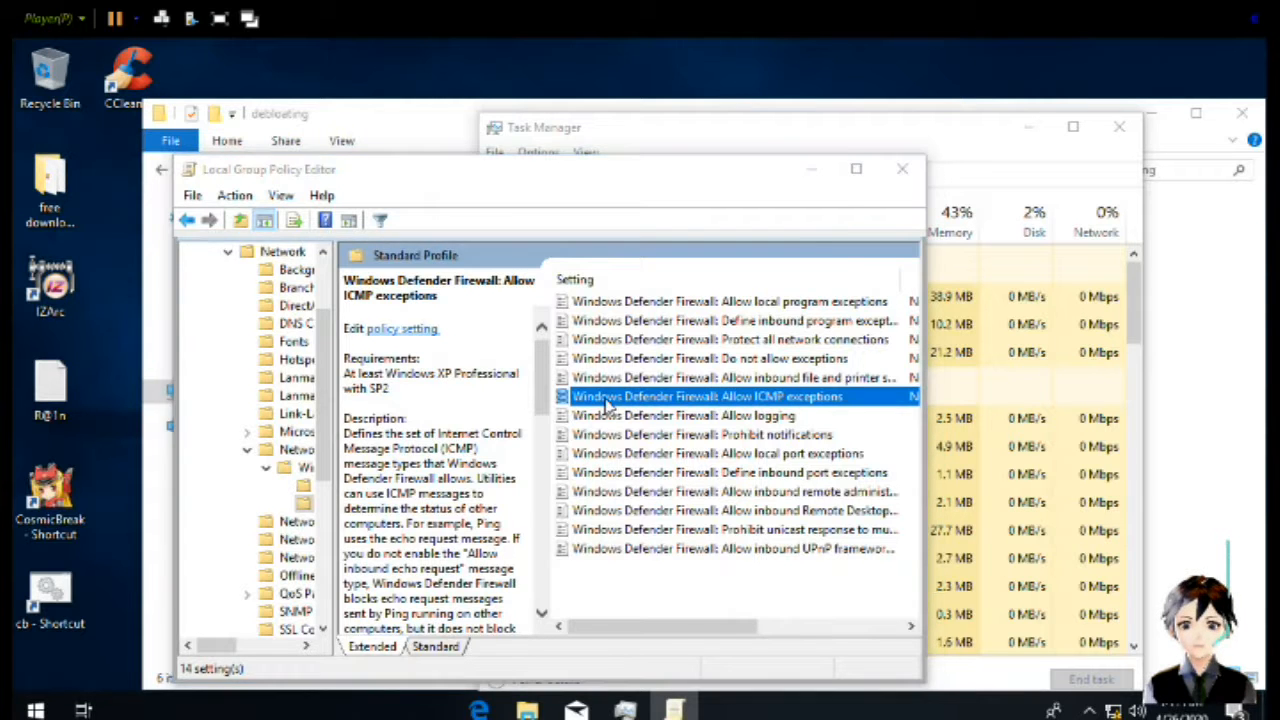
{"action": "double_click", "coordinate": [606, 398]}
{"action": "left_click", "coordinate": [190, 256]}
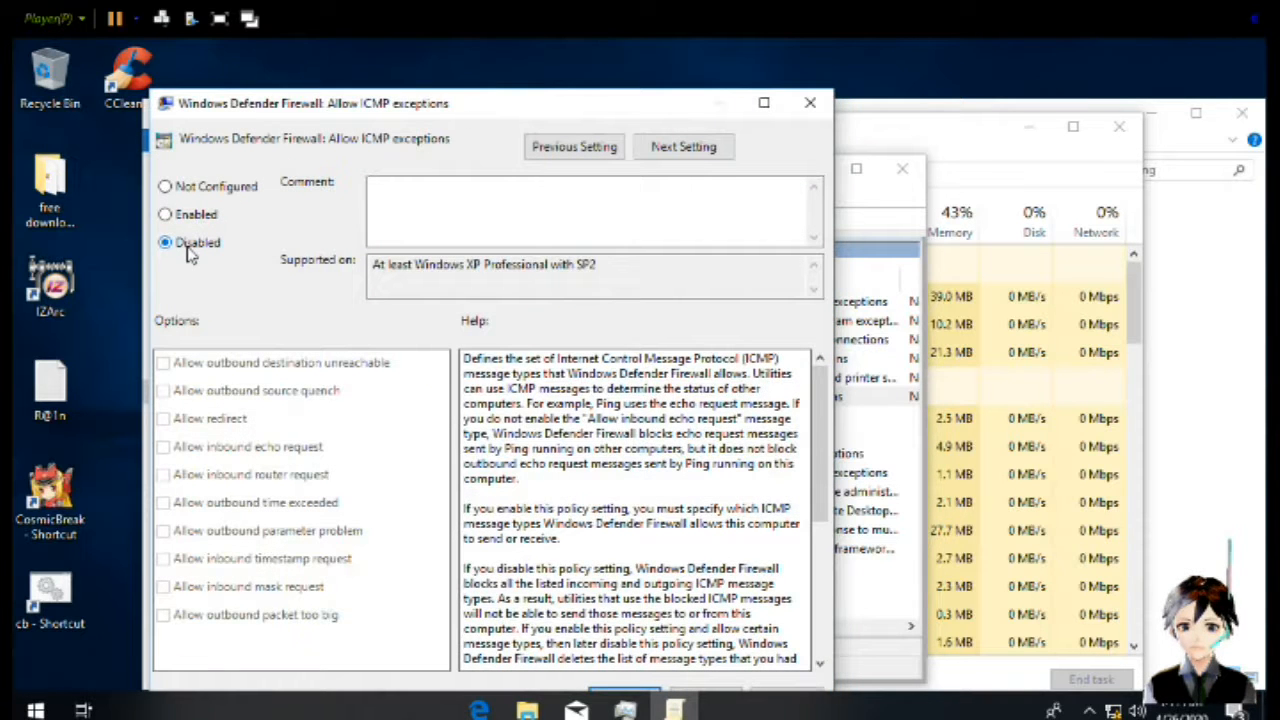
{"action": "key", "text": "Return"}
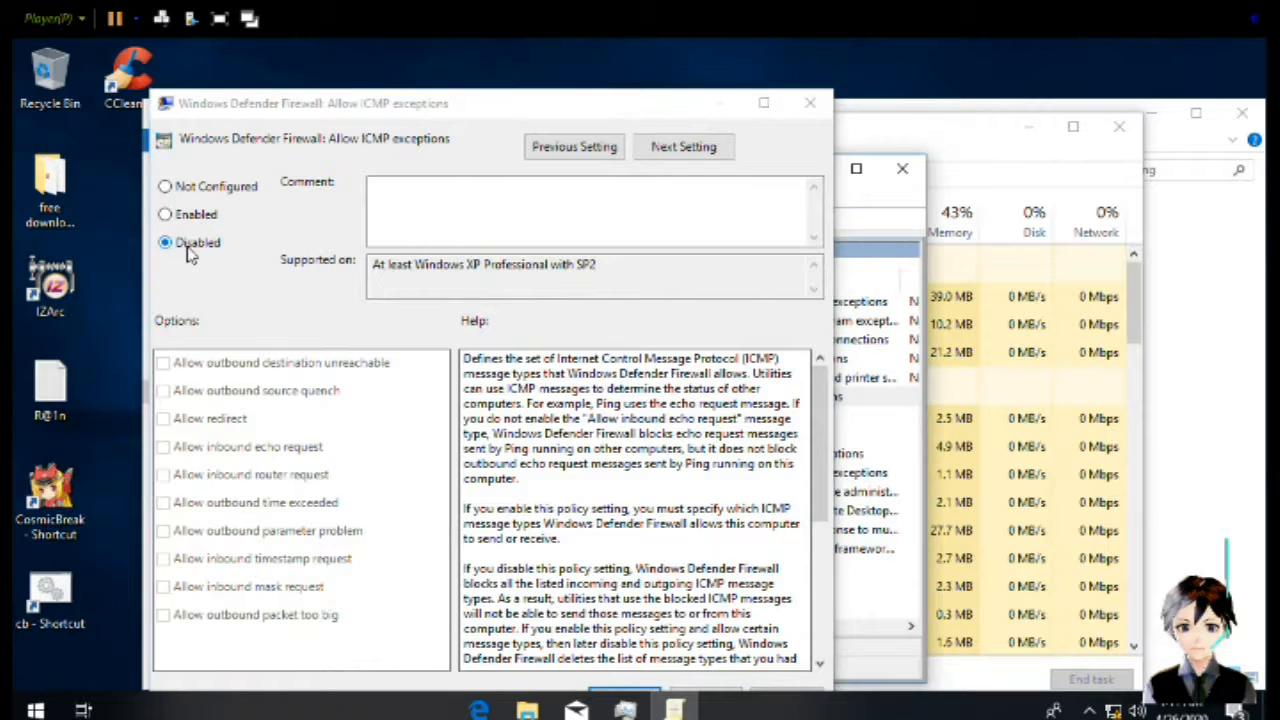
Set the Standard Profile policy "Windows Defender Firewall: Allow inbound file and printer sharing exception" to Disabled and save it
{"action": "double_click", "coordinate": [668, 378]}
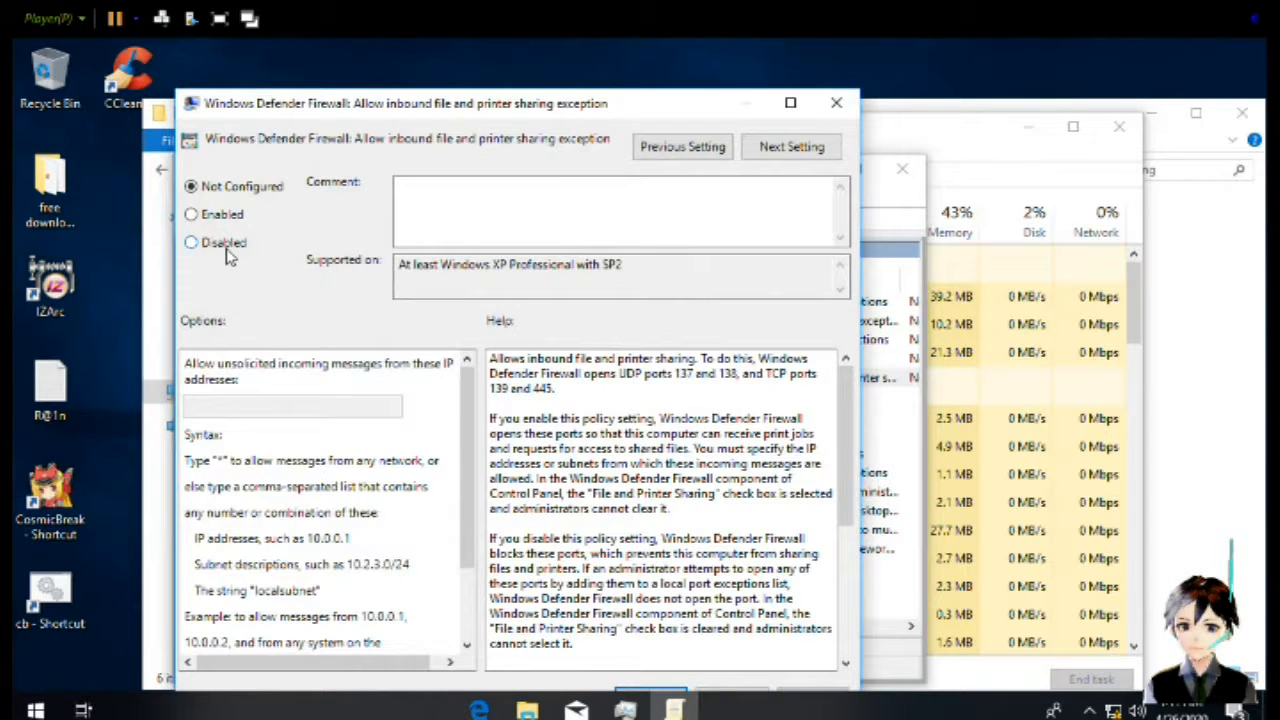
{"action": "left_click", "coordinate": [224, 245]}
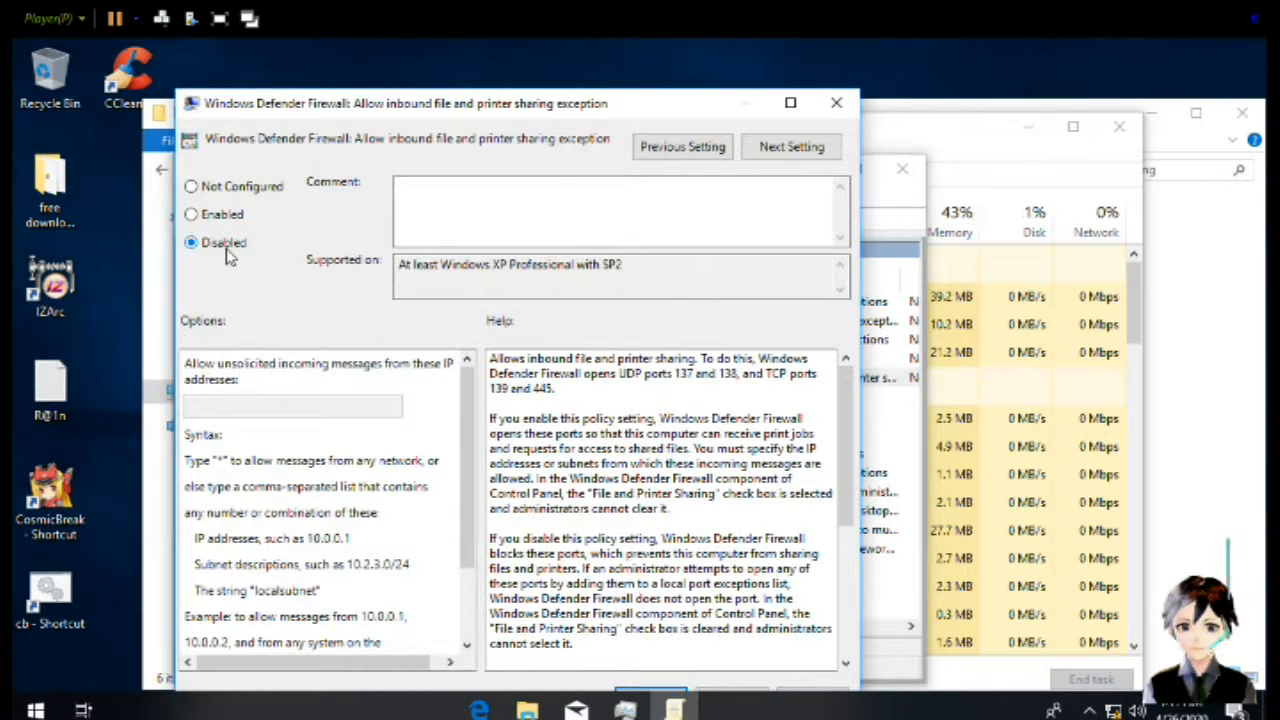
{"action": "key", "text": "Return"}
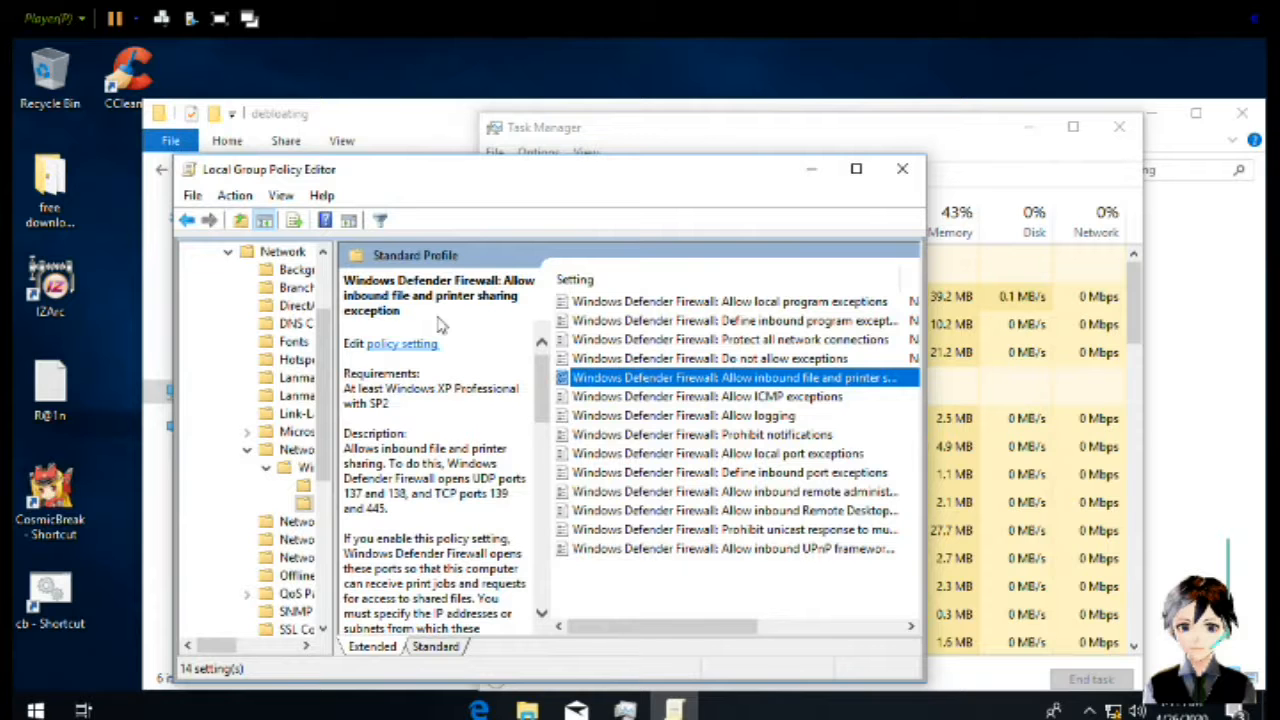
Set the Standard Profile policy "Windows Defender Firewall: Do not allow exceptions" to Disabled and save it
{"action": "left_click", "coordinate": [675, 359]}
{"action": "double_click", "coordinate": [673, 362]}
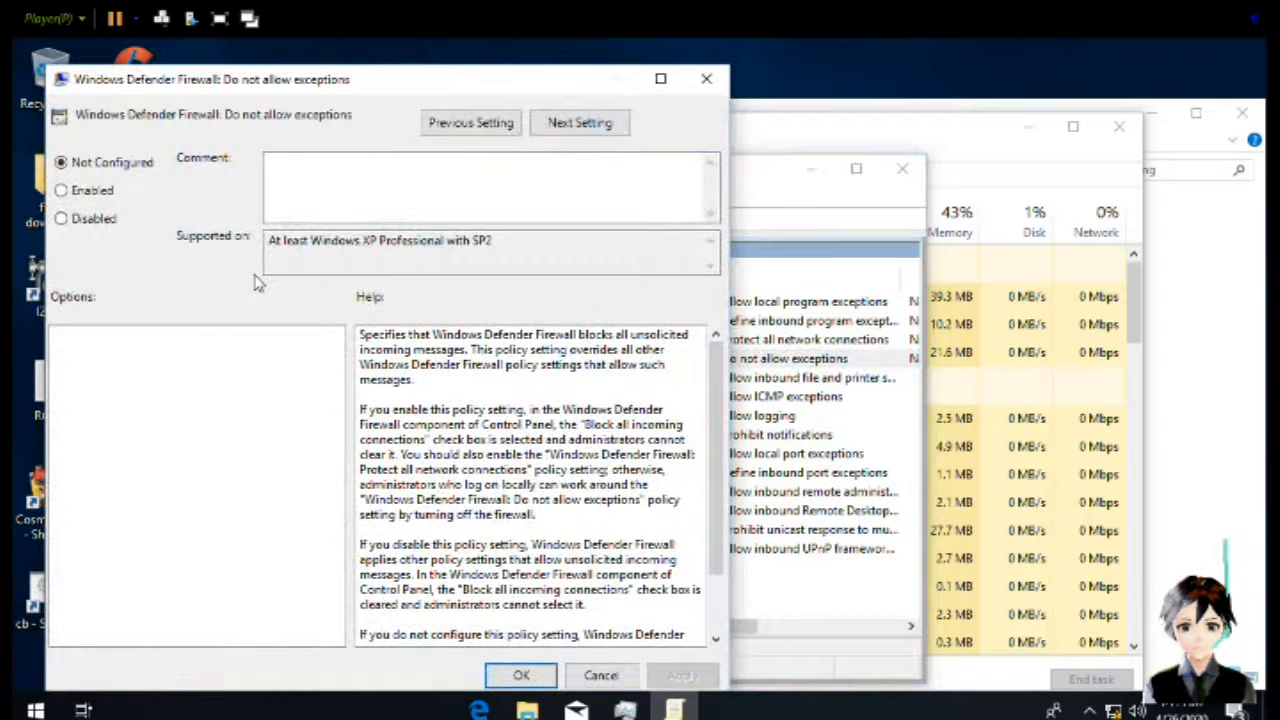
{"action": "left_click", "coordinate": [82, 220]}
{"action": "key", "text": "Return"}
Set the Standard Profile policy "Windows Defender Firewall: Protect all network connections" to Disabled and save it
{"action": "left_click", "coordinate": [636, 340]}
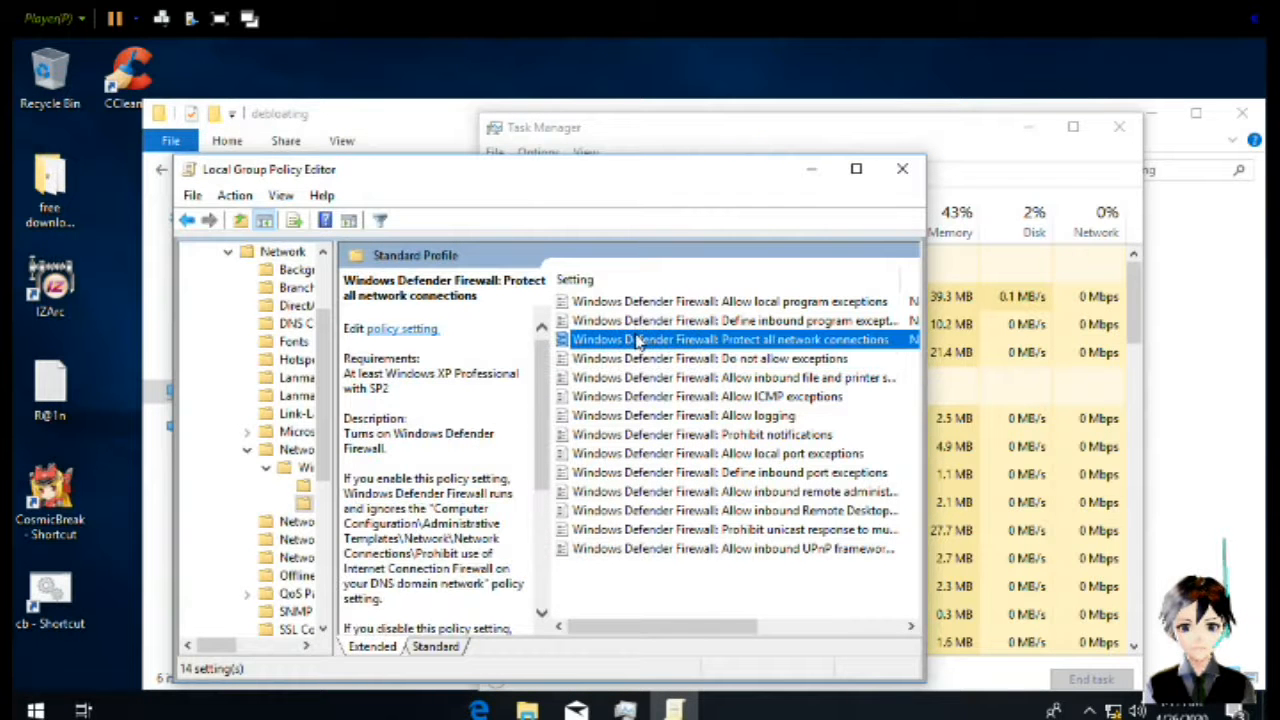
{"action": "double_click", "coordinate": [636, 340]}
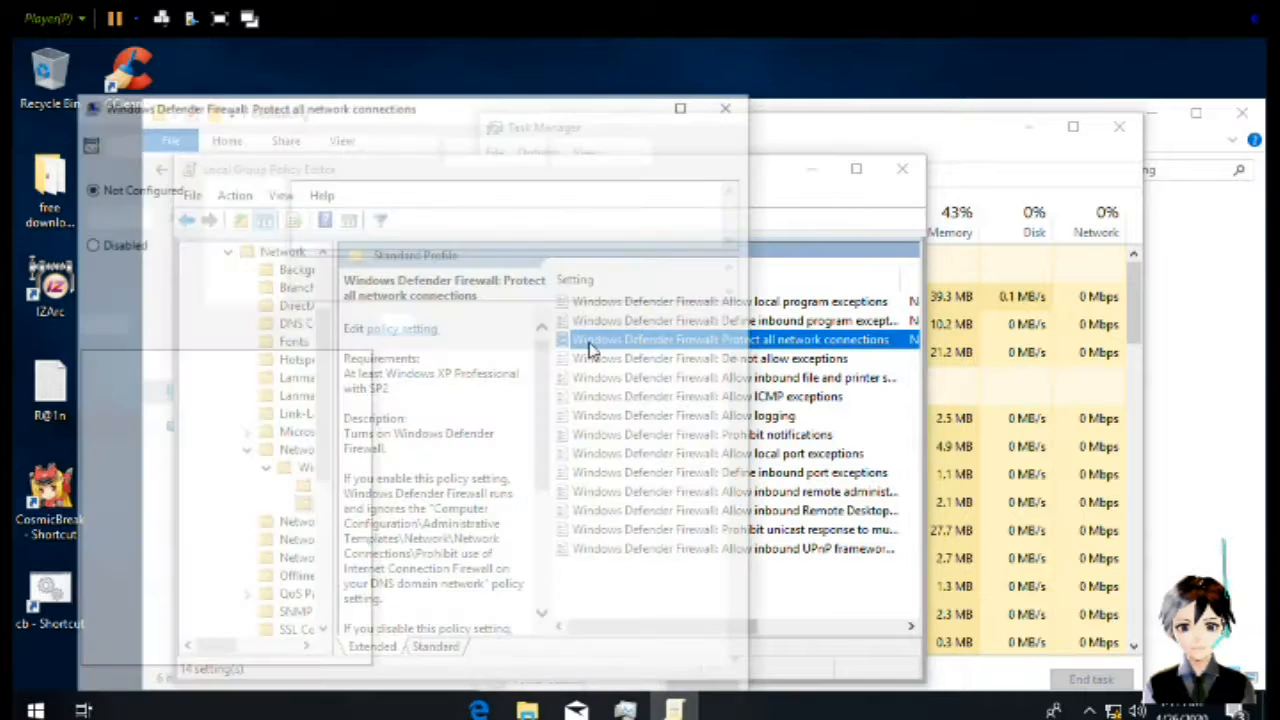
{"action": "left_click", "coordinate": [143, 244]}
{"action": "key", "text": "Return"}
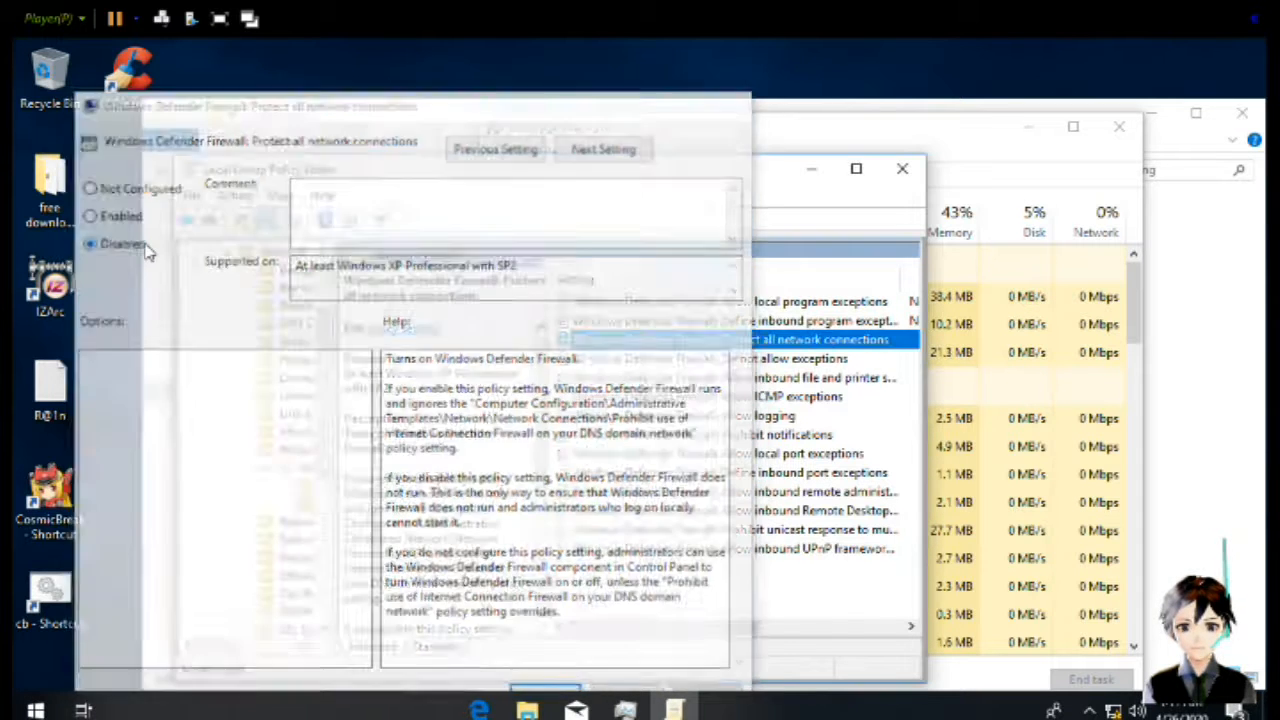
Set the Standard Profile policy "Windows Defender Firewall: Define inbound program exceptions" to Disabled and save it
{"action": "left_click", "coordinate": [662, 321]}
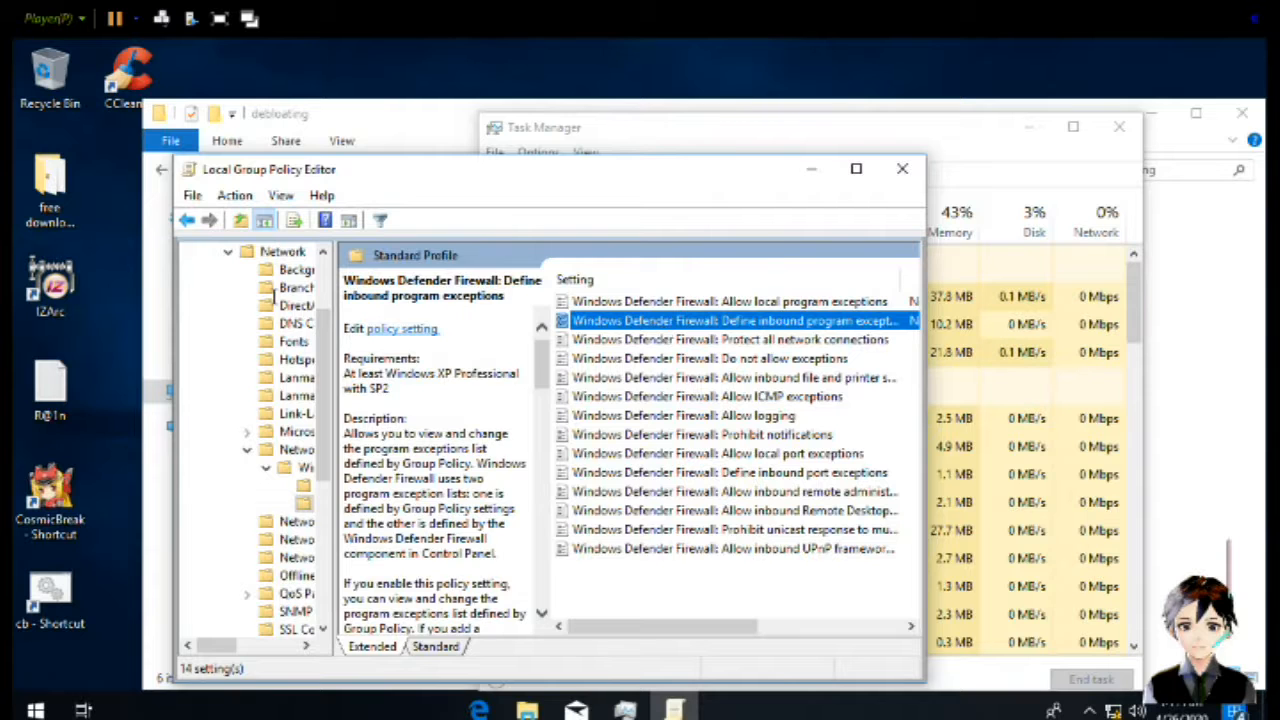
{"action": "double_click", "coordinate": [662, 322]}
{"action": "left_click", "coordinate": [143, 244]}
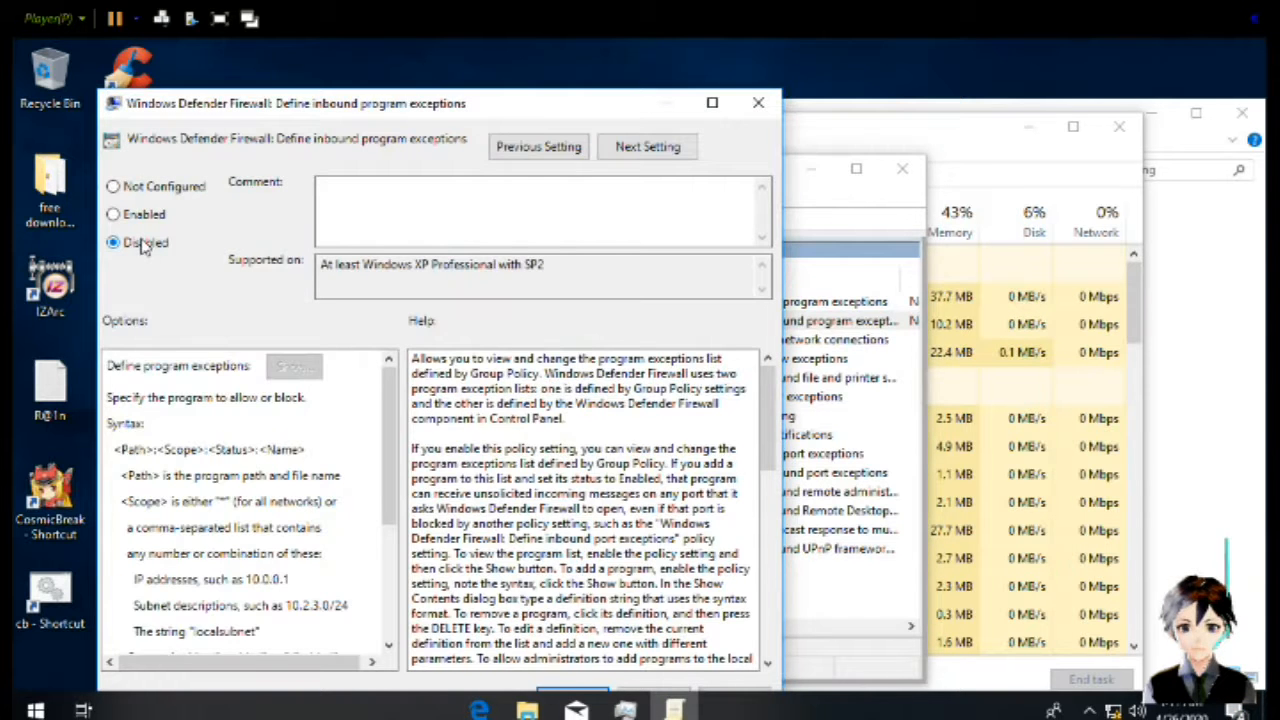
{"action": "key", "text": "Return"}
Set the Standard Profile policy "Windows Defender Firewall: Allow local program exceptions" to Disabled and save it
{"action": "left_click", "coordinate": [675, 303]}
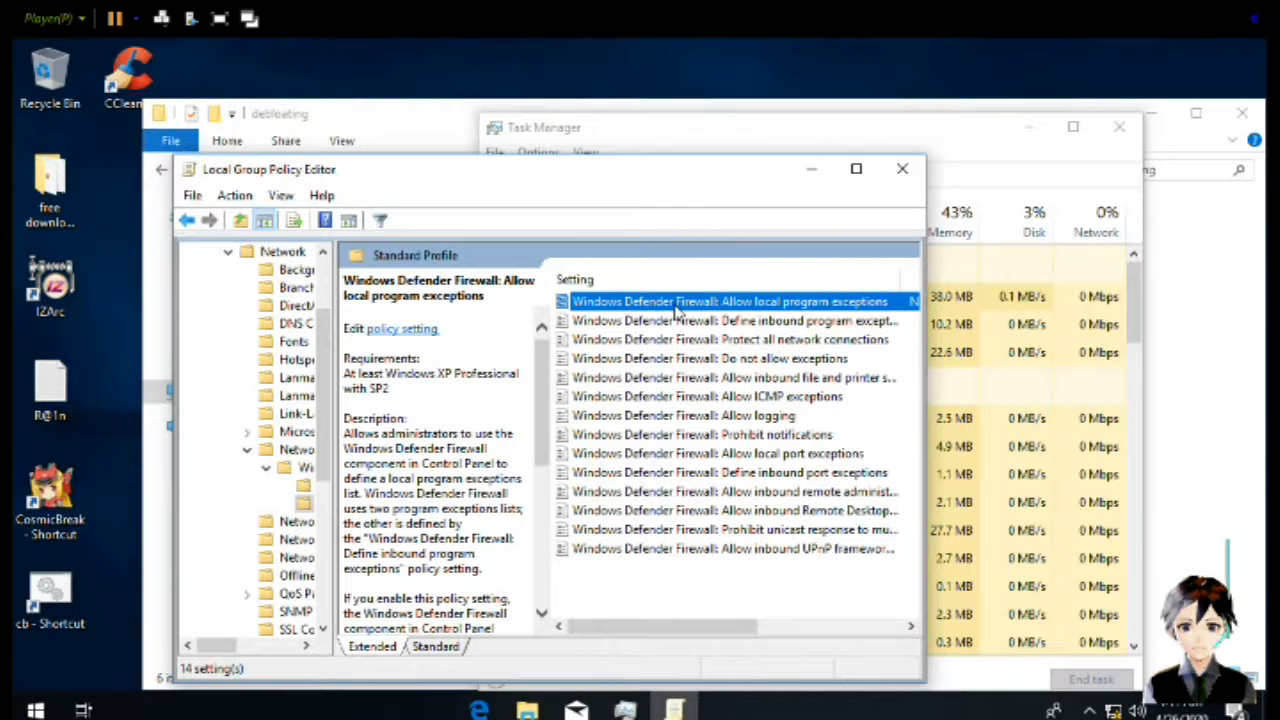
{"action": "double_click", "coordinate": [588, 310]}
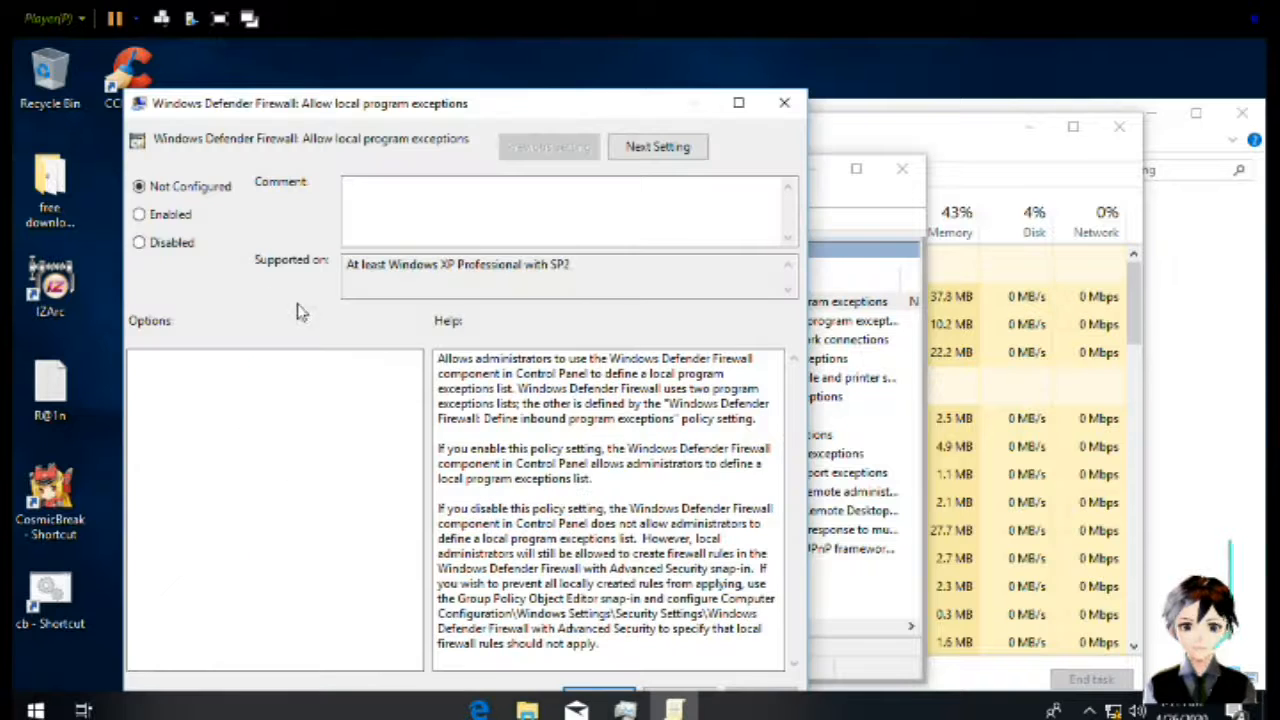
{"action": "left_click", "coordinate": [184, 250]}
{"action": "key", "text": "Return"}
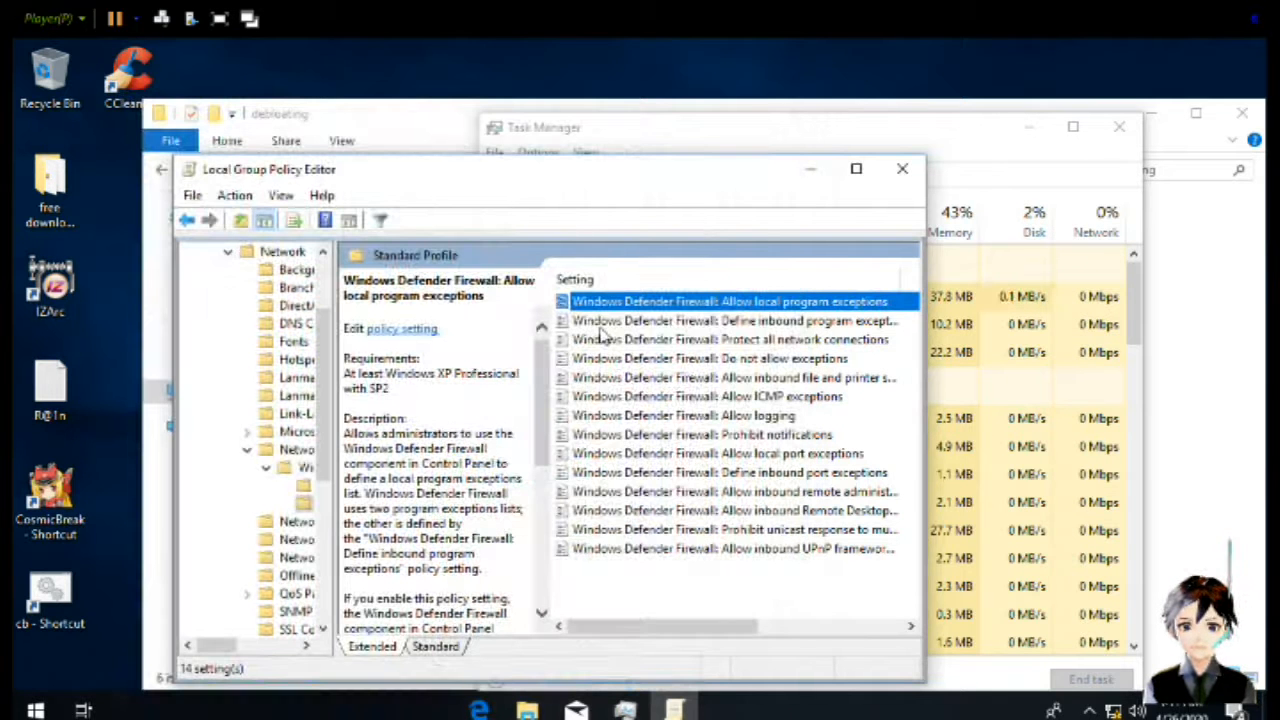
Reopen the Standard Profile folder to check its policy list, and return to the parent Windows Defender Firewall folder
{"action": "left_click", "coordinate": [240, 220]}
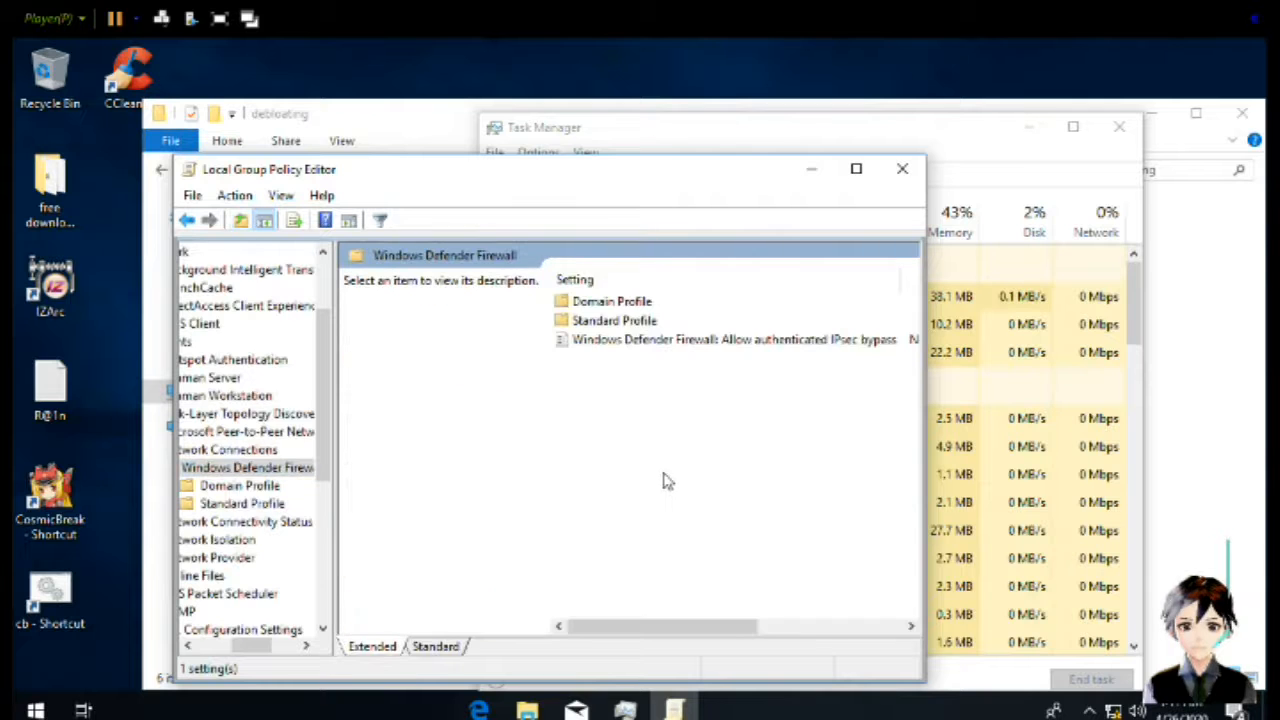
{"action": "double_click", "coordinate": [612, 322]}
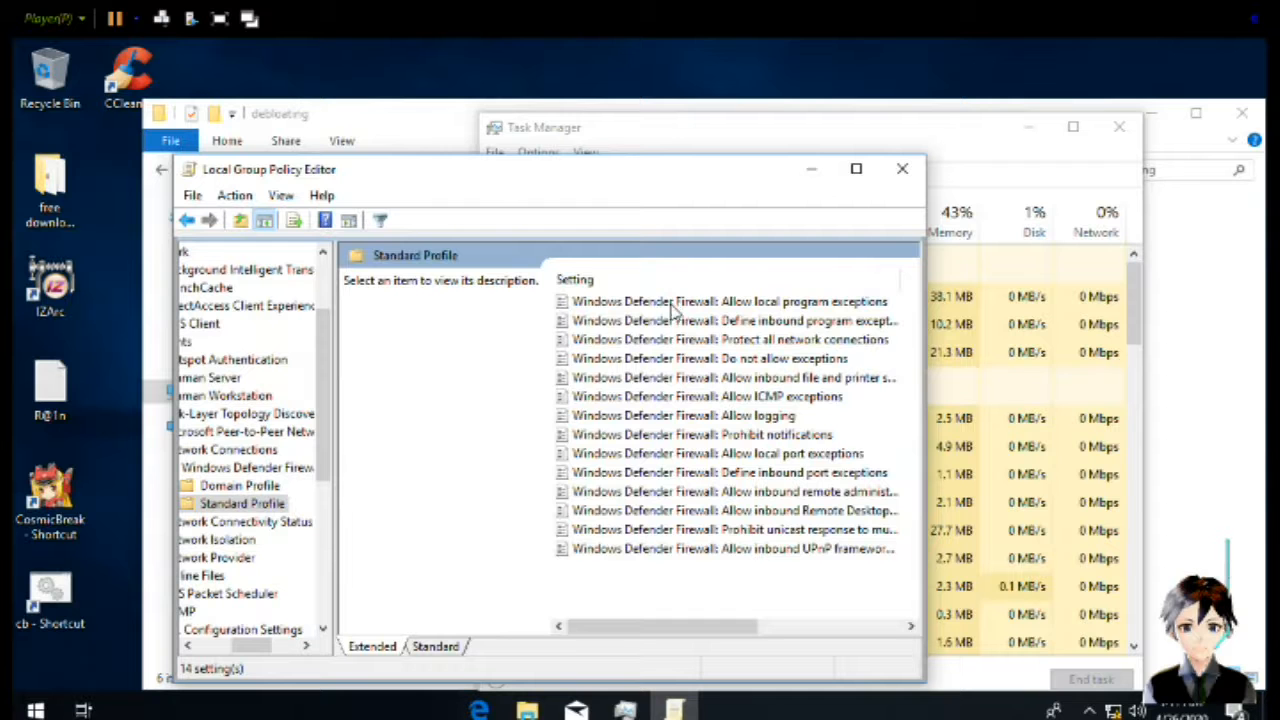
{"action": "left_click", "coordinate": [673, 305]}
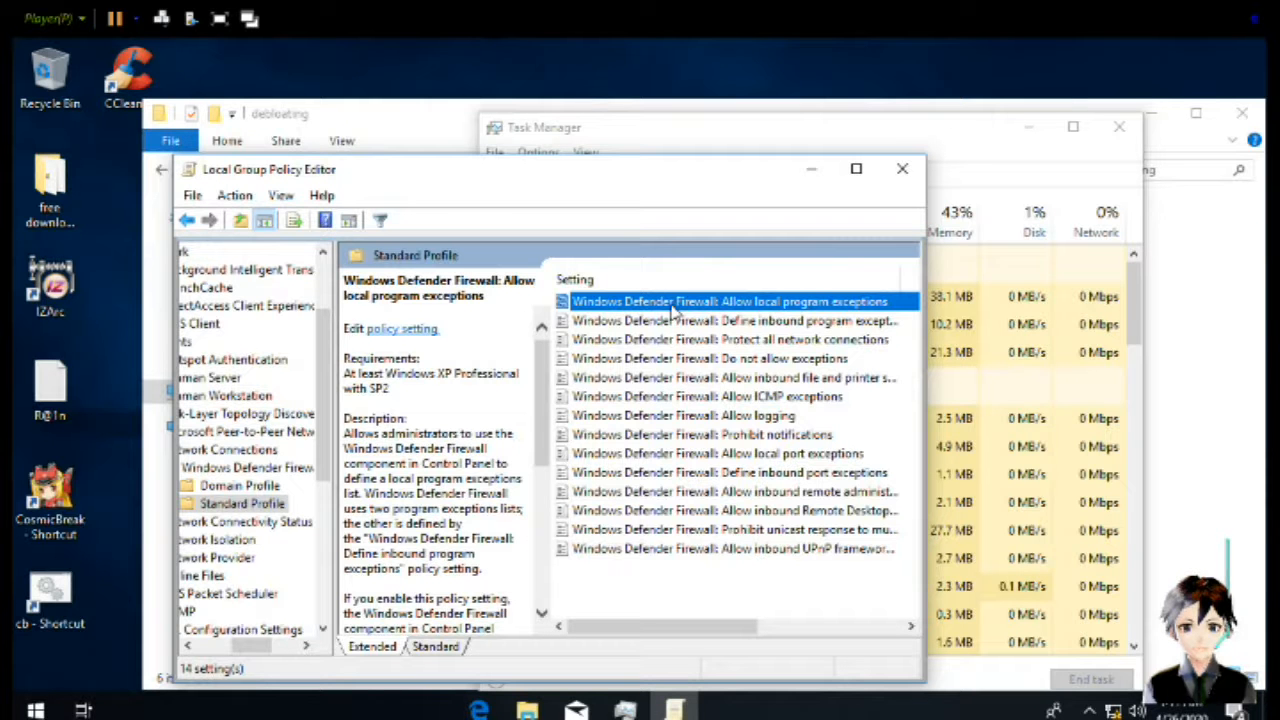
{"action": "double_click", "coordinate": [608, 316]}
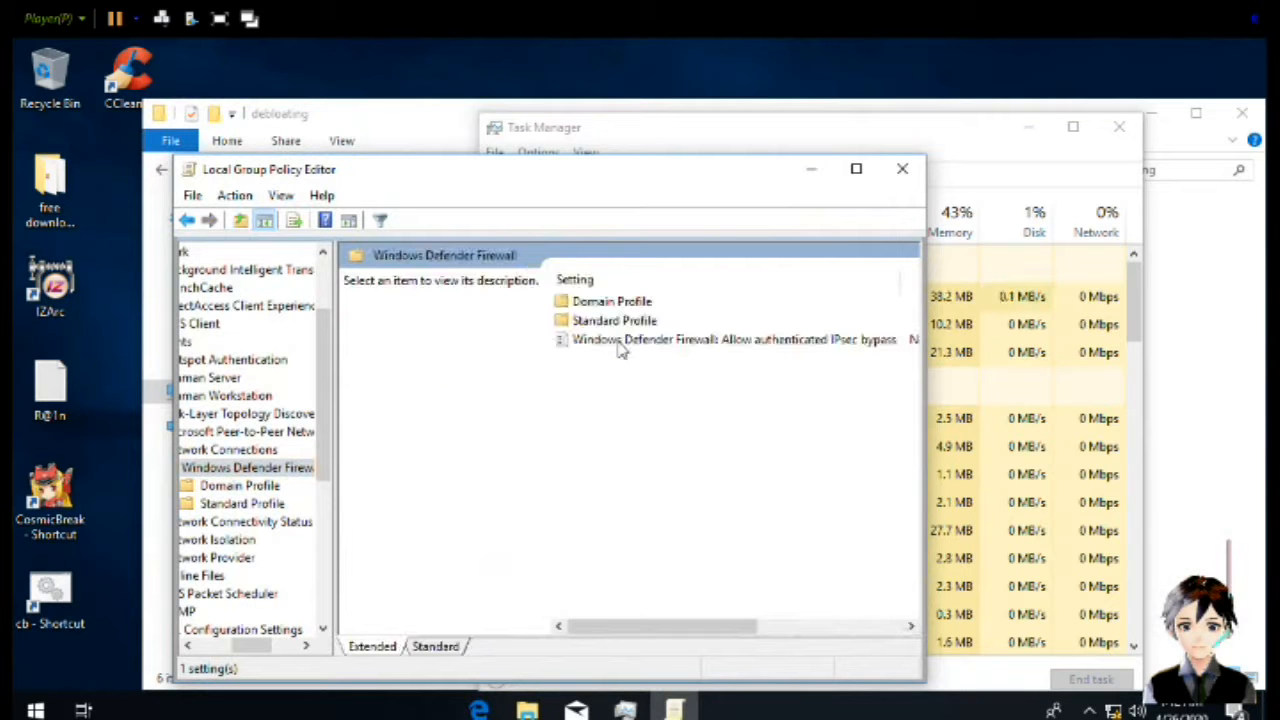
Open the Domain Profile folder and set "Windows Defender Firewall: Allow local program exceptions" to Disabled
{"action": "double_click", "coordinate": [612, 302]}
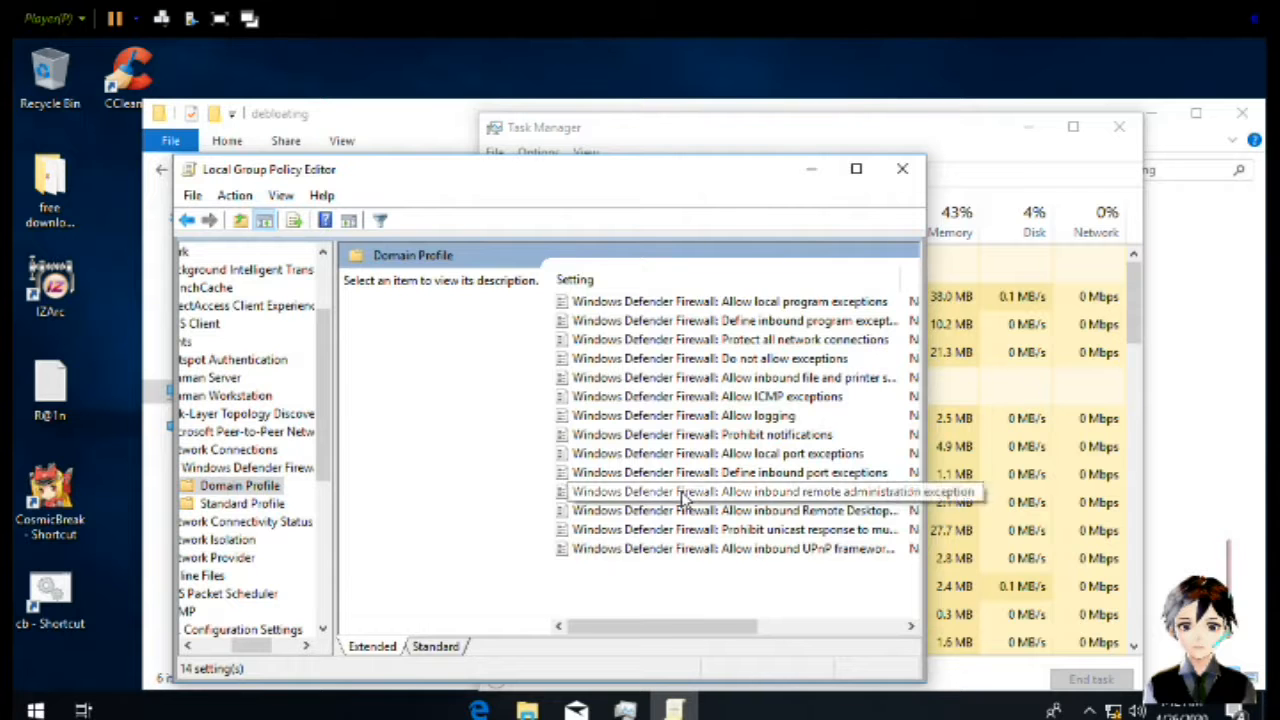
{"action": "key", "text": "Down"}
{"action": "key", "text": "Return"}
{"action": "left_click", "coordinate": [228, 244]}
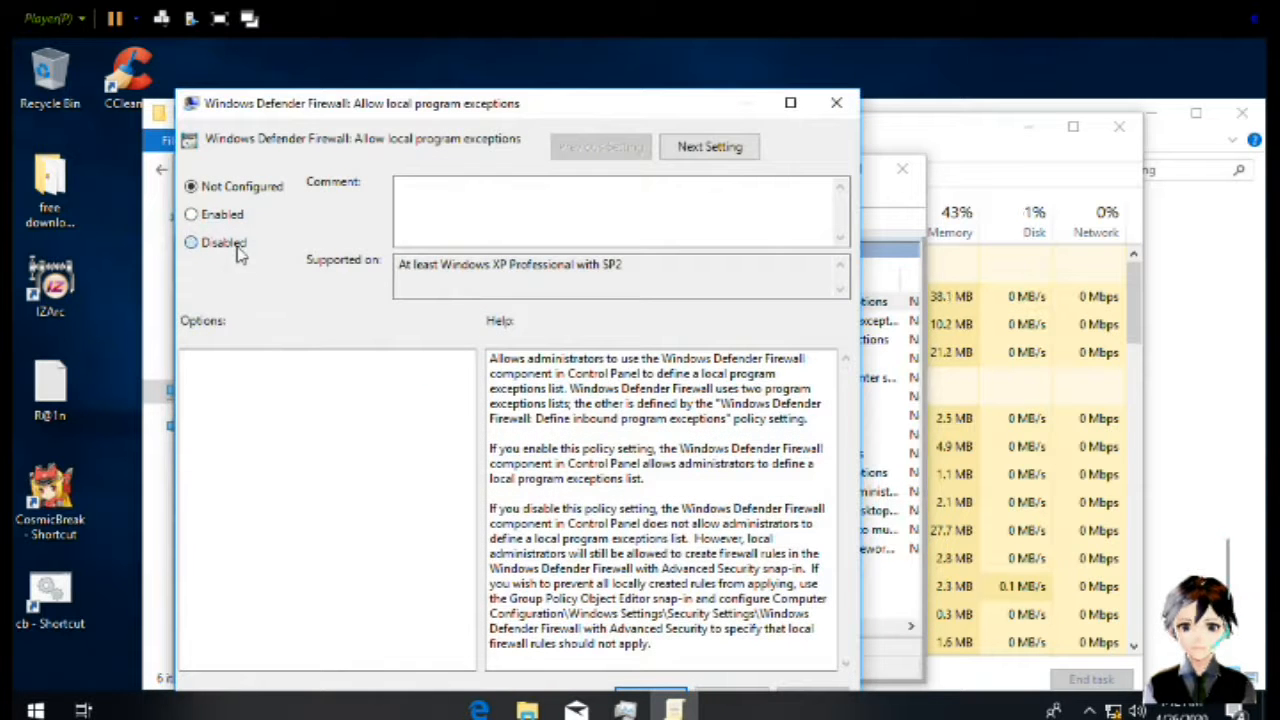
{"action": "key", "text": "Return"}
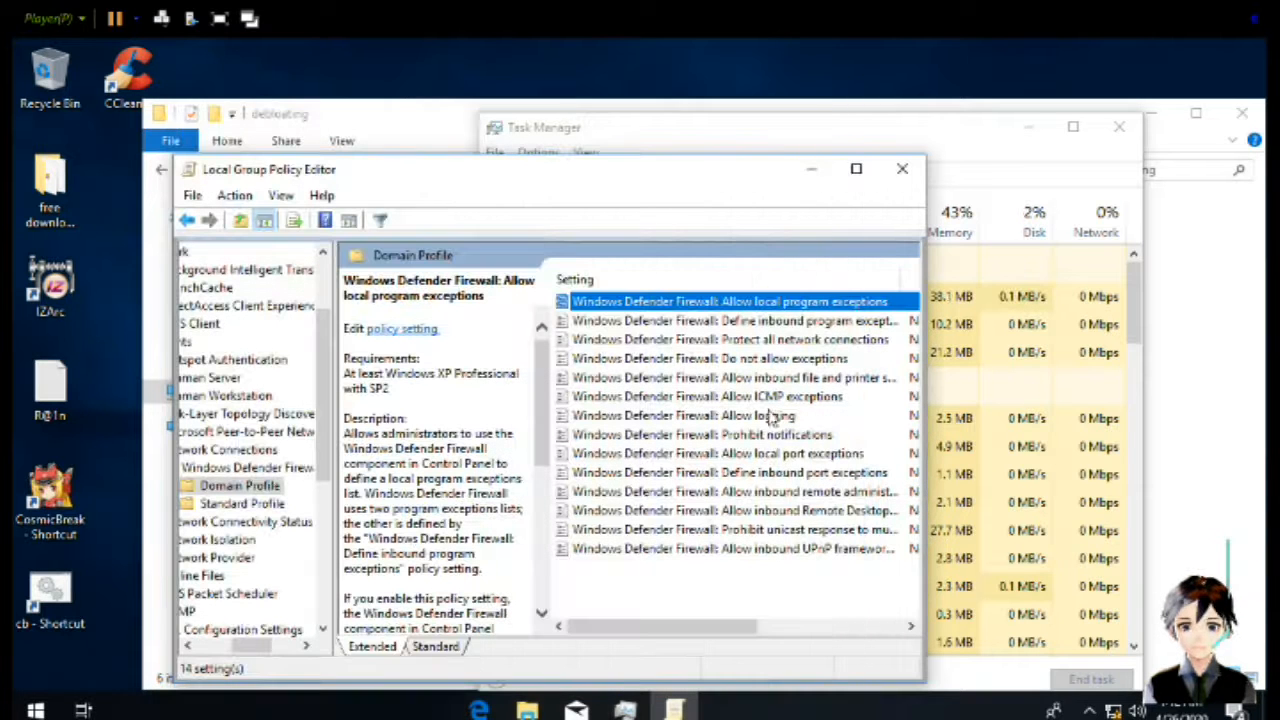
Configure the Domain Profile policy "Define inbound program exceptions" and set "Protect all network connections" to Enabled
{"action": "double_click", "coordinate": [591, 322]}
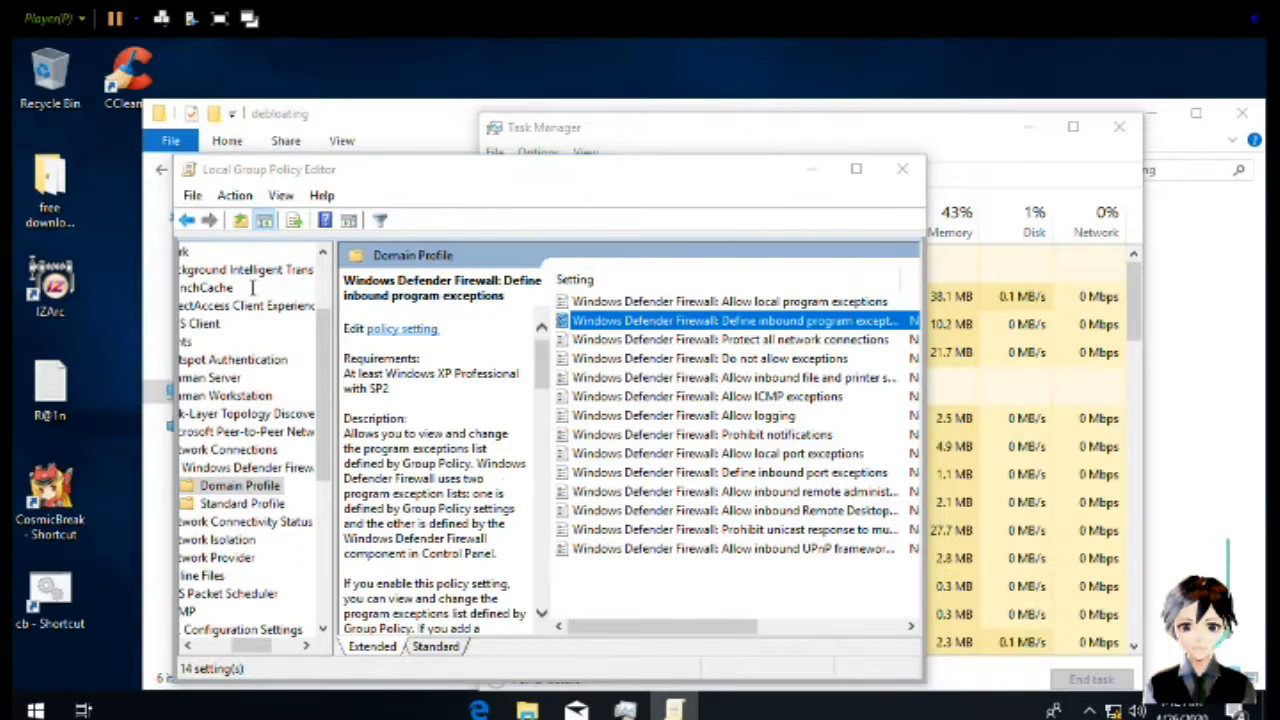
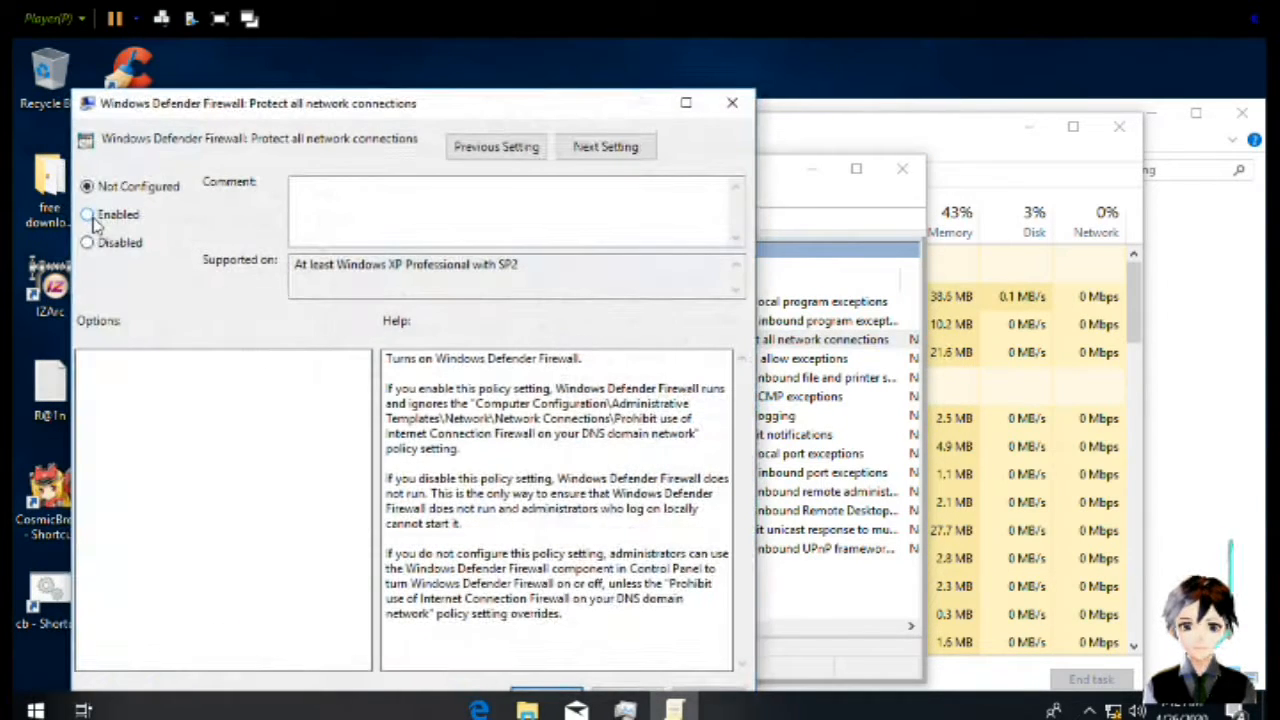
{"action": "left_click", "coordinate": [92, 222]}
{"action": "key", "text": "Return"}
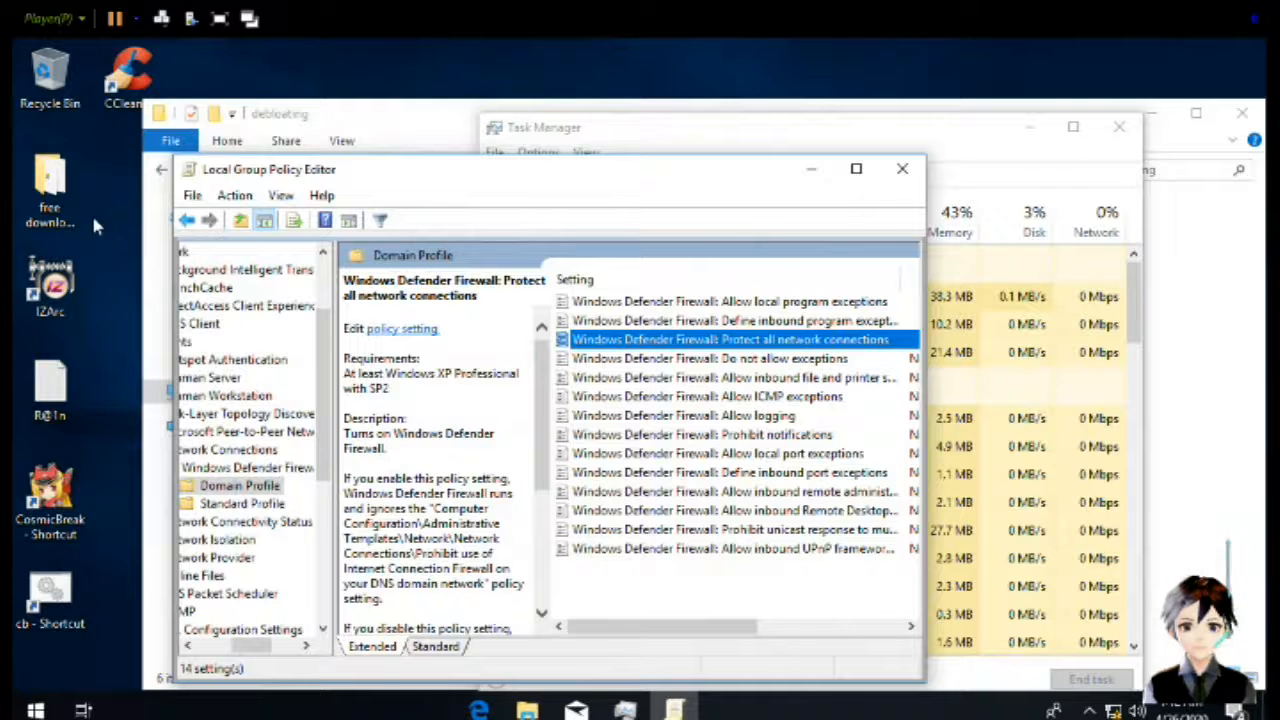
Set the Domain Profile policy "Windows Defender Firewall: Do not allow exceptions" to Disabled and save it
{"action": "key", "text": "Down"}
{"action": "key", "text": "Return"}
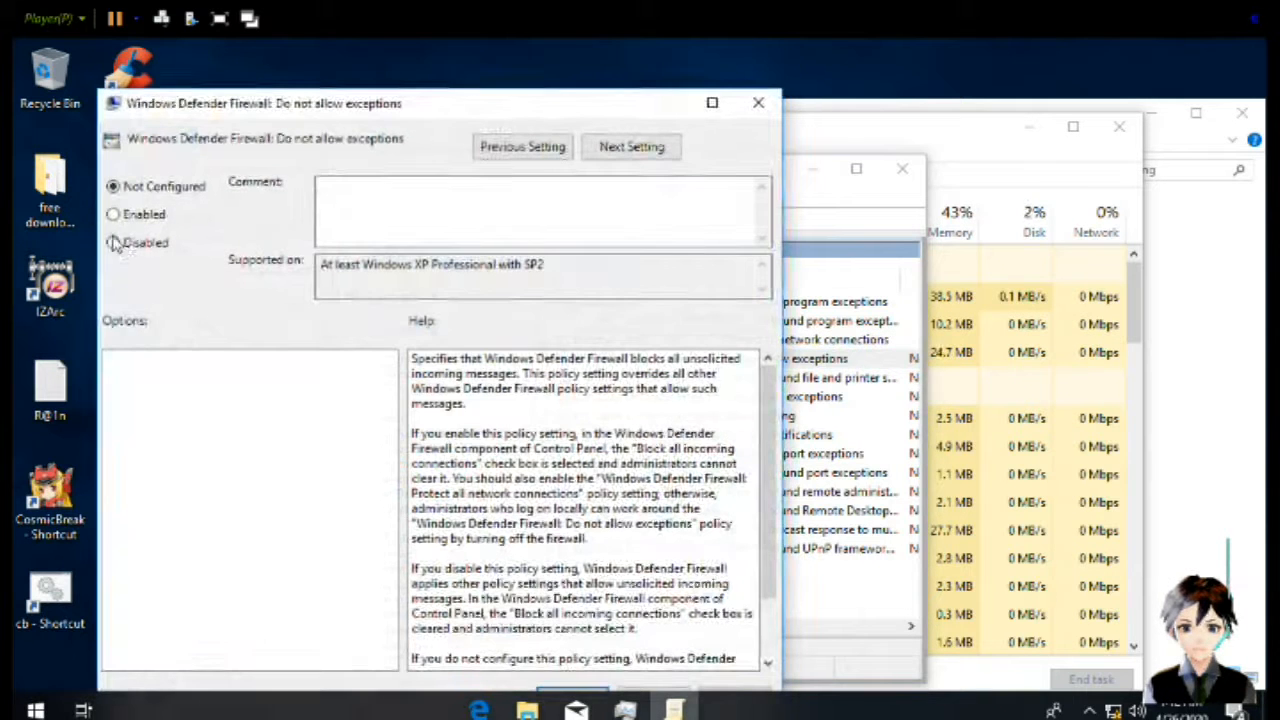
{"action": "left_click", "coordinate": [113, 242]}
{"action": "key", "text": "Return"}
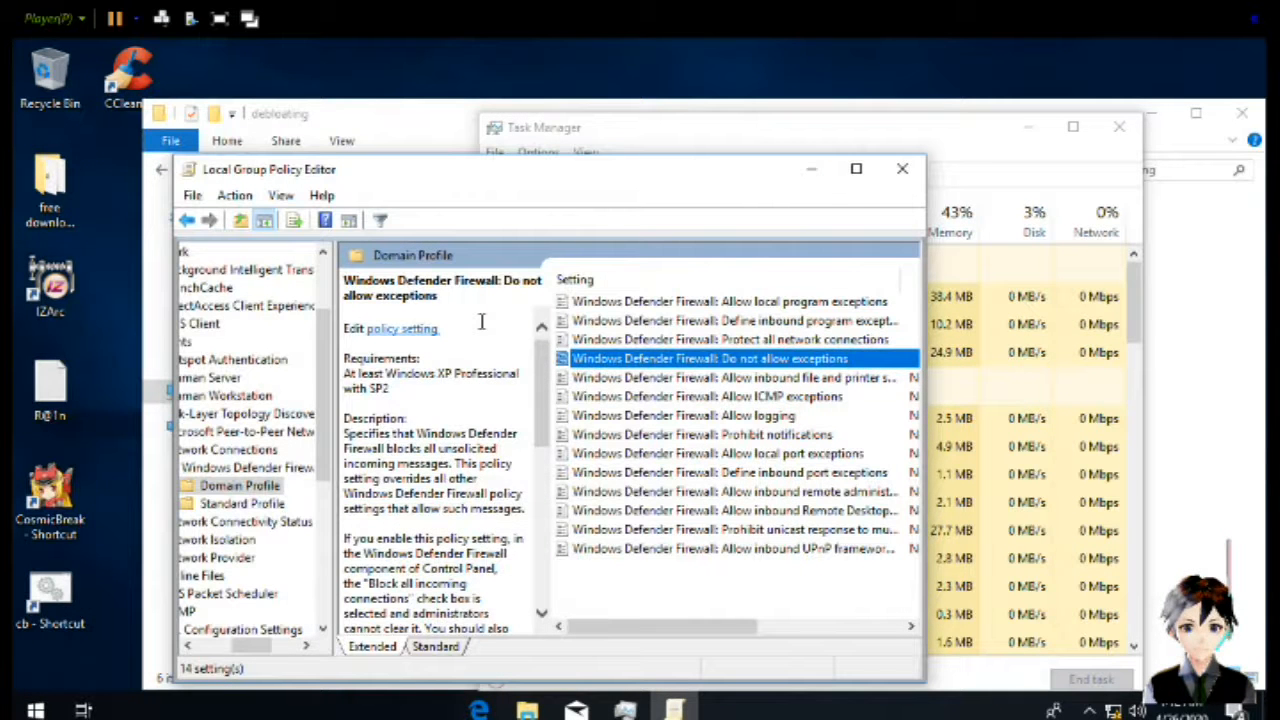
Set the Domain Profile policy "Windows Defender Firewall: Allow inbound file and printer sharing exception" to Disabled and save it
{"action": "key", "text": "Down"}
{"action": "key", "text": "Return"}
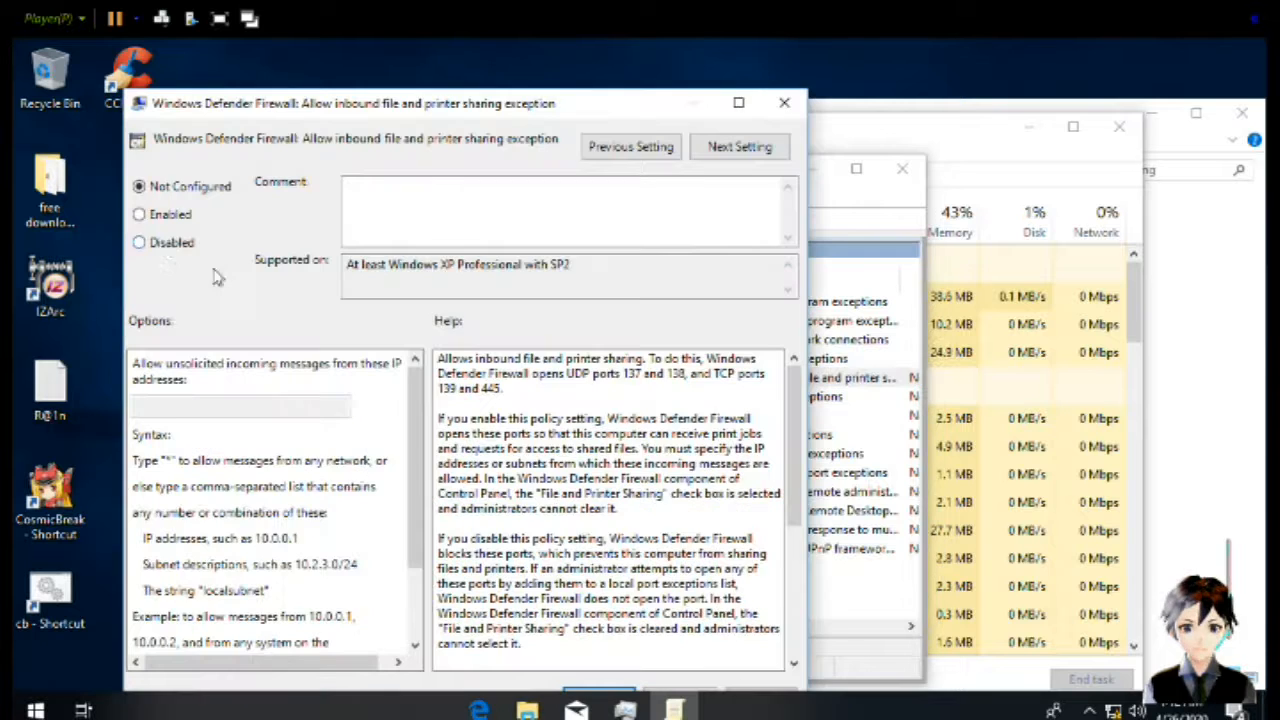
{"action": "left_click", "coordinate": [160, 243]}
{"action": "key", "text": "Return"}
Set the Domain Profile policy "Windows Defender Firewall: Allow ICMP exceptions" to Disabled and save it
{"action": "key", "text": "Down"}
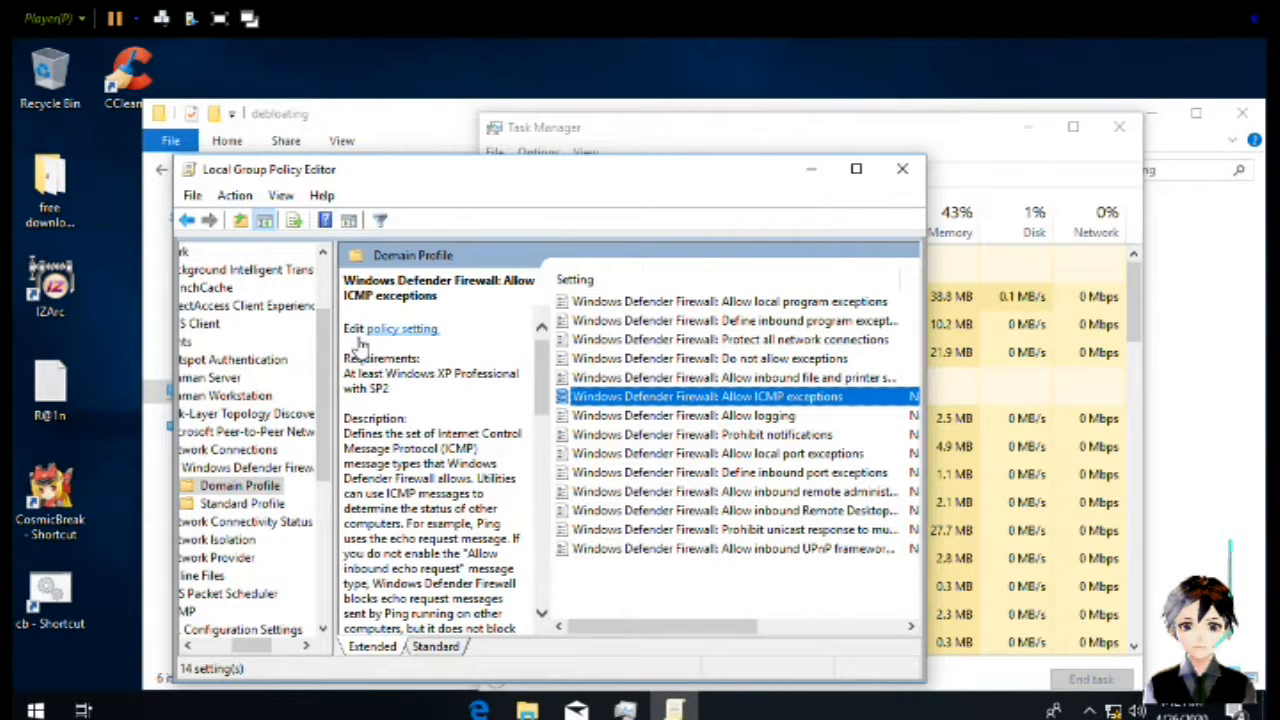
{"action": "key", "text": "Return"}
{"action": "left_click", "coordinate": [163, 243]}
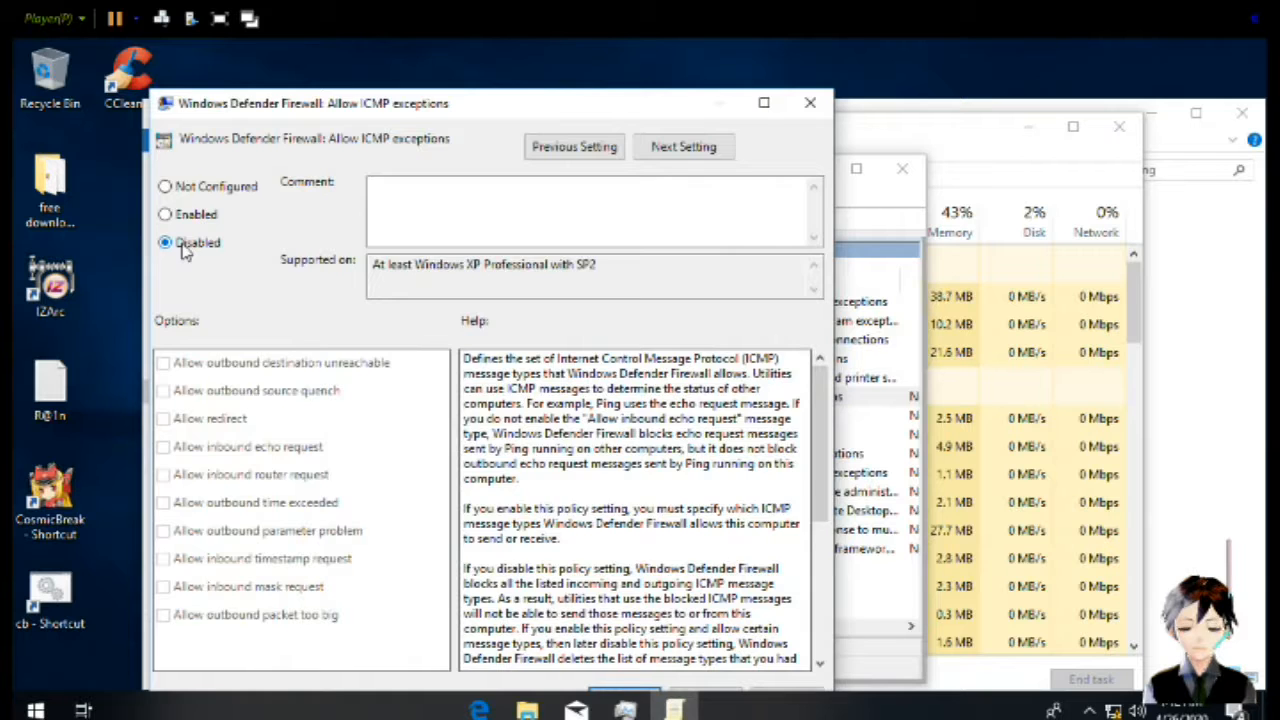
{"action": "key", "text": "Return"}
Set the Domain Profile policy "Windows Defender Firewall: Allow logging" to Disabled and save it
{"action": "key", "text": "Down"}
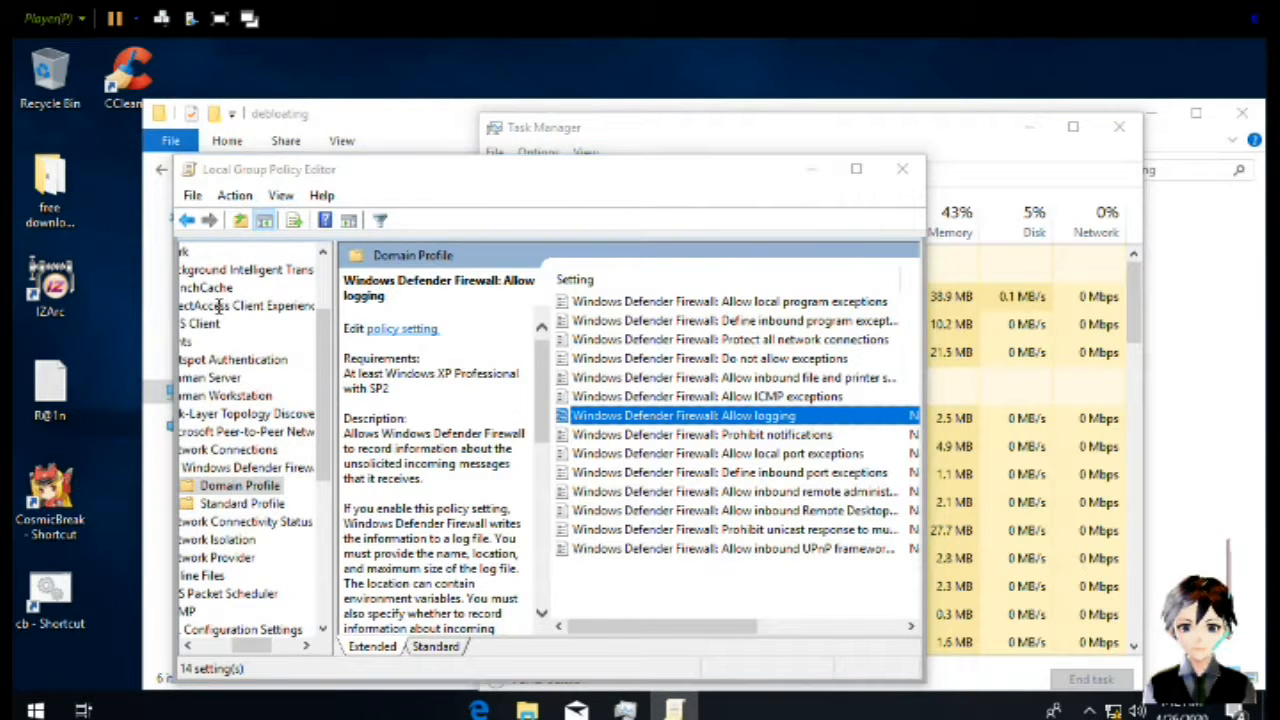
{"action": "key", "text": "Return"}
{"action": "left_click", "coordinate": [191, 242]}
{"action": "key", "text": "Return"}
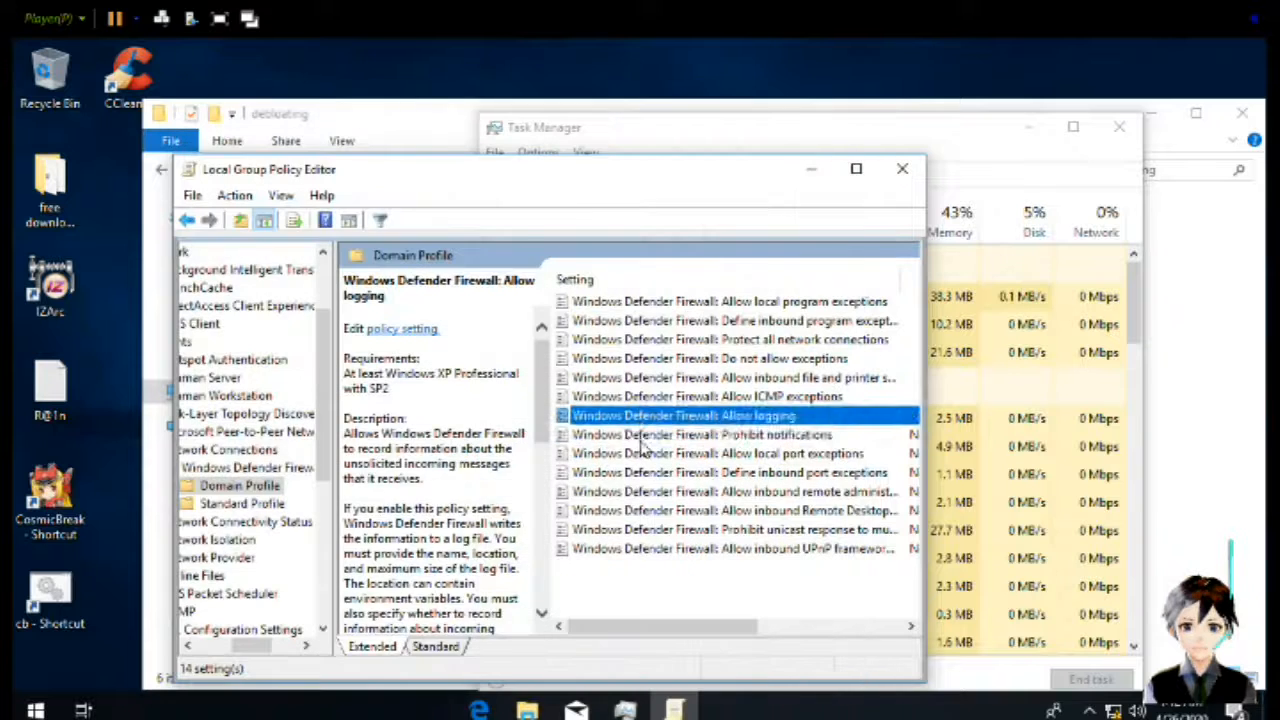
Set the Domain Profile policy "Windows Defender Firewall: Prohibit notifications" to Disabled and save it
{"action": "key", "text": "Down"}
{"action": "key", "text": "Return"}
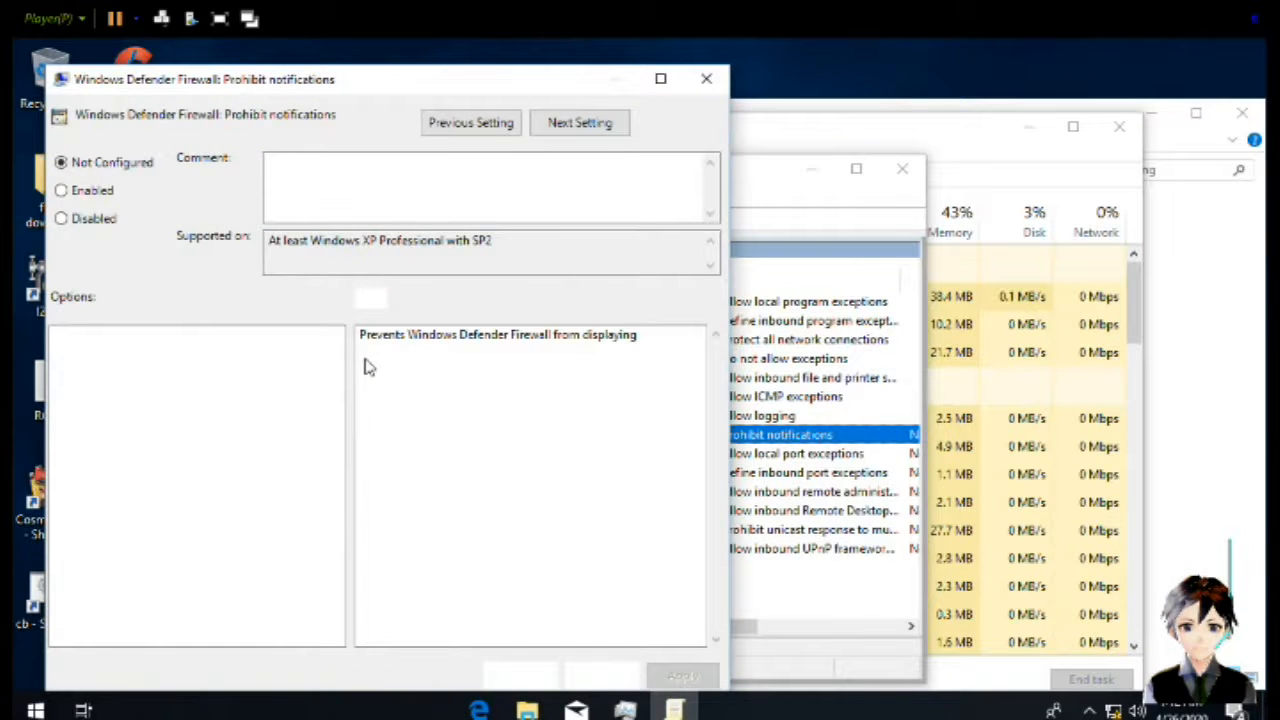
{"action": "left_click", "coordinate": [111, 224]}
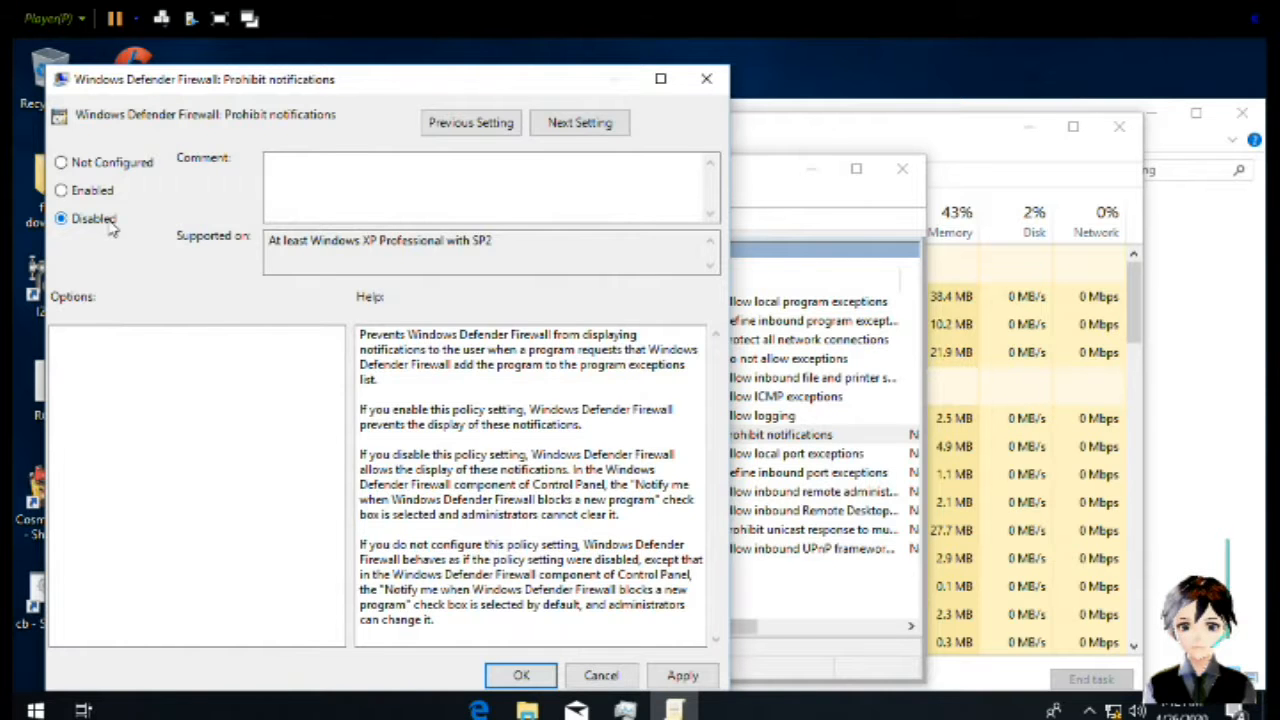
{"action": "key", "text": "Return"}
{"action": "key", "text": "Down"}
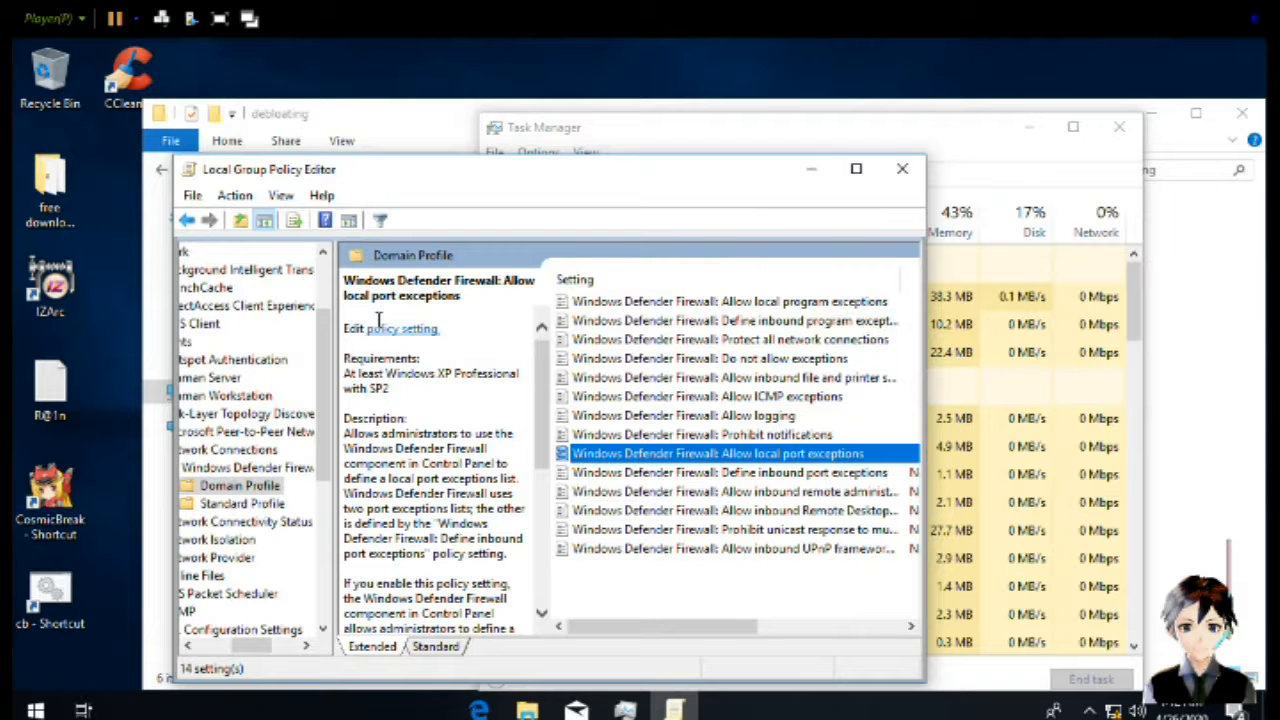
Check the Domain Profile policy "Windows Defender Firewall: Allow inbound Remote Desktop exceptions" and go back up to the Network folder
{"action": "left_click", "coordinate": [577, 510]}
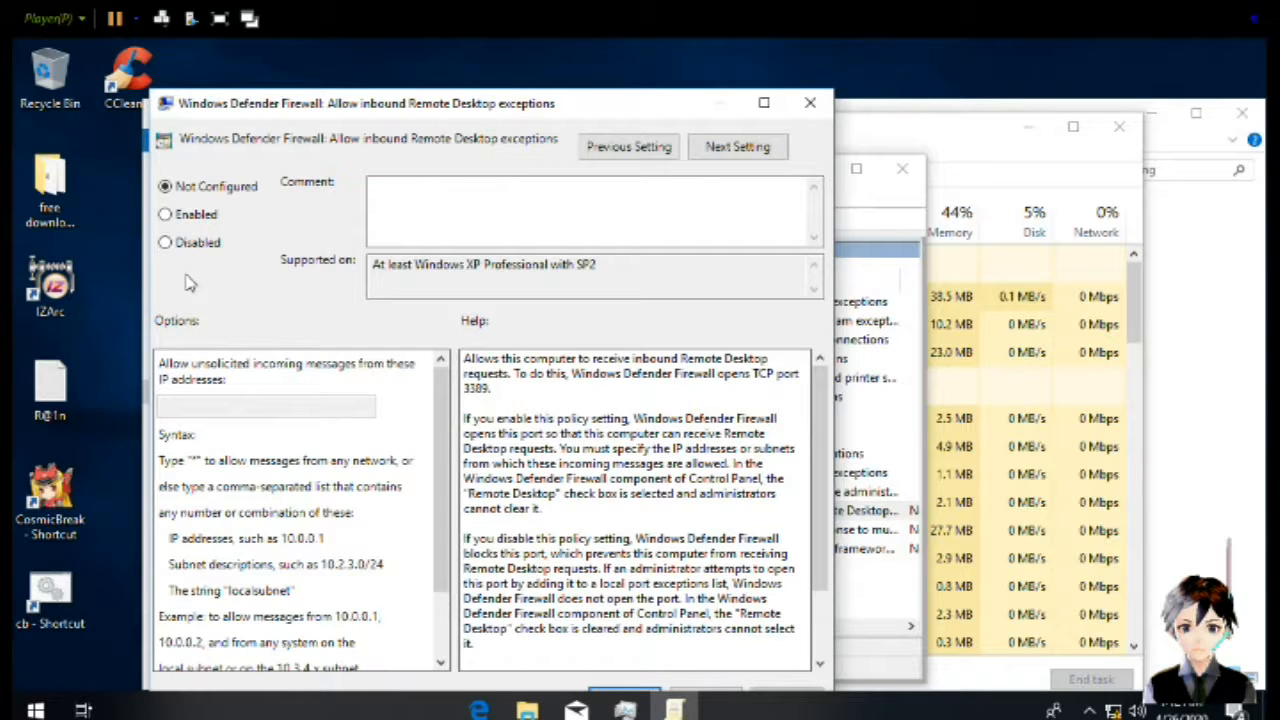
{"action": "key", "text": "Escape"}
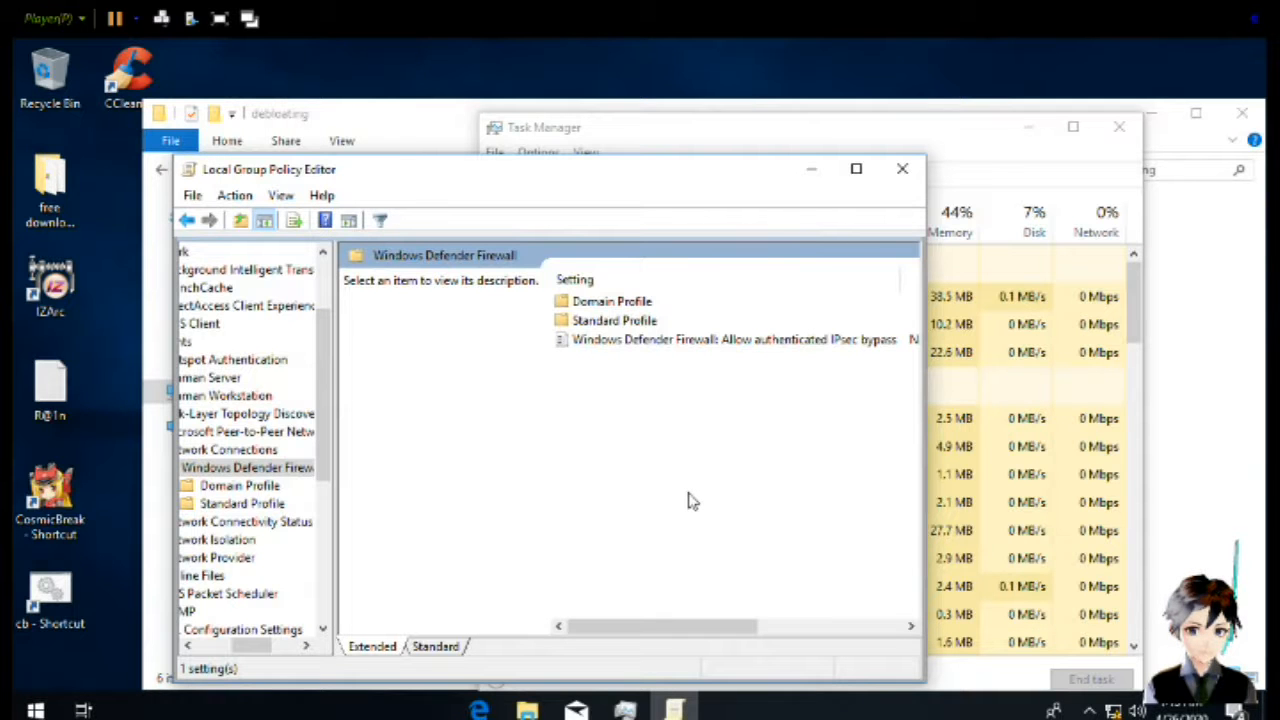
{"action": "key", "text": "Up"}
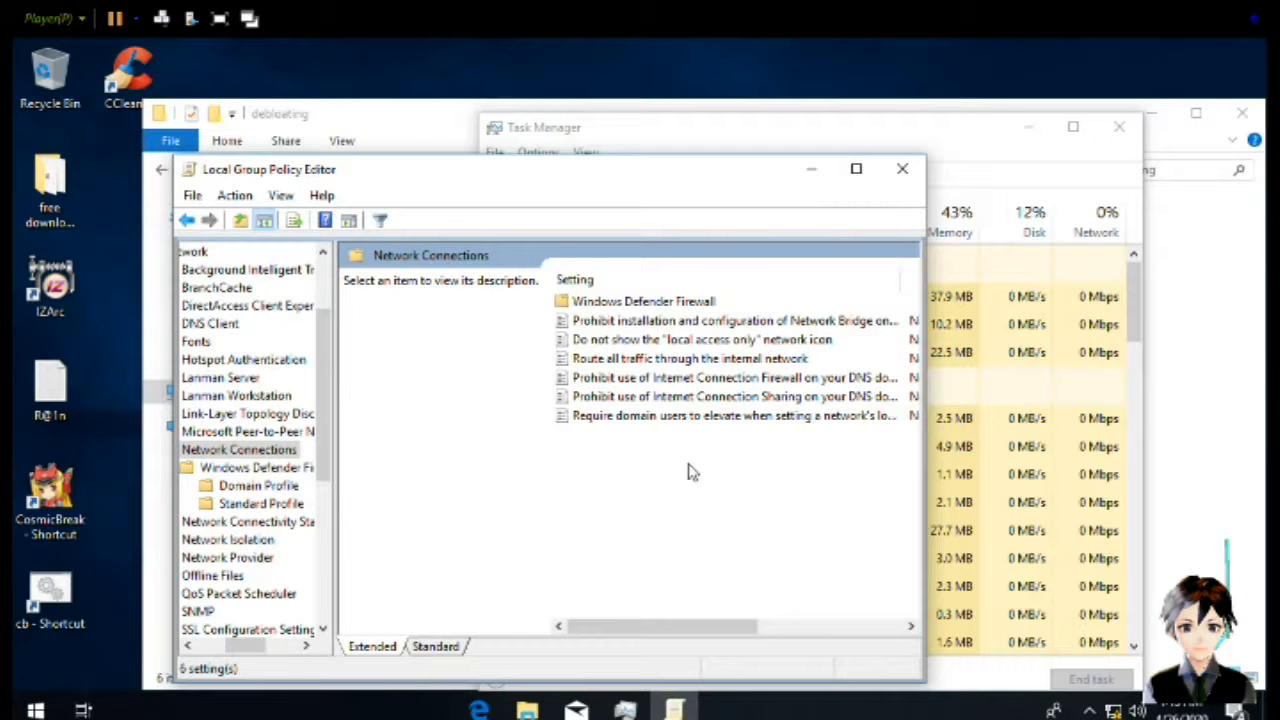
{"action": "key", "text": "BackSpace"}
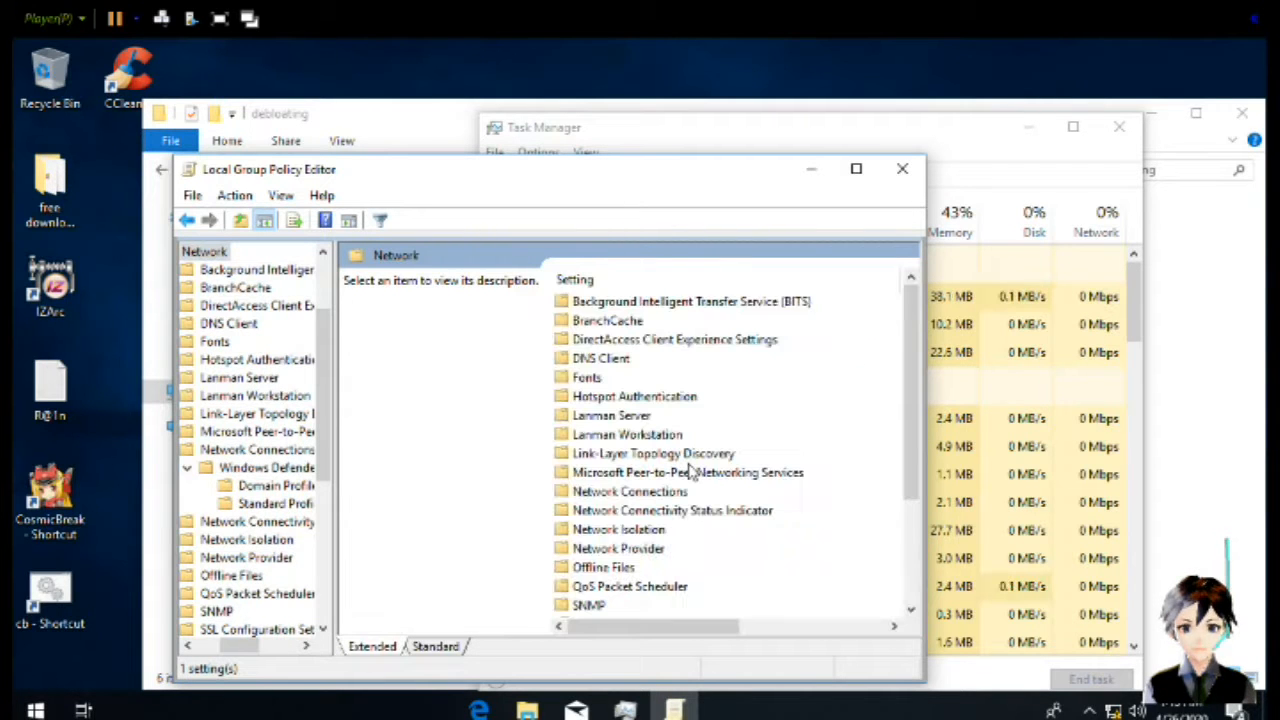
Open the QoS Packet Scheduler policy folder under Network
{"action": "key", "text": "Down"}
{"action": "key", "text": "Down"}
{"action": "key", "text": "Down"}
{"action": "key", "text": "Down"}
{"action": "key", "text": "Down"}
{"action": "key", "text": "Down"}
{"action": "key", "text": "Down"}
{"action": "key", "text": "Down"}
{"action": "key", "text": "Down"}
{"action": "key", "text": "Down"}
{"action": "key", "text": "Down"}
{"action": "key", "text": "Down"}
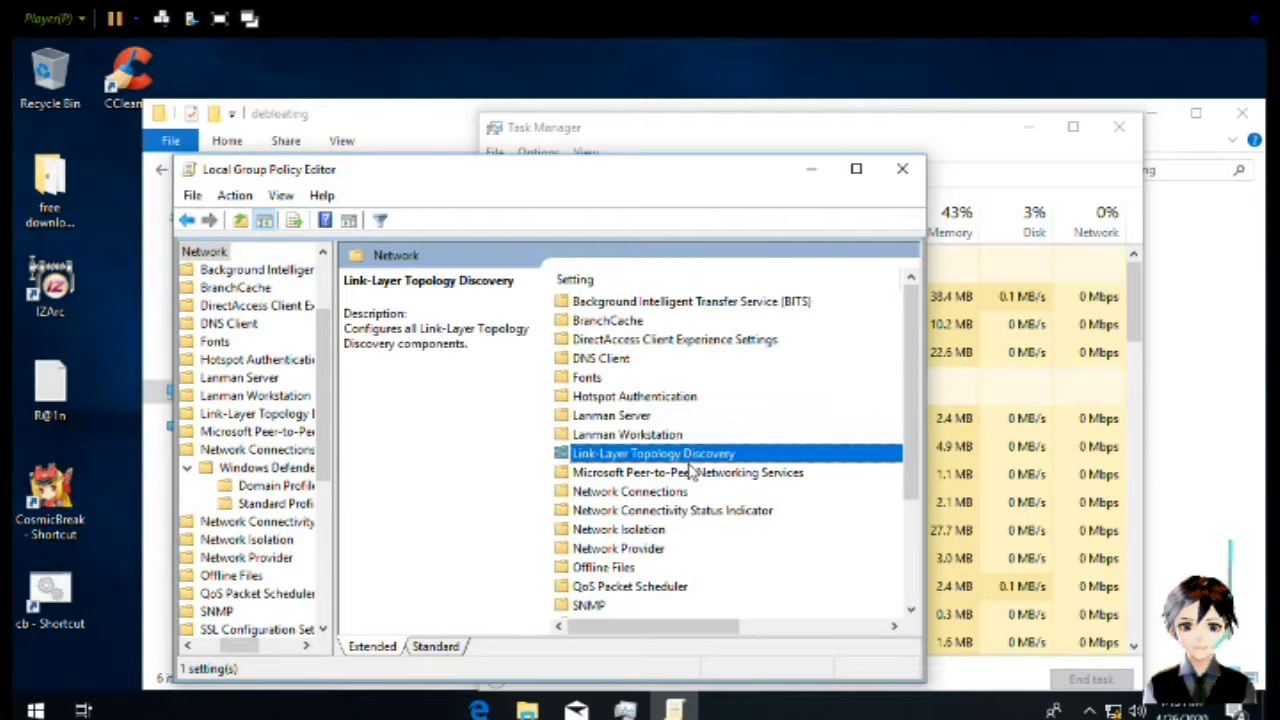
{"action": "key", "text": "Down"}
{"action": "key", "text": "Down"}
{"action": "key", "text": "Down"}
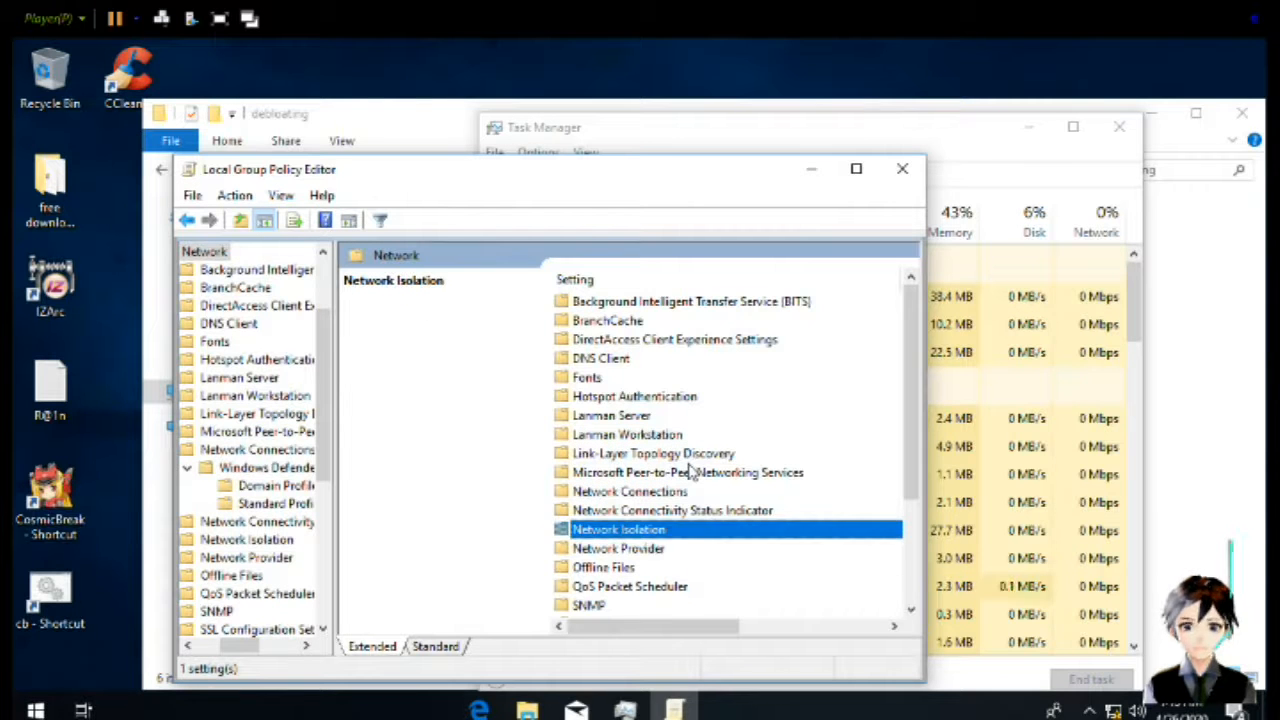
{"action": "key", "text": "Up"}
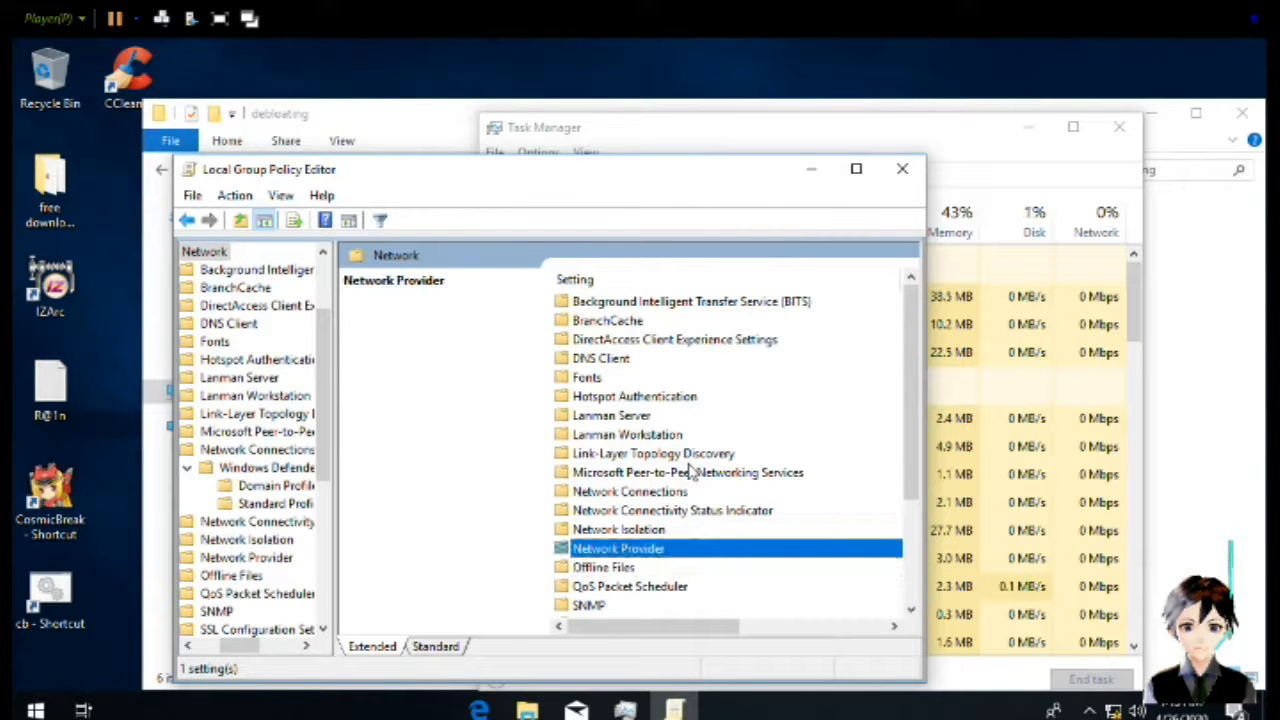
{"action": "key", "text": "Down"}
{"action": "key", "text": "Down"}
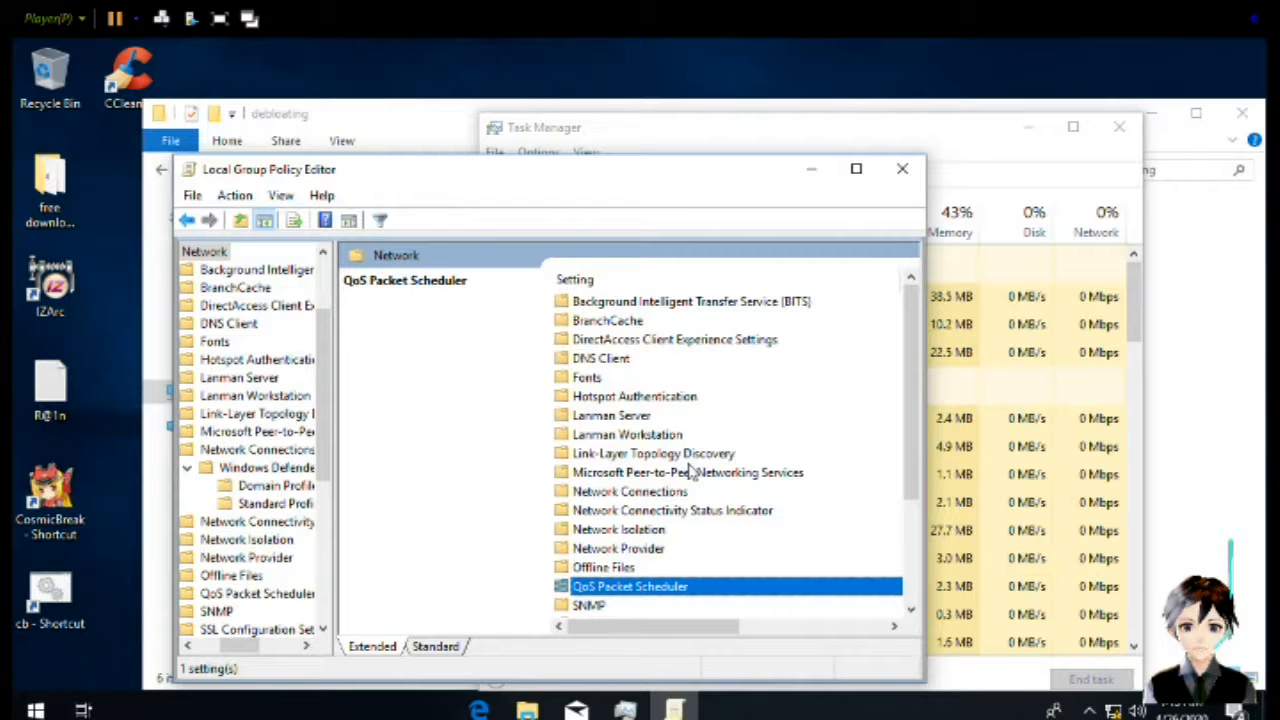
{"action": "key", "text": "Return"}
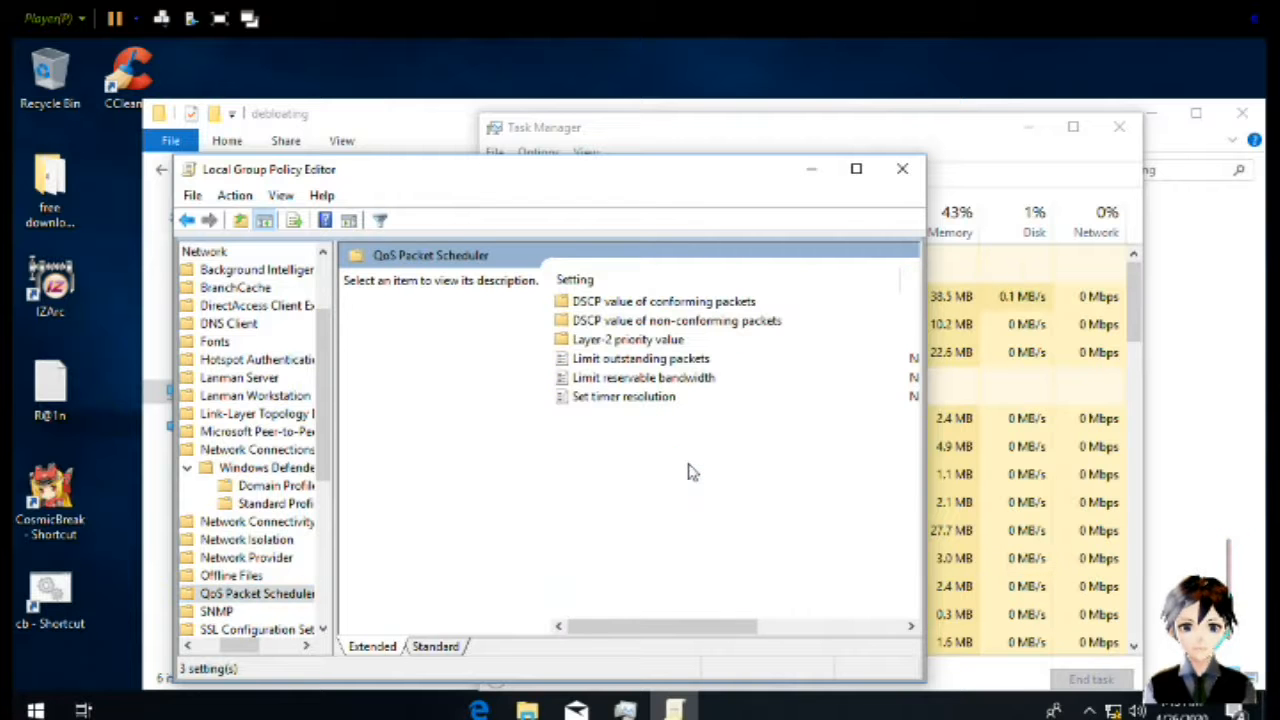
Set the QoS Packet Scheduler policy "Limit outstanding packets" to Disabled and save it
{"action": "left_click", "coordinate": [632, 364]}
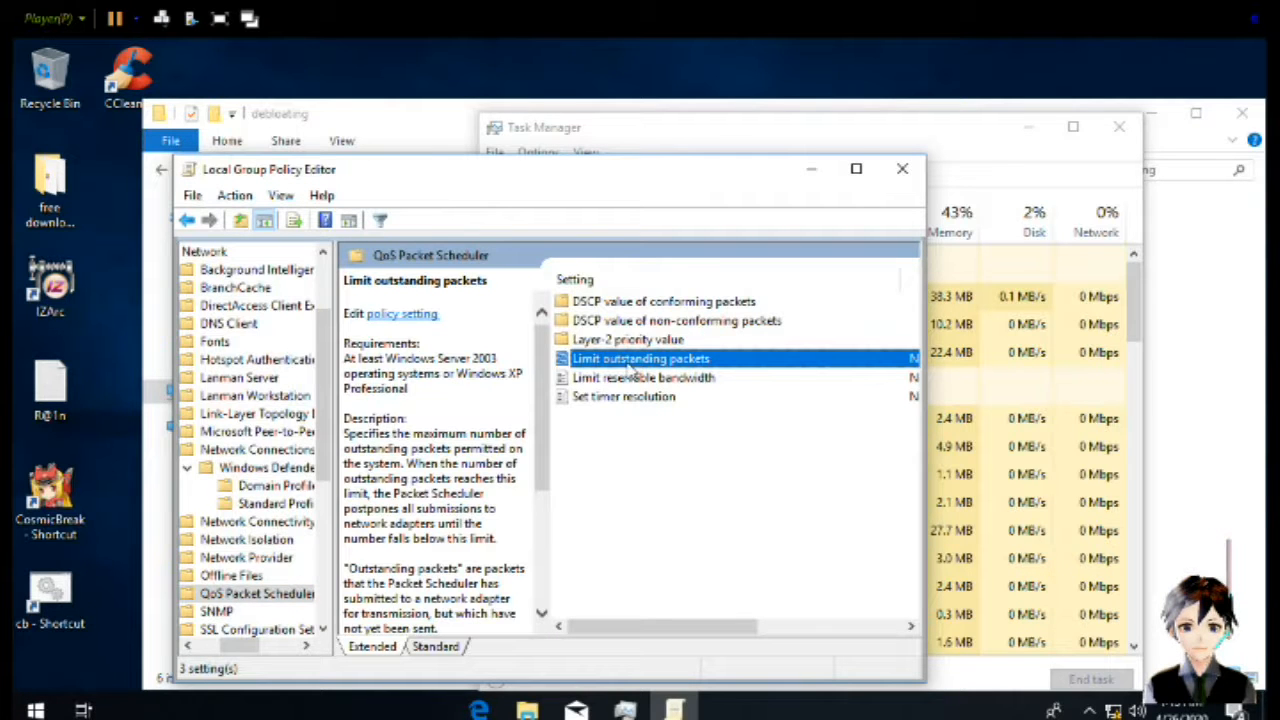
{"action": "double_click", "coordinate": [632, 364]}
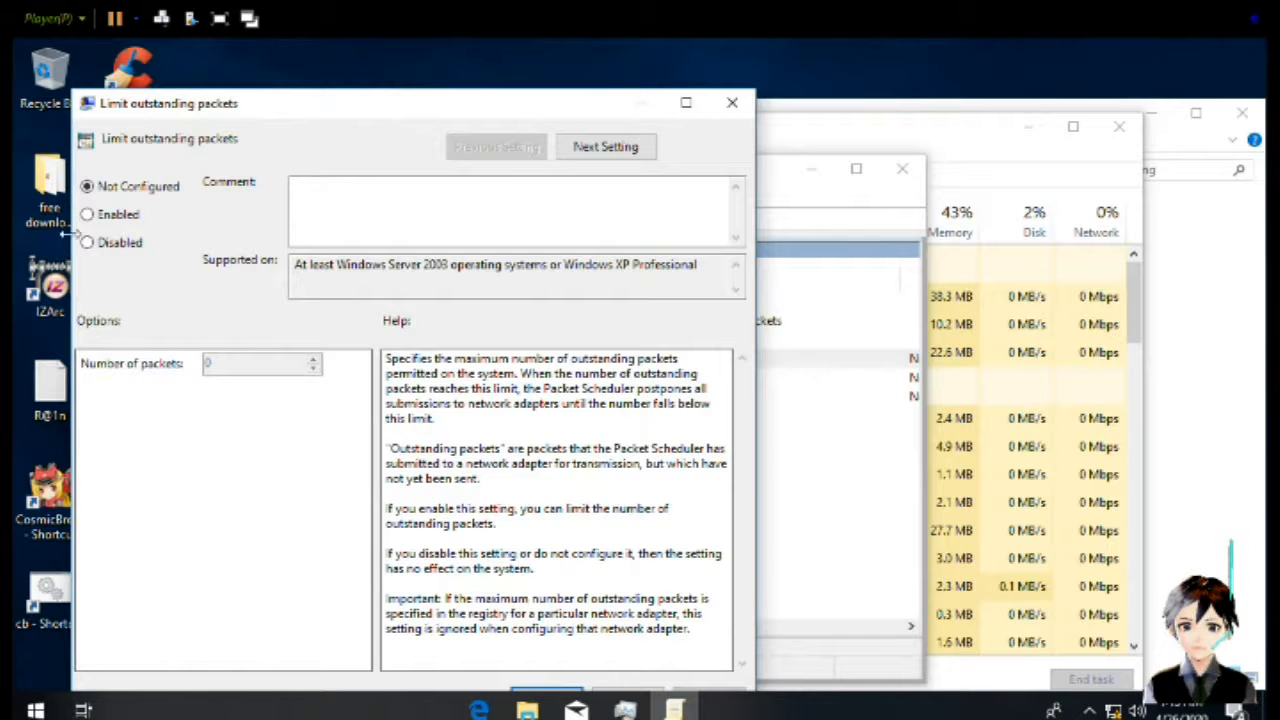
{"action": "left_click", "coordinate": [87, 242]}
{"action": "key", "text": "Return"}
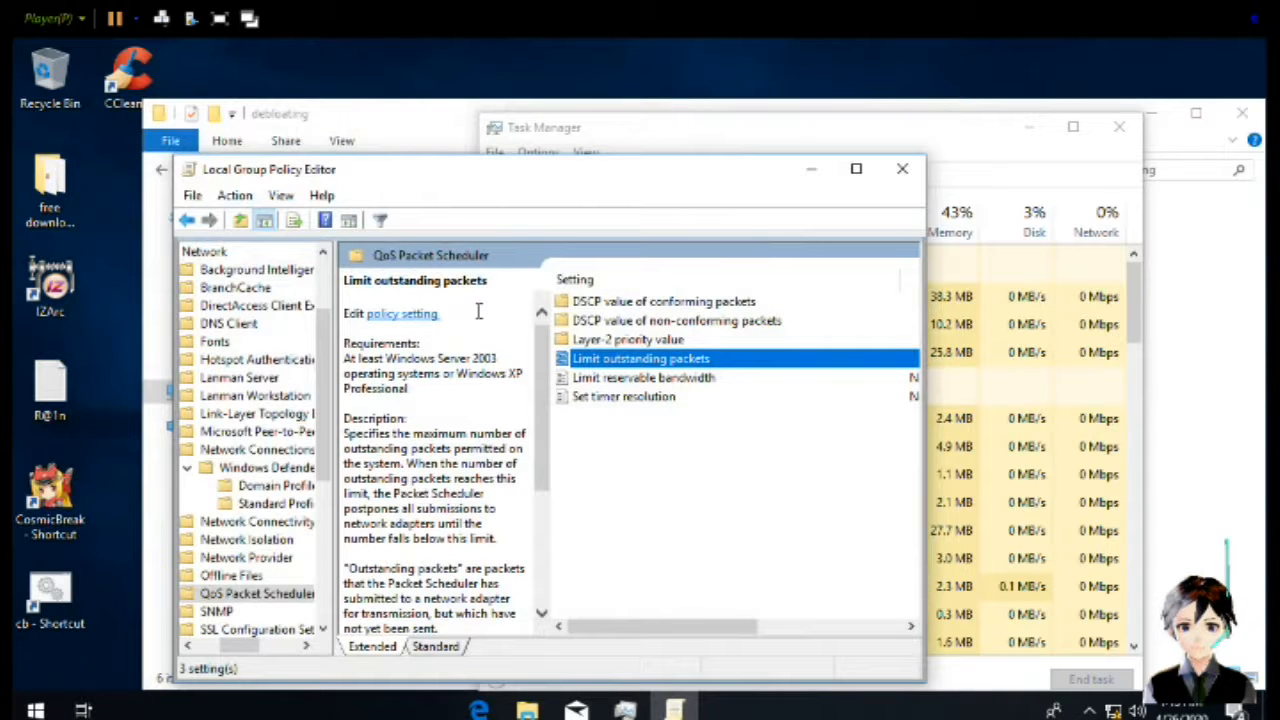
Set the QoS Packet Scheduler policy "Limit reservable bandwidth" to Disabled and save it
{"action": "left_click", "coordinate": [604, 381]}
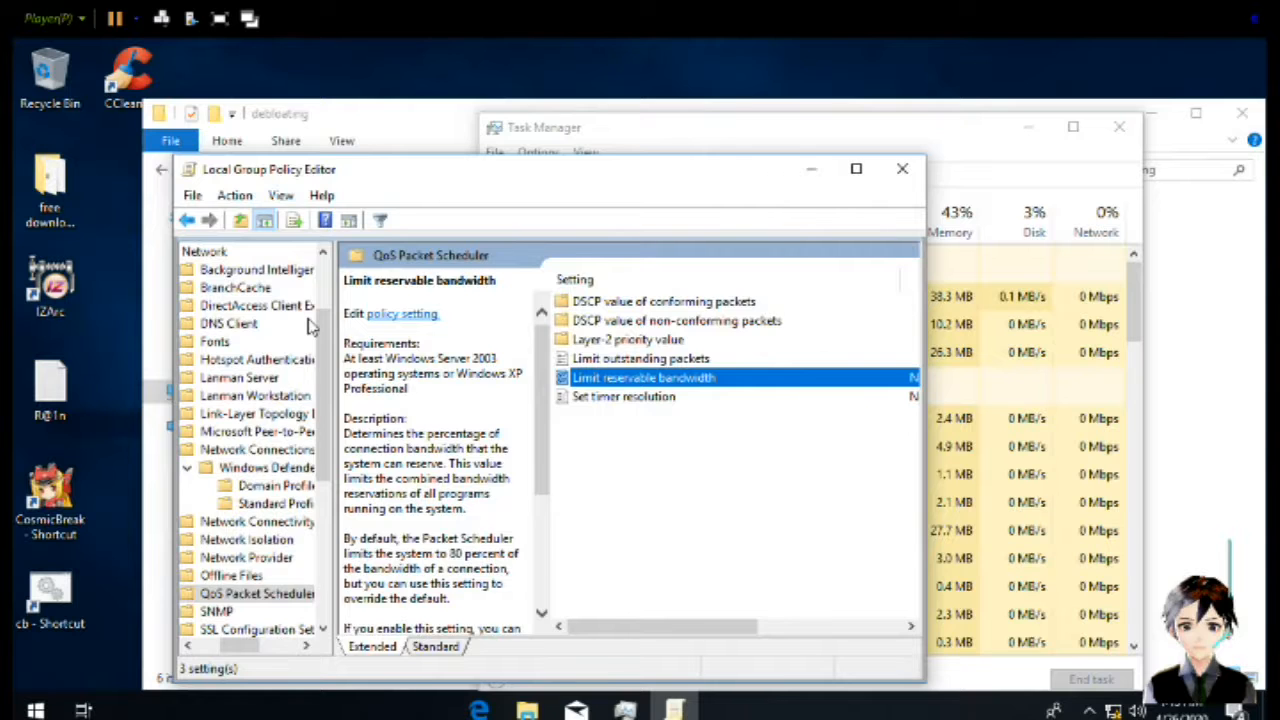
{"action": "key", "text": "Return"}
{"action": "left_click", "coordinate": [120, 246]}
{"action": "key", "text": "Return"}
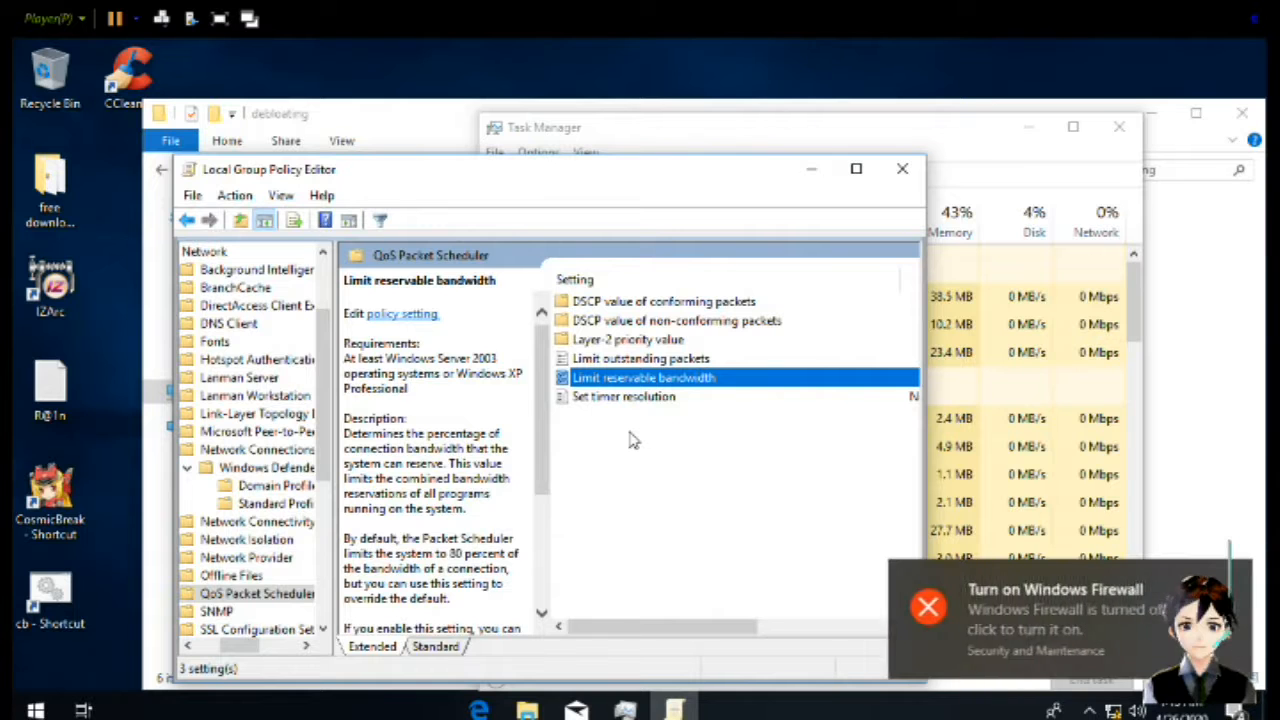
Return to the Network folder and look through its remaining policy folders for further settings to configure
{"action": "key", "text": "BackSpace"}
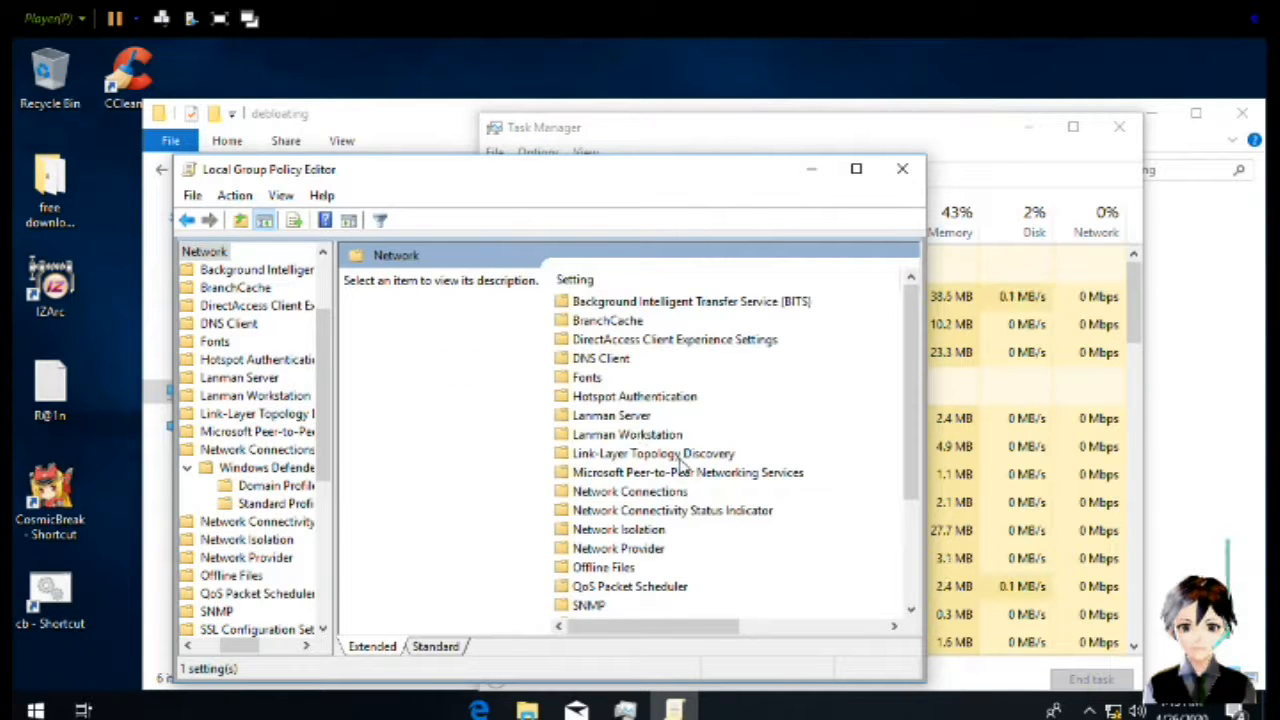
{"action": "key", "text": "Down"}
{"action": "key", "text": "Down"}
{"action": "key", "text": "Down"}
{"action": "key", "text": "Down"}
{"action": "key", "text": "Down"}
{"action": "key", "text": "Down"}
{"action": "key", "text": "Down"}
{"action": "key", "text": "Down"}
{"action": "key", "text": "Down"}
{"action": "key", "text": "Down"}
{"action": "key", "text": "Down"}
{"action": "key", "text": "Down"}
{"action": "key", "text": "Down"}
{"action": "key", "text": "Down"}
{"action": "key", "text": "Down"}
{"action": "key", "text": "Down"}
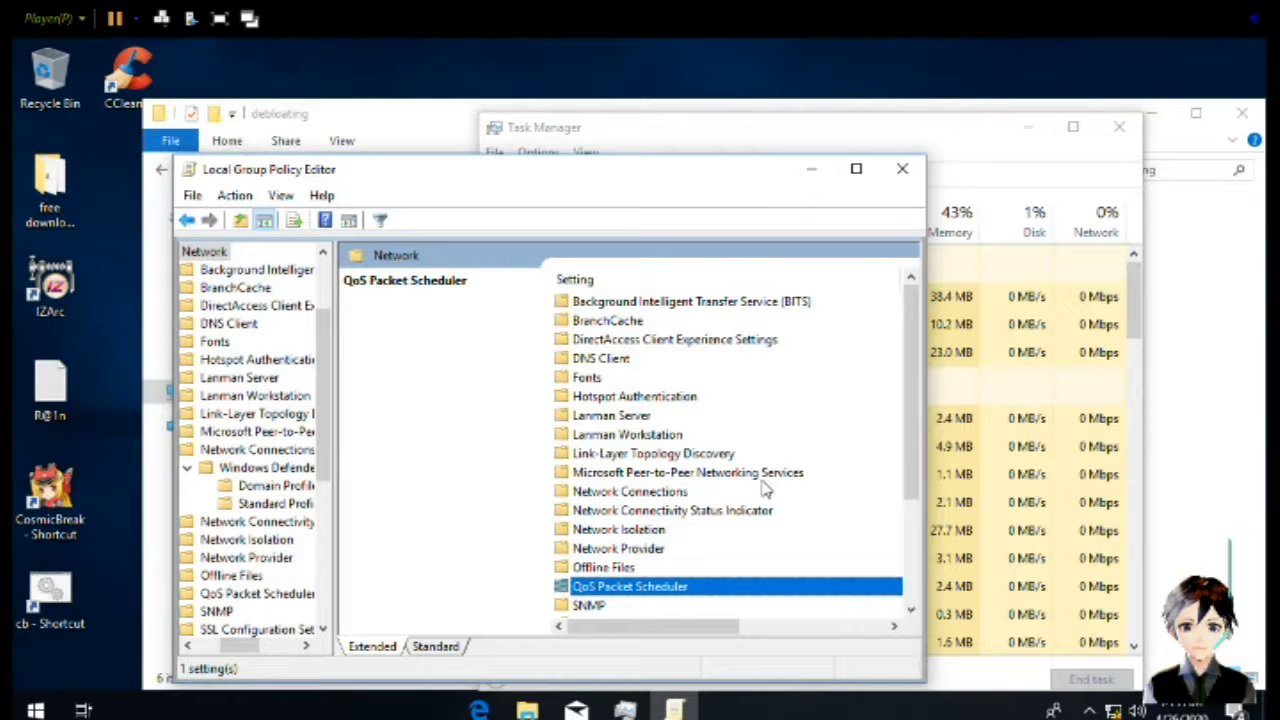
{"action": "key", "text": "Down"}
{"action": "key", "text": "Down"}
{"action": "key", "text": "Down"}
{"action": "key", "text": "Down"}
{"action": "key", "text": "Down"}
{"action": "key", "text": "Down"}
{"action": "key", "text": "Down"}
{"action": "key", "text": "Down"}
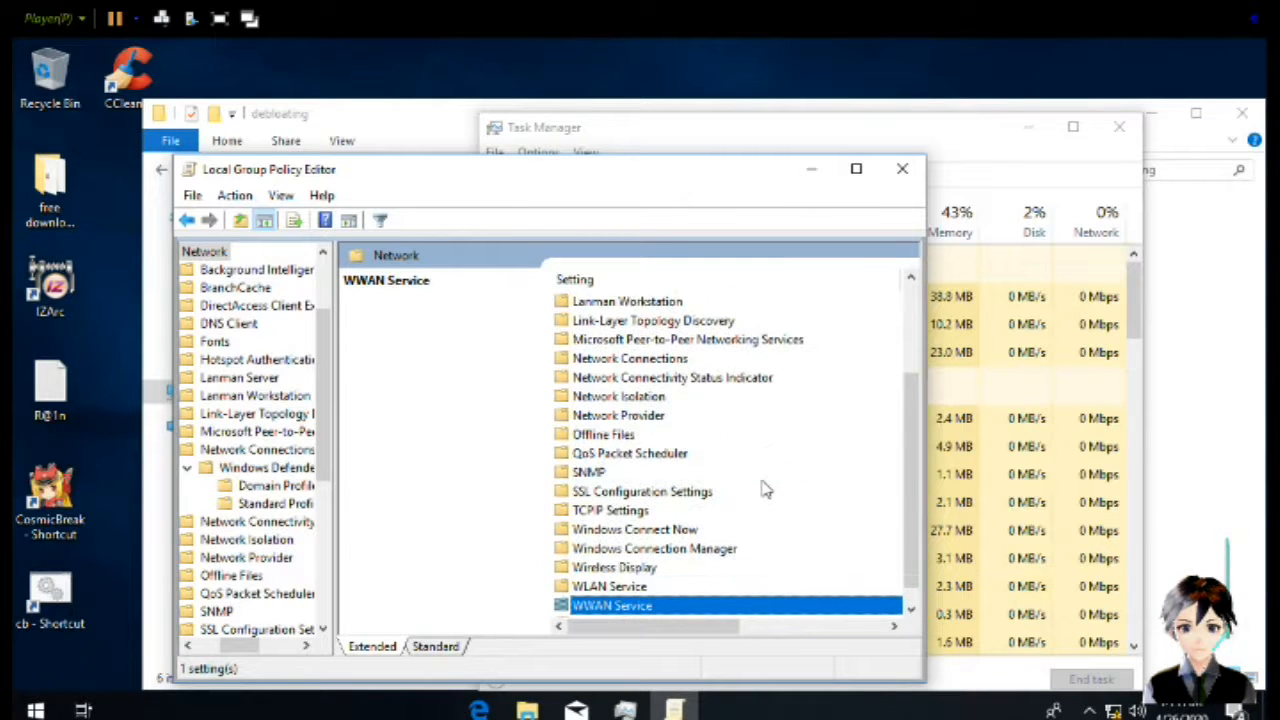
{"action": "key", "text": "Down"}
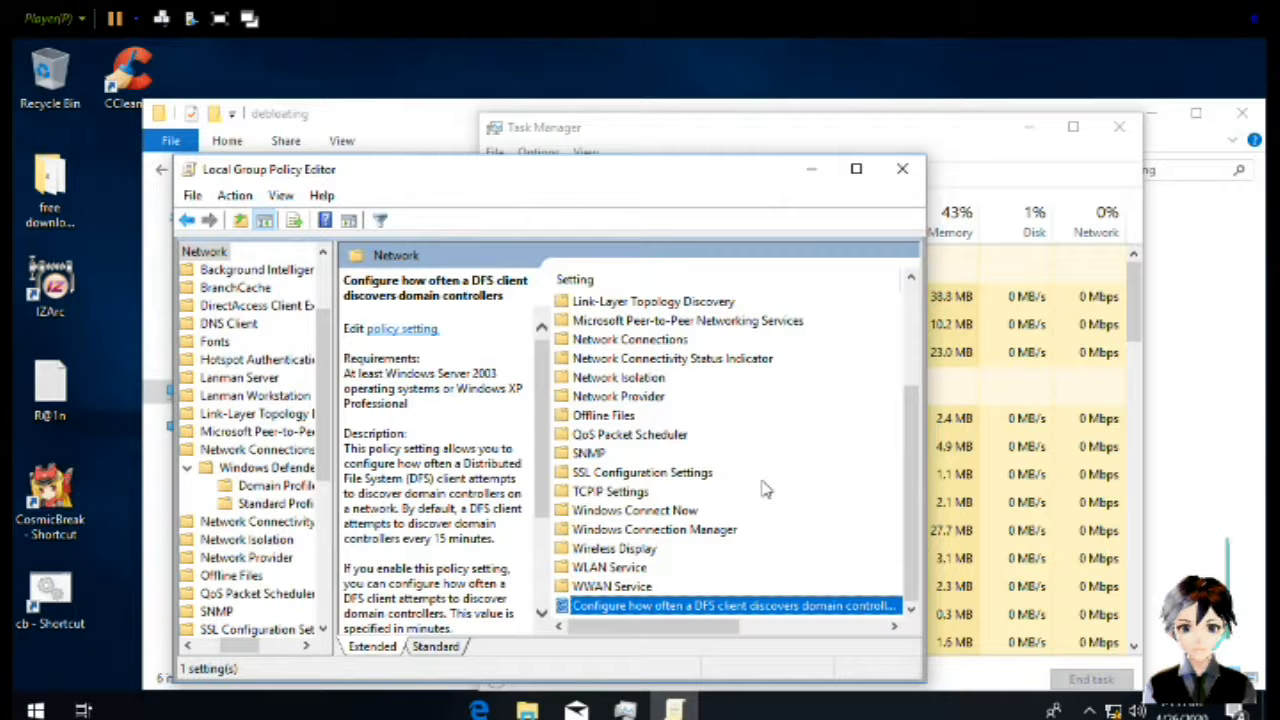
{"action": "key", "text": "Up"}
{"action": "key", "text": "Up"}
{"action": "key", "text": "Up"}
{"action": "key", "text": "Up"}
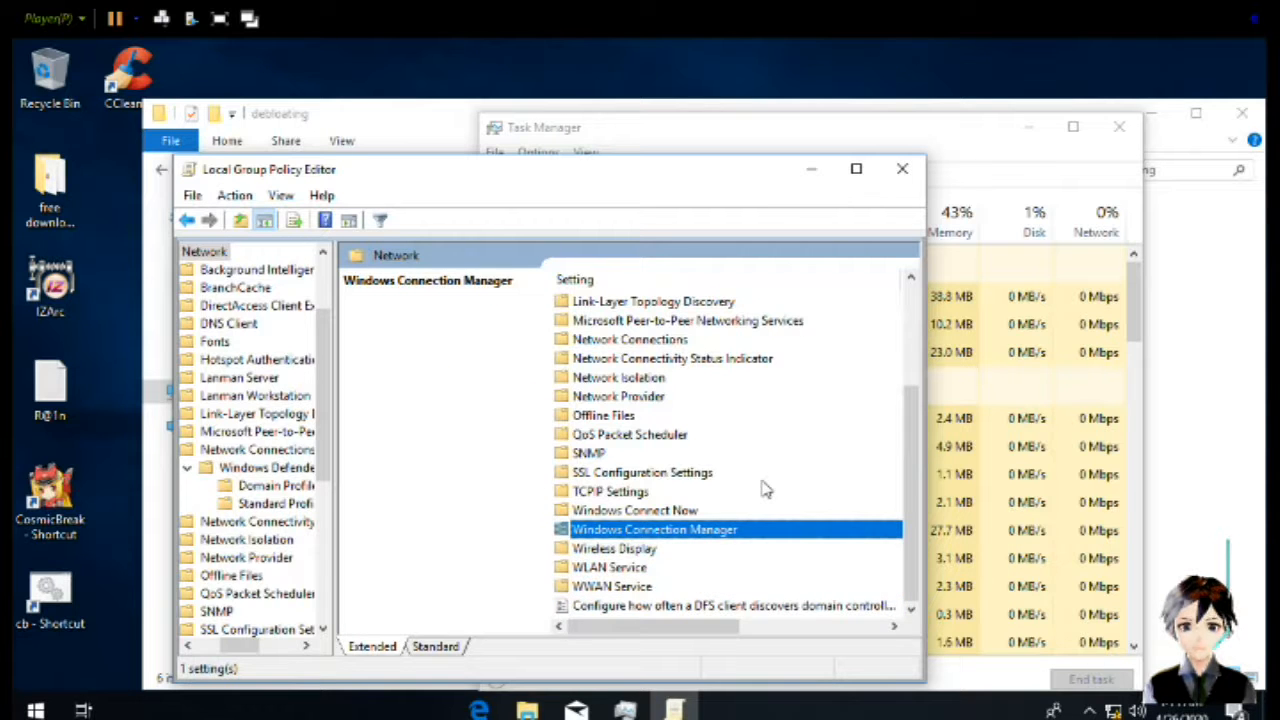
Go up to Administrative Templates and open the Windows Components folder
{"action": "key", "text": "BackSpace"}
{"action": "key", "text": "Down"}
{"action": "key", "text": "Down"}
{"action": "key", "text": "Down"}
{"action": "key", "text": "Down"}
{"action": "key", "text": "Down"}
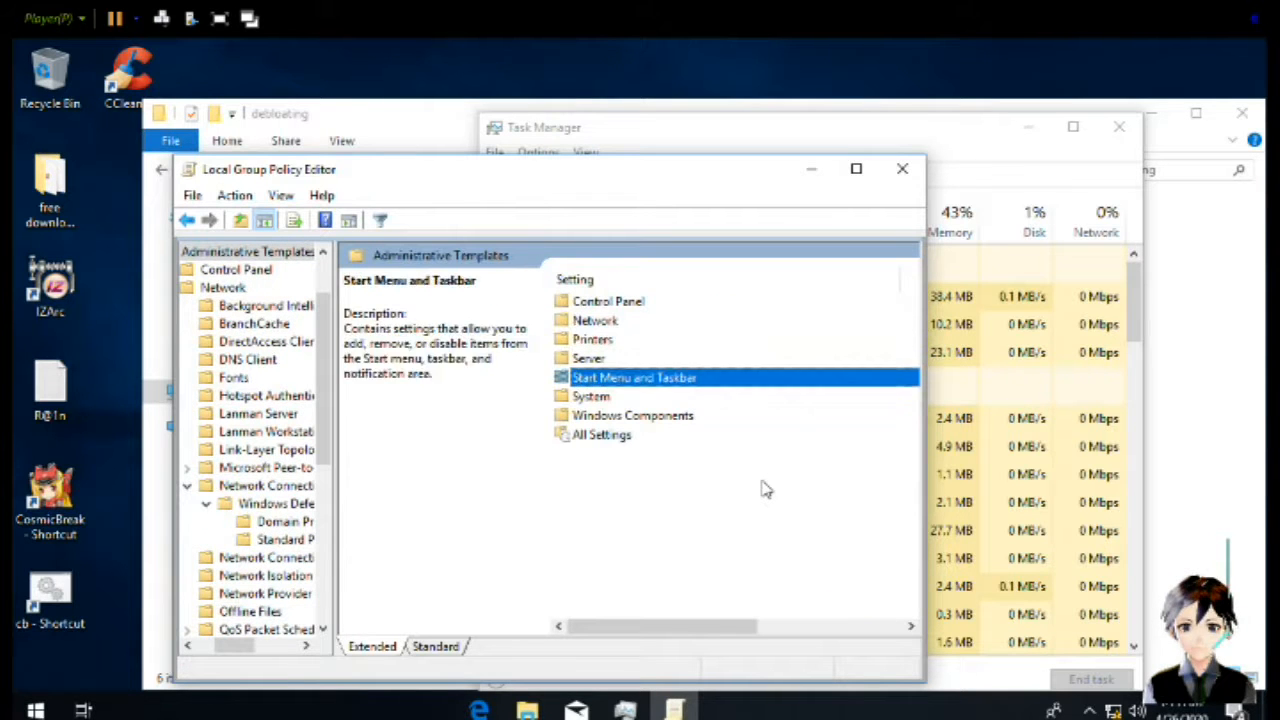
{"action": "key", "text": "Down"}
{"action": "key", "text": "Down"}
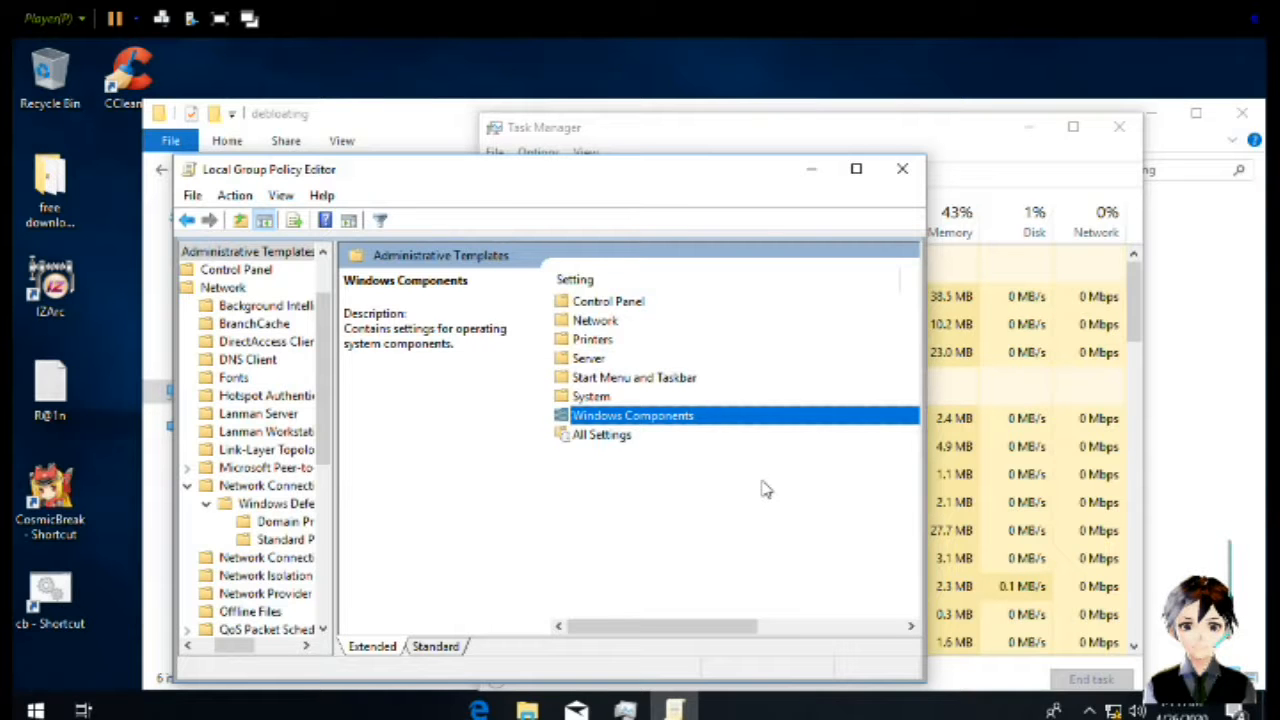
{"action": "key", "text": "Return"}
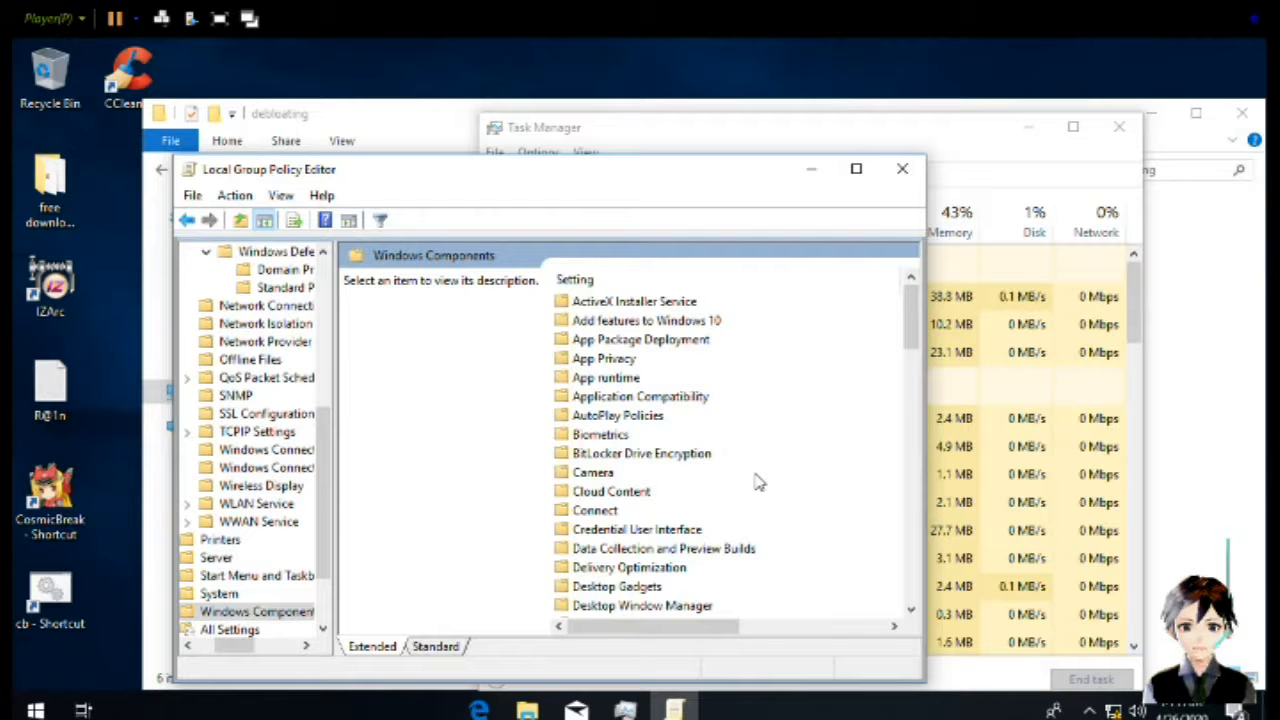
Set the policy "Prevent the wizard from running." under Add features to Windows 10 to Disabled and save it
{"action": "key", "text": "Down"}
{"action": "key", "text": "Down"}
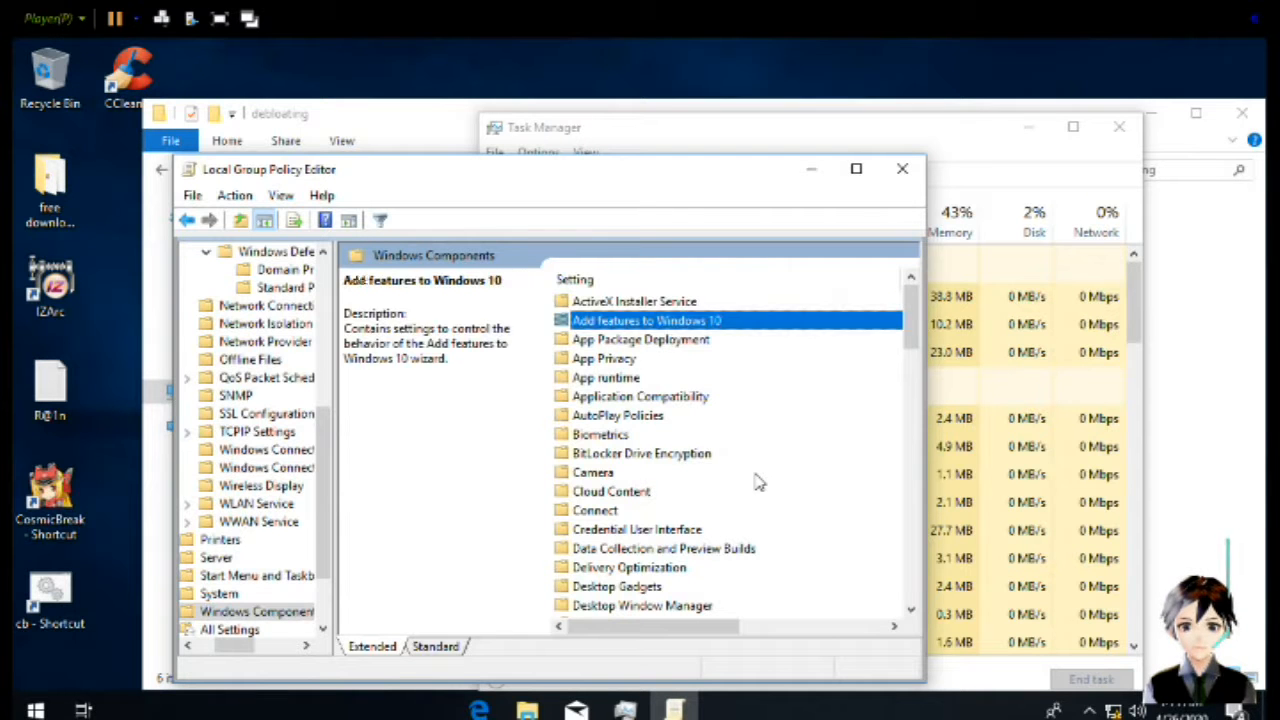
{"action": "key", "text": "Return"}
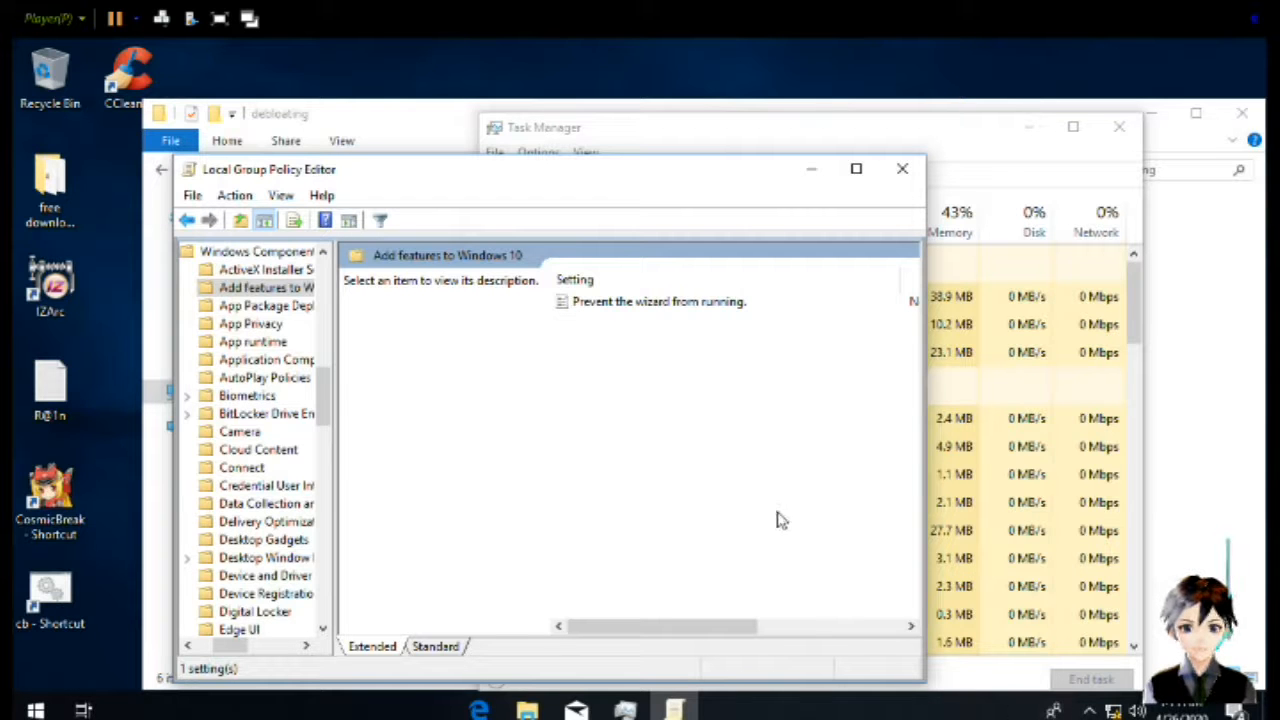
{"action": "left_click", "coordinate": [584, 304]}
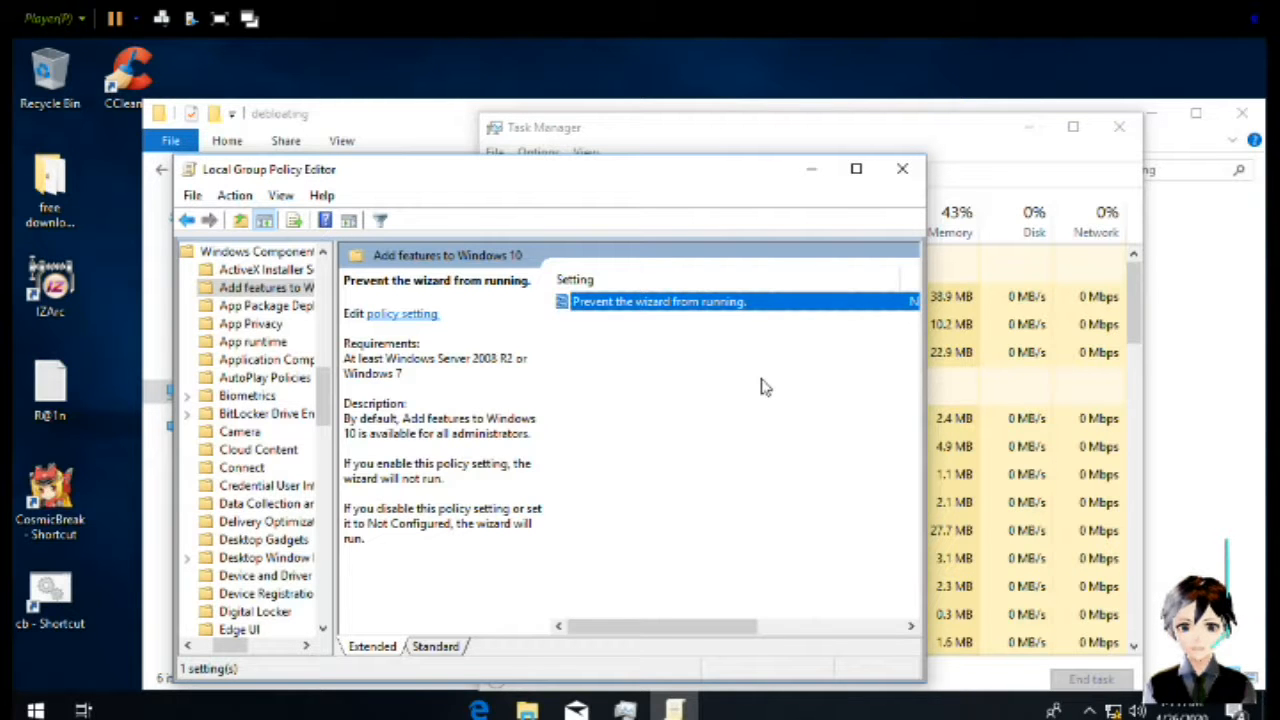
{"action": "key", "text": "Return"}
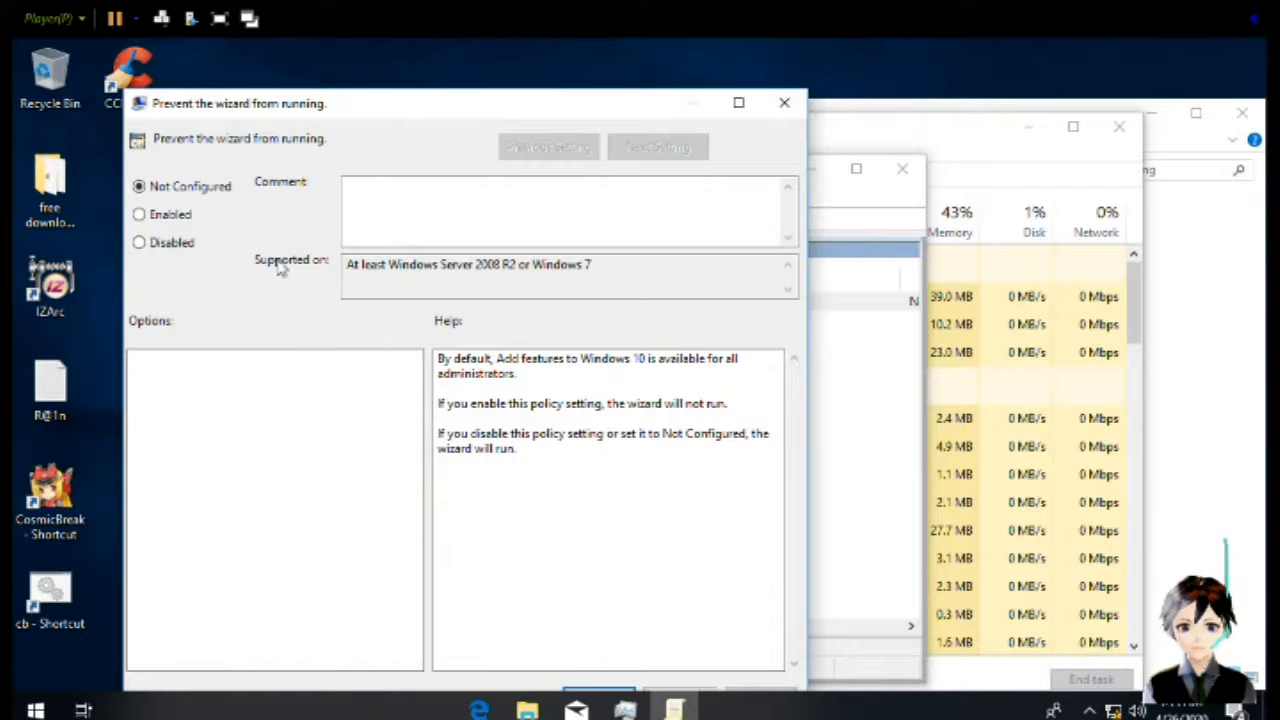
{"action": "left_click", "coordinate": [172, 243]}
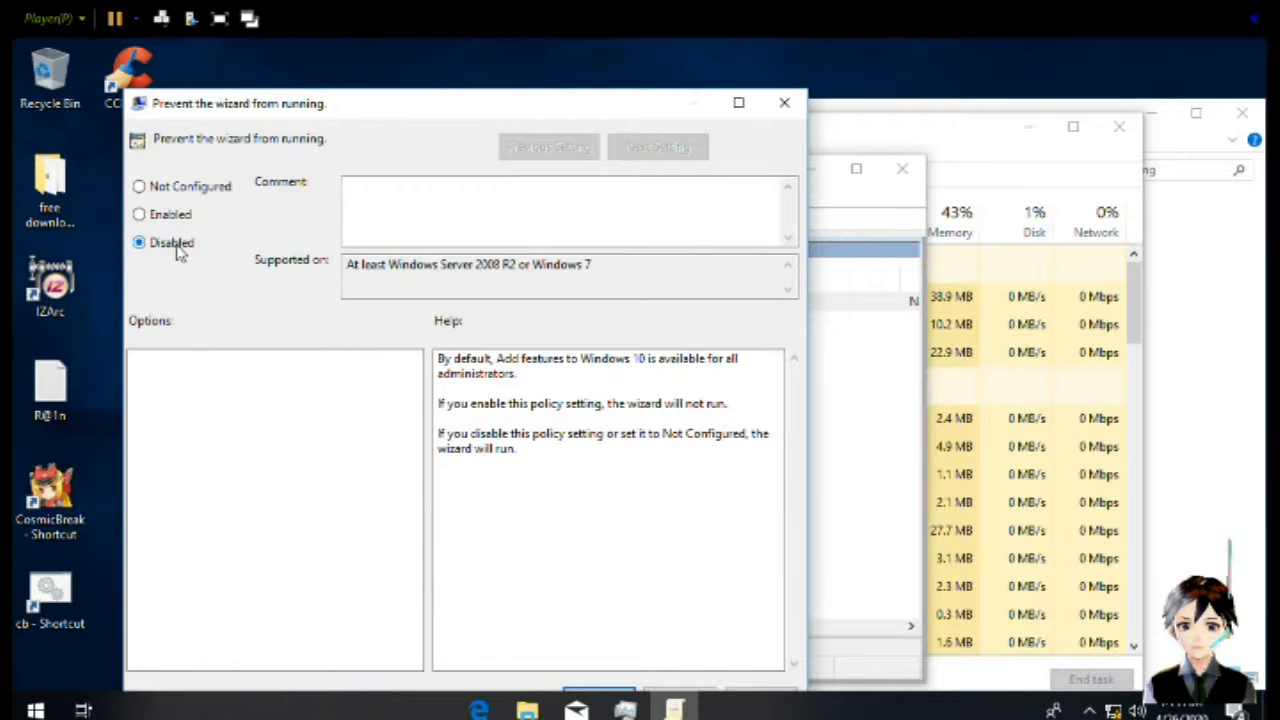
{"action": "key", "text": "Return"}
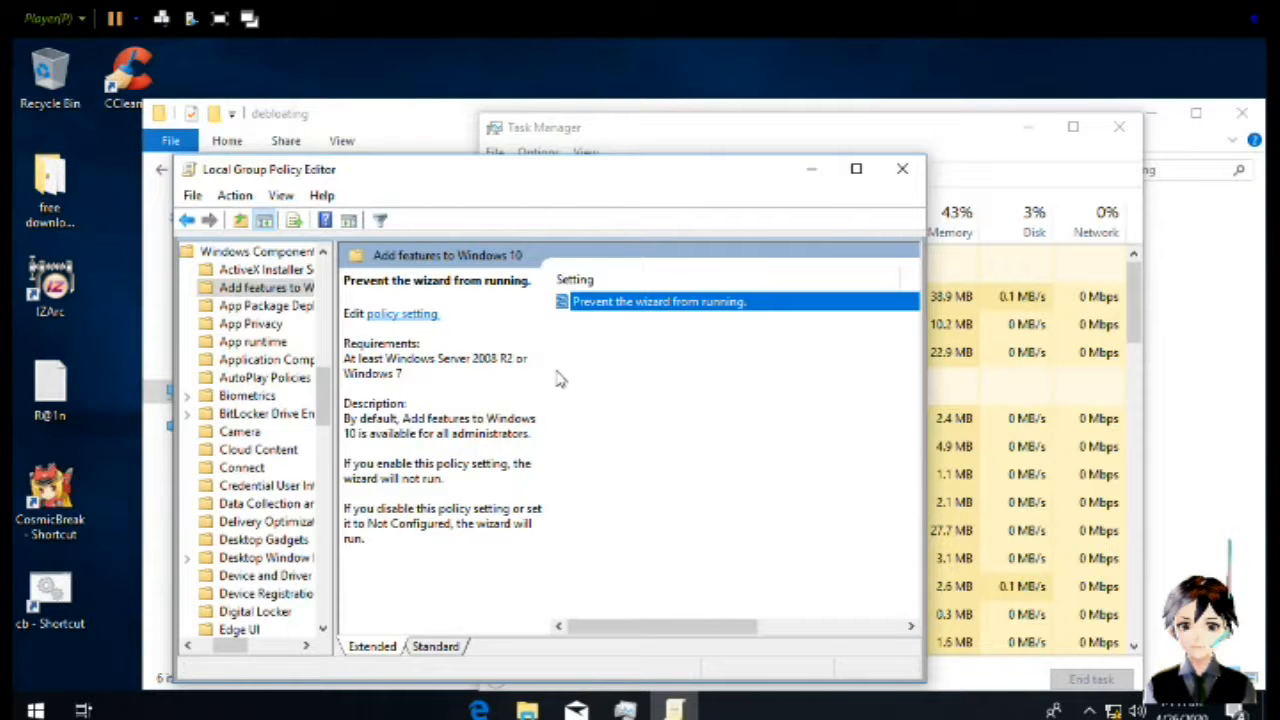
Set the policy "Do not show Windows tips" in the Cloud Content folder of Windows Components to Enabled and save it
{"action": "key", "text": "BackSpace"}
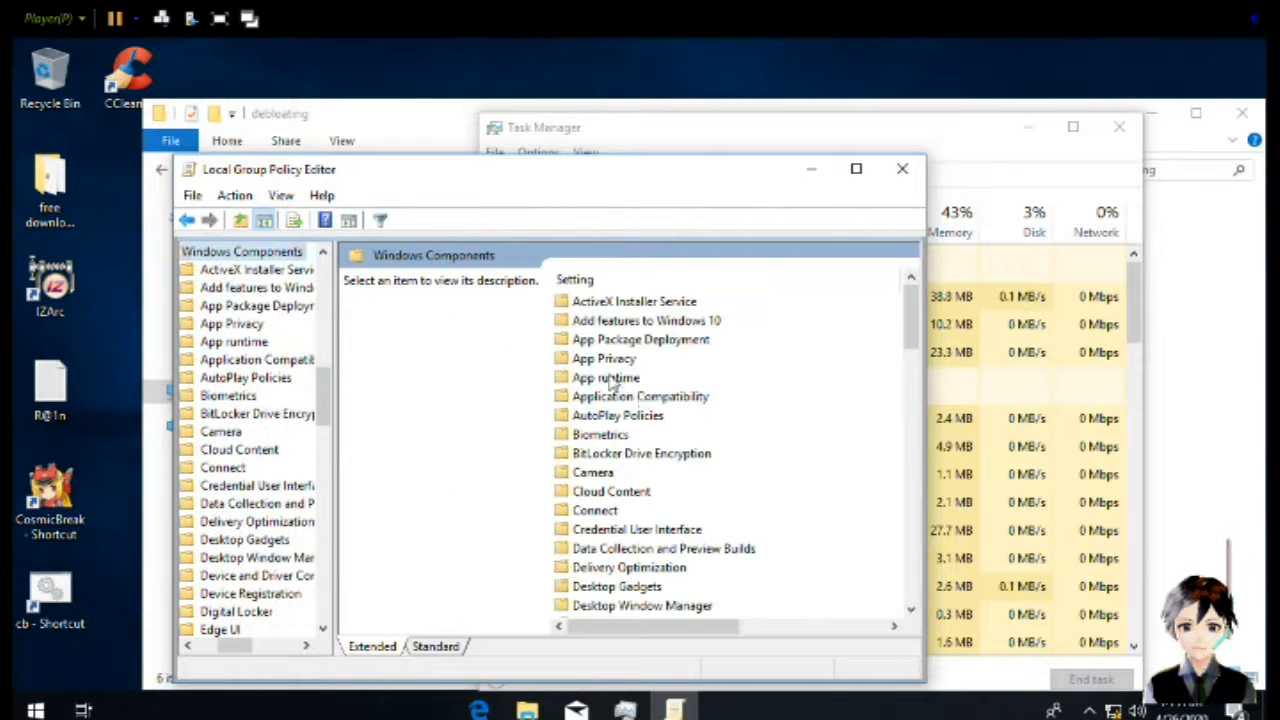
{"action": "left_click", "coordinate": [625, 497]}
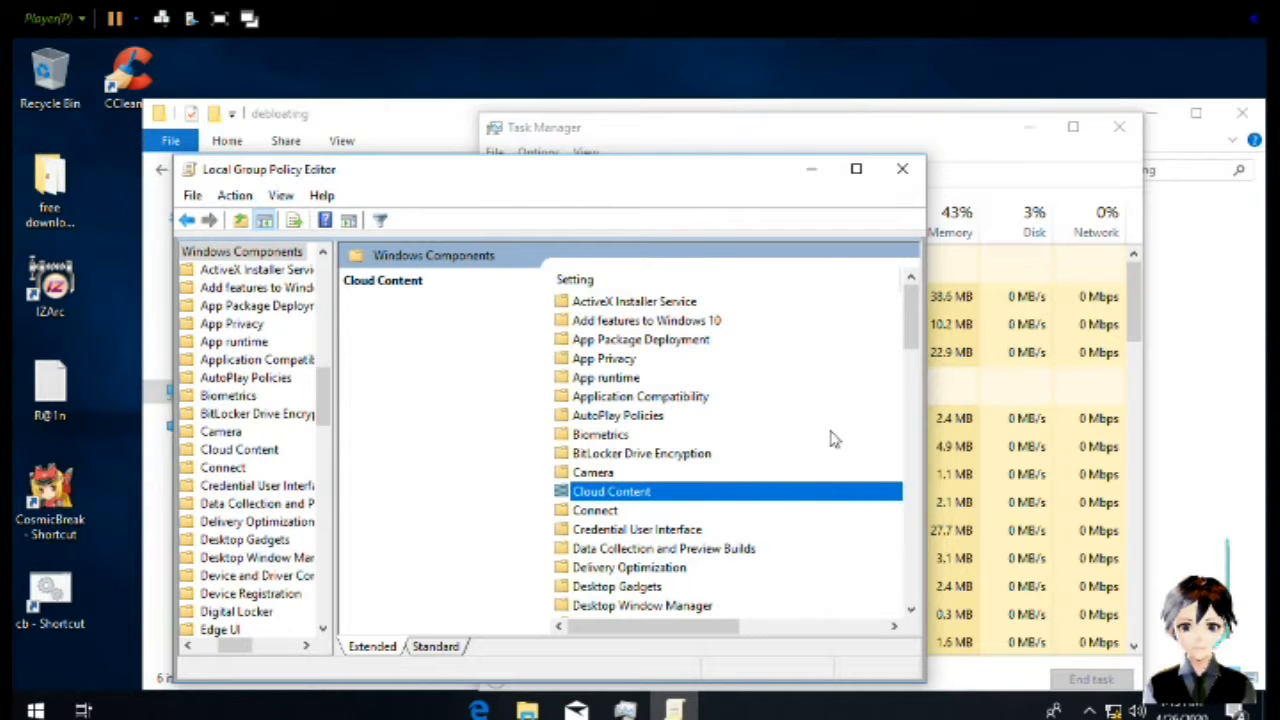
{"action": "key", "text": "Down"}
{"action": "key", "text": "Up"}
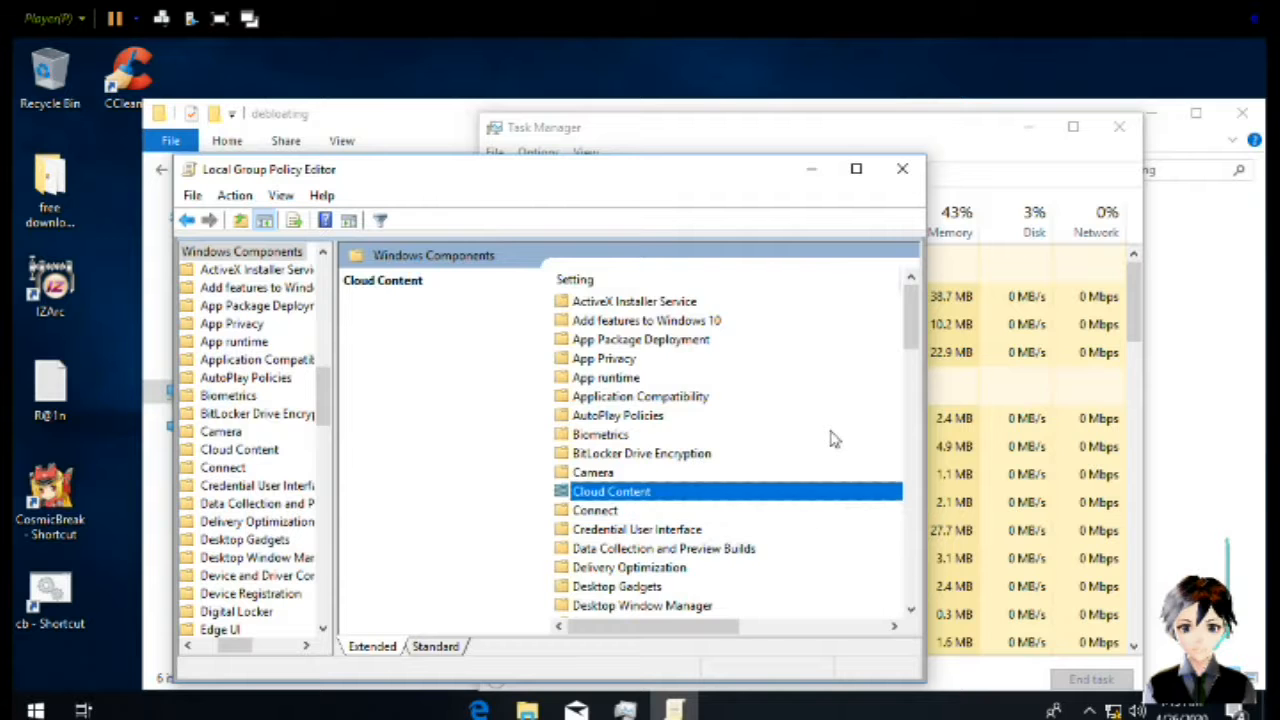
{"action": "key", "text": "Return"}
{"action": "key", "text": "Down"}
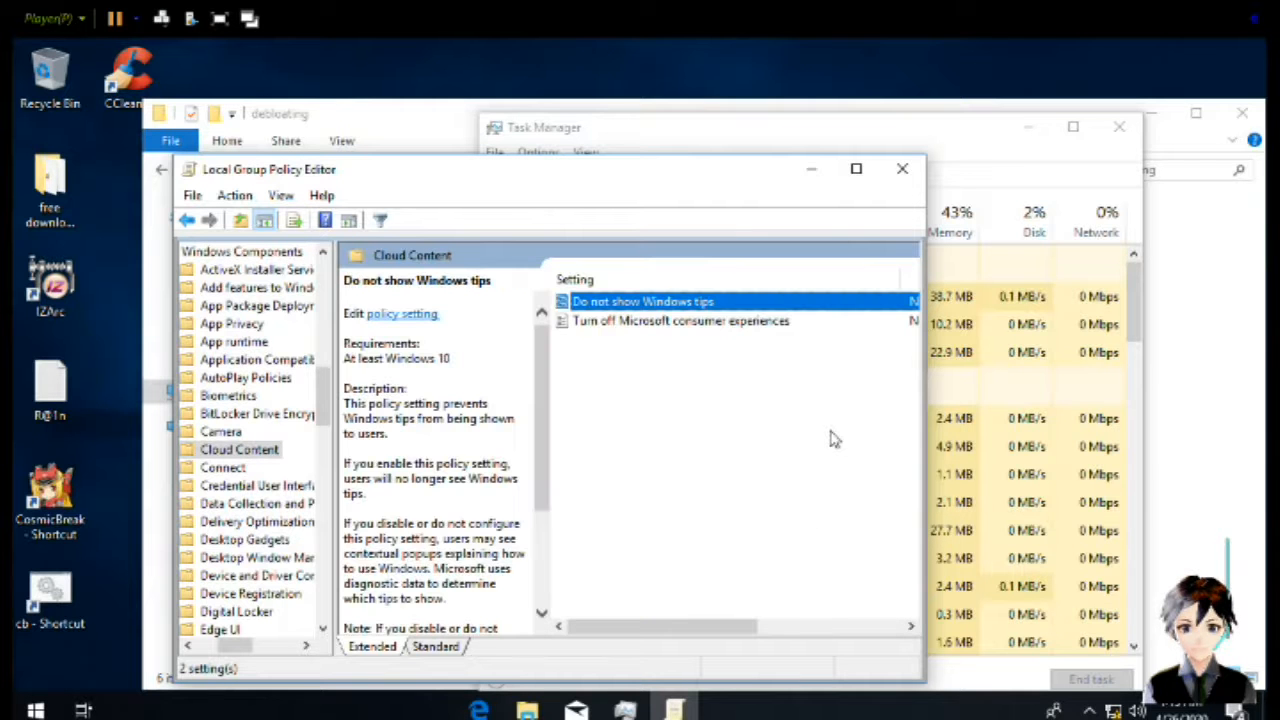
{"action": "key", "text": "Return"}
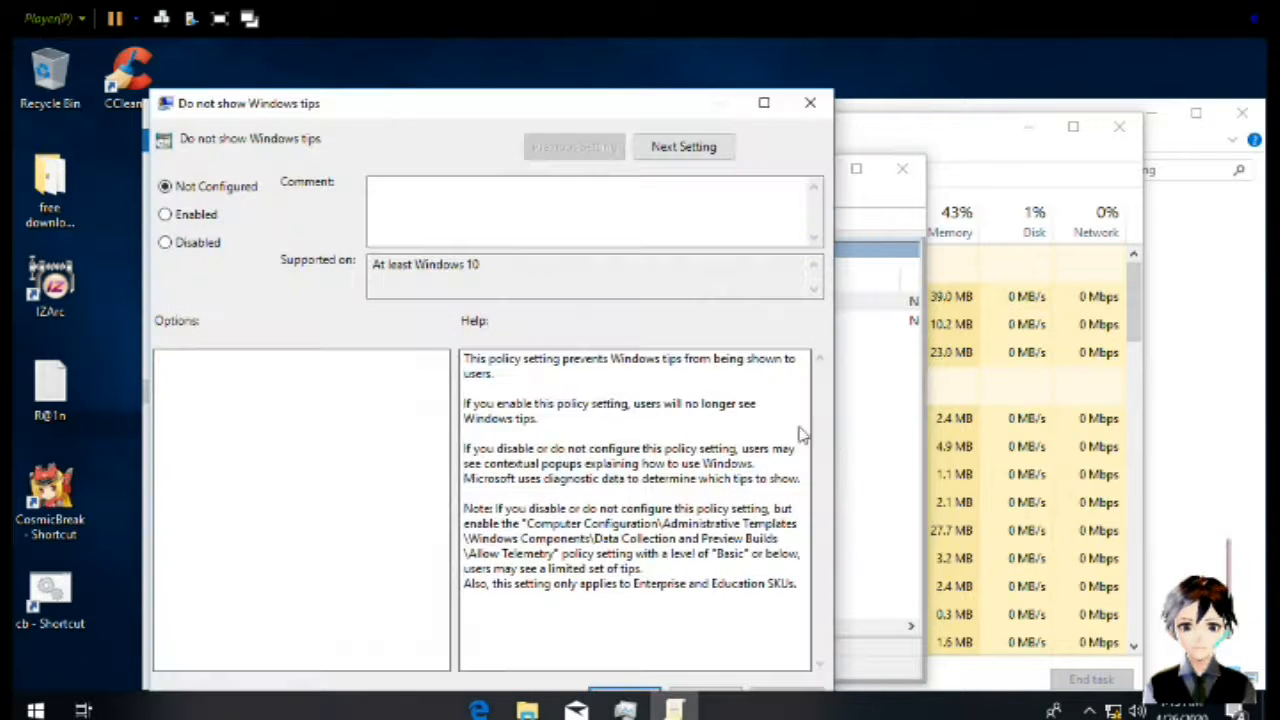
{"action": "left_click", "coordinate": [185, 218]}
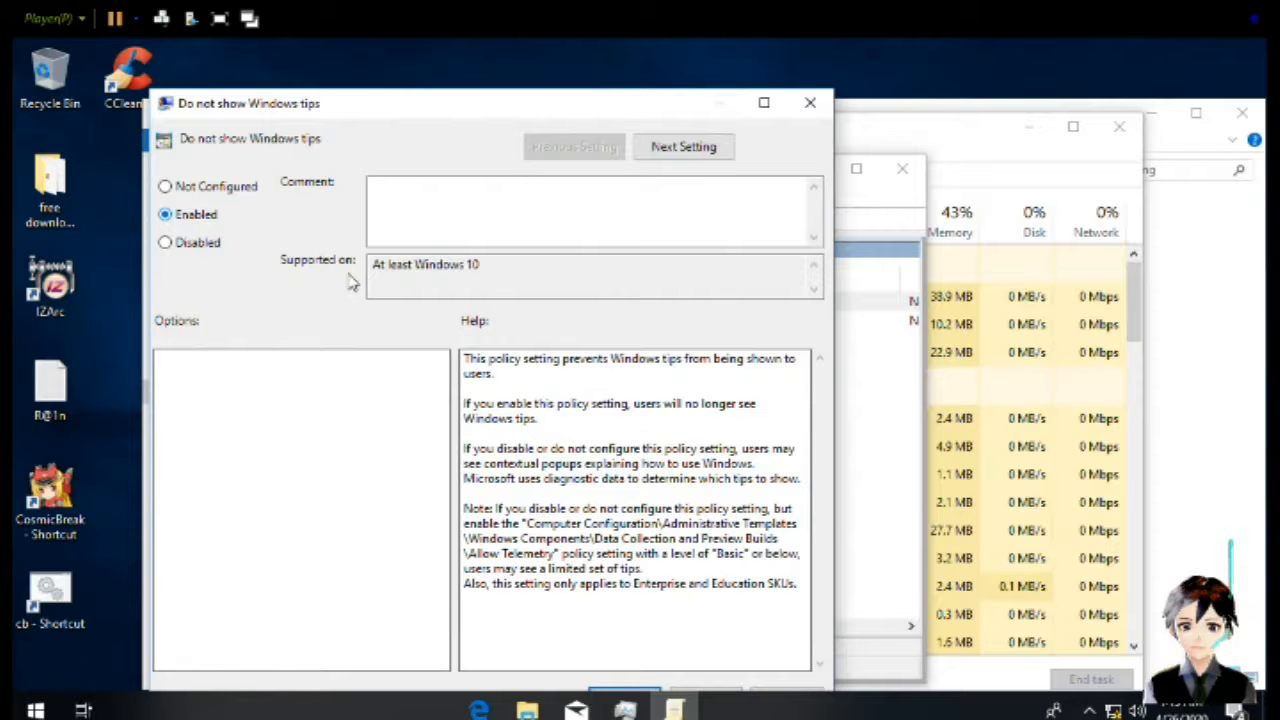
{"action": "key", "text": "Return"}
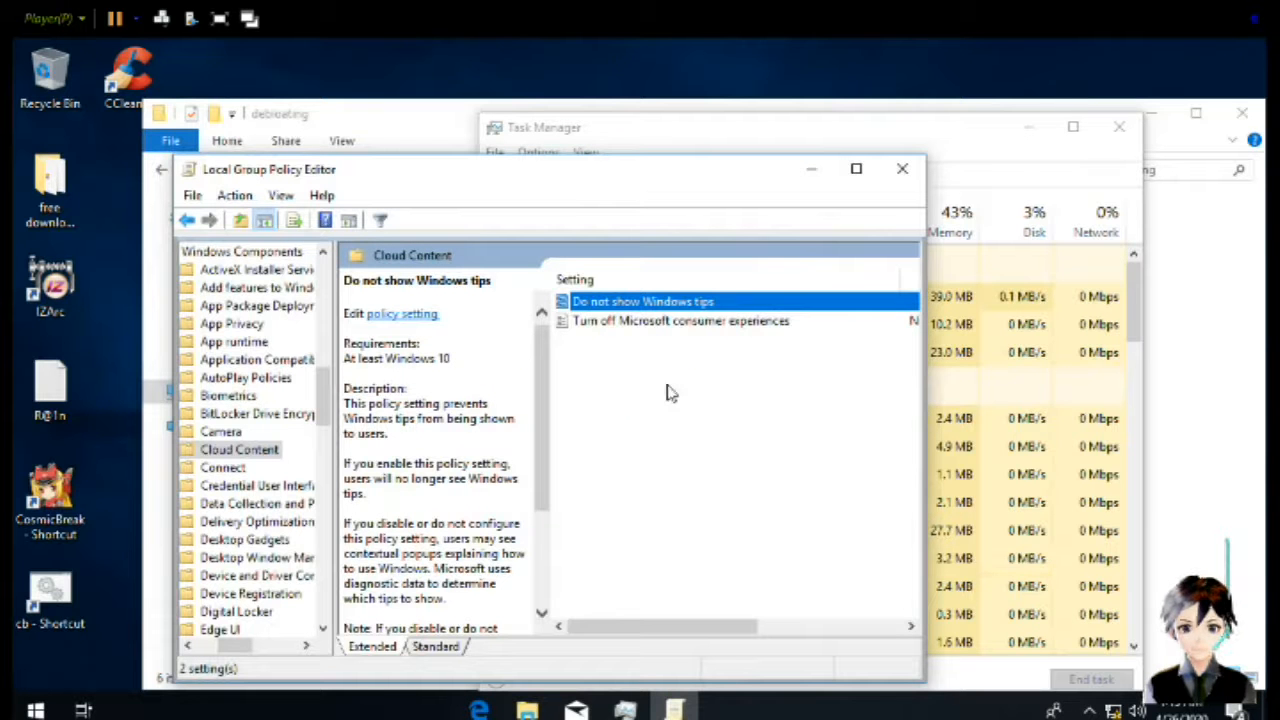
Set the Cloud Content policy "Turn off Microsoft consumer experiences" to Disabled and save it
{"action": "key", "text": "Down"}
{"action": "key", "text": "Return"}
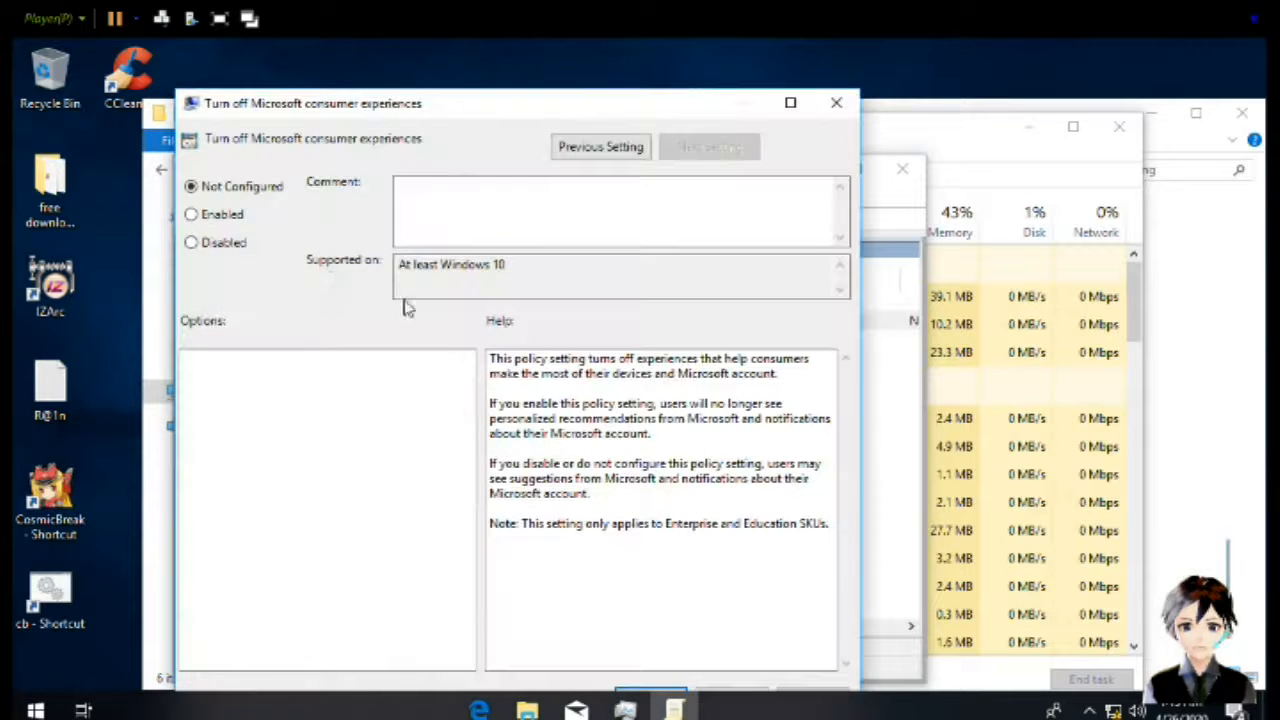
{"action": "left_click", "coordinate": [226, 250]}
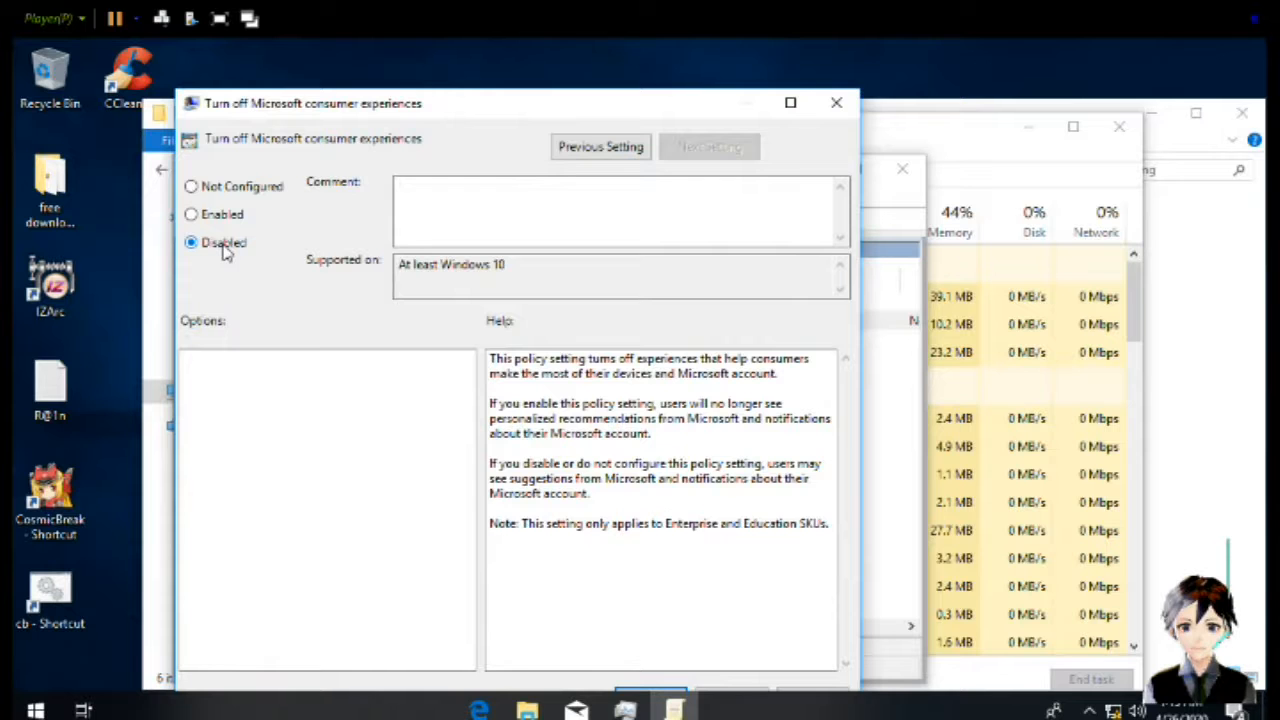
{"action": "key", "text": "Return"}
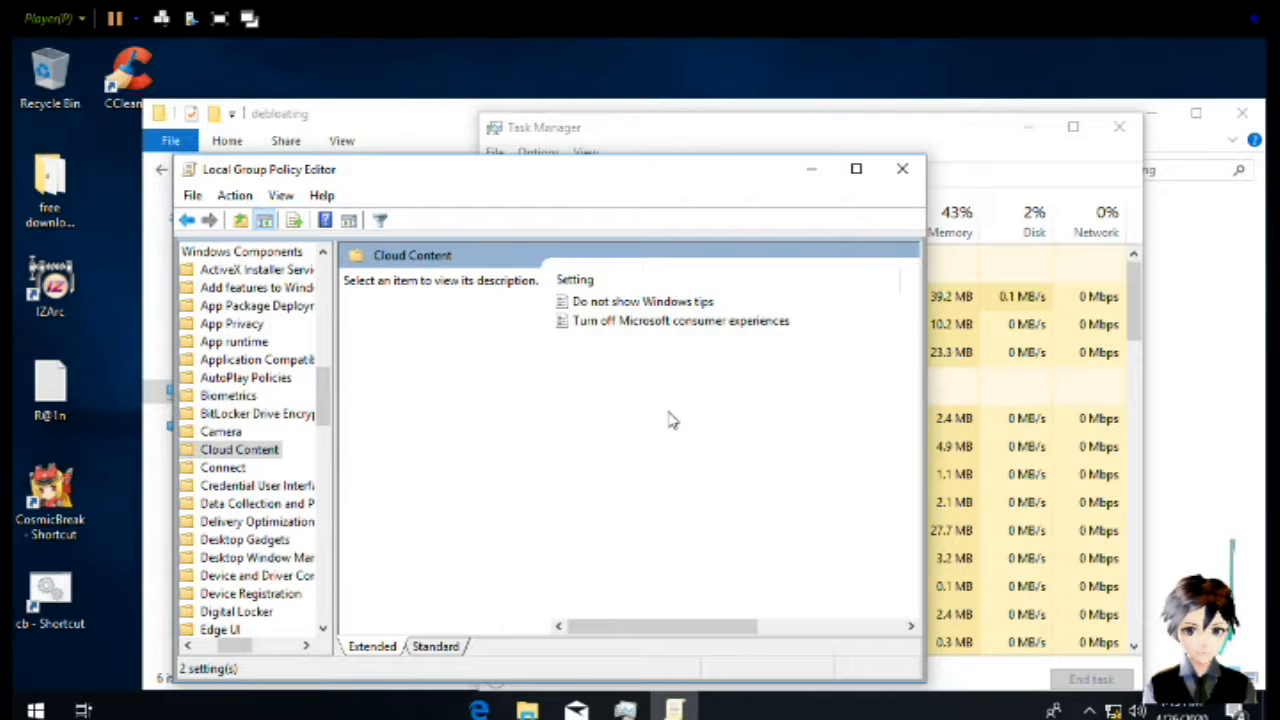
Set the policy "Let Windows apps access the camera" in the App Privacy folder of Windows Components to Enabled and save it
{"action": "key", "text": "BackSpace"}
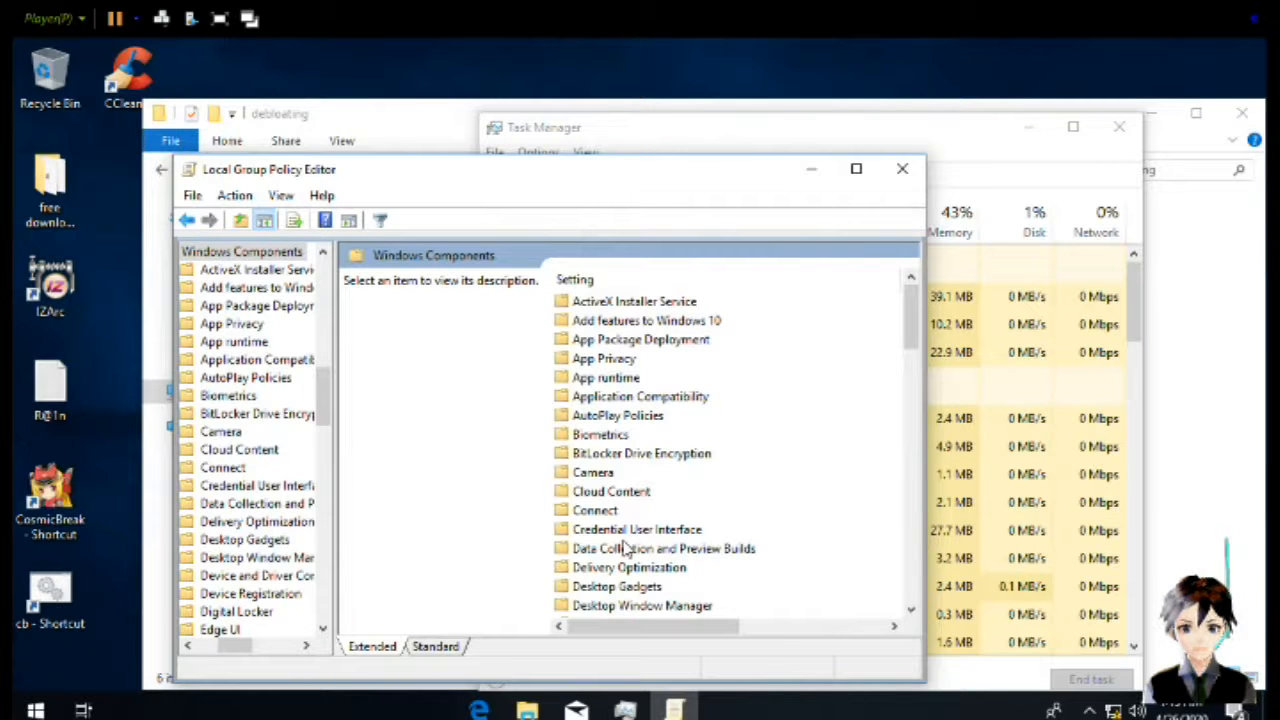
{"action": "double_click", "coordinate": [604, 360]}
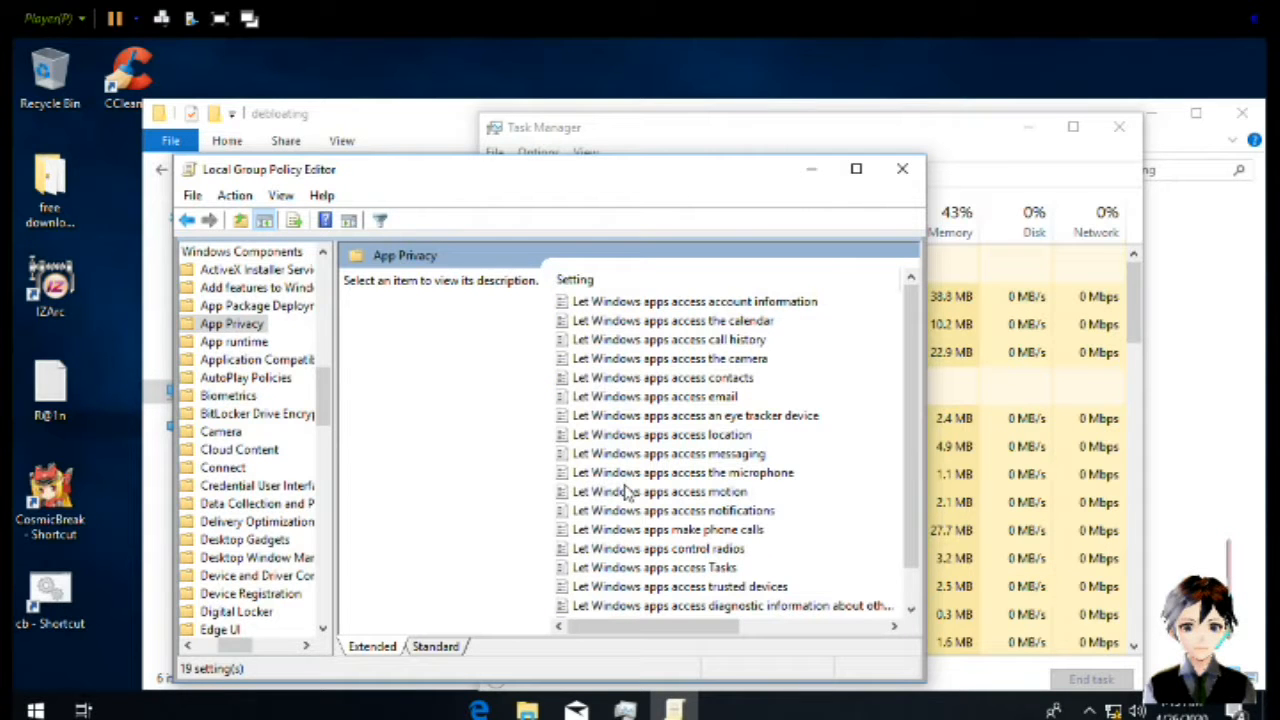
{"action": "left_click", "coordinate": [615, 360]}
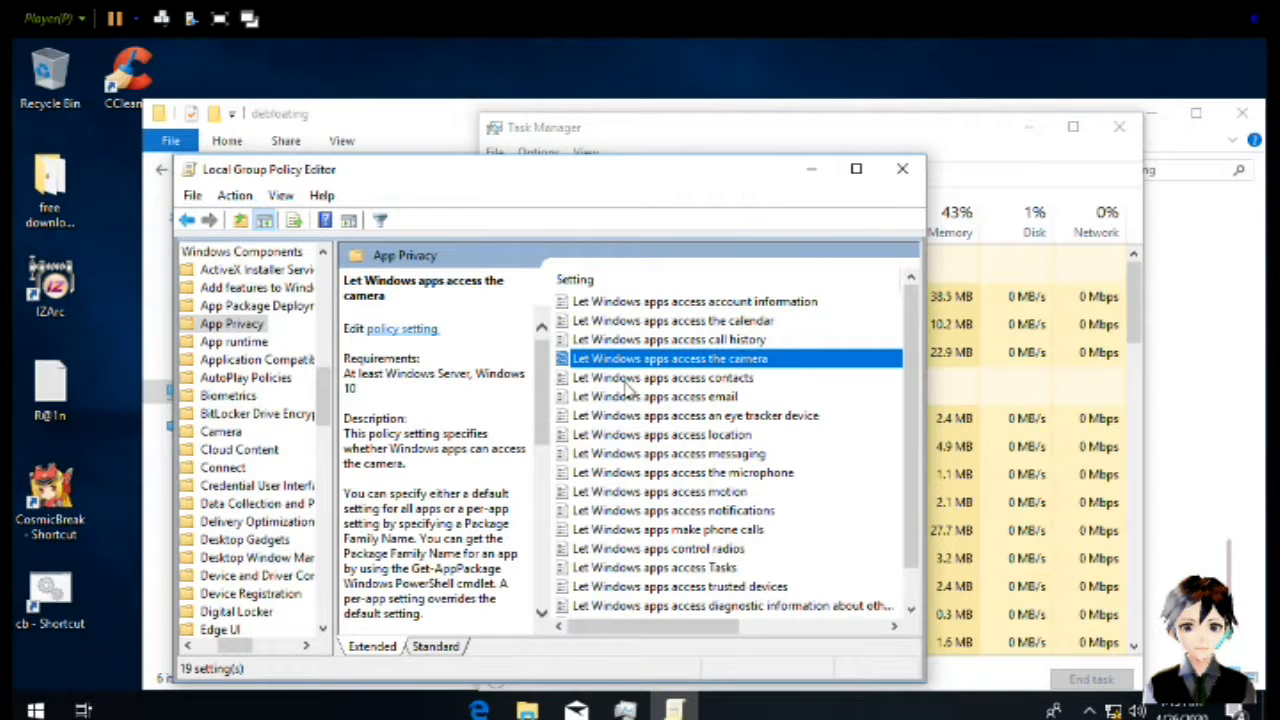
{"action": "double_click", "coordinate": [612, 362]}
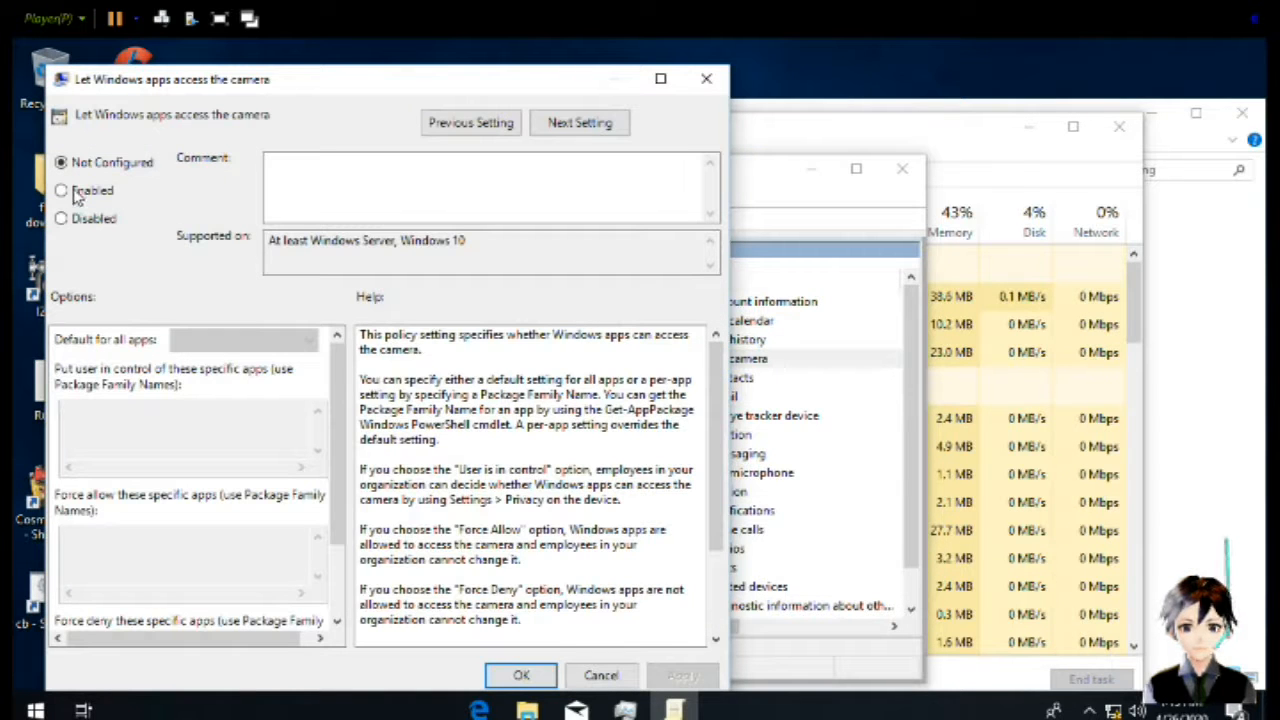
{"action": "left_click", "coordinate": [76, 195]}
{"action": "left_click", "coordinate": [510, 673]}
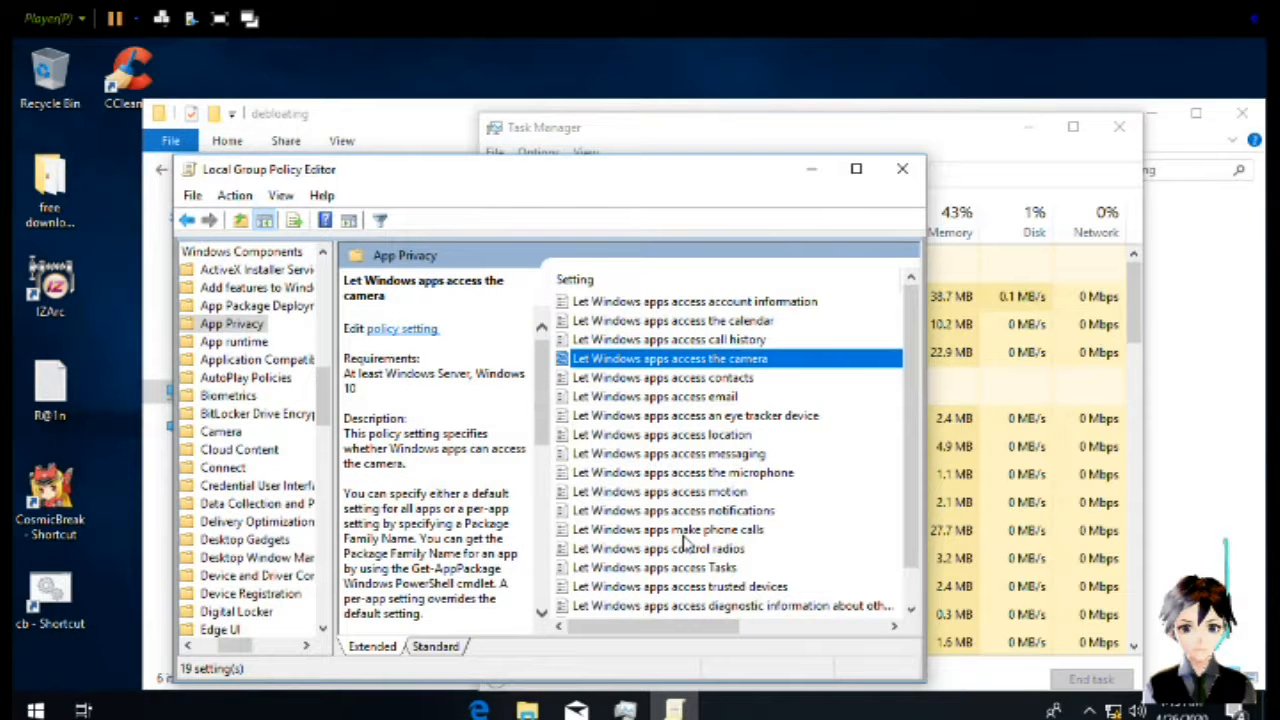
Look through the remaining App Privacy policies and the Connect folder of Windows Components for further settings to configure
{"action": "scroll", "coordinate": [688, 598], "scroll_direction": "down", "scroll_amount": 1}
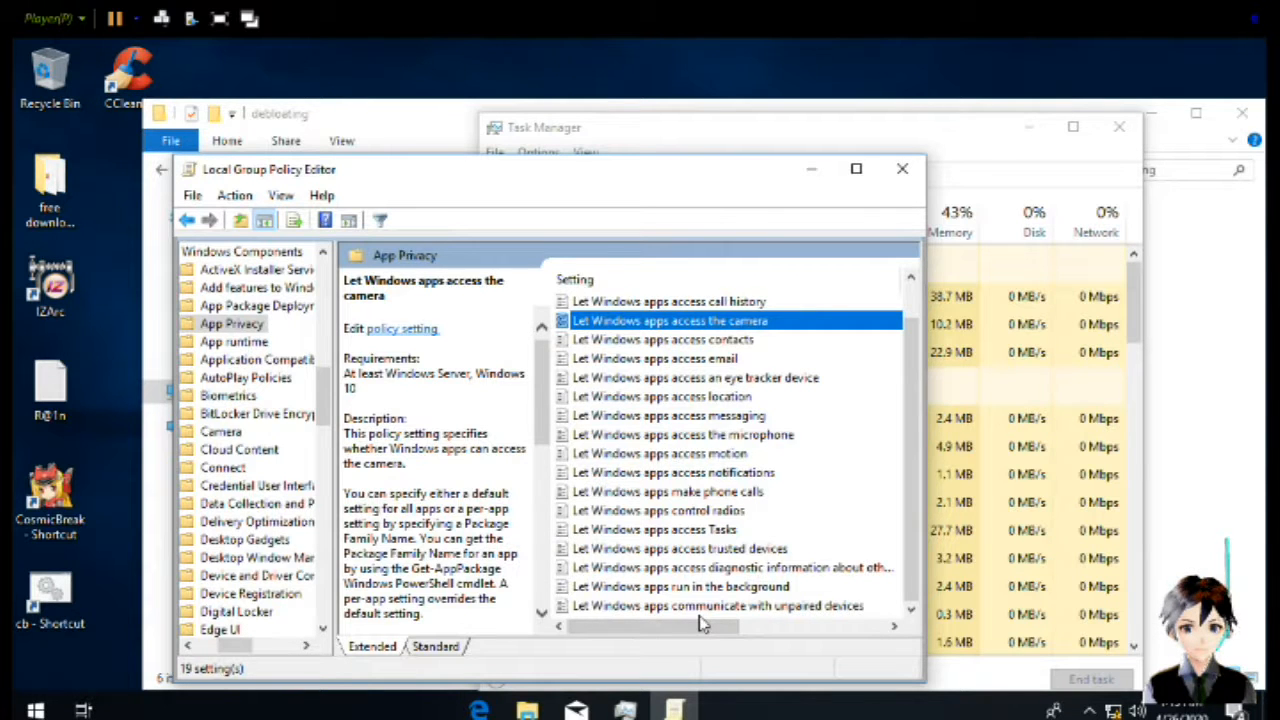
{"action": "key", "text": "BackSpace"}
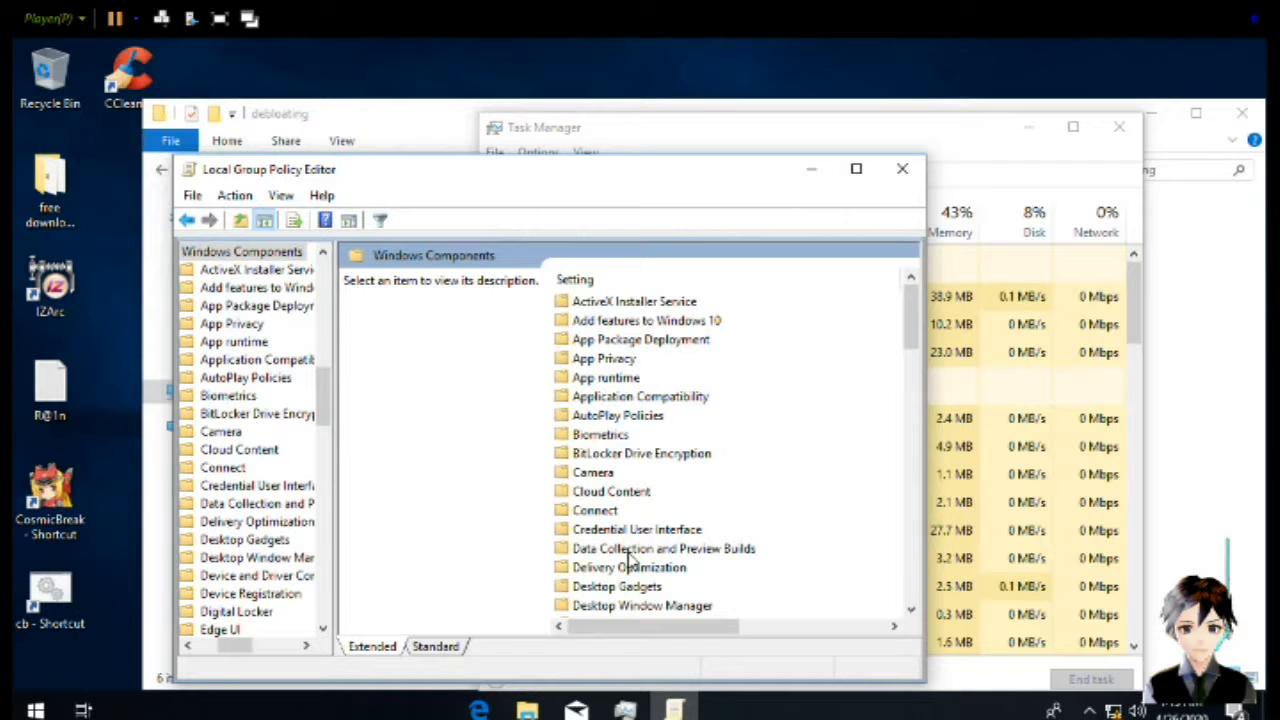
{"action": "left_click", "coordinate": [629, 556]}
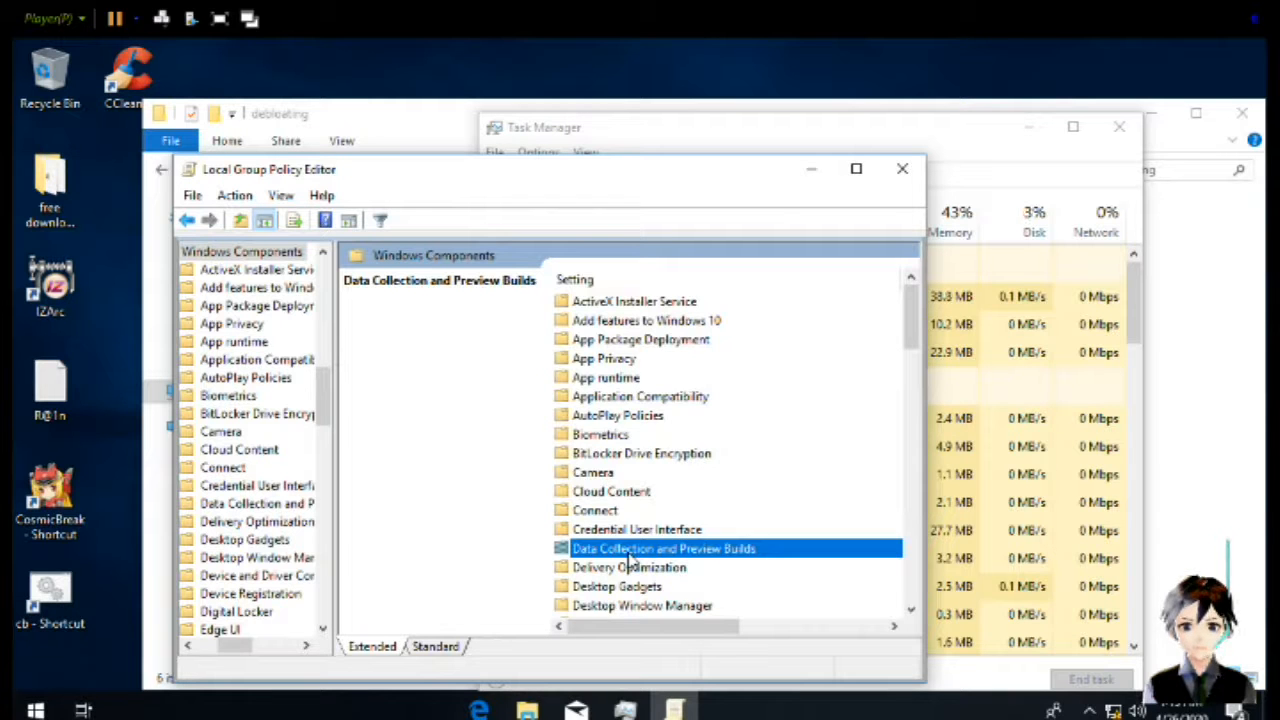
{"action": "scroll", "coordinate": [631, 557], "scroll_direction": "down", "scroll_amount": 2}
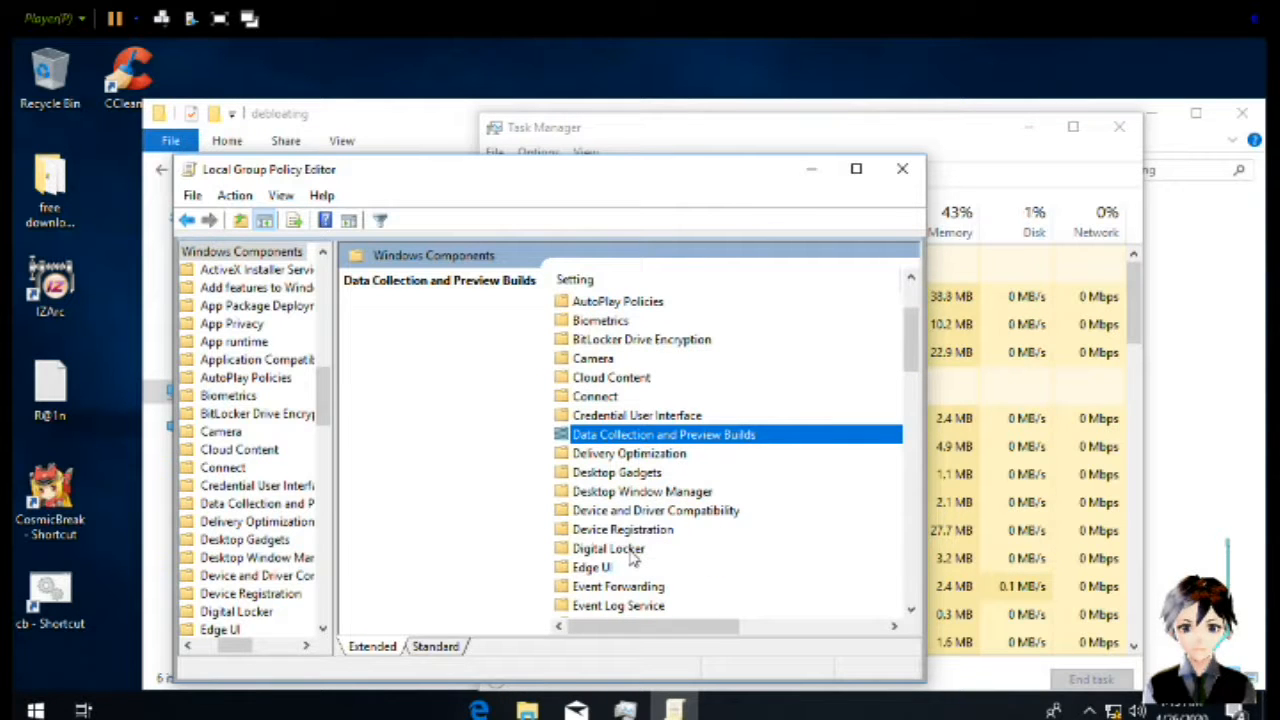
{"action": "key", "text": "Up"}
{"action": "key", "text": "Up"}
{"action": "key", "text": "Return"}
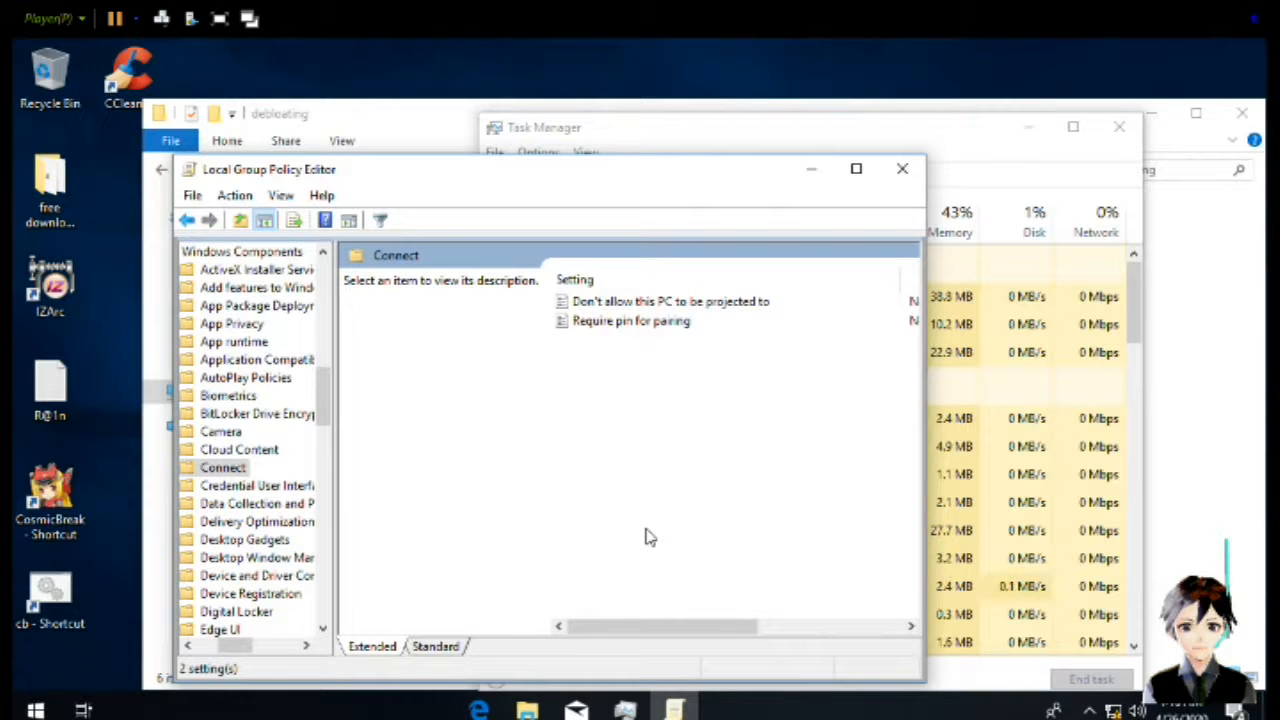
{"action": "key", "text": "Left"}
Open the Maps folder under Windows Components
{"action": "scroll", "coordinate": [645, 537], "scroll_direction": "down", "scroll_amount": 10}
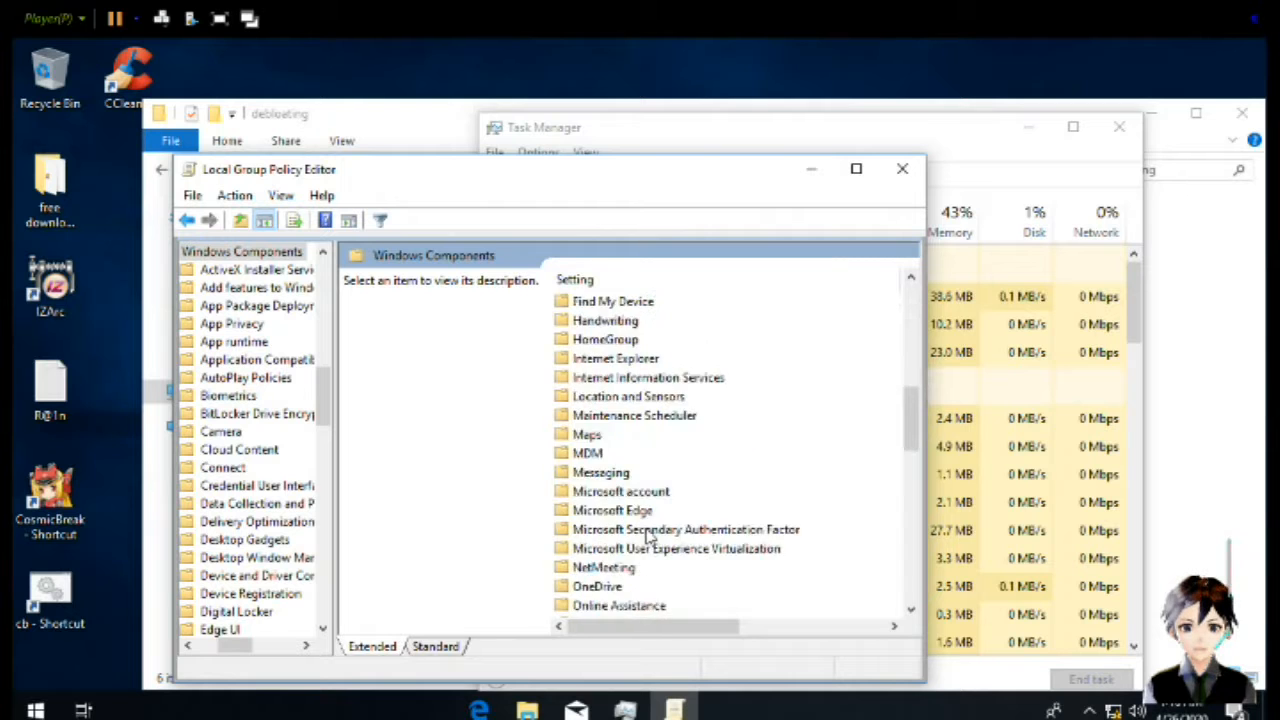
{"action": "scroll", "coordinate": [646, 534], "scroll_direction": "up", "scroll_amount": 1}
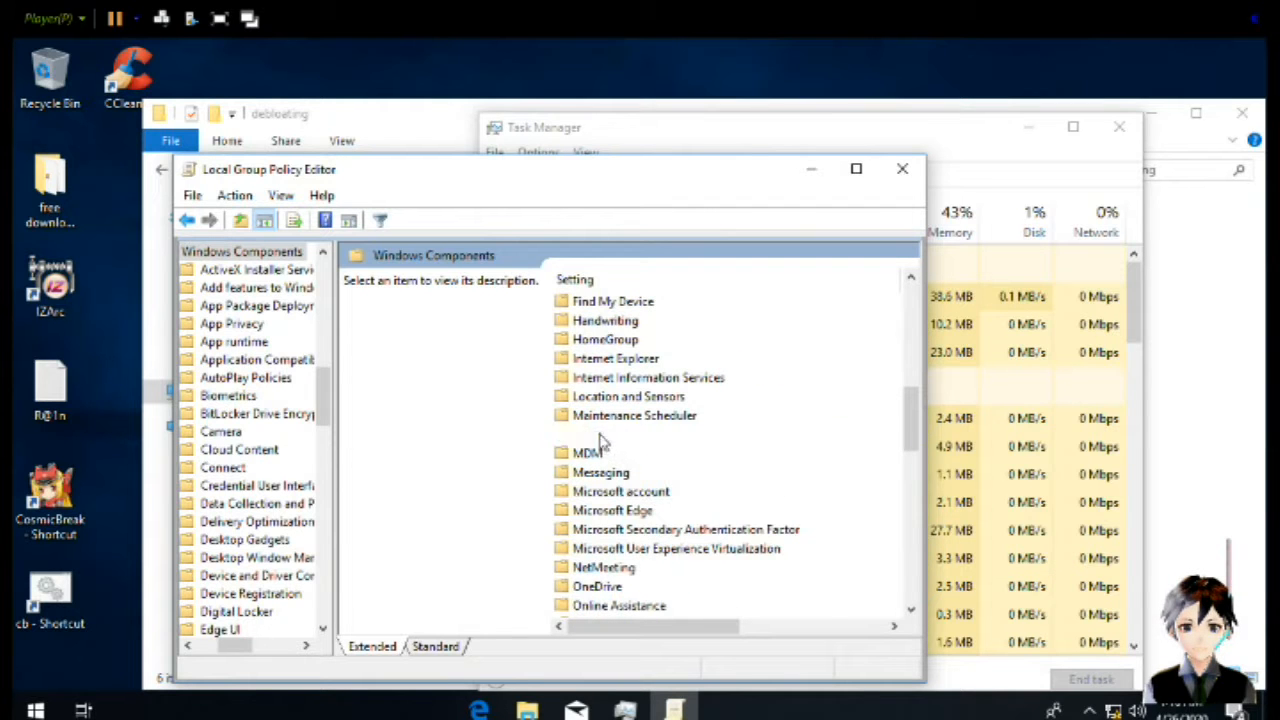
{"action": "left_click", "coordinate": [598, 436]}
{"action": "double_click", "coordinate": [598, 436]}
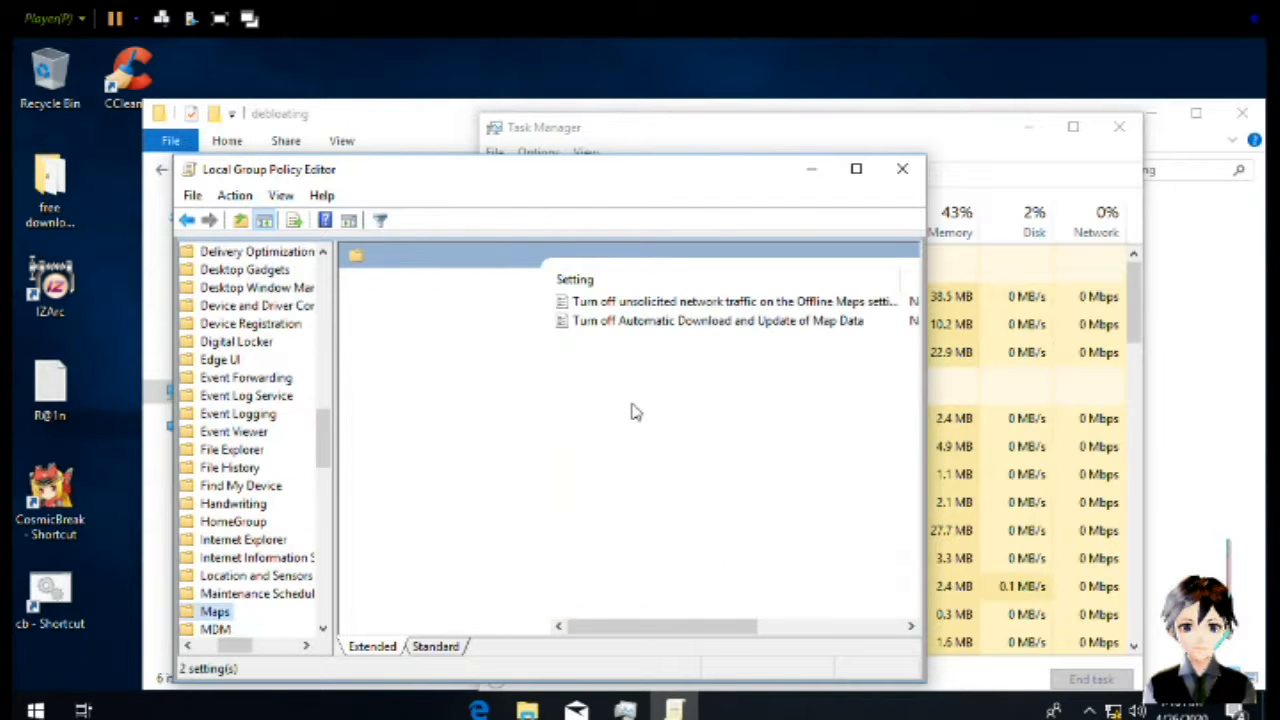
Set the Maps policy "Turn off unsolicited network traffic on the Offline Maps settings page" to Disabled and save it
{"action": "key", "text": "Down"}
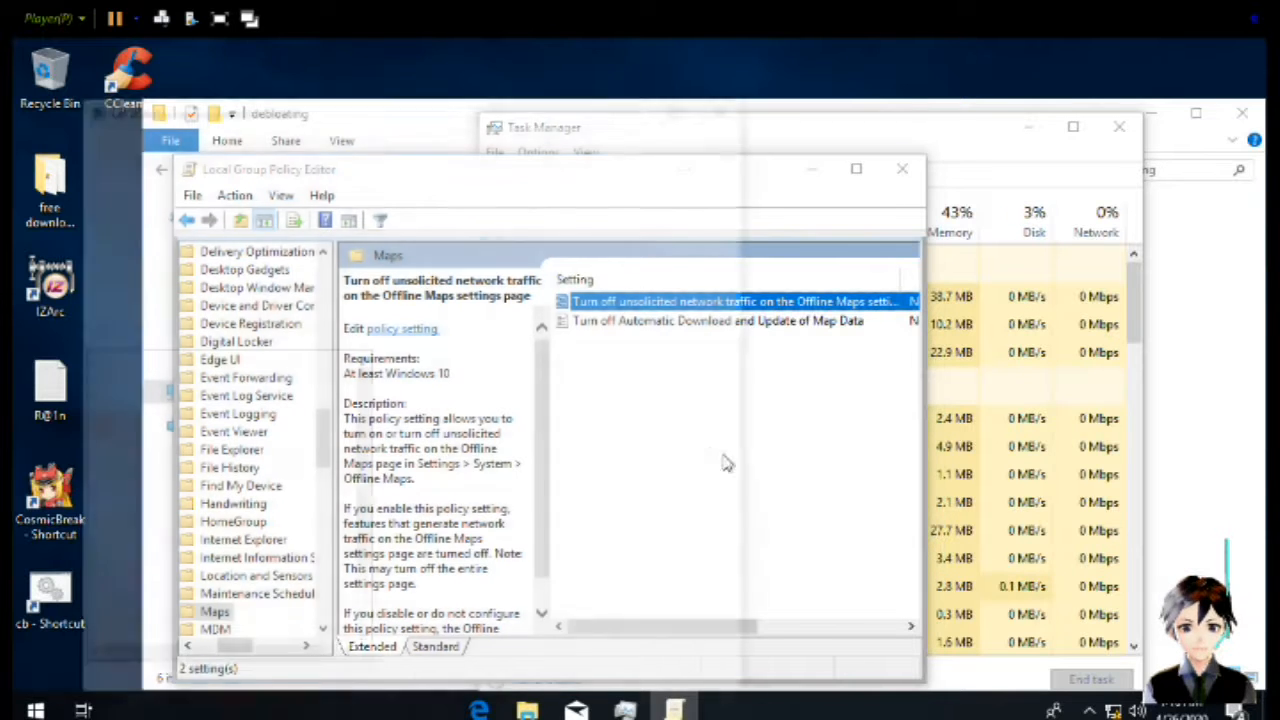
{"action": "key", "text": "Return"}
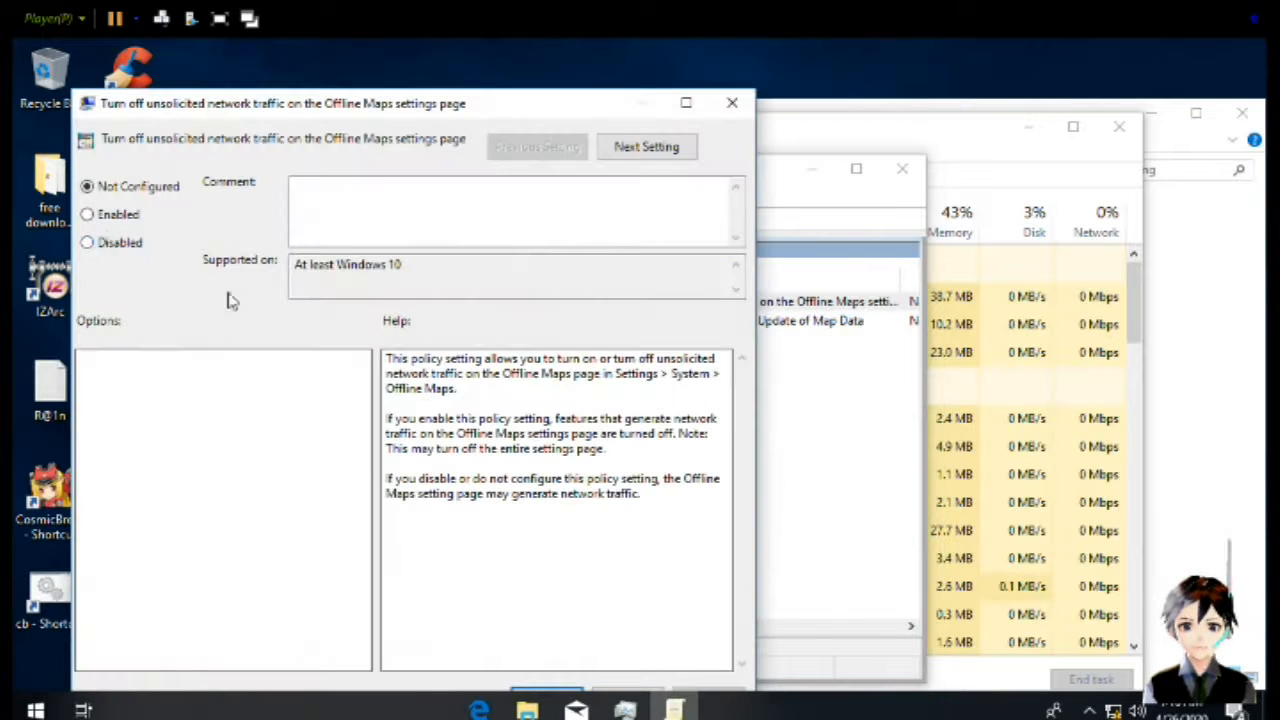
{"action": "left_click", "coordinate": [118, 243]}
{"action": "key", "text": "Return"}
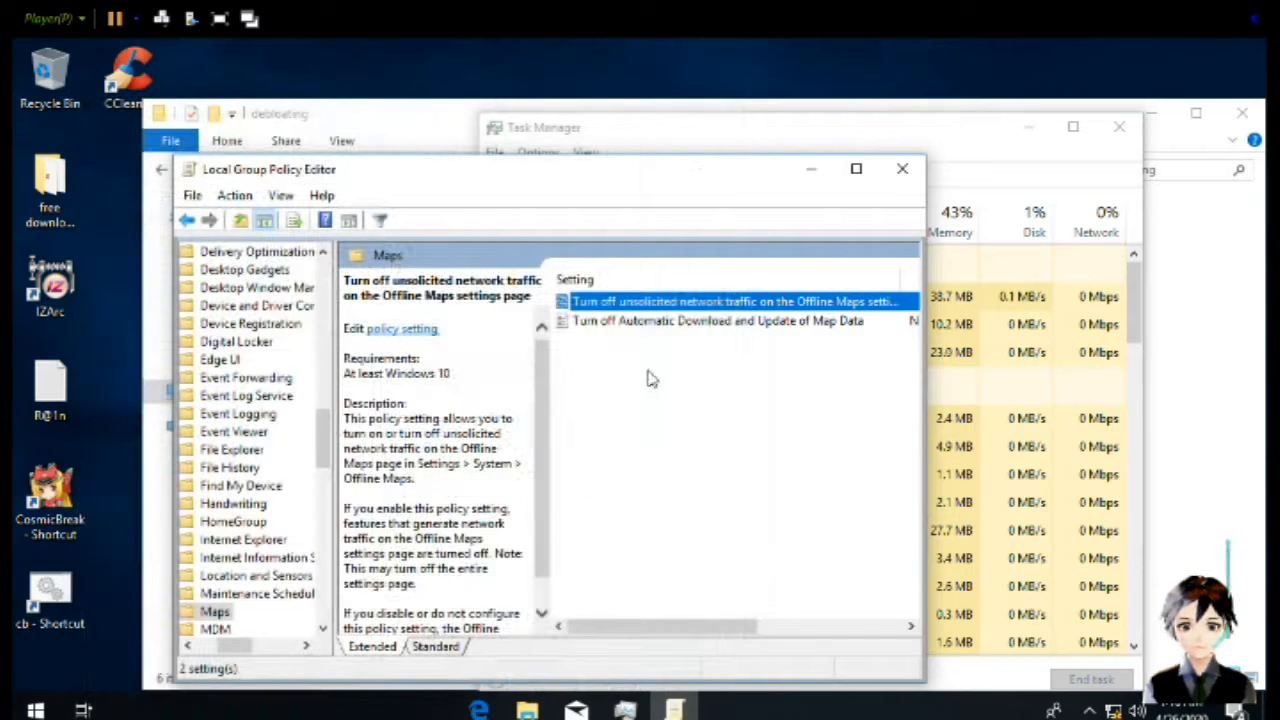
Set the Maps policy "Turn off Automatic Download and Update of Map Data" to Enabled and save it
{"action": "key", "text": "Down"}
{"action": "key", "text": "Return"}
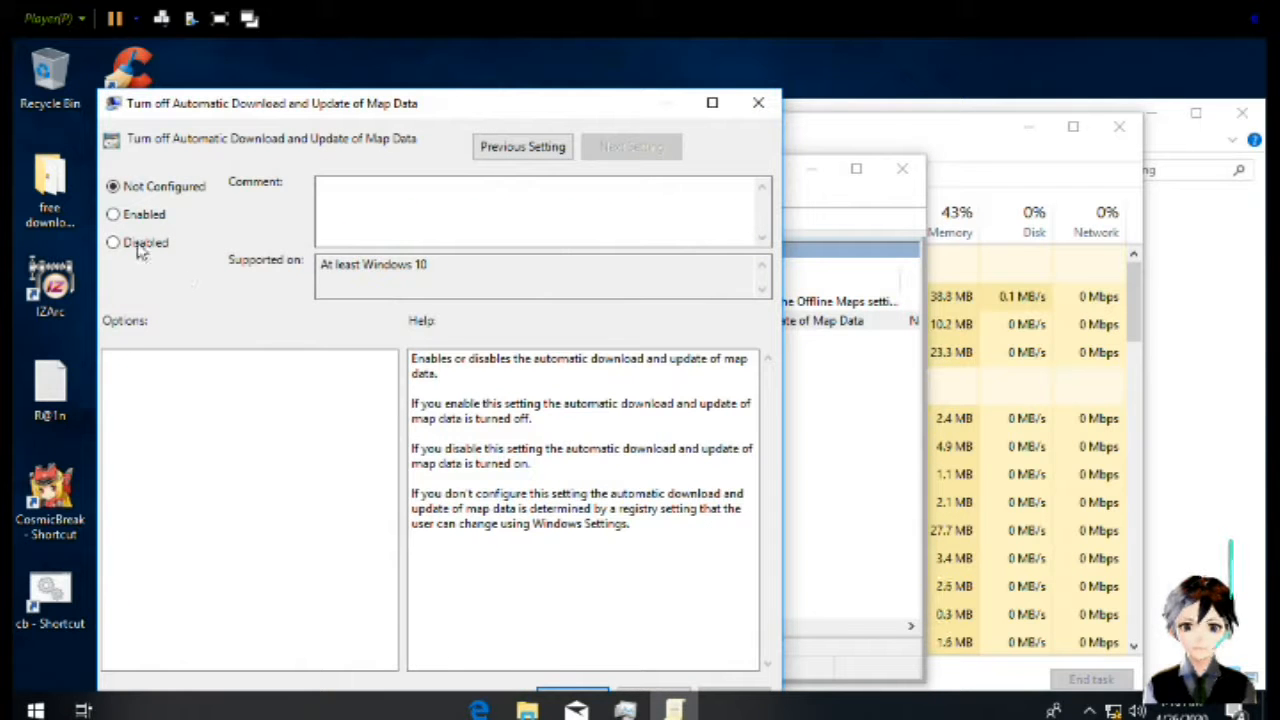
{"action": "left_click", "coordinate": [147, 215]}
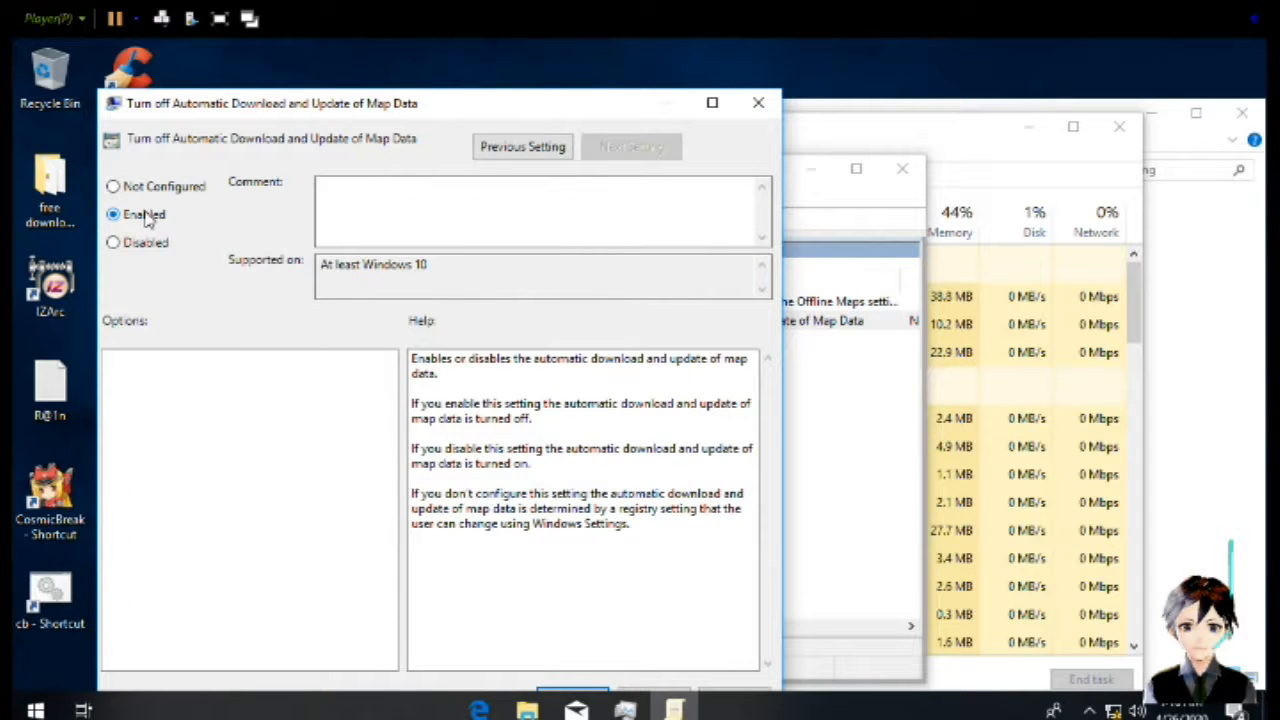
{"action": "key", "text": "Return"}
Set the Maps policy "Turn off unsolicited network traffic on the Offline Maps settings page" to Enabled and save it
{"action": "double_click", "coordinate": [717, 307]}
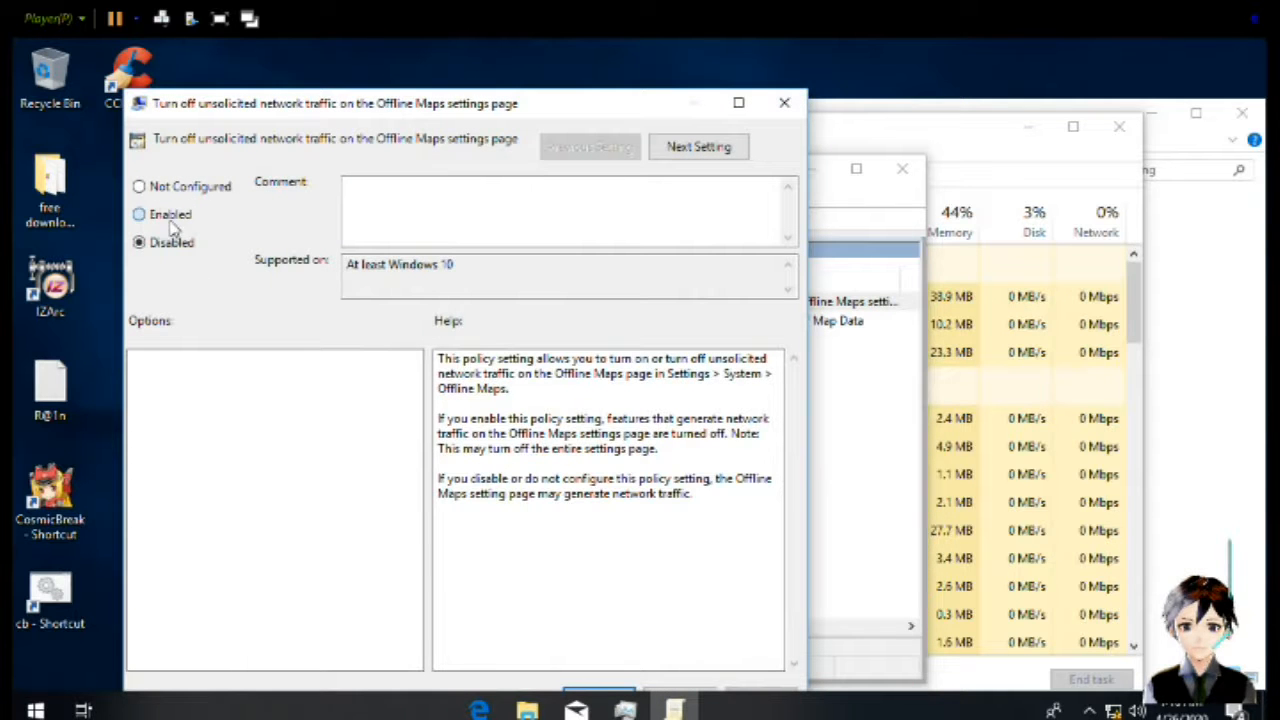
{"action": "left_click", "coordinate": [172, 218]}
{"action": "key", "text": "Return"}
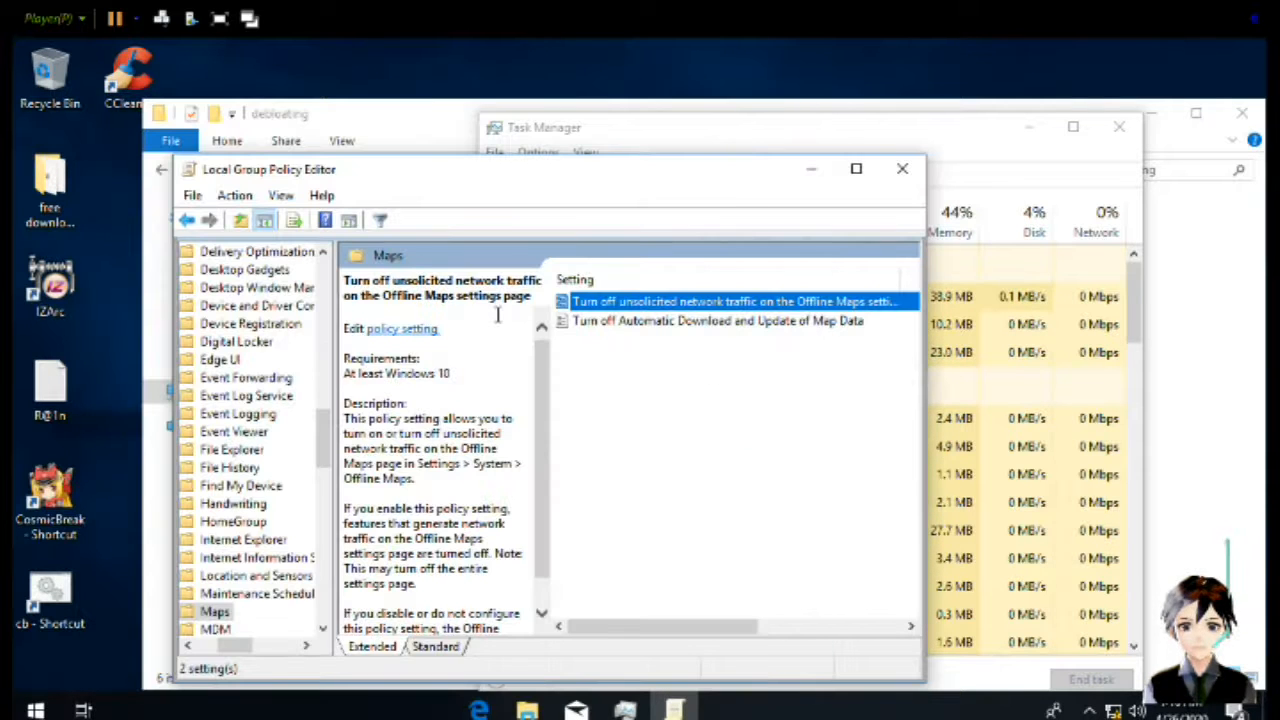
Maximize the Local Group Policy Editor window to show the State column of the Maps policies
{"action": "left_click_drag", "start_coordinate": [677, 626], "coordinate": [671, 600]}
{"action": "left_click", "coordinate": [663, 417]}
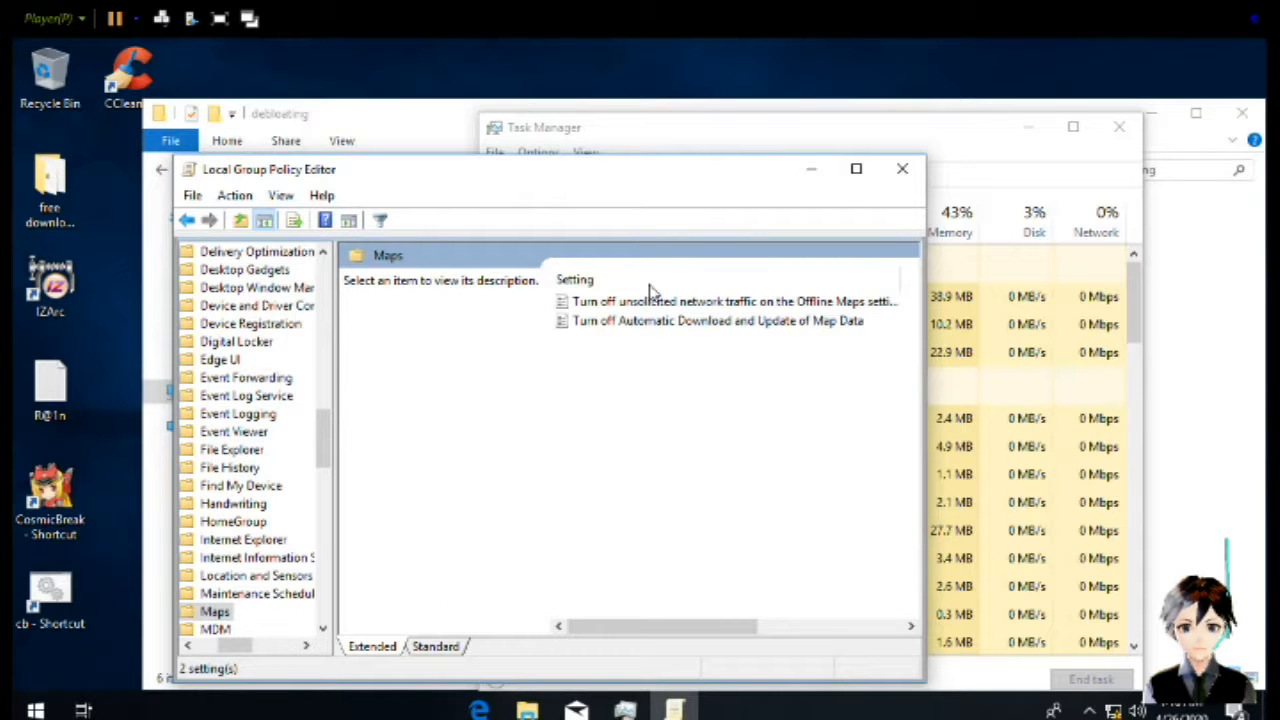
{"action": "left_click", "coordinate": [856, 168]}
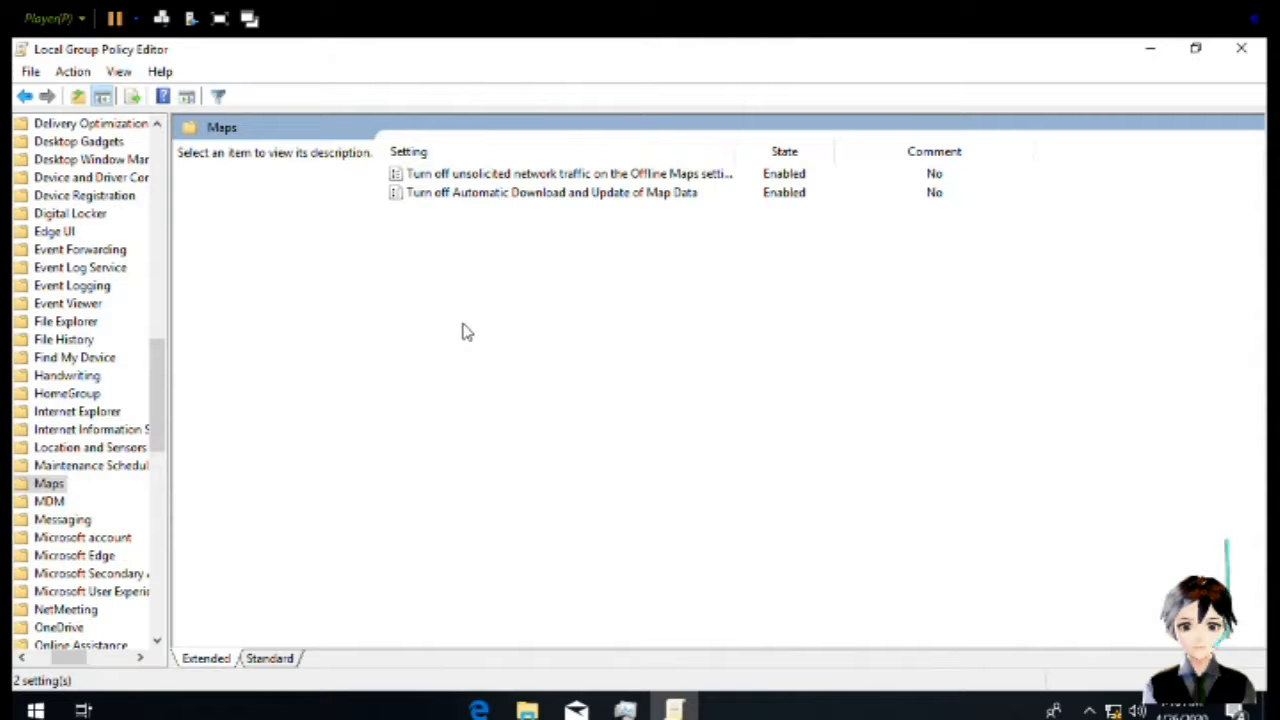
Return to Windows Components and open the Messaging policy folder
{"action": "key", "text": "BackSpace"}
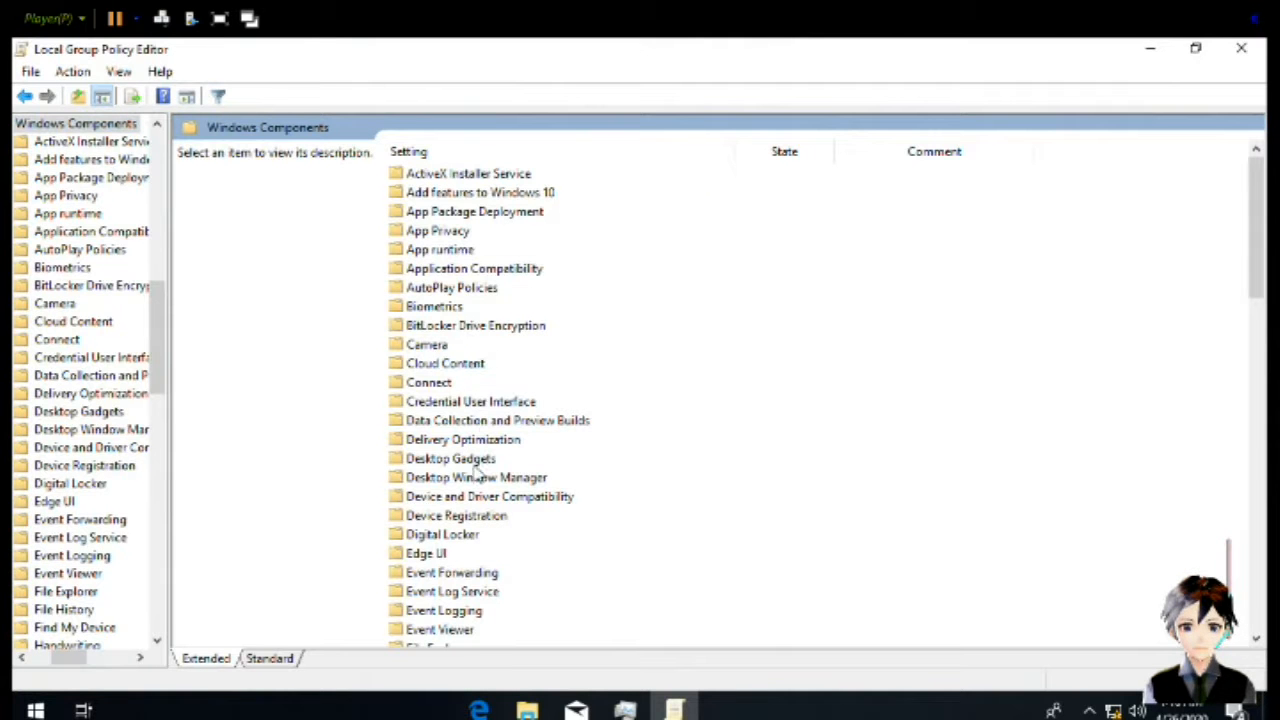
{"action": "left_click", "coordinate": [455, 515]}
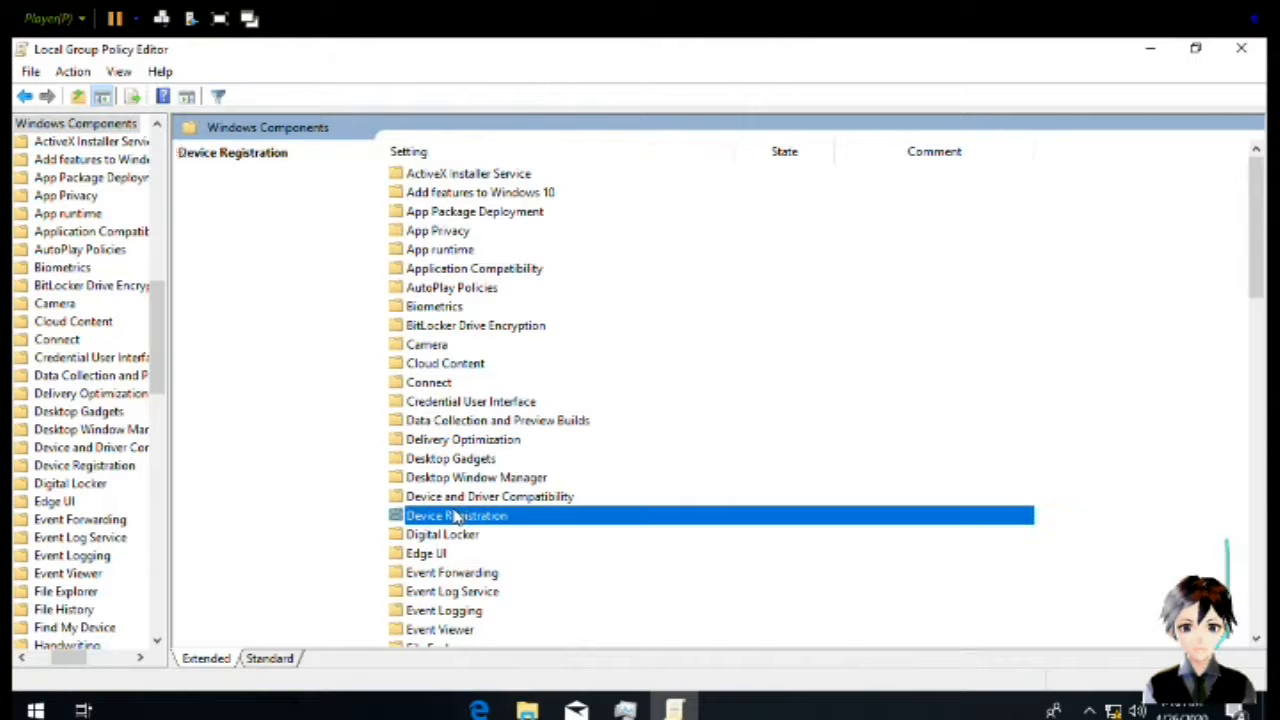
{"action": "scroll", "coordinate": [519, 522], "scroll_direction": "down", "scroll_amount": 3}
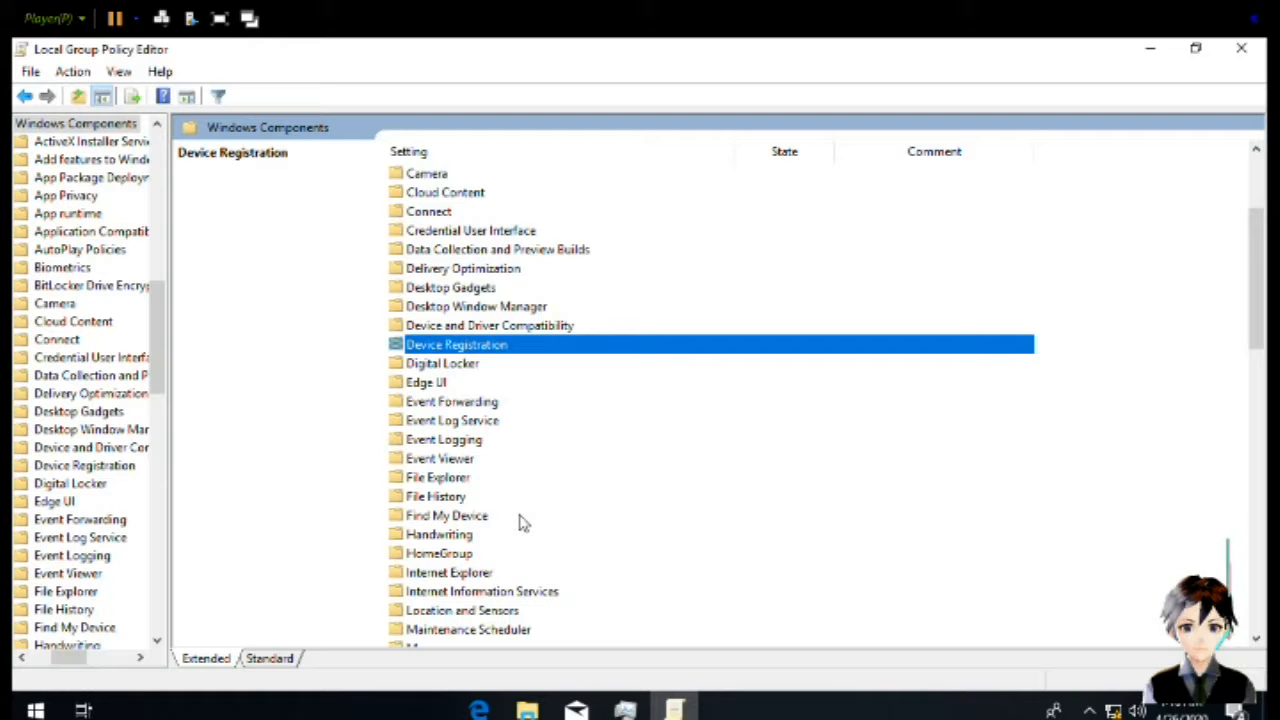
{"action": "scroll", "coordinate": [519, 522], "scroll_direction": "down", "scroll_amount": 1}
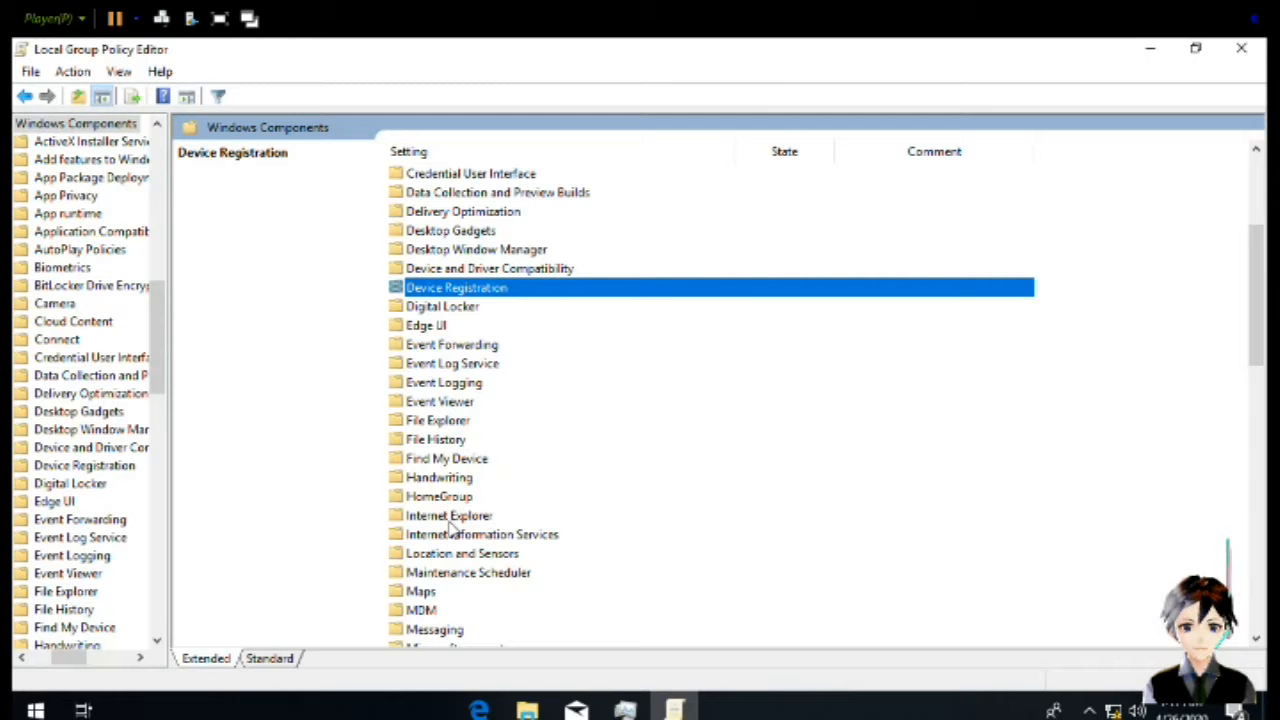
{"action": "left_click", "coordinate": [431, 614]}
{"action": "scroll", "coordinate": [535, 598], "scroll_direction": "down", "scroll_amount": 5}
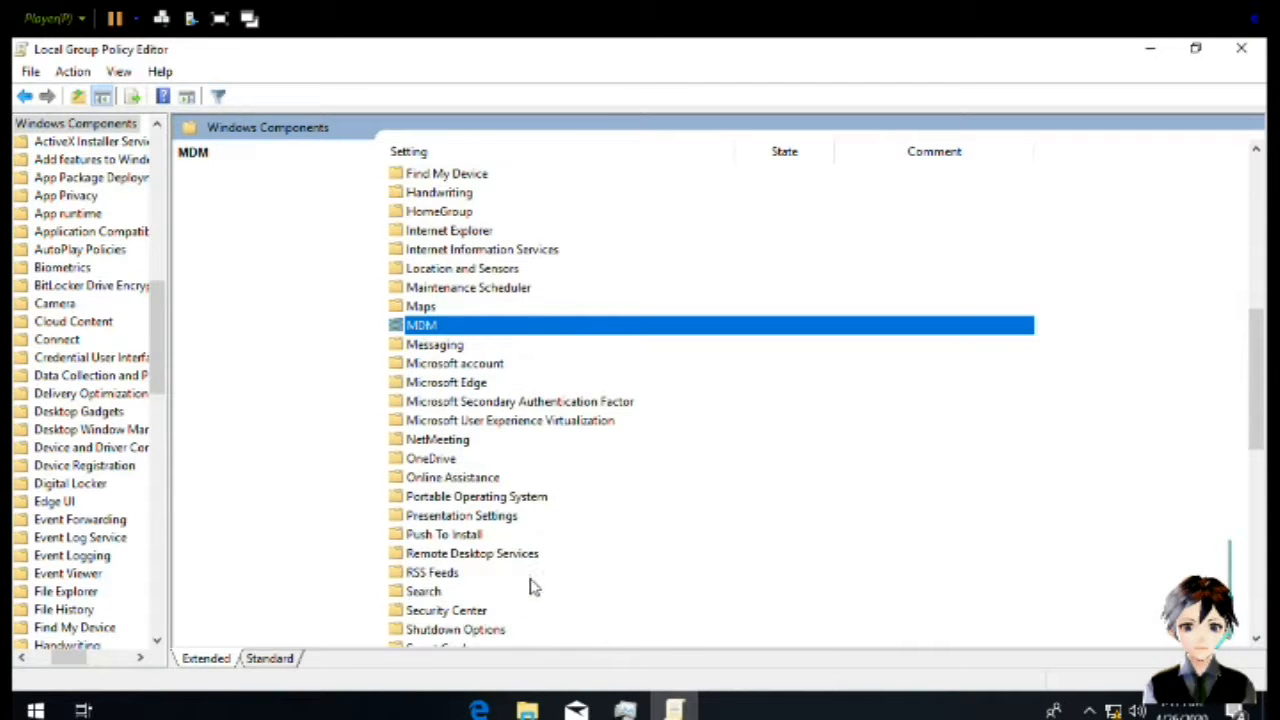
{"action": "key", "text": "Down"}
{"action": "key", "text": "Return"}
Set the Messaging policy "Allow Message Service Cloud Sync" to Disabled and save it
{"action": "key", "text": "Down"}
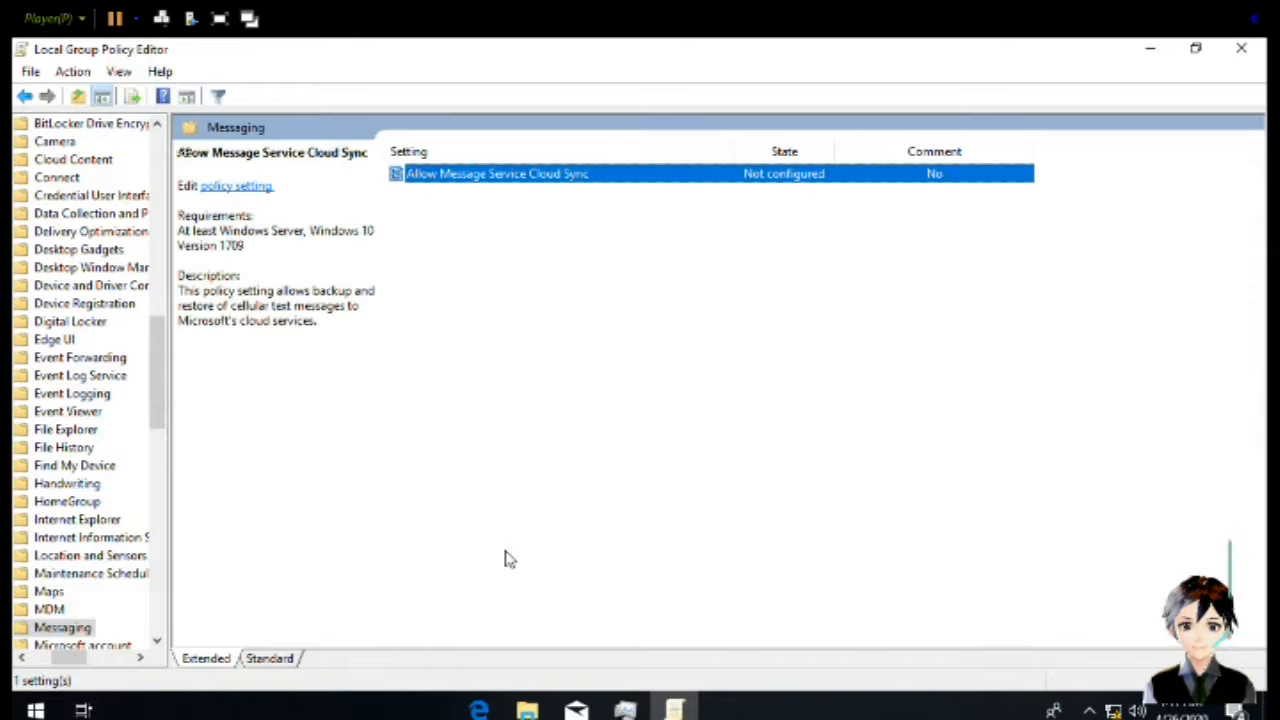
{"action": "key", "text": "Return"}
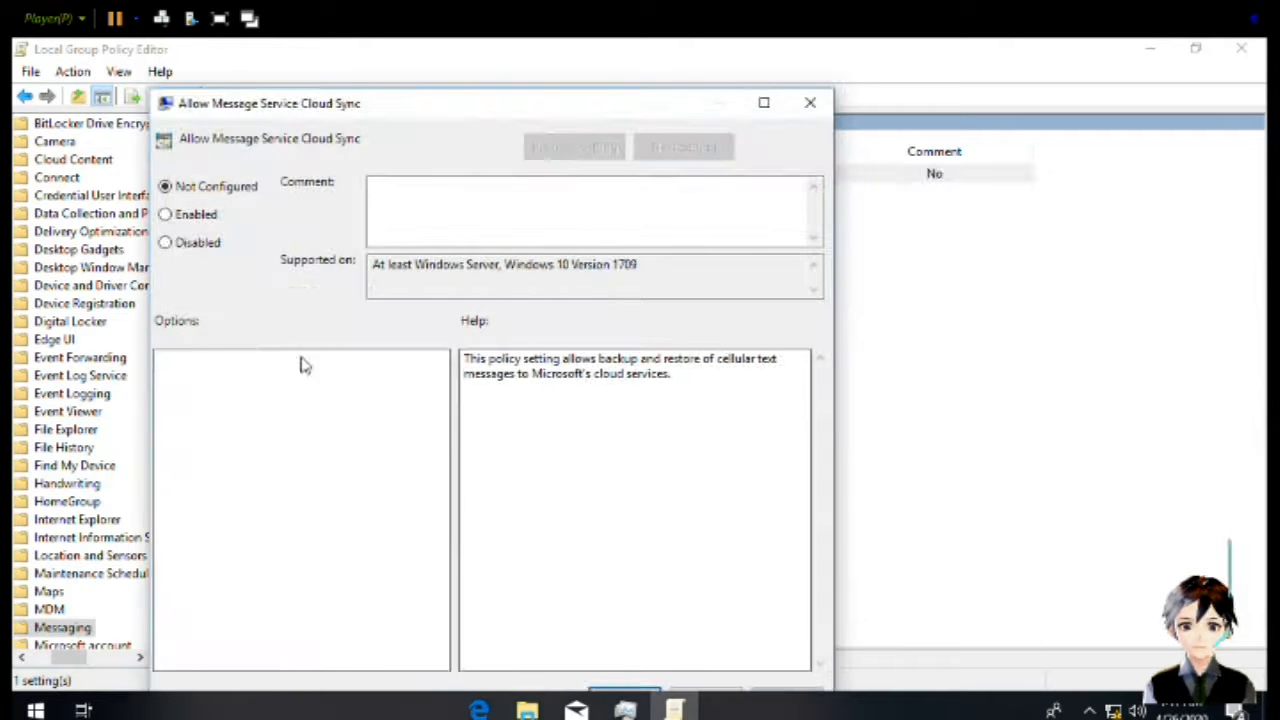
{"action": "left_click", "coordinate": [166, 243]}
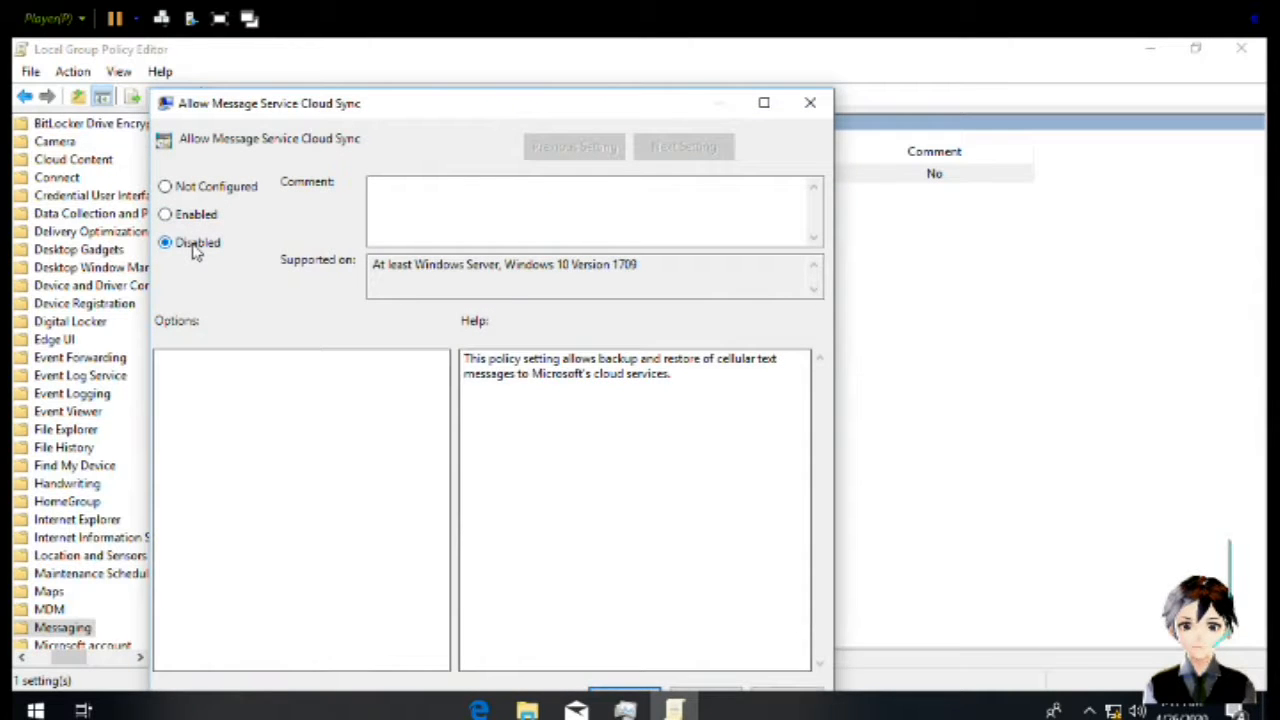
{"action": "key", "text": "Return"}
Return to Windows Components and open the Microsoft User Experience Virtualization folder to review its policies
{"action": "key", "text": "BackSpace"}
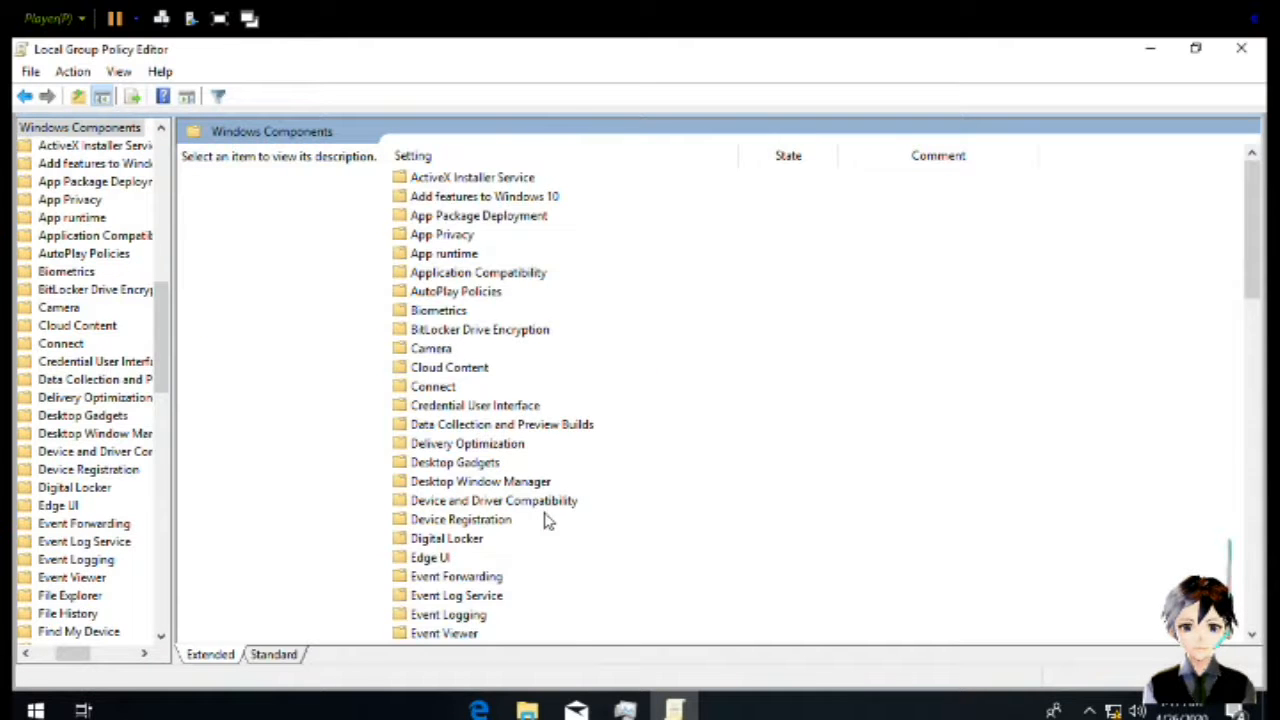
{"action": "scroll", "coordinate": [547, 519], "scroll_direction": "down", "scroll_amount": 9}
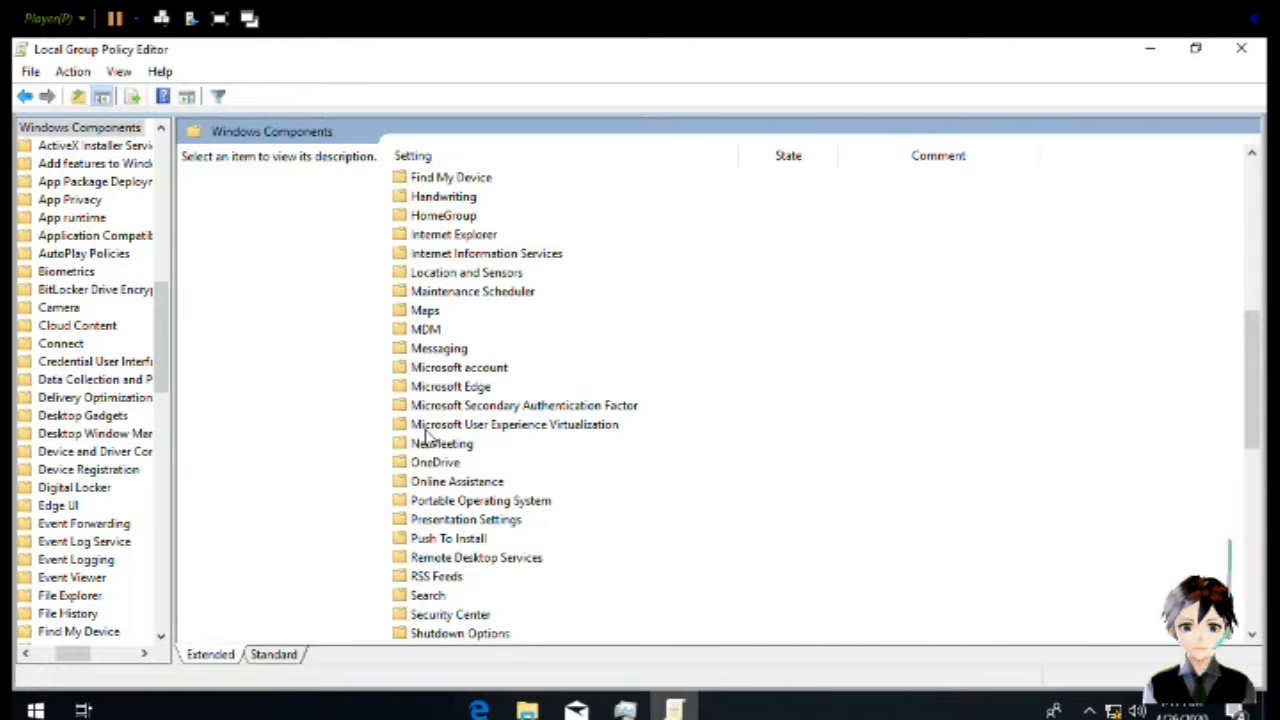
{"action": "left_click", "coordinate": [483, 429]}
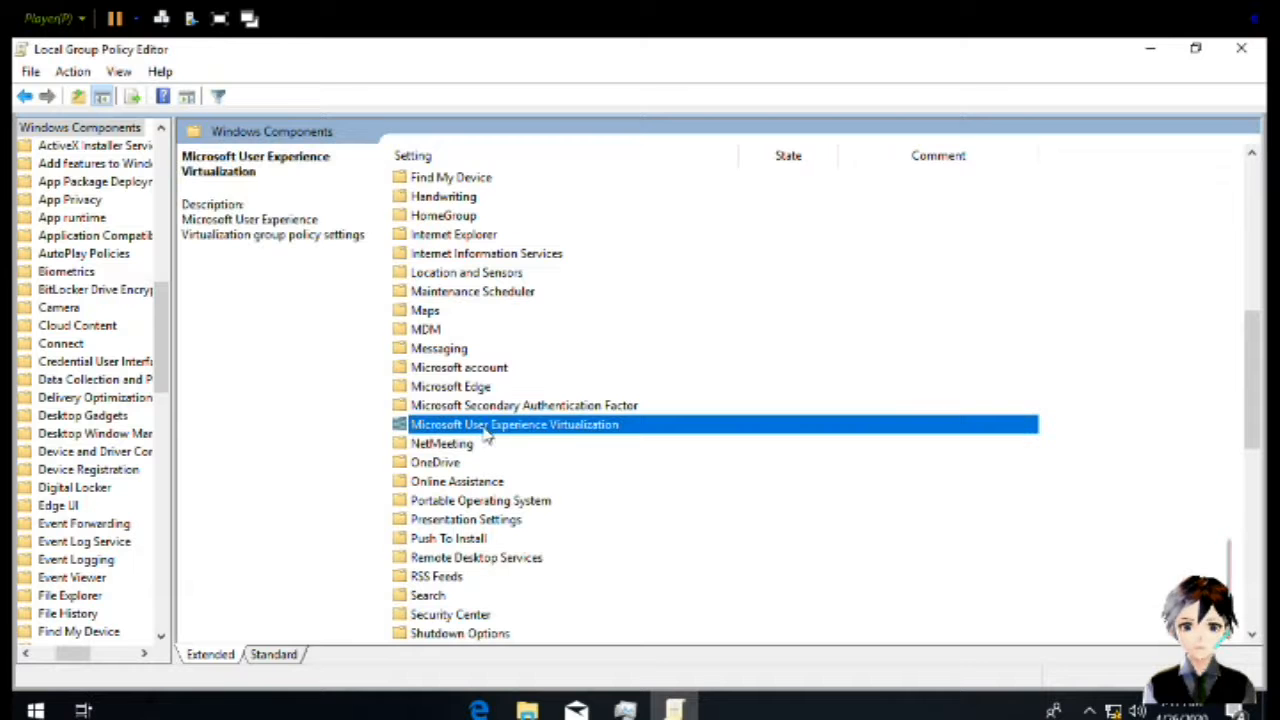
{"action": "key", "text": "Return"}
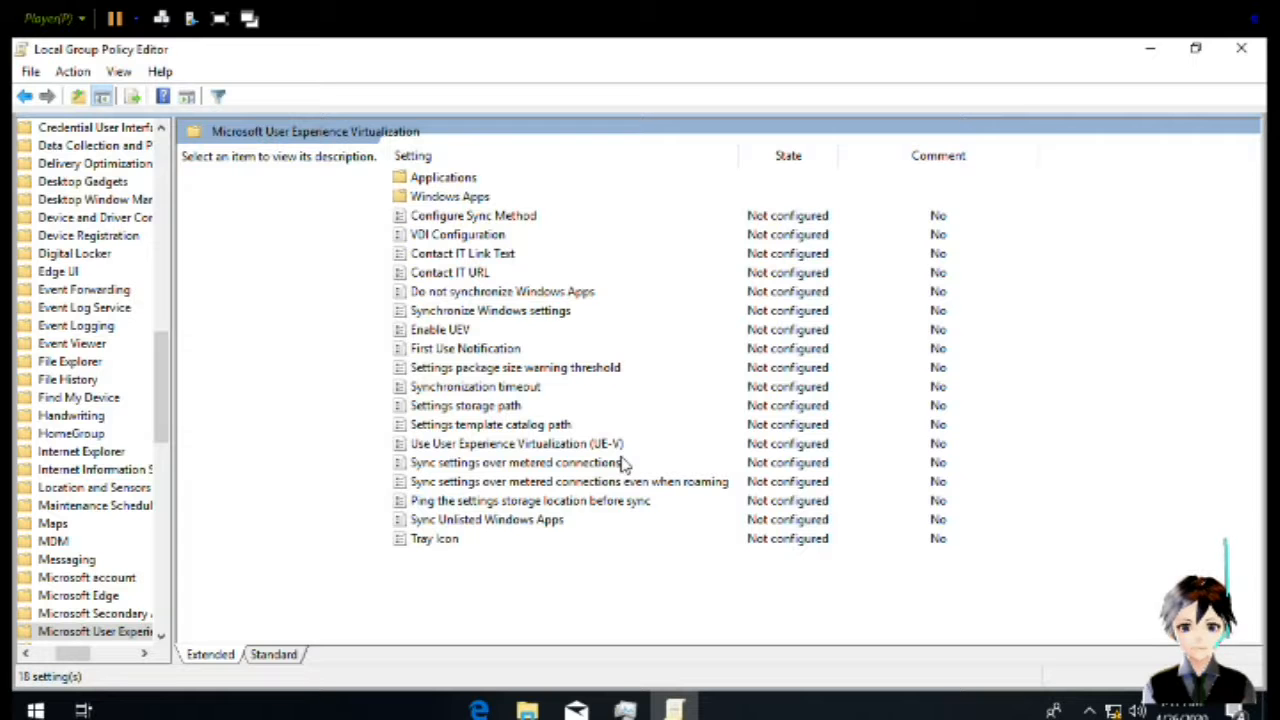
Go back to Windows Components and open the Windows Customer Experience Improvement Program folder
{"action": "key", "text": "BackSpace"}
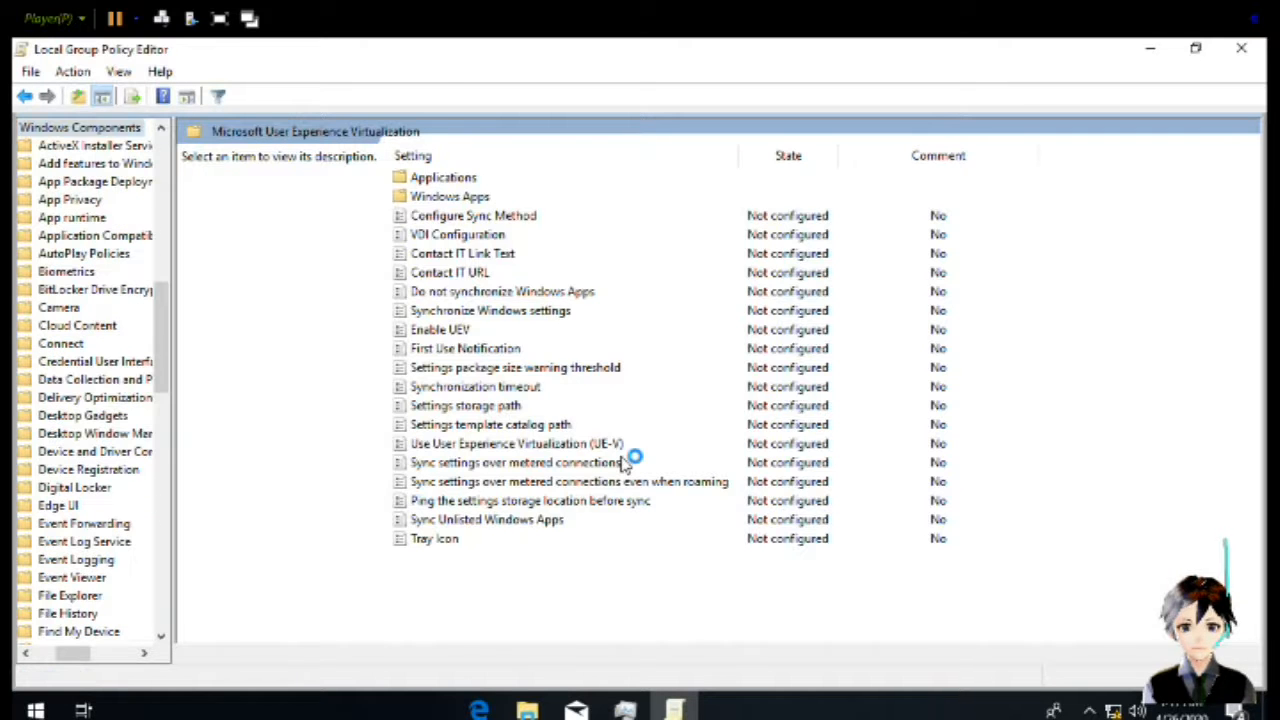
{"action": "scroll", "coordinate": [620, 463], "scroll_direction": "down", "scroll_amount": 5}
{"action": "scroll", "coordinate": [620, 463], "scroll_direction": "down", "scroll_amount": 9}
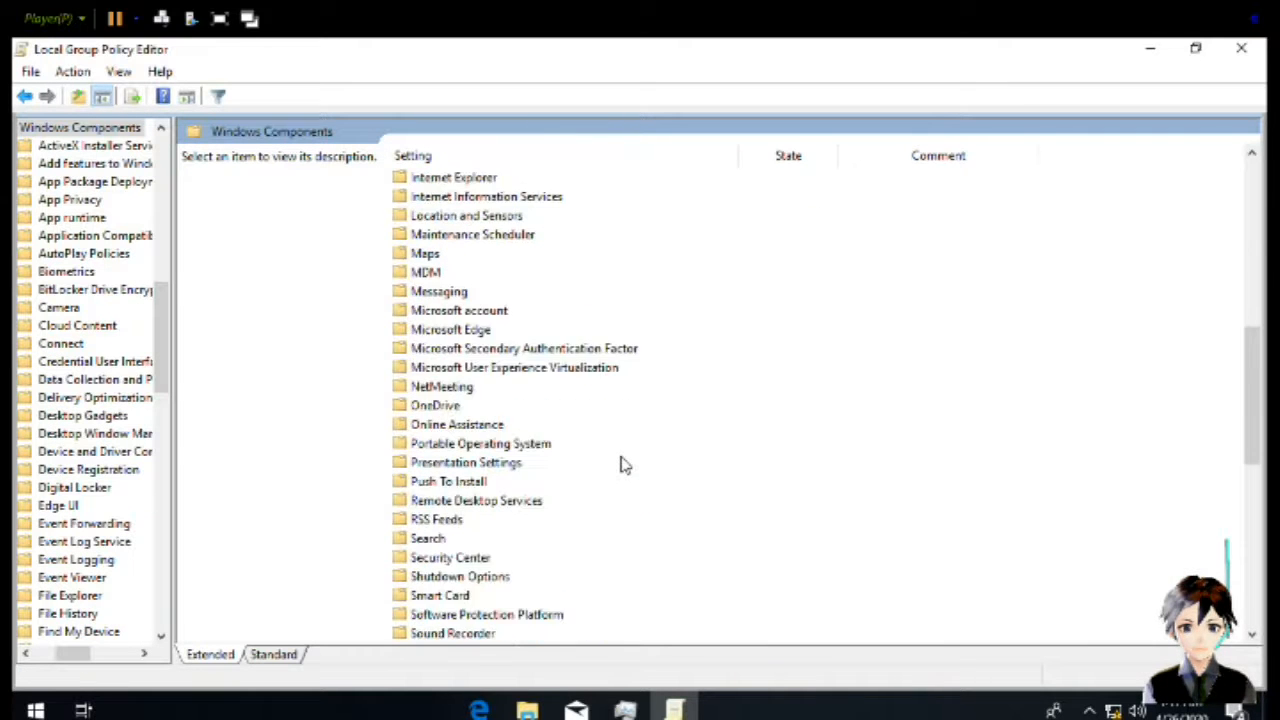
{"action": "scroll", "coordinate": [620, 463], "scroll_direction": "up", "scroll_amount": 3}
{"action": "scroll", "coordinate": [620, 463], "scroll_direction": "up", "scroll_amount": 1}
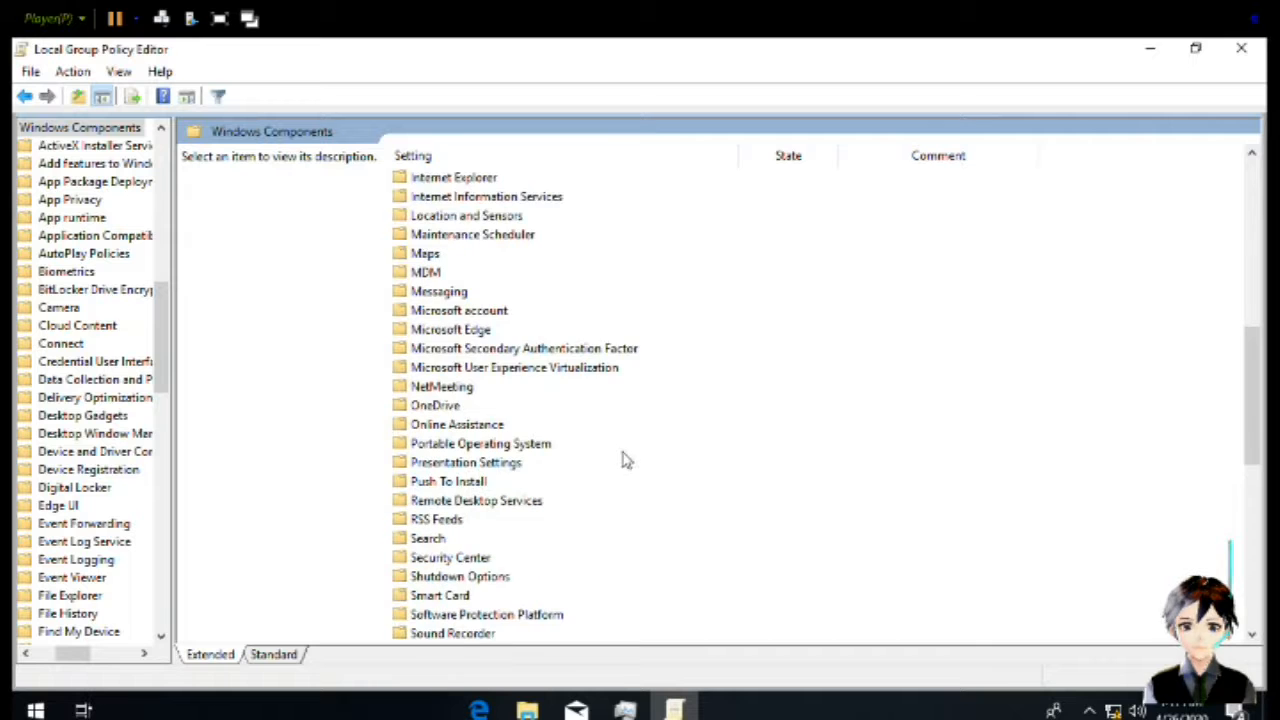
{"action": "scroll", "coordinate": [588, 443], "scroll_direction": "down", "scroll_amount": 5}
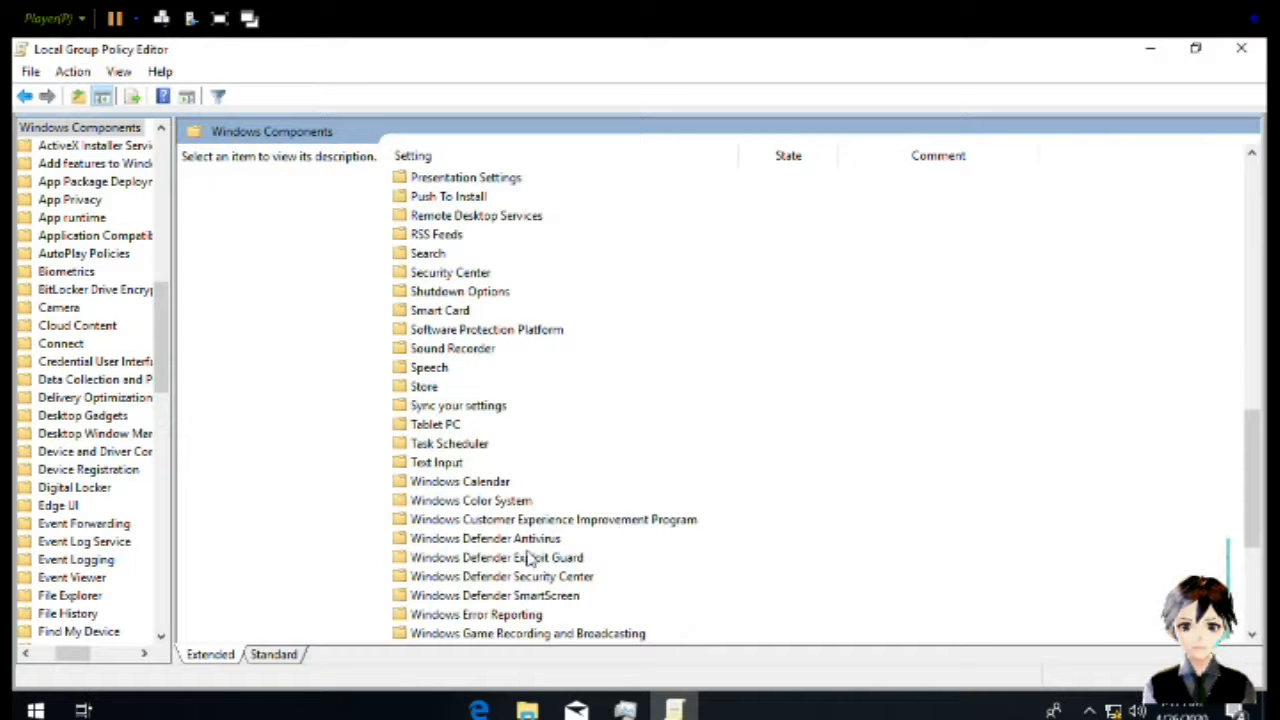
{"action": "scroll", "coordinate": [527, 556], "scroll_direction": "down", "scroll_amount": 2}
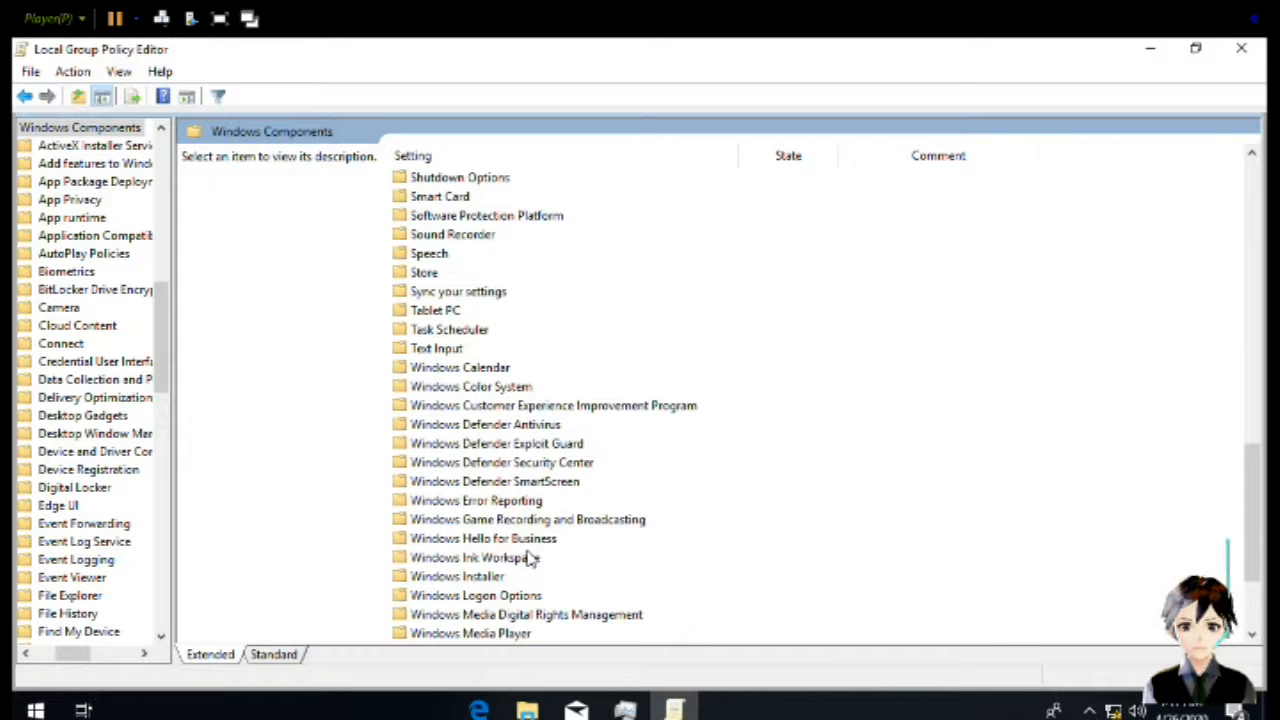
{"action": "left_click", "coordinate": [486, 408]}
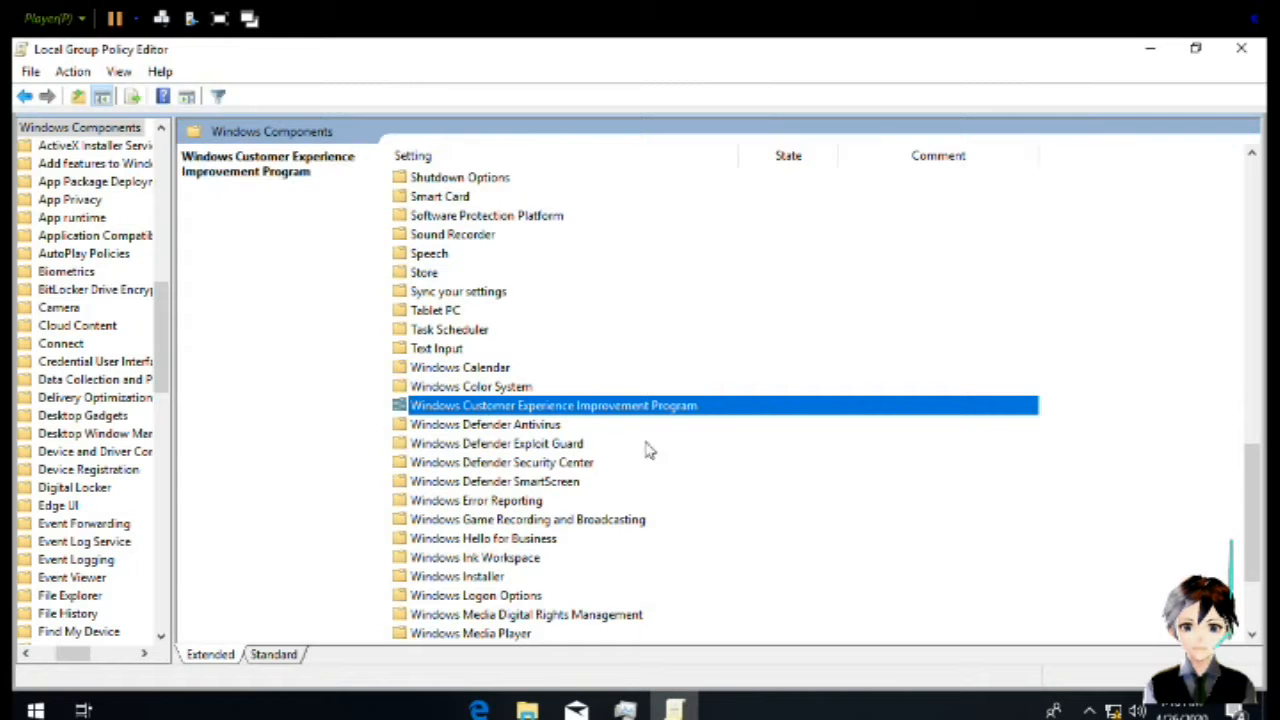
{"action": "key", "text": "Return"}
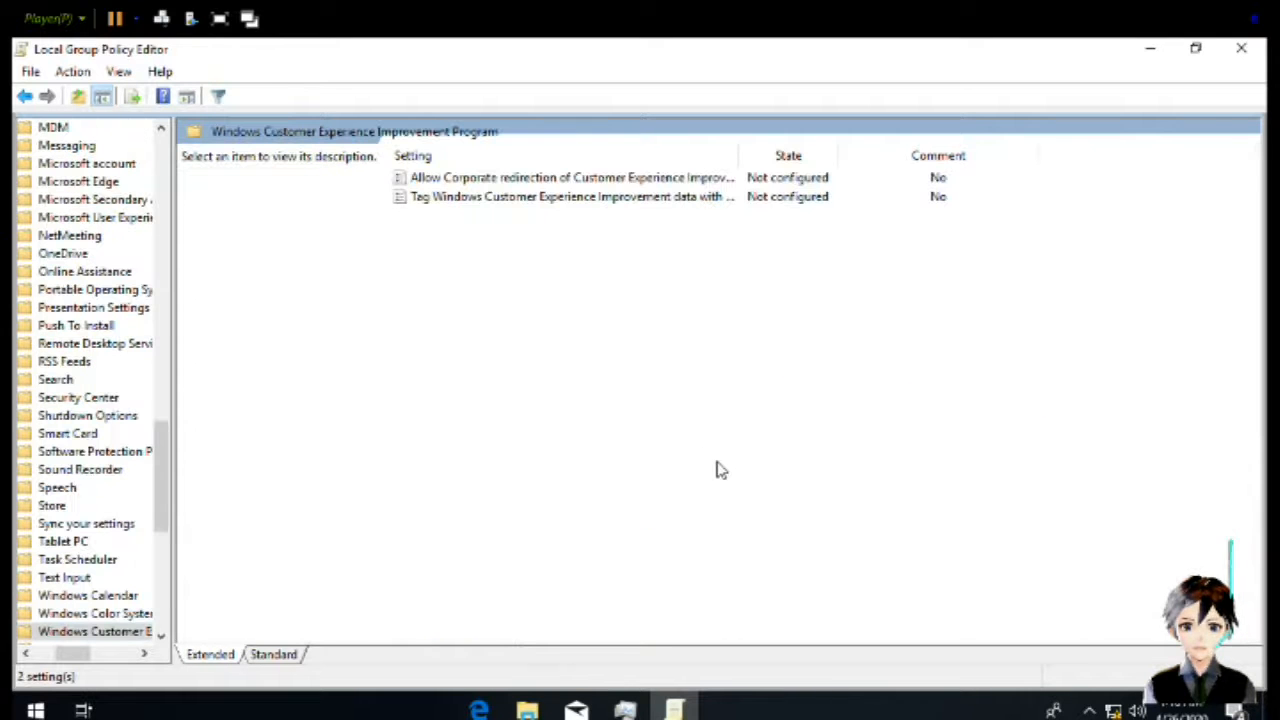
Set the policy "Allow Corporate redirection of Customer Experience Improvement uploads" to Disabled and save it
{"action": "key", "text": "Down"}
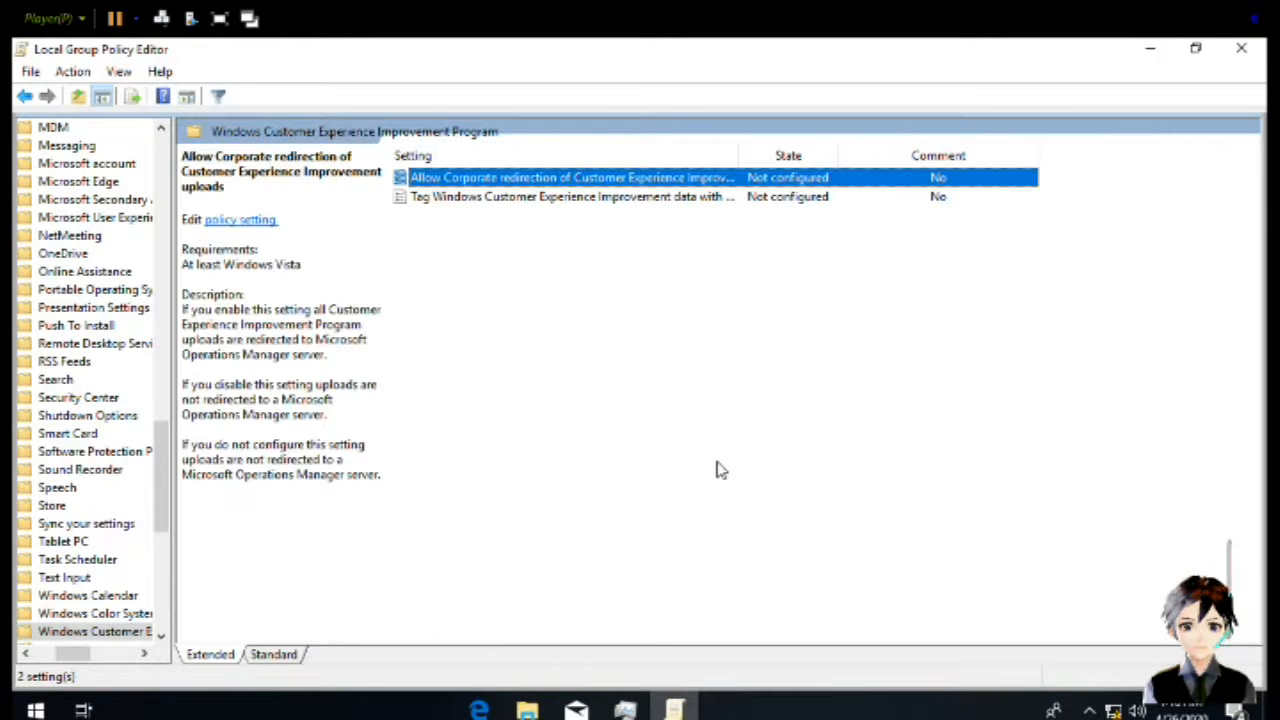
{"action": "key", "text": "Return"}
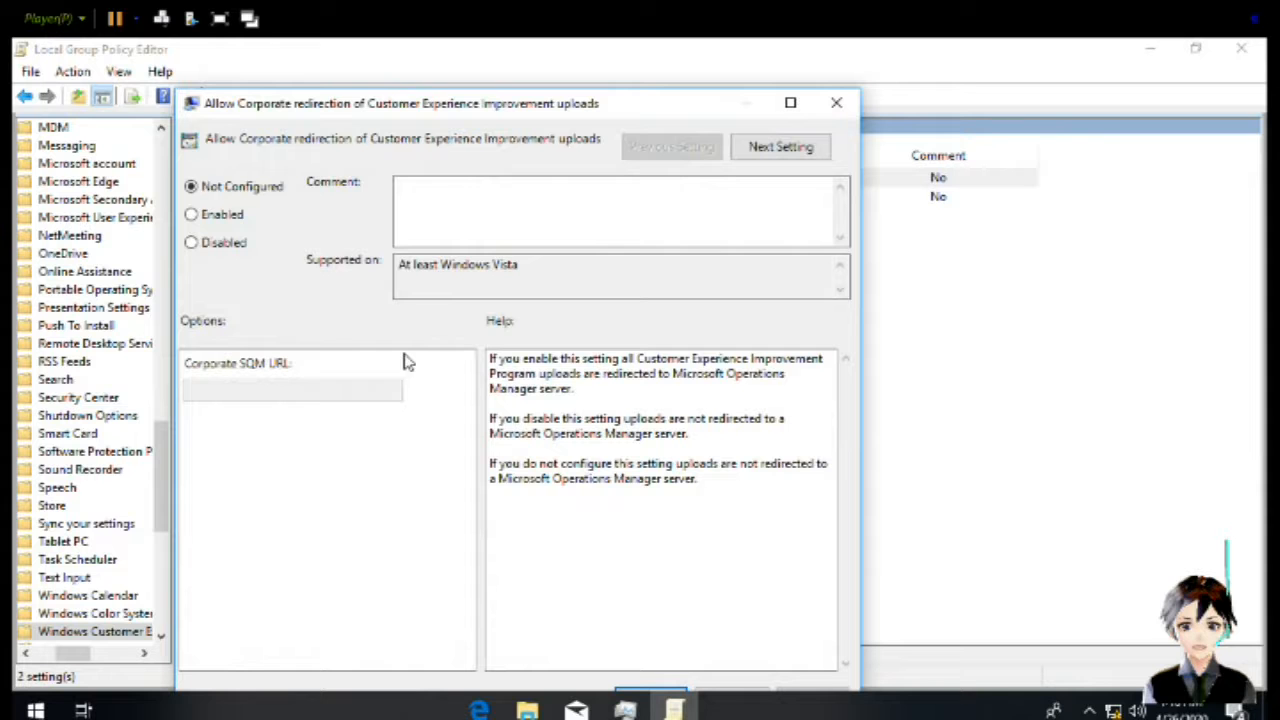
{"action": "left_click", "coordinate": [206, 244]}
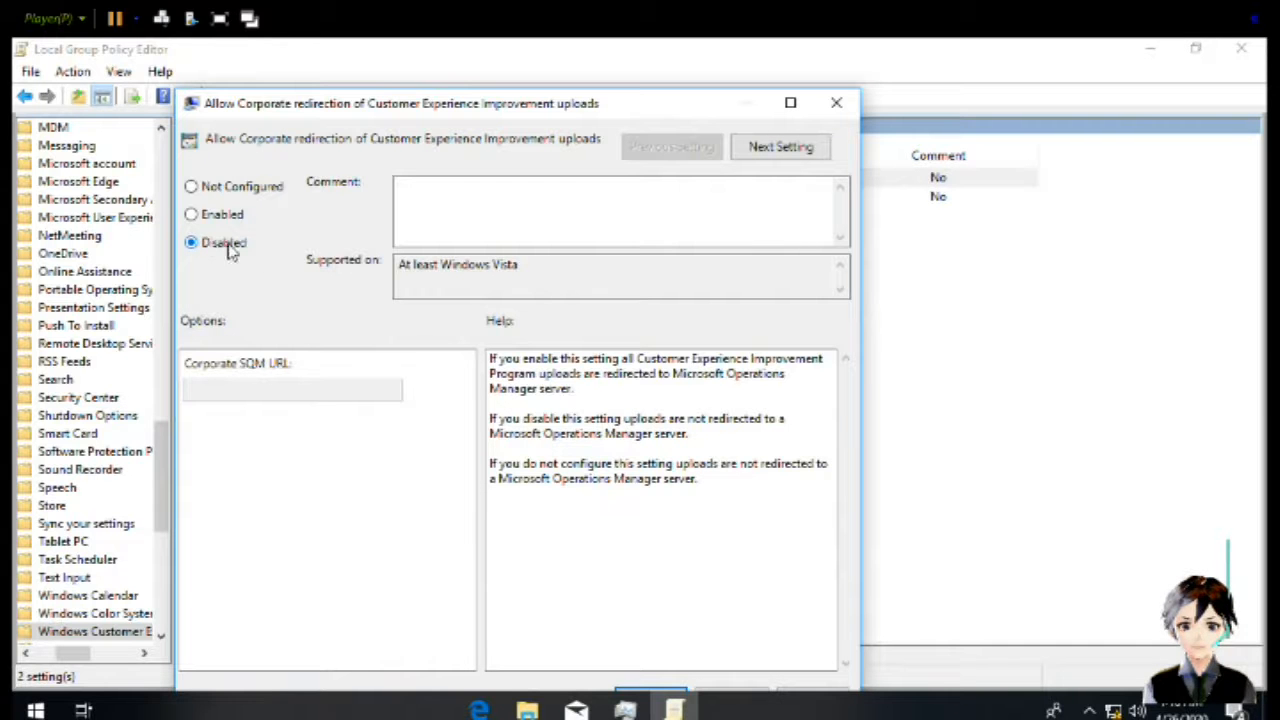
{"action": "key", "text": "Return"}
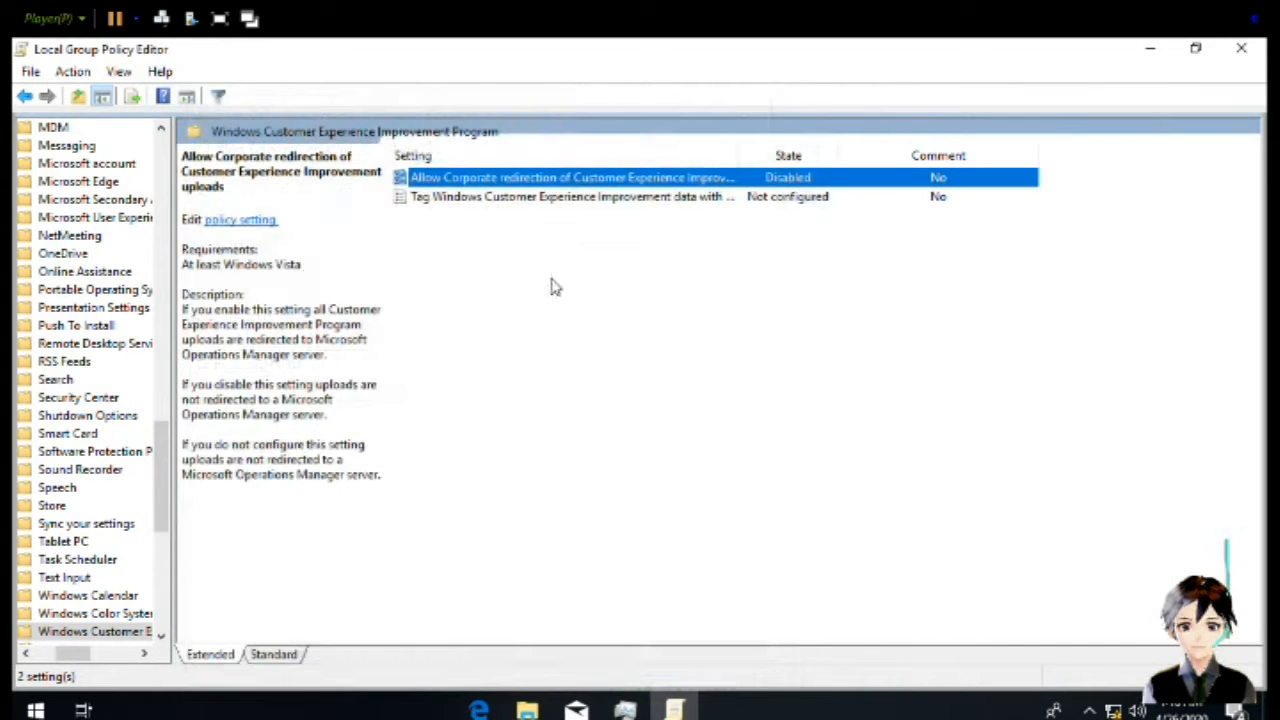
Set the policy "Tag Windows Customer Experience Improvement data with Study Identifier" to Disabled and save it
{"action": "key", "text": "Down"}
{"action": "key", "text": "Return"}
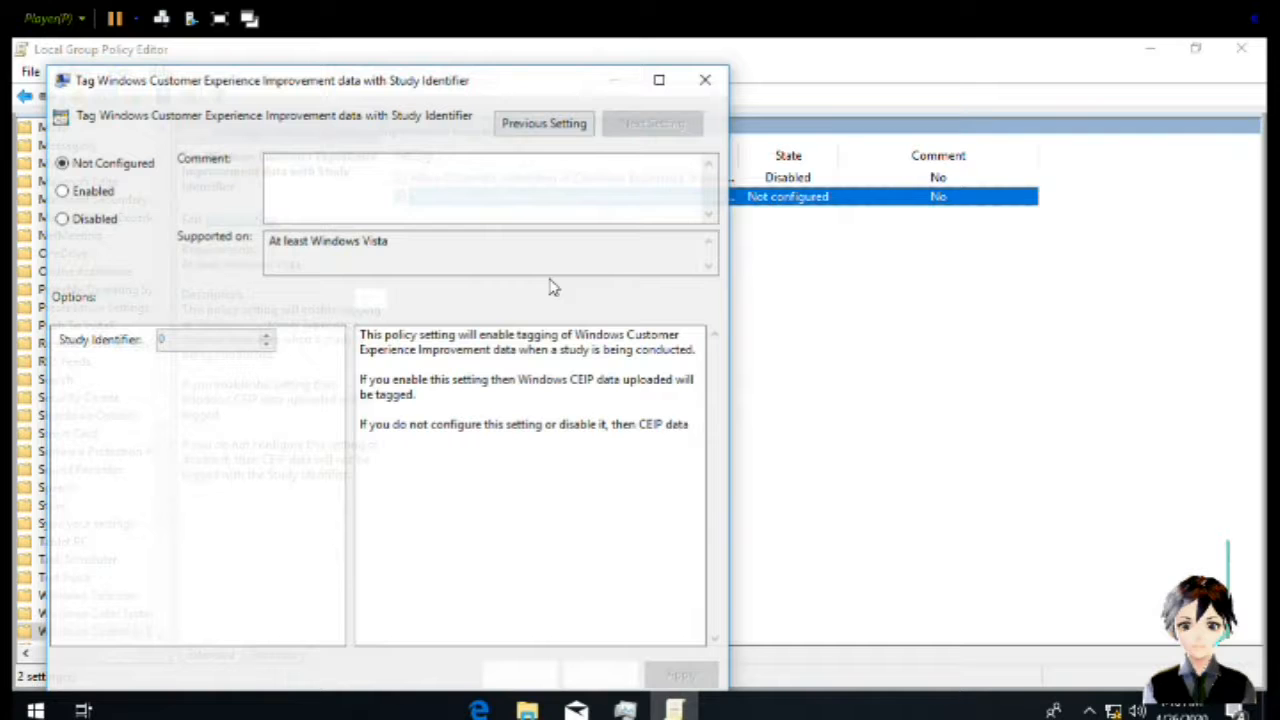
{"action": "left_click", "coordinate": [98, 221]}
{"action": "key", "text": "Return"}
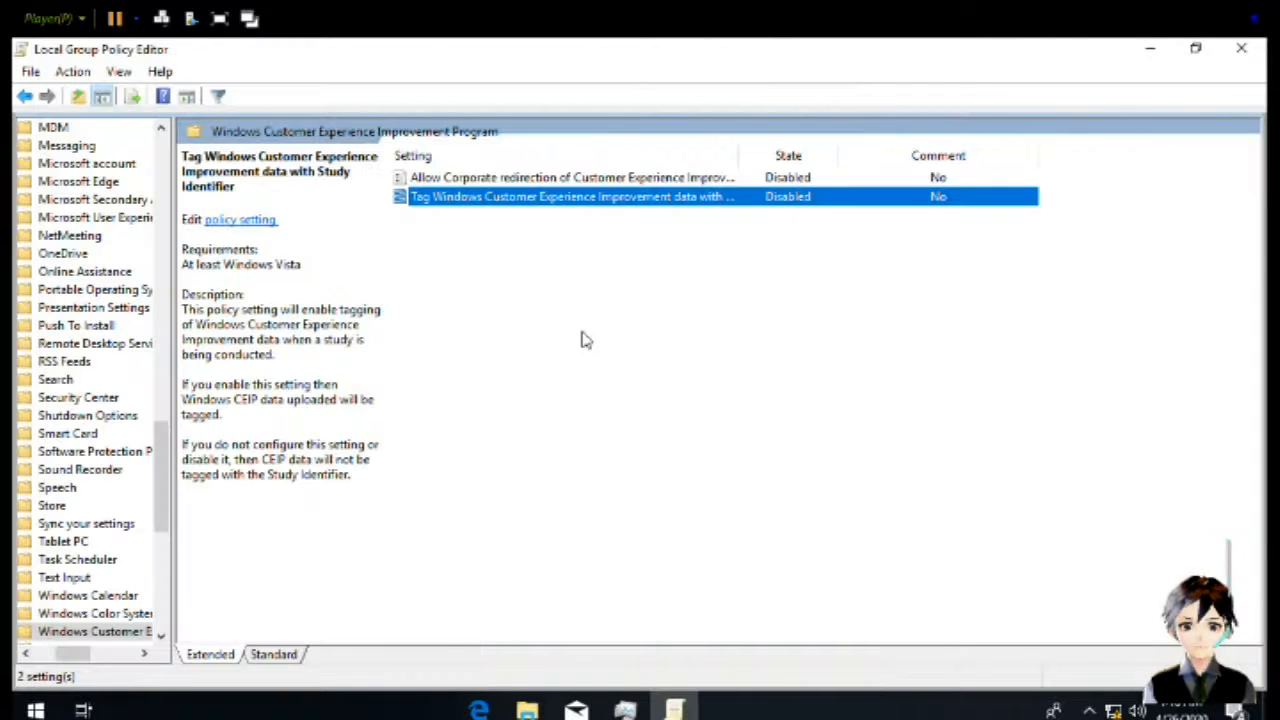
{"action": "left_click", "coordinate": [586, 340]}
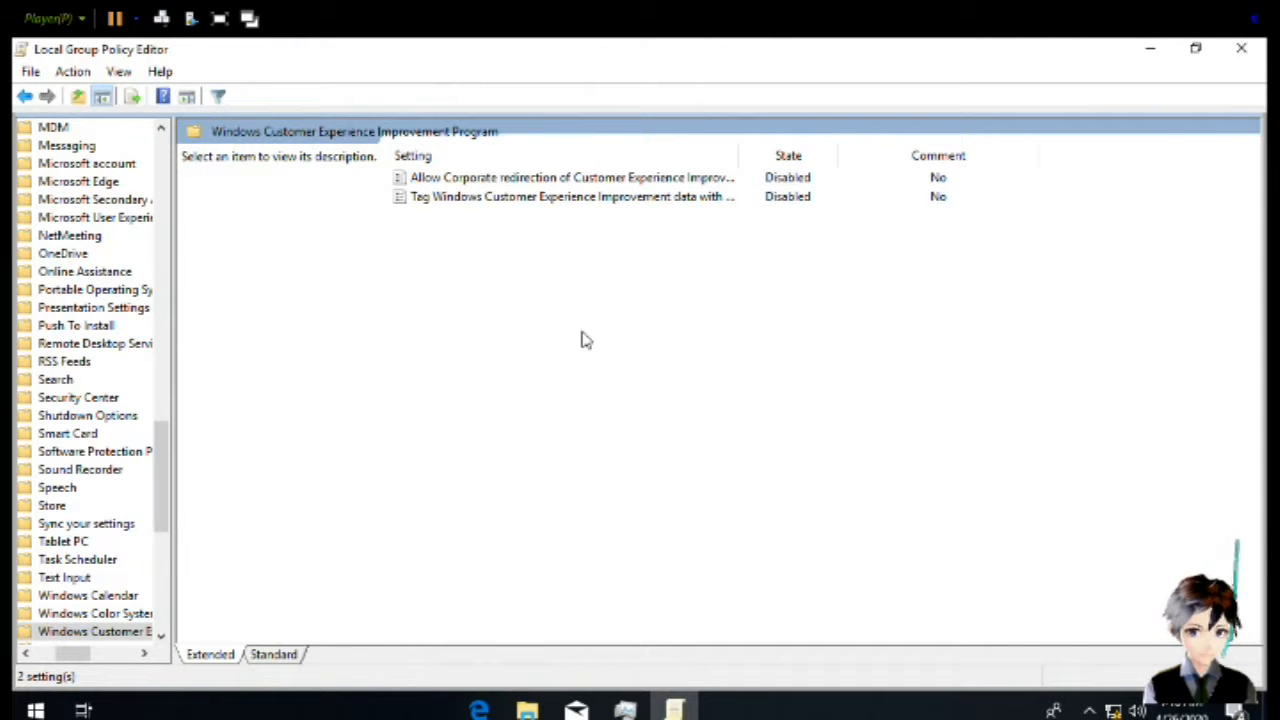
Return to Windows Components and open the MAPS folder inside Windows Defender Antivirus
{"action": "key", "text": "BackSpace"}
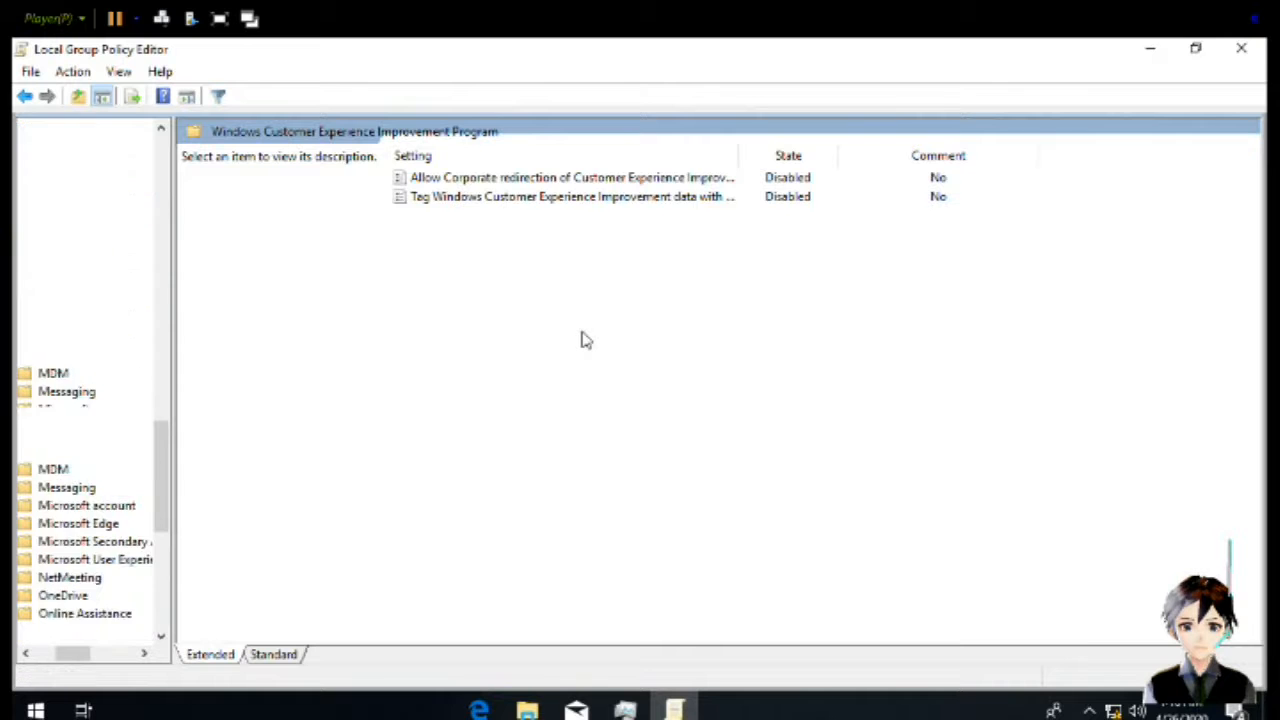
{"action": "scroll", "coordinate": [615, 495], "scroll_direction": "down", "scroll_amount": 4}
{"action": "scroll", "coordinate": [615, 495], "scroll_direction": "down", "scroll_amount": 14}
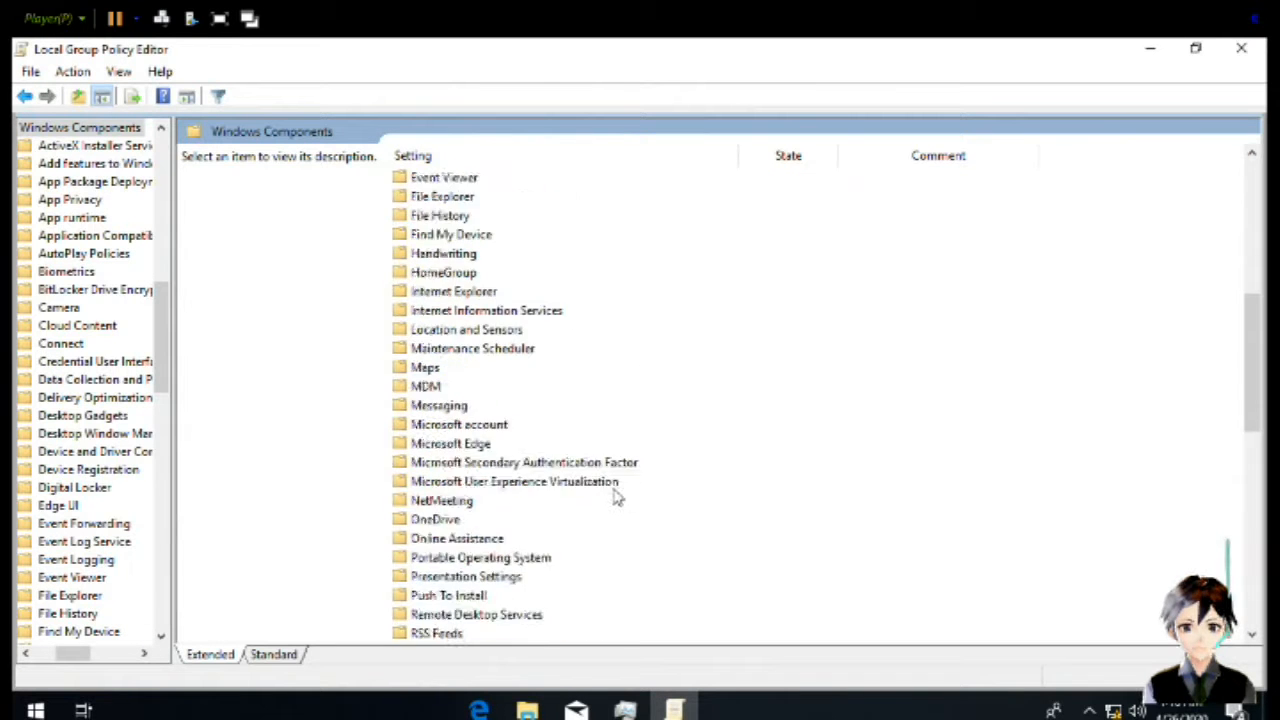
{"action": "scroll", "coordinate": [615, 493], "scroll_direction": "up", "scroll_amount": 1}
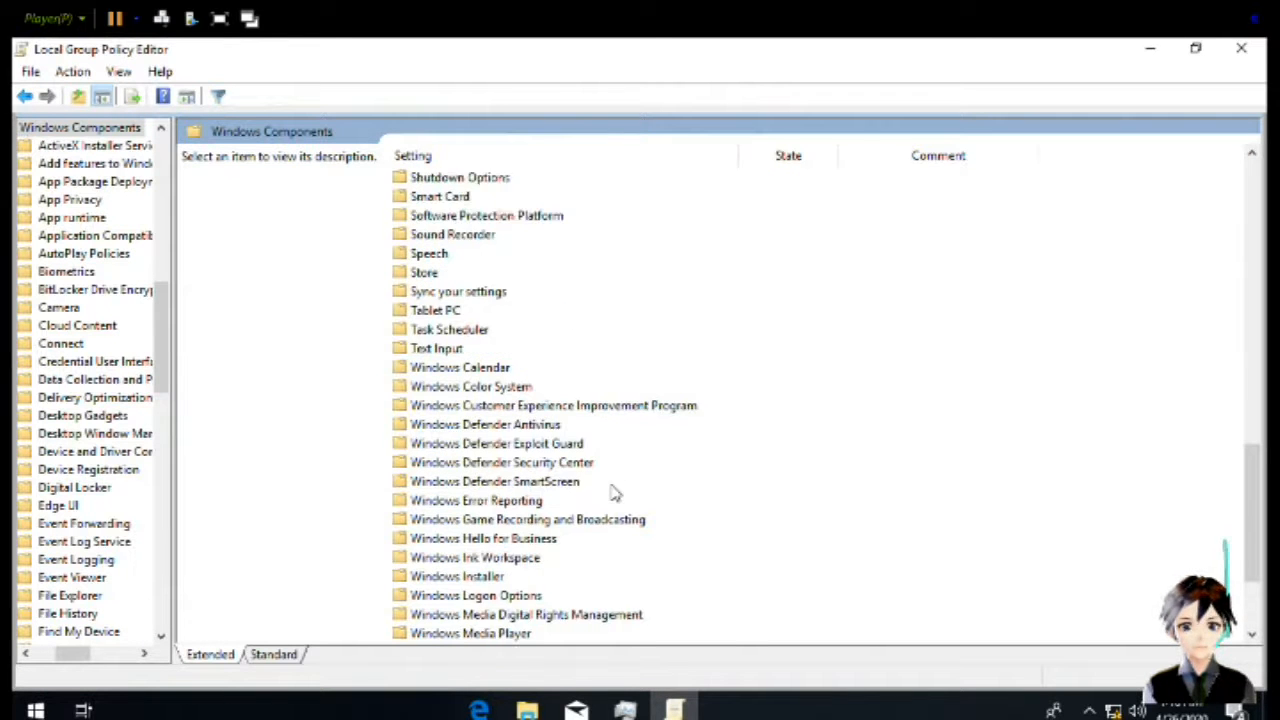
{"action": "scroll", "coordinate": [613, 492], "scroll_direction": "down", "scroll_amount": 3}
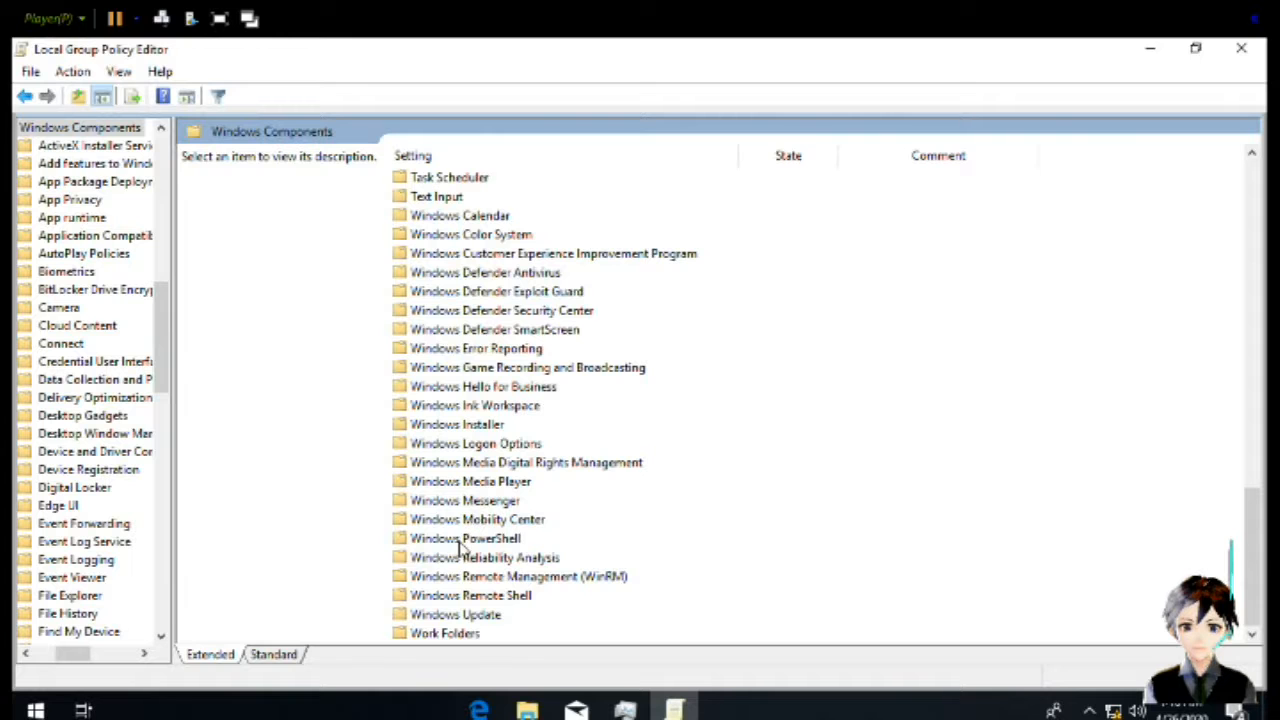
{"action": "double_click", "coordinate": [443, 280]}
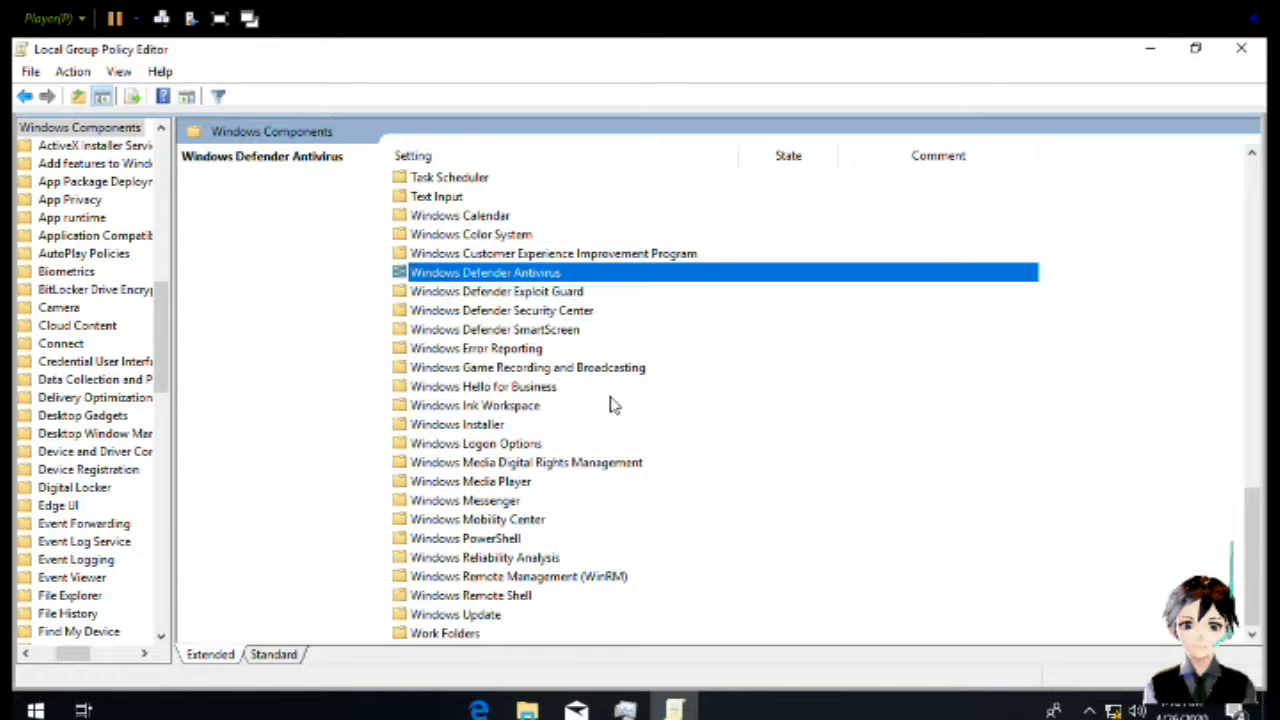
{"action": "key", "text": "Down"}
{"action": "key", "text": "Down"}
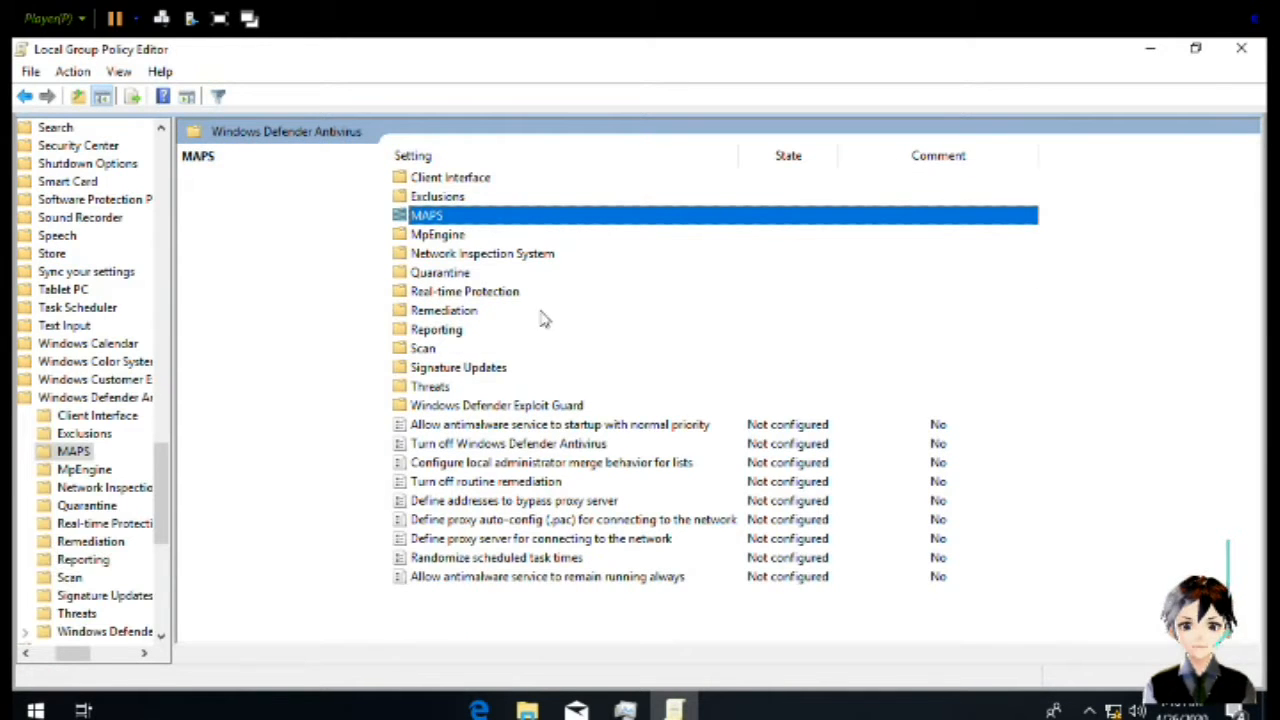
{"action": "key", "text": "Return"}
Set the MAPS policy "Configure the 'Block at First Sight' feature" to Disabled and save it
{"action": "key", "text": "Down"}
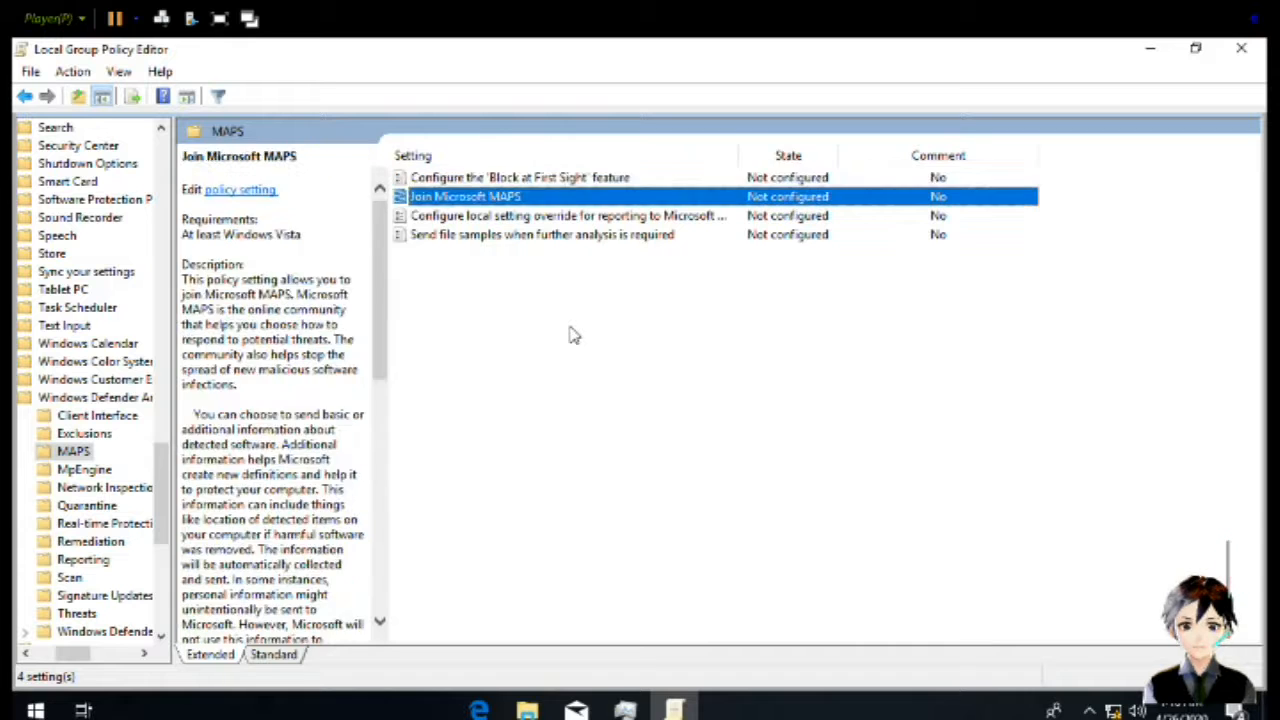
{"action": "key", "text": "Up"}
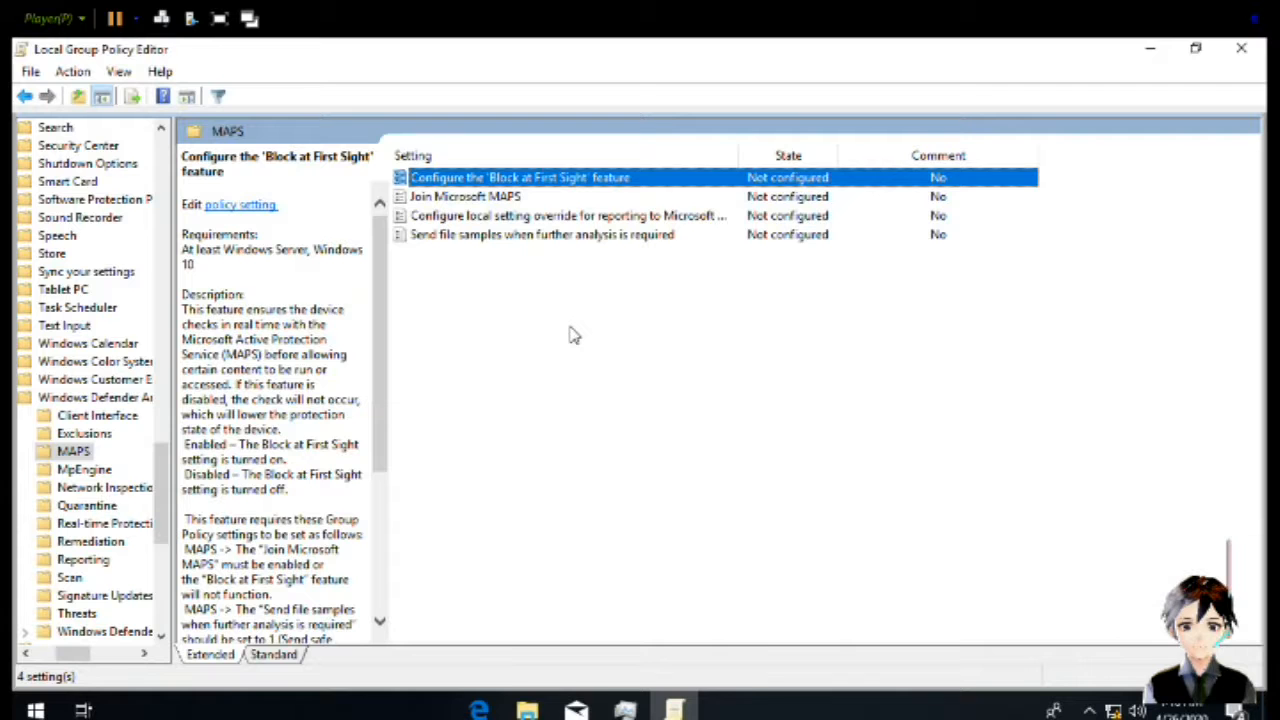
{"action": "key", "text": "Return"}
{"action": "key", "text": "Down"}
{"action": "key", "text": "Down"}
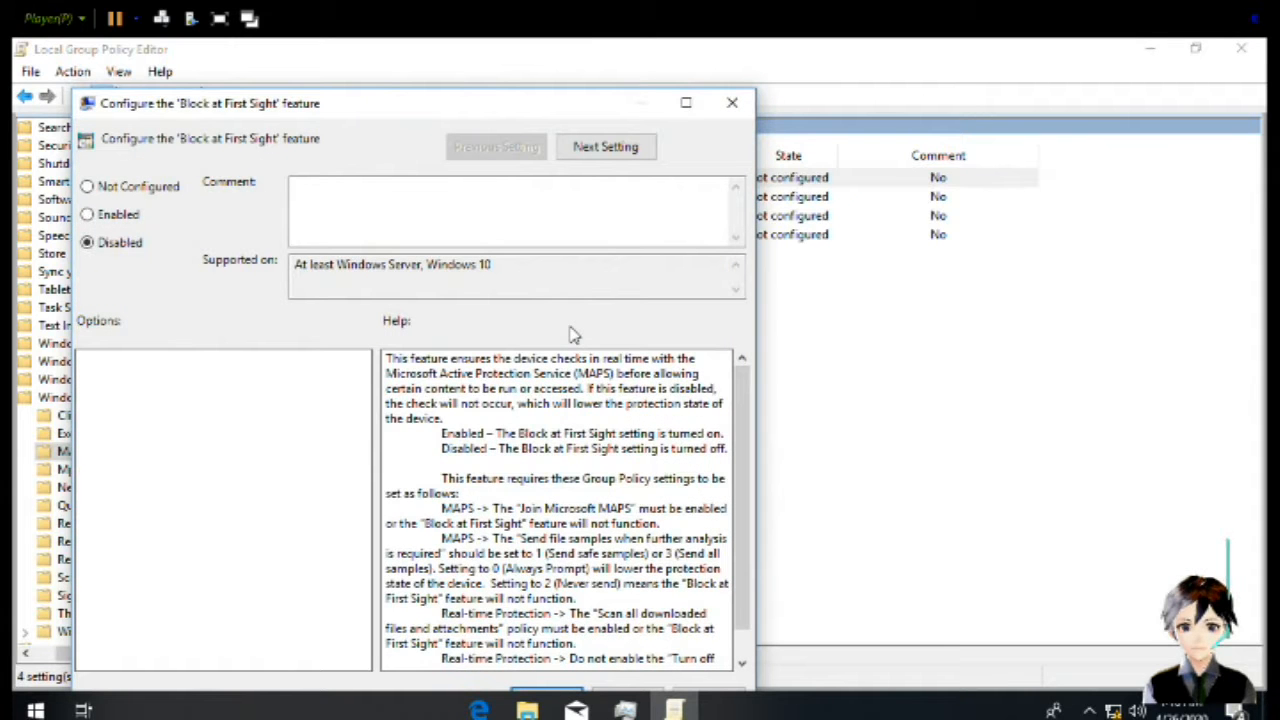
{"action": "key", "text": "Return"}
Set the policy "Join Microsoft MAPS" to Disabled and save it
{"action": "key", "text": "Down"}
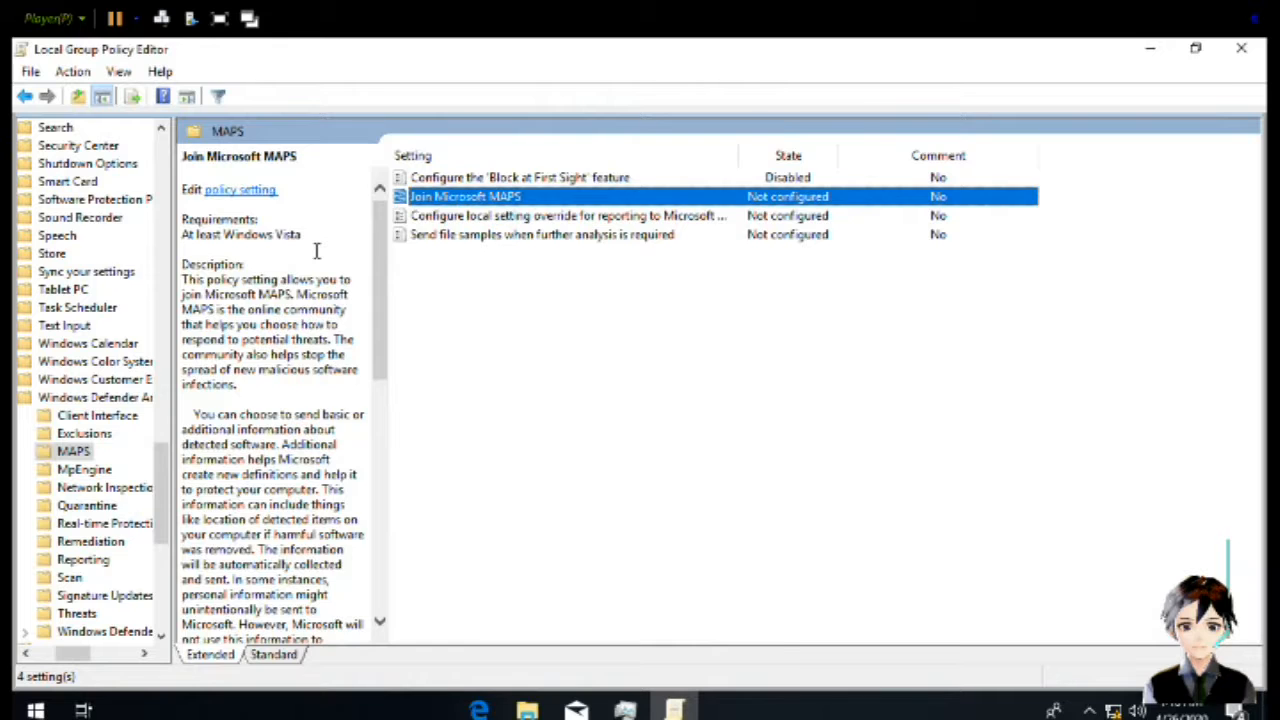
{"action": "key", "text": "Return"}
{"action": "left_click", "coordinate": [141, 245]}
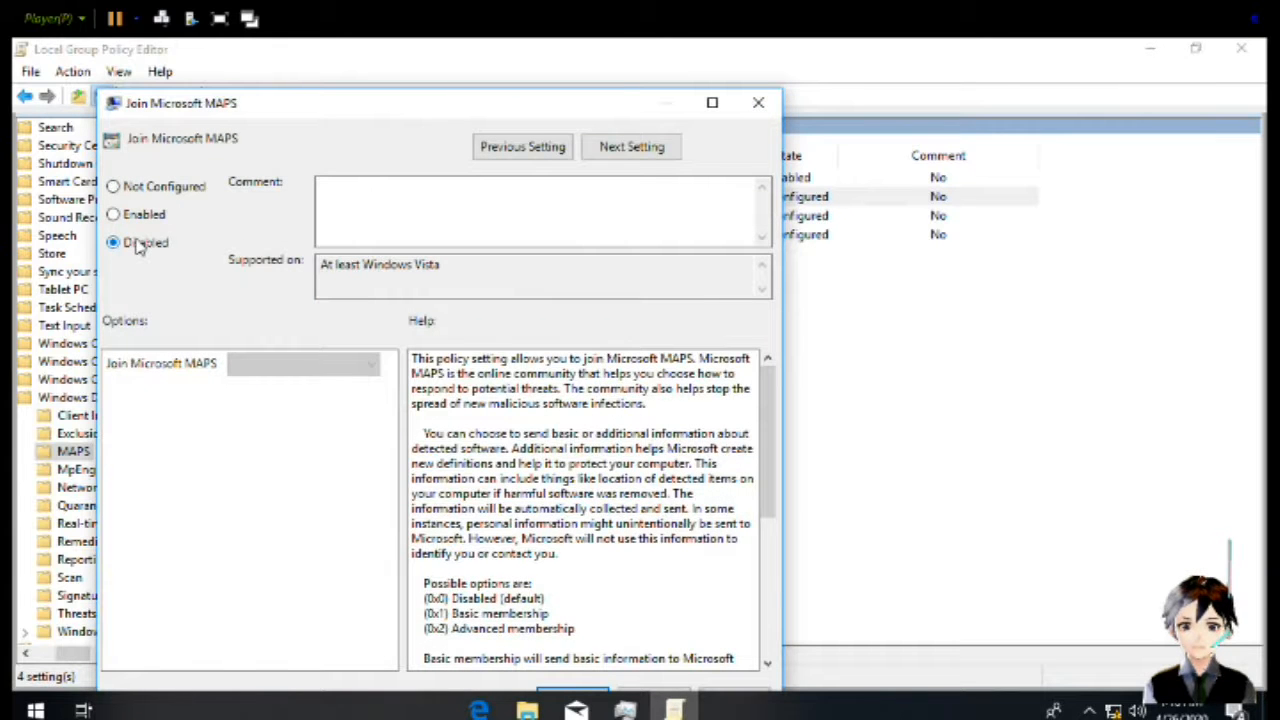
{"action": "key", "text": "alt+a"}
{"action": "key", "text": "Return"}
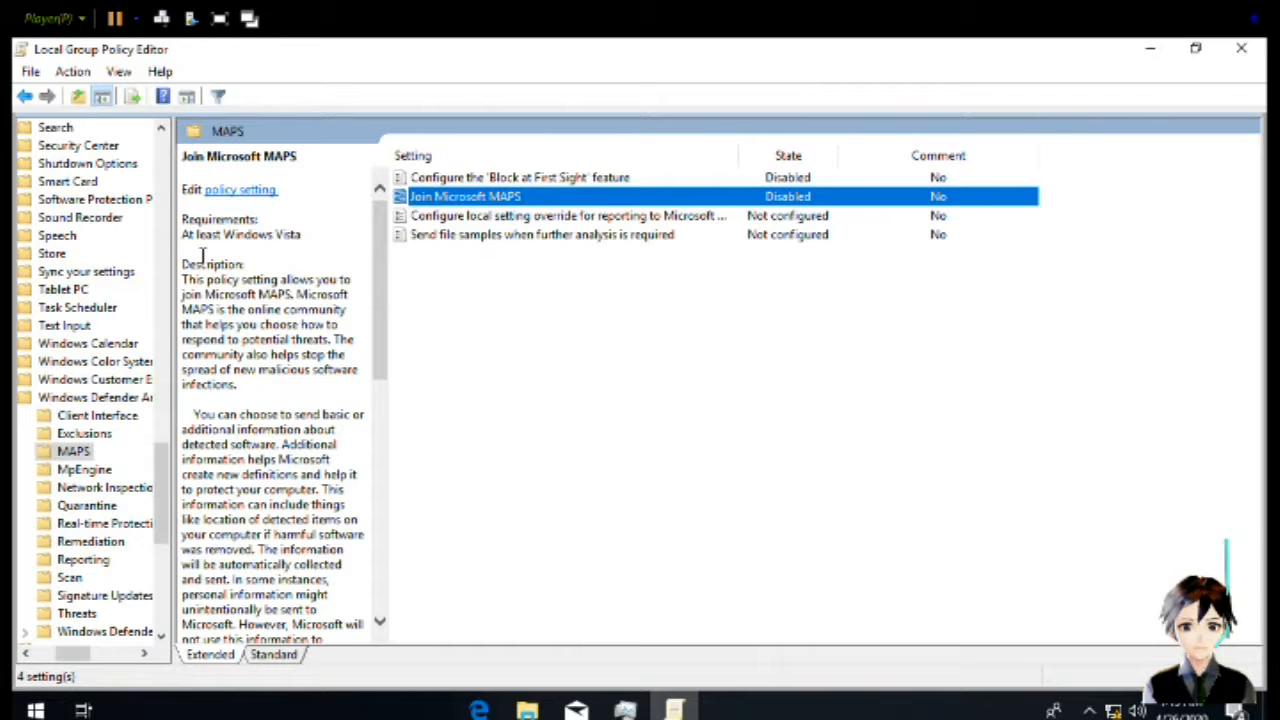
Set the policy "Configure local setting override for reporting to Microsoft MAPS" to Disabled and save it
{"action": "key", "text": "Down"}
{"action": "key", "text": "Return"}
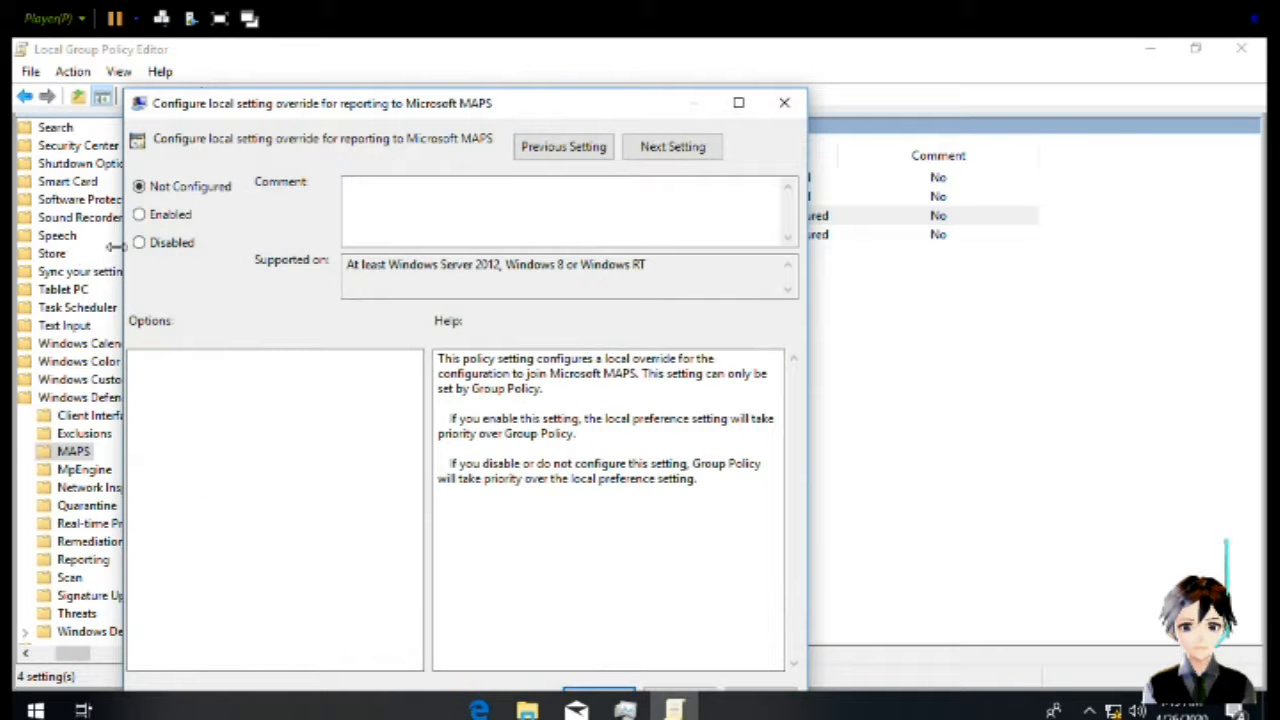
{"action": "left_click", "coordinate": [165, 248]}
{"action": "key", "text": "Return"}
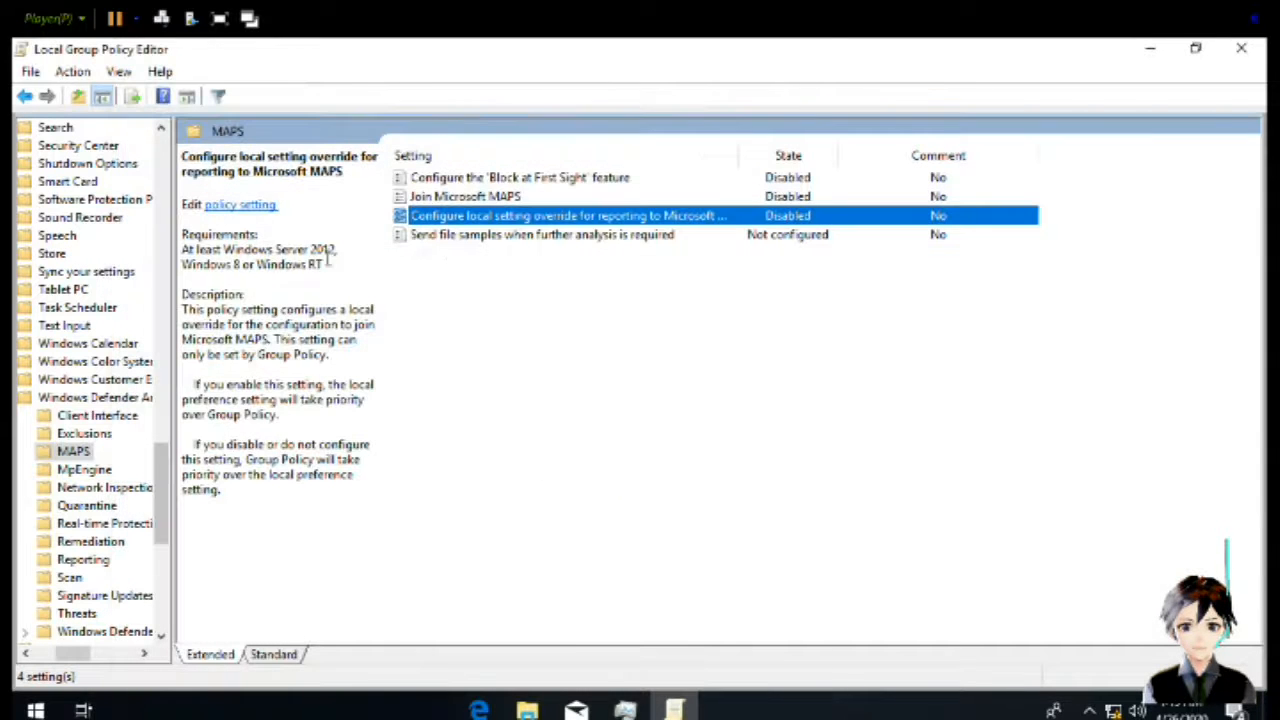
Set the policy "Send file samples when further analysis is required" to Disabled and save it
{"action": "left_click", "coordinate": [489, 236]}
{"action": "double_click", "coordinate": [489, 236]}
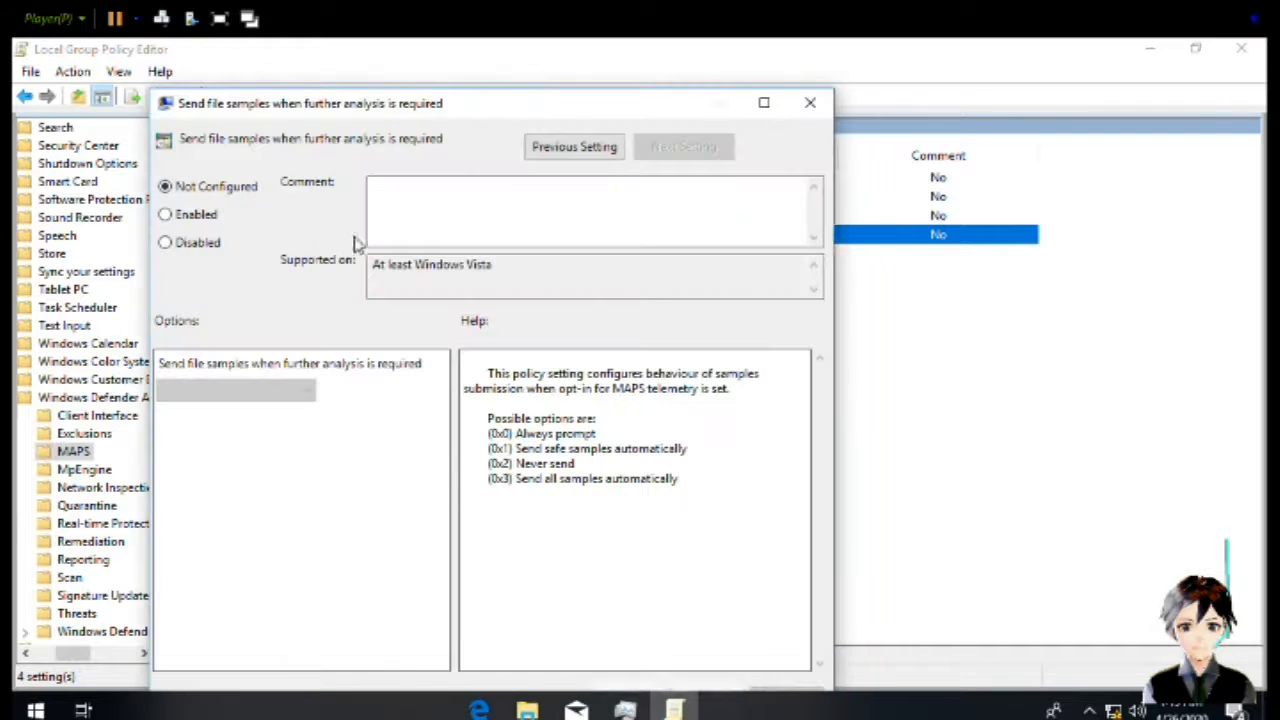
{"action": "left_click", "coordinate": [200, 255]}
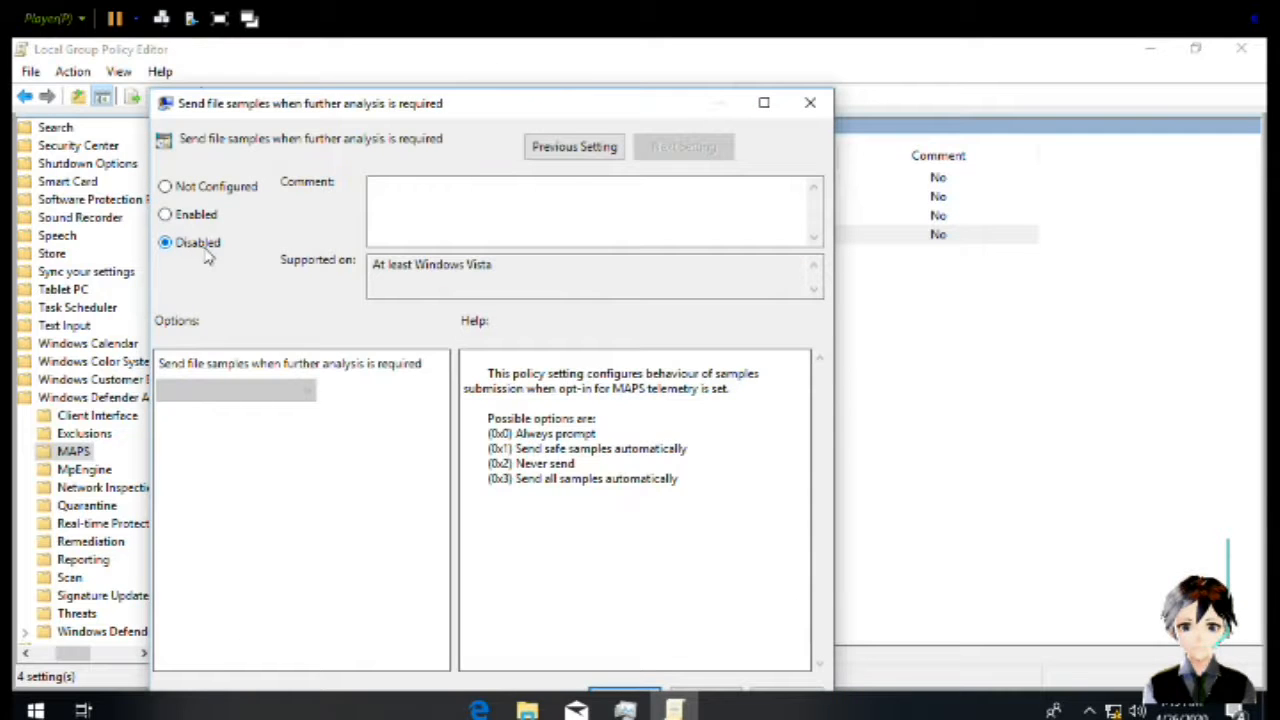
{"action": "key", "text": "Return"}
{"action": "left_click", "coordinate": [540, 297]}
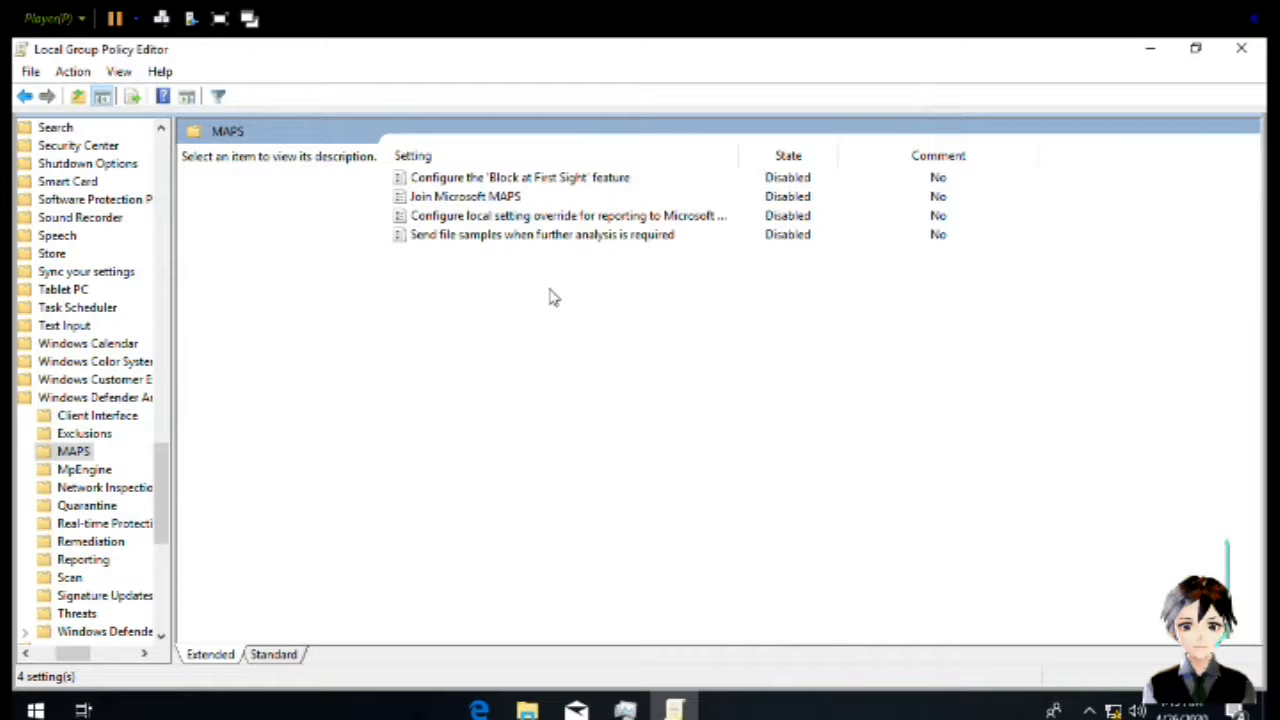
Return to Windows Defender Antivirus and open the MpEngine folder
{"action": "key", "text": "BackSpace"}
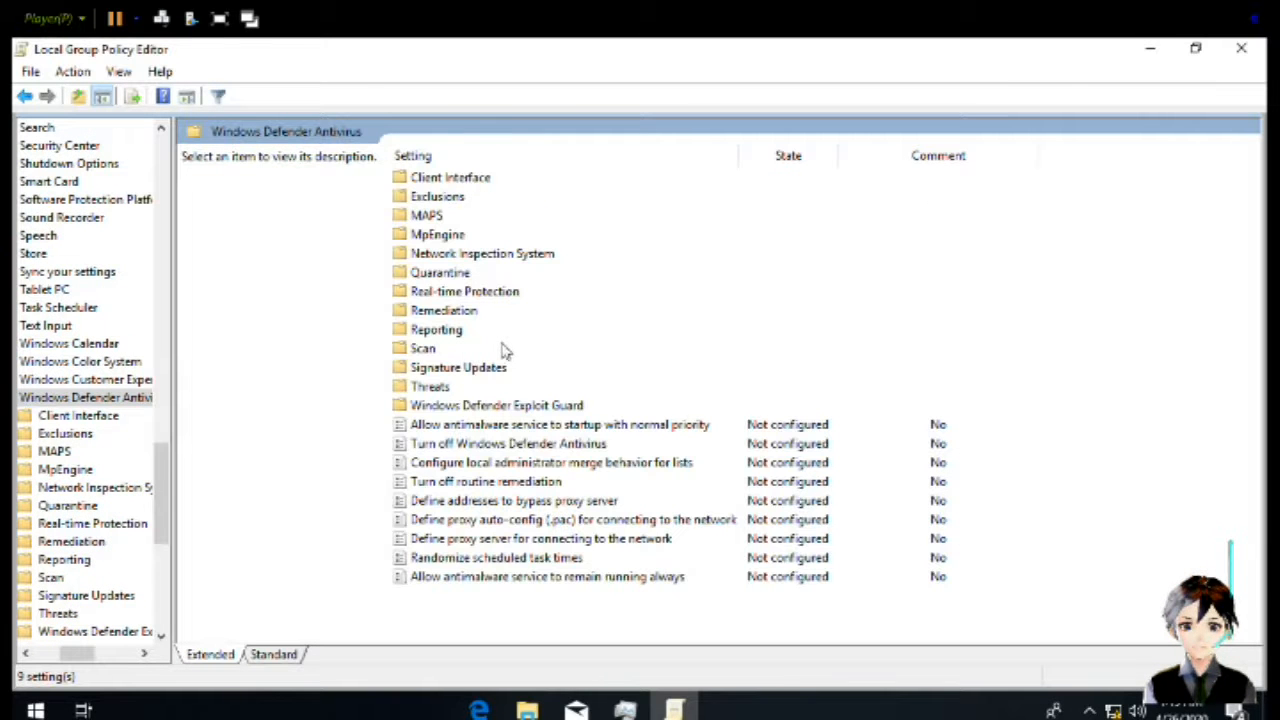
{"action": "left_click", "coordinate": [455, 258]}
{"action": "key", "text": "Up"}
{"action": "key", "text": "Return"}
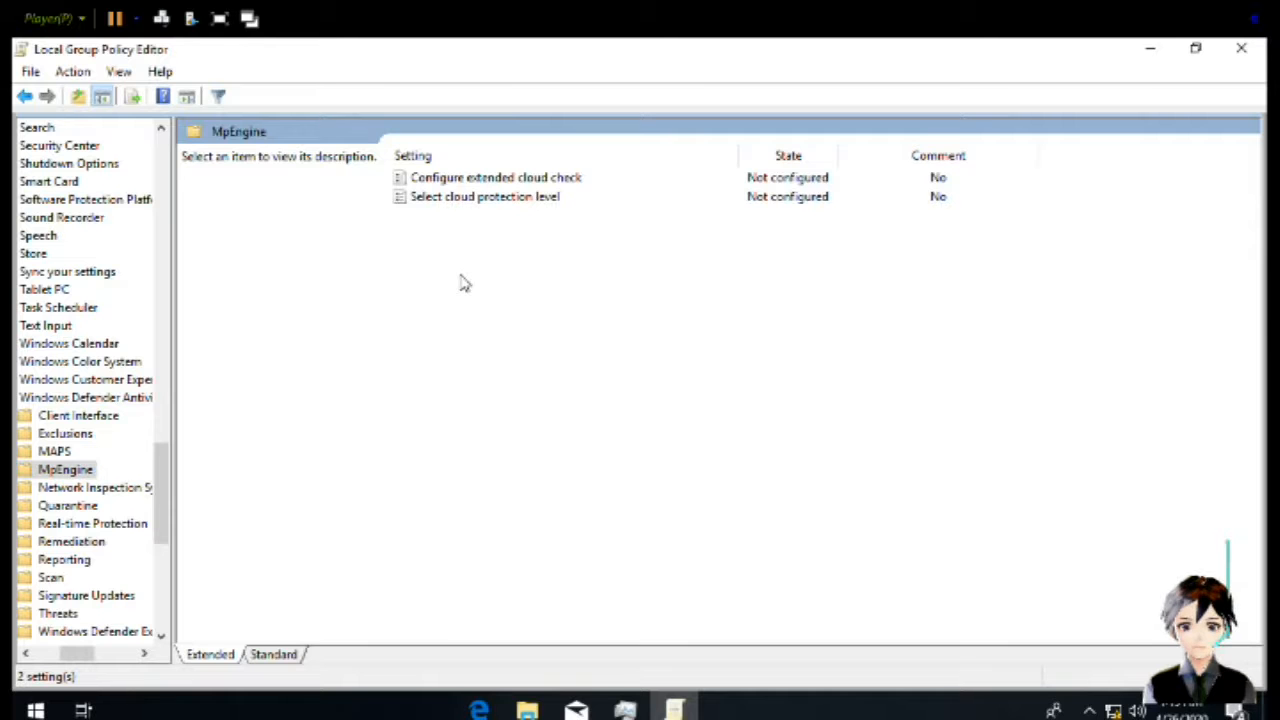
Set the policy "Configure extended cloud check" to Disabled and save it
{"action": "key", "text": "Down"}
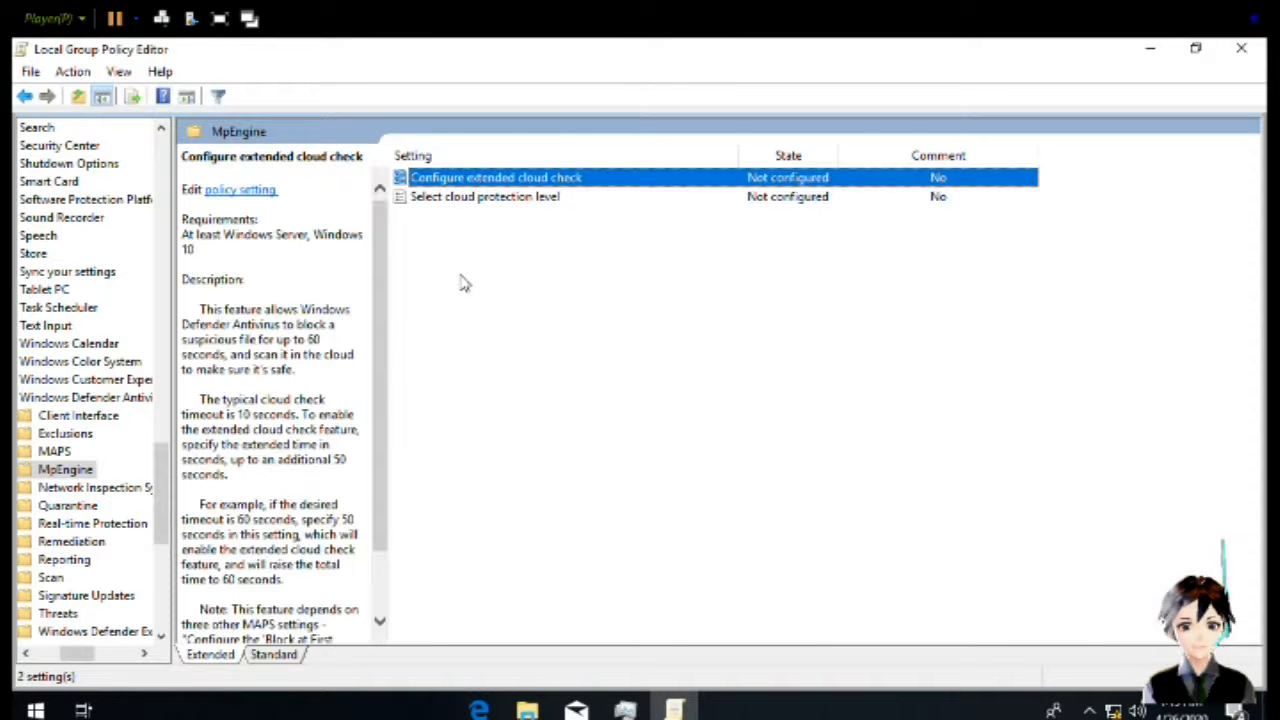
{"action": "key", "text": "Return"}
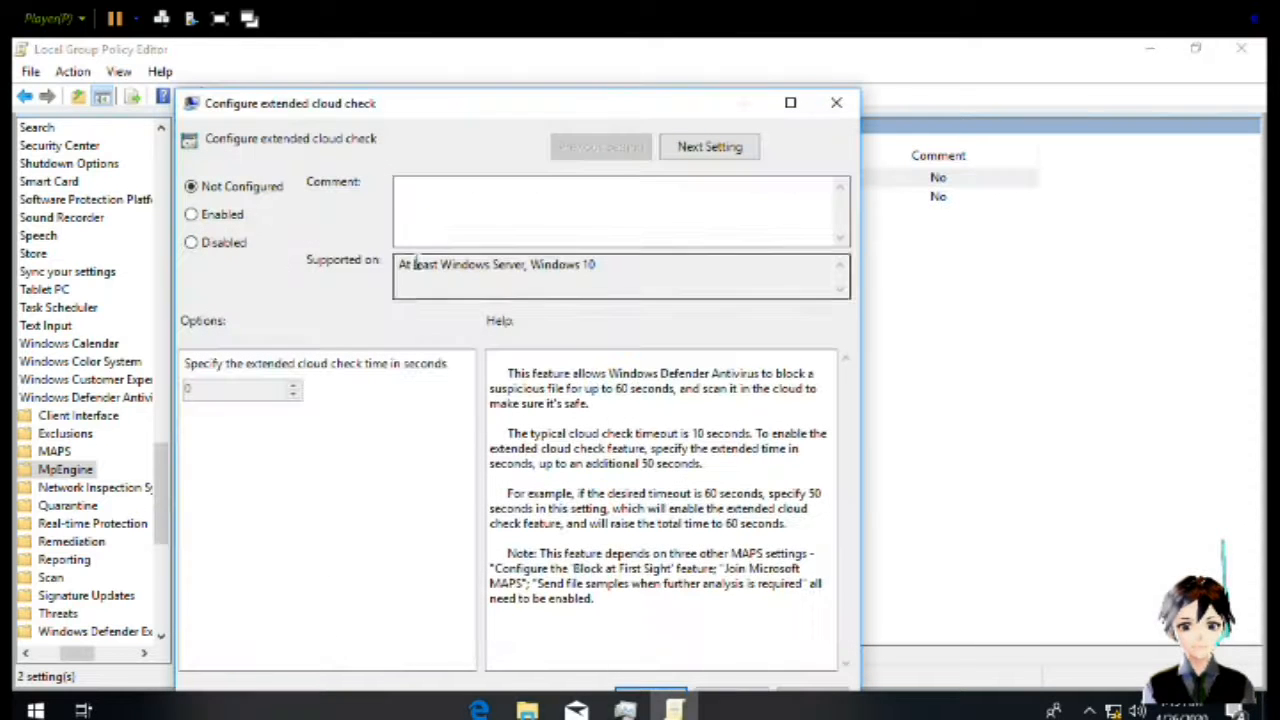
{"action": "left_click", "coordinate": [213, 248]}
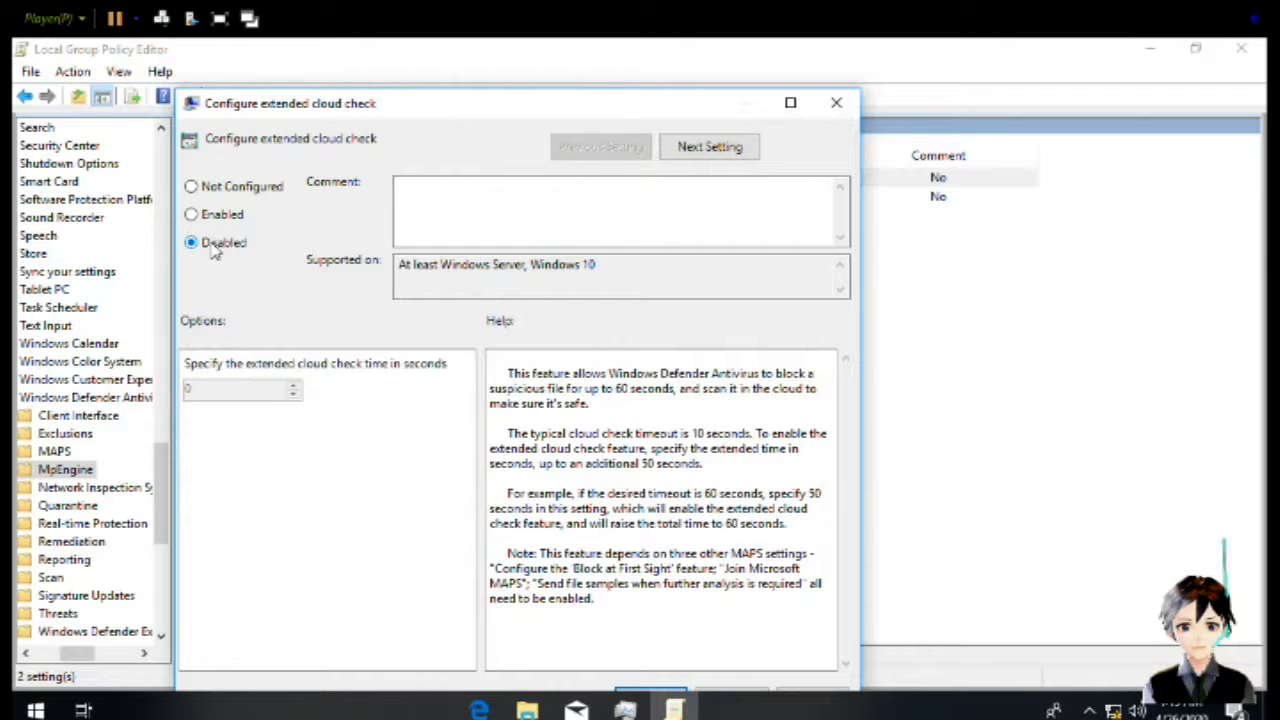
{"action": "key", "text": "Return"}
Set the policy "Select cloud protection level" to Disabled, save it, and go back to the Windows Defender Antivirus folder
{"action": "key", "text": "Down"}
{"action": "key", "text": "Up"}
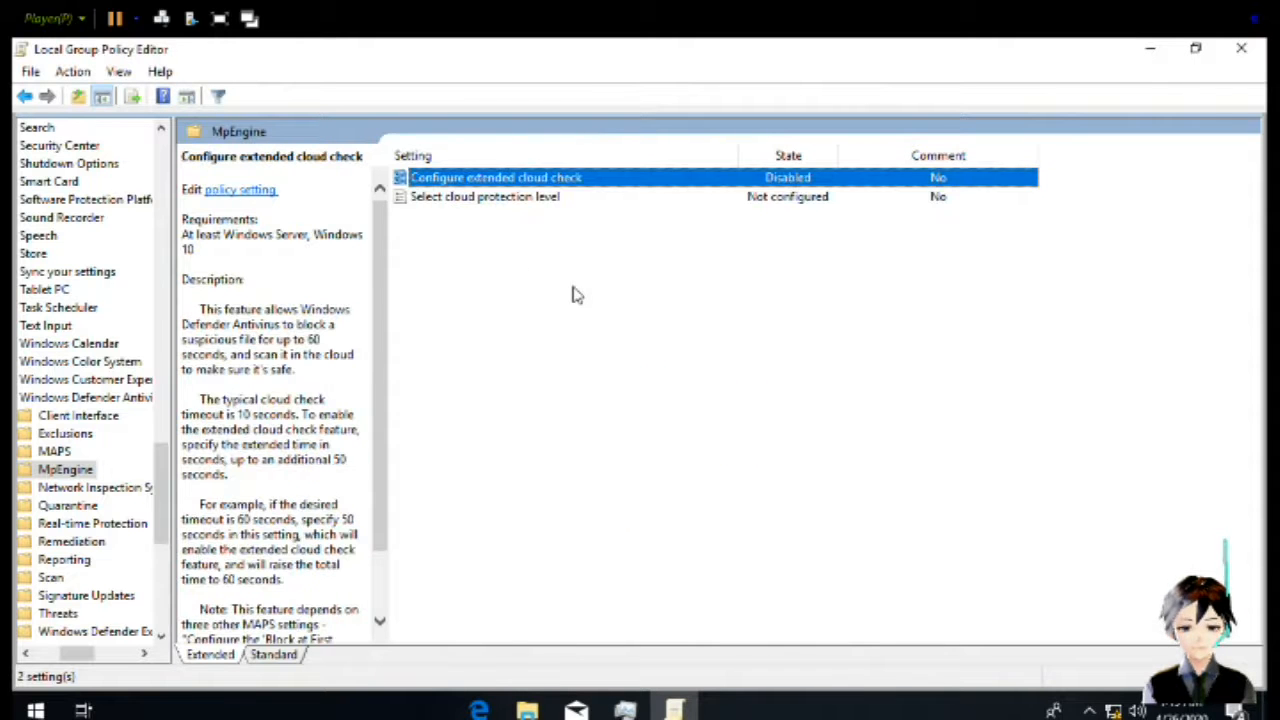
{"action": "key", "text": "Down"}
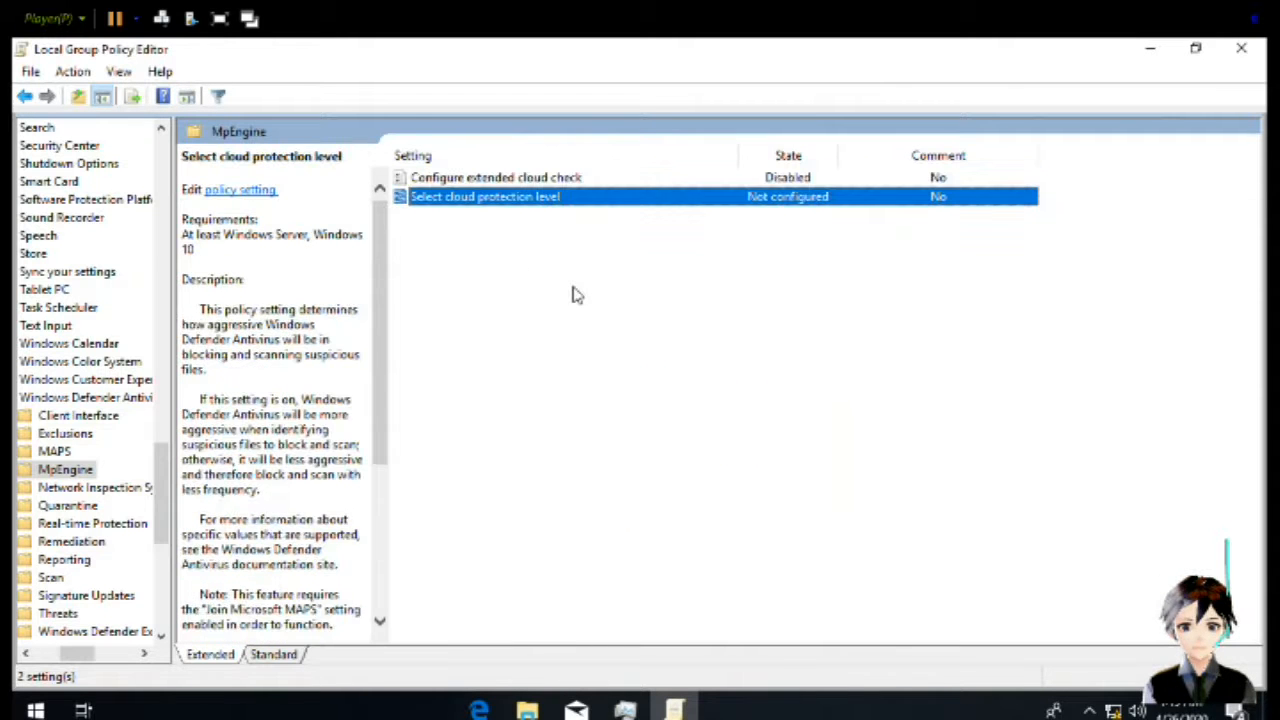
{"action": "key", "text": "Return"}
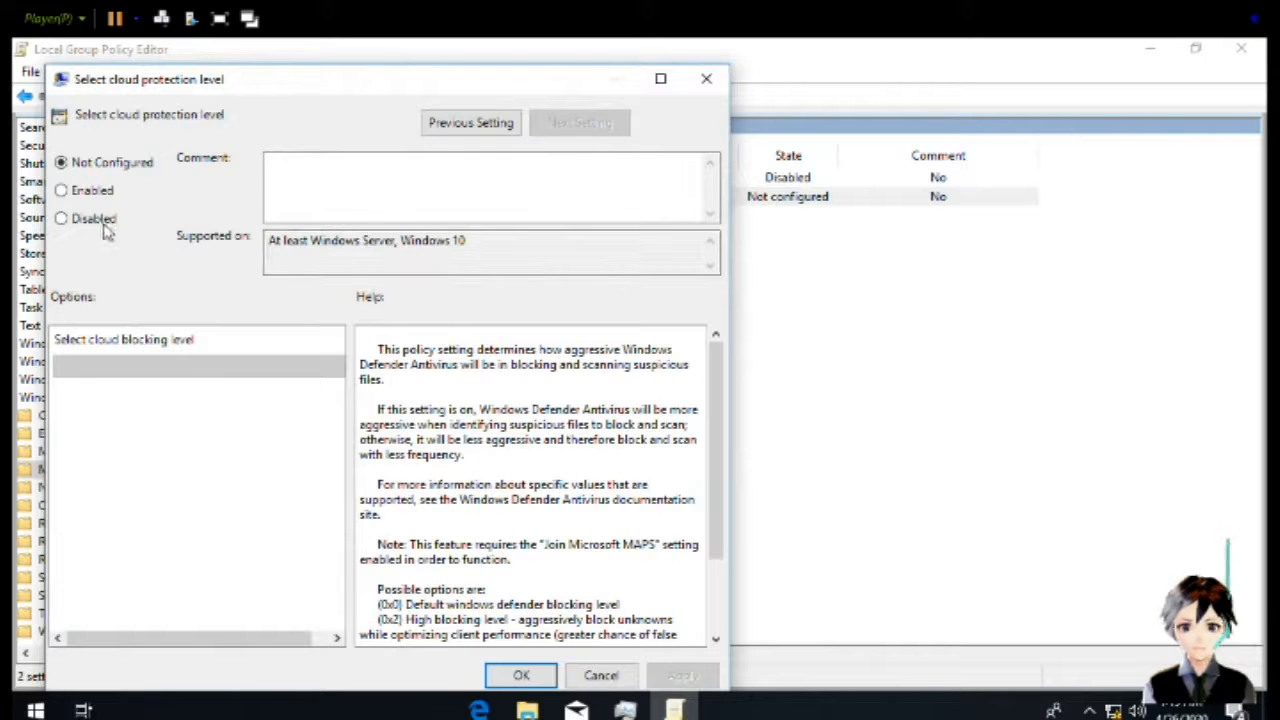
{"action": "left_click", "coordinate": [97, 228]}
{"action": "key", "text": "alt+a"}
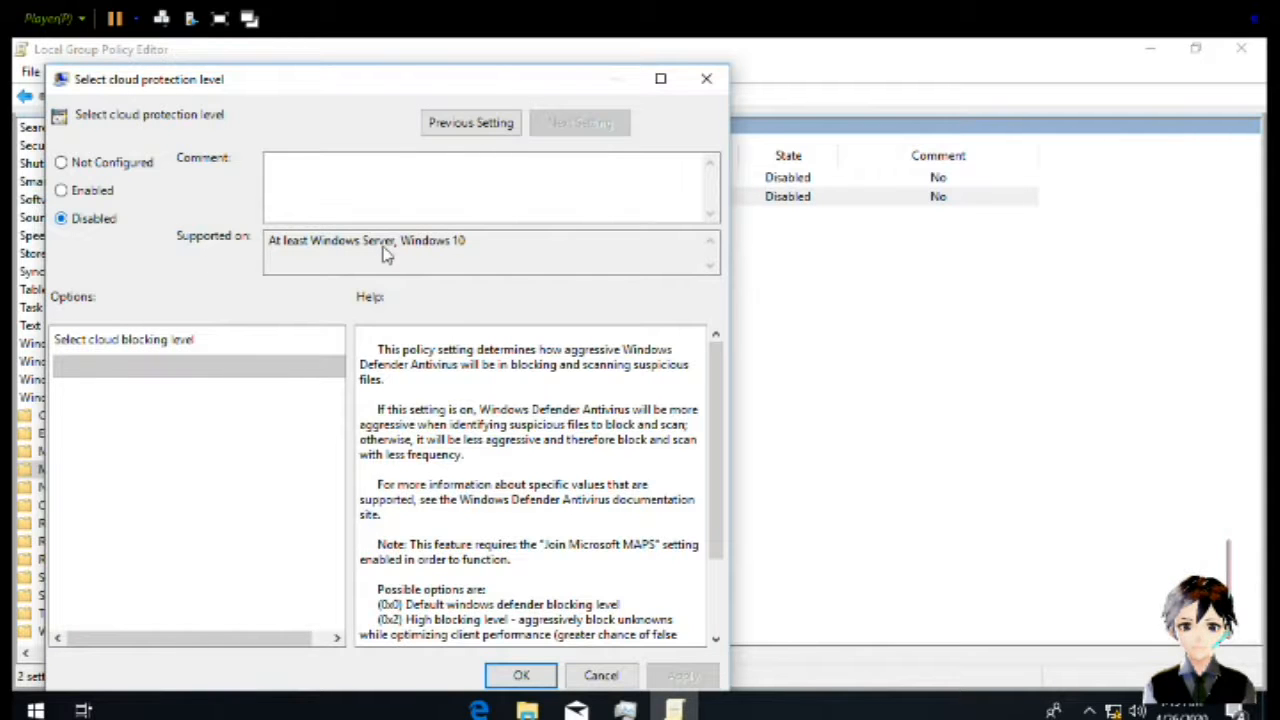
{"action": "key", "text": "Return"}
{"action": "key", "text": "BackSpace"}
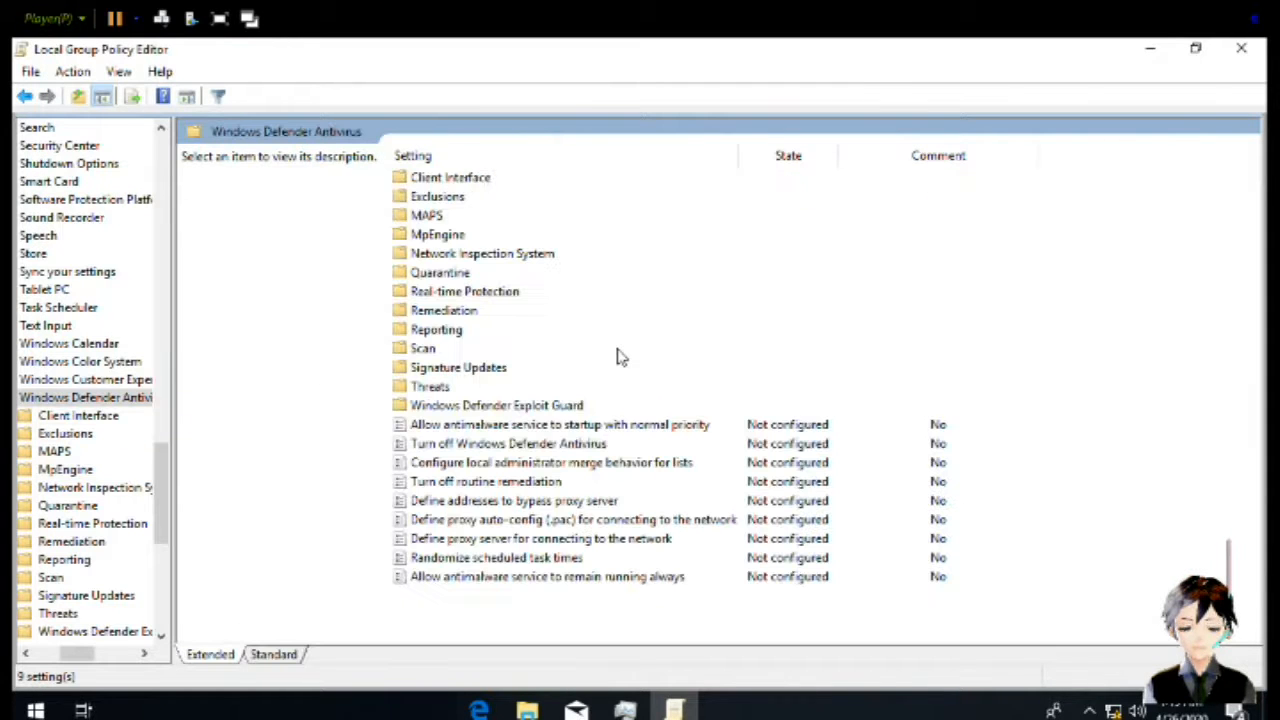
View the policies in the Network Inspection System folder and return to the Windows Defender Antivirus folder
{"action": "key", "text": "Down"}
{"action": "key", "text": "Down"}
{"action": "key", "text": "Down"}
{"action": "key", "text": "Down"}
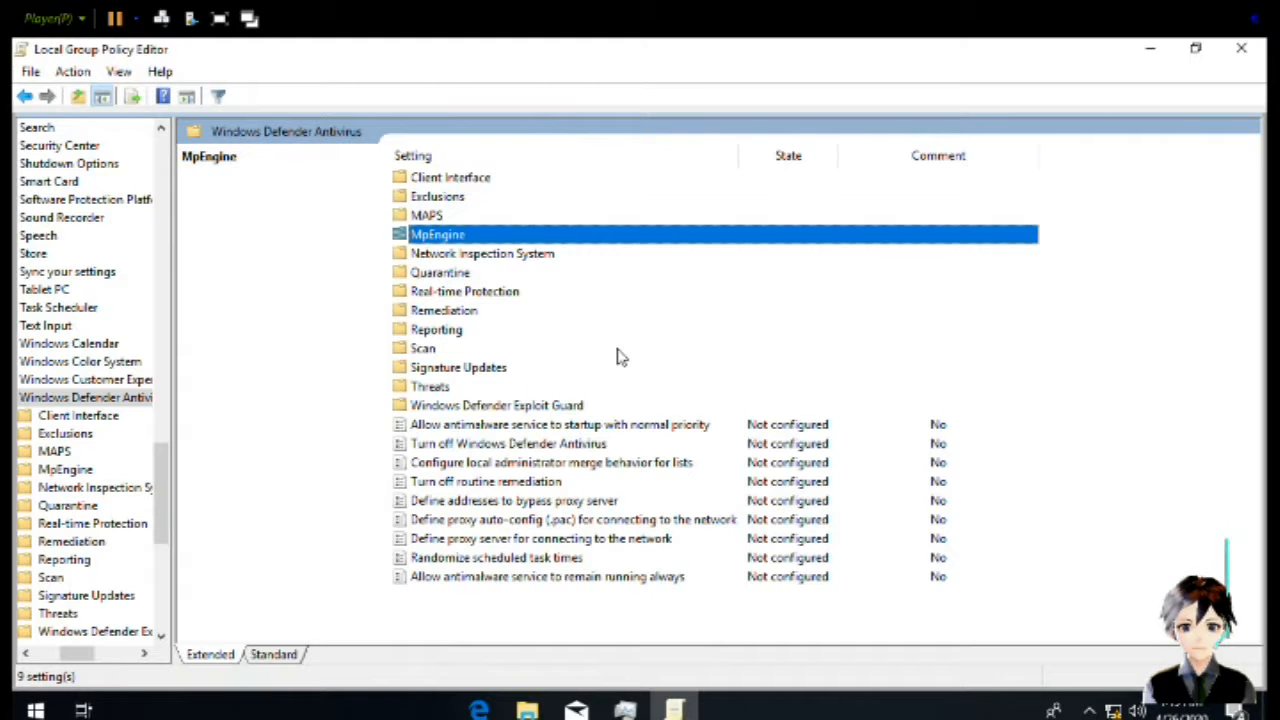
{"action": "key", "text": "Down"}
{"action": "key", "text": "Down"}
{"action": "key", "text": "Up"}
{"action": "key", "text": "Down"}
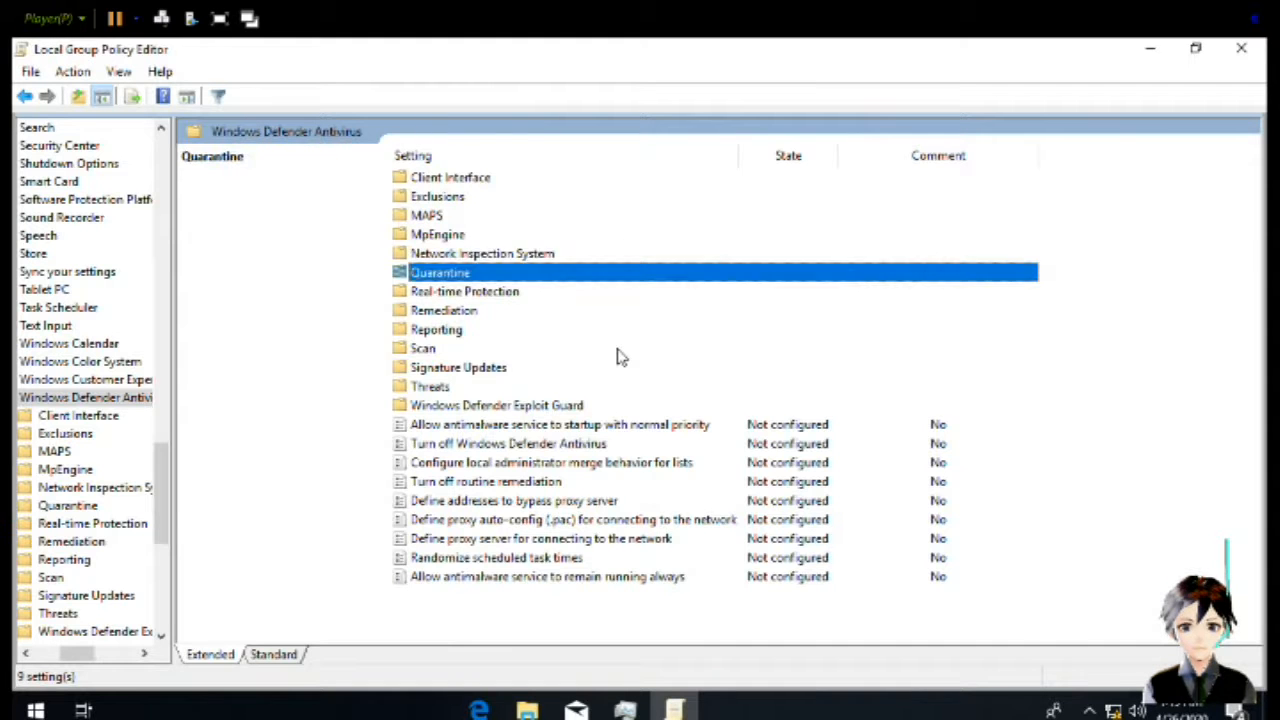
{"action": "key", "text": "Up"}
{"action": "key", "text": "Return"}
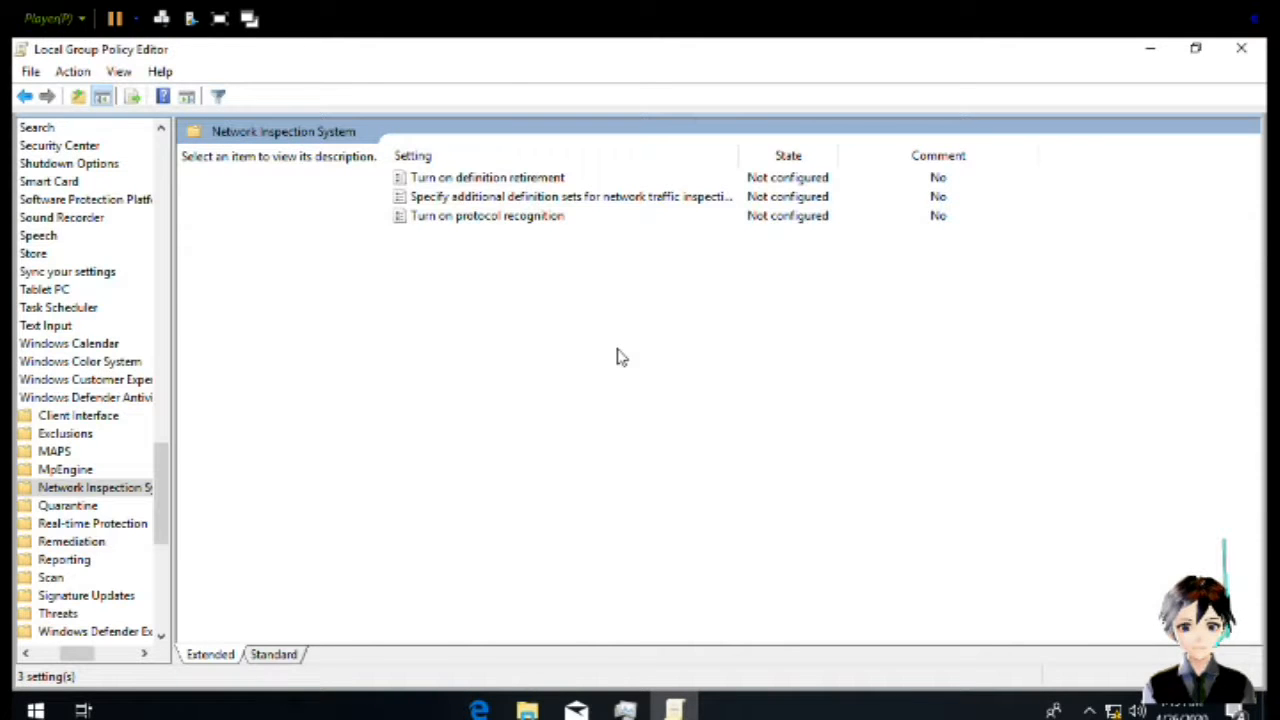
{"action": "key", "text": "BackSpace"}
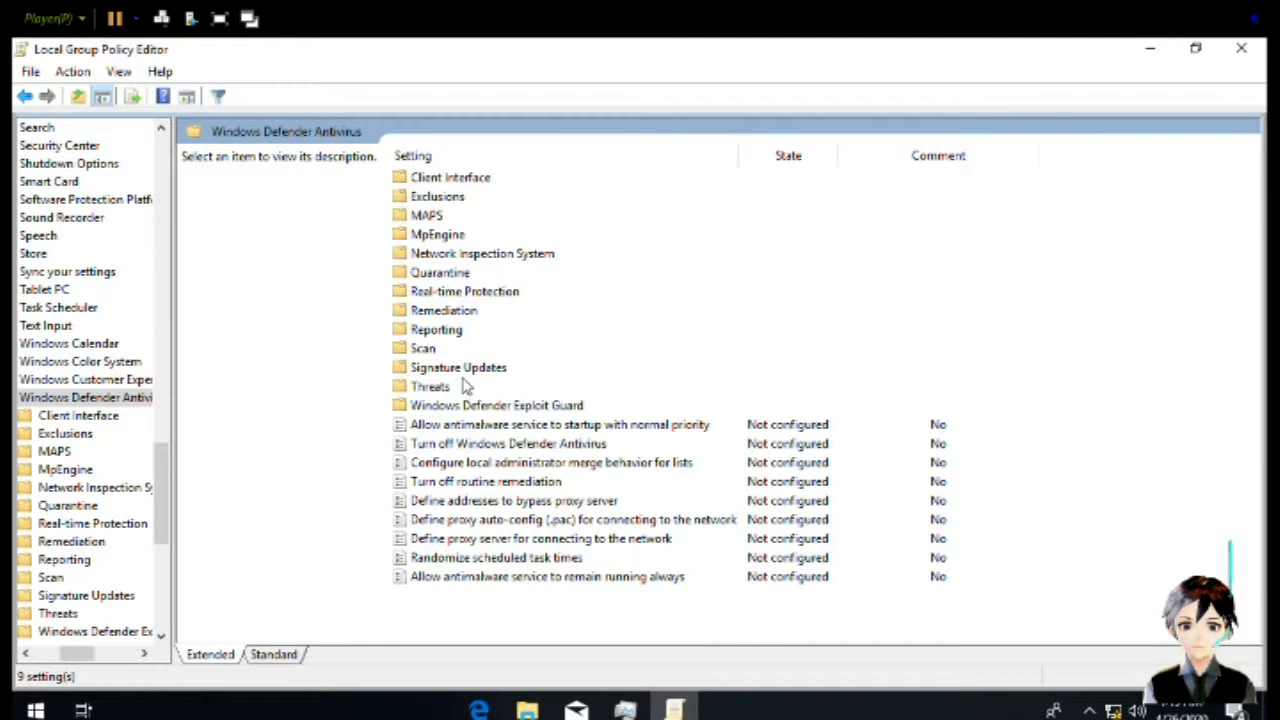
In the Real-time Protection folder, enable "Turn off real-time protection" and disable "Turn on behavior monitoring"
{"action": "double_click", "coordinate": [446, 291]}
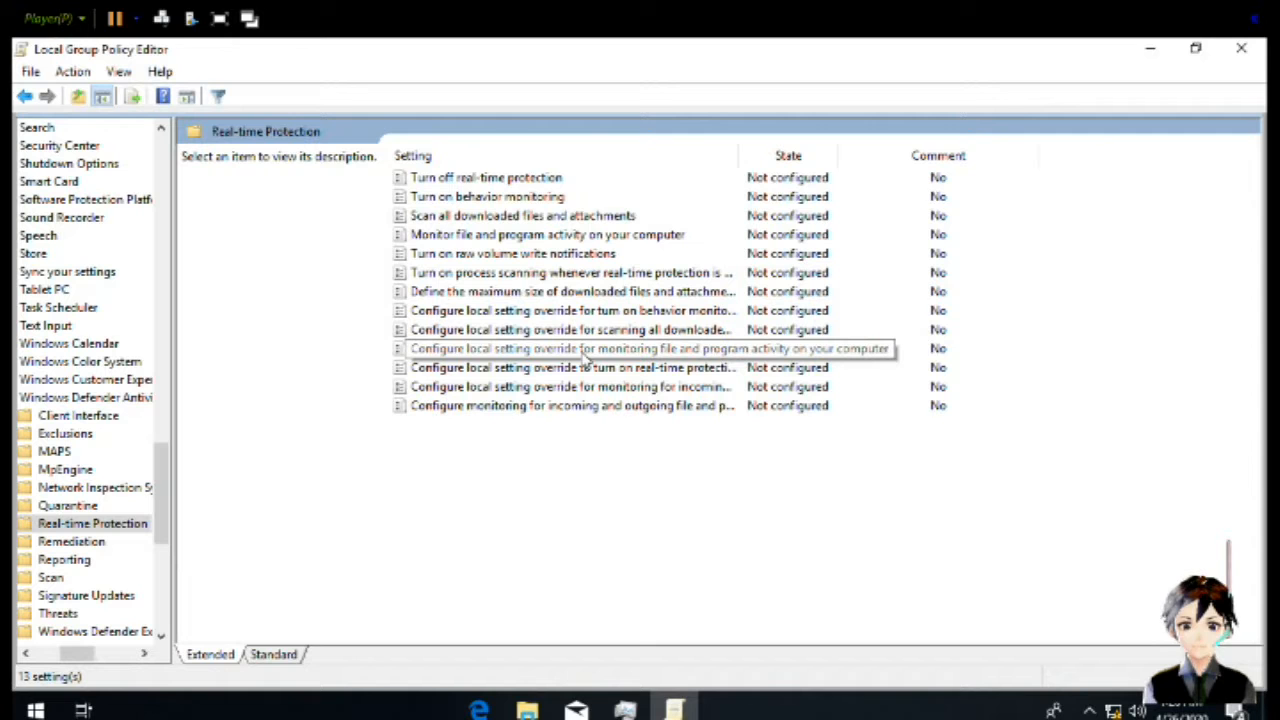
{"action": "key", "text": "Down"}
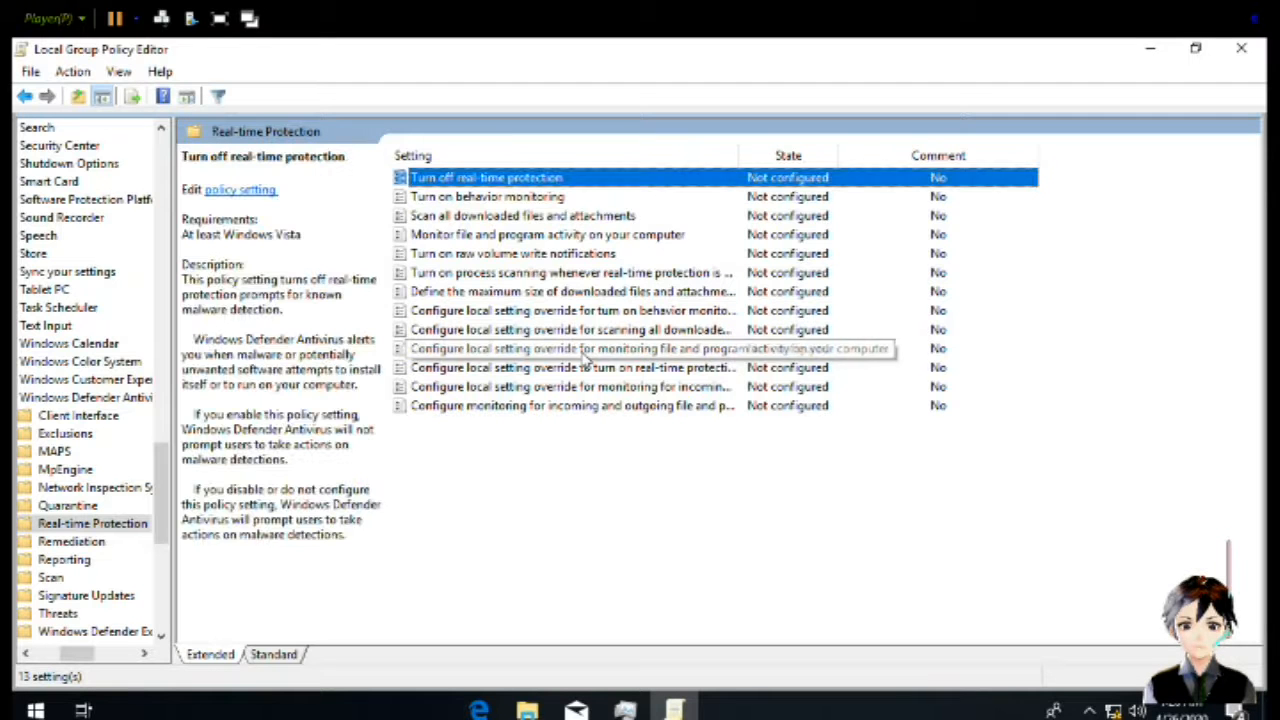
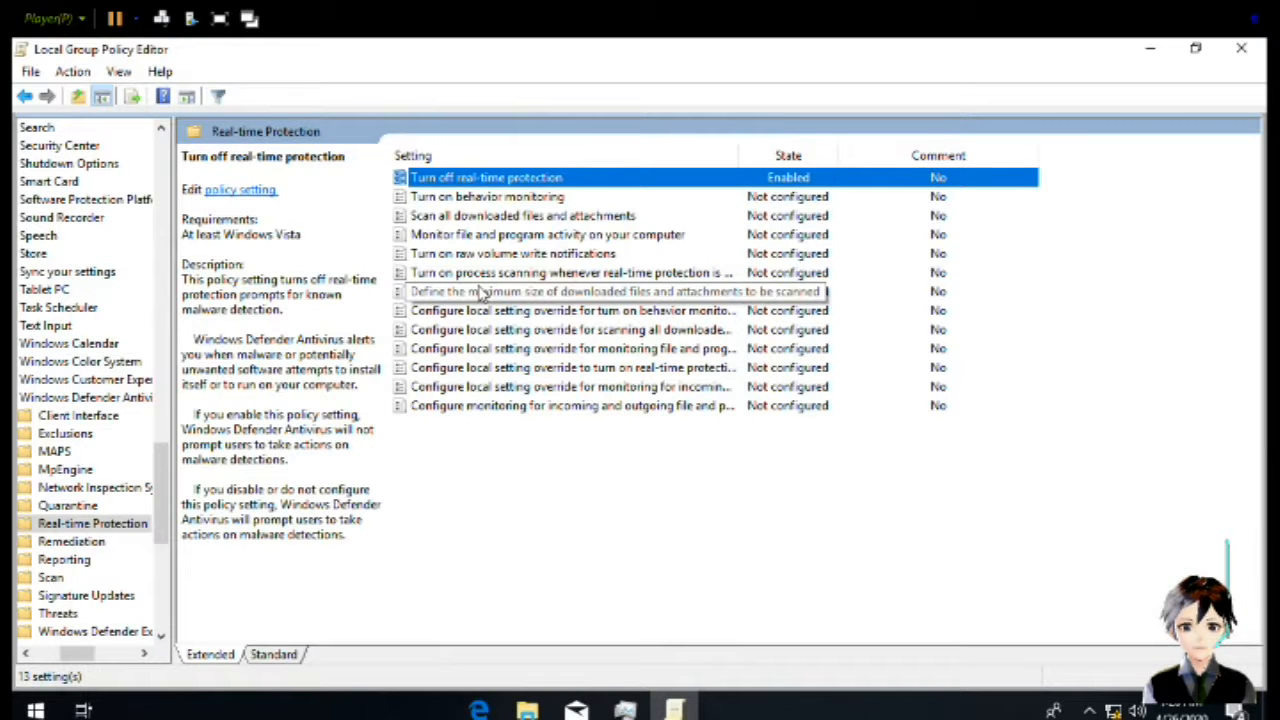
{"action": "key", "text": "Down"}
{"action": "key", "text": "Return"}
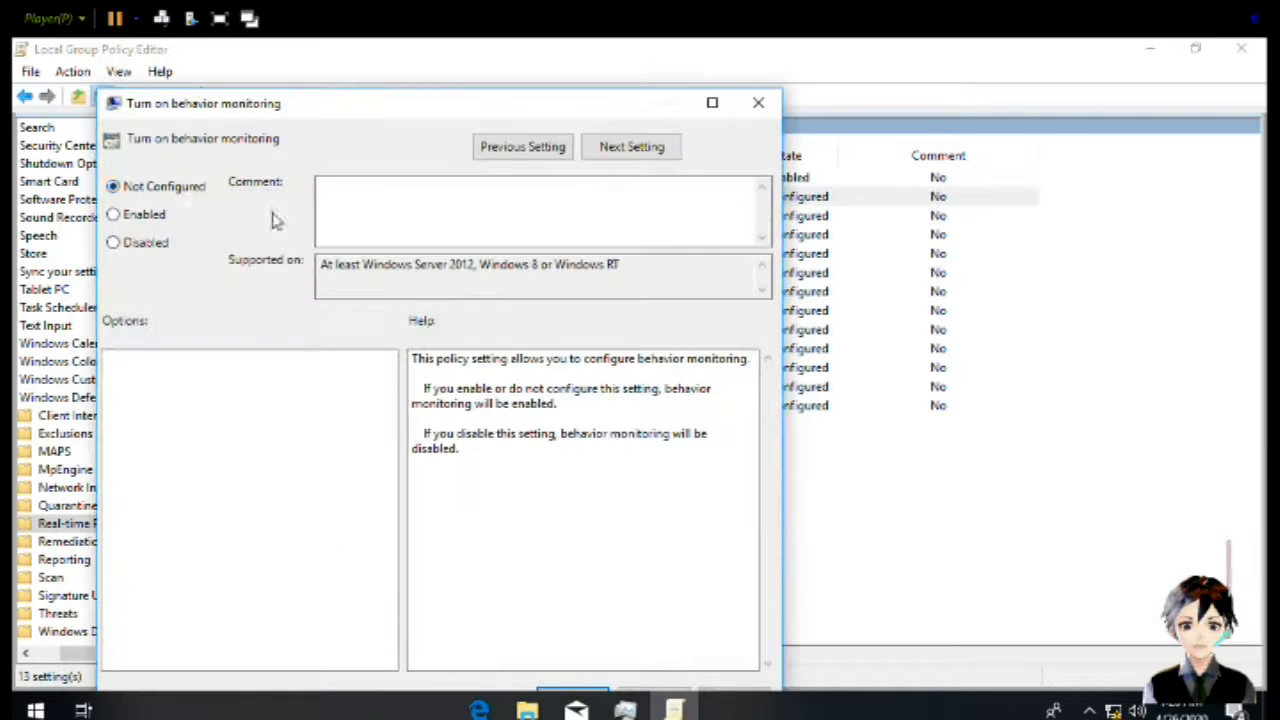
{"action": "left_click", "coordinate": [113, 242]}
{"action": "key", "text": "Return"}
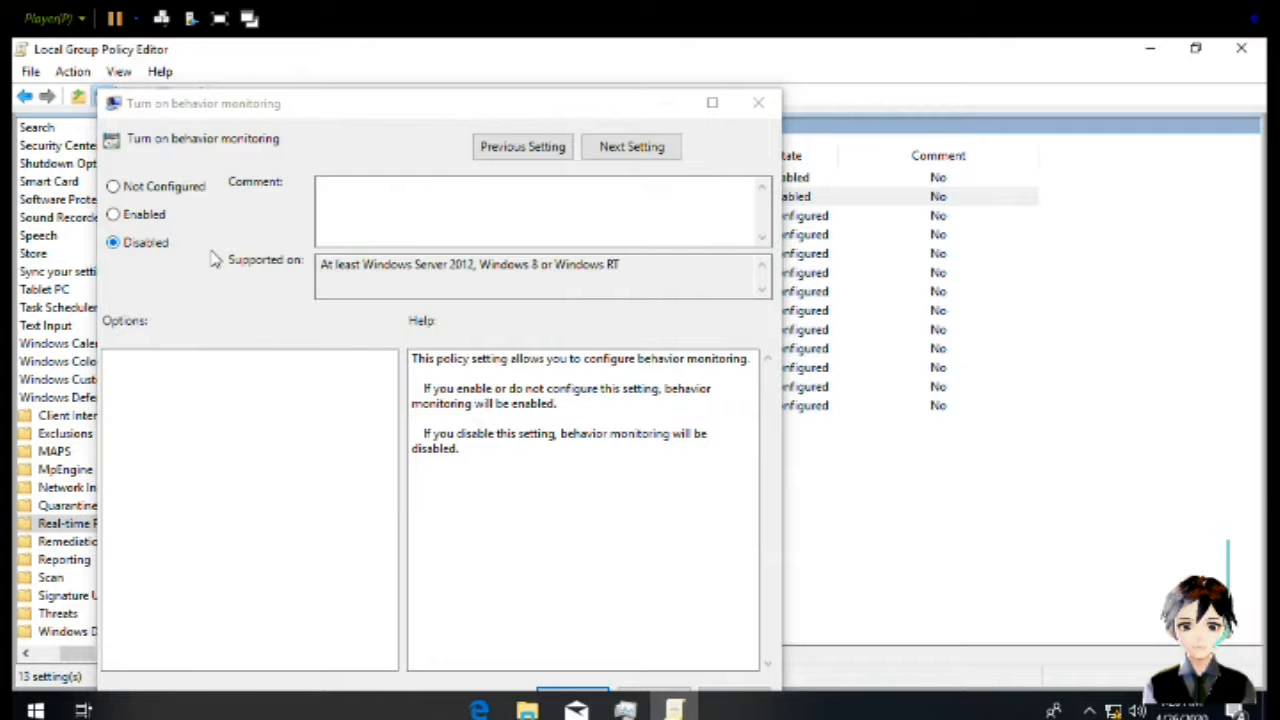
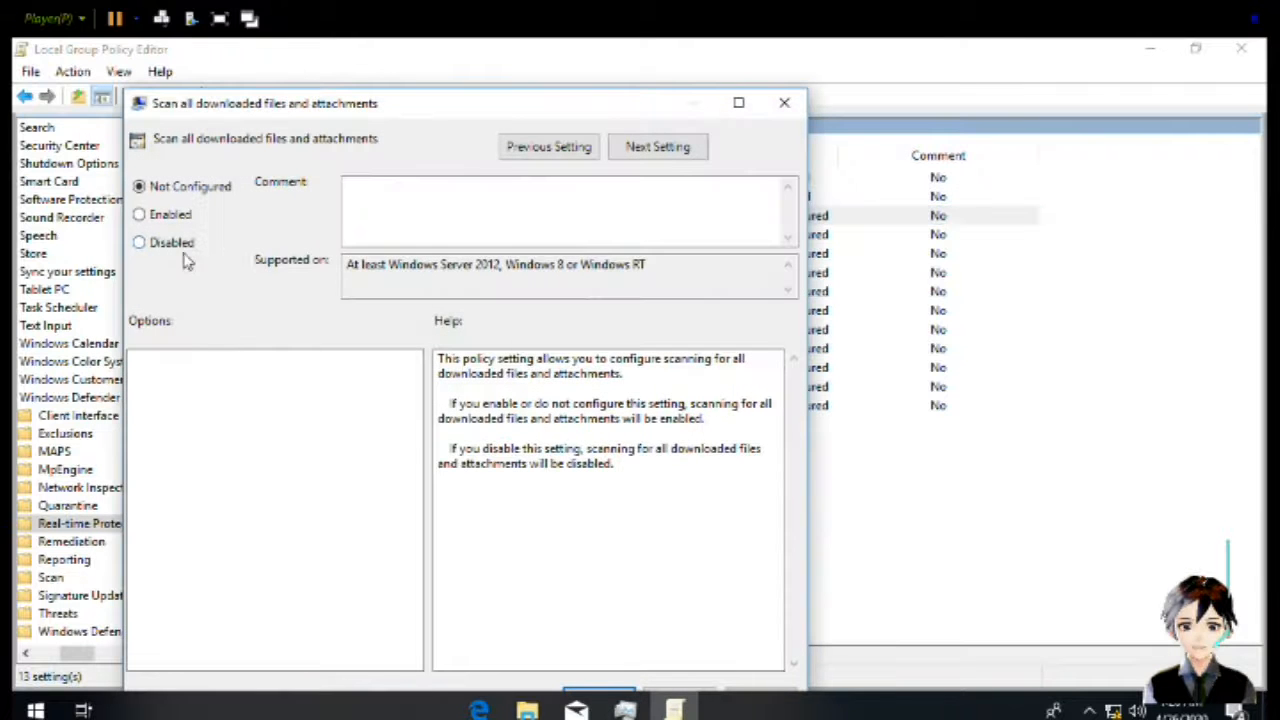
Disable the "Scan all downloaded files and attachments" and "Monitor file and program activity on your computer" policies
{"action": "left_click", "coordinate": [150, 245]}
{"action": "key", "text": "Return"}
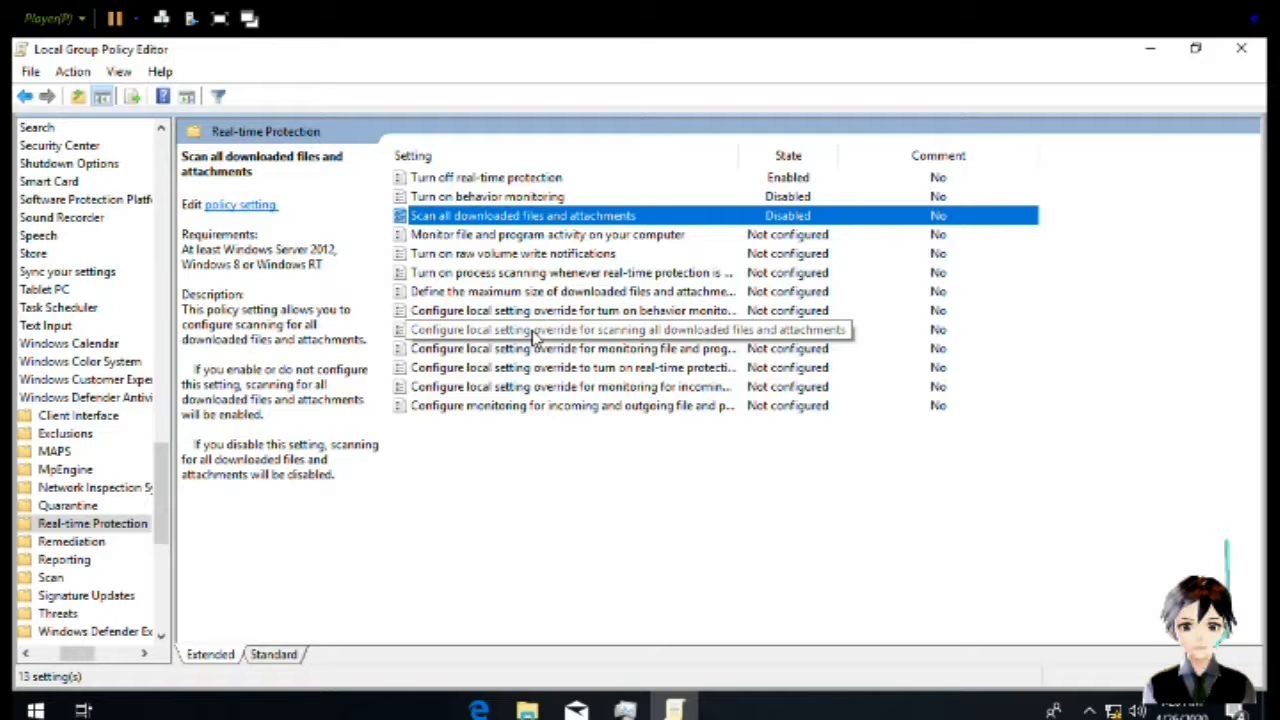
{"action": "key", "text": "Down"}
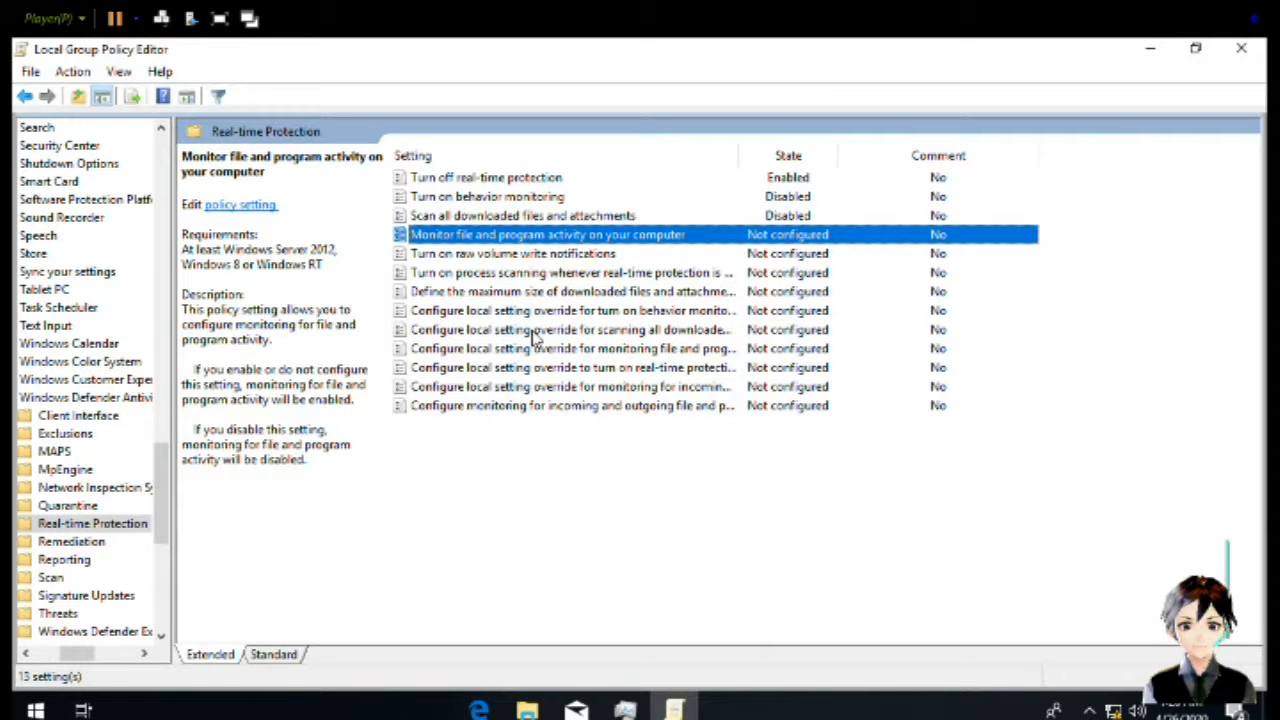
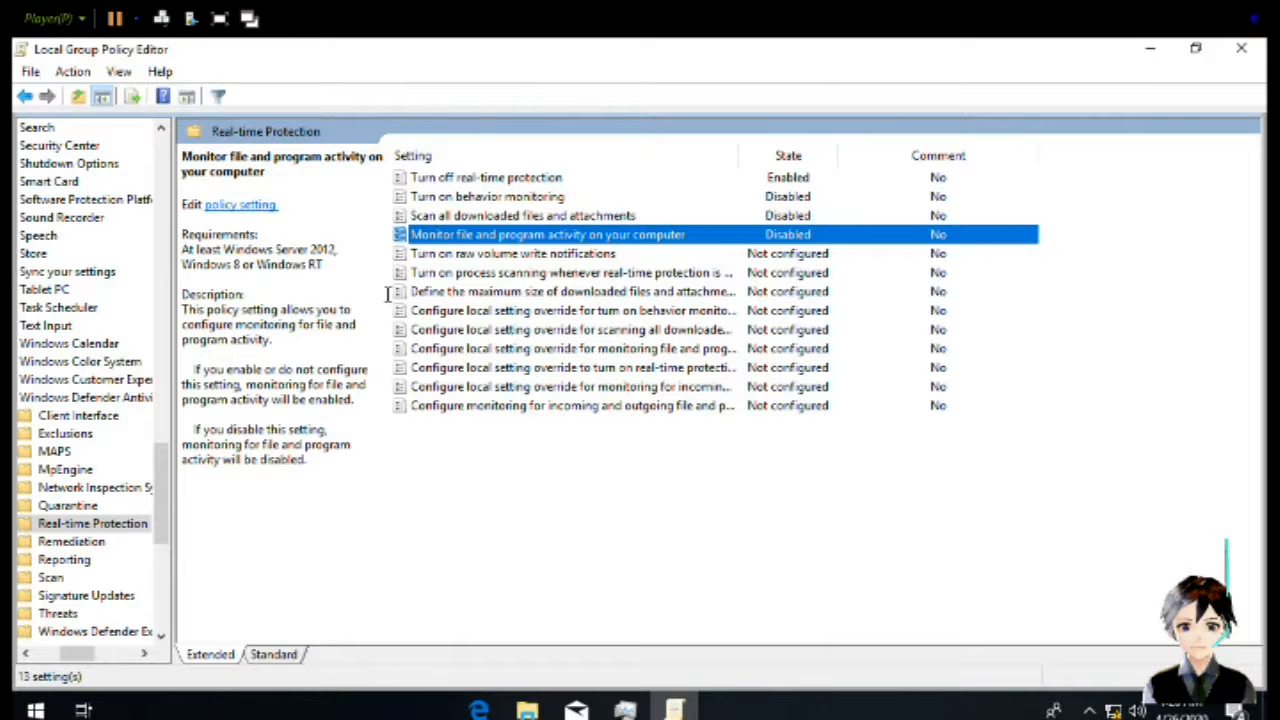
Disable the "Turn on raw volume write notifications" and "Turn on process scanning whenever real-time protection is enabled" policies
{"action": "key", "text": "Down"}
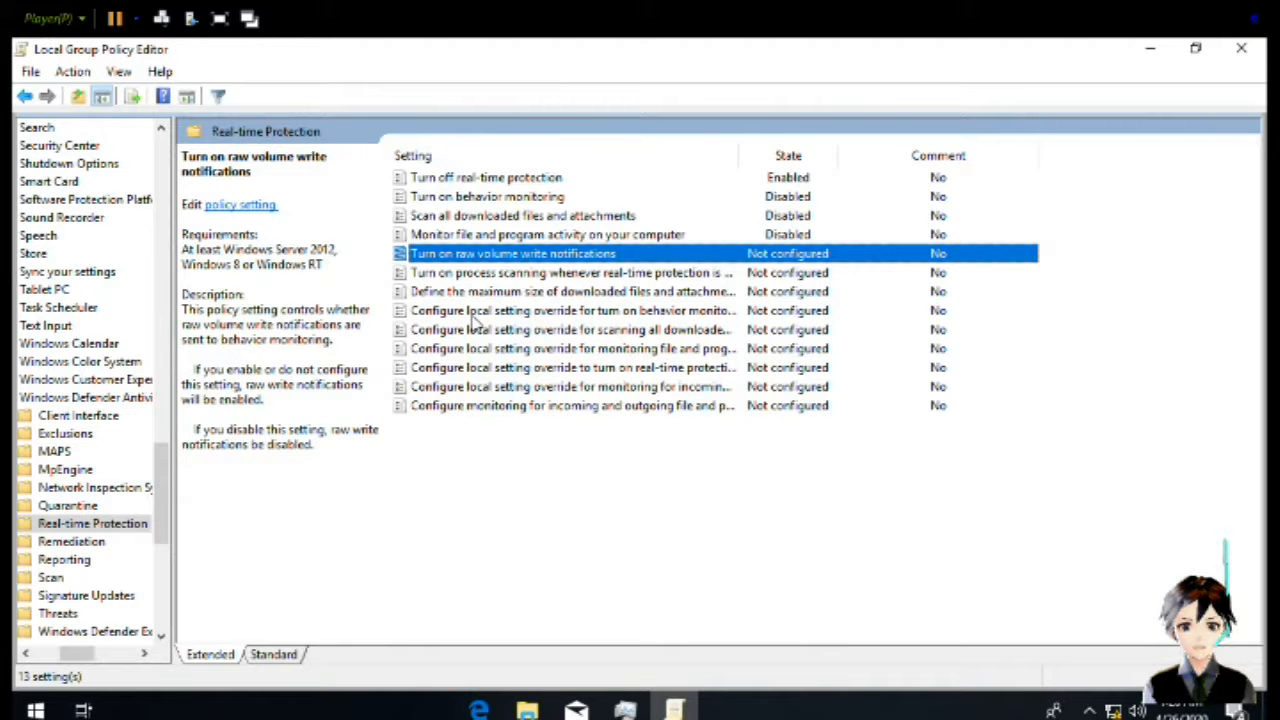
{"action": "key", "text": "Return"}
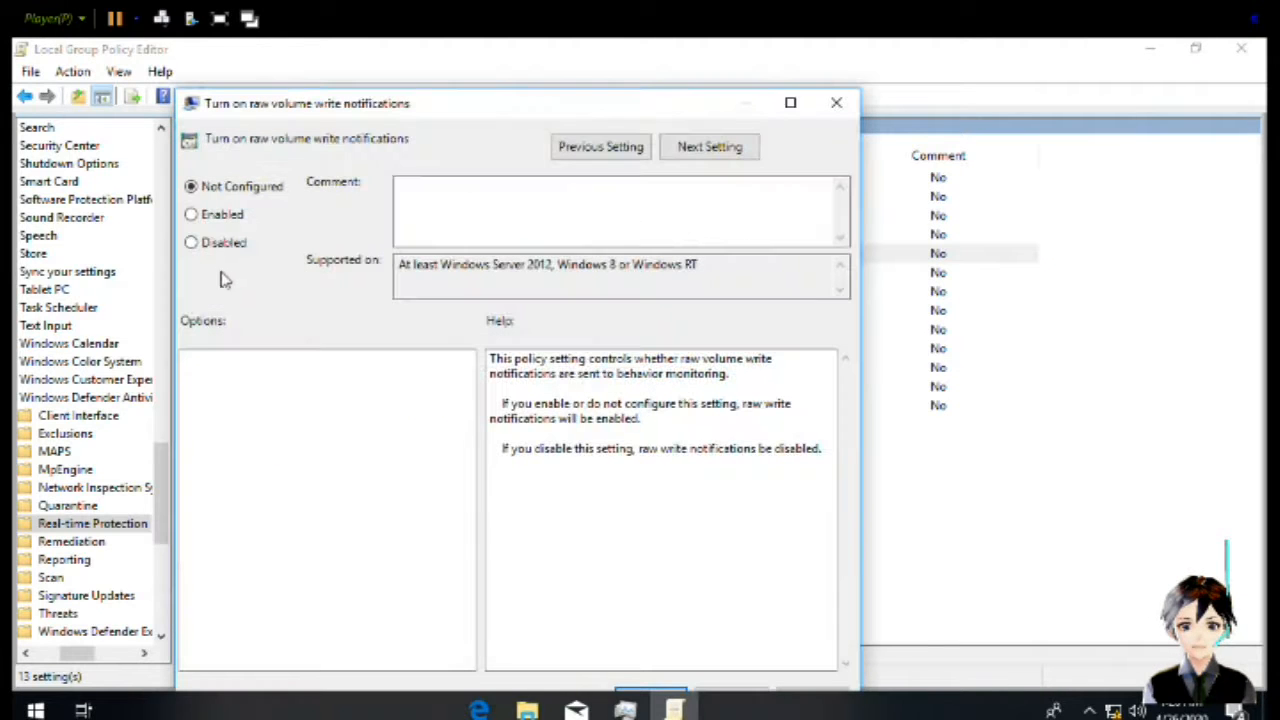
{"action": "left_click", "coordinate": [219, 244]}
{"action": "key", "text": "Return"}
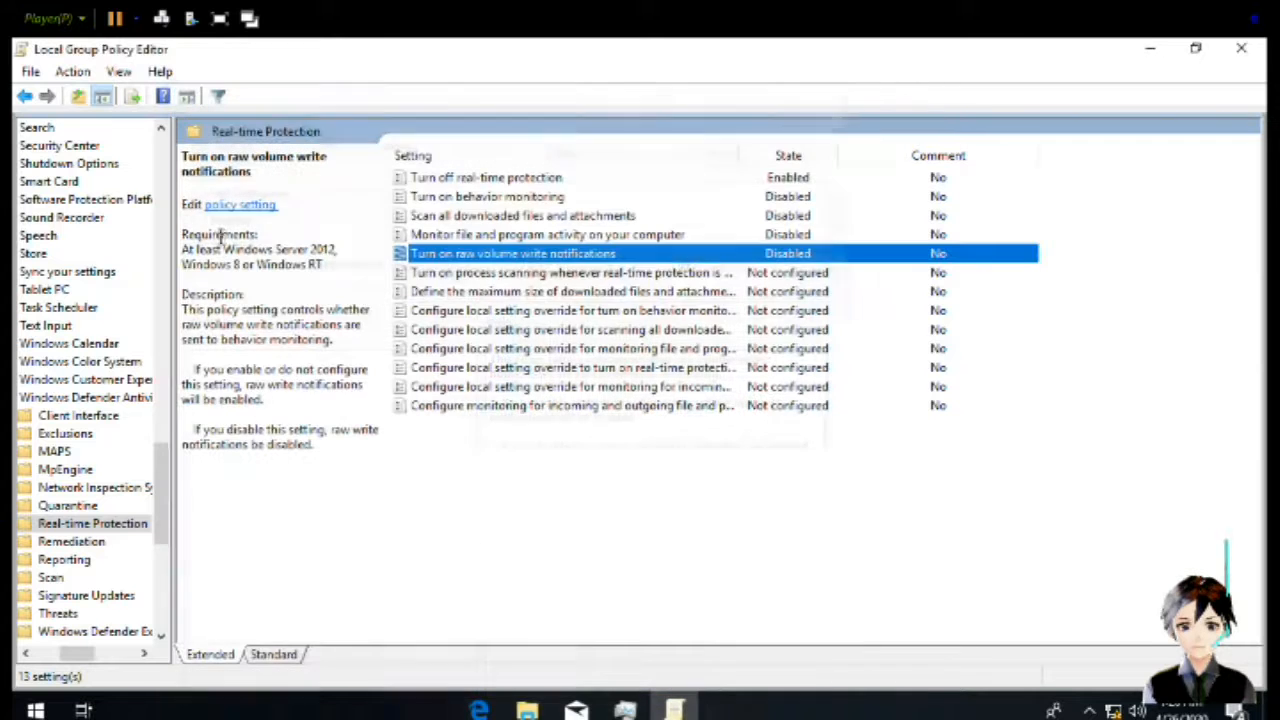
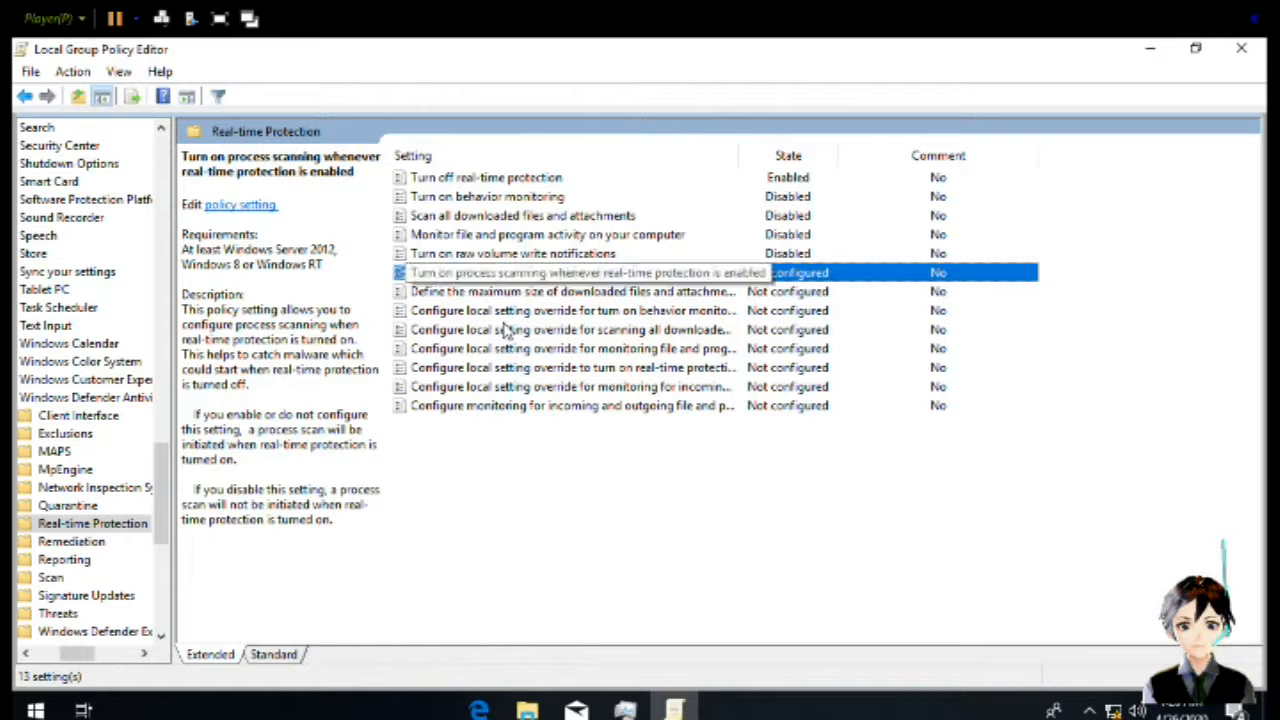
{"action": "key", "text": "Return"}
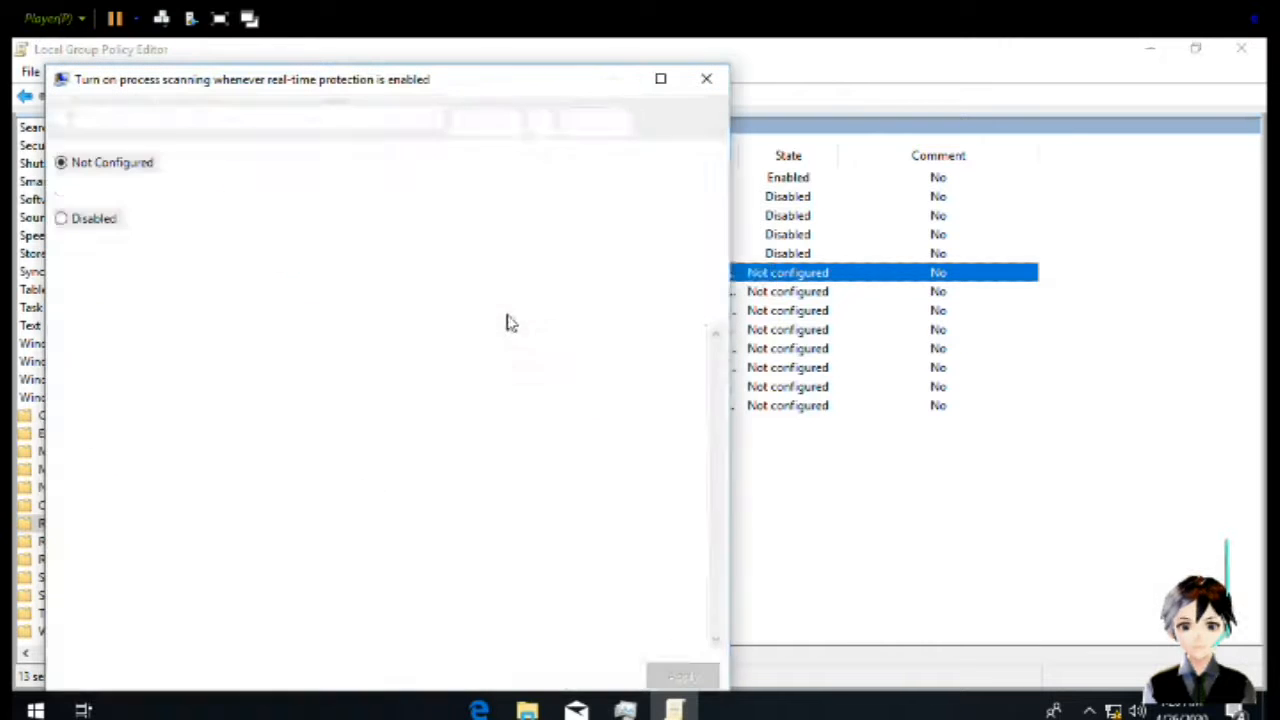
{"action": "left_click", "coordinate": [85, 220]}
{"action": "key", "text": "Return"}
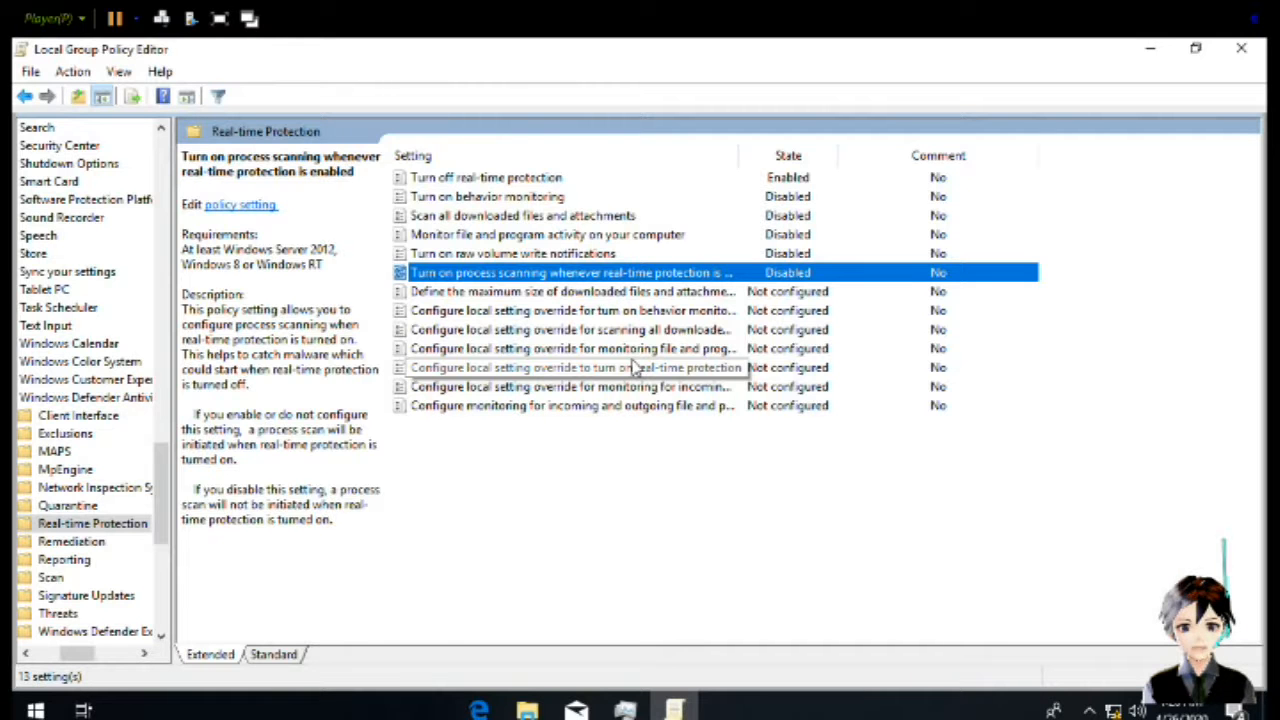
Disable the policies for the maximum size of downloaded files and attachments scanned and the local setting override for behavior monitoring
{"action": "key", "text": "Down"}
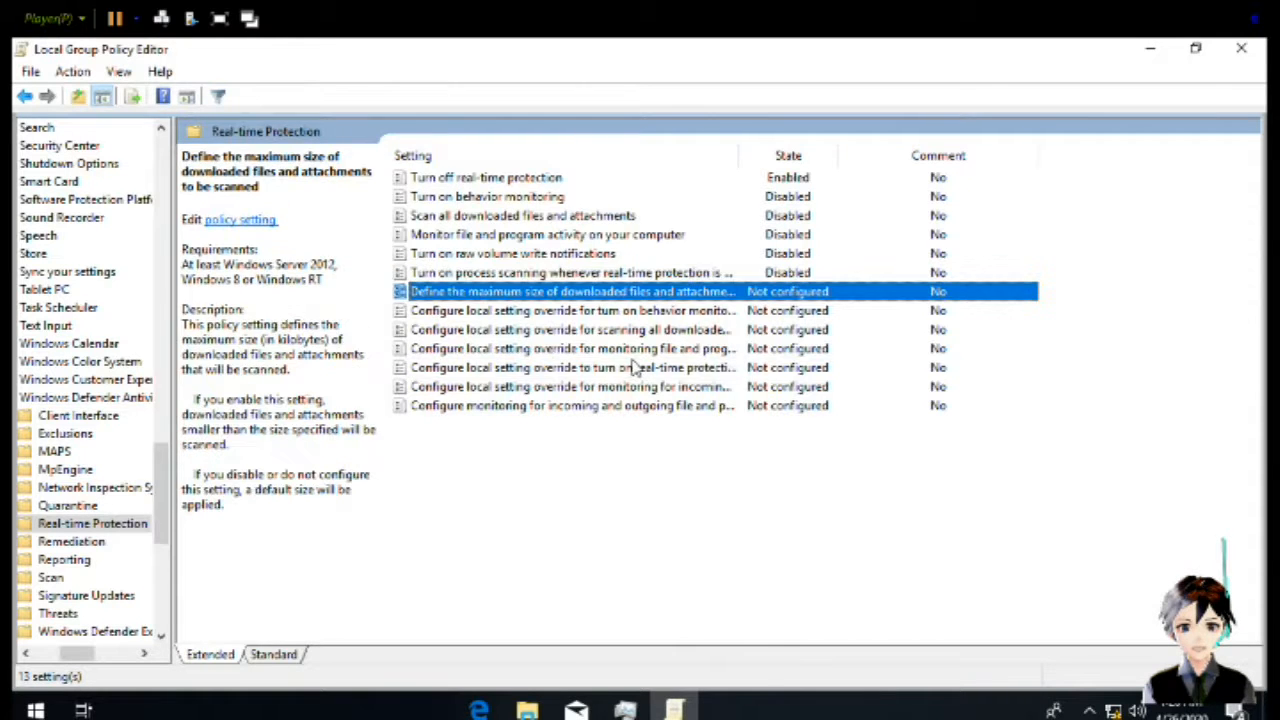
{"action": "key", "text": "Return"}
{"action": "left_click", "coordinate": [110, 250]}
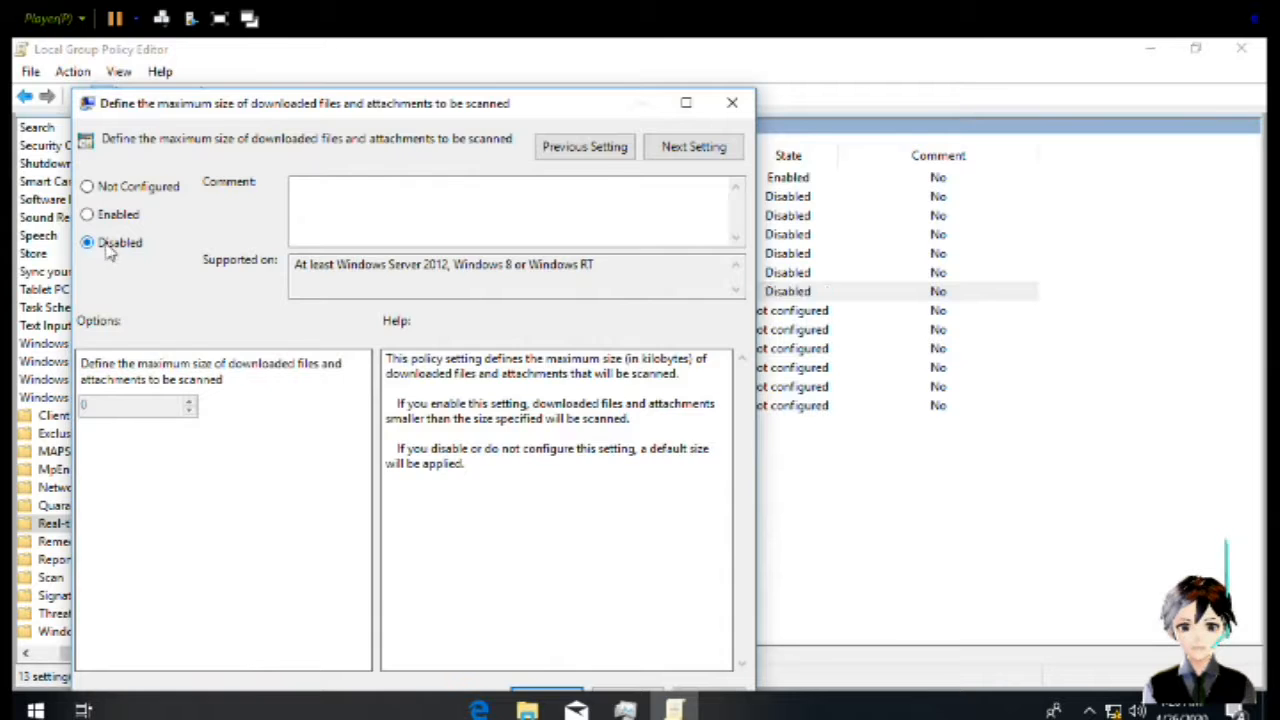
{"action": "key", "text": "Return"}
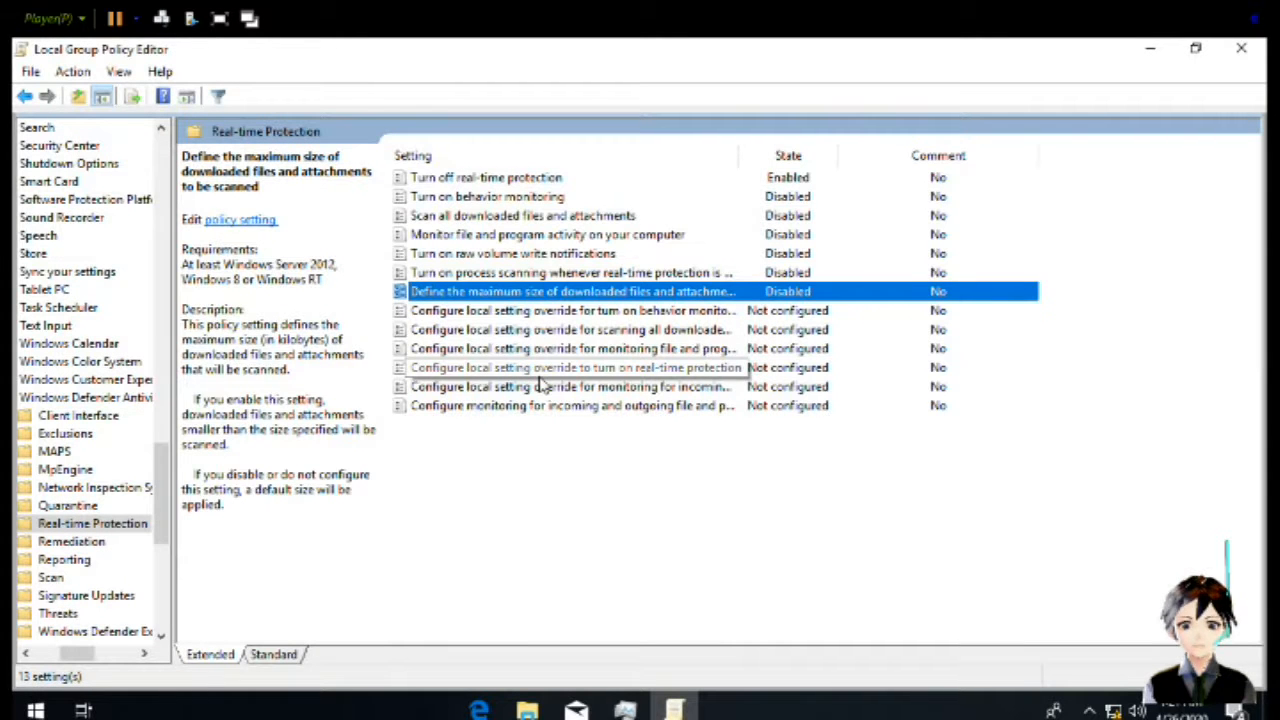
{"action": "key", "text": "Down"}
{"action": "key", "text": "Return"}
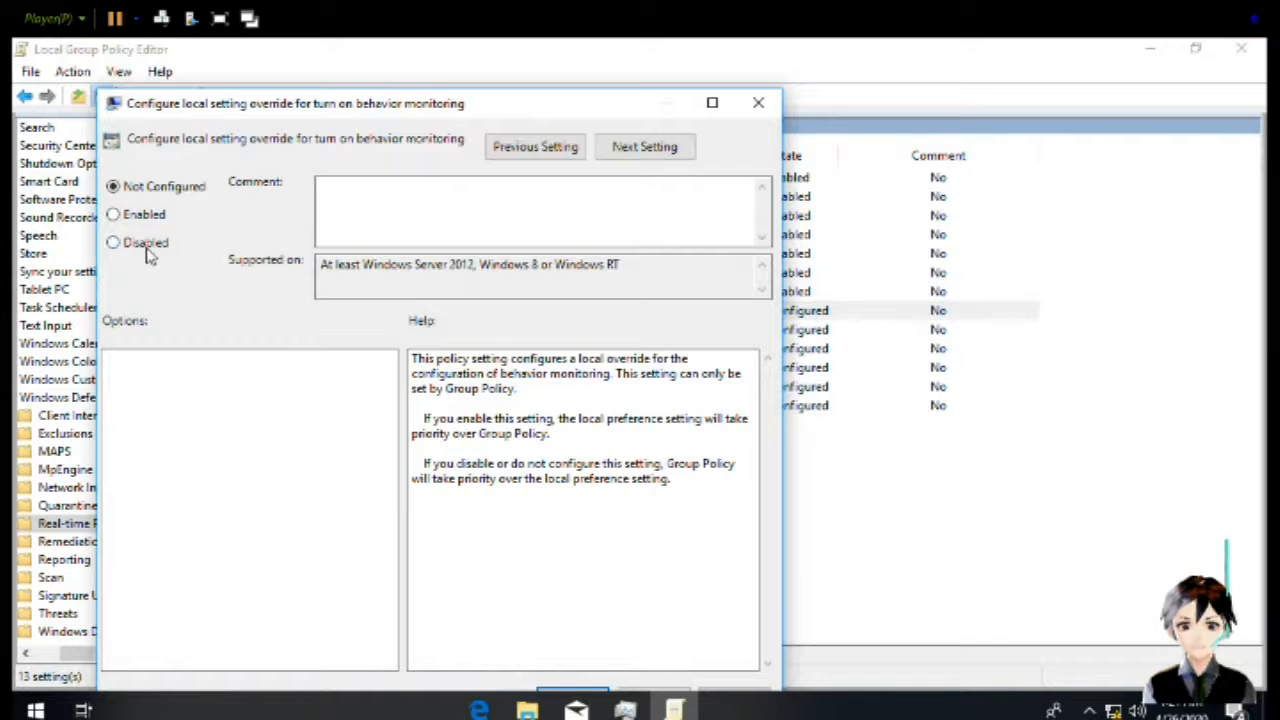
{"action": "left_click", "coordinate": [146, 250]}
{"action": "key", "text": "Return"}
Disable the local setting override policies for scanning all downloaded files and attachments and for monitoring file and program activity
{"action": "key", "text": "Down"}
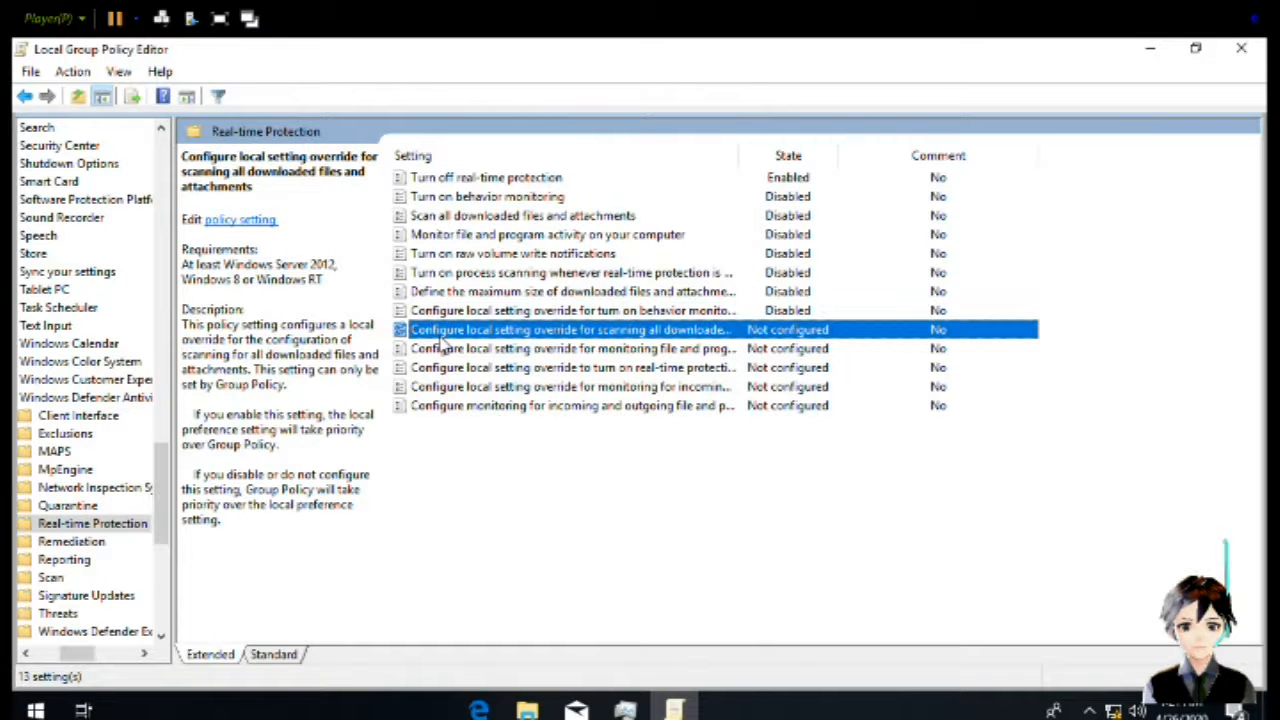
{"action": "key", "text": "Return"}
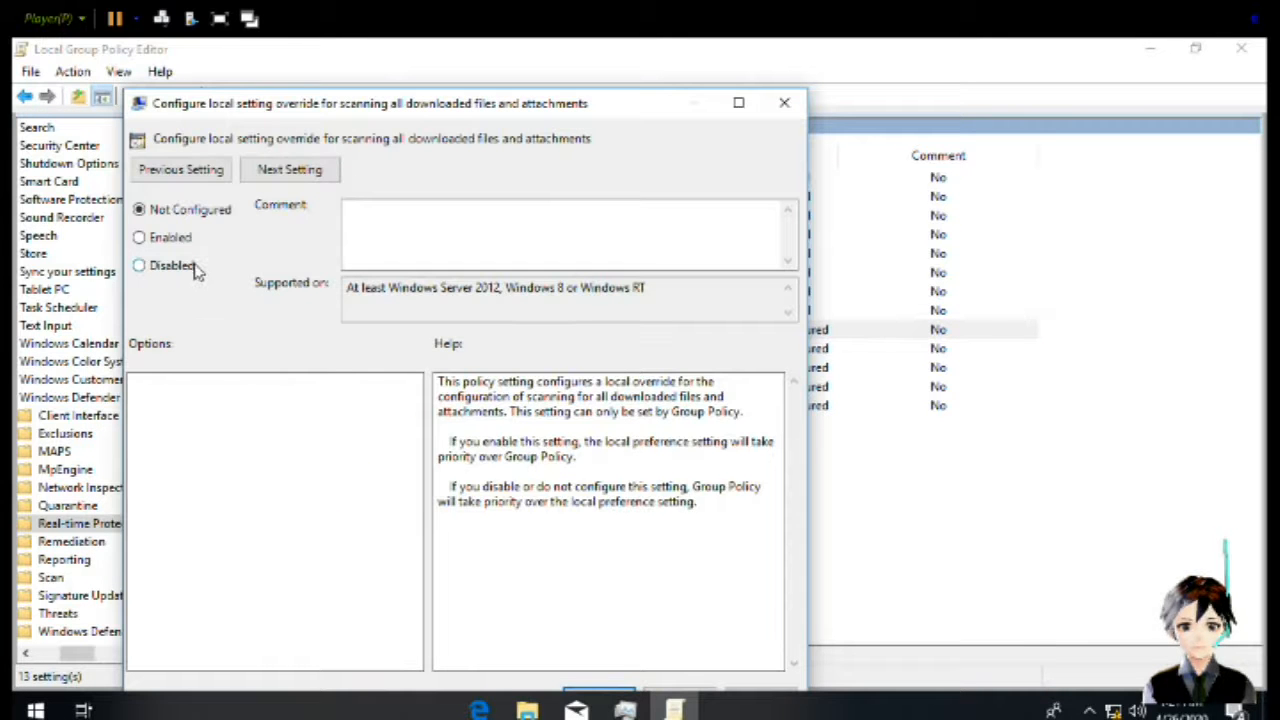
{"action": "left_click", "coordinate": [195, 269]}
{"action": "key", "text": "Return"}
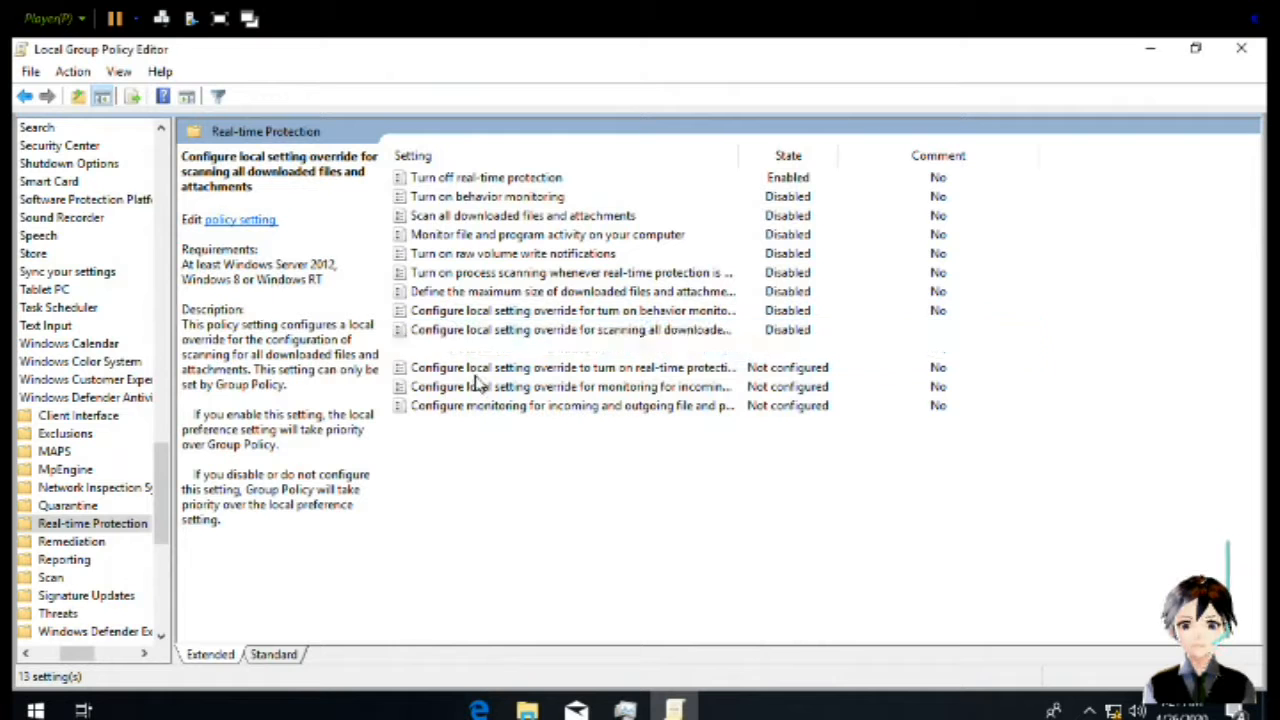
{"action": "key", "text": "Down"}
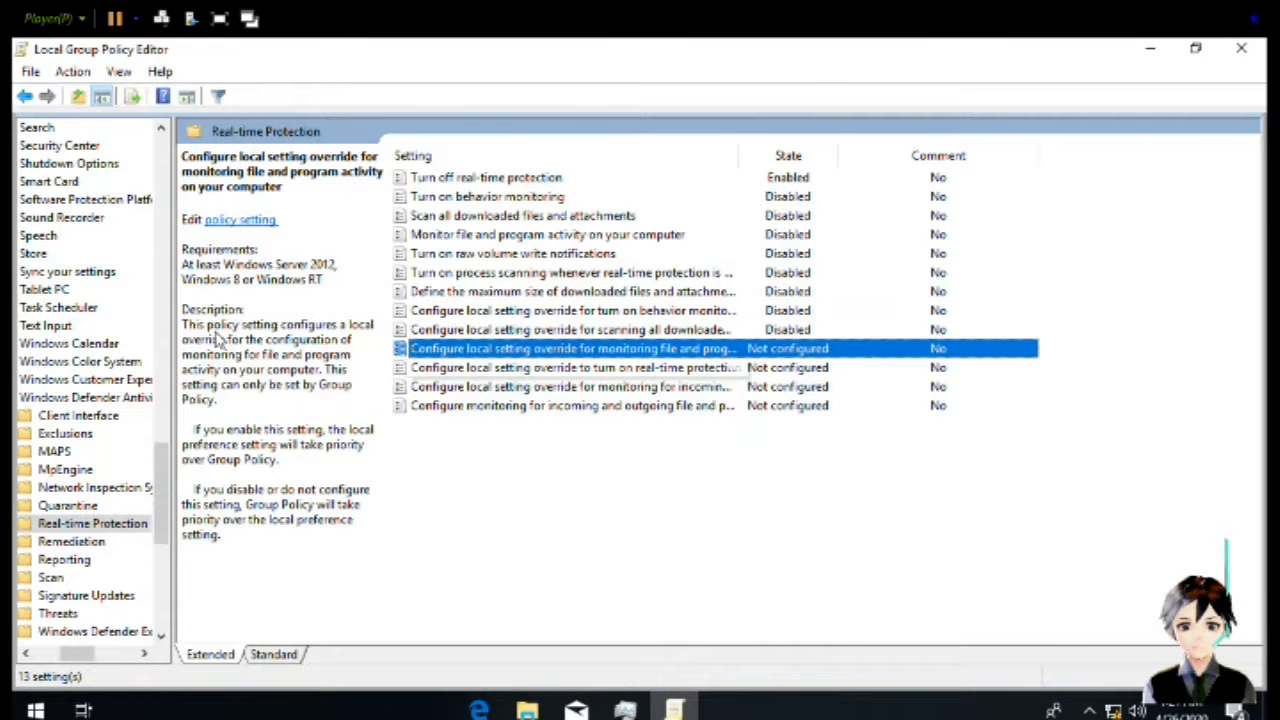
{"action": "key", "text": "Return"}
{"action": "left_click", "coordinate": [167, 268]}
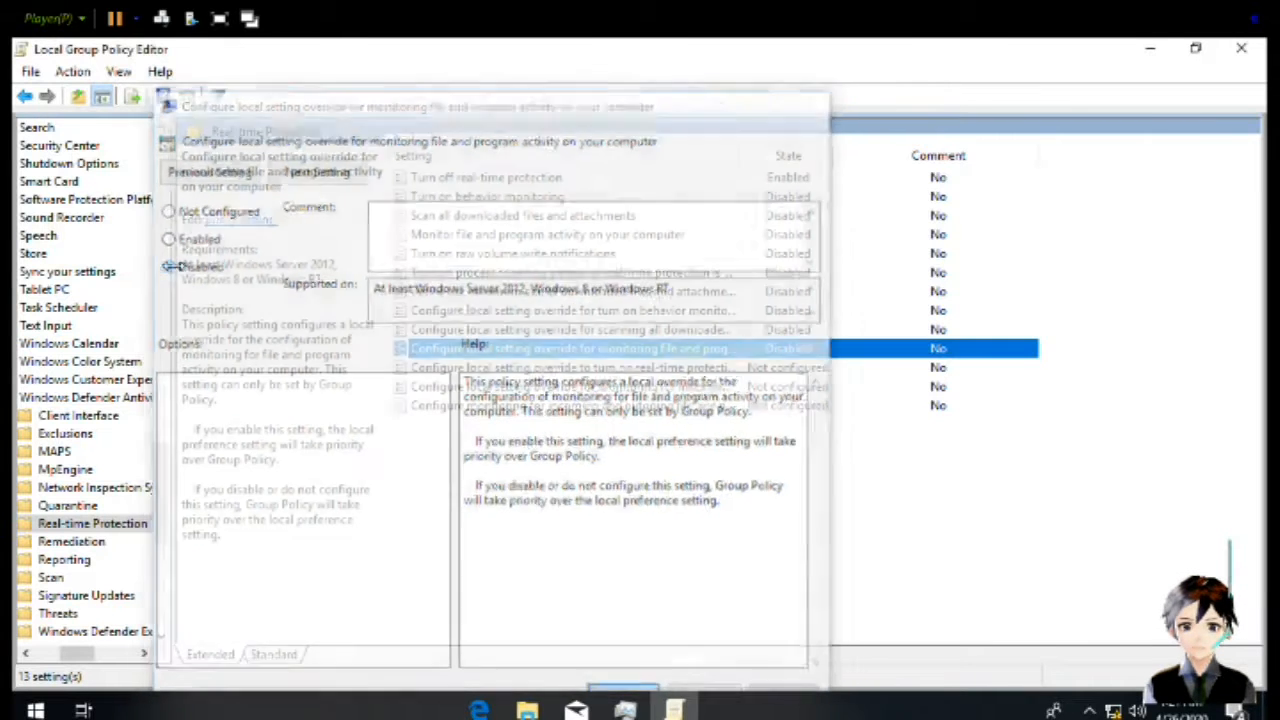
{"action": "key", "text": "Return"}
Disable the local setting override policies for turning on real-time protection and for monitoring incoming and outgoing file activity
{"action": "key", "text": "Down"}
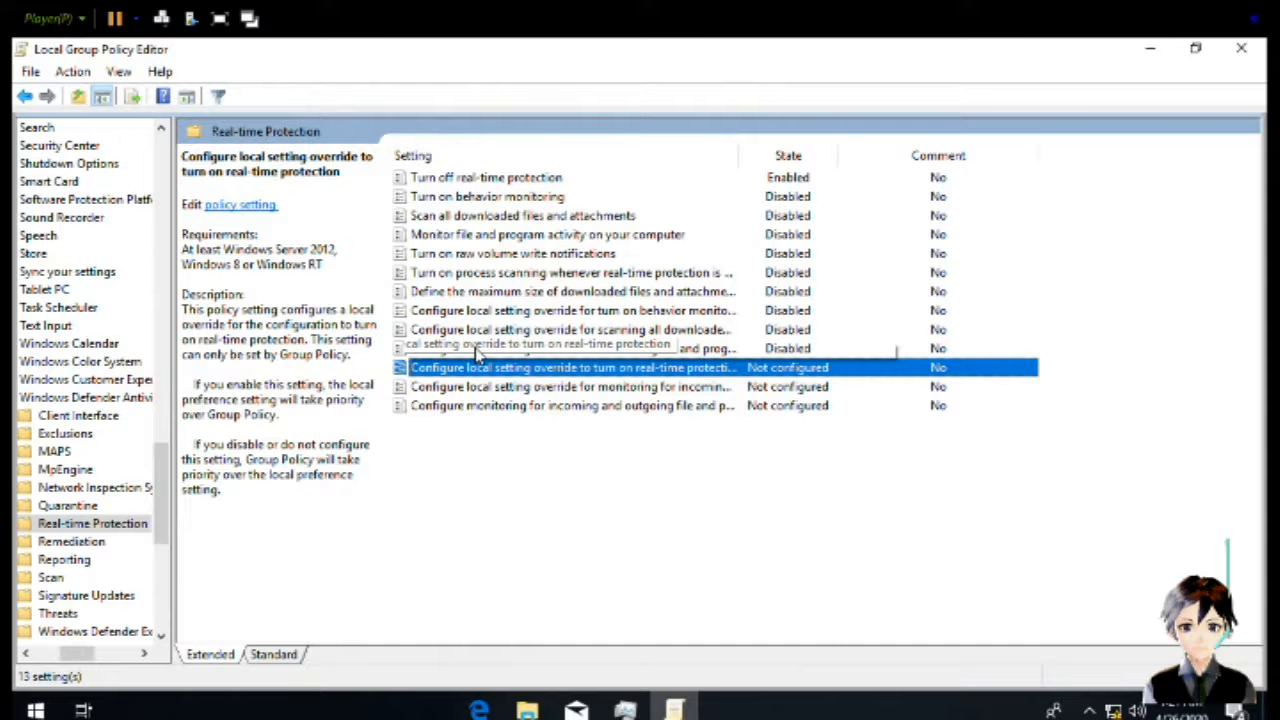
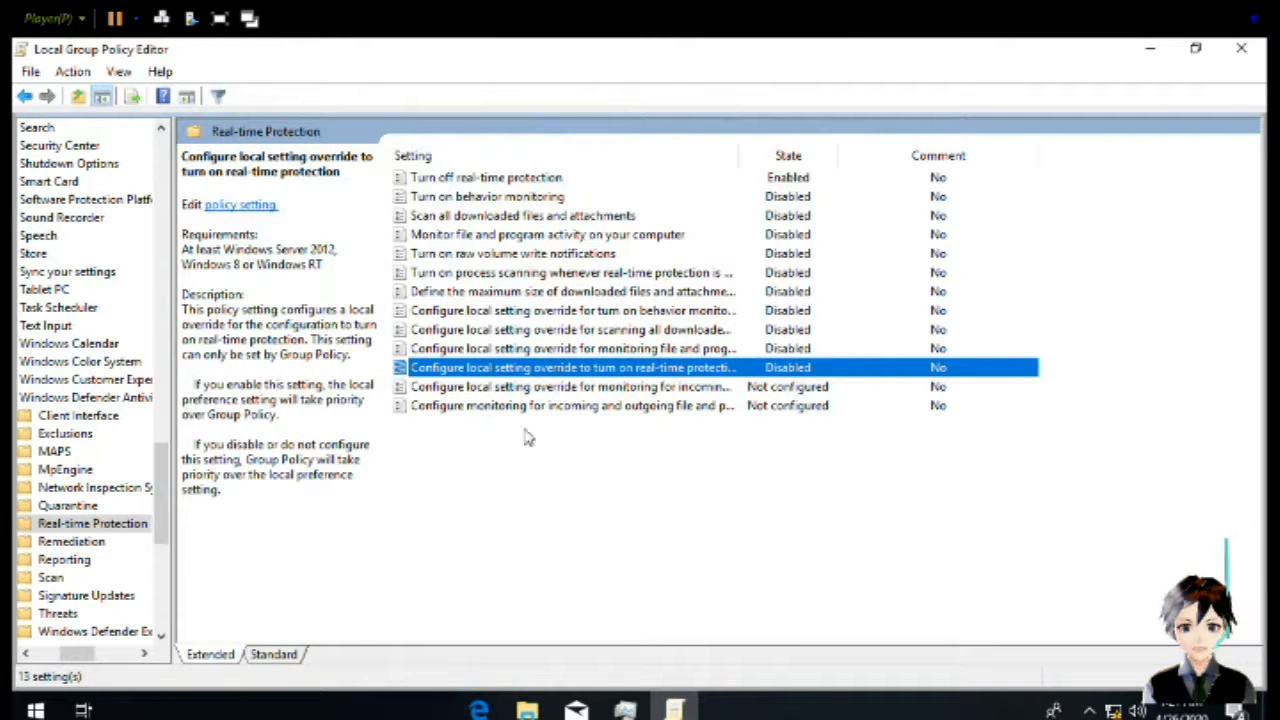
{"action": "key", "text": "Down"}
{"action": "key", "text": "Return"}
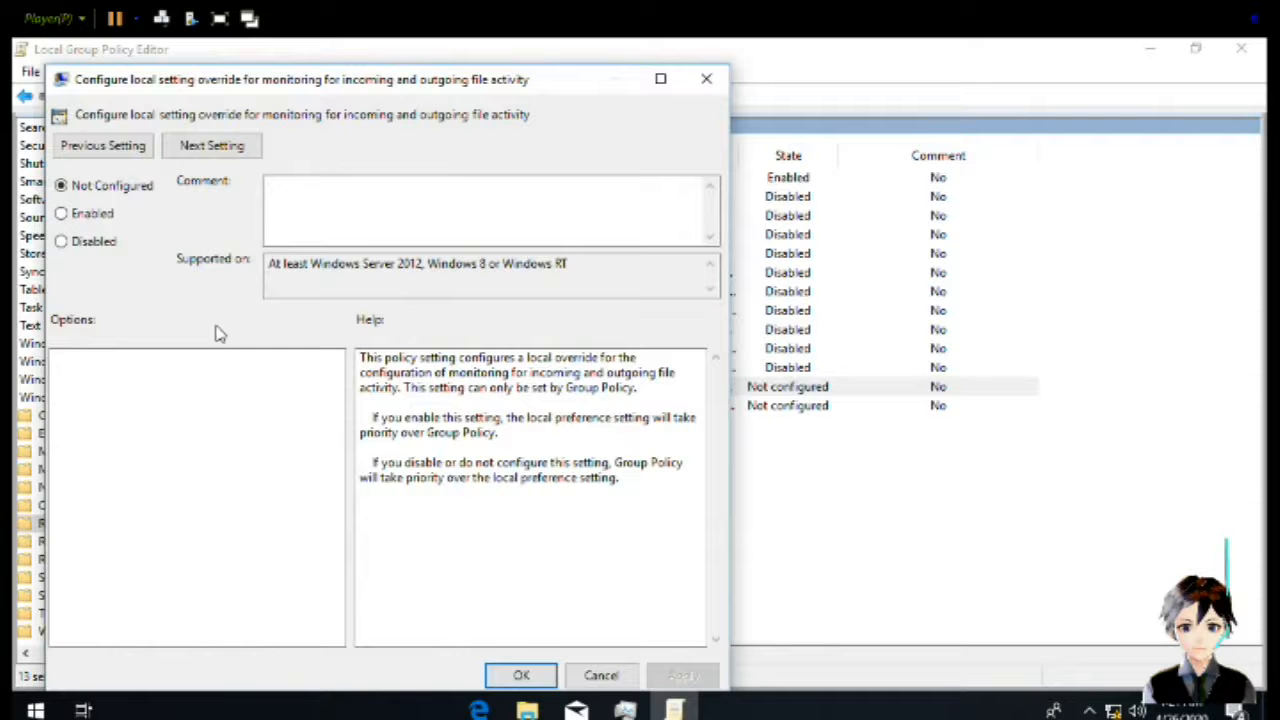
{"action": "left_click", "coordinate": [100, 243]}
{"action": "key", "text": "Return"}
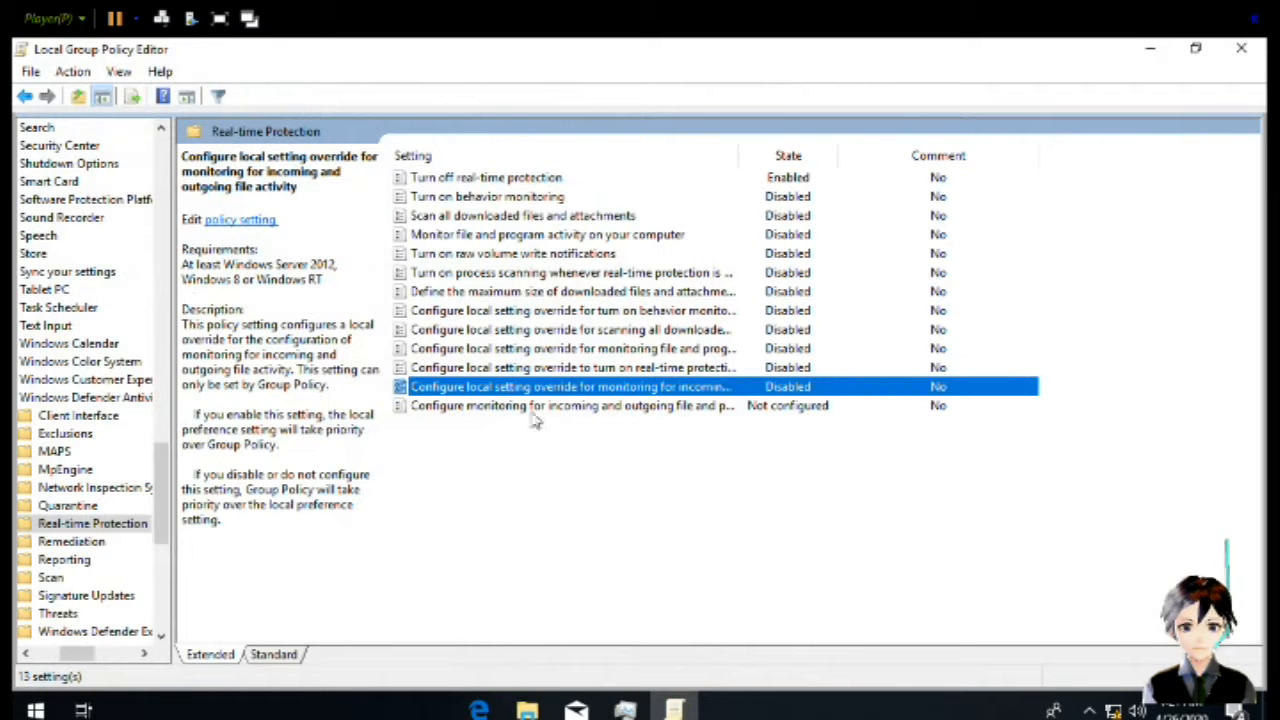
Disable "Configure monitoring for incoming and outgoing file and program activity" and return to the Windows Defender Antivirus folder
{"action": "left_click", "coordinate": [537, 408]}
{"action": "key", "text": "Return"}
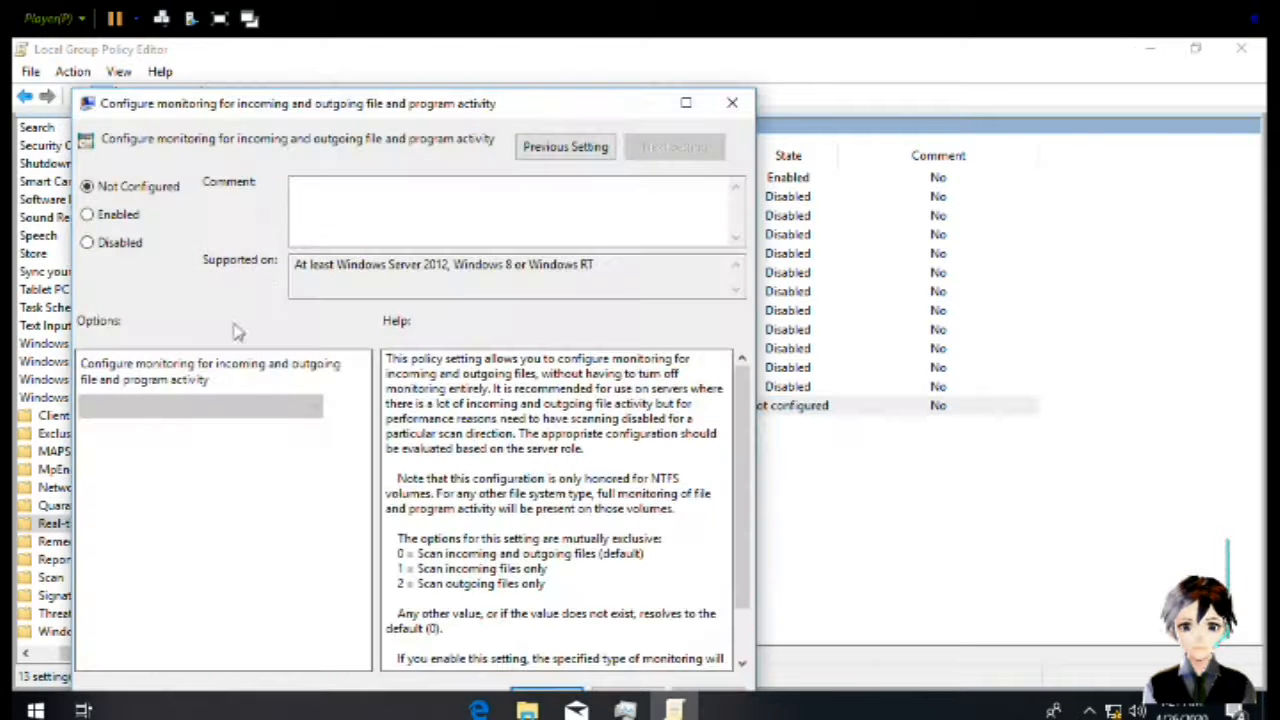
{"action": "left_click", "coordinate": [117, 245]}
{"action": "key", "text": "Return"}
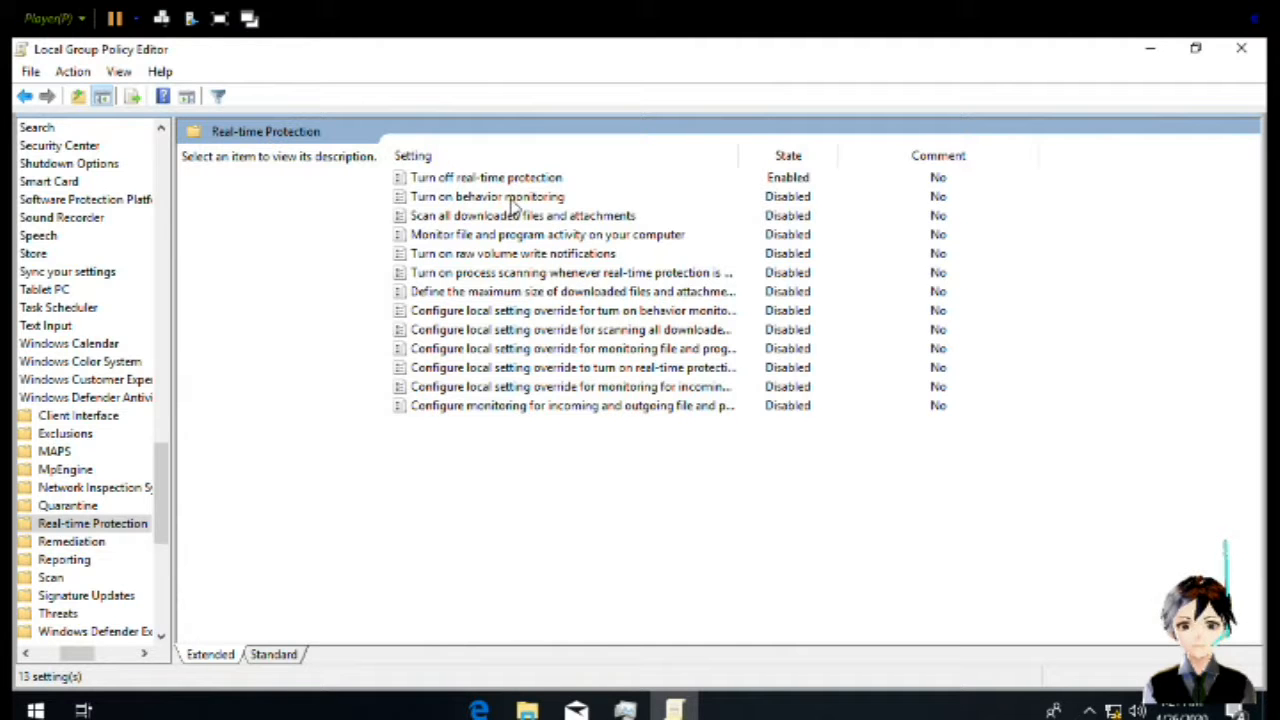
{"action": "key", "text": "BackSpace"}
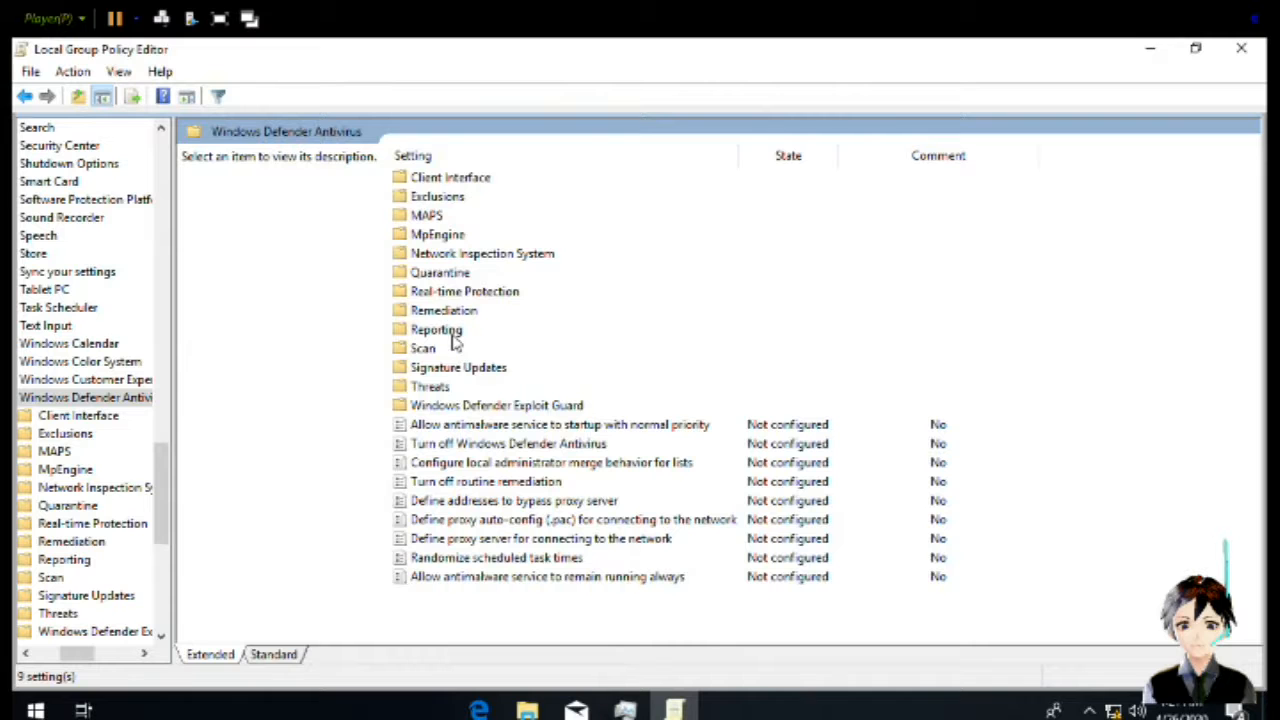
In the Remediation folder, disable the local setting override for the time of day to run a scheduled full scan to complete remediation
{"action": "left_click", "coordinate": [455, 336]}
{"action": "key", "text": "Up"}
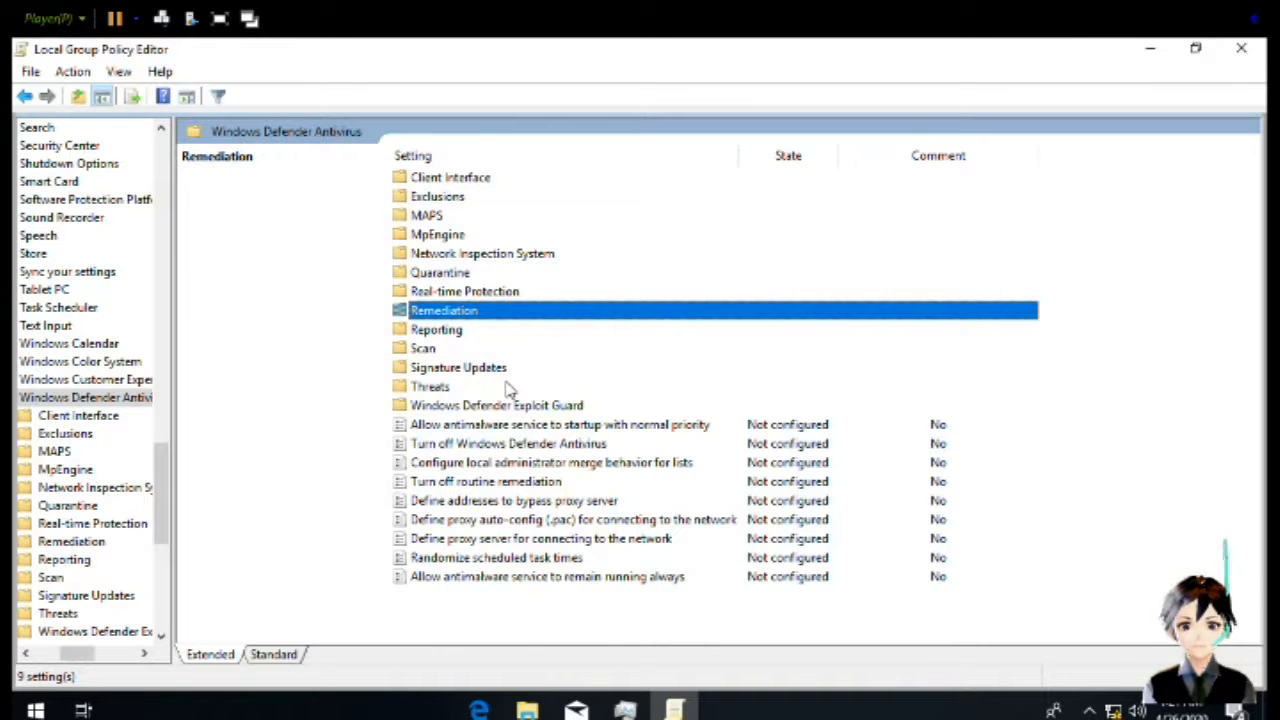
{"action": "key", "text": "Return"}
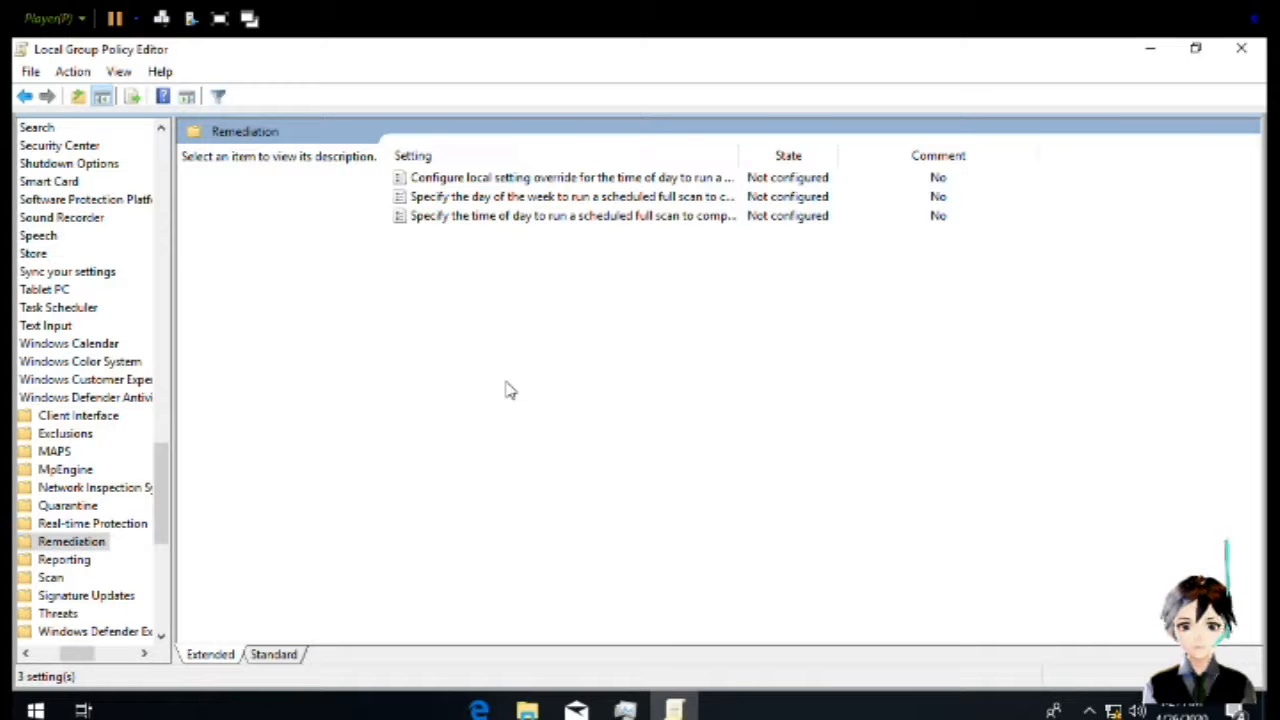
{"action": "key", "text": "Down"}
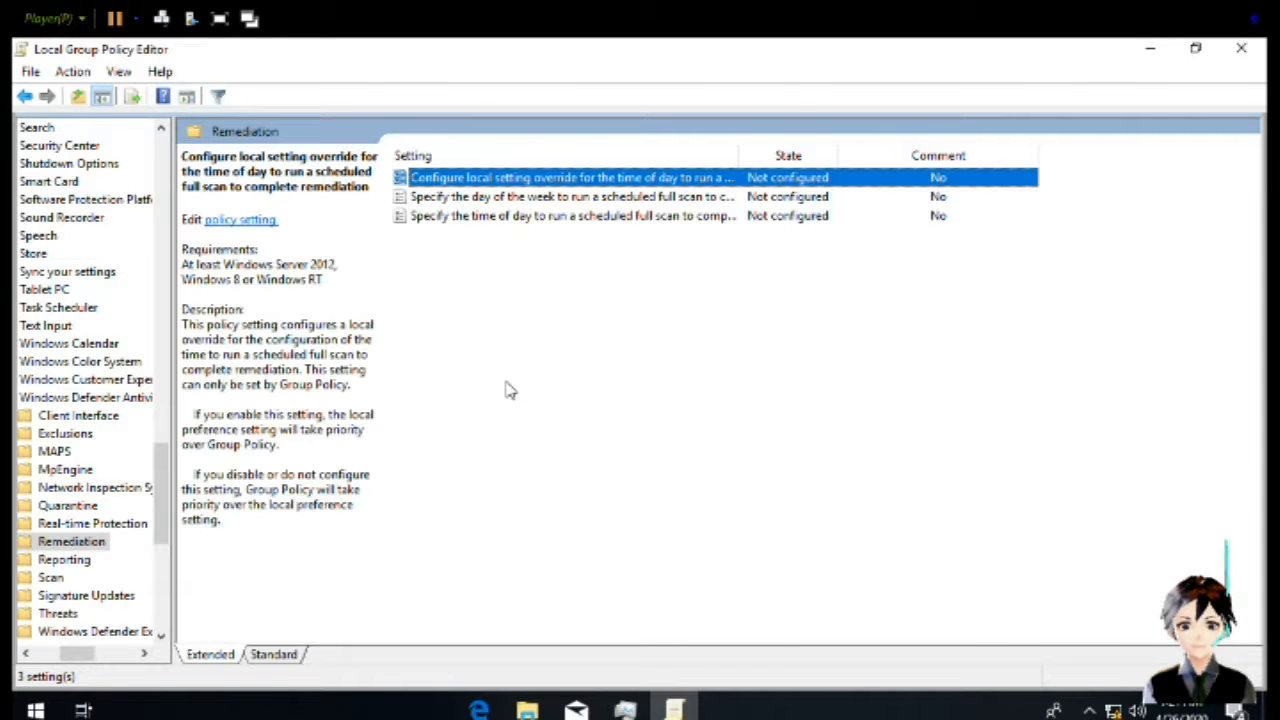
{"action": "key", "text": "Return"}
{"action": "left_click", "coordinate": [116, 263]}
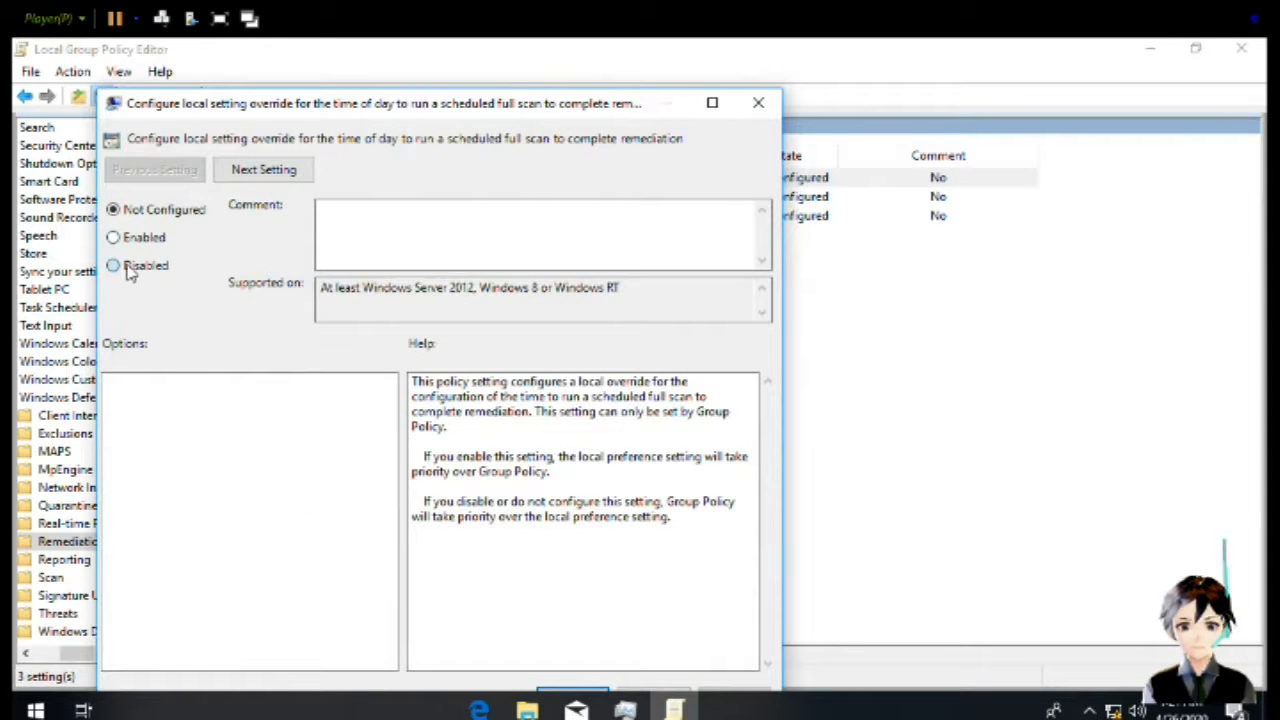
{"action": "key", "text": "Return"}
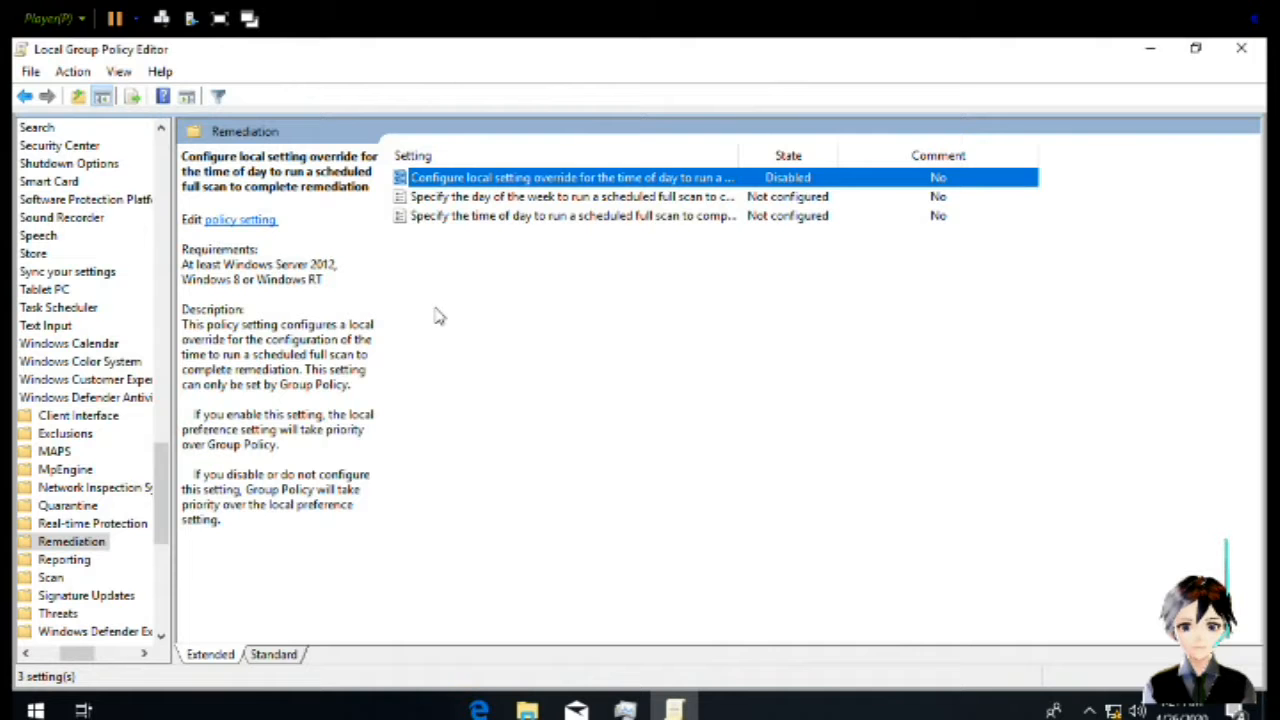
Disable the policy "Specify the day of the week to run a scheduled full scan to complete remediation"
{"action": "key", "text": "Down"}
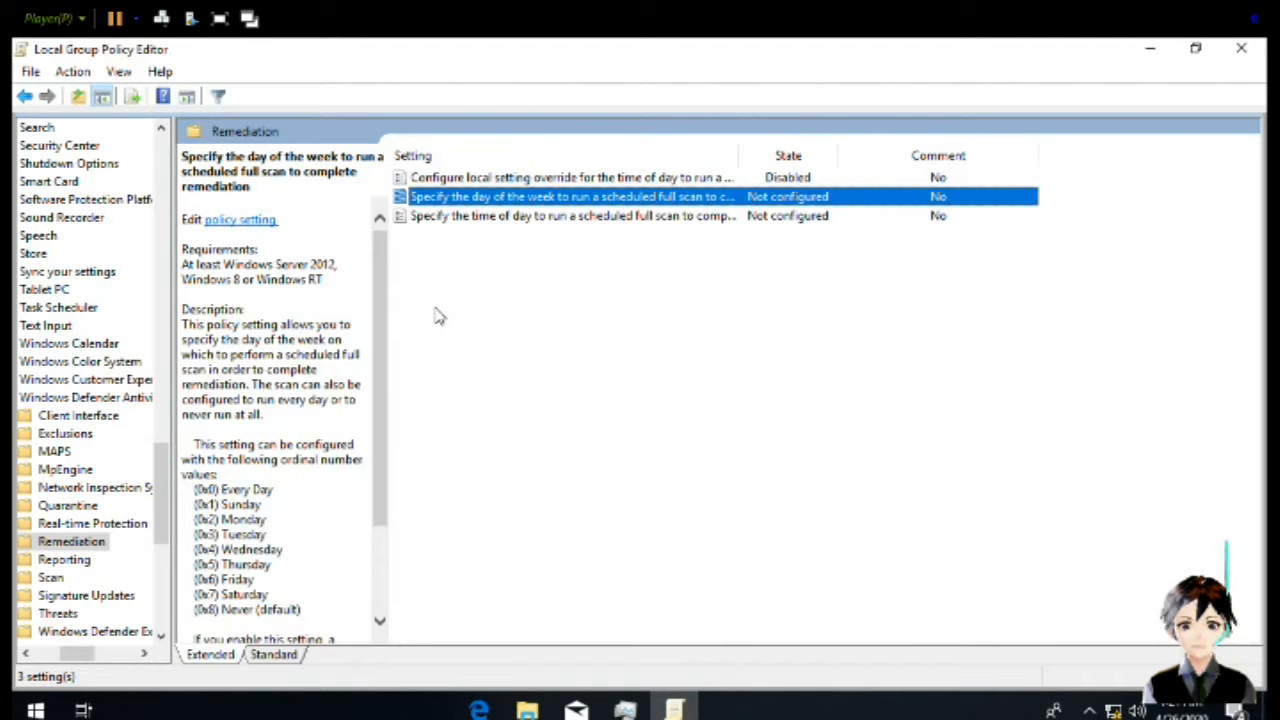
{"action": "key", "text": "Return"}
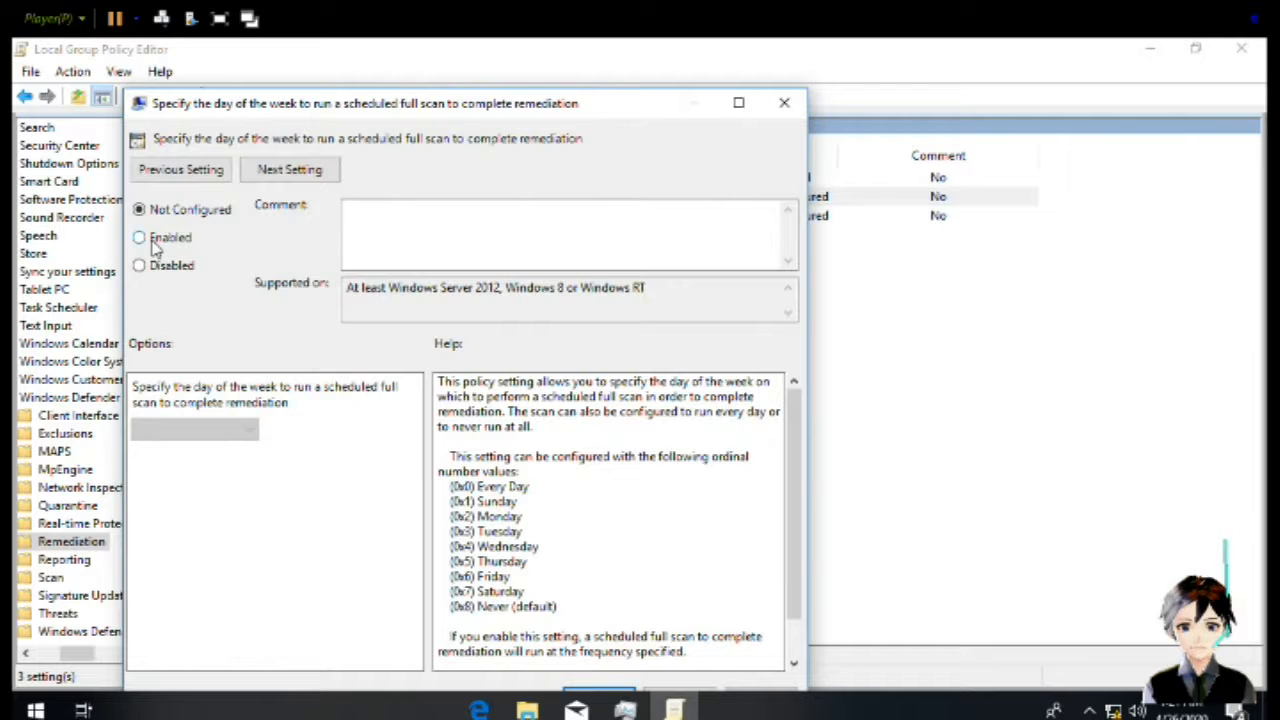
{"action": "left_click", "coordinate": [155, 248]}
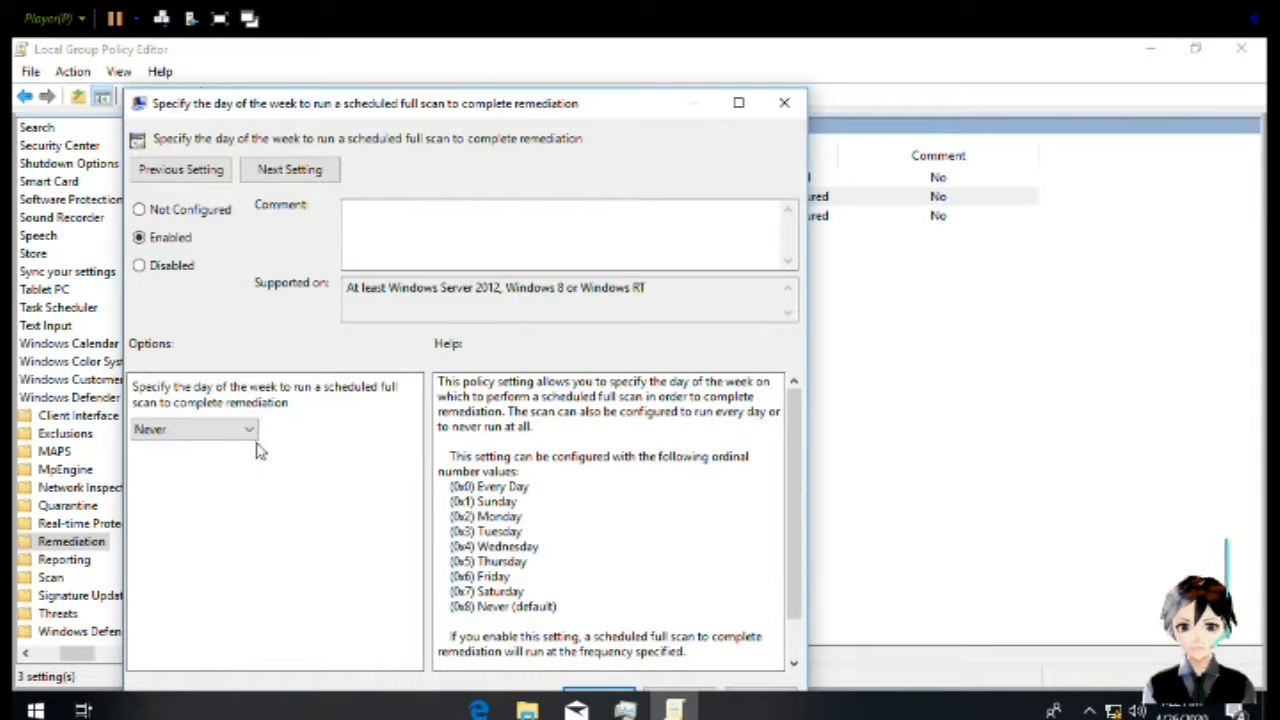
{"action": "left_click", "coordinate": [238, 438]}
{"action": "left_click", "coordinate": [217, 448]}
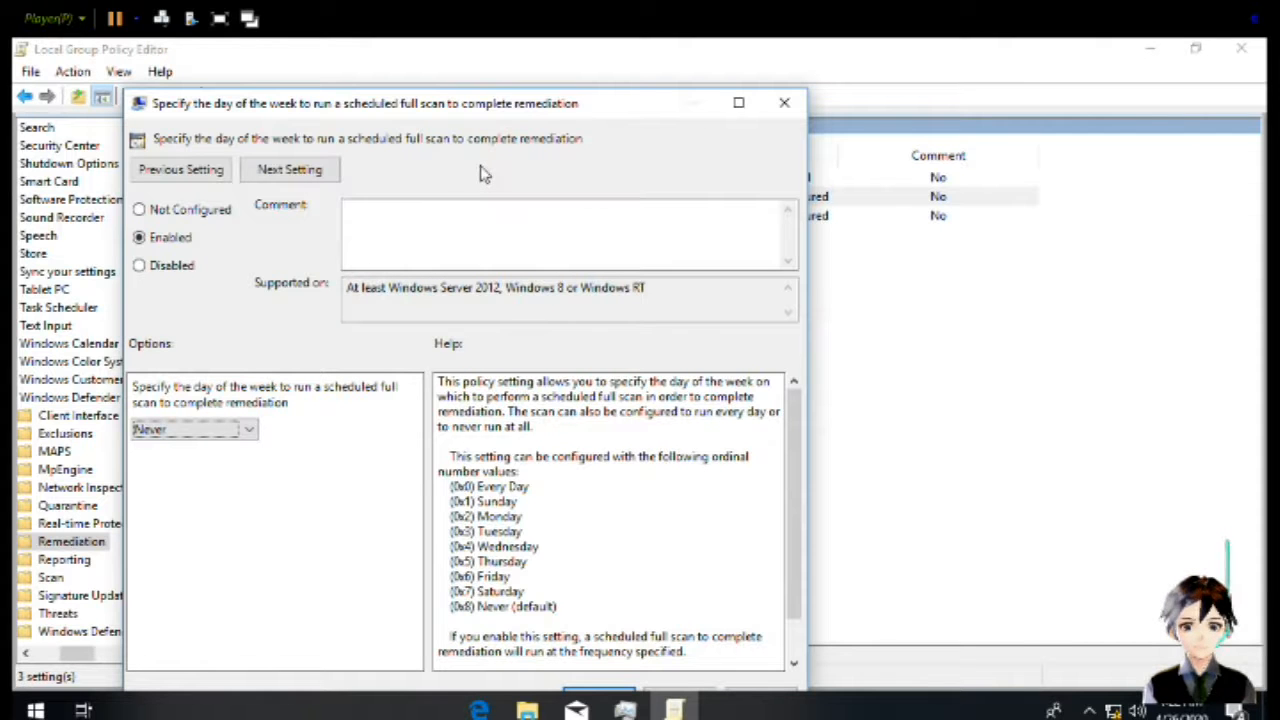
{"action": "key", "text": "Escape"}
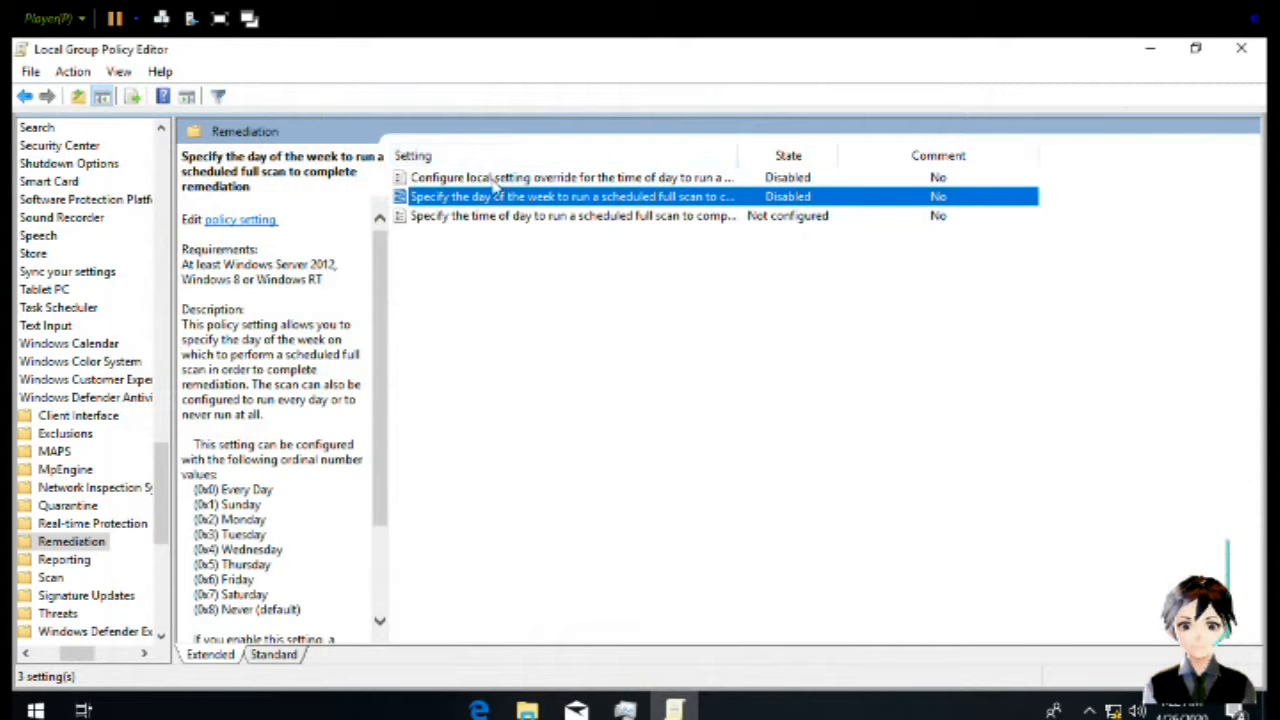
Disable the policy for the time of day to run a scheduled full remediation scan and return to the Windows Defender Antivirus folder
{"action": "left_click", "coordinate": [549, 218]}
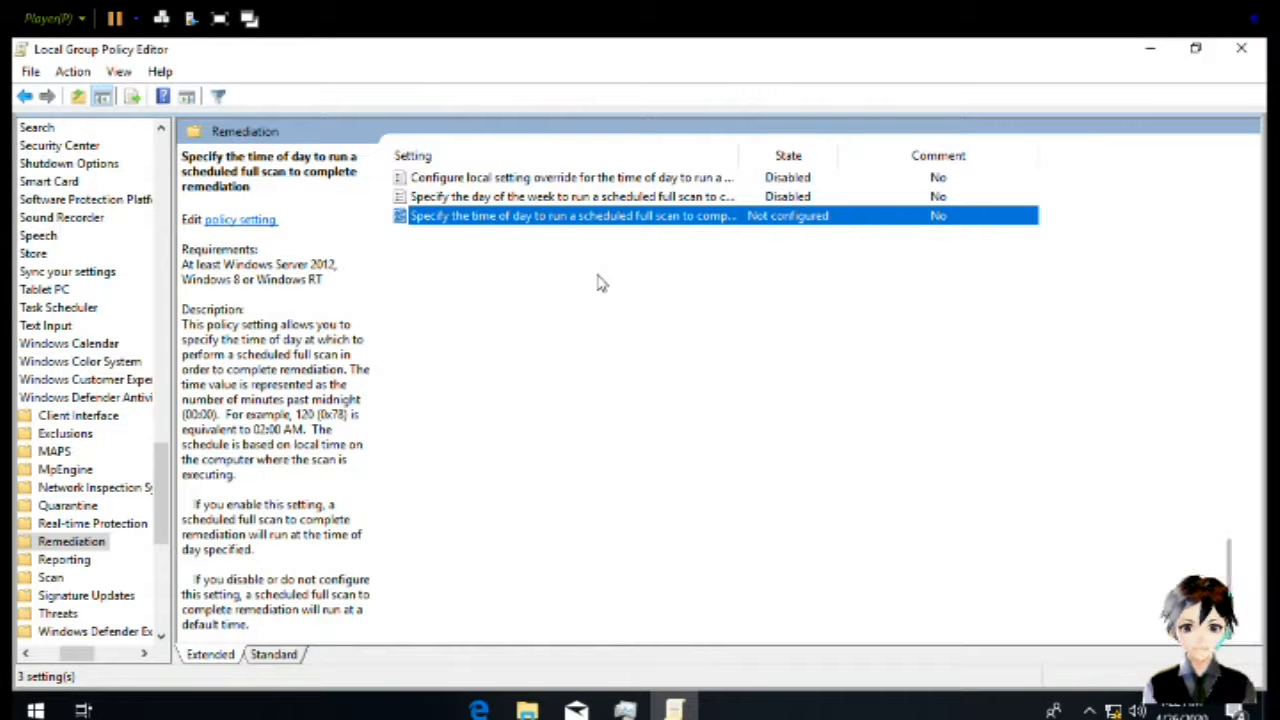
{"action": "key", "text": "Return"}
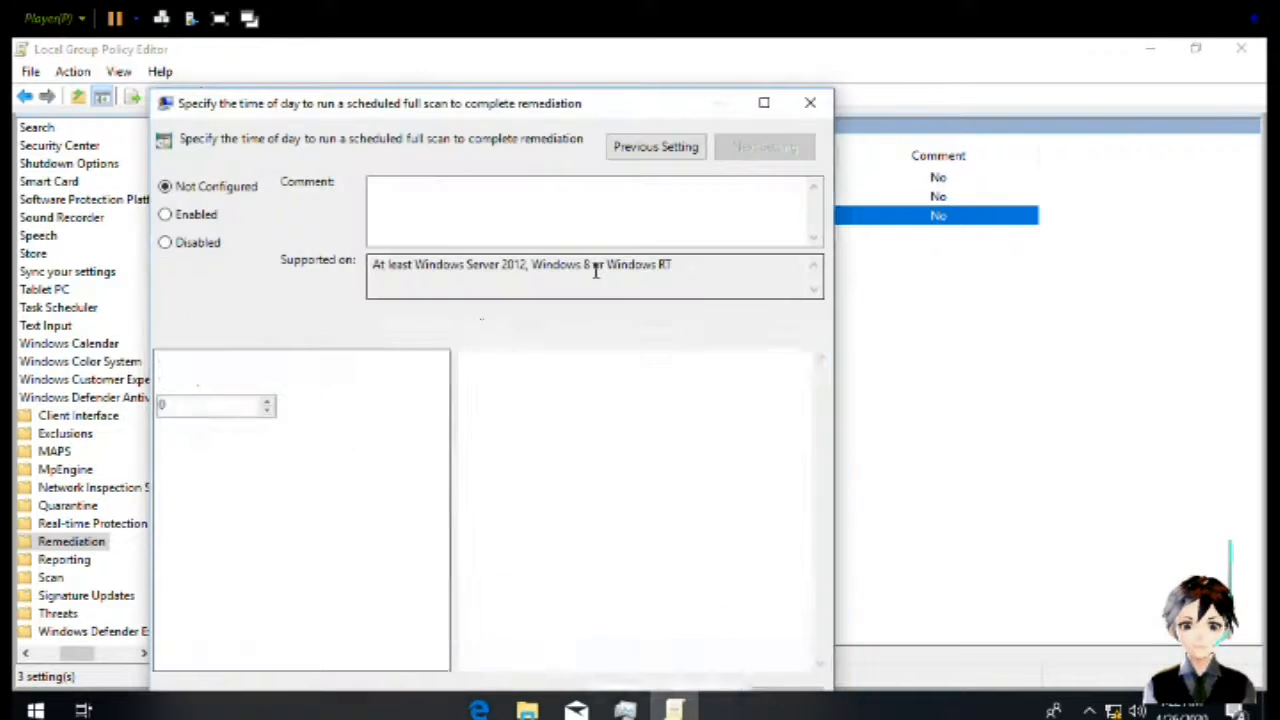
{"action": "left_click", "coordinate": [202, 246]}
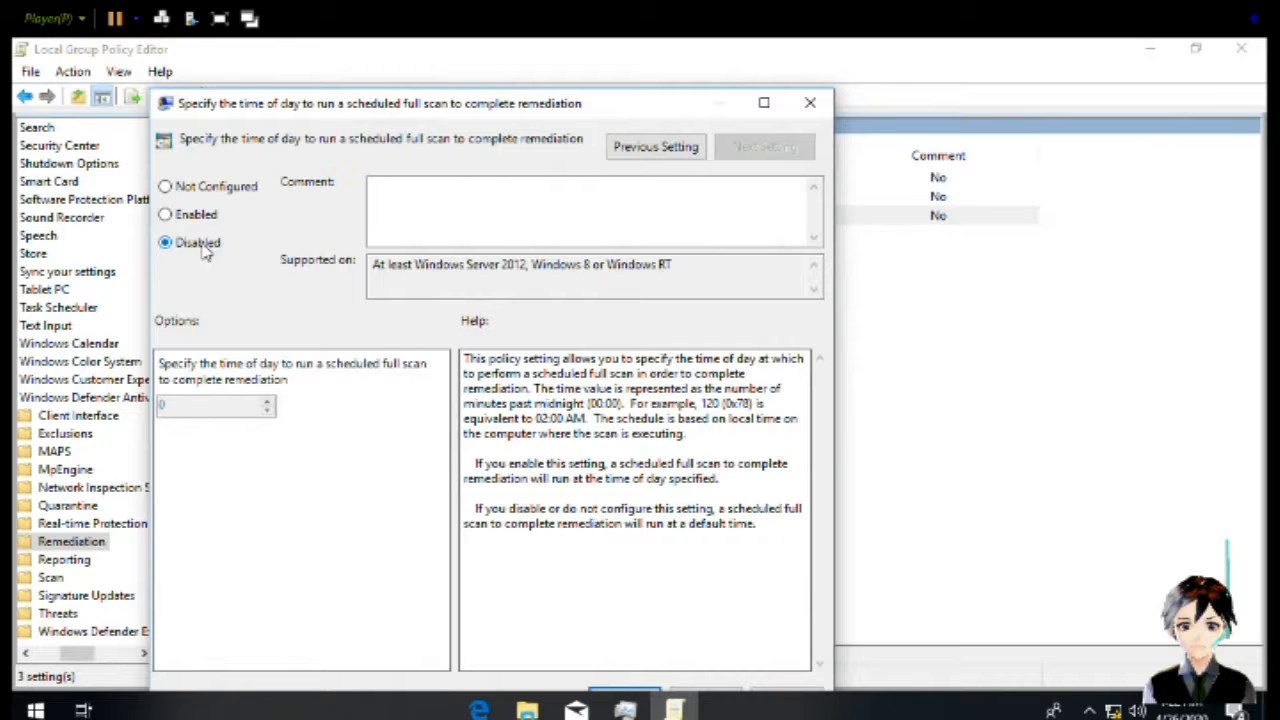
{"action": "key", "text": "Return"}
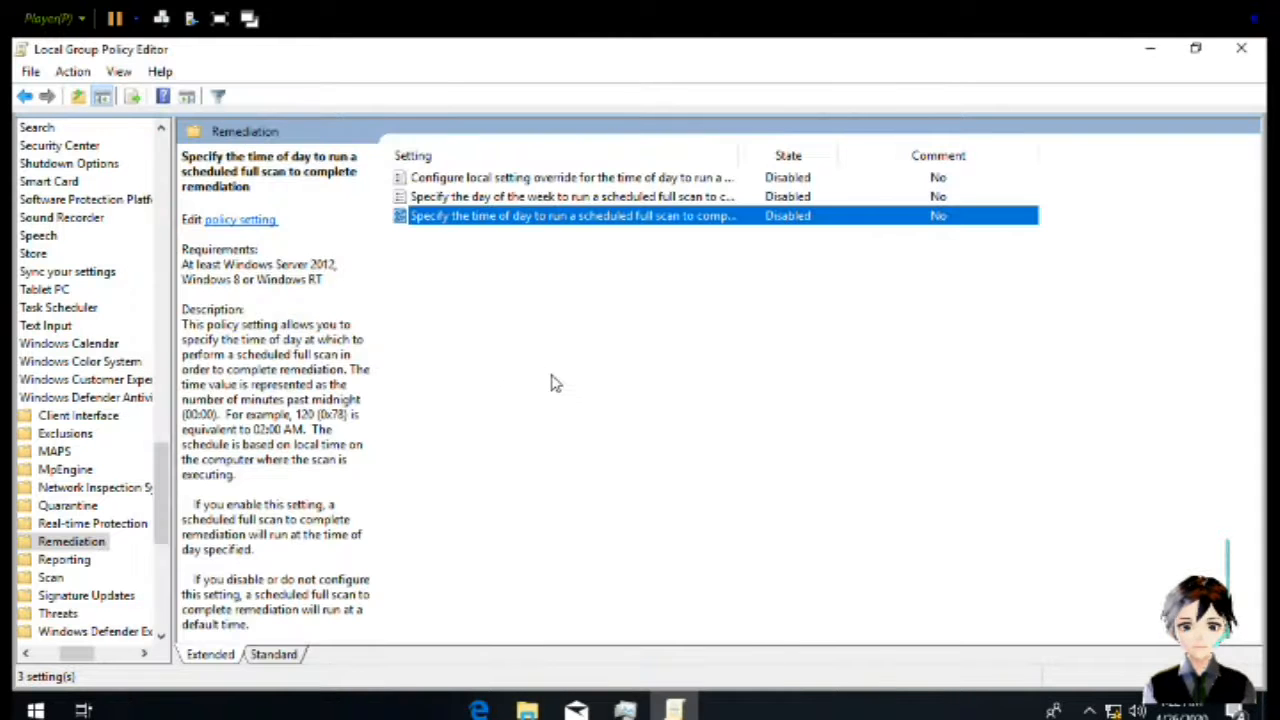
{"action": "left_click", "coordinate": [555, 383]}
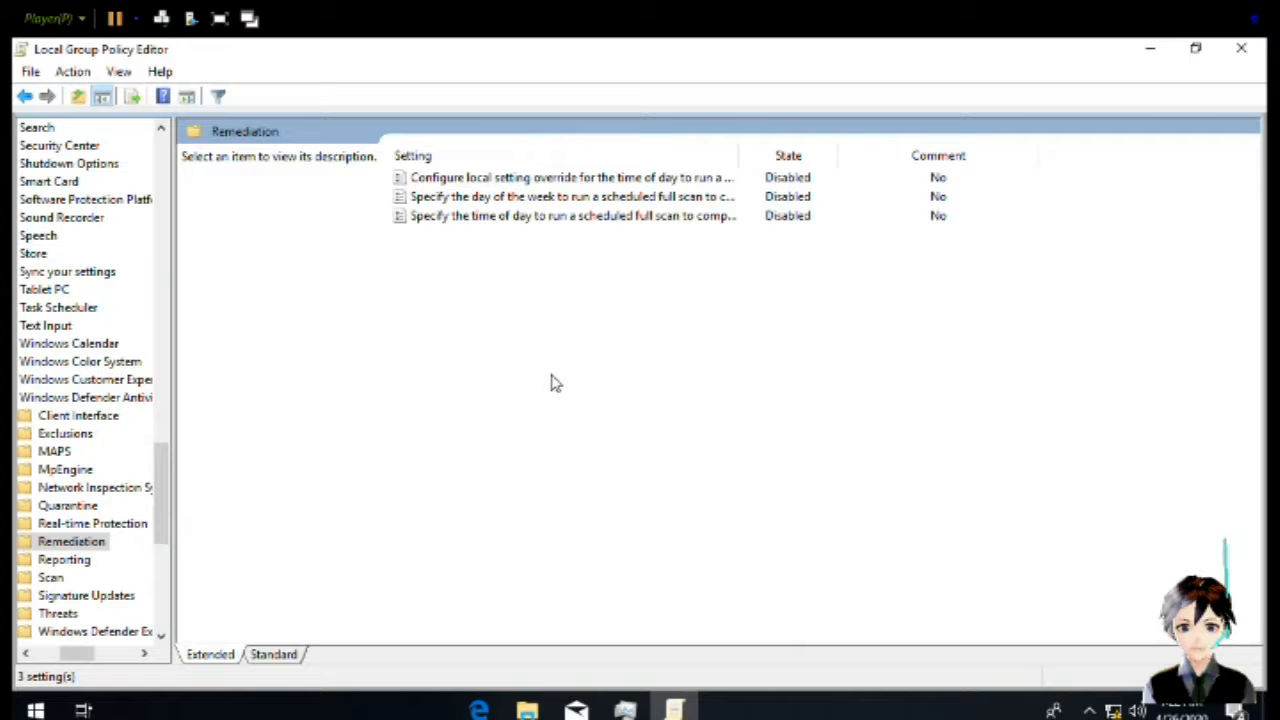
{"action": "key", "text": "BackSpace"}
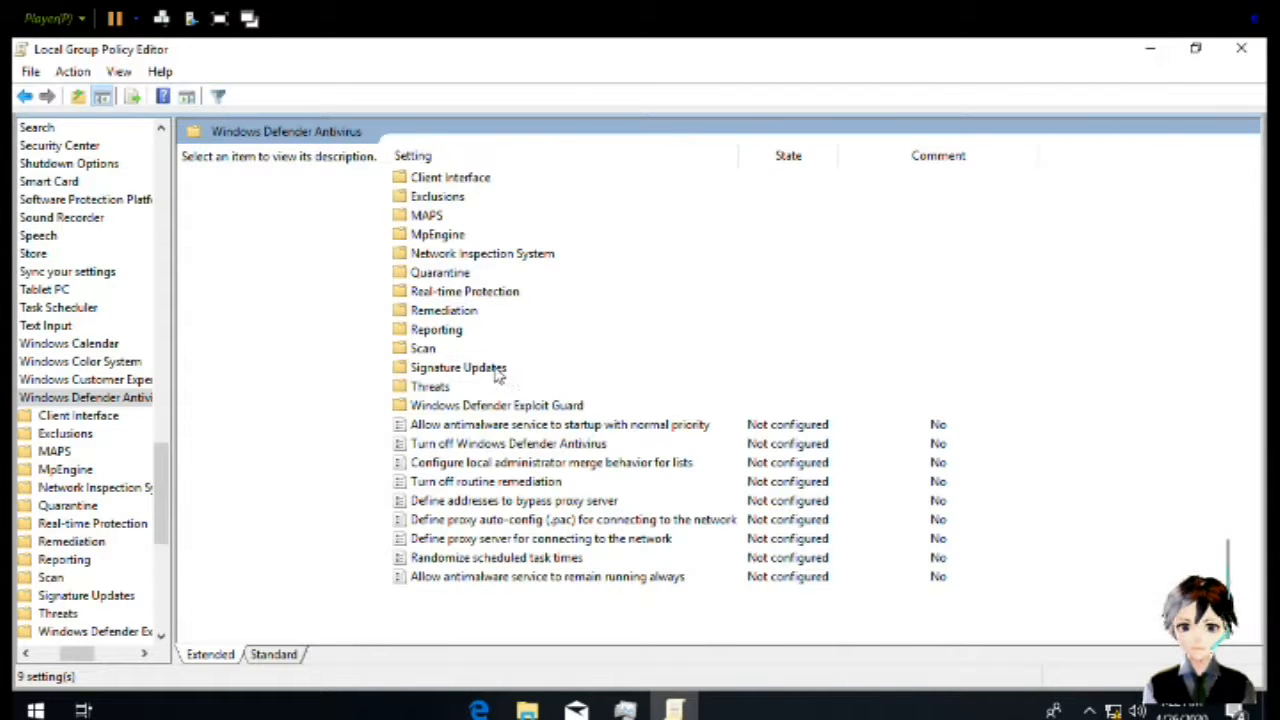
In the Reporting folder, disable "Configure time out for detections requiring additional action"
{"action": "left_click", "coordinate": [499, 369]}
{"action": "key", "text": "Up"}
{"action": "key", "text": "Up"}
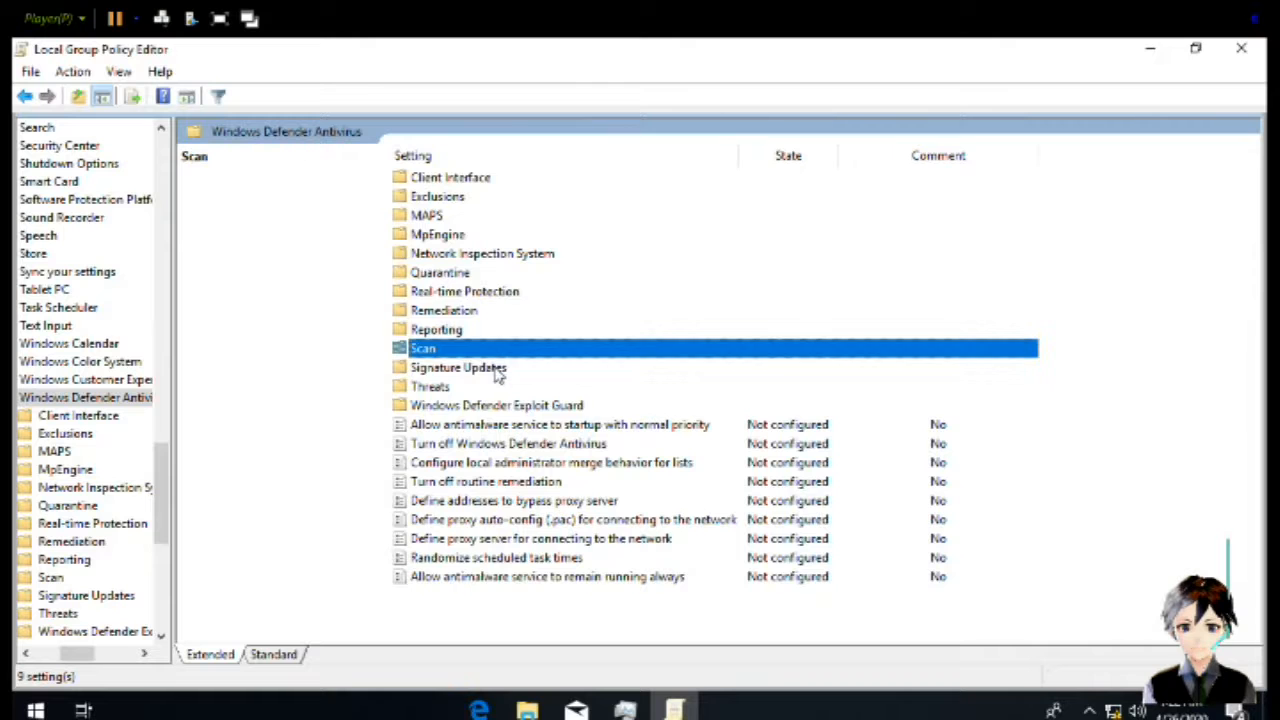
{"action": "key", "text": "Return"}
{"action": "key", "text": "Down"}
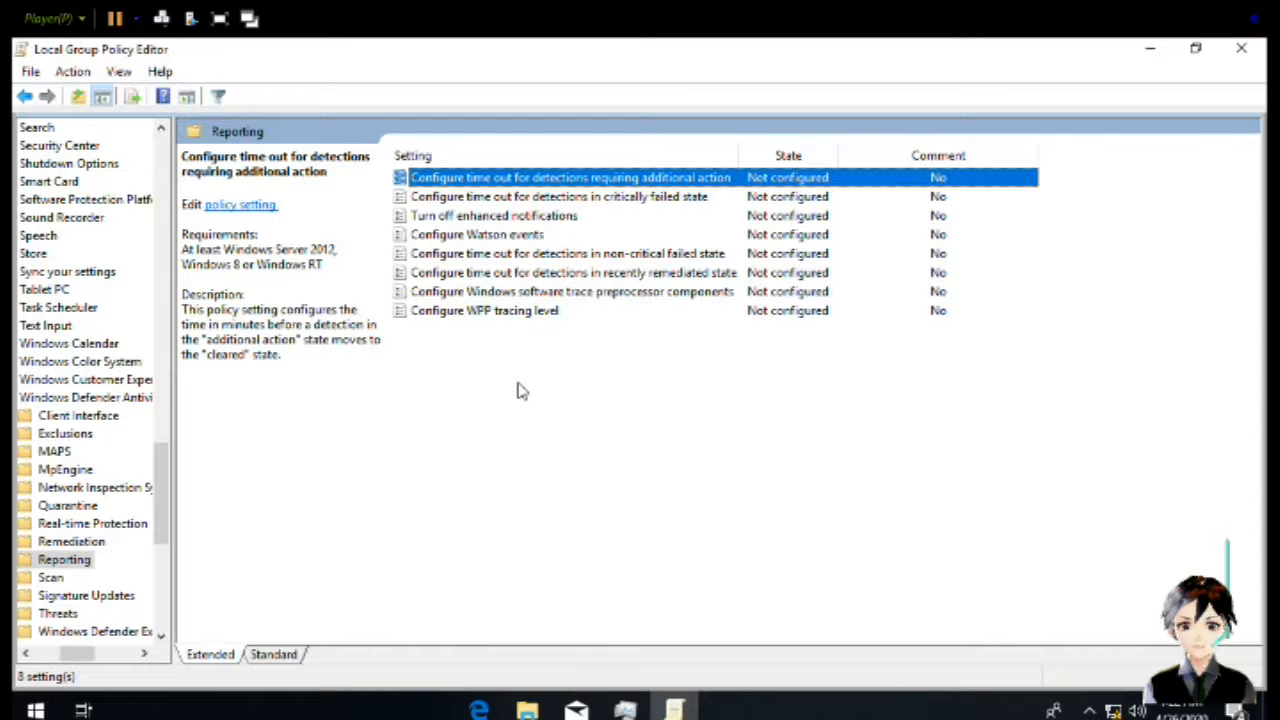
{"action": "key", "text": "Return"}
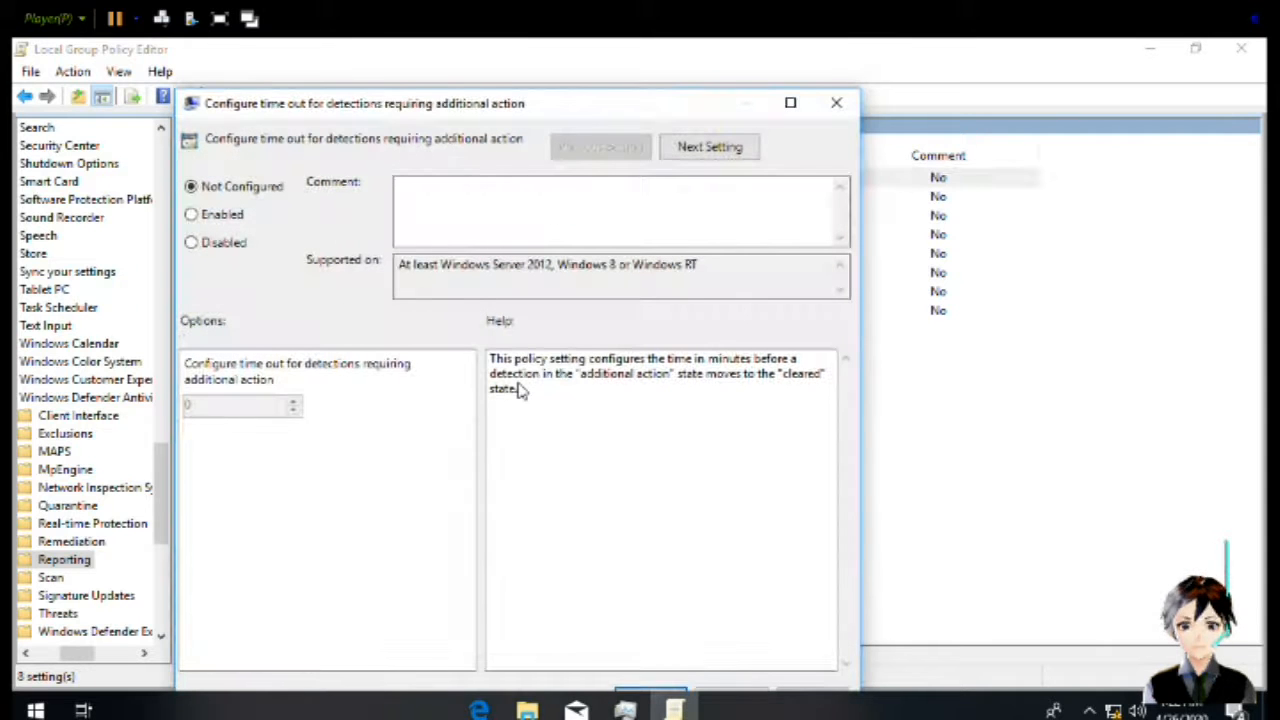
{"action": "key", "text": "Down"}
{"action": "key", "text": "Down"}
{"action": "key", "text": "Return"}
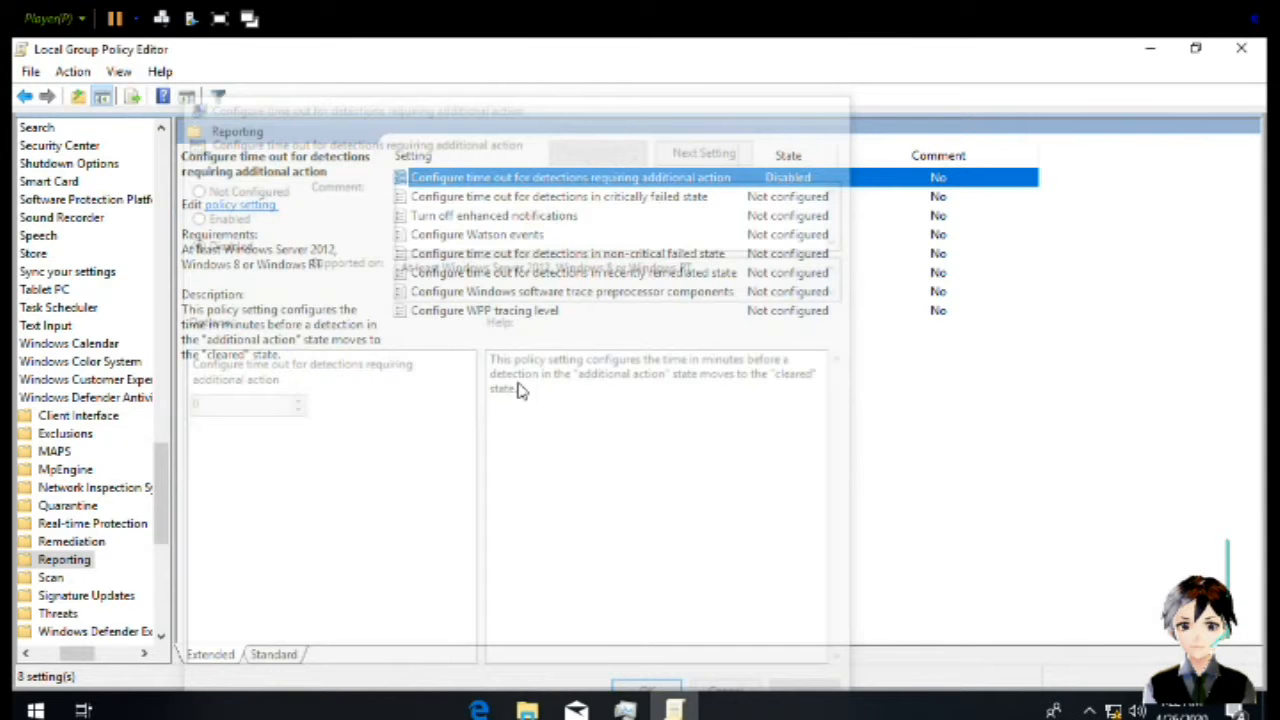
Disable the policy "Configure time out for detections in critically failed state"
{"action": "key", "text": "Down"}
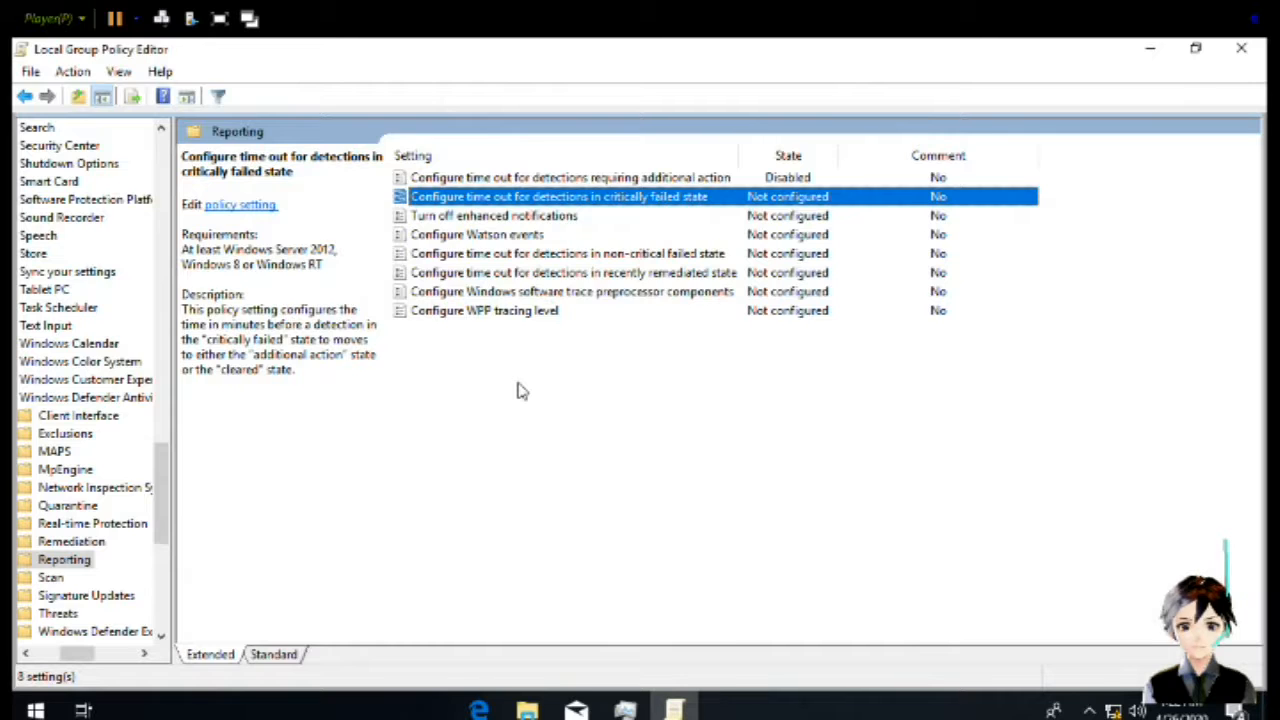
{"action": "key", "text": "Return"}
{"action": "key", "text": "Down"}
{"action": "key", "text": "Down"}
{"action": "key", "text": "Return"}
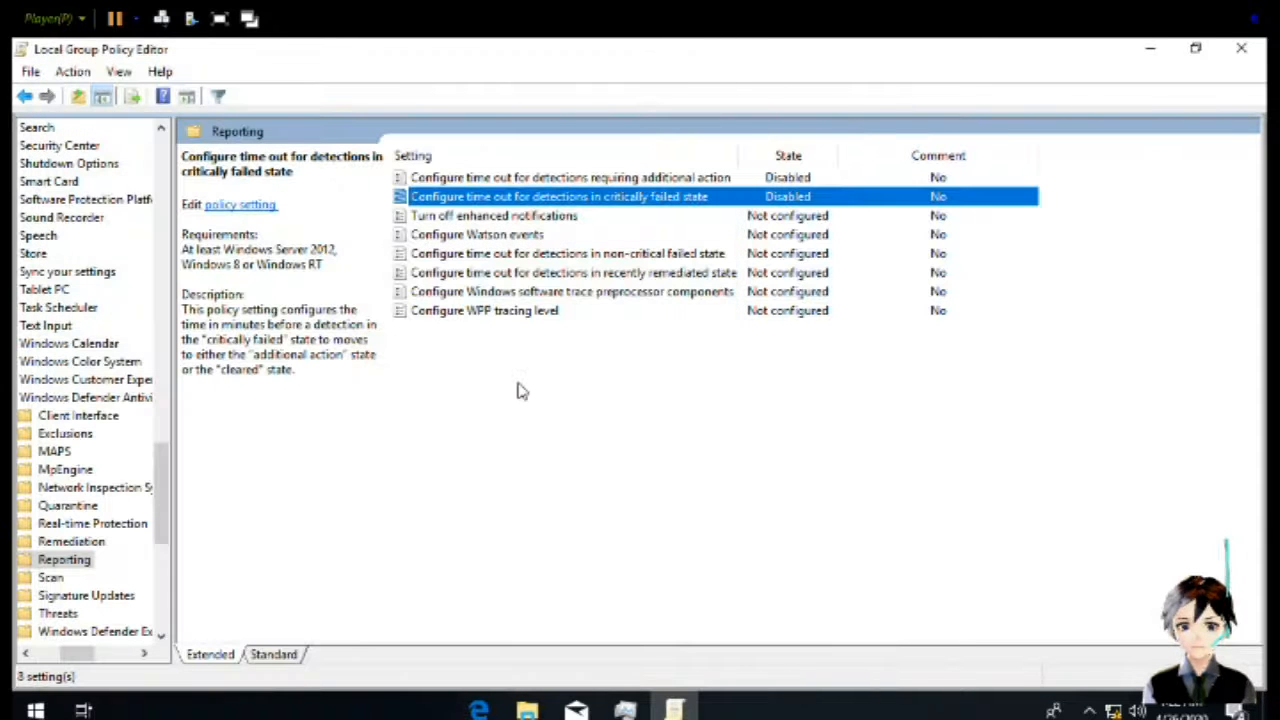
Enable the "Turn off enhanced notifications" policy in the Reporting folder
{"action": "key", "text": "Down"}
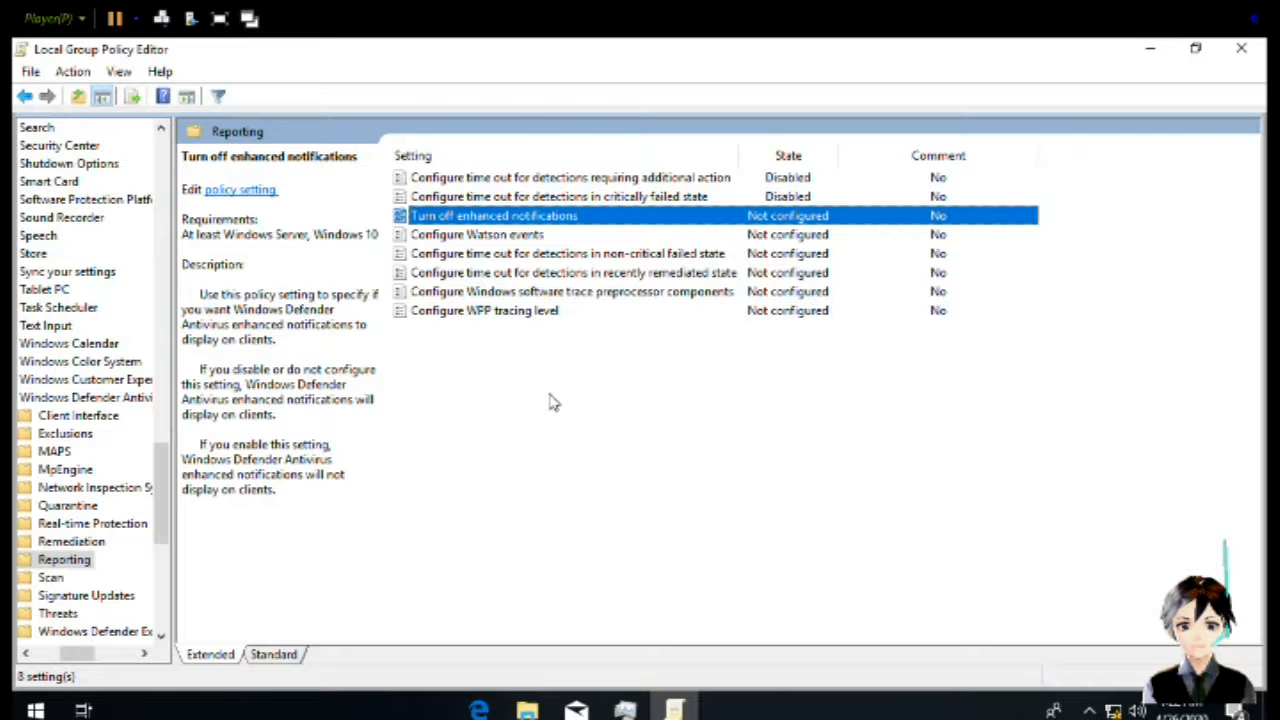
{"action": "key", "text": "Return"}
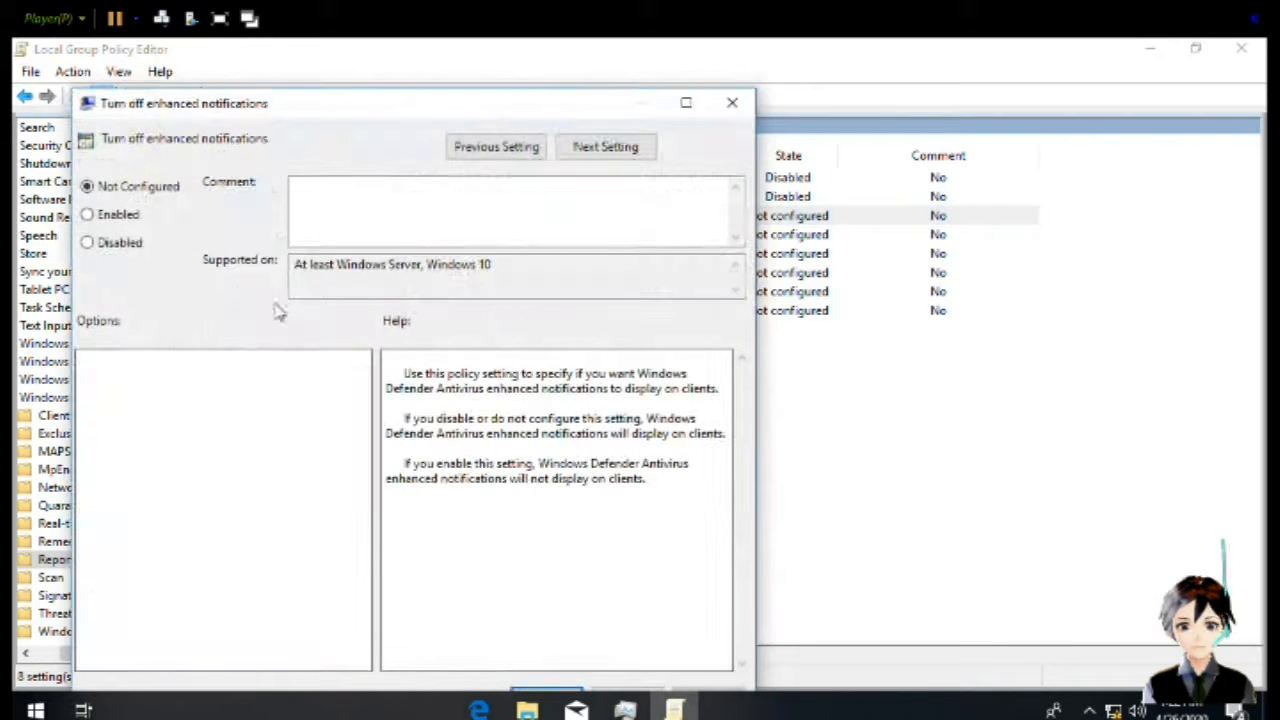
{"action": "left_click", "coordinate": [143, 223]}
{"action": "key", "text": "Return"}
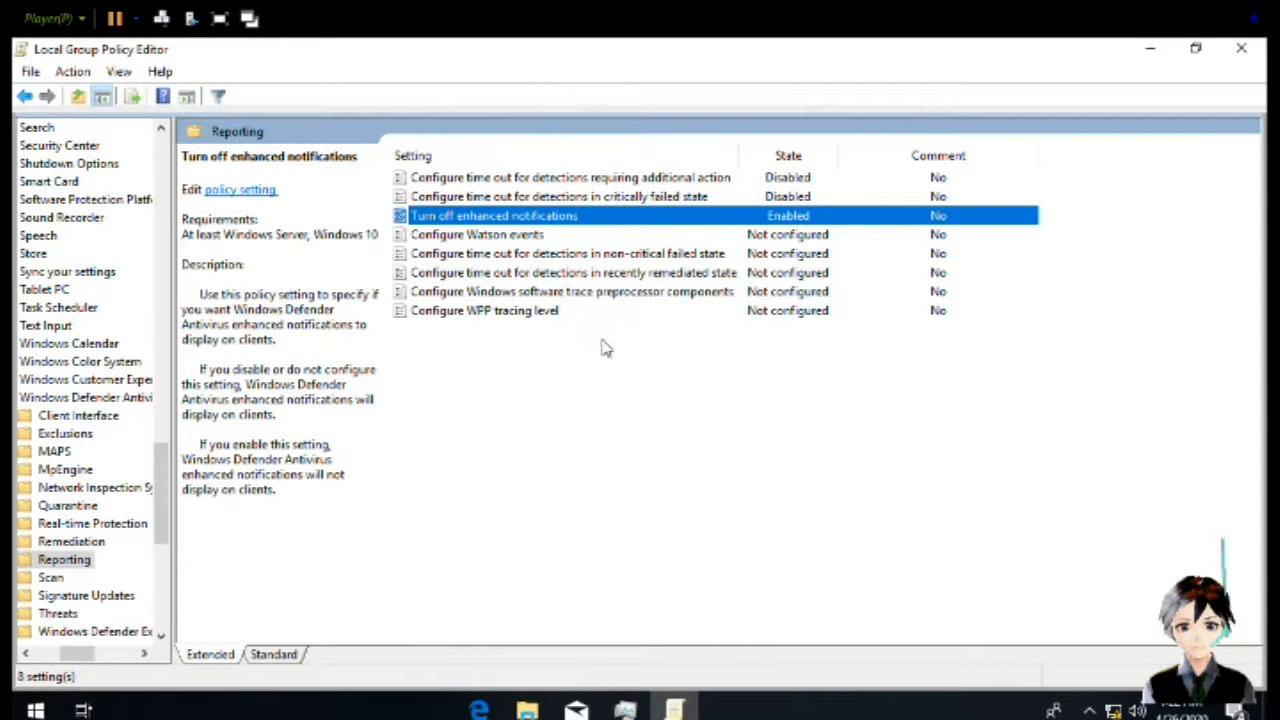
Disable the "Configure Watson events" policy in the Reporting folder
{"action": "key", "text": "Down"}
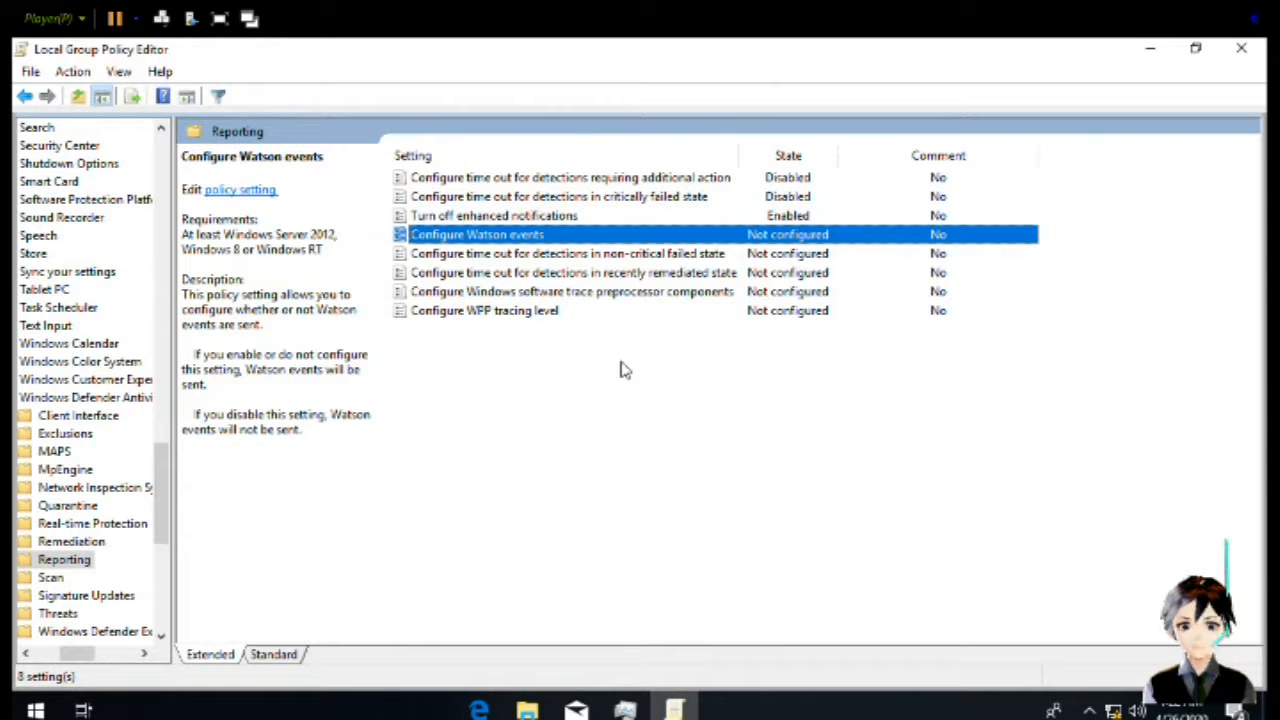
{"action": "key", "text": "Return"}
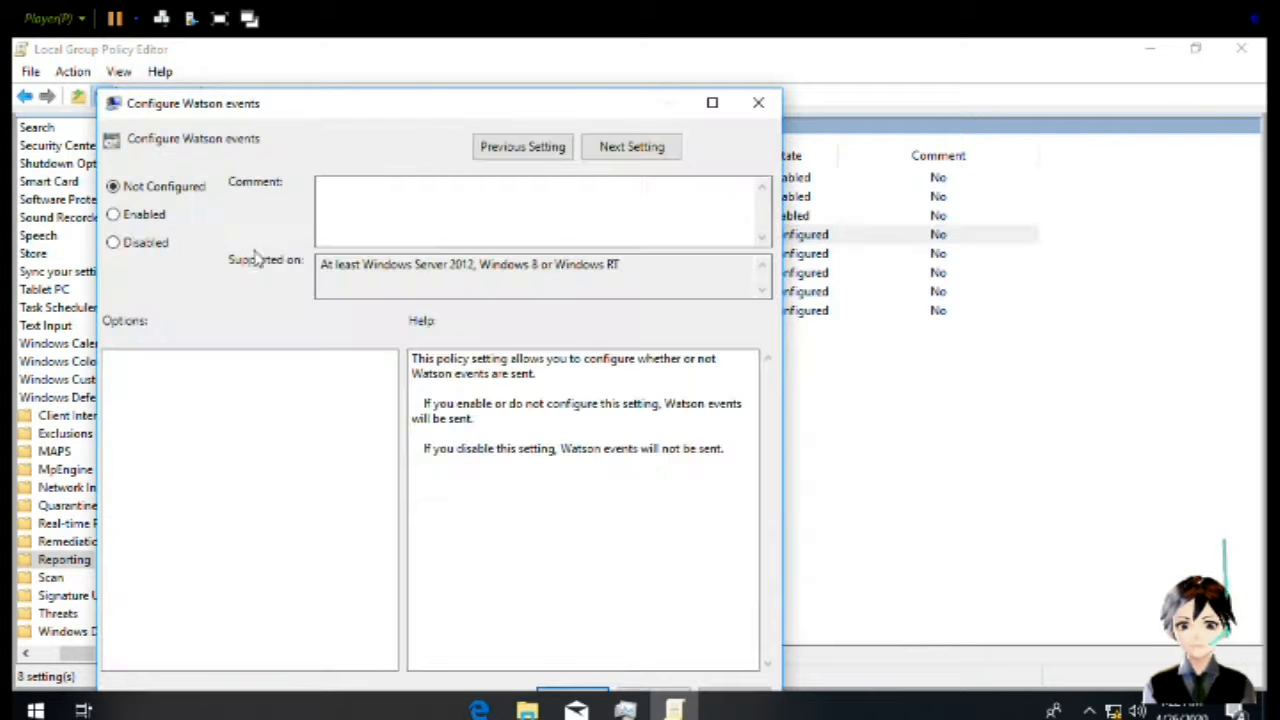
{"action": "left_click", "coordinate": [140, 243]}
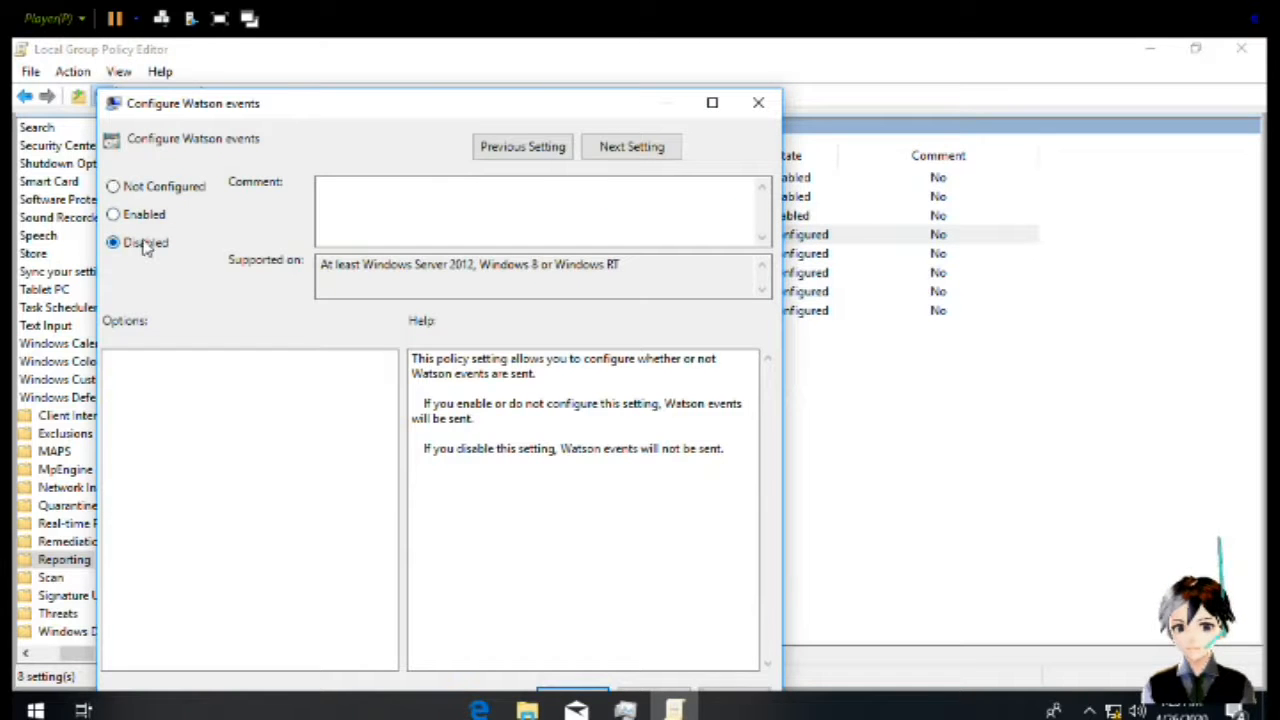
{"action": "key", "text": "Return"}
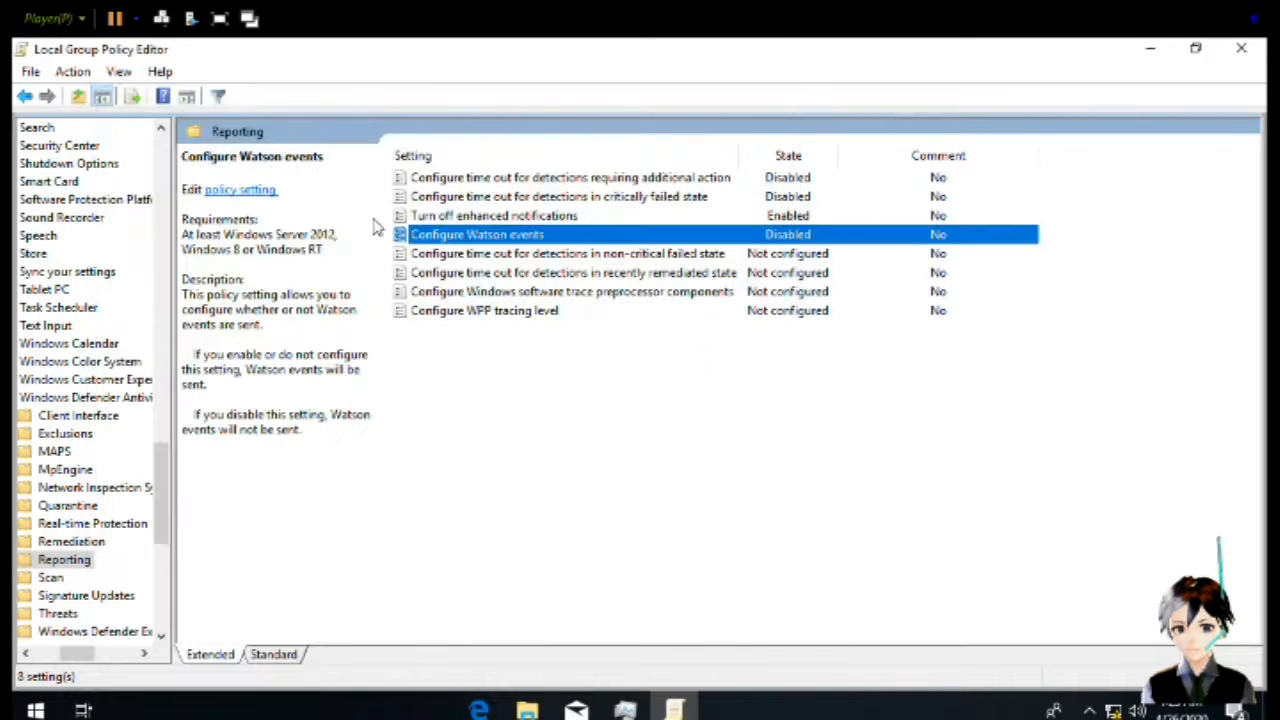
Disable the time out policies for detections in non-critical failed state and in recently remediated state
{"action": "left_click", "coordinate": [553, 258]}
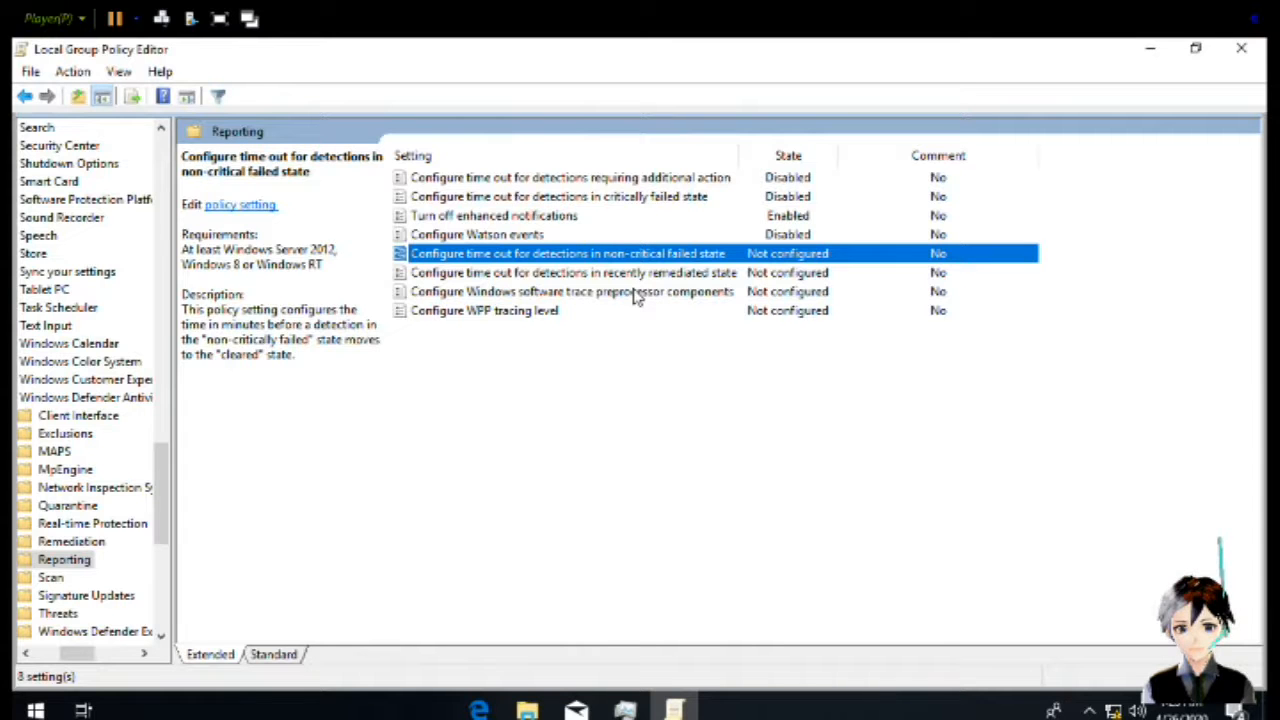
{"action": "key", "text": "Return"}
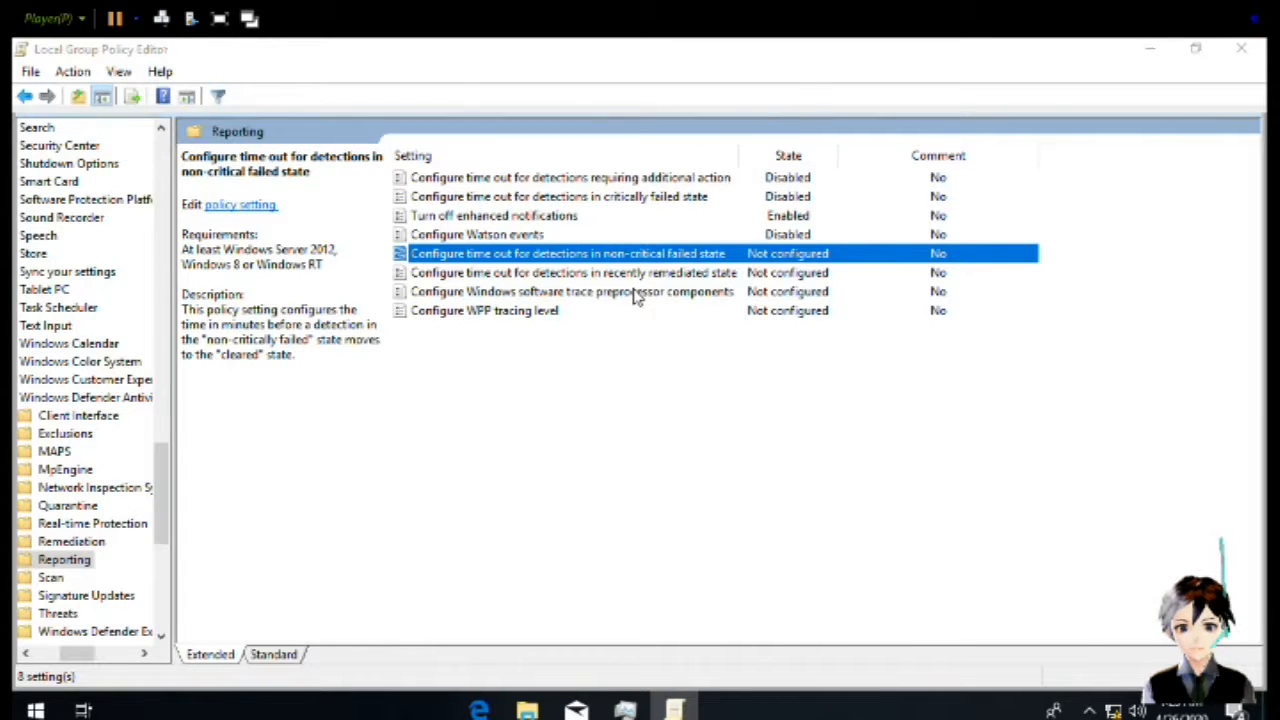
{"action": "left_click", "coordinate": [161, 248]}
{"action": "key", "text": "Return"}
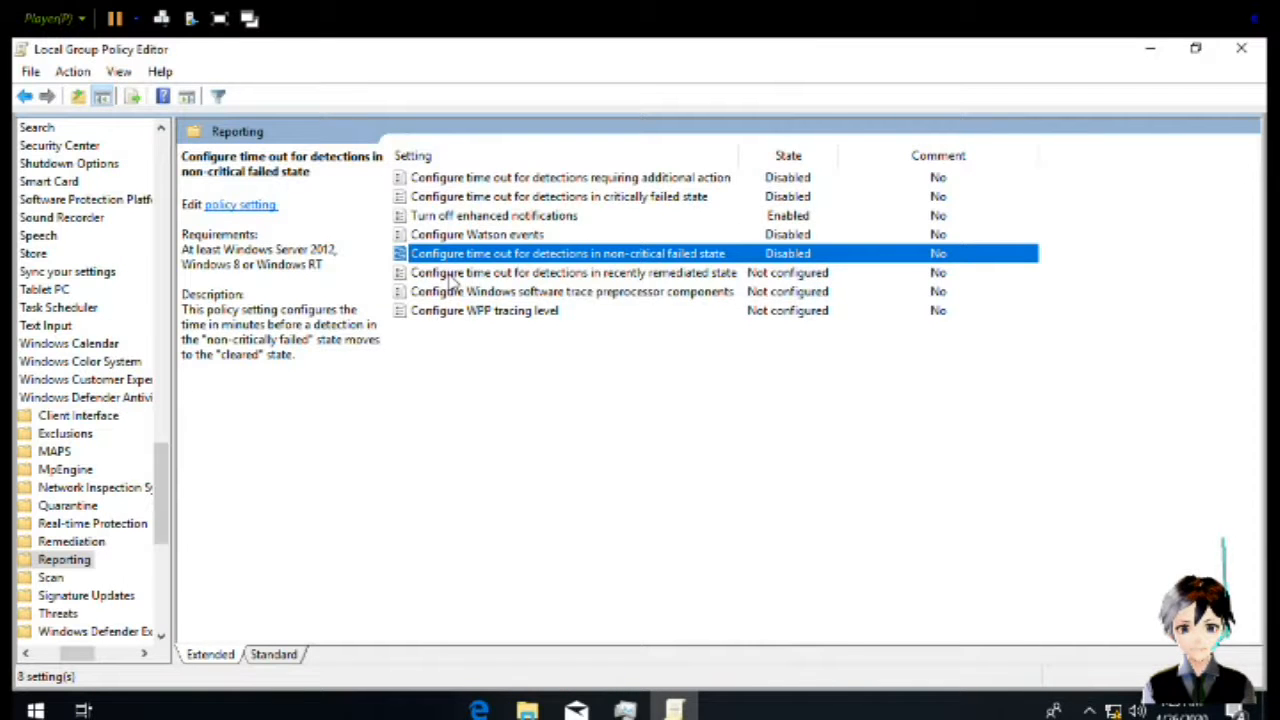
{"action": "left_click", "coordinate": [449, 272]}
{"action": "key", "text": "Return"}
{"action": "left_click", "coordinate": [166, 242]}
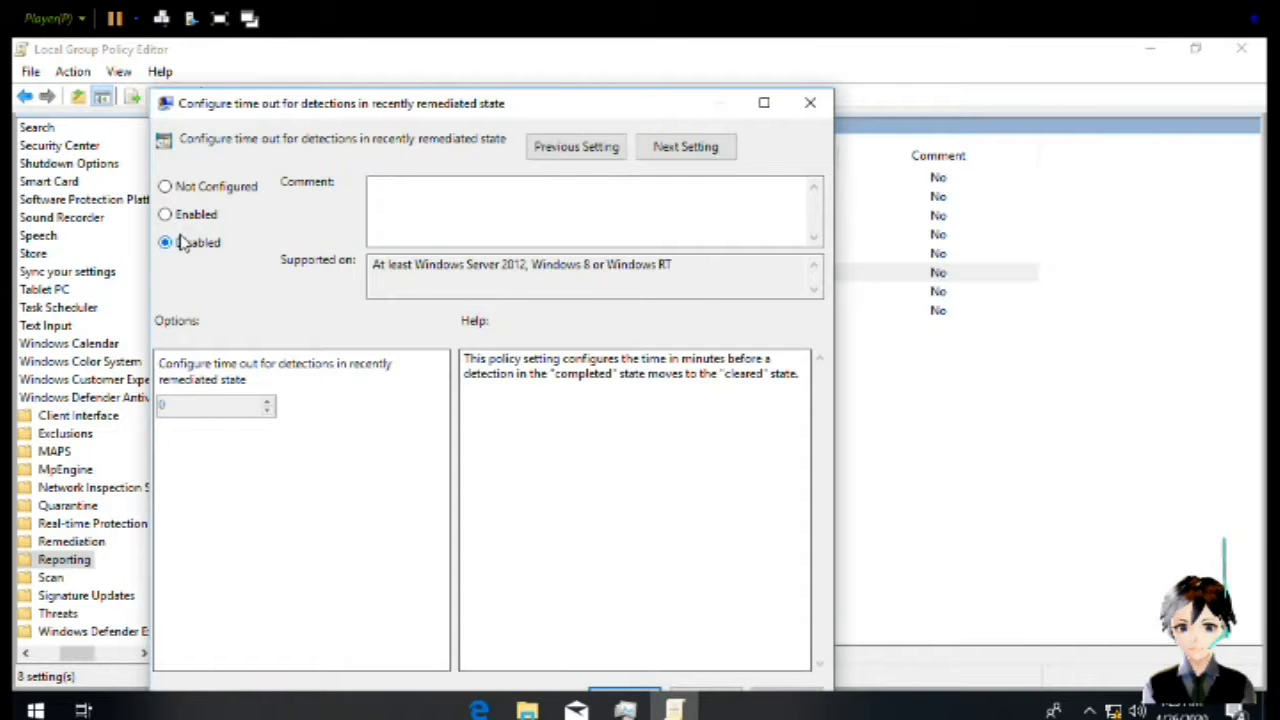
{"action": "key", "text": "Return"}
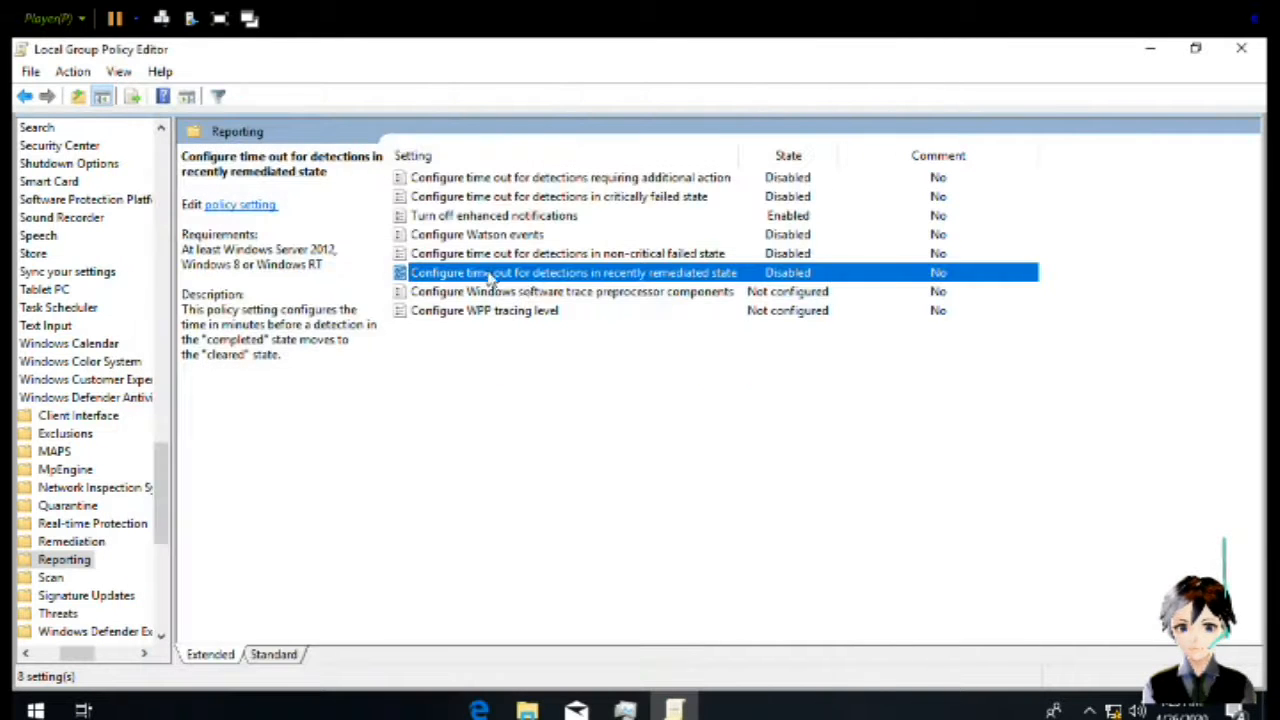
Disable the Reporting policies "Configure Windows software trace preprocessor components" and "Configure WPP tracing level"
{"action": "left_click", "coordinate": [548, 295]}
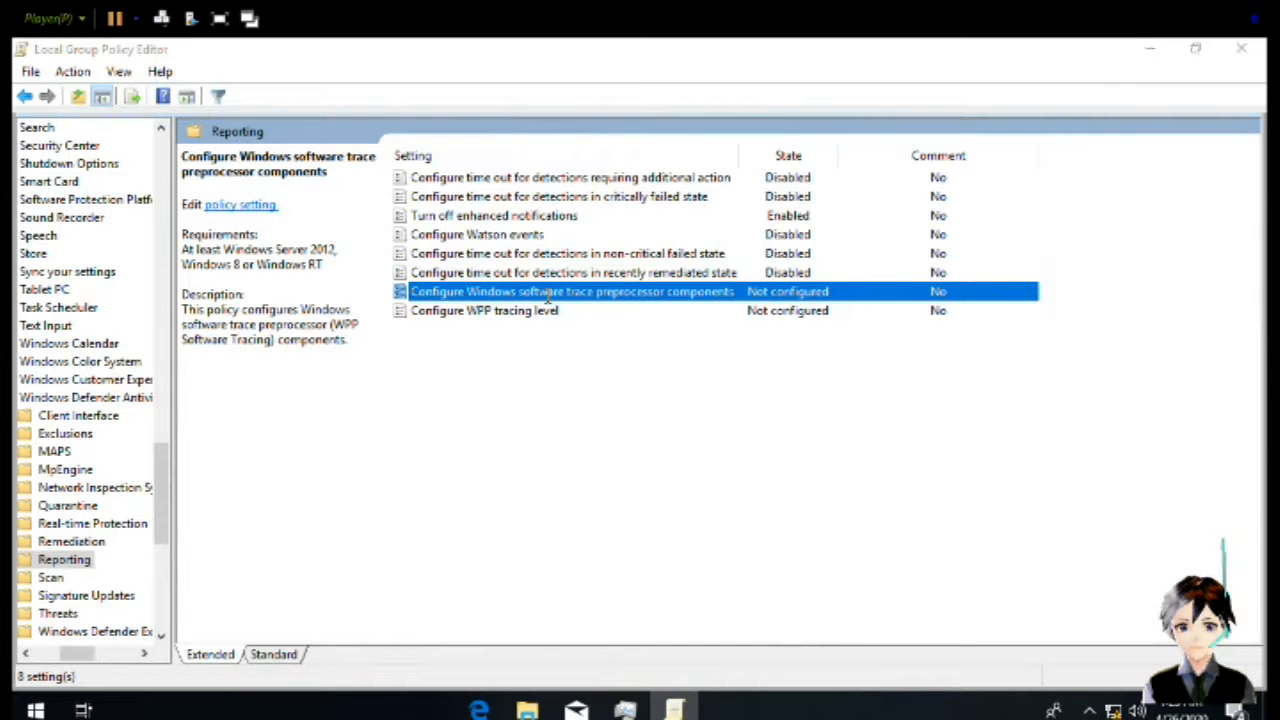
{"action": "key", "text": "Return"}
{"action": "left_click", "coordinate": [224, 243]}
{"action": "key", "text": "Return"}
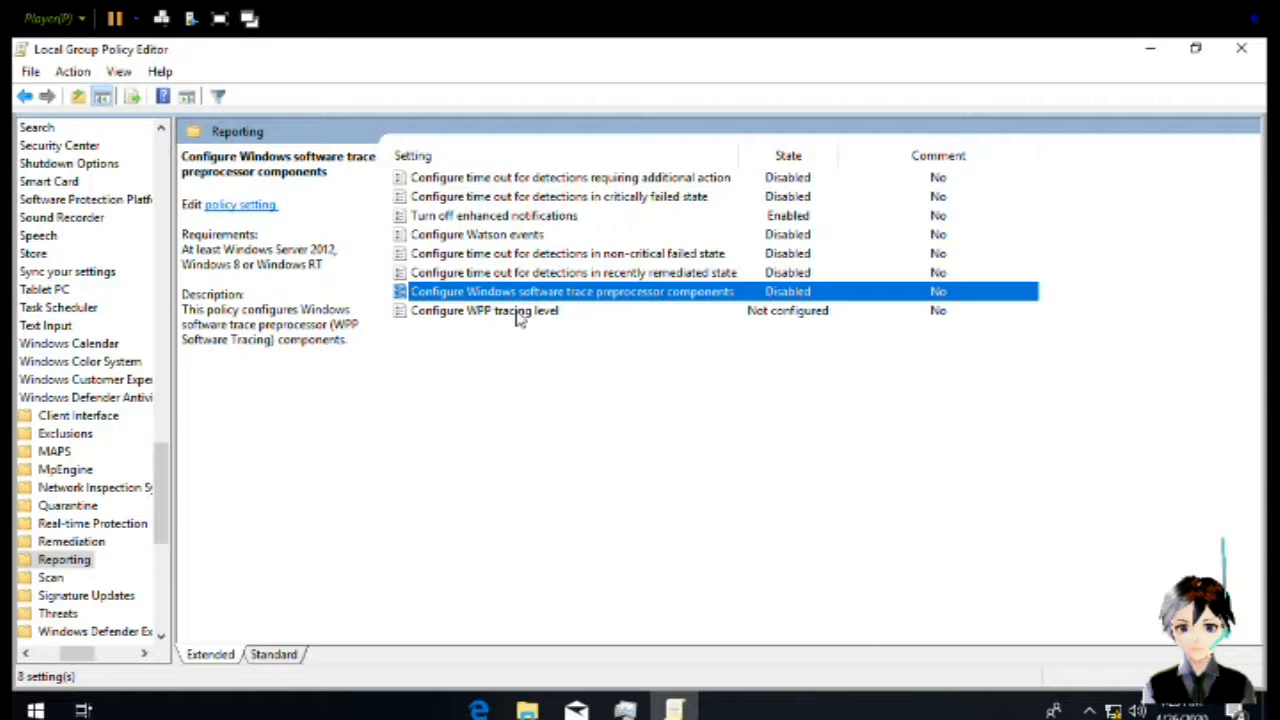
{"action": "left_click", "coordinate": [551, 318]}
{"action": "key", "text": "Return"}
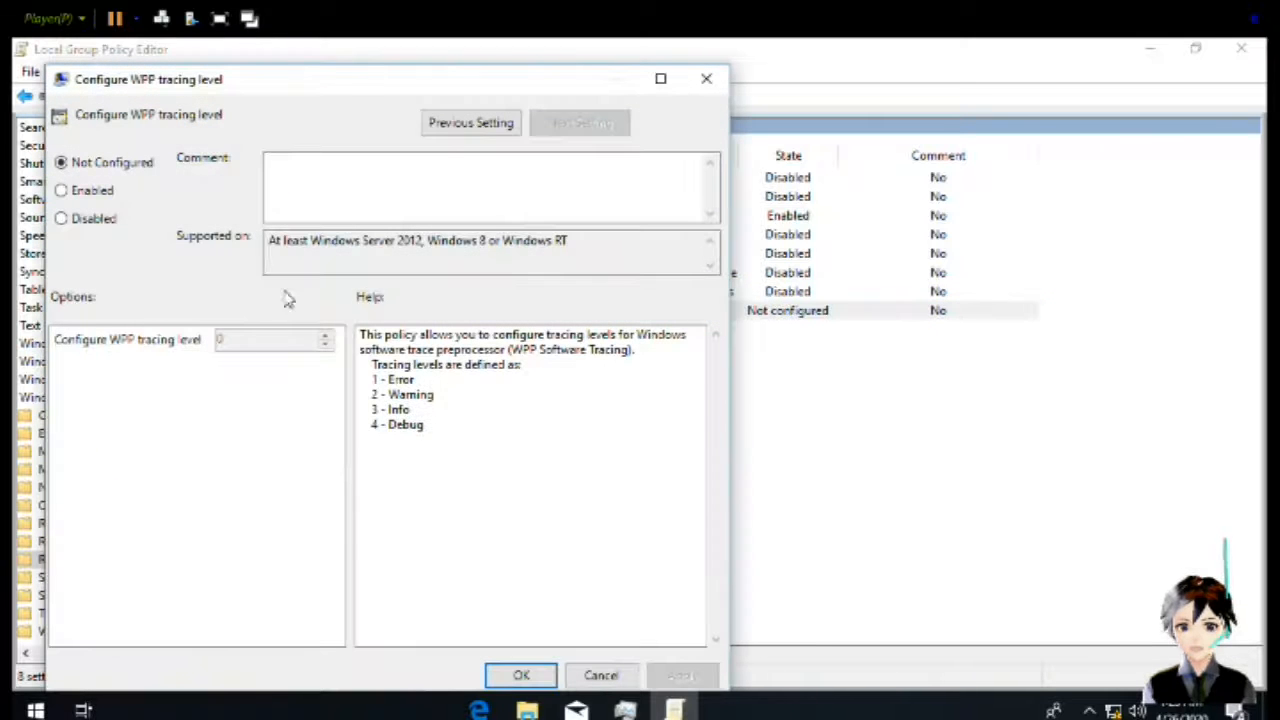
{"action": "left_click", "coordinate": [95, 227]}
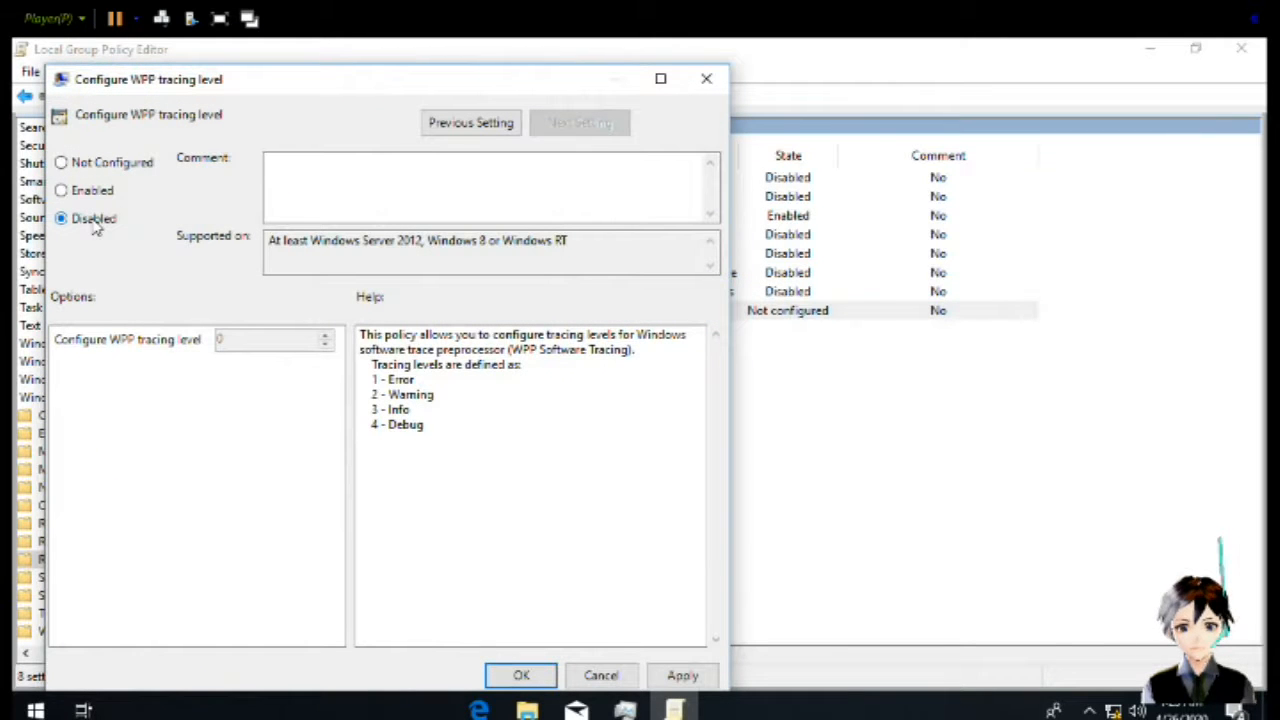
{"action": "key", "text": "Return"}
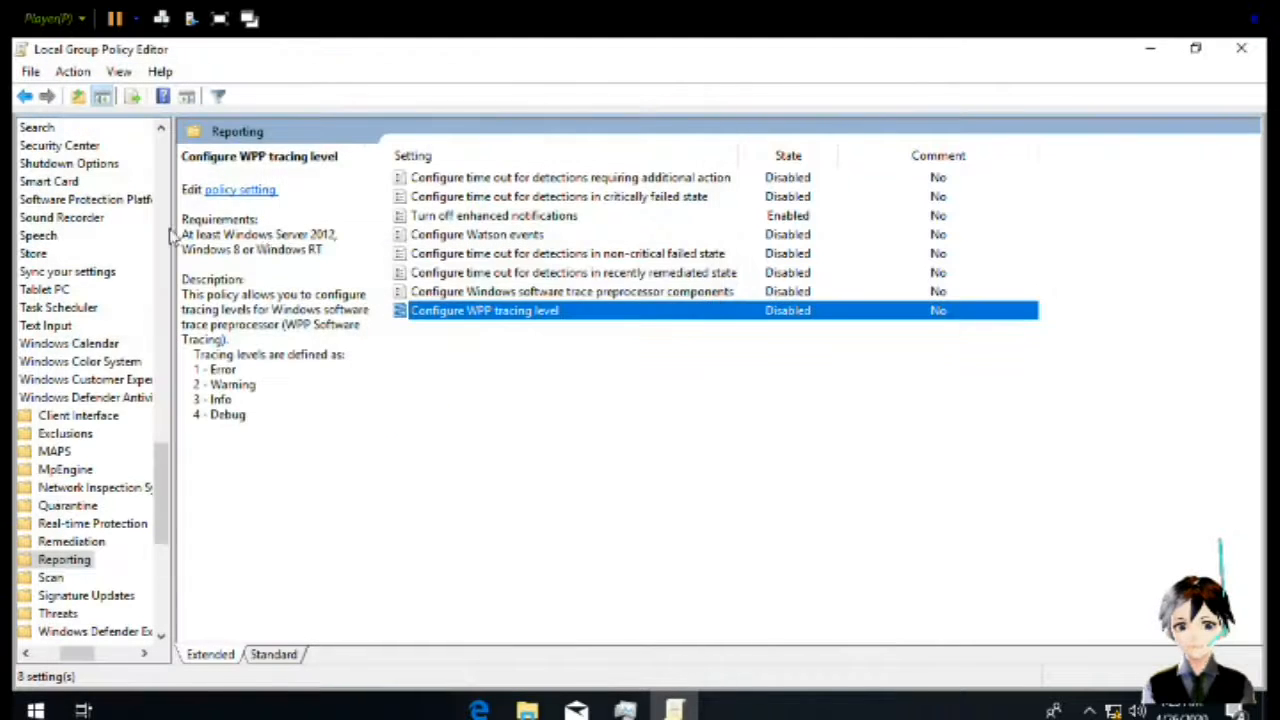
In the Signature Updates folder, disable the policy "Define the number of days before spyware definitions are considered out of date"
{"action": "left_click", "coordinate": [702, 440]}
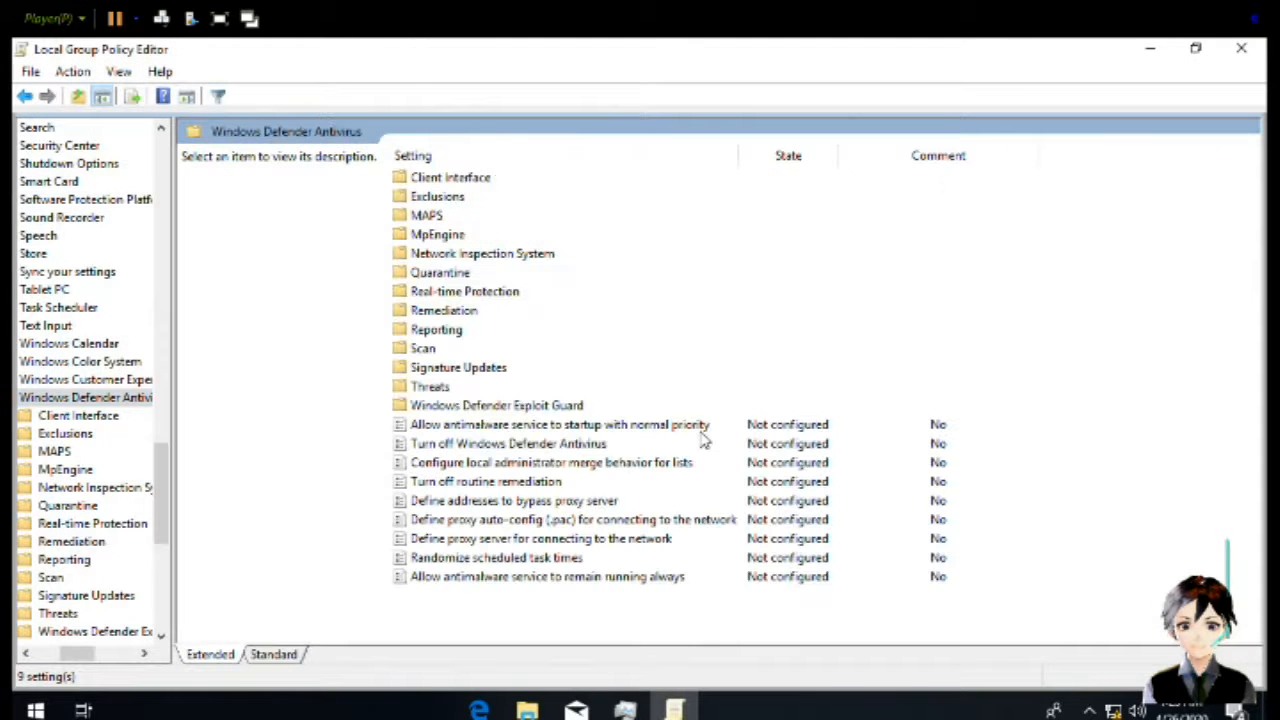
{"action": "double_click", "coordinate": [476, 369]}
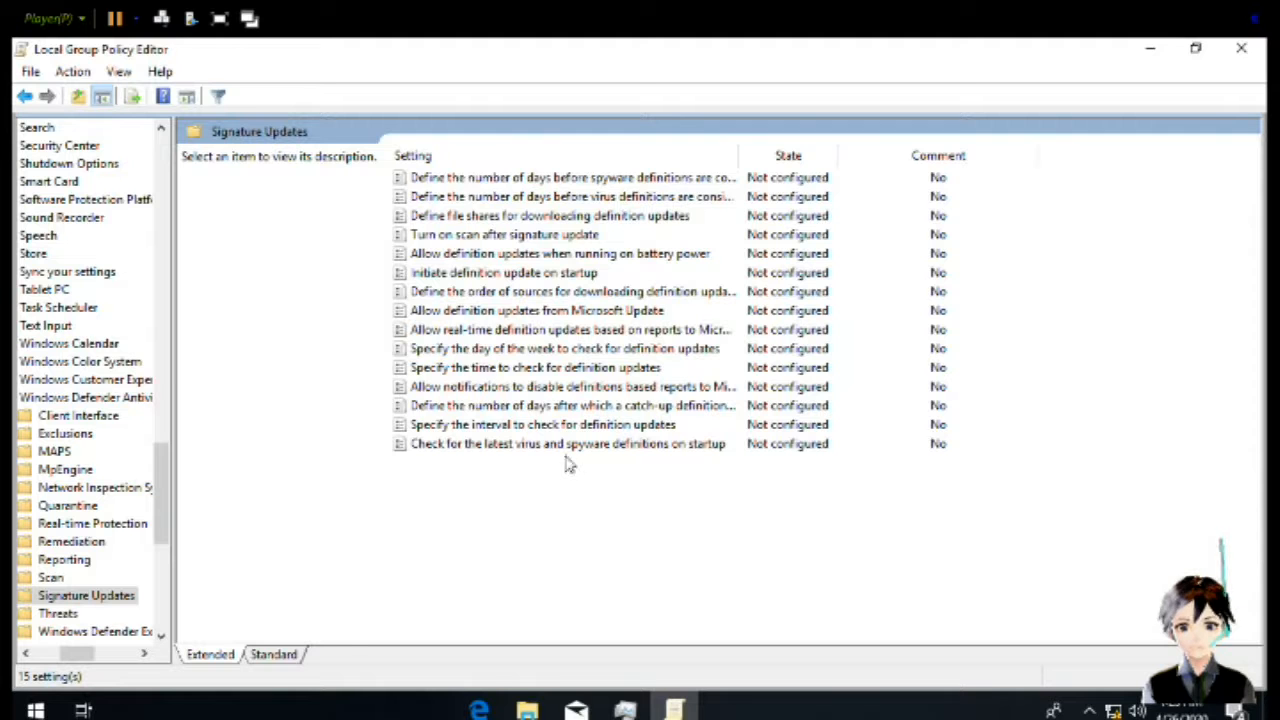
{"action": "key", "text": "Down"}
{"action": "key", "text": "Down"}
{"action": "key", "text": "Down"}
{"action": "key", "text": "Down"}
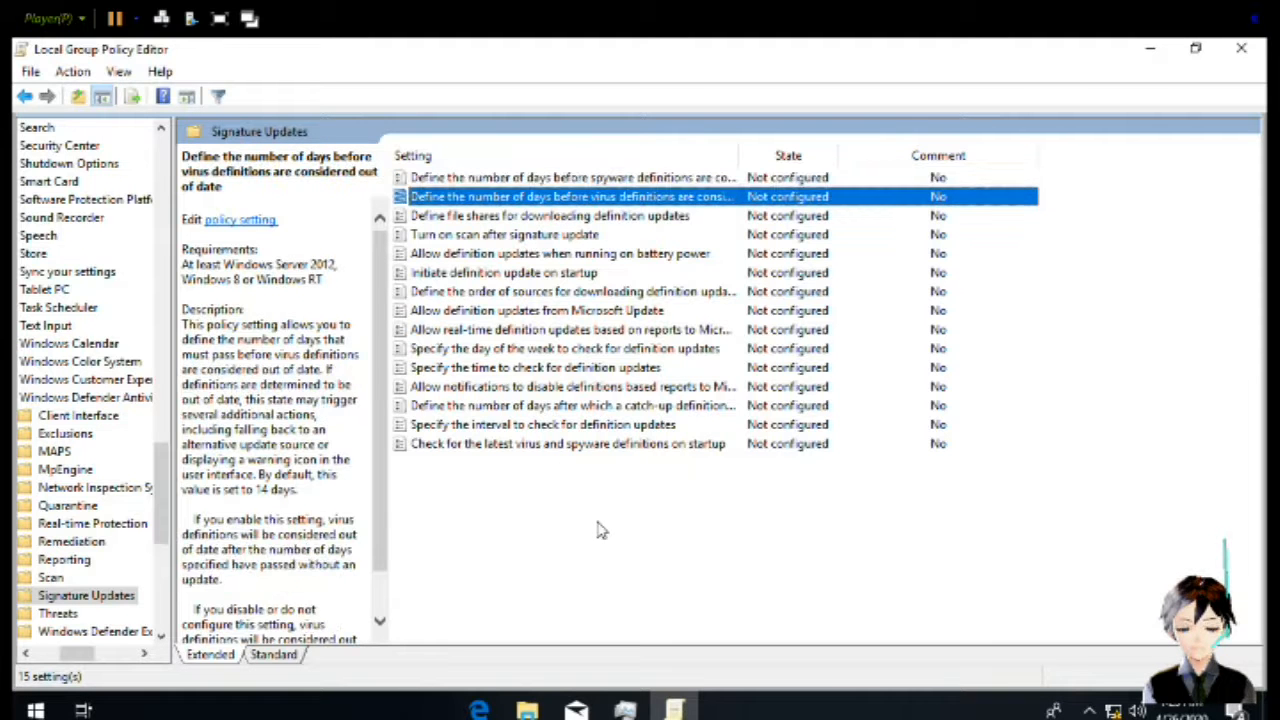
{"action": "key", "text": "Up"}
{"action": "key", "text": "Up"}
{"action": "key", "text": "Up"}
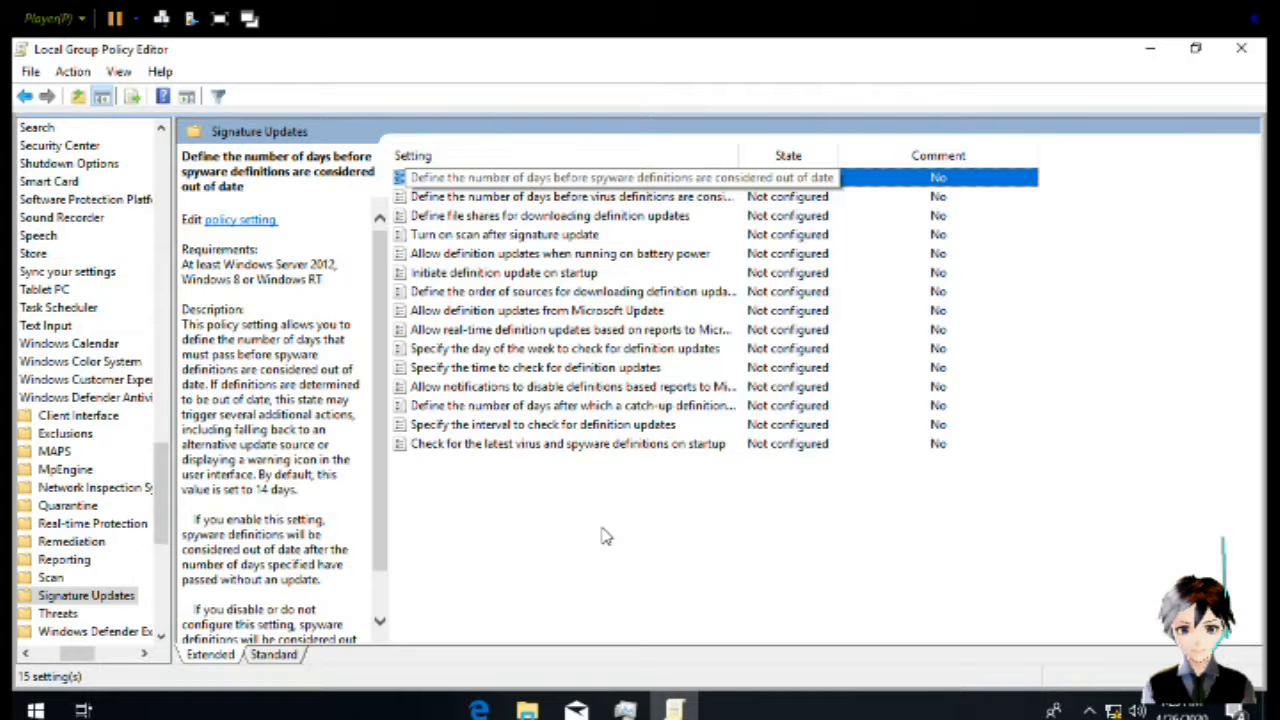
{"action": "key", "text": "Return"}
{"action": "key", "text": "Down"}
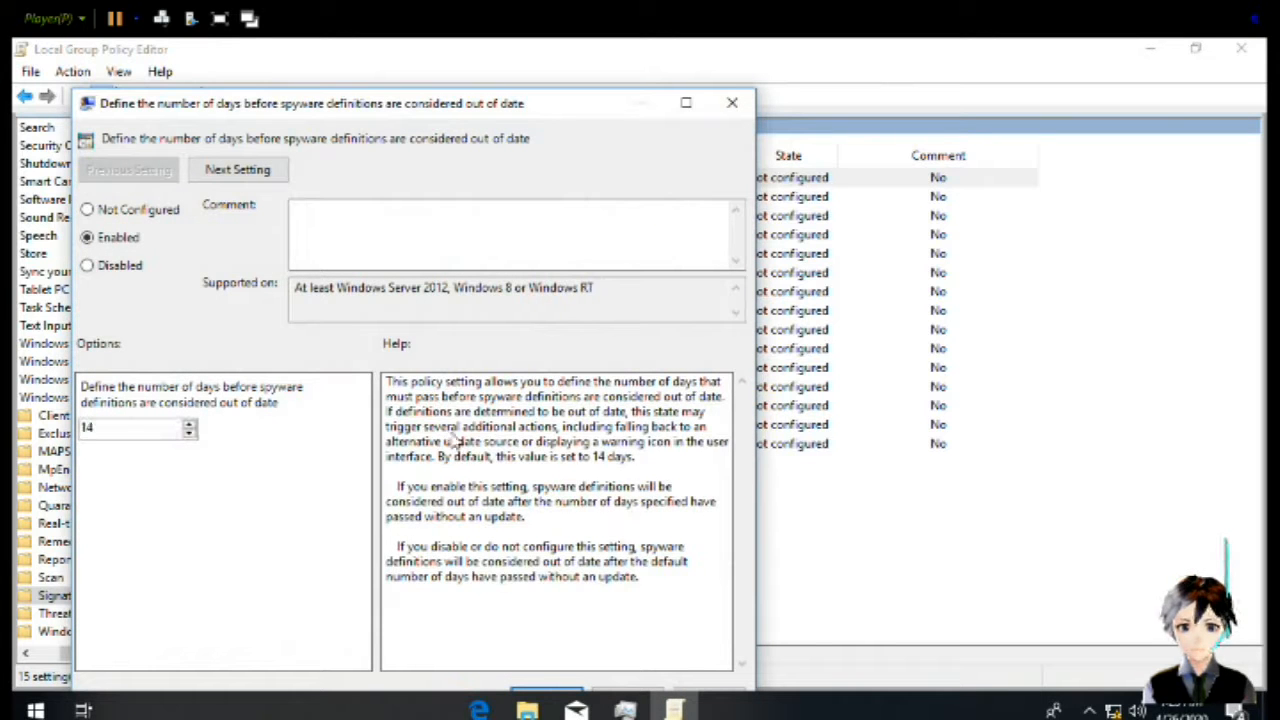
{"action": "left_click", "coordinate": [86, 266]}
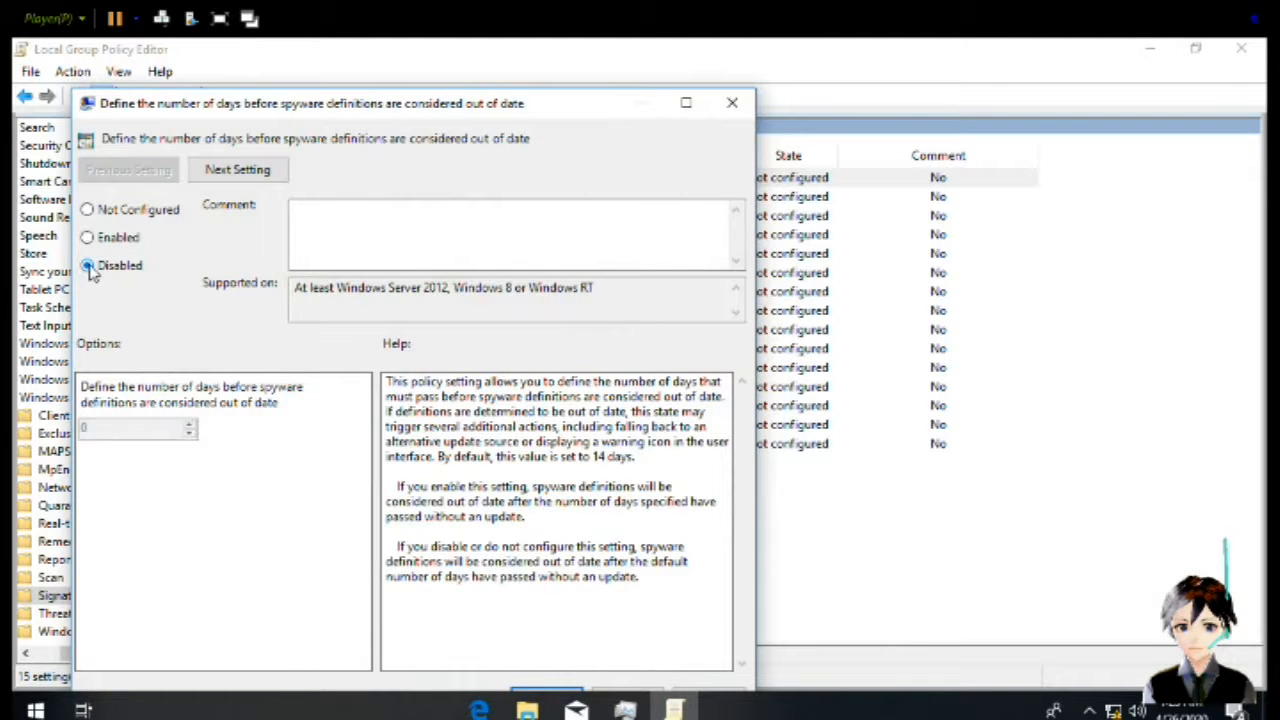
{"action": "key", "text": "Return"}
Disable the policies for the number of days before virus definitions are considered out of date and for file shares for downloading definition updates
{"action": "key", "text": "Down"}
{"action": "key", "text": "Return"}
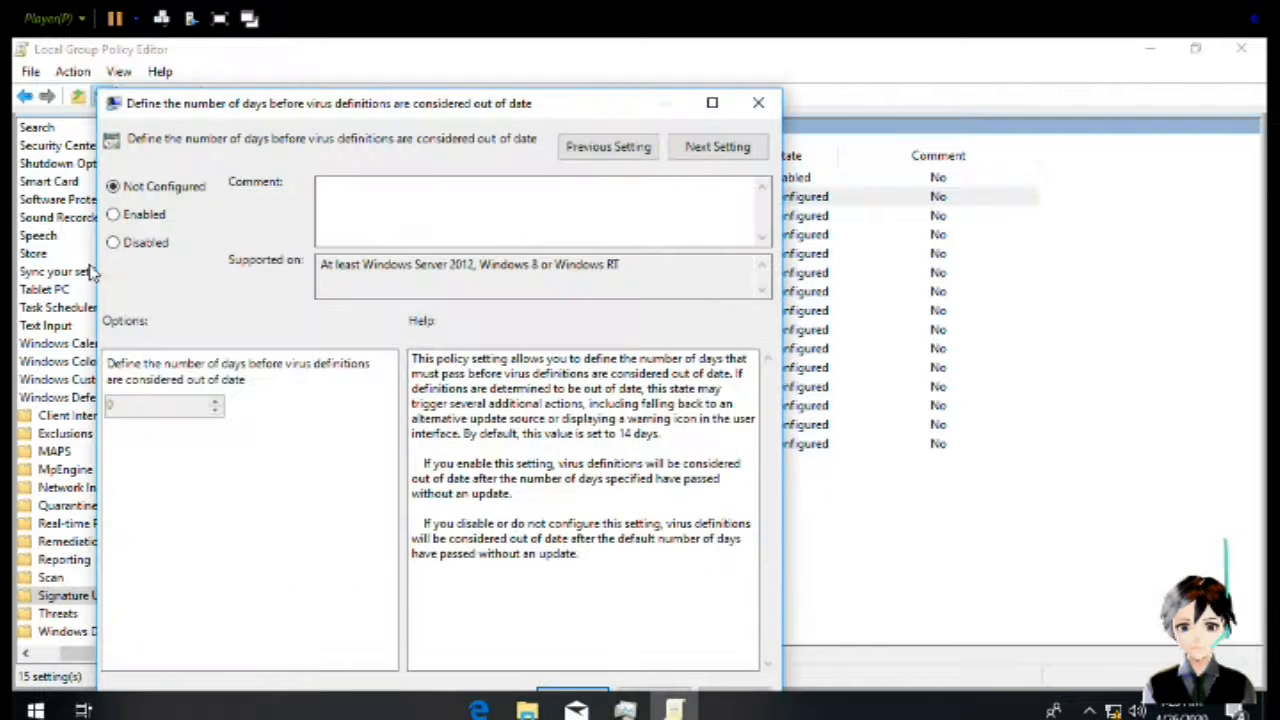
{"action": "left_click", "coordinate": [138, 248]}
{"action": "key", "text": "Return"}
{"action": "key", "text": "Down"}
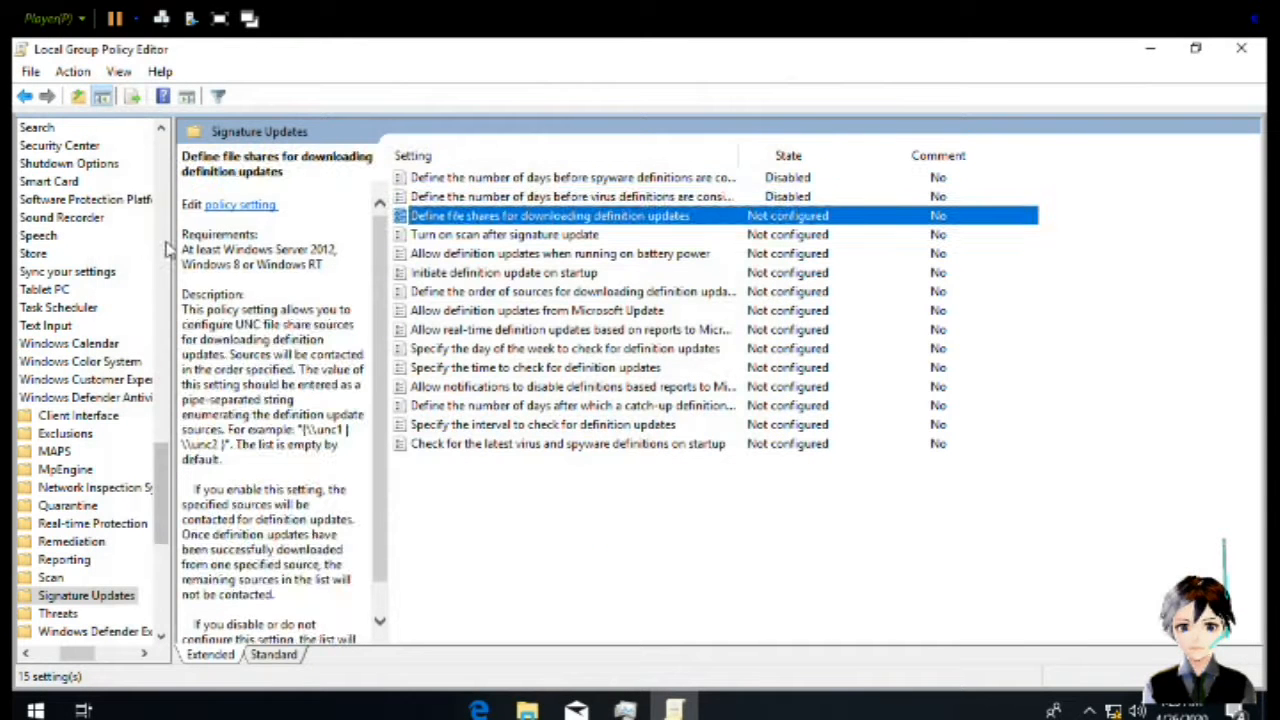
{"action": "key", "text": "Return"}
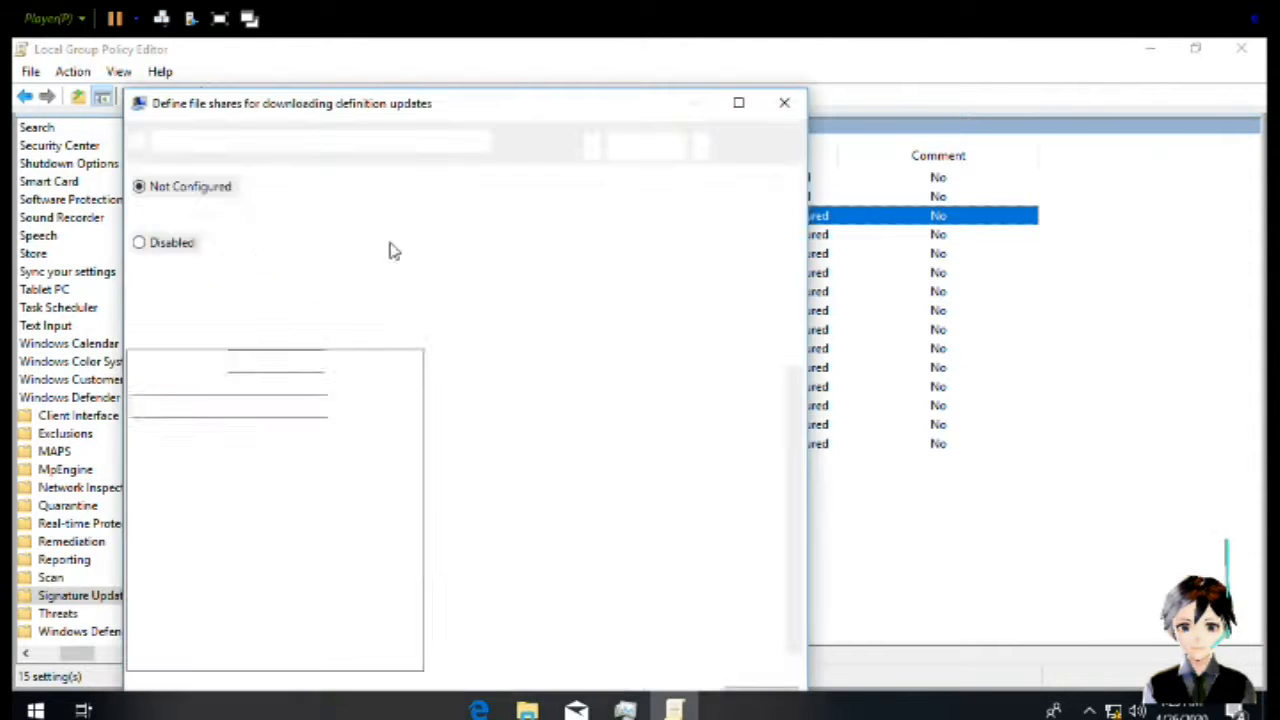
{"action": "left_click", "coordinate": [176, 246]}
{"action": "key", "text": "Return"}
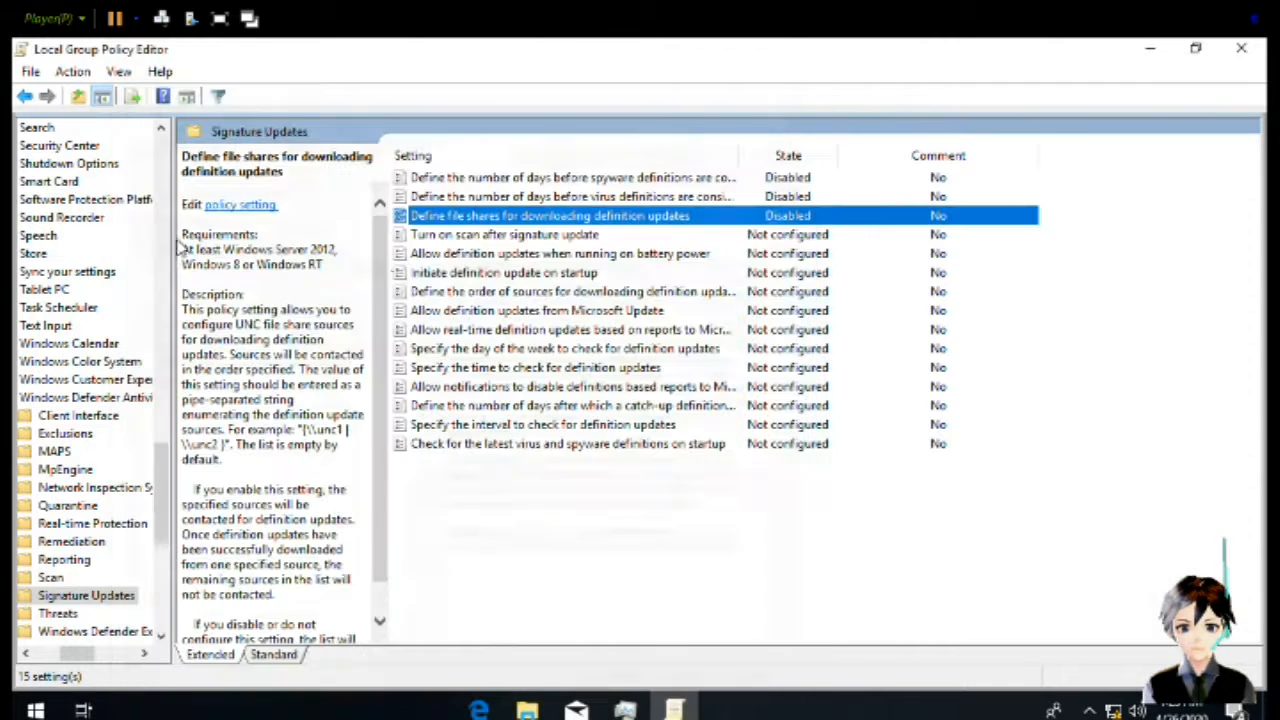
Disable the policies "Turn on scan after signature update" and "Allow definition updates when running on battery power"
{"action": "key", "text": "Down"}
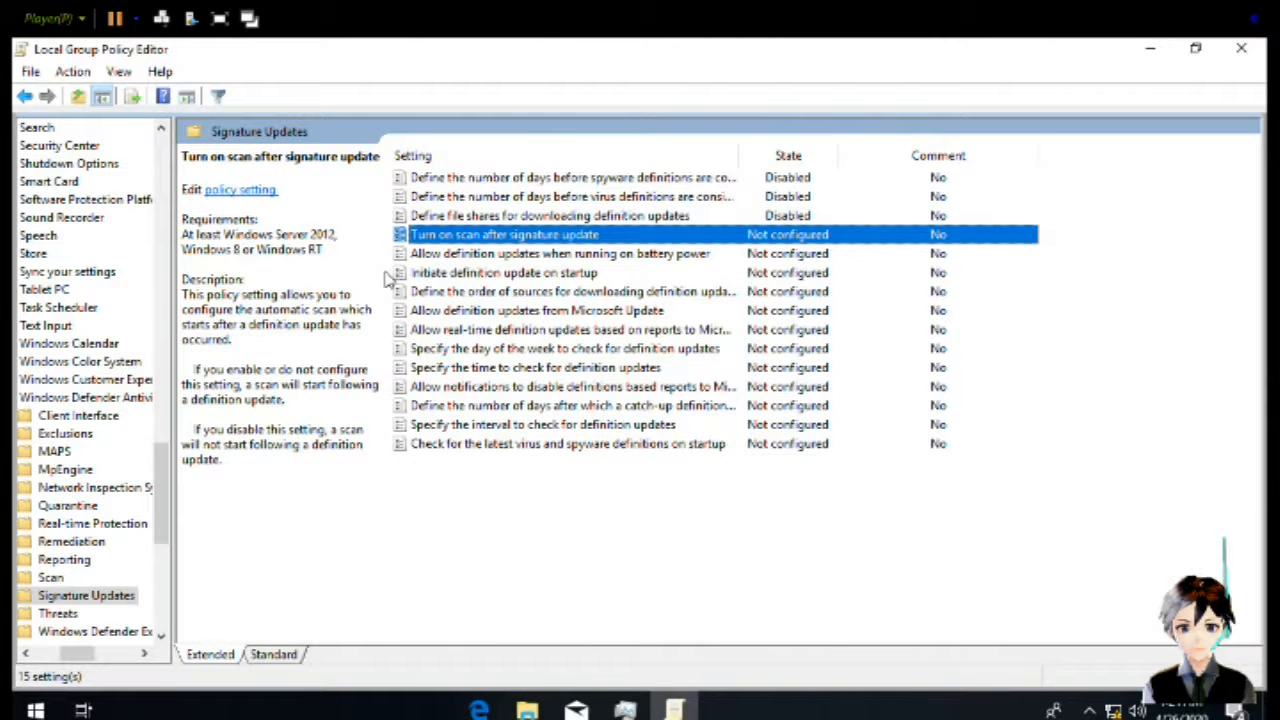
{"action": "key", "text": "Return"}
{"action": "left_click", "coordinate": [207, 250]}
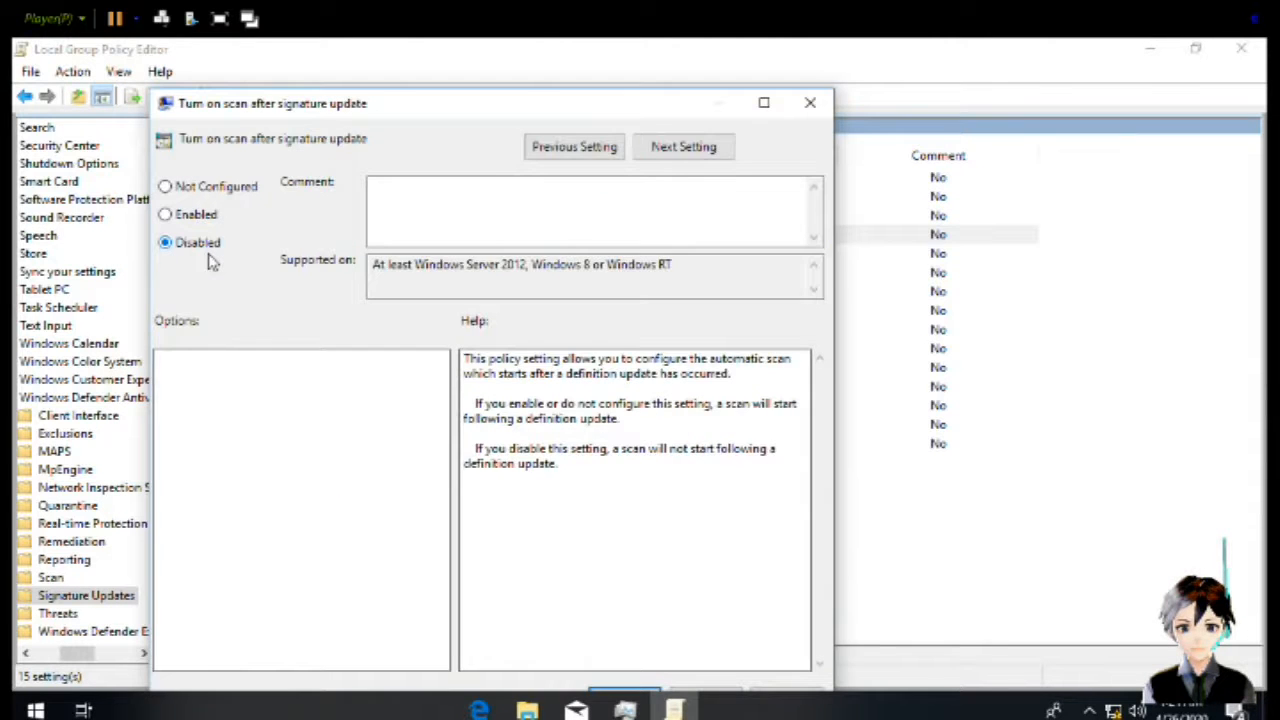
{"action": "key", "text": "Return"}
{"action": "key", "text": "Down"}
{"action": "key", "text": "Return"}
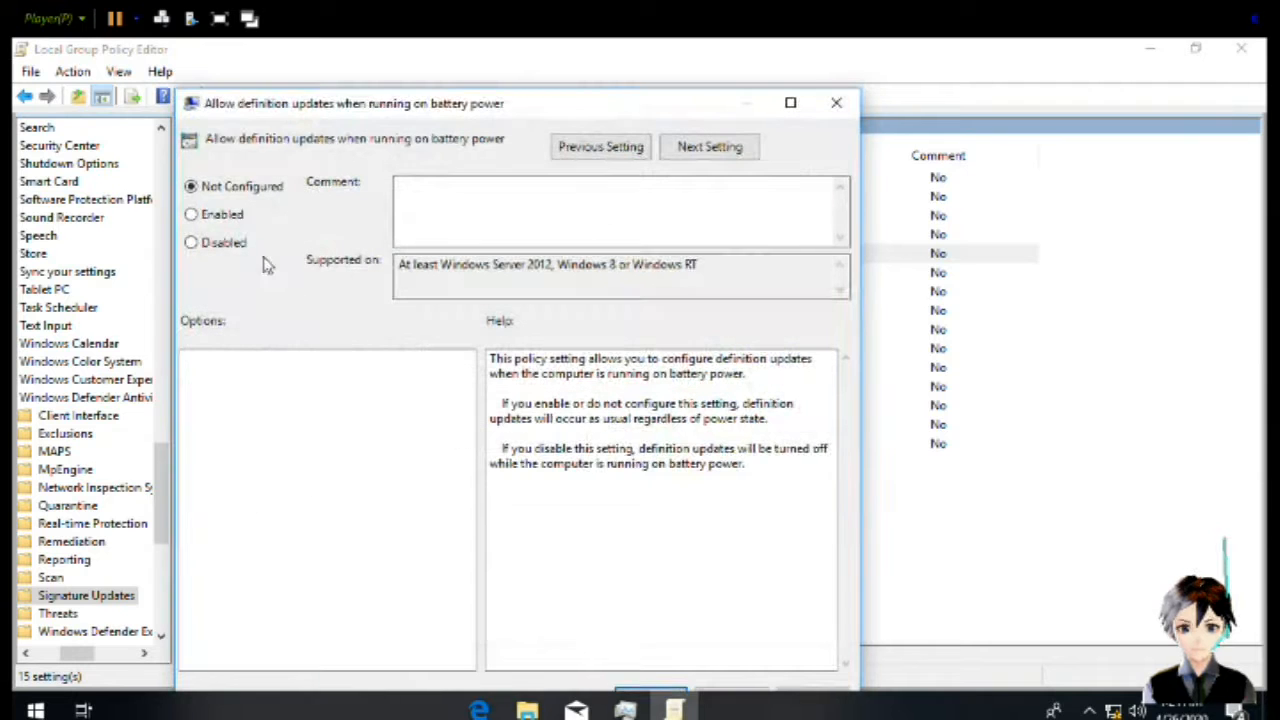
{"action": "left_click", "coordinate": [240, 258]}
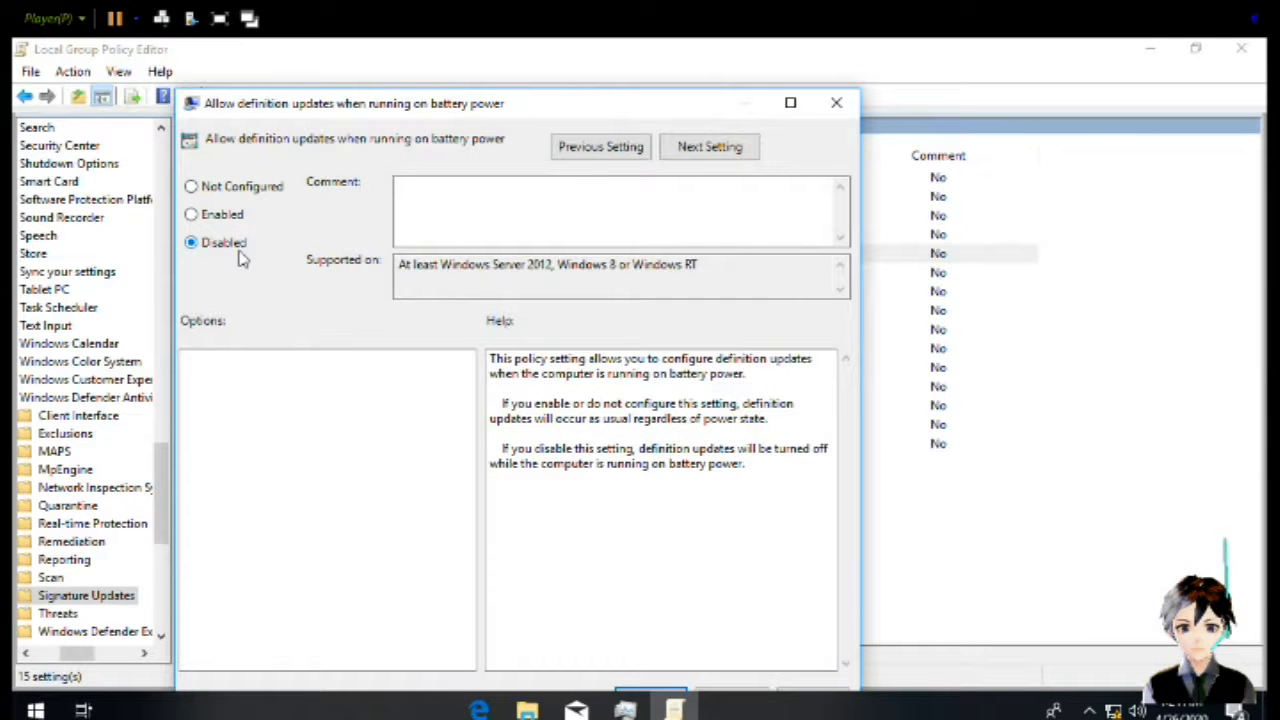
{"action": "key", "text": "Return"}
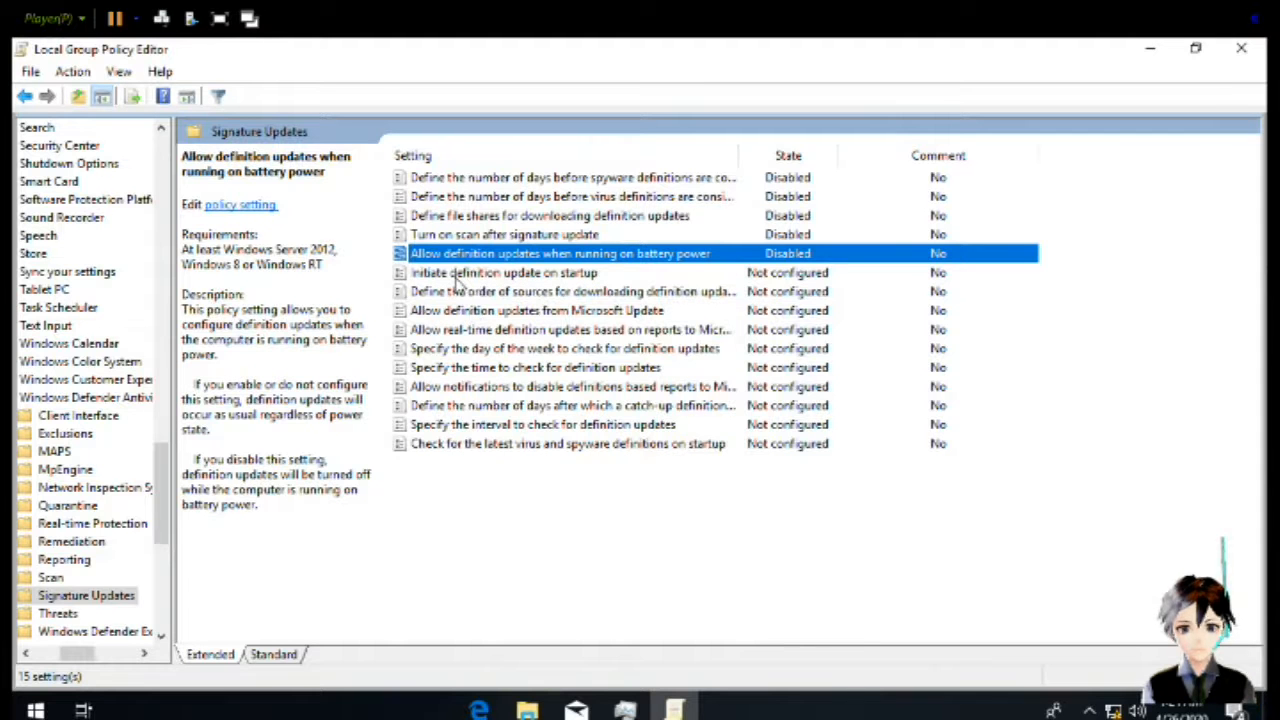
Disable the policies "Initiate definition update on startup" and "Define the order of sources for downloading definition updates"
{"action": "left_click", "coordinate": [468, 281]}
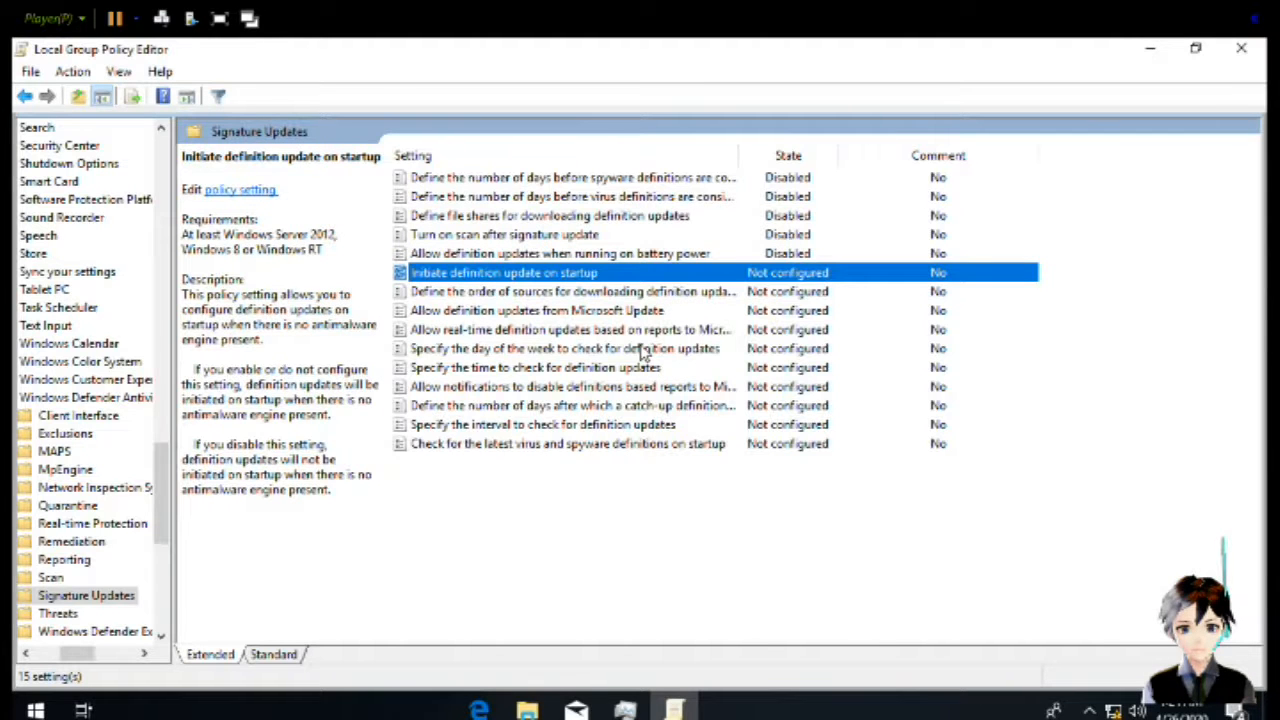
{"action": "key", "text": "Return"}
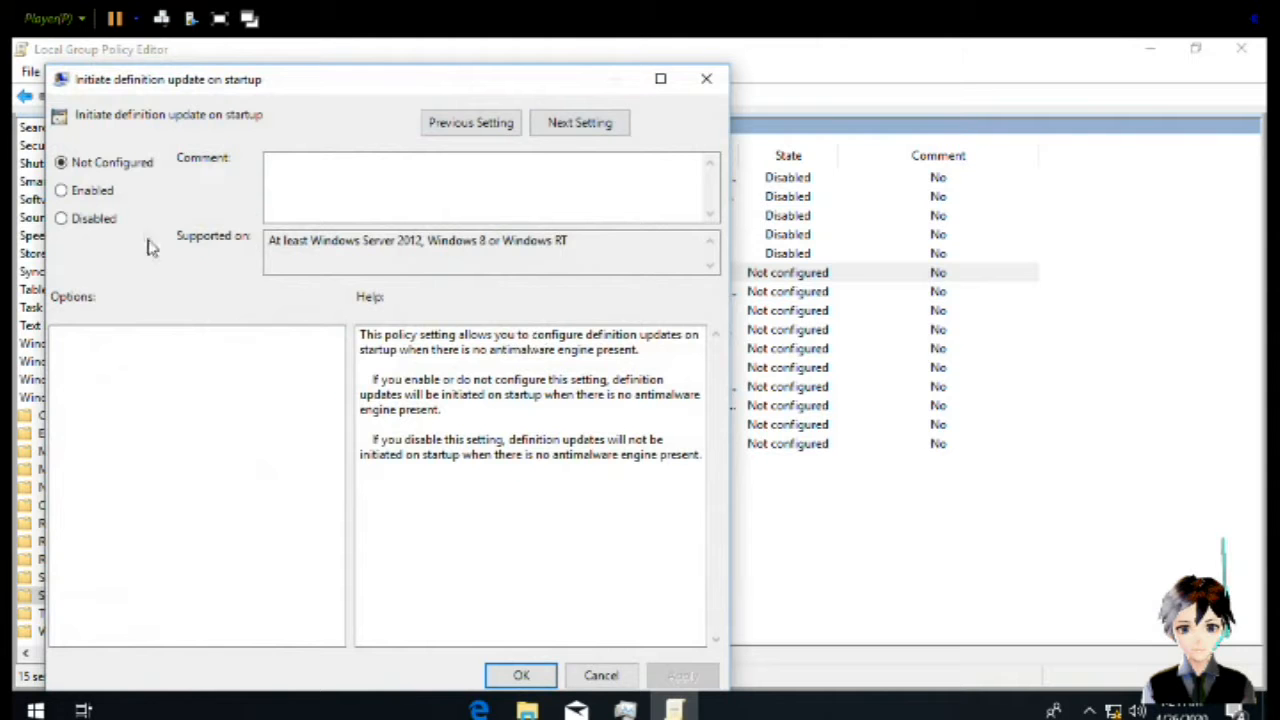
{"action": "left_click", "coordinate": [90, 222]}
{"action": "key", "text": "Return"}
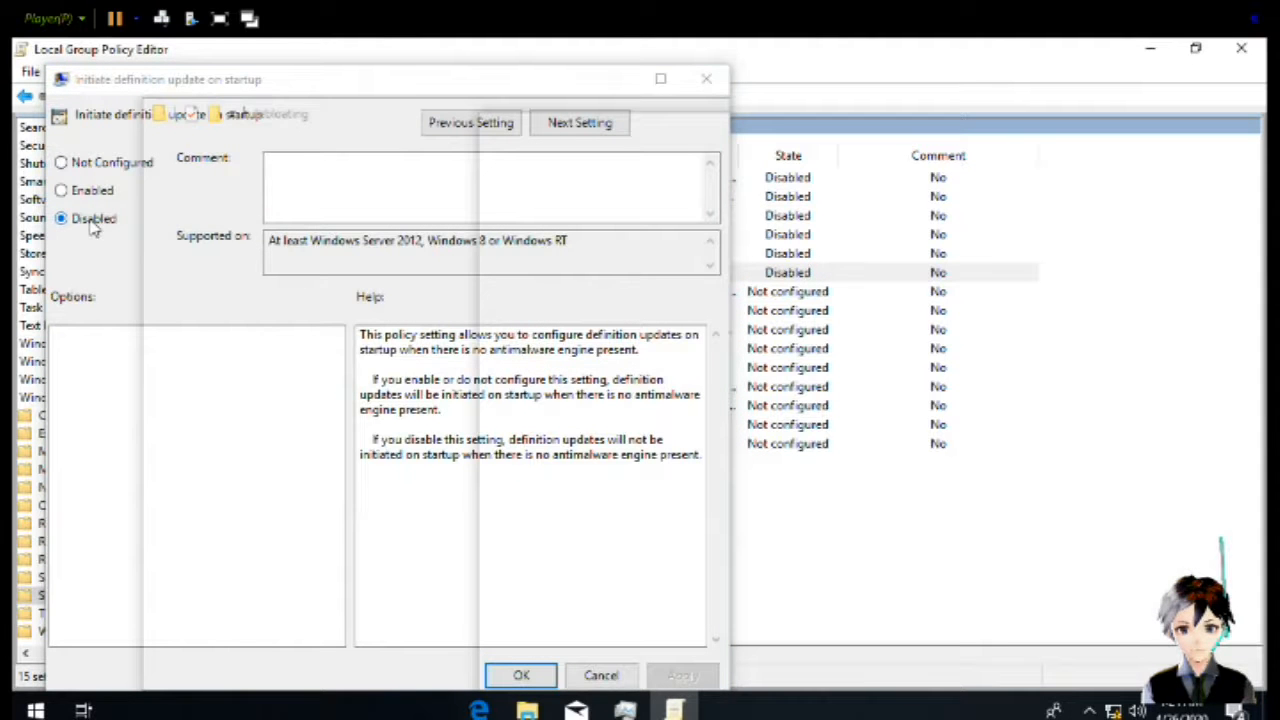
{"action": "left_click", "coordinate": [505, 292]}
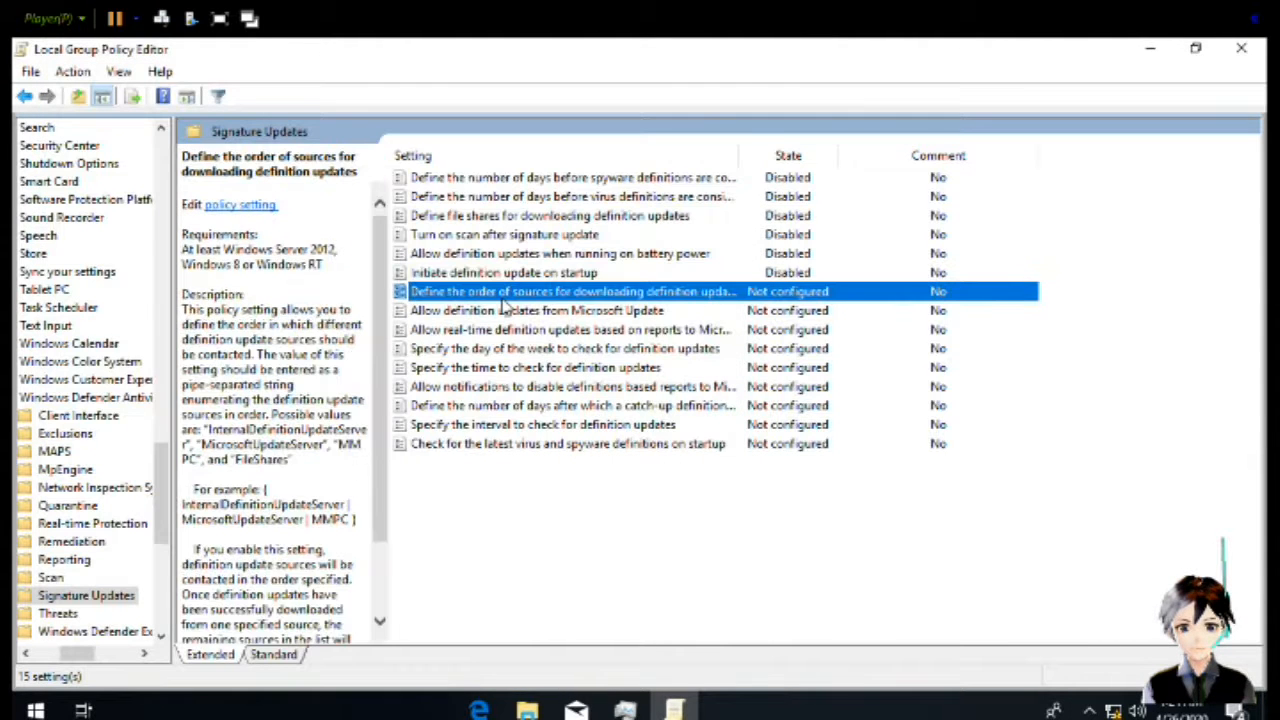
{"action": "key", "text": "Return"}
{"action": "left_click", "coordinate": [106, 244]}
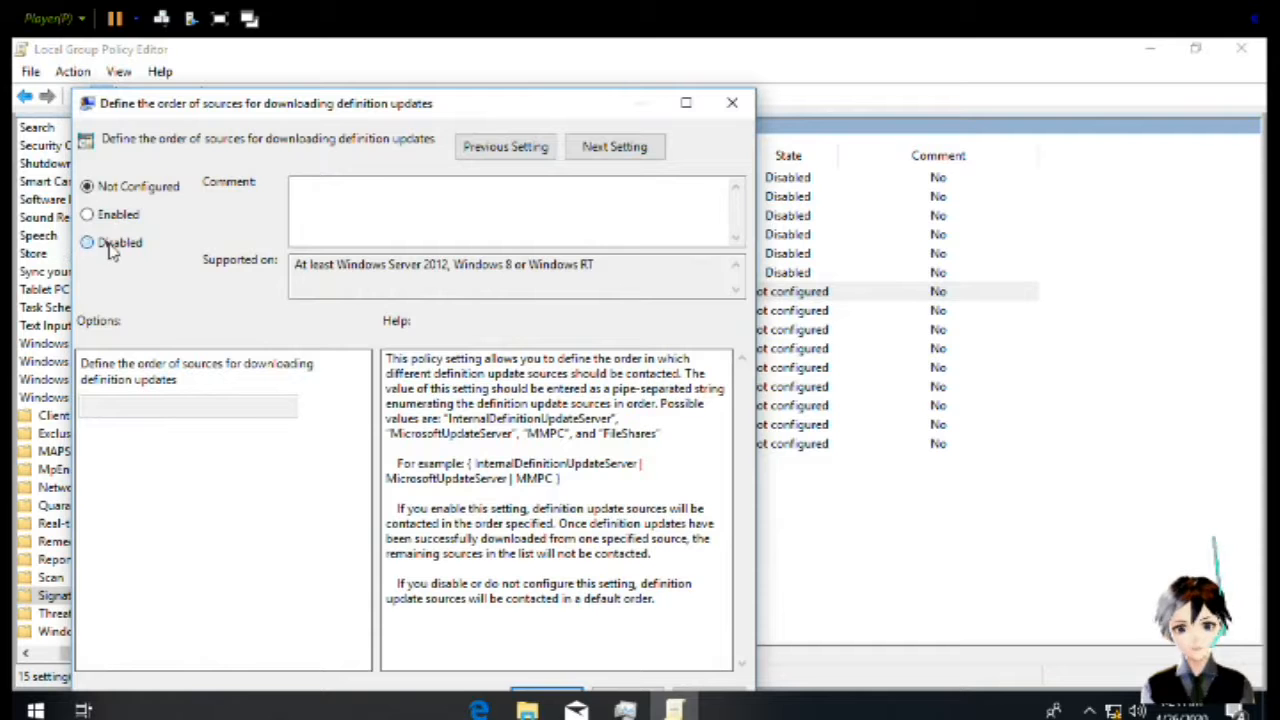
{"action": "key", "text": "Return"}
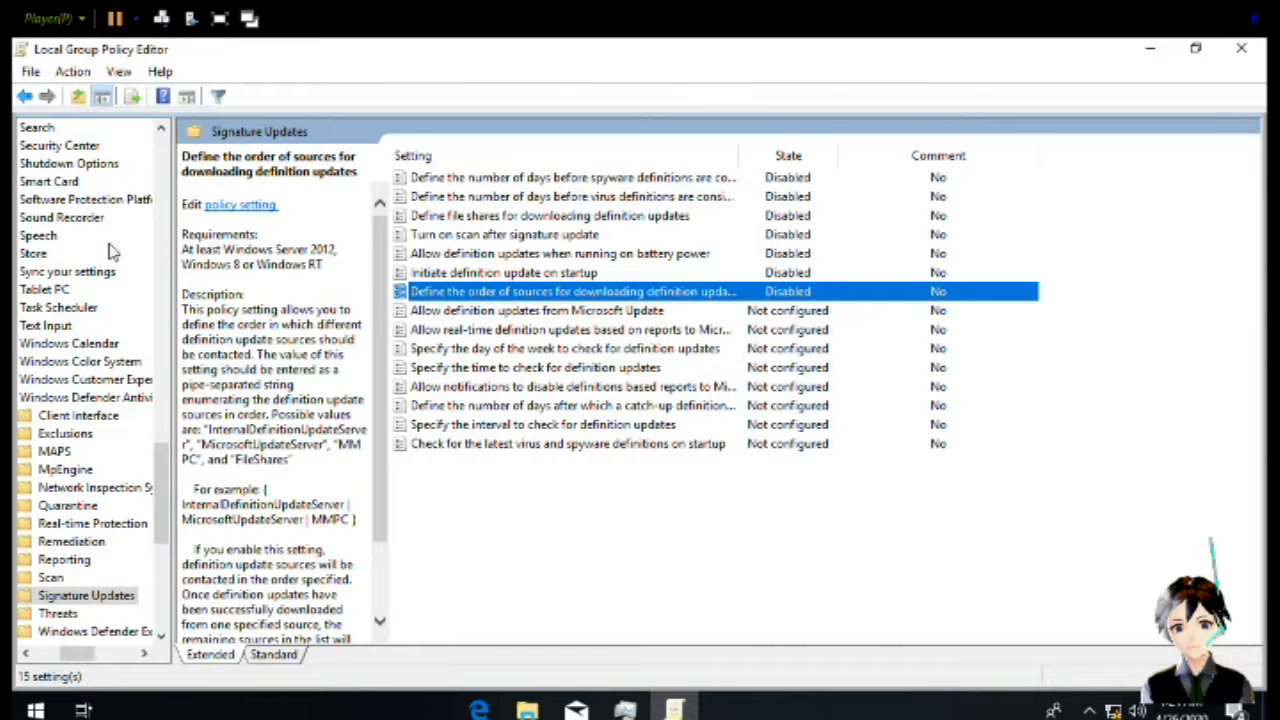
Disable the policies allowing definition updates from Microsoft Update and real-time definition updates based on reports to Microsoft MAPS
{"action": "key", "text": "Down"}
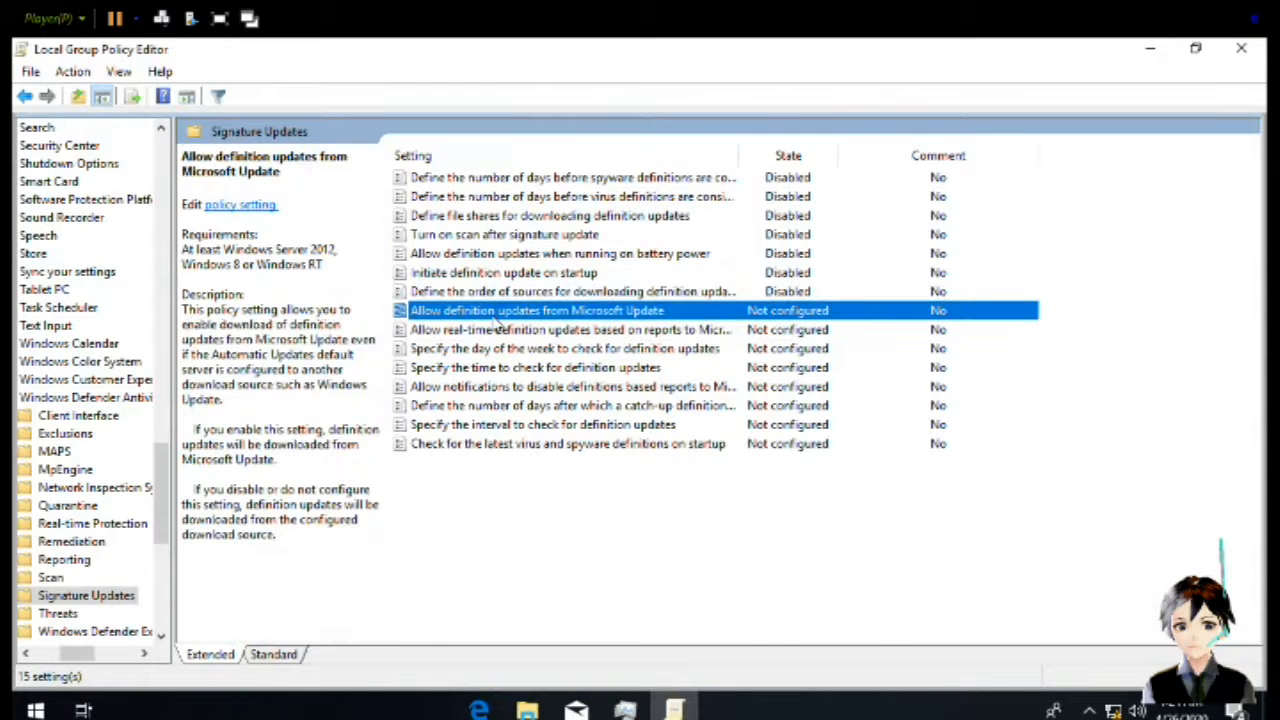
{"action": "key", "text": "Return"}
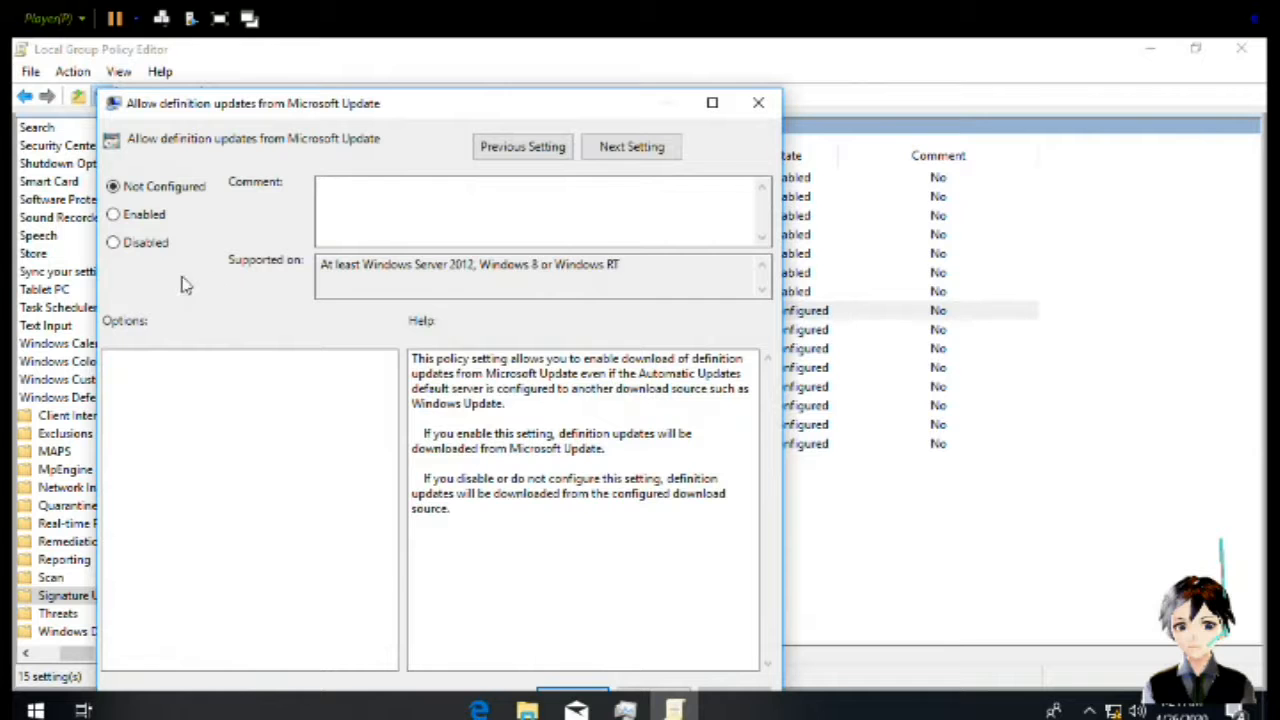
{"action": "left_click", "coordinate": [142, 250]}
{"action": "key", "text": "Return"}
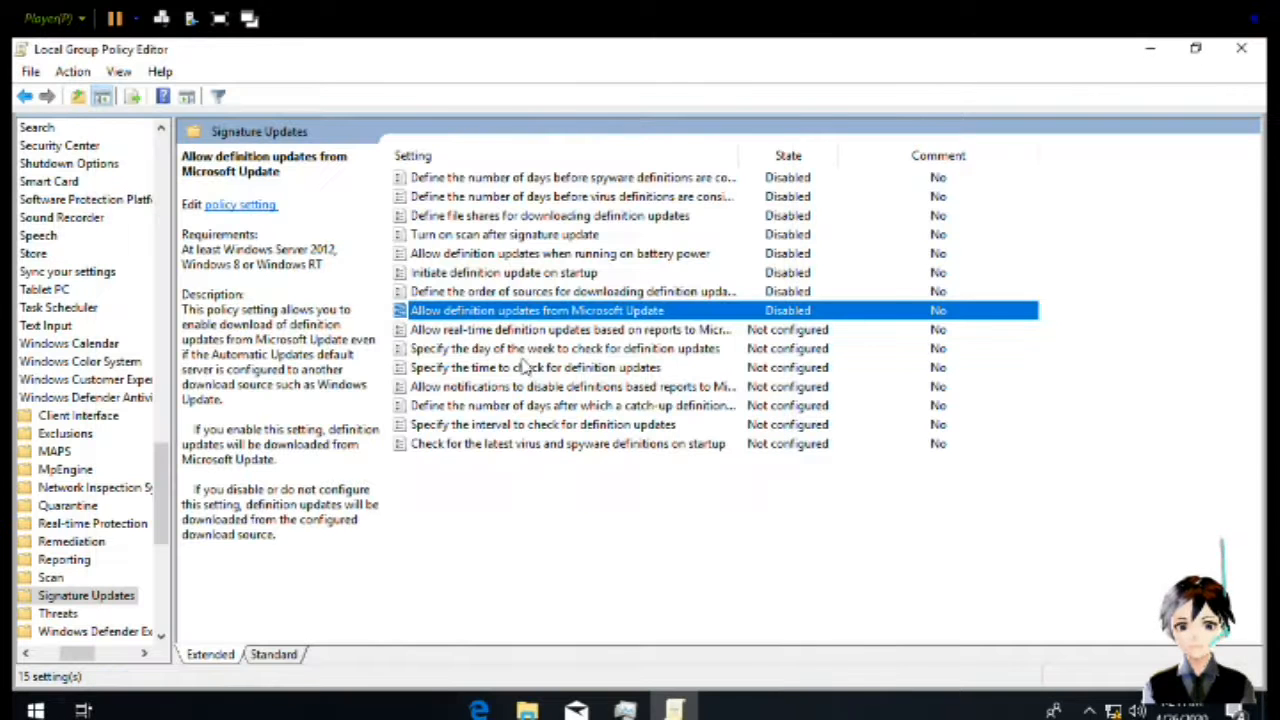
{"action": "key", "text": "Down"}
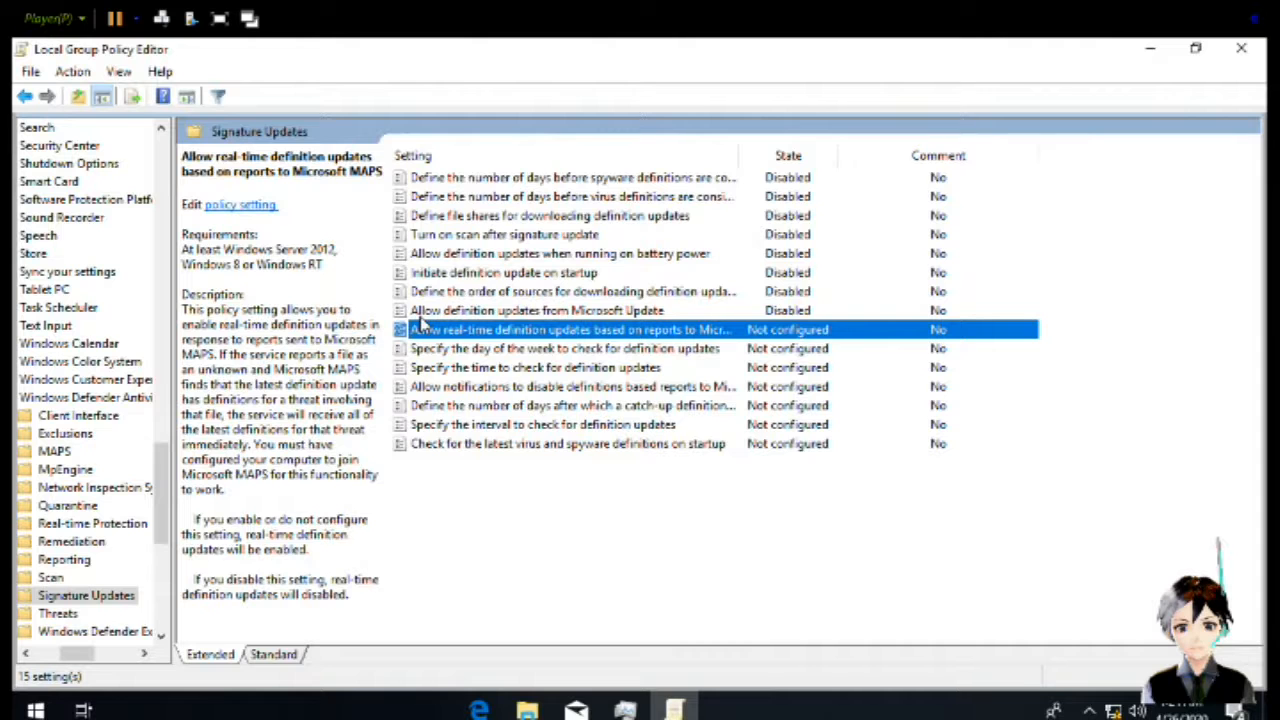
{"action": "double_click", "coordinate": [422, 322]}
{"action": "left_click", "coordinate": [186, 250]}
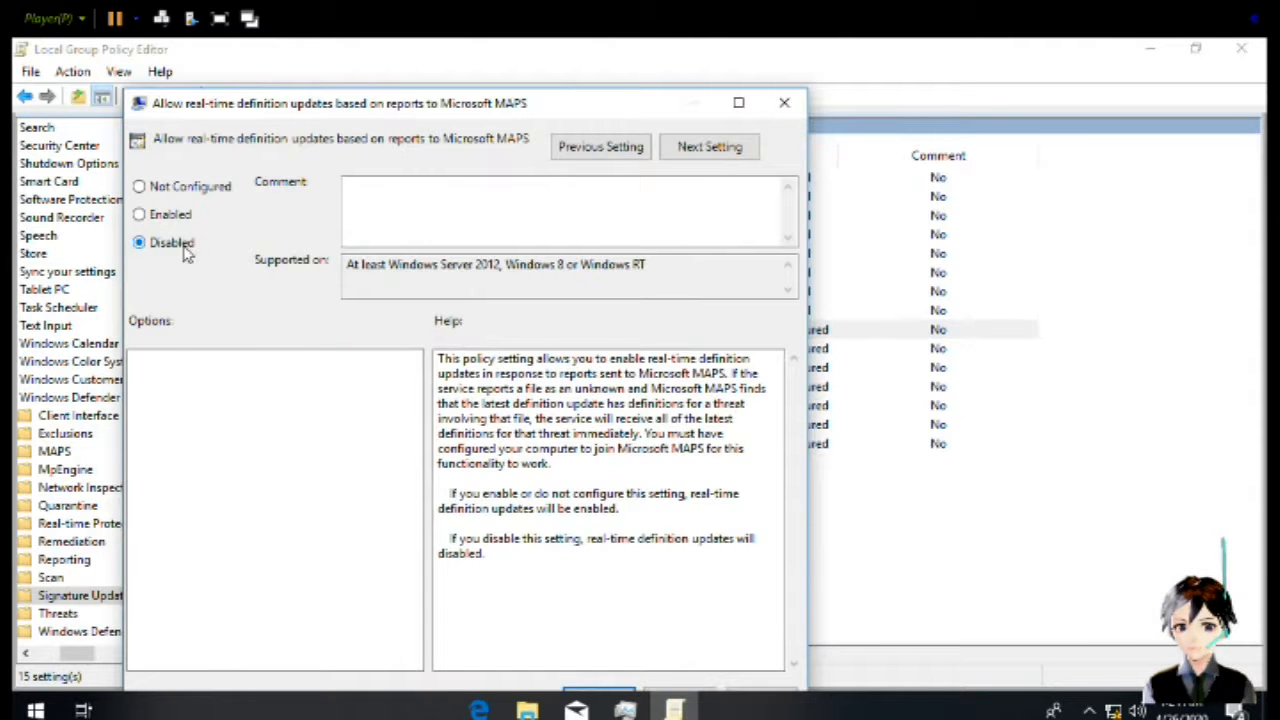
{"action": "key", "text": "Return"}
Disable the policy "Specify the day of the week to check for definition updates"
{"action": "double_click", "coordinate": [548, 347]}
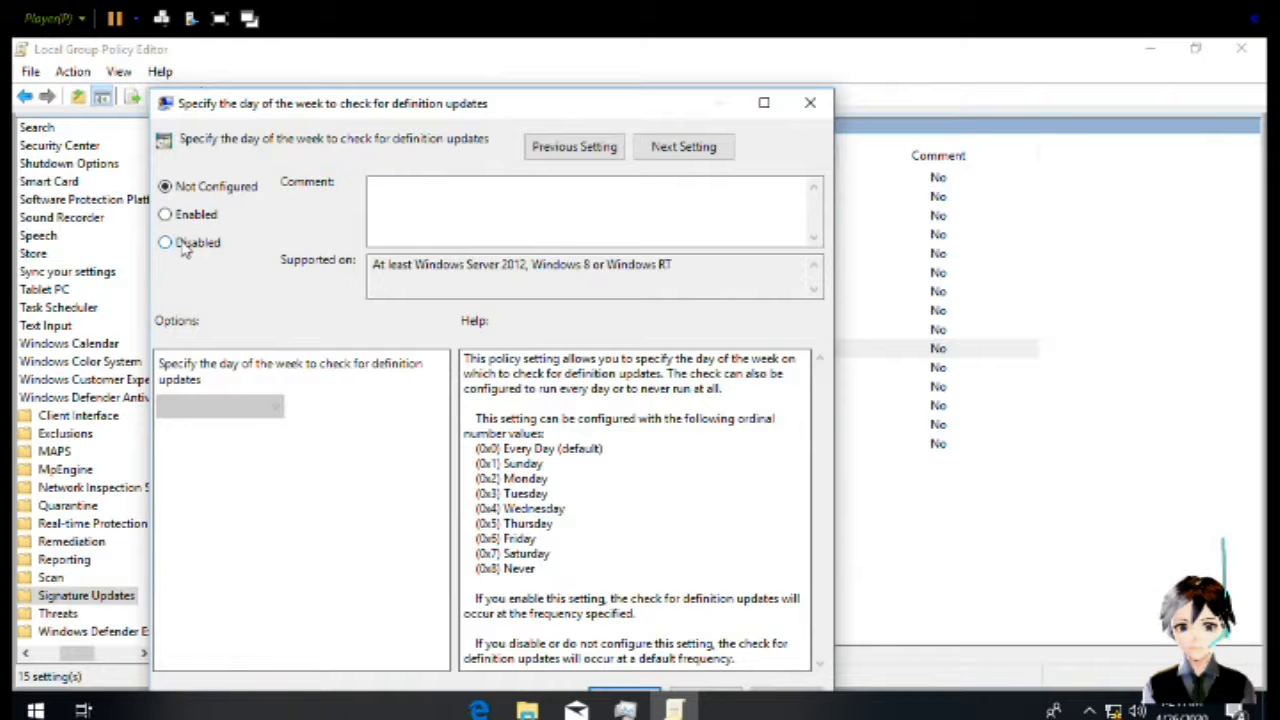
{"action": "left_click", "coordinate": [180, 216]}
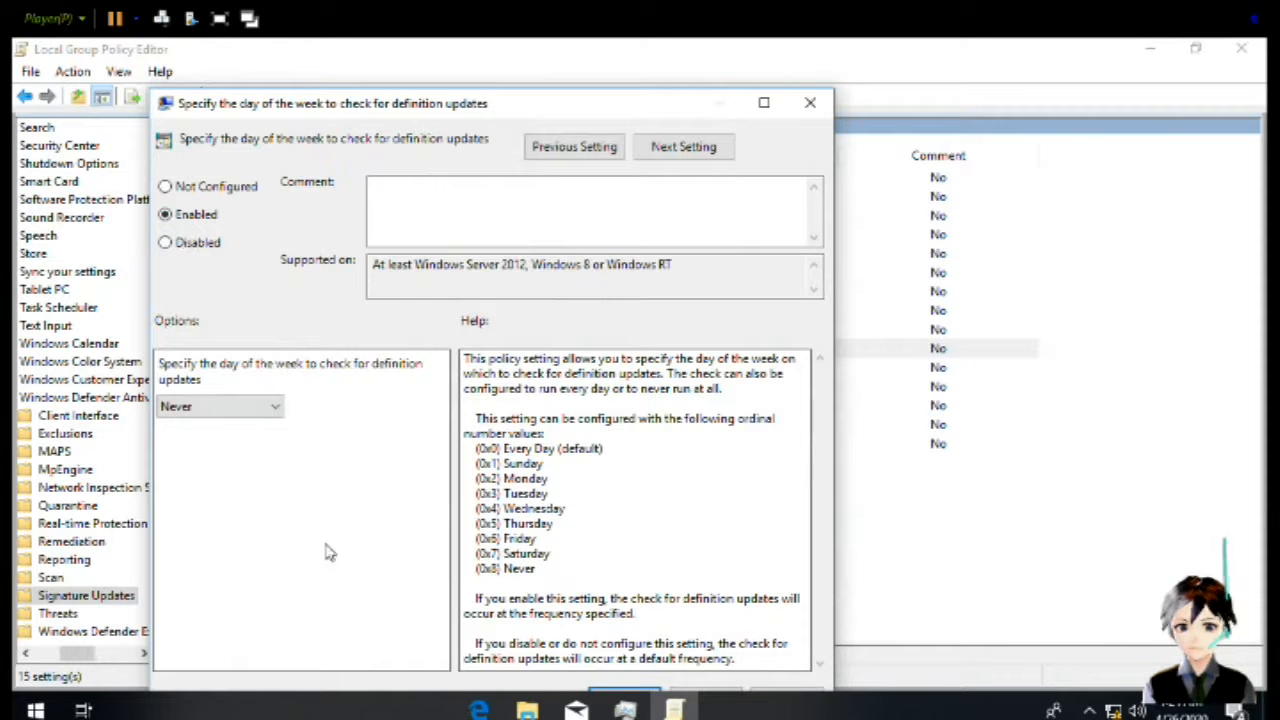
{"action": "left_click", "coordinate": [214, 246]}
{"action": "key", "text": "Return"}
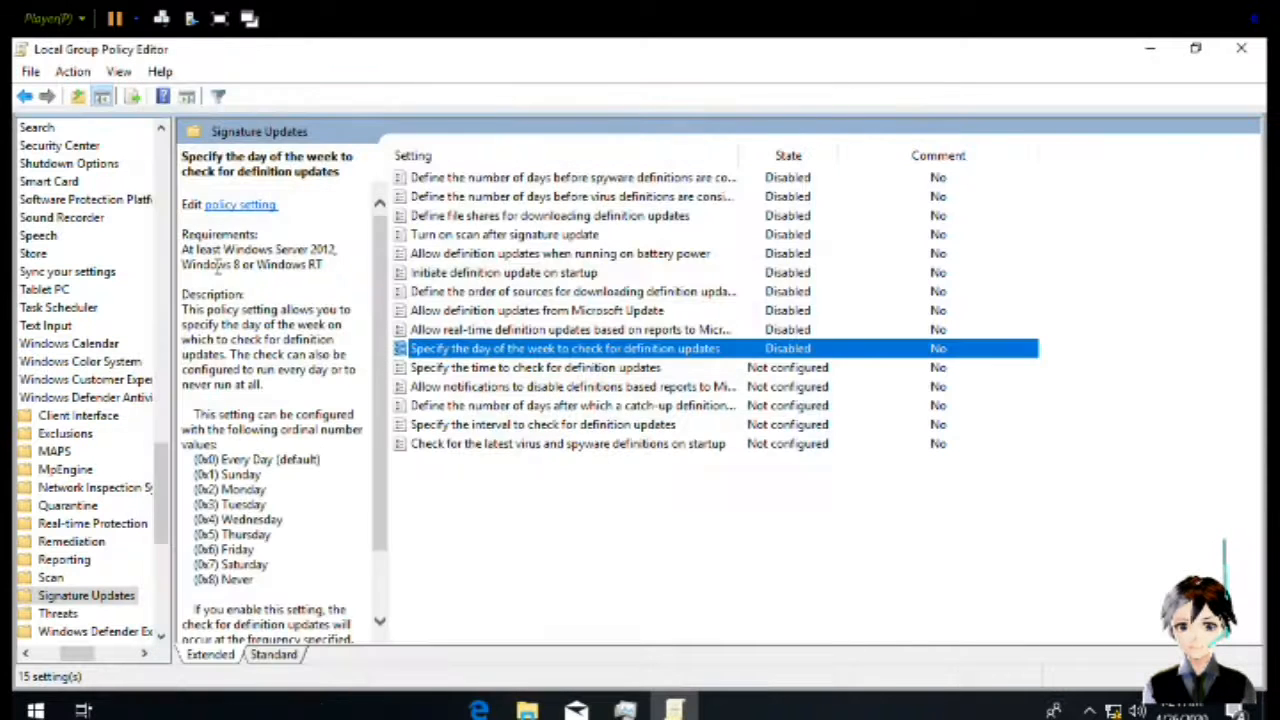
Disable the policies "Specify the time to check for definition updates" and "Allow notifications to disable definitions based reports to Microsoft MAPS"
{"action": "left_click", "coordinate": [526, 370]}
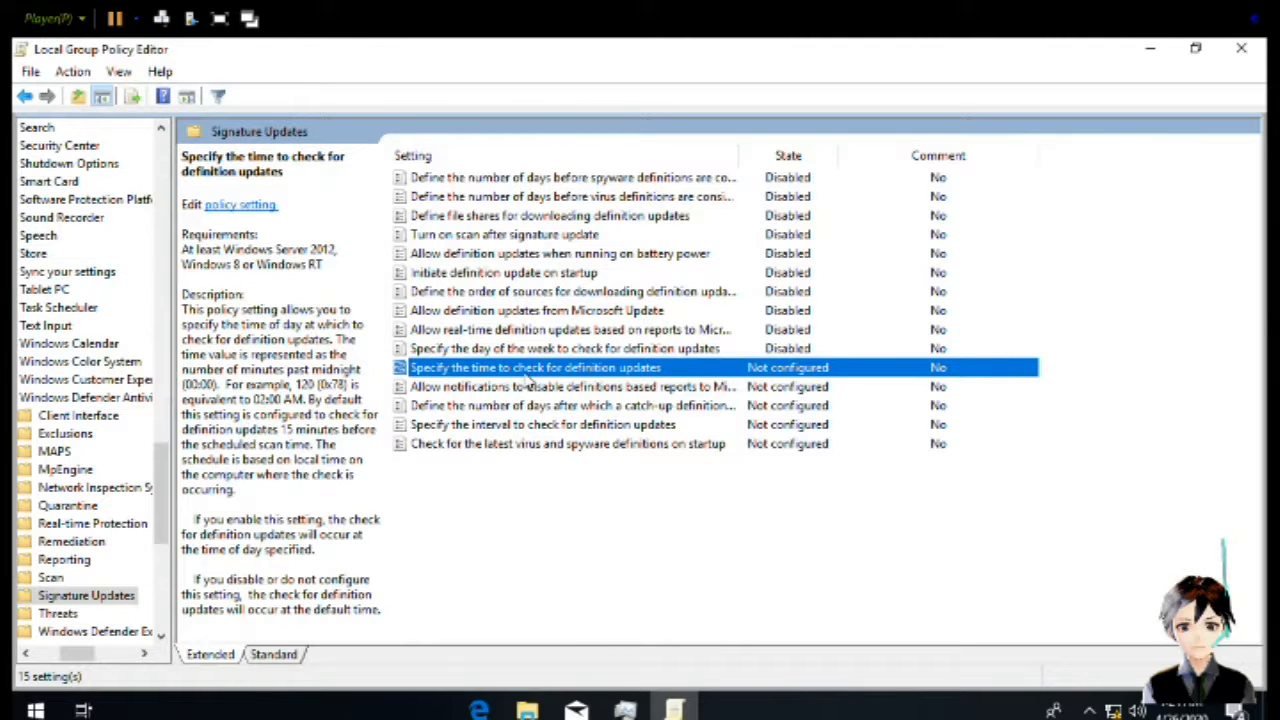
{"action": "key", "text": "Return"}
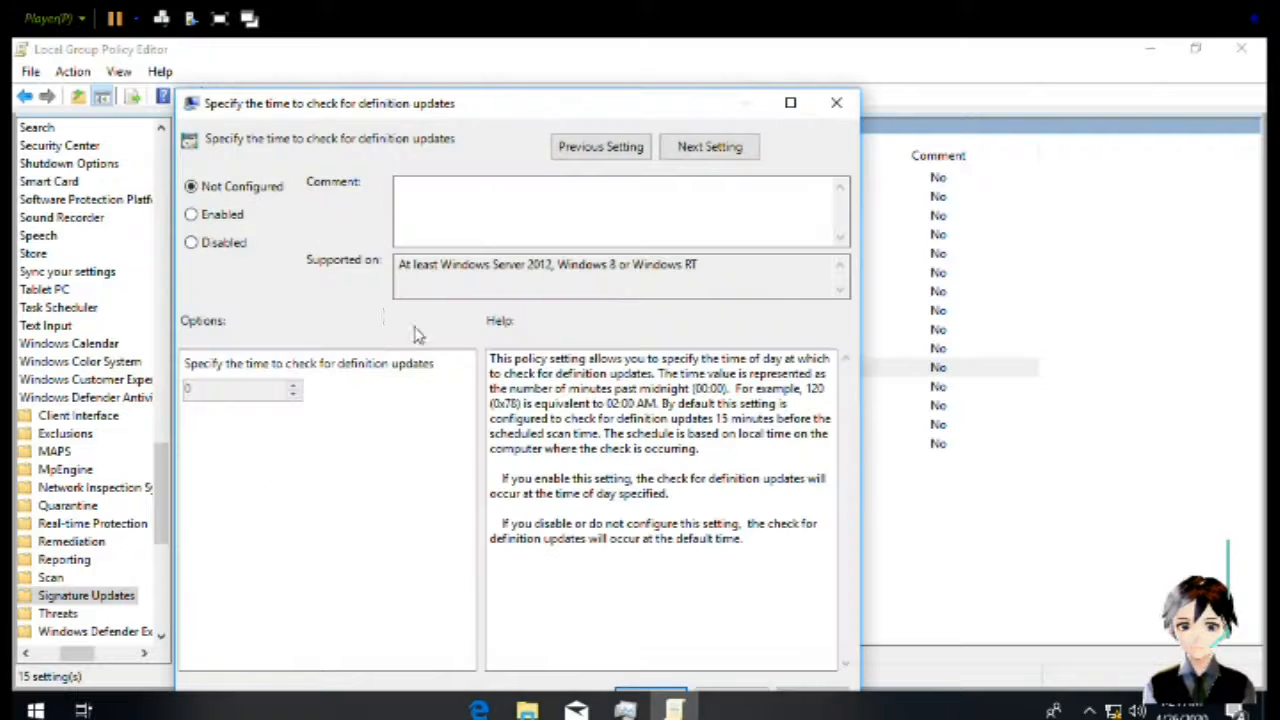
{"action": "left_click", "coordinate": [229, 245]}
{"action": "key", "text": "Return"}
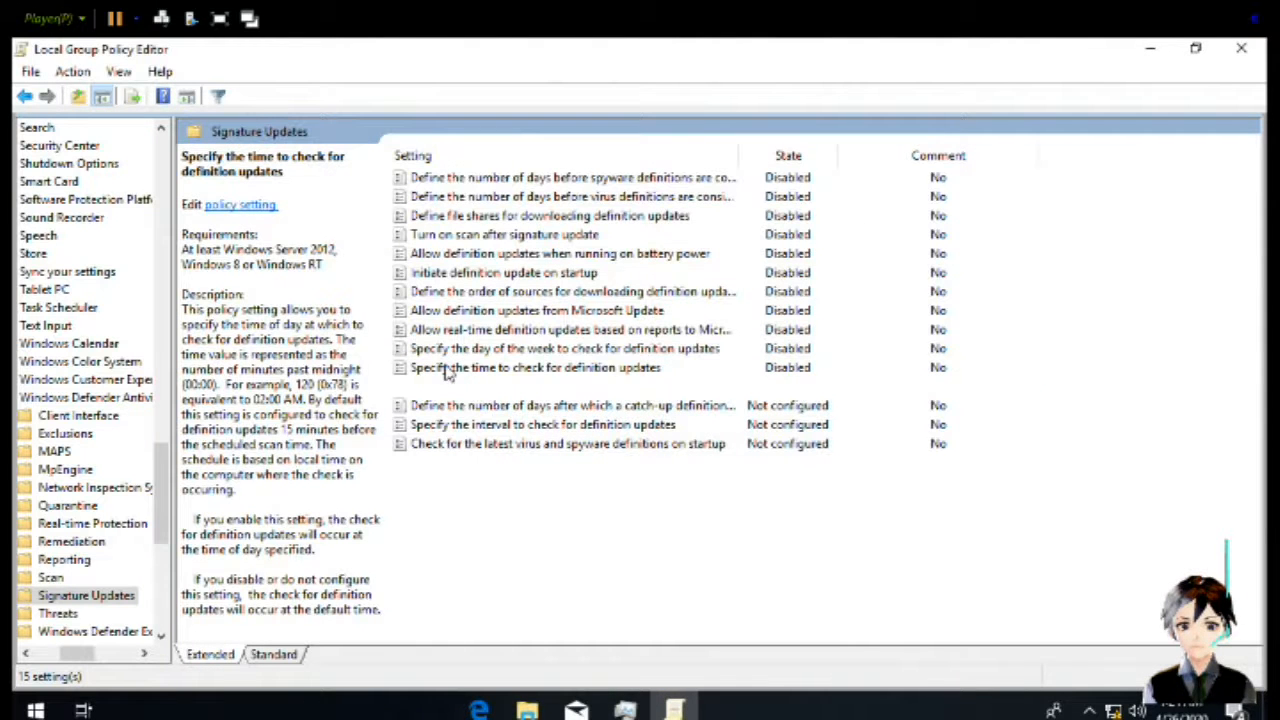
{"action": "left_click", "coordinate": [600, 388]}
{"action": "key", "text": "Return"}
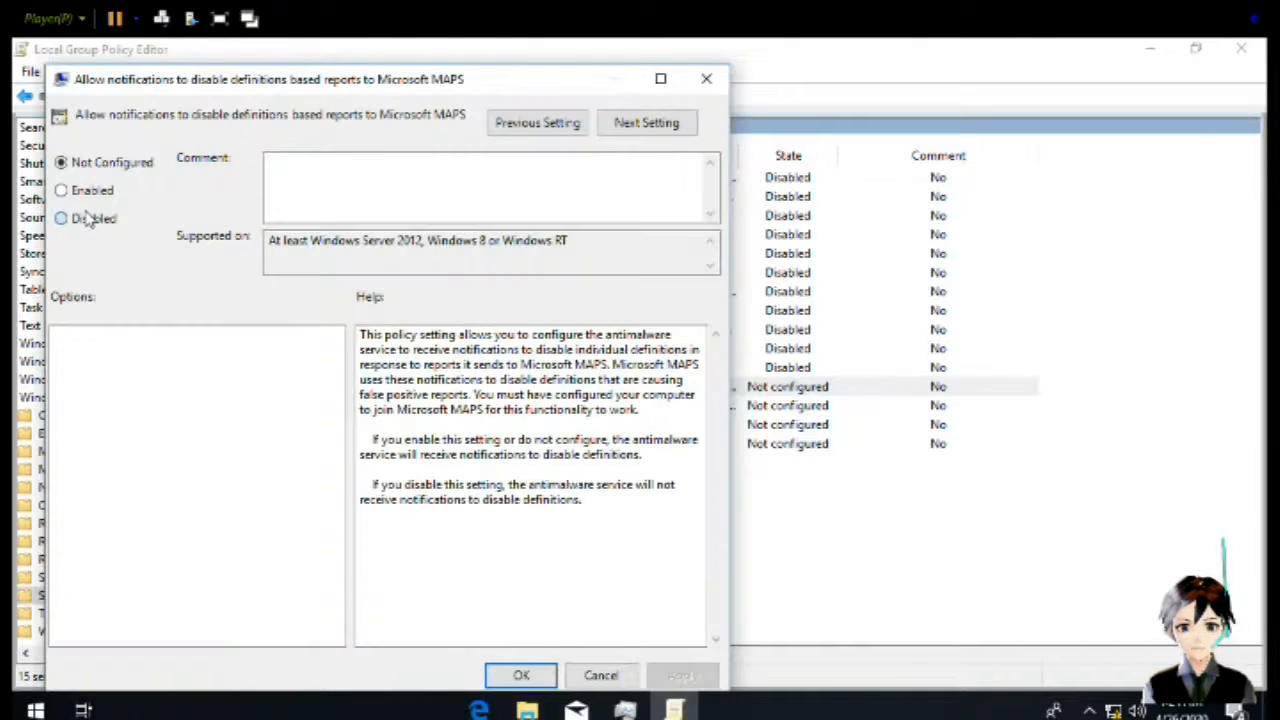
{"action": "left_click", "coordinate": [88, 219]}
{"action": "key", "text": "Return"}
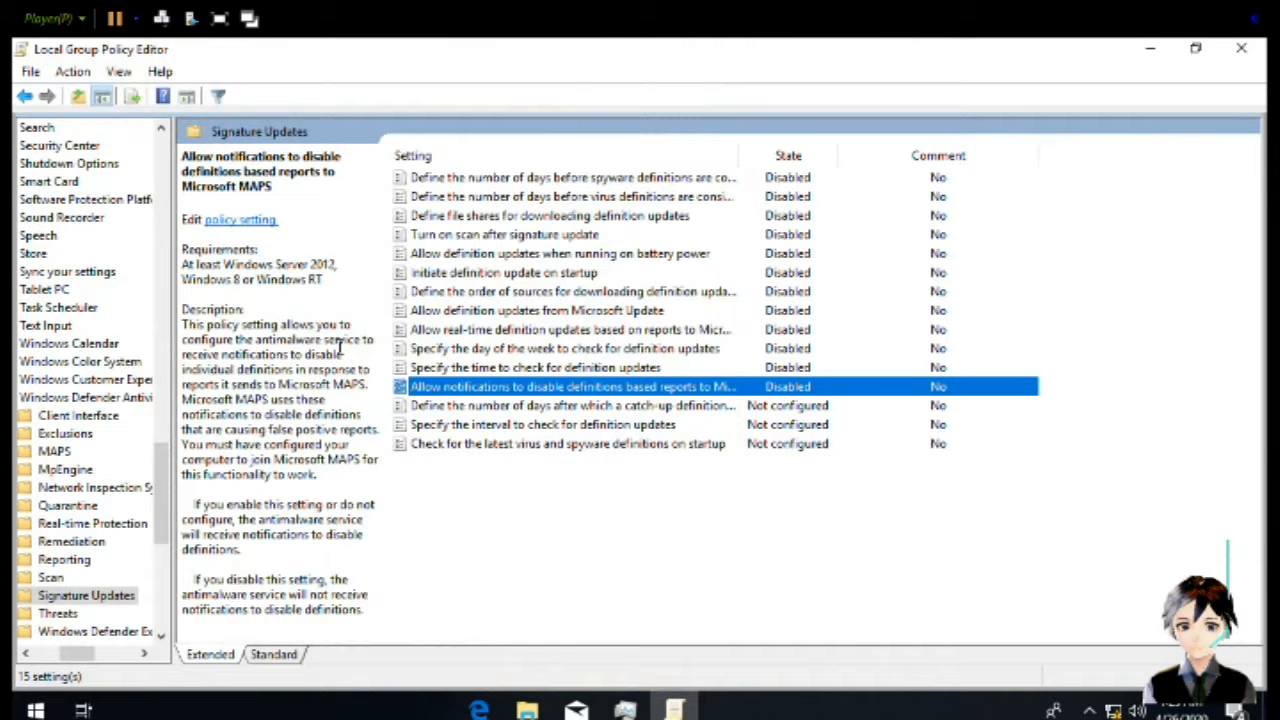
Disable the policies "Define the number of days after which a catch-up definition update is required" and "Specify the interval to check for definition updates"
{"action": "left_click", "coordinate": [460, 407]}
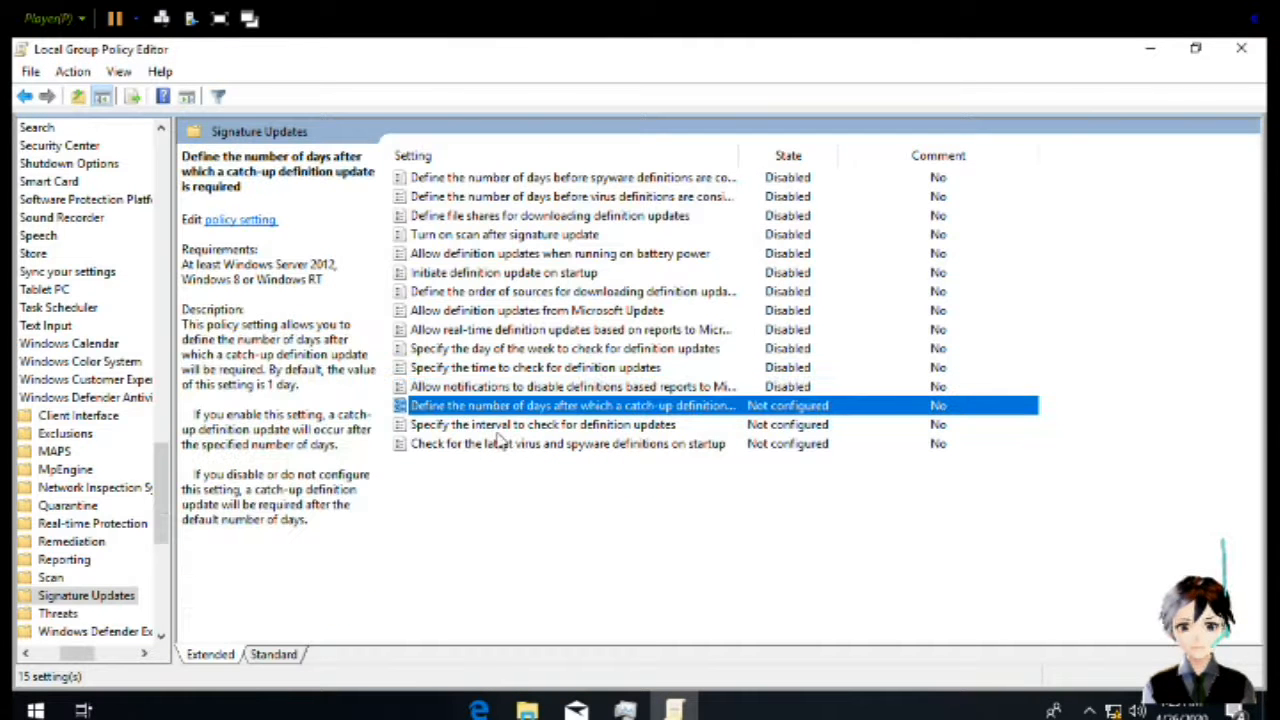
{"action": "key", "text": "Return"}
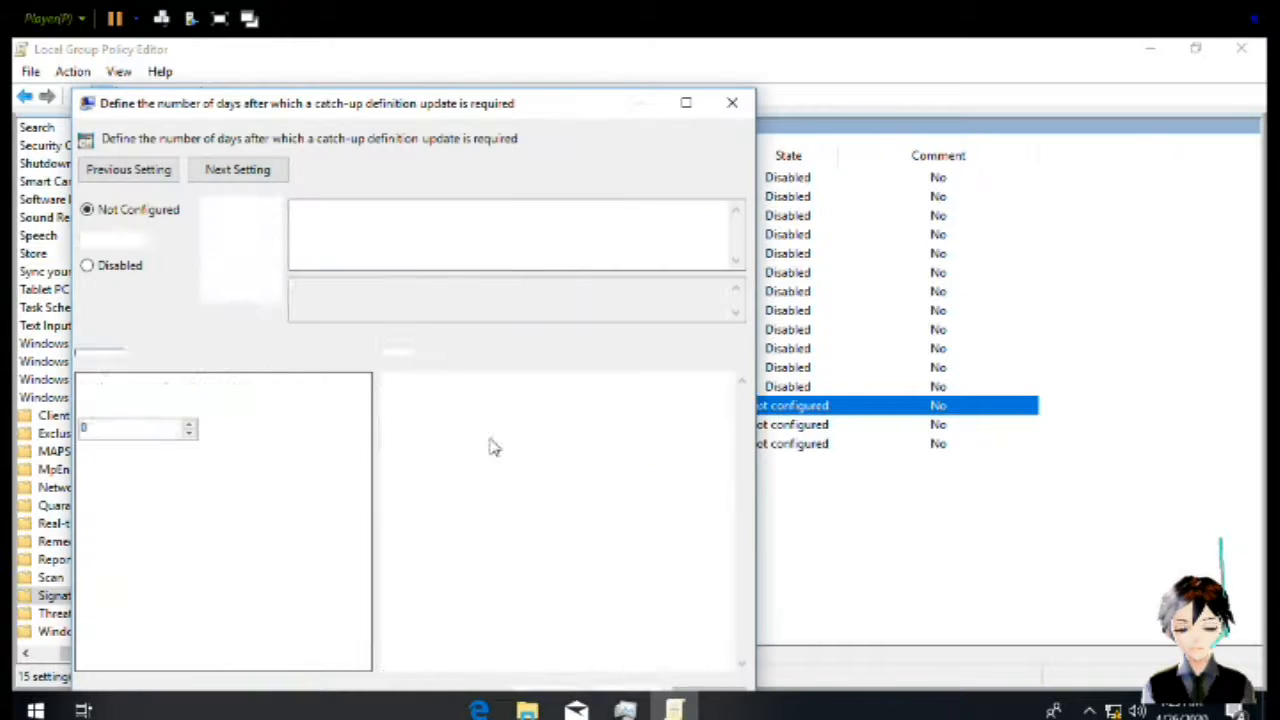
{"action": "left_click", "coordinate": [120, 272]}
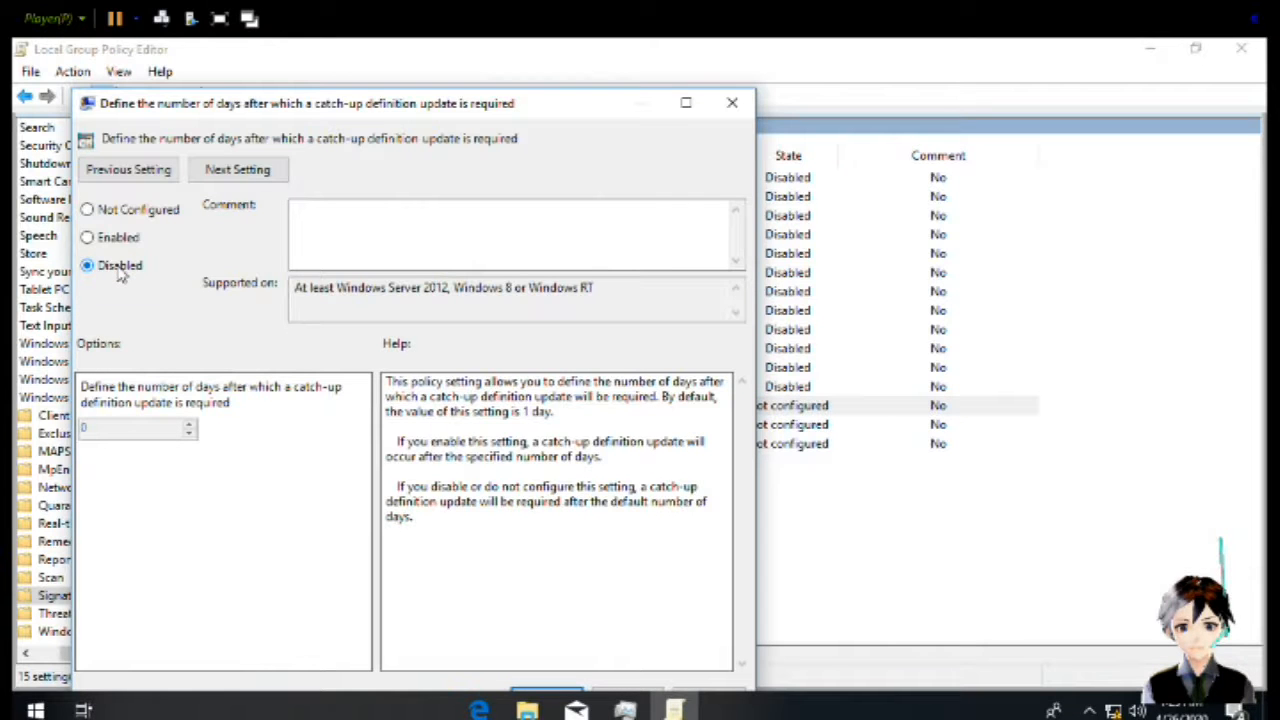
{"action": "key", "text": "Return"}
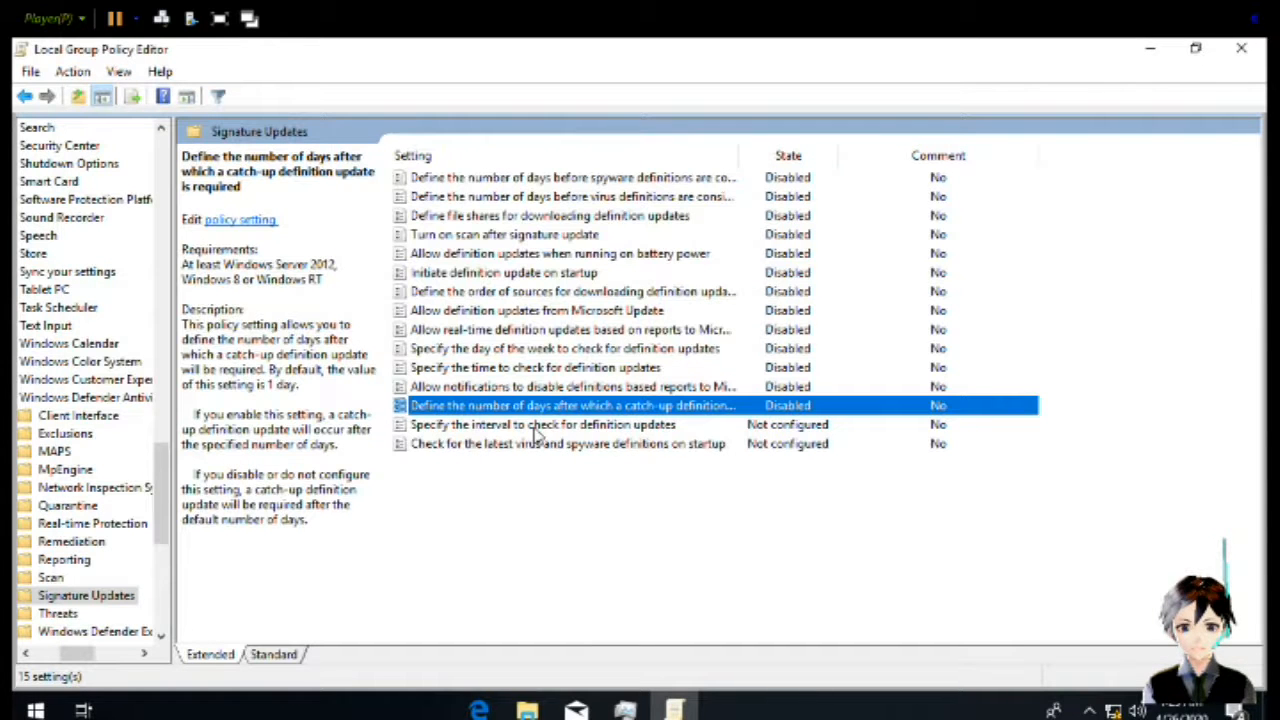
{"action": "left_click", "coordinate": [542, 428]}
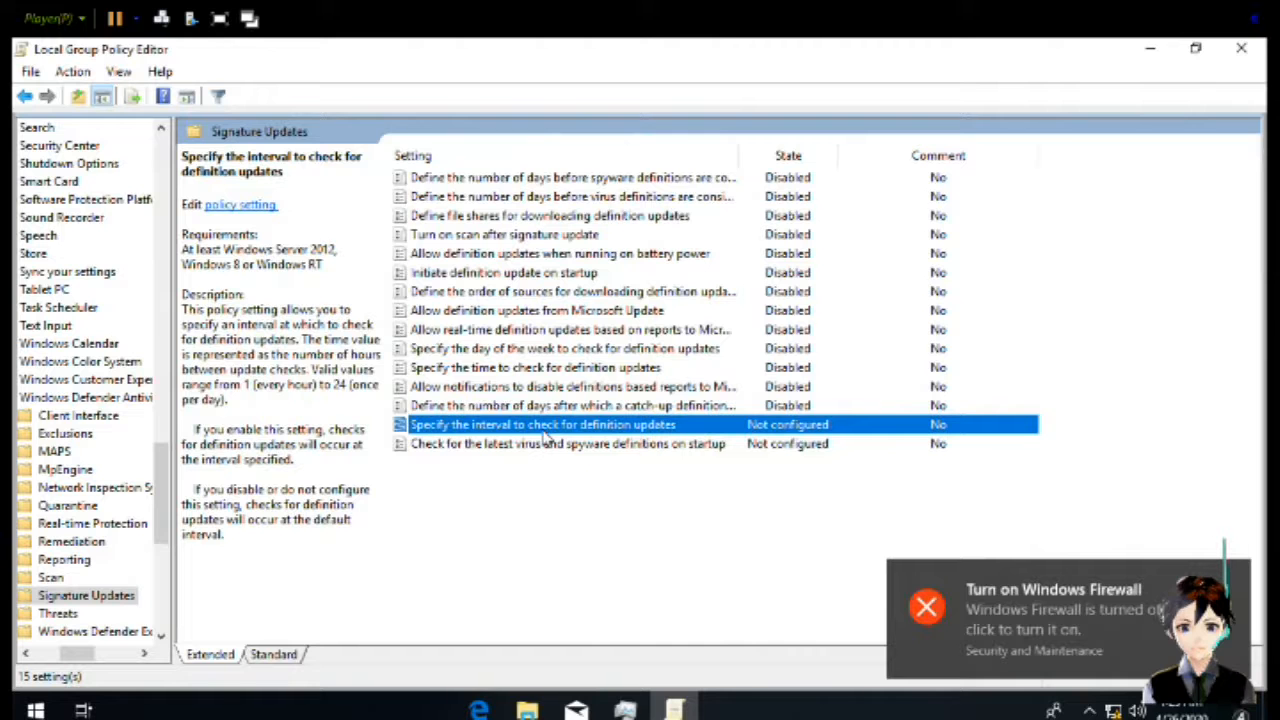
{"action": "double_click", "coordinate": [543, 432]}
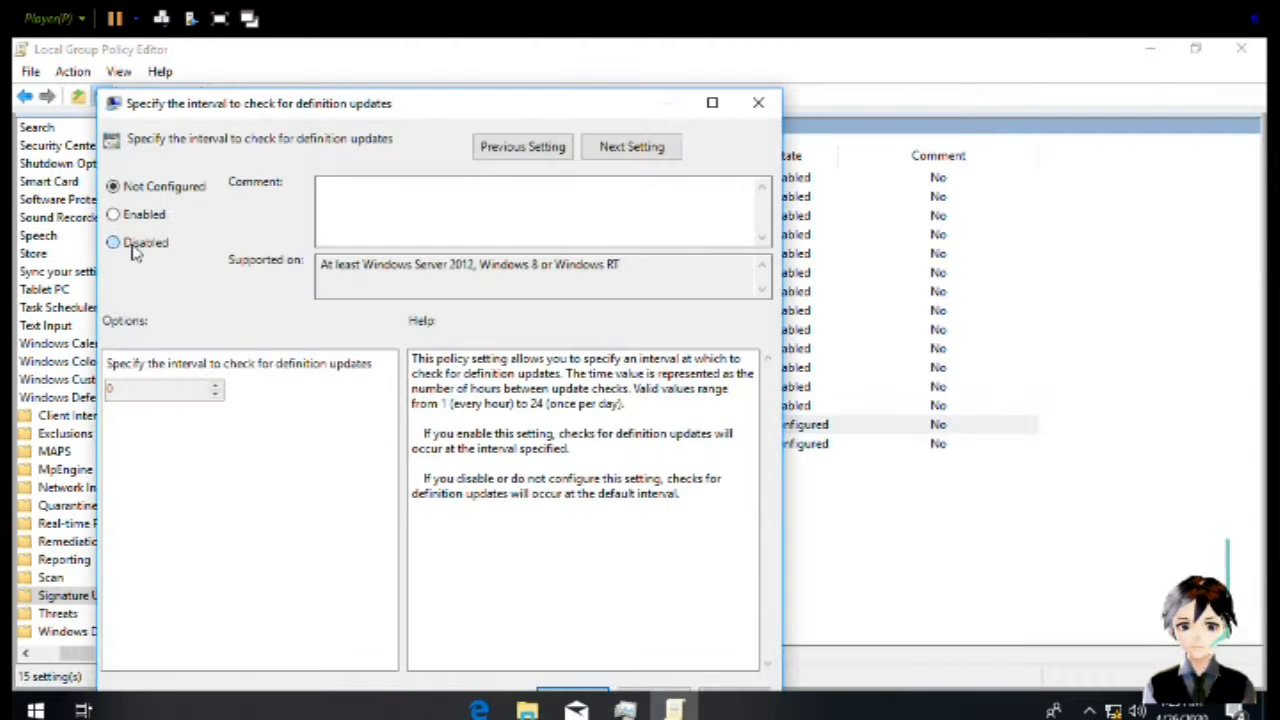
{"action": "left_click", "coordinate": [125, 246]}
{"action": "key", "text": "Return"}
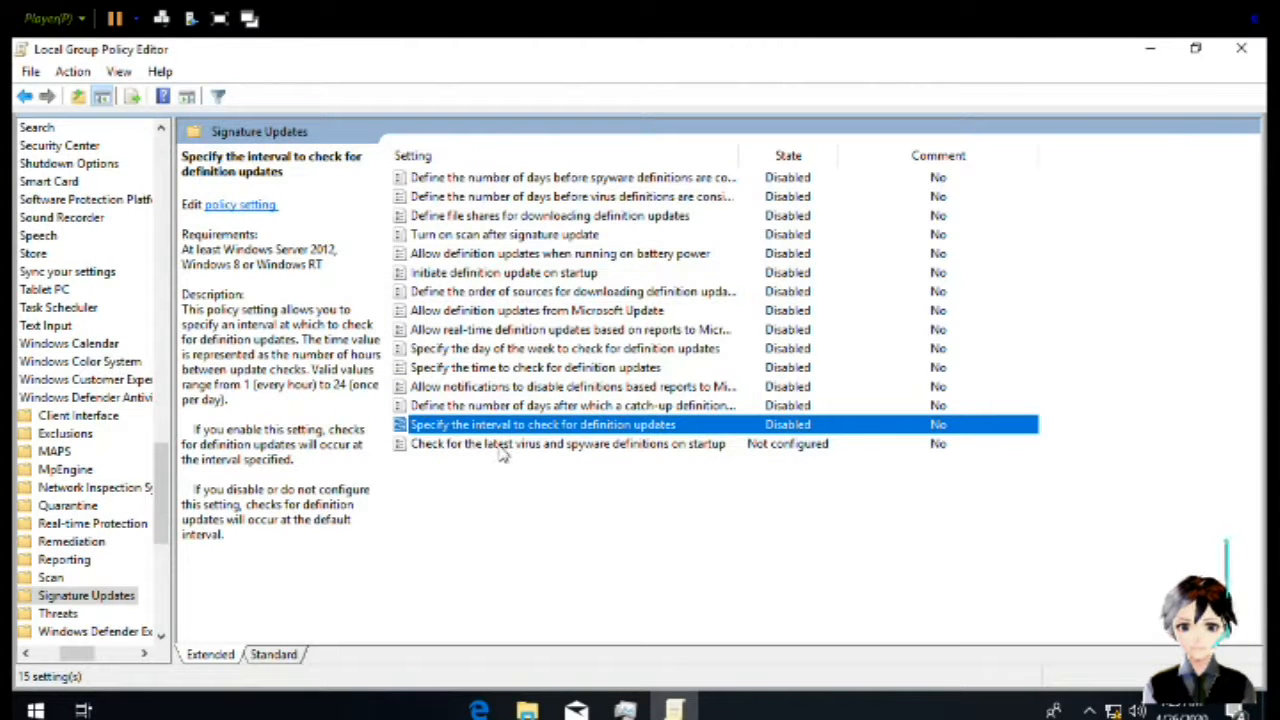
Disable the Signature Updates policy "Check for the latest virus and spyware definitions on startup"
{"action": "left_click", "coordinate": [503, 448]}
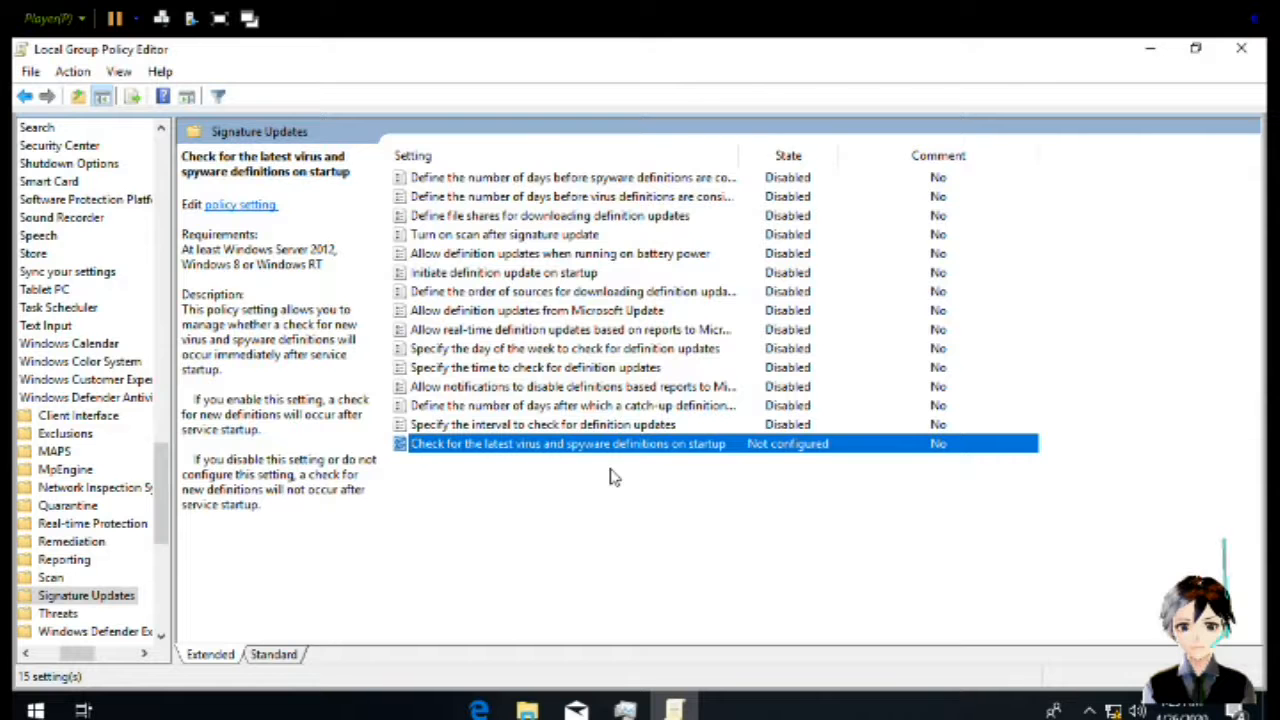
{"action": "double_click", "coordinate": [437, 440]}
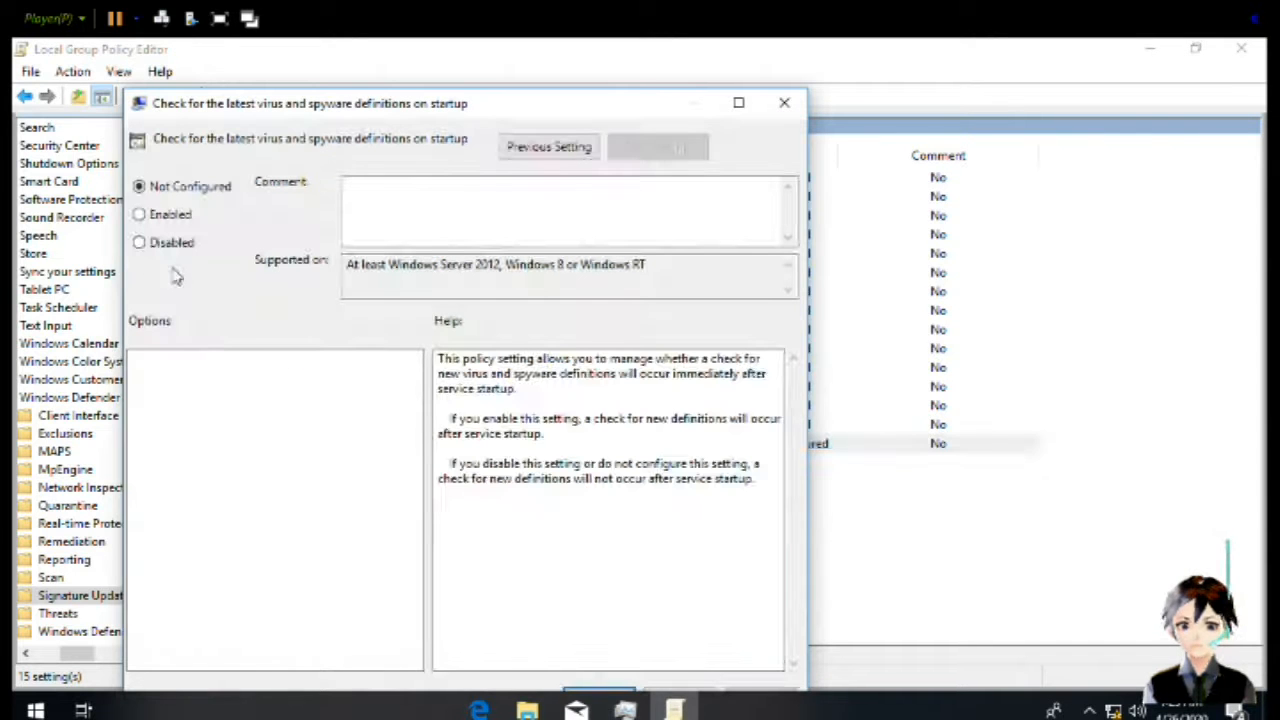
{"action": "left_click", "coordinate": [158, 249]}
{"action": "key", "text": "Return"}
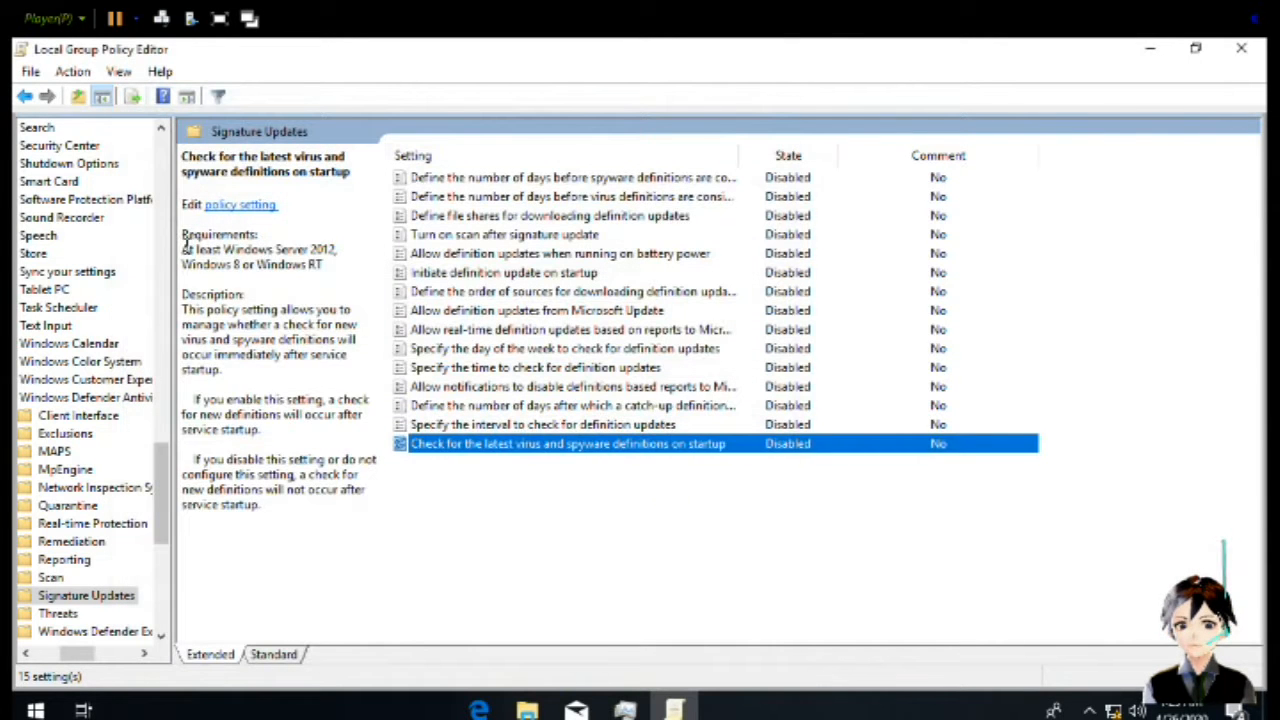
{"action": "left_click", "coordinate": [560, 520]}
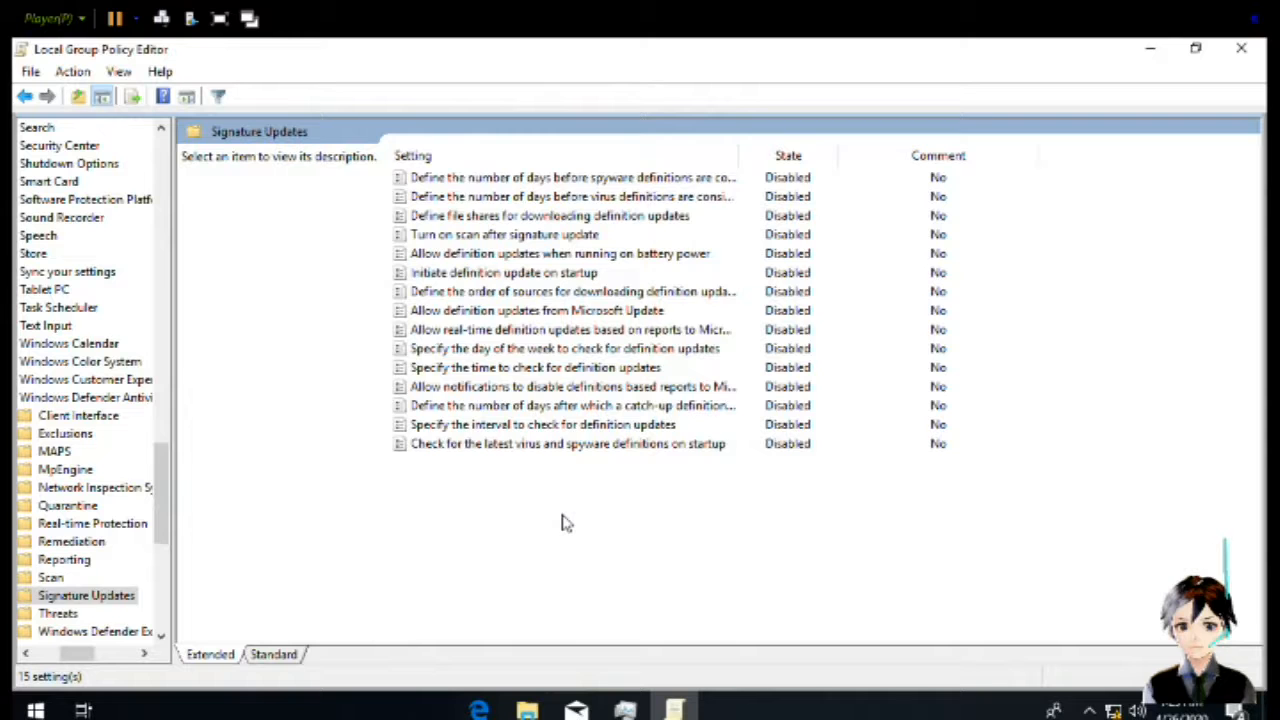
Look at the policies in the Threats folder and return to the Windows Defender Antivirus folder
{"action": "key", "text": "BackSpace"}
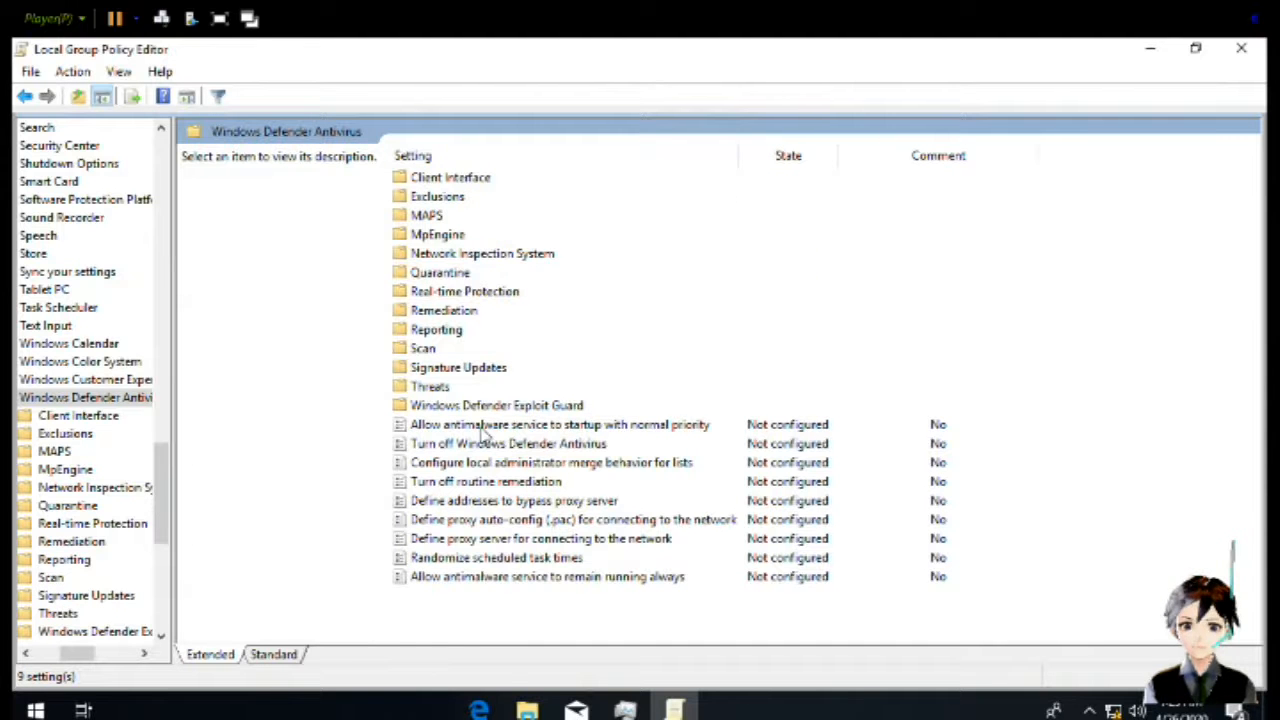
{"action": "double_click", "coordinate": [436, 387]}
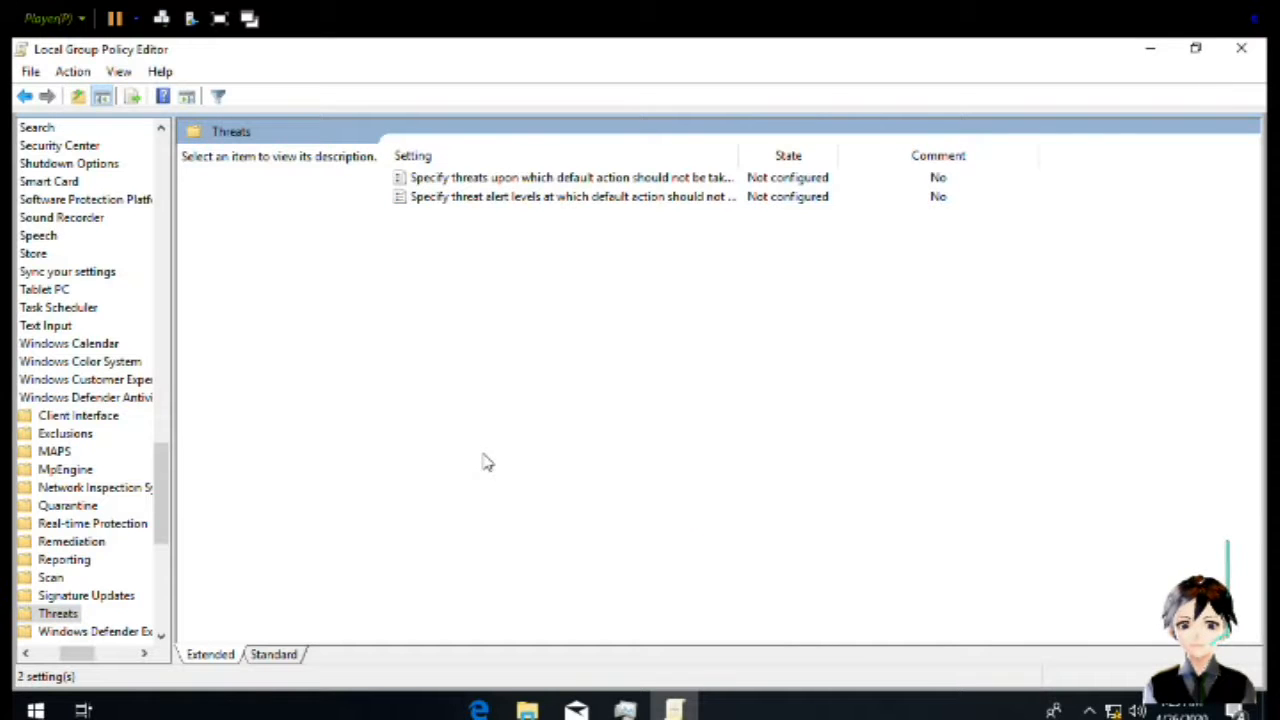
{"action": "key", "text": "BackSpace"}
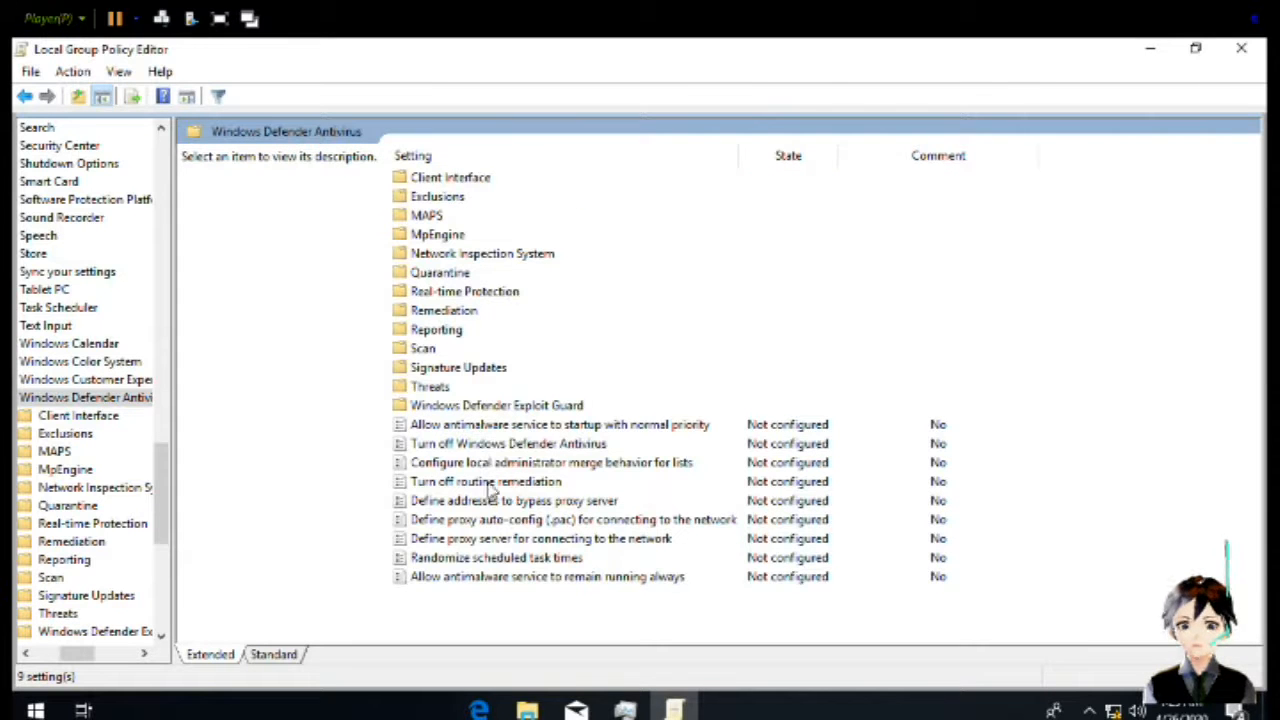
Disable the policy "Allow antimalware service to startup with normal priority" and enable "Turn off Windows Defender Antivirus"
{"action": "left_click", "coordinate": [509, 427]}
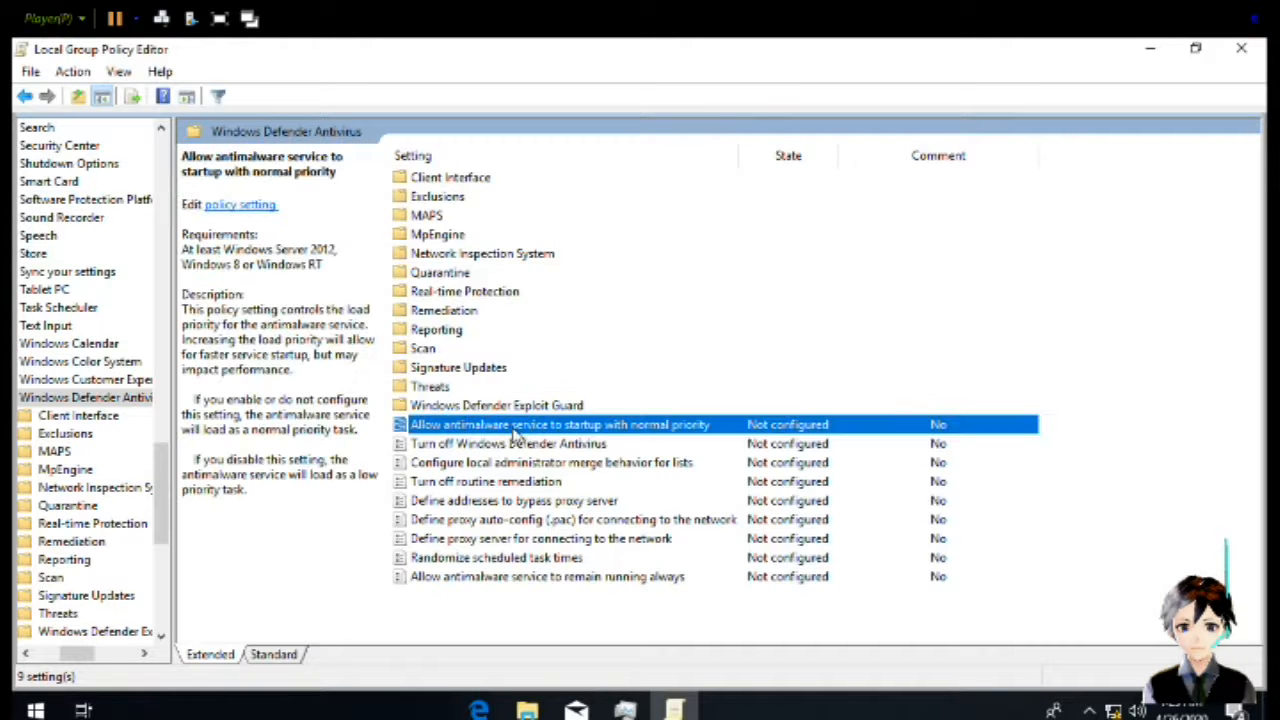
{"action": "left_click", "coordinate": [540, 446]}
{"action": "double_click", "coordinate": [550, 425]}
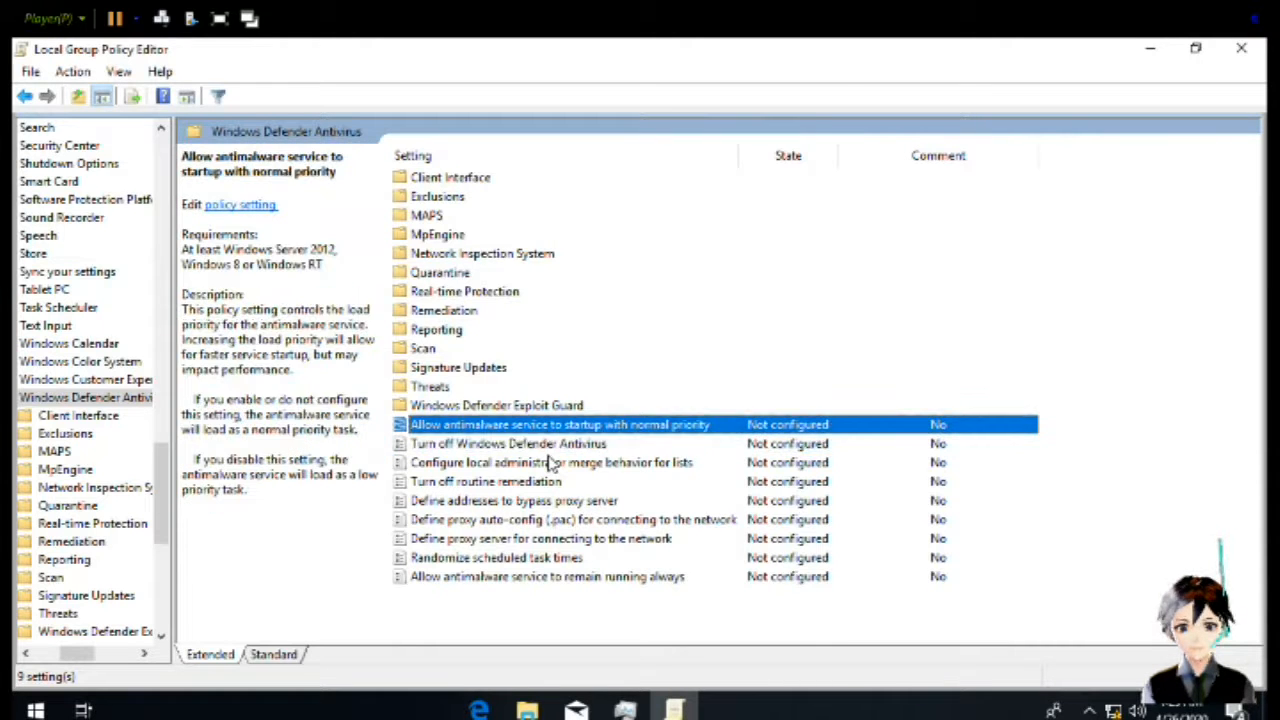
{"action": "left_click", "coordinate": [190, 250]}
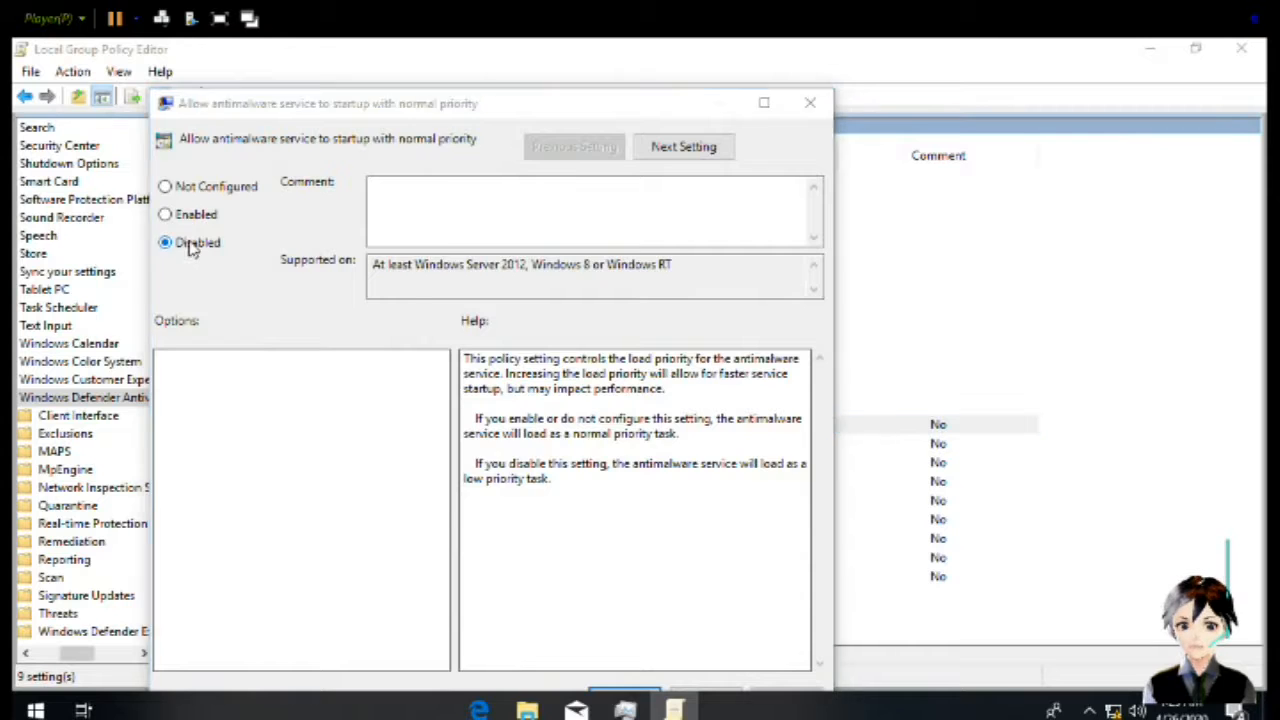
{"action": "key", "text": "Return"}
{"action": "left_click", "coordinate": [466, 444]}
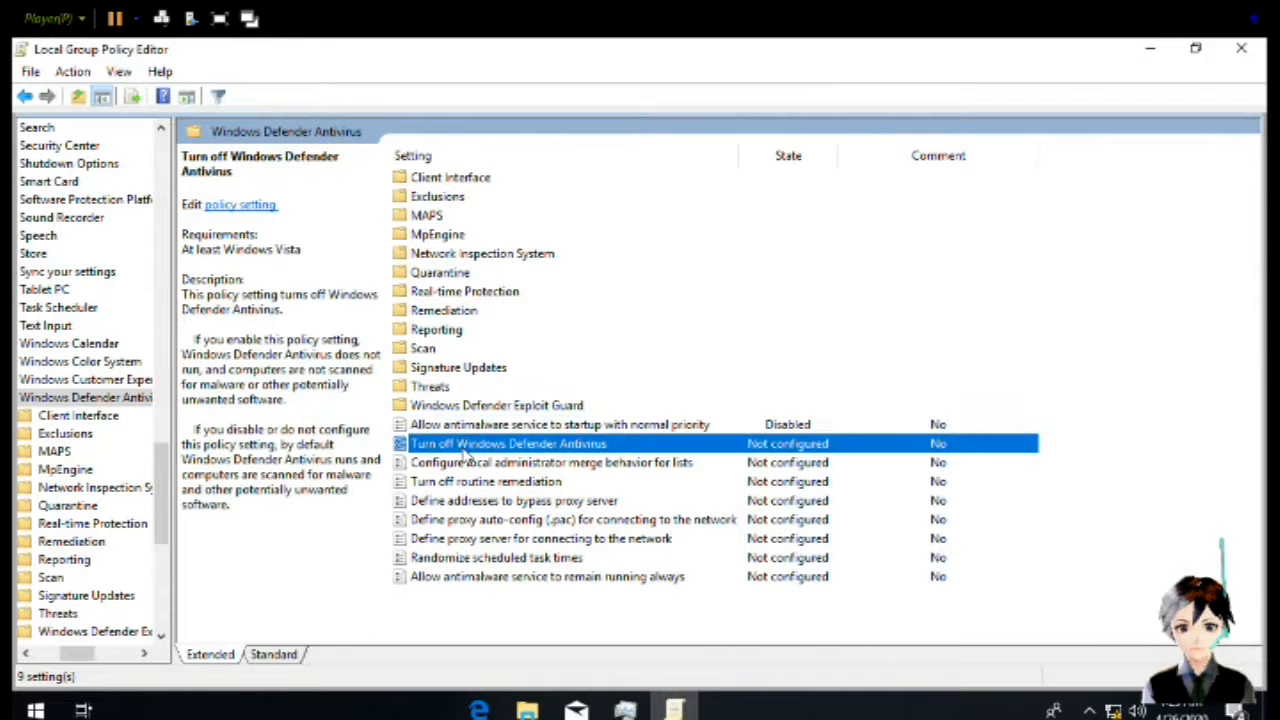
{"action": "double_click", "coordinate": [466, 447]}
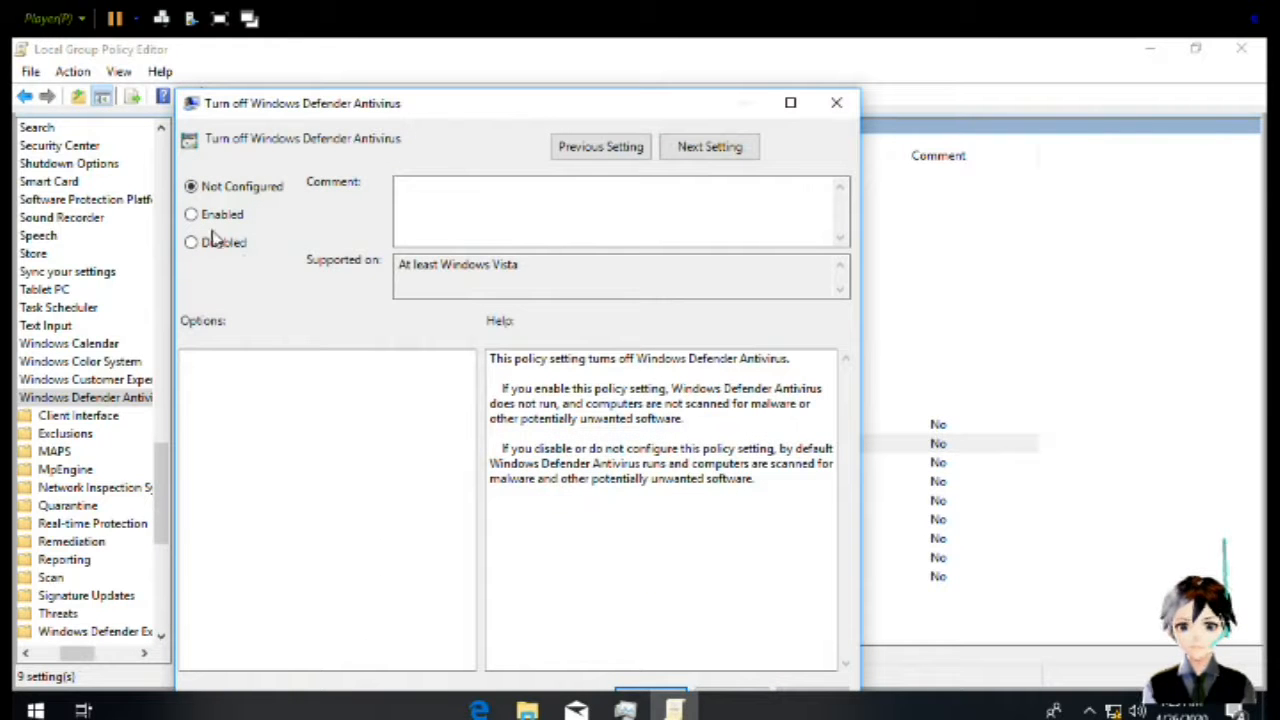
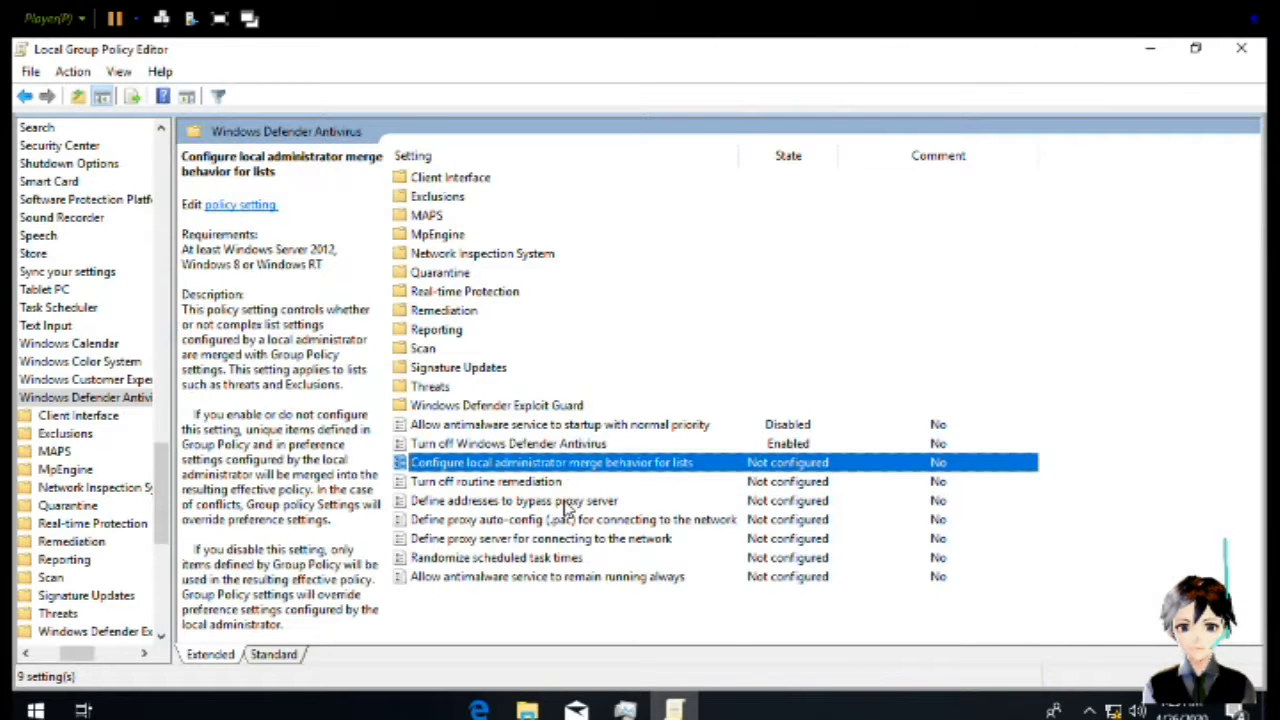
Disable the policy "Configure local administrator merge behavior for lists" and enable "Turn off routine remediation"
{"action": "key", "text": "Return"}
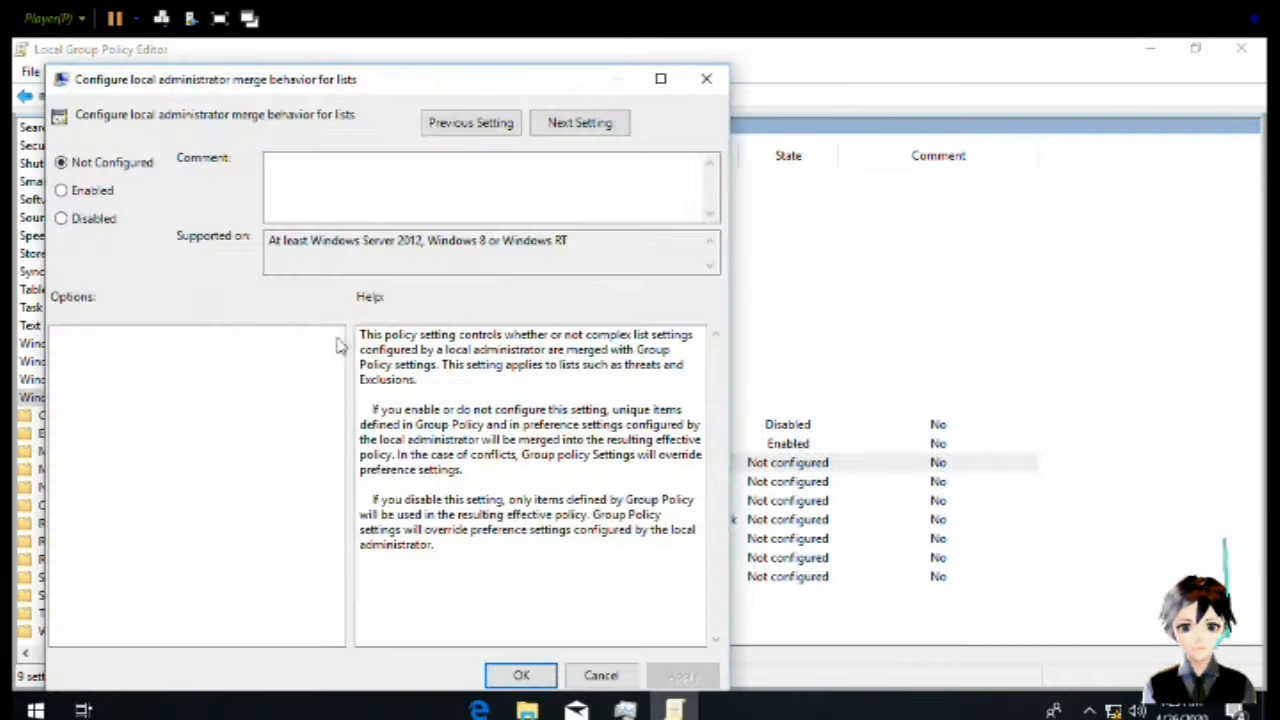
{"action": "left_click", "coordinate": [64, 219]}
{"action": "key", "text": "Return"}
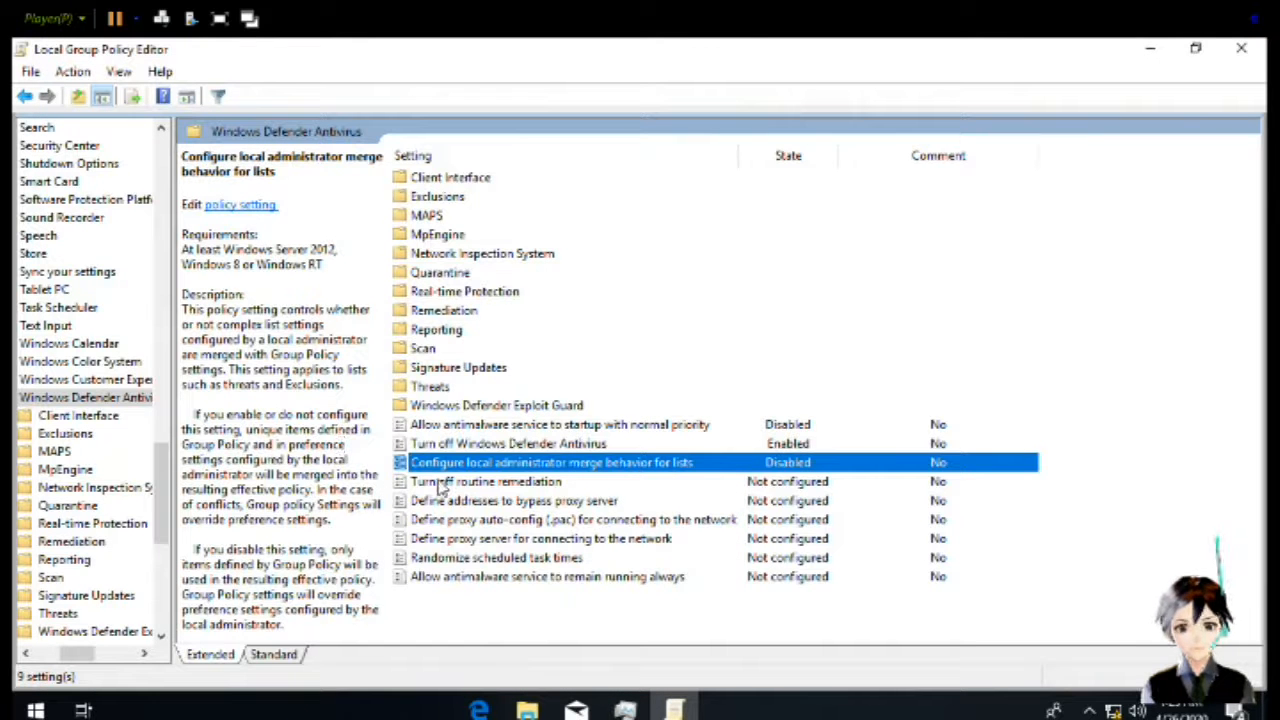
{"action": "double_click", "coordinate": [490, 483]}
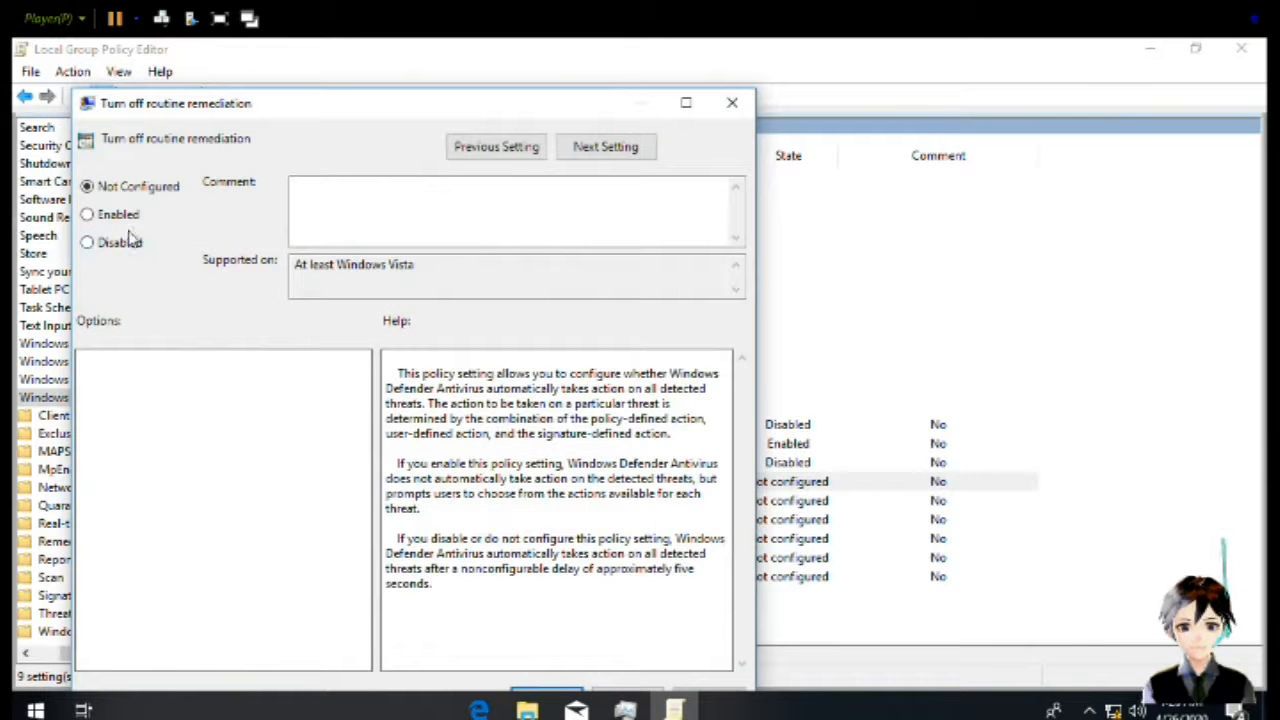
{"action": "left_click", "coordinate": [88, 214]}
{"action": "key", "text": "Return"}
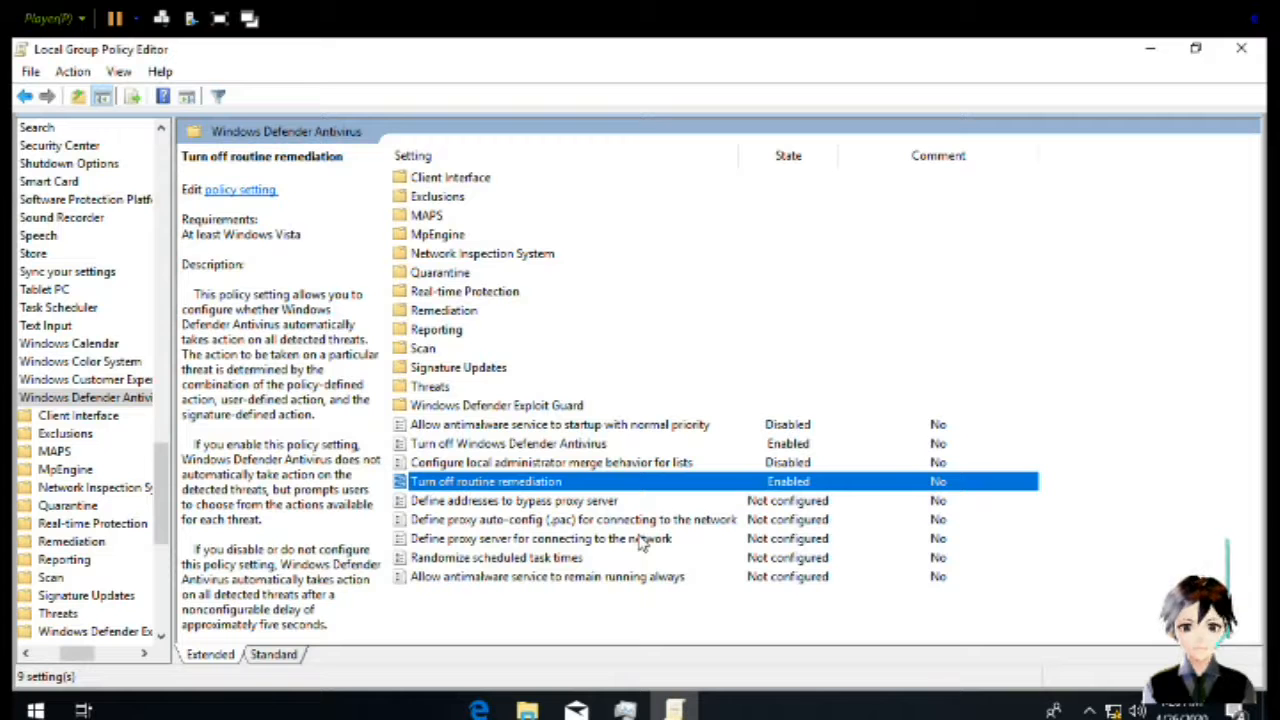
Disable the policies "Define addresses to bypass proxy server" and "Define proxy auto-config (.pac) for connecting to the network"
{"action": "key", "text": "Down"}
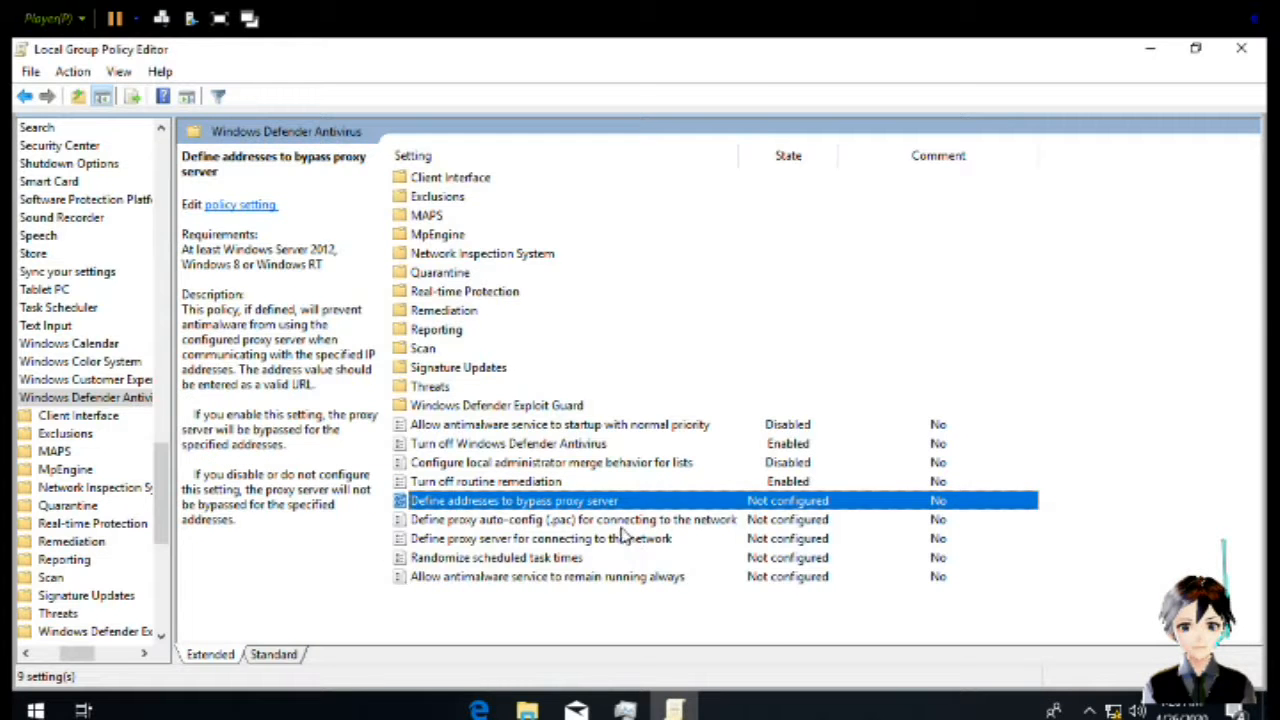
{"action": "key", "text": "Return"}
{"action": "left_click", "coordinate": [142, 245]}
{"action": "key", "text": "Return"}
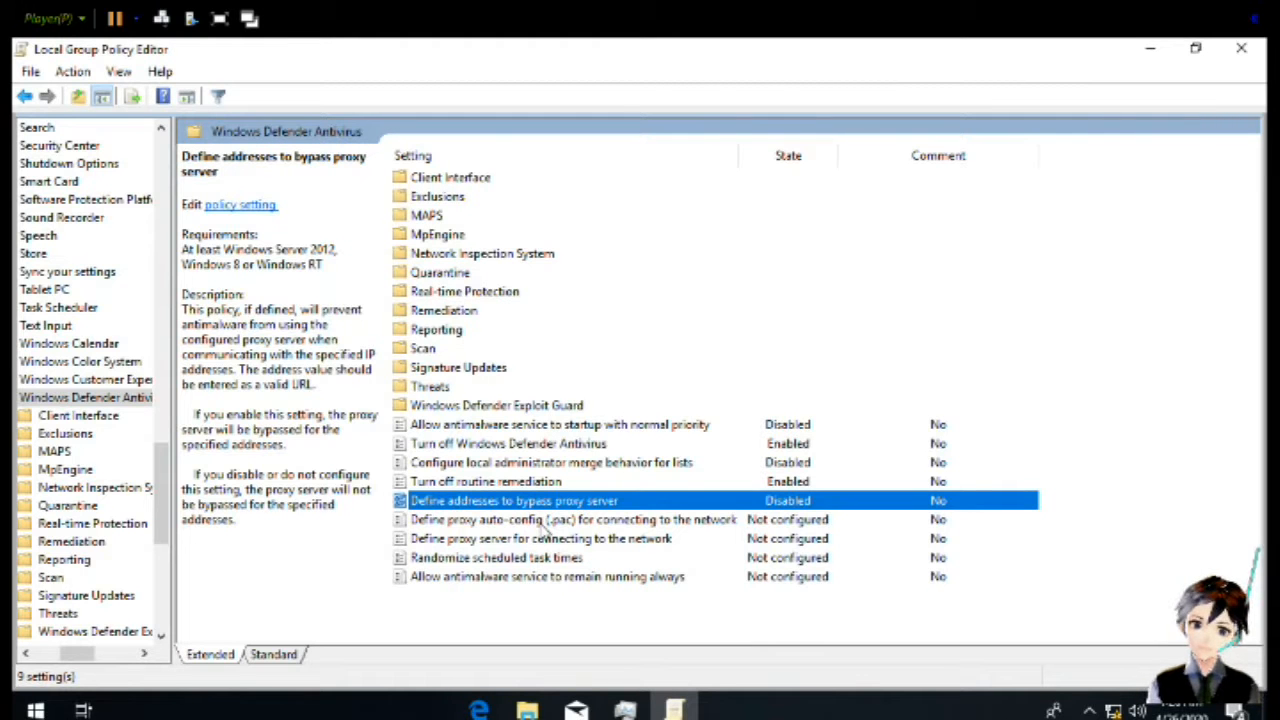
{"action": "double_click", "coordinate": [545, 522]}
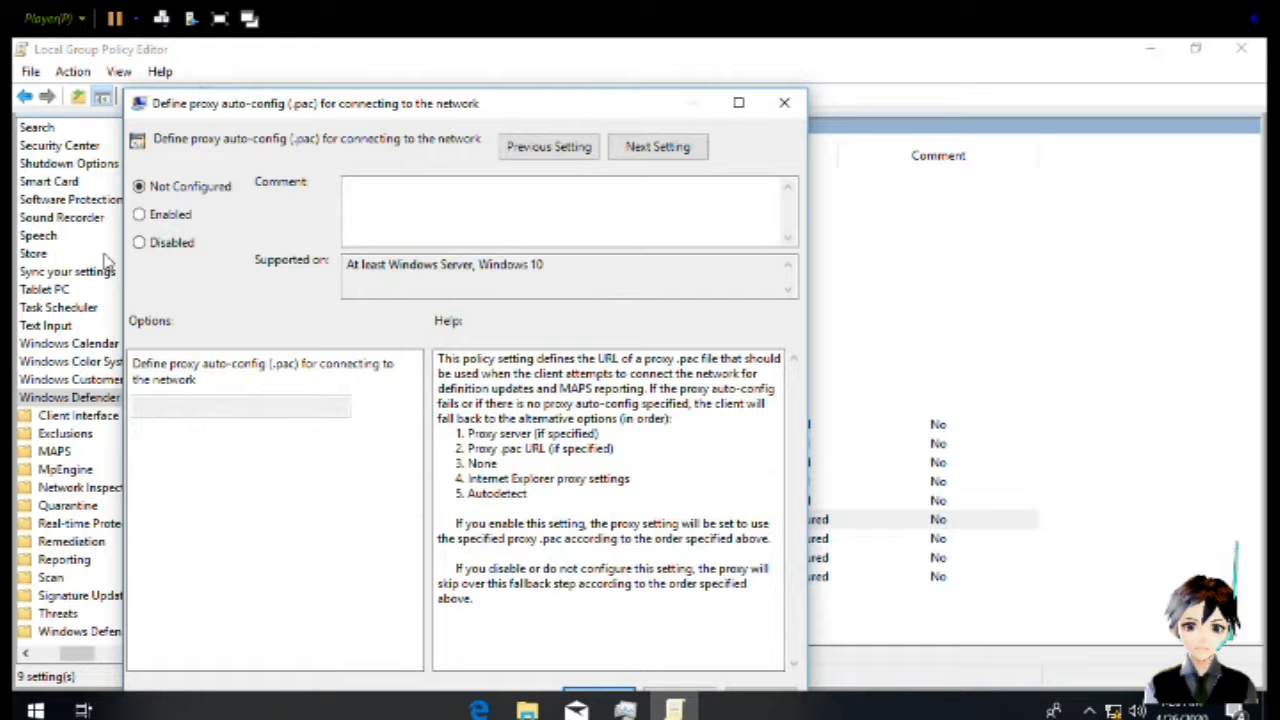
{"action": "left_click", "coordinate": [166, 245]}
{"action": "key", "text": "Return"}
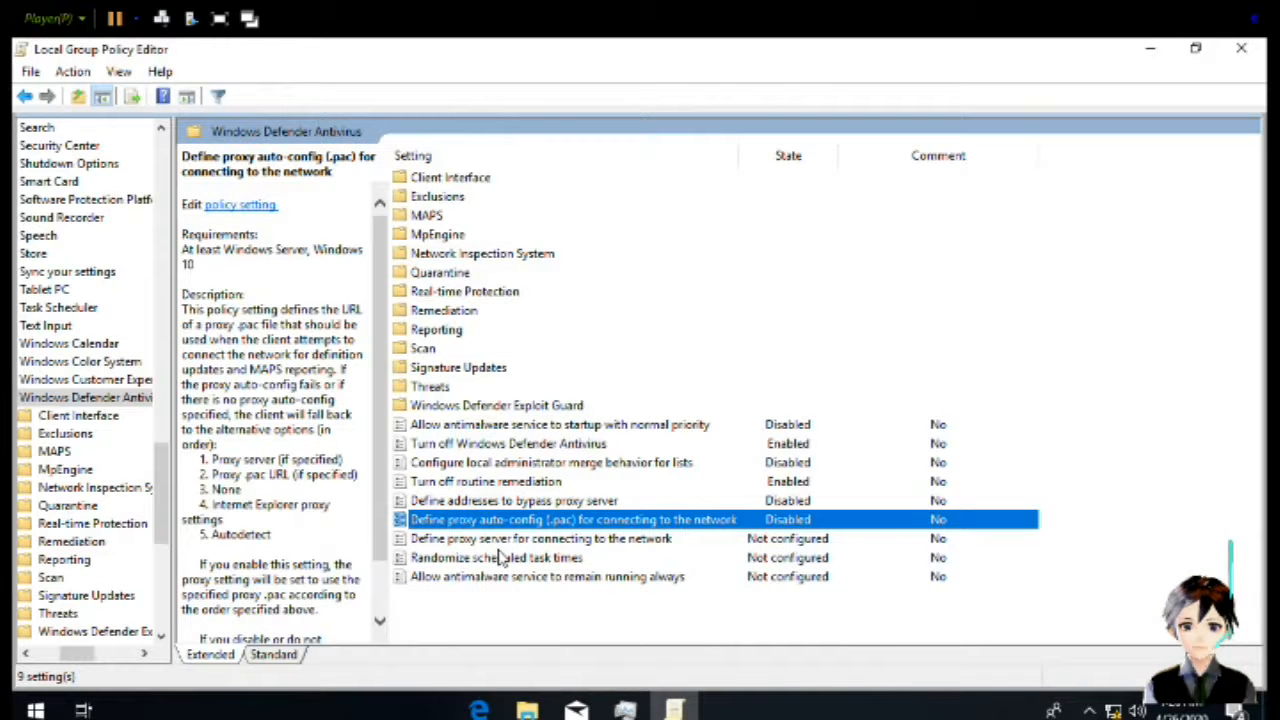
Disable the policy "Define proxy server for connecting to the network" in the Windows Defender Antivirus folder
{"action": "left_click", "coordinate": [500, 557]}
{"action": "double_click", "coordinate": [489, 540]}
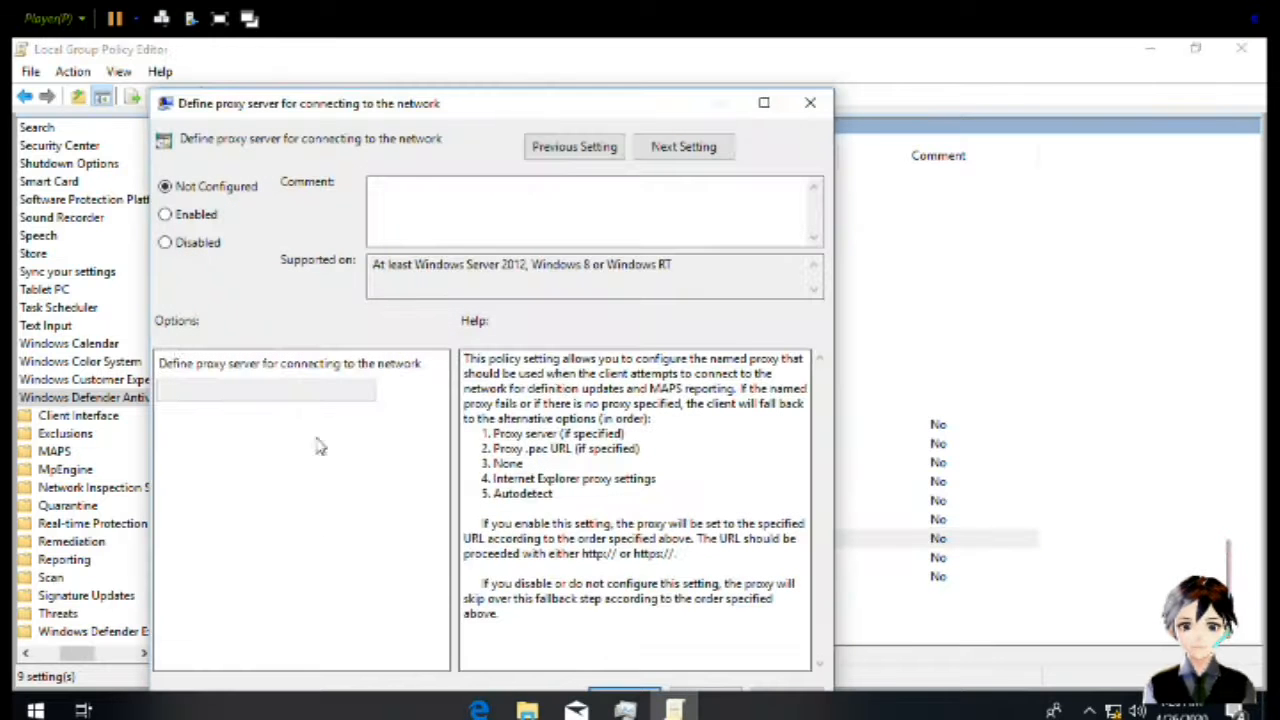
{"action": "left_click", "coordinate": [182, 228]}
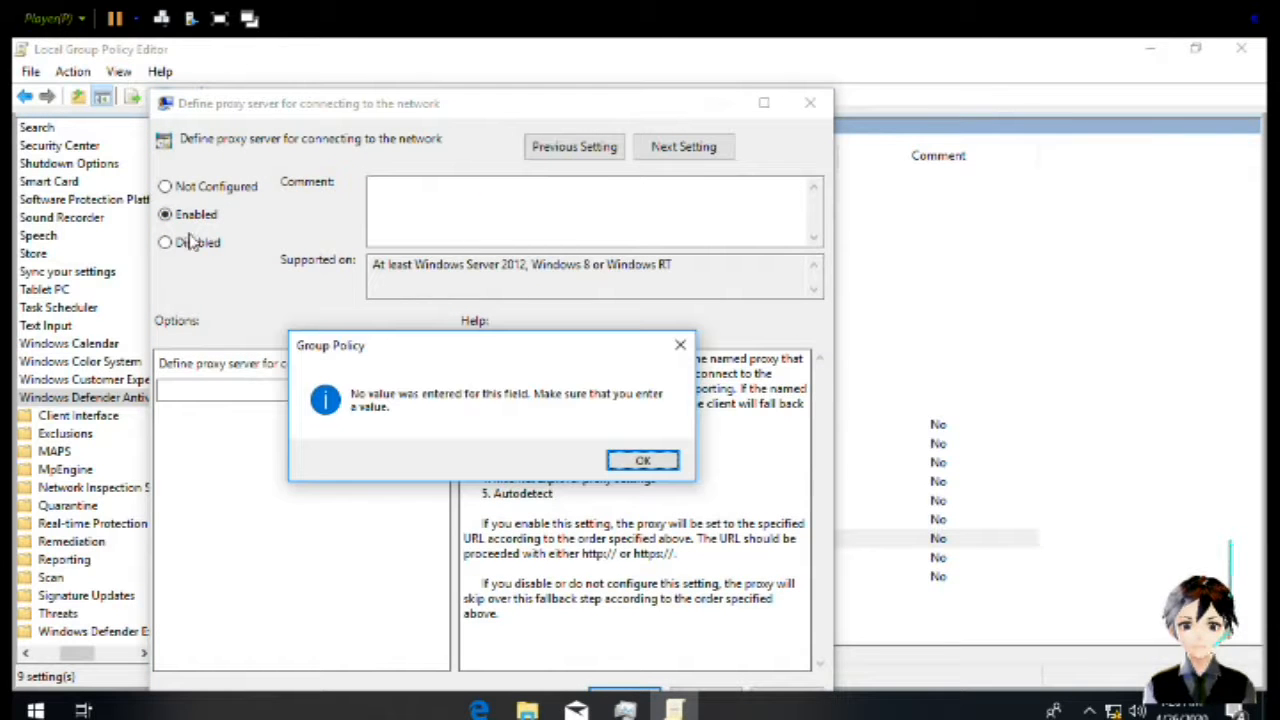
{"action": "left_click", "coordinate": [632, 461]}
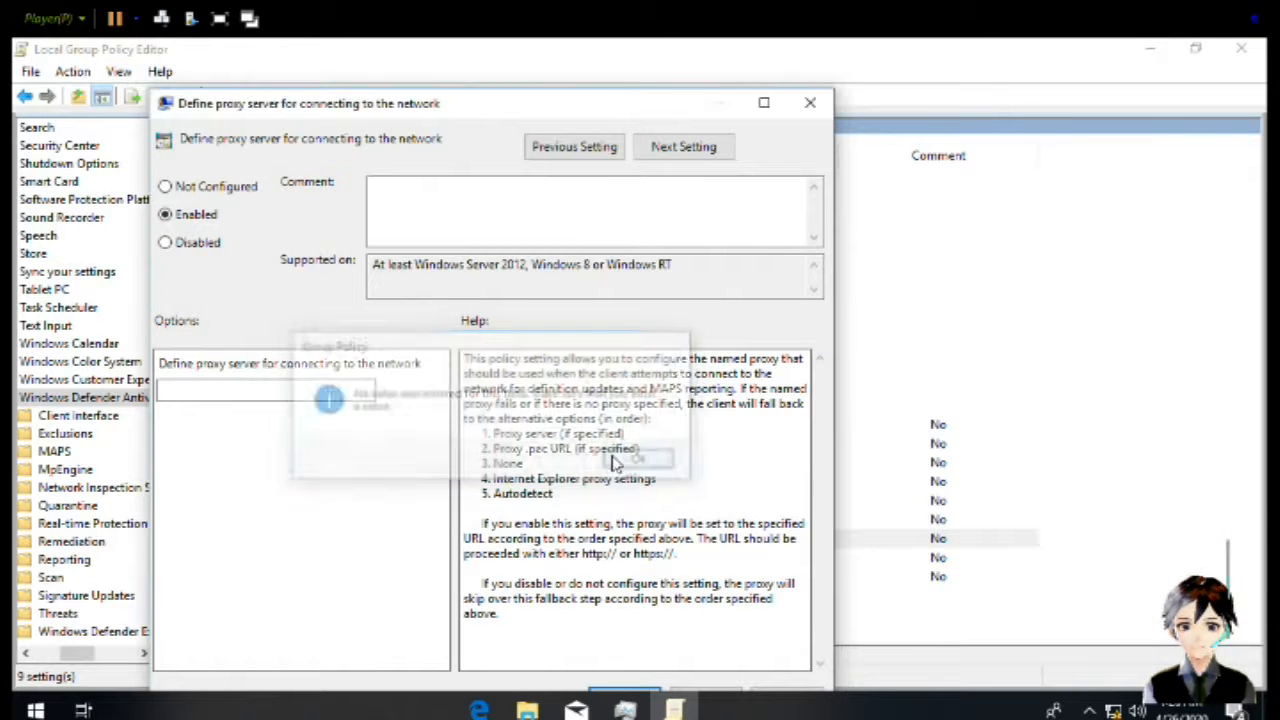
{"action": "left_click", "coordinate": [166, 243]}
{"action": "key", "text": "Return"}
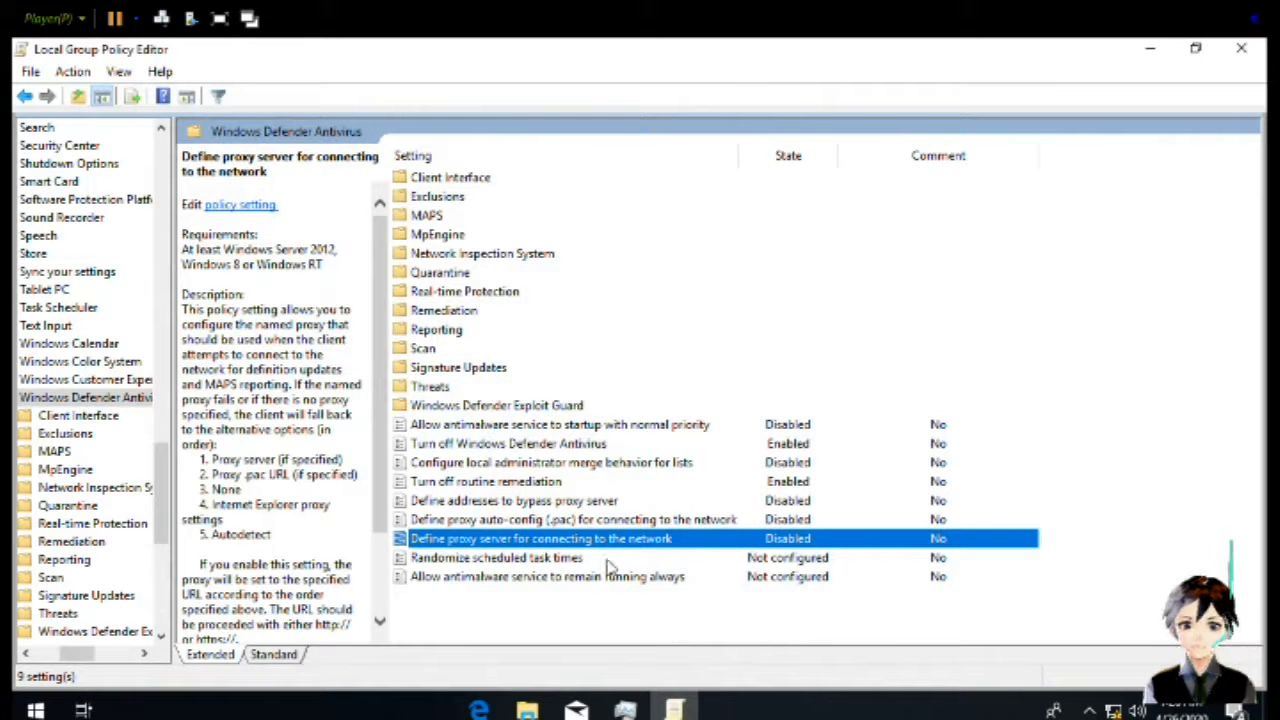
Disable the policy "Randomize scheduled task times" in the Windows Defender Antivirus folder
{"action": "left_click", "coordinate": [565, 566]}
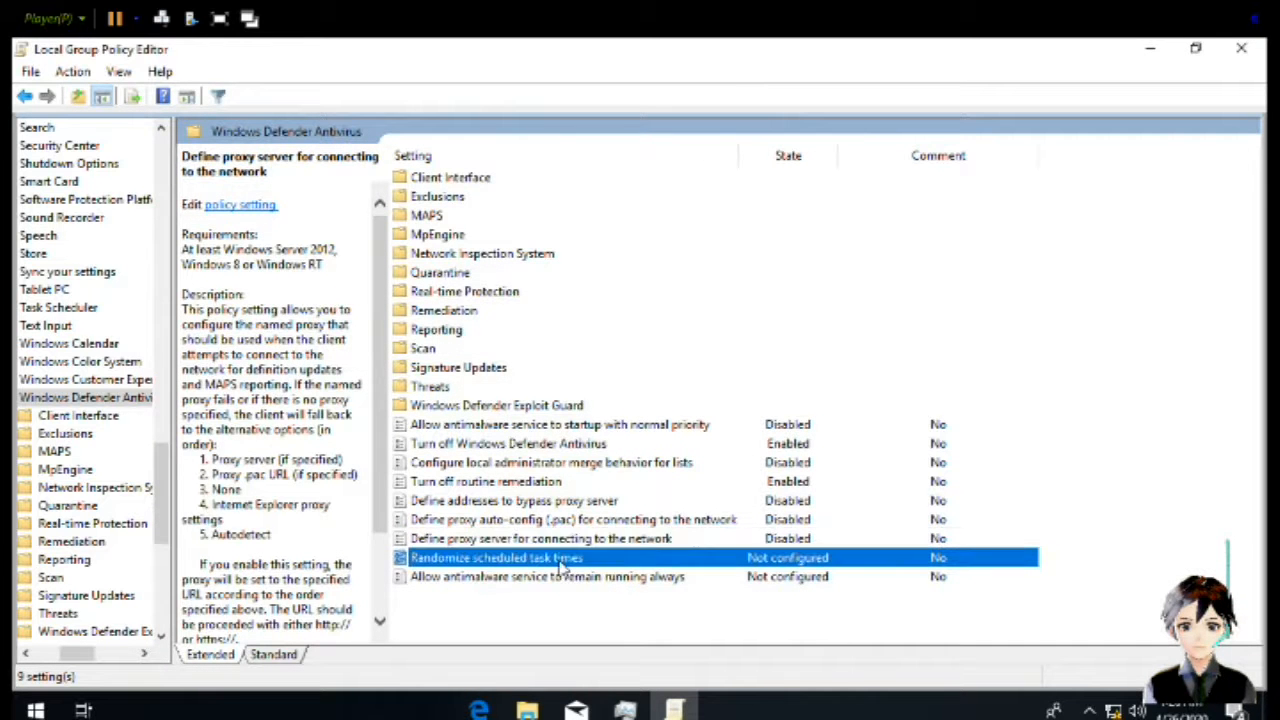
{"action": "double_click", "coordinate": [561, 564]}
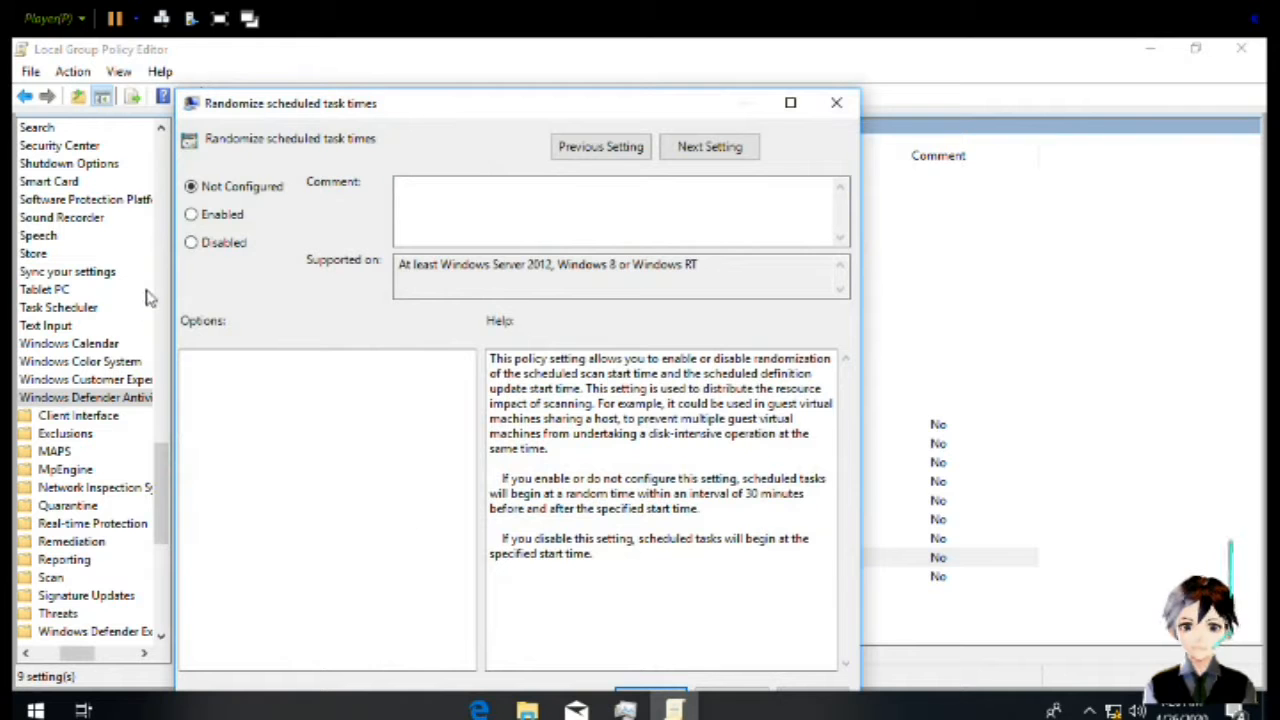
{"action": "left_click", "coordinate": [222, 243]}
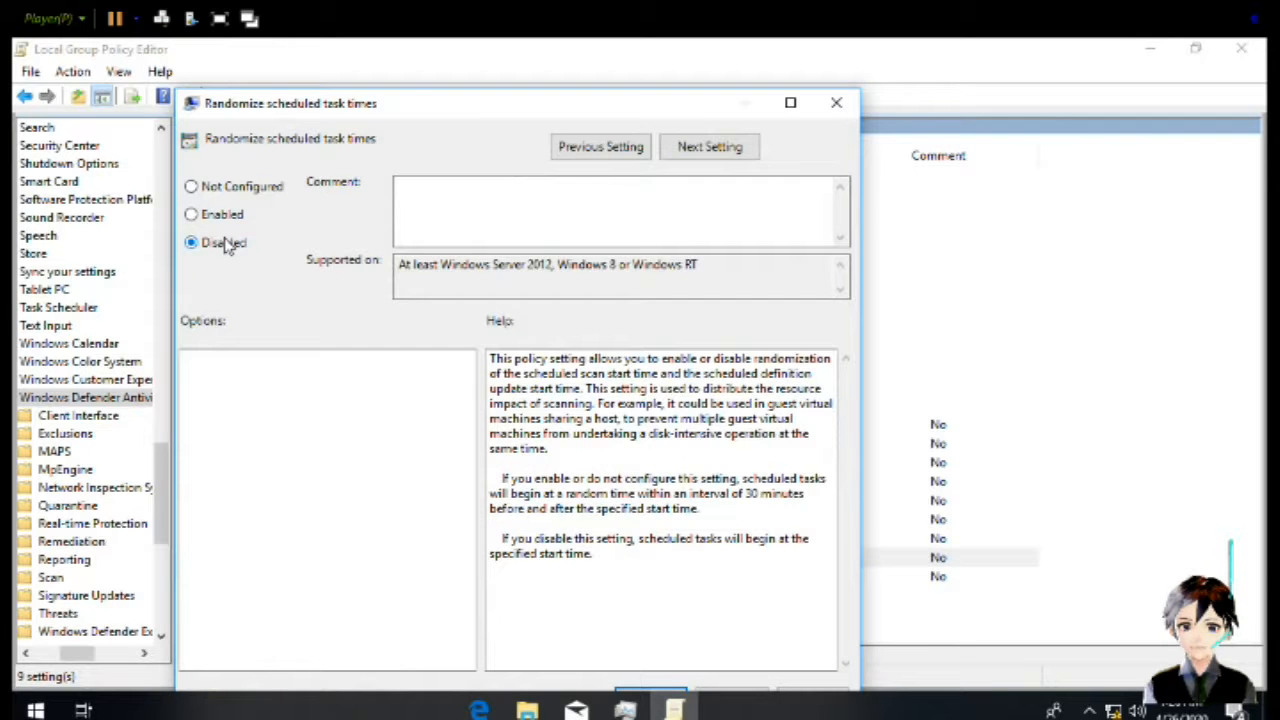
{"action": "key", "text": "Return"}
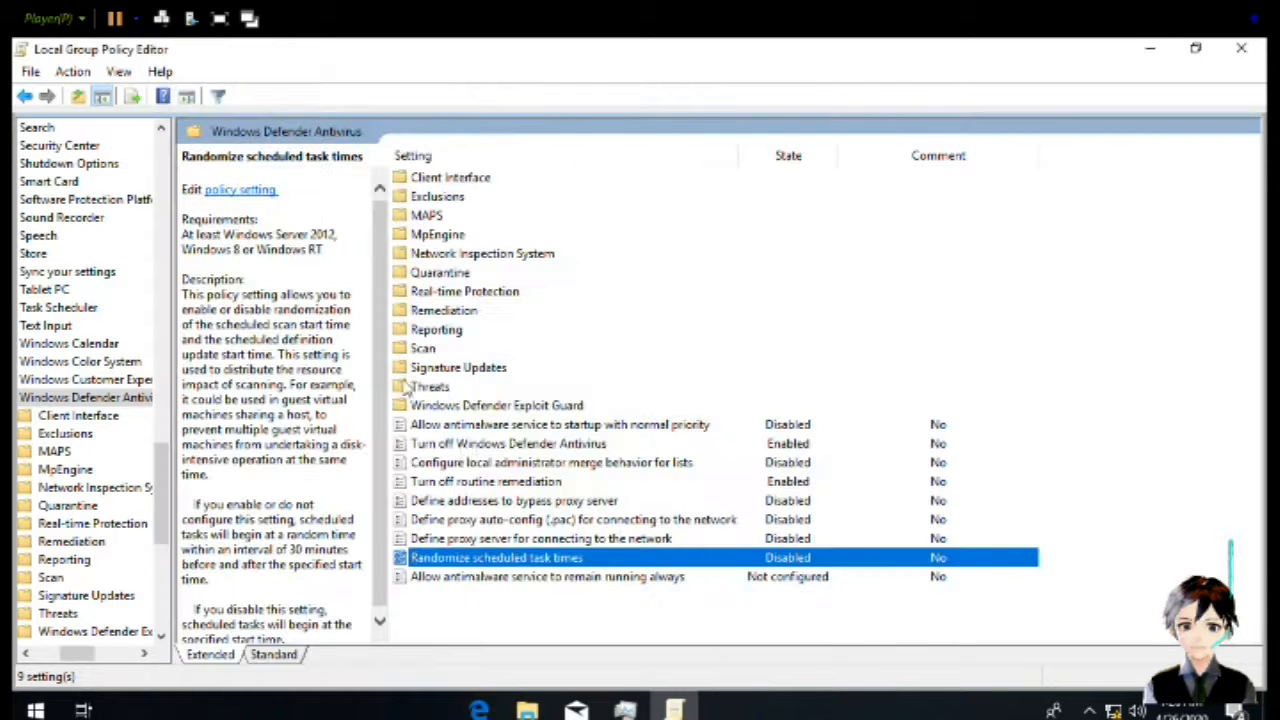
Disable the policy "Allow antimalware service to remain running always" in the Windows Defender Antivirus folder
{"action": "left_click", "coordinate": [479, 579]}
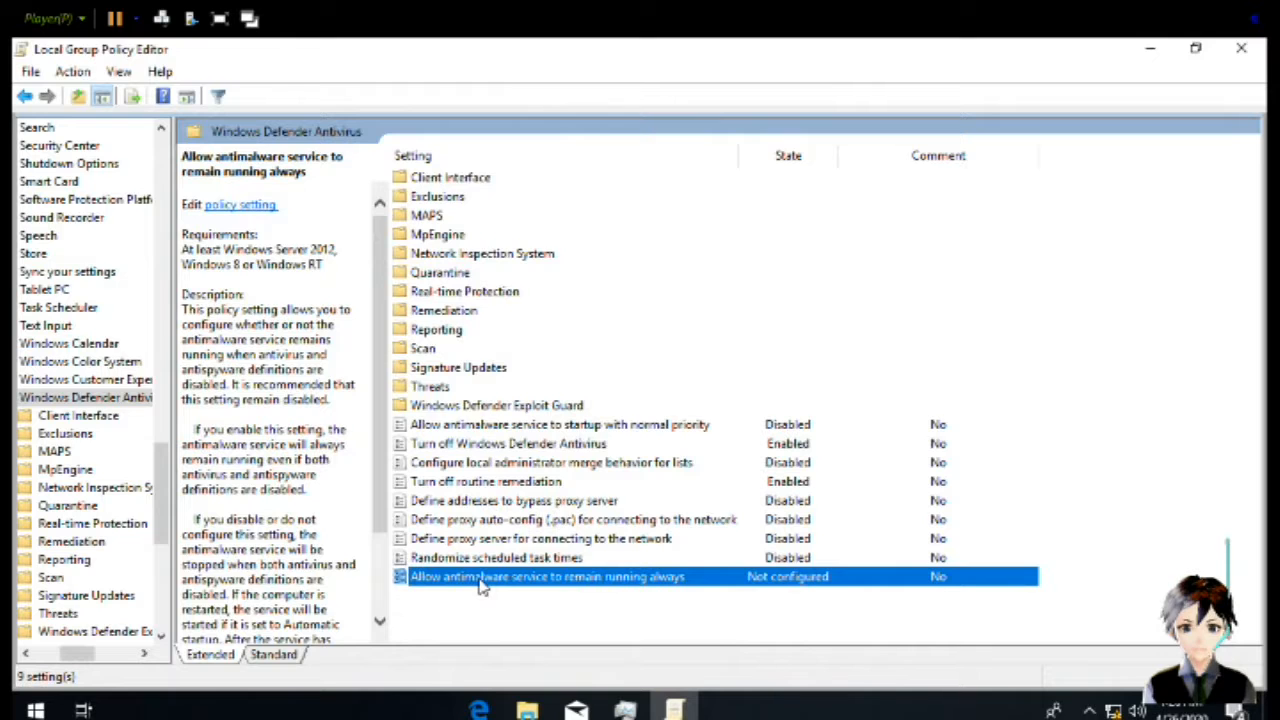
{"action": "double_click", "coordinate": [479, 579]}
{"action": "key", "text": "Escape"}
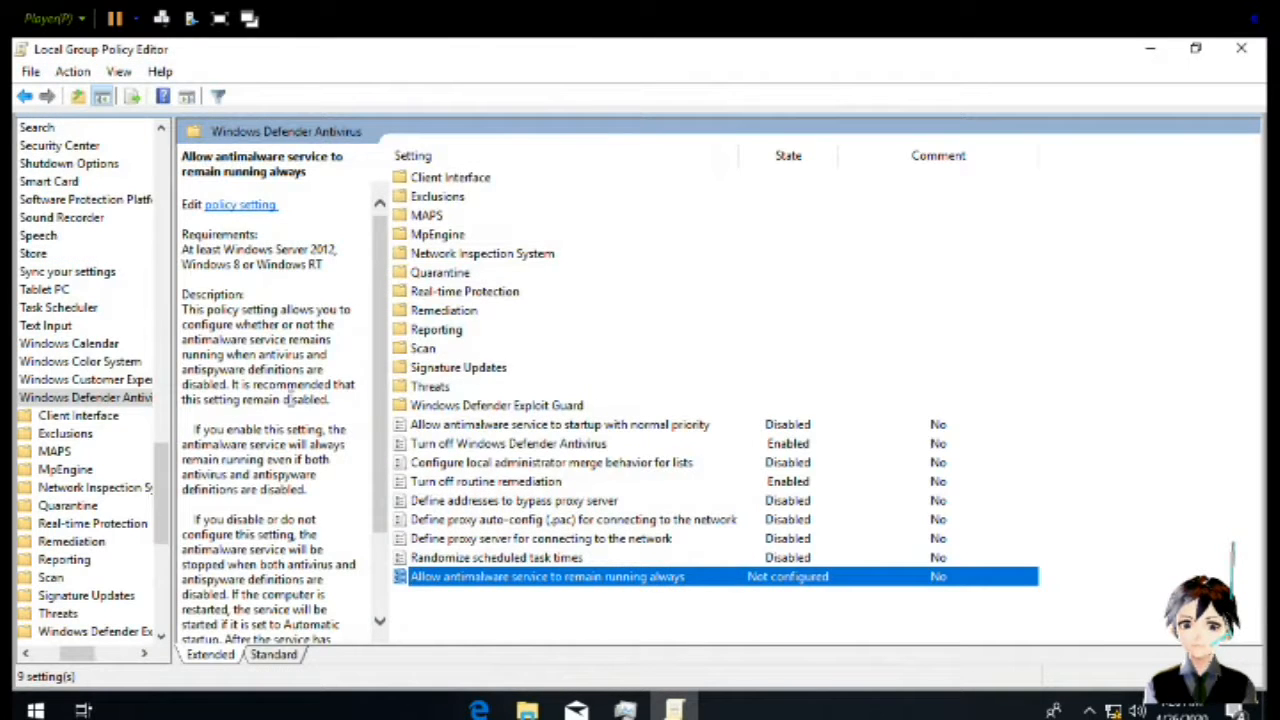
{"action": "key", "text": "Return"}
{"action": "left_click", "coordinate": [110, 246]}
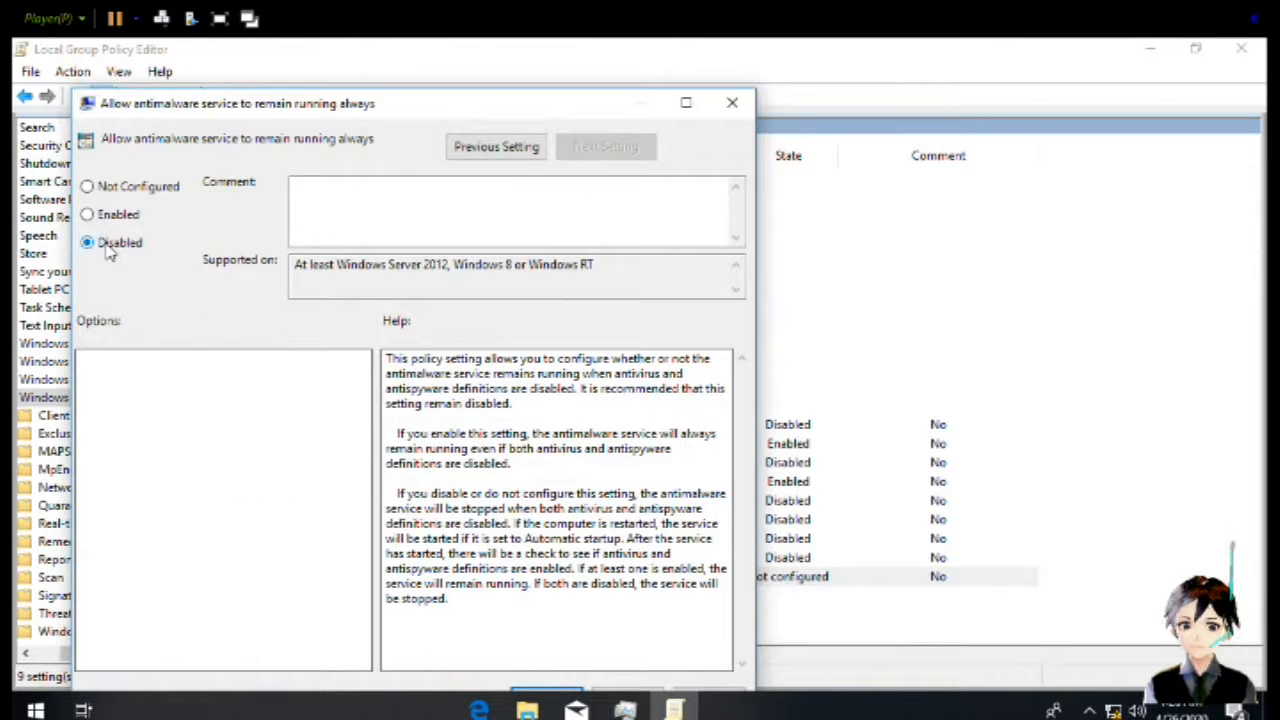
{"action": "key", "text": "Return"}
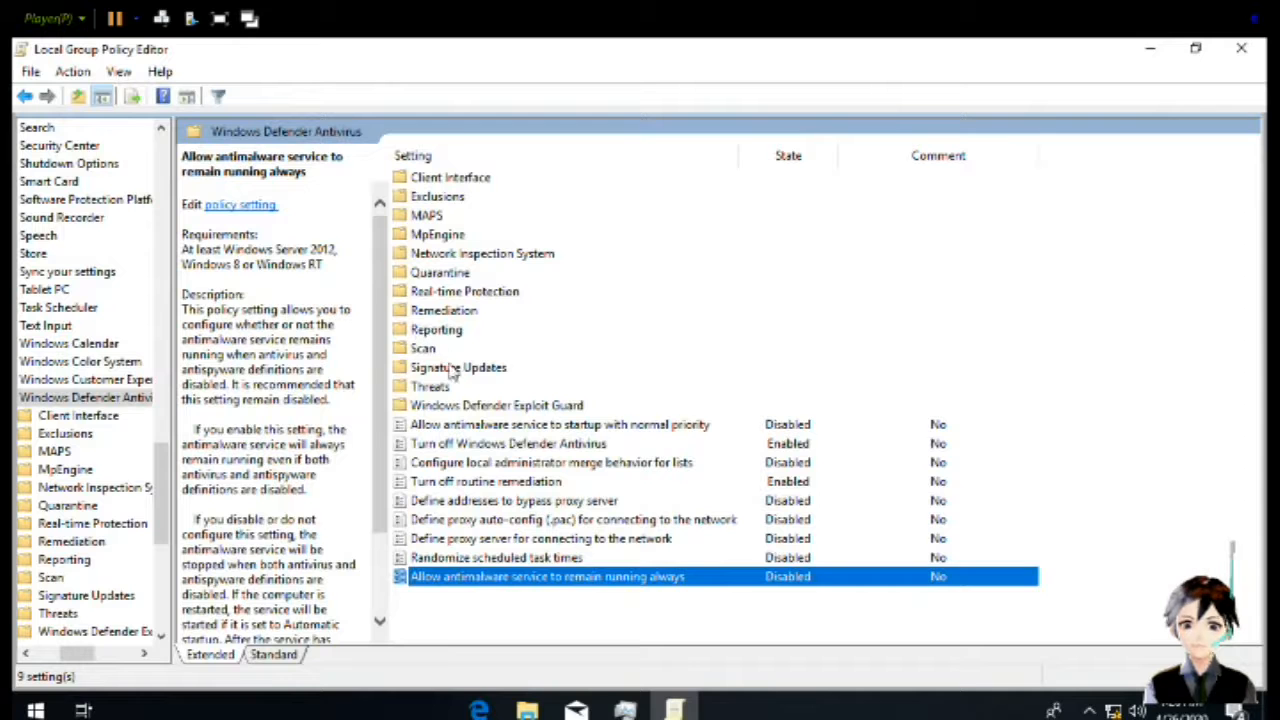
Open the Scan folder and disable the policy "Check for the latest virus and spyware definitions before running a scheduled scan"
{"action": "left_click", "coordinate": [424, 350]}
{"action": "double_click", "coordinate": [426, 352]}
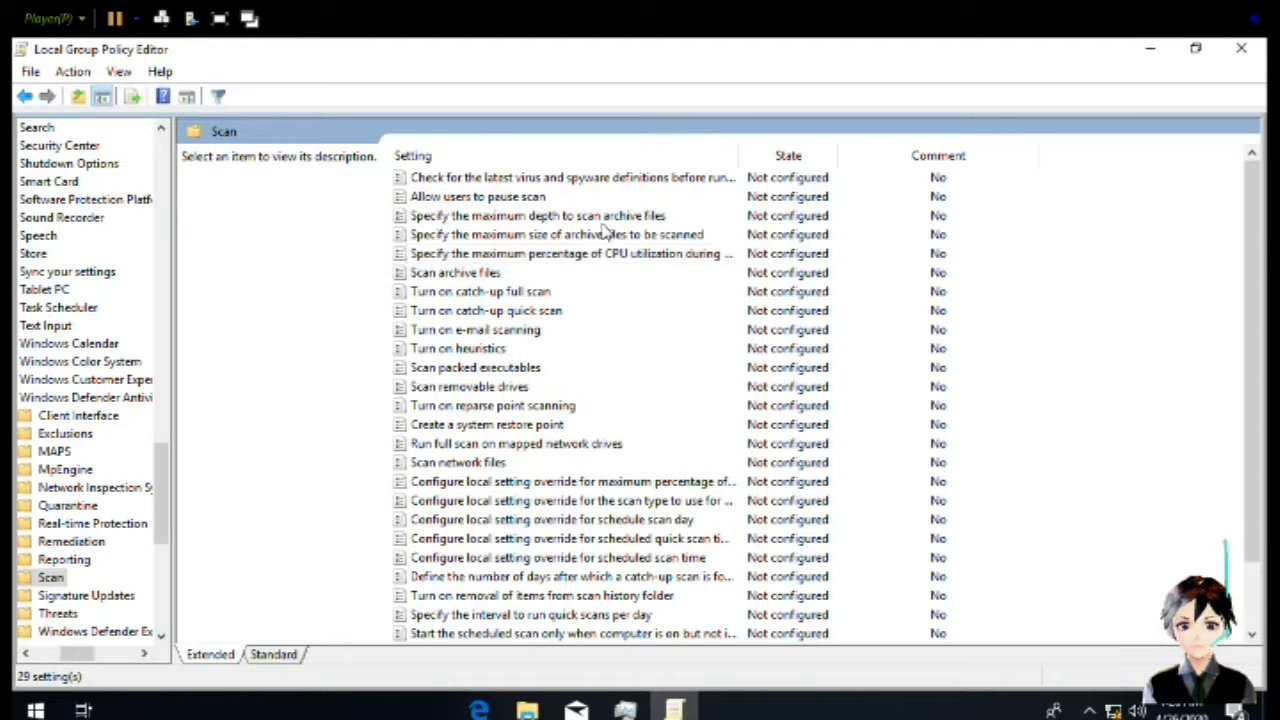
{"action": "double_click", "coordinate": [583, 177]}
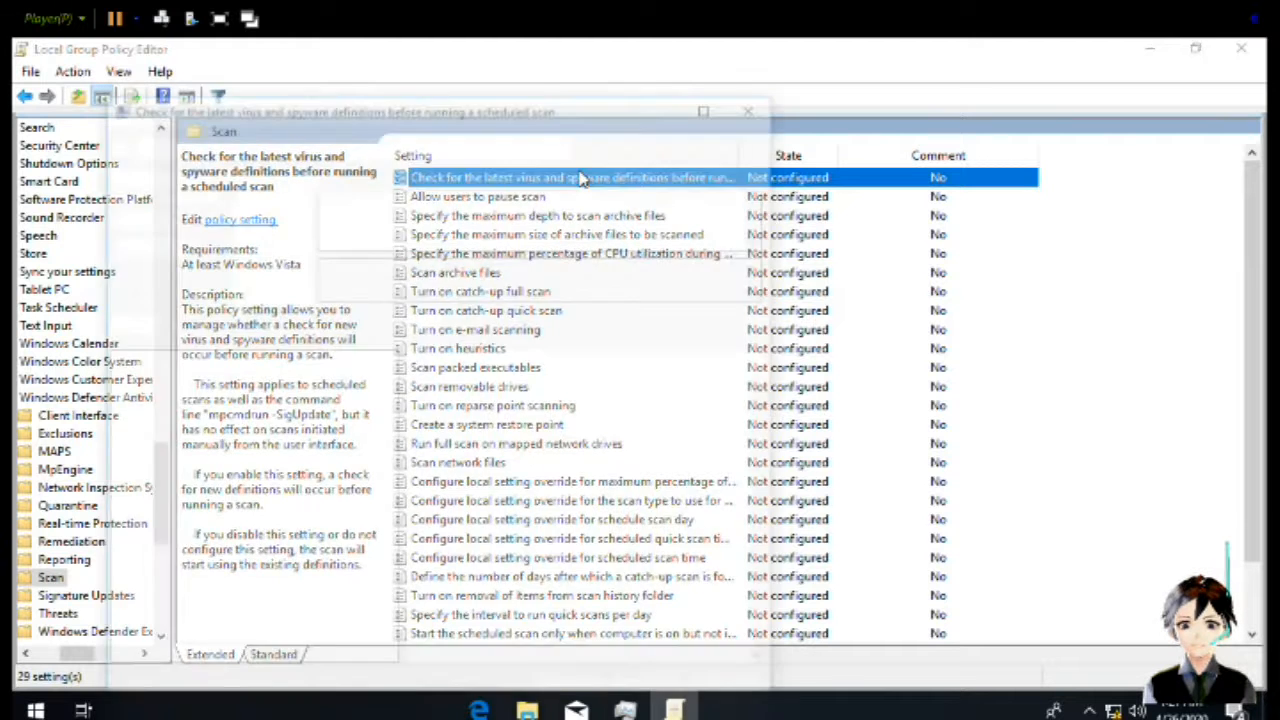
{"action": "left_click", "coordinate": [120, 268]}
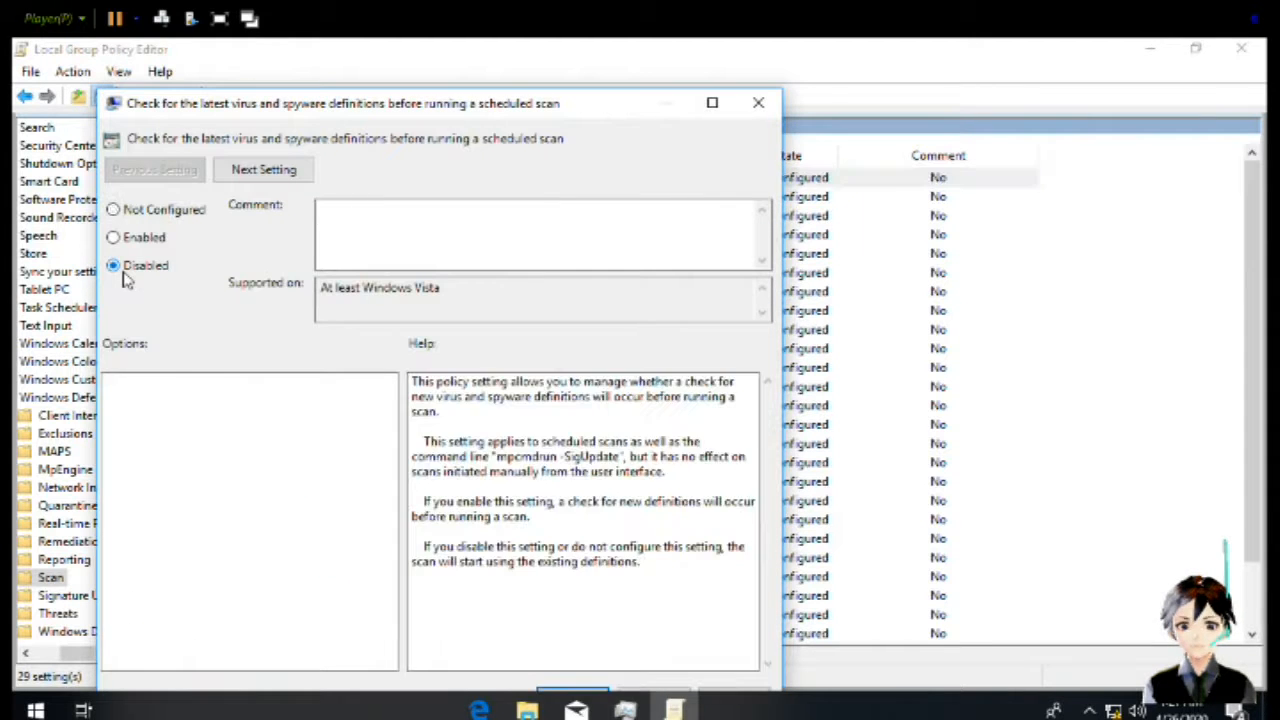
{"action": "key", "text": "Return"}
Disable the Scan policies "Allow users to pause scan" and "Specify the maximum depth to scan archive files"
{"action": "double_click", "coordinate": [480, 197]}
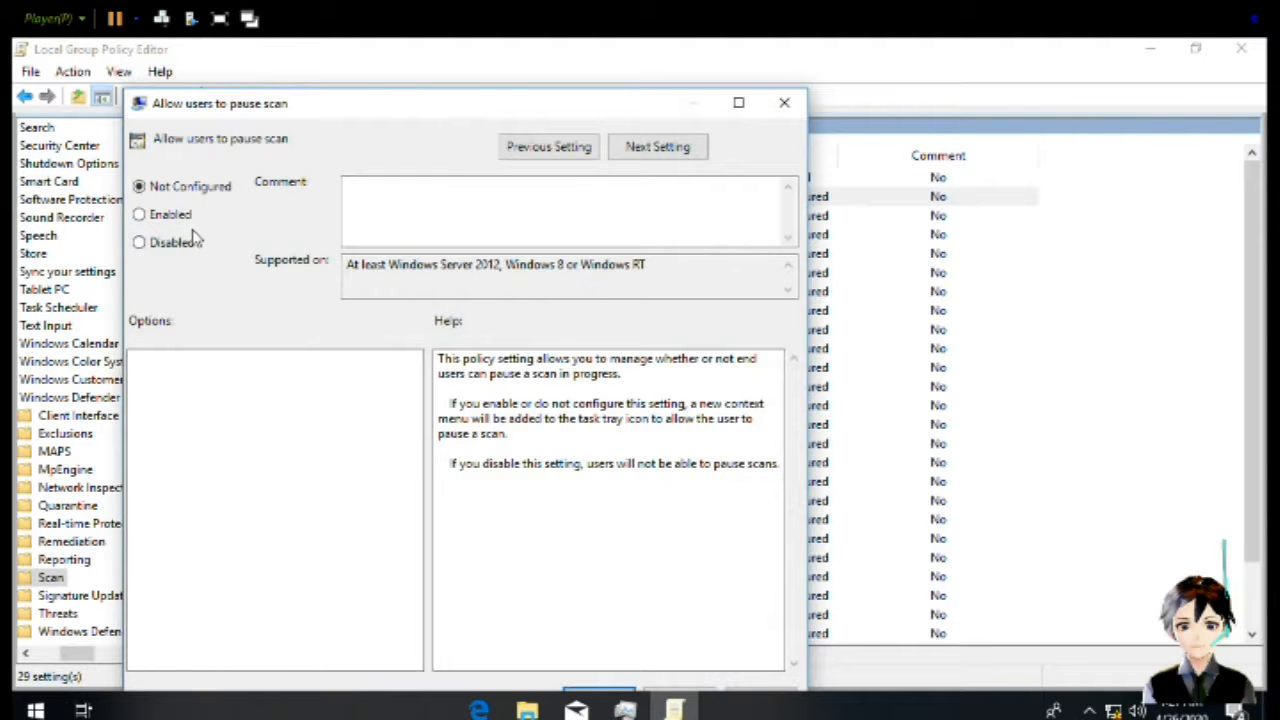
{"action": "left_click", "coordinate": [181, 250]}
{"action": "key", "text": "Return"}
{"action": "key", "text": "Down"}
{"action": "key", "text": "Return"}
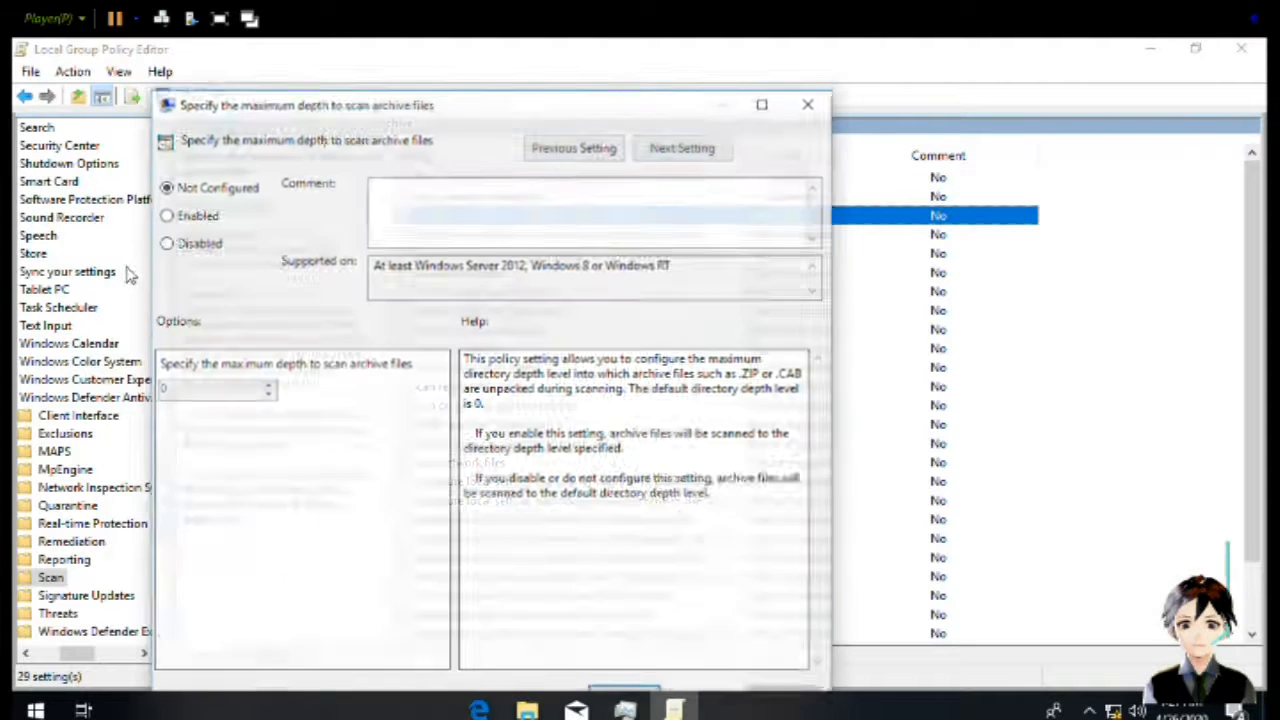
{"action": "left_click", "coordinate": [171, 249]}
{"action": "key", "text": "Return"}
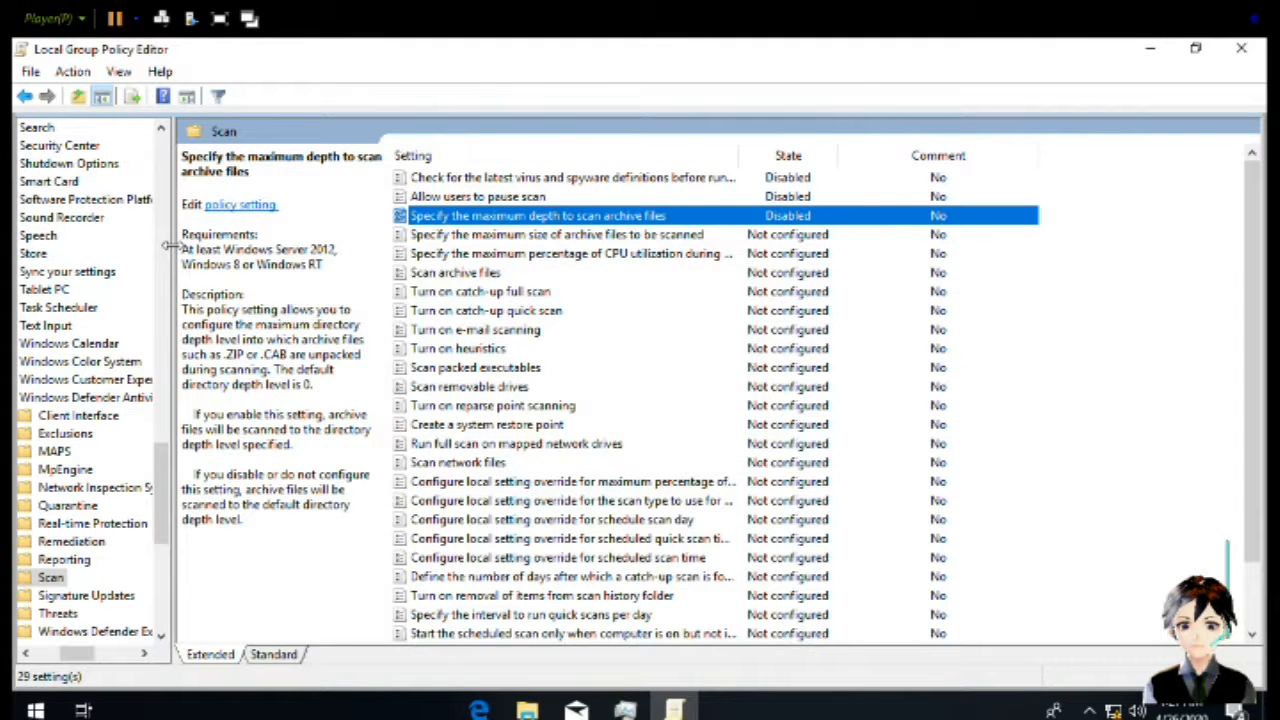
Disable the policies "Specify the maximum size of archive files to be scanned" and "Specify the maximum percentage of CPU utilization during a scan"
{"action": "key", "text": "Down"}
{"action": "key", "text": "Return"}
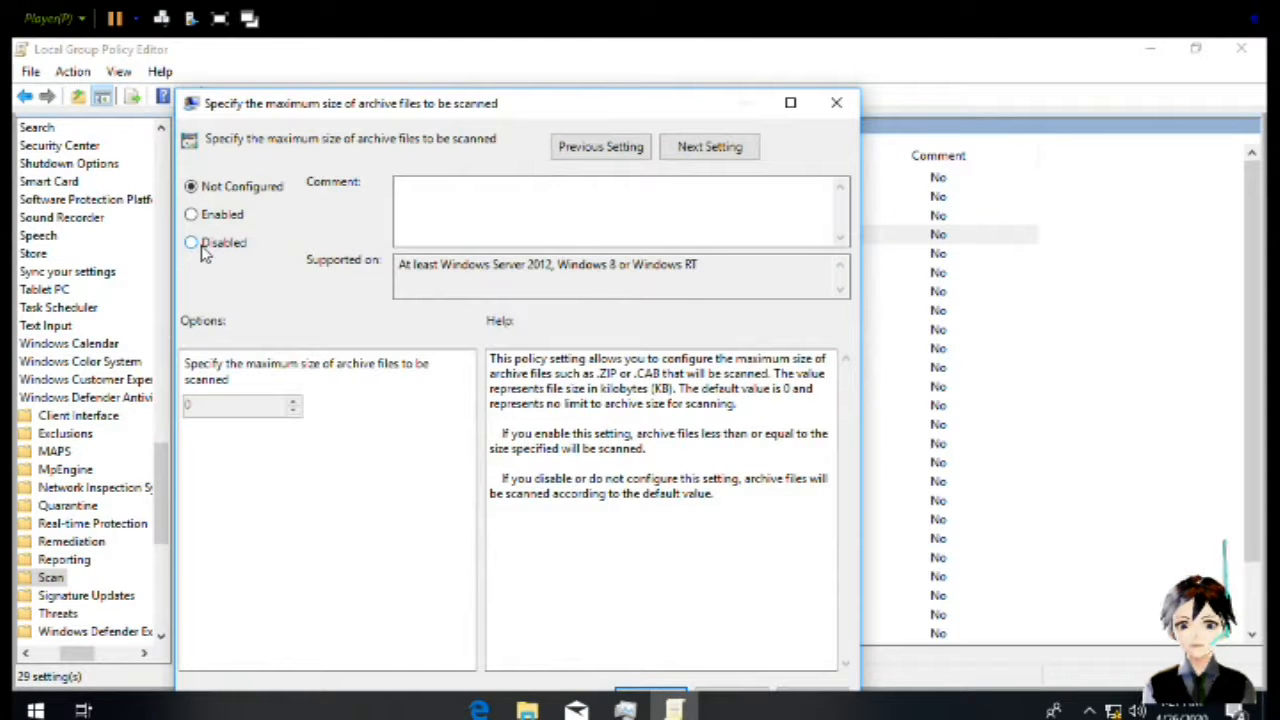
{"action": "key", "text": "Down"}
{"action": "key", "text": "Down"}
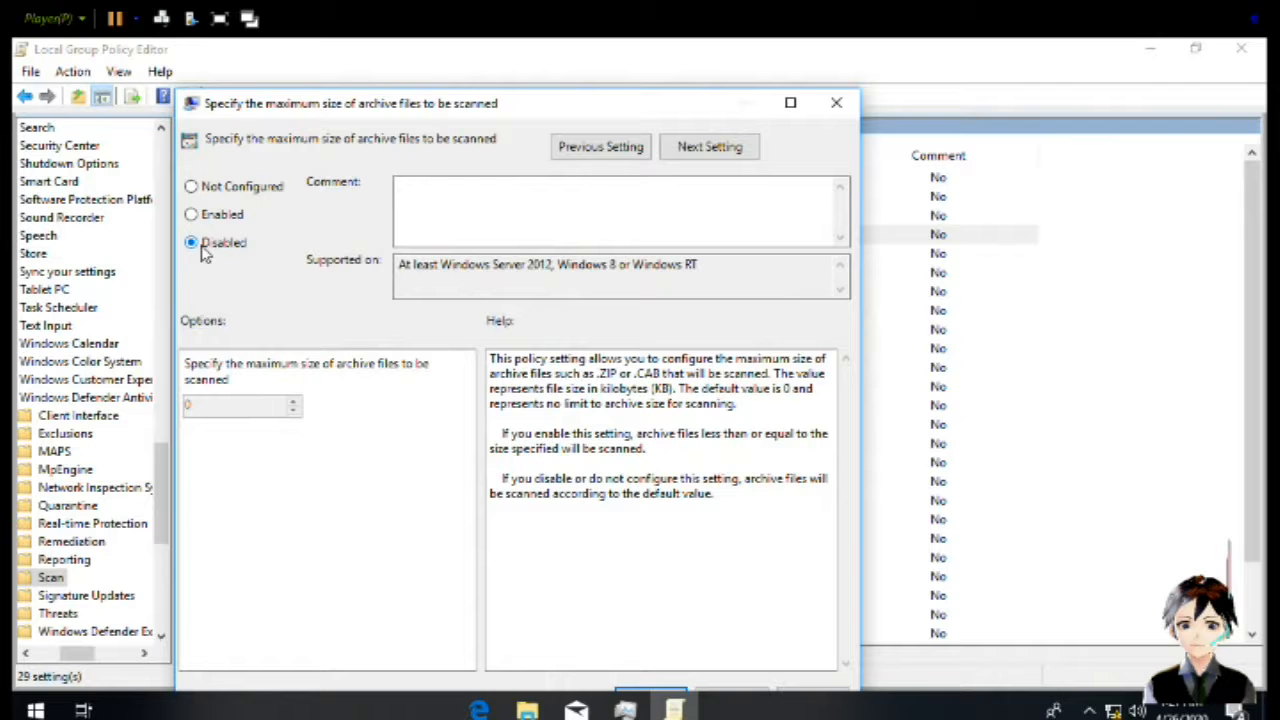
{"action": "key", "text": "Return"}
{"action": "key", "text": "Down"}
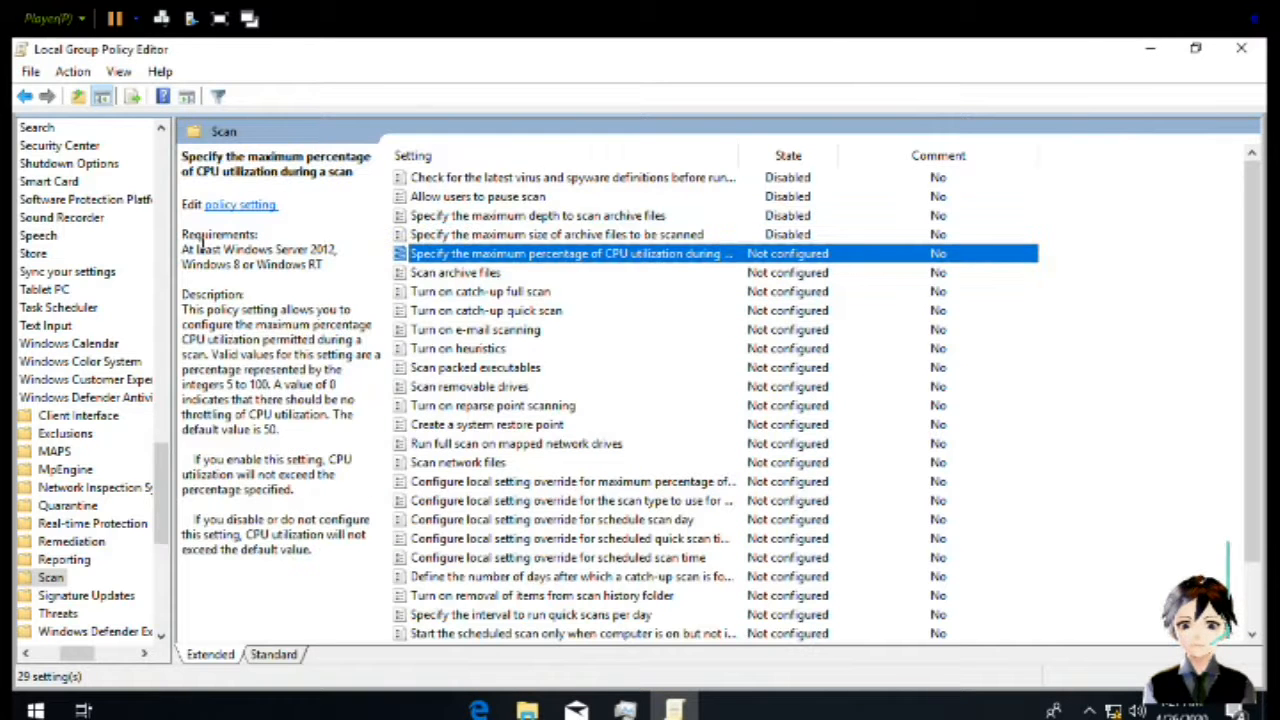
{"action": "key", "text": "Return"}
{"action": "key", "text": "Down"}
{"action": "key", "text": "Down"}
{"action": "key", "text": "Return"}
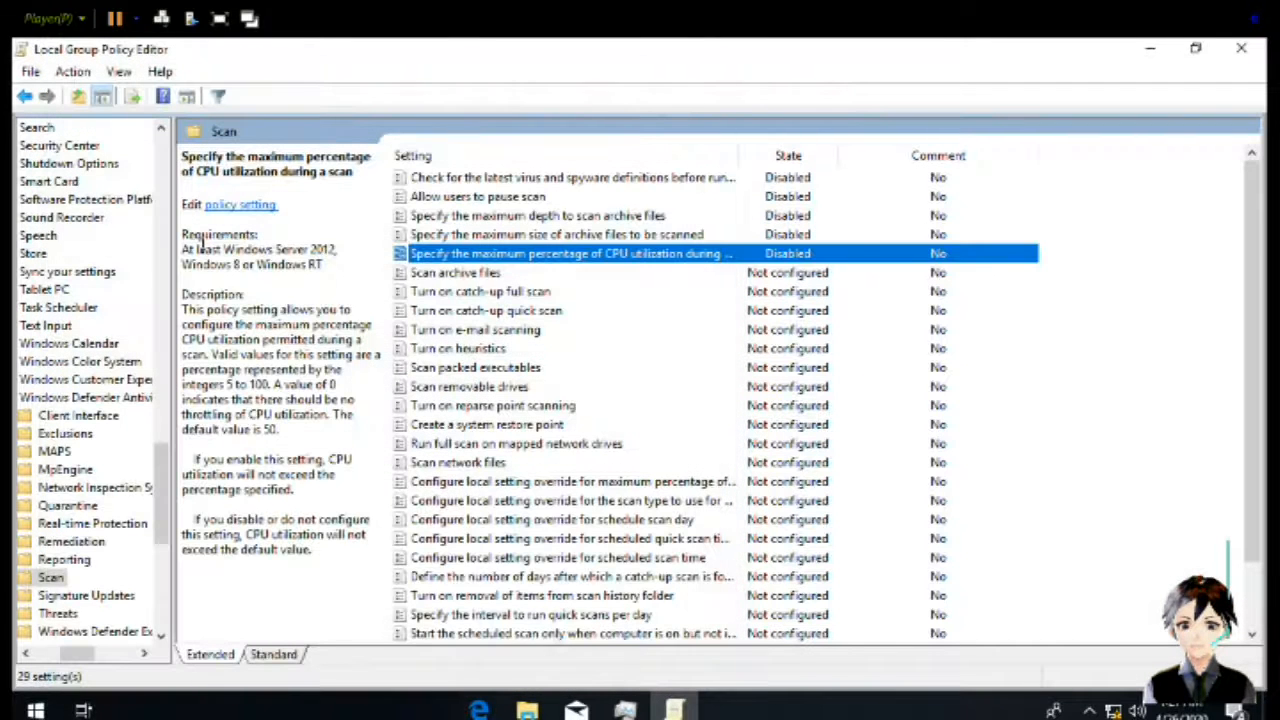
Disable the policies "Scan archive files" and "Turn on catch-up full scan" in the Scan folder
{"action": "key", "text": "Down"}
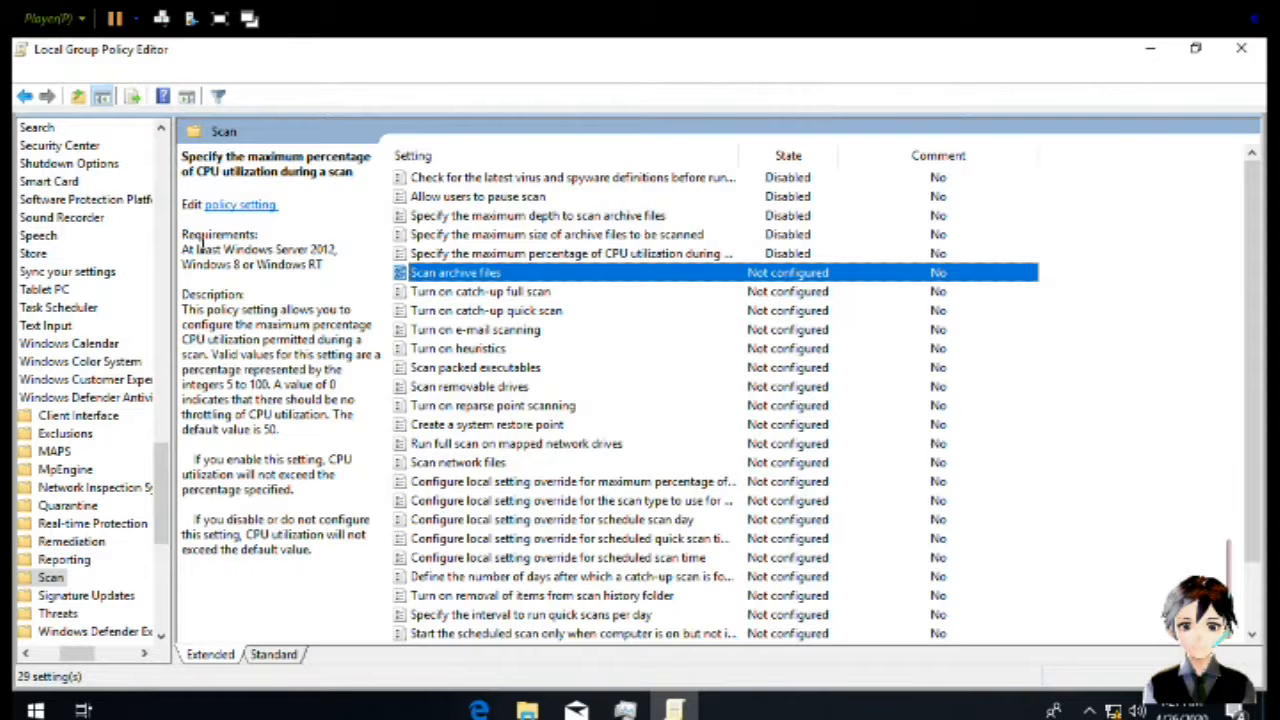
{"action": "key", "text": "Return"}
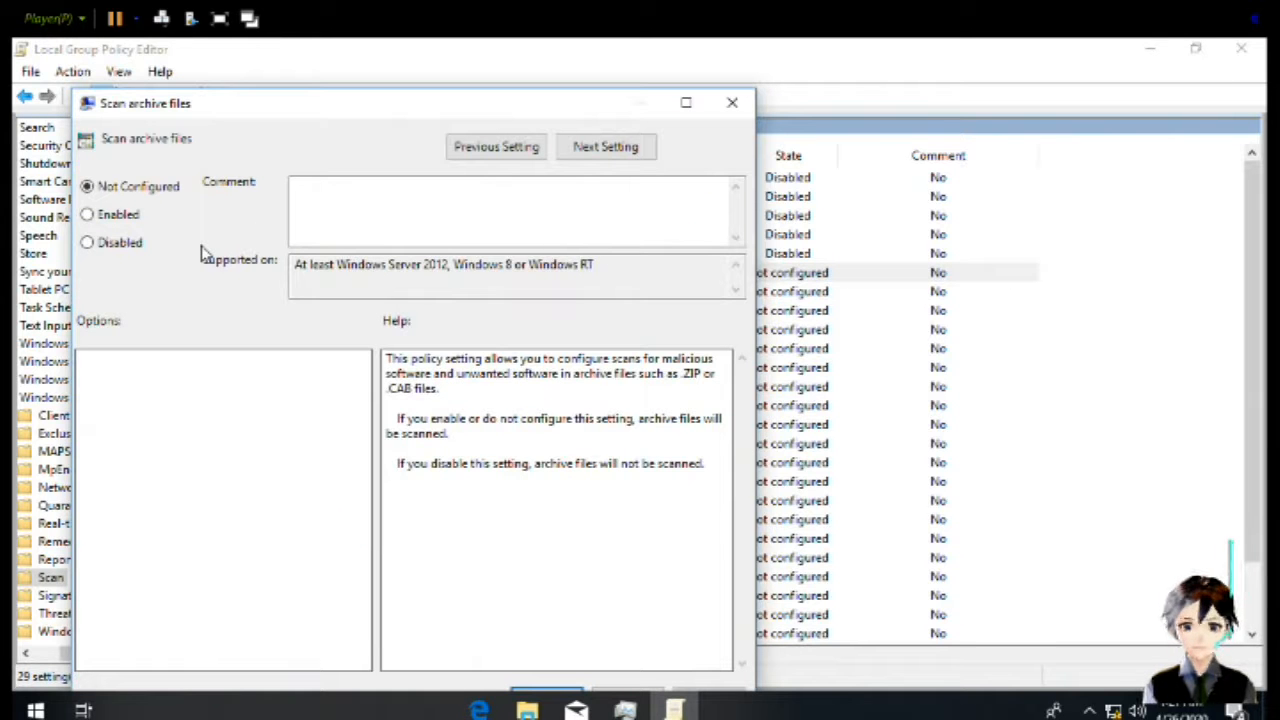
{"action": "key", "text": "Down"}
{"action": "key", "text": "Down"}
{"action": "key", "text": "Return"}
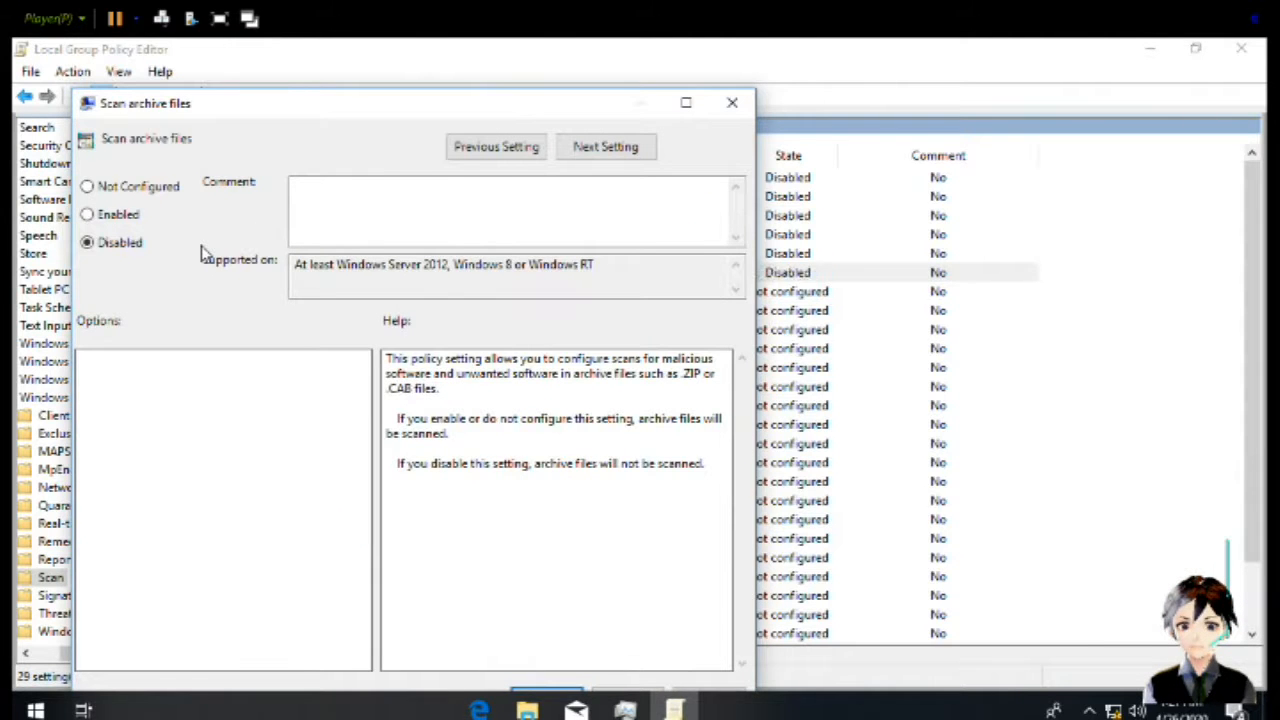
{"action": "key", "text": "Down"}
{"action": "key", "text": "Return"}
{"action": "key", "text": "Down"}
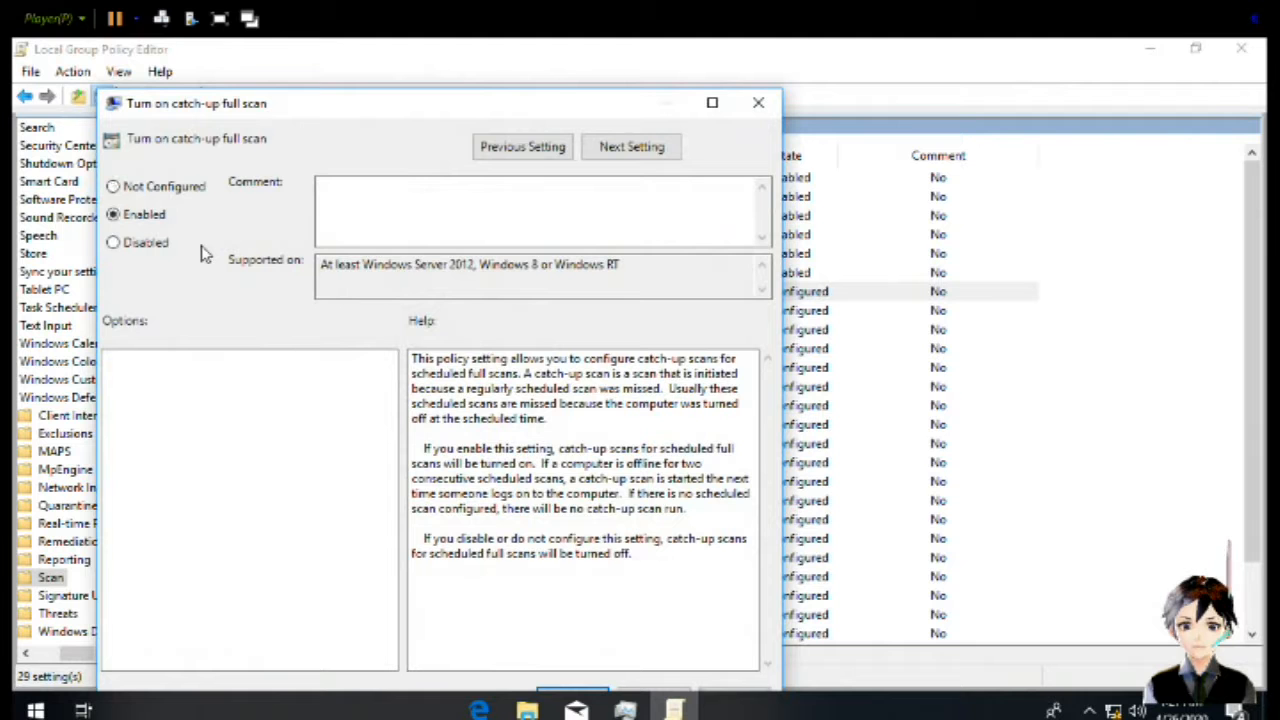
{"action": "key", "text": "Down"}
{"action": "key", "text": "Return"}
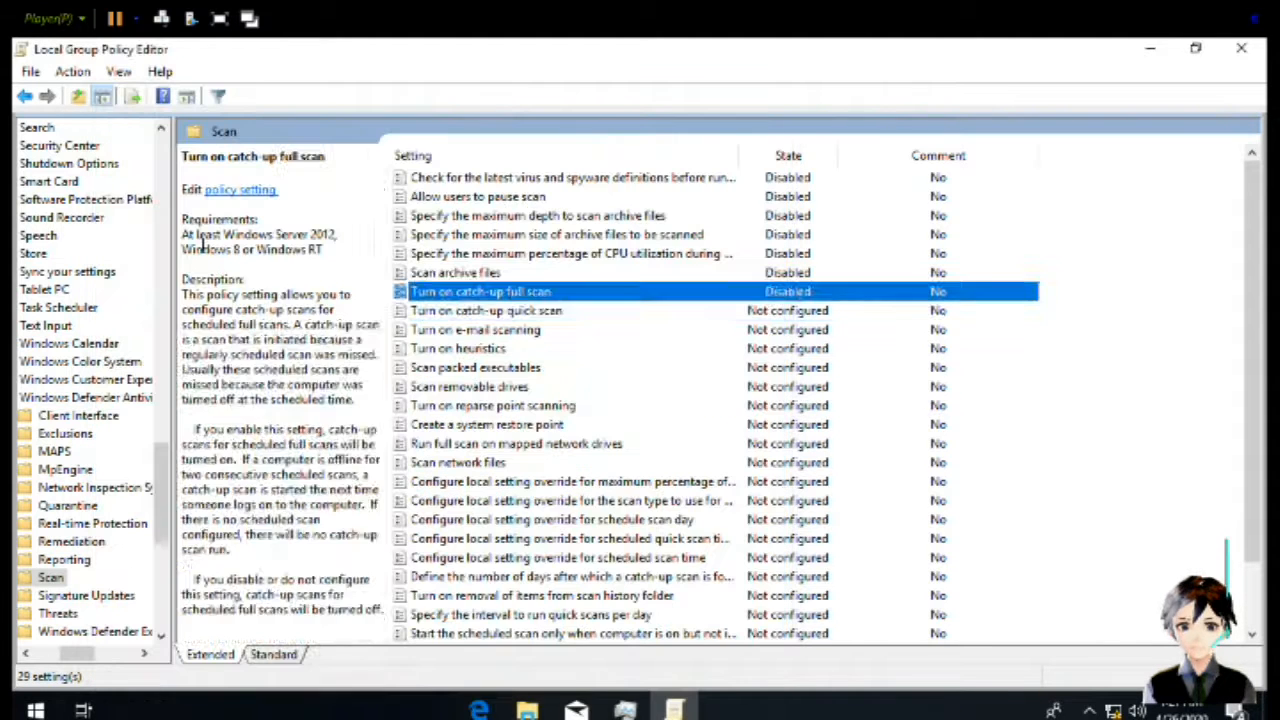
Disable the policies "Turn on catch-up quick scan" and "Turn on e-mail scanning" in the Scan folder
{"action": "key", "text": "Down"}
{"action": "key", "text": "Return"}
{"action": "key", "text": "Down"}
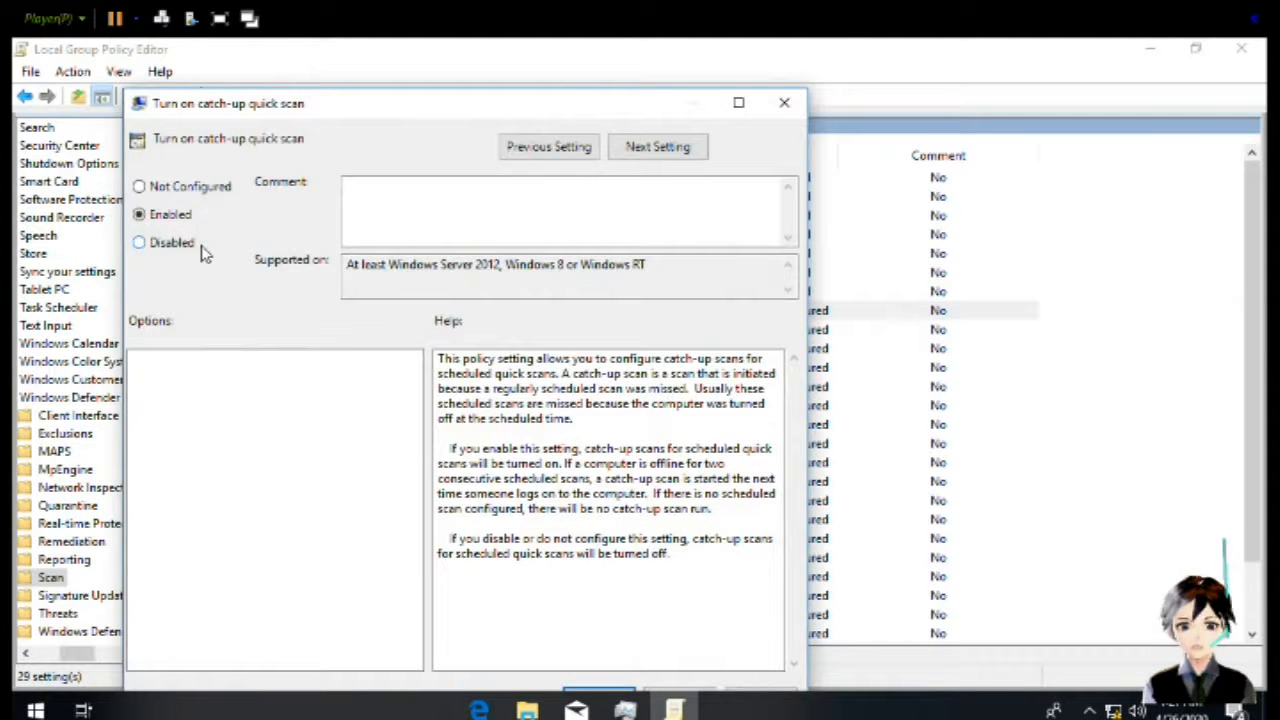
{"action": "key", "text": "Down"}
{"action": "key", "text": "Return"}
{"action": "key", "text": "Down"}
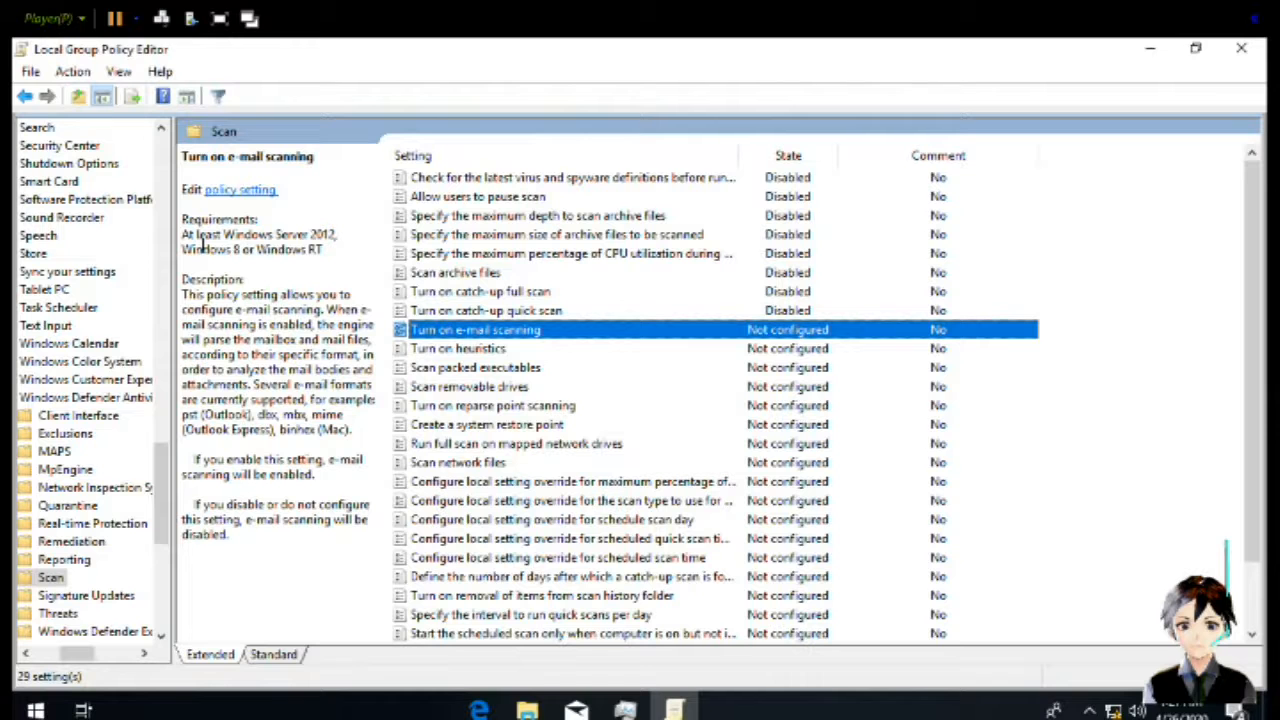
{"action": "key", "text": "Return"}
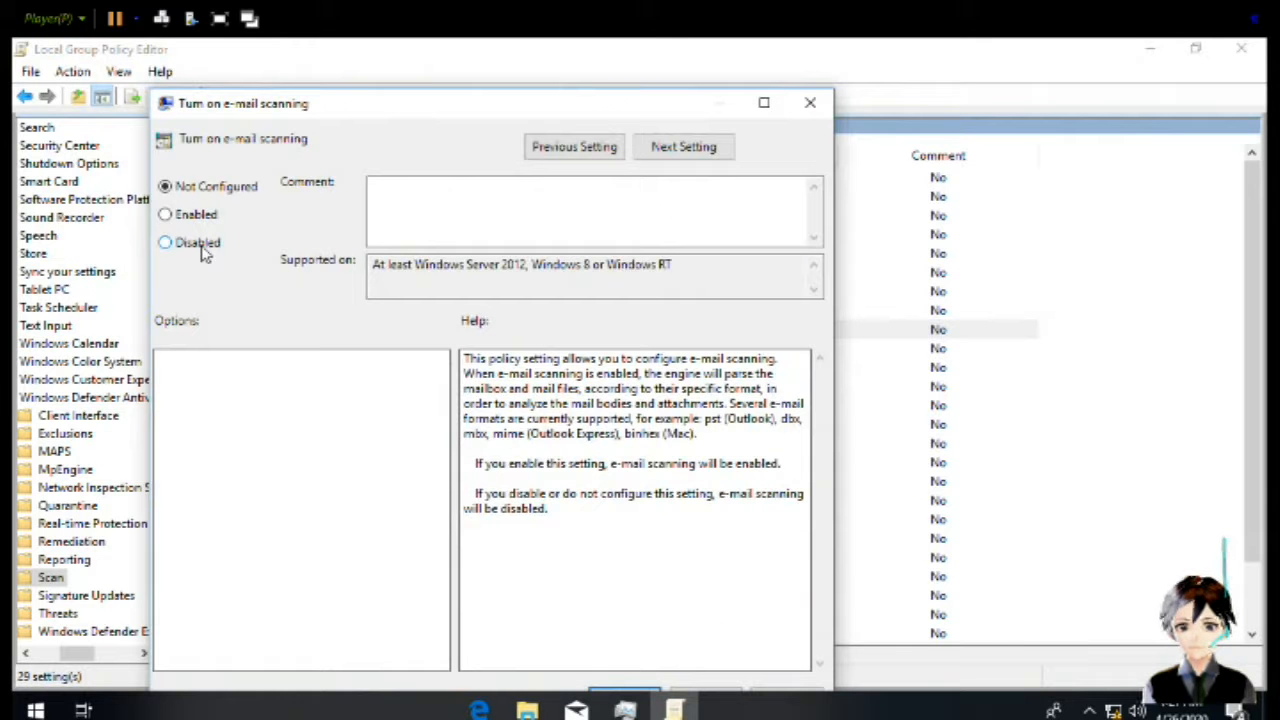
{"action": "key", "text": "Down"}
{"action": "key", "text": "Down"}
{"action": "key", "text": "Return"}
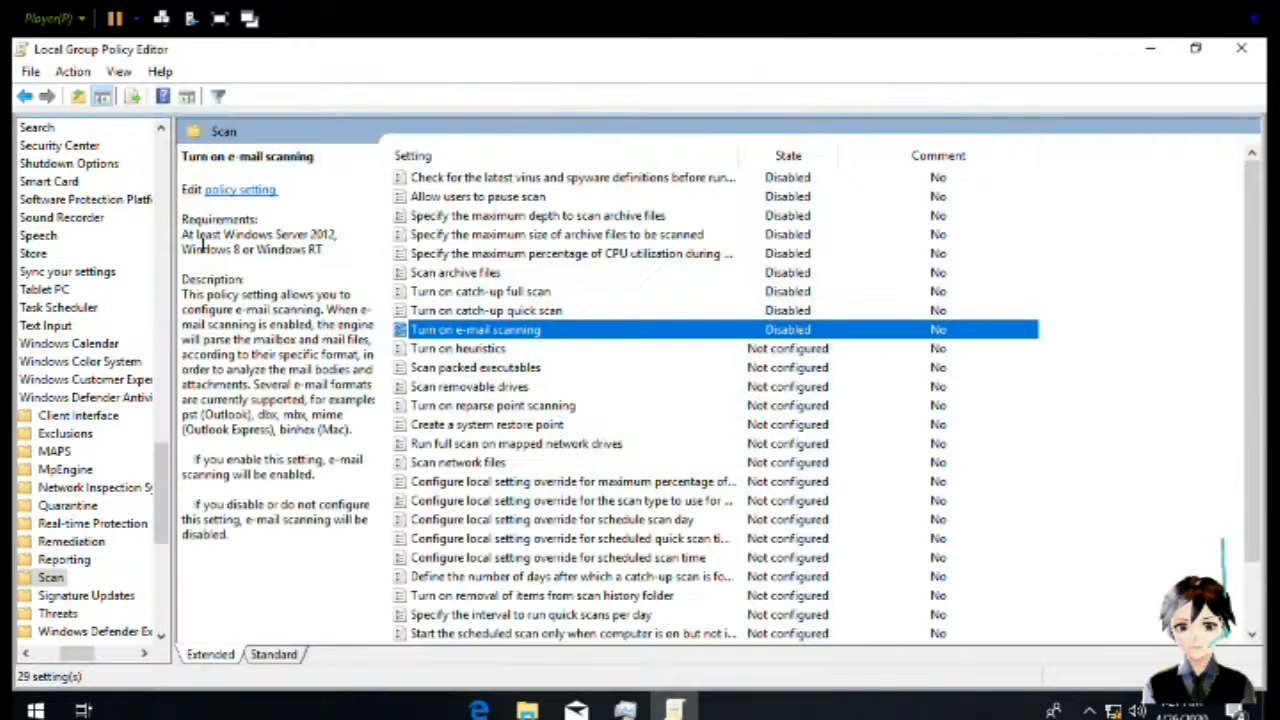
Disable the policy "Turn on heuristics" in the Scan folder
{"action": "key", "text": "Down"}
{"action": "key", "text": "Return"}
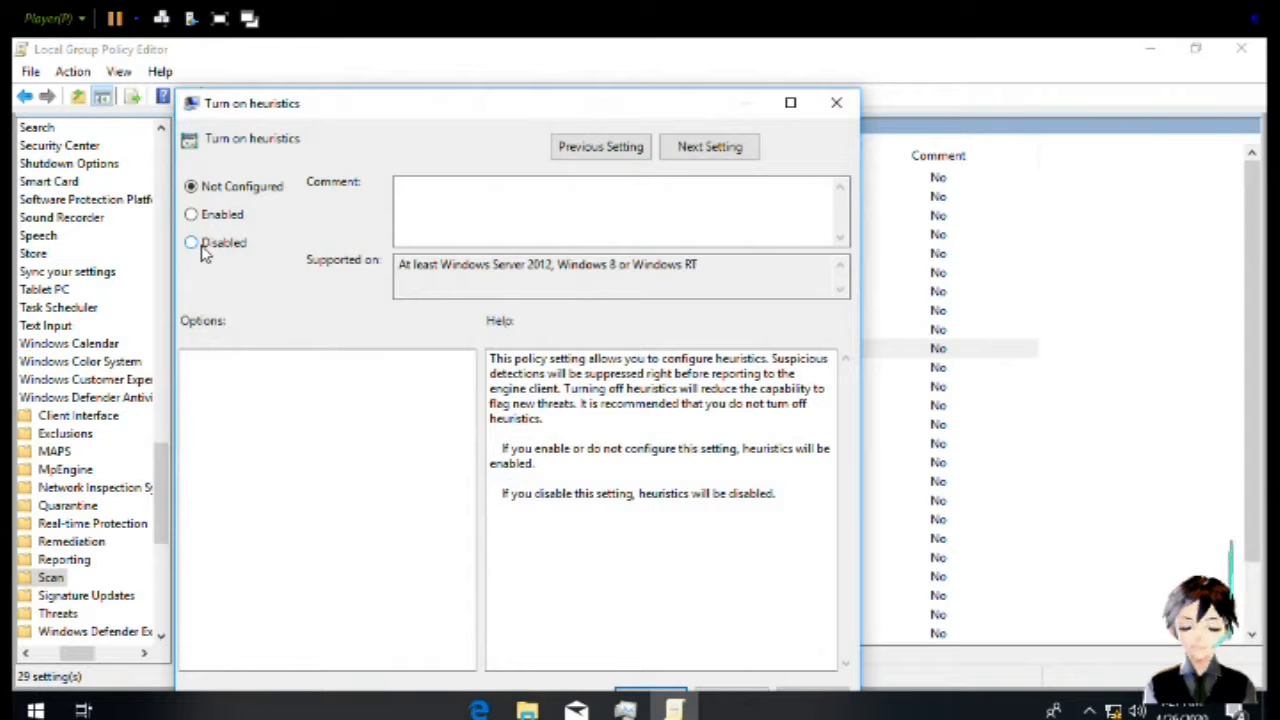
{"action": "left_click", "coordinate": [203, 250]}
{"action": "key", "text": "Return"}
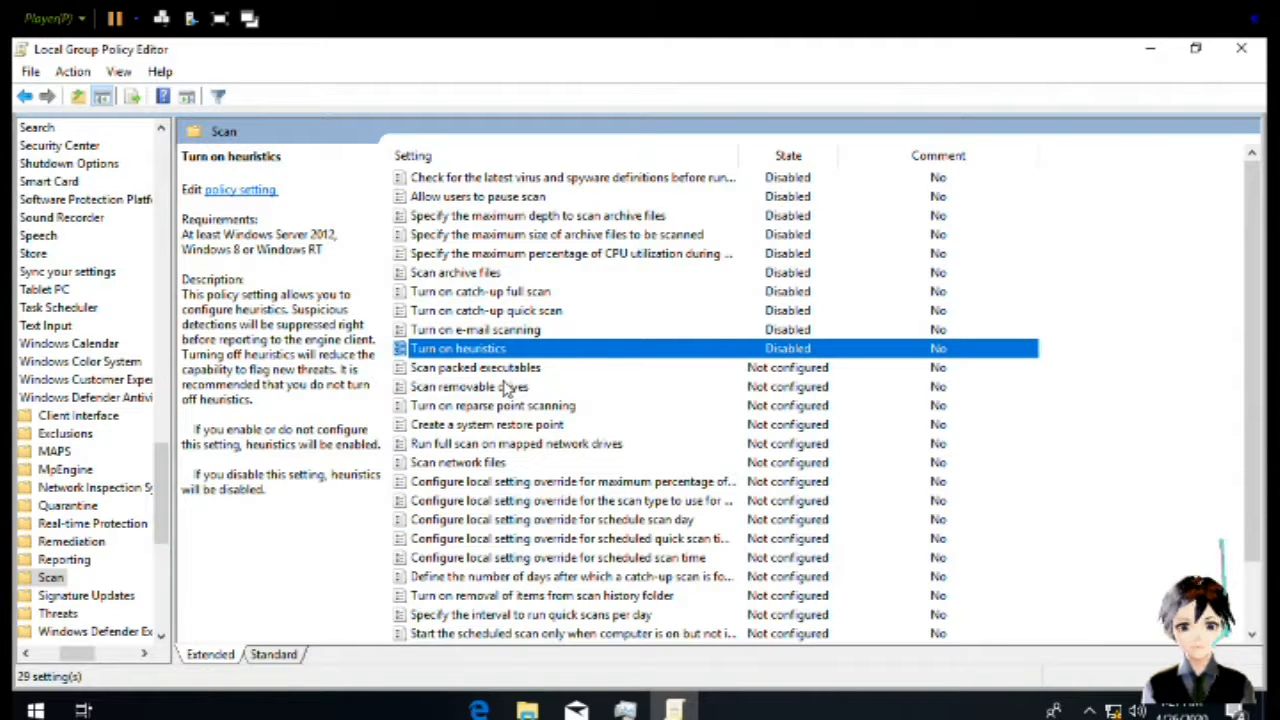
Disable the policies "Scan packed executables" and "Scan removable drives" in the Scan folder
{"action": "key", "text": "Down"}
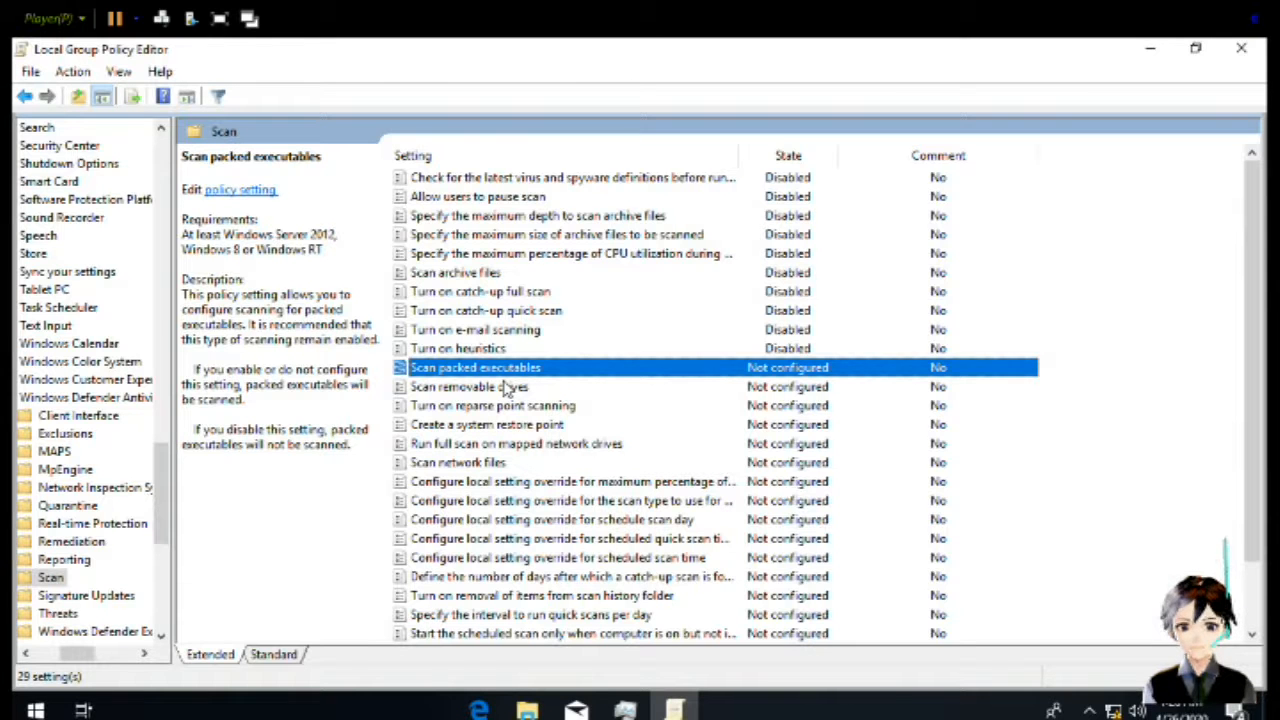
{"action": "key", "text": "Return"}
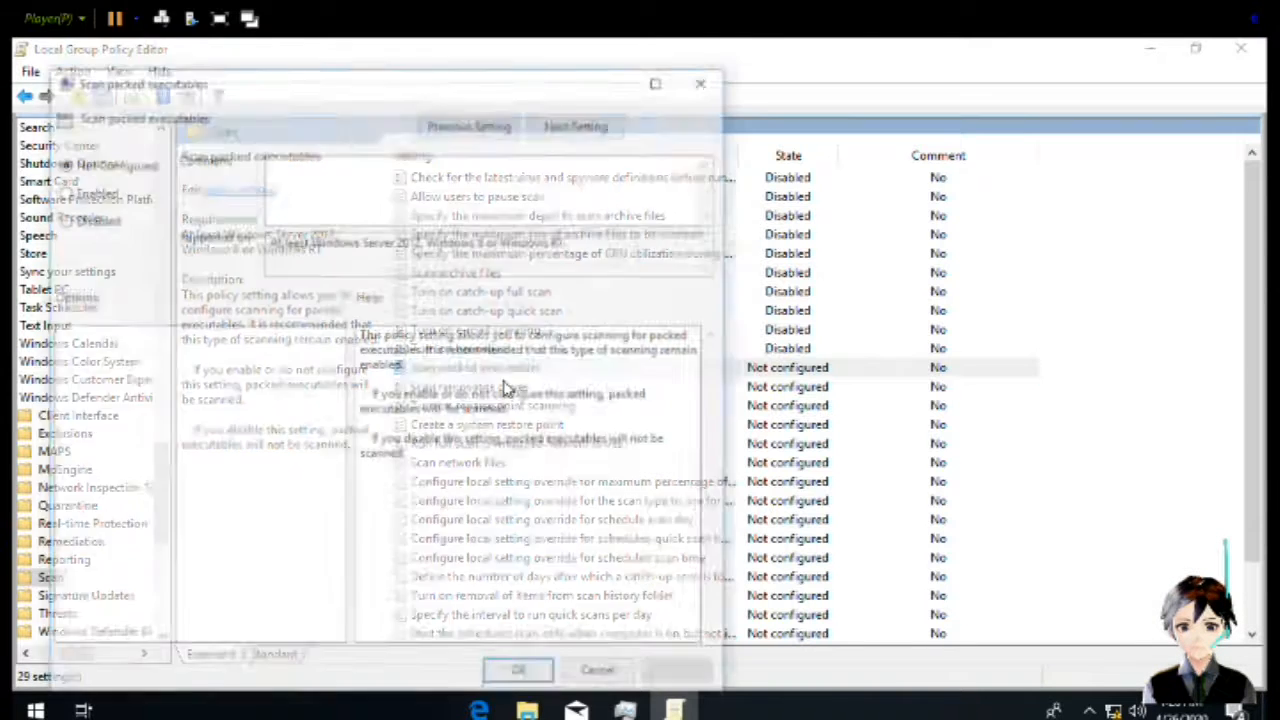
{"action": "key", "text": "Down"}
{"action": "key", "text": "Down"}
{"action": "key", "text": "Return"}
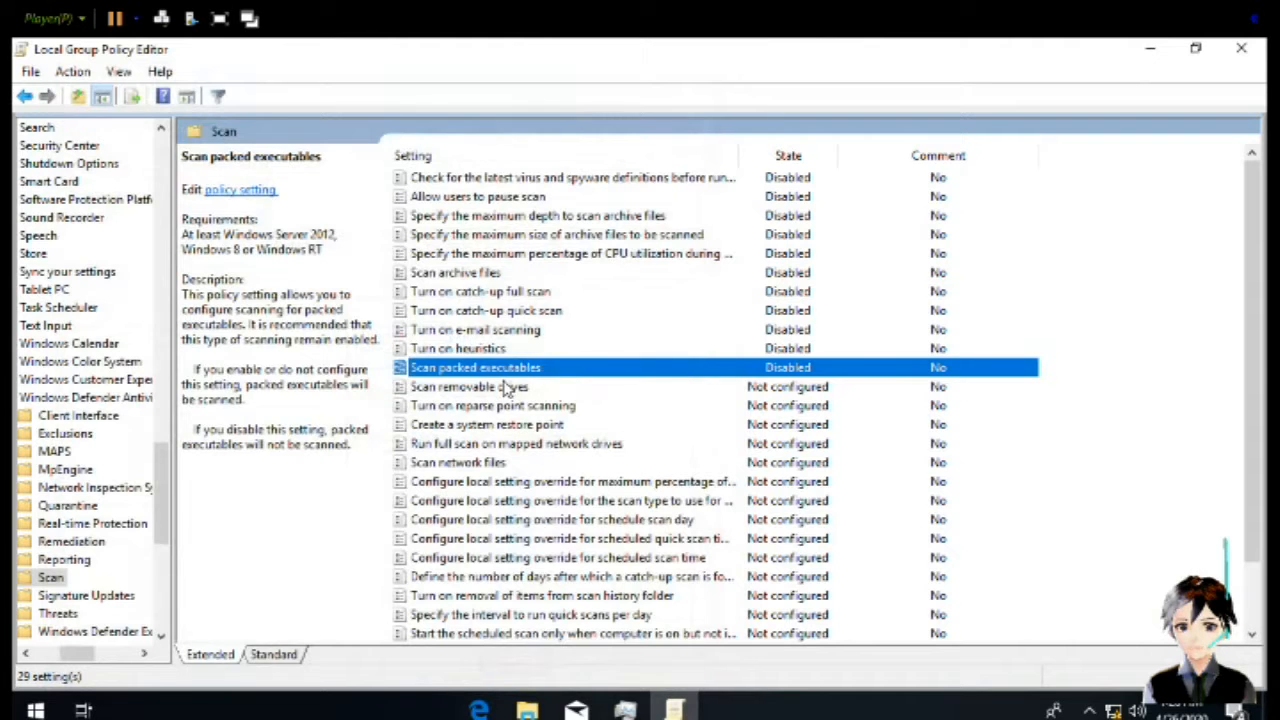
{"action": "key", "text": "Down"}
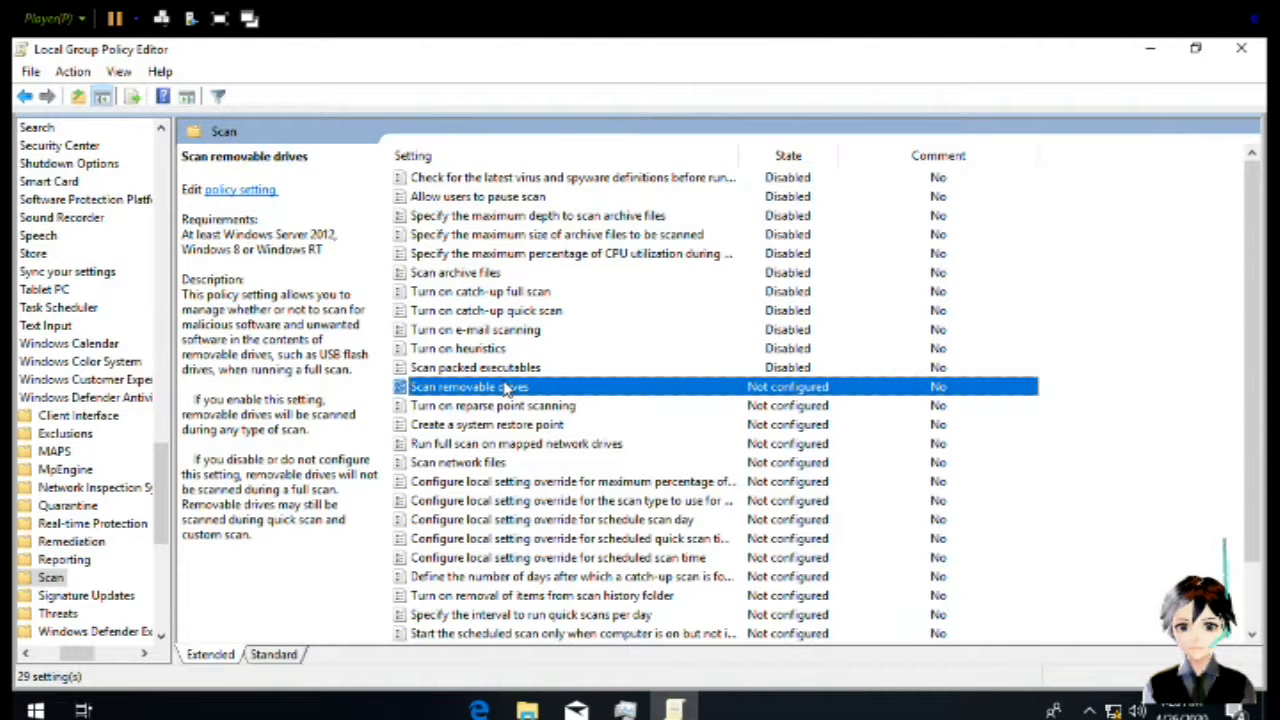
{"action": "key", "text": "Return"}
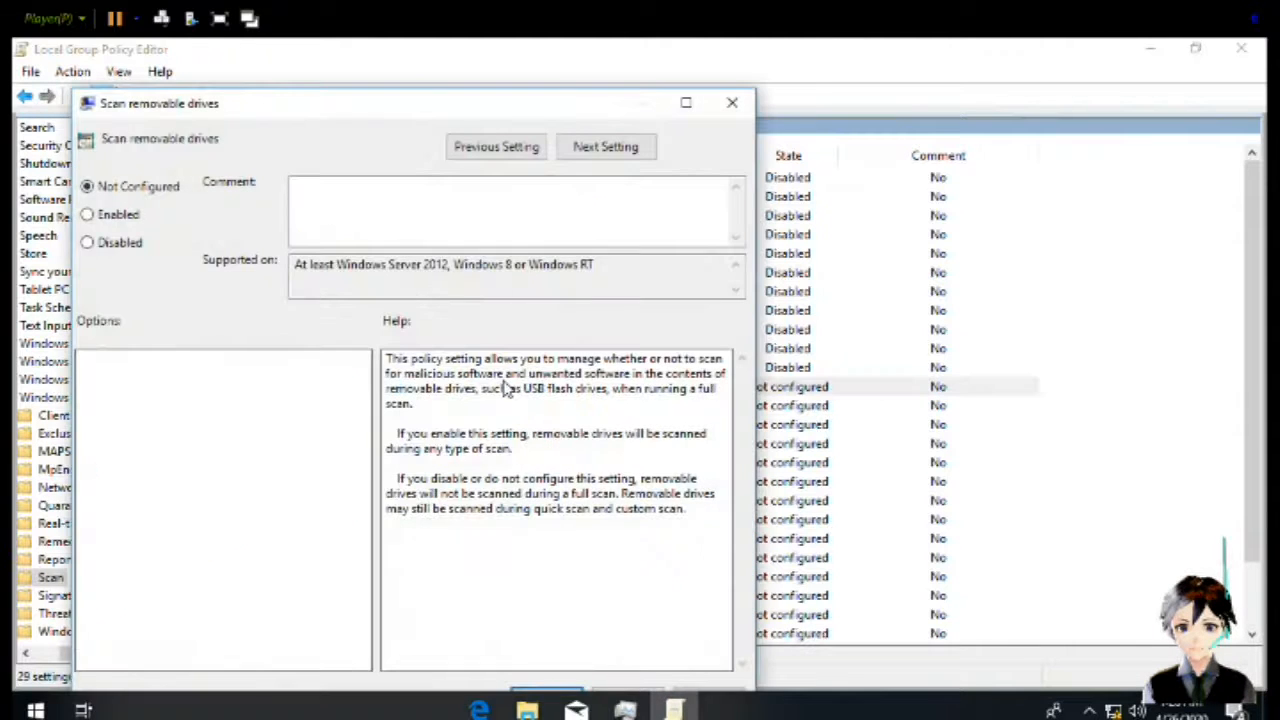
{"action": "key", "text": "alt+d"}
{"action": "key", "text": "Return"}
Disable the policies "Turn on reparse point scanning" and "Create a system restore point" in the Scan folder
{"action": "key", "text": "Down"}
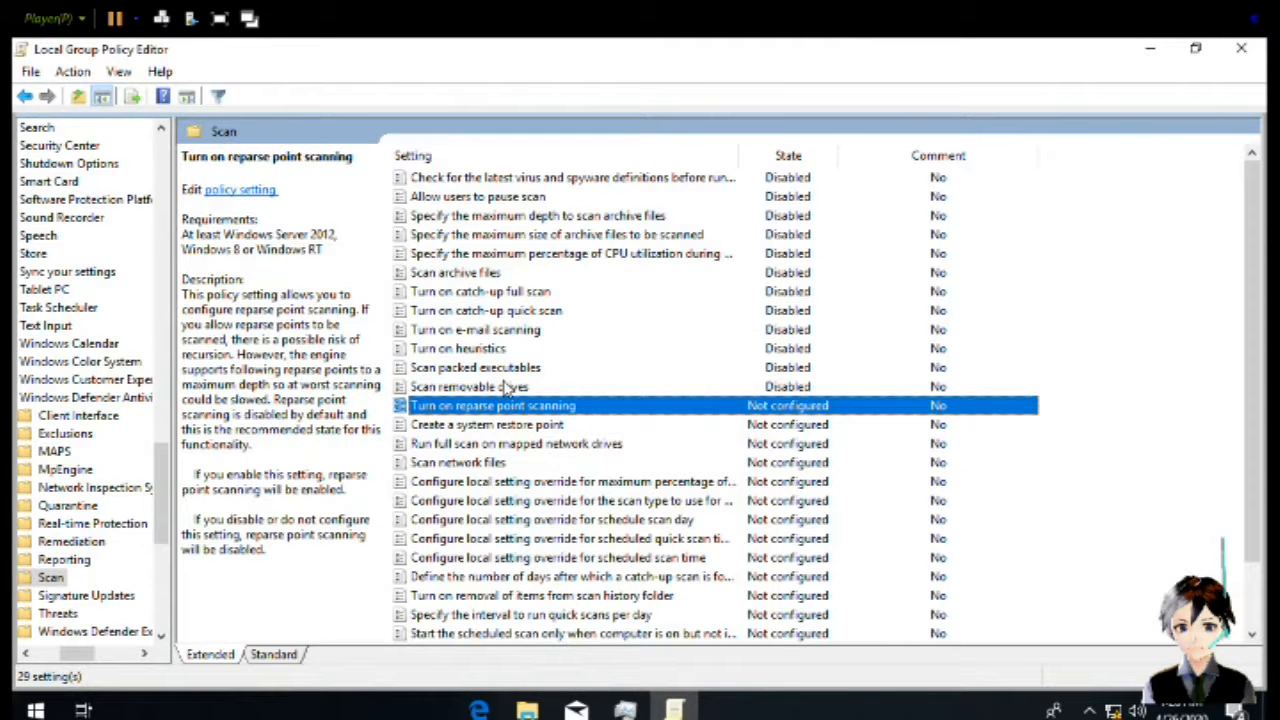
{"action": "key", "text": "Return"}
{"action": "key", "text": "alt+d"}
{"action": "key", "text": "Return"}
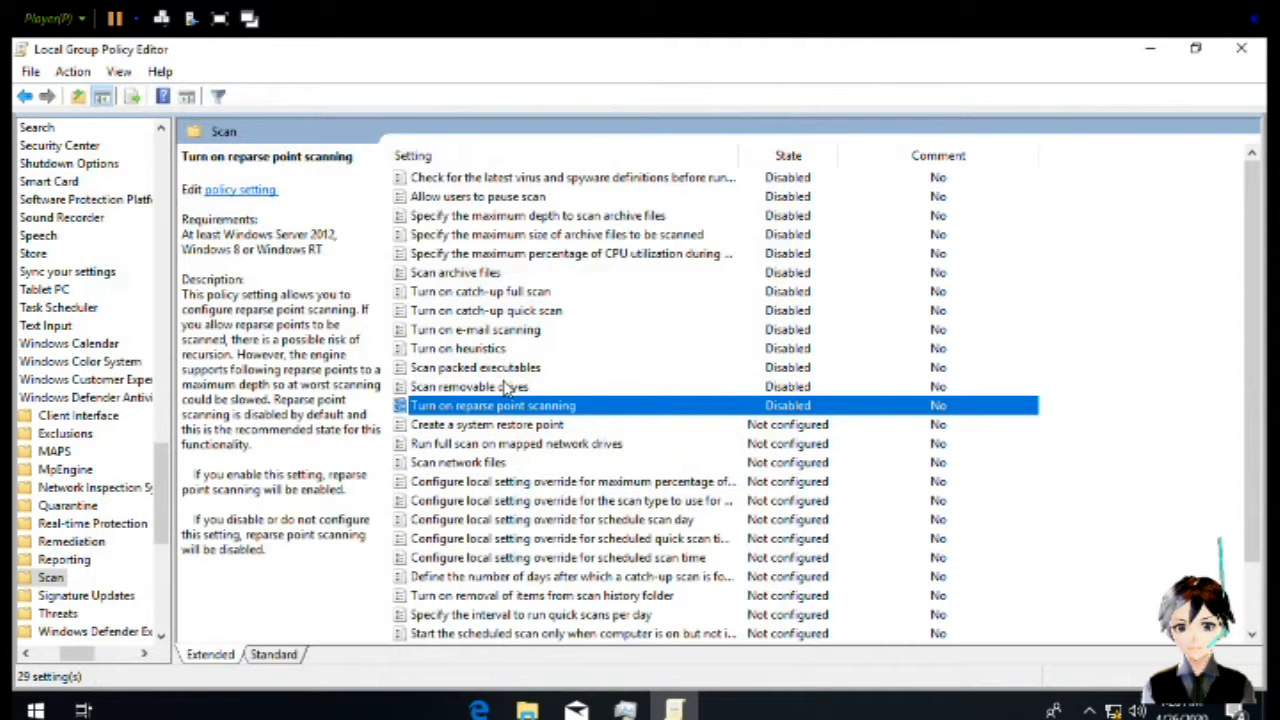
{"action": "key", "text": "Down"}
{"action": "key", "text": "Down"}
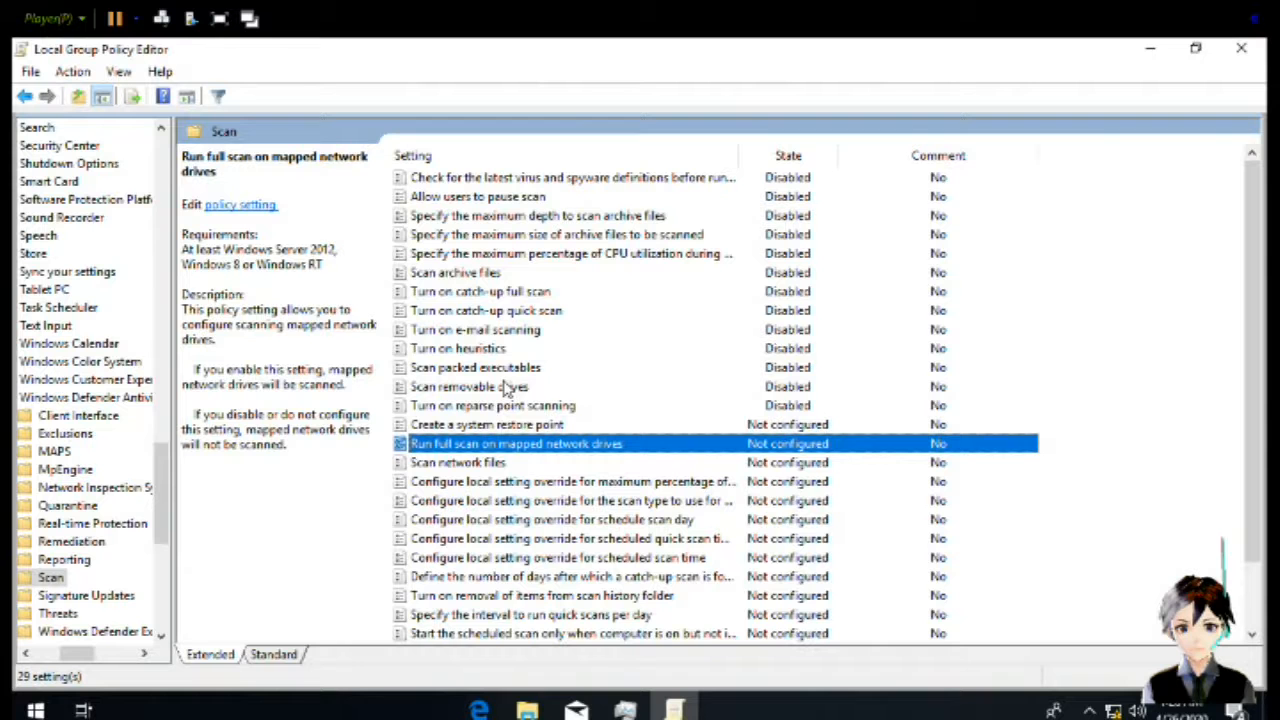
{"action": "key", "text": "Up"}
{"action": "key", "text": "Return"}
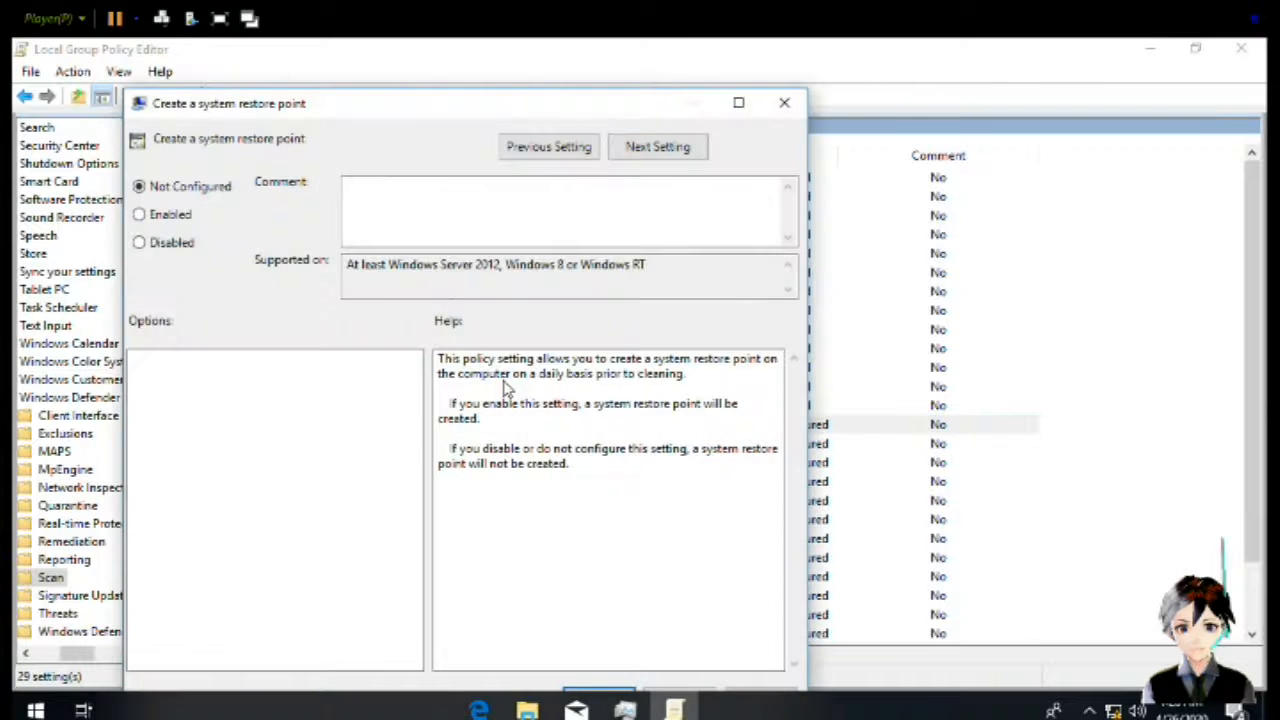
{"action": "key", "text": "Down"}
{"action": "key", "text": "Down"}
{"action": "key", "text": "Return"}
Disable the policies "Run full scan on mapped network drives" and "Scan network files" in the Scan folder
{"action": "key", "text": "Down"}
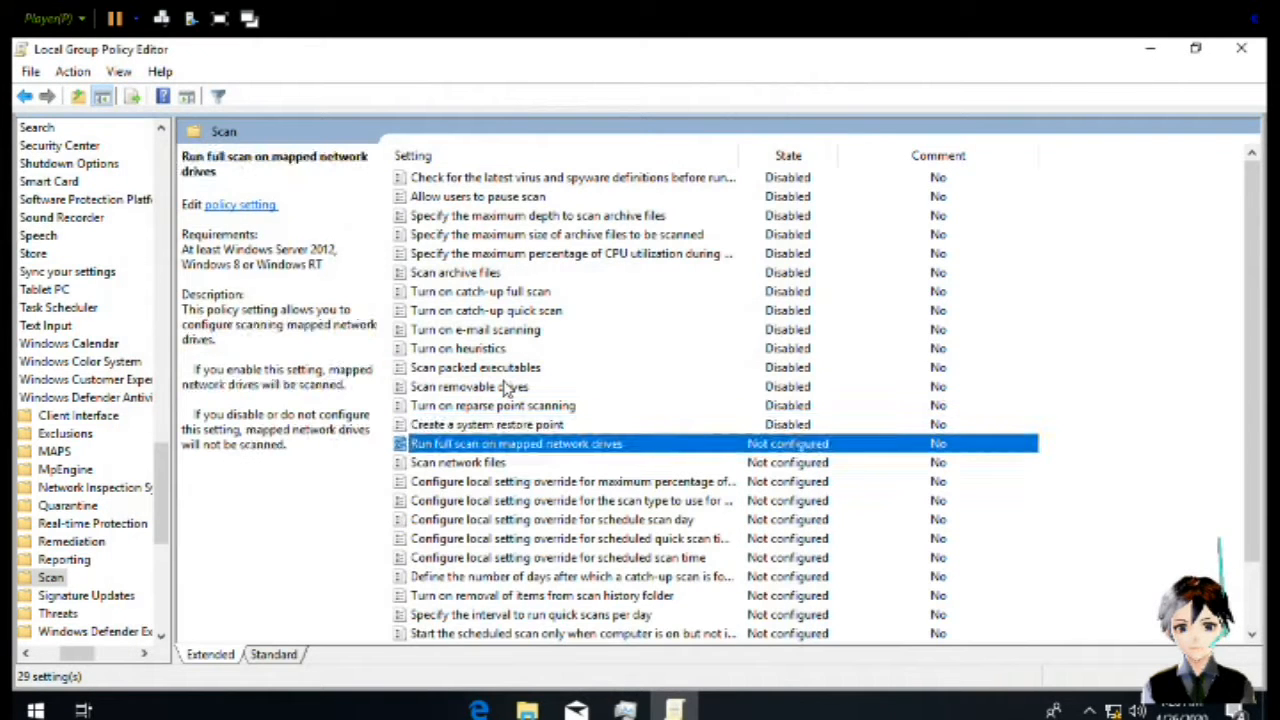
{"action": "key", "text": "Down"}
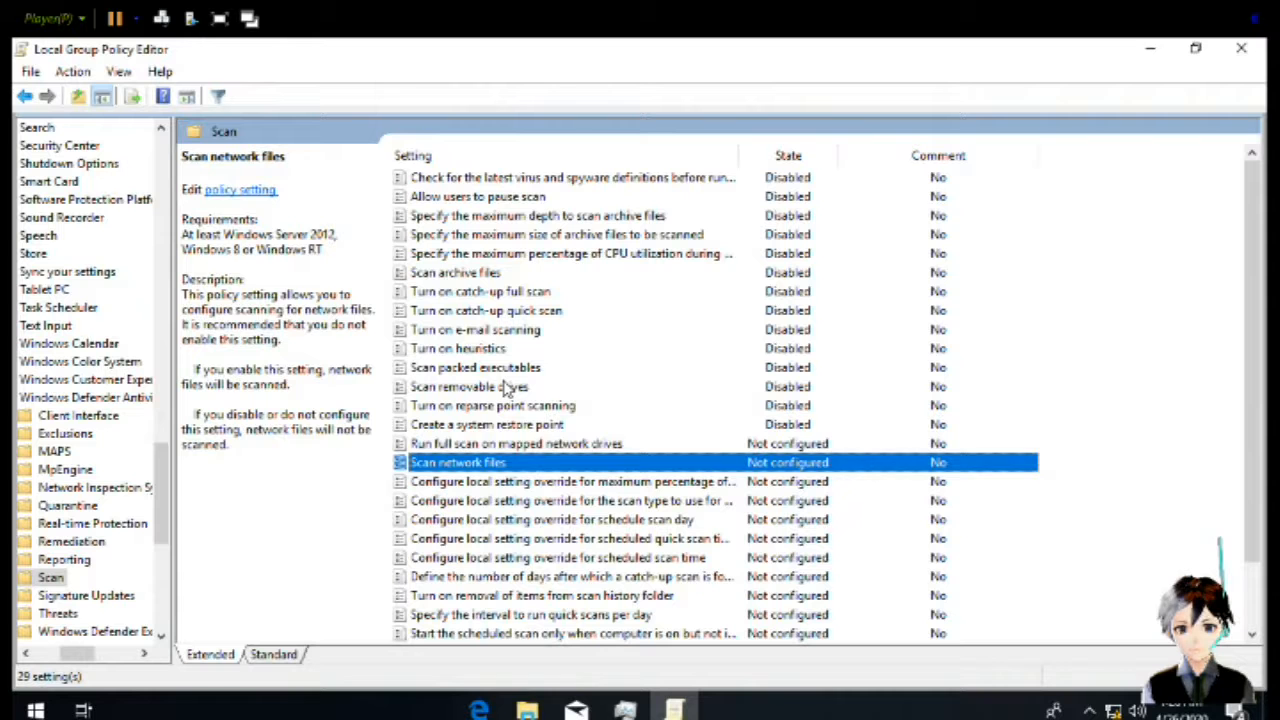
{"action": "key", "text": "Up"}
{"action": "key", "text": "Return"}
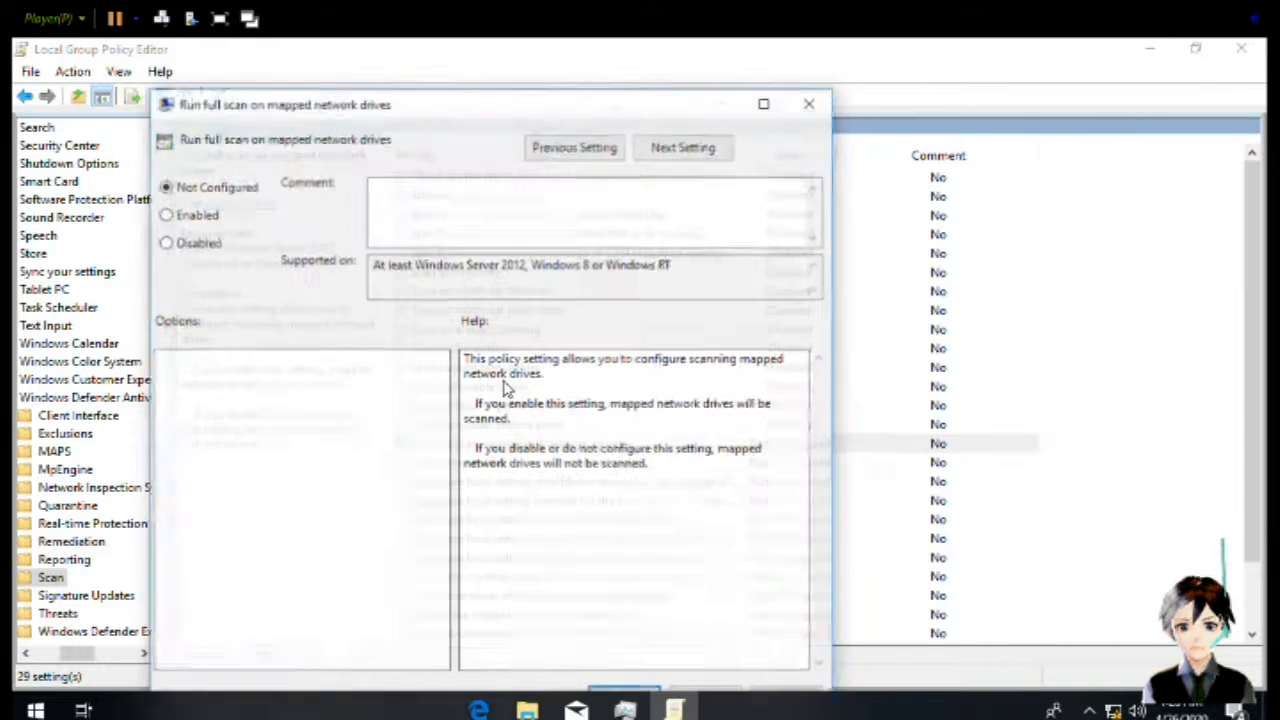
{"action": "key", "text": "Down"}
{"action": "key", "text": "Down"}
{"action": "key", "text": "Return"}
{"action": "key", "text": "Down"}
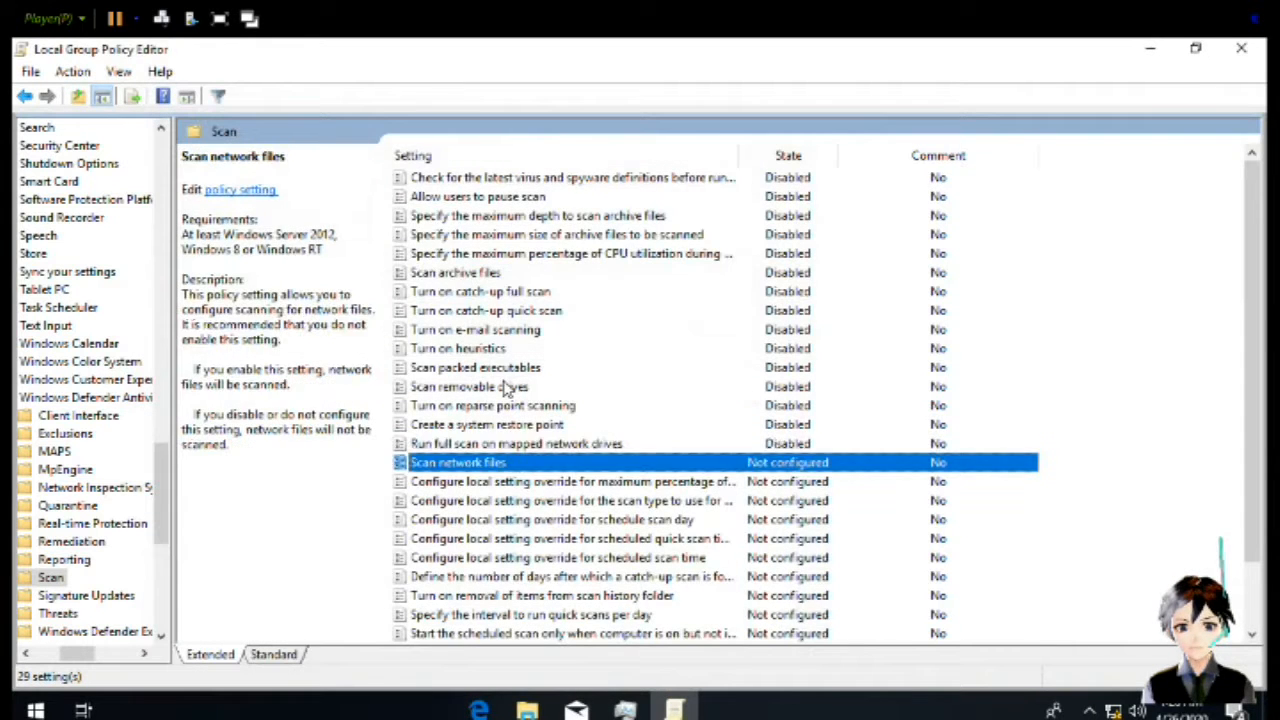
{"action": "key", "text": "Return"}
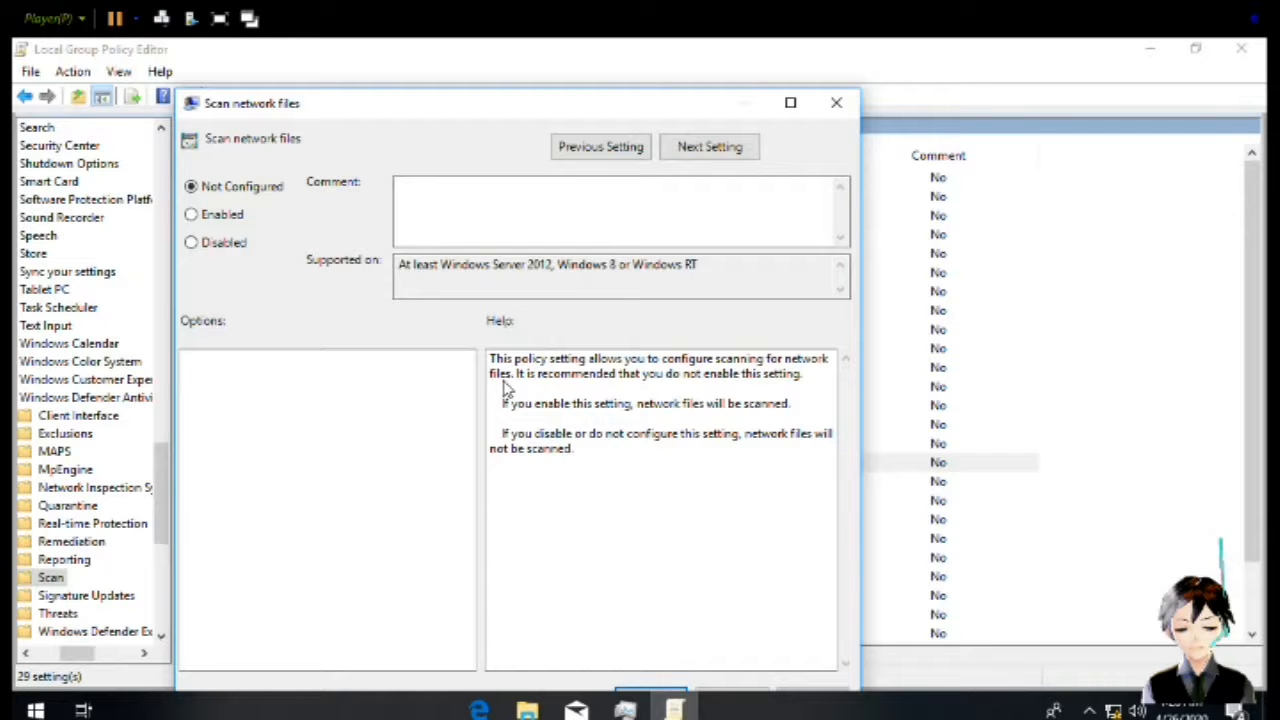
{"action": "key", "text": "Down"}
{"action": "key", "text": "Down"}
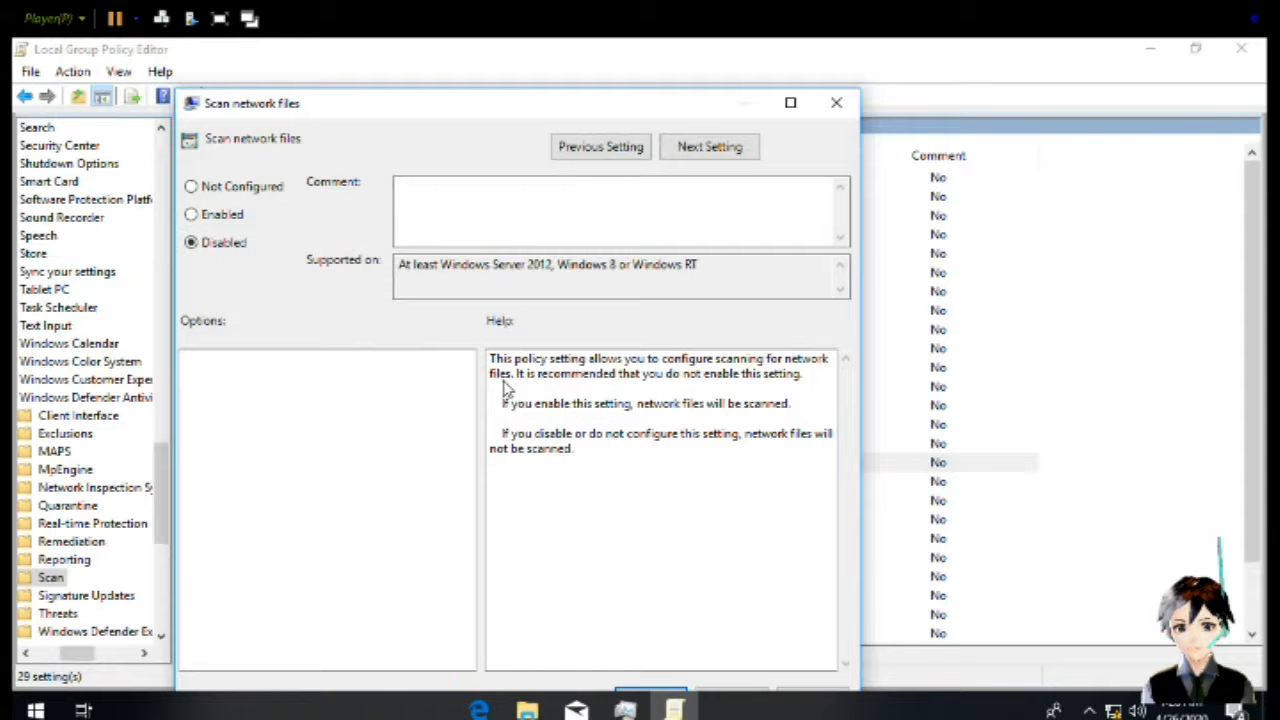
{"action": "key", "text": "Return"}
Disable the policies "Configure local setting override for maximum percentage of CPU utilization" and "Configure local setting override for the scan type to use for a scheduled scan"
{"action": "key", "text": "Down"}
{"action": "key", "text": "Return"}
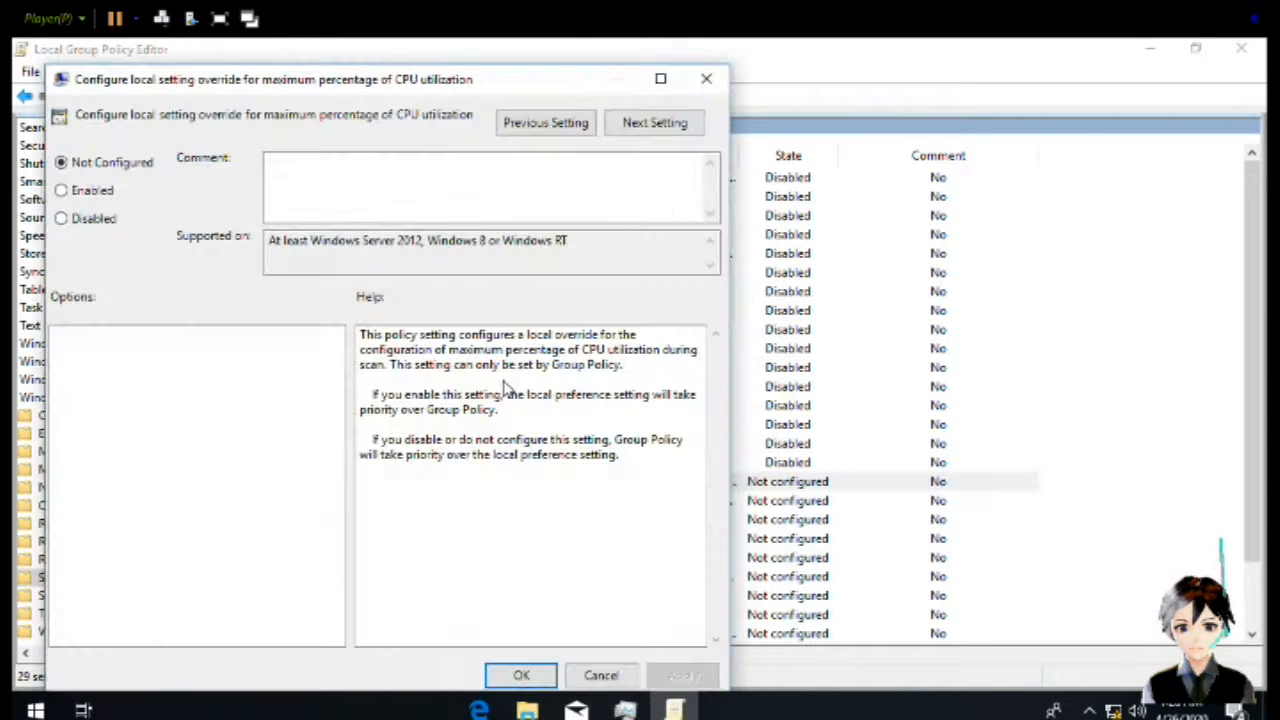
{"action": "key", "text": "Down"}
{"action": "key", "text": "Down"}
{"action": "key", "text": "Return"}
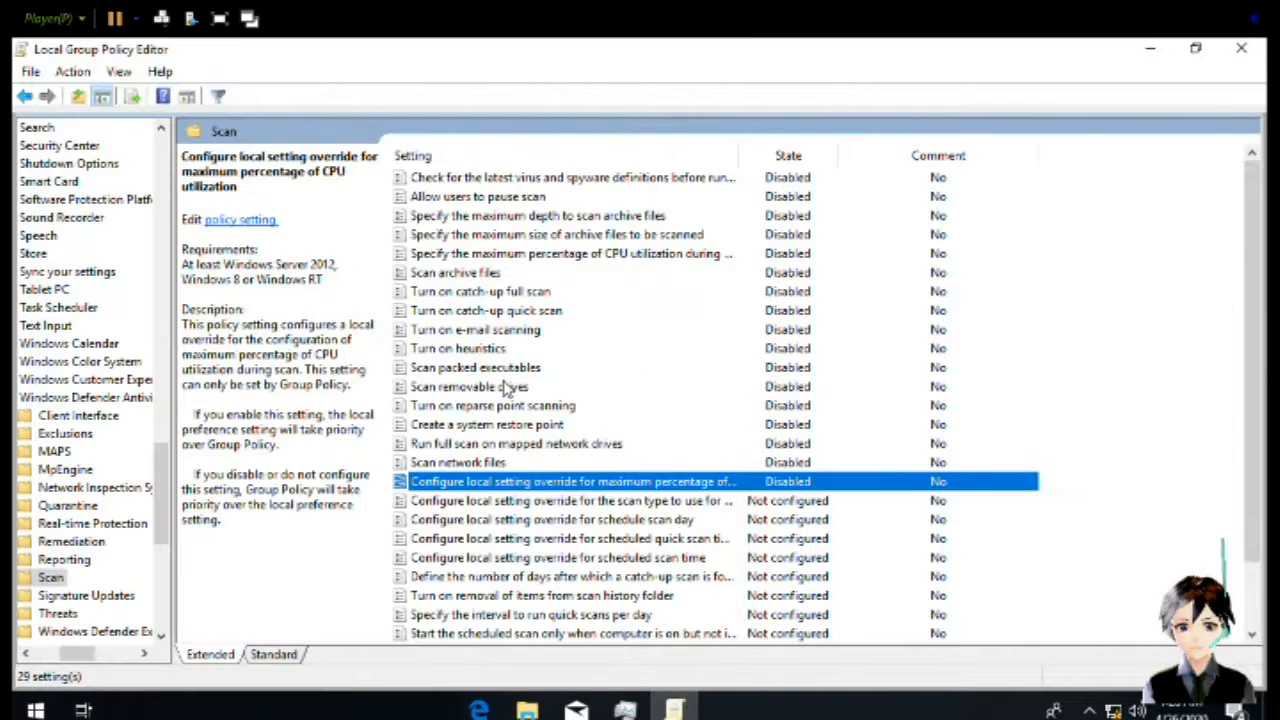
{"action": "key", "text": "Down"}
{"action": "key", "text": "Return"}
{"action": "key", "text": "Down"}
{"action": "key", "text": "Down"}
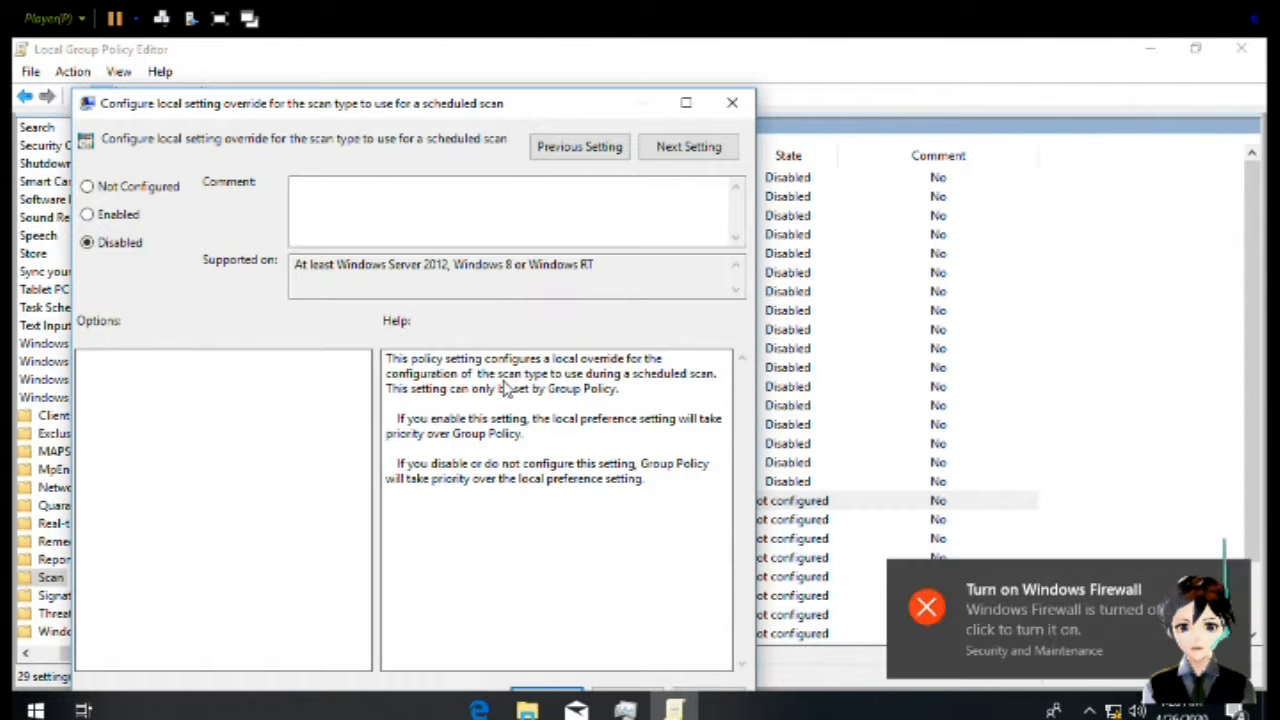
{"action": "key", "text": "Return"}
Disable the policies "Configure local setting override for schedule scan day" and "Configure local setting override for scheduled quick scan time"
{"action": "key", "text": "Down"}
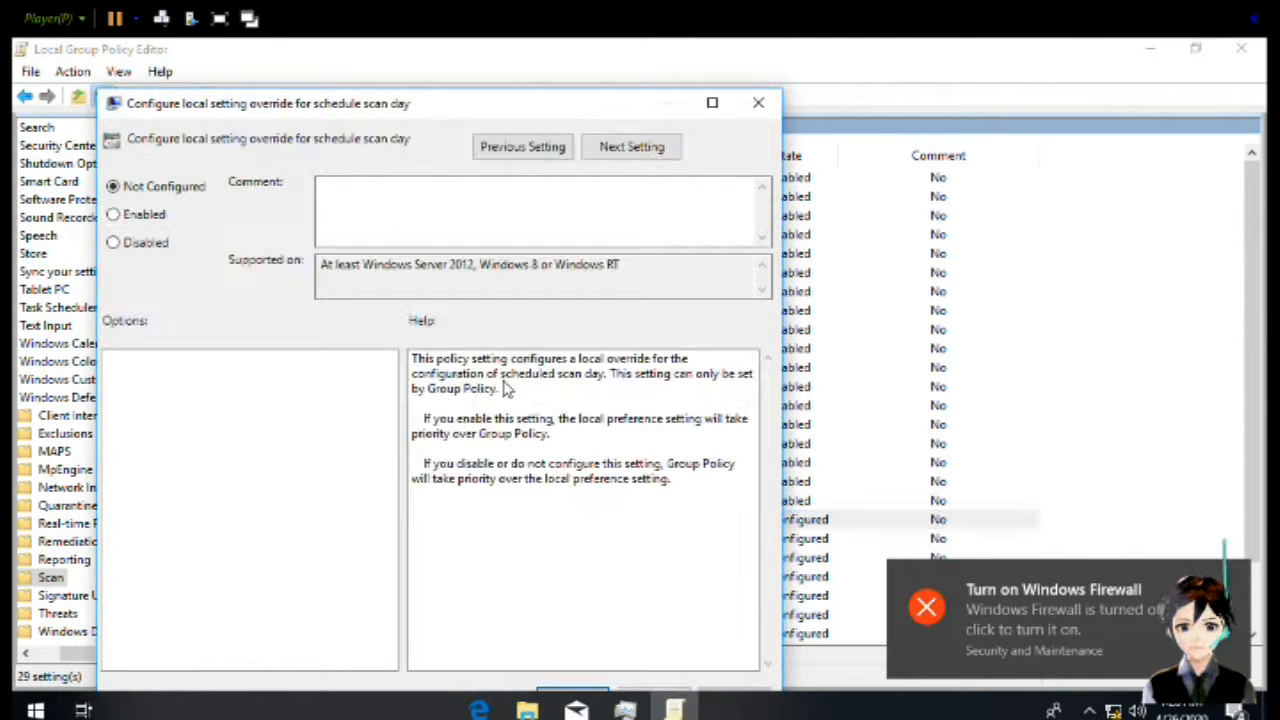
{"action": "key", "text": "alt+d"}
{"action": "key", "text": "Return"}
{"action": "key", "text": "Down"}
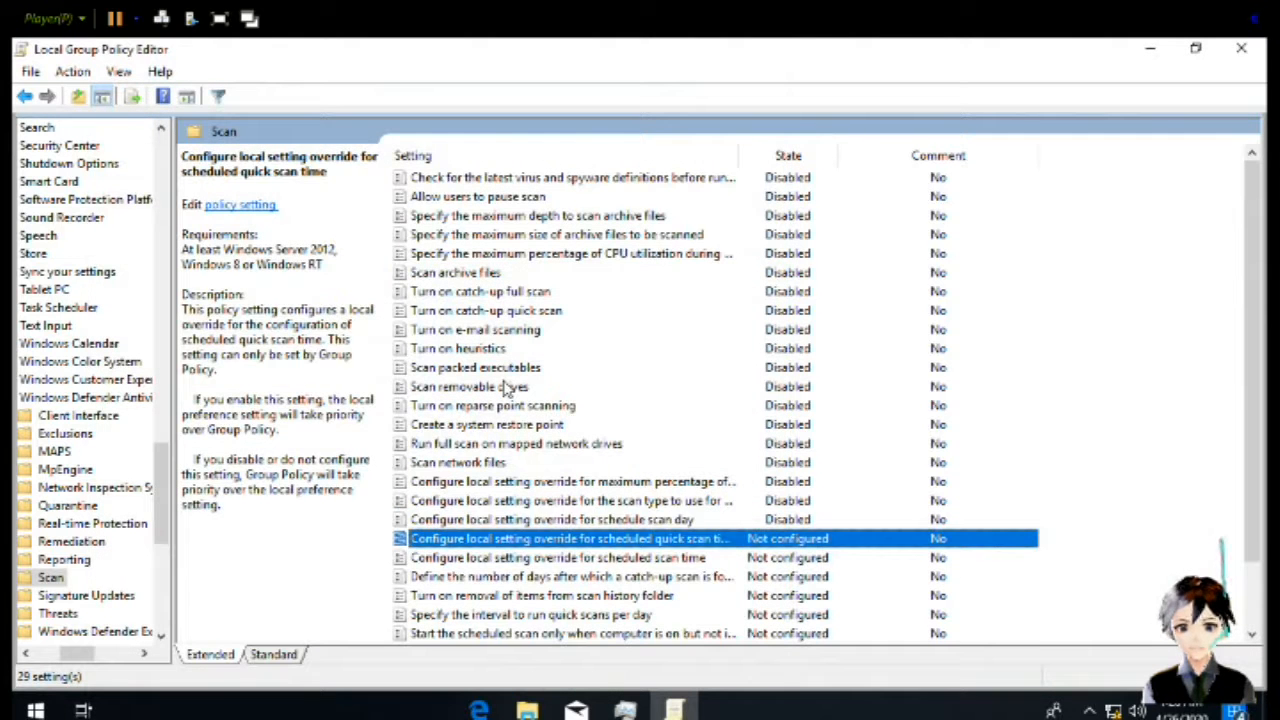
{"action": "key", "text": "Return"}
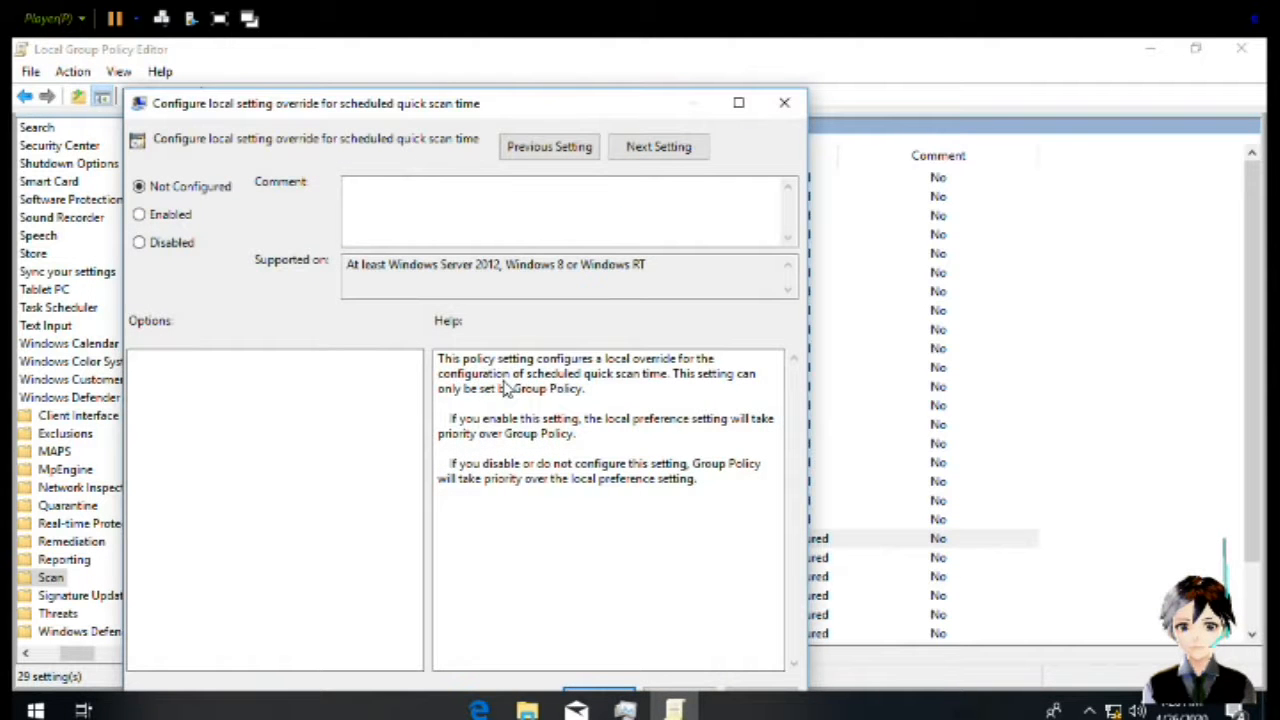
{"action": "key", "text": "alt+d"}
{"action": "key", "text": "Return"}
Disable the policies "Configure local setting override for scheduled scan time" and "Define the number of days after which a catch-up scan is forced"
{"action": "key", "text": "Down"}
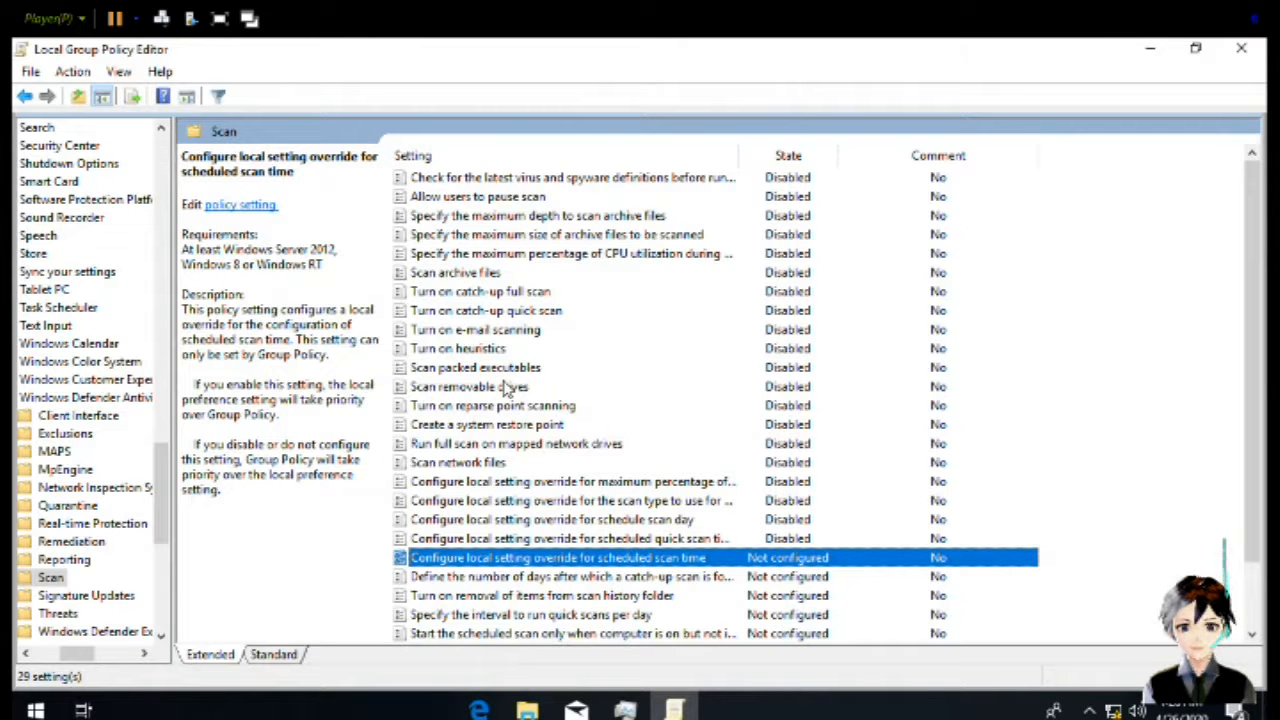
{"action": "key", "text": "Return"}
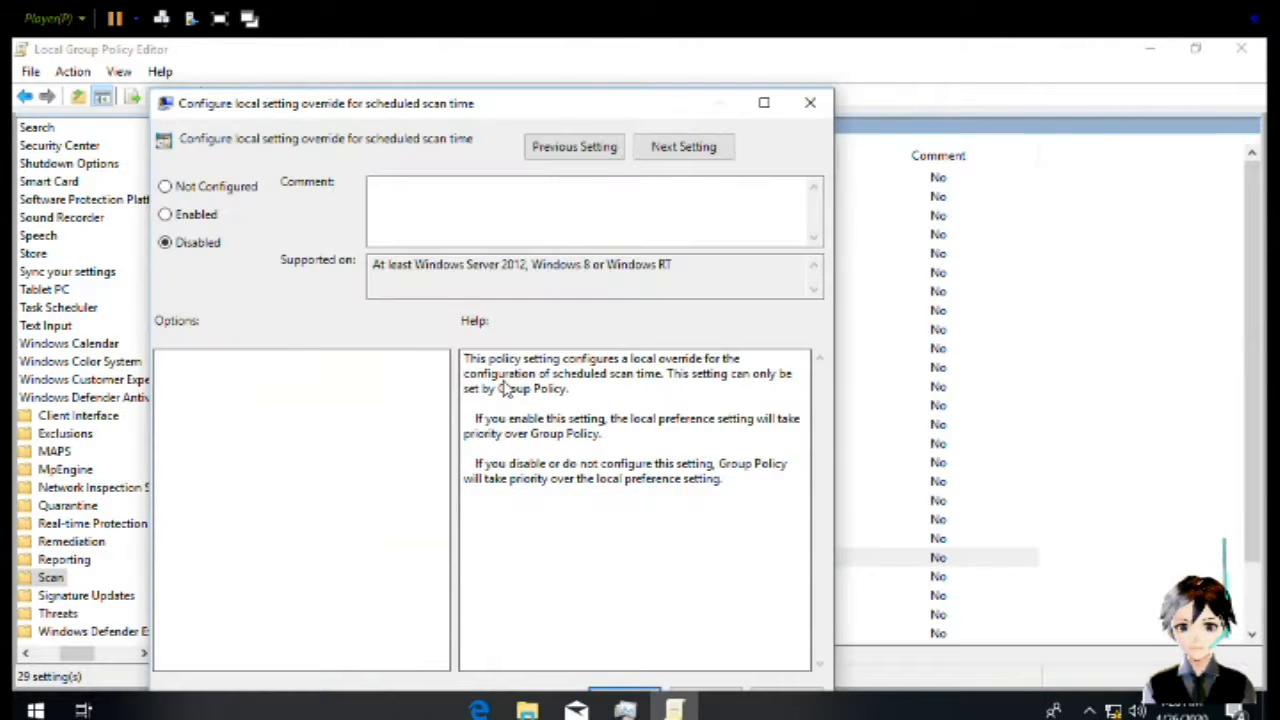
{"action": "key", "text": "alt+d"}
{"action": "key", "text": "Return"}
{"action": "key", "text": "Down"}
{"action": "key", "text": "Return"}
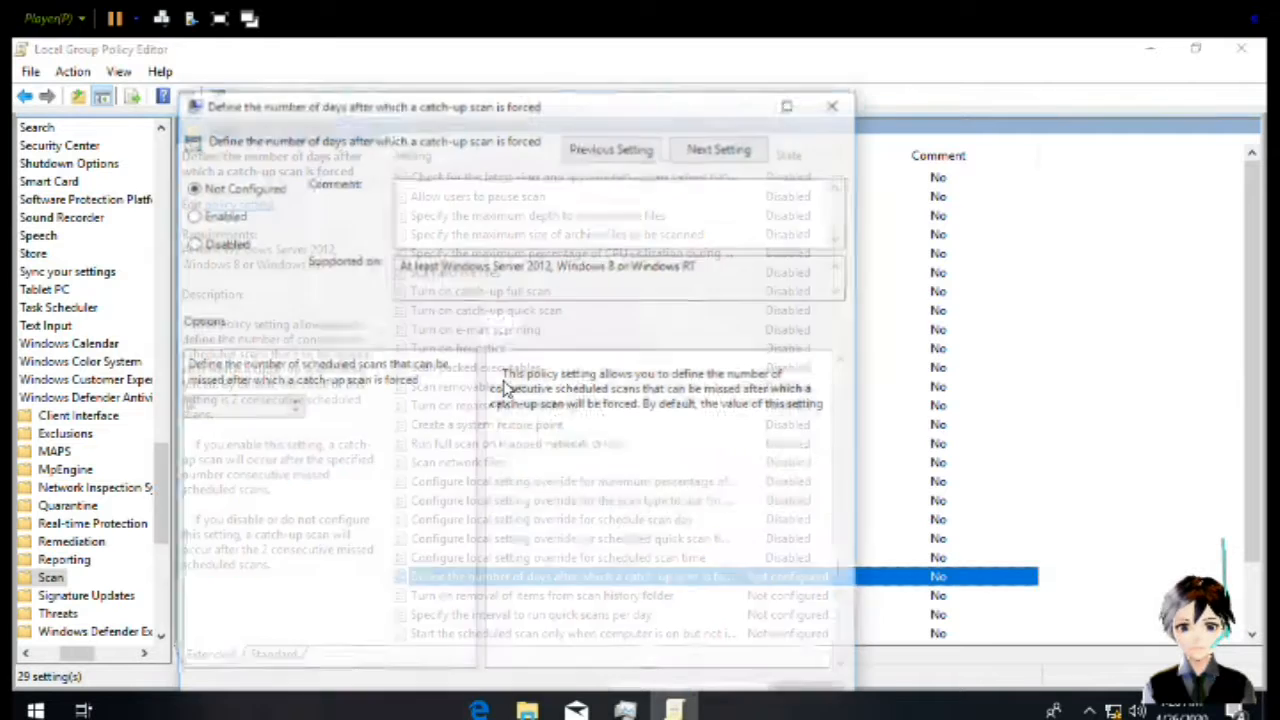
{"action": "key", "text": "Down"}
{"action": "key", "text": "Down"}
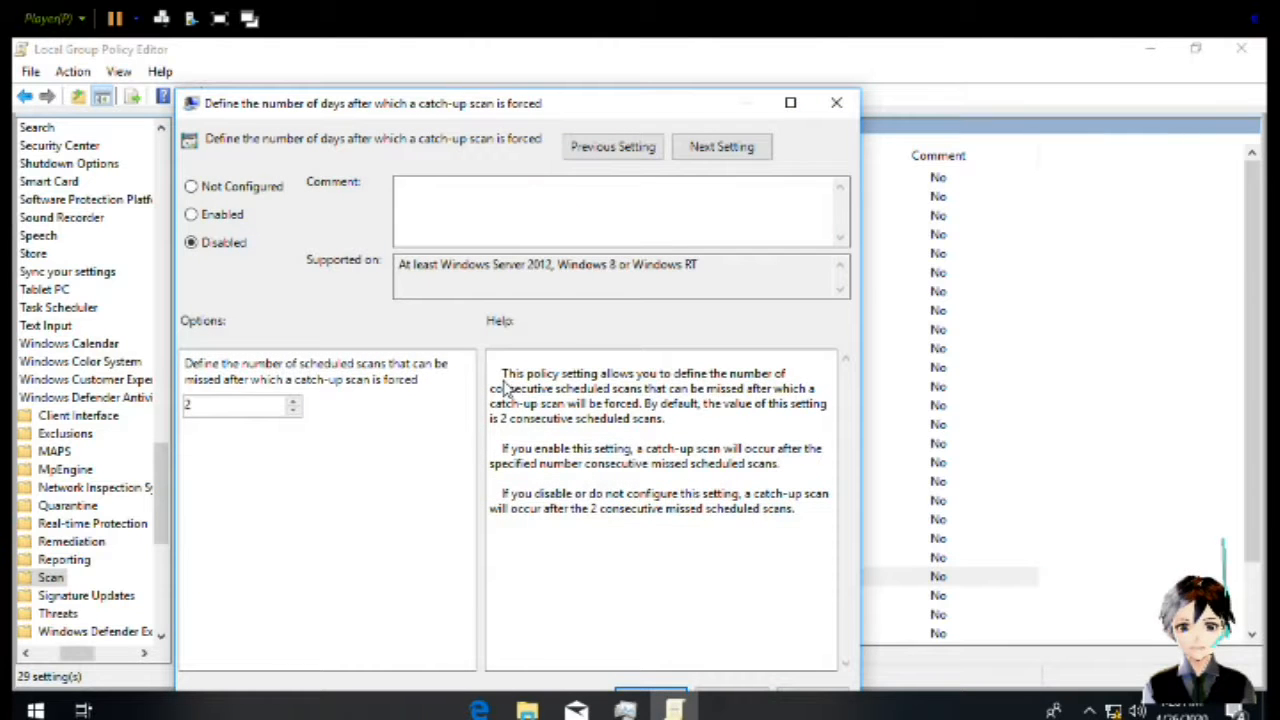
{"action": "key", "text": "Return"}
Disable the policies "Turn on removal of items from scan history folder" and "Specify the interval to run quick scans per day"
{"action": "key", "text": "Down"}
{"action": "key", "text": "Return"}
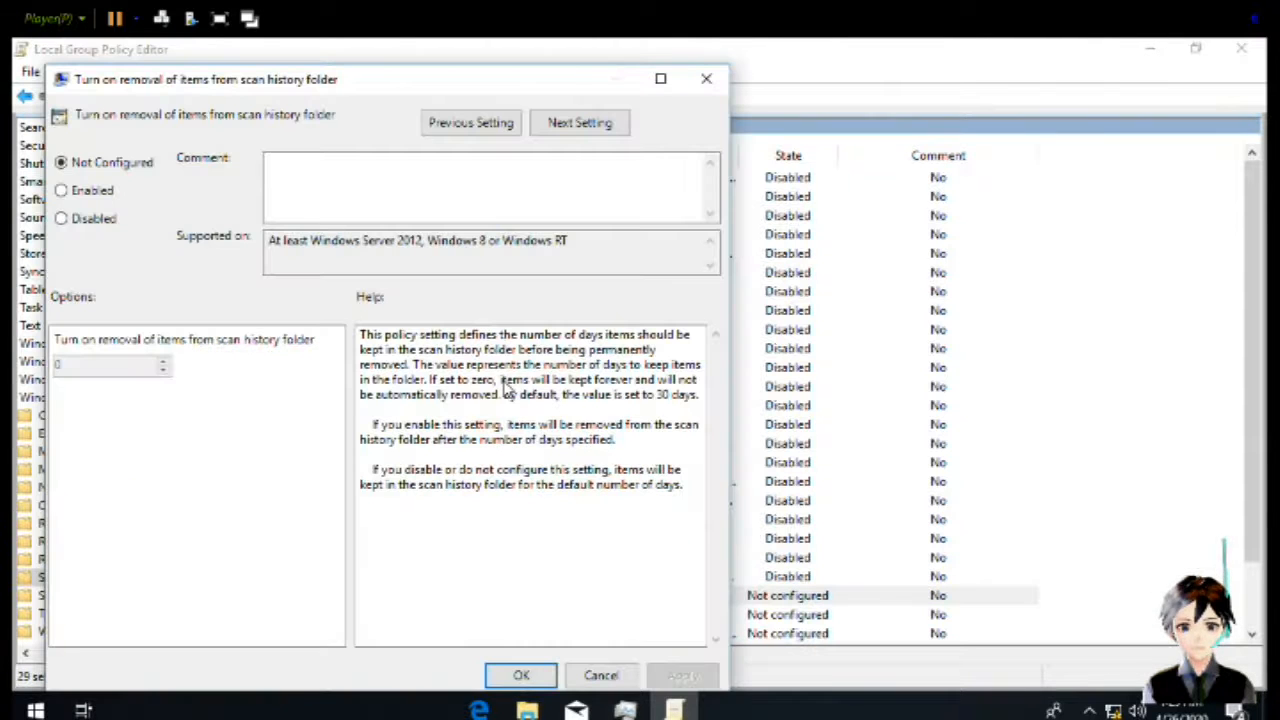
{"action": "key", "text": "Down"}
{"action": "key", "text": "Down"}
{"action": "key", "text": "Return"}
{"action": "key", "text": "Down"}
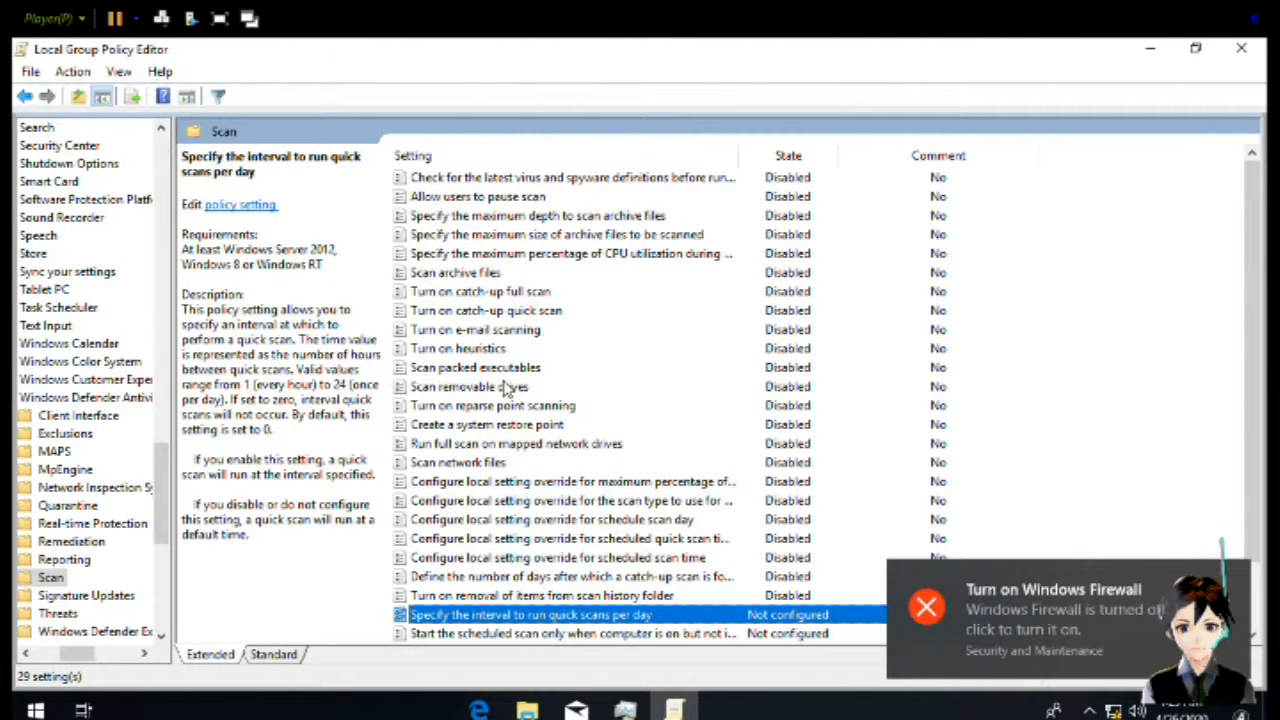
{"action": "key", "text": "Return"}
{"action": "key", "text": "Down"}
{"action": "key", "text": "Down"}
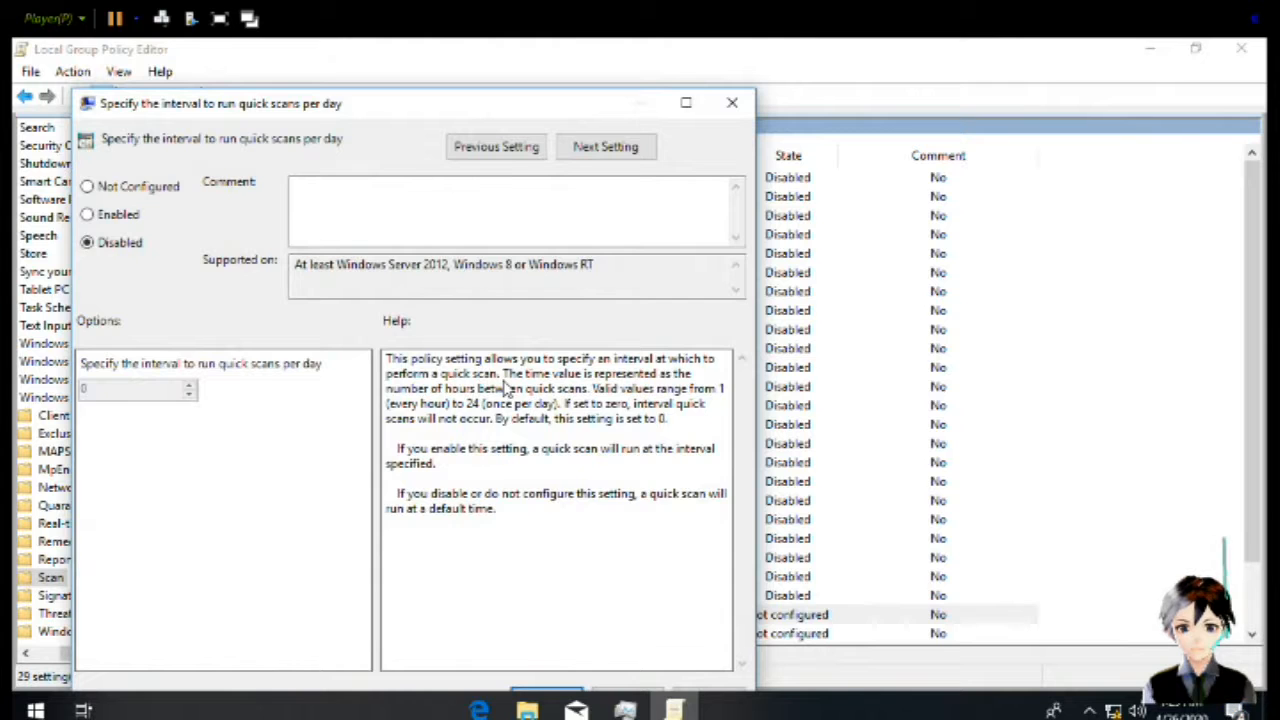
{"action": "key", "text": "Return"}
Disable the policy "Start the scheduled scan only when computer is on but not in use" in the Scan folder
{"action": "key", "text": "Down"}
{"action": "key", "text": "Down"}
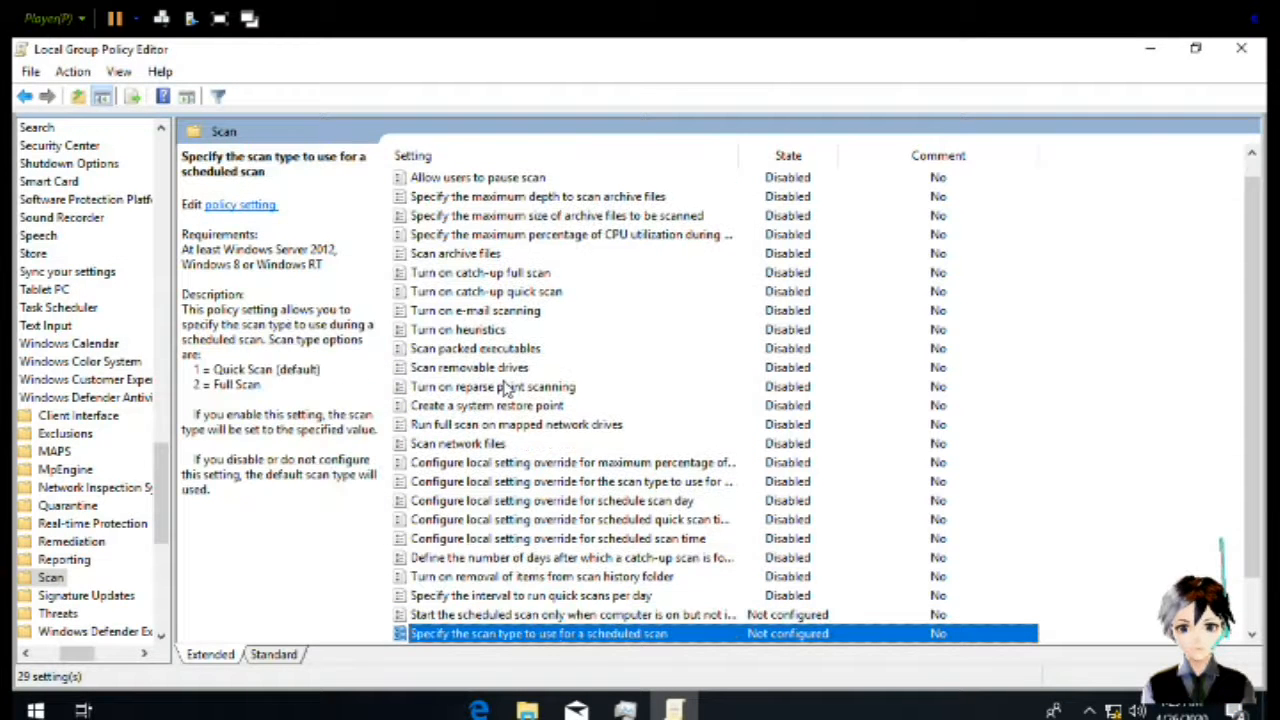
{"action": "key", "text": "Down"}
{"action": "key", "text": "Down"}
{"action": "key", "text": "Up"}
{"action": "key", "text": "Up"}
{"action": "key", "text": "Up"}
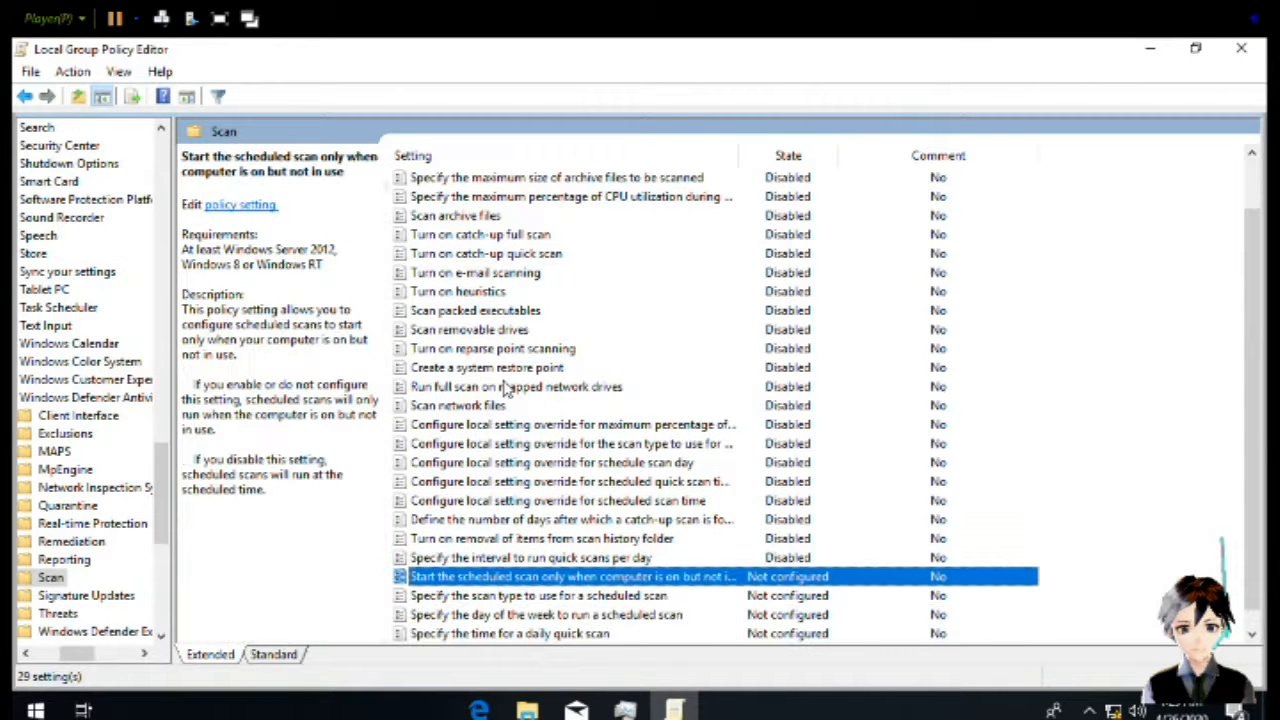
{"action": "key", "text": "Return"}
{"action": "key", "text": "Down"}
{"action": "key", "text": "Down"}
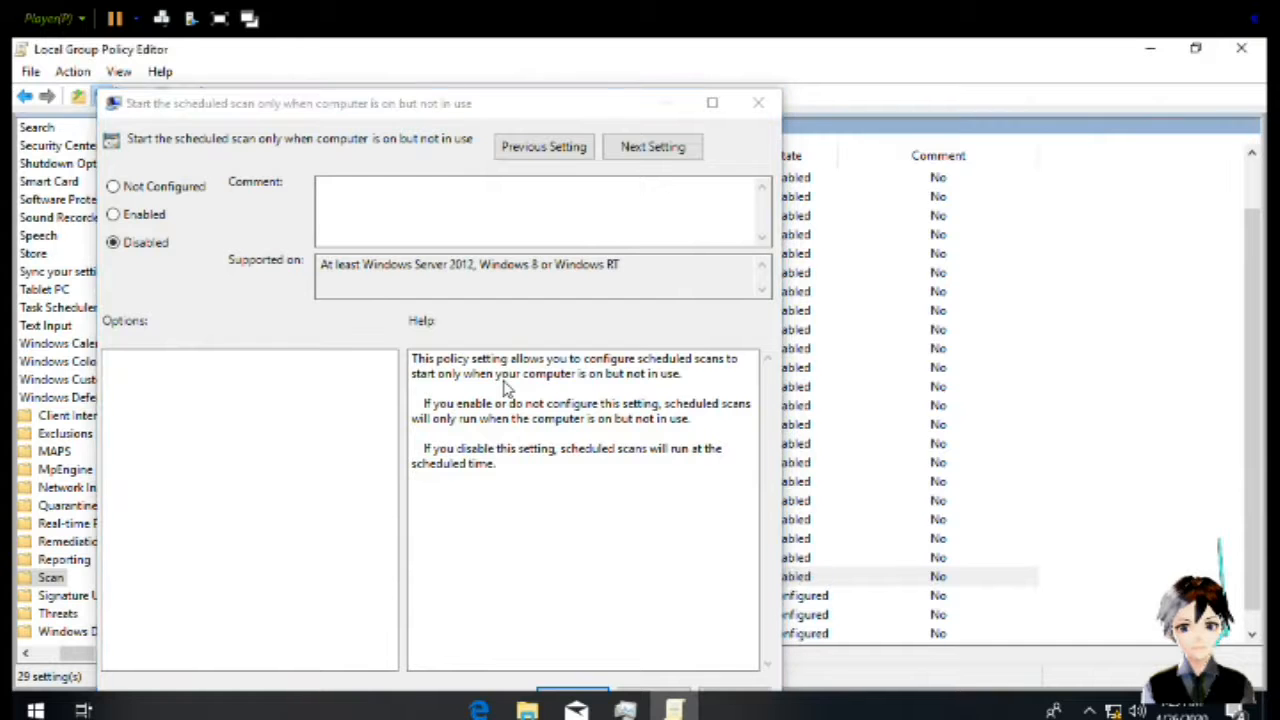
{"action": "key", "text": "Return"}
Disable the policy "Specify the scan type to use for a scheduled scan" in the Scan folder
{"action": "key", "text": "Down"}
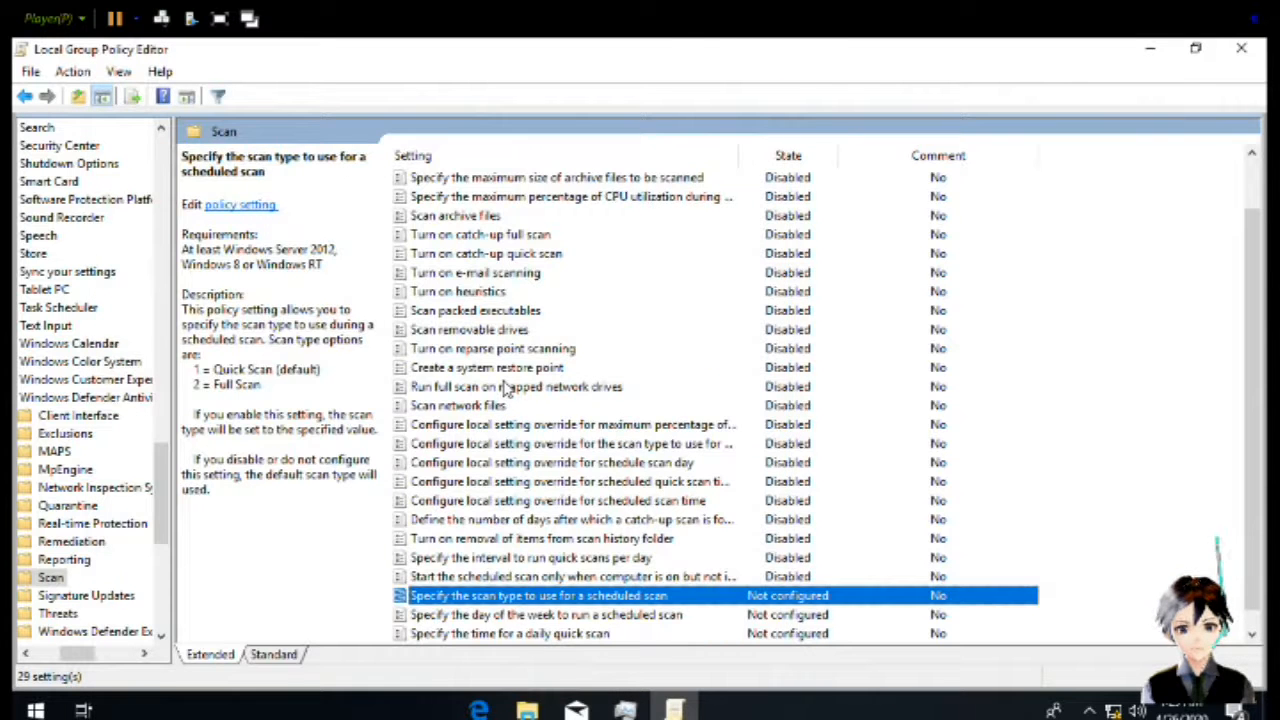
{"action": "key", "text": "Return"}
{"action": "key", "text": "Down"}
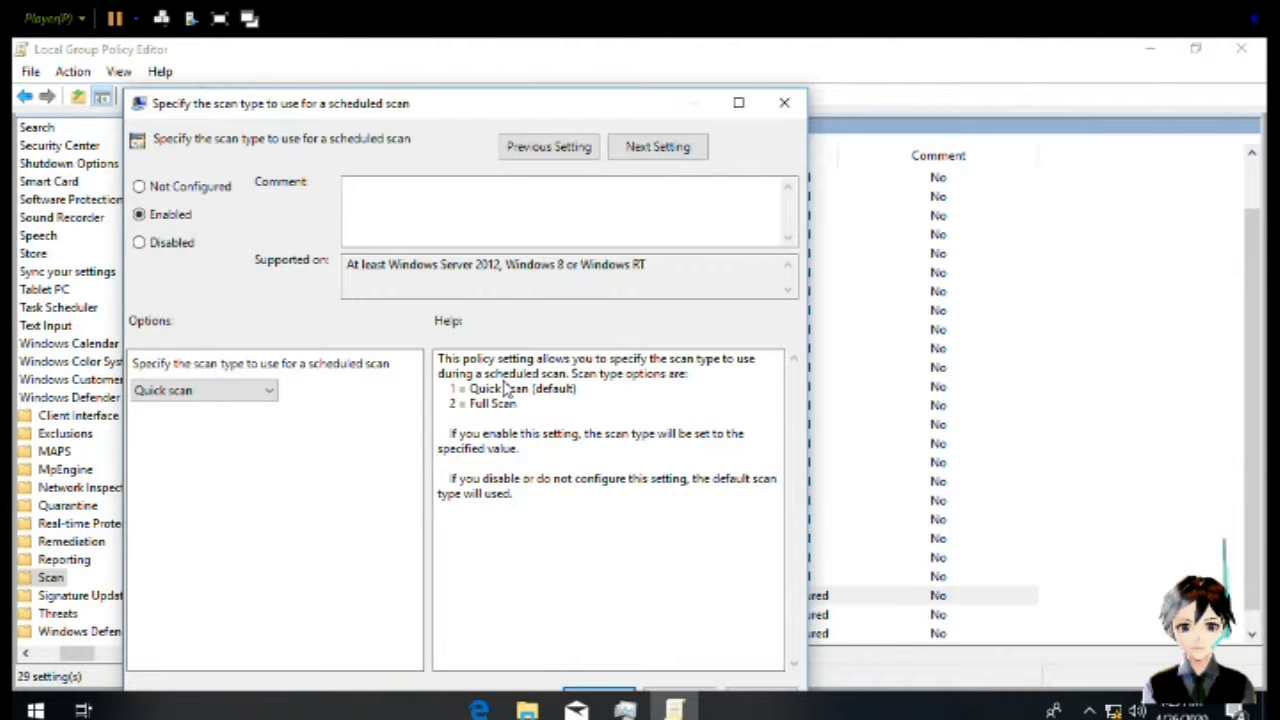
{"action": "key", "text": "Down"}
{"action": "key", "text": "Return"}
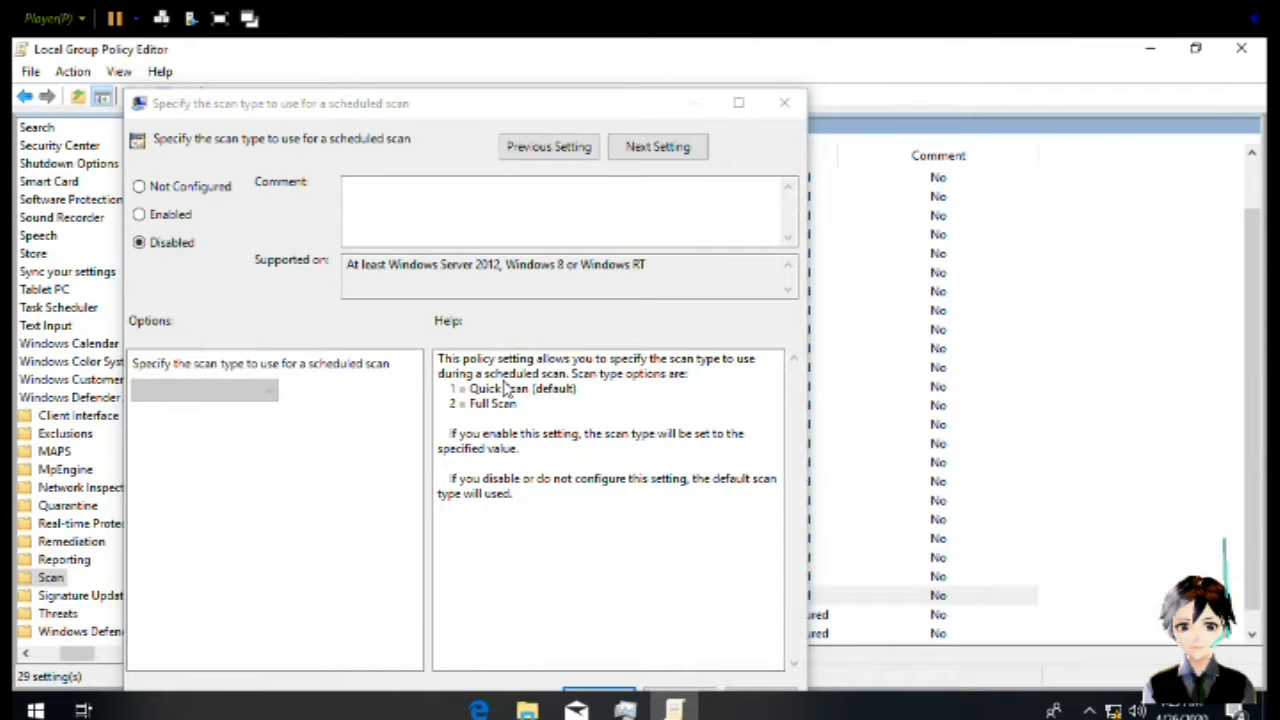
Disable the policy "Specify the day of the week to run a scheduled scan" in the Scan folder
{"action": "key", "text": "Down"}
{"action": "key", "text": "Return"}
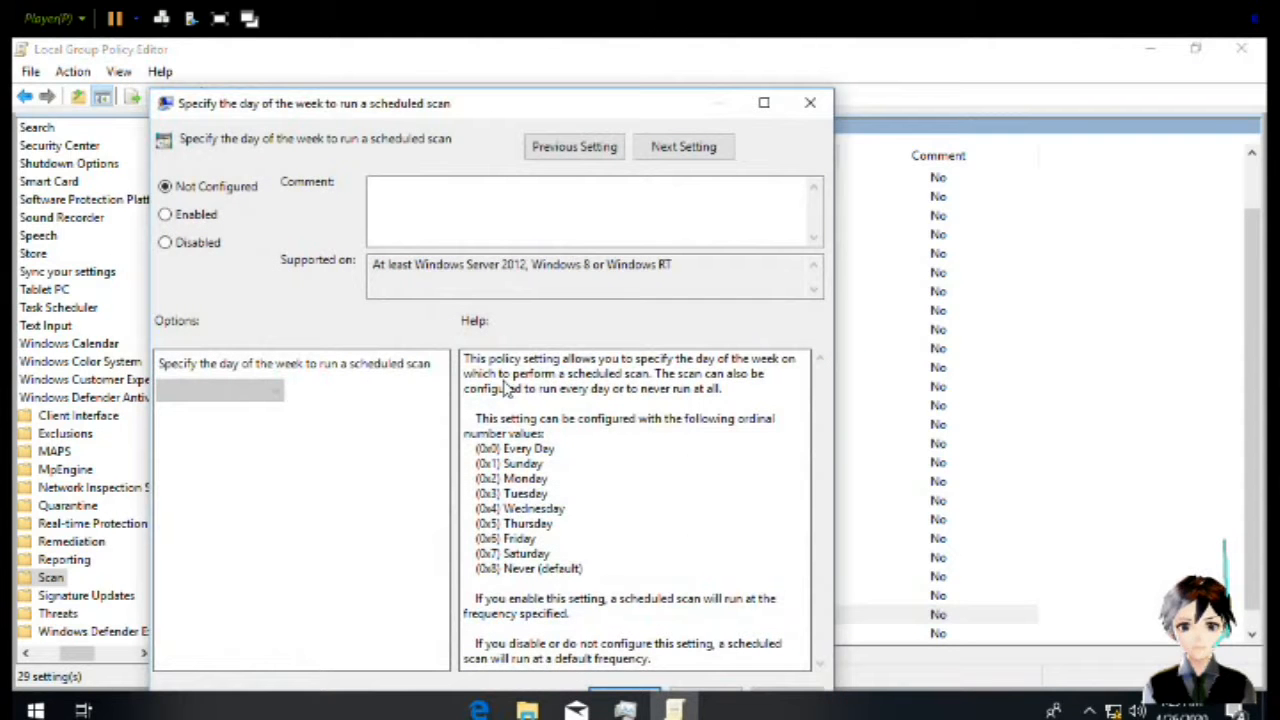
{"action": "key", "text": "Down"}
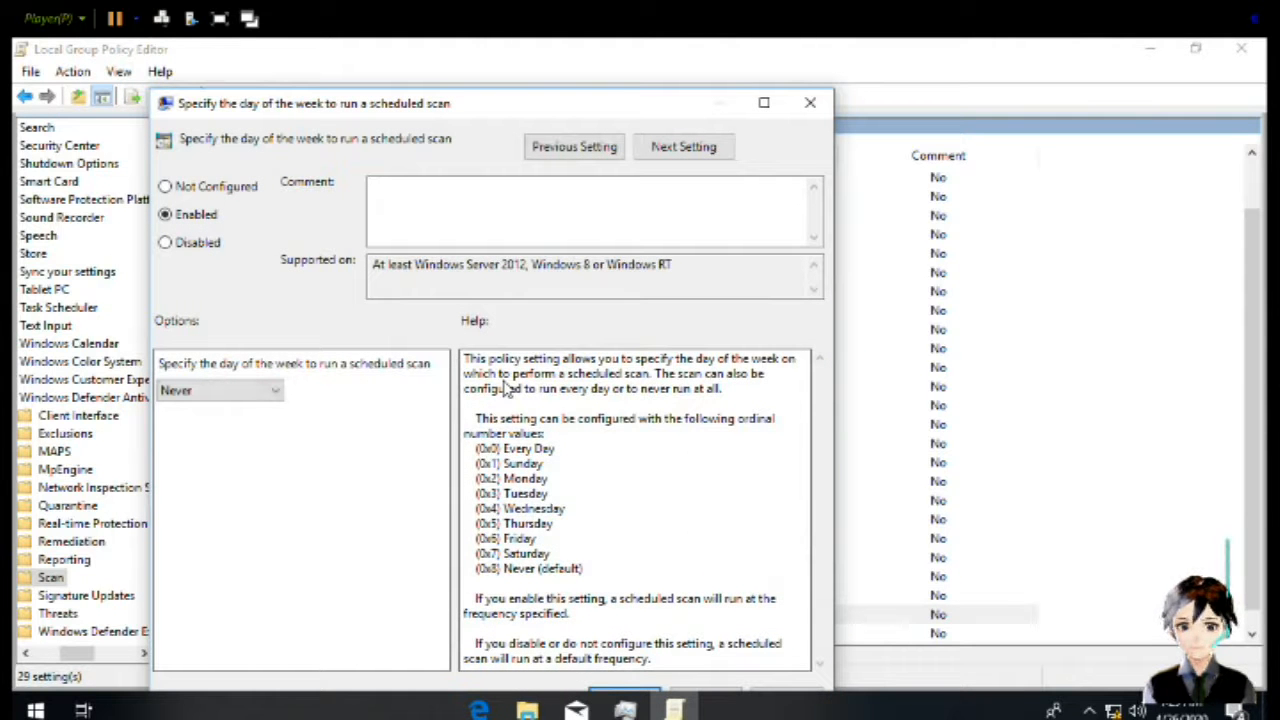
{"action": "key", "text": "Down"}
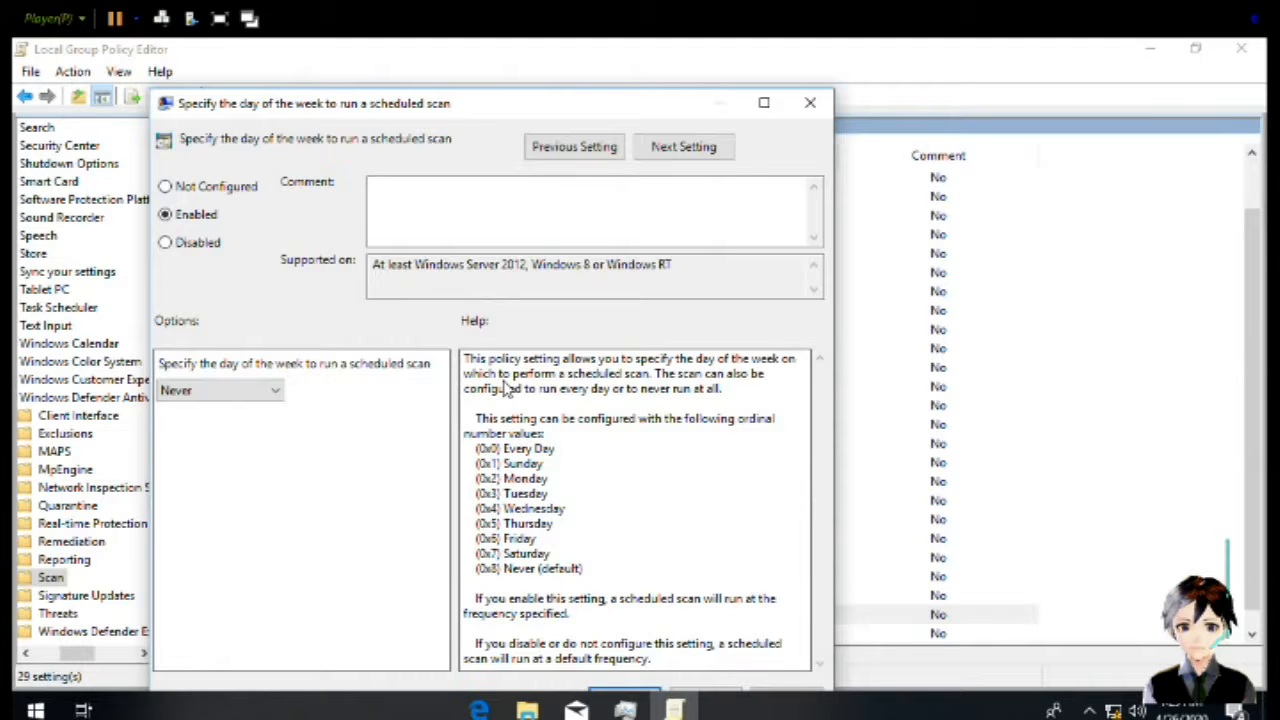
{"action": "key", "text": "Return"}
Disable the policy "Specify the time for a daily quick scan" in the Scan folder
{"action": "key", "text": "Down"}
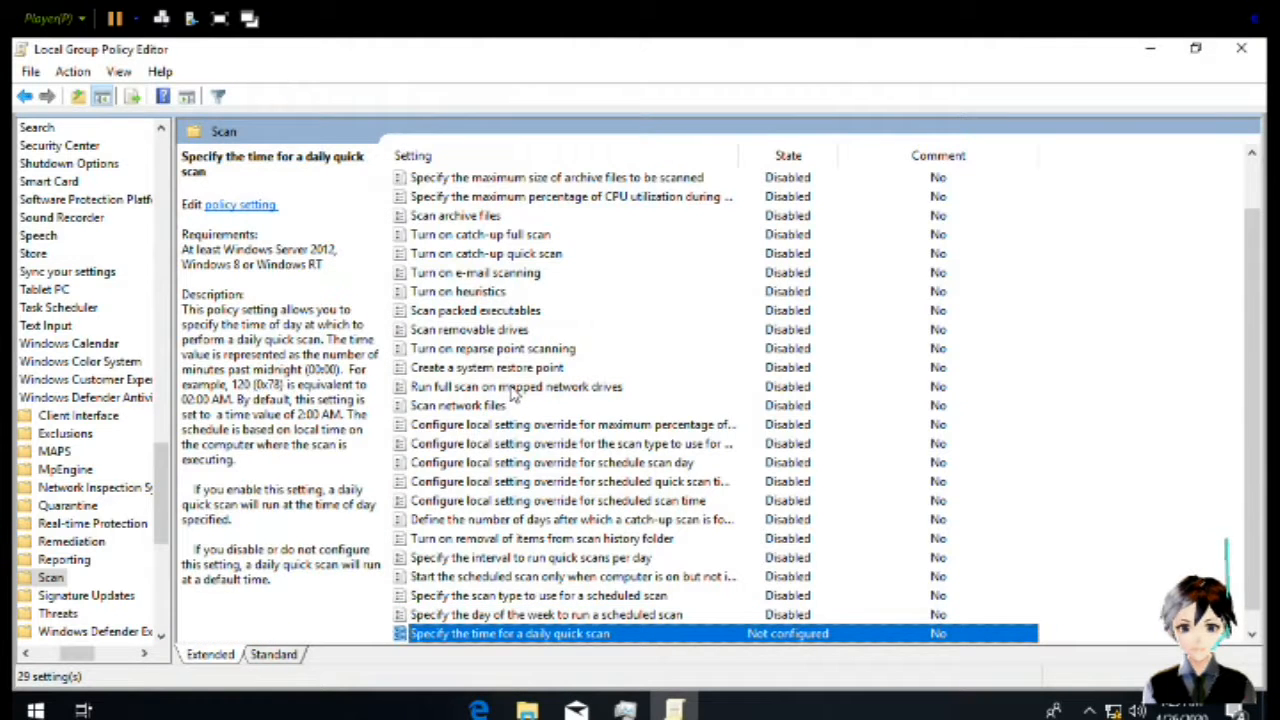
{"action": "key", "text": "Return"}
{"action": "key", "text": "Down"}
{"action": "key", "text": "Down"}
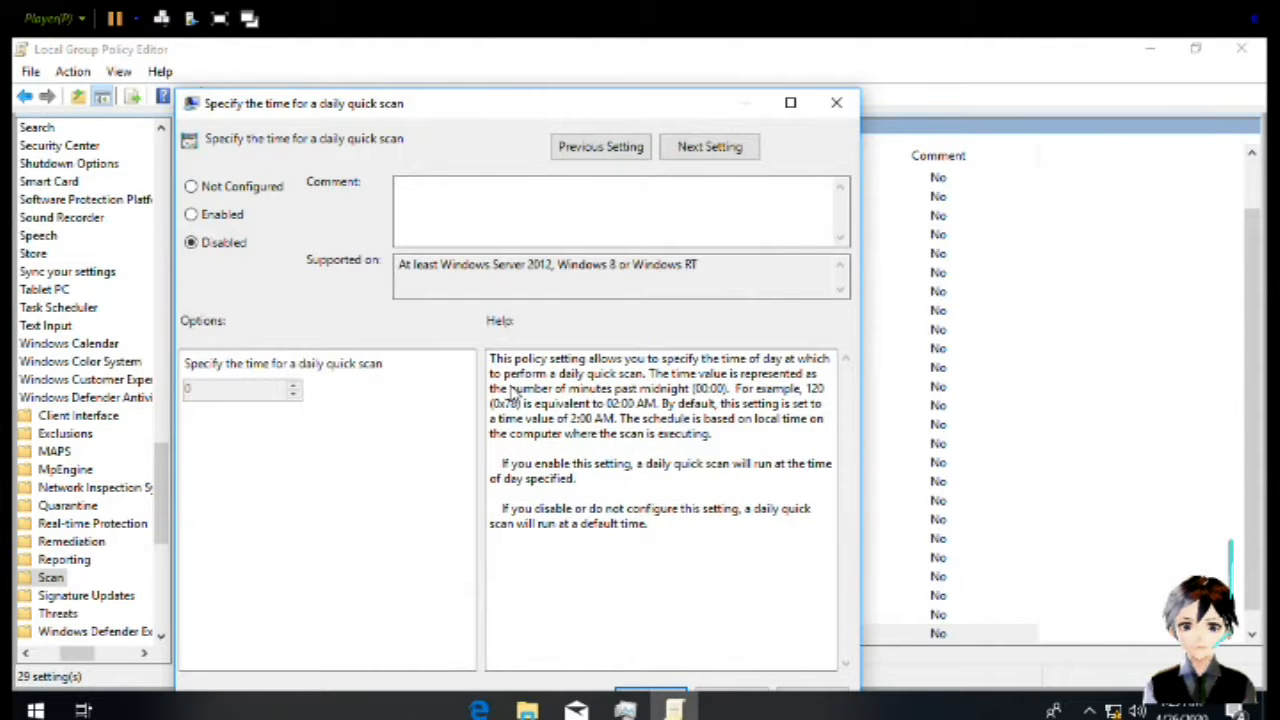
{"action": "key", "text": "Return"}
Disable the policy "Specify the time of day to run a scheduled scan" in the Scan folder
{"action": "key", "text": "Down"}
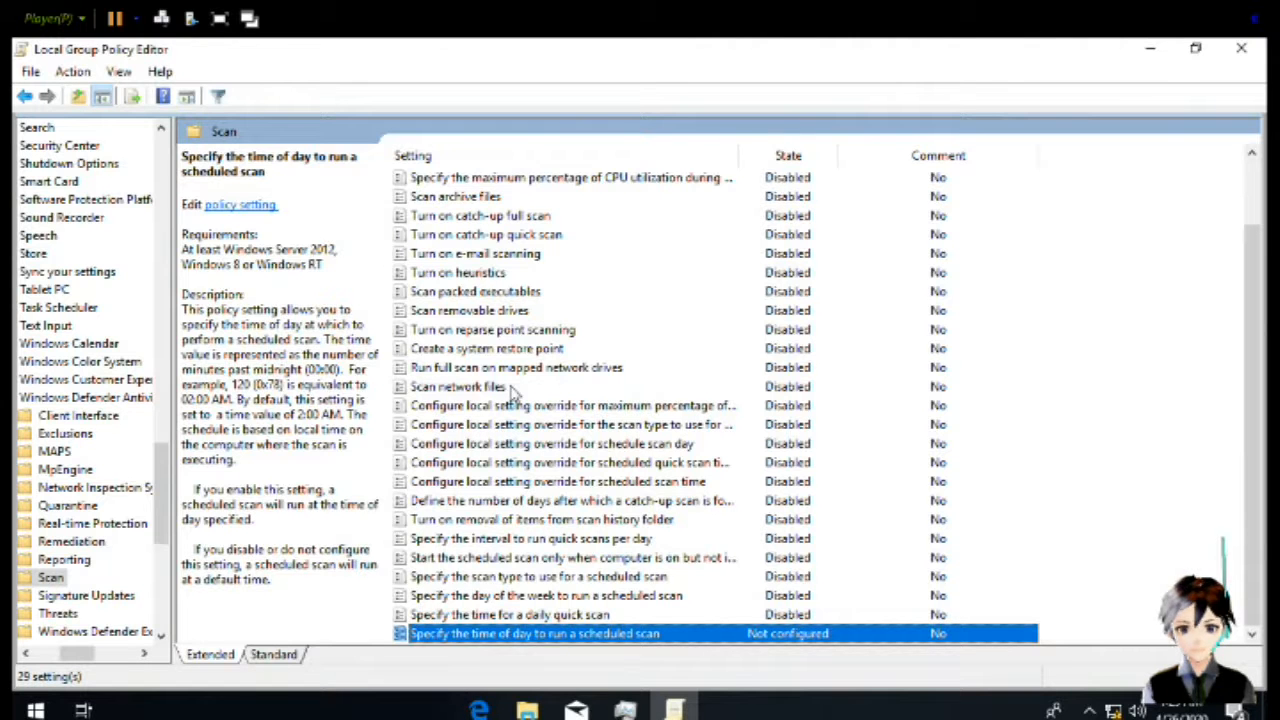
{"action": "key", "text": "Return"}
{"action": "key", "text": "Down"}
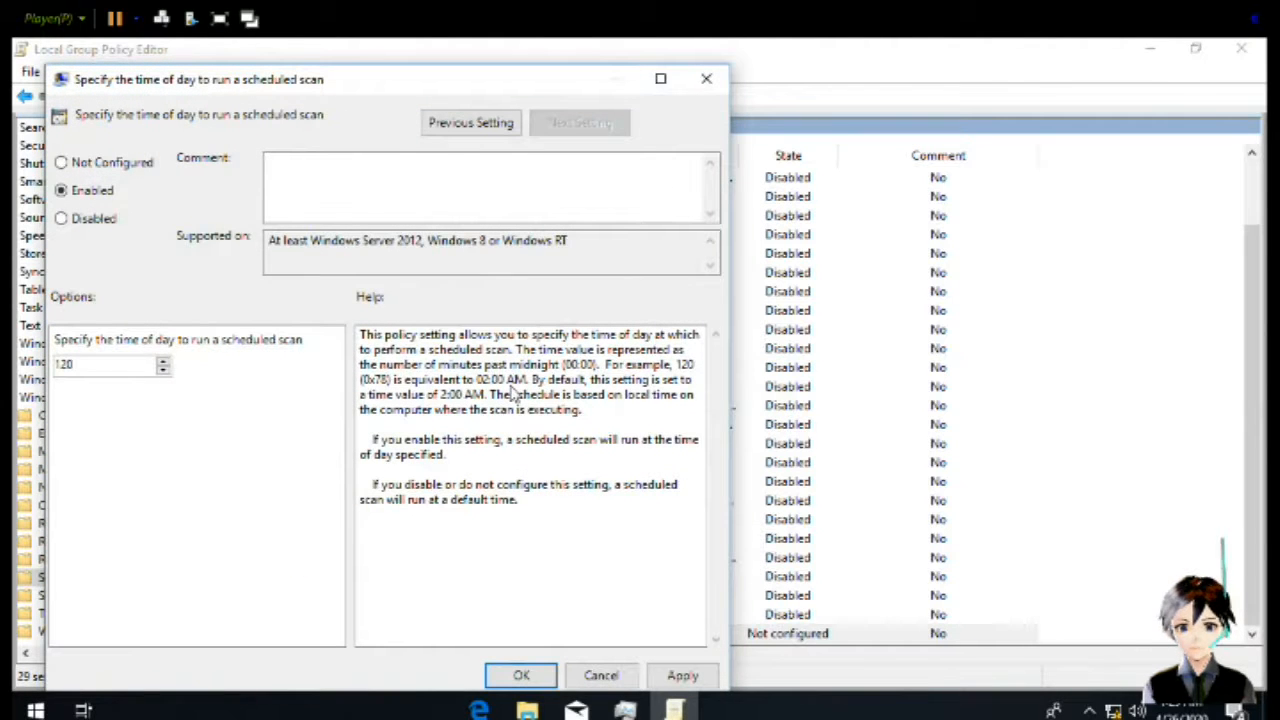
{"action": "key", "text": "Down"}
{"action": "key", "text": "Return"}
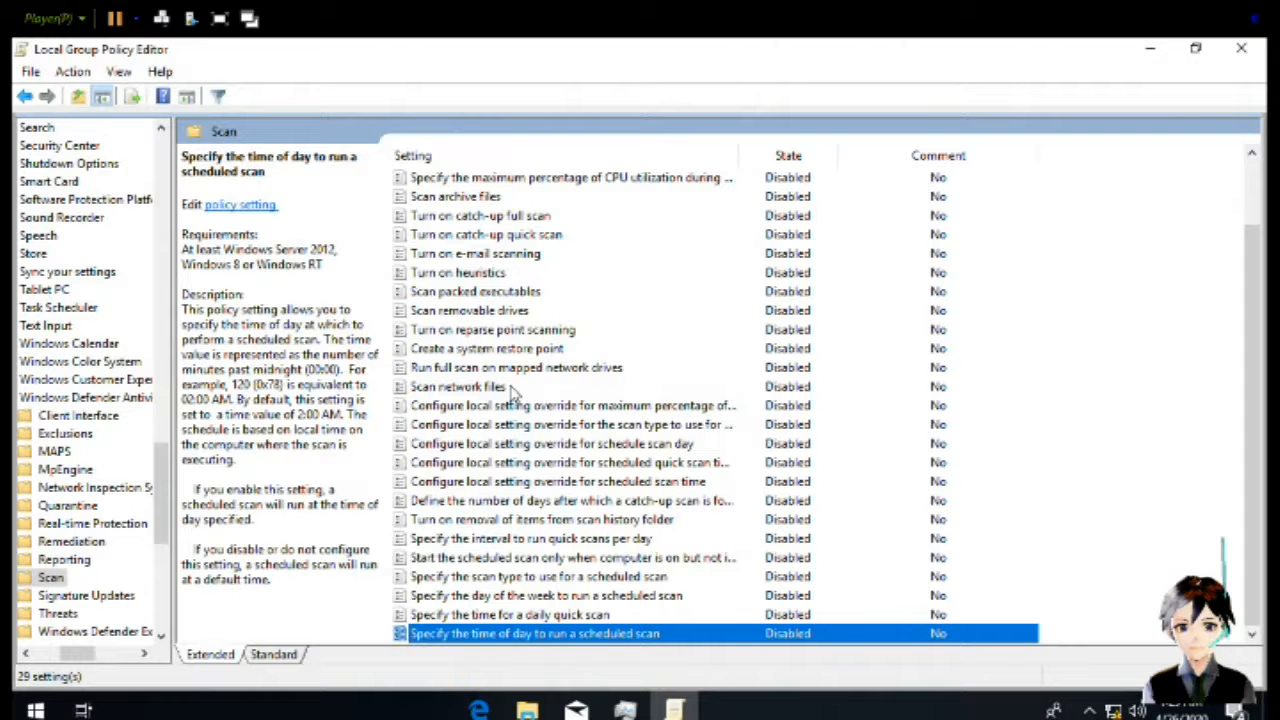
Review the state of every policy in the Scan folder from the first to the last entry
{"action": "scroll", "coordinate": [1052, 432], "scroll_direction": "up", "scroll_amount": 1}
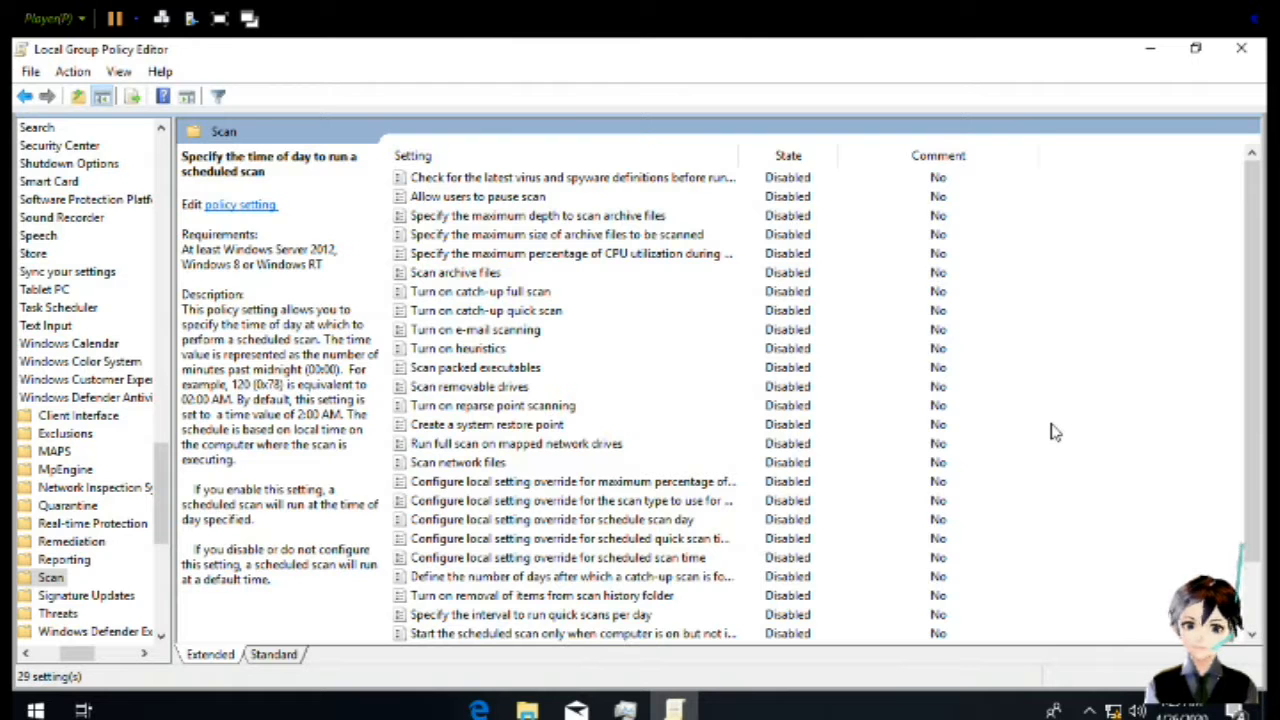
{"action": "key", "text": "Up"}
{"action": "key", "text": "Up"}
{"action": "key", "text": "Up"}
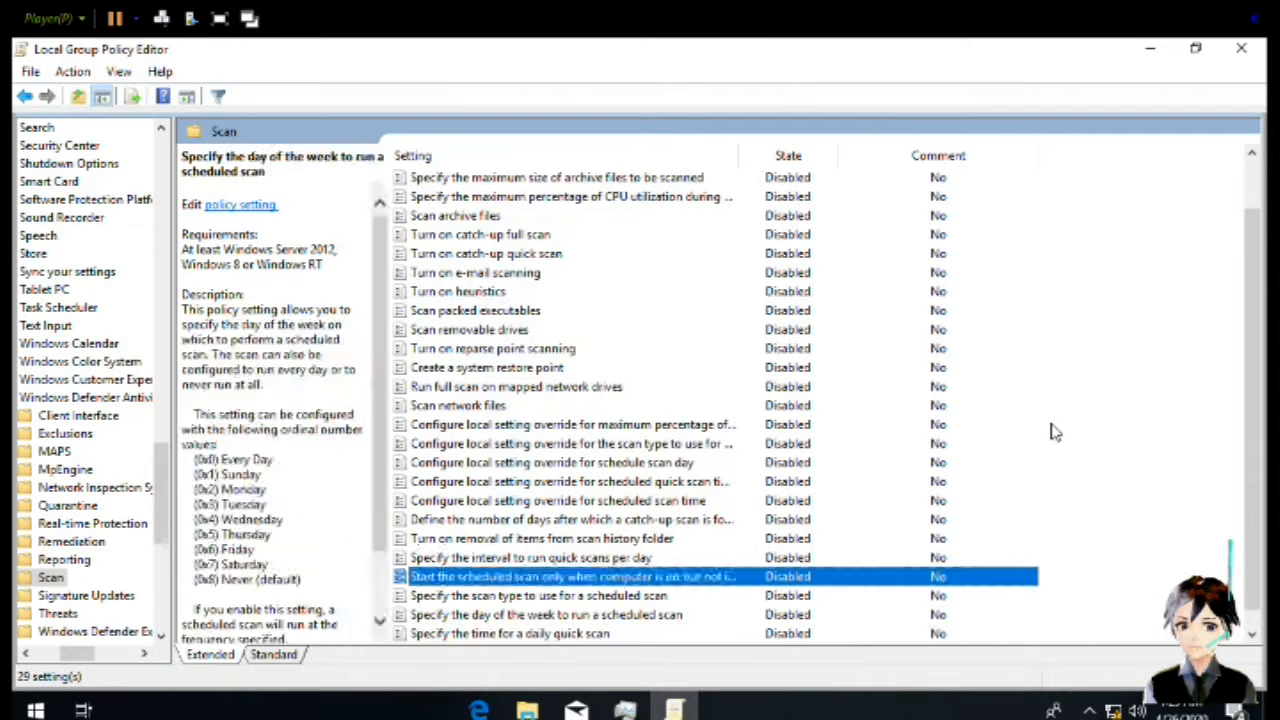
{"action": "key", "text": "Up"}
{"action": "key", "text": "Up"}
{"action": "key", "text": "Up"}
{"action": "key", "text": "Up"}
{"action": "key", "text": "Up"}
{"action": "key", "text": "Up"}
{"action": "key", "text": "Up"}
{"action": "key", "text": "Up"}
{"action": "key", "text": "Up"}
{"action": "key", "text": "Up"}
{"action": "key", "text": "Up"}
{"action": "key", "text": "Up"}
{"action": "key", "text": "Up"}
{"action": "key", "text": "Up"}
{"action": "key", "text": "Up"}
{"action": "key", "text": "Up"}
{"action": "key", "text": "Up"}
{"action": "key", "text": "Up"}
{"action": "key", "text": "Up"}
{"action": "key", "text": "Up"}
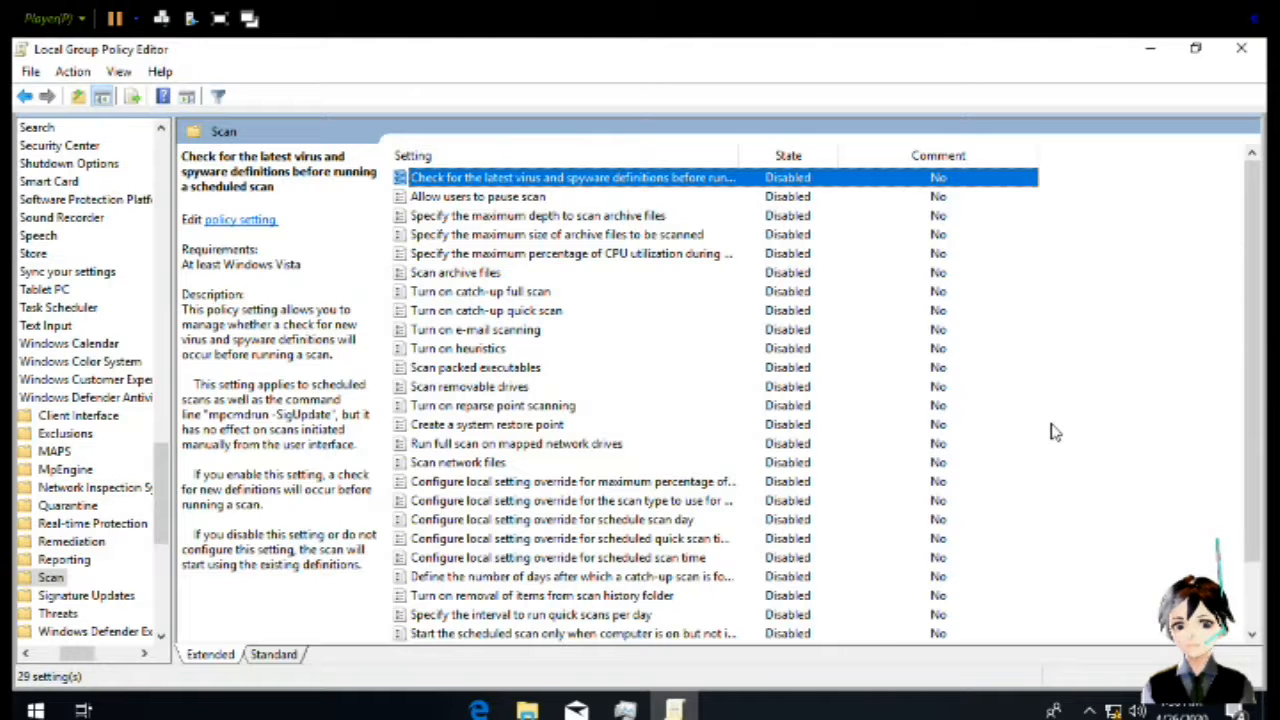
{"action": "key", "text": "Down"}
{"action": "key", "text": "Down"}
{"action": "key", "text": "Up"}
{"action": "key", "text": "Up"}
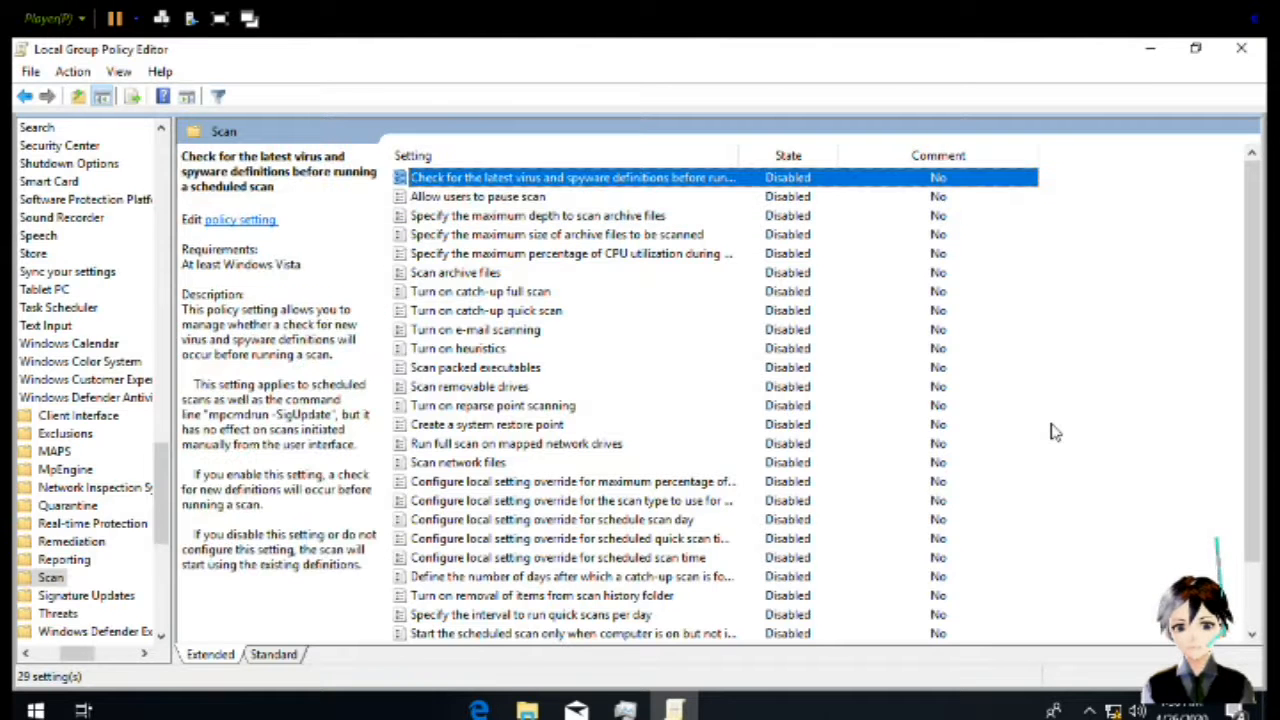
{"action": "key", "text": "Down"}
{"action": "key", "text": "Down"}
{"action": "key", "text": "Down"}
{"action": "key", "text": "Down"}
{"action": "key", "text": "Down"}
{"action": "key", "text": "Down"}
{"action": "key", "text": "Down"}
{"action": "key", "text": "Down"}
{"action": "key", "text": "Down"}
{"action": "key", "text": "Down"}
{"action": "key", "text": "Down"}
{"action": "key", "text": "Down"}
{"action": "key", "text": "Down"}
{"action": "key", "text": "Down"}
{"action": "key", "text": "Down"}
{"action": "key", "text": "Down"}
{"action": "key", "text": "Down"}
{"action": "key", "text": "Down"}
{"action": "key", "text": "Down"}
{"action": "key", "text": "Down"}
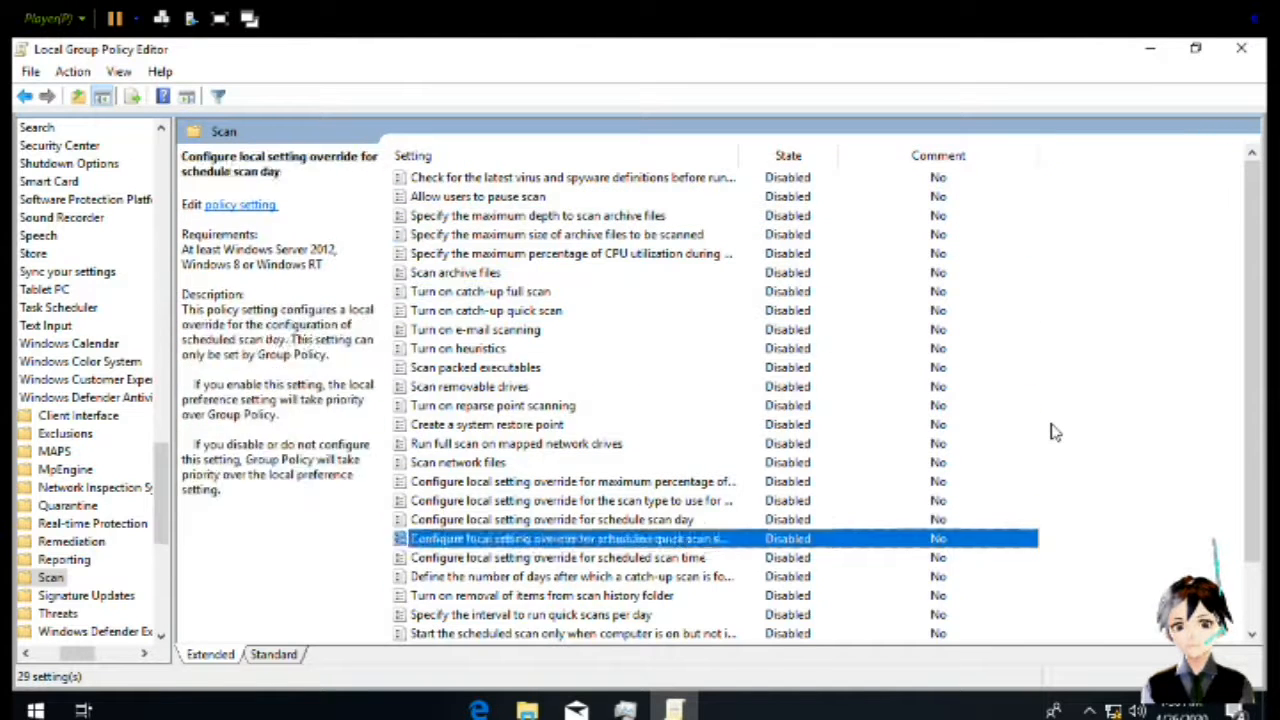
{"action": "key", "text": "Up"}
{"action": "key", "text": "Up"}
{"action": "key", "text": "Up"}
{"action": "key", "text": "Up"}
{"action": "key", "text": "Up"}
{"action": "key", "text": "Up"}
{"action": "key", "text": "Up"}
{"action": "key", "text": "Up"}
{"action": "key", "text": "Up"}
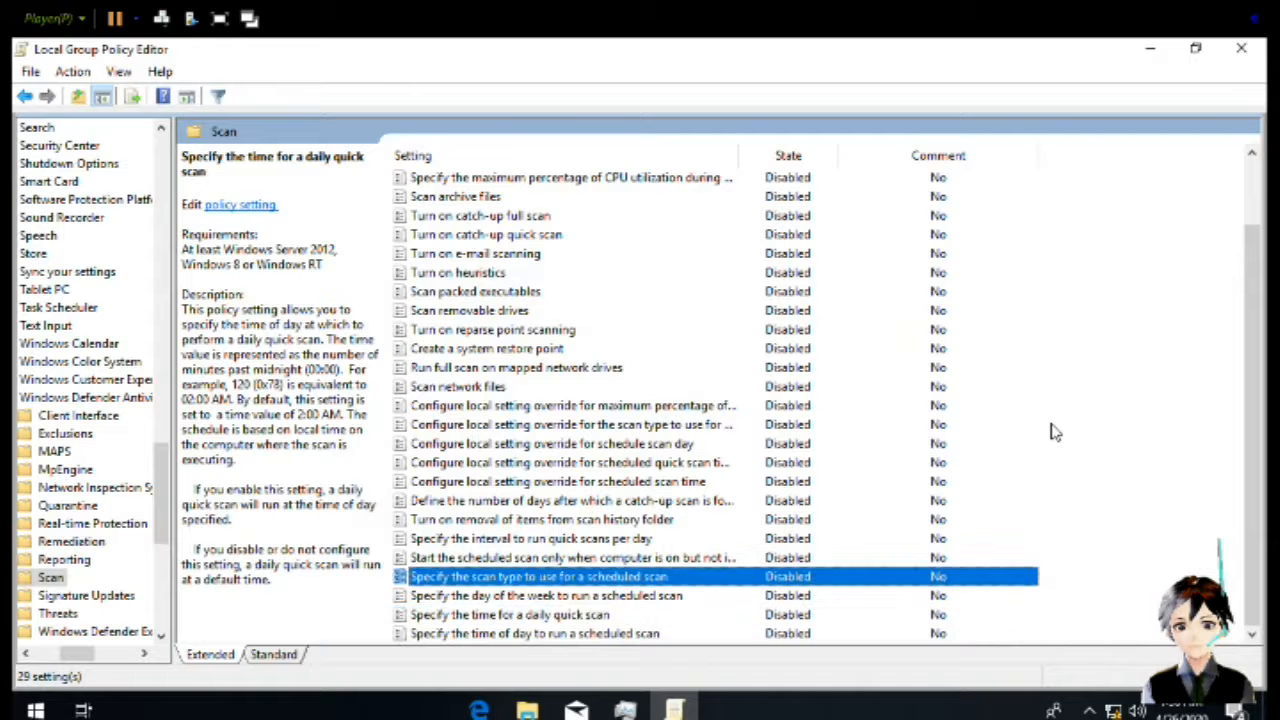
{"action": "key", "text": "Up"}
{"action": "key", "text": "Up"}
{"action": "key", "text": "Up"}
{"action": "key", "text": "Up"}
{"action": "key", "text": "Up"}
{"action": "key", "text": "Up"}
{"action": "key", "text": "Up"}
{"action": "key", "text": "Up"}
{"action": "key", "text": "Up"}
{"action": "key", "text": "Up"}
{"action": "key", "text": "Up"}
{"action": "key", "text": "Up"}
{"action": "key", "text": "Up"}
{"action": "key", "text": "Up"}
{"action": "key", "text": "Up"}
{"action": "key", "text": "Up"}
{"action": "key", "text": "Up"}
{"action": "key", "text": "Up"}
{"action": "key", "text": "Up"}
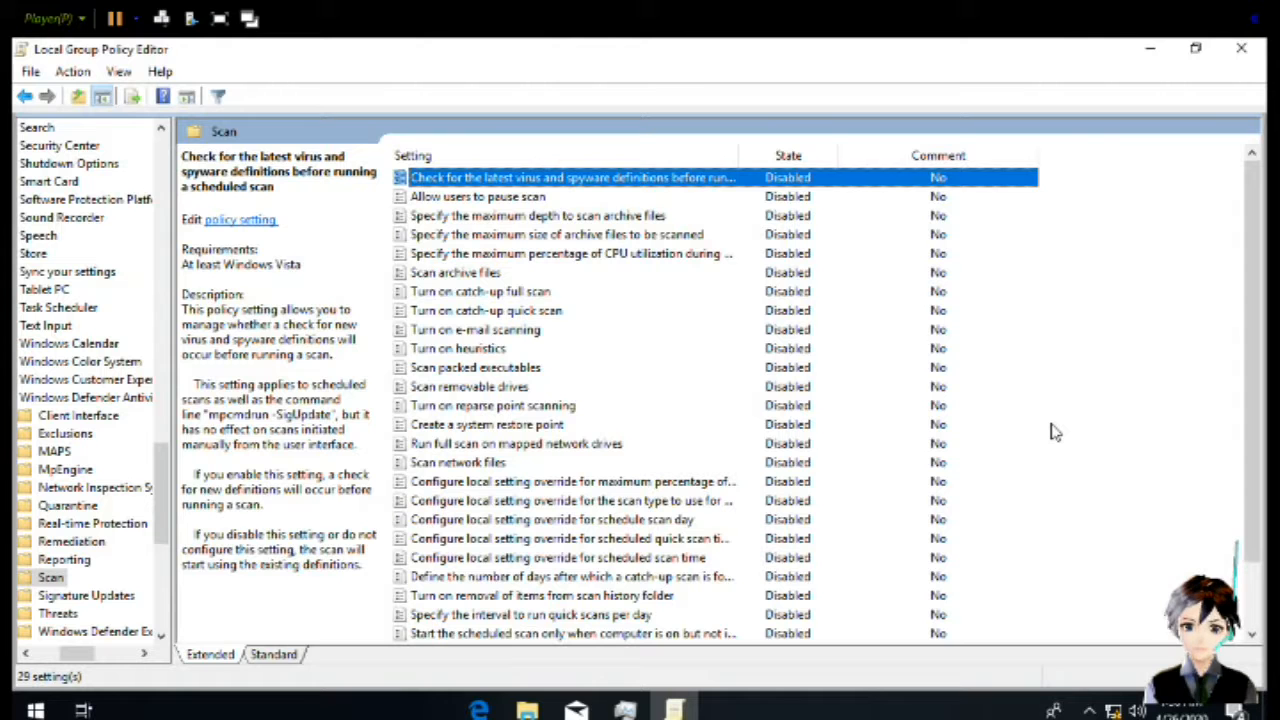
{"action": "key", "text": "Down"}
{"action": "key", "text": "Down"}
{"action": "key", "text": "Down"}
{"action": "key", "text": "Down"}
{"action": "key", "text": "Down"}
{"action": "key", "text": "Down"}
{"action": "key", "text": "Down"}
{"action": "key", "text": "Down"}
{"action": "key", "text": "Down"}
{"action": "key", "text": "Down"}
{"action": "key", "text": "Down"}
{"action": "key", "text": "Down"}
{"action": "key", "text": "Down"}
{"action": "key", "text": "Down"}
{"action": "key", "text": "Down"}
{"action": "key", "text": "Down"}
{"action": "key", "text": "Down"}
{"action": "key", "text": "Down"}
{"action": "key", "text": "Down"}
{"action": "key", "text": "Down"}
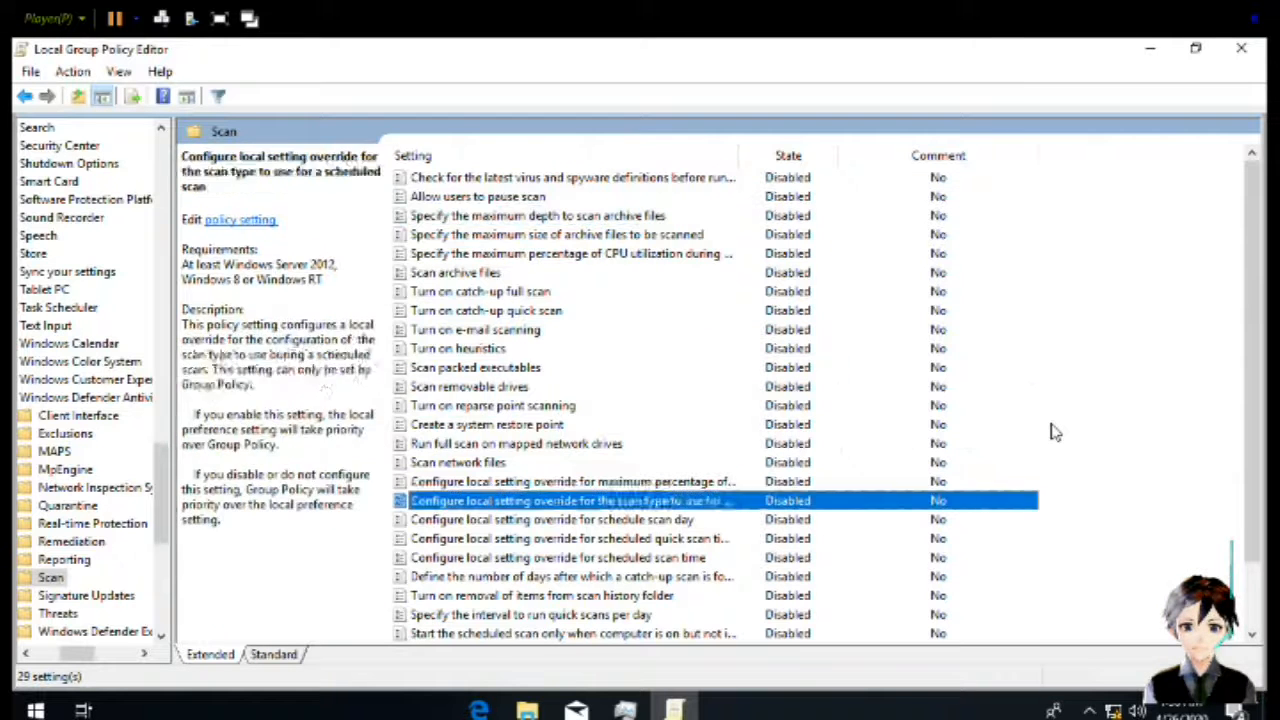
Return to the Windows Defender Antivirus folder and look through its subfolders down to Windows Defender Exploit Guard
{"action": "key", "text": "BackSpace"}
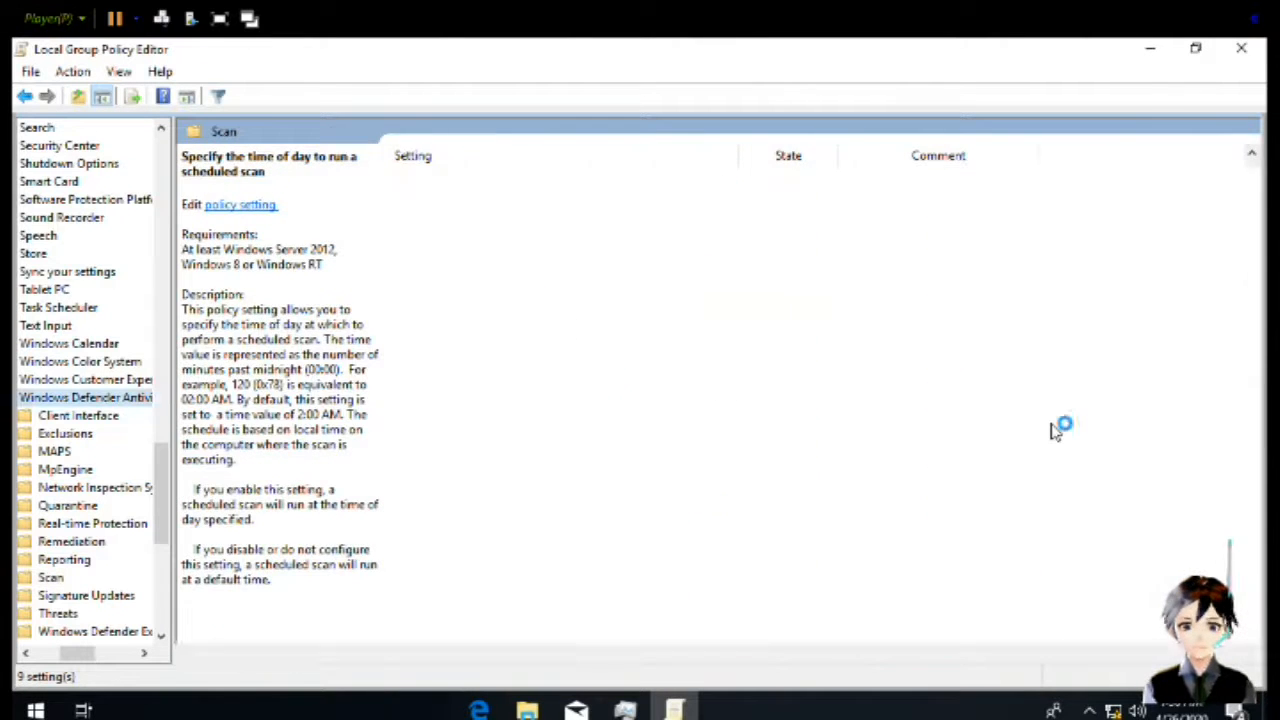
{"action": "key", "text": "Down"}
{"action": "key", "text": "Down"}
{"action": "key", "text": "Down"}
{"action": "key", "text": "Down"}
{"action": "key", "text": "Down"}
{"action": "key", "text": "Down"}
{"action": "key", "text": "Down"}
{"action": "key", "text": "Down"}
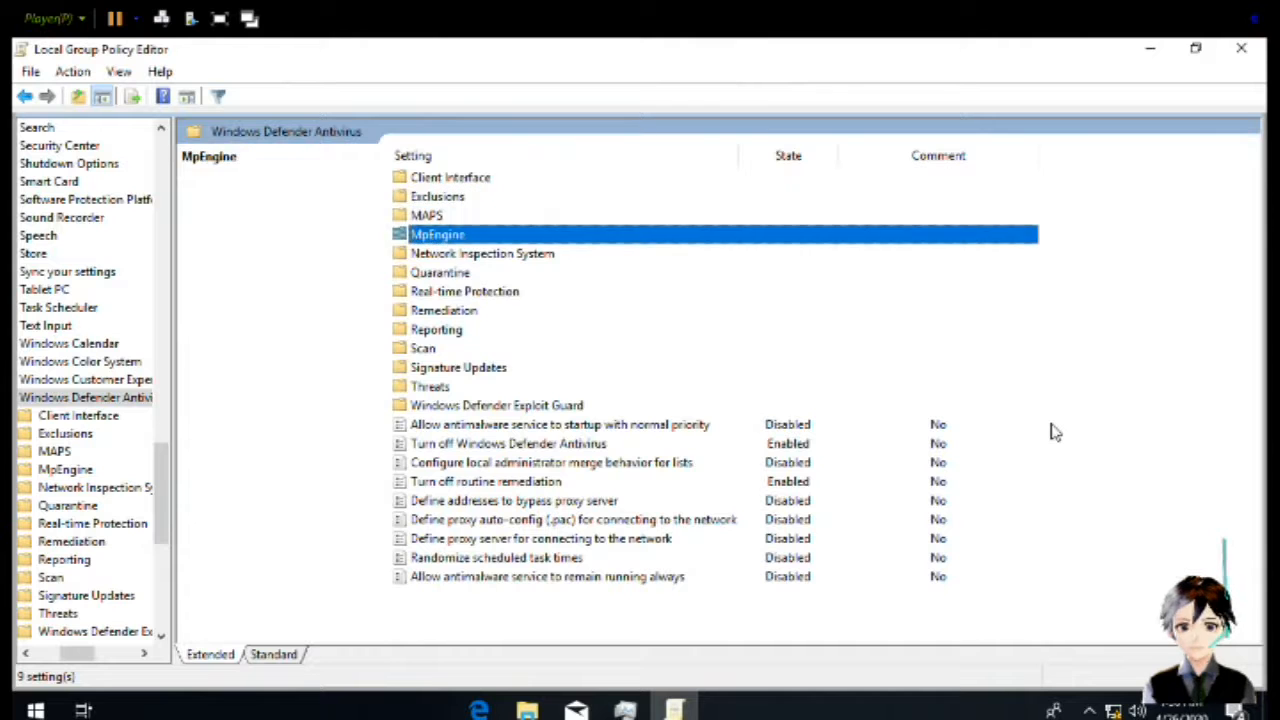
{"action": "key", "text": "Down"}
{"action": "key", "text": "Down"}
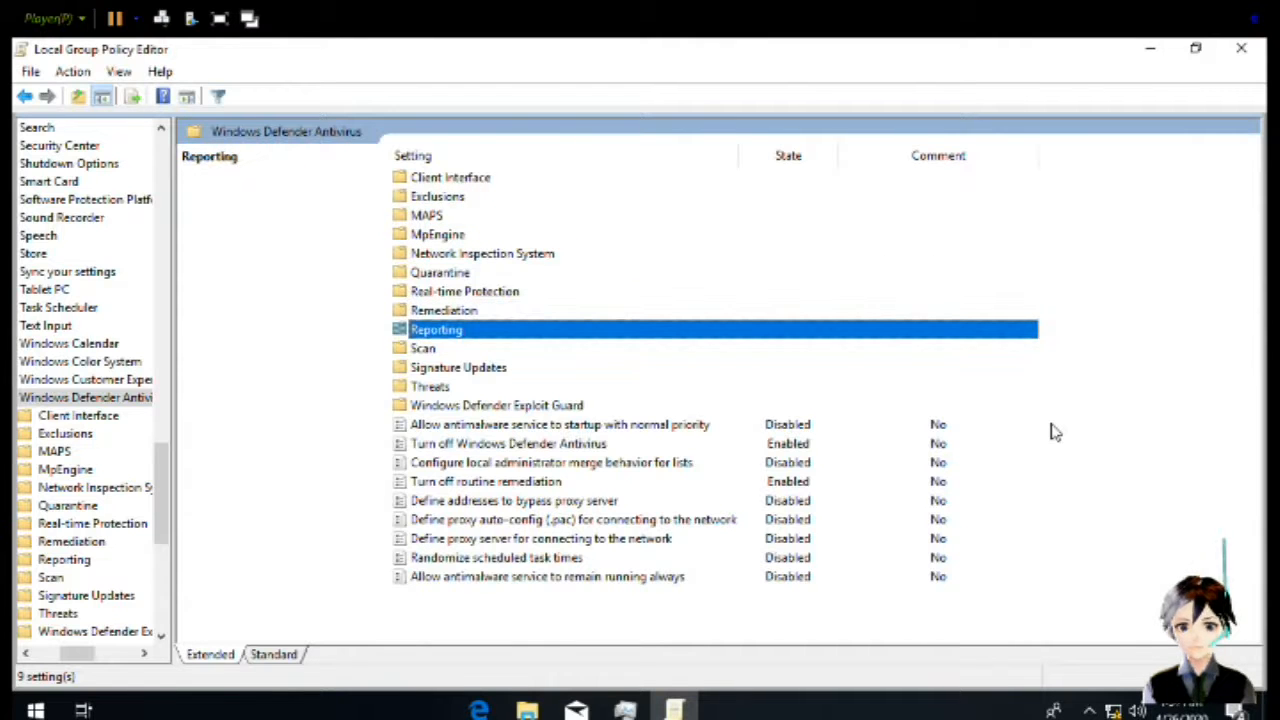
{"action": "key", "text": "Down"}
{"action": "key", "text": "Down"}
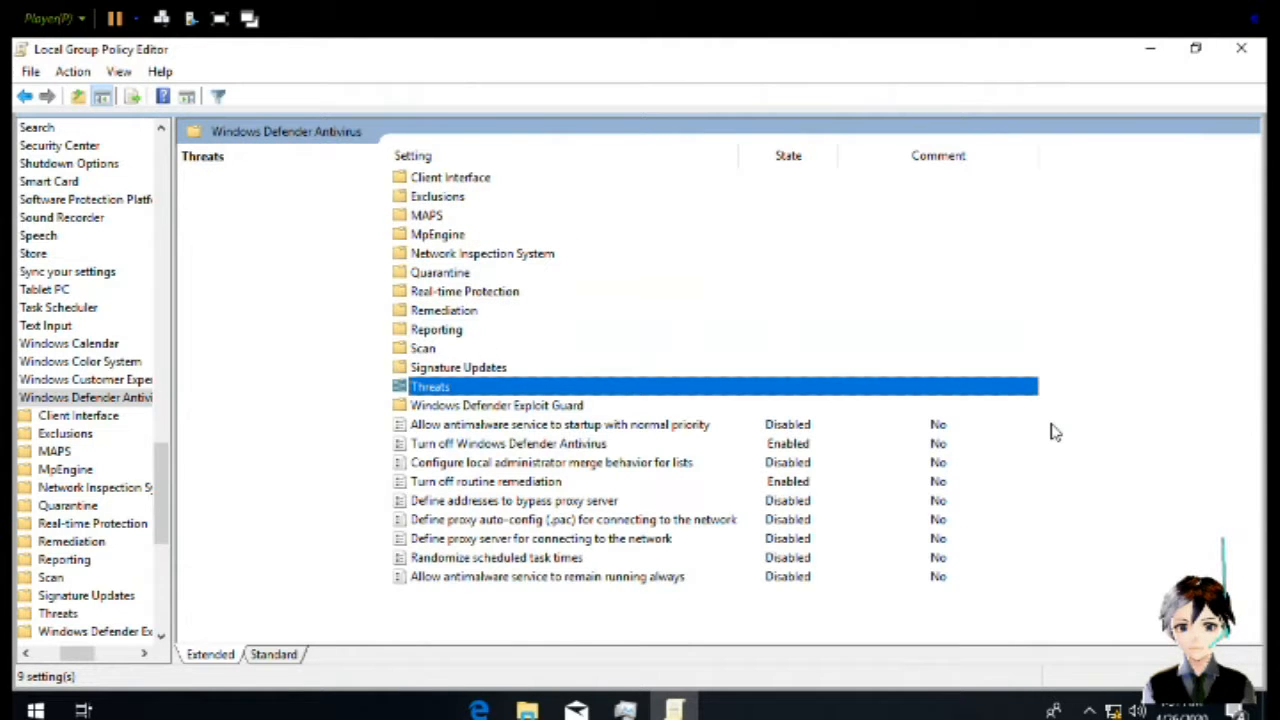
{"action": "key", "text": "Up"}
{"action": "key", "text": "Down"}
{"action": "key", "text": "Down"}
{"action": "key", "text": "Up"}
{"action": "key", "text": "Up"}
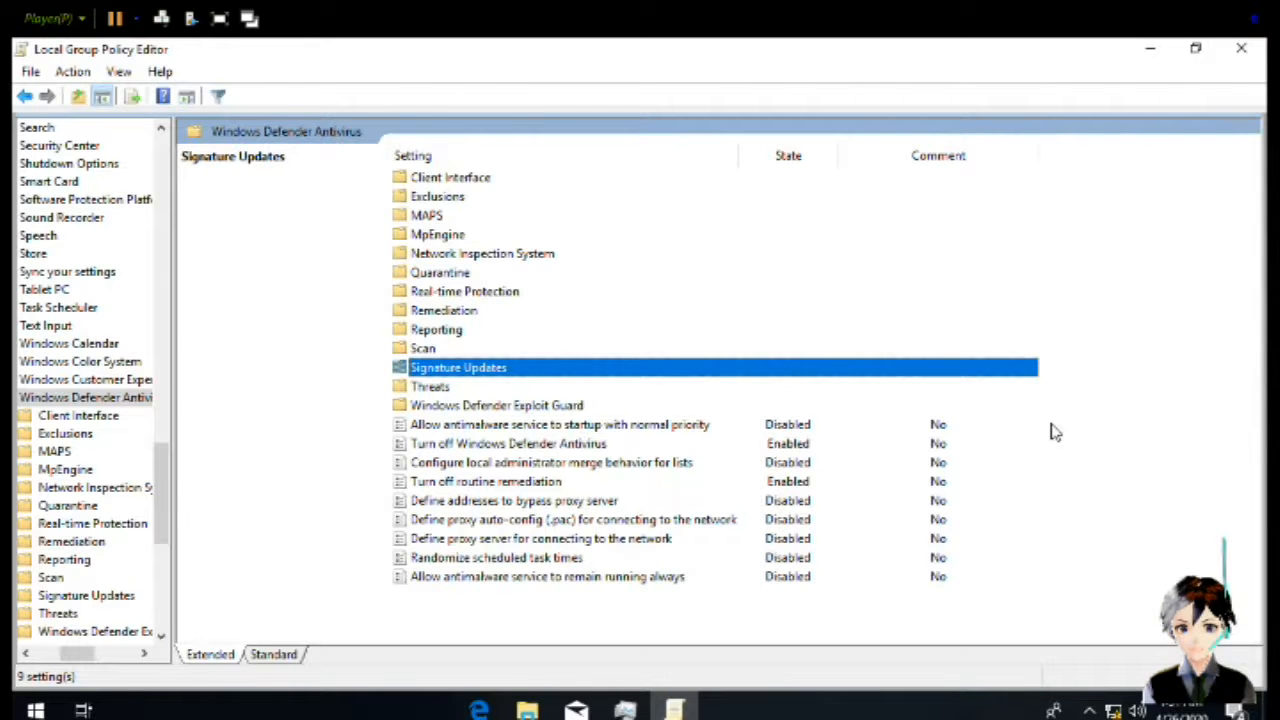
{"action": "key", "text": "Down"}
{"action": "key", "text": "Down"}
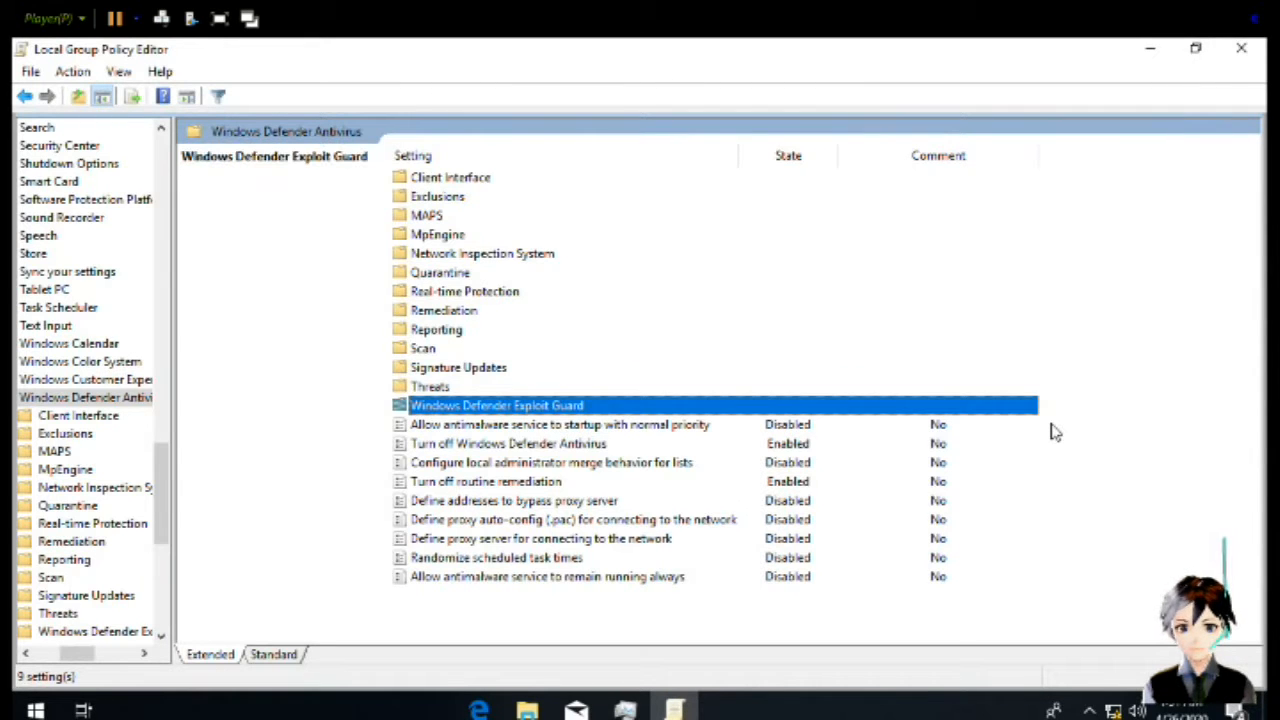
Open the Threats folder to check its policies, and return to the Windows Defender Antivirus folder
{"action": "key", "text": "Up"}
{"action": "key", "text": "Return"}
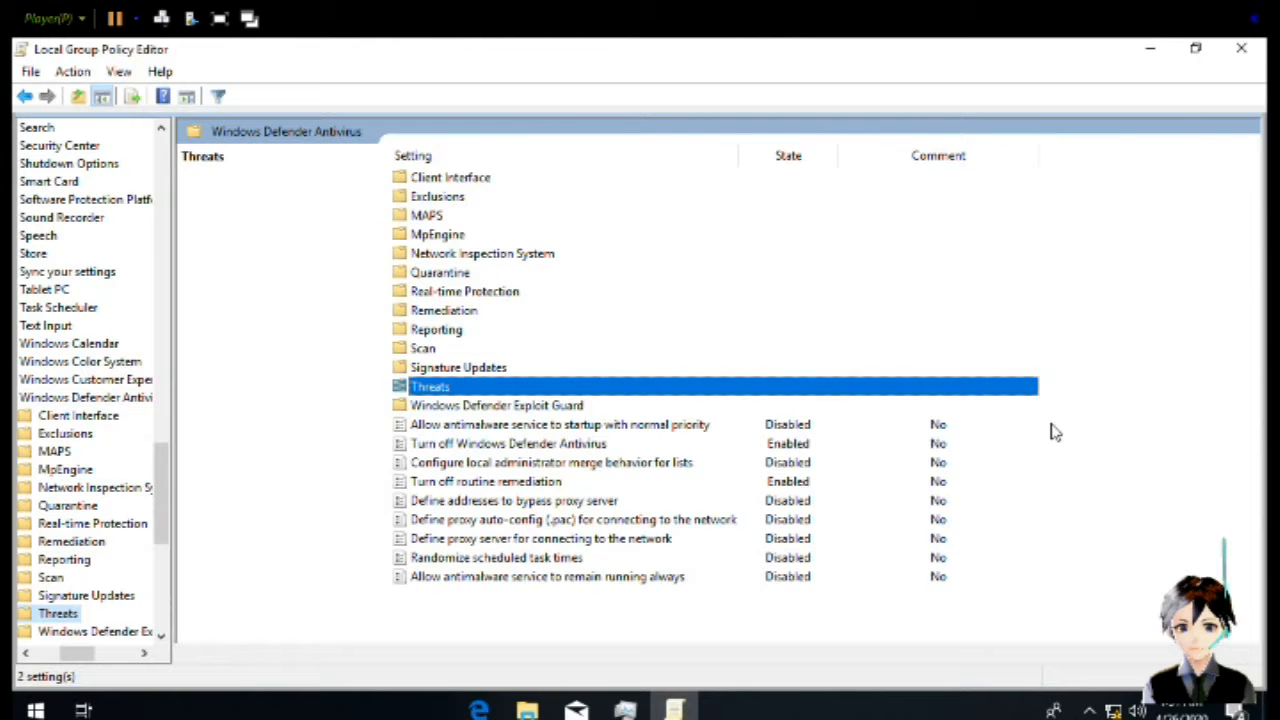
{"action": "key", "text": "BackSpace"}
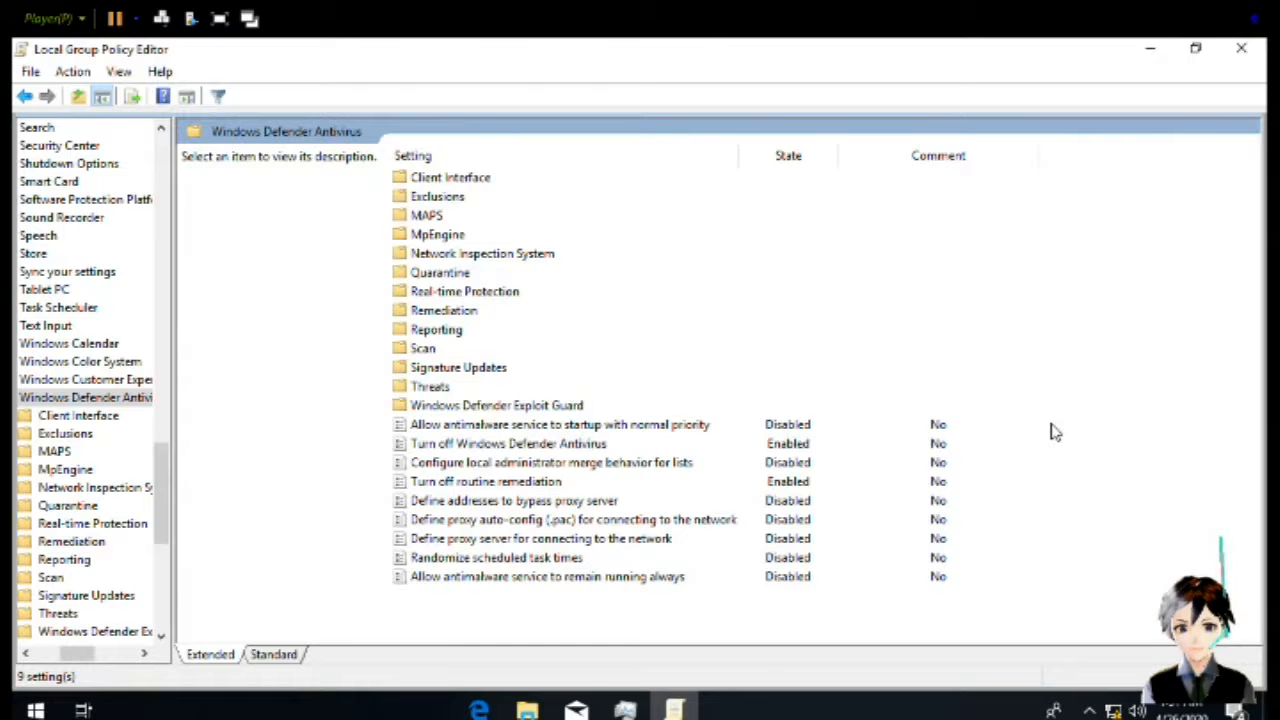
Go up to Windows Components and open the Data Collection and Preview Builds folder
{"action": "key", "text": "BackSpace"}
{"action": "key", "text": "Down"}
{"action": "key", "text": "Down"}
{"action": "key", "text": "Down"}
{"action": "key", "text": "Down"}
{"action": "key", "text": "Down"}
{"action": "key", "text": "Down"}
{"action": "key", "text": "Down"}
{"action": "key", "text": "Down"}
{"action": "key", "text": "Down"}
{"action": "key", "text": "Down"}
{"action": "key", "text": "Down"}
{"action": "key", "text": "Down"}
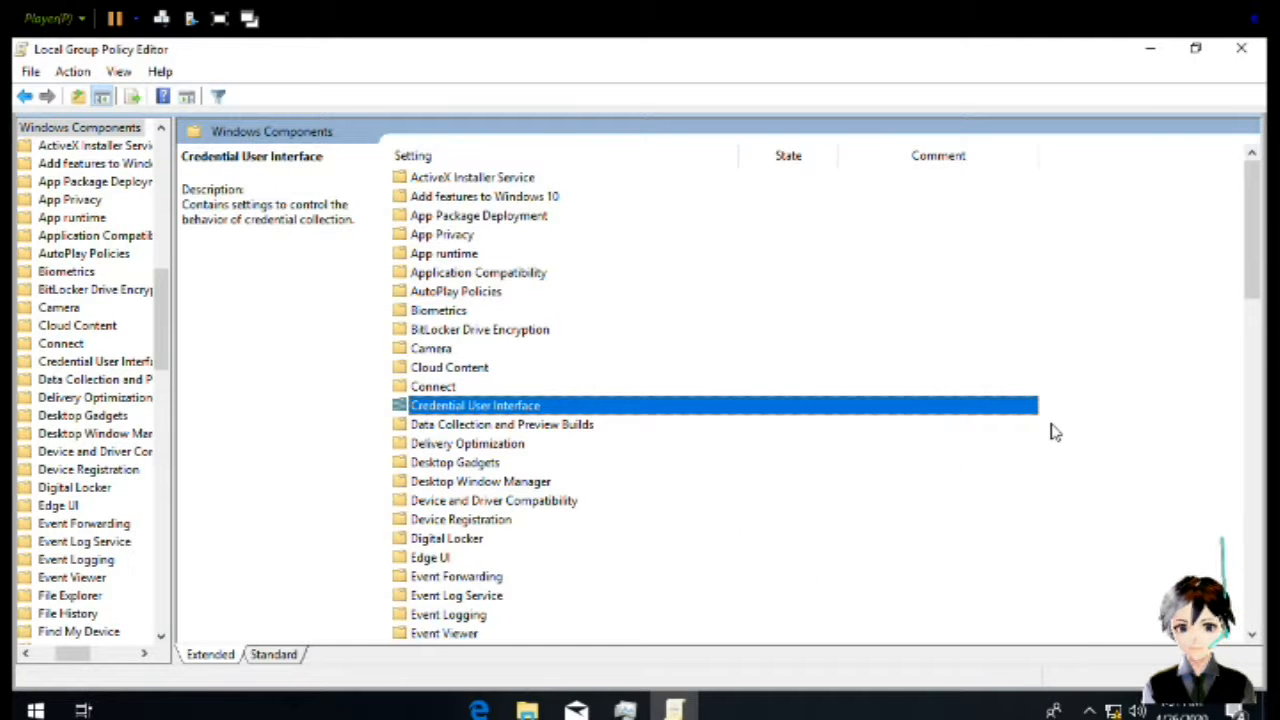
{"action": "double_click", "coordinate": [531, 430]}
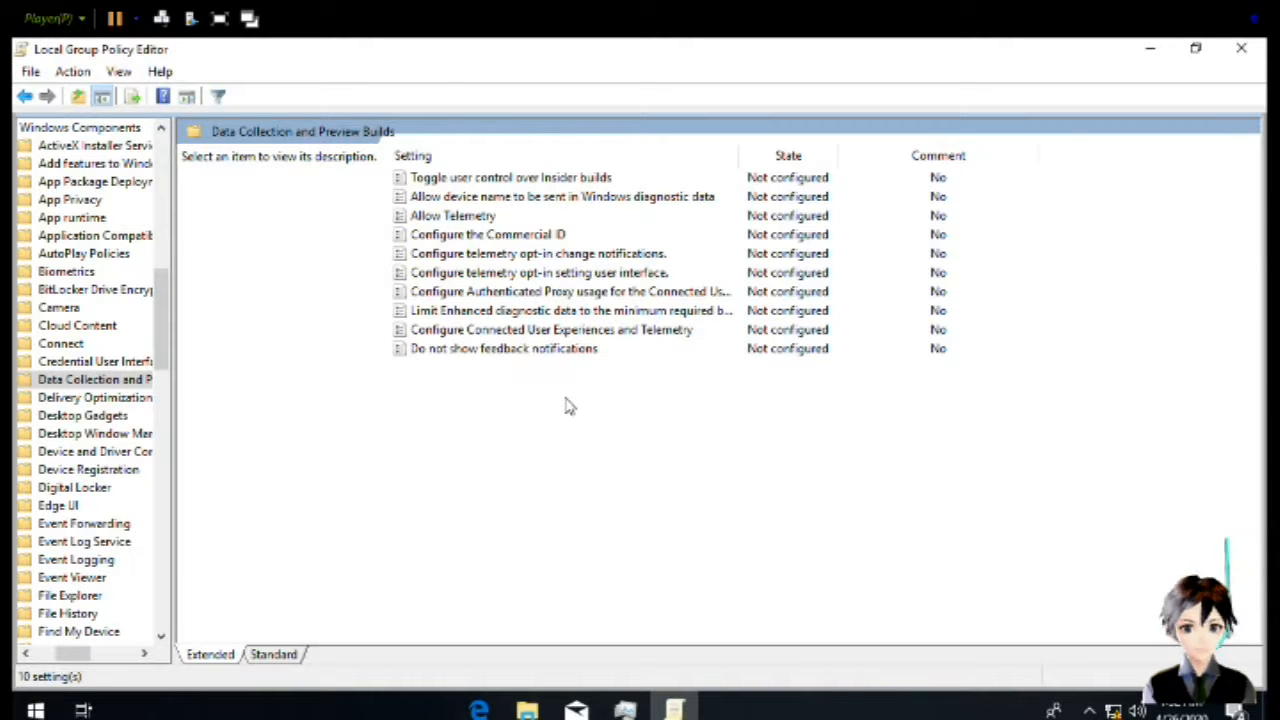
Disable the policy "Toggle user control over Insider builds" in the Data Collection and Preview Builds folder
{"action": "key", "text": "Down"}
{"action": "key", "text": "Return"}
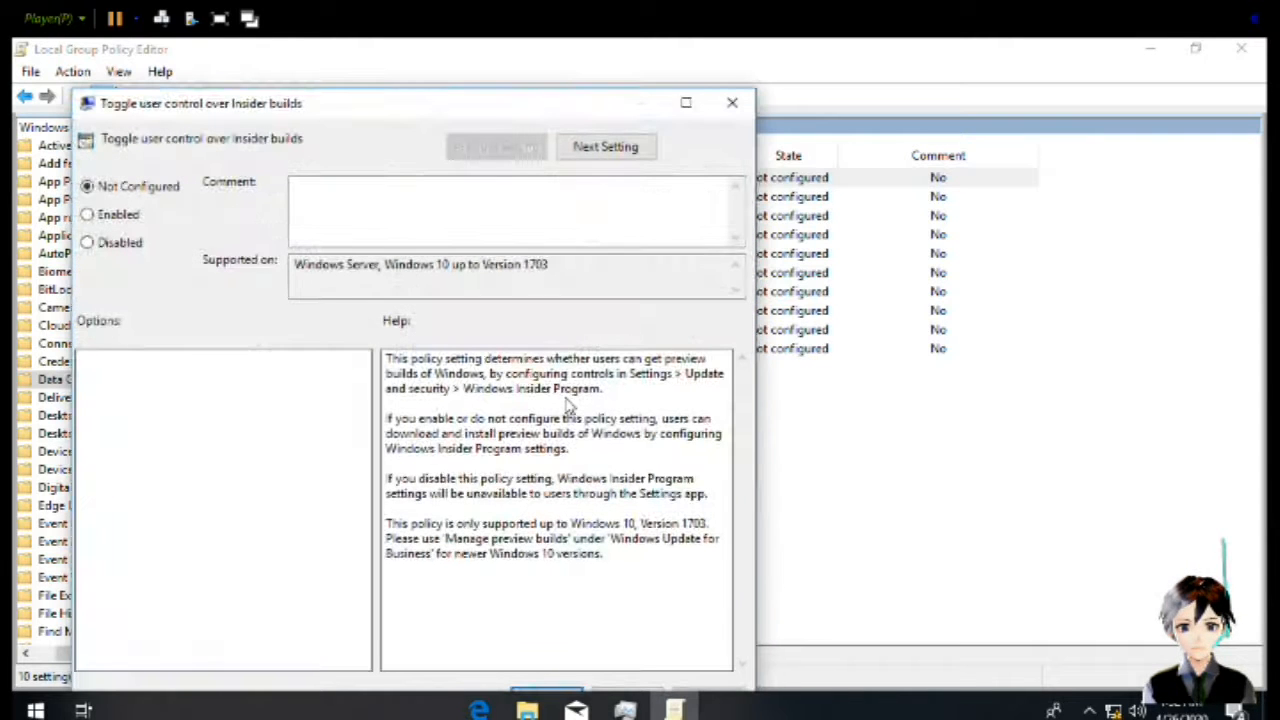
{"action": "key", "text": "Down"}
{"action": "key", "text": "Down"}
{"action": "key", "text": "Return"}
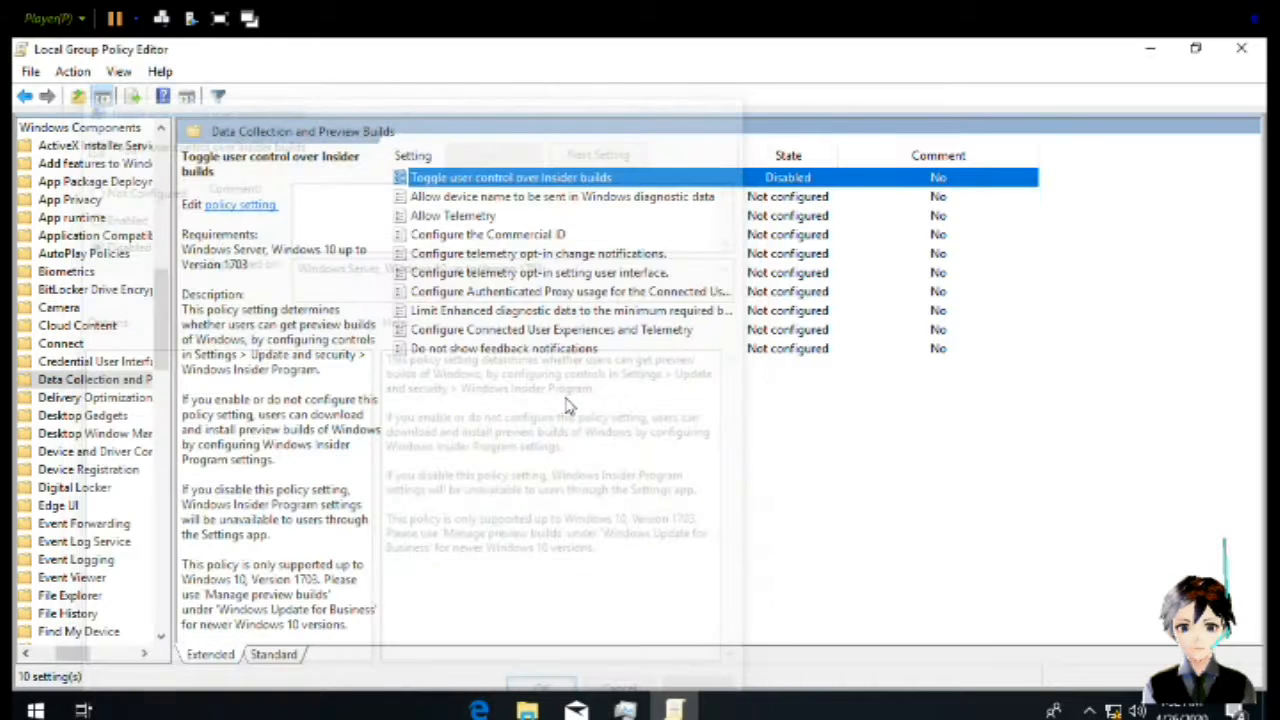
Disable the policy "Allow device name to be sent in Windows diagnostic data"
{"action": "key", "text": "Down"}
{"action": "key", "text": "Down"}
{"action": "key", "text": "Up"}
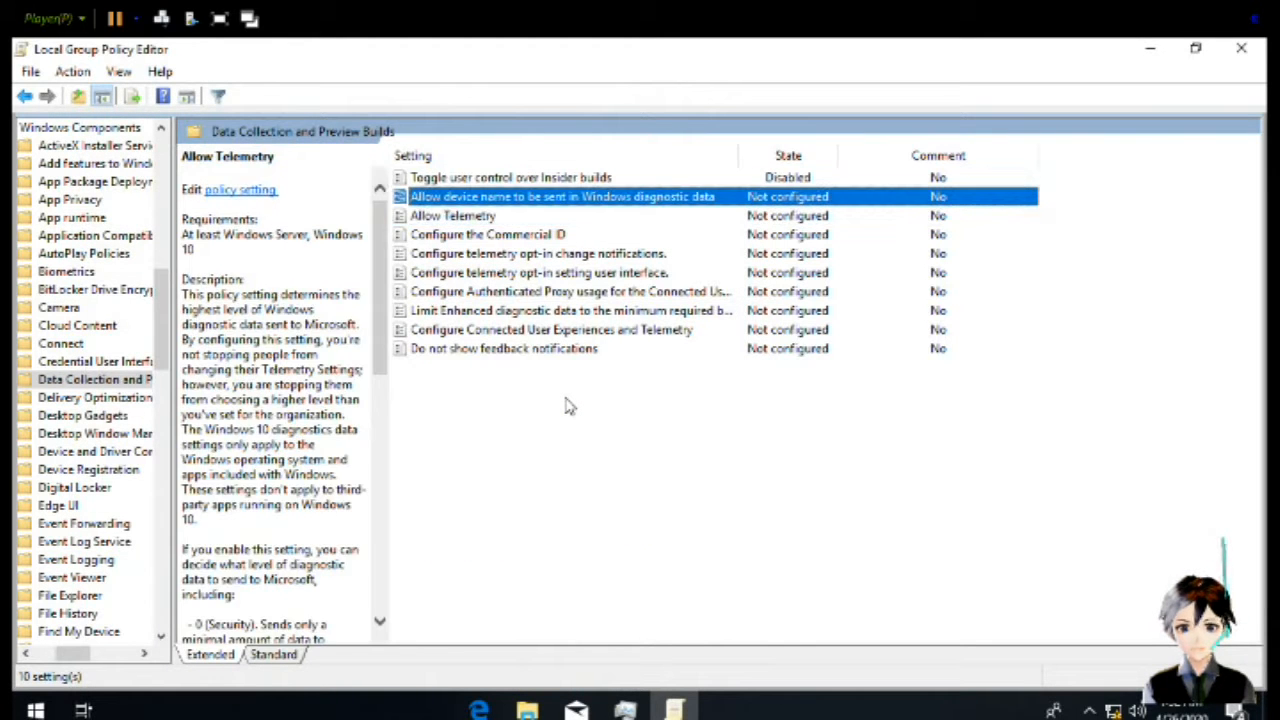
{"action": "key", "text": "Return"}
{"action": "key", "text": "Down"}
{"action": "key", "text": "Down"}
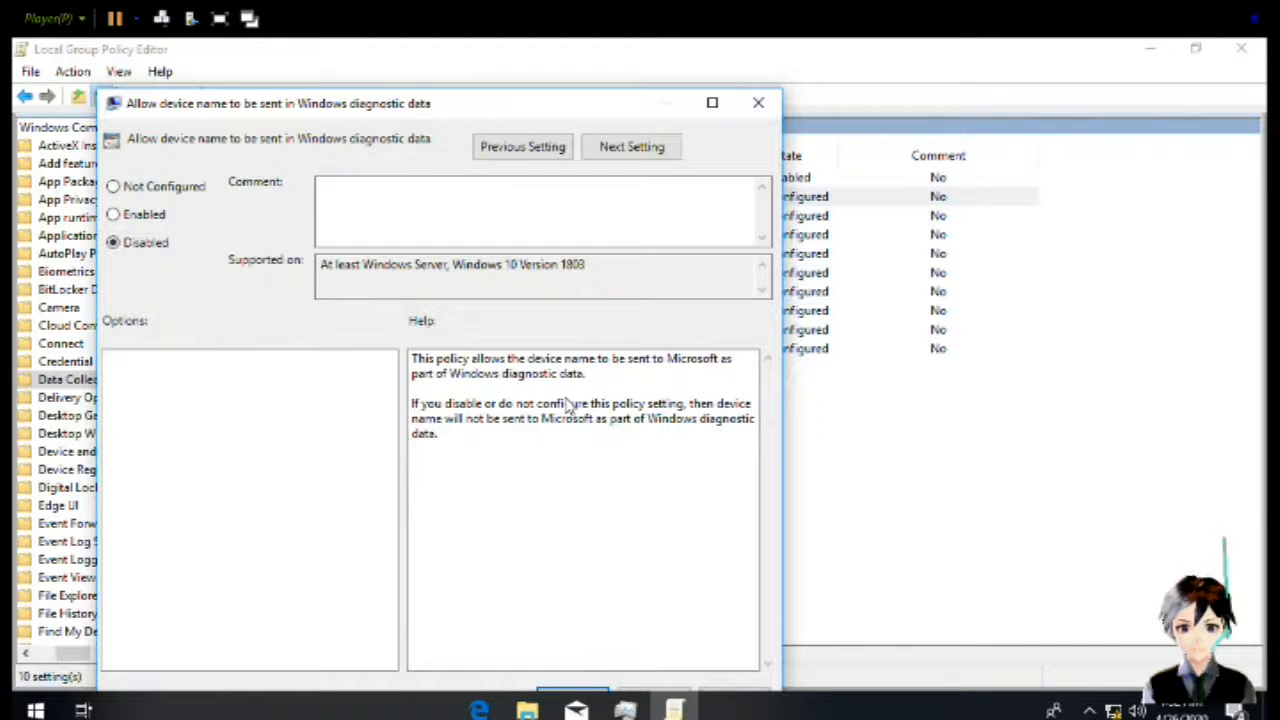
{"action": "key", "text": "Return"}
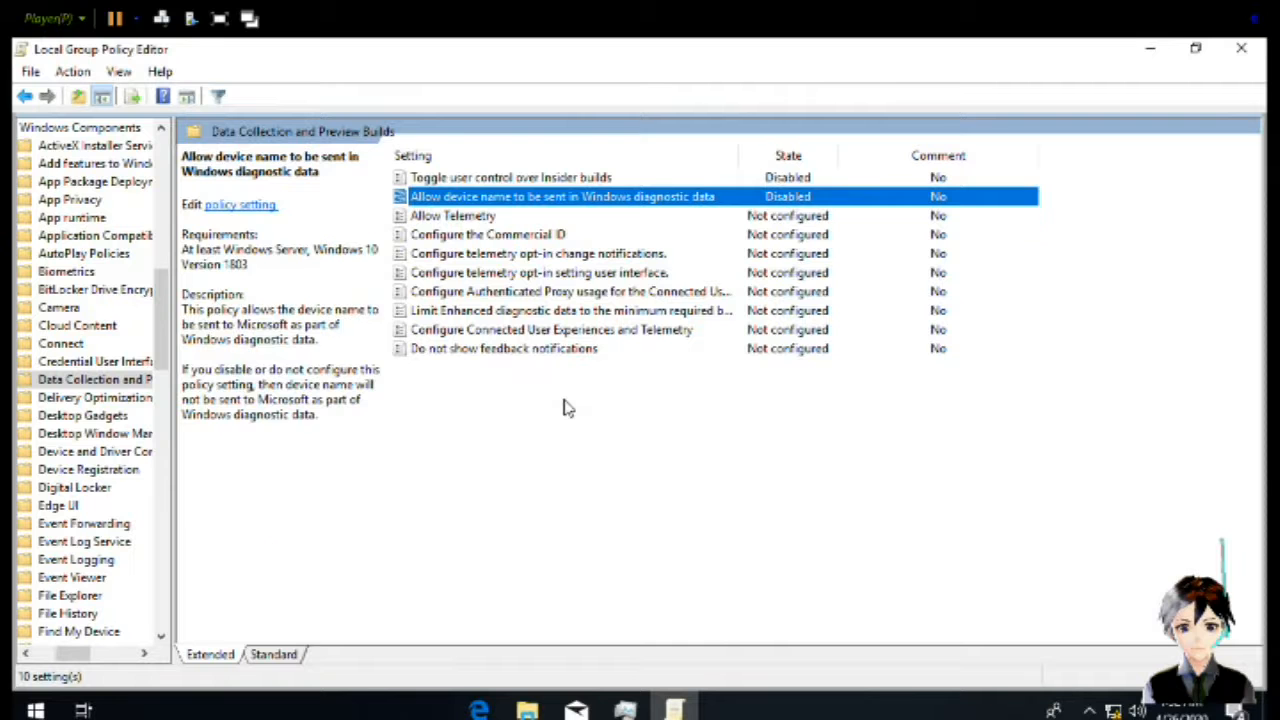
Disable the policy "Allow Telemetry" in the Data Collection and Preview Builds folder
{"action": "key", "text": "Down"}
{"action": "key", "text": "Return"}
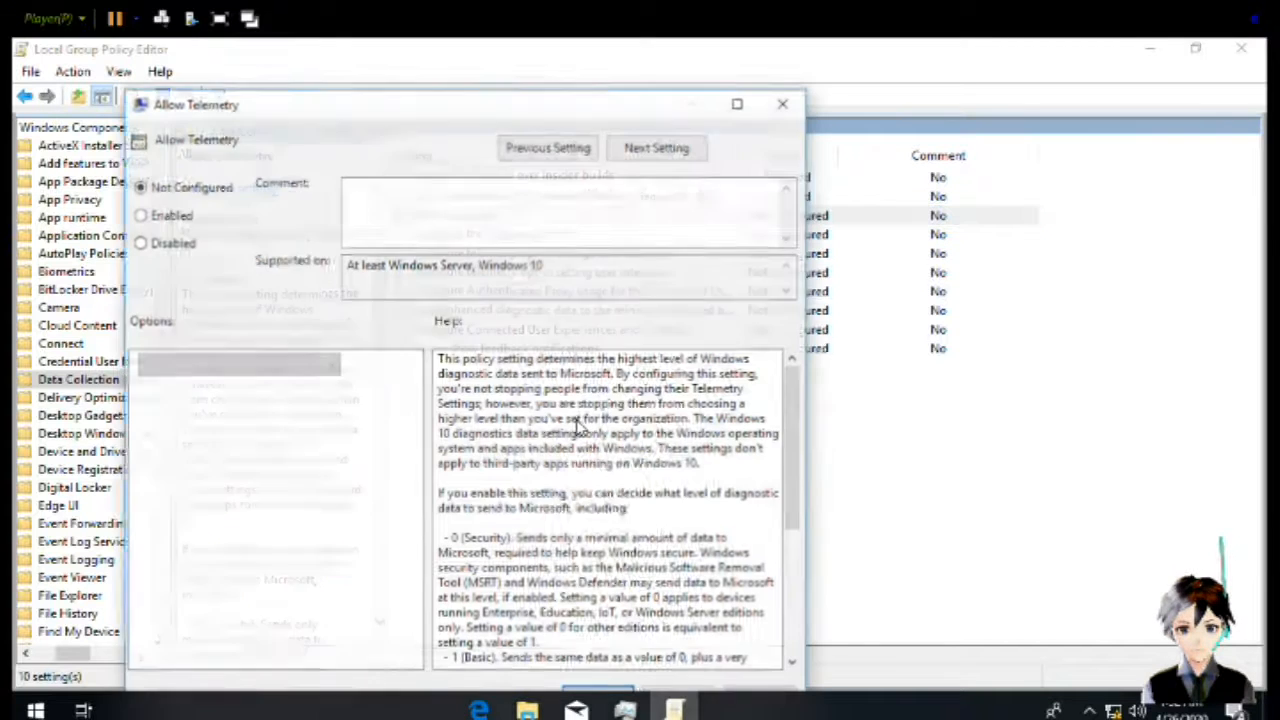
{"action": "key", "text": "Down"}
{"action": "key", "text": "Down"}
{"action": "key", "text": "Return"}
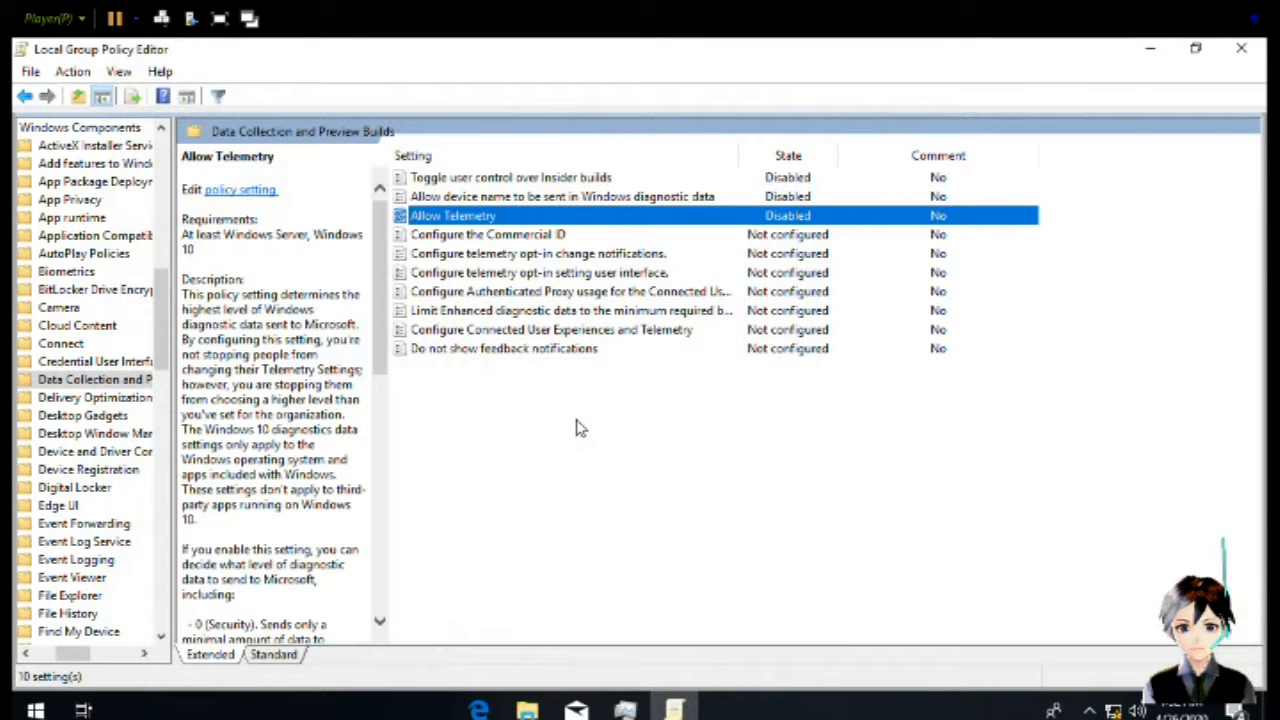
Disable the policy "Configure the Commercial ID"
{"action": "key", "text": "Down"}
{"action": "key", "text": "Return"}
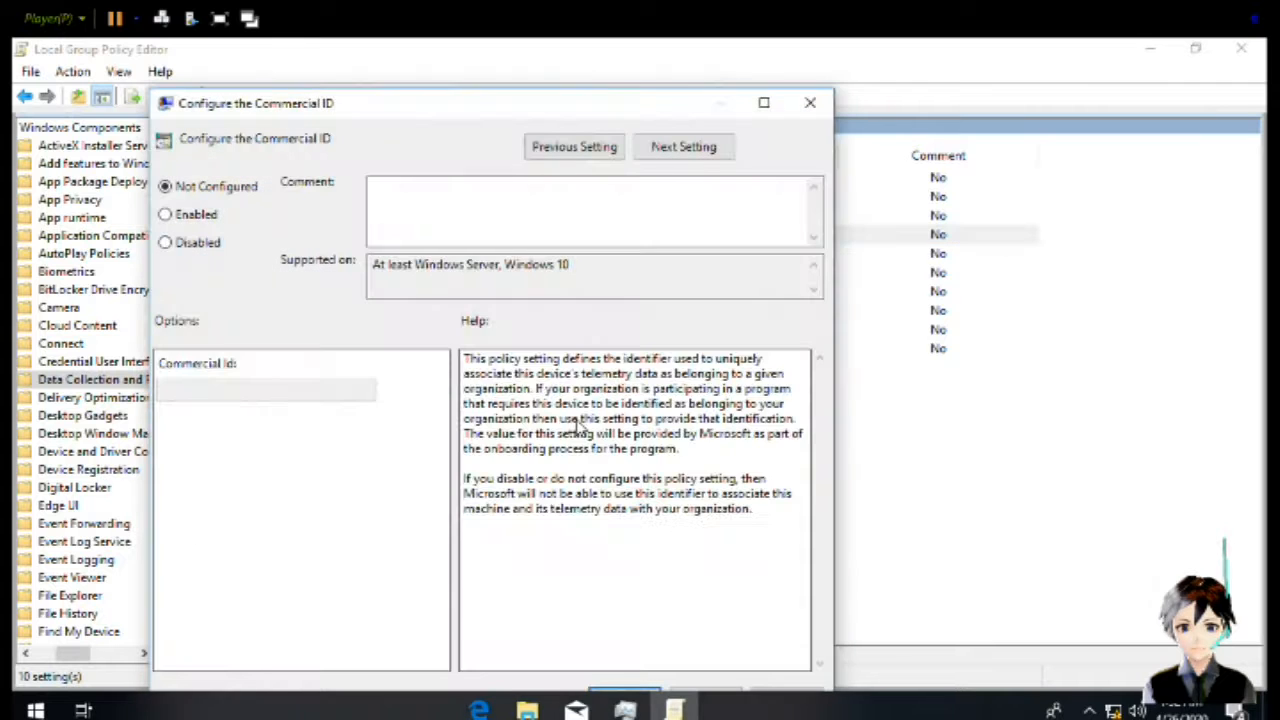
{"action": "key", "text": "Down"}
{"action": "key", "text": "Down"}
{"action": "key", "text": "Return"}
Try to disable the policy "Configure telemetry opt-in change notifications"
{"action": "key", "text": "Down"}
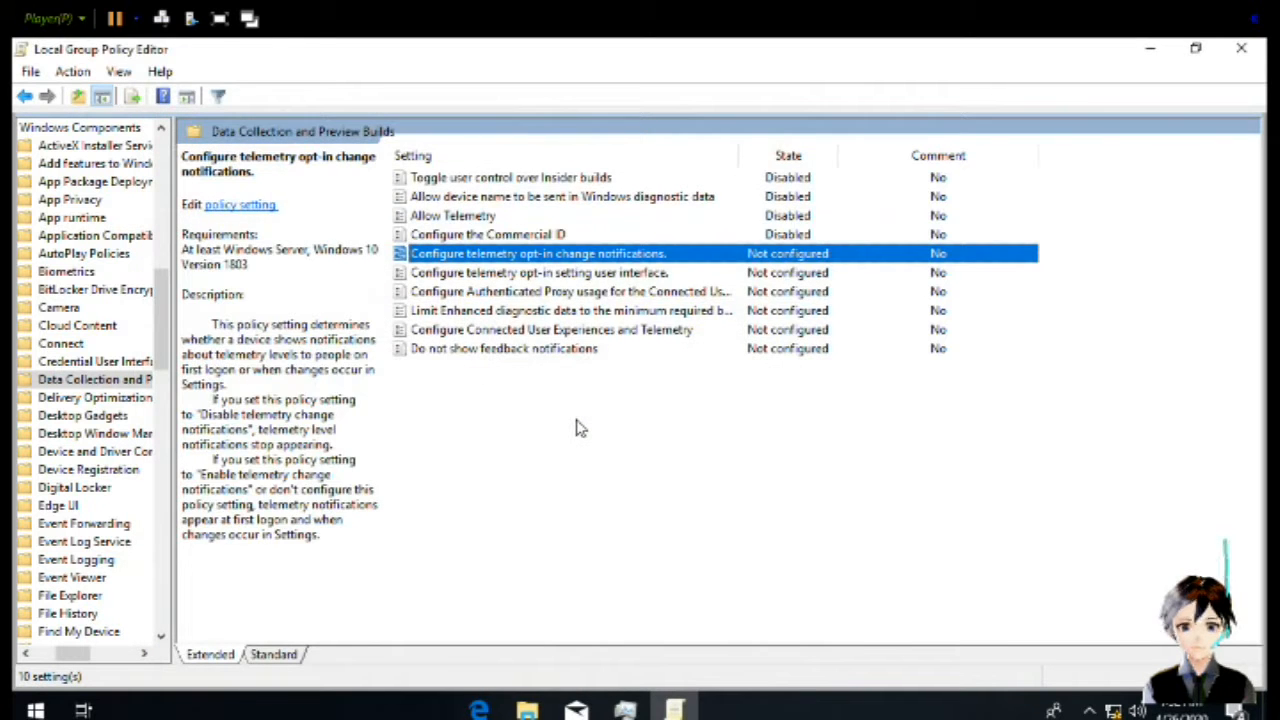
{"action": "key", "text": "Return"}
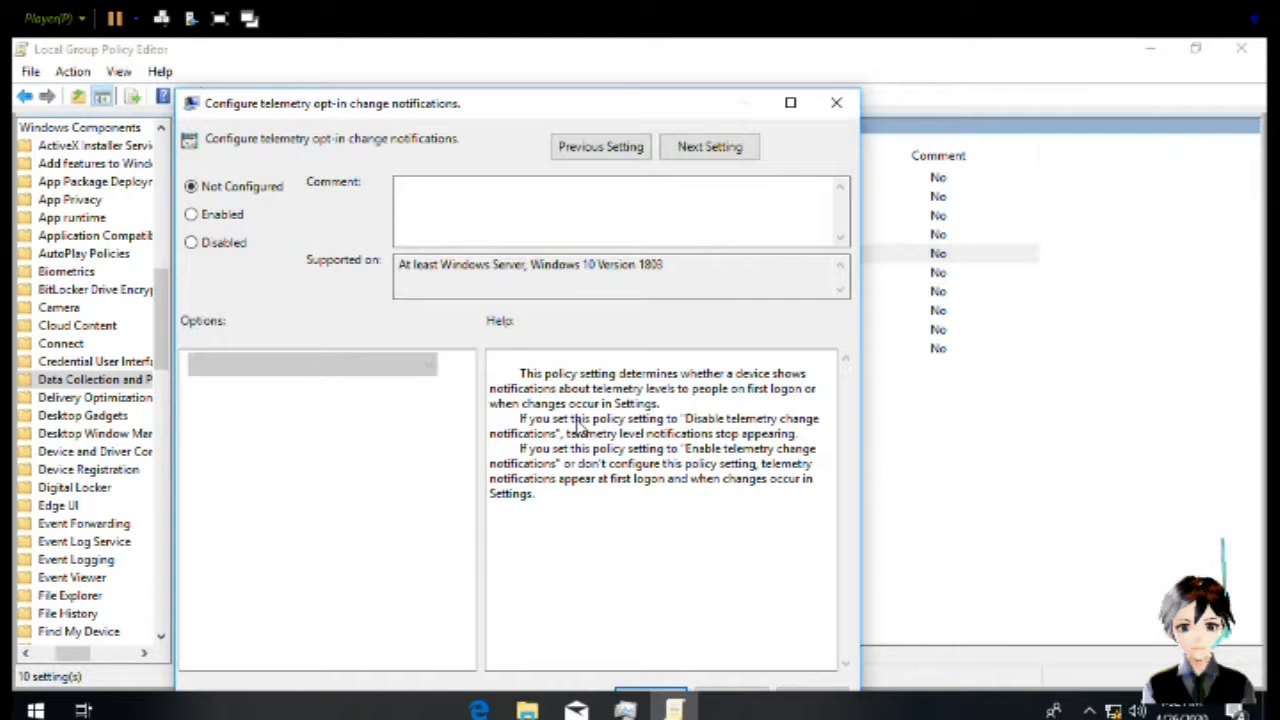
{"action": "key", "text": "Return"}
{"action": "key", "text": "Down"}
{"action": "key", "text": "Up"}
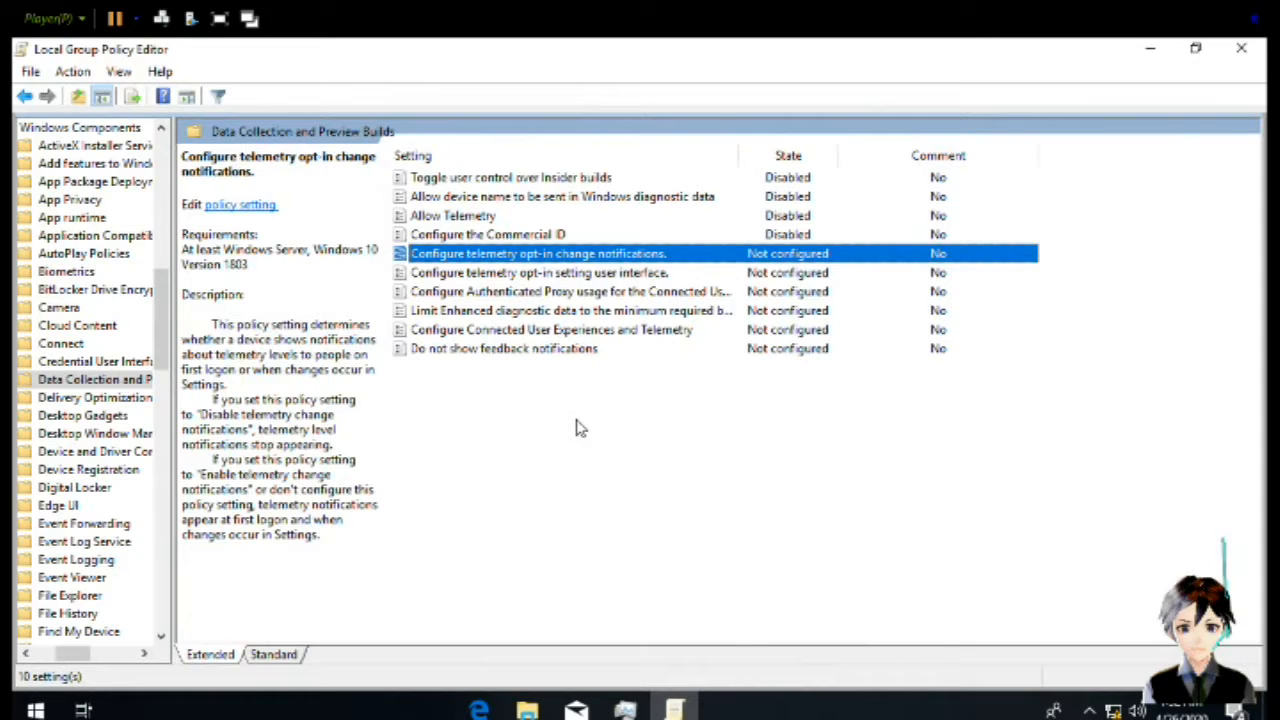
{"action": "key", "text": "Return"}
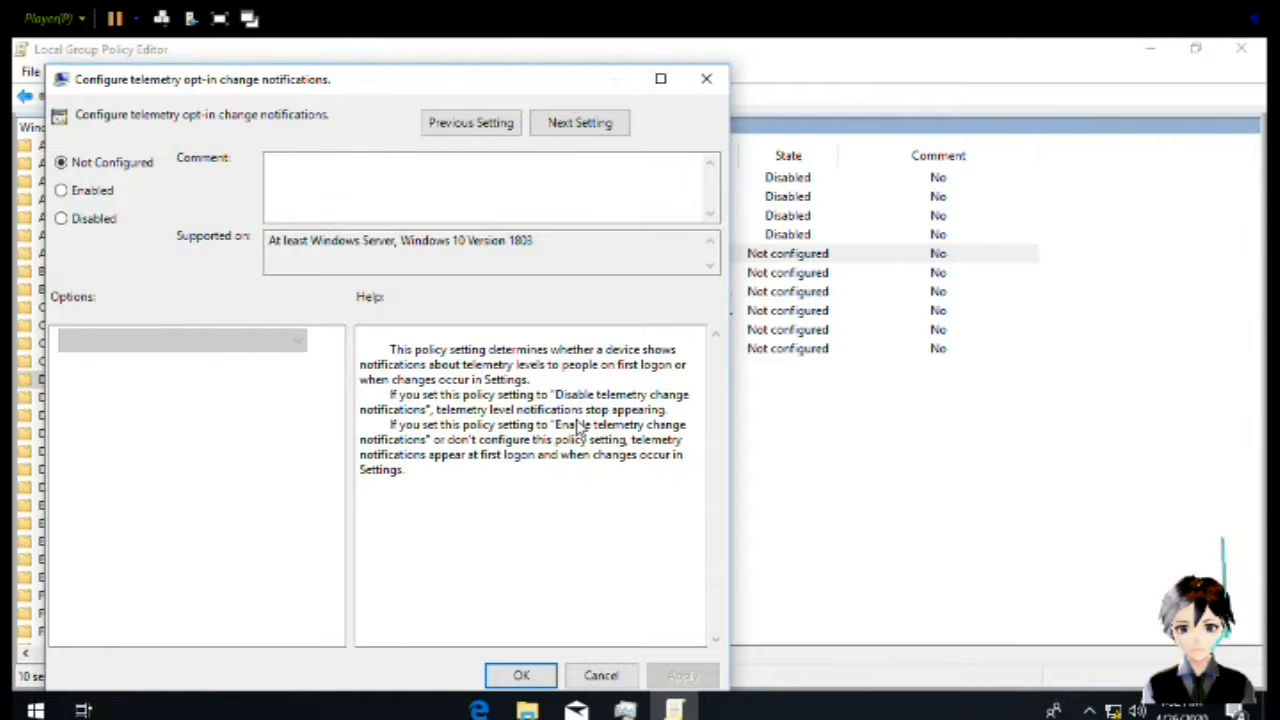
{"action": "key", "text": "Down"}
{"action": "key", "text": "Down"}
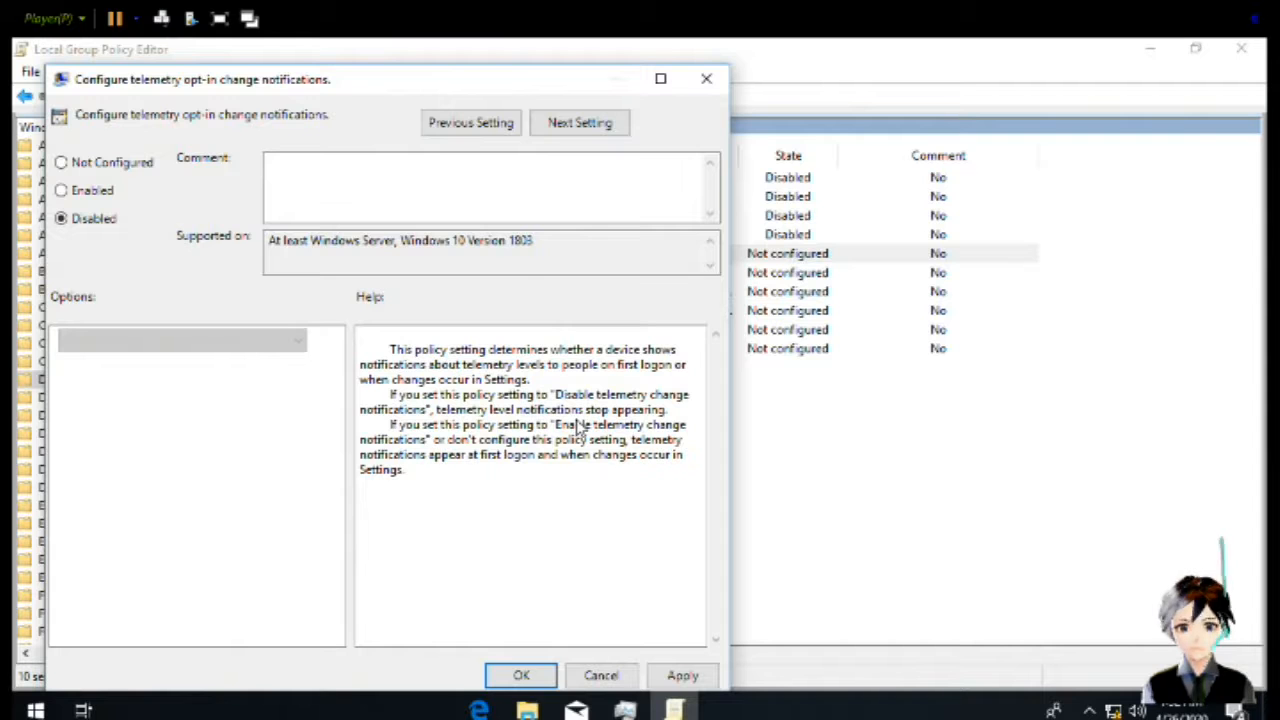
{"action": "key", "text": "Escape"}
Enable the policy "Configure telemetry opt-in change notifications" with the option "Disable telemetry change notifications"
{"action": "key", "text": "Return"}
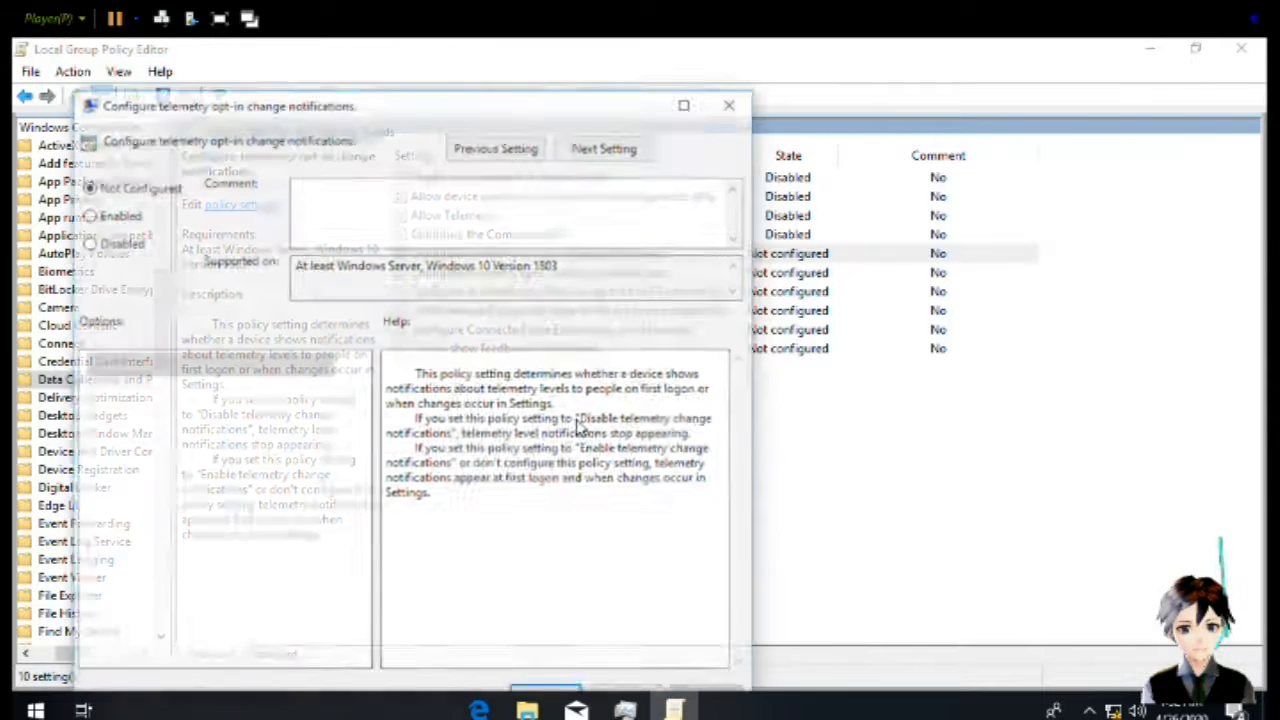
{"action": "key", "text": "Down"}
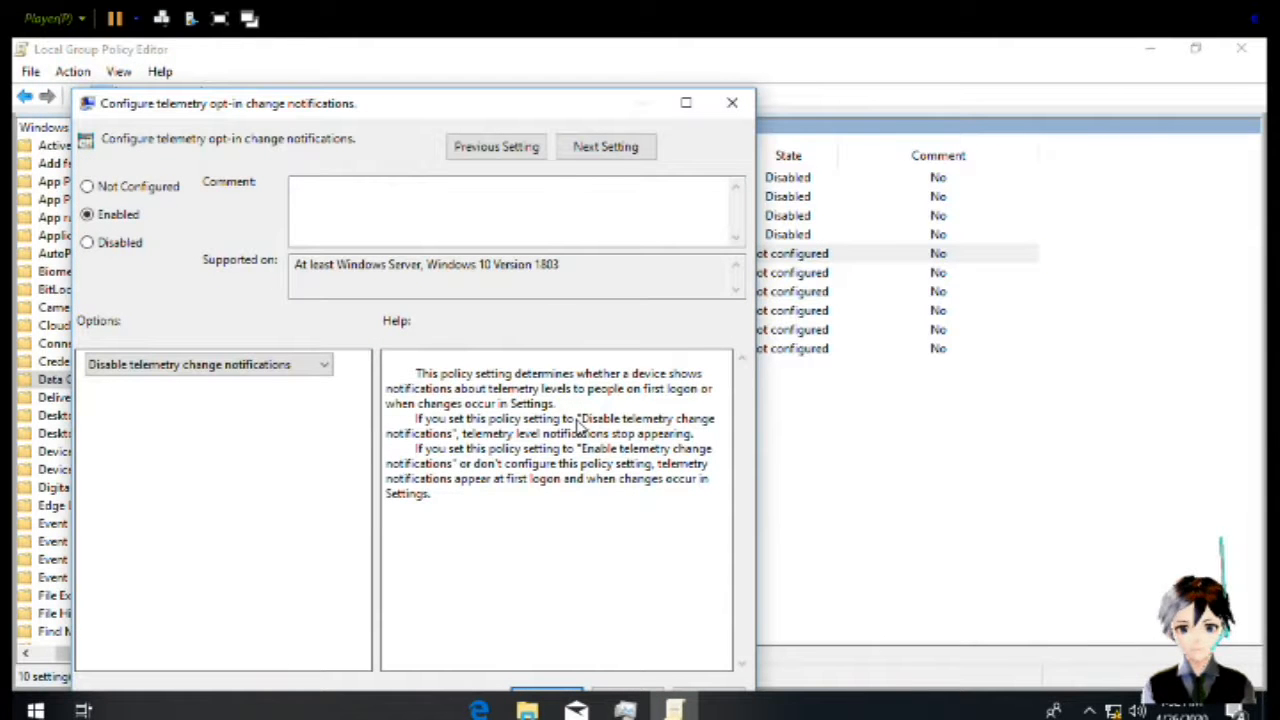
{"action": "left_click", "coordinate": [280, 365]}
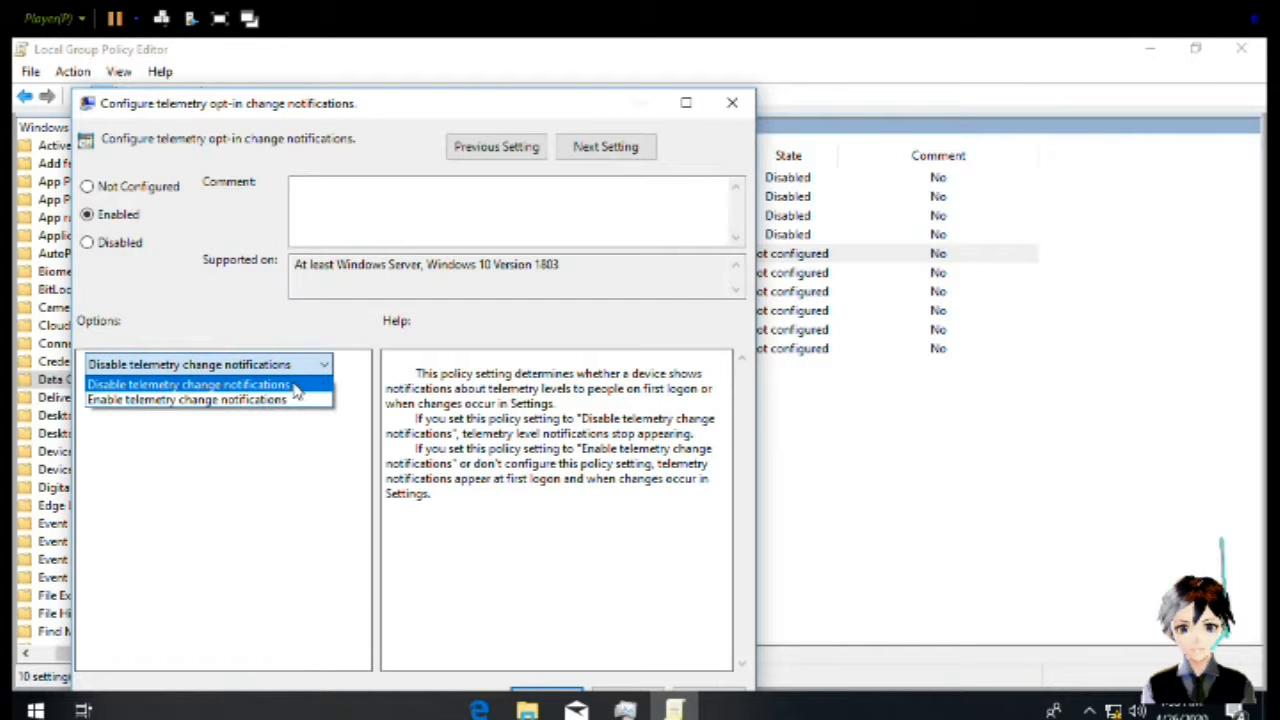
{"action": "left_click", "coordinate": [297, 385]}
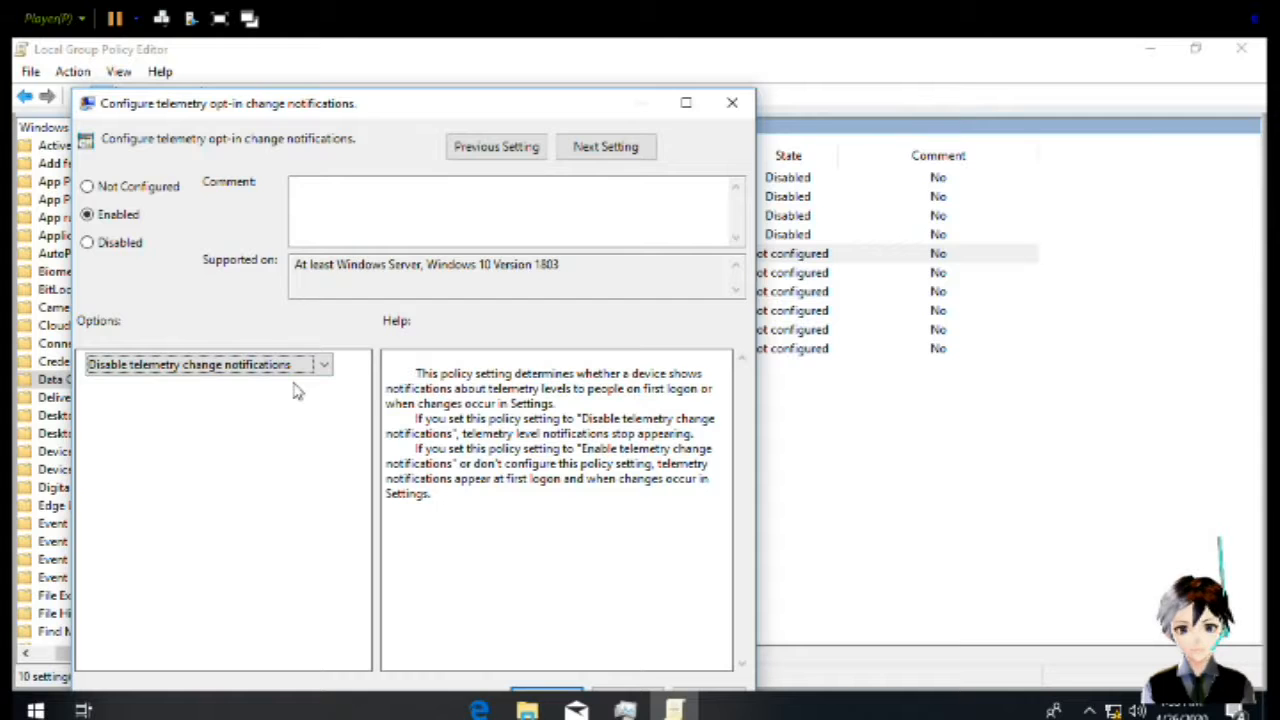
{"action": "key", "text": "Return"}
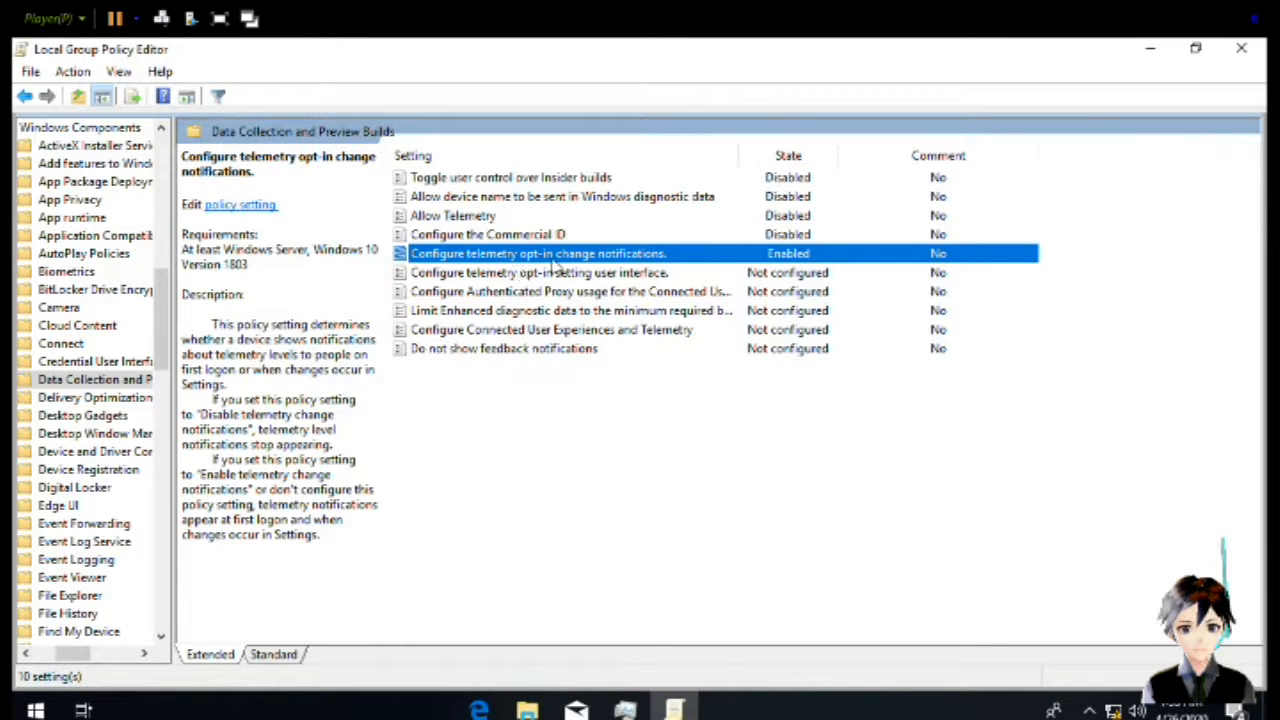
Reopen the policy "Configure telemetry opt-in change notifications", check its option choices and try setting it to Disabled
{"action": "double_click", "coordinate": [570, 258]}
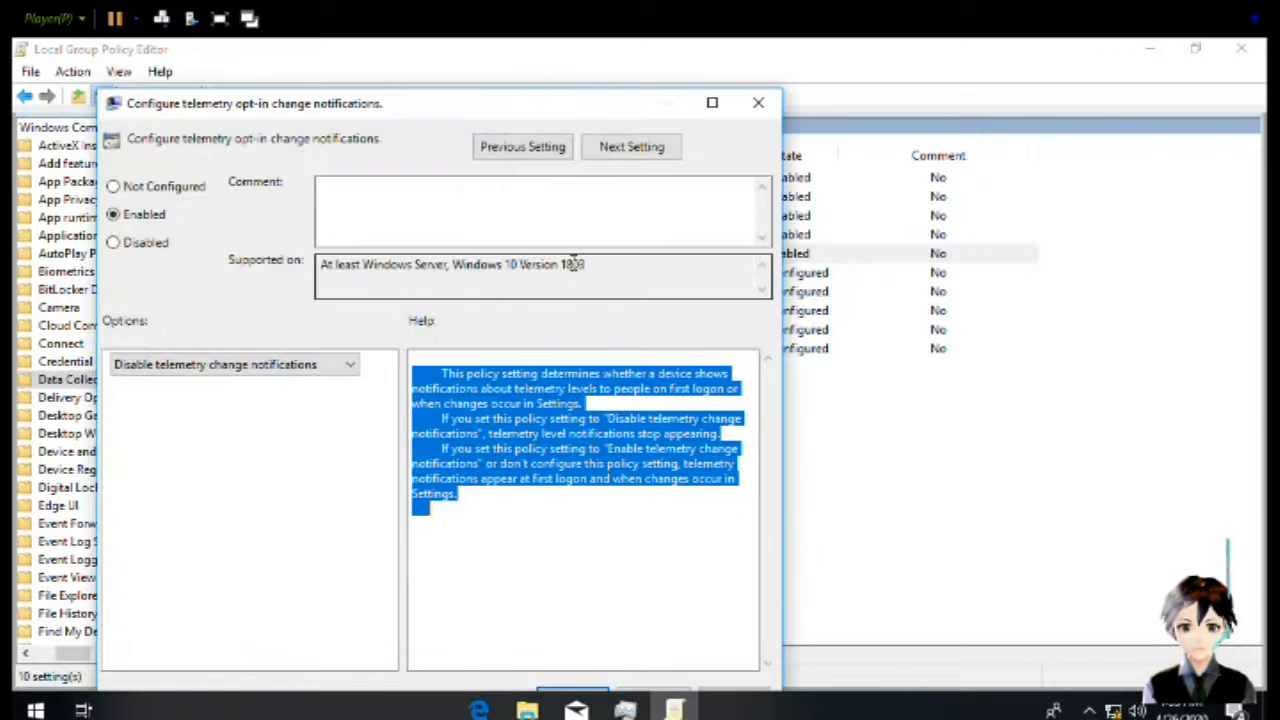
{"action": "left_click", "coordinate": [347, 368]}
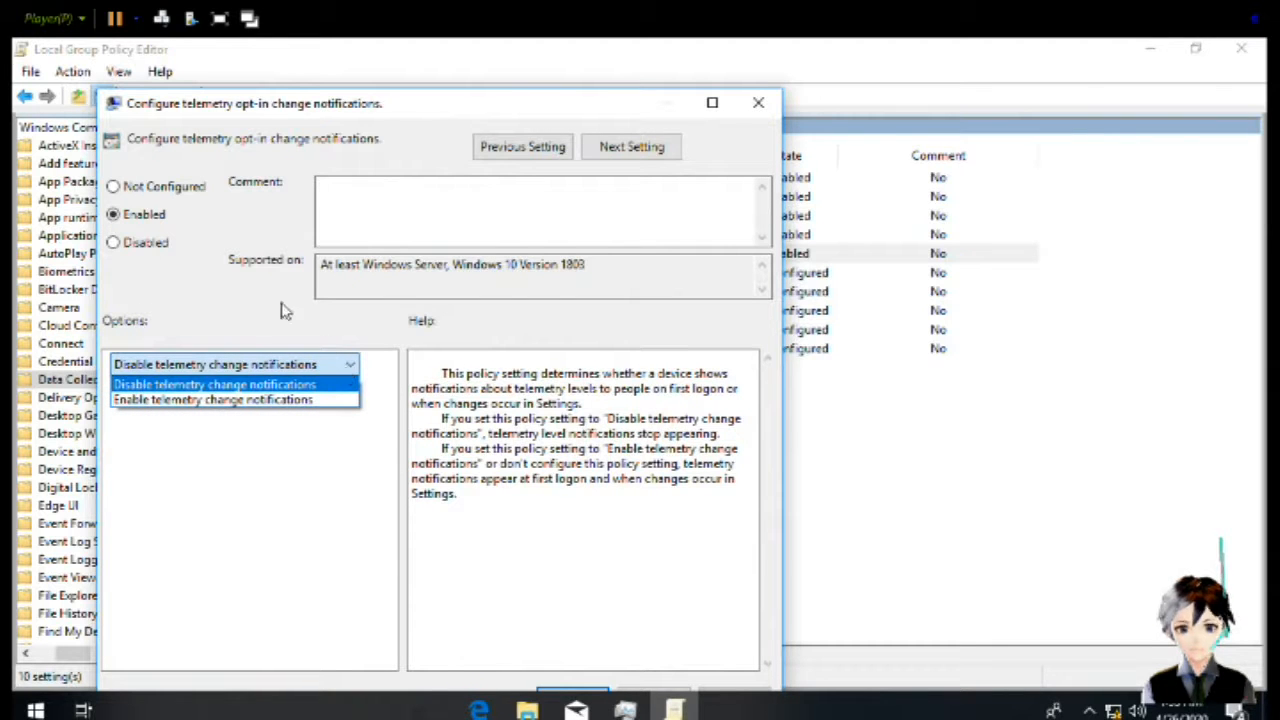
{"action": "left_click", "coordinate": [255, 295]}
{"action": "left_click", "coordinate": [160, 246]}
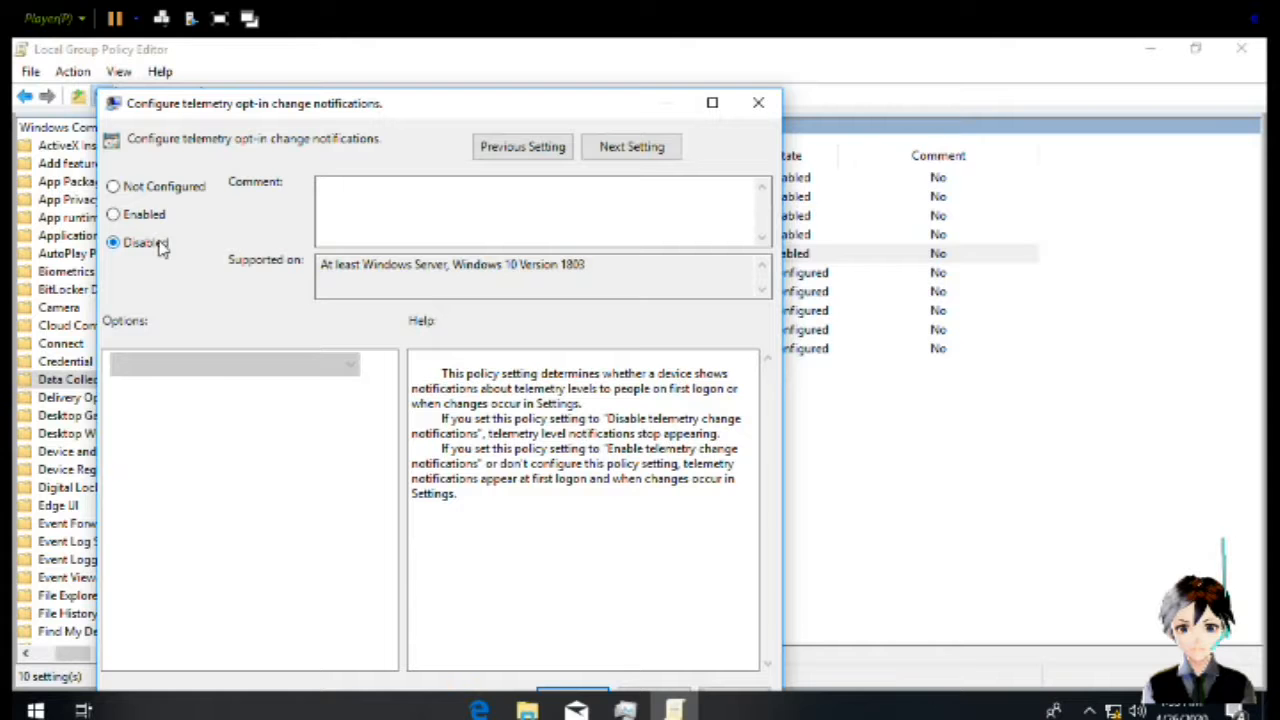
{"action": "key", "text": "Escape"}
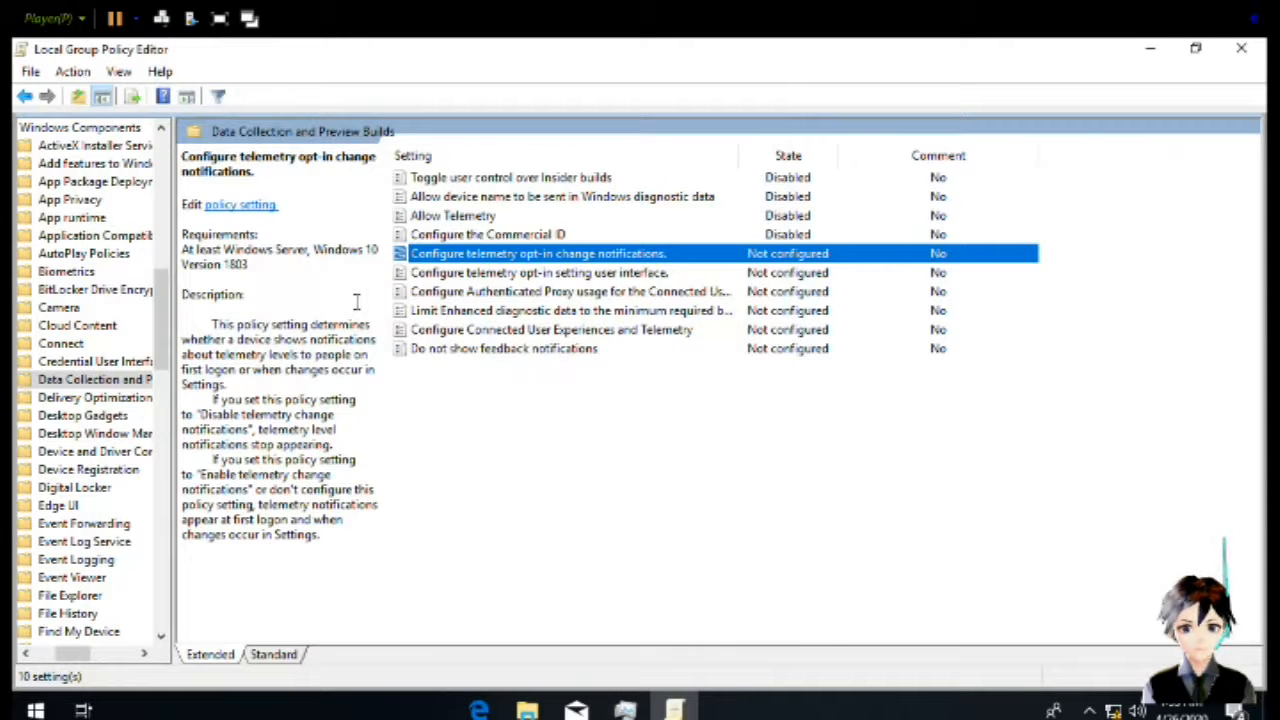
Set the policy "Configure telemetry opt-in change notifications" to Enabled with the option "Disable telemetry change notifications"
{"action": "key", "text": "Return"}
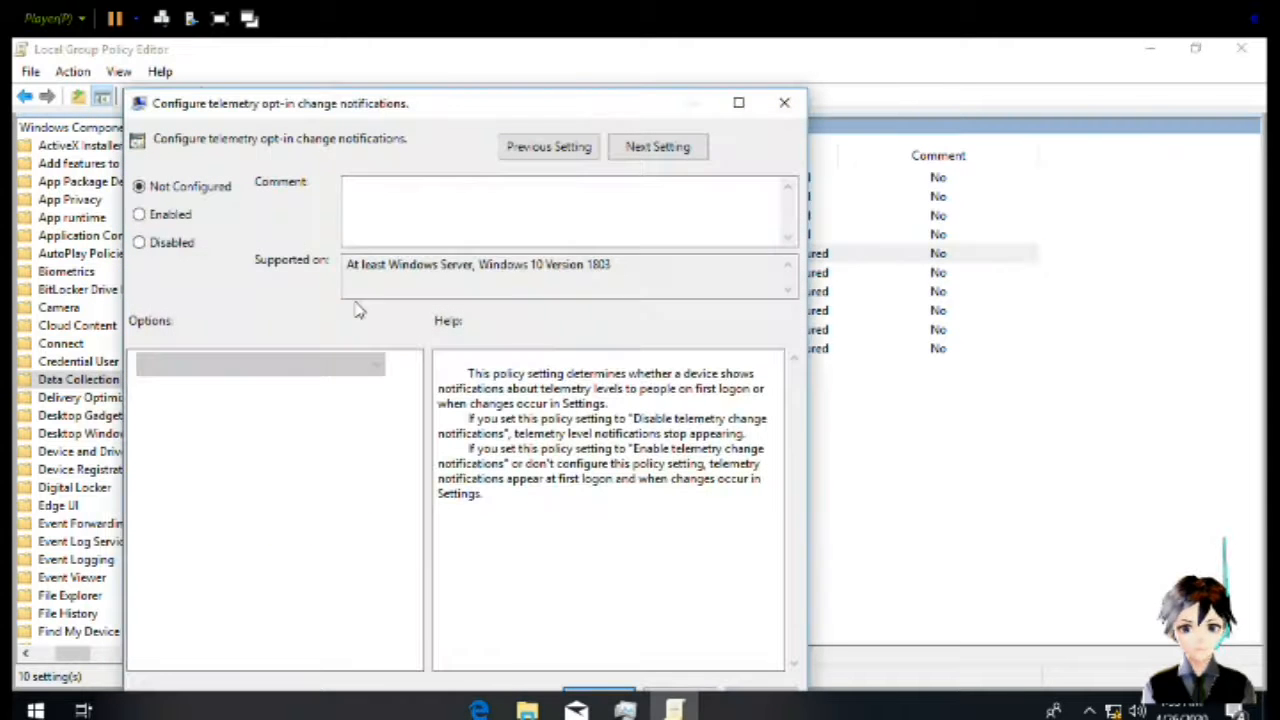
{"action": "left_click", "coordinate": [166, 222]}
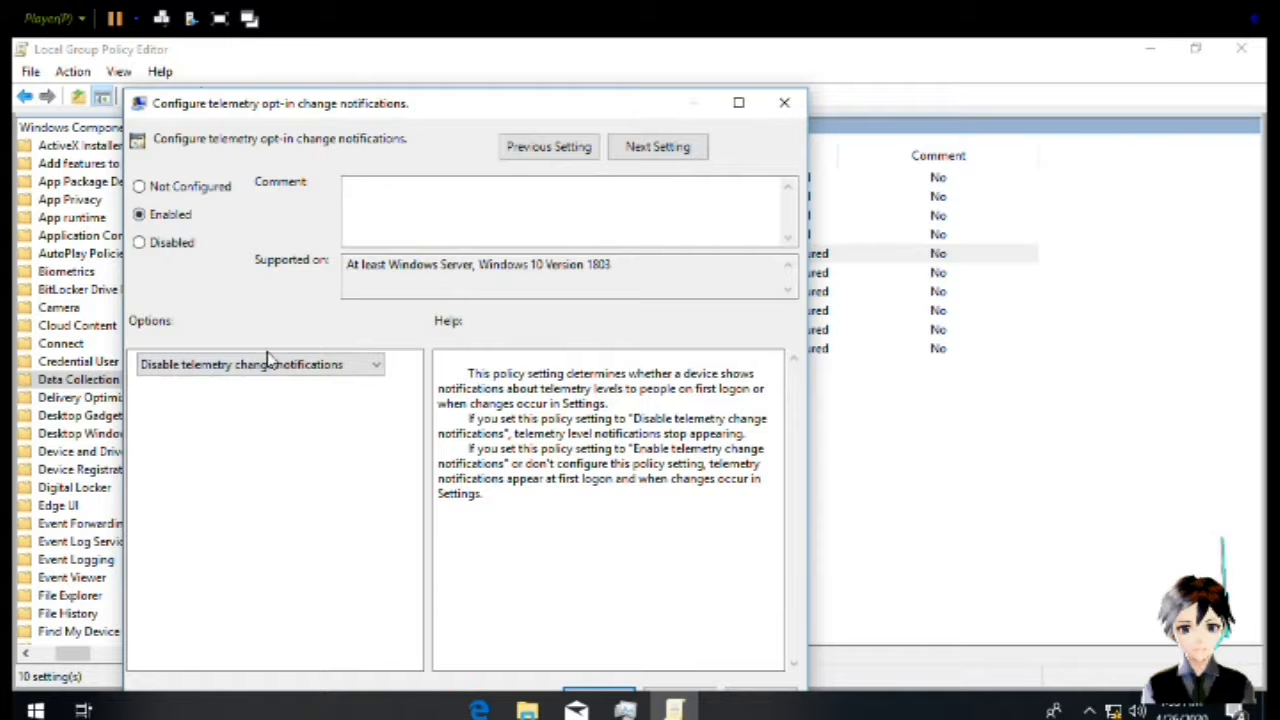
{"action": "left_click", "coordinate": [333, 378]}
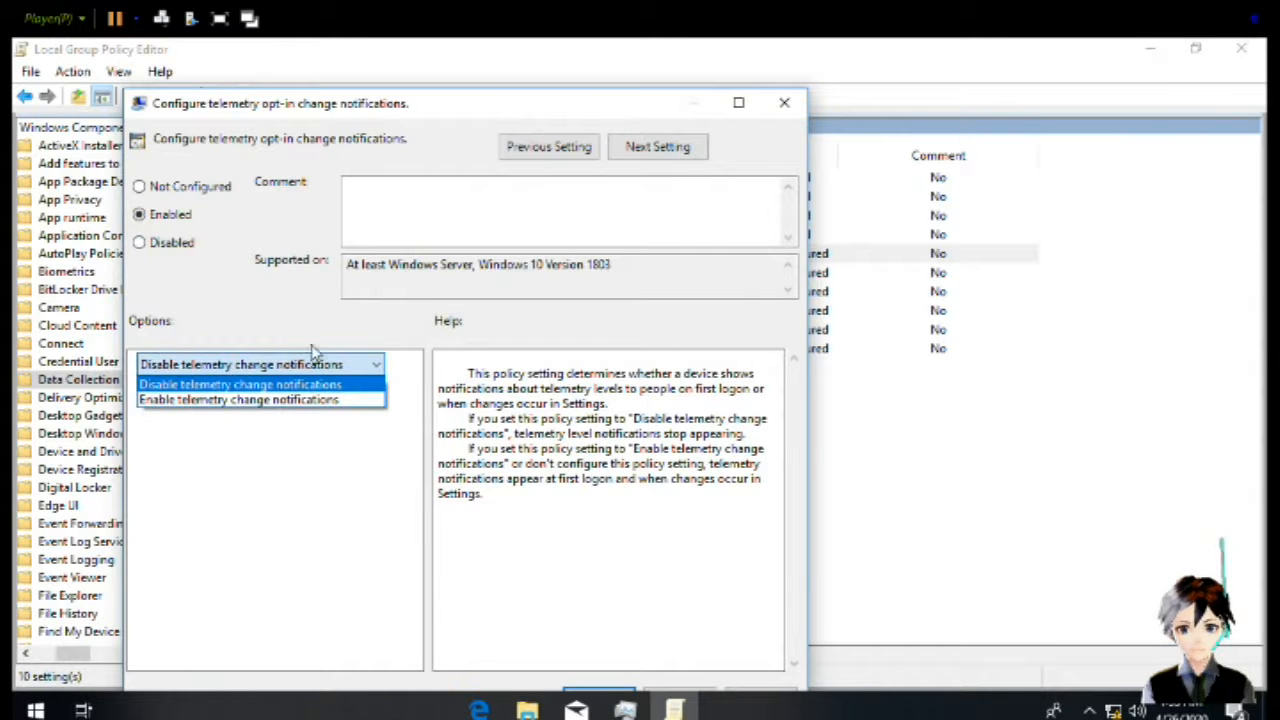
{"action": "left_click", "coordinate": [251, 316]}
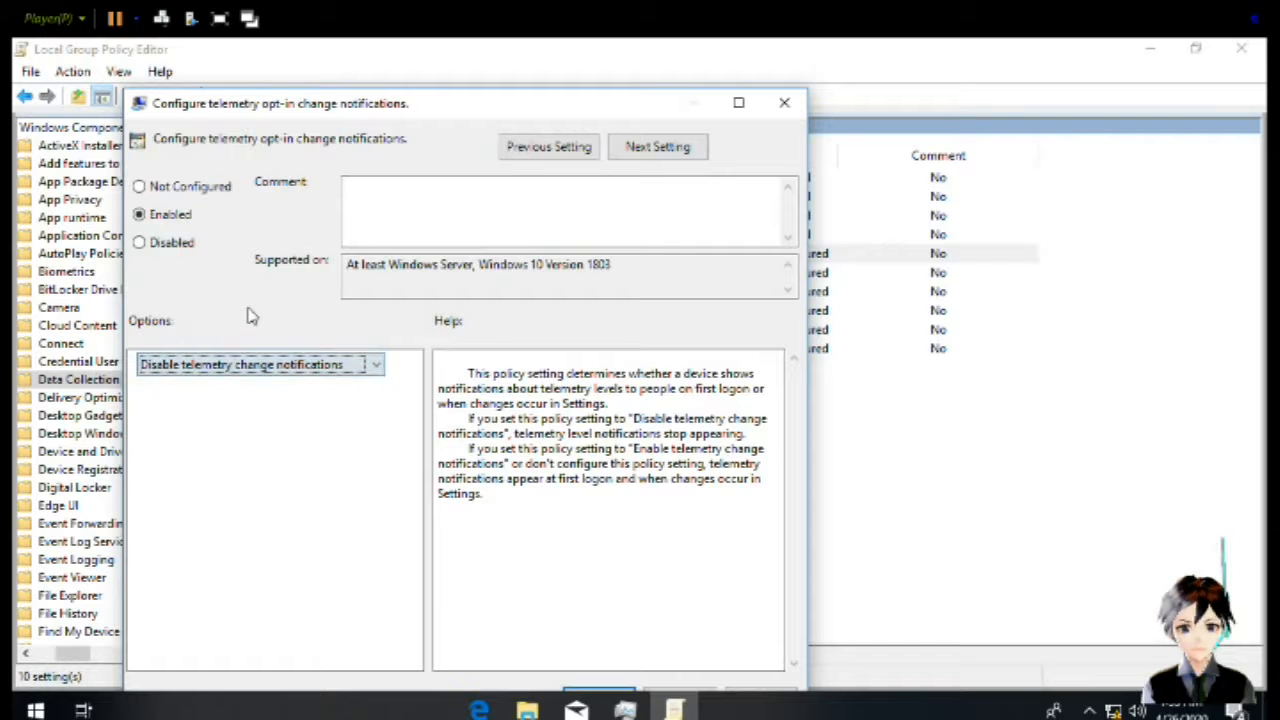
{"action": "key", "text": "Return"}
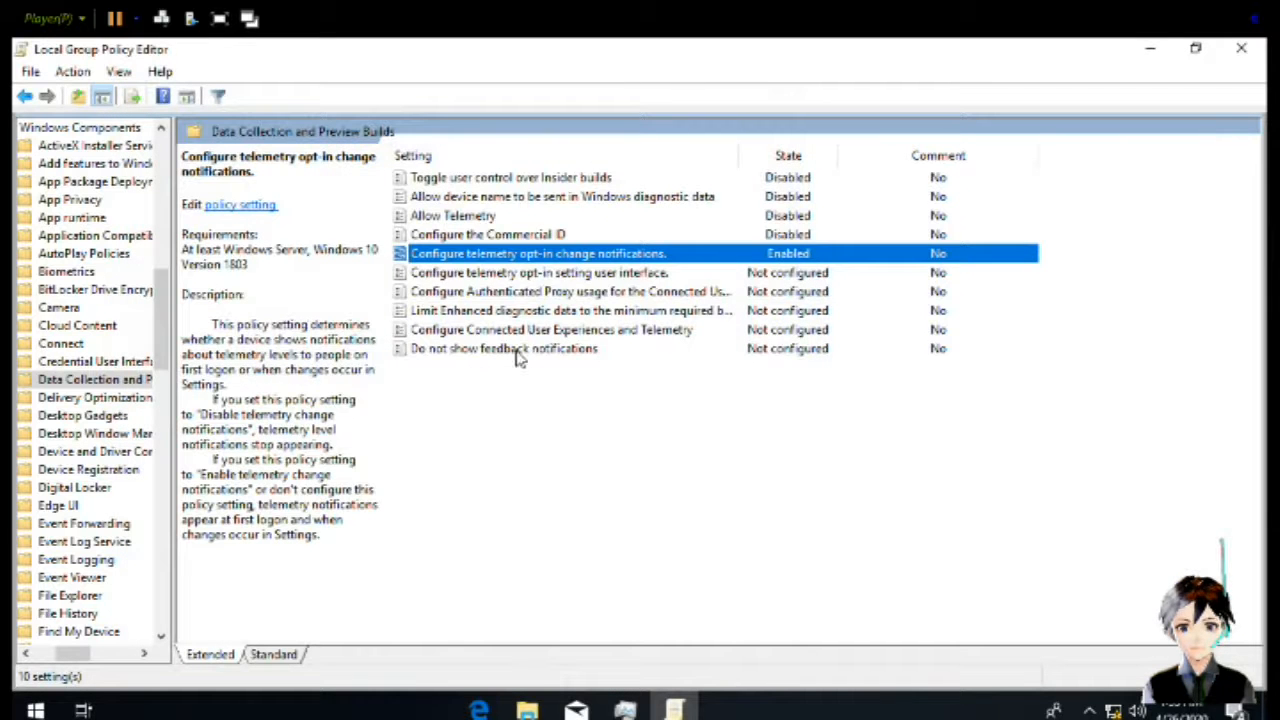
{"action": "key", "text": "Down"}
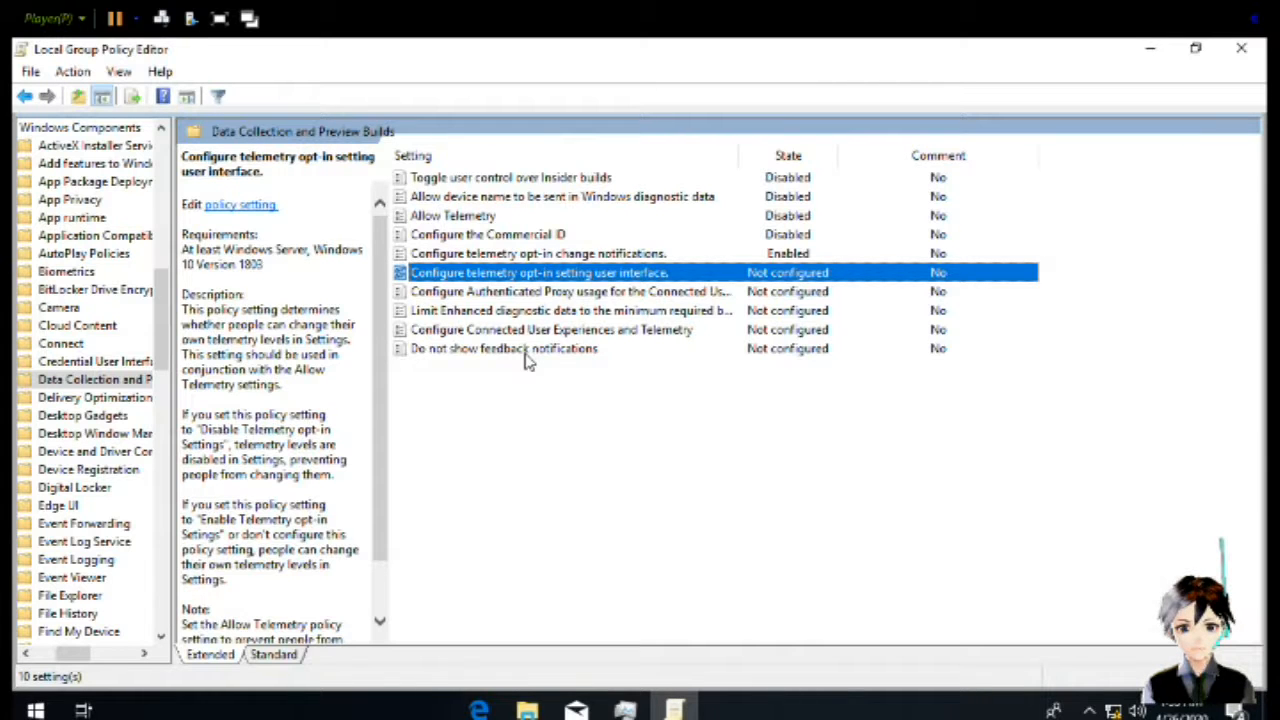
{"action": "key", "text": "Up"}
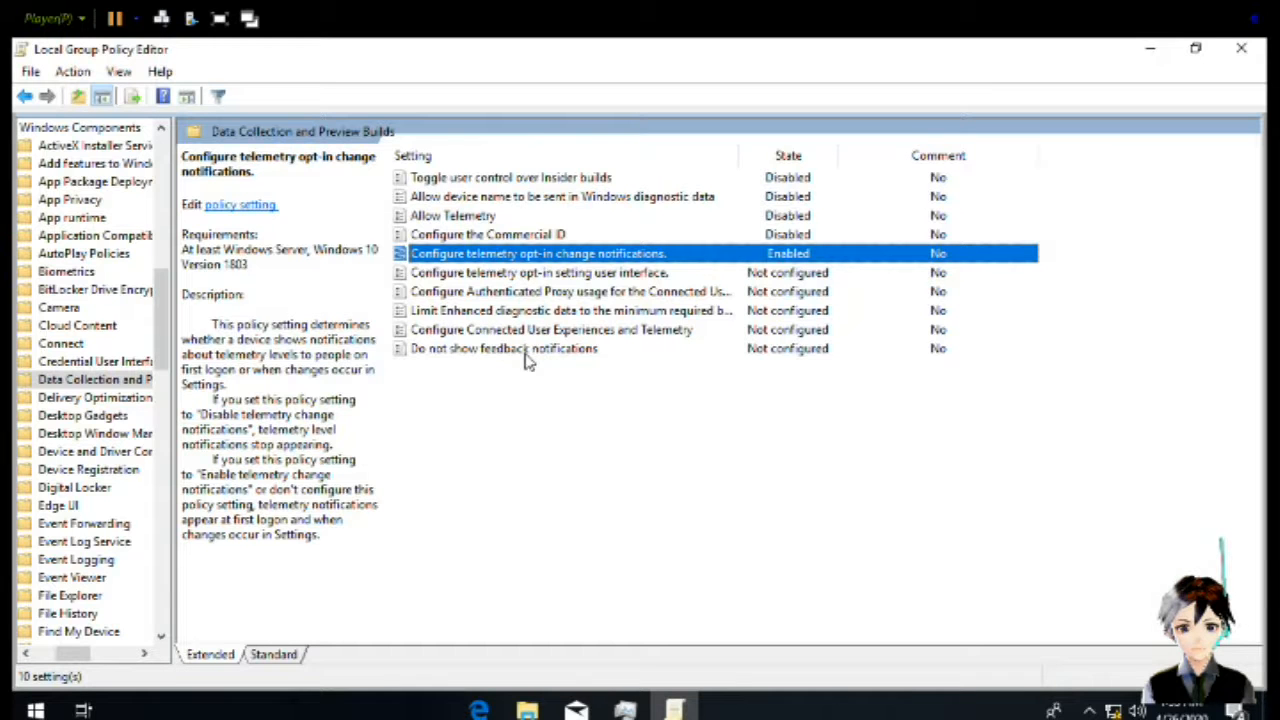
Try to disable the policy "Configure telemetry opt-in setting user interface"
{"action": "key", "text": "Down"}
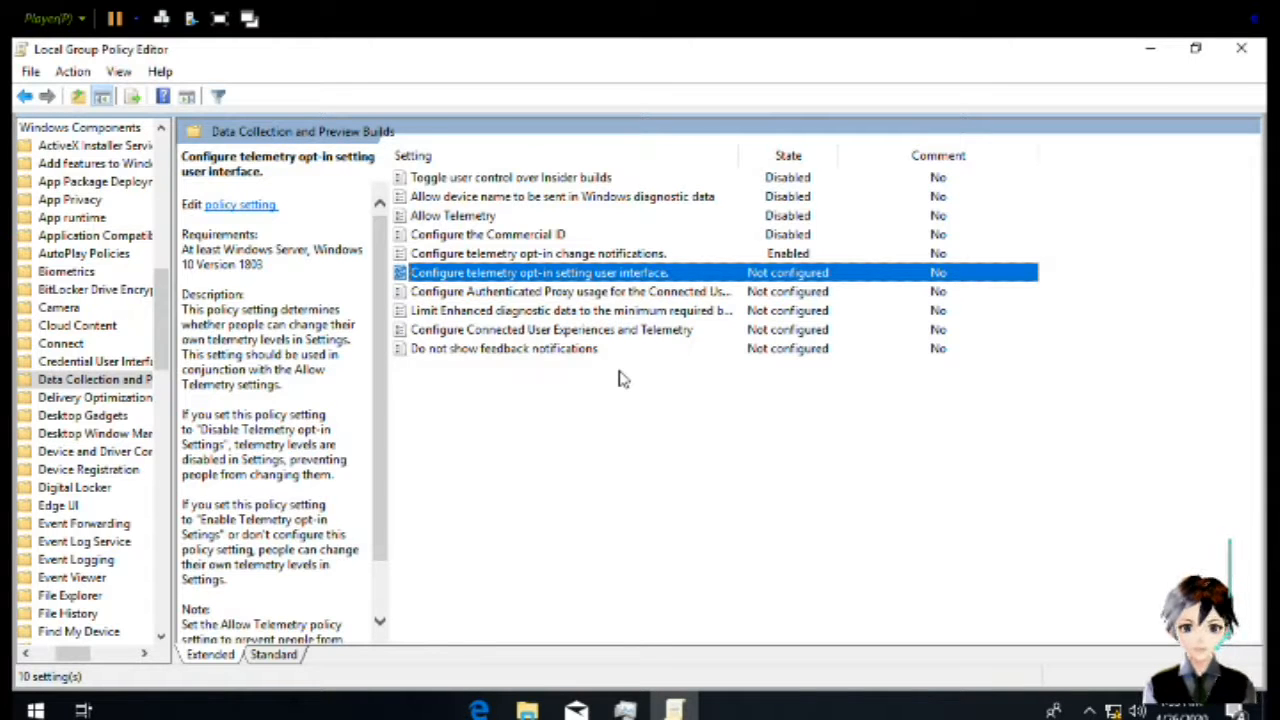
{"action": "key", "text": "Return"}
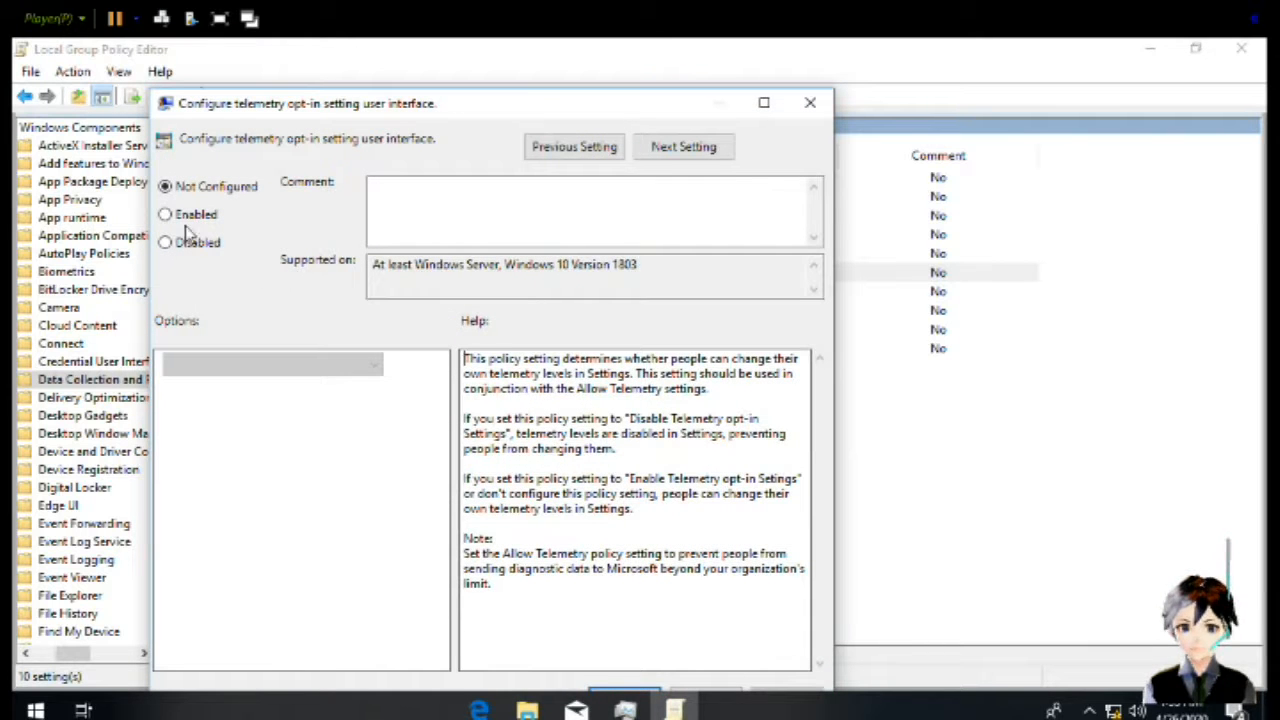
{"action": "left_click", "coordinate": [166, 243]}
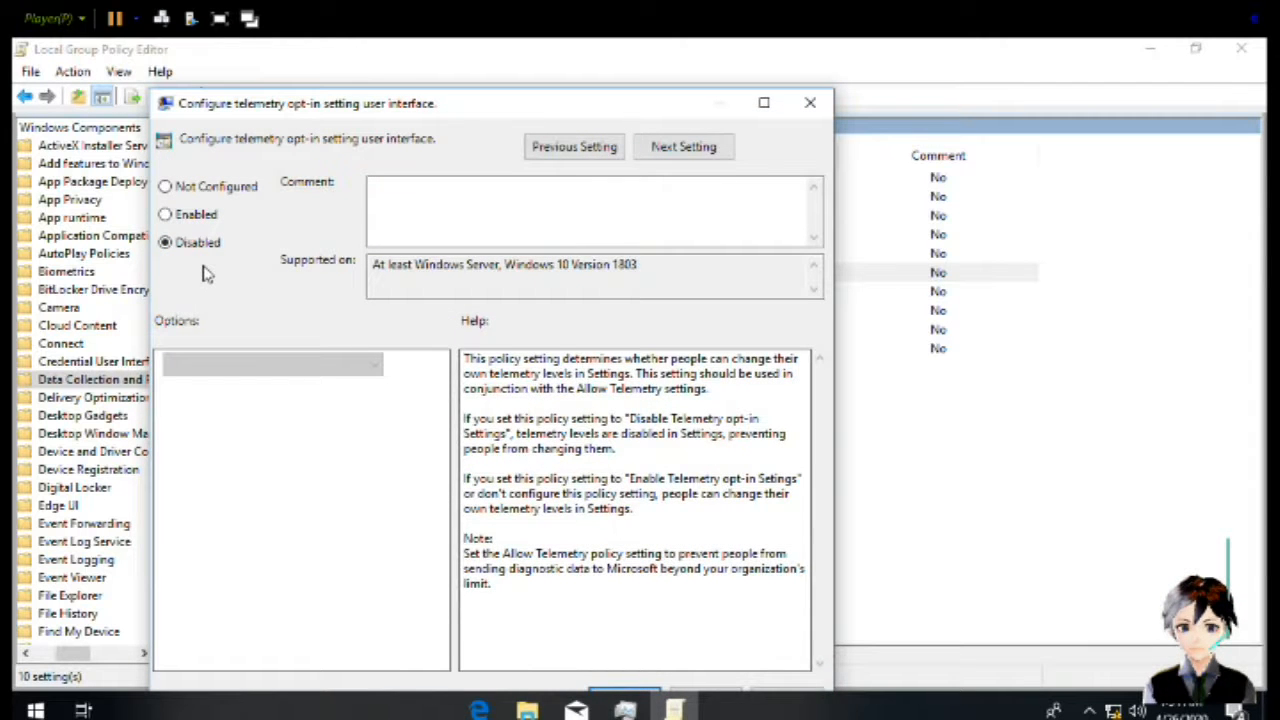
{"action": "key", "text": "Return"}
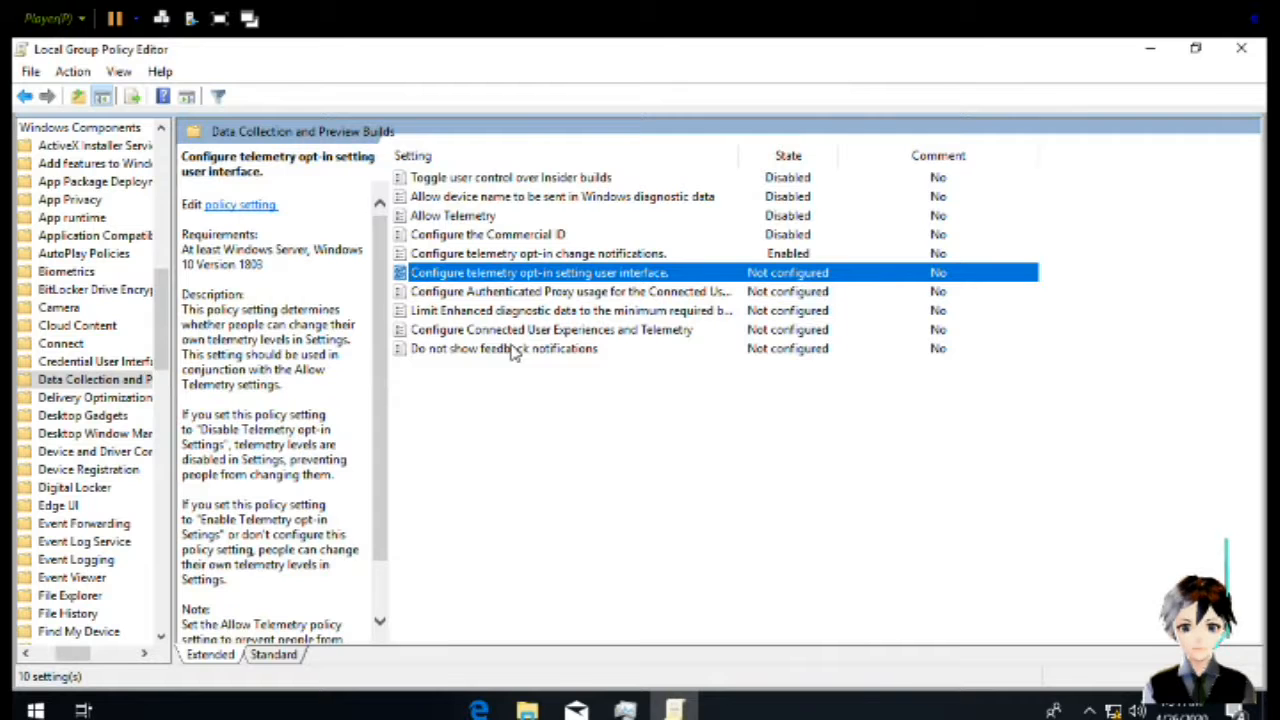
Enable the policy "Configure telemetry opt-in setting user interface" with the option "Disable telemetry opt-in Settings"
{"action": "key", "text": "Return"}
{"action": "left_click", "coordinate": [215, 217]}
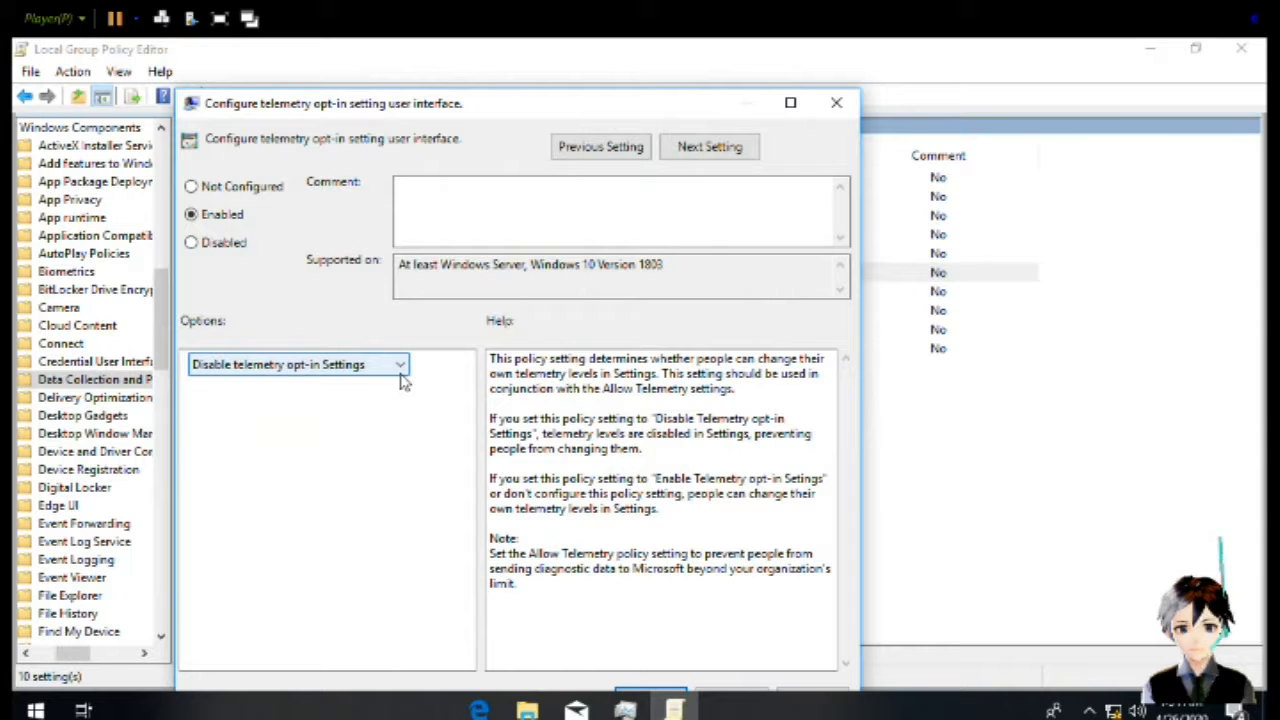
{"action": "left_click", "coordinate": [400, 366]}
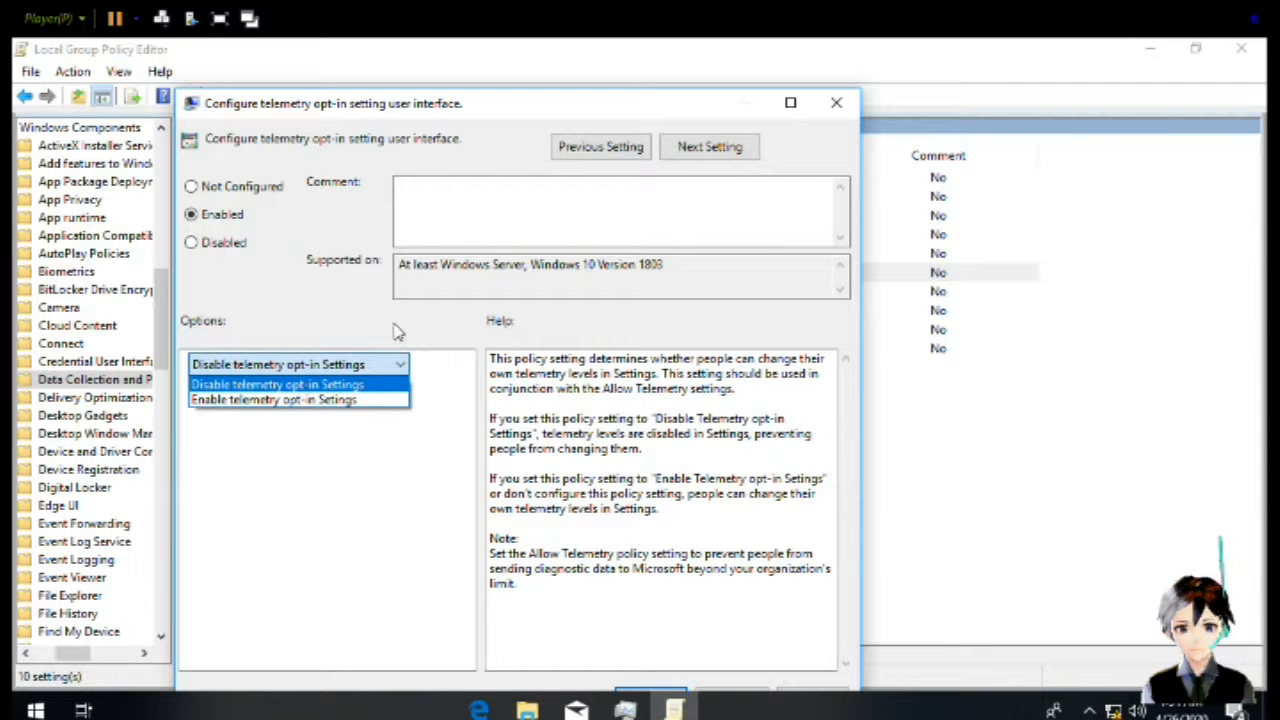
{"action": "key", "text": "Return"}
{"action": "key", "text": "Return"}
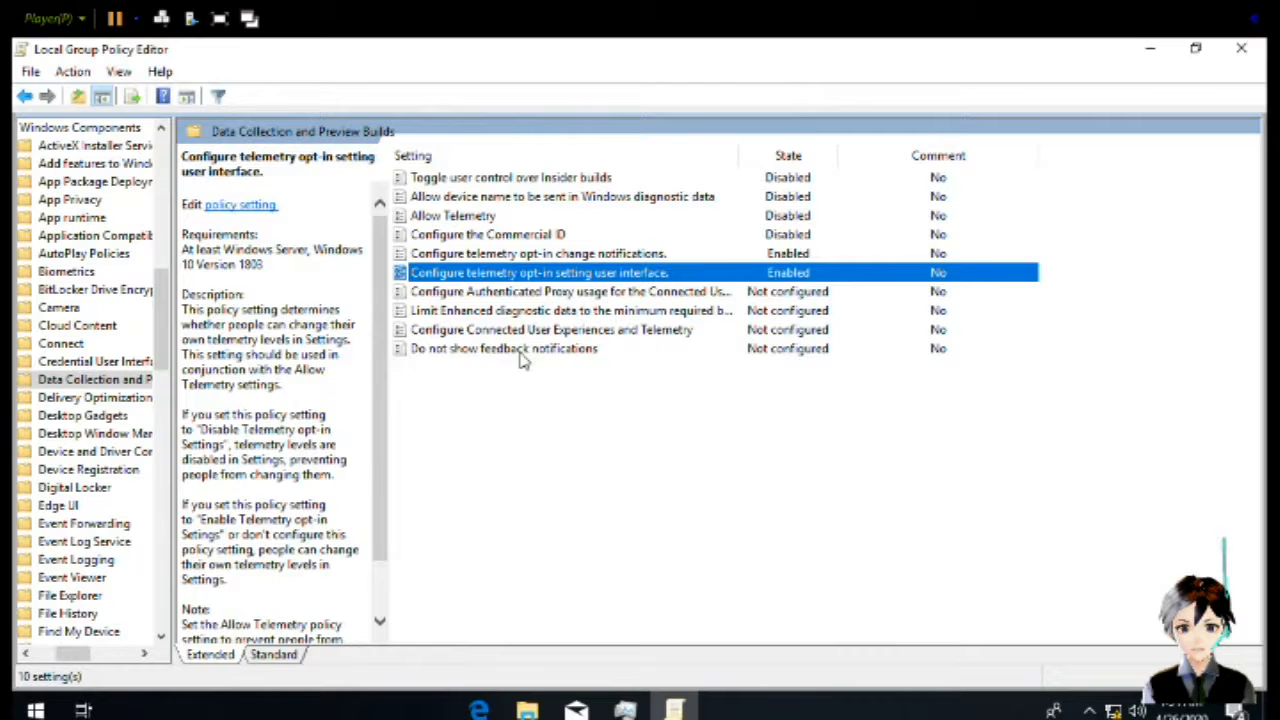
Disable the policy "Configure Authenticated Proxy usage for the Connected User Experience and Telemetry service"
{"action": "key", "text": "Down"}
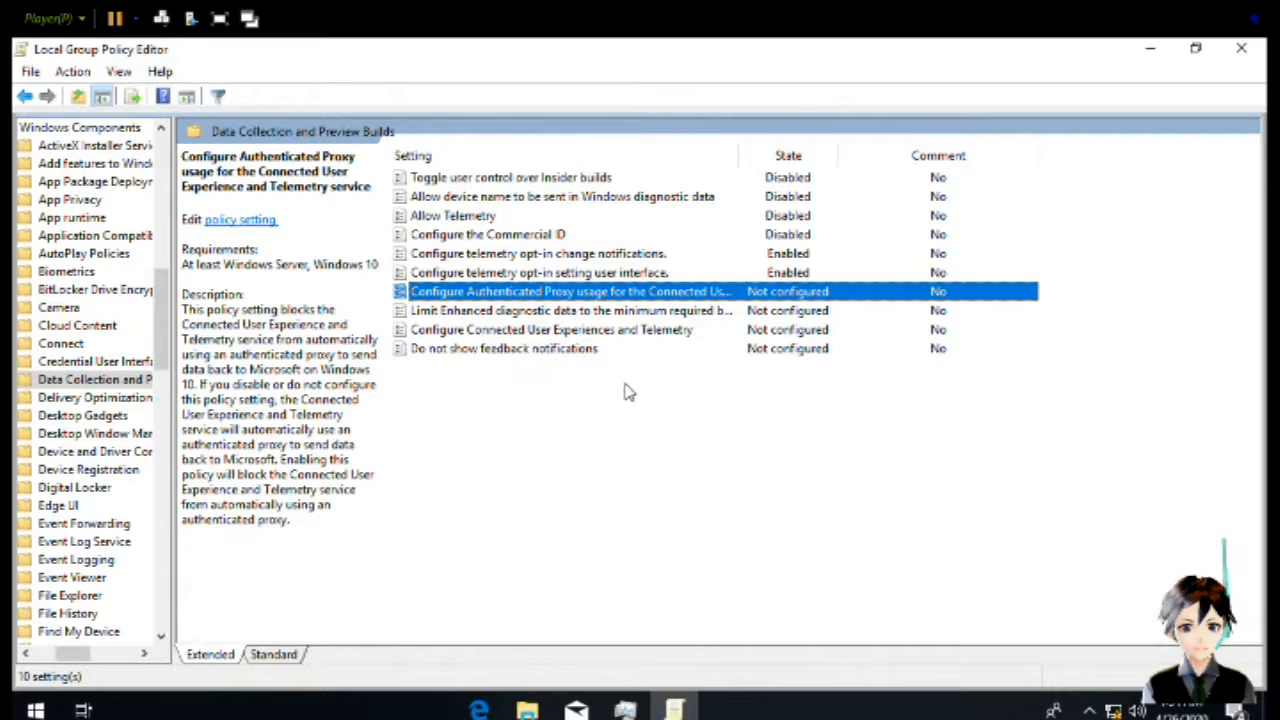
{"action": "key", "text": "Return"}
{"action": "left_click", "coordinate": [85, 252]}
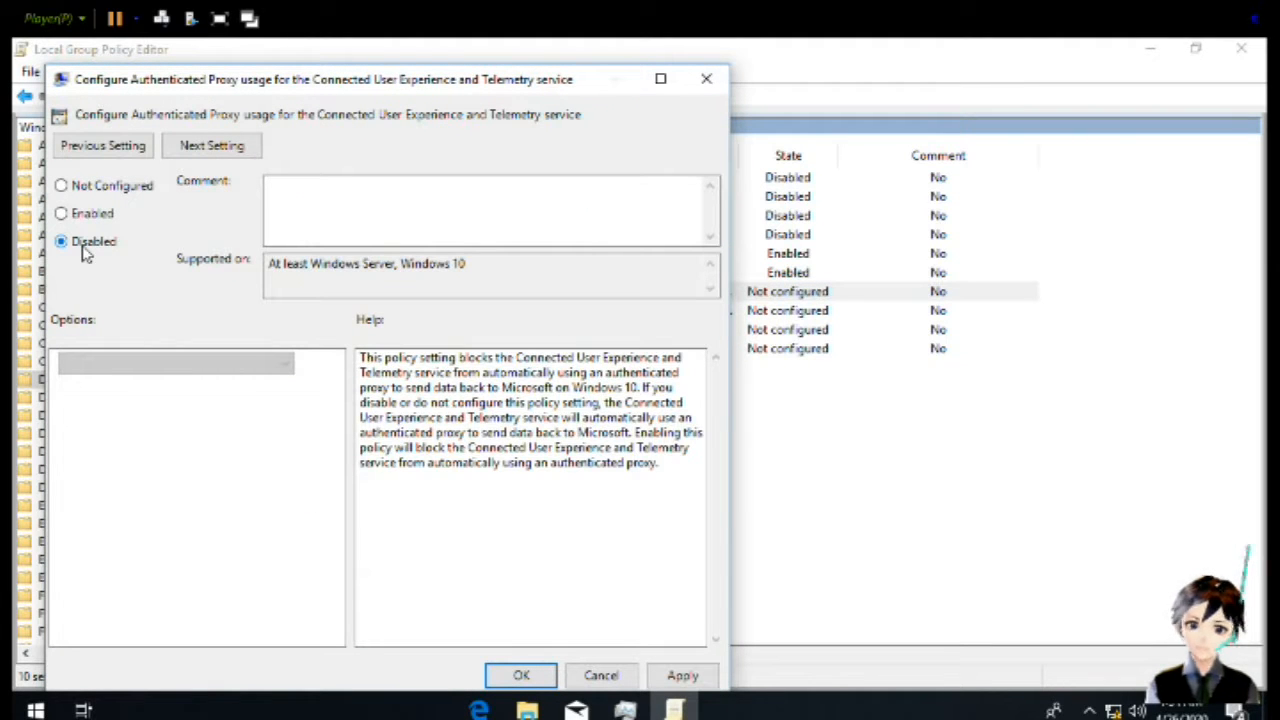
{"action": "key", "text": "Return"}
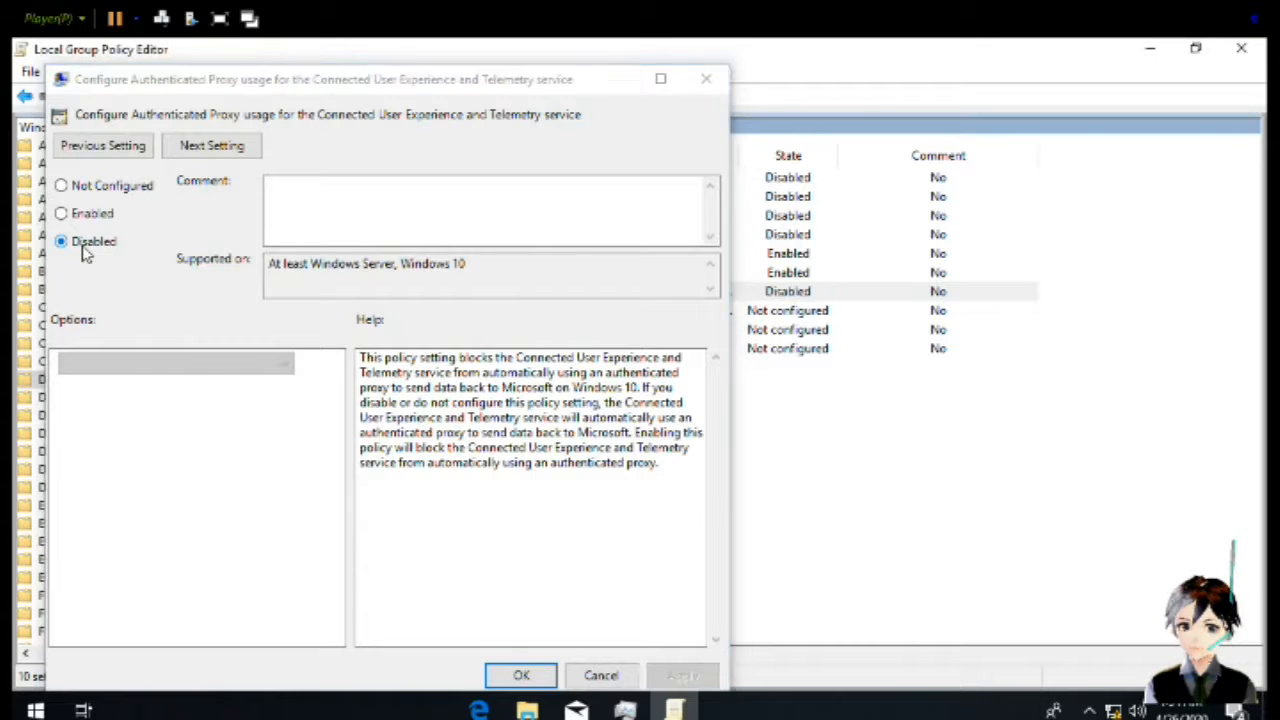
{"action": "key", "text": "Down"}
{"action": "key", "text": "Return"}
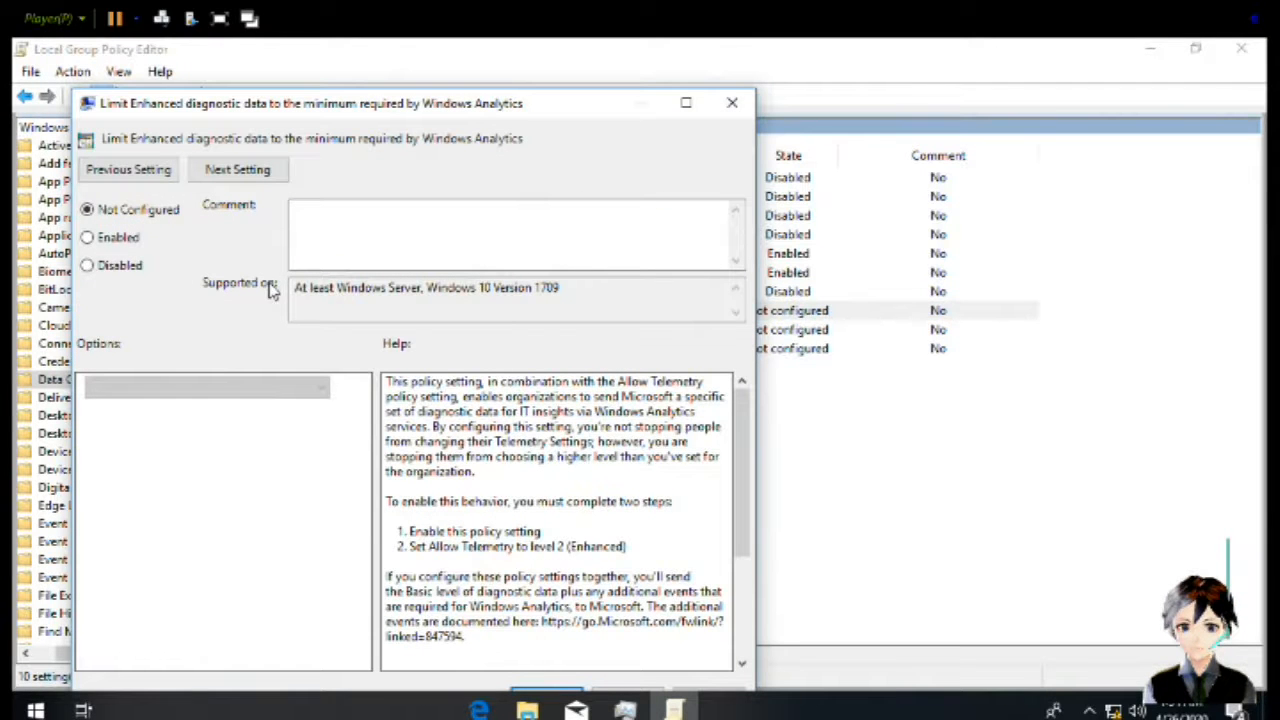
{"action": "left_click", "coordinate": [119, 266]}
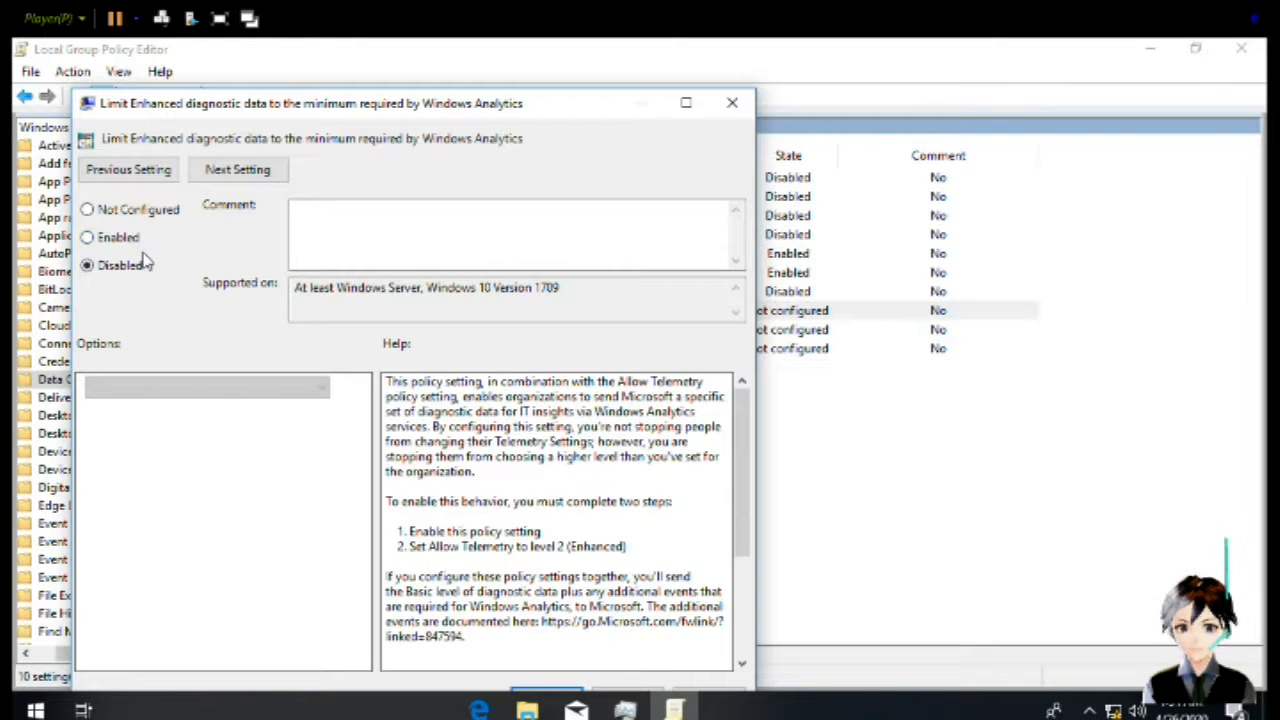
{"action": "key", "text": "Escape"}
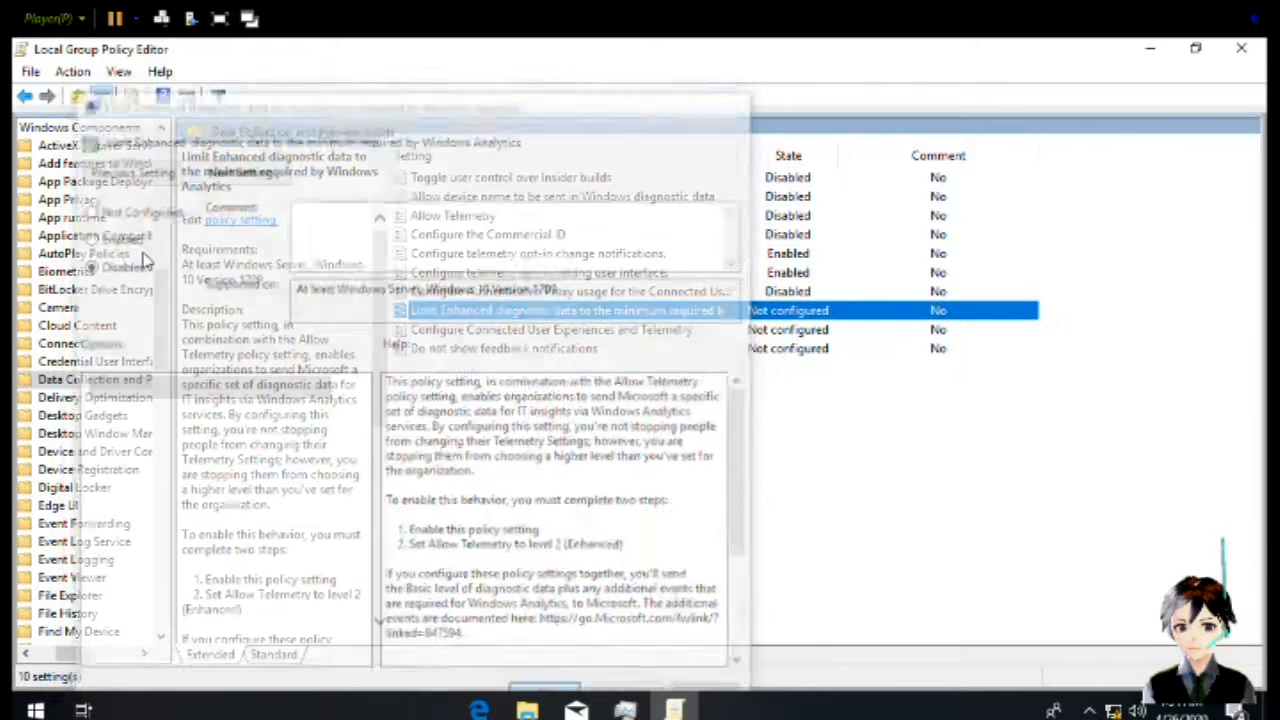
Enable the policy "Limit Enhanced diagnostic data to the minimum required by Windows Analytics" with the option "Disable Windows Analytics collection"
{"action": "double_click", "coordinate": [486, 312]}
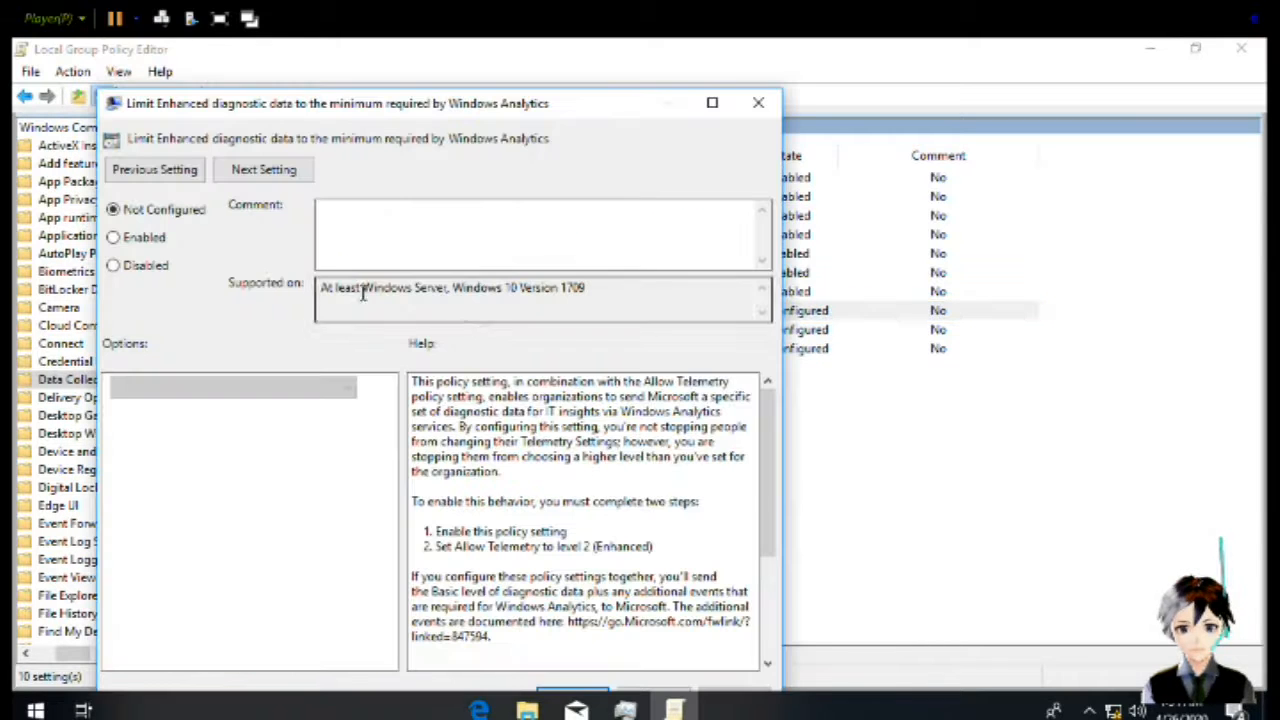
{"action": "left_click", "coordinate": [139, 241]}
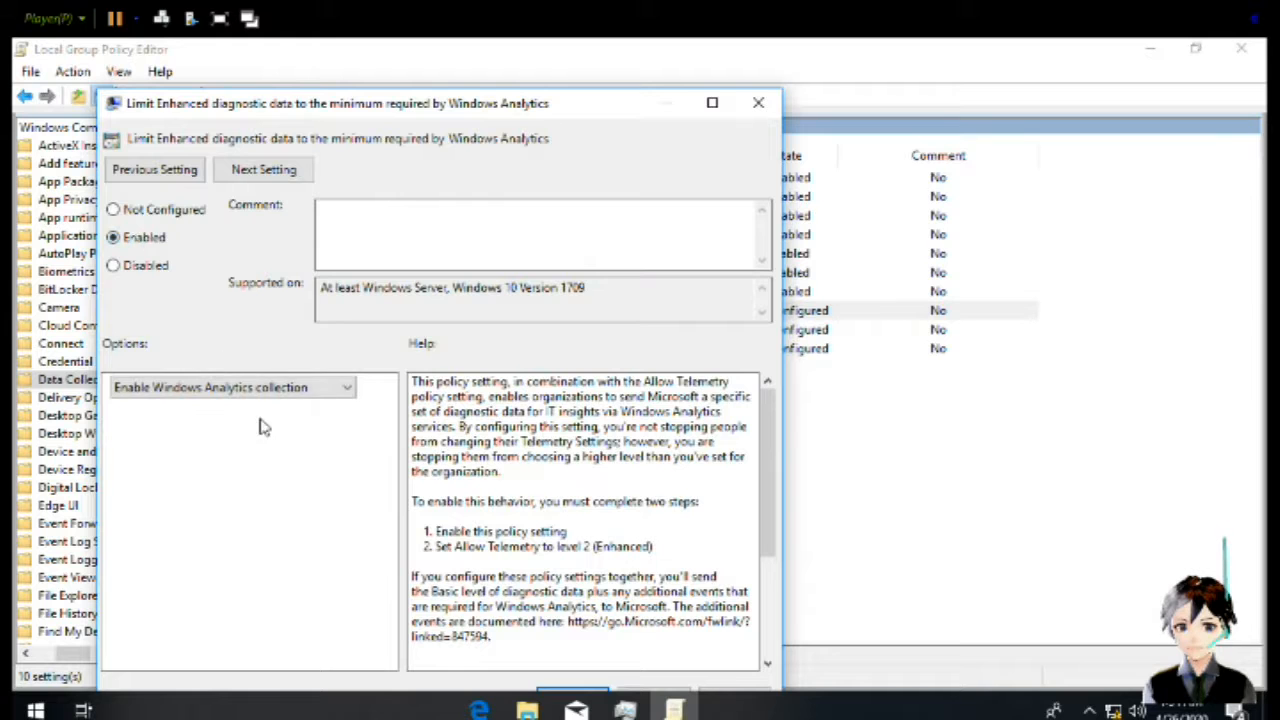
{"action": "left_click", "coordinate": [318, 390]}
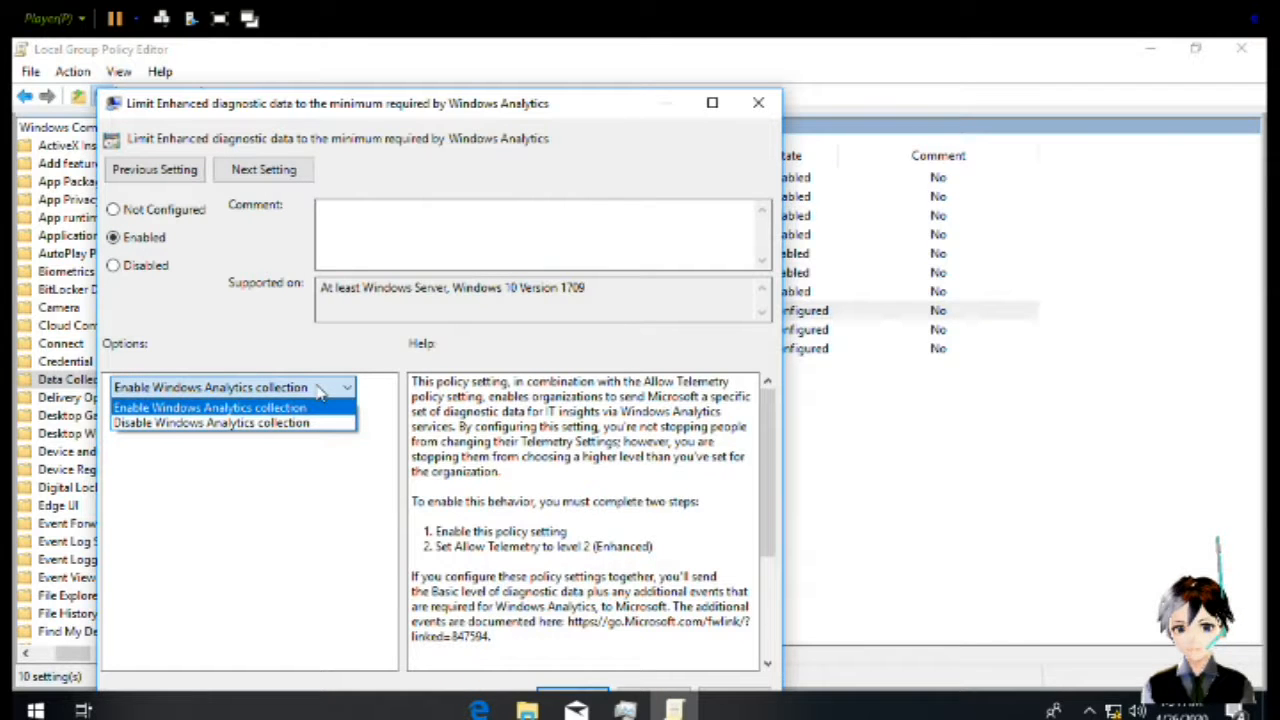
{"action": "key", "text": "Down"}
{"action": "key", "text": "Return"}
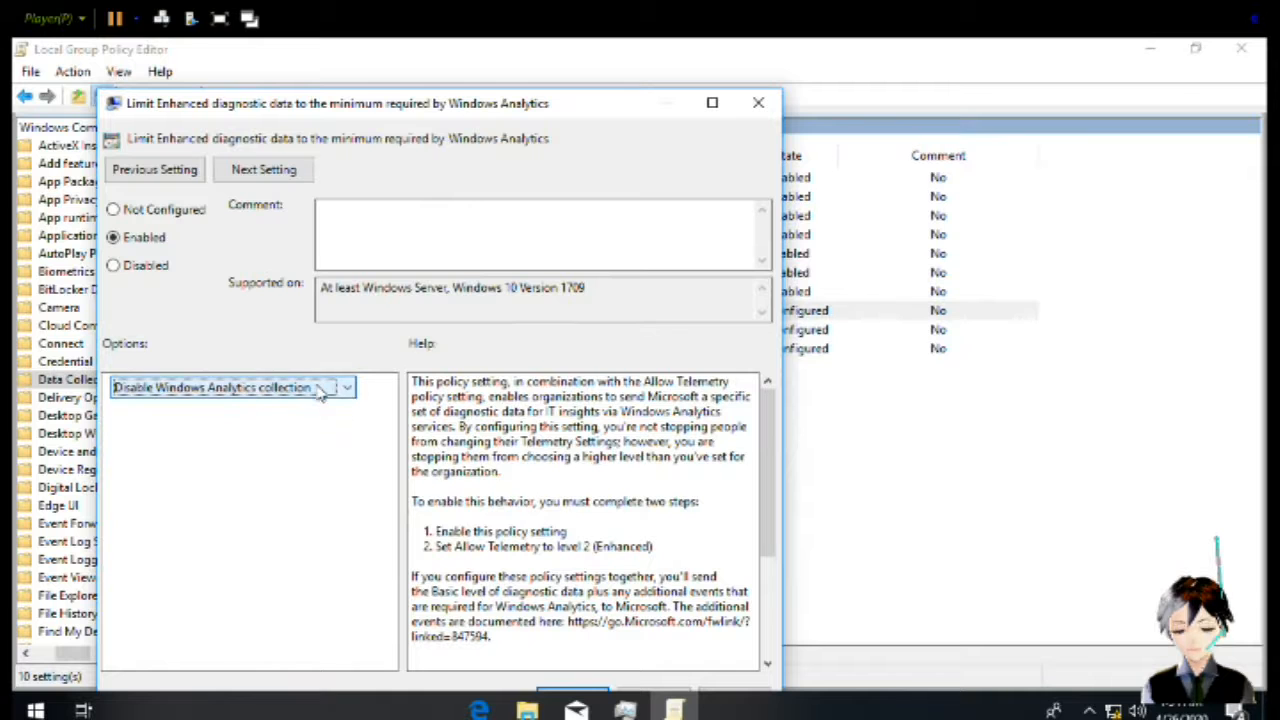
{"action": "key", "text": "Return"}
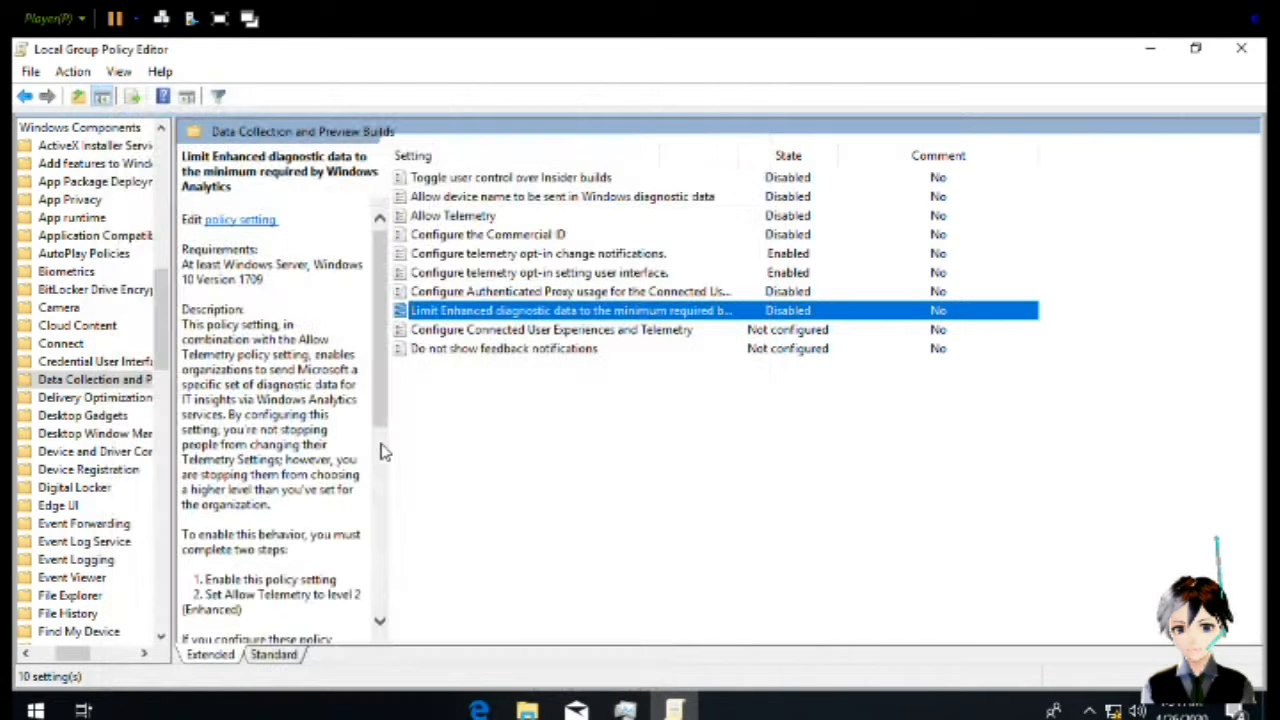
Disable the policies "Configure Connected User Experiences and Telemetry" and "Do not show feedback notifications"
{"action": "key", "text": "Down"}
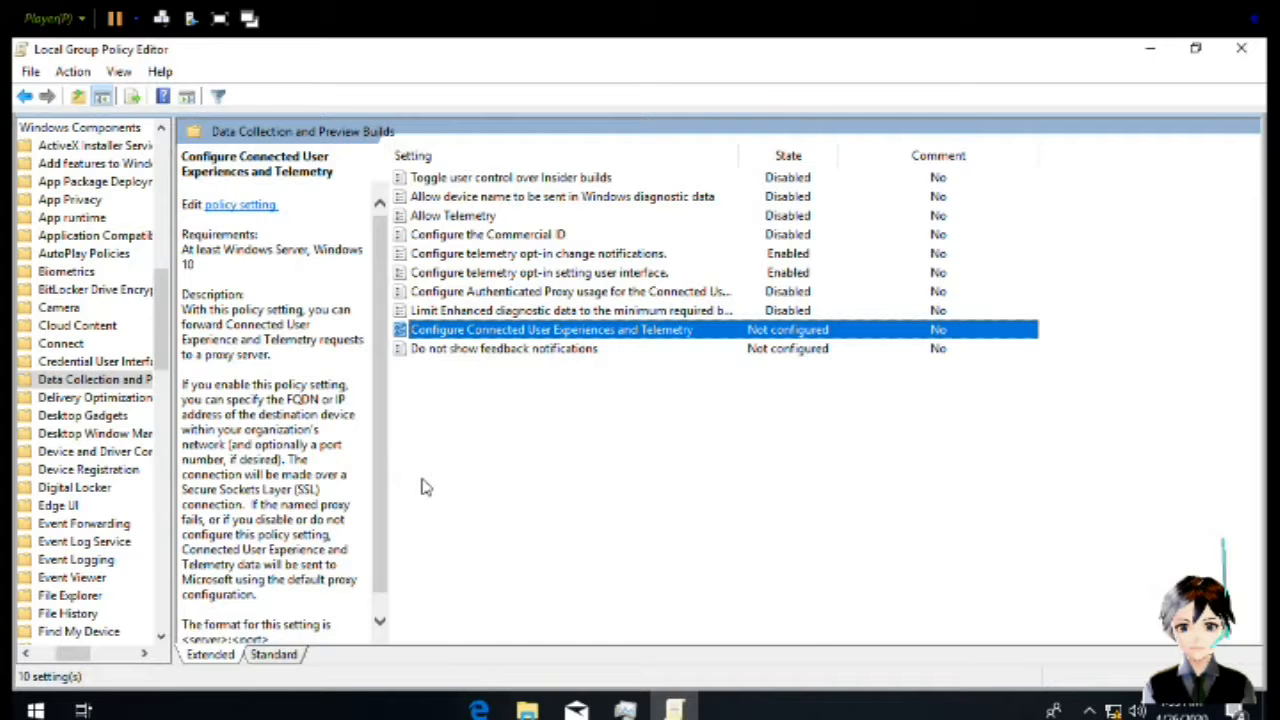
{"action": "key", "text": "Return"}
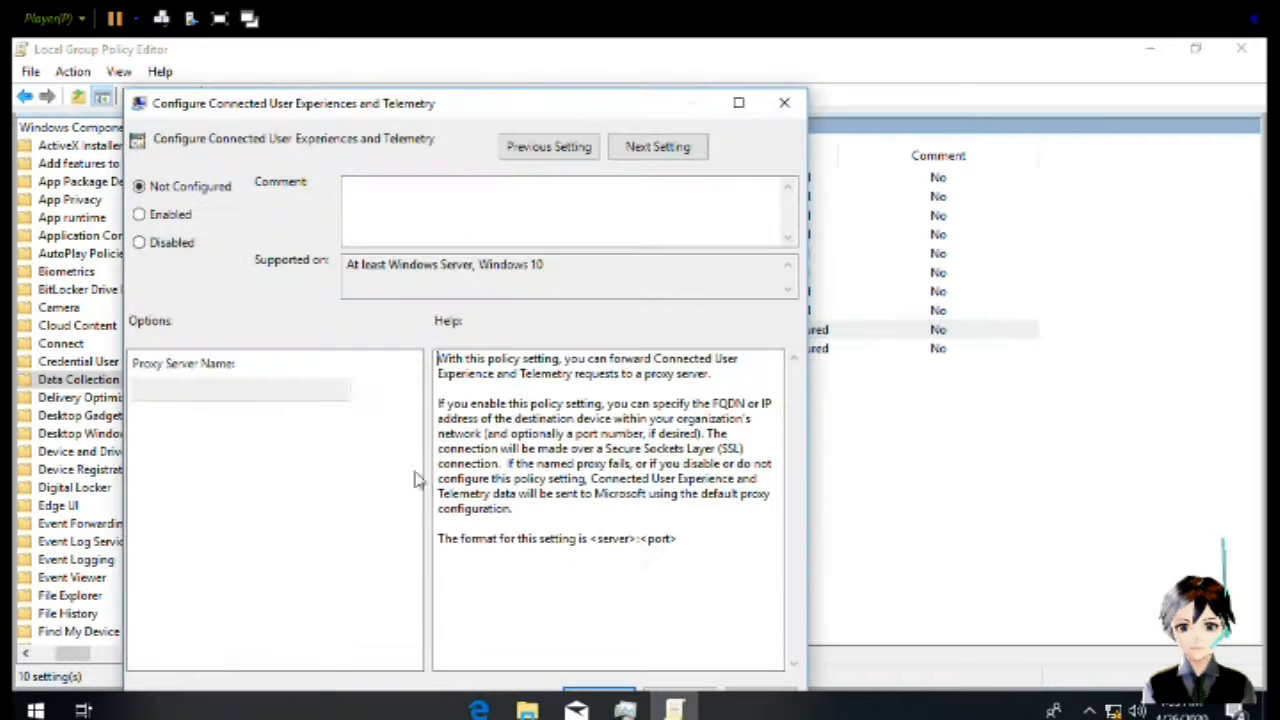
{"action": "left_click", "coordinate": [167, 250]}
{"action": "key", "text": "Return"}
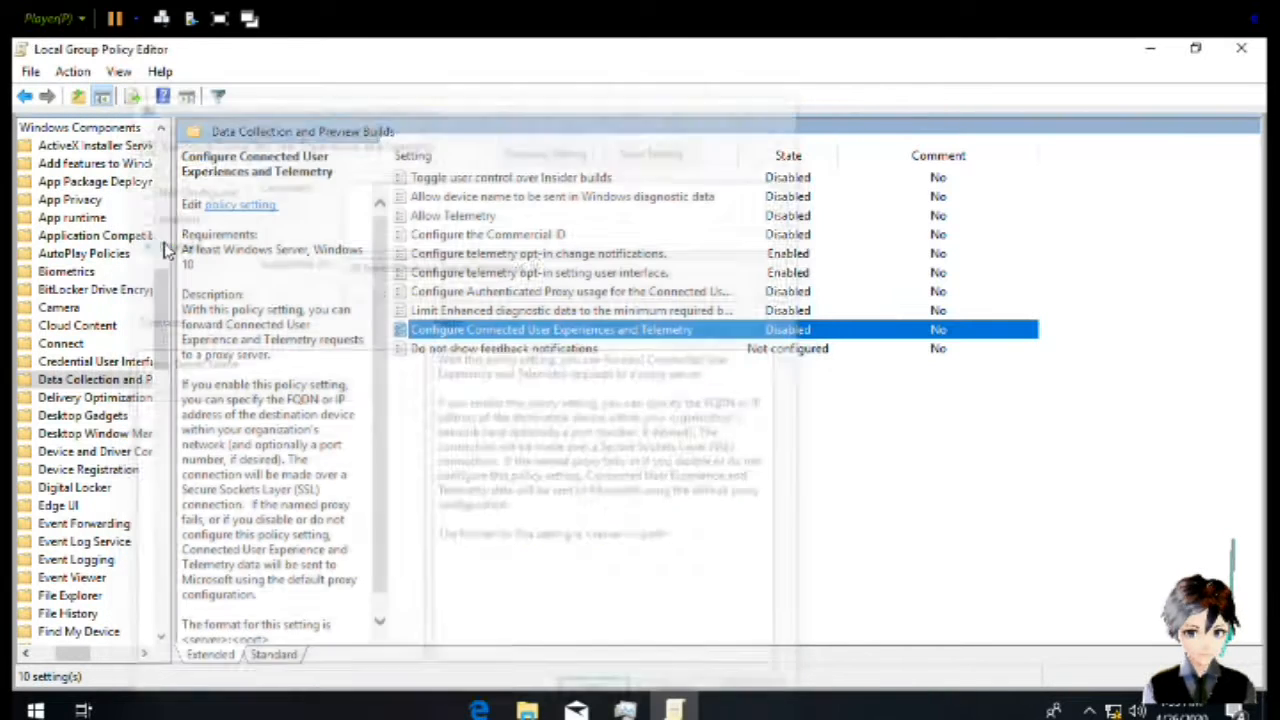
{"action": "key", "text": "Down"}
{"action": "key", "text": "Return"}
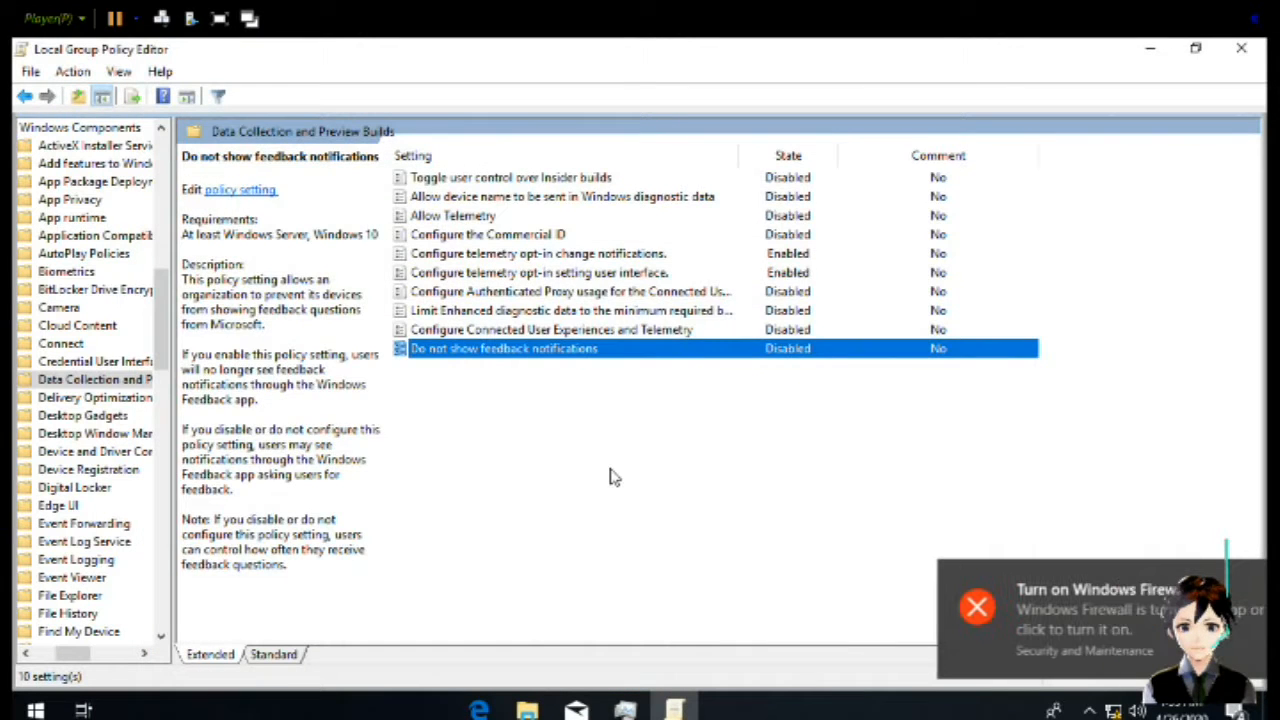
Open the Exploit Protection folder of Windows Defender Exploit Guard under Windows Components
{"action": "key", "text": "BackSpace"}
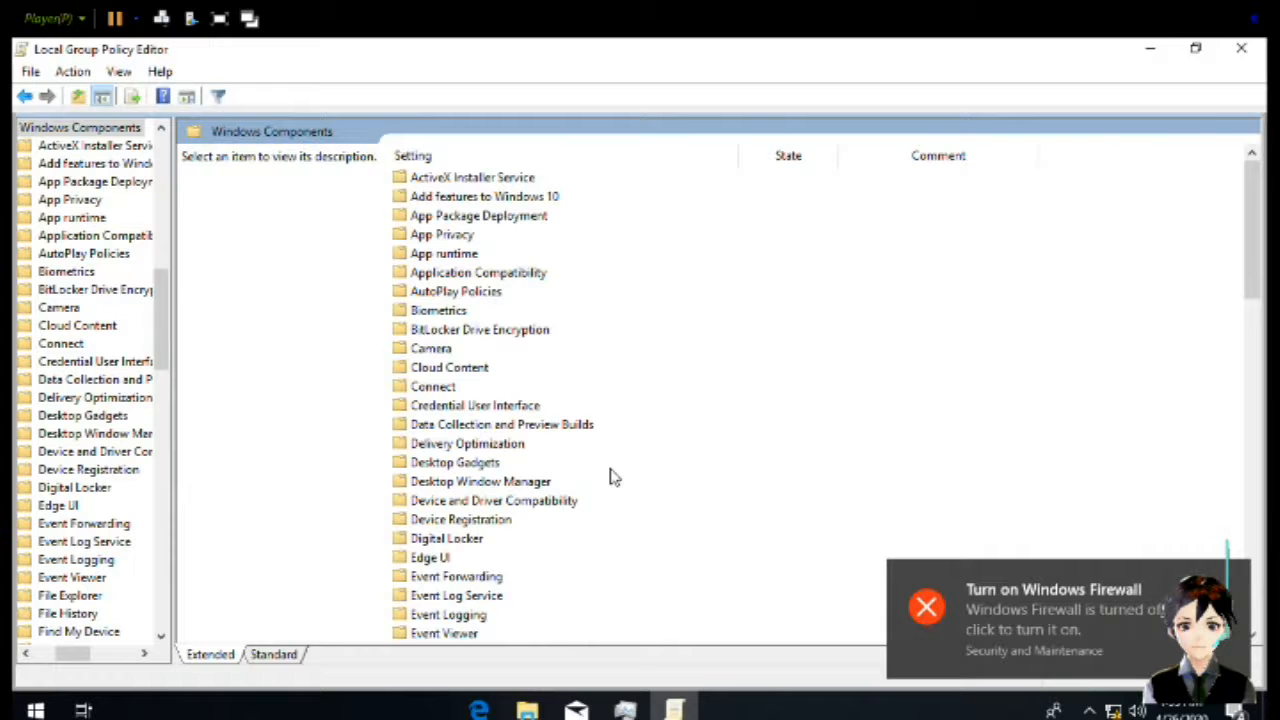
{"action": "left_click", "coordinate": [466, 560]}
{"action": "scroll", "coordinate": [466, 560], "scroll_direction": "down", "scroll_amount": 9}
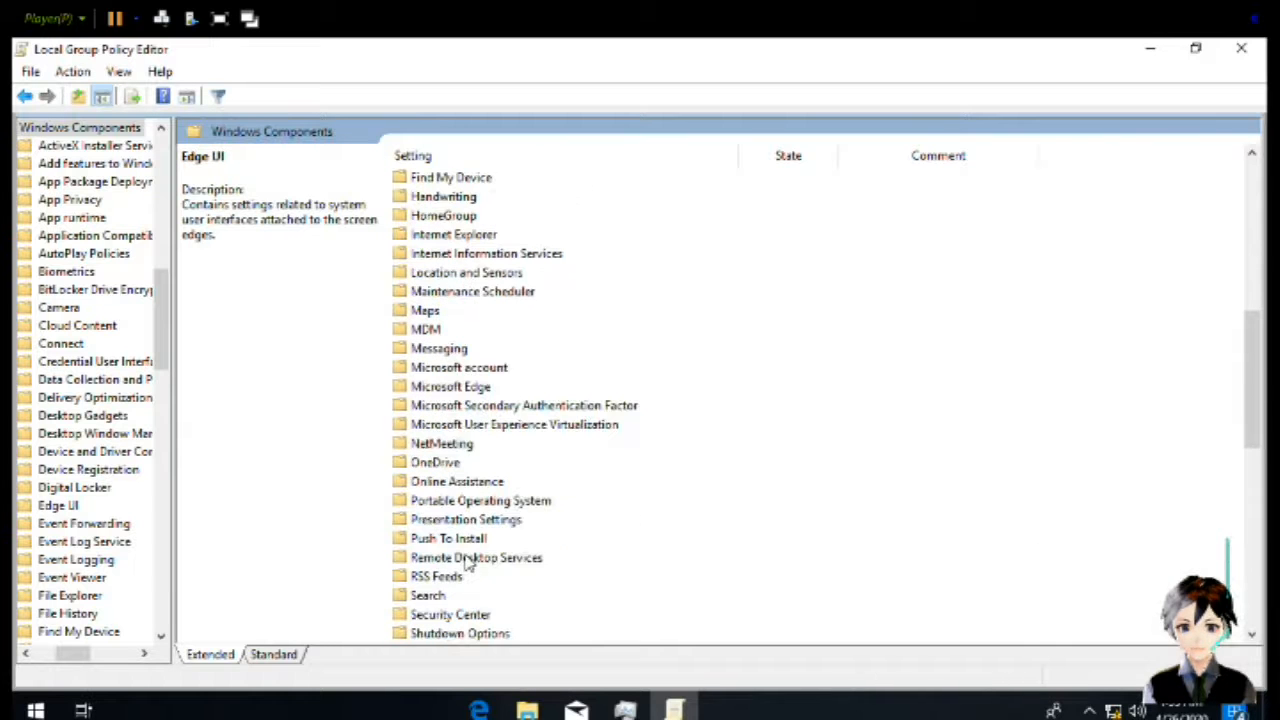
{"action": "scroll", "coordinate": [466, 562], "scroll_direction": "down", "scroll_amount": 1}
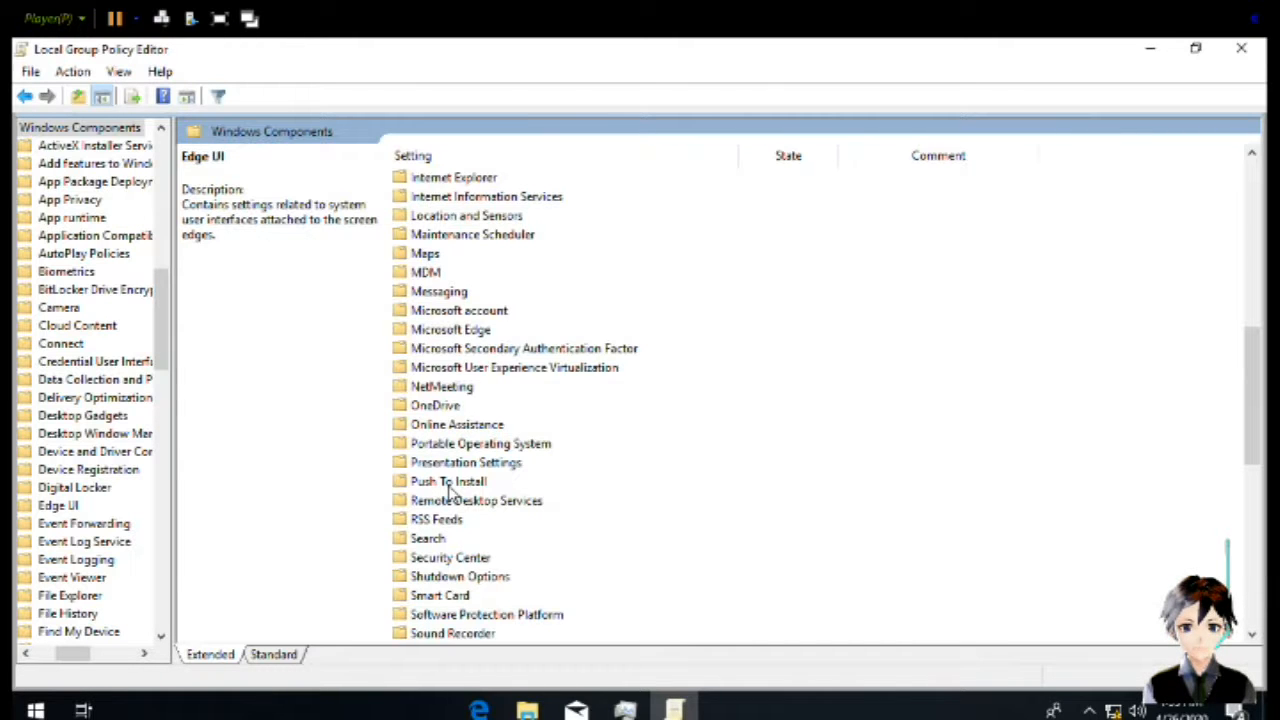
{"action": "scroll", "coordinate": [526, 554], "scroll_direction": "down", "scroll_amount": 7}
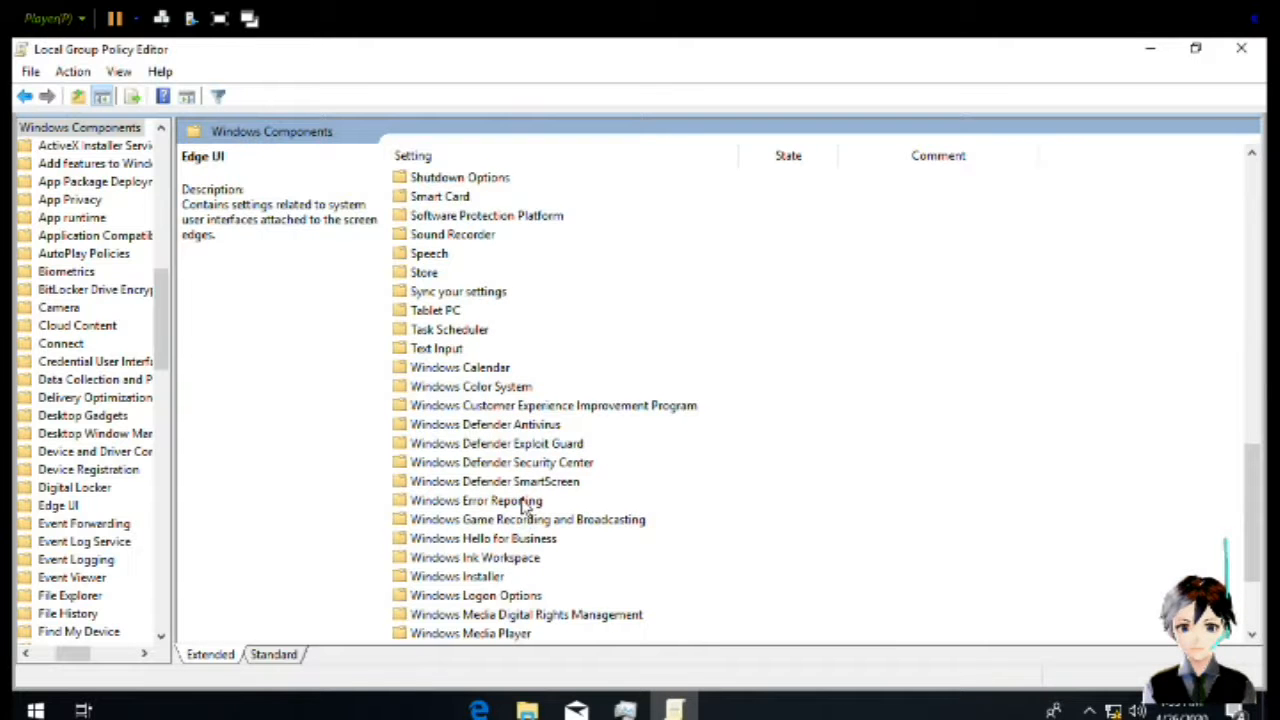
{"action": "left_click", "coordinate": [524, 503]}
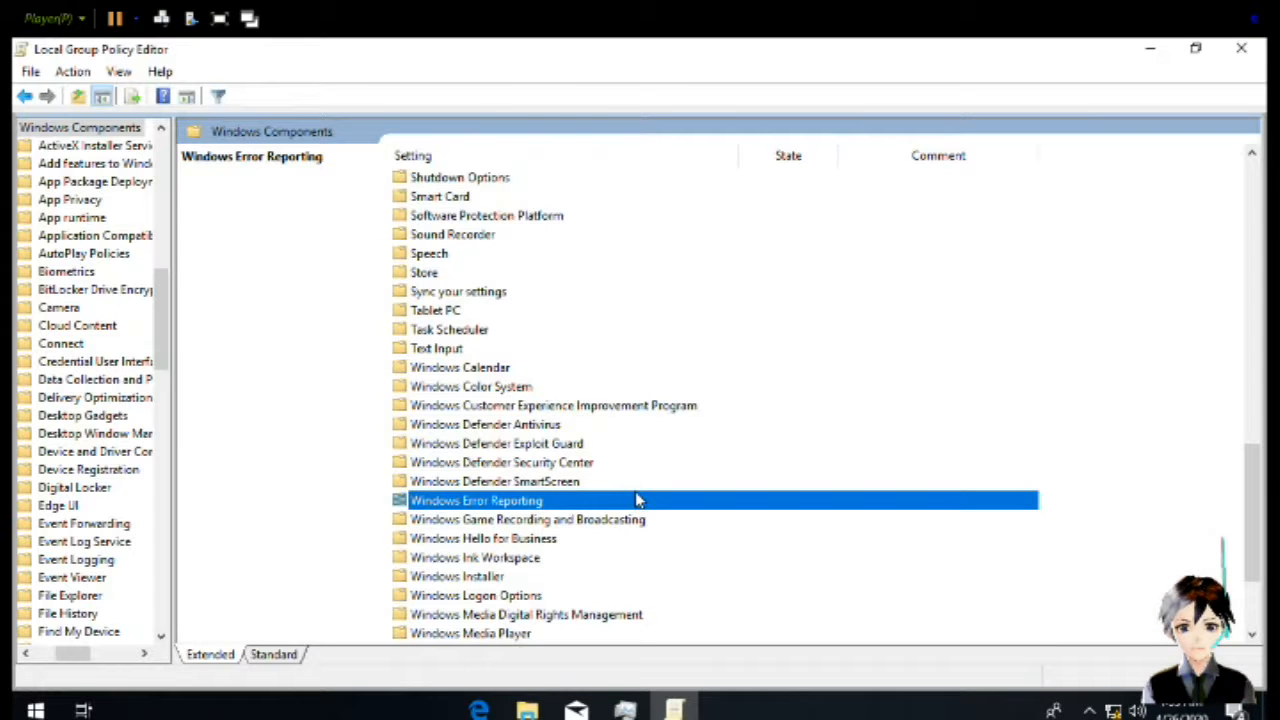
{"action": "key", "text": "Up"}
{"action": "key", "text": "Up"}
{"action": "key", "text": "Up"}
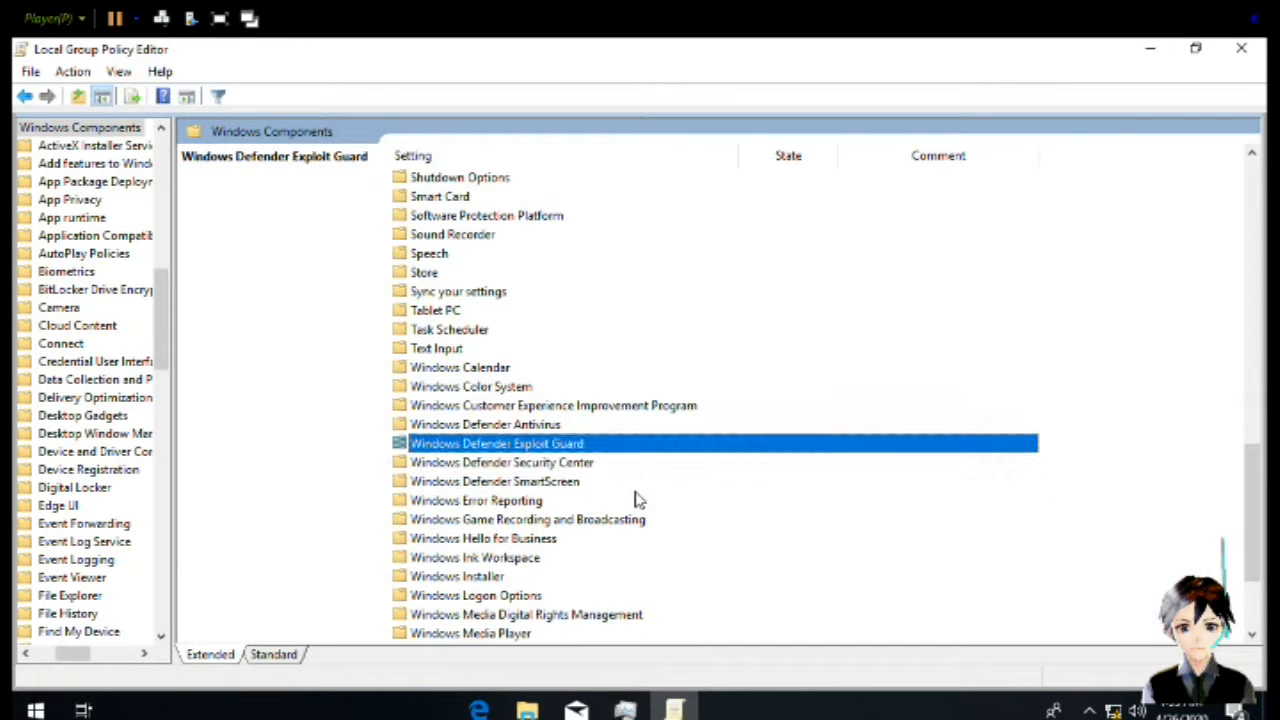
{"action": "key", "text": "Return"}
{"action": "key", "text": "Down"}
{"action": "key", "text": "Return"}
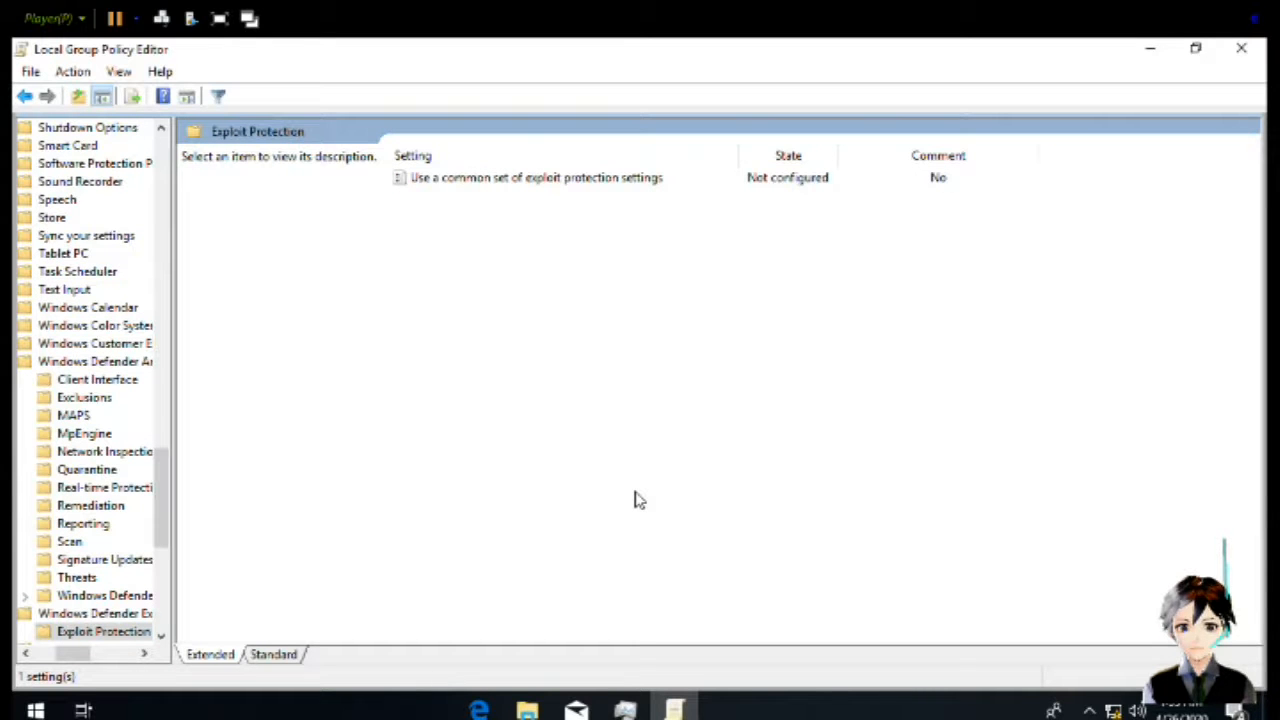
Disable the policy "Use a common set of exploit protection settings"
{"action": "key", "text": "Tab"}
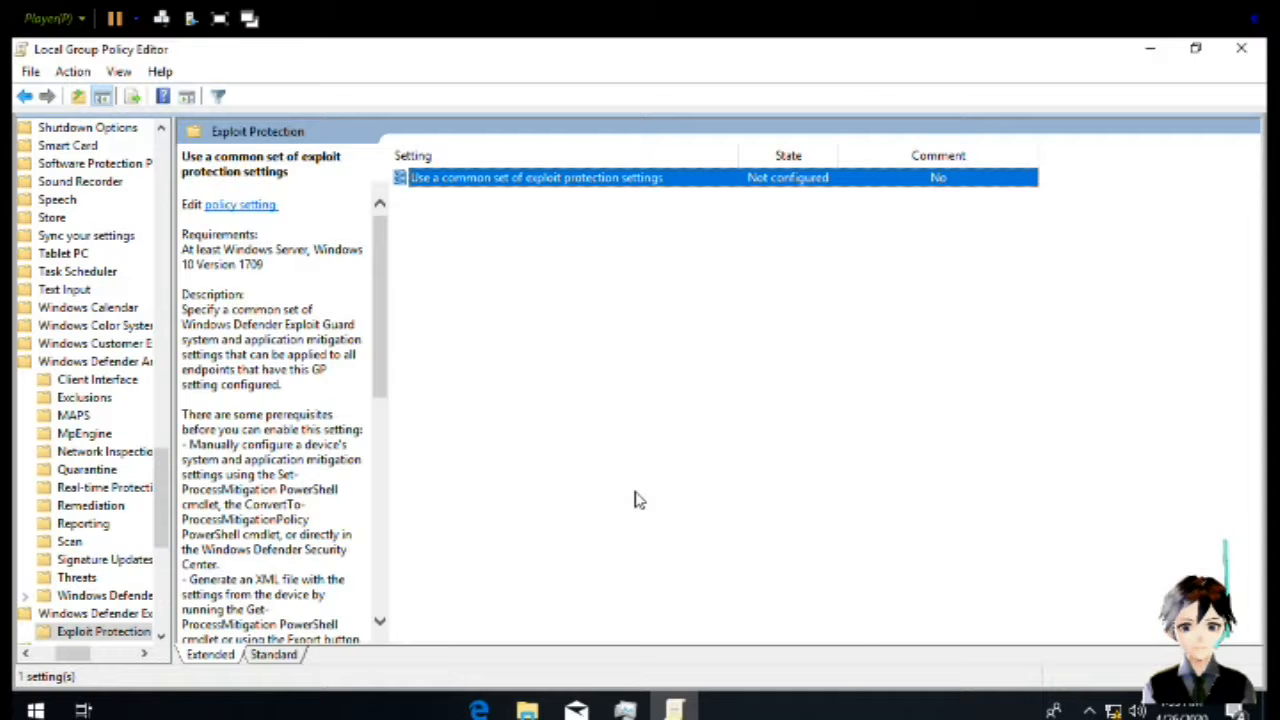
{"action": "key", "text": "Return"}
{"action": "key", "text": "Down"}
{"action": "key", "text": "Down"}
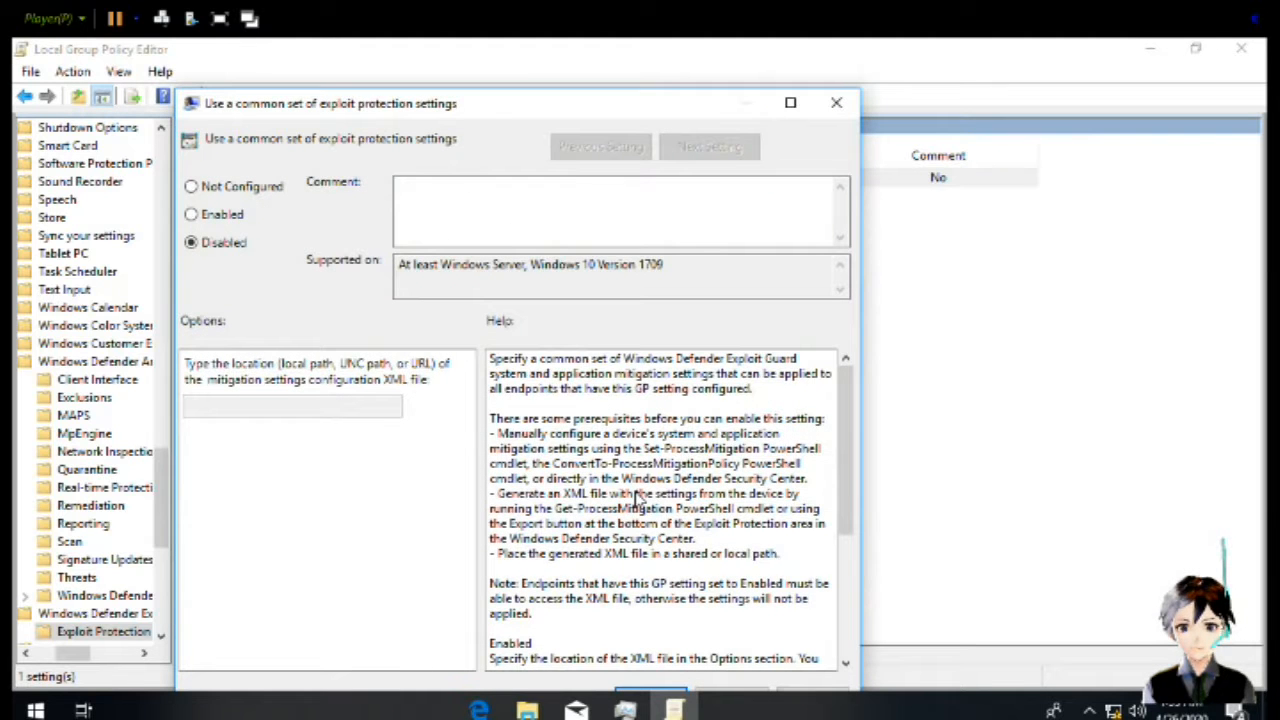
{"action": "key", "text": "Return"}
Return to Windows Components and open the Windows Error Reporting folder
{"action": "key", "text": "BackSpace"}
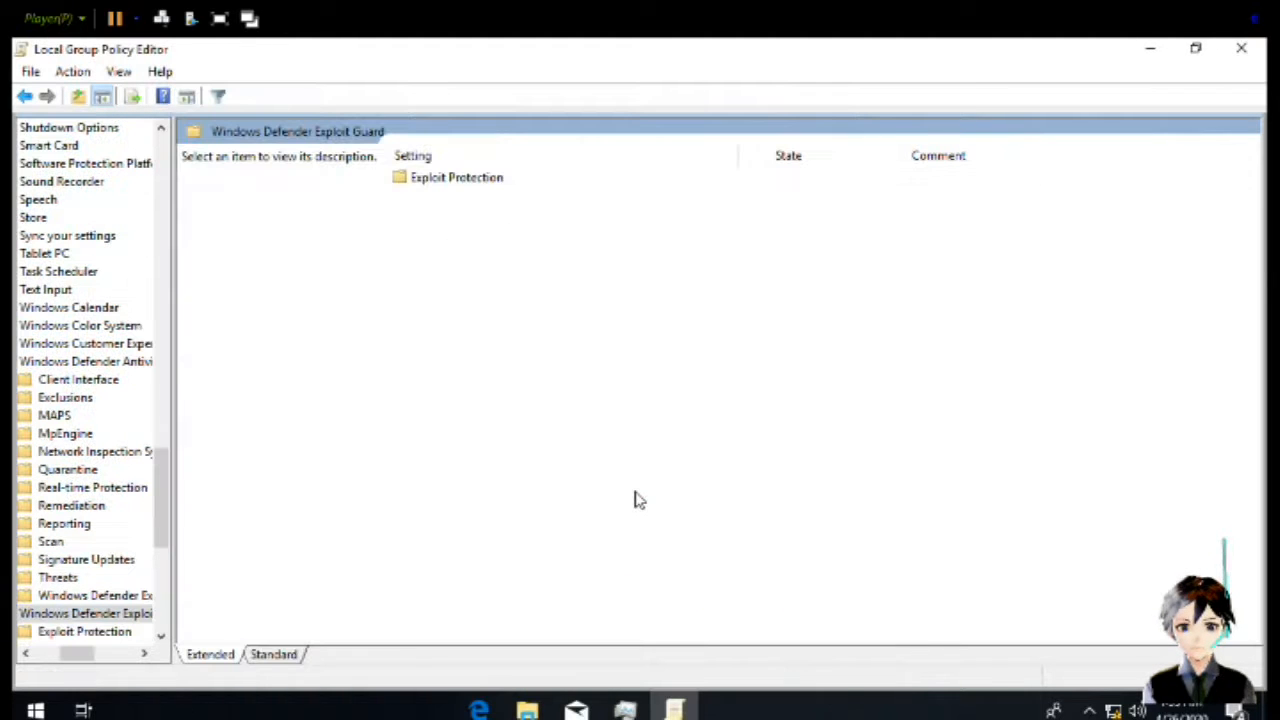
{"action": "key", "text": "BackSpace"}
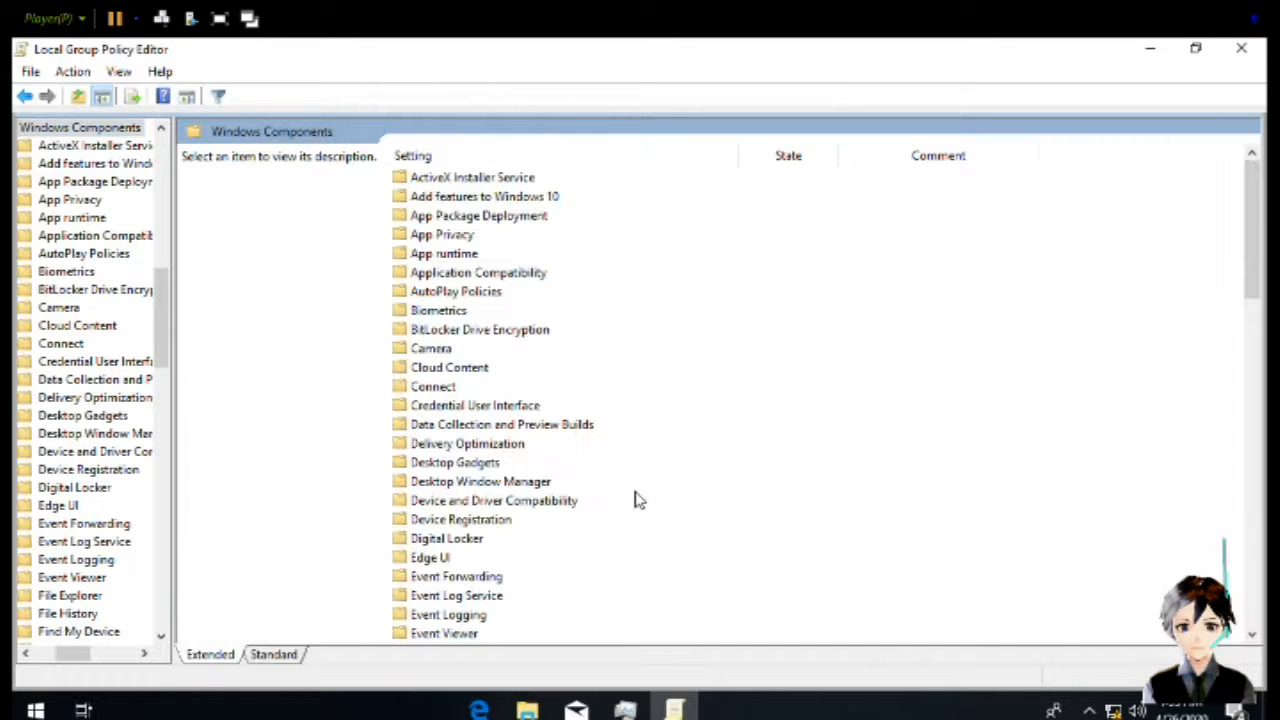
{"action": "scroll", "coordinate": [638, 500], "scroll_direction": "down", "scroll_amount": 10}
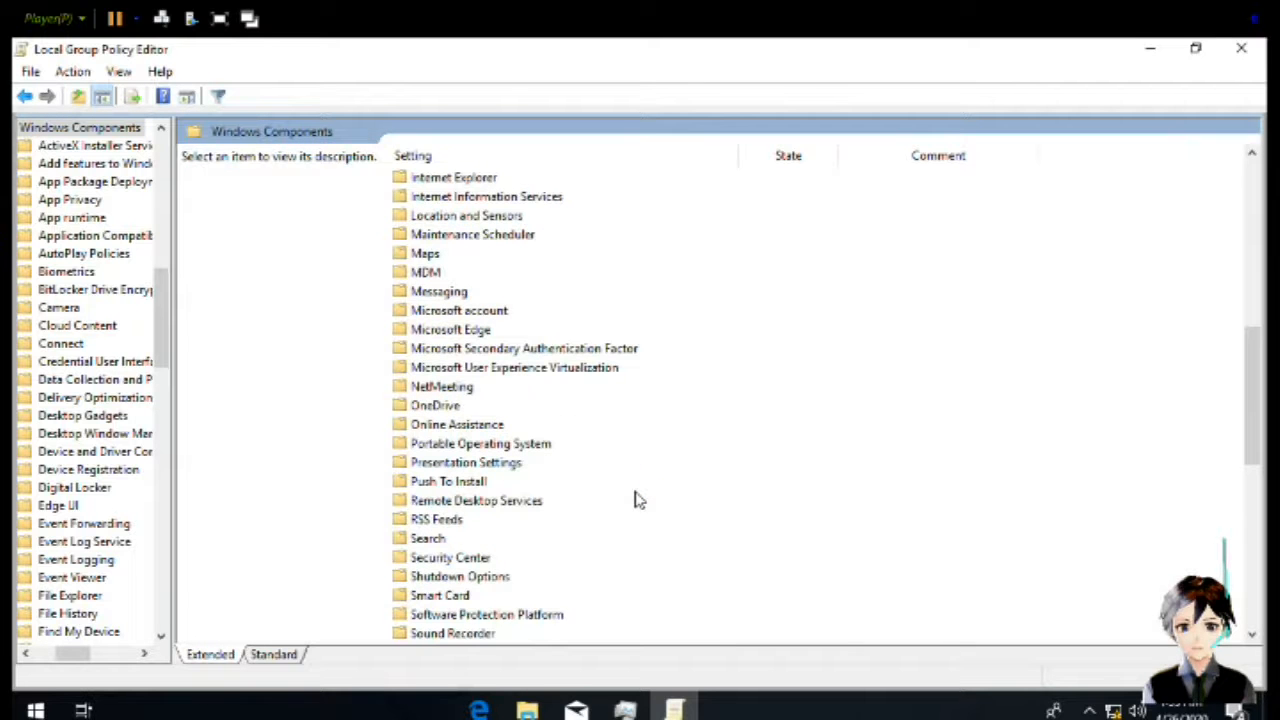
{"action": "scroll", "coordinate": [638, 500], "scroll_direction": "down", "scroll_amount": 10}
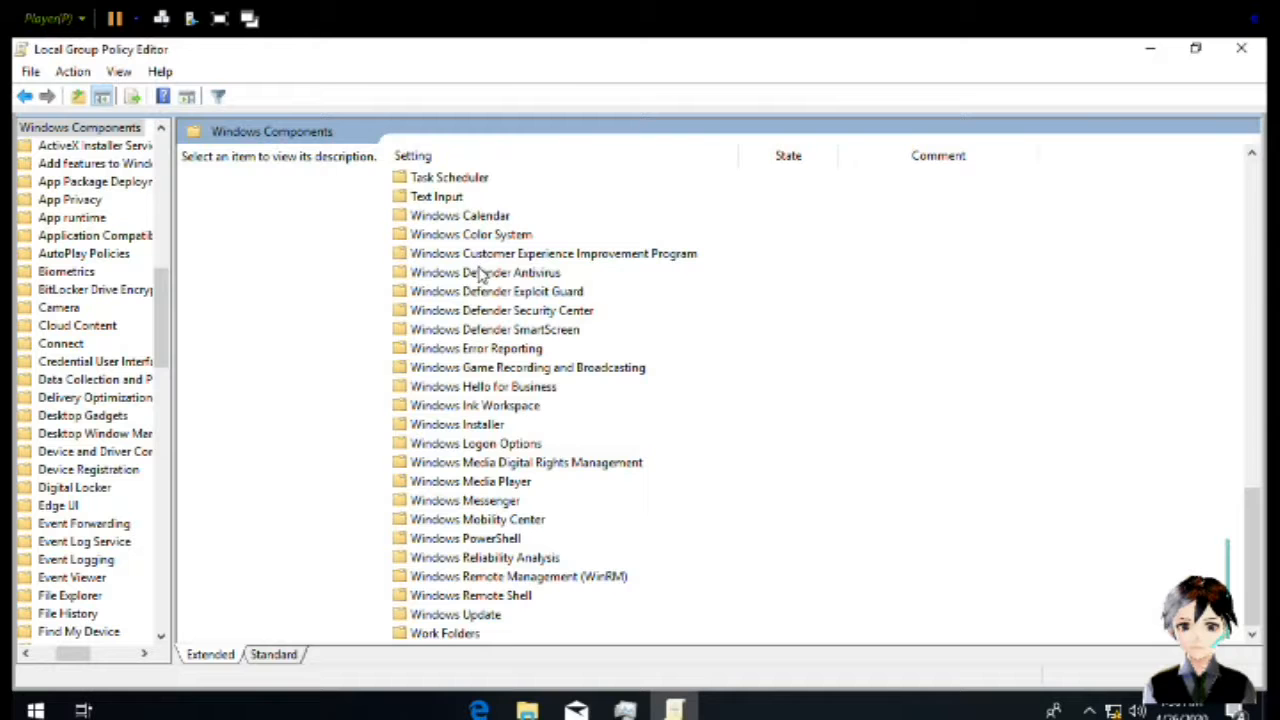
{"action": "left_click", "coordinate": [452, 350]}
{"action": "double_click", "coordinate": [452, 350]}
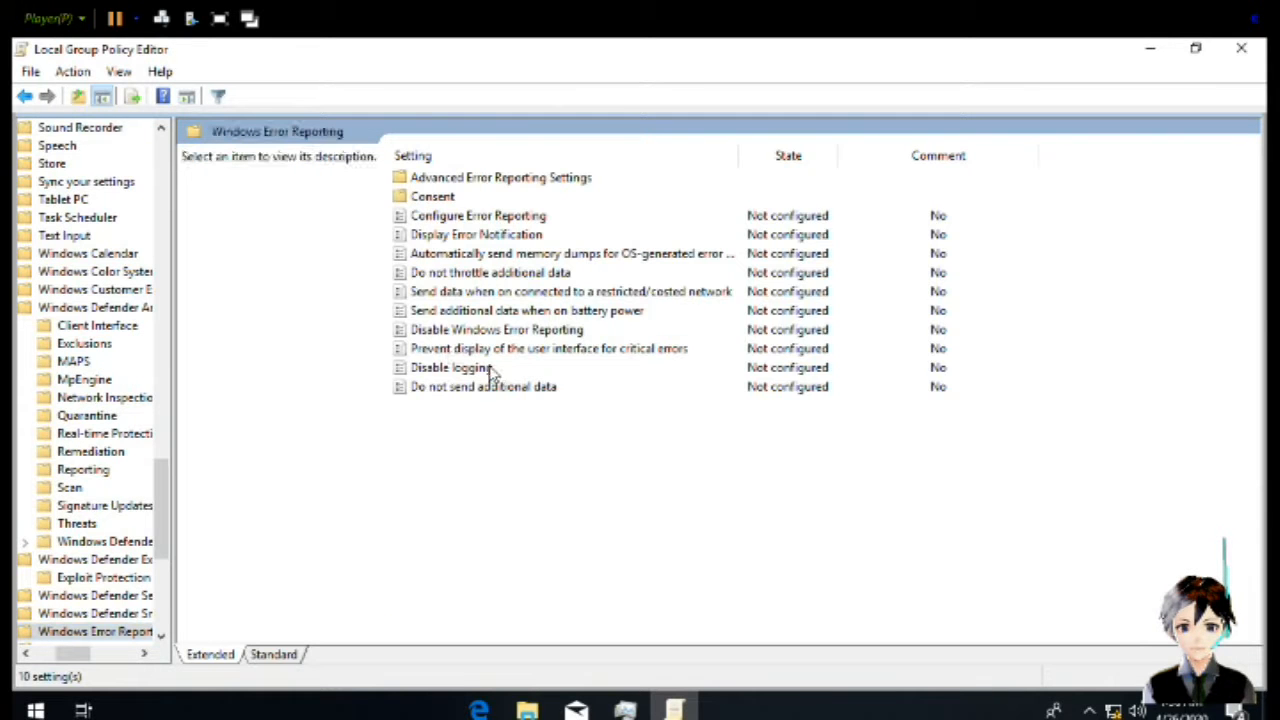
Open the Advanced Error Reporting Settings folder within Windows Error Reporting
{"action": "key", "text": "Down"}
{"action": "key", "text": "Down"}
{"action": "key", "text": "Up"}
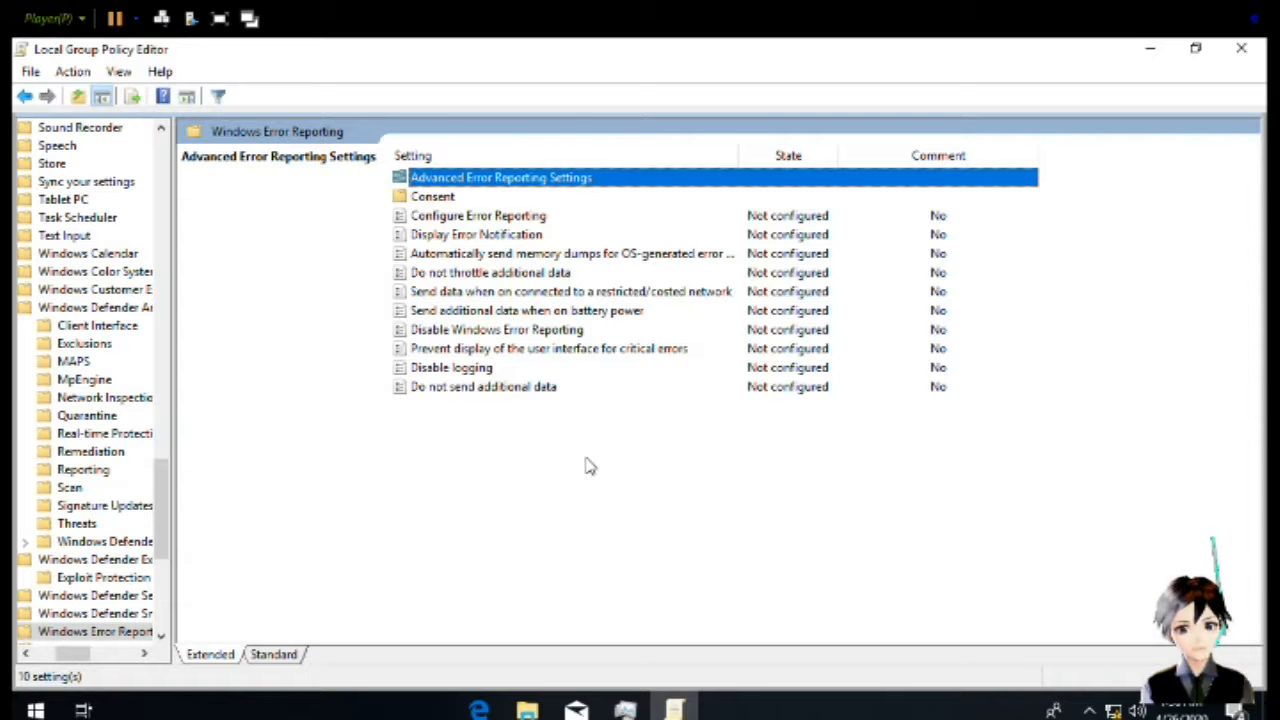
{"action": "key", "text": "Down"}
{"action": "key", "text": "Down"}
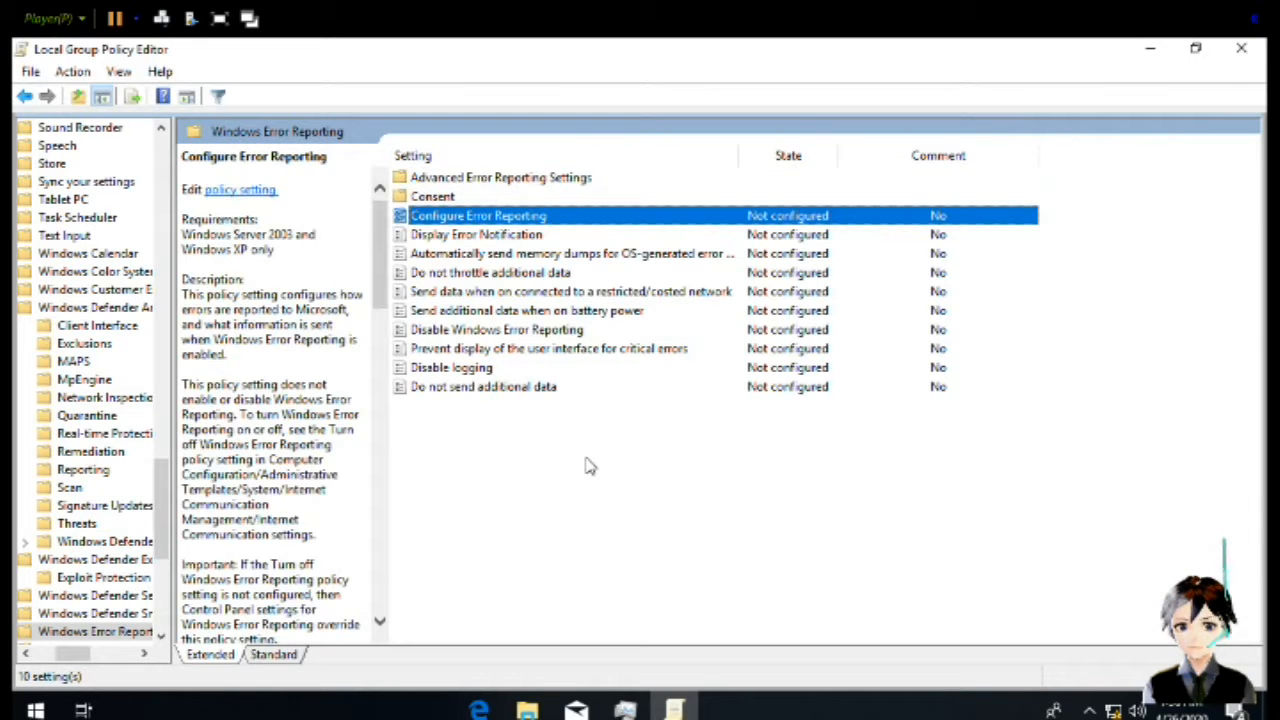
{"action": "key", "text": "Up"}
{"action": "key", "text": "Up"}
{"action": "key", "text": "Return"}
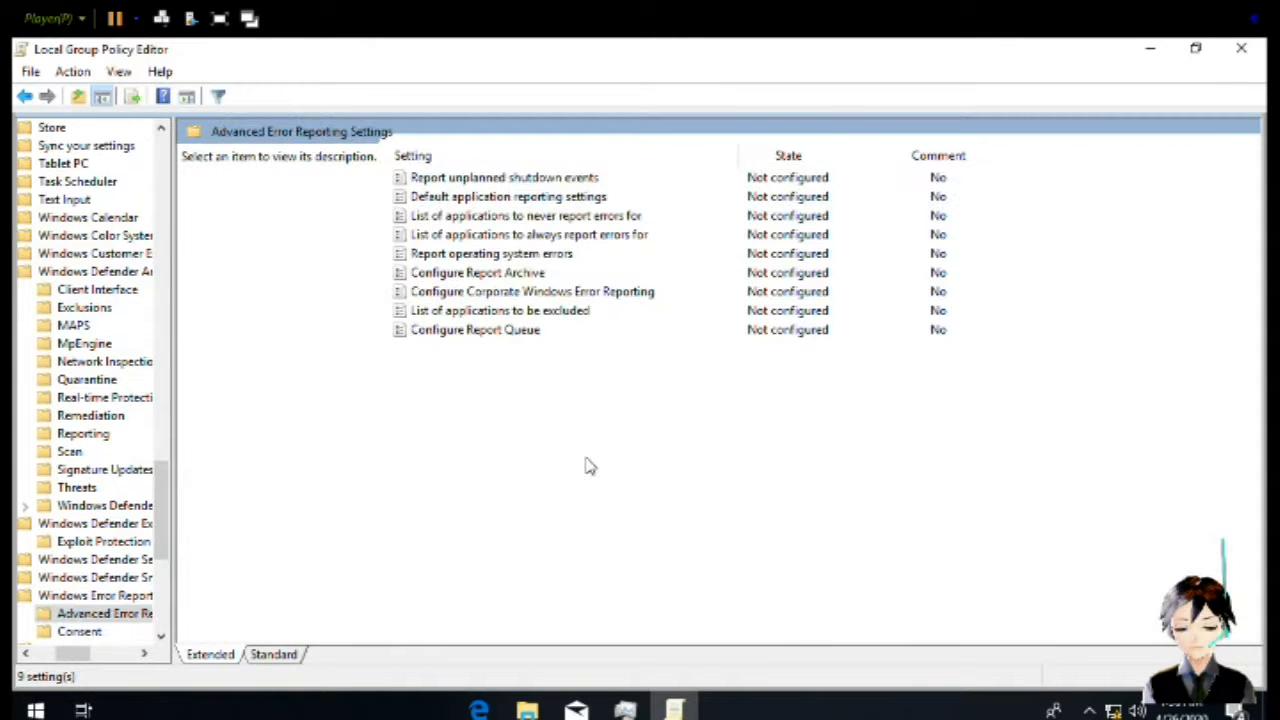
Disable the policy "Report unplanned shutdown events" in Advanced Error Reporting Settings
{"action": "key", "text": "Down"}
{"action": "key", "text": "Down"}
{"action": "key", "text": "Down"}
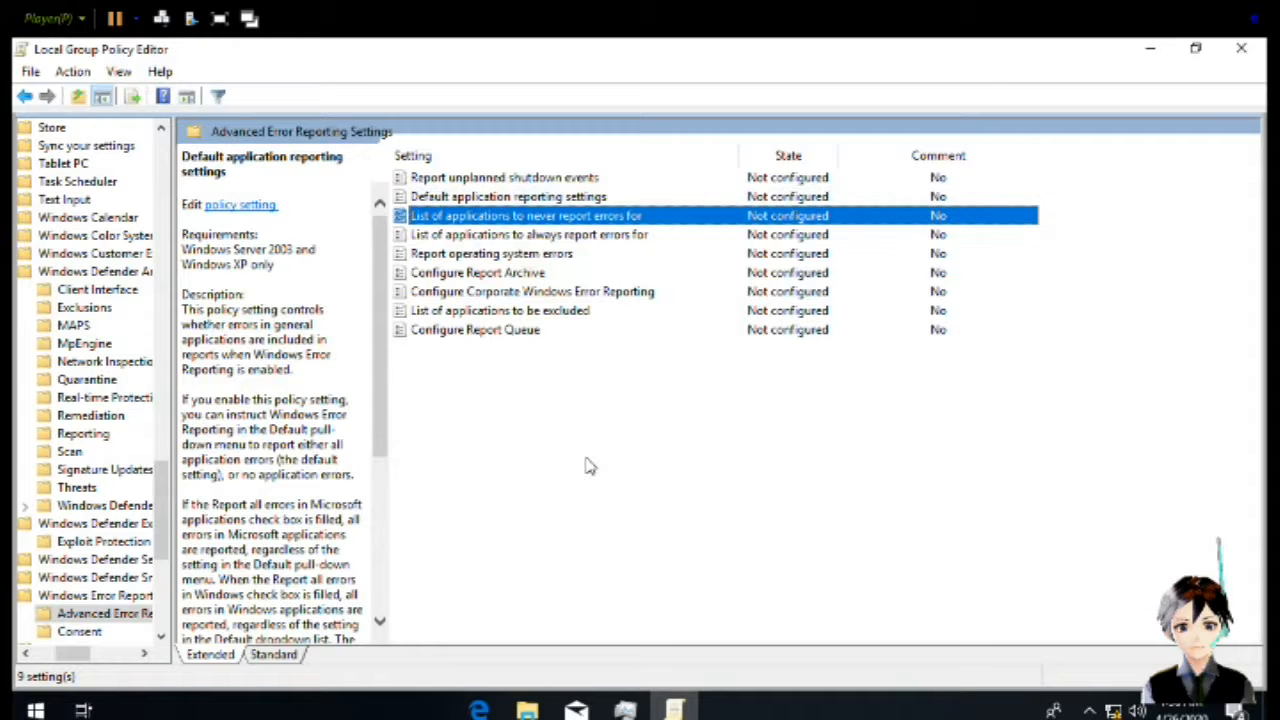
{"action": "key", "text": "Up"}
{"action": "key", "text": "Up"}
{"action": "key", "text": "Return"}
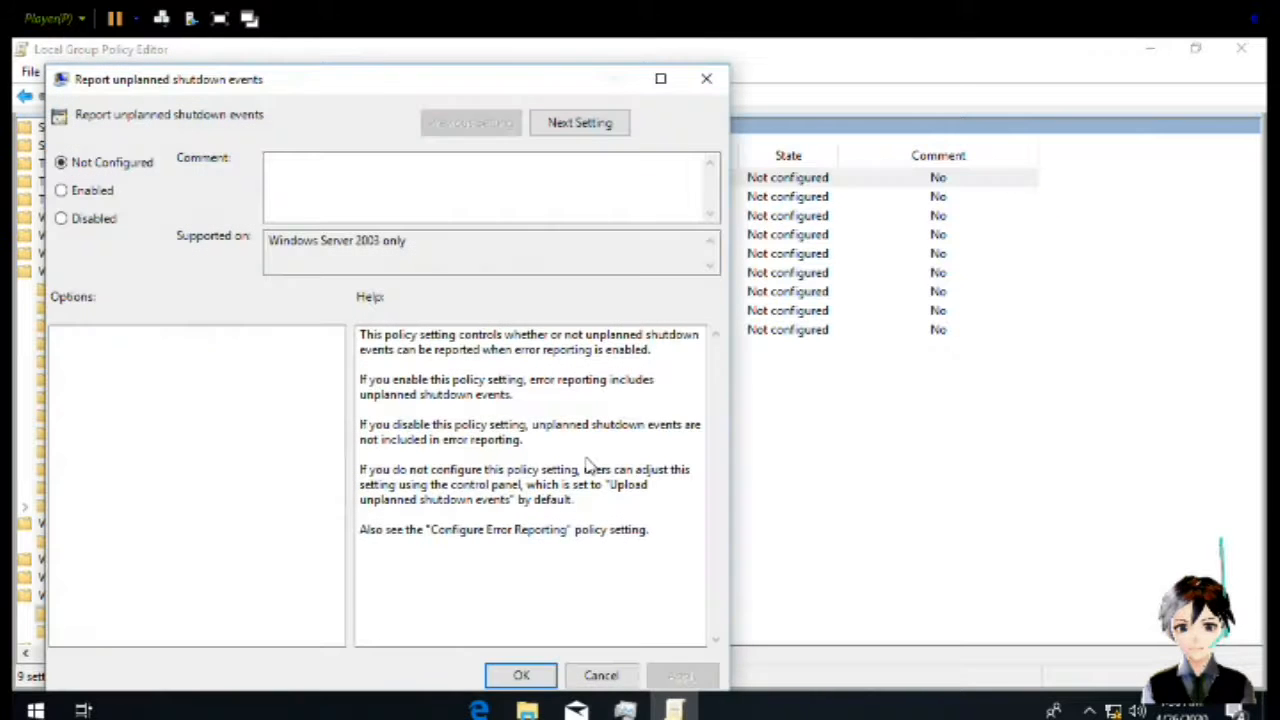
{"action": "key", "text": "Down"}
{"action": "key", "text": "Down"}
{"action": "key", "text": "Return"}
Disable the policy "Default application reporting settings" in Advanced Error Reporting Settings
{"action": "key", "text": "Down"}
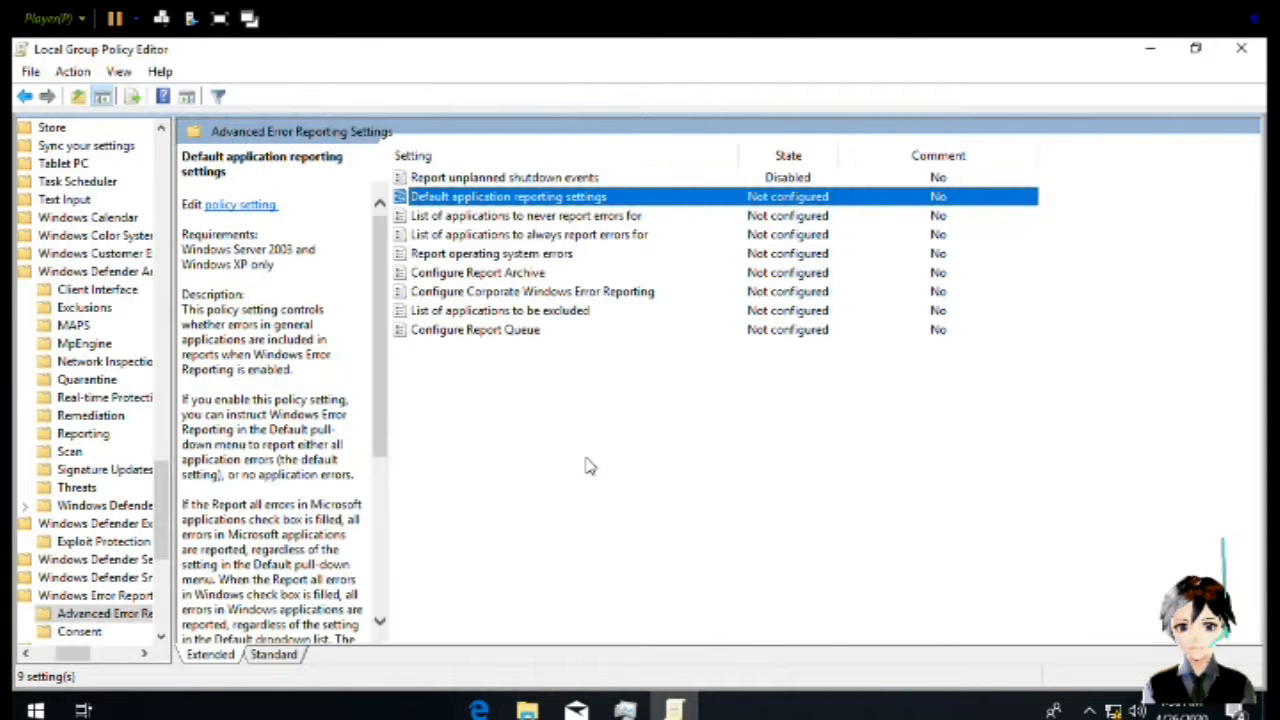
{"action": "key", "text": "Return"}
{"action": "key", "text": "Down"}
{"action": "key", "text": "Down"}
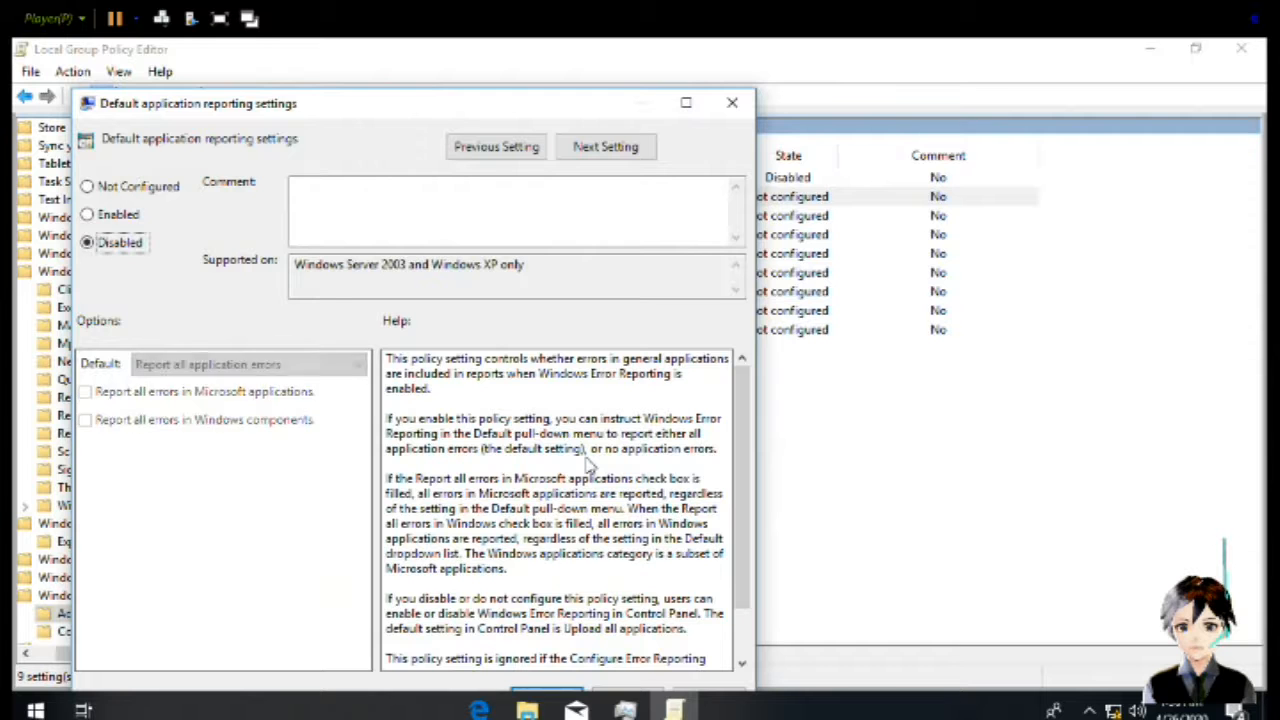
{"action": "key", "text": "Return"}
Disable the policy "List of applications to never report errors for" in Advanced Error Reporting Settings
{"action": "key", "text": "Down"}
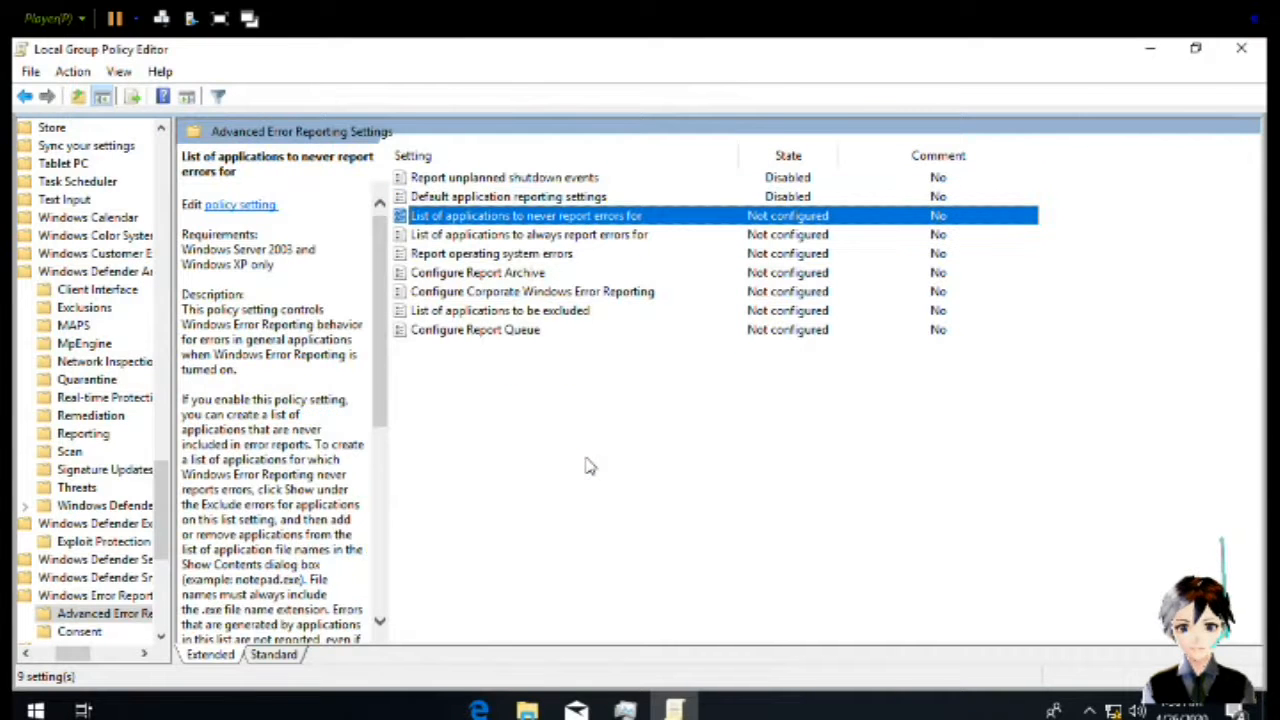
{"action": "key", "text": "Return"}
{"action": "key", "text": "Down"}
{"action": "key", "text": "Down"}
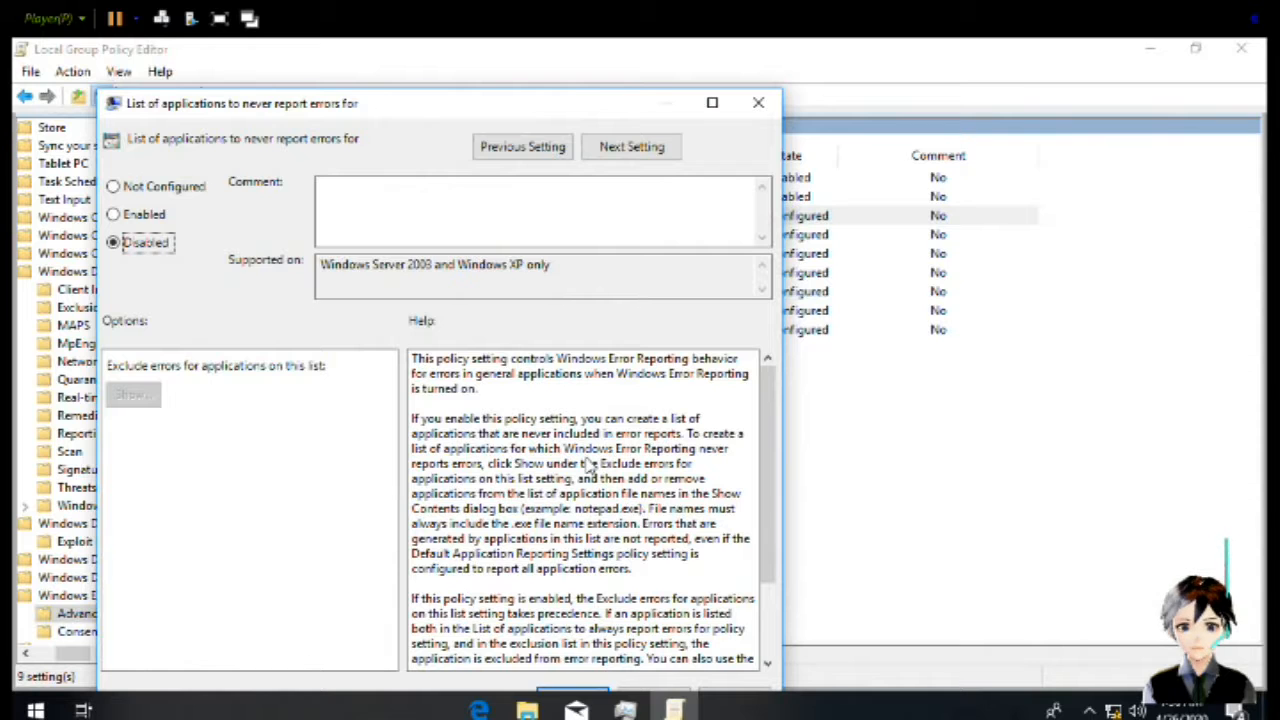
{"action": "key", "text": "Return"}
Disable the policy "List of applications to always report errors for" in Advanced Error Reporting Settings
{"action": "key", "text": "Down"}
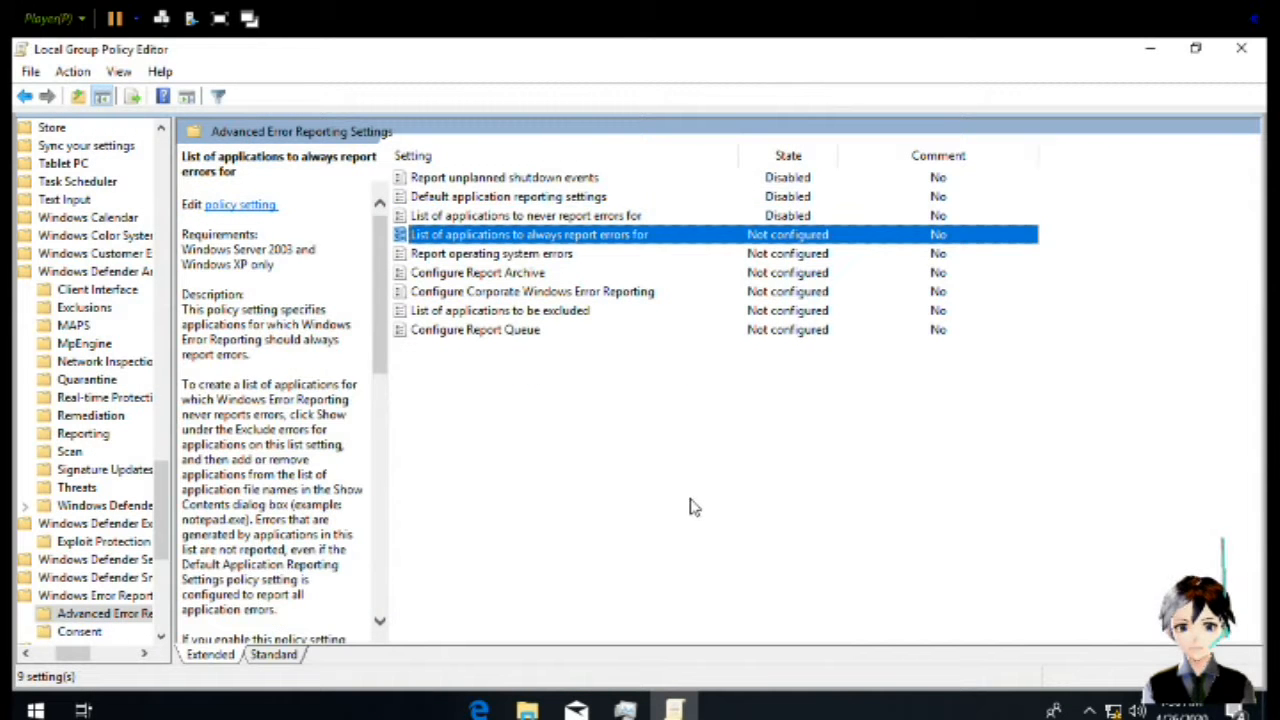
{"action": "key", "text": "Down"}
{"action": "key", "text": "Up"}
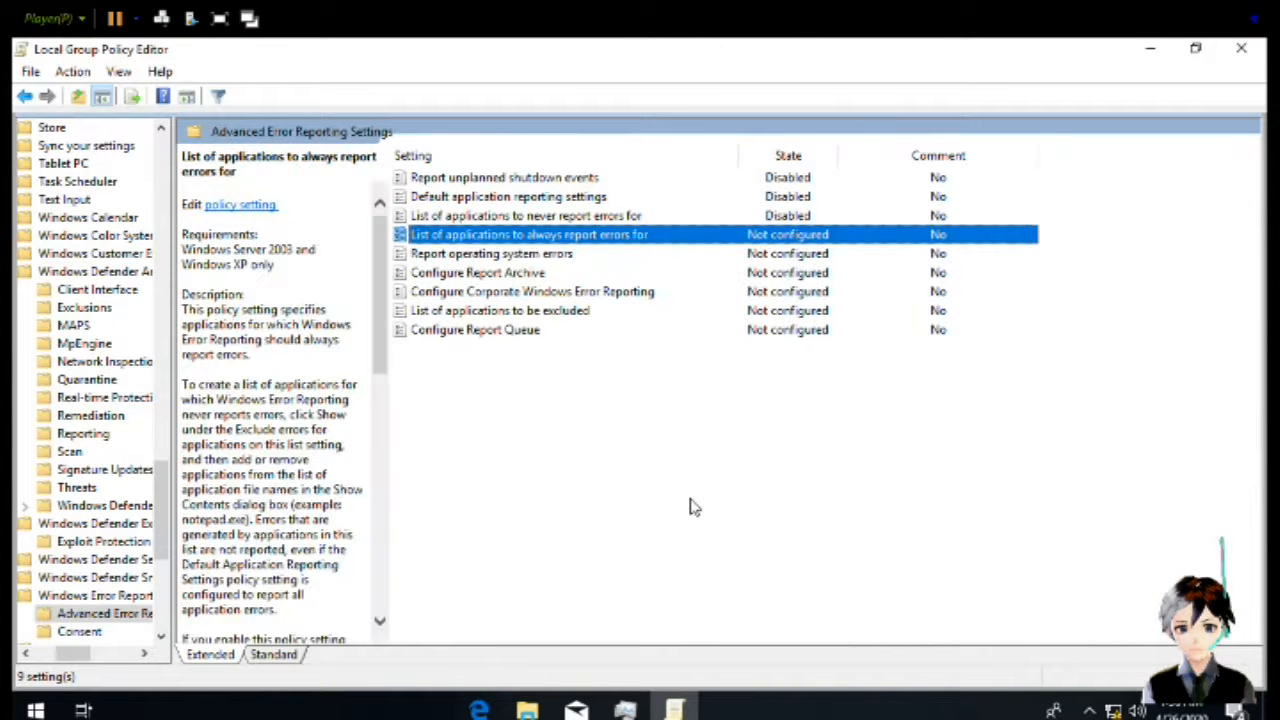
{"action": "key", "text": "Down"}
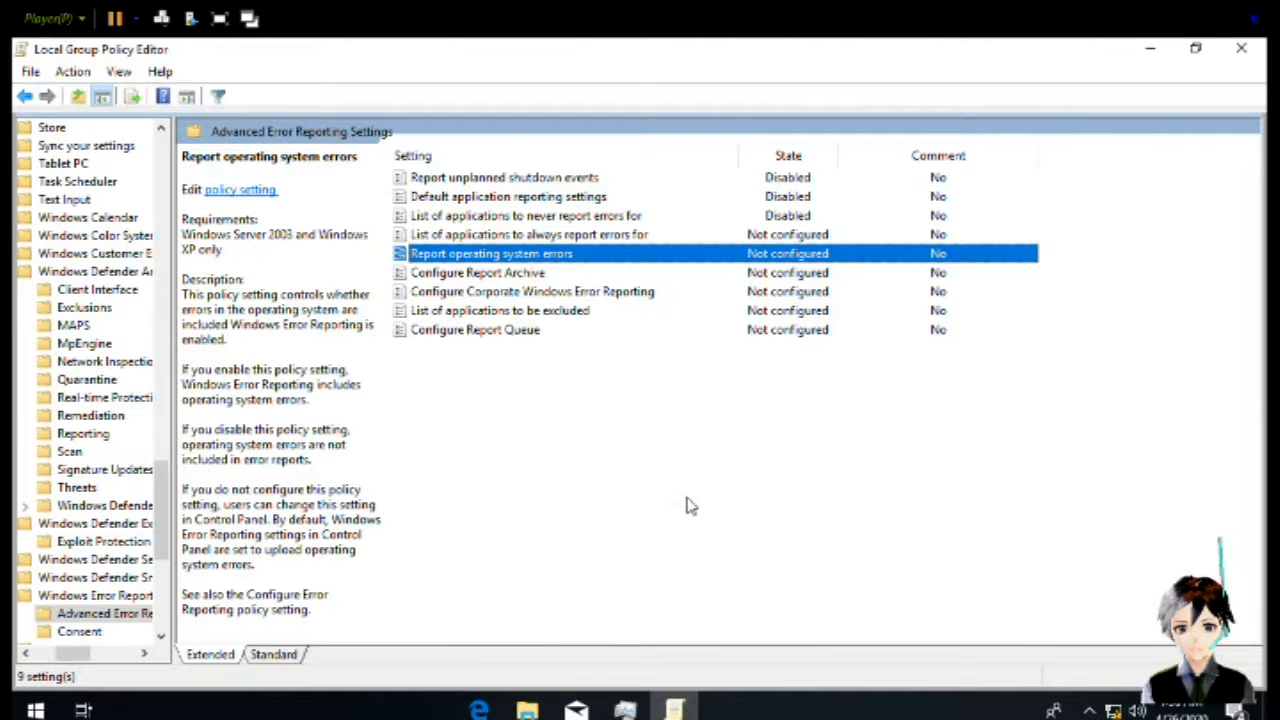
{"action": "key", "text": "Up"}
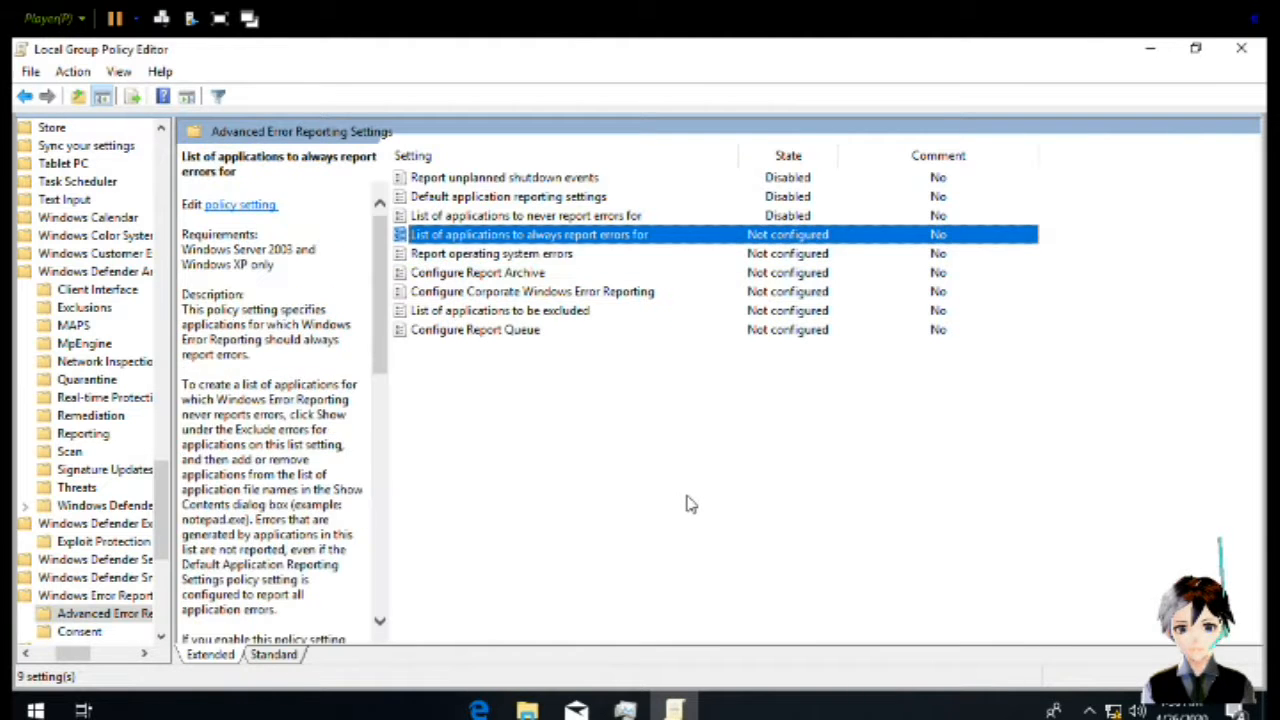
{"action": "key", "text": "Return"}
{"action": "key", "text": "Down"}
{"action": "key", "text": "Down"}
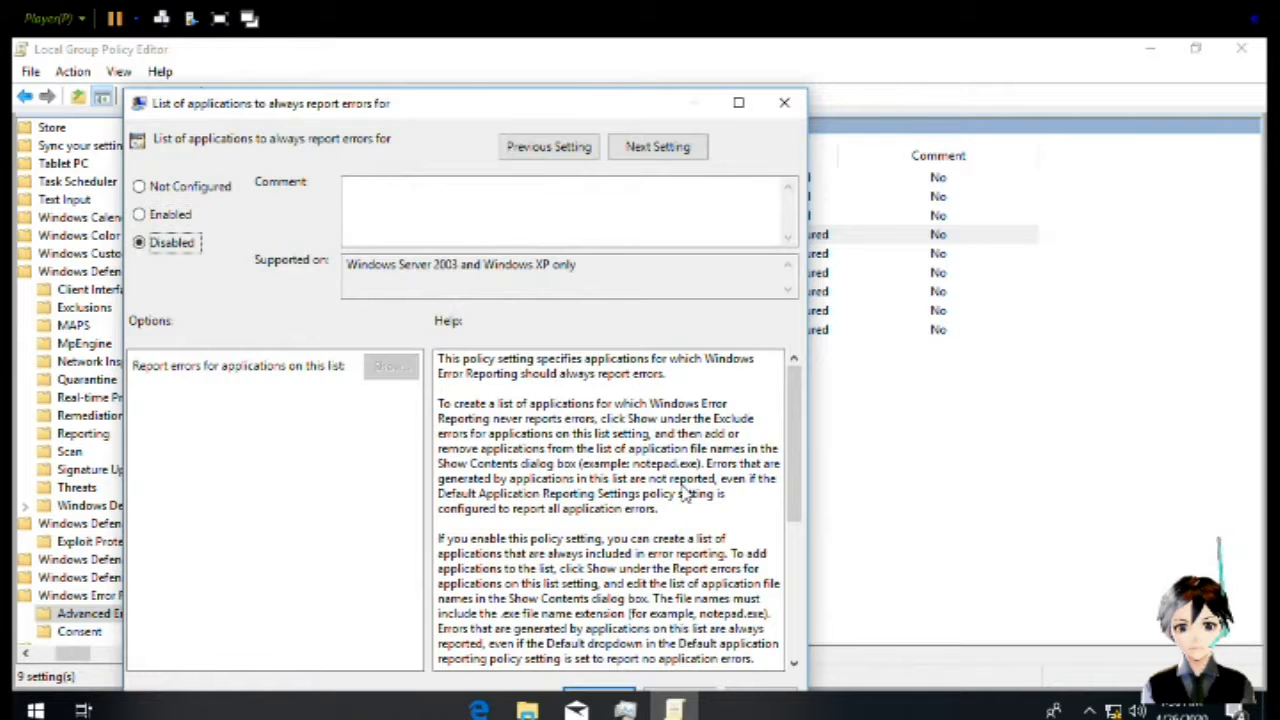
{"action": "key", "text": "Return"}
Disable the policy "Report operating system errors" in Advanced Error Reporting Settings
{"action": "key", "text": "Down"}
{"action": "key", "text": "Down"}
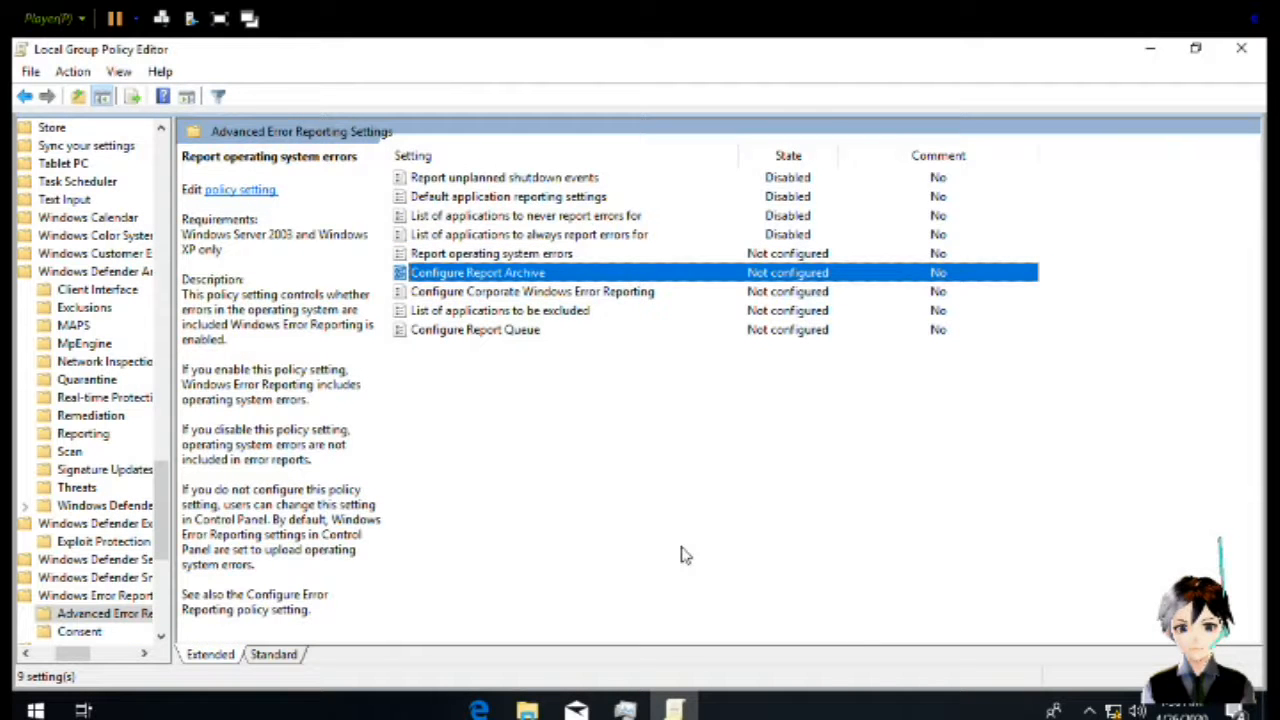
{"action": "key", "text": "Up"}
{"action": "key", "text": "Return"}
{"action": "key", "text": "Down"}
{"action": "key", "text": "Down"}
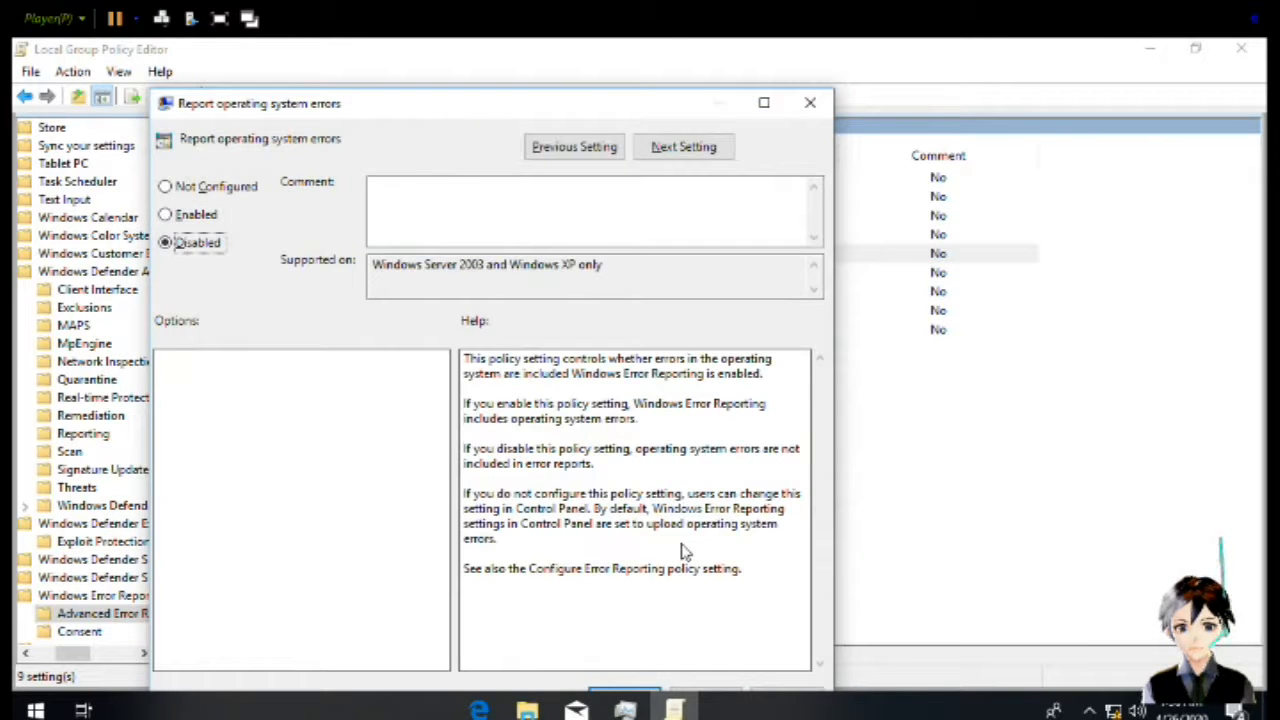
{"action": "key", "text": "Return"}
Disable the policy "Configure Report Archive" in Advanced Error Reporting Settings
{"action": "key", "text": "Down"}
{"action": "key", "text": "Return"}
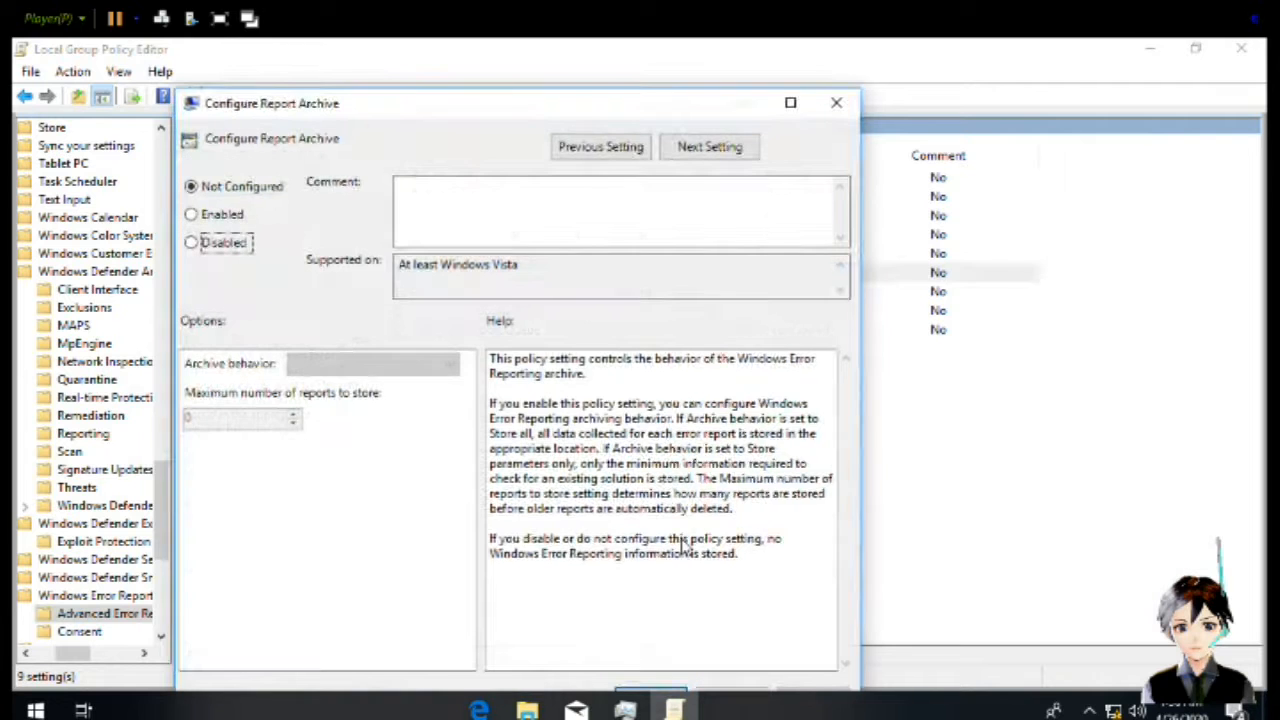
{"action": "key", "text": "Return"}
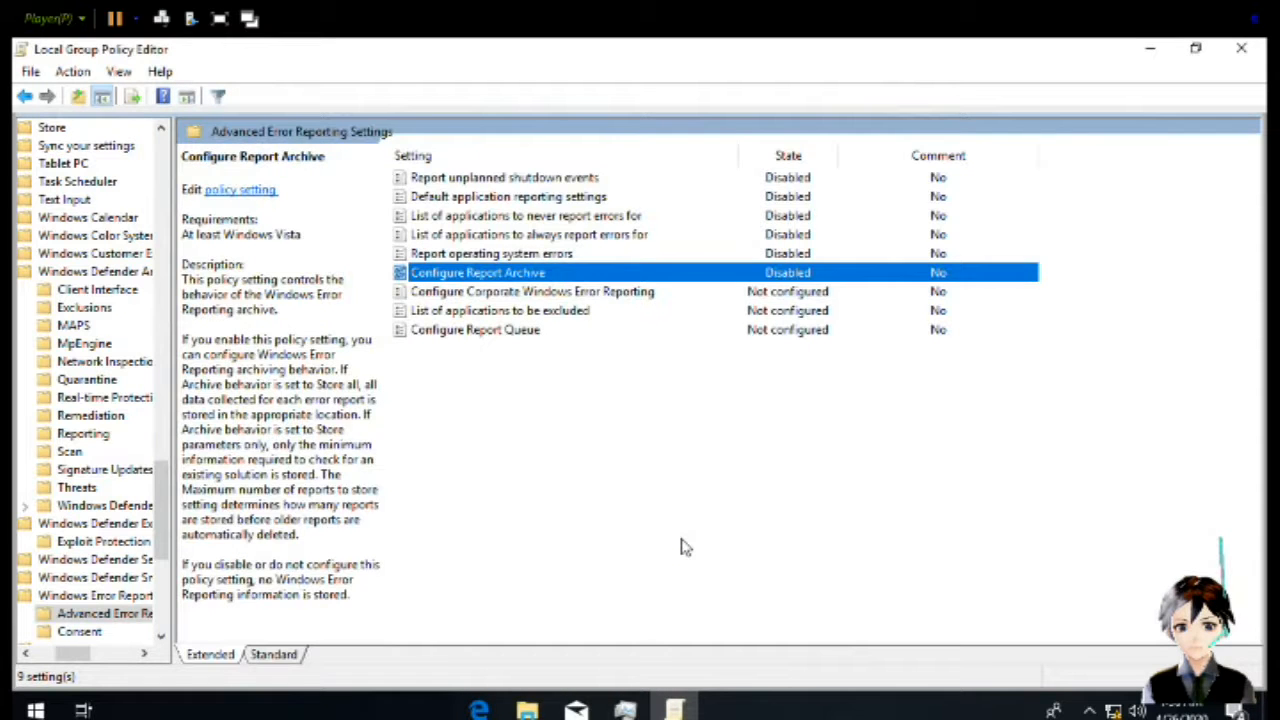
Disable the policy "Configure Corporate Windows Error Reporting" in Advanced Error Reporting Settings
{"action": "key", "text": "Down"}
{"action": "key", "text": "Return"}
{"action": "key", "text": "Down"}
{"action": "key", "text": "Down"}
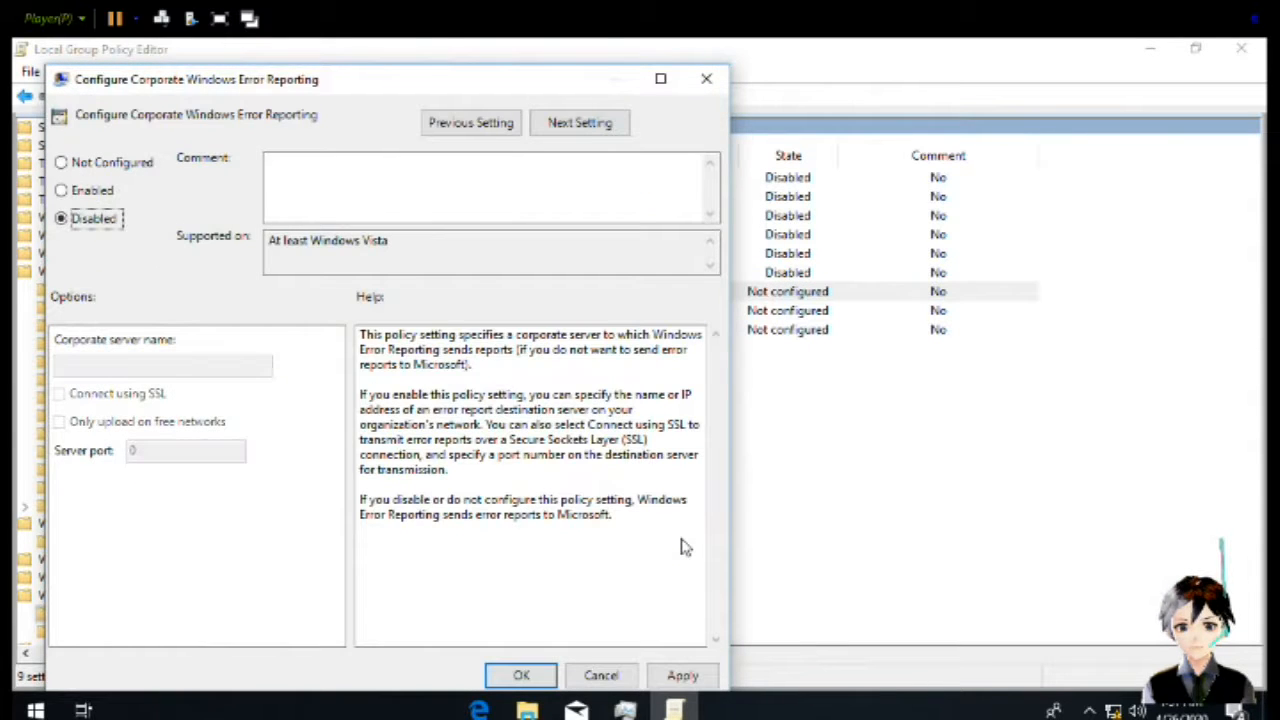
{"action": "key", "text": "Return"}
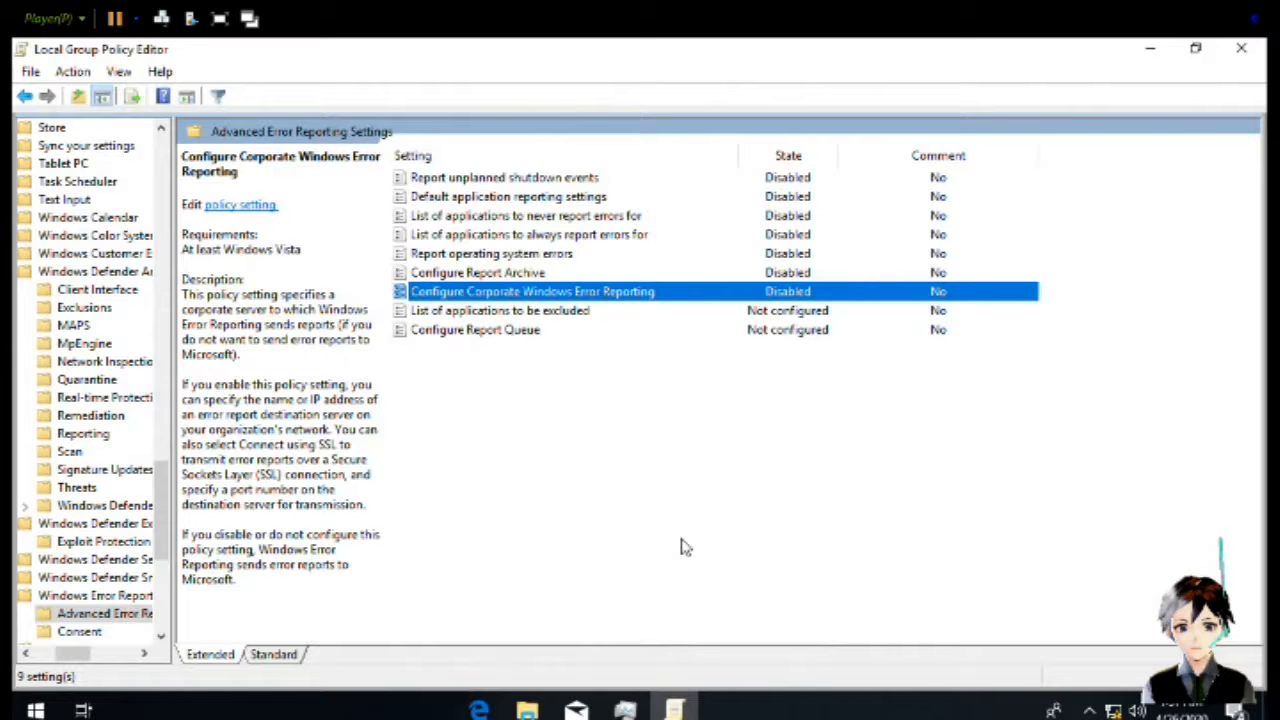
Disable the policy "List of applications to be excluded" in Advanced Error Reporting Settings
{"action": "key", "text": "Down"}
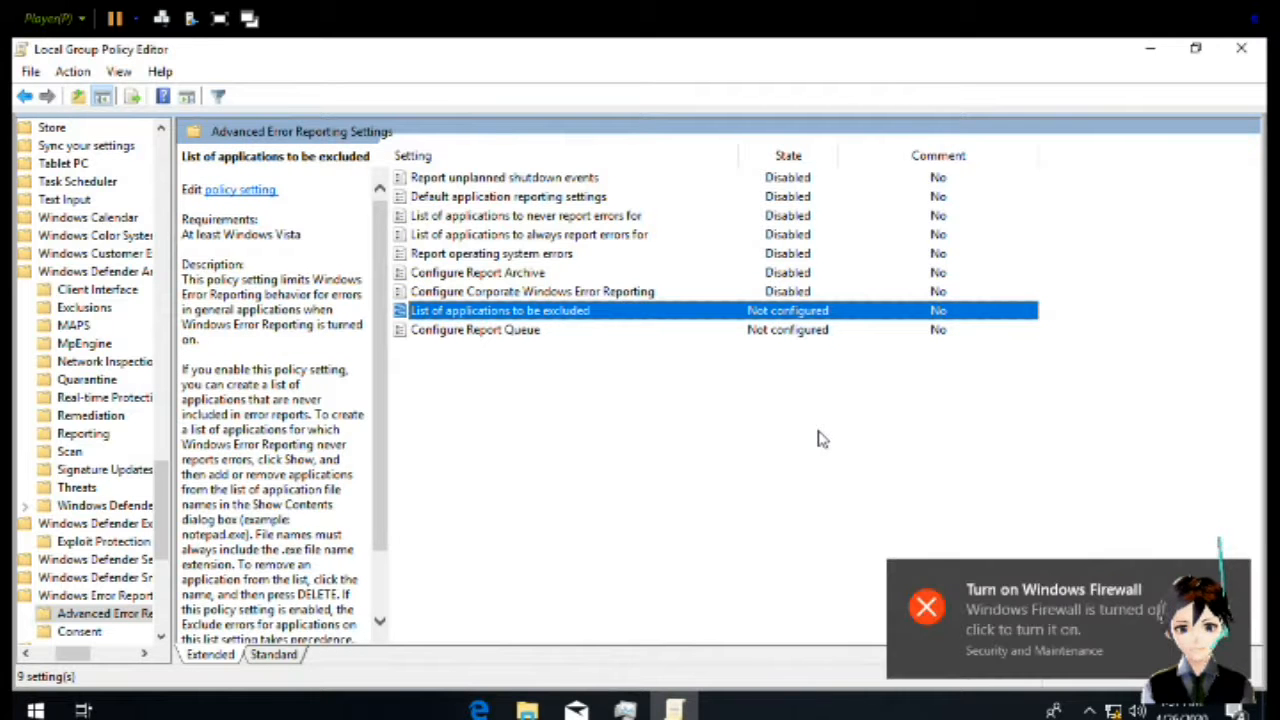
{"action": "key", "text": "Return"}
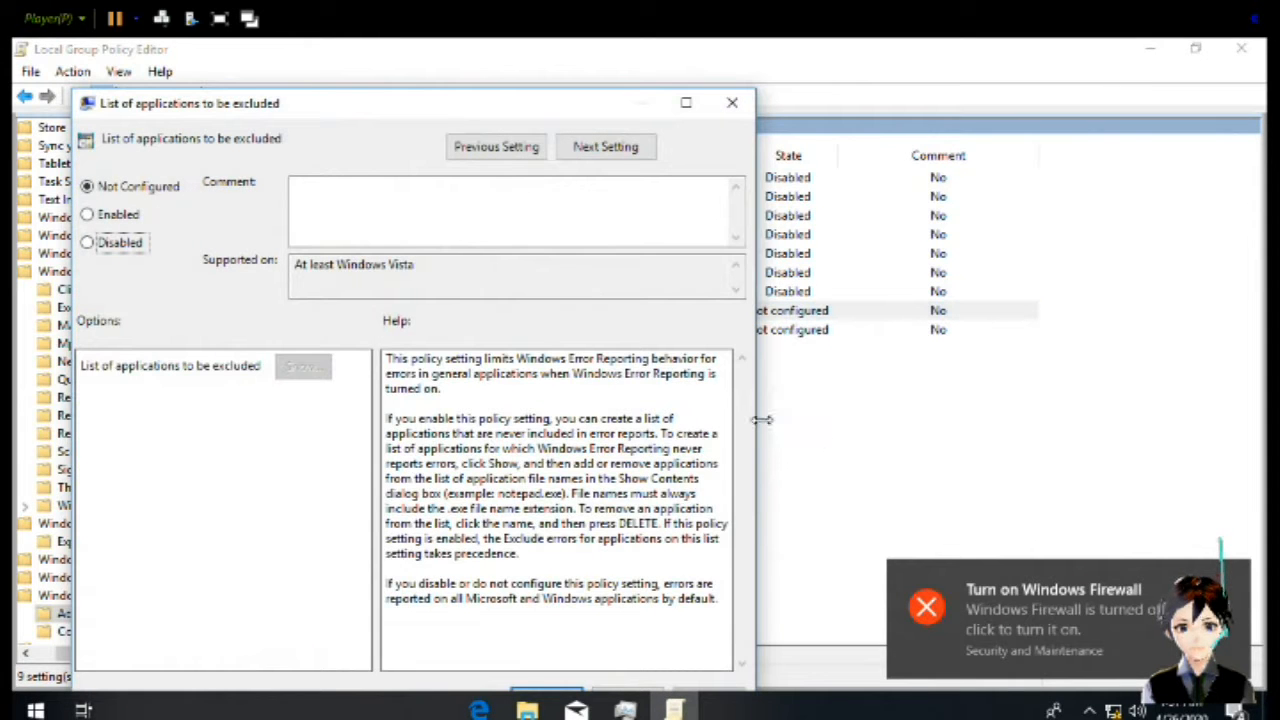
{"action": "key", "text": "alt+d"}
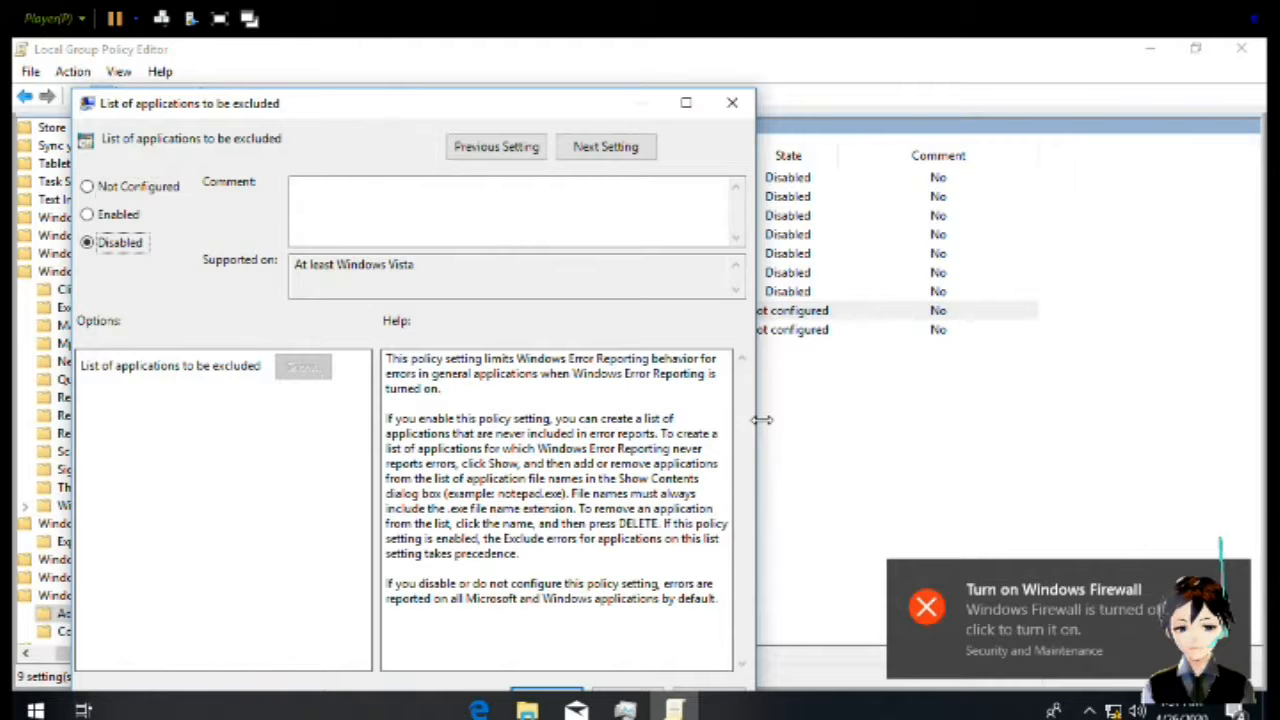
{"action": "key", "text": "Return"}
Set the policy "Configure Report Queue" in Advanced Error Reporting Settings to Disabled
{"action": "key", "text": "Down"}
{"action": "key", "text": "Return"}
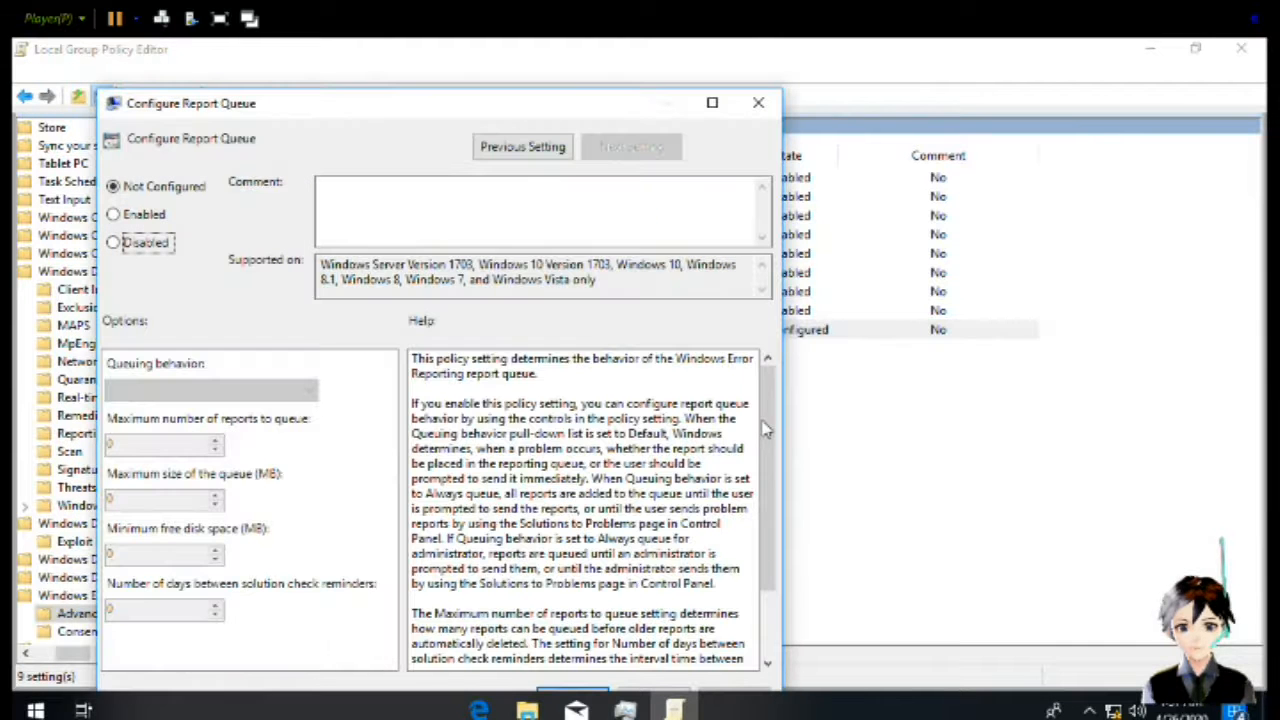
{"action": "key", "text": "alt+d"}
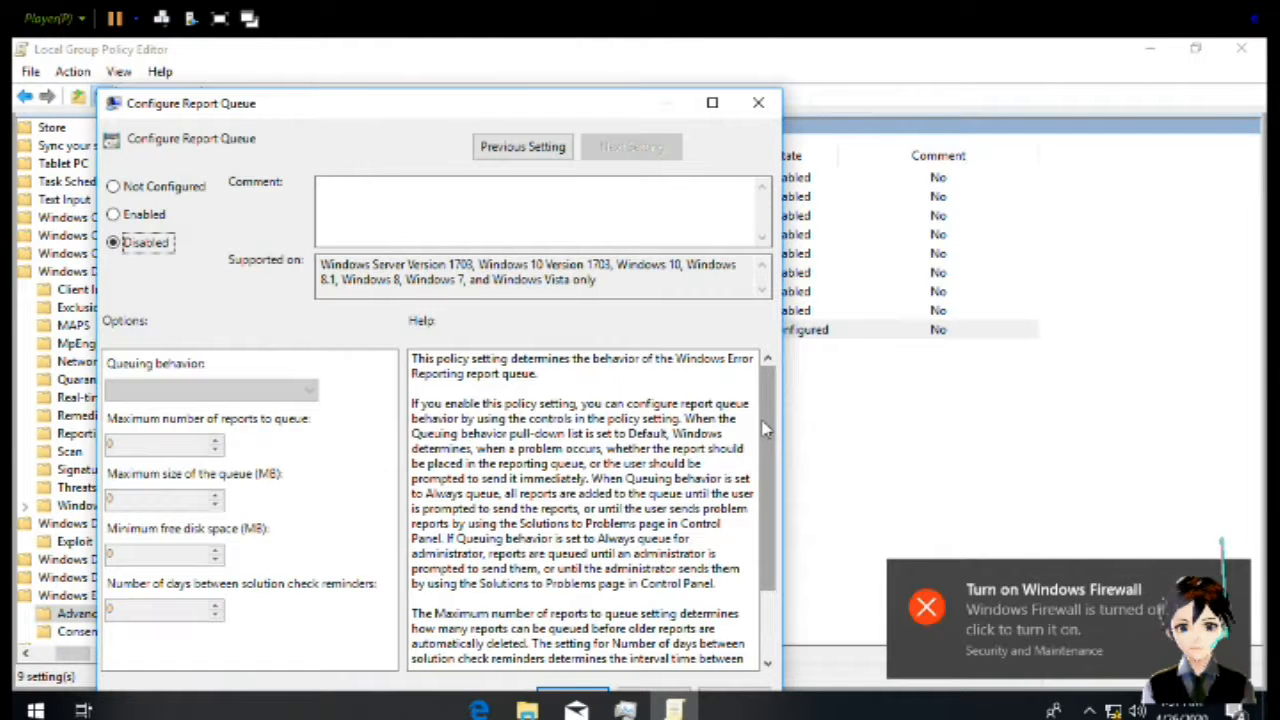
Confirm the Disabled state for Configure Report Queue and open the Consent folder under Windows Error Reporting
{"action": "key", "text": "Return"}
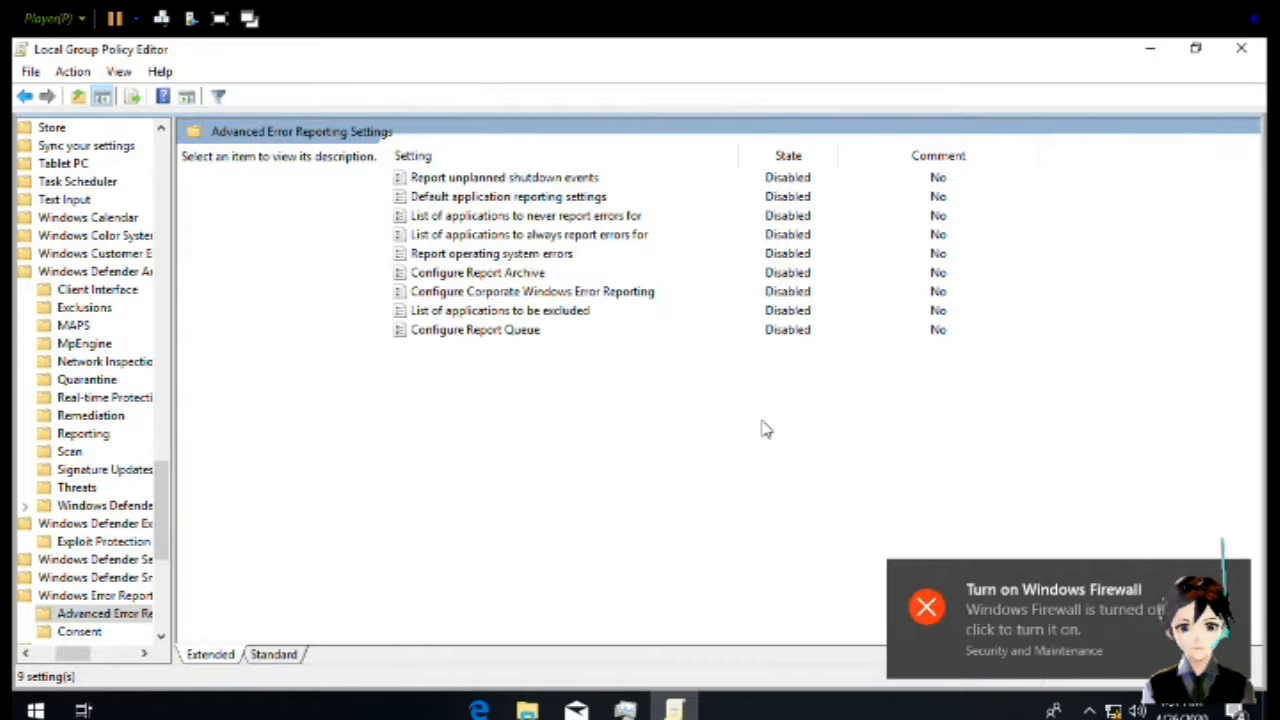
{"action": "key", "text": "BackSpace"}
{"action": "key", "text": "Down"}
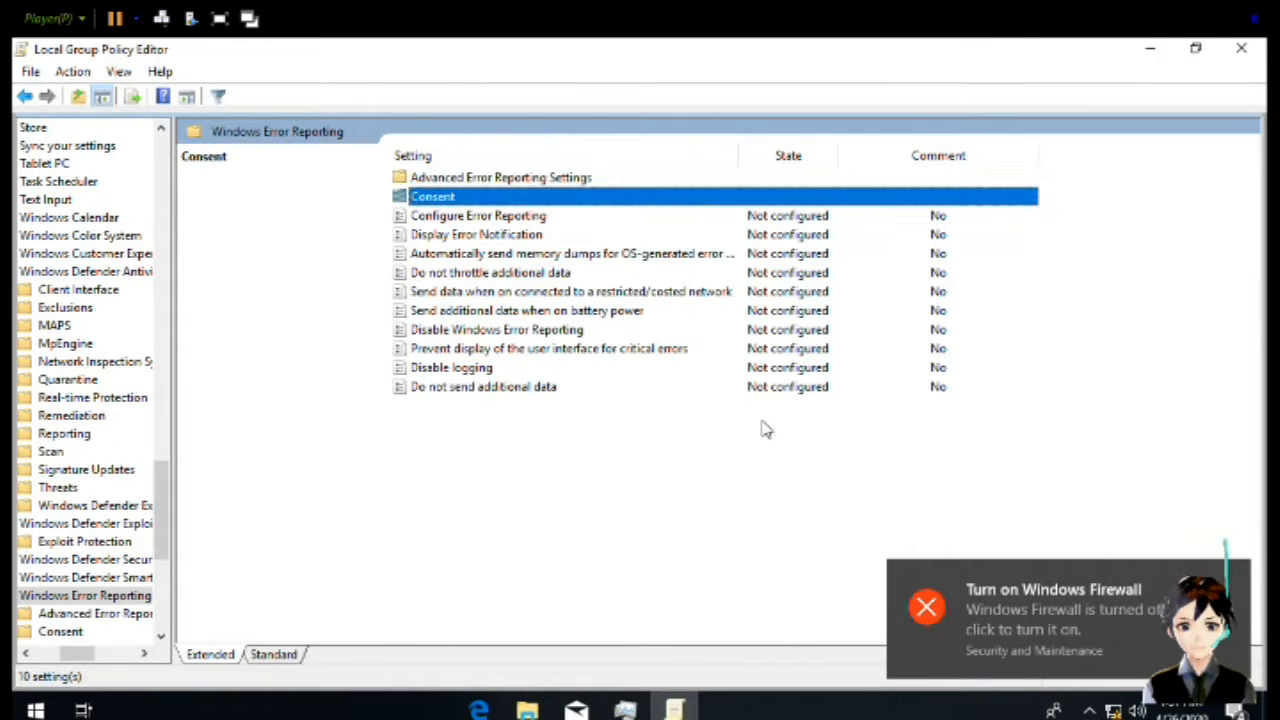
{"action": "key", "text": "Down"}
{"action": "key", "text": "Up"}
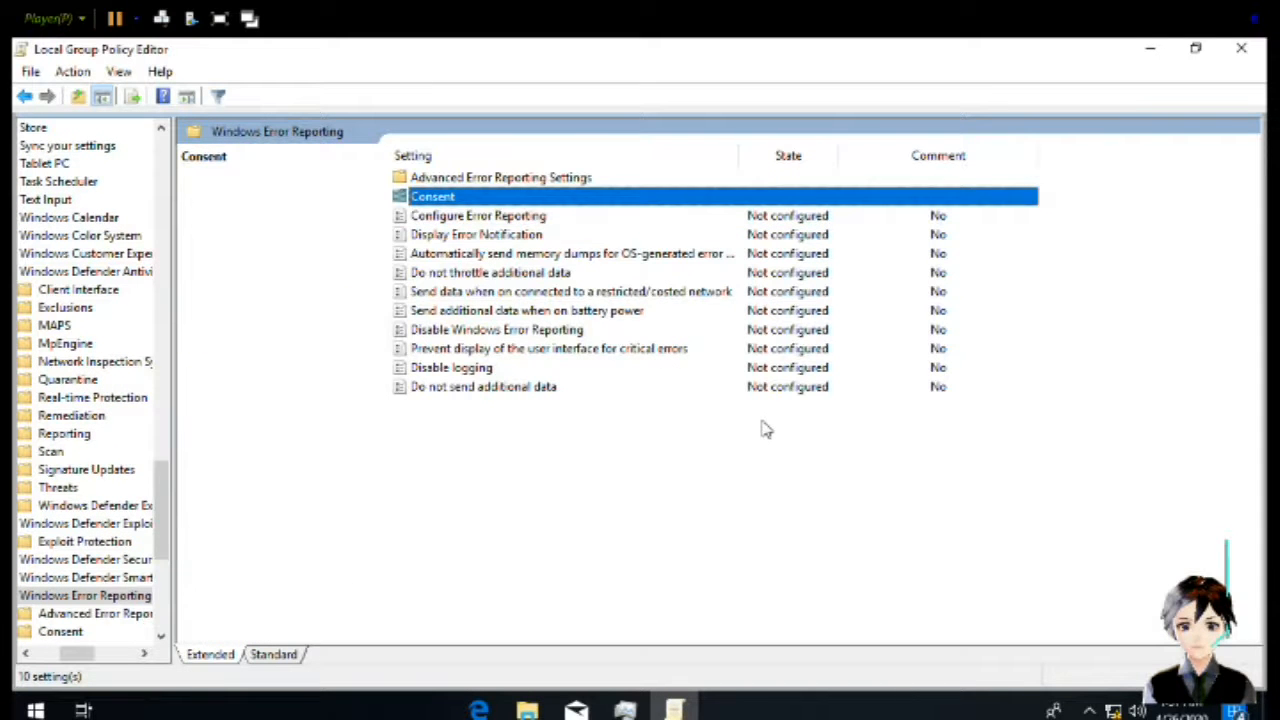
{"action": "key", "text": "Return"}
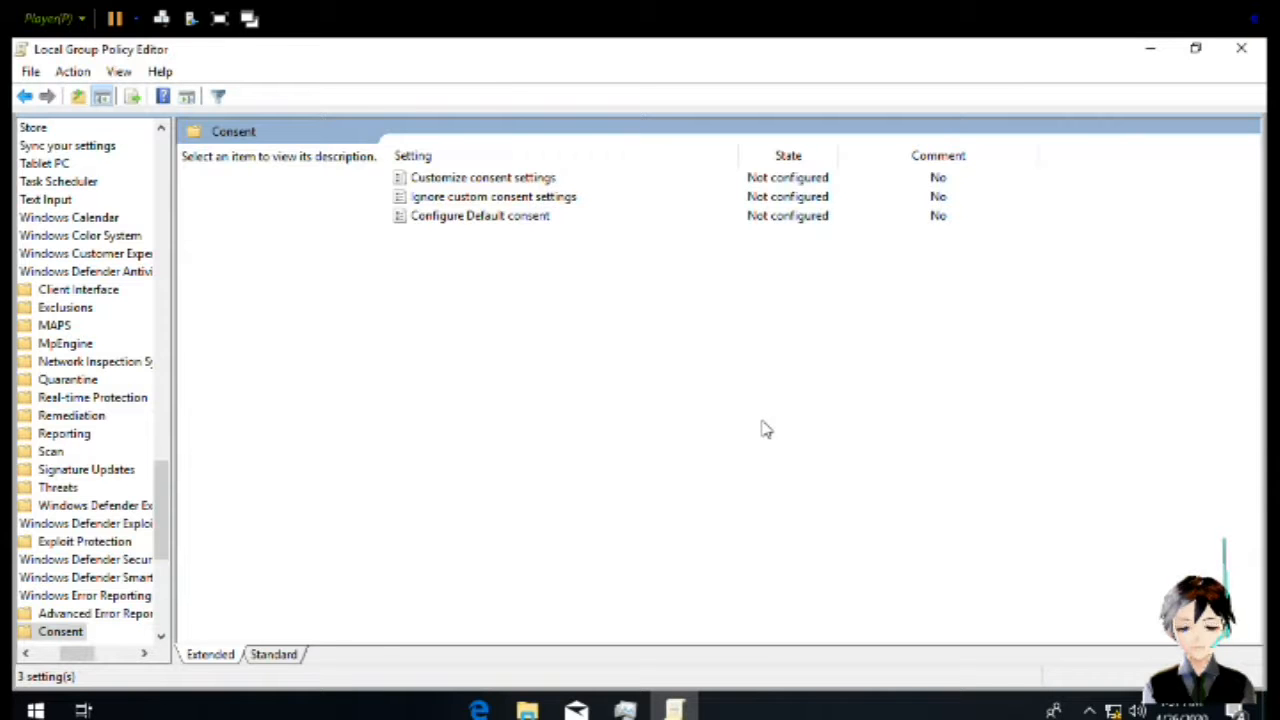
Set the Customize consent settings policy in the Consent folder to Disabled
{"action": "key", "text": "Tab"}
{"action": "key", "text": "Return"}
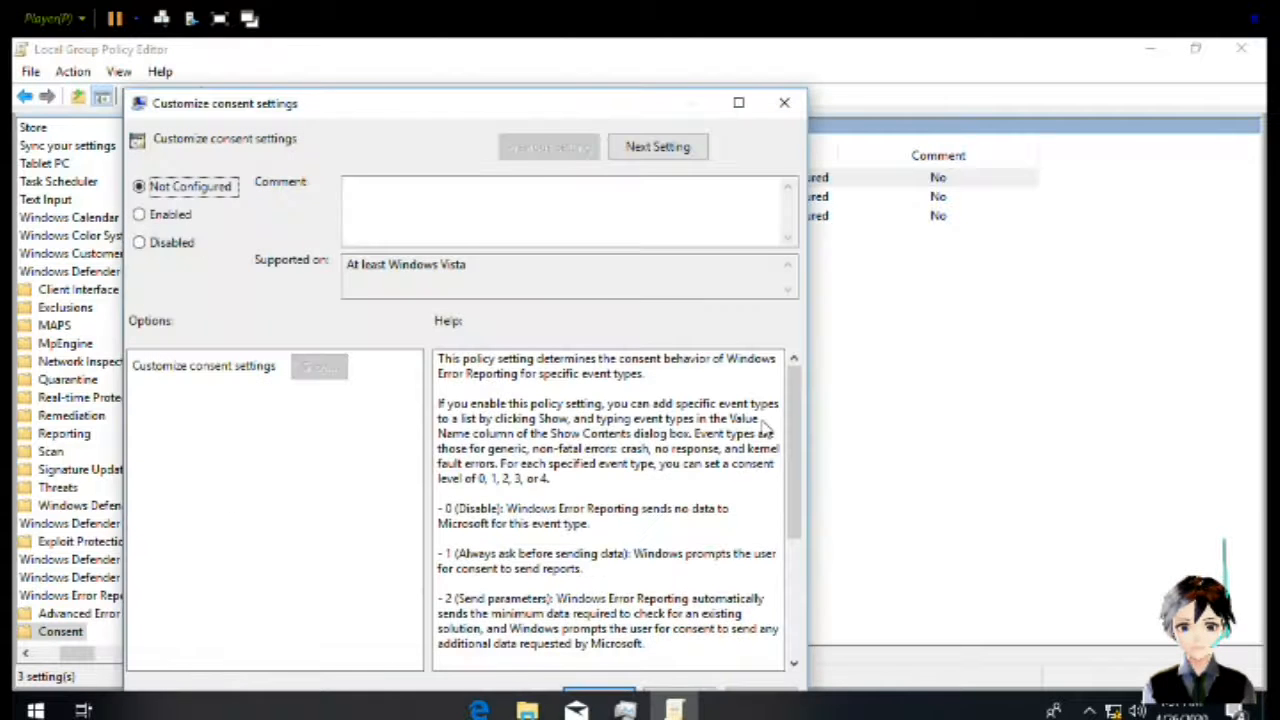
{"action": "key", "text": "Down"}
{"action": "key", "text": "Down"}
{"action": "key", "text": "Return"}
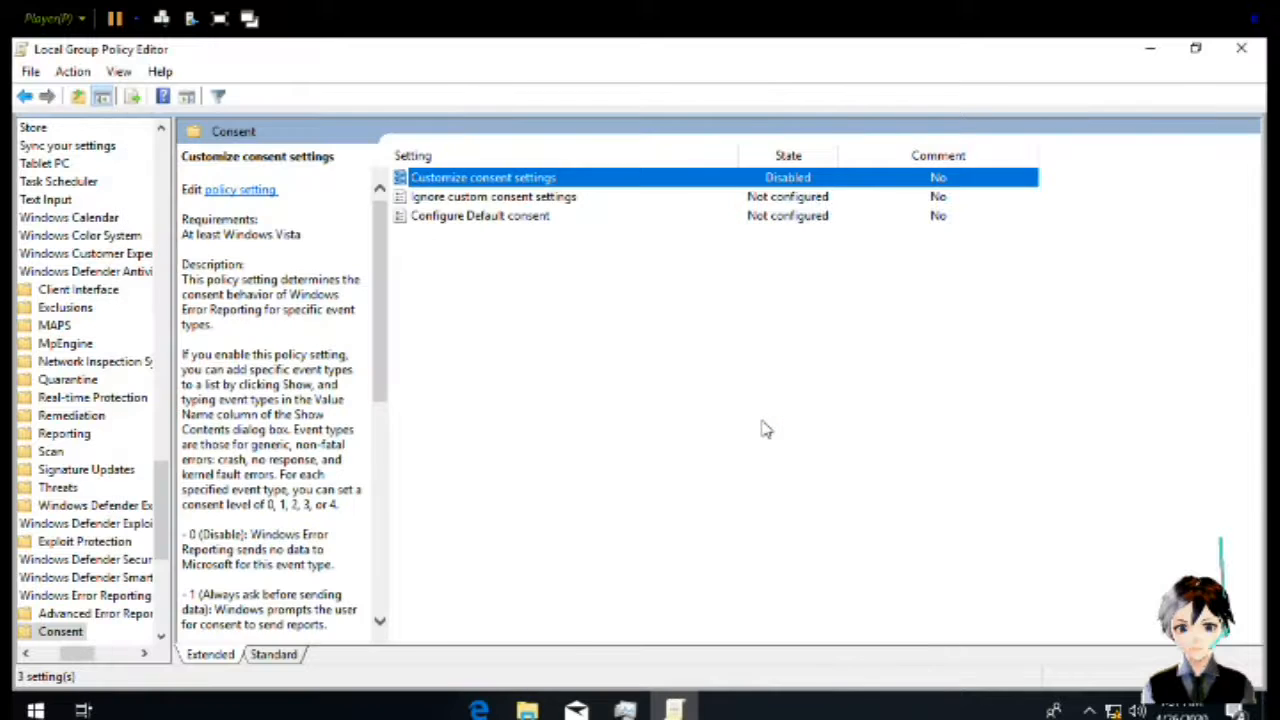
Set the Ignore custom consent settings policy to Disabled
{"action": "key", "text": "Down"}
{"action": "key", "text": "Up"}
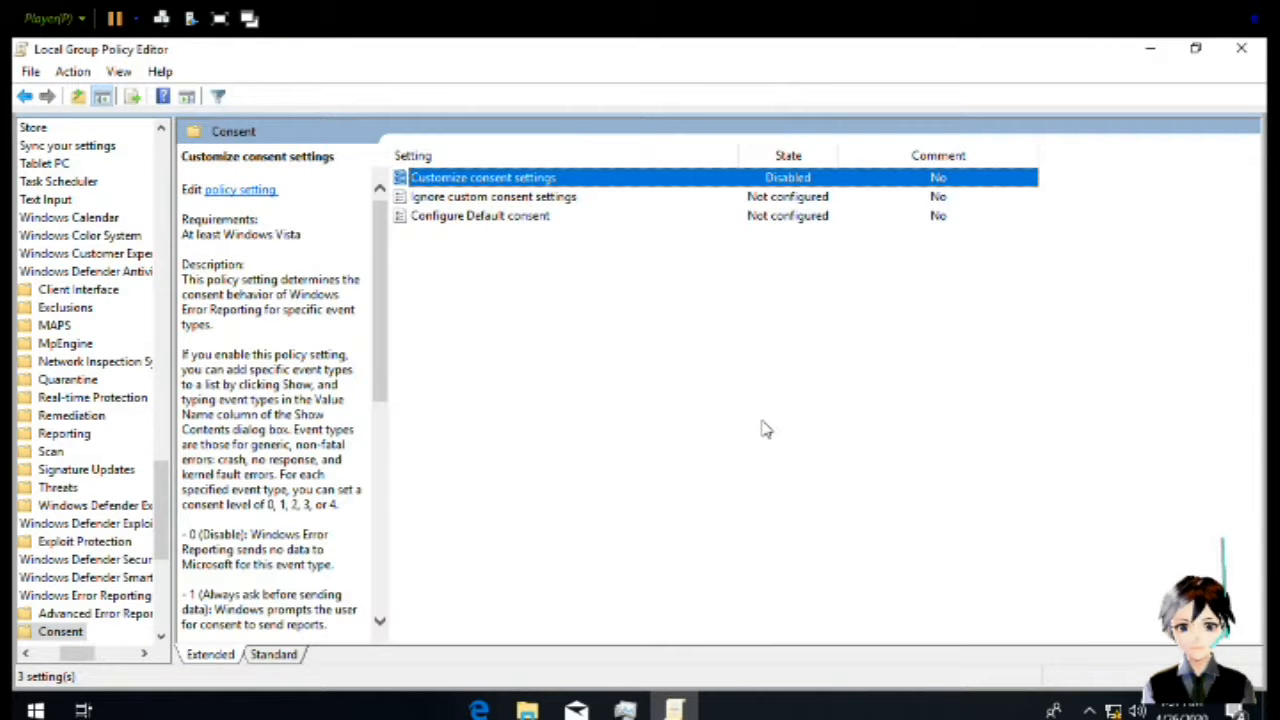
{"action": "key", "text": "Down"}
{"action": "key", "text": "Return"}
{"action": "key", "text": "Down"}
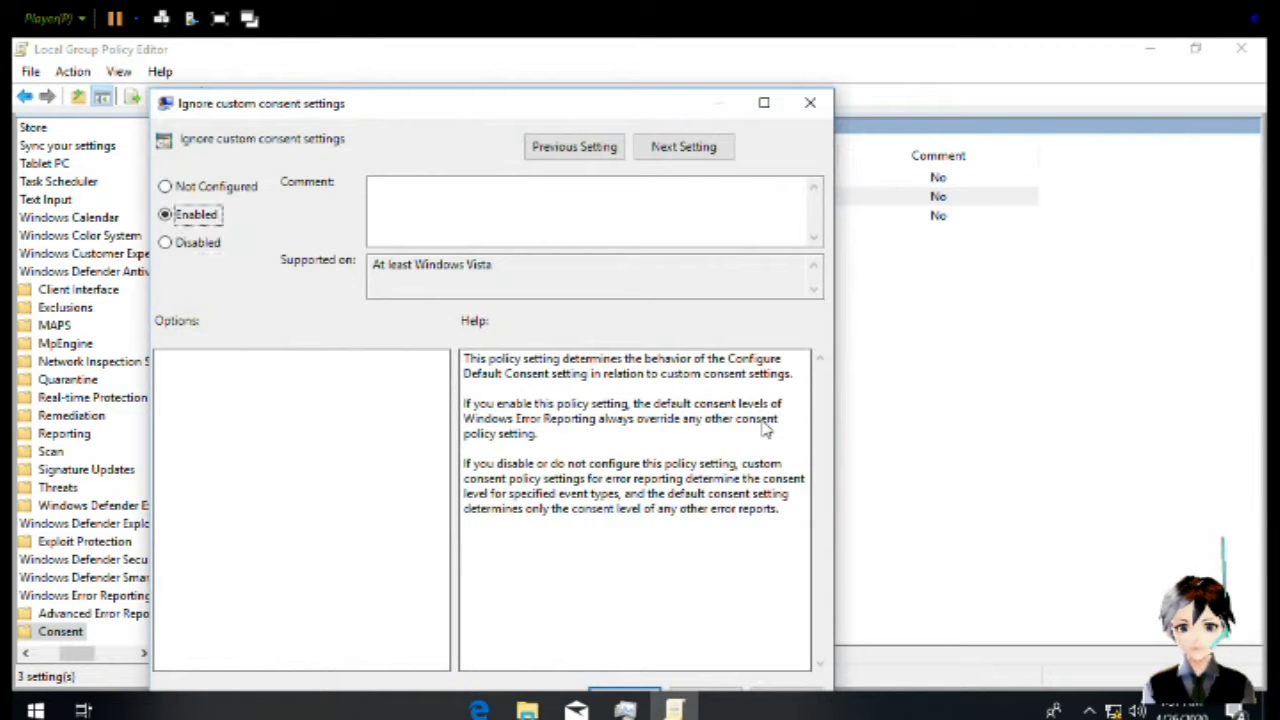
{"action": "key", "text": "Down"}
{"action": "key", "text": "Return"}
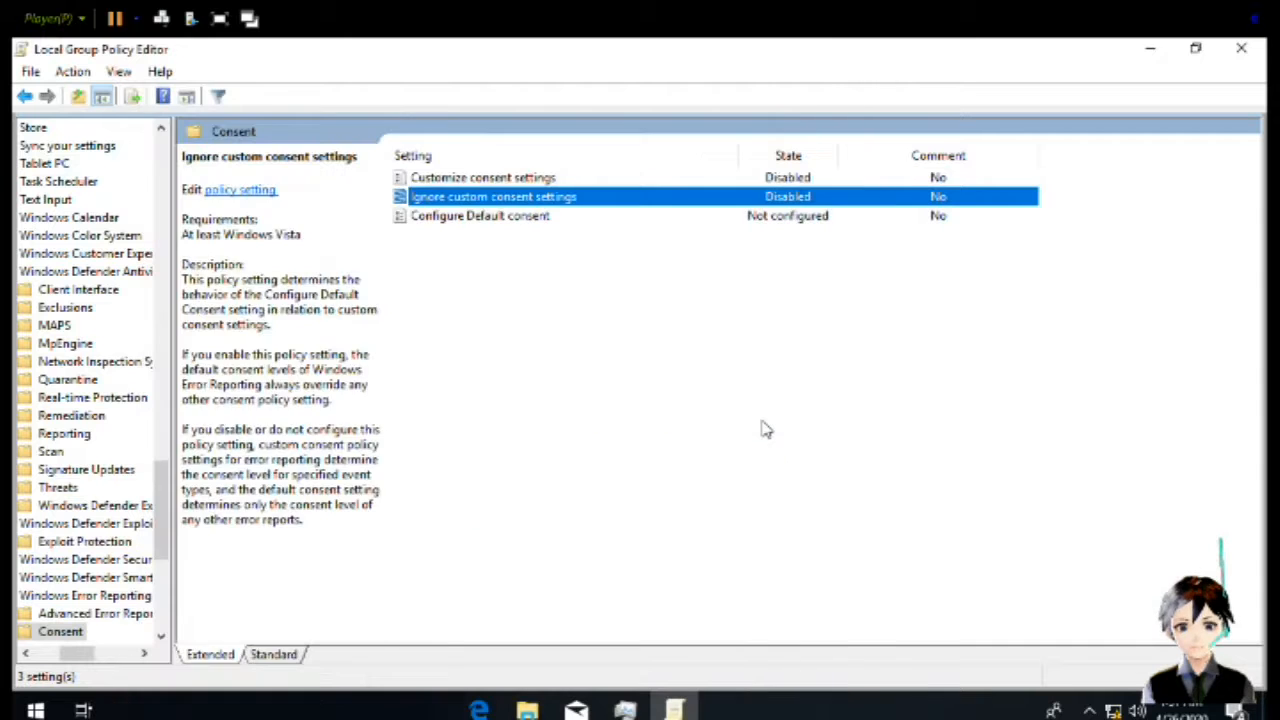
Set the Configure Default consent policy to Disabled
{"action": "key", "text": "Down"}
{"action": "key", "text": "Return"}
{"action": "key", "text": "Down"}
{"action": "key", "text": "Down"}
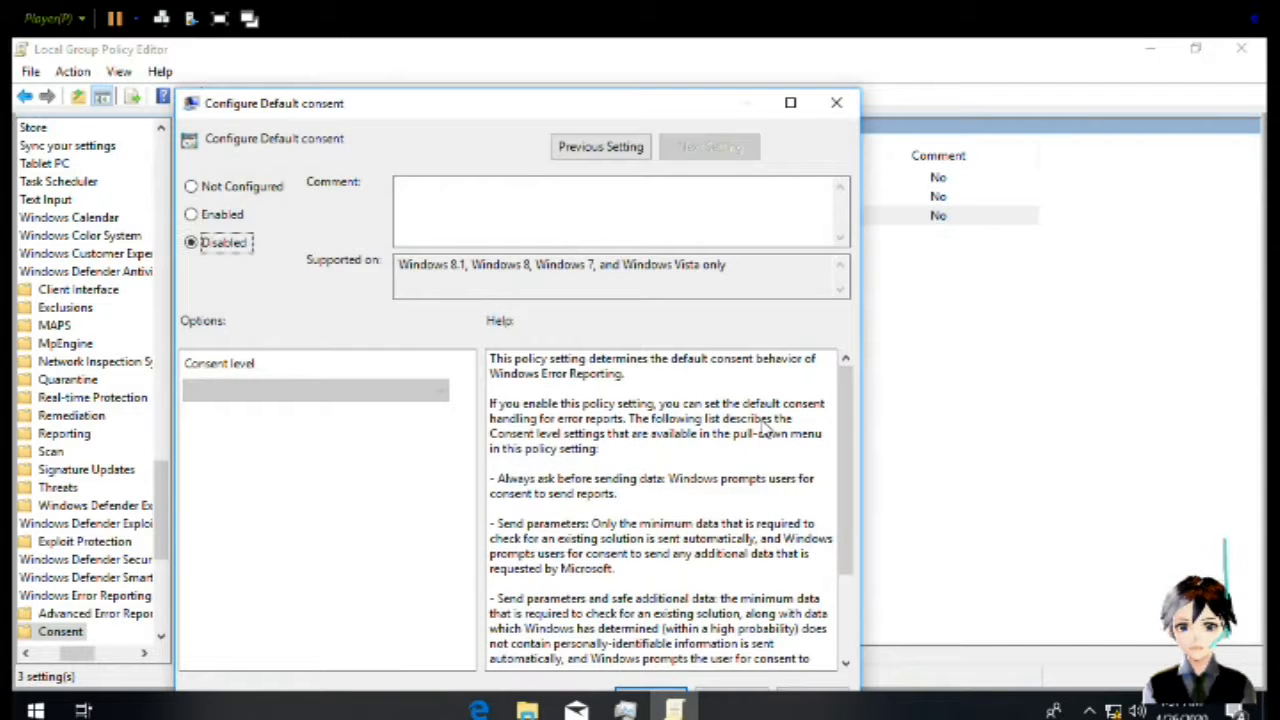
{"action": "key", "text": "Return"}
Return to the Windows Error Reporting folder and set the Configure Error Reporting policy to Disabled
{"action": "key", "text": "BackSpace"}
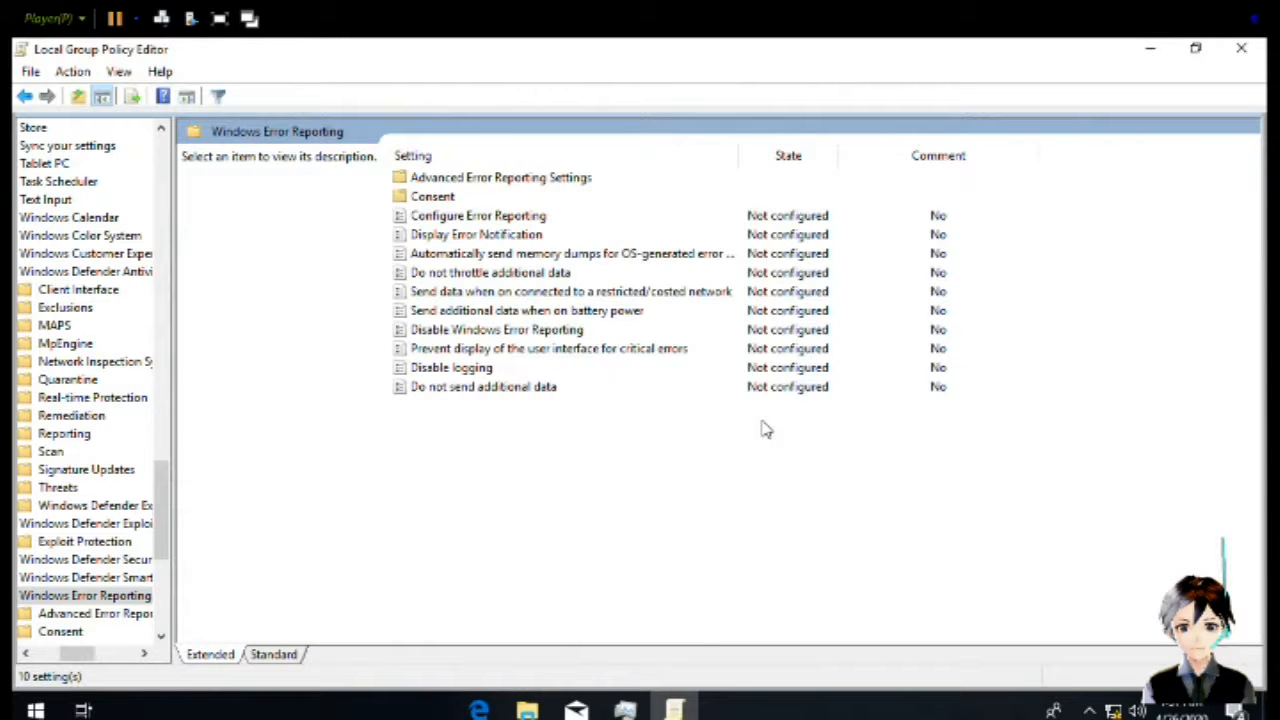
{"action": "key", "text": "Down"}
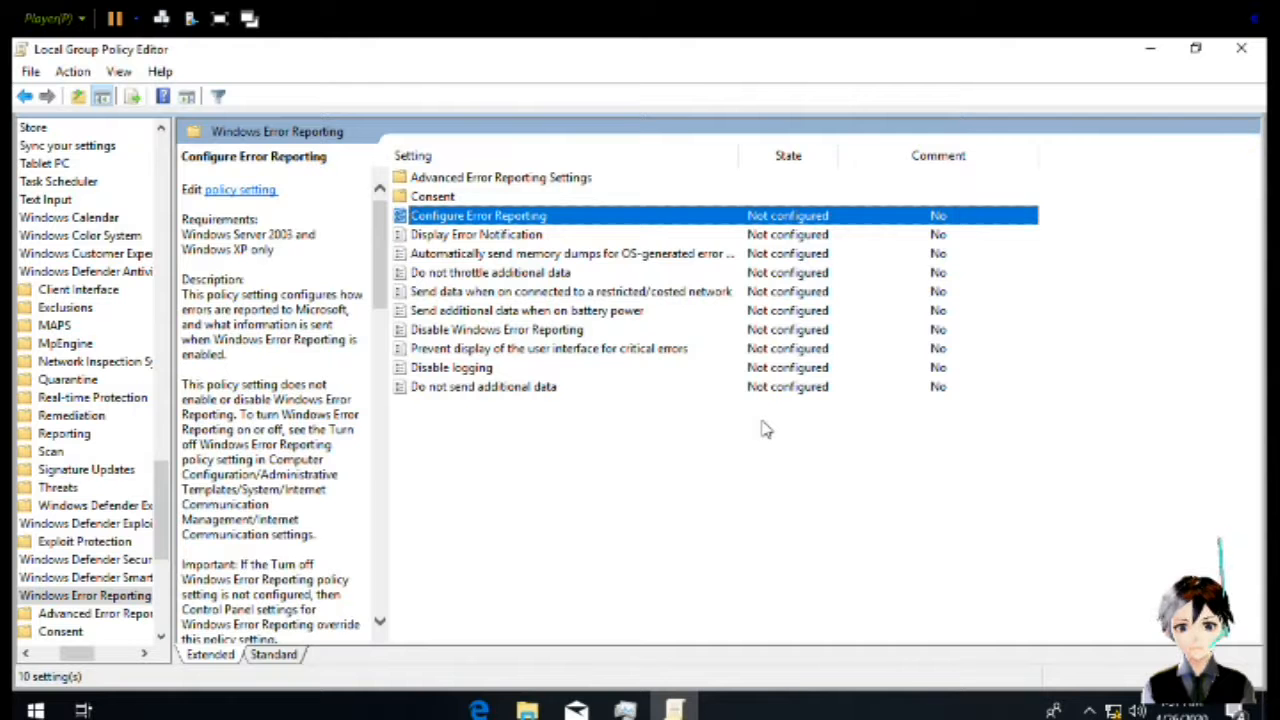
{"action": "key", "text": "Down"}
{"action": "key", "text": "Up"}
{"action": "key", "text": "Return"}
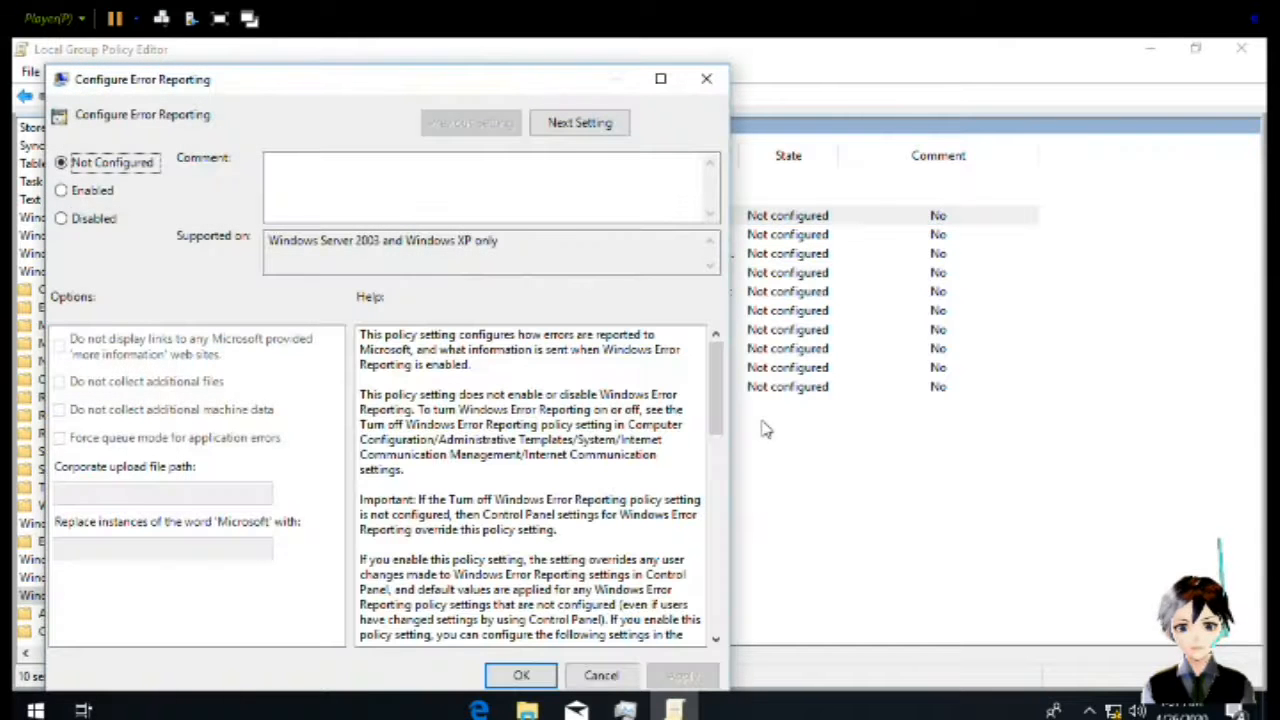
{"action": "key", "text": "Down"}
{"action": "key", "text": "Down"}
{"action": "key", "text": "Return"}
Set the Display Error Notification policy to Enabled
{"action": "key", "text": "Down"}
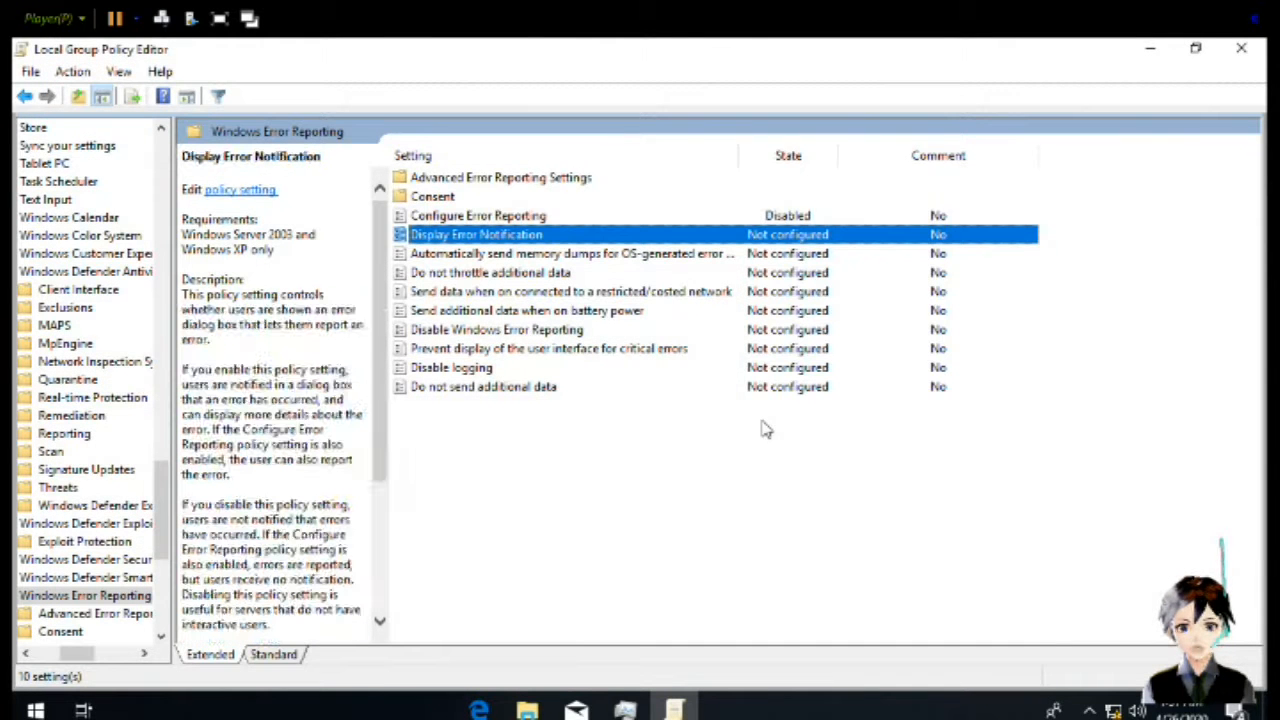
{"action": "key", "text": "Return"}
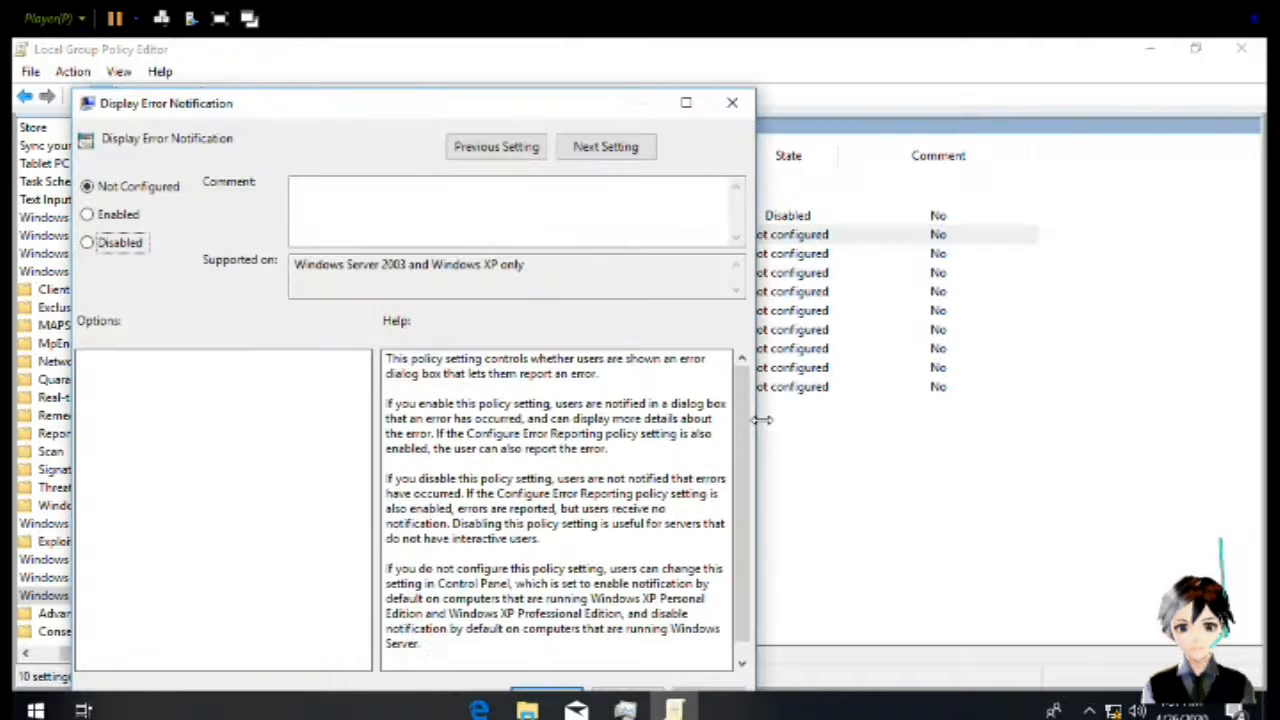
{"action": "key", "text": "Down"}
{"action": "key", "text": "Down"}
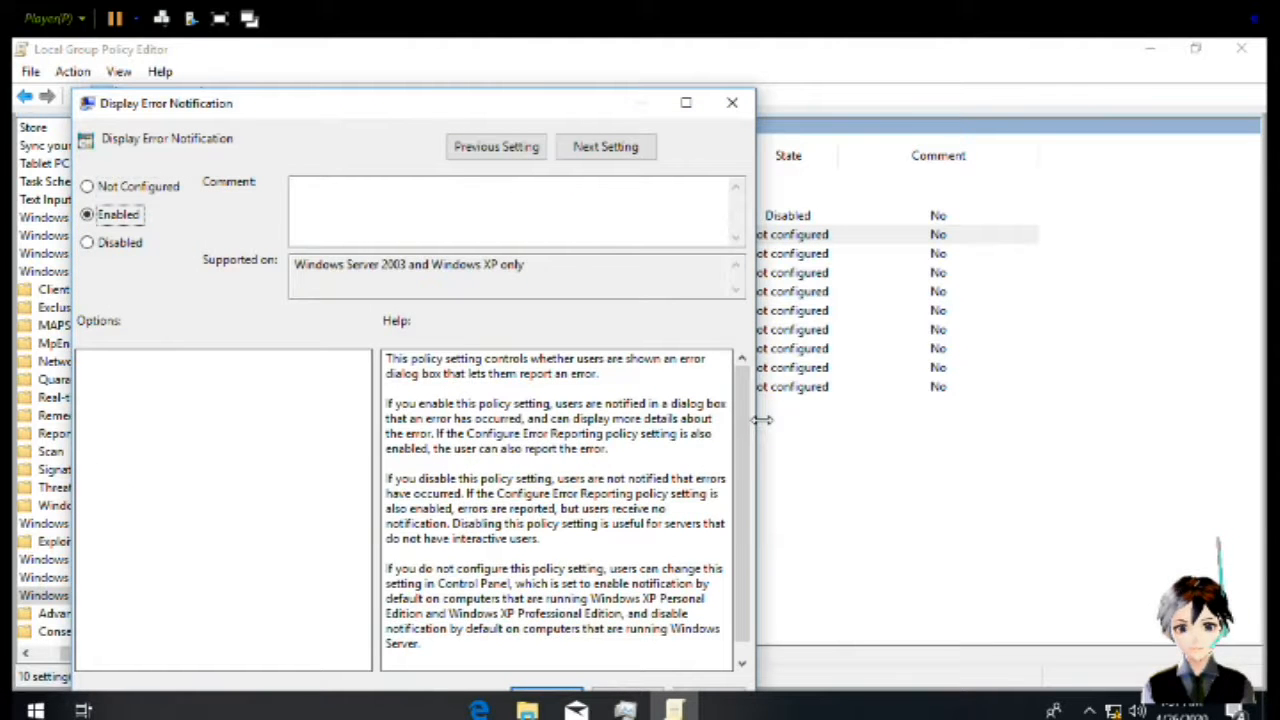
{"action": "key", "text": "Return"}
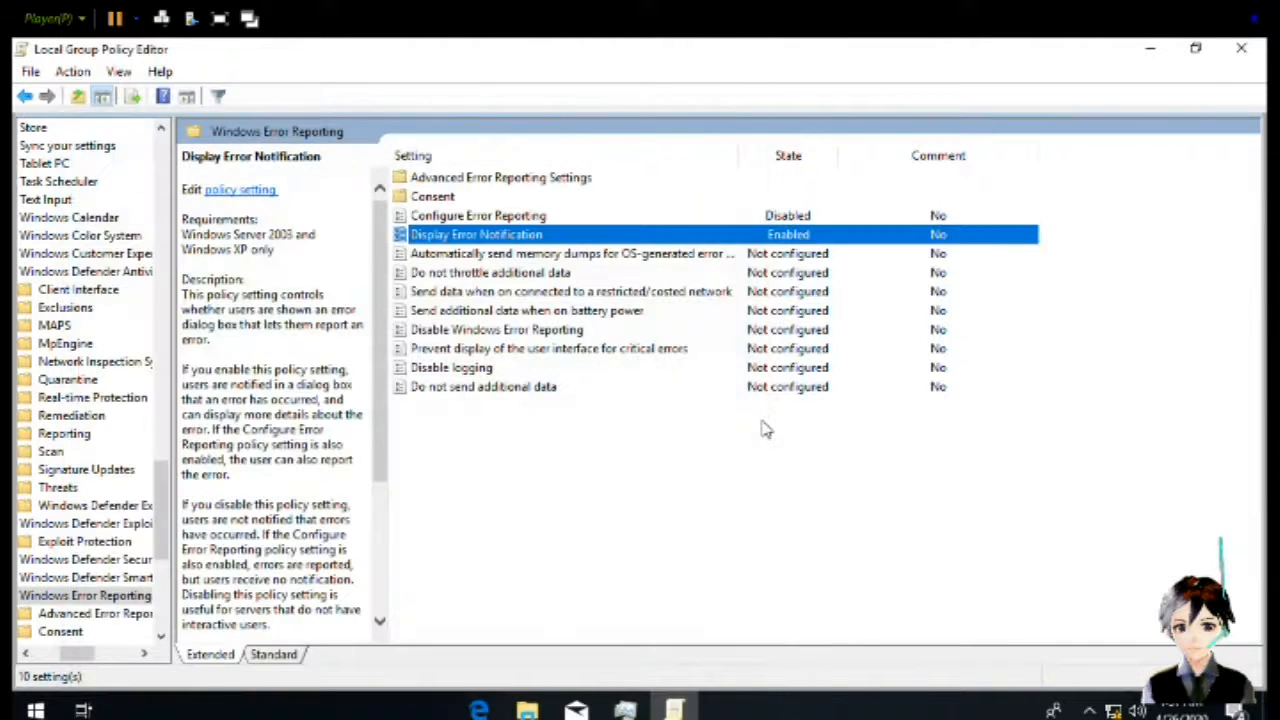
Set the policy for automatically sending memory dumps for OS-generated error reports to Disabled
{"action": "key", "text": "Down"}
{"action": "key", "text": "Down"}
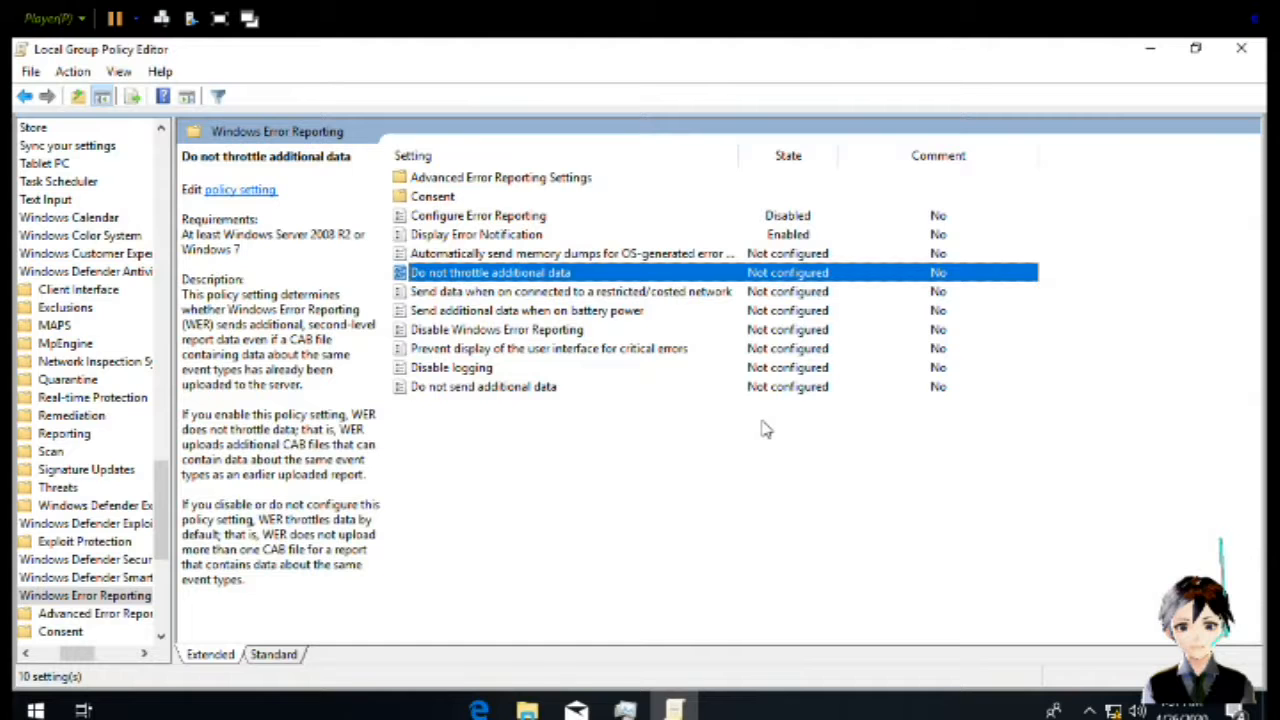
{"action": "key", "text": "Up"}
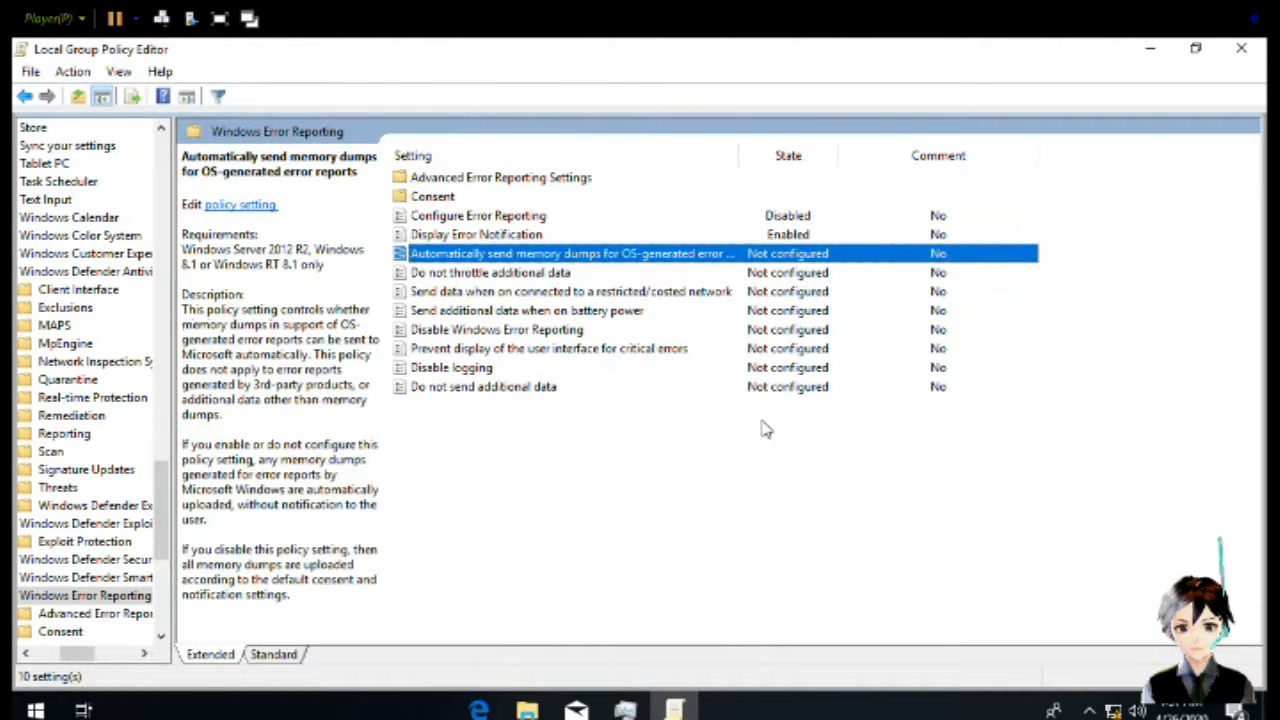
{"action": "key", "text": "Return"}
{"action": "key", "text": "Down"}
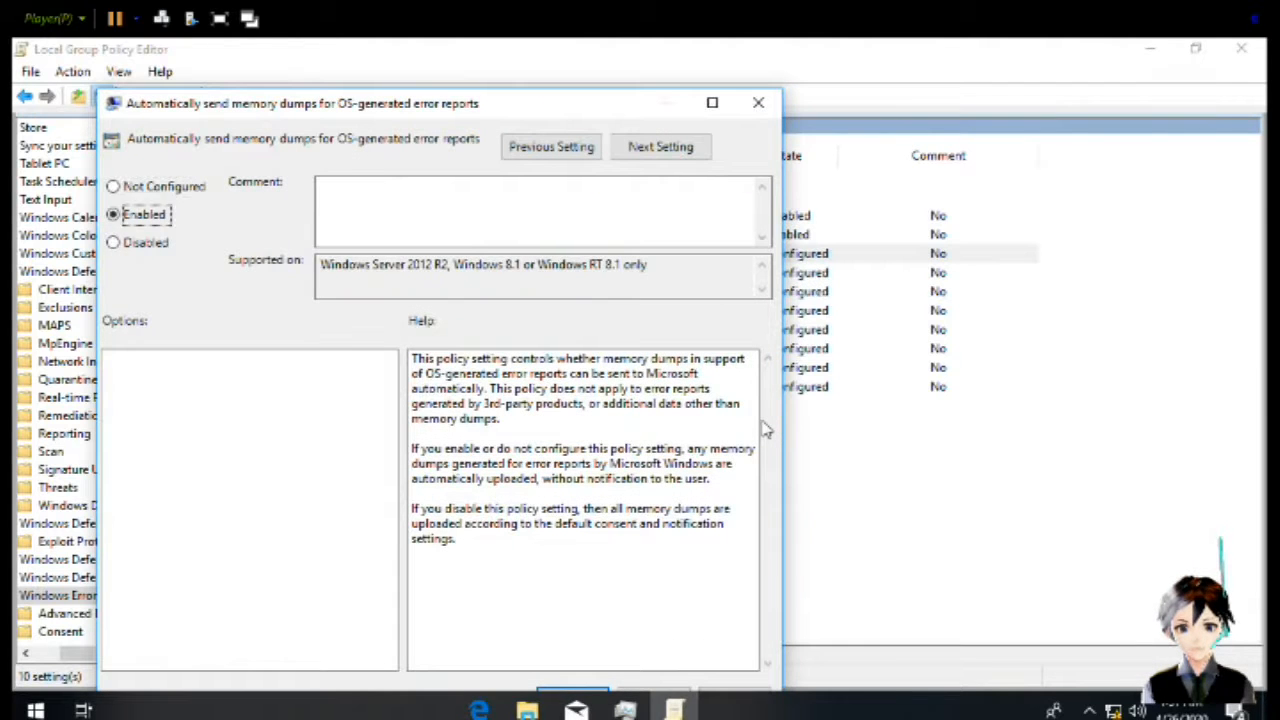
{"action": "key", "text": "Down"}
{"action": "key", "text": "Return"}
Set the Do not throttle additional data policy to Enabled
{"action": "key", "text": "Down"}
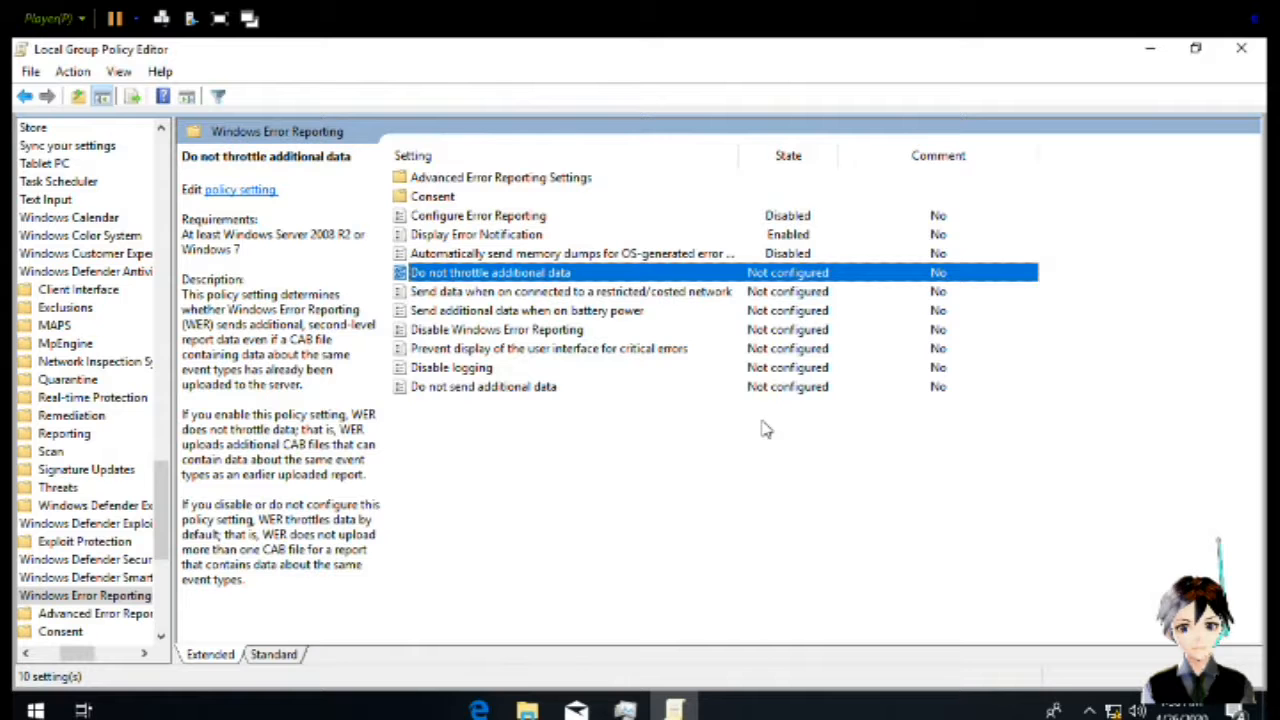
{"action": "key", "text": "Return"}
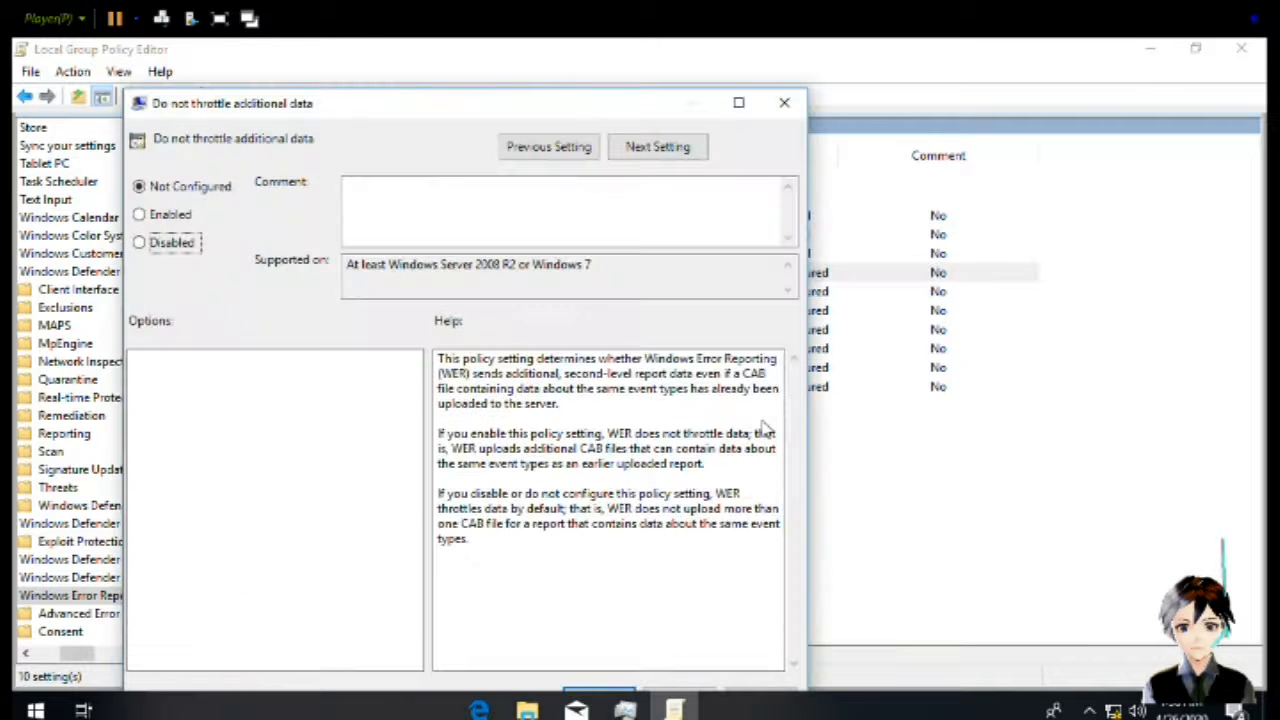
{"action": "key", "text": "Down"}
{"action": "key", "text": "Down"}
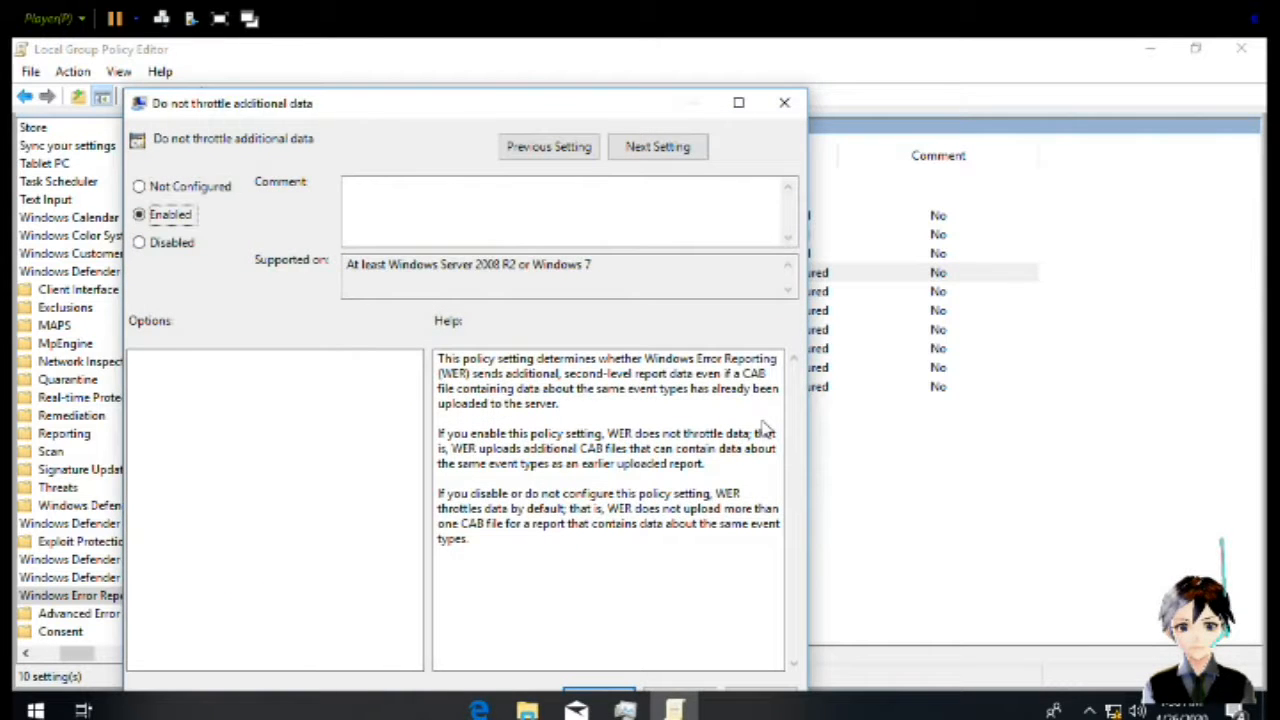
{"action": "key", "text": "Return"}
Set the policy Send data when on connected to a restricted/costed network to Disabled
{"action": "key", "text": "Down"}
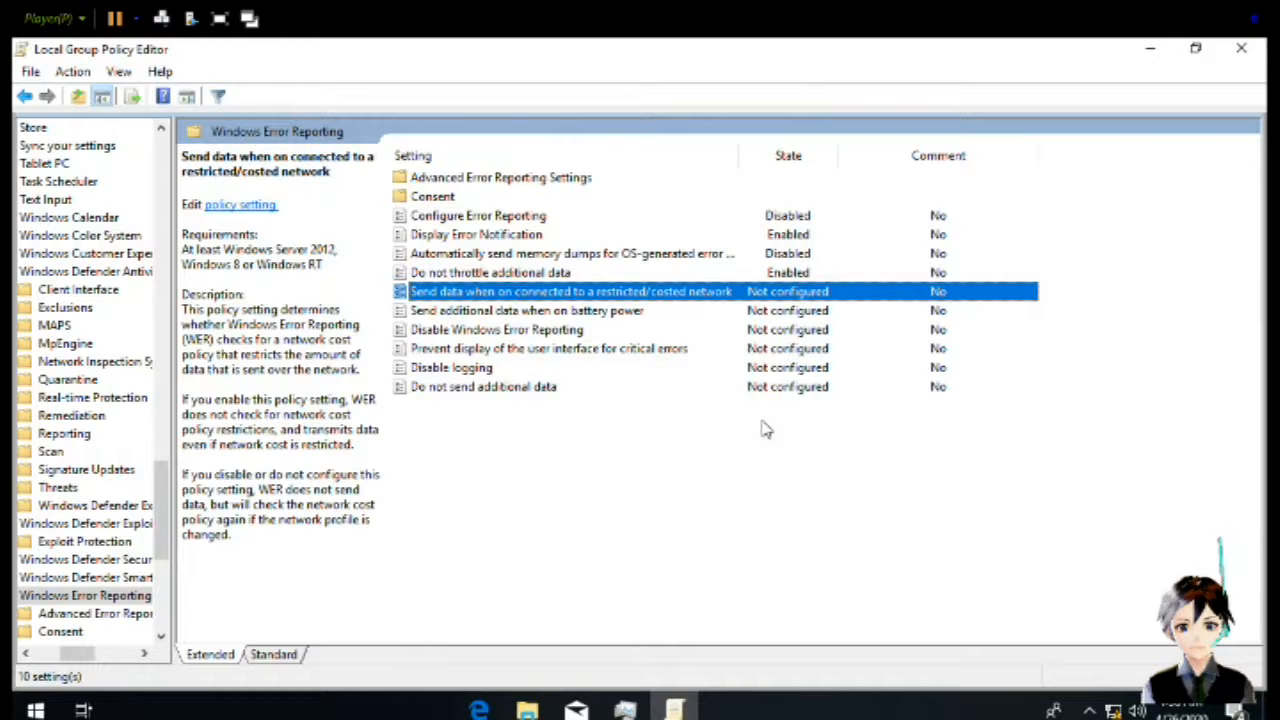
{"action": "key", "text": "Up"}
{"action": "key", "text": "Down"}
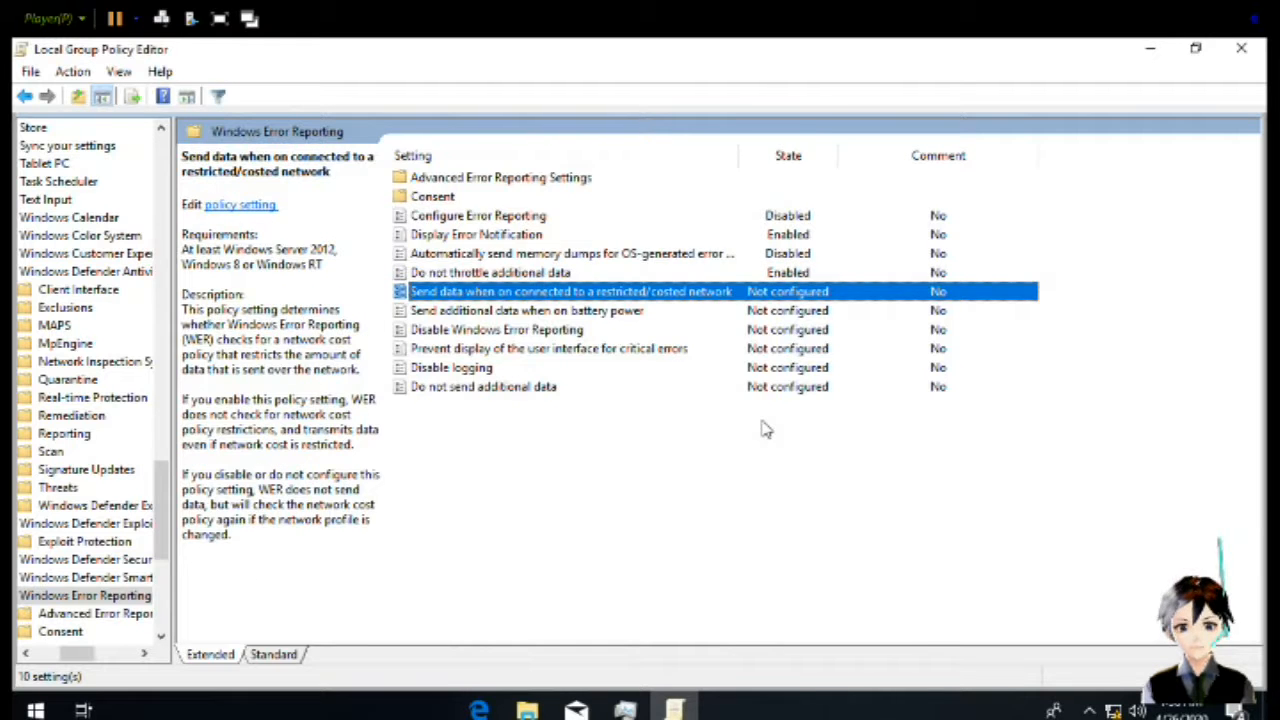
{"action": "key", "text": "Return"}
{"action": "key", "text": "Down"}
{"action": "key", "text": "Down"}
{"action": "key", "text": "Down"}
{"action": "key", "text": "Down"}
{"action": "key", "text": "Down"}
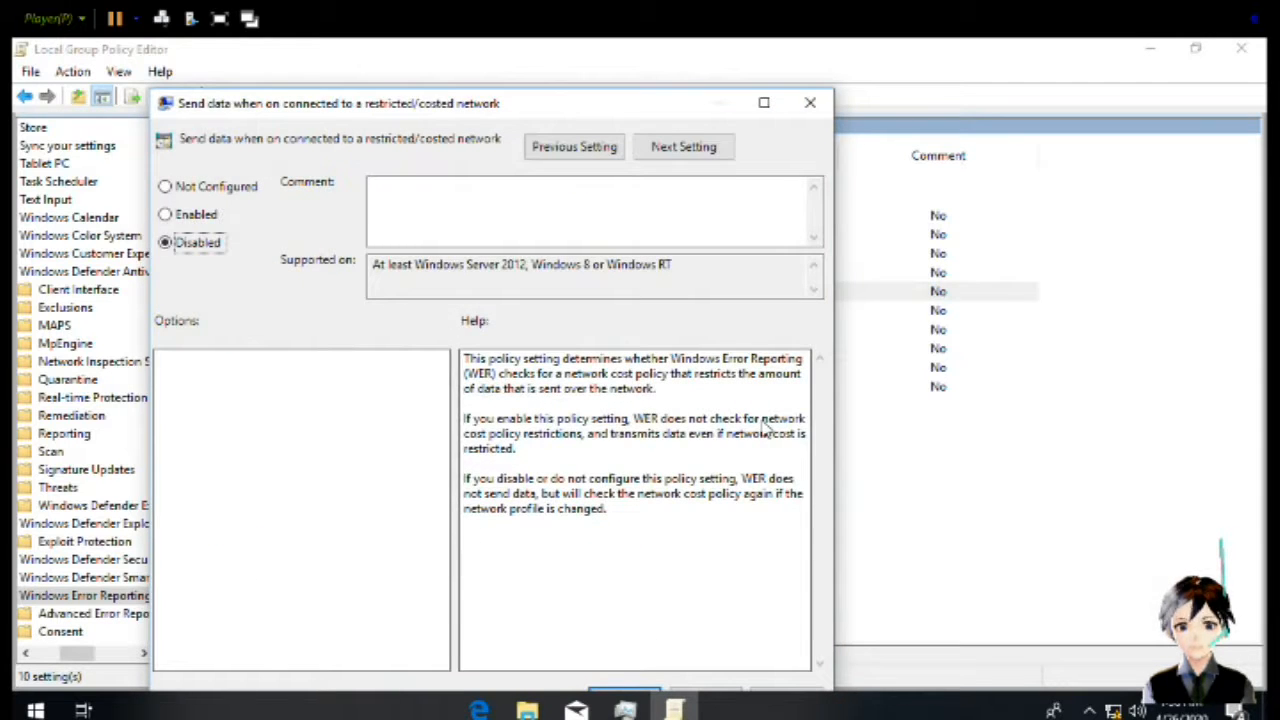
{"action": "key", "text": "Return"}
Set the Send additional data when on battery power policy to Enabled
{"action": "key", "text": "Down"}
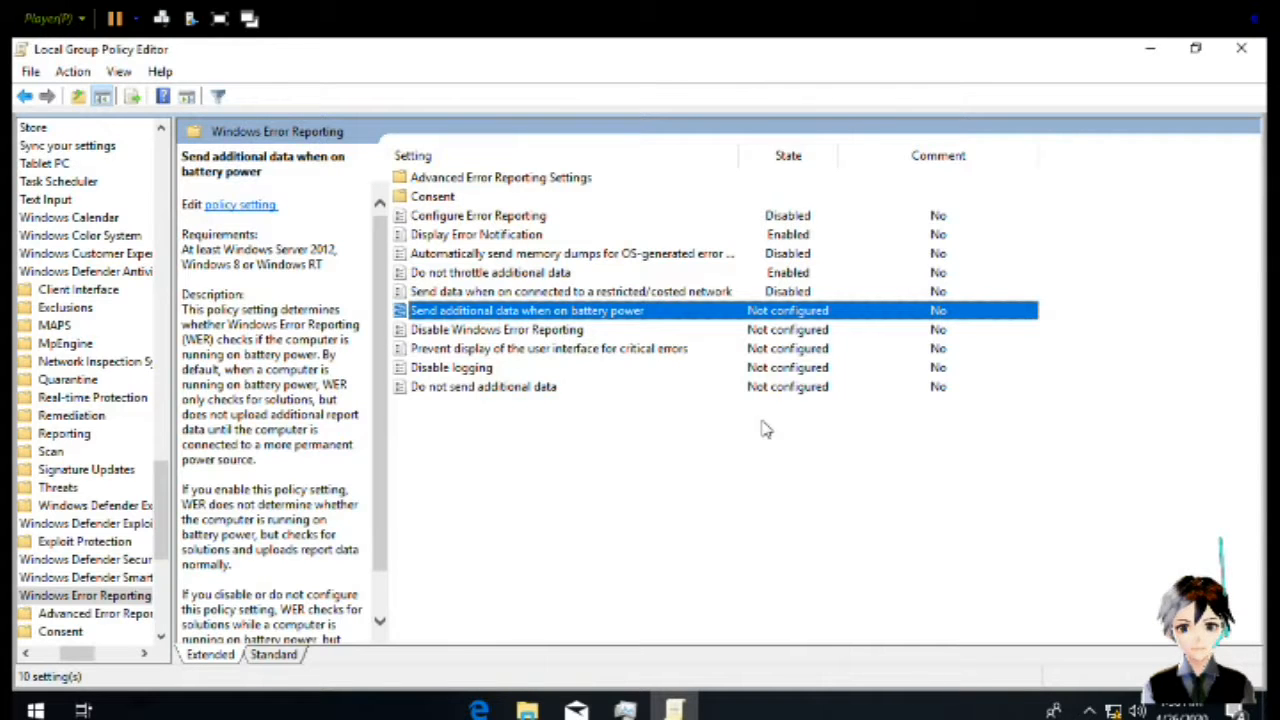
{"action": "key", "text": "Return"}
{"action": "key", "text": "Down"}
{"action": "key", "text": "Return"}
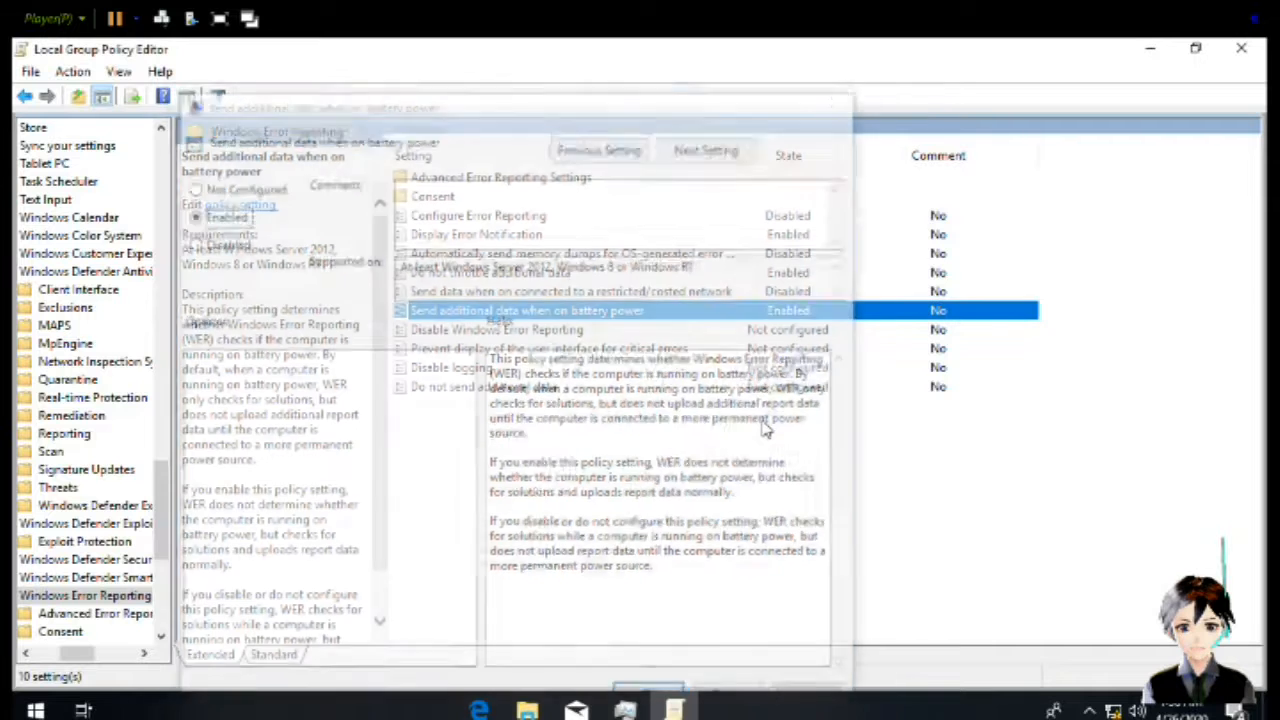
Set the Disable Windows Error Reporting policy to Enabled
{"action": "key", "text": "Down"}
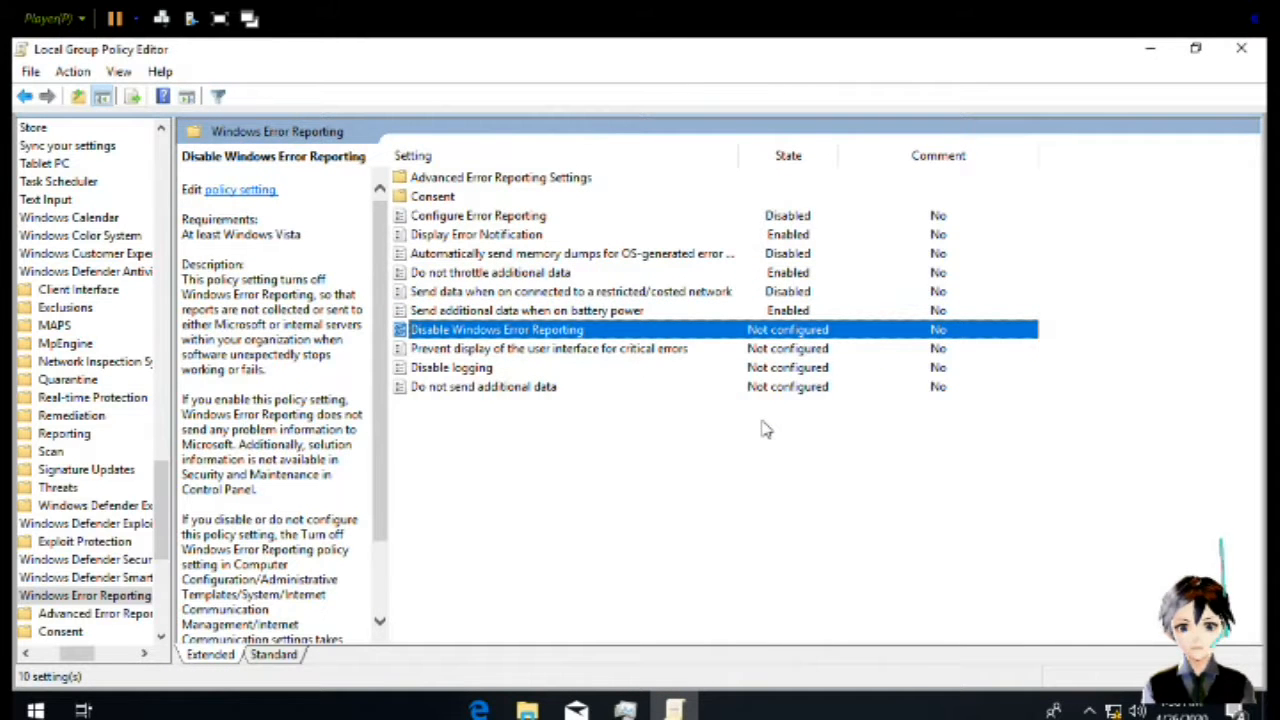
{"action": "key", "text": "Return"}
{"action": "key", "text": "Down"}
{"action": "key", "text": "Down"}
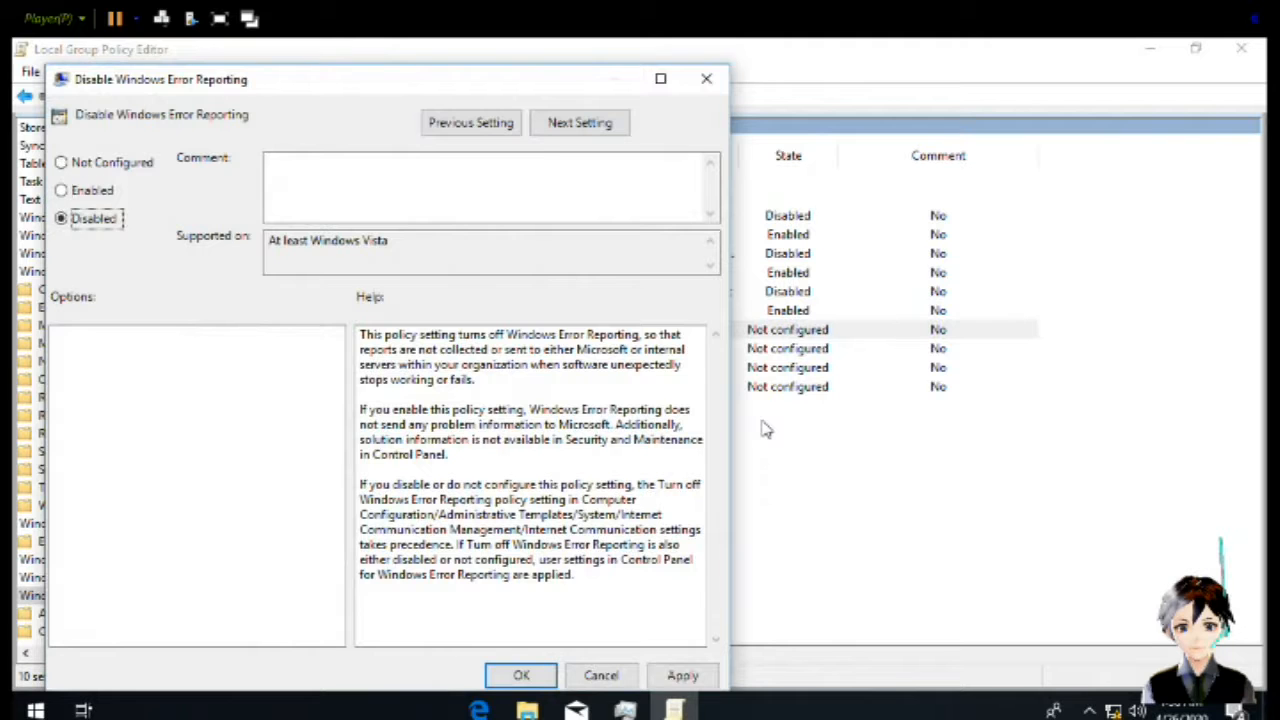
{"action": "key", "text": "Up"}
{"action": "key", "text": "Return"}
Set the policy Prevent display of the user interface for critical errors to Disabled
{"action": "key", "text": "Down"}
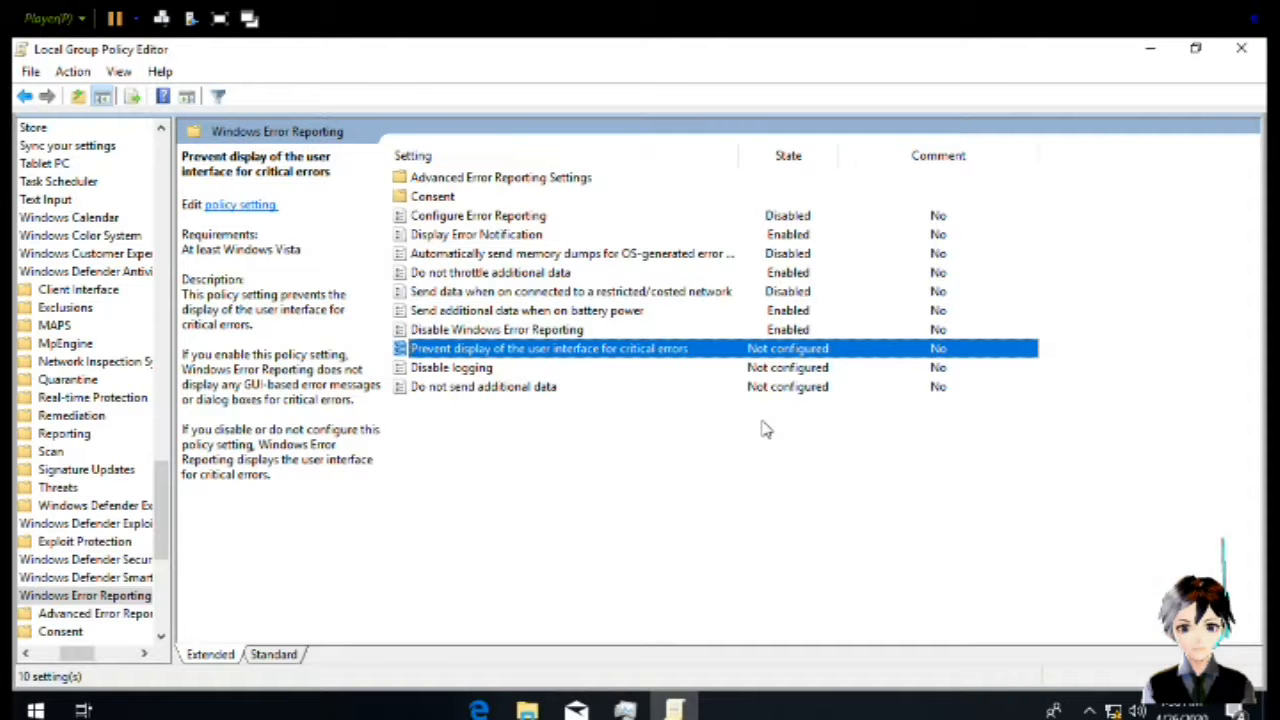
{"action": "key", "text": "Return"}
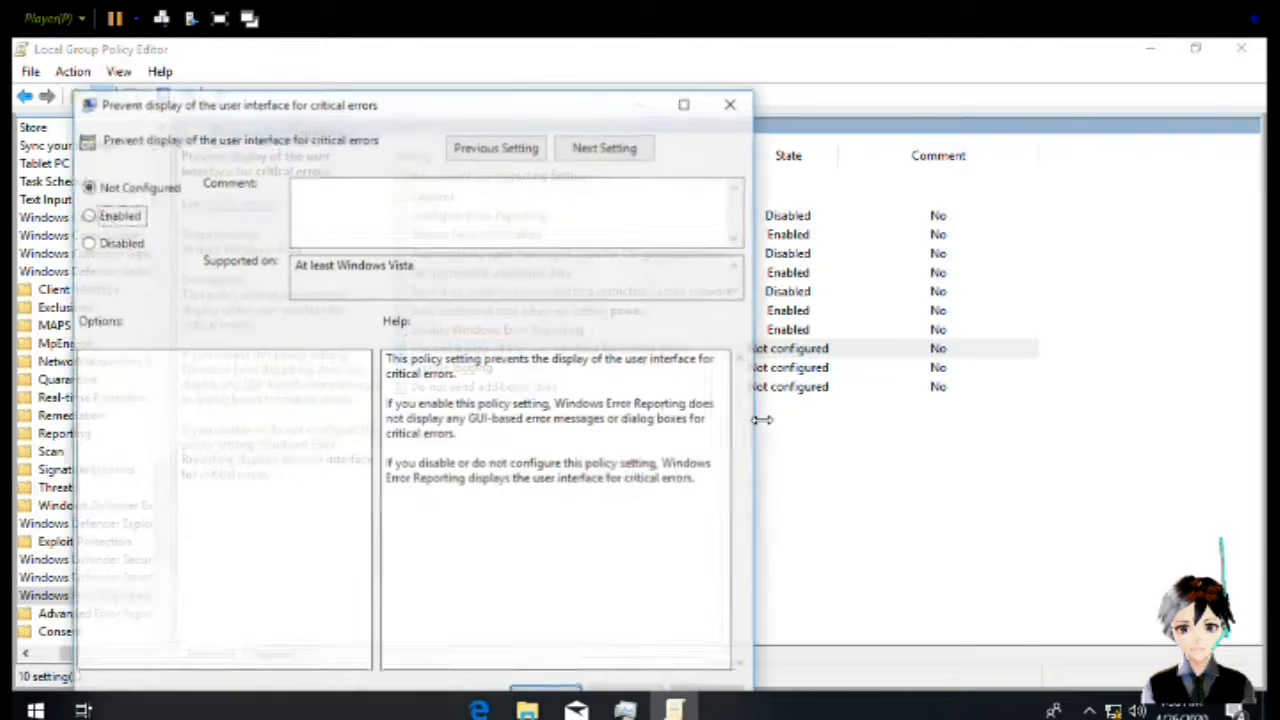
{"action": "key", "text": "Down"}
{"action": "key", "text": "Down"}
{"action": "key", "text": "Return"}
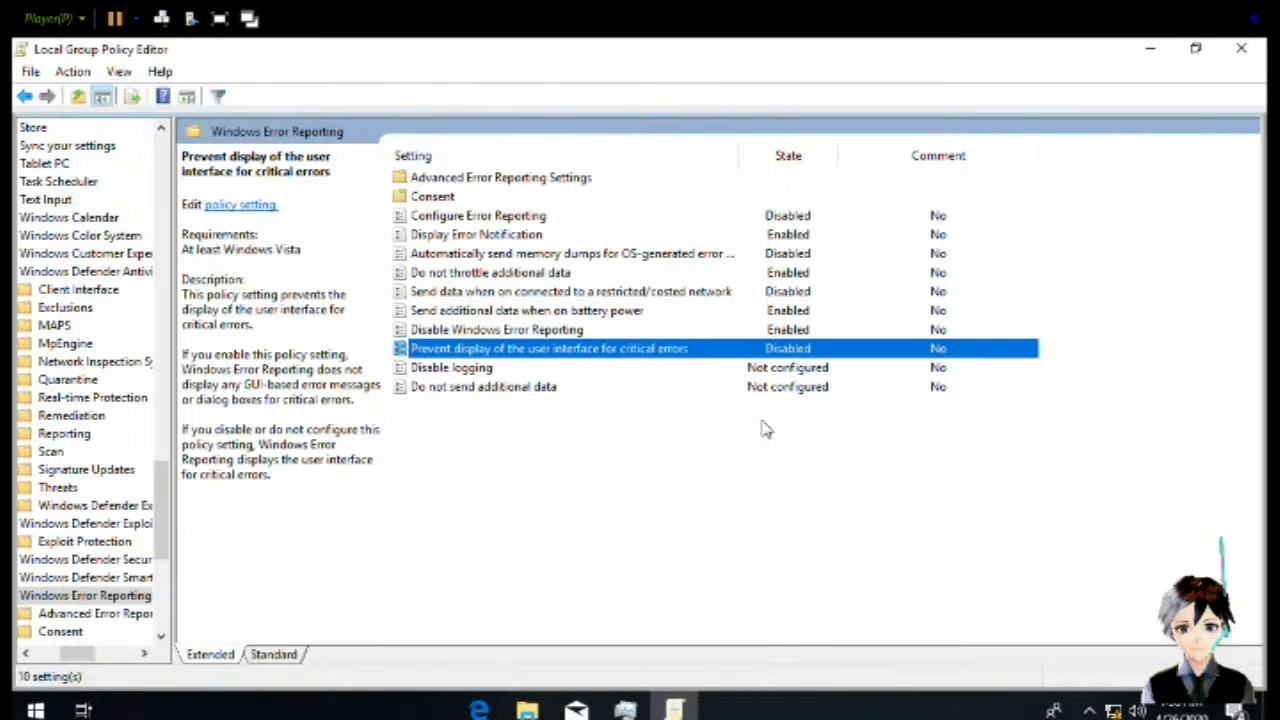
Set the Disable logging policy under Windows Error Reporting to Disabled
{"action": "key", "text": "Down"}
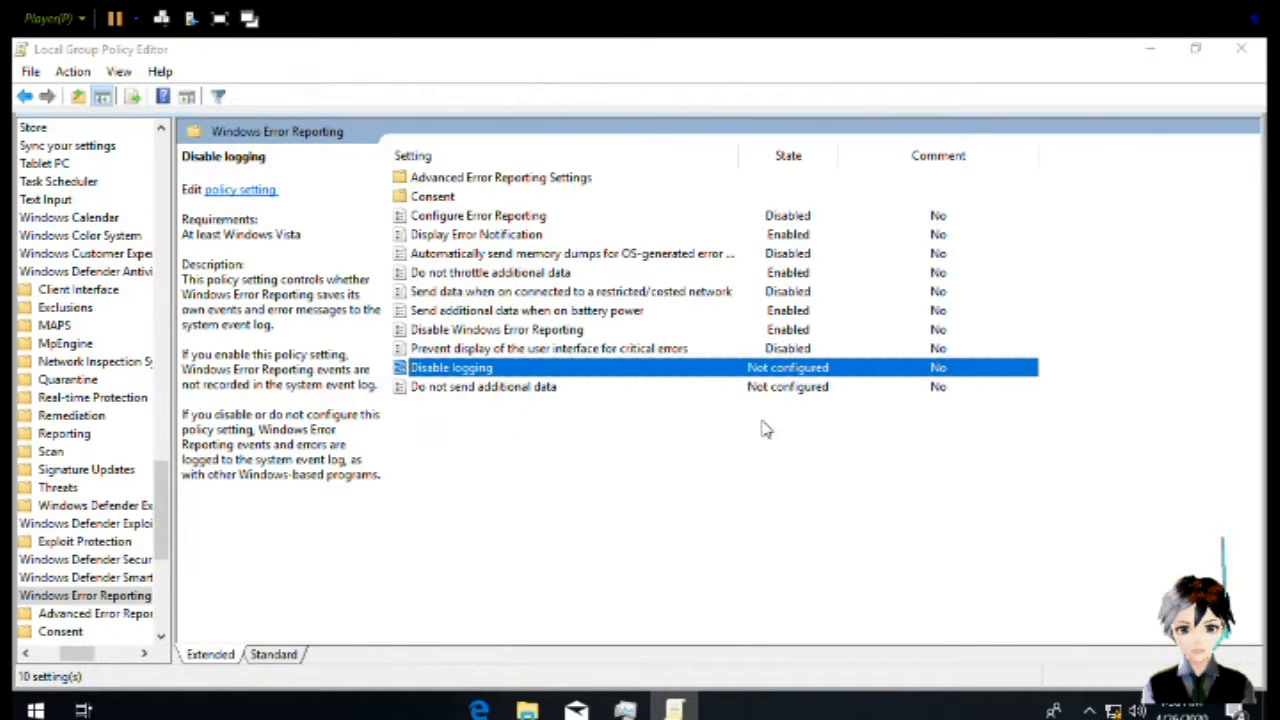
{"action": "key", "text": "Return"}
{"action": "key", "text": "Down"}
{"action": "key", "text": "Down"}
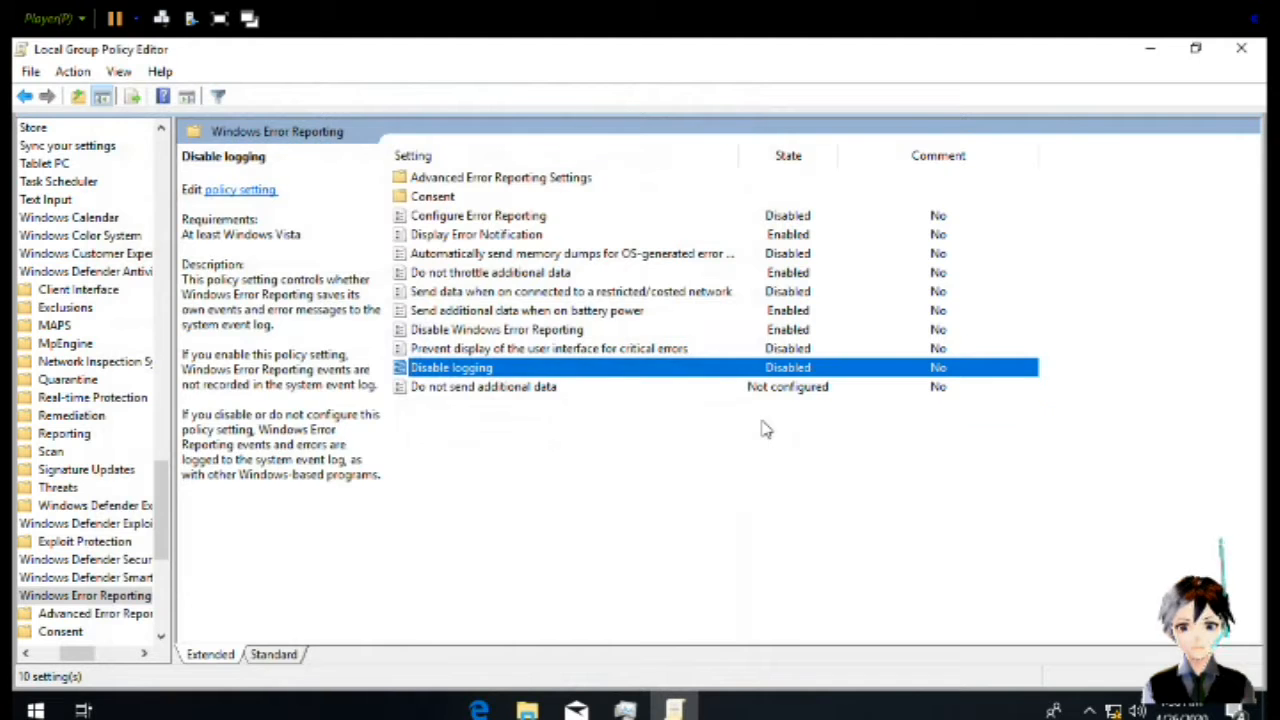
Set the Do not send additional data policy under Windows Error Reporting to Enabled
{"action": "key", "text": "Down"}
{"action": "key", "text": "Return"}
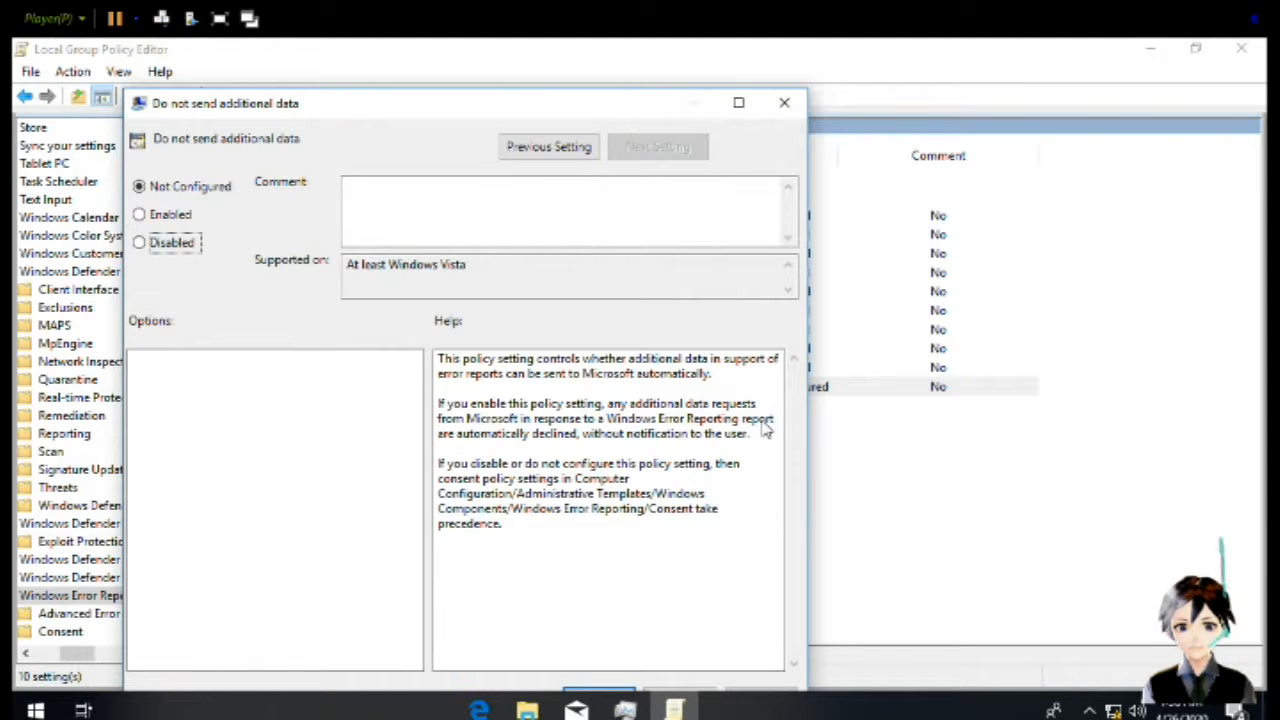
{"action": "key", "text": "Down"}
{"action": "key", "text": "Down"}
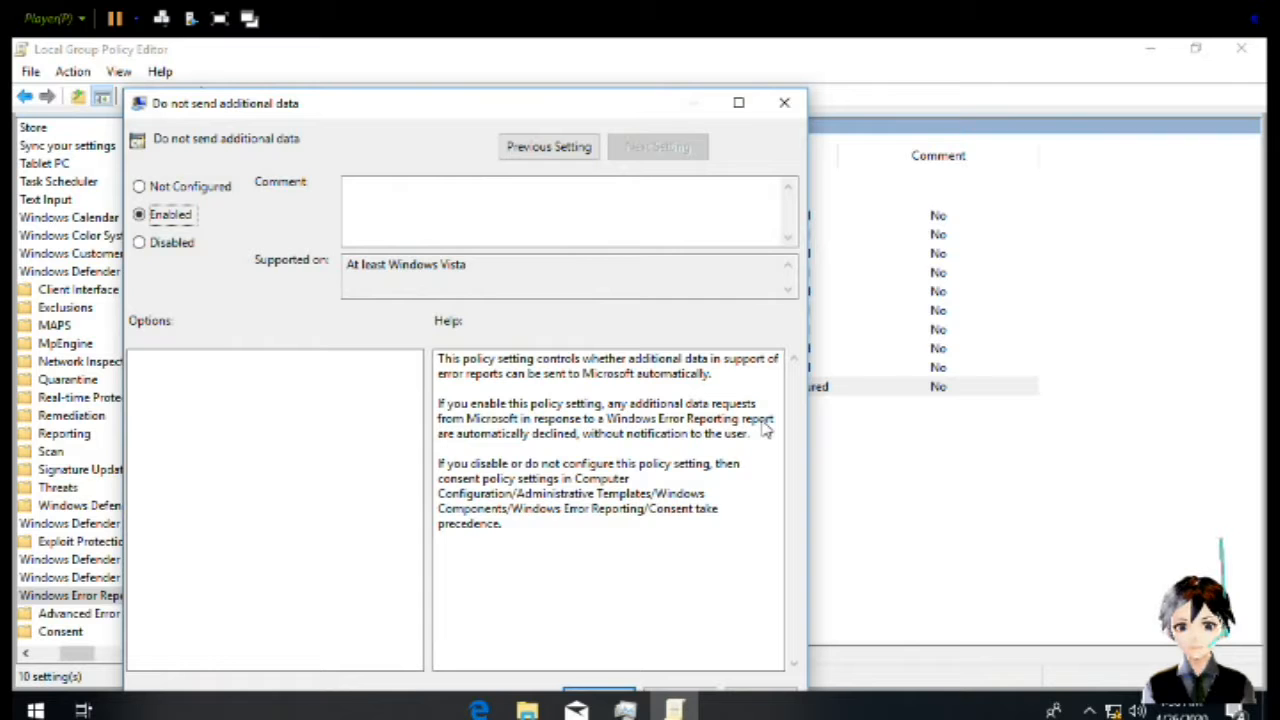
{"action": "key", "text": "Return"}
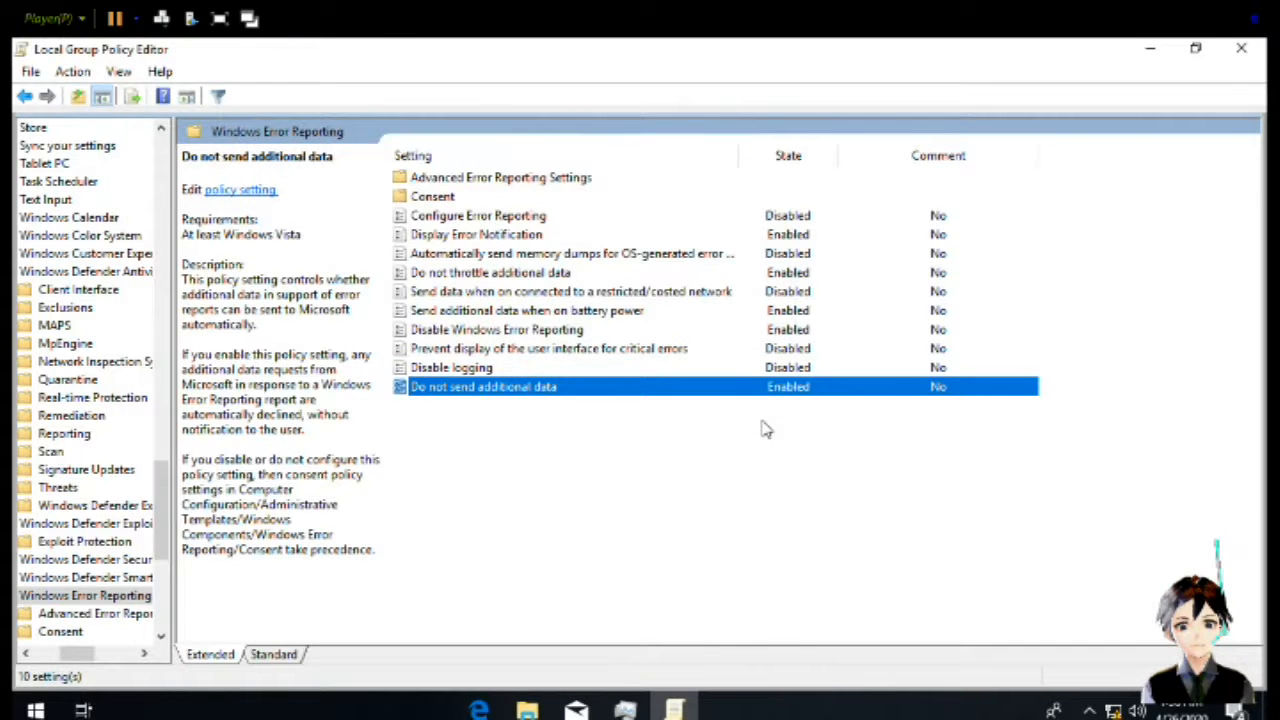
Go back to Windows Components and open the Windows Update policy folder
{"action": "key", "text": "BackSpace"}
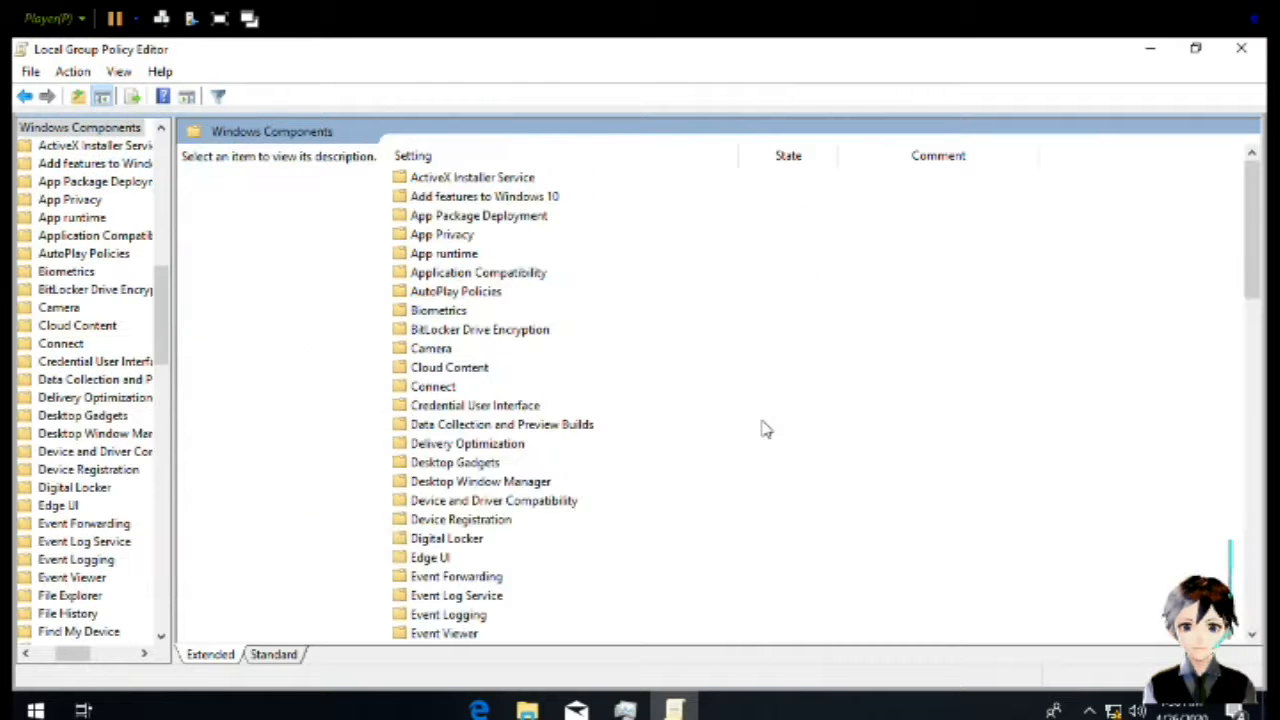
{"action": "scroll", "coordinate": [762, 428], "scroll_direction": "down", "scroll_amount": 18}
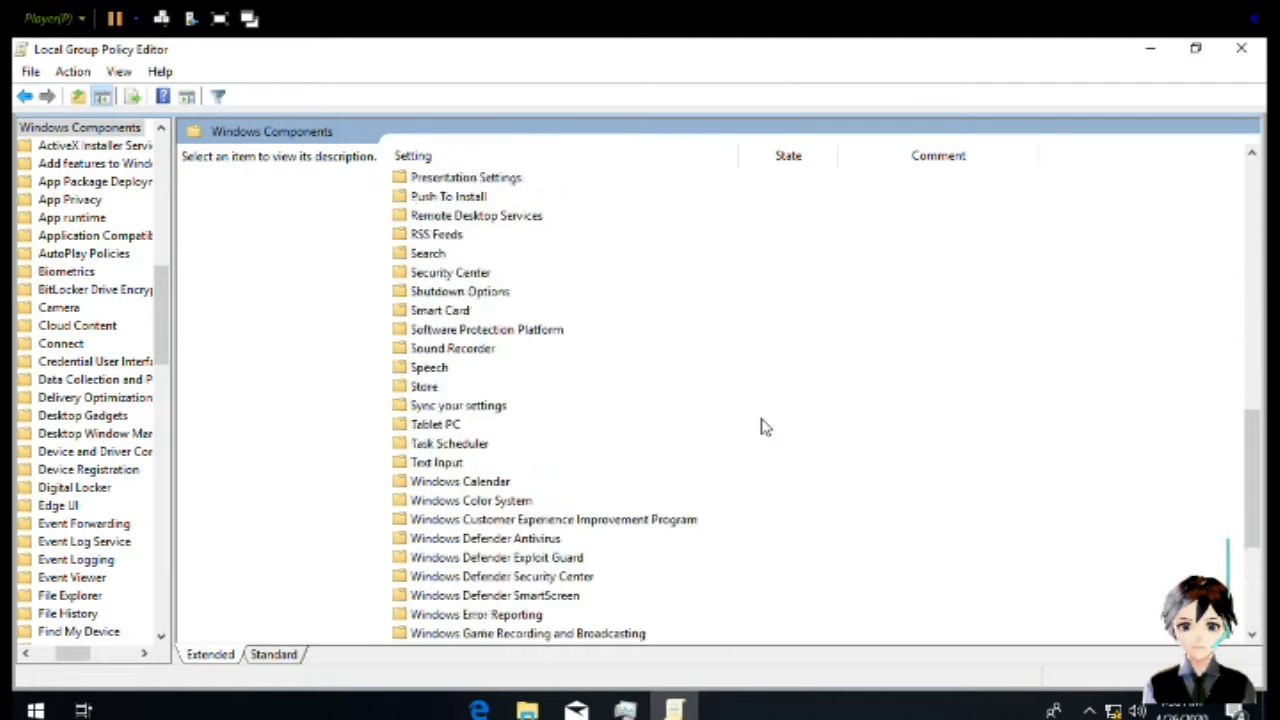
{"action": "scroll", "coordinate": [762, 428], "scroll_direction": "down", "scroll_amount": 2}
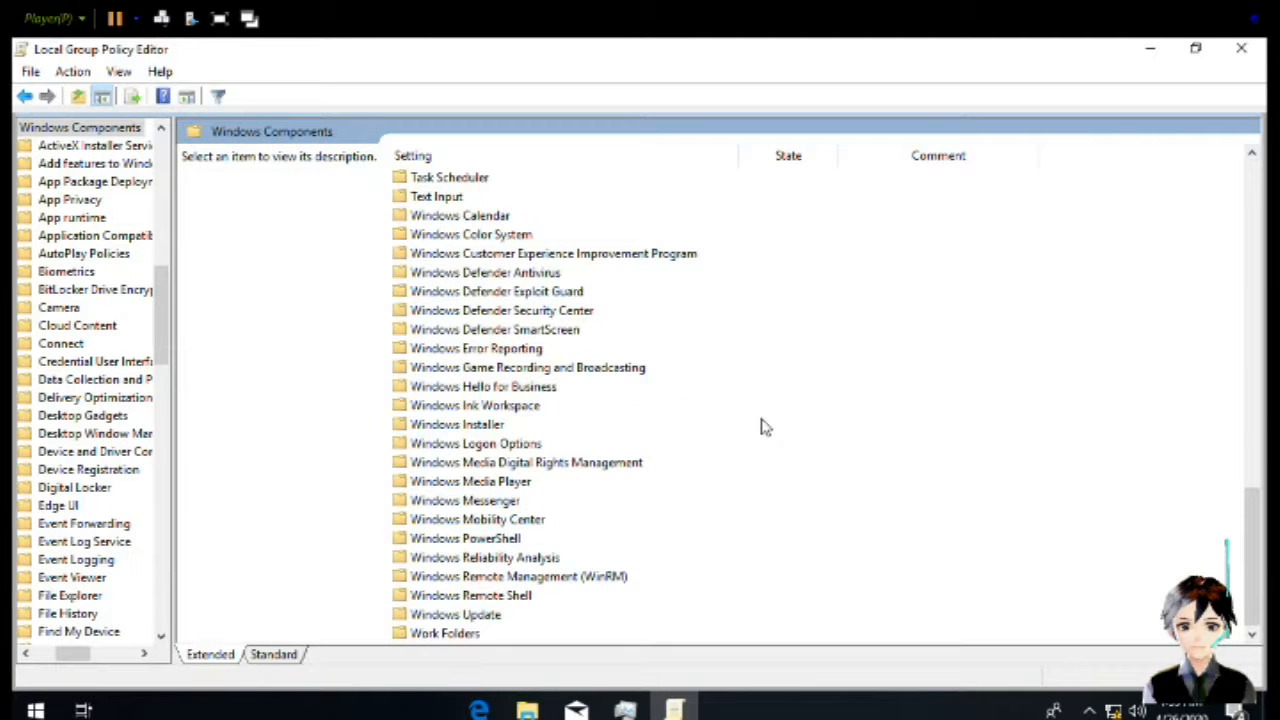
{"action": "double_click", "coordinate": [490, 618]}
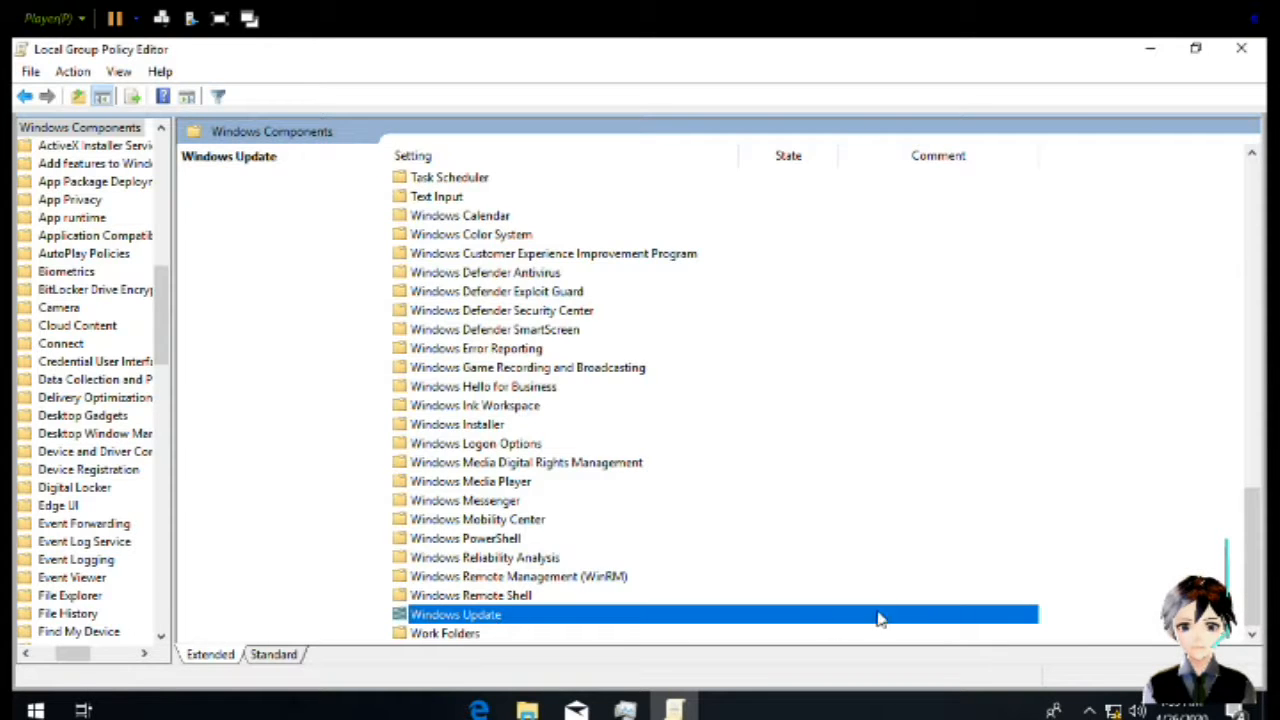
{"action": "scroll", "coordinate": [783, 448], "scroll_direction": "down", "scroll_amount": 3}
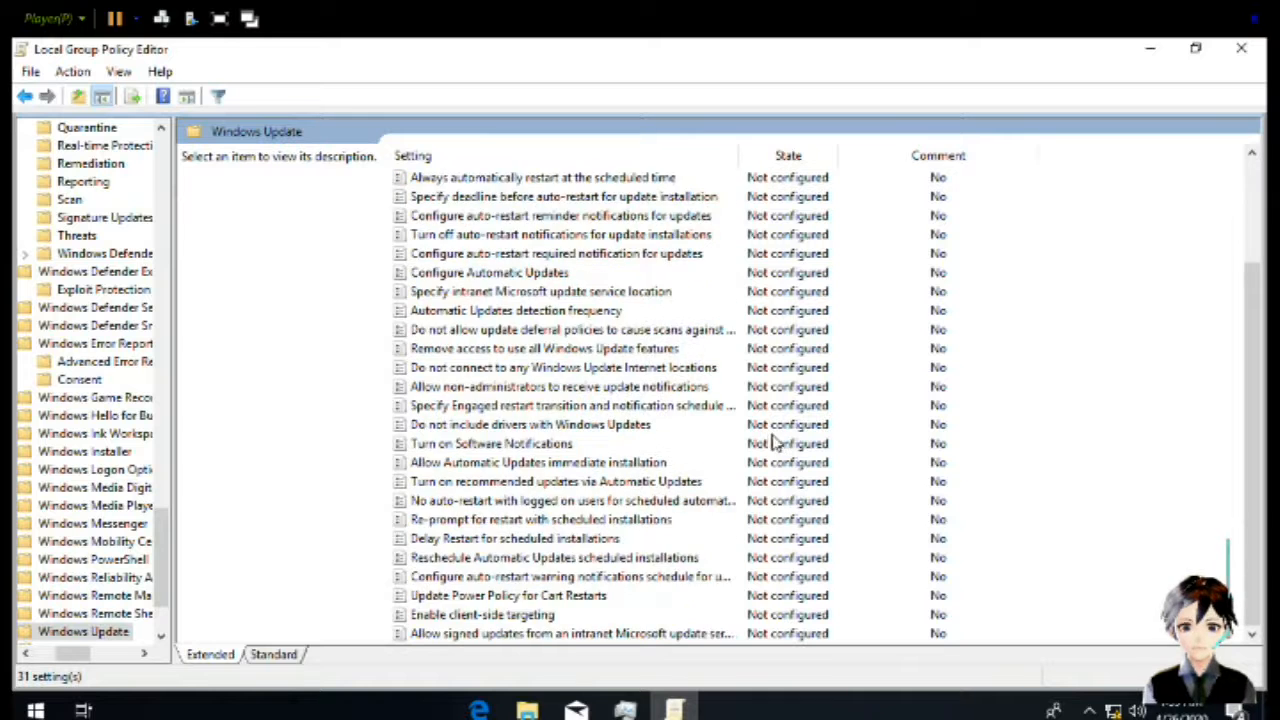
{"action": "scroll", "coordinate": [772, 441], "scroll_direction": "up", "scroll_amount": 3}
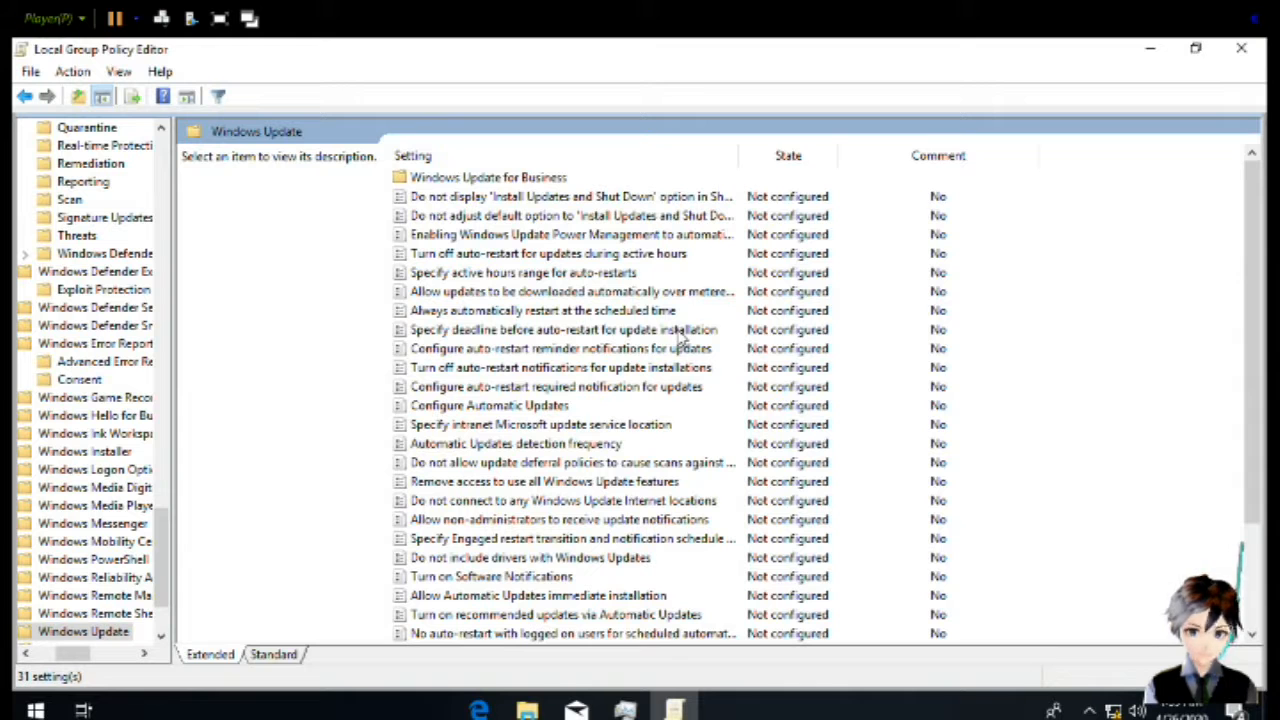
Open the Windows Update for Business folder and look through the descriptions of its policies
{"action": "key", "text": "Down"}
{"action": "key", "text": "Down"}
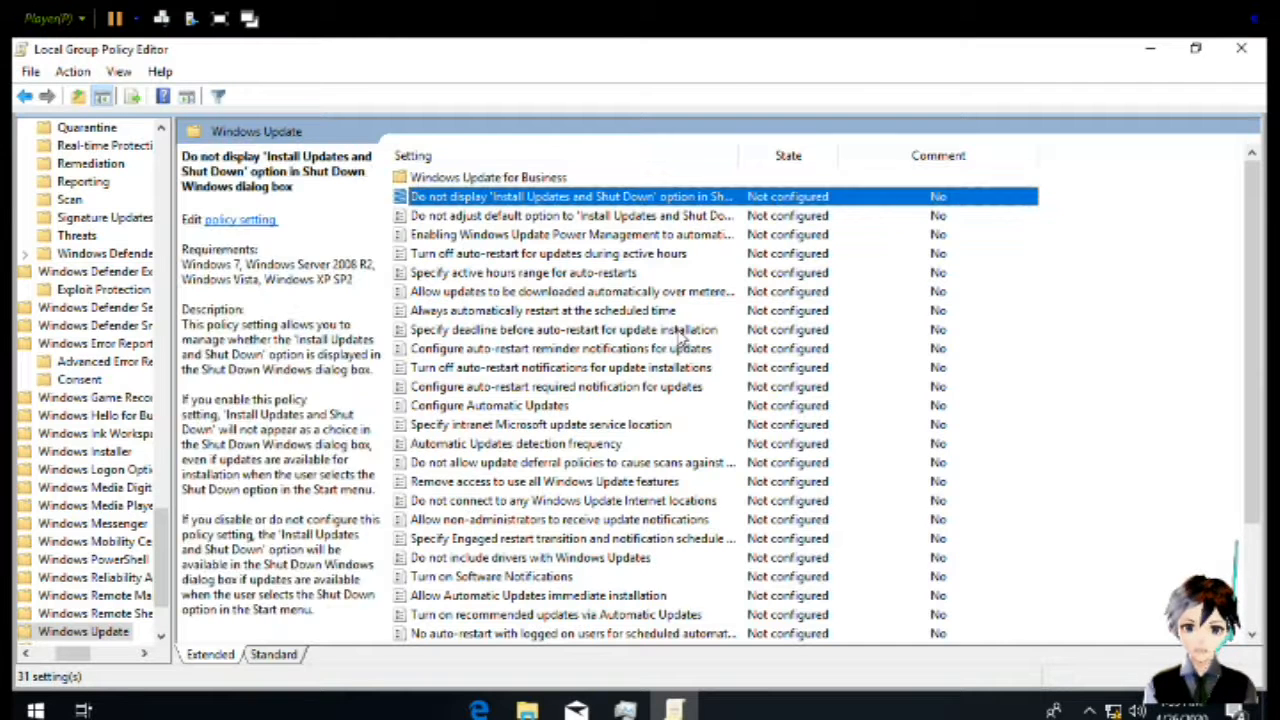
{"action": "key", "text": "Up"}
{"action": "key", "text": "Return"}
{"action": "key", "text": "Down"}
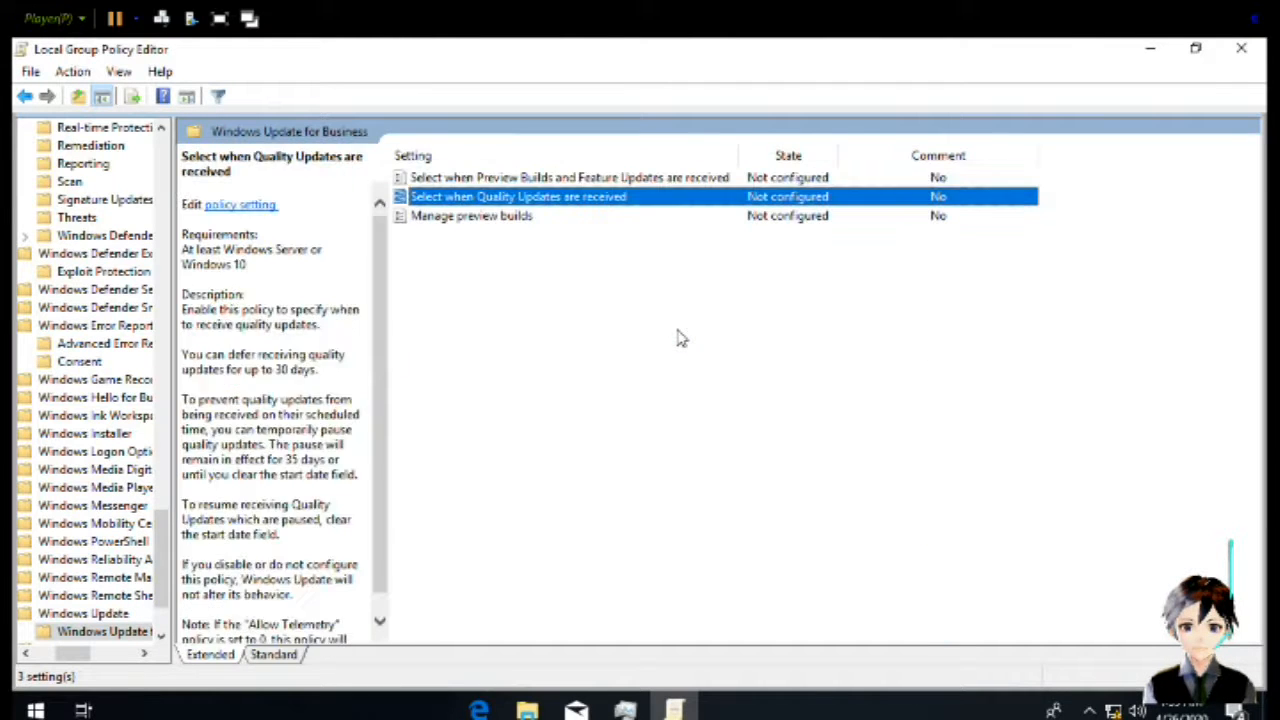
{"action": "key", "text": "Down"}
{"action": "key", "text": "Up"}
{"action": "key", "text": "Up"}
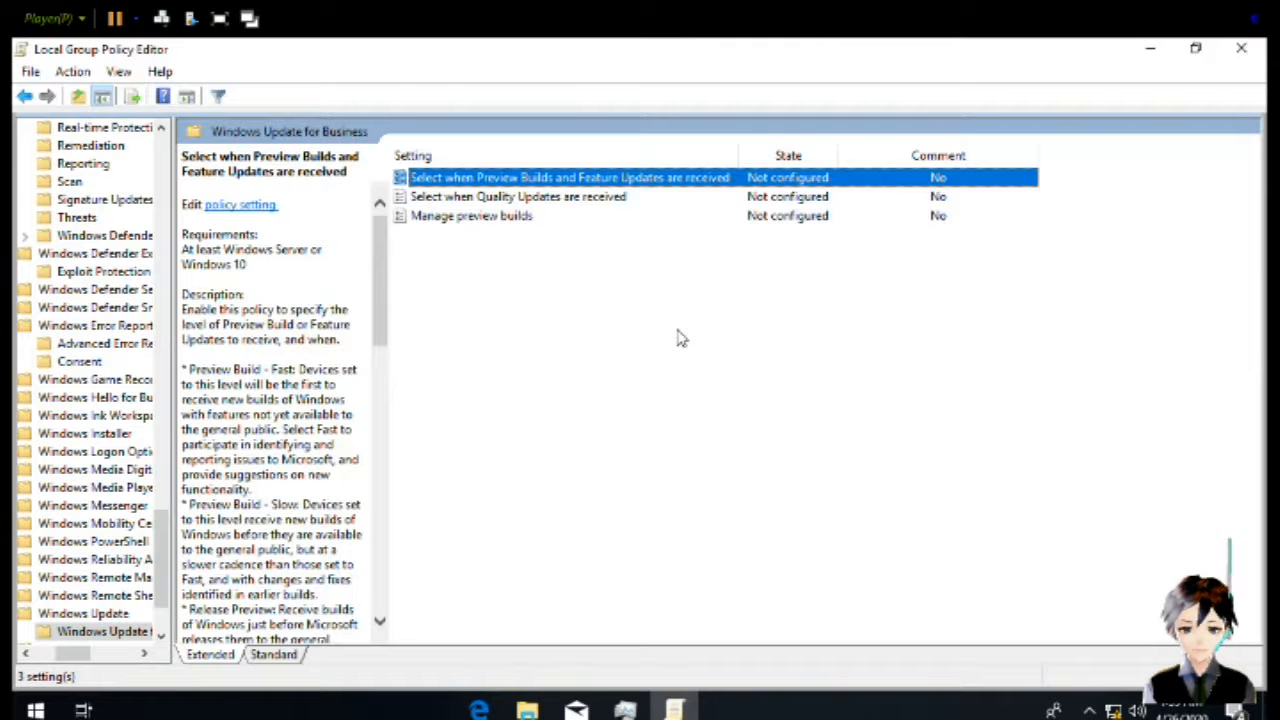
{"action": "key", "text": "Down"}
{"action": "key", "text": "Down"}
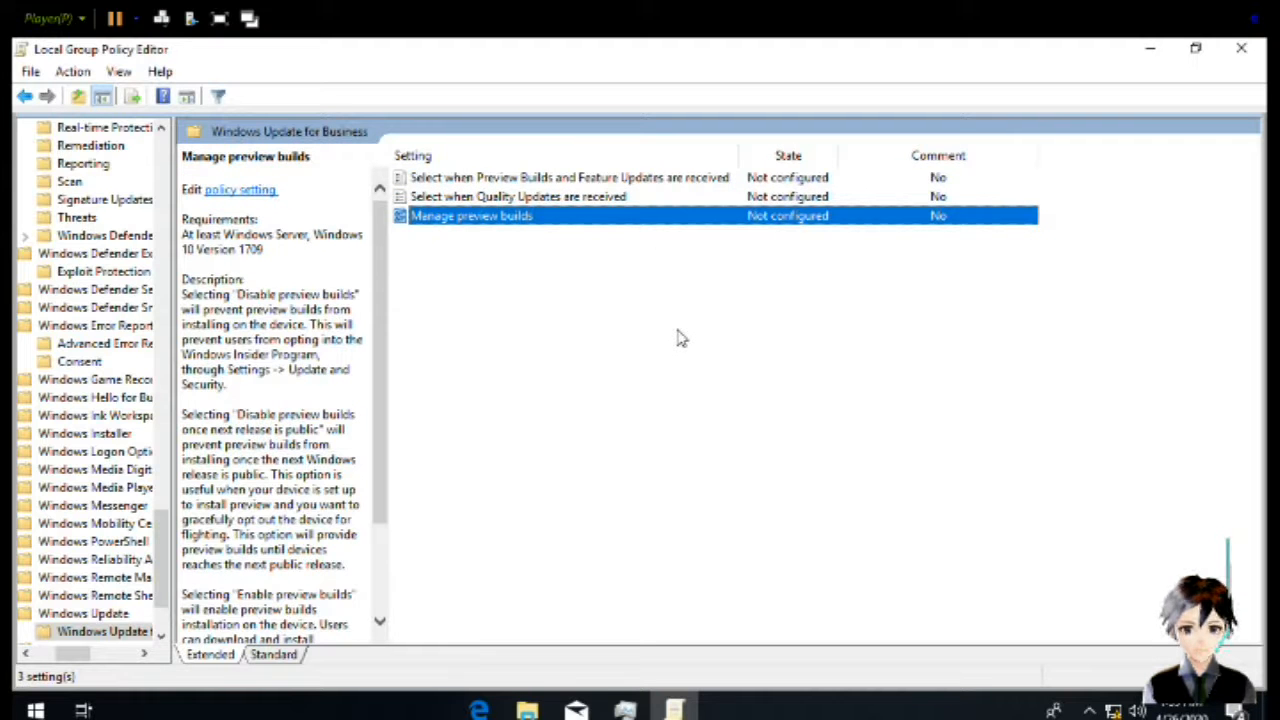
{"action": "key", "text": "Up"}
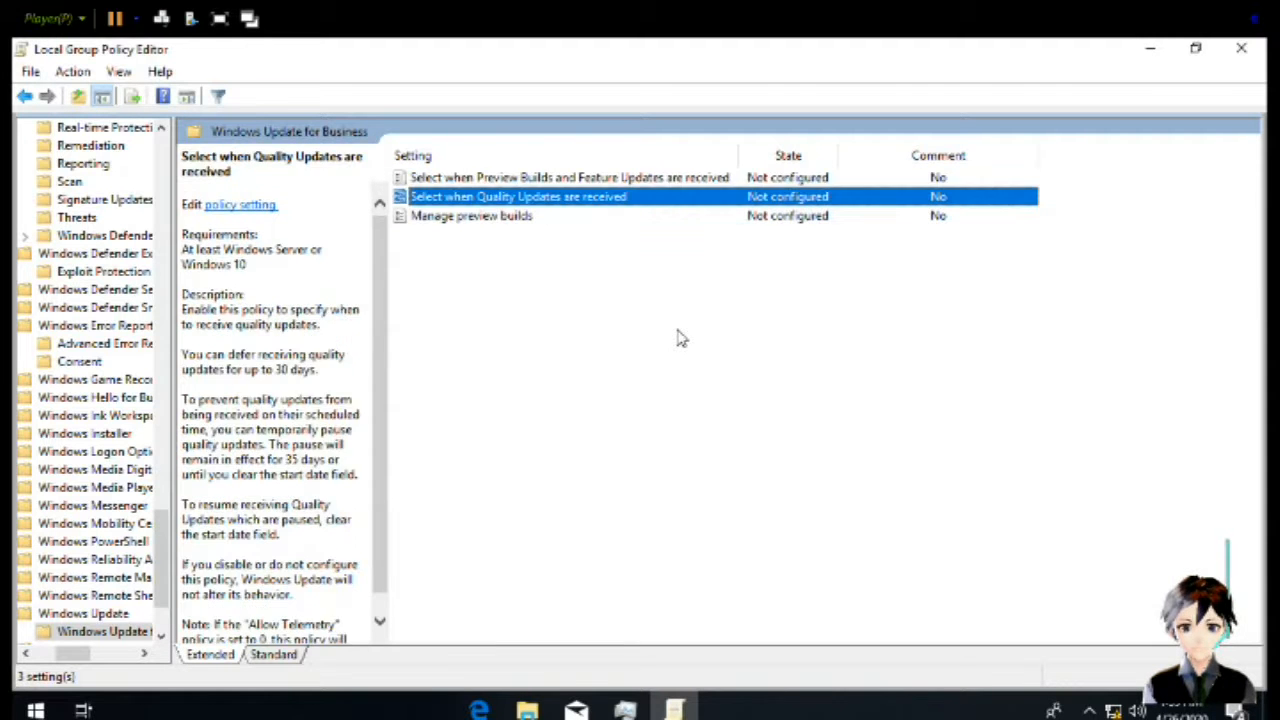
Set the Select when Preview Builds and Feature Updates are received policy to Disabled
{"action": "key", "text": "Up"}
{"action": "key", "text": "Return"}
{"action": "key", "text": "Down"}
{"action": "key", "text": "Down"}
{"action": "key", "text": "Down"}
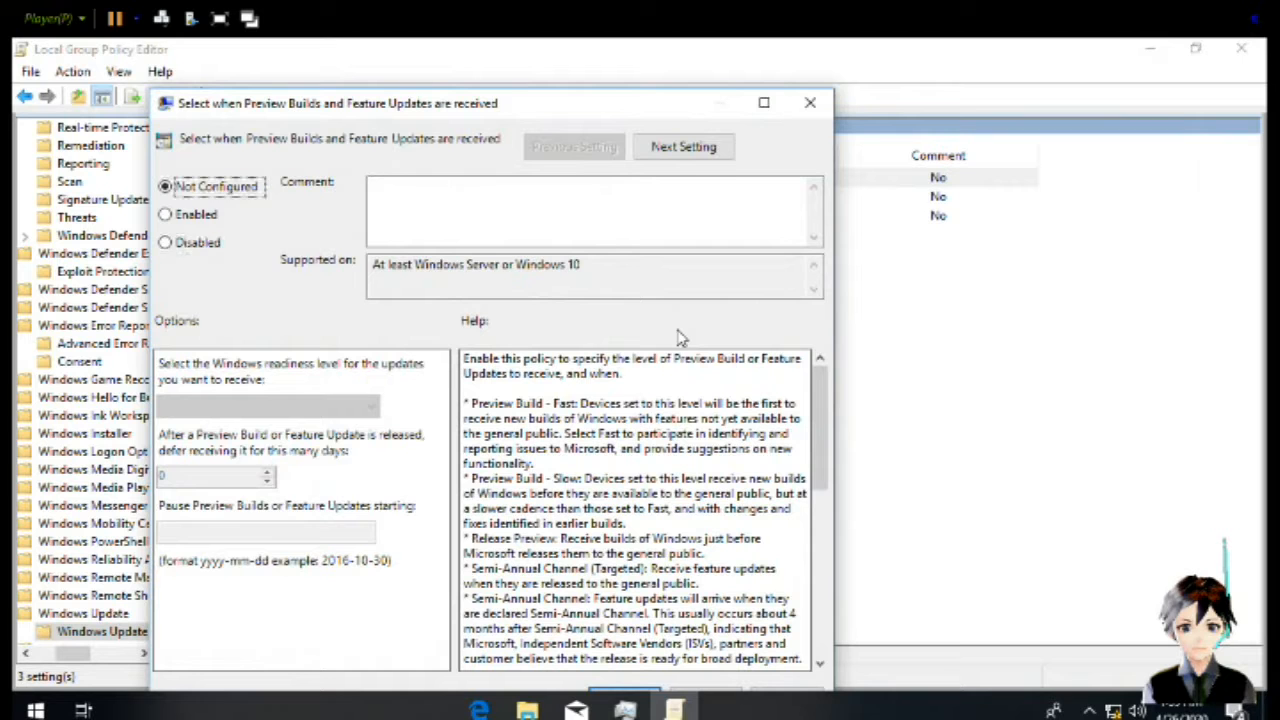
{"action": "key", "text": "Escape"}
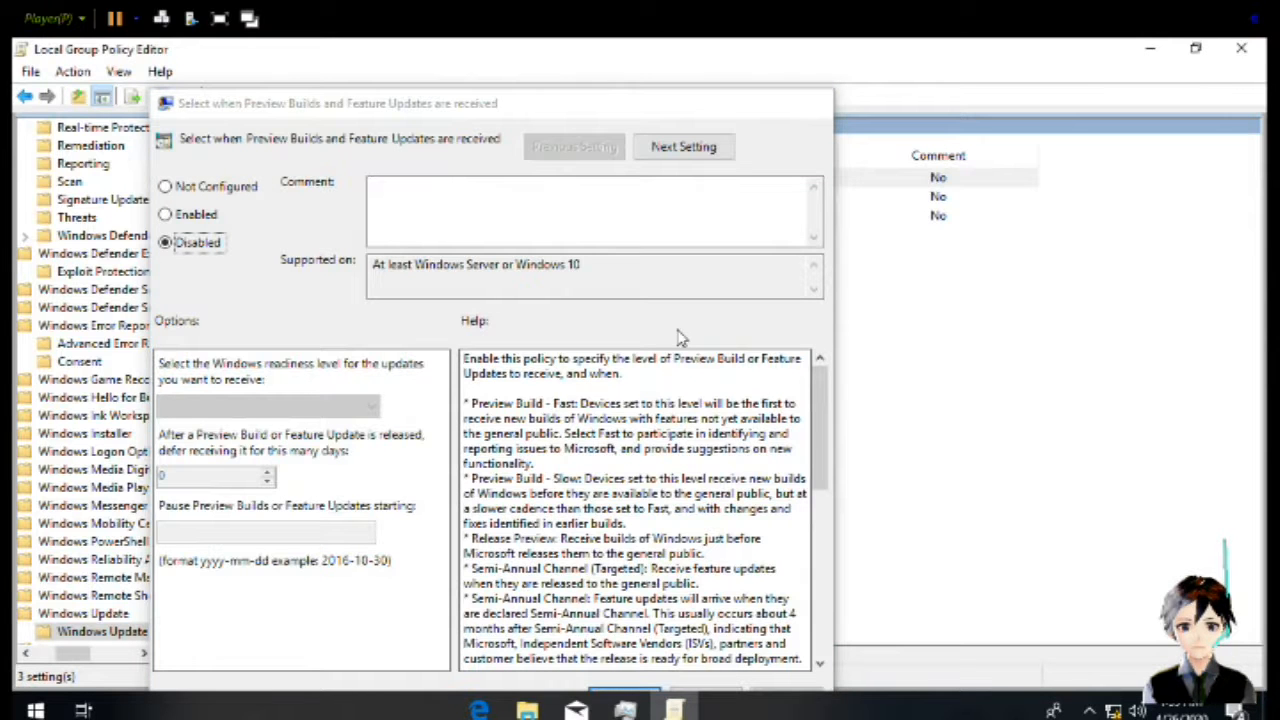
Set the Select when Quality Updates are received policy to Disabled
{"action": "key", "text": "Down"}
{"action": "key", "text": "Return"}
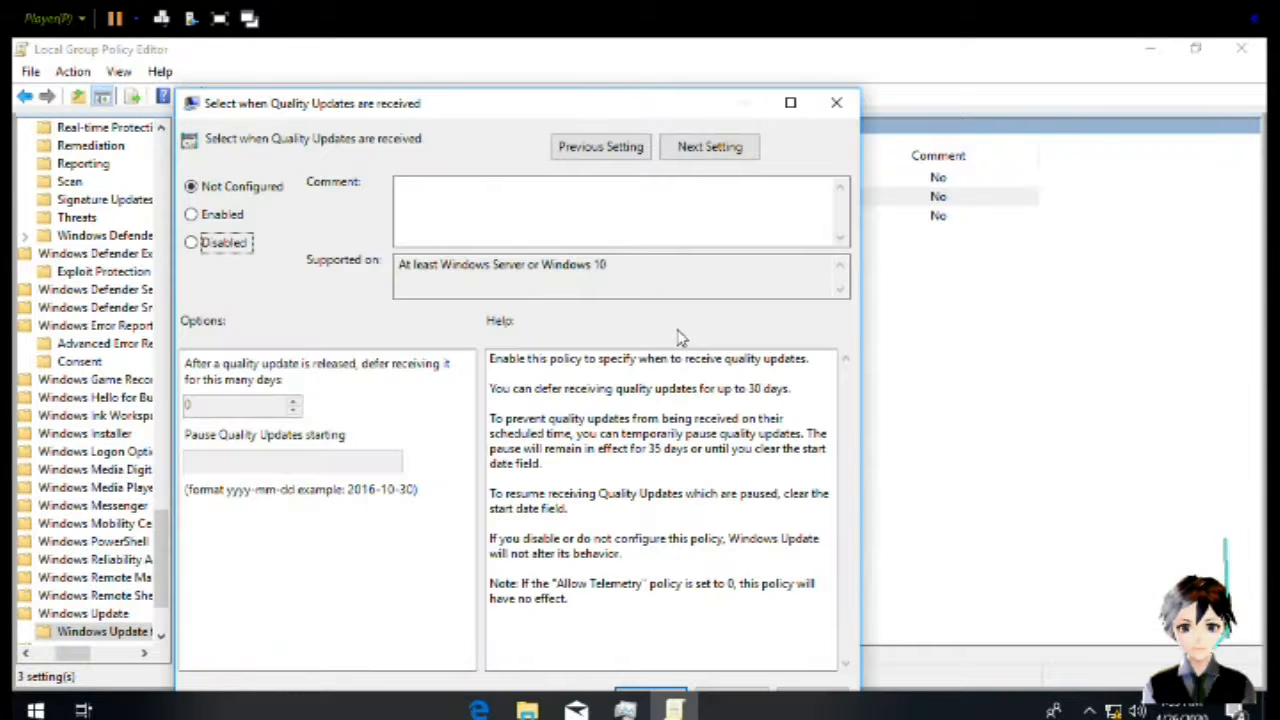
{"action": "key", "text": "Down"}
{"action": "key", "text": "Down"}
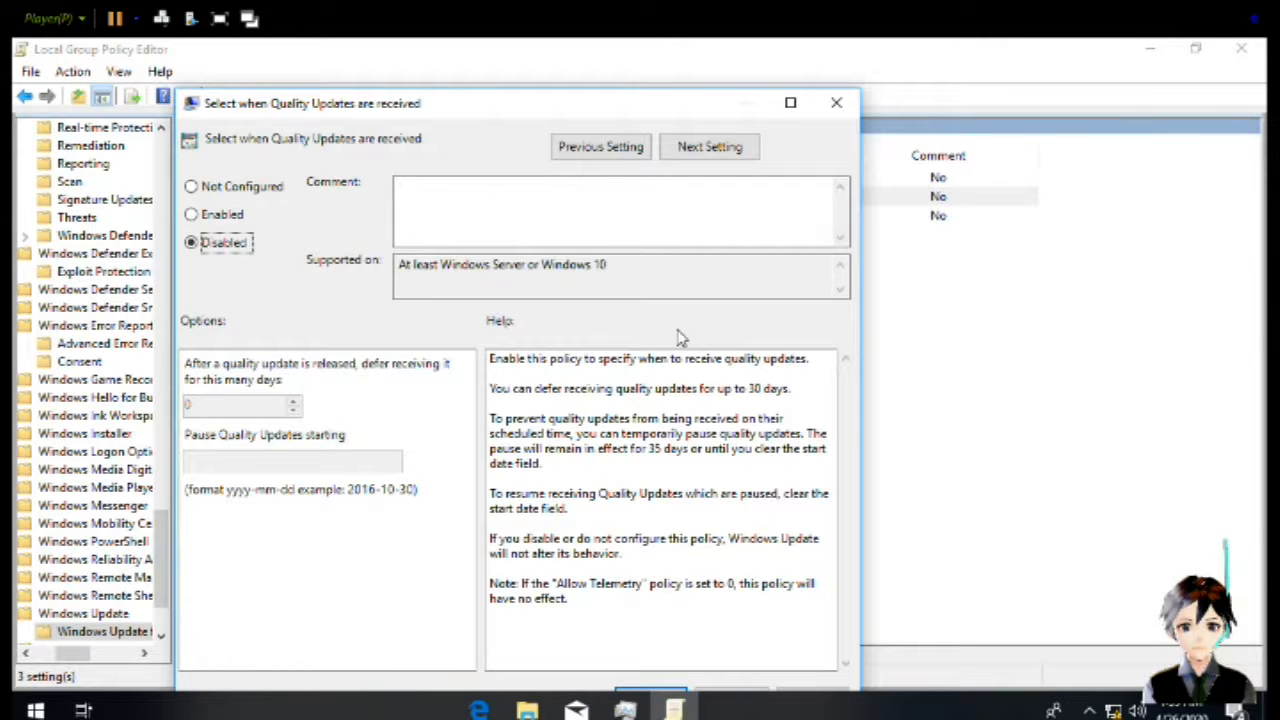
{"action": "key", "text": "Return"}
Set the Manage preview builds policy under Windows Update for Business to Disabled
{"action": "key", "text": "Down"}
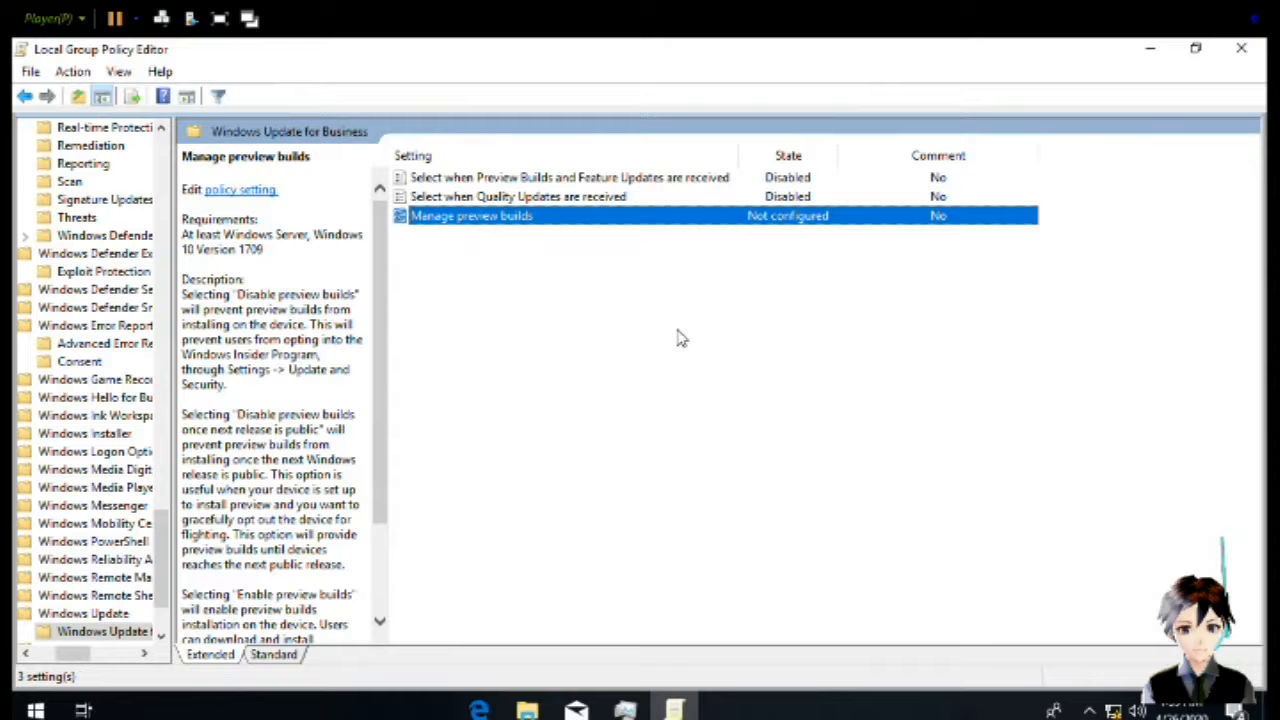
{"action": "key", "text": "Return"}
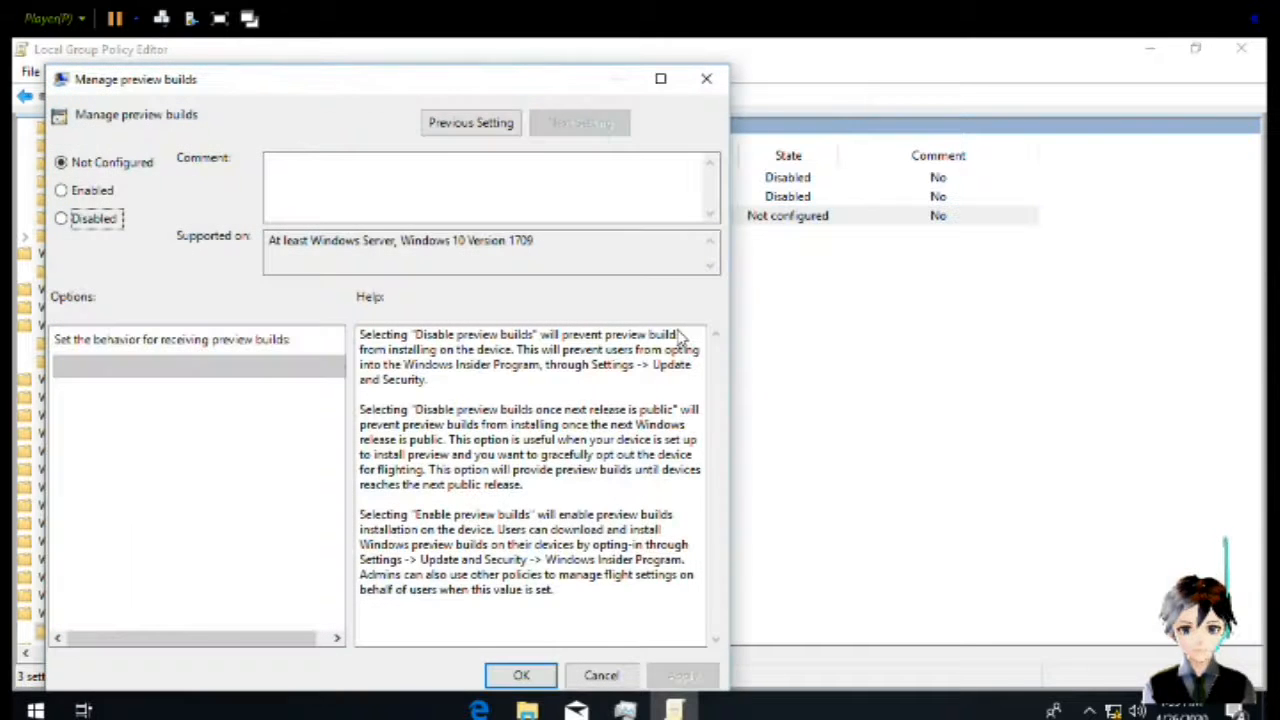
{"action": "key", "text": "Down"}
{"action": "key", "text": "Down"}
{"action": "key", "text": "Return"}
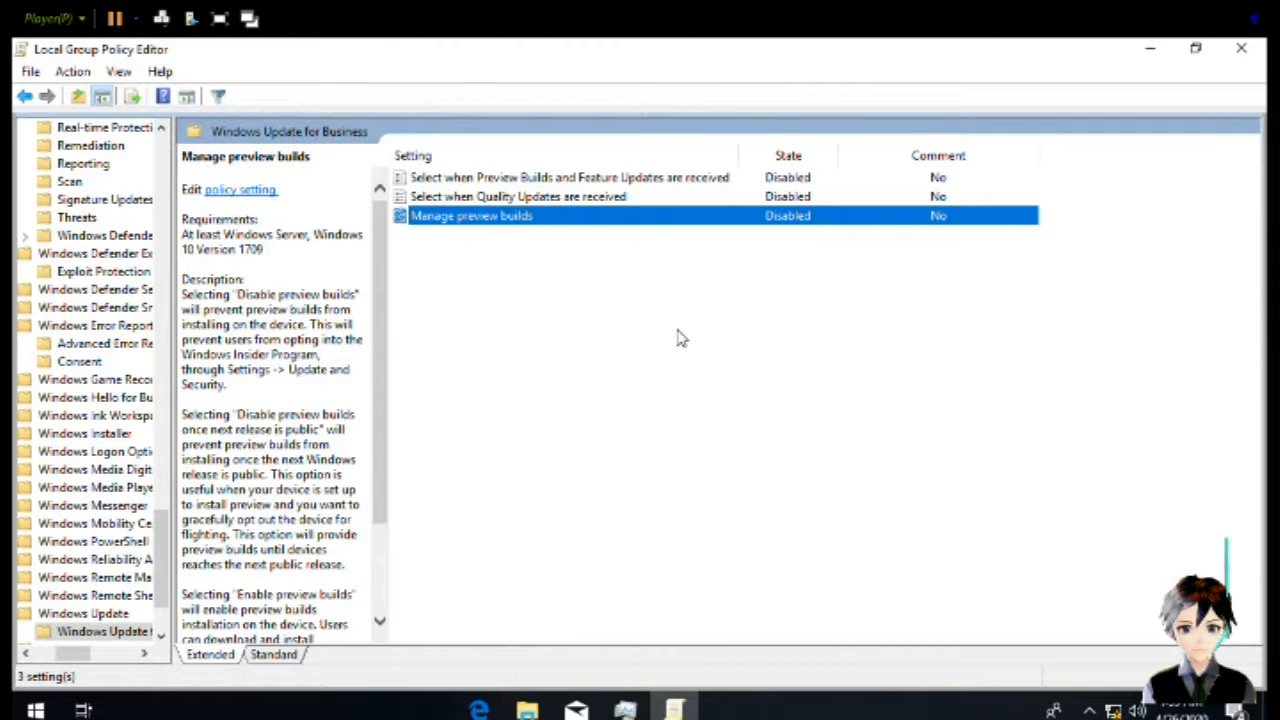
Return to the Windows Update folder and set Do not display 'Install Updates and Shut Down' option in Shut Down Windows dialog box to Disabled
{"action": "key", "text": "BackSpace"}
{"action": "key", "text": "Tab"}
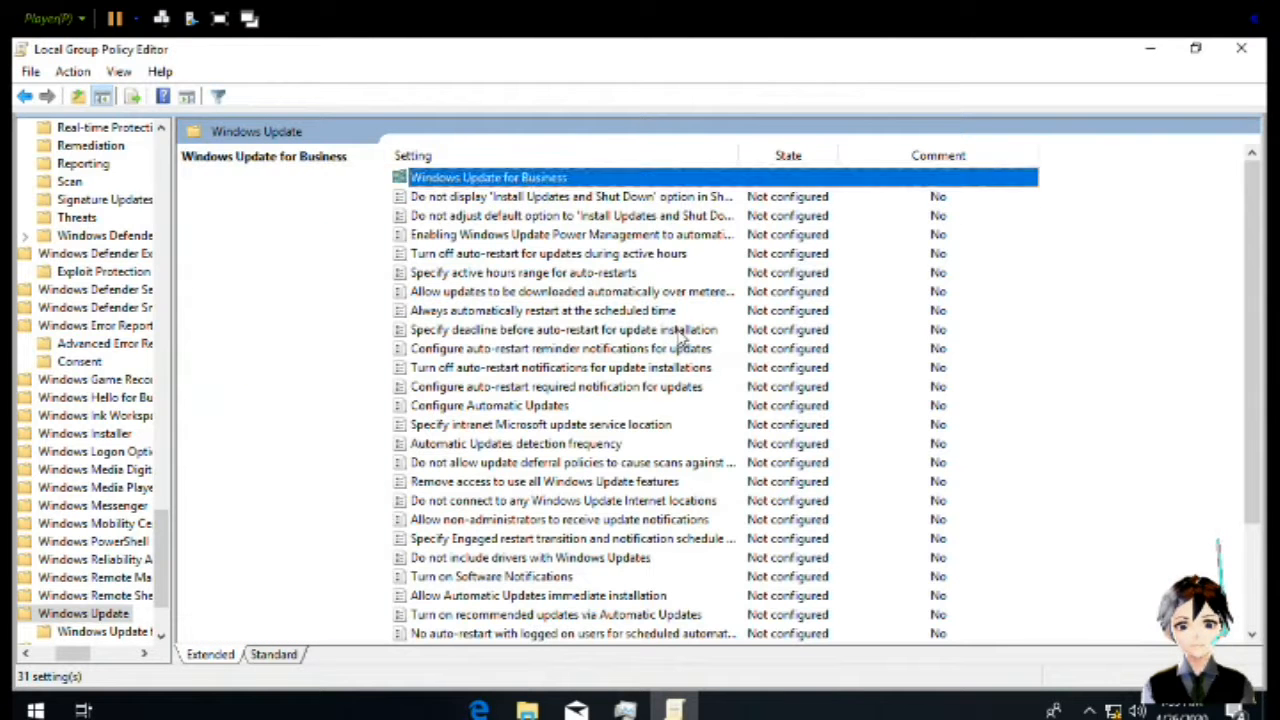
{"action": "key", "text": "Down"}
{"action": "key", "text": "Return"}
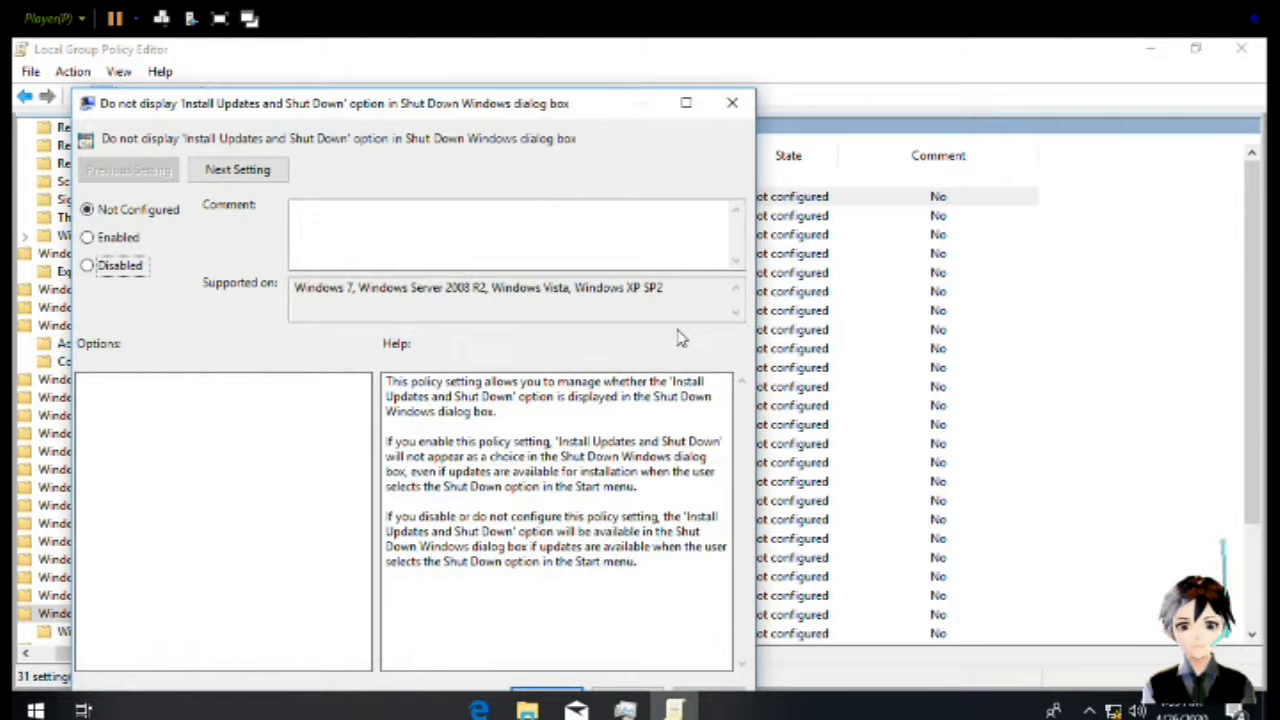
{"action": "left_click", "coordinate": [104, 265]}
{"action": "key", "text": "Return"}
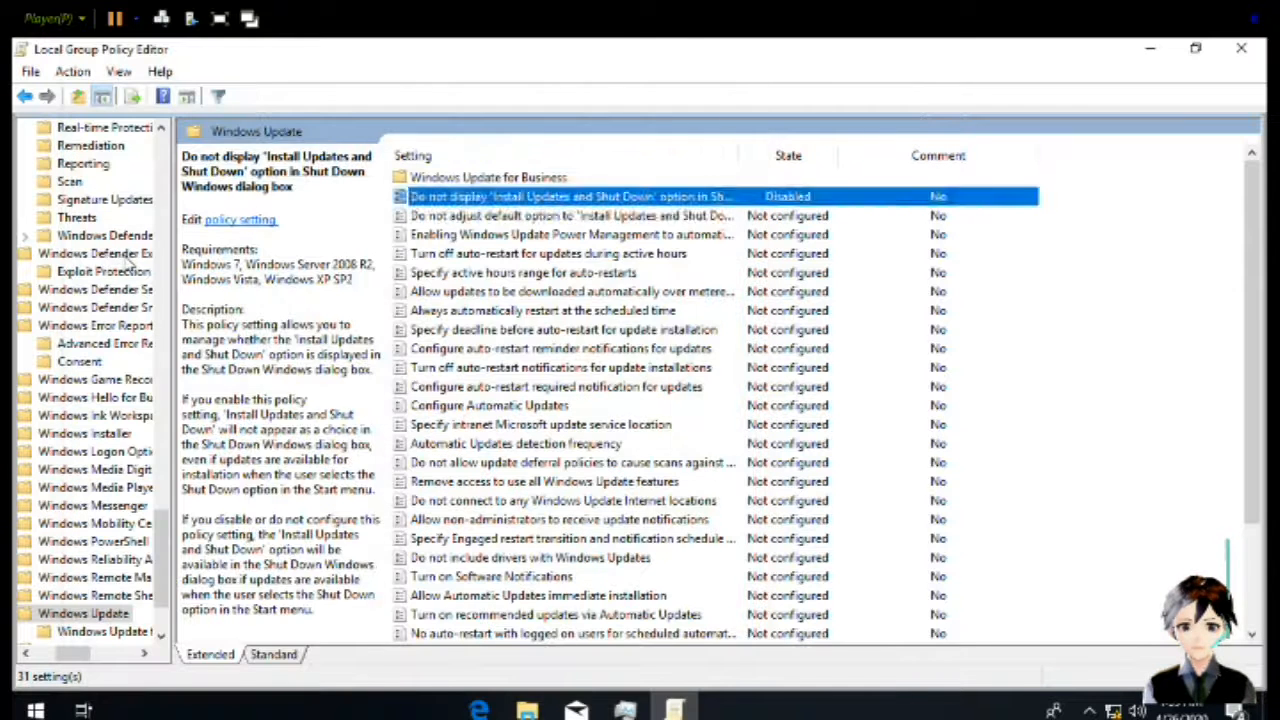
Set the policy Do not adjust default option to 'Install Updates and Shut Down' in Shut Down Windows dialog box to Disabled
{"action": "key", "text": "Down"}
{"action": "key", "text": "Return"}
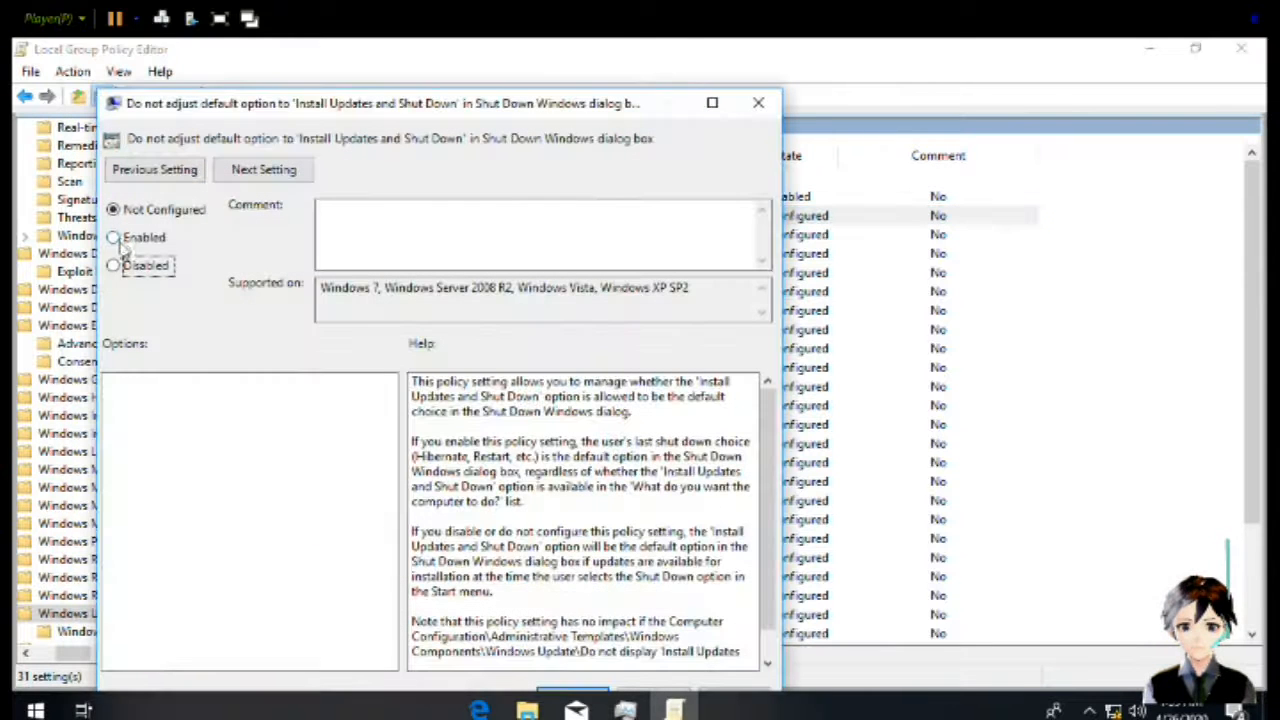
{"action": "left_click", "coordinate": [170, 274]}
{"action": "key", "text": "Return"}
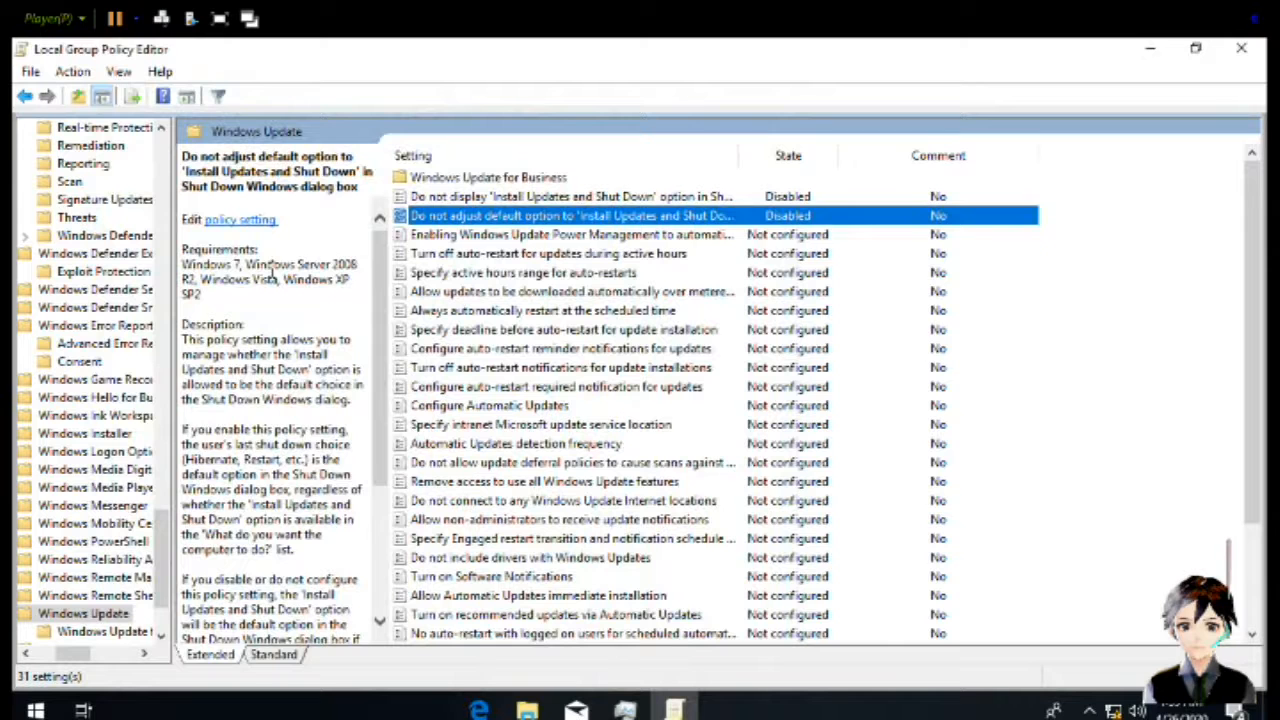
Set the policy Enabling Windows Update Power Management to automatically wake up the system to install scheduled updates to Disabled
{"action": "key", "text": "Down"}
{"action": "key", "text": "Down"}
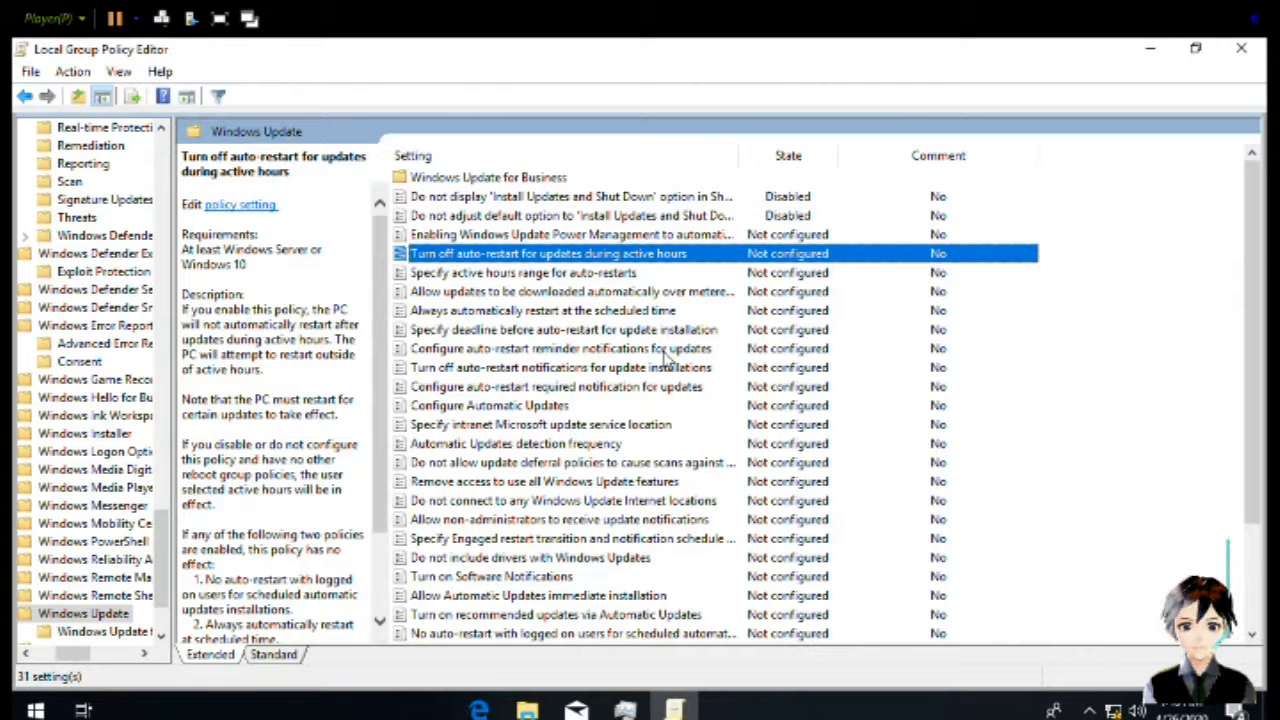
{"action": "key", "text": "Up"}
{"action": "key", "text": "Return"}
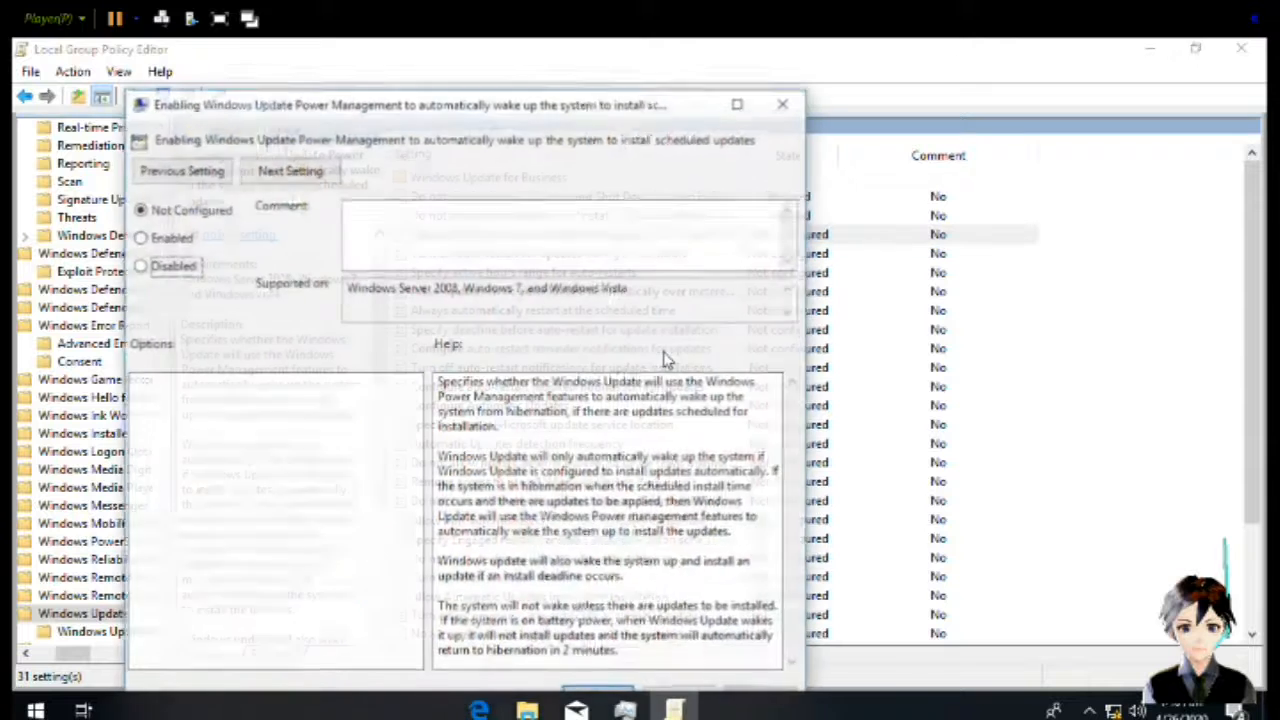
{"action": "left_click", "coordinate": [155, 268]}
{"action": "key", "text": "Return"}
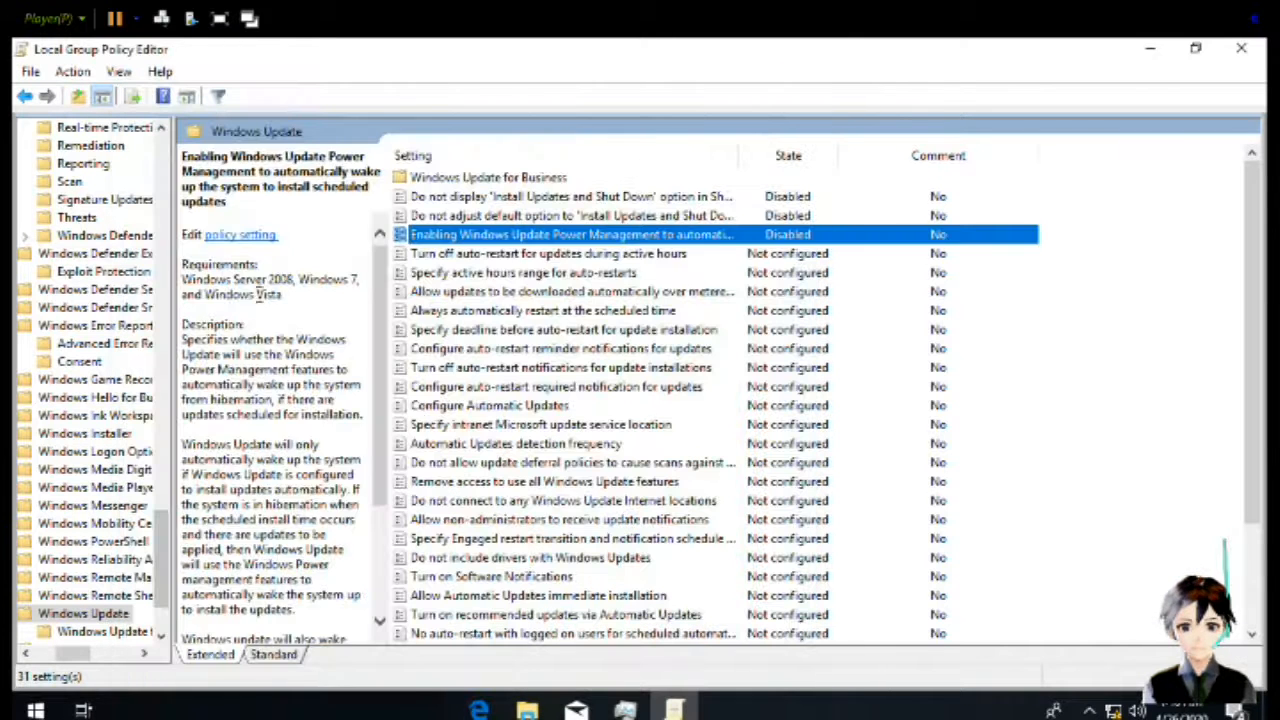
Set the Turn off auto-restart for updates during active hours policy to Disabled
{"action": "key", "text": "Down"}
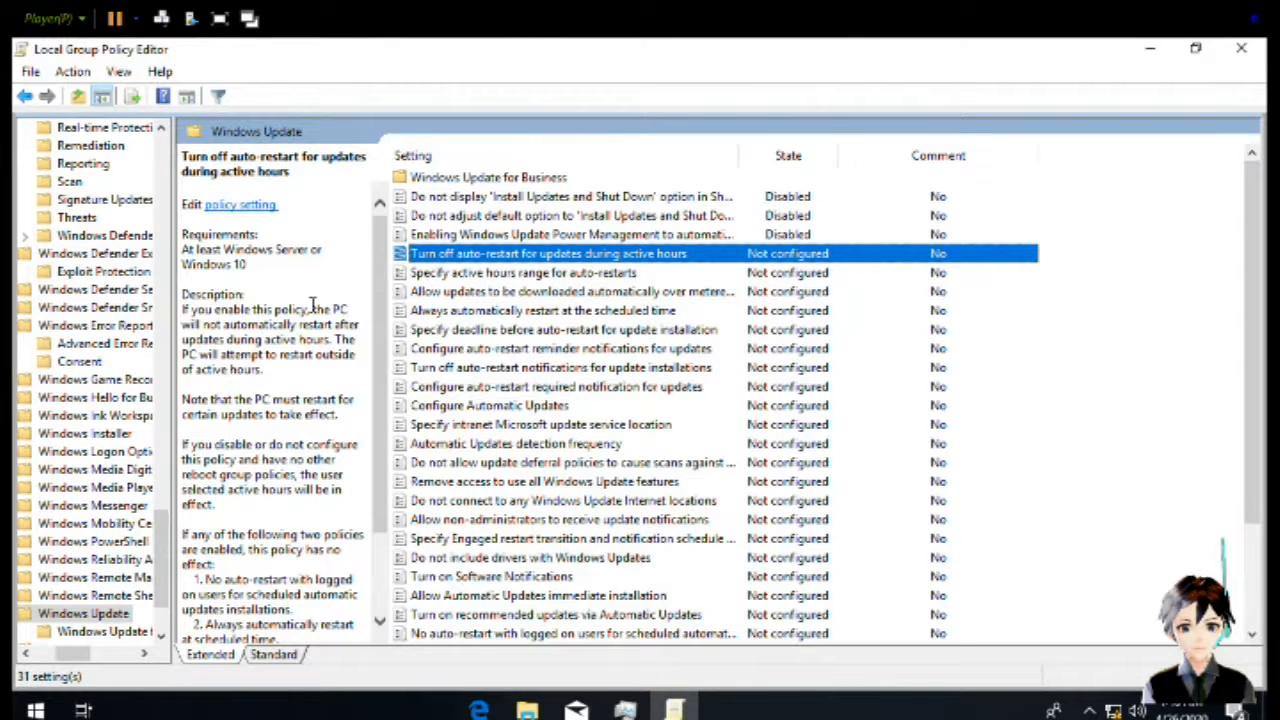
{"action": "key", "text": "Return"}
{"action": "left_click", "coordinate": [196, 243]}
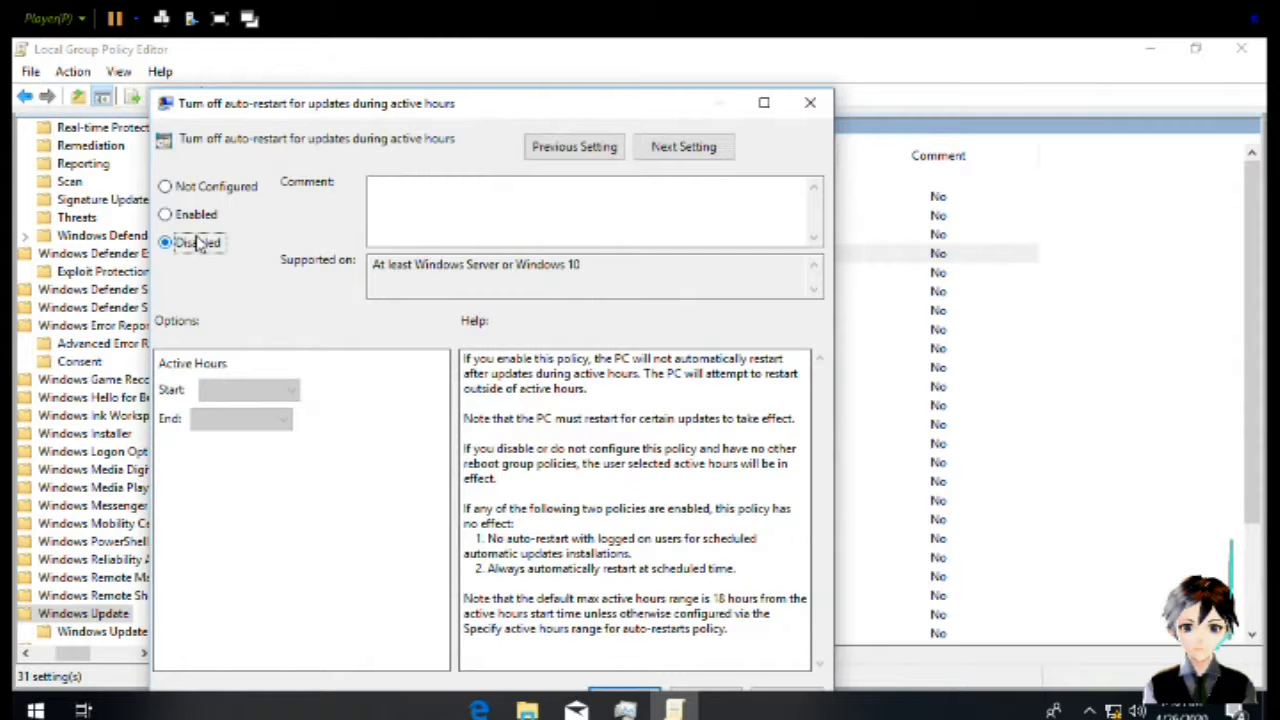
{"action": "key", "text": "Return"}
Set the Specify active hours range for auto-restarts policy to Disabled
{"action": "key", "text": "Down"}
{"action": "key", "text": "Return"}
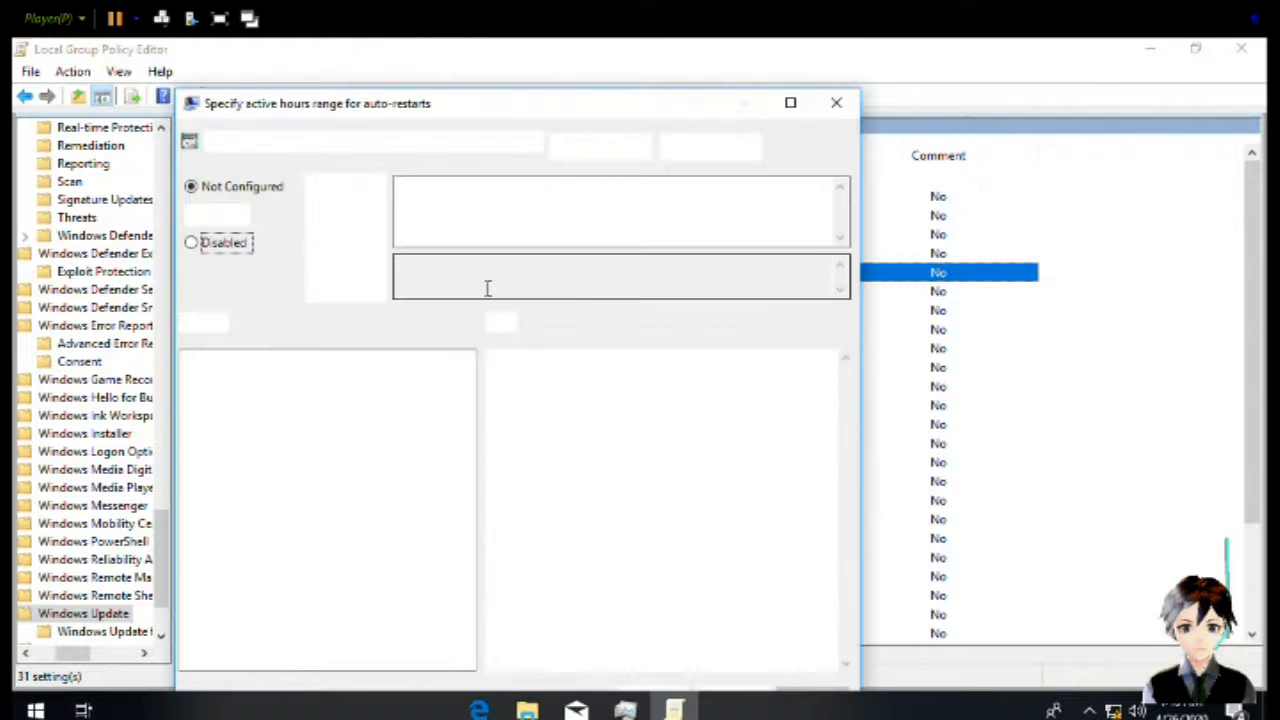
{"action": "key", "text": "d"}
{"action": "key", "text": "Return"}
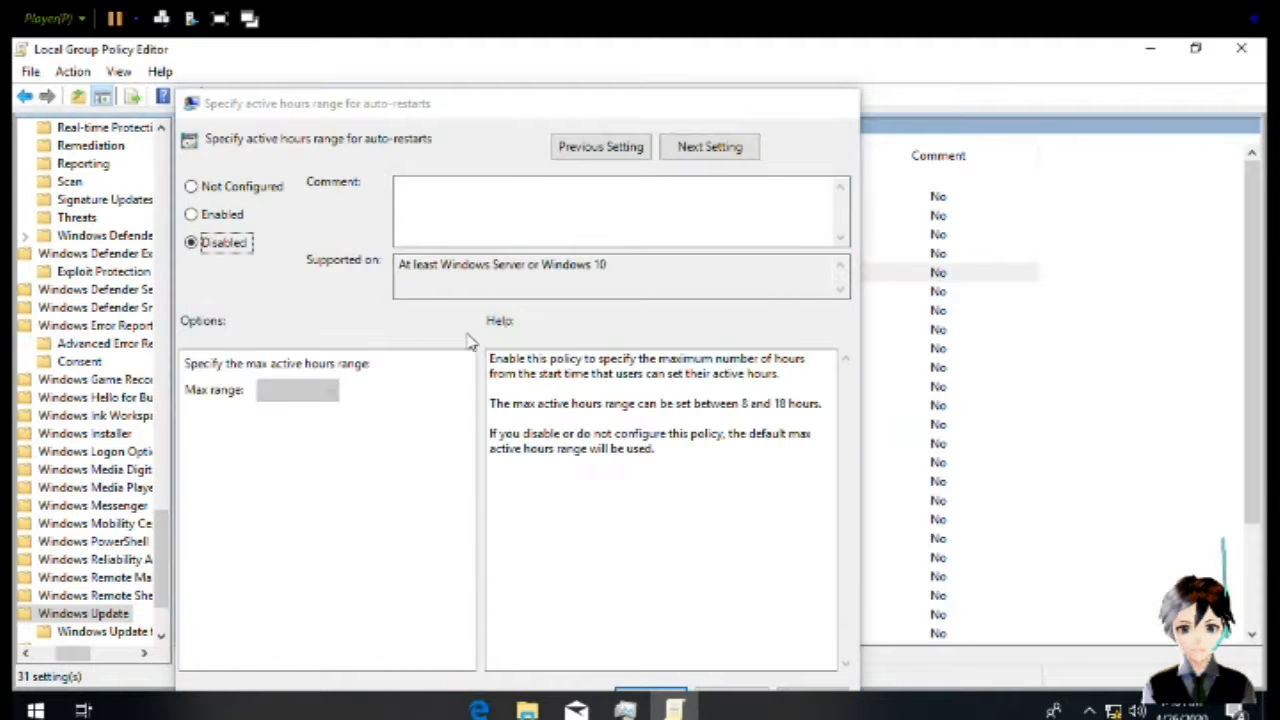
Set the Allow updates to be downloaded automatically over metered connections policy to Disabled
{"action": "key", "text": "Down"}
{"action": "key", "text": "Return"}
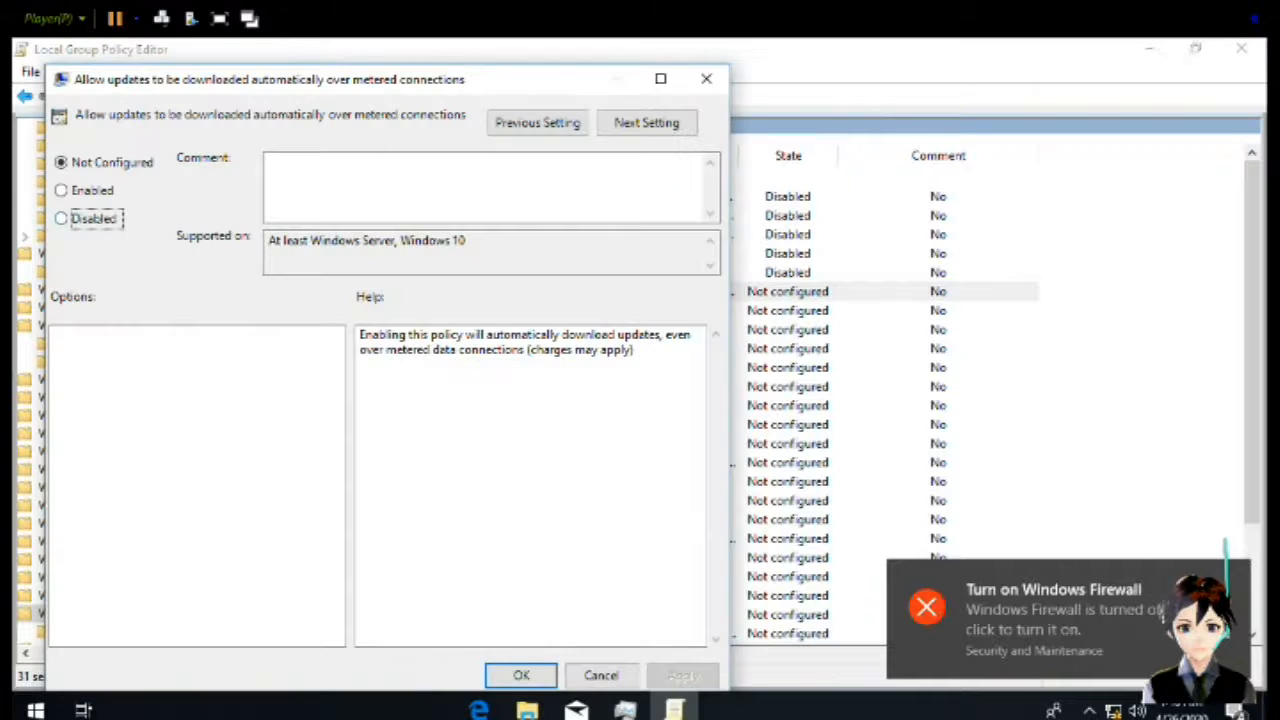
{"action": "left_click", "coordinate": [98, 222]}
{"action": "key", "text": "Return"}
{"action": "key", "text": "Down"}
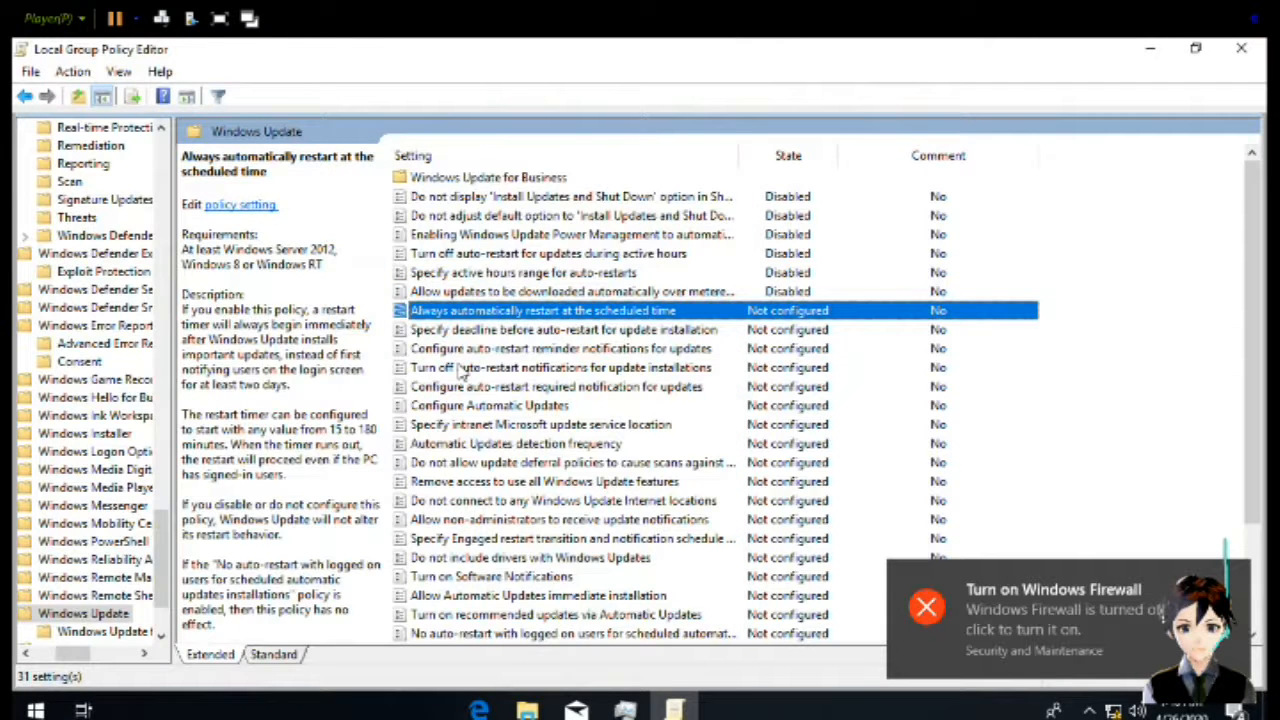
Set the Always automatically restart at the scheduled time policy to Disabled
{"action": "key", "text": "Return"}
{"action": "left_click", "coordinate": [106, 246]}
{"action": "key", "text": "Return"}
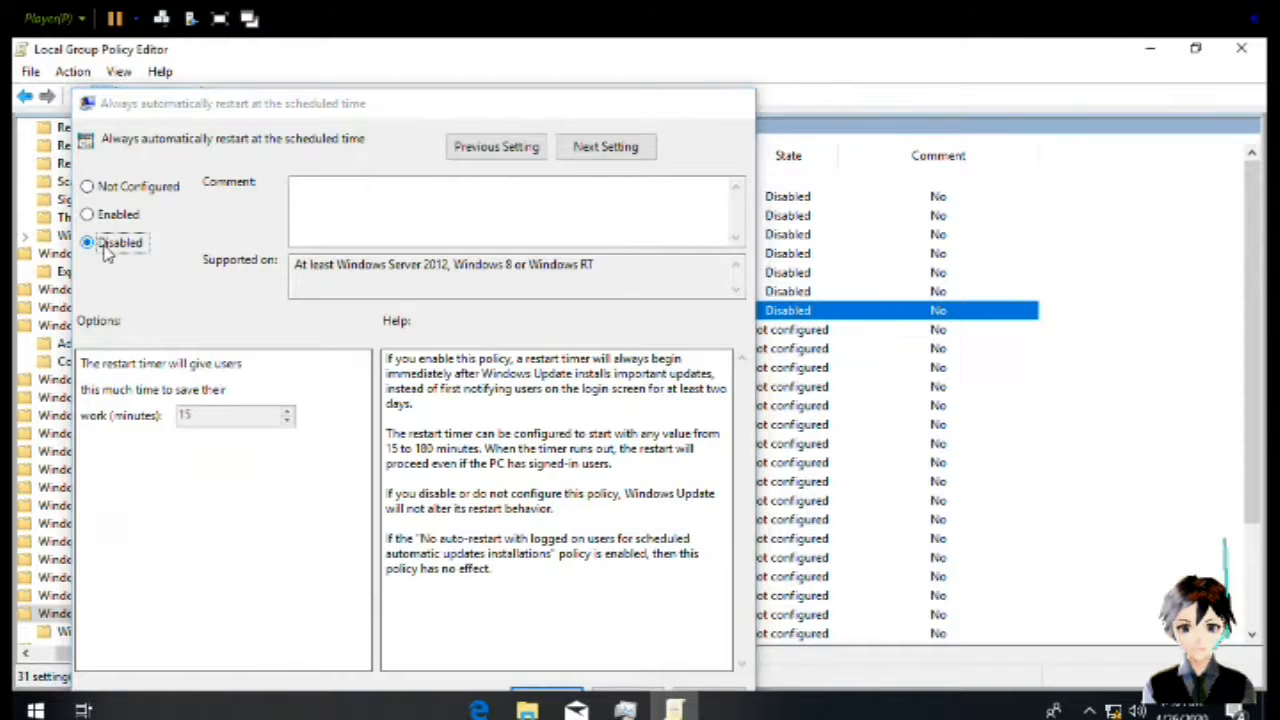
Set the Specify deadline before auto-restart for update installation policy to Disabled
{"action": "key", "text": "Down"}
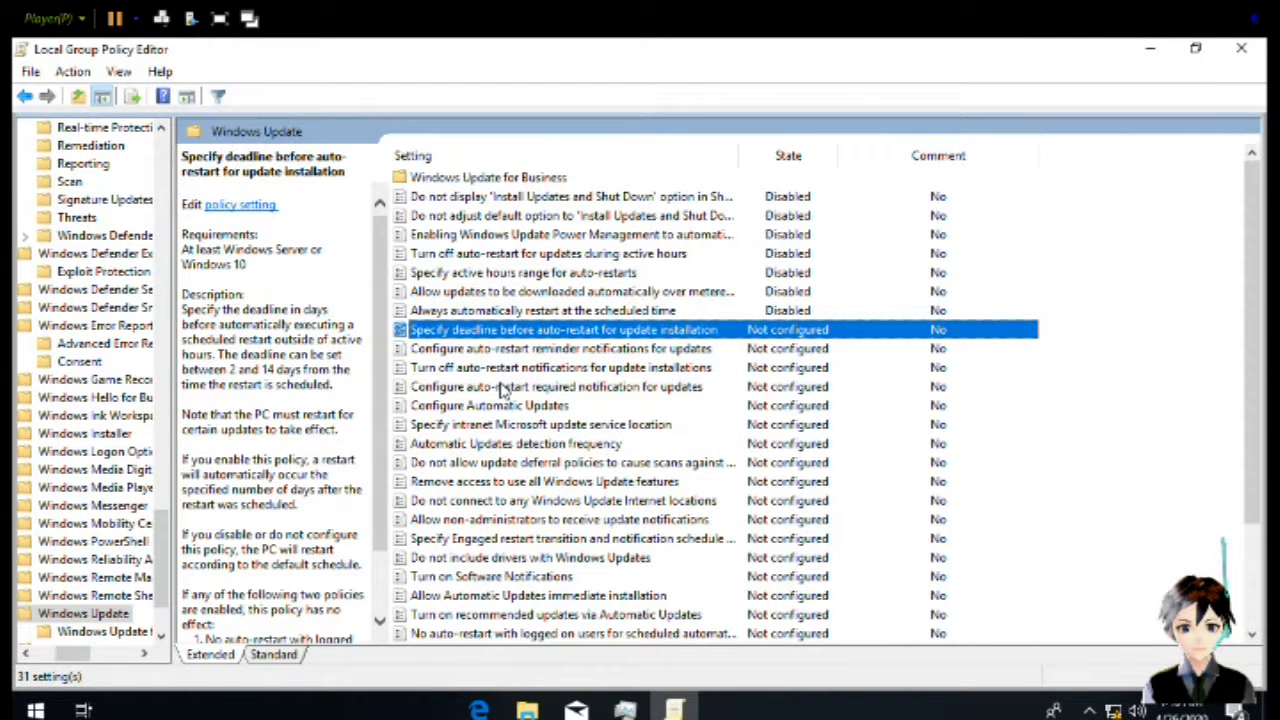
{"action": "key", "text": "Return"}
{"action": "left_click", "coordinate": [145, 243]}
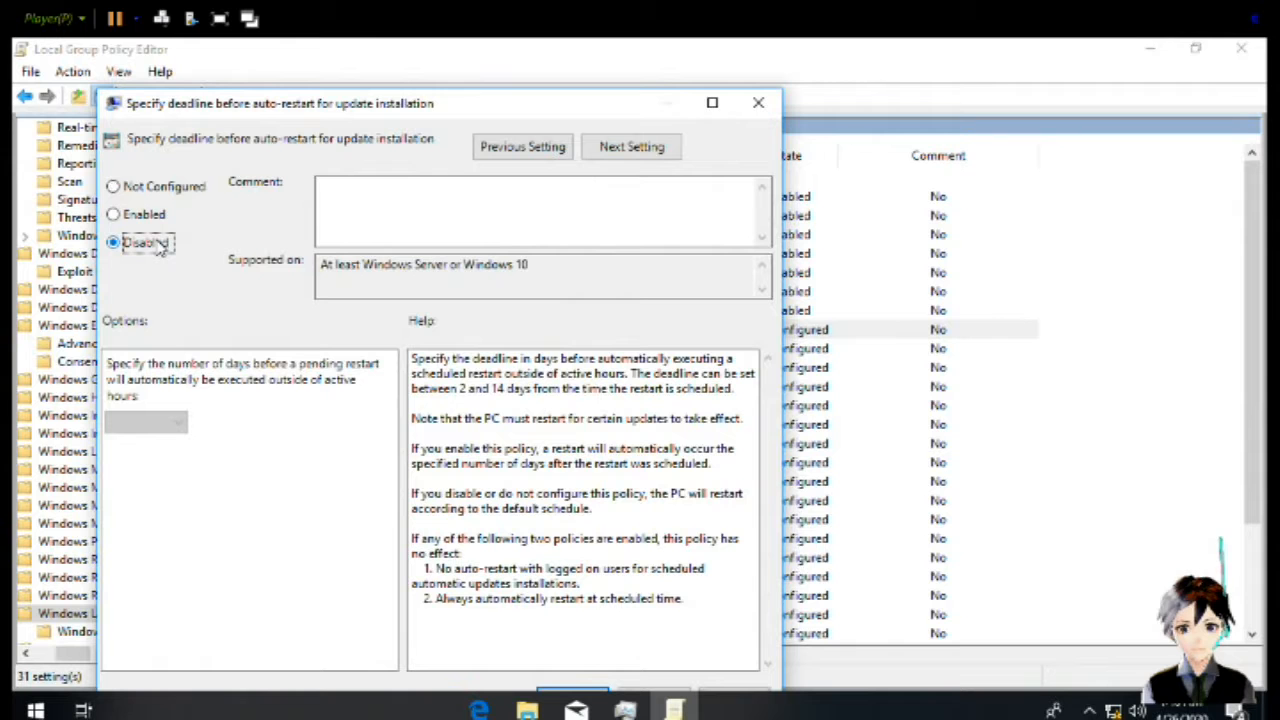
{"action": "key", "text": "Return"}
Set the Configure auto-restart reminder notifications for updates policy to Disabled
{"action": "key", "text": "Down"}
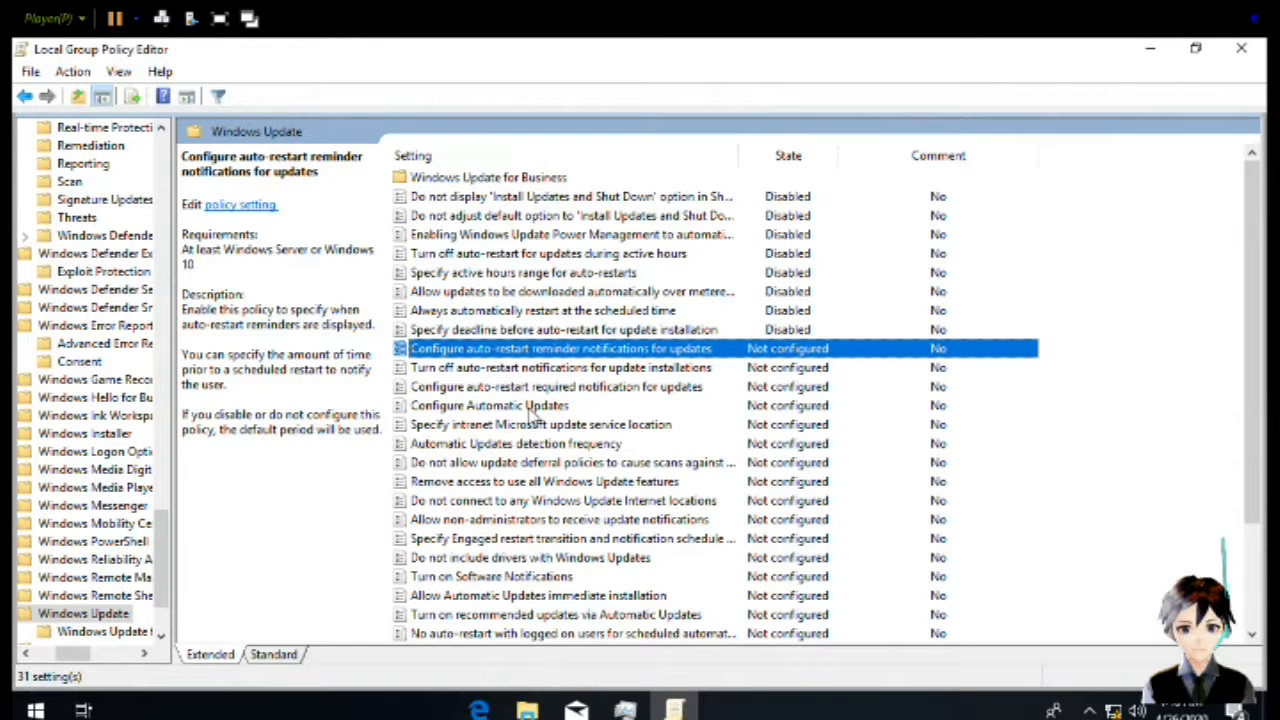
{"action": "key", "text": "Return"}
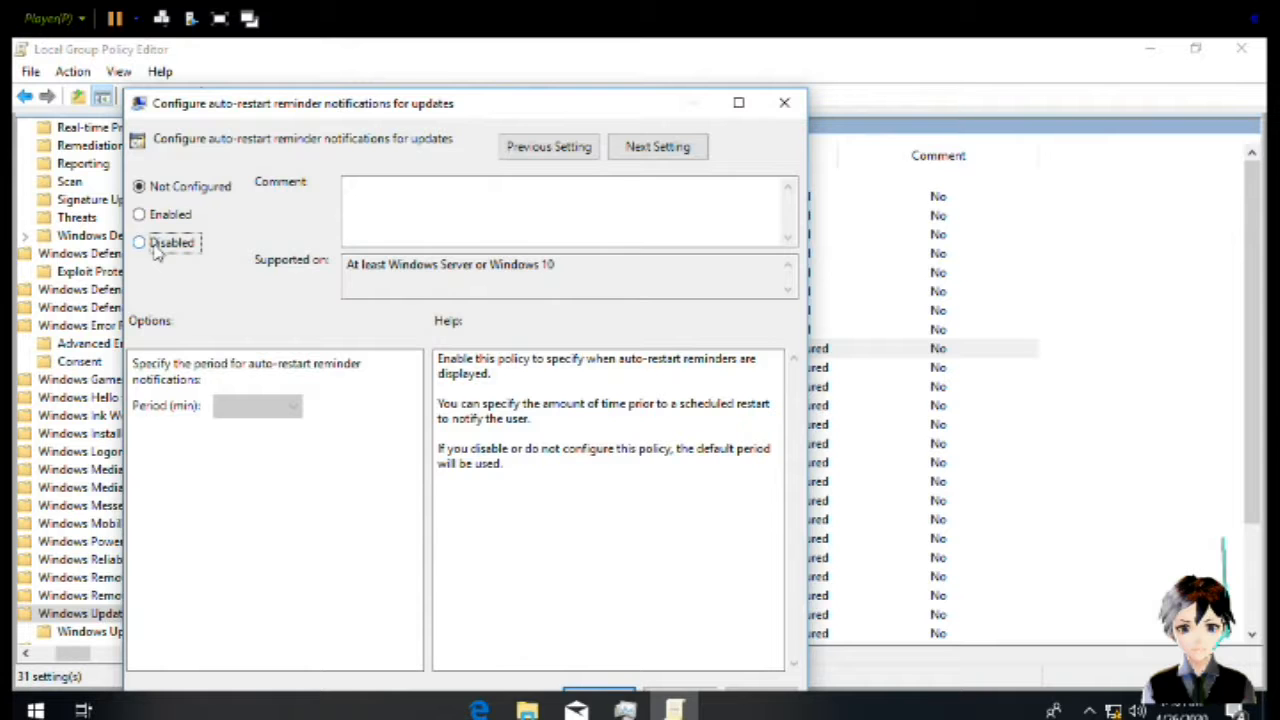
{"action": "left_click", "coordinate": [156, 245]}
{"action": "key", "text": "Return"}
Set the Turn off auto-restart notifications for update installations policy to Disabled
{"action": "key", "text": "Down"}
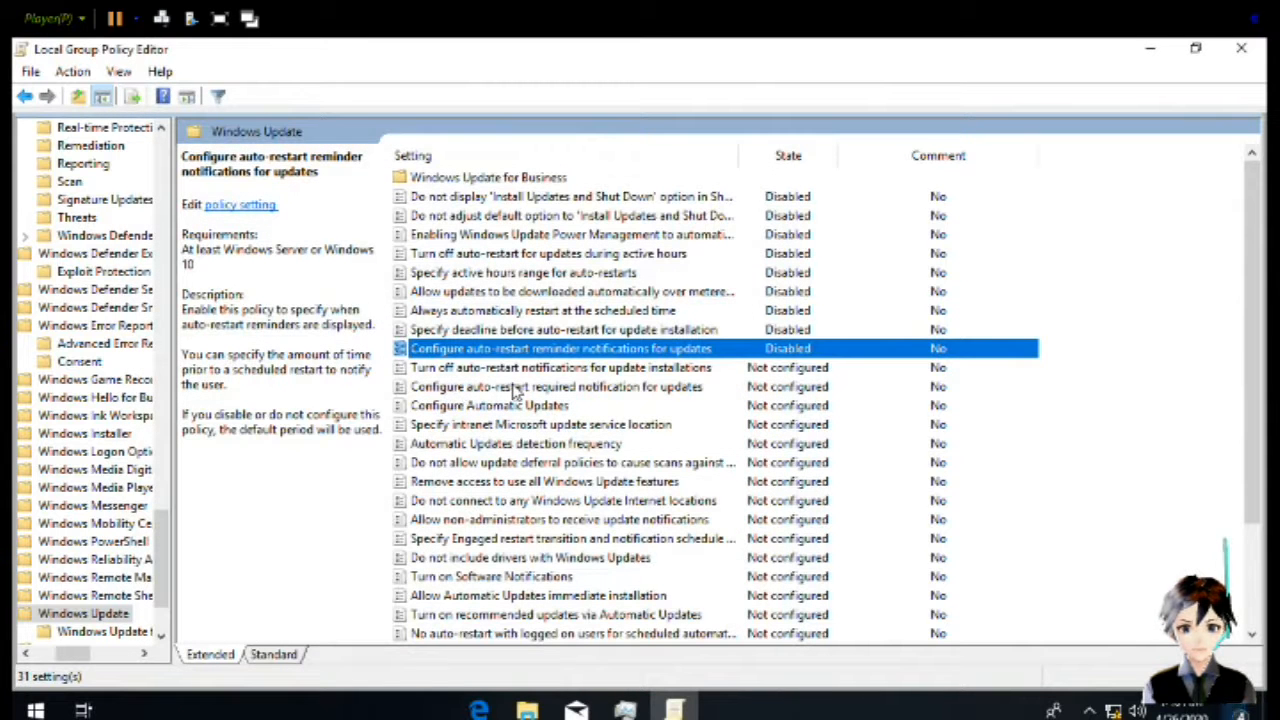
{"action": "key", "text": "Return"}
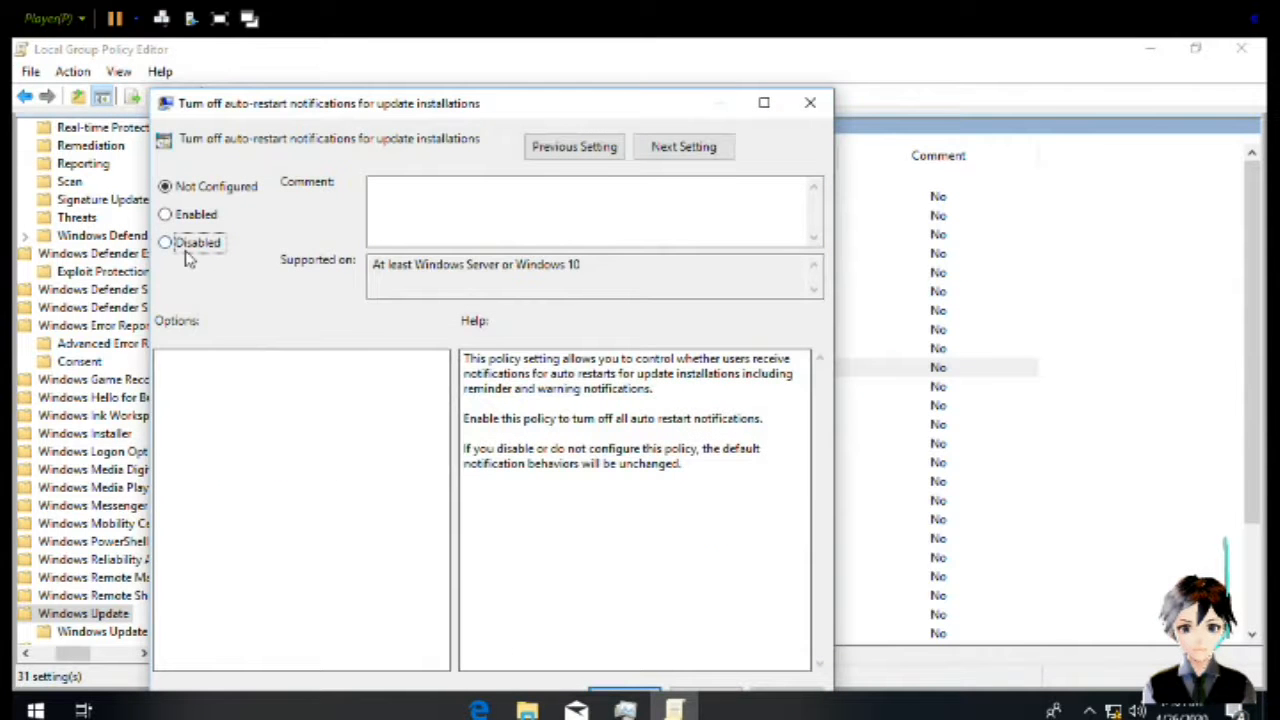
{"action": "left_click", "coordinate": [186, 254]}
{"action": "key", "text": "Return"}
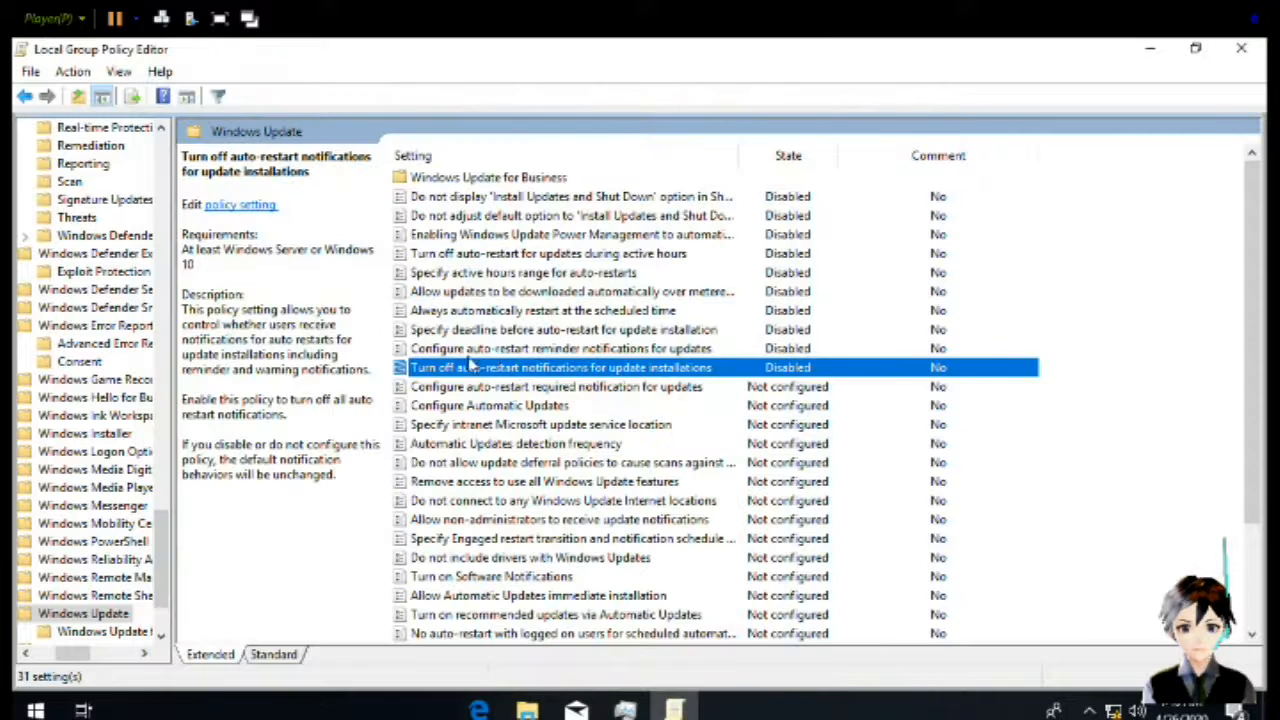
Set the Configure auto-restart required notification for updates policy to Disabled
{"action": "key", "text": "Down"}
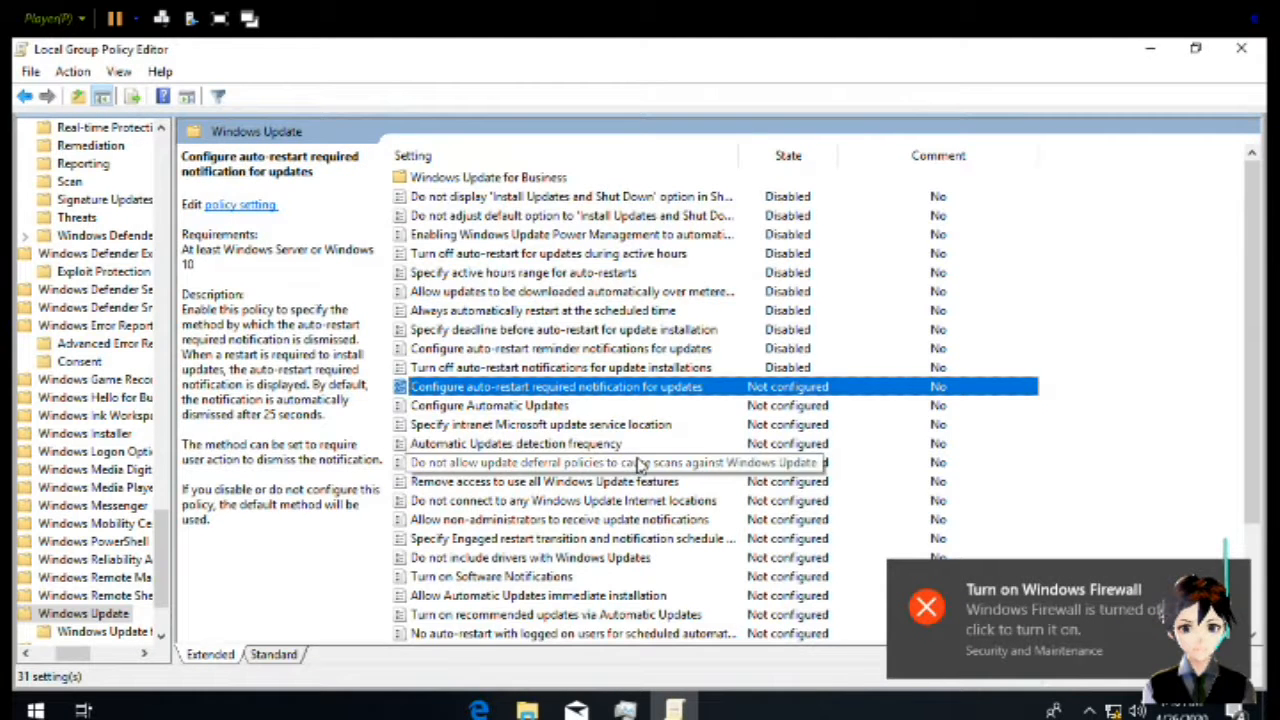
{"action": "key", "text": "Return"}
{"action": "left_click", "coordinate": [222, 254]}
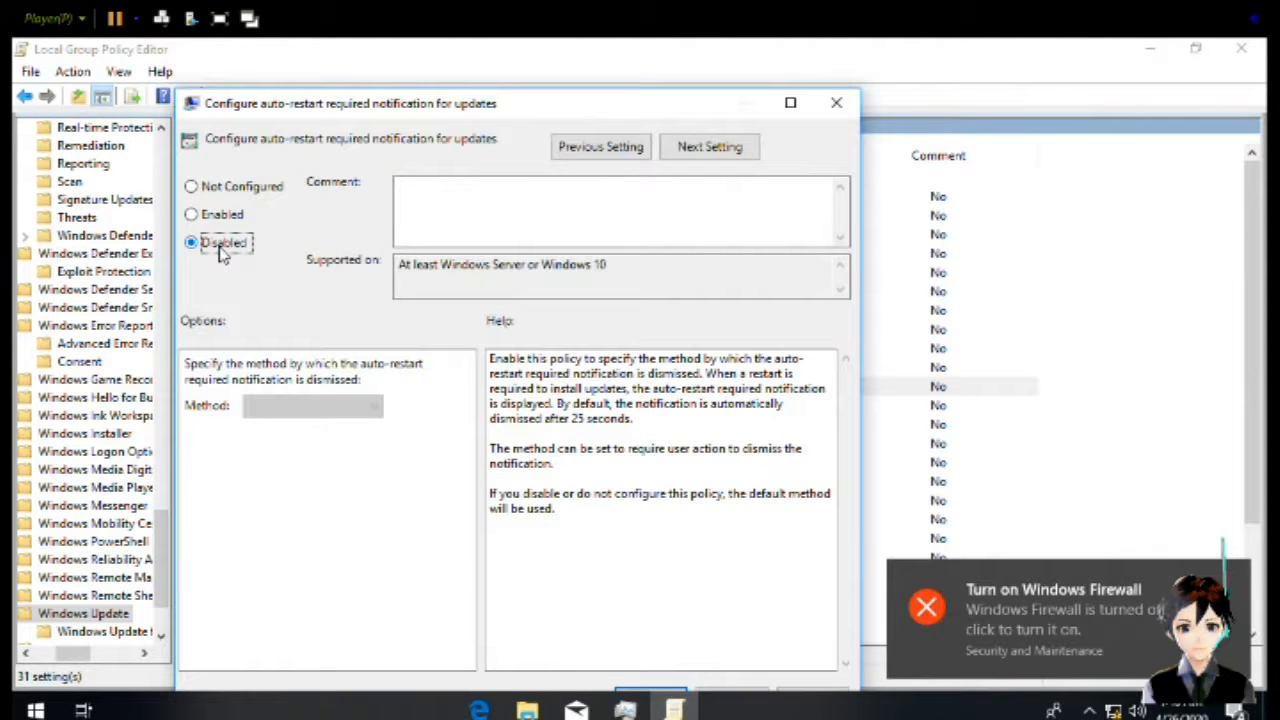
{"action": "key", "text": "Return"}
Set the Configure Automatic Updates policy to Disabled
{"action": "key", "text": "Down"}
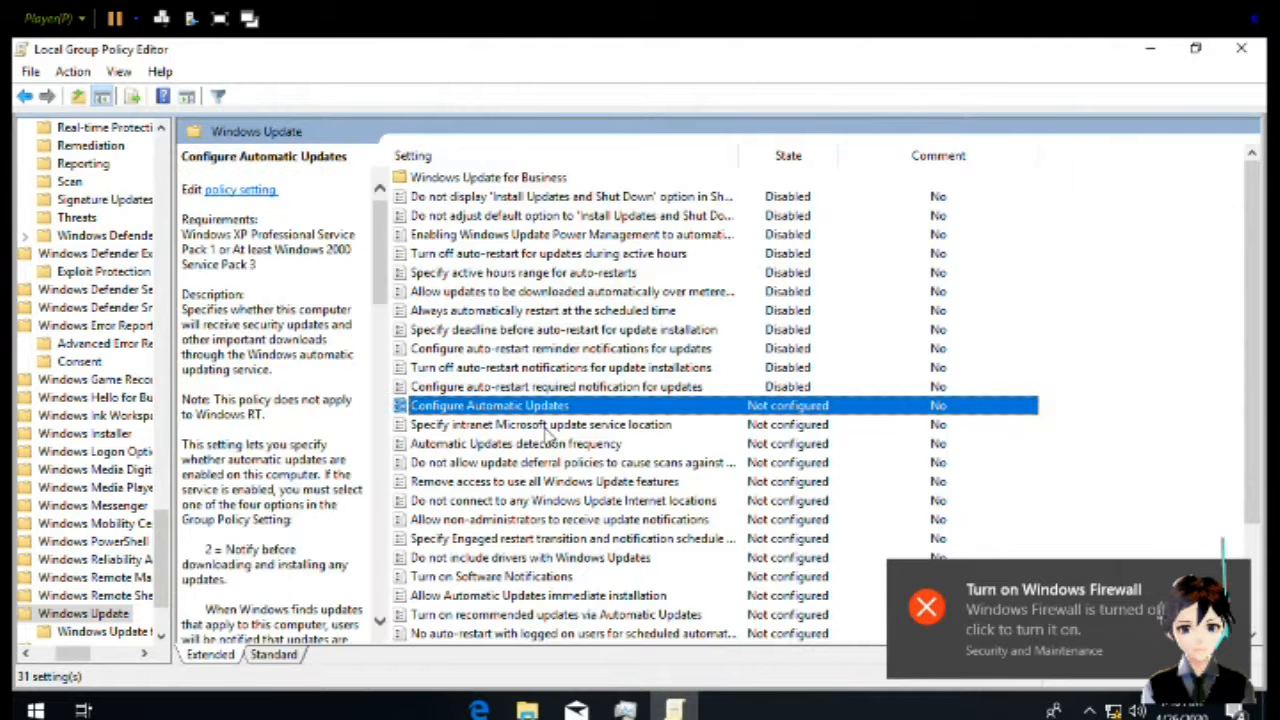
{"action": "key", "text": "Return"}
{"action": "left_click", "coordinate": [106, 221]}
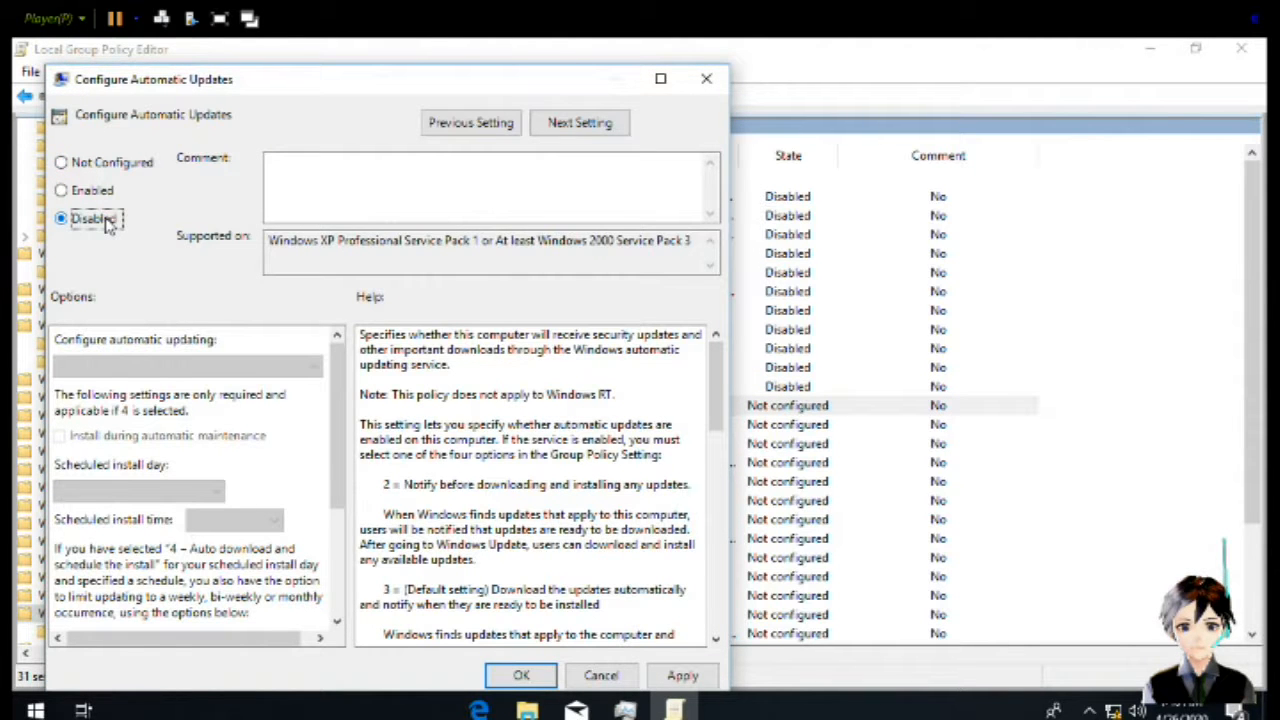
{"action": "key", "text": "Return"}
Set the Specify intranet Microsoft update service location policy to Disabled
{"action": "key", "text": "Down"}
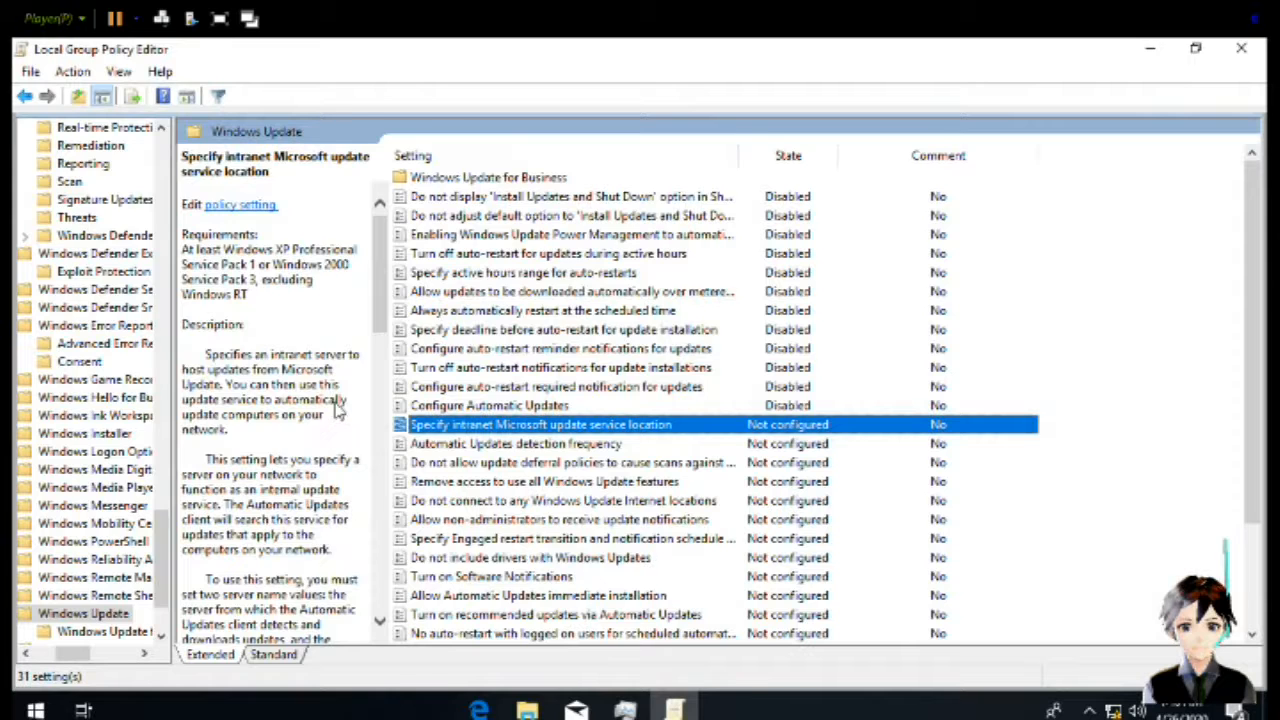
{"action": "key", "text": "Return"}
{"action": "left_click", "coordinate": [118, 215]}
{"action": "left_click", "coordinate": [120, 243]}
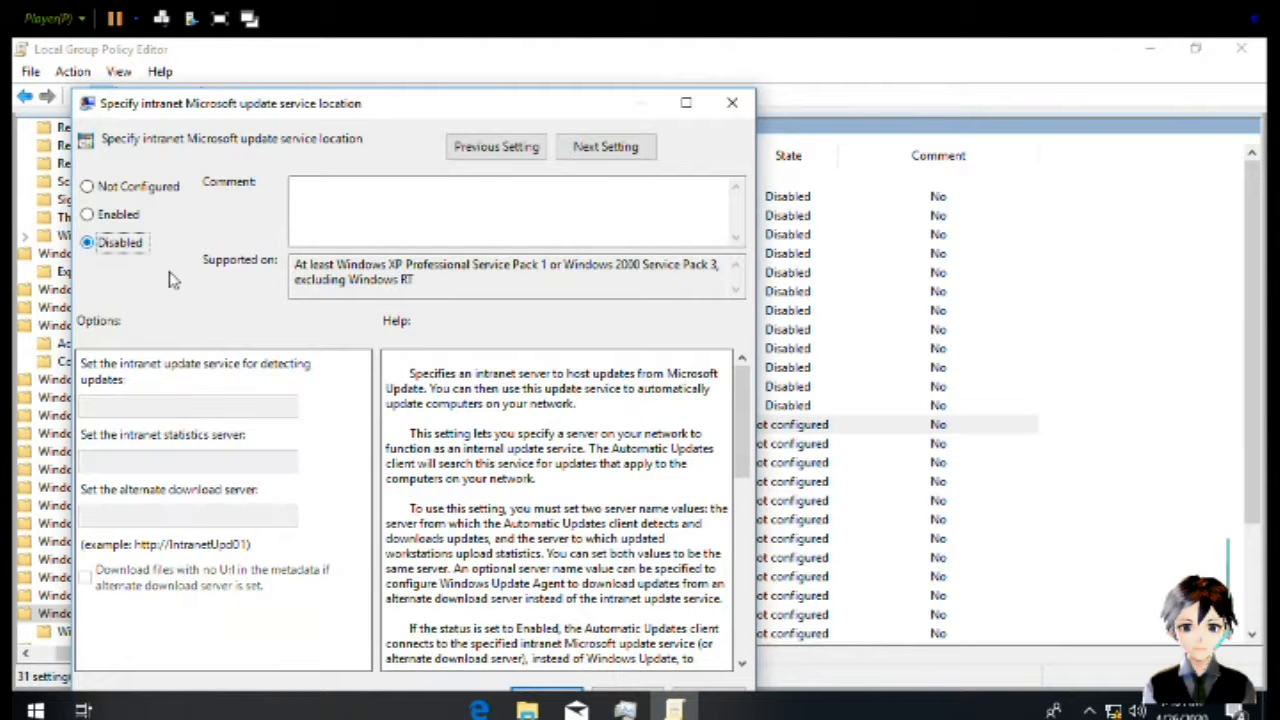
{"action": "key", "text": "Return"}
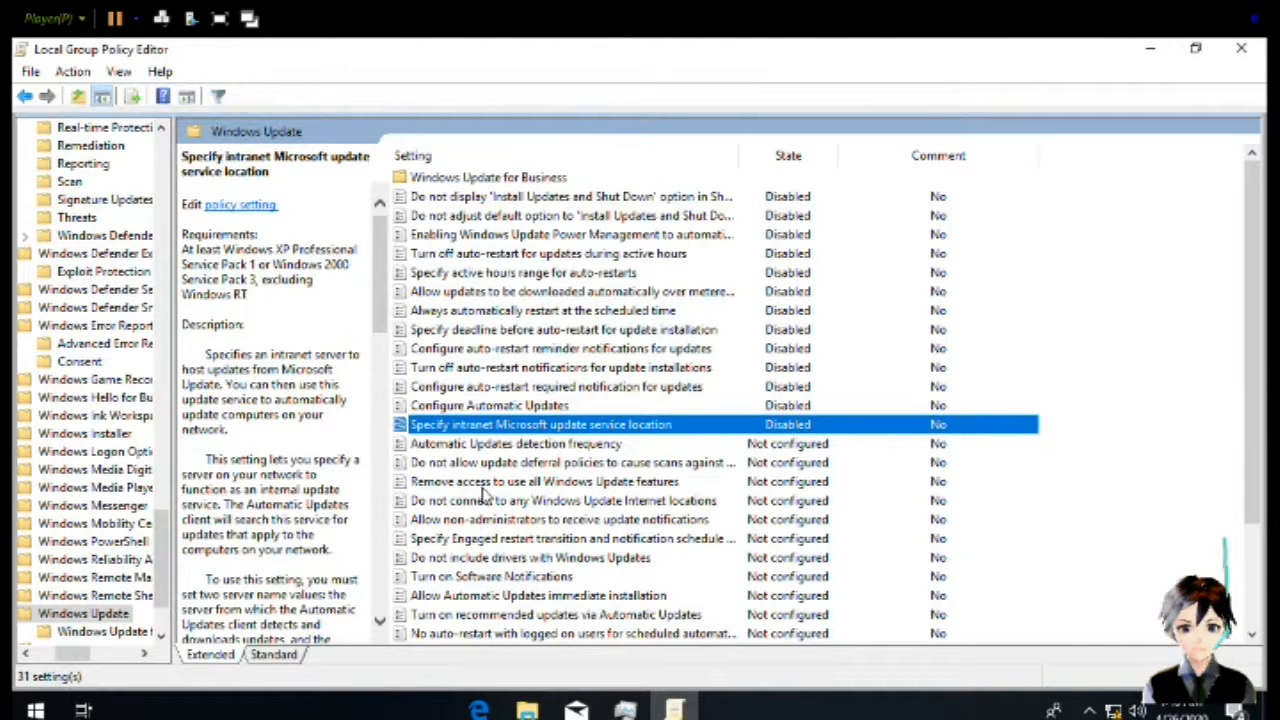
Set the Automatic Updates detection frequency policy to Disabled
{"action": "key", "text": "Down"}
{"action": "key", "text": "Down"}
{"action": "key", "text": "Up"}
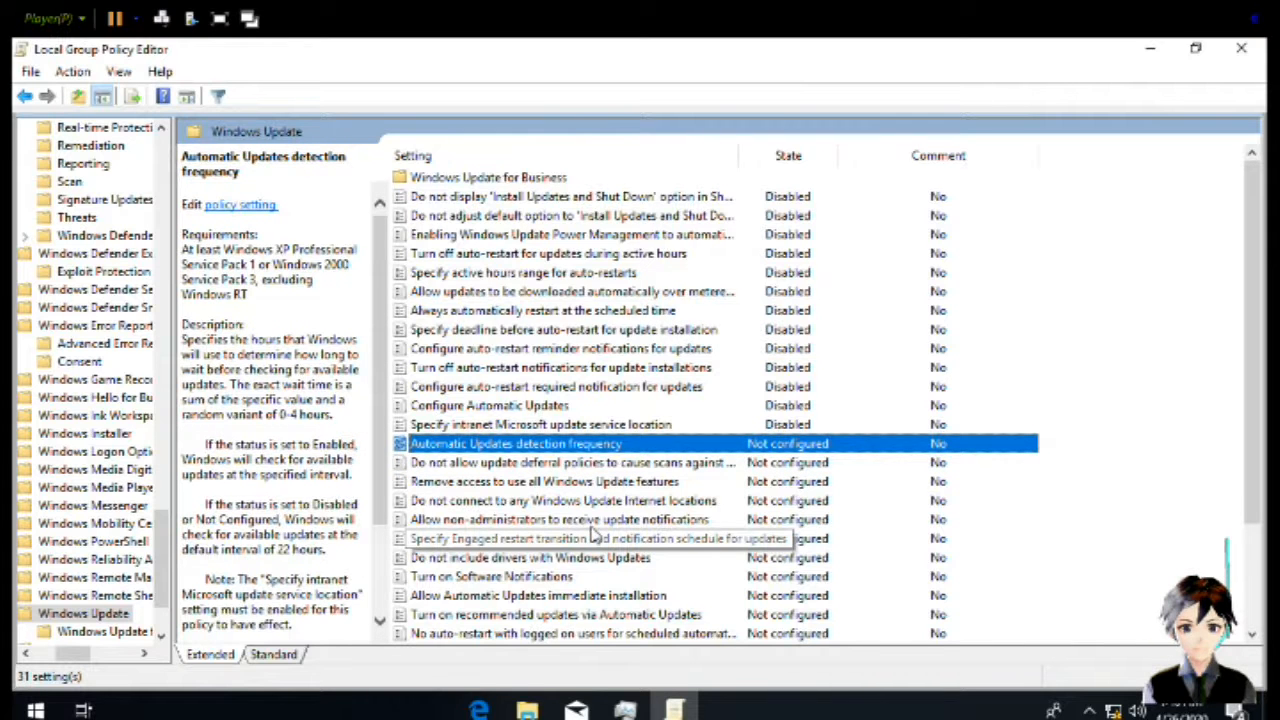
{"action": "key", "text": "Return"}
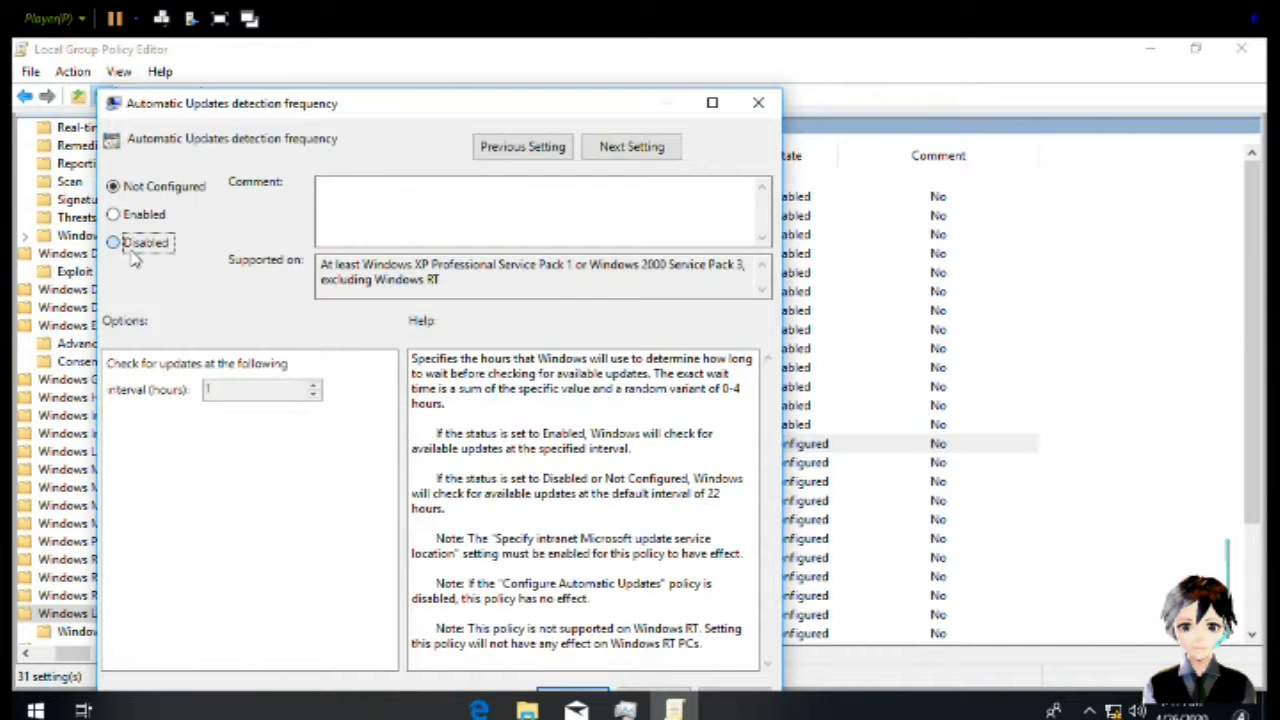
{"action": "left_click", "coordinate": [131, 252]}
{"action": "key", "text": "Return"}
Set the Do not allow update deferral policies to cause scans against Windows Update policy to Disabled
{"action": "key", "text": "Down"}
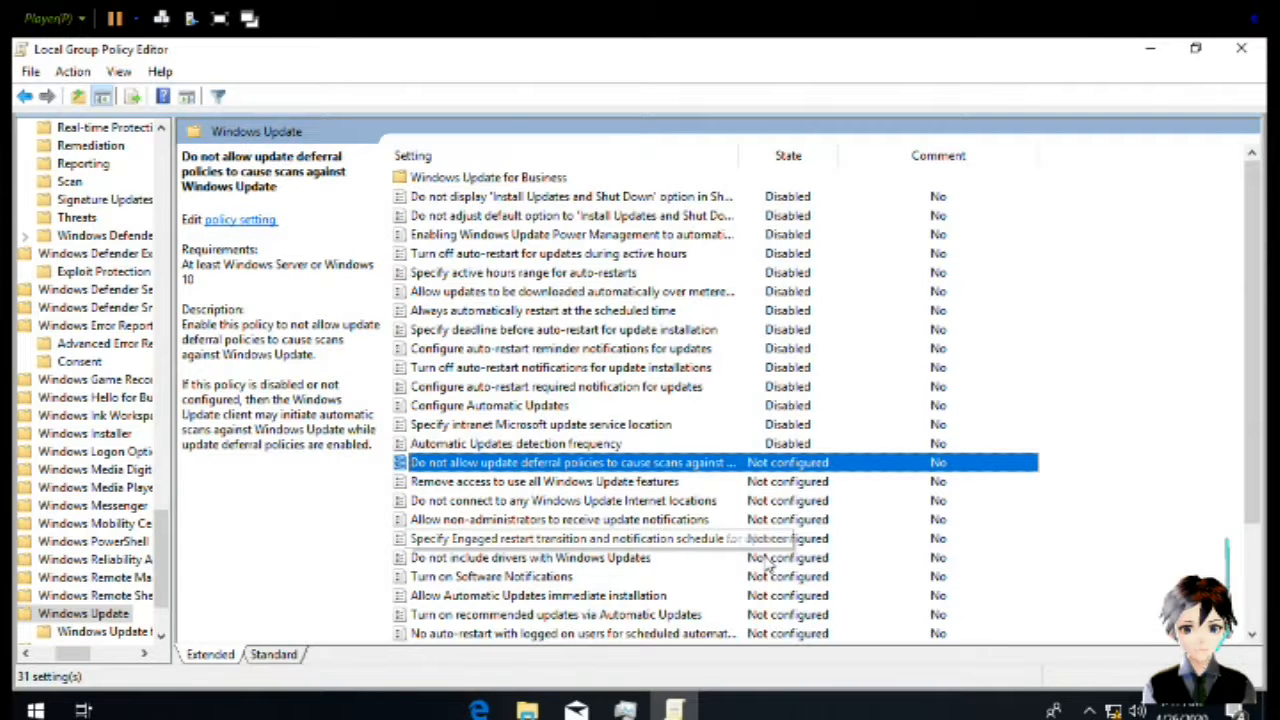
{"action": "key", "text": "Return"}
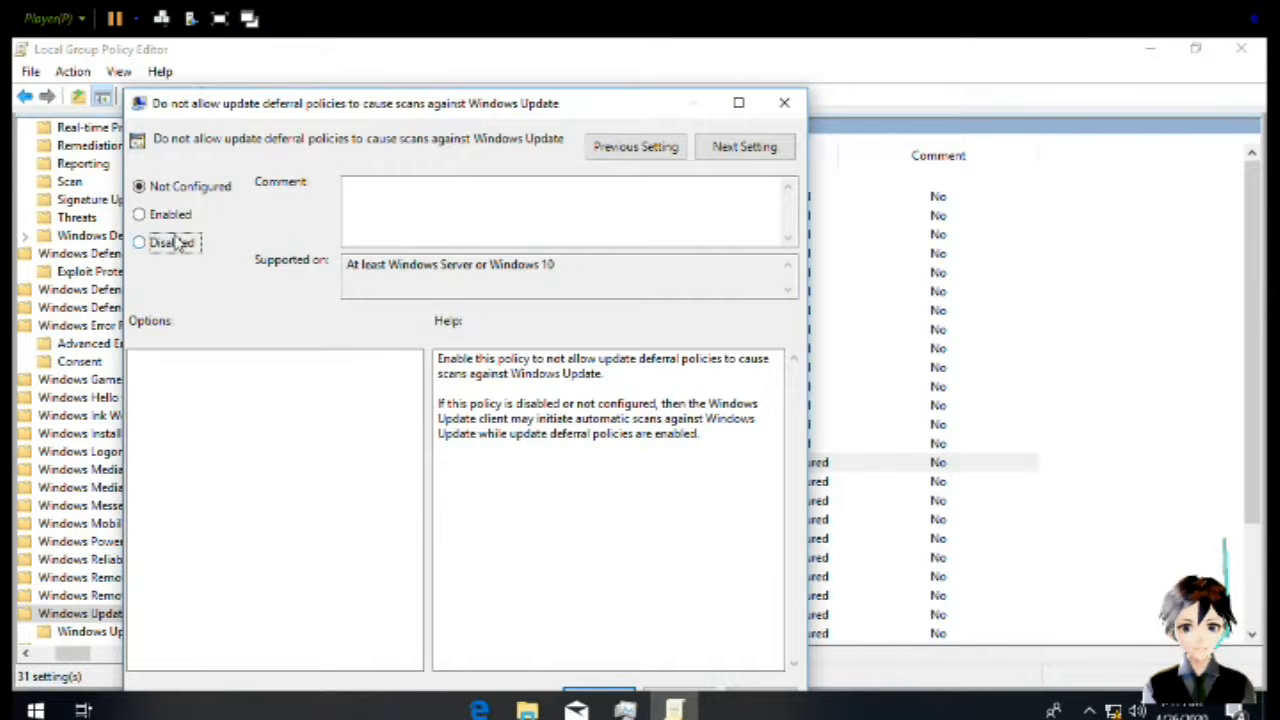
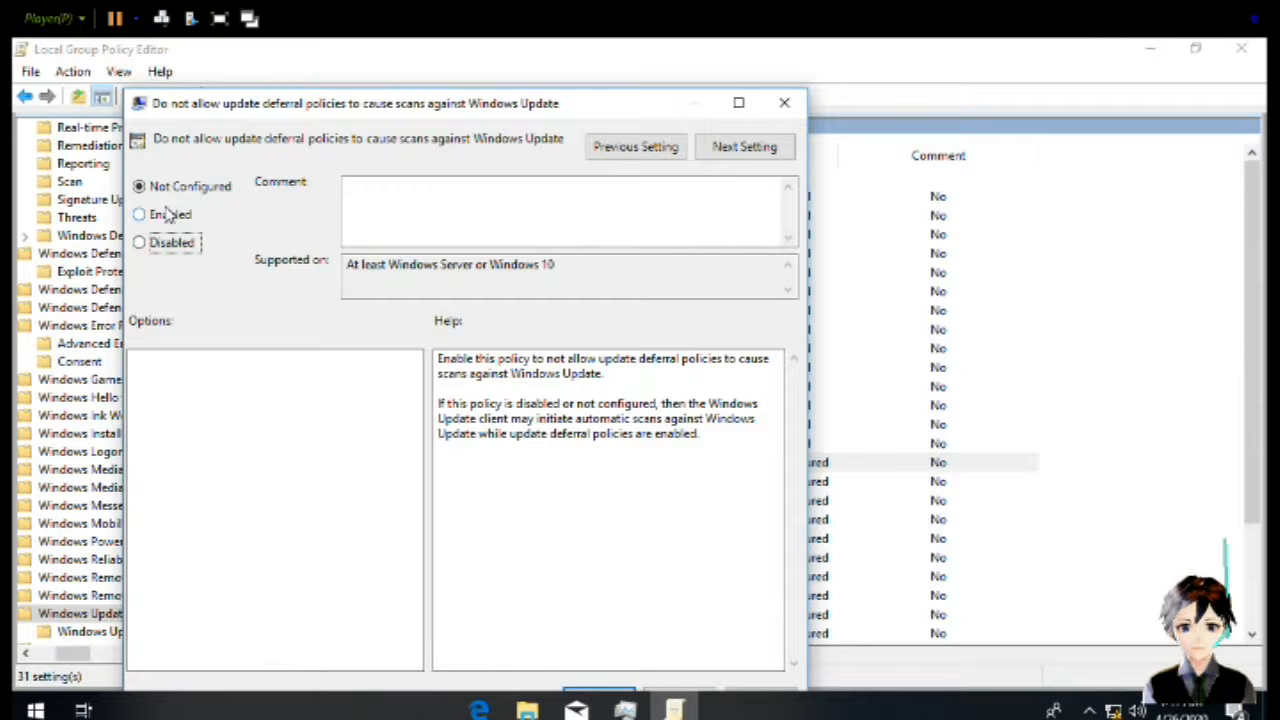
{"action": "left_click", "coordinate": [170, 244]}
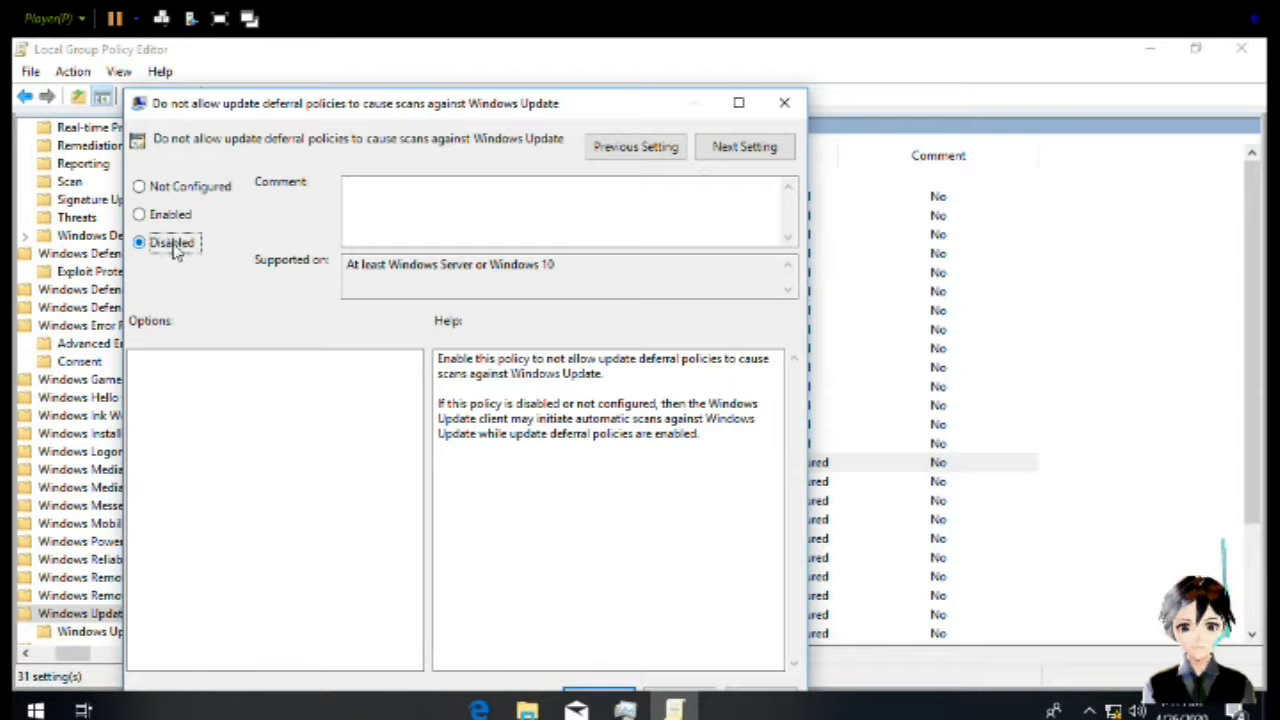
{"action": "key", "text": "Return"}
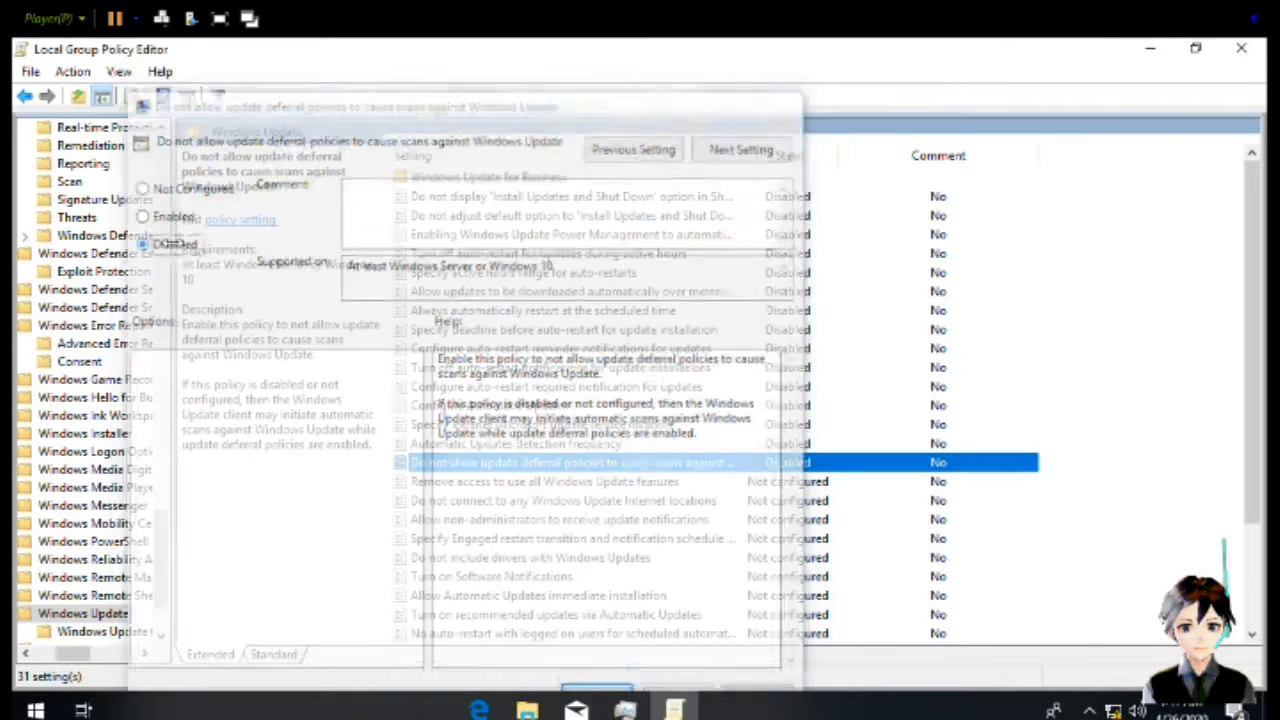
Set the Remove access to use all Windows Update features policy to Enabled
{"action": "key", "text": "Down"}
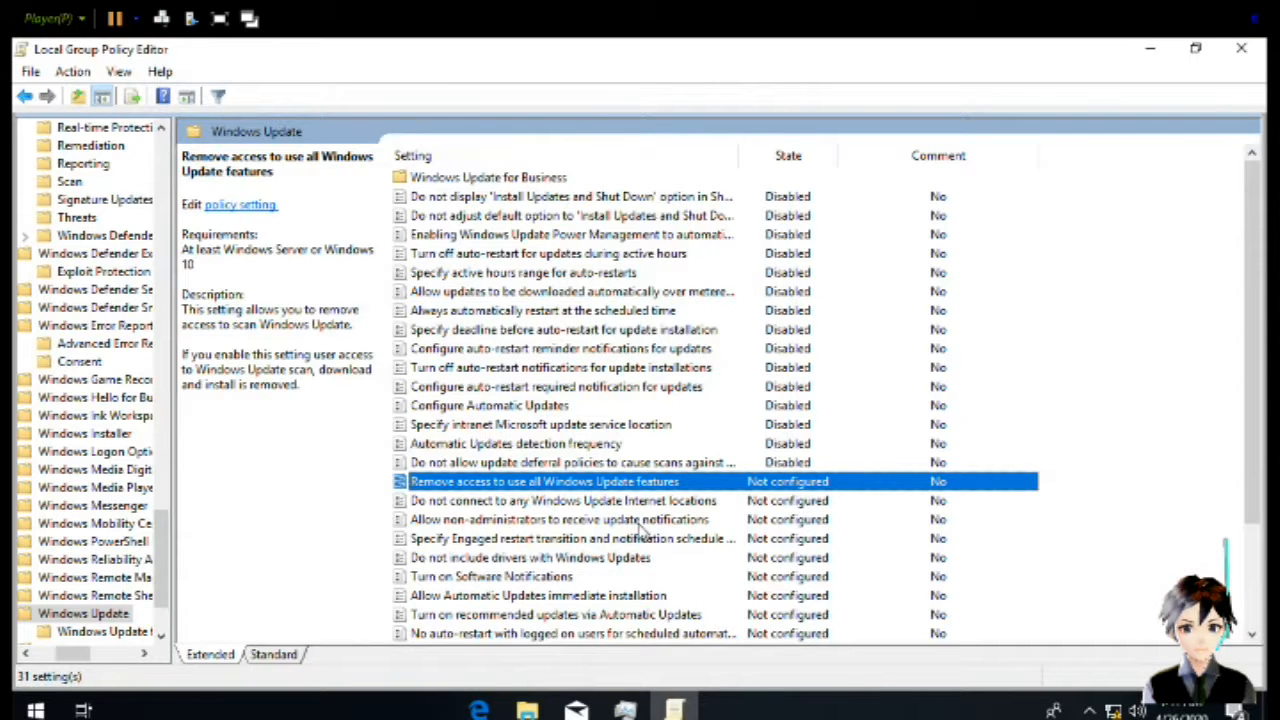
{"action": "key", "text": "Return"}
{"action": "left_click", "coordinate": [208, 250]}
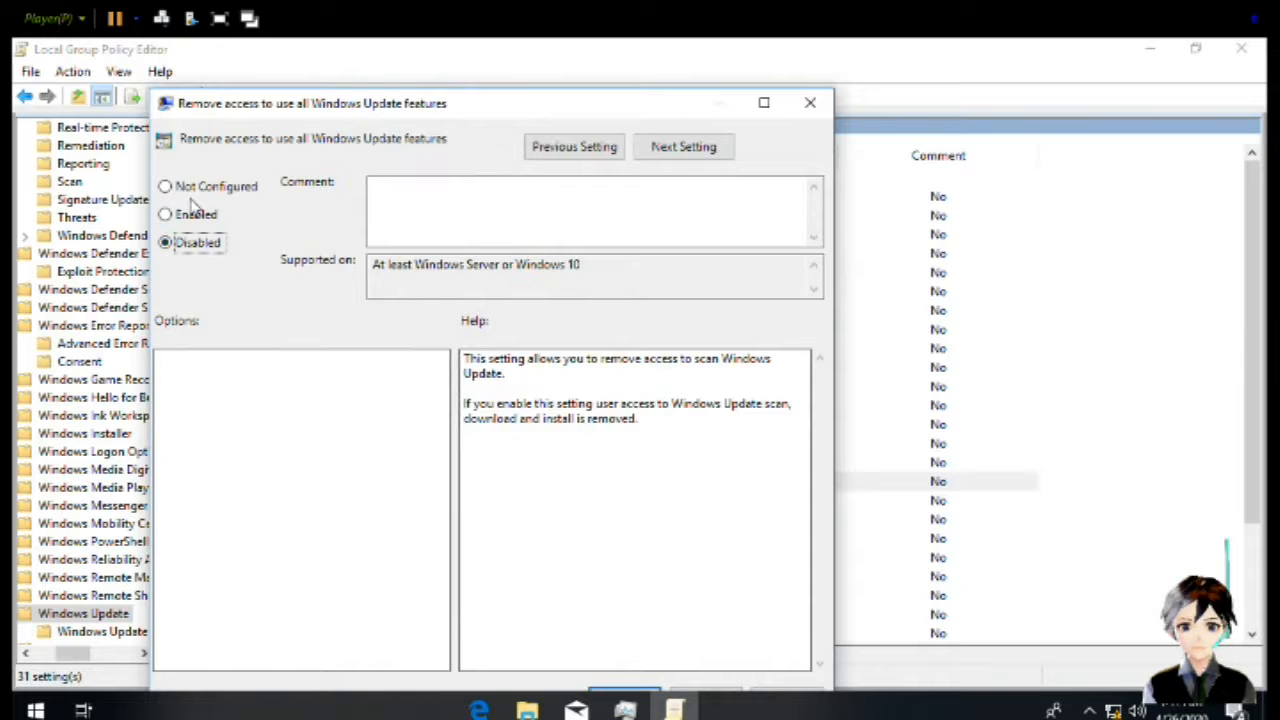
{"action": "left_click", "coordinate": [196, 217]}
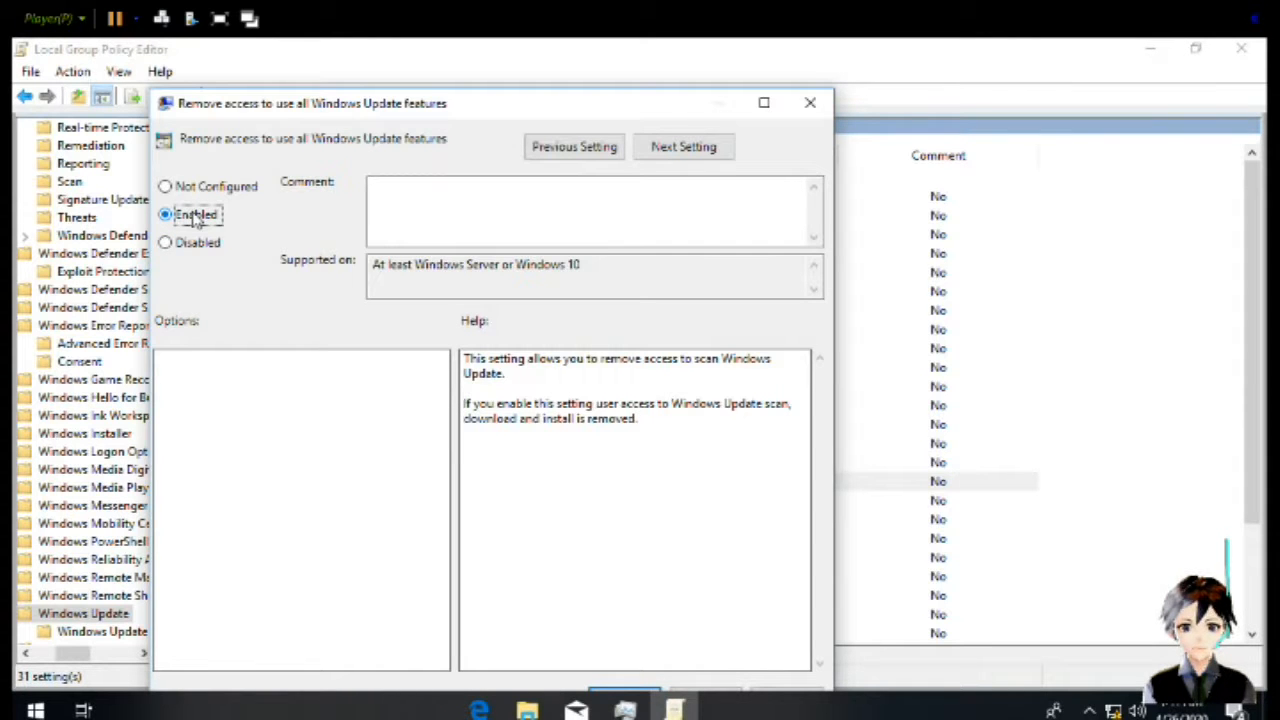
{"action": "key", "text": "Return"}
Set the Do not connect to any Windows Update Internet locations policy to Enabled
{"action": "key", "text": "Down"}
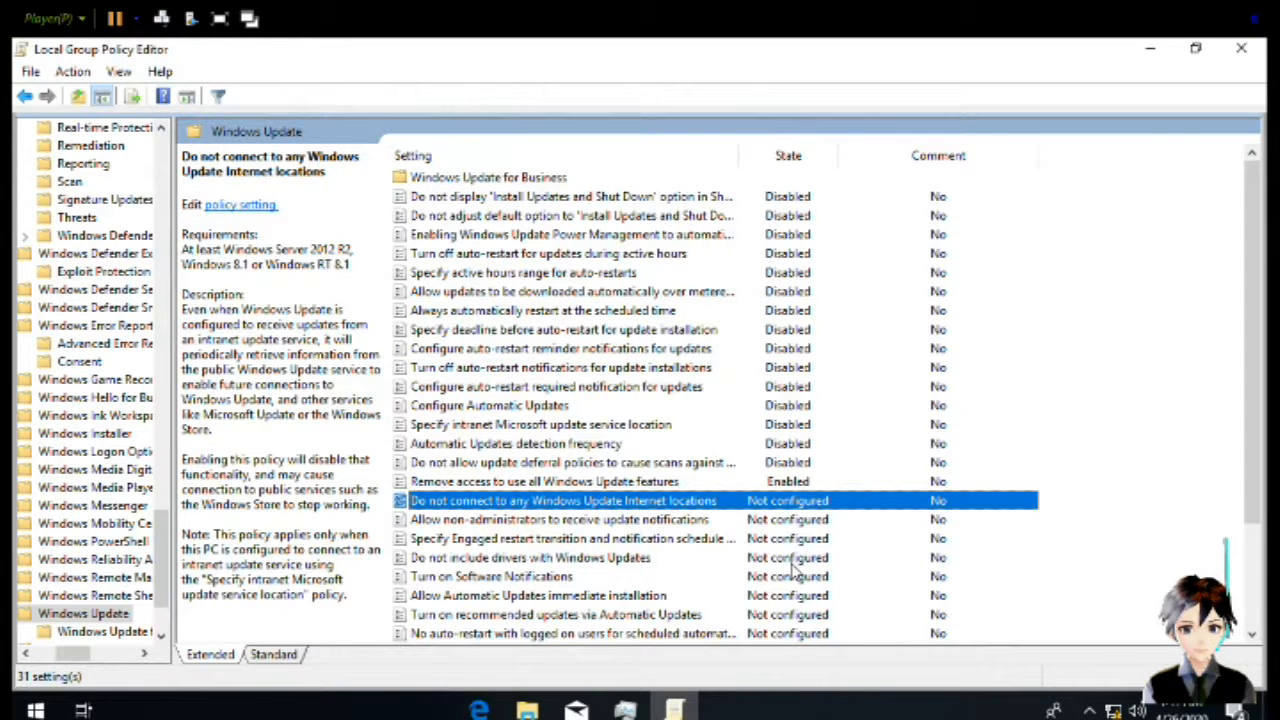
{"action": "key", "text": "Return"}
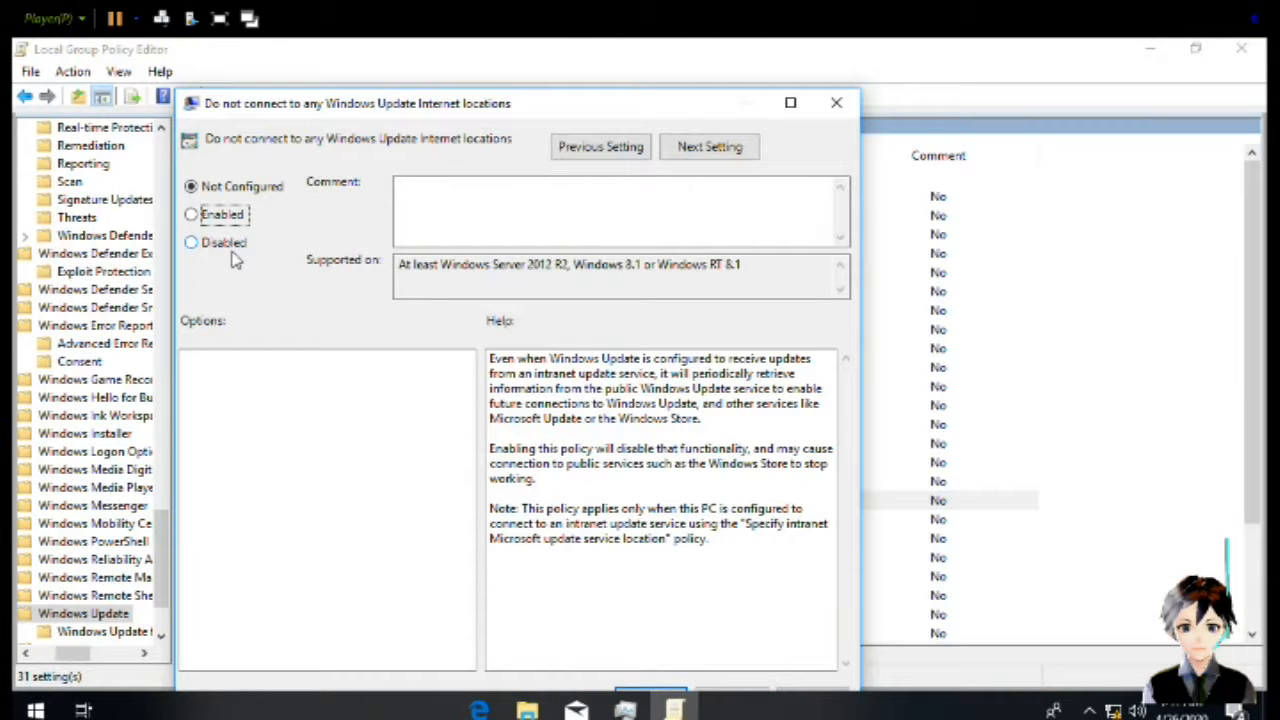
{"action": "left_click", "coordinate": [212, 215]}
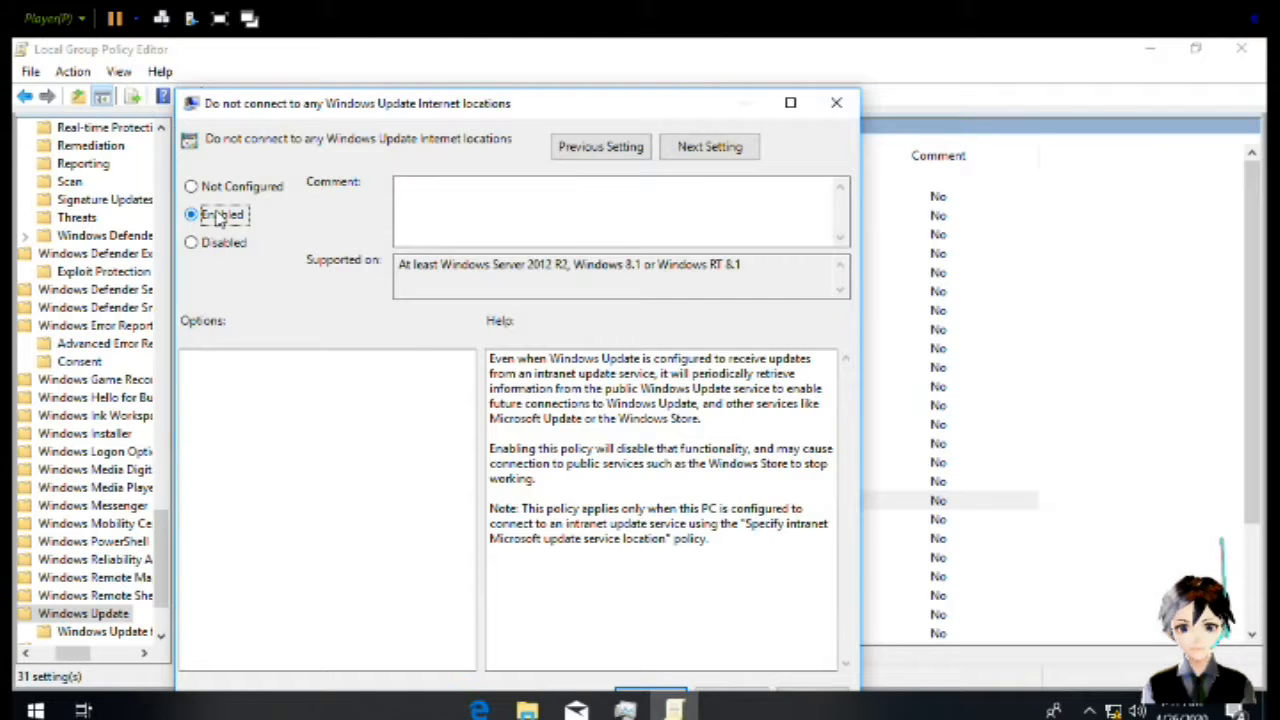
{"action": "key", "text": "Return"}
Set the Allow non-administrators to receive update notifications policy to Disabled
{"action": "key", "text": "Down"}
{"action": "key", "text": "Down"}
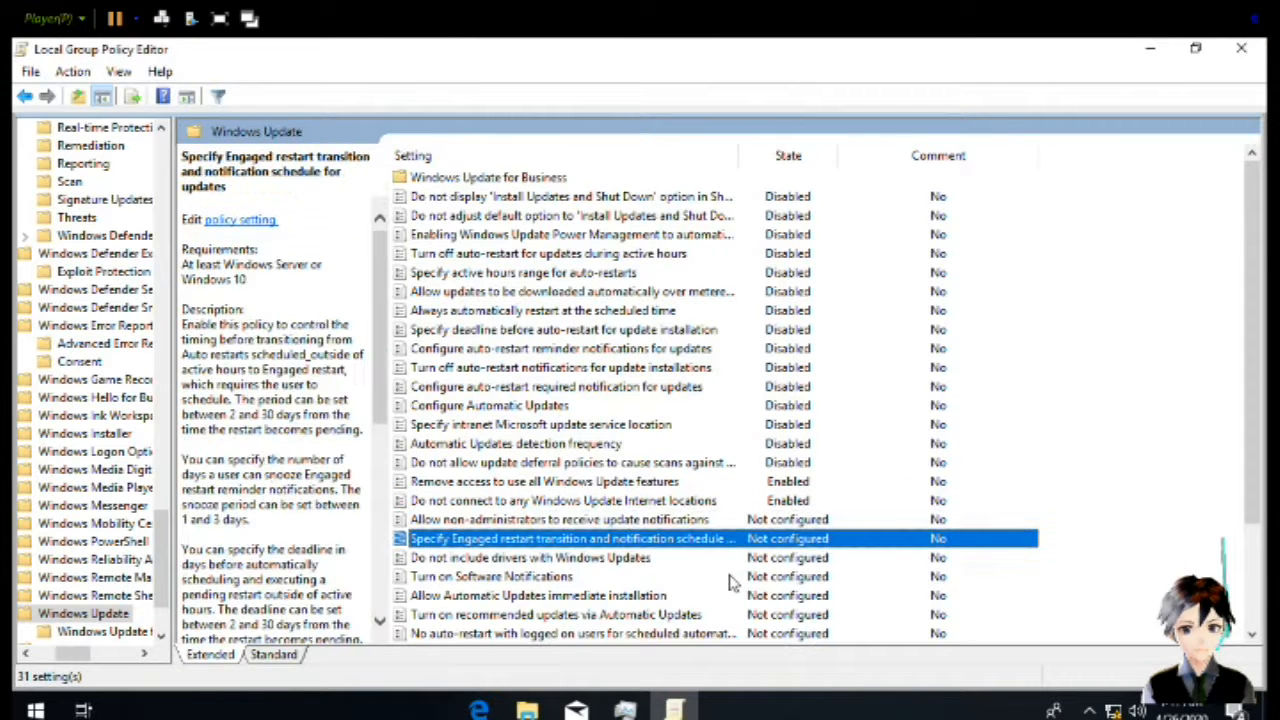
{"action": "key", "text": "Up"}
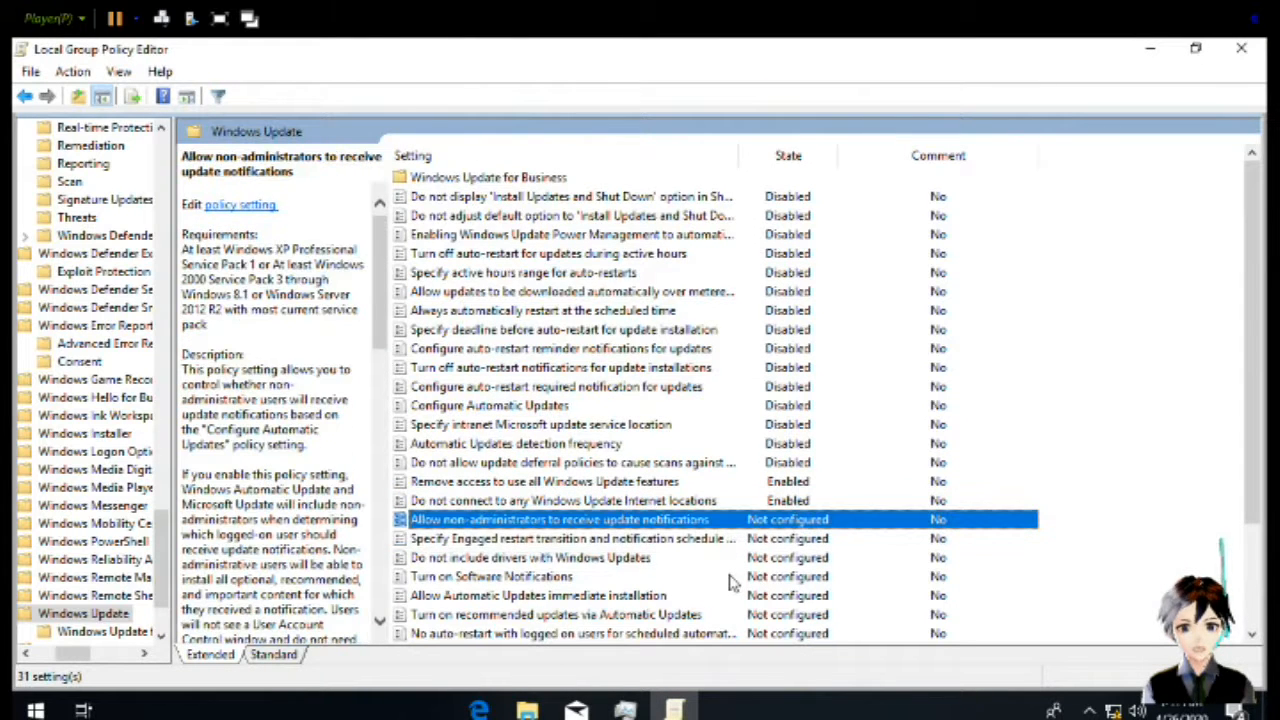
{"action": "key", "text": "Return"}
{"action": "left_click", "coordinate": [120, 216]}
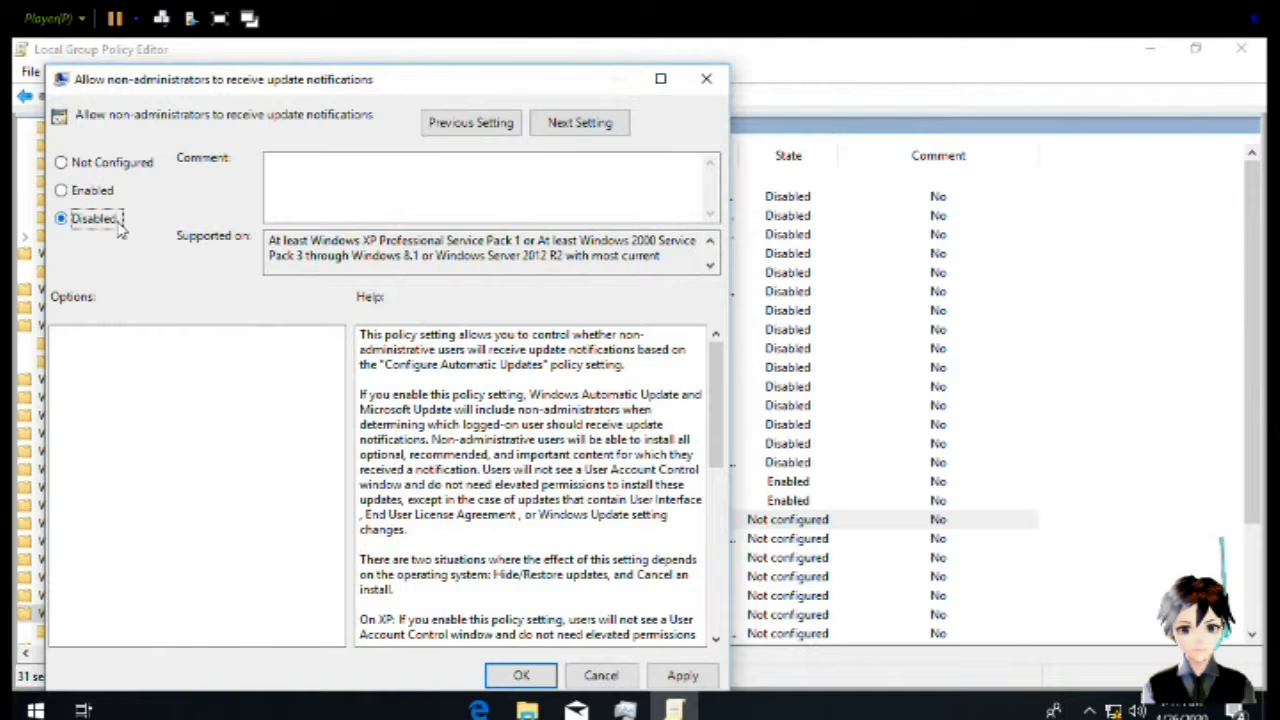
{"action": "key", "text": "Return"}
Set the Specify Engaged restart transition and notification schedule for updates policy to Disabled
{"action": "key", "text": "Down"}
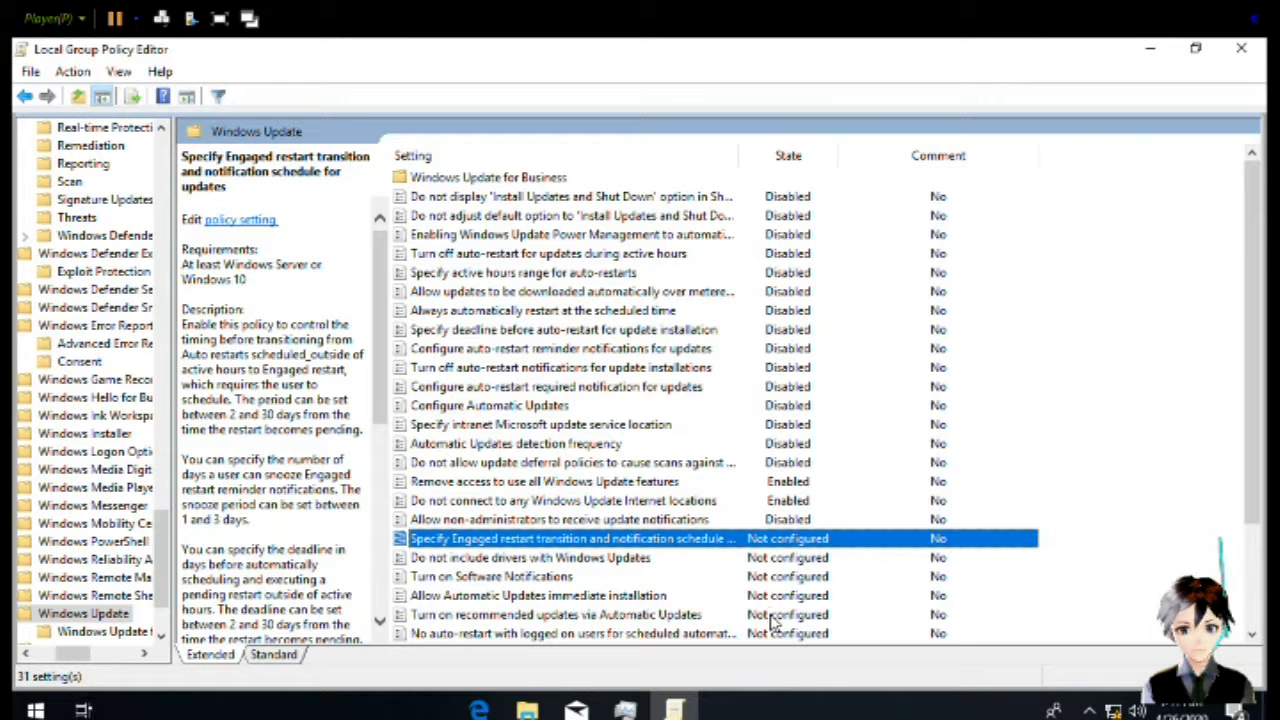
{"action": "double_click", "coordinate": [632, 539]}
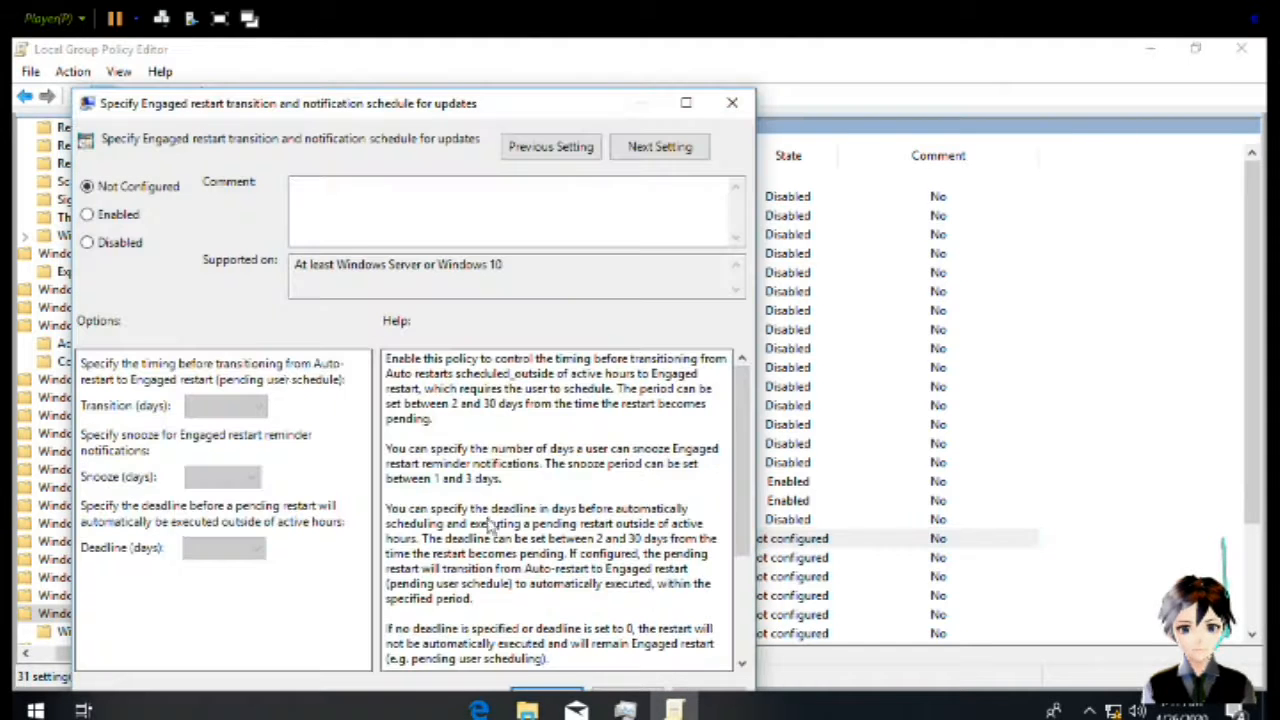
{"action": "left_click", "coordinate": [88, 242]}
{"action": "key", "text": "Return"}
Set the Do not include drivers with Windows Updates policy to Disabled
{"action": "key", "text": "Down"}
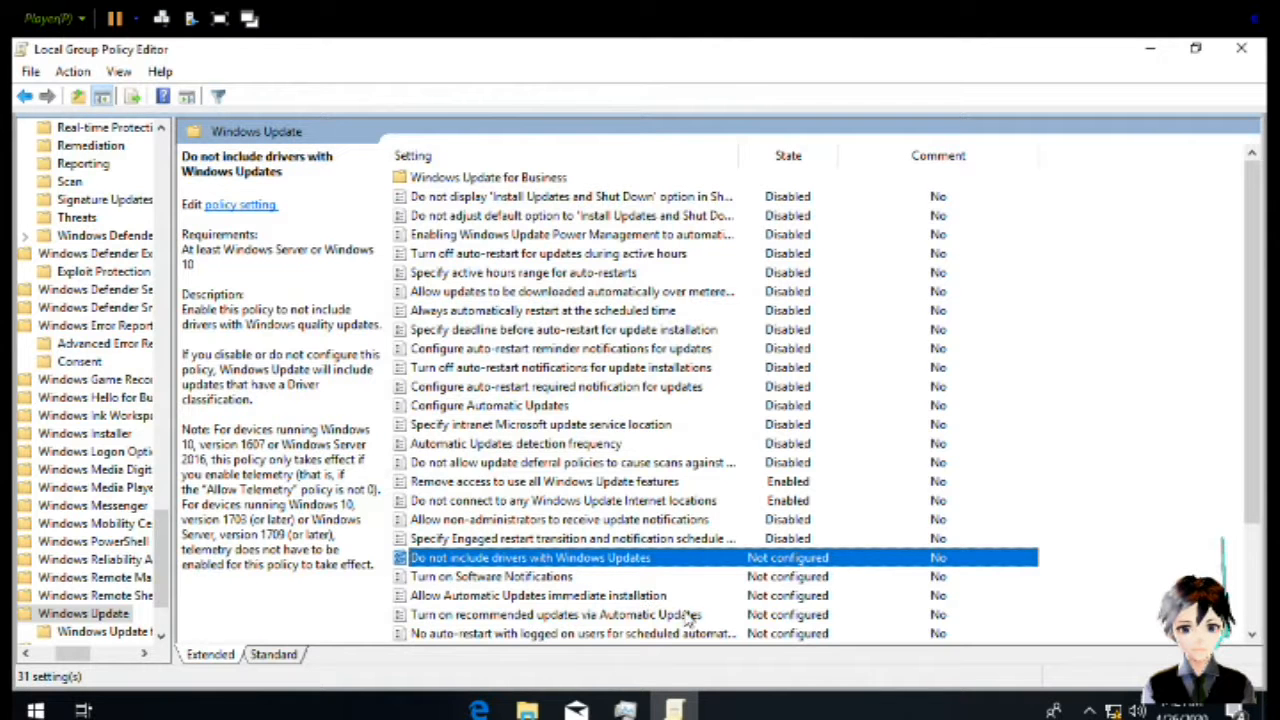
{"action": "key", "text": "Return"}
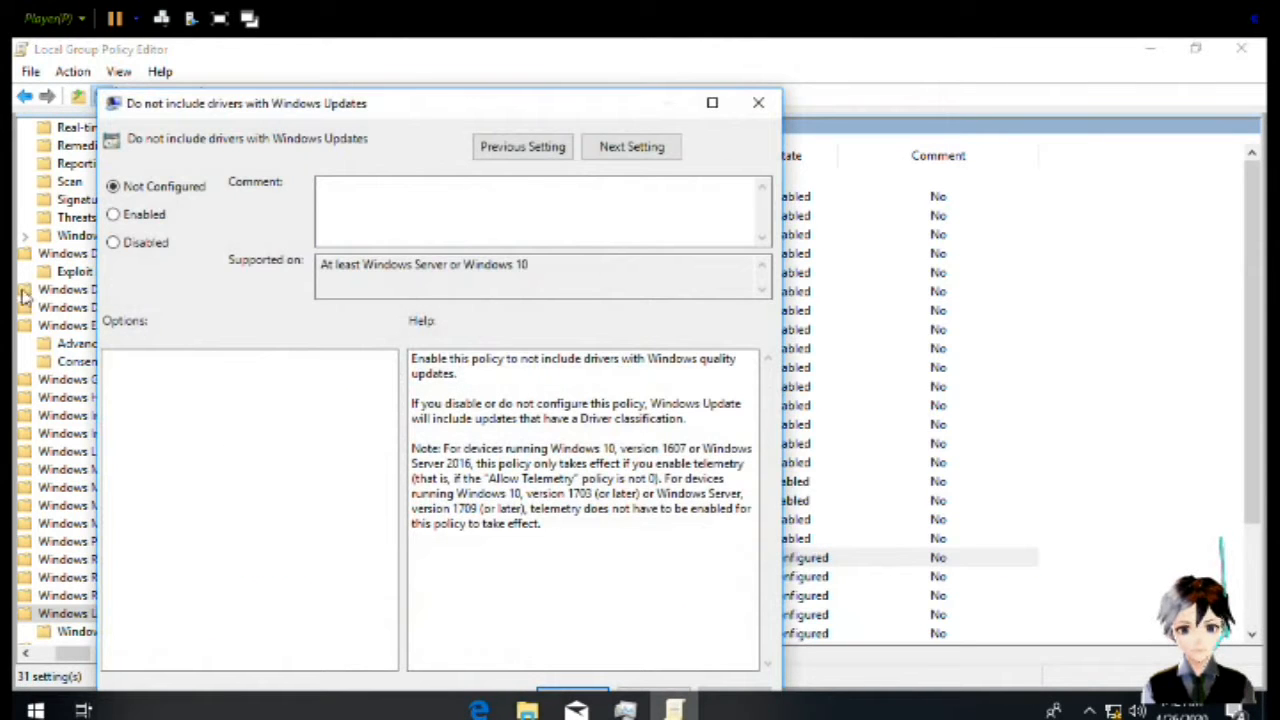
{"action": "left_click", "coordinate": [142, 247]}
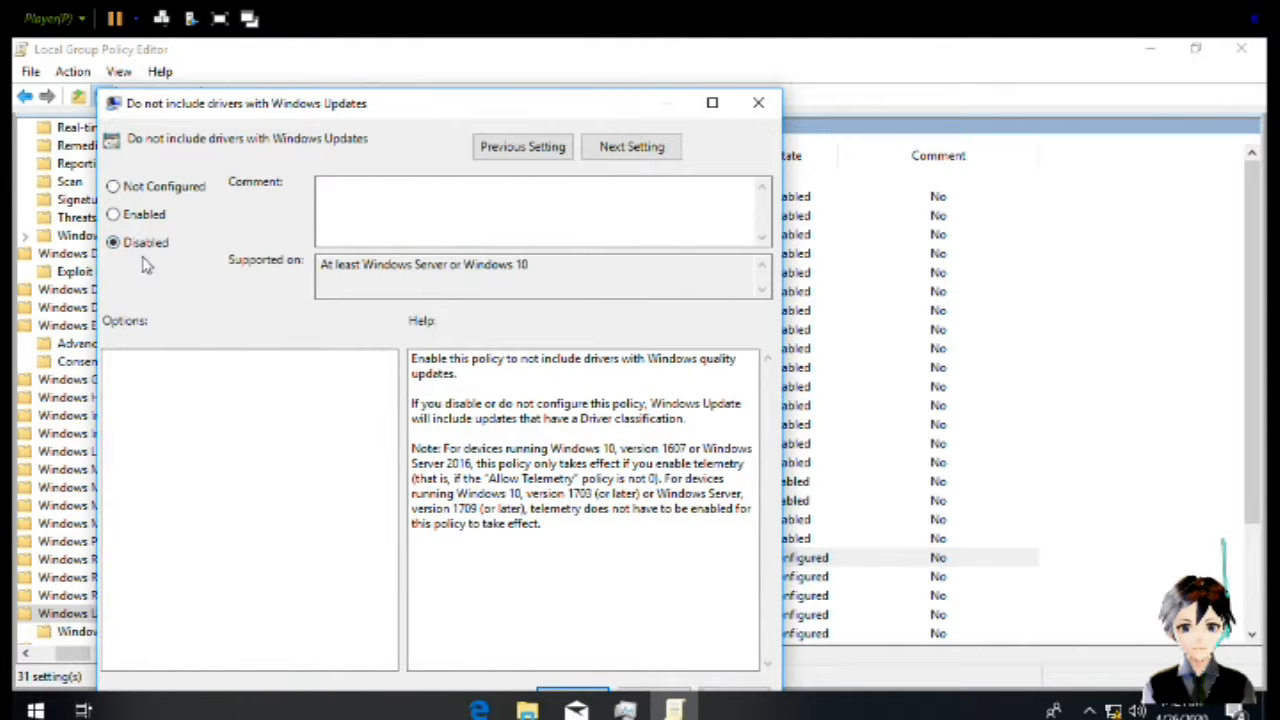
{"action": "key", "text": "Return"}
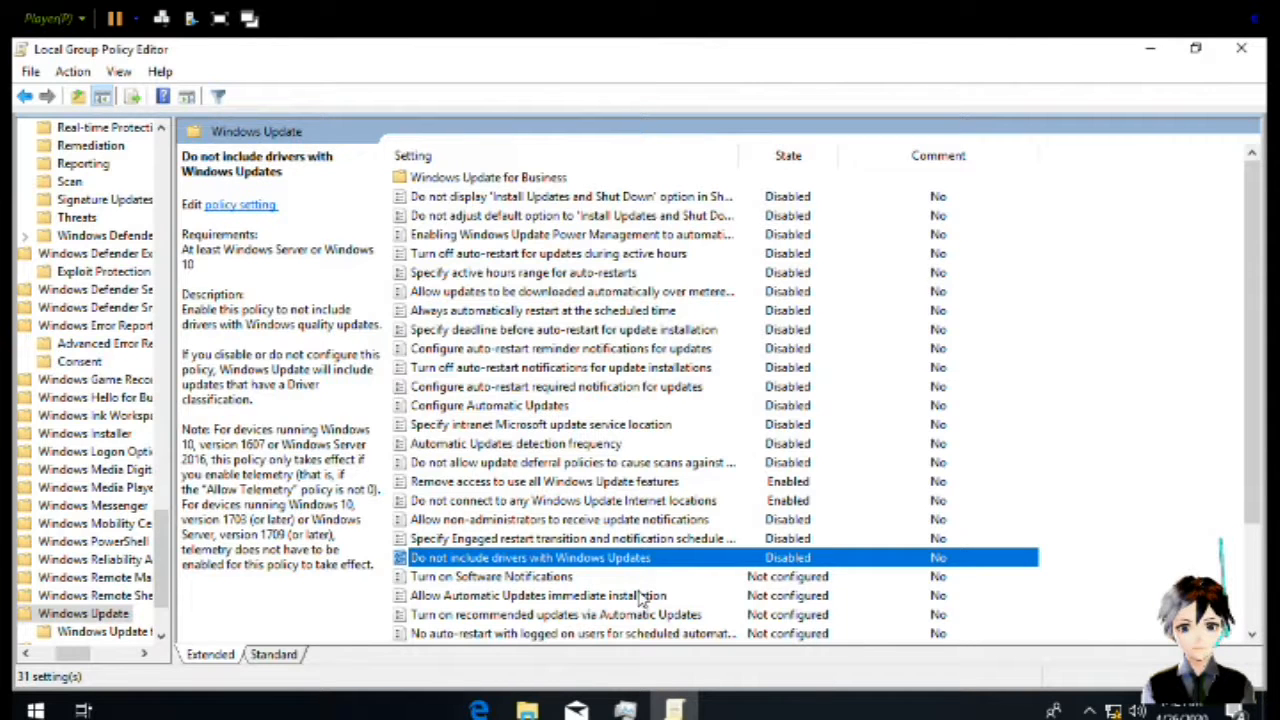
Set the Turn on Software Notifications policy to Disabled
{"action": "key", "text": "Down"}
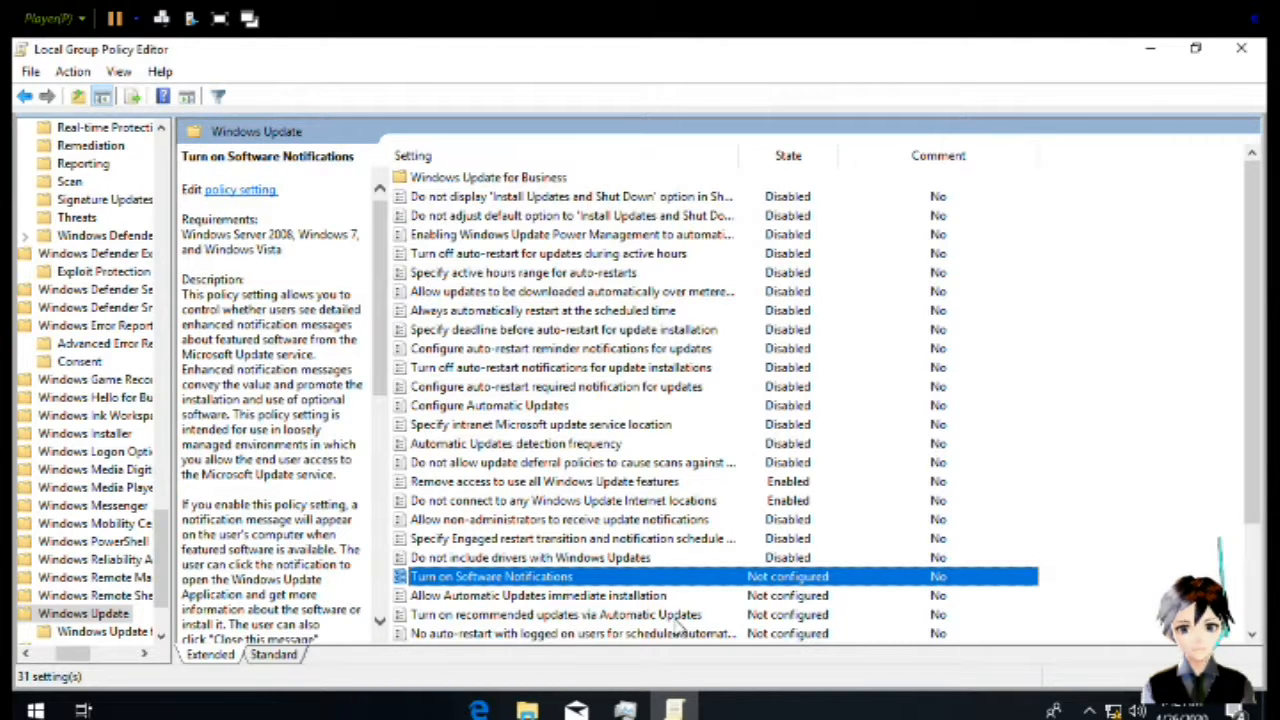
{"action": "key", "text": "Return"}
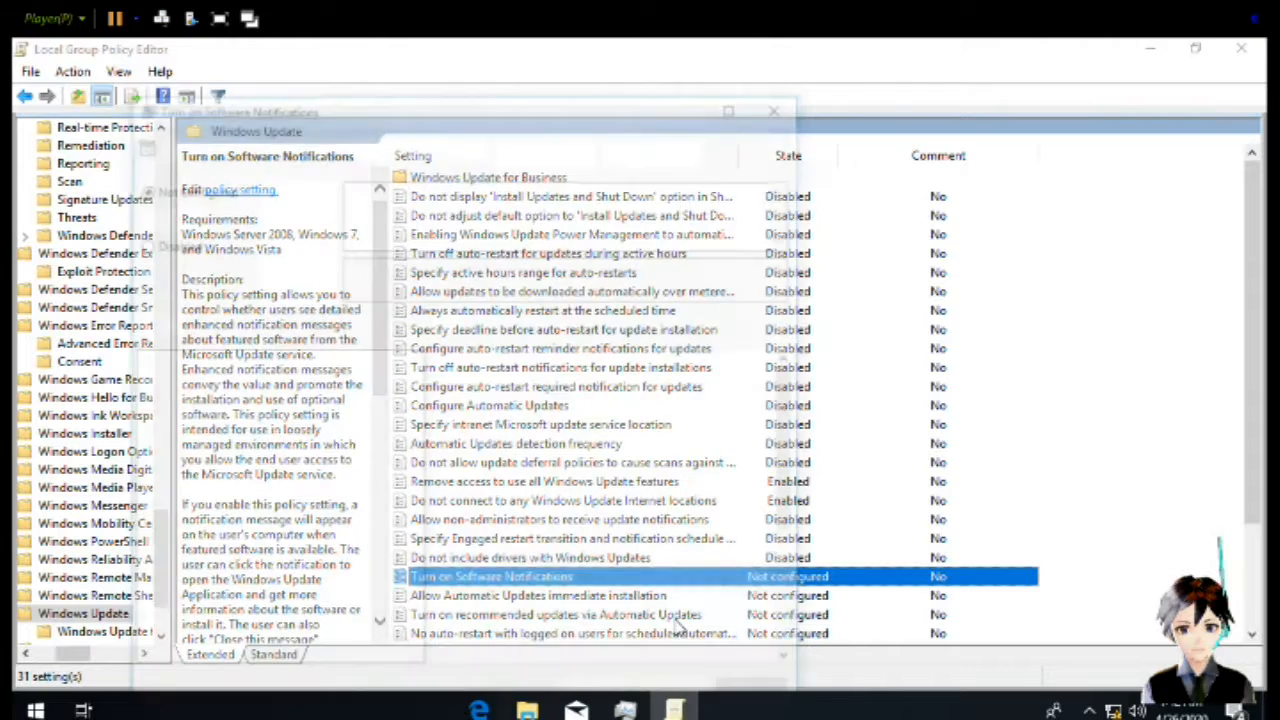
{"action": "left_click", "coordinate": [188, 254]}
{"action": "key", "text": "Return"}
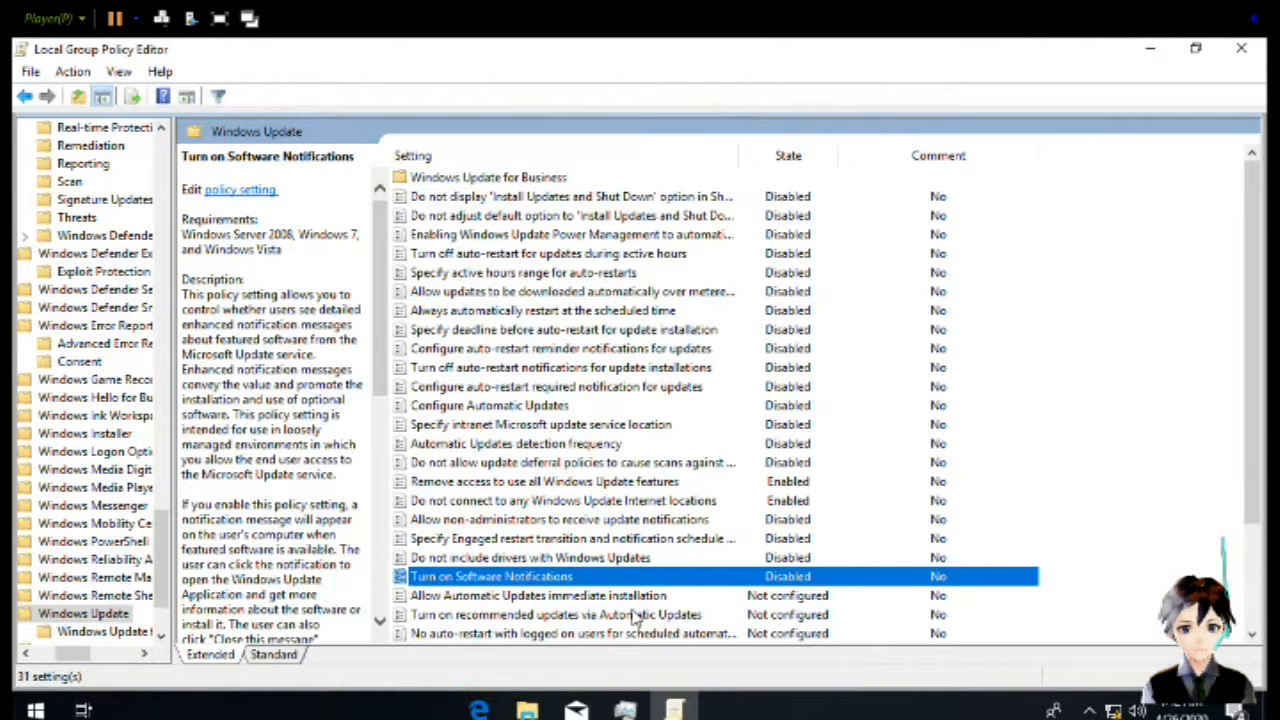
Set the Allow Automatic Updates immediate installation policy to Disabled
{"action": "key", "text": "Down"}
{"action": "key", "text": "Return"}
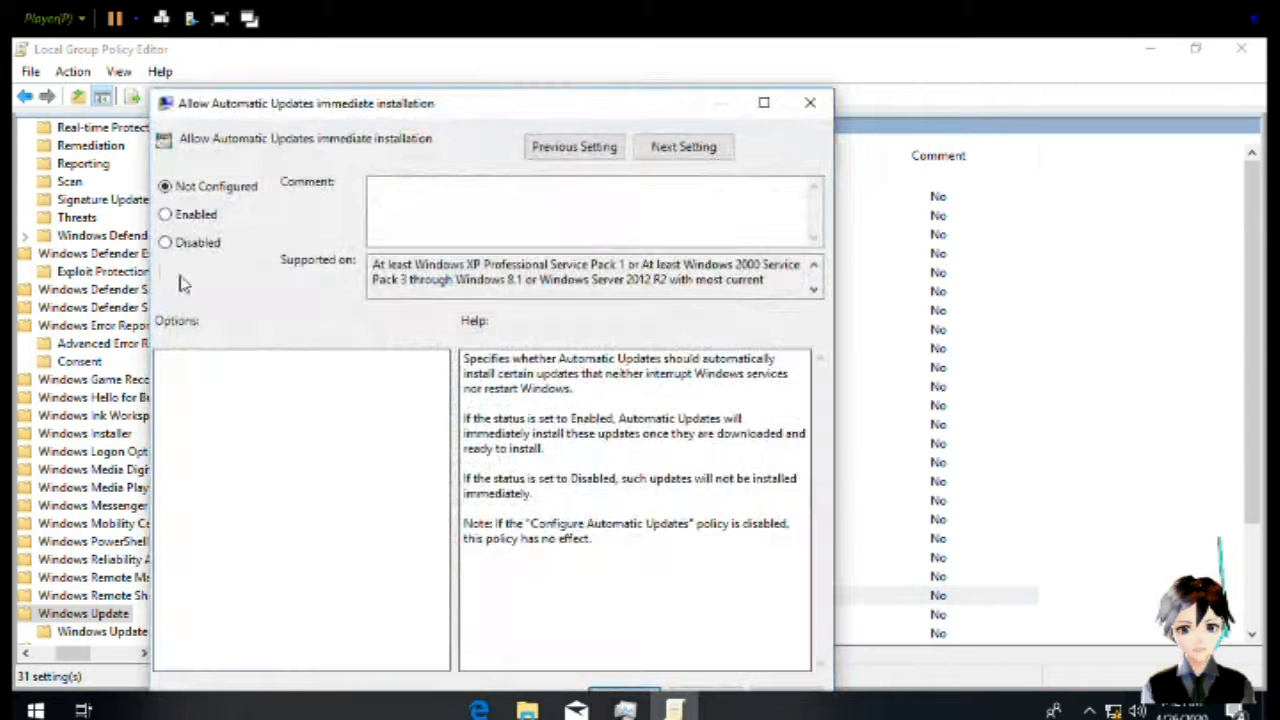
{"action": "left_click", "coordinate": [183, 247]}
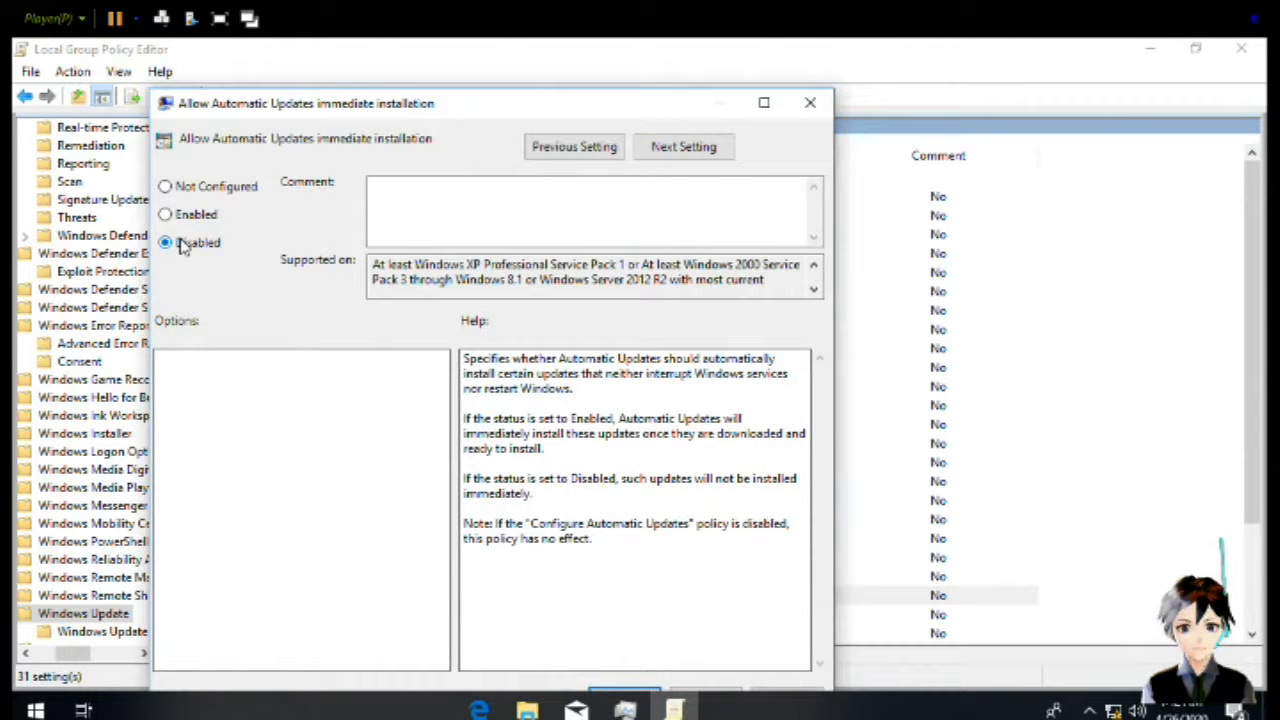
{"action": "key", "text": "Return"}
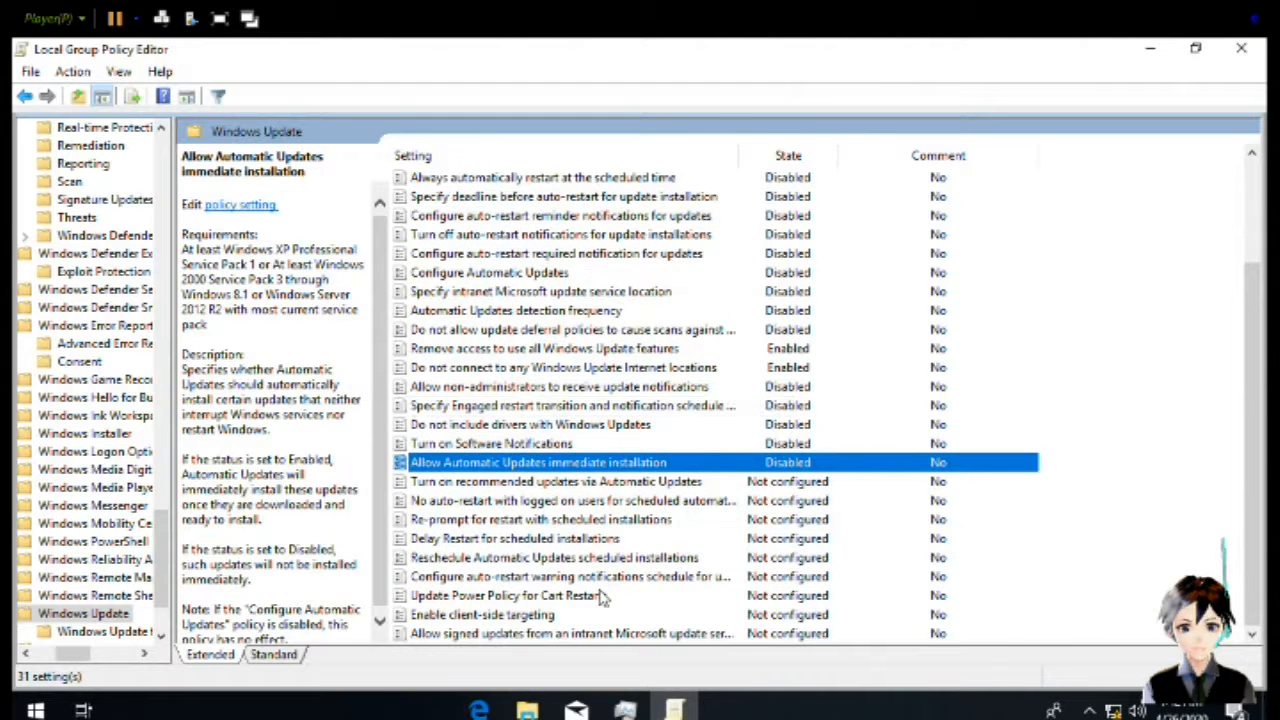
Set the Turn on recommended updates via Automatic Updates policy to Disabled
{"action": "key", "text": "Down"}
{"action": "key", "text": "Return"}
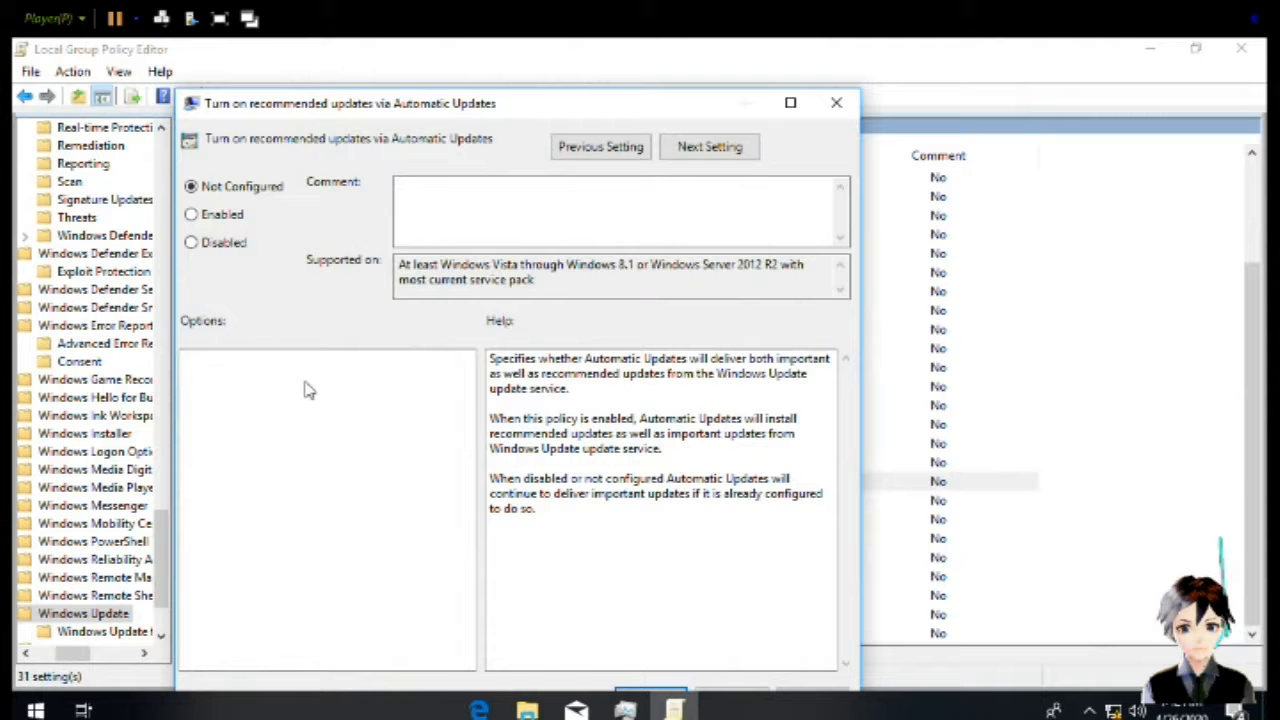
{"action": "left_click", "coordinate": [216, 250]}
{"action": "key", "text": "Return"}
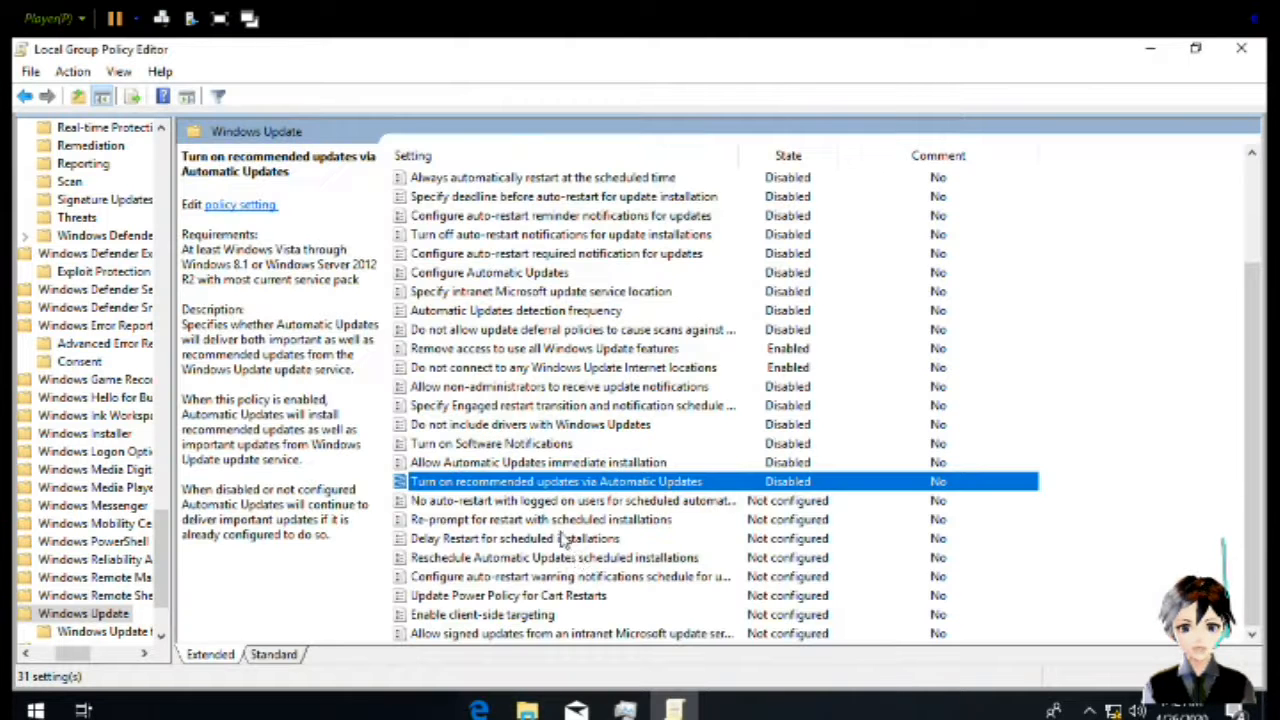
Set the No auto-restart with logged on users for scheduled automatic updates installations policy to Disabled
{"action": "key", "text": "Down"}
{"action": "key", "text": "Return"}
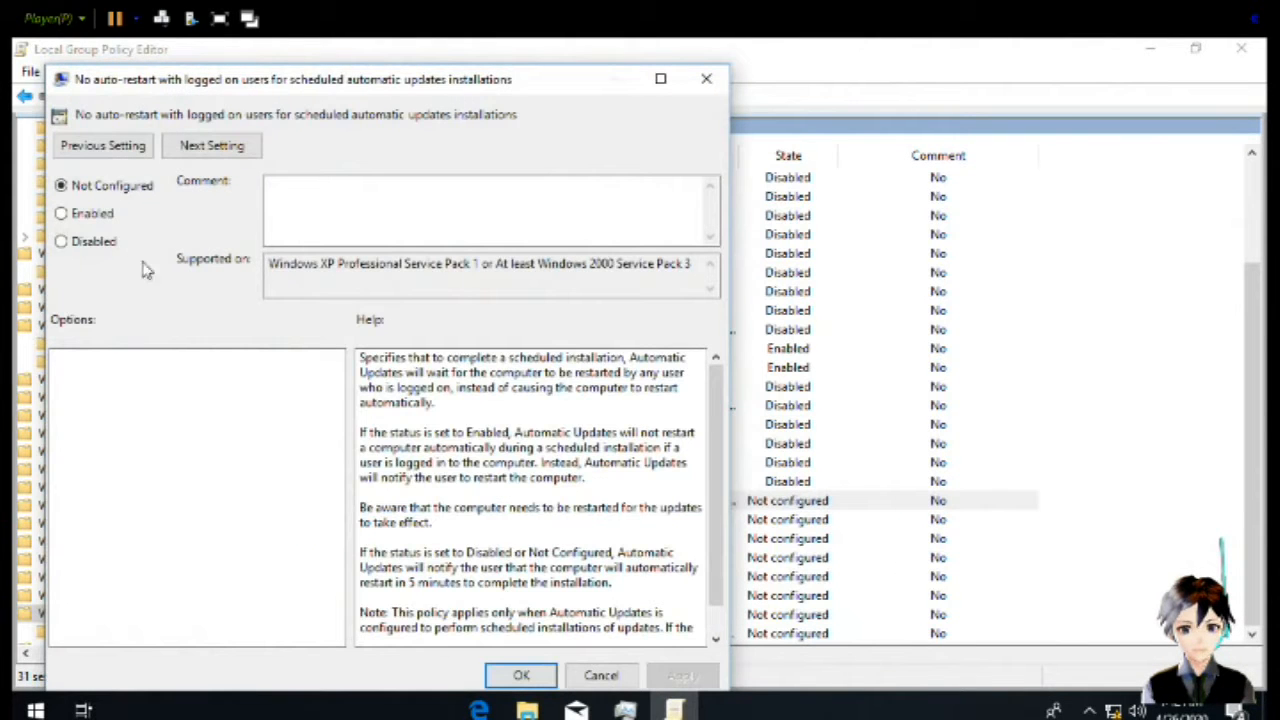
{"action": "left_click", "coordinate": [103, 243]}
{"action": "key", "text": "Return"}
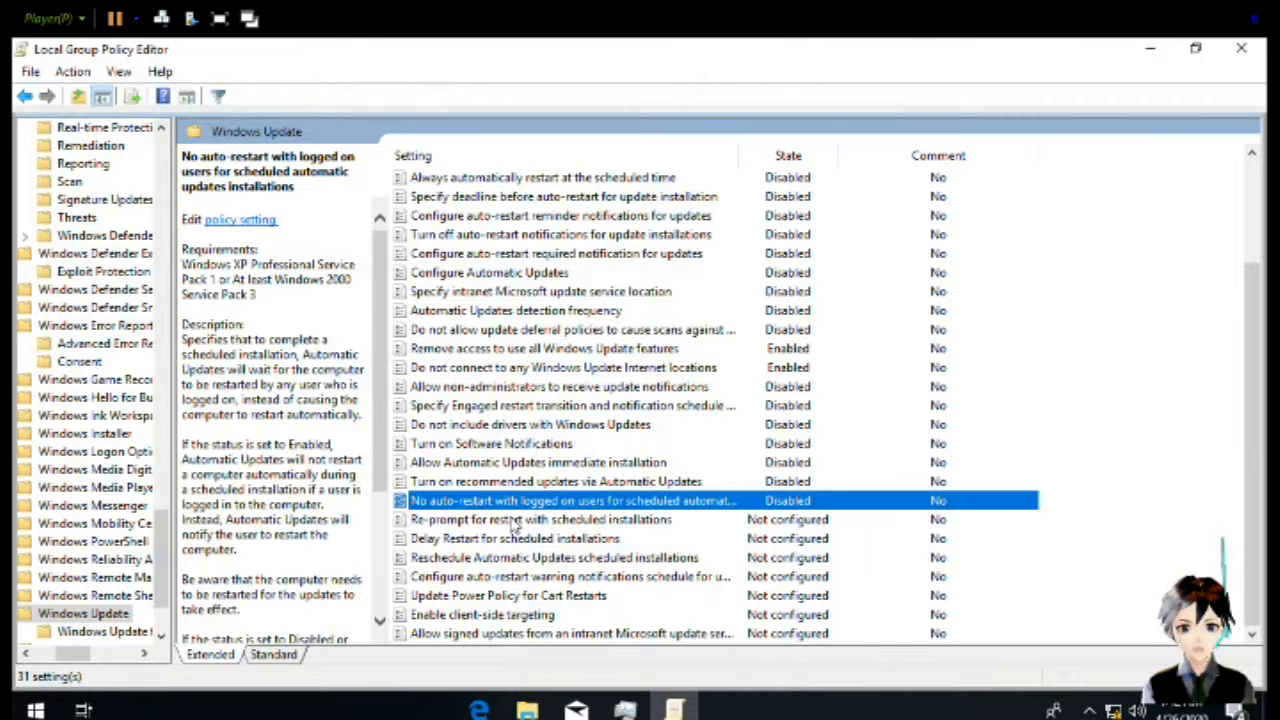
Set the Re-prompt for restart with scheduled installations policy to Disabled
{"action": "key", "text": "Down"}
{"action": "key", "text": "Return"}
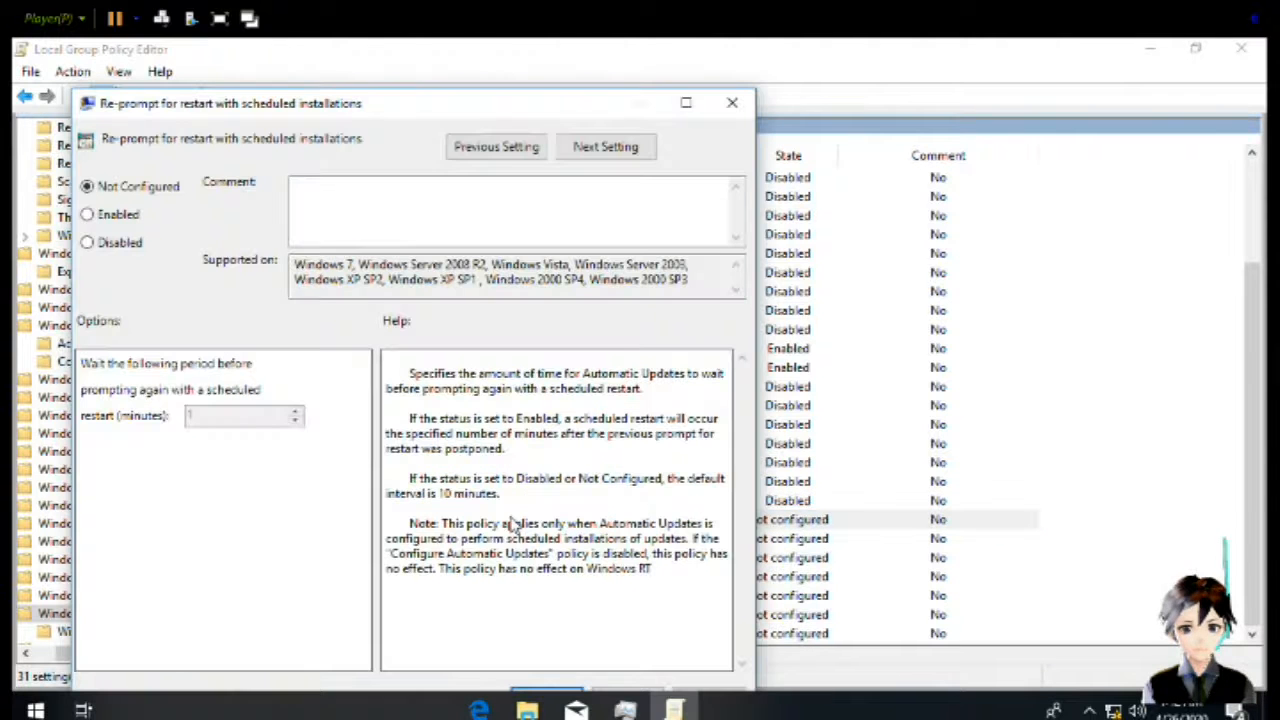
{"action": "left_click", "coordinate": [115, 246]}
{"action": "key", "text": "Return"}
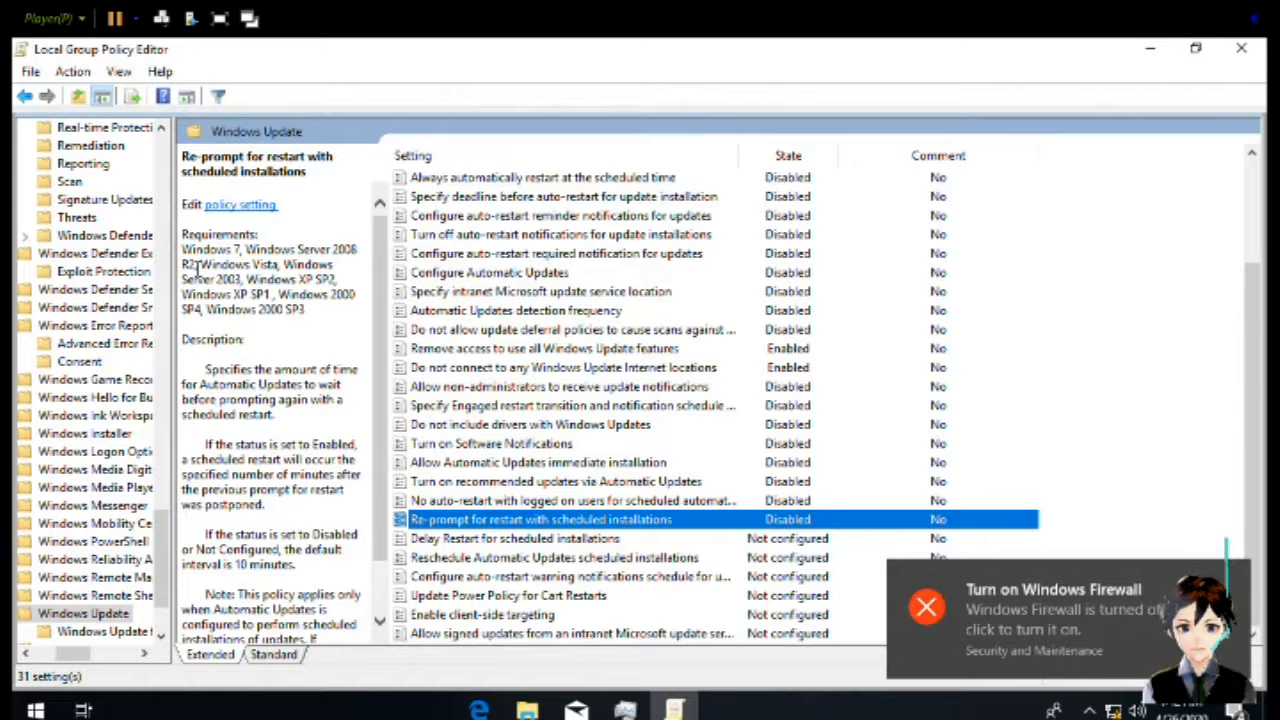
Set the Delay Restart for scheduled installations policy to Disabled
{"action": "key", "text": "Down"}
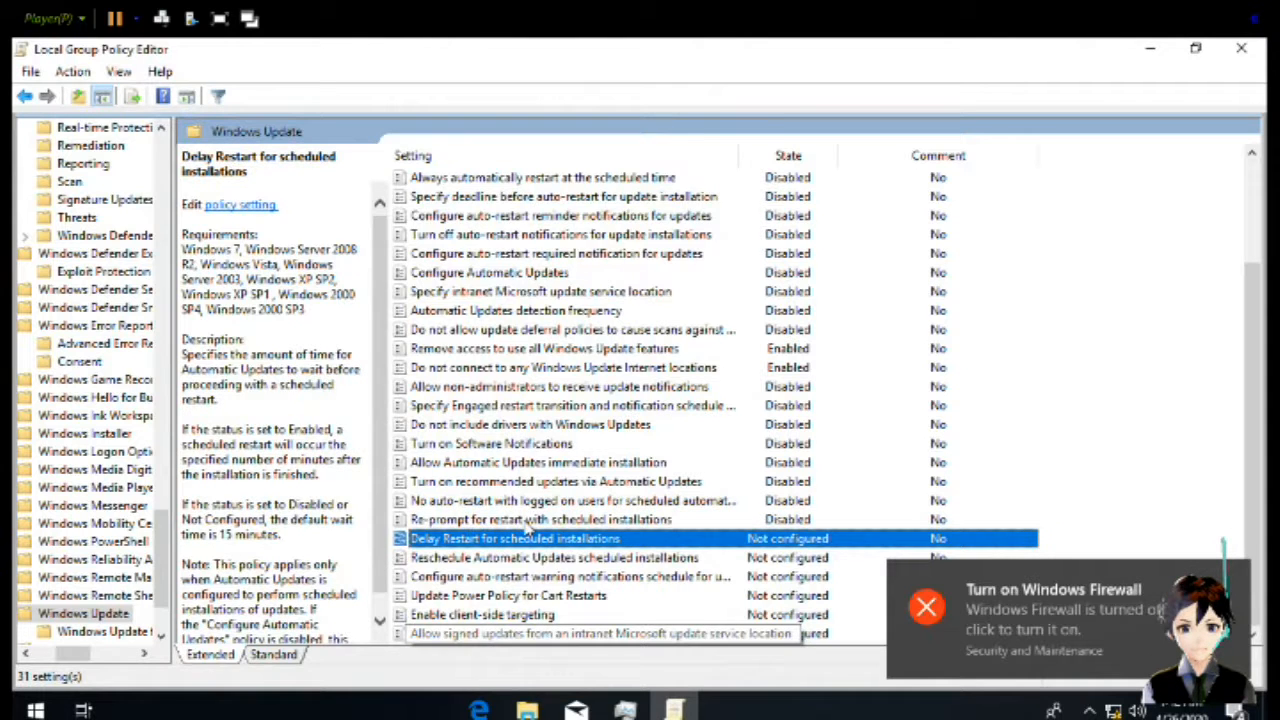
{"action": "key", "text": "Return"}
{"action": "left_click", "coordinate": [110, 246]}
{"action": "key", "text": "Return"}
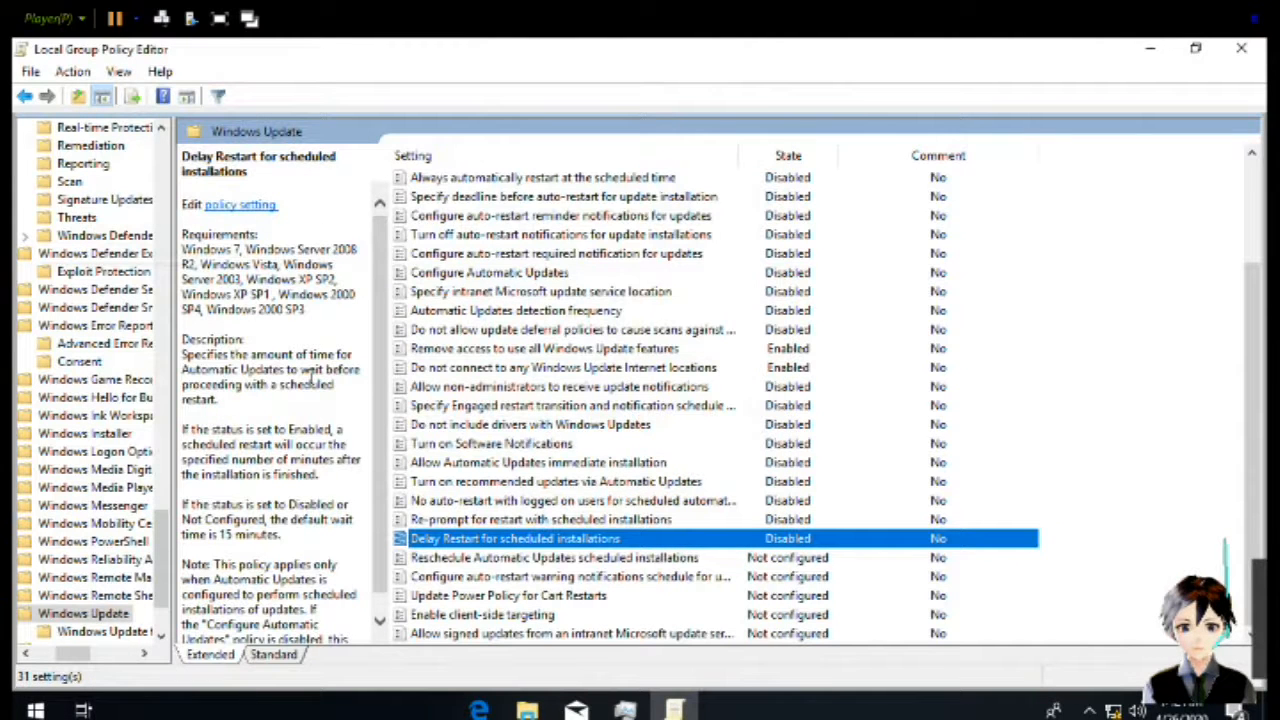
Set the Reschedule Automatic Updates scheduled installations policy to Disabled
{"action": "left_click", "coordinate": [541, 577]}
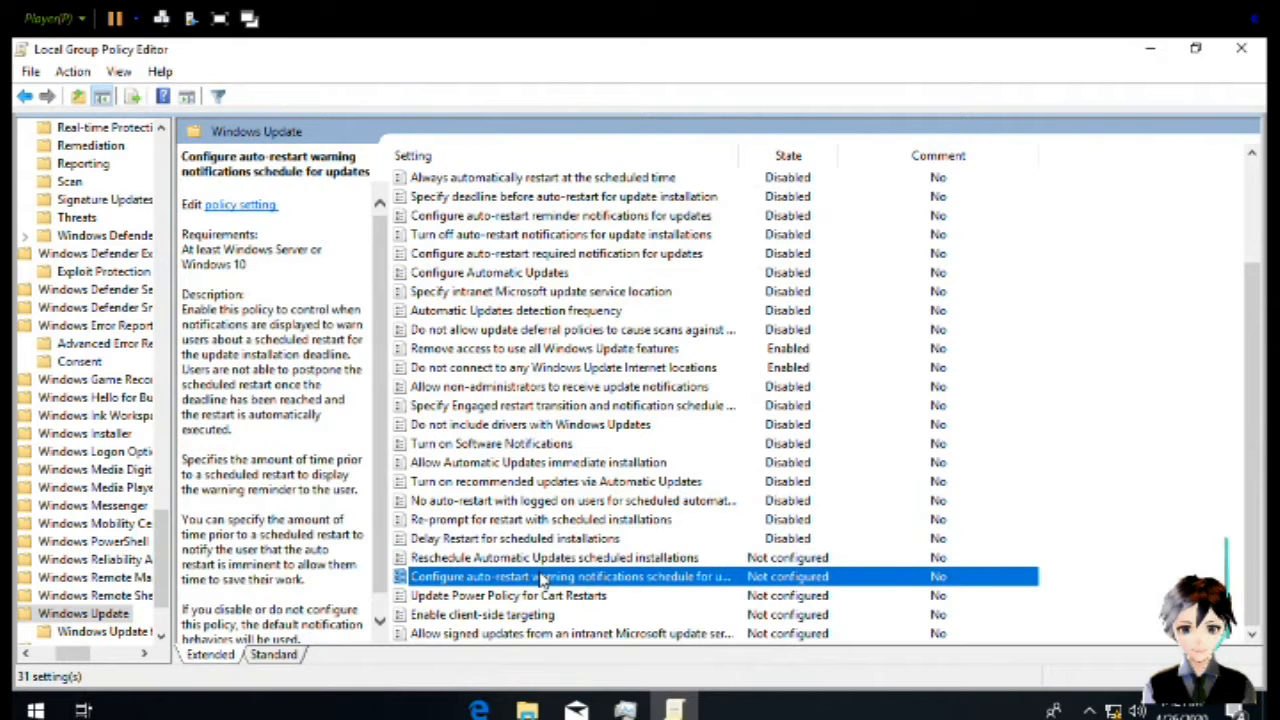
{"action": "key", "text": "Up"}
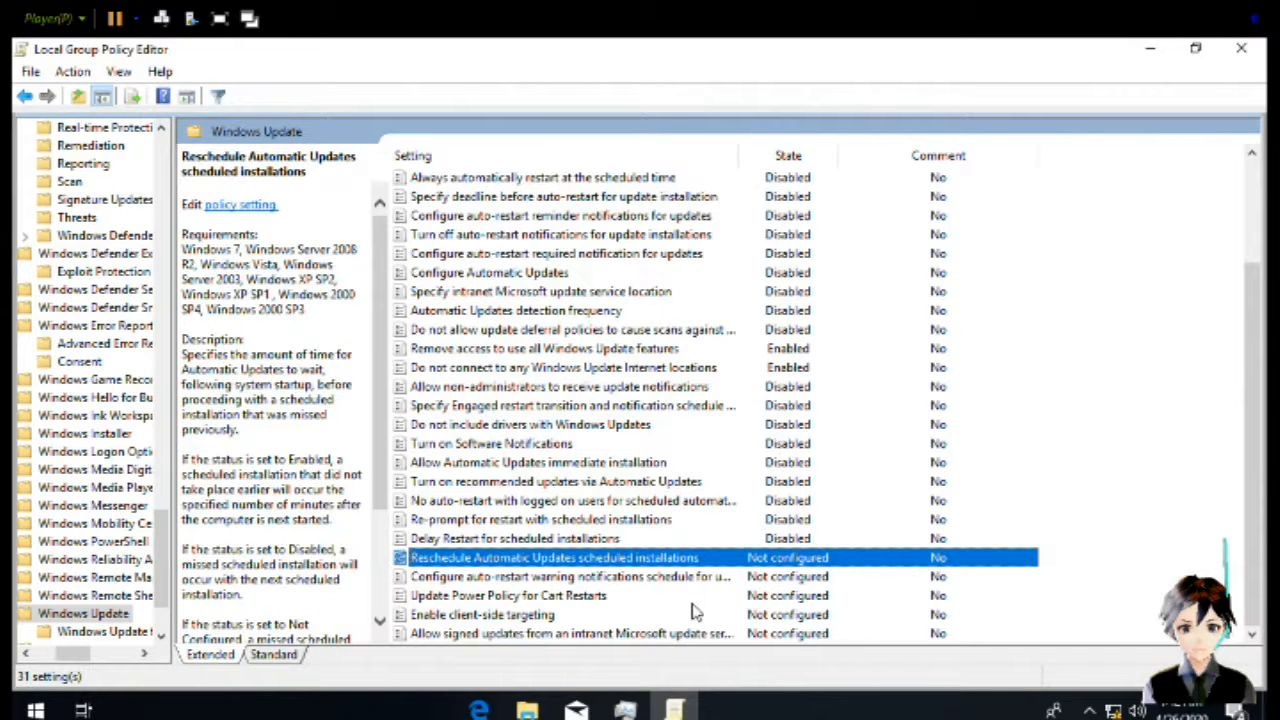
{"action": "key", "text": "Return"}
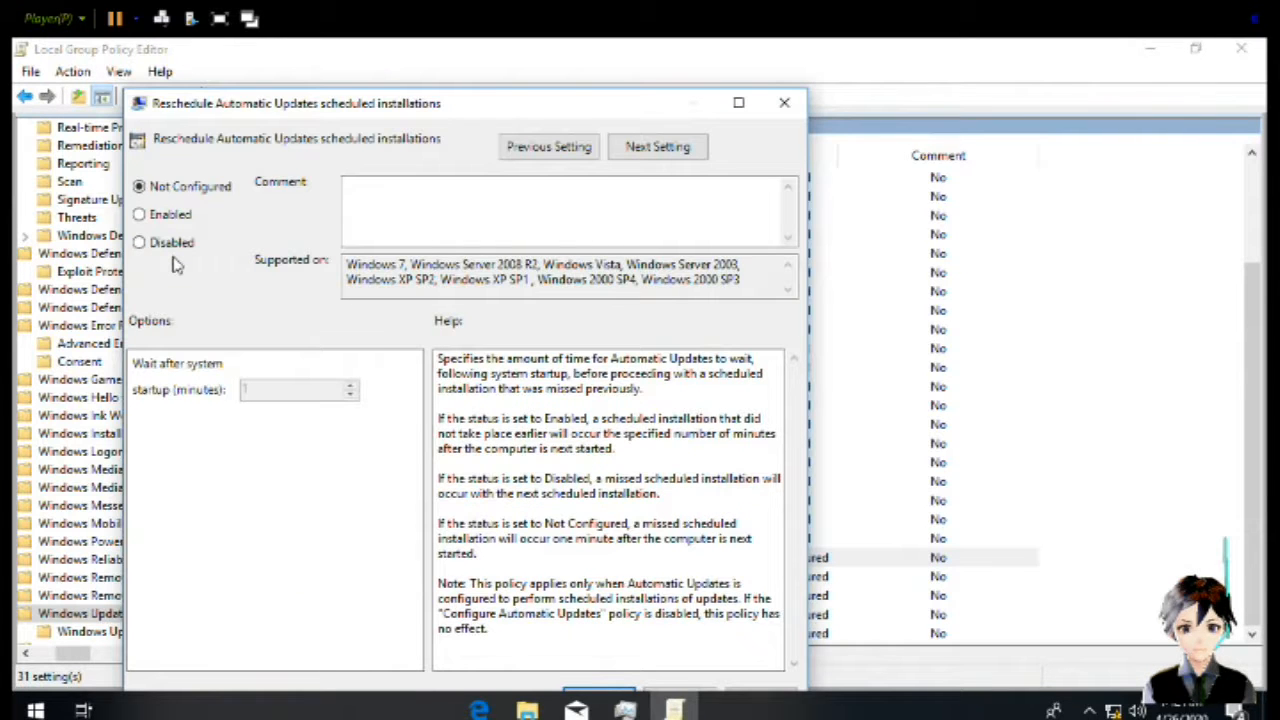
{"action": "left_click", "coordinate": [165, 243]}
{"action": "key", "text": "Return"}
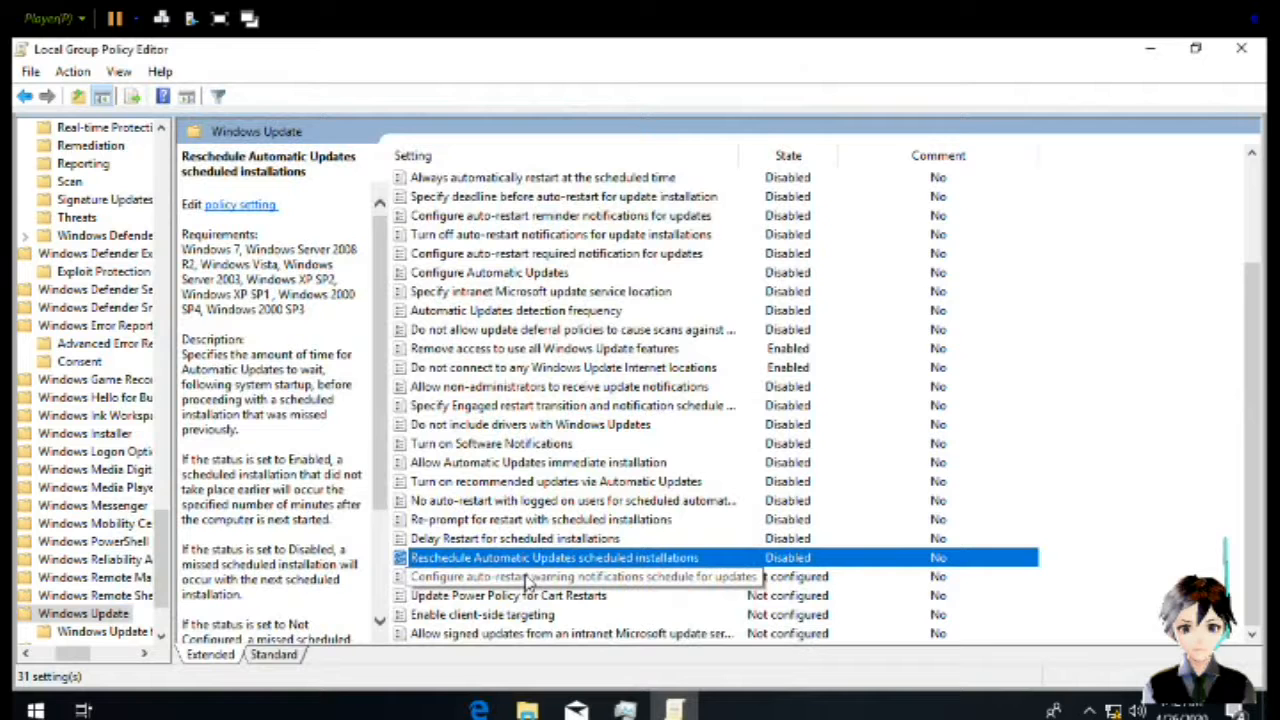
Set the Configure auto-restart warning notifications schedule for updates policy to Disabled
{"action": "double_click", "coordinate": [527, 578]}
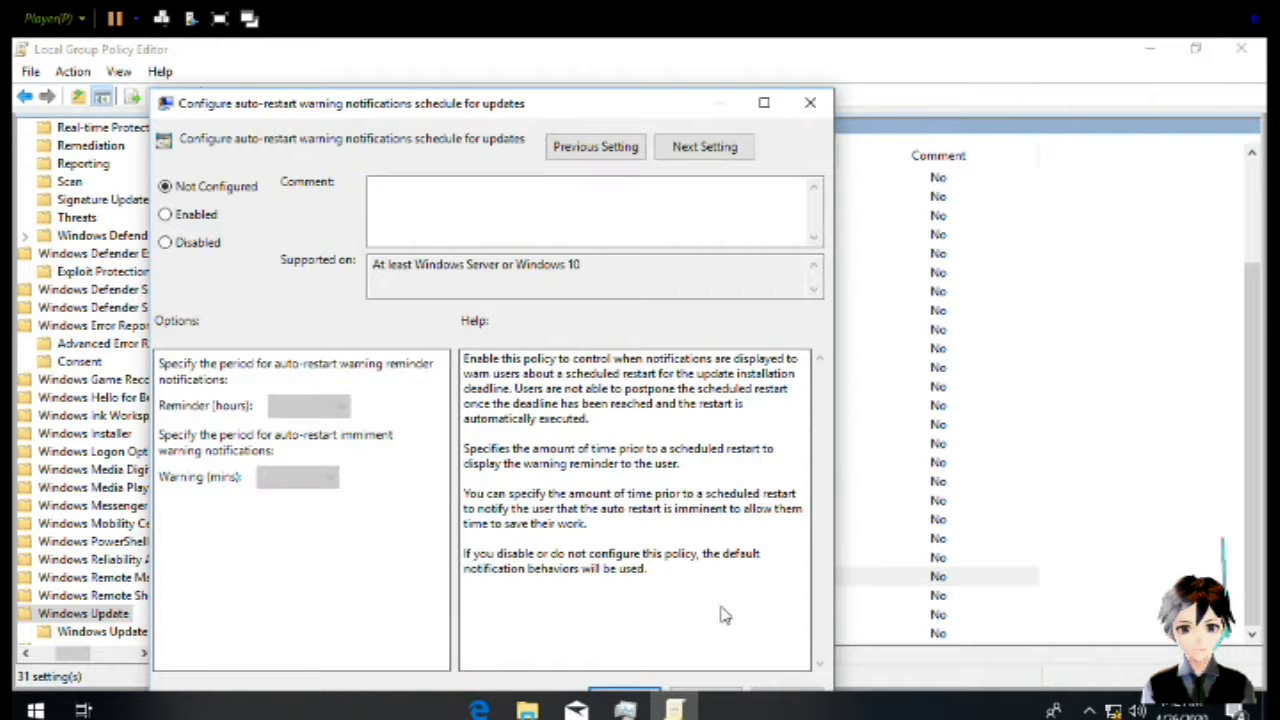
{"action": "left_click", "coordinate": [197, 246]}
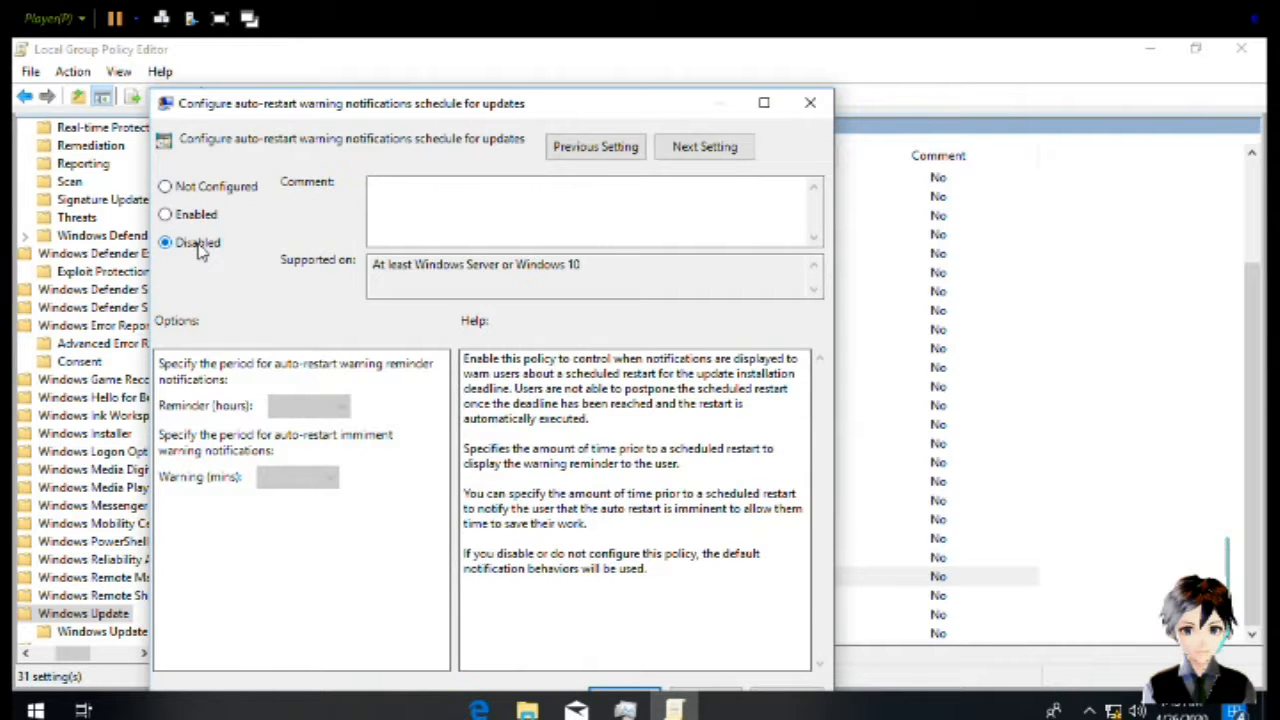
{"action": "key", "text": "Return"}
Set the Update Power Policy for Cart Restarts policy to Disabled
{"action": "key", "text": "Down"}
{"action": "key", "text": "Return"}
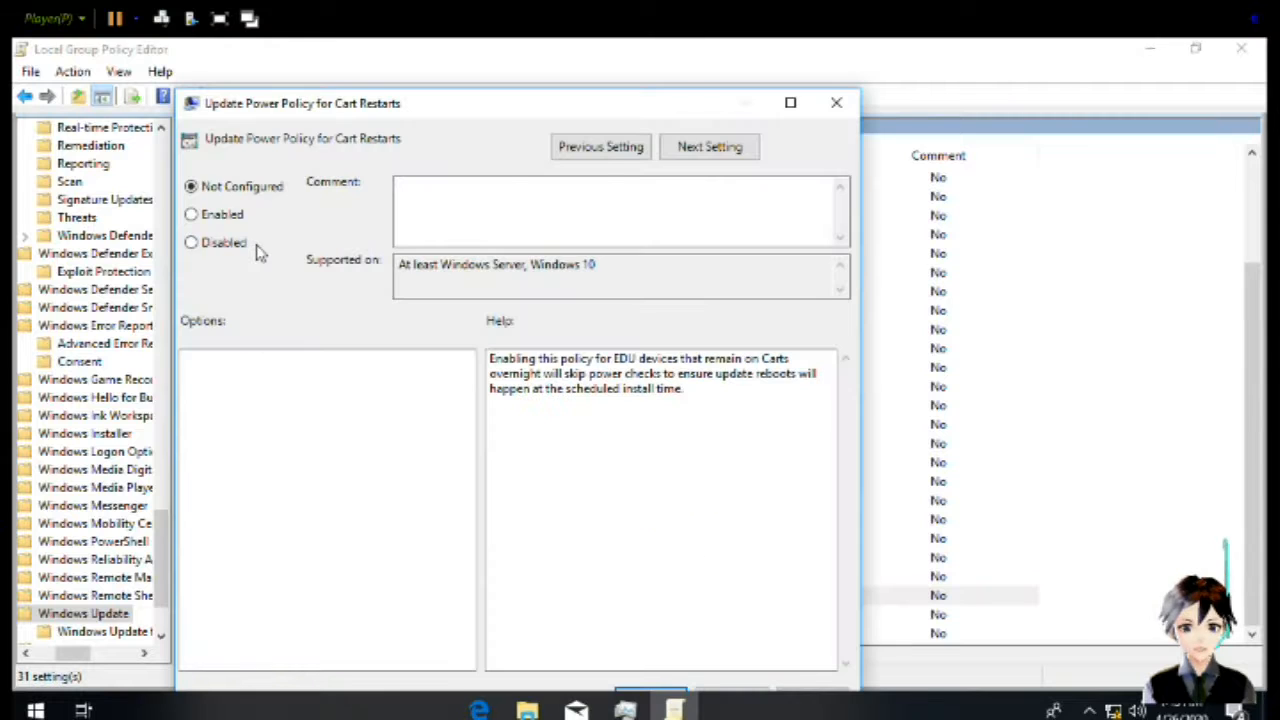
{"action": "left_click", "coordinate": [236, 245]}
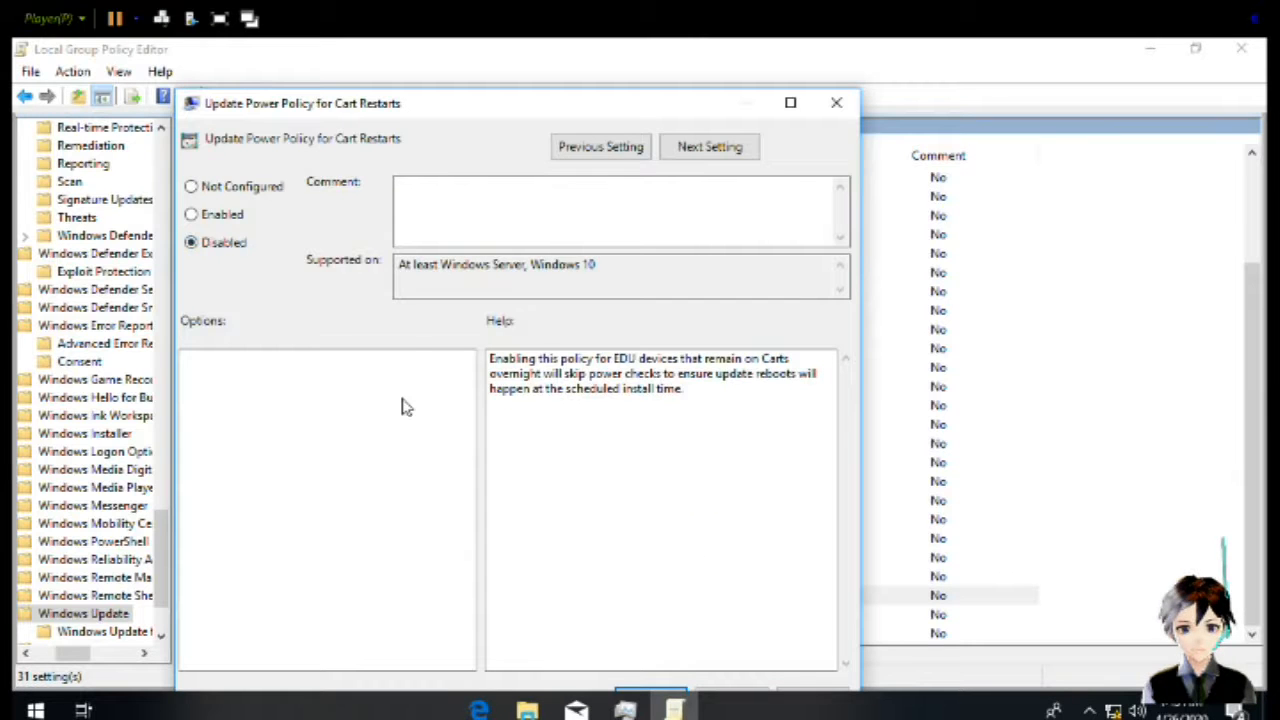
{"action": "key", "text": "Return"}
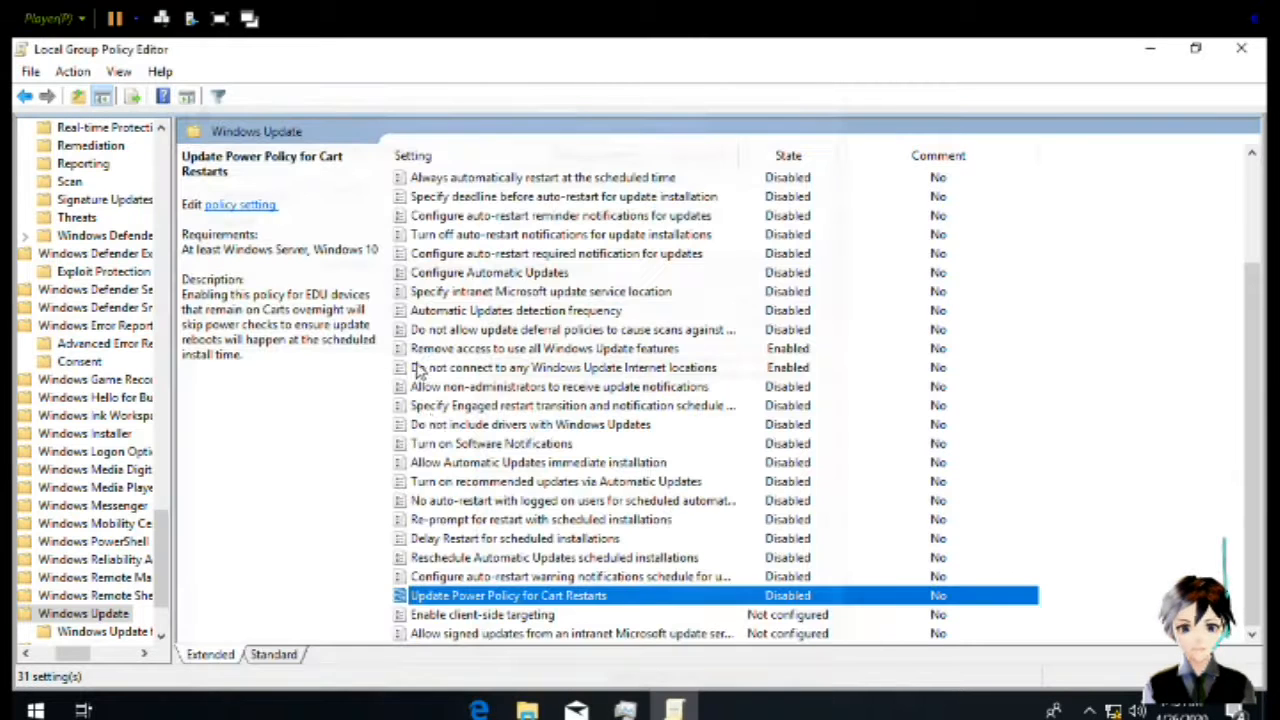
Set the Enable client-side targeting policy to Disabled
{"action": "left_click", "coordinate": [488, 615]}
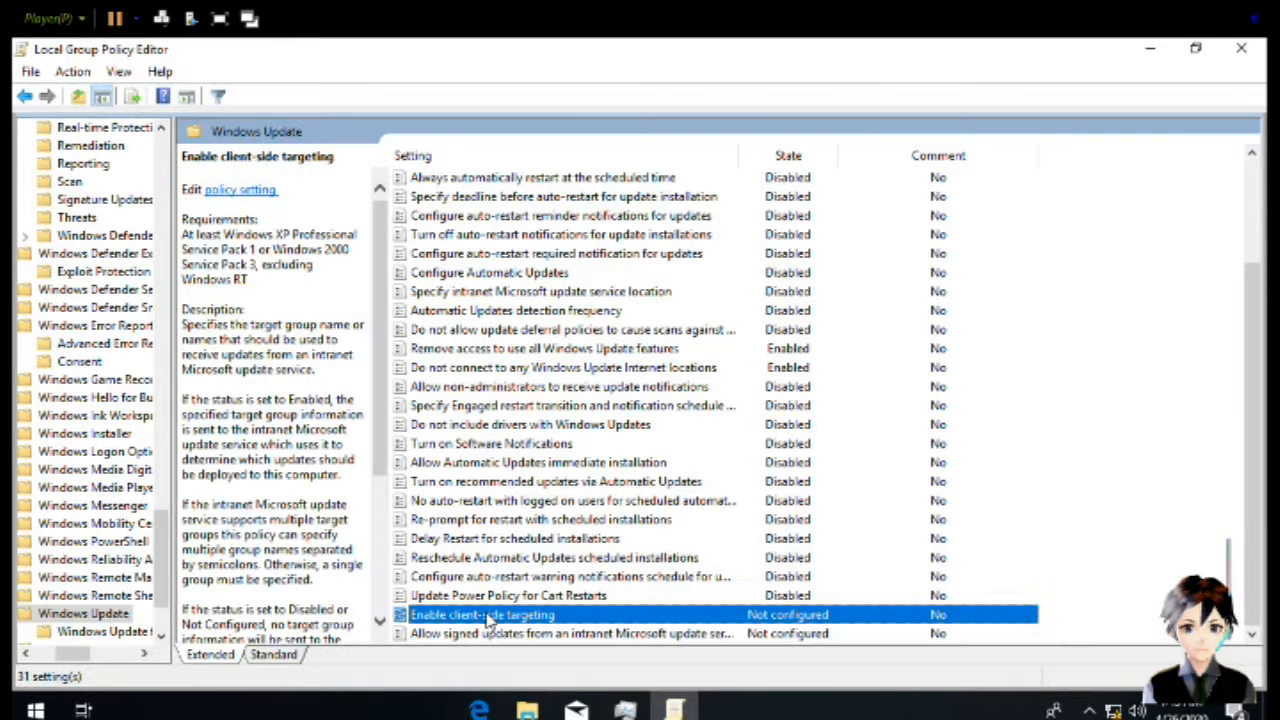
{"action": "double_click", "coordinate": [488, 615]}
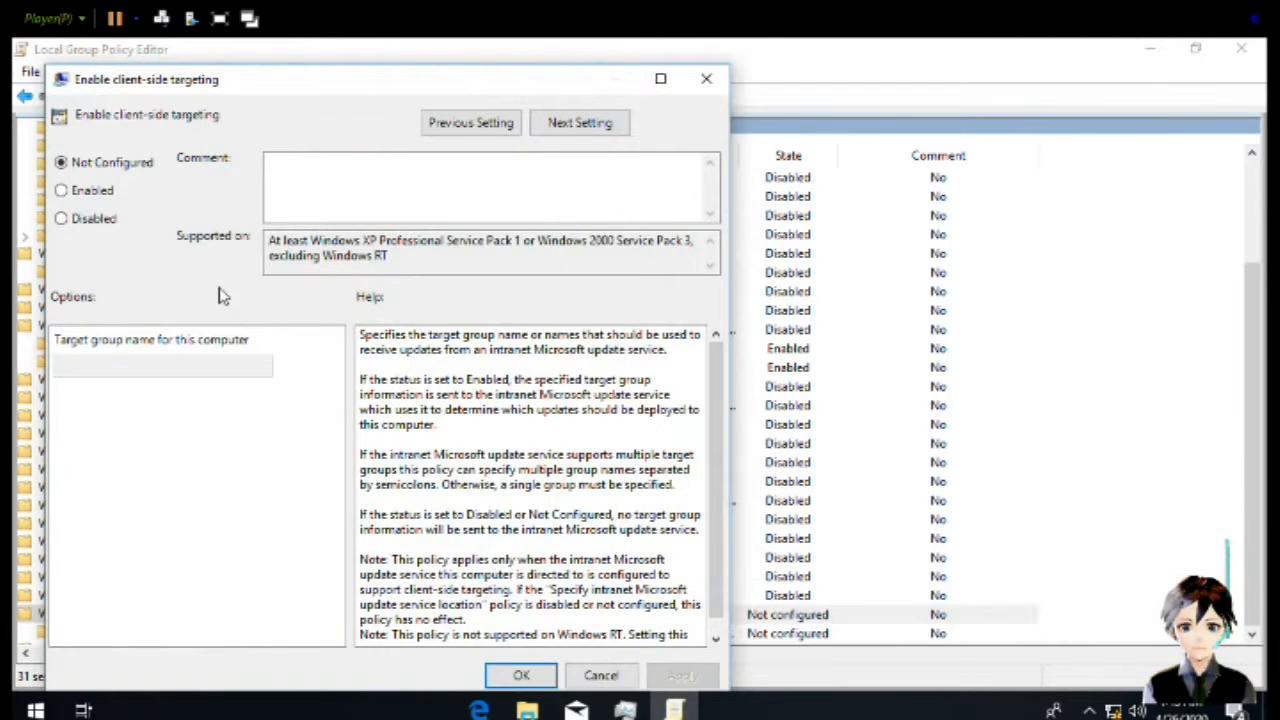
{"action": "left_click", "coordinate": [100, 221]}
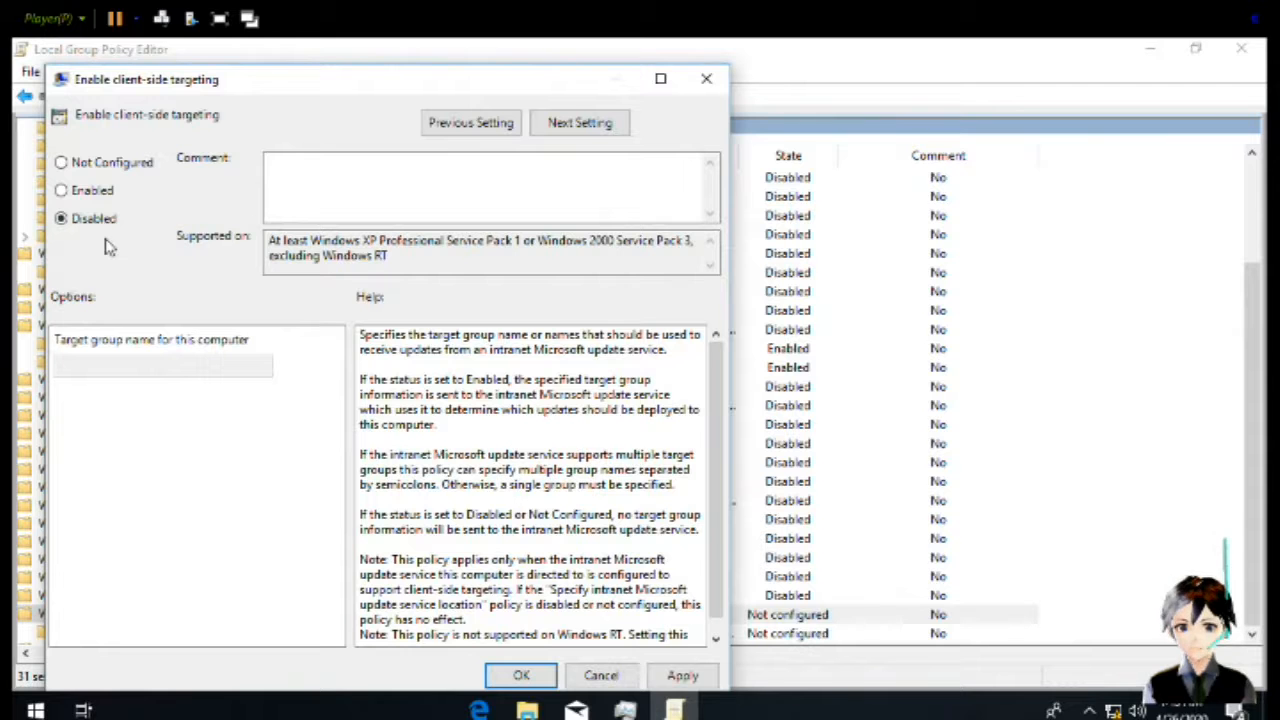
{"action": "key", "text": "Return"}
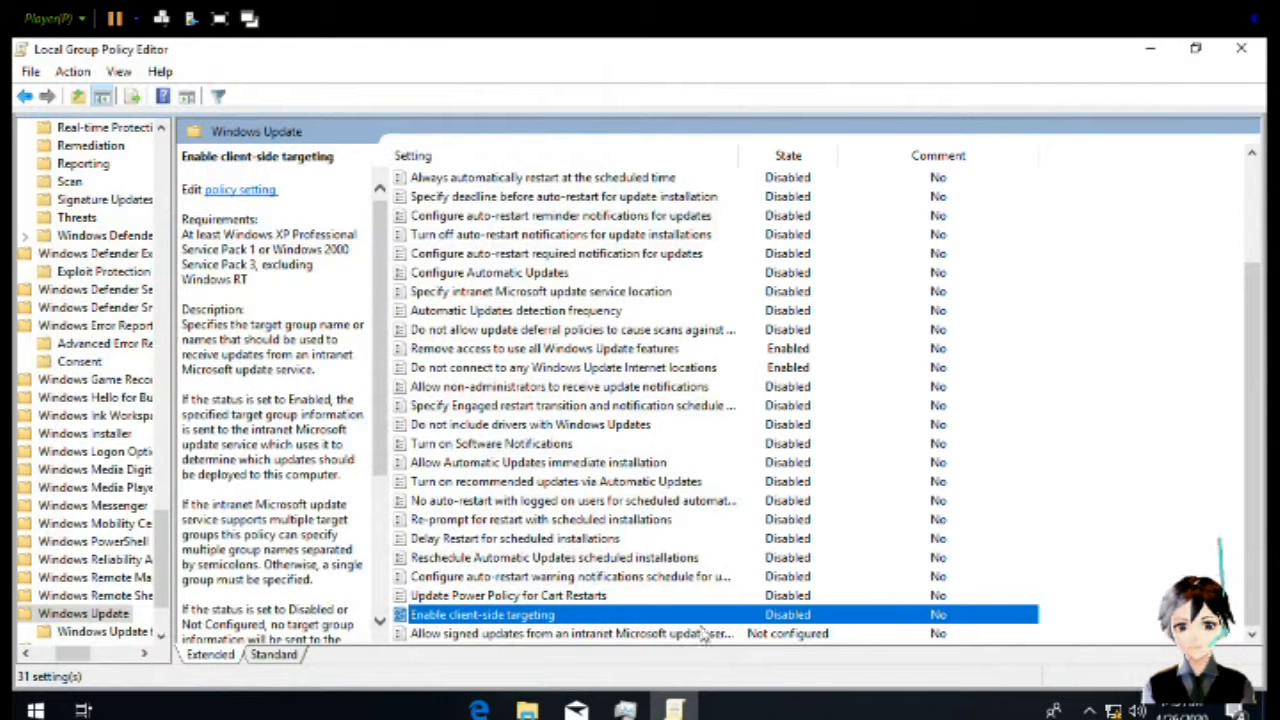
Set the Allow signed updates from an intranet Microsoft update service location policy to Disabled
{"action": "left_click", "coordinate": [578, 636]}
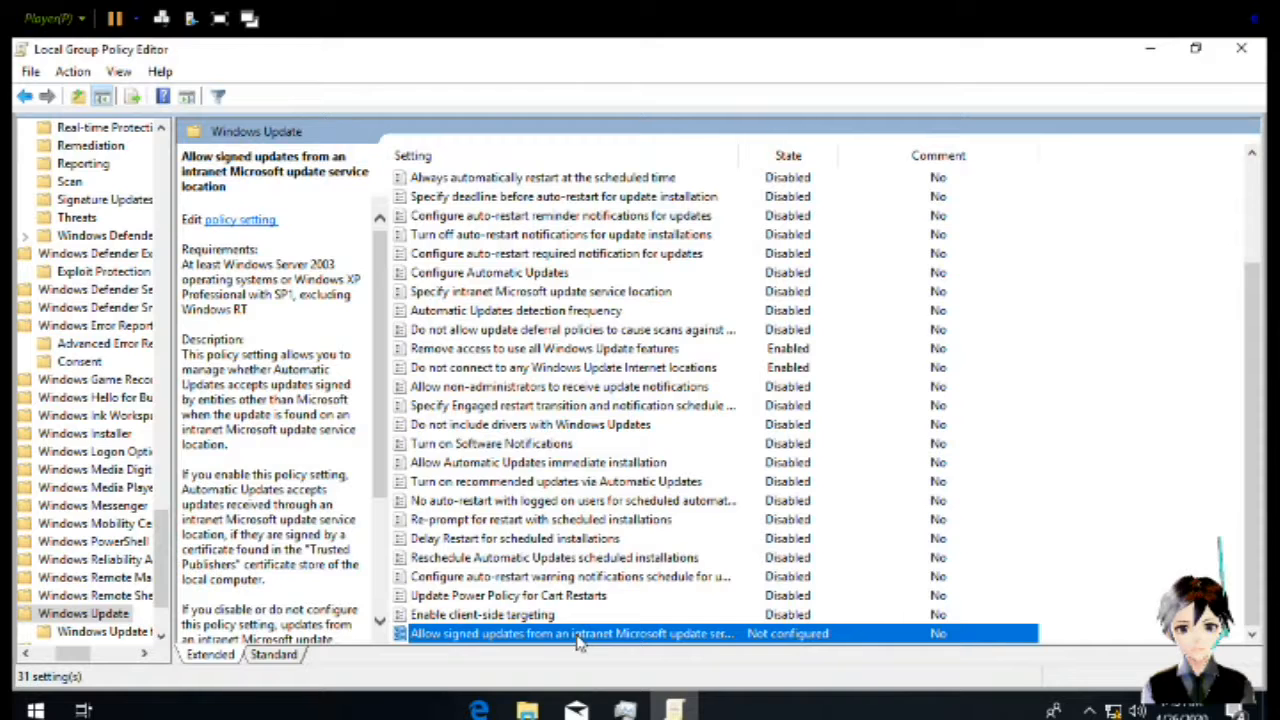
{"action": "double_click", "coordinate": [578, 636]}
{"action": "left_click", "coordinate": [120, 244]}
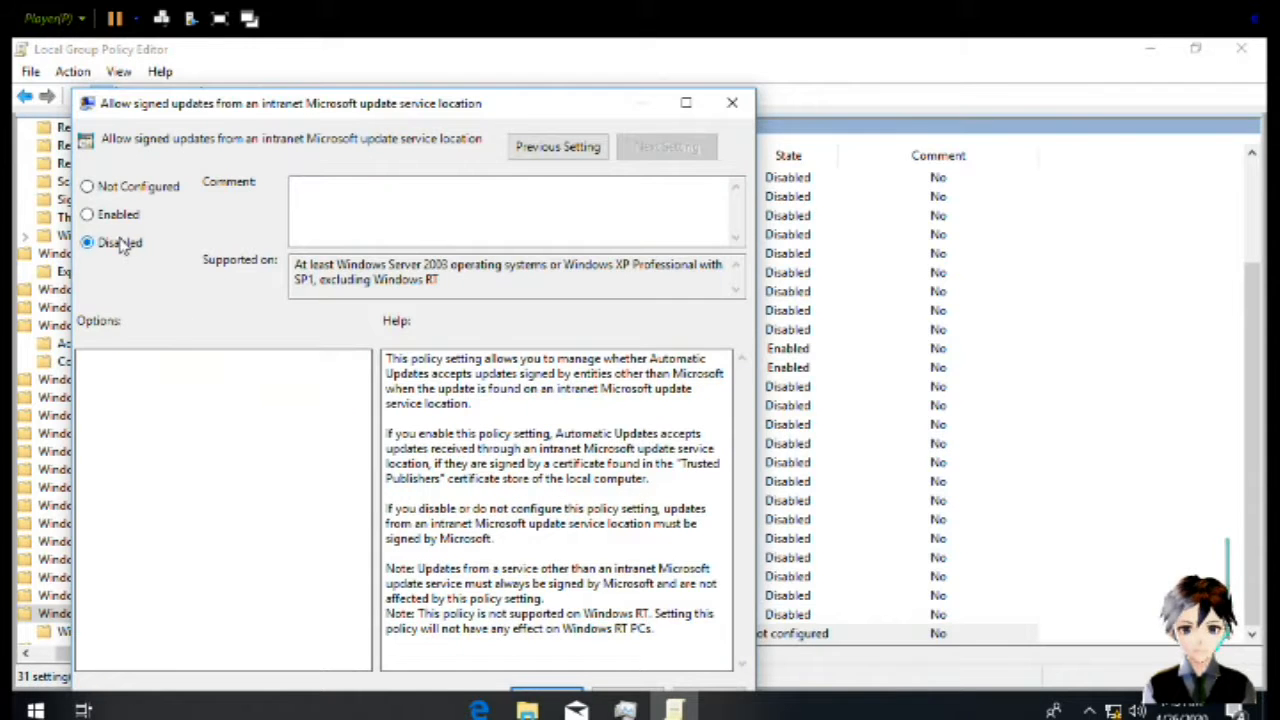
{"action": "key", "text": "Return"}
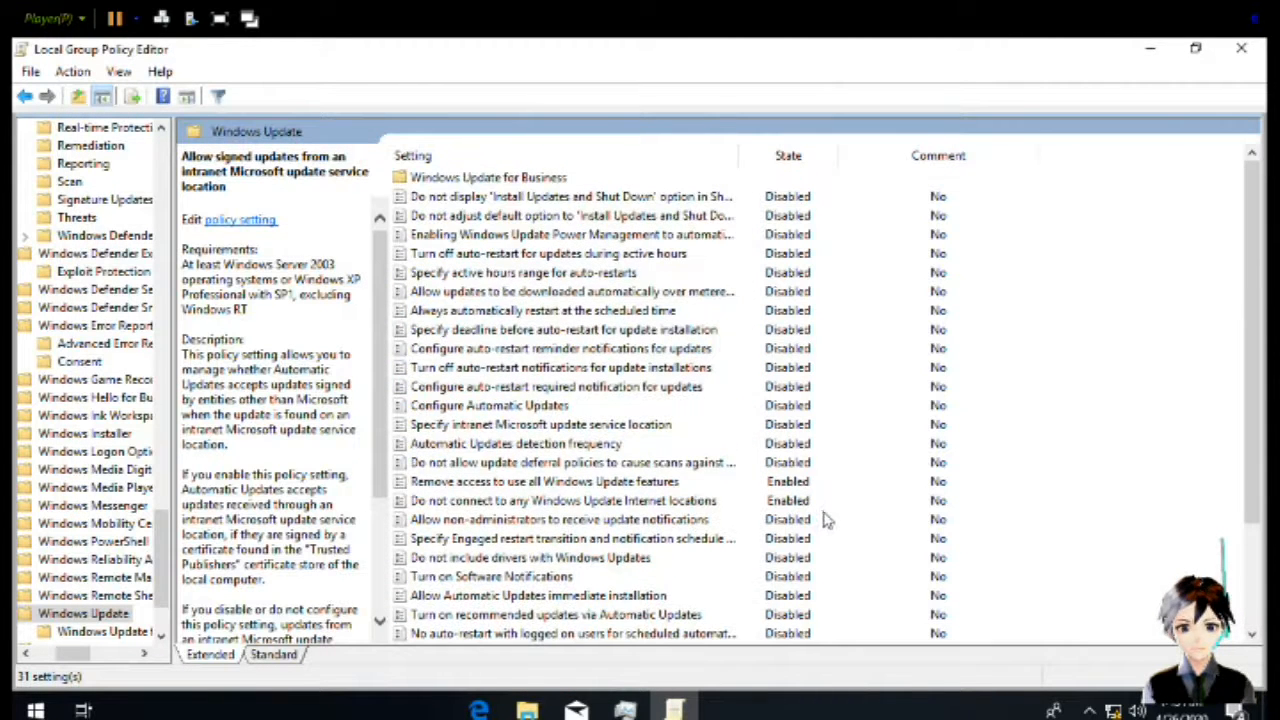
{"action": "scroll", "coordinate": [826, 518], "scroll_direction": "down", "scroll_amount": 3}
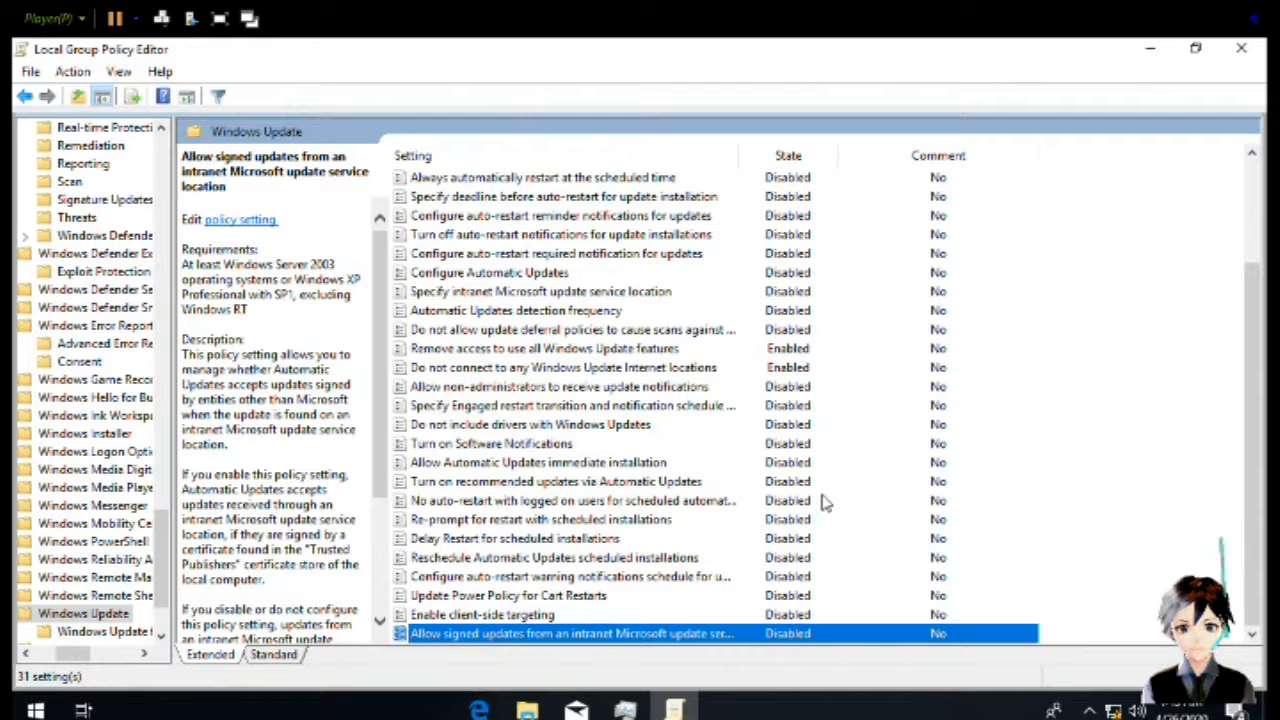
Set the Enables or disables Windows Game Recording and Broadcasting policy under Windows Components to Disabled
{"action": "key", "text": "BackSpace"}
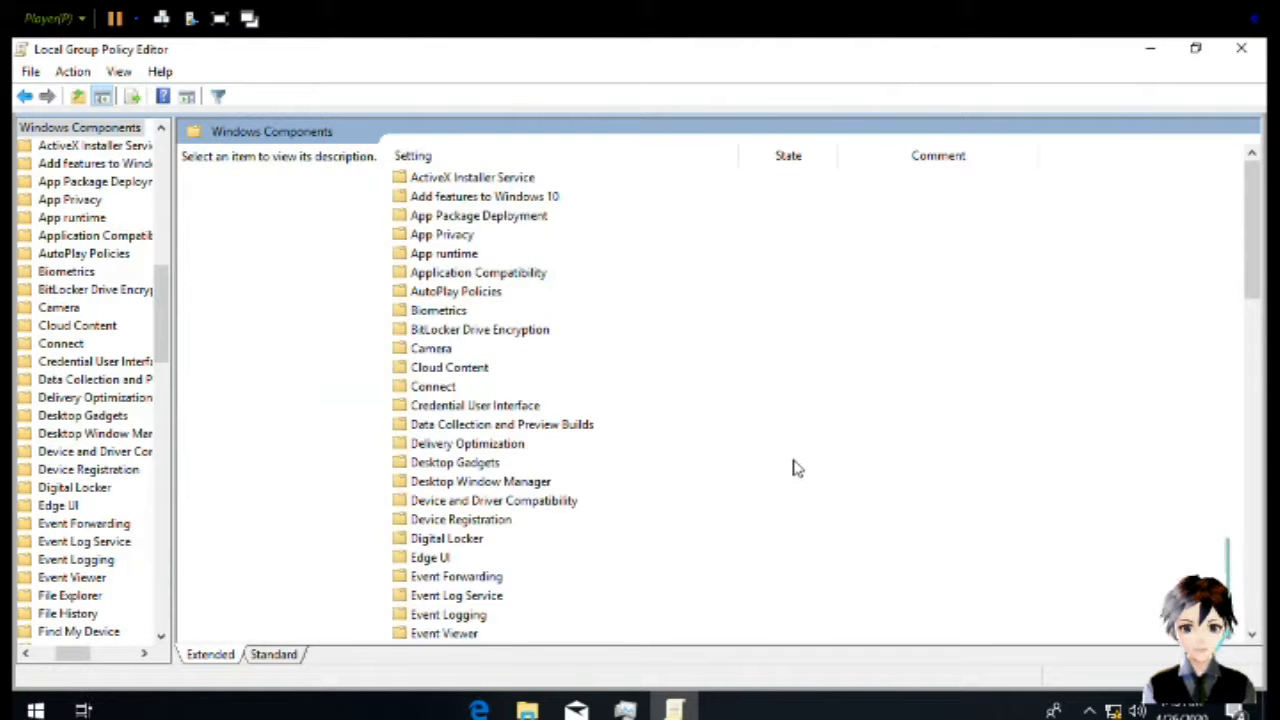
{"action": "scroll", "coordinate": [784, 461], "scroll_direction": "down", "scroll_amount": 15}
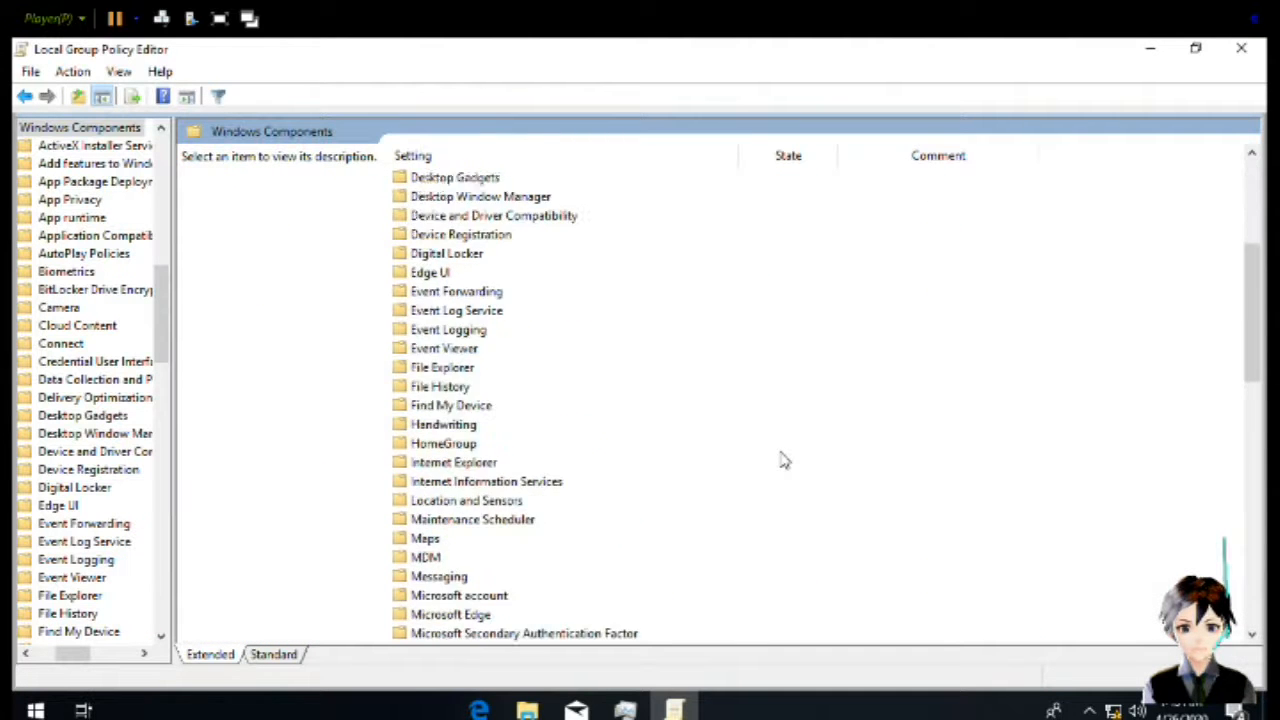
{"action": "scroll", "coordinate": [784, 461], "scroll_direction": "down", "scroll_amount": 1}
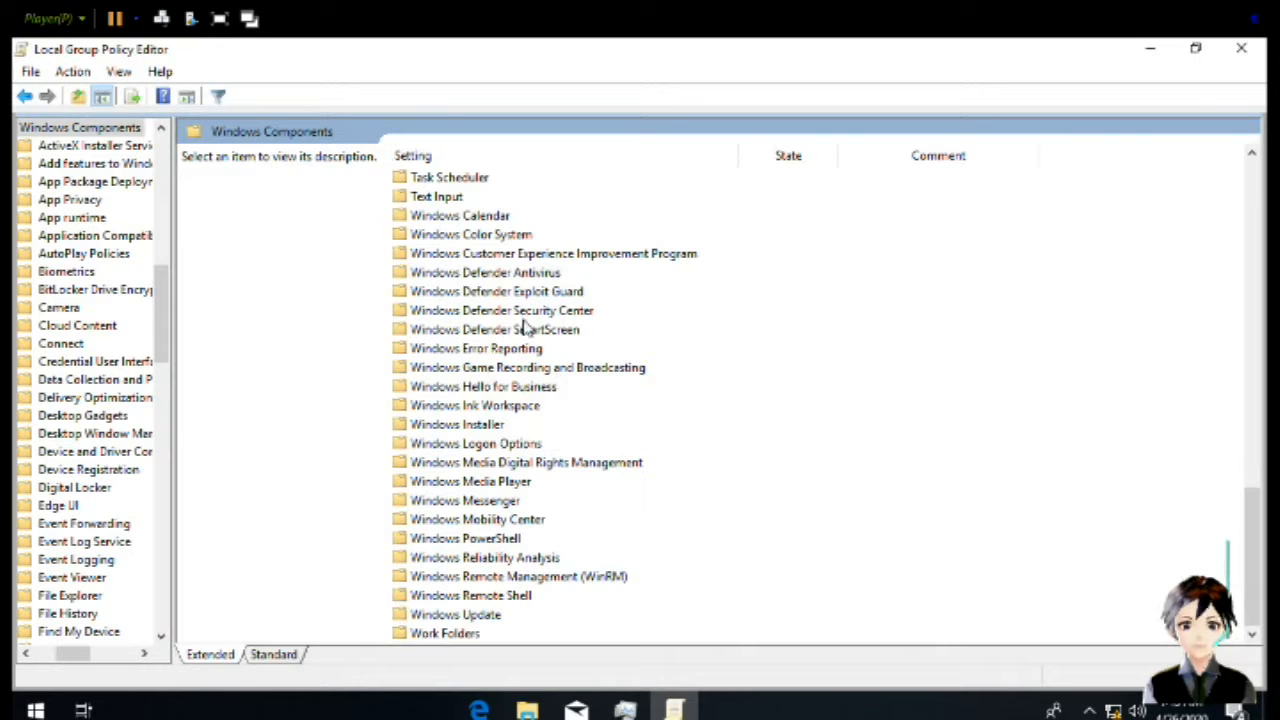
{"action": "left_click", "coordinate": [540, 370]}
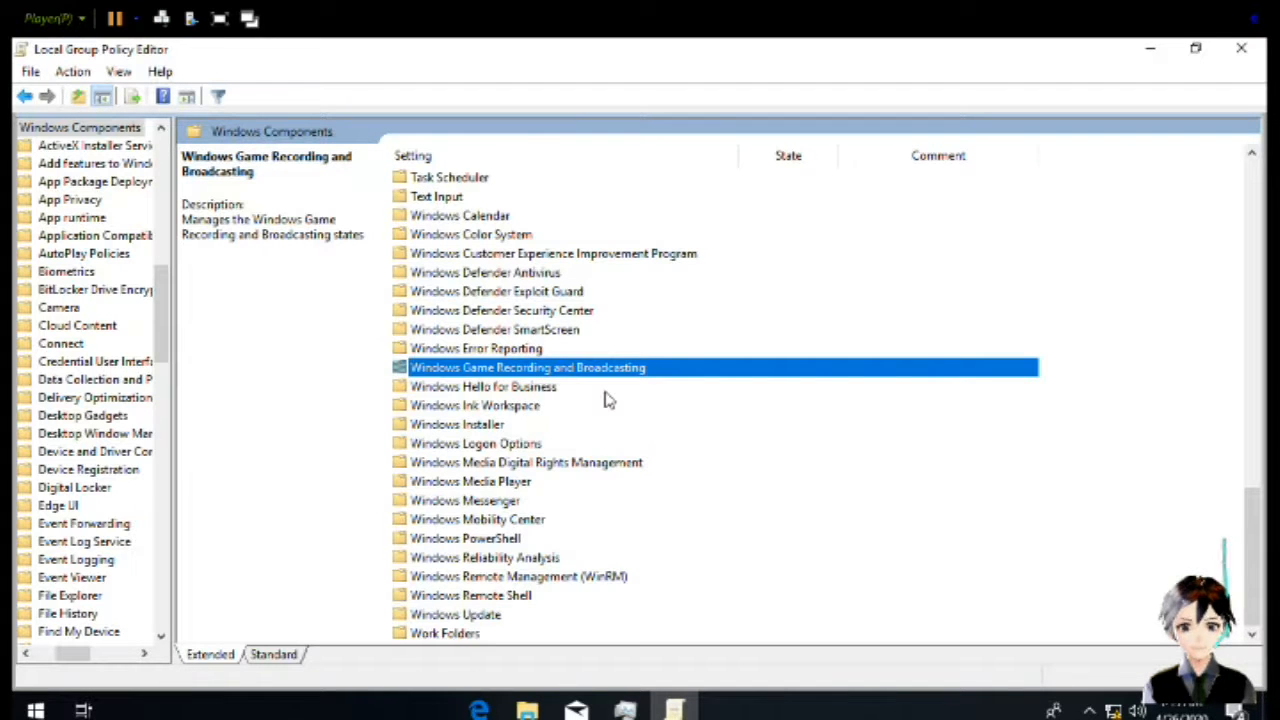
{"action": "key", "text": "Return"}
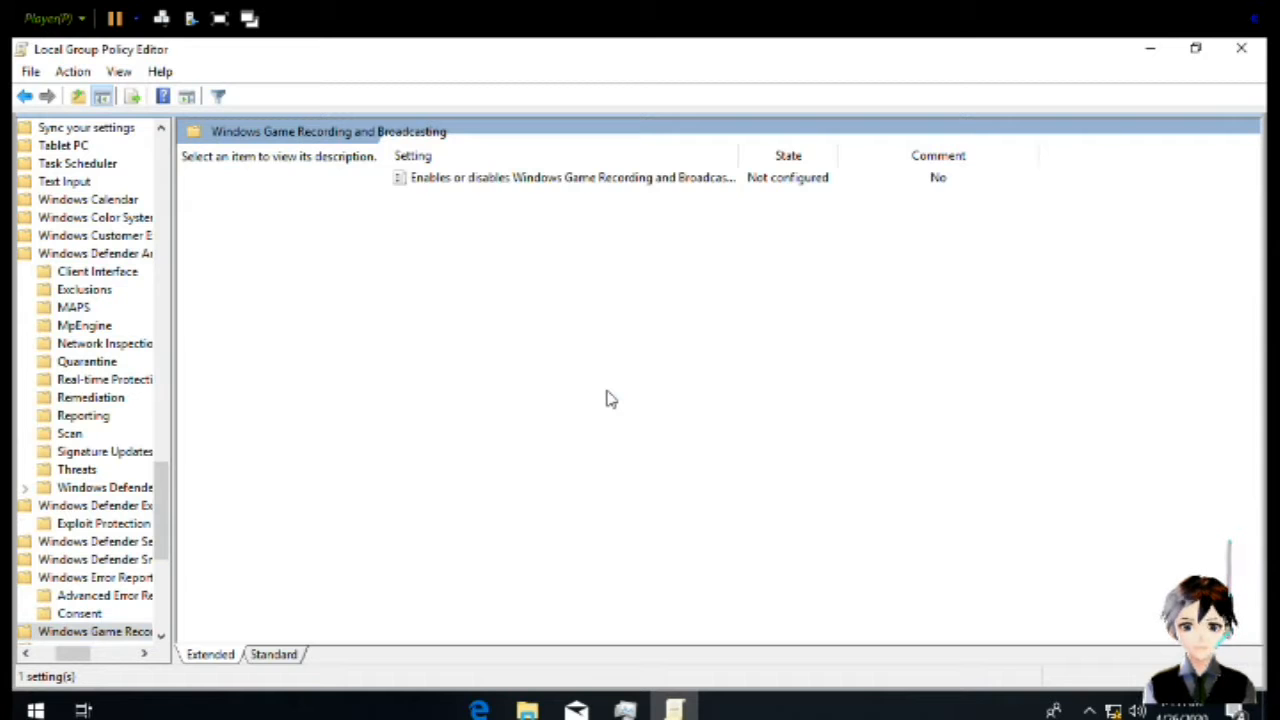
{"action": "key", "text": "Down"}
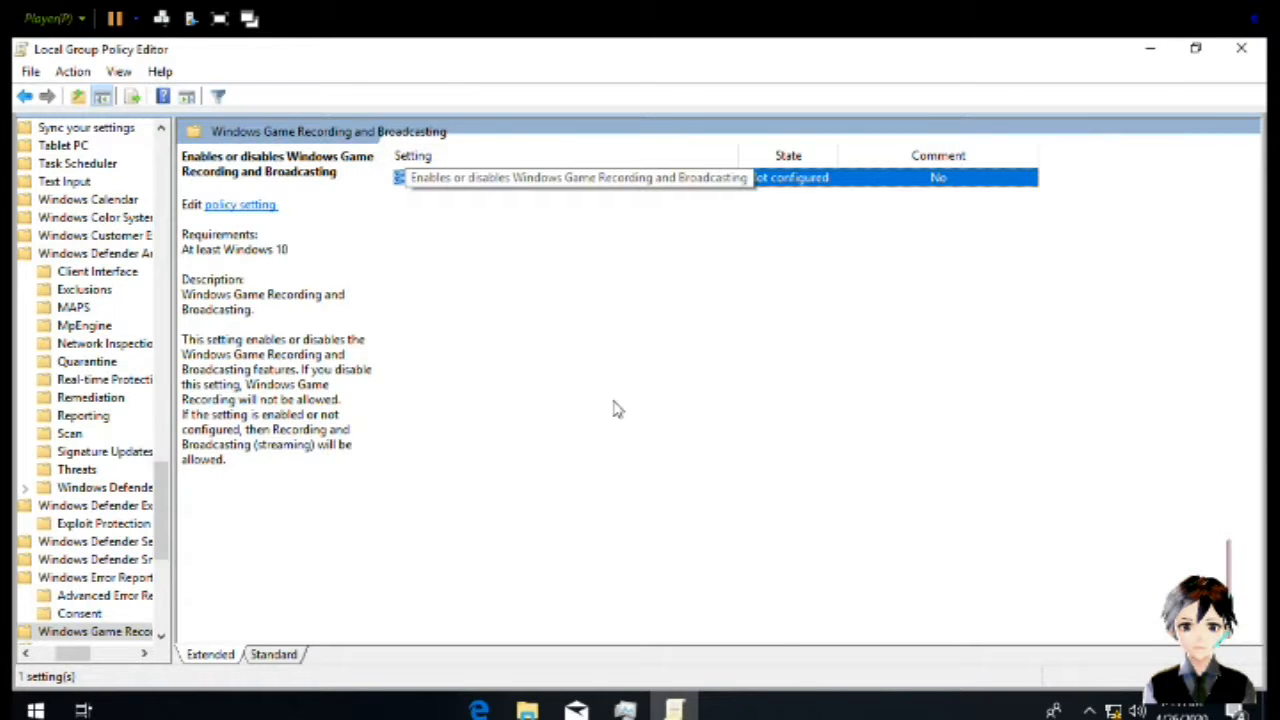
{"action": "key", "text": "Return"}
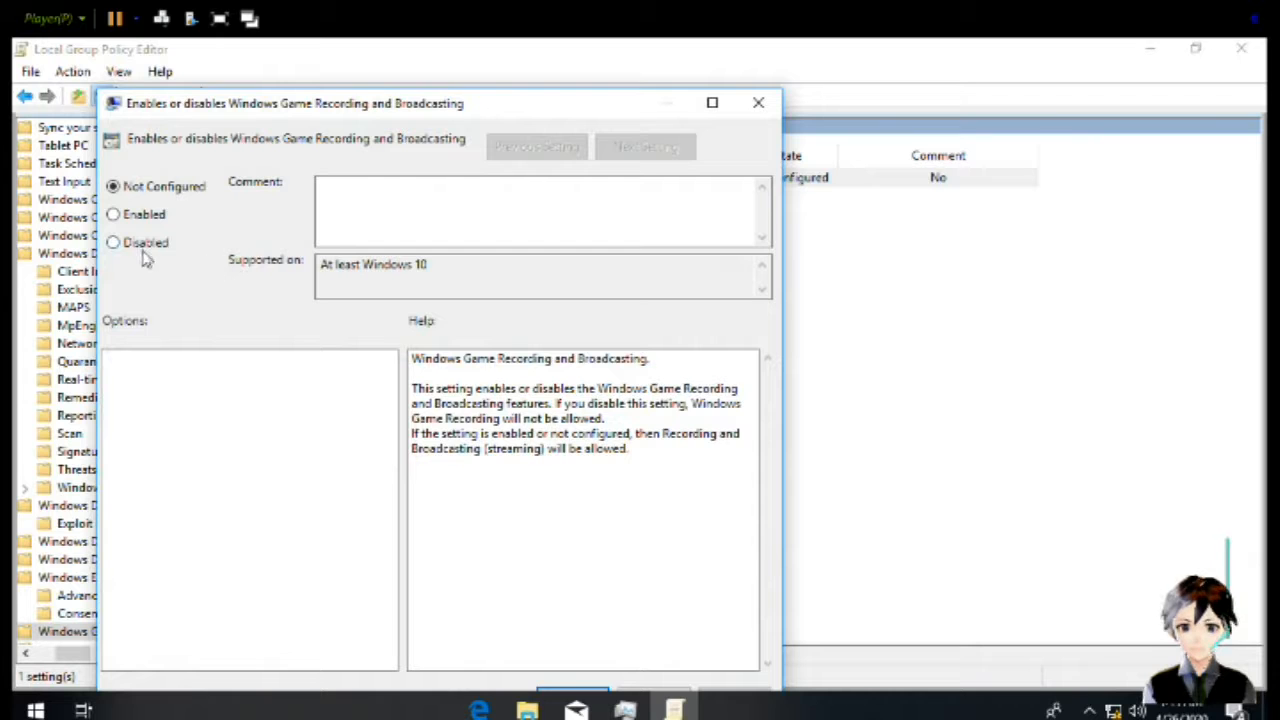
{"action": "left_click", "coordinate": [141, 252]}
{"action": "key", "text": "Return"}
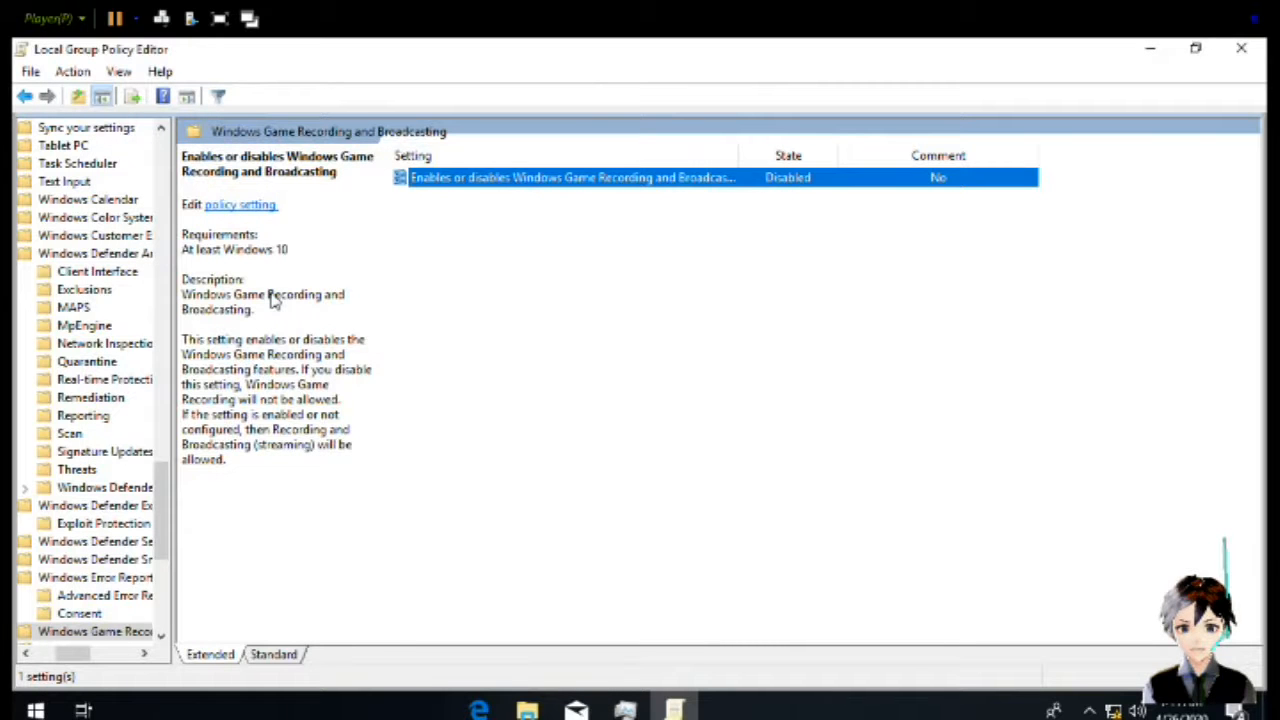
{"action": "left_click", "coordinate": [686, 377]}
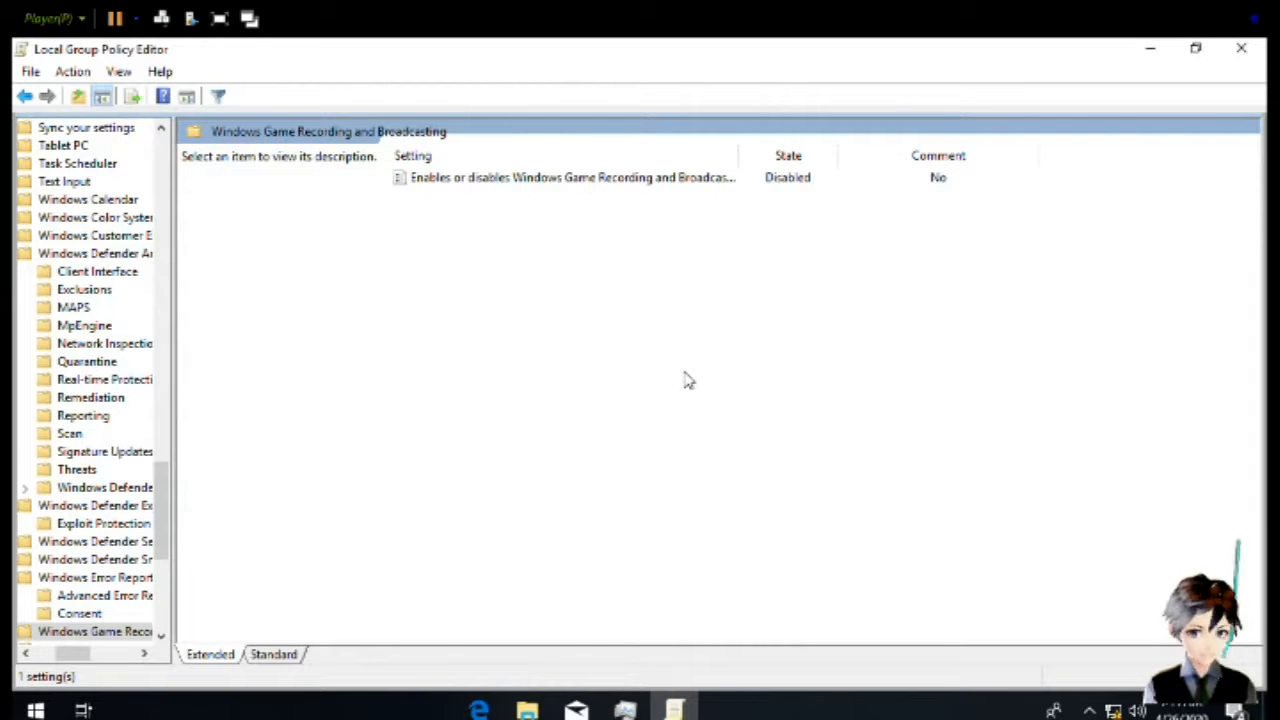
Look into the Add features to Windows 10 and the Data Collection and Preview Builds folders under Windows Components
{"action": "key", "text": "BackSpace"}
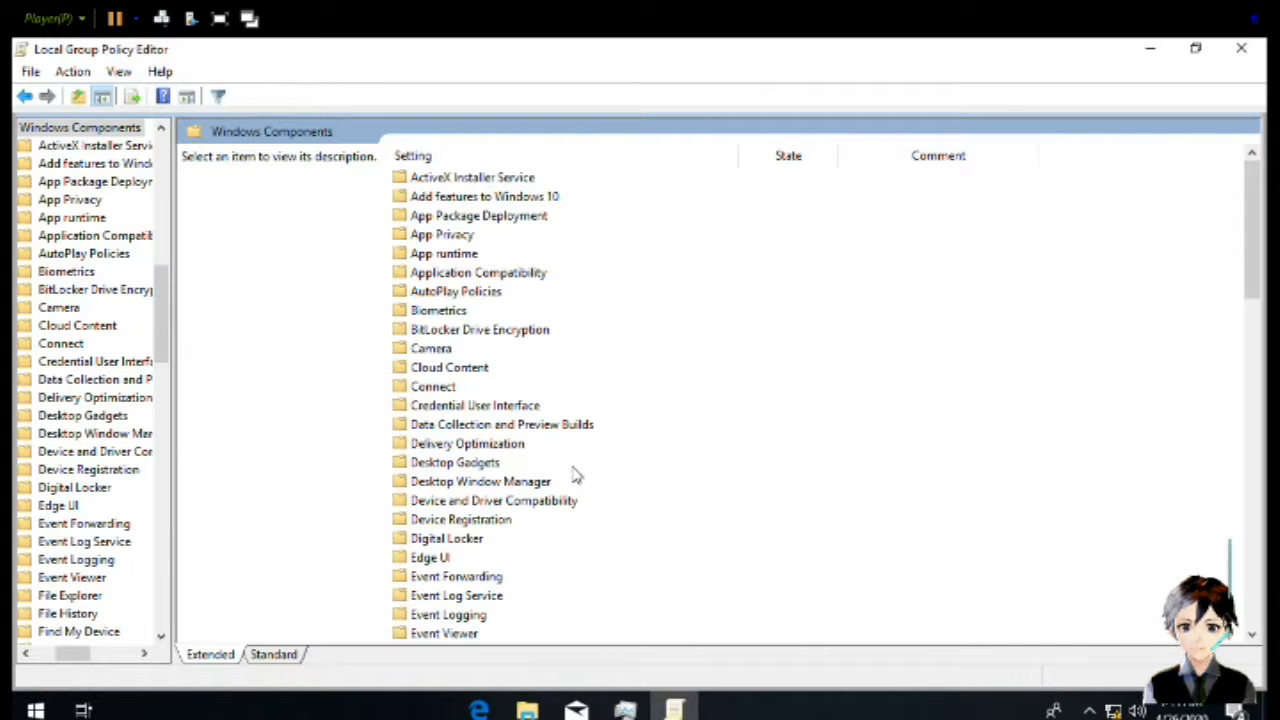
{"action": "left_click", "coordinate": [482, 200]}
{"action": "double_click", "coordinate": [482, 200]}
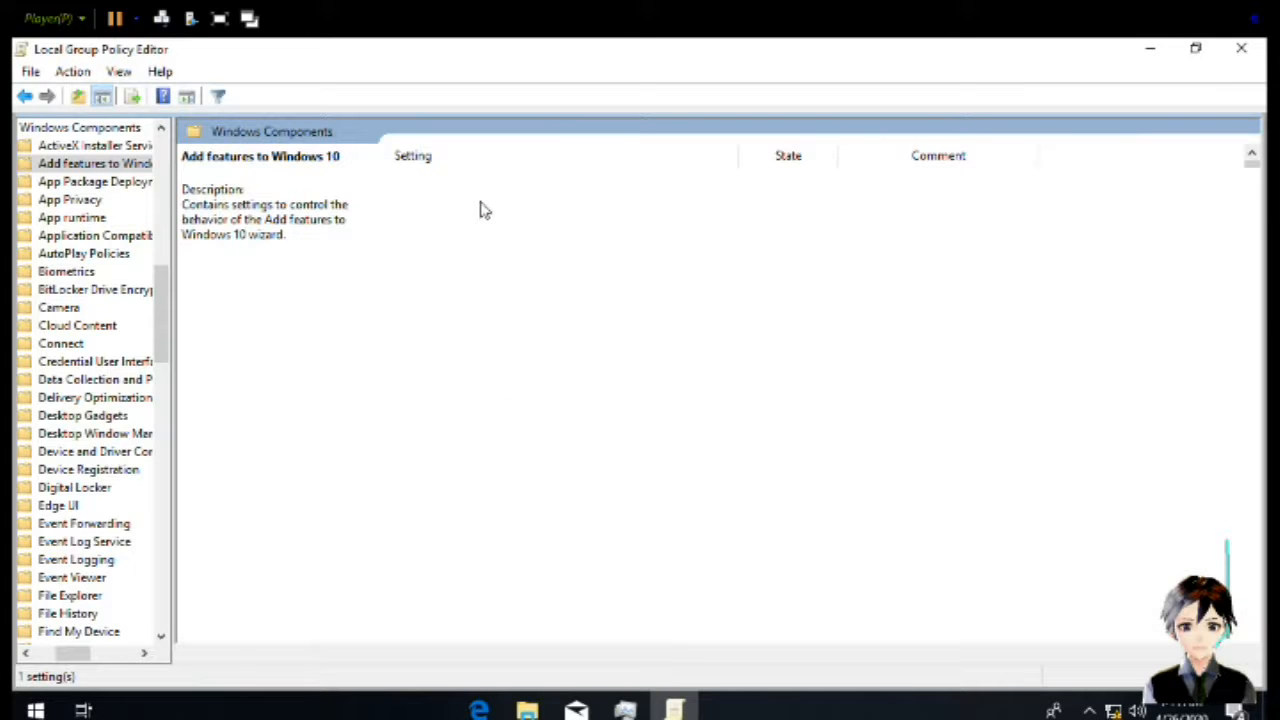
{"action": "key", "text": "BackSpace"}
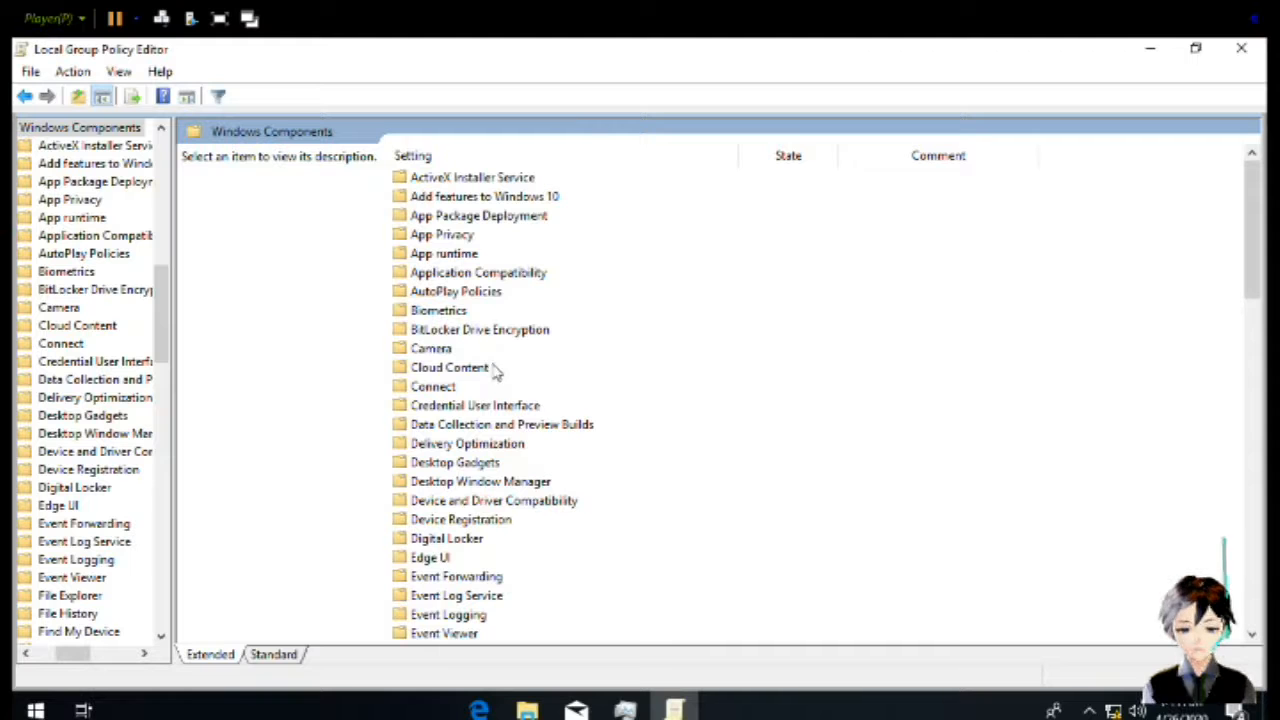
{"action": "left_click", "coordinate": [536, 428]}
{"action": "double_click", "coordinate": [536, 428]}
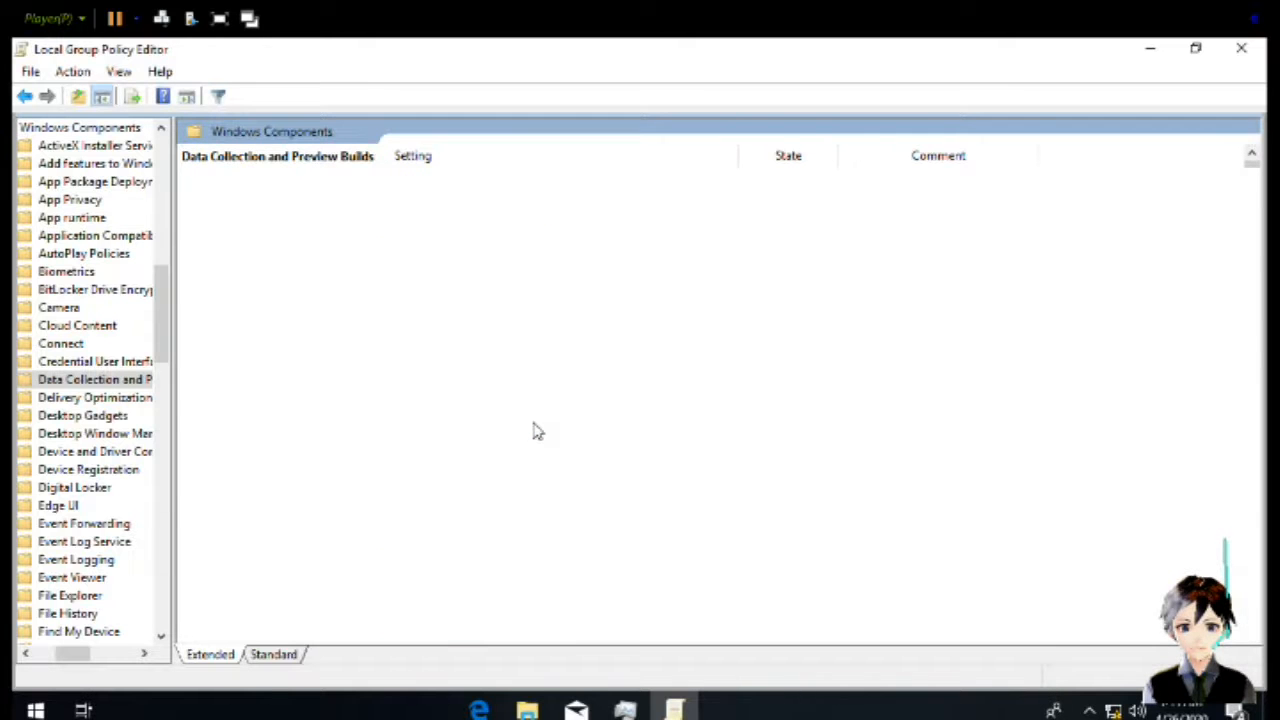
{"action": "key", "text": "BackSpace"}
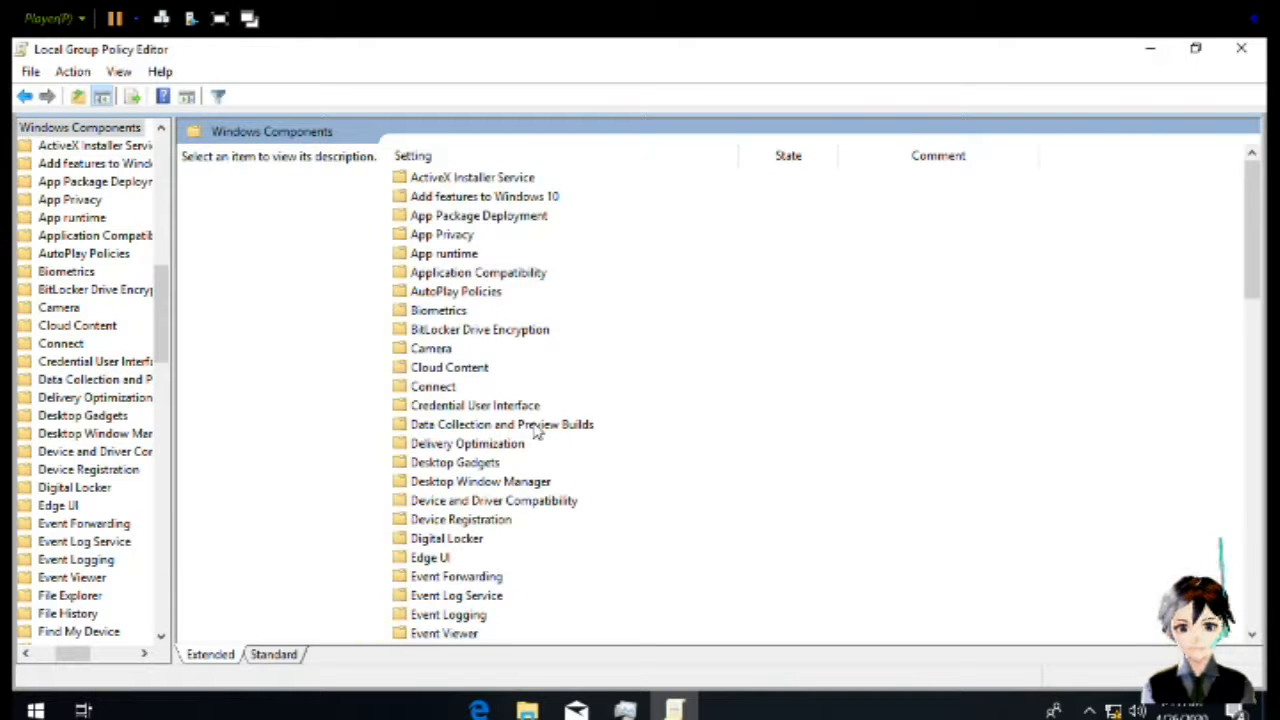
Find and open the Location and Sensors policy folder under Windows Components
{"action": "scroll", "coordinate": [536, 430], "scroll_direction": "down", "scroll_amount": 1}
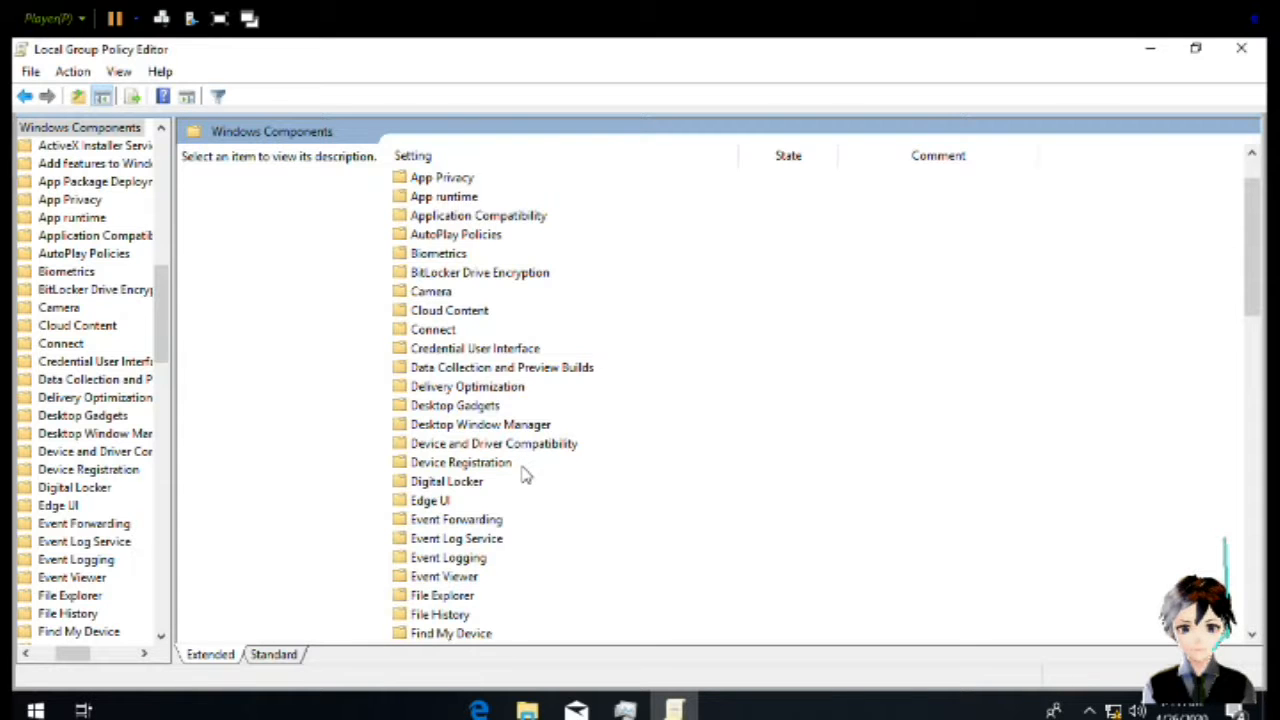
{"action": "left_click", "coordinate": [500, 541]}
{"action": "scroll", "coordinate": [632, 555], "scroll_direction": "down", "scroll_amount": 2}
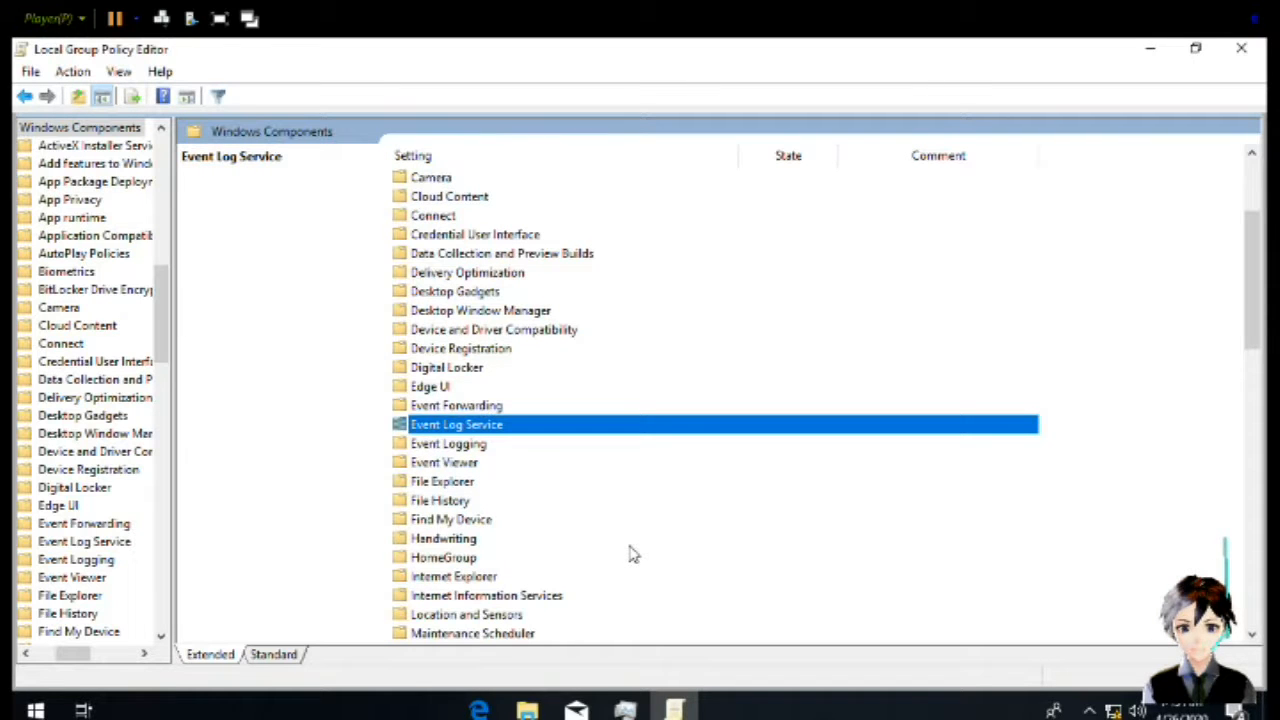
{"action": "key", "text": "Up"}
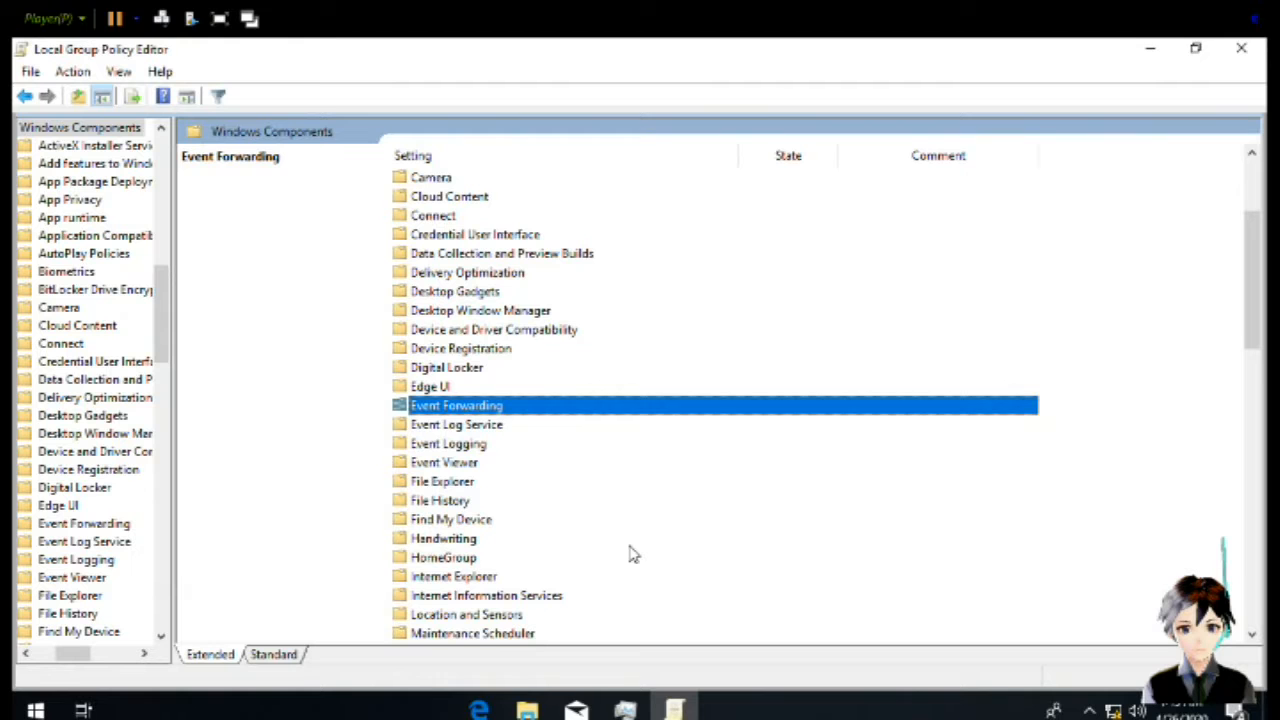
{"action": "key", "text": "Down"}
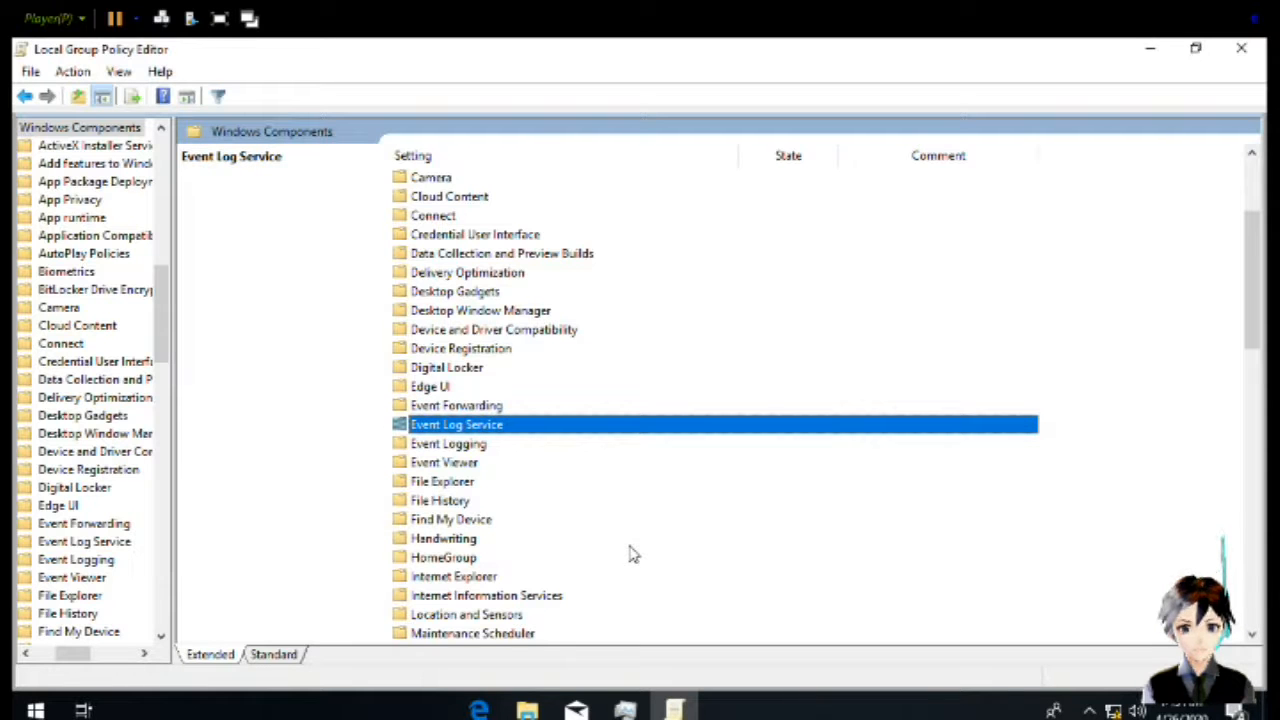
{"action": "key", "text": "Down"}
{"action": "key", "text": "Down"}
{"action": "key", "text": "Down"}
{"action": "key", "text": "Down"}
{"action": "key", "text": "Down"}
{"action": "key", "text": "Down"}
{"action": "key", "text": "Down"}
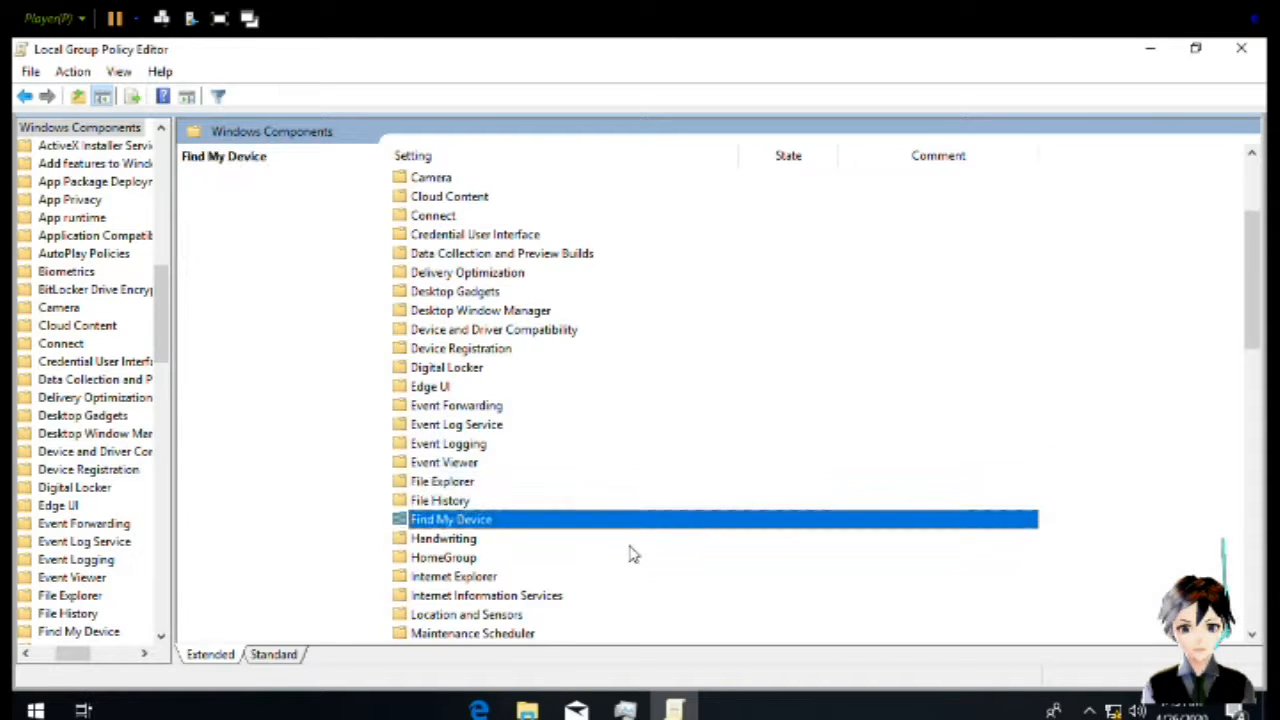
{"action": "key", "text": "Down"}
{"action": "key", "text": "Down"}
{"action": "key", "text": "Down"}
{"action": "key", "text": "Down"}
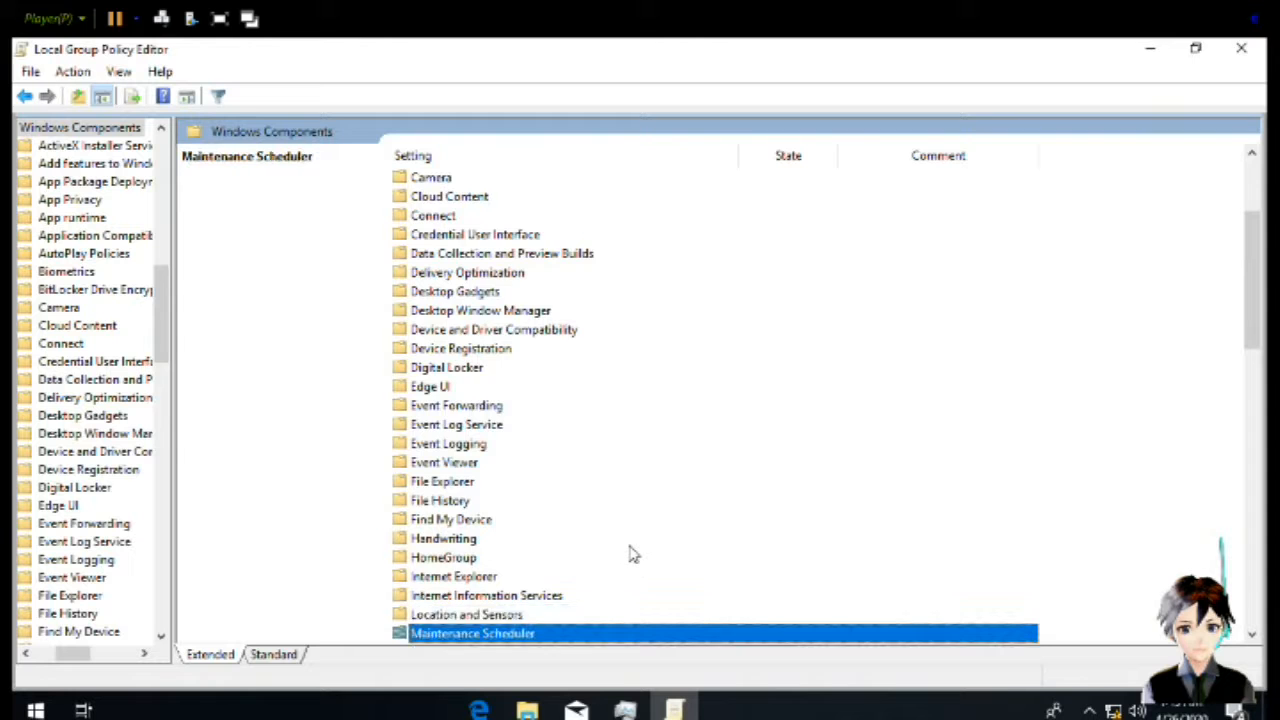
{"action": "scroll", "coordinate": [630, 555], "scroll_direction": "down", "scroll_amount": 2}
{"action": "scroll", "coordinate": [631, 554], "scroll_direction": "down", "scroll_amount": 1}
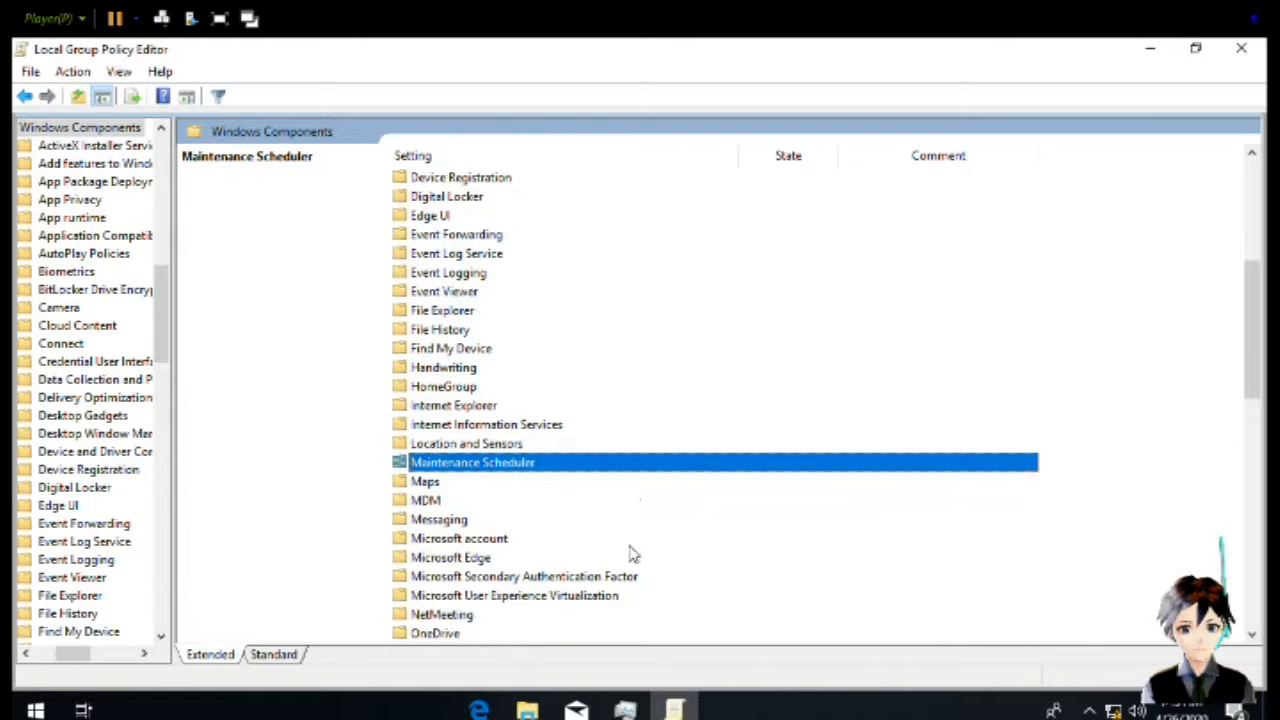
{"action": "key", "text": "Up"}
{"action": "key", "text": "Return"}
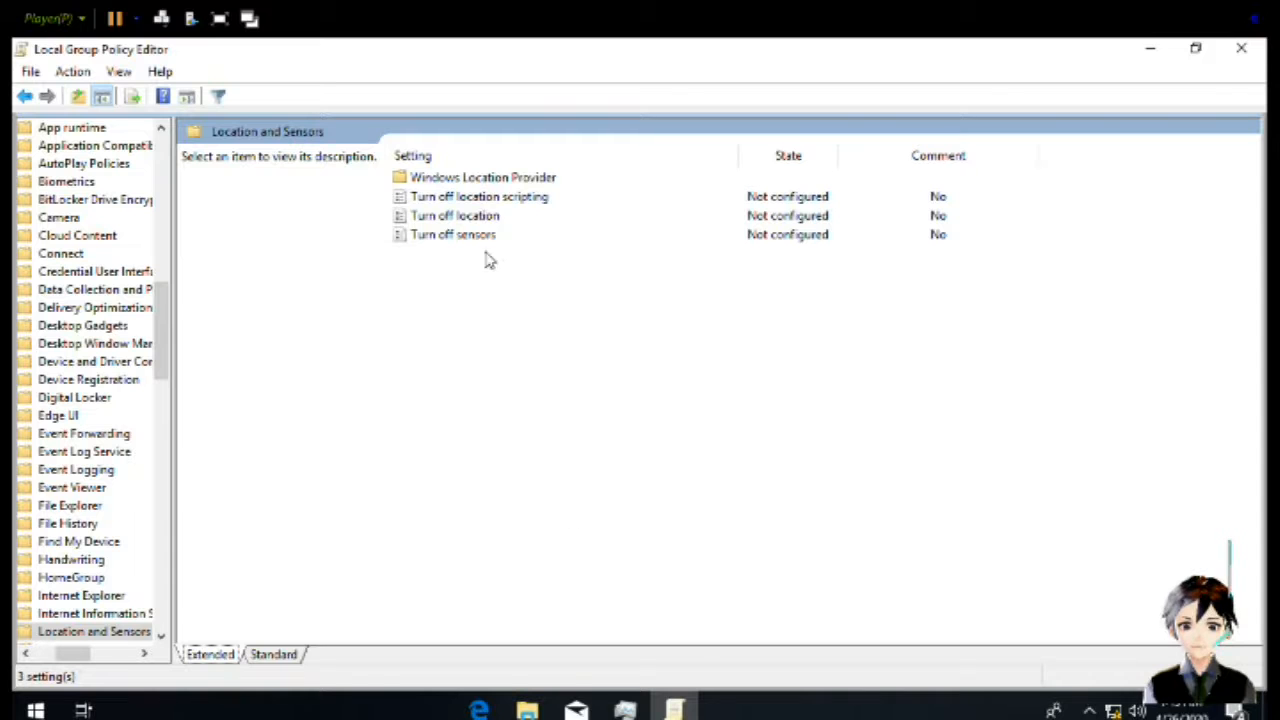
Set the Turn off location scripting policy to Disabled
{"action": "left_click", "coordinate": [484, 199]}
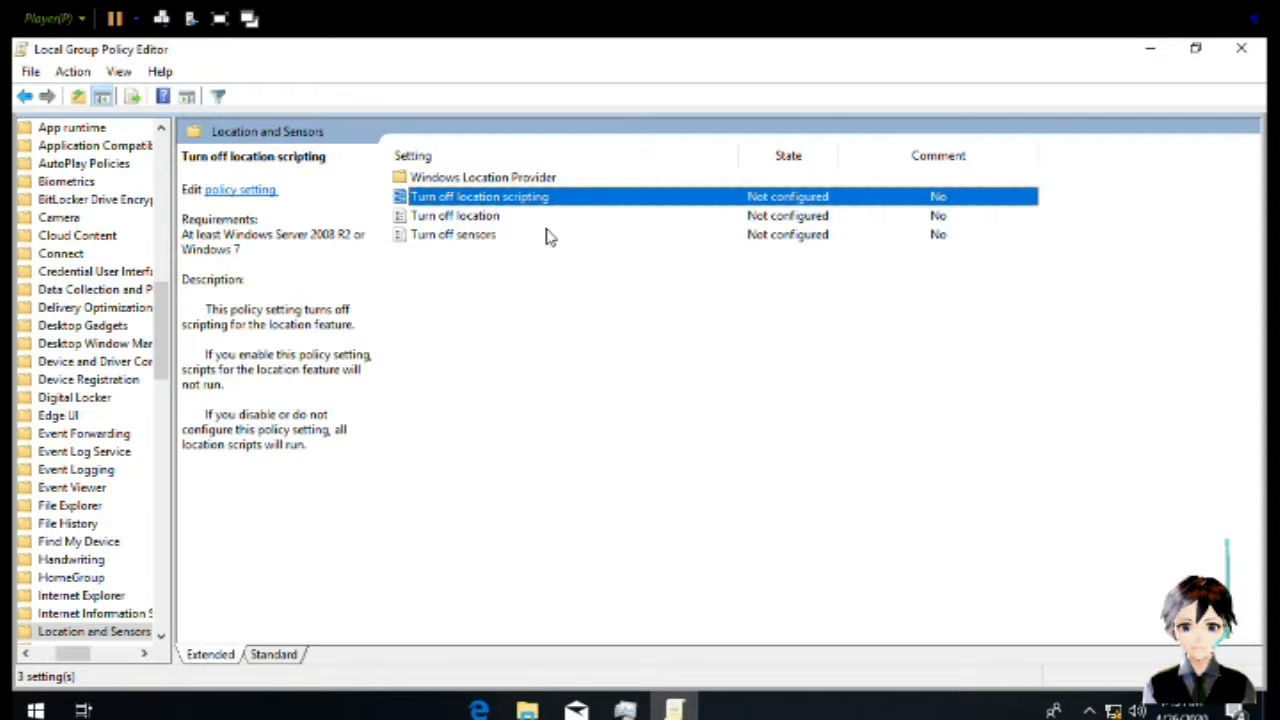
{"action": "key", "text": "Return"}
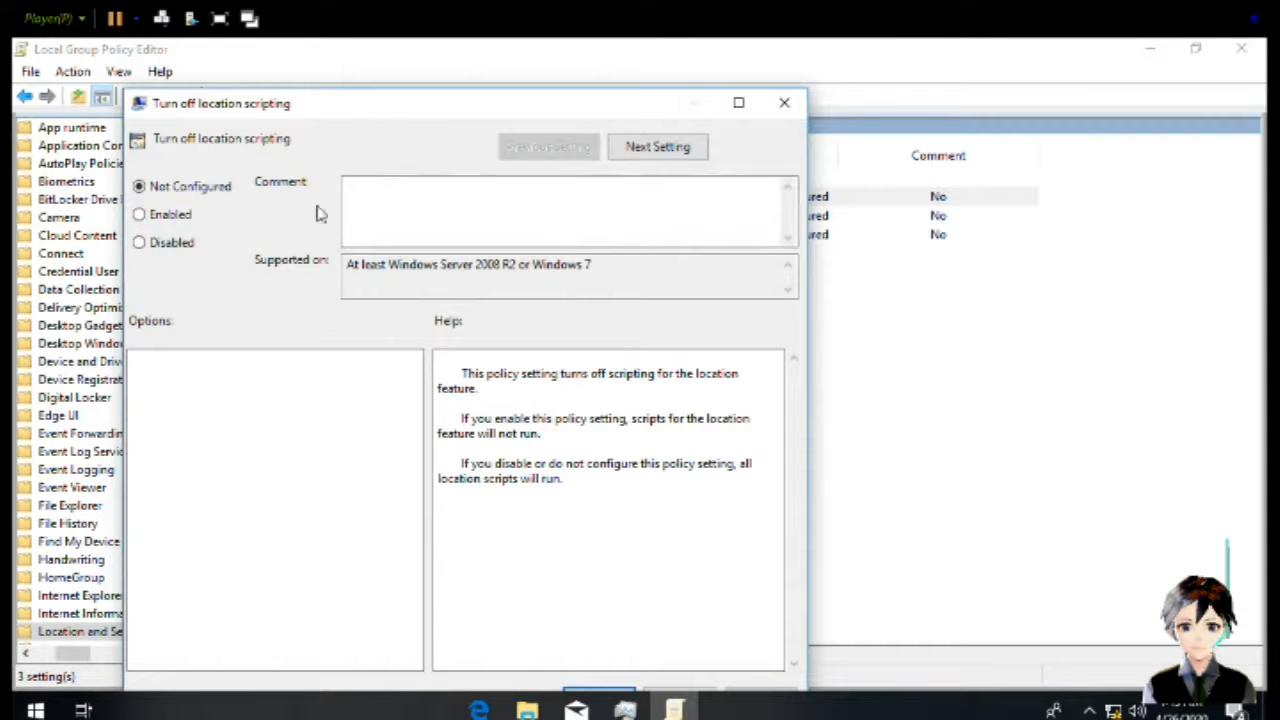
{"action": "left_click", "coordinate": [182, 246]}
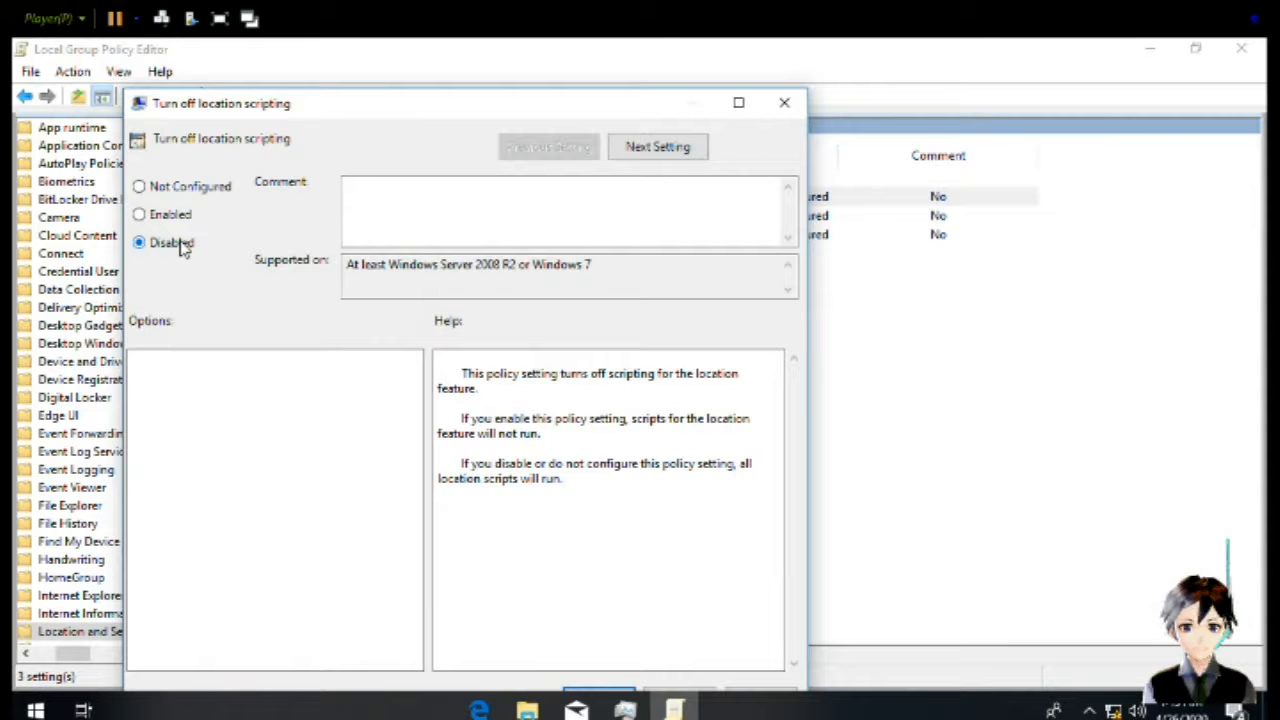
{"action": "key", "text": "Return"}
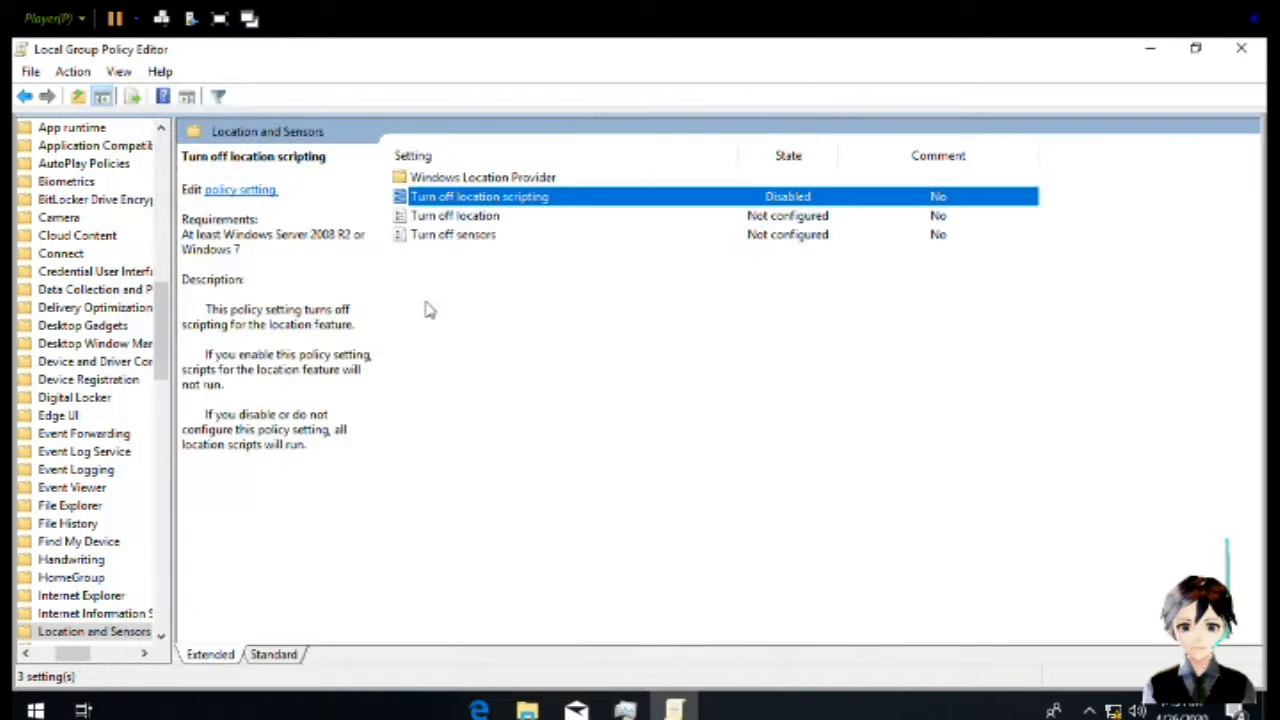
Set the Turn off location policy to Disabled
{"action": "key", "text": "Down"}
{"action": "key", "text": "Return"}
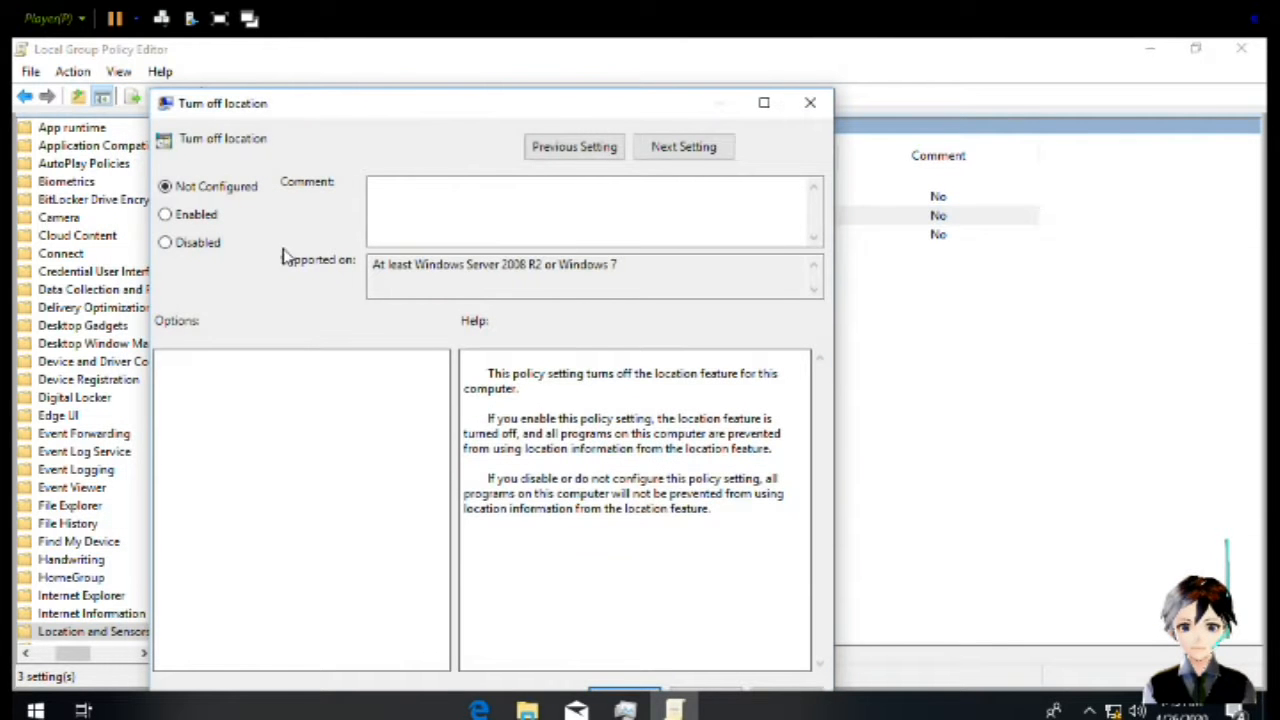
{"action": "left_click", "coordinate": [197, 247]}
{"action": "key", "text": "Return"}
Set the Turn off sensors policy to Disabled
{"action": "key", "text": "Down"}
{"action": "key", "text": "Return"}
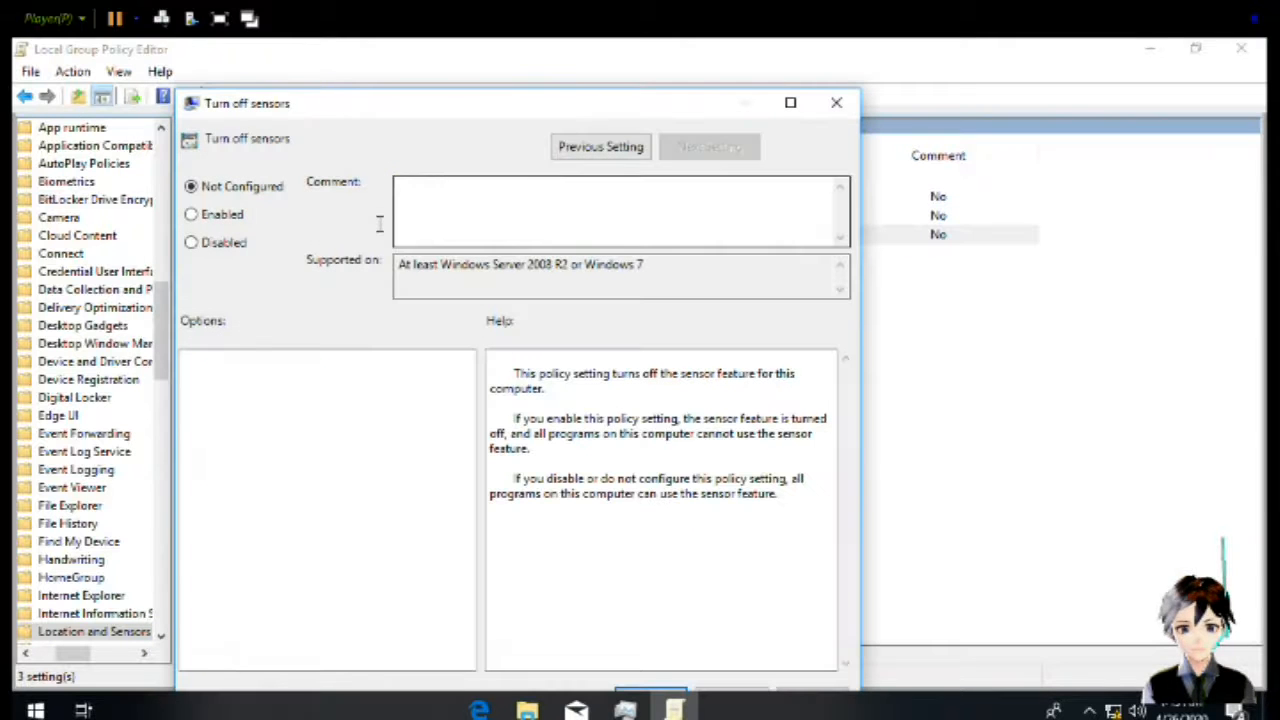
{"action": "left_click", "coordinate": [188, 246]}
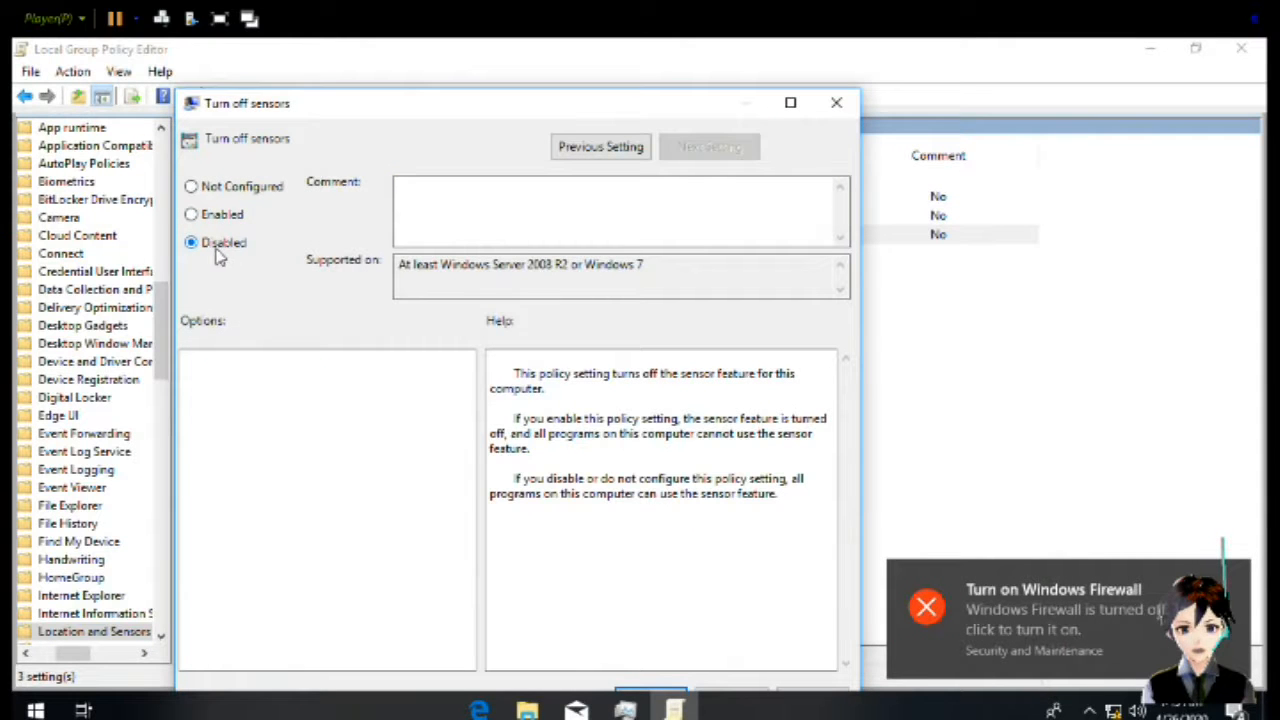
{"action": "key", "text": "Return"}
Set the Turn off Windows Location Provider policy in the Windows Location Provider subfolder to Enabled
{"action": "key", "text": "Up"}
{"action": "key", "text": "Up"}
{"action": "key", "text": "Up"}
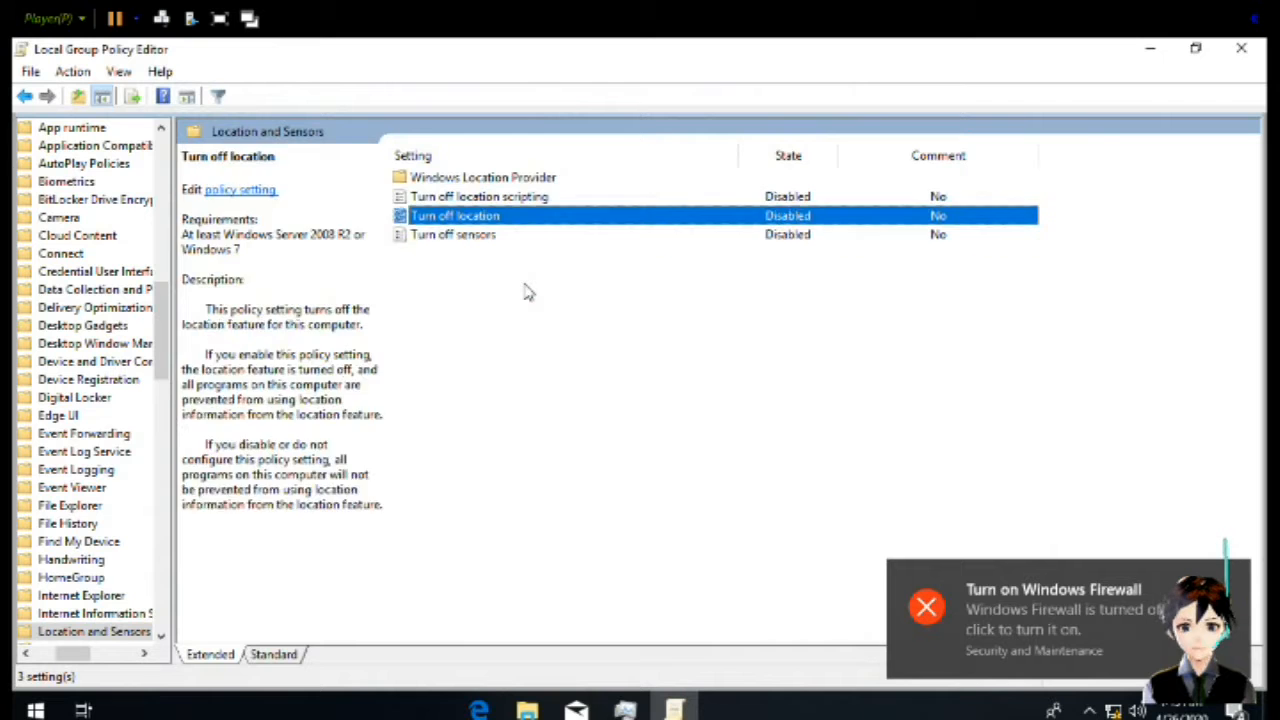
{"action": "key", "text": "Return"}
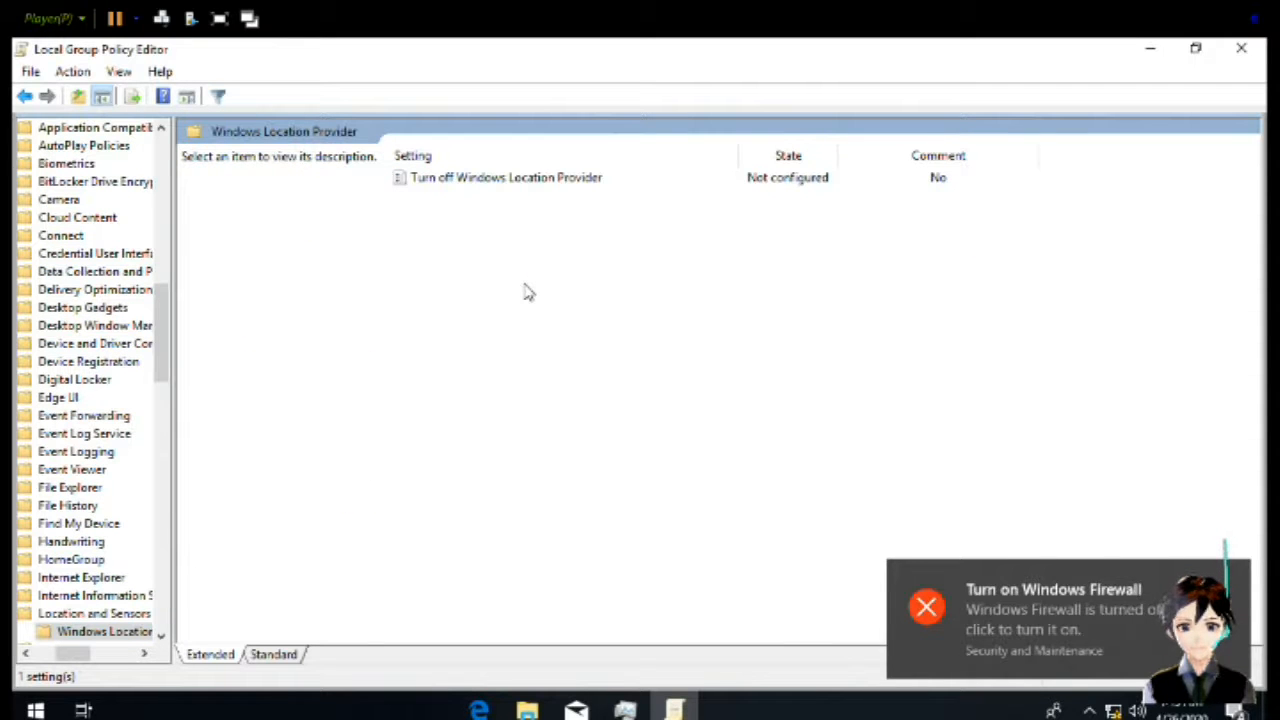
{"action": "key", "text": "Down"}
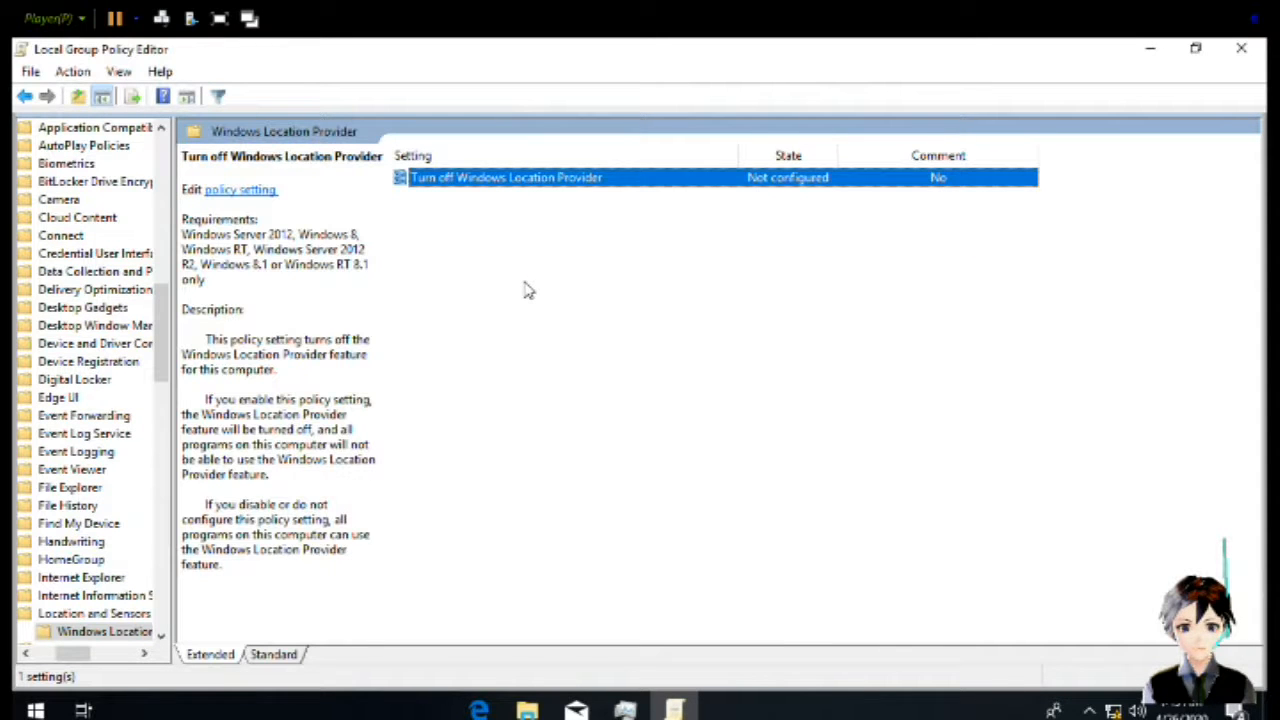
{"action": "key", "text": "Return"}
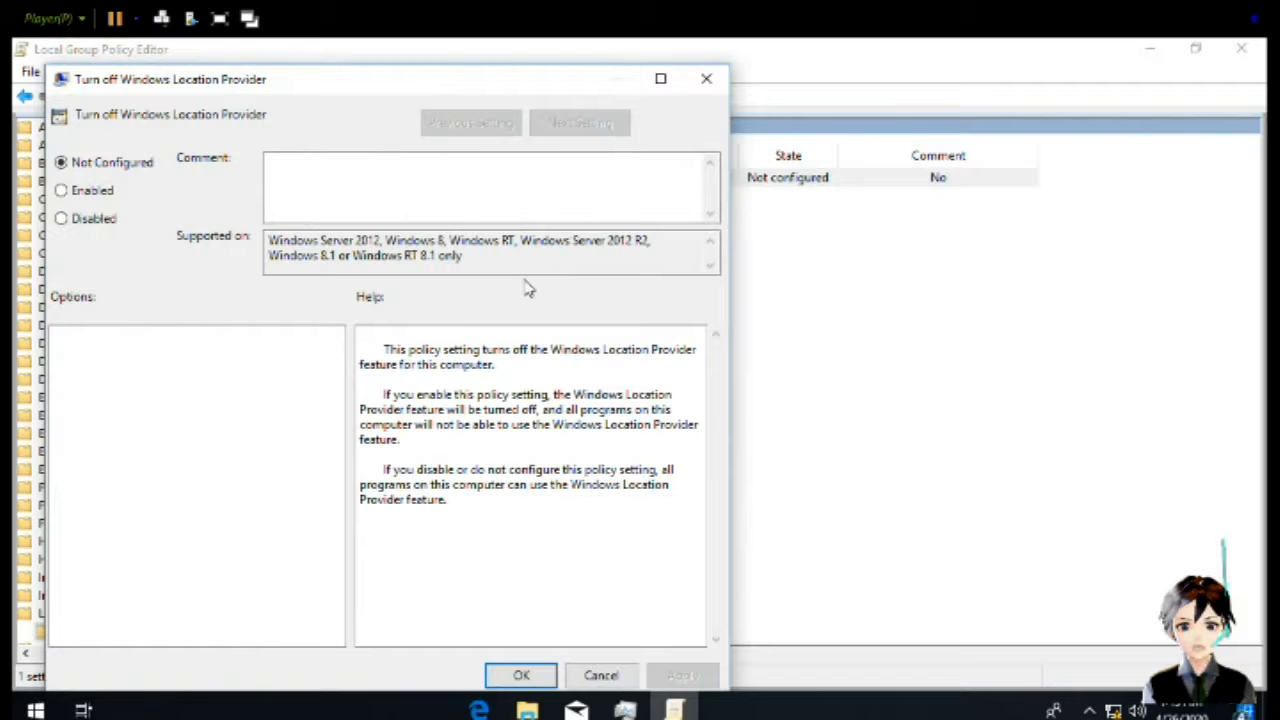
{"action": "key", "text": "alt+e"}
{"action": "key", "text": "Return"}
Return to the Location and Sensors folder and set the Turn off location scripting policy to Enabled
{"action": "key", "text": "BackSpace"}
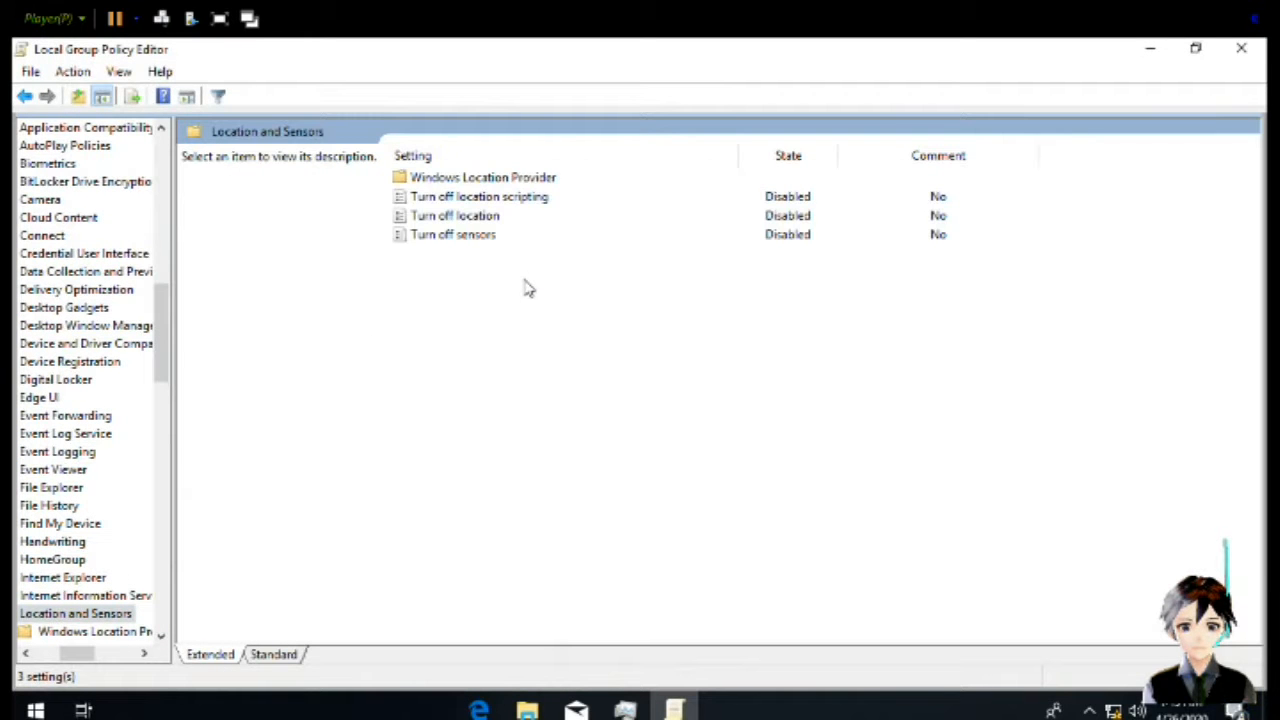
{"action": "key", "text": "Down"}
{"action": "key", "text": "Down"}
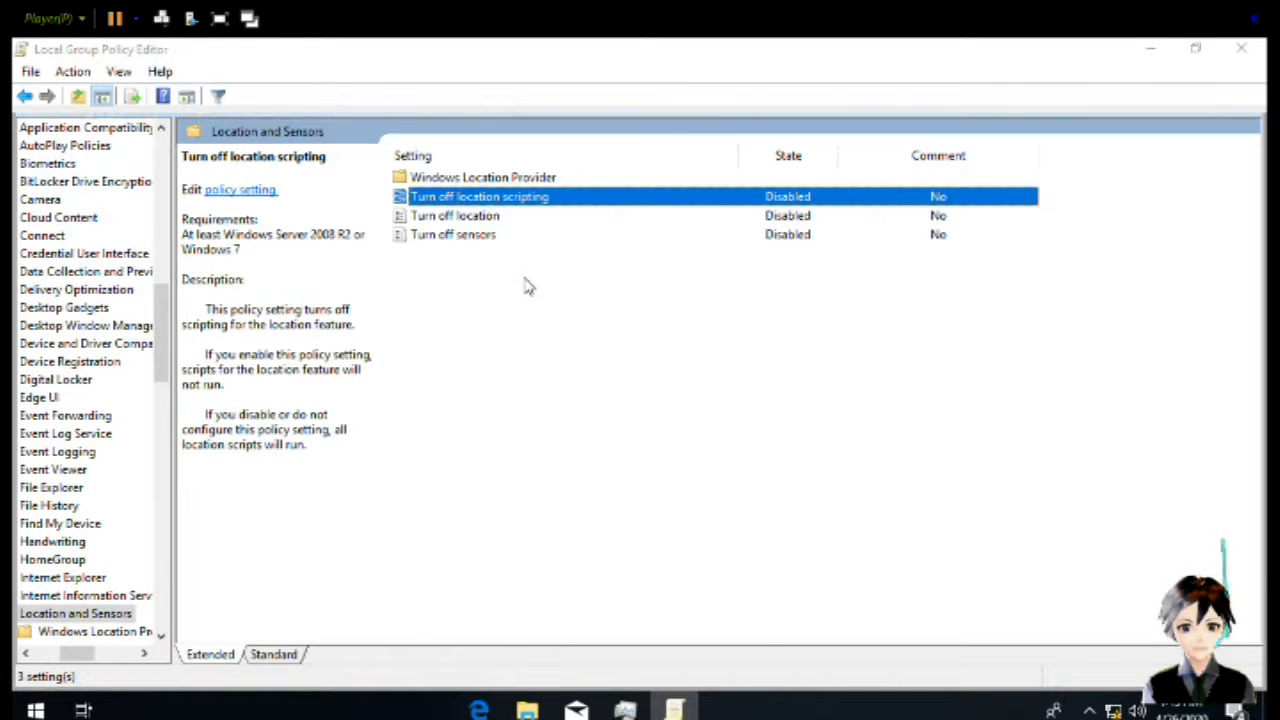
{"action": "key", "text": "Return"}
{"action": "left_click", "coordinate": [96, 216]}
{"action": "key", "text": "Return"}
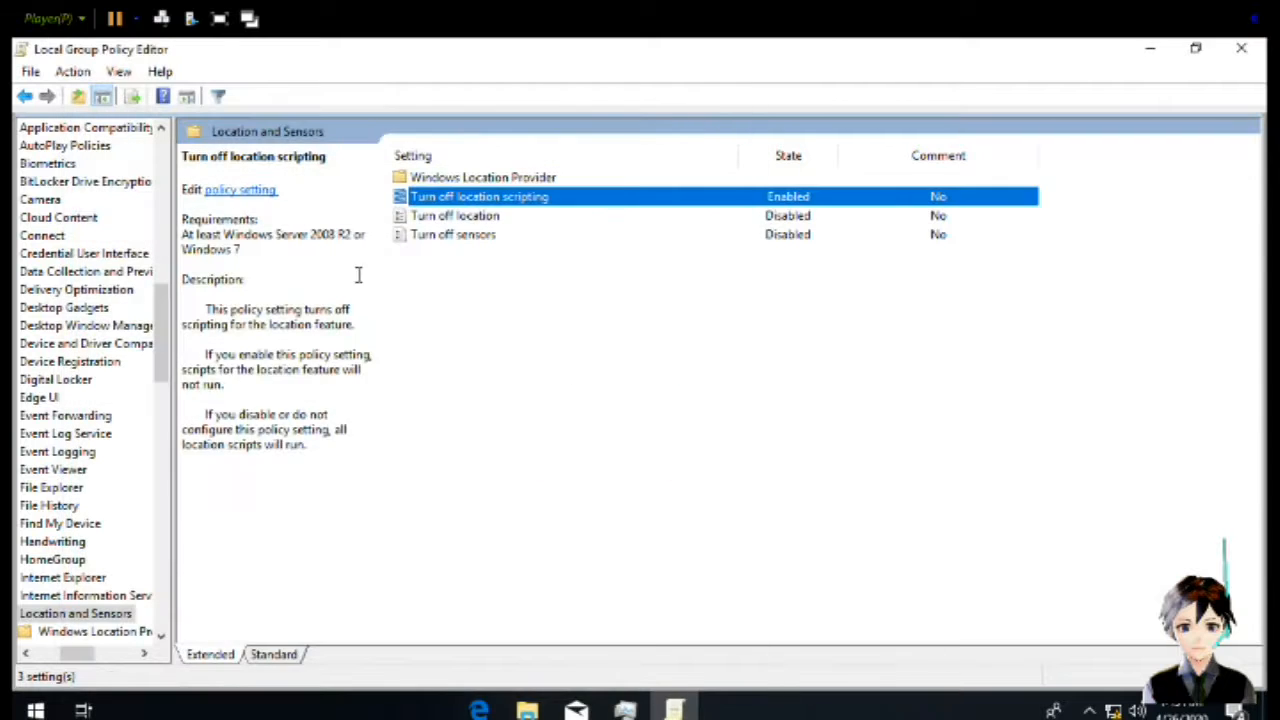
Set the Turn off location policy in Location and Sensors to Enabled
{"action": "key", "text": "Down"}
{"action": "key", "text": "Return"}
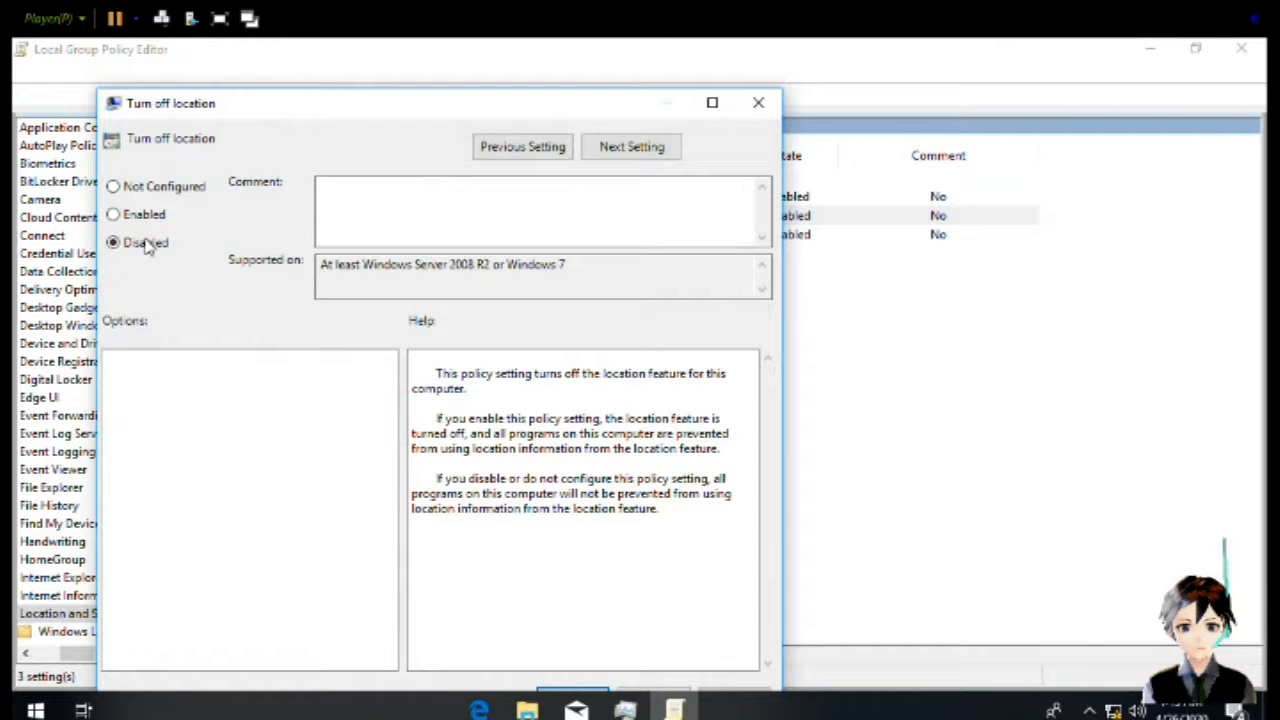
{"action": "left_click", "coordinate": [146, 216]}
{"action": "key", "text": "Return"}
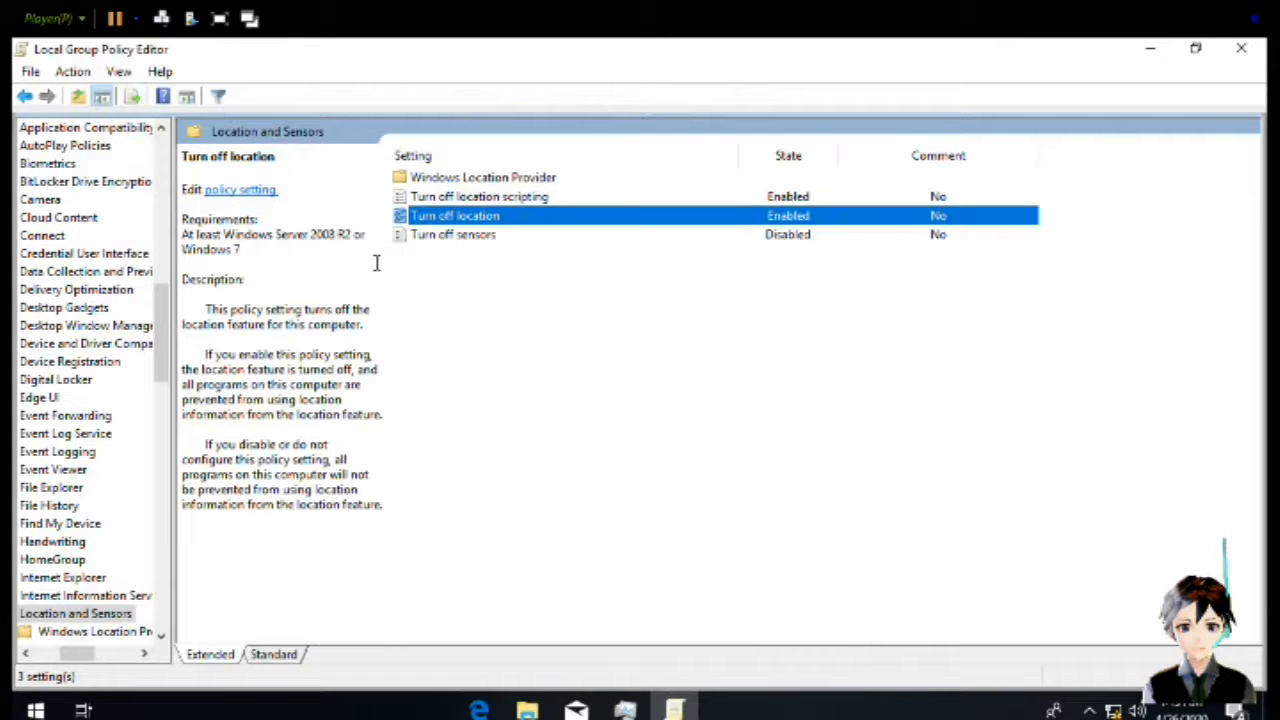
Set the Turn off sensors policy in Location and Sensors to Enabled
{"action": "key", "text": "Down"}
{"action": "key", "text": "Return"}
{"action": "left_click", "coordinate": [155, 218]}
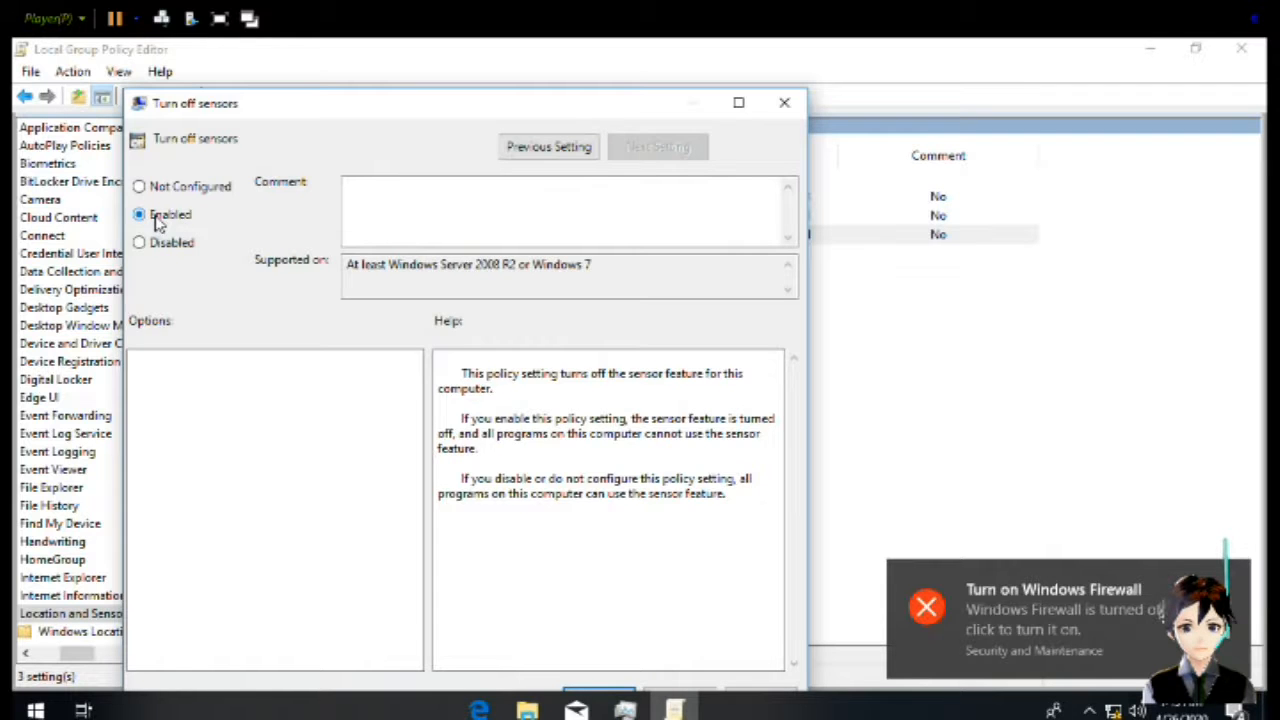
{"action": "key", "text": "Return"}
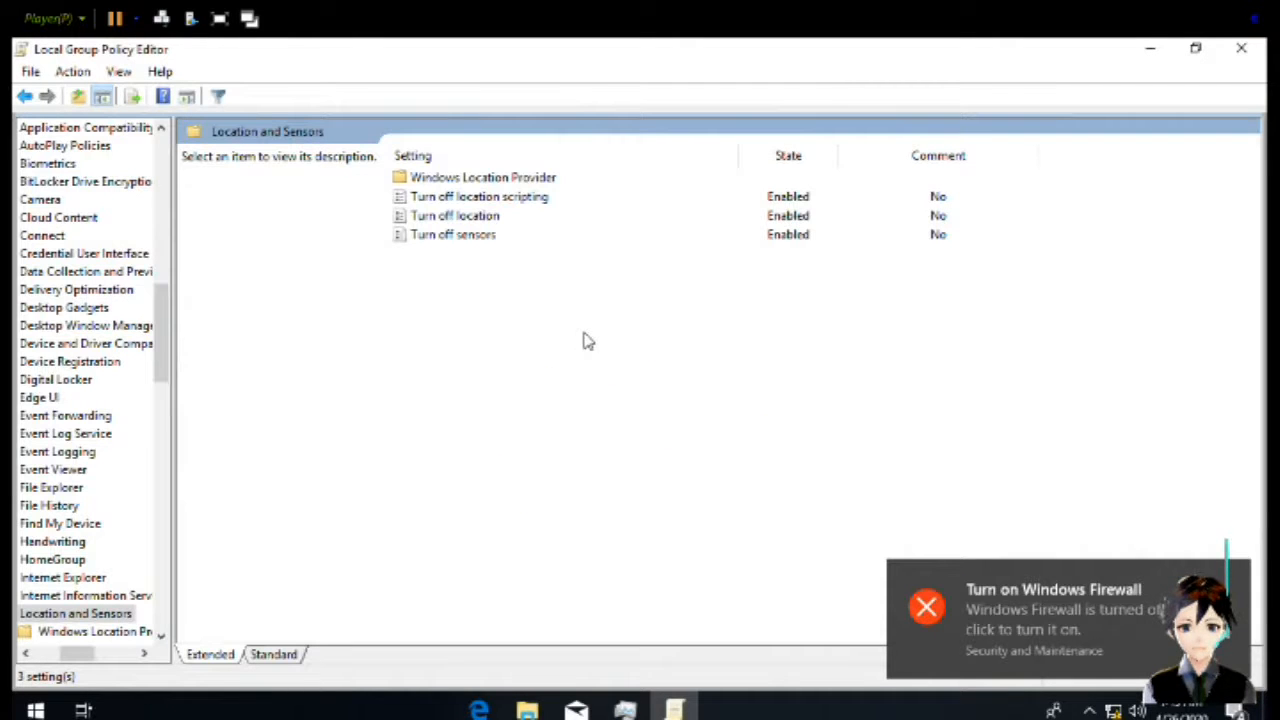
Look through the Windows Components folders from Event Forwarding down to Online Assistance for the next policy area to configure
{"action": "key", "text": "BackSpace"}
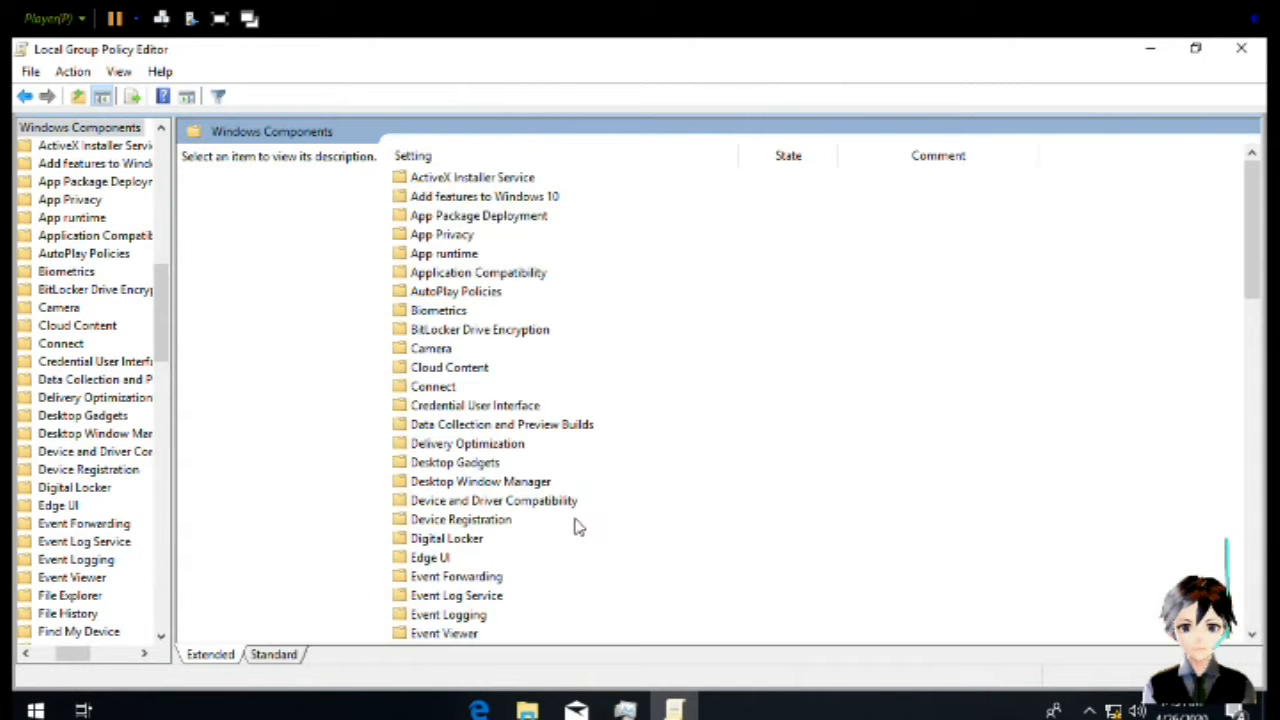
{"action": "left_click", "coordinate": [542, 582]}
{"action": "scroll", "coordinate": [575, 590], "scroll_direction": "down", "scroll_amount": 4}
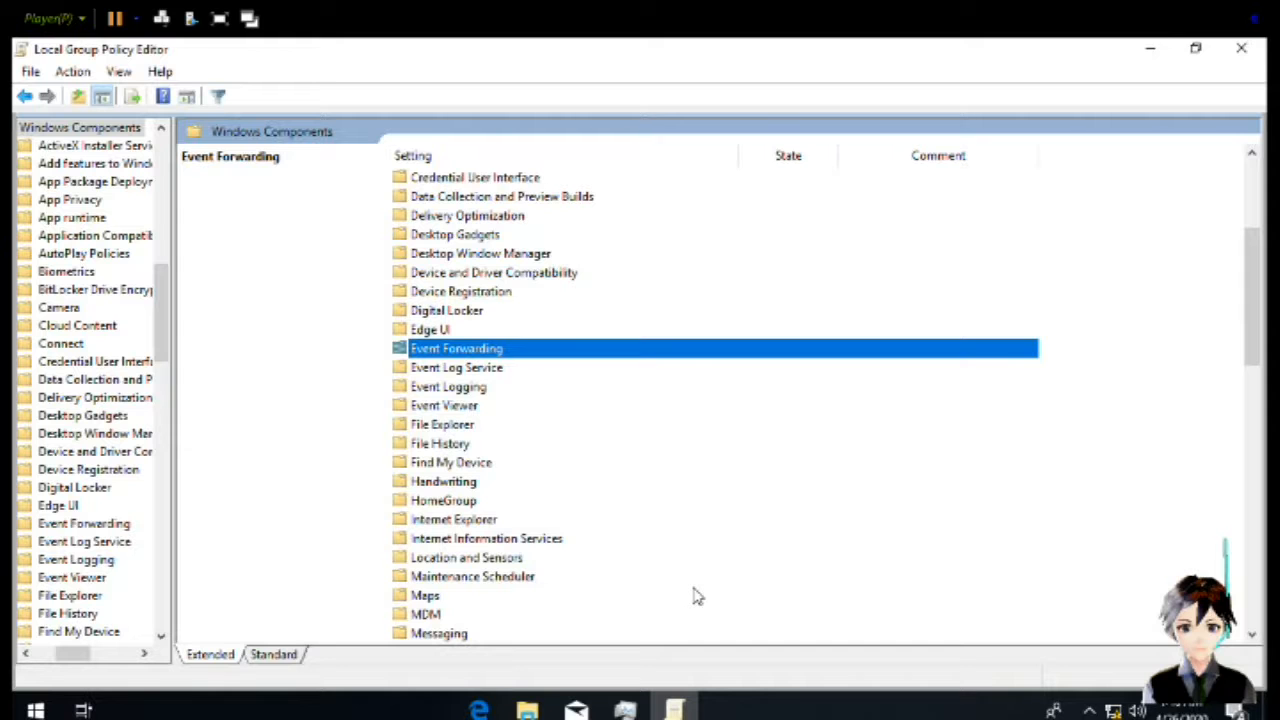
{"action": "key", "text": "Down"}
{"action": "key", "text": "Down"}
{"action": "key", "text": "Down"}
{"action": "key", "text": "Down"}
{"action": "key", "text": "Down"}
{"action": "key", "text": "Down"}
{"action": "key", "text": "Down"}
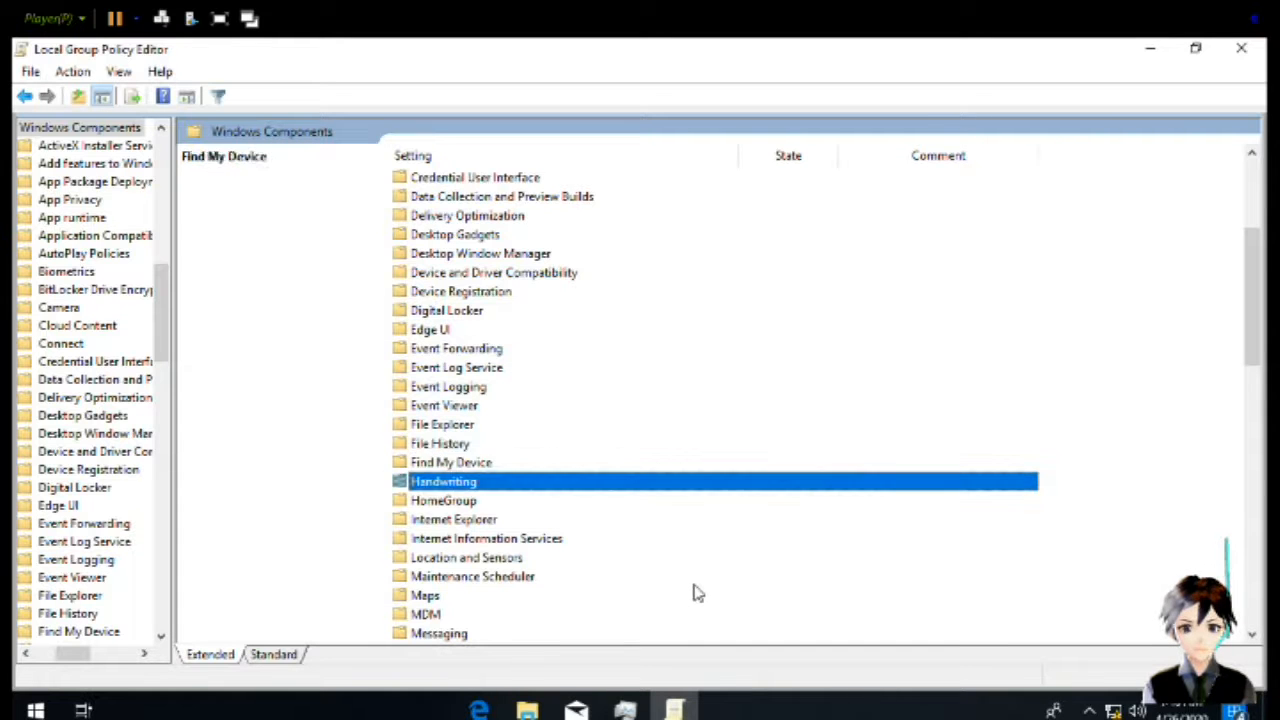
{"action": "key", "text": "Up"}
{"action": "key", "text": "Down"}
{"action": "key", "text": "Down"}
{"action": "key", "text": "Down"}
{"action": "key", "text": "Down"}
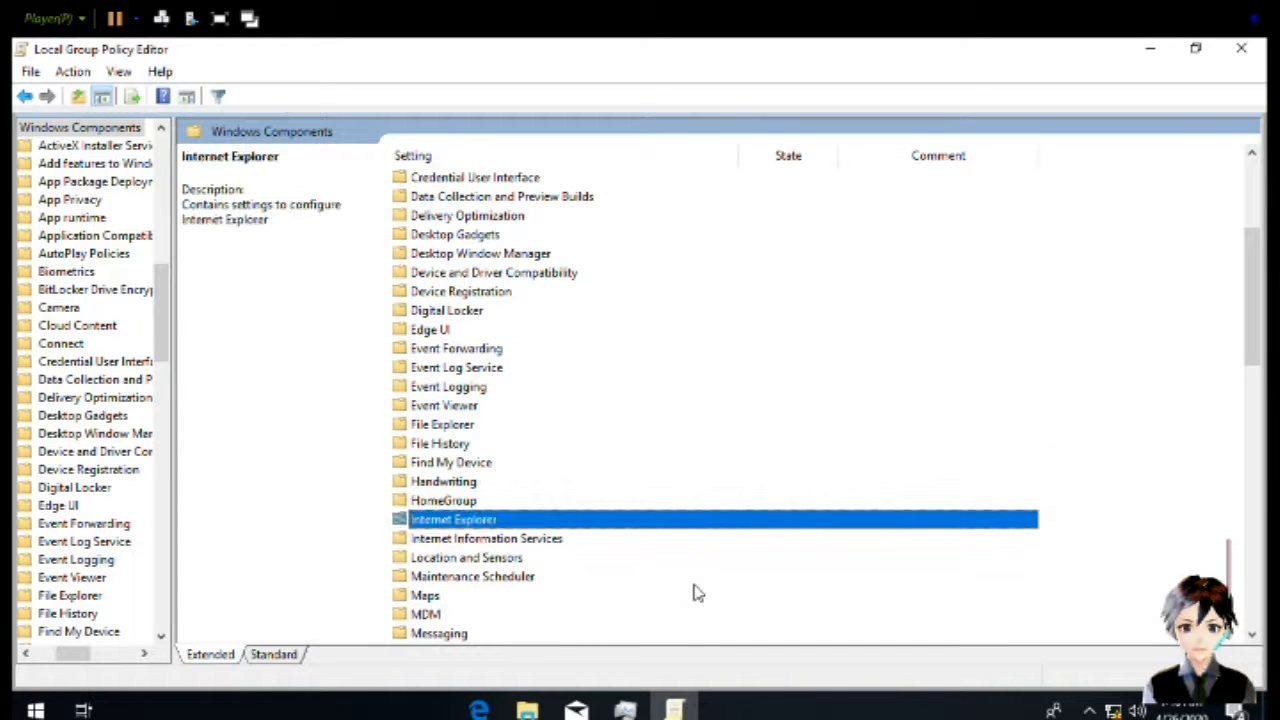
{"action": "key", "text": "Down"}
{"action": "key", "text": "Down"}
{"action": "key", "text": "Down"}
{"action": "key", "text": "Down"}
{"action": "key", "text": "Down"}
{"action": "key", "text": "Down"}
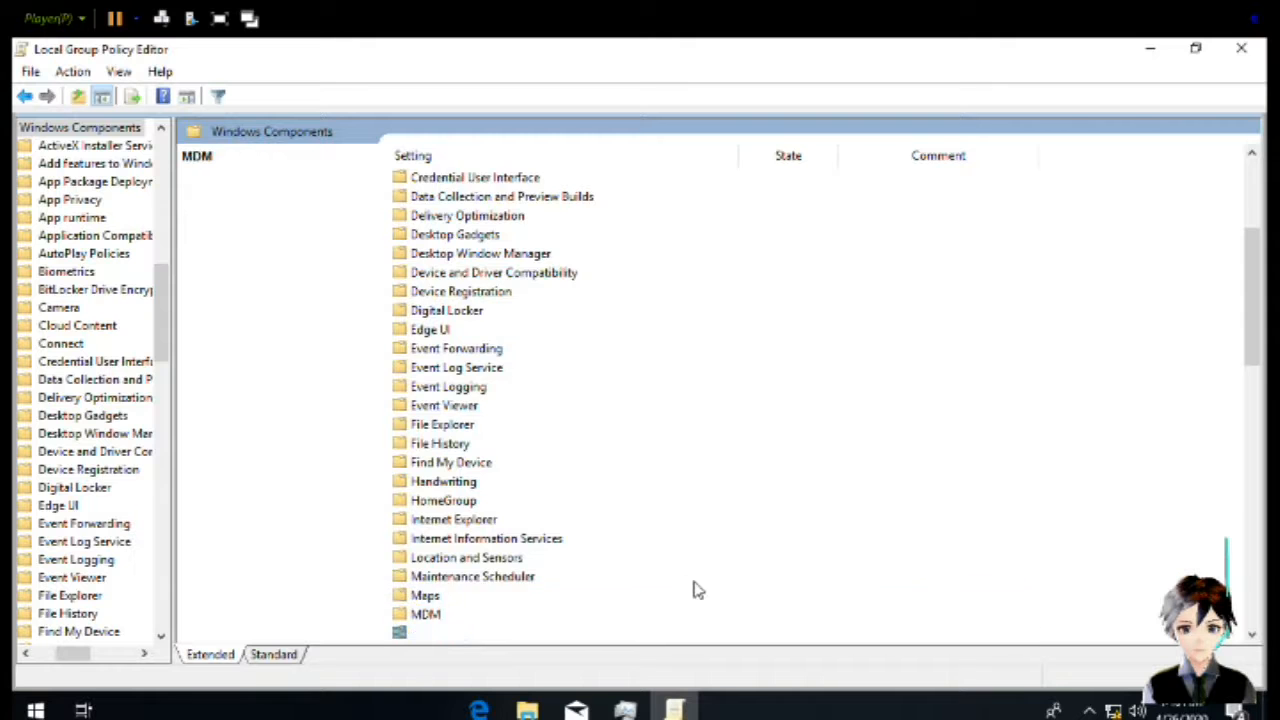
{"action": "key", "text": "Down"}
{"action": "key", "text": "Up"}
{"action": "key", "text": "Down"}
{"action": "key", "text": "Down"}
{"action": "key", "text": "Down"}
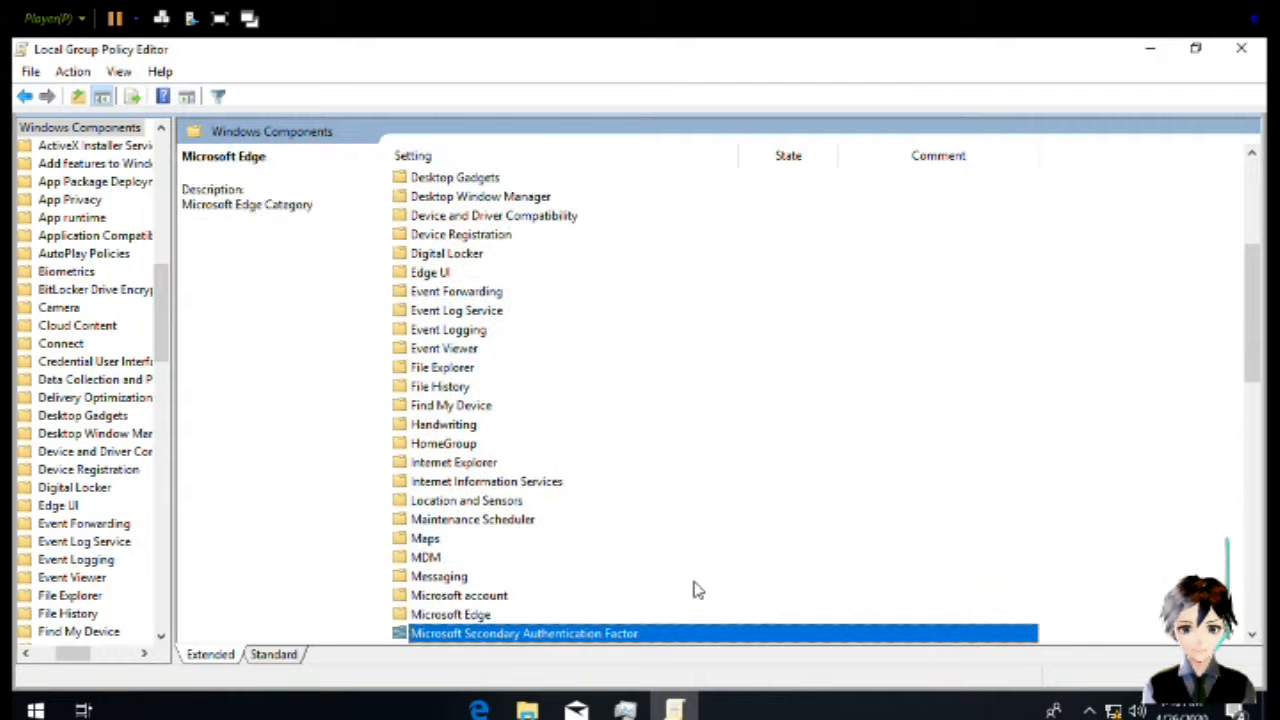
{"action": "key", "text": "Down"}
{"action": "key", "text": "Down"}
{"action": "key", "text": "Down"}
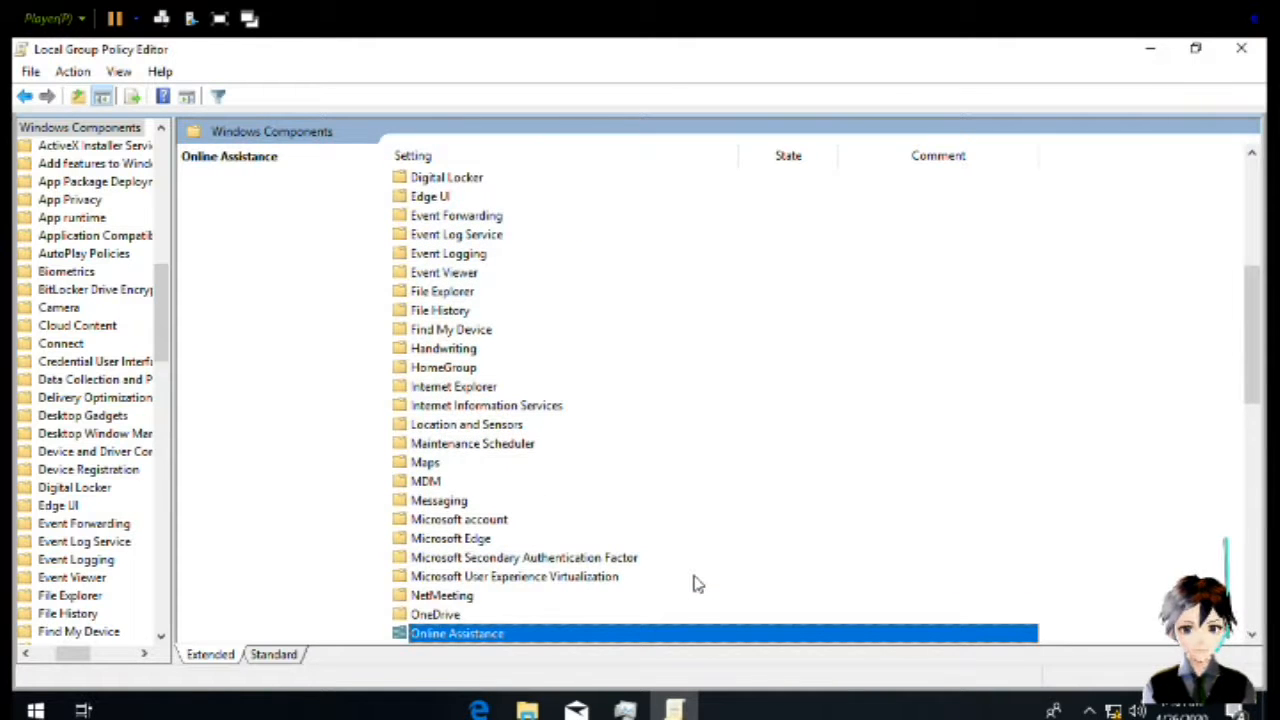
{"action": "key", "text": "Up"}
{"action": "key", "text": "Up"}
{"action": "key", "text": "Up"}
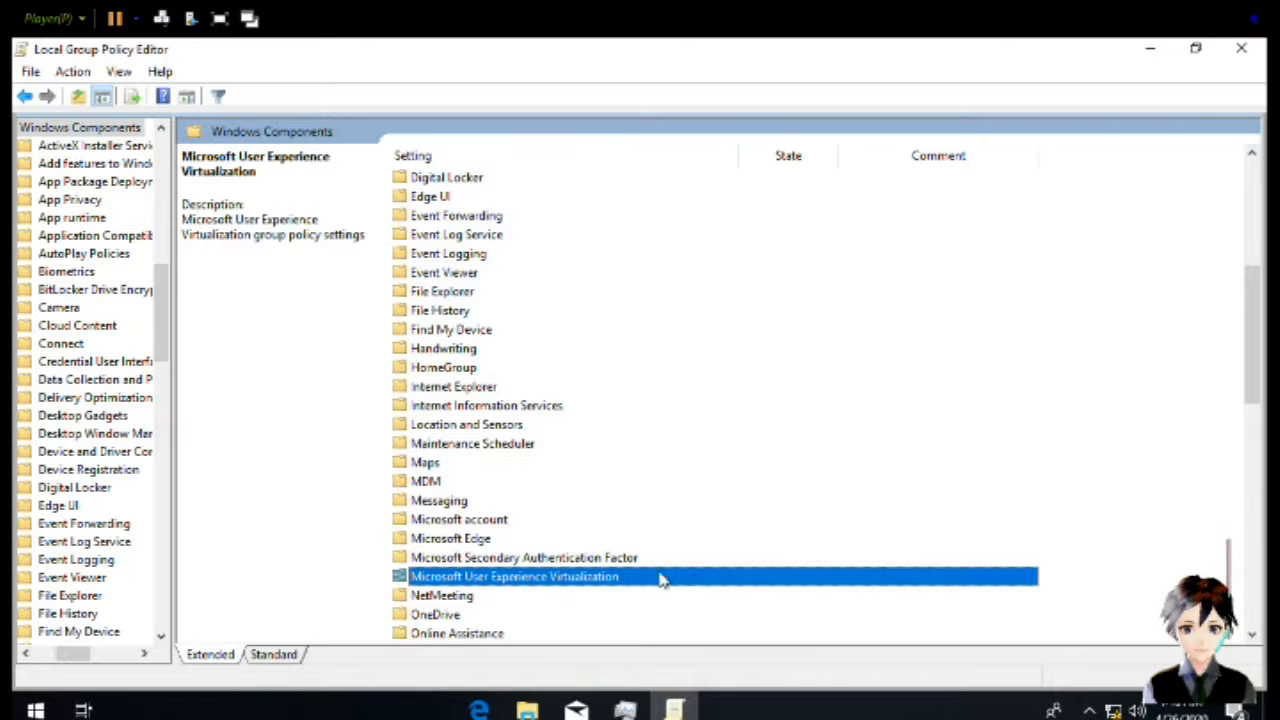
Open the Push To Install folder under Windows Components and select the Turn off Push To Install service policy
{"action": "scroll", "coordinate": [602, 547], "scroll_direction": "down", "scroll_amount": 2}
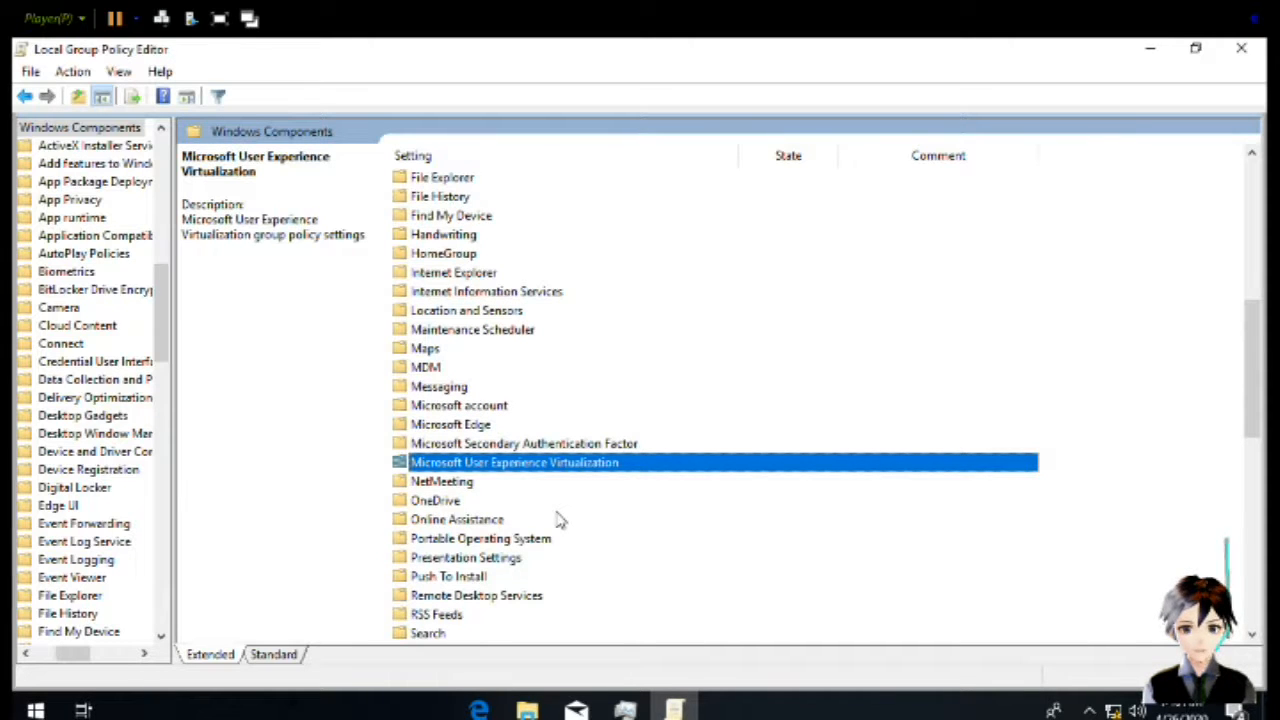
{"action": "key", "text": "Down"}
{"action": "key", "text": "Down"}
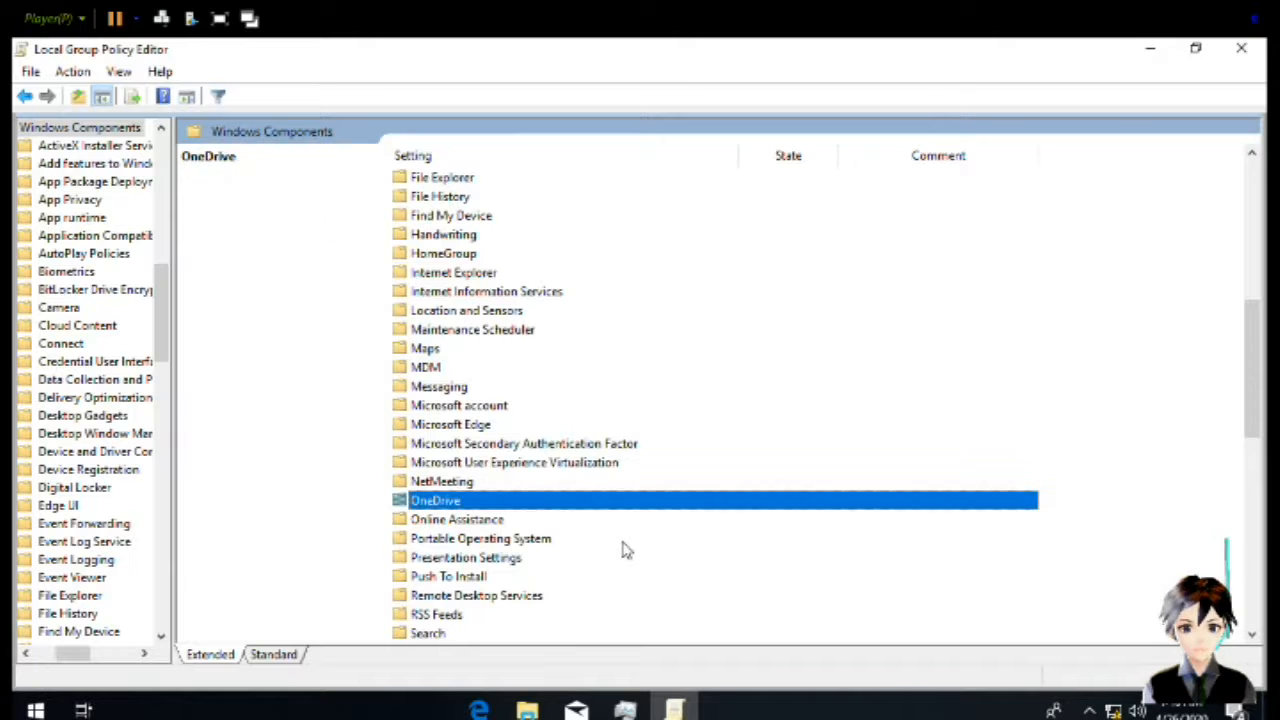
{"action": "key", "text": "Down"}
{"action": "key", "text": "Down"}
{"action": "key", "text": "Down"}
{"action": "key", "text": "Down"}
{"action": "key", "text": "Down"}
{"action": "key", "text": "Up"}
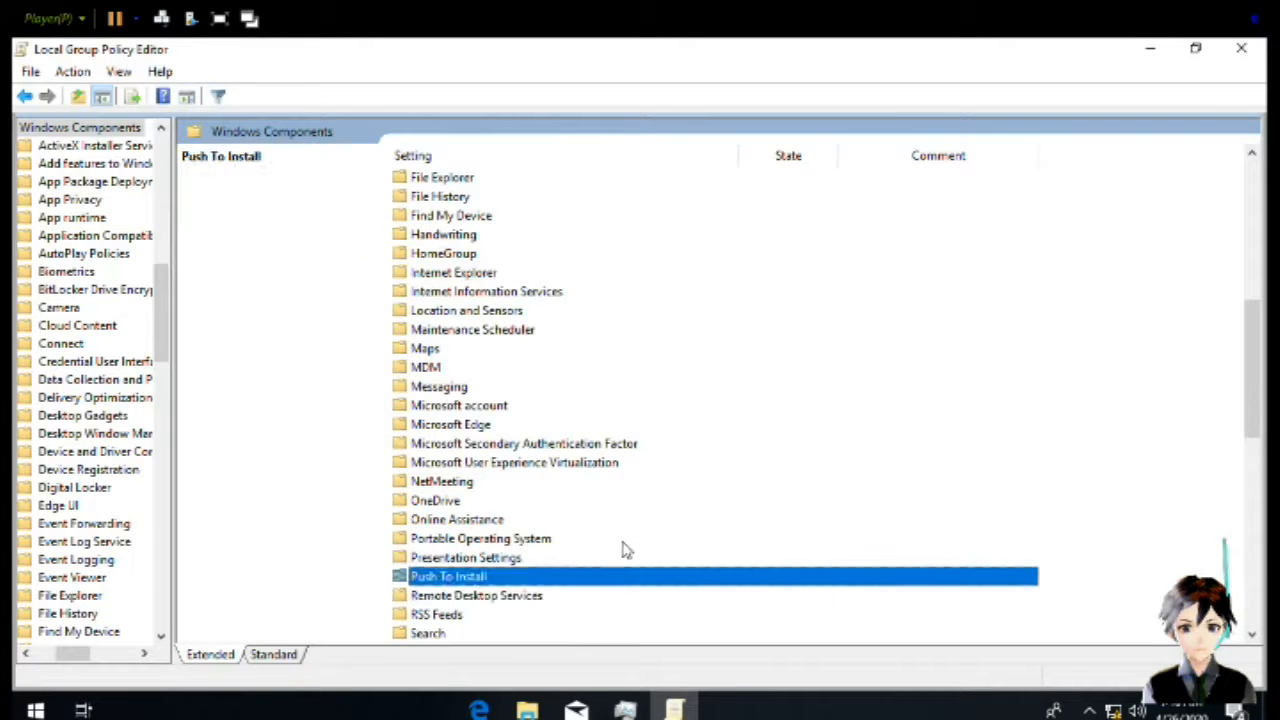
{"action": "key", "text": "Return"}
{"action": "key", "text": "Tab"}
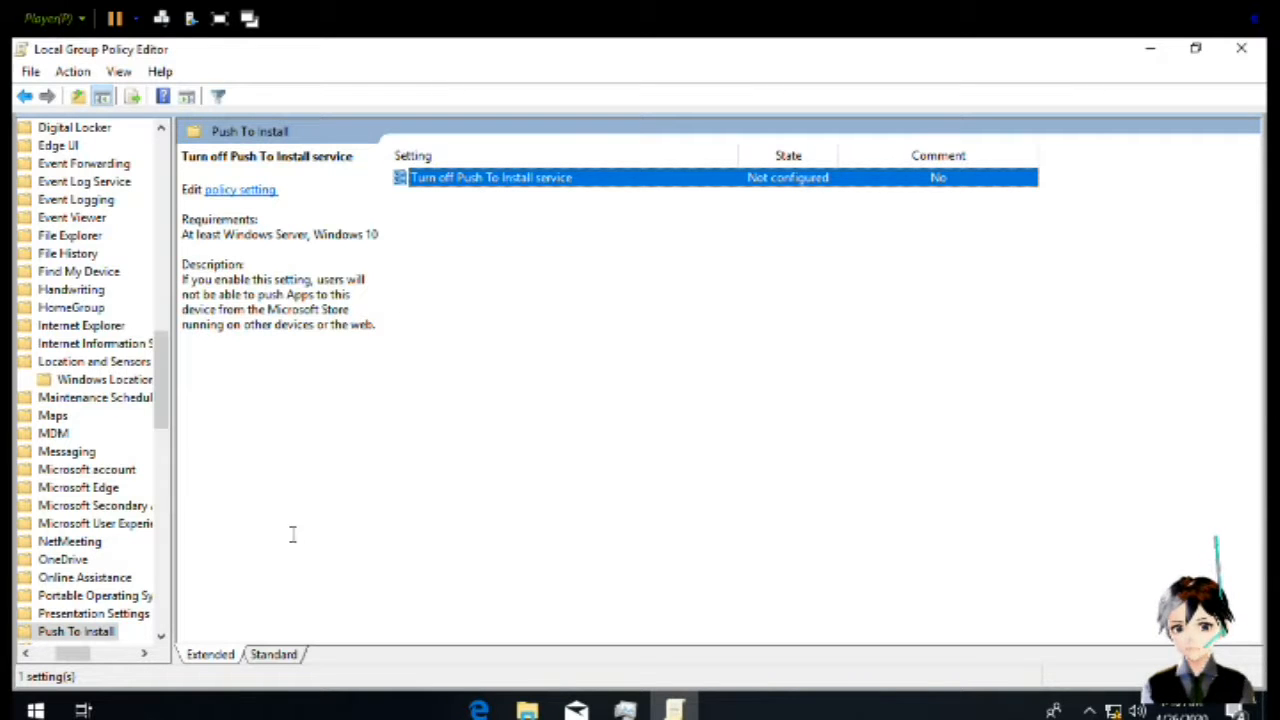
Set the Turn off Push To Install service policy to Disabled
{"action": "left_click", "coordinate": [33, 712]}
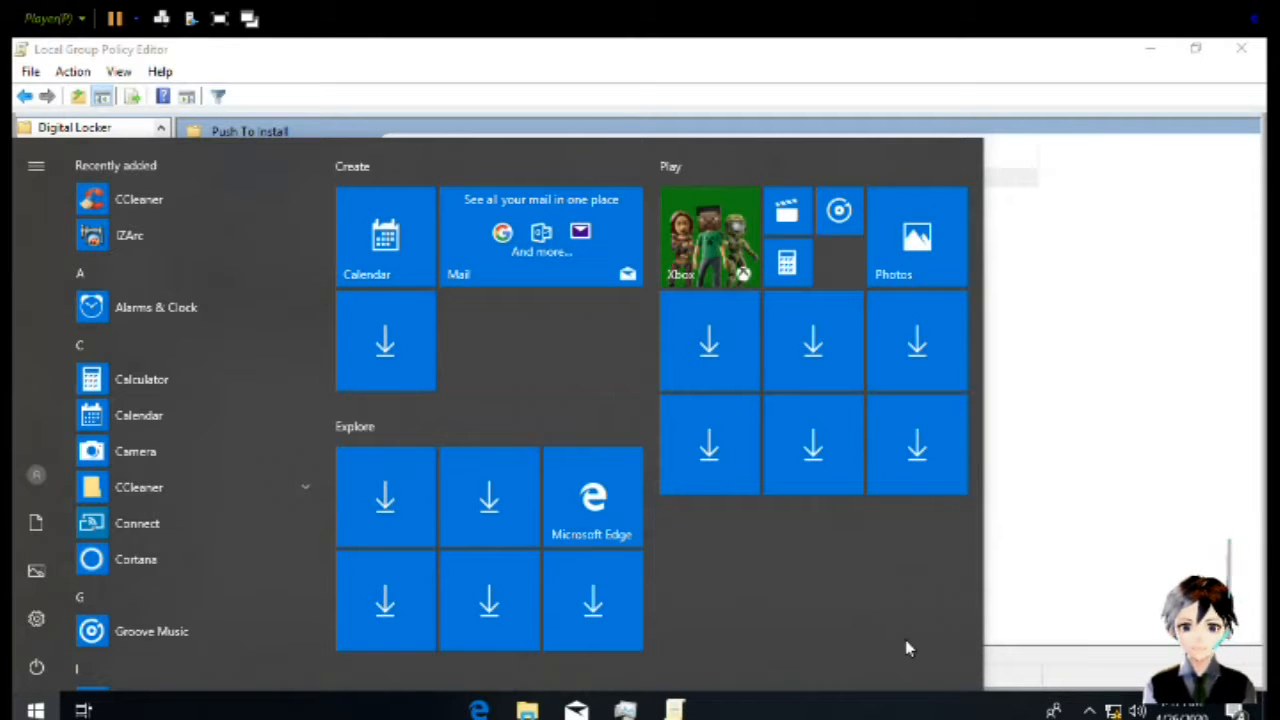
{"action": "left_click", "coordinate": [1015, 597]}
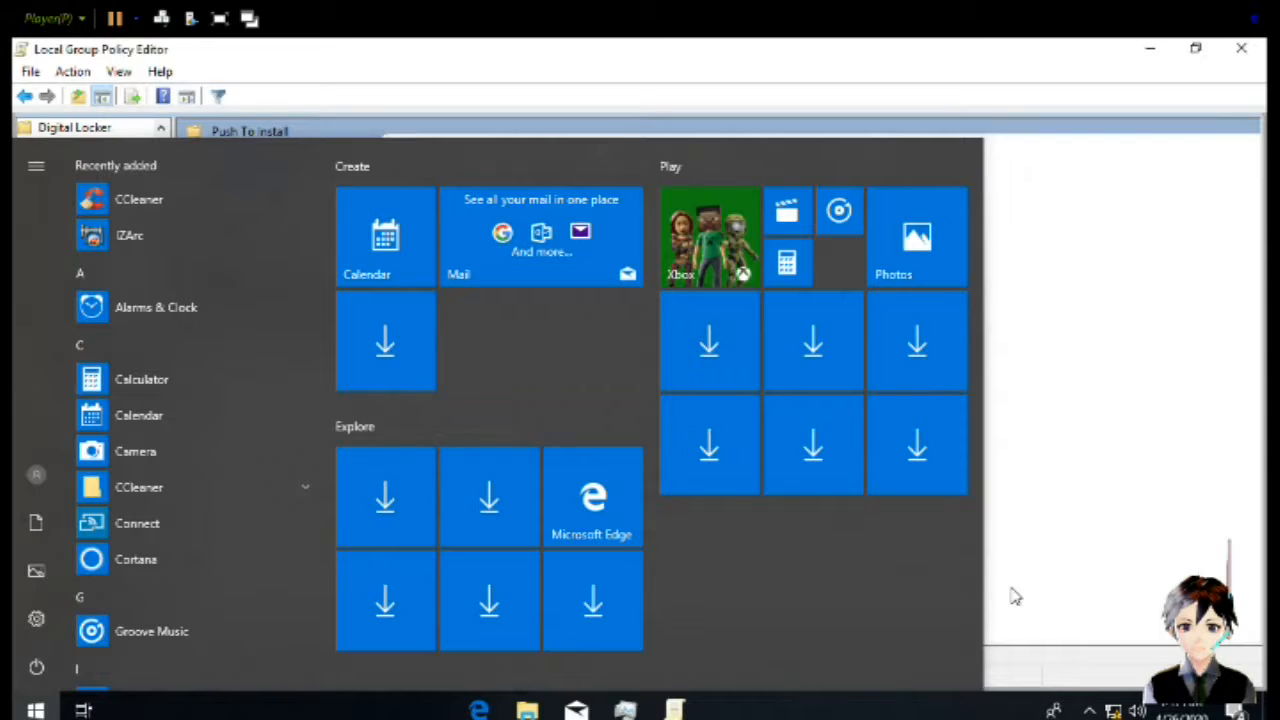
{"action": "key", "text": "Down"}
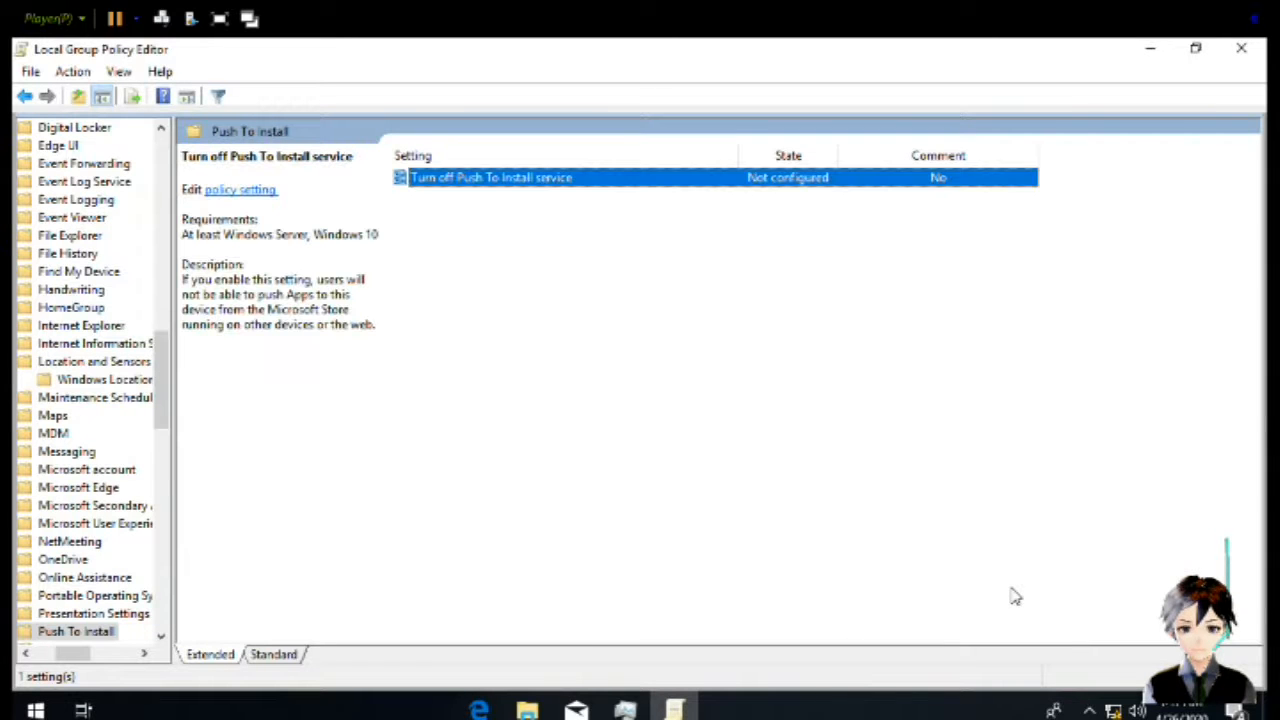
{"action": "key", "text": "Return"}
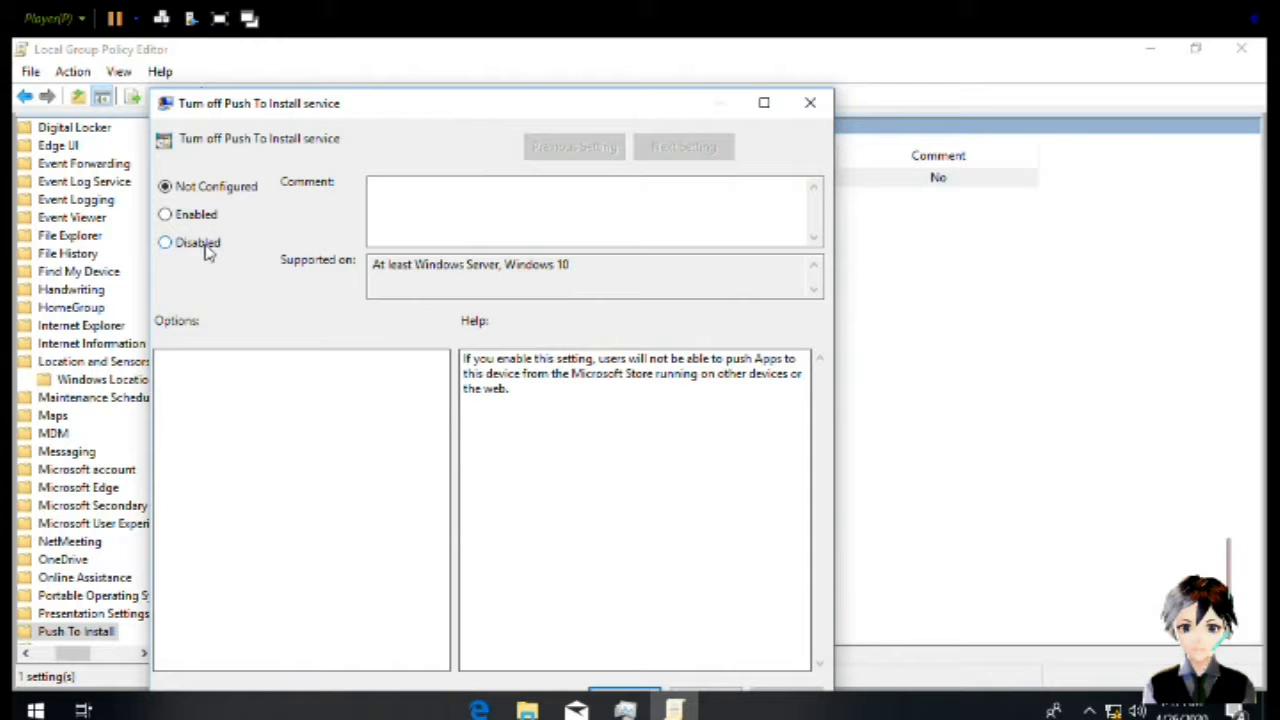
{"action": "left_click", "coordinate": [206, 250]}
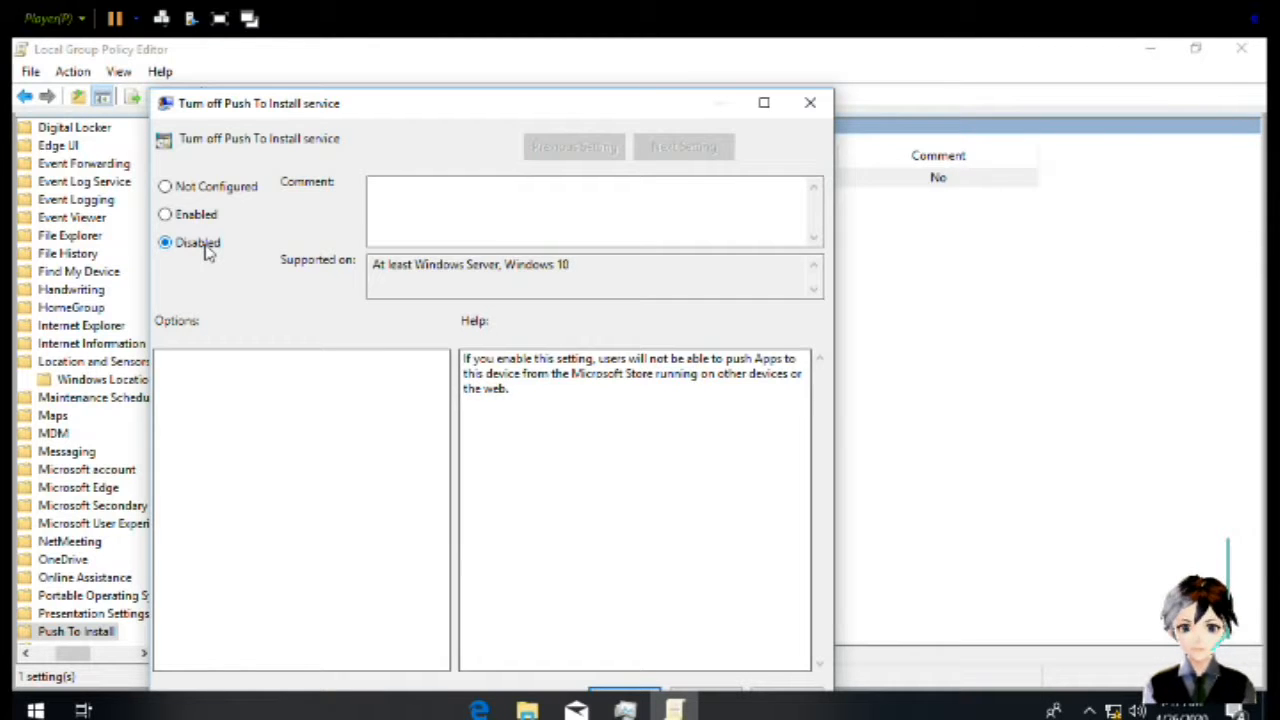
{"action": "key", "text": "Return"}
{"action": "left_click", "coordinate": [600, 305]}
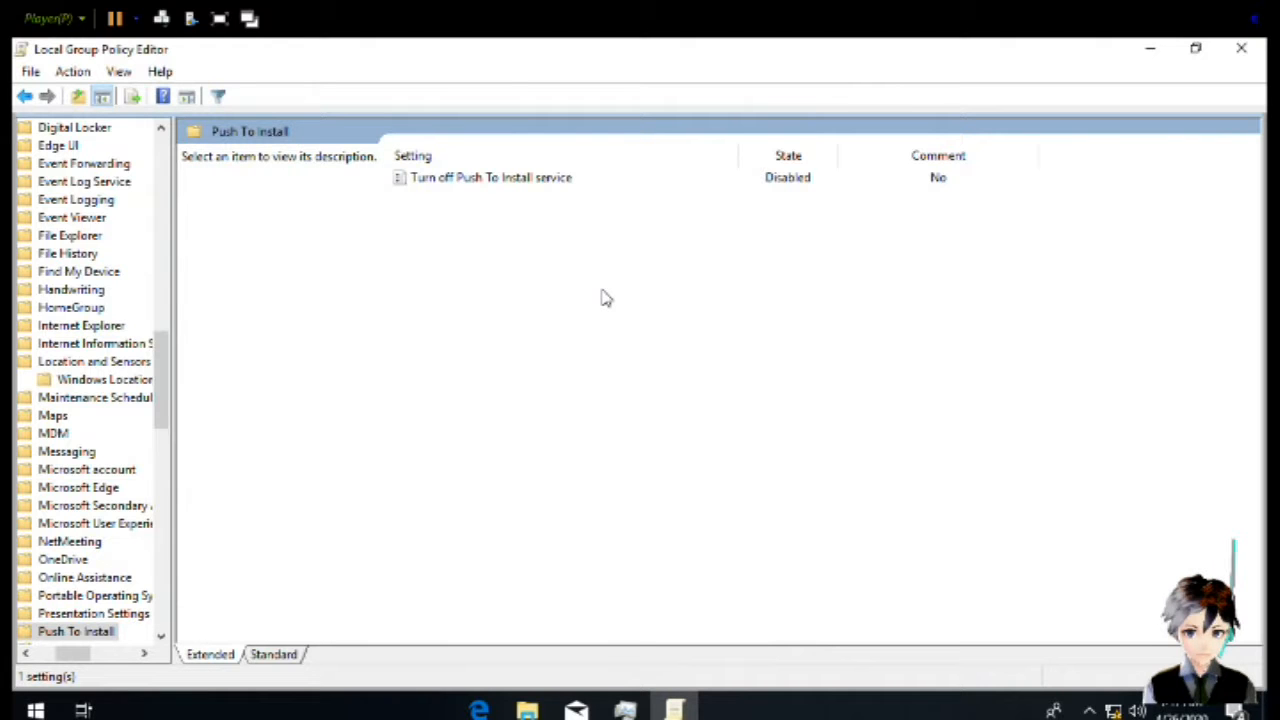
Set the Turn off Push To Install service policy to Enabled
{"action": "left_click", "coordinate": [537, 179]}
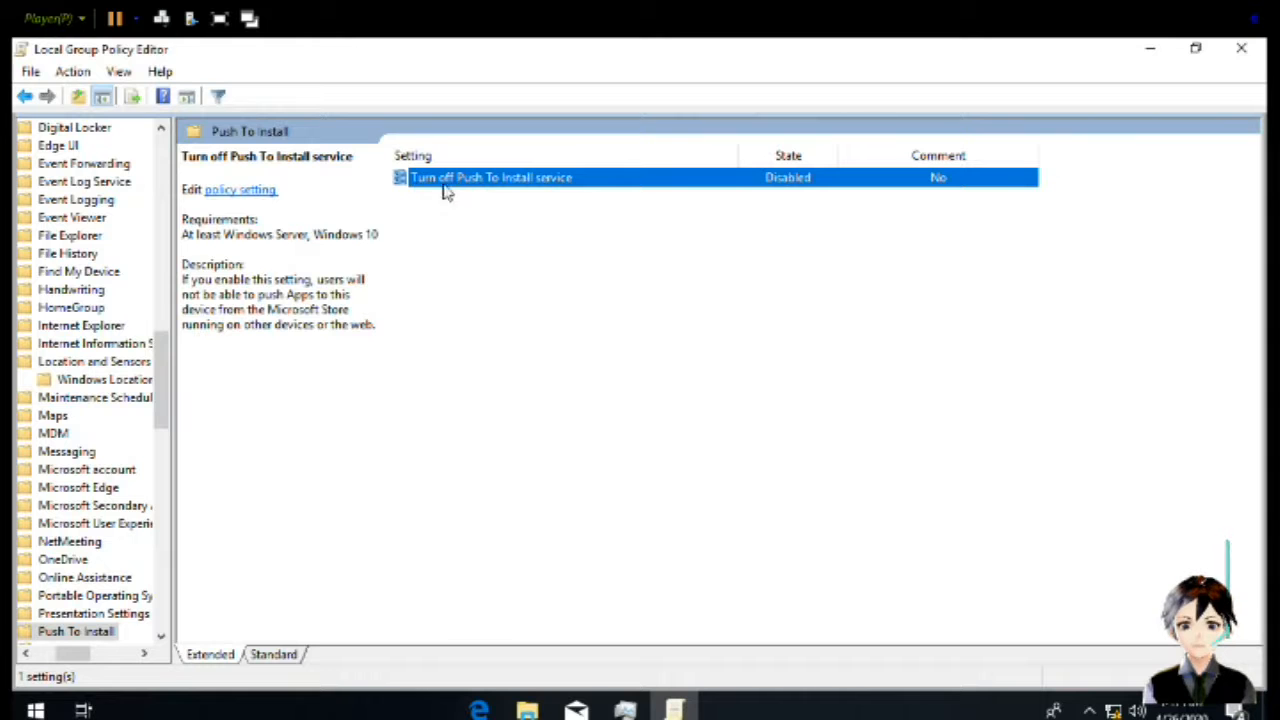
{"action": "double_click", "coordinate": [515, 180]}
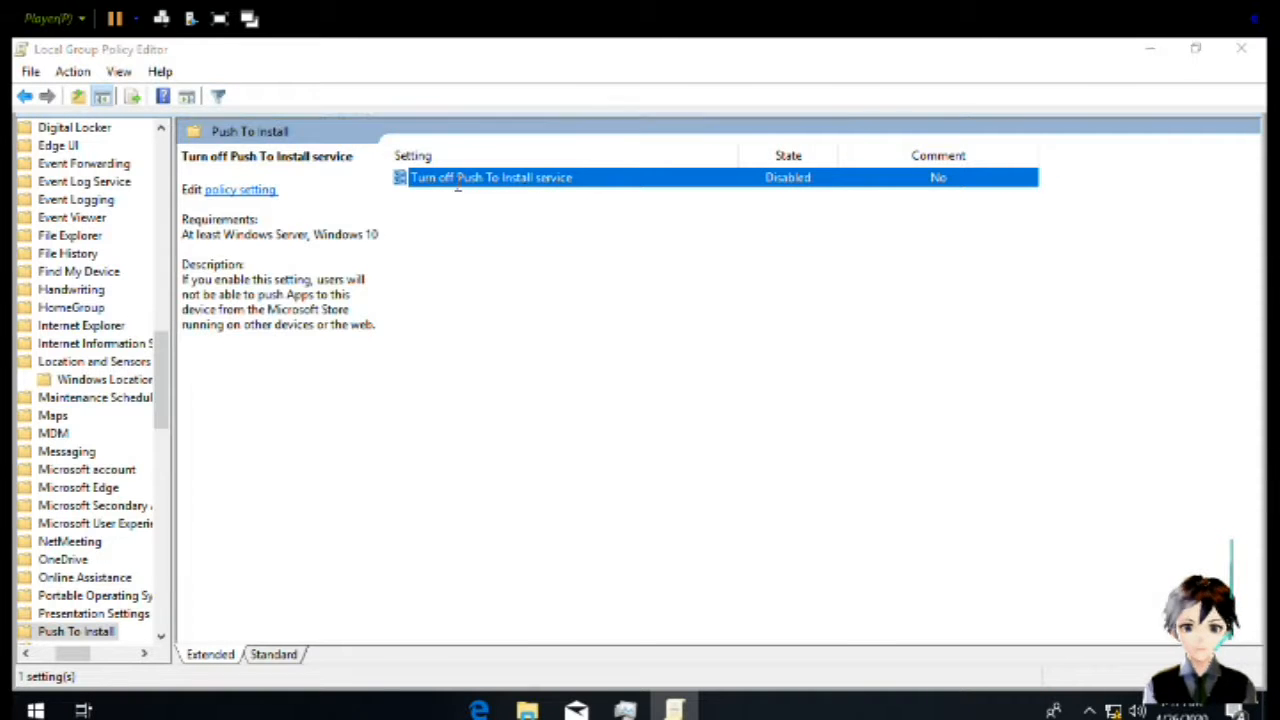
{"action": "left_click", "coordinate": [233, 222]}
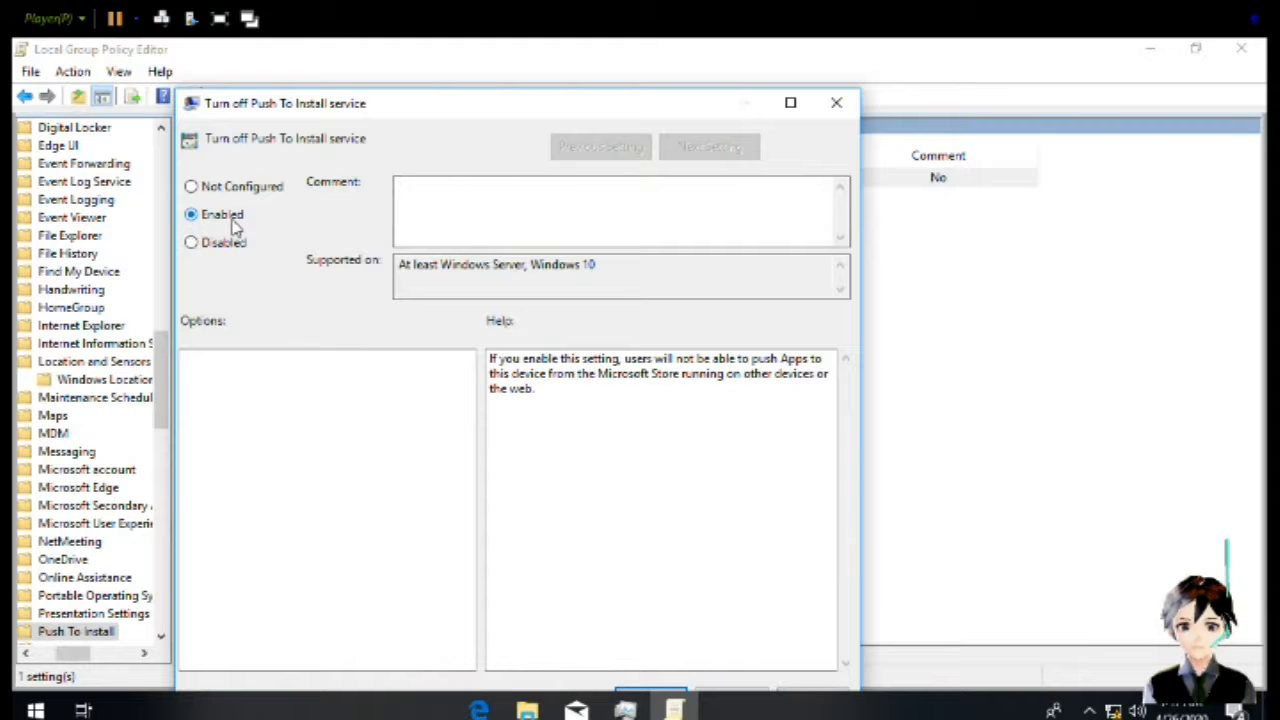
{"action": "key", "text": "Return"}
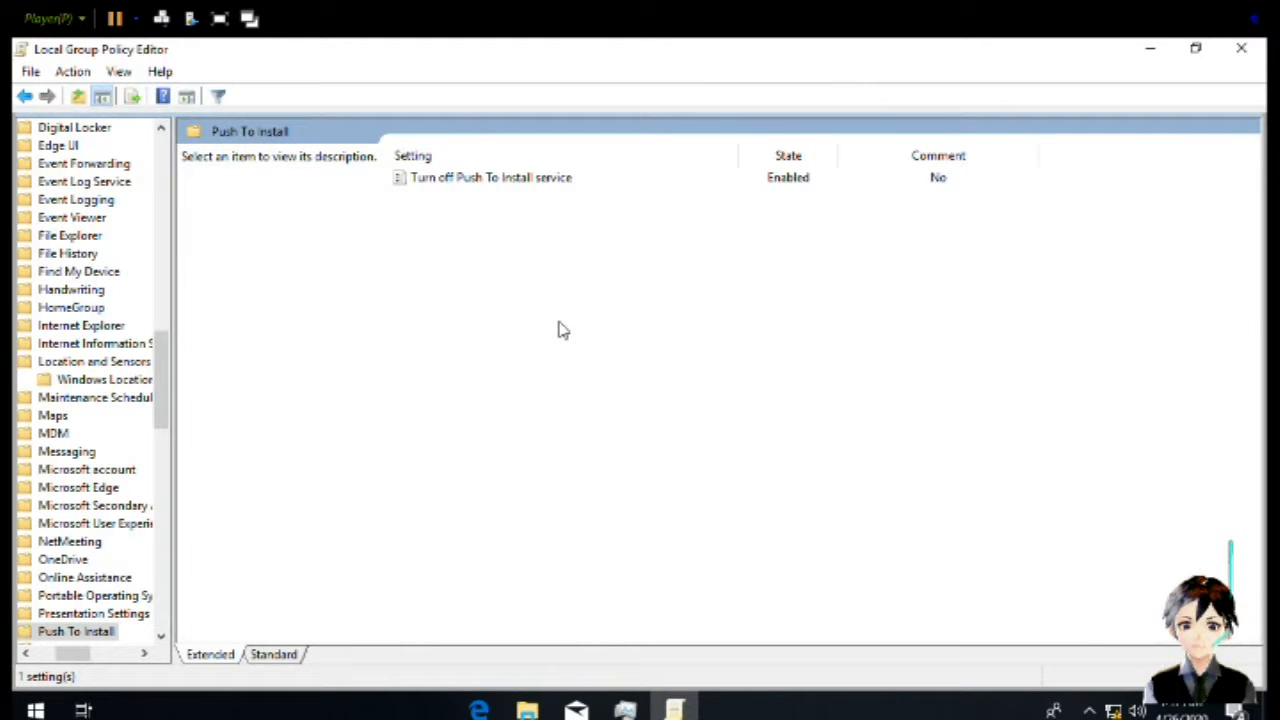
Return to Windows Components and open the RSS Feeds folder
{"action": "key", "text": "BackSpace"}
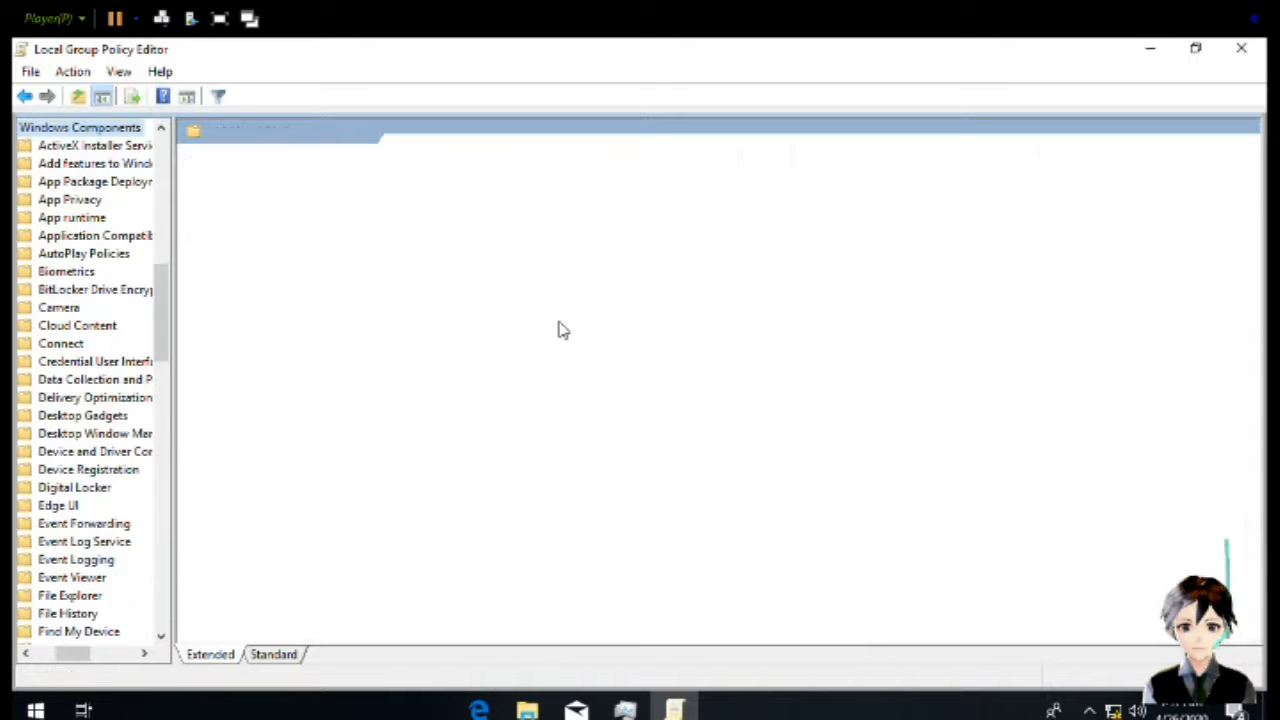
{"action": "scroll", "coordinate": [560, 365], "scroll_direction": "down", "scroll_amount": 6}
{"action": "scroll", "coordinate": [575, 505], "scroll_direction": "down", "scroll_amount": 4}
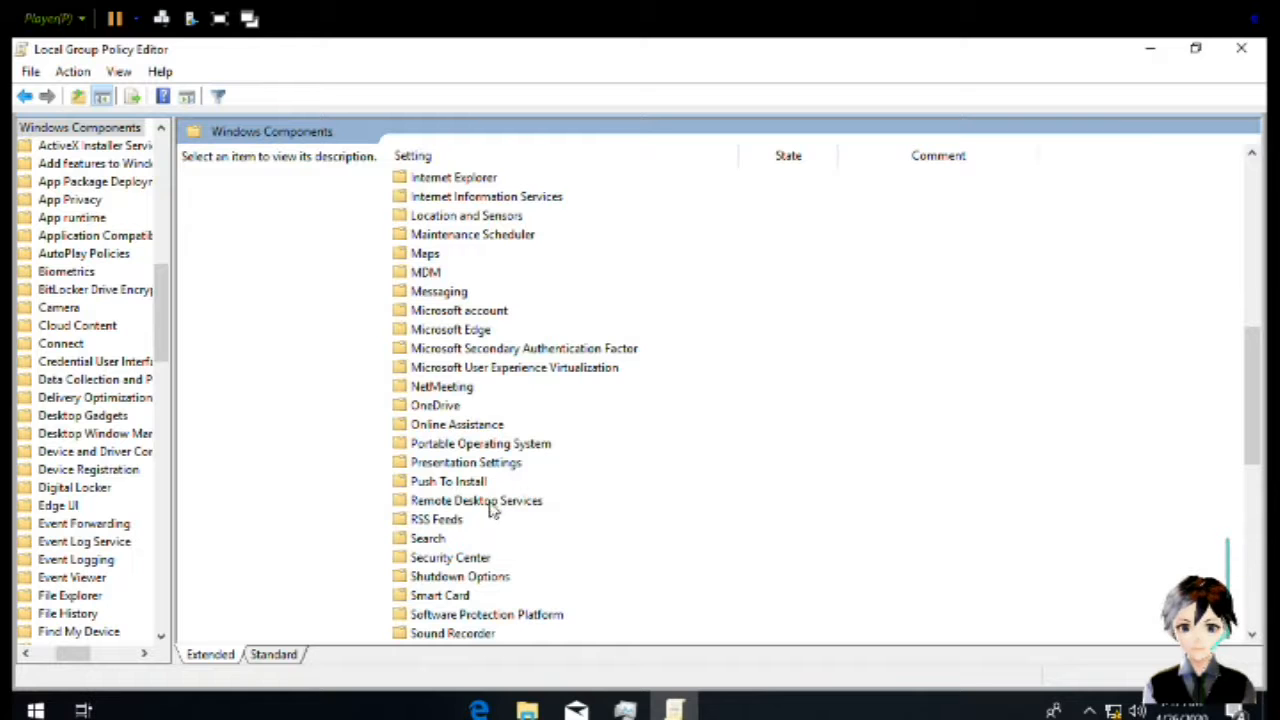
{"action": "left_click", "coordinate": [440, 526]}
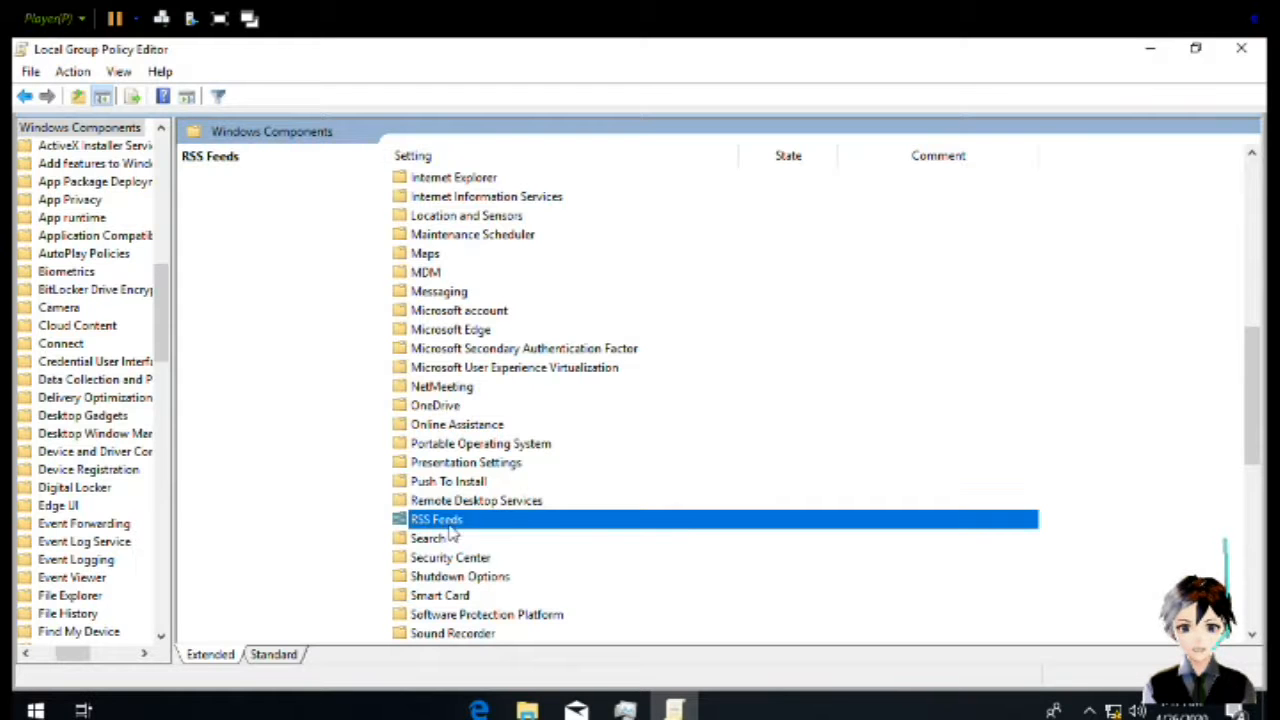
{"action": "double_click", "coordinate": [682, 526]}
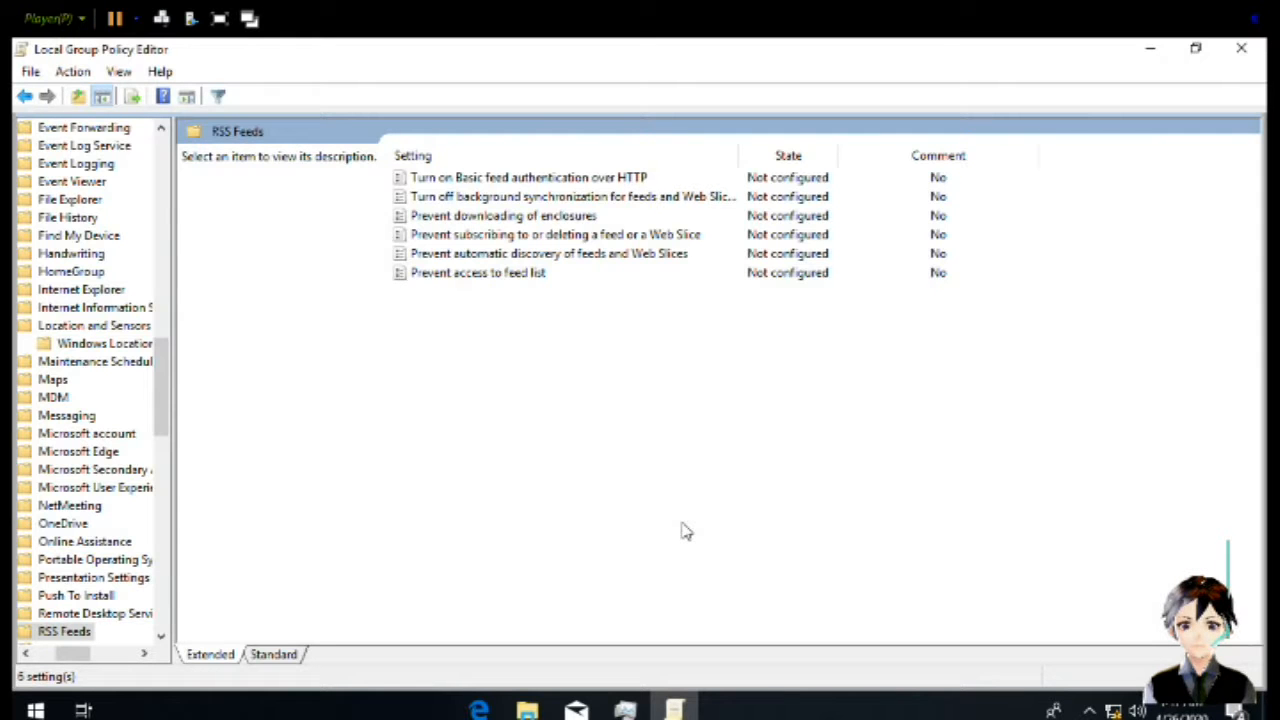
Set the Turn off background synchronization for feeds and Web Slices policy to Enabled
{"action": "key", "text": "Down"}
{"action": "key", "text": "Down"}
{"action": "key", "text": "Down"}
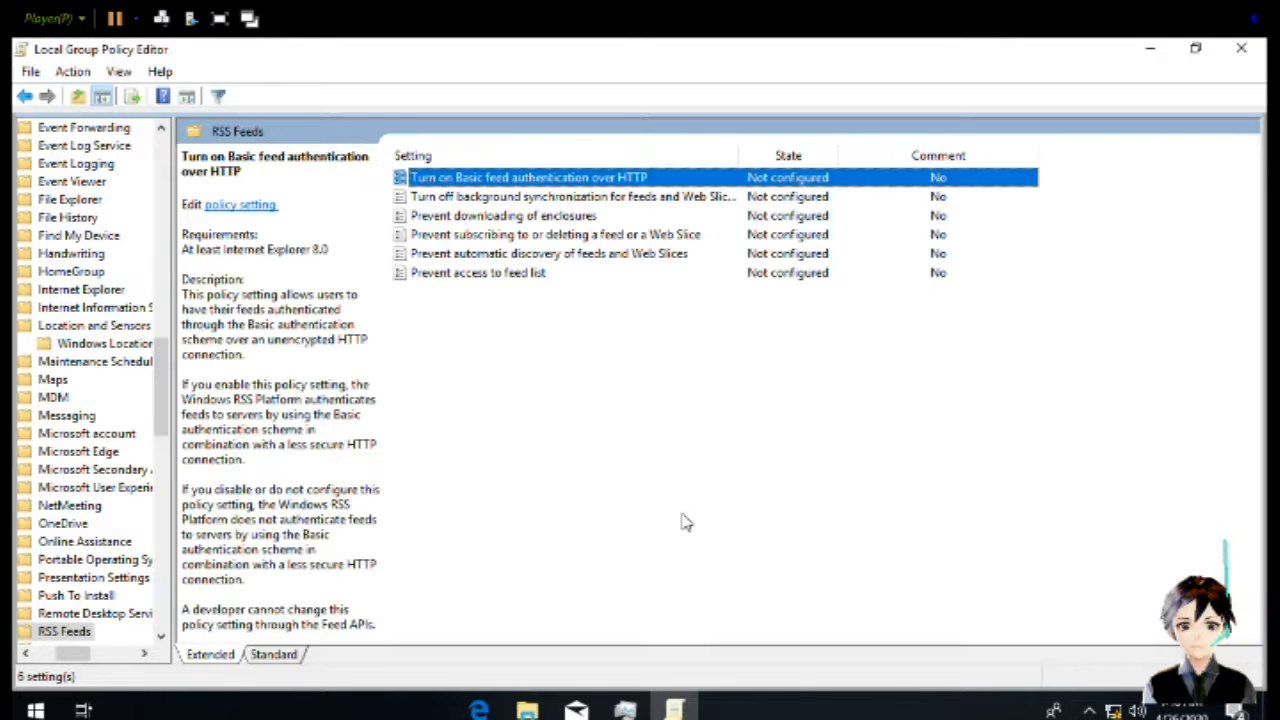
{"action": "key", "text": "Down"}
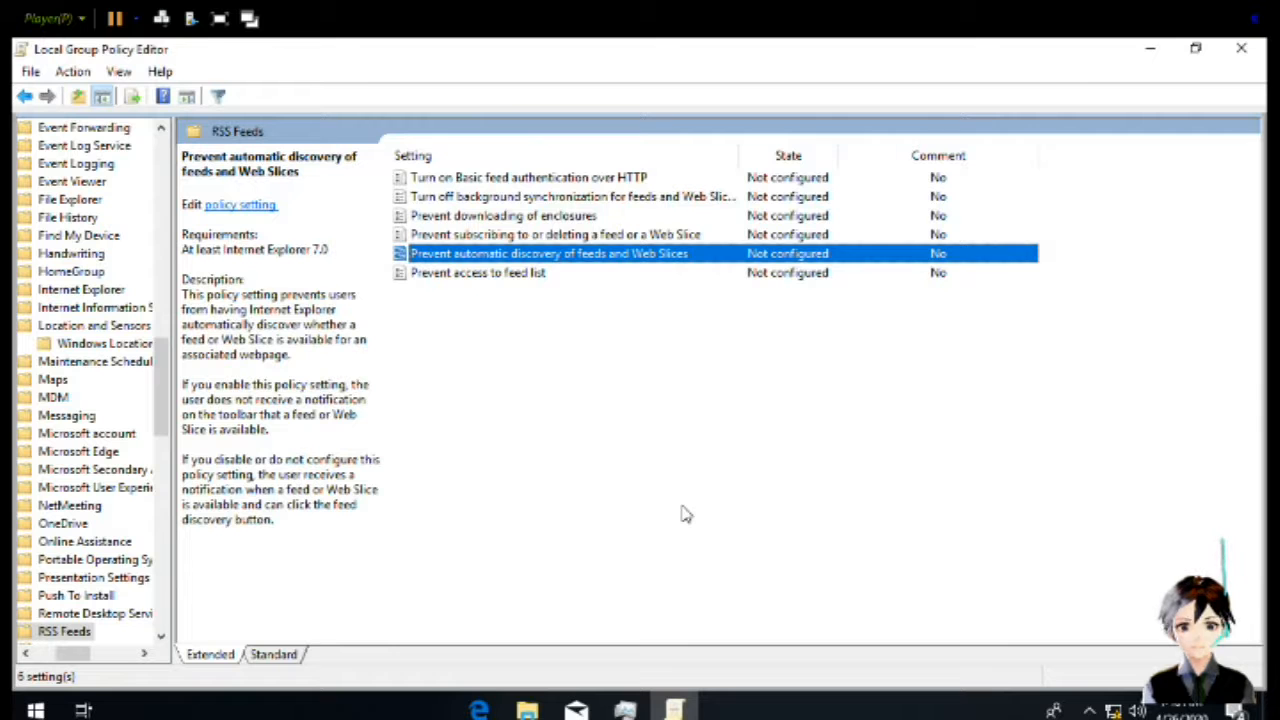
{"action": "key", "text": "Up"}
{"action": "key", "text": "Up"}
{"action": "key", "text": "Up"}
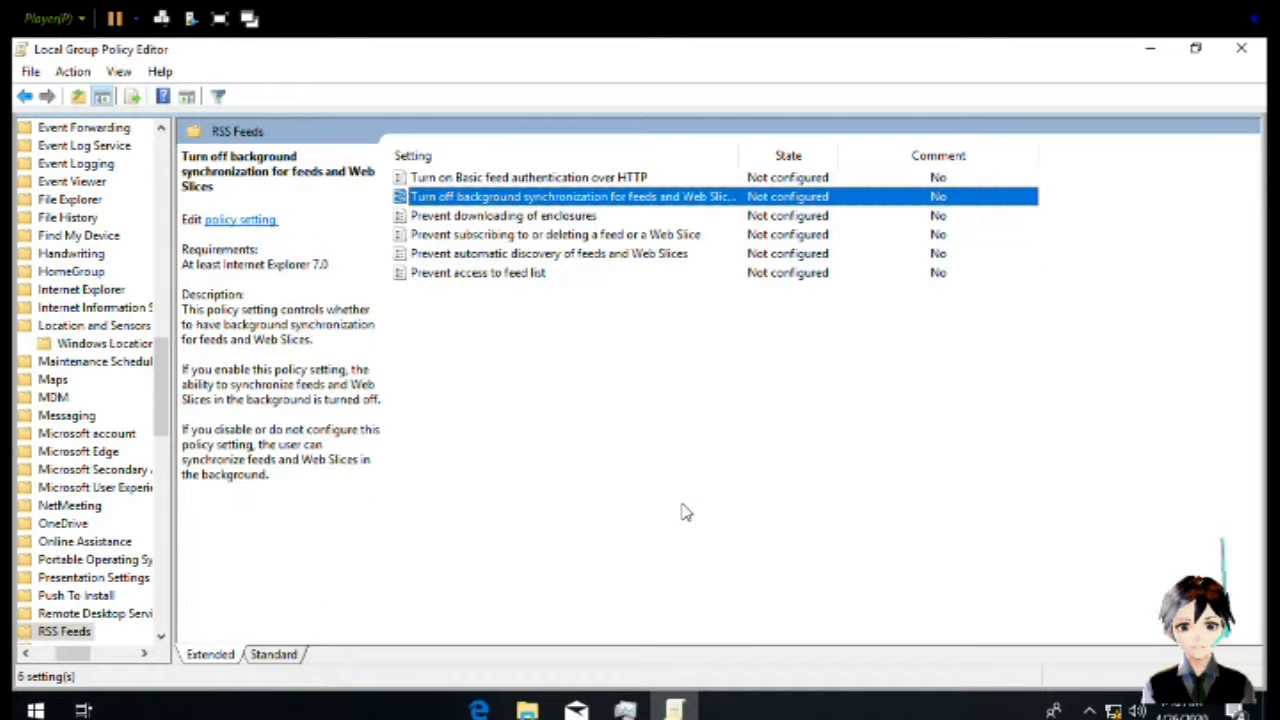
{"action": "key", "text": "Return"}
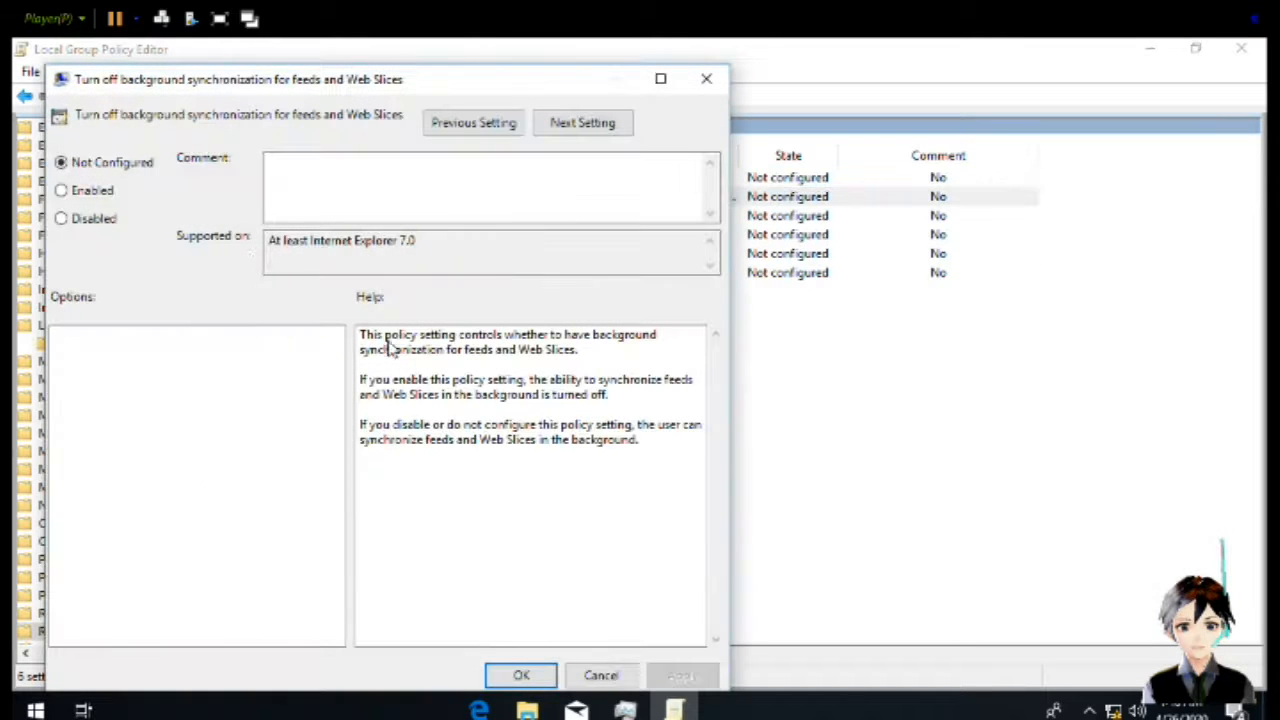
{"action": "left_click", "coordinate": [90, 196]}
{"action": "key", "text": "Return"}
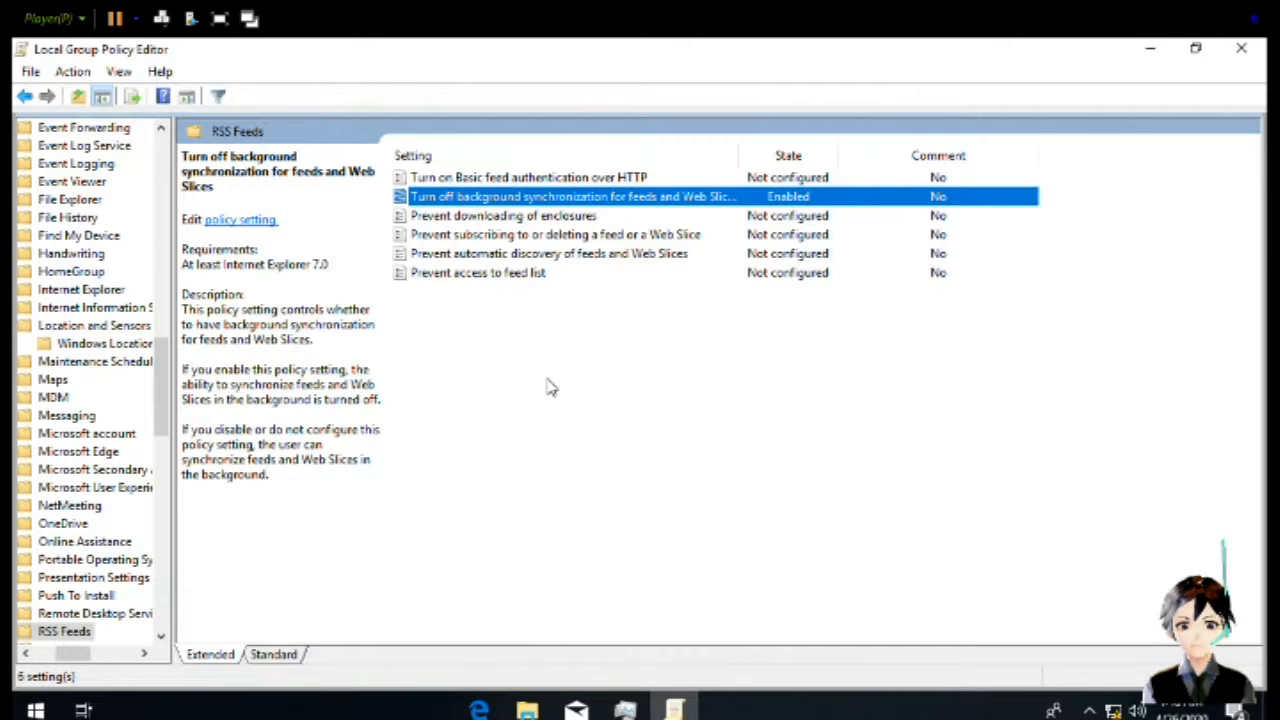
Set the Prevent subscribing to or deleting a feed or a Web Slice policy to Enabled
{"action": "key", "text": "Down"}
{"action": "key", "text": "Down"}
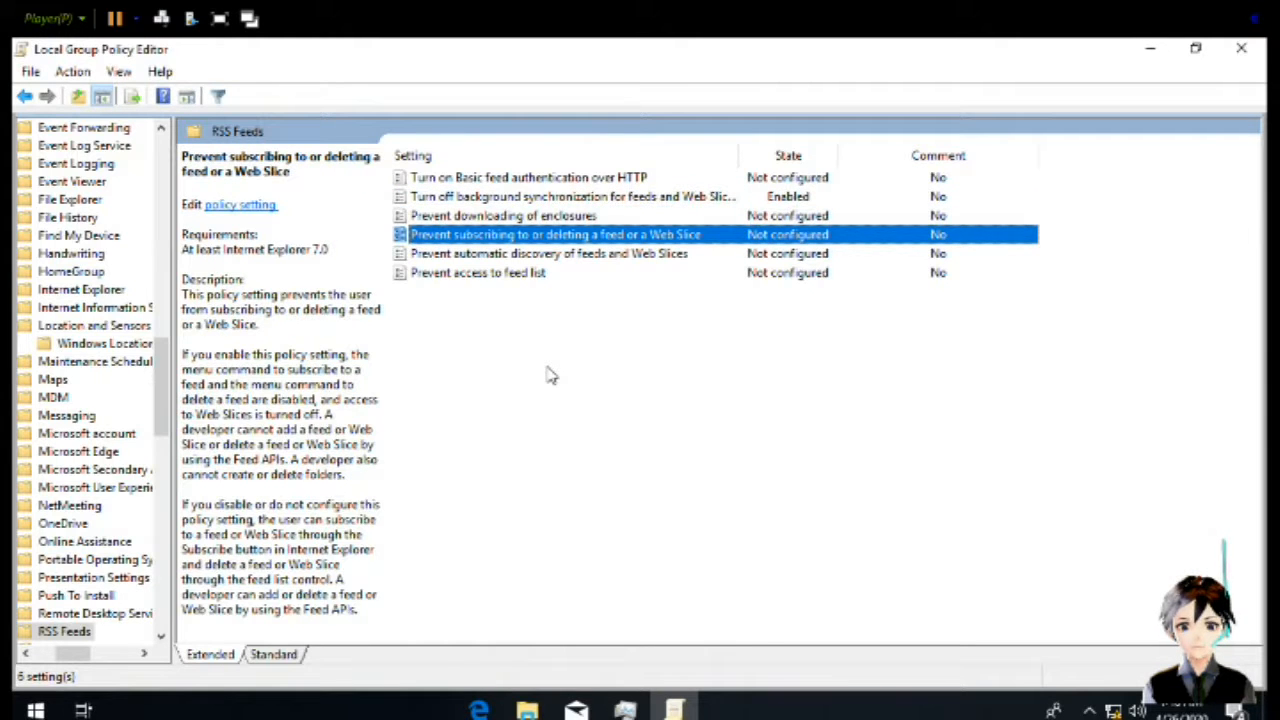
{"action": "key", "text": "Return"}
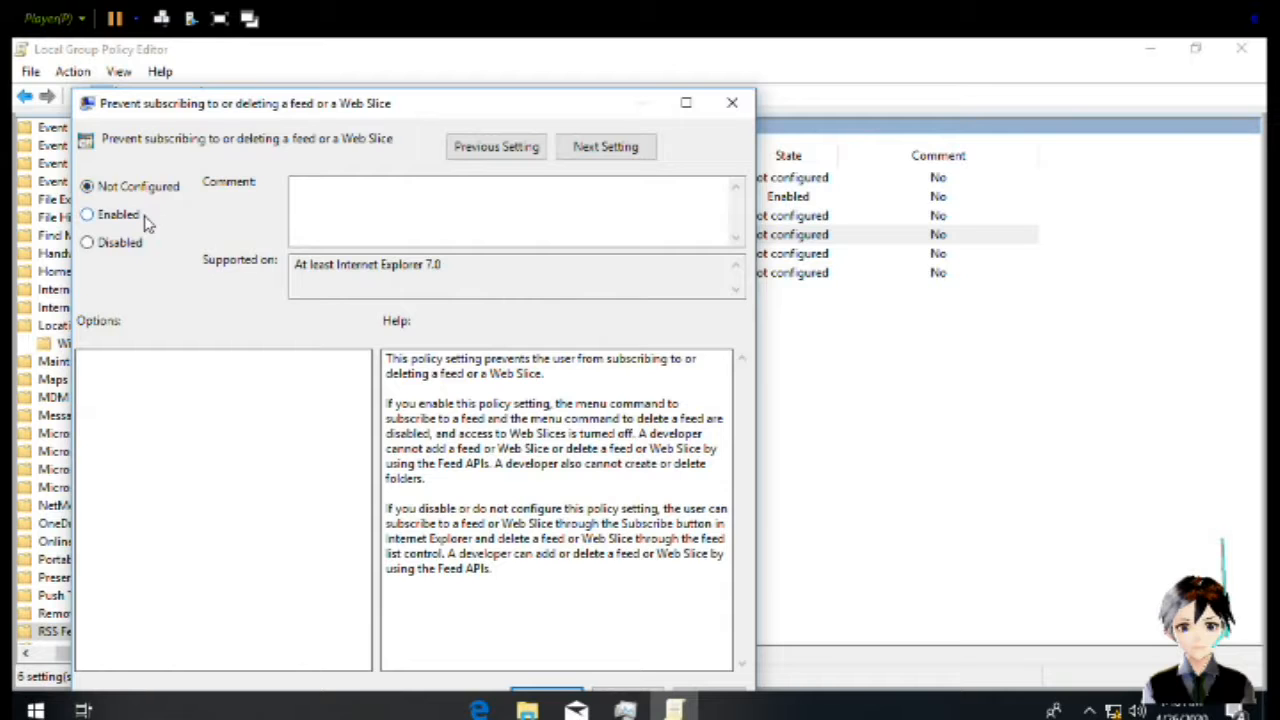
{"action": "left_click", "coordinate": [144, 216]}
{"action": "key", "text": "Return"}
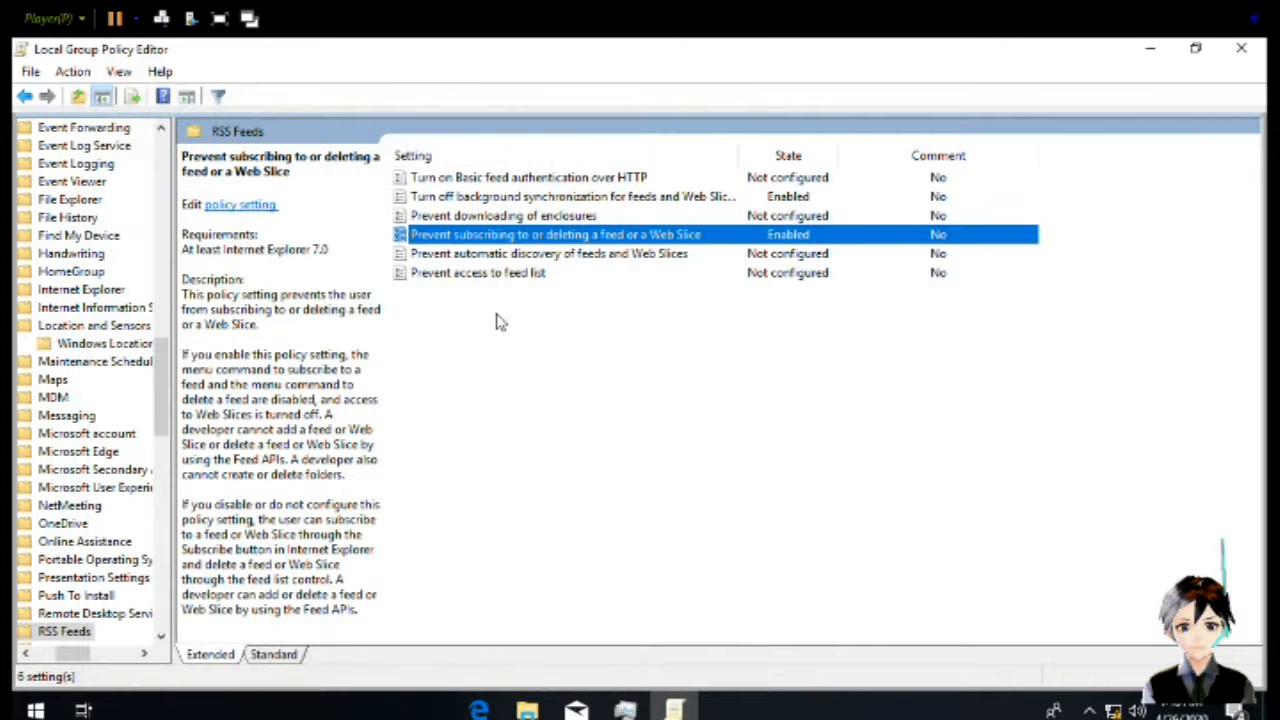
Set the Prevent automatic discovery of feeds and Web Slices policy to Enabled
{"action": "left_click", "coordinate": [494, 260]}
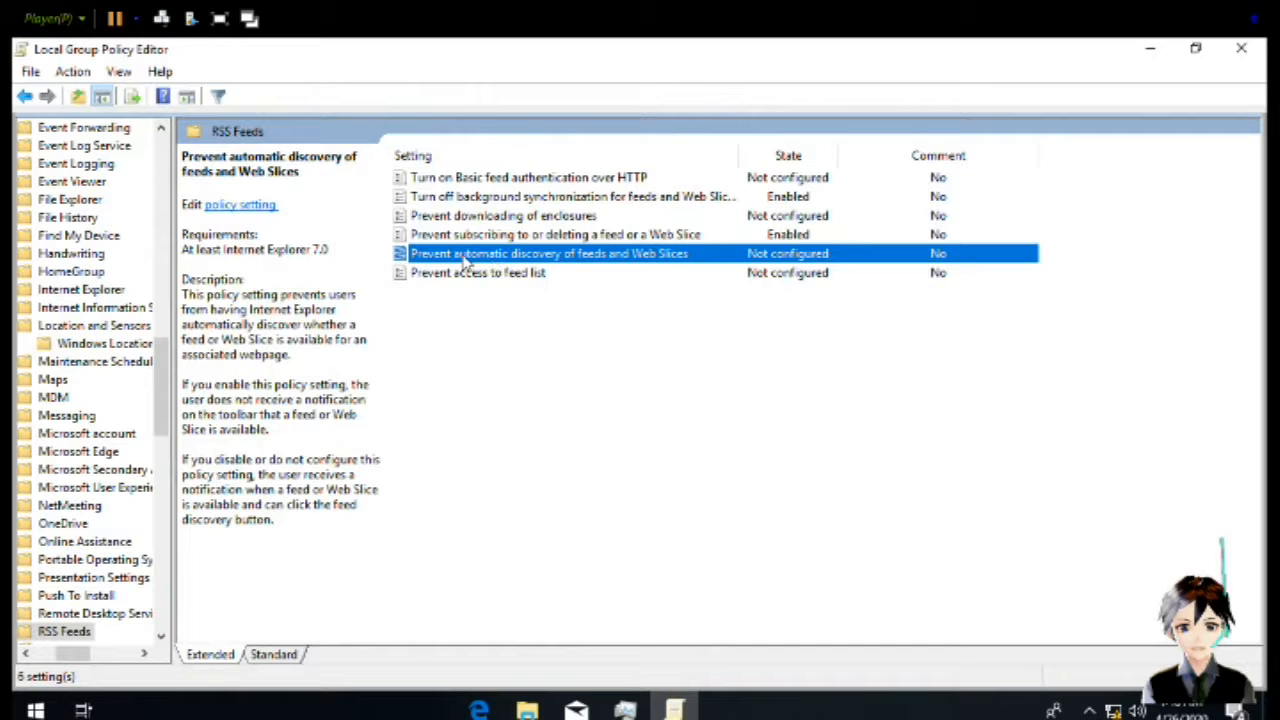
{"action": "double_click", "coordinate": [498, 256]}
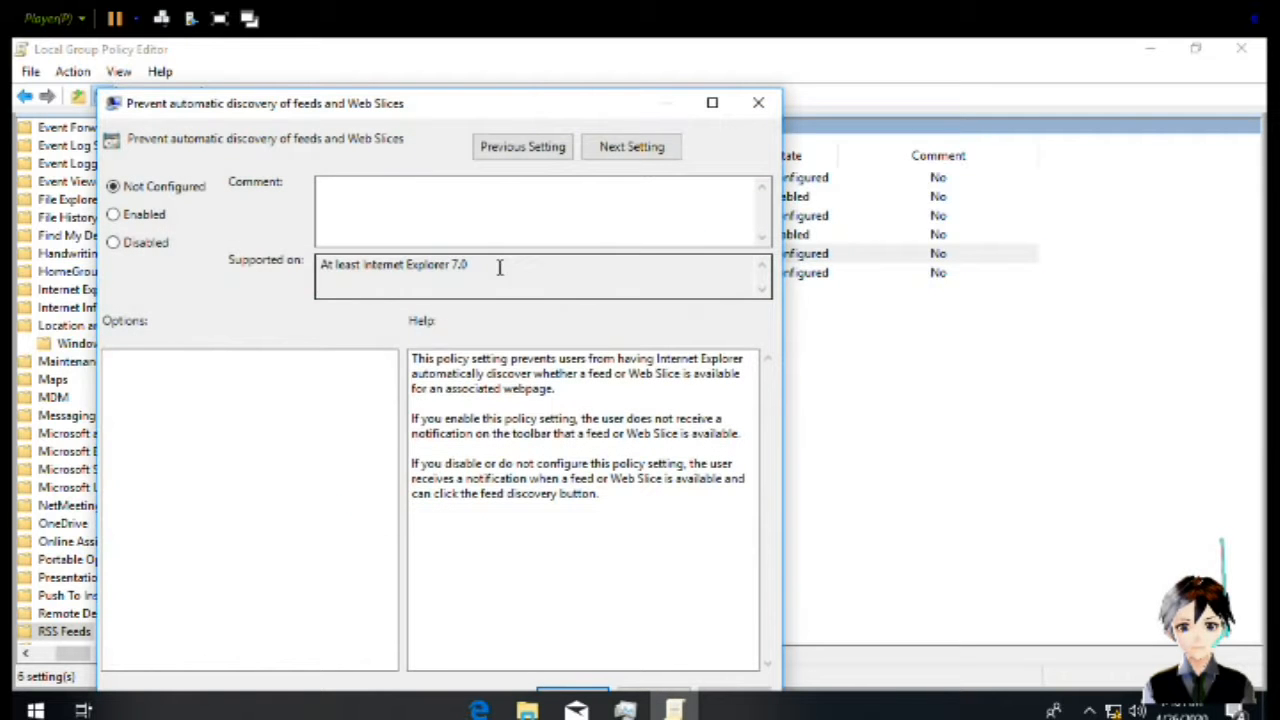
{"action": "left_click", "coordinate": [115, 214]}
{"action": "key", "text": "Return"}
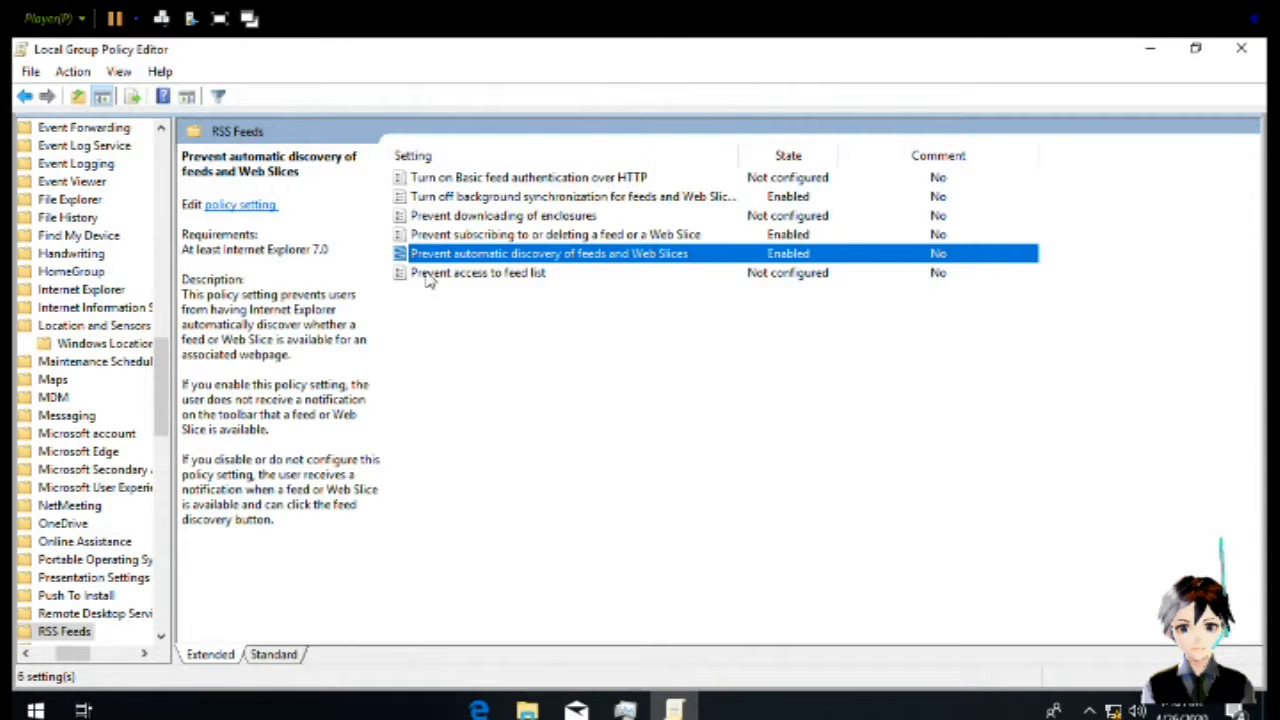
Set the Prevent access to feed list policy to Enabled and clear the selection in the RSS Feeds folder
{"action": "double_click", "coordinate": [497, 273]}
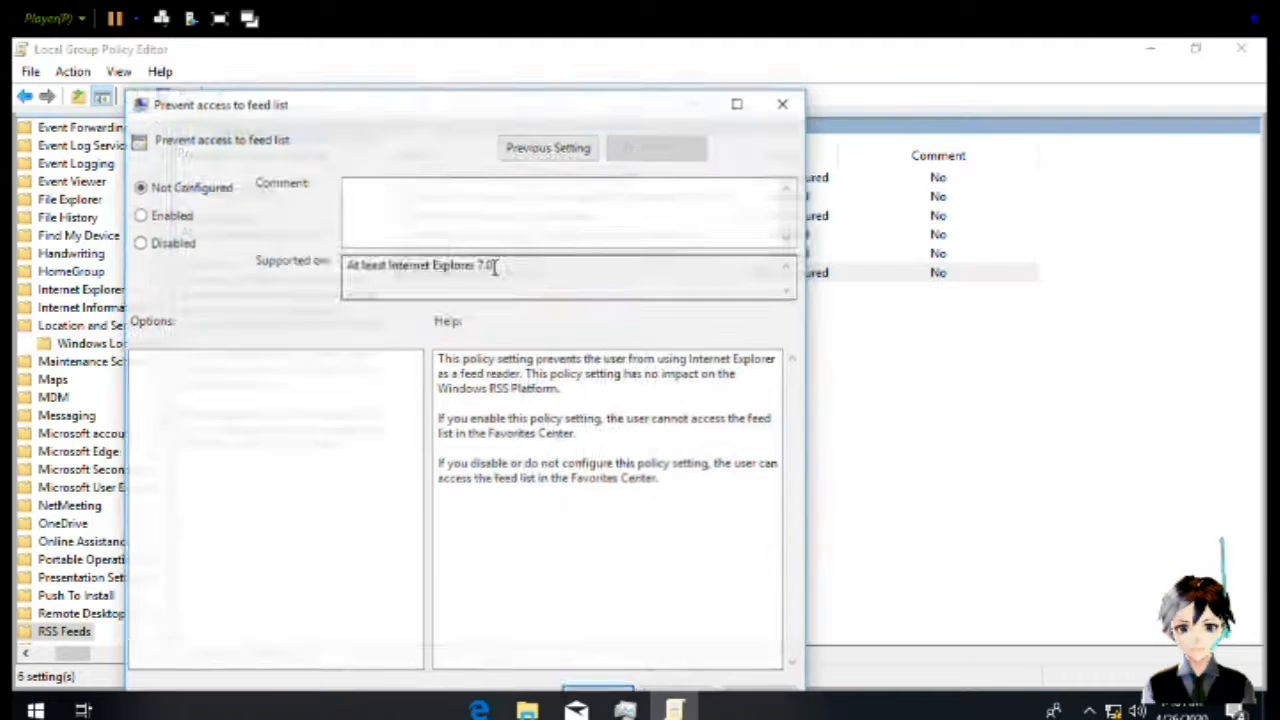
{"action": "left_click", "coordinate": [172, 216]}
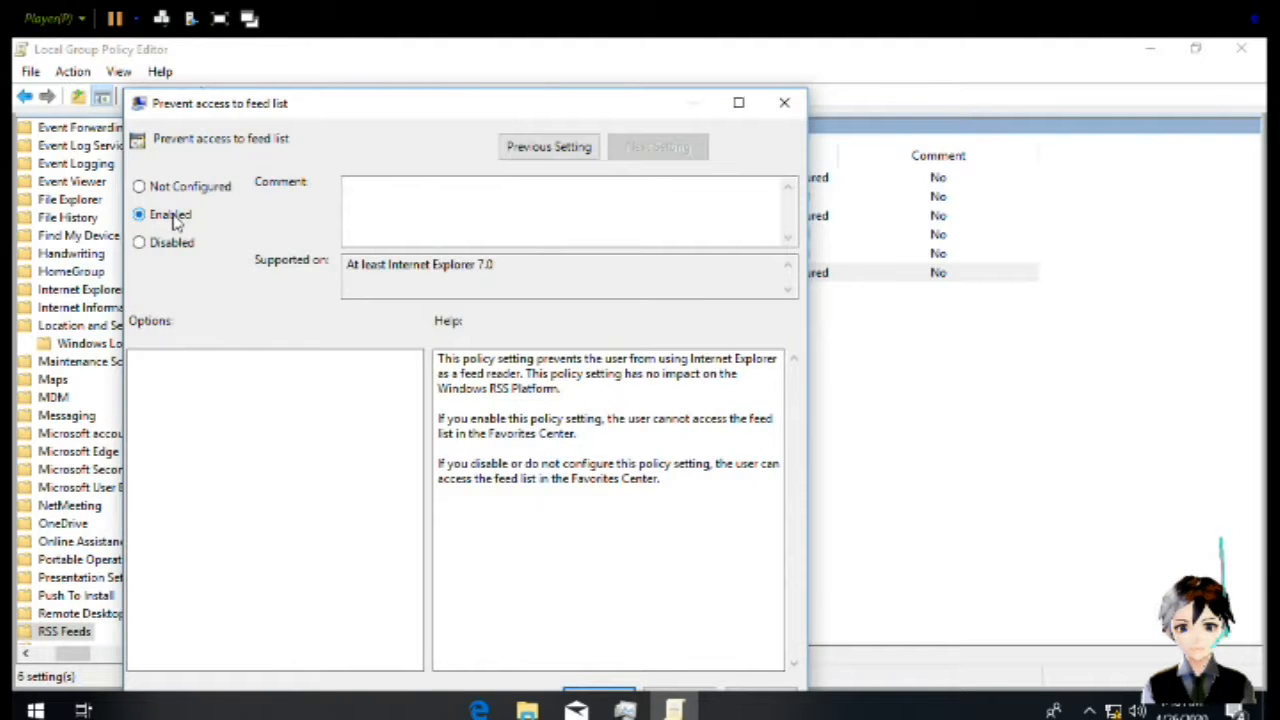
{"action": "key", "text": "Return"}
{"action": "left_click", "coordinate": [680, 385]}
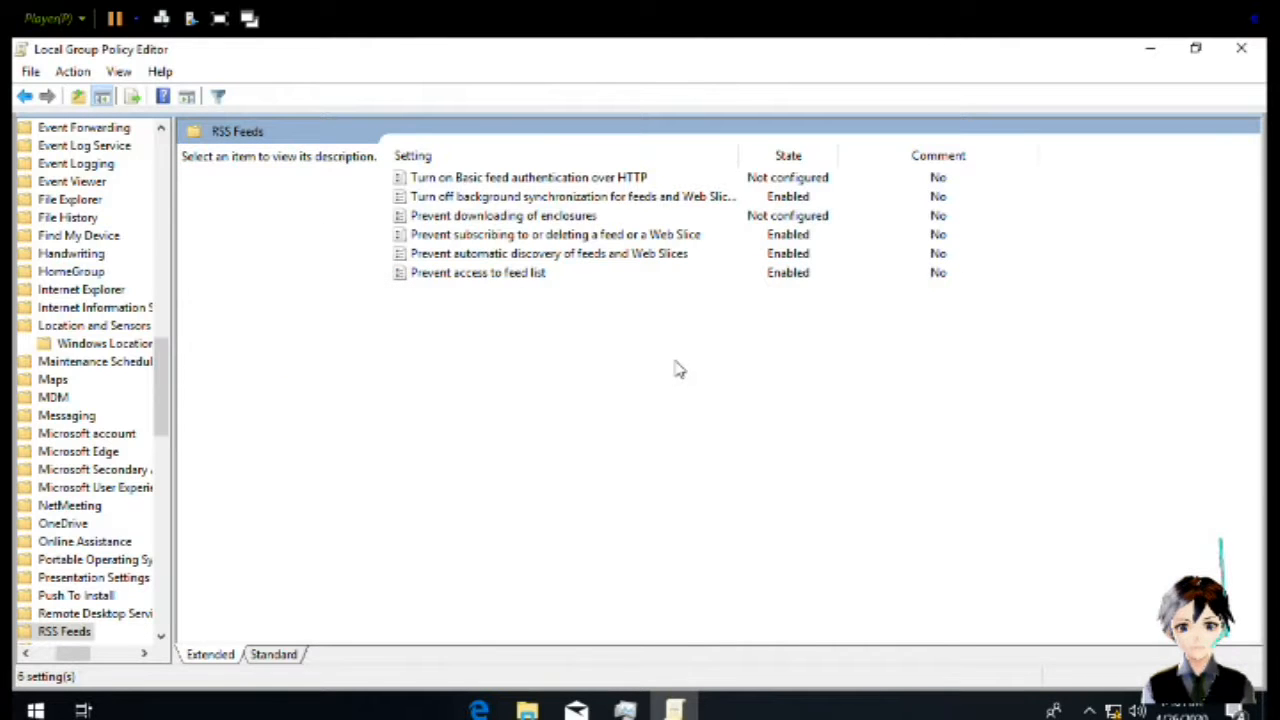
Check the remaining Windows Components folders, and close the Local Group Policy Editor and the Task Manager window
{"action": "key", "text": "BackSpace"}
{"action": "scroll", "coordinate": [677, 365], "scroll_direction": "down", "scroll_amount": 11}
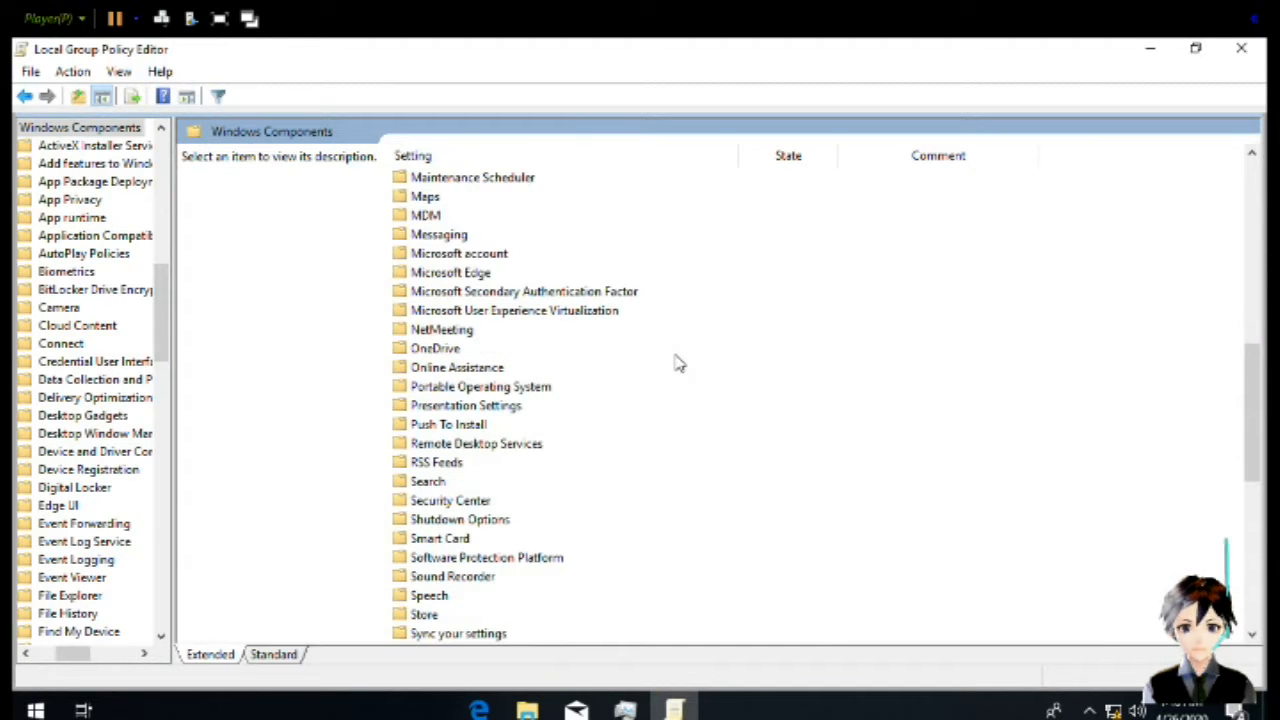
{"action": "scroll", "coordinate": [677, 365], "scroll_direction": "down", "scroll_amount": 6}
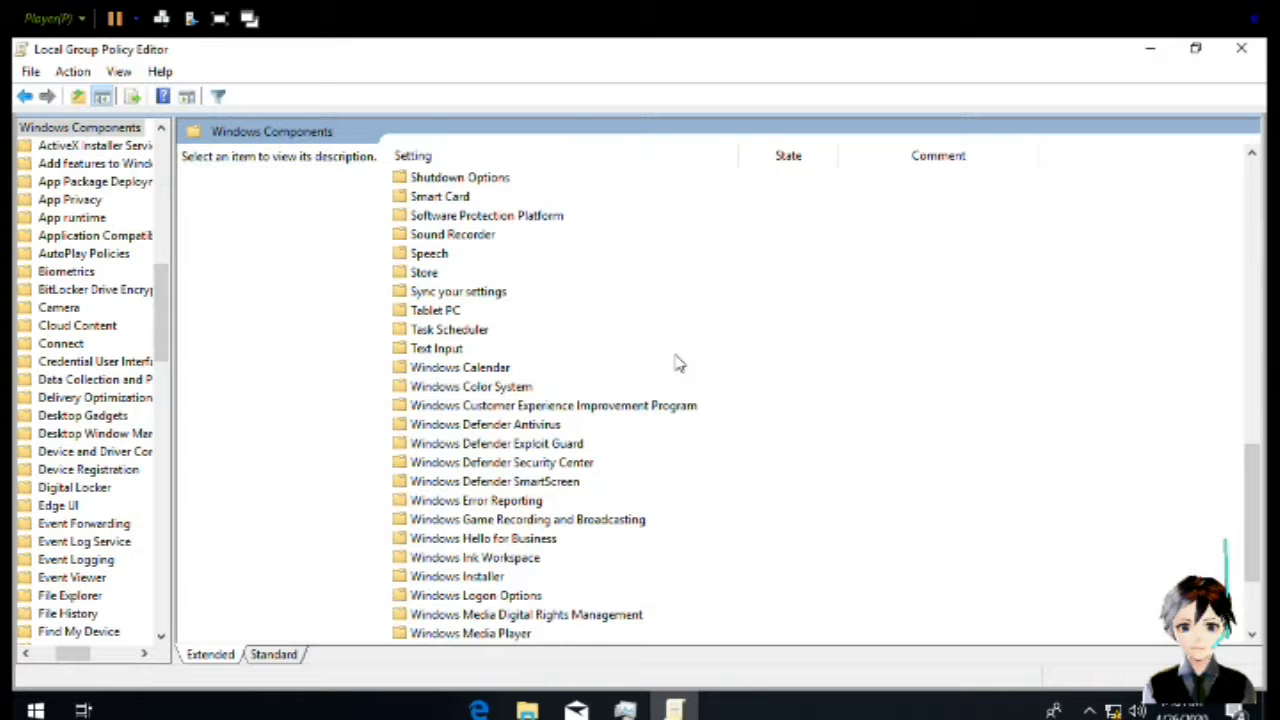
{"action": "scroll", "coordinate": [677, 365], "scroll_direction": "down", "scroll_amount": 1}
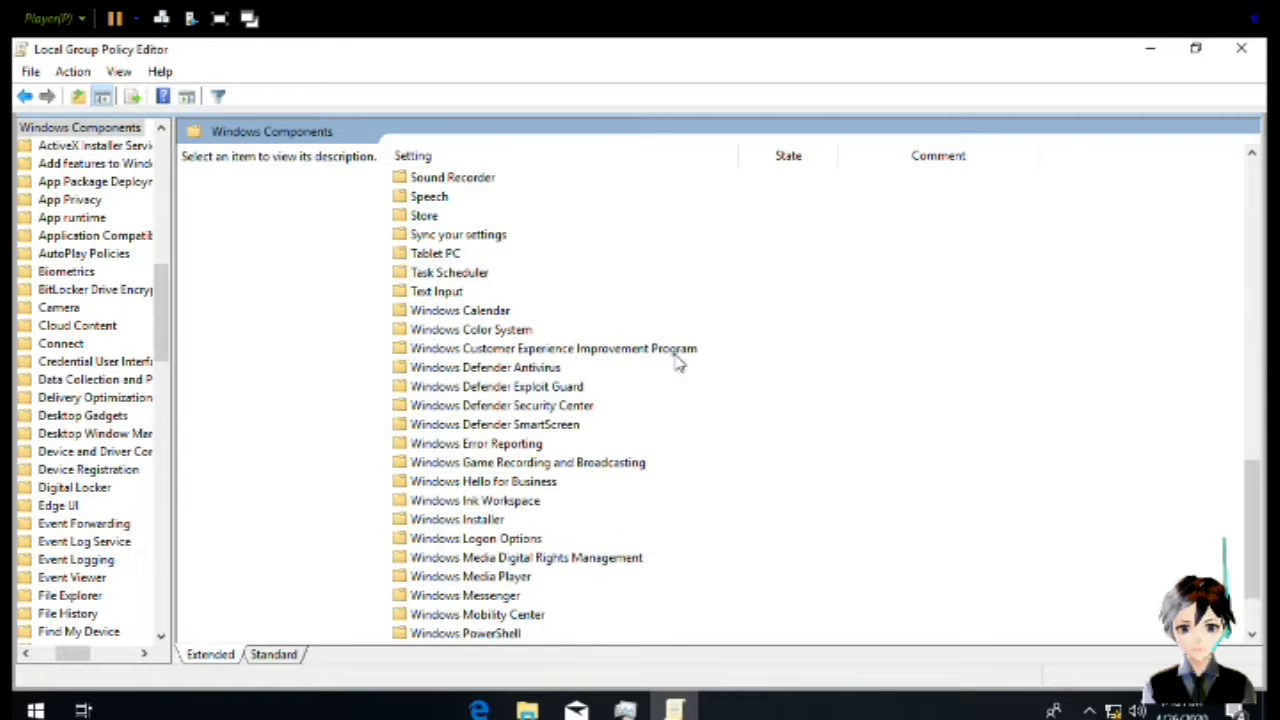
{"action": "scroll", "coordinate": [677, 365], "scroll_direction": "down", "scroll_amount": 1}
{"action": "scroll", "coordinate": [677, 365], "scroll_direction": "down", "scroll_amount": 1}
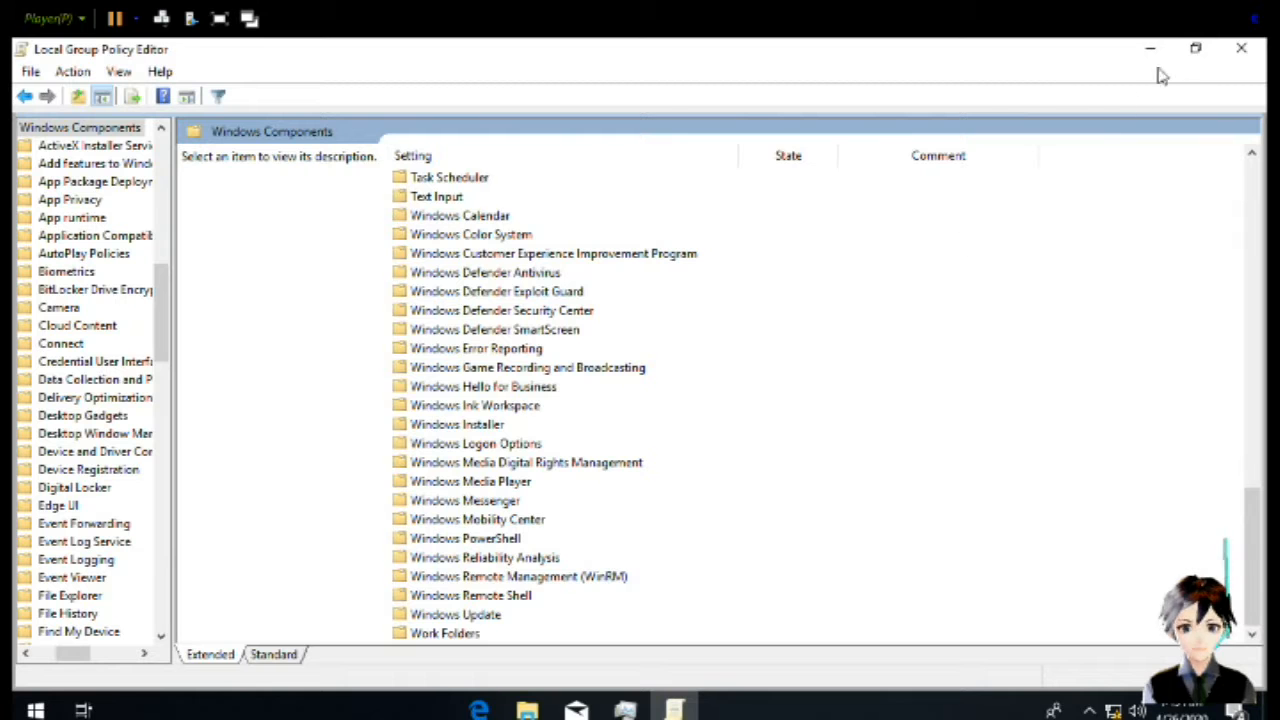
{"action": "left_click", "coordinate": [1240, 55]}
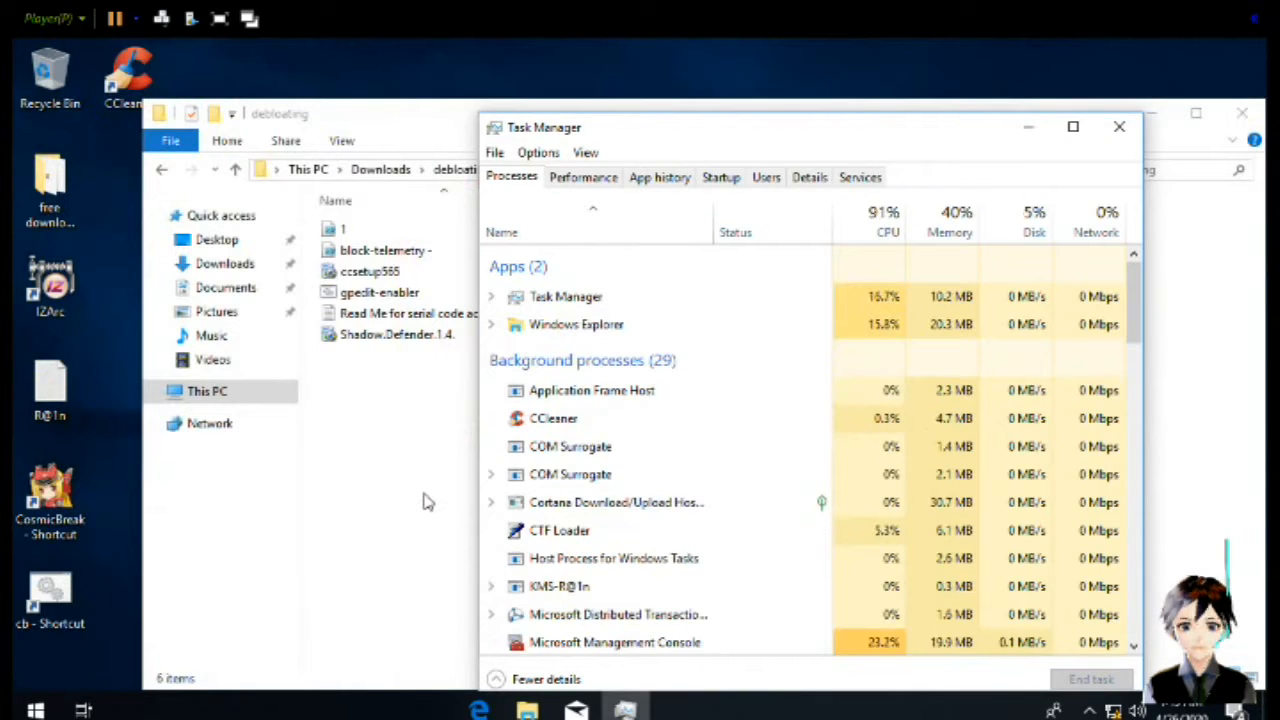
{"action": "key", "text": "alt+F4"}
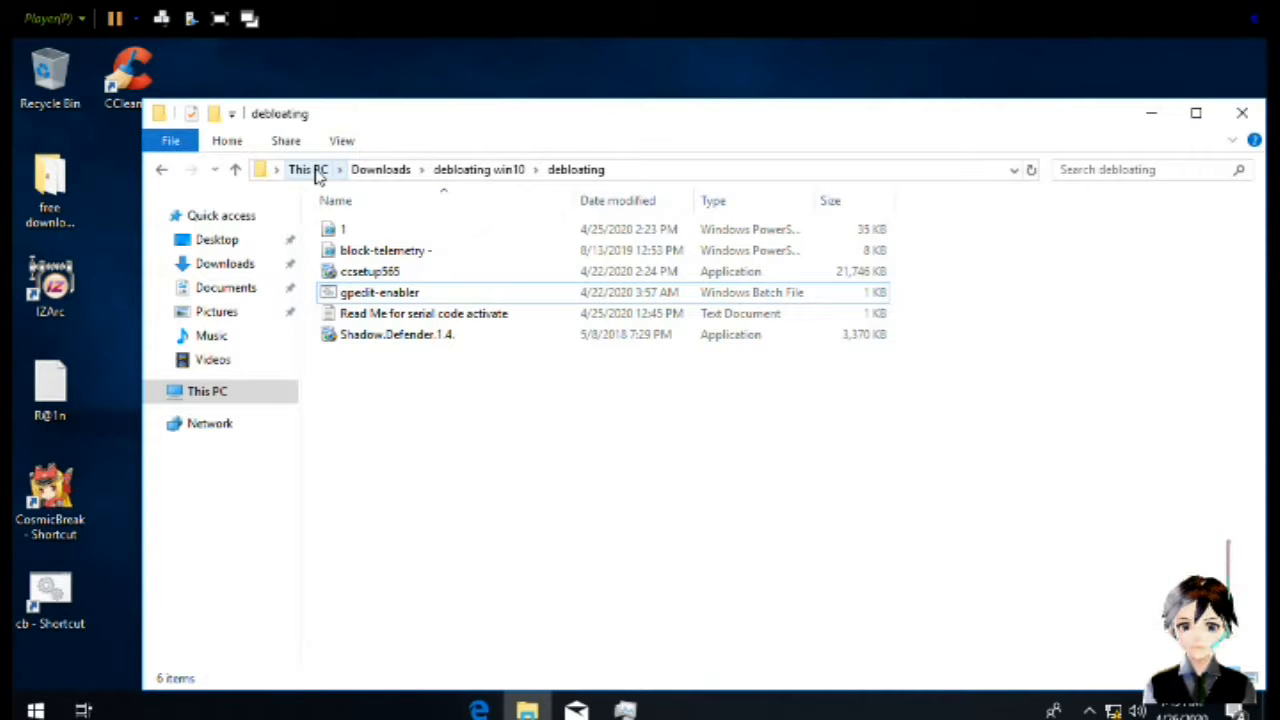
Open Control Panel from the free download manager folder's location list and show its items as small icons
{"action": "left_click", "coordinate": [55, 182]}
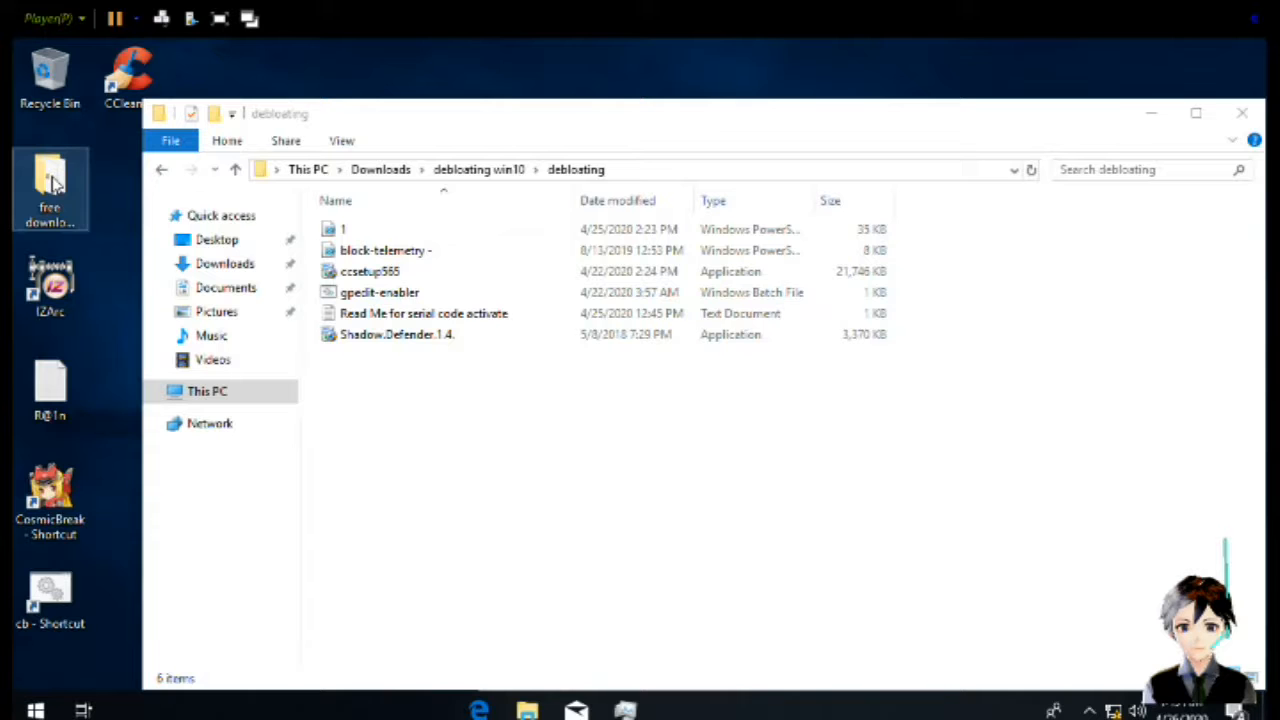
{"action": "double_click", "coordinate": [55, 182]}
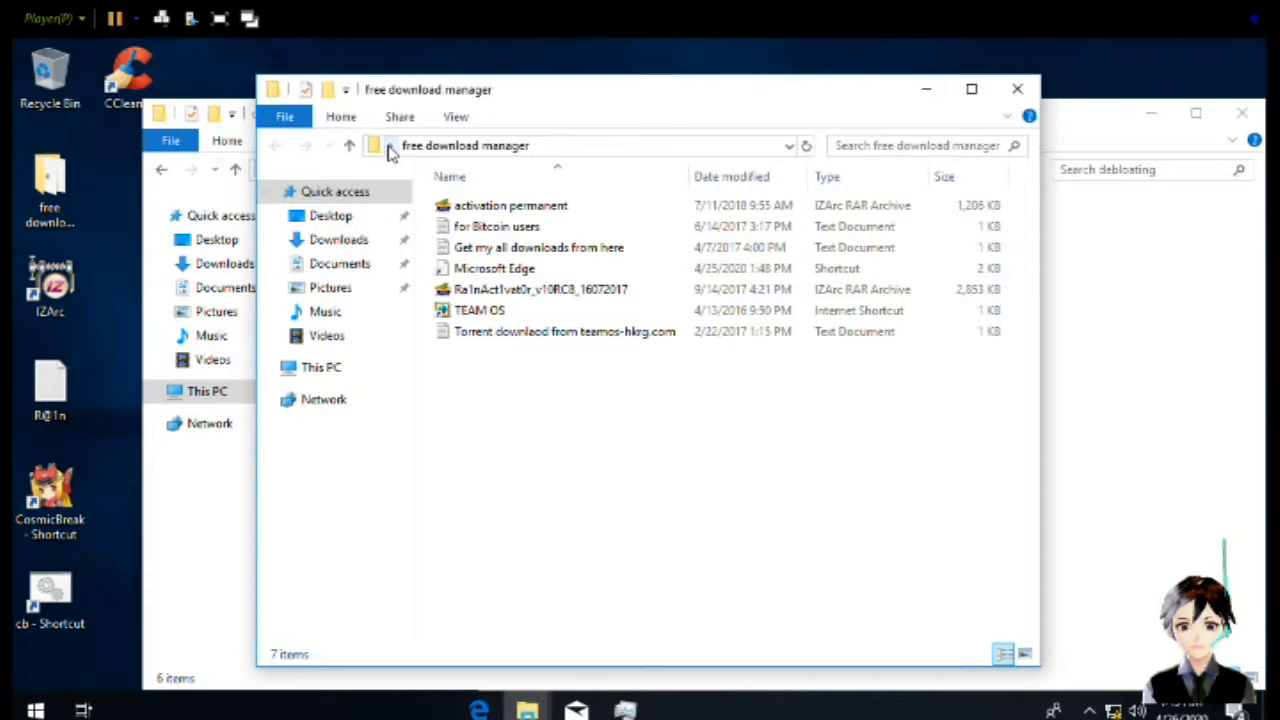
{"action": "left_click", "coordinate": [390, 147]}
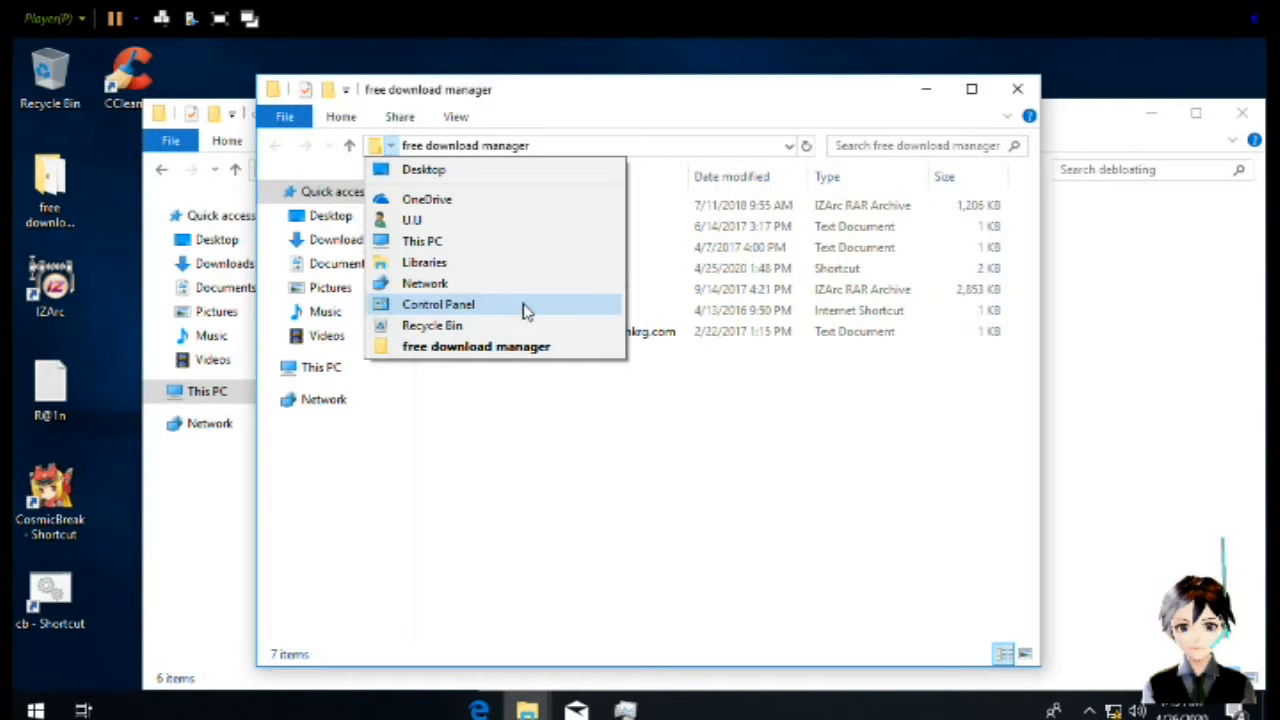
{"action": "left_click", "coordinate": [524, 311]}
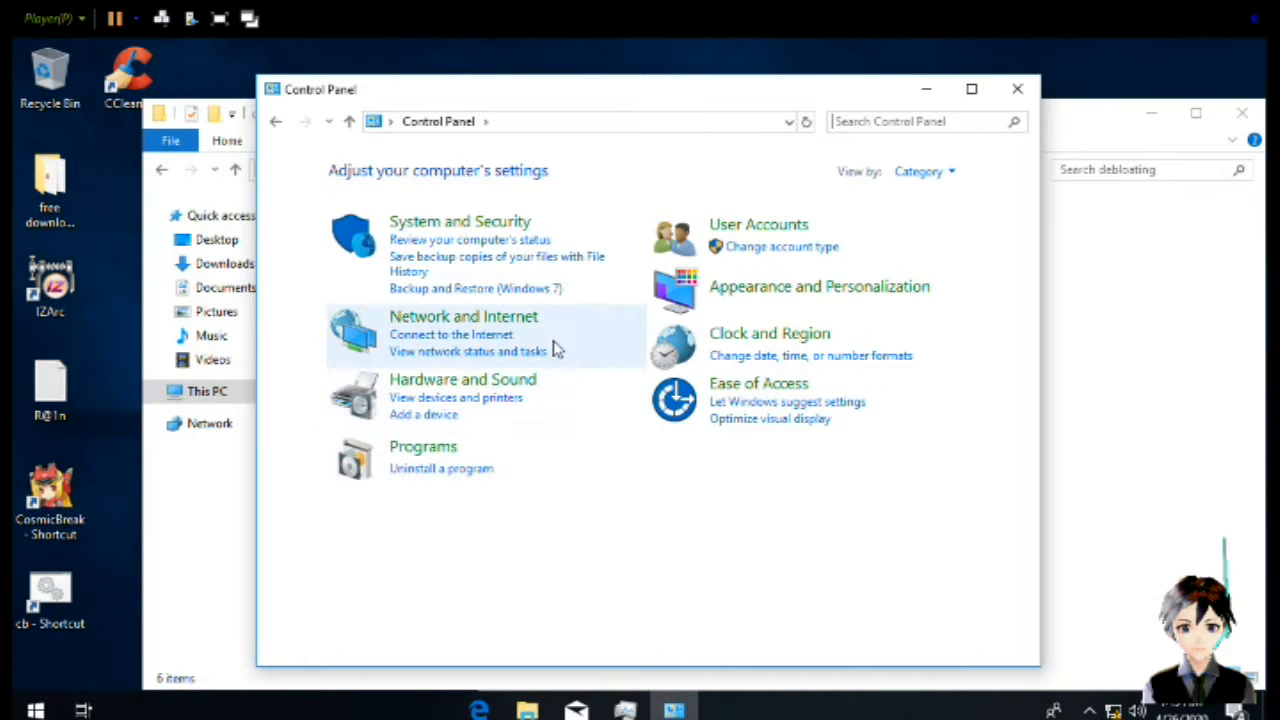
{"action": "left_click", "coordinate": [920, 171]}
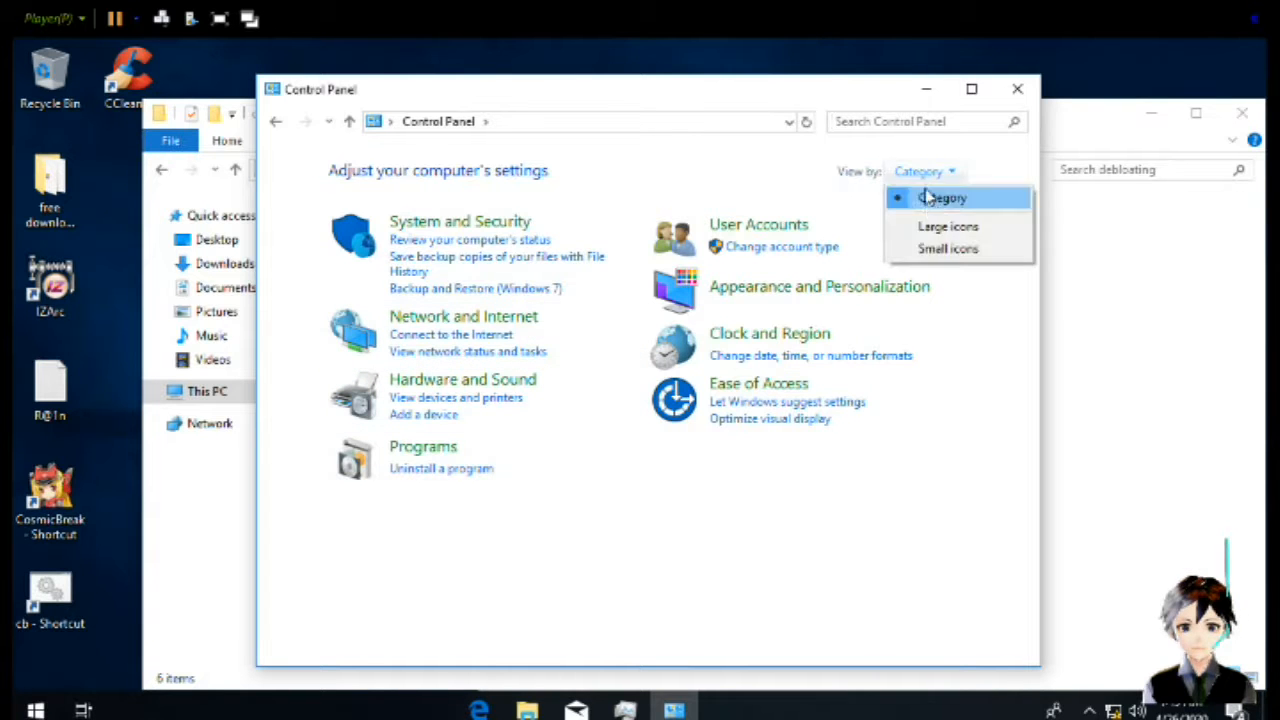
{"action": "left_click", "coordinate": [957, 250]}
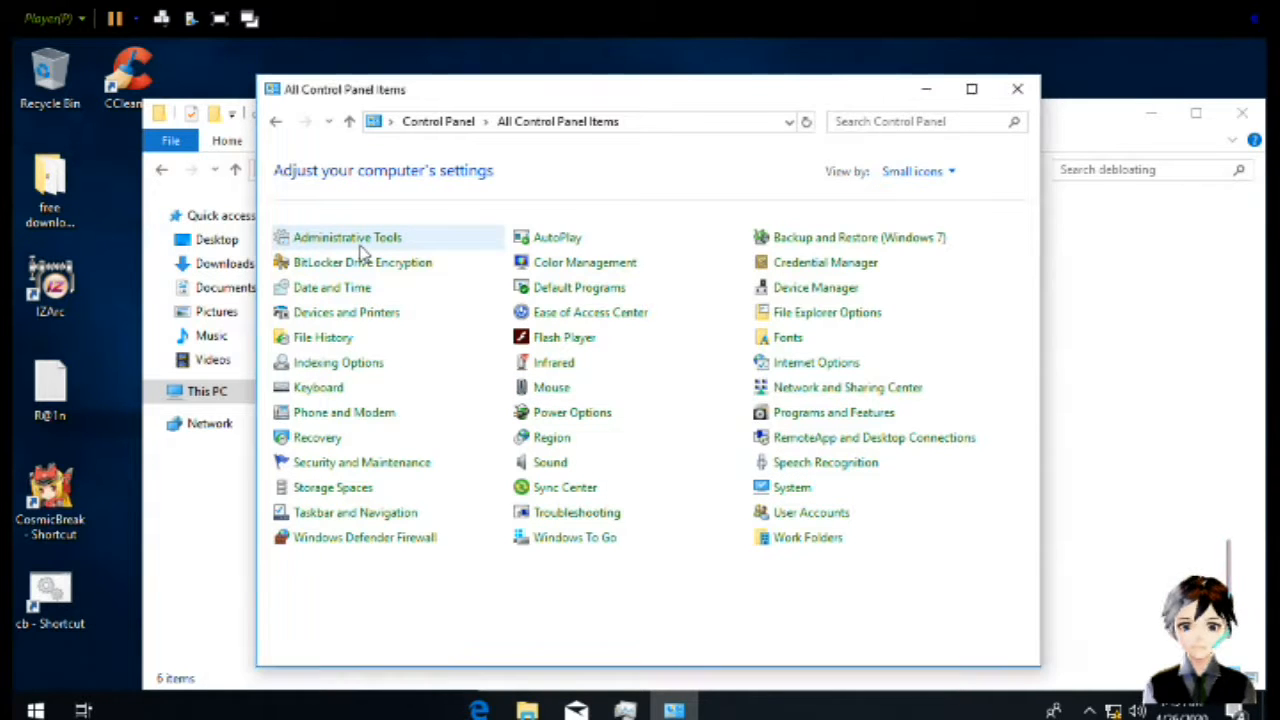
Open Services from Administrative Tools and sort the services by status with the running ones first
{"action": "left_click", "coordinate": [356, 240]}
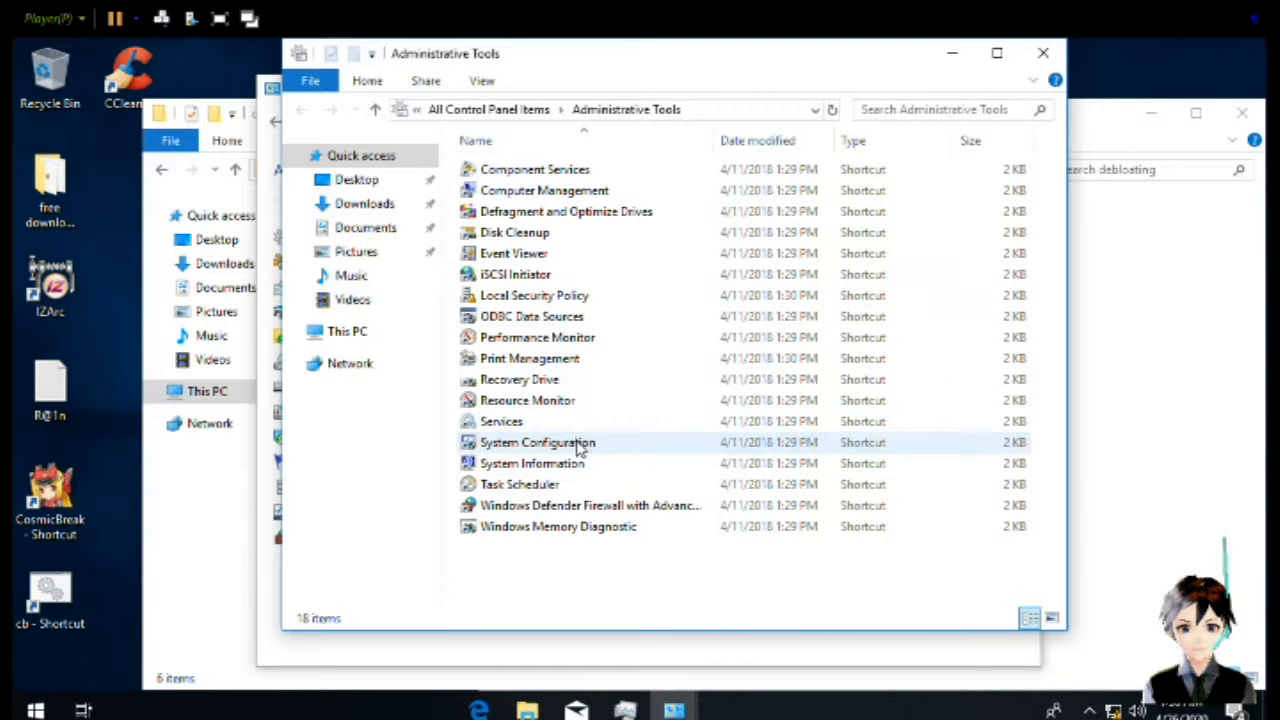
{"action": "left_click", "coordinate": [518, 423]}
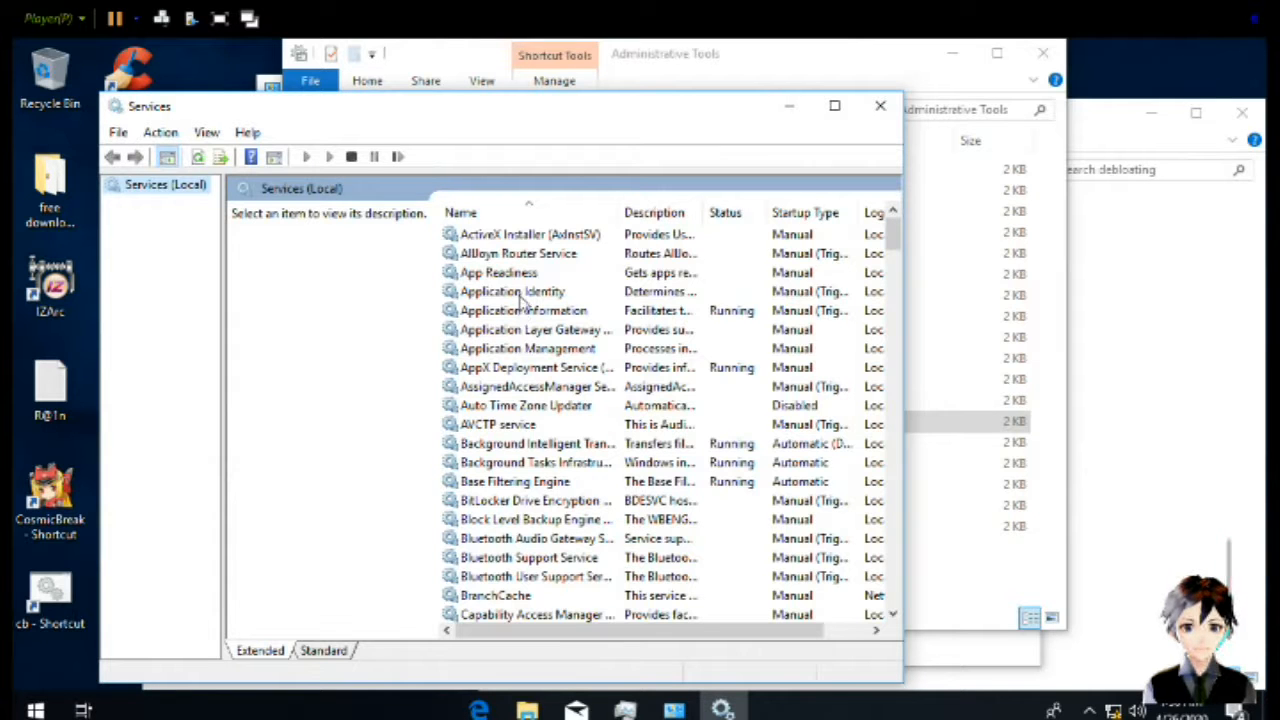
{"action": "left_click", "coordinate": [726, 222]}
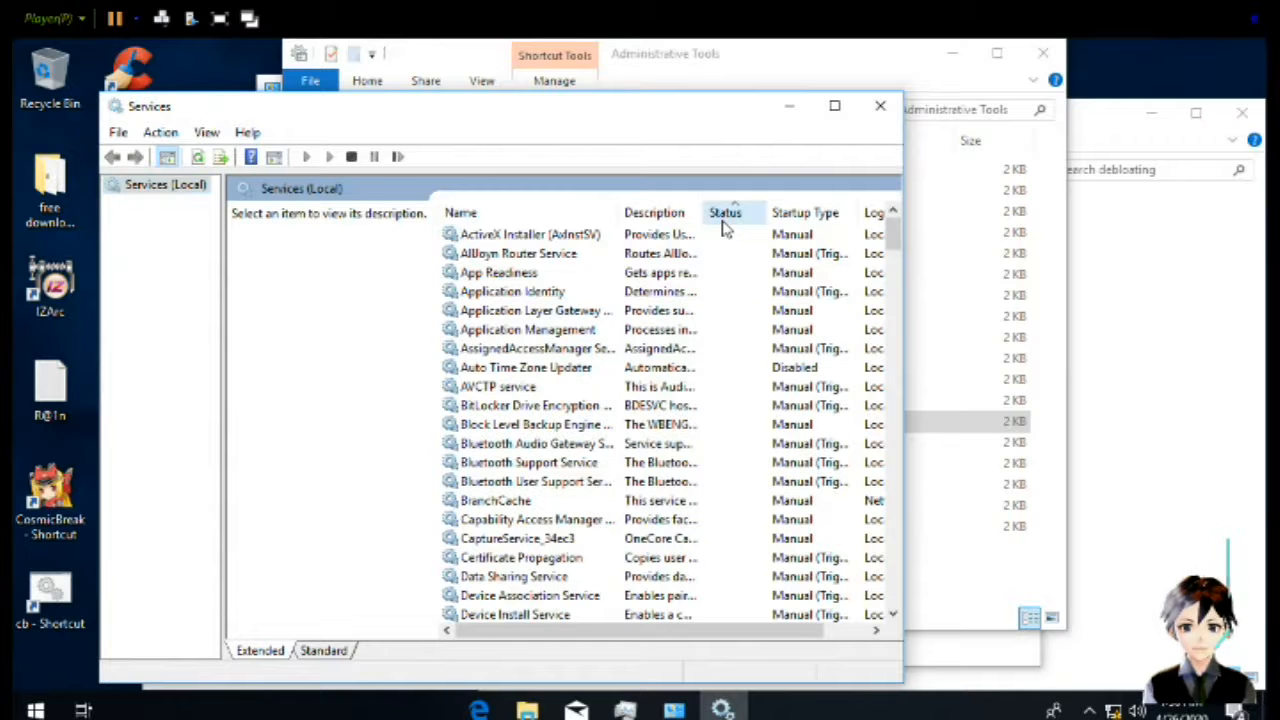
{"action": "left_click", "coordinate": [726, 222]}
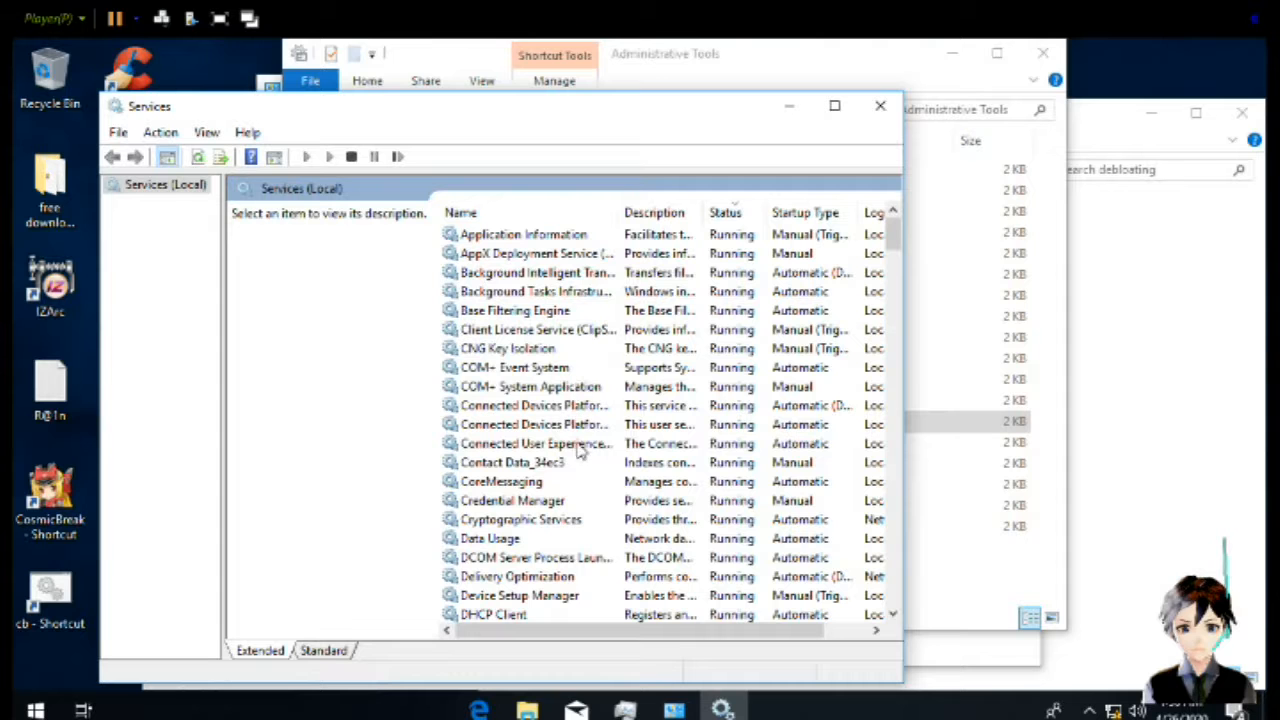
Set the startup type of the Distributed Link Tracking Client service to Disabled
{"action": "left_click", "coordinate": [562, 538]}
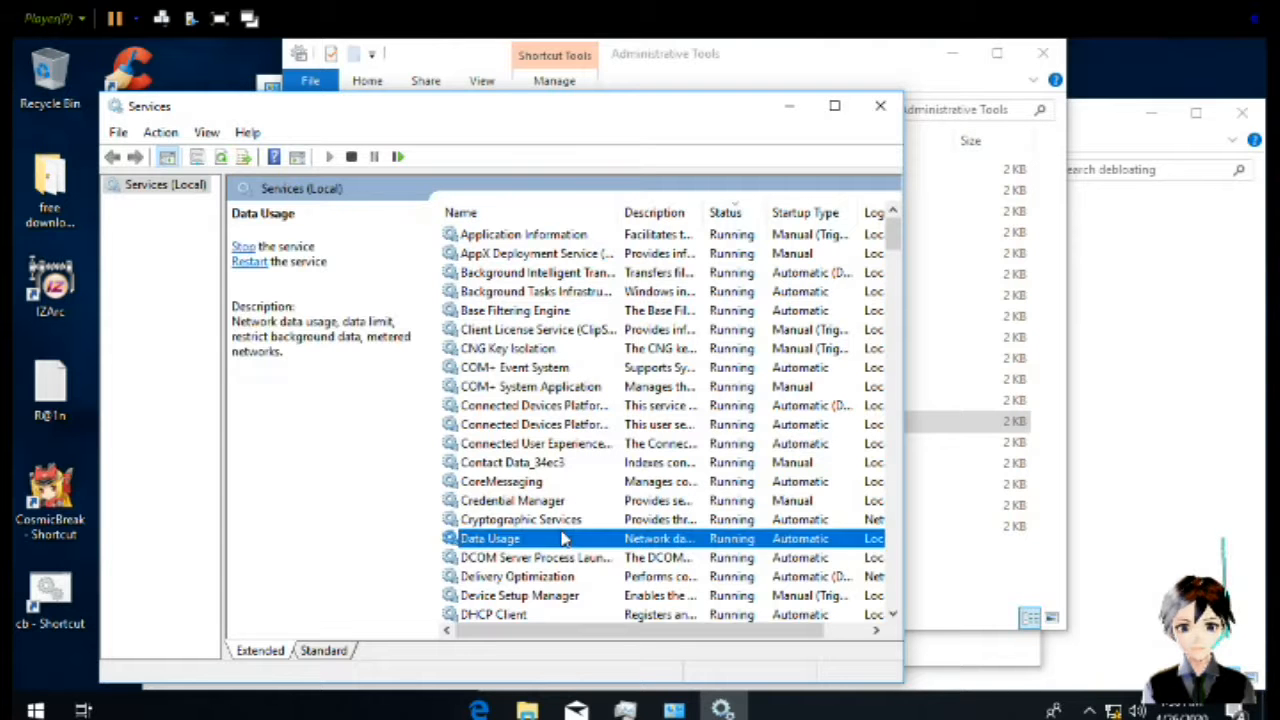
{"action": "scroll", "coordinate": [562, 538], "scroll_direction": "down", "scroll_amount": 4}
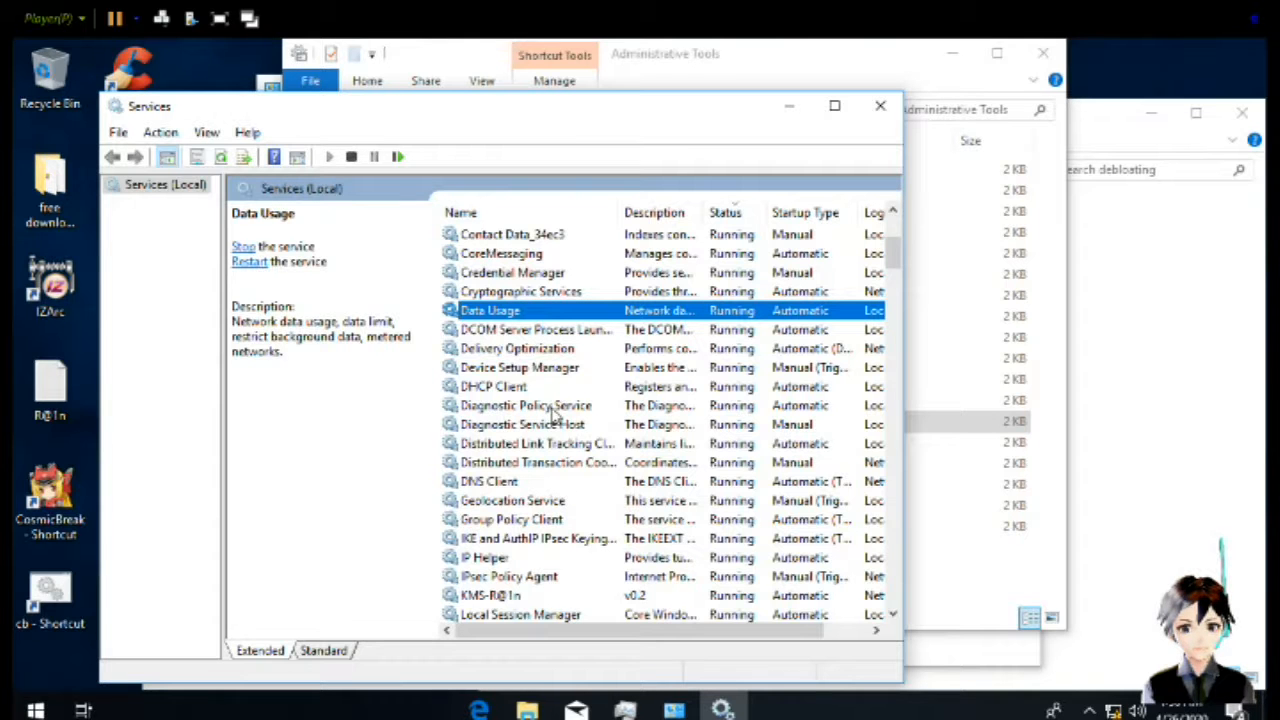
{"action": "scroll", "coordinate": [583, 433], "scroll_direction": "down", "scroll_amount": 1}
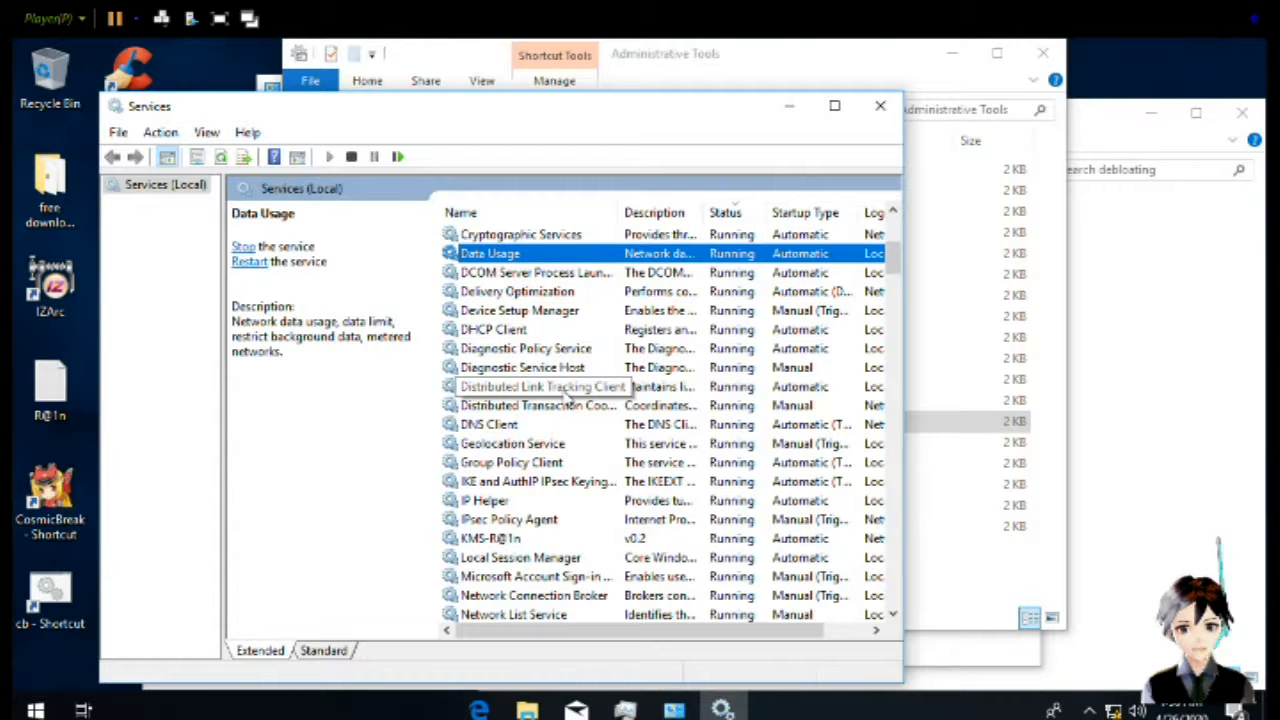
{"action": "double_click", "coordinate": [571, 392]}
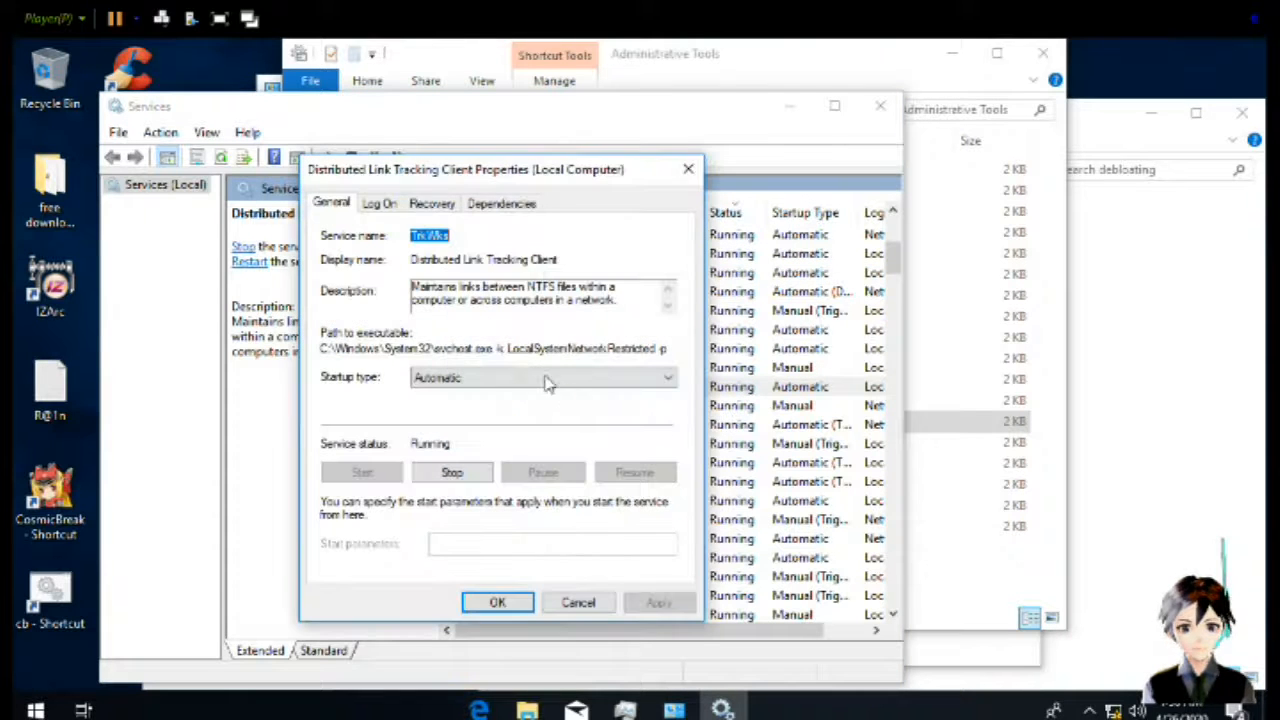
{"action": "left_click", "coordinate": [490, 377]}
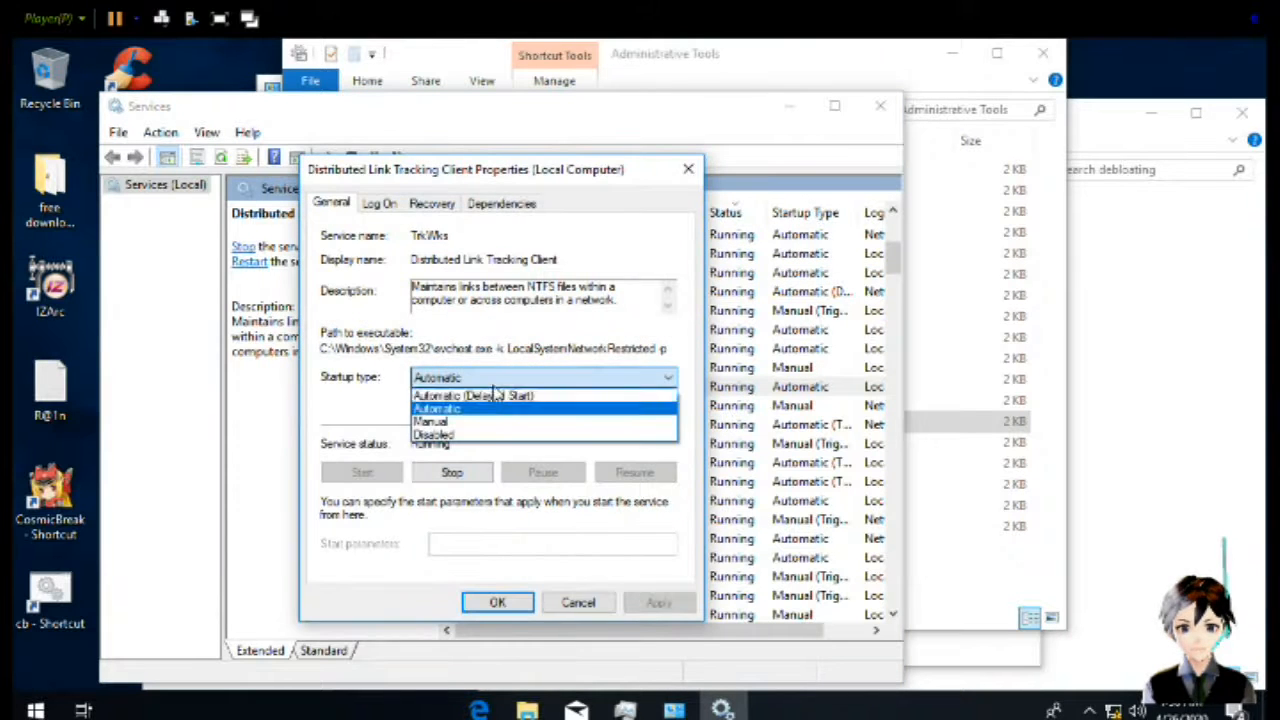
{"action": "left_click", "coordinate": [484, 438]}
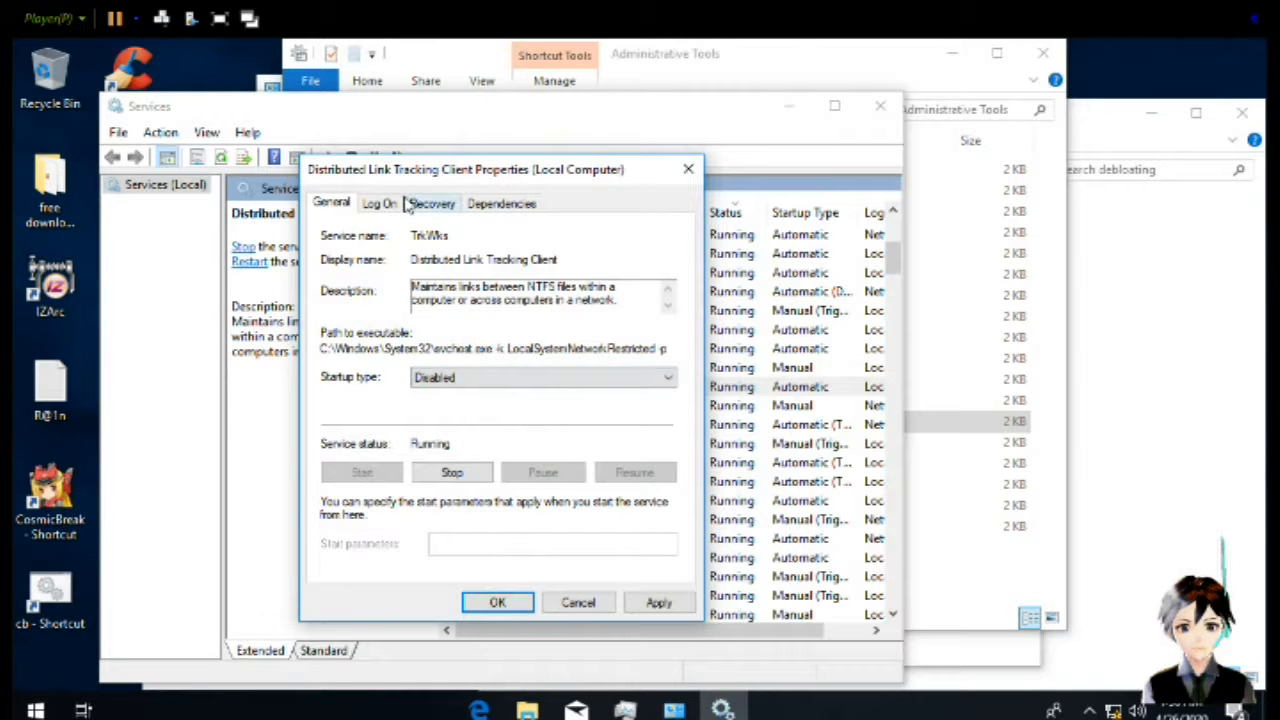
Set the Distributed Link Tracking Client's first and second failure responses to Take No Action and its fail count reset to 0 days
{"action": "left_click", "coordinate": [430, 203]}
{"action": "left_click", "coordinate": [527, 274]}
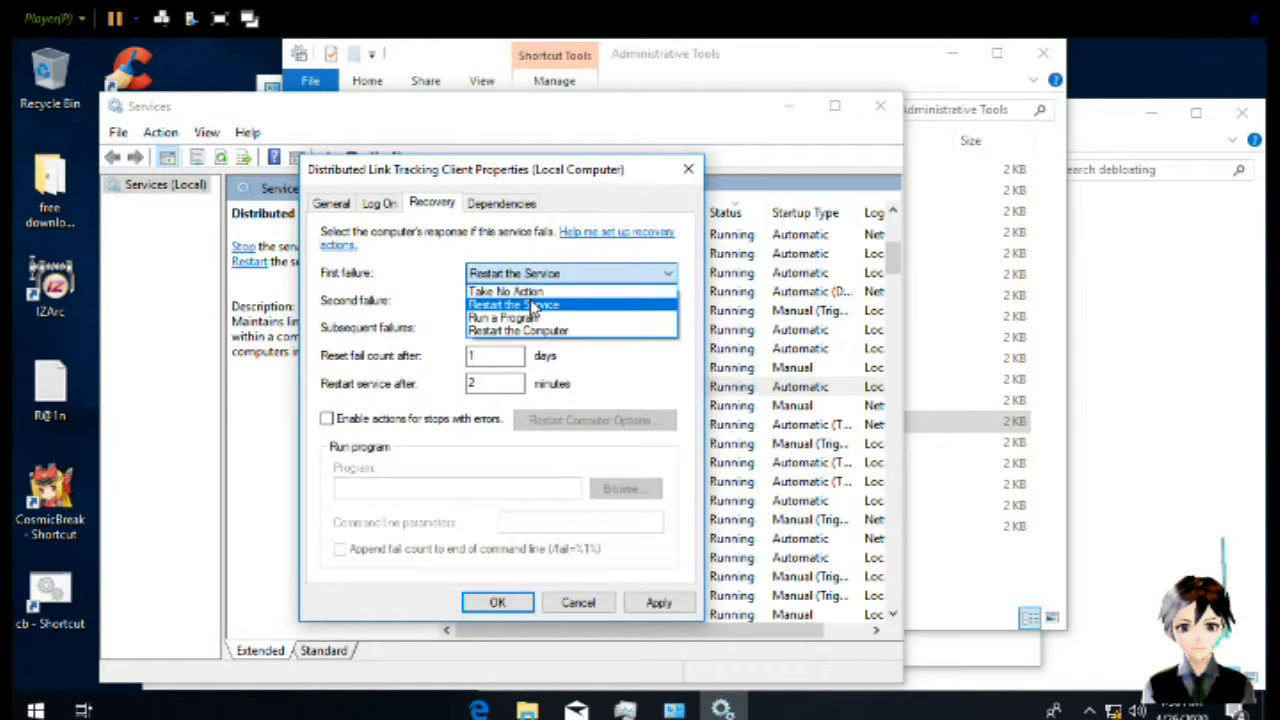
{"action": "left_click", "coordinate": [527, 291]}
{"action": "left_click", "coordinate": [520, 300]}
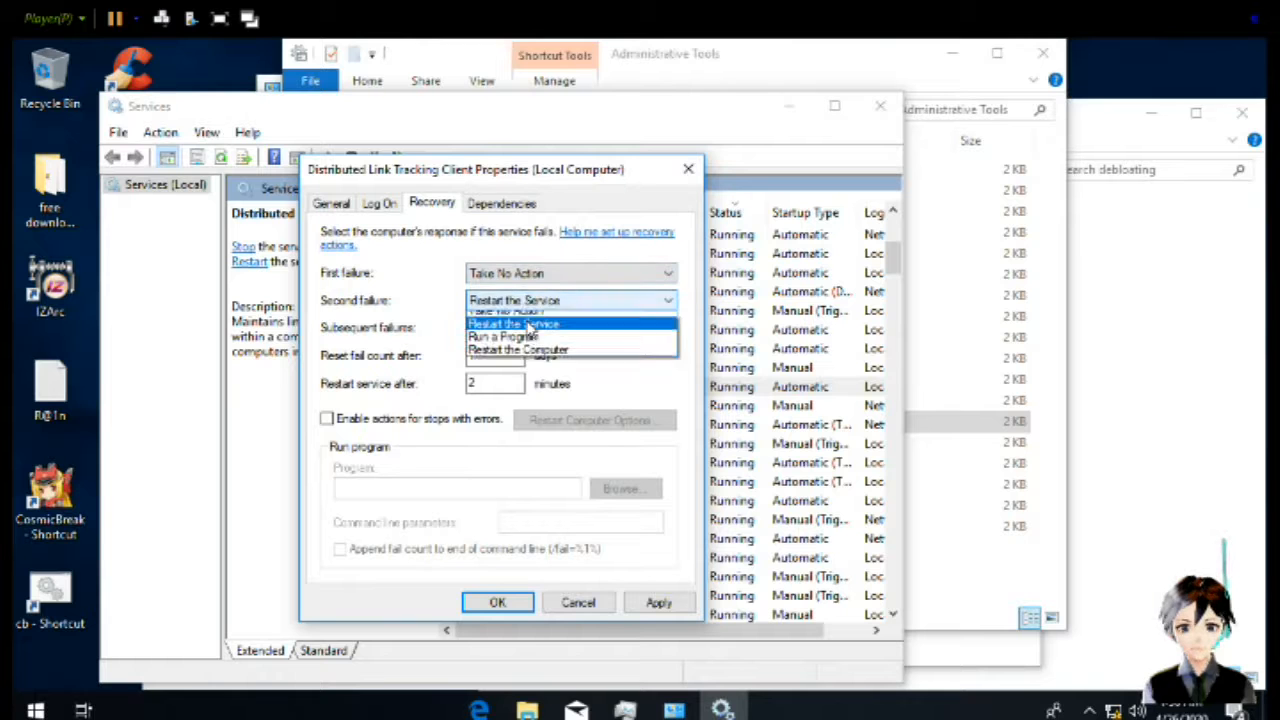
{"action": "left_click", "coordinate": [510, 317]}
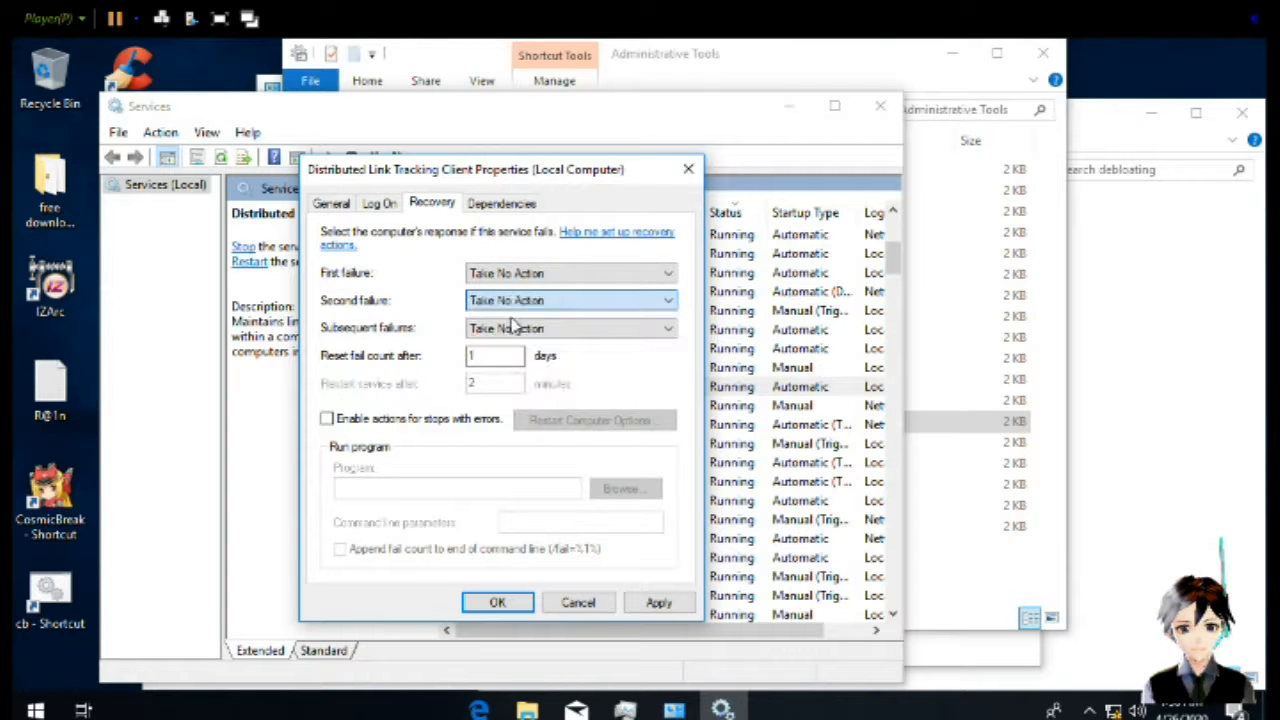
{"action": "double_click", "coordinate": [517, 357]}
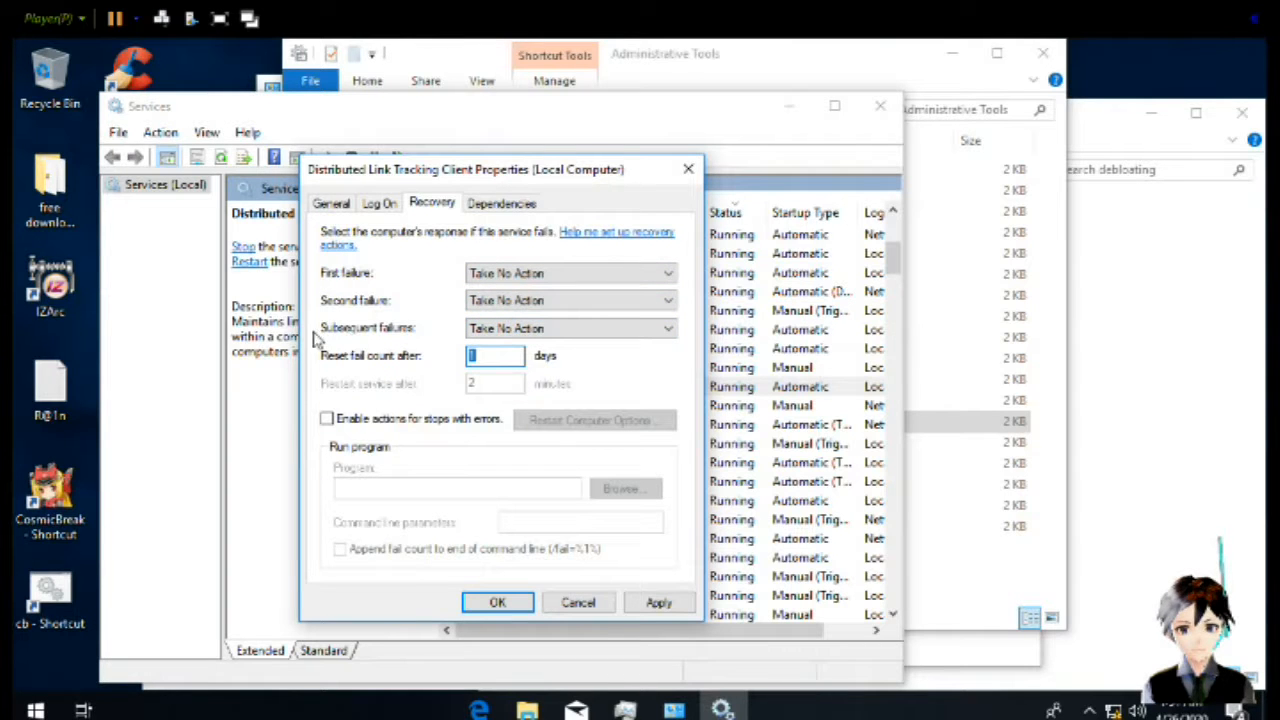
{"action": "type", "text": "0"}
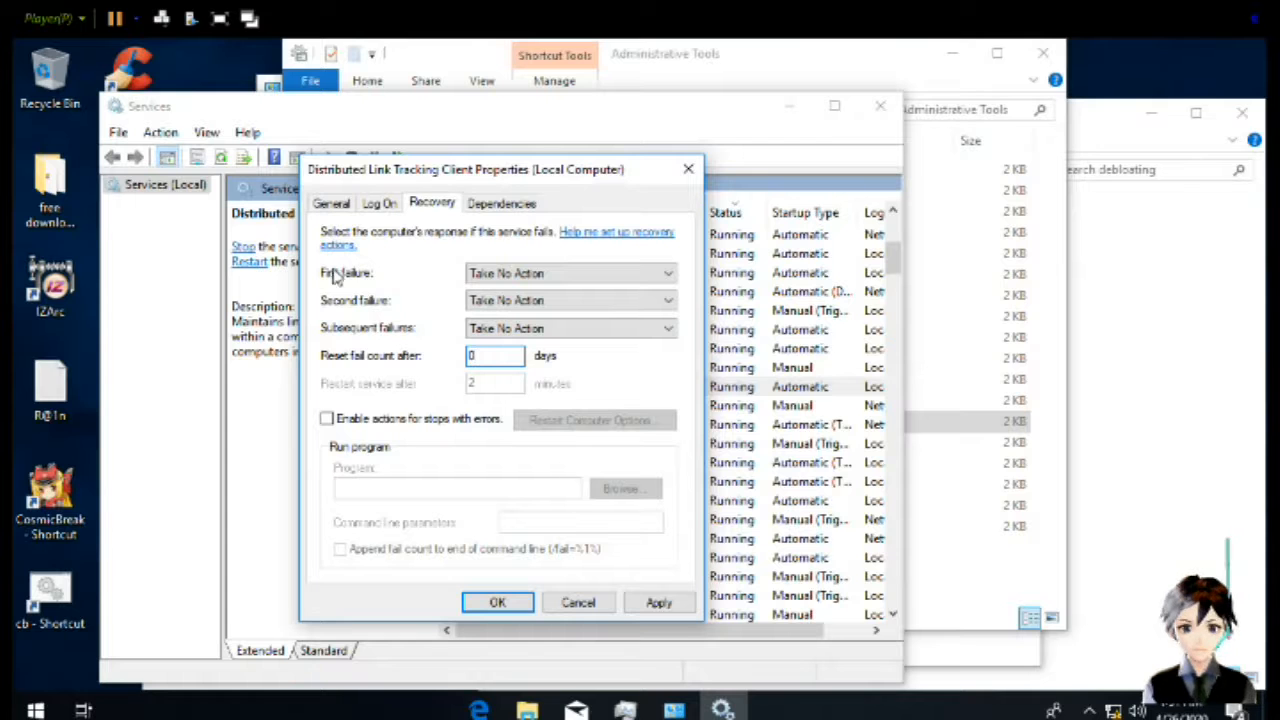
Stop the Distributed Link Tracking Client service, apply the changes and close its properties
{"action": "left_click", "coordinate": [329, 205]}
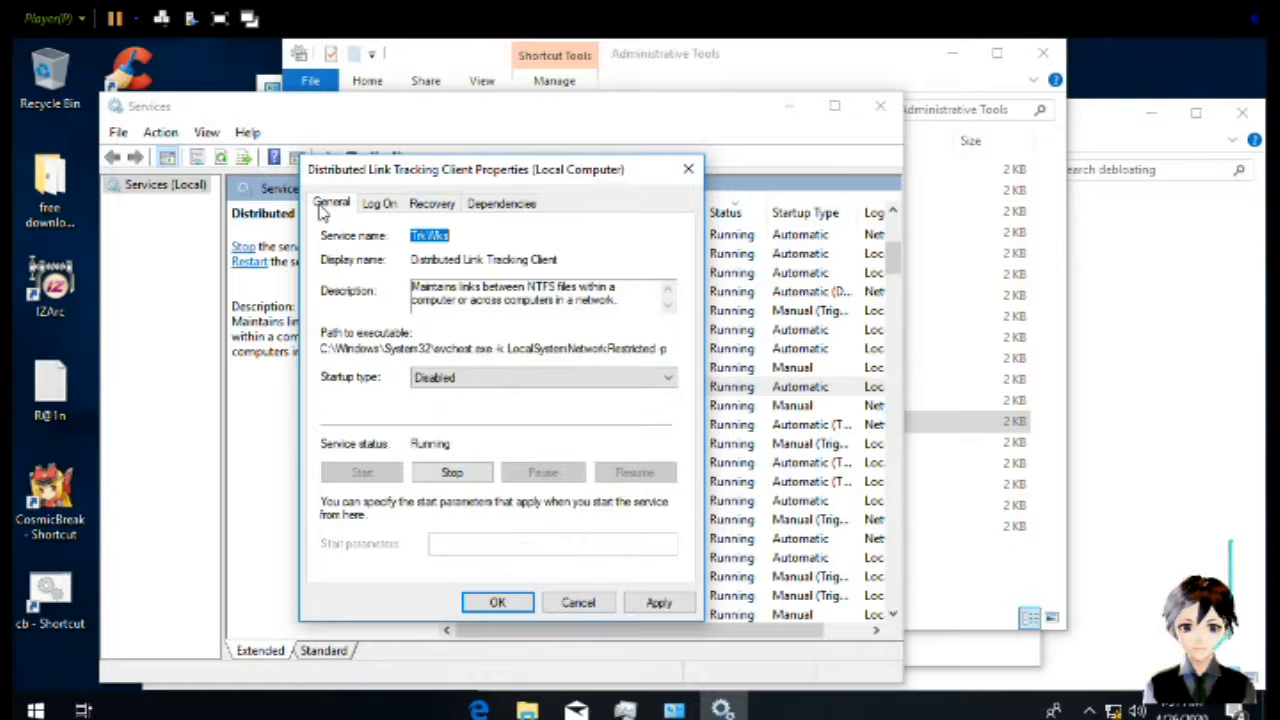
{"action": "left_click", "coordinate": [452, 473]}
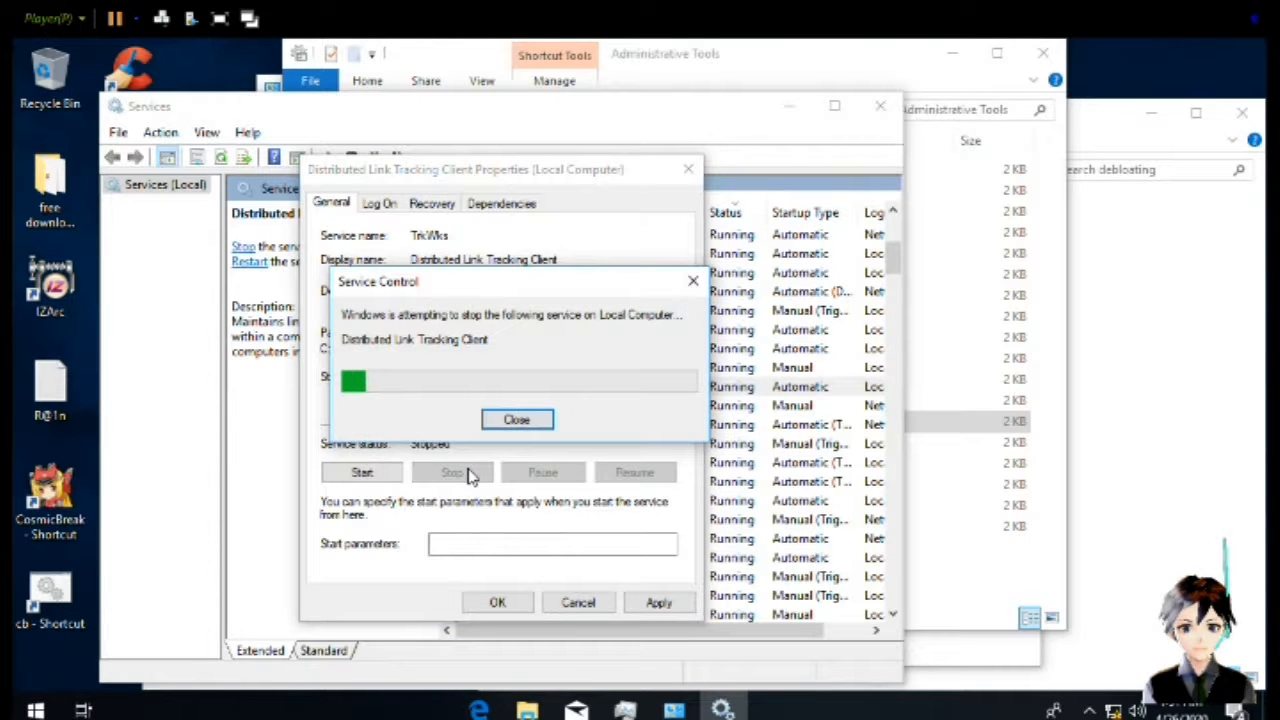
{"action": "left_click", "coordinate": [660, 603]}
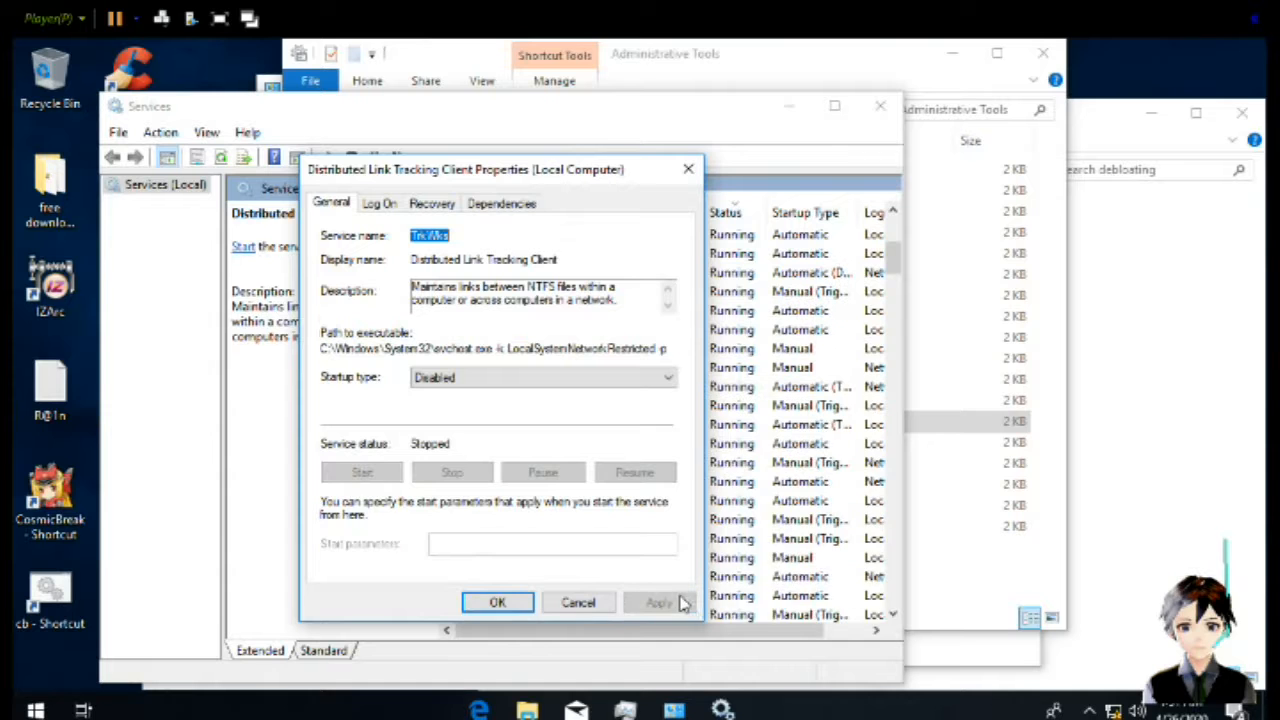
{"action": "left_click", "coordinate": [495, 604]}
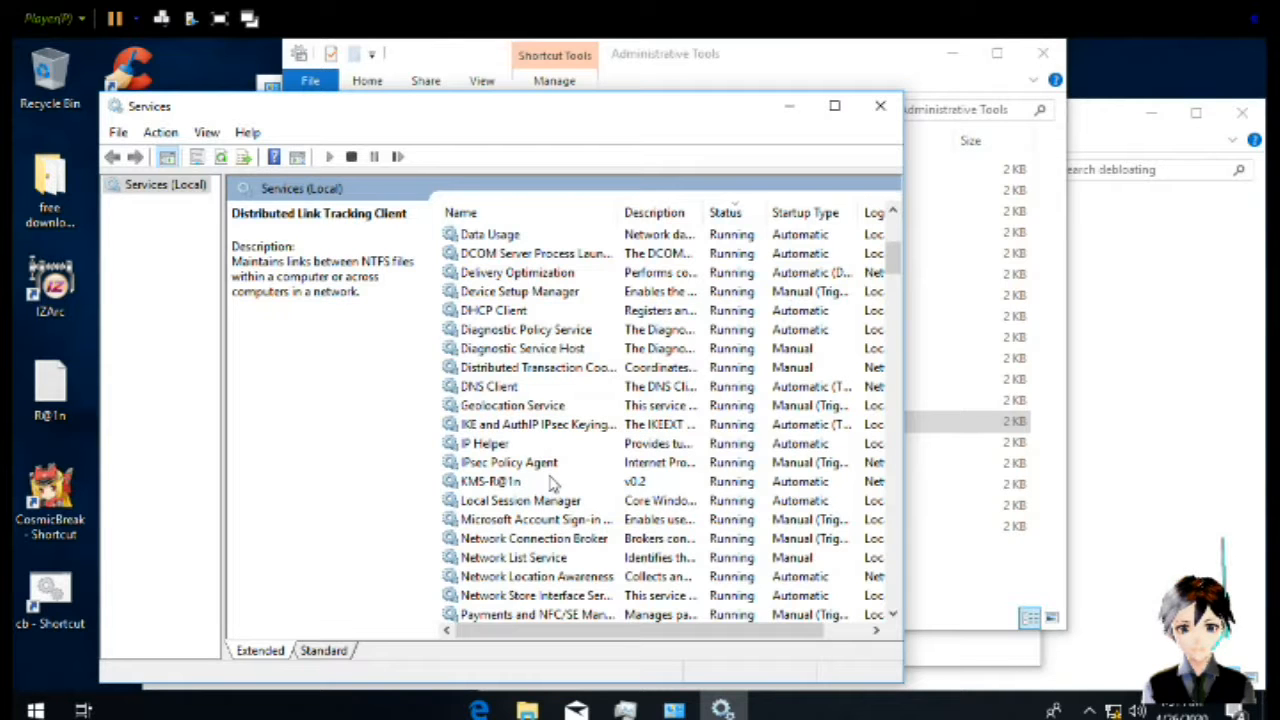
Examine the running services from Network List Service down to the Windows Audio entries for ones that can be turned off
{"action": "left_click", "coordinate": [593, 561]}
{"action": "scroll", "coordinate": [600, 567], "scroll_direction": "down", "scroll_amount": 2}
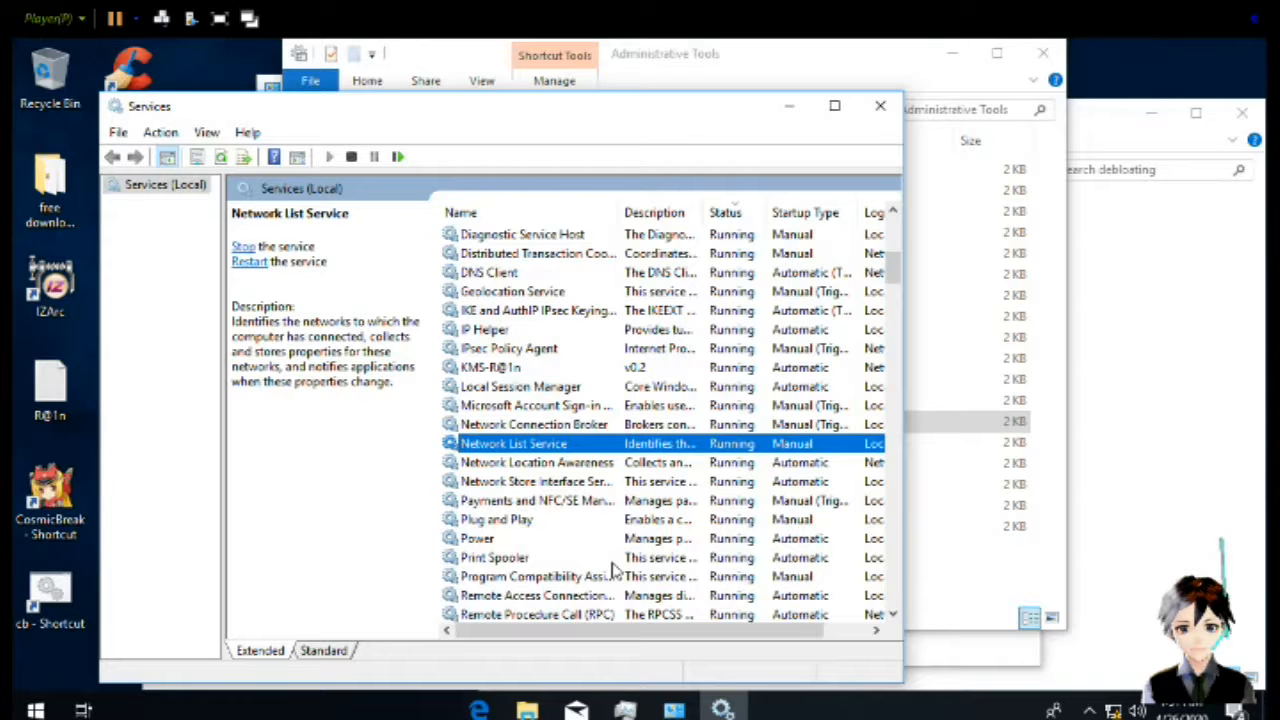
{"action": "scroll", "coordinate": [615, 570], "scroll_direction": "down", "scroll_amount": 1}
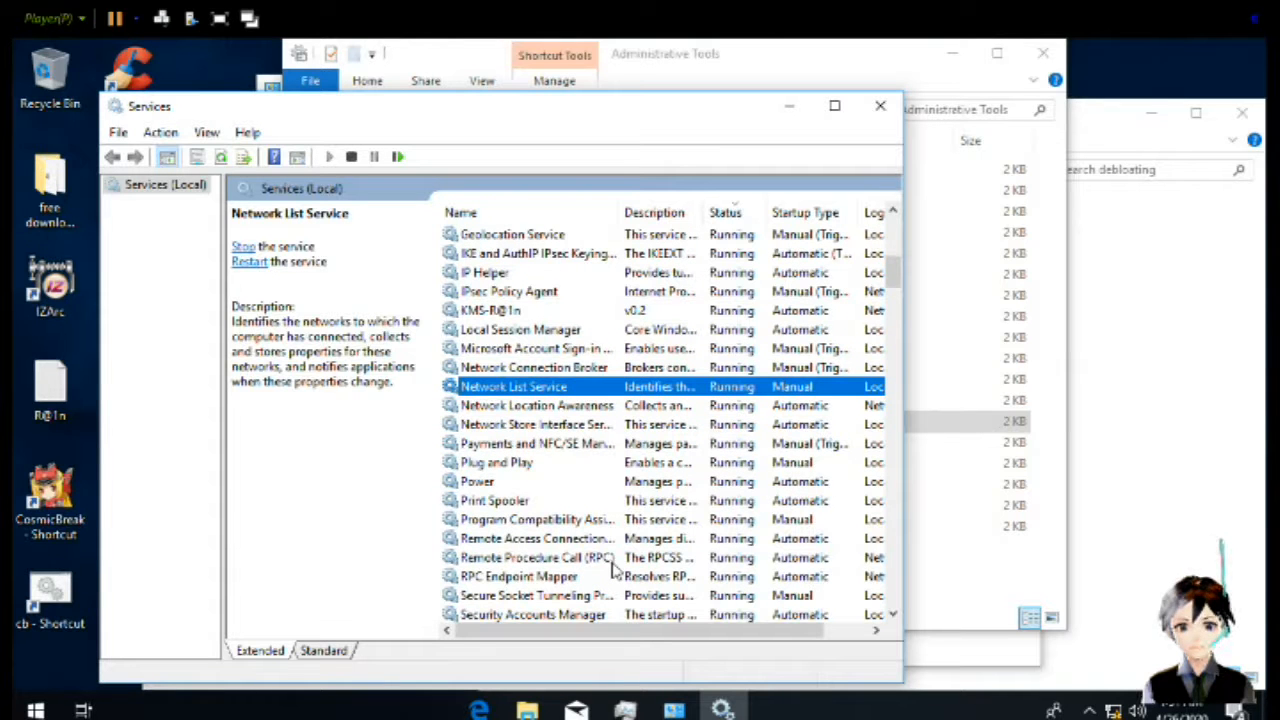
{"action": "scroll", "coordinate": [615, 570], "scroll_direction": "down", "scroll_amount": 1}
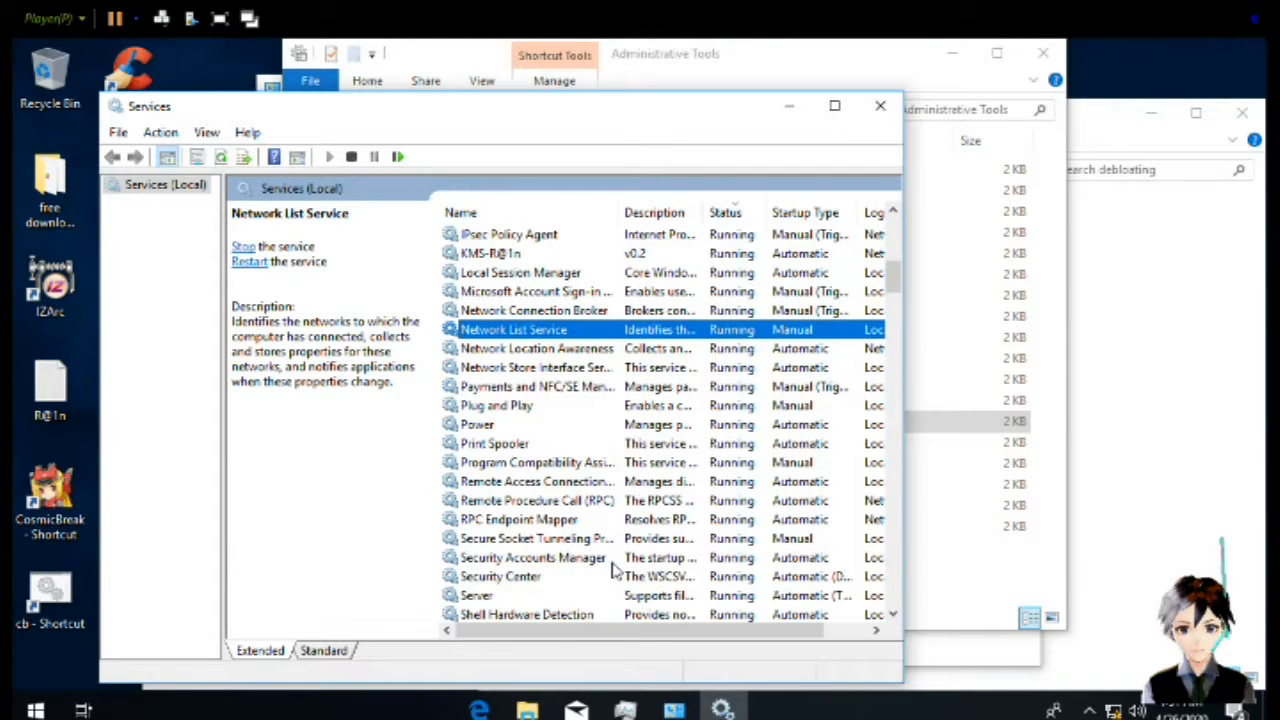
{"action": "scroll", "coordinate": [615, 570], "scroll_direction": "down", "scroll_amount": 1}
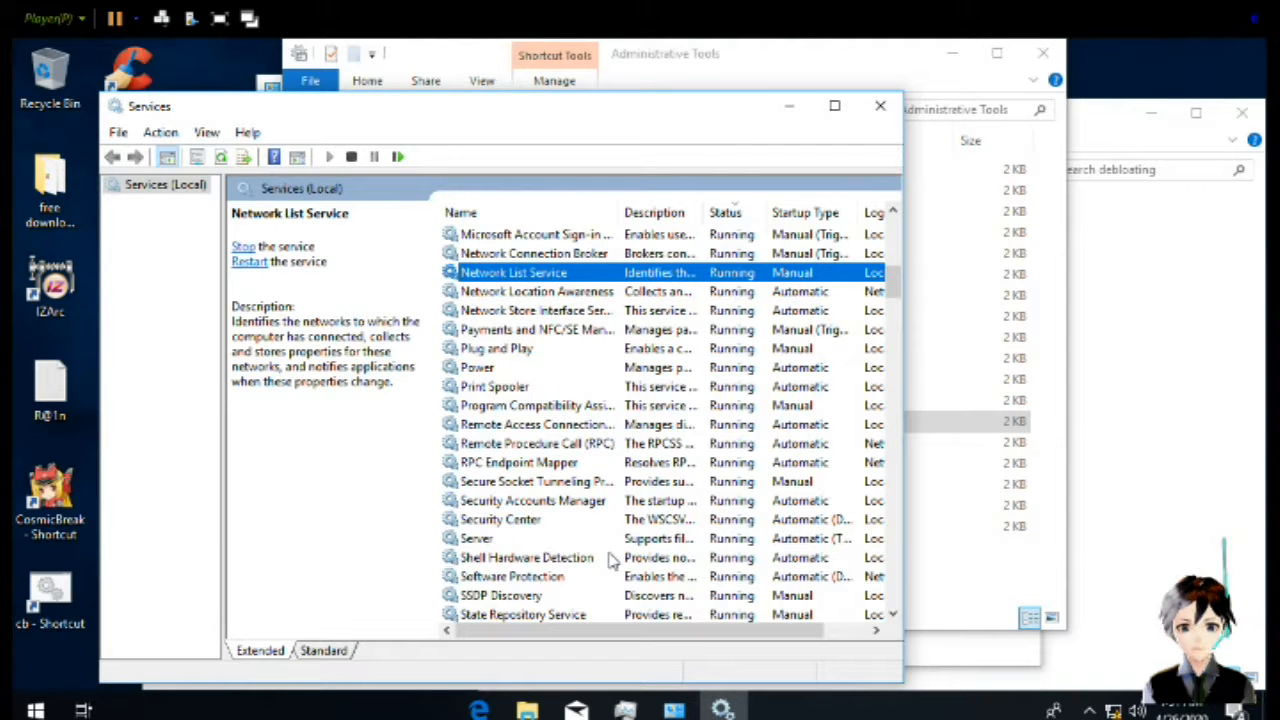
{"action": "scroll", "coordinate": [613, 553], "scroll_direction": "down", "scroll_amount": 1}
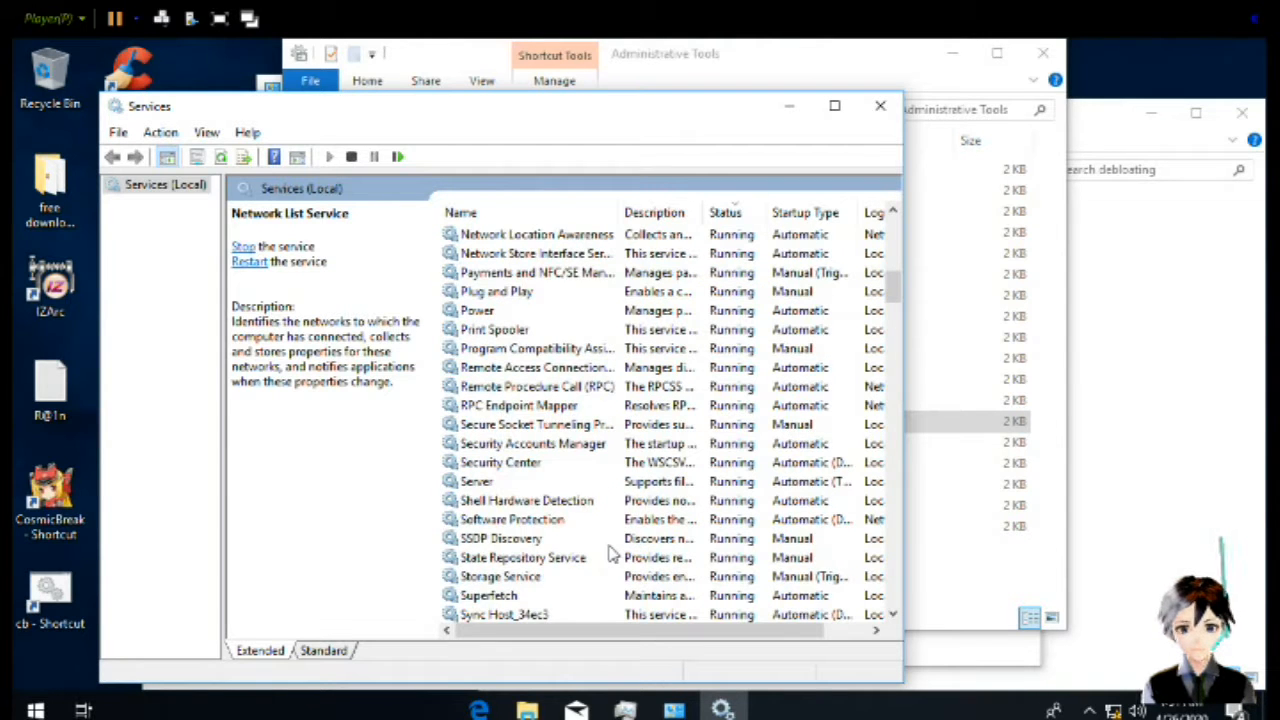
{"action": "scroll", "coordinate": [613, 553], "scroll_direction": "down", "scroll_amount": 1}
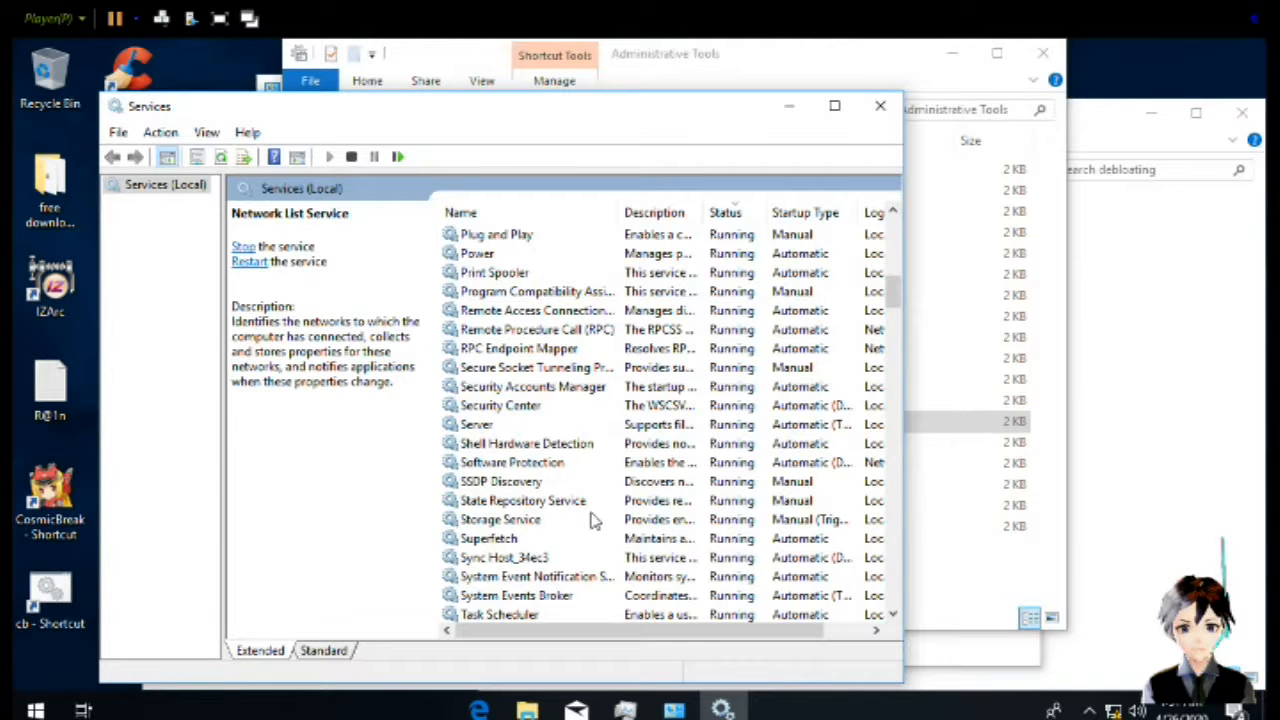
{"action": "scroll", "coordinate": [594, 521], "scroll_direction": "down", "scroll_amount": 1}
{"action": "scroll", "coordinate": [594, 521], "scroll_direction": "down", "scroll_amount": 1}
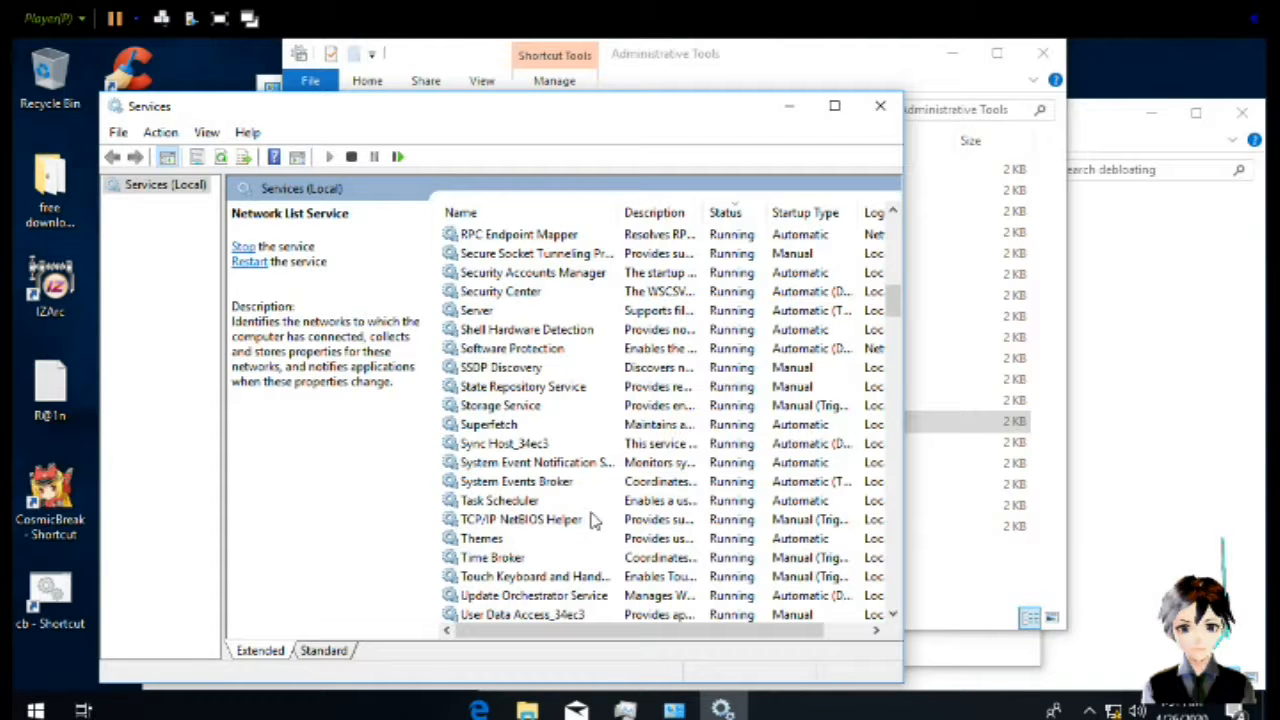
{"action": "scroll", "coordinate": [594, 521], "scroll_direction": "down", "scroll_amount": 1}
{"action": "scroll", "coordinate": [594, 521], "scroll_direction": "down", "scroll_amount": 1}
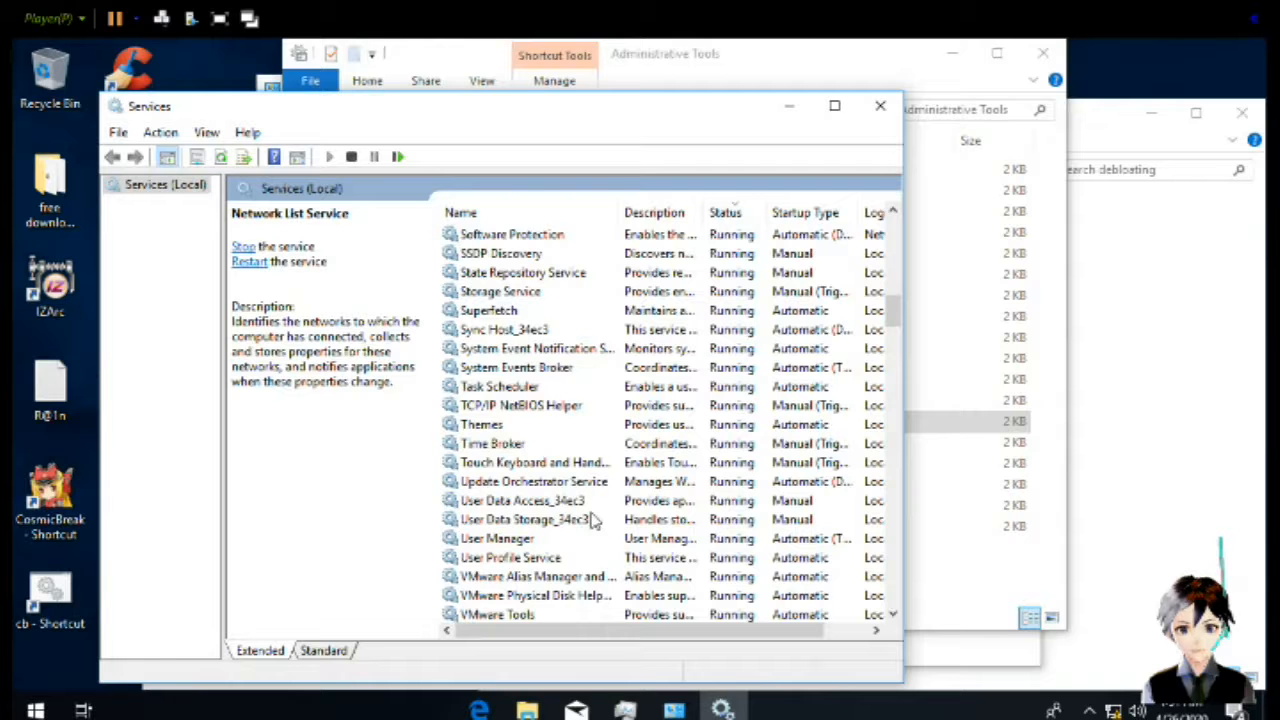
{"action": "scroll", "coordinate": [594, 521], "scroll_direction": "down", "scroll_amount": 1}
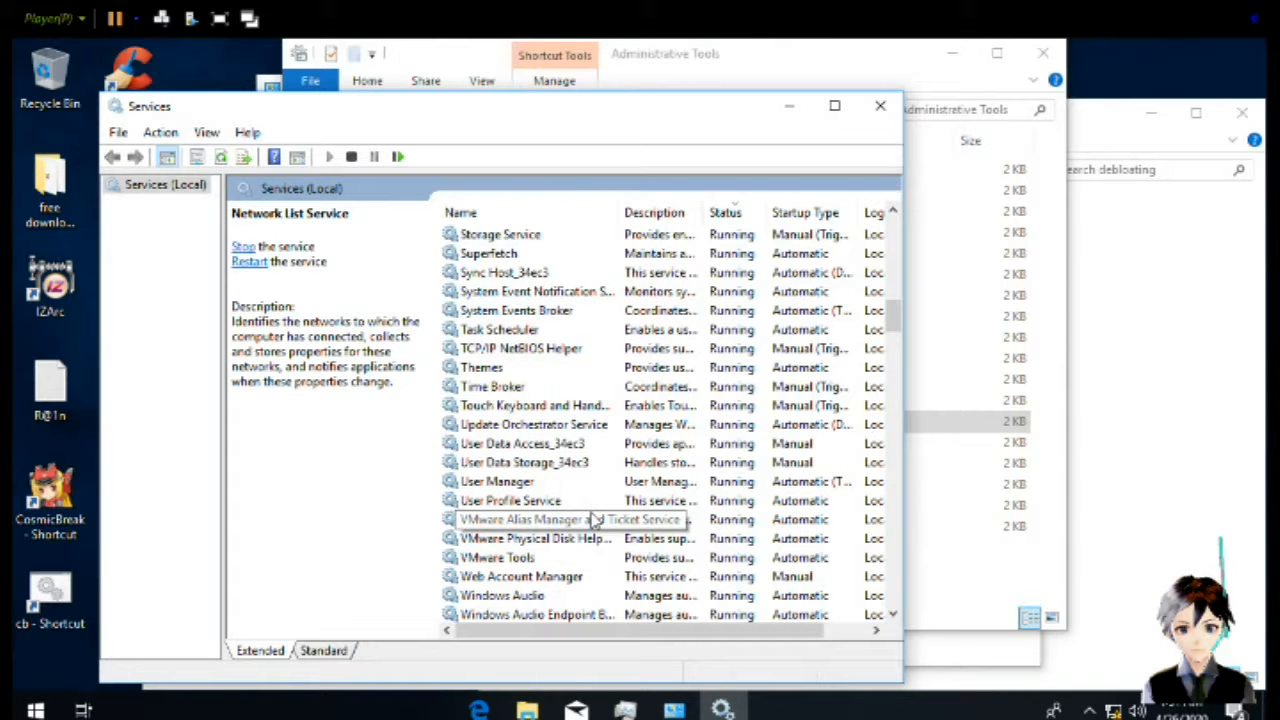
Check the recovery settings of the Update Orchestrator Service, stop the service and close its properties
{"action": "double_click", "coordinate": [553, 428]}
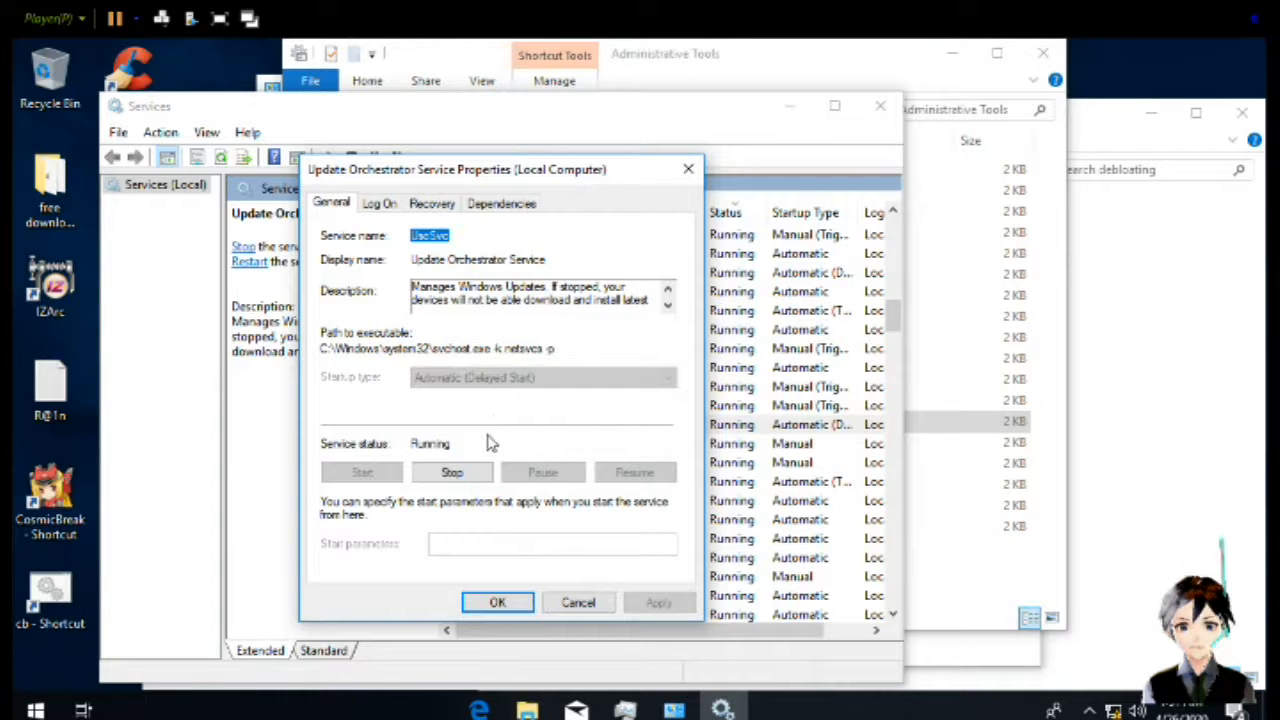
{"action": "left_click", "coordinate": [430, 203]}
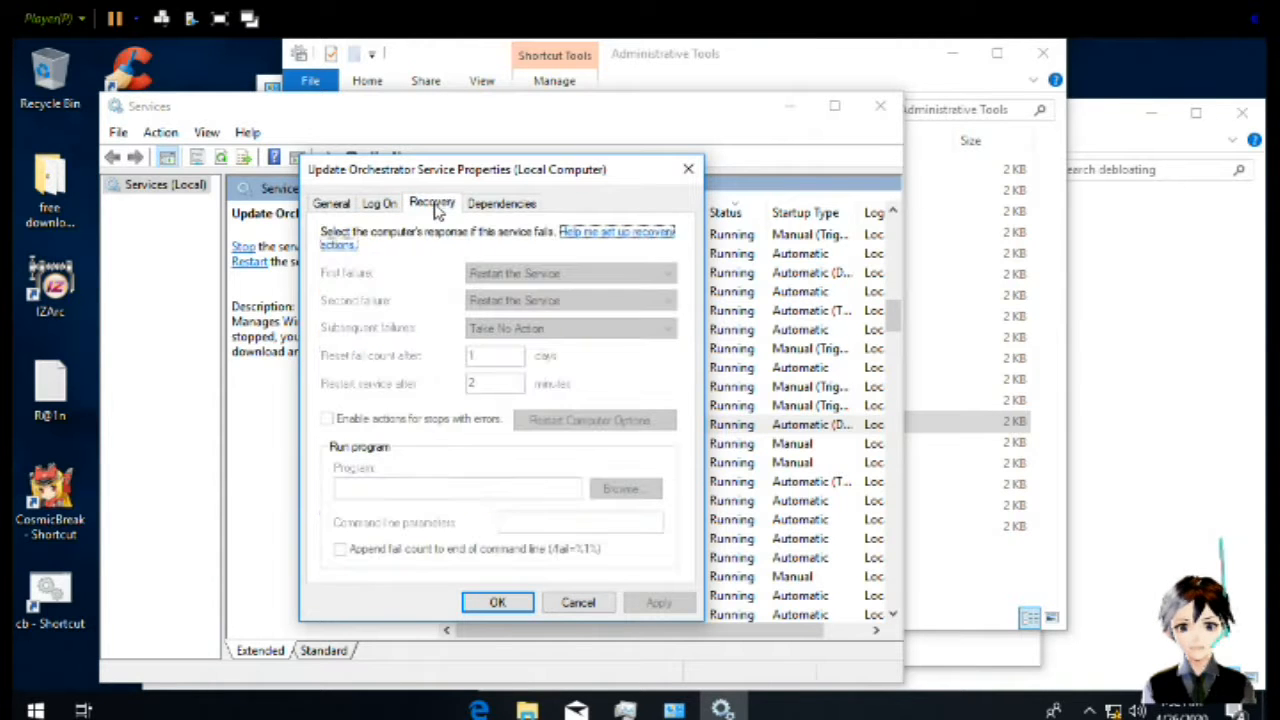
{"action": "left_click", "coordinate": [337, 205]}
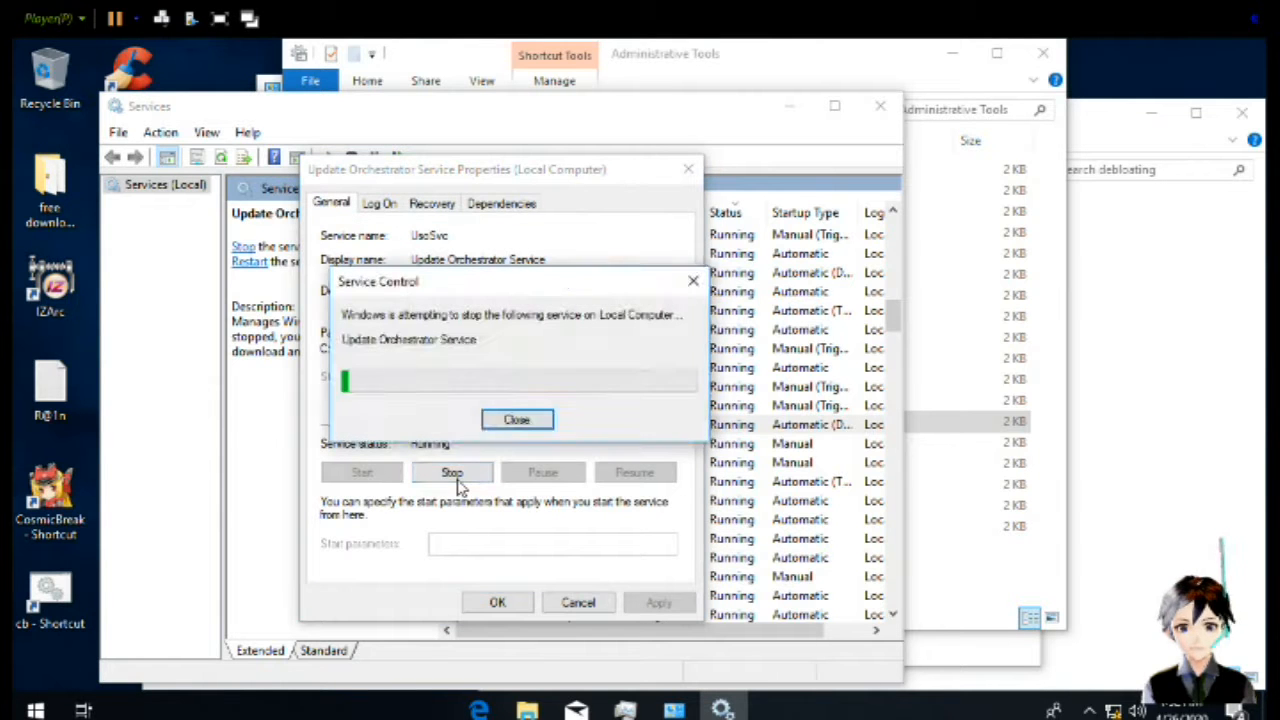
{"action": "left_click", "coordinate": [494, 602]}
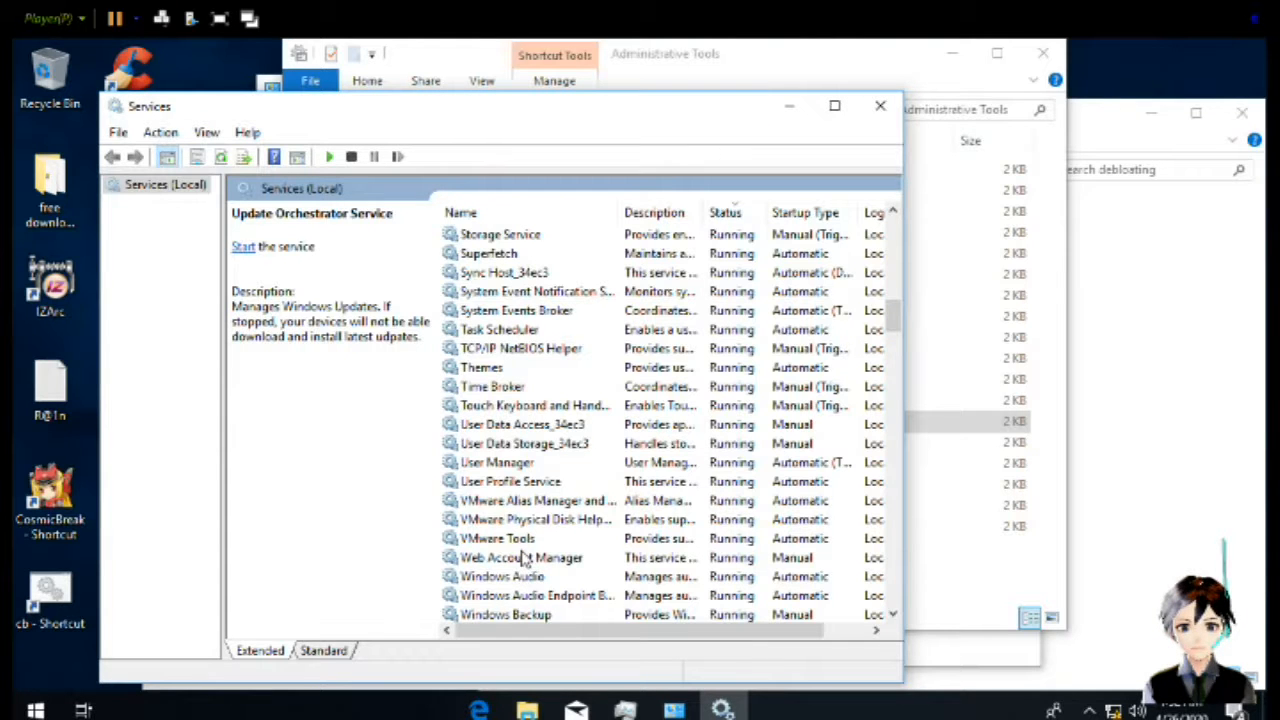
Set the startup type of the Windows Search service to Disabled
{"action": "left_click", "coordinate": [530, 540]}
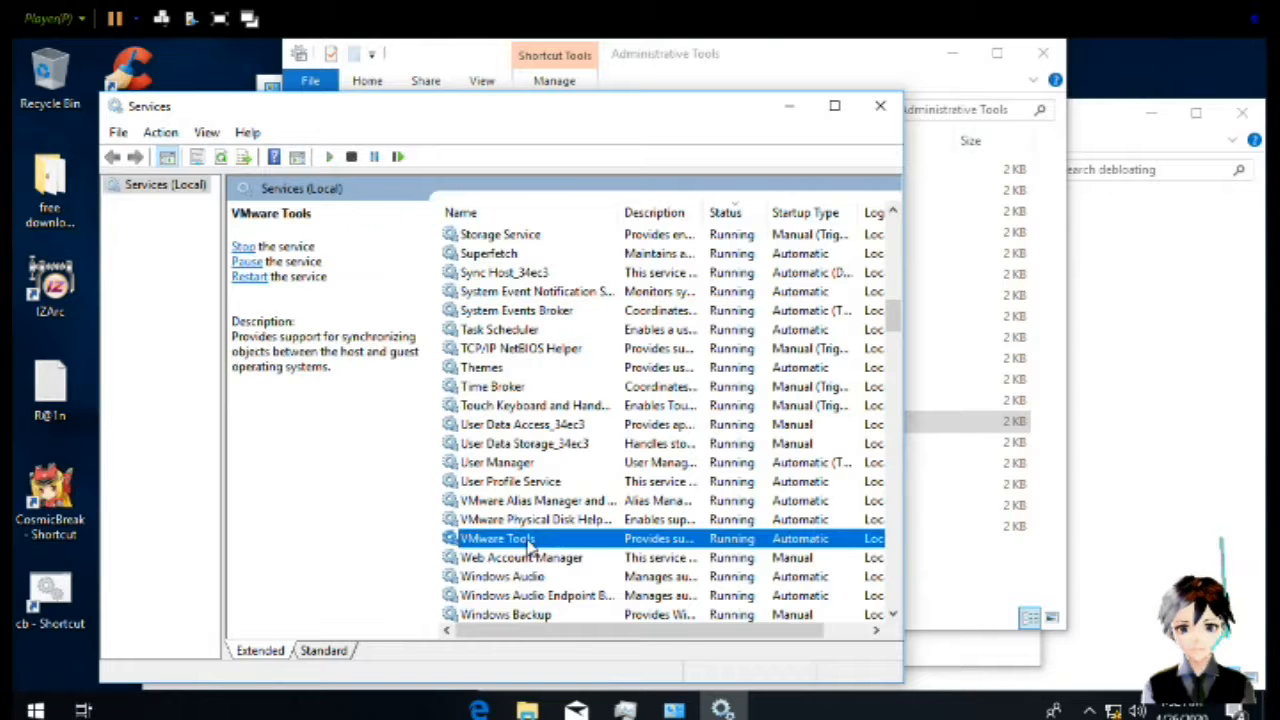
{"action": "scroll", "coordinate": [545, 546], "scroll_direction": "down", "scroll_amount": 3}
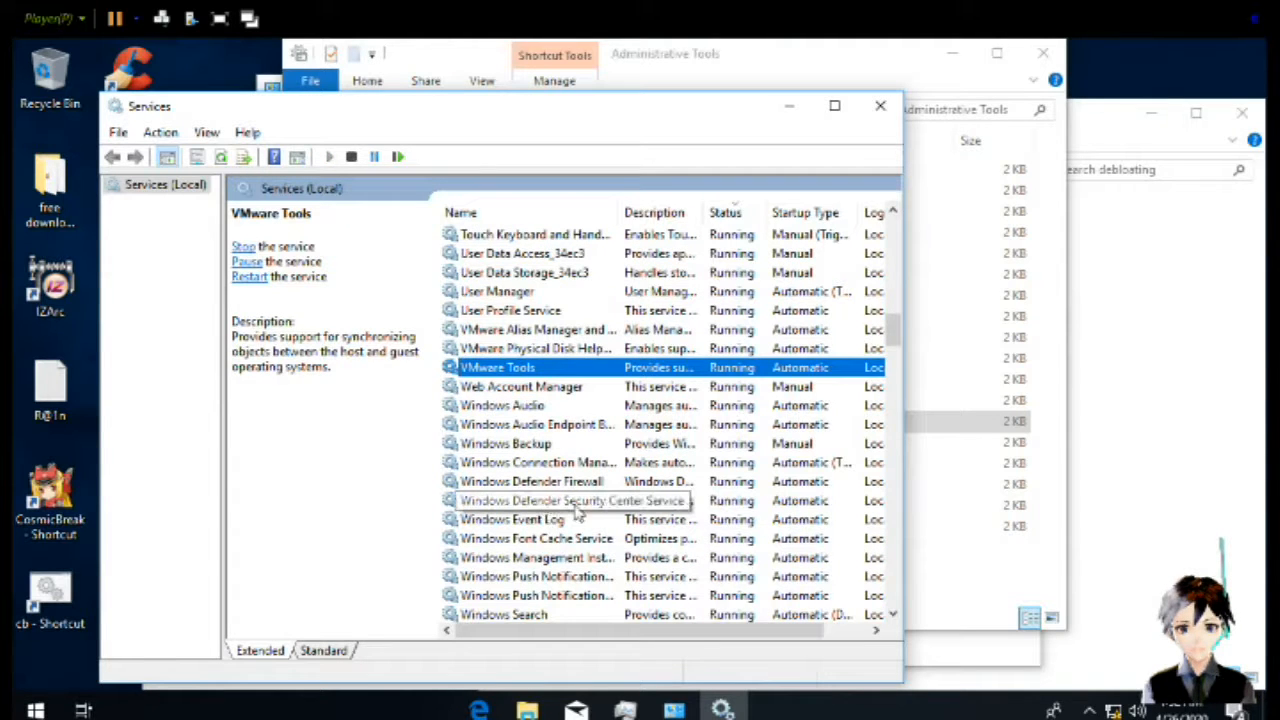
{"action": "scroll", "coordinate": [585, 512], "scroll_direction": "down", "scroll_amount": 1}
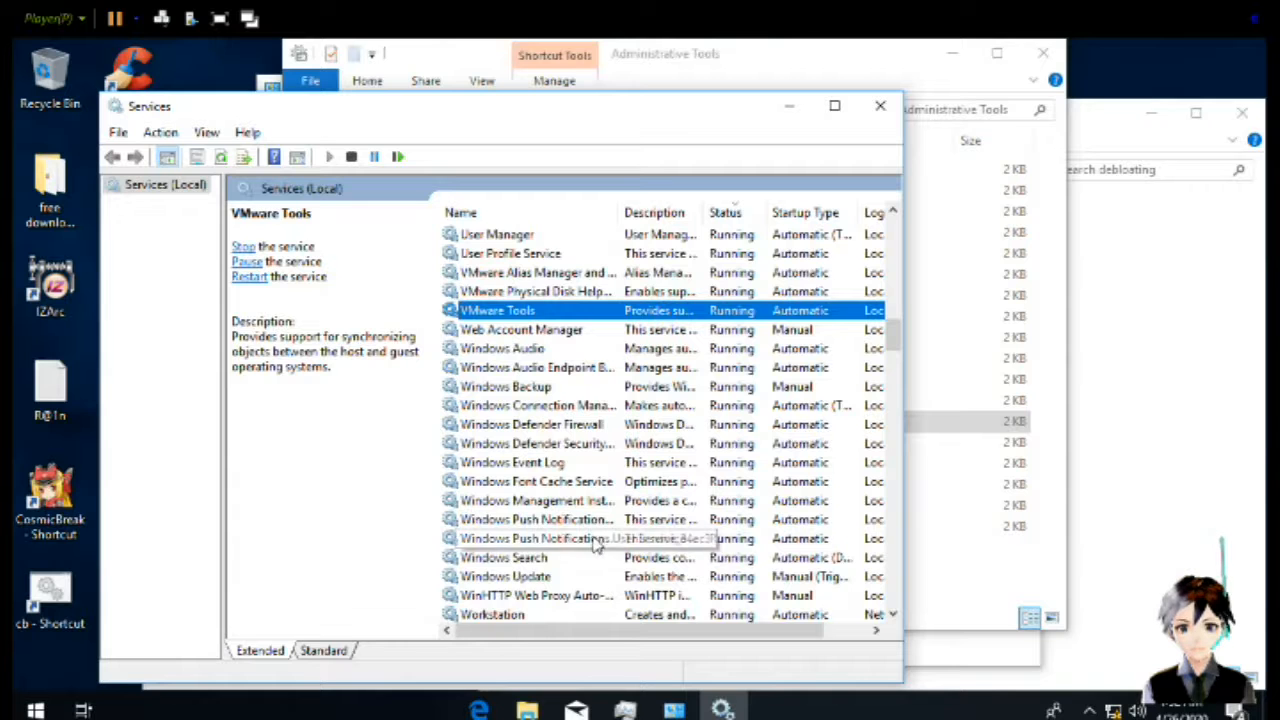
{"action": "scroll", "coordinate": [595, 540], "scroll_direction": "down", "scroll_amount": 1}
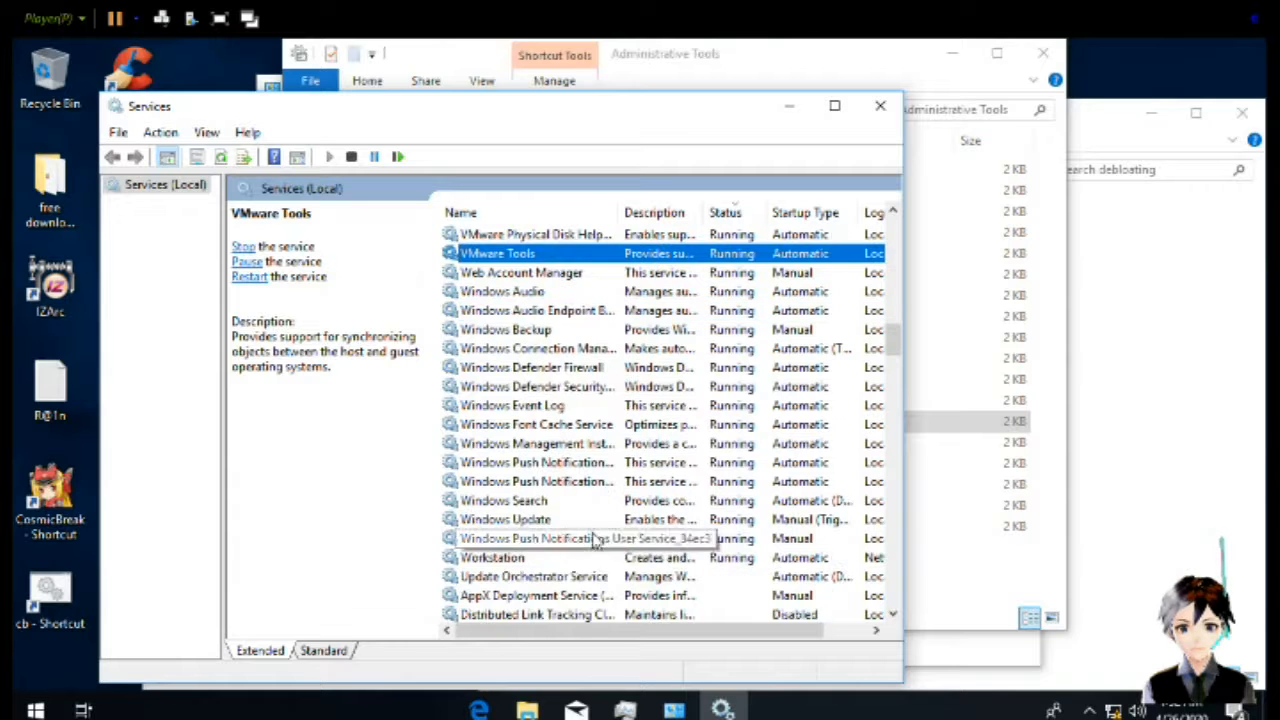
{"action": "double_click", "coordinate": [505, 501]}
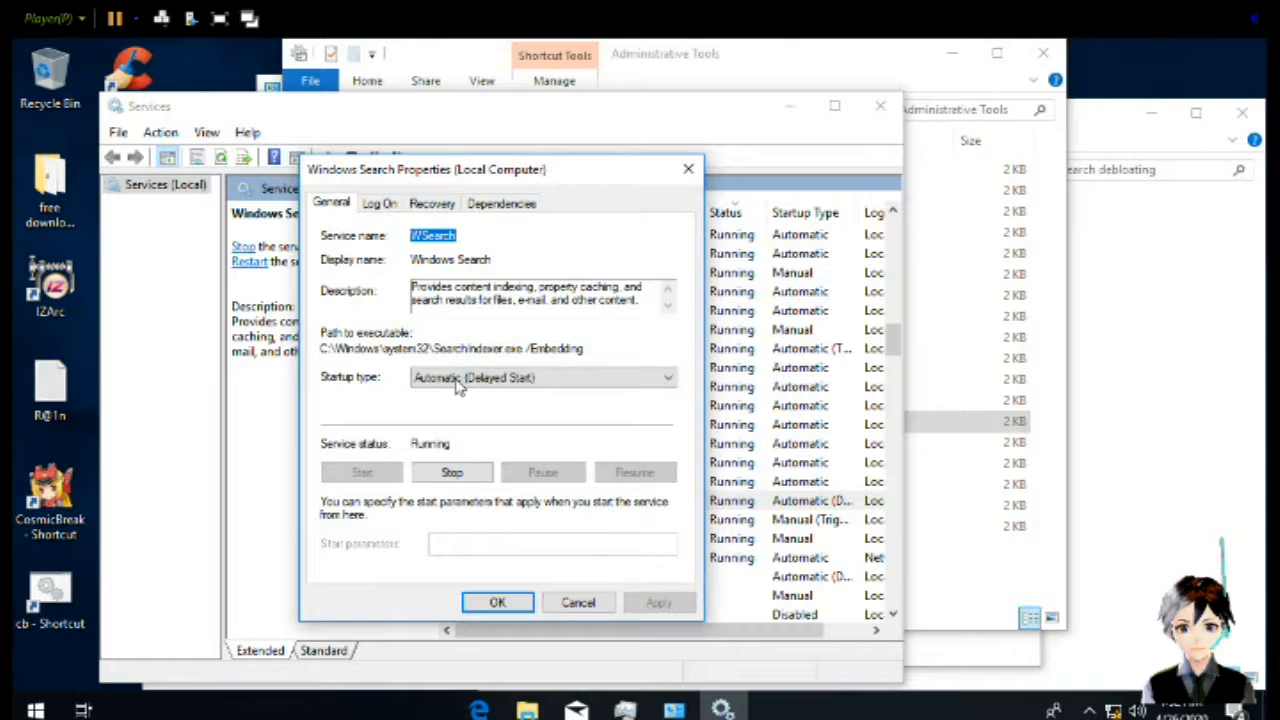
{"action": "left_click", "coordinate": [458, 378]}
{"action": "left_click", "coordinate": [465, 437]}
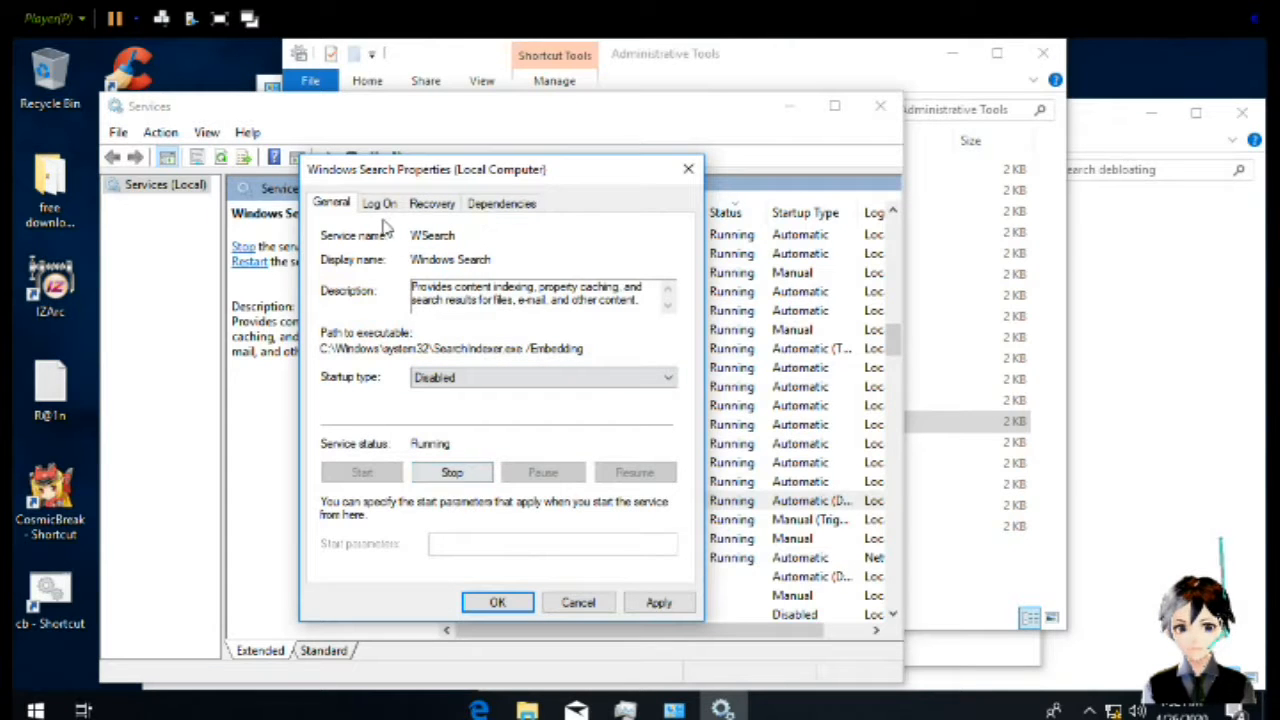
Set the Windows Search service's first, second and subsequent failure responses to Take No Action and its fail count reset to 0 days
{"action": "left_click", "coordinate": [430, 203]}
{"action": "left_click", "coordinate": [528, 276]}
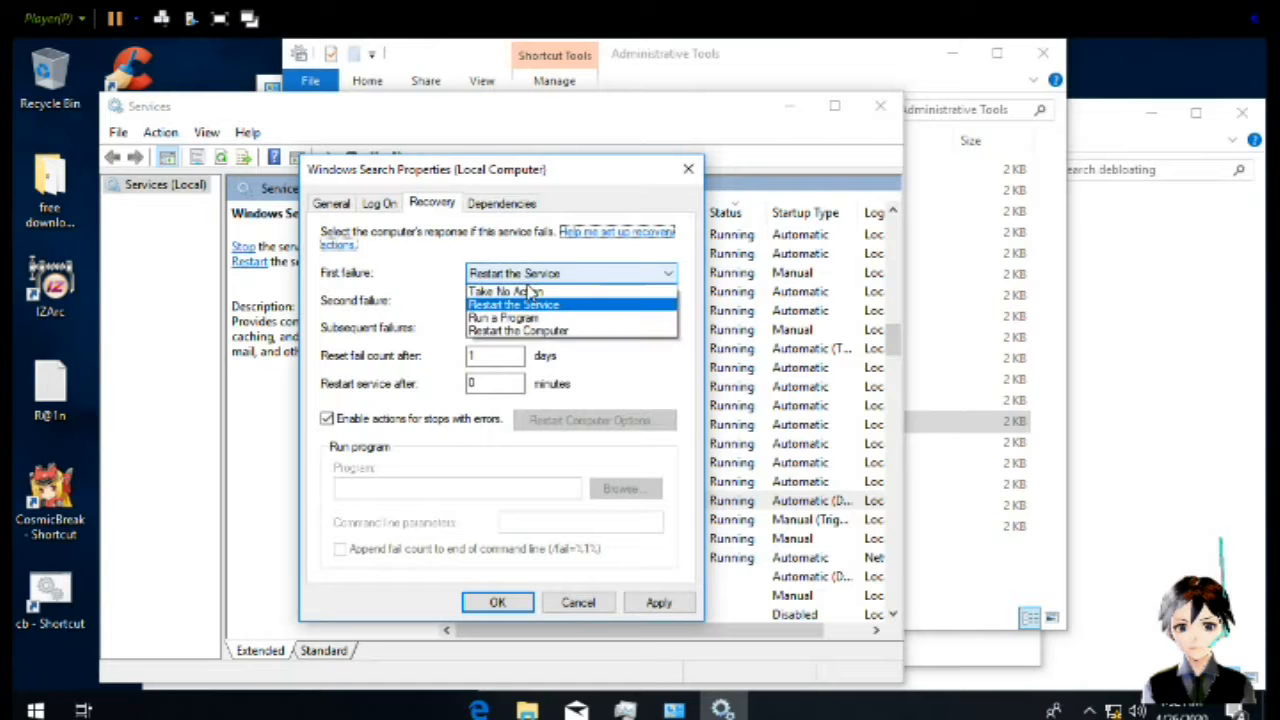
{"action": "left_click", "coordinate": [530, 291]}
{"action": "left_click", "coordinate": [530, 301]}
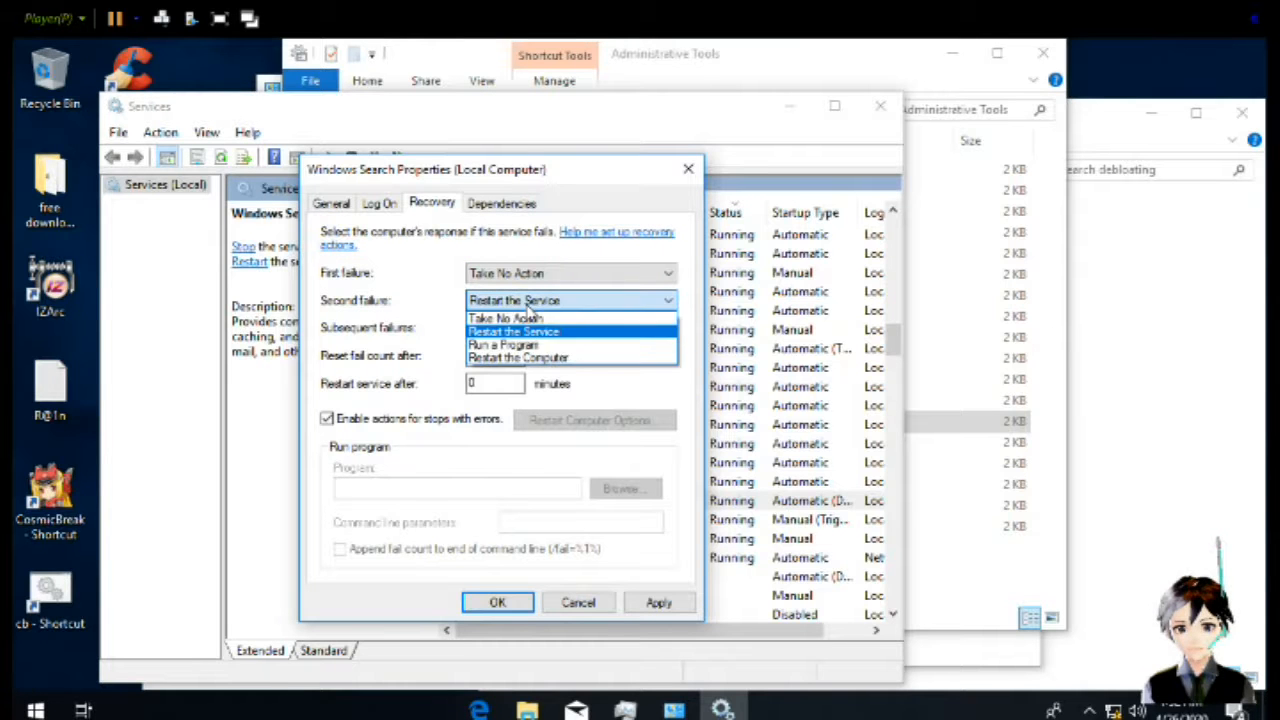
{"action": "left_click", "coordinate": [527, 318]}
{"action": "left_click", "coordinate": [530, 329]}
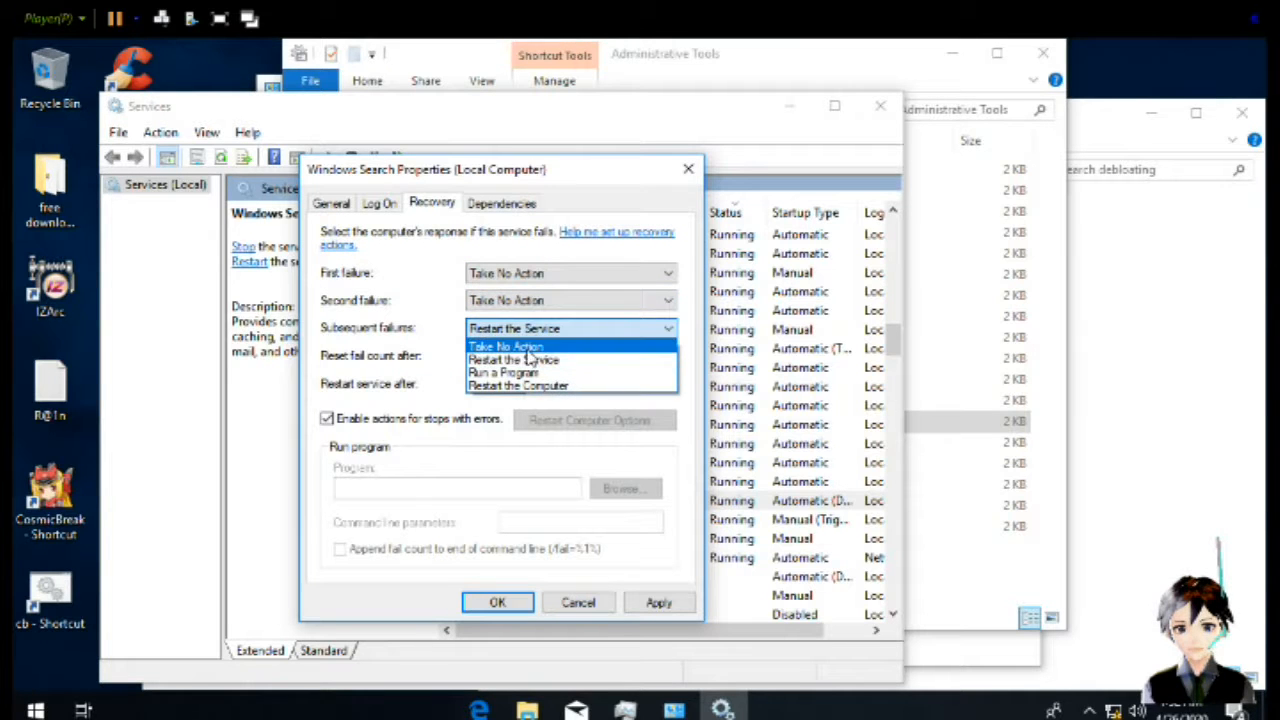
{"action": "left_click", "coordinate": [528, 347]}
{"action": "key", "text": "Tab"}
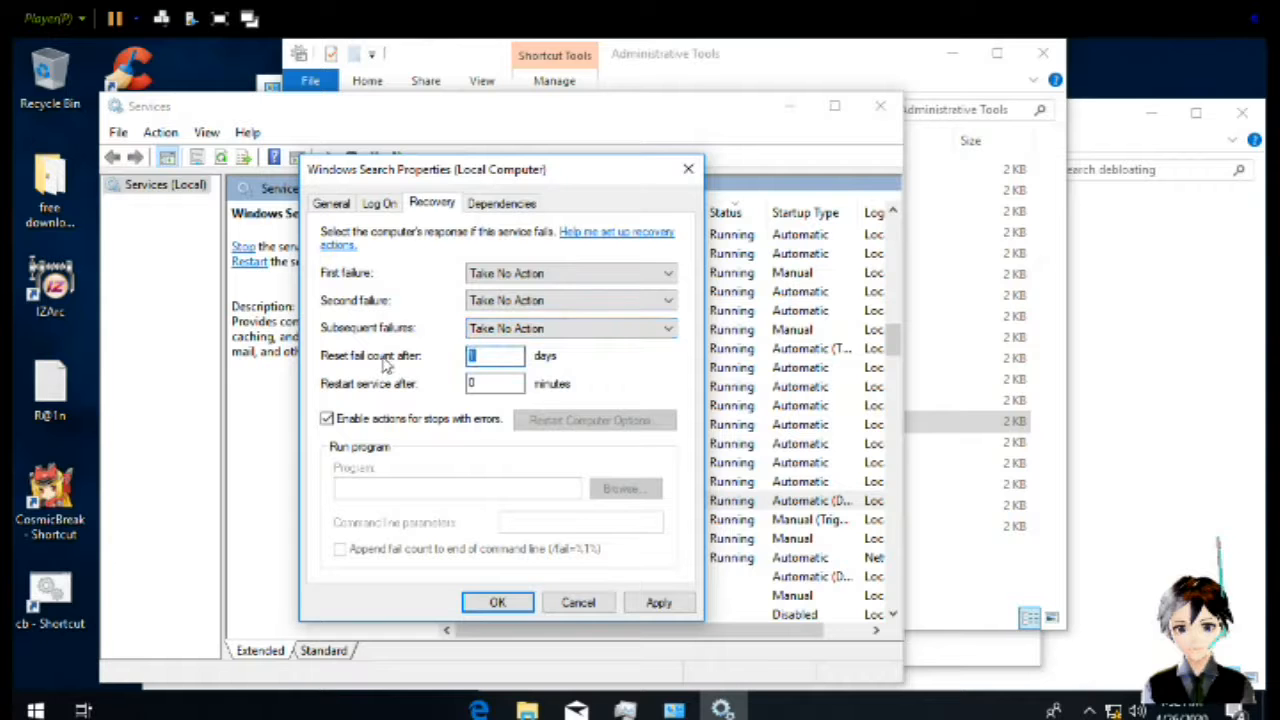
{"action": "type", "text": "0"}
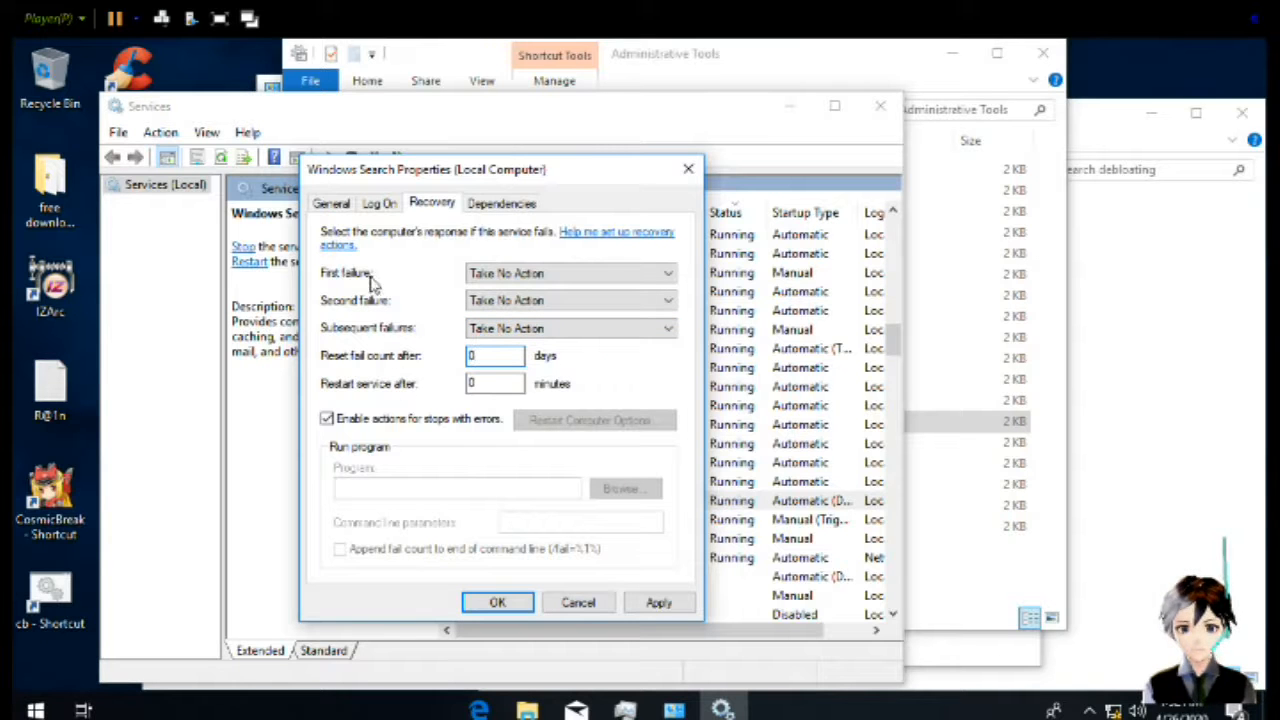
Stop the Windows Search service, apply the changes and close its properties
{"action": "left_click", "coordinate": [331, 202]}
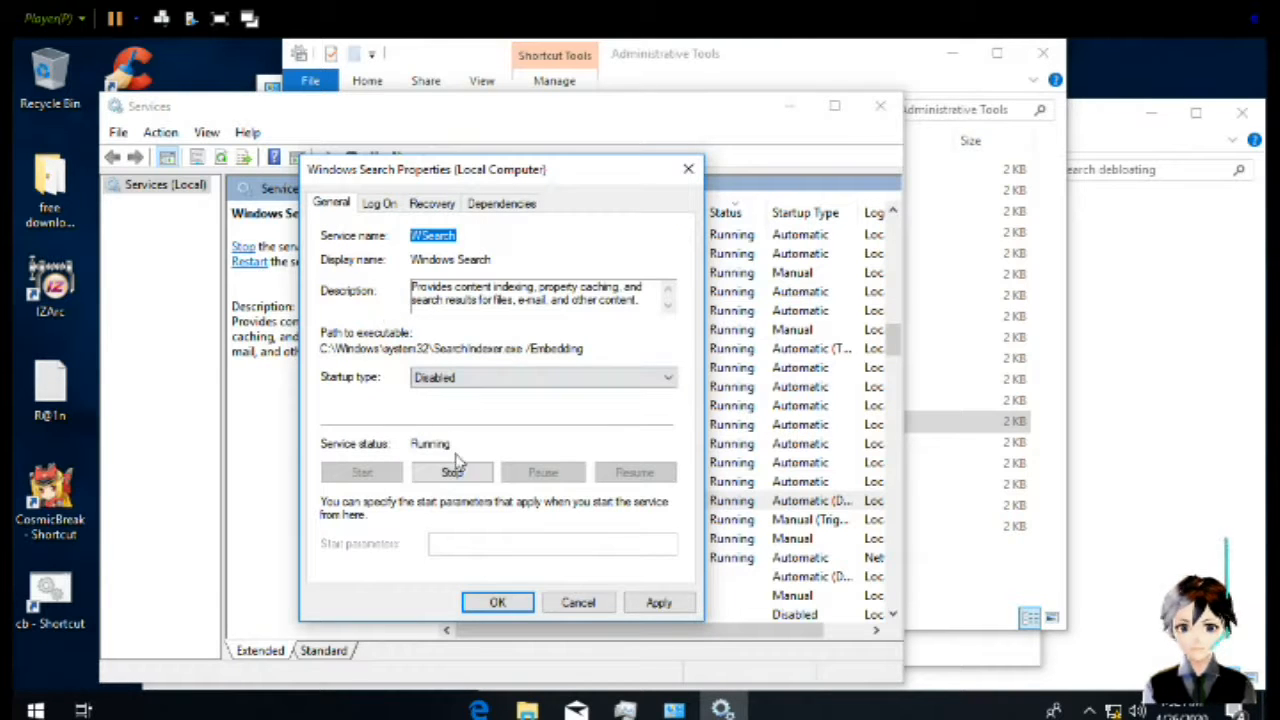
{"action": "left_click", "coordinate": [452, 472]}
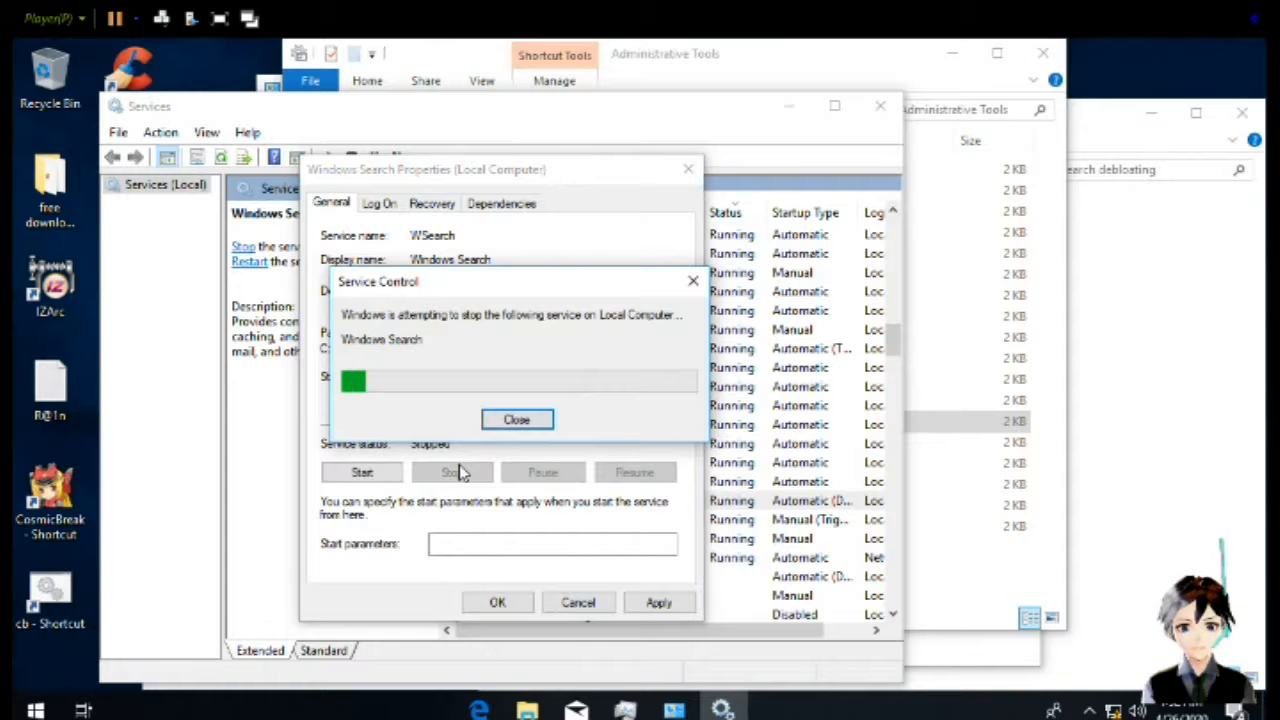
{"action": "left_click", "coordinate": [362, 472]}
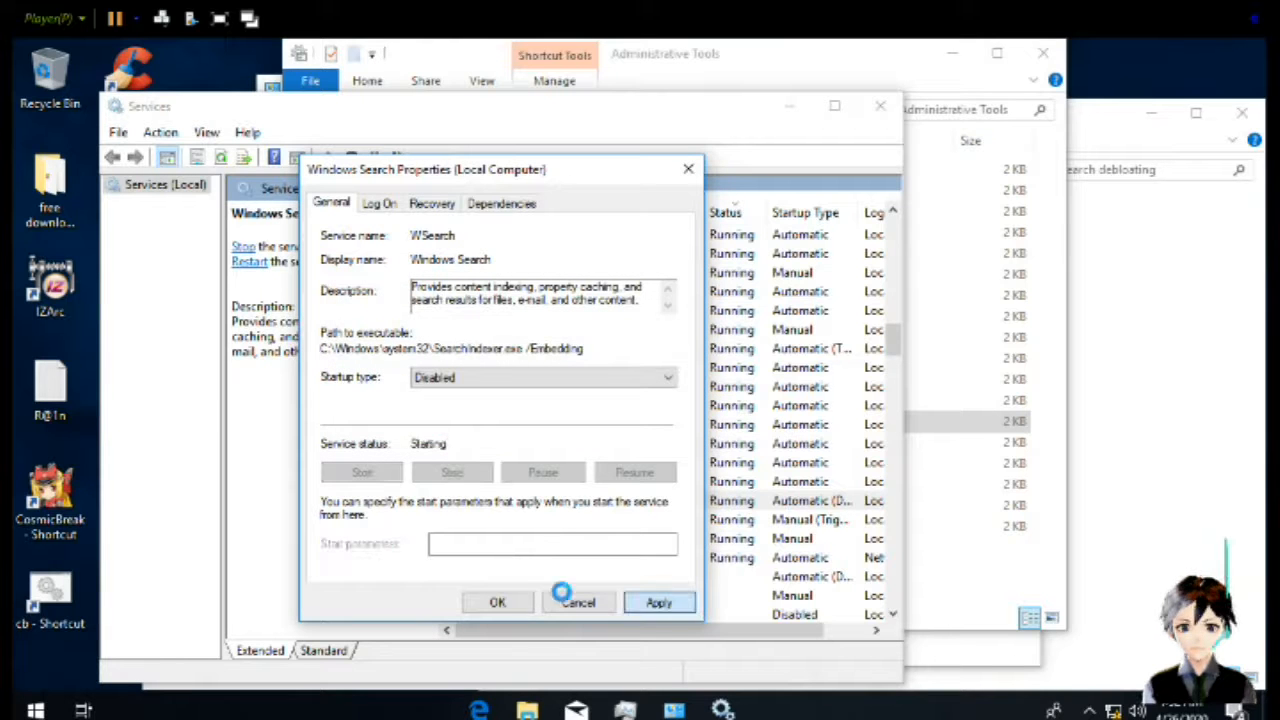
{"action": "left_click", "coordinate": [499, 602]}
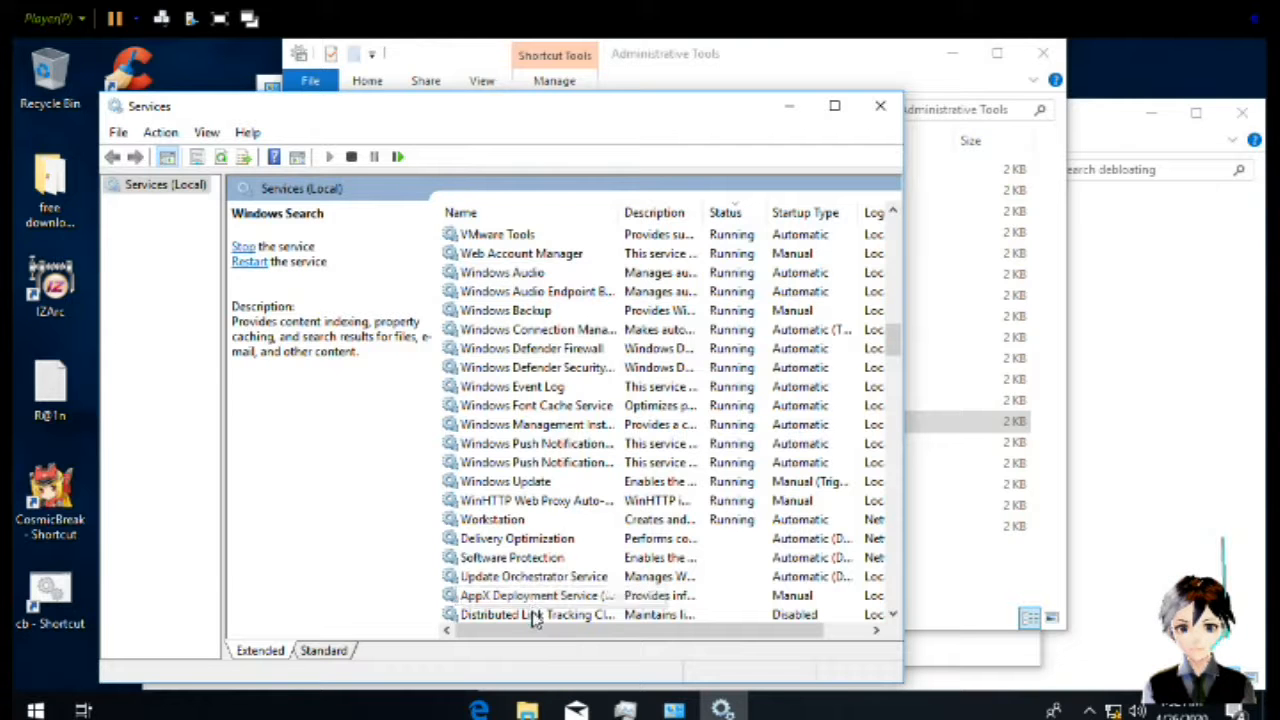
Check the startup type and recovery settings of the Update Orchestrator Service, then close its properties
{"action": "left_click", "coordinate": [529, 577]}
{"action": "scroll", "coordinate": [525, 565], "scroll_direction": "down", "scroll_amount": 3}
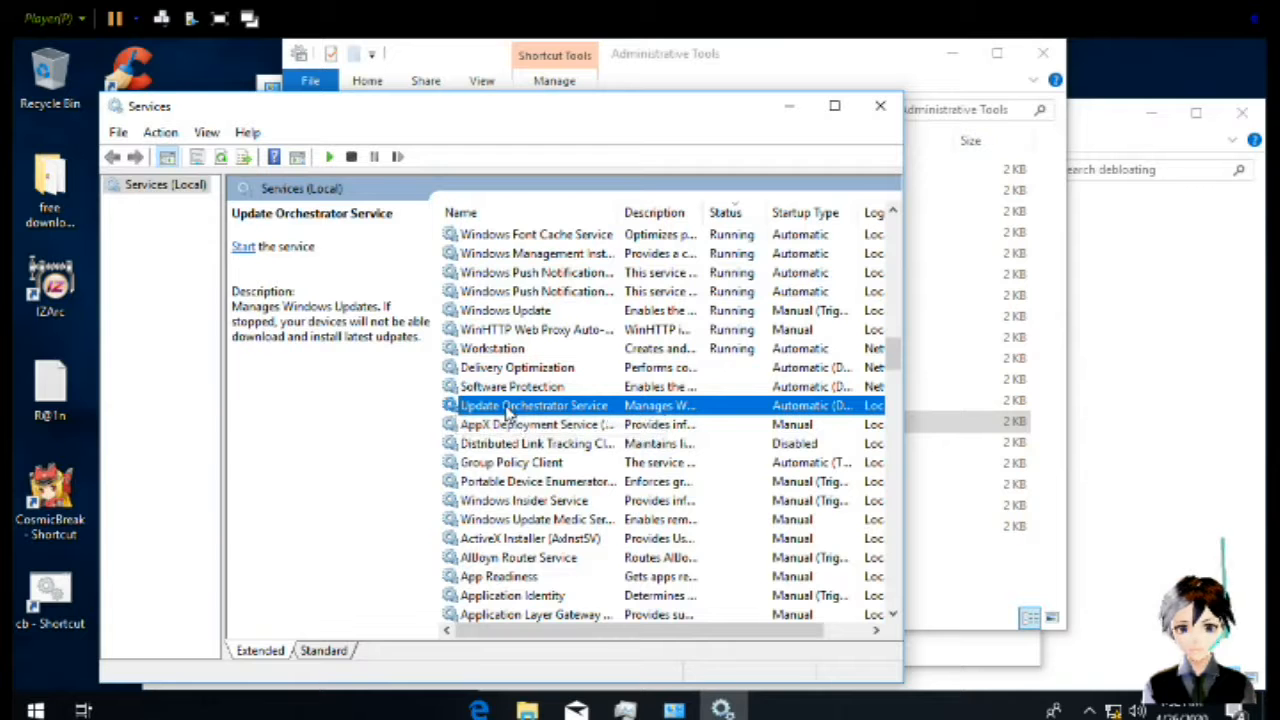
{"action": "double_click", "coordinate": [516, 411]}
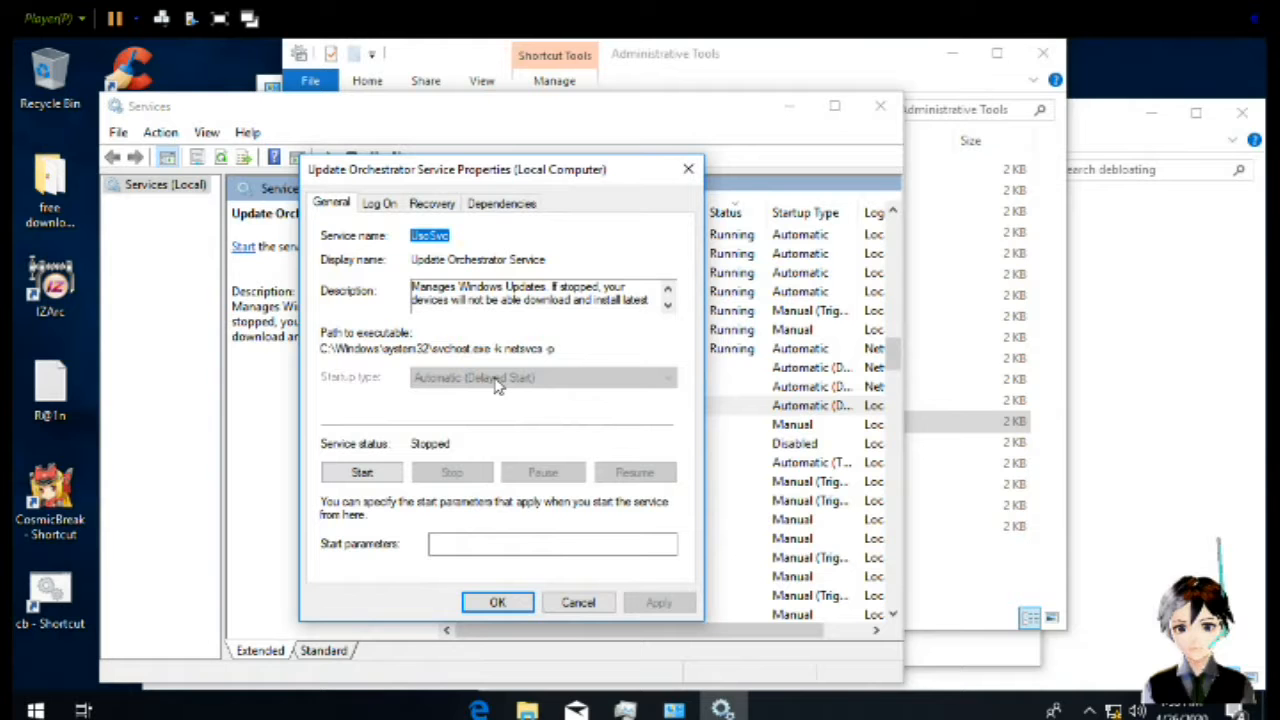
{"action": "left_click", "coordinate": [431, 203]}
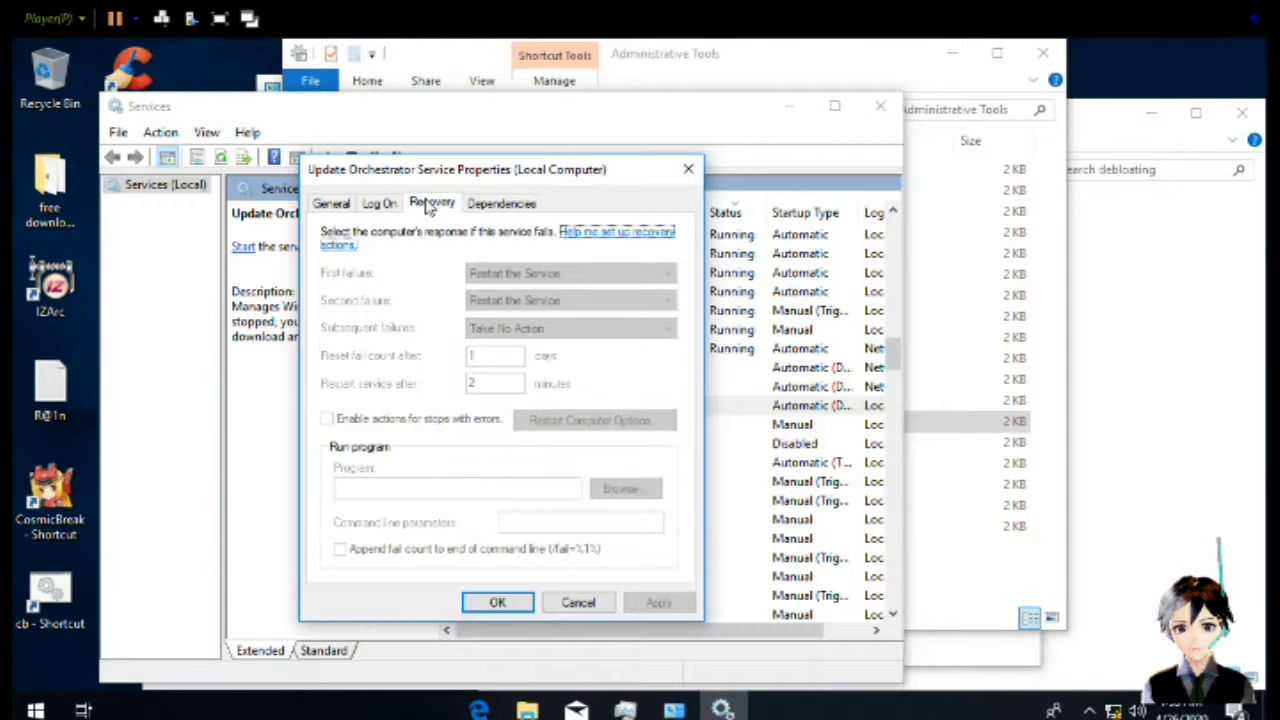
{"action": "left_click", "coordinate": [526, 604]}
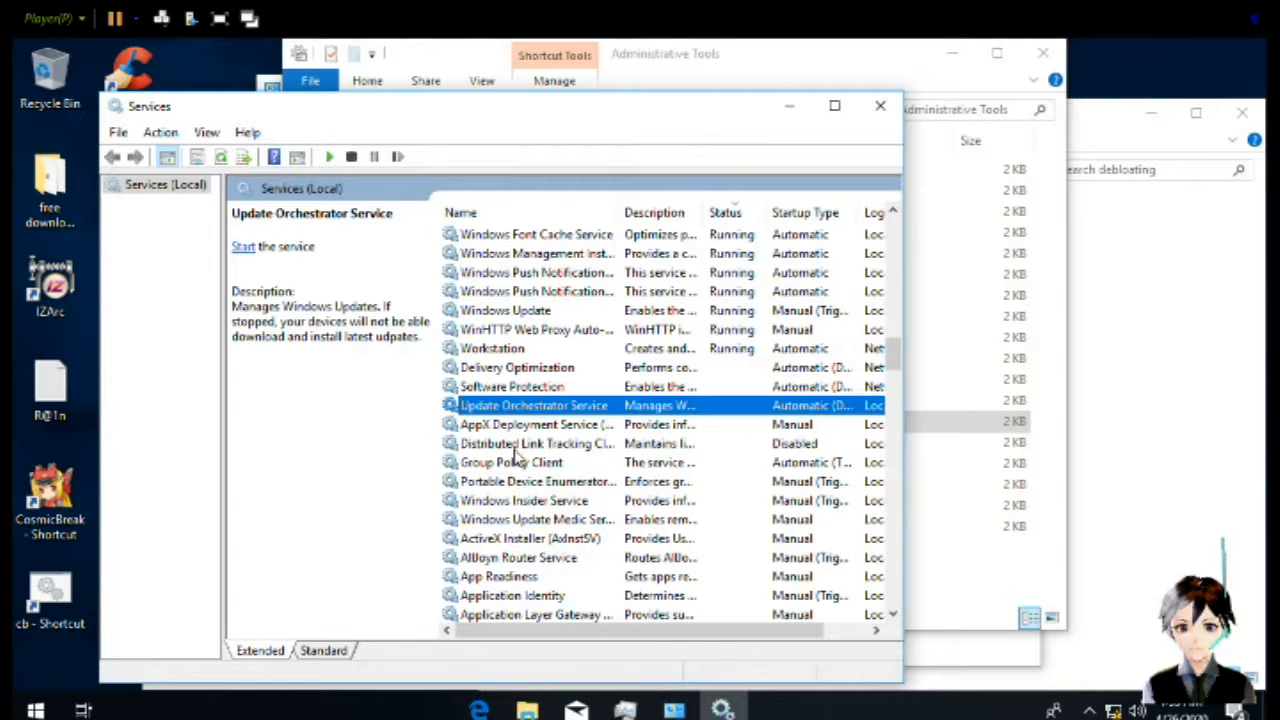
Examine the non-running services down to the Xbox entries at the end of the list for their startup types
{"action": "scroll", "coordinate": [516, 452], "scroll_direction": "down", "scroll_amount": 2}
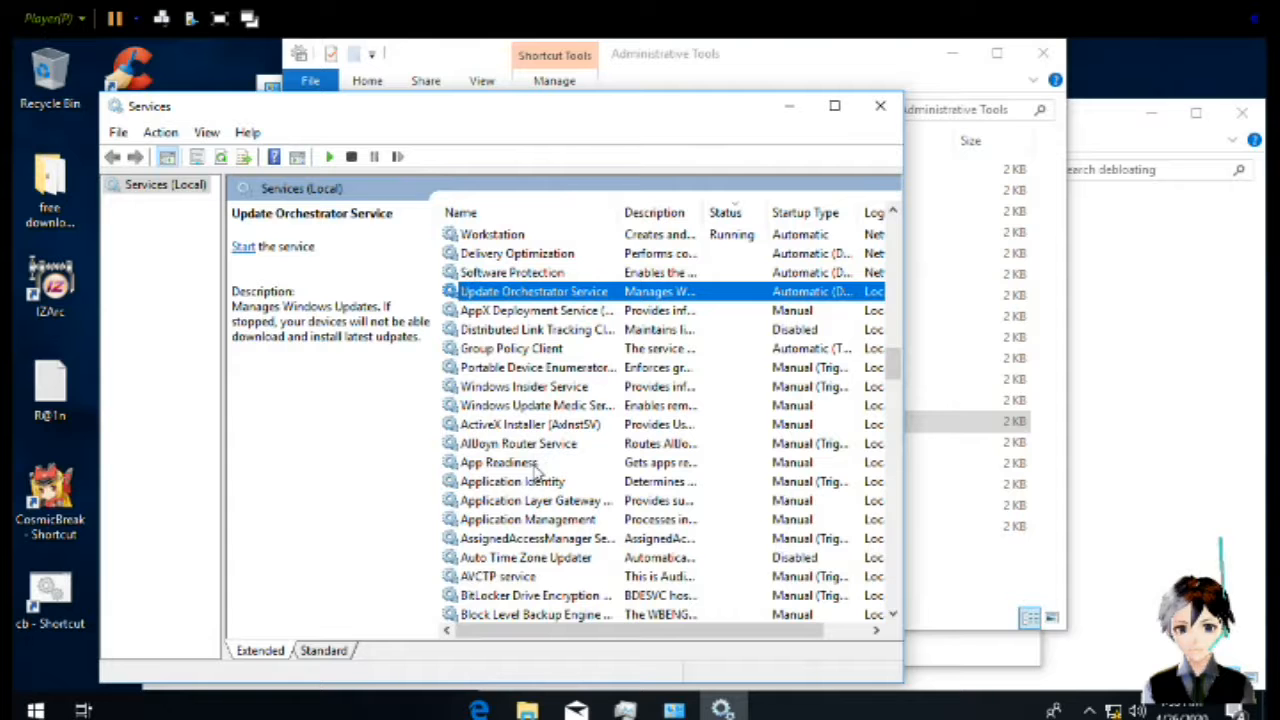
{"action": "scroll", "coordinate": [540, 480], "scroll_direction": "down", "scroll_amount": 2}
{"action": "scroll", "coordinate": [577, 508], "scroll_direction": "down", "scroll_amount": 5}
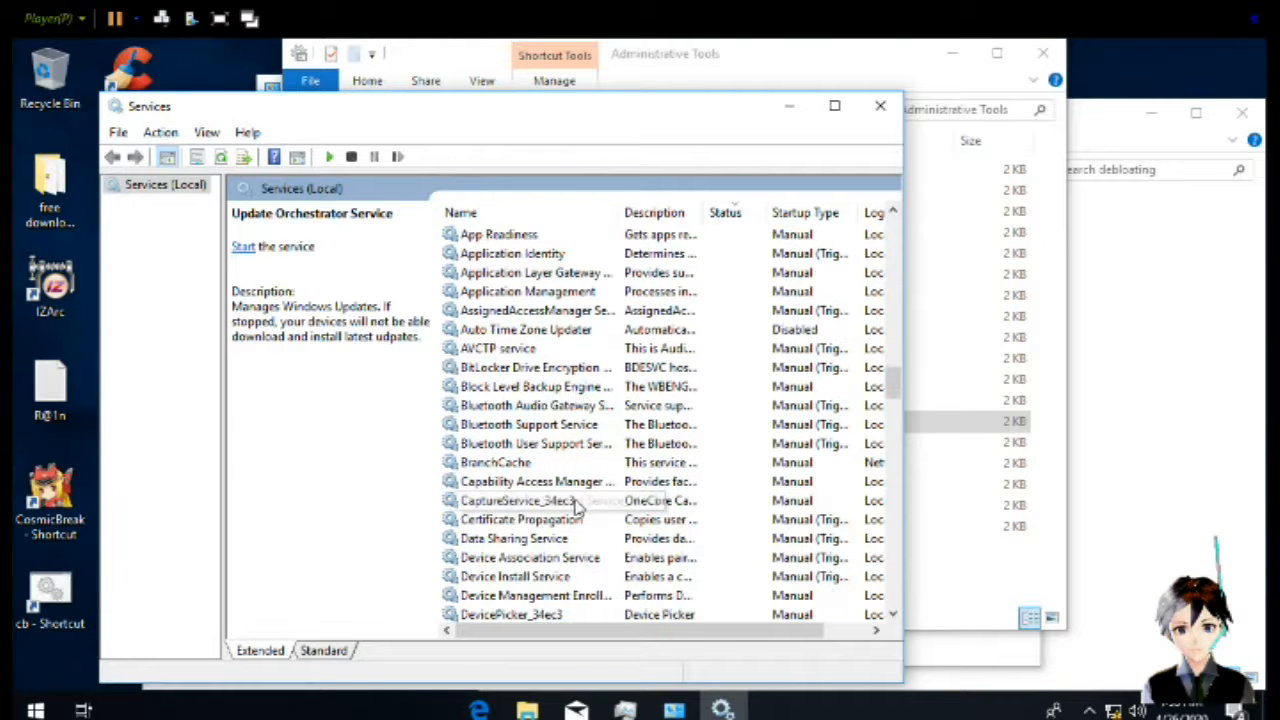
{"action": "scroll", "coordinate": [577, 508], "scroll_direction": "down", "scroll_amount": 7}
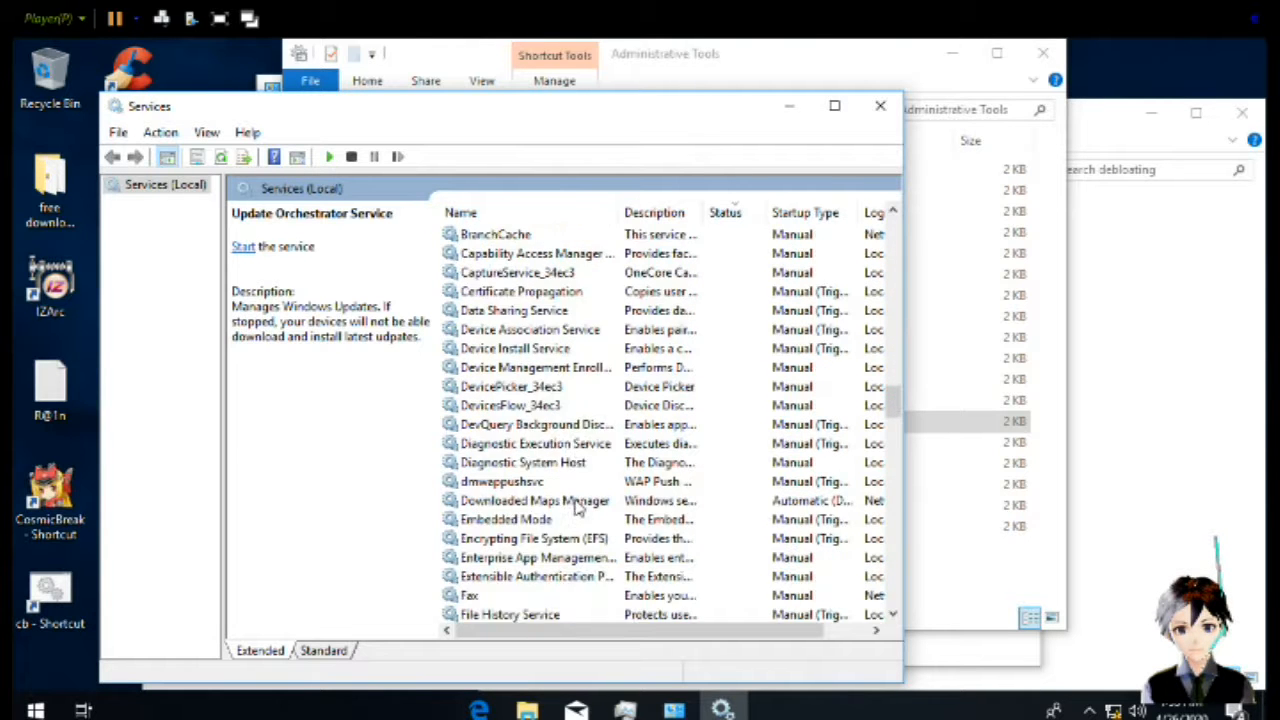
{"action": "scroll", "coordinate": [577, 508], "scroll_direction": "down", "scroll_amount": 16}
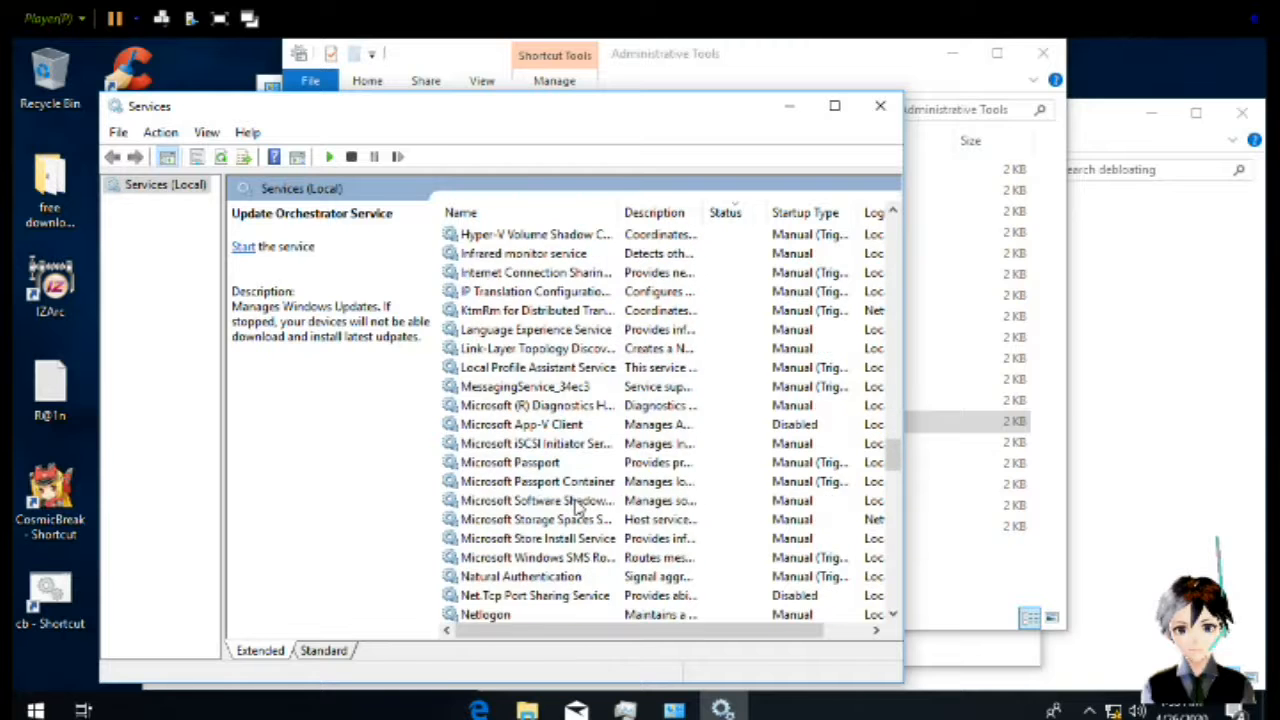
{"action": "scroll", "coordinate": [577, 508], "scroll_direction": "down", "scroll_amount": 5}
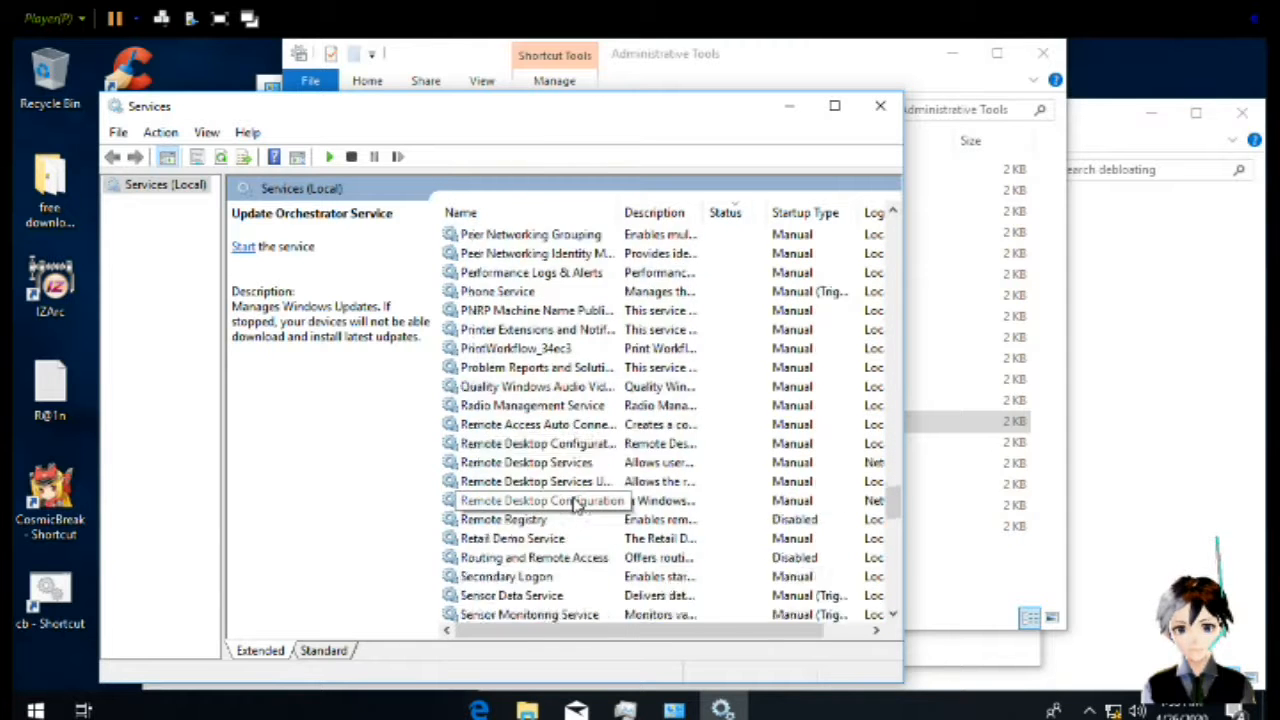
{"action": "scroll", "coordinate": [577, 508], "scroll_direction": "down", "scroll_amount": 1}
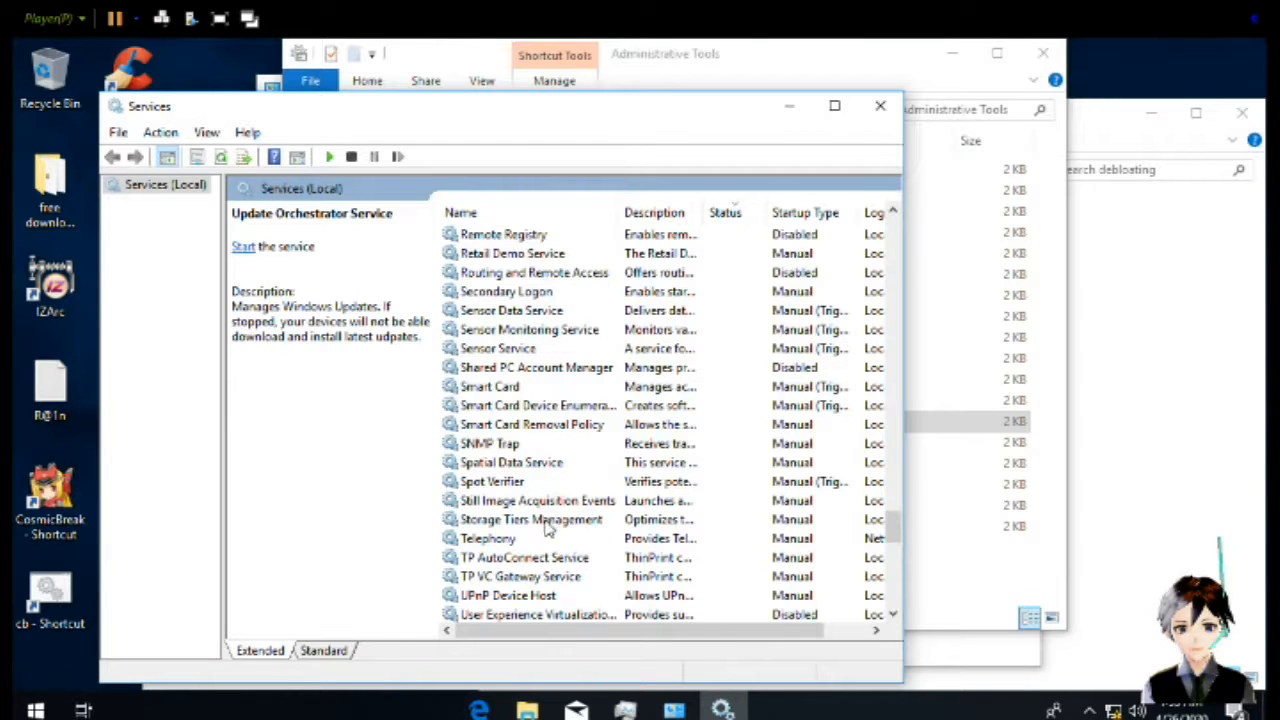
{"action": "scroll", "coordinate": [545, 532], "scroll_direction": "down", "scroll_amount": 3}
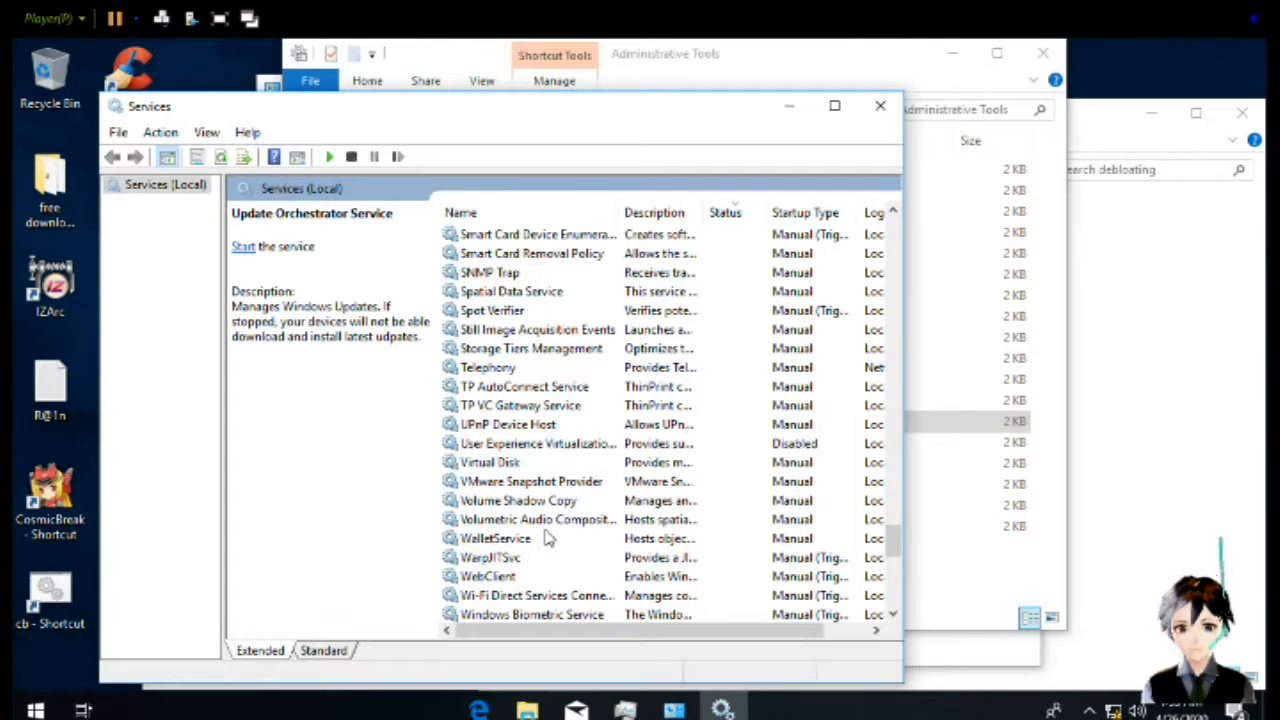
{"action": "scroll", "coordinate": [546, 538], "scroll_direction": "down", "scroll_amount": 1}
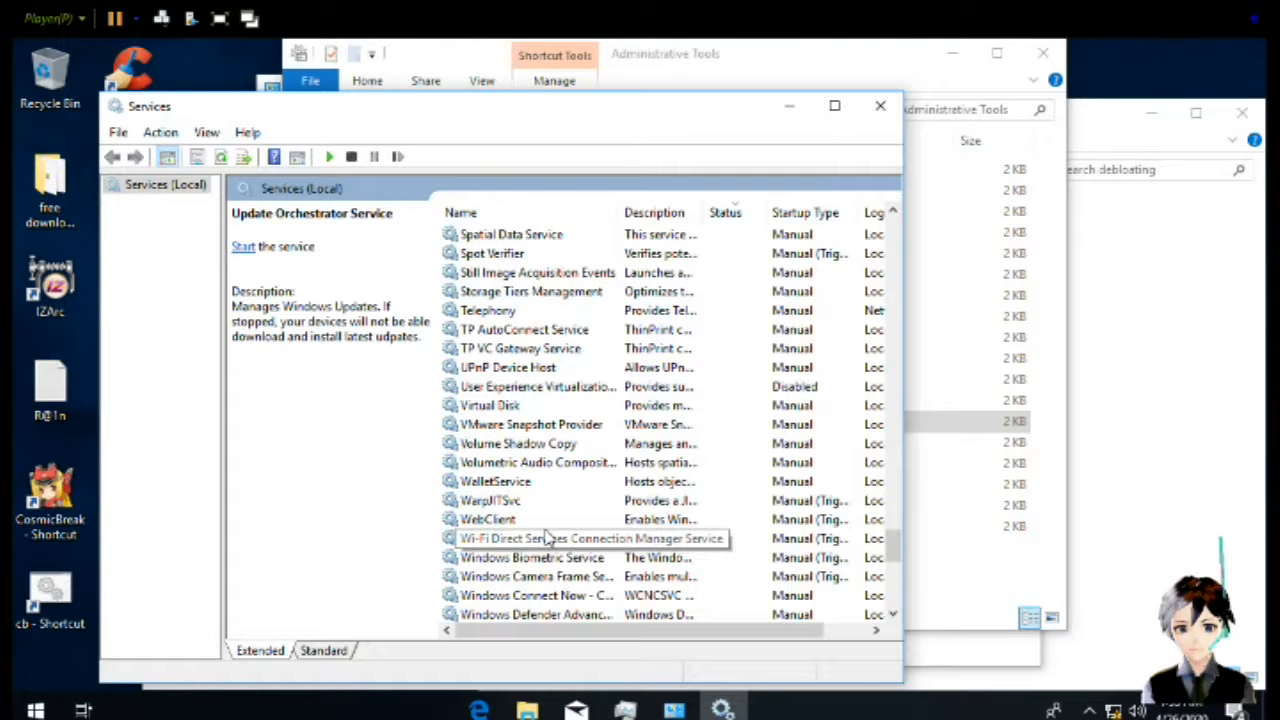
{"action": "scroll", "coordinate": [546, 538], "scroll_direction": "down", "scroll_amount": 4}
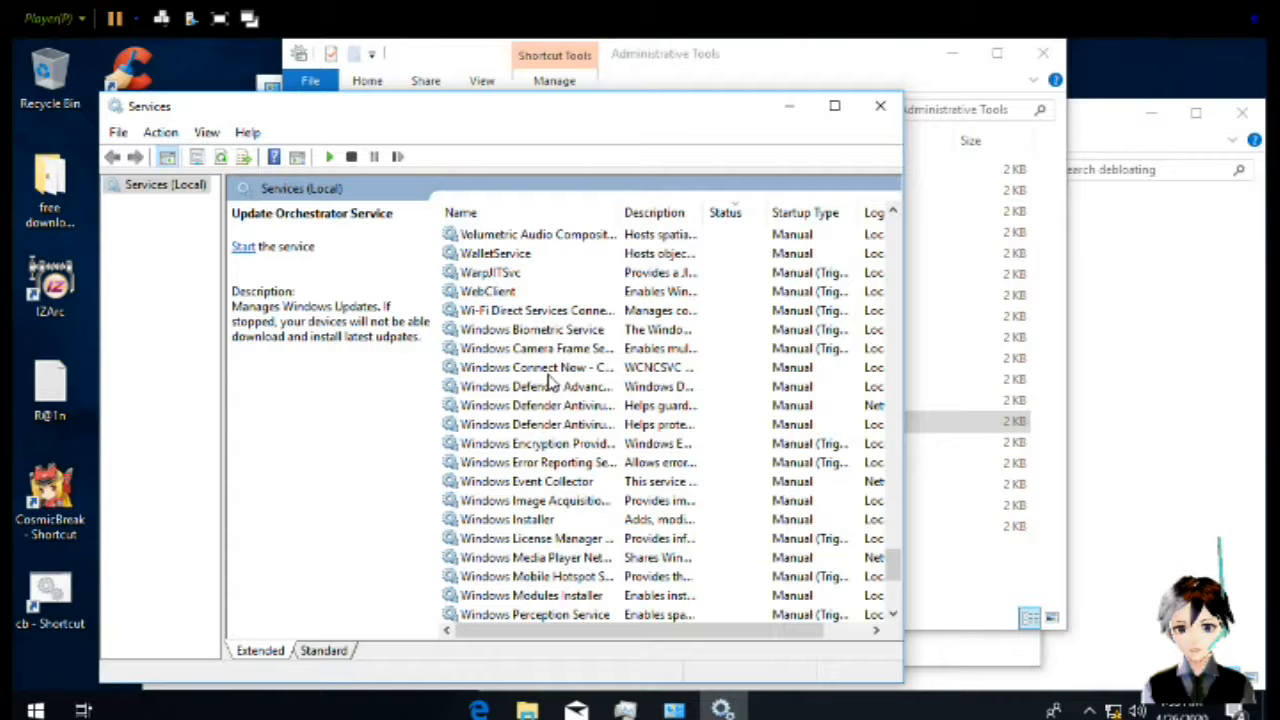
{"action": "scroll", "coordinate": [566, 505], "scroll_direction": "down", "scroll_amount": 3}
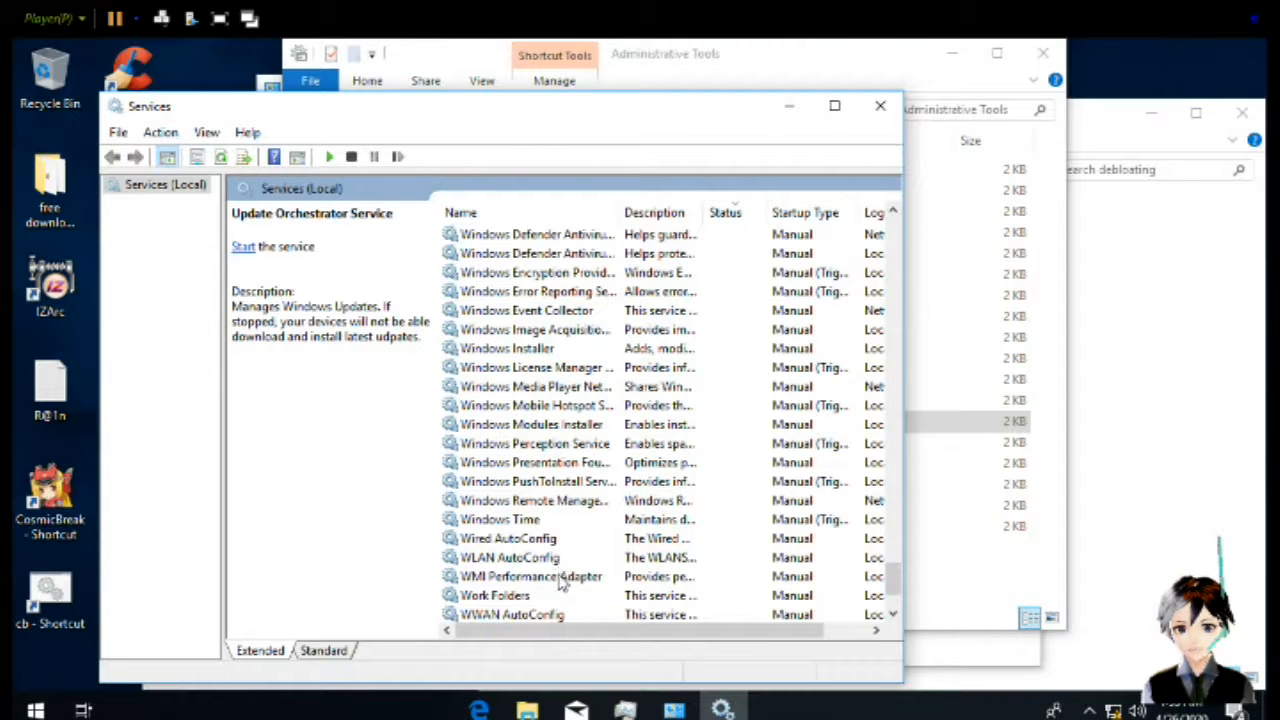
{"action": "scroll", "coordinate": [562, 585], "scroll_direction": "down", "scroll_amount": 1}
{"action": "scroll", "coordinate": [563, 587], "scroll_direction": "down", "scroll_amount": 1}
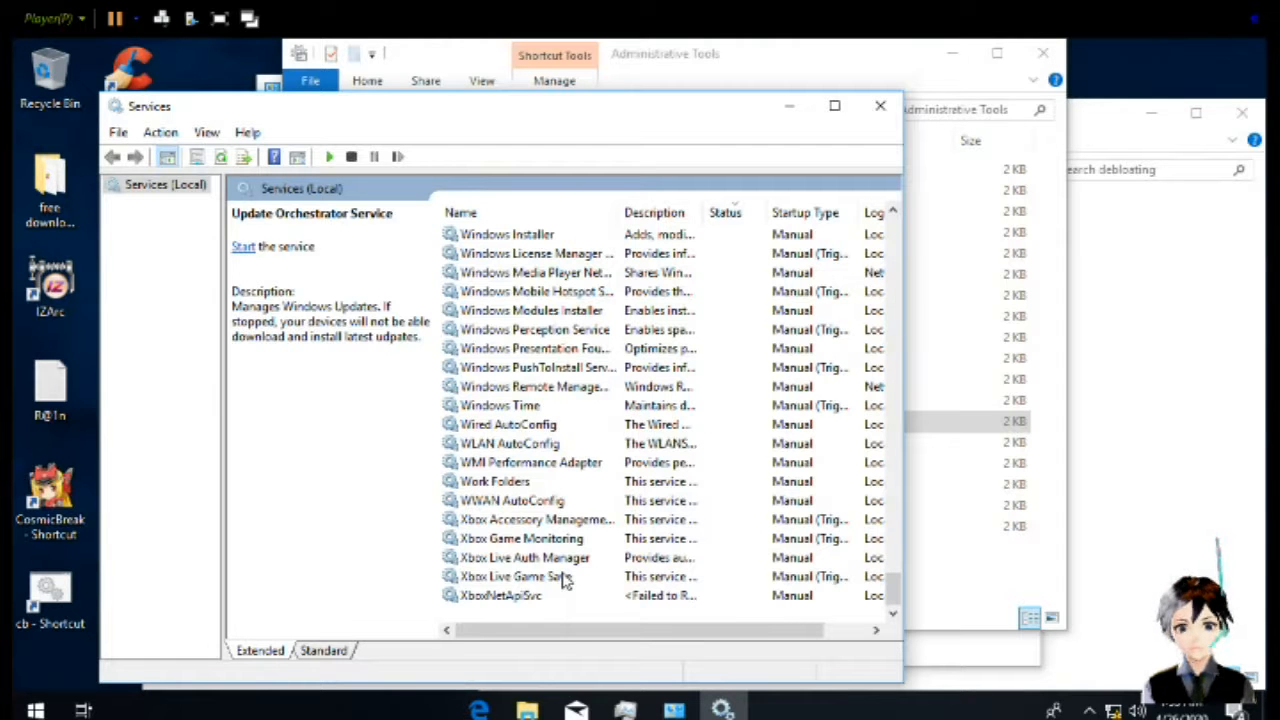
{"action": "scroll", "coordinate": [566, 598], "scroll_direction": "up", "scroll_amount": 12}
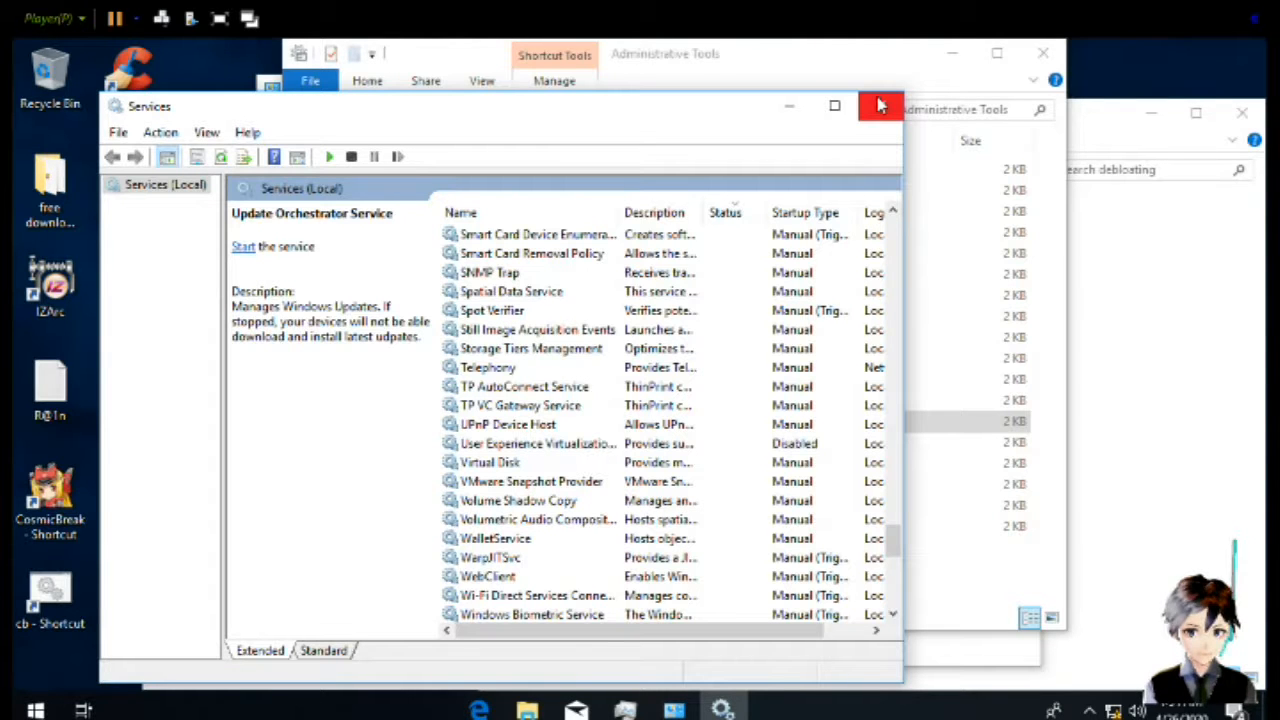
Close the Services, Administrative Tools and Control Panel windows to get back to the debloating folder
{"action": "left_click", "coordinate": [880, 106]}
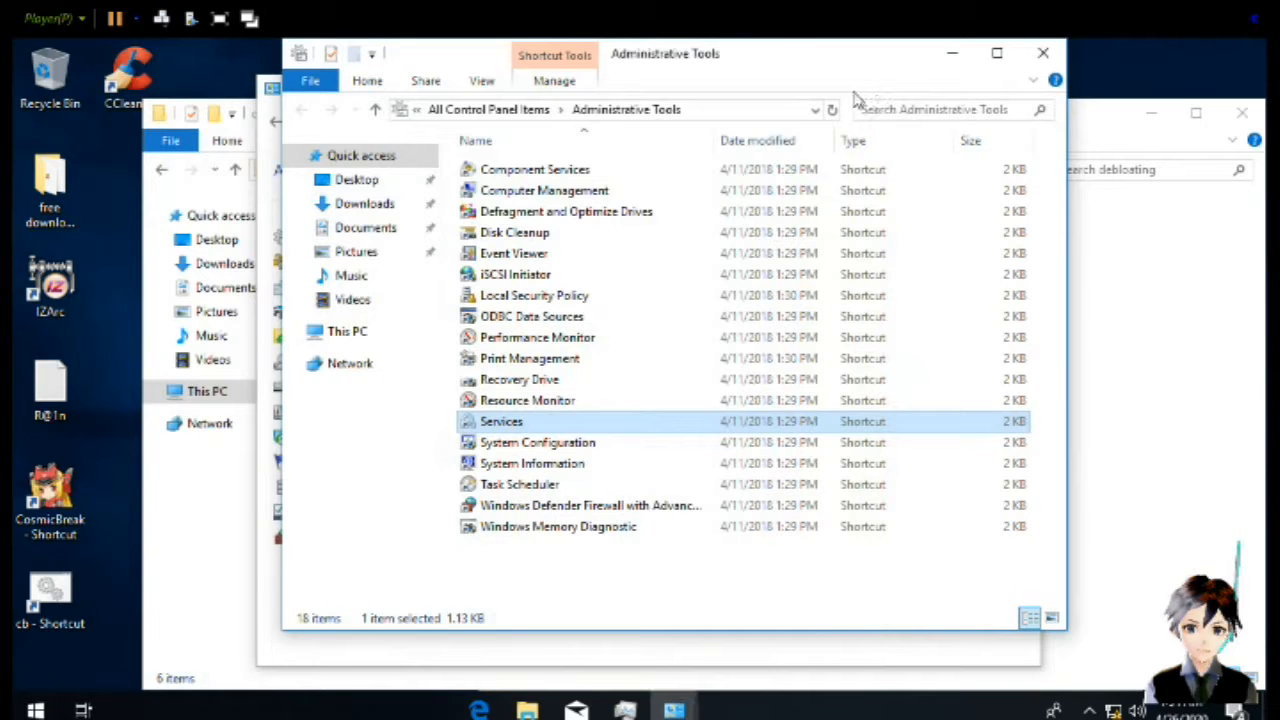
{"action": "left_click", "coordinate": [648, 575]}
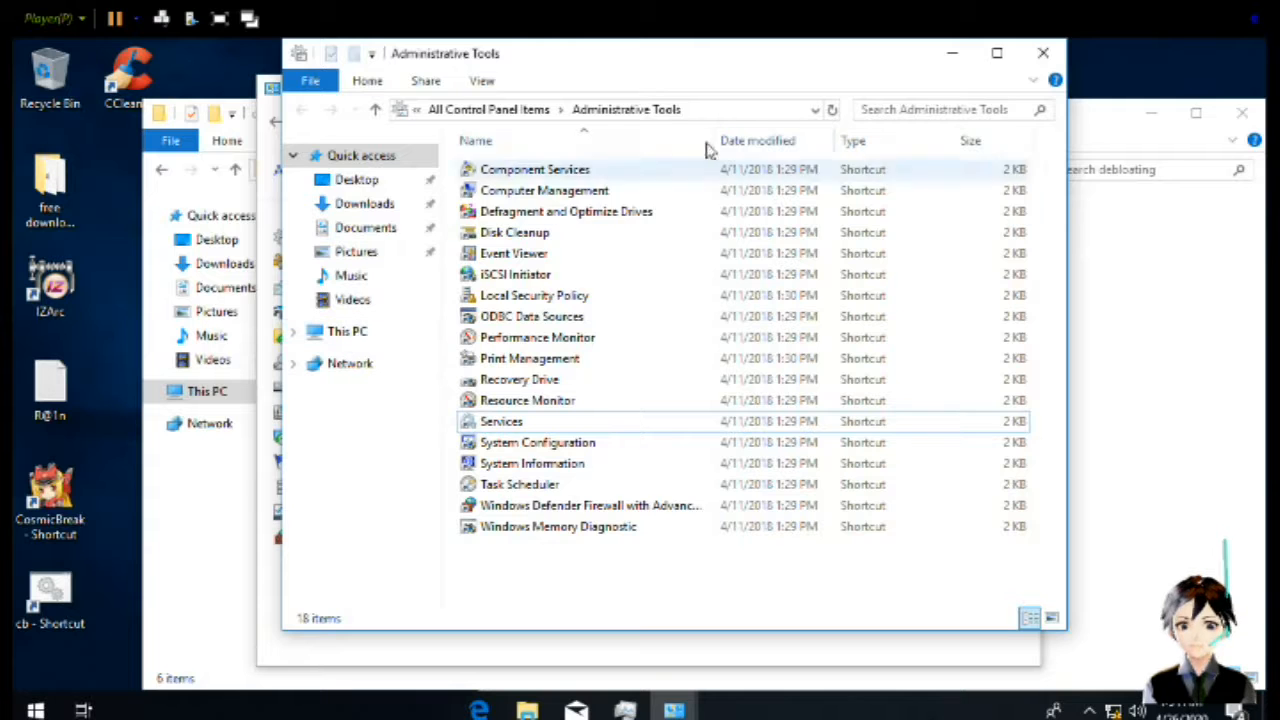
{"action": "left_click", "coordinate": [1041, 58]}
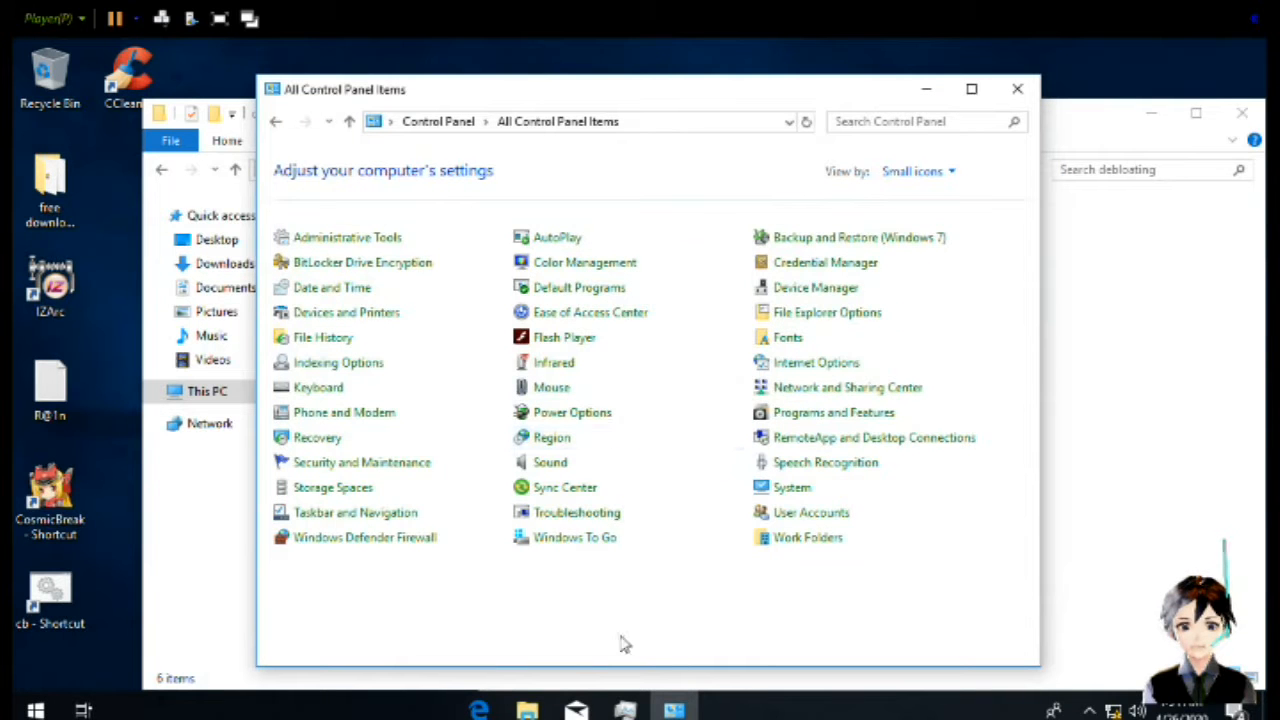
{"action": "left_click", "coordinate": [1017, 89]}
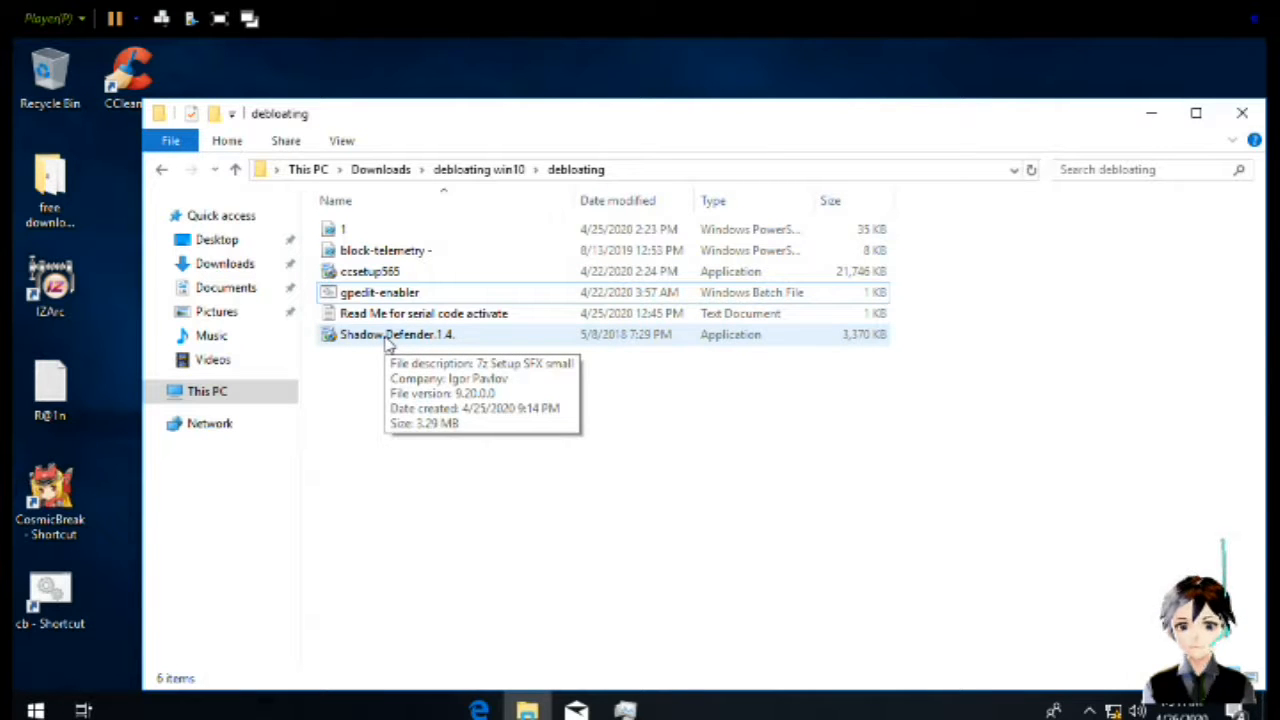
Launch the Shadow.Defender.1.4. installer from the debloating folder, allow it to make changes and proceed to its license agreement
{"action": "double_click", "coordinate": [392, 346]}
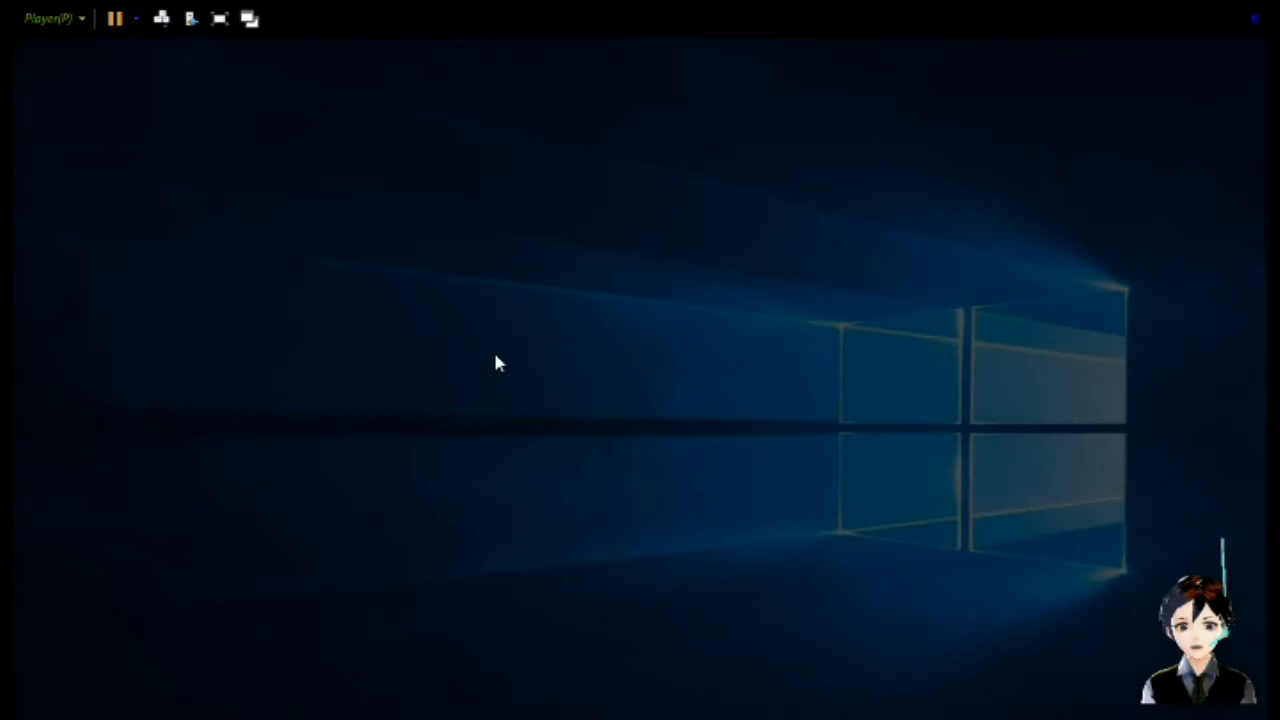
{"action": "left_click", "coordinate": [555, 524]}
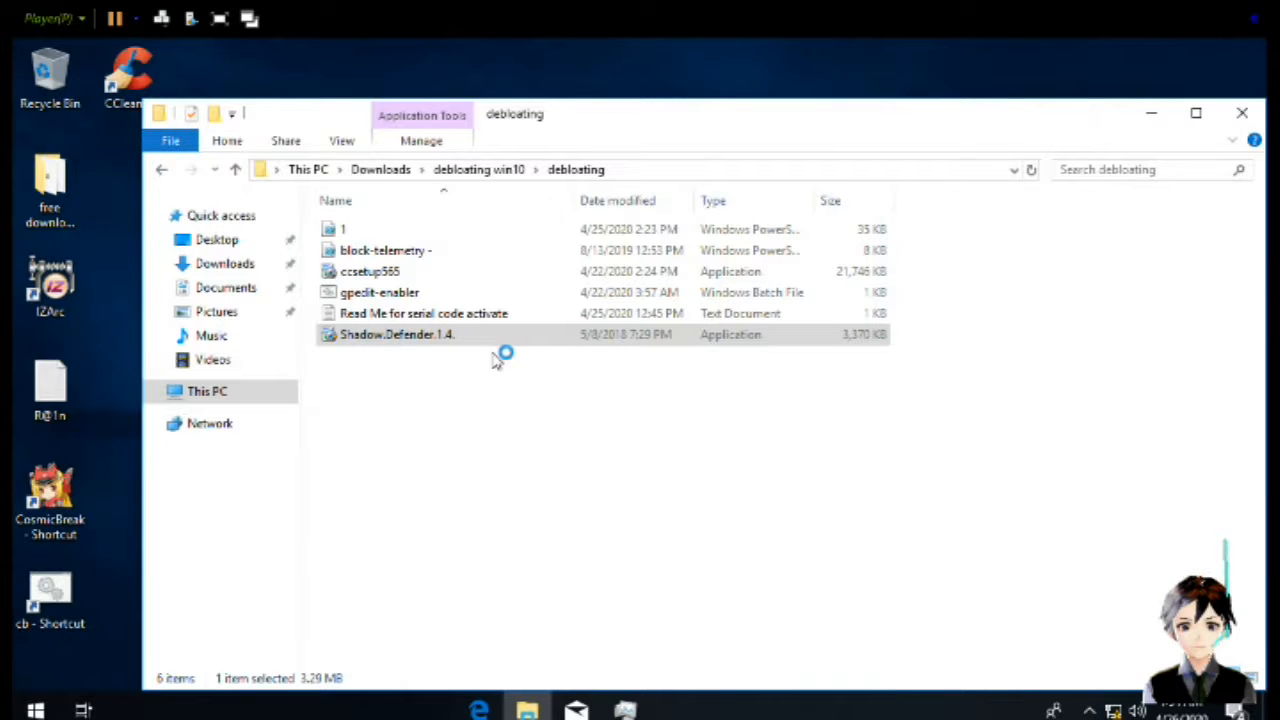
{"action": "left_click", "coordinate": [754, 535]}
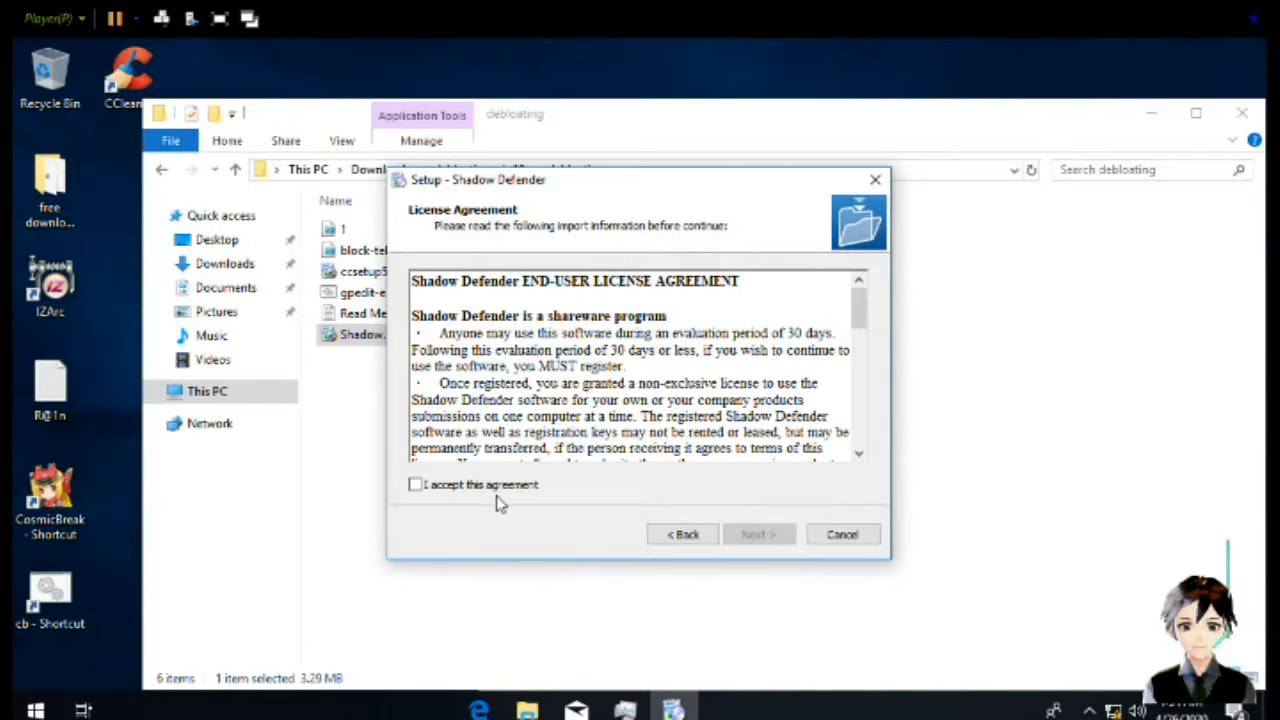
Accept the Shadow Defender license agreement and continue with the prefilled user information to the Start Menu folder choice
{"action": "left_click", "coordinate": [487, 486]}
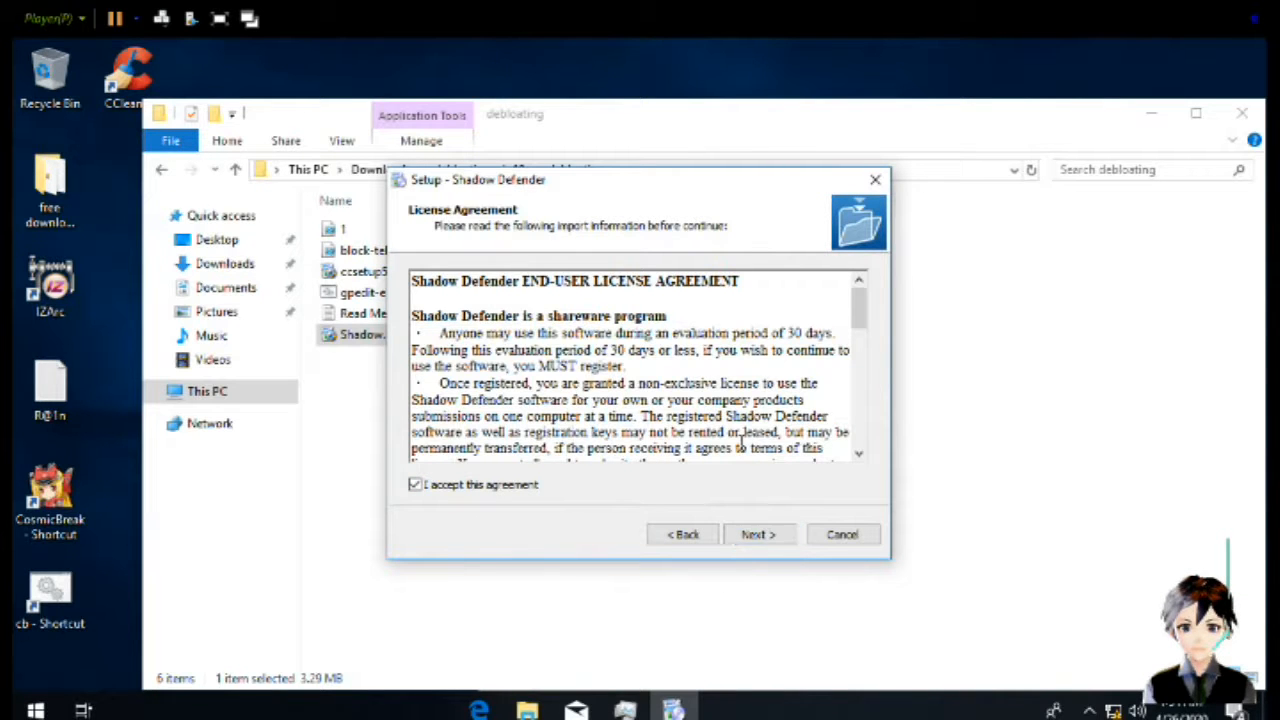
{"action": "left_click", "coordinate": [760, 536]}
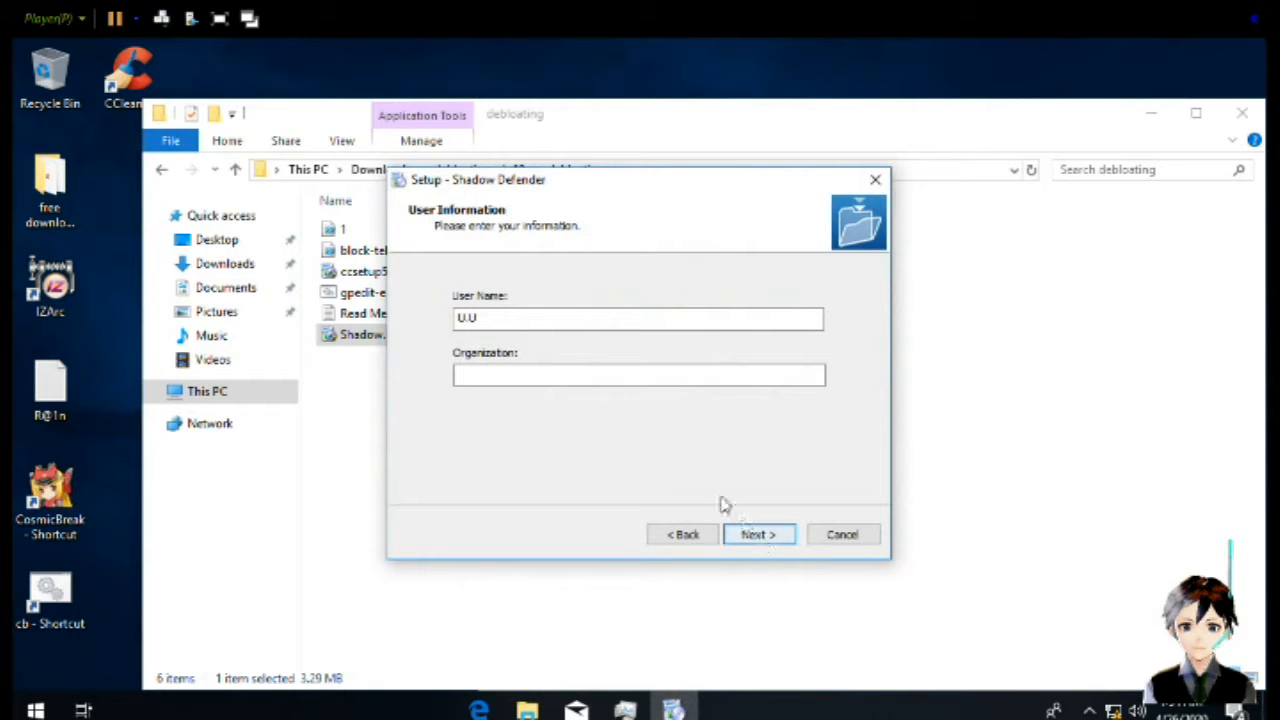
{"action": "left_click", "coordinate": [765, 534]}
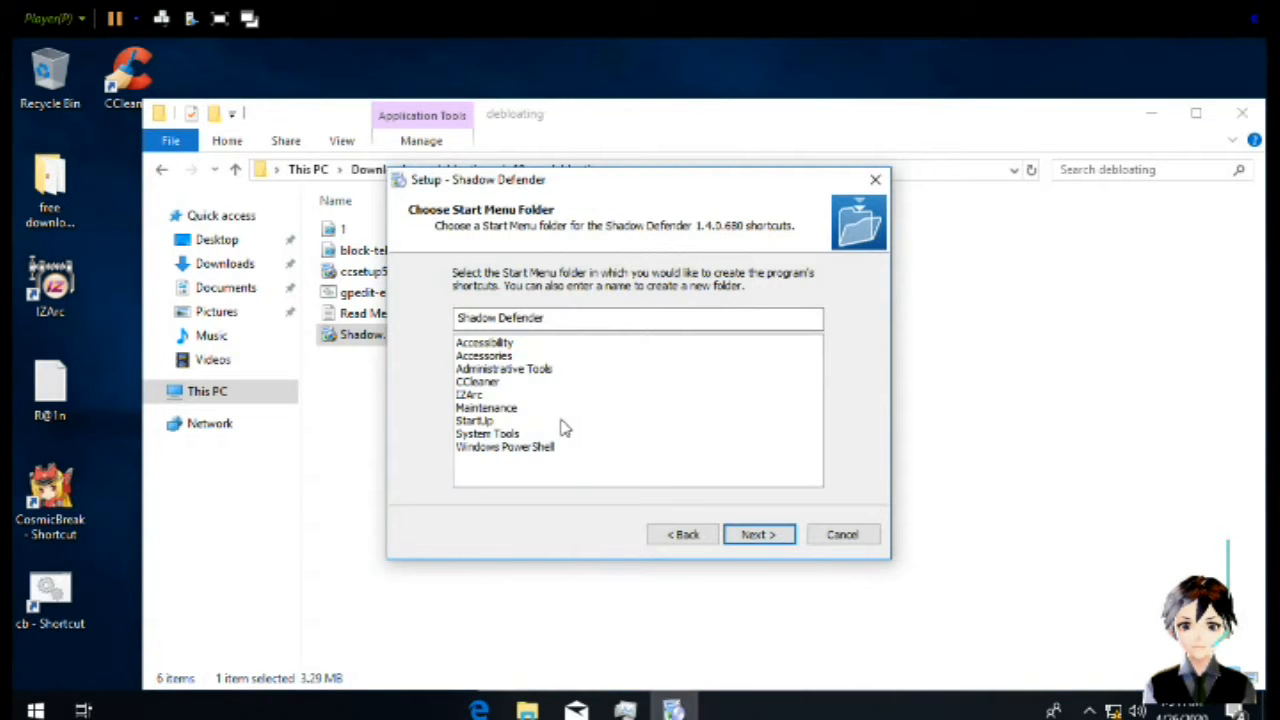
Install Shadow Defender with its default Start Menu folder, desktop icon and Quick Launch icon, and restart the computer
{"action": "left_click", "coordinate": [762, 535]}
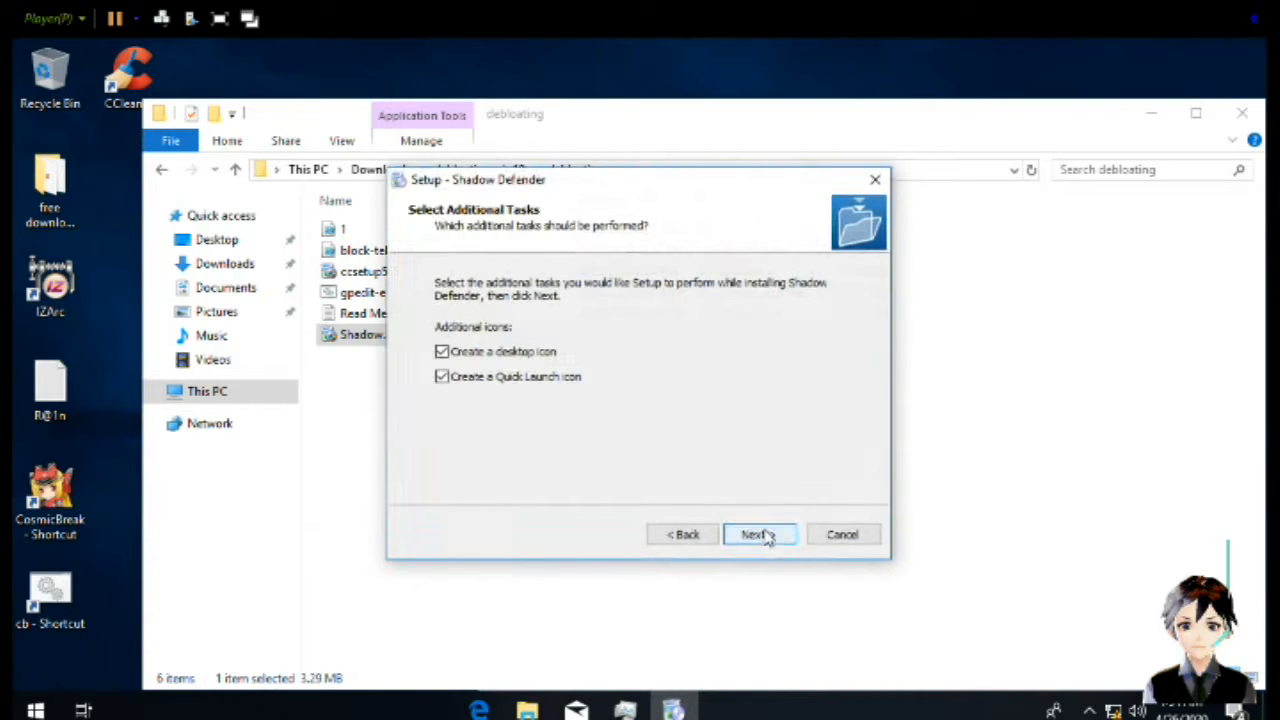
{"action": "left_click", "coordinate": [765, 536]}
{"action": "left_click", "coordinate": [757, 535]}
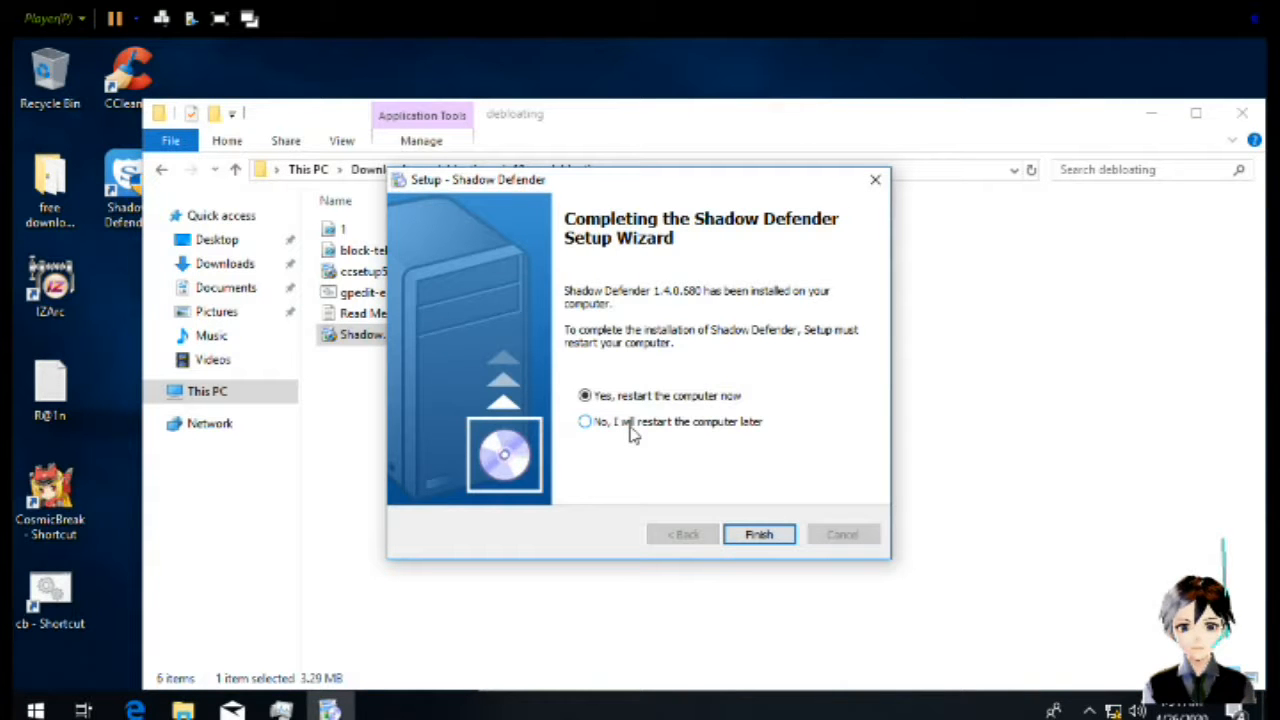
{"action": "left_click", "coordinate": [757, 537]}
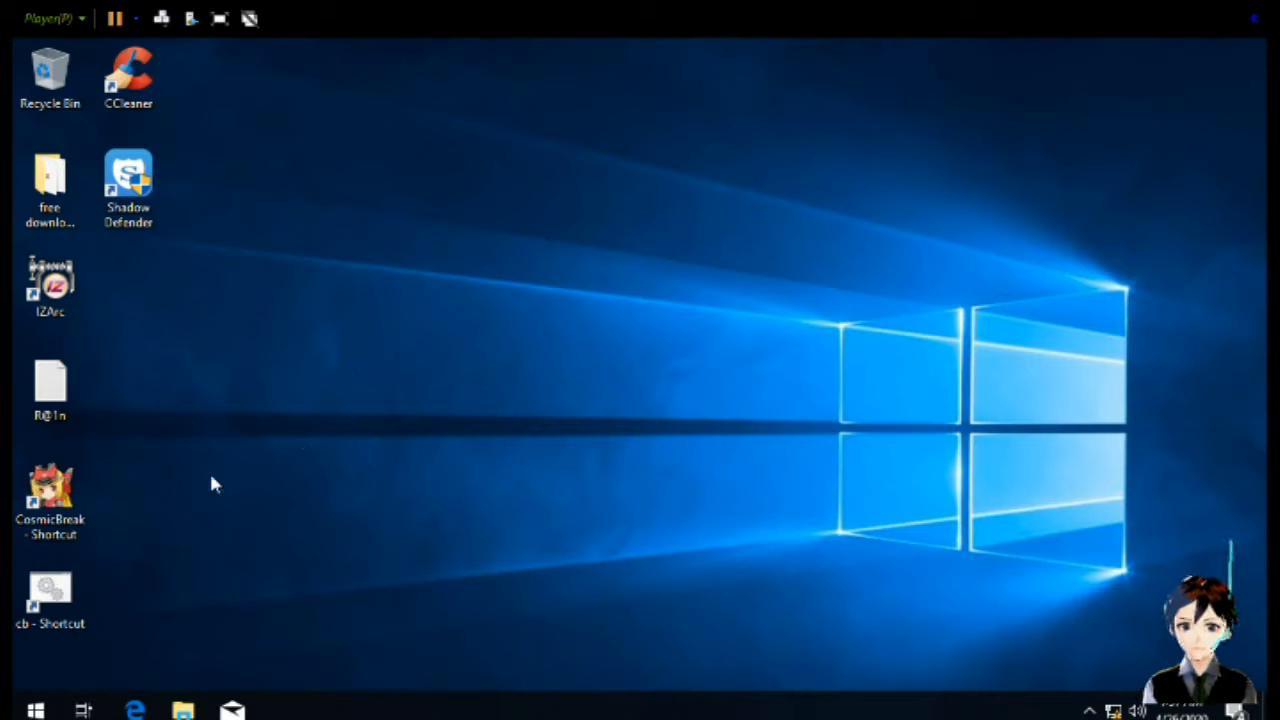
Open a File Explorer window and go from Quick access to the Control Panel
{"action": "left_click", "coordinate": [184, 708]}
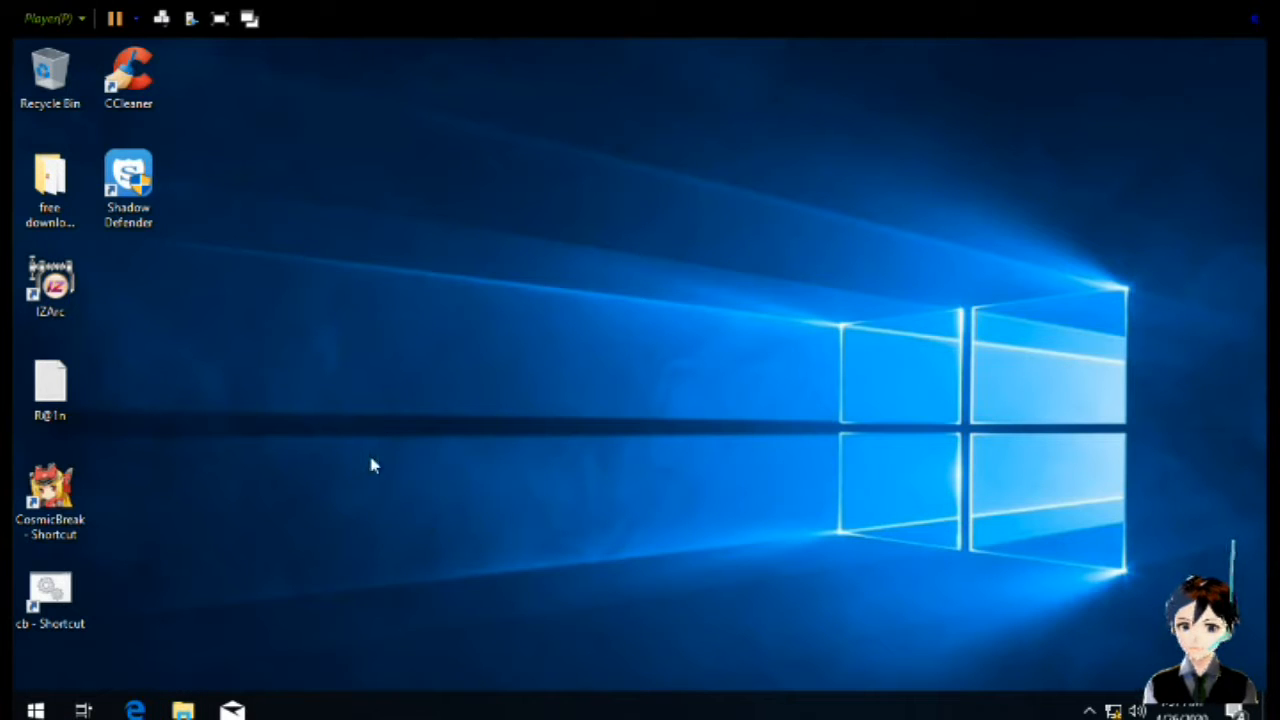
{"action": "left_click", "coordinate": [183, 708]}
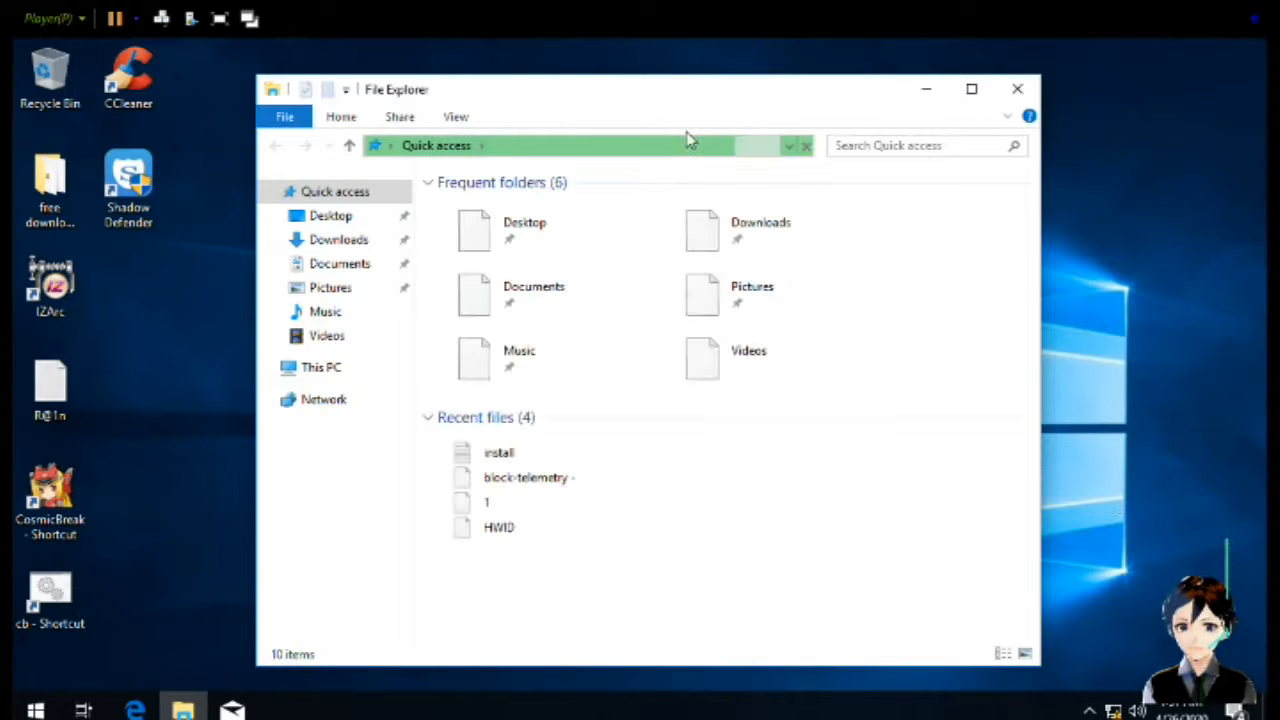
{"action": "left_click", "coordinate": [1089, 709]}
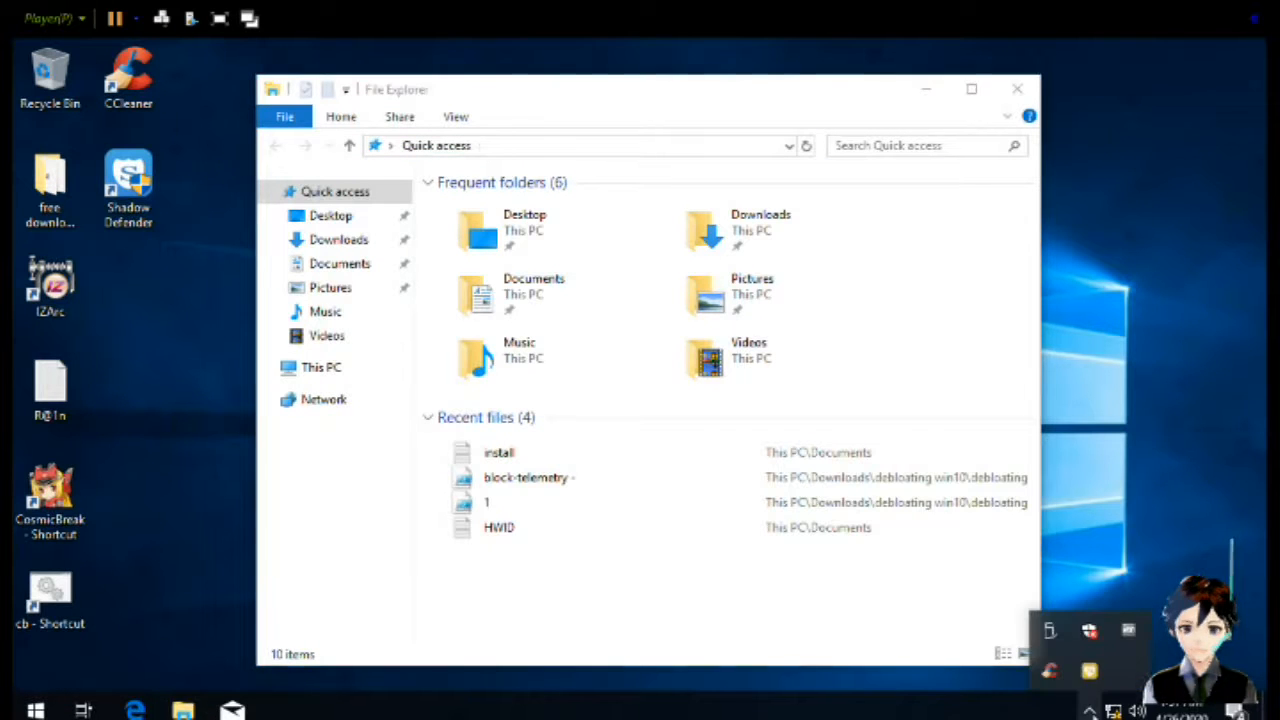
{"action": "left_click", "coordinate": [1154, 453]}
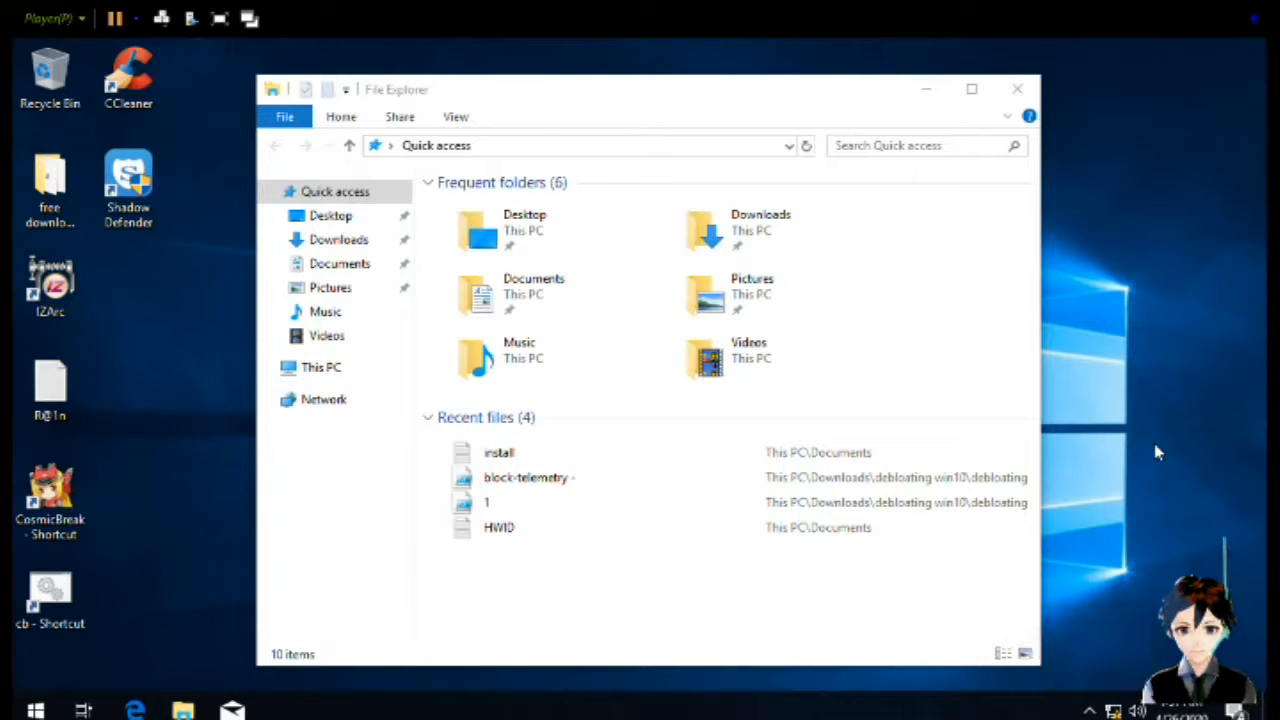
{"action": "left_click", "coordinate": [393, 146]}
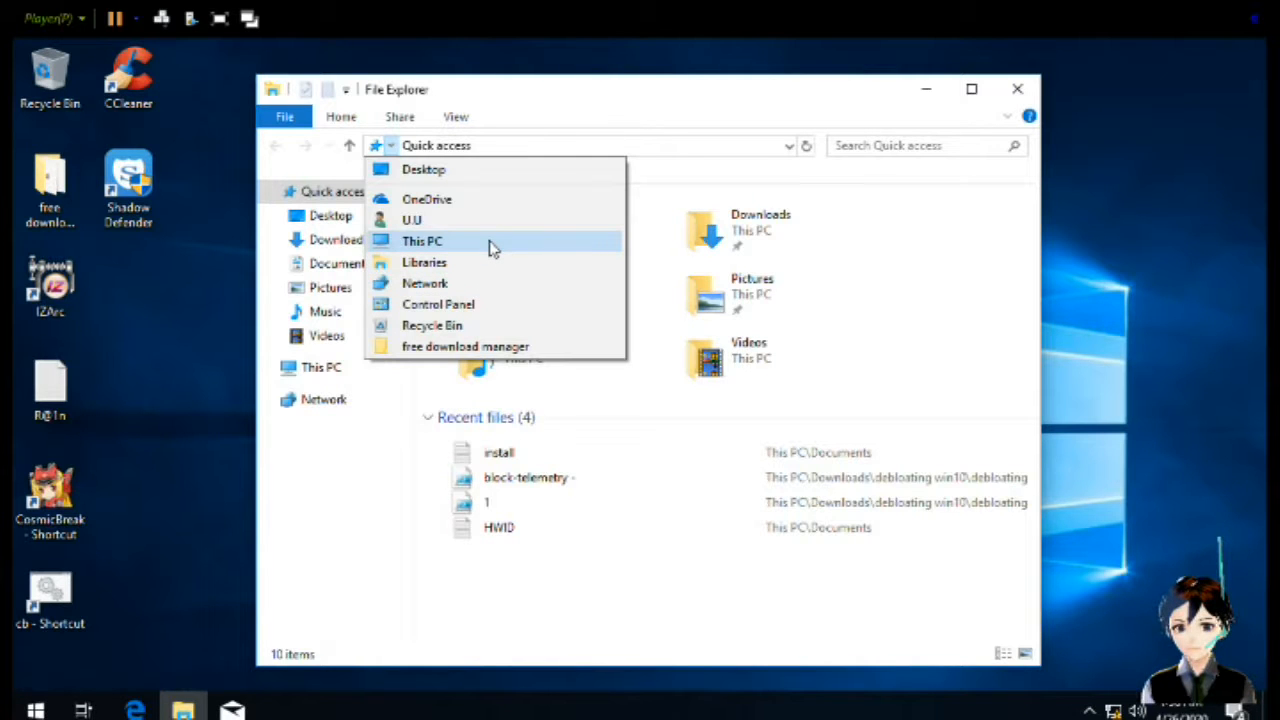
{"action": "left_click", "coordinate": [488, 308]}
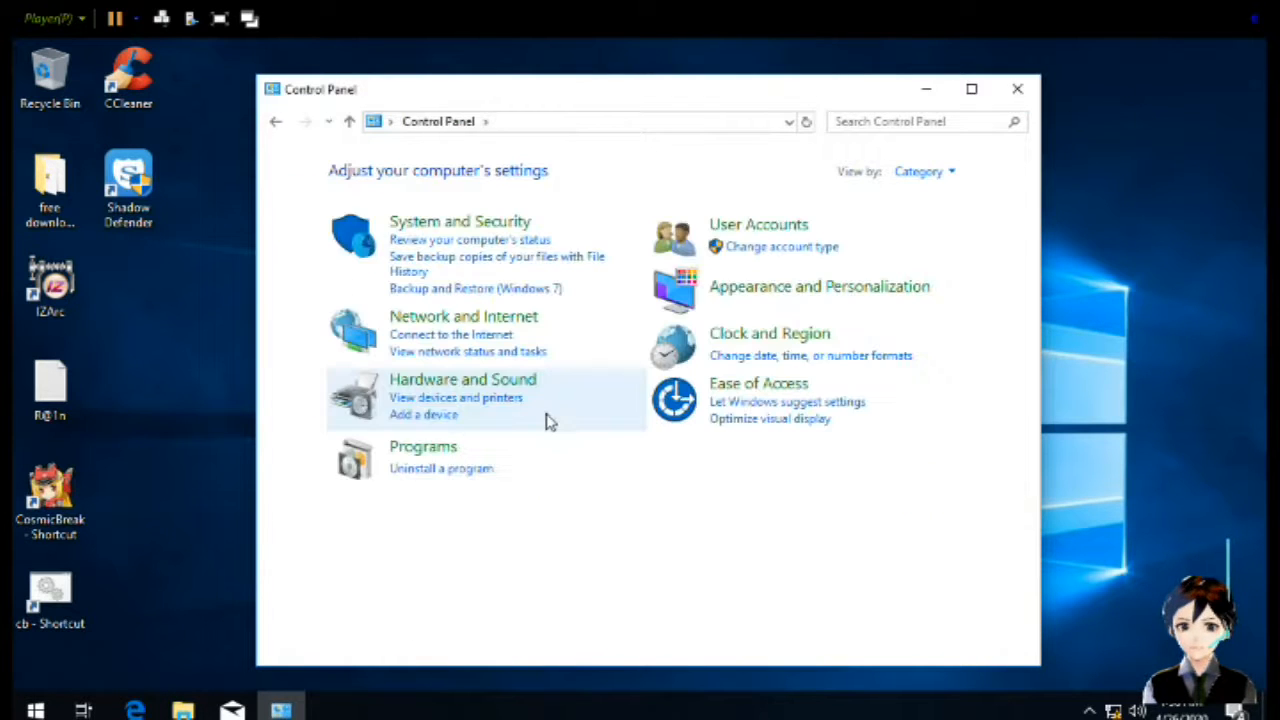
Show the Control Panel items as small icons, and open Power Options to check the additional power plans
{"action": "left_click", "coordinate": [946, 173]}
{"action": "left_click", "coordinate": [948, 249]}
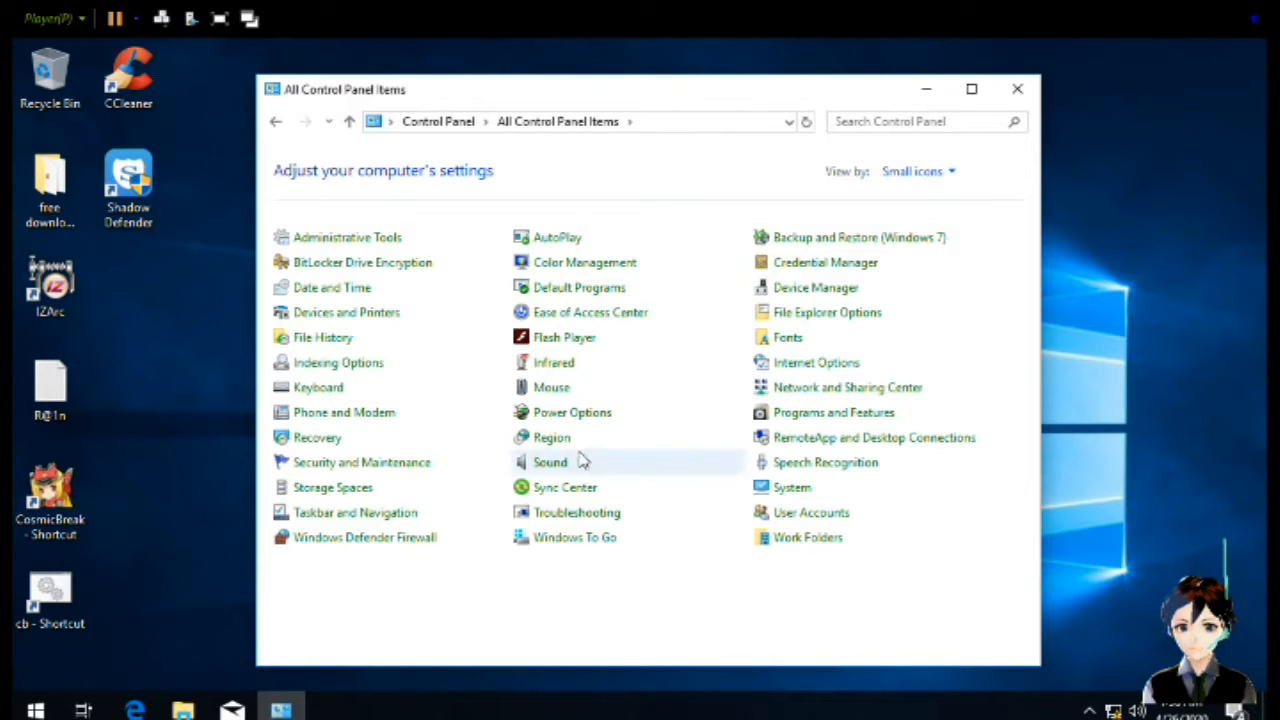
{"action": "left_click", "coordinate": [588, 413]}
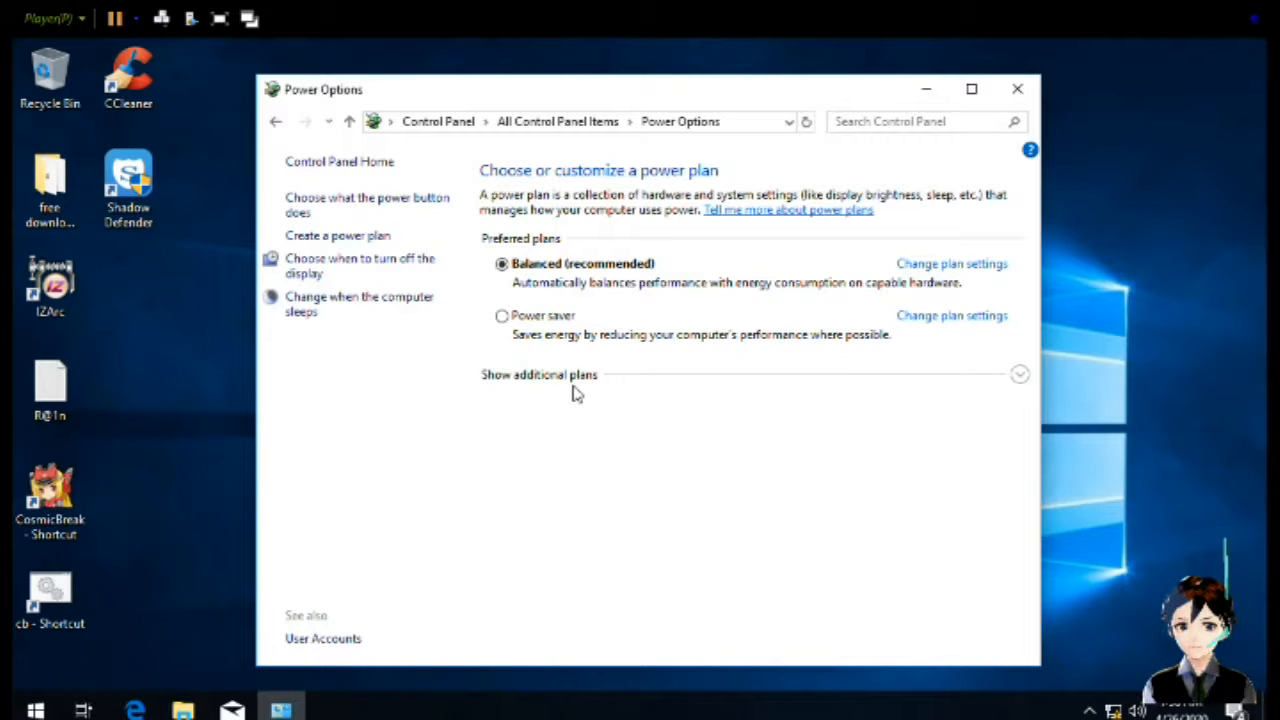
{"action": "left_click", "coordinate": [1019, 378]}
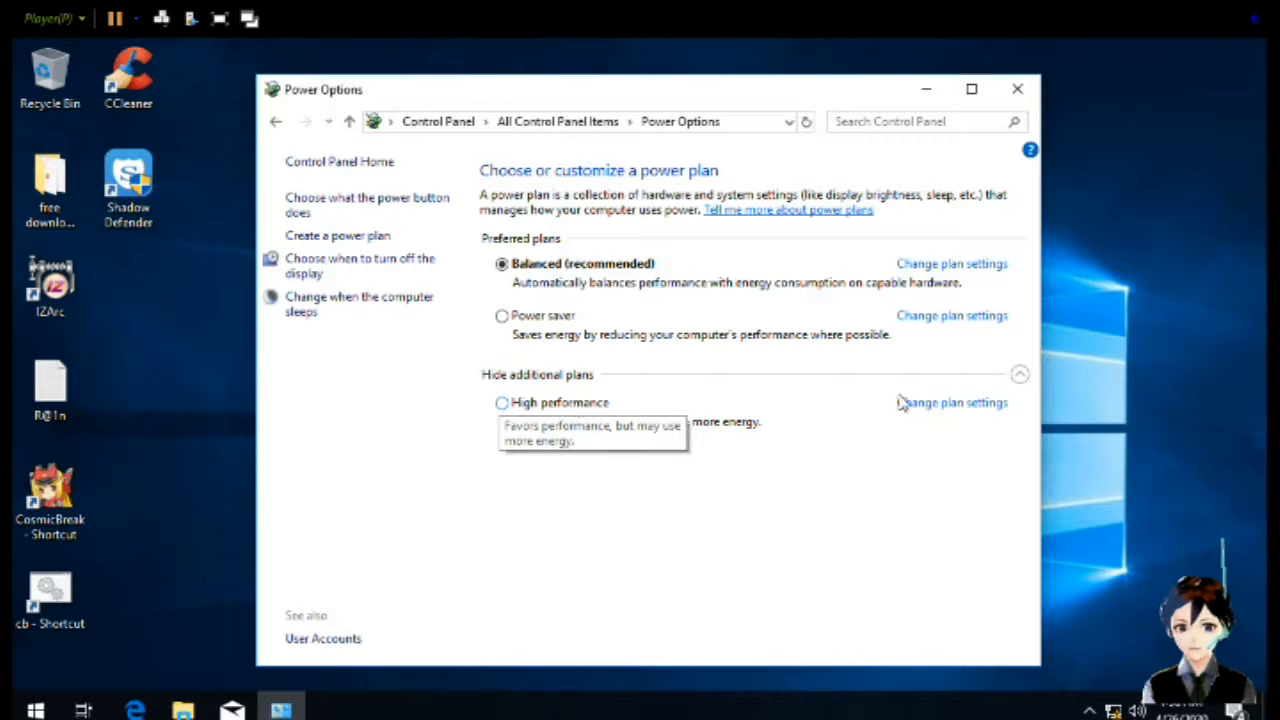
{"action": "left_click", "coordinate": [1019, 376]}
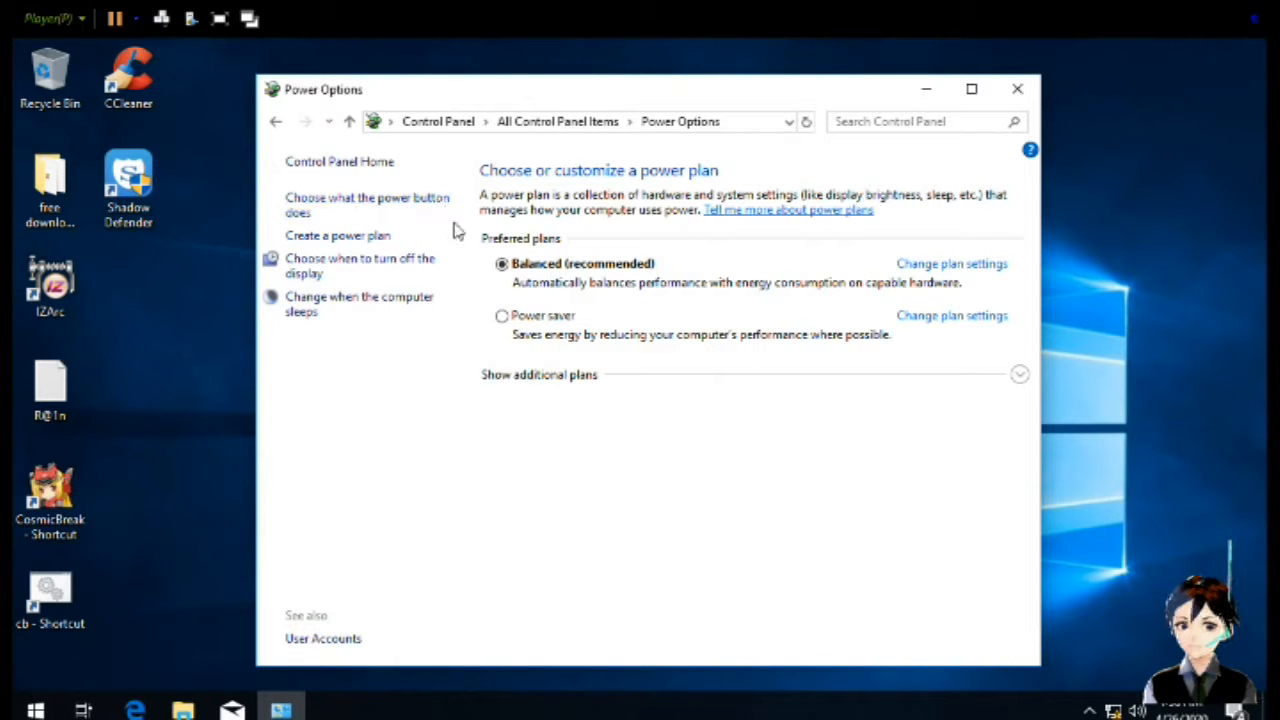
Start a new power plan named My Custom Plan 1 based on High performance and proceed to its display and sleep settings
{"action": "left_click", "coordinate": [370, 241]}
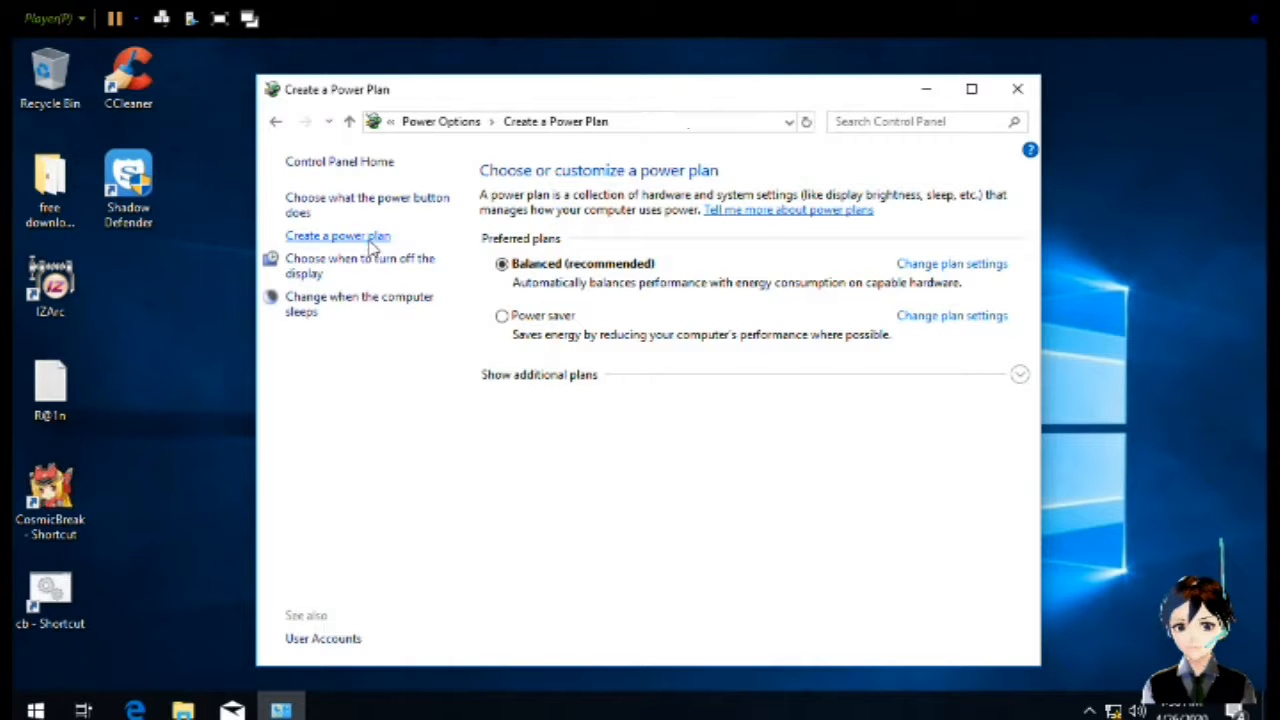
{"action": "left_click", "coordinate": [458, 334]}
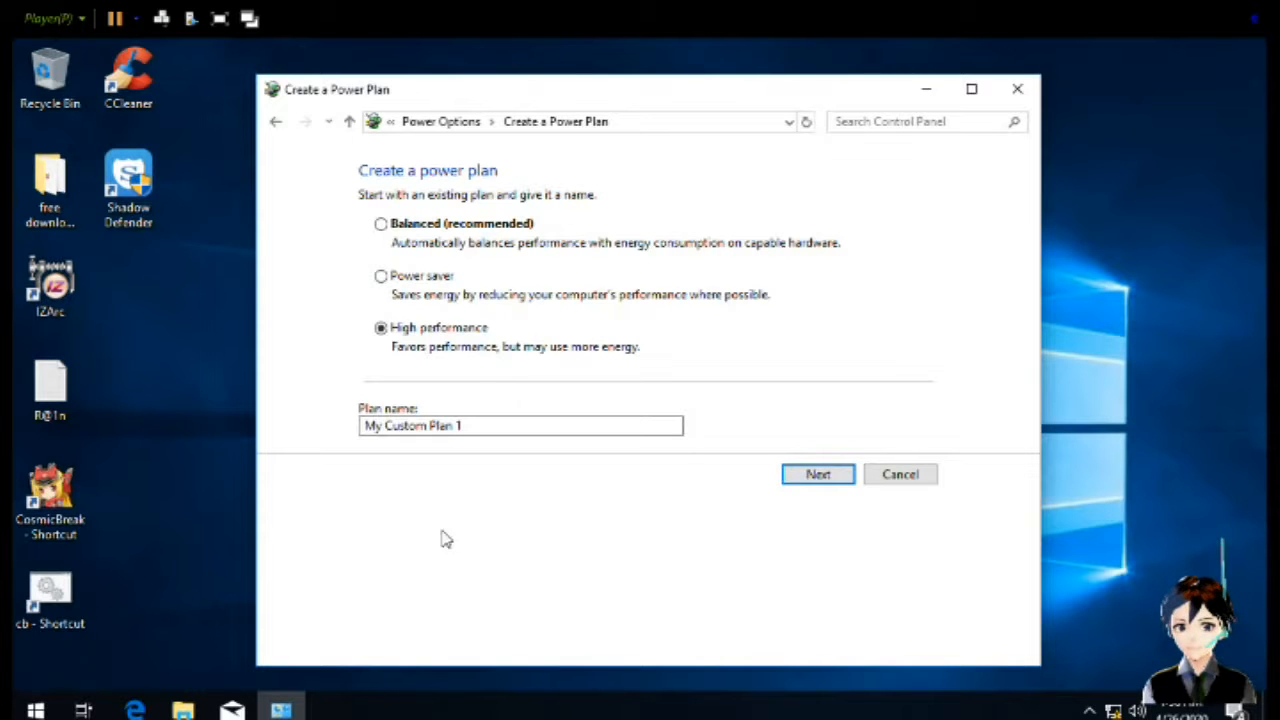
{"action": "left_click", "coordinate": [820, 472]}
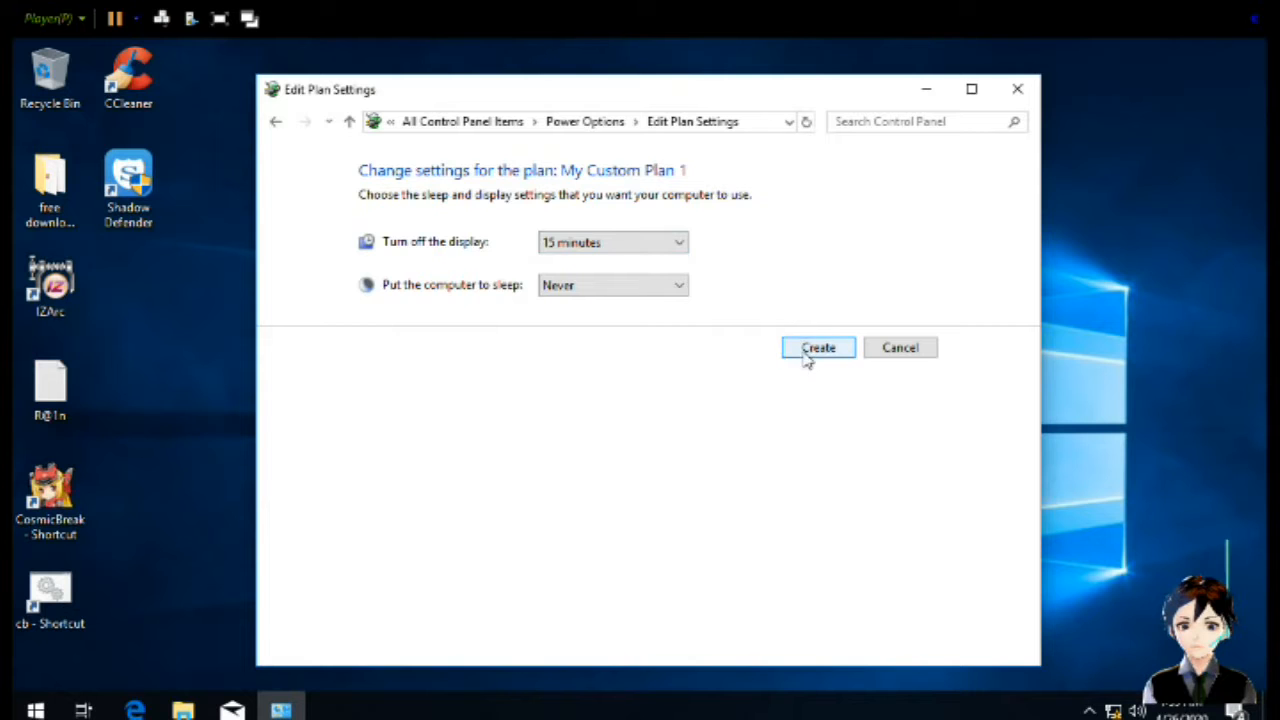
Create My Custom Plan 1 with the display turning off after 15 minutes and sleep set to Never
{"action": "left_click", "coordinate": [679, 245]}
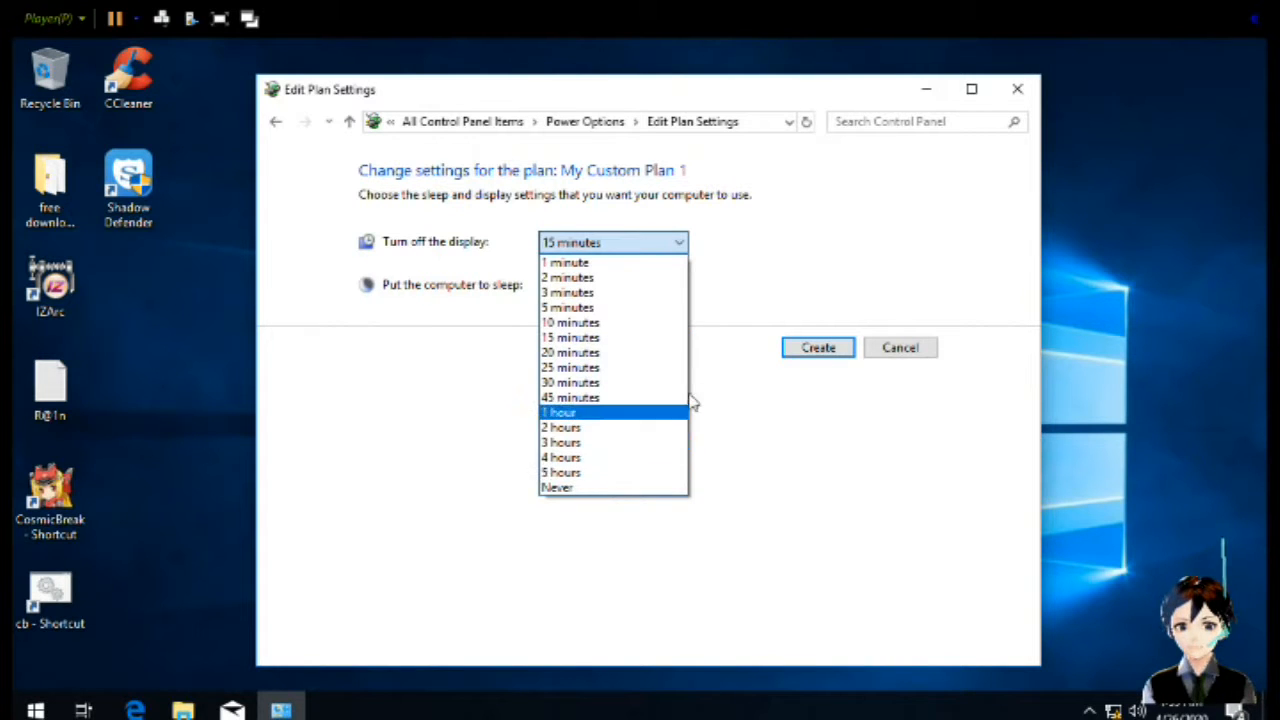
{"action": "left_click", "coordinate": [757, 288]}
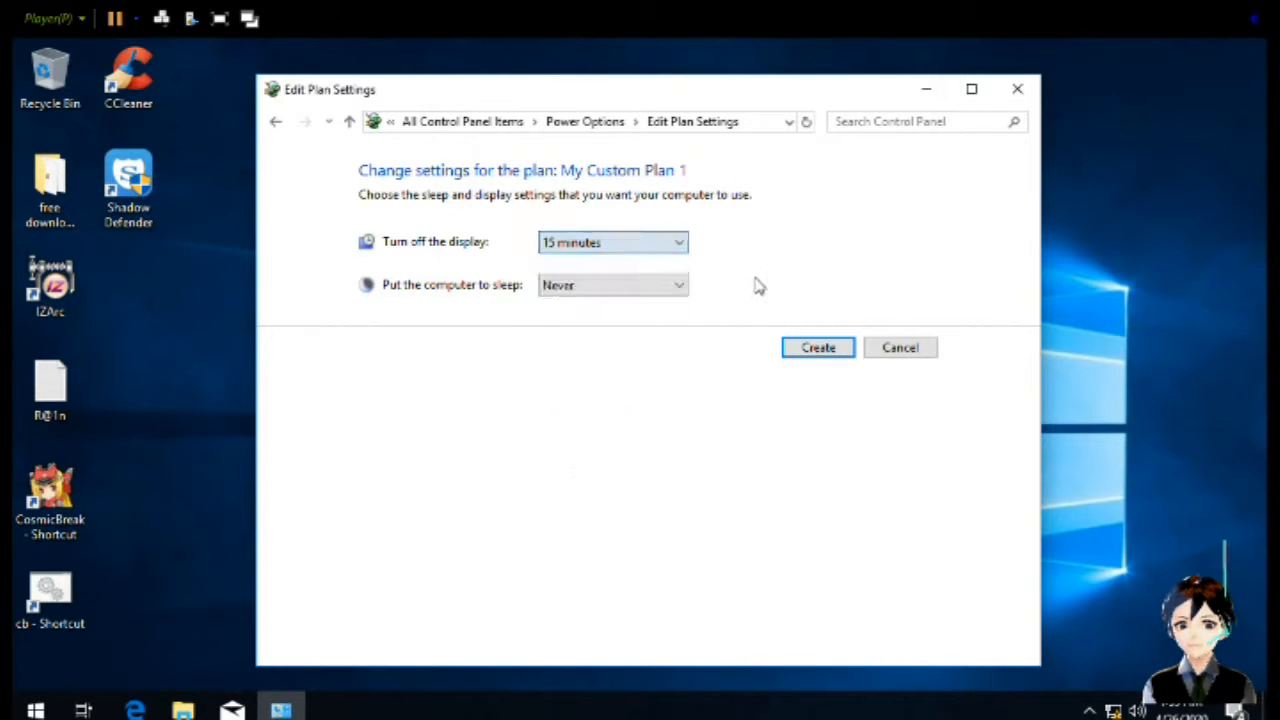
{"action": "left_click", "coordinate": [805, 355]}
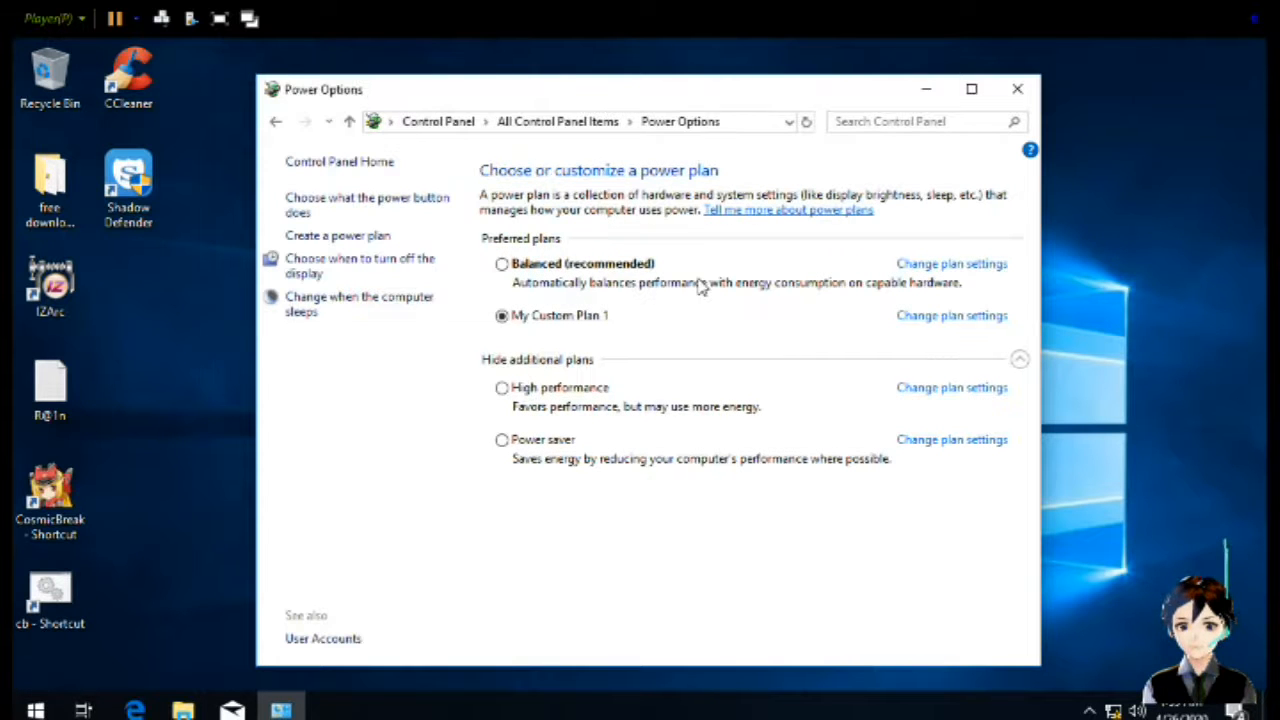
Set the hard disk turn-off time of My Custom Plan 1 to 0 minutes in its advanced power settings and confirm
{"action": "left_click", "coordinate": [936, 318]}
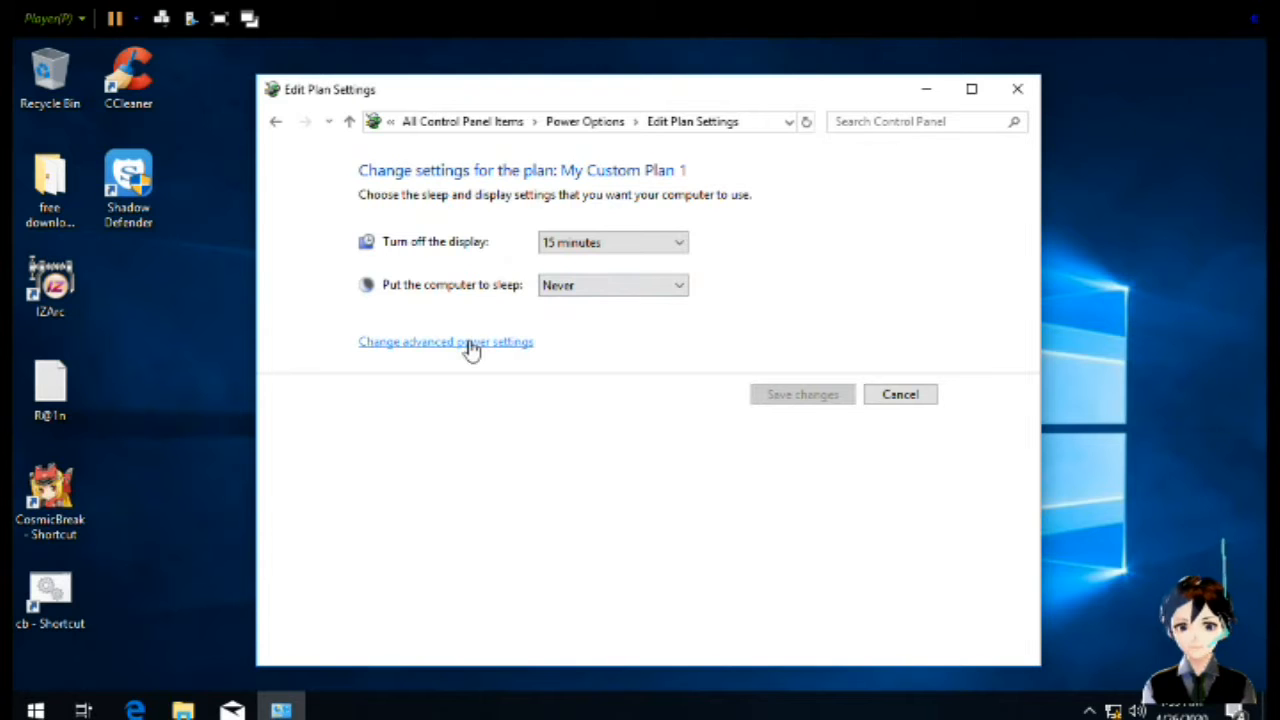
{"action": "left_click", "coordinate": [498, 340]}
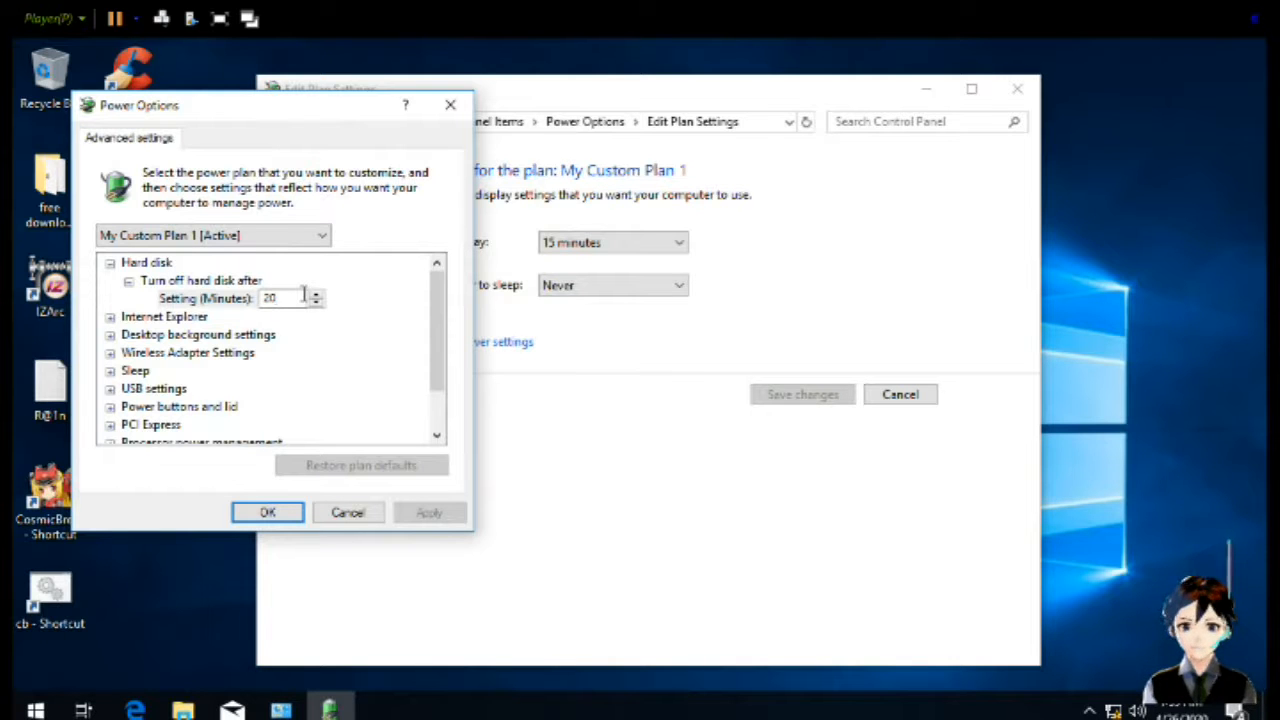
{"action": "key", "text": "BackSpace"}
{"action": "key", "text": "BackSpace"}
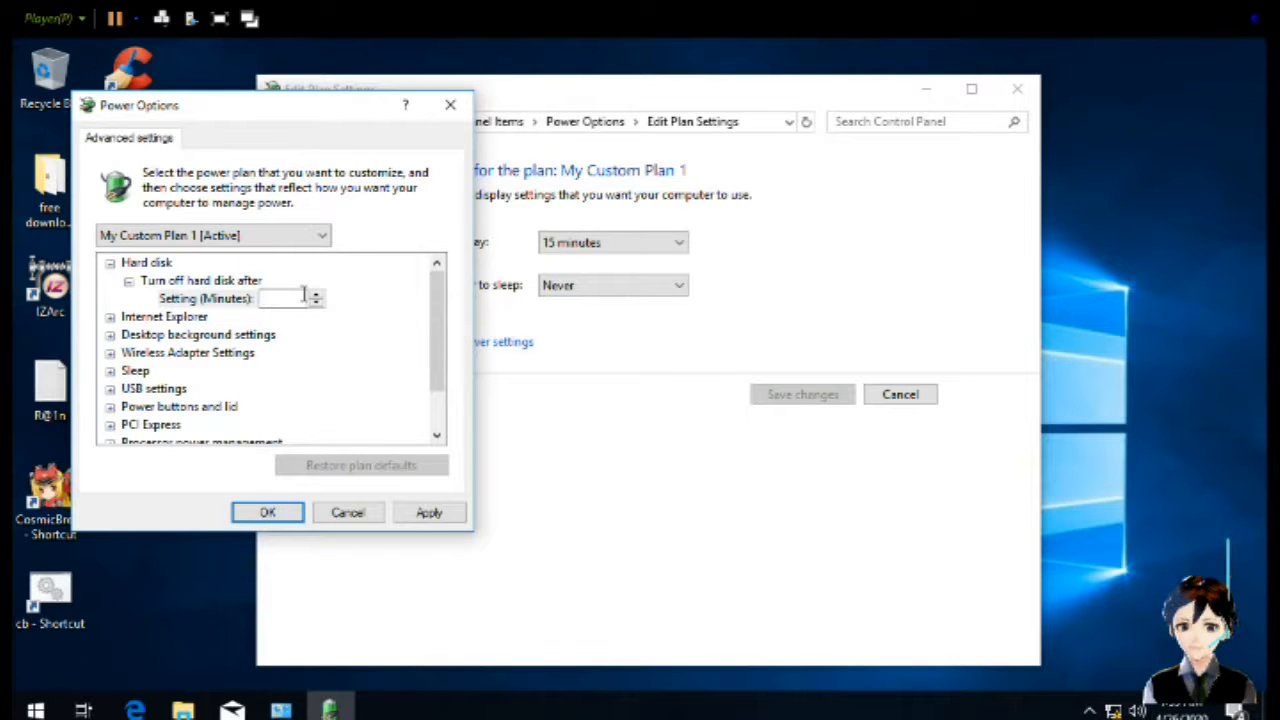
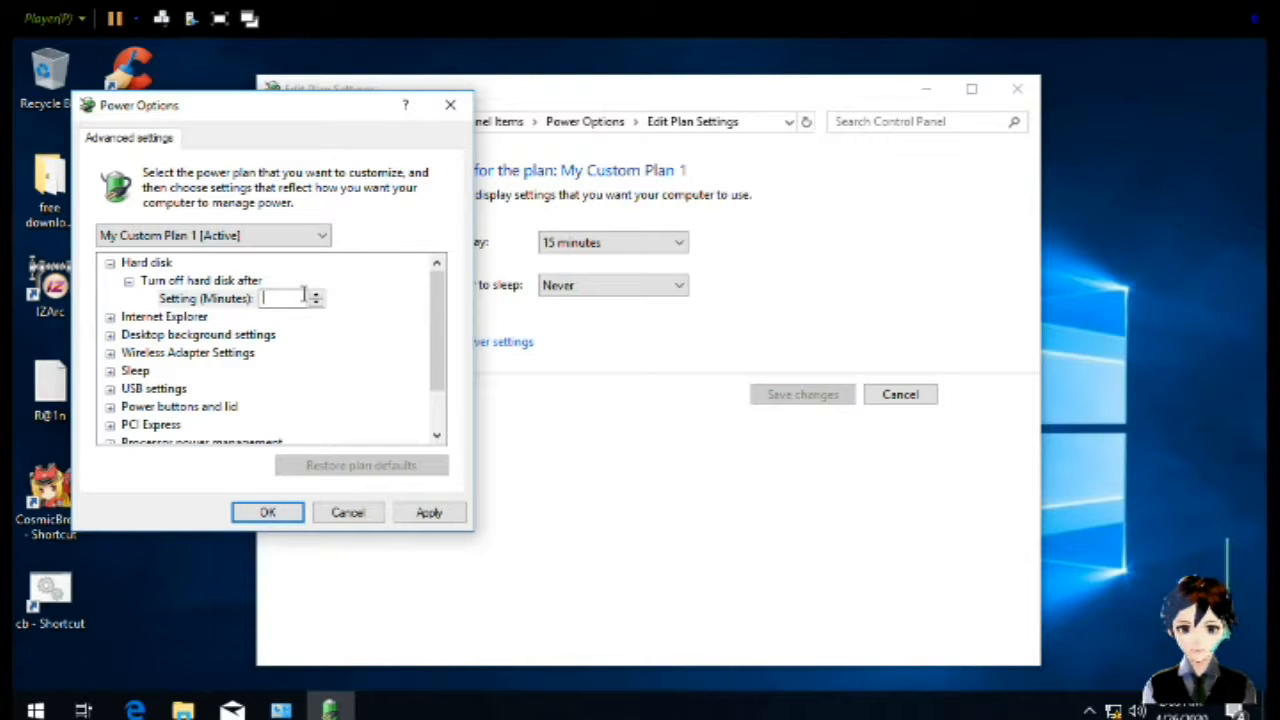
{"action": "type", "text": "0"}
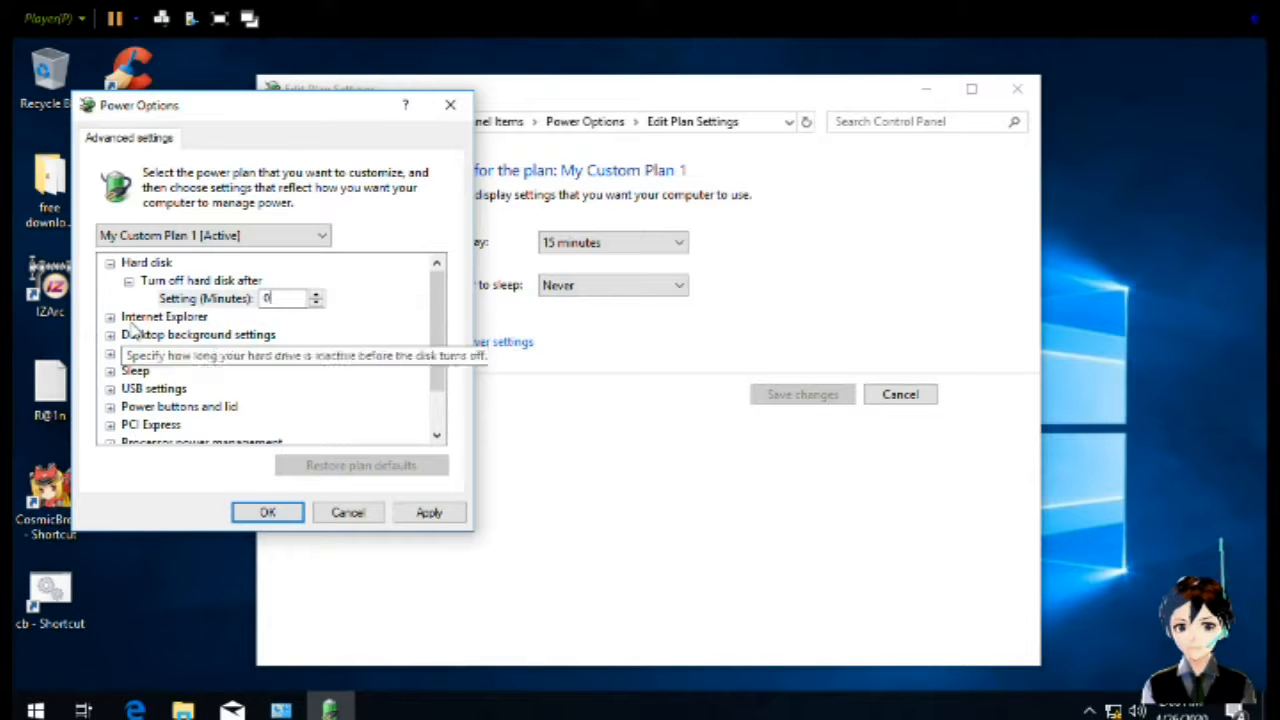
{"action": "left_click", "coordinate": [144, 318]}
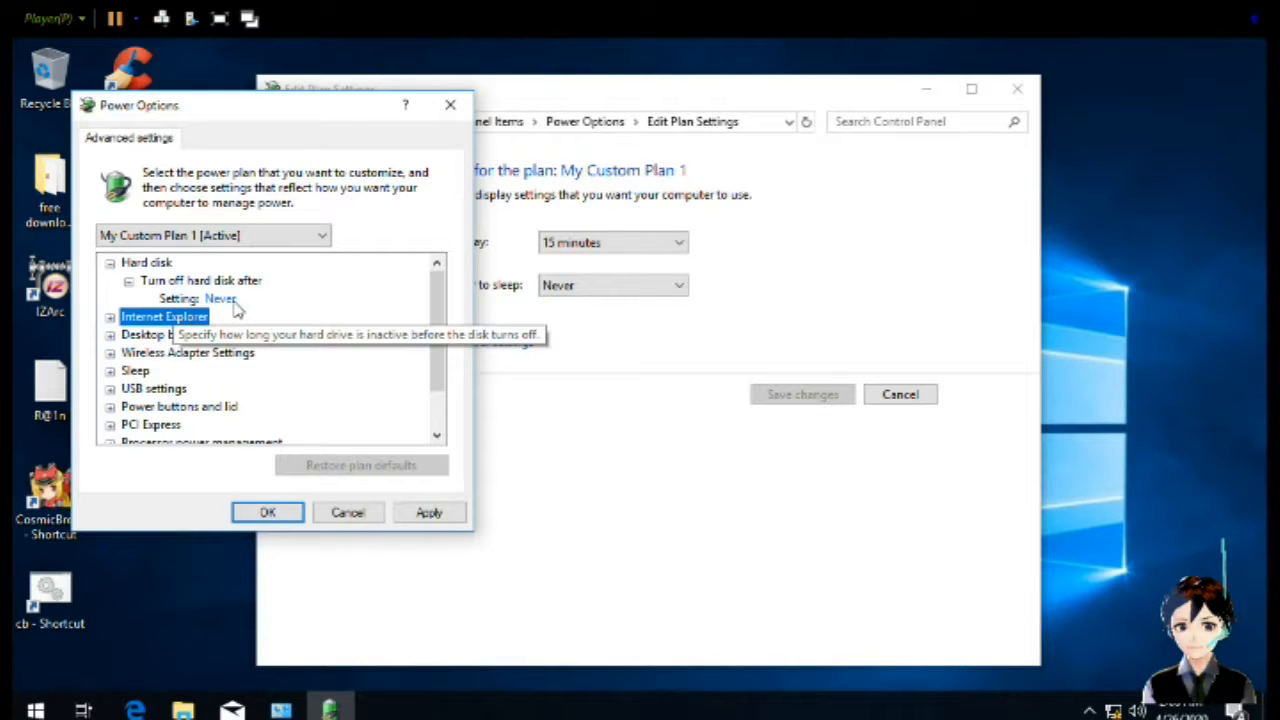
{"action": "scroll", "coordinate": [328, 385], "scroll_direction": "down", "scroll_amount": 1}
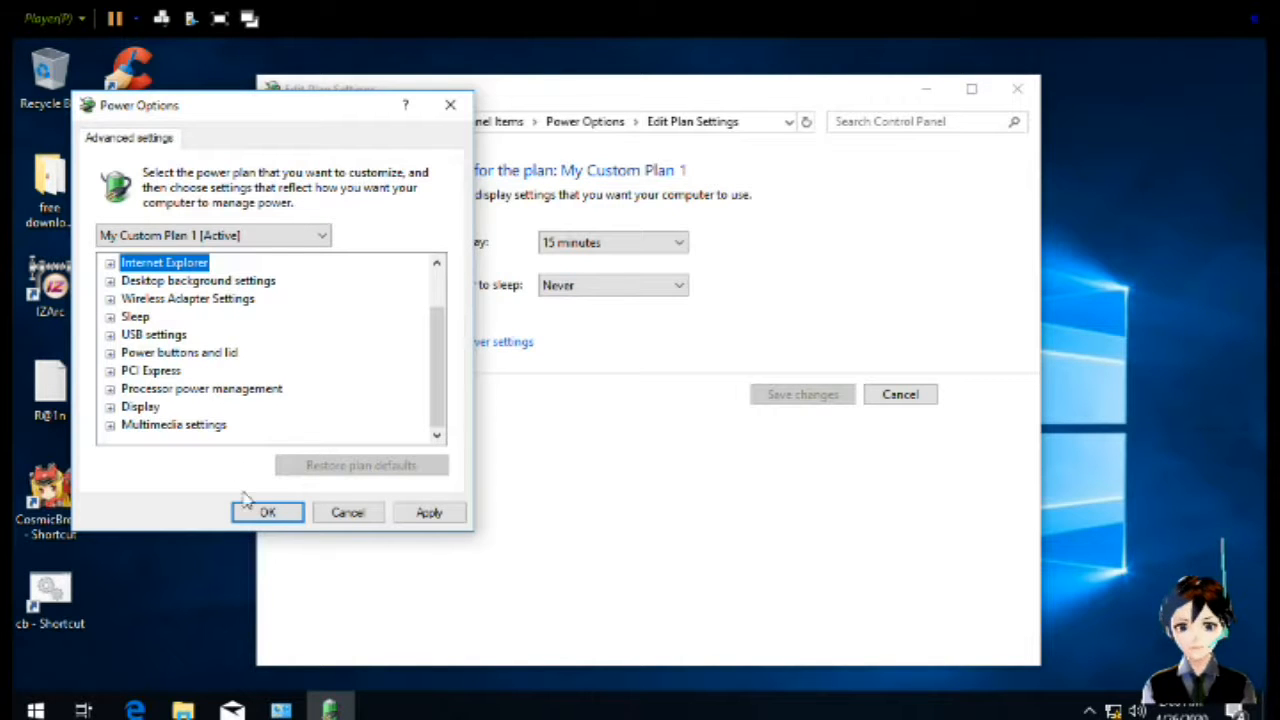
{"action": "left_click", "coordinate": [276, 515]}
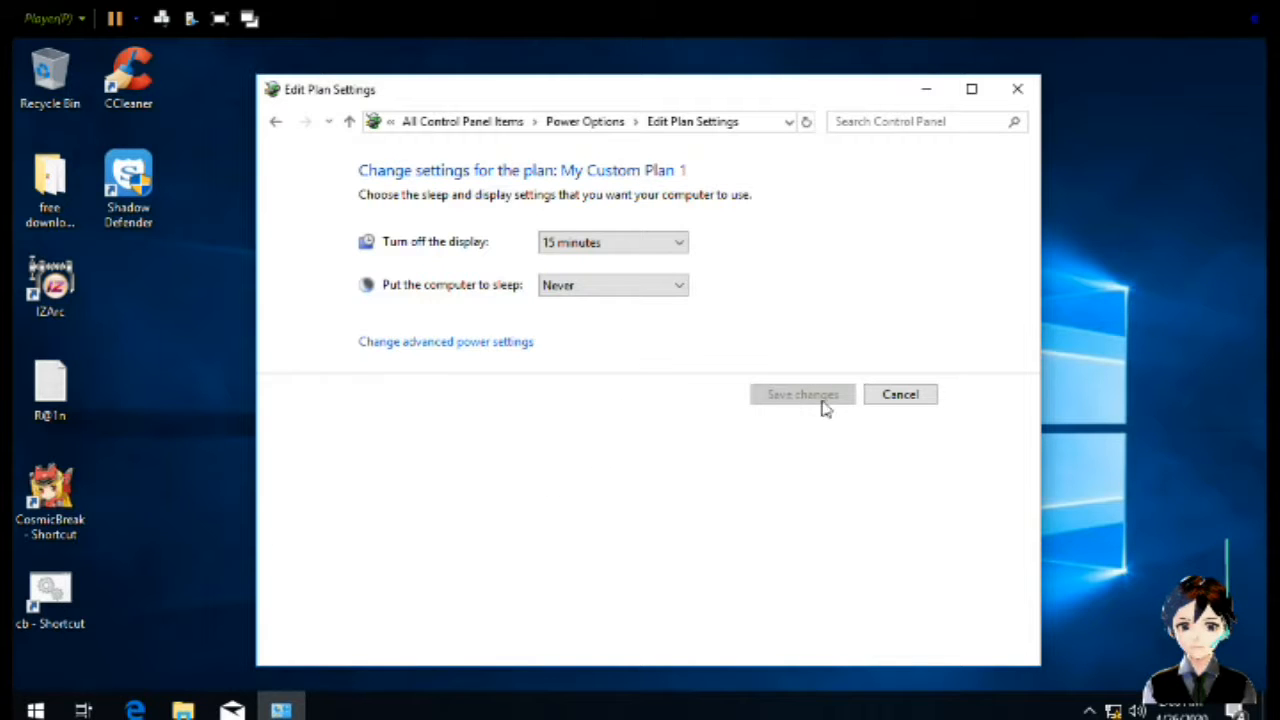
Check the hard disk turn-off time in the plan's advanced settings again and return to the power plan overview
{"action": "left_click", "coordinate": [485, 342]}
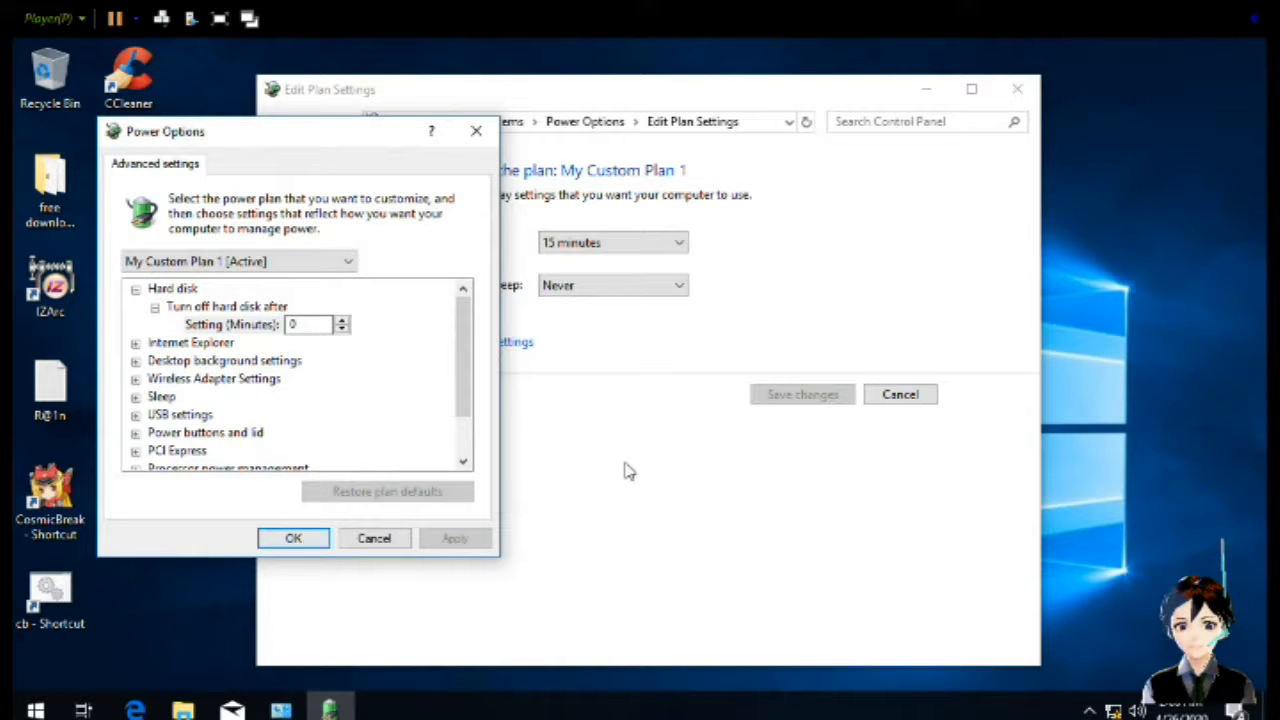
{"action": "left_click", "coordinate": [300, 545]}
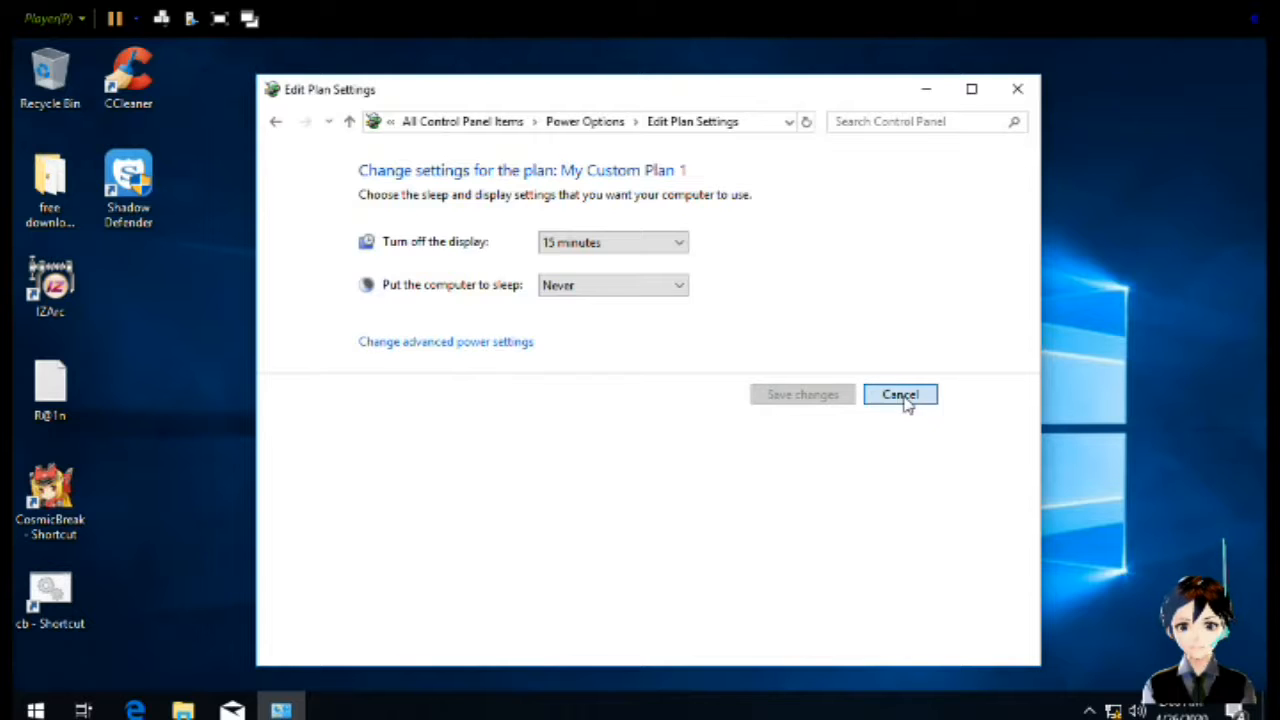
{"action": "left_click", "coordinate": [905, 399]}
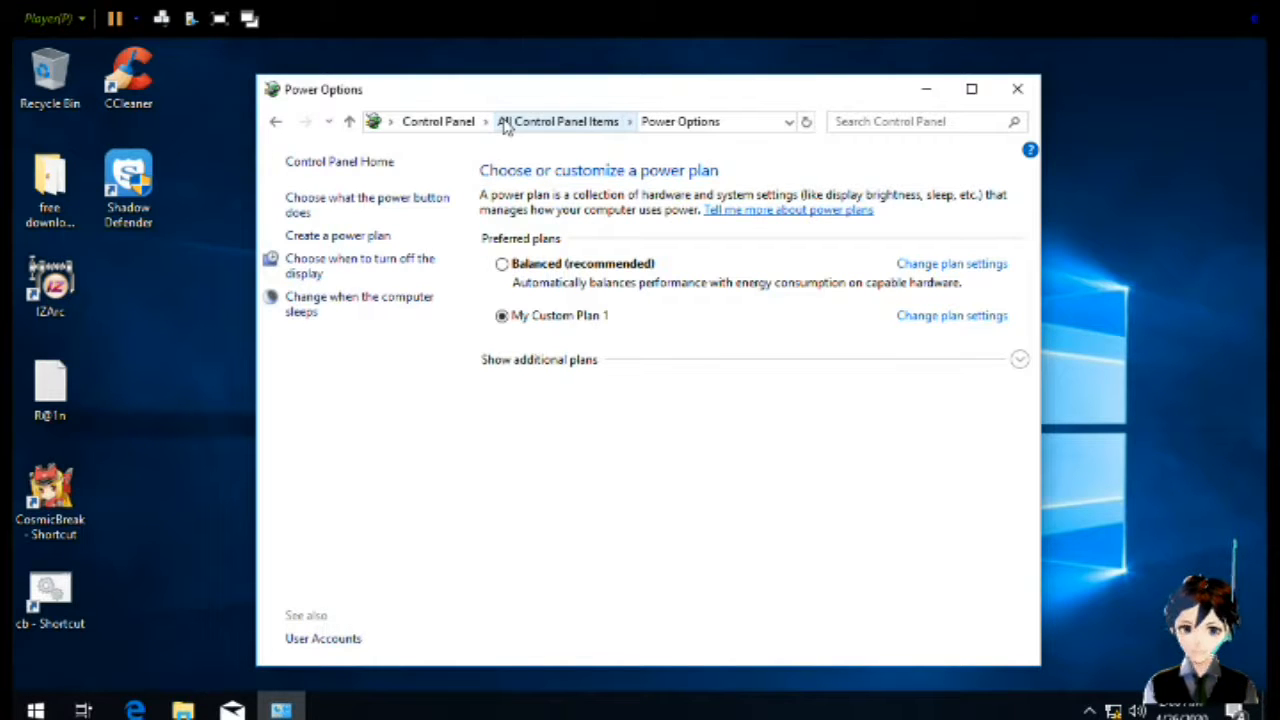
Browse from Control Panel to the user's Downloads folder and open debloating win10 and its debloating subfolder
{"action": "left_click", "coordinate": [597, 121]}
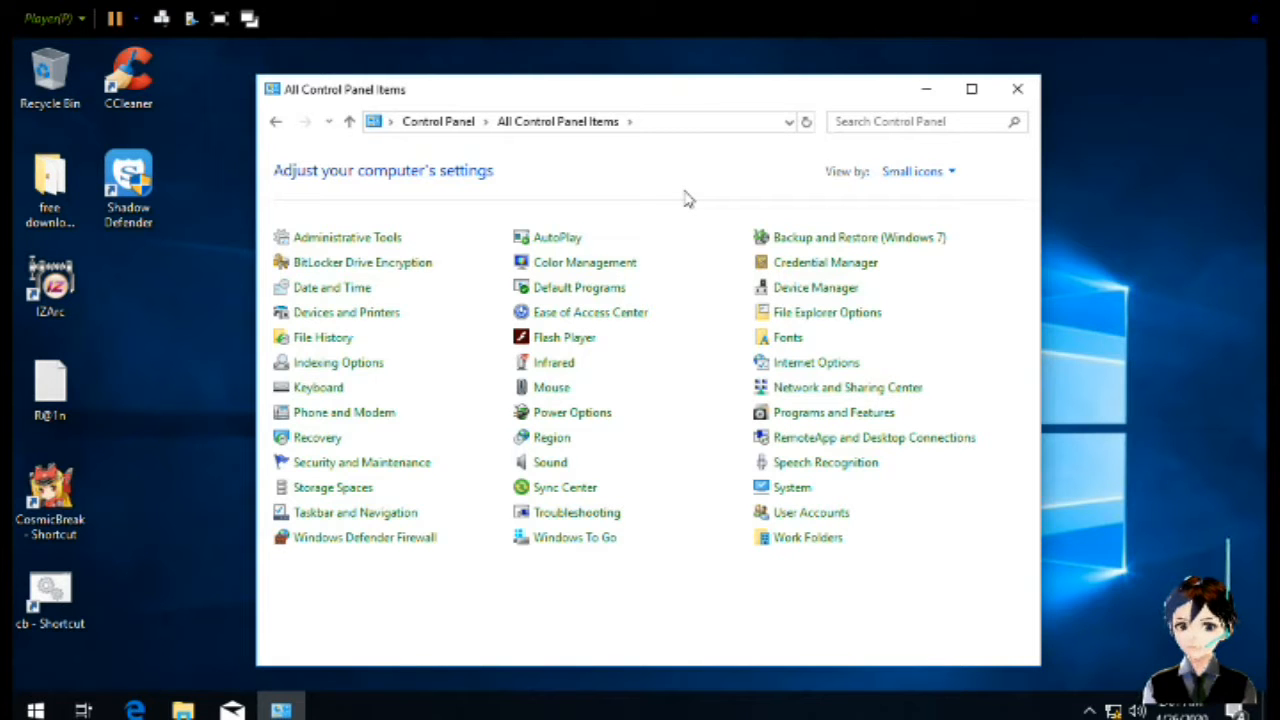
{"action": "left_click", "coordinate": [440, 121]}
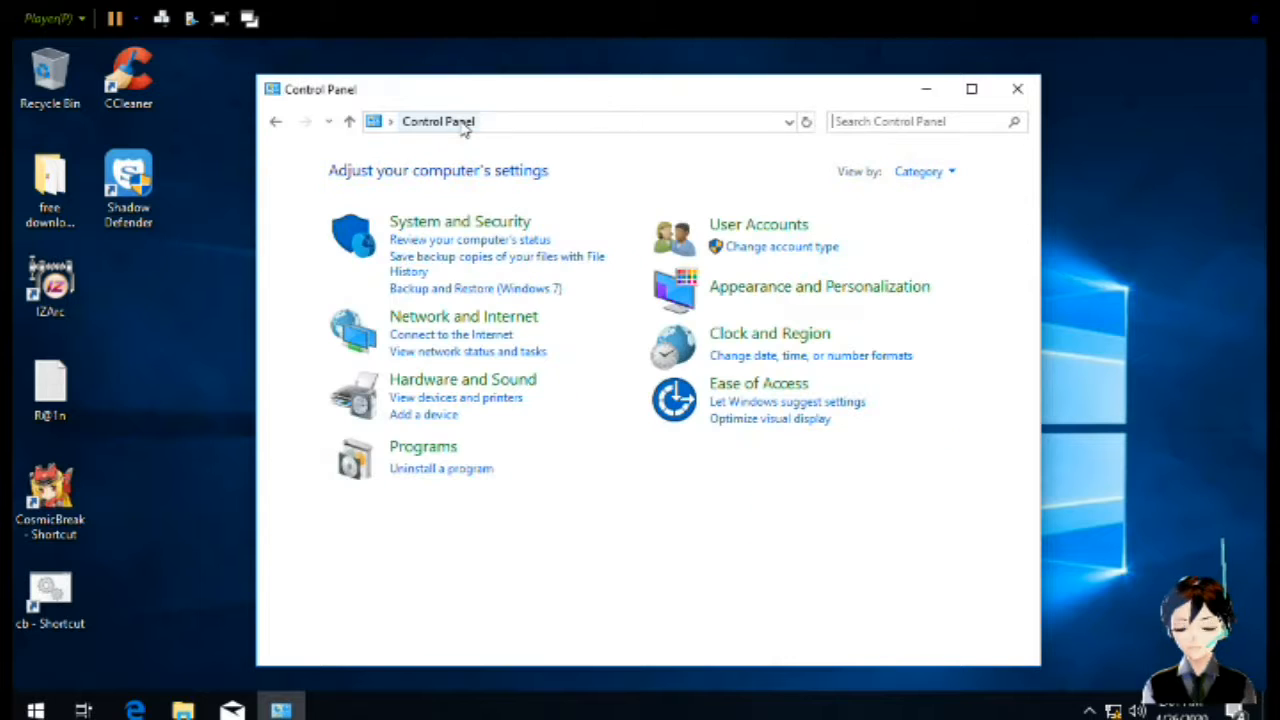
{"action": "left_click", "coordinate": [392, 122]}
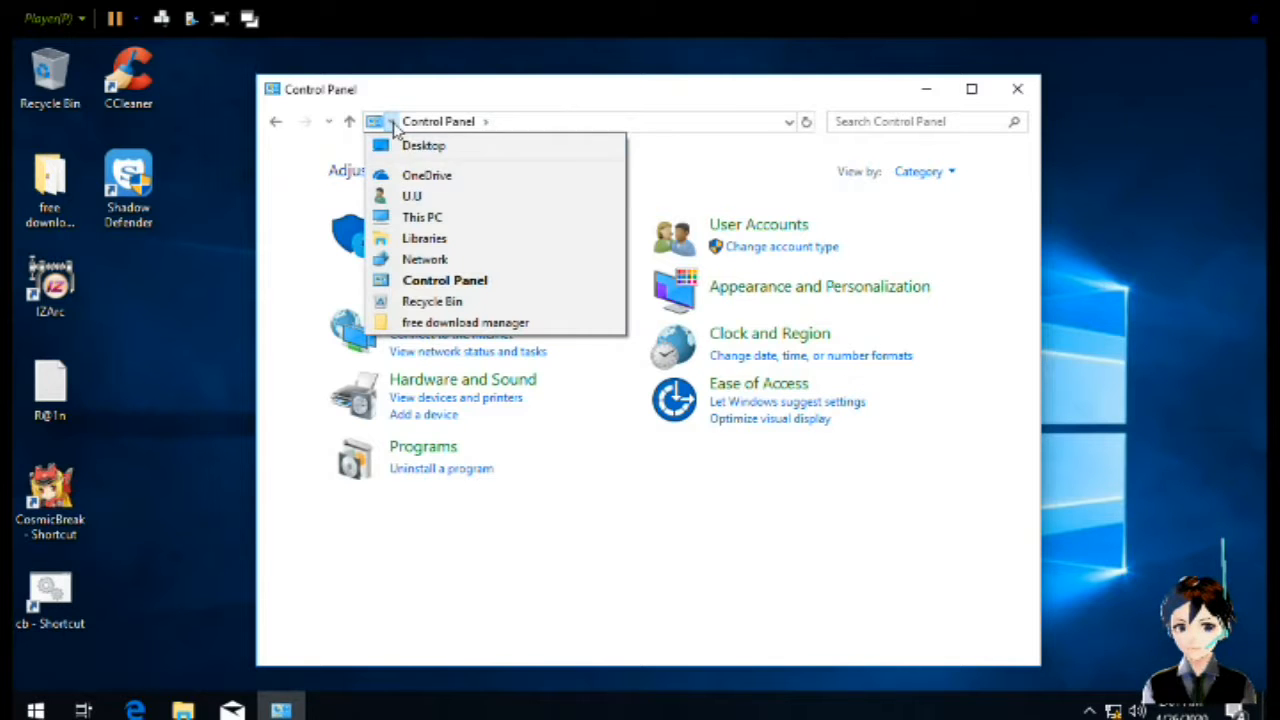
{"action": "left_click", "coordinate": [464, 202]}
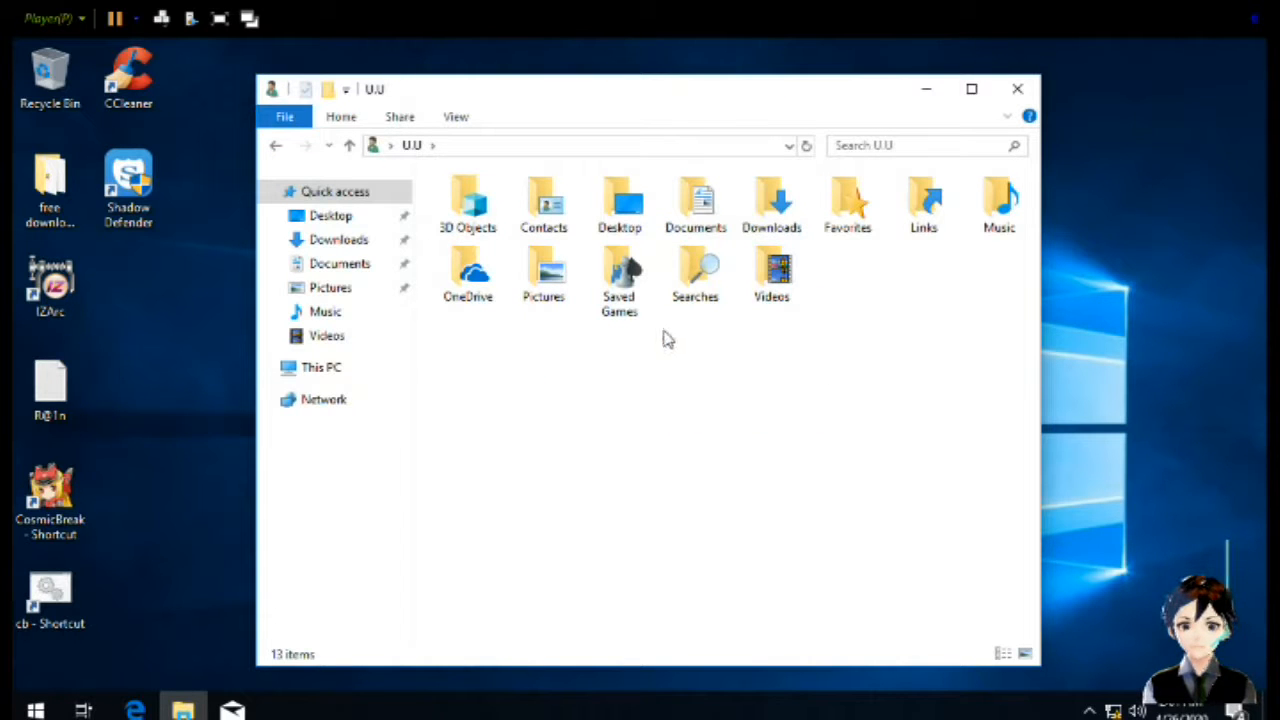
{"action": "double_click", "coordinate": [771, 210]}
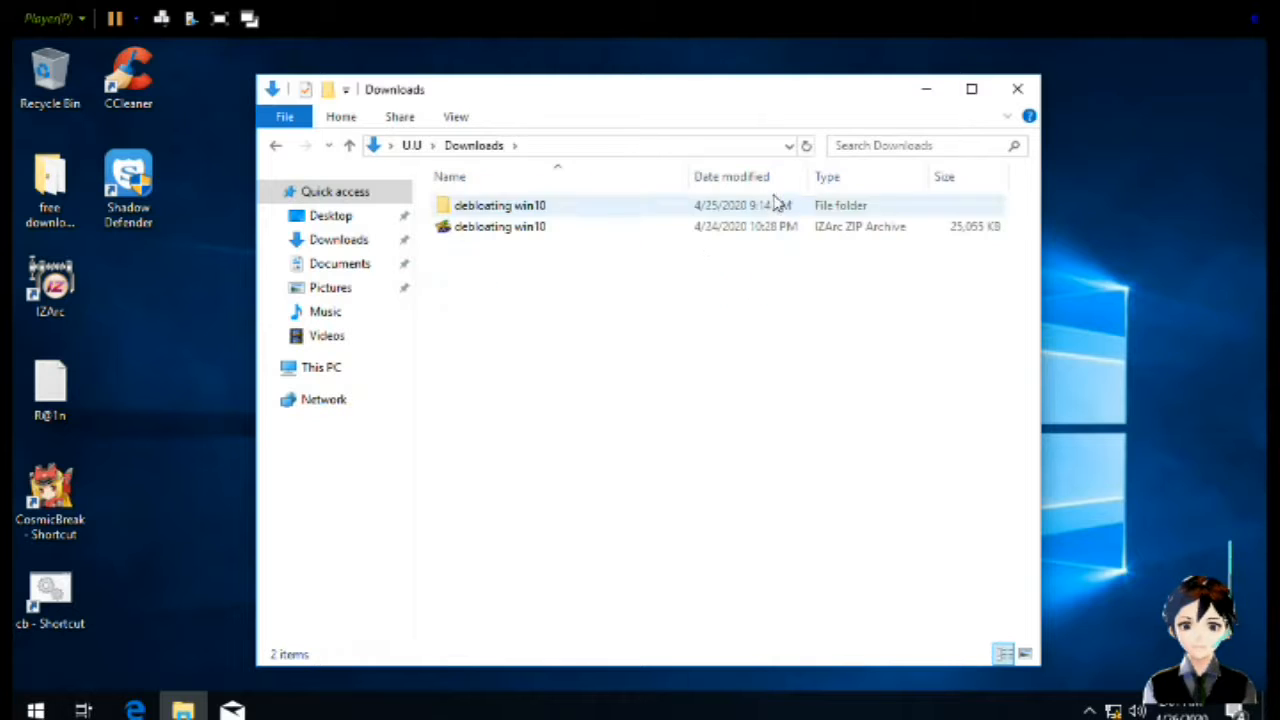
{"action": "key", "text": "Down"}
{"action": "key", "text": "Up"}
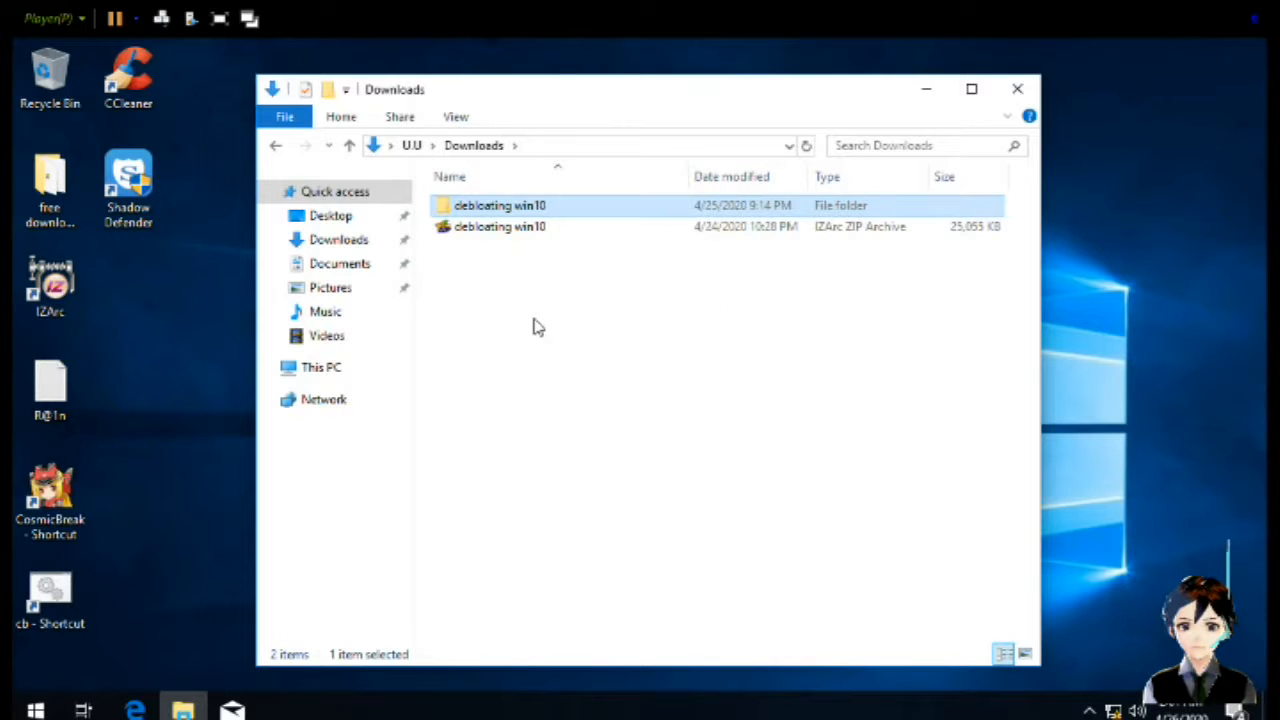
{"action": "key", "text": "Return"}
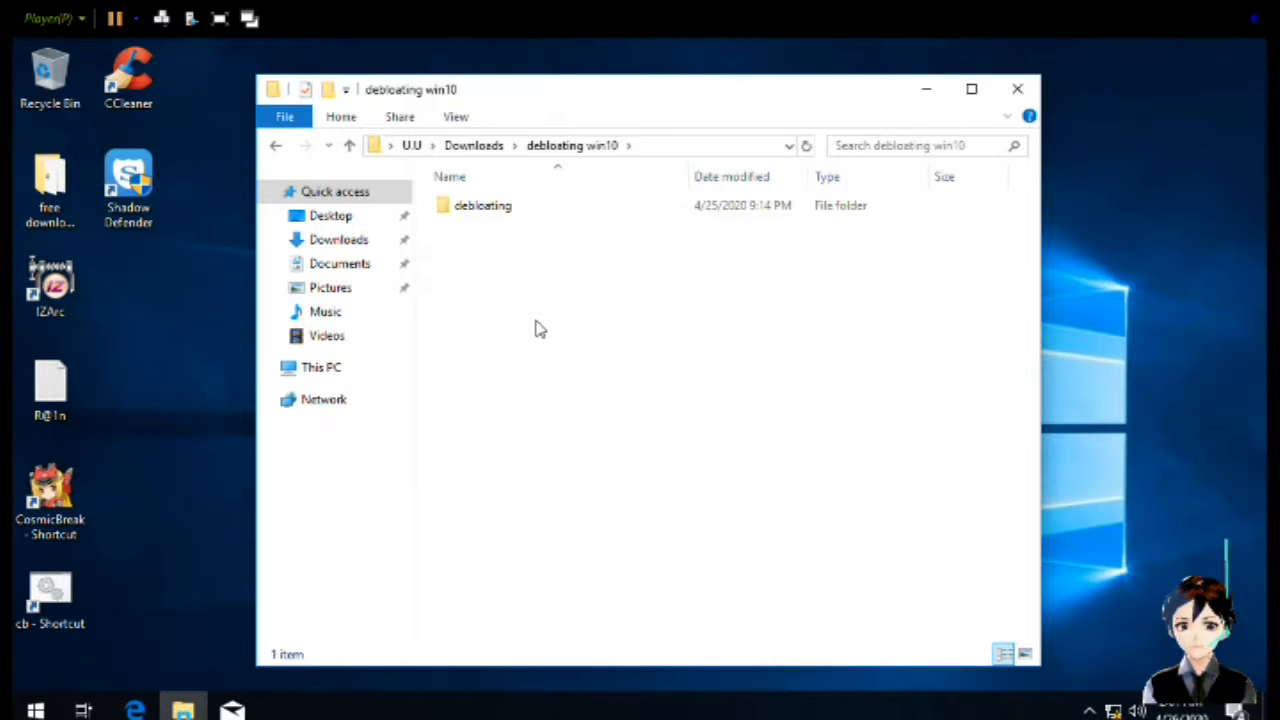
{"action": "key", "text": "Down"}
{"action": "key", "text": "Return"}
Open the text document "Read Me for serial code activate" and move its window clear of the desktop shortcuts
{"action": "key", "text": "Down"}
{"action": "key", "text": "Down"}
{"action": "key", "text": "Down"}
{"action": "key", "text": "Down"}
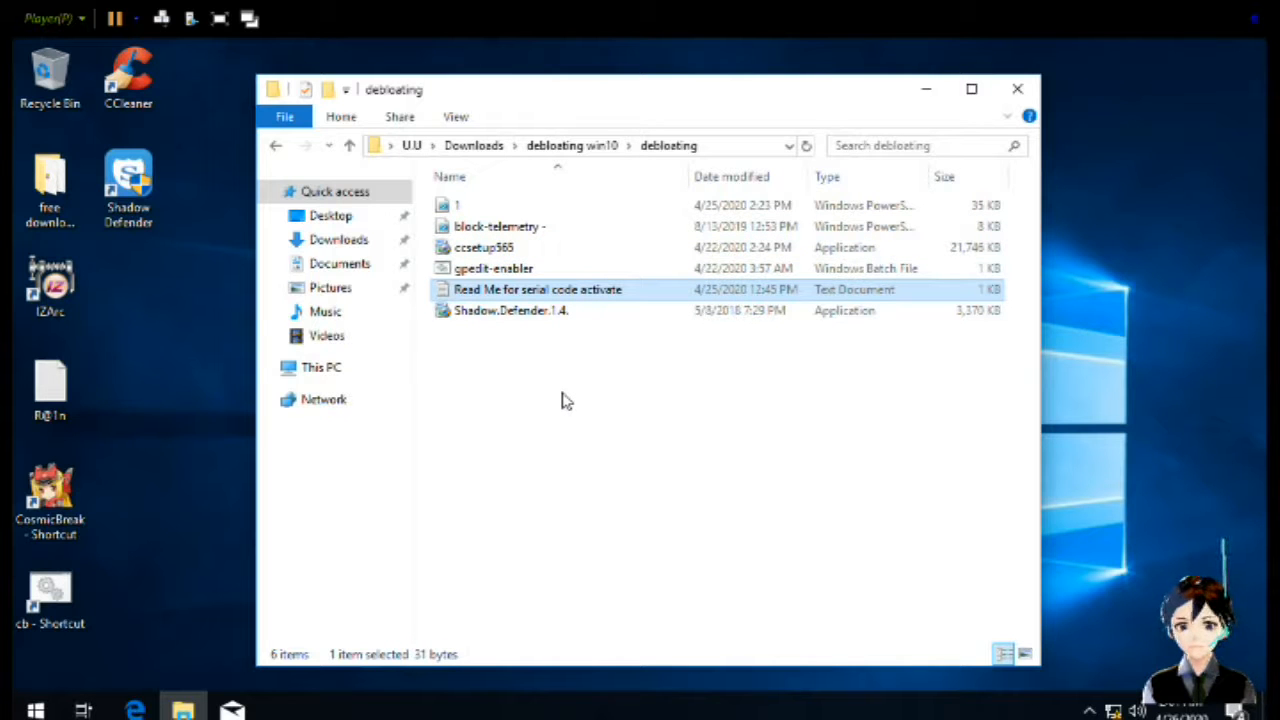
{"action": "key", "text": "Return"}
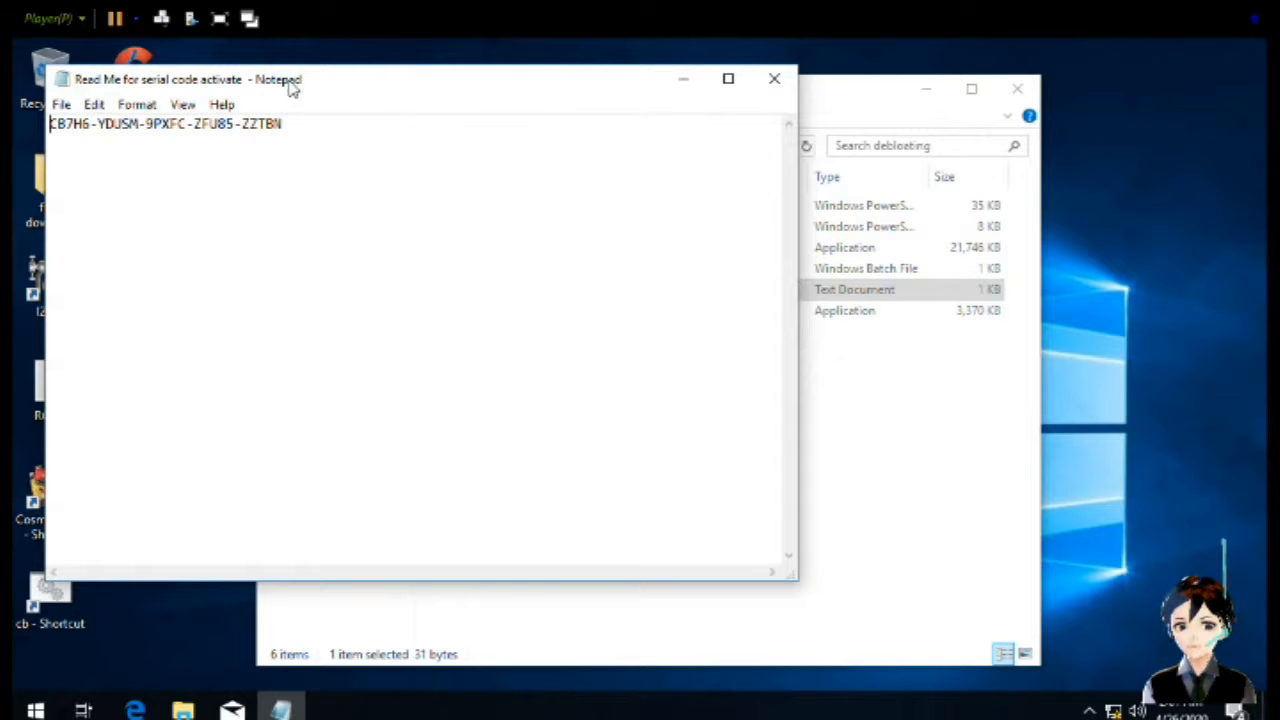
{"action": "left_click_drag", "start_coordinate": [395, 62], "coordinate": [930, 226]}
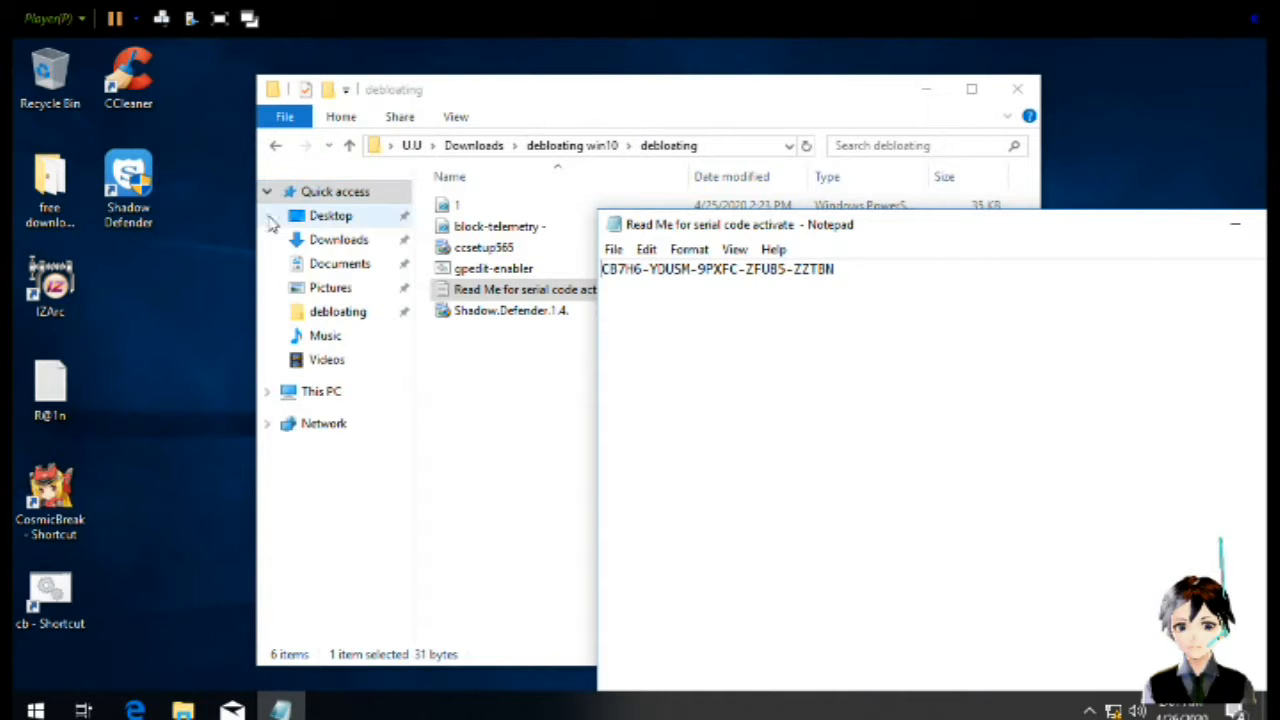
Launch Shadow Defender from the desktop with administrator permission and choose to register the product
{"action": "left_click", "coordinate": [145, 195]}
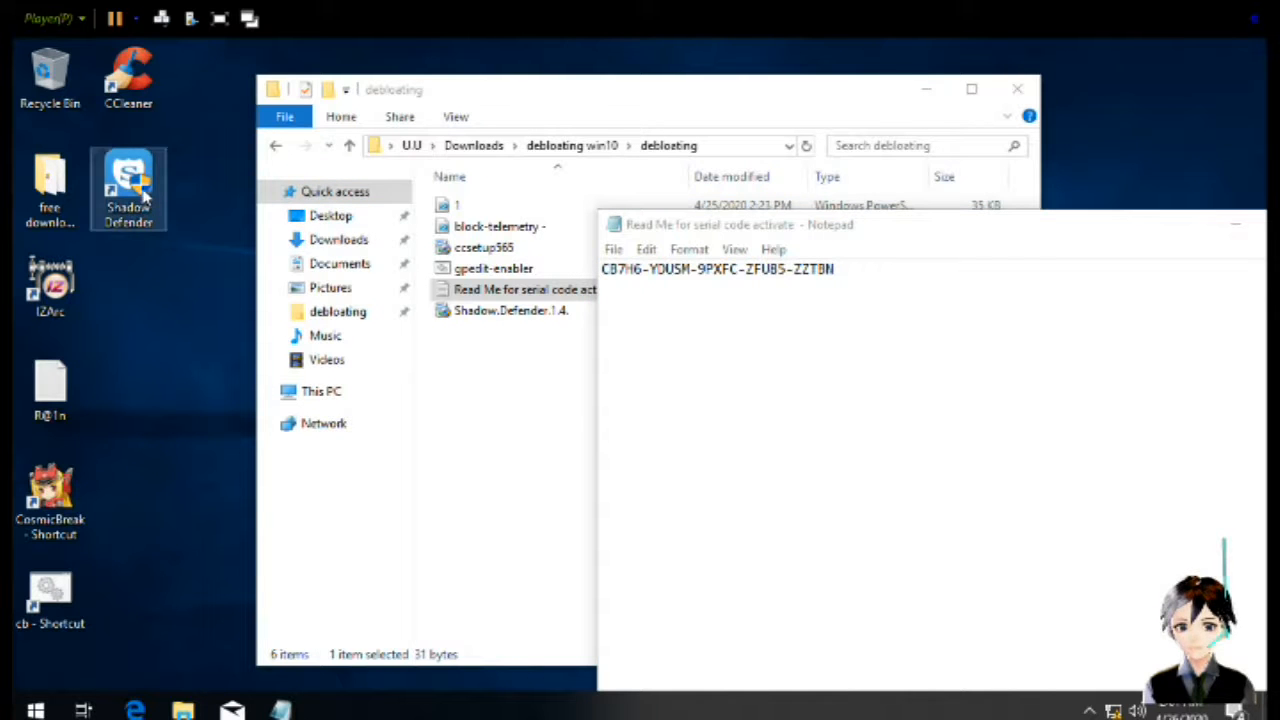
{"action": "double_click", "coordinate": [145, 195]}
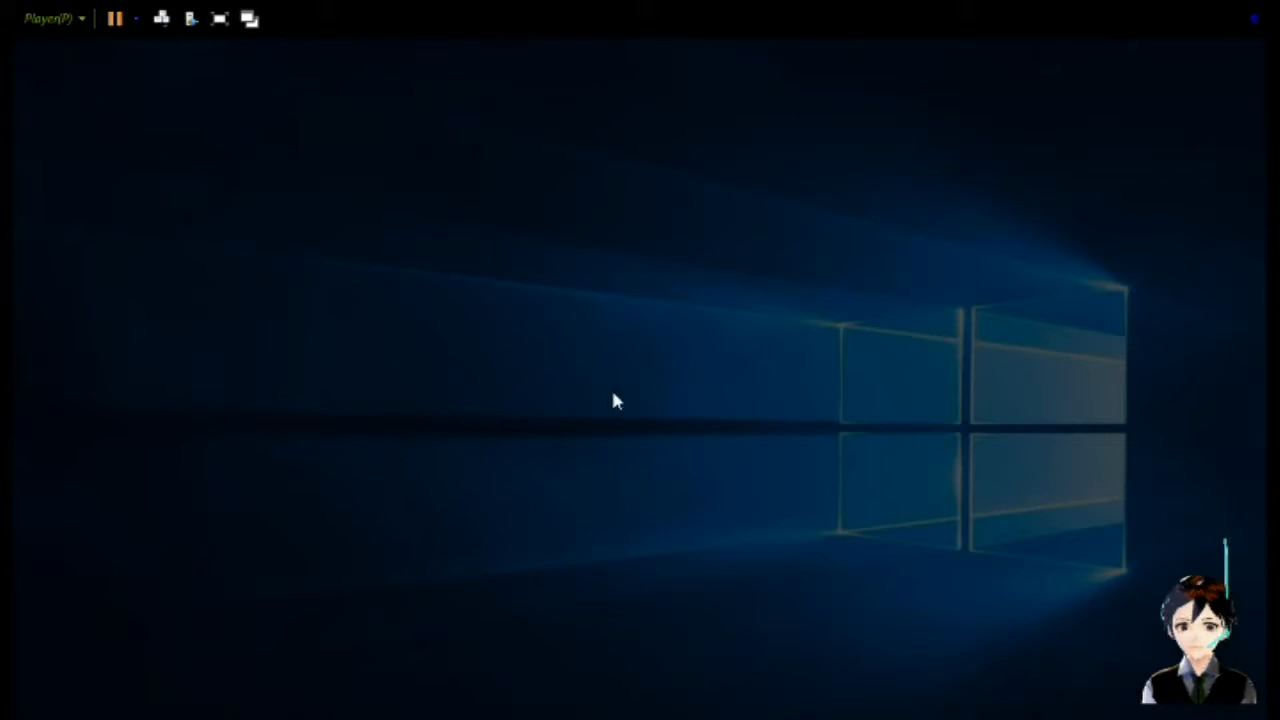
{"action": "left_click", "coordinate": [551, 510]}
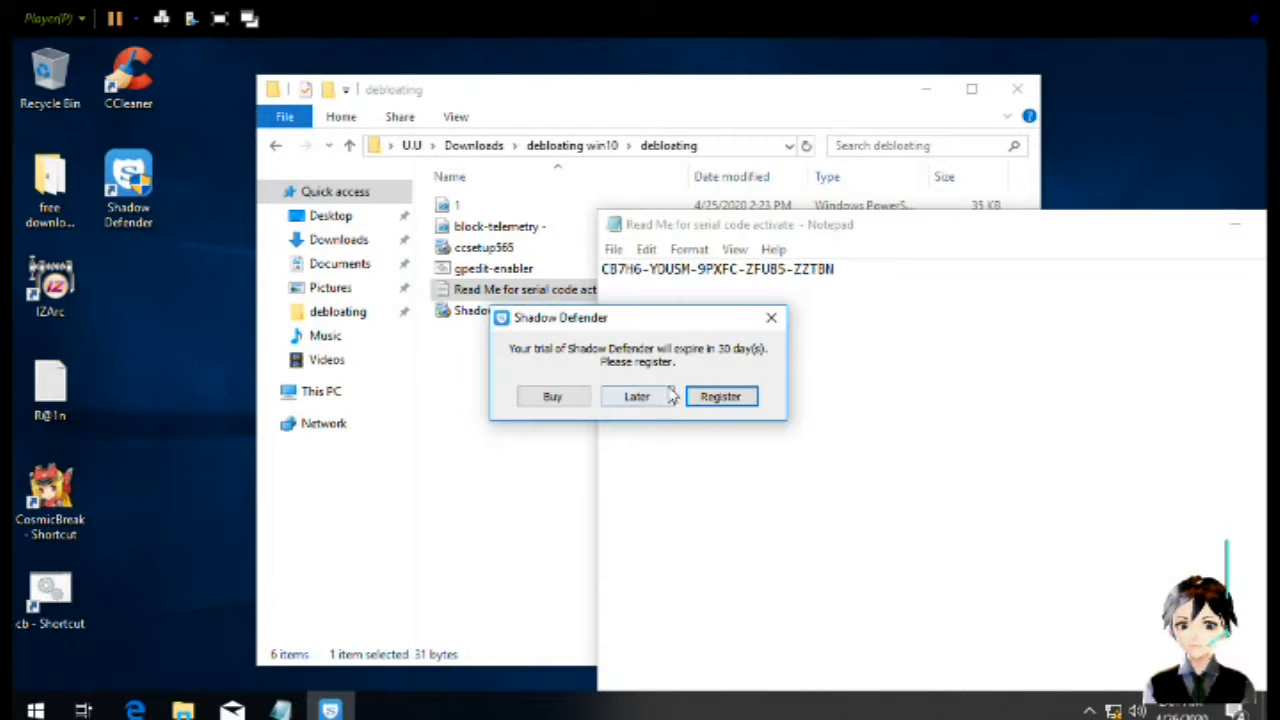
{"action": "left_click", "coordinate": [715, 400]}
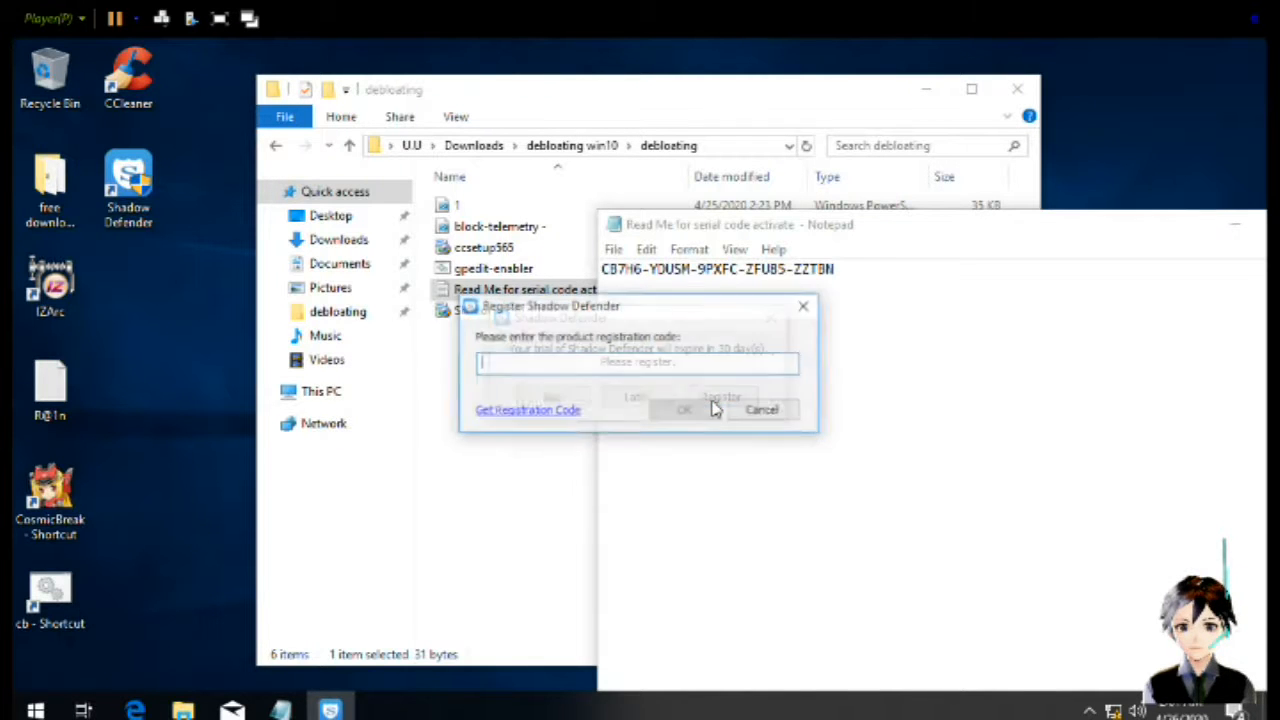
Copy the entire registration code from the Read Me text document
{"action": "left_click", "coordinate": [905, 374]}
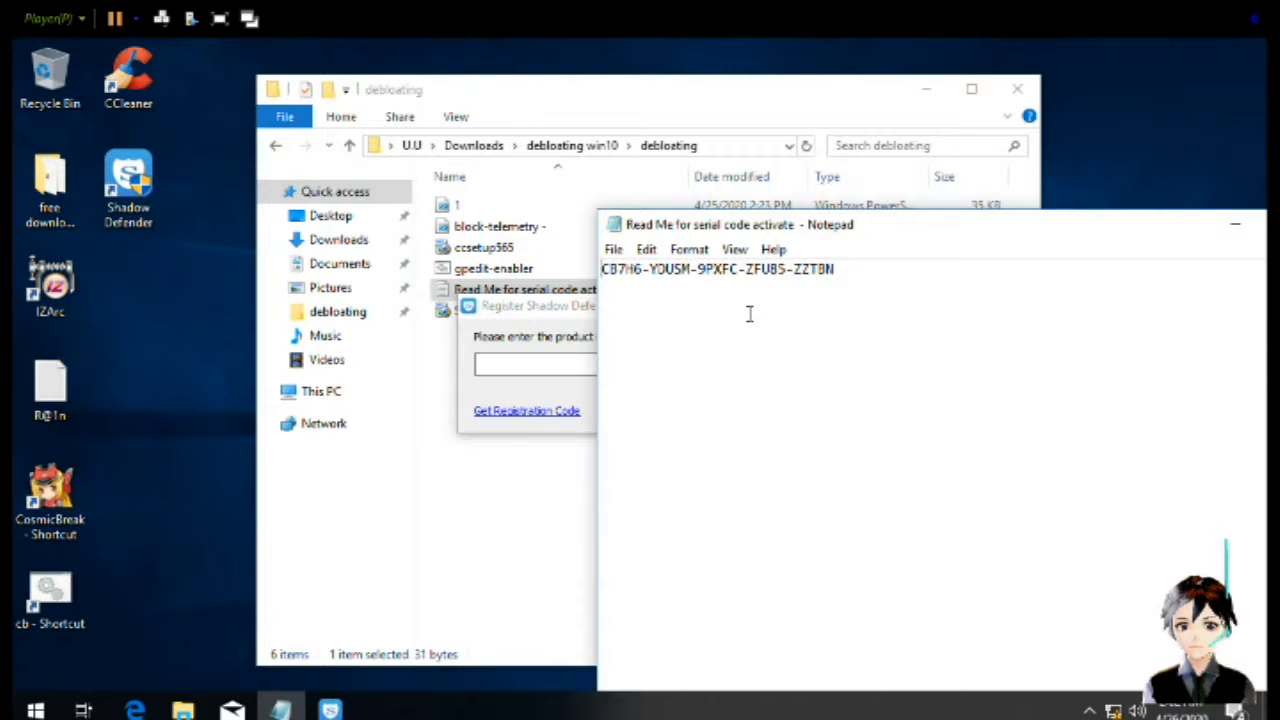
{"action": "key", "text": "shift+Right"}
{"action": "key", "text": "shift+Right"}
{"action": "key", "text": "shift+Right"}
{"action": "key", "text": "shift+Right"}
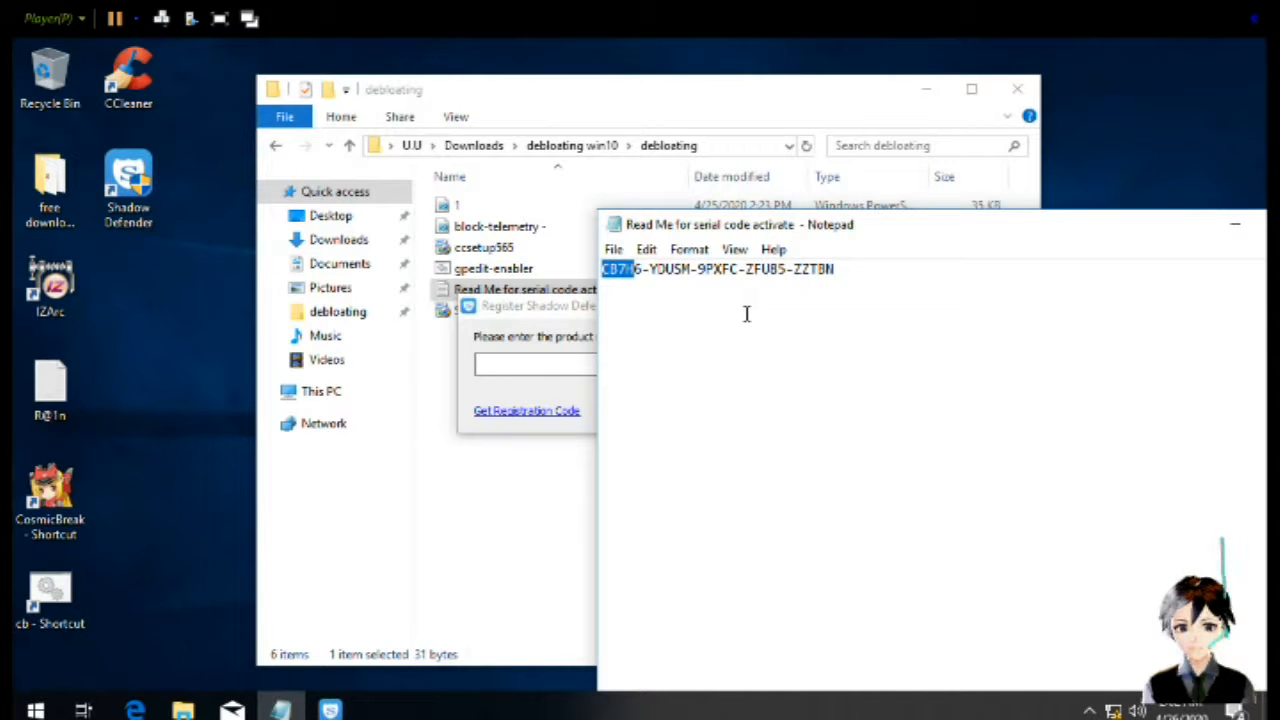
{"action": "key", "text": "shift+Right"}
{"action": "key", "text": "shift+Right"}
{"action": "key", "text": "shift+Right"}
{"action": "key", "text": "shift+Right"}
{"action": "key", "text": "shift+Right"}
{"action": "key", "text": "shift+Right"}
{"action": "key", "text": "shift+Right"}
{"action": "key", "text": "shift+Right"}
{"action": "key", "text": "shift+Right"}
{"action": "key", "text": "shift+Right"}
{"action": "key", "text": "shift+Right"}
{"action": "key", "text": "shift+Right"}
{"action": "key", "text": "shift+Right"}
{"action": "key", "text": "shift+Right"}
{"action": "key", "text": "shift+Right"}
{"action": "key", "text": "shift+Right"}
{"action": "key", "text": "shift+Right"}
{"action": "key", "text": "shift+Right"}
{"action": "key", "text": "shift+Right"}
{"action": "key", "text": "shift+Right"}
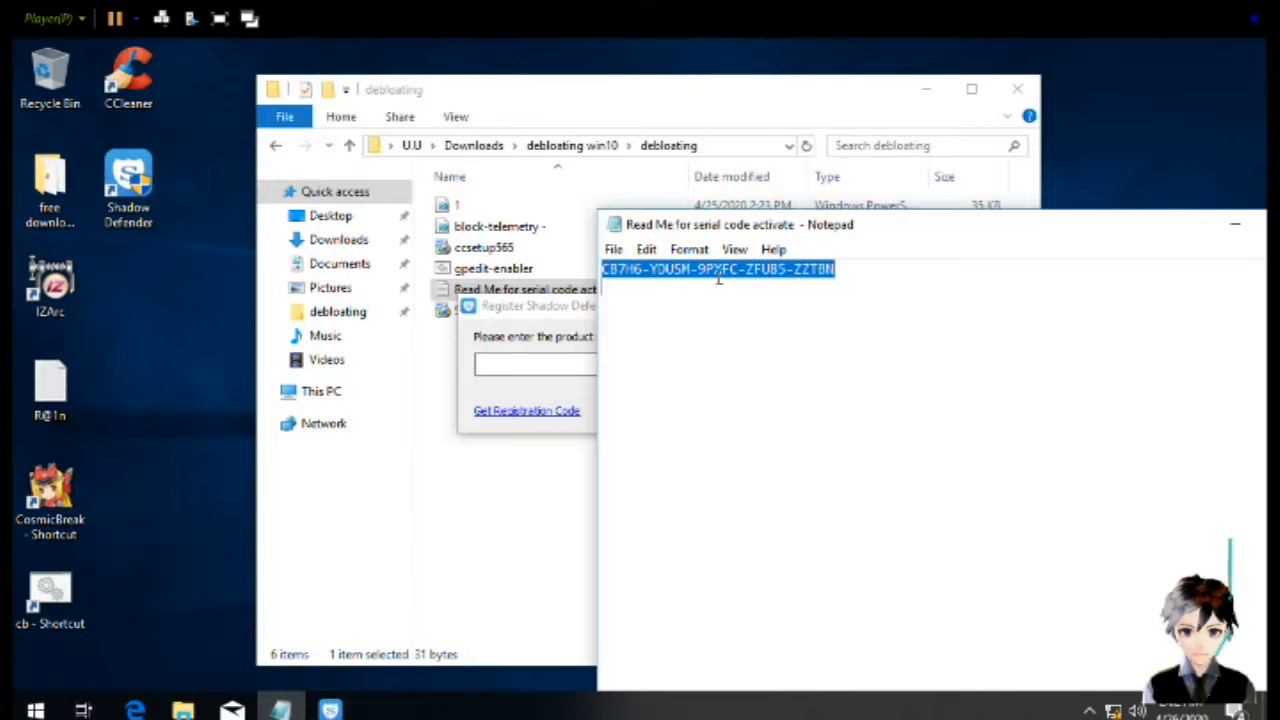
Paste the product registration code into the Shadow Defender registration dialog and confirm it
{"action": "left_click", "coordinate": [526, 362]}
{"action": "key", "text": "ctrl+v"}
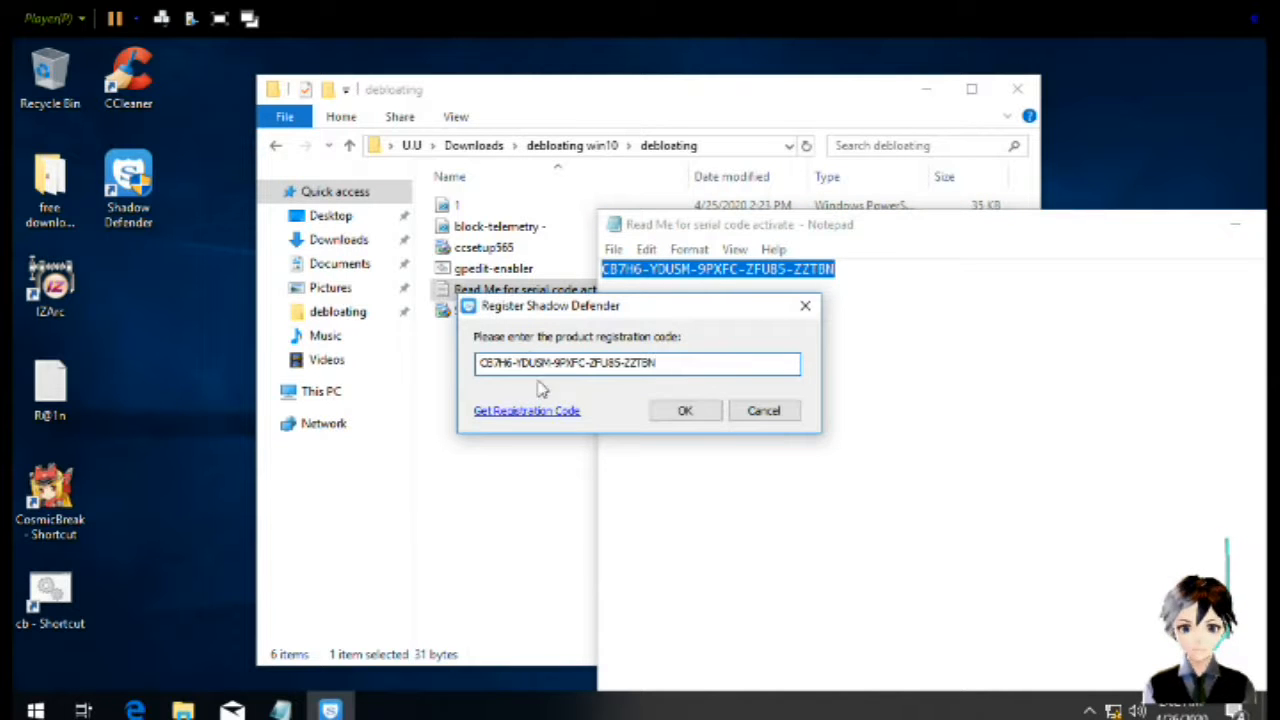
{"action": "left_click", "coordinate": [674, 411]}
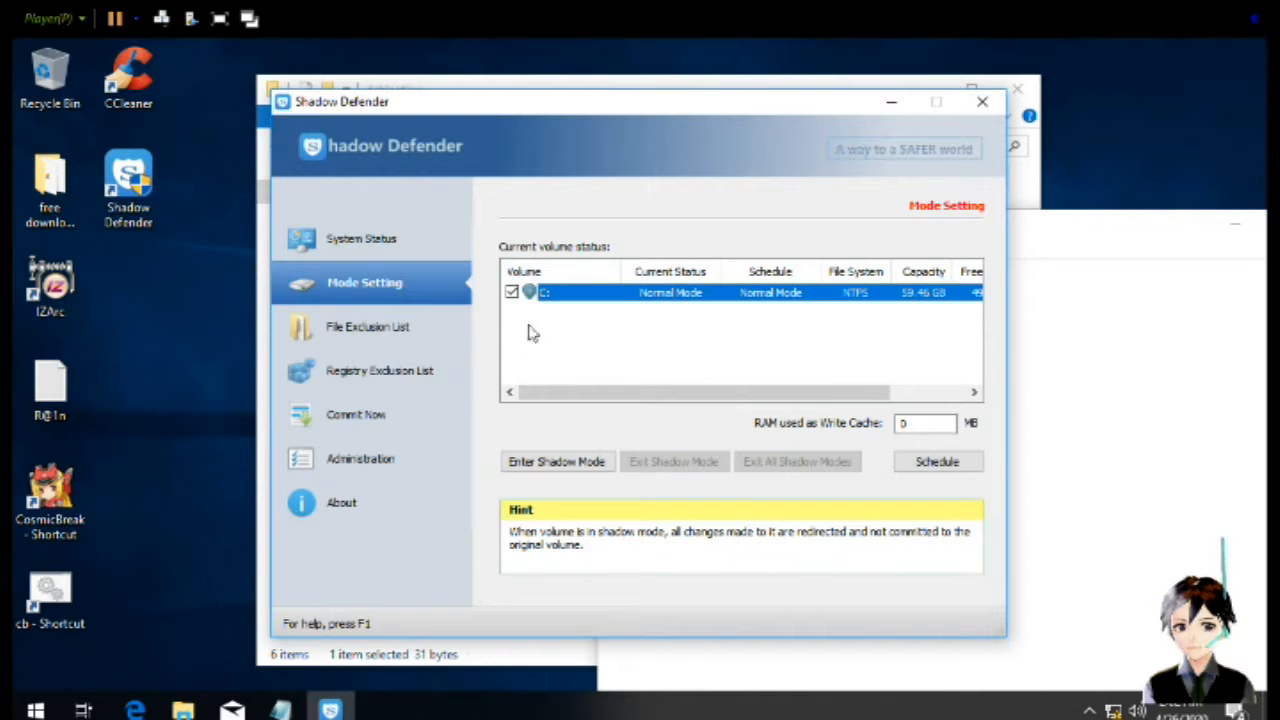
Look at Shadow Defender's File Exclusion List and return to the Mode Setting page
{"action": "left_click", "coordinate": [395, 345]}
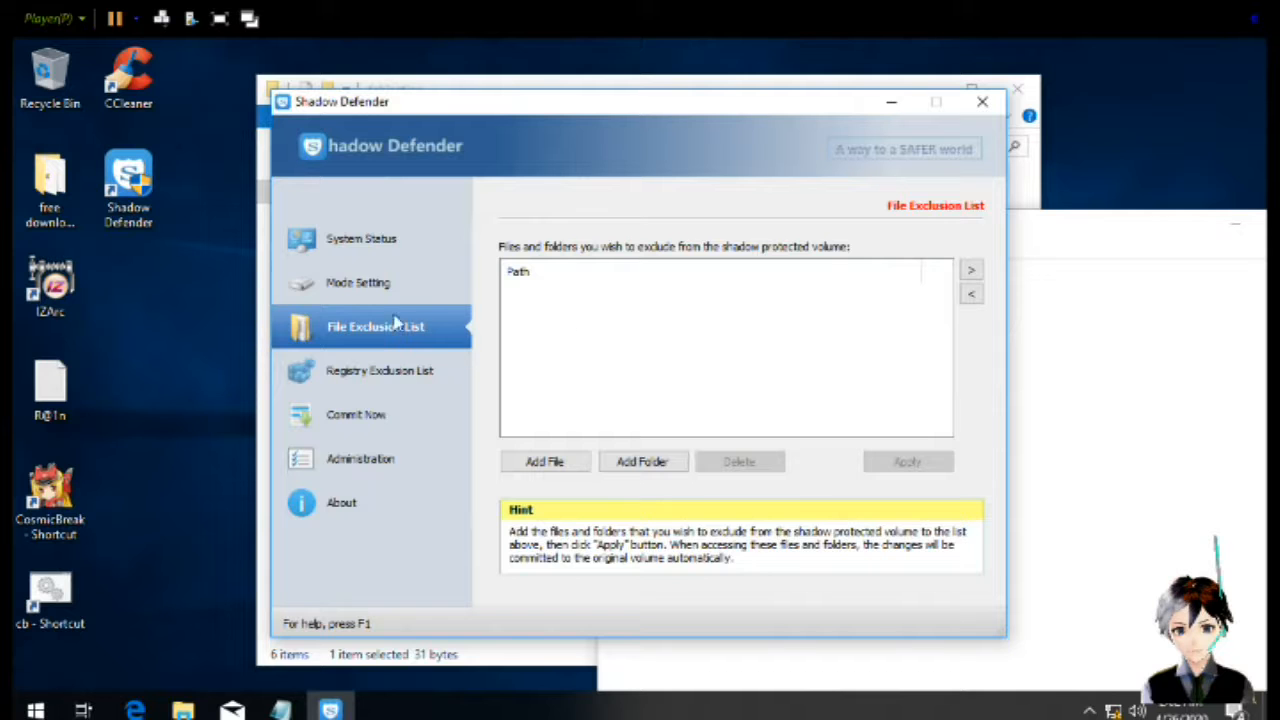
{"action": "left_click", "coordinate": [361, 286]}
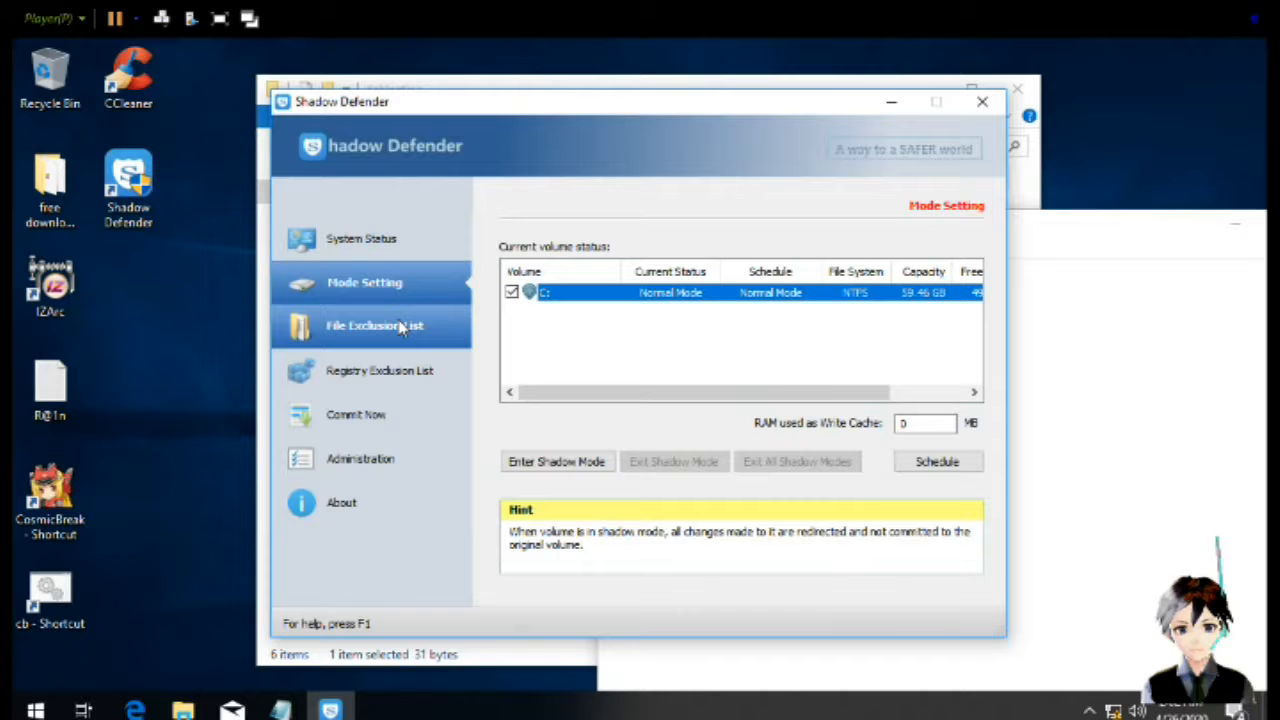
Close the Shadow Defender window and the Read Me text document
{"action": "left_click", "coordinate": [983, 104]}
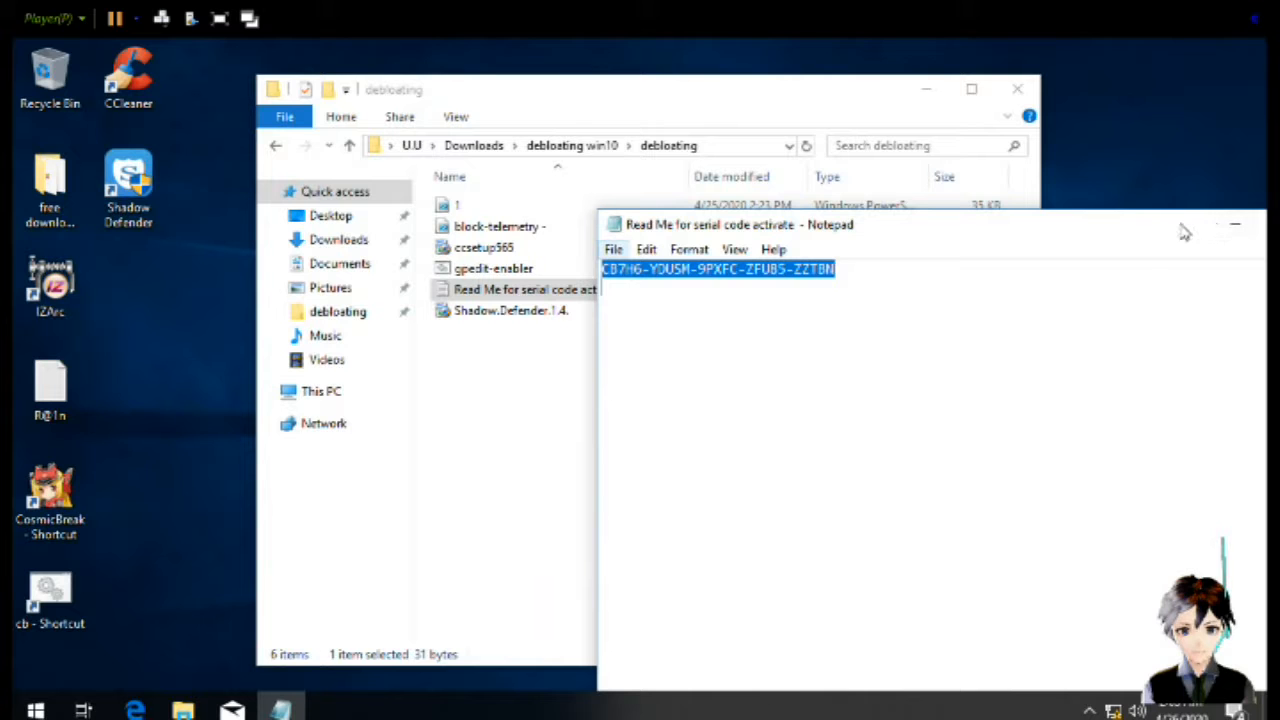
{"action": "left_click_drag", "start_coordinate": [1040, 240], "coordinate": [843, 235]}
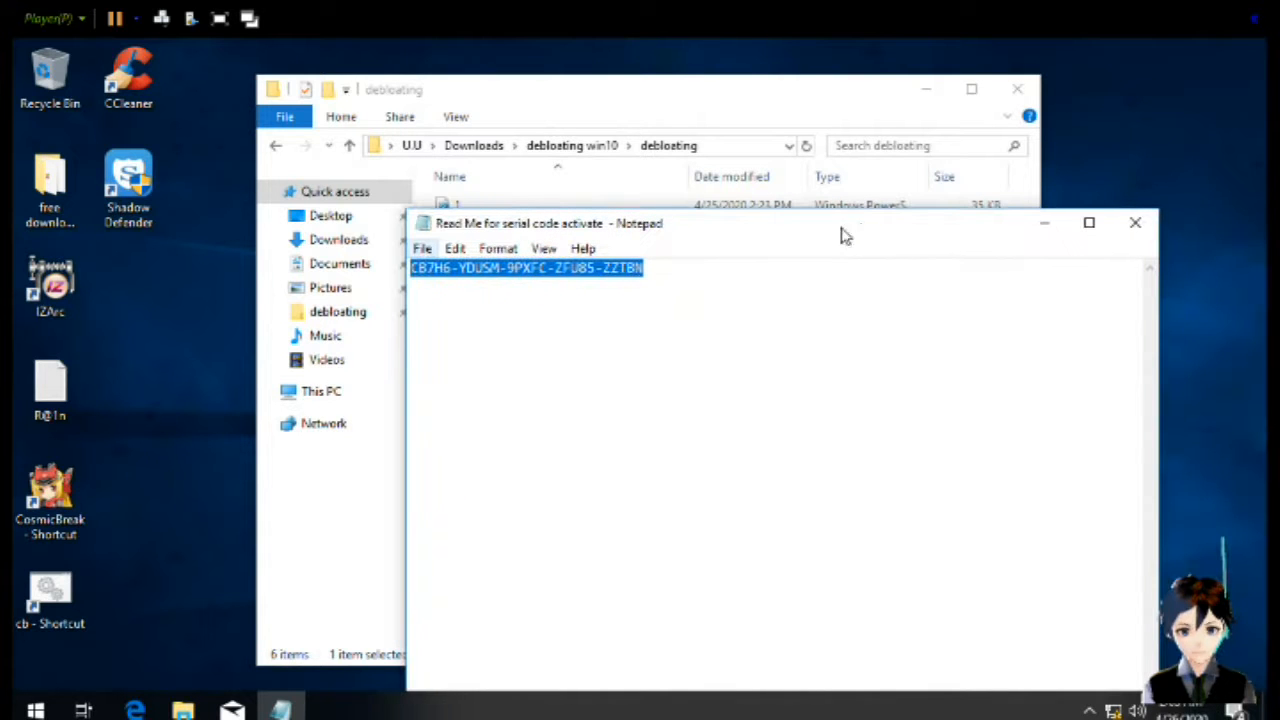
{"action": "left_click", "coordinate": [1135, 224]}
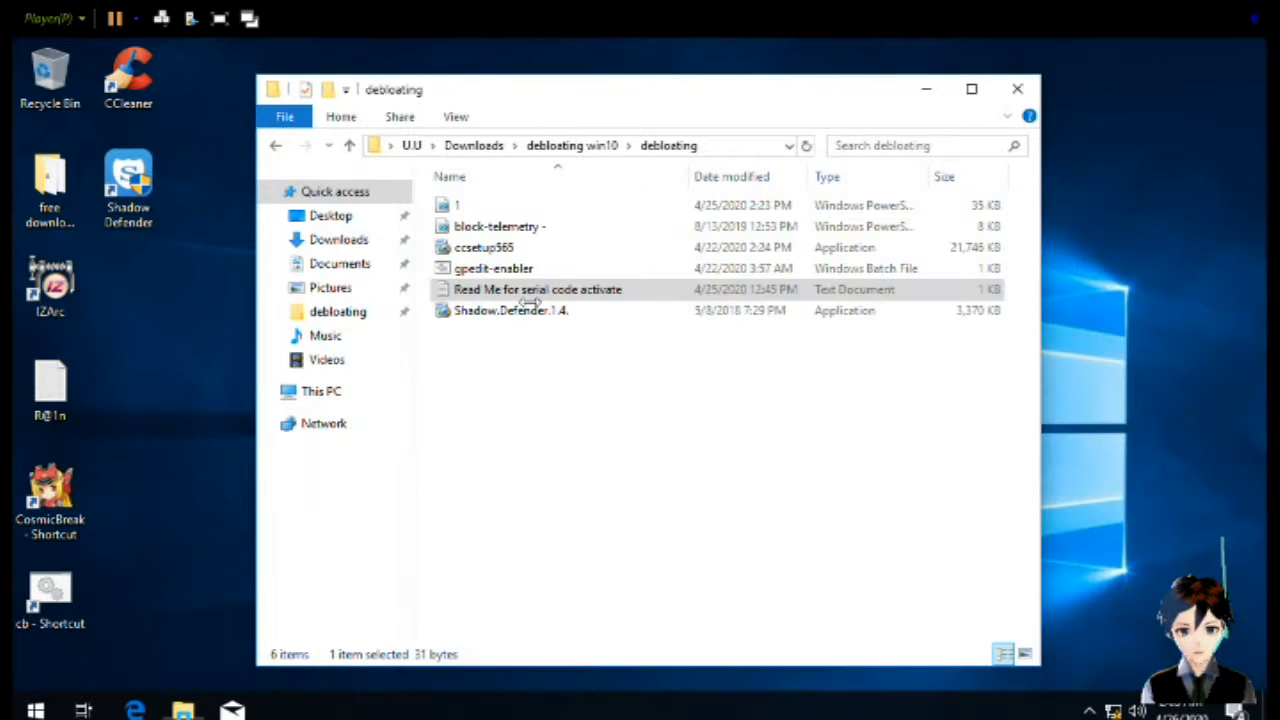
Go from the debloating folder to Control Panel and open the Manage Accounts page of User Accounts
{"action": "left_click", "coordinate": [449, 145]}
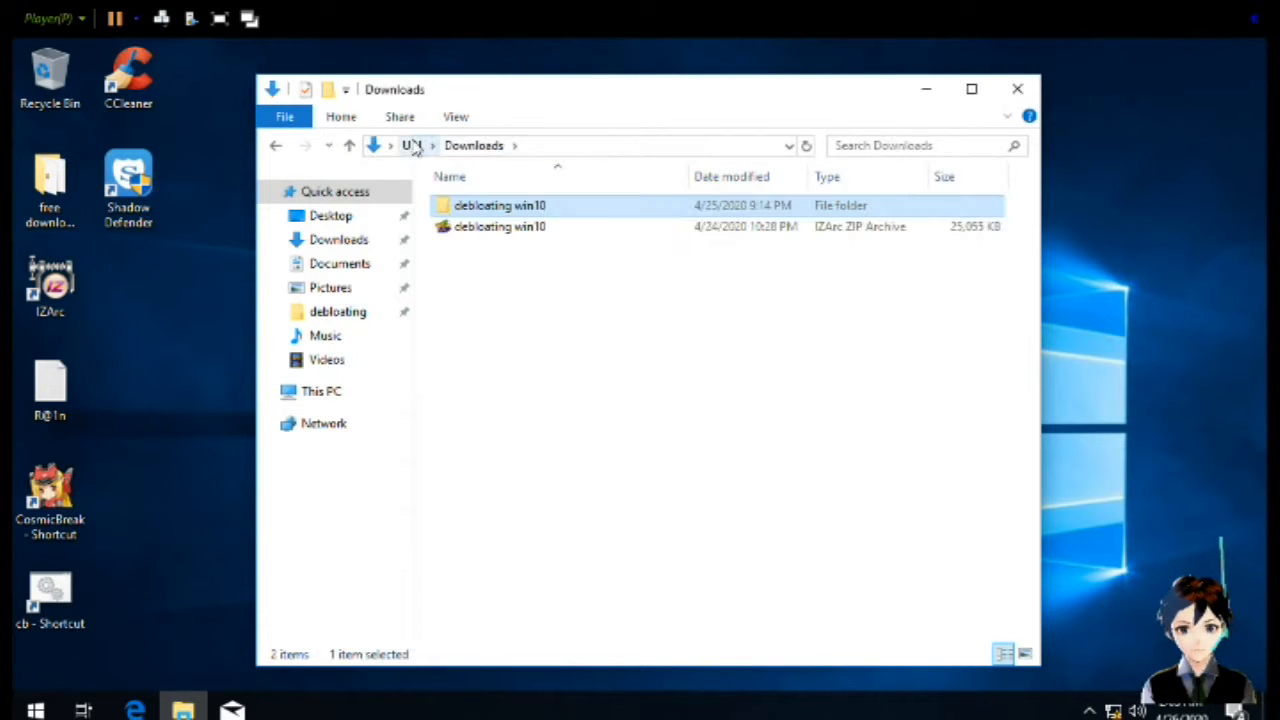
{"action": "left_click", "coordinate": [413, 145]}
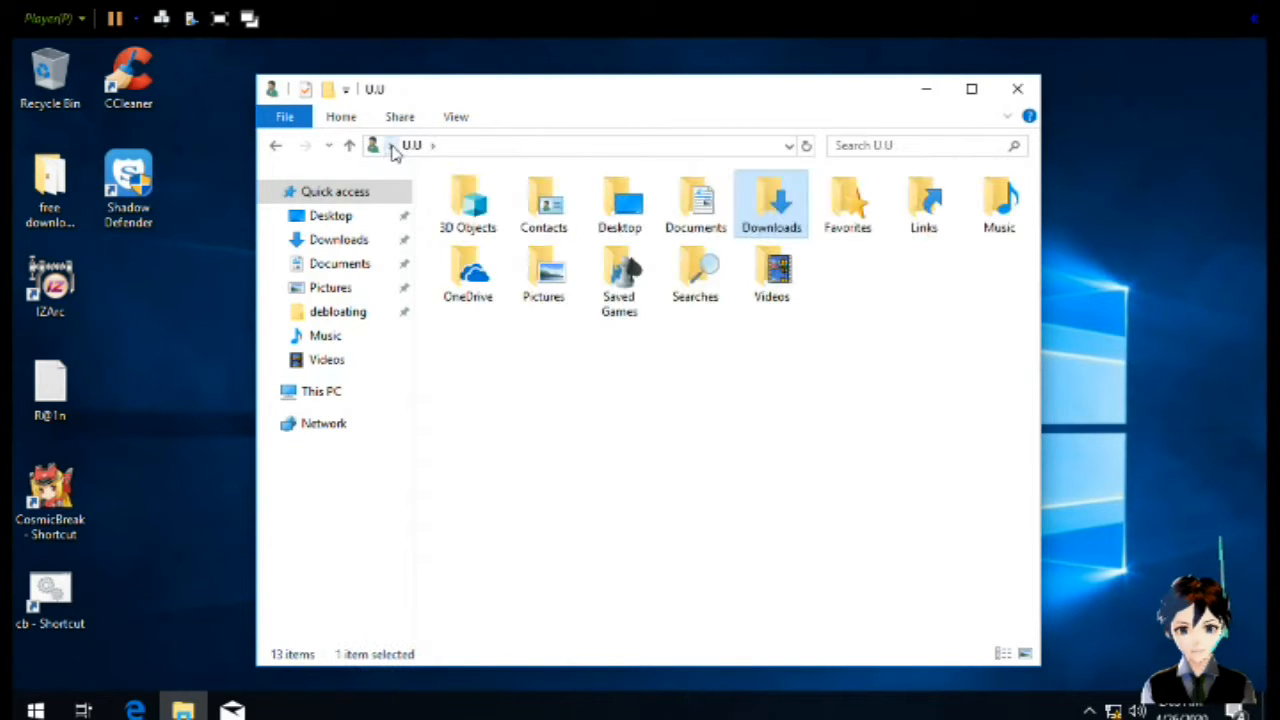
{"action": "left_click", "coordinate": [390, 145]}
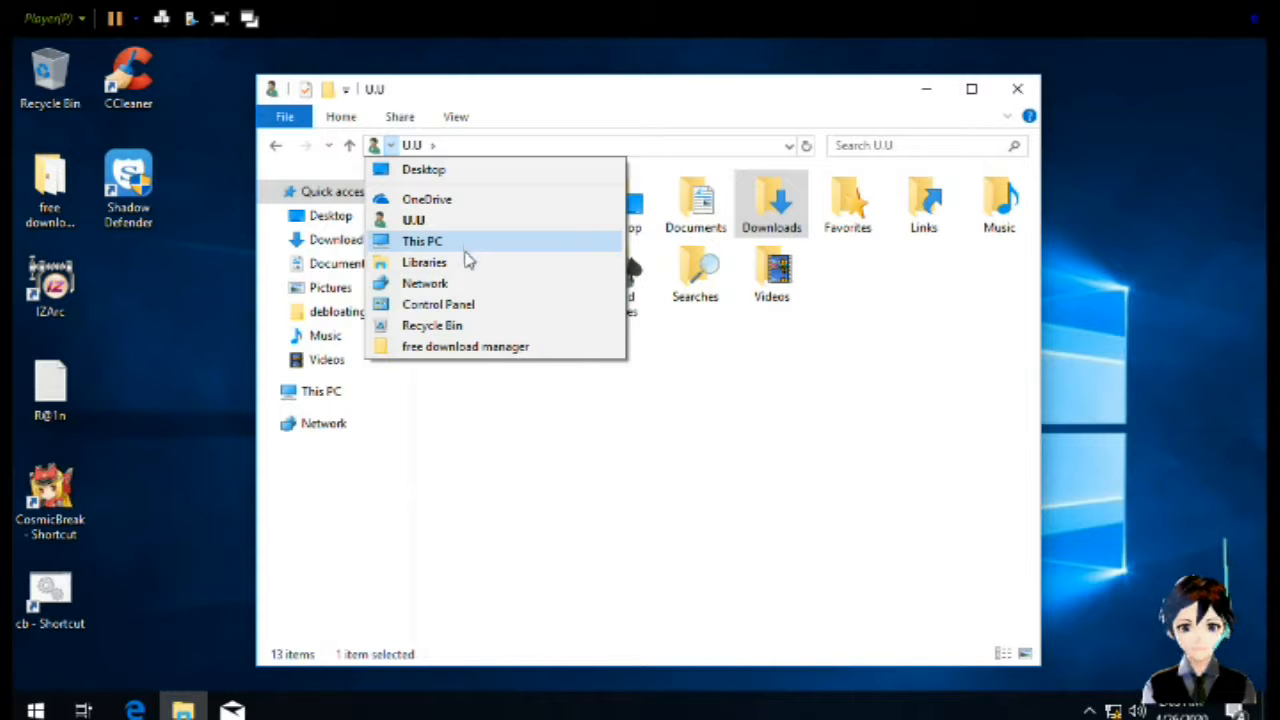
{"action": "left_click", "coordinate": [474, 308]}
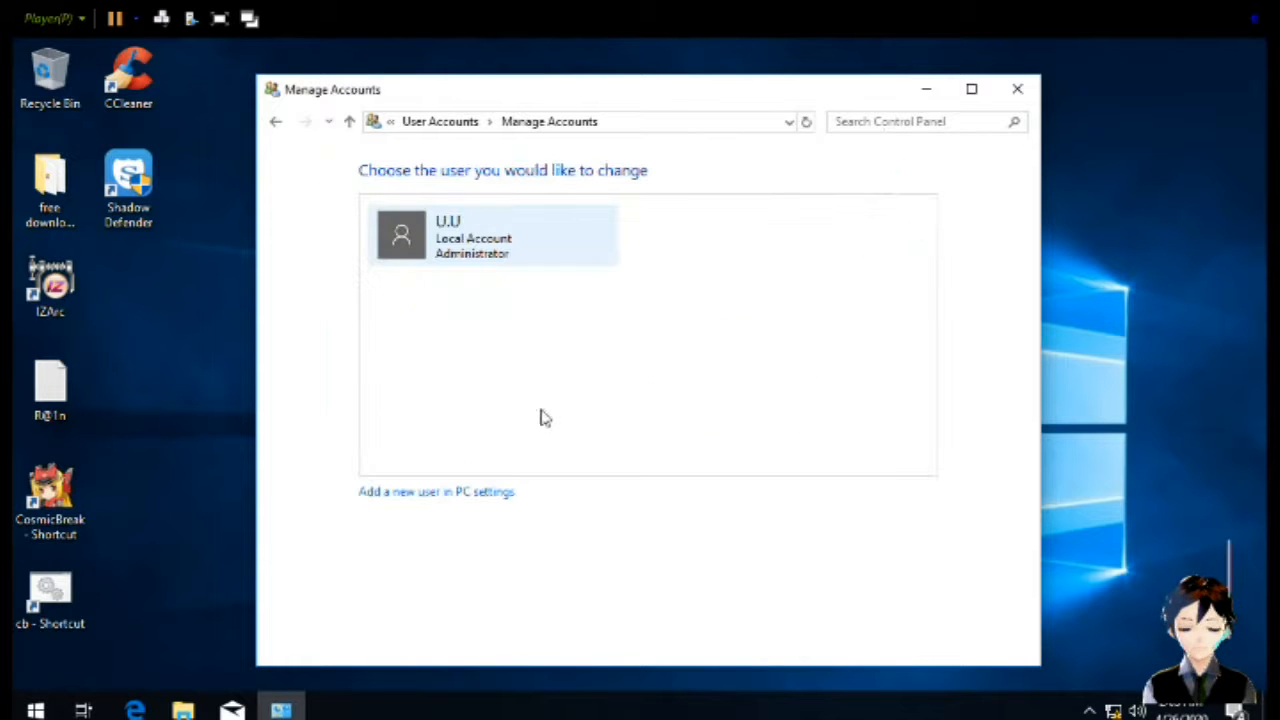
Start adding another person to this PC as a local account and enter myumyu as the user name
{"action": "left_click", "coordinate": [397, 492]}
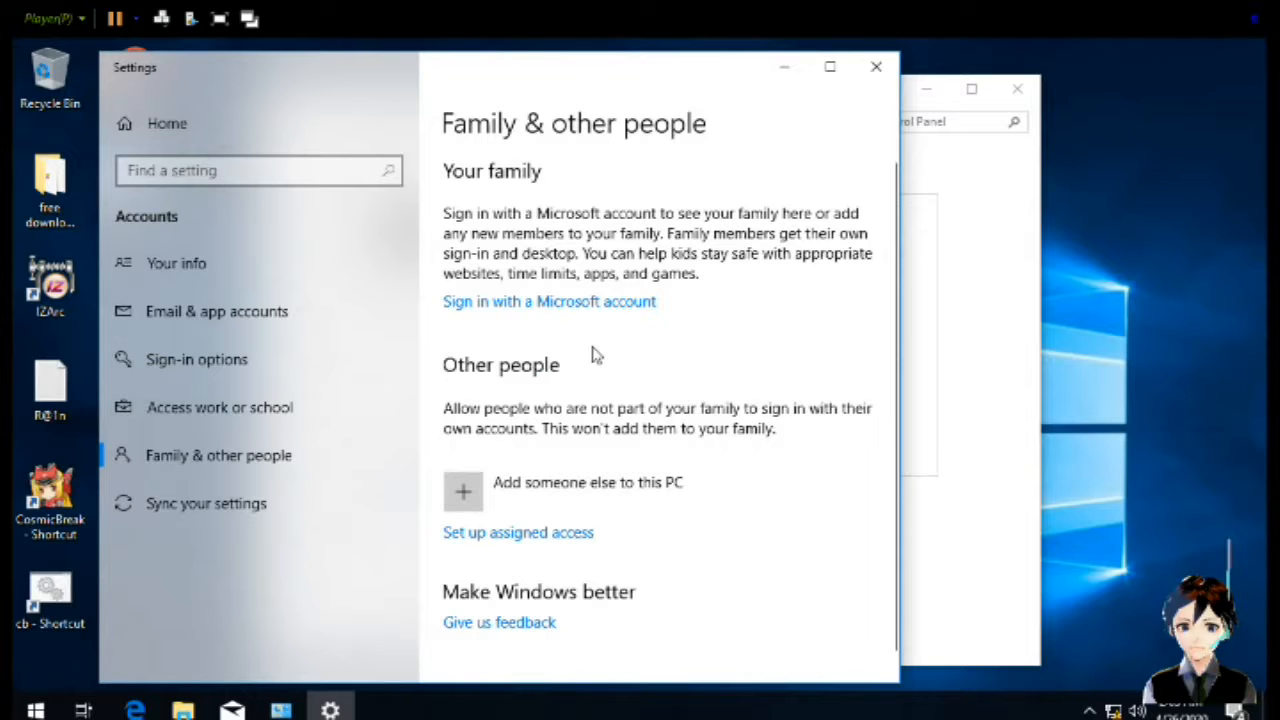
{"action": "scroll", "coordinate": [596, 355], "scroll_direction": "down", "scroll_amount": 1}
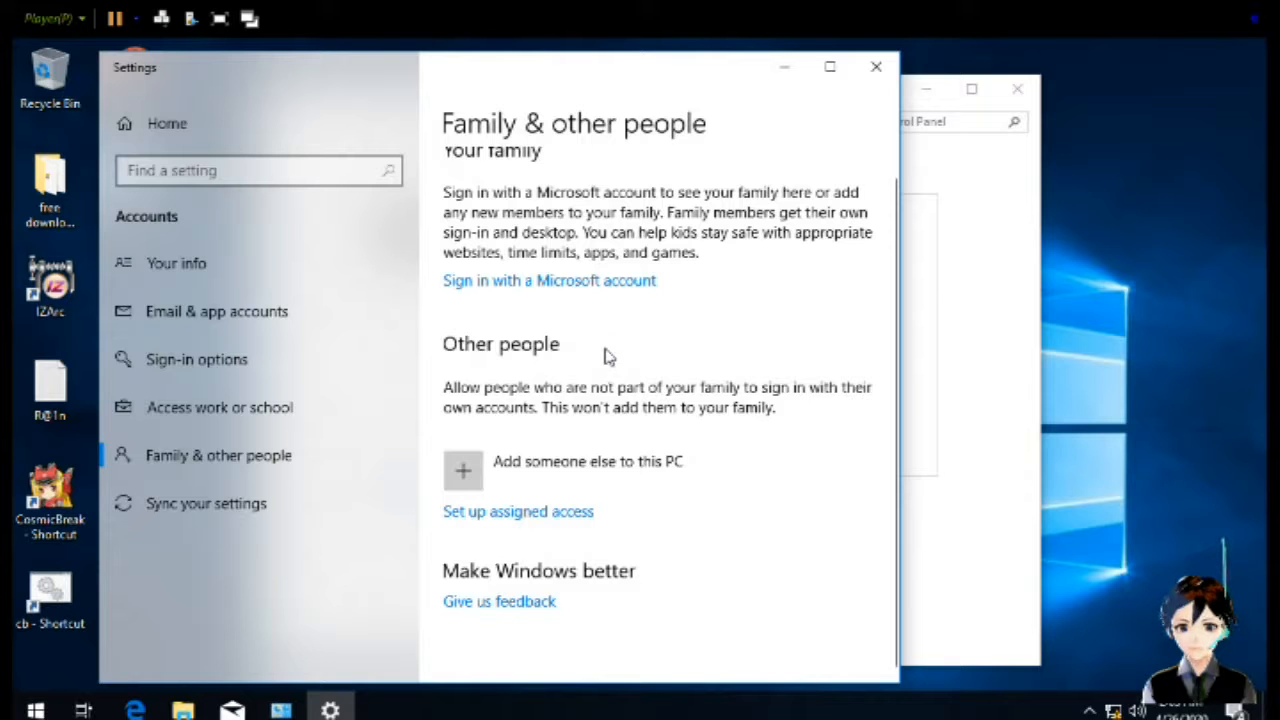
{"action": "left_click", "coordinate": [471, 475]}
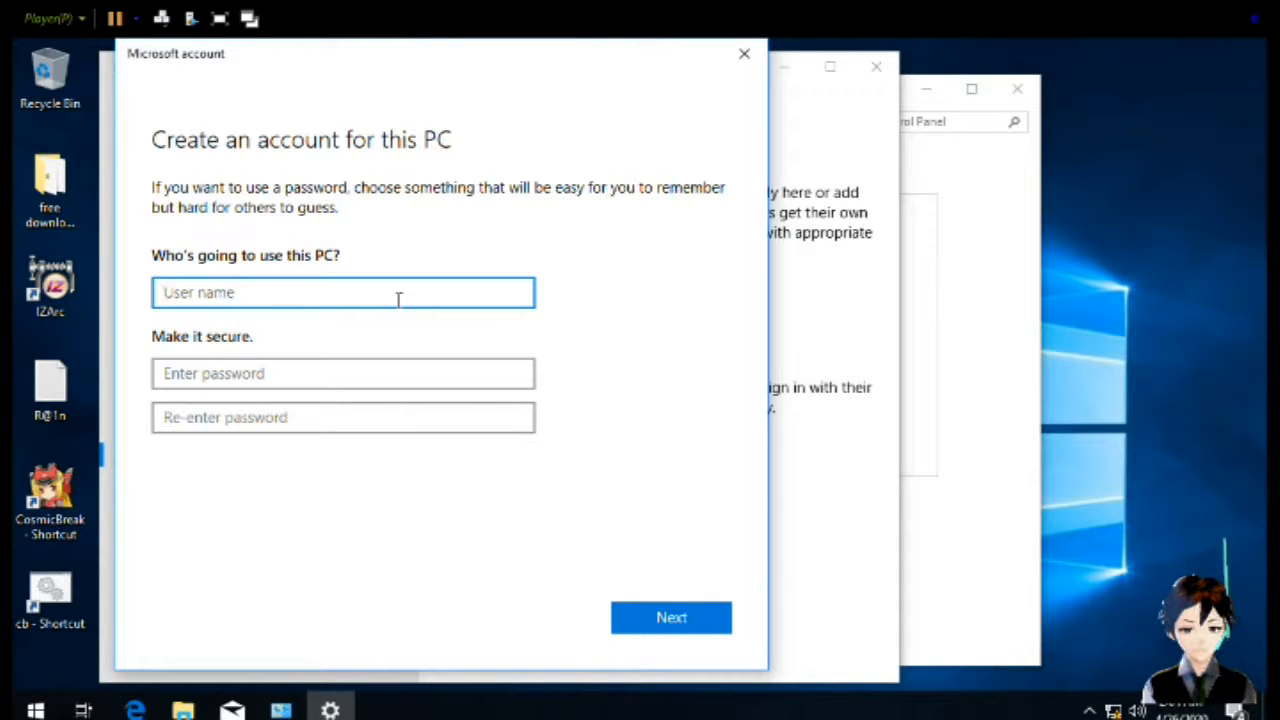
{"action": "type", "text": "myumyu"}
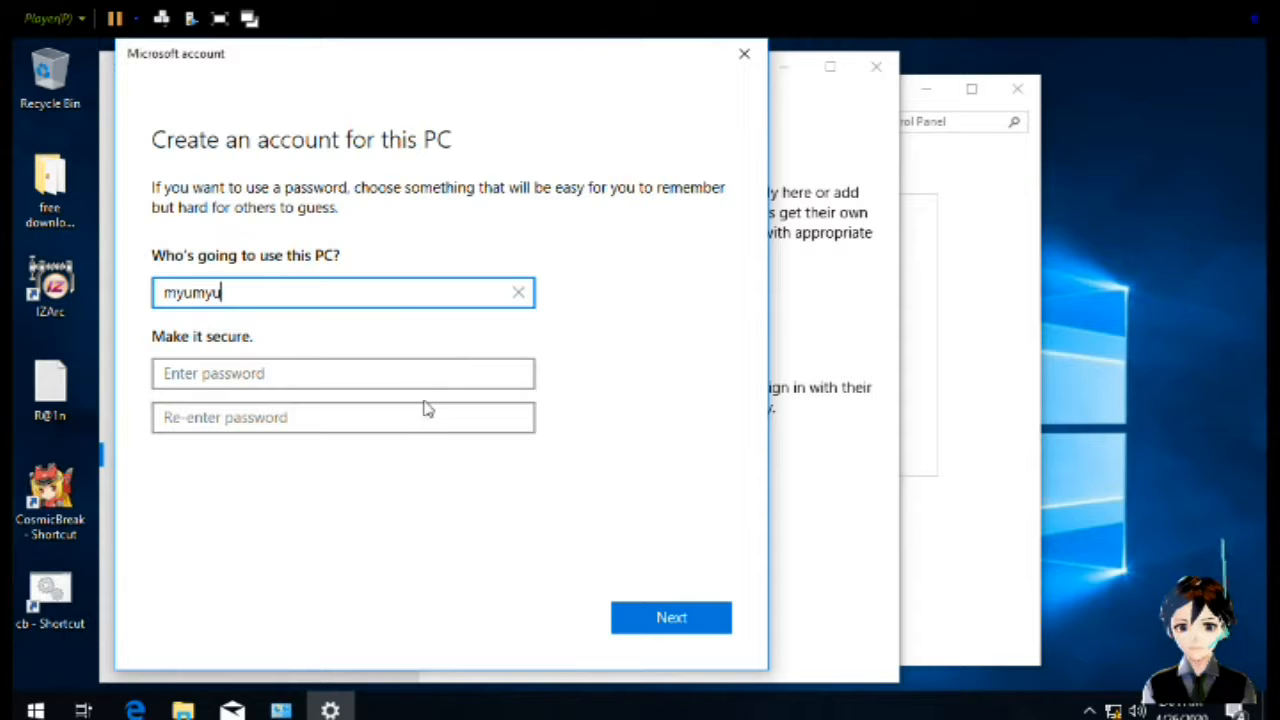
Try out an account password in the password field, look over the security questions, and clear the password again
{"action": "left_click", "coordinate": [481, 374]}
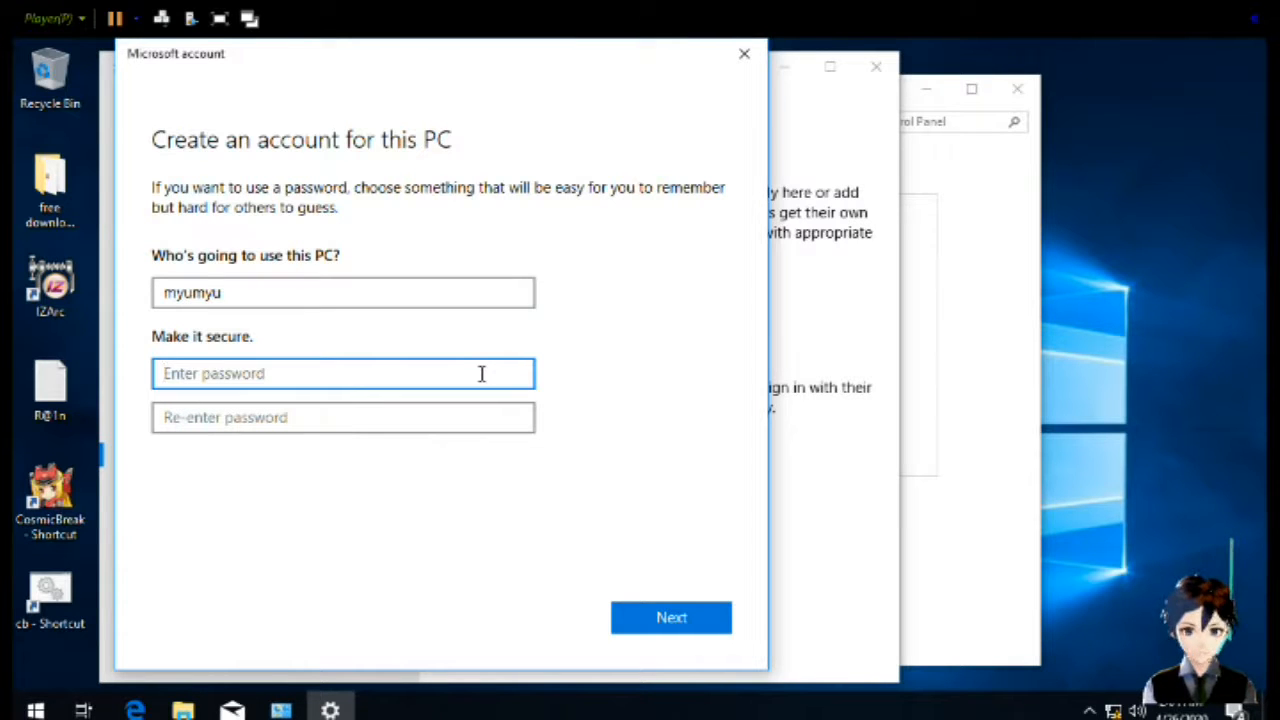
{"action": "type", "text": "••••••"}
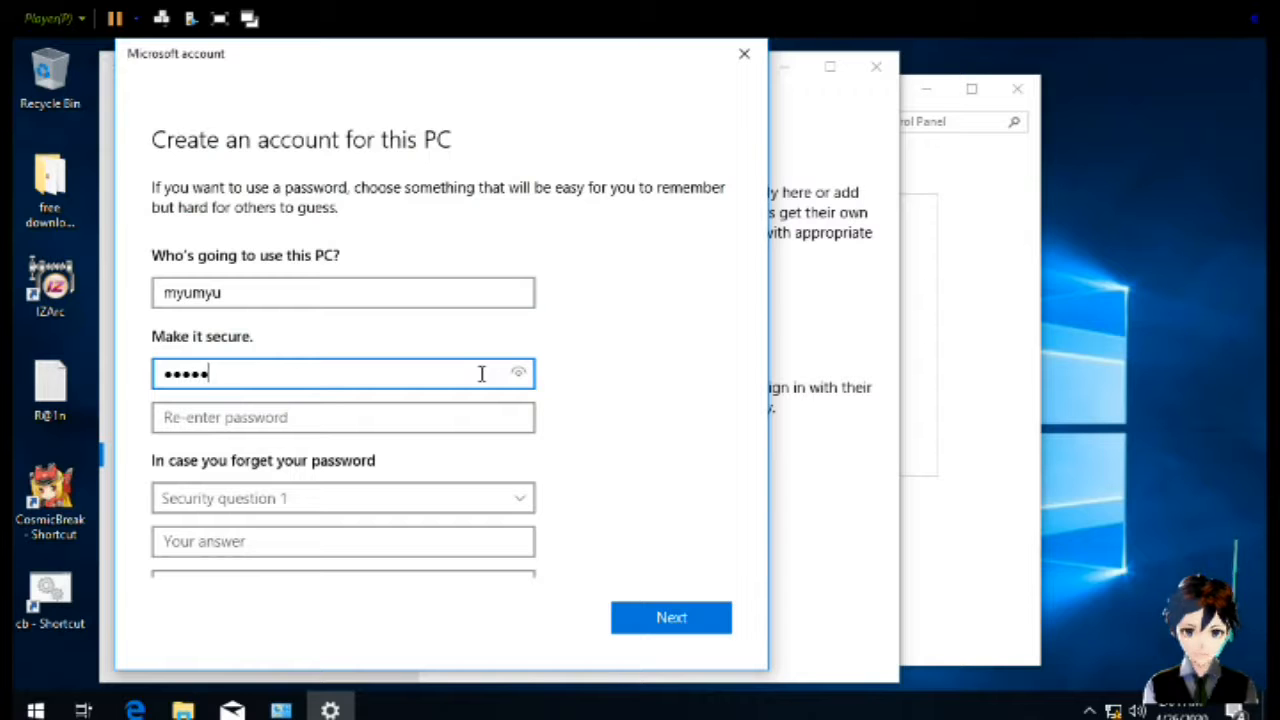
{"action": "type", "text": "•"}
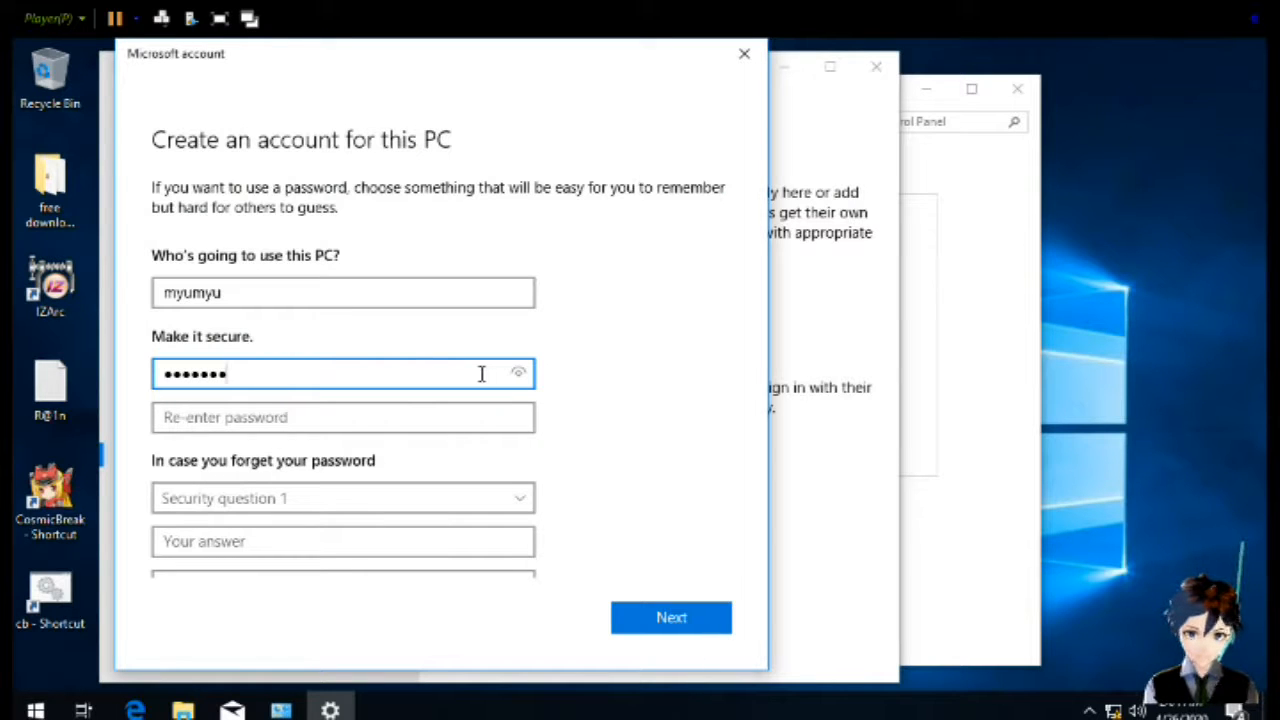
{"action": "type", "text": "•••"}
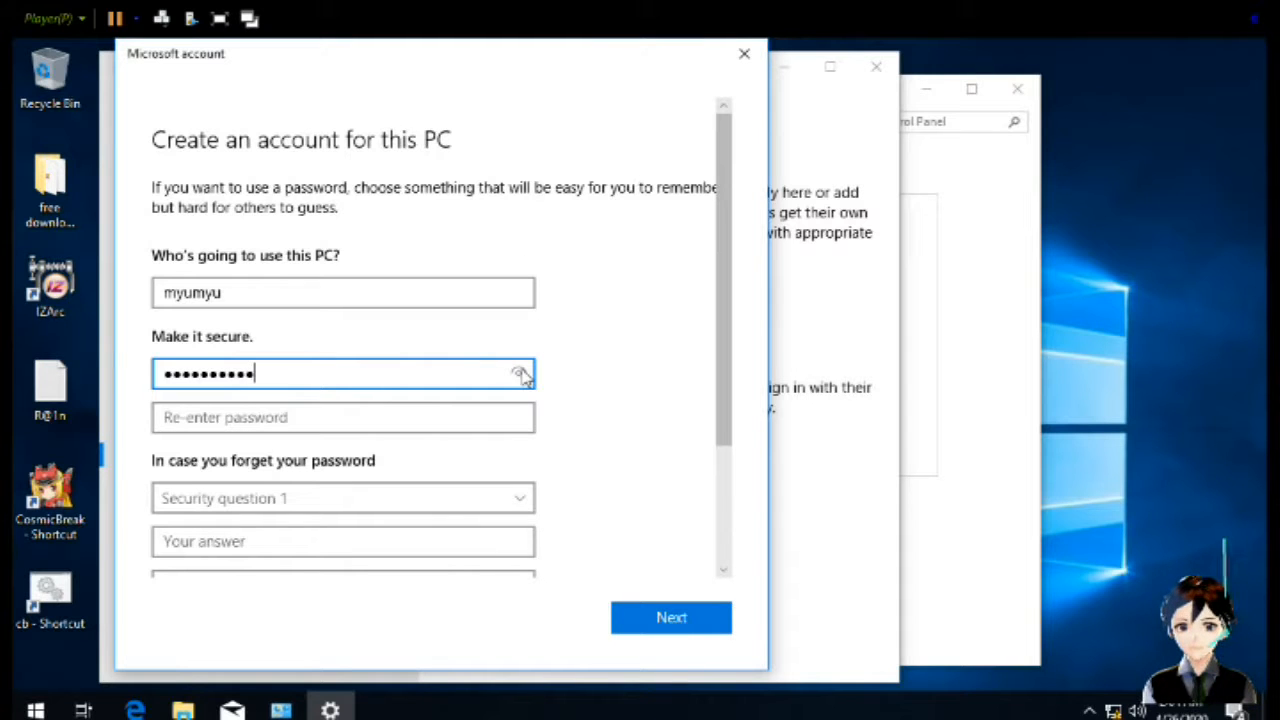
{"action": "left_click", "coordinate": [424, 417]}
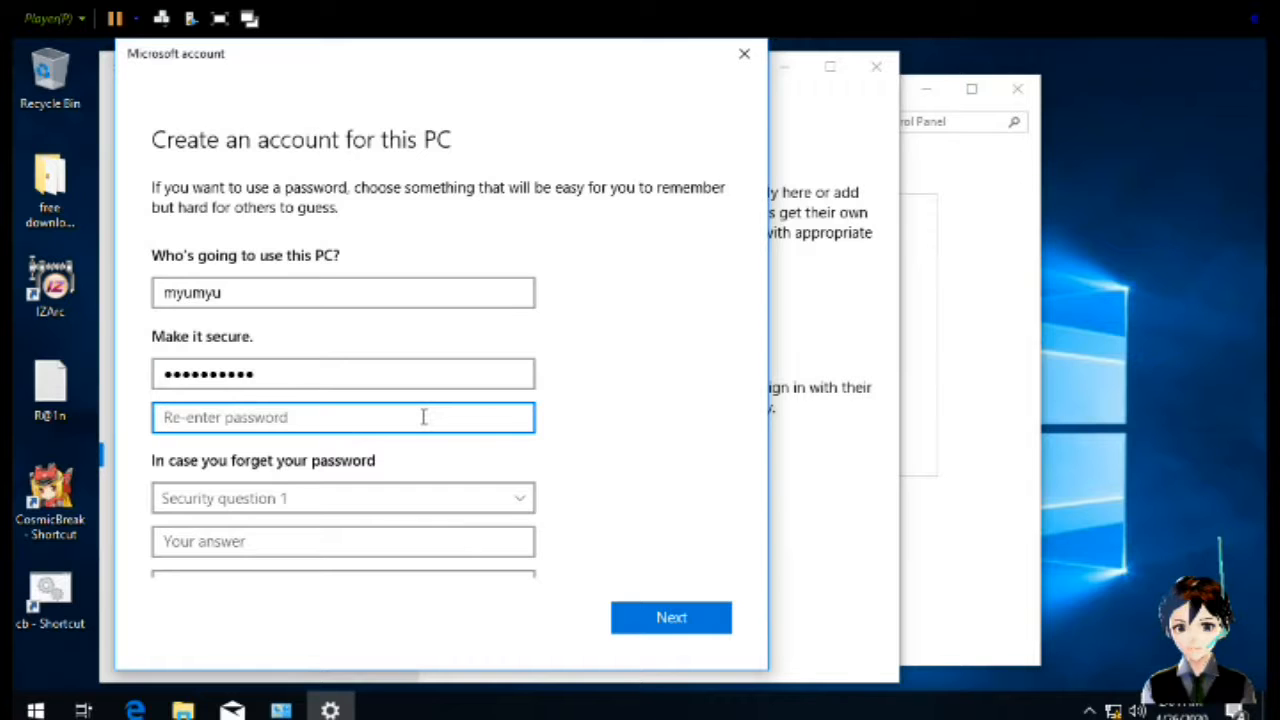
{"action": "scroll", "coordinate": [424, 417], "scroll_direction": "down", "scroll_amount": 3}
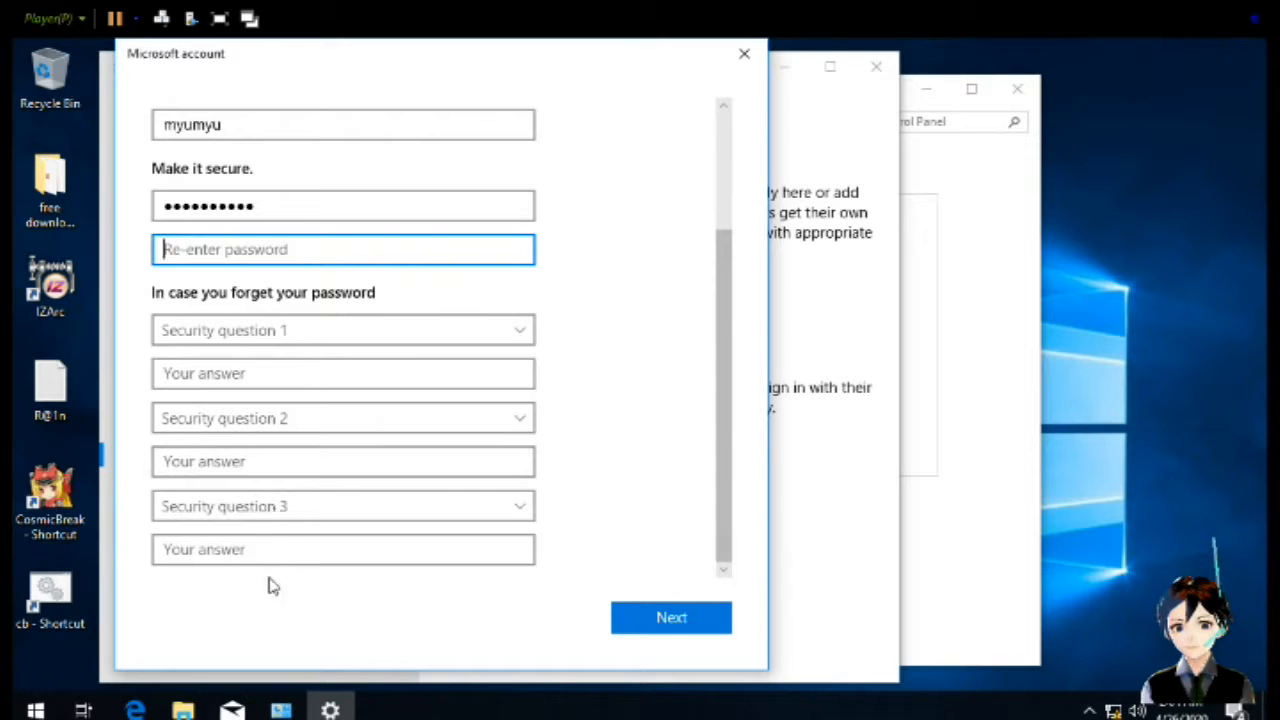
{"action": "left_click", "coordinate": [327, 208]}
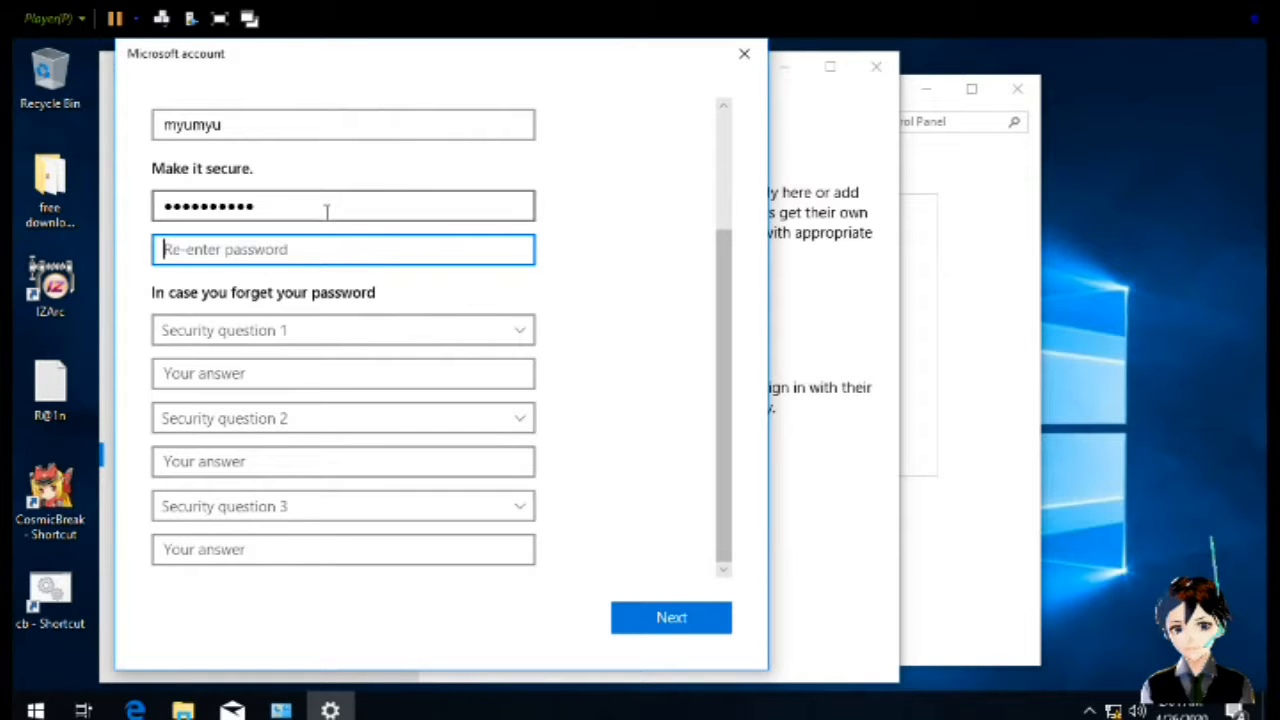
{"action": "key", "text": "BackSpace"}
{"action": "key", "text": "BackSpace"}
{"action": "key", "text": "BackSpace"}
{"action": "key", "text": "BackSpace"}
{"action": "key", "text": "BackSpace"}
{"action": "key", "text": "BackSpace"}
{"action": "key", "text": "BackSpace"}
{"action": "key", "text": "BackSpace"}
{"action": "key", "text": "BackSpace"}
{"action": "key", "text": "BackSpace"}
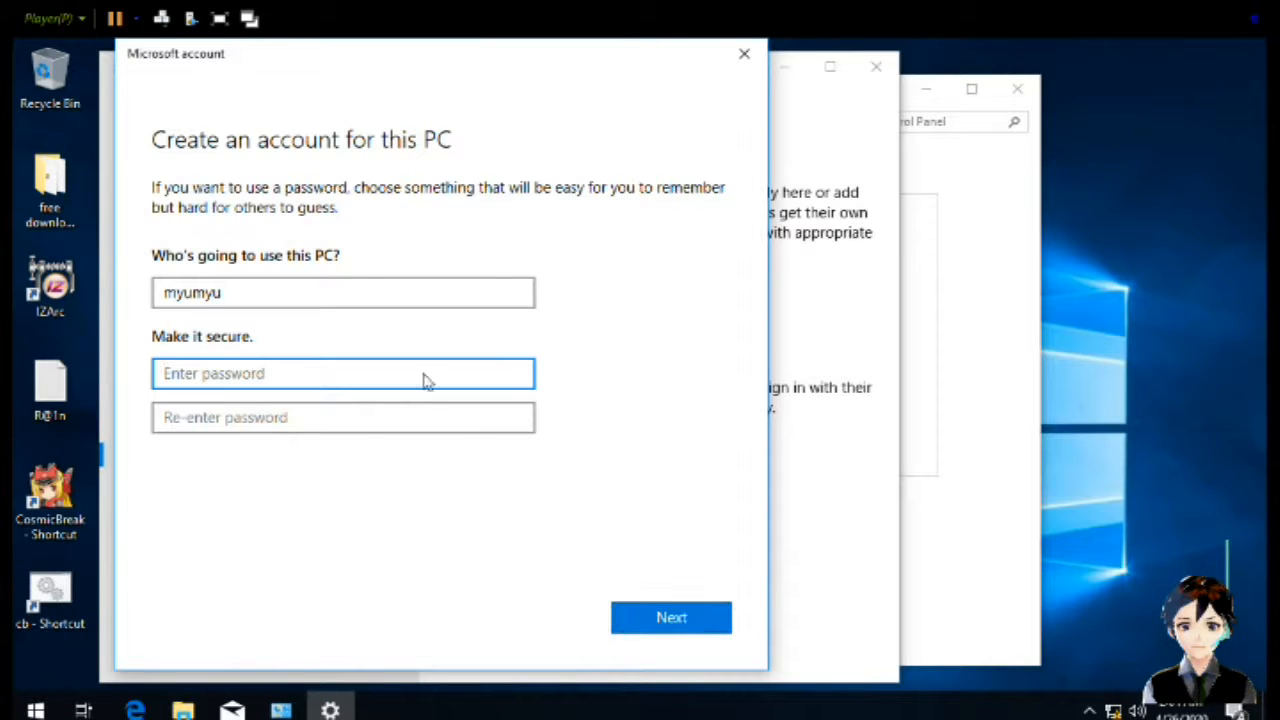
Create the myumyu account without a password, set its account type to Administrator, and close Settings
{"action": "left_click", "coordinate": [683, 624]}
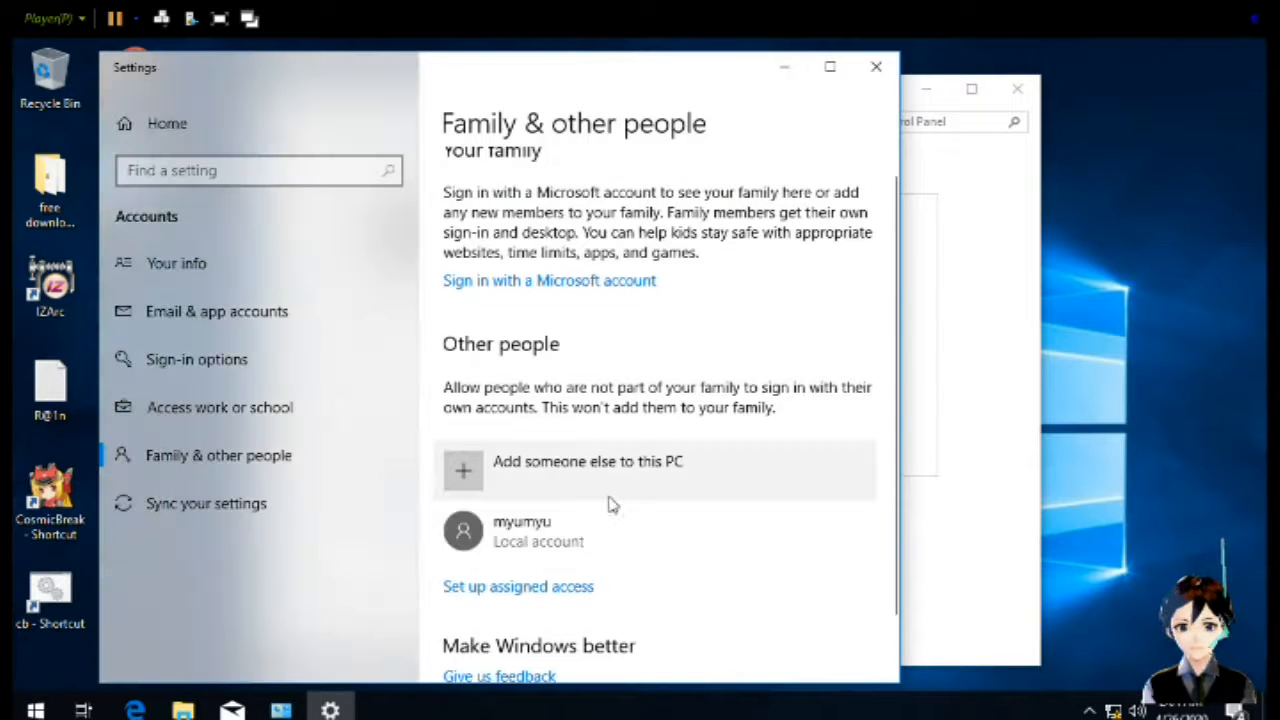
{"action": "scroll", "coordinate": [765, 461], "scroll_direction": "down", "scroll_amount": 2}
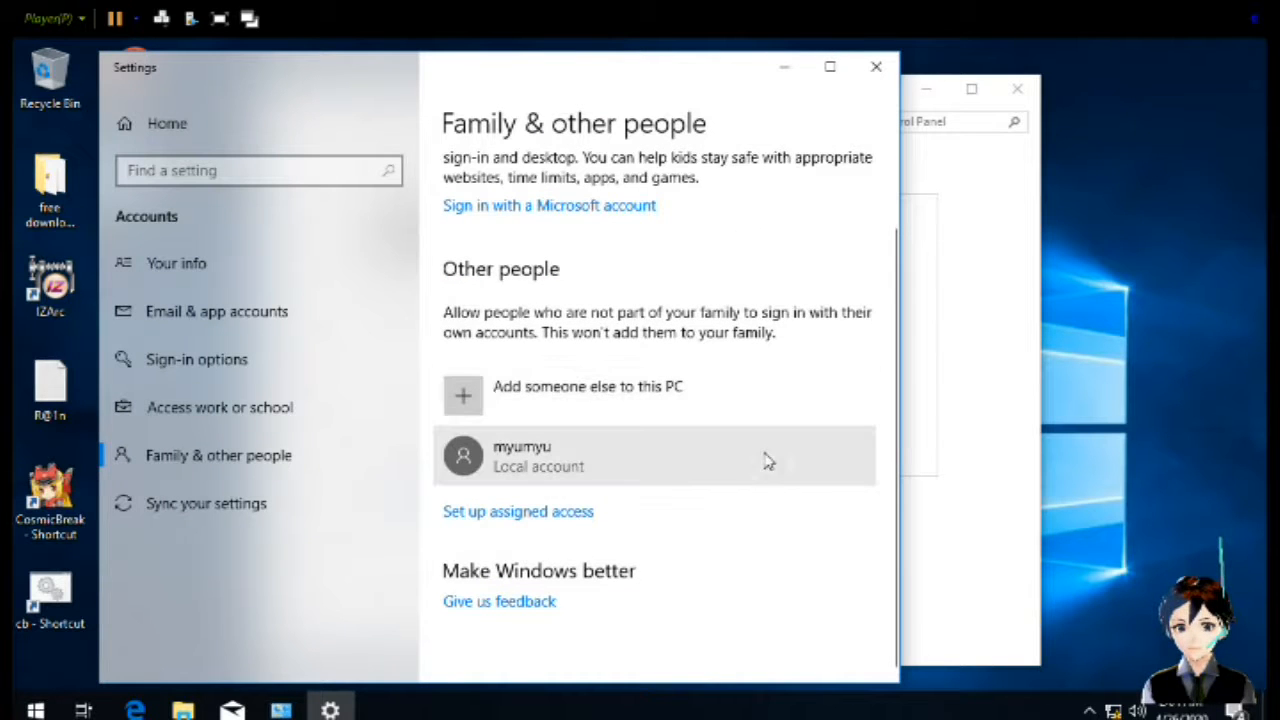
{"action": "left_click", "coordinate": [560, 460]}
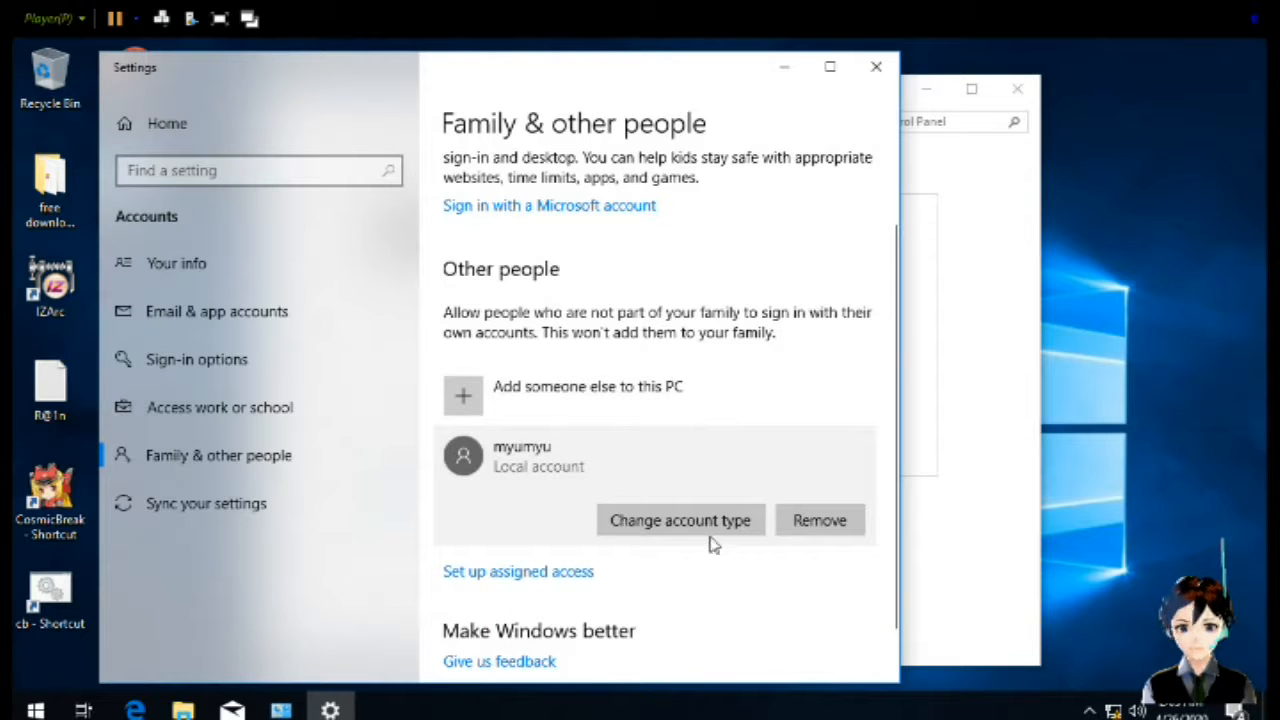
{"action": "left_click", "coordinate": [709, 533]}
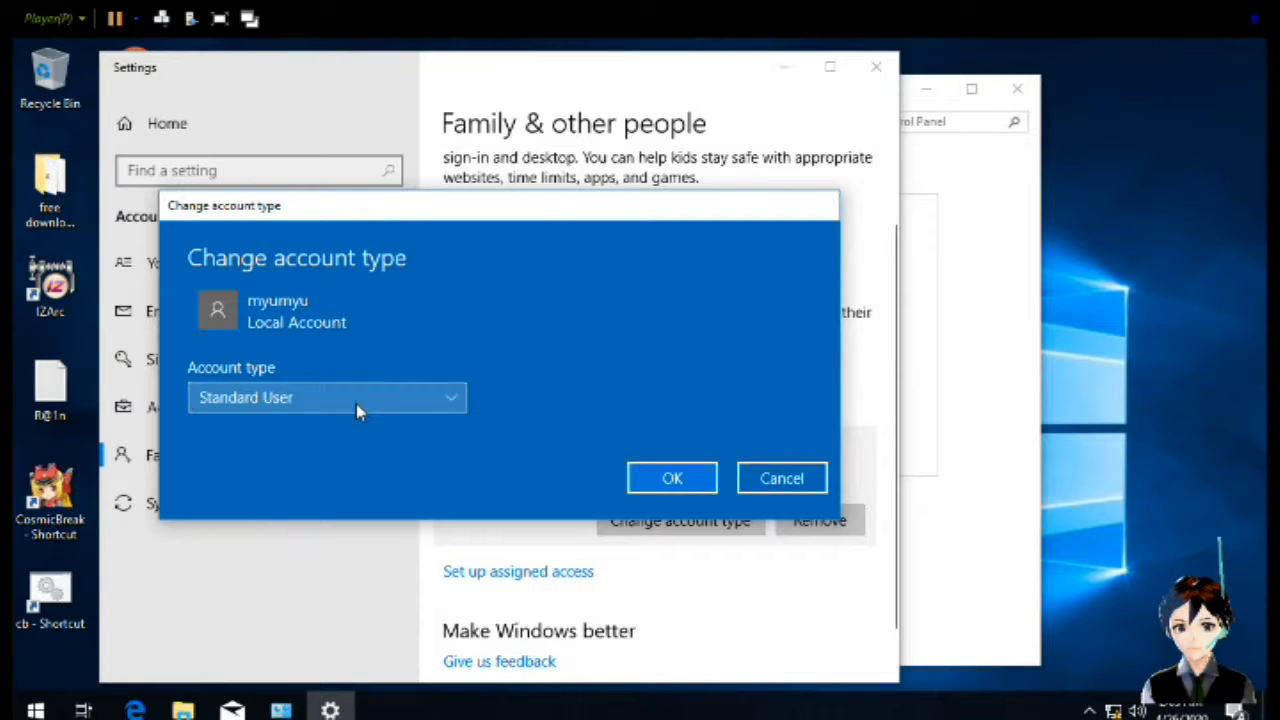
{"action": "left_click", "coordinate": [447, 405]}
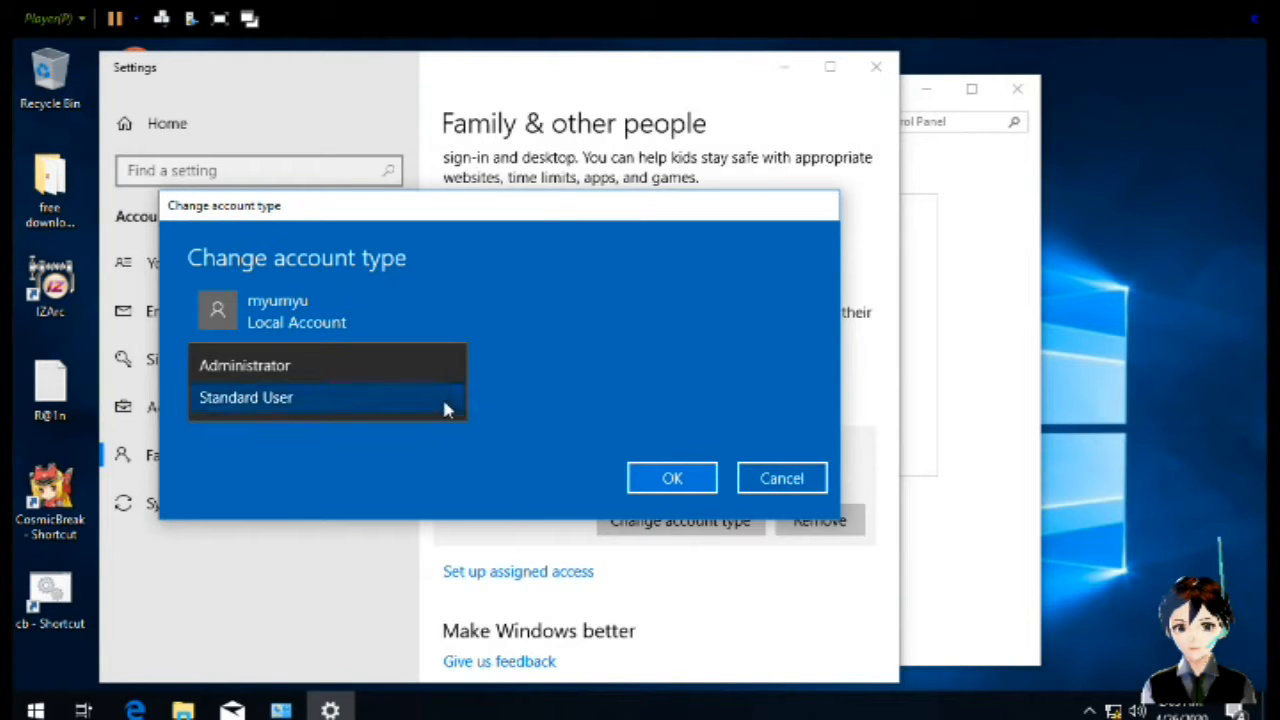
{"action": "left_click", "coordinate": [360, 366]}
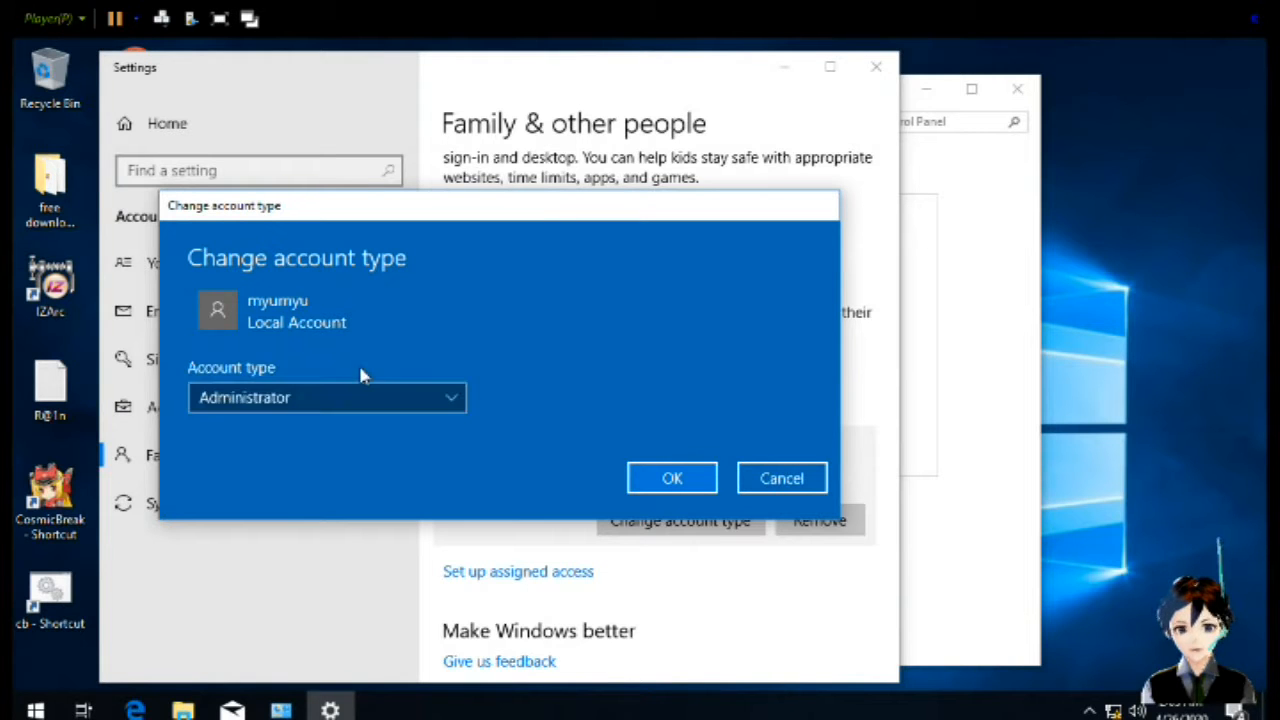
{"action": "left_click", "coordinate": [670, 477]}
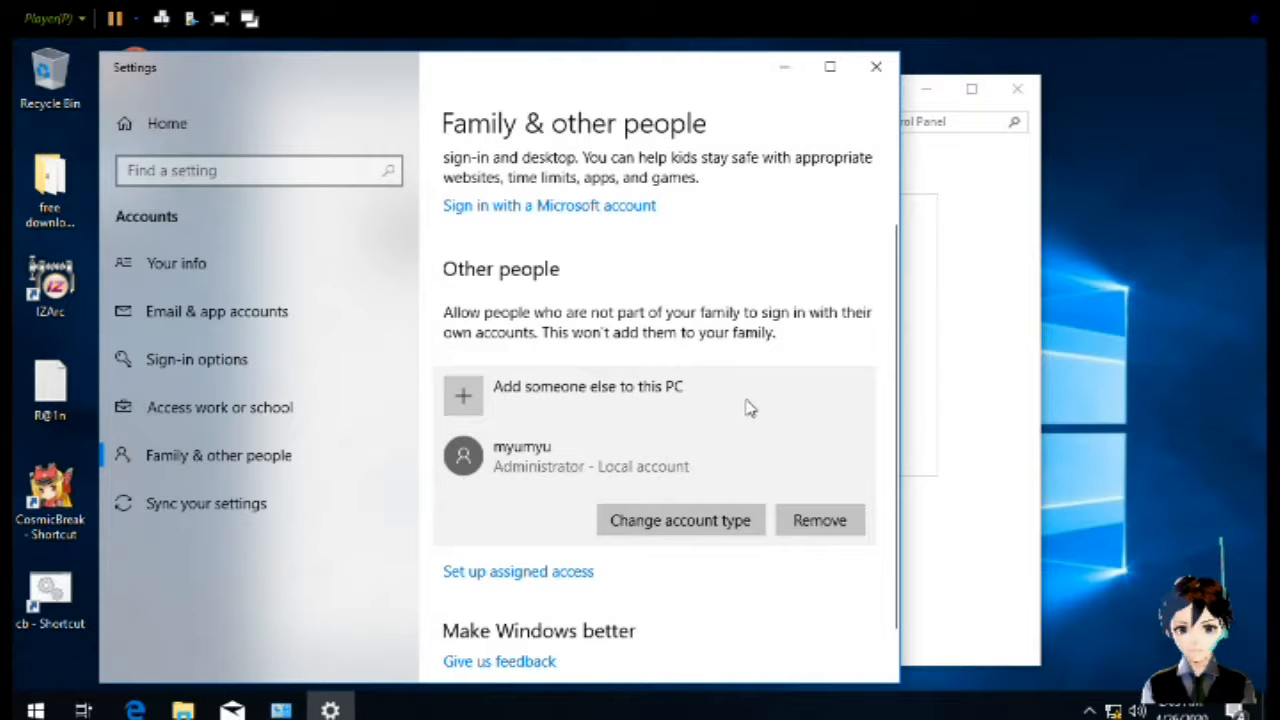
{"action": "scroll", "coordinate": [780, 349], "scroll_direction": "down", "scroll_amount": 1}
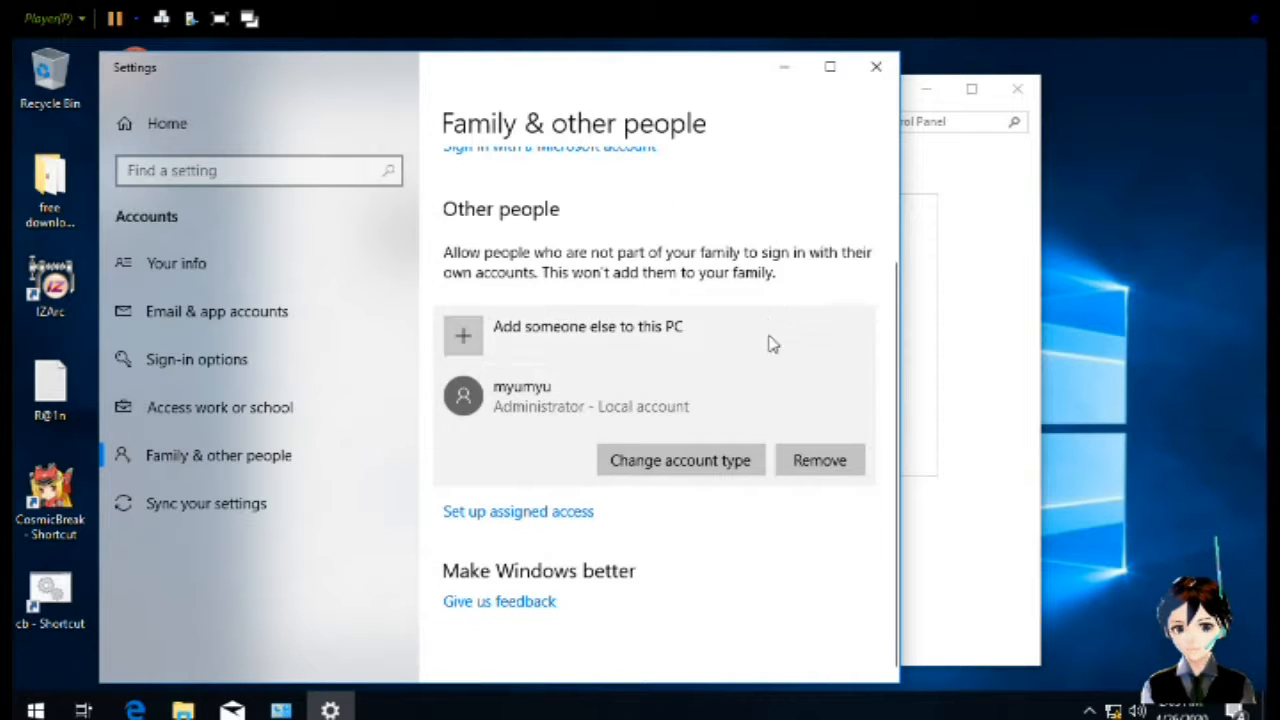
{"action": "scroll", "coordinate": [770, 343], "scroll_direction": "up", "scroll_amount": 3}
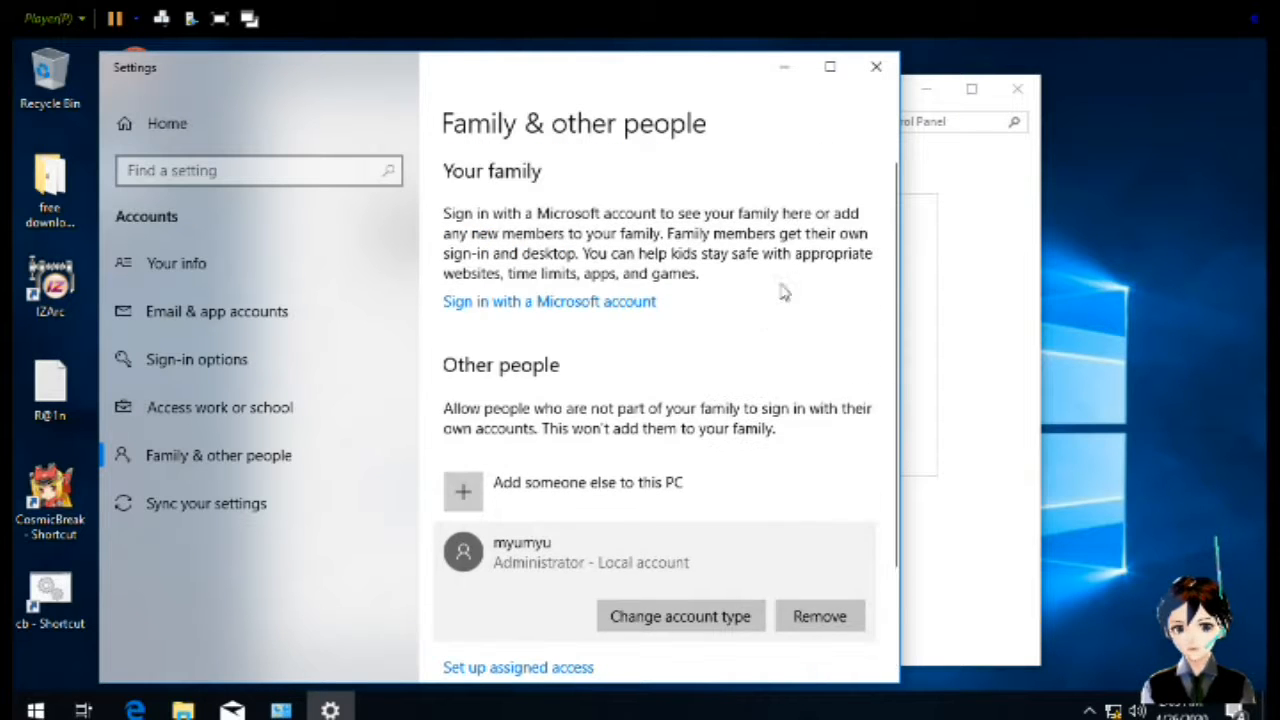
{"action": "left_click", "coordinate": [877, 68]}
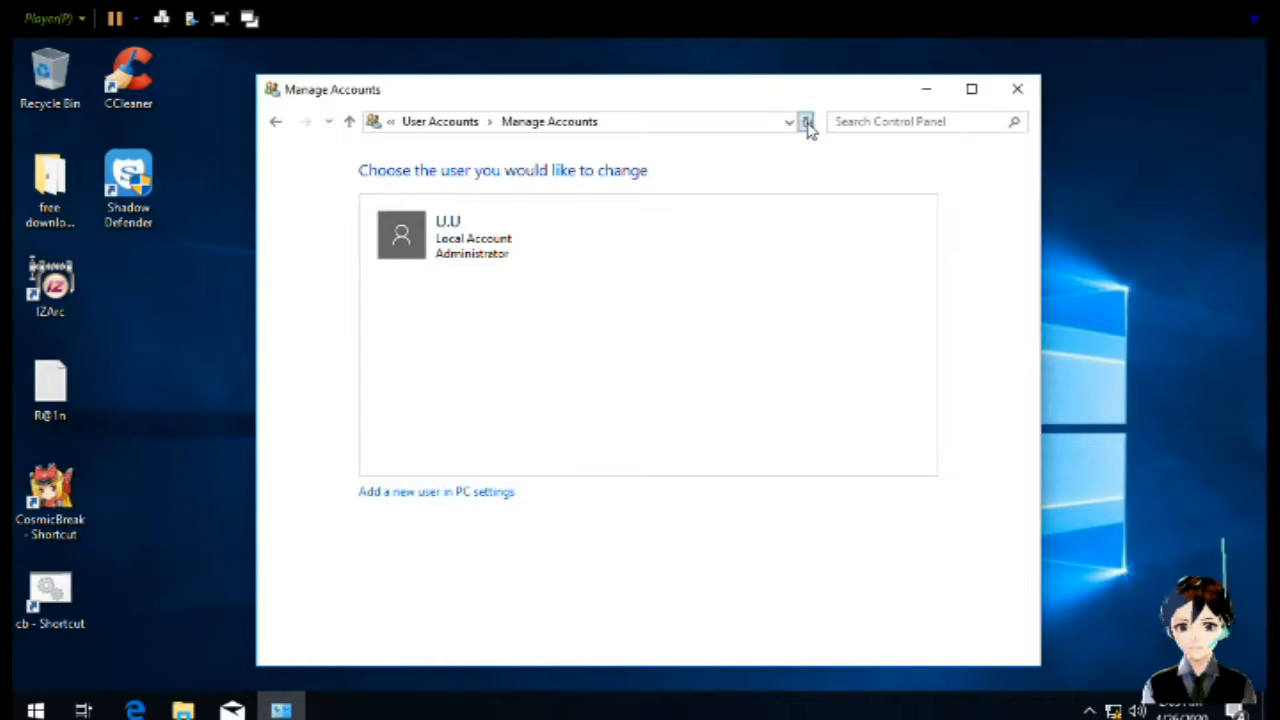
Reload the Manage Accounts list through User Accounts and check the accounts on this PC
{"action": "left_click", "coordinate": [441, 123]}
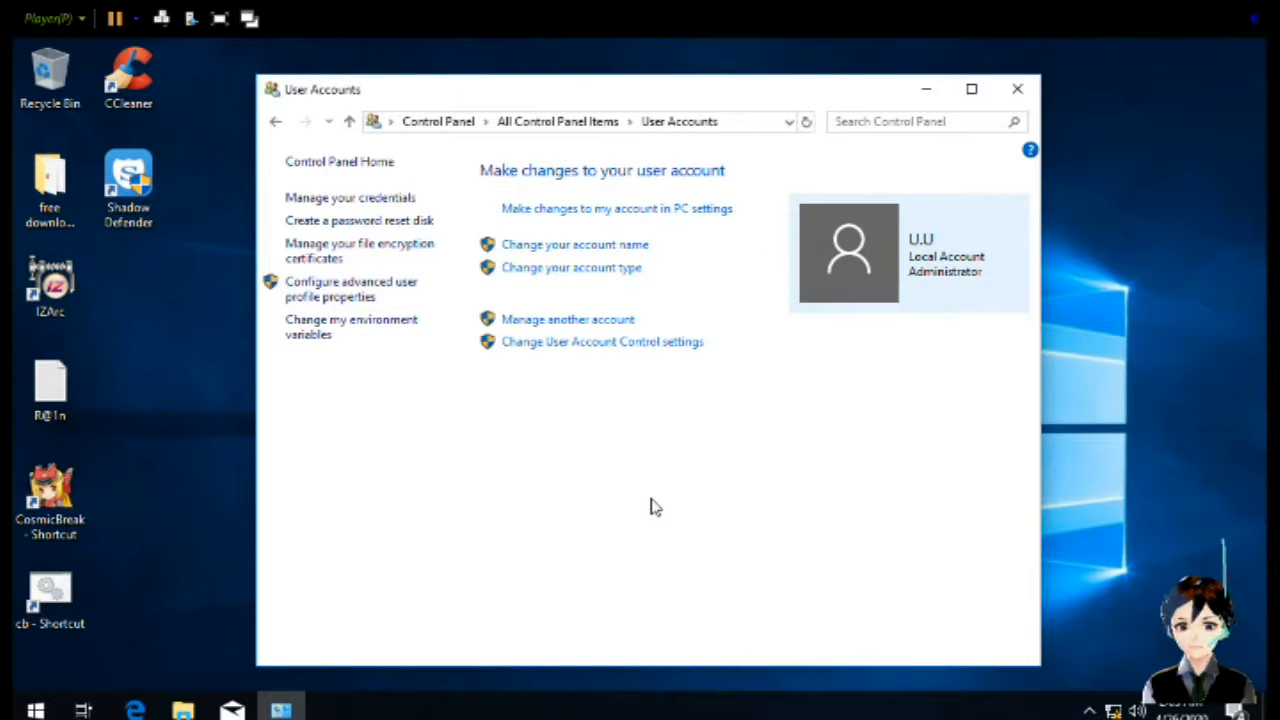
{"action": "left_click", "coordinate": [600, 320]}
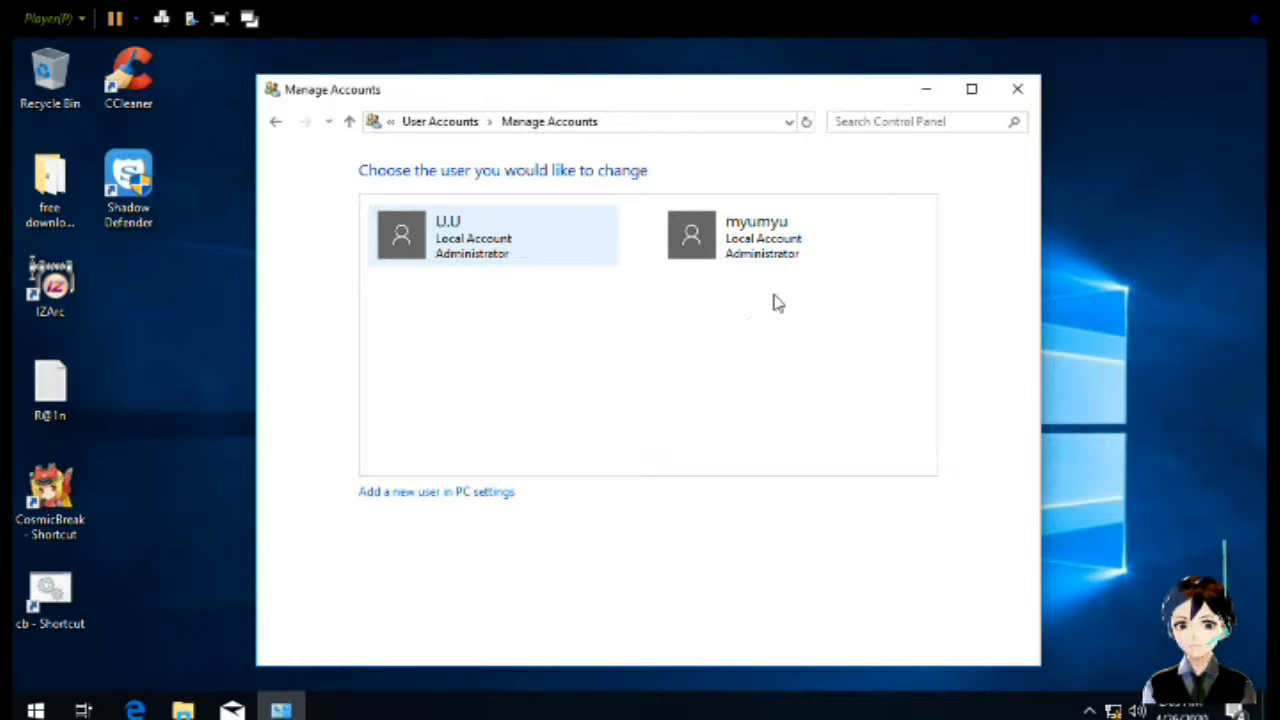
{"action": "left_click_drag", "start_coordinate": [695, 98], "coordinate": [930, 101]}
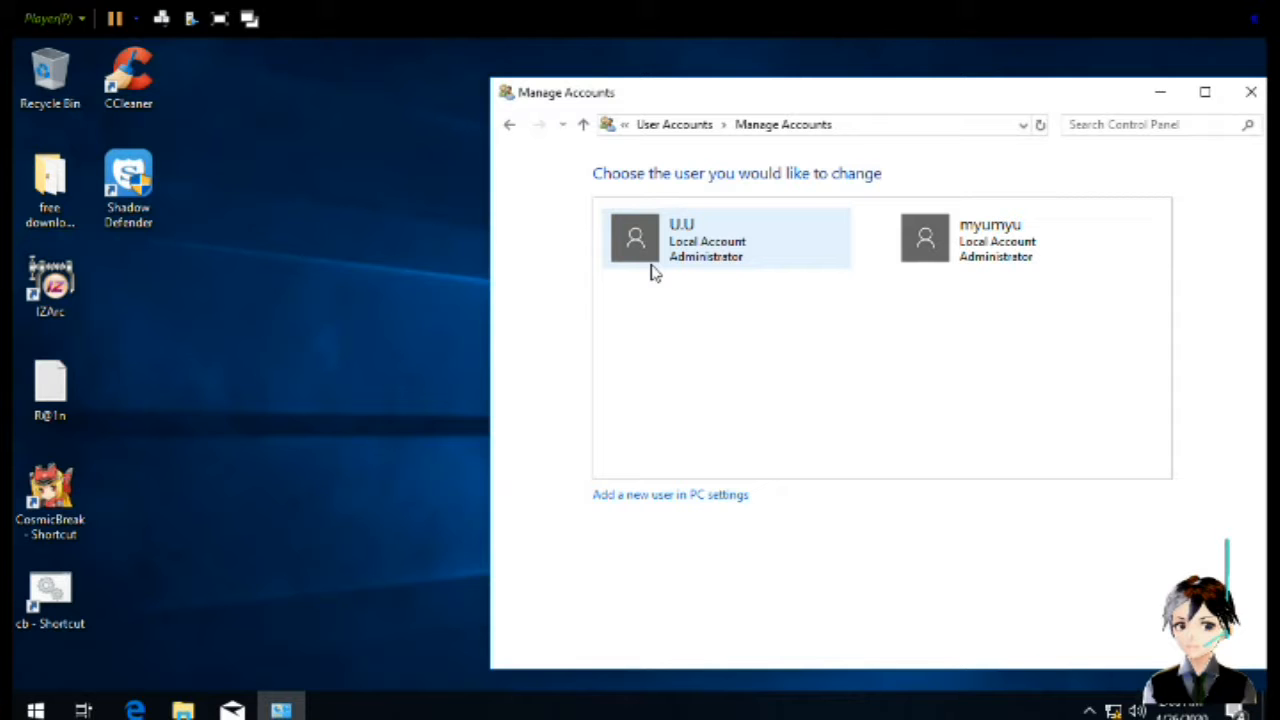
Open Task Manager from the Windows desktop
{"action": "left_click", "coordinate": [310, 603]}
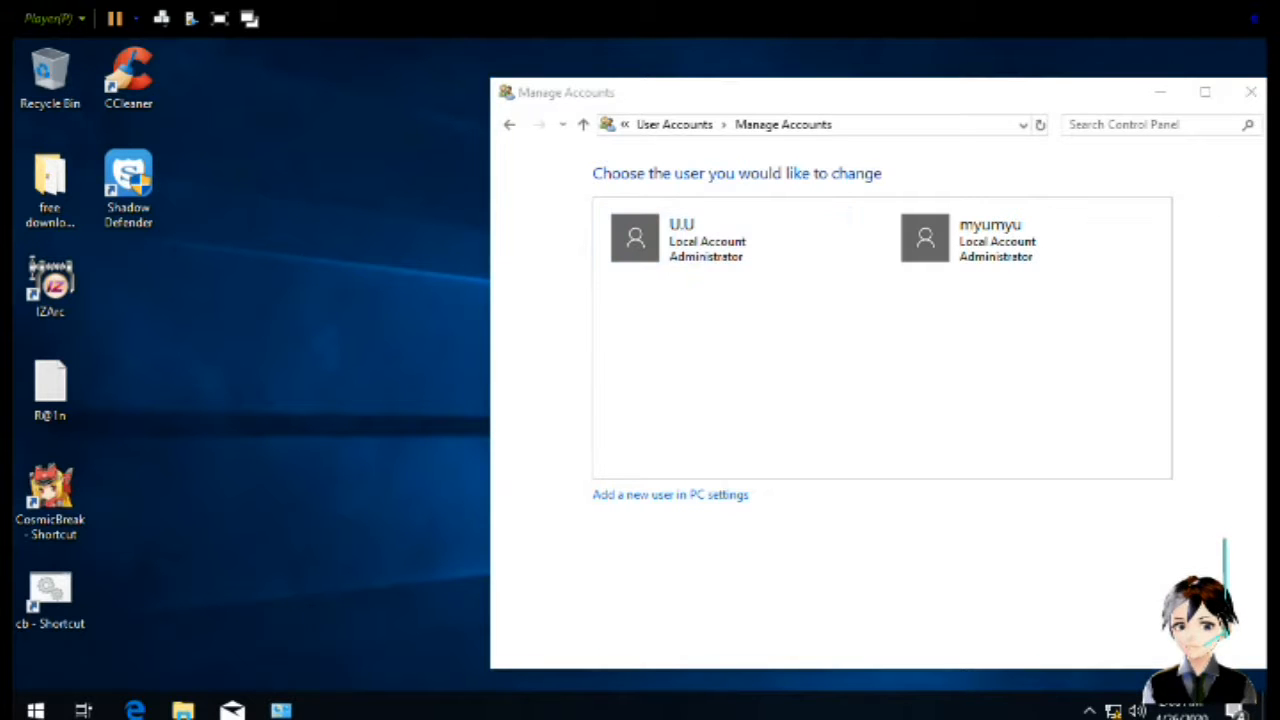
{"action": "right_click", "coordinate": [364, 712]}
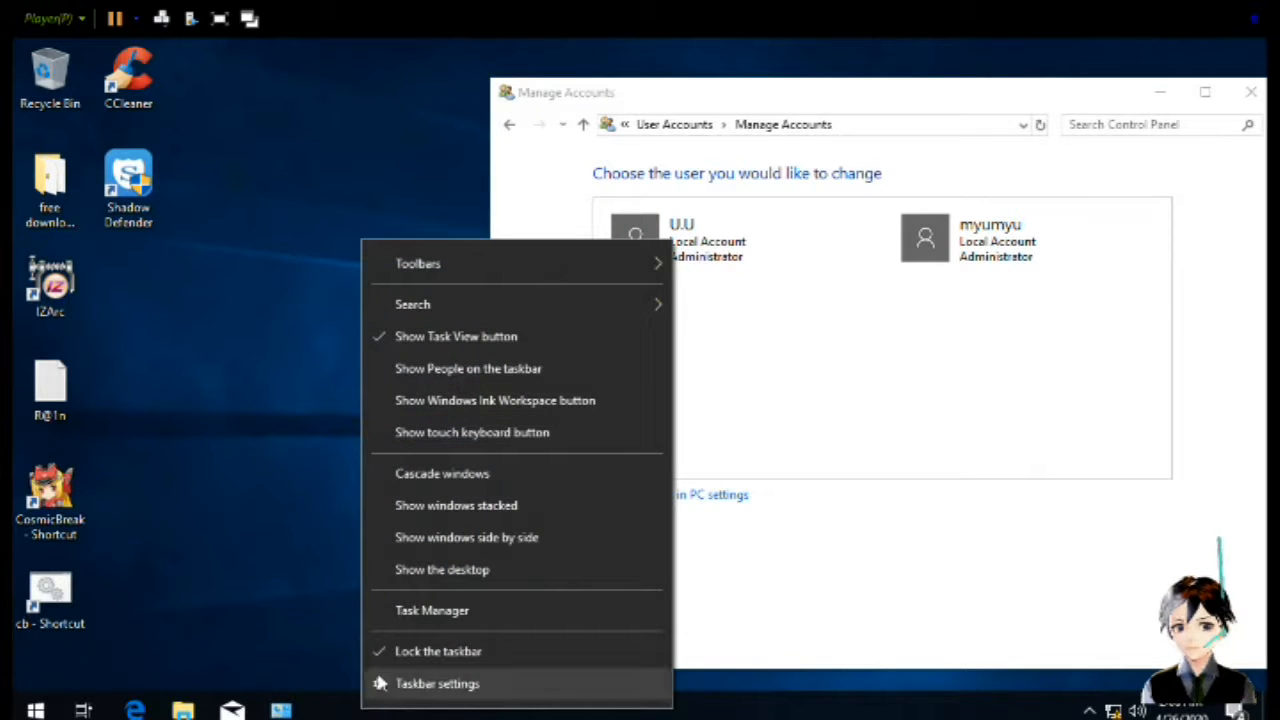
{"action": "left_click", "coordinate": [416, 614]}
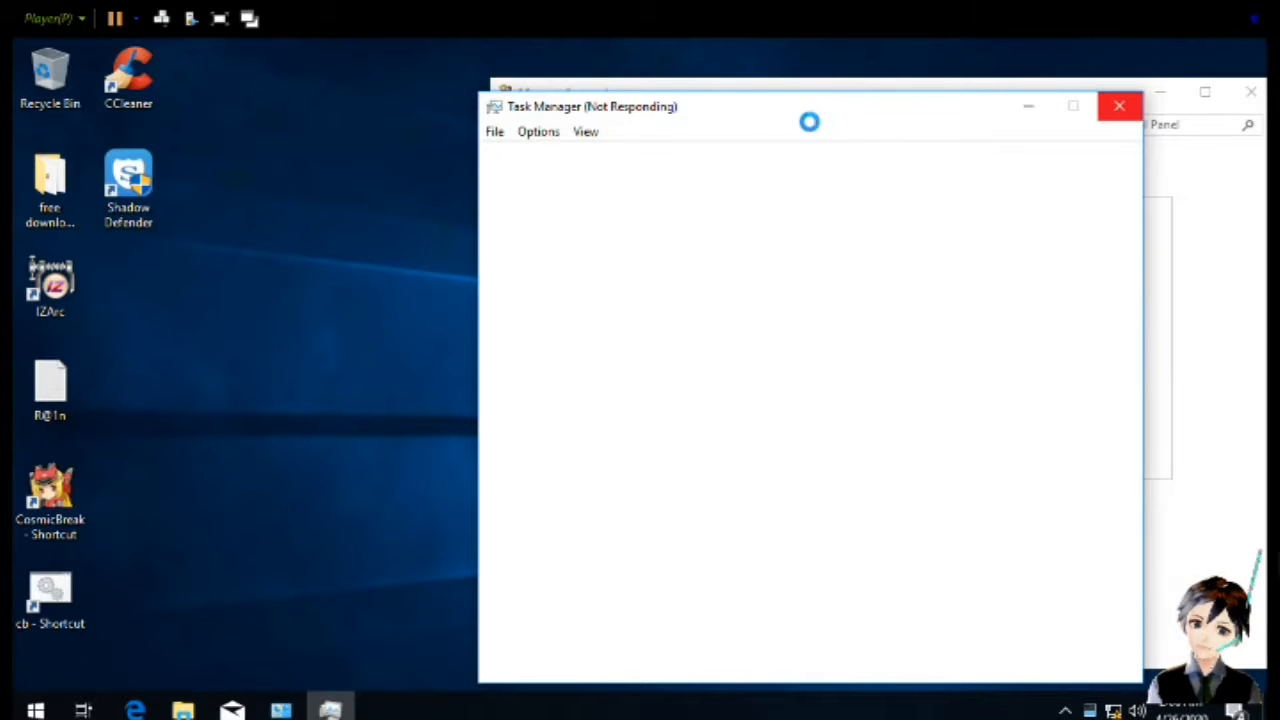
Run cmd as a new task with administrative privileges and list the PC's user accounts with net user
{"action": "left_click", "coordinate": [494, 132]}
{"action": "left_click", "coordinate": [518, 157]}
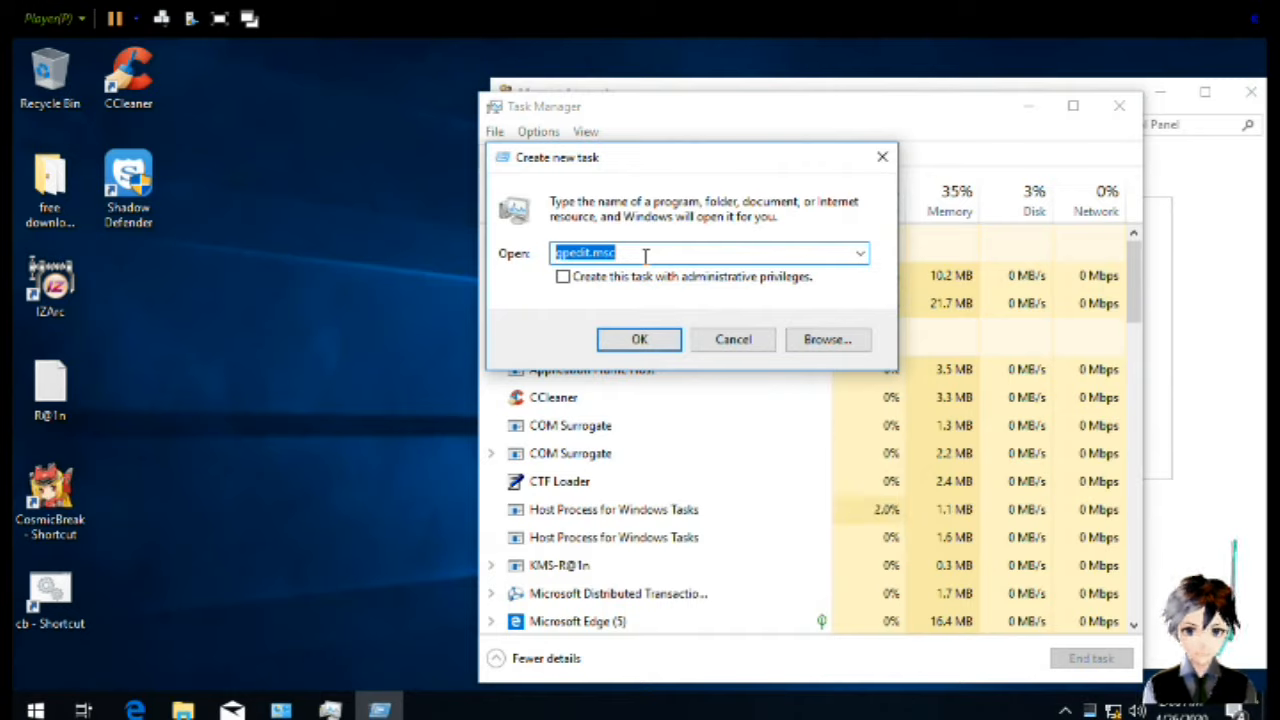
{"action": "type", "text": "cmd"}
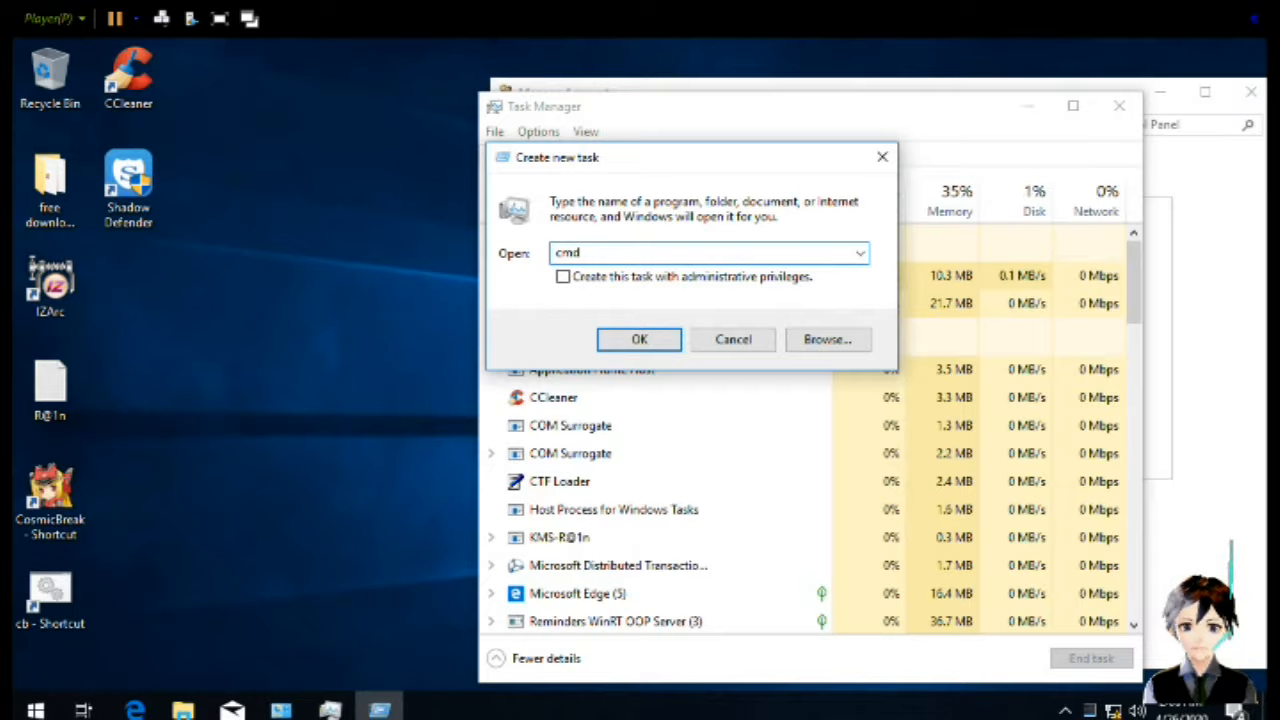
{"action": "left_click", "coordinate": [638, 284]}
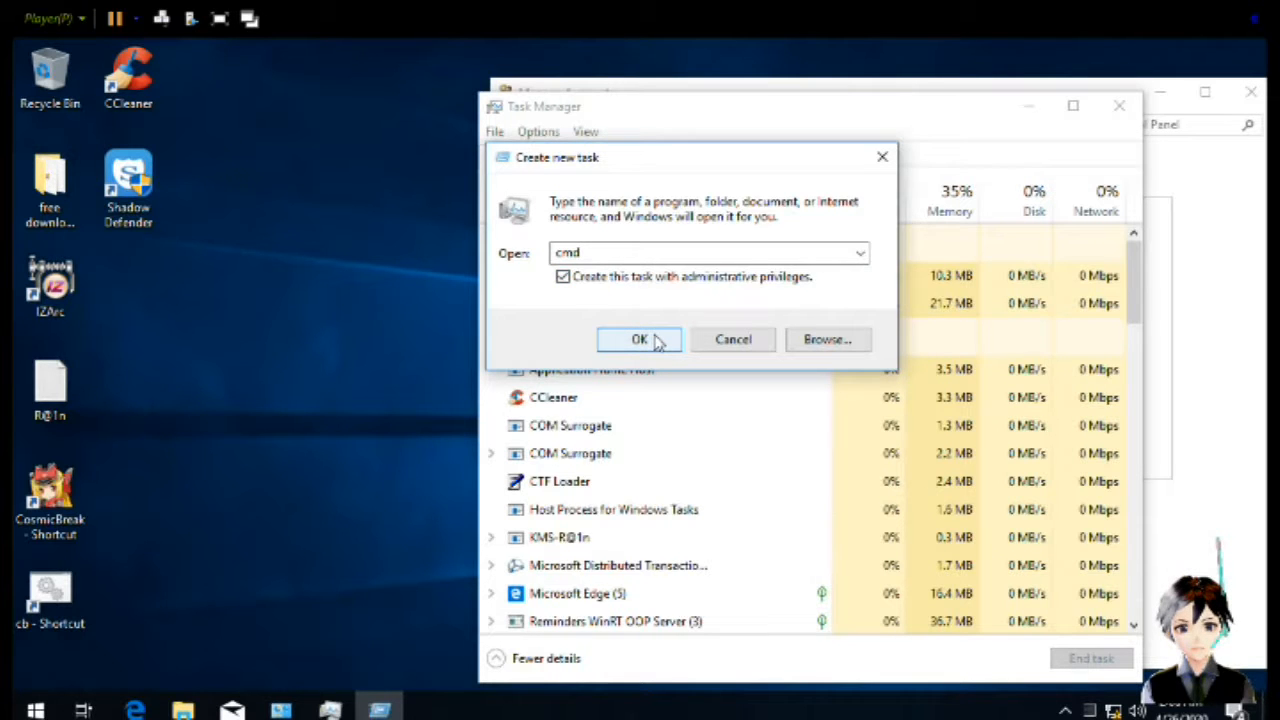
{"action": "left_click", "coordinate": [640, 340]}
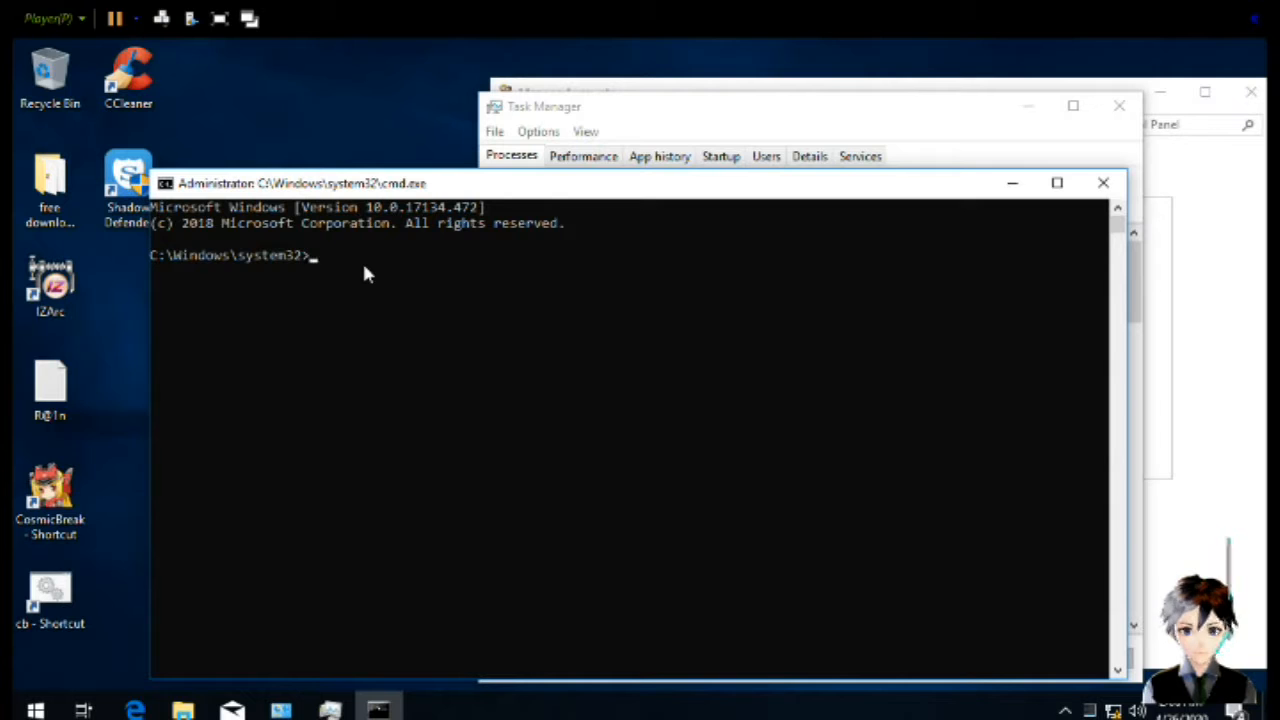
{"action": "type", "text": "net user"}
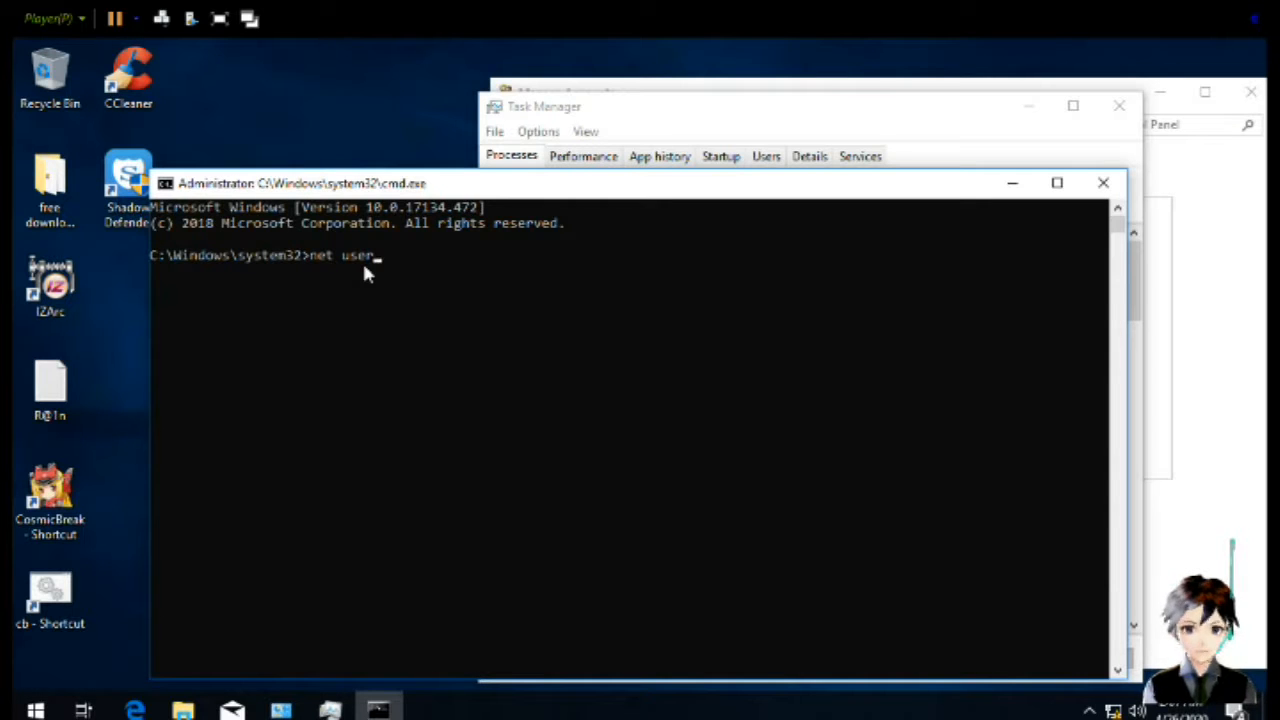
{"action": "key", "text": "Return"}
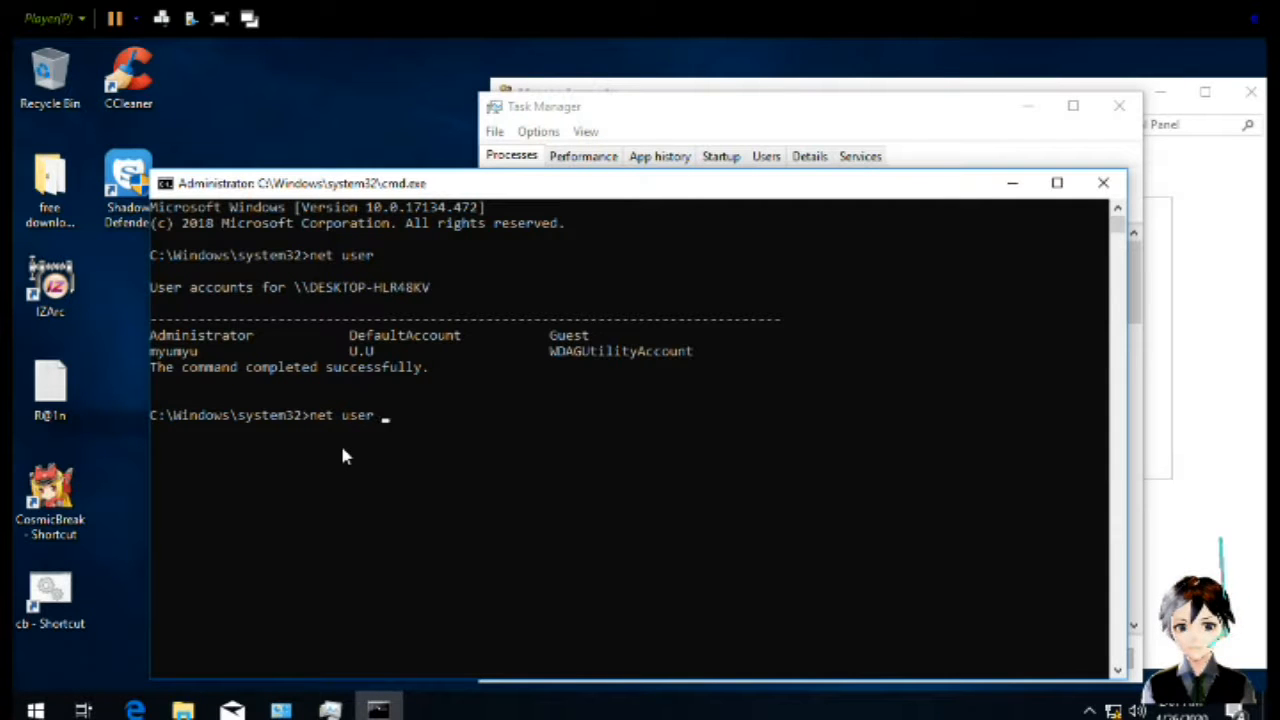
Run net user myumyu * and enter and confirm a new account password for myumyu
{"action": "type", "text": "my"}
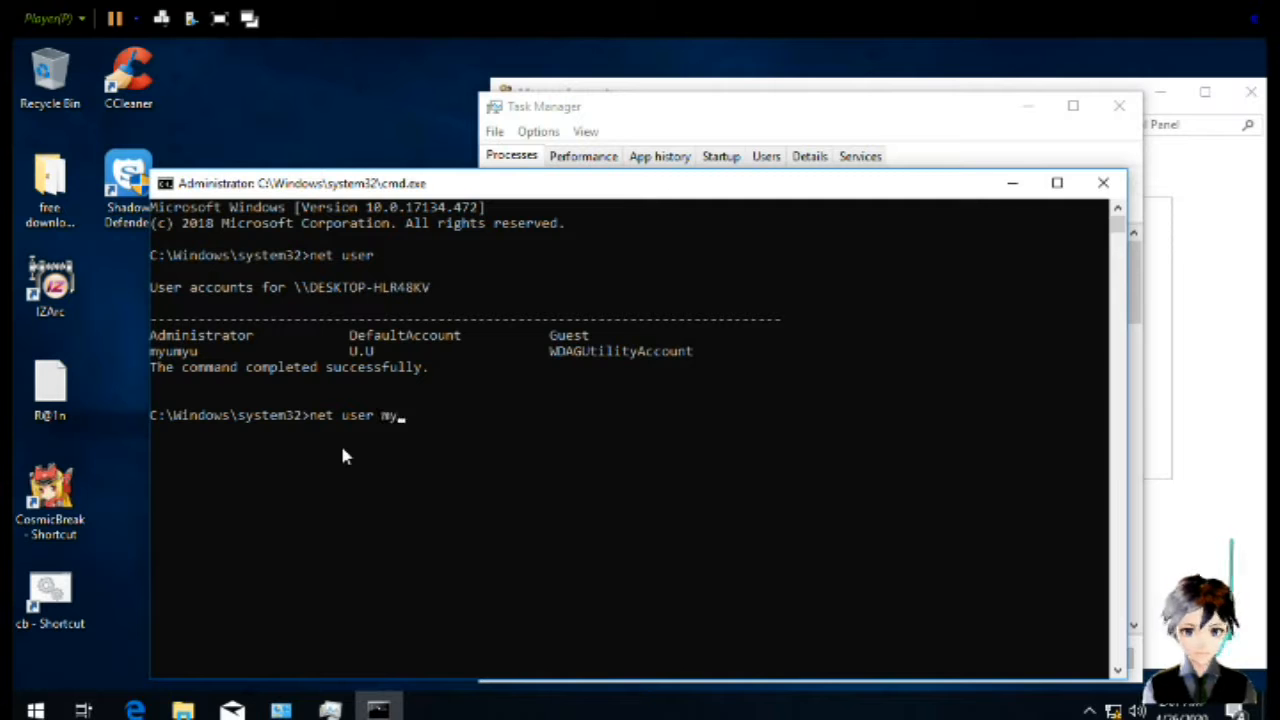
{"action": "type", "text": "umyu"}
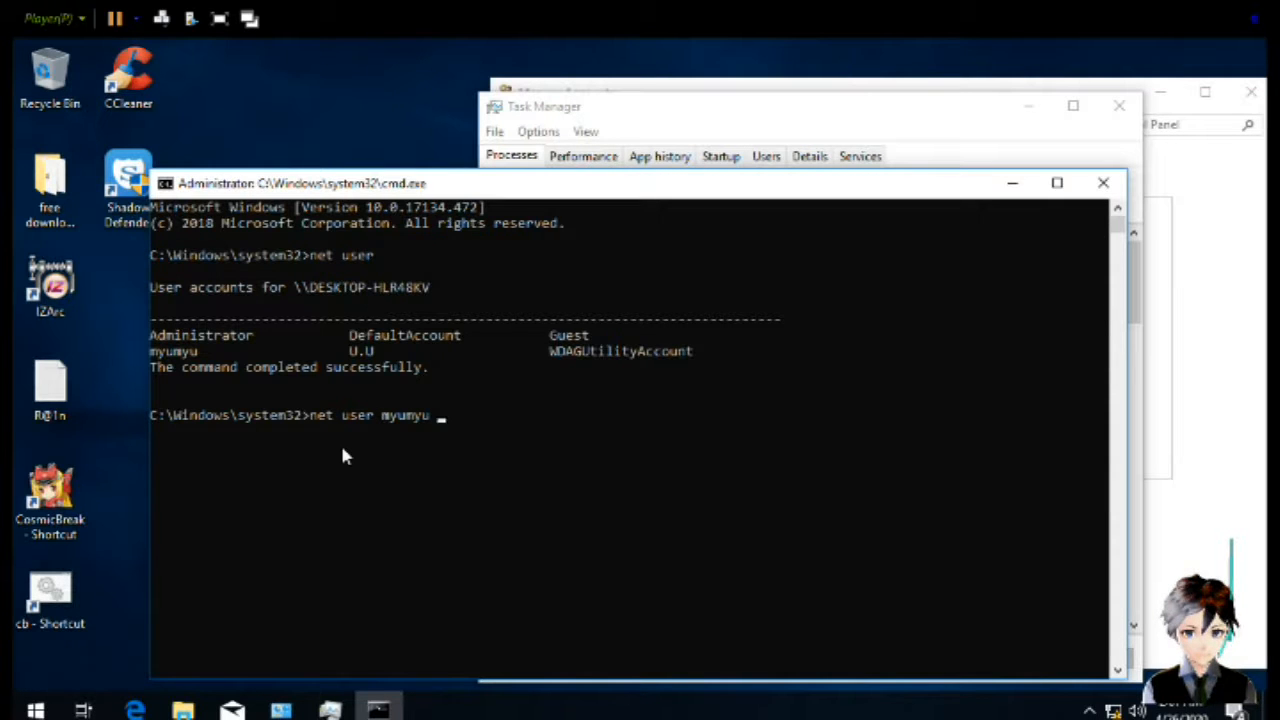
{"action": "type", "text": " *"}
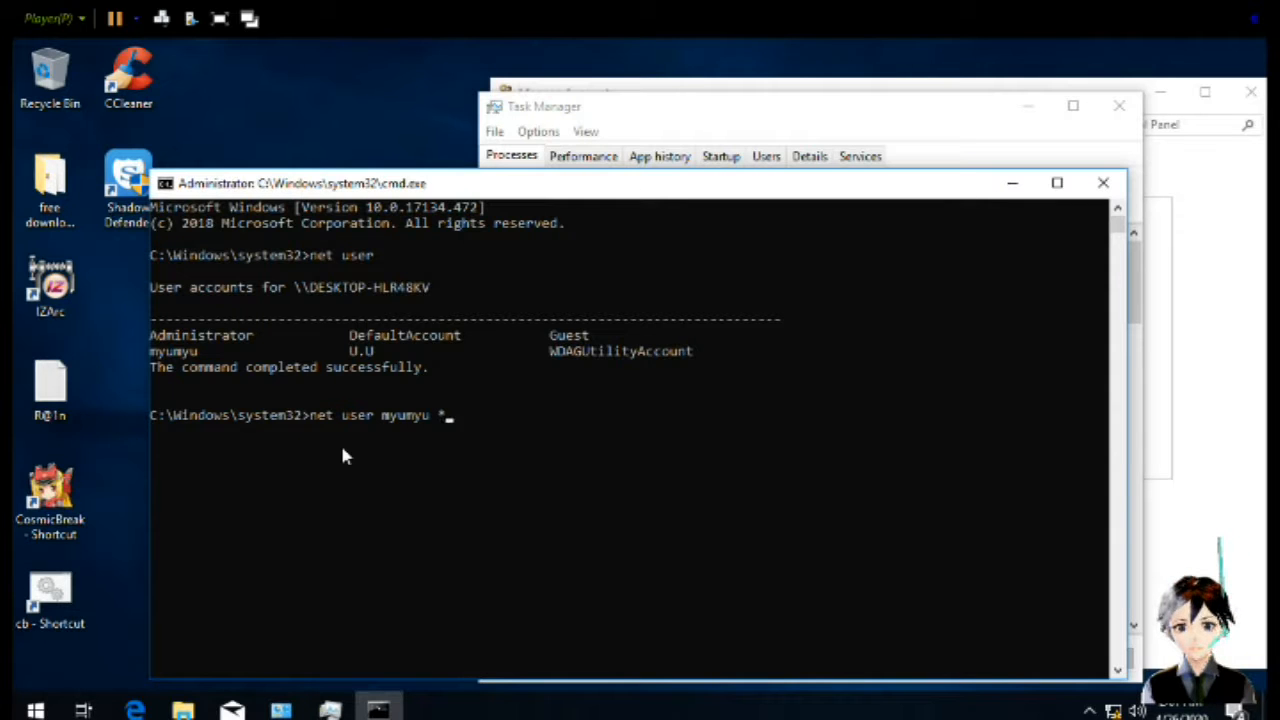
{"action": "key", "text": "Return"}
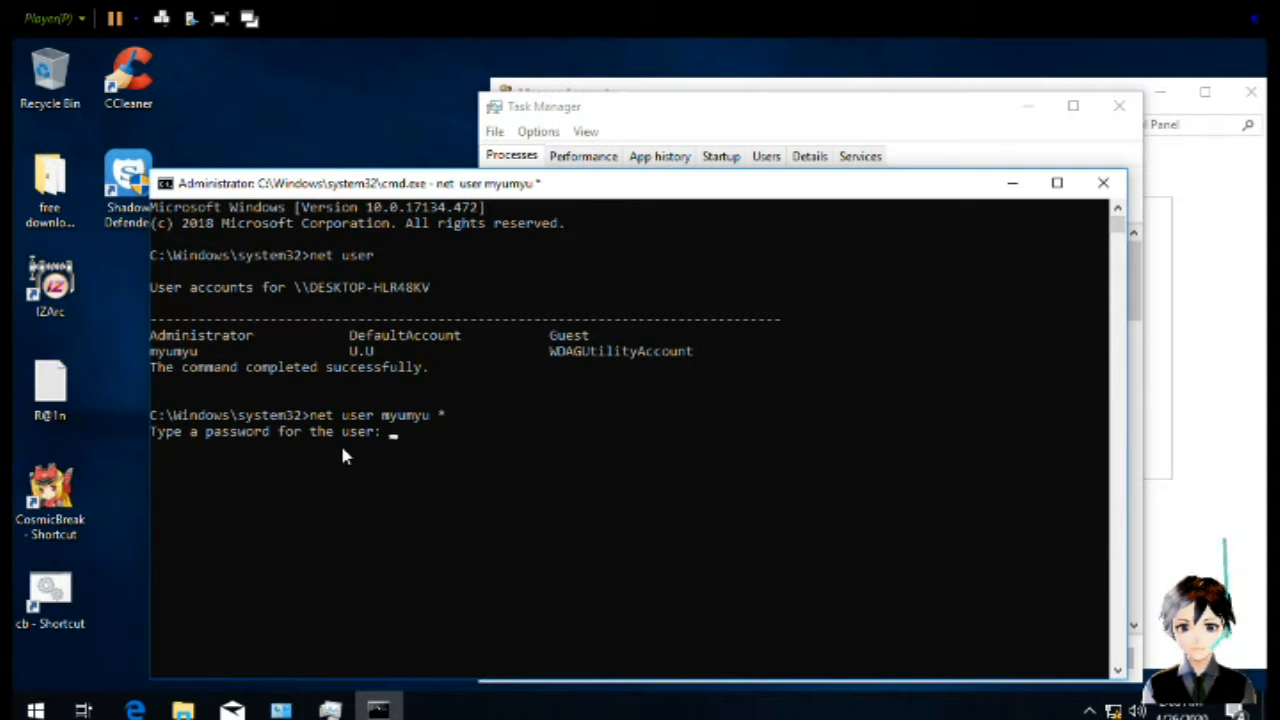
{"action": "key", "text": "Return"}
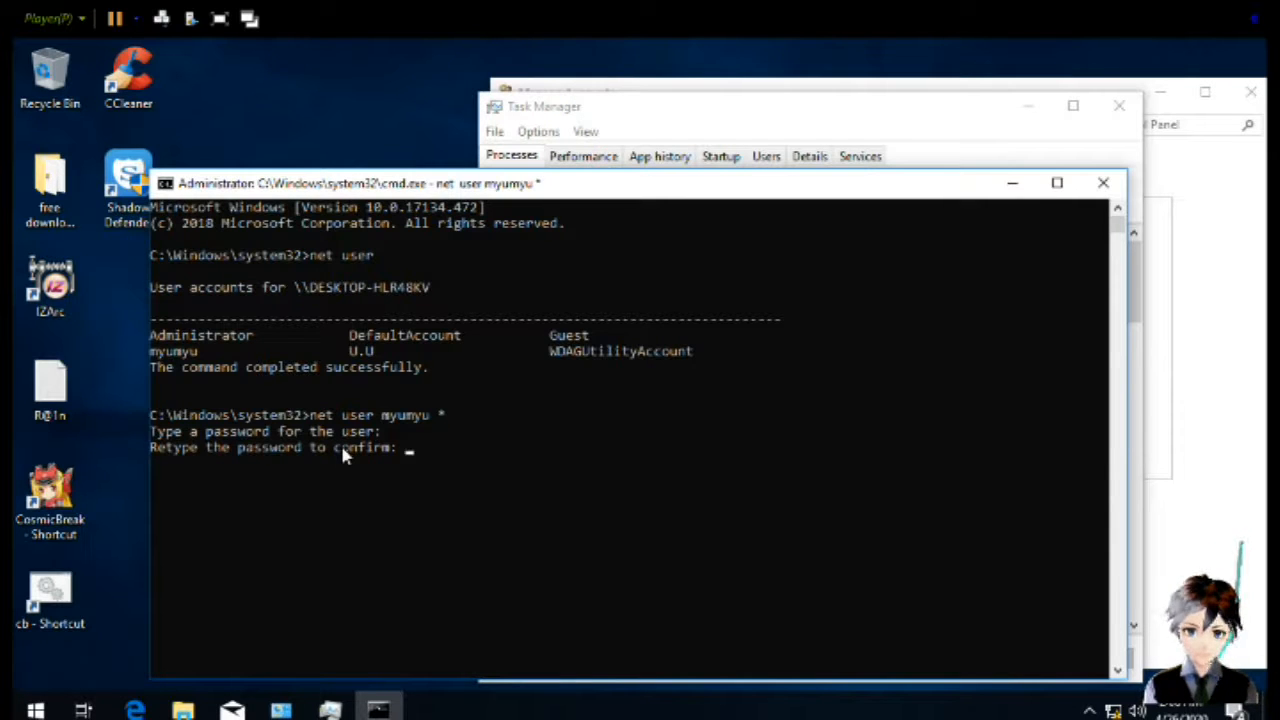
{"action": "key", "text": "Return"}
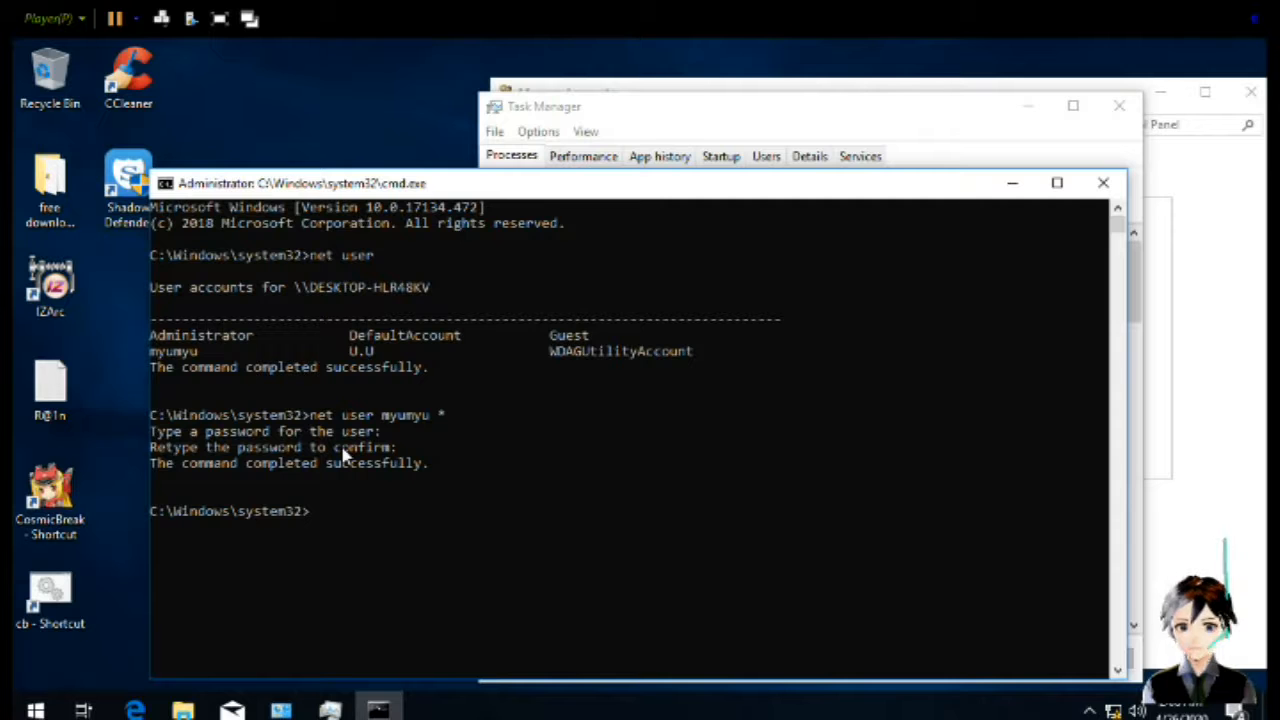
Close the command prompt, Task Manager and the Manage Accounts window
{"action": "left_click", "coordinate": [1114, 195]}
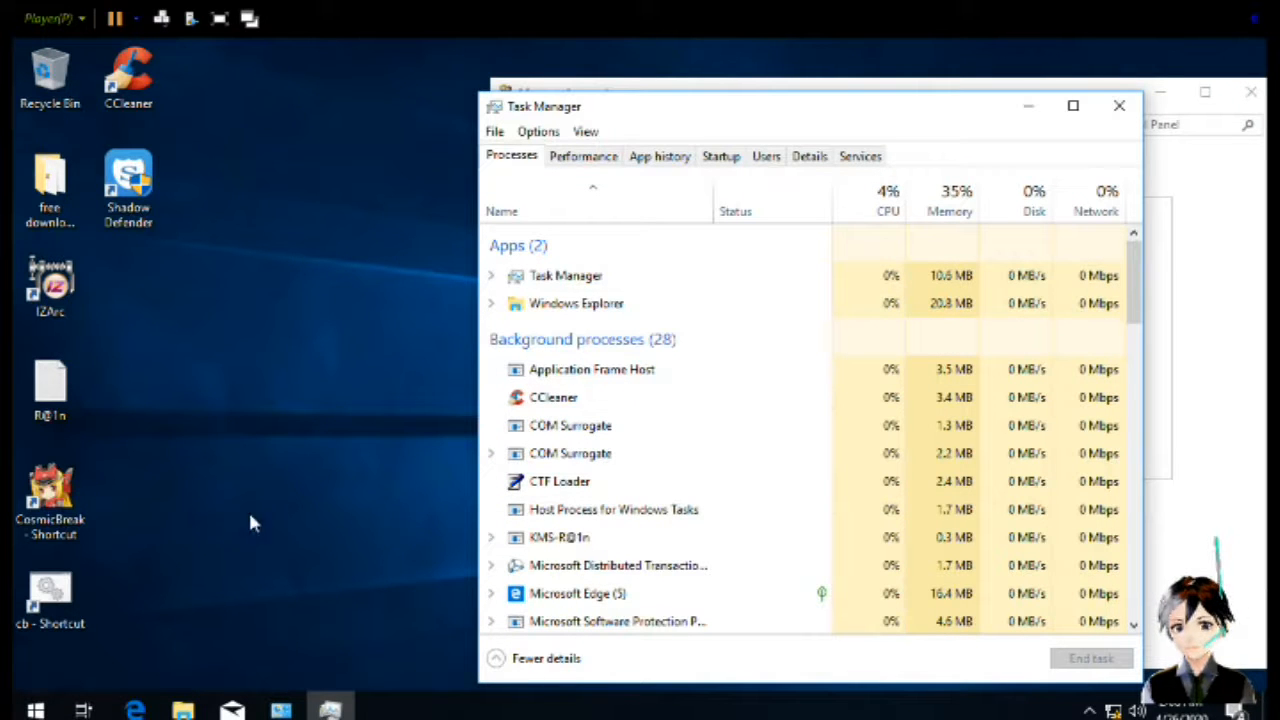
{"action": "left_click", "coordinate": [1121, 106]}
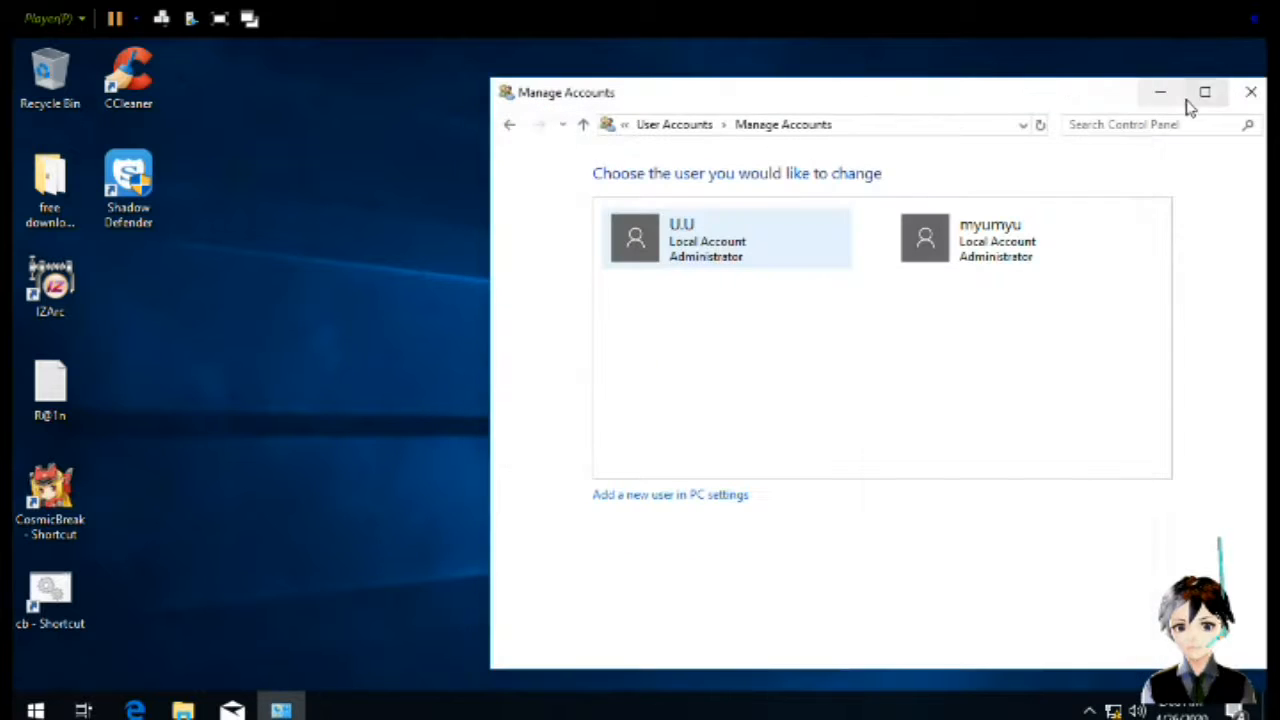
{"action": "left_click", "coordinate": [1248, 96]}
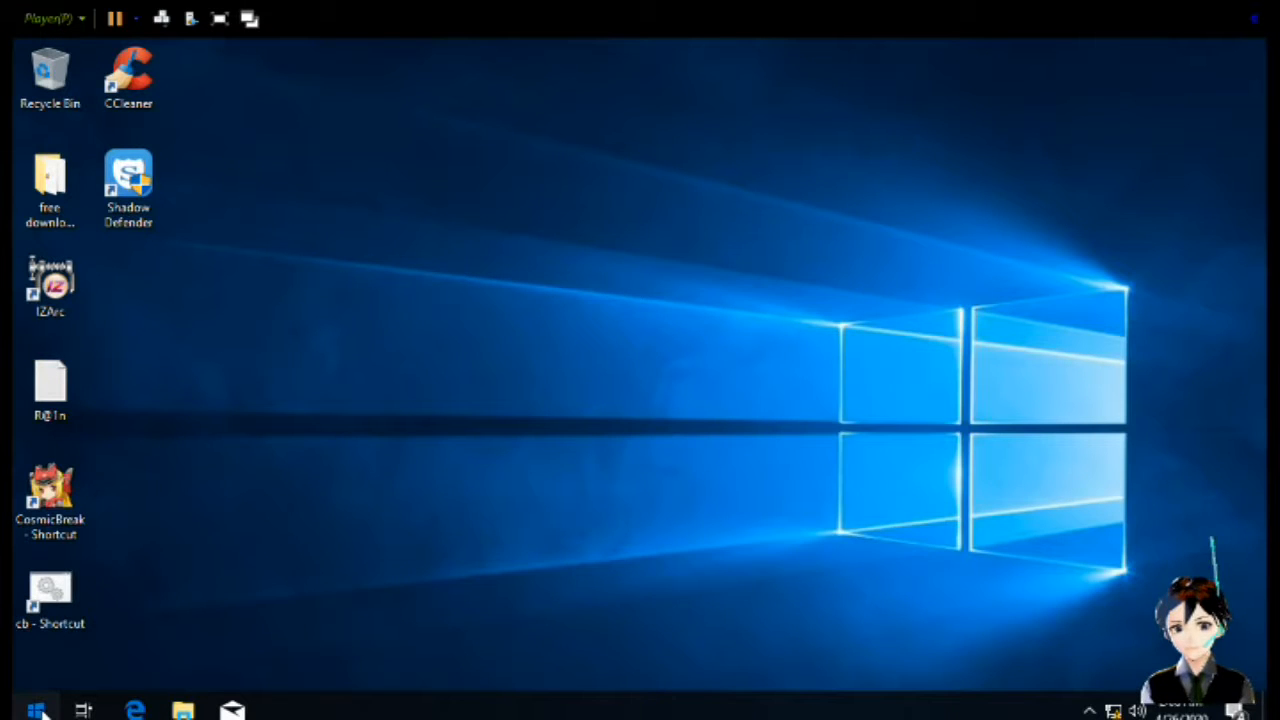
Lock the current Windows session
{"action": "left_click", "coordinate": [36, 710]}
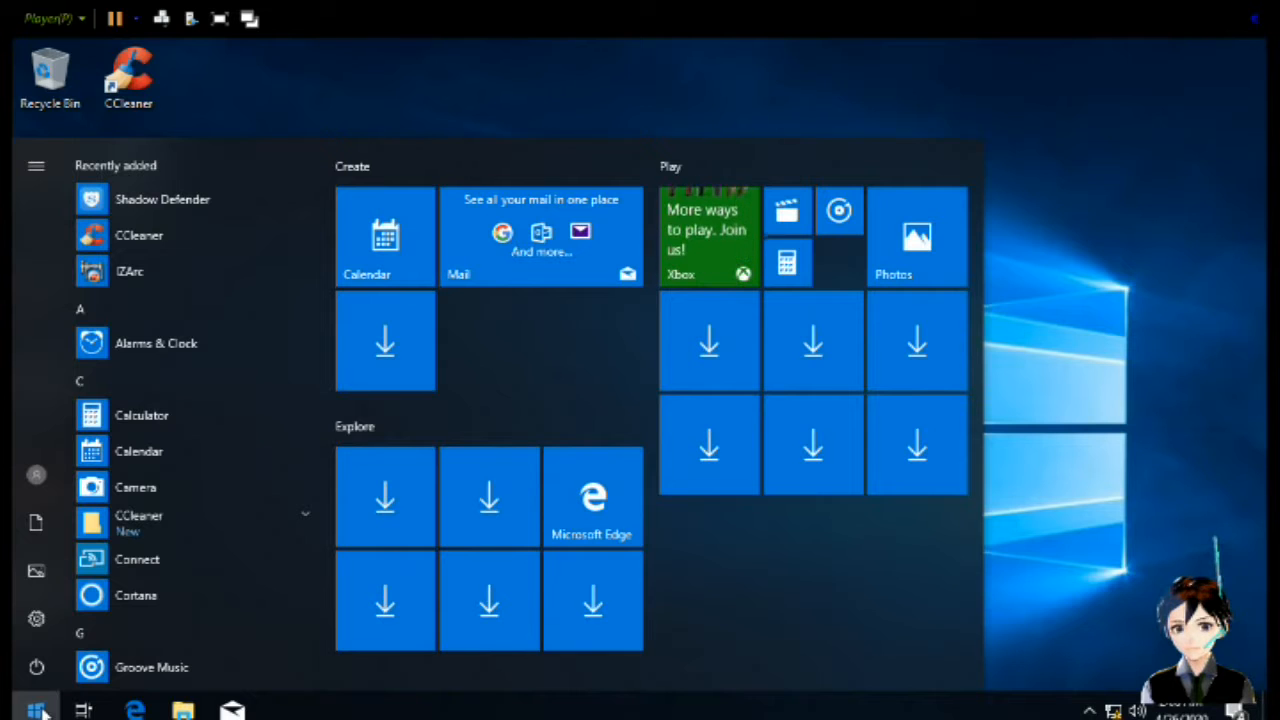
{"action": "left_click", "coordinate": [38, 477]}
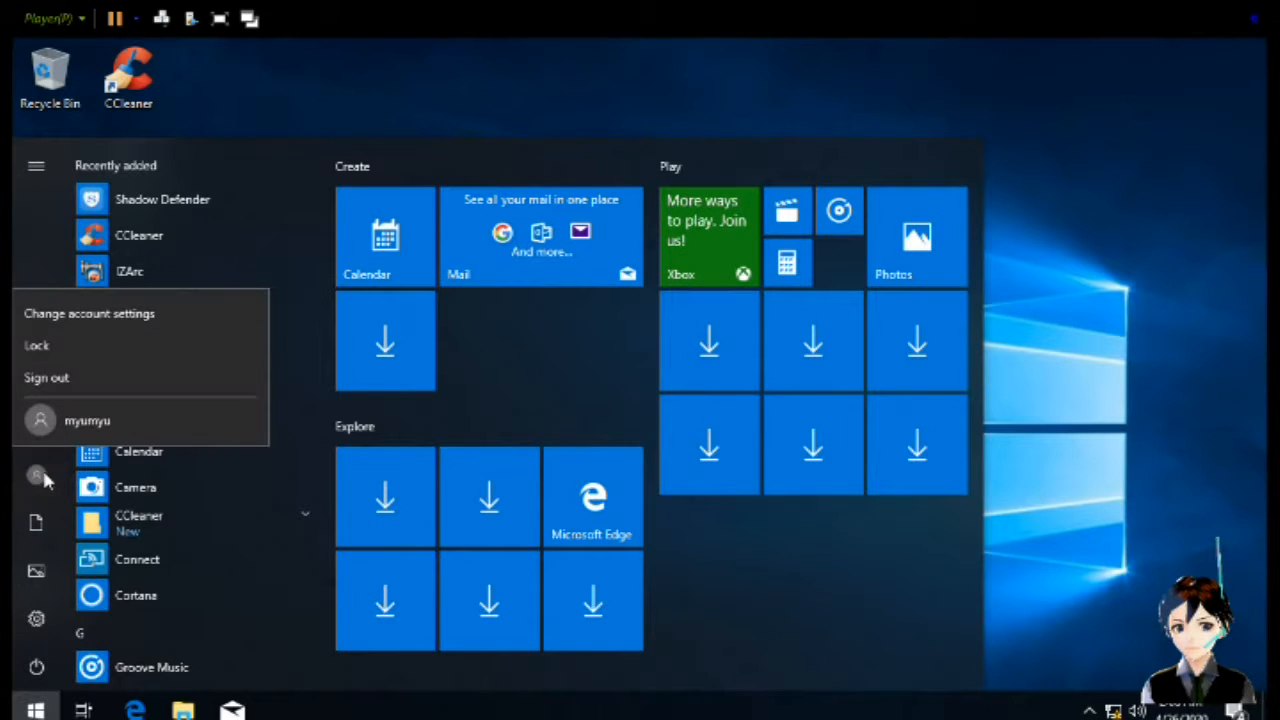
{"action": "left_click", "coordinate": [90, 348]}
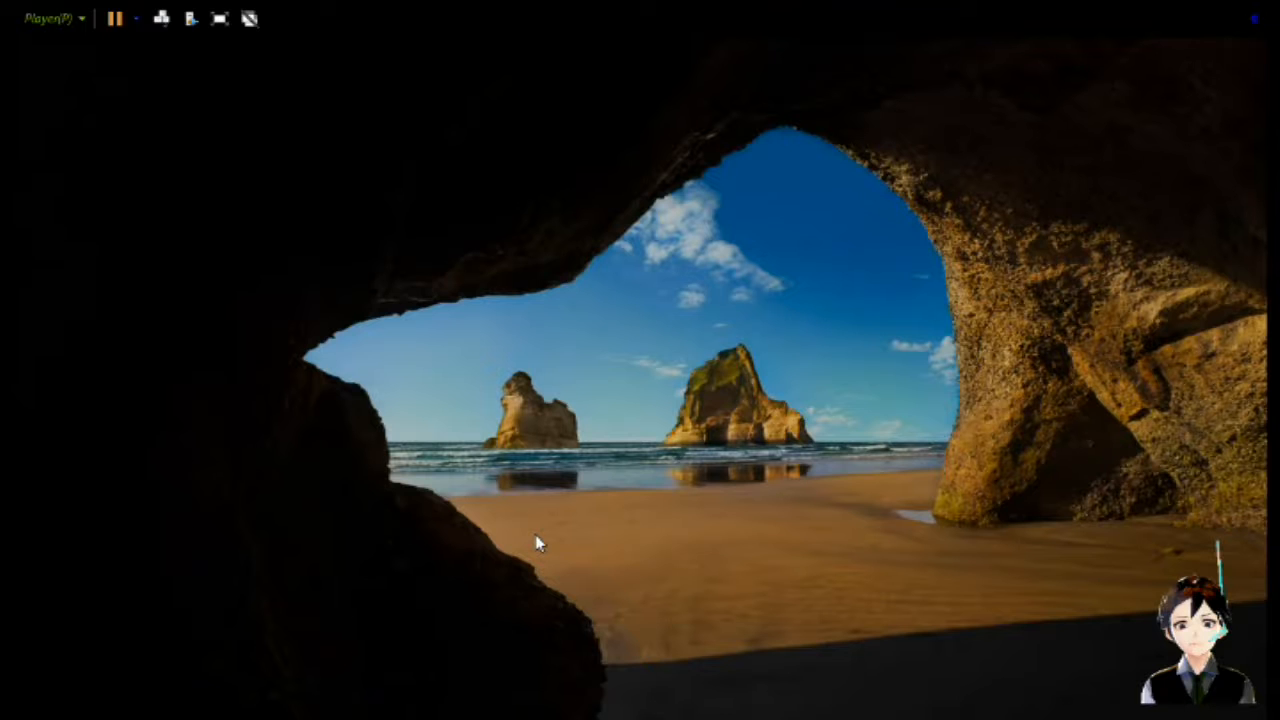
Choose the myumyu account on the sign-in screen and sign in with its account password
{"action": "left_click", "coordinate": [534, 543]}
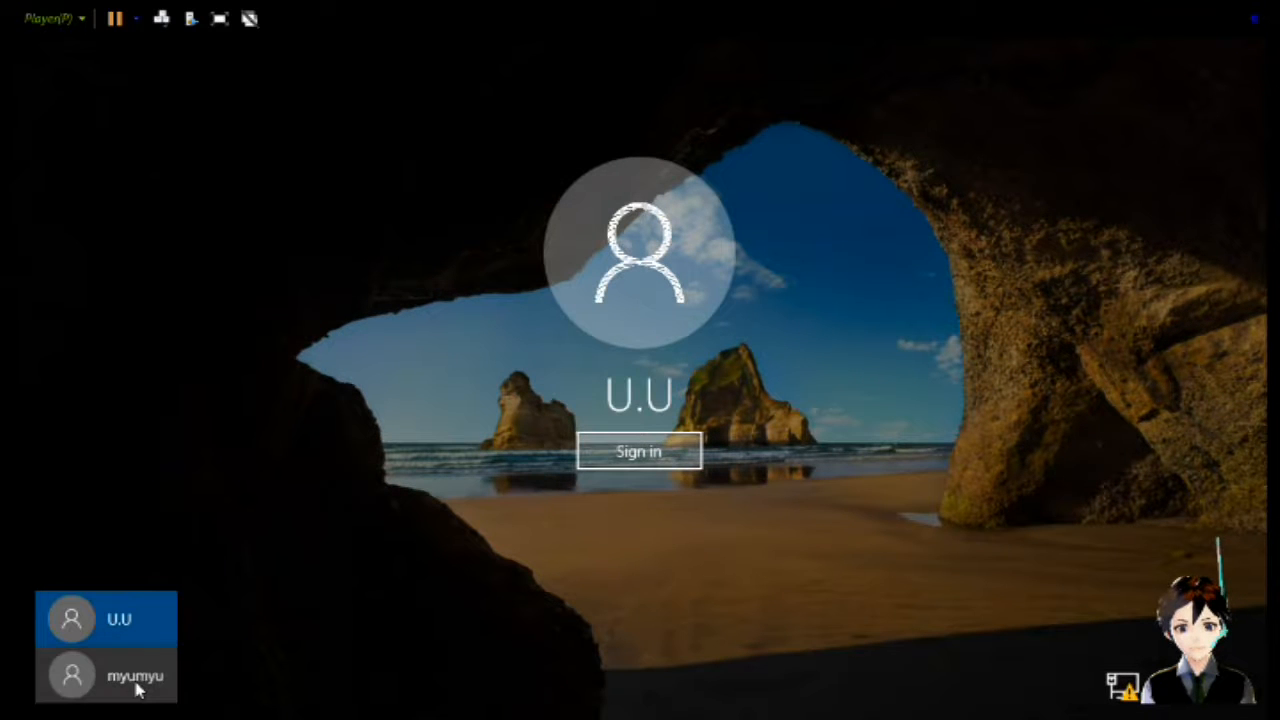
{"action": "left_click", "coordinate": [138, 686]}
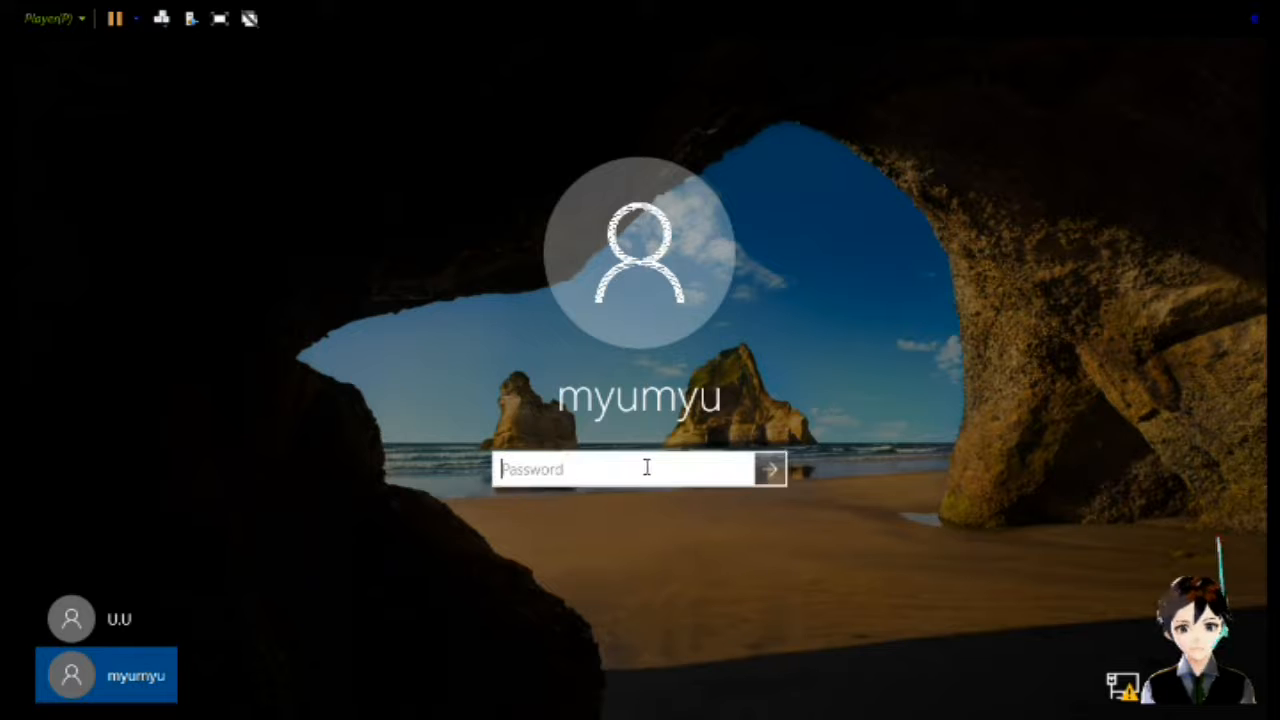
{"action": "type", "text": "******"}
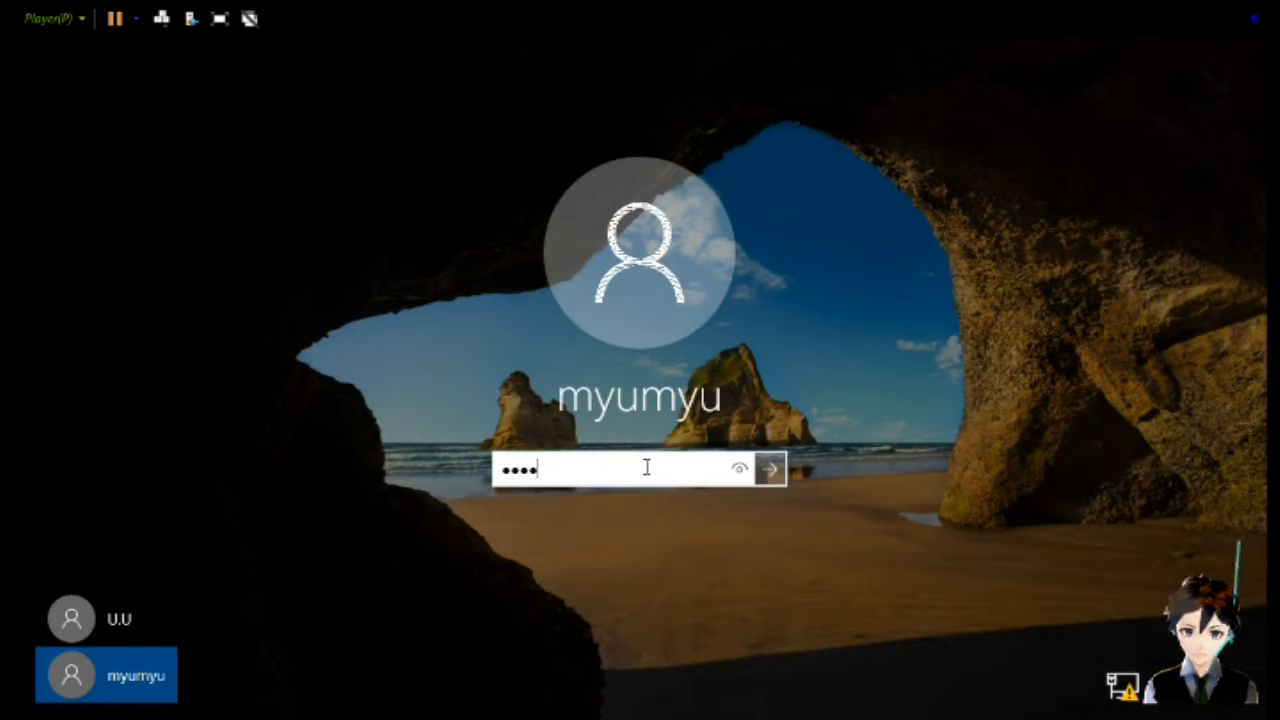
{"action": "type", "text": "**"}
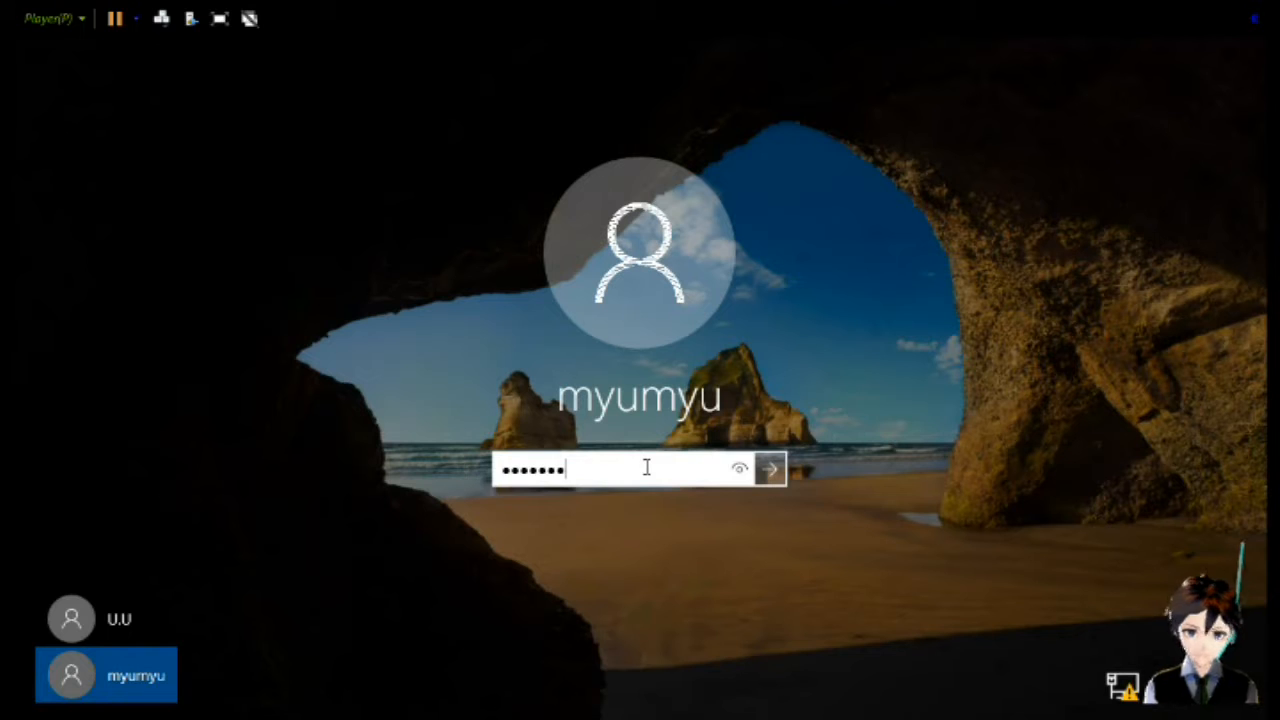
{"action": "key", "text": "Return"}
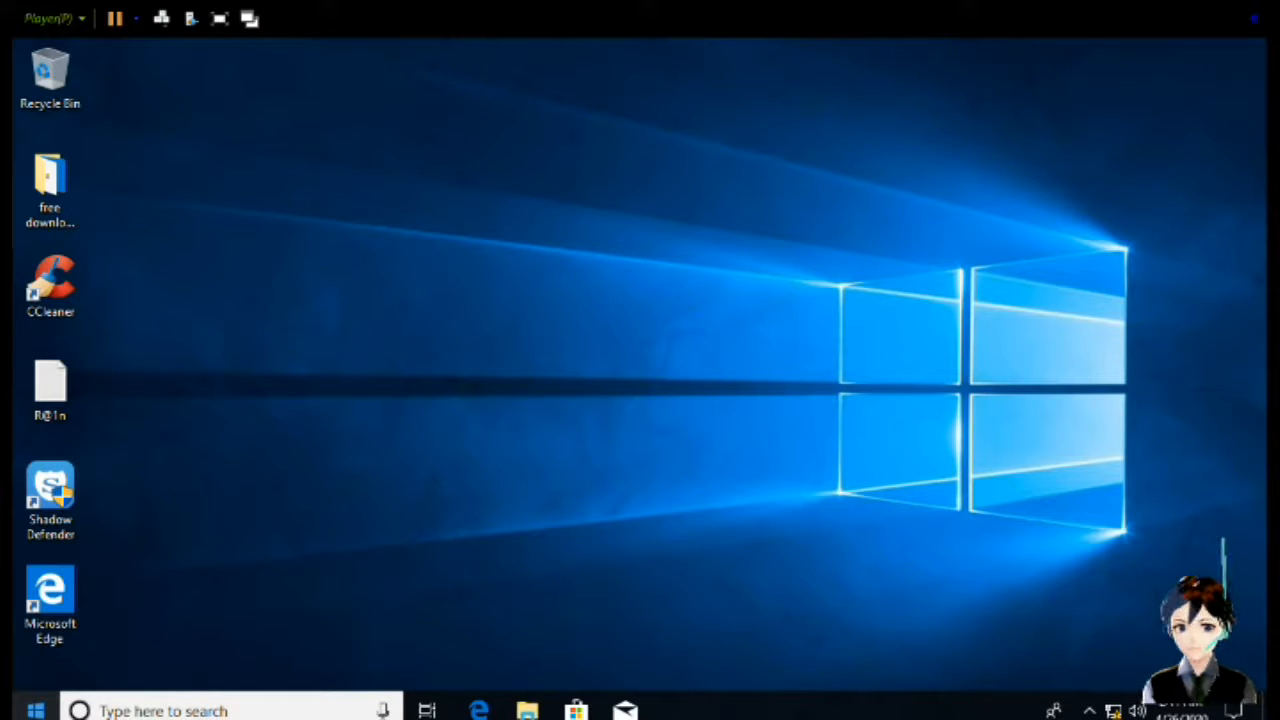
Sign out of the myumyu account
{"action": "key", "text": "super"}
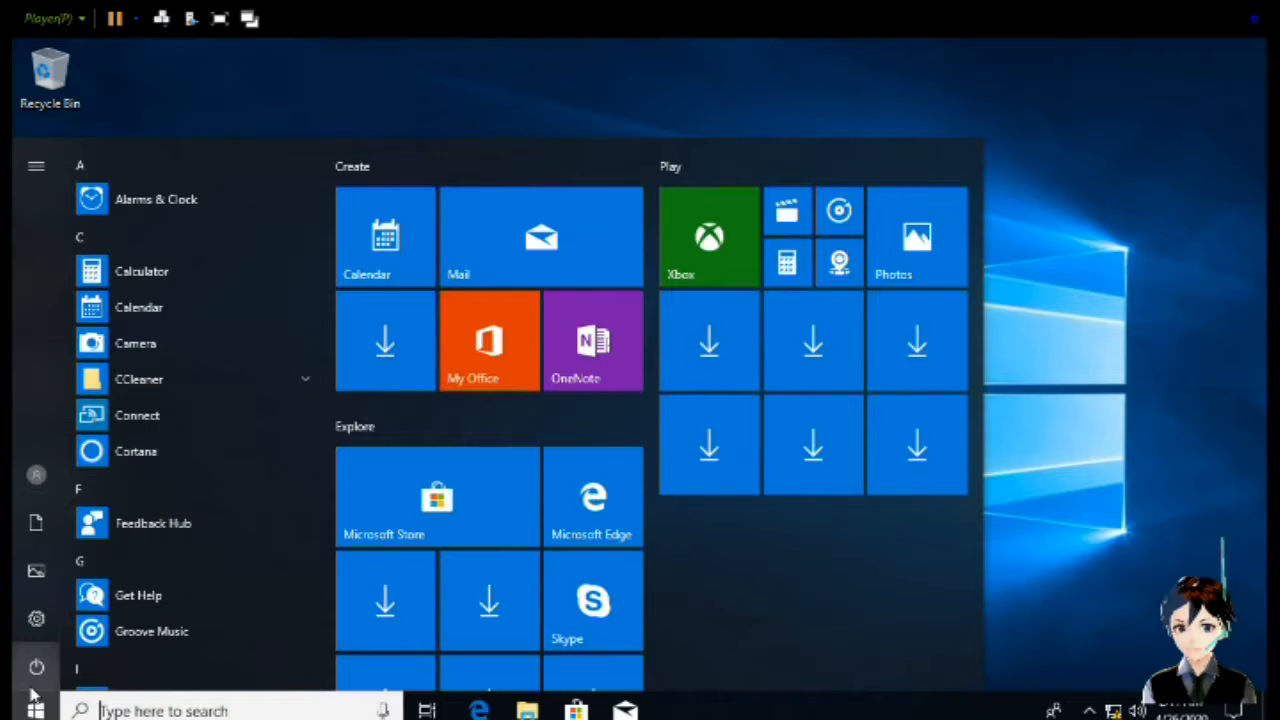
{"action": "left_click", "coordinate": [38, 477]}
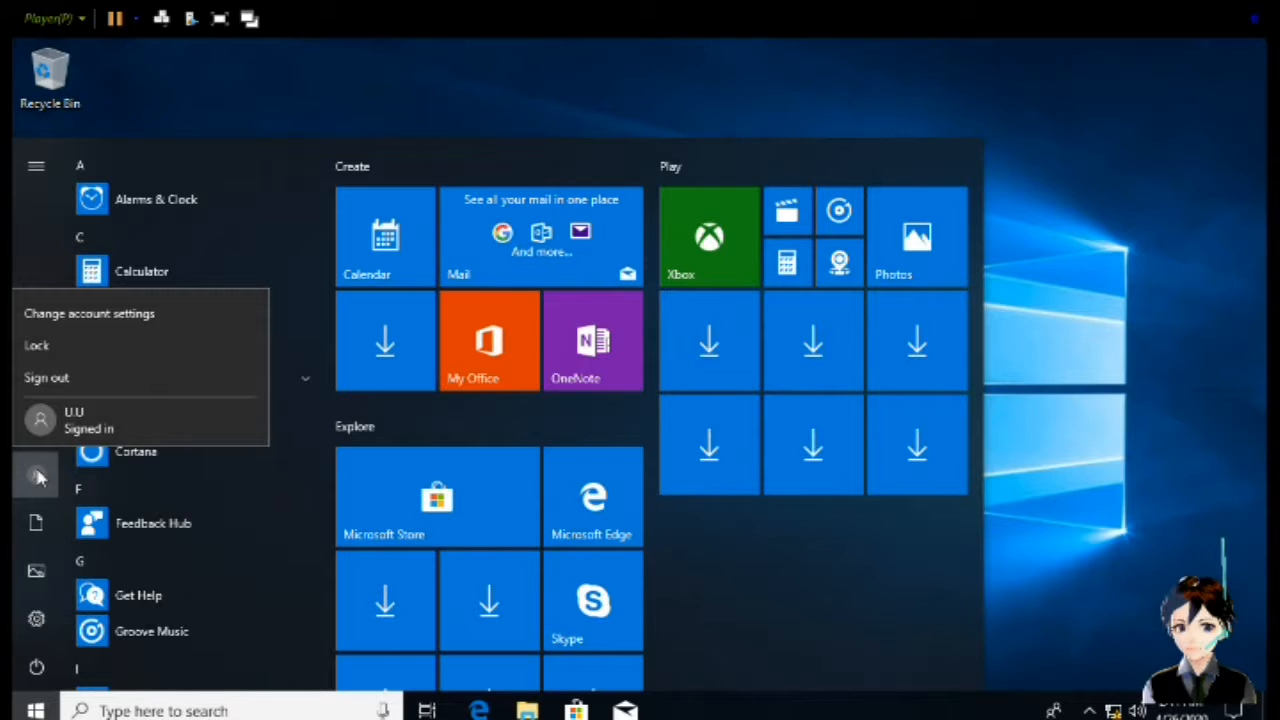
{"action": "left_click", "coordinate": [92, 378]}
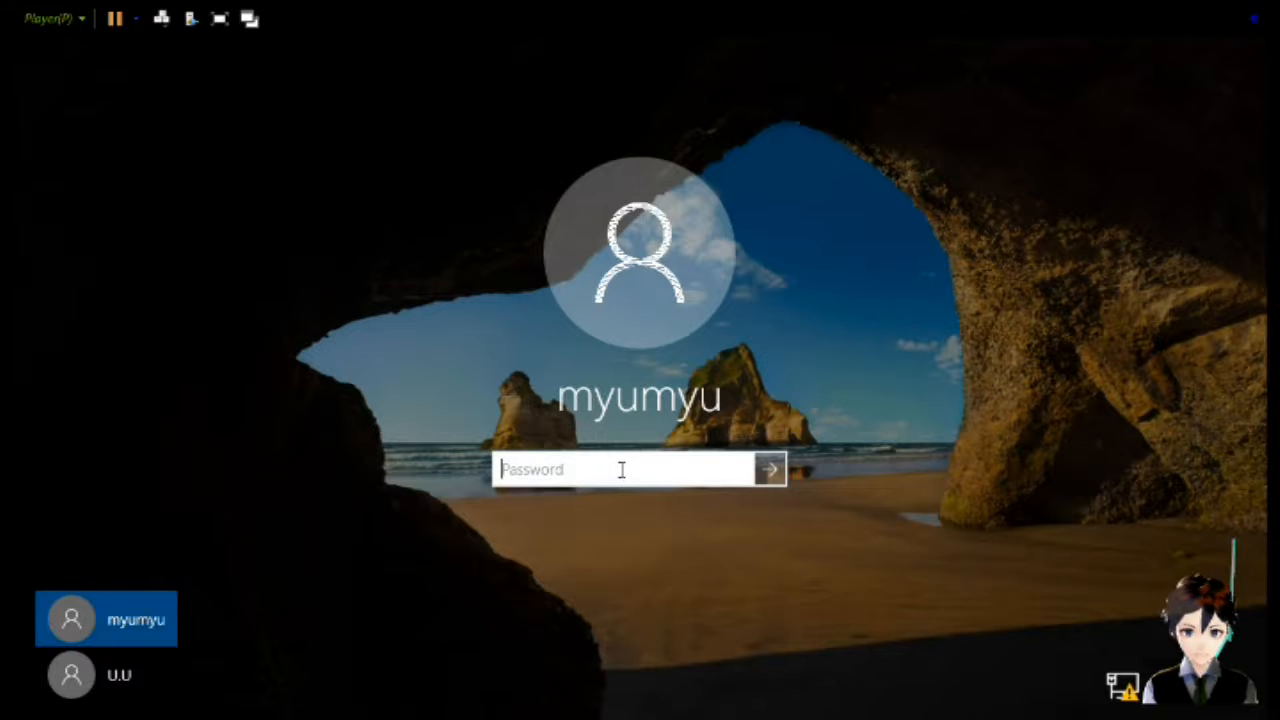
Clear the started entry in myumyu's password field, sign in to the U.U account instead, and close the Start menu
{"action": "type", "text": "•"}
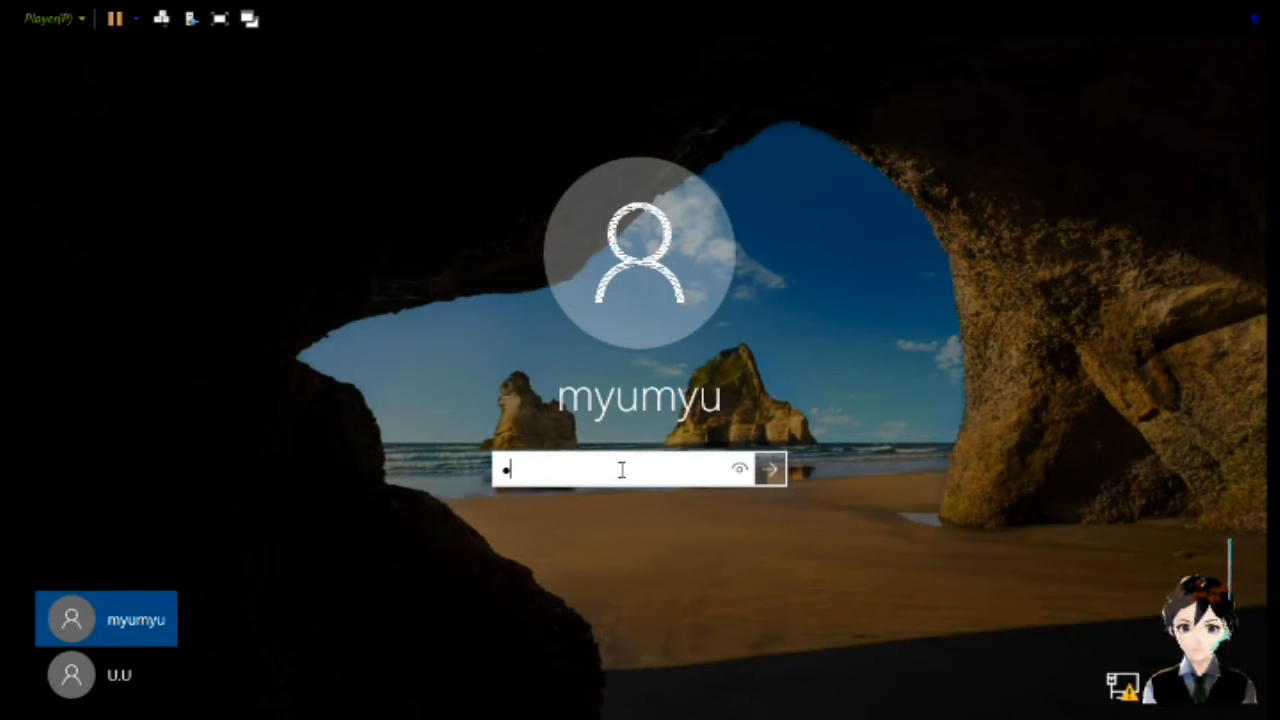
{"action": "key", "text": "BackSpace"}
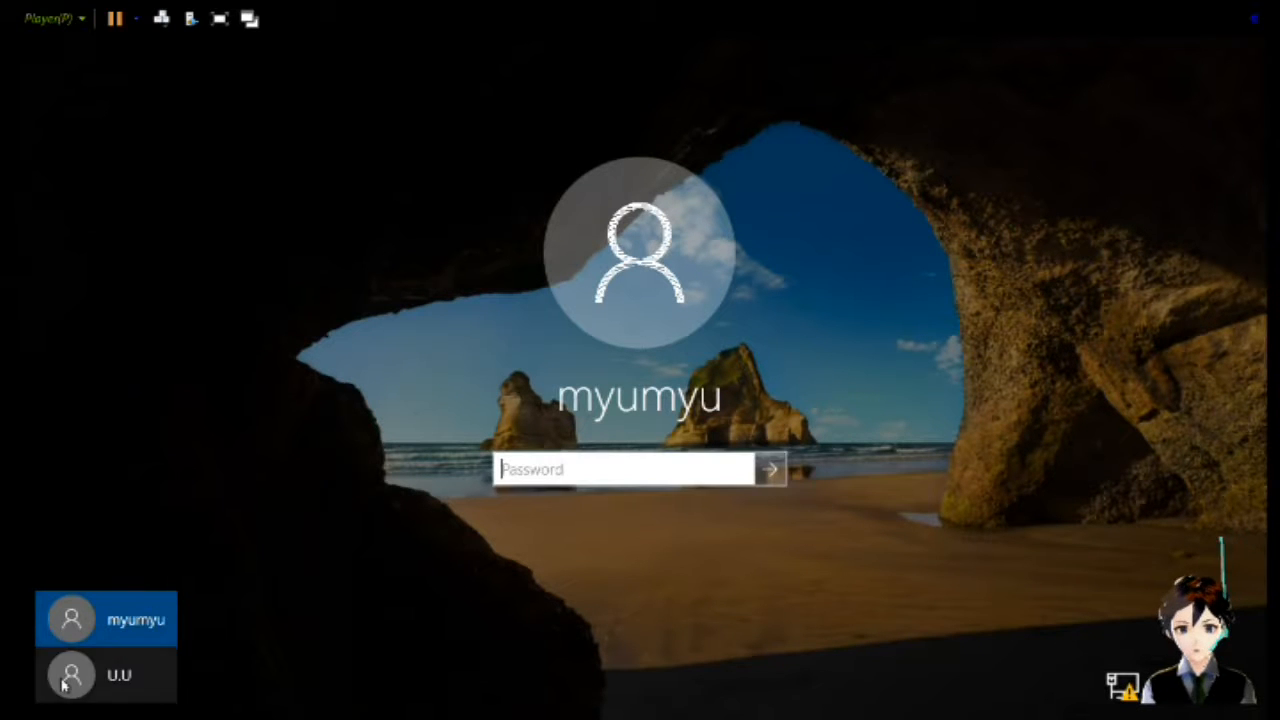
{"action": "left_click", "coordinate": [116, 677]}
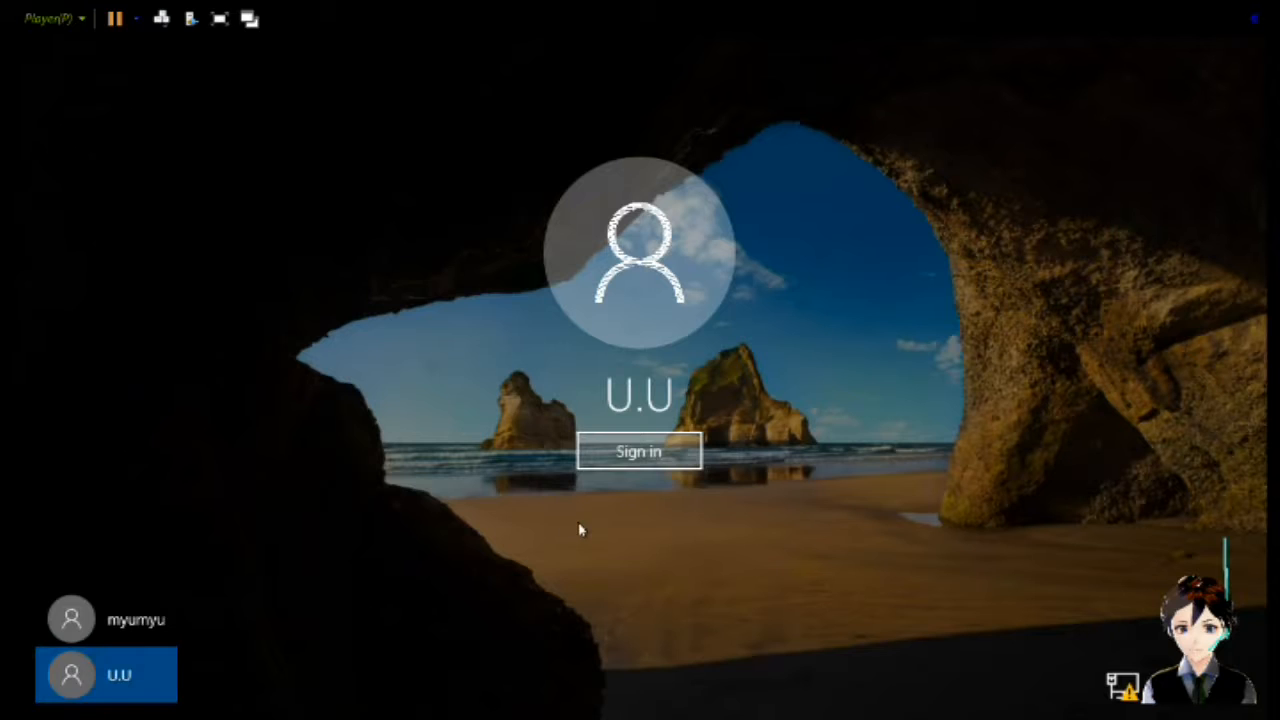
{"action": "left_click", "coordinate": [630, 451]}
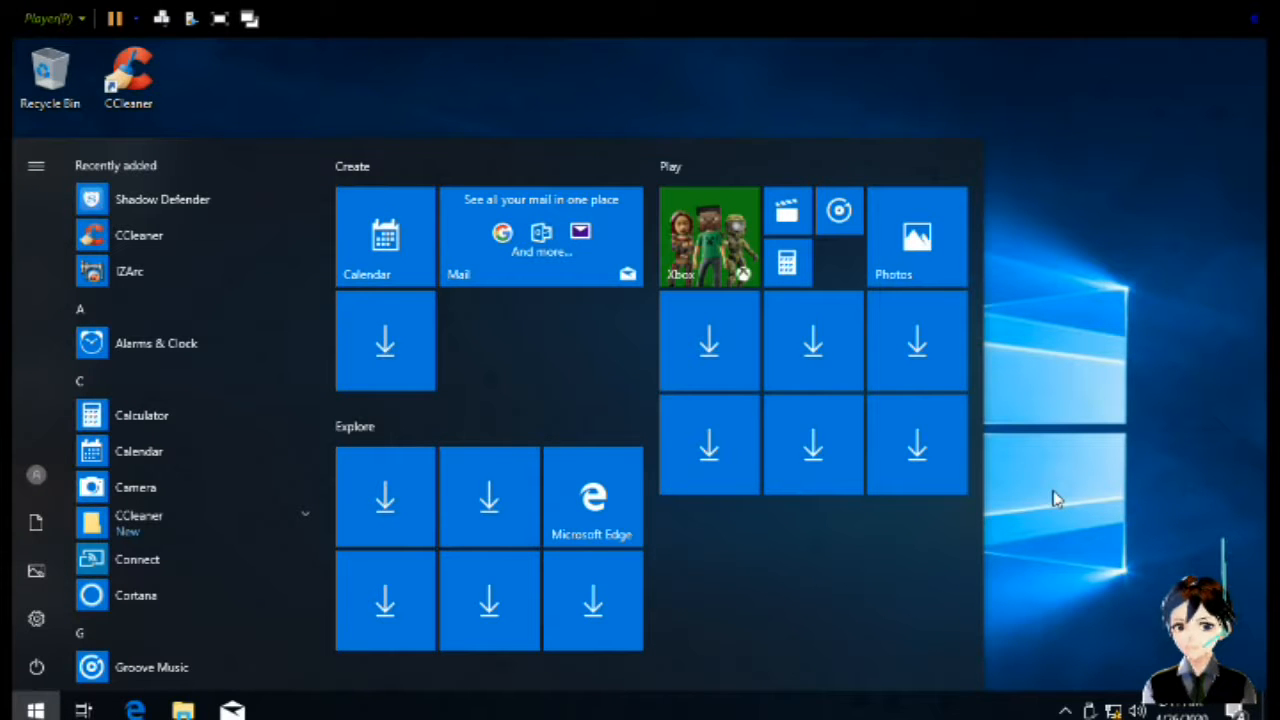
{"action": "left_click", "coordinate": [1118, 494]}
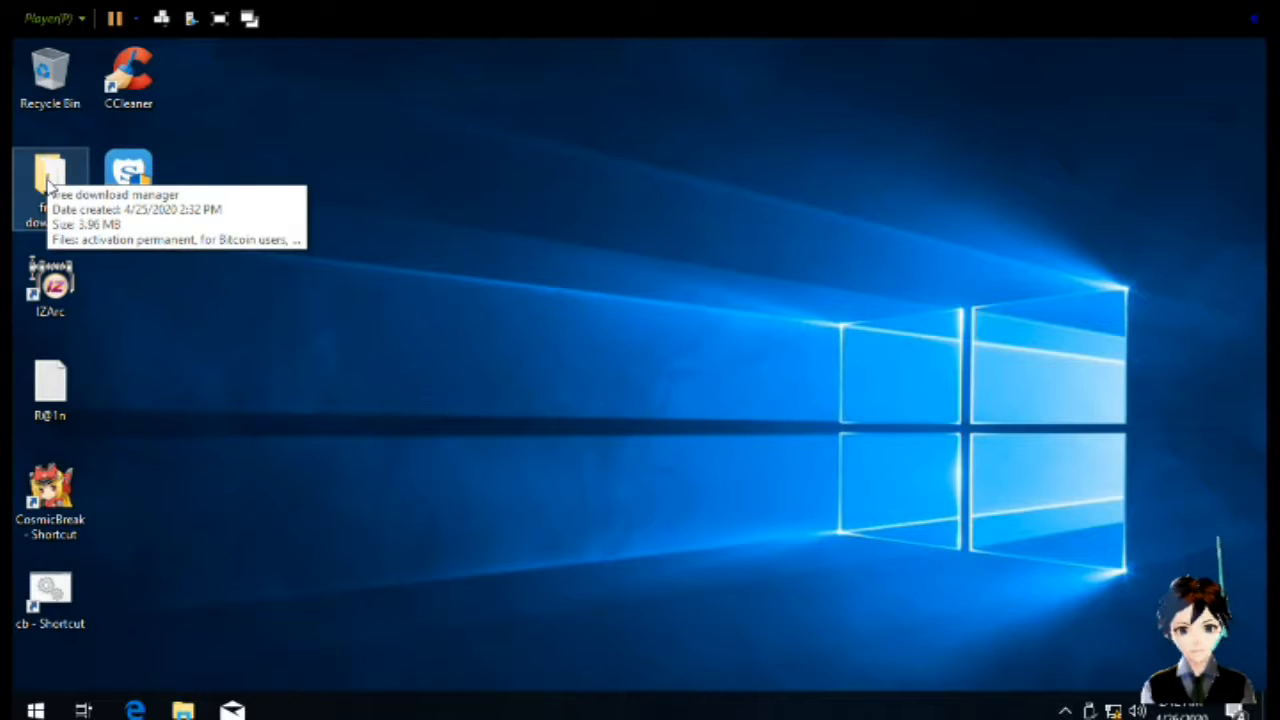
Open CCleaner, glance at its uninstall tool, and bring up the basic settings in its options
{"action": "left_click", "coordinate": [146, 88]}
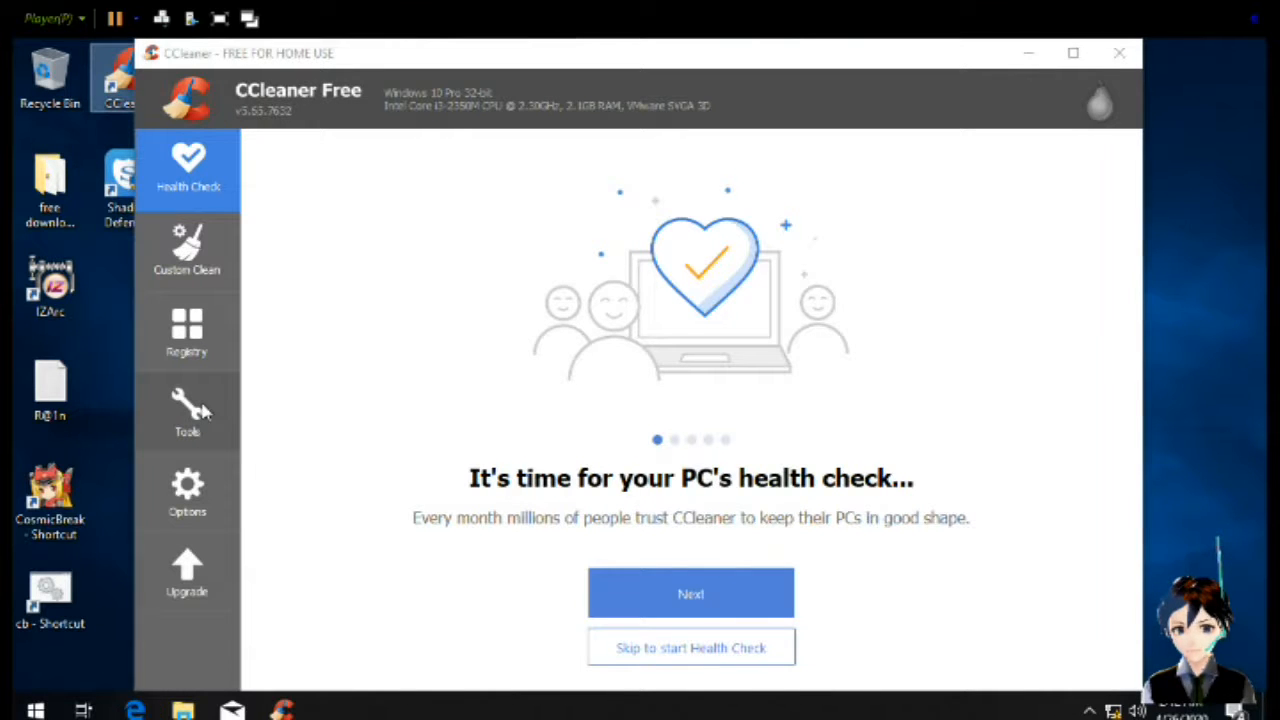
{"action": "left_click", "coordinate": [205, 411]}
{"action": "left_click", "coordinate": [201, 411]}
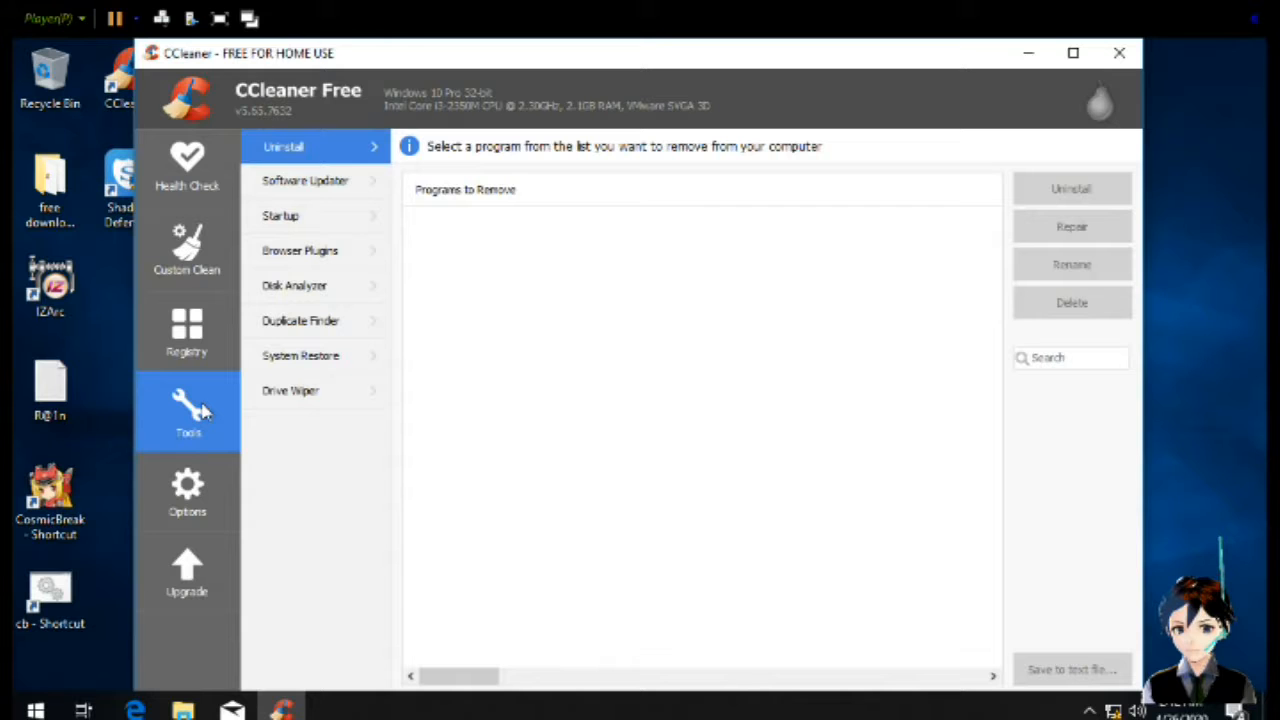
{"action": "left_click", "coordinate": [206, 500]}
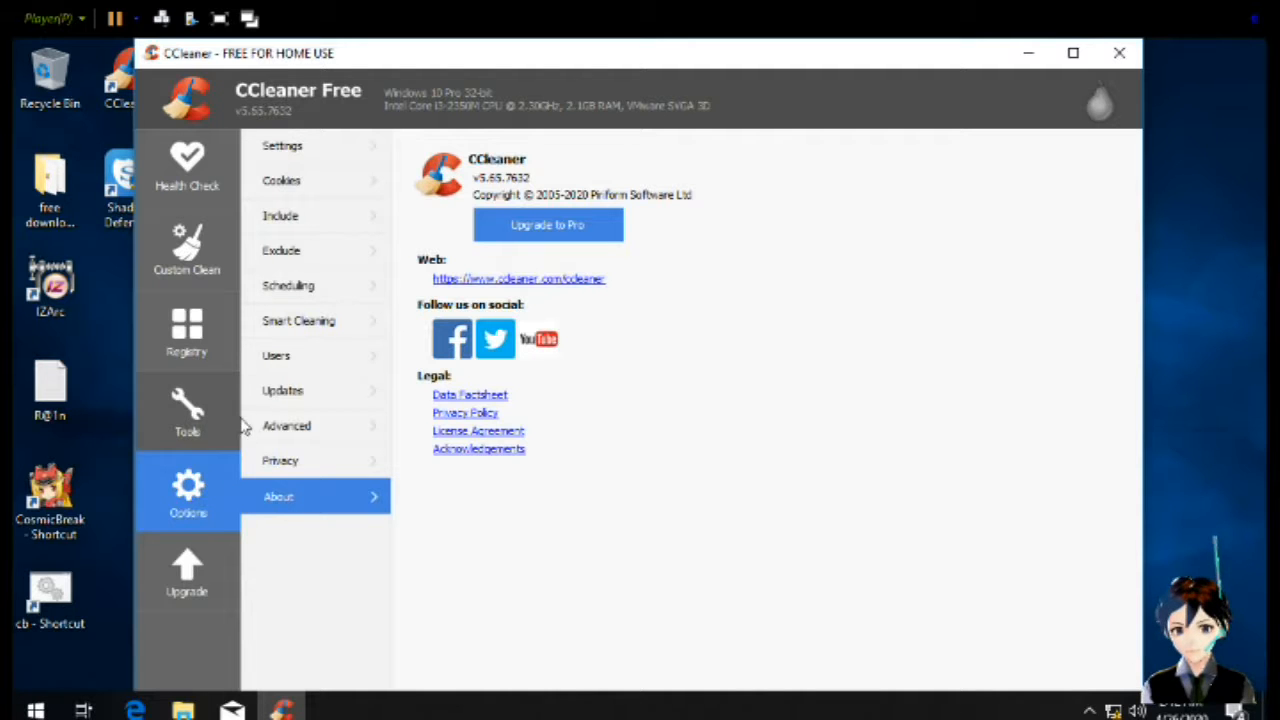
{"action": "left_click", "coordinate": [290, 148]}
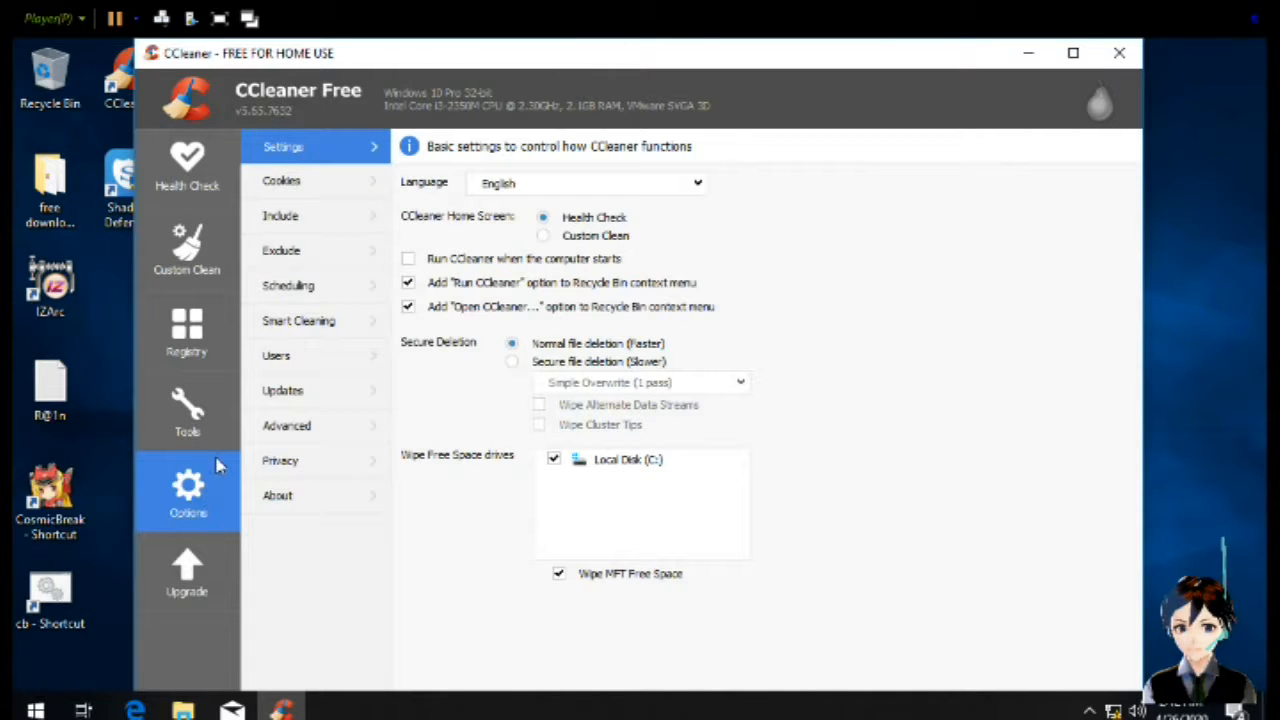
Uninstall Store Experience Host with CCleaner's uninstall tool, look over the remaining programs, and close CCleaner
{"action": "left_click", "coordinate": [208, 421]}
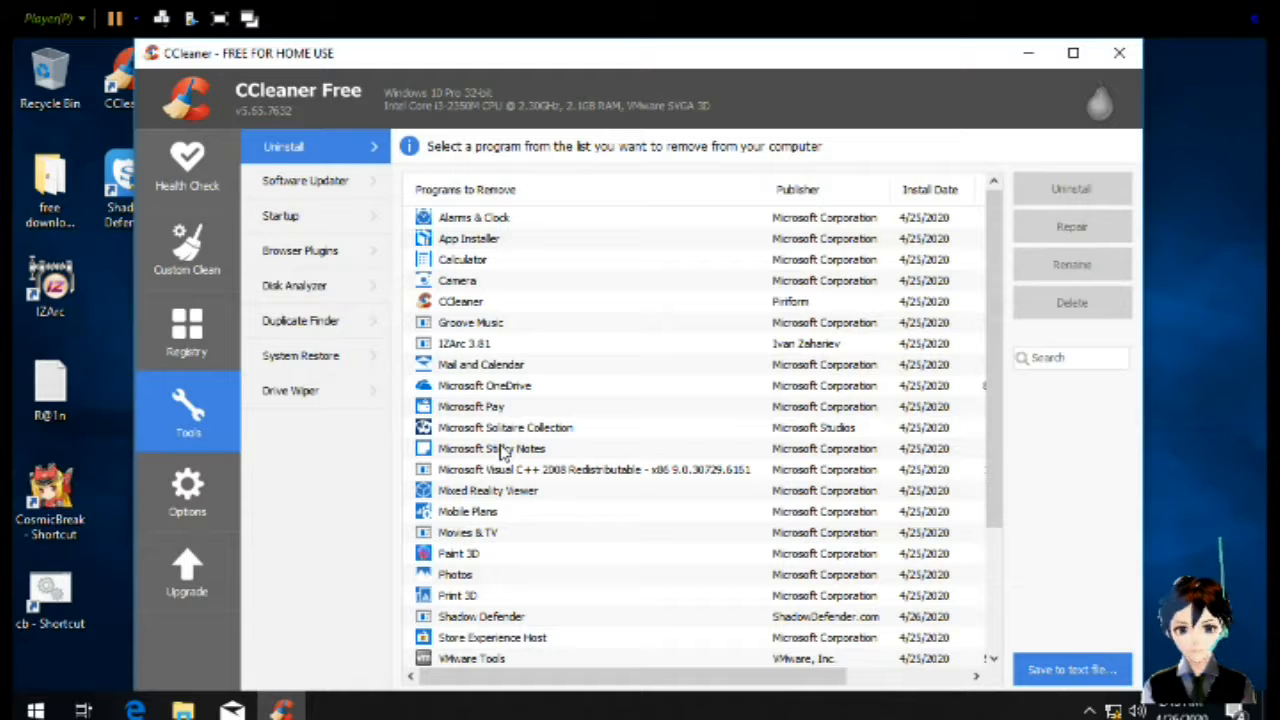
{"action": "left_click", "coordinate": [488, 514]}
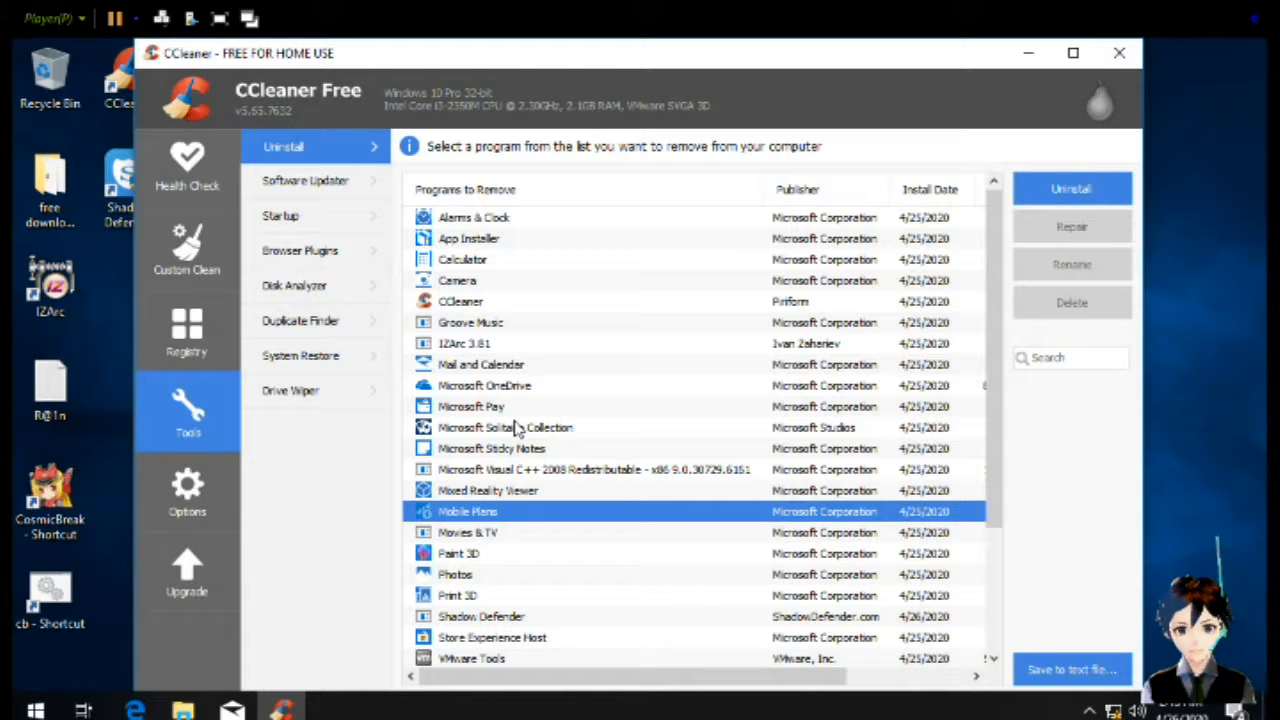
{"action": "scroll", "coordinate": [545, 430], "scroll_direction": "down", "scroll_amount": 2}
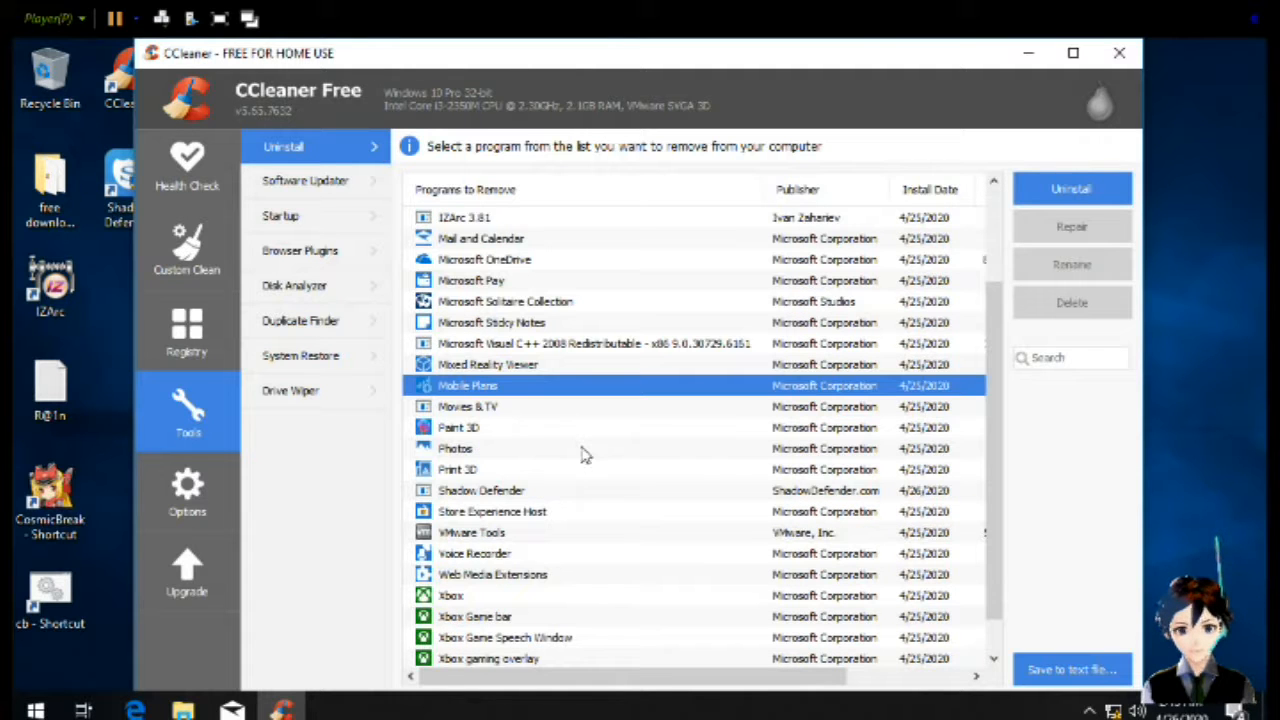
{"action": "scroll", "coordinate": [585, 455], "scroll_direction": "down", "scroll_amount": 1}
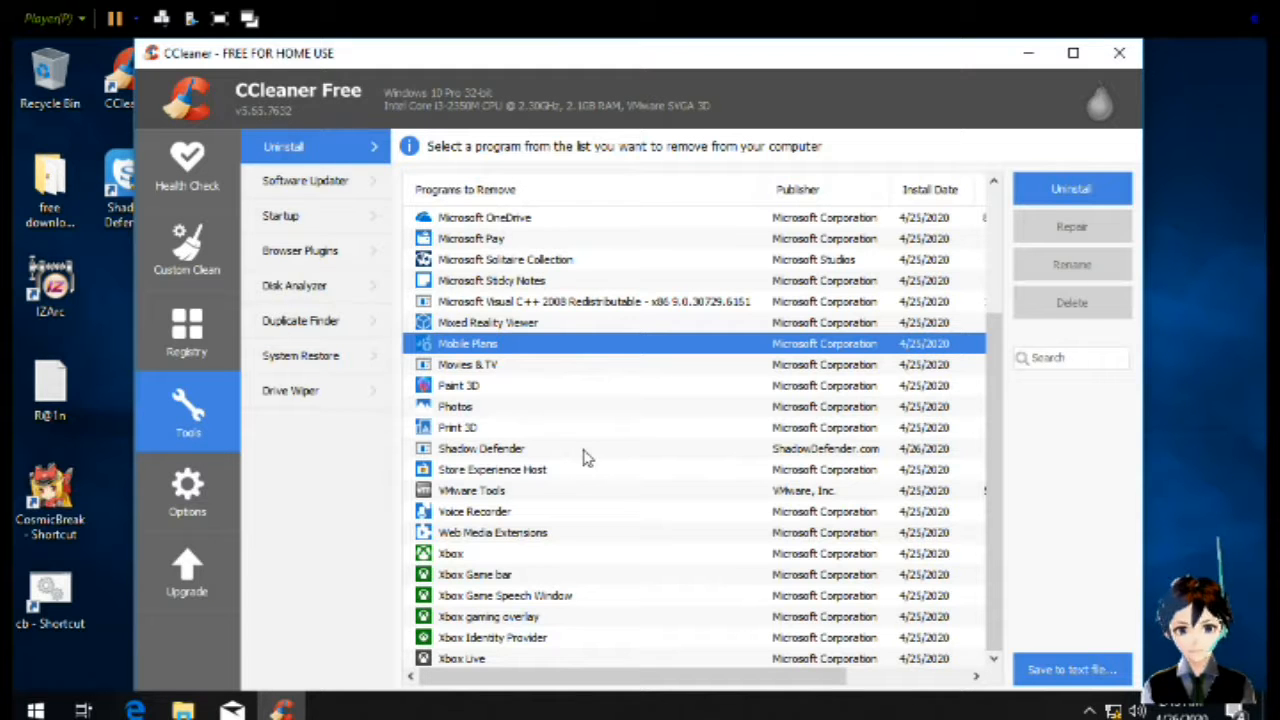
{"action": "scroll", "coordinate": [570, 452], "scroll_direction": "up", "scroll_amount": 1}
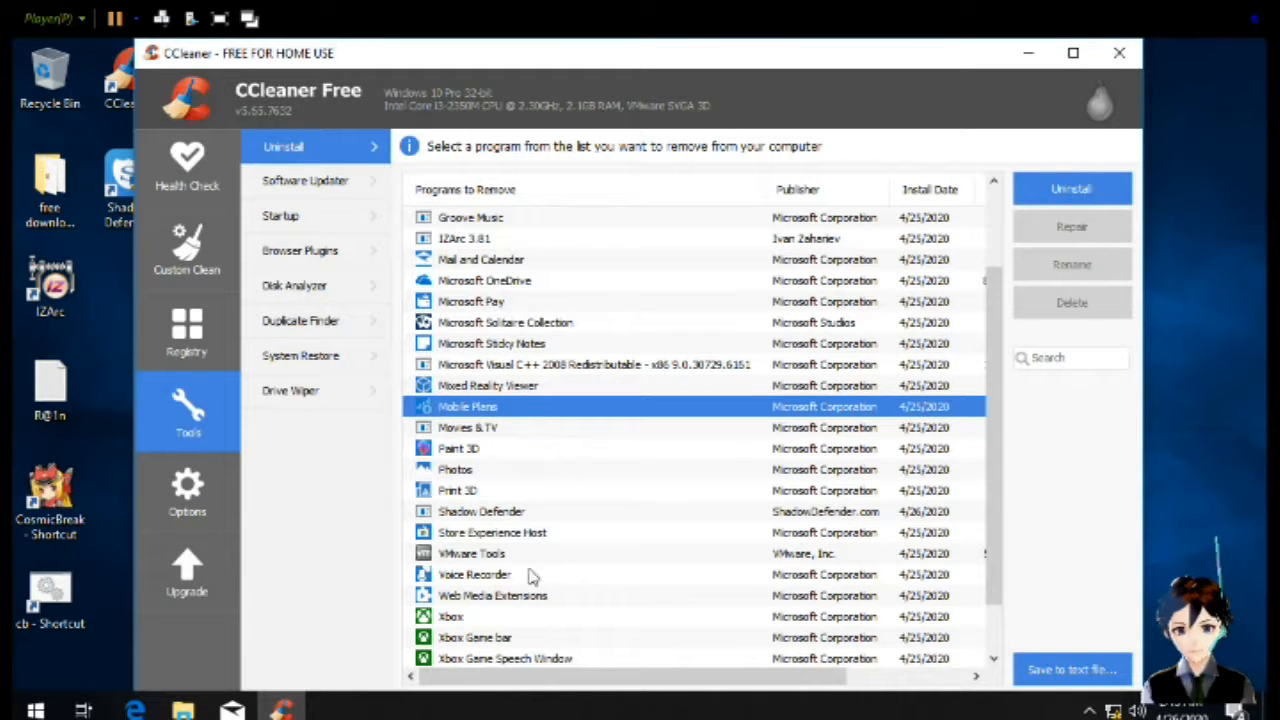
{"action": "left_click", "coordinate": [509, 536]}
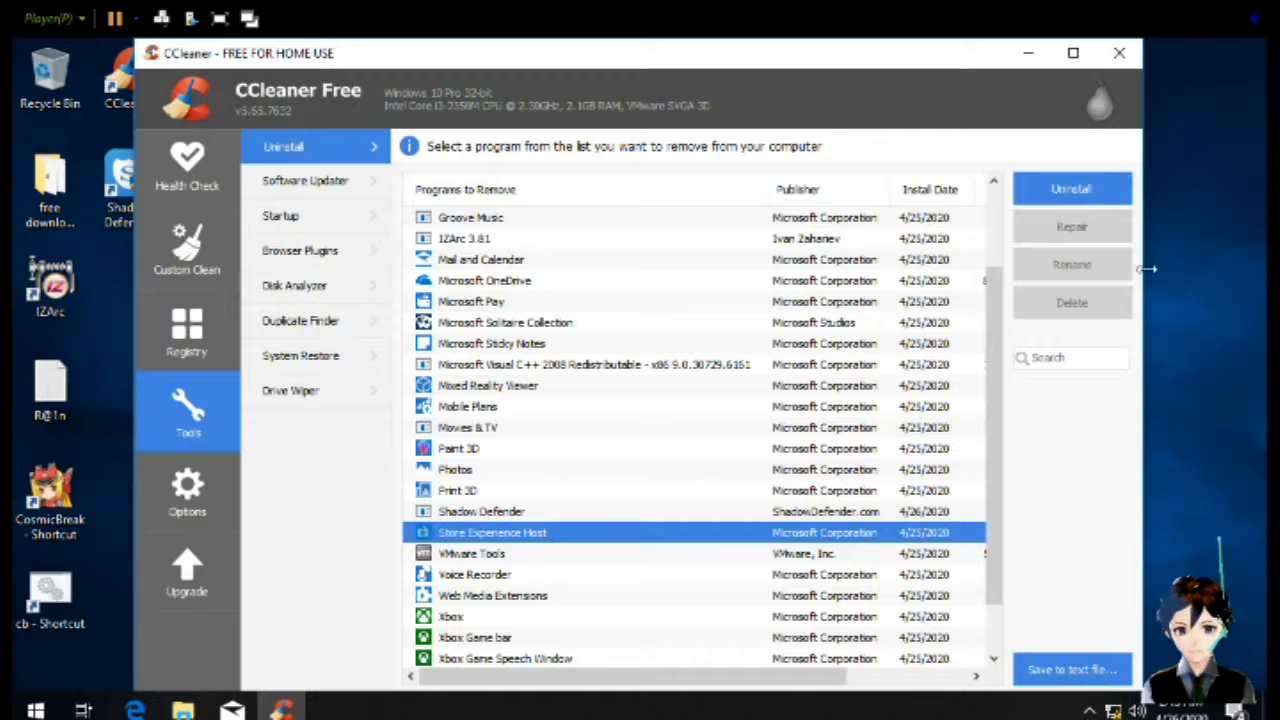
{"action": "left_click", "coordinate": [1053, 190]}
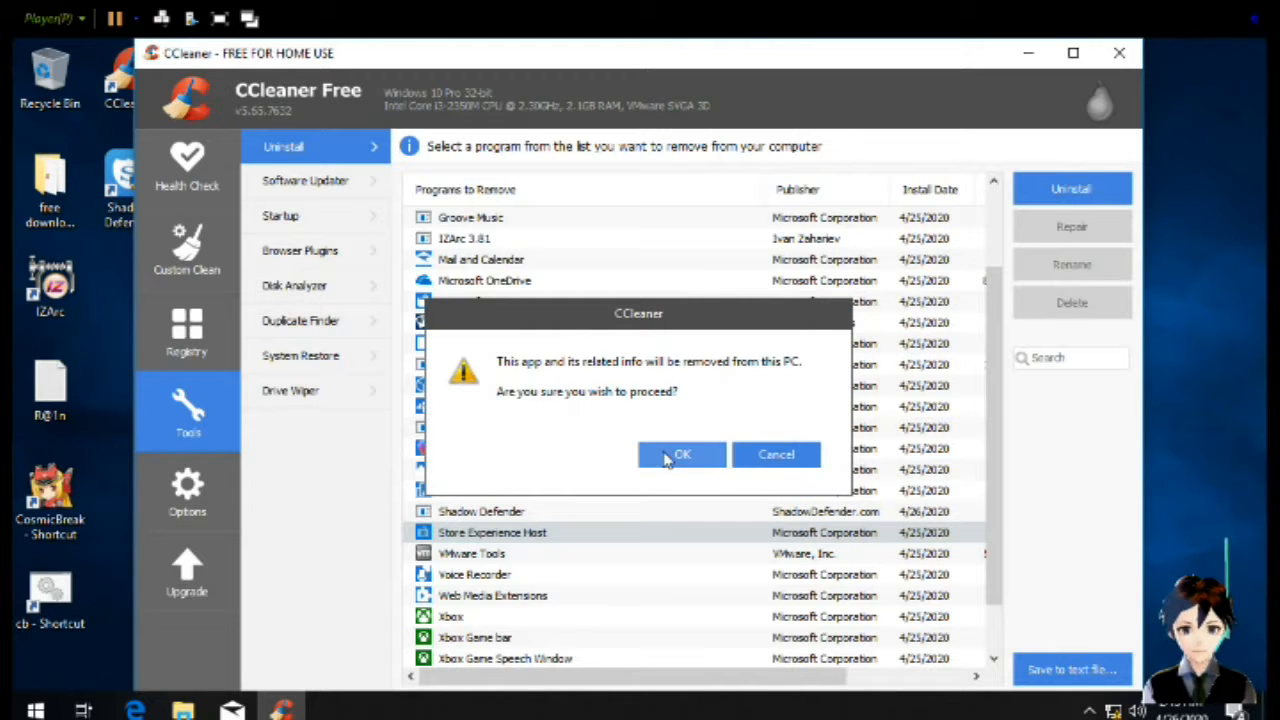
{"action": "left_click", "coordinate": [672, 455]}
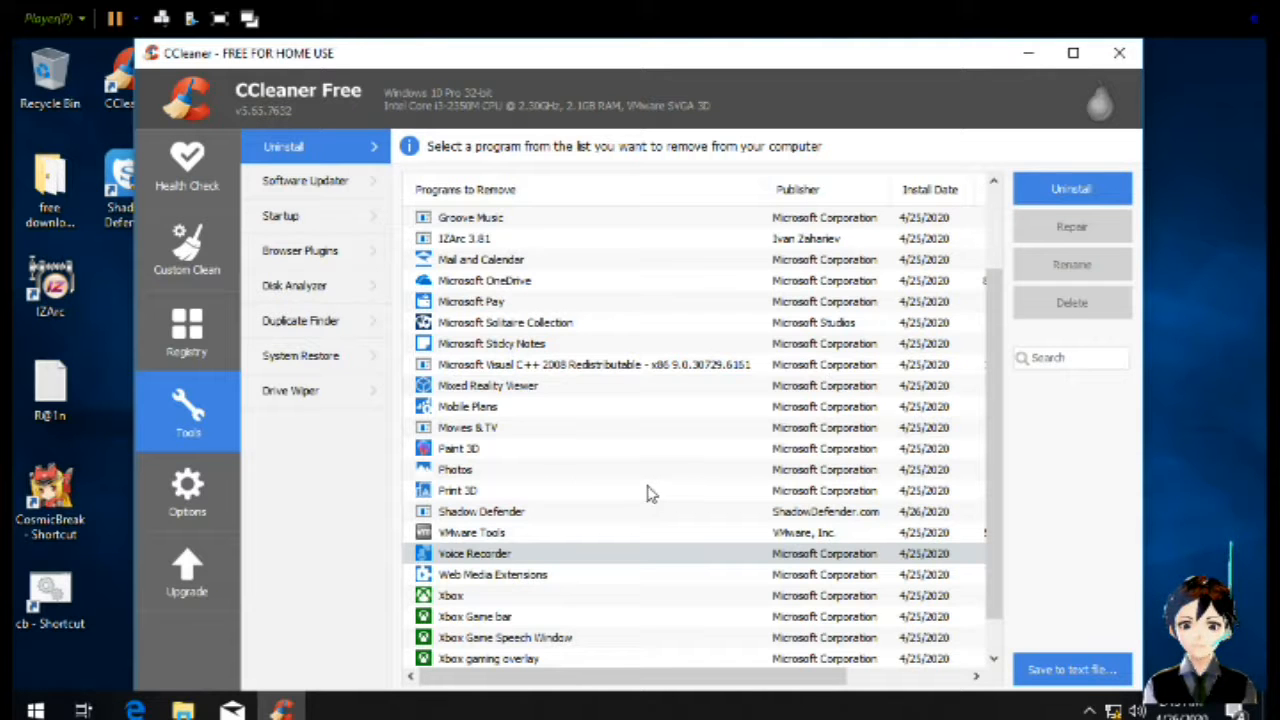
{"action": "scroll", "coordinate": [648, 492], "scroll_direction": "up", "scroll_amount": 2}
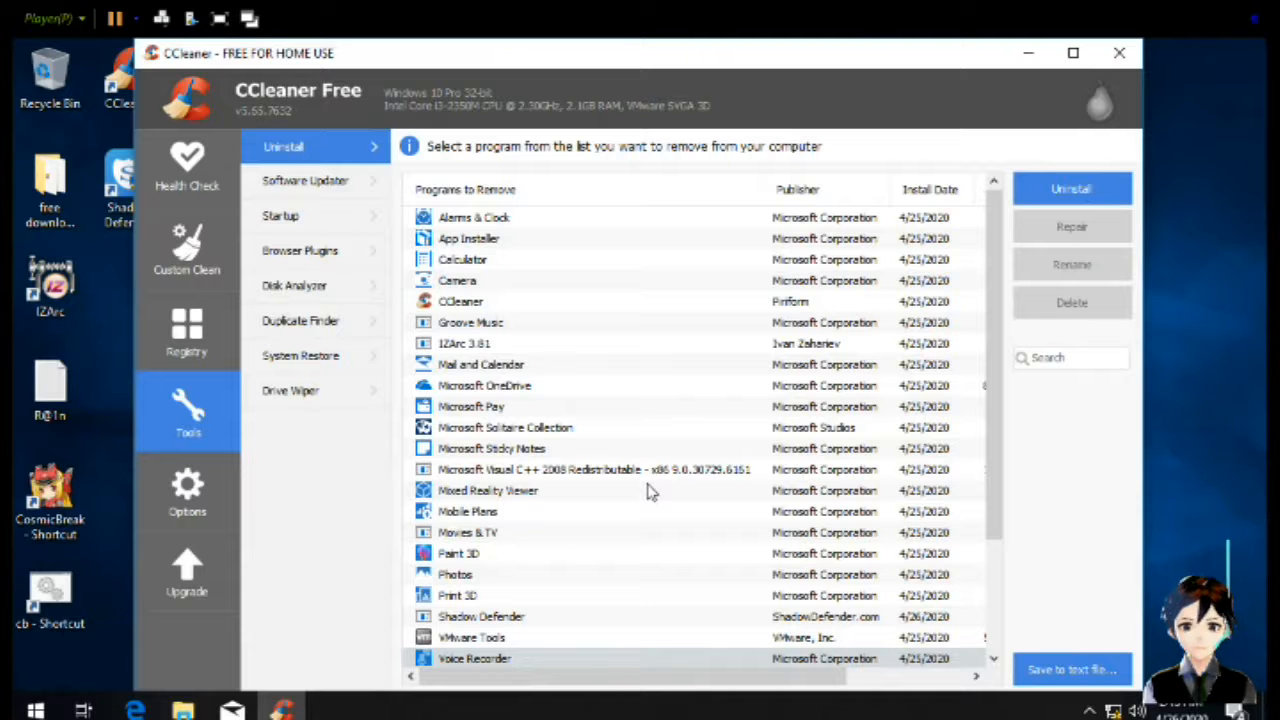
{"action": "scroll", "coordinate": [648, 492], "scroll_direction": "down", "scroll_amount": 3}
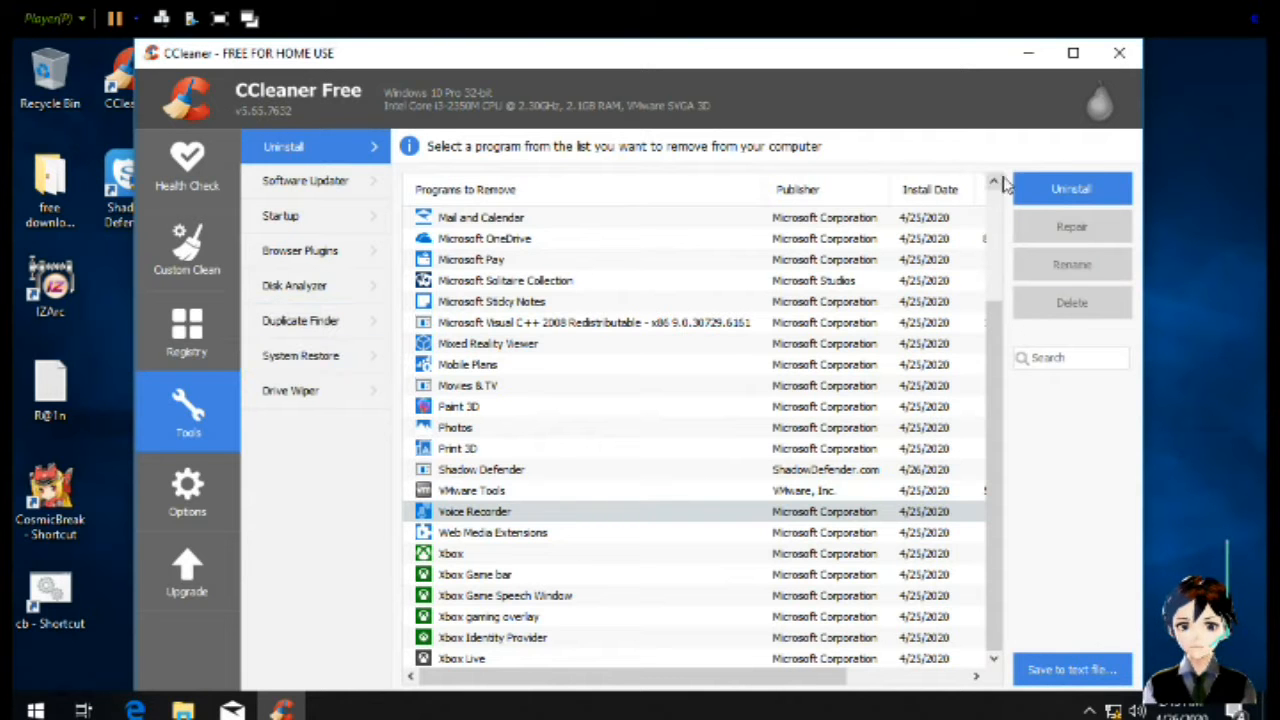
{"action": "left_click", "coordinate": [1119, 53]}
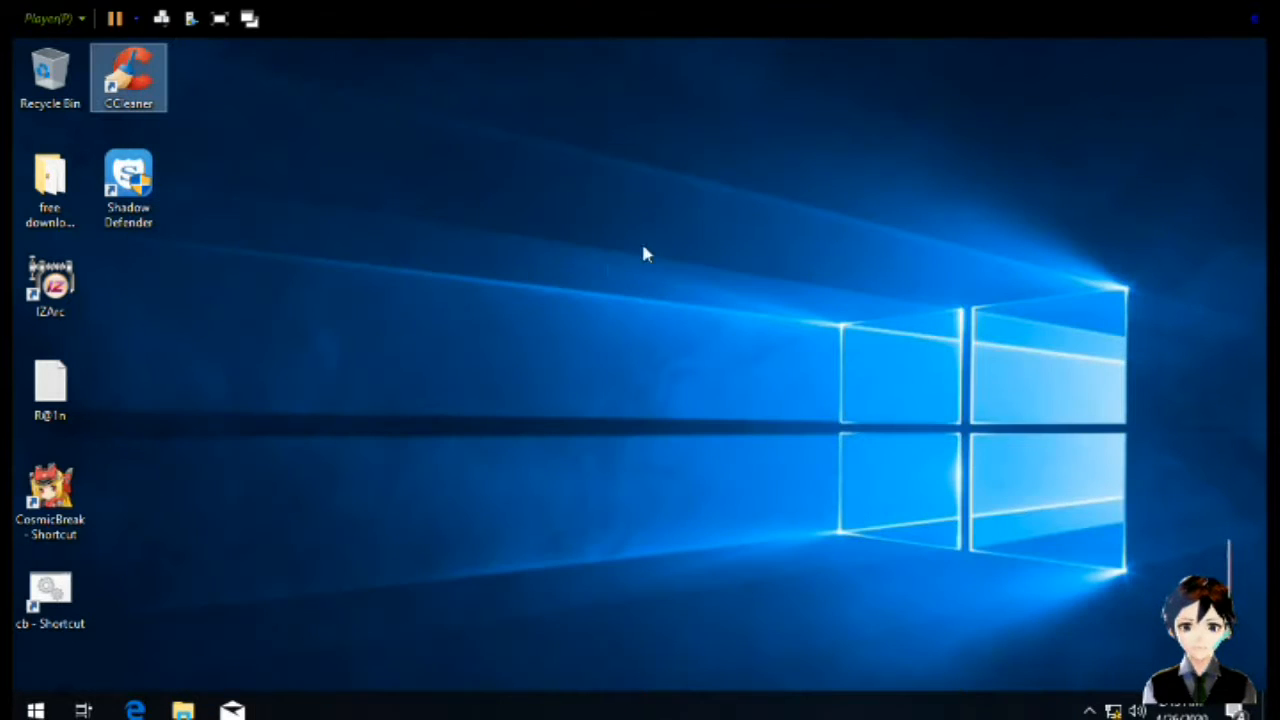
Open Shadow Defender, allowing it to make changes to the device, and add the Downloads folder to its file exclusion list
{"action": "left_click", "coordinate": [145, 188]}
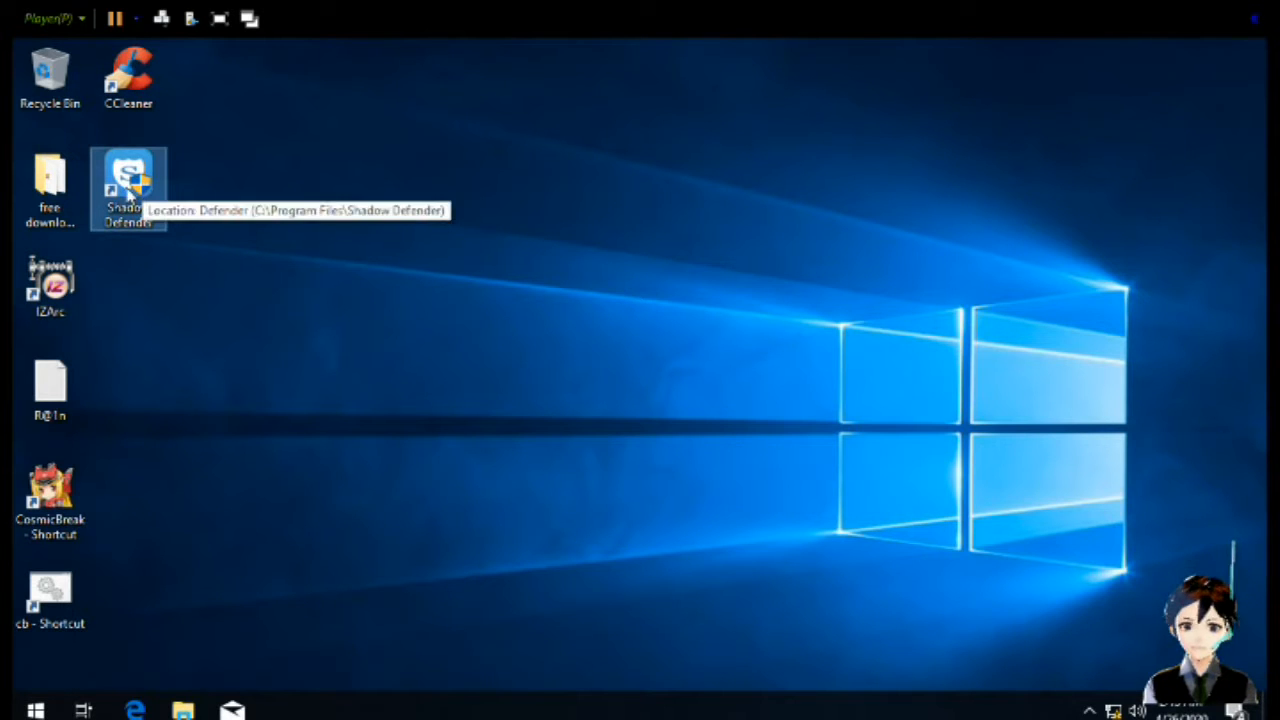
{"action": "double_click", "coordinate": [128, 196]}
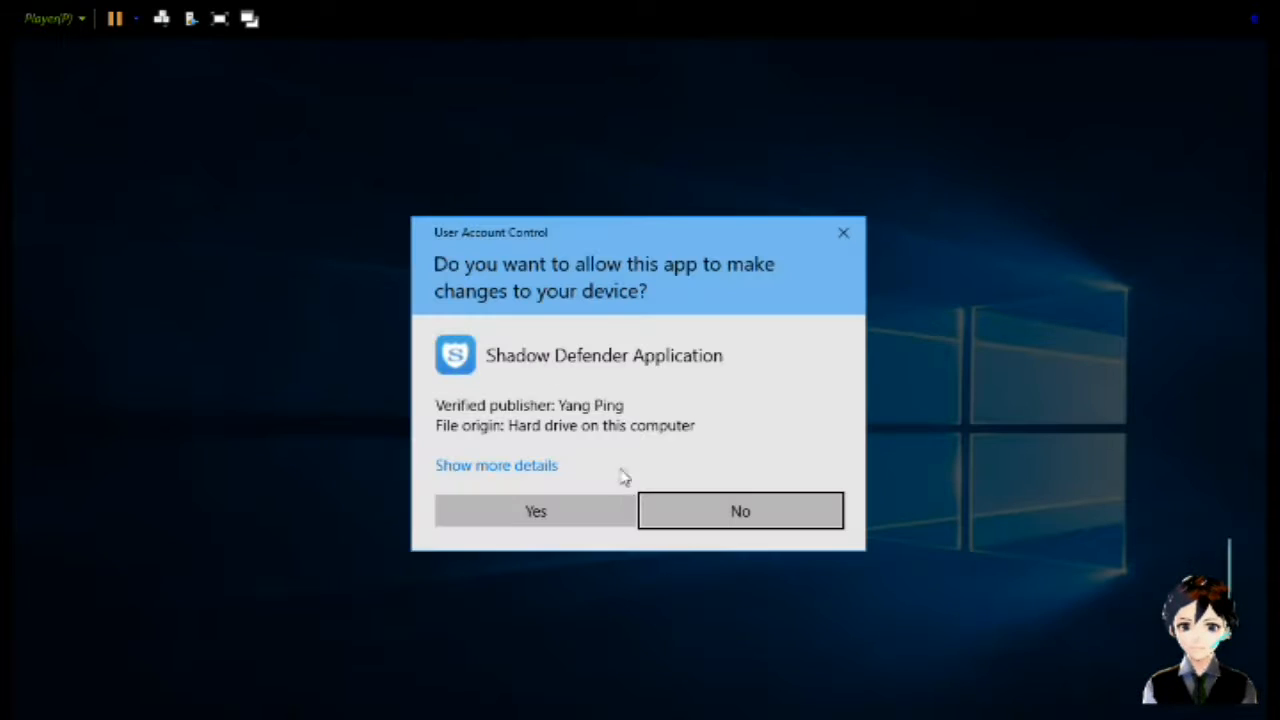
{"action": "left_click", "coordinate": [574, 521]}
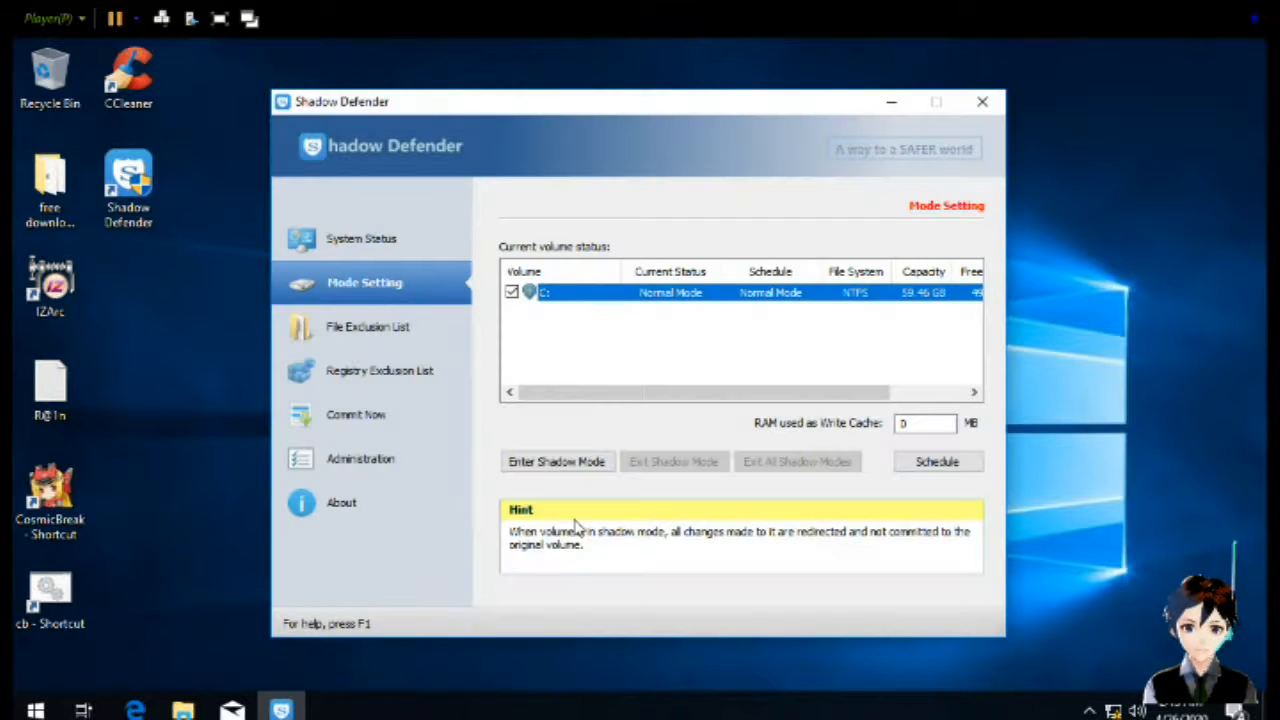
{"action": "left_click", "coordinate": [390, 337]}
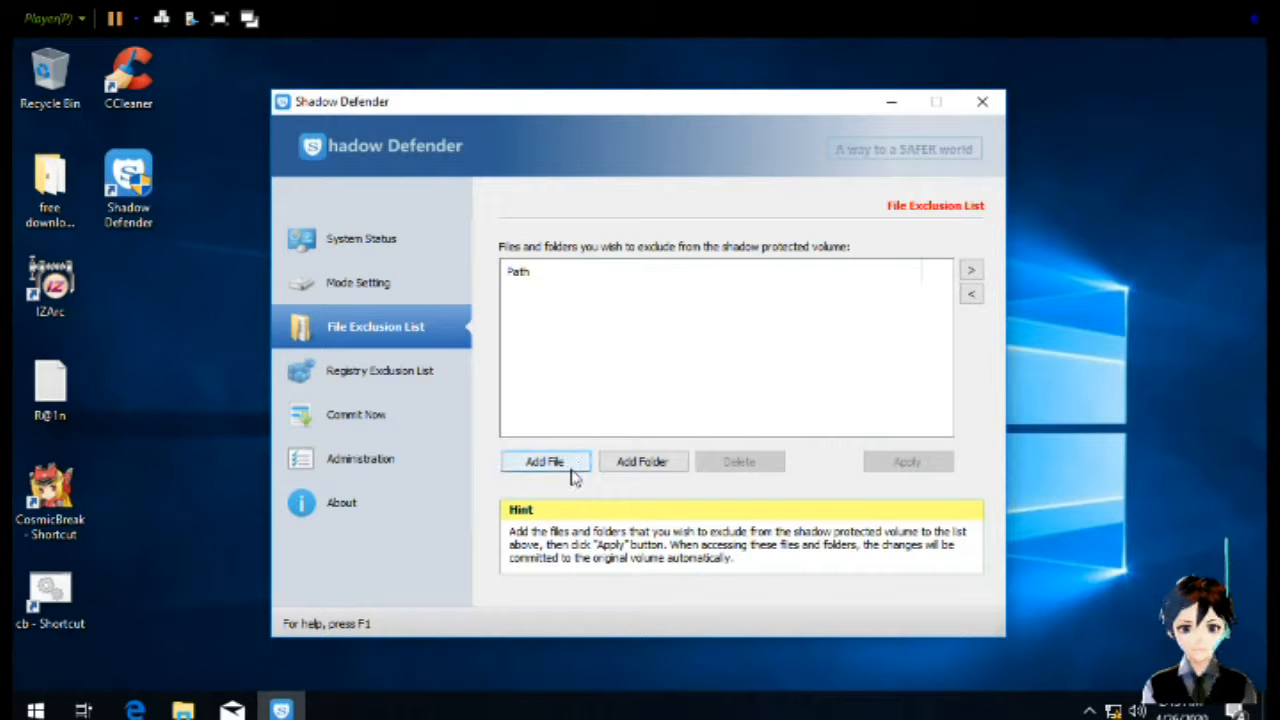
{"action": "left_click", "coordinate": [657, 463]}
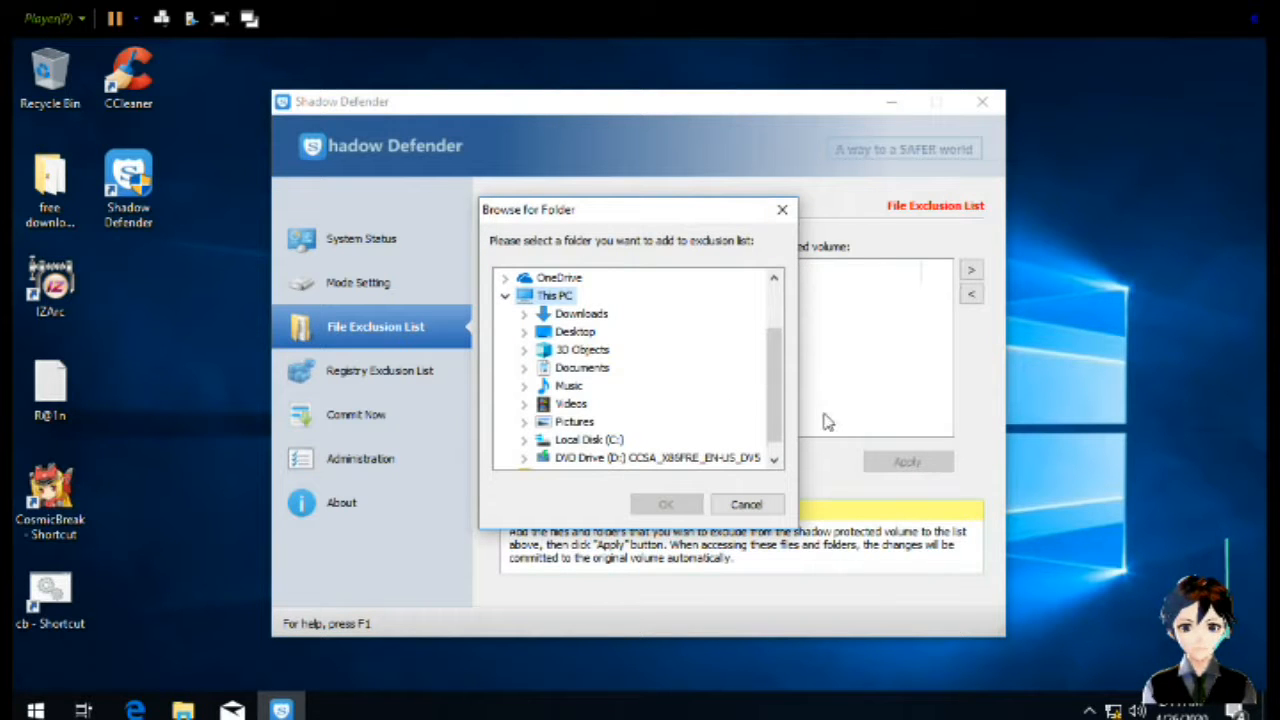
{"action": "left_click", "coordinate": [587, 319]}
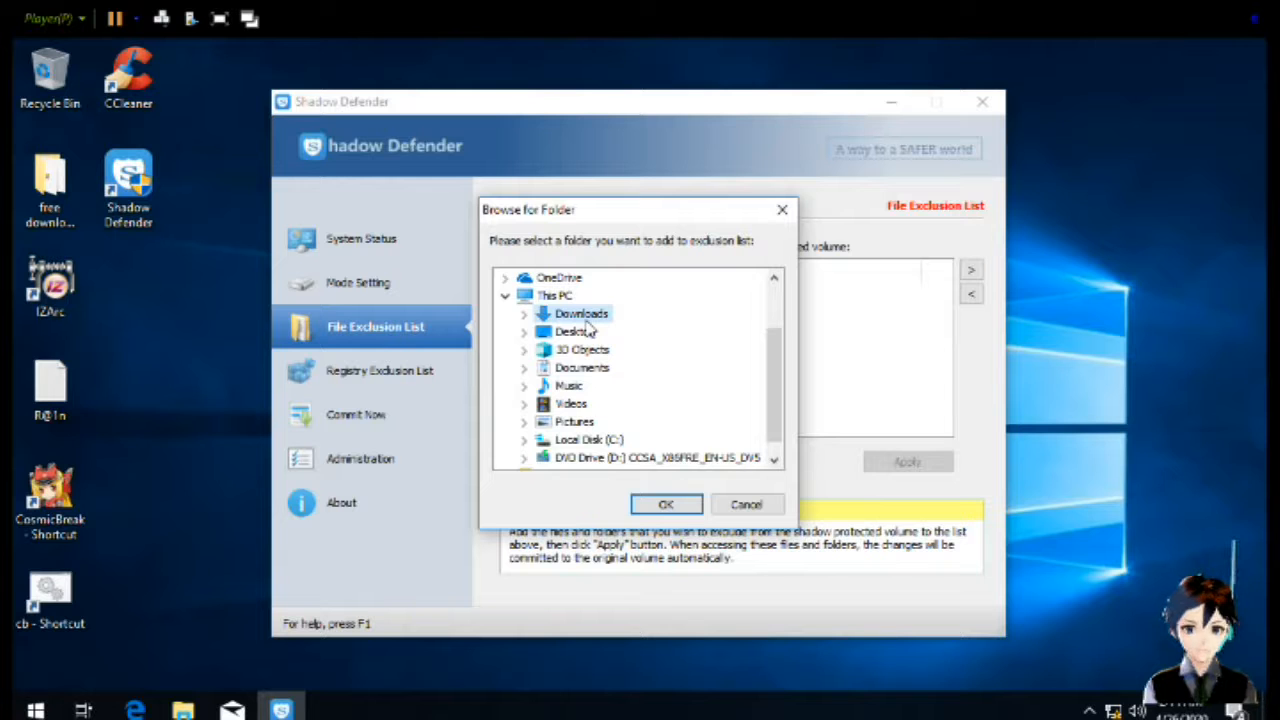
{"action": "left_click", "coordinate": [664, 505]}
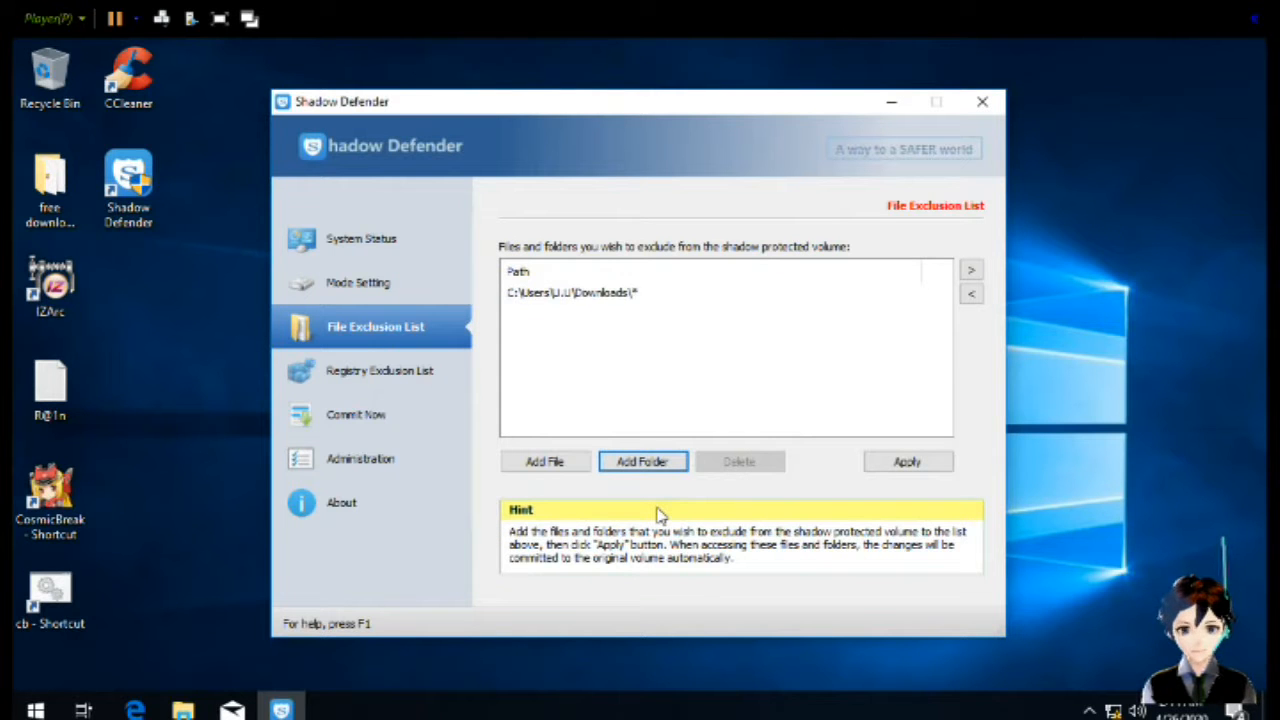
Add the 3D Objects folder to the file exclusion list
{"action": "left_click", "coordinate": [640, 461]}
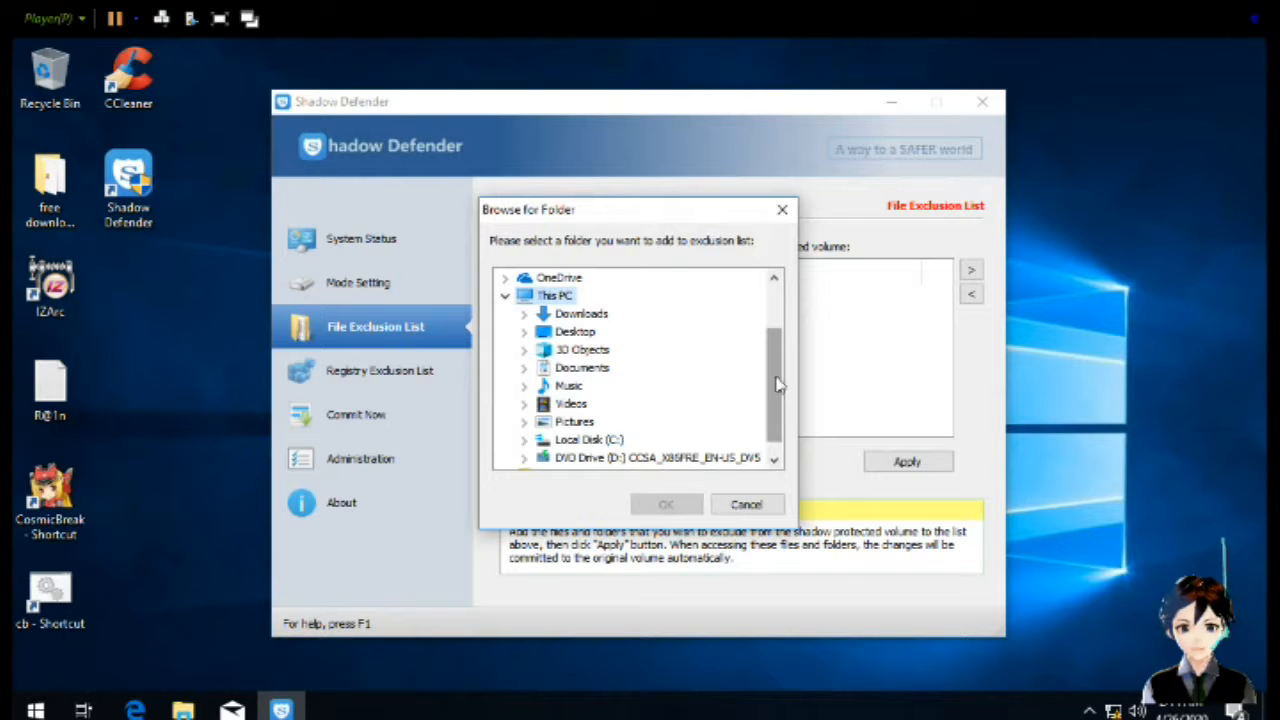
{"action": "left_click_drag", "start_coordinate": [778, 385], "coordinate": [779, 402]}
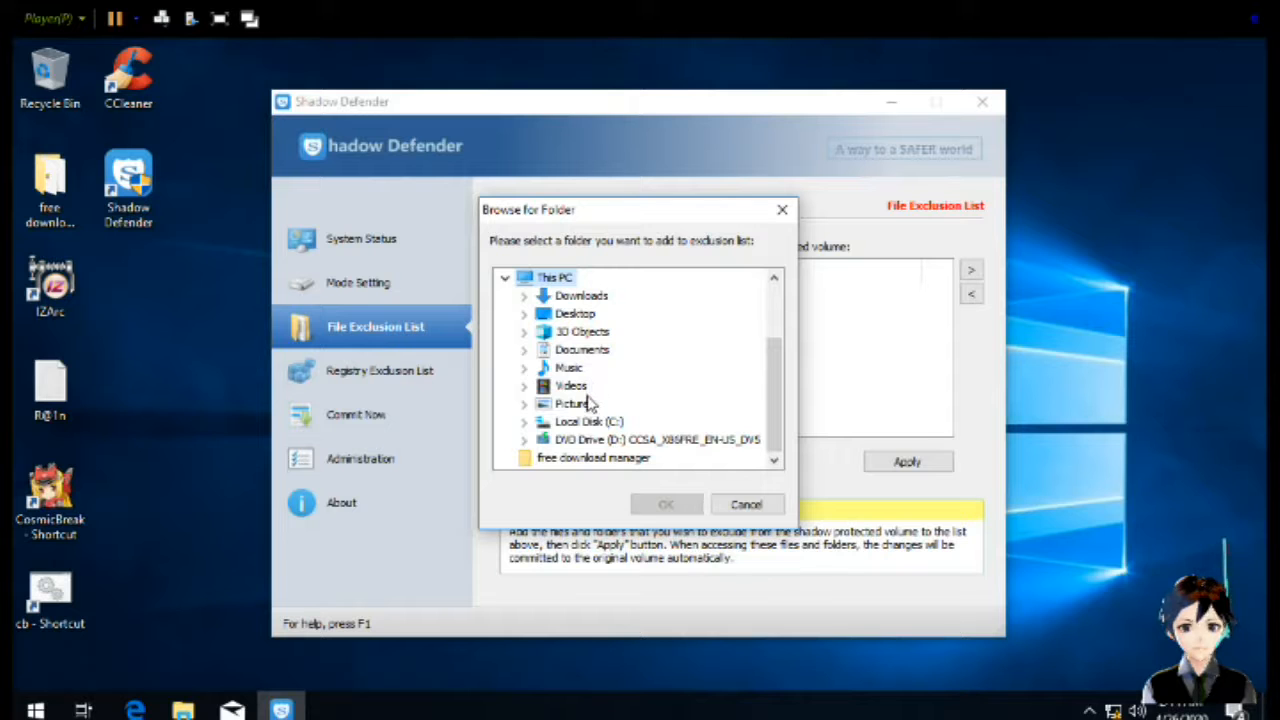
{"action": "left_click", "coordinate": [588, 333]}
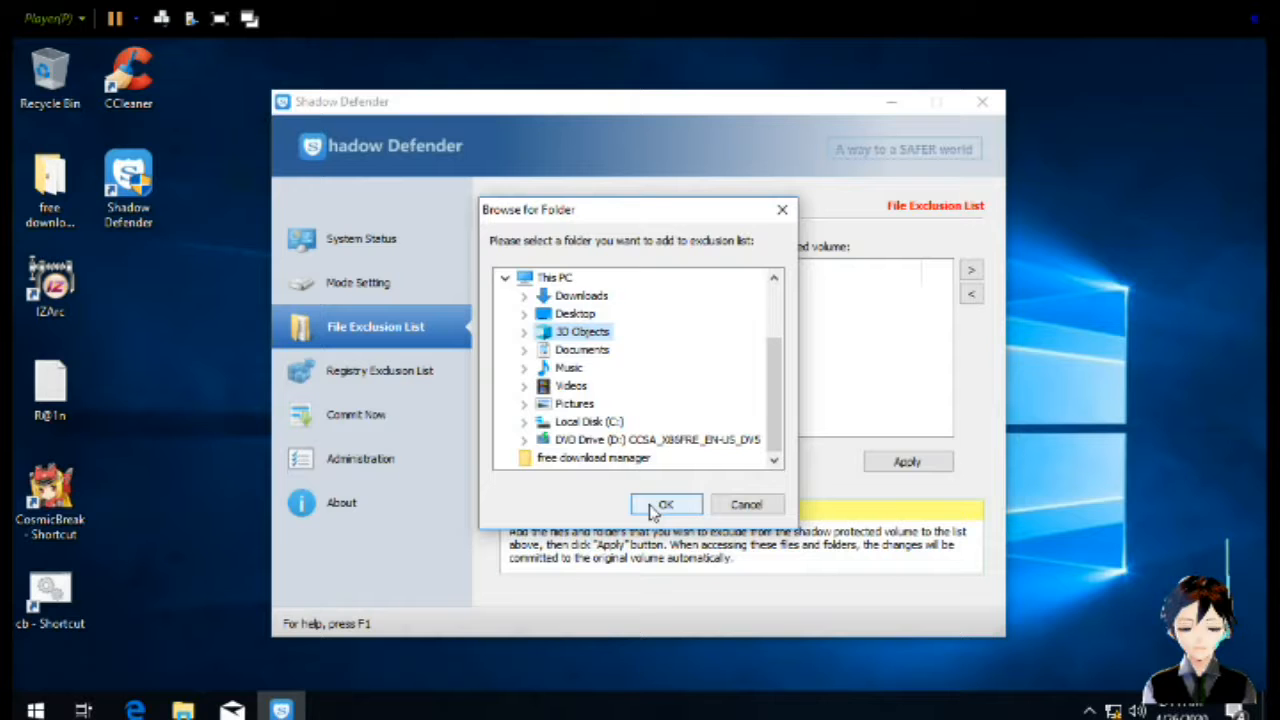
{"action": "left_click", "coordinate": [660, 506]}
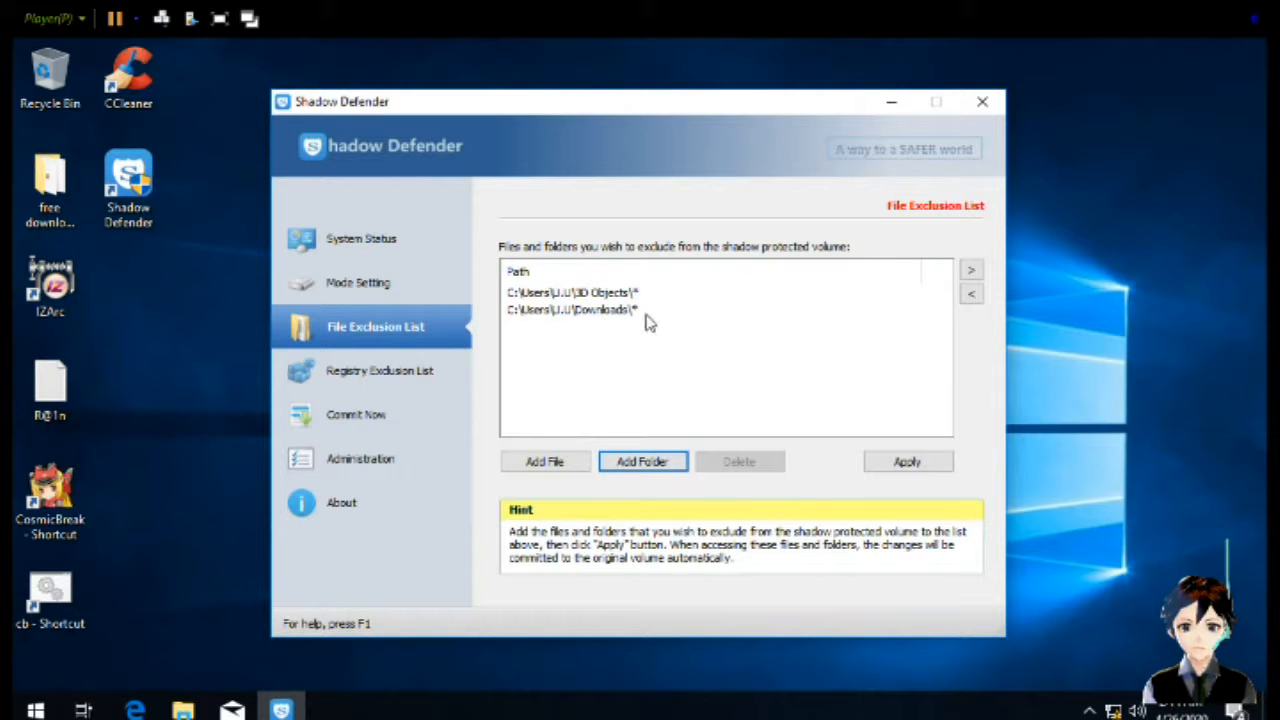
Add the U.U user folder under Users on Local Disk (C:) to the file exclusion list
{"action": "left_click", "coordinate": [645, 462]}
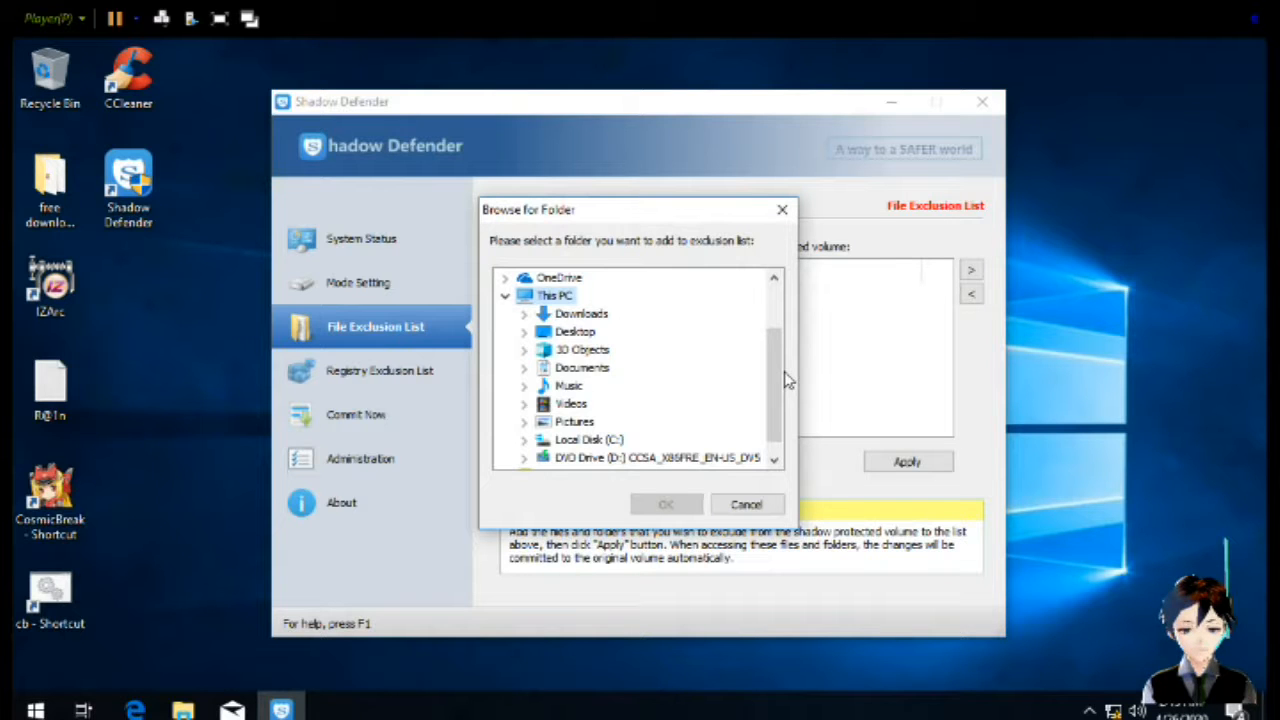
{"action": "left_click_drag", "start_coordinate": [774, 385], "coordinate": [770, 403]}
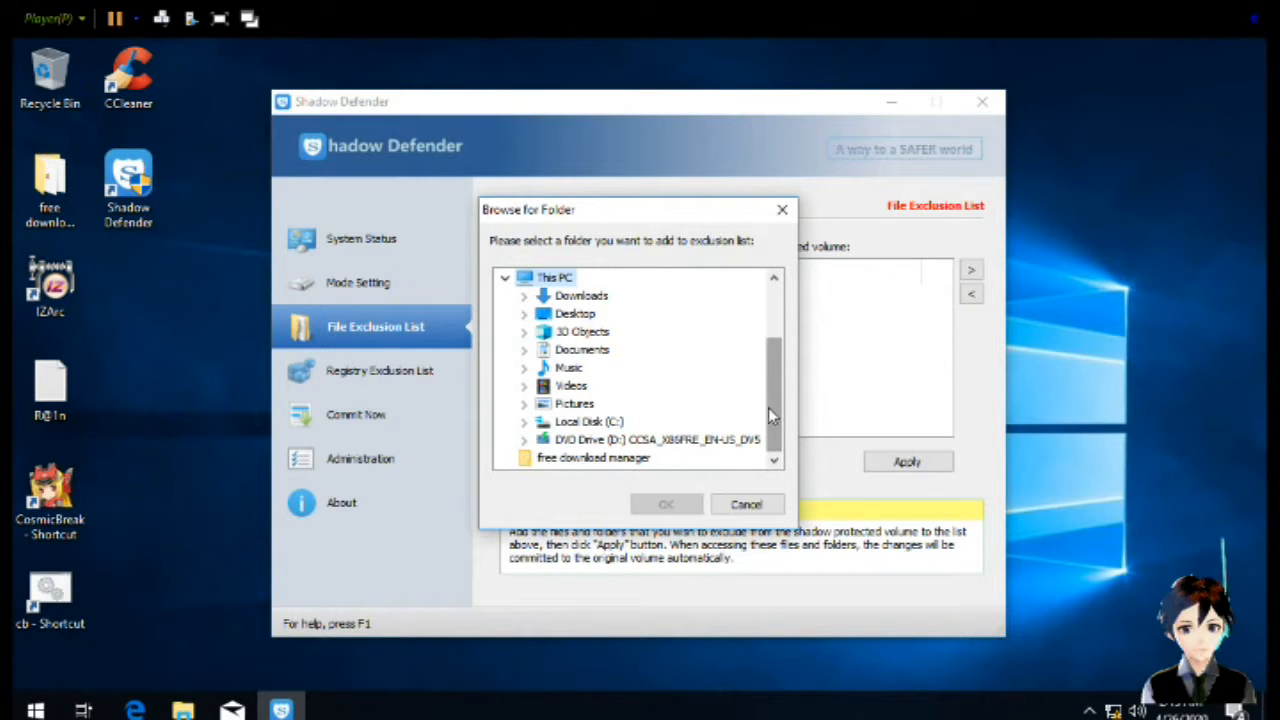
{"action": "left_click", "coordinate": [525, 424]}
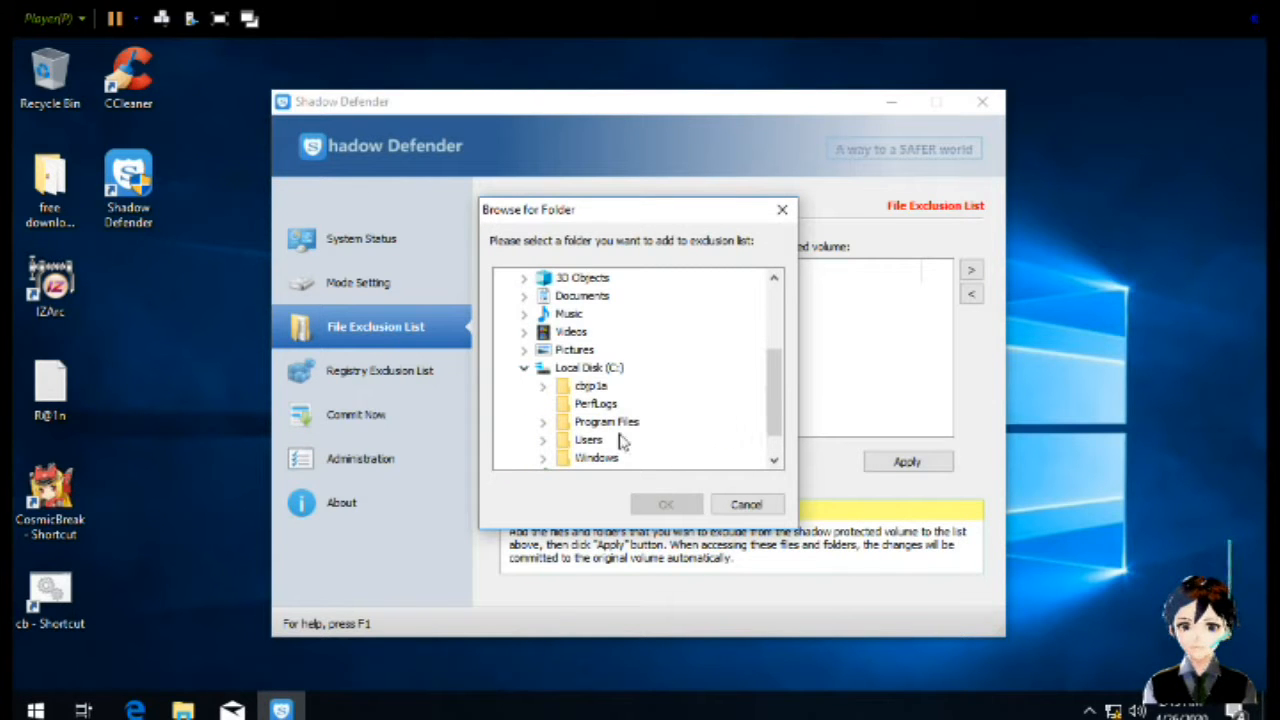
{"action": "left_click", "coordinate": [590, 442]}
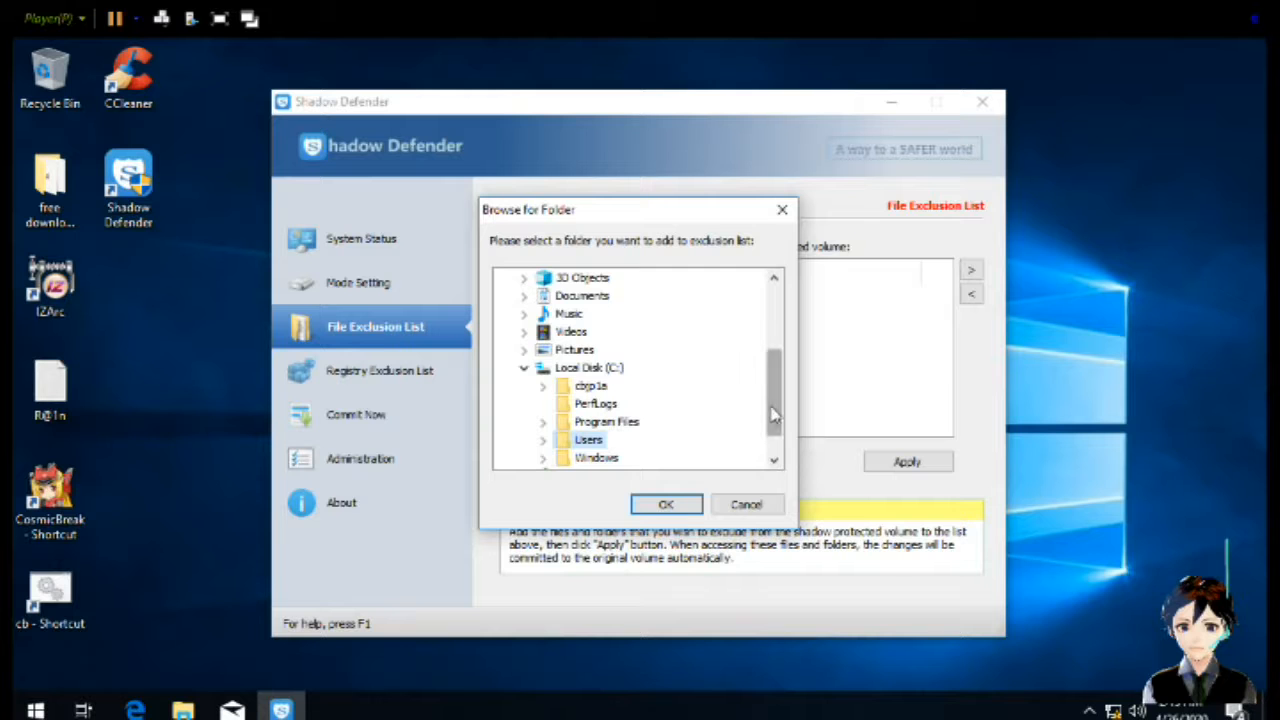
{"action": "scroll", "coordinate": [776, 414], "scroll_direction": "down", "scroll_amount": 1}
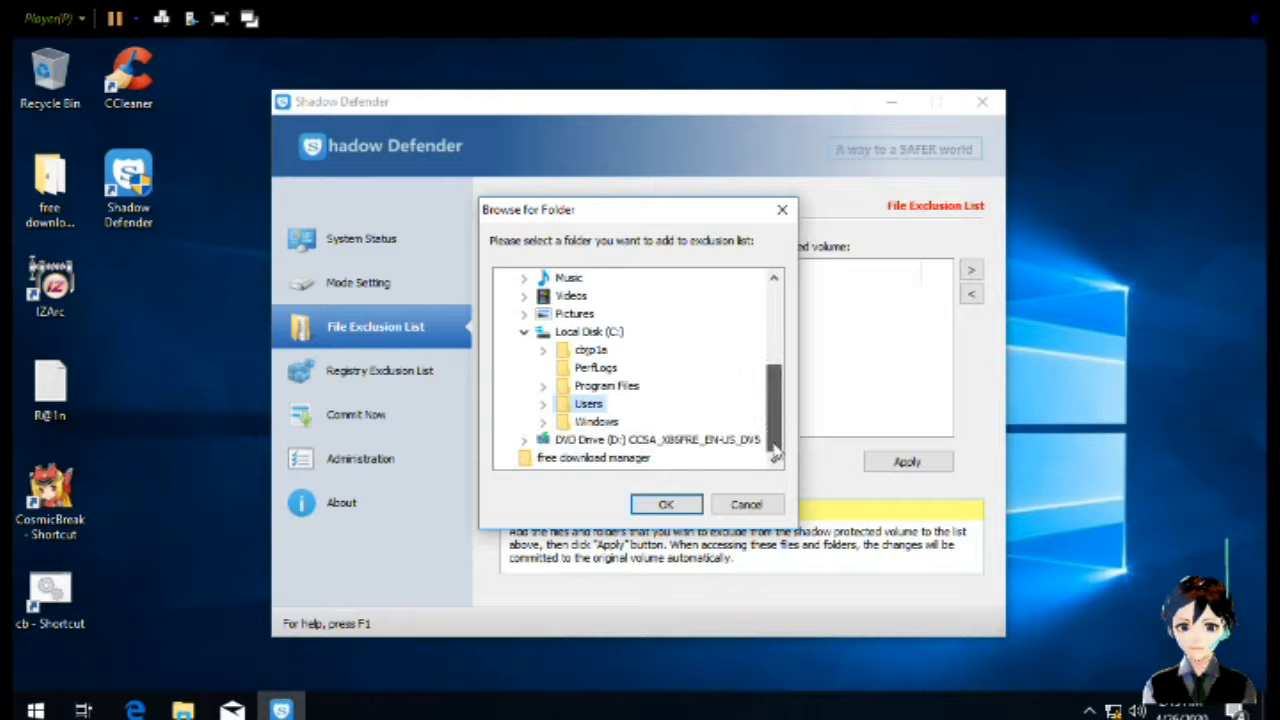
{"action": "left_click", "coordinate": [545, 406]}
{"action": "scroll", "coordinate": [709, 371], "scroll_direction": "down", "scroll_amount": 1}
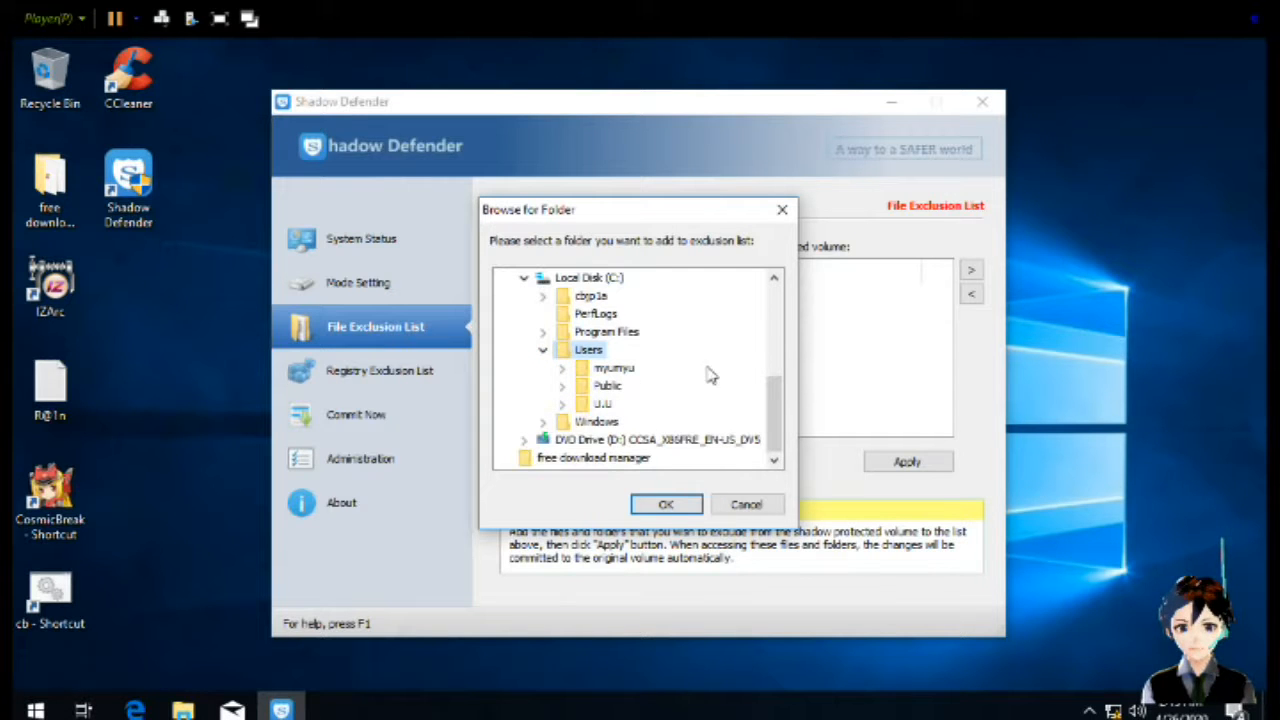
{"action": "left_click", "coordinate": [606, 404]}
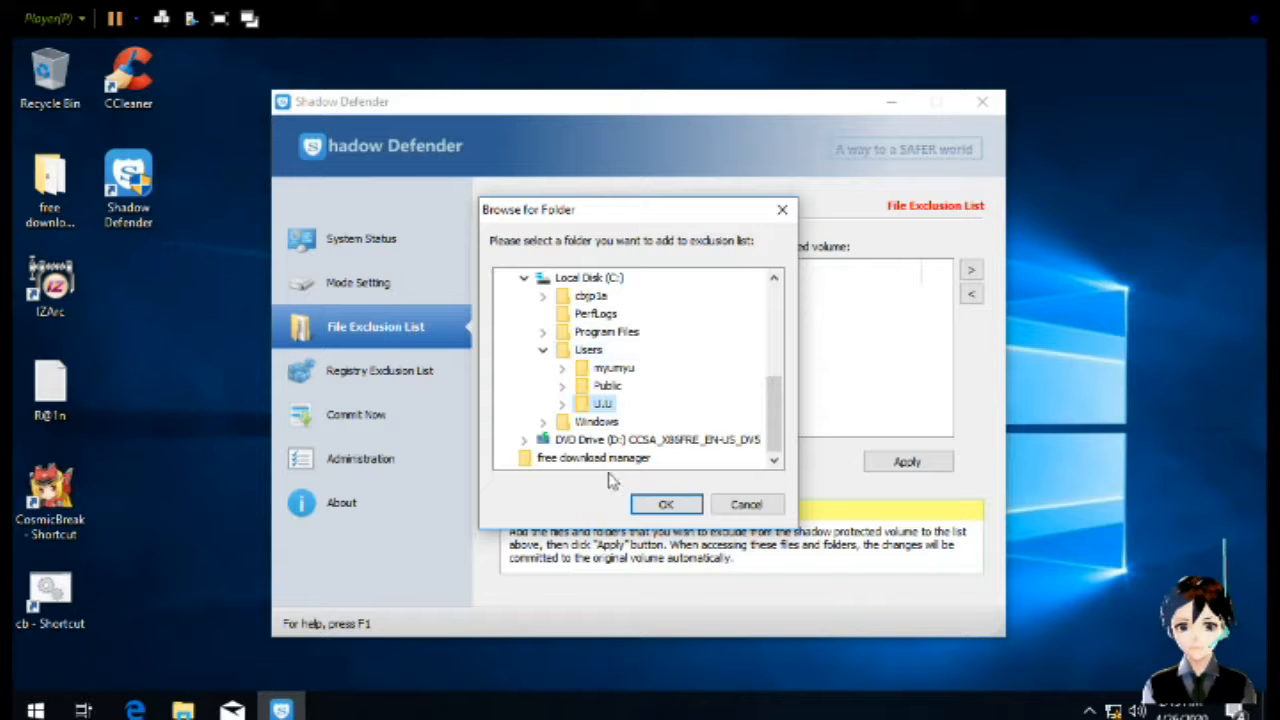
{"action": "left_click", "coordinate": [666, 506]}
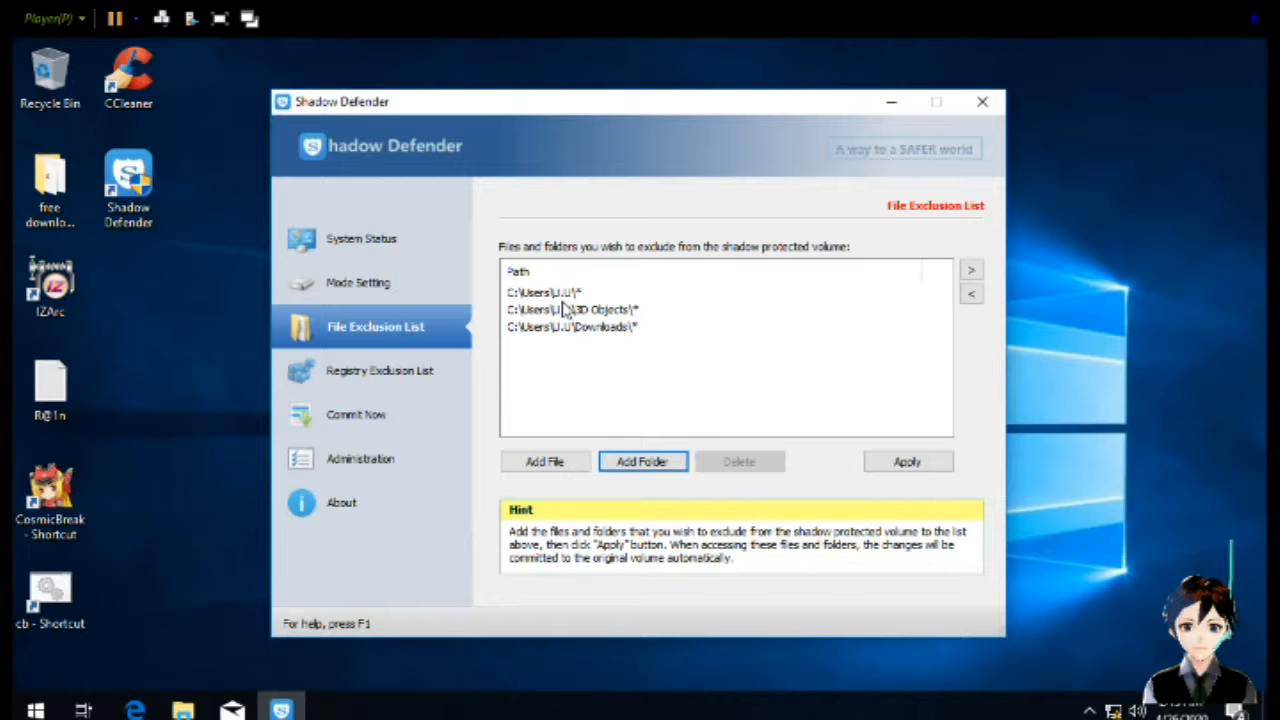
{"action": "left_click", "coordinate": [625, 460]}
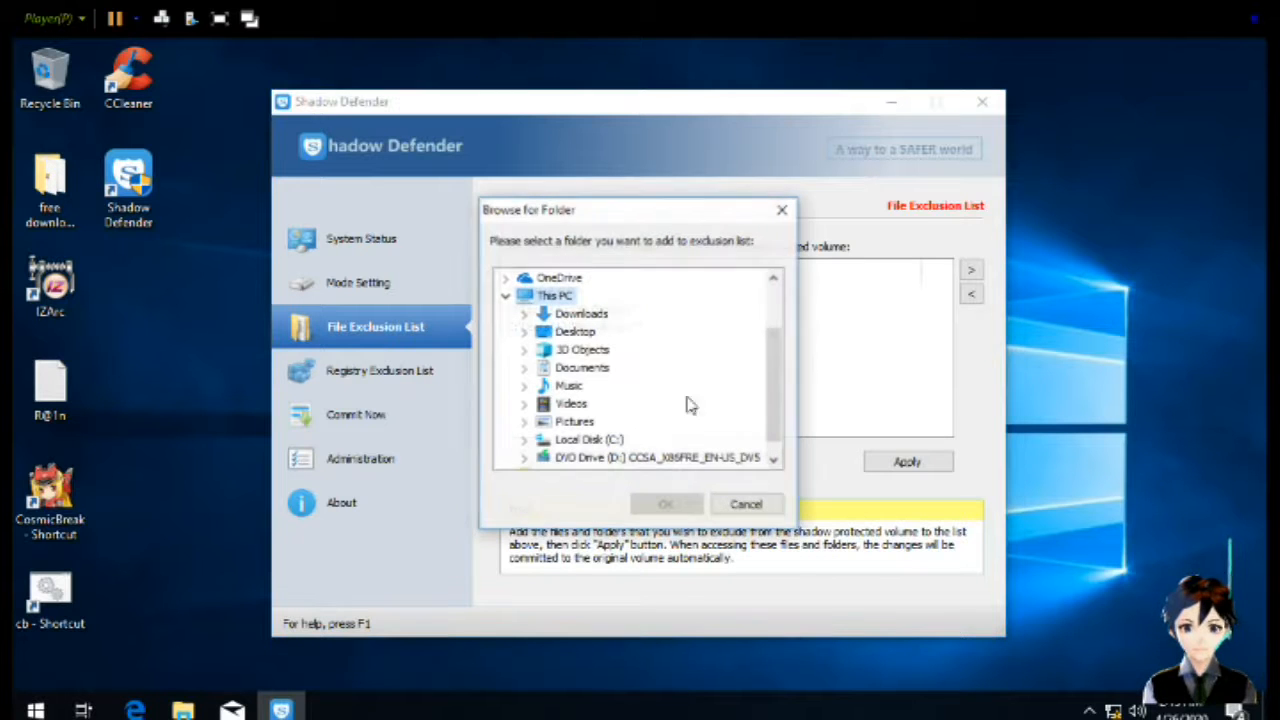
{"action": "left_click", "coordinate": [523, 441]}
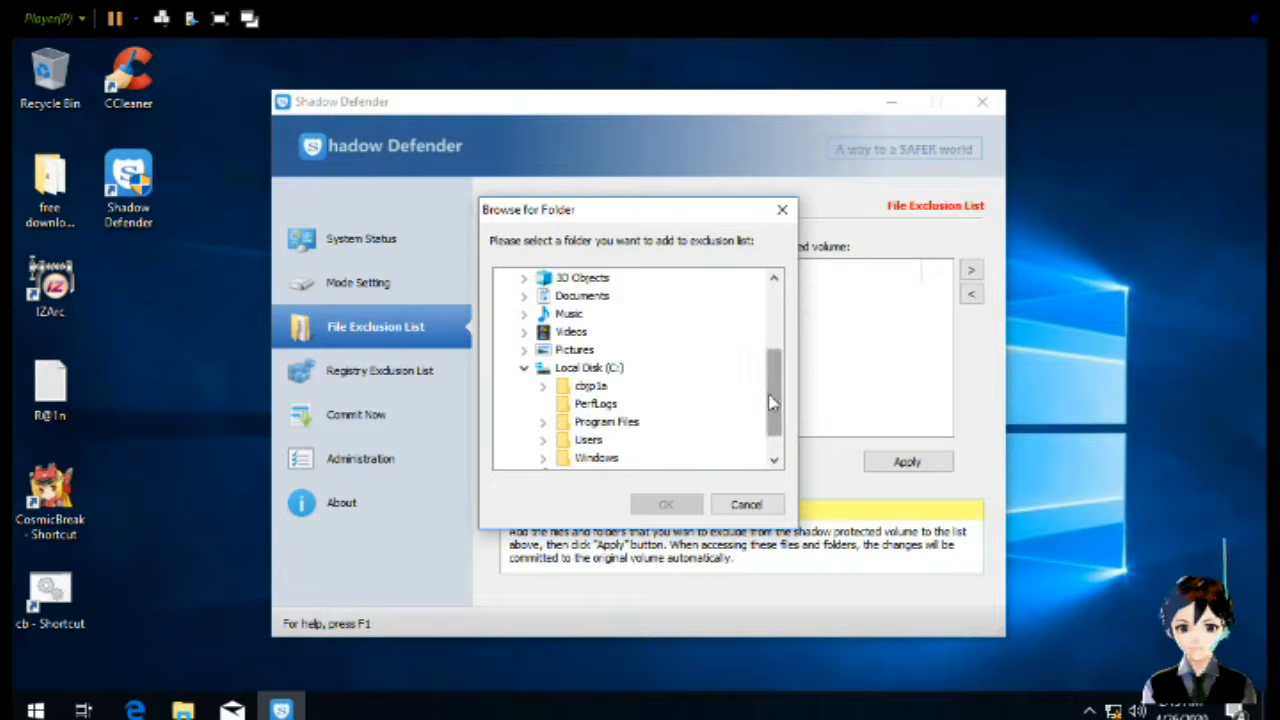
{"action": "scroll", "coordinate": [770, 400], "scroll_direction": "down", "scroll_amount": 1}
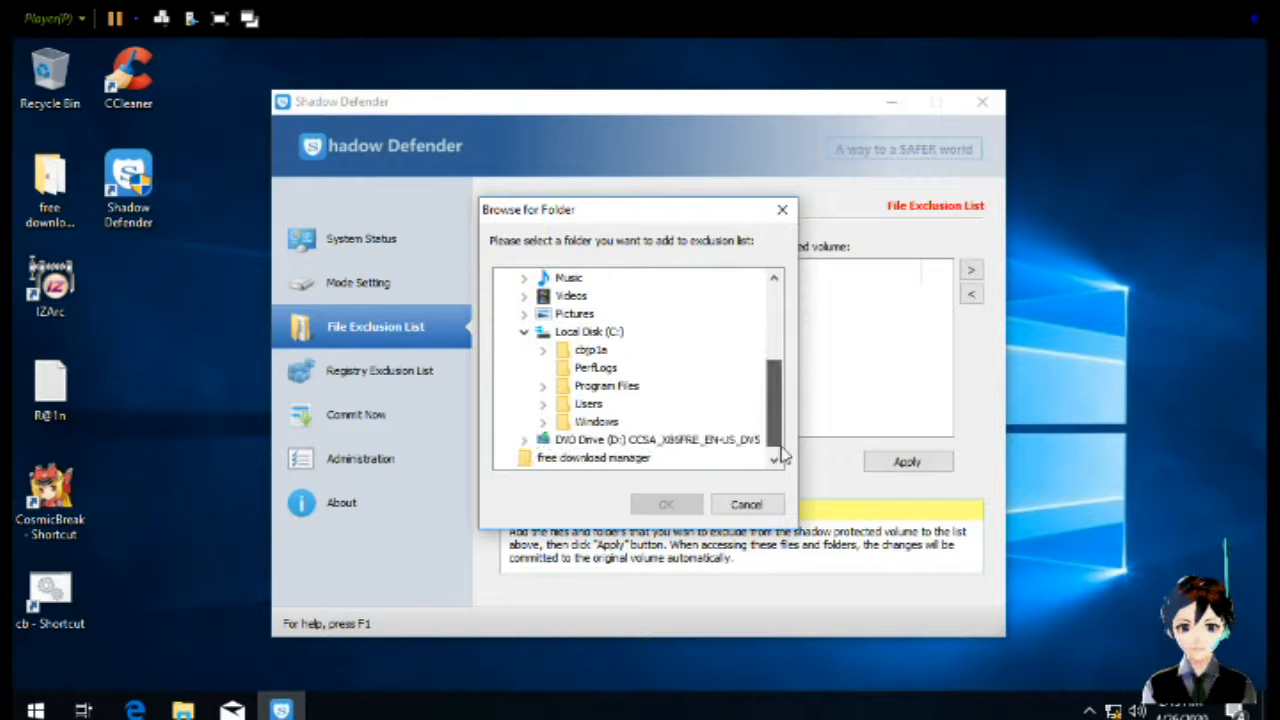
{"action": "left_click", "coordinate": [560, 388]}
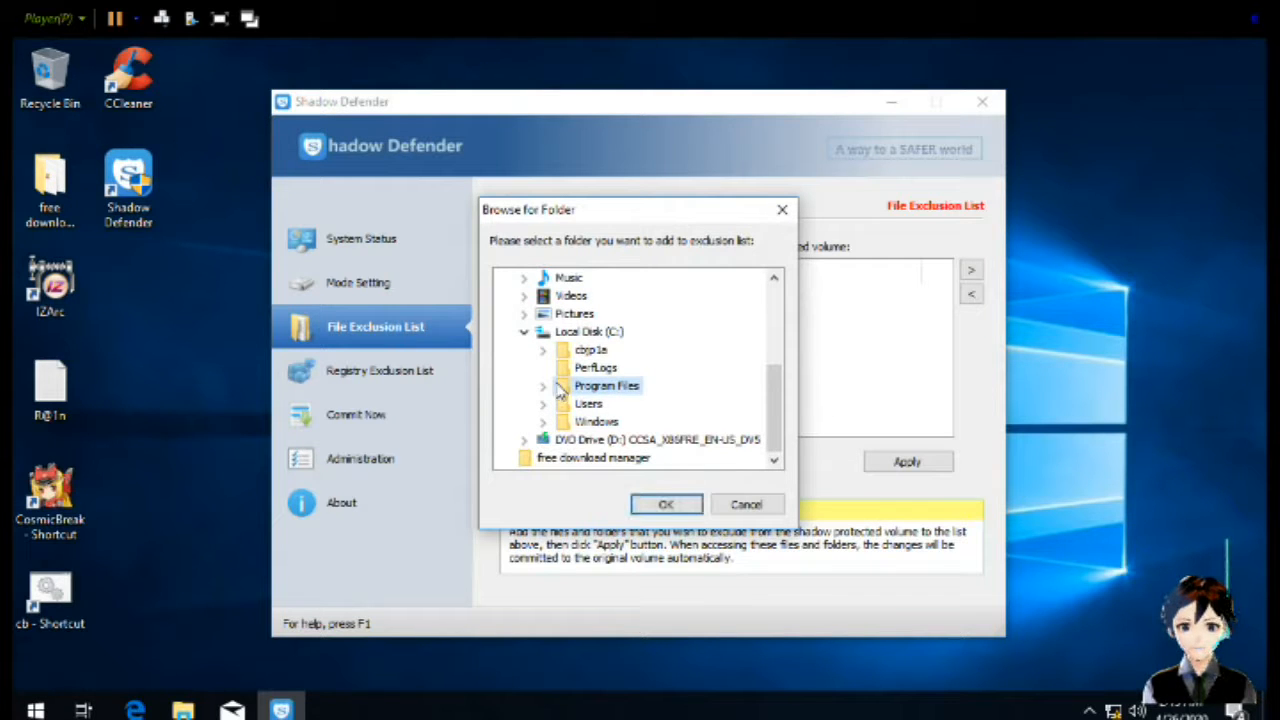
{"action": "left_click", "coordinate": [546, 387]}
{"action": "scroll", "coordinate": [565, 368], "scroll_direction": "down", "scroll_amount": 3}
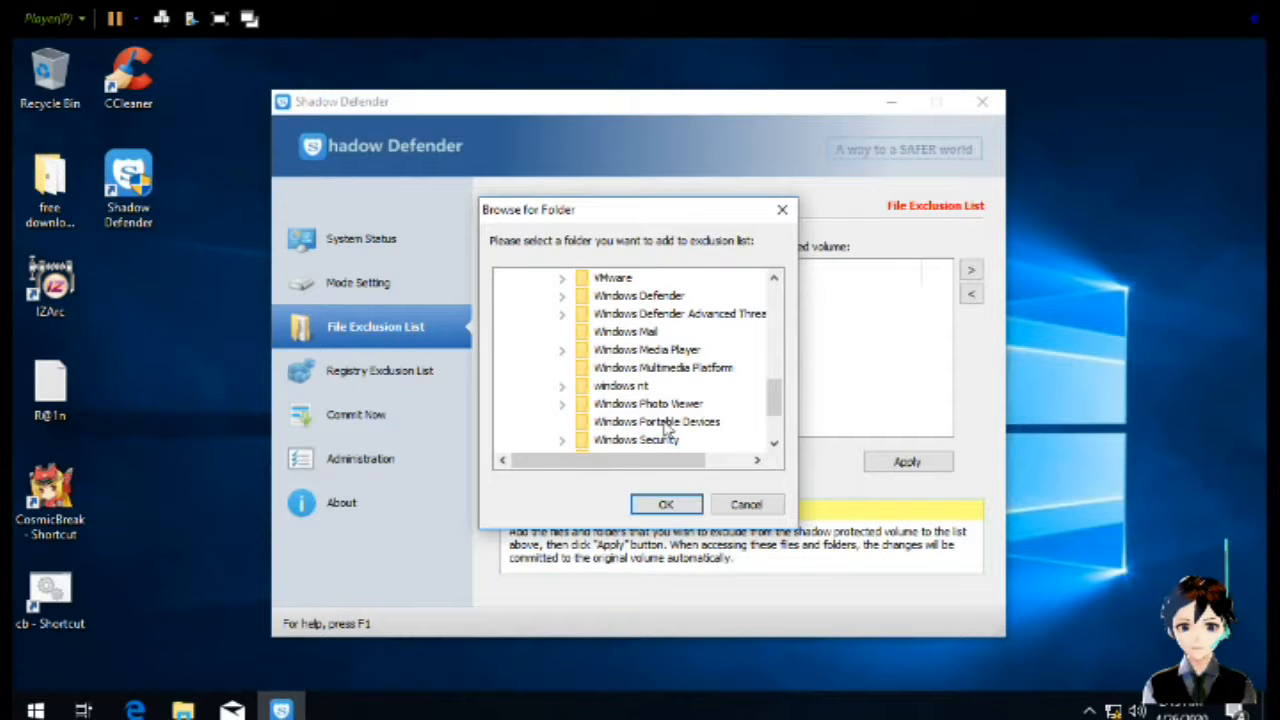
{"action": "scroll", "coordinate": [663, 428], "scroll_direction": "up", "scroll_amount": 3}
{"action": "scroll", "coordinate": [663, 428], "scroll_direction": "up", "scroll_amount": 2}
{"action": "scroll", "coordinate": [670, 426], "scroll_direction": "down", "scroll_amount": 3}
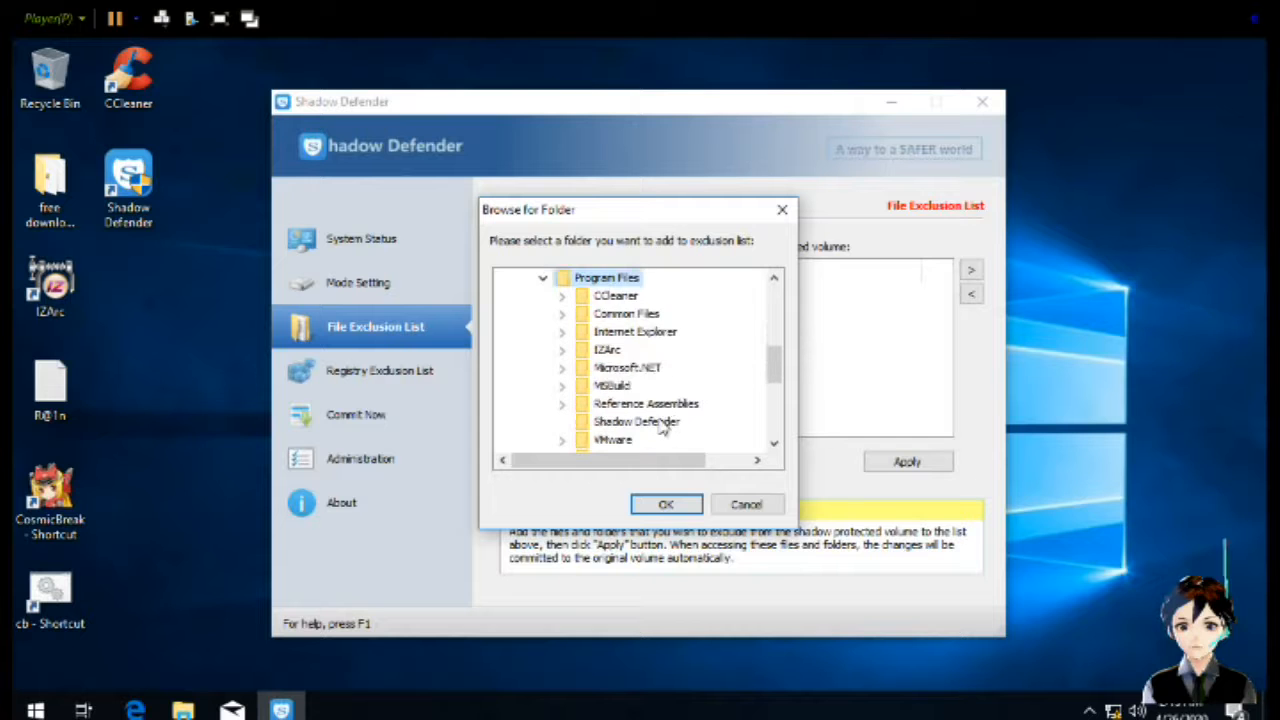
{"action": "scroll", "coordinate": [677, 423], "scroll_direction": "down", "scroll_amount": 3}
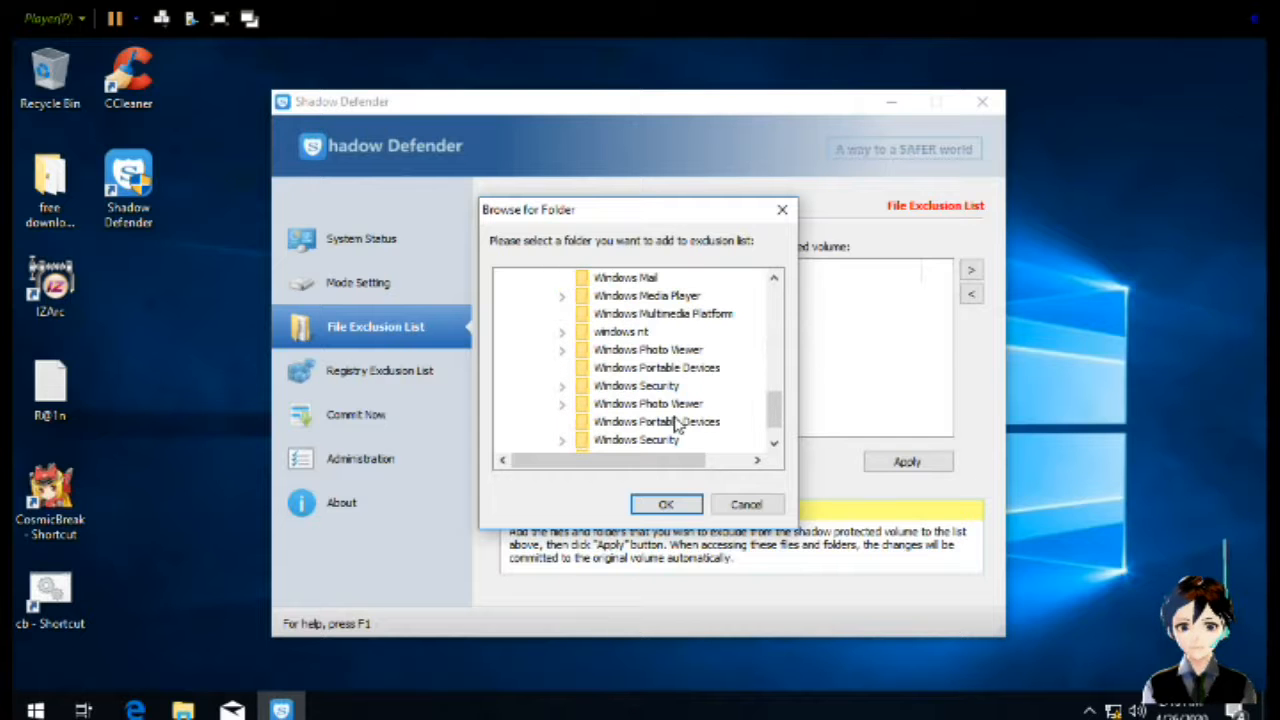
{"action": "left_click", "coordinate": [748, 505]}
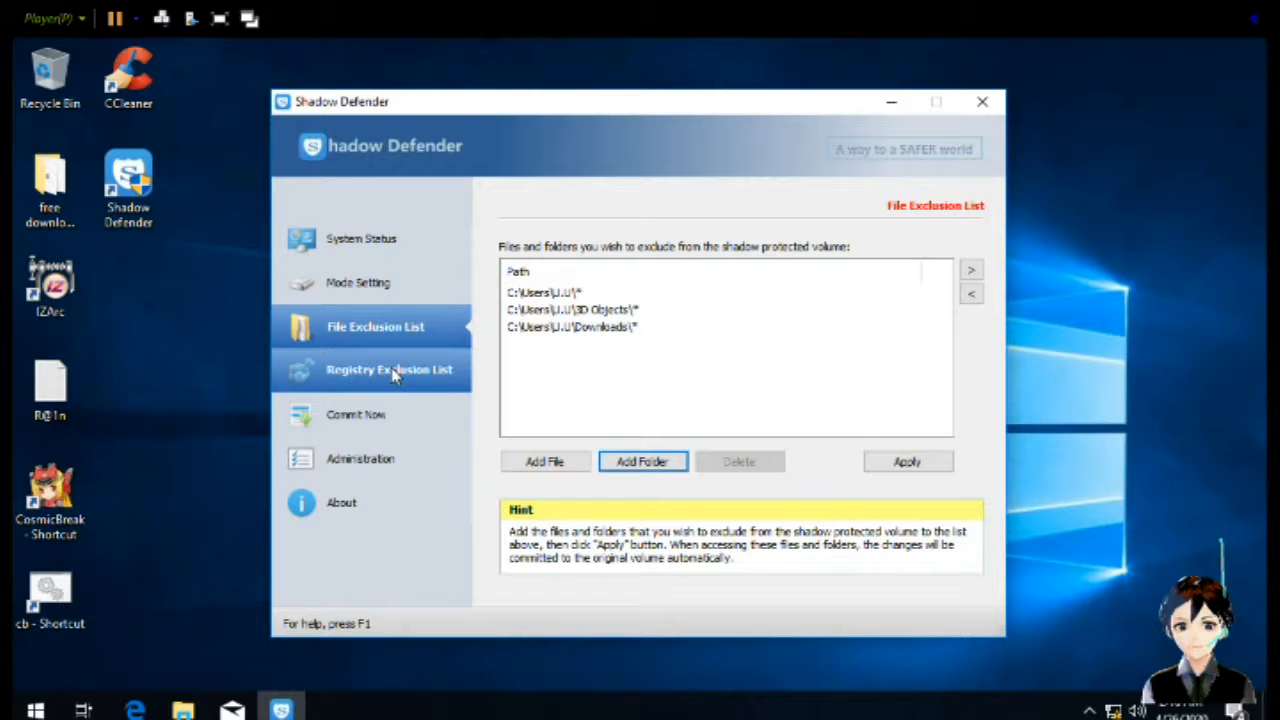
Apply the file exclusion list, and open the mode settings with volume C: ticked
{"action": "left_click", "coordinate": [905, 463]}
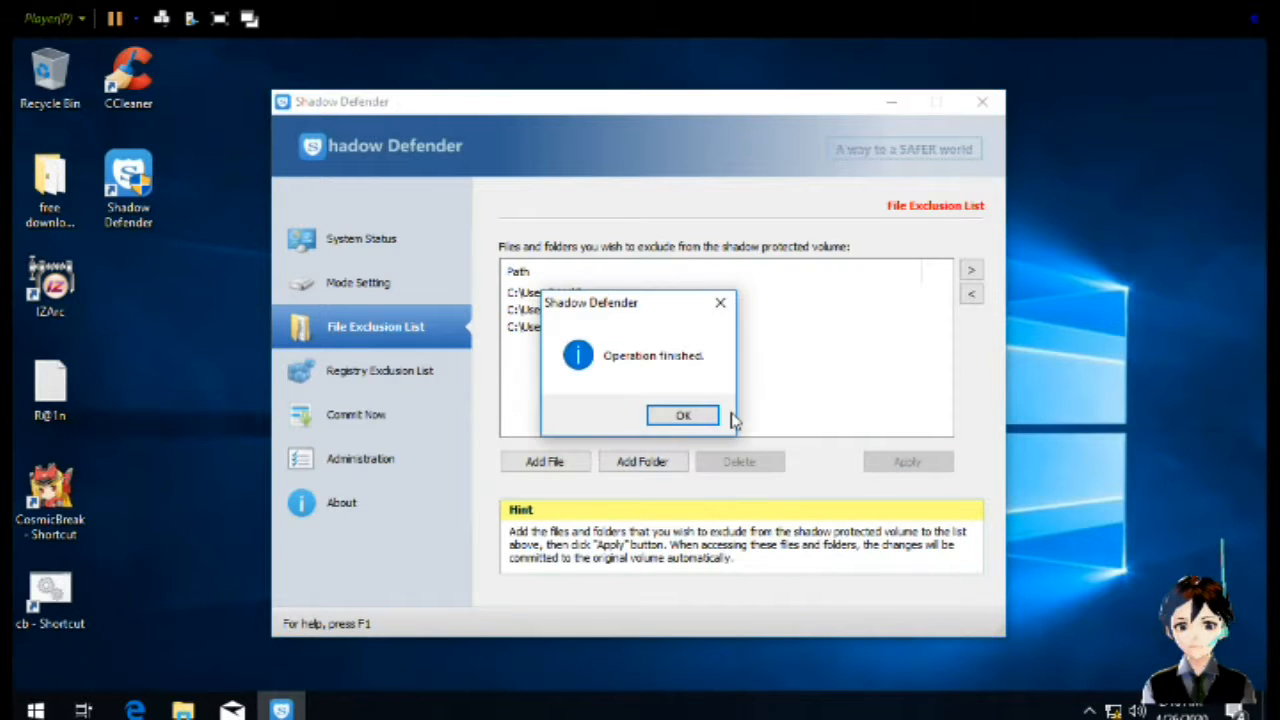
{"action": "left_click", "coordinate": [677, 420]}
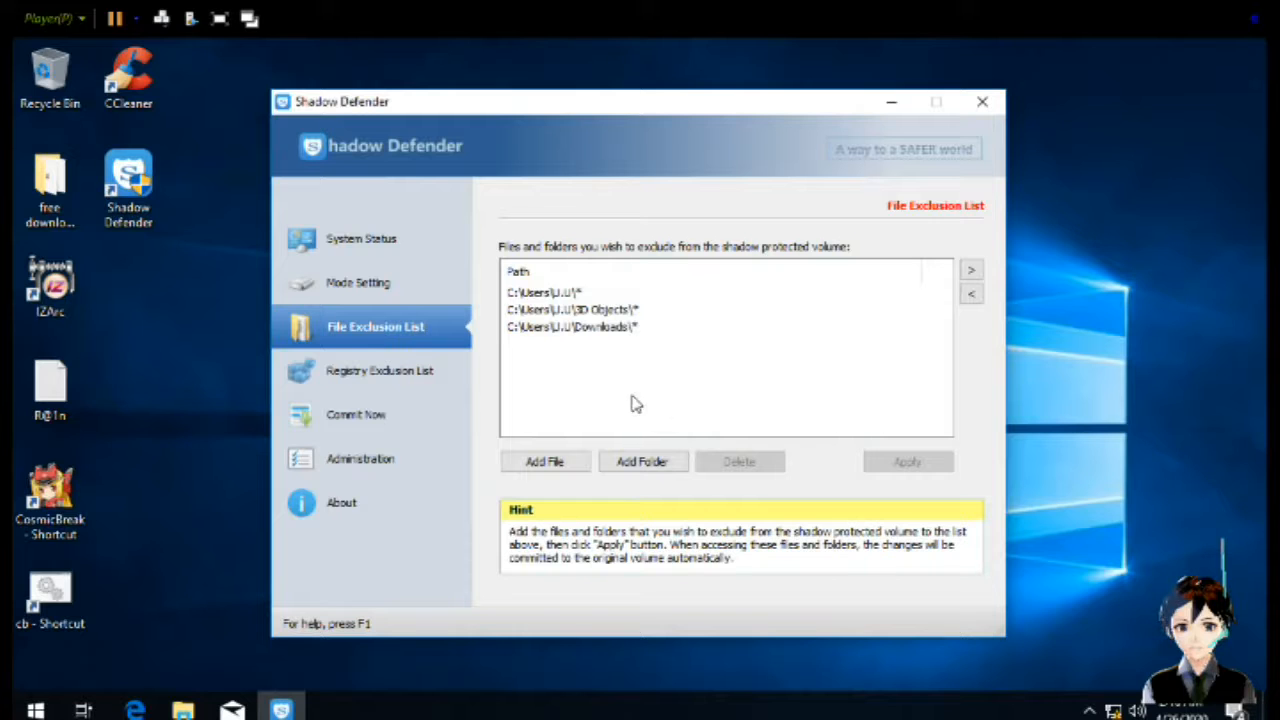
{"action": "left_click", "coordinate": [367, 280]}
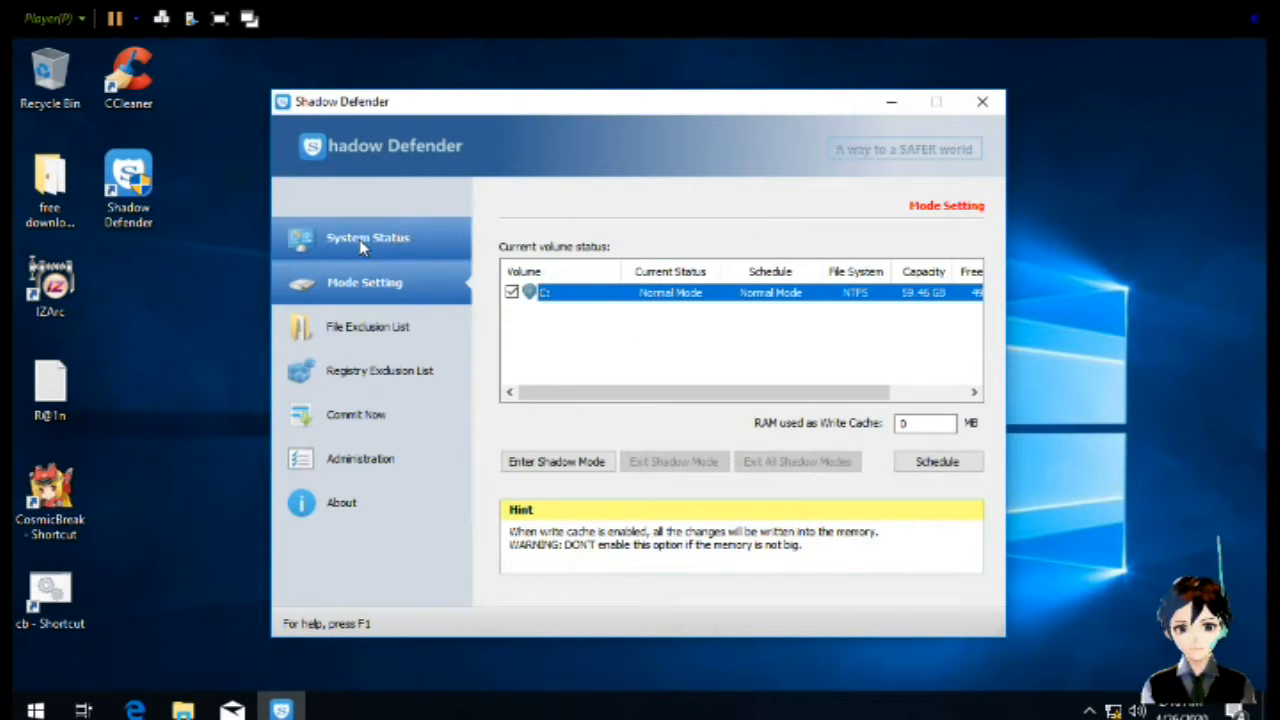
{"action": "left_click", "coordinate": [512, 293]}
{"action": "left_click", "coordinate": [512, 293]}
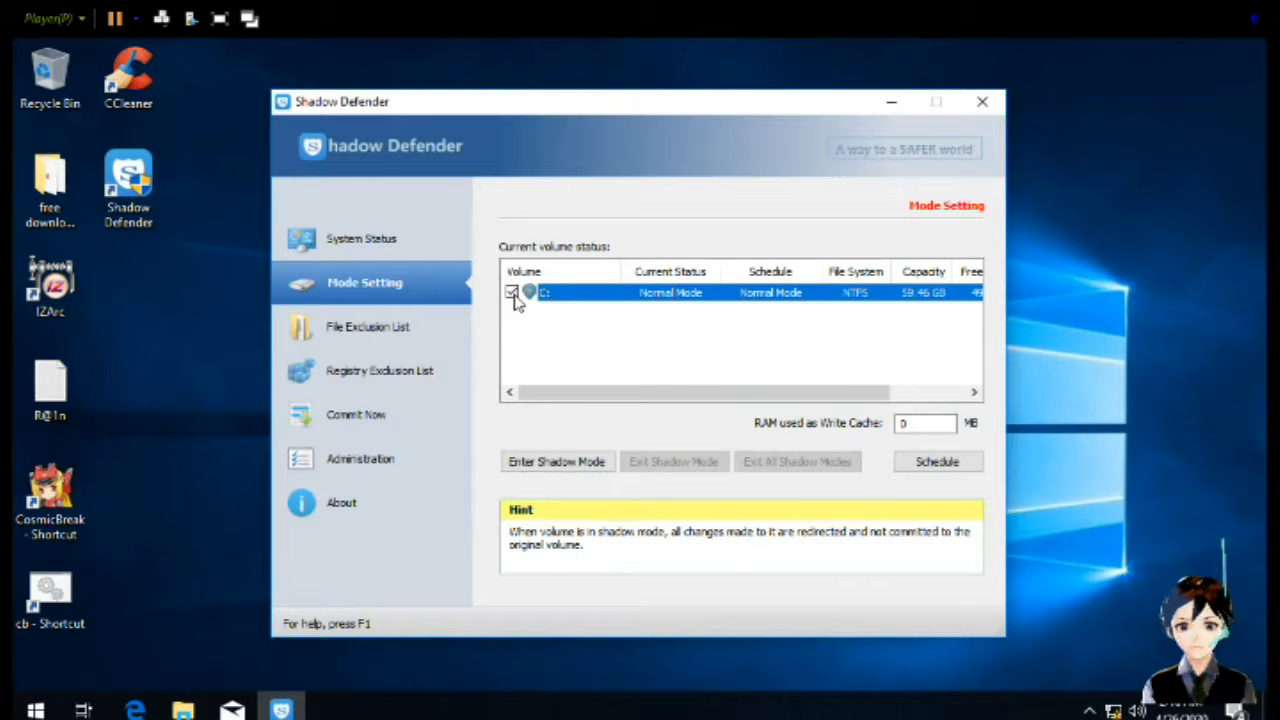
Move the Shadow Defender window aside and open Local Disk (C:) in File Explorer
{"action": "left_click_drag", "start_coordinate": [497, 110], "coordinate": [857, 182]}
{"action": "left_click", "coordinate": [271, 263]}
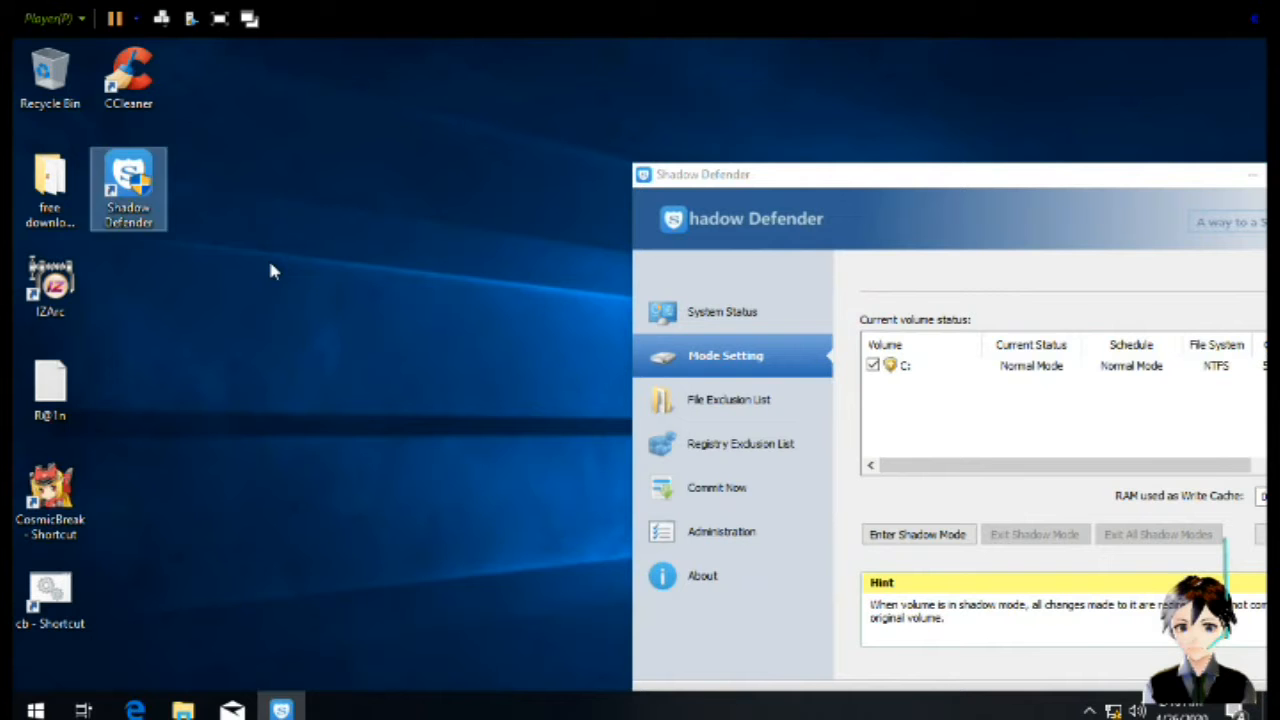
{"action": "left_click", "coordinate": [53, 176]}
{"action": "double_click", "coordinate": [53, 176]}
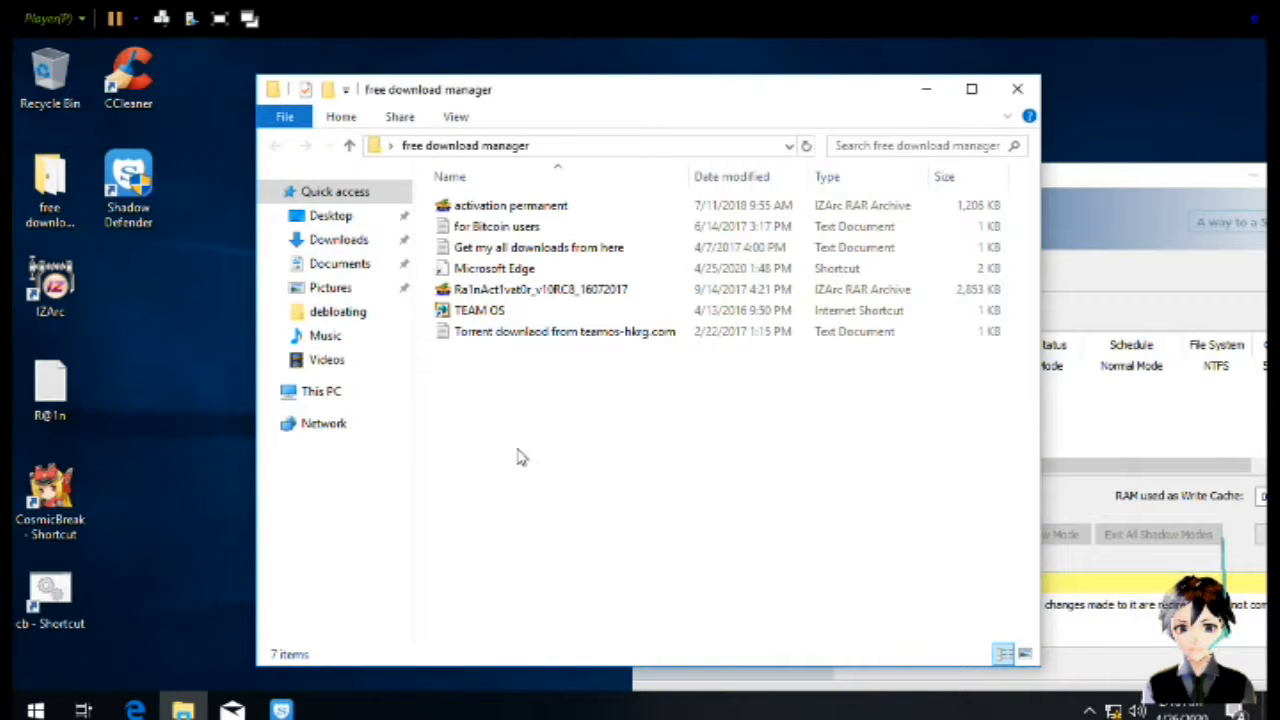
{"action": "left_click", "coordinate": [325, 391]}
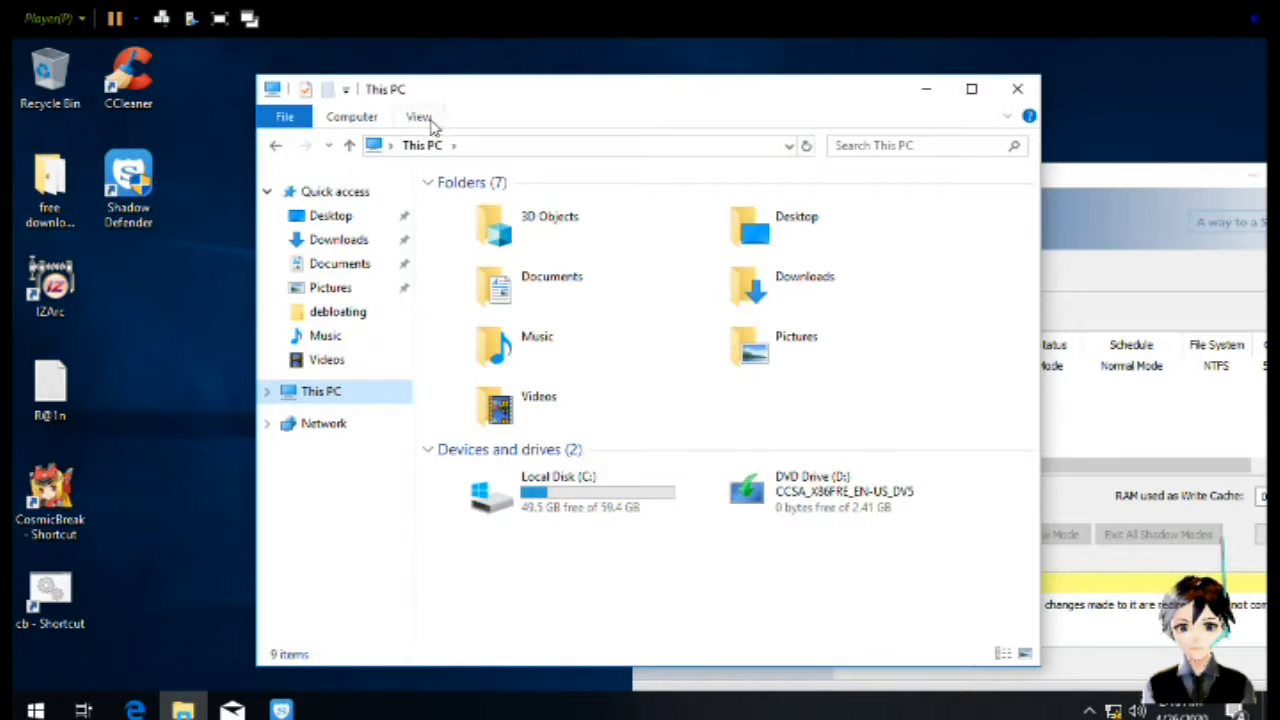
{"action": "left_click", "coordinate": [420, 117]}
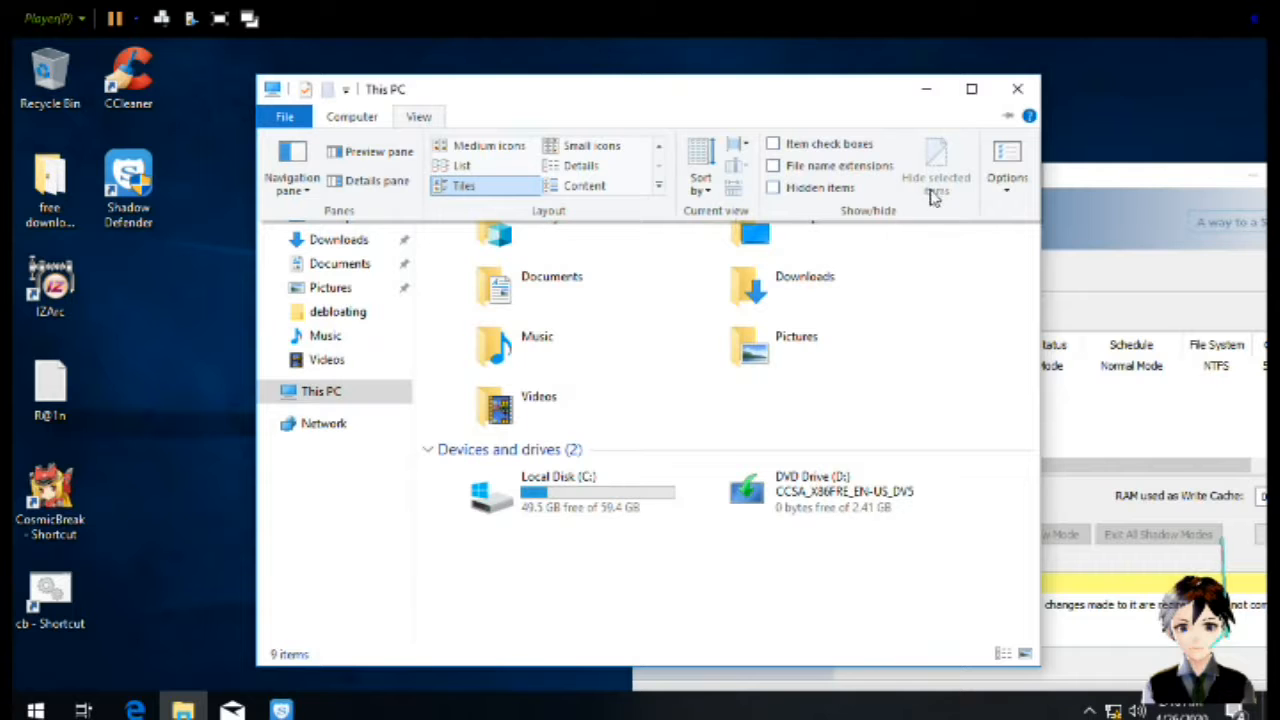
{"action": "left_click", "coordinate": [592, 576]}
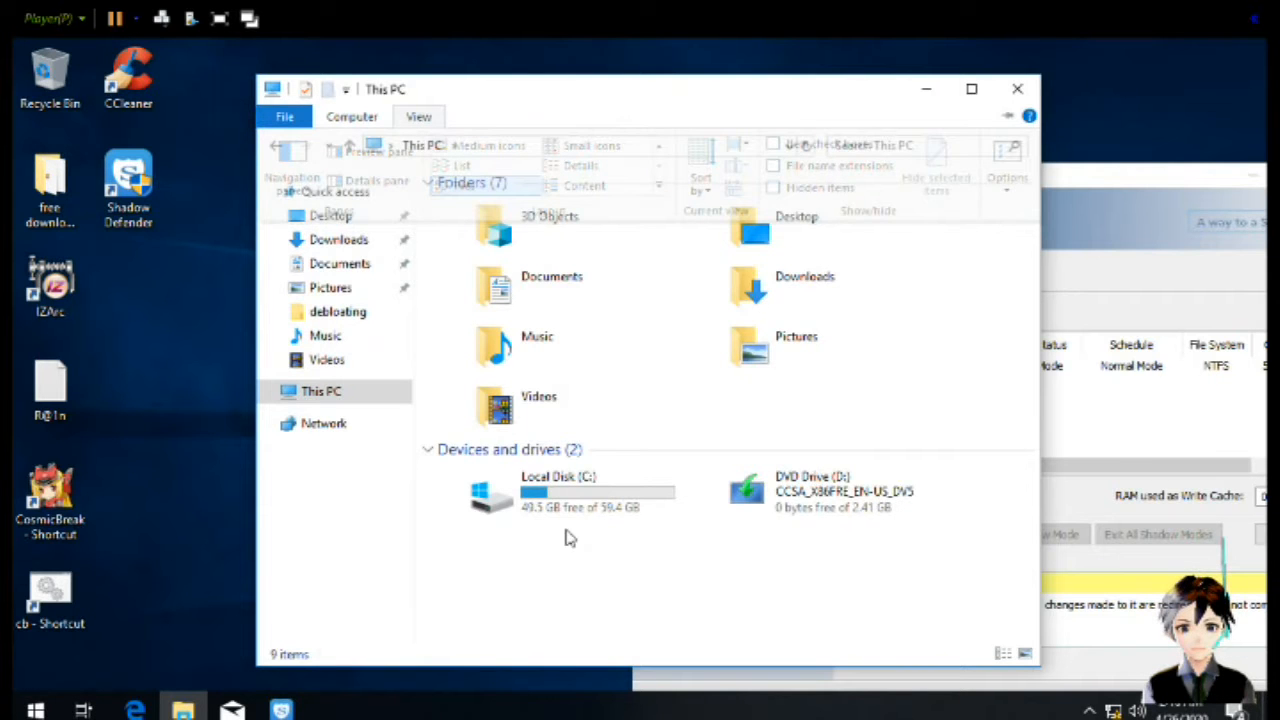
{"action": "left_click", "coordinate": [553, 497]}
{"action": "double_click", "coordinate": [553, 497]}
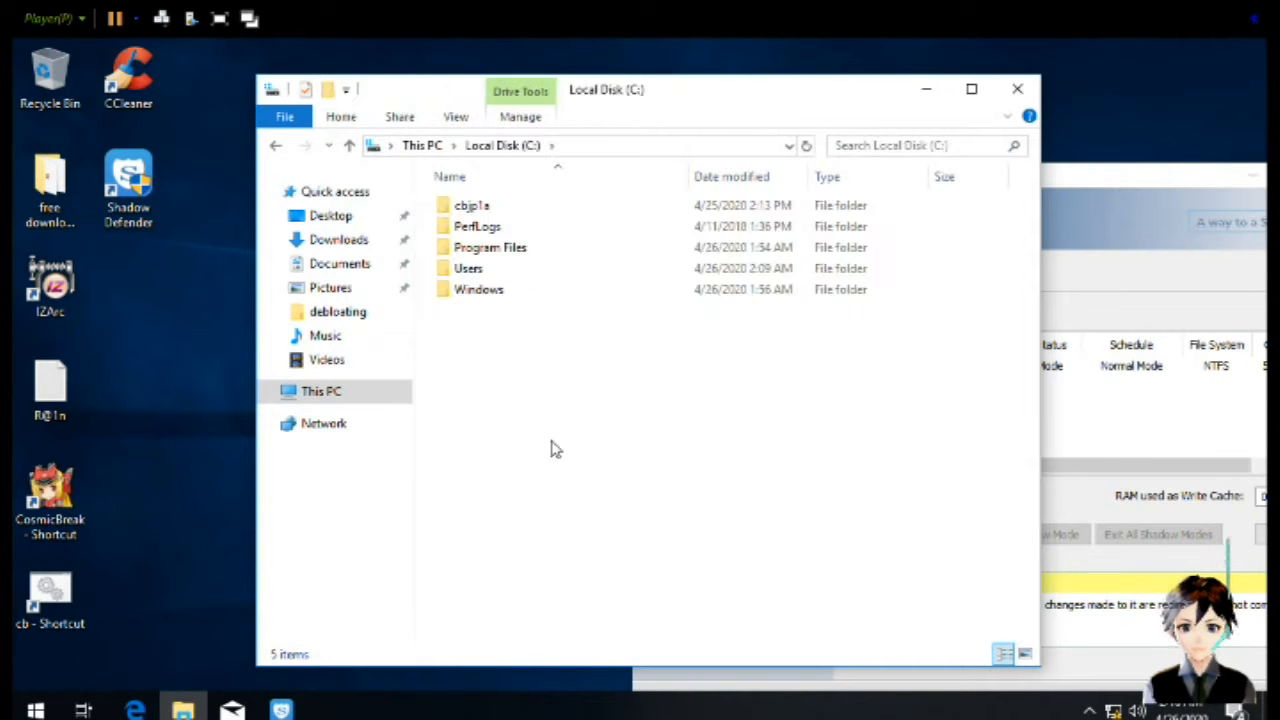
In the folder options, turn off hiding of protected operating system files, accept the warning, and apply the change
{"action": "left_click", "coordinate": [456, 117]}
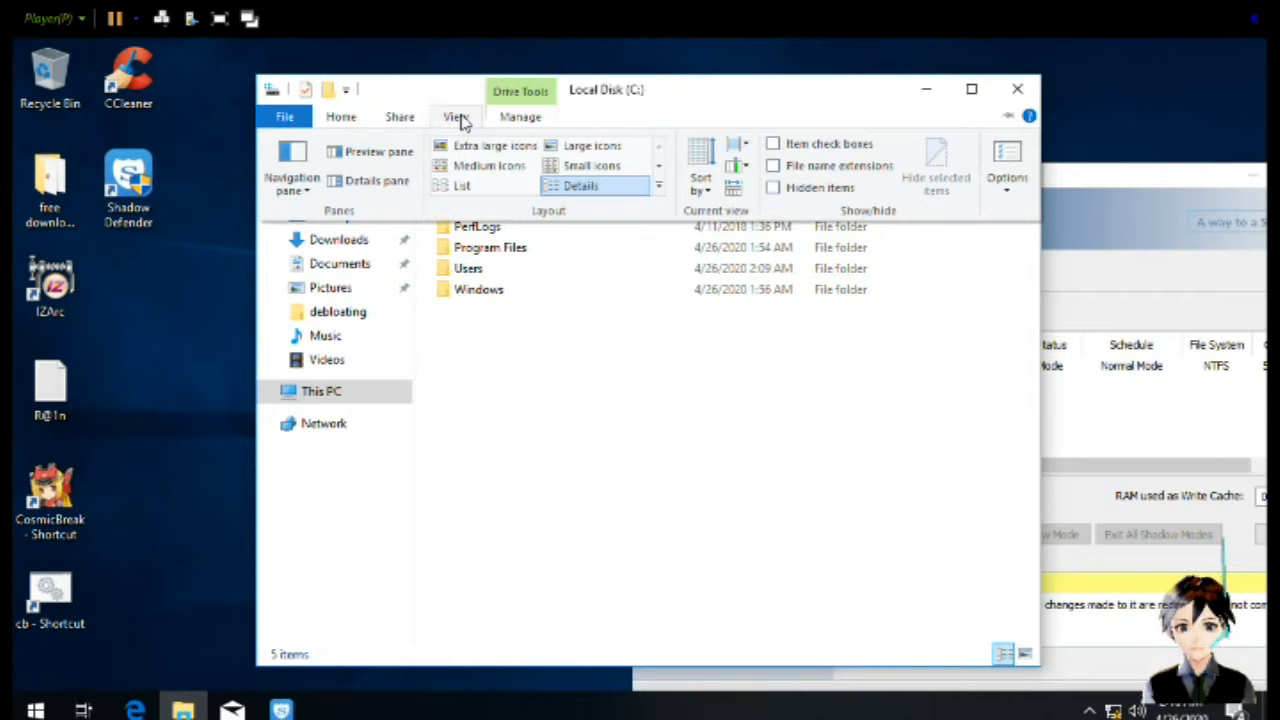
{"action": "left_click", "coordinate": [1002, 172]}
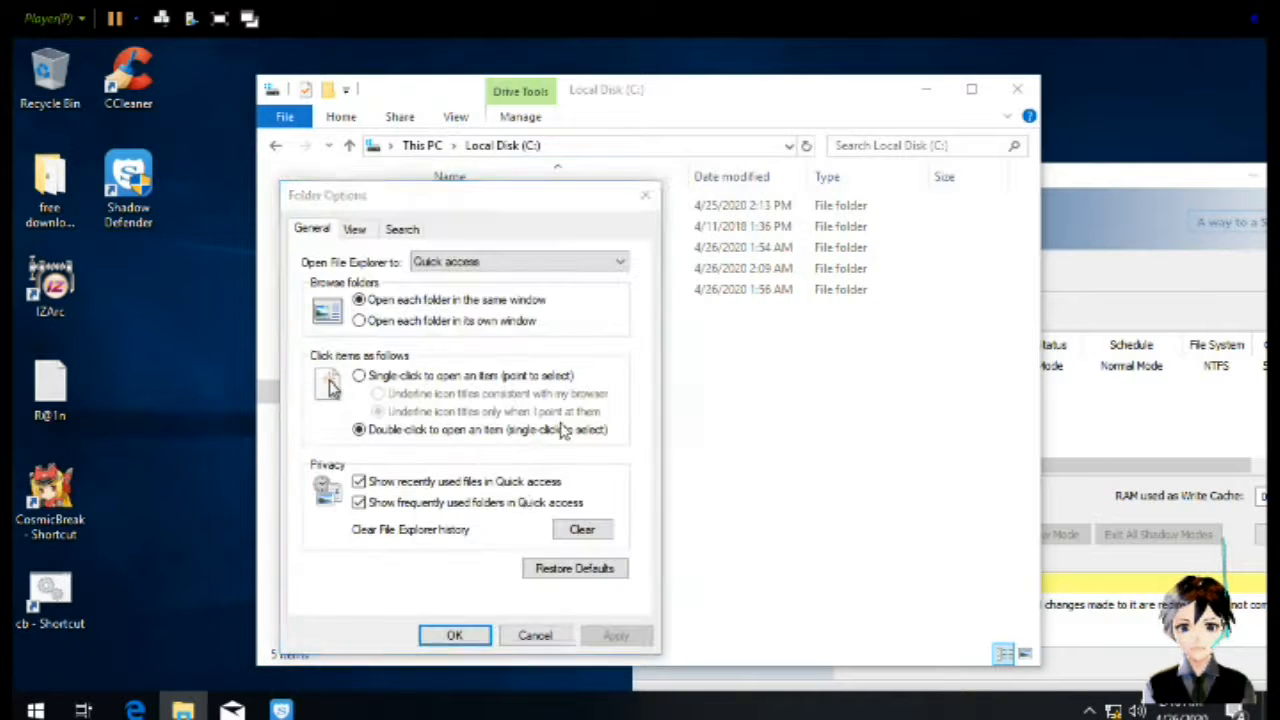
{"action": "left_click", "coordinate": [355, 230]}
{"action": "scroll", "coordinate": [524, 528], "scroll_direction": "down", "scroll_amount": 2}
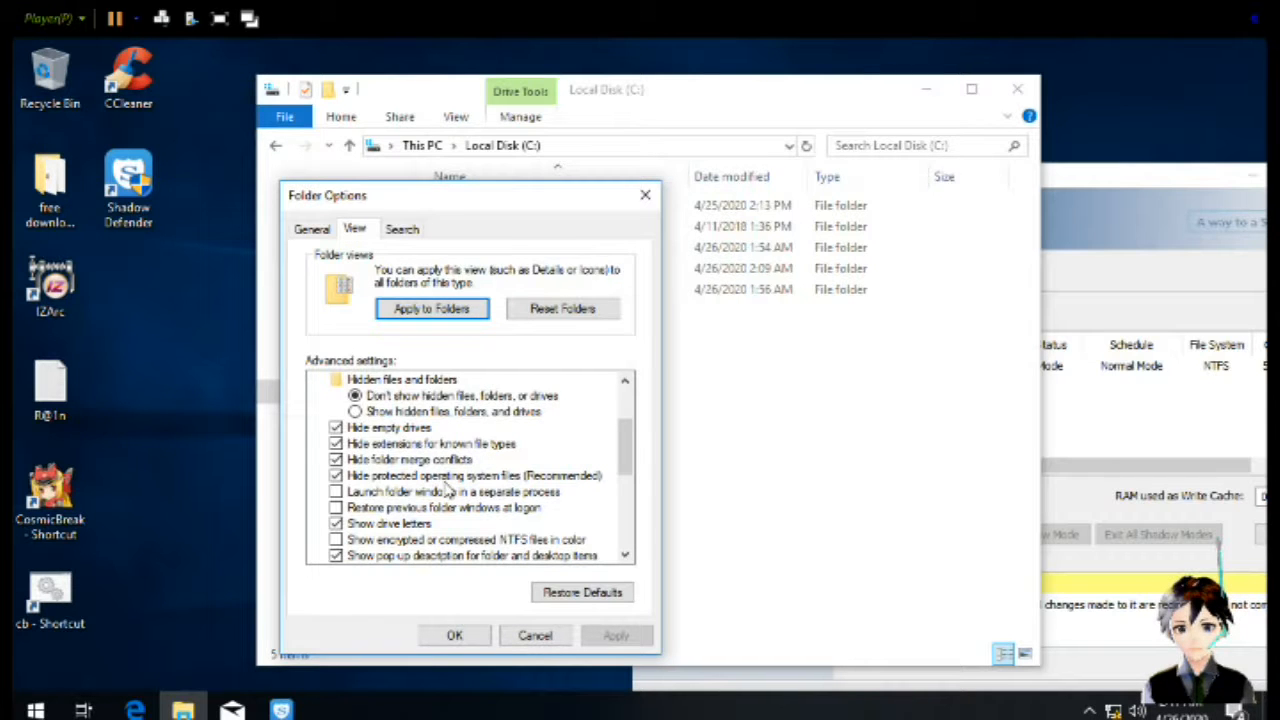
{"action": "left_click", "coordinate": [446, 478]}
{"action": "left_click", "coordinate": [780, 405]}
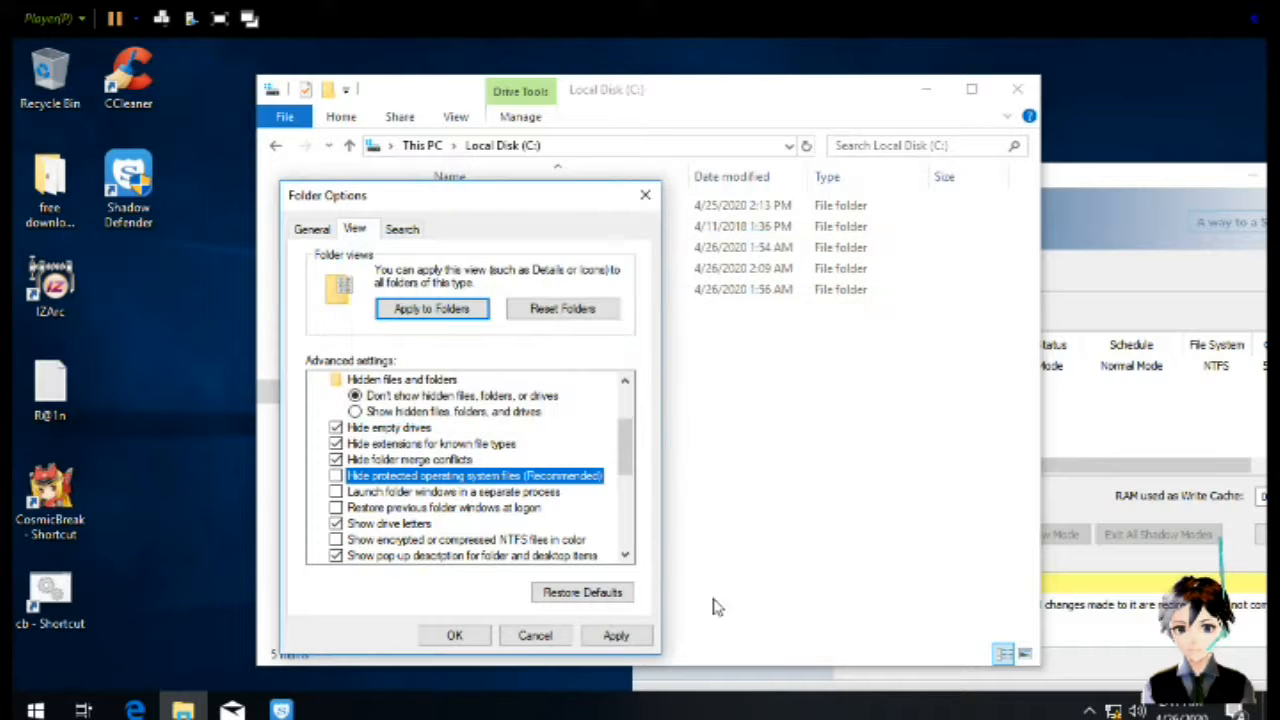
{"action": "left_click", "coordinate": [620, 642]}
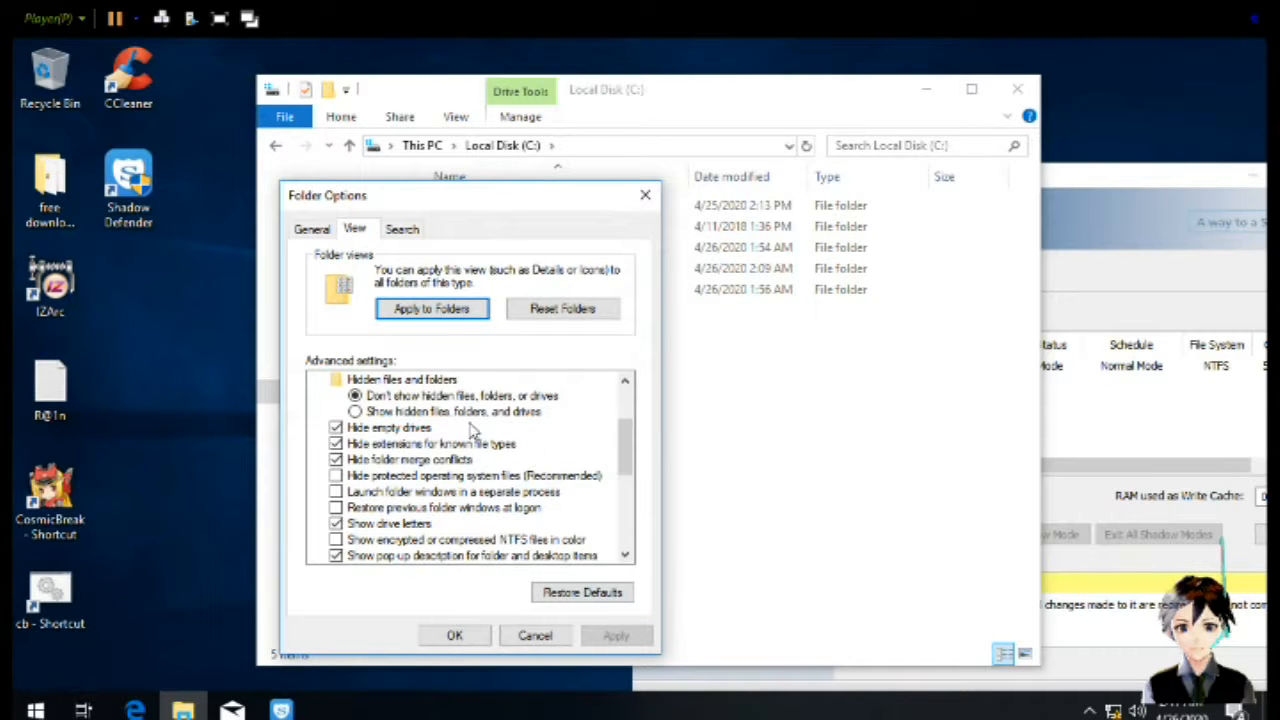
Set the folder options to show hidden files, folders, and drives, apply the change, and close the dialog
{"action": "scroll", "coordinate": [470, 428], "scroll_direction": "up", "scroll_amount": 1}
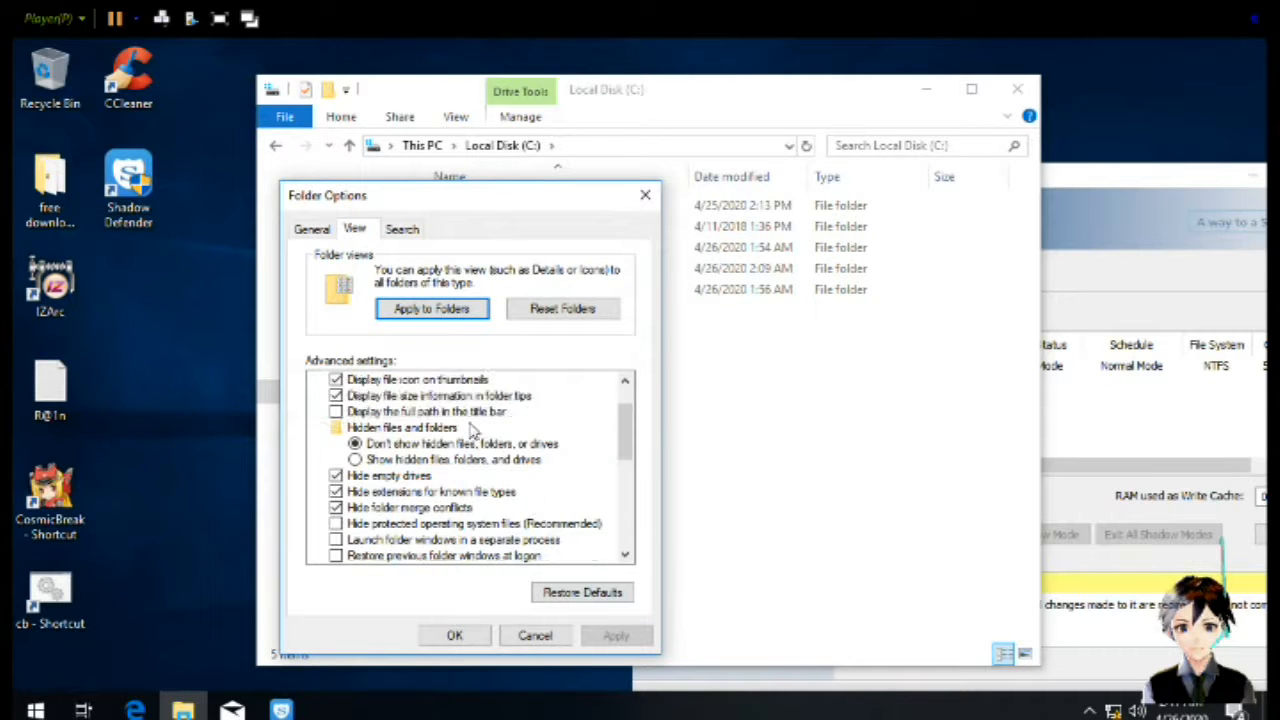
{"action": "left_click", "coordinate": [440, 460]}
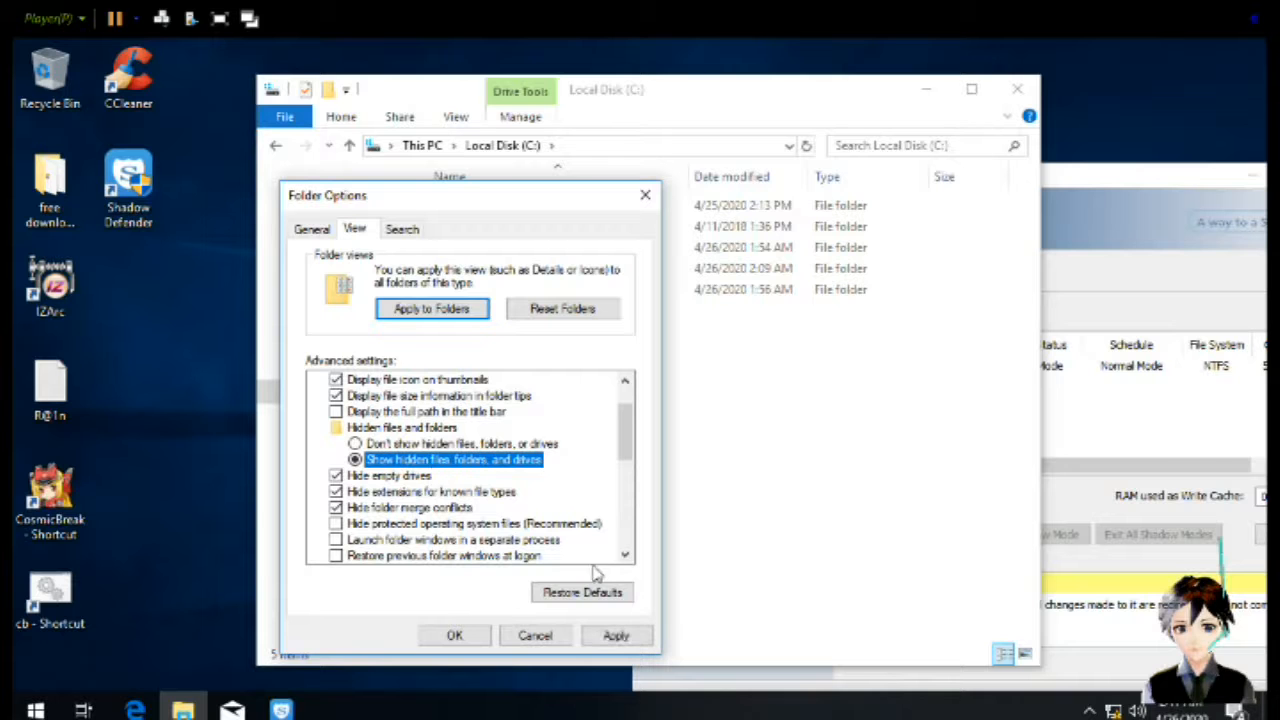
{"action": "left_click", "coordinate": [616, 637]}
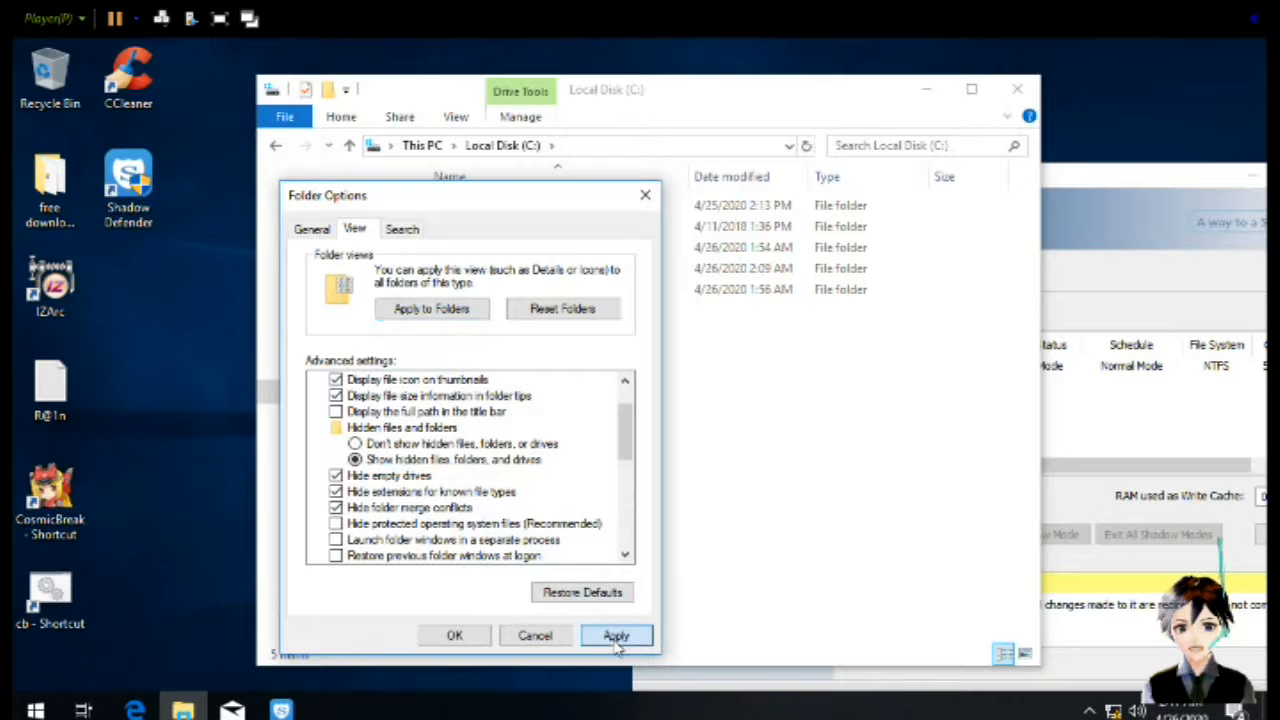
{"action": "left_click", "coordinate": [477, 643]}
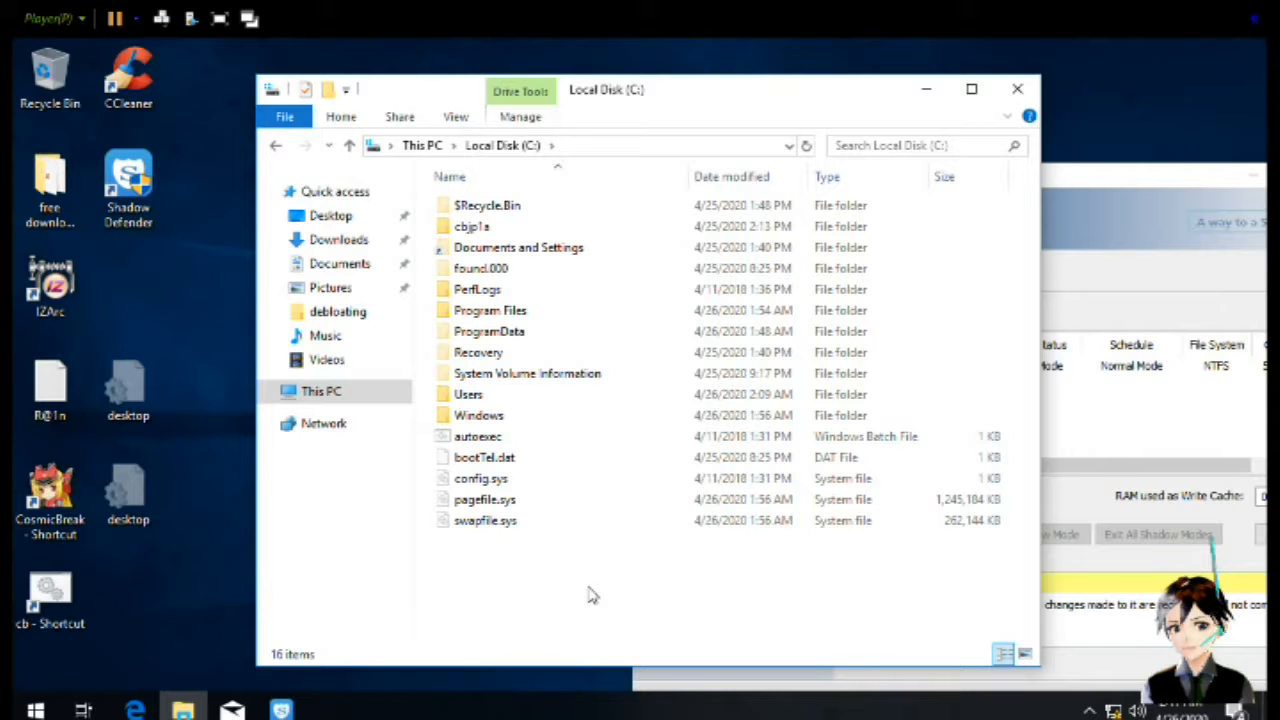
In Shadow Defender's administration settings, disable hibernation in Shadow Mode, automatic update checks, and the desktop tip
{"action": "left_click", "coordinate": [1134, 486]}
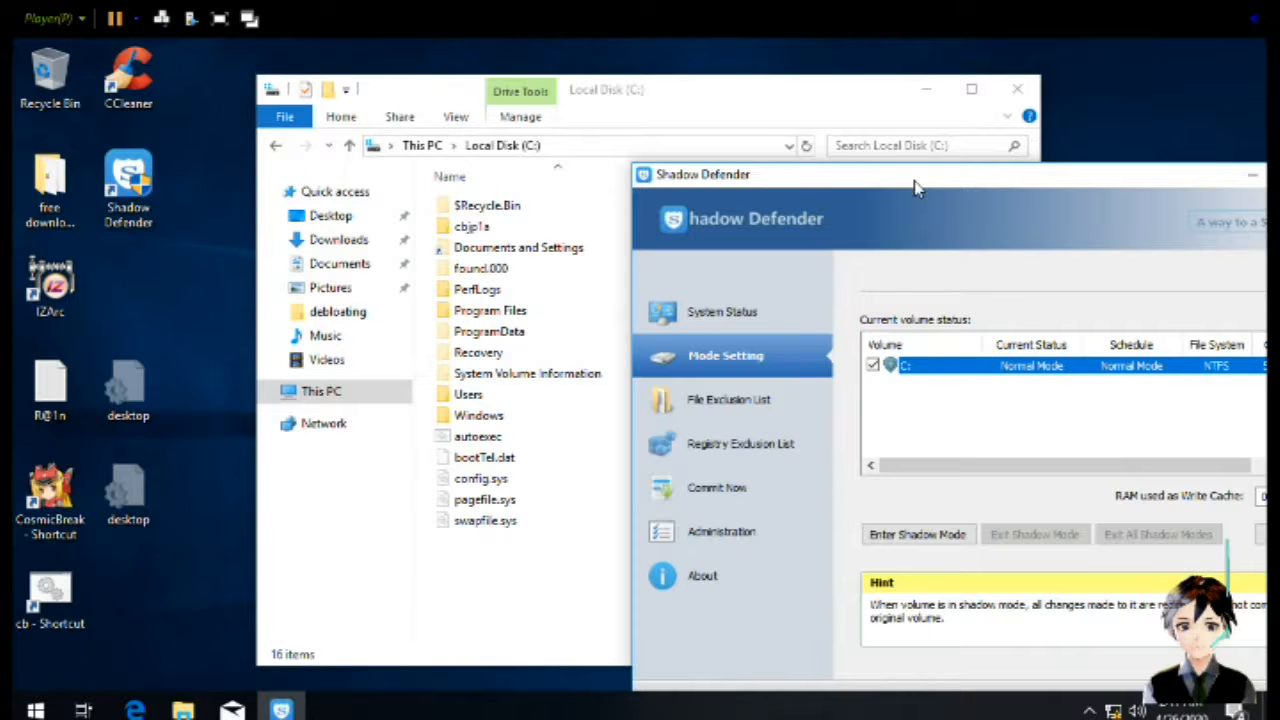
{"action": "left_click_drag", "start_coordinate": [912, 174], "coordinate": [615, 180]}
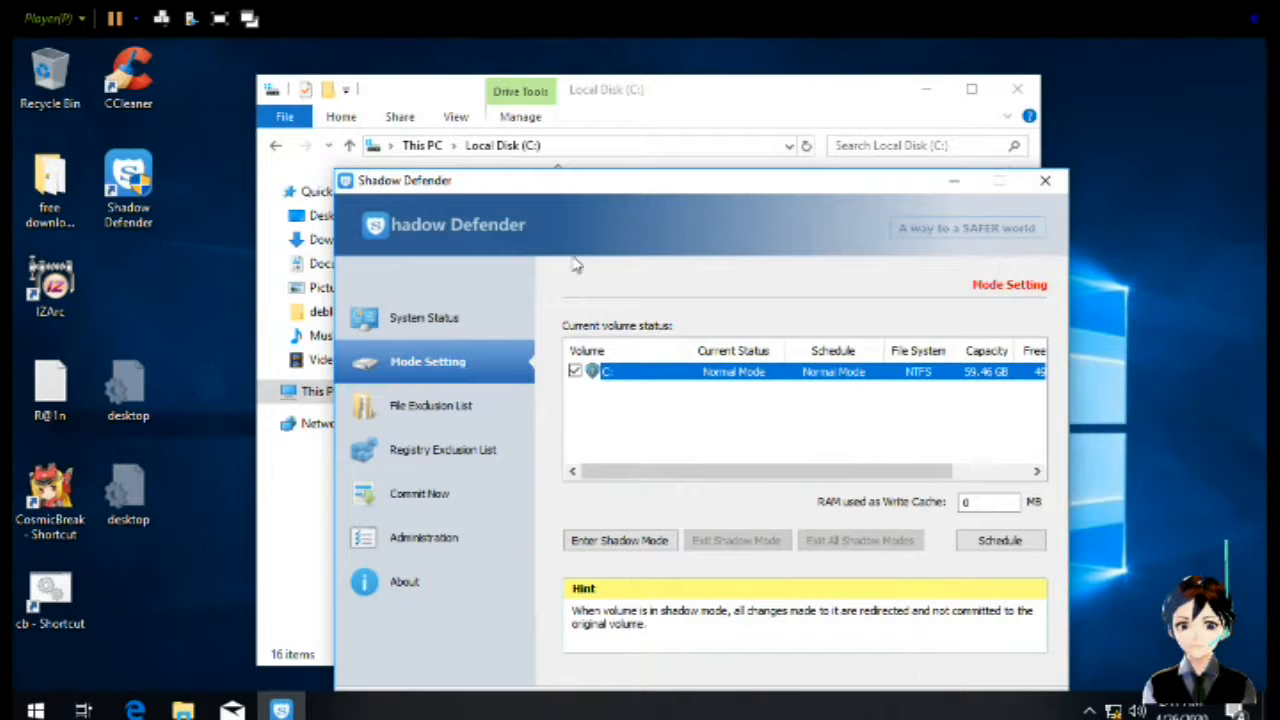
{"action": "left_click", "coordinate": [476, 538]}
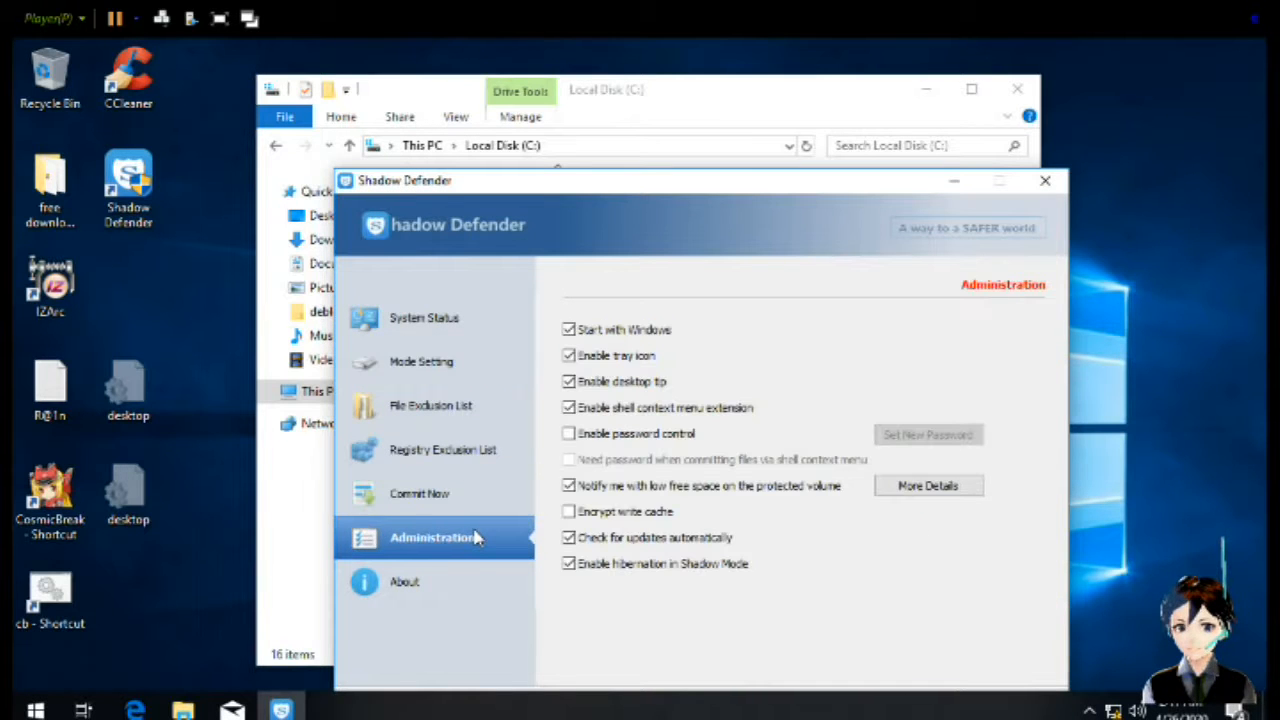
{"action": "left_click", "coordinate": [569, 566]}
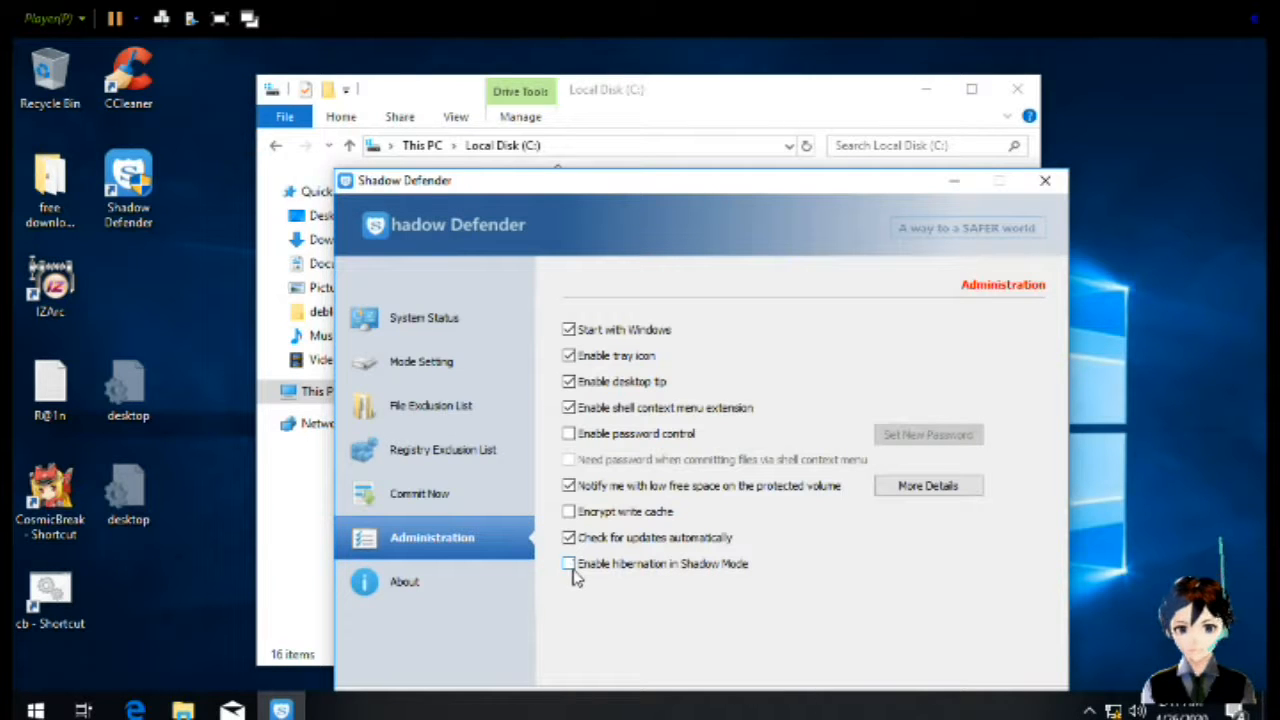
{"action": "left_click", "coordinate": [648, 541]}
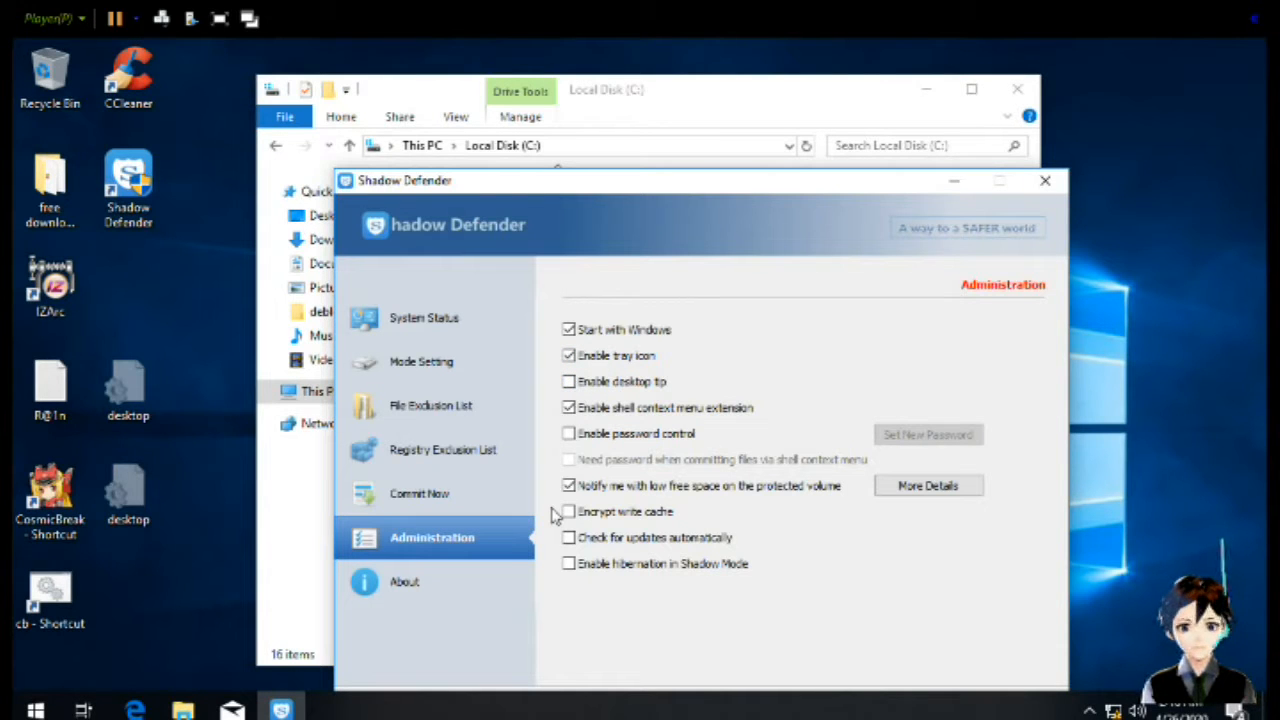
Enable password control in the administration settings, enter and confirm the new Shadow Defender password, and accept it
{"action": "left_click", "coordinate": [569, 433]}
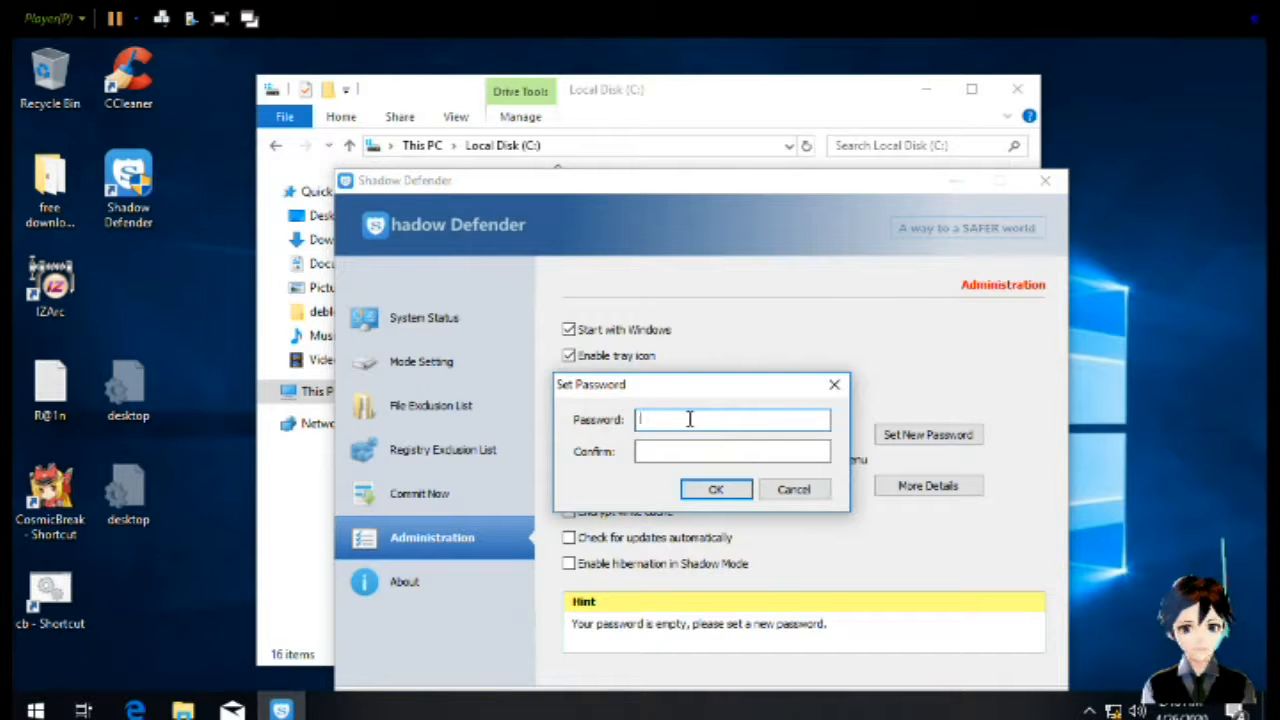
{"action": "type", "text": "••"}
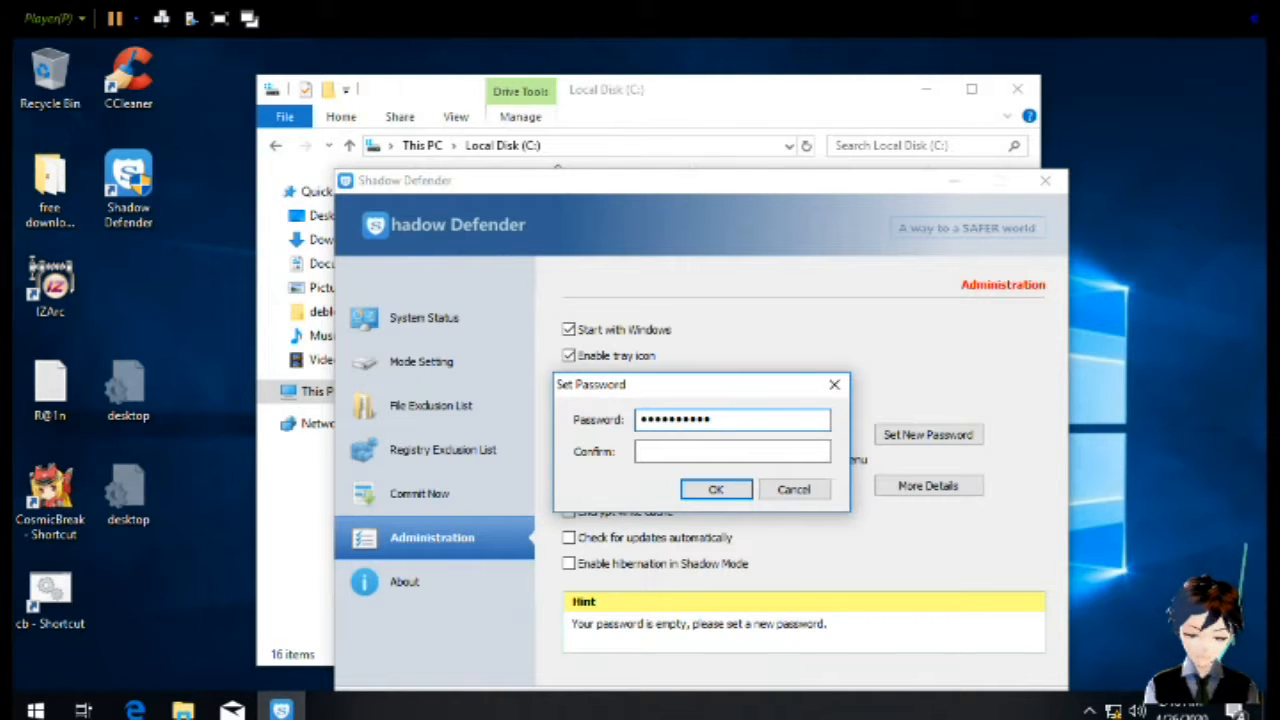
{"action": "key", "text": "BackSpace"}
{"action": "key", "text": "BackSpace"}
{"action": "key", "text": "BackSpace"}
{"action": "key", "text": "BackSpace"}
{"action": "key", "text": "BackSpace"}
{"action": "key", "text": "BackSpace"}
{"action": "key", "text": "BackSpace"}
{"action": "key", "text": "BackSpace"}
{"action": "key", "text": "BackSpace"}
{"action": "key", "text": "BackSpace"}
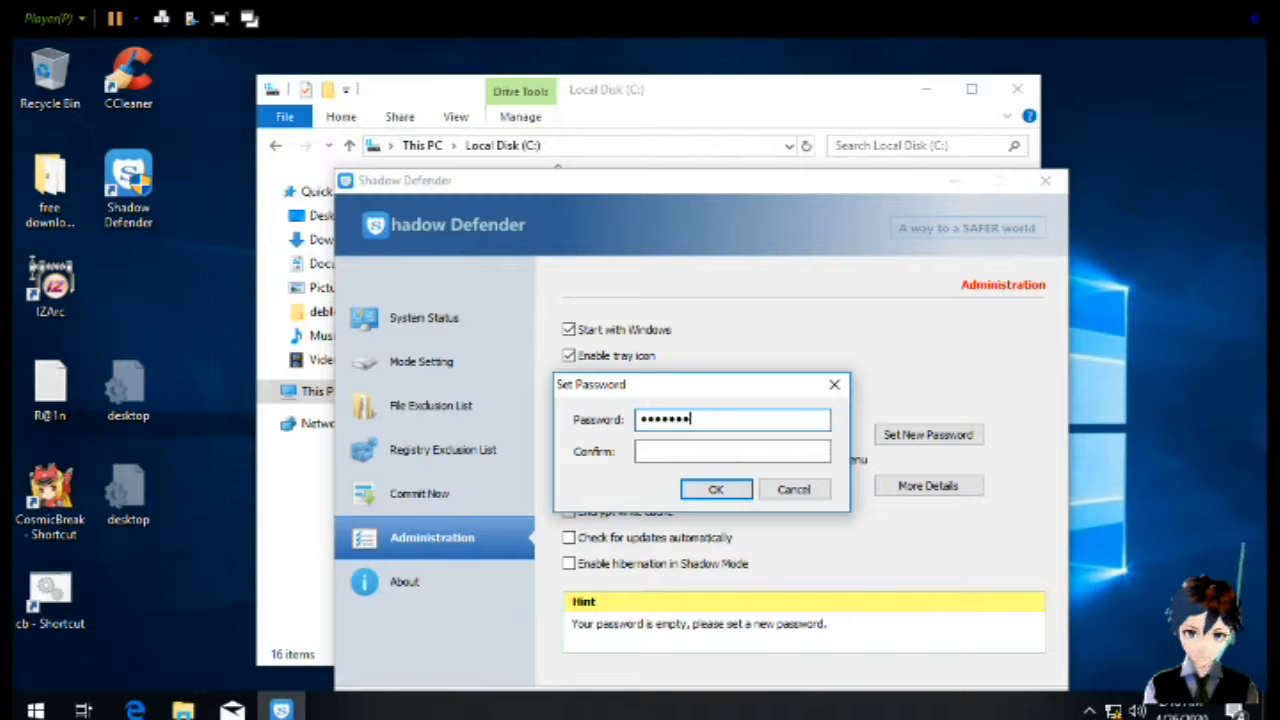
{"action": "left_click", "coordinate": [670, 450]}
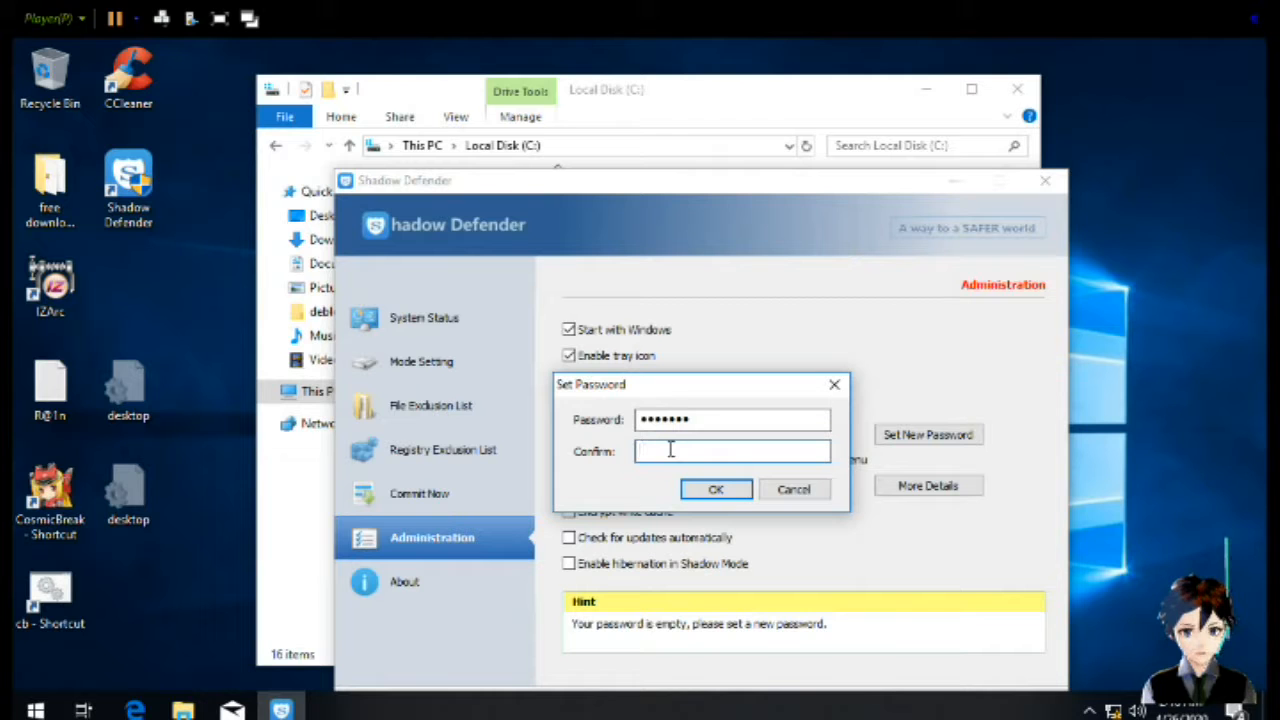
{"action": "type", "text": "*"}
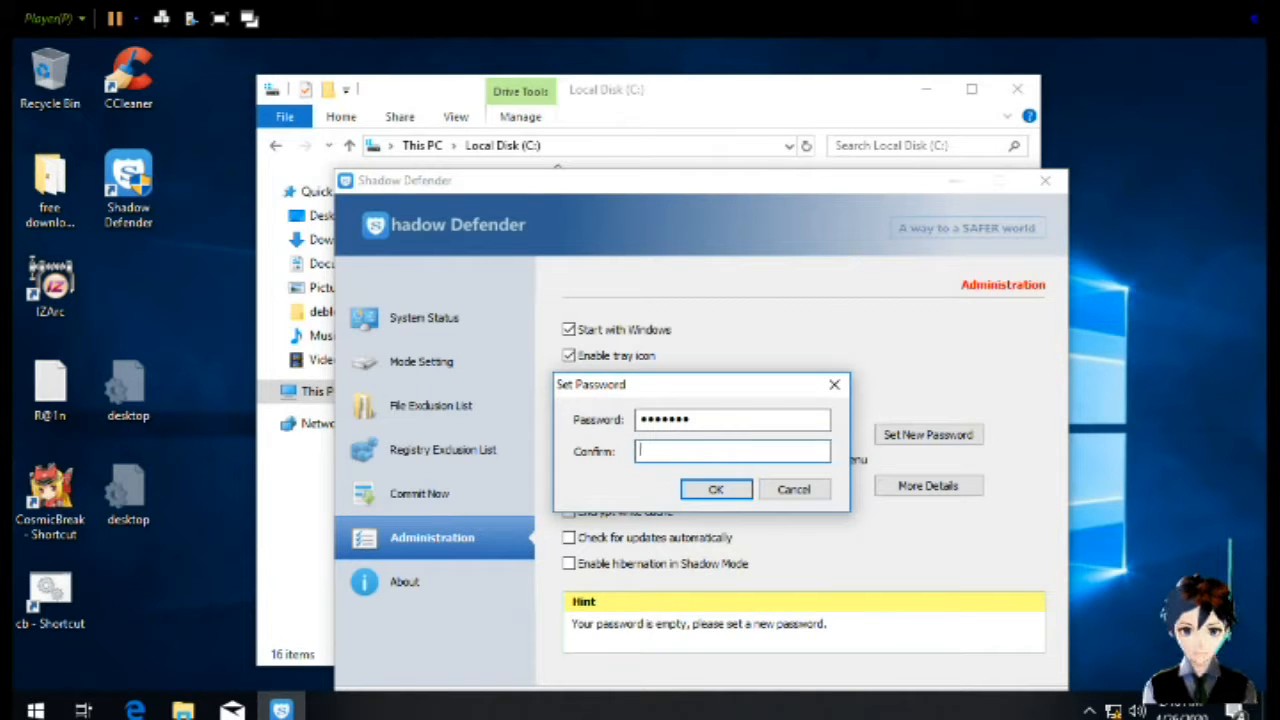
{"action": "type", "text": "***"}
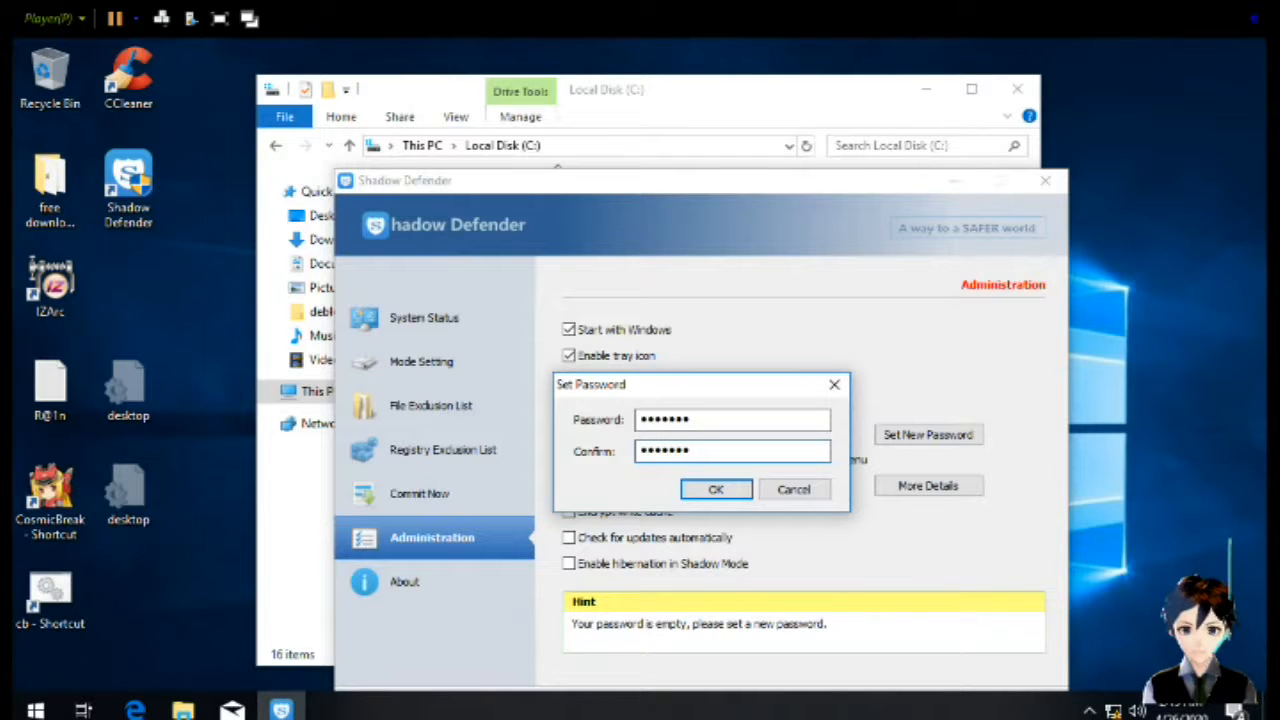
{"action": "left_click", "coordinate": [718, 492]}
{"action": "left_click", "coordinate": [790, 499]}
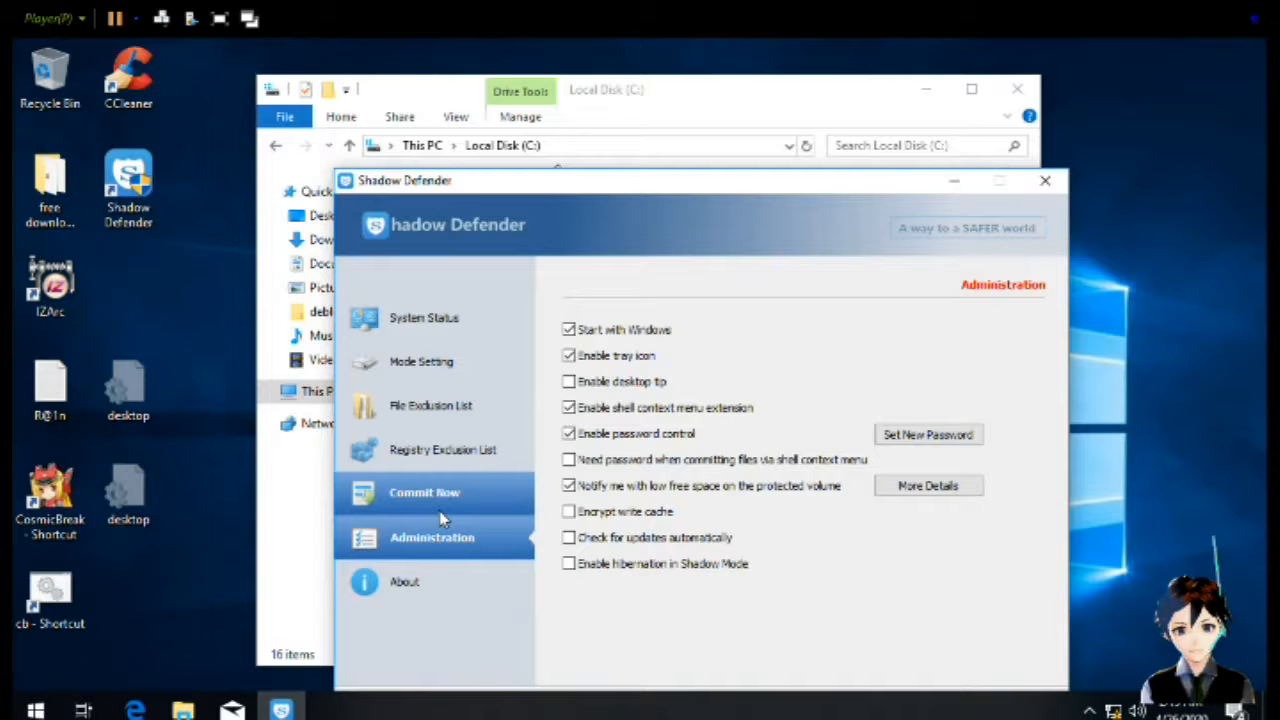
Put volume C: into Shadow Mode with Enter Shadow Mode on Boot selected, and close the Shadow Defender window
{"action": "left_click", "coordinate": [418, 394]}
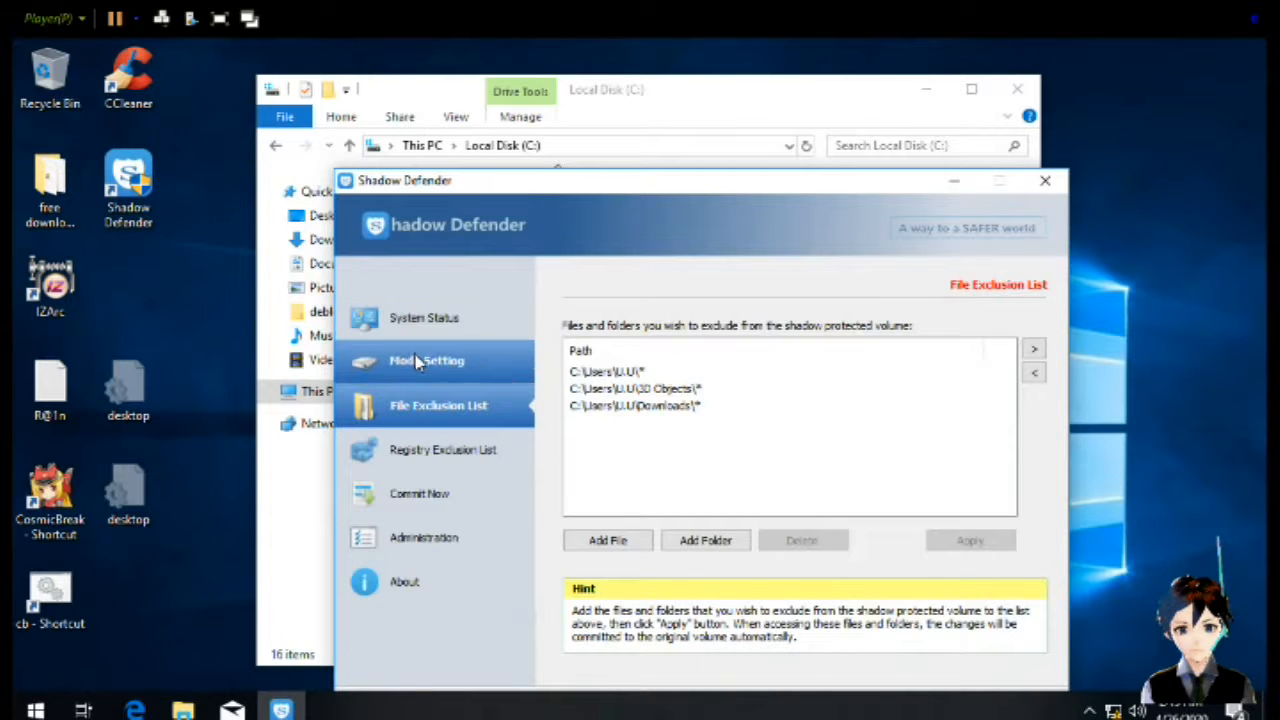
{"action": "left_click", "coordinate": [420, 362]}
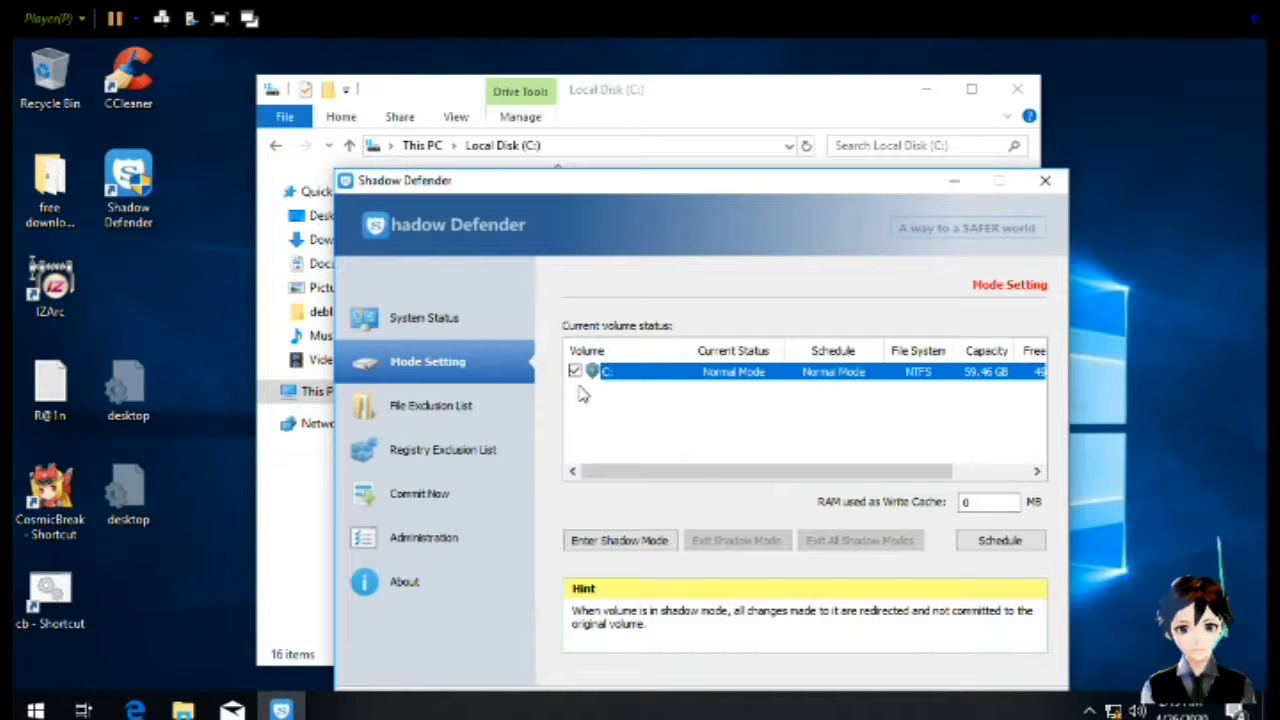
{"action": "left_click", "coordinate": [642, 541]}
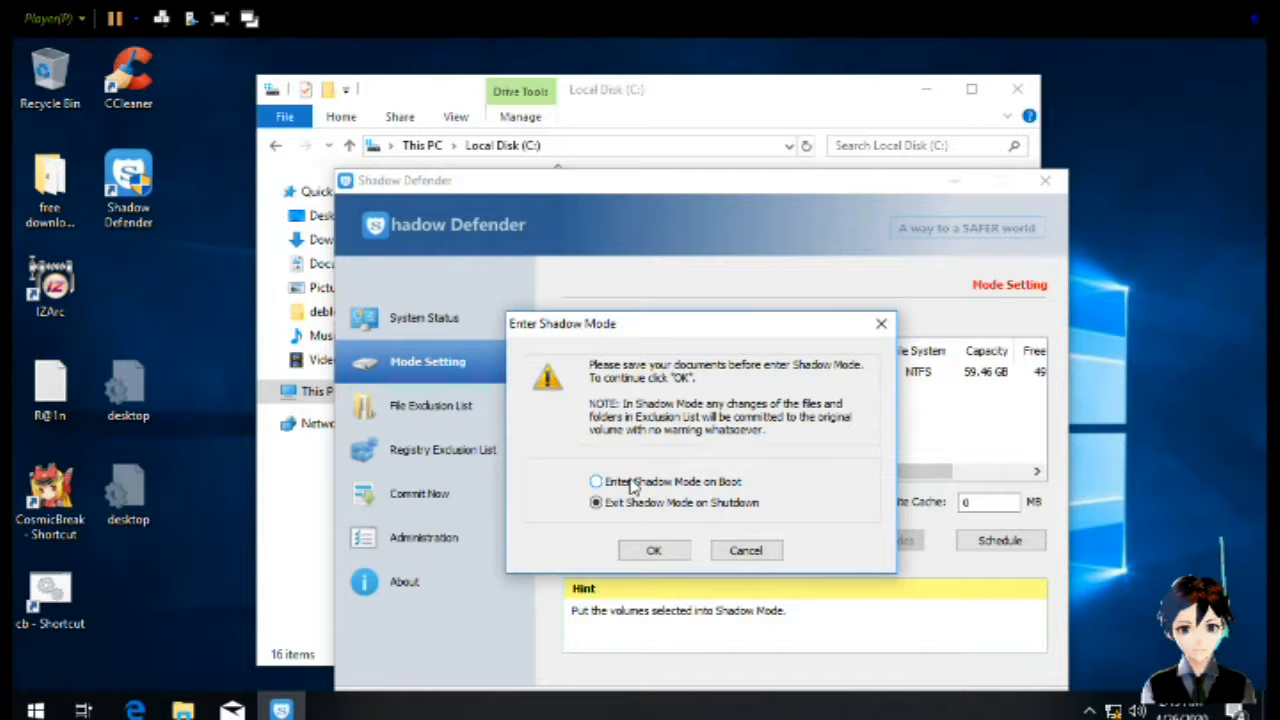
{"action": "left_click", "coordinate": [631, 486]}
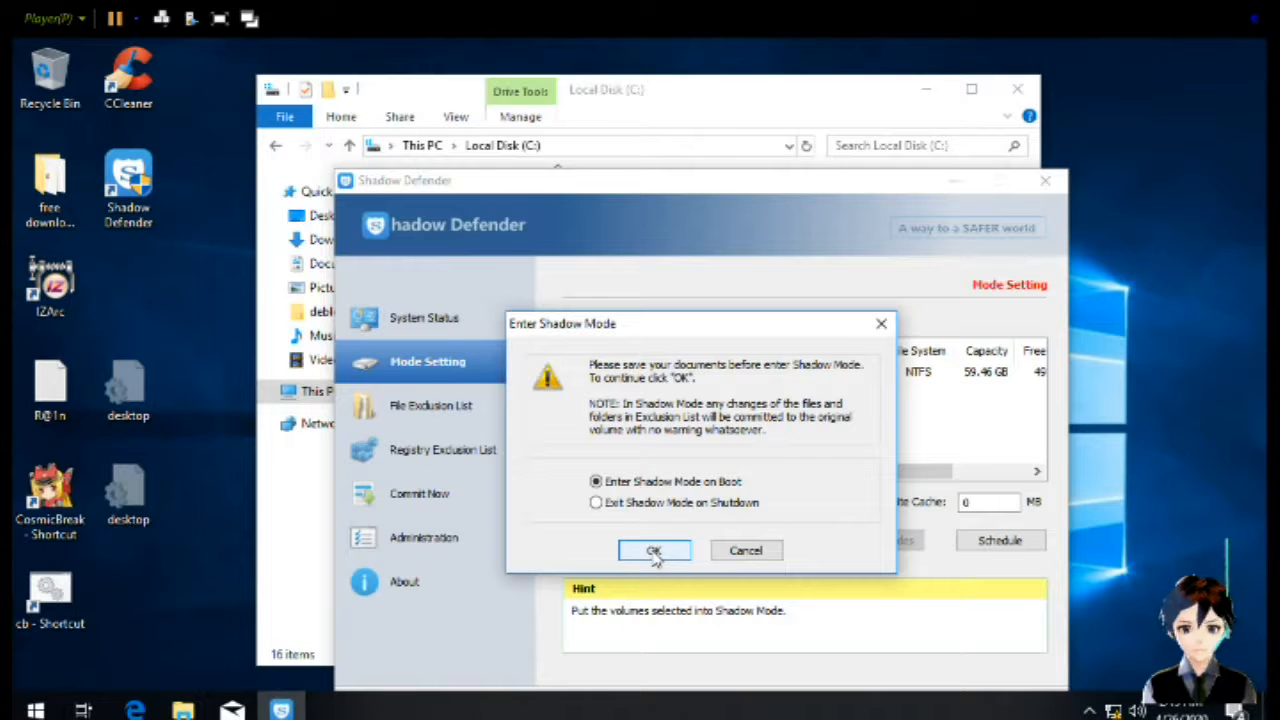
{"action": "left_click", "coordinate": [654, 552]}
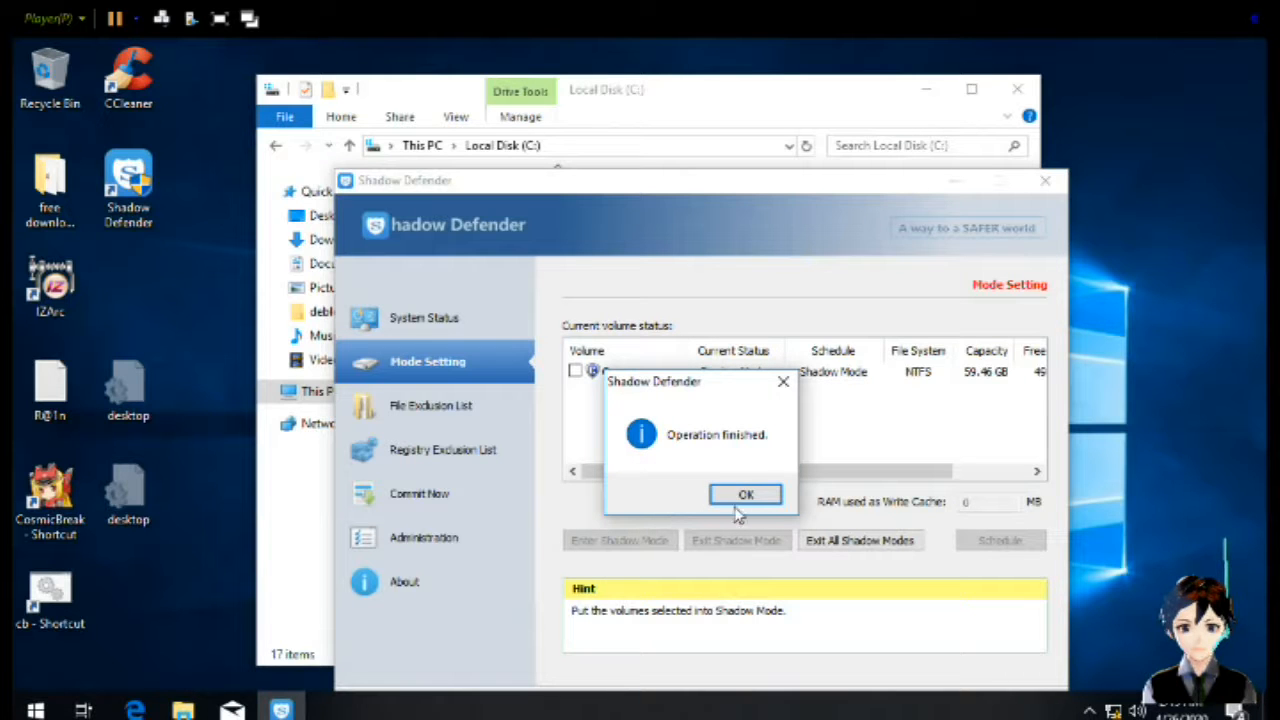
{"action": "left_click", "coordinate": [752, 496]}
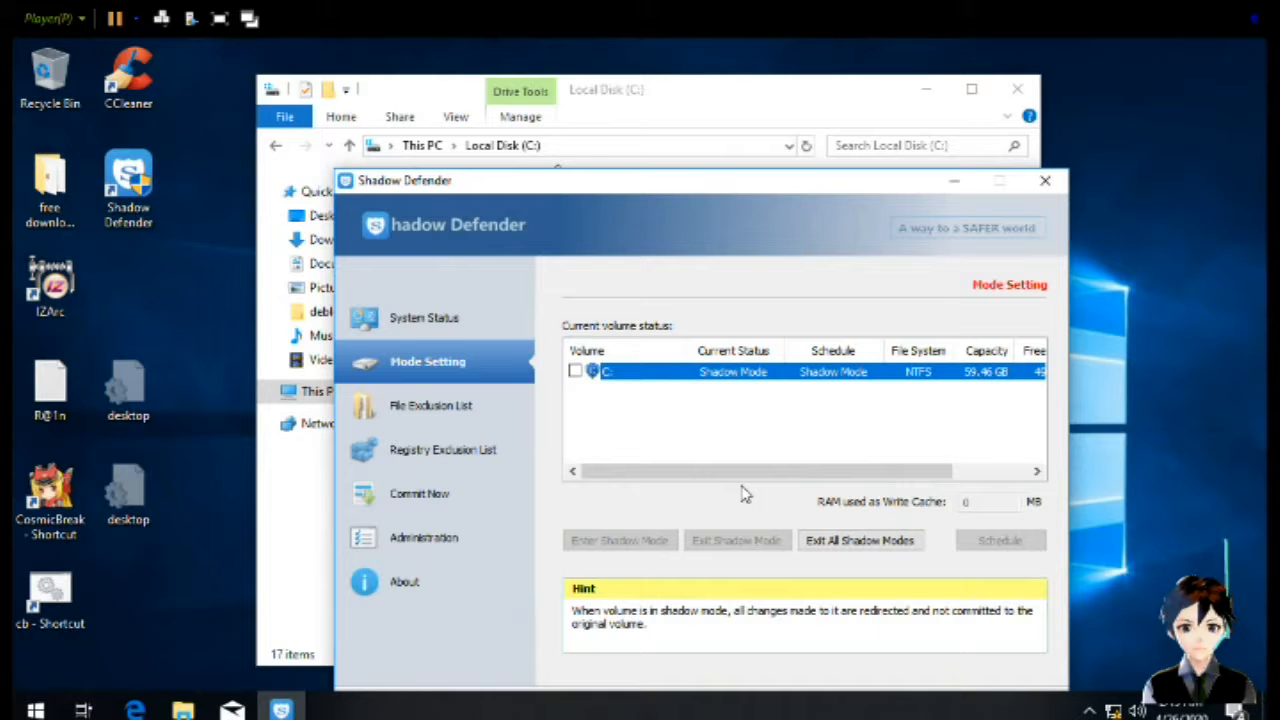
{"action": "left_click", "coordinate": [1046, 184]}
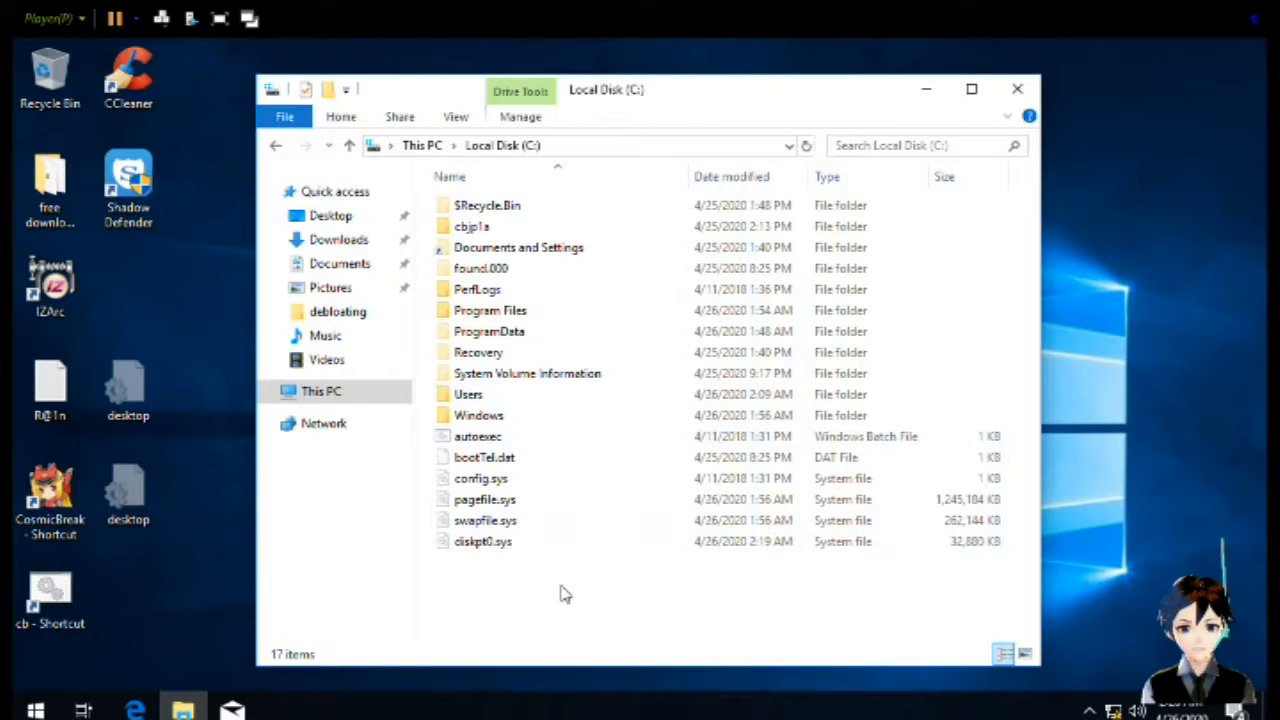
Create a folder in the root of Local Disk (C:), keeping the default name New folder
{"action": "right_click", "coordinate": [535, 604]}
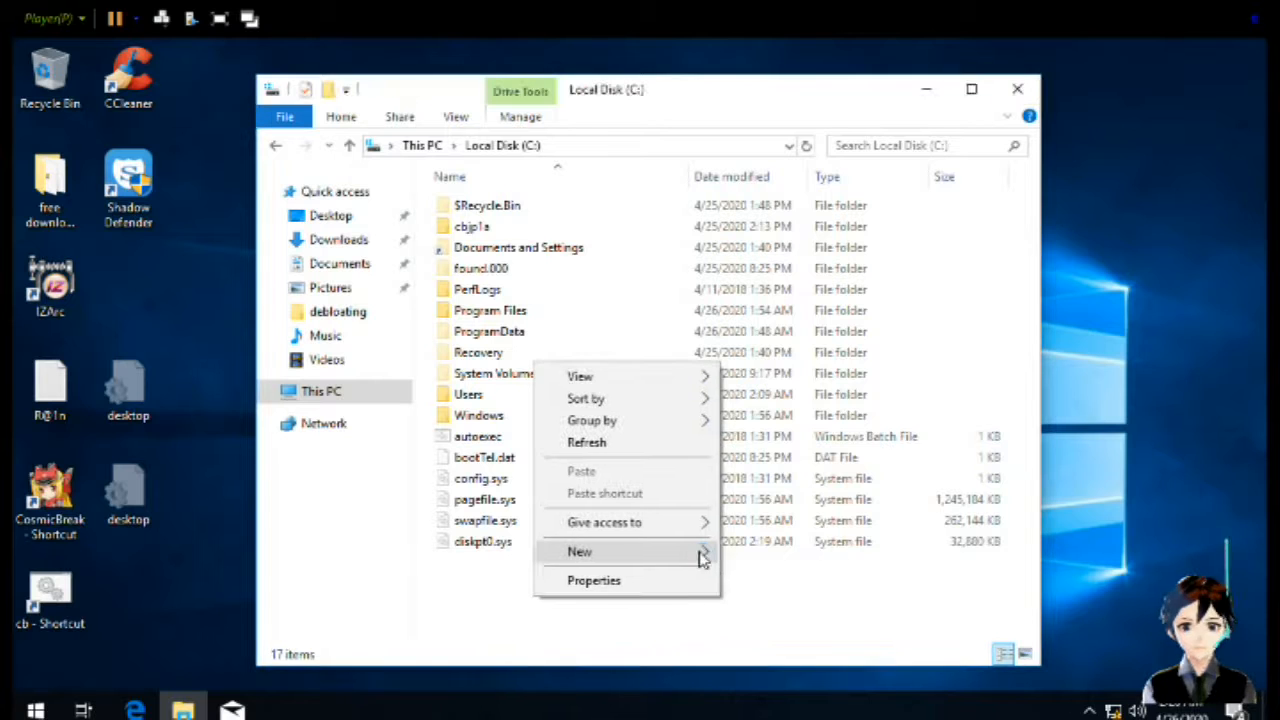
{"action": "mouse_move", "coordinate": [703, 559]}
{"action": "left_click", "coordinate": [757, 554]}
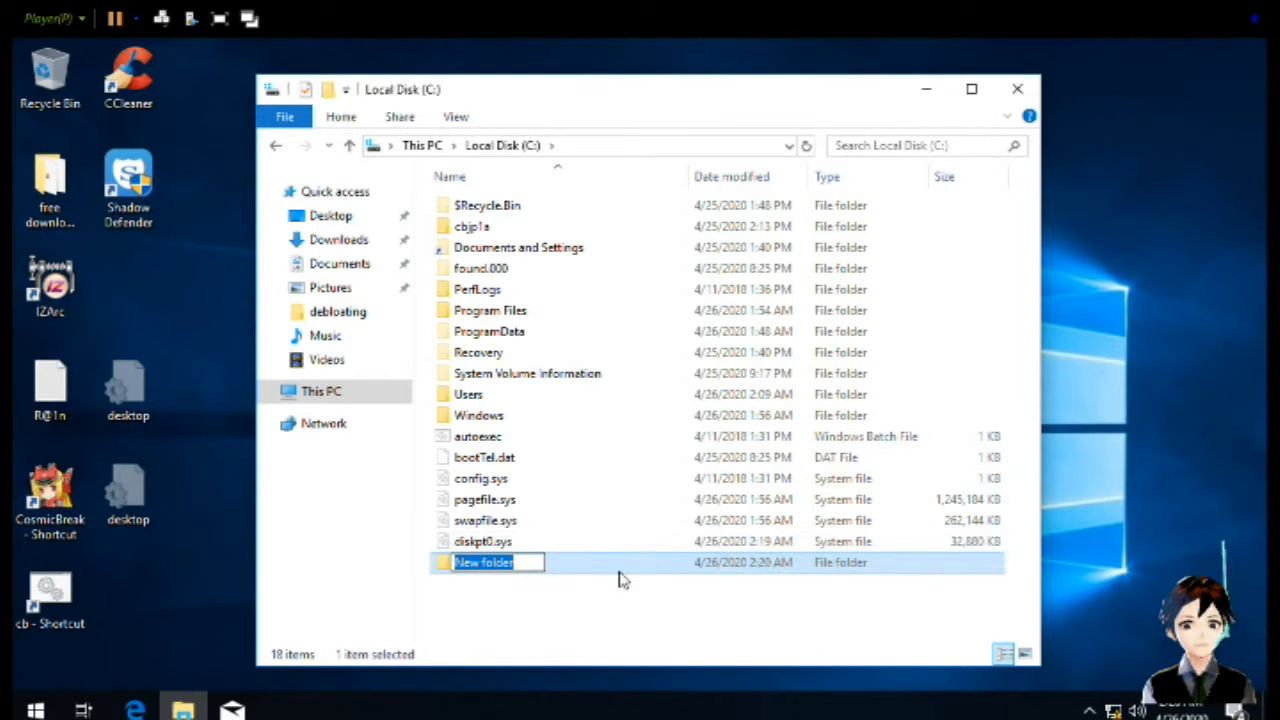
{"action": "left_click", "coordinate": [566, 626]}
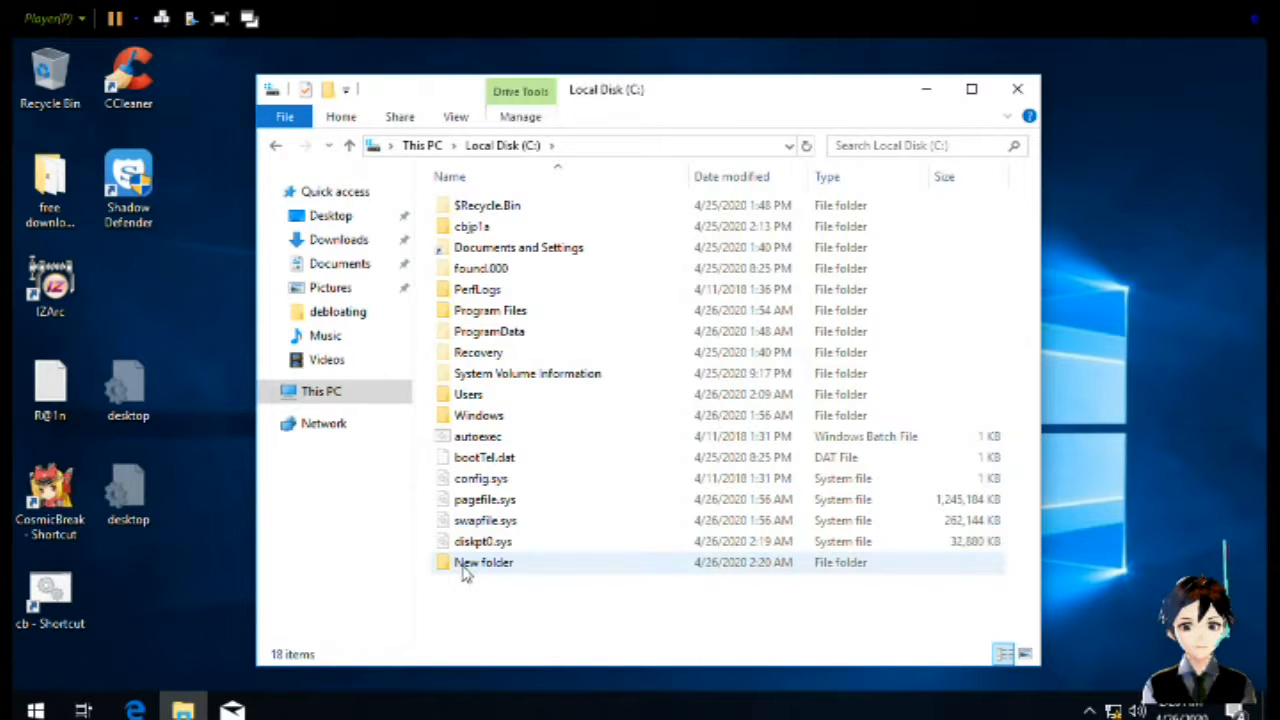
Create a folder with the default name inside C:\Windows, narrowing the Name column for space and approving the User Account Control prompt
{"action": "double_click", "coordinate": [482, 416]}
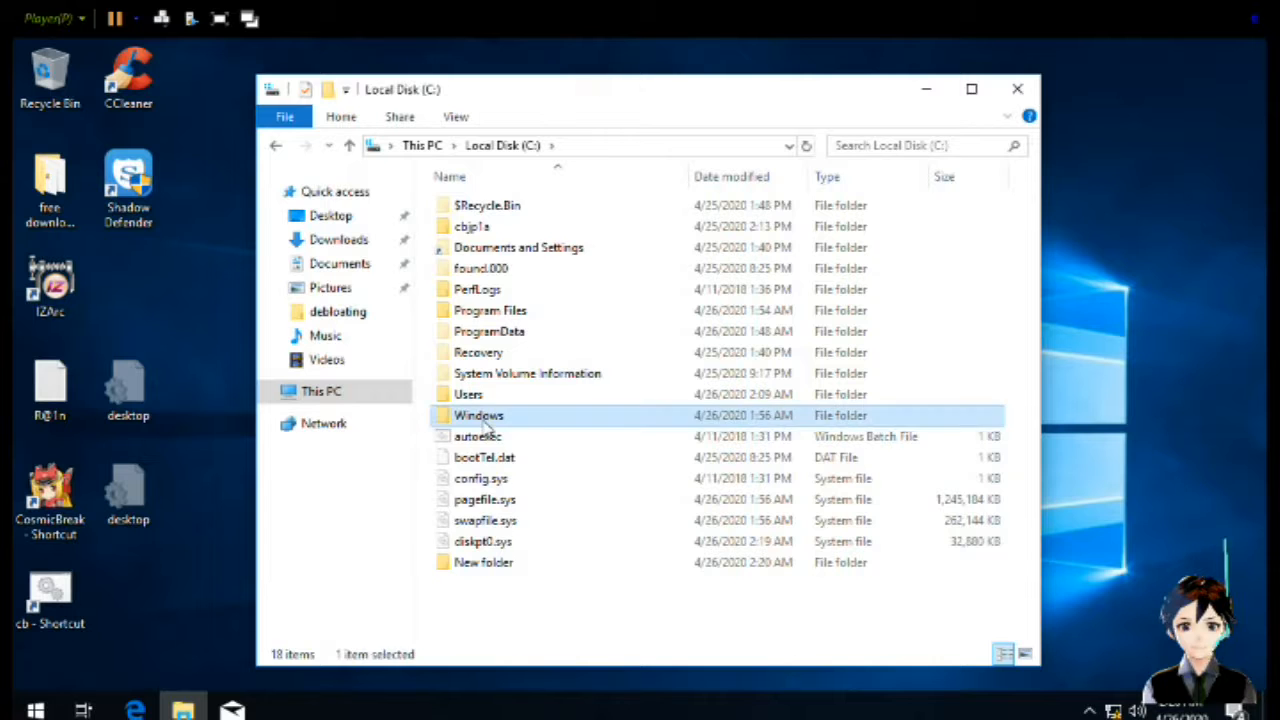
{"action": "scroll", "coordinate": [825, 400], "scroll_direction": "down", "scroll_amount": 1}
{"action": "scroll", "coordinate": [923, 443], "scroll_direction": "down", "scroll_amount": 4}
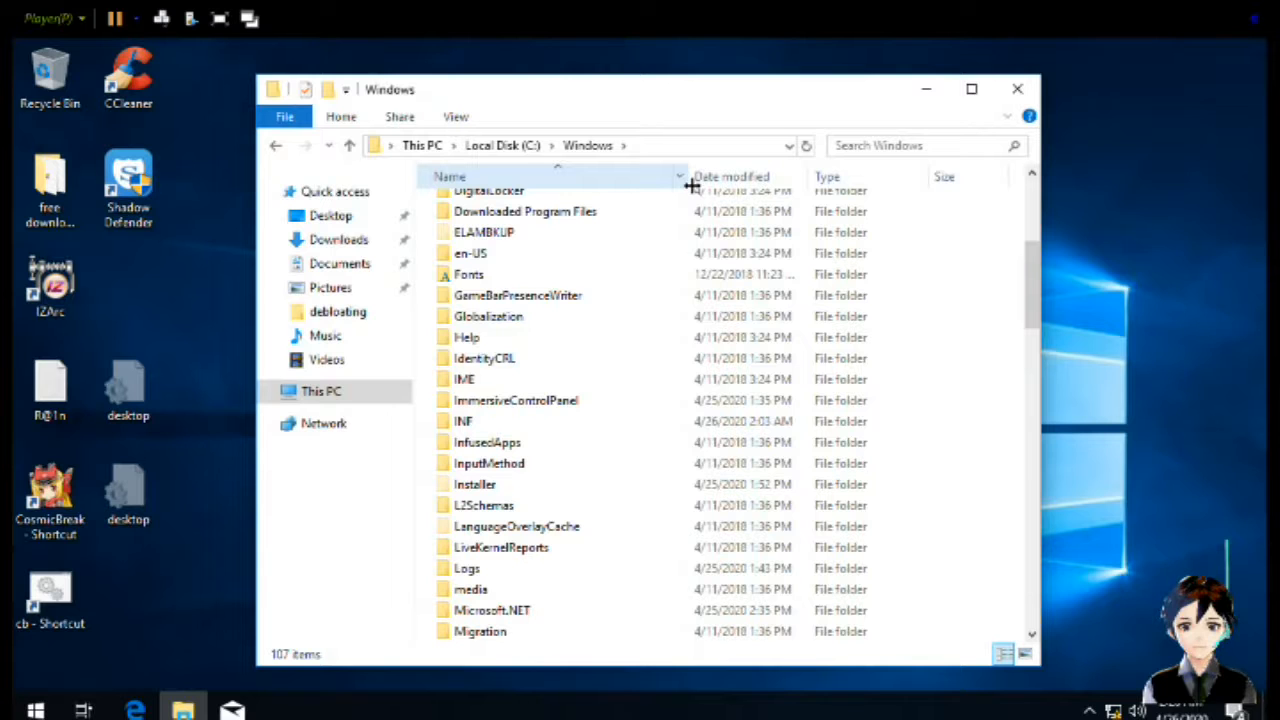
{"action": "left_click_drag", "start_coordinate": [691, 178], "coordinate": [612, 178]}
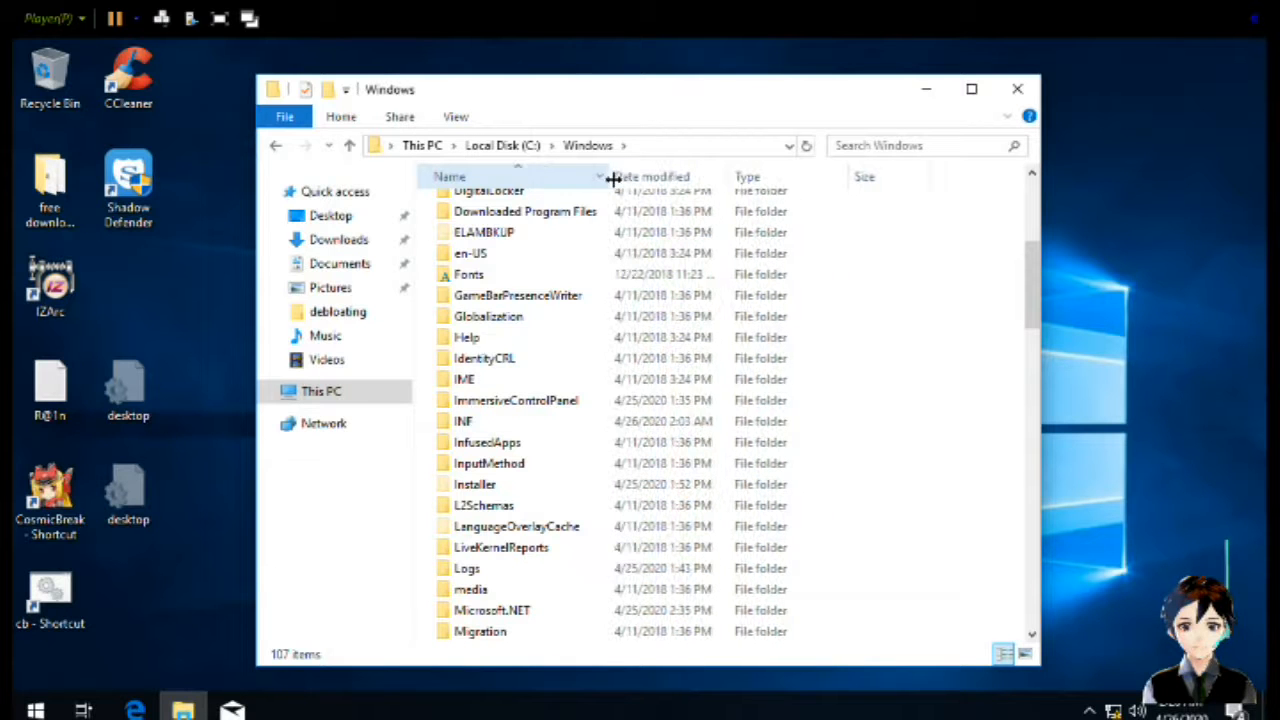
{"action": "right_click", "coordinate": [966, 443]}
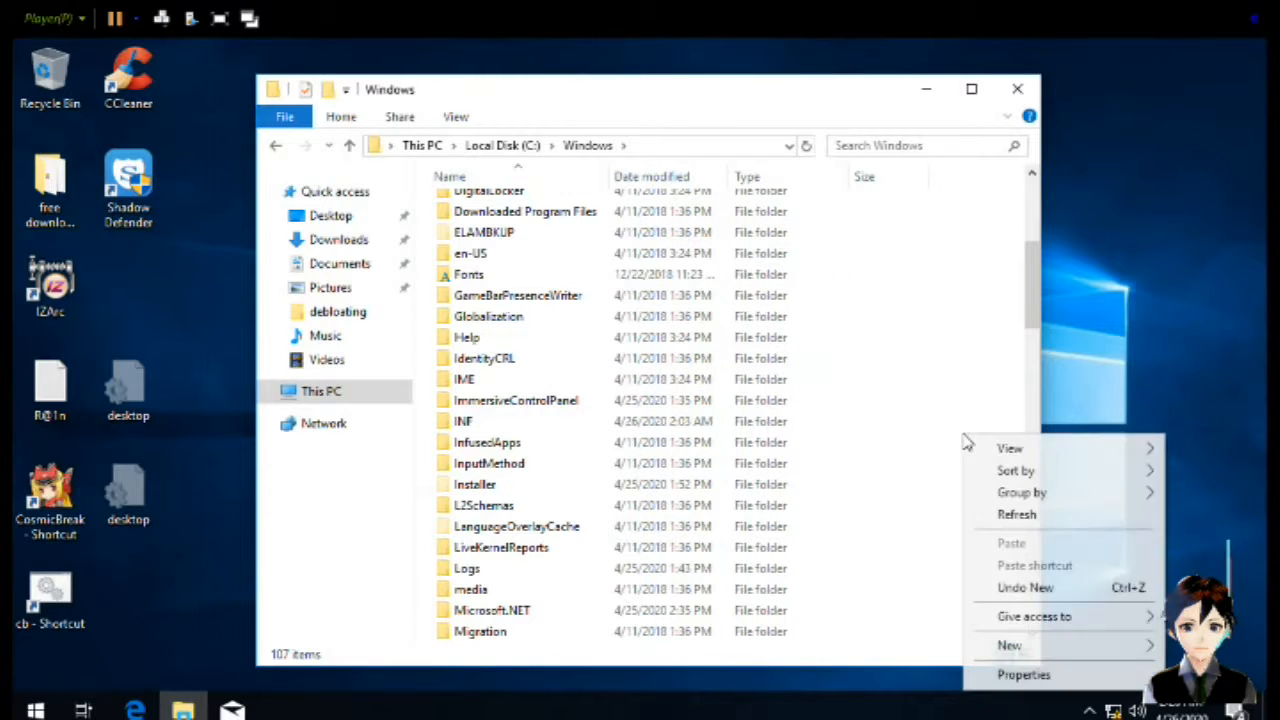
{"action": "mouse_move", "coordinate": [1033, 660]}
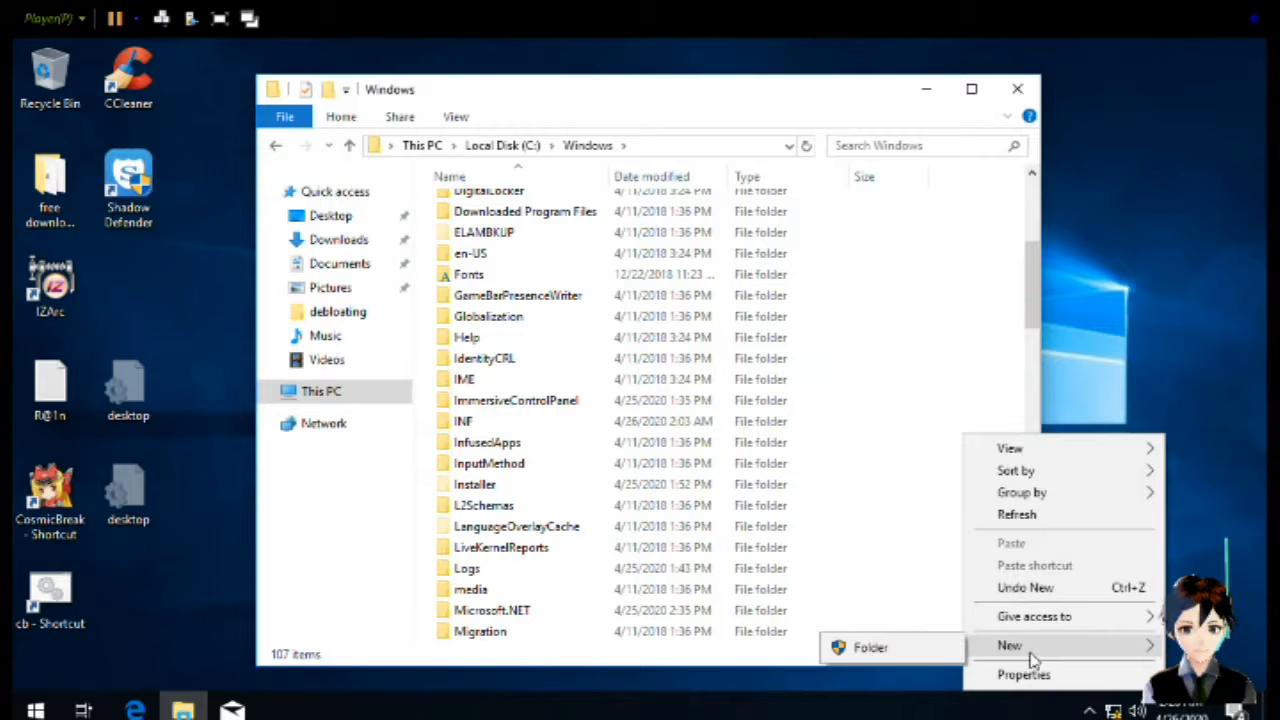
{"action": "left_click", "coordinate": [935, 649]}
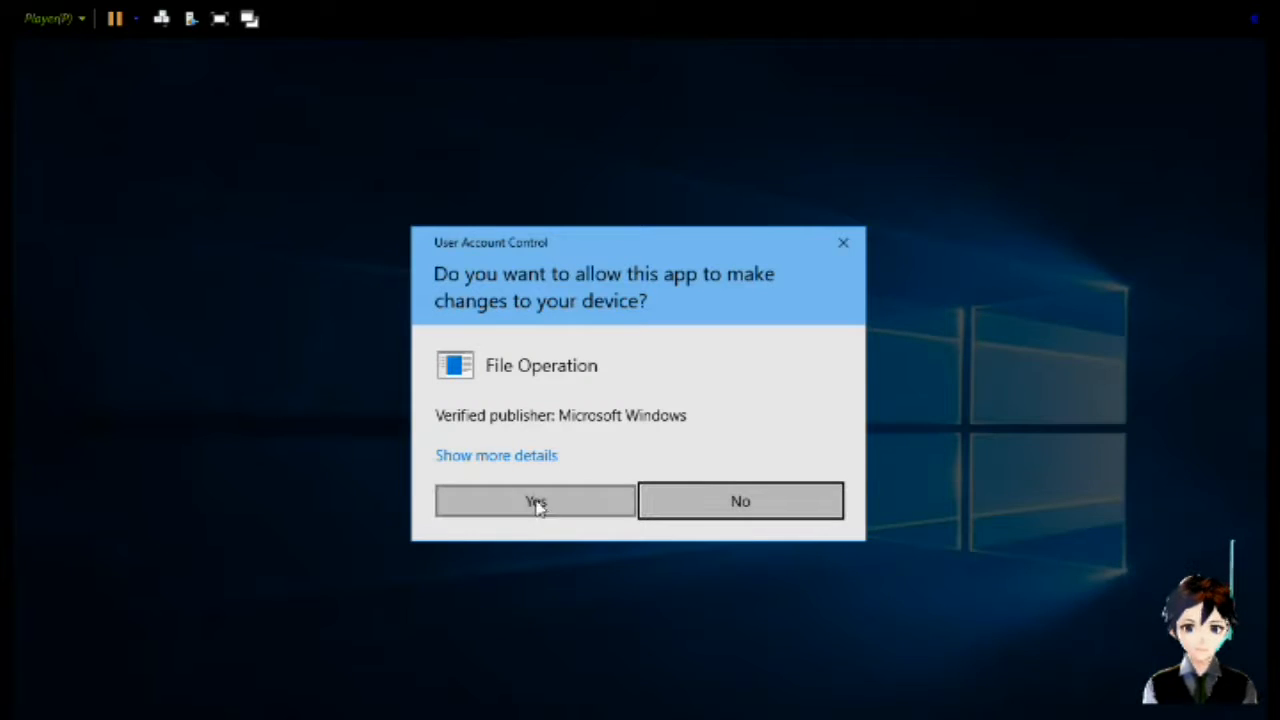
{"action": "left_click", "coordinate": [534, 502]}
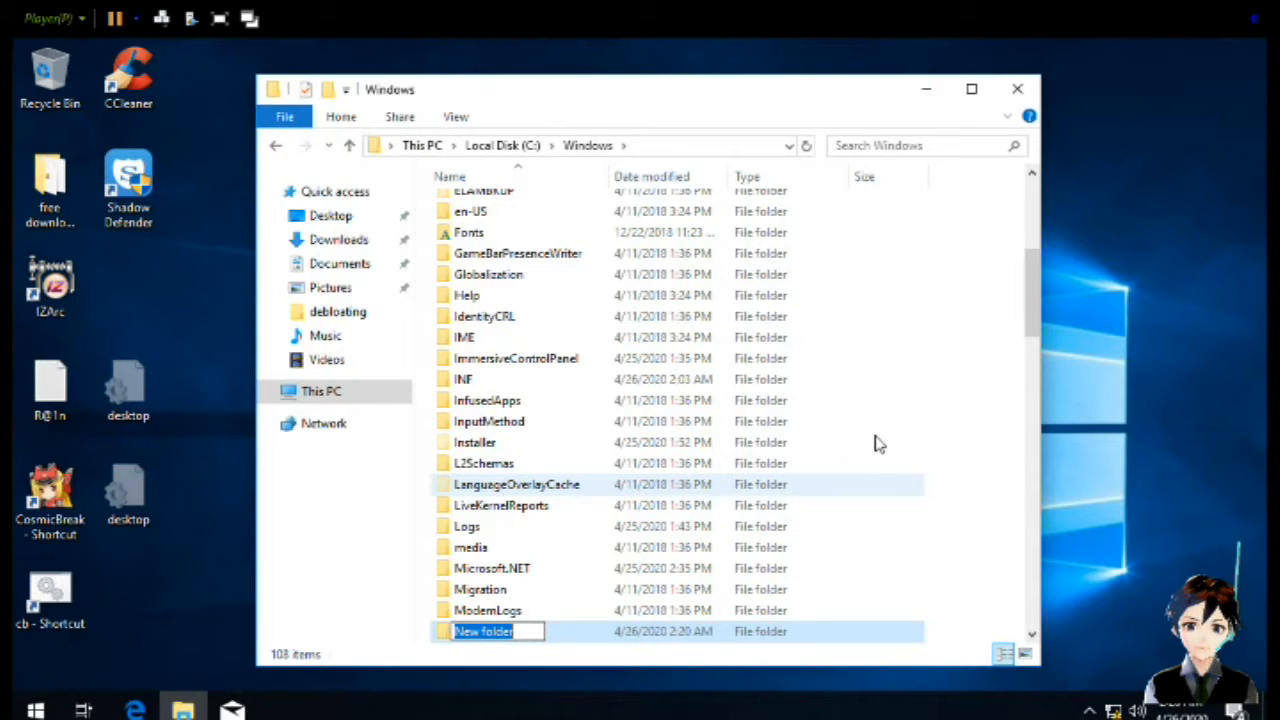
{"action": "key", "text": "Return"}
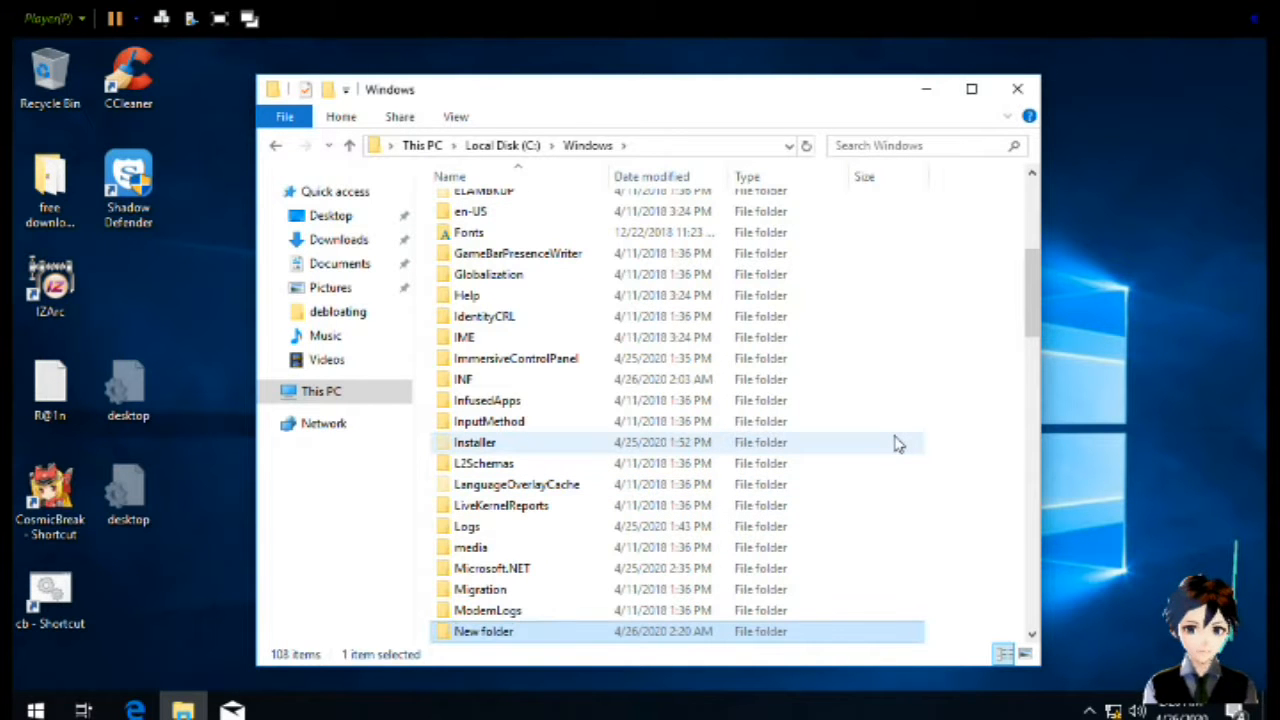
{"action": "scroll", "coordinate": [560, 629], "scroll_direction": "down", "scroll_amount": 3}
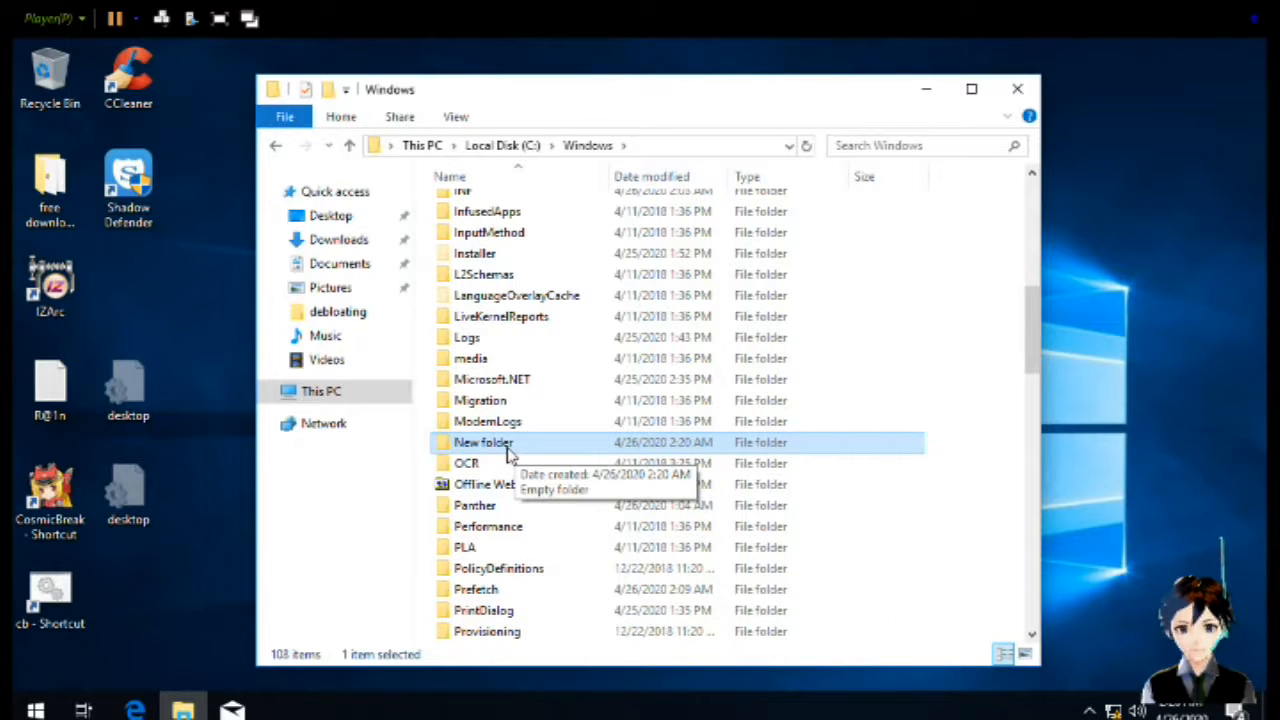
Create a folder with the default name inside C:\Program Files, narrowing the Name column for space
{"action": "left_click", "coordinate": [510, 146]}
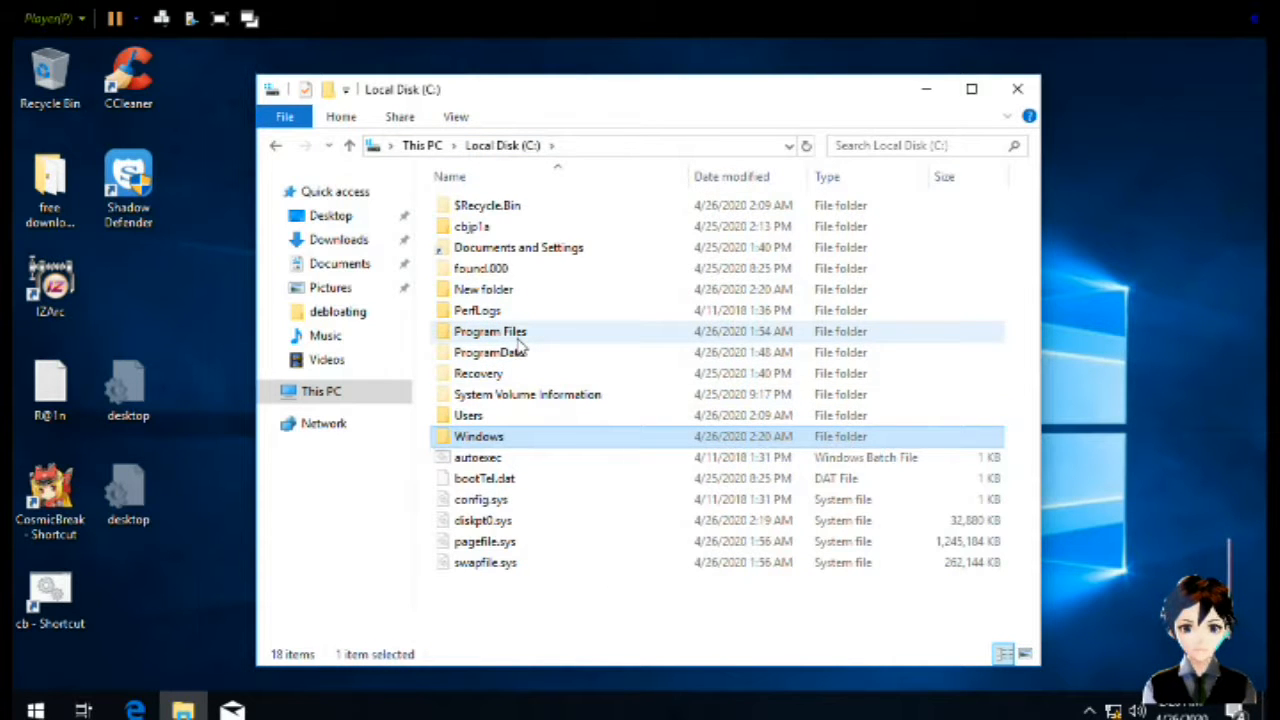
{"action": "double_click", "coordinate": [518, 338]}
{"action": "scroll", "coordinate": [786, 420], "scroll_direction": "down", "scroll_amount": 1}
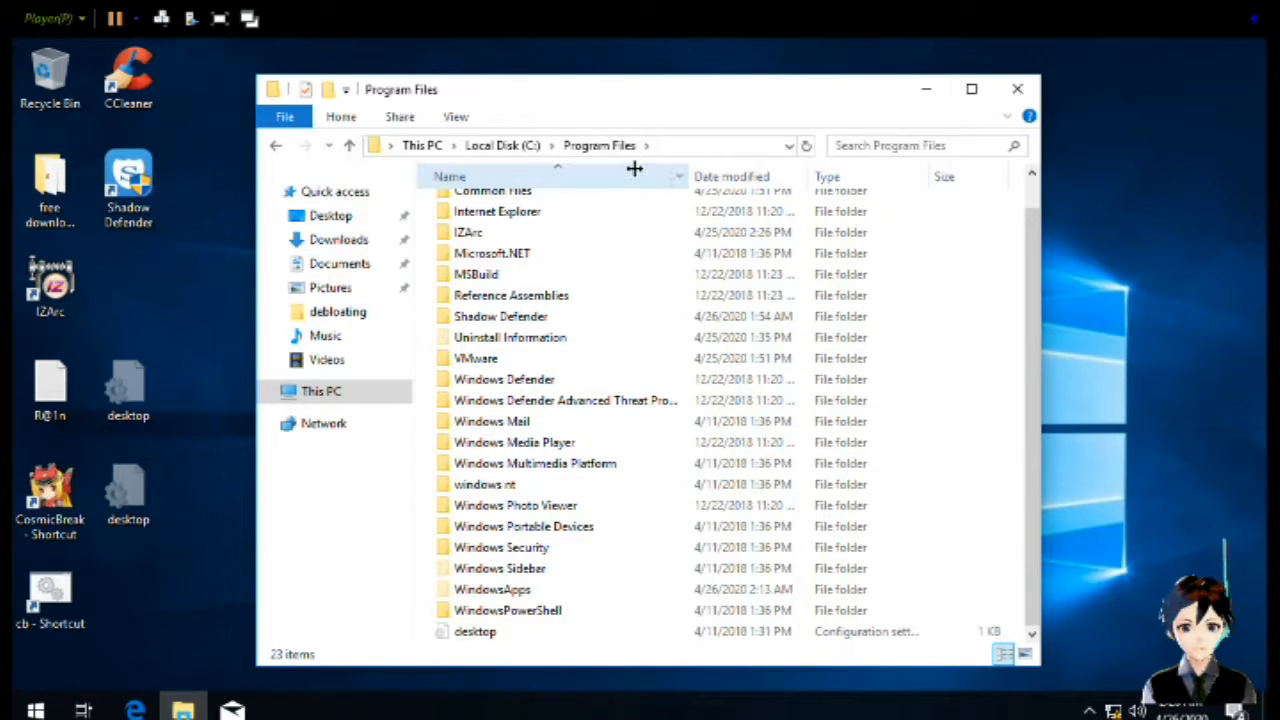
{"action": "left_click_drag", "start_coordinate": [634, 169], "coordinate": [630, 170]}
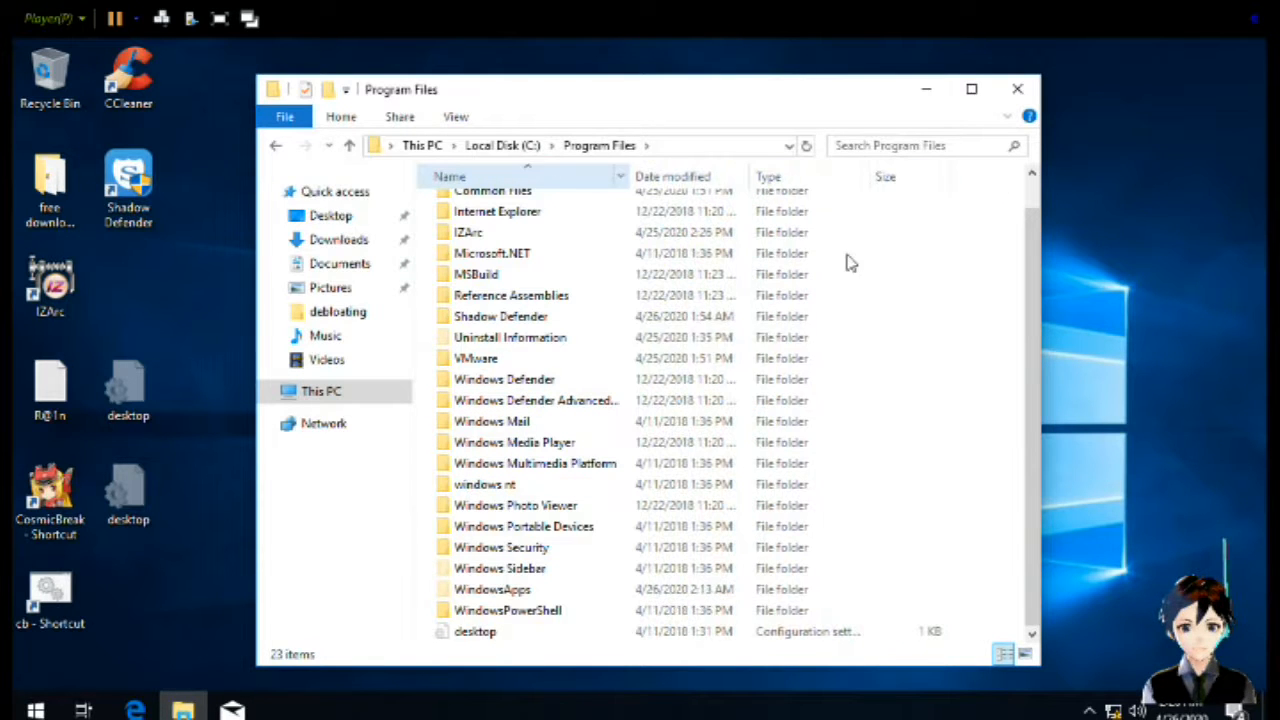
{"action": "right_click", "coordinate": [955, 392]}
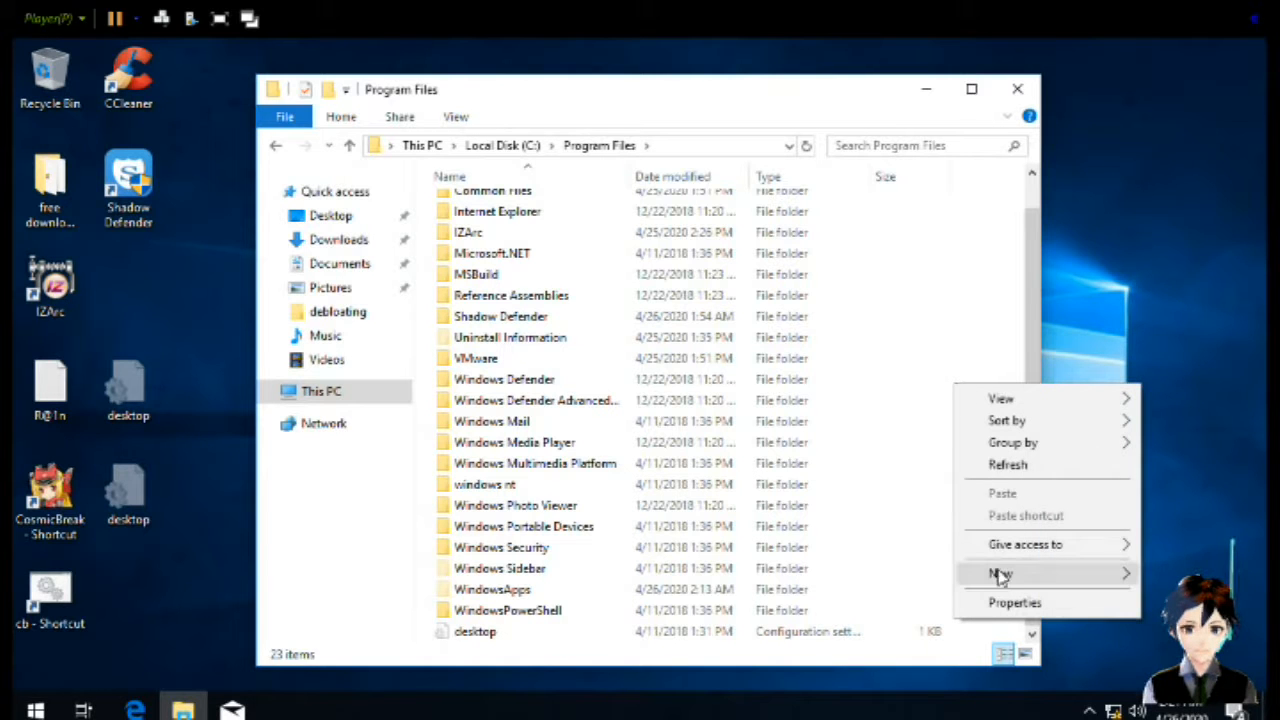
{"action": "mouse_move", "coordinate": [1000, 575]}
{"action": "left_click", "coordinate": [903, 578]}
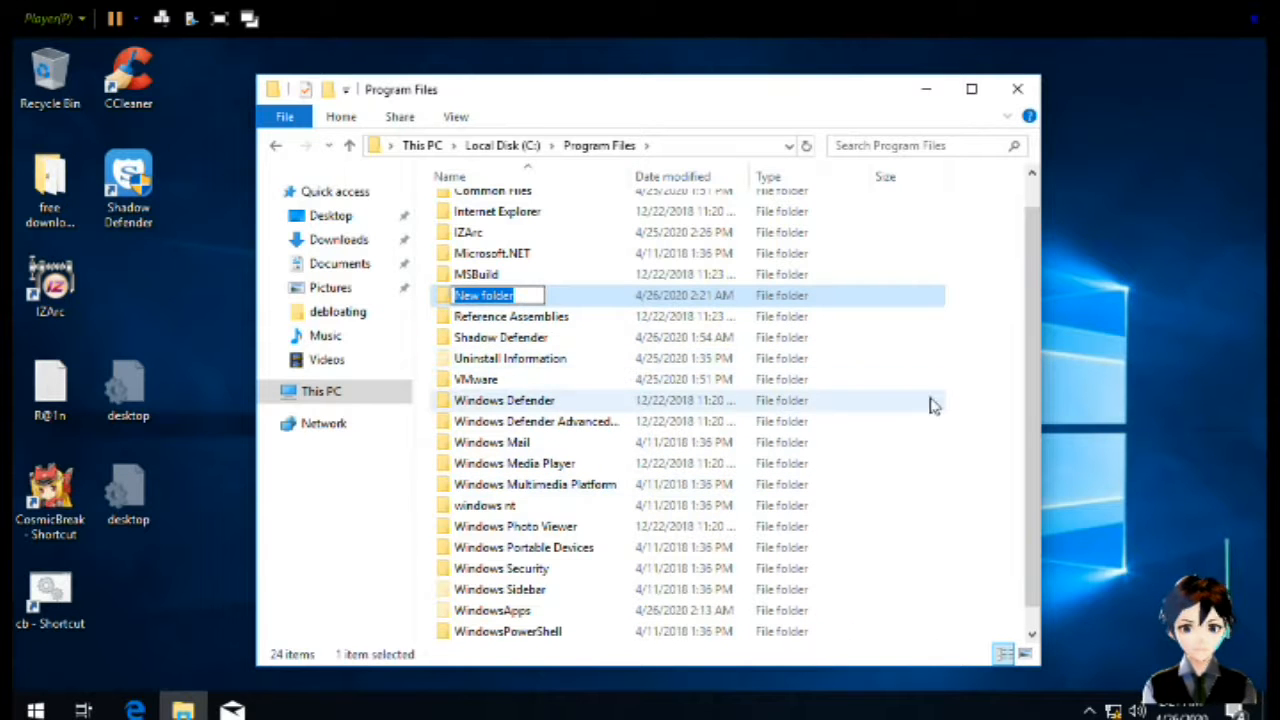
{"action": "left_click", "coordinate": [989, 422]}
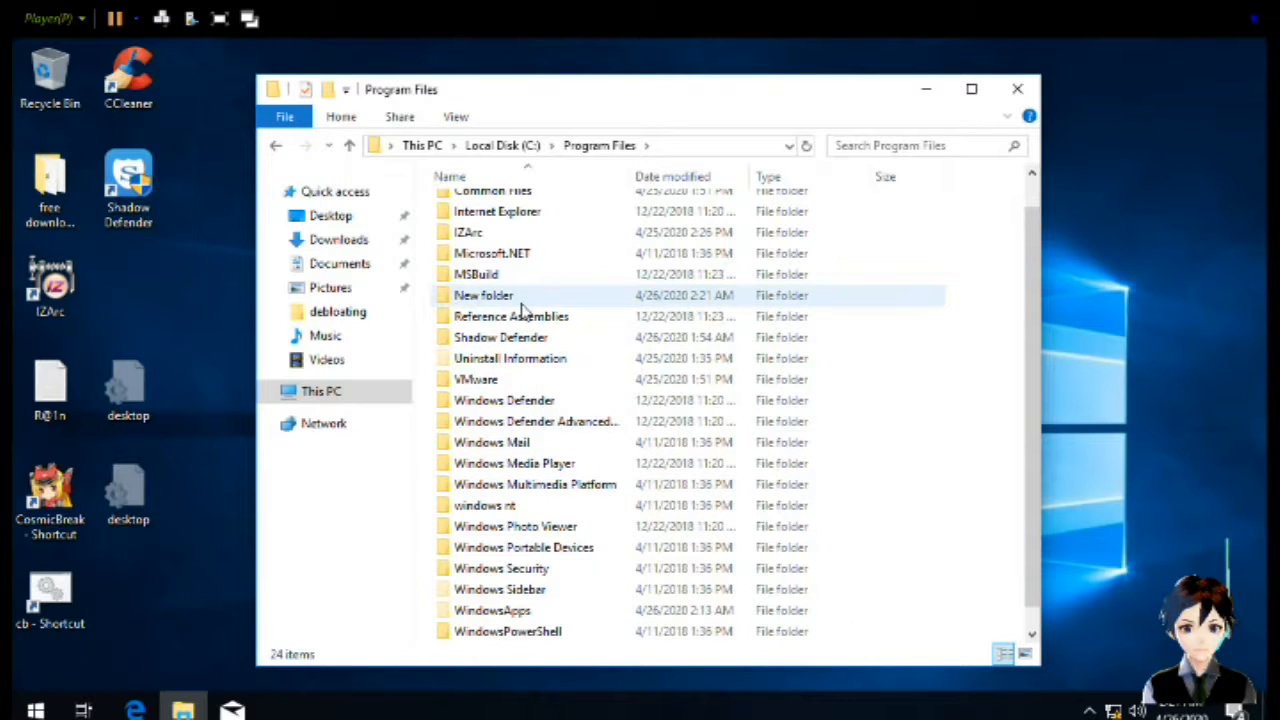
Close the Program Files window and restart Windows
{"action": "left_click", "coordinate": [1017, 89]}
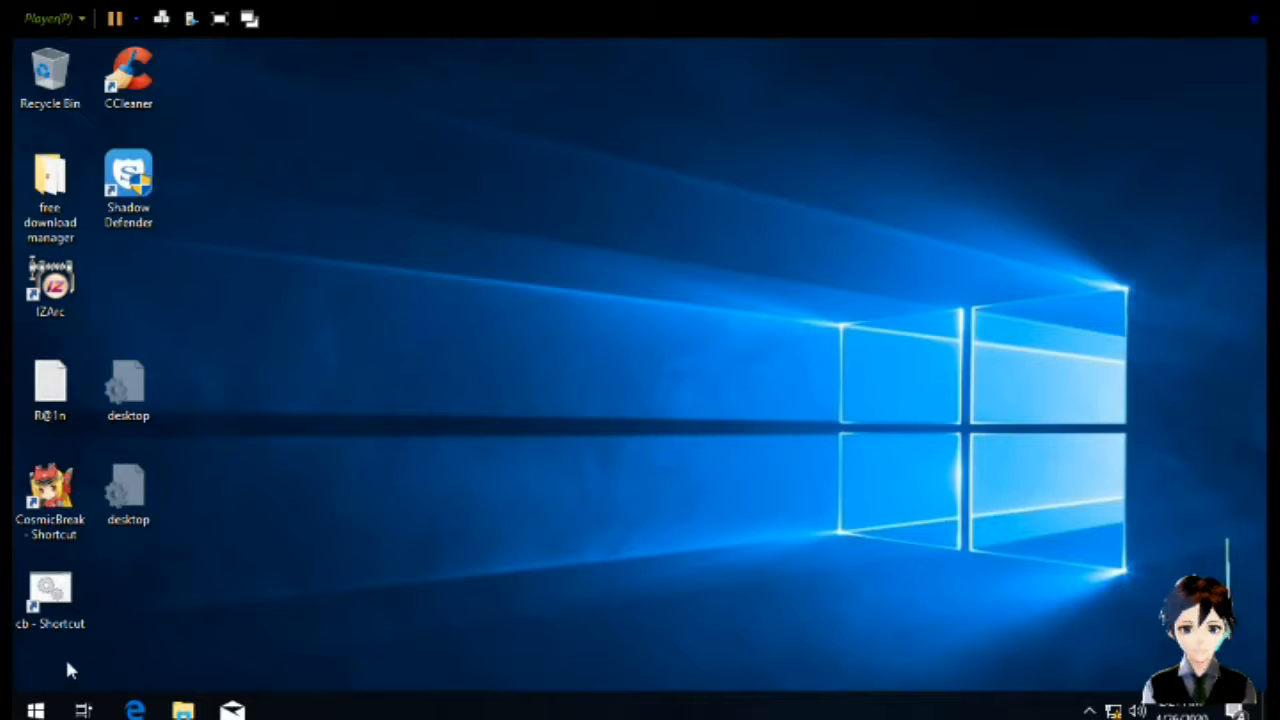
{"action": "left_click", "coordinate": [36, 710]}
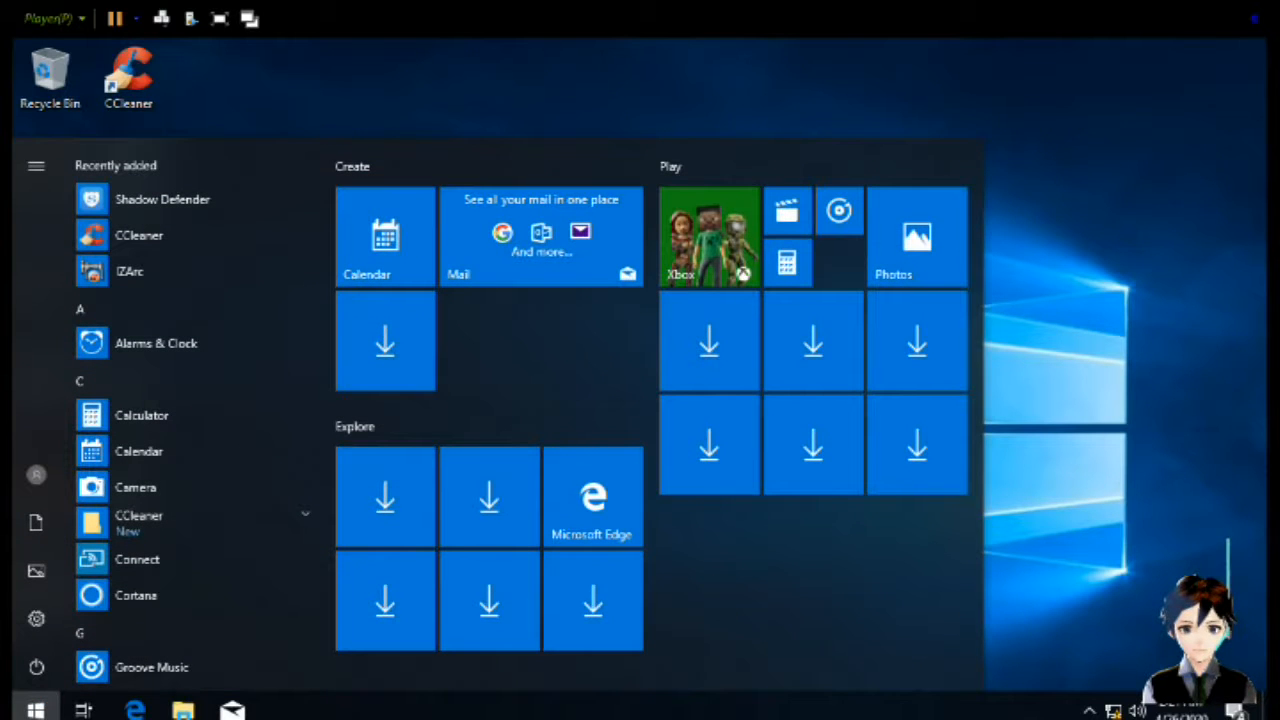
{"action": "left_click", "coordinate": [36, 667]}
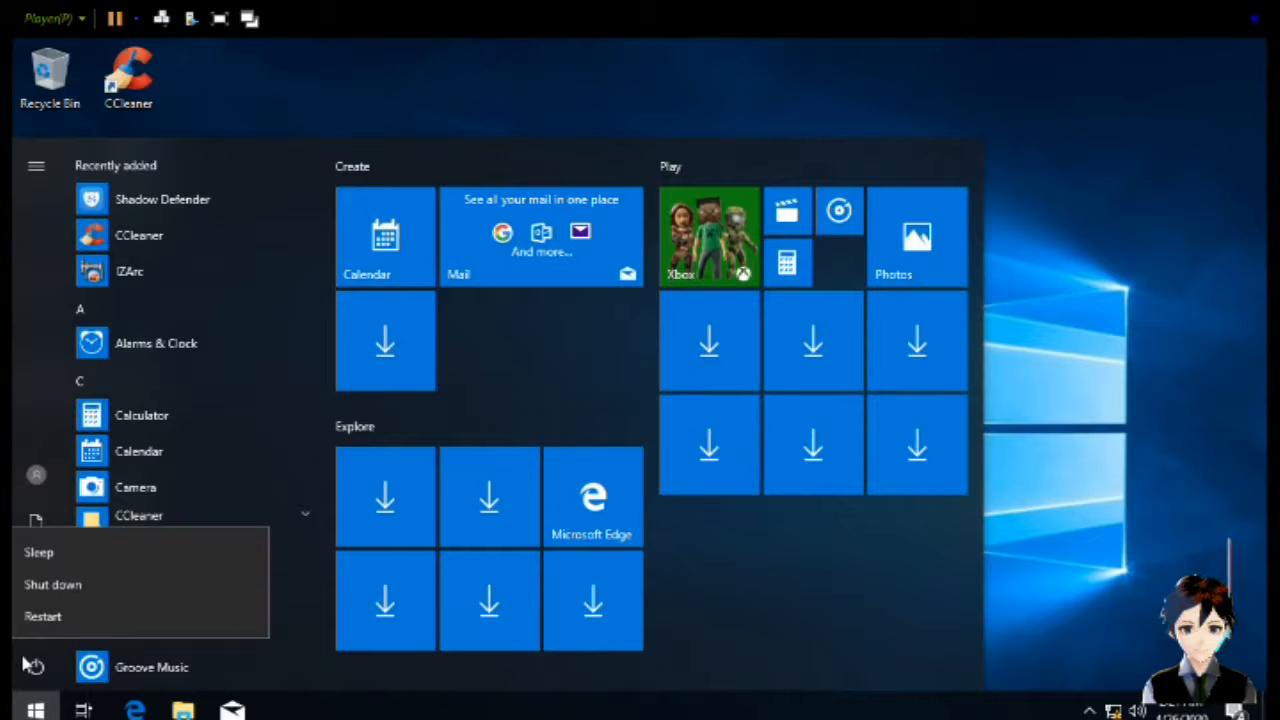
{"action": "left_click", "coordinate": [108, 610]}
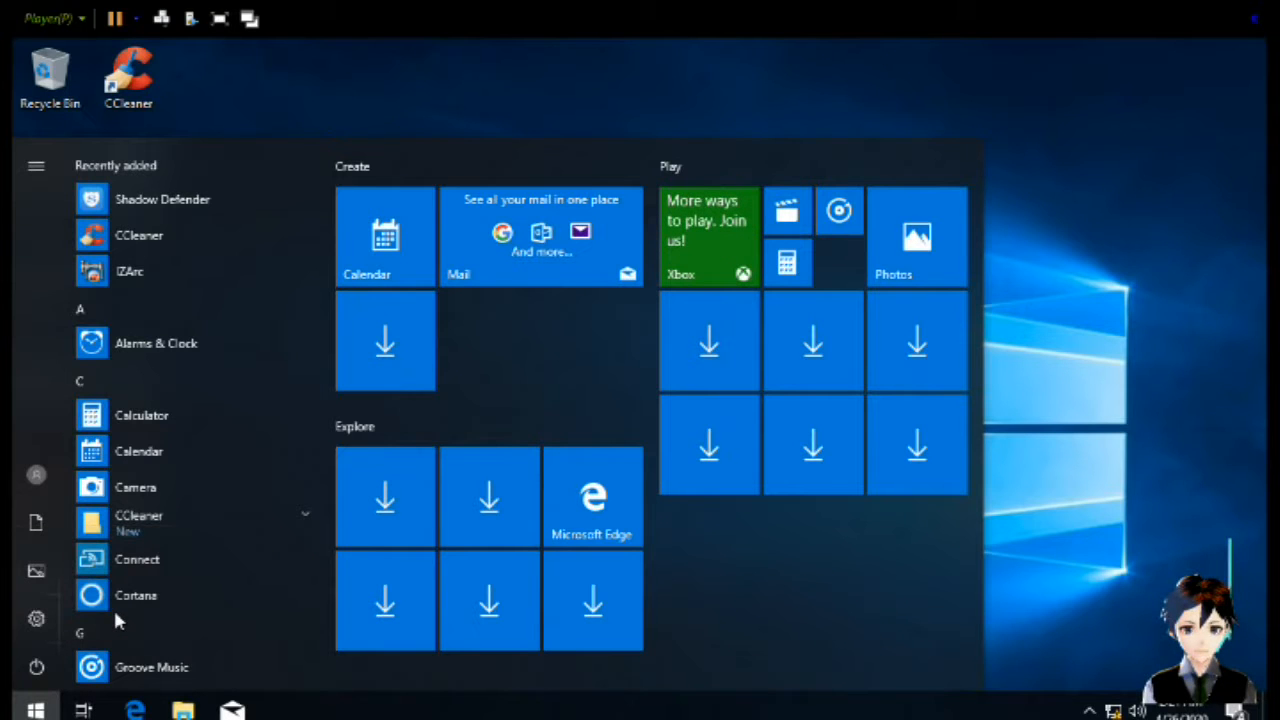
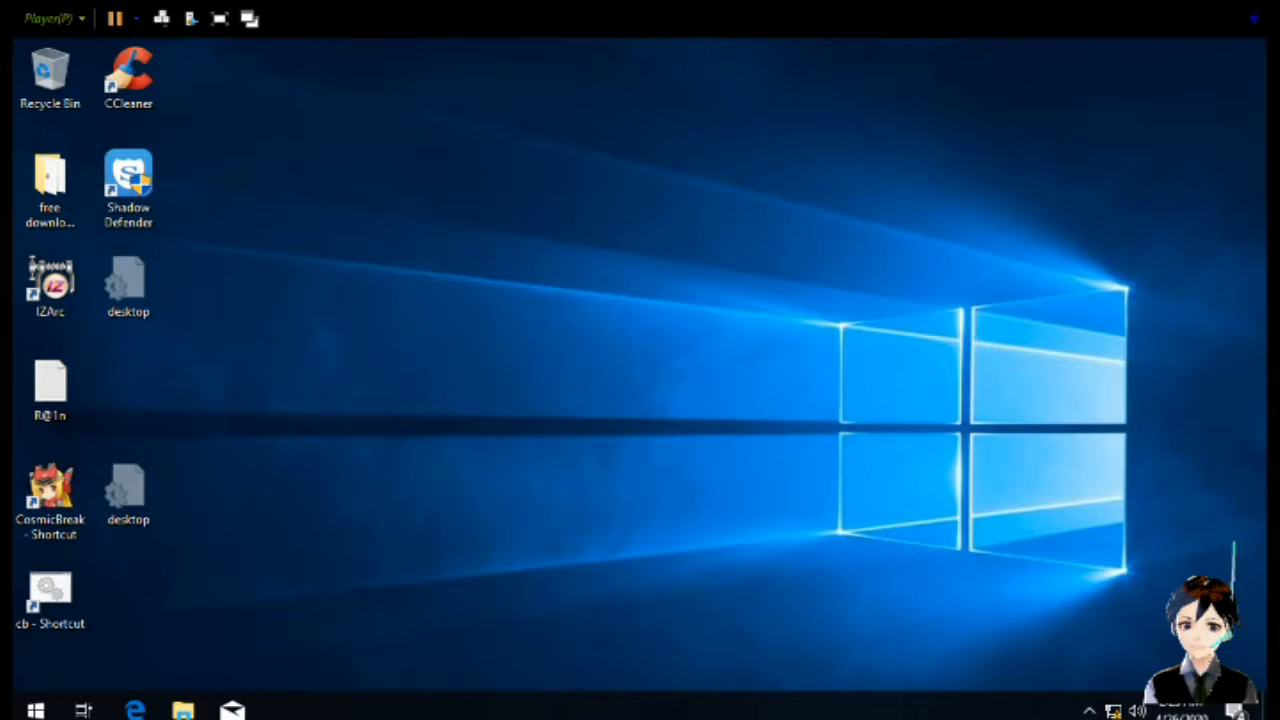
Open Local Disk (C:) in File Explorer and check its root for the test folder
{"action": "left_click", "coordinate": [44, 192]}
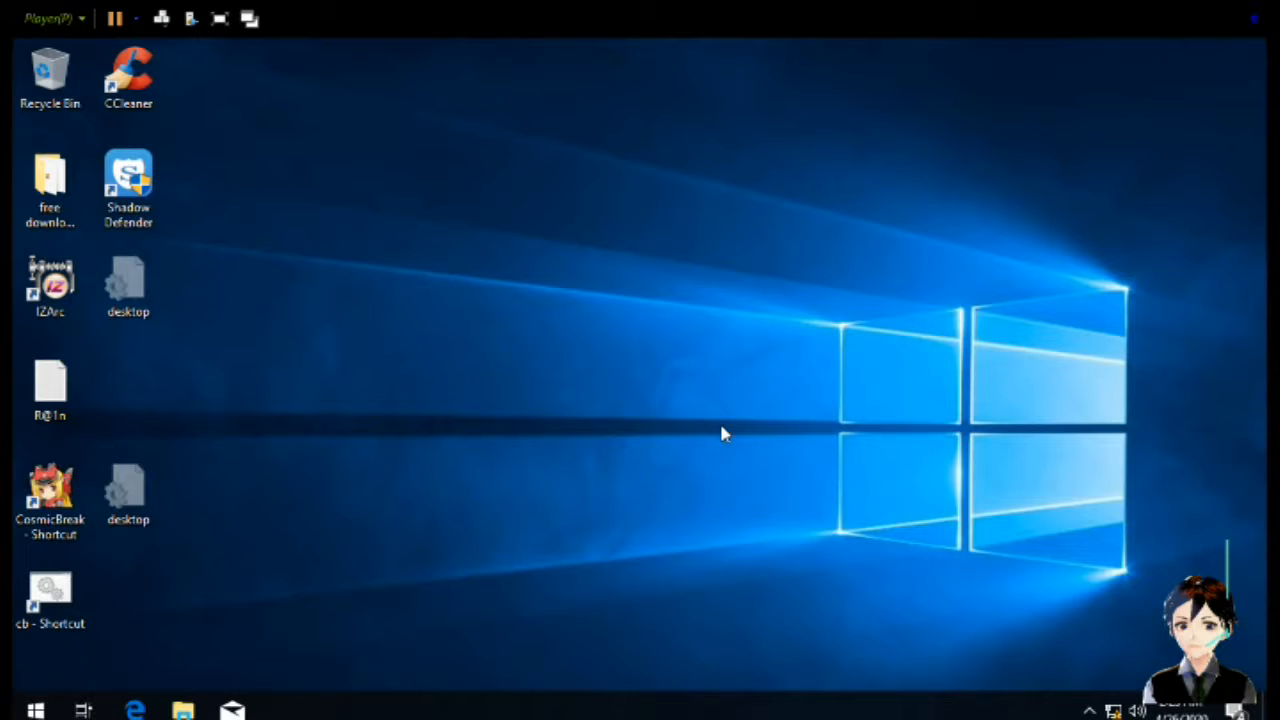
{"action": "key", "text": "Return"}
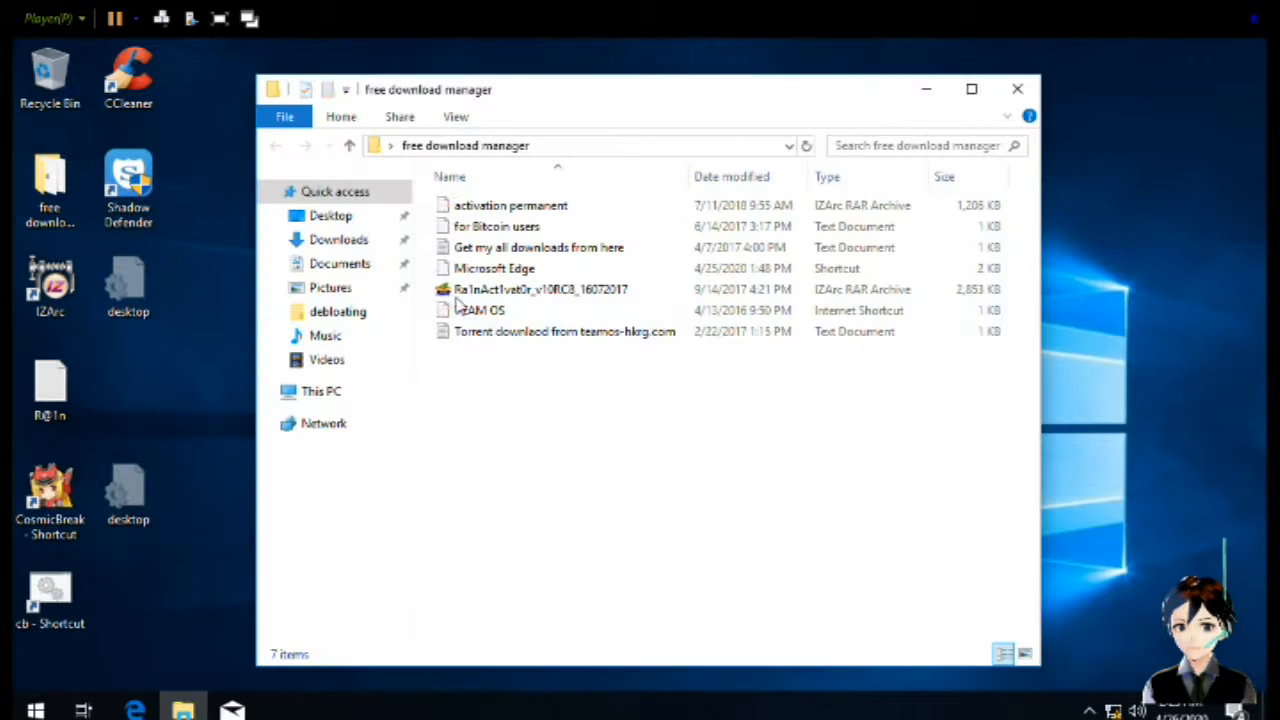
{"action": "left_click", "coordinate": [325, 393]}
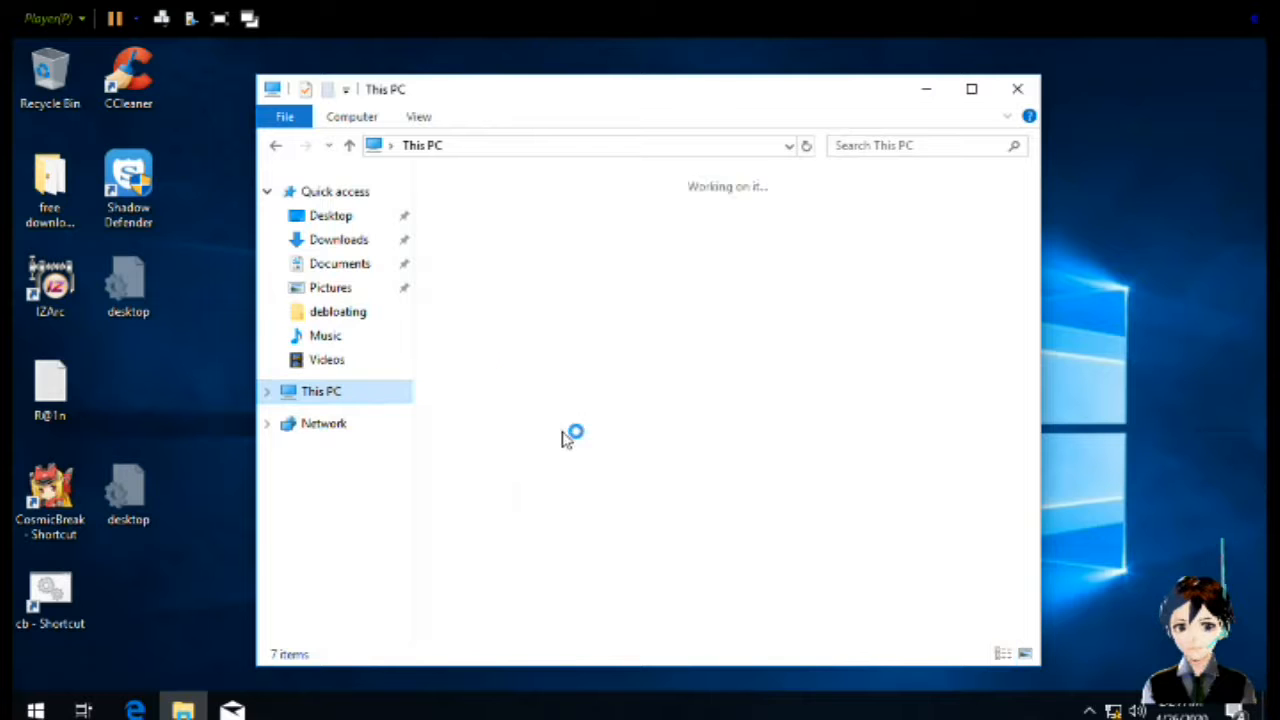
{"action": "double_click", "coordinate": [614, 509]}
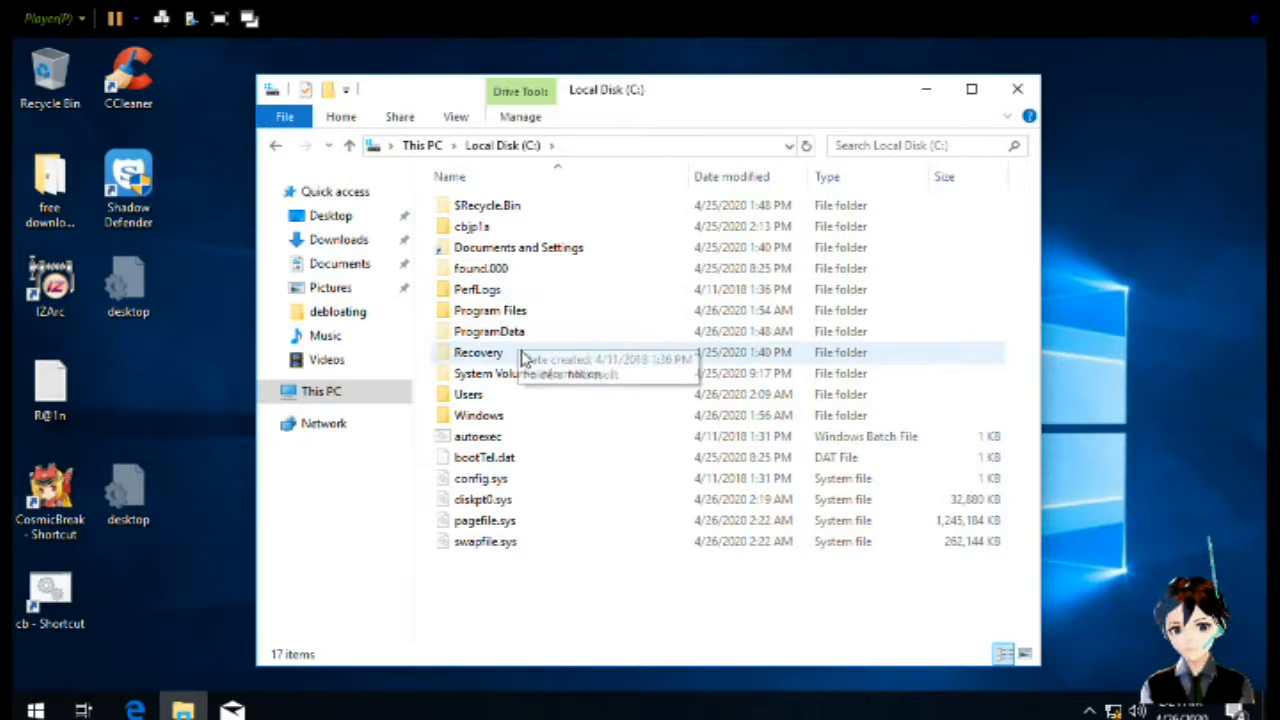
Search the C:\Windows folder for "new folder"
{"action": "double_click", "coordinate": [510, 418]}
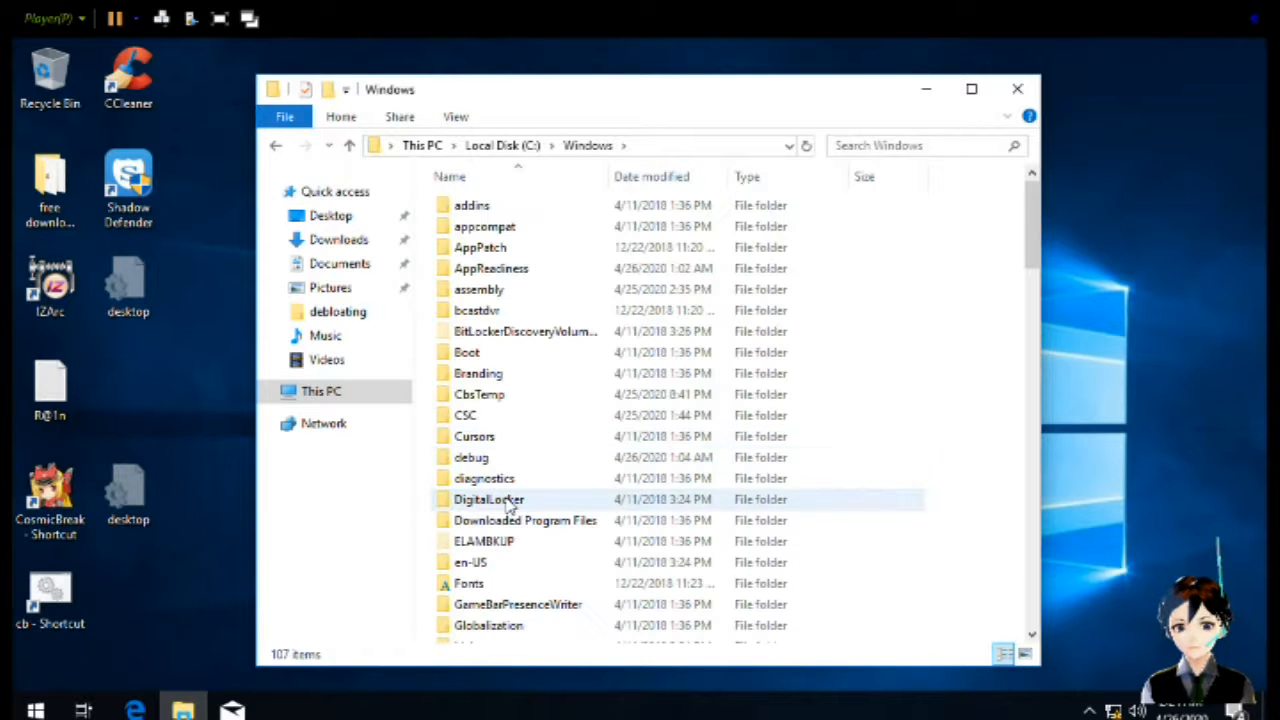
{"action": "left_click", "coordinate": [897, 146]}
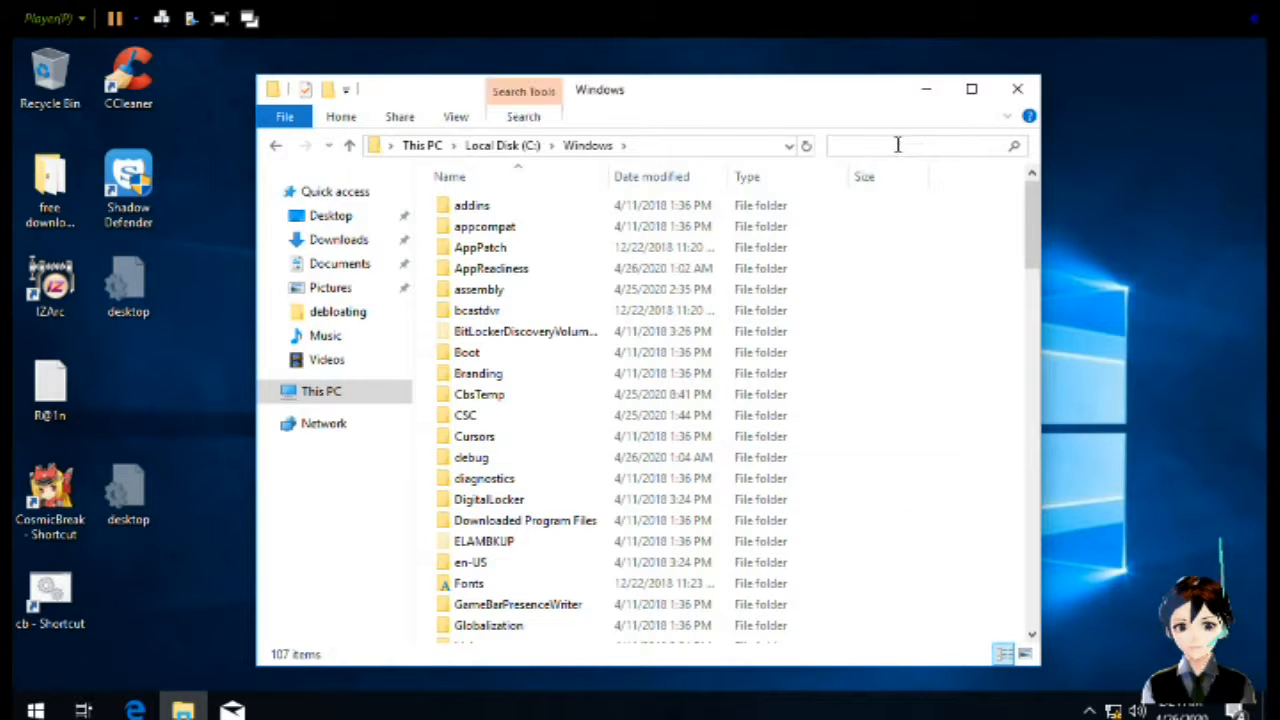
{"action": "type", "text": "new fo"}
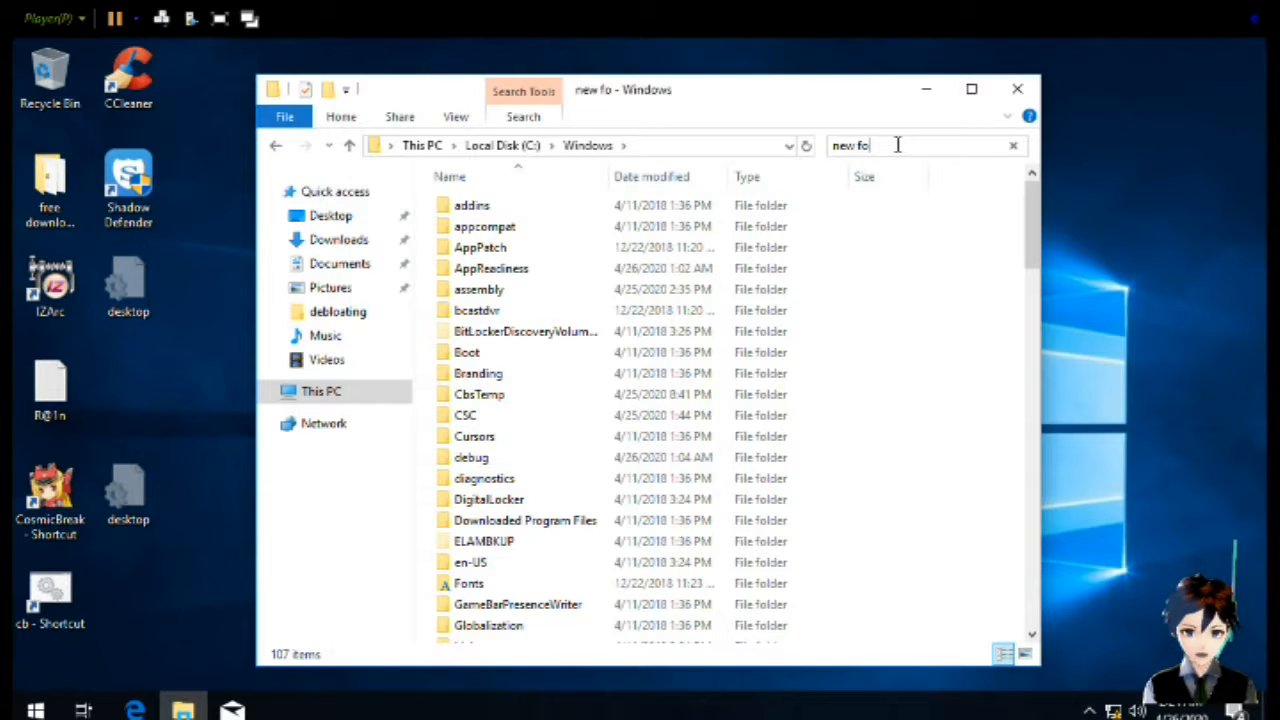
{"action": "type", "text": "lder"}
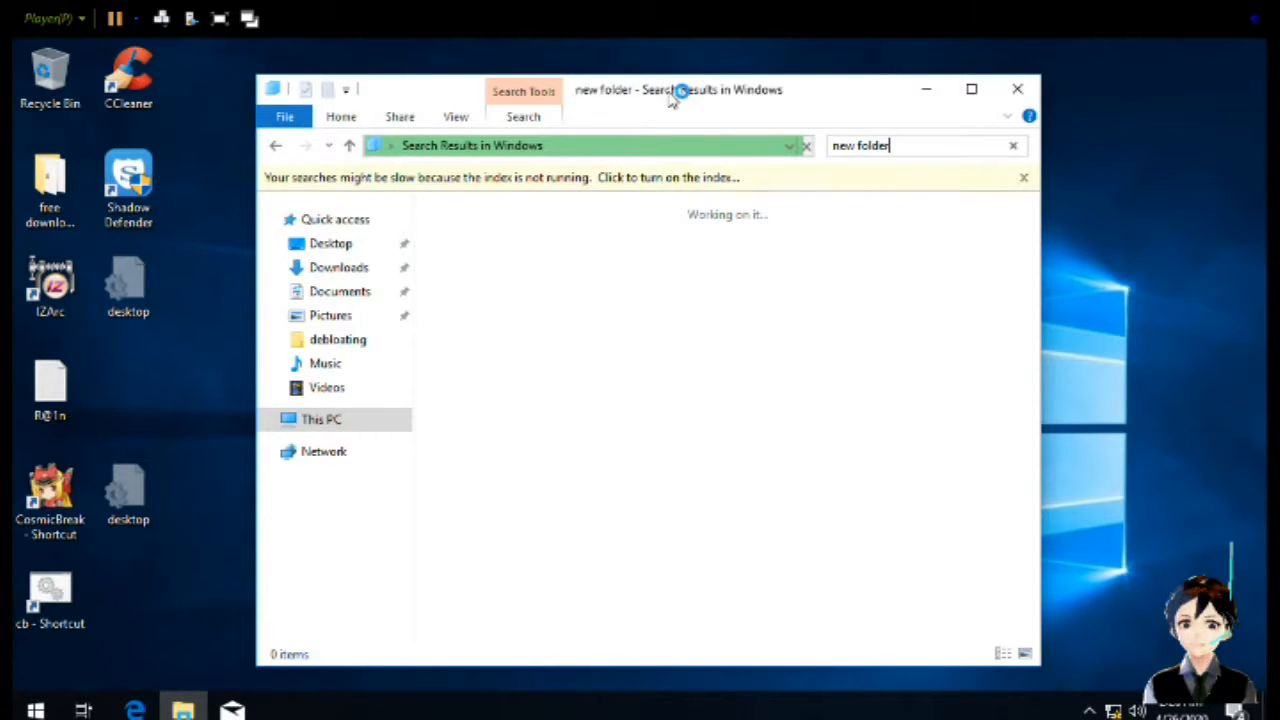
Move the search window aside and open Local Disk (C:) in a second File Explorer window
{"action": "left_click_drag", "start_coordinate": [672, 97], "coordinate": [830, 97]}
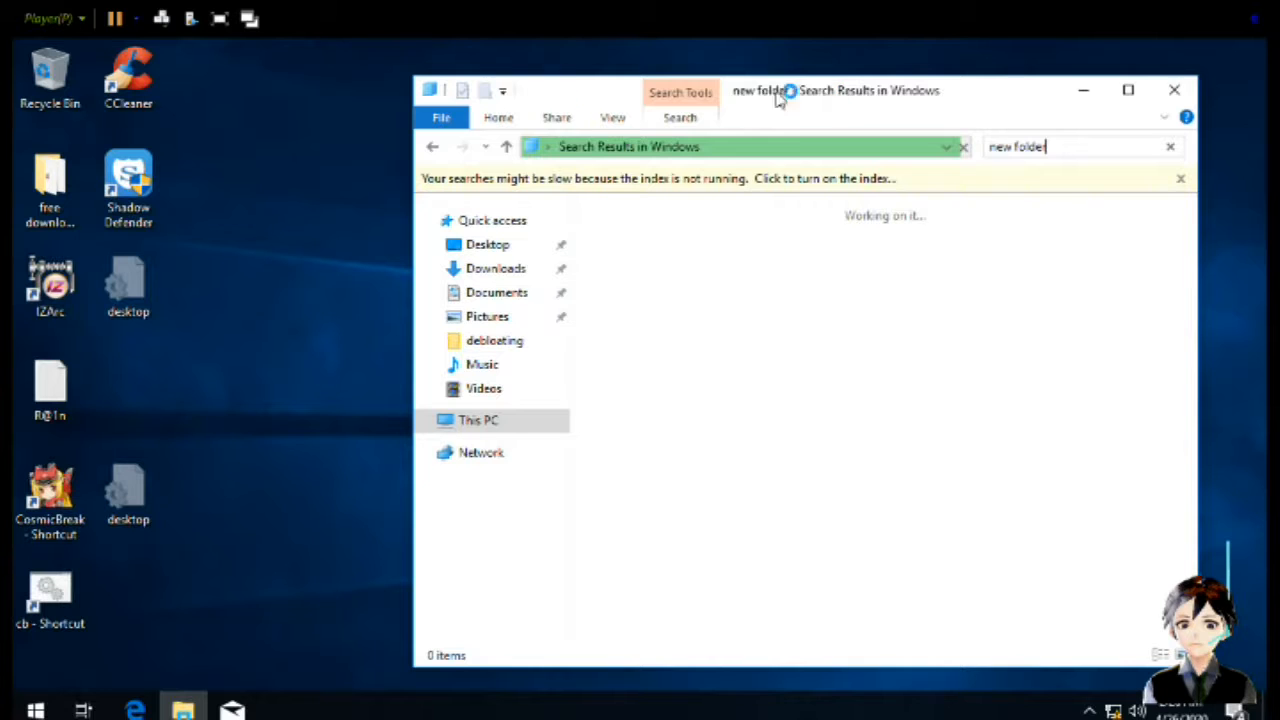
{"action": "left_click", "coordinate": [230, 253]}
{"action": "left_click", "coordinate": [50, 182]}
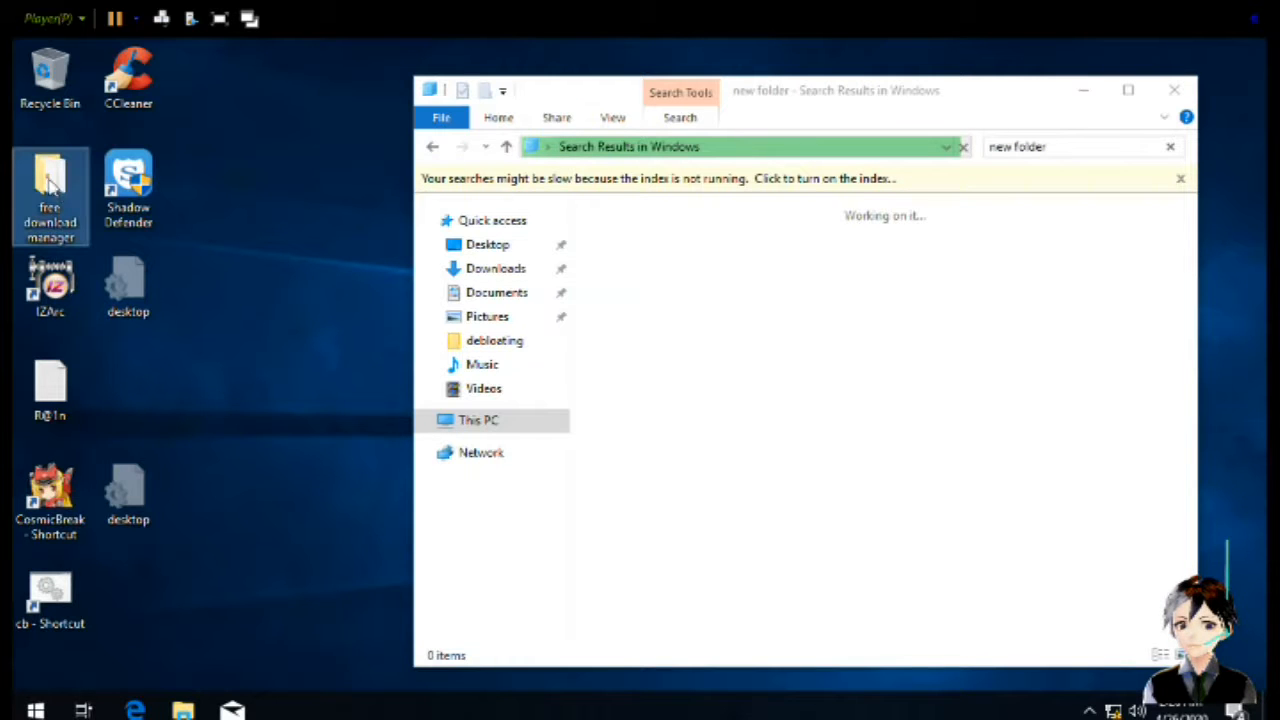
{"action": "double_click", "coordinate": [50, 182]}
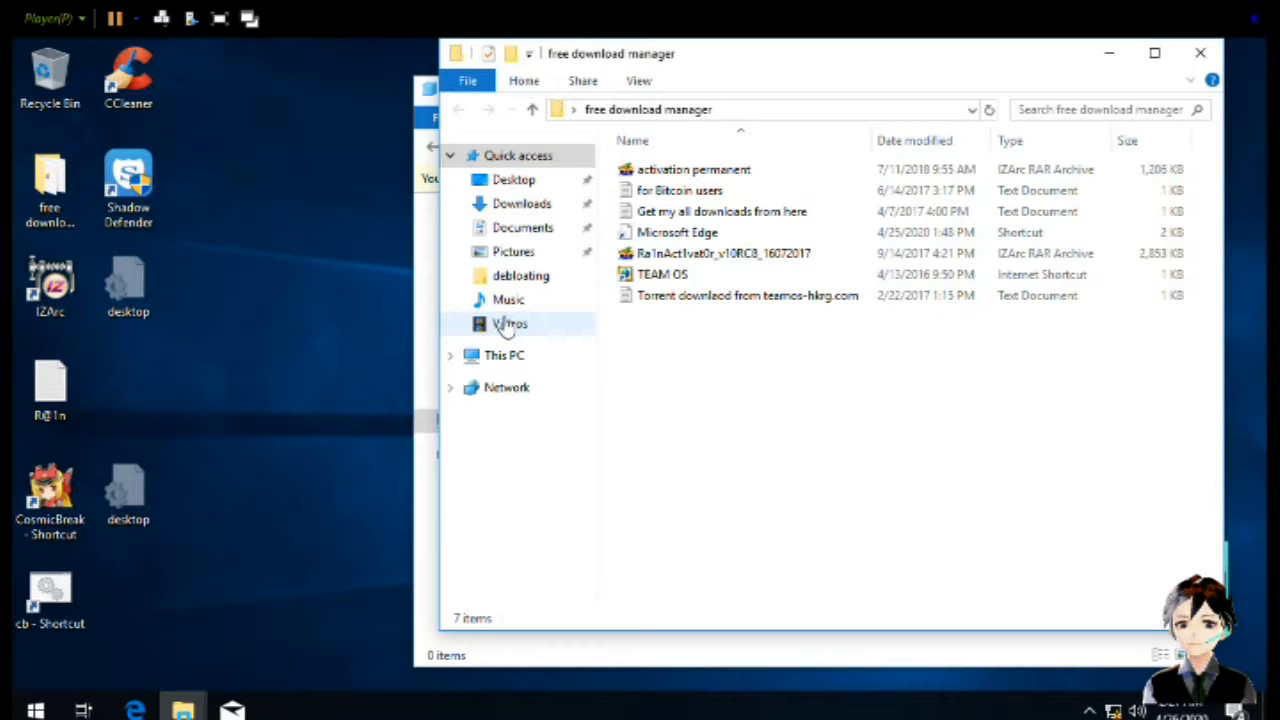
{"action": "left_click", "coordinate": [507, 326]}
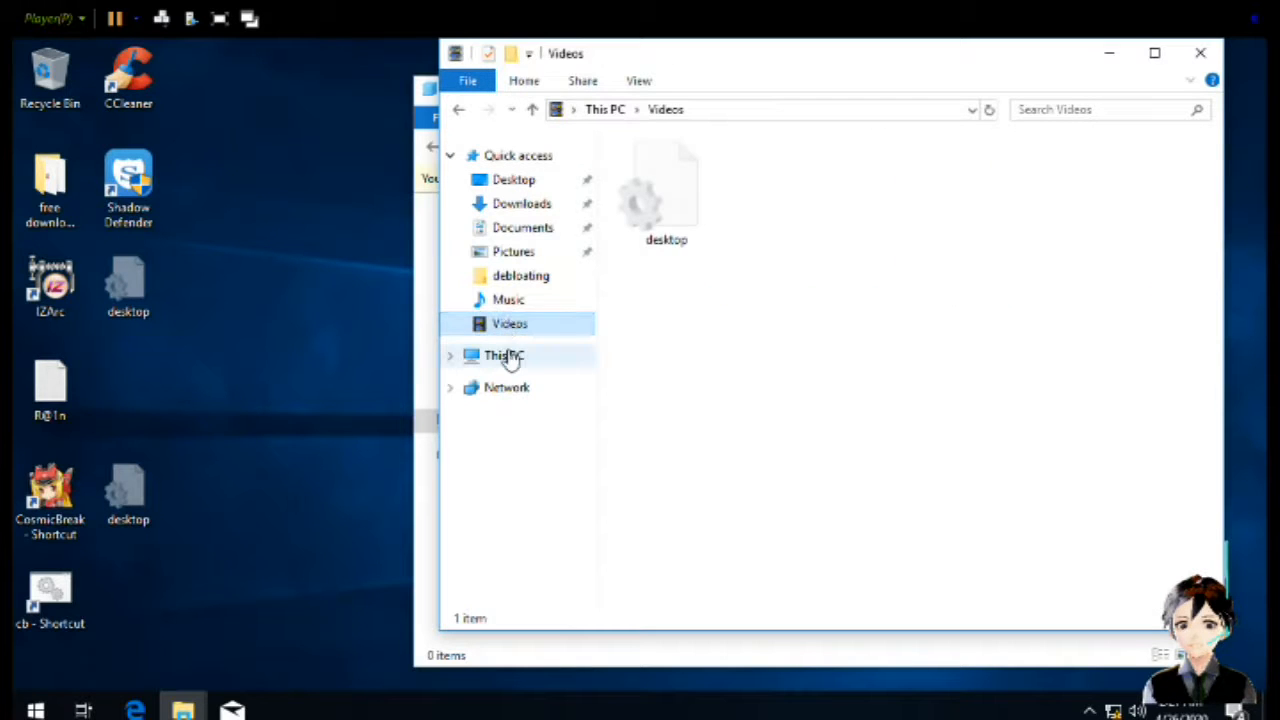
{"action": "left_click", "coordinate": [509, 360]}
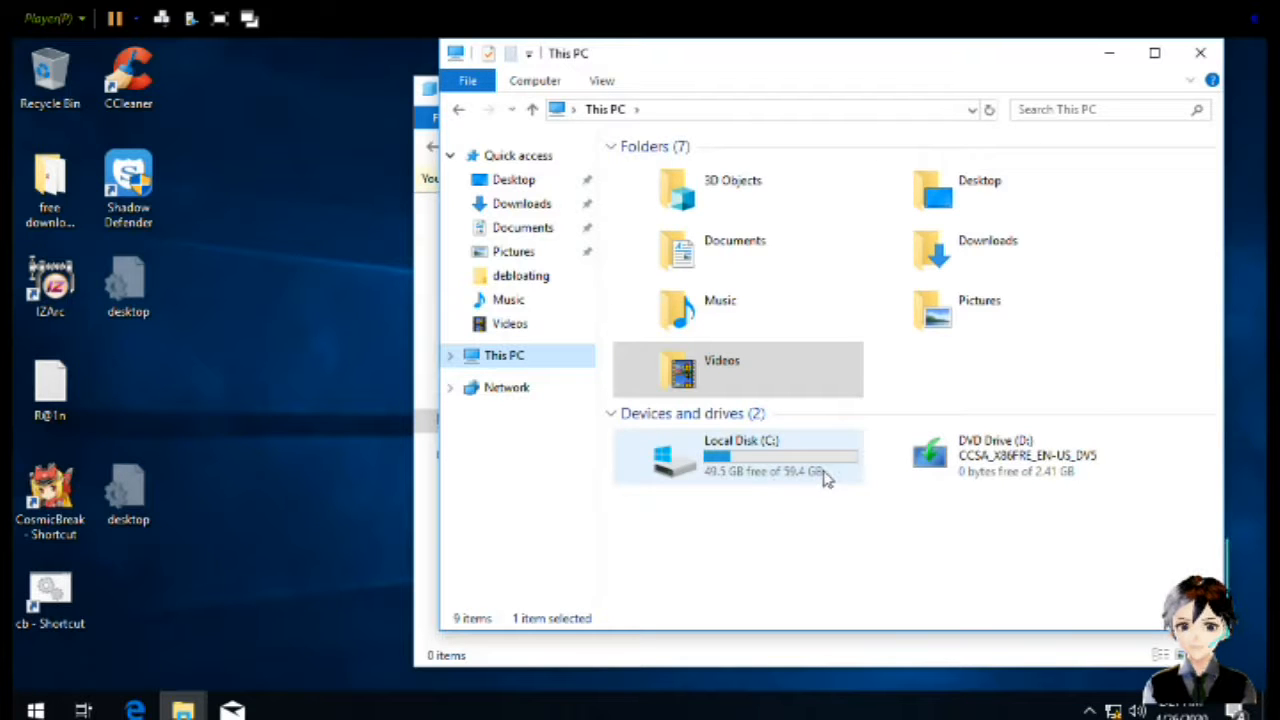
{"action": "left_click", "coordinate": [787, 478]}
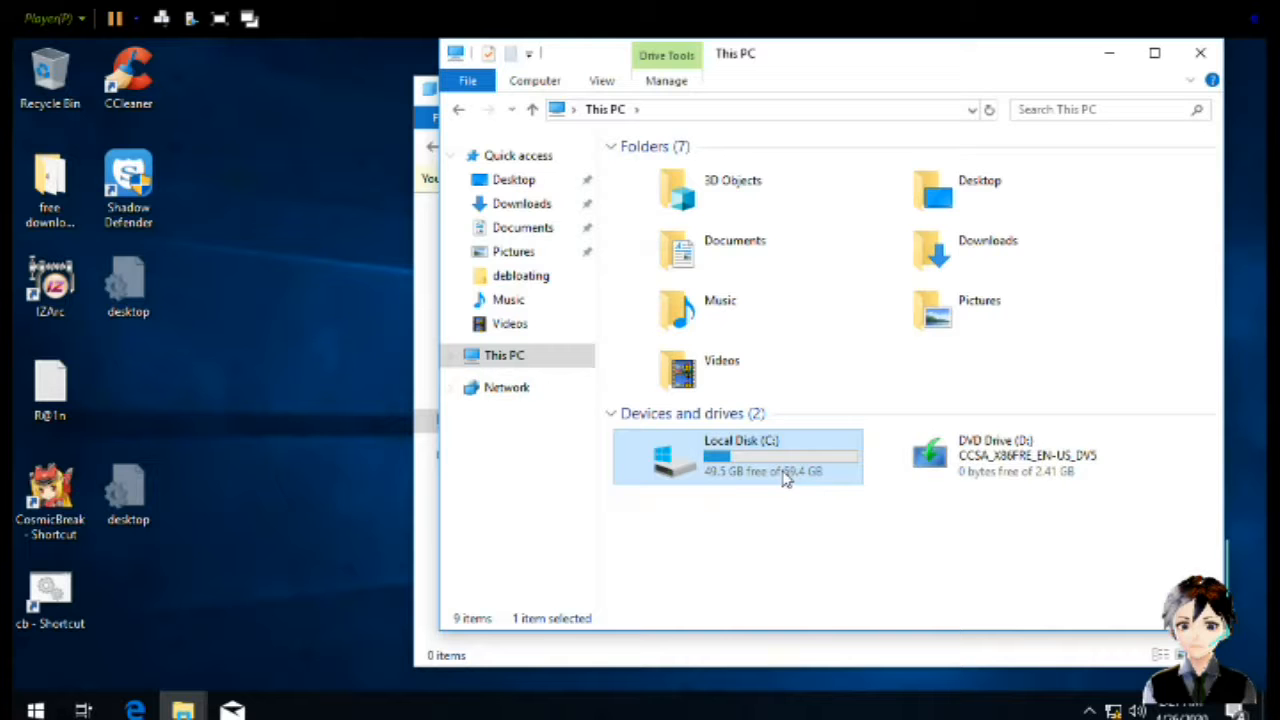
{"action": "double_click", "coordinate": [790, 476]}
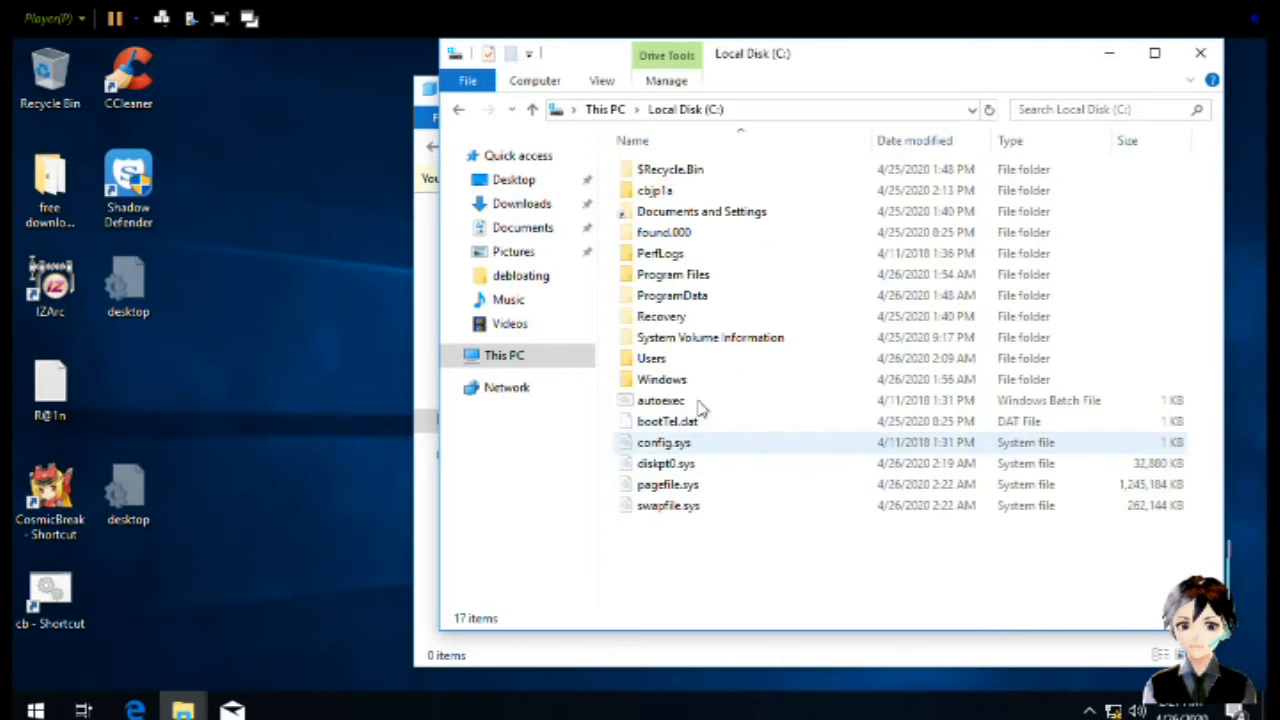
Look through C:\Program Files for the test folder, return to the root of C:, and minimize this window
{"action": "left_click", "coordinate": [690, 275]}
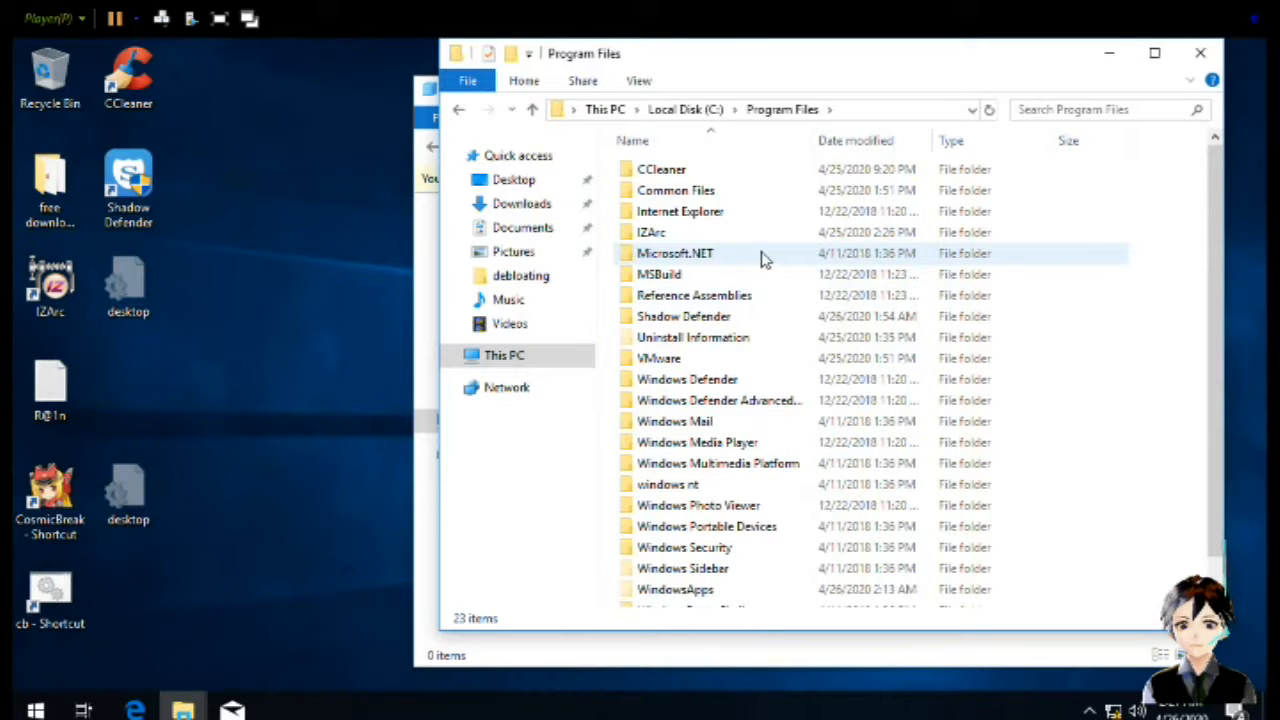
{"action": "scroll", "coordinate": [800, 258], "scroll_direction": "down", "scroll_amount": 1}
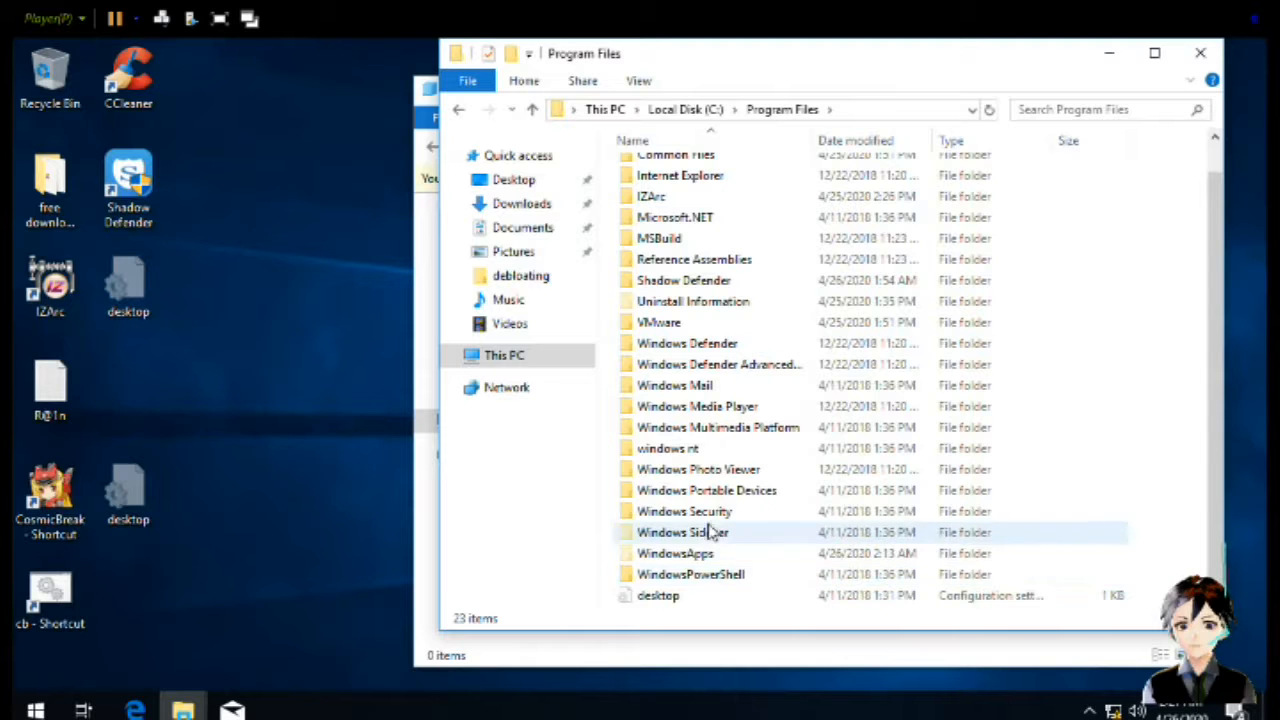
{"action": "scroll", "coordinate": [748, 362], "scroll_direction": "up", "scroll_amount": 1}
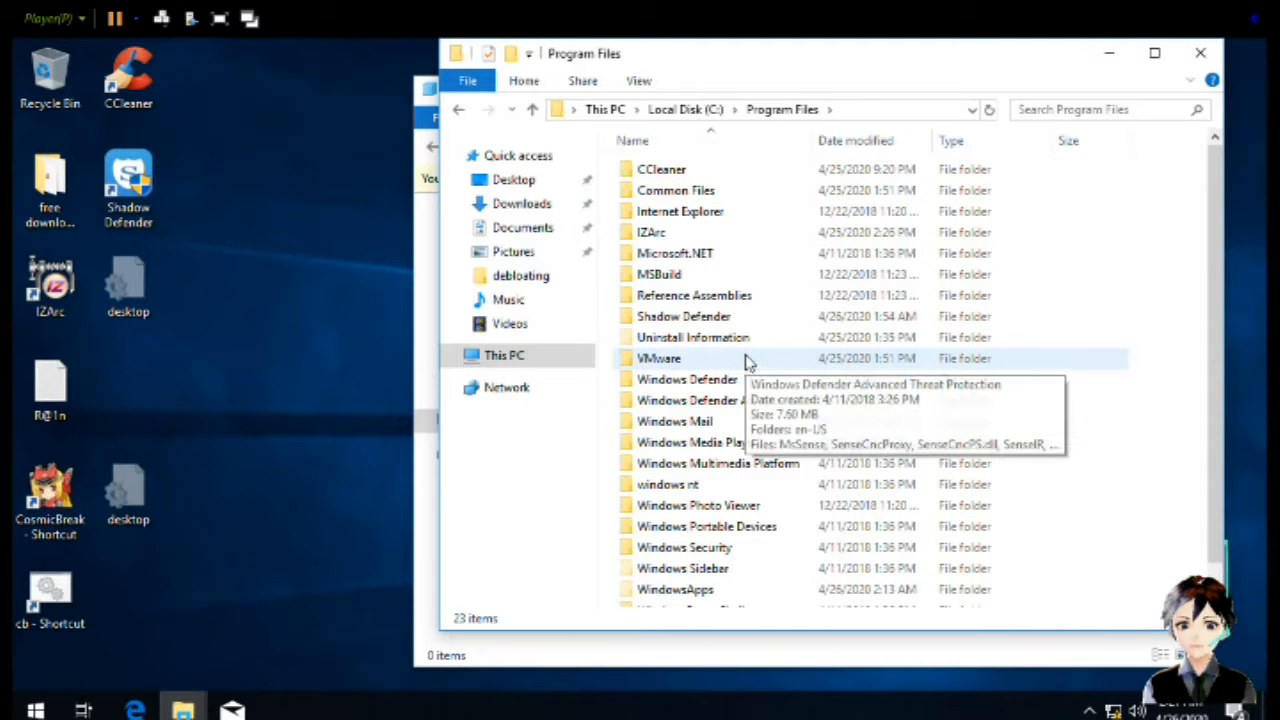
{"action": "scroll", "coordinate": [740, 400], "scroll_direction": "down", "scroll_amount": 1}
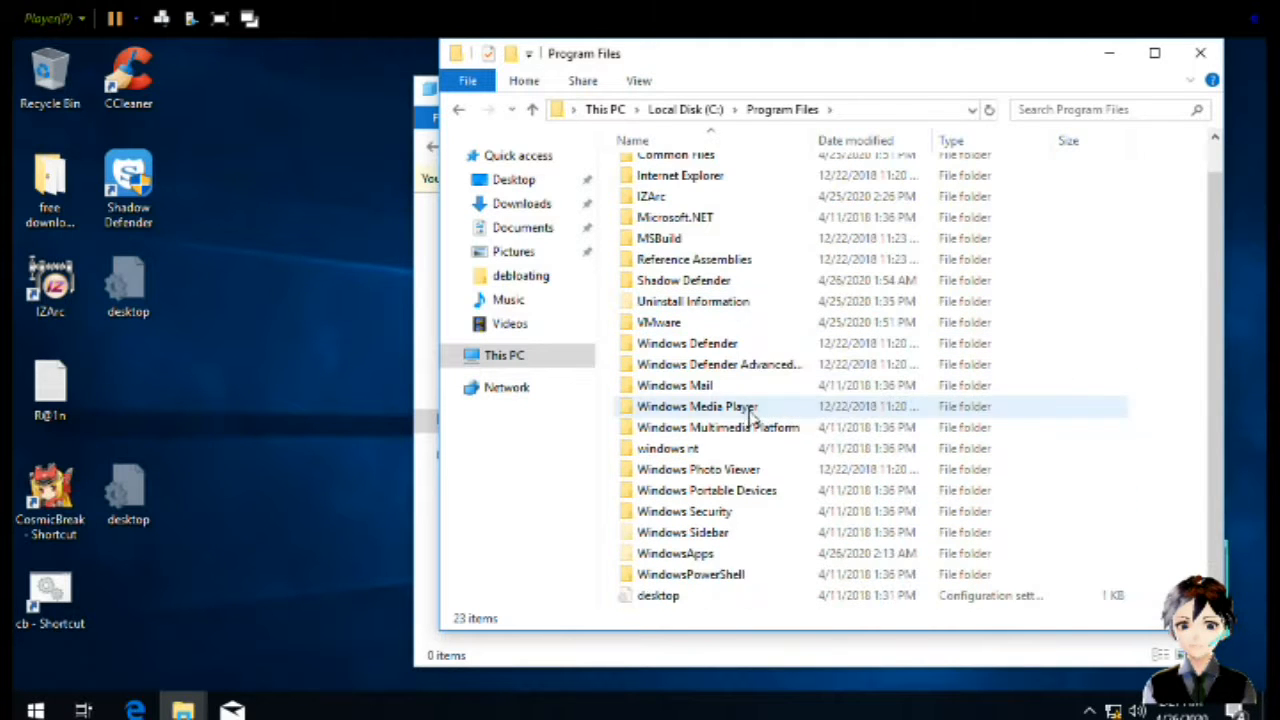
{"action": "scroll", "coordinate": [703, 470], "scroll_direction": "up", "scroll_amount": 1}
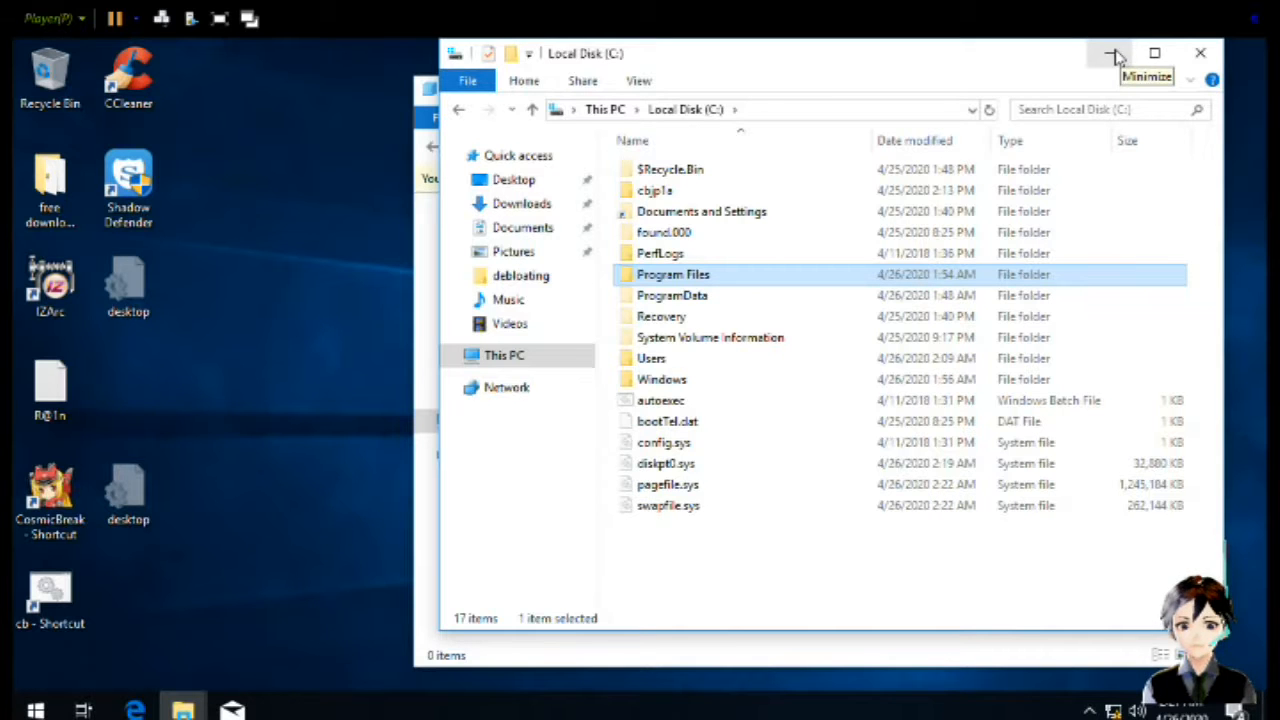
{"action": "left_click", "coordinate": [1110, 54]}
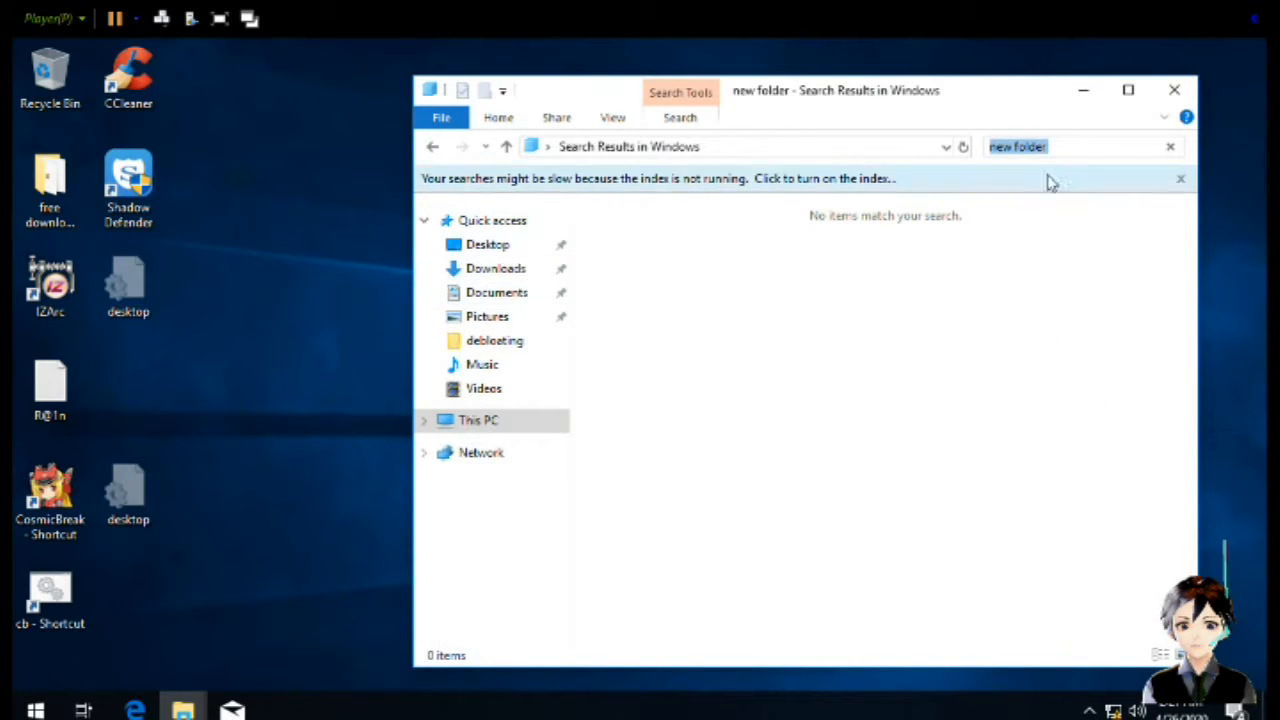
Clear the "new folder" search and go back to the root of Local Disk (C:) to recheck its contents
{"action": "left_click", "coordinate": [1076, 146]}
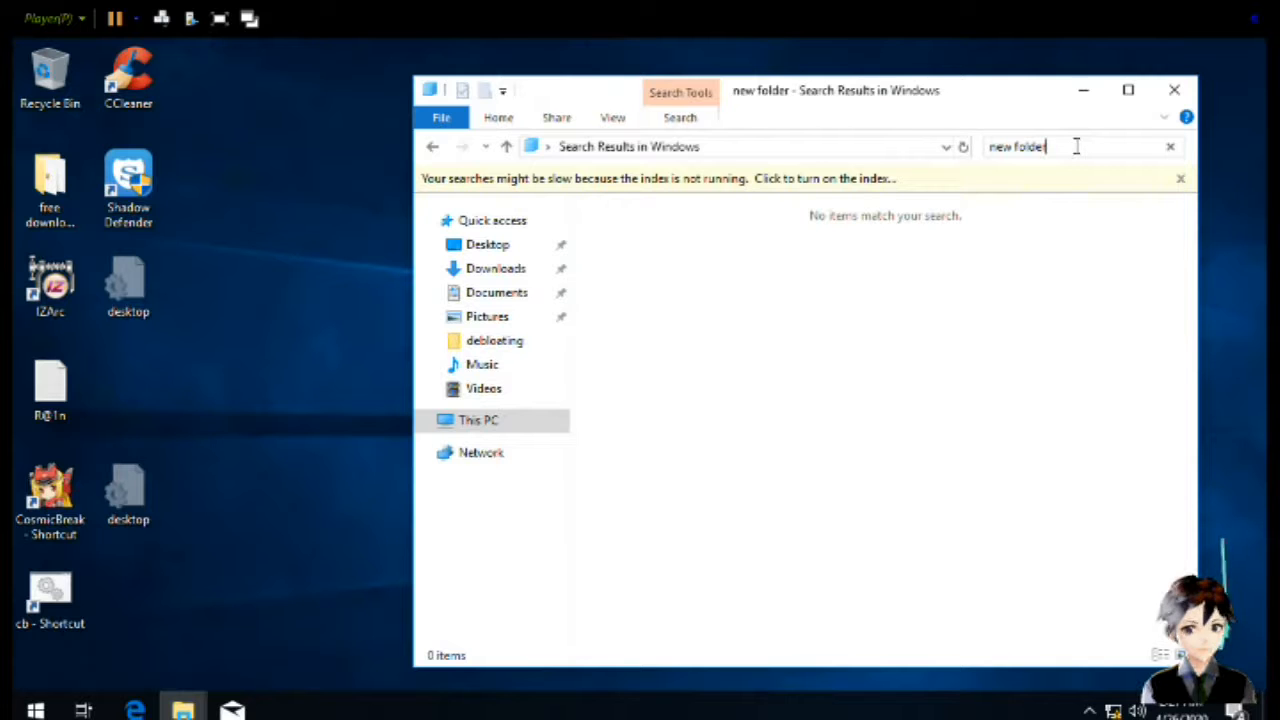
{"action": "key", "text": "BackSpace"}
{"action": "key", "text": "BackSpace"}
{"action": "key", "text": "BackSpace"}
{"action": "key", "text": "BackSpace"}
{"action": "key", "text": "BackSpace"}
{"action": "key", "text": "BackSpace"}
{"action": "key", "text": "BackSpace"}
{"action": "key", "text": "BackSpace"}
{"action": "key", "text": "BackSpace"}
{"action": "key", "text": "BackSpace"}
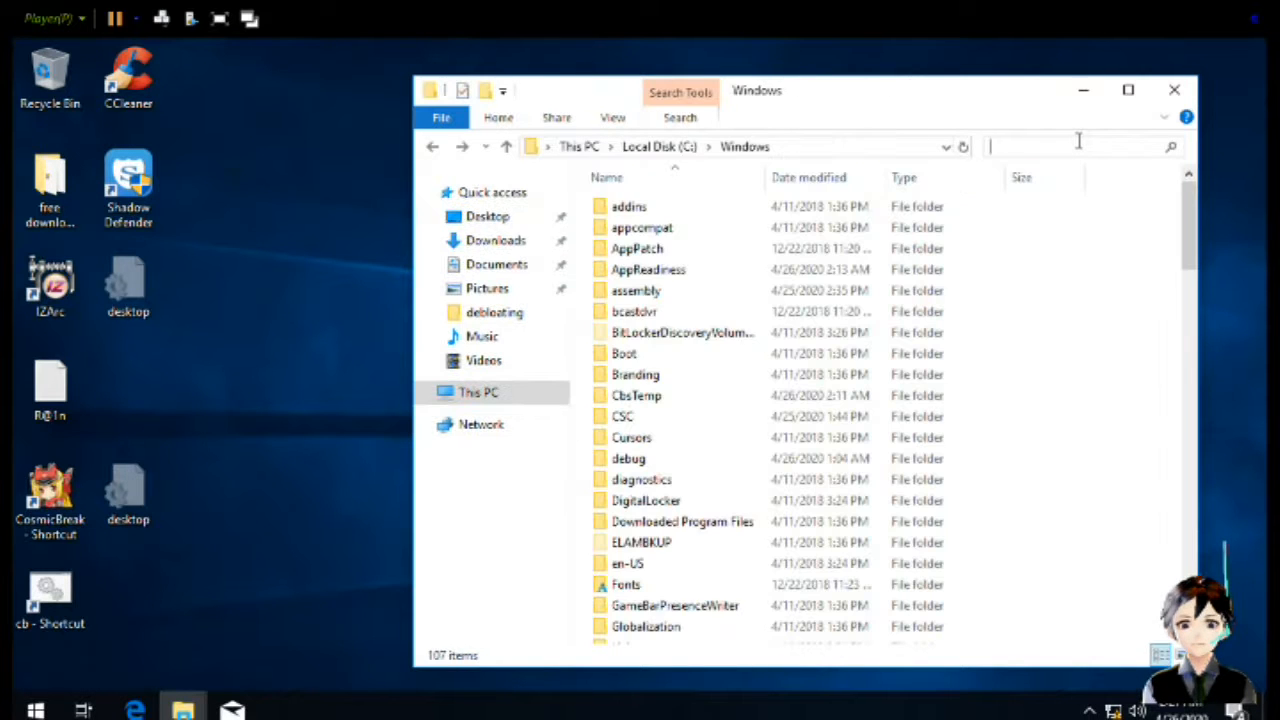
{"action": "left_click", "coordinate": [655, 147]}
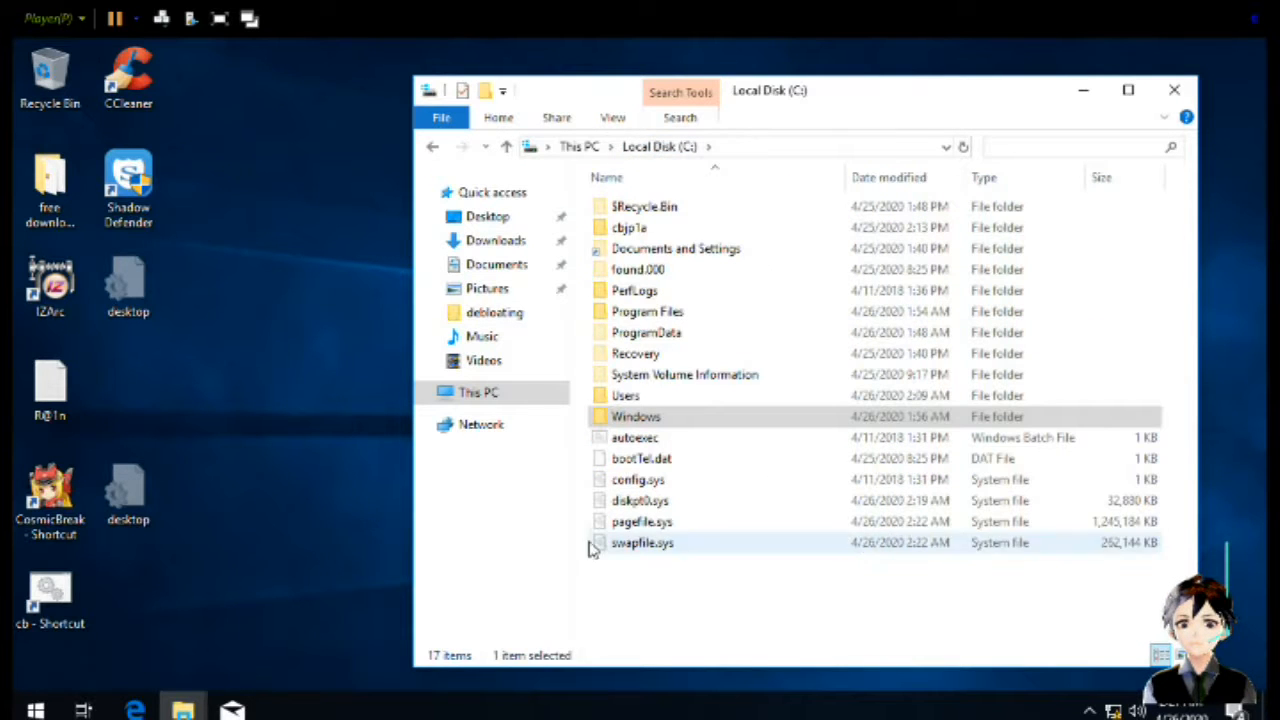
{"action": "left_click", "coordinate": [656, 602]}
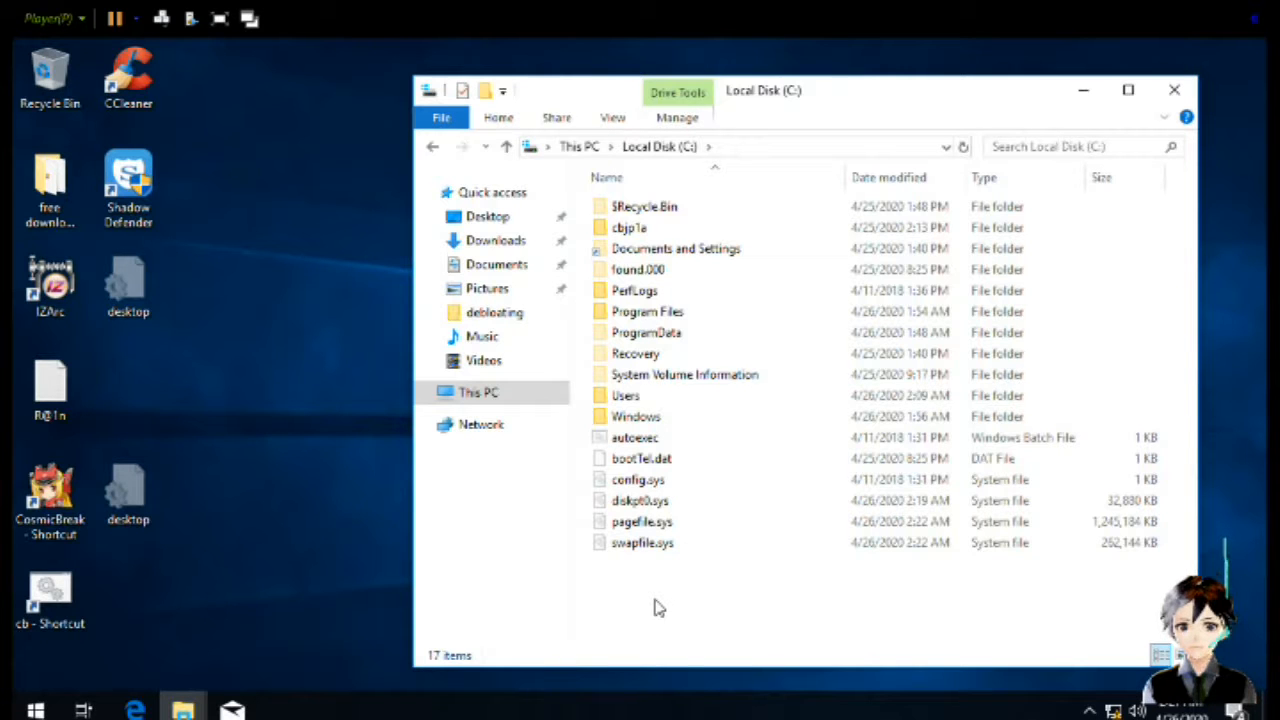
Create a folder in Downloads, keeping the default name New folder, and select the debloating win10 ZIP archive
{"action": "left_click", "coordinate": [504, 252]}
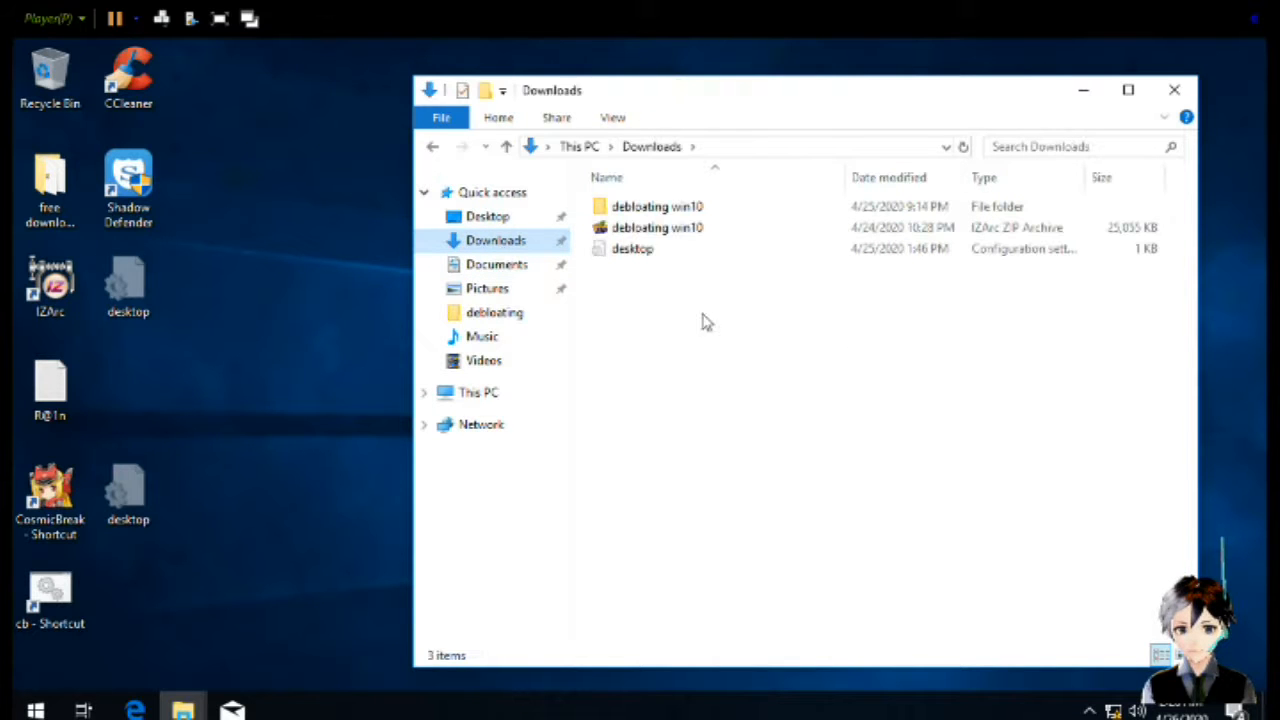
{"action": "right_click", "coordinate": [773, 366]}
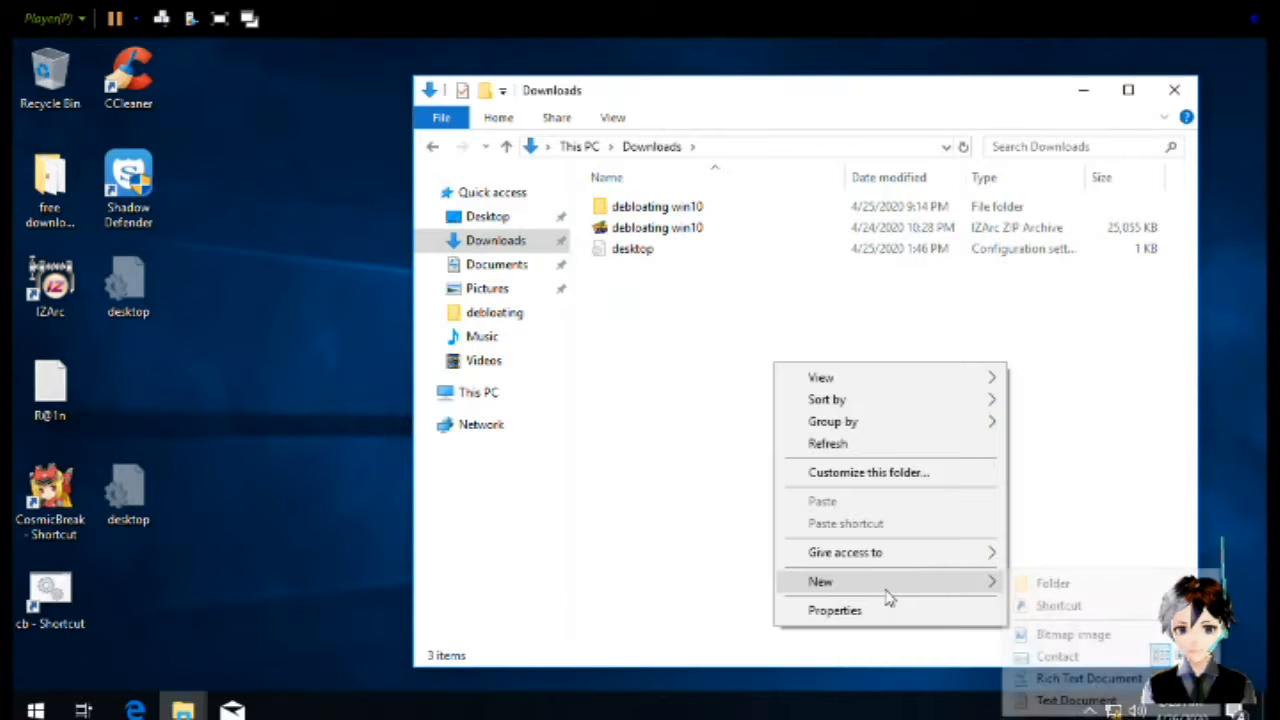
{"action": "mouse_move", "coordinate": [958, 590]}
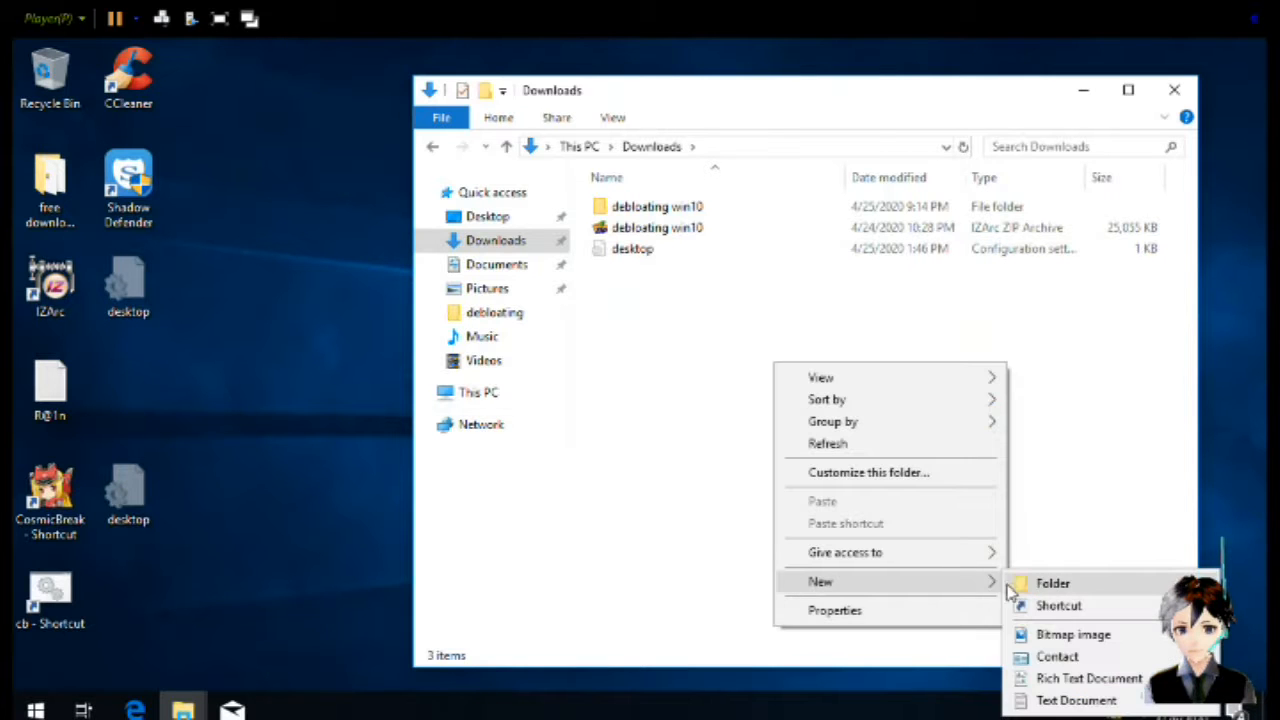
{"action": "left_click", "coordinate": [1042, 587]}
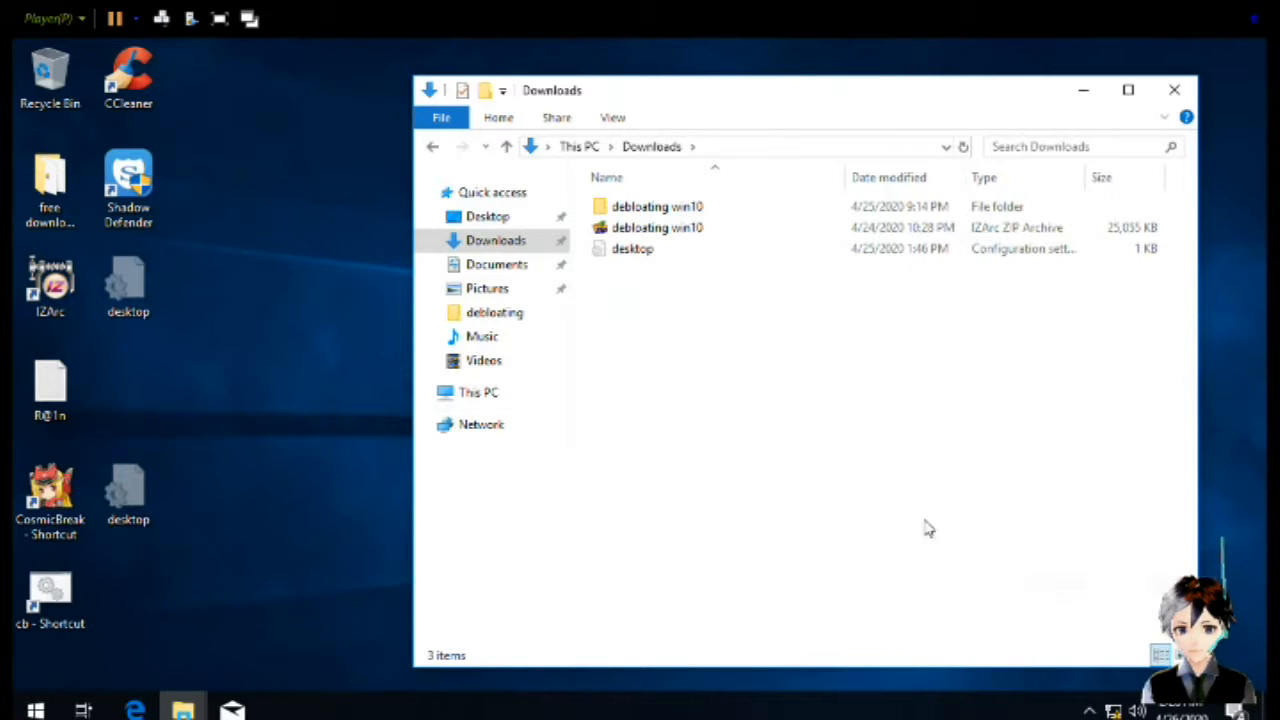
{"action": "left_click", "coordinate": [764, 381]}
{"action": "left_click", "coordinate": [643, 231]}
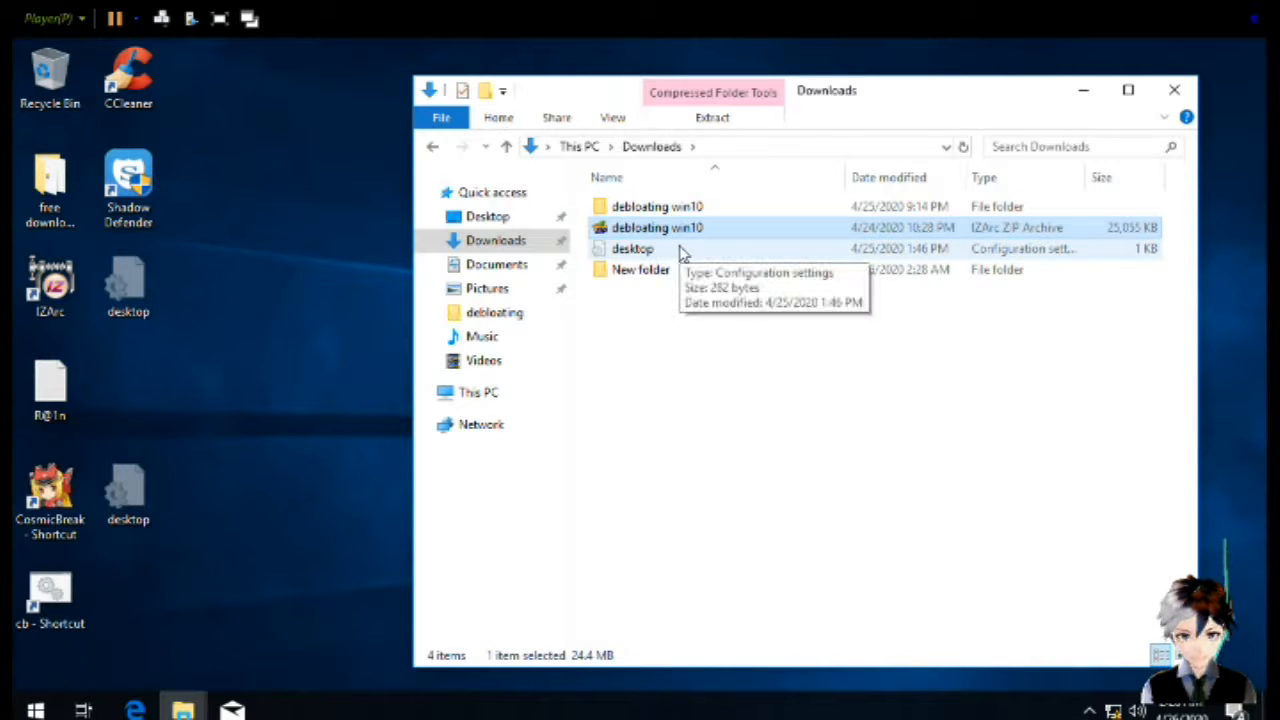
Duplicate the selected debloating win10 ZIP archive within the Downloads folder
{"action": "key", "text": "ctrl+c"}
{"action": "key", "text": "ctrl+v"}
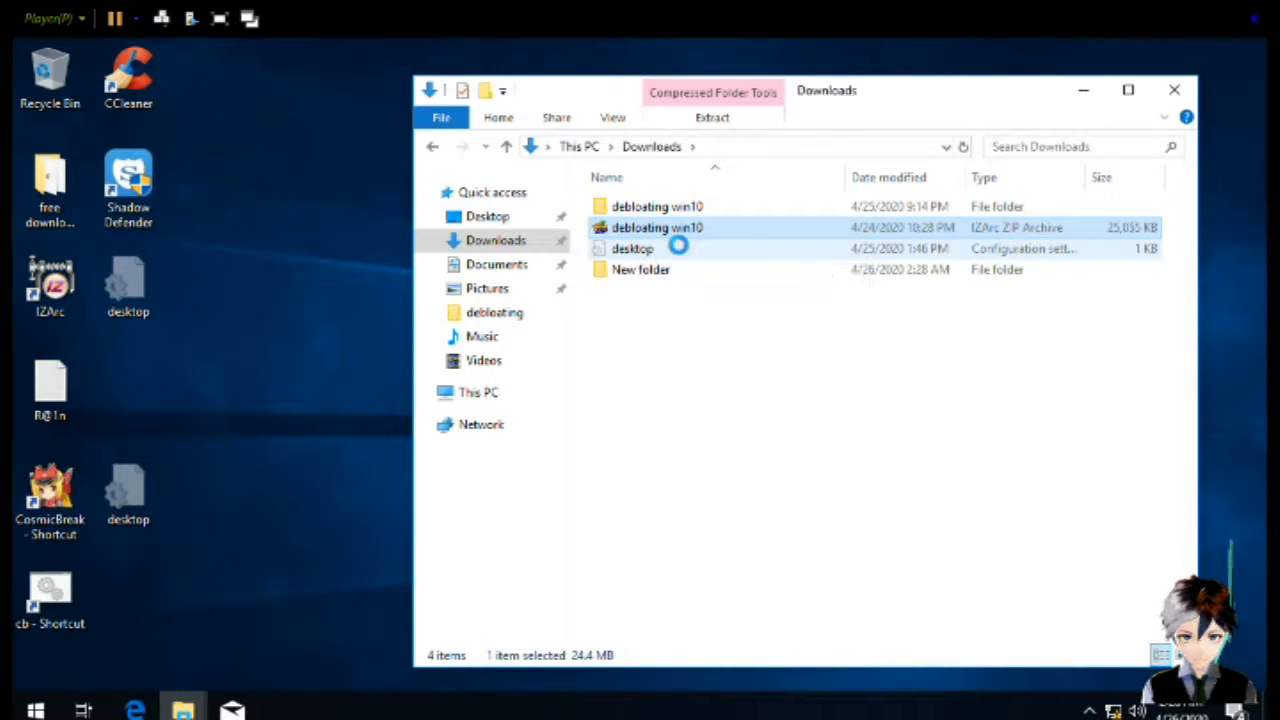
{"action": "left_click", "coordinate": [729, 469]}
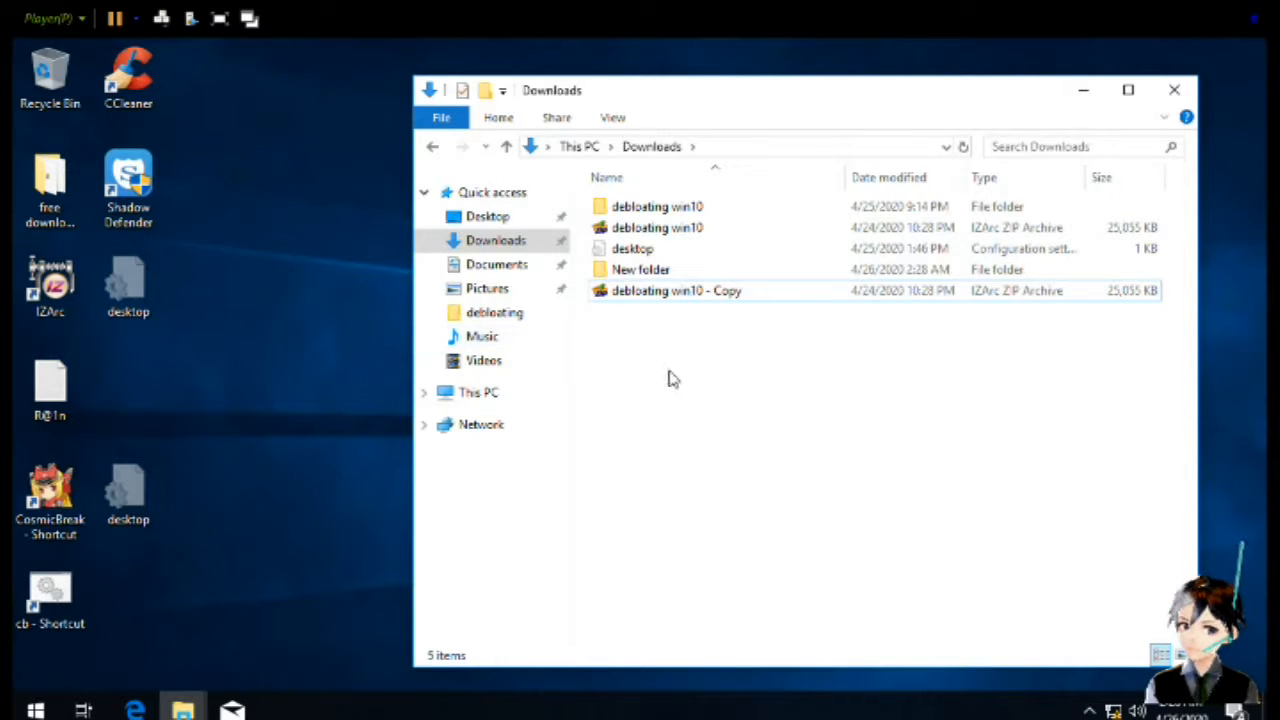
Create a folder in Documents, keeping the default name New folder
{"action": "left_click", "coordinate": [498, 266]}
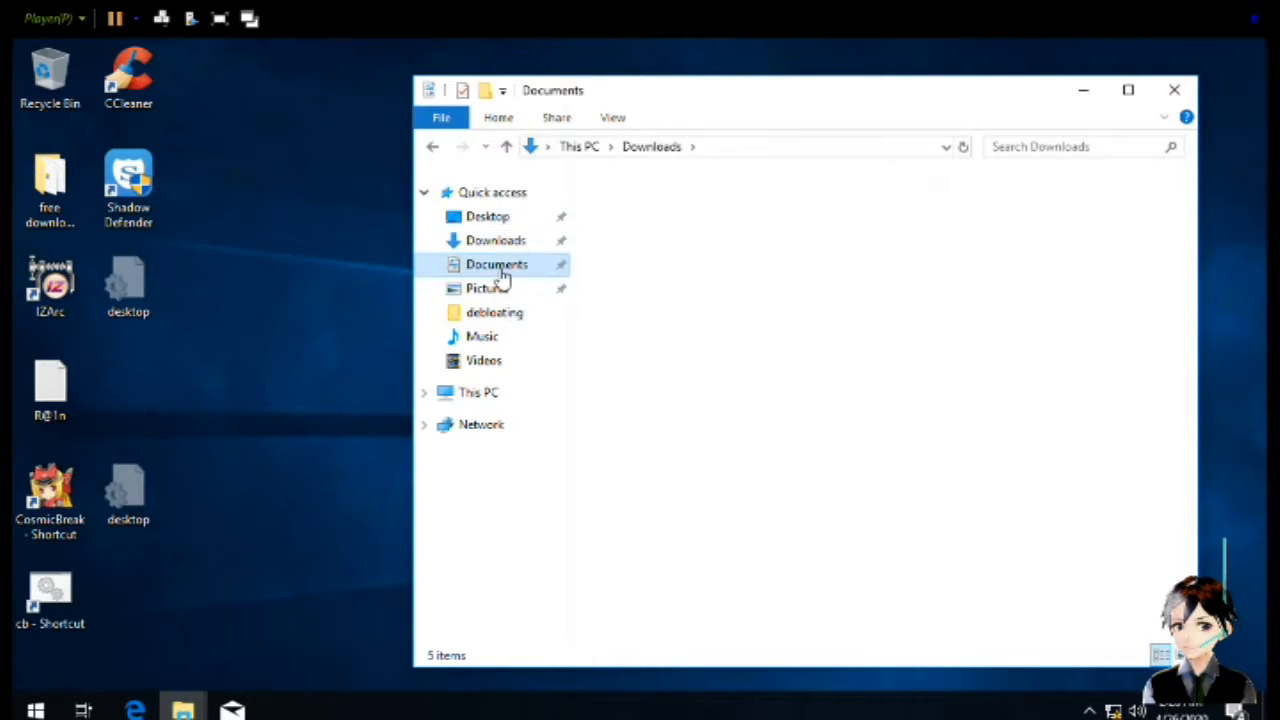
{"action": "right_click", "coordinate": [766, 521]}
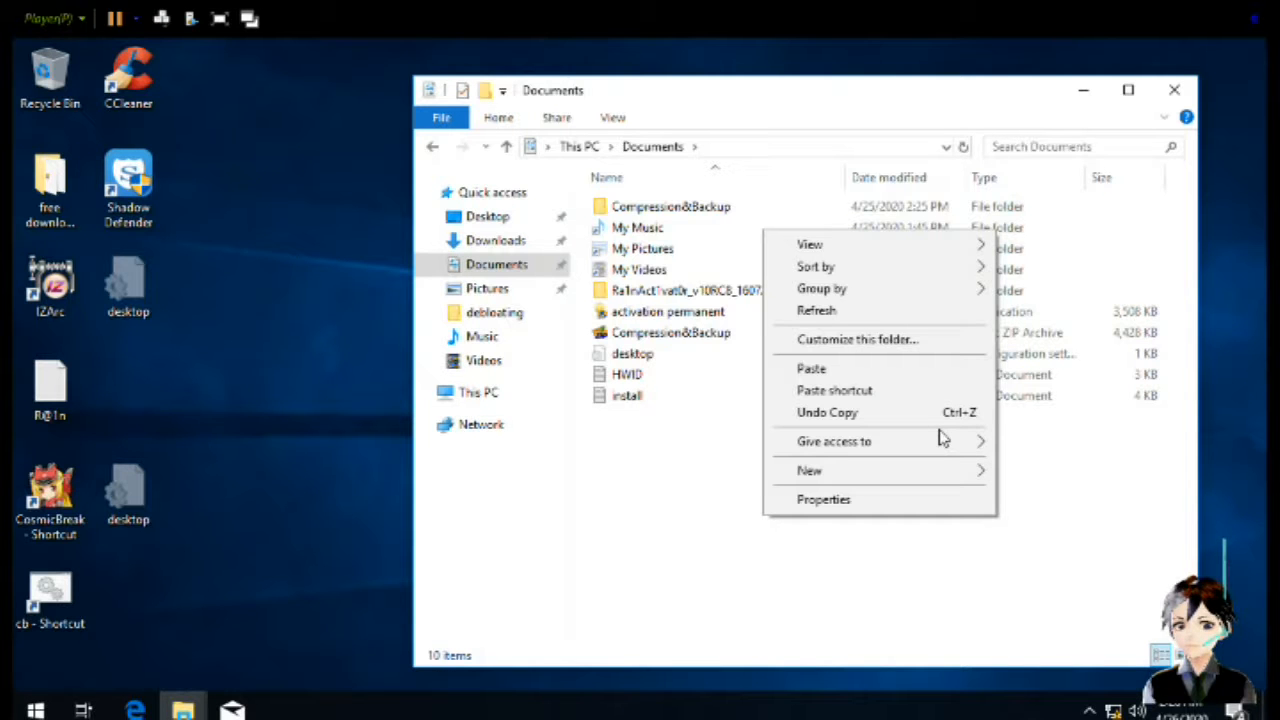
{"action": "mouse_move", "coordinate": [933, 452]}
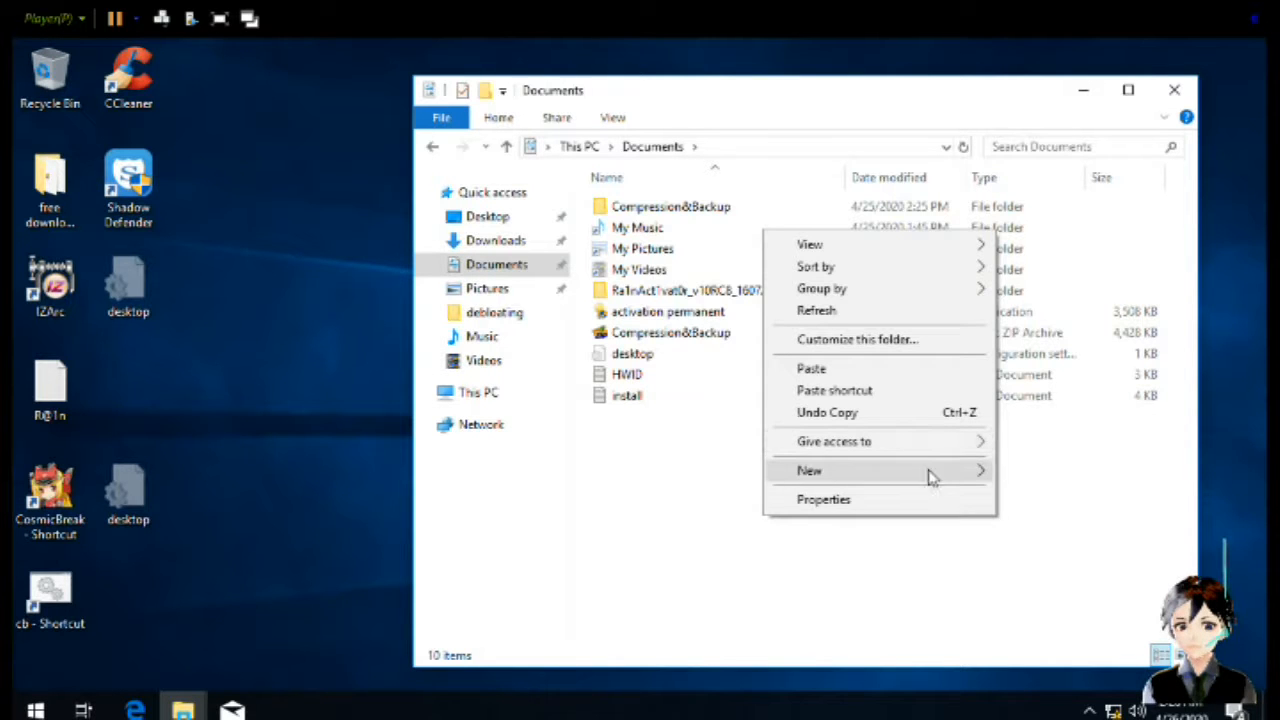
{"action": "mouse_move", "coordinate": [950, 486]}
{"action": "left_click", "coordinate": [1038, 478]}
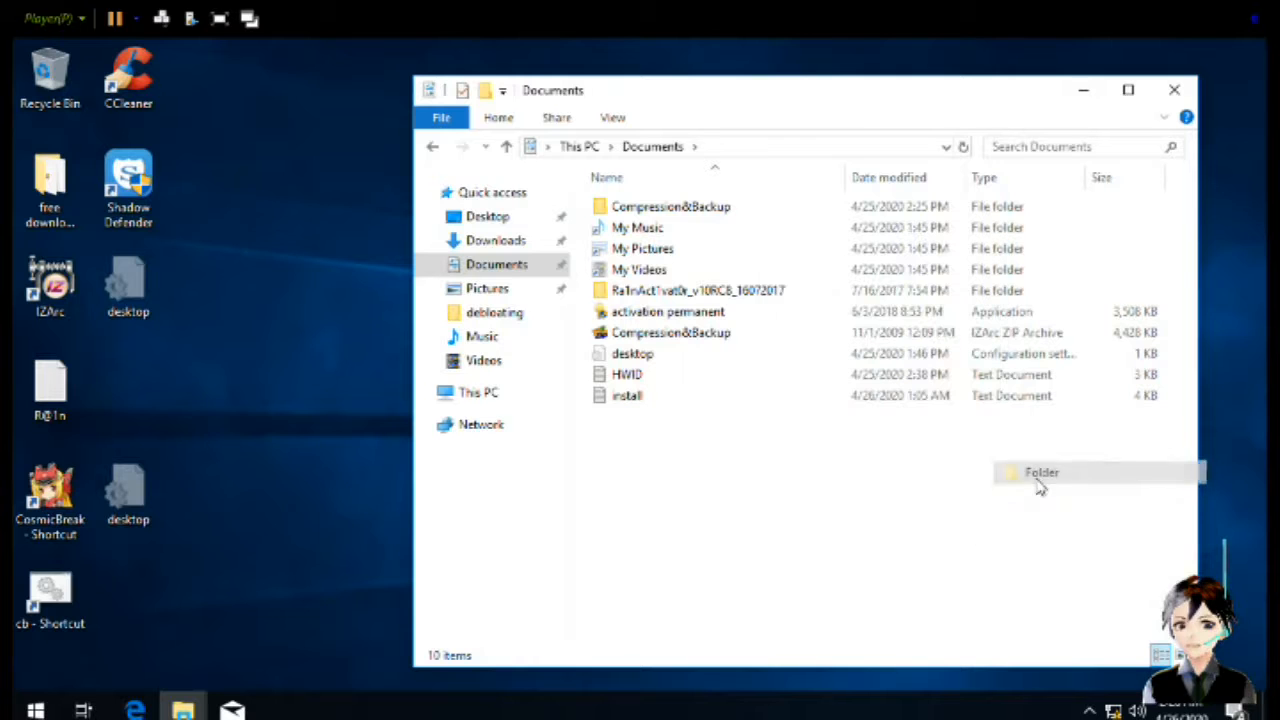
{"action": "left_click", "coordinate": [768, 504]}
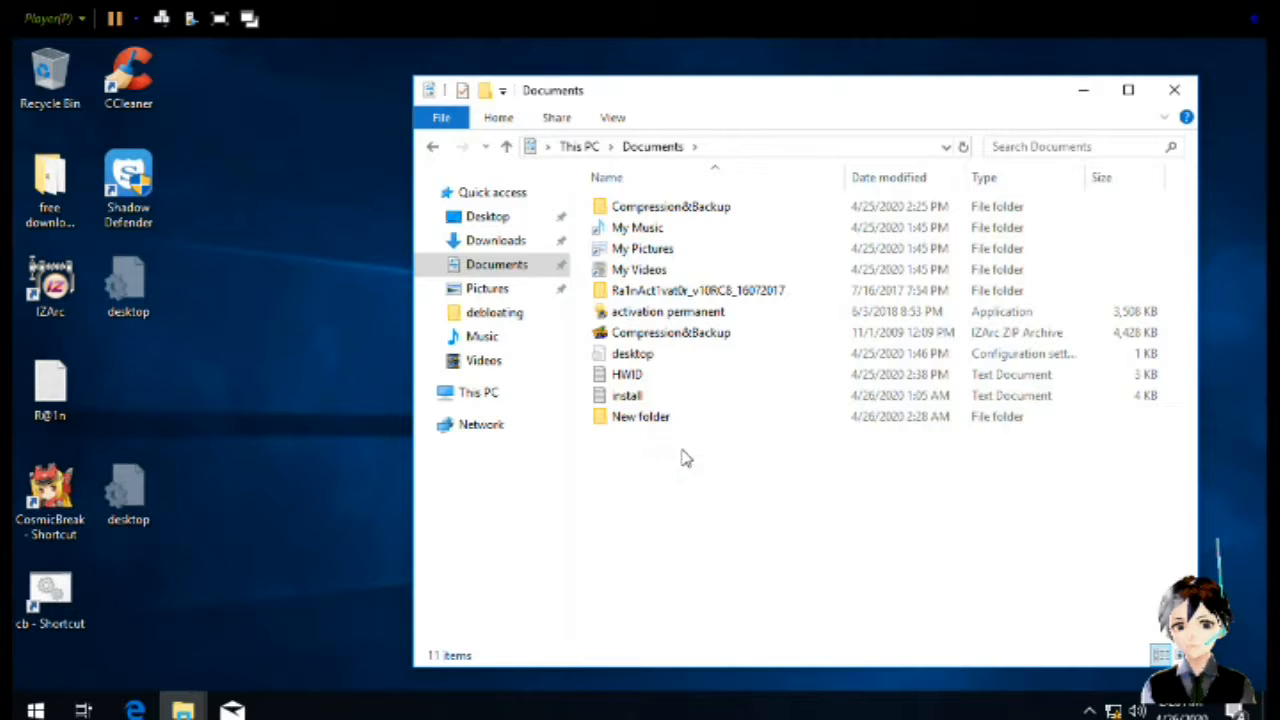
Paste the copied debloating win10 ZIP archive into the 3D Objects folder under This PC
{"action": "left_click", "coordinate": [480, 393]}
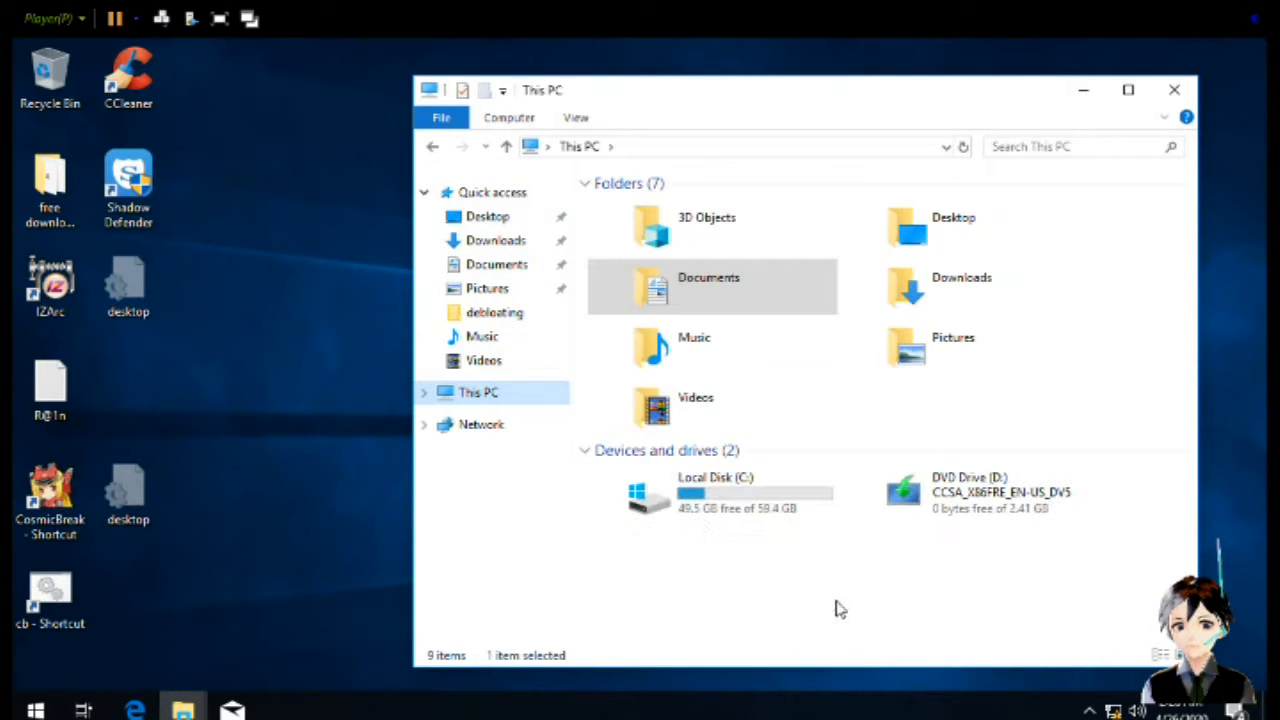
{"action": "left_click", "coordinate": [688, 231]}
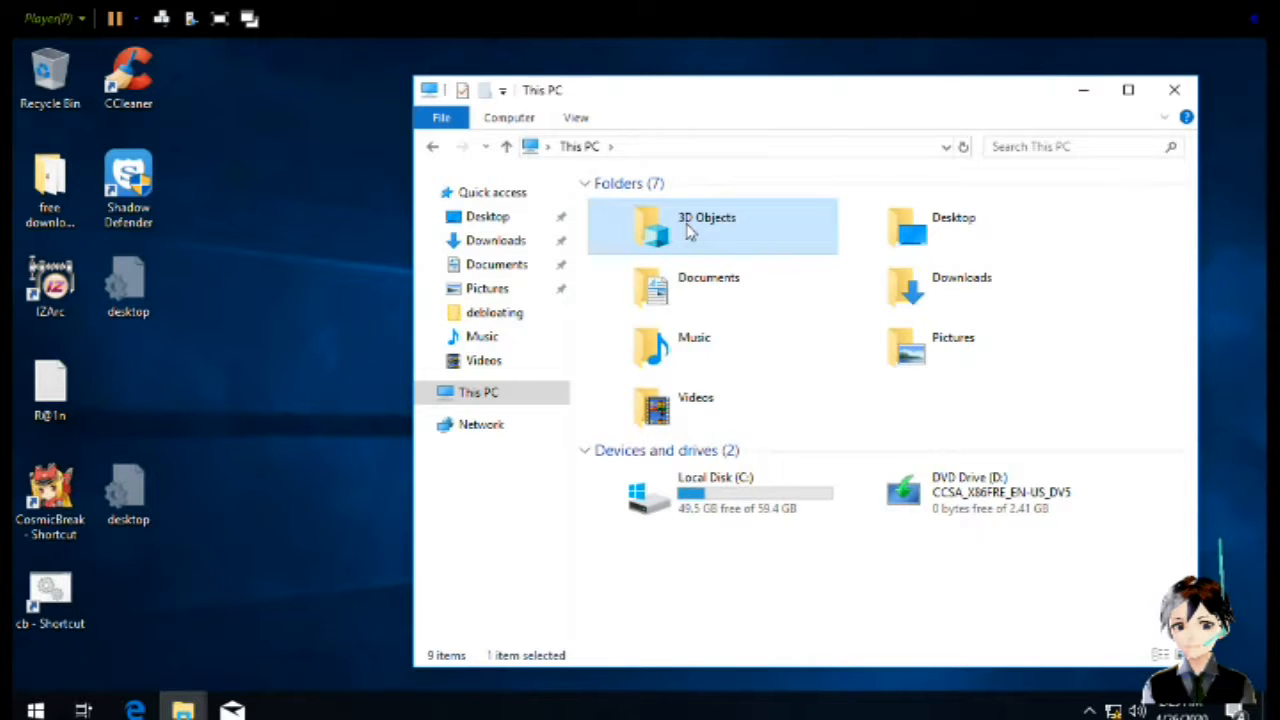
{"action": "double_click", "coordinate": [688, 231]}
{"action": "right_click", "coordinate": [783, 471]}
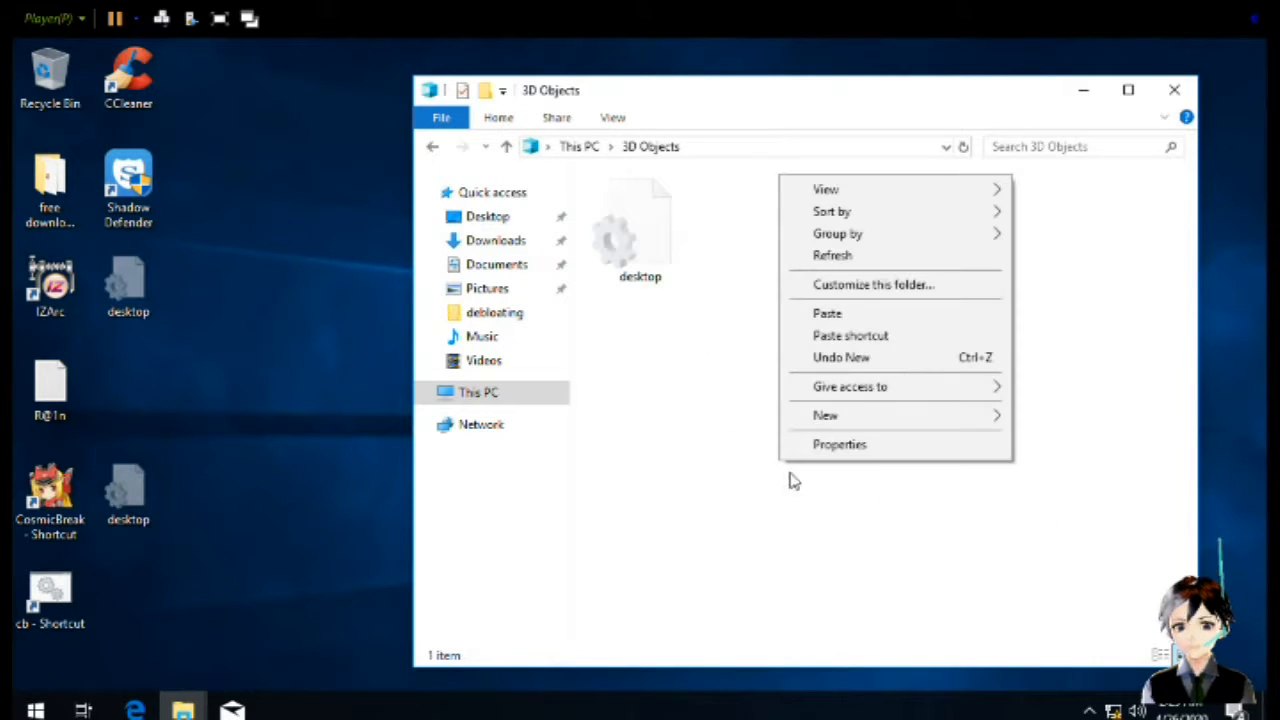
{"action": "left_click", "coordinate": [843, 316]}
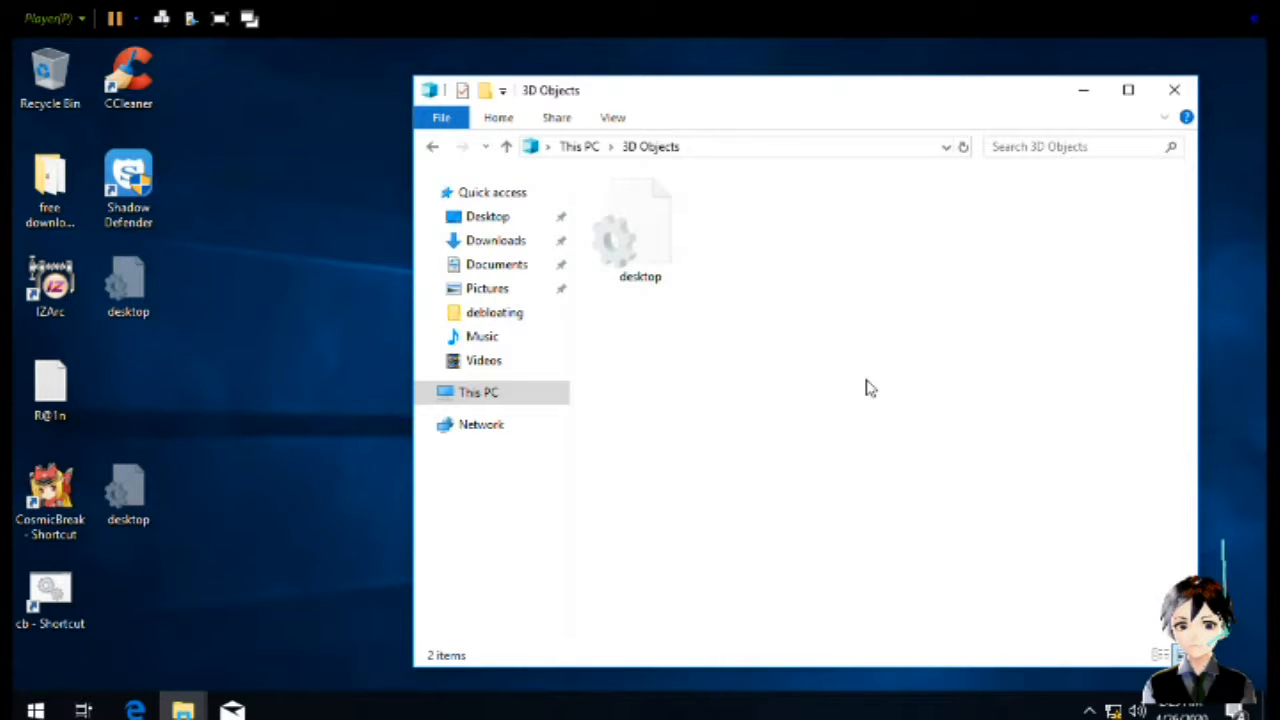
{"action": "left_click", "coordinate": [814, 346]}
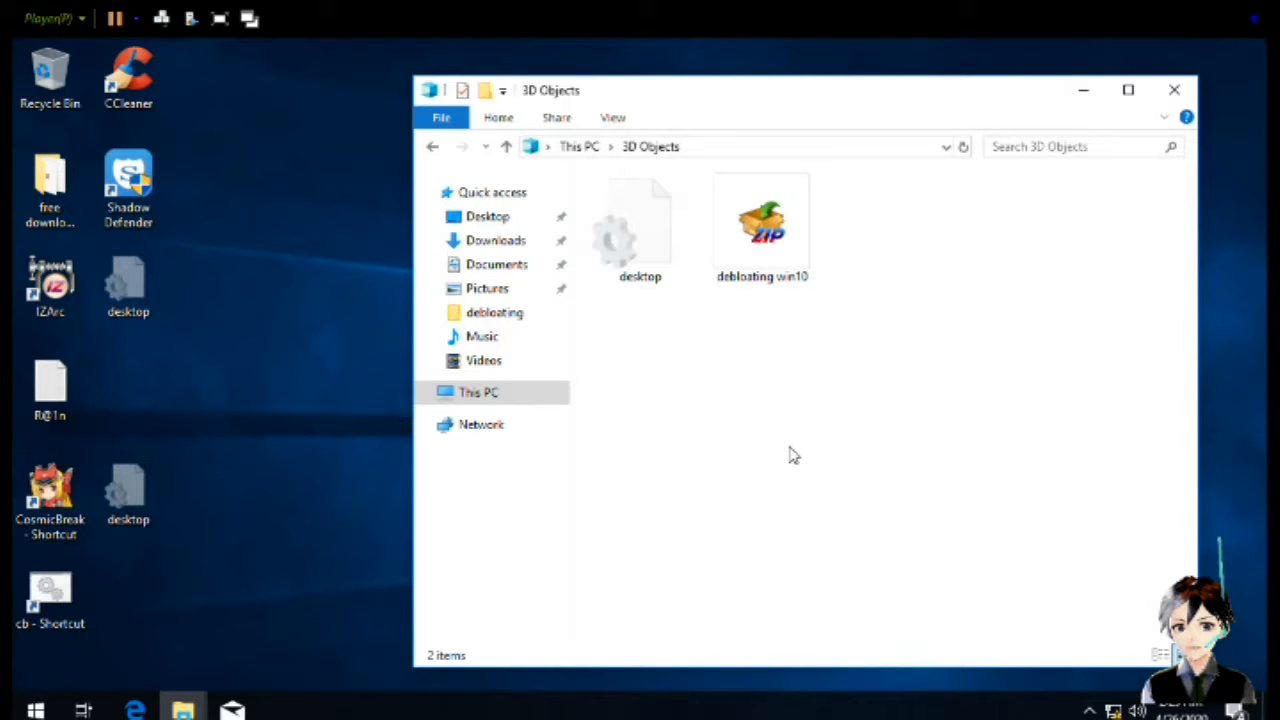
Create a folder with the default name New folder in 3D Objects, and close the File Explorer window
{"action": "right_click", "coordinate": [763, 418]}
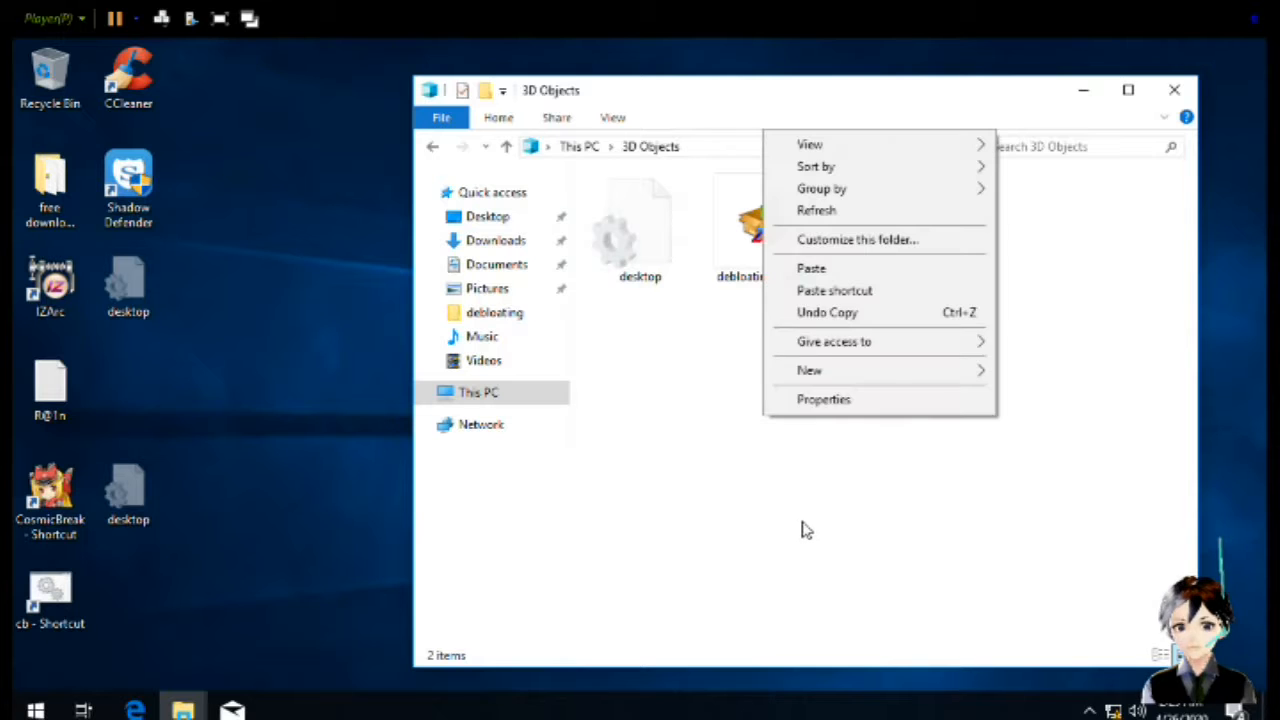
{"action": "mouse_move", "coordinate": [911, 372]}
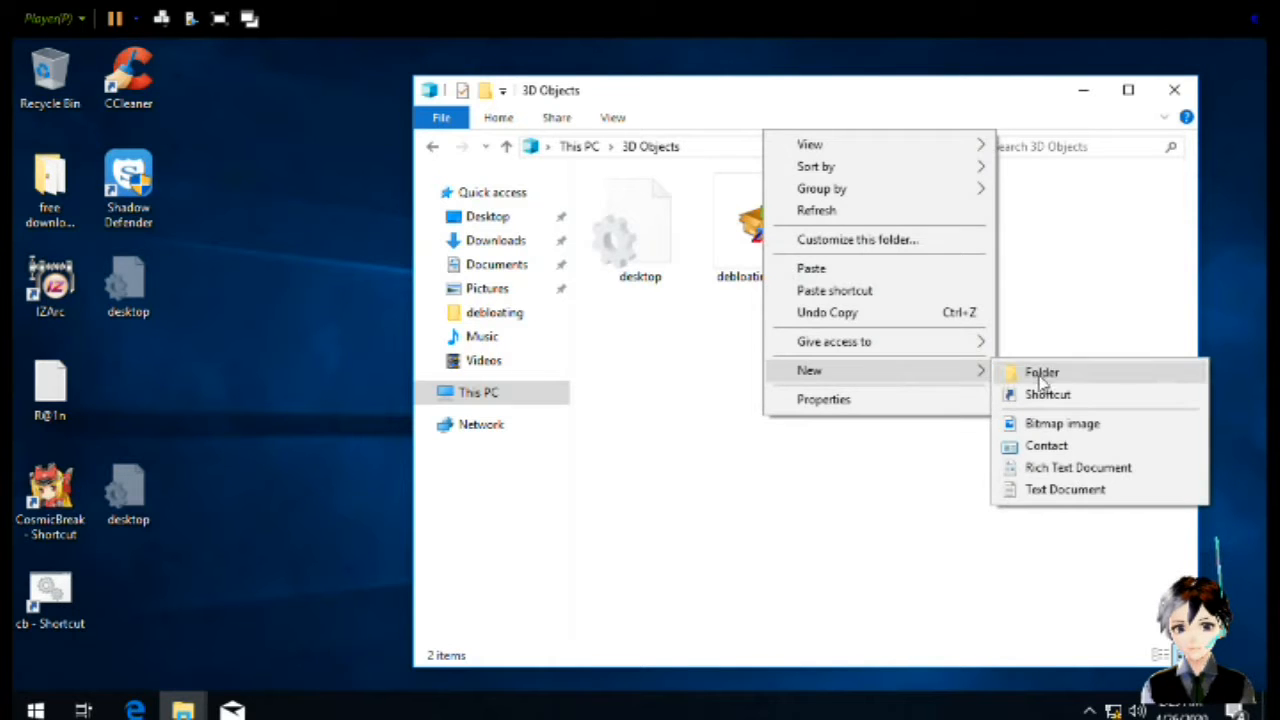
{"action": "left_click", "coordinate": [1040, 380]}
{"action": "left_click", "coordinate": [937, 343]}
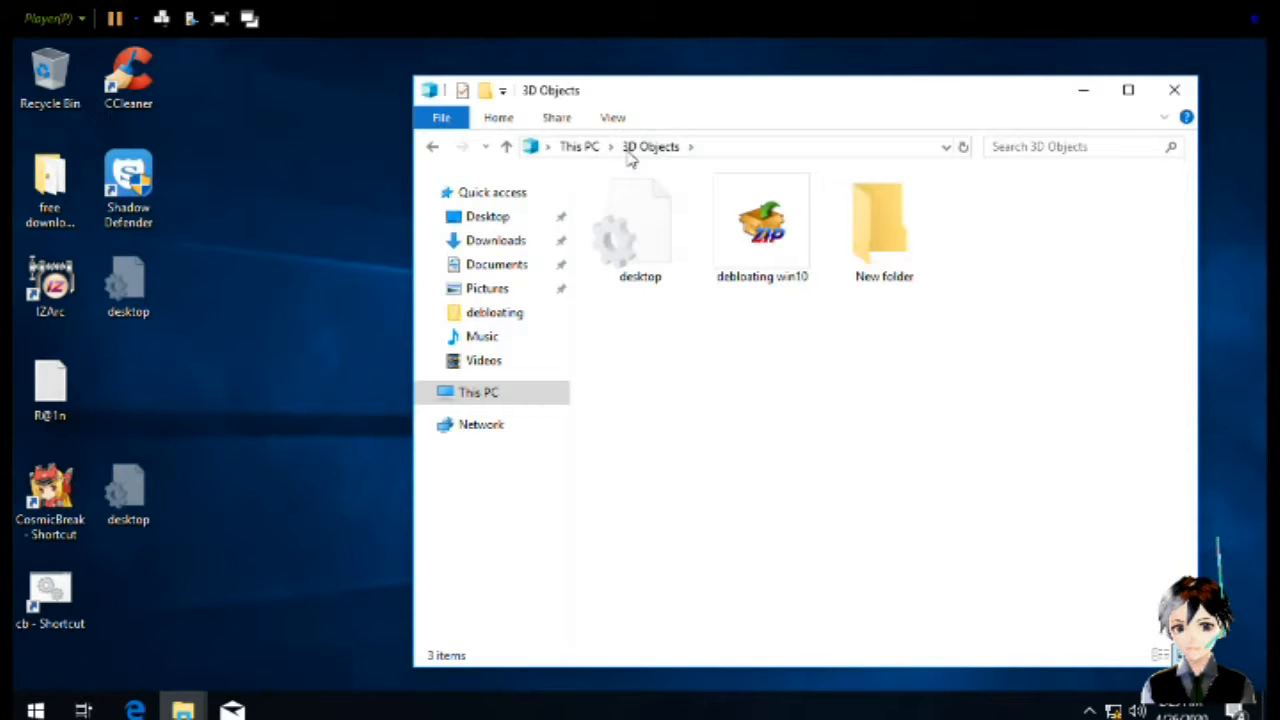
{"action": "left_click", "coordinate": [1172, 90]}
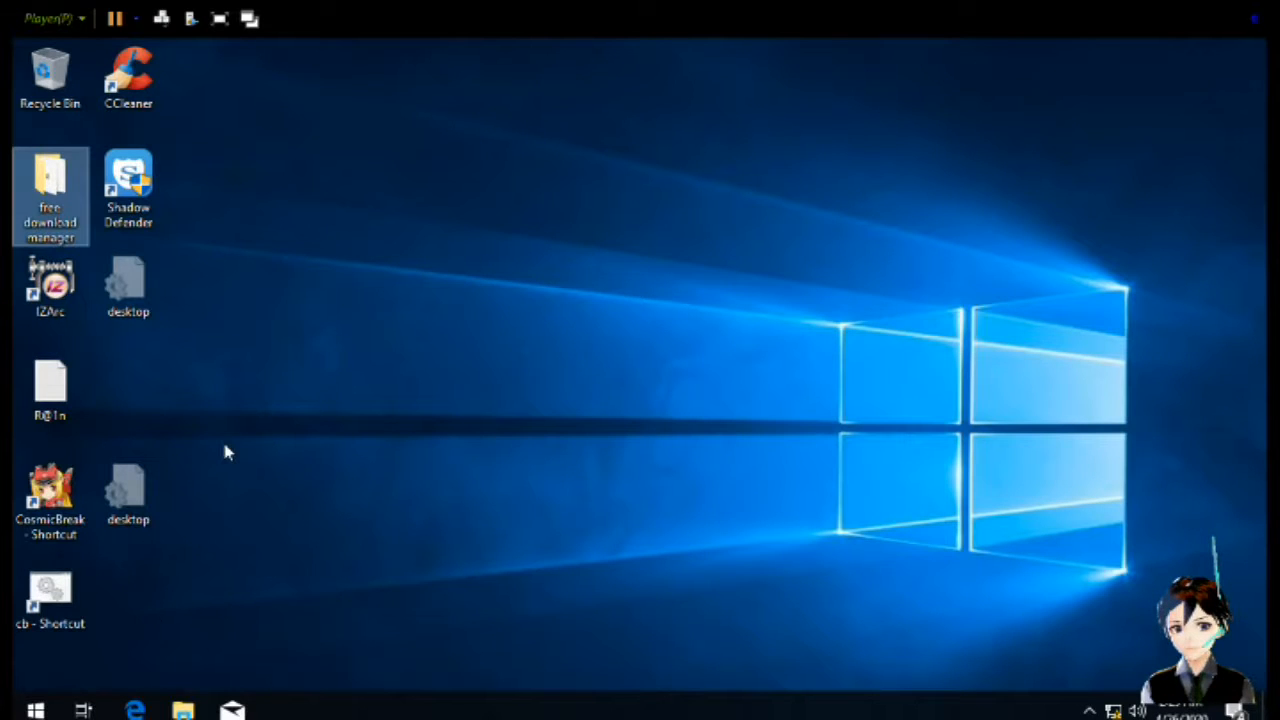
Paste the copied debloating win10 ZIP archive onto the desktop
{"action": "right_click", "coordinate": [189, 361]}
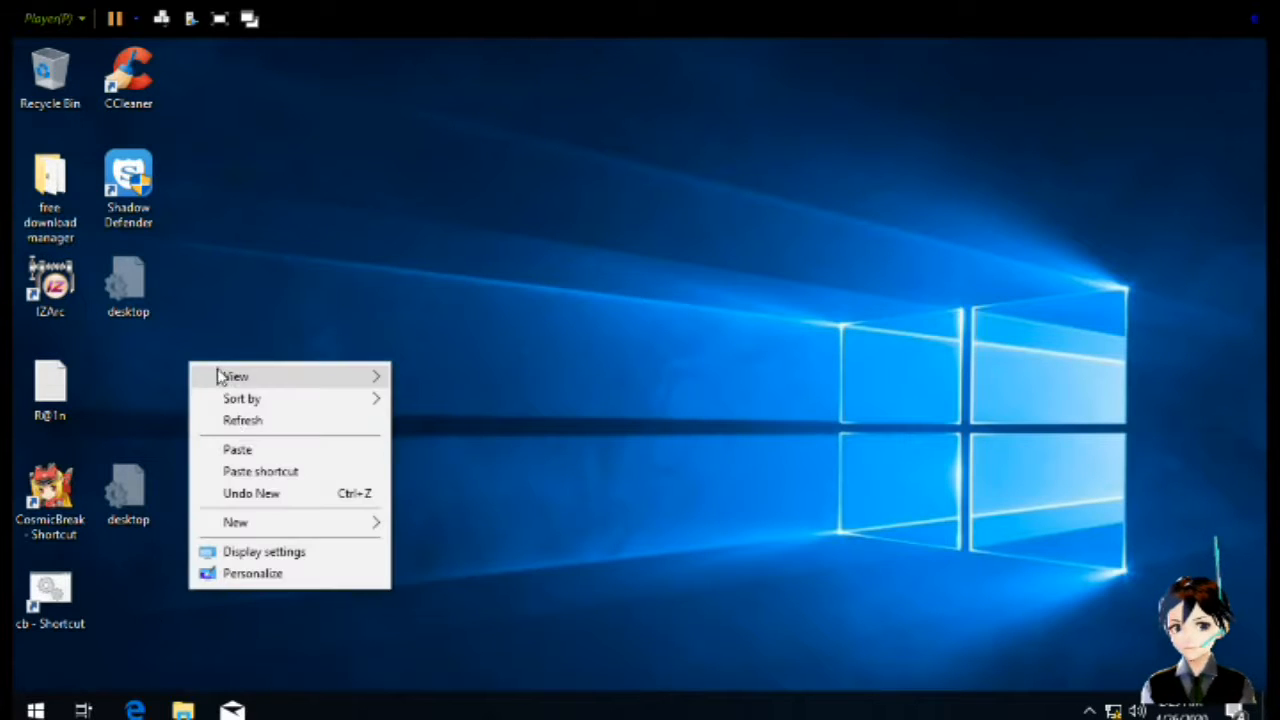
{"action": "left_click", "coordinate": [282, 451]}
{"action": "mouse_move", "coordinate": [226, 300]}
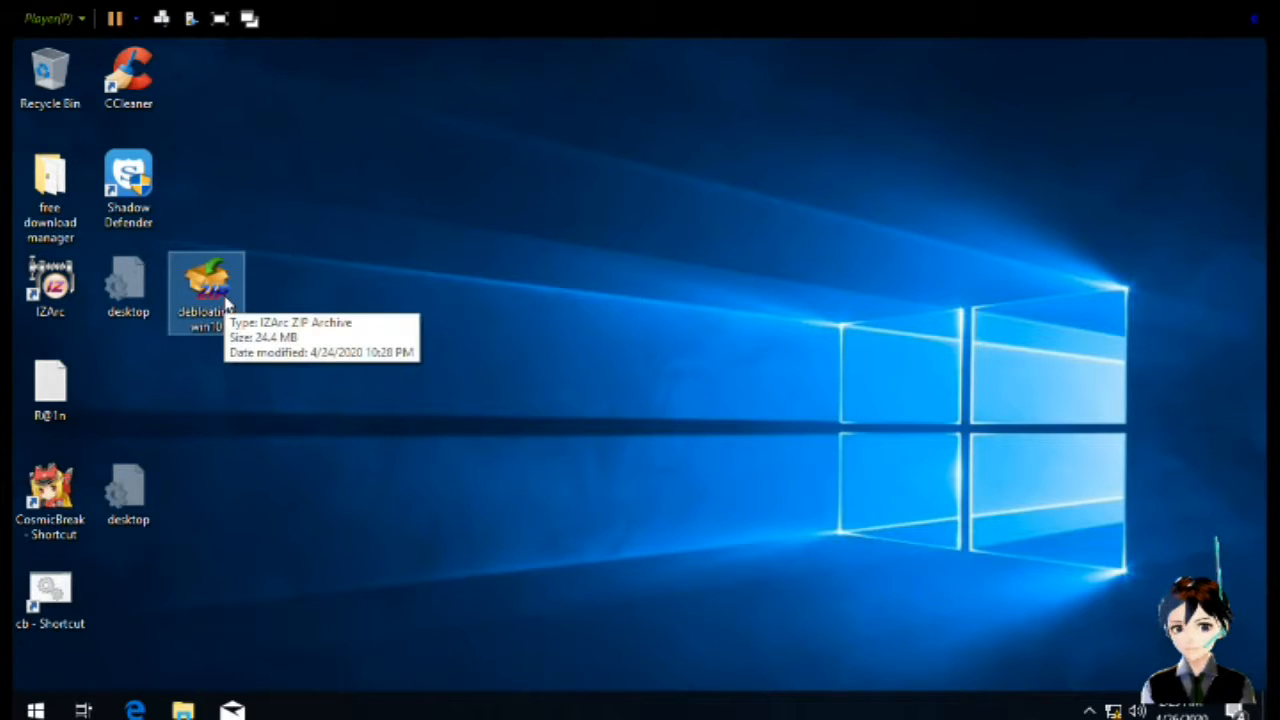
{"action": "left_click", "coordinate": [330, 403]}
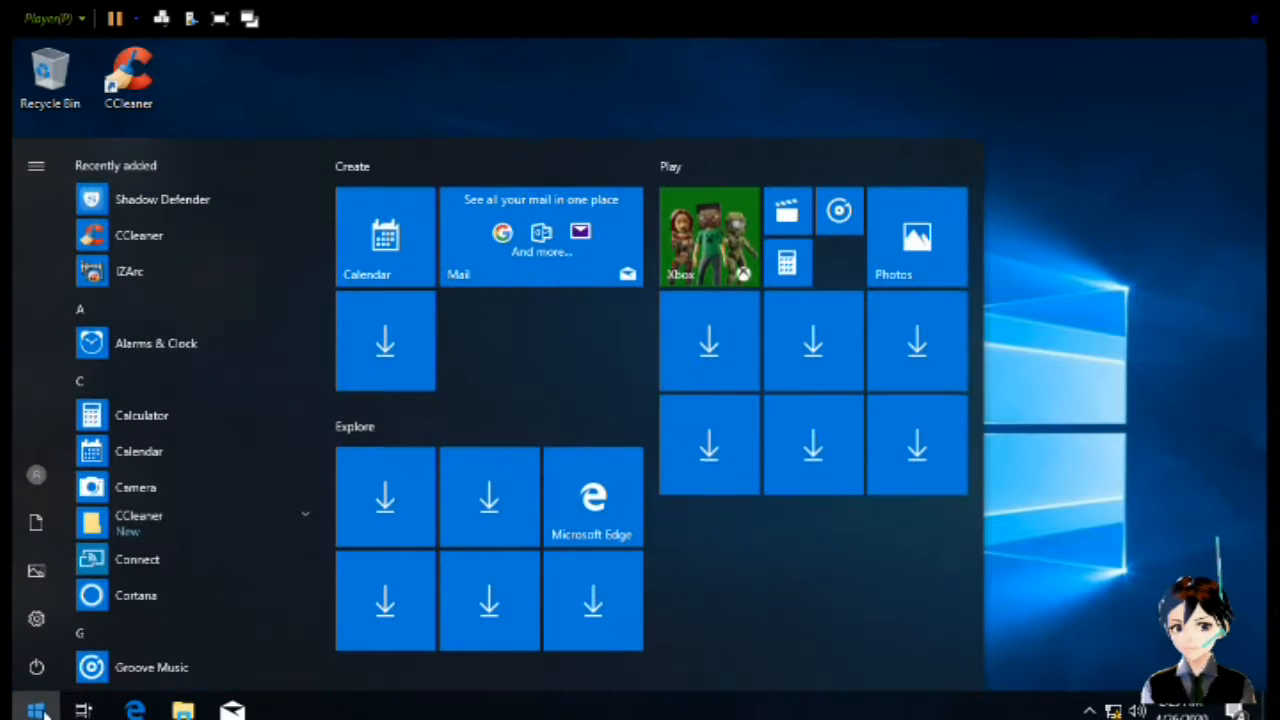
Restart the Windows 10 virtual machine
{"action": "left_click", "coordinate": [38, 710]}
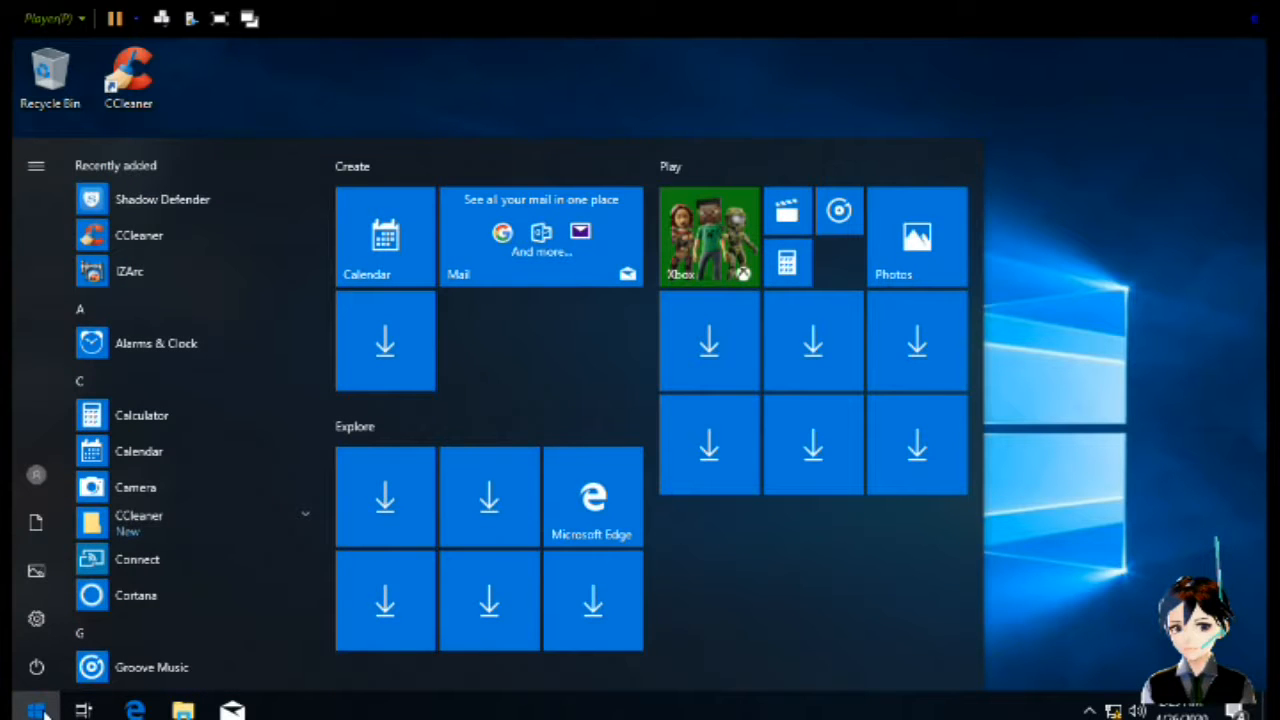
{"action": "left_click", "coordinate": [38, 710]}
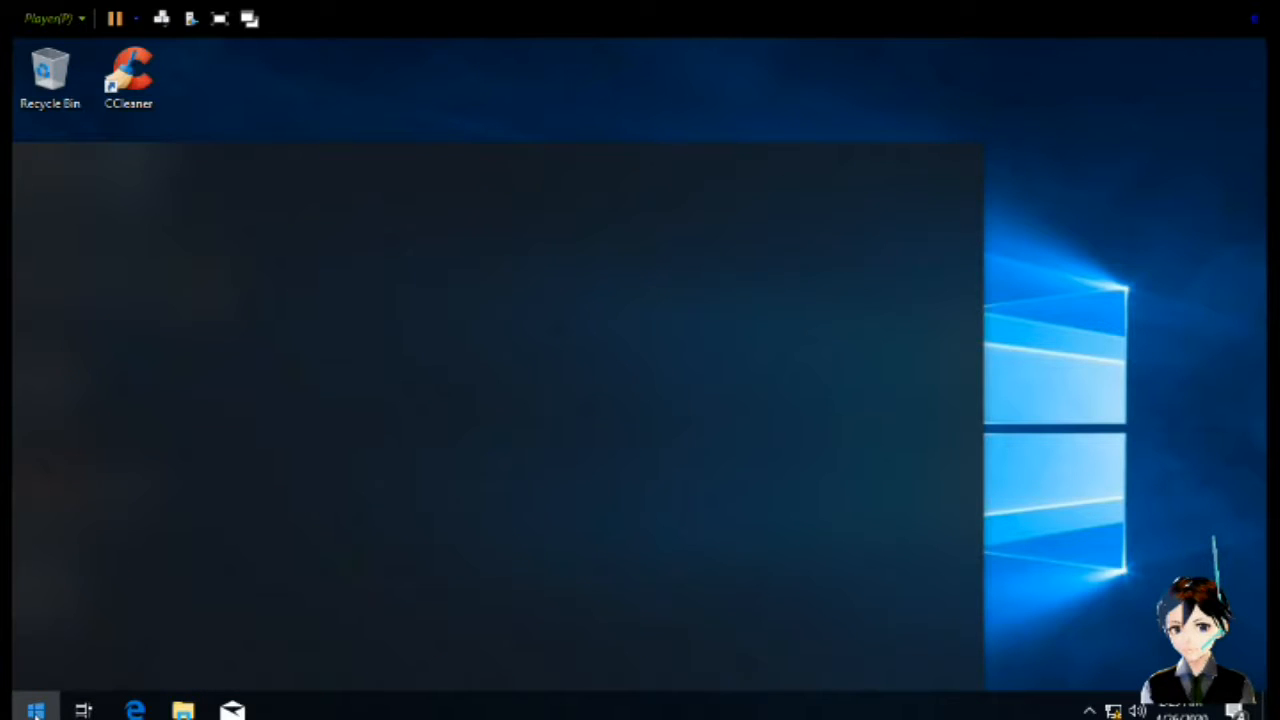
{"action": "left_click", "coordinate": [36, 667]}
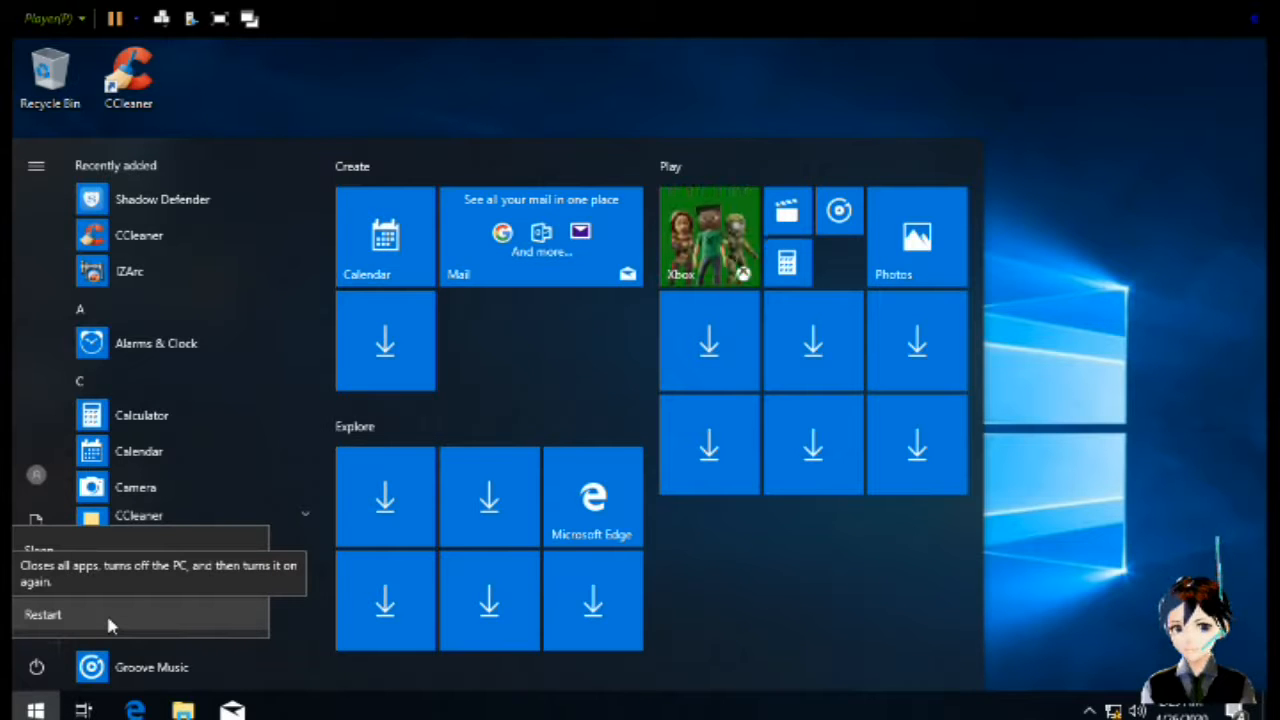
{"action": "left_click", "coordinate": [110, 624]}
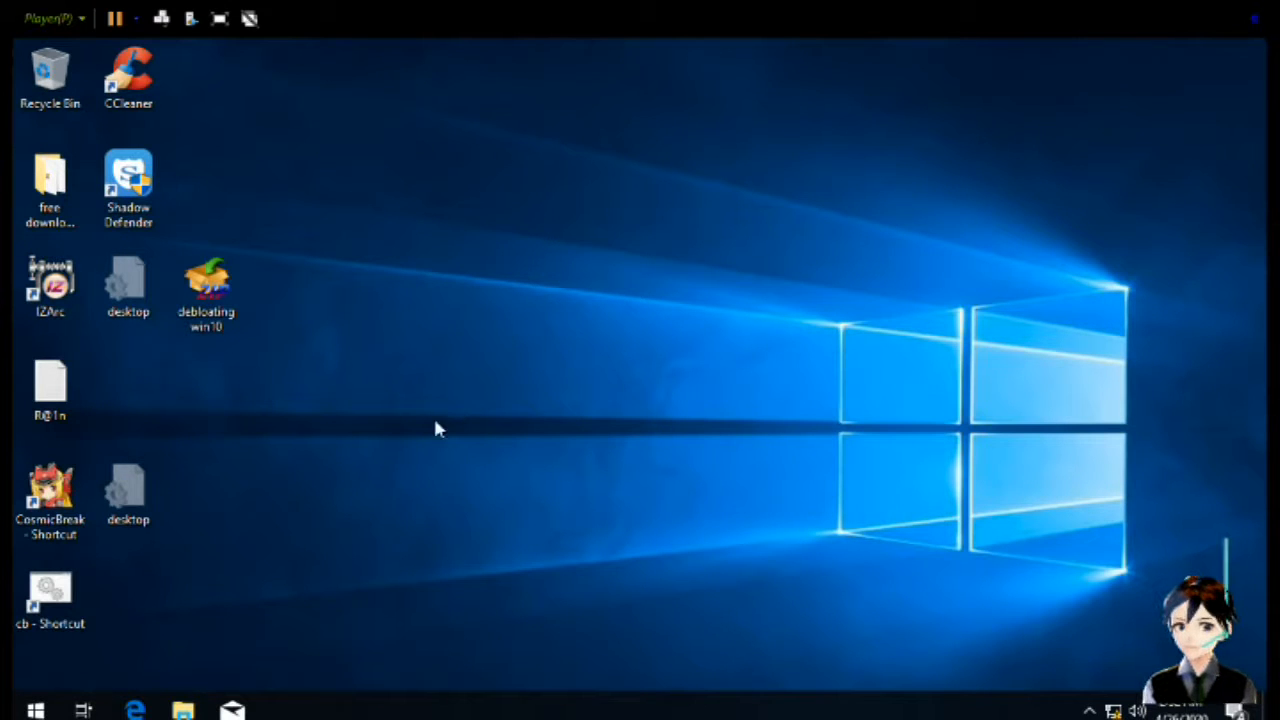
Check Downloads, Documents and 3D Objects for the test folders and ZIP copies made before the restart
{"action": "double_click", "coordinate": [65, 212]}
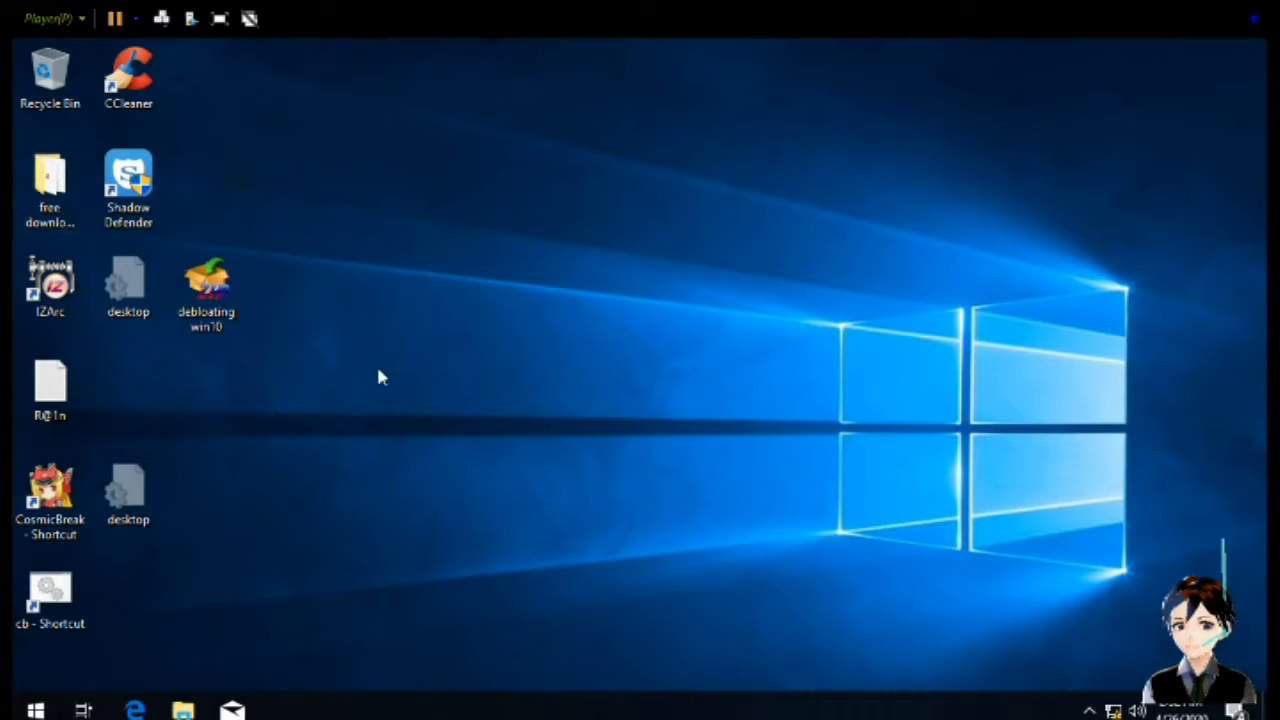
{"action": "double_click", "coordinate": [70, 190]}
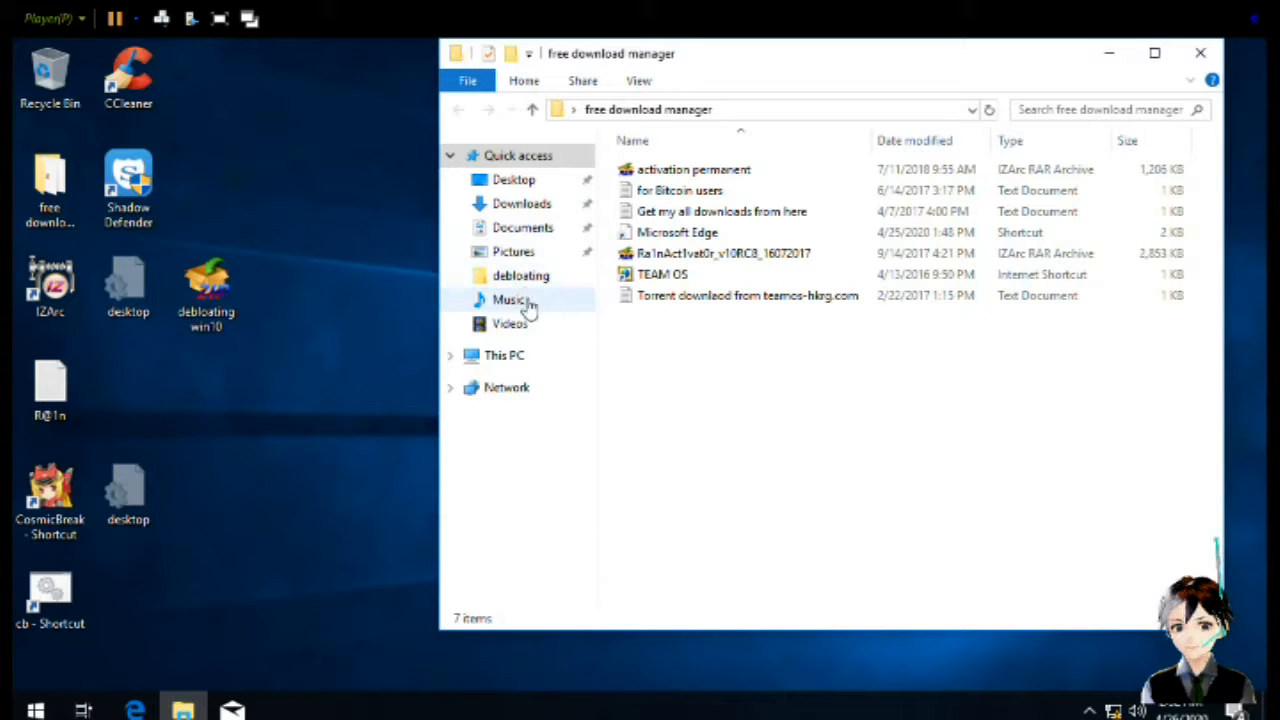
{"action": "left_click", "coordinate": [521, 204]}
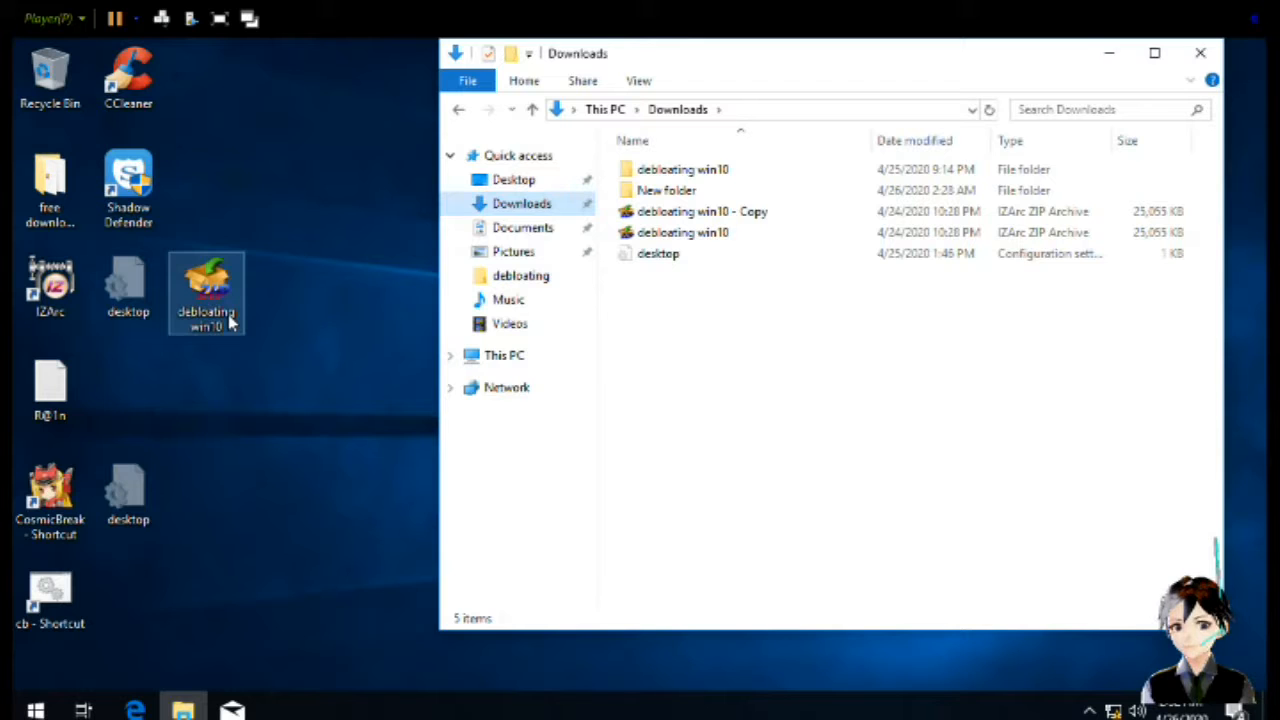
{"action": "left_click", "coordinate": [528, 228]}
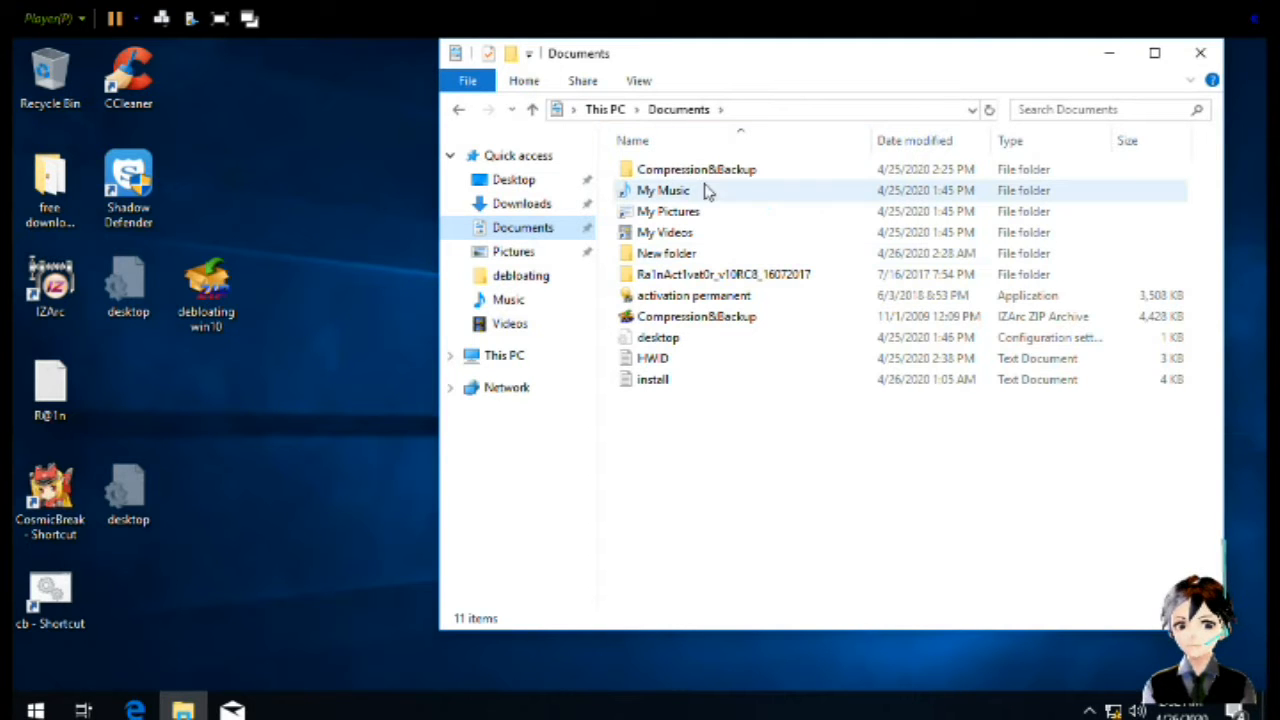
{"action": "left_click", "coordinate": [505, 360]}
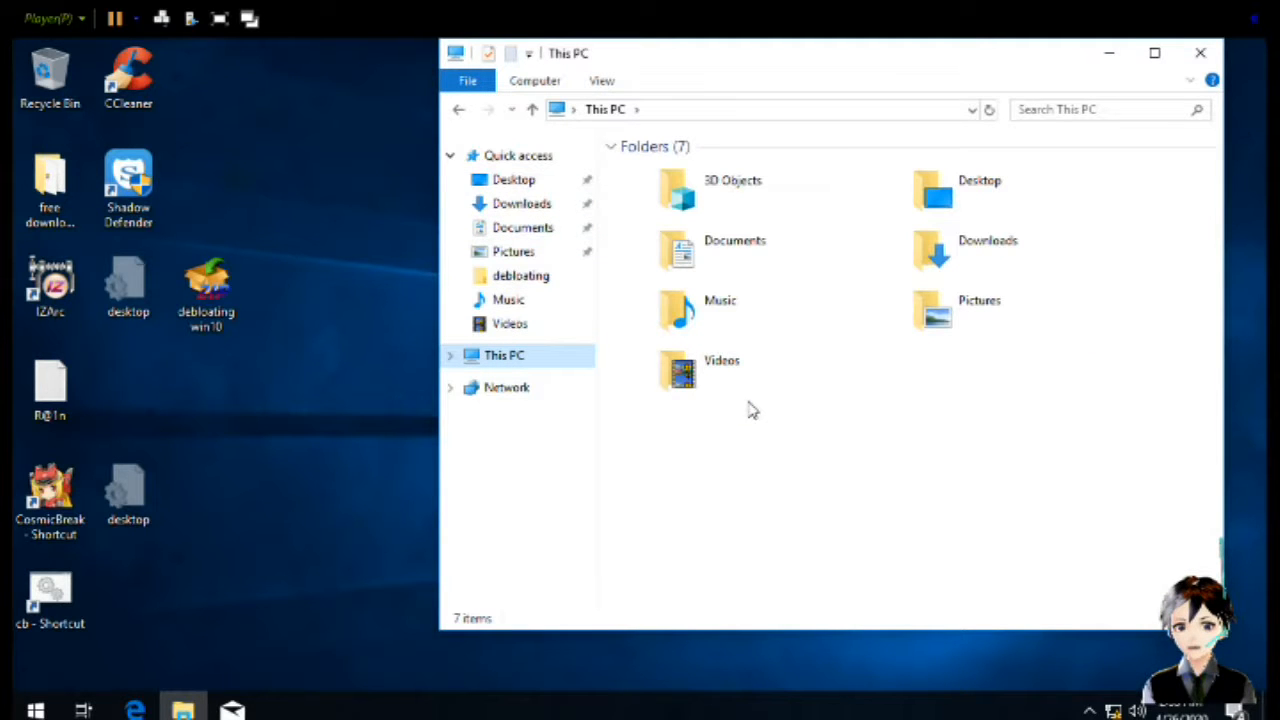
{"action": "left_click", "coordinate": [727, 197]}
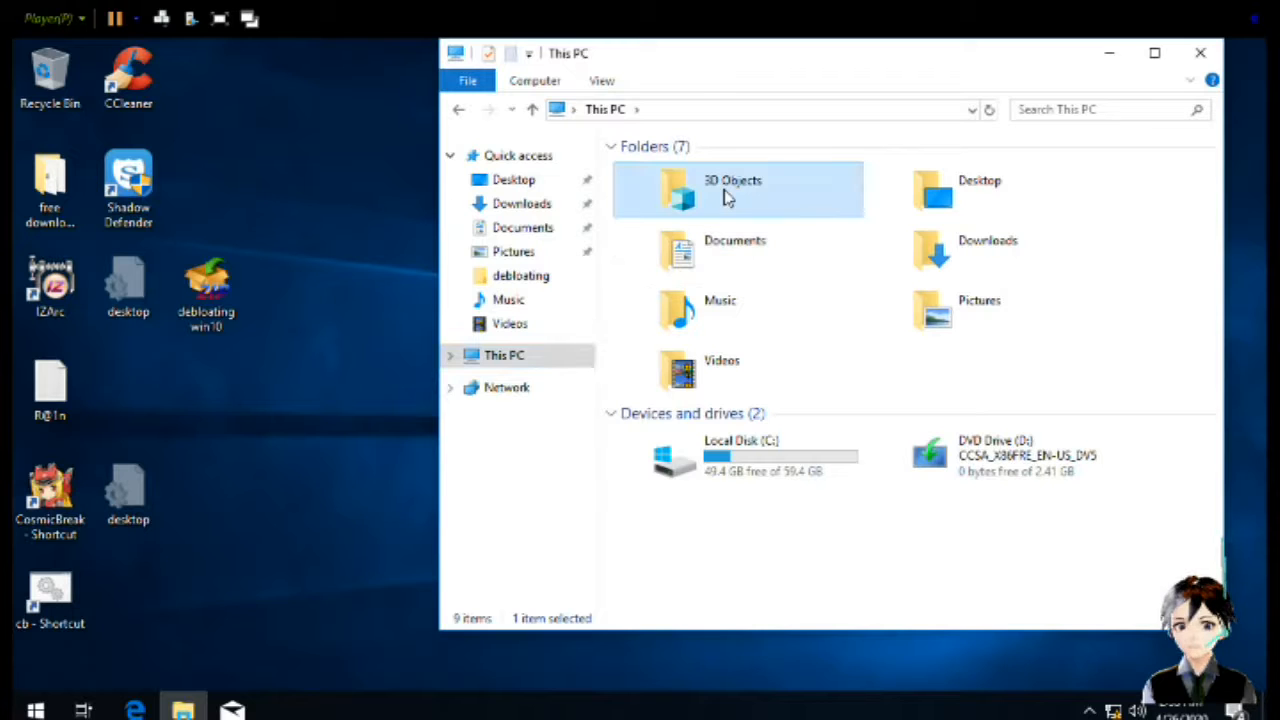
{"action": "double_click", "coordinate": [675, 200]}
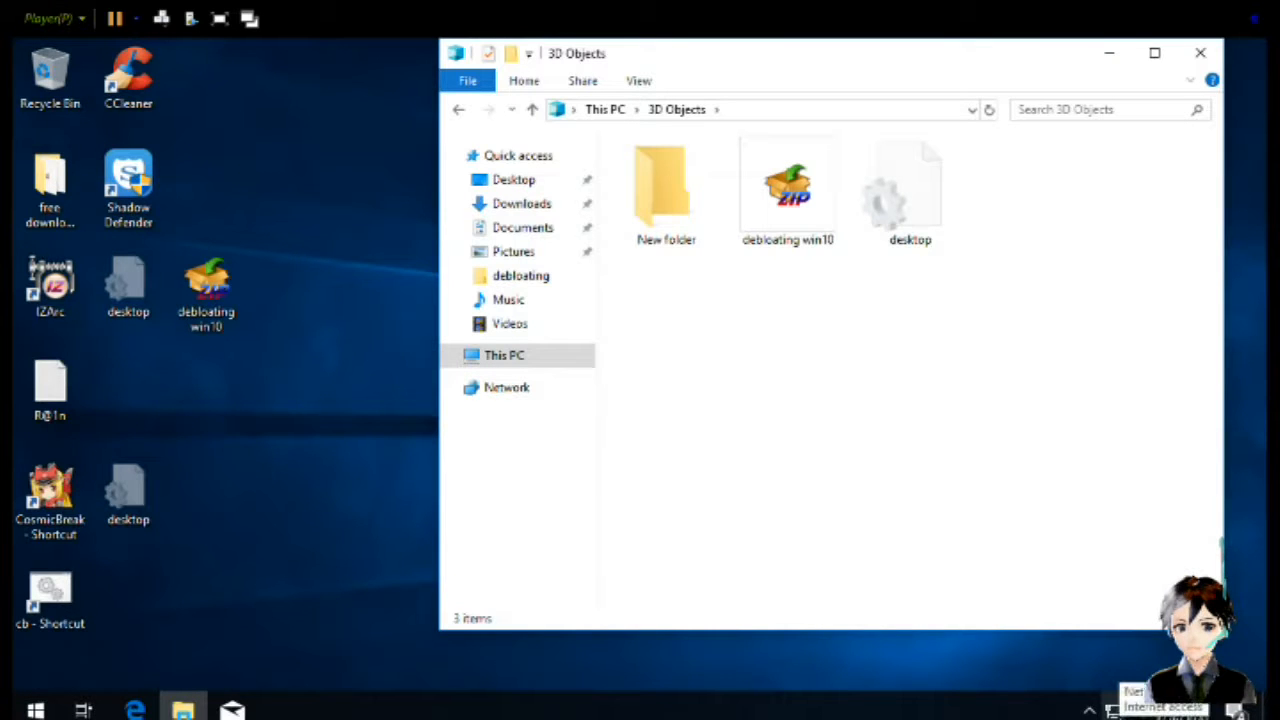
Open the Network & Internet settings and view the network properties
{"action": "right_click", "coordinate": [1112, 708]}
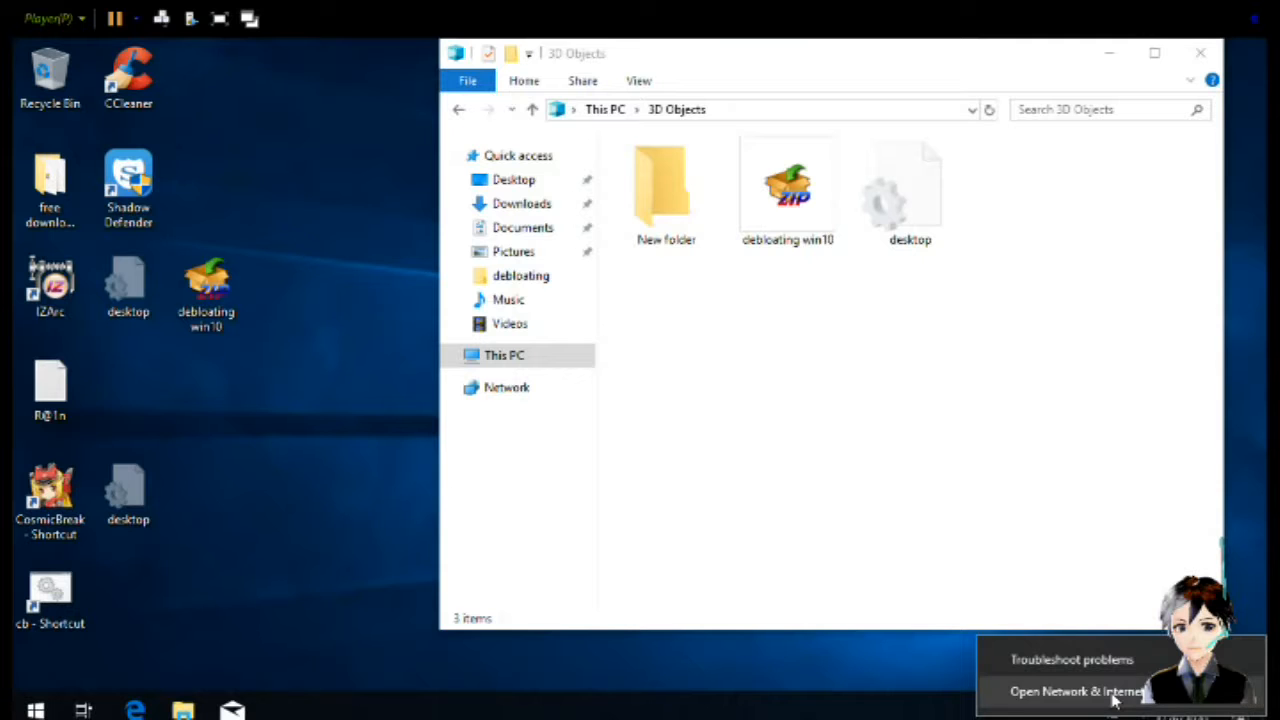
{"action": "left_click", "coordinate": [1113, 695]}
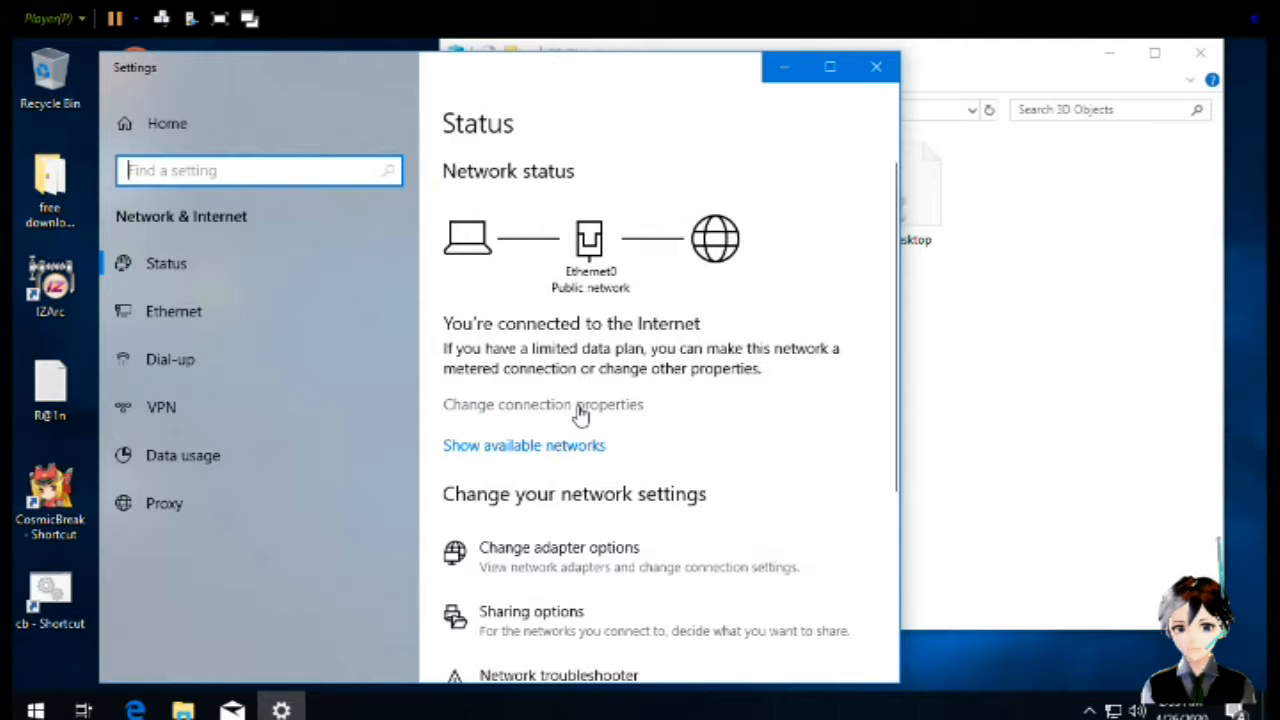
{"action": "scroll", "coordinate": [576, 416], "scroll_direction": "down", "scroll_amount": 2}
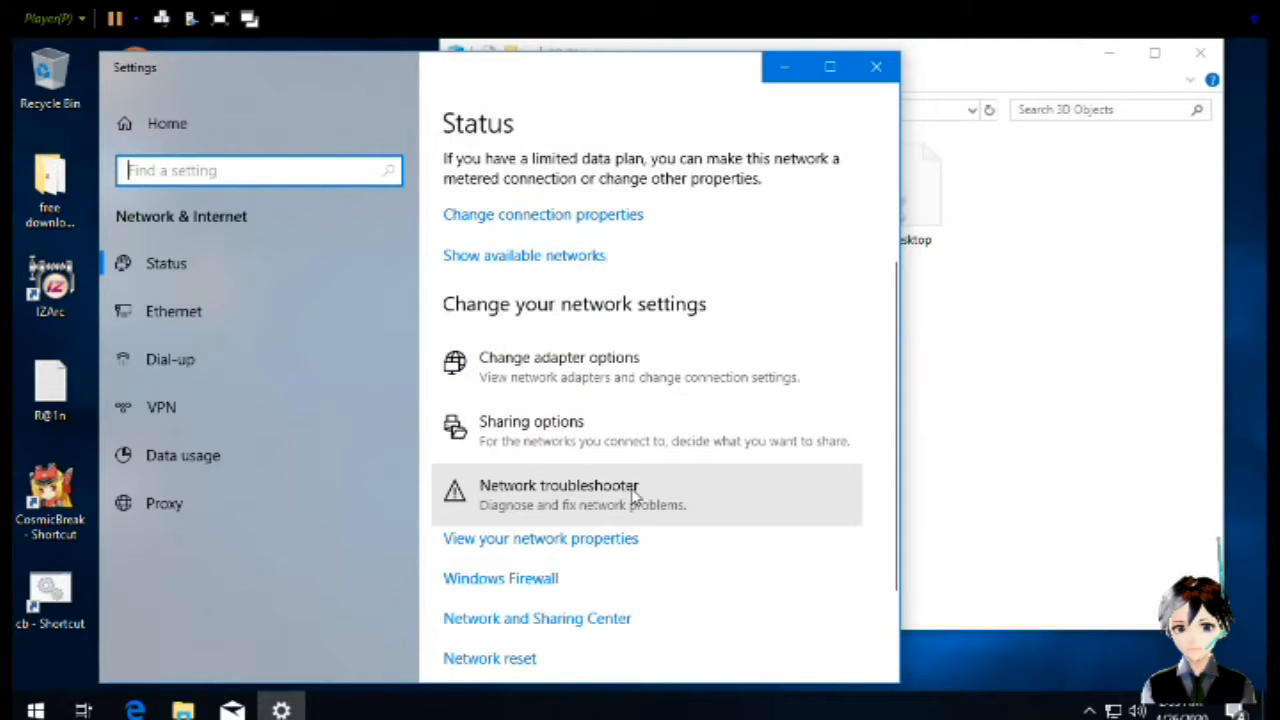
{"action": "scroll", "coordinate": [650, 515], "scroll_direction": "down", "scroll_amount": 2}
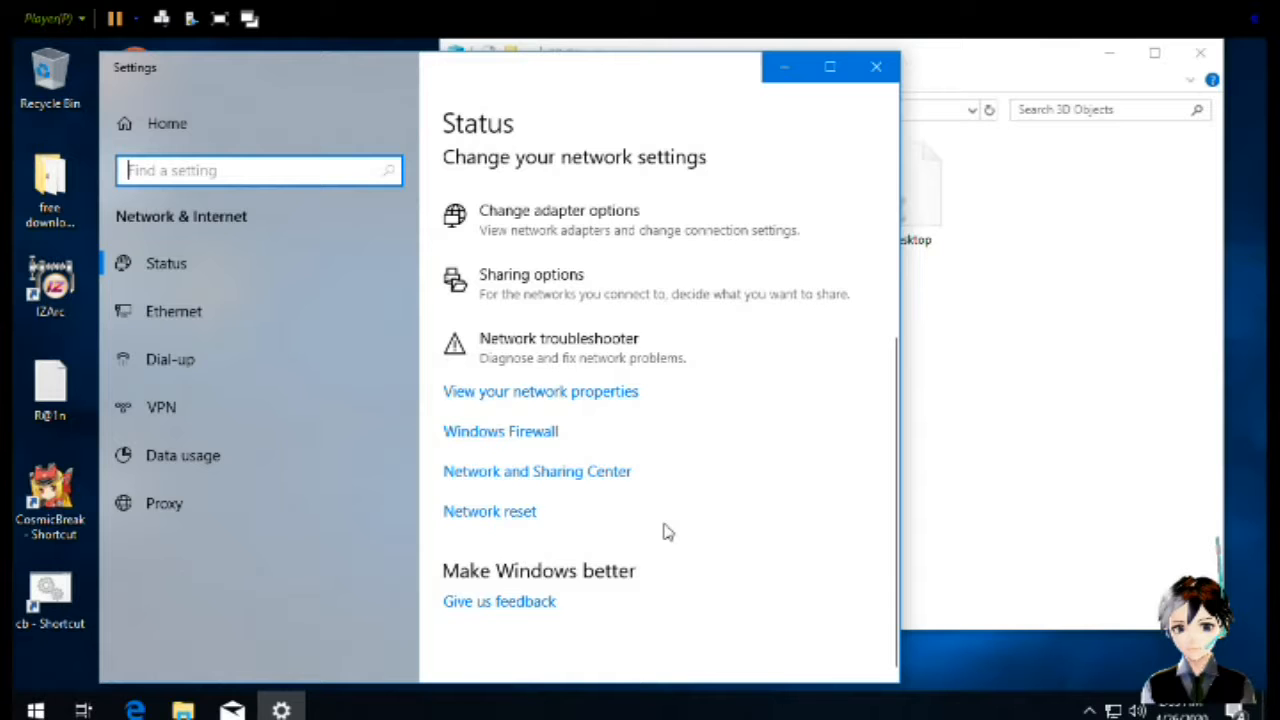
{"action": "left_click", "coordinate": [585, 395]}
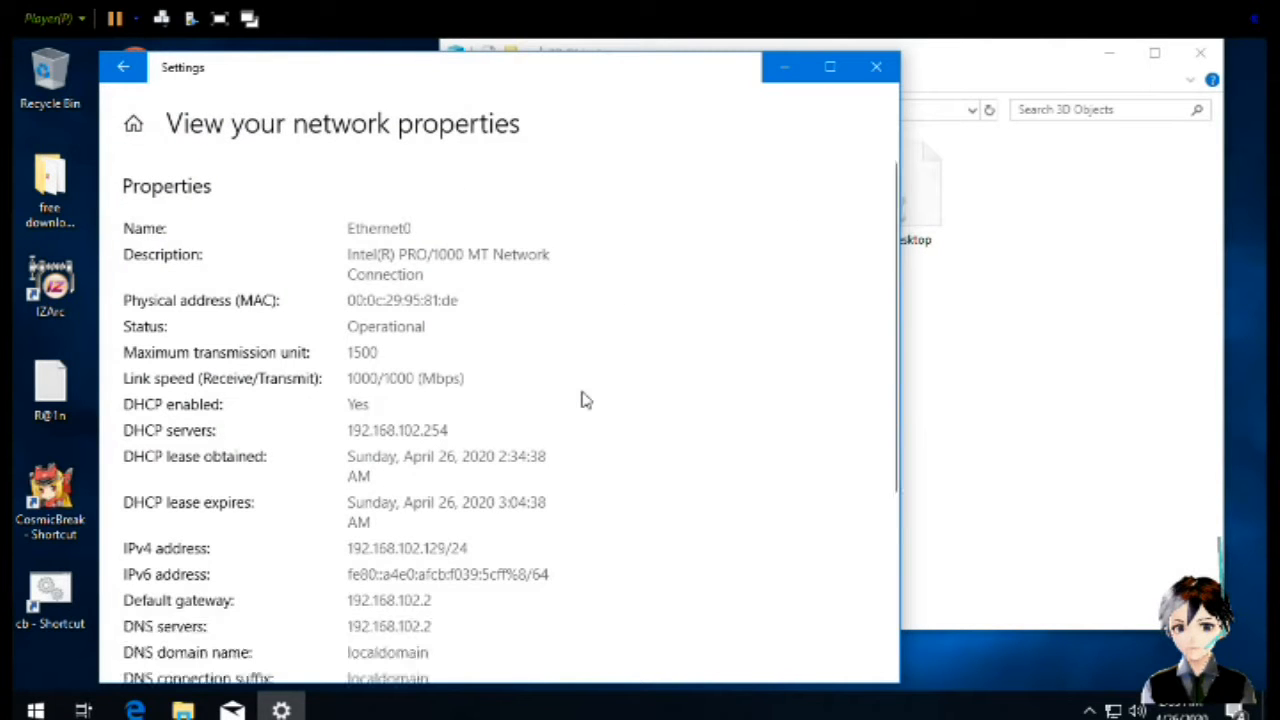
Review the full list of network properties for the Ethernet0 connection and close Settings
{"action": "scroll", "coordinate": [585, 397], "scroll_direction": "down", "scroll_amount": 3}
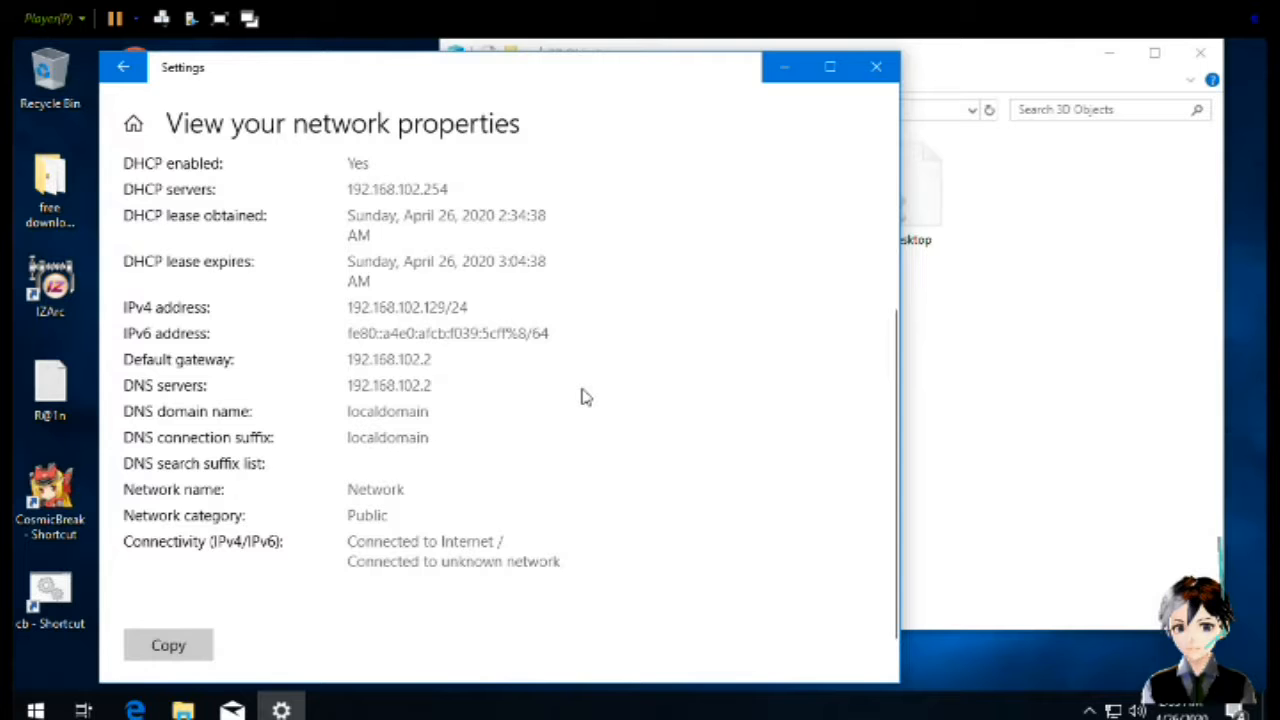
{"action": "scroll", "coordinate": [585, 397], "scroll_direction": "up", "scroll_amount": 3}
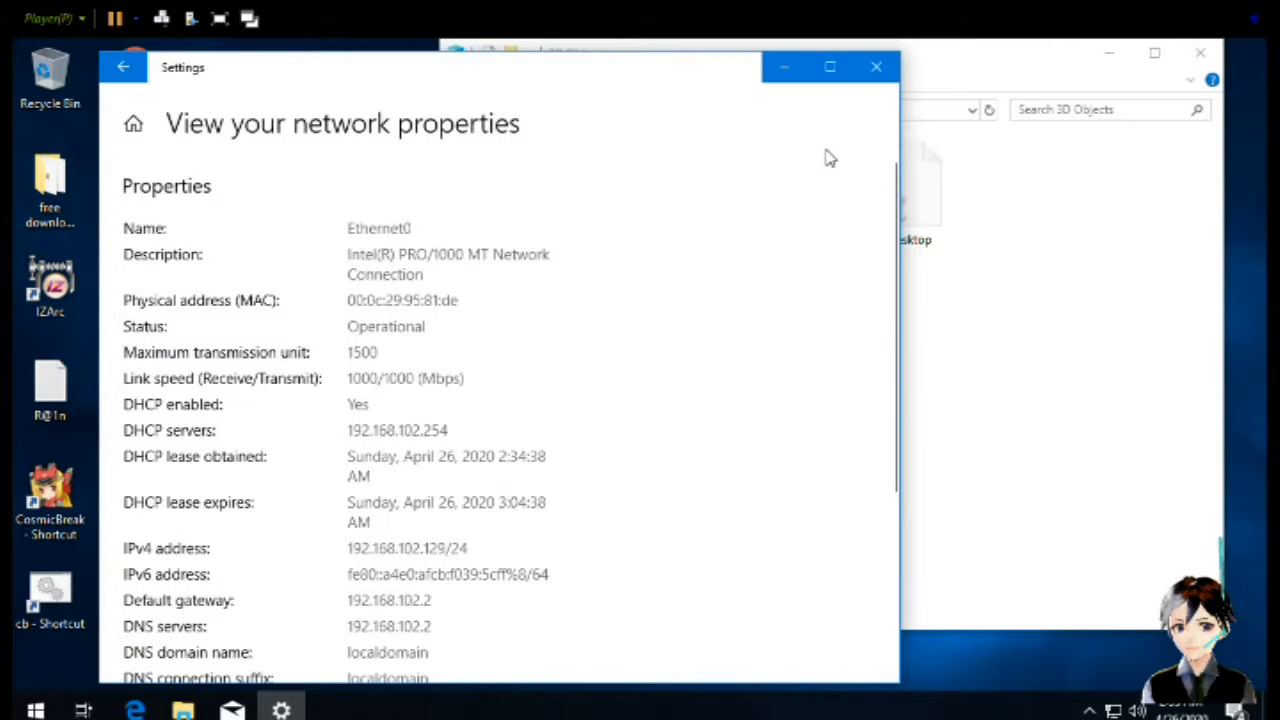
{"action": "scroll", "coordinate": [766, 260], "scroll_direction": "down", "scroll_amount": 3}
{"action": "scroll", "coordinate": [768, 260], "scroll_direction": "up", "scroll_amount": 3}
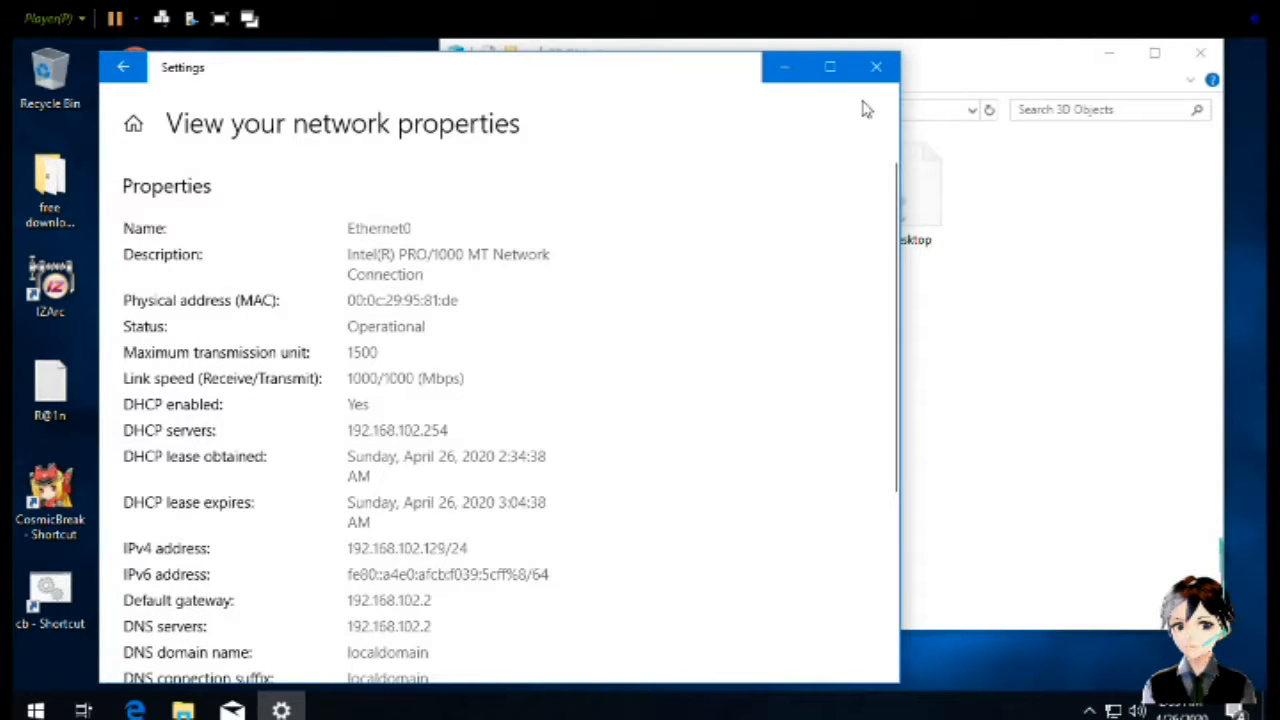
{"action": "left_click", "coordinate": [876, 67]}
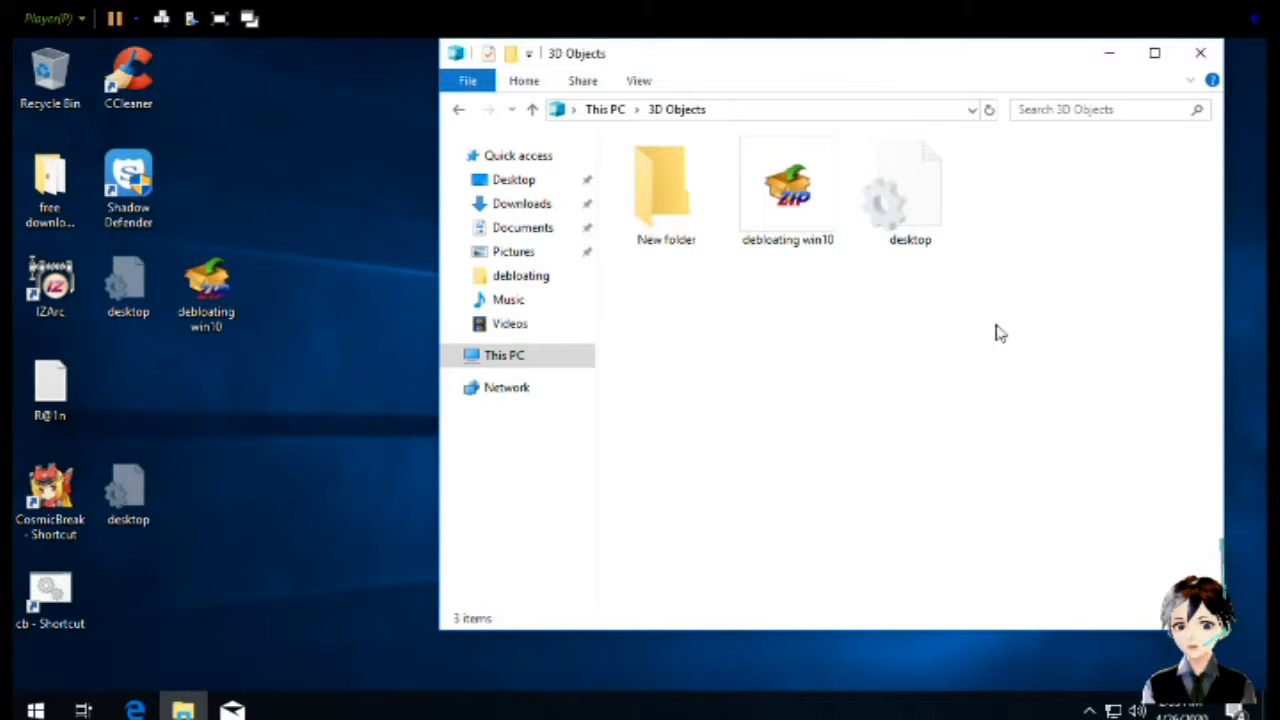
Switch to Control Panel, show its items as small icons, and open the Network and Sharing Center
{"action": "left_click", "coordinate": [574, 112]}
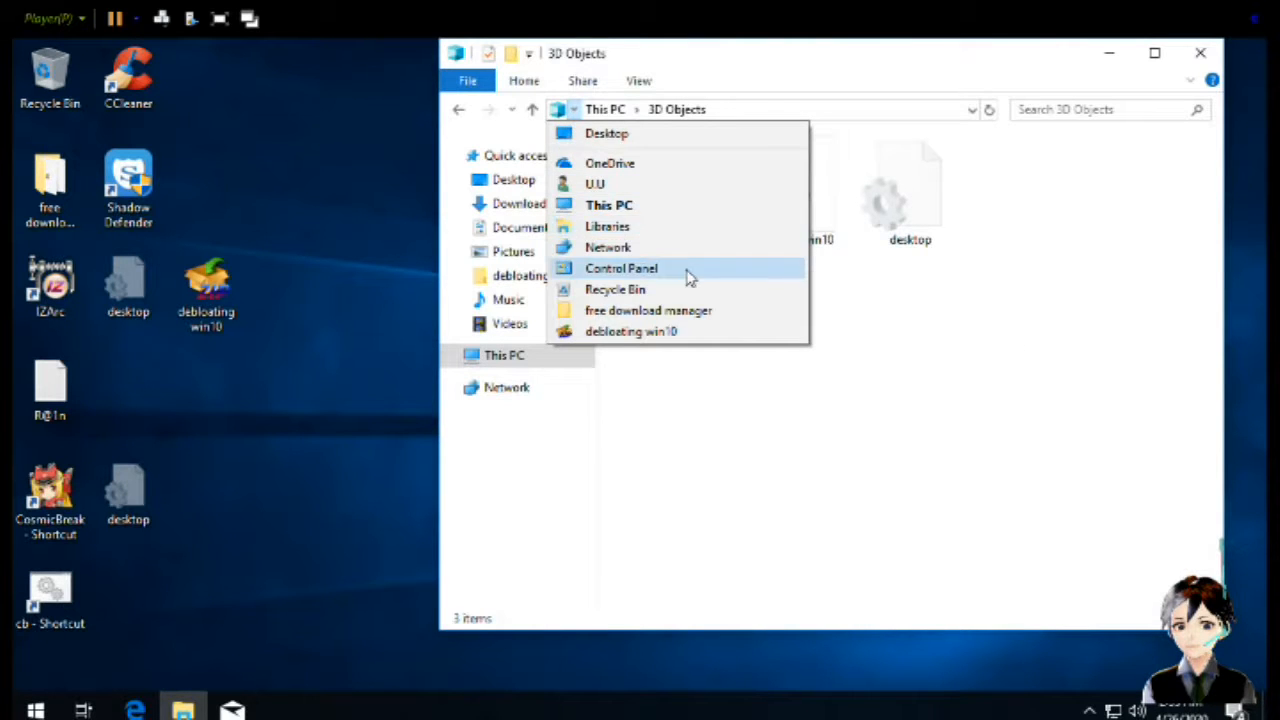
{"action": "left_click", "coordinate": [688, 270]}
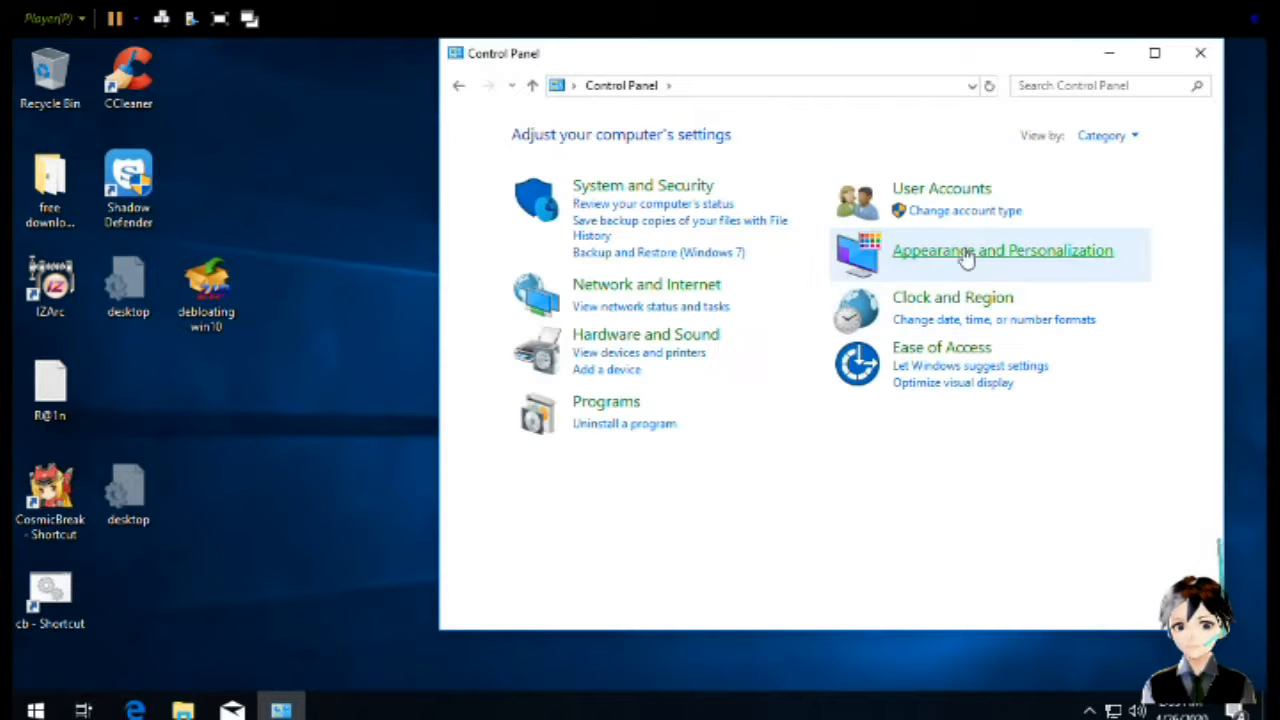
{"action": "left_click", "coordinate": [1104, 136]}
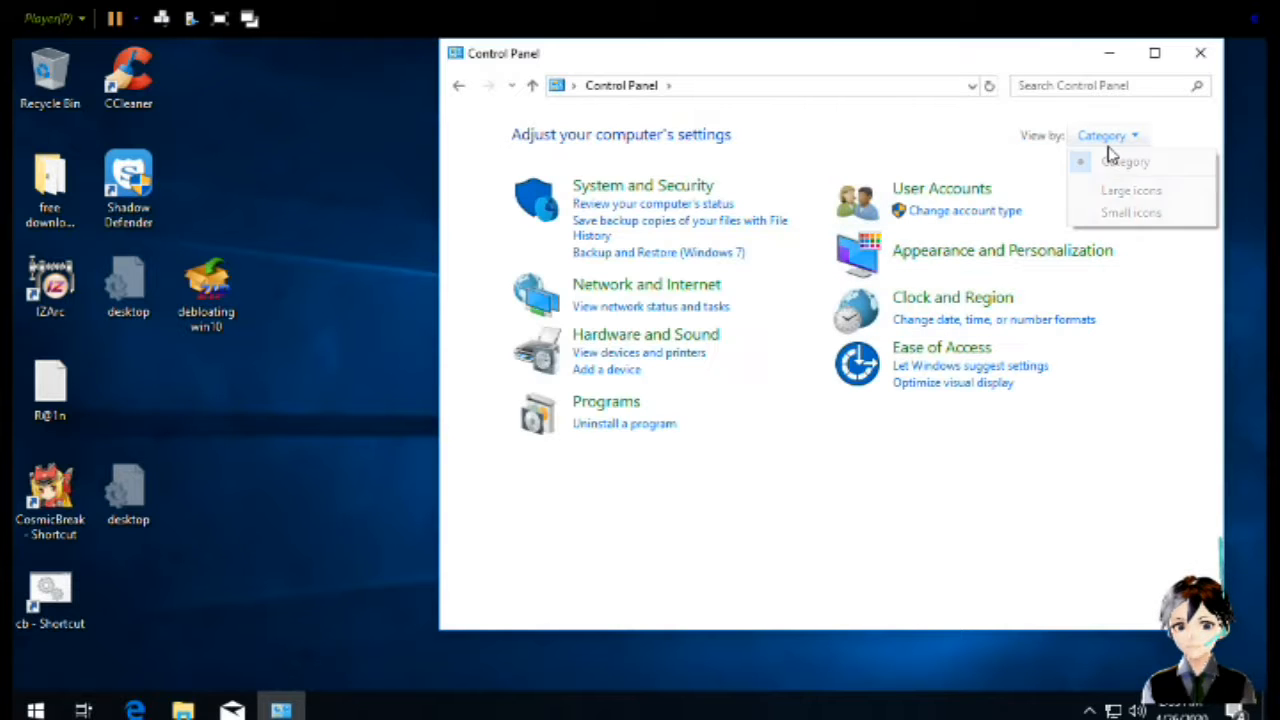
{"action": "left_click", "coordinate": [1096, 212]}
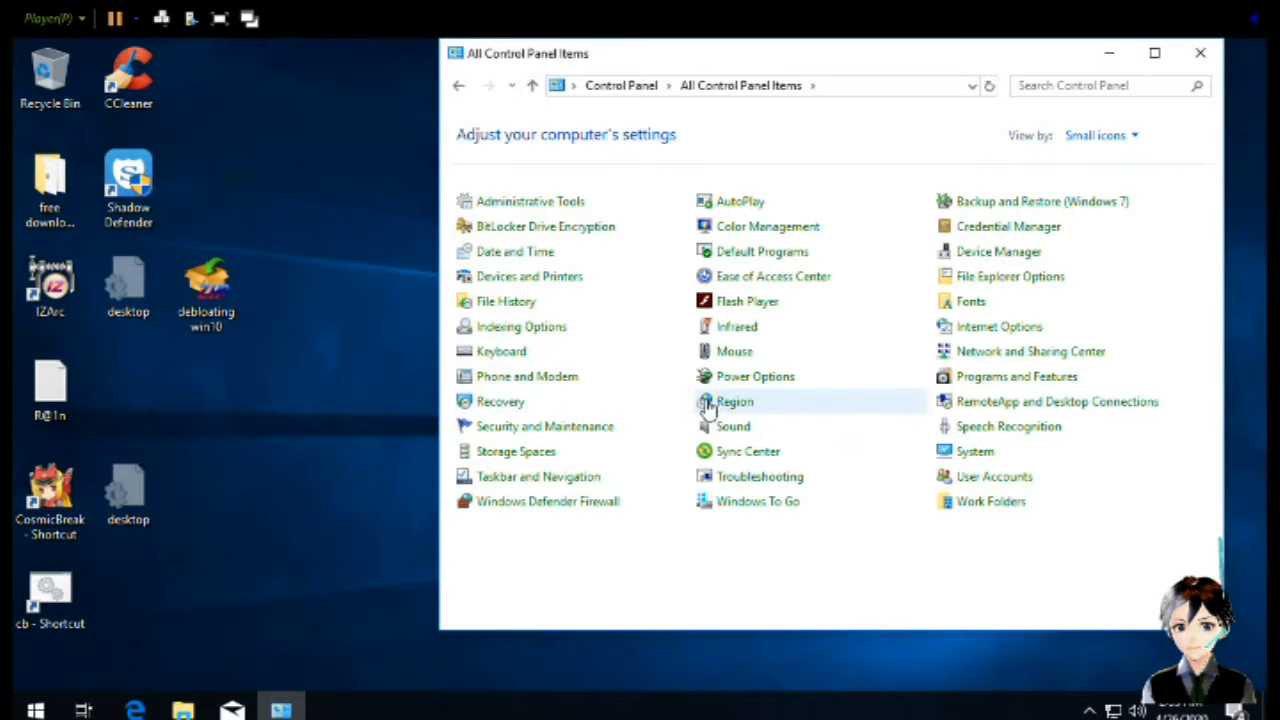
{"action": "left_click", "coordinate": [986, 356]}
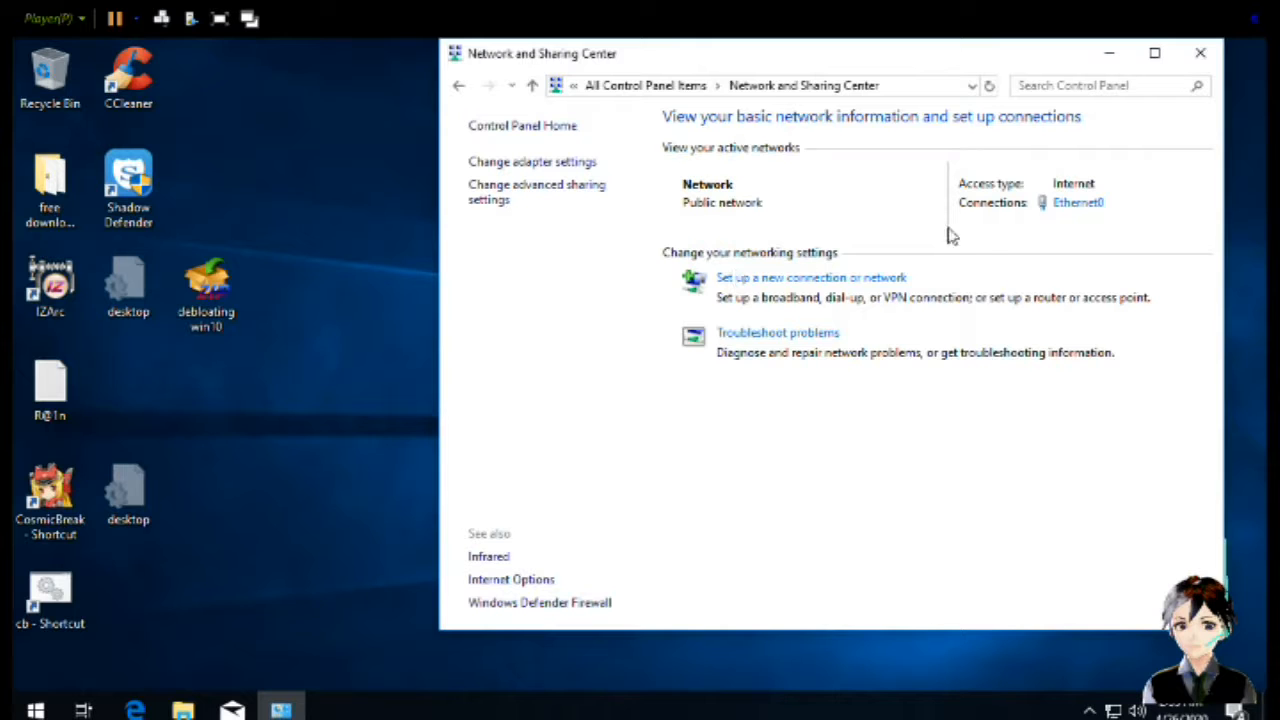
{"action": "left_click", "coordinate": [1082, 206]}
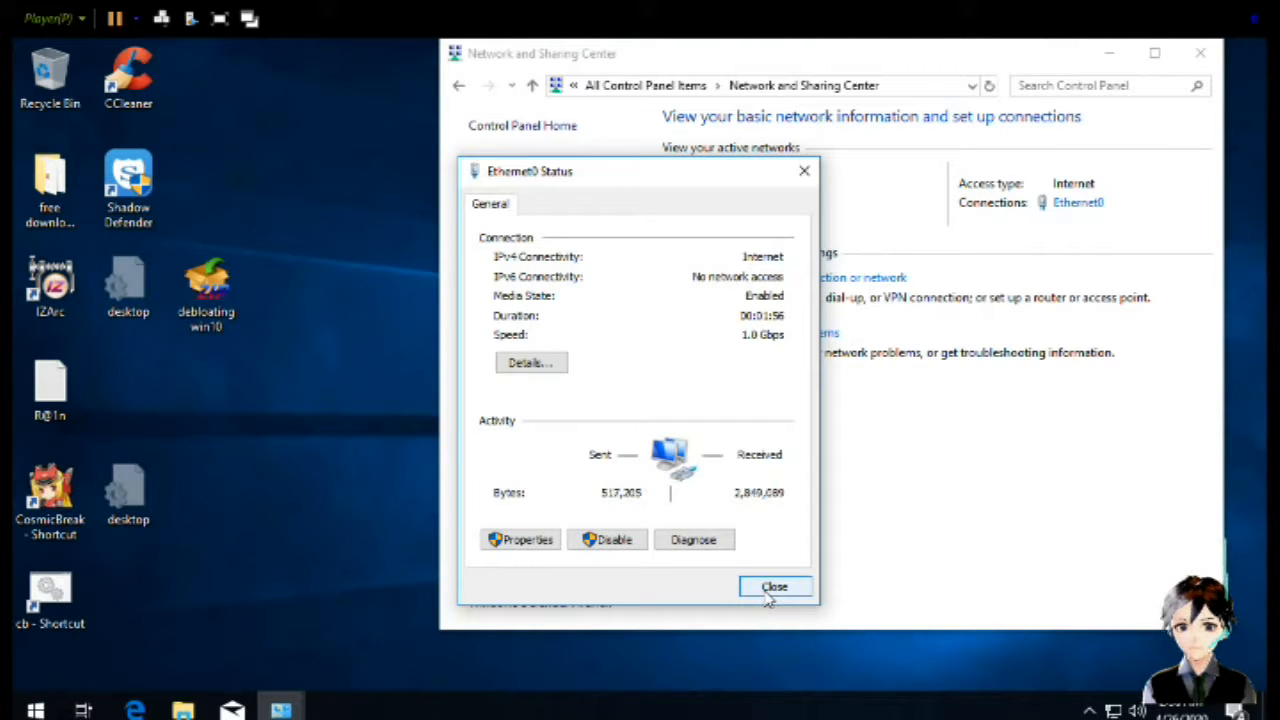
{"action": "left_click_drag", "start_coordinate": [613, 178], "coordinate": [900, 235]}
{"action": "left_click", "coordinate": [336, 392]}
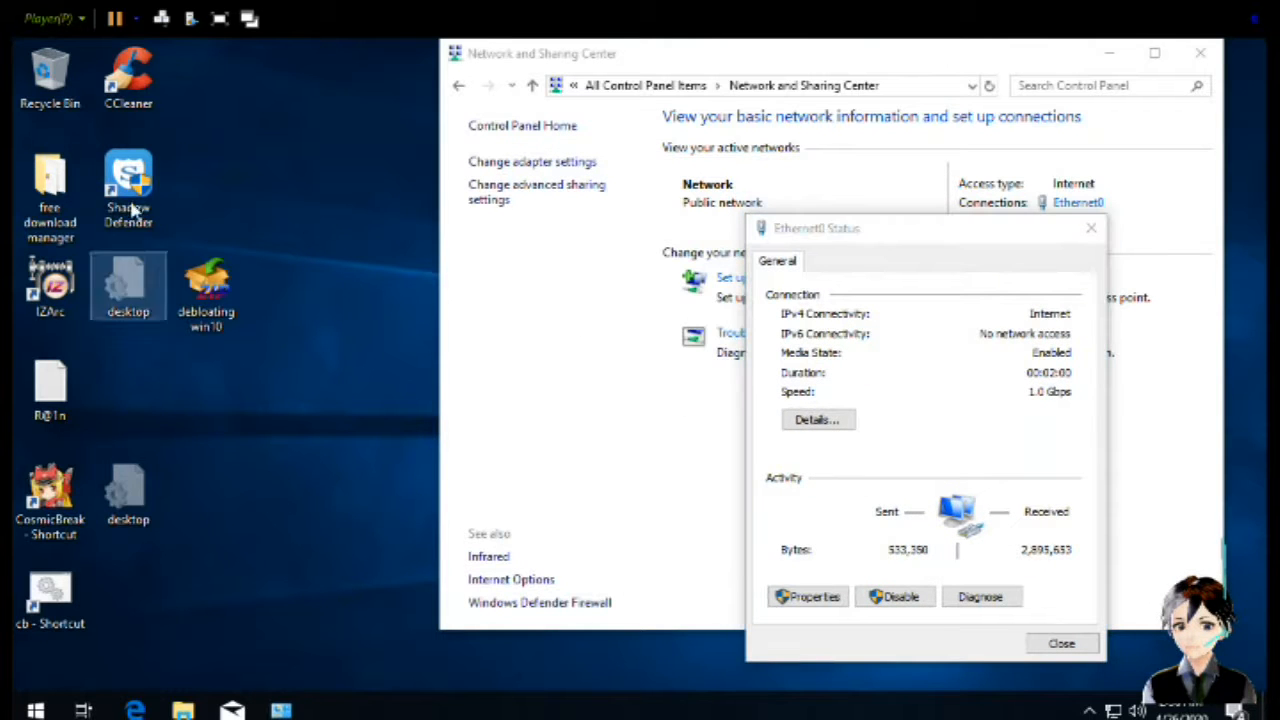
{"action": "left_click", "coordinate": [613, 478]}
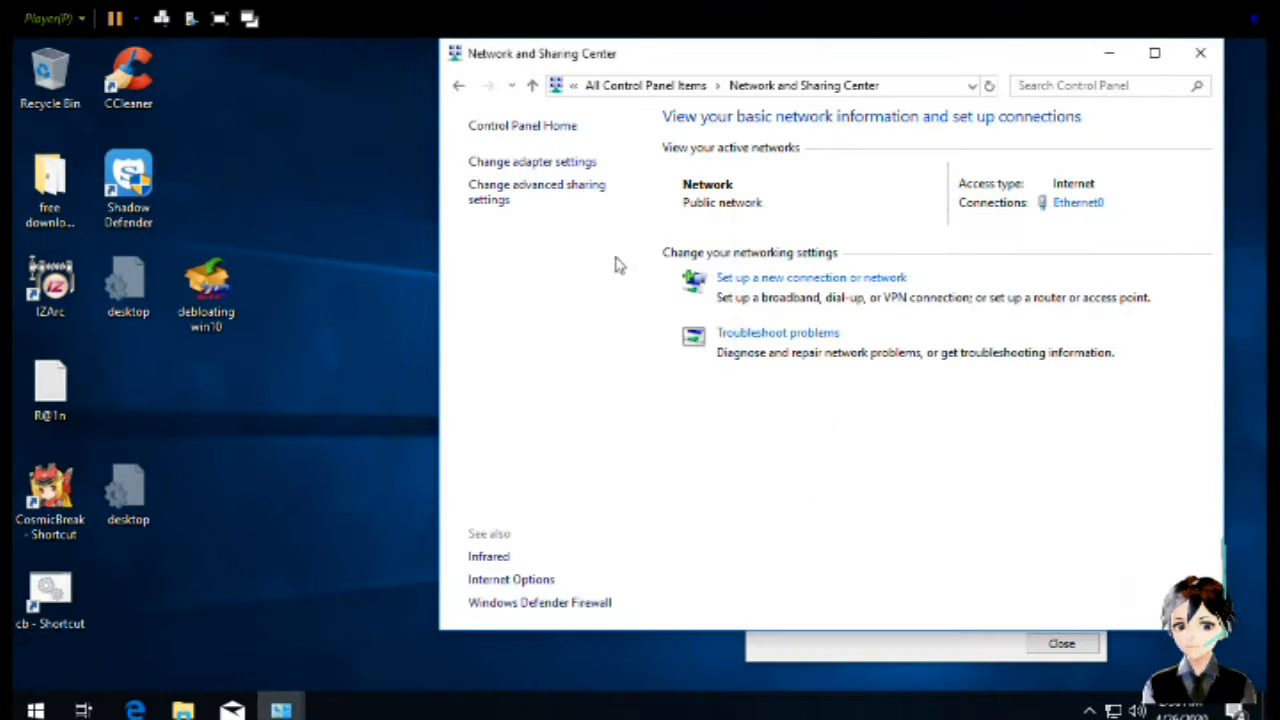
{"action": "left_click", "coordinate": [576, 86]}
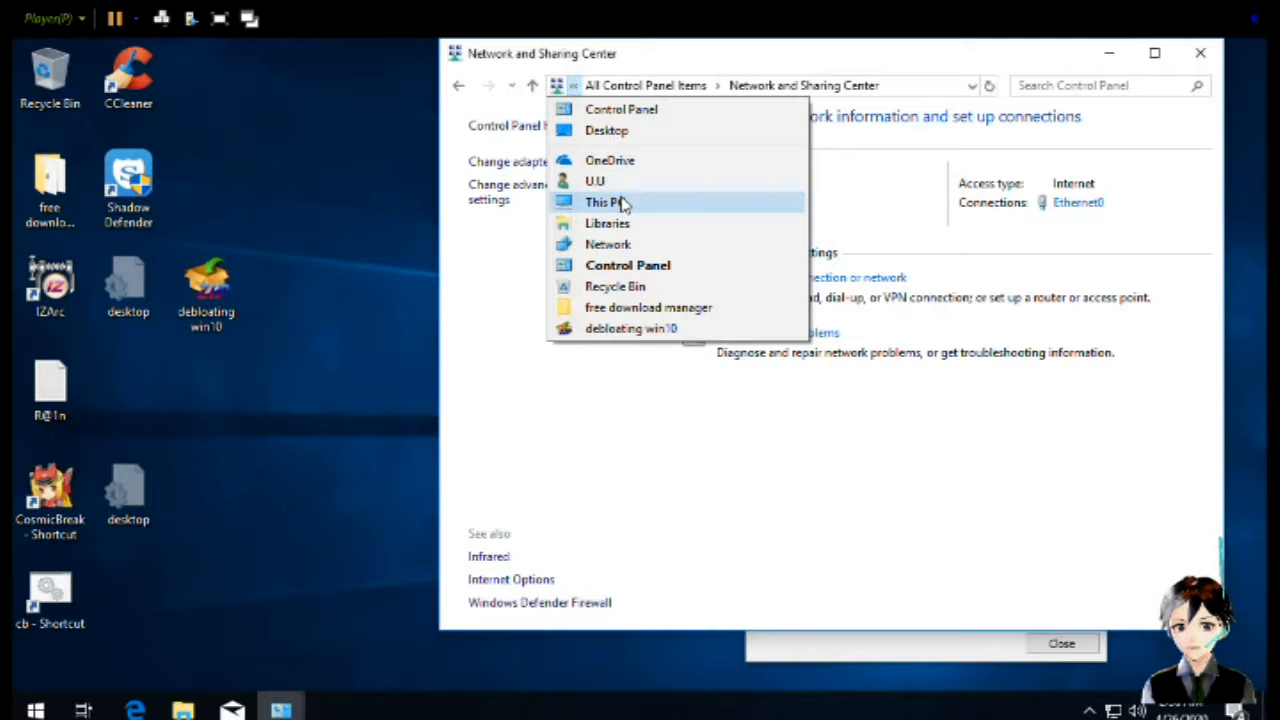
{"action": "left_click", "coordinate": [835, 526]}
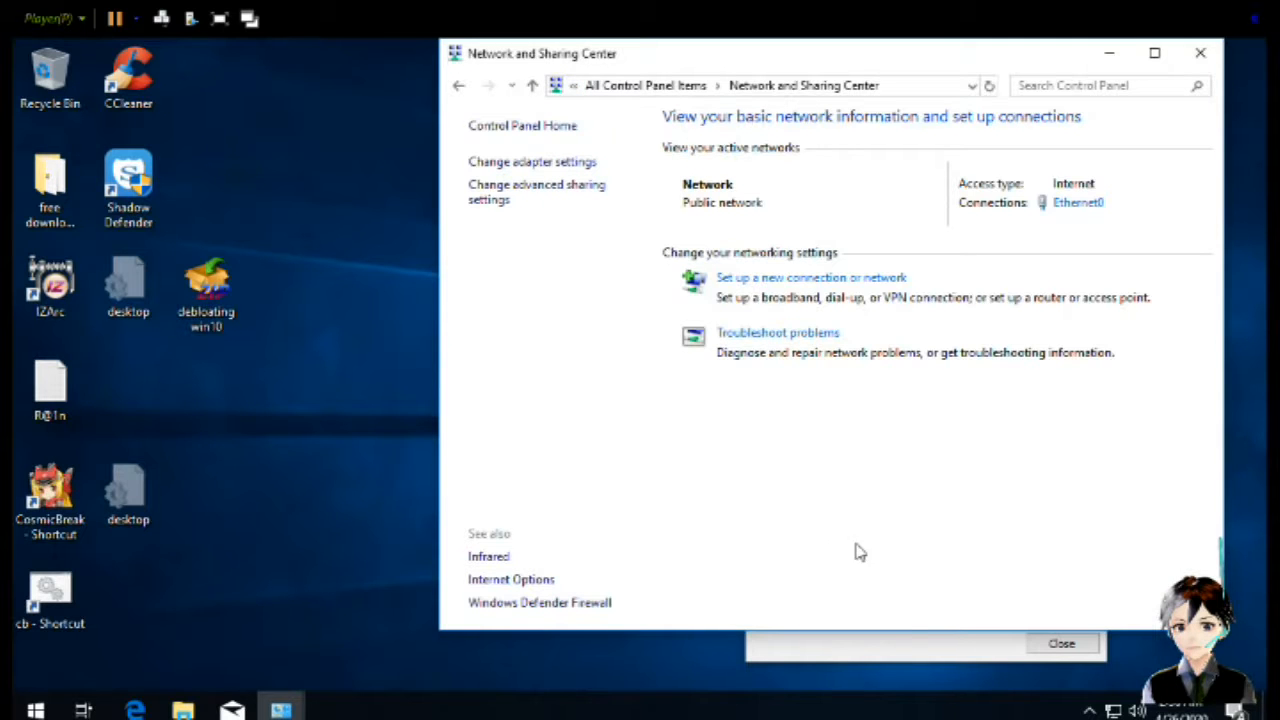
{"action": "left_click", "coordinate": [925, 657]}
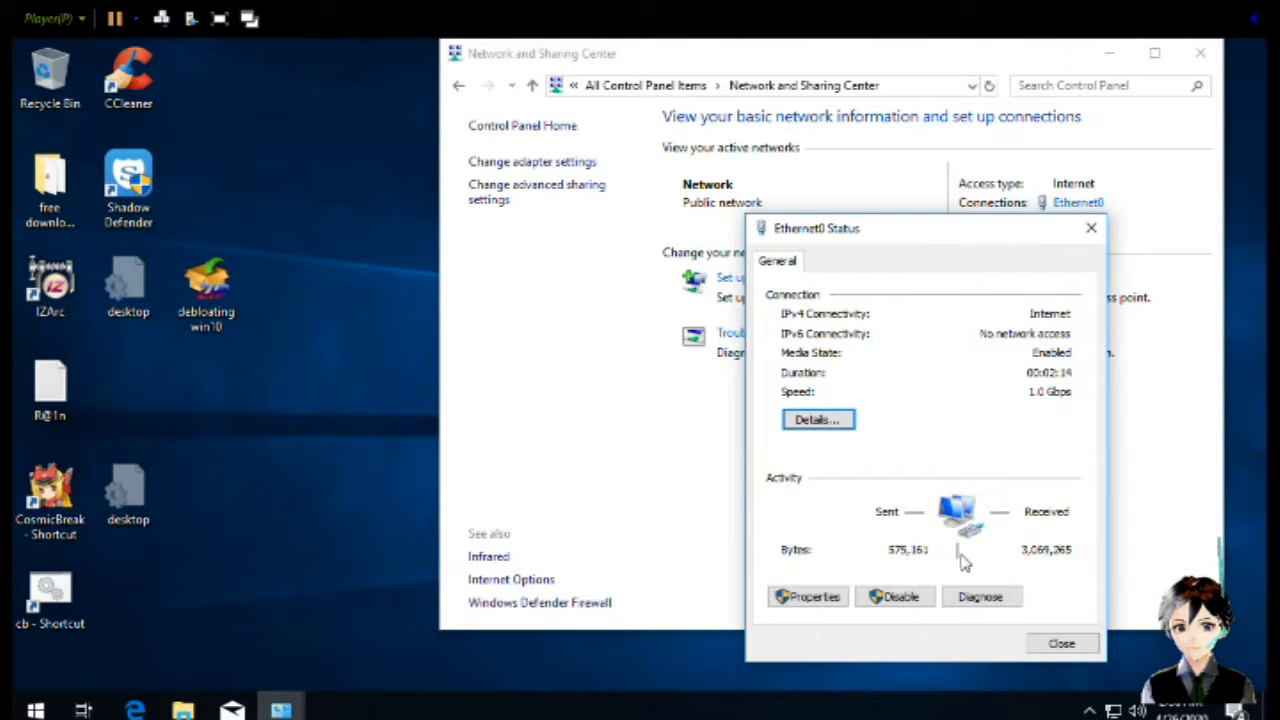
{"action": "left_click", "coordinate": [1078, 648]}
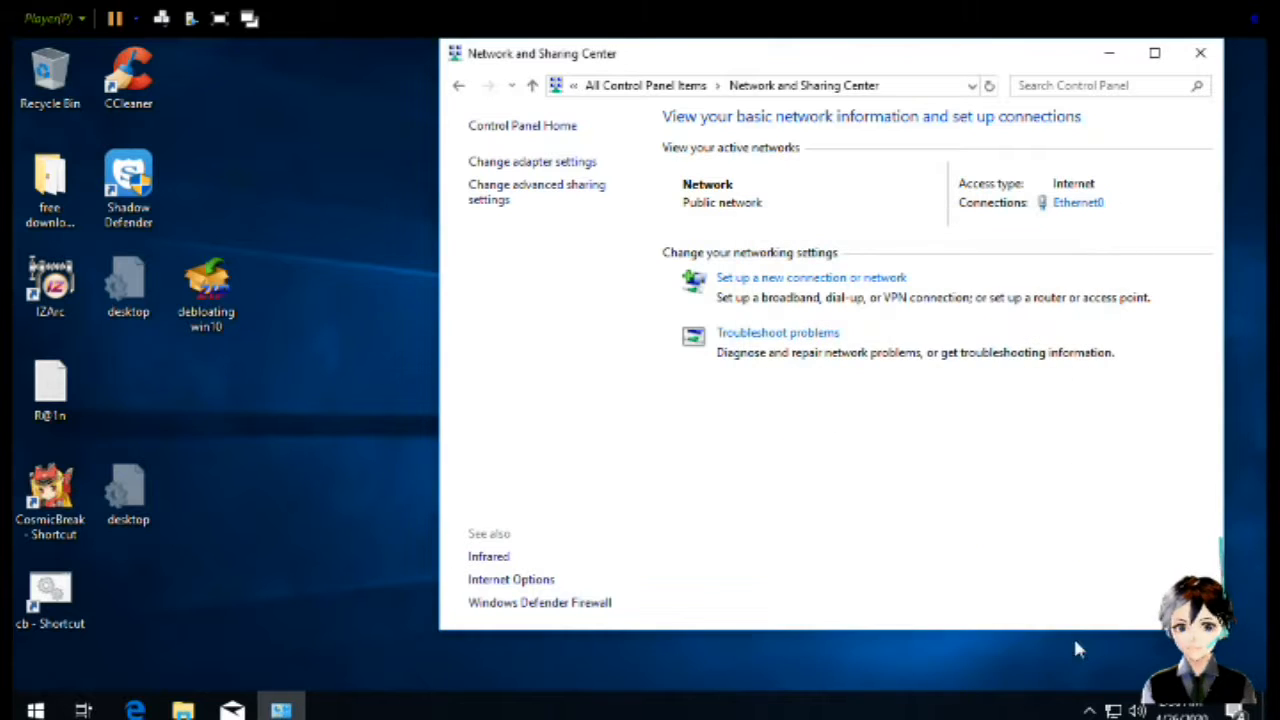
Open the Ethernet0 connection status, move its window clear of the desktop shortcuts, and minimize the Network and Sharing Center
{"action": "left_click", "coordinate": [1096, 204]}
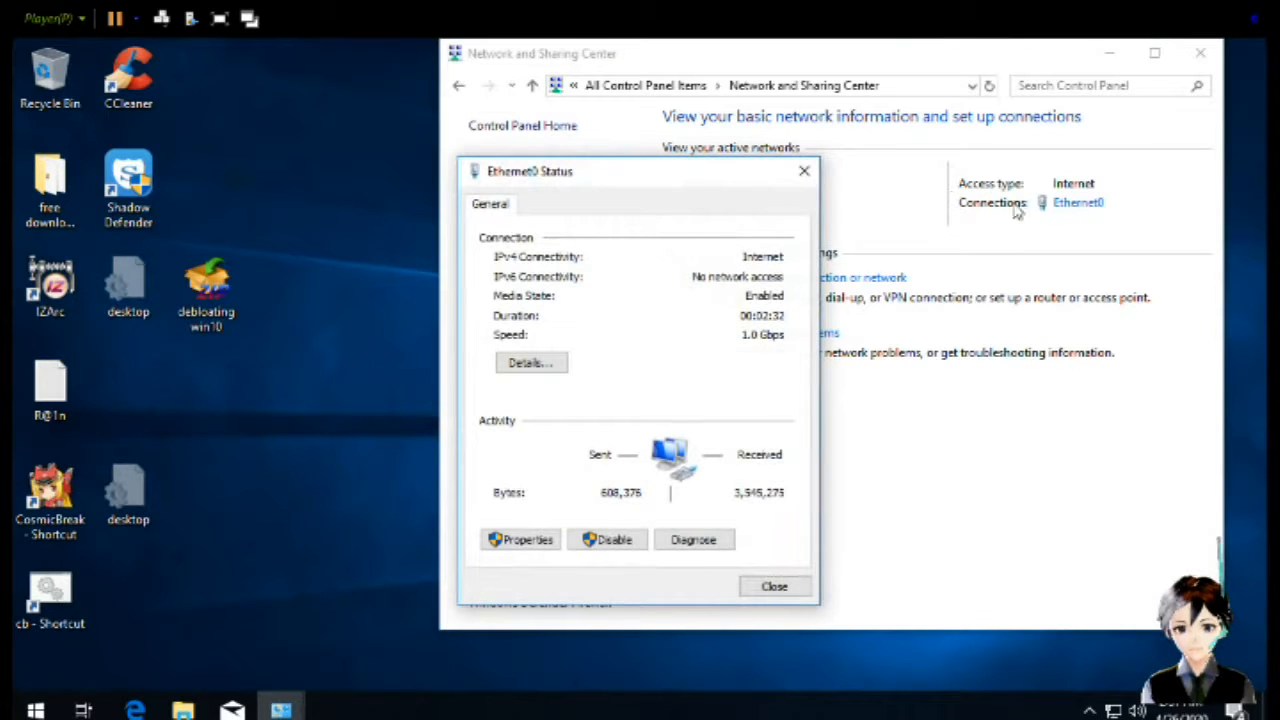
{"action": "left_click_drag", "start_coordinate": [550, 178], "coordinate": [948, 239]}
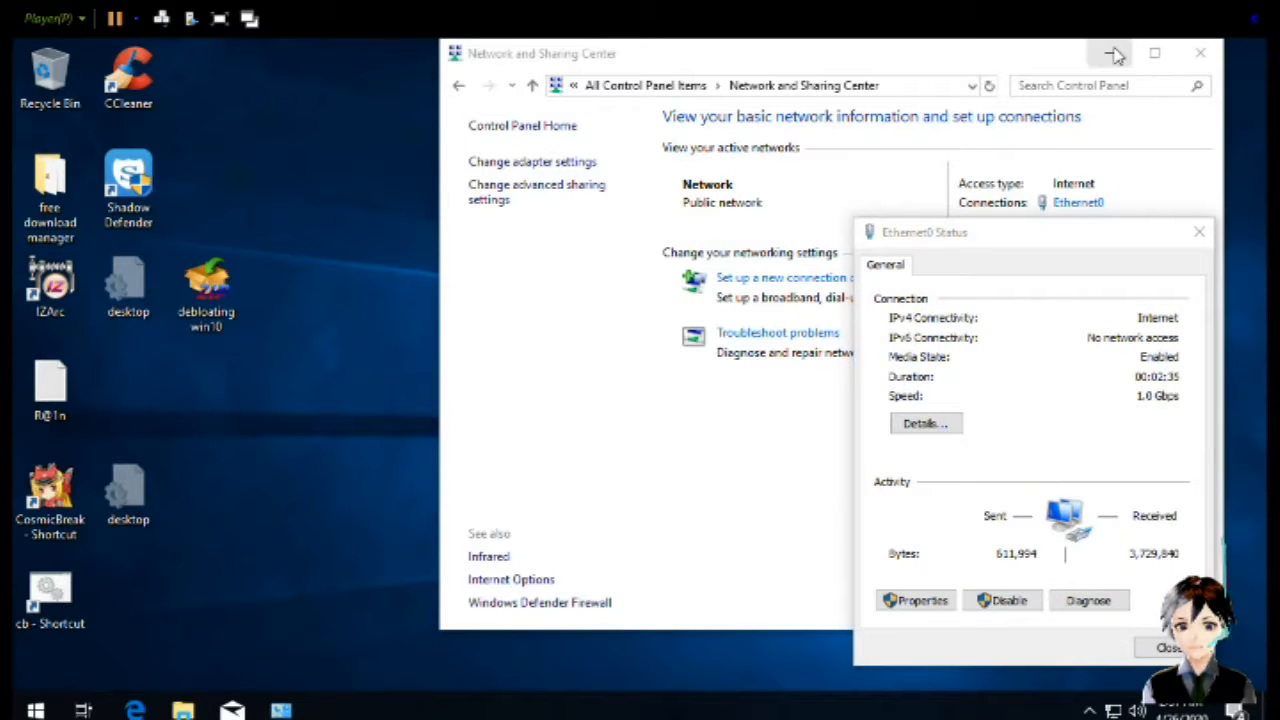
{"action": "left_click", "coordinate": [1110, 54]}
Launch the cb shortcut from the desktop
{"action": "left_click", "coordinate": [426, 363]}
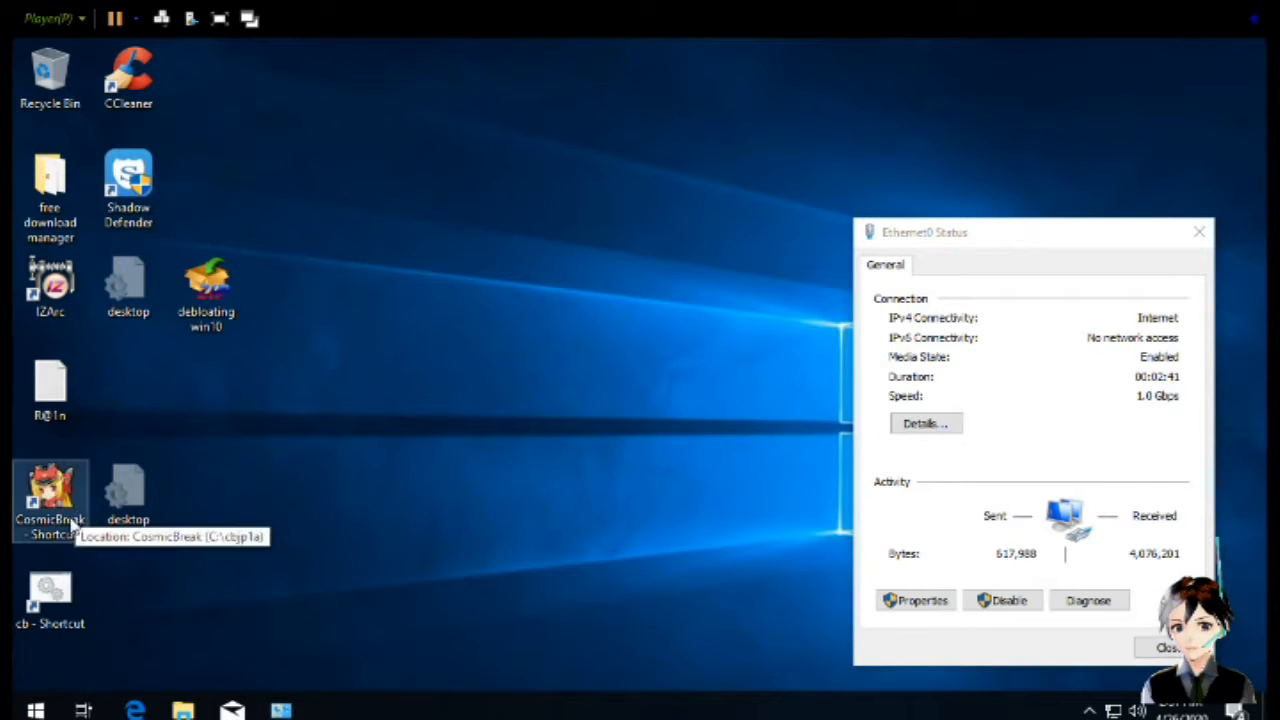
{"action": "left_click", "coordinate": [50, 592]}
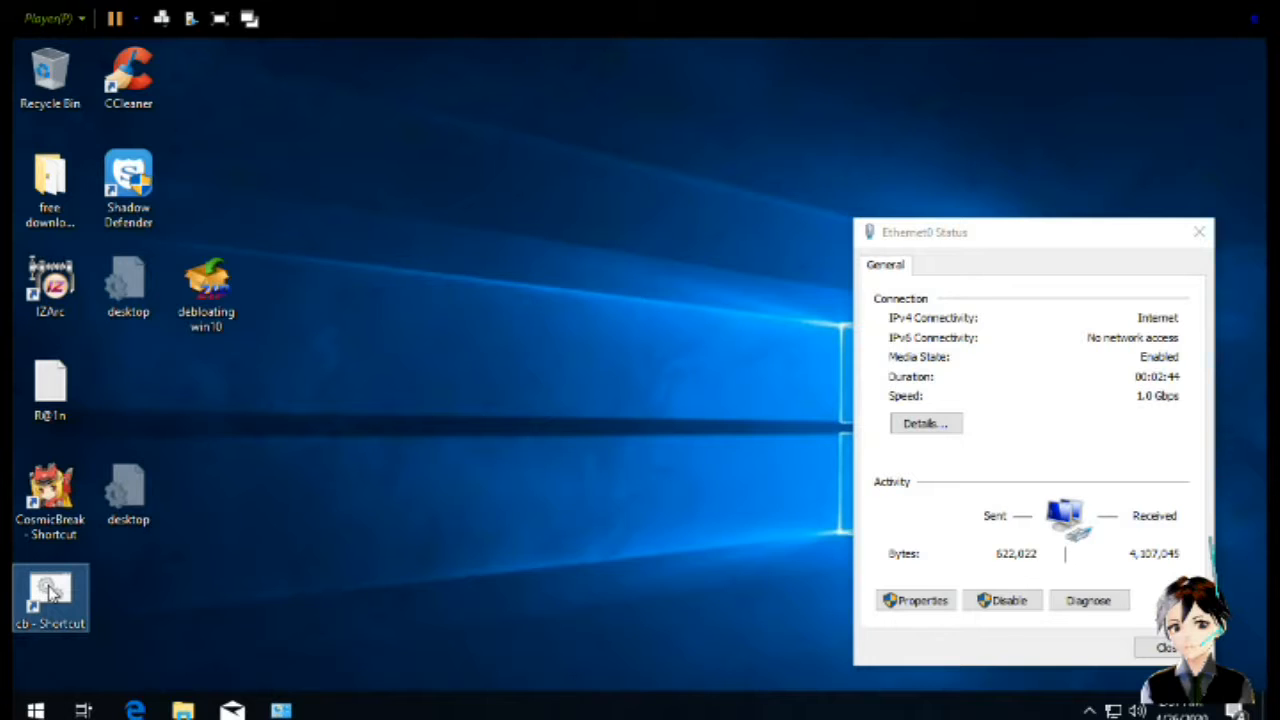
{"action": "double_click", "coordinate": [50, 592]}
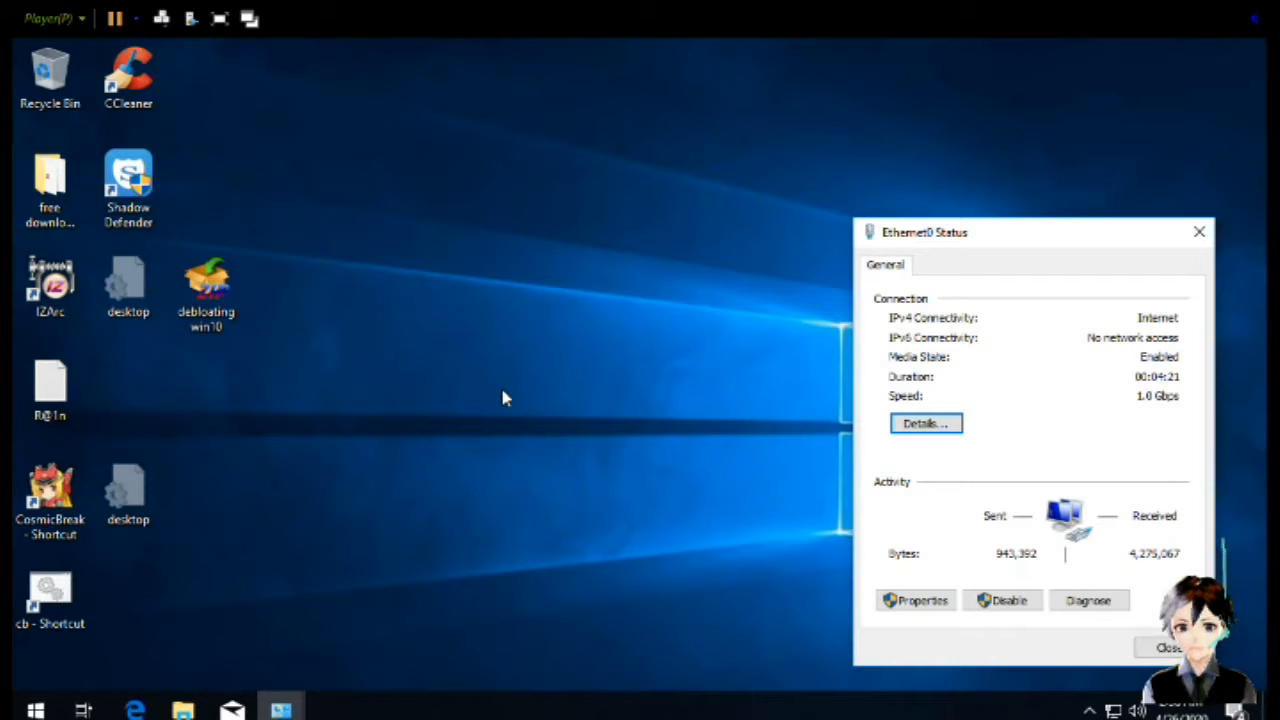
Open Task Manager and end the CCleaner background process
{"action": "right_click", "coordinate": [586, 708]}
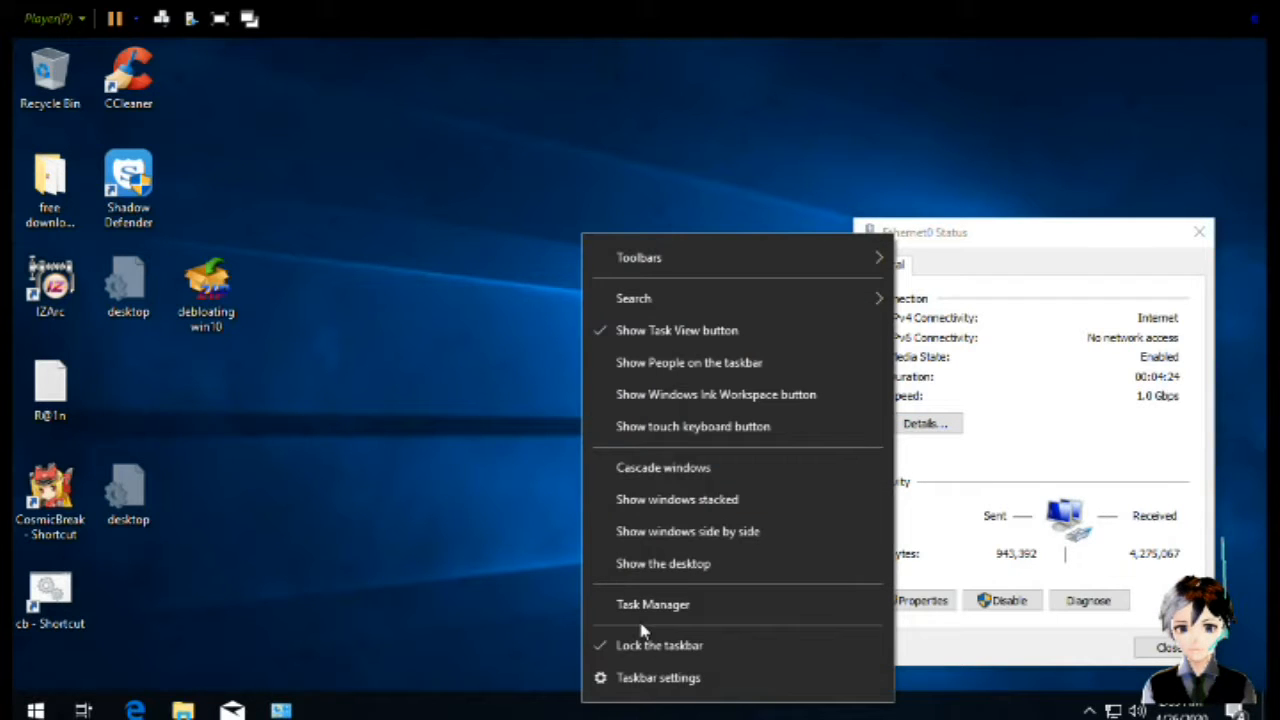
{"action": "left_click", "coordinate": [480, 384]}
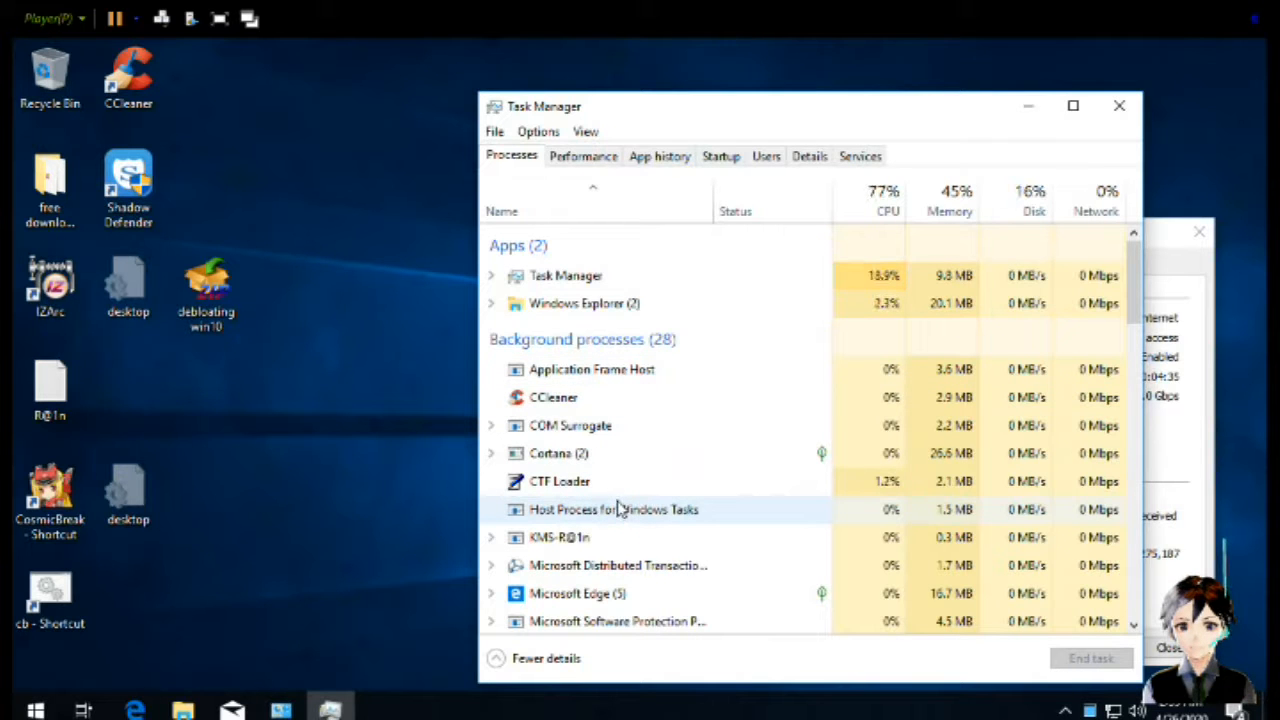
{"action": "right_click", "coordinate": [572, 402]}
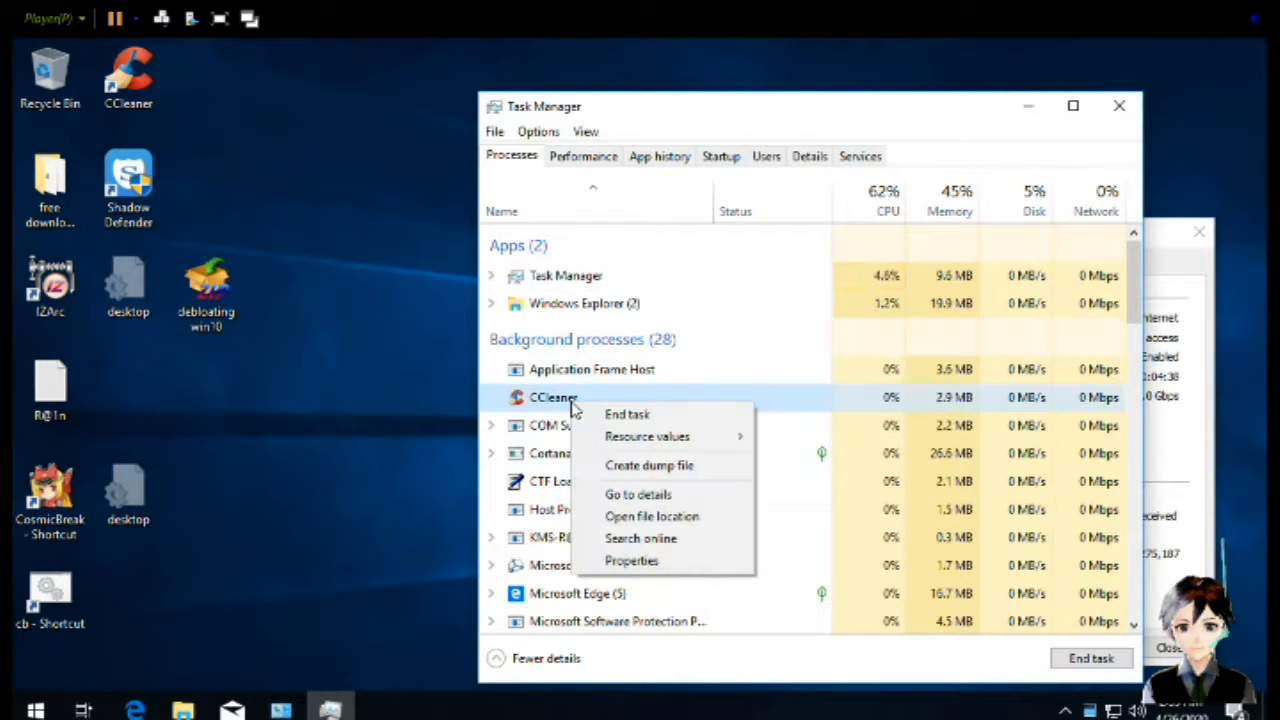
{"action": "left_click", "coordinate": [625, 414]}
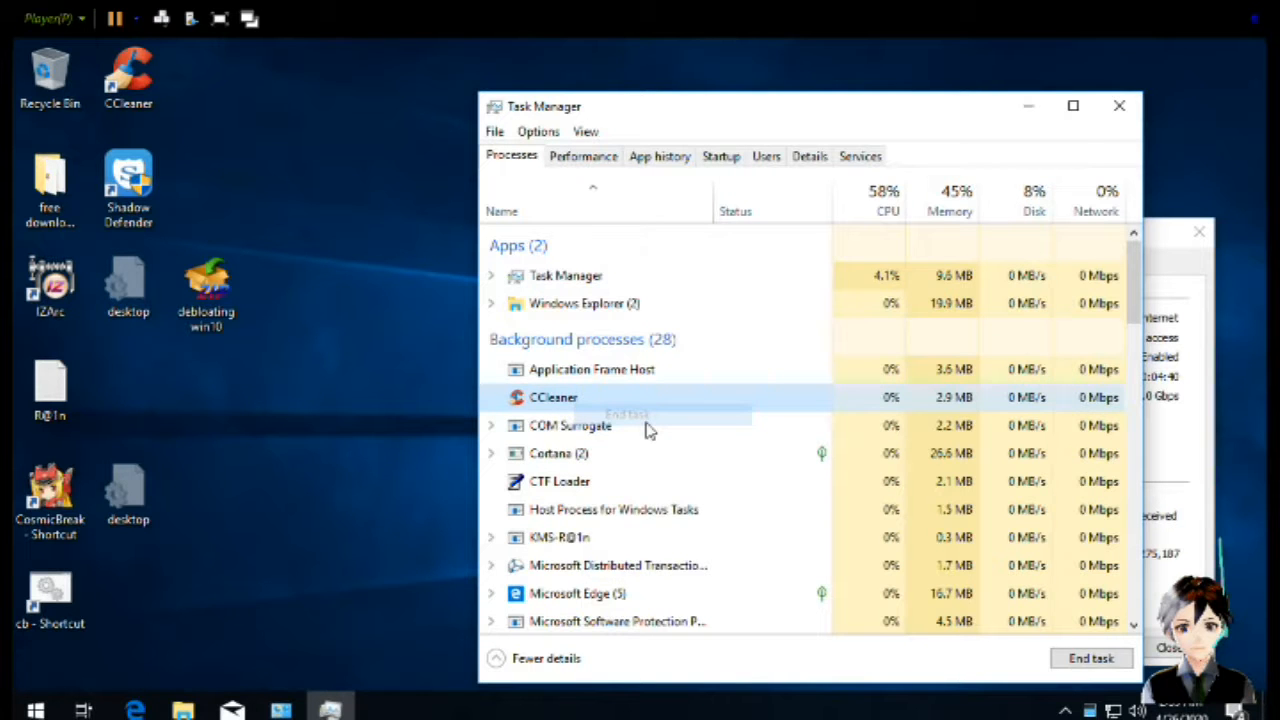
Examine the remaining background and Windows processes in Task Manager and minimize it
{"action": "scroll", "coordinate": [600, 550], "scroll_direction": "down", "scroll_amount": 1}
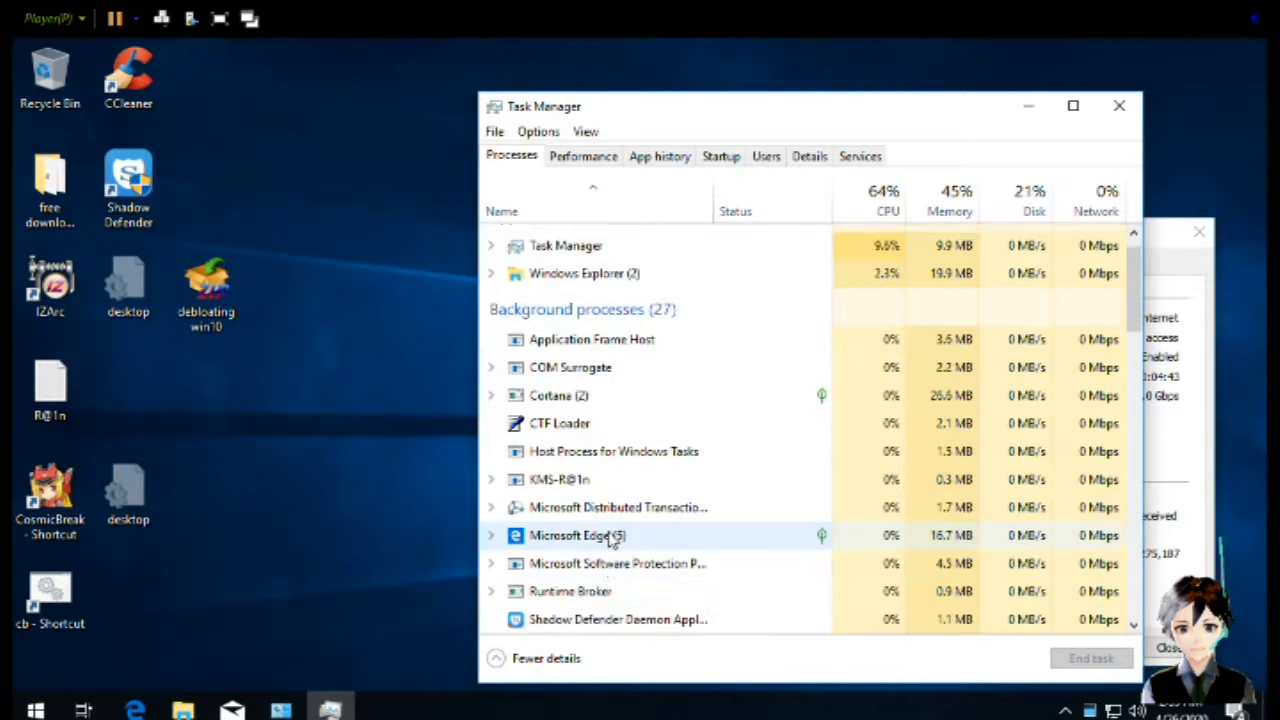
{"action": "scroll", "coordinate": [640, 545], "scroll_direction": "down", "scroll_amount": 5}
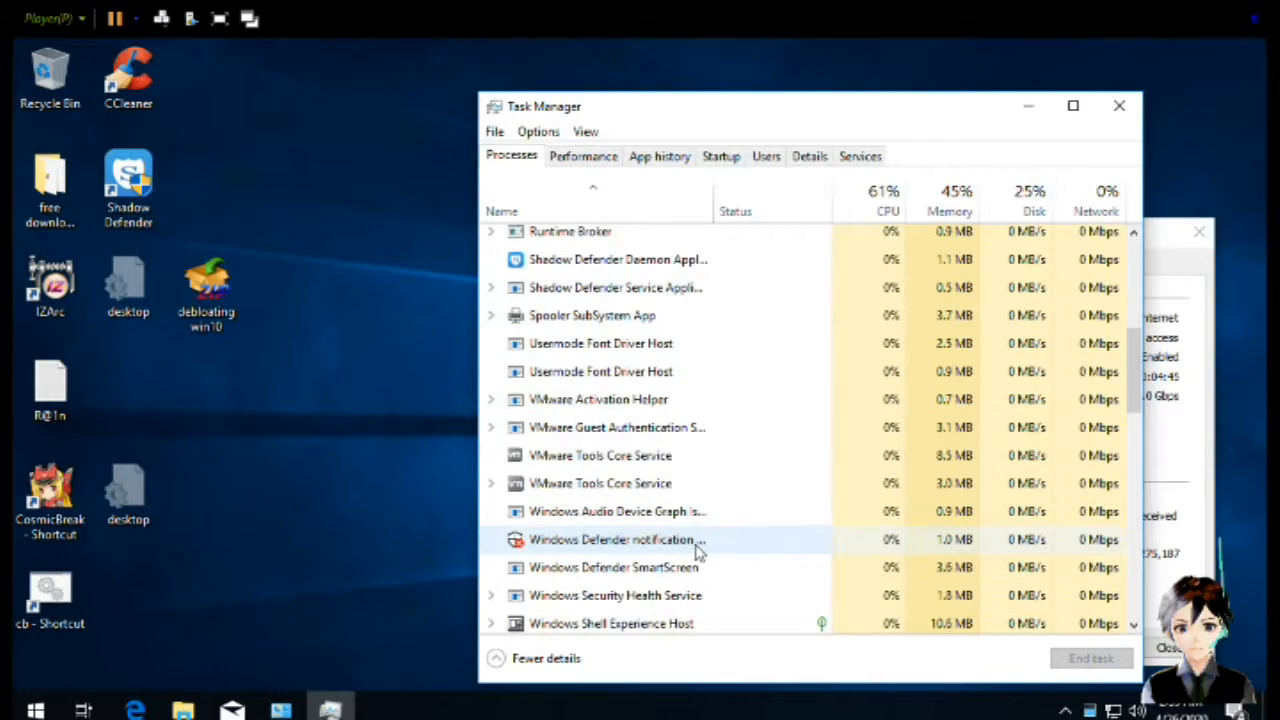
{"action": "scroll", "coordinate": [698, 553], "scroll_direction": "down", "scroll_amount": 2}
{"action": "scroll", "coordinate": [698, 553], "scroll_direction": "down", "scroll_amount": 1}
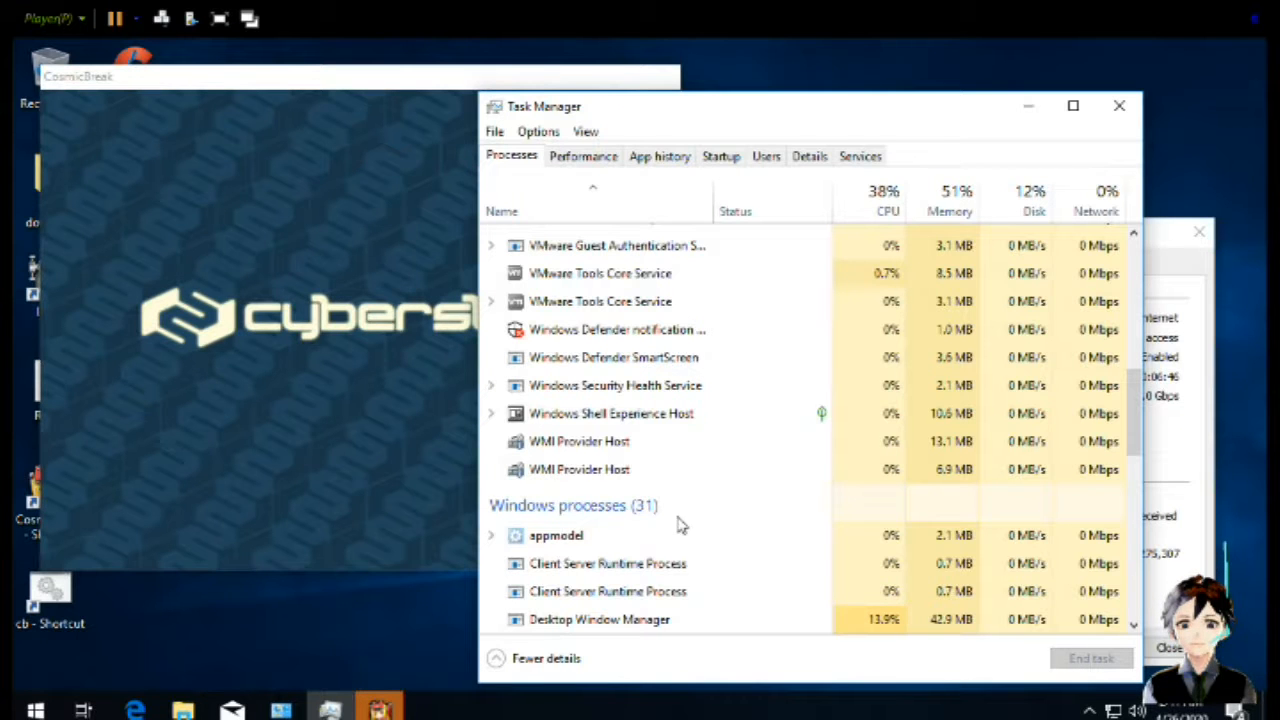
{"action": "left_click", "coordinate": [1030, 112]}
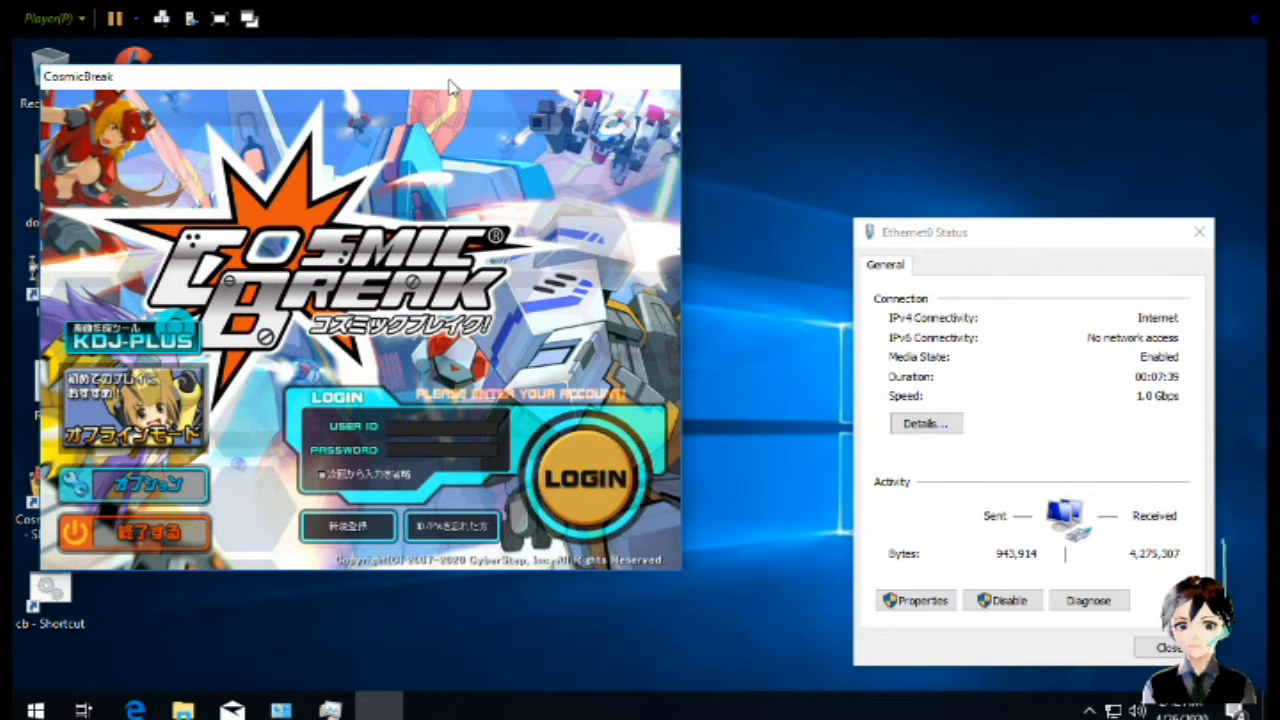
Move the CosmicBreak window toward the middle of the desktop and log in with the account's user ID and password
{"action": "left_click_drag", "start_coordinate": [450, 87], "coordinate": [647, 170]}
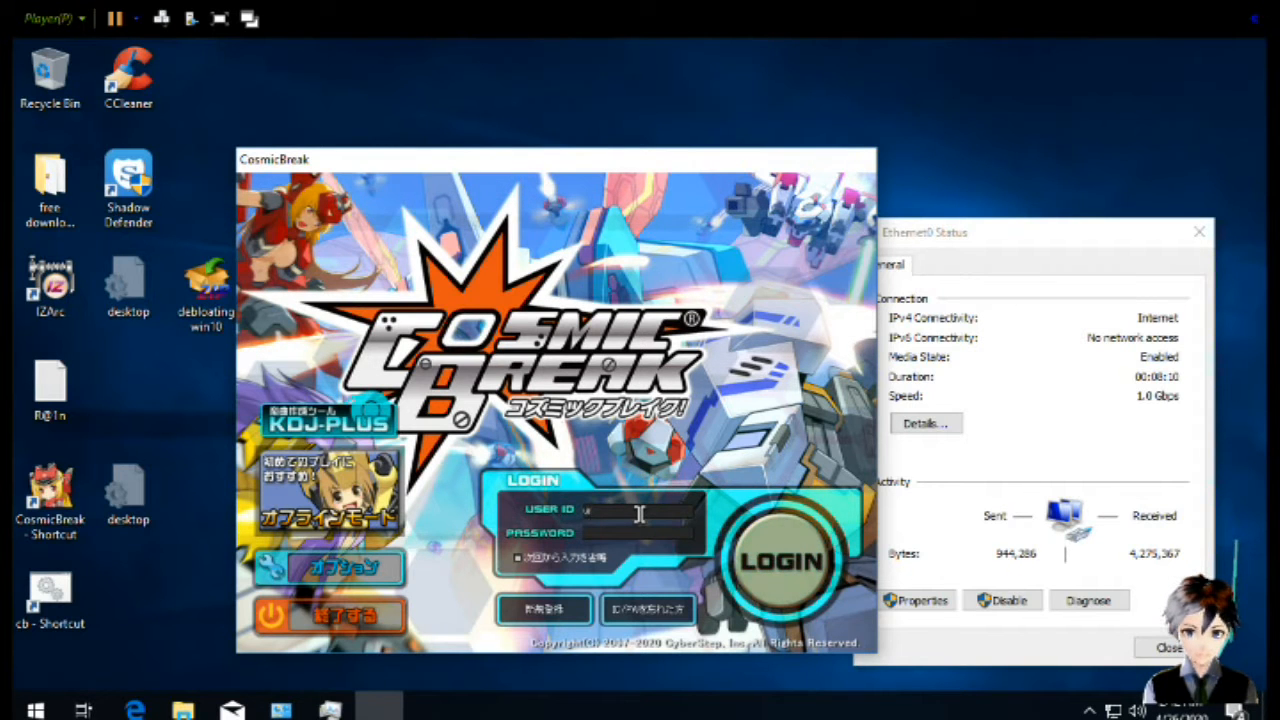
{"action": "type", "text": "d"}
{"action": "type", "text": "r"}
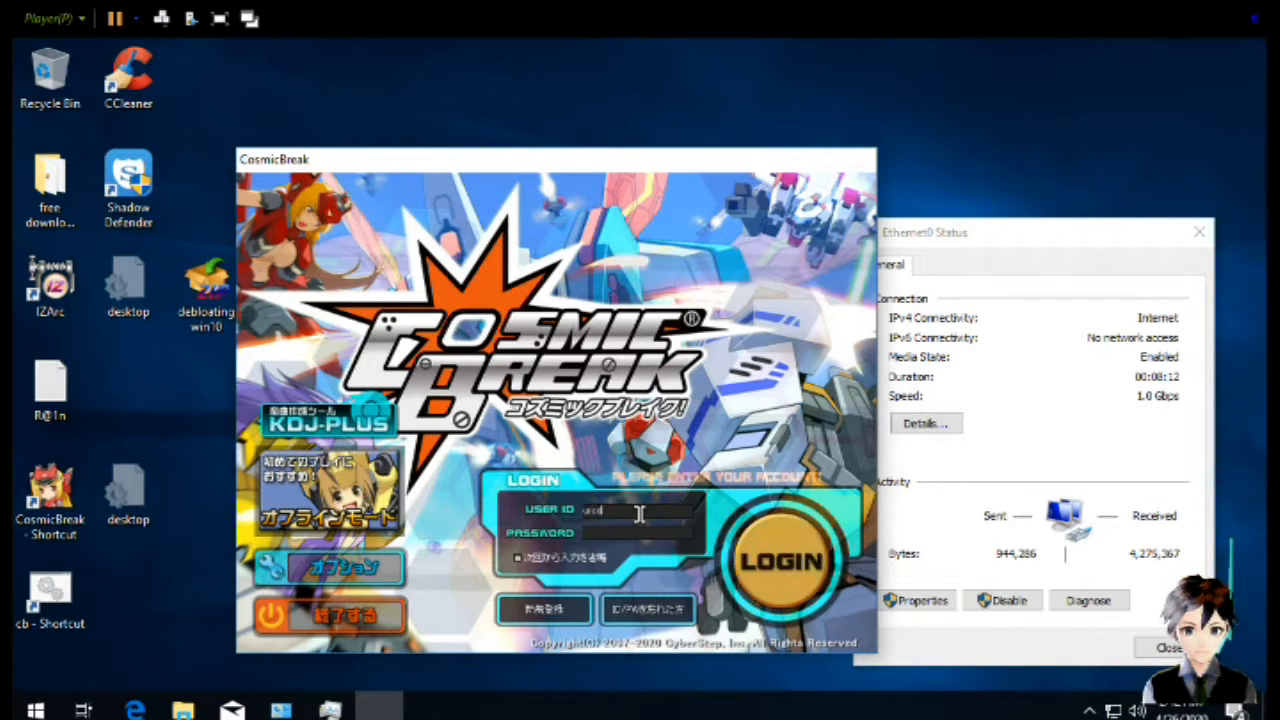
{"action": "type", "text": "k"}
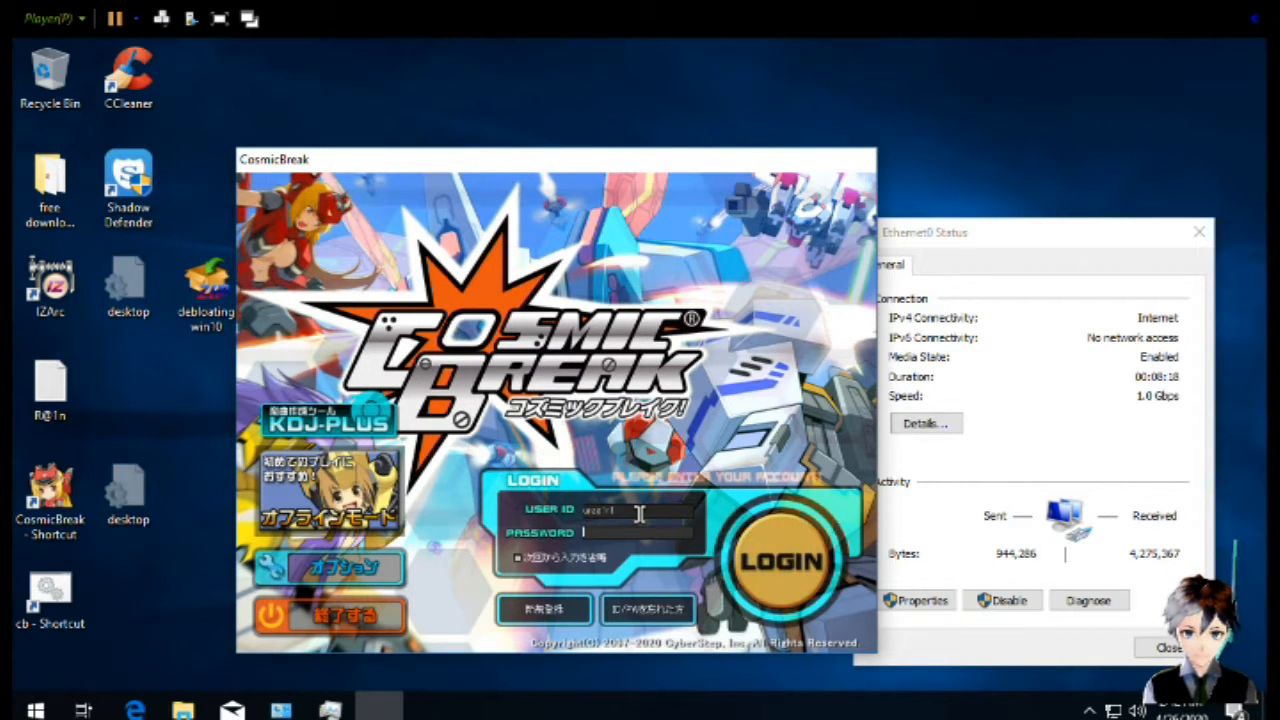
{"action": "key", "text": "Tab"}
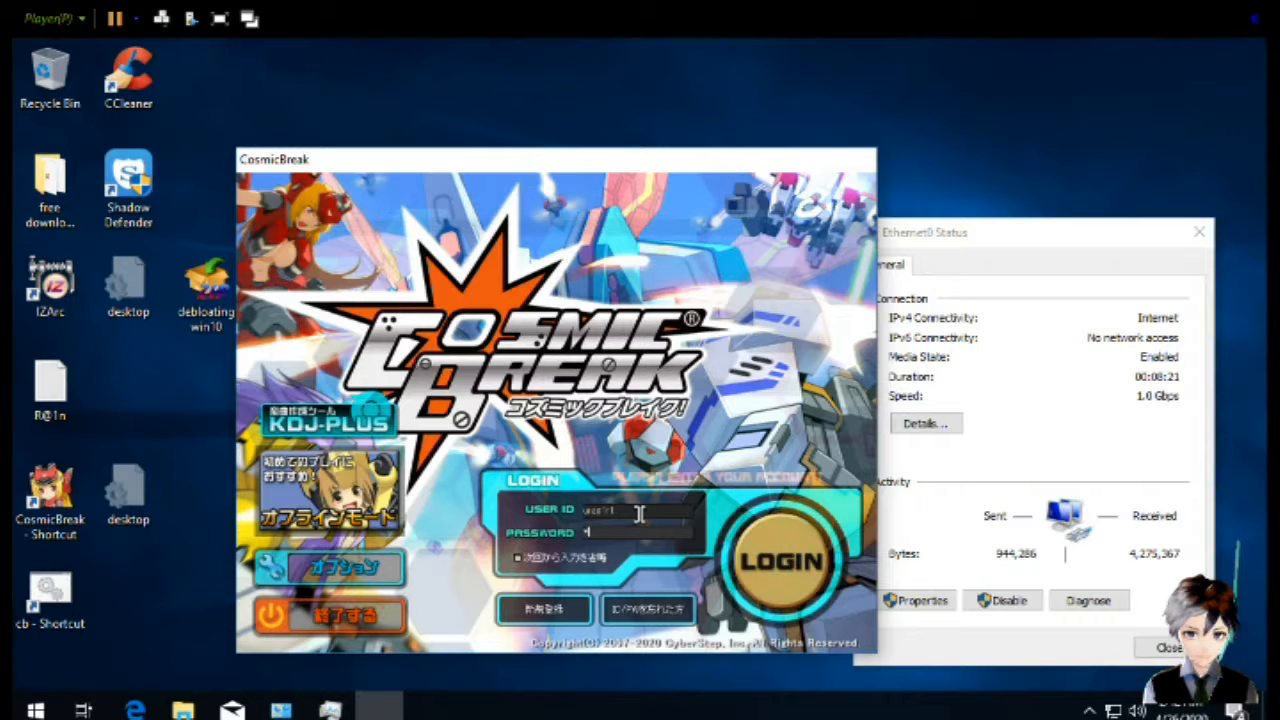
{"action": "type", "text": "******"}
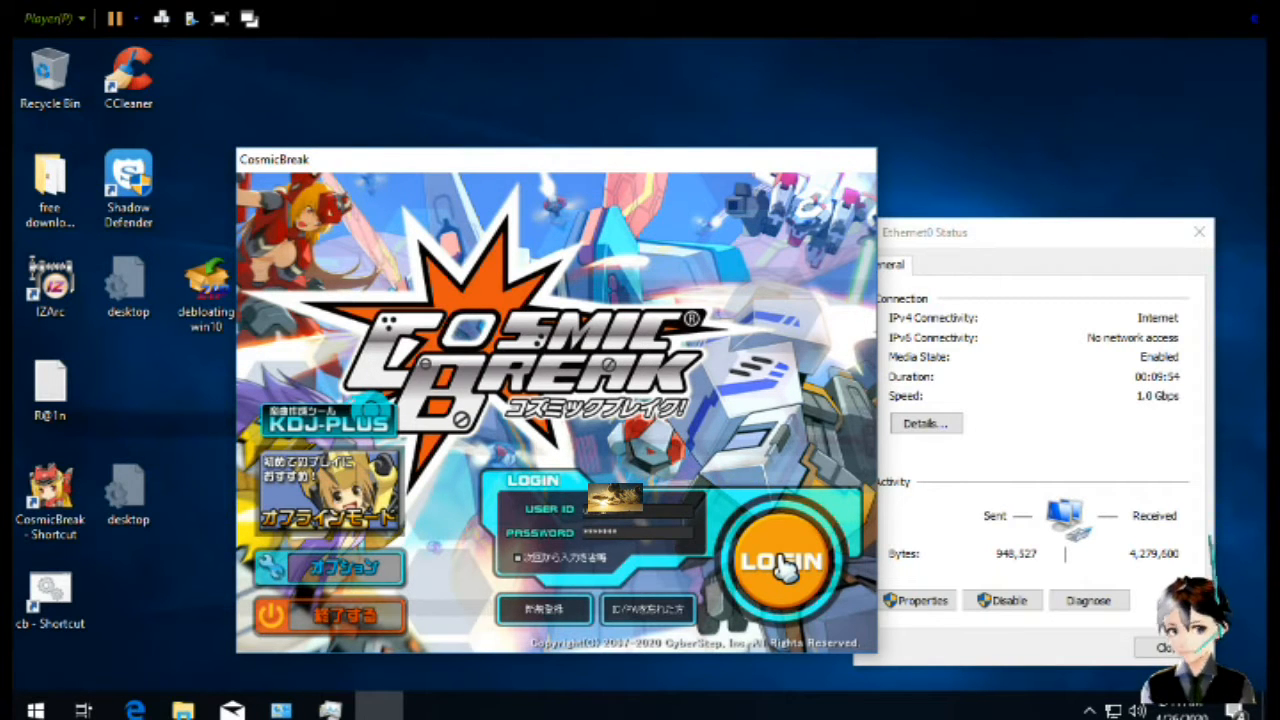
{"action": "left_click", "coordinate": [782, 566]}
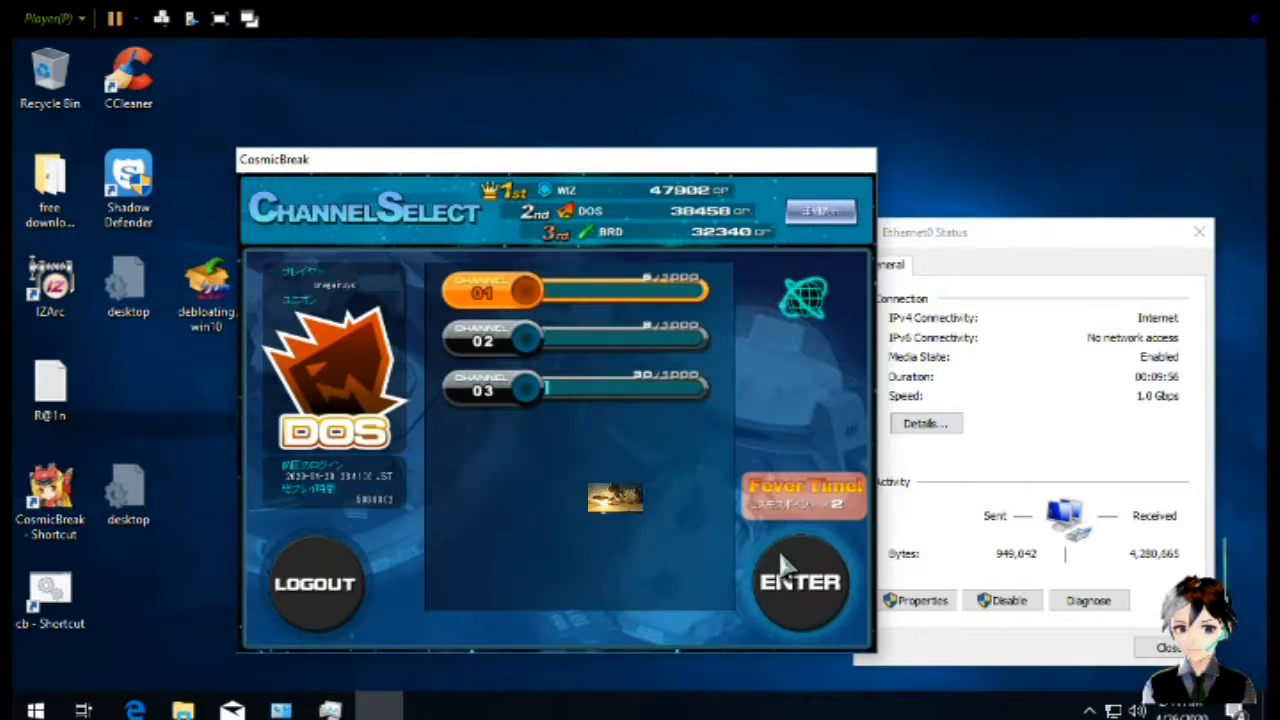
Enter the game lobby on channel 01 and make the character walk and jump around the area
{"action": "left_click", "coordinate": [720, 560]}
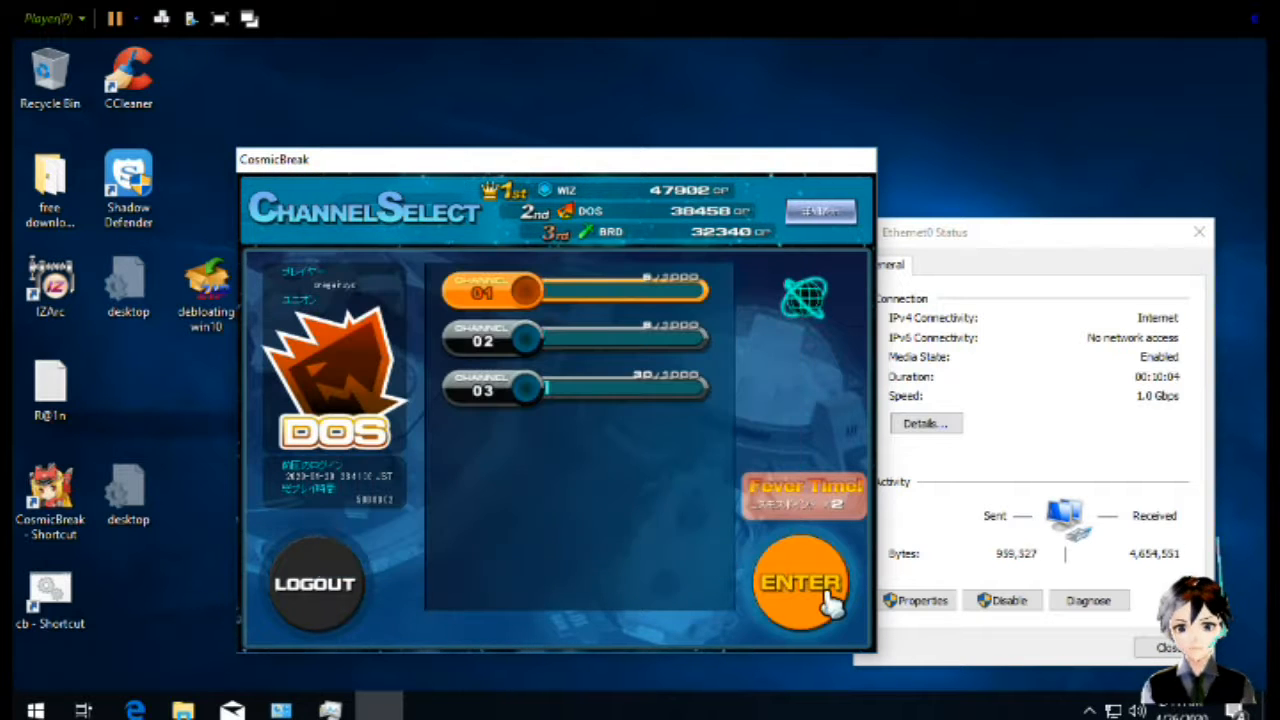
{"action": "left_click", "coordinate": [830, 605]}
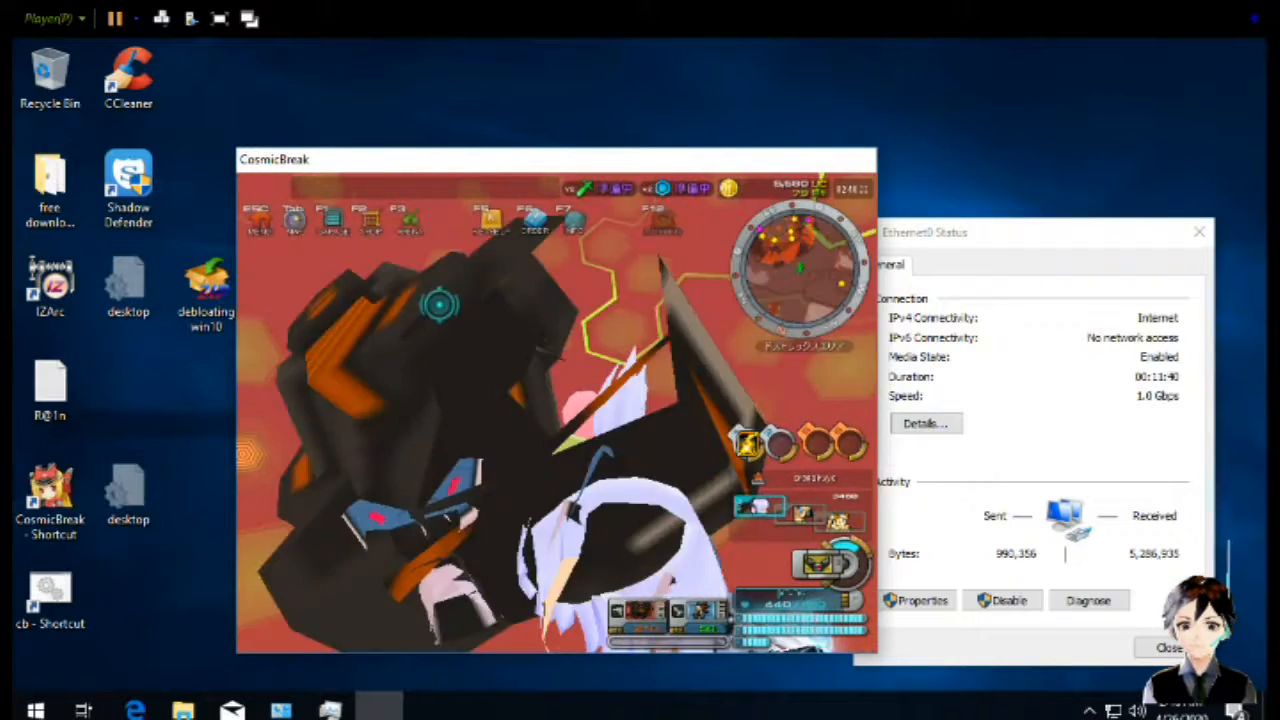
{"action": "key", "text": "space"}
{"action": "key", "text": "w"}
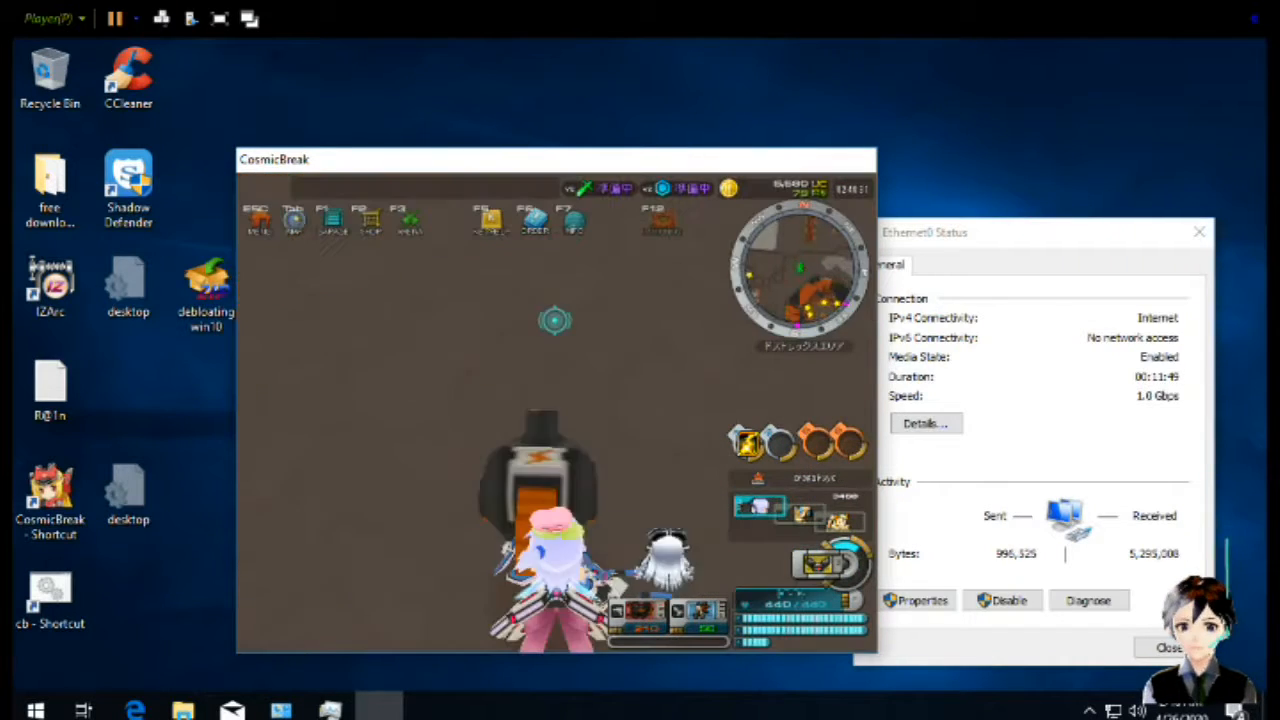
{"action": "key", "text": "space"}
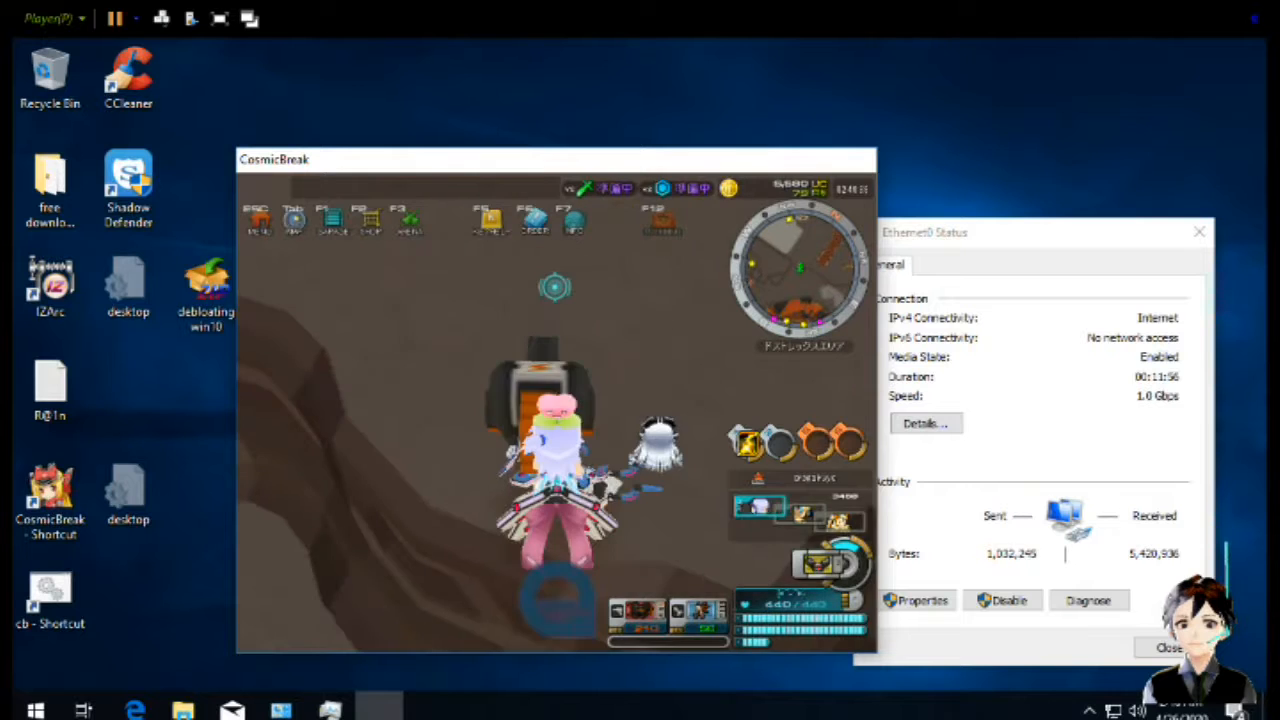
{"action": "key", "text": "w"}
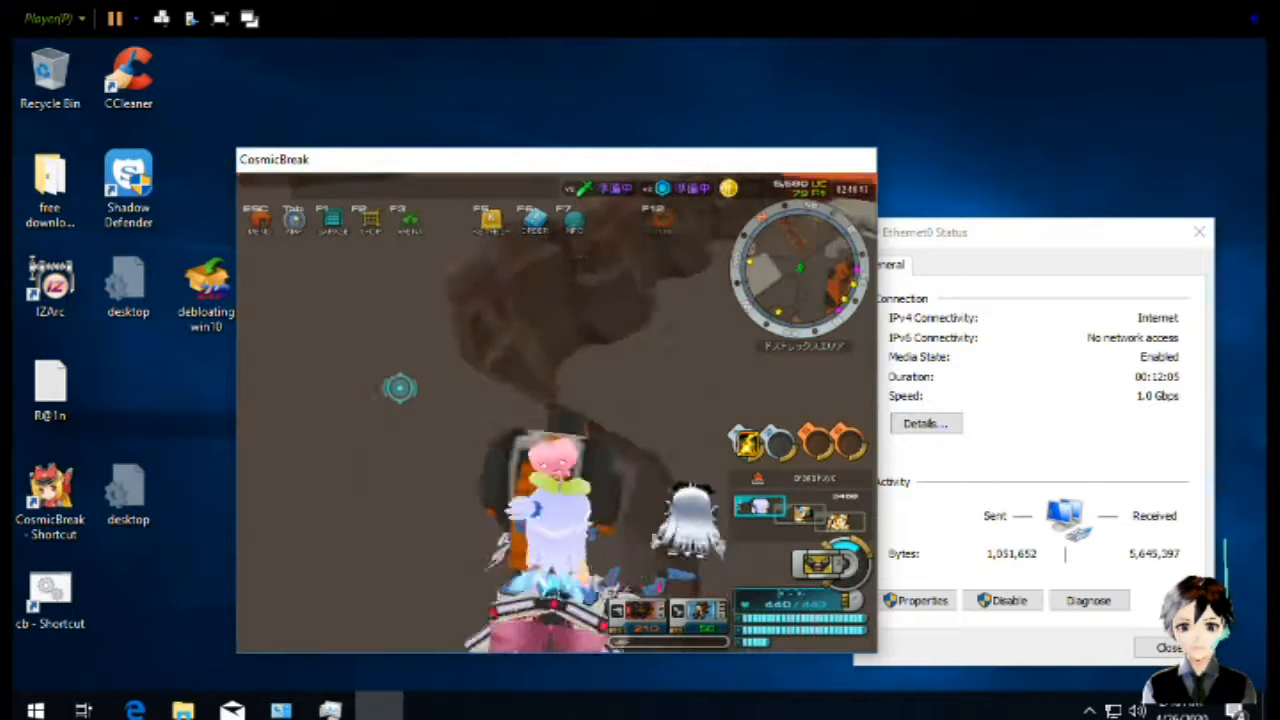
{"action": "key", "text": "Return"}
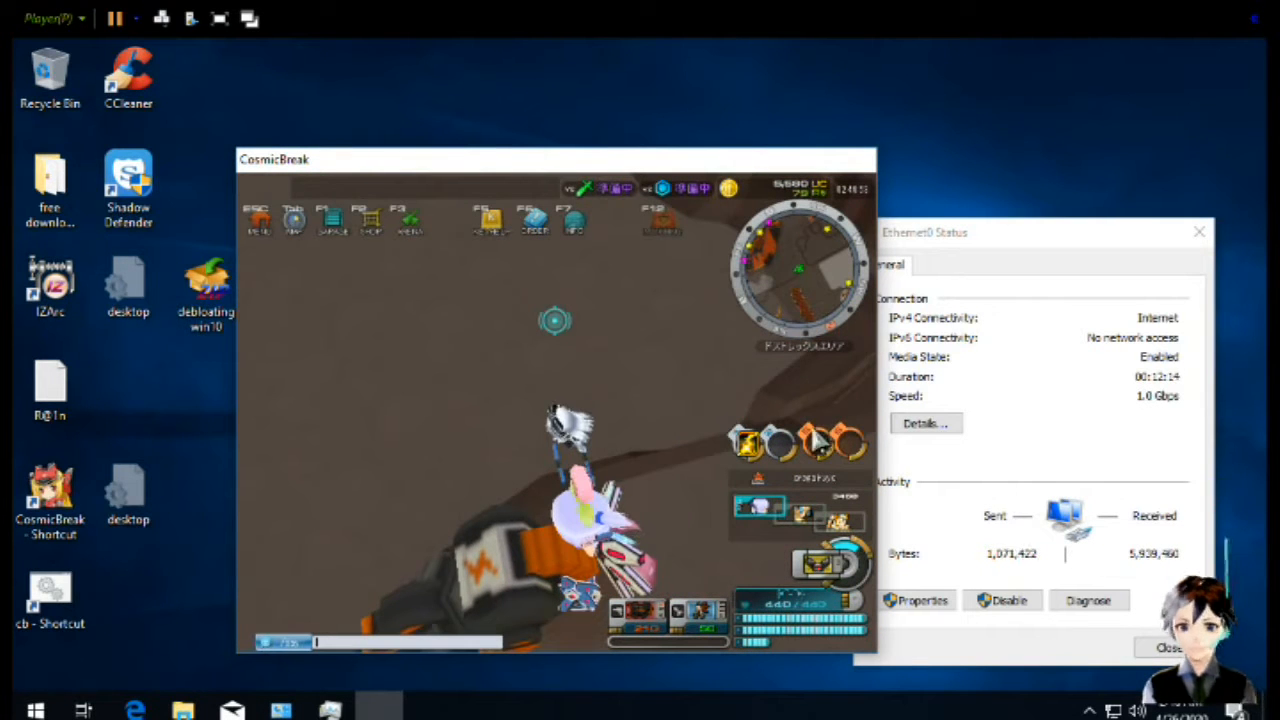
{"action": "key", "text": "Return"}
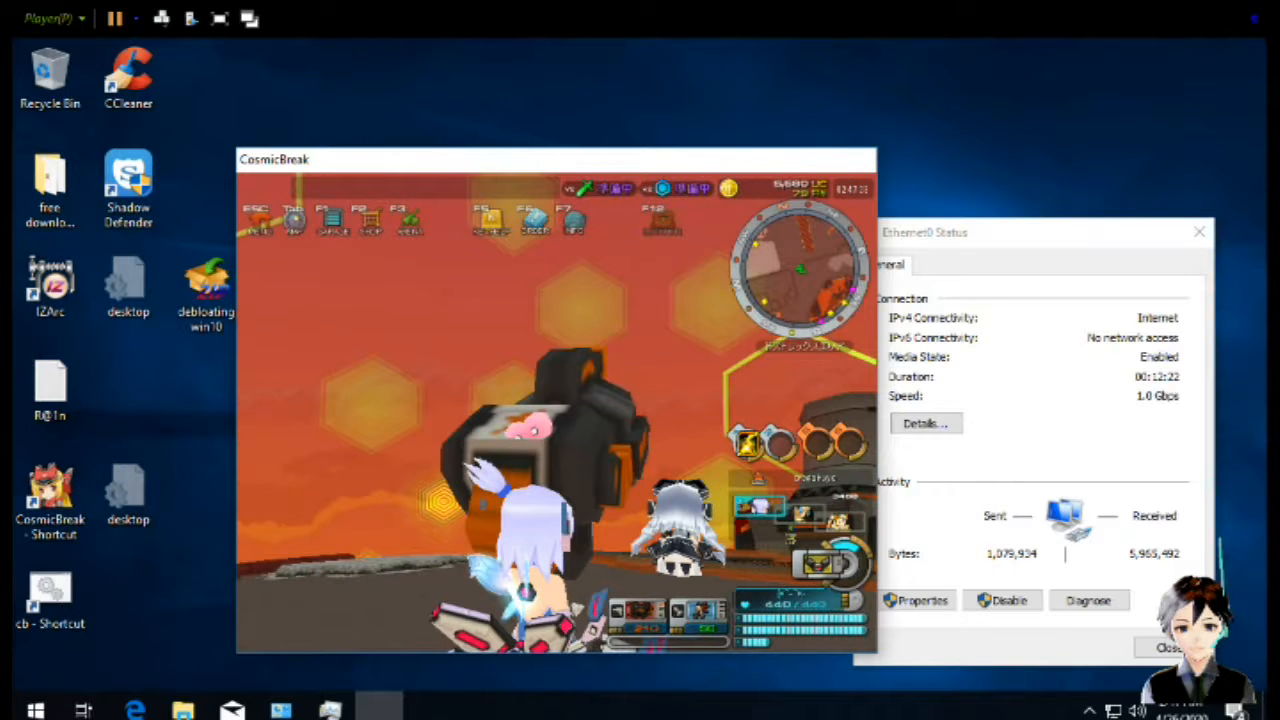
Open the lobby menu's arena and view its event battle (イベントバトル) room list
{"action": "key", "text": "Escape"}
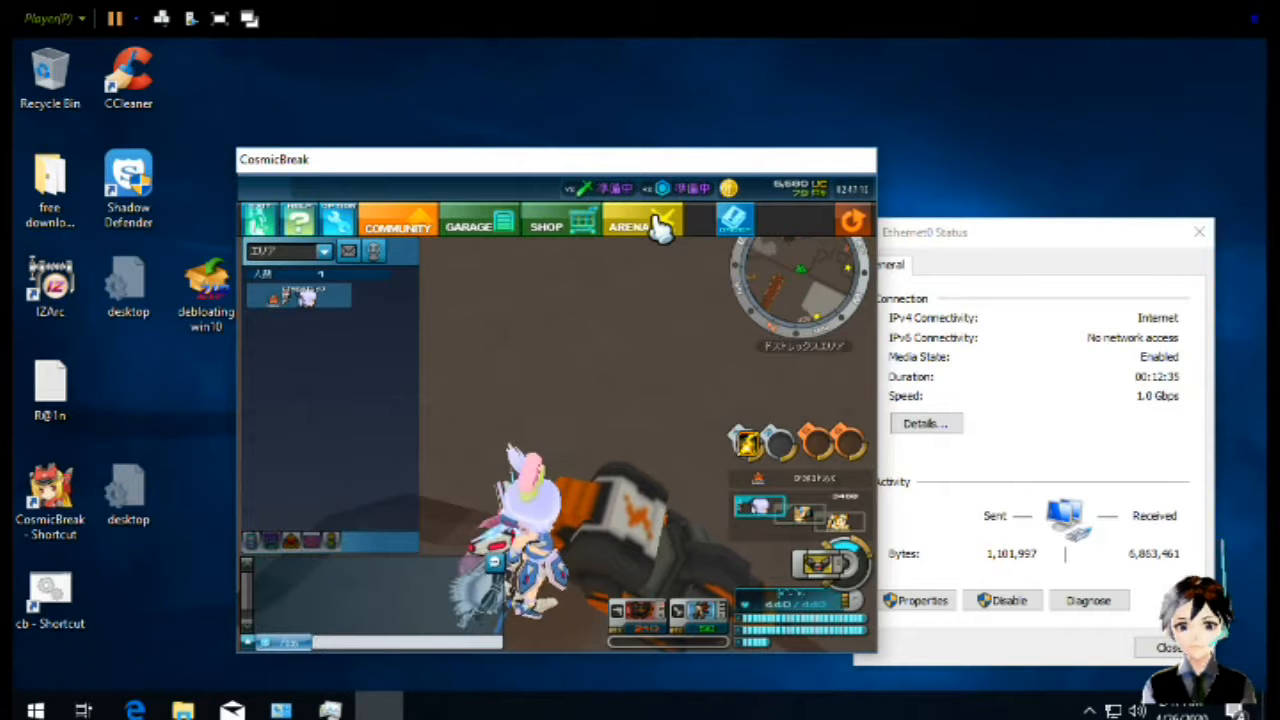
{"action": "left_click", "coordinate": [660, 228]}
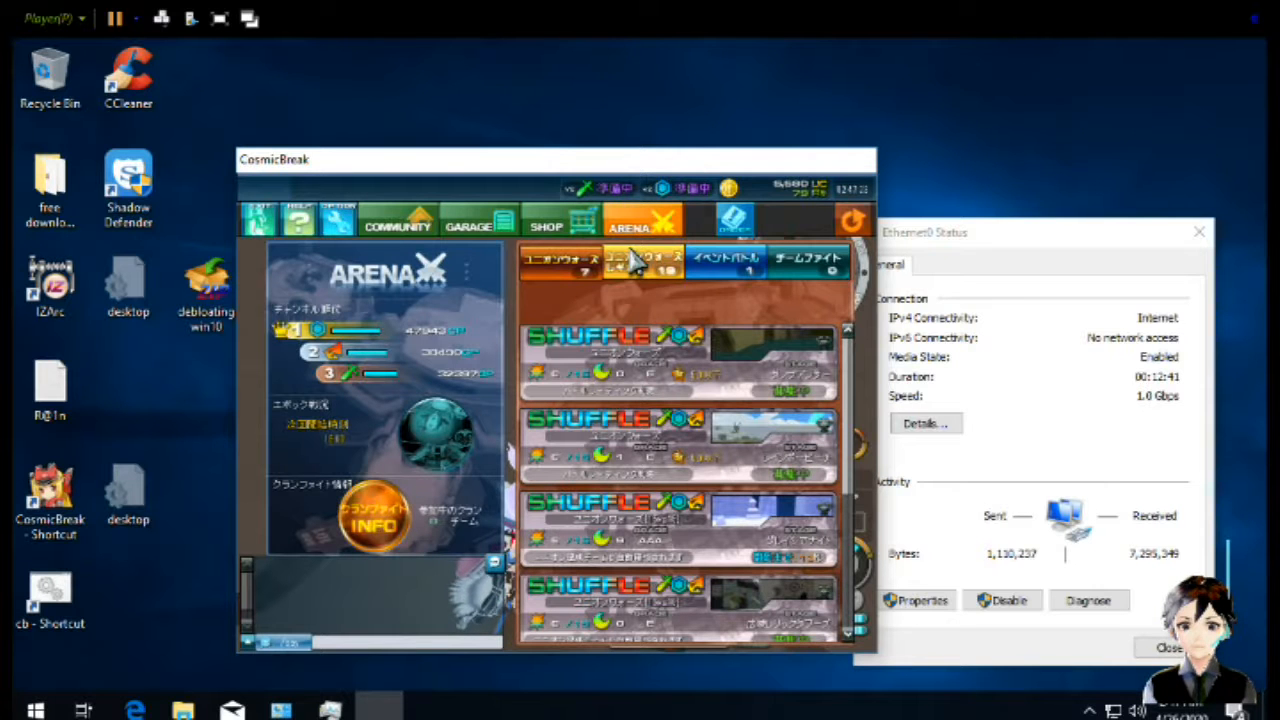
{"action": "left_click", "coordinate": [712, 263]}
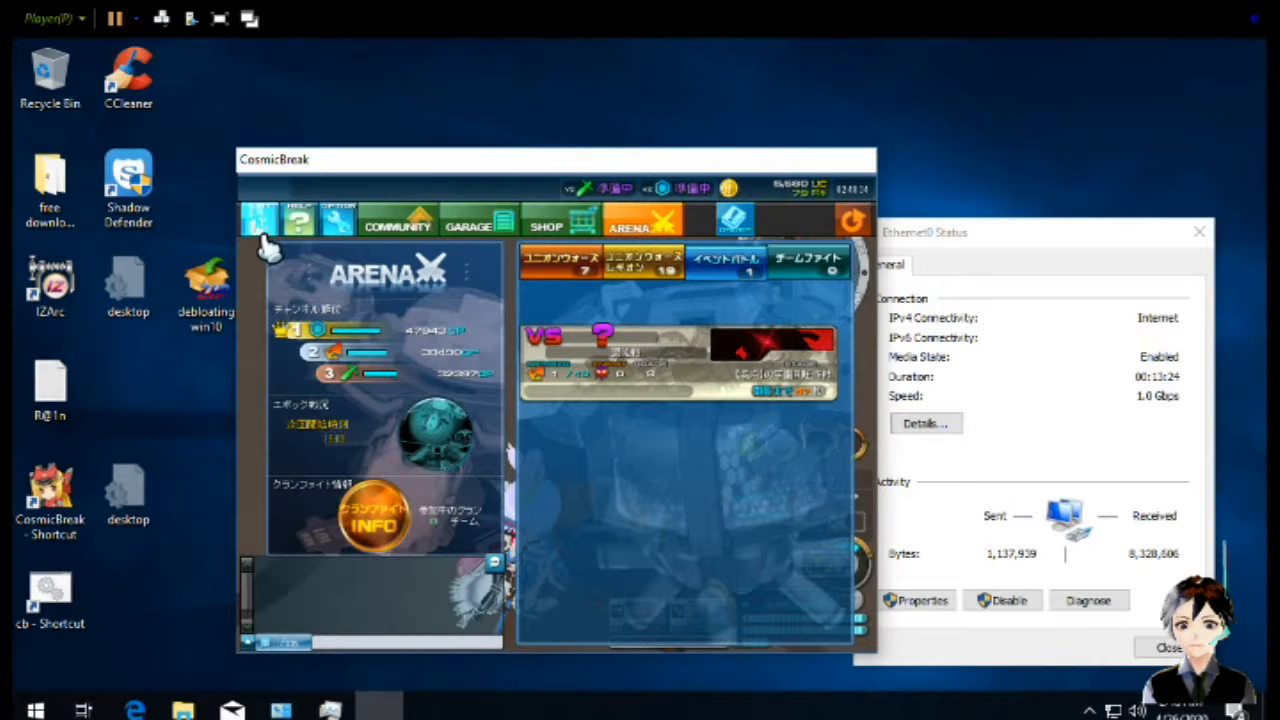
Exit the lobby and quit CosmicBreak completely with the ゲーム終了 option
{"action": "left_click", "coordinate": [262, 235]}
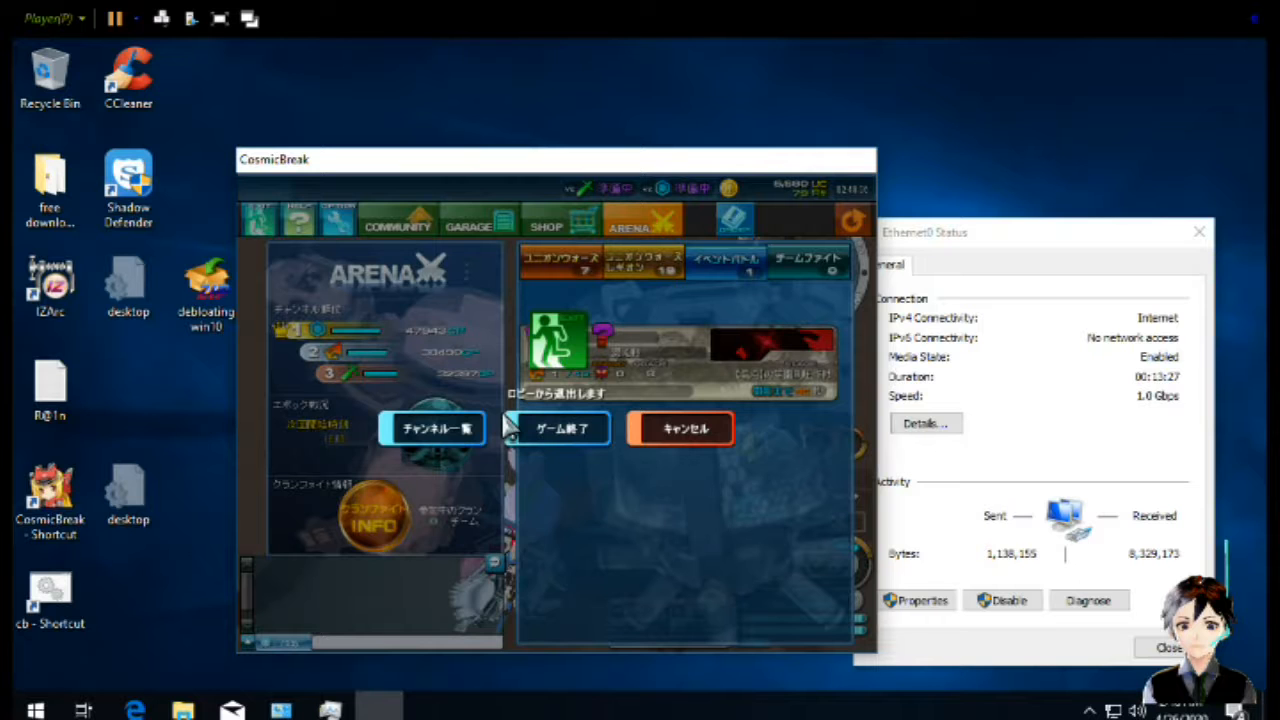
{"action": "left_click", "coordinate": [700, 432]}
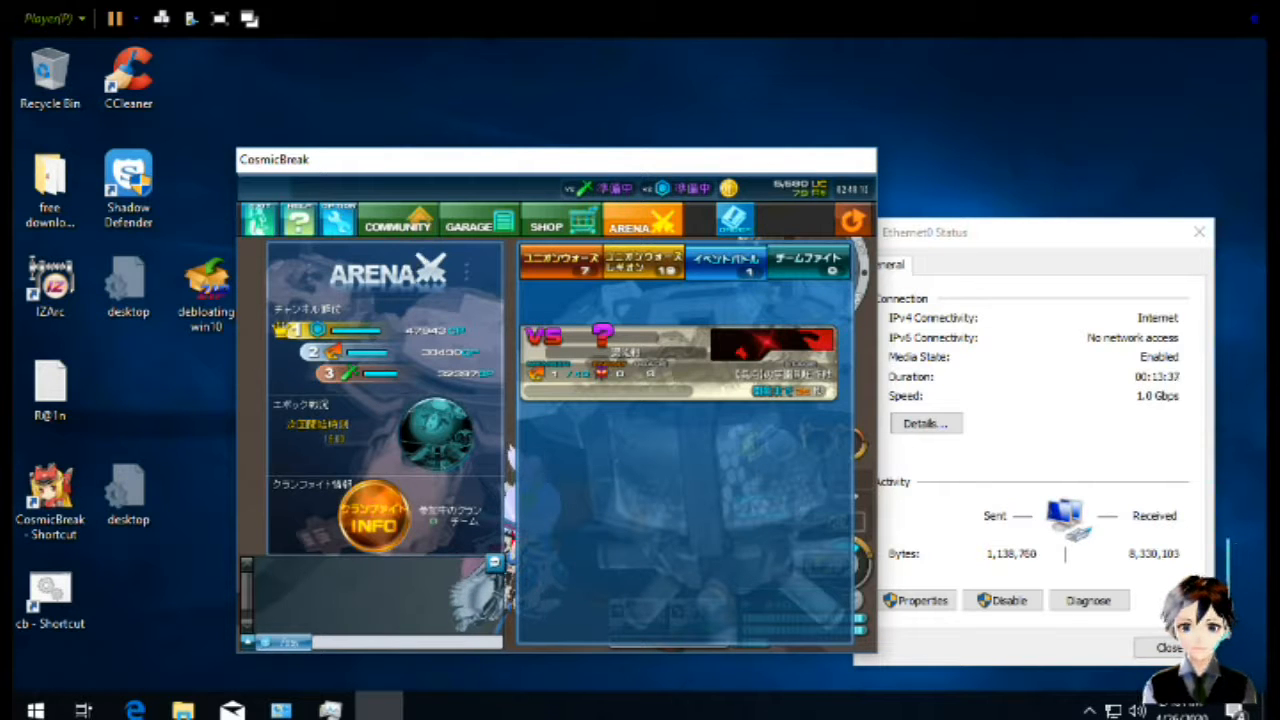
{"action": "left_click", "coordinate": [263, 236]}
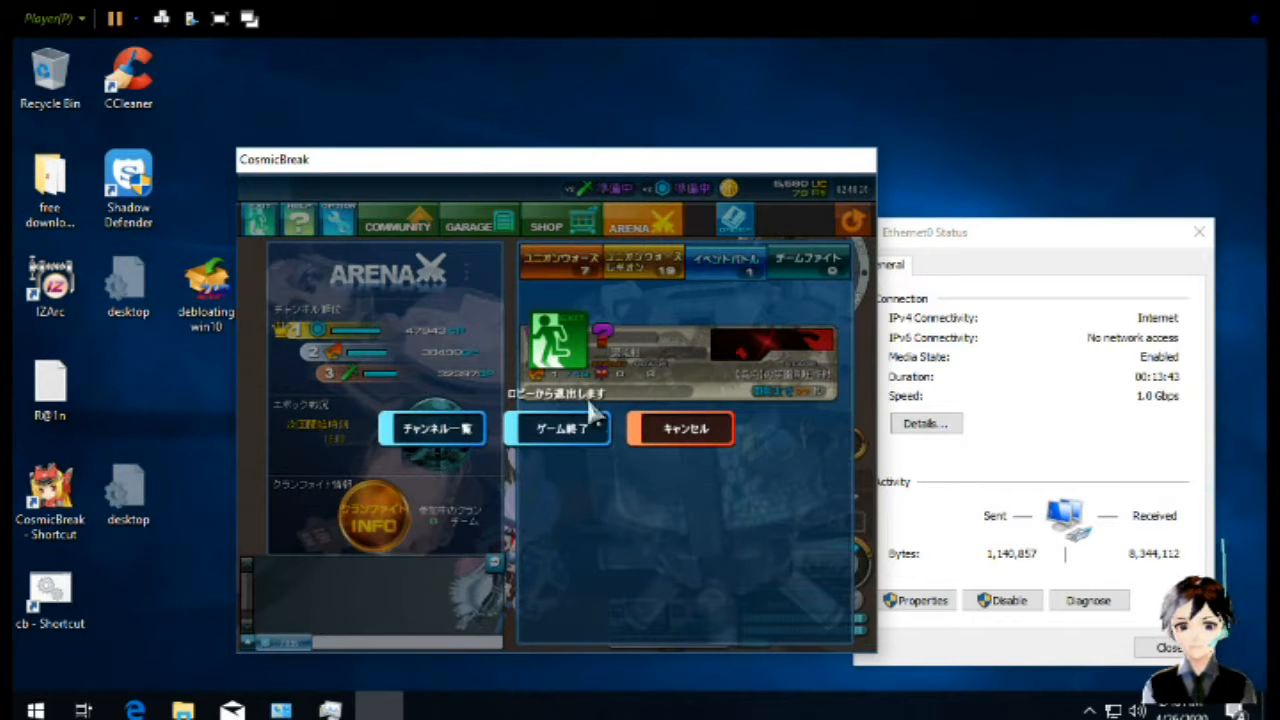
{"action": "left_click", "coordinate": [570, 440]}
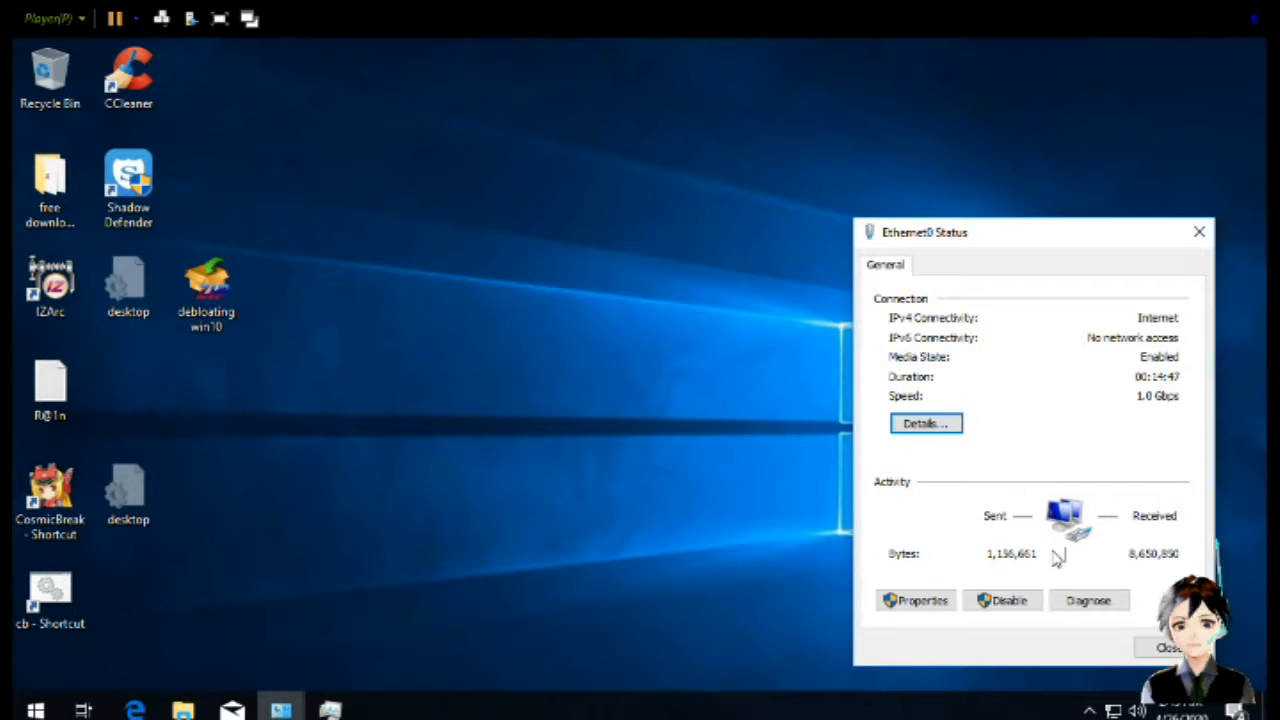
Check the running processes in Task Manager and minimize it again
{"action": "left_click", "coordinate": [350, 710]}
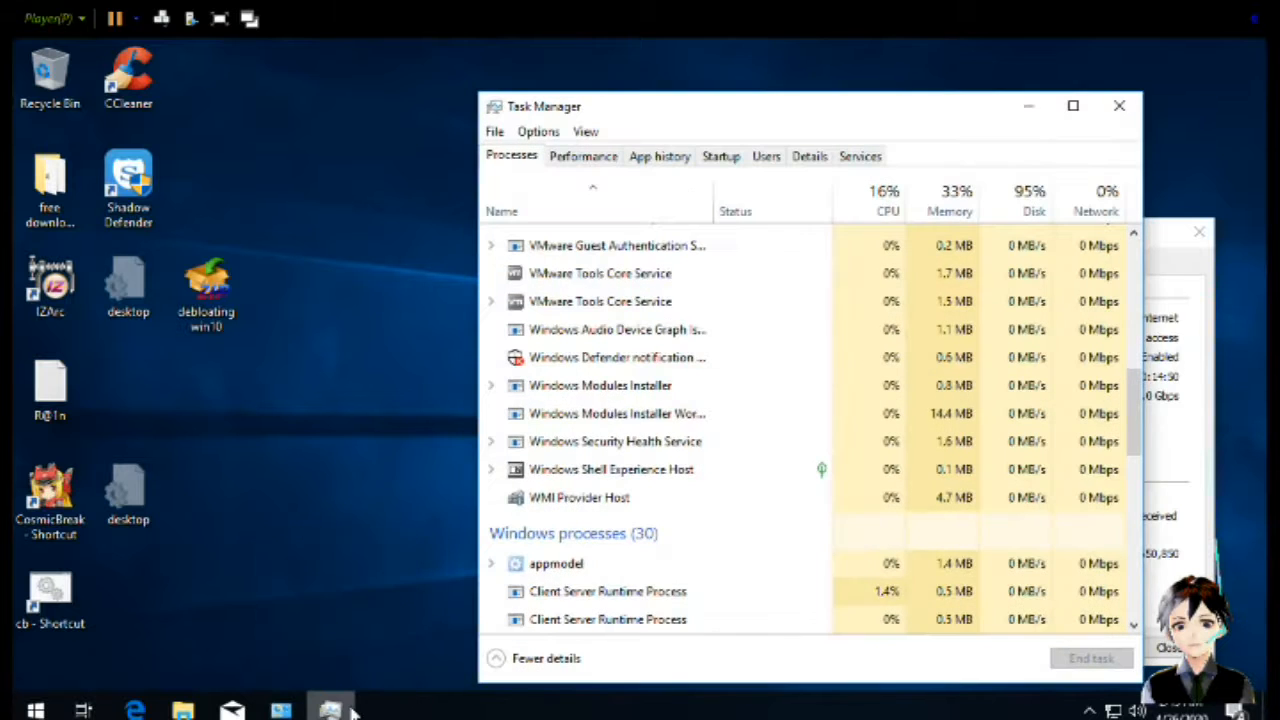
{"action": "left_click", "coordinate": [345, 708]}
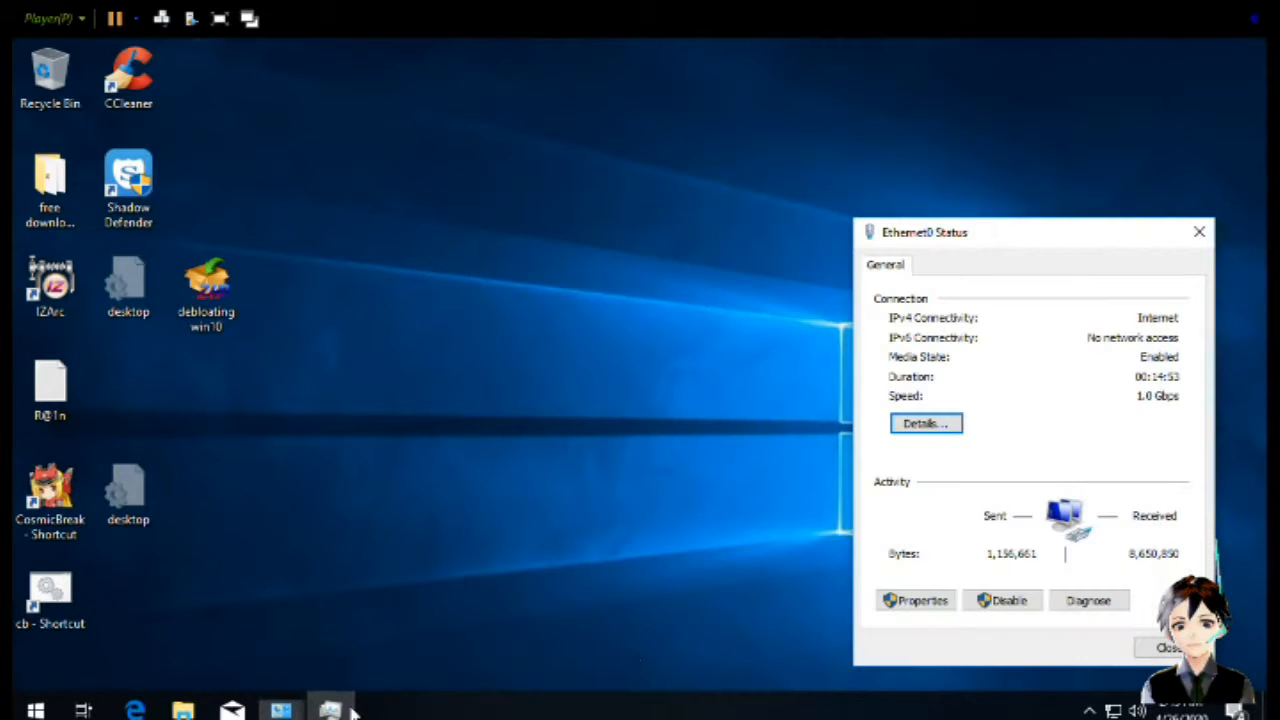